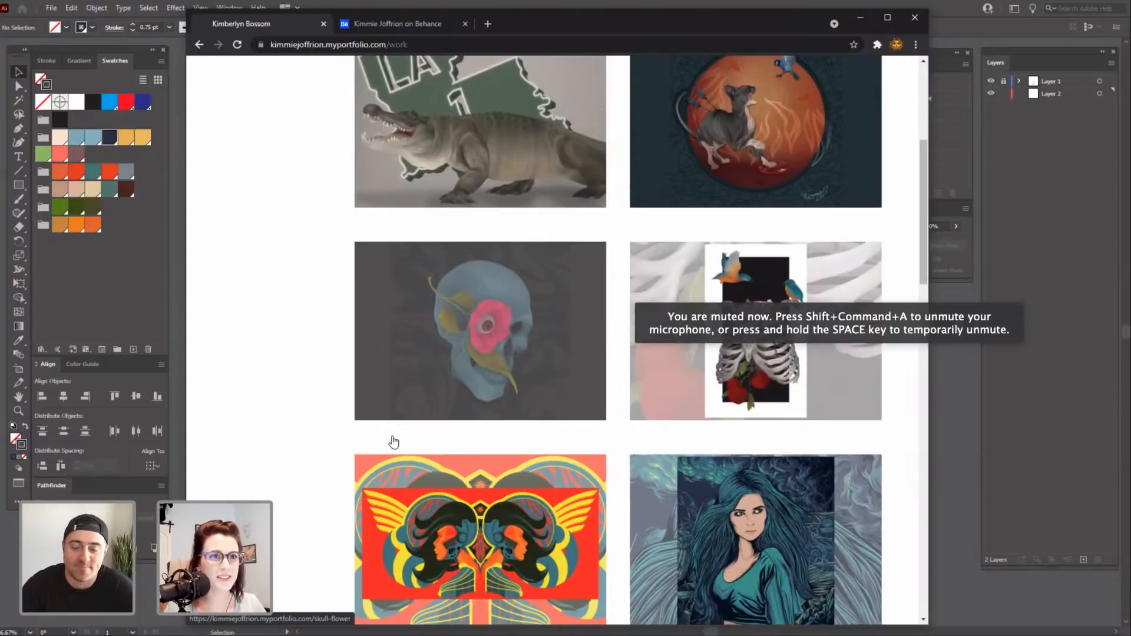
Examine the online portfolio's work gallery and the Hey Yall+Vector Brush Demo project page, and close the browser.
scroll(394, 442, "up", 5)
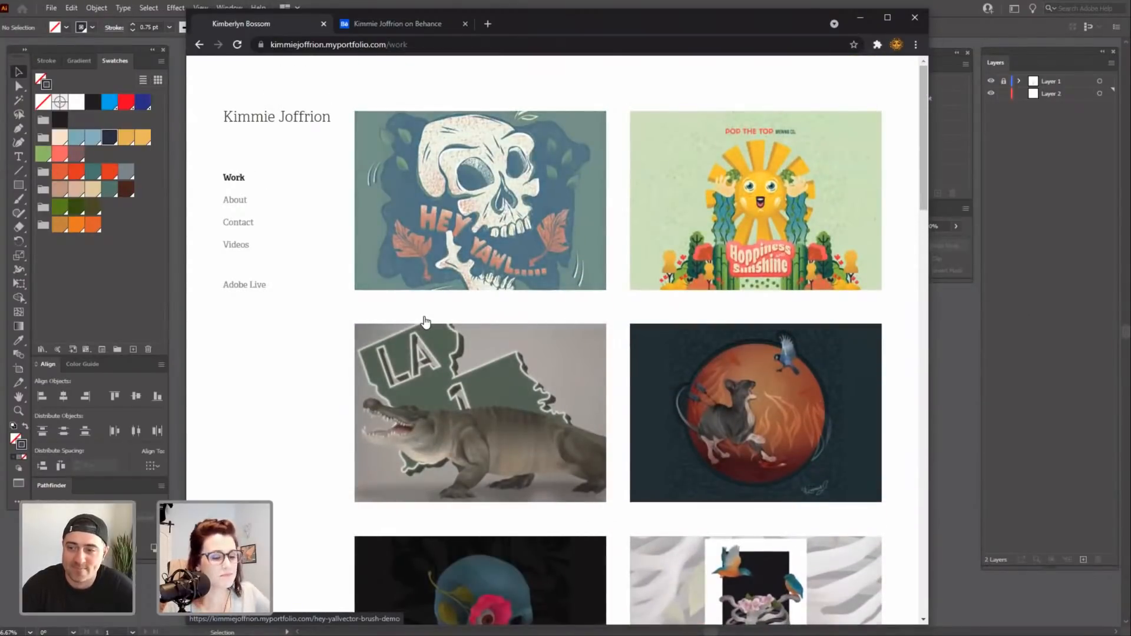
scroll(432, 330, "down", 7)
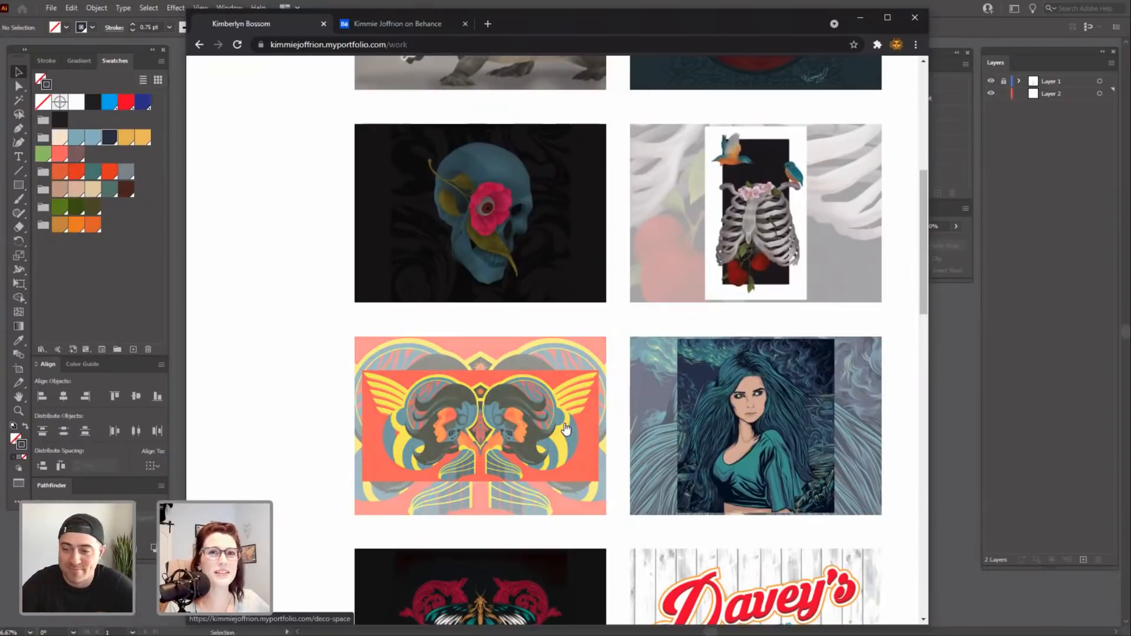
scroll(566, 428, "up", 7)
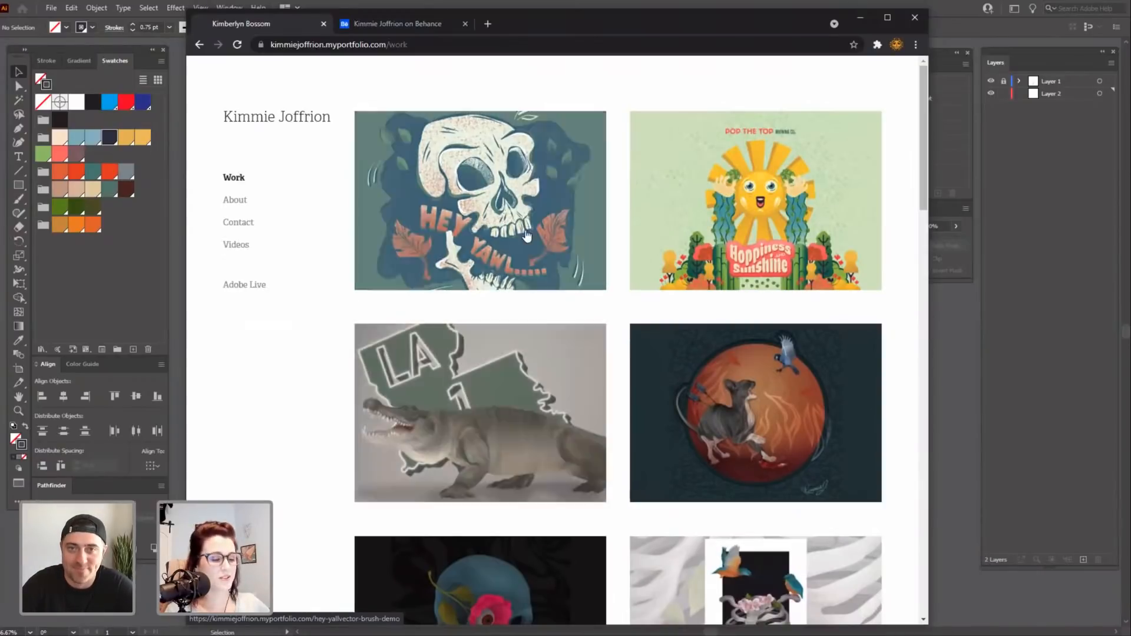
left_click(493, 211)
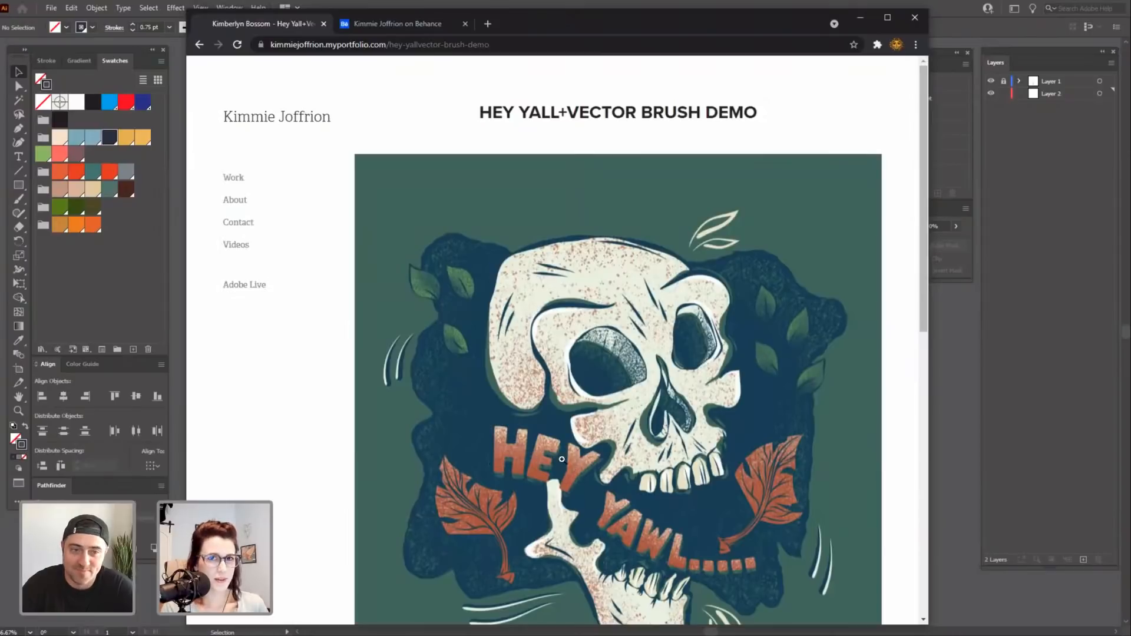
scroll(589, 412, "down", 2)
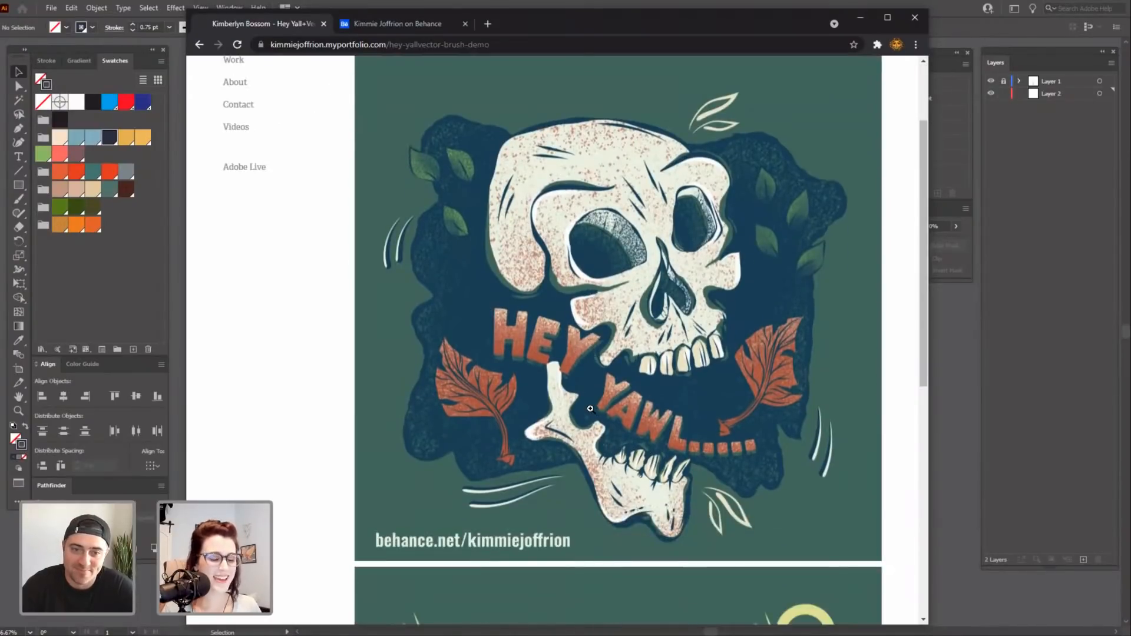
scroll(591, 410, "down", 1)
scroll(590, 409, "down", 7)
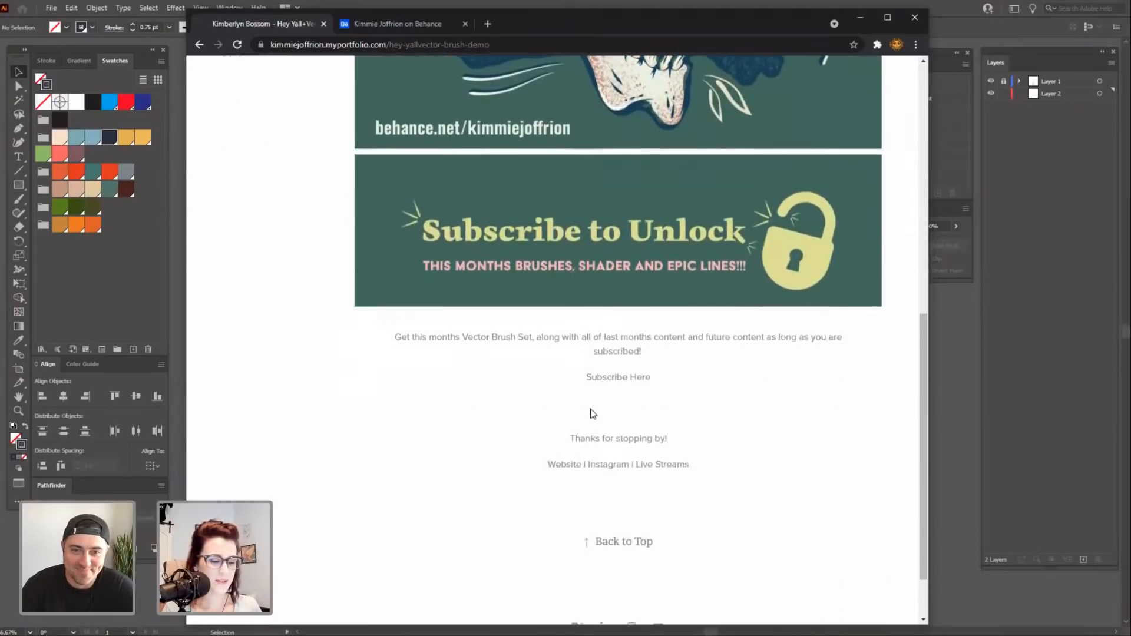
scroll(590, 409, "up", 8)
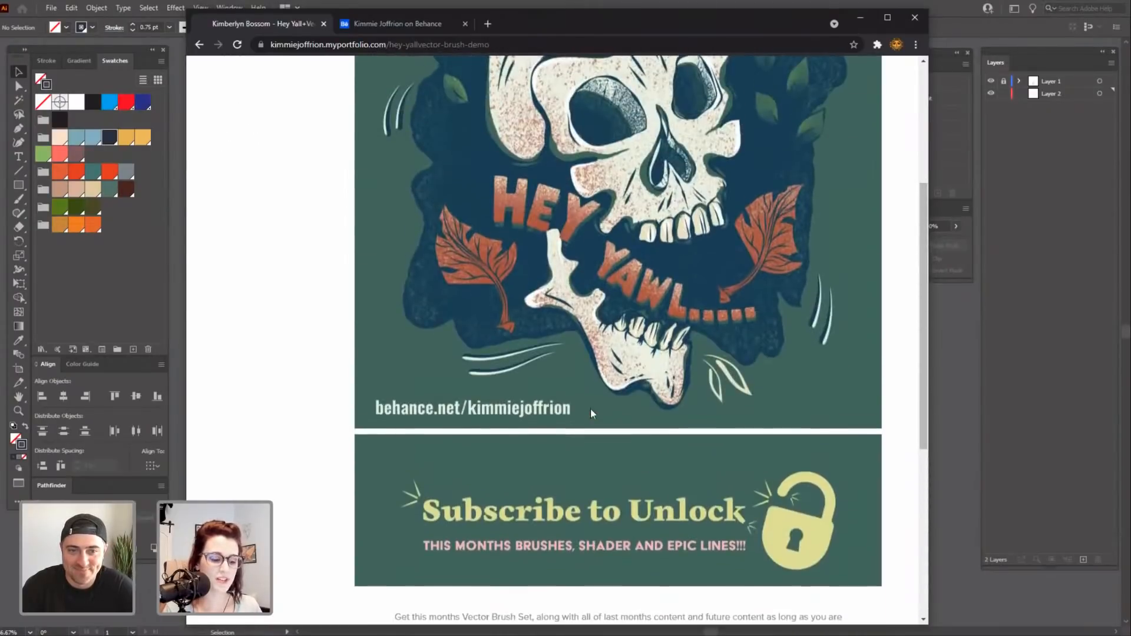
scroll(590, 408, "up", 2)
scroll(590, 409, "down", 2)
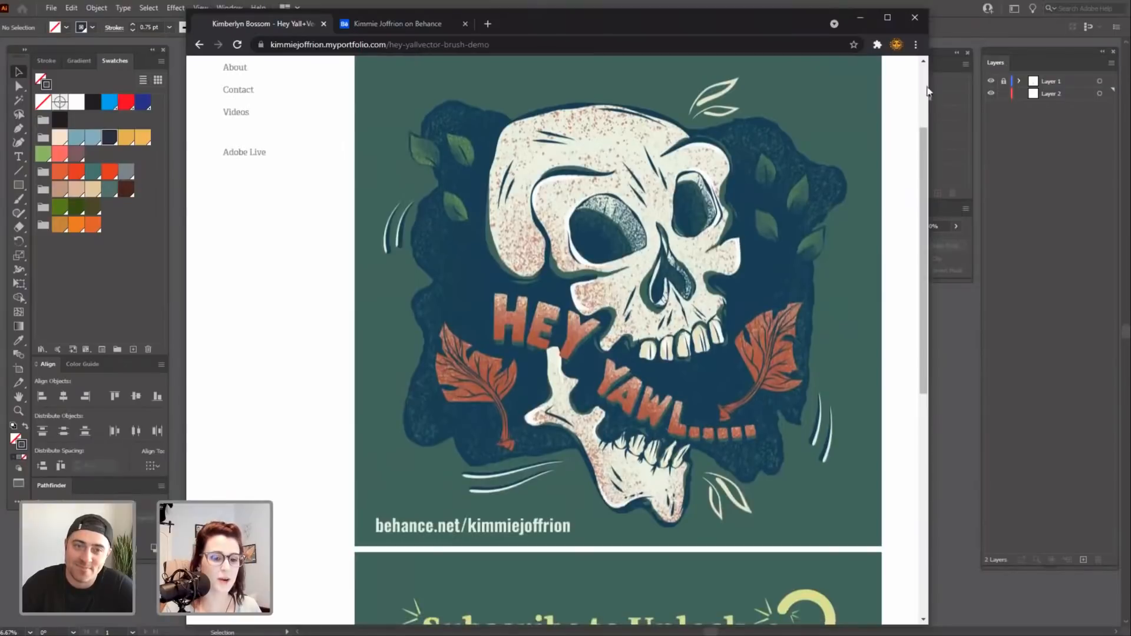
left_click(916, 18)
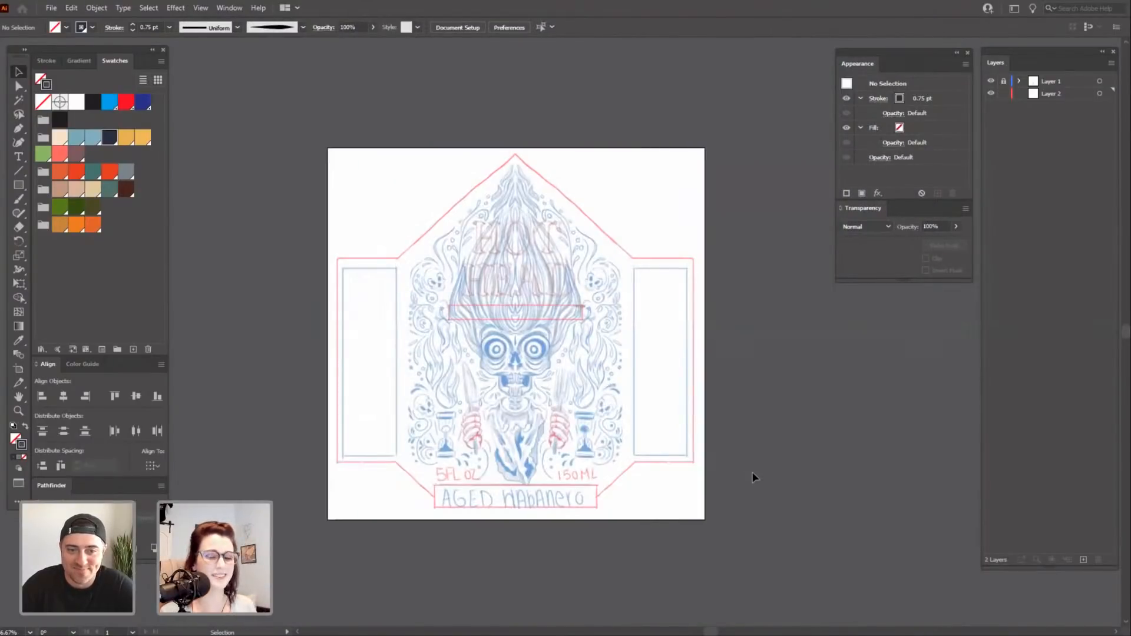
Set the stroke colour to the bright red swatch and choose the Rectangle tool for tracing the label sketch.
left_click_drag(503, 493, 526, 479)
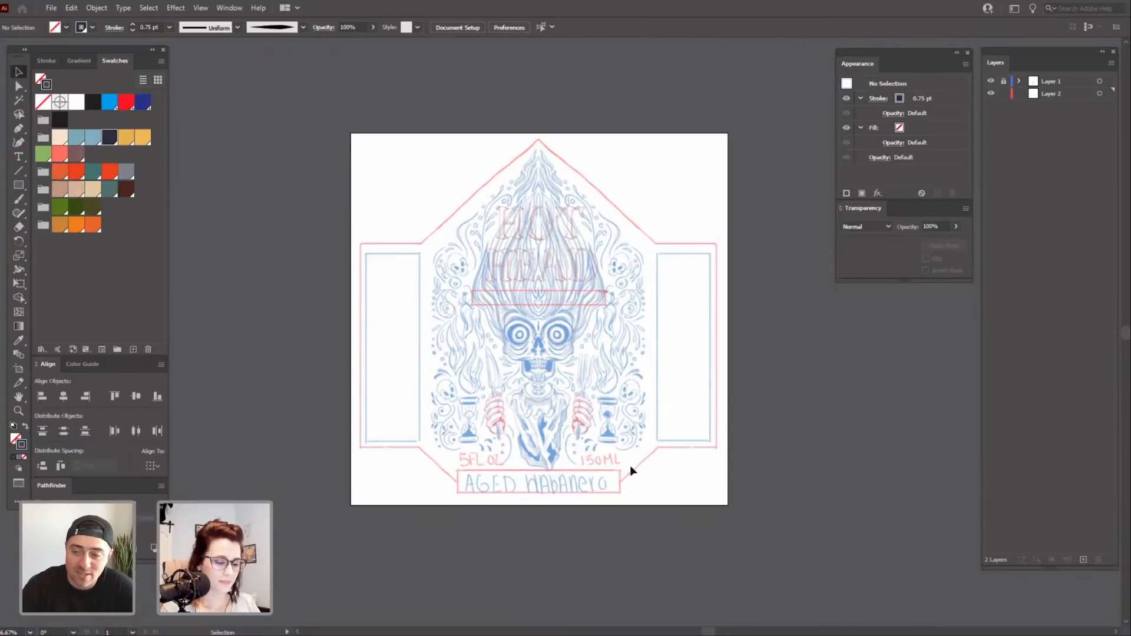
left_click_drag(631, 471, 610, 455)
key("ctrl+=")
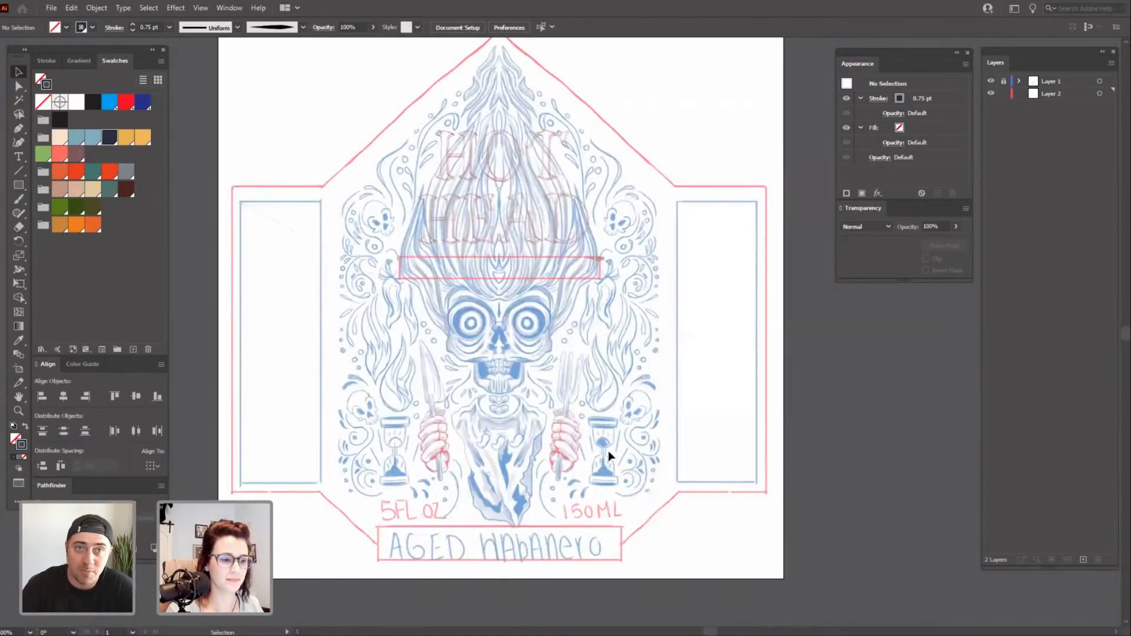
left_click_drag(516, 347, 542, 404)
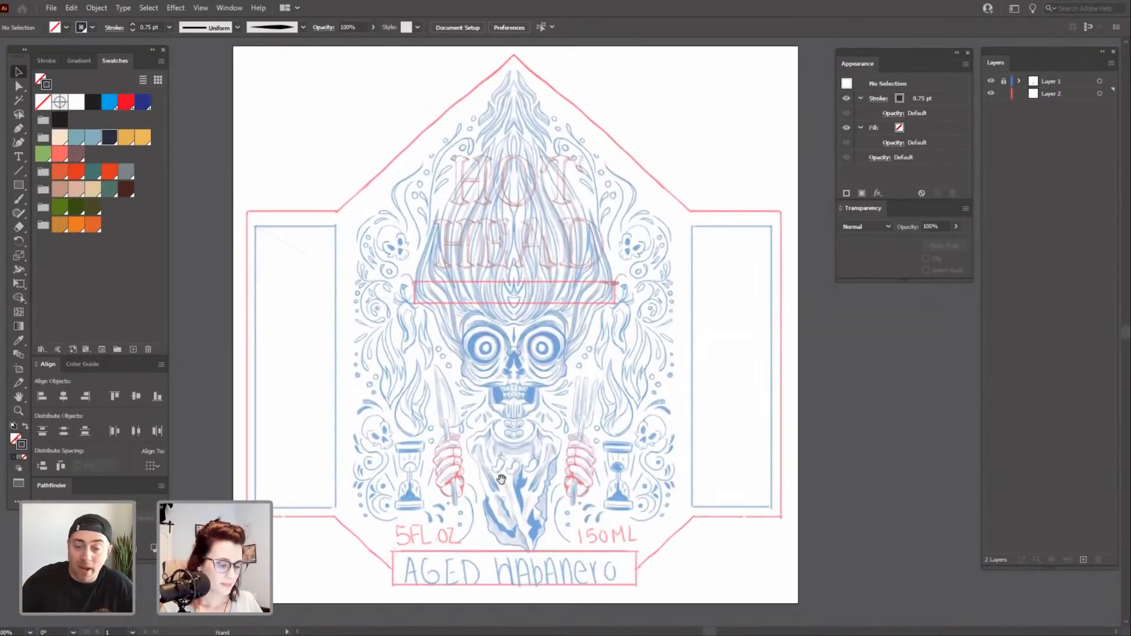
left_click_drag(501, 482, 501, 484)
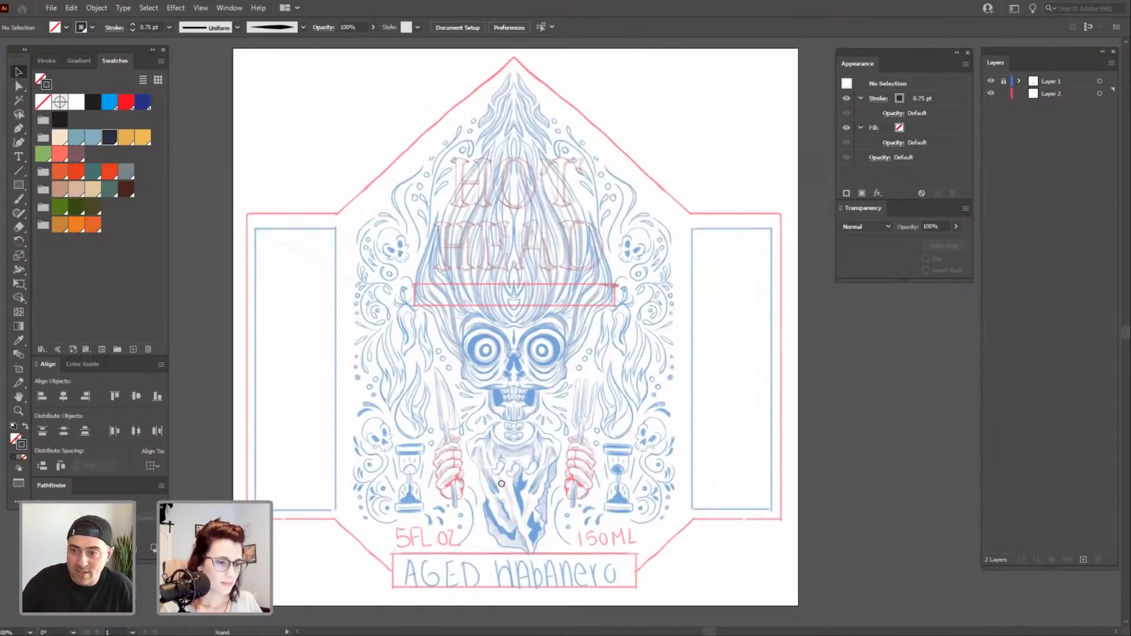
left_click(125, 101)
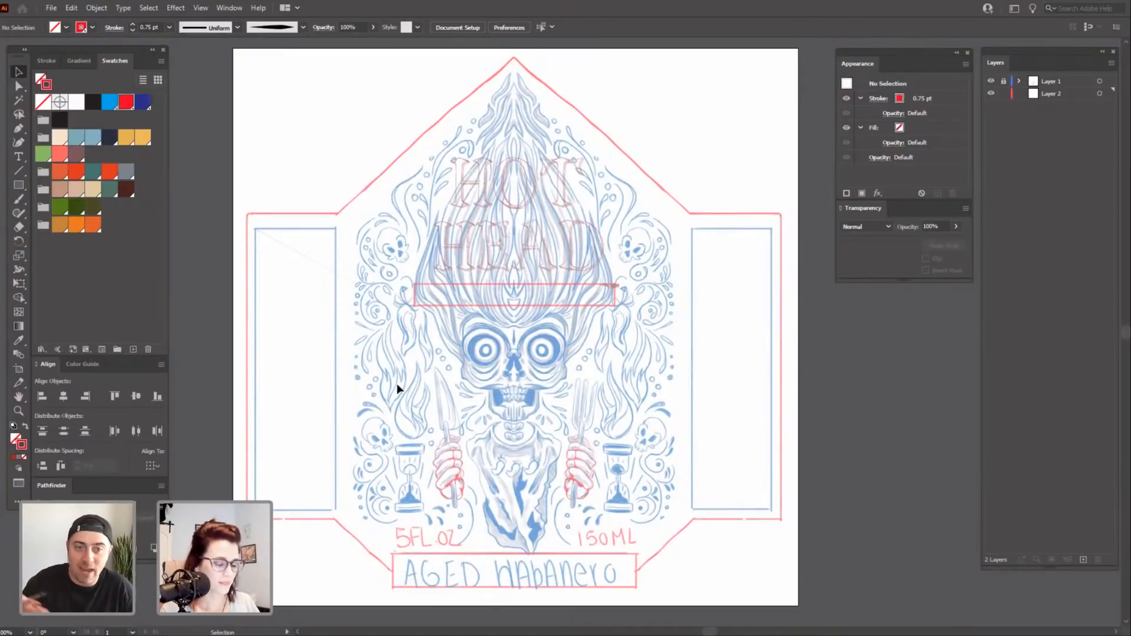
left_click_drag(397, 385, 401, 390)
key("m")
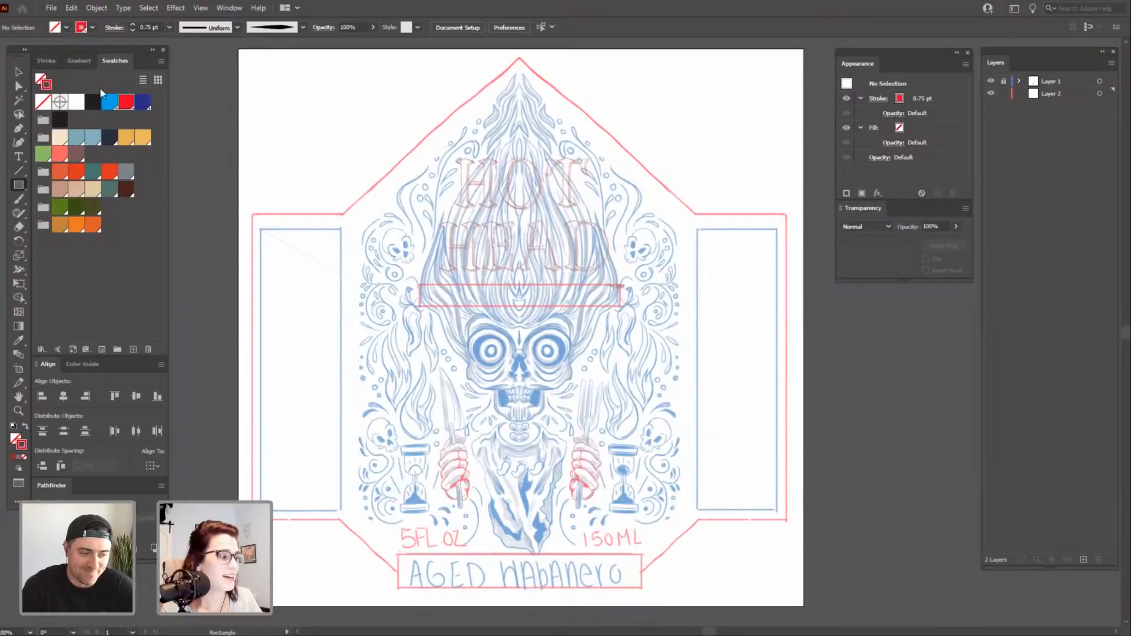
Save the label document.
left_click(50, 8)
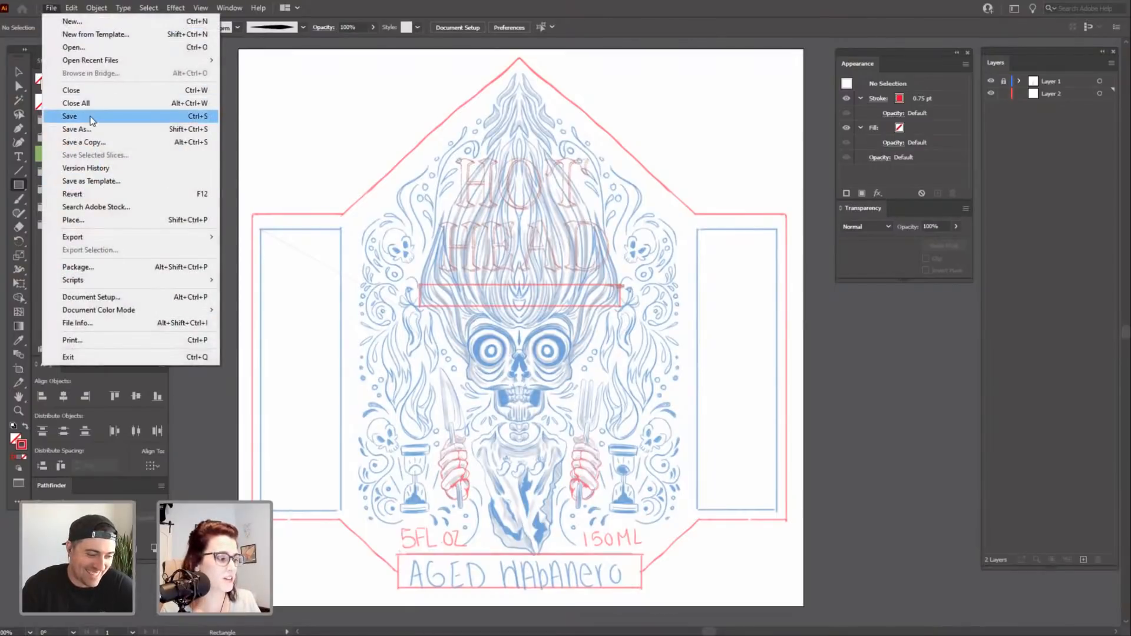
left_click(89, 116)
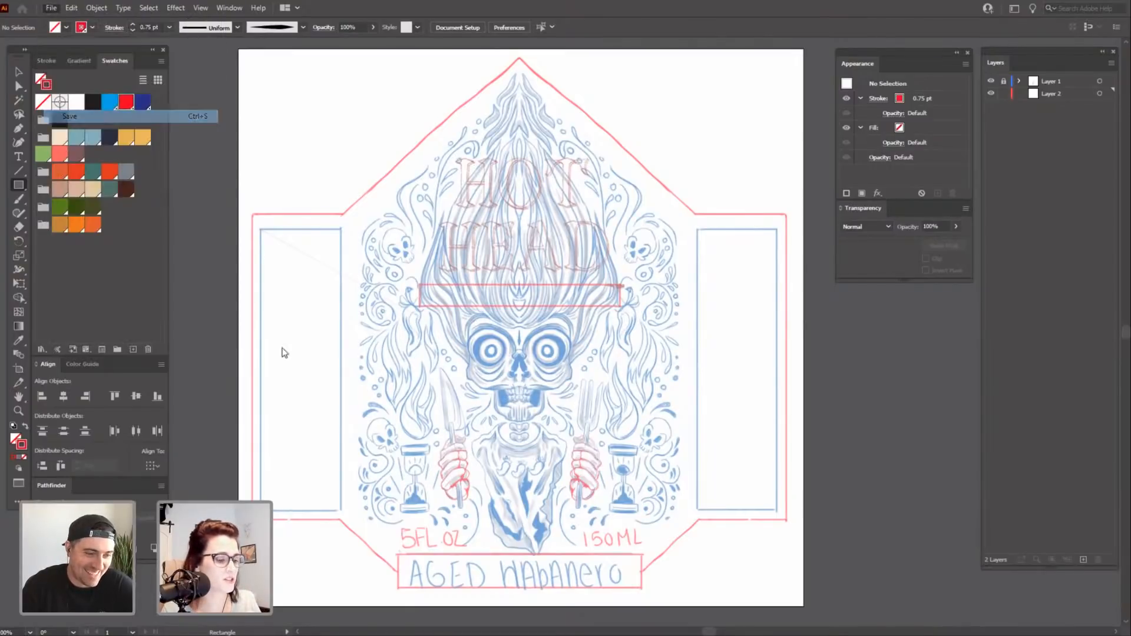
left_click(389, 378)
left_click(591, 342)
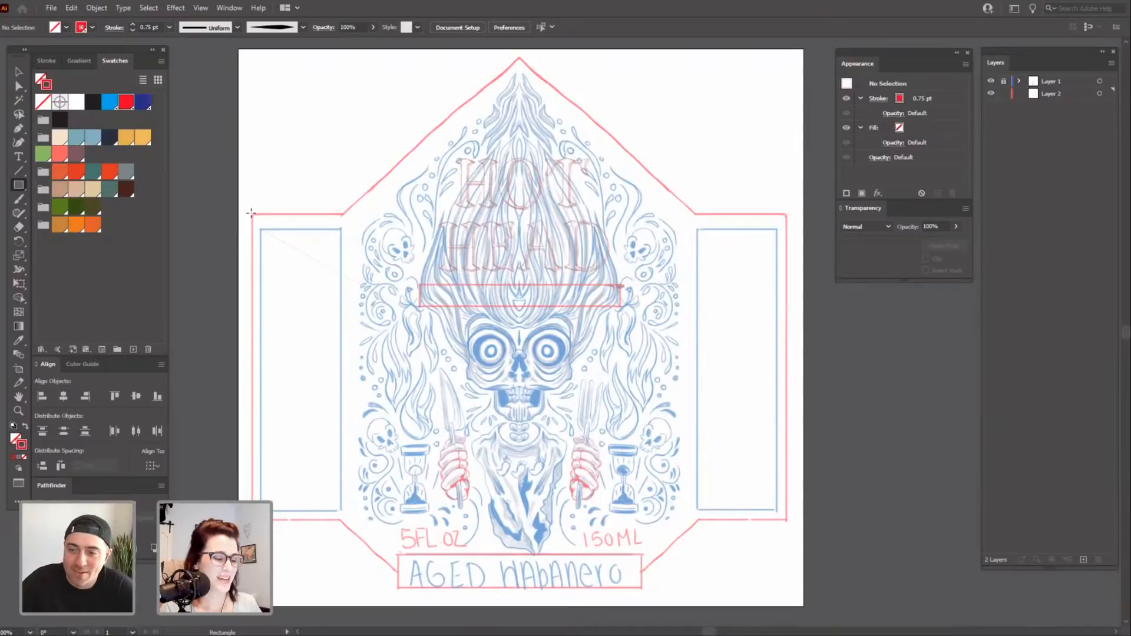
left_click_drag(251, 213, 340, 521)
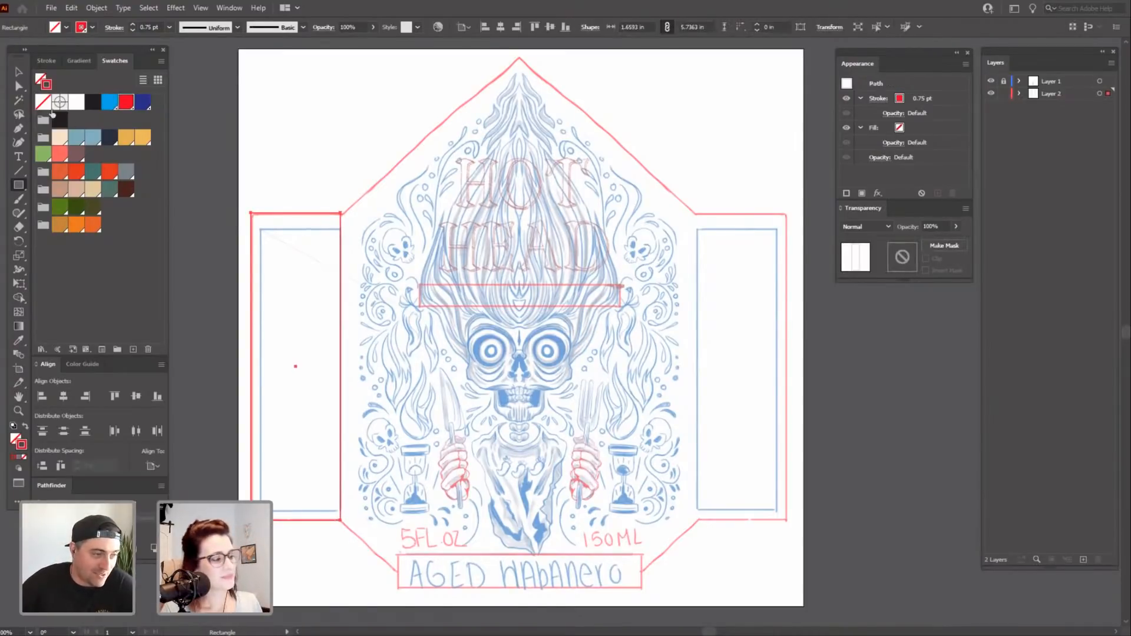
left_click(19, 73)
left_click(300, 158)
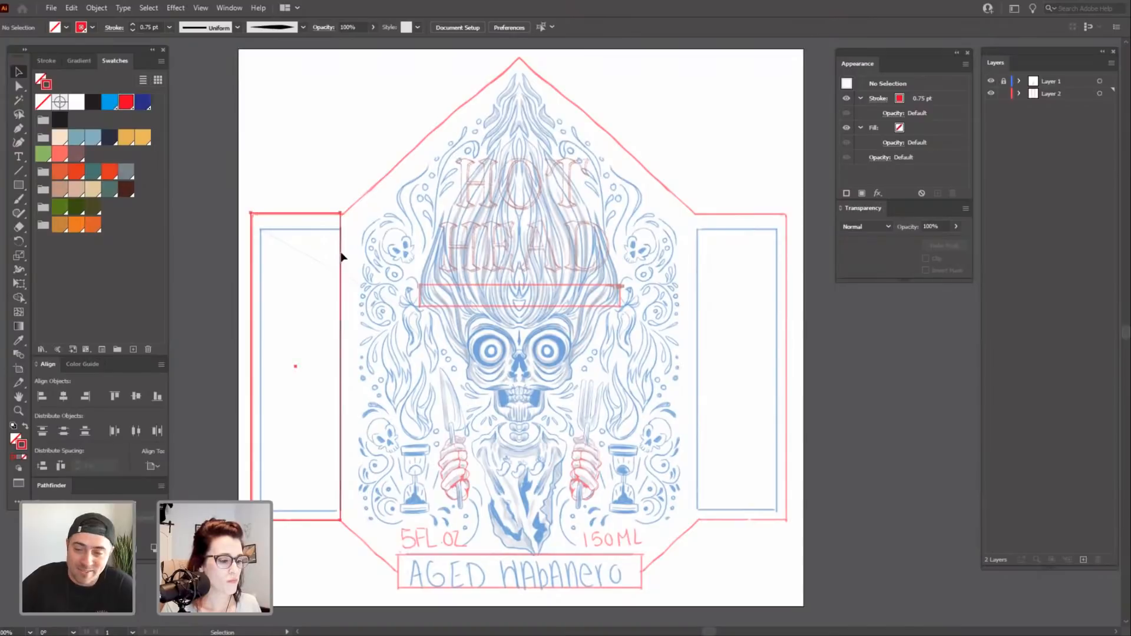
left_click_drag(340, 257, 342, 257)
key("e")
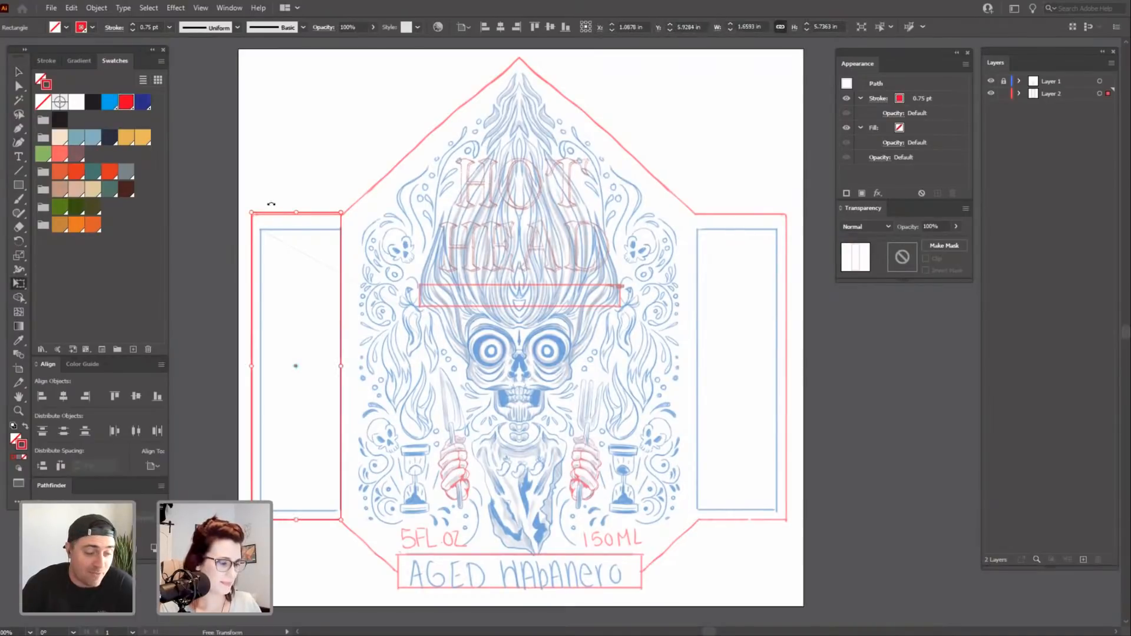
left_click_drag(297, 211, 294, 212)
key("Delete")
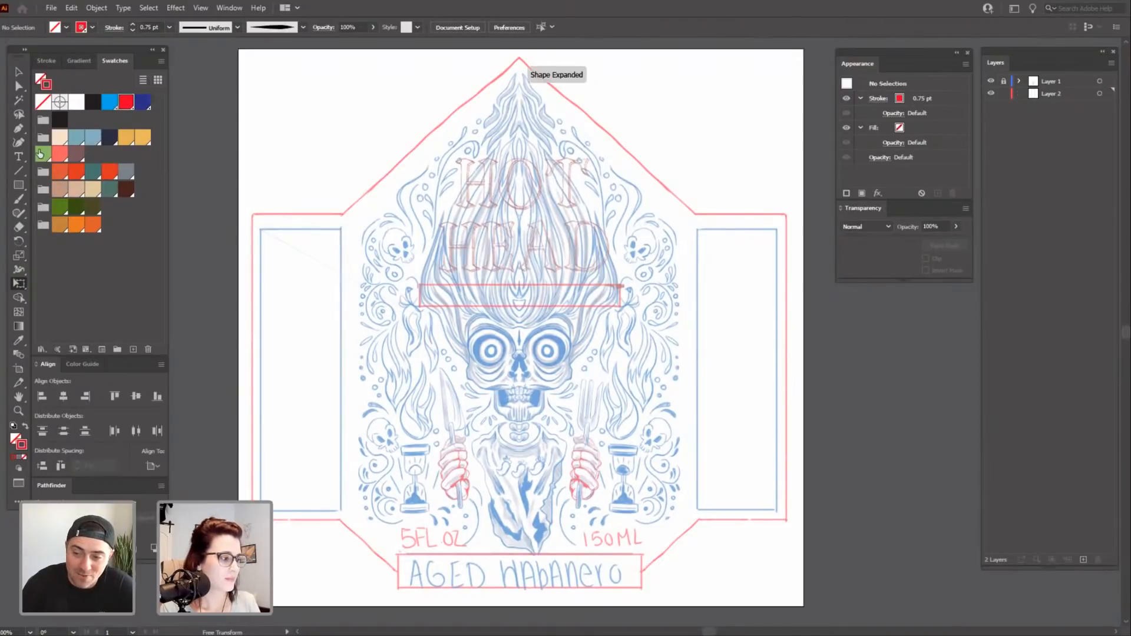
Draw a red rectangle about 1.66 by 5.71 in over the outer border of the label's left side panel, and deselect it.
left_click(20, 72)
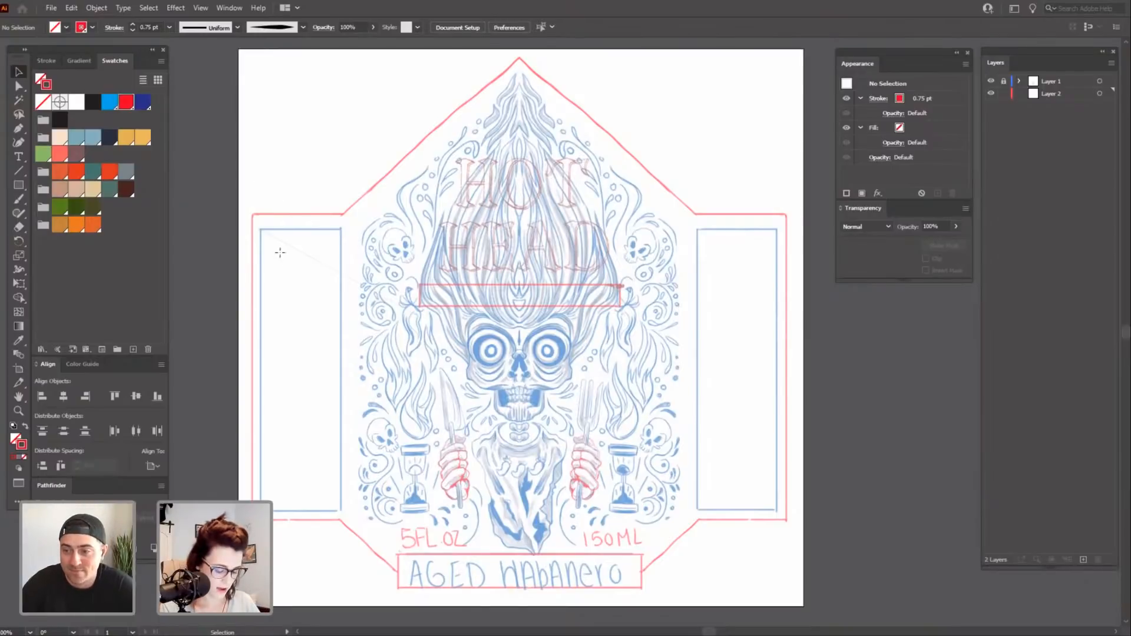
key("m")
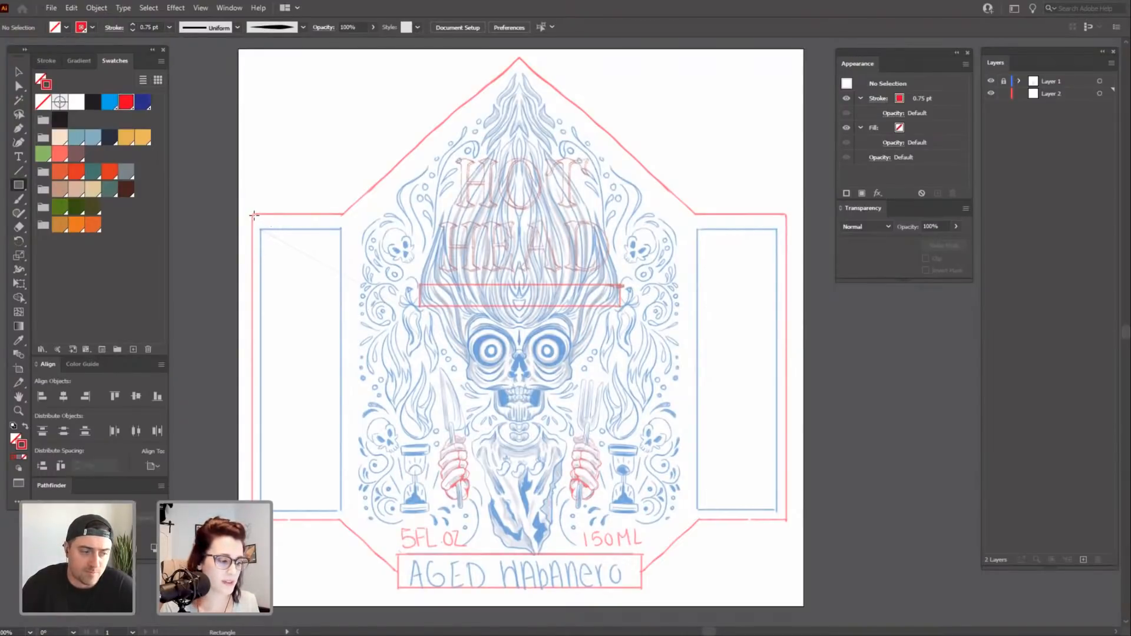
left_click_drag(252, 214, 341, 520)
left_click(20, 72)
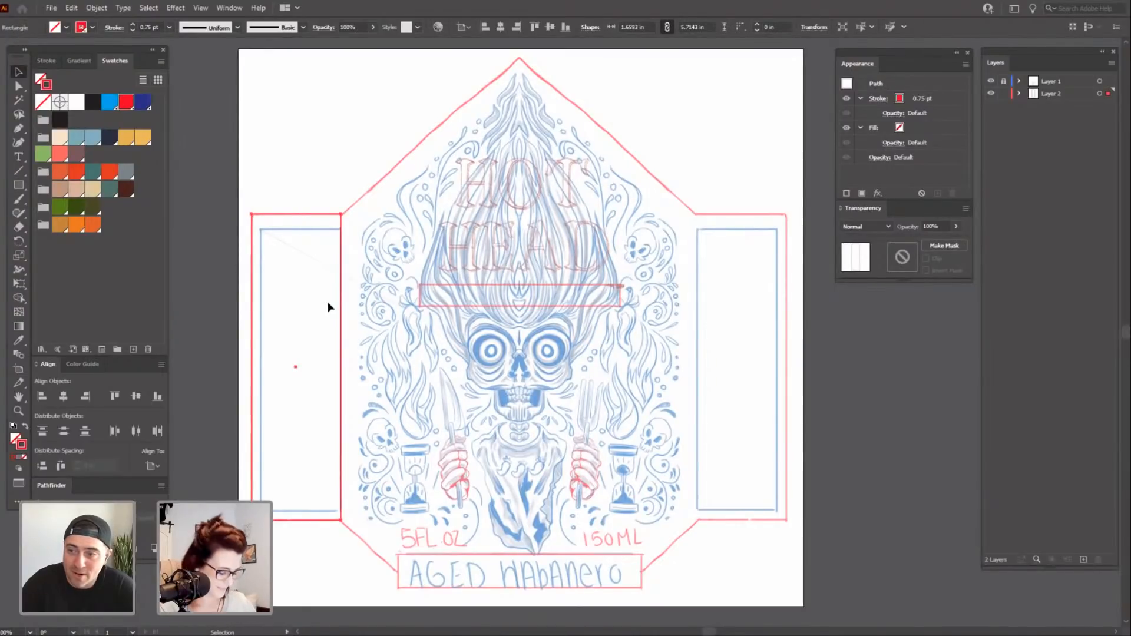
left_click(267, 164)
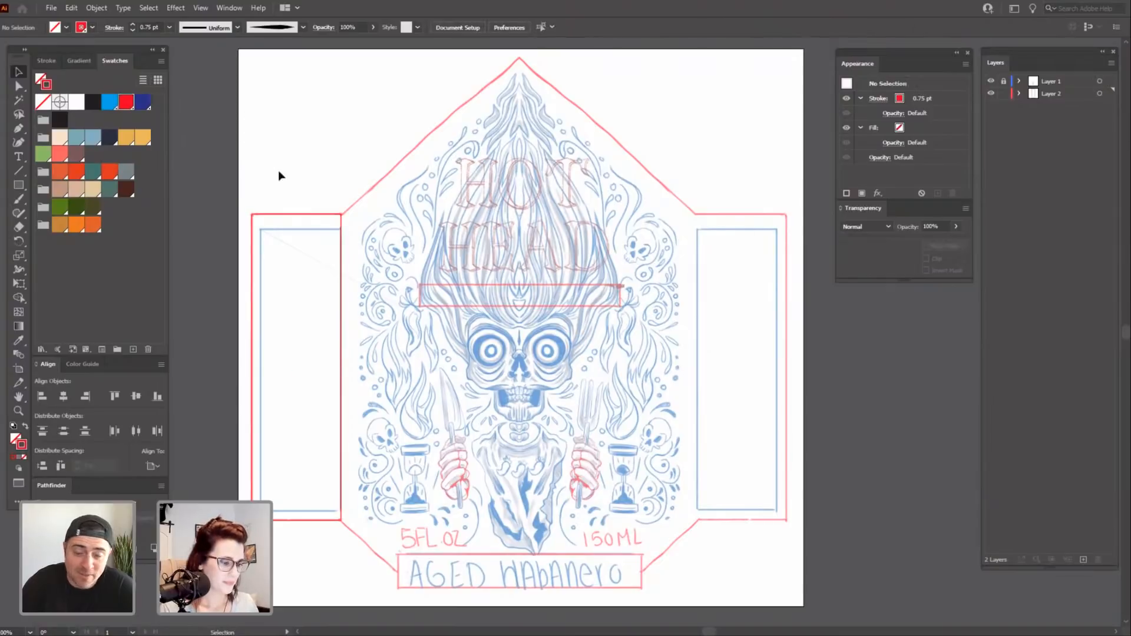
Draw a closed Pen path around the left half of the central label, from the panel corner via the peak, vertical centre line and banner.
key("p")
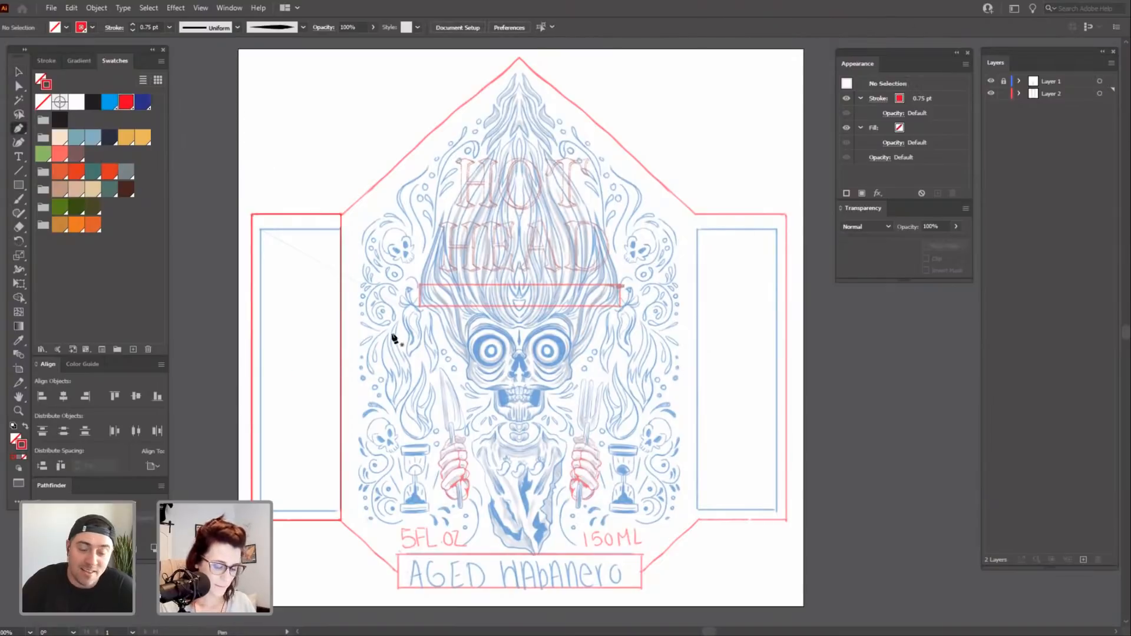
left_click(343, 215)
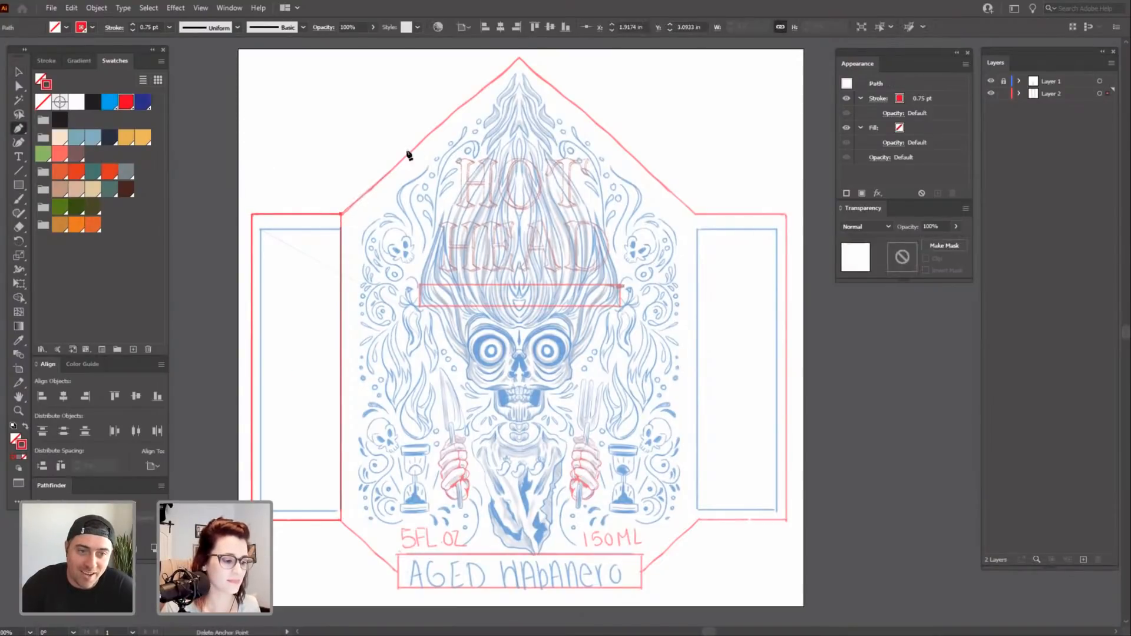
left_click(521, 57)
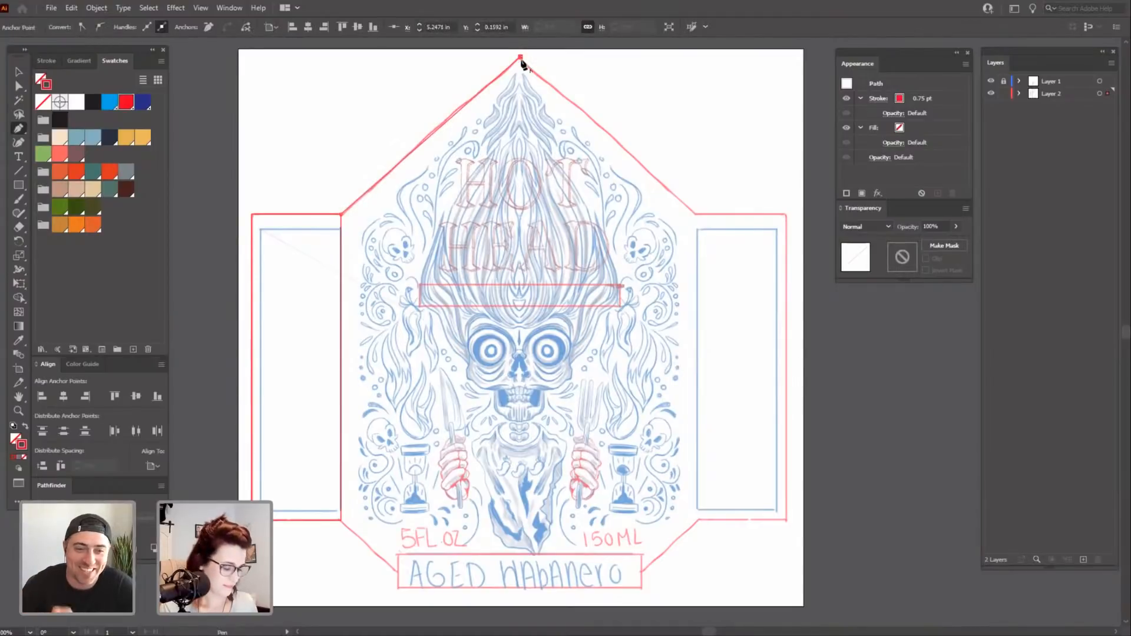
left_click(521, 573)
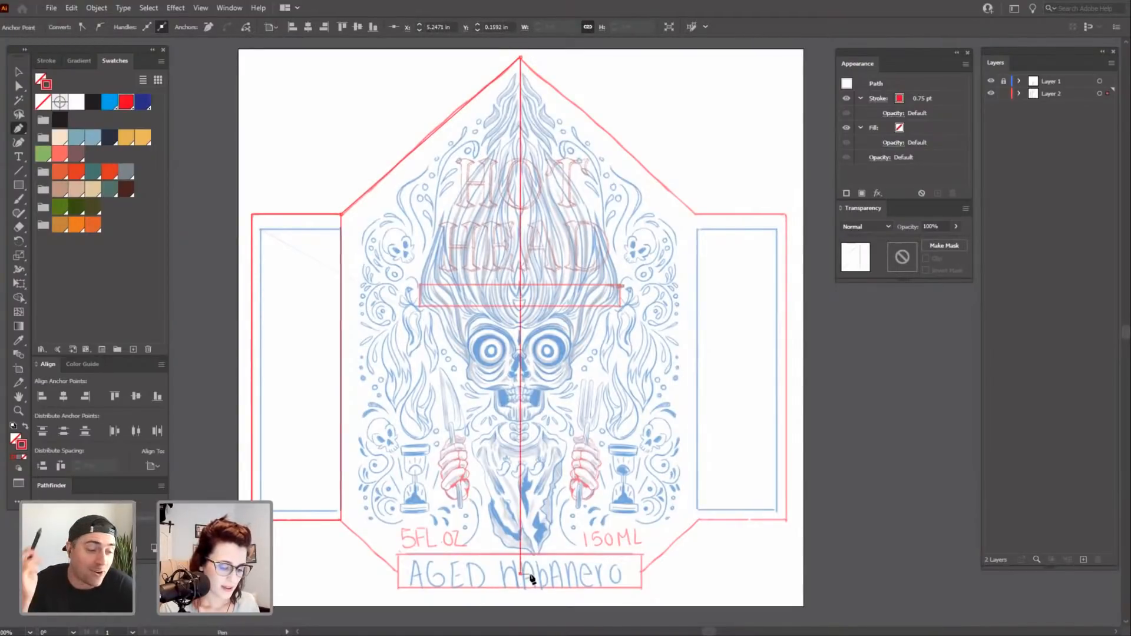
left_click(398, 573)
left_click(342, 520)
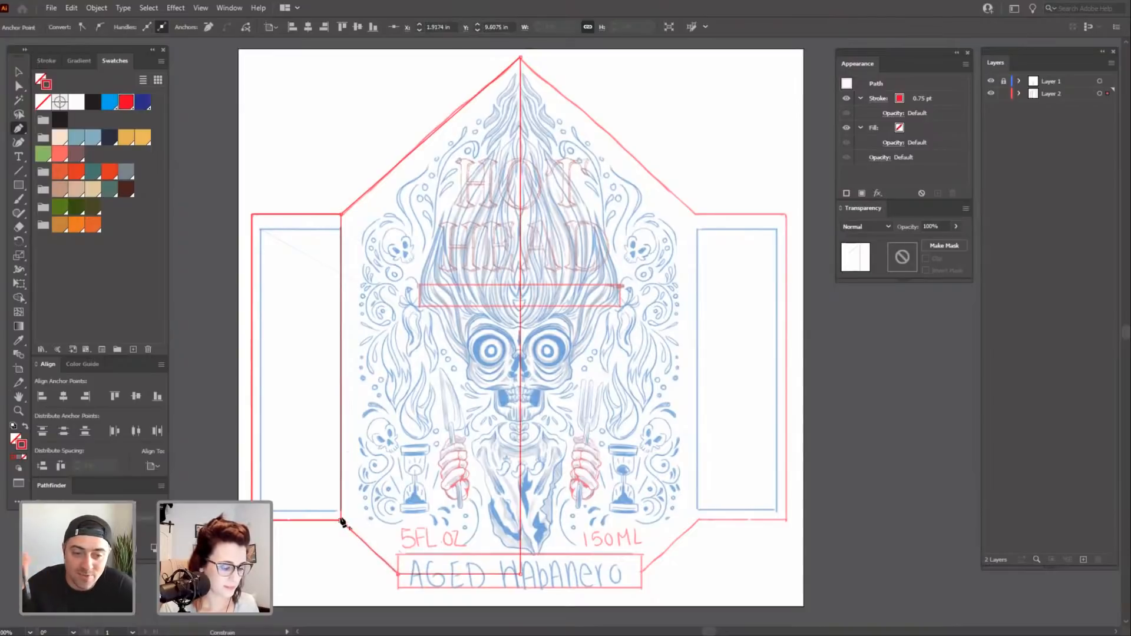
left_click(342, 215)
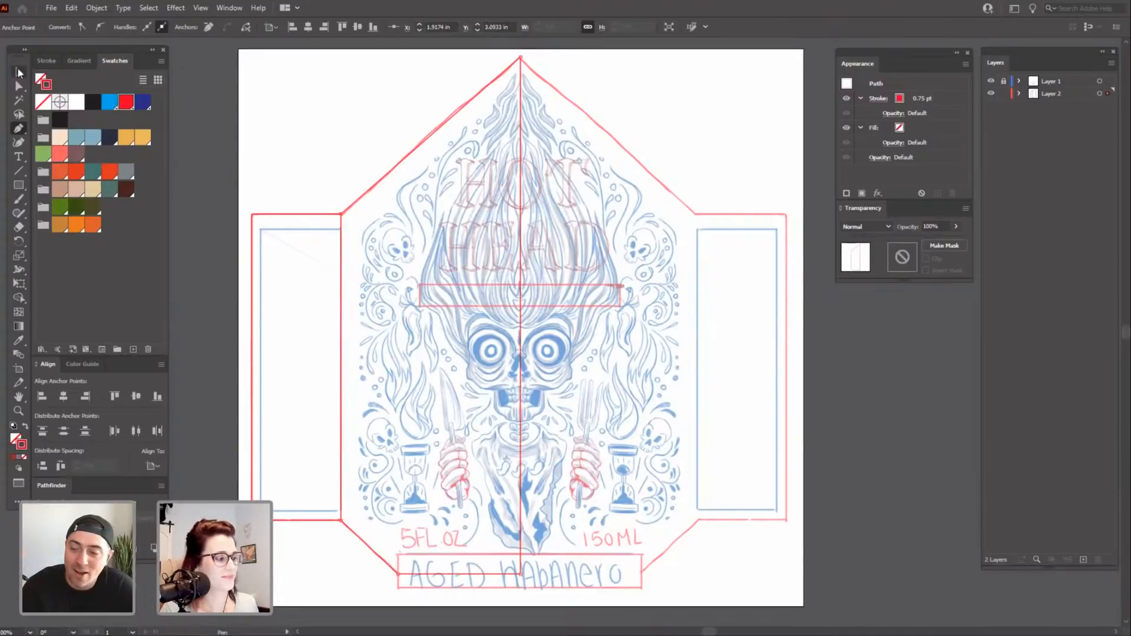
Unite the left side panel rectangle and the left centre path into one half-label outline, and deselect it.
left_click(18, 71)
left_click_drag(309, 143, 391, 281)
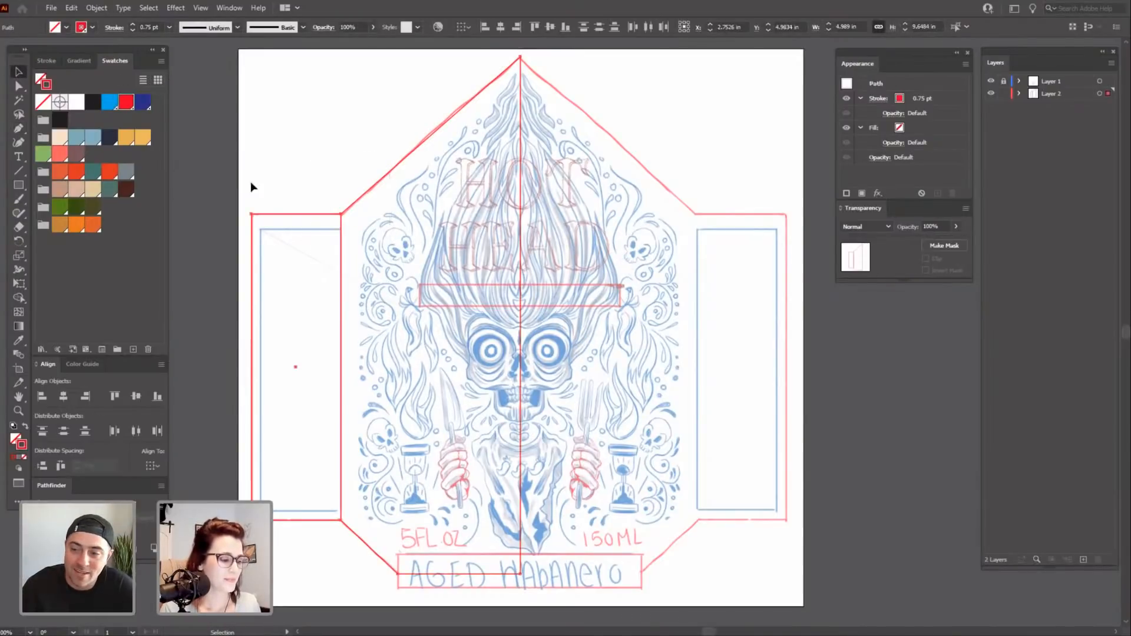
left_click(42, 518)
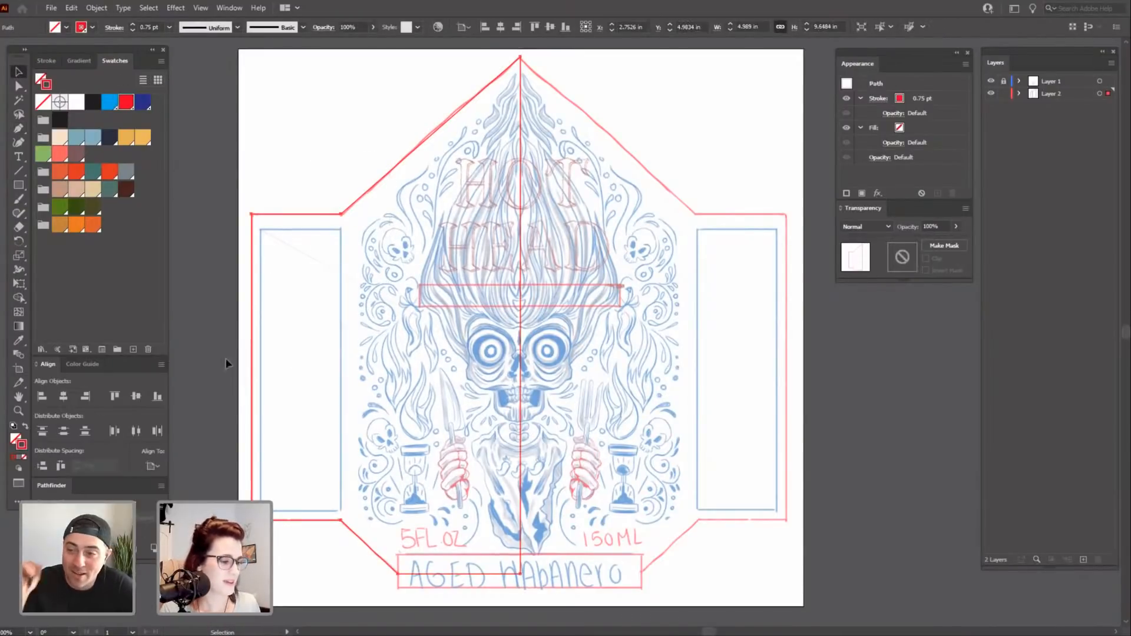
left_click(288, 182)
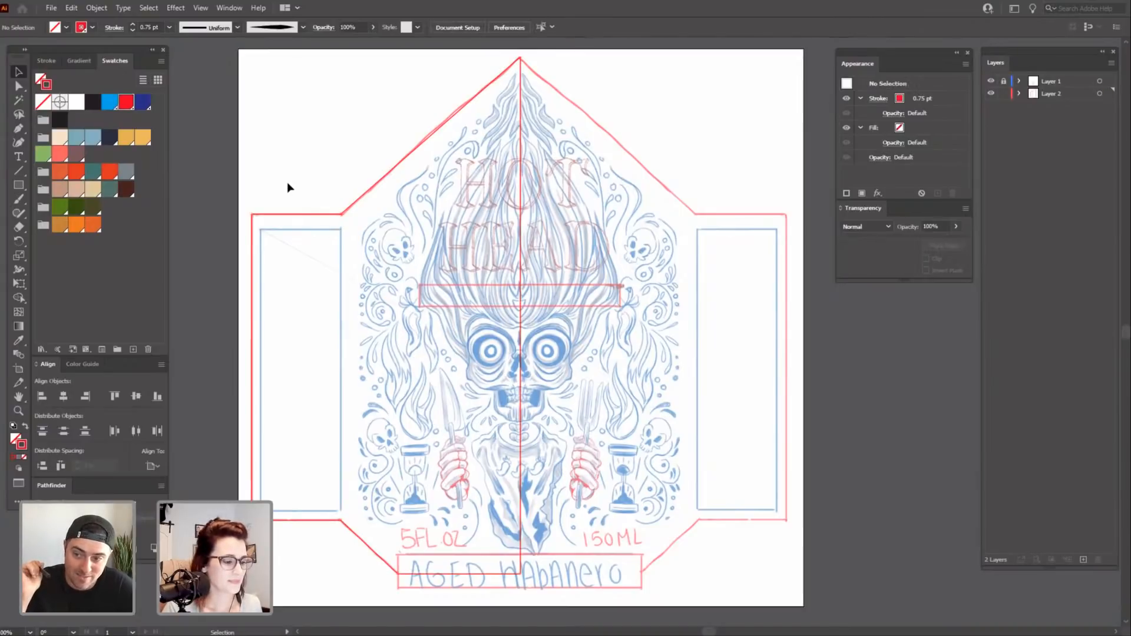
left_click_drag(313, 134, 398, 252)
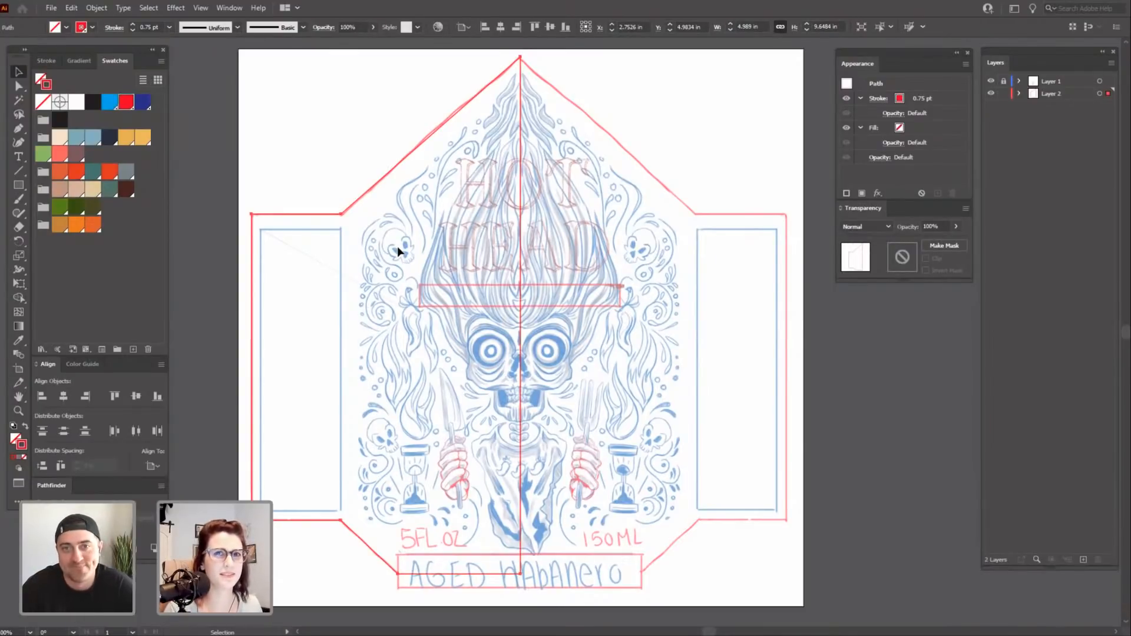
left_click(590, 439)
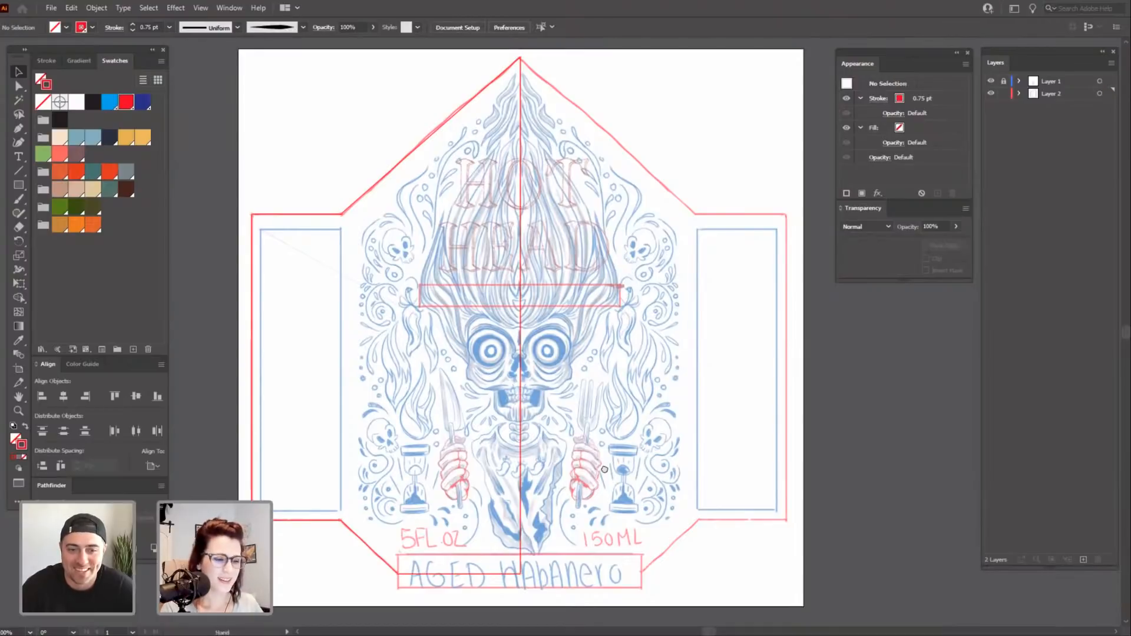
left_click_drag(600, 478, 606, 467)
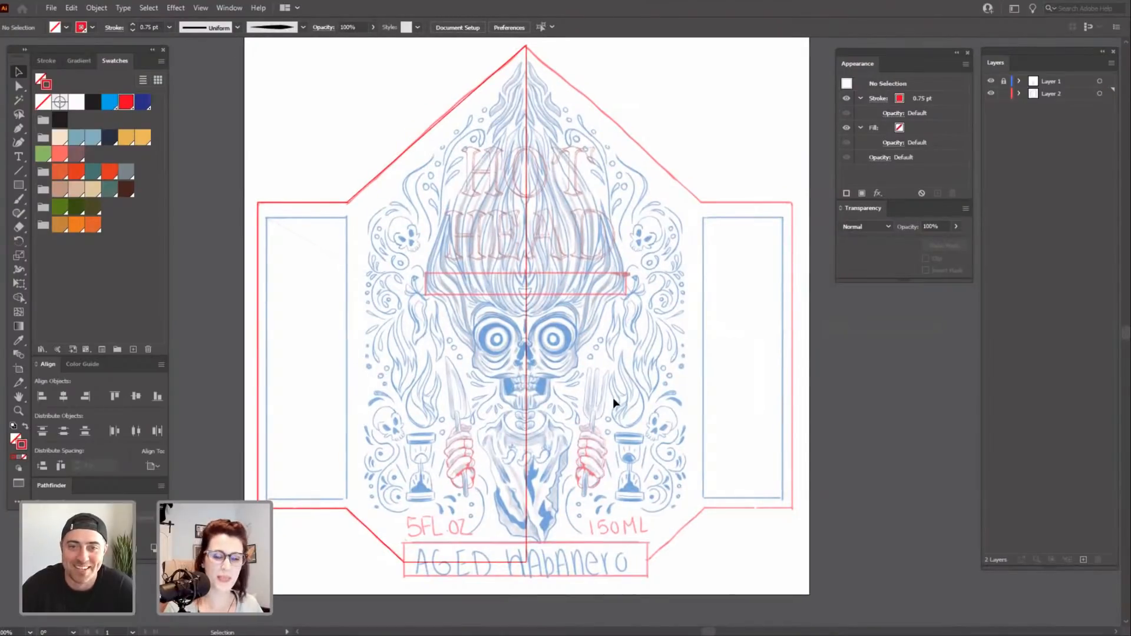
key("ctrl+minus")
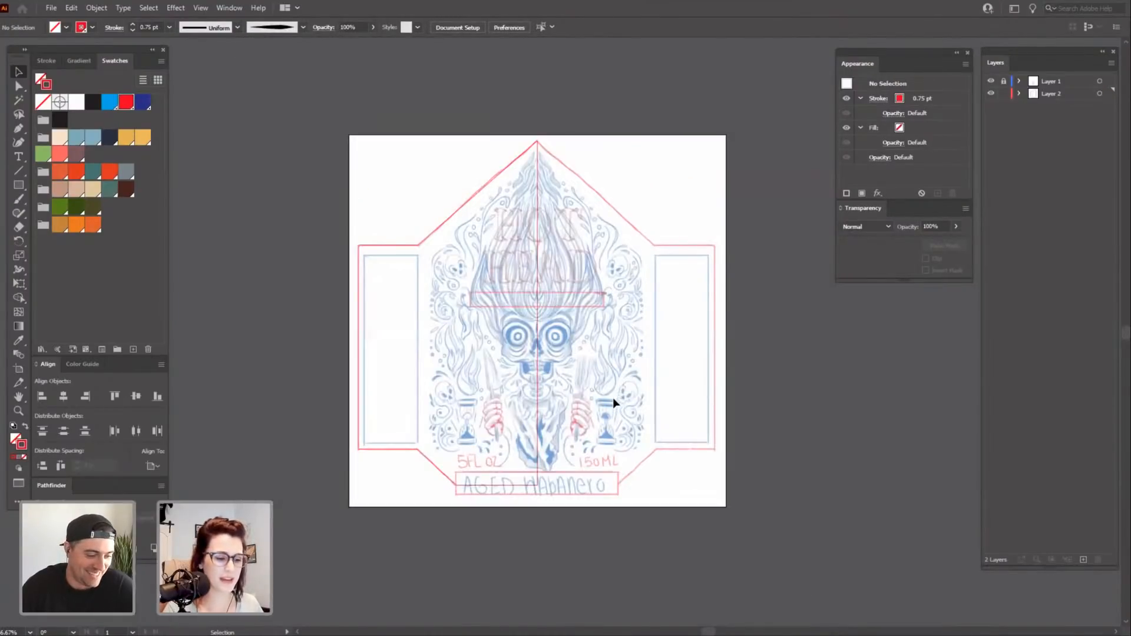
key("ctrl+plus")
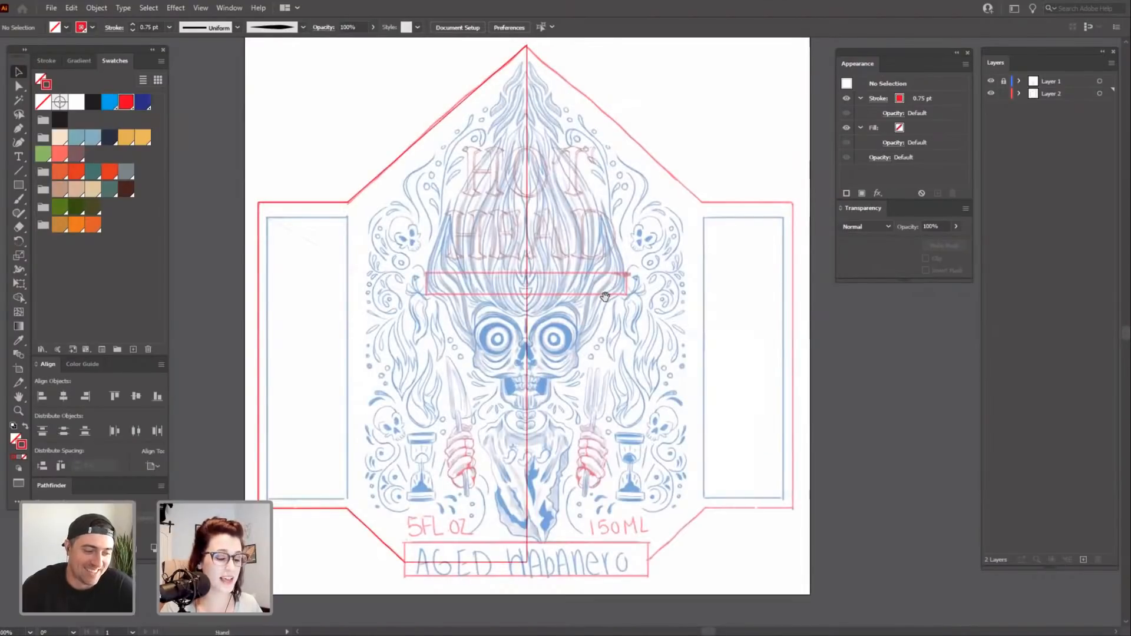
left_click_drag(605, 297, 598, 307)
left_click(407, 193)
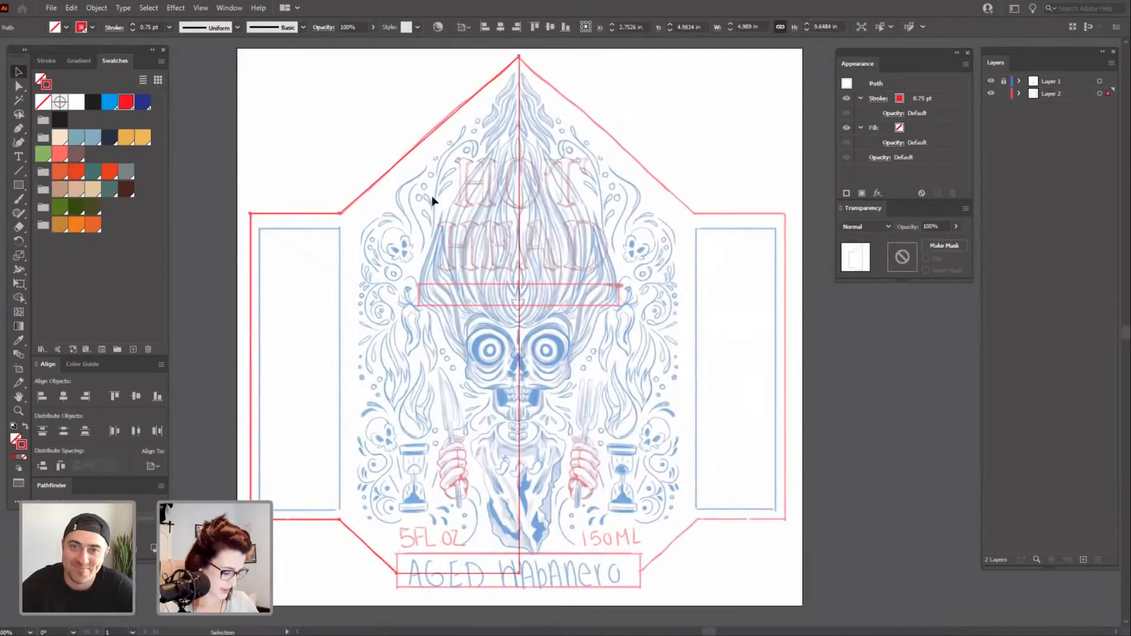
left_click(253, 158)
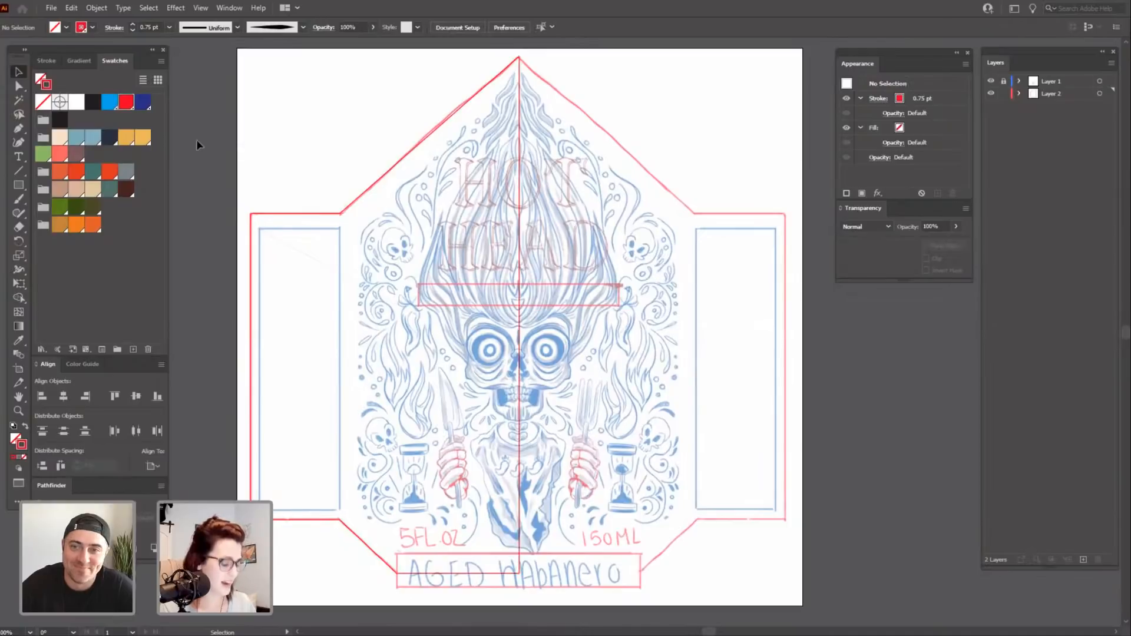
Reflect a copy of the half-label outline across the vertical axis, keeping the original in place.
key("ctrl+a")
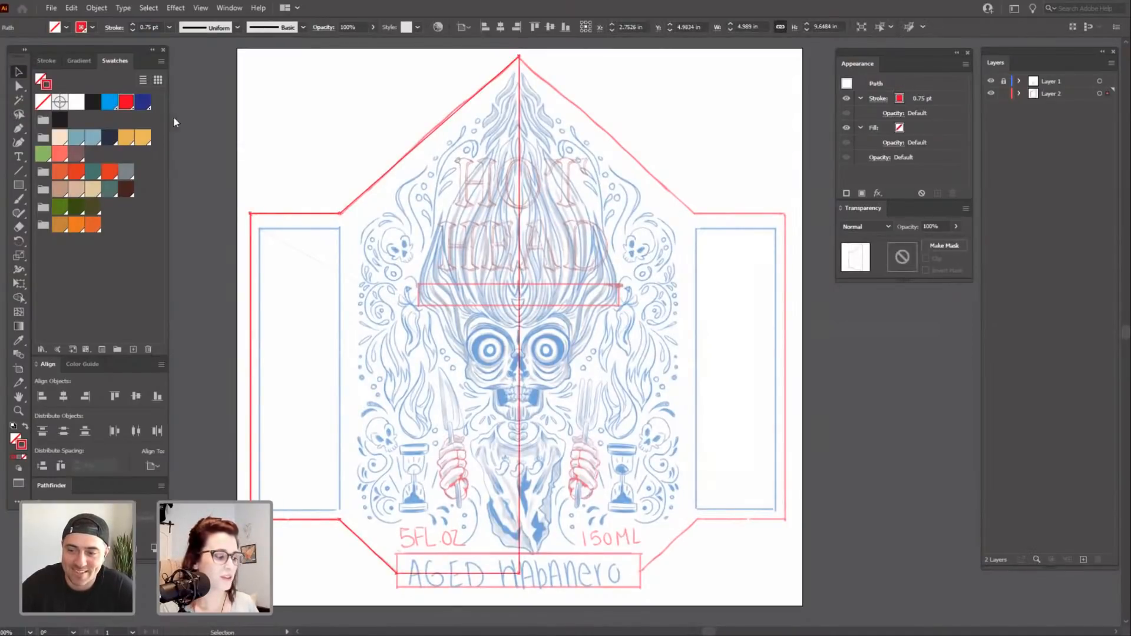
left_click(24, 246)
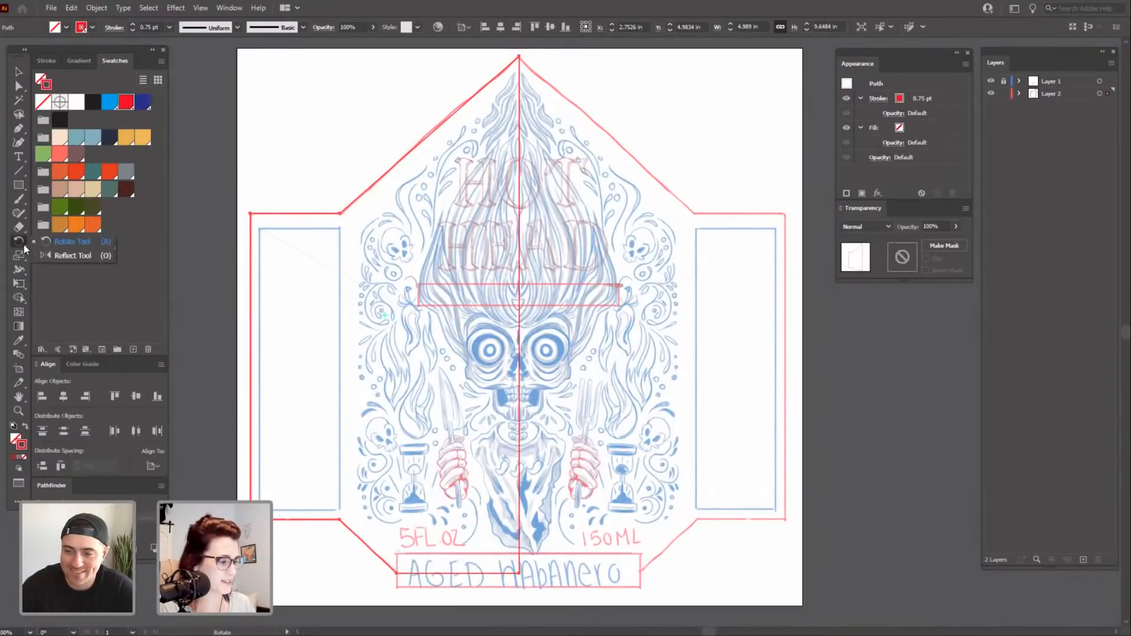
left_click(90, 256)
double_click(20, 241)
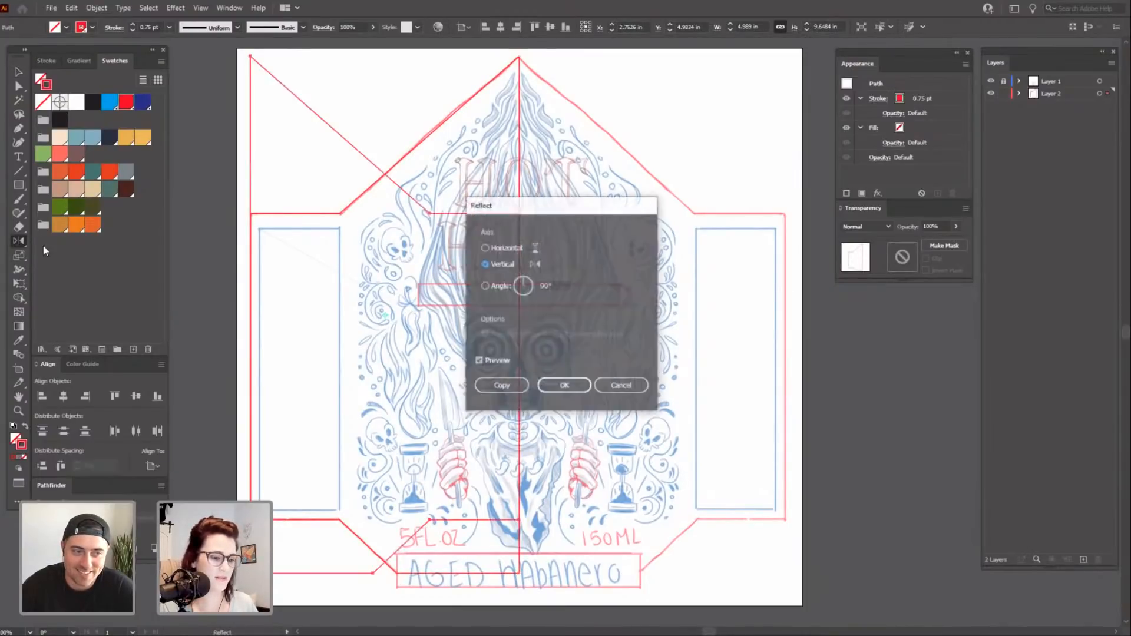
left_click(565, 385)
key("c")
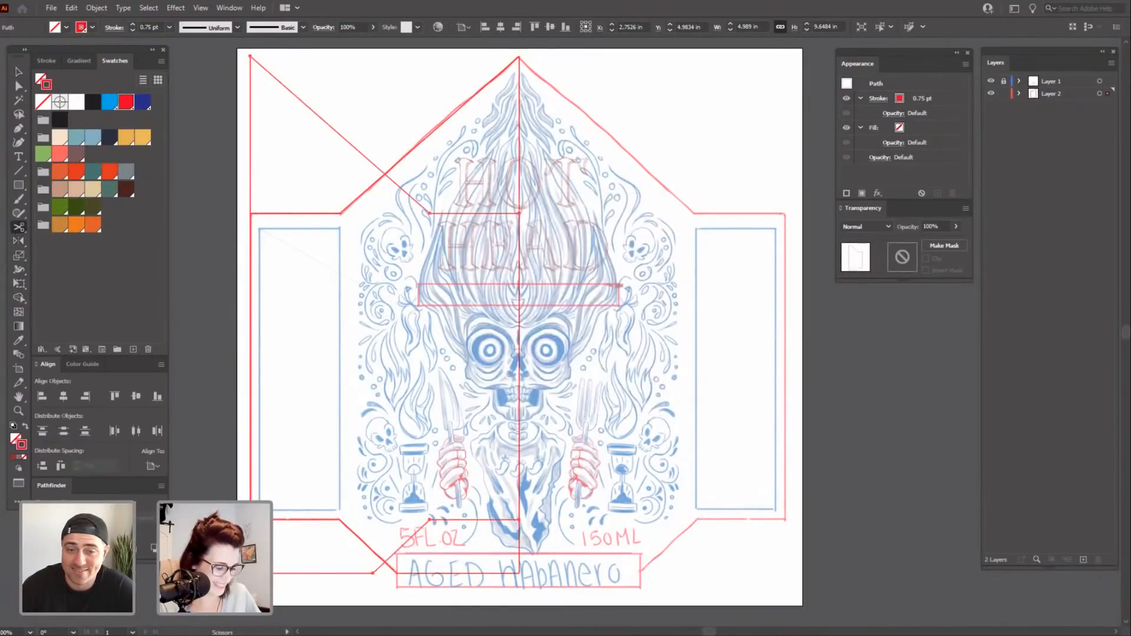
key("v")
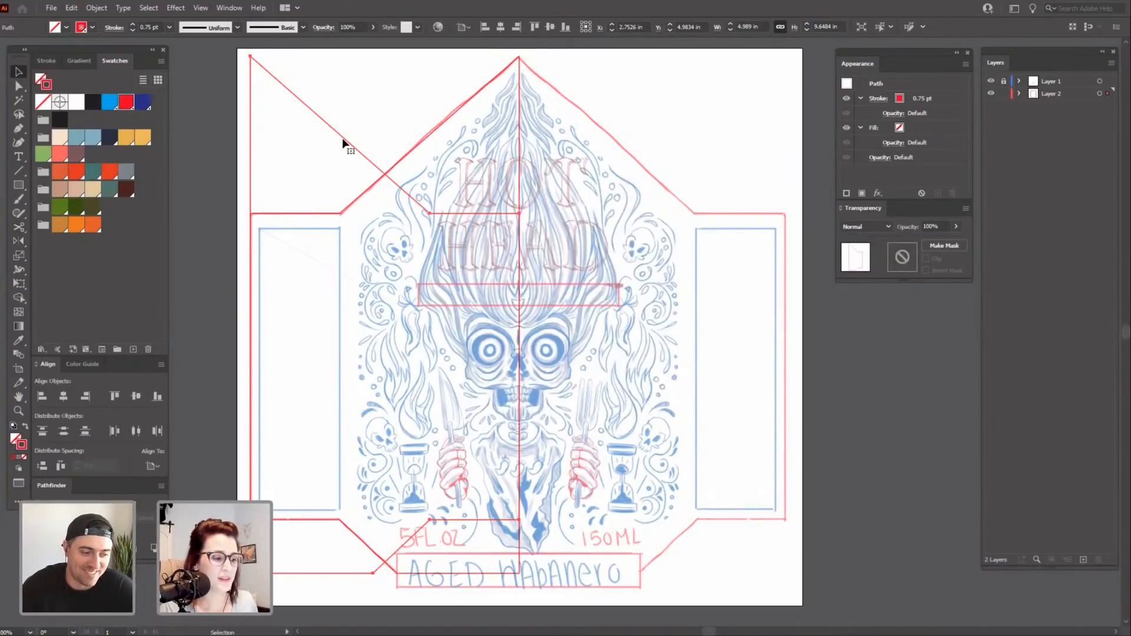
Move the mirrored half outline over the sketch's right half so both halves meet at the vertical centre line, and deselect it.
left_click_drag(346, 142, 613, 138)
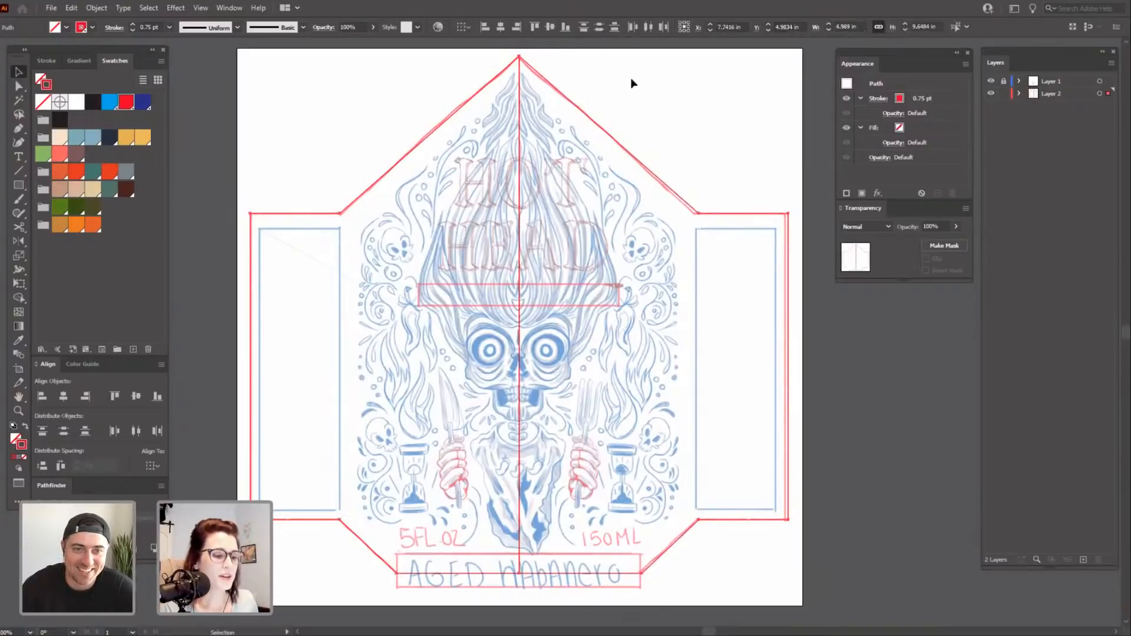
left_click(716, 188)
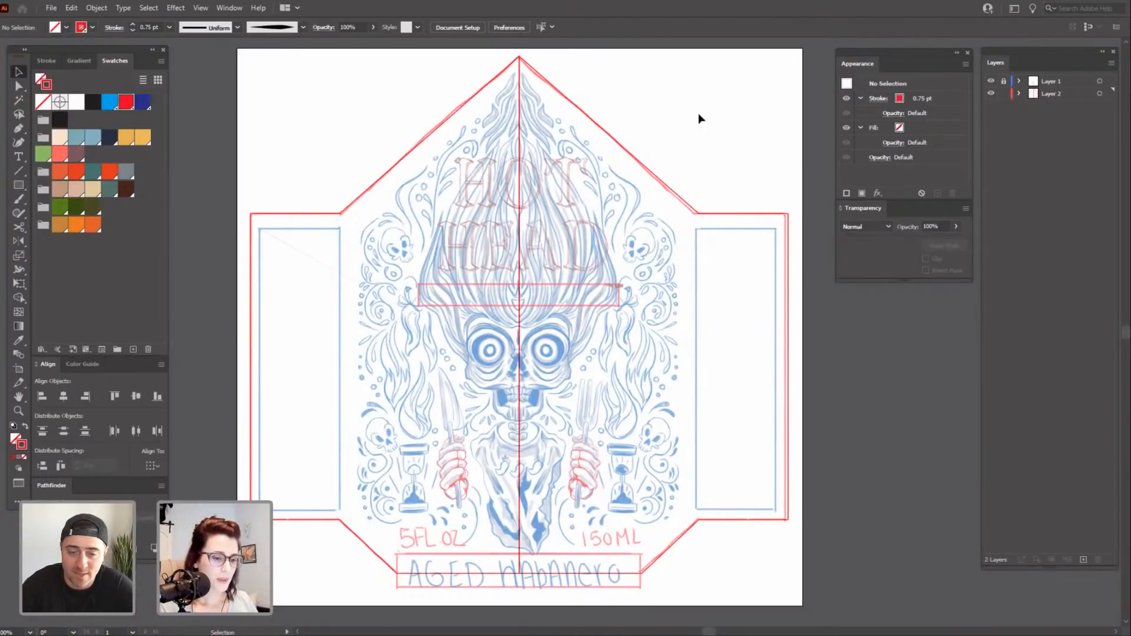
left_click_drag(710, 126, 707, 124)
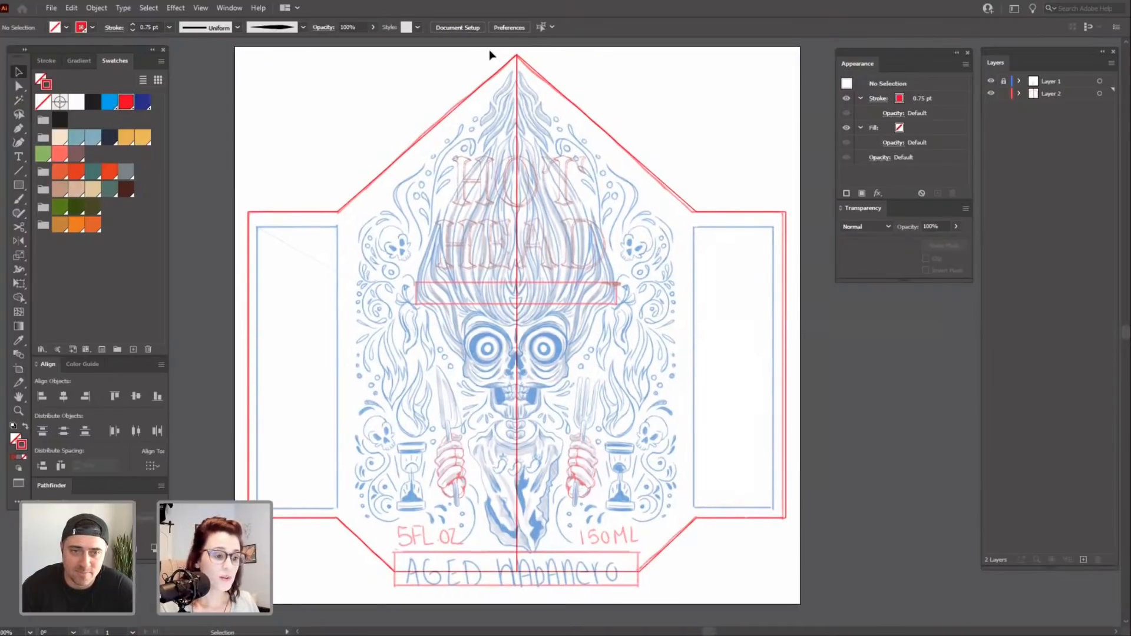
Unite the two mirrored halves into one full label outline and deselect it.
left_click(588, 129)
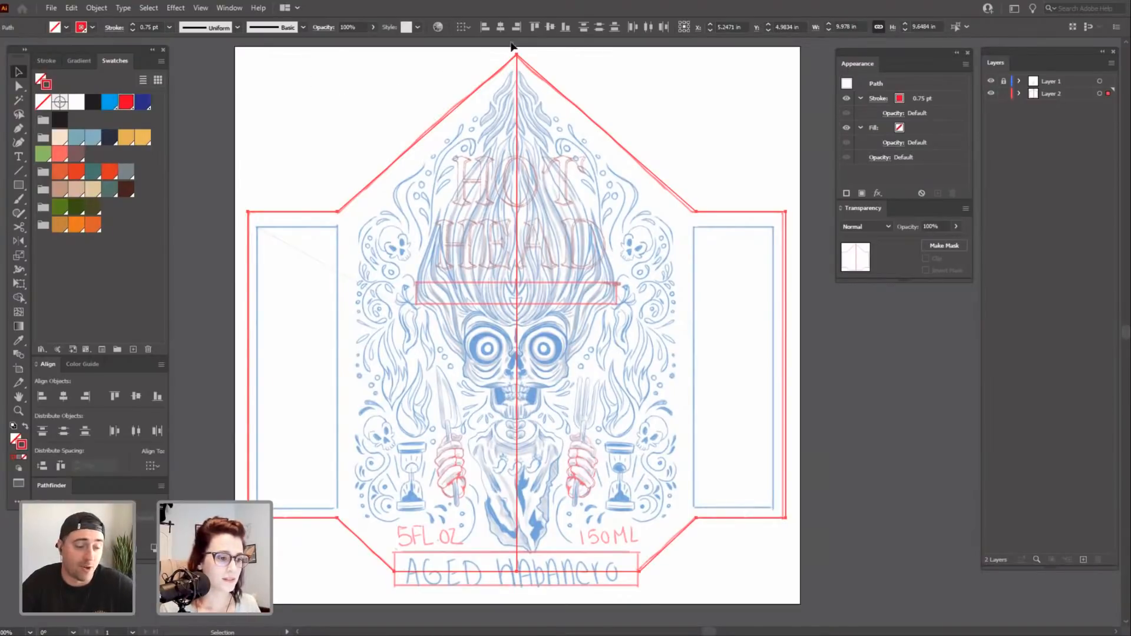
key("Delete")
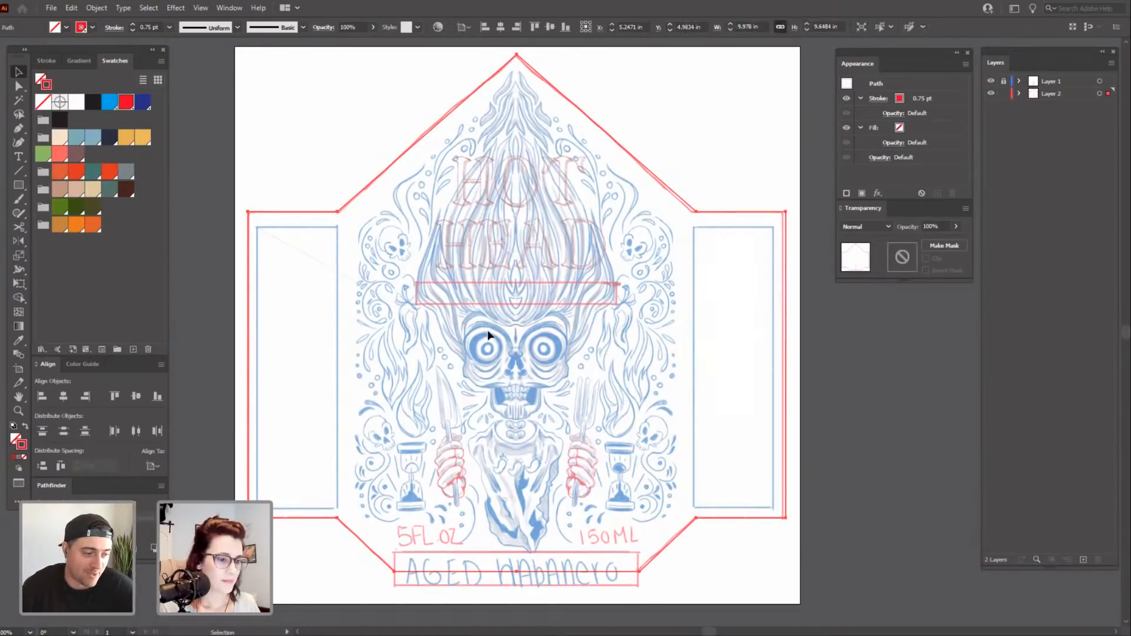
scroll(502, 383, "right", 1)
left_click_drag(502, 383, 499, 365)
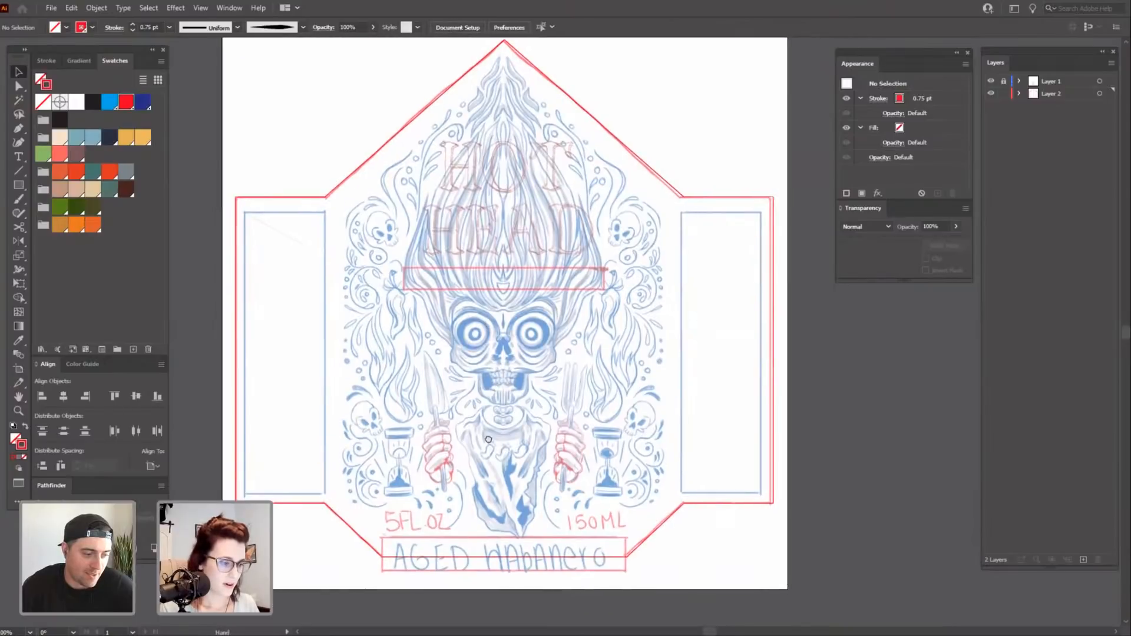
Inspect the united outline up close against the sketch, from the label's peak down to the Aged Habanero banner.
left_click_drag(473, 270, 476, 280)
scroll(476, 281, "up", 4)
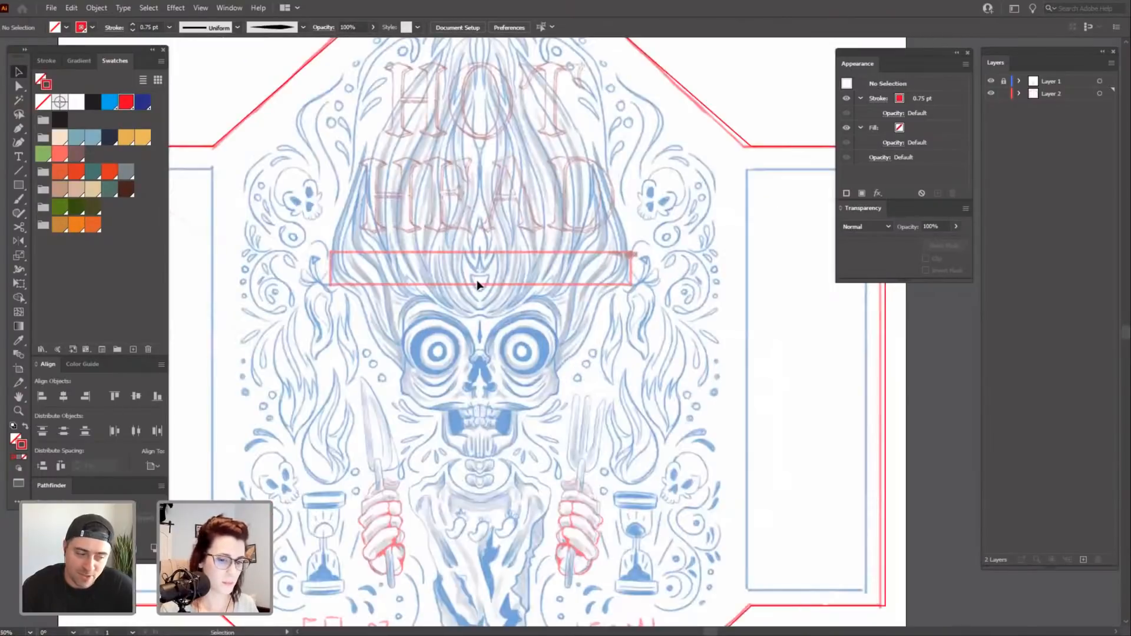
scroll(523, 416, "up", 2)
left_click_drag(523, 416, 542, 583)
left_click_drag(534, 109, 556, 281)
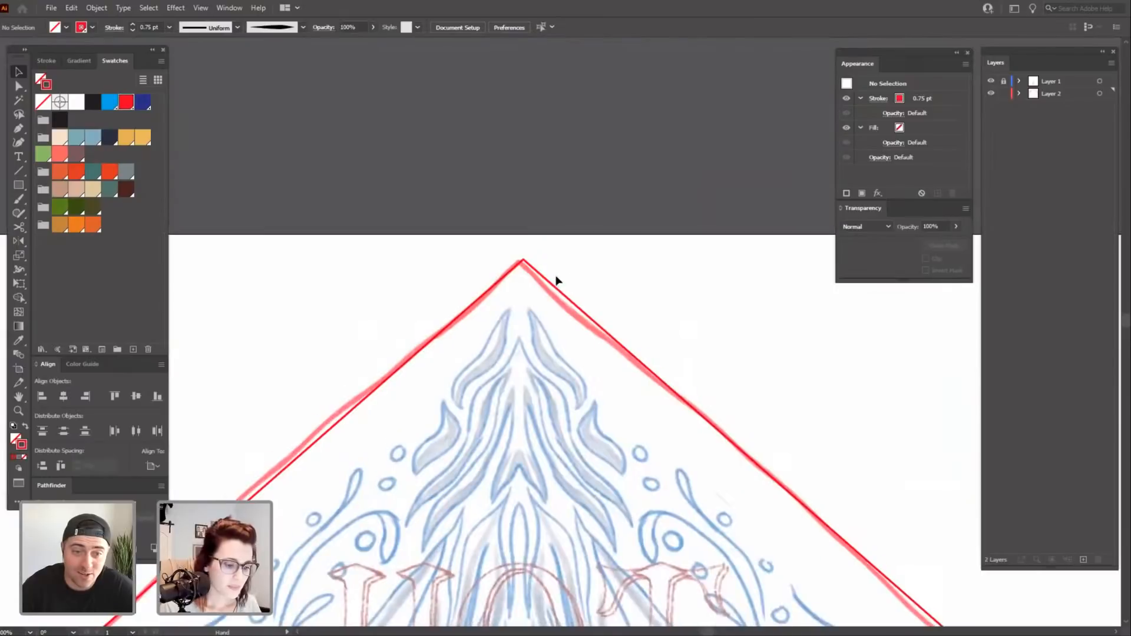
left_click(556, 288)
key("ctrl+equal")
key("ctrl+equal")
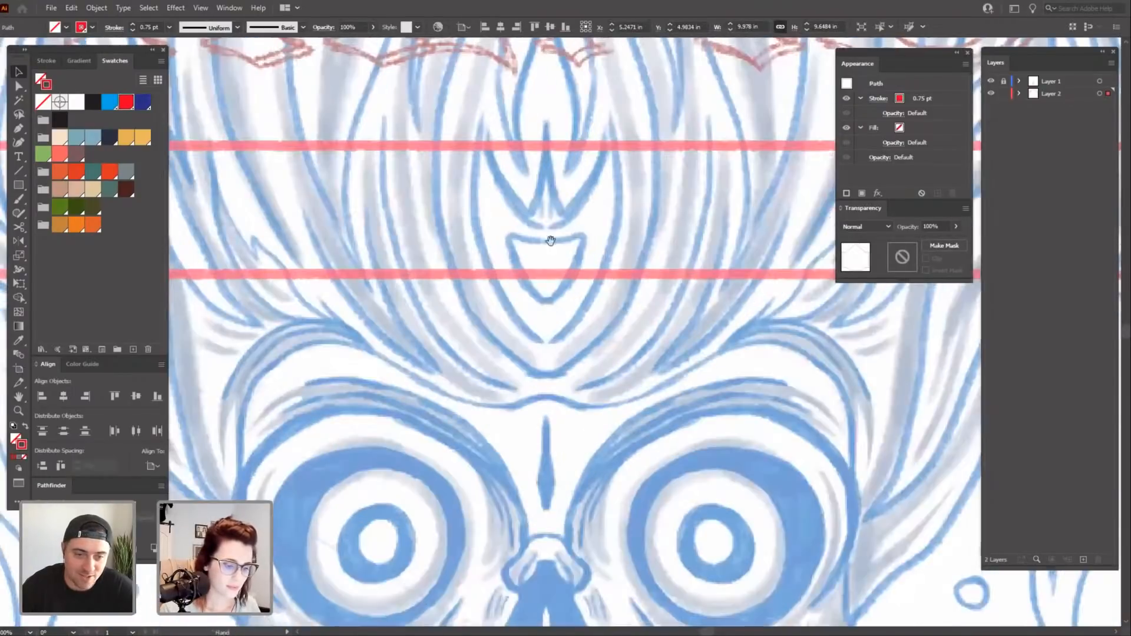
left_click_drag(540, 190, 505, 462)
left_click_drag(604, 262, 554, 450)
left_click_drag(508, 106, 536, 430)
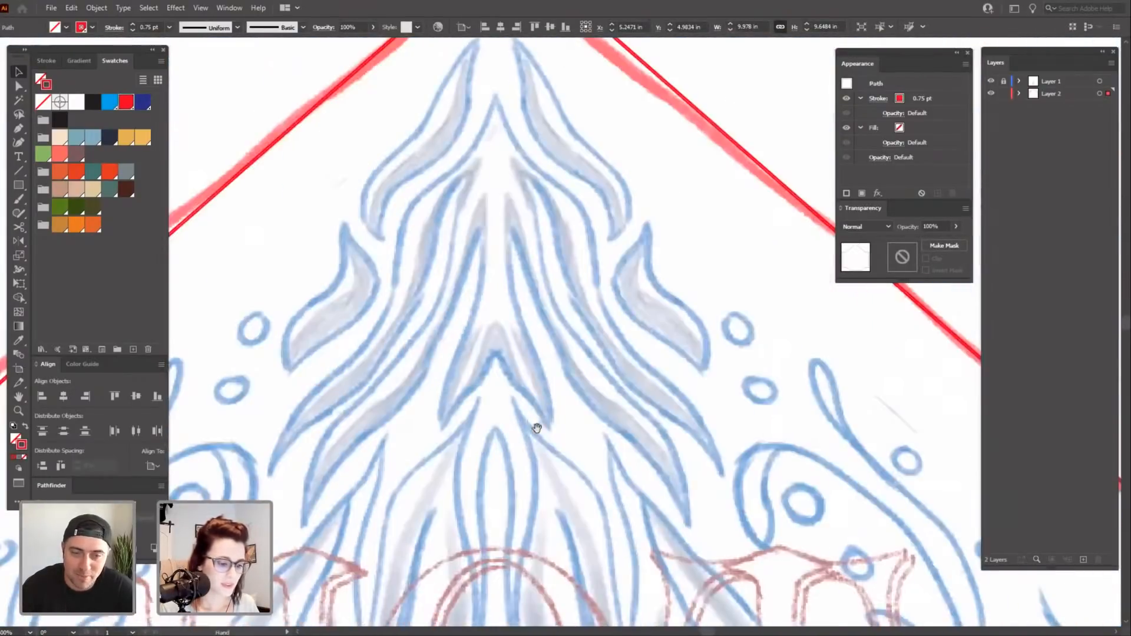
left_click_drag(545, 147, 545, 496)
left_click_drag(552, 276, 525, 368)
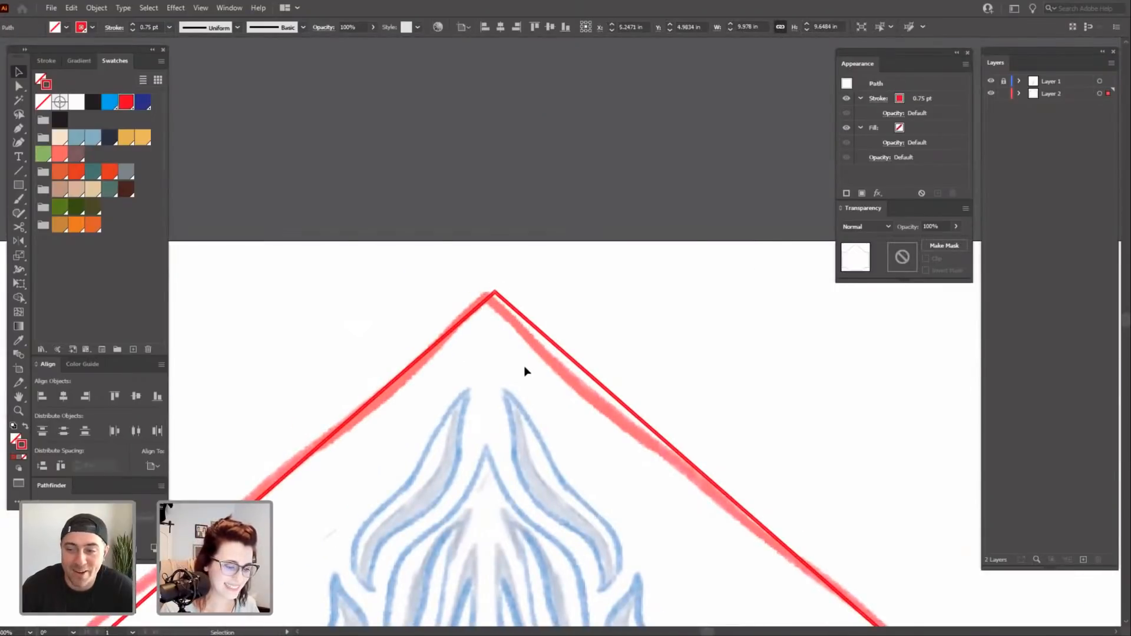
key("ctrl+equal")
left_click_drag(514, 254, 499, 495)
left_click_drag(504, 175, 482, 445)
left_click_drag(502, 122, 475, 495)
left_click_drag(491, 147, 480, 495)
left_click_drag(471, 106, 449, 235)
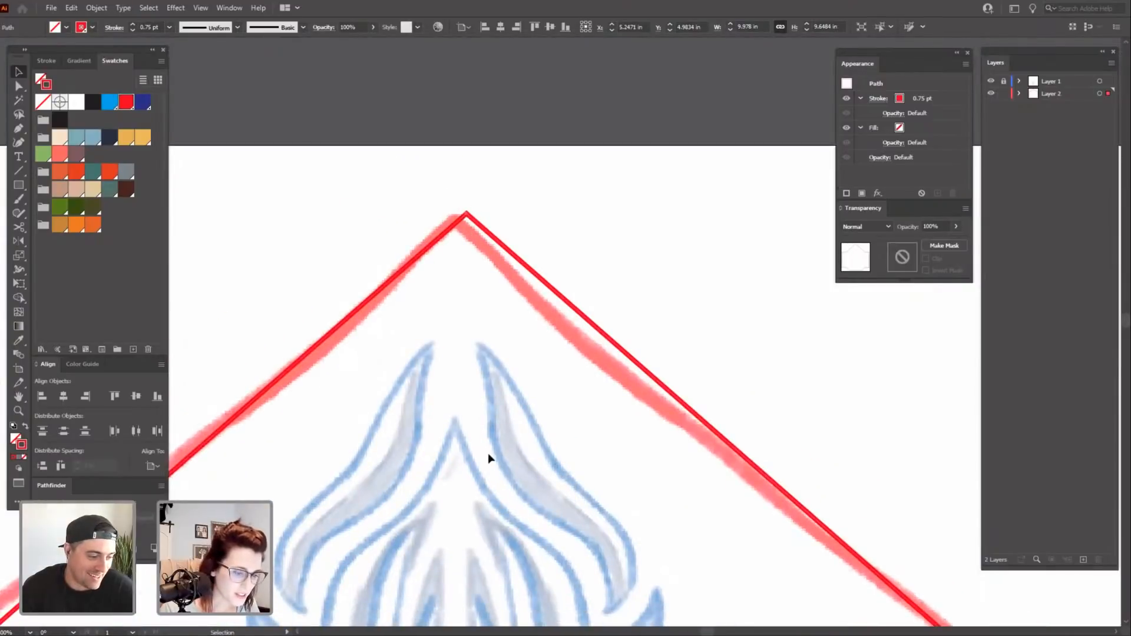
left_click_drag(488, 453, 492, 429)
key("ctrl+minus")
key("ctrl+minus")
key("ctrl+minus")
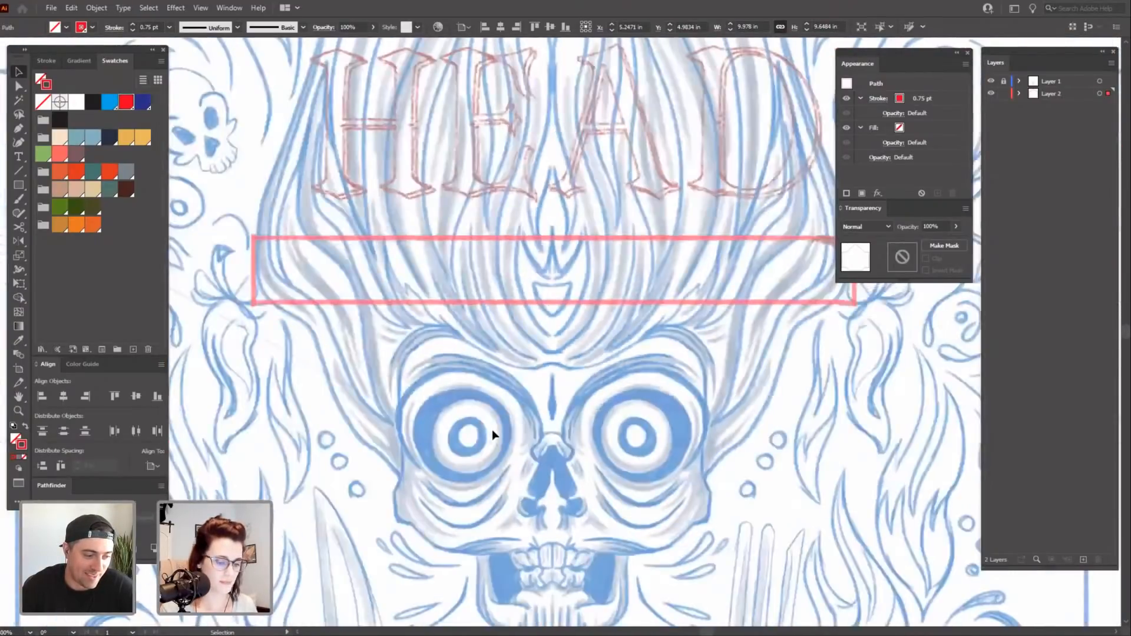
key("ctrl+minus")
key("ctrl+minus")
left_click_drag(611, 468, 587, 257)
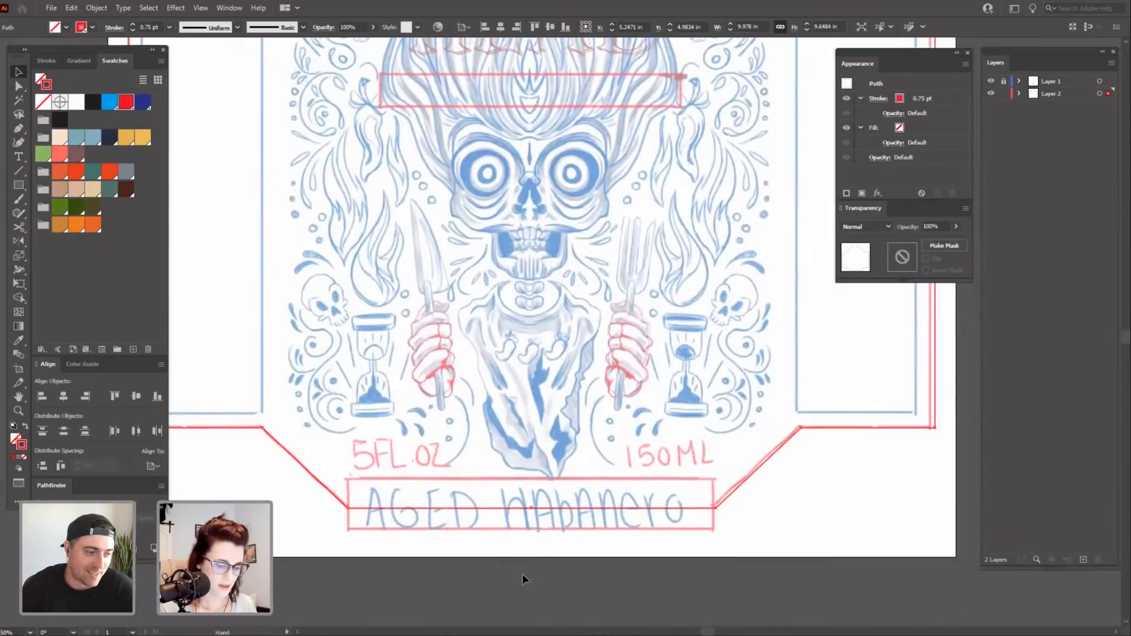
left_click(522, 574)
left_click_drag(482, 405, 505, 434)
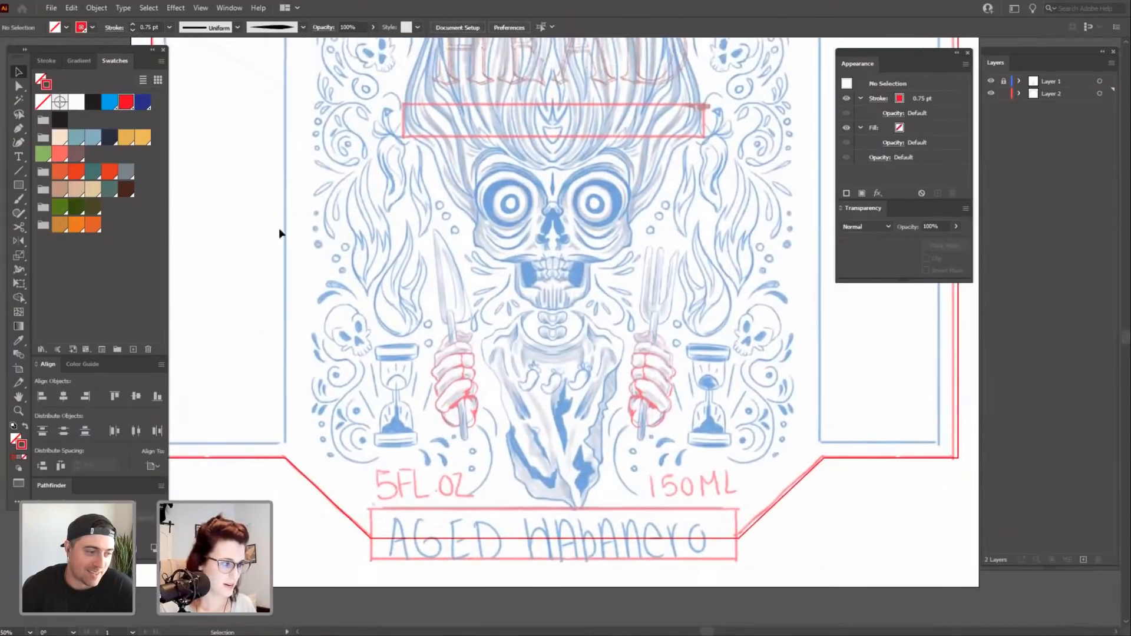
Check the swatch options of the red Die Line colour without changing them.
double_click(125, 102)
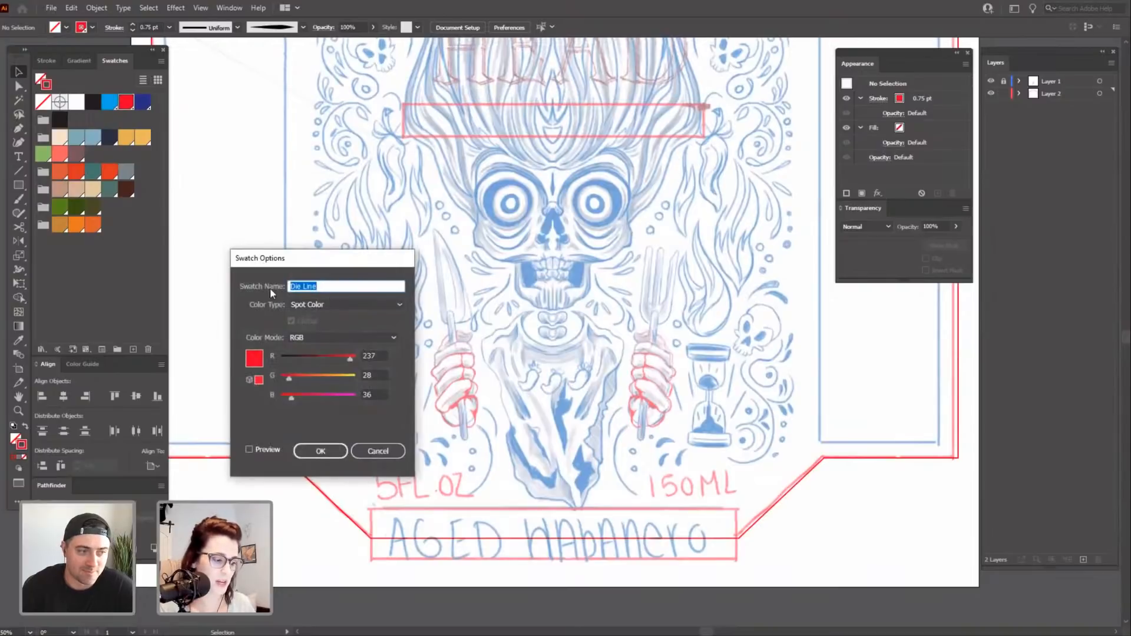
left_click(387, 451)
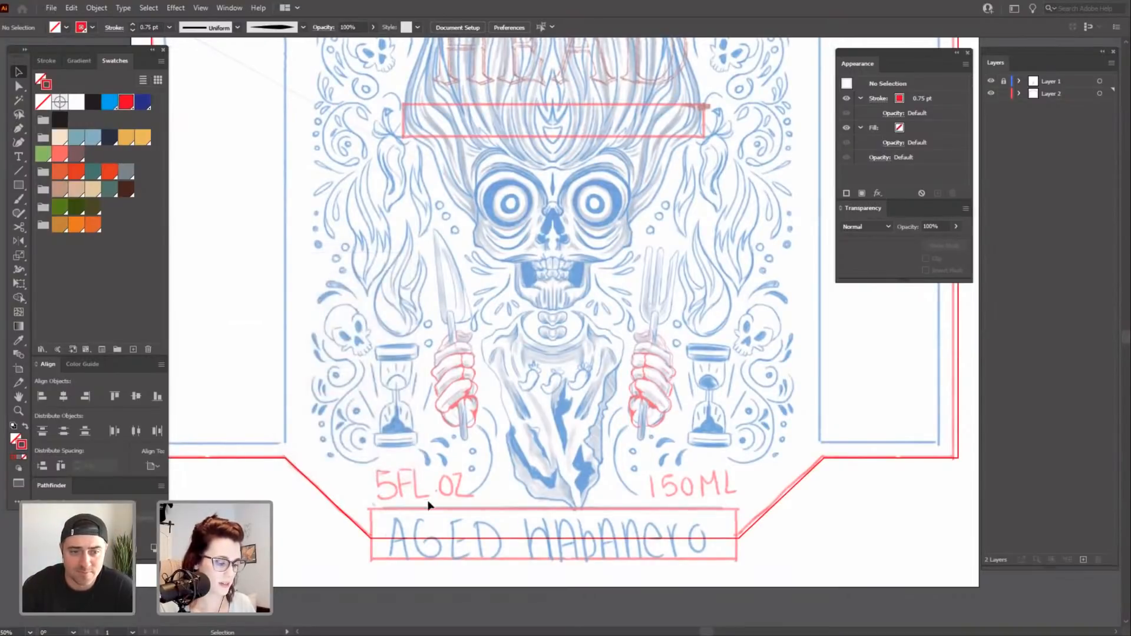
Draw a red rectangle about 4.36 by 0.61 in over the Aged Habanero banner at the label's lower edge.
key("ctrl+minus")
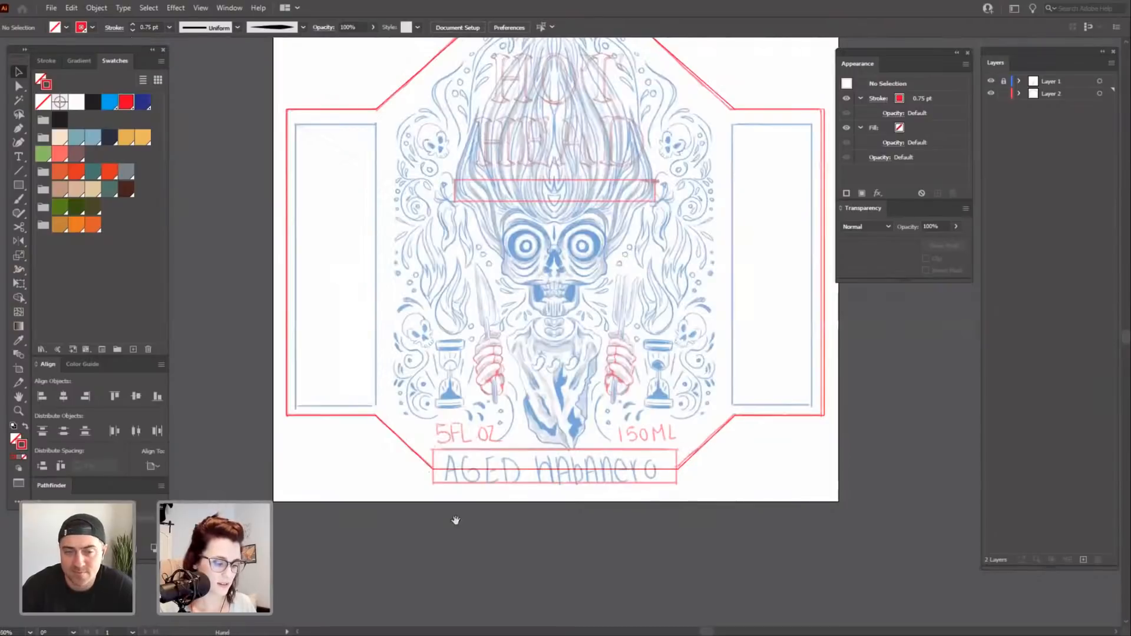
scroll(454, 518, "down", 1)
key("m")
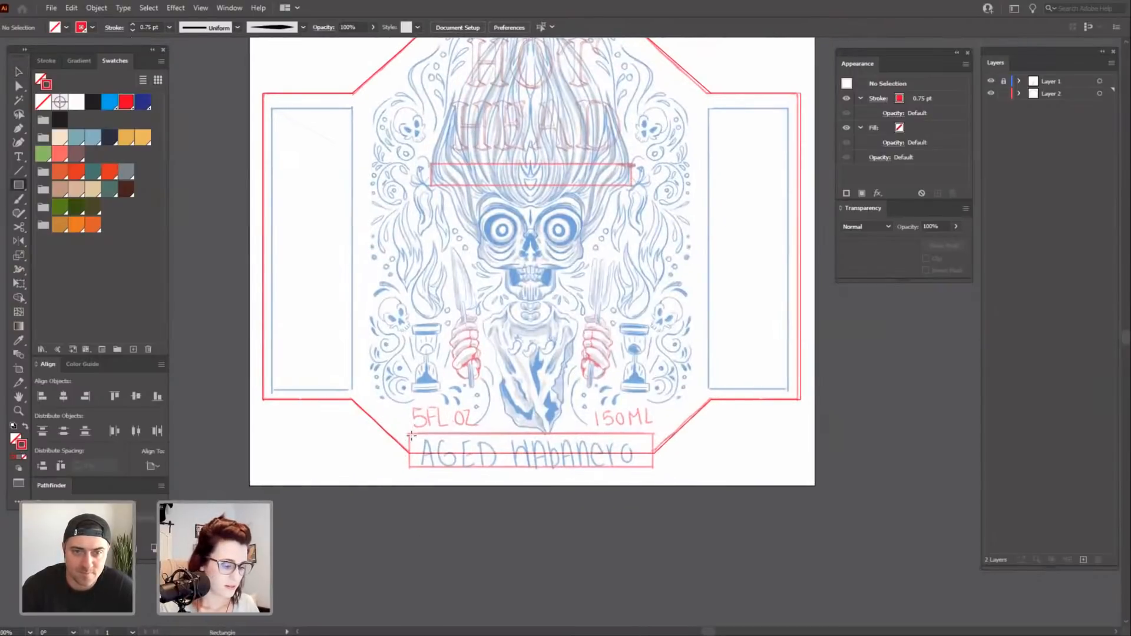
left_click_drag(413, 434, 650, 468)
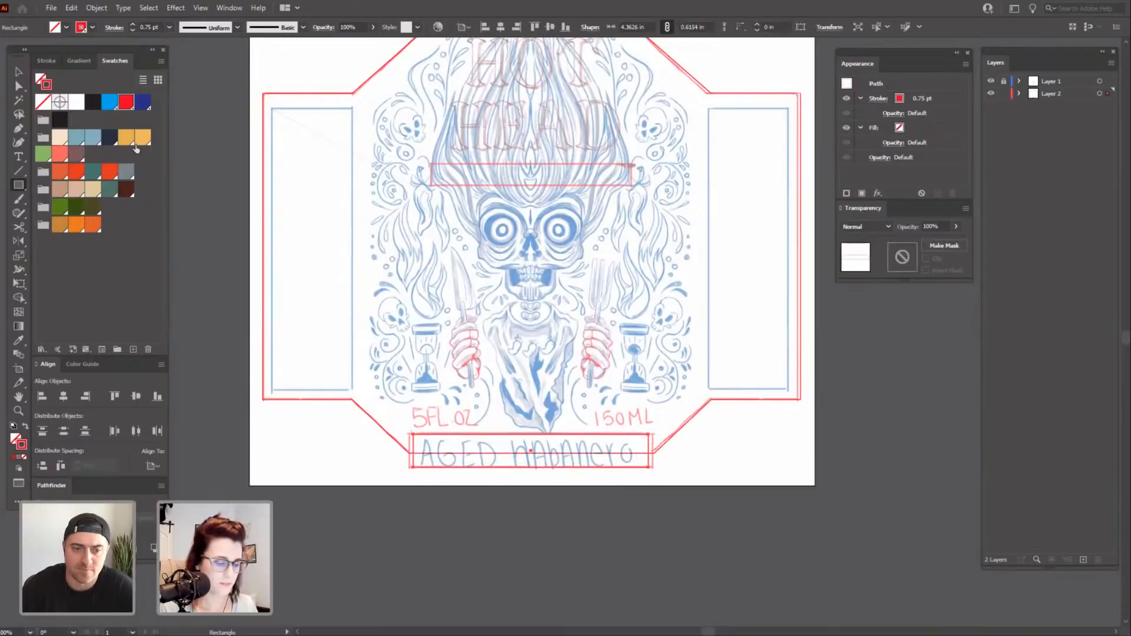
Align the banner rectangle and the label outline on their horizontal centres, and deselect them.
key("v")
left_click_drag(553, 557, 530, 449)
left_click(502, 29)
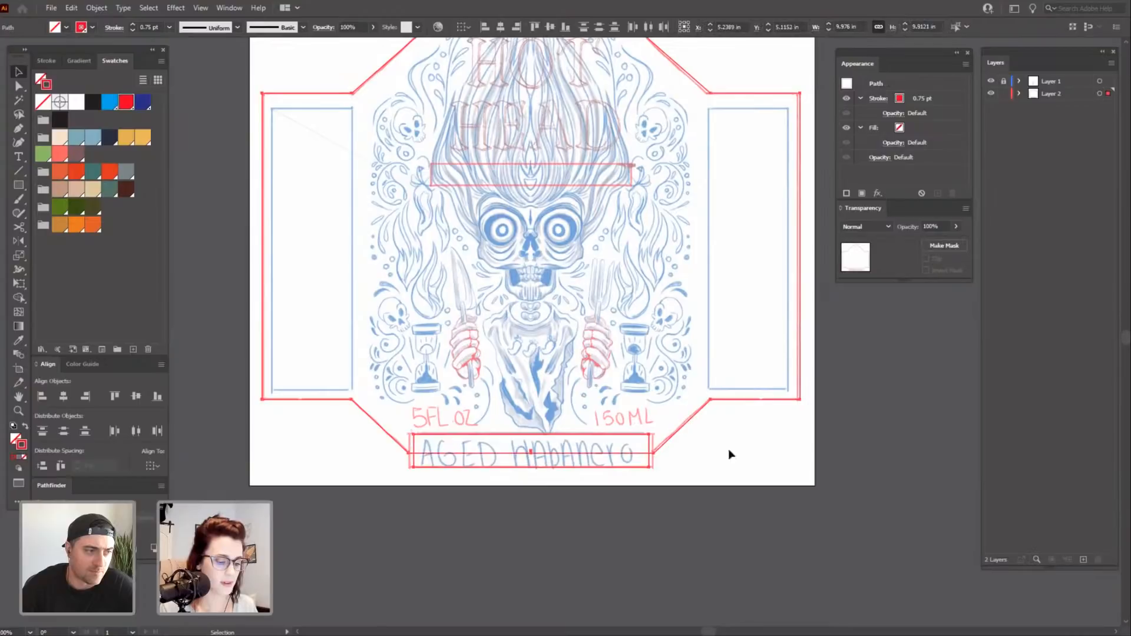
left_click(699, 539)
Unite the banner rectangle with the label outline into a single die line shape and deselect it.
left_click_drag(578, 432, 575, 429)
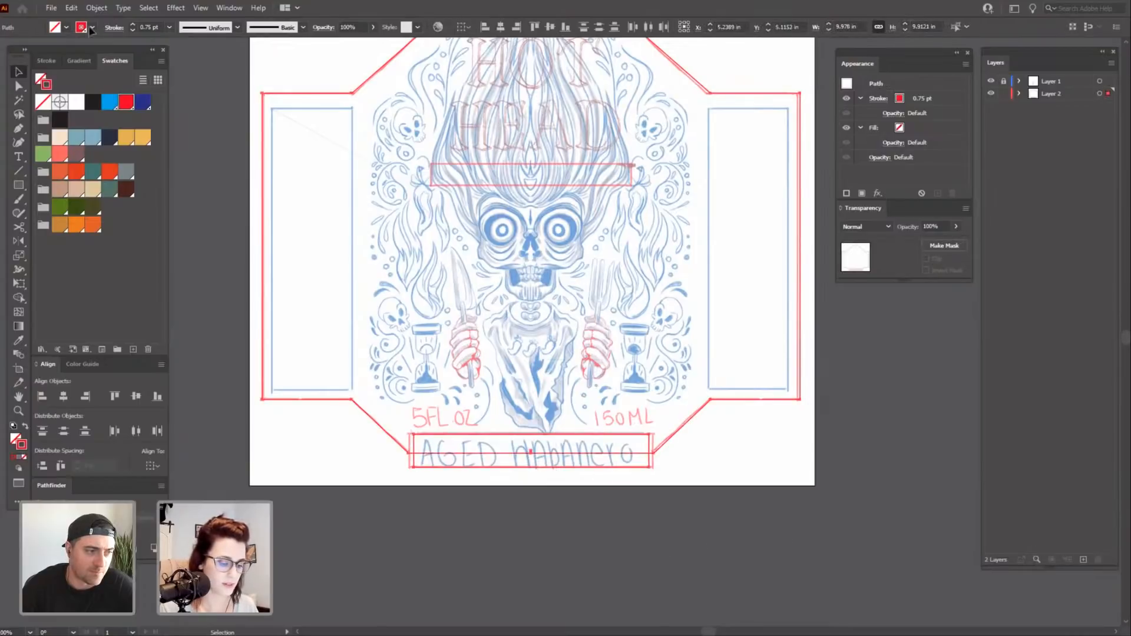
left_click(43, 518)
left_click(514, 539)
left_click_drag(514, 538, 499, 572)
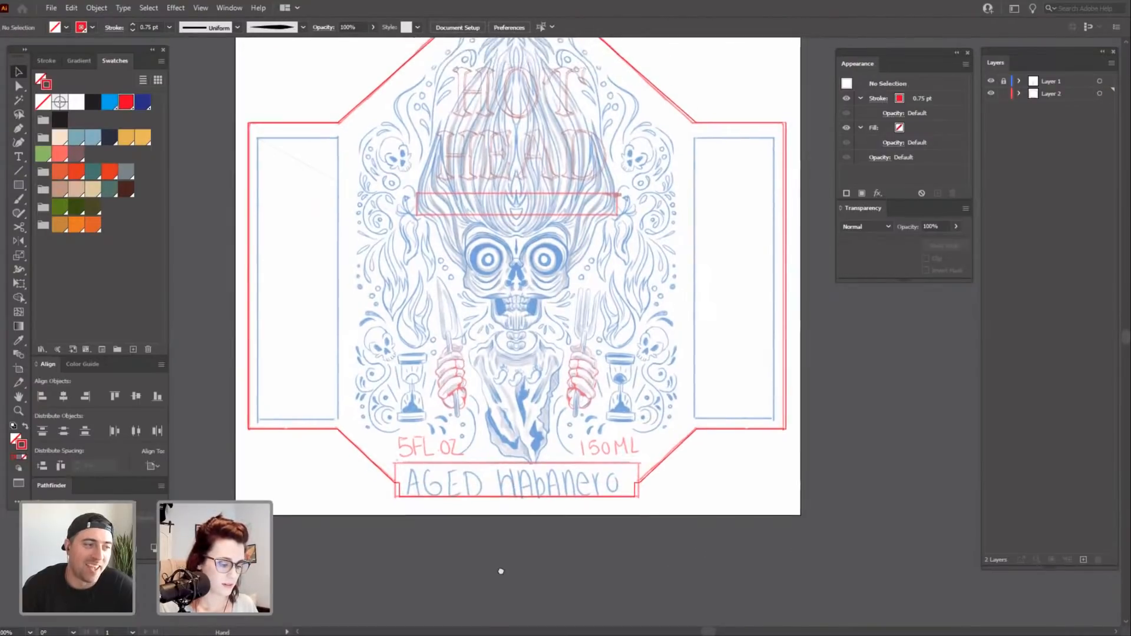
Duplicate the red die line shape in place, directly on top of the original.
left_click(493, 502)
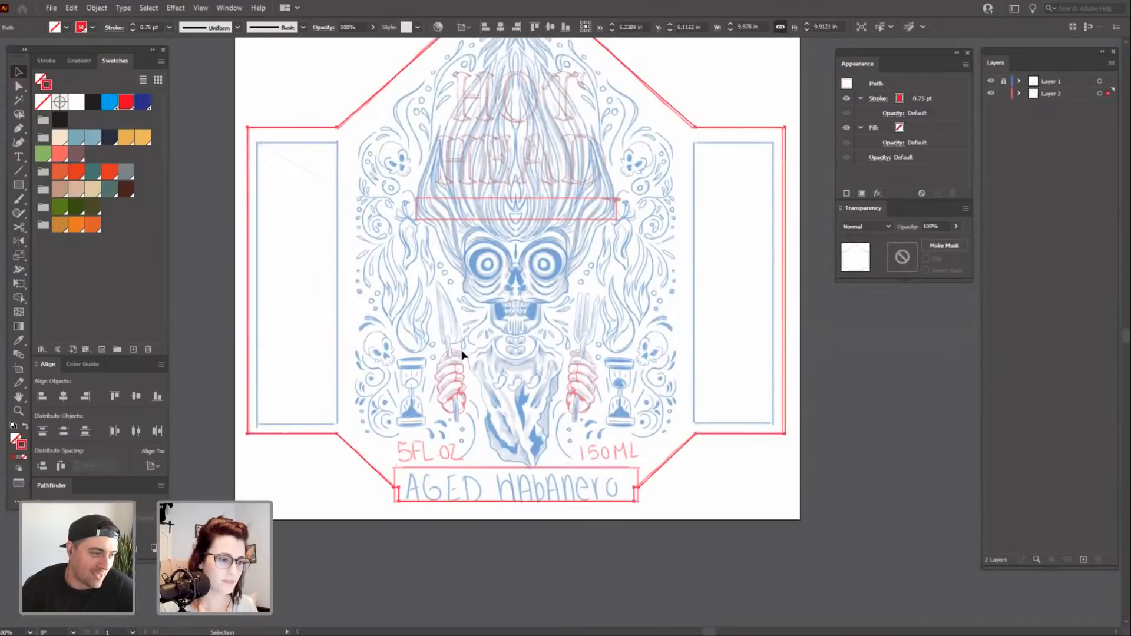
left_click_drag(483, 277, 470, 343)
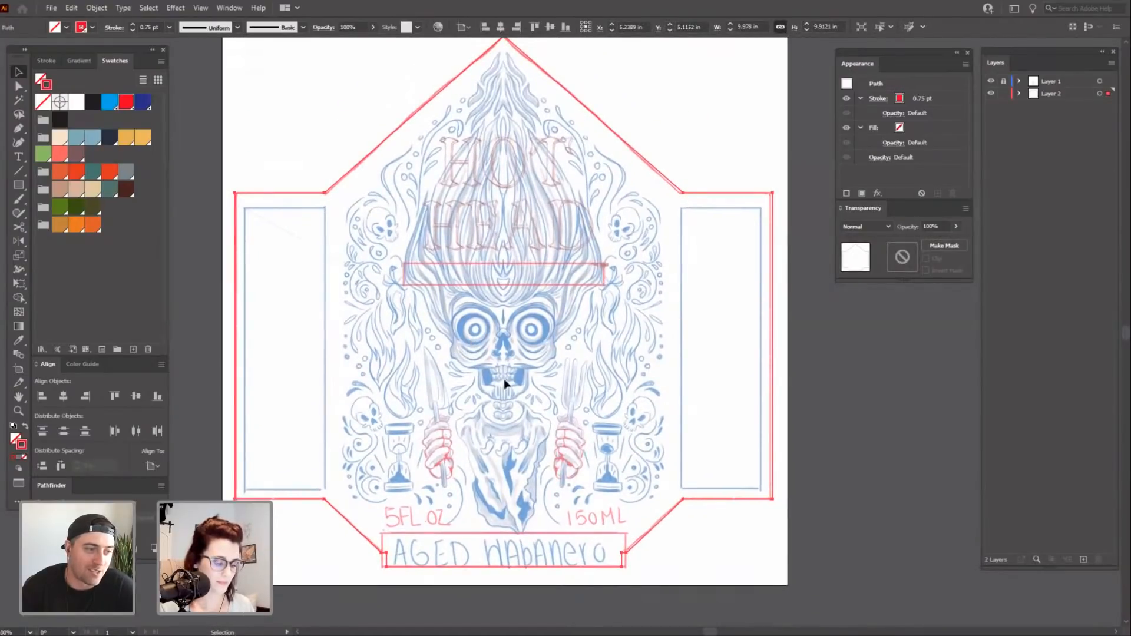
left_click(575, 606)
left_click(659, 523)
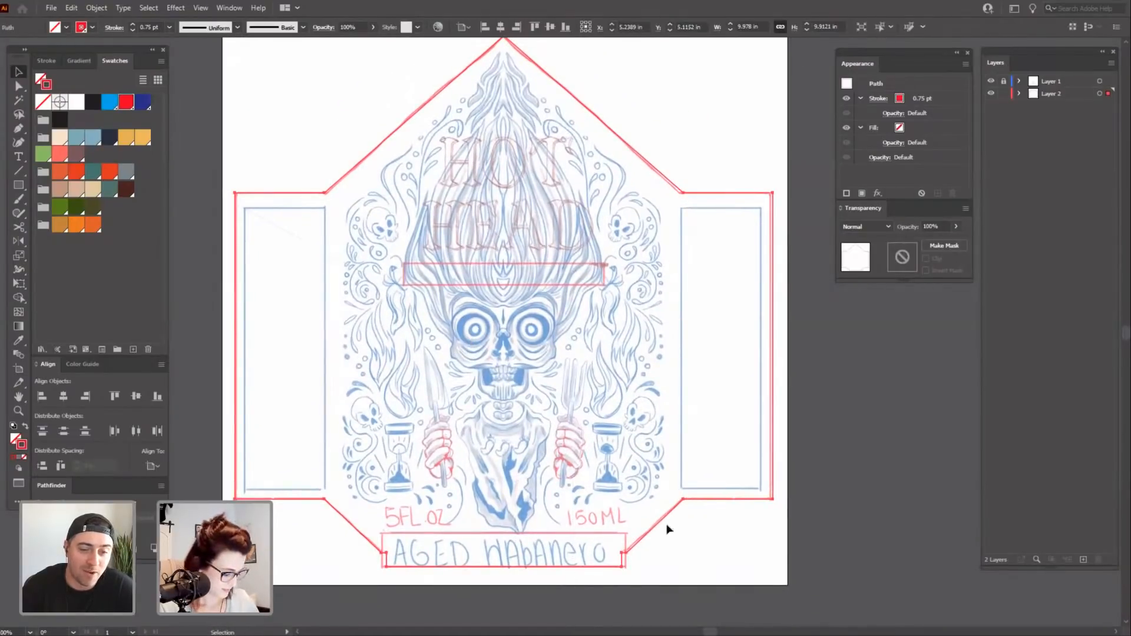
left_click(721, 556)
key("ctrl+a")
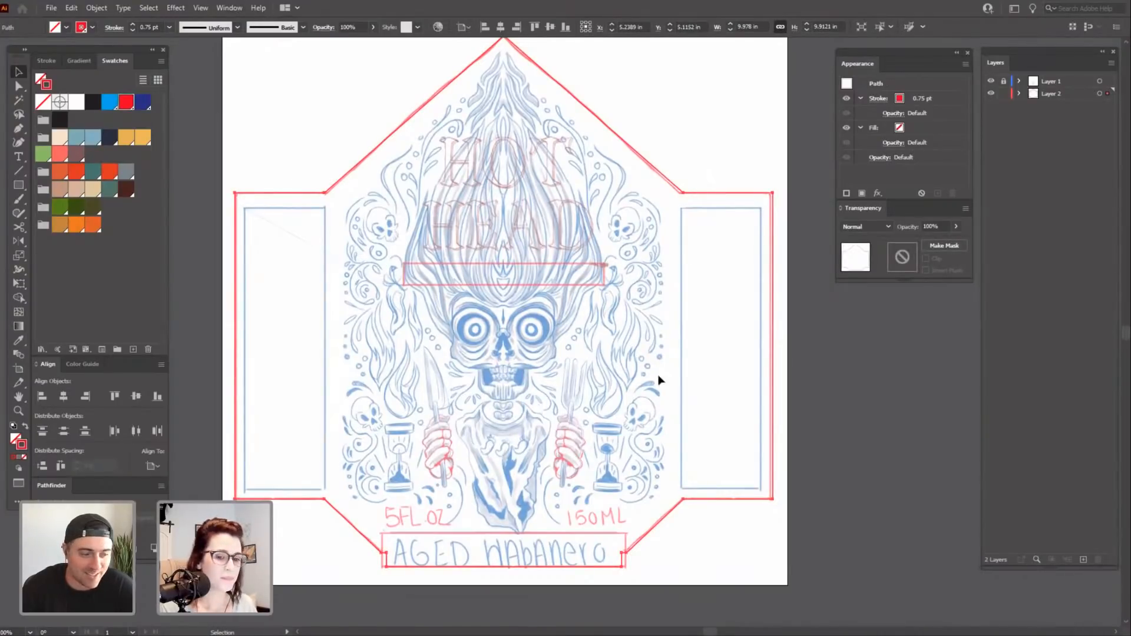
left_click(617, 343)
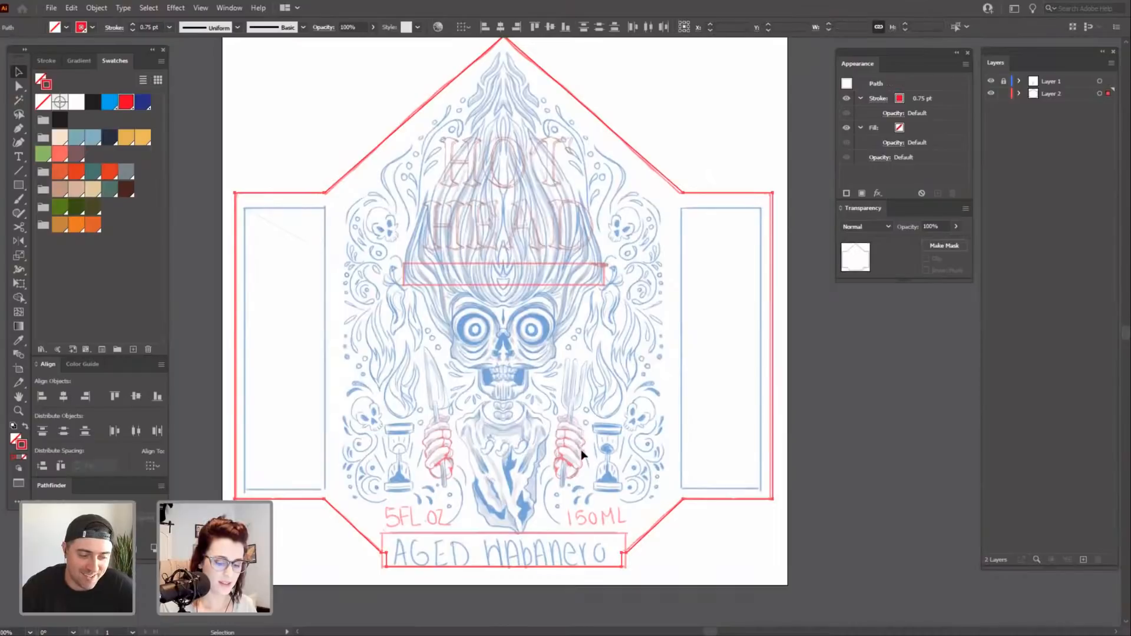
left_click(601, 566)
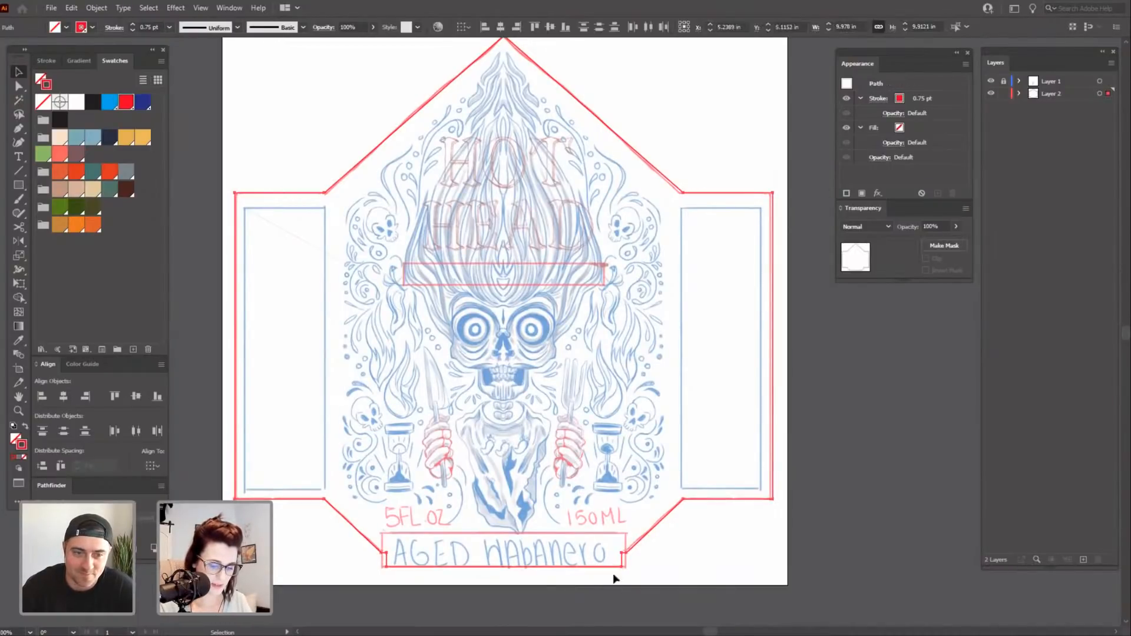
left_click_drag(602, 566, 631, 599)
left_click(660, 532)
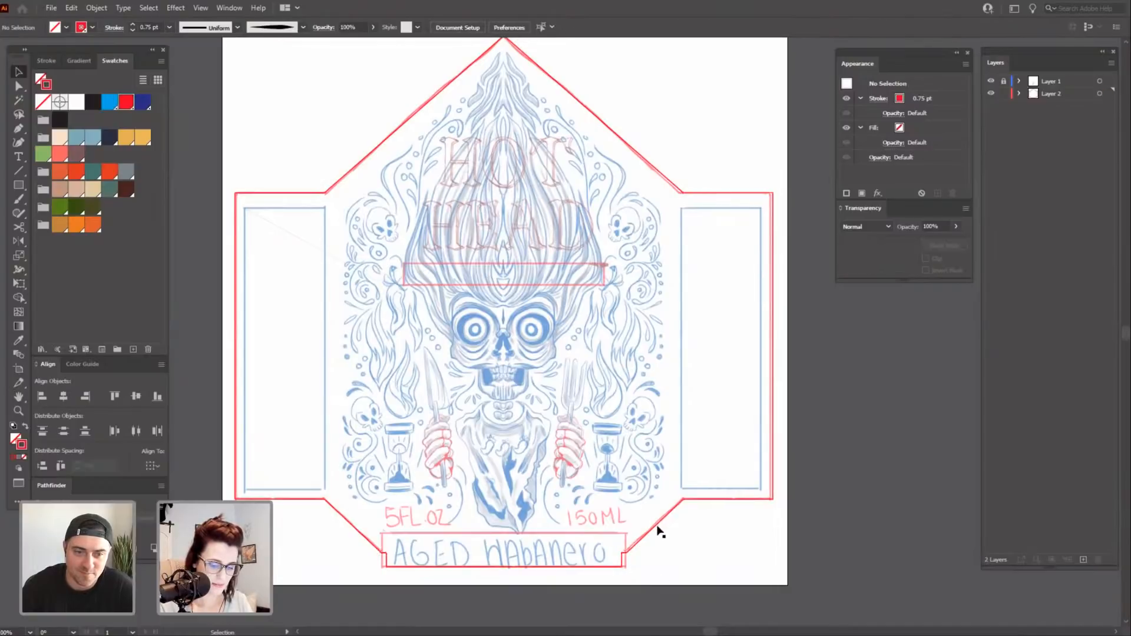
left_click_drag(656, 526, 681, 546)
key("ctrl+z")
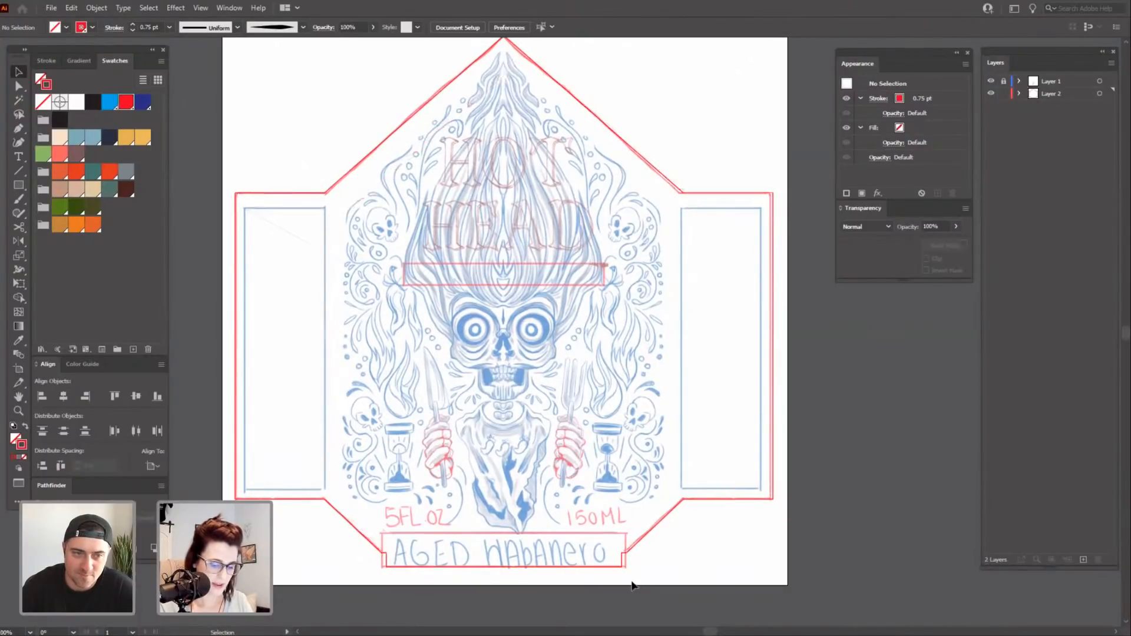
left_click_drag(631, 583, 592, 514)
left_click(681, 587)
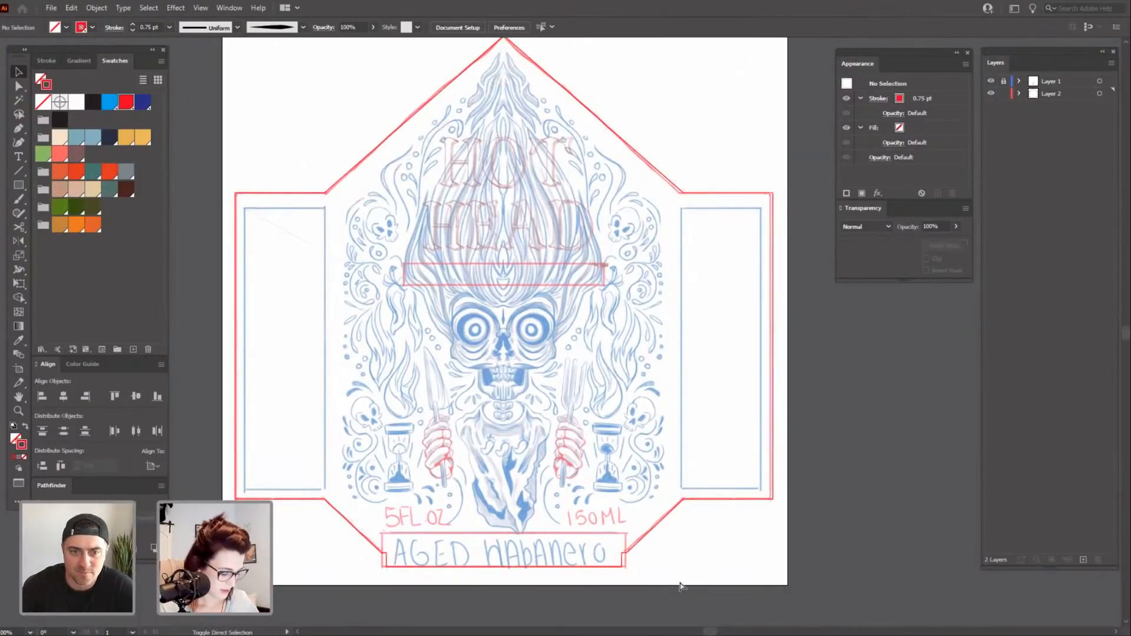
Give one die line copy a dark blue stroke and apply an Offset Path effect of 0.1389 in with mitered joins.
key("ctrl+a")
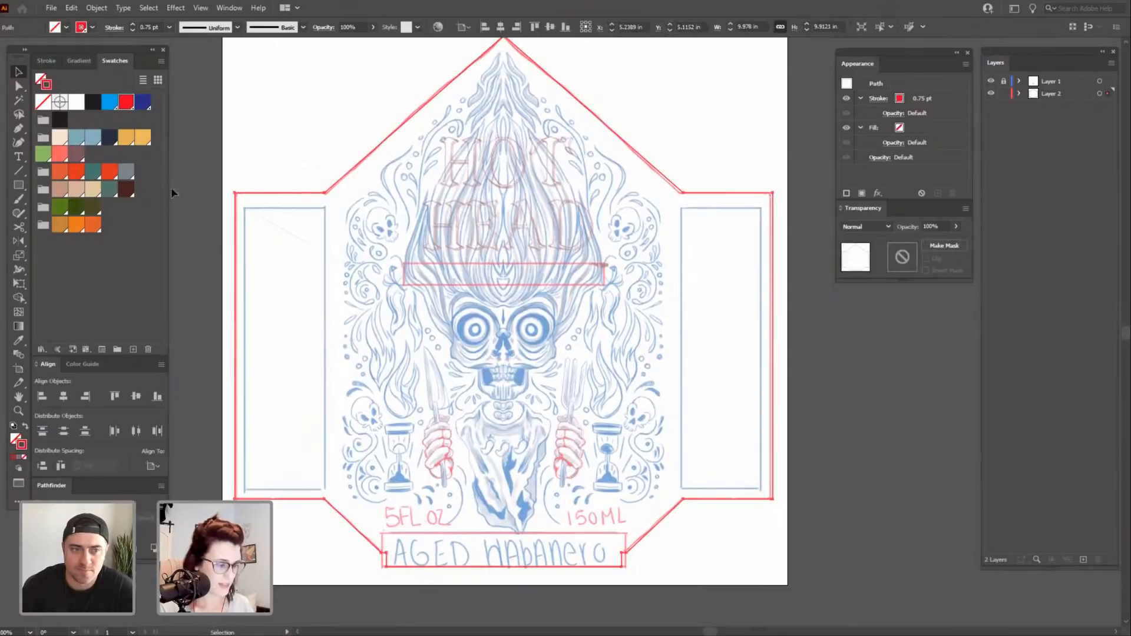
left_click(143, 102)
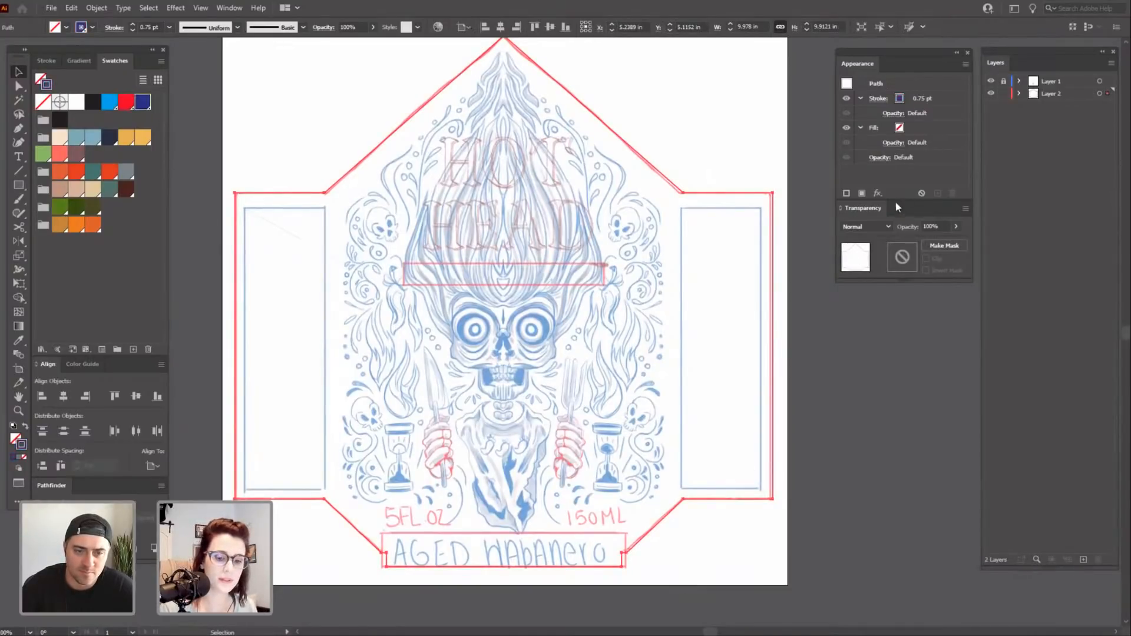
left_click_drag(847, 201, 847, 303)
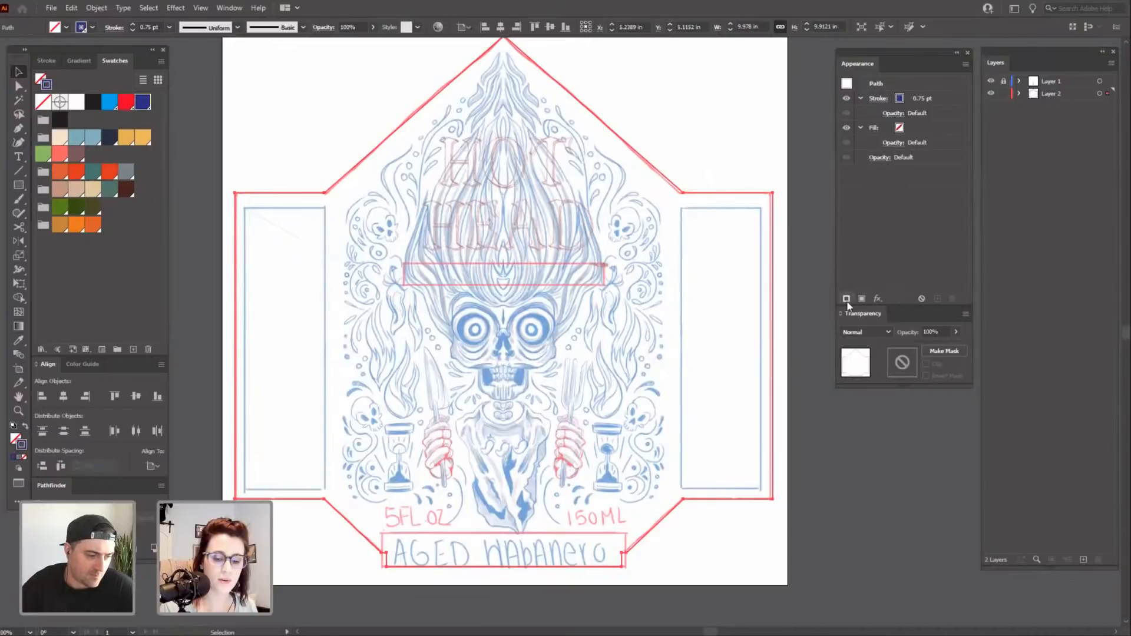
left_click(880, 300)
mouse_move(924, 377)
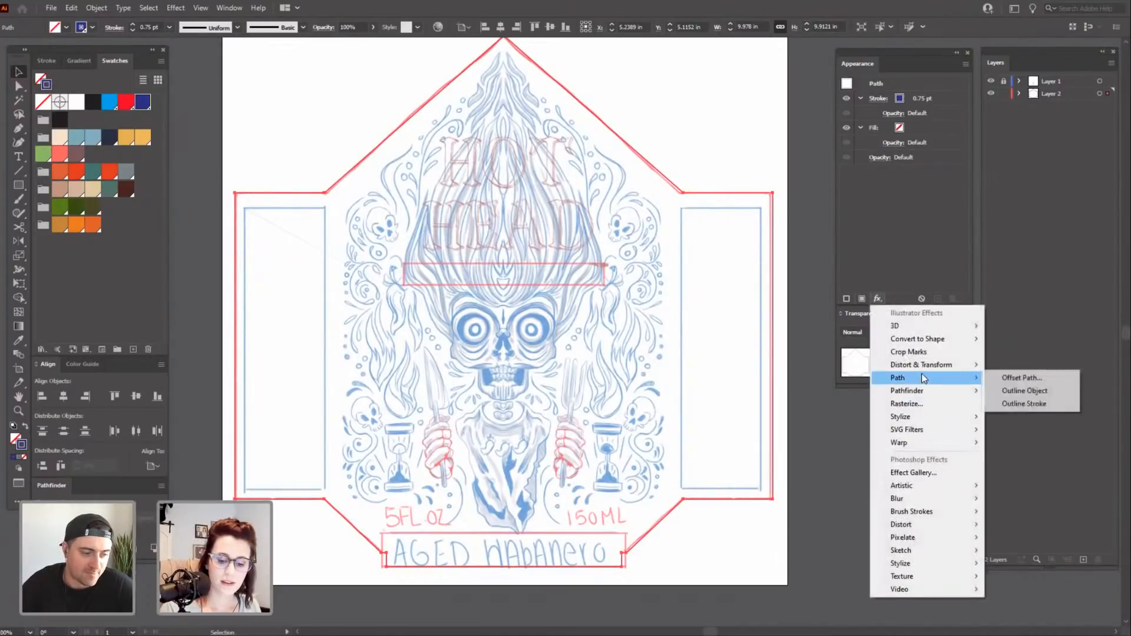
left_click(1011, 379)
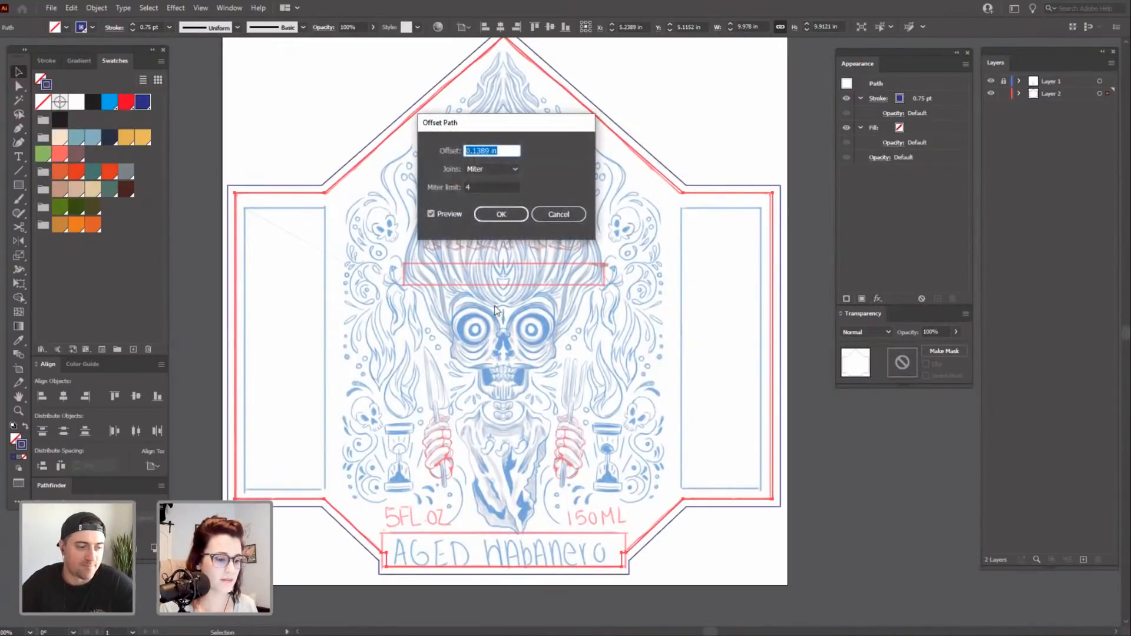
left_click(489, 214)
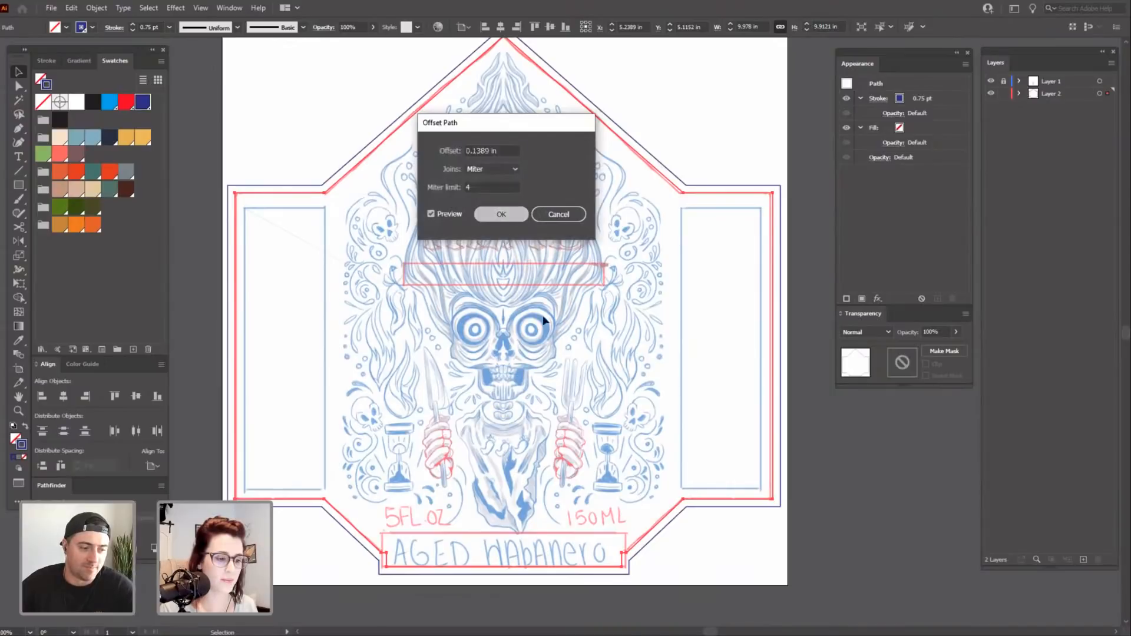
left_click(571, 359)
left_click(631, 557)
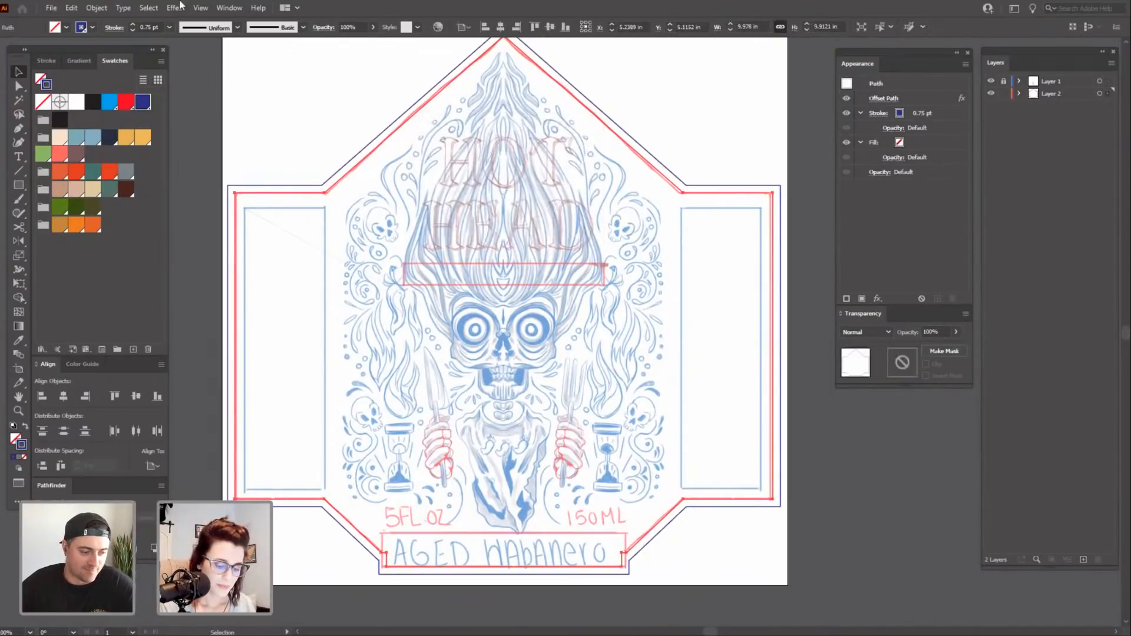
Expand the appearance of the dark blue offset outline and deselect it.
left_click(104, 8)
left_click(158, 154)
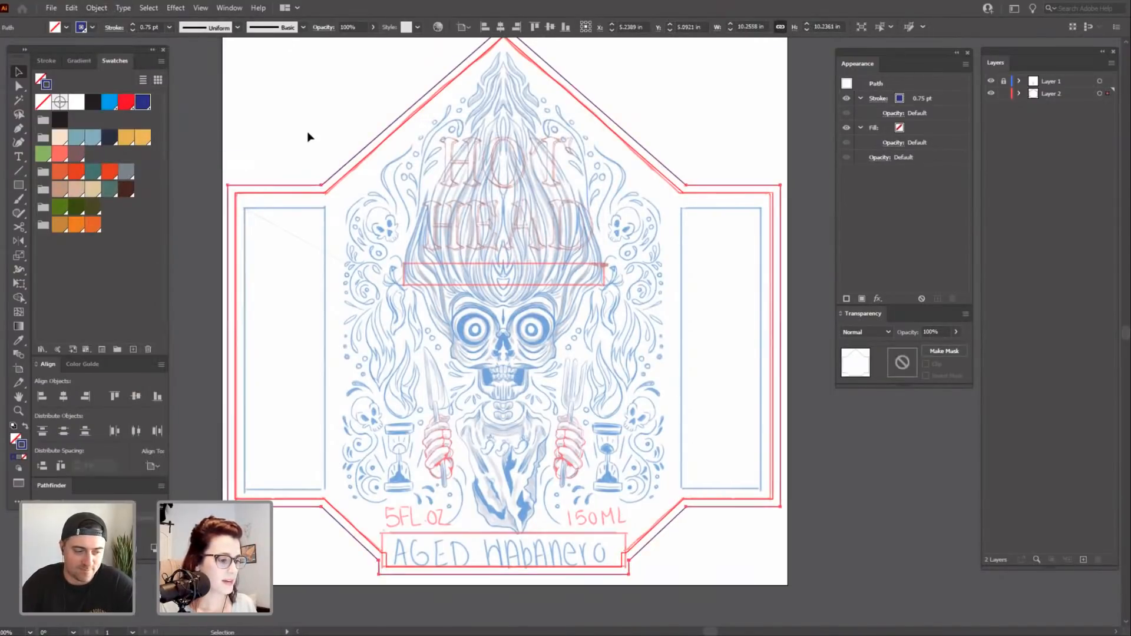
left_click(308, 134)
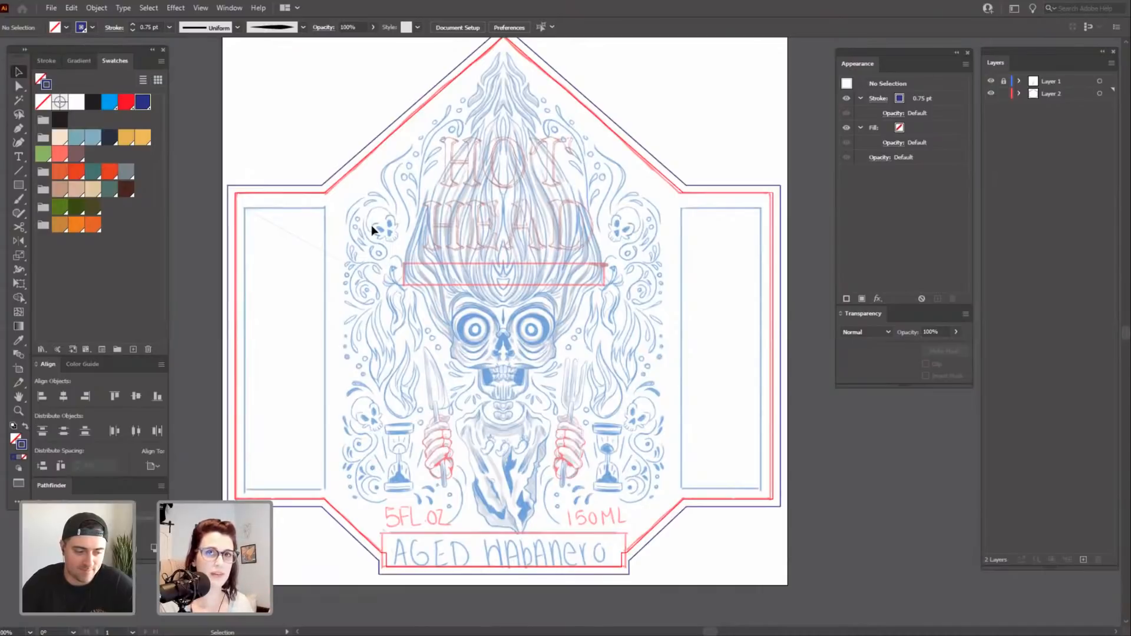
Give another die line copy a light blue stroke and apply an Offset Path effect of -0.1389 in.
left_click(362, 167)
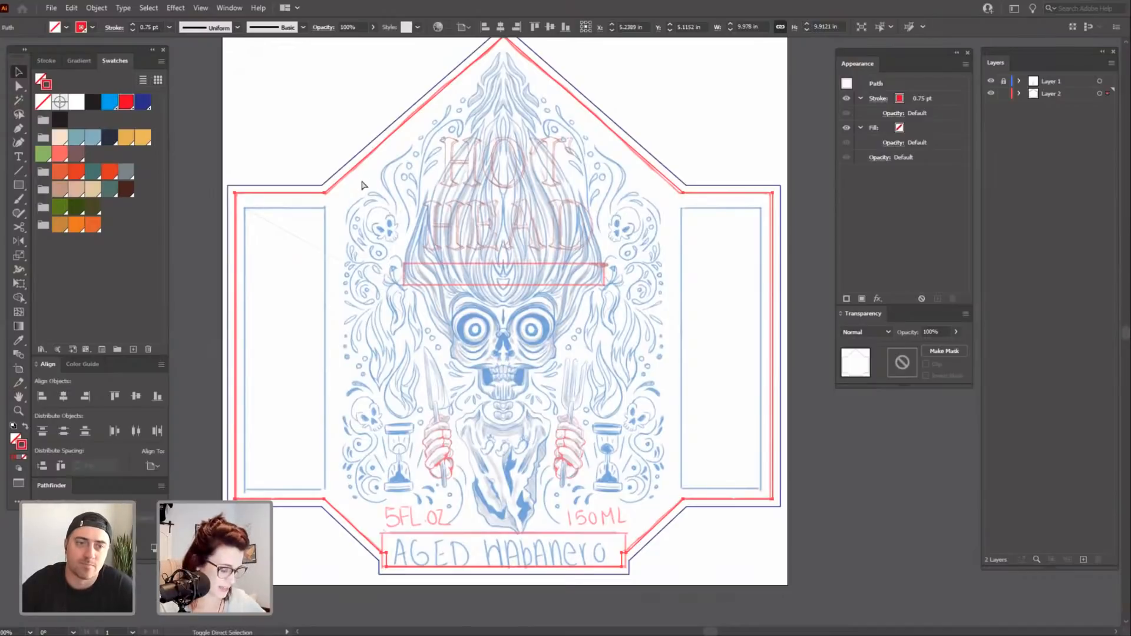
left_click(111, 105)
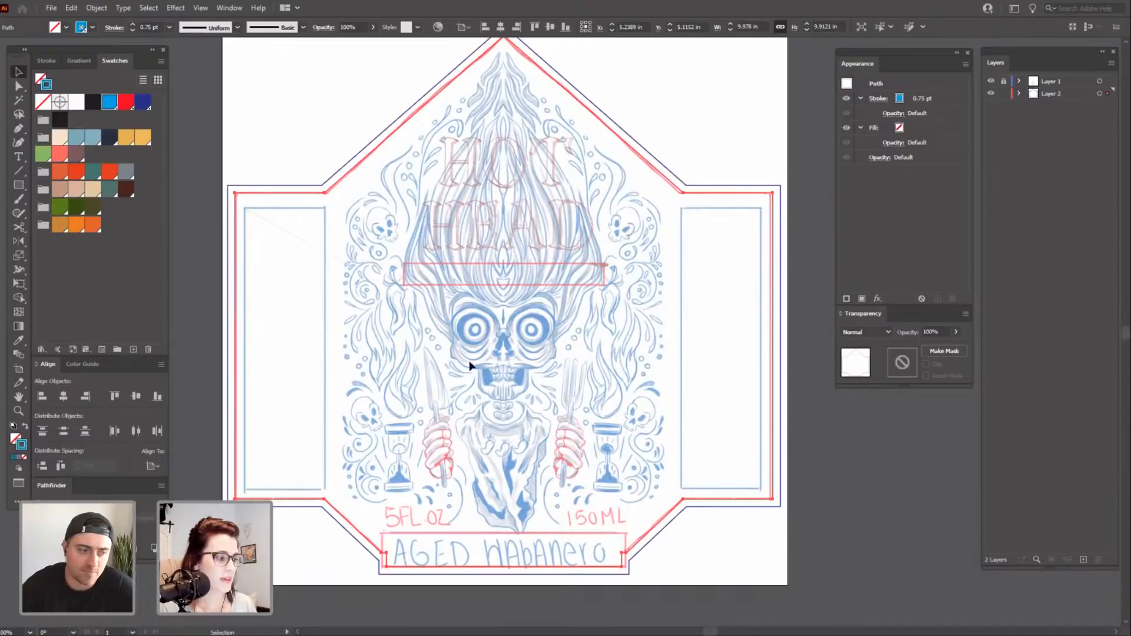
left_click(879, 302)
mouse_move(902, 381)
left_click(1016, 375)
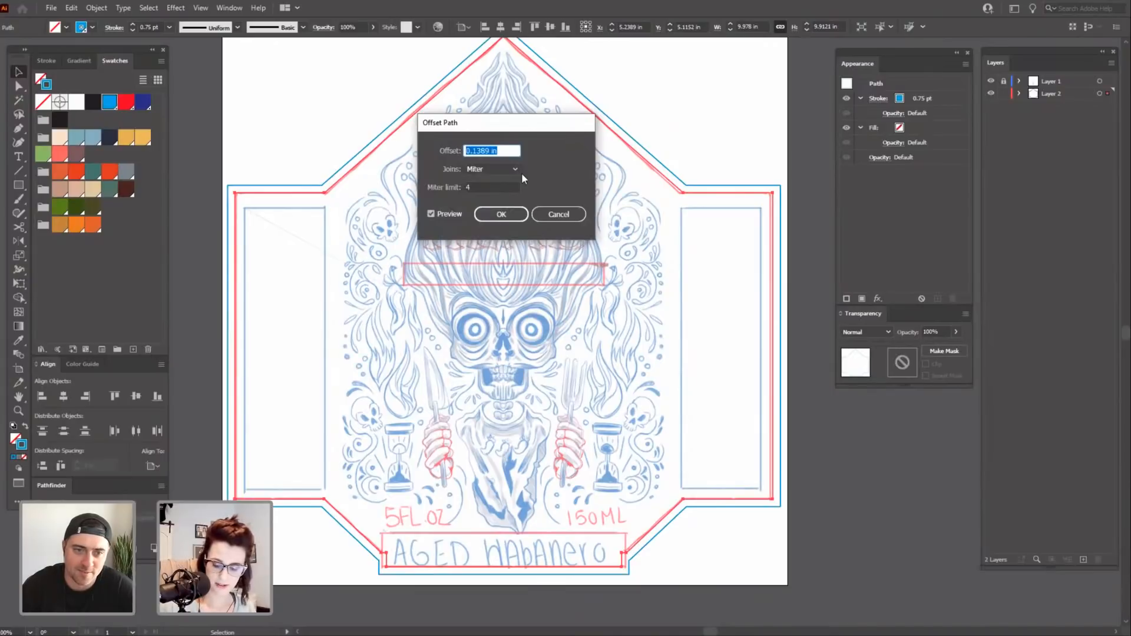
key("Left")
type("-")
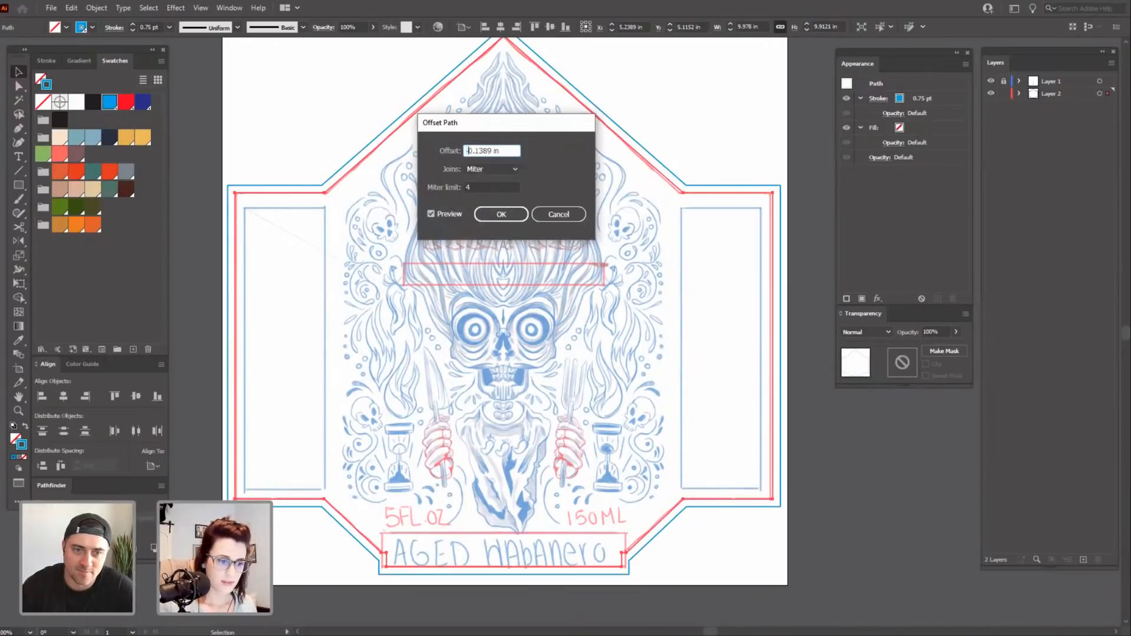
key("Return")
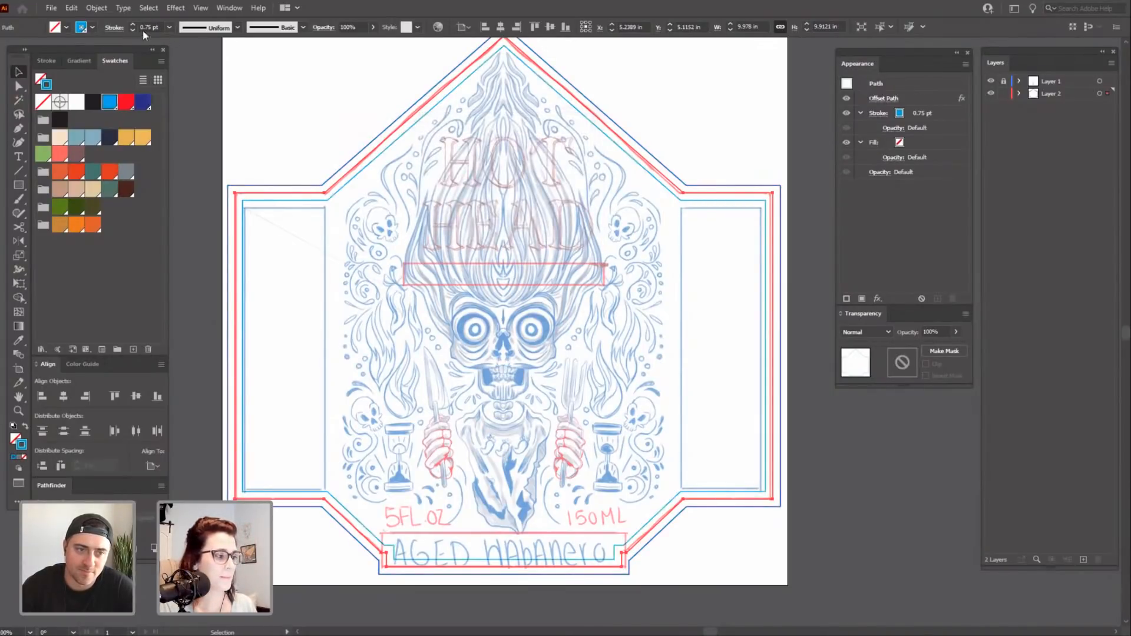
Turn the light blue inner outline's stroke into a dashed line.
left_click(112, 28)
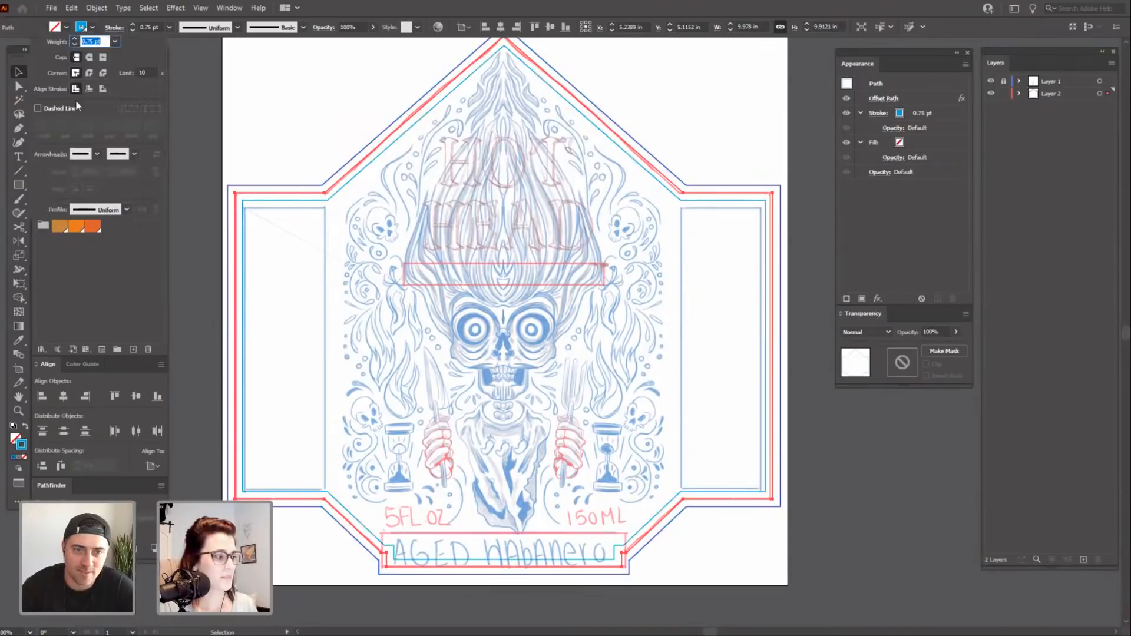
left_click(38, 109)
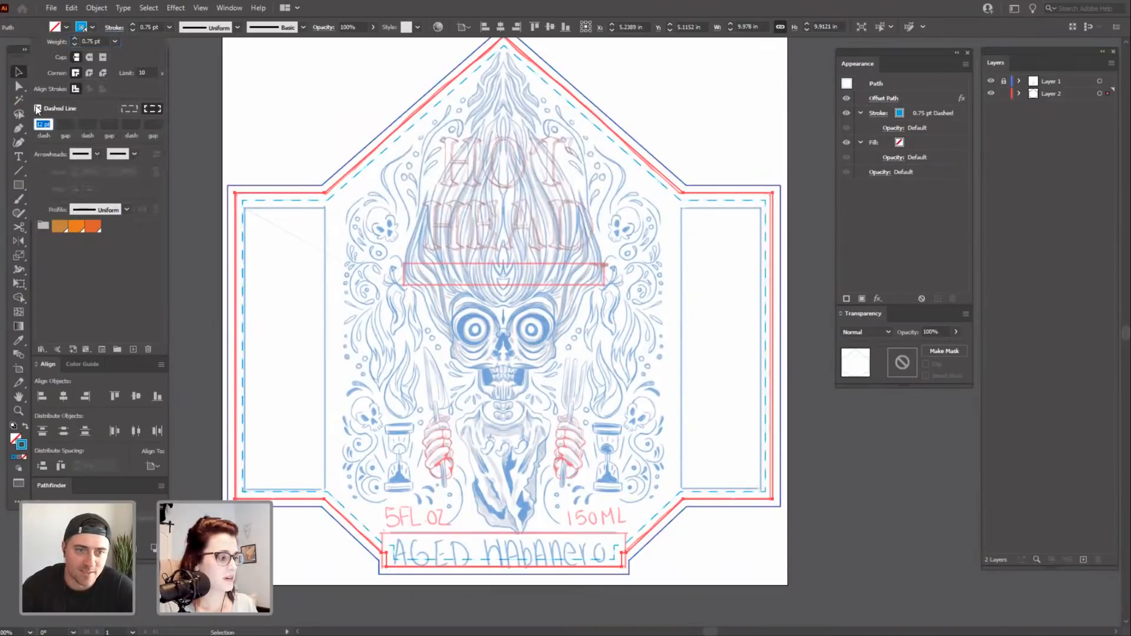
left_click(204, 91)
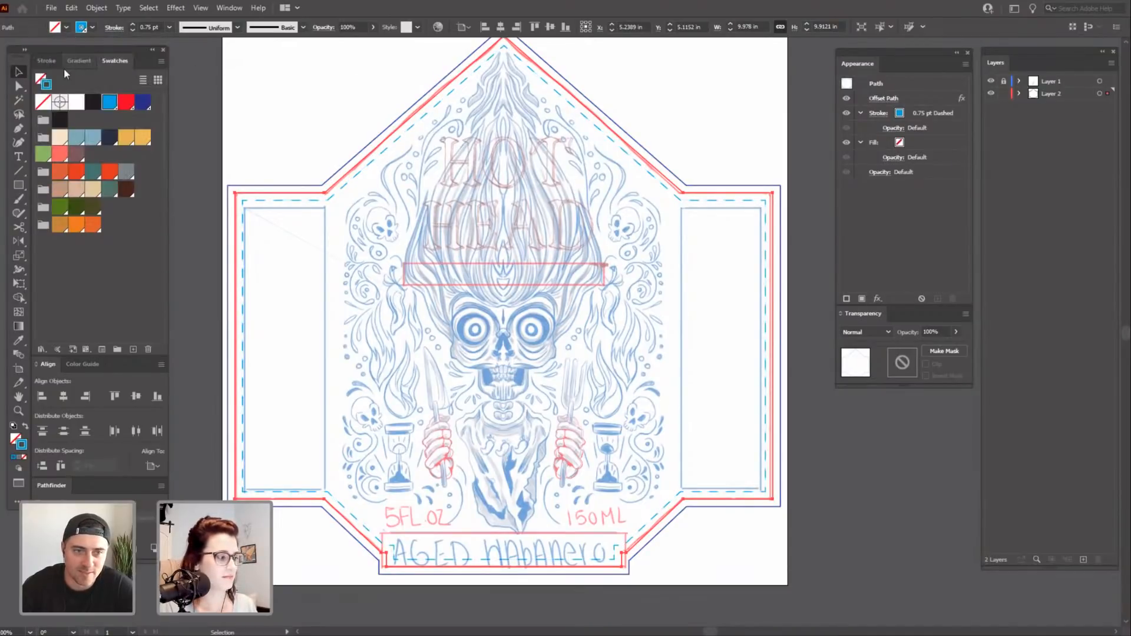
left_click(269, 120)
left_click(394, 139)
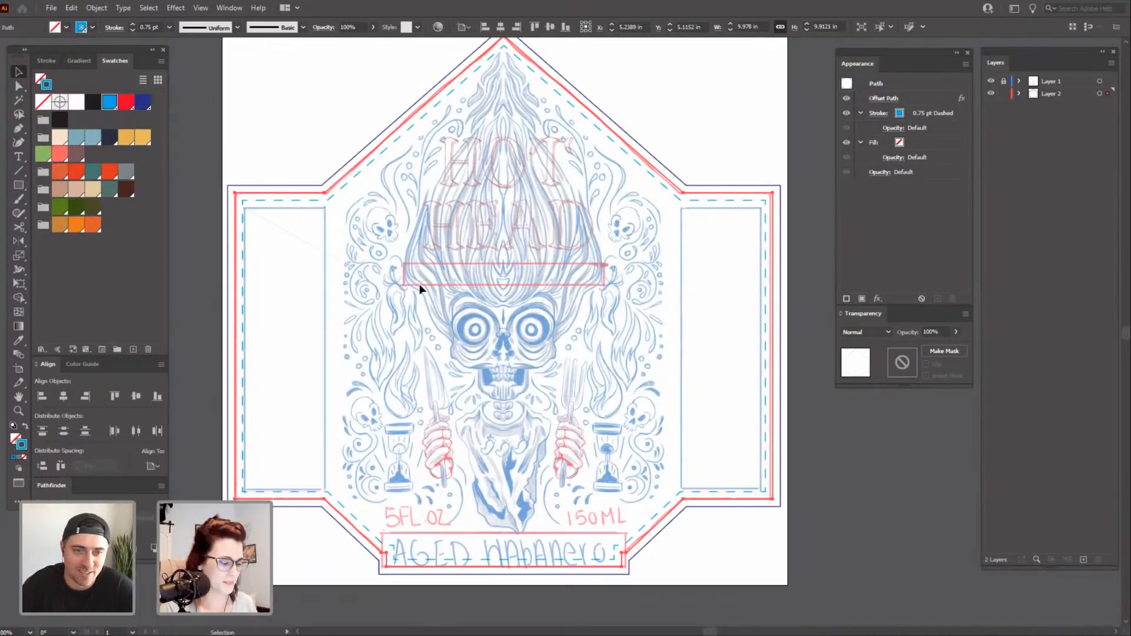
left_click(409, 152)
left_click(404, 138)
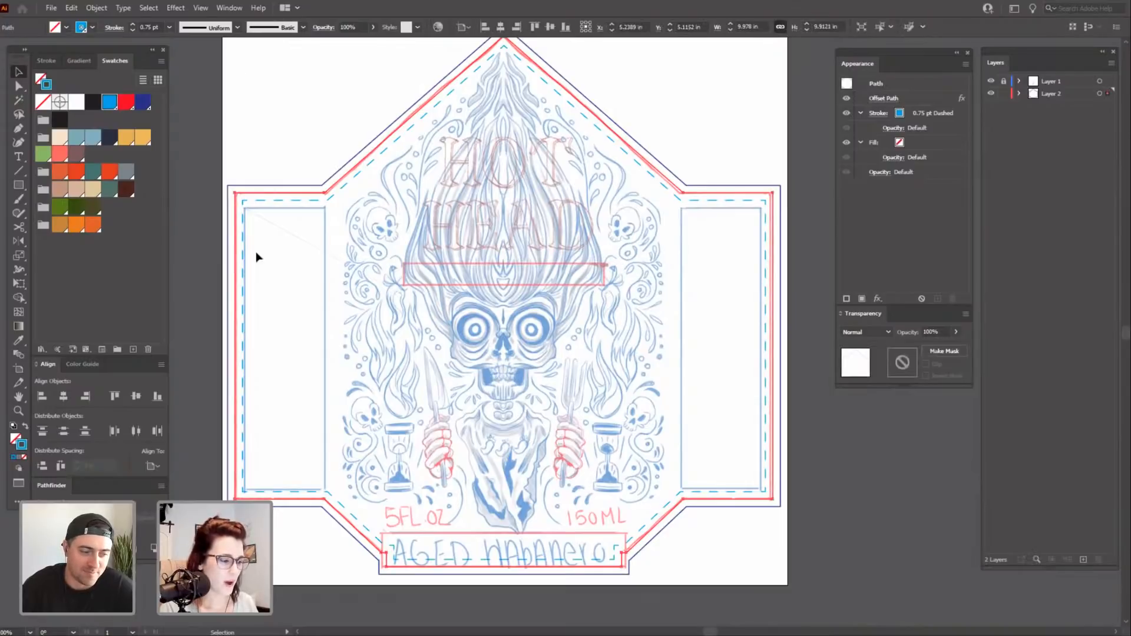
Expand the appearance of the dashed light blue inner outline and deselect it.
left_click(96, 8)
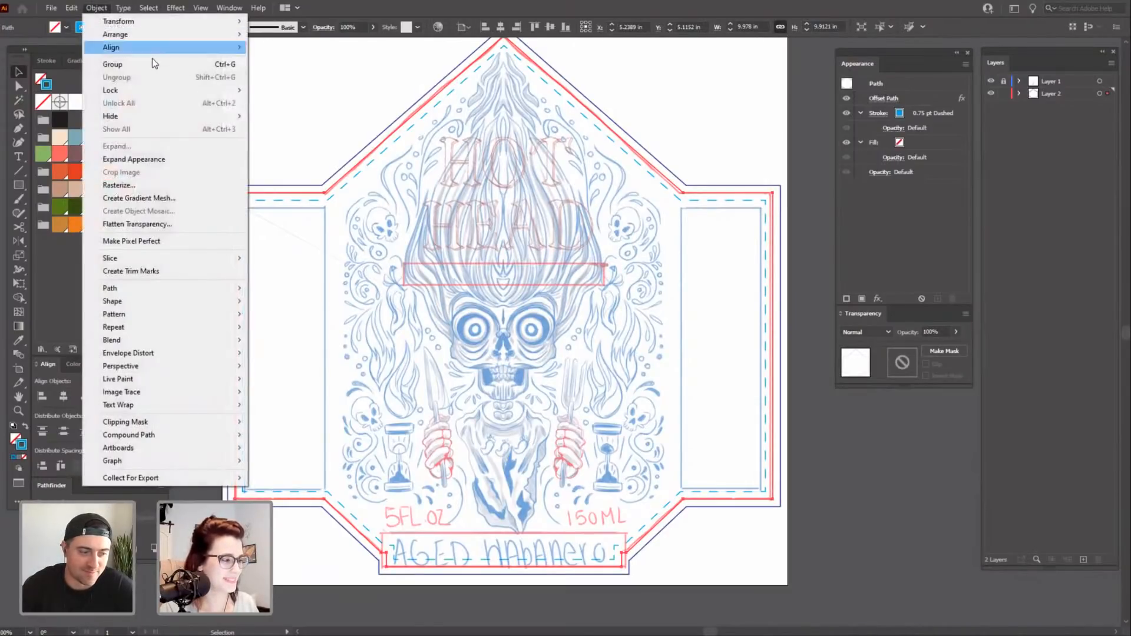
left_click(148, 159)
left_click(263, 124)
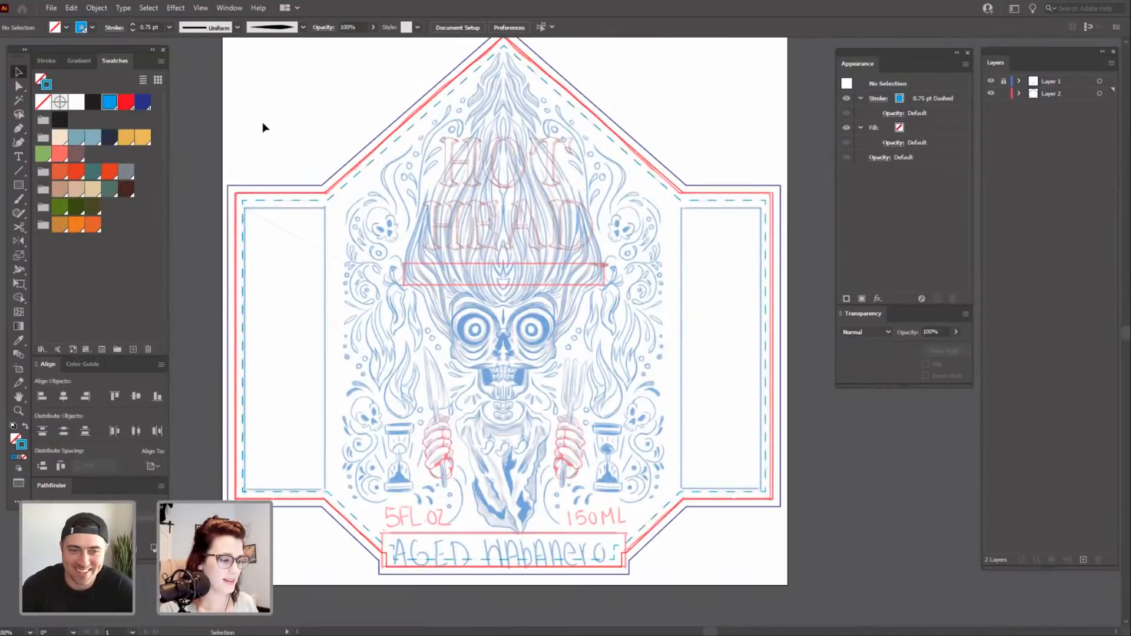
Make Layer 2 a template layer with images dimmed to 50% and rename it "DO Not Print".
left_click_drag(697, 325, 672, 337)
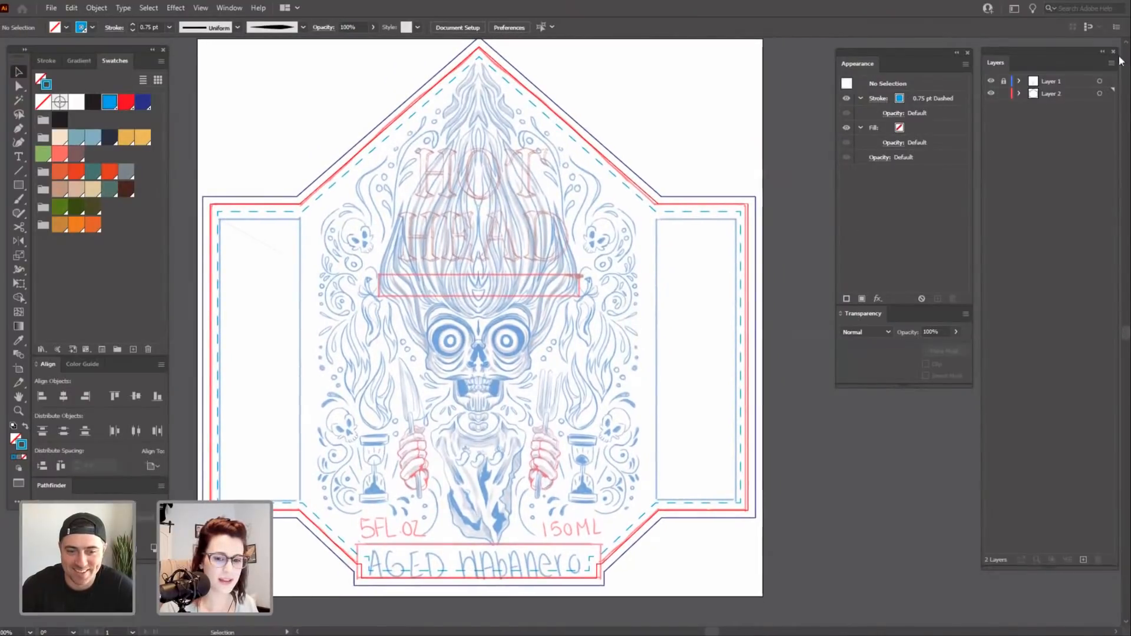
left_click(1059, 94)
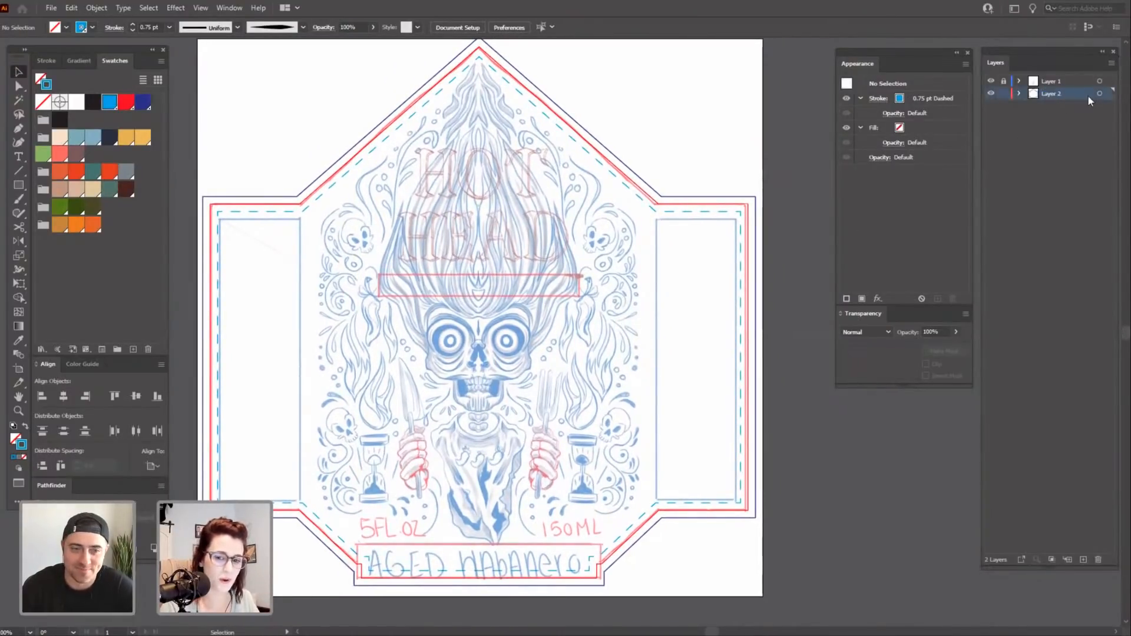
double_click(1088, 96)
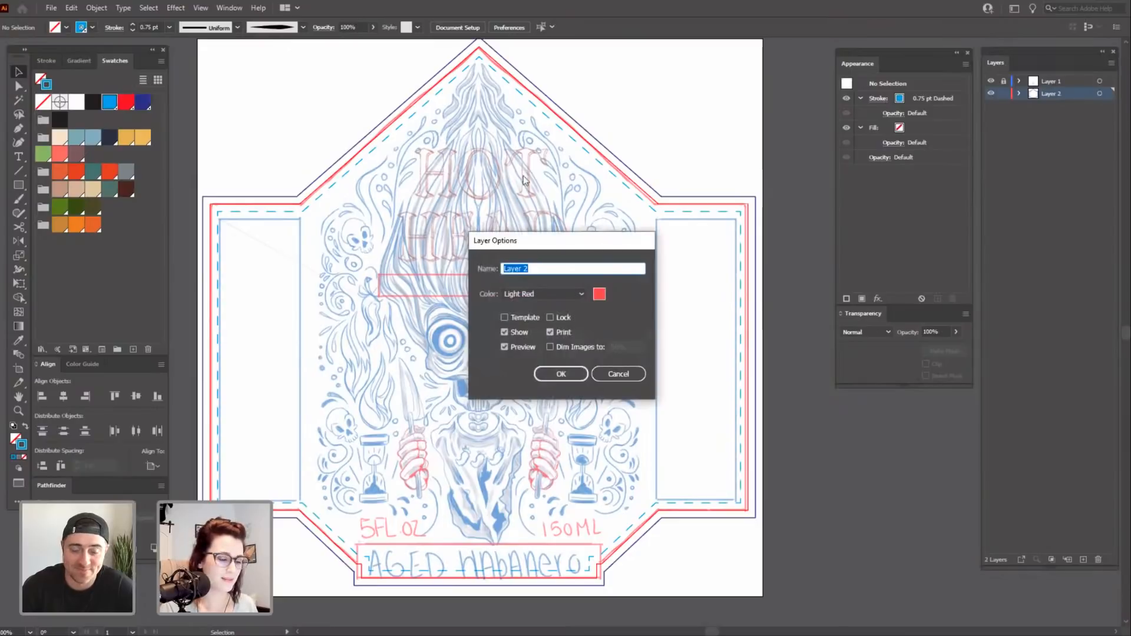
left_click_drag(554, 240, 505, 103)
left_click(506, 161)
left_click(575, 161)
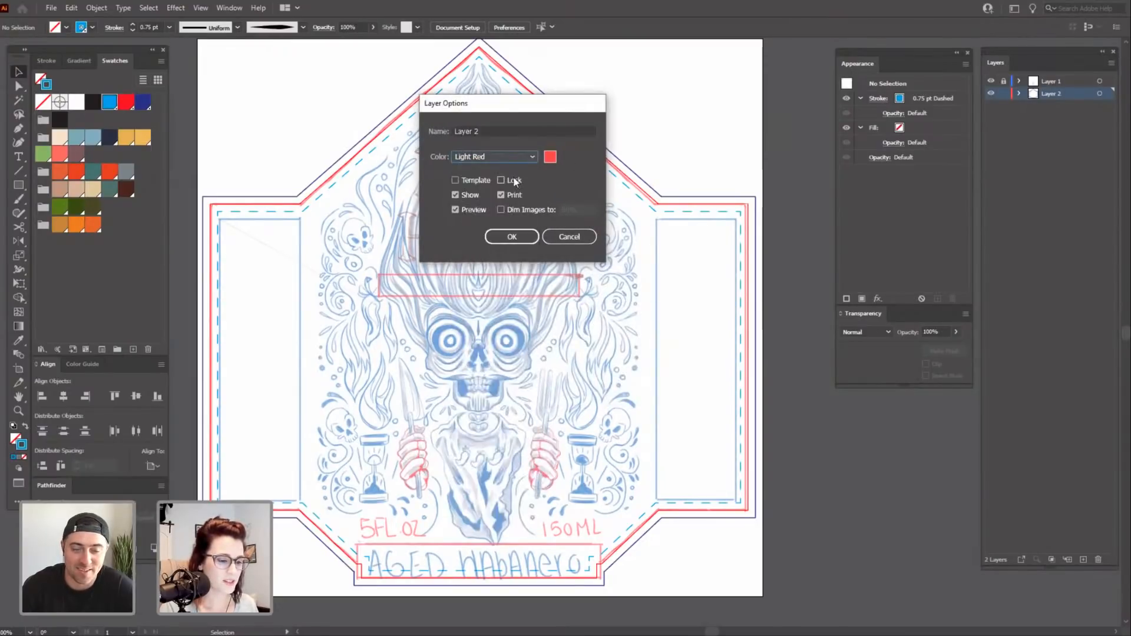
left_click(455, 180)
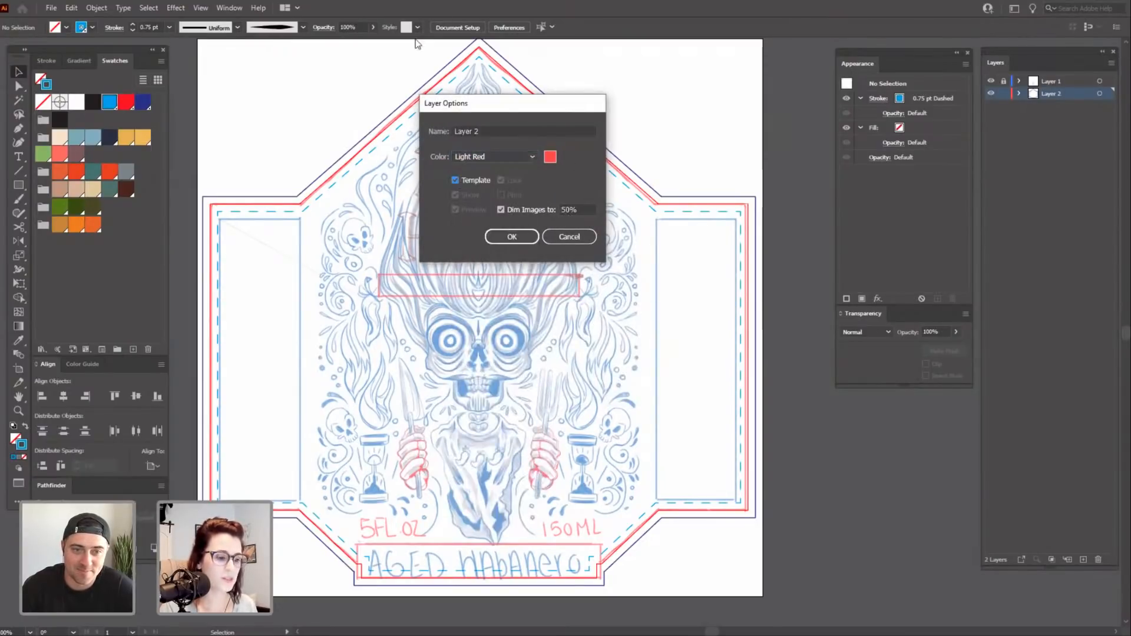
left_click_drag(491, 129, 387, 125)
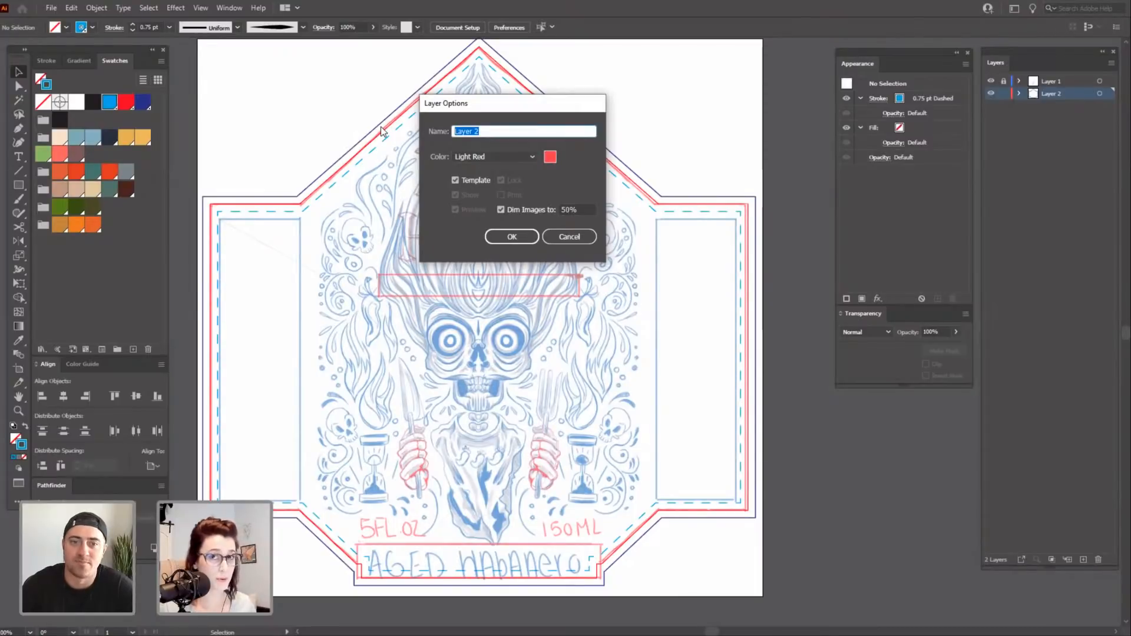
type("DO Not Print")
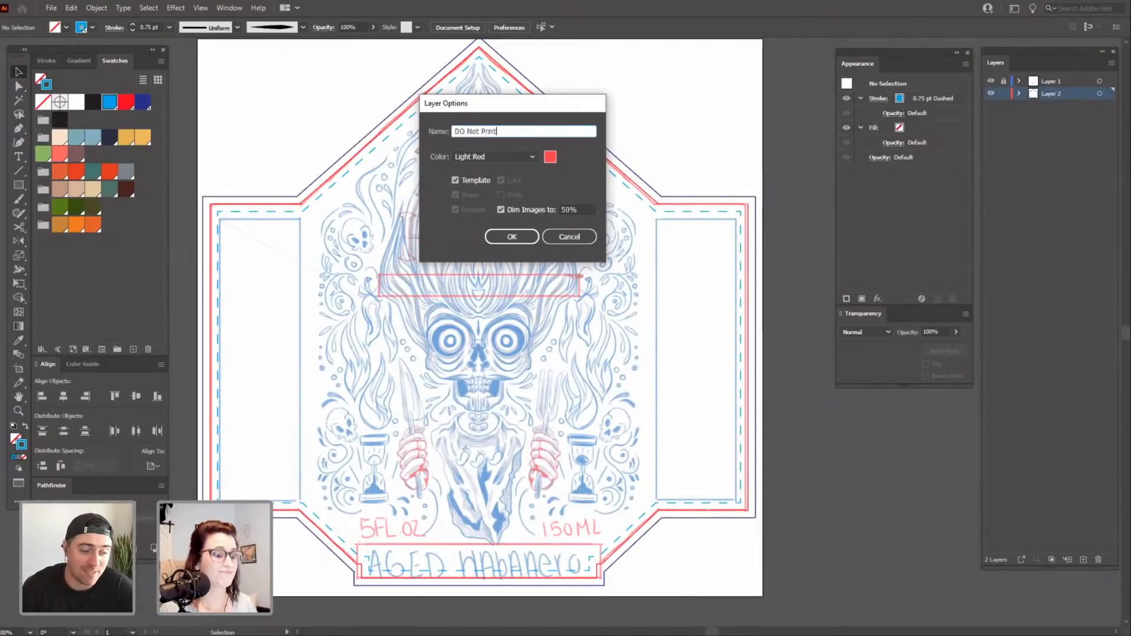
left_click(512, 236)
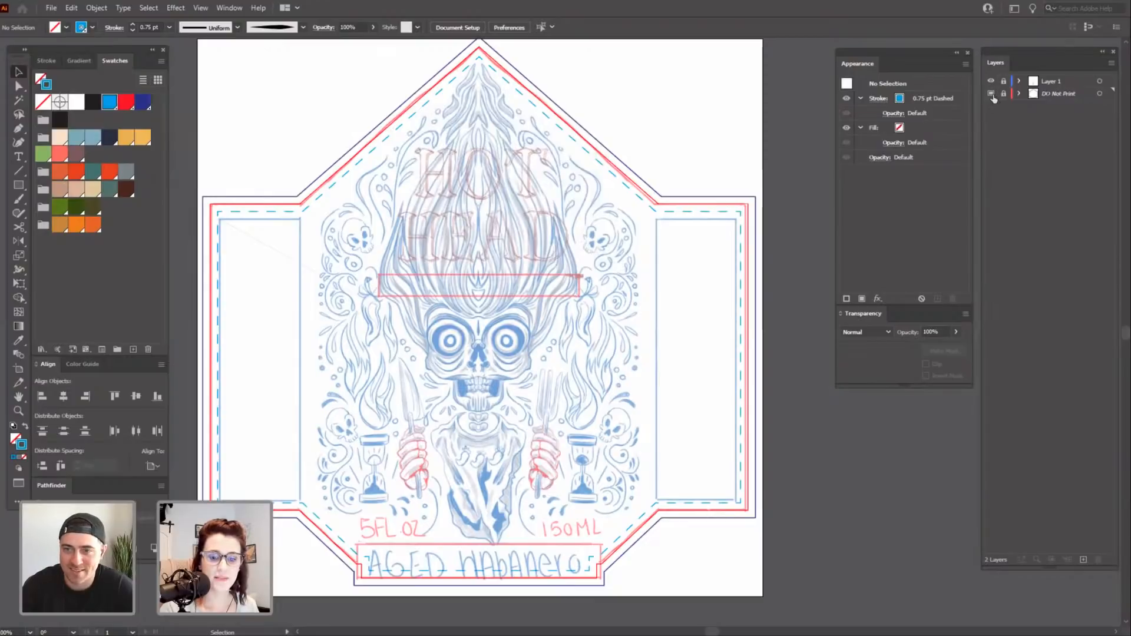
Create a new layer and move it below the DO Not Print template layer.
left_click(1083, 559)
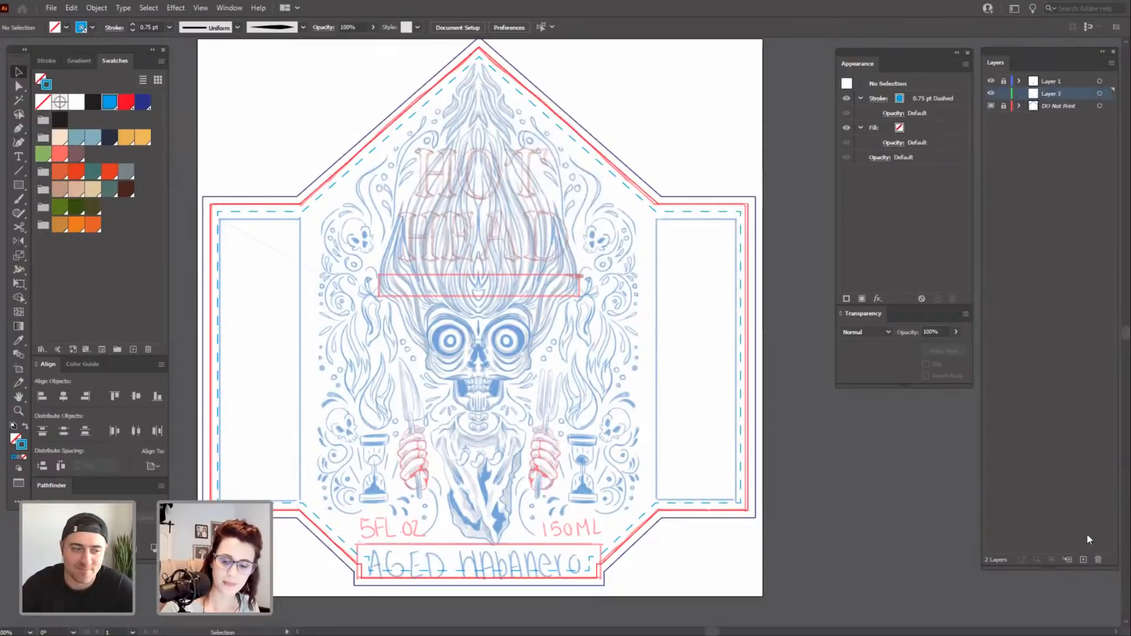
left_click_drag(1069, 93, 1070, 112)
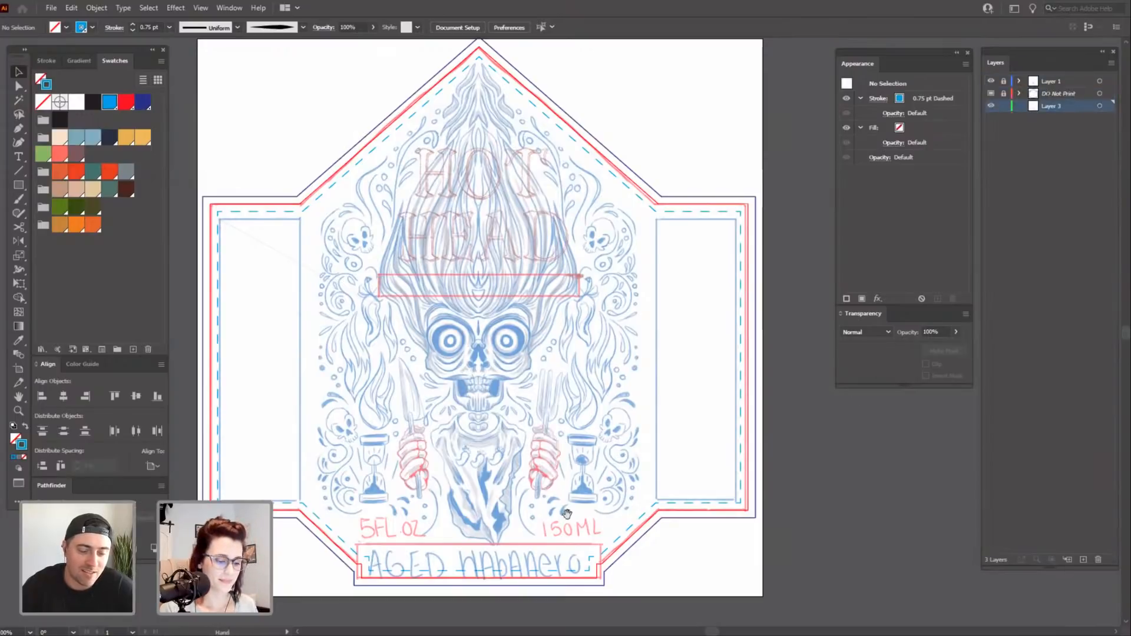
Examine the sketch closely, from the Aged Habanero banner up to the HOT HEAD lettering.
left_click_drag(567, 514, 578, 530)
scroll(572, 487, "up", 1)
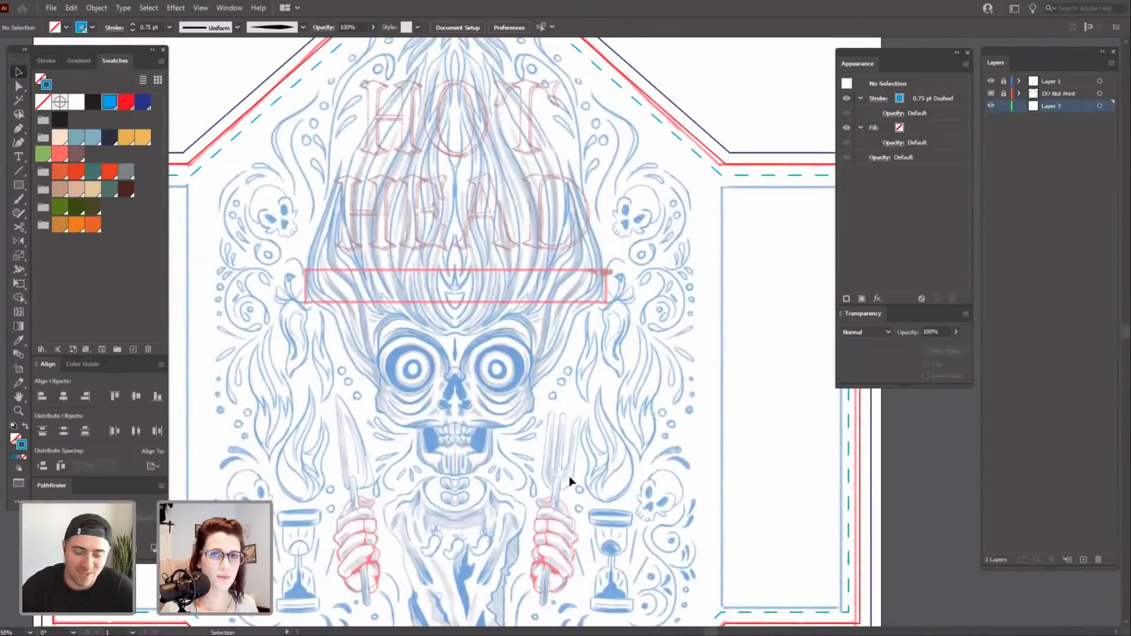
left_click_drag(565, 472, 516, 364)
left_click_drag(573, 578, 578, 542)
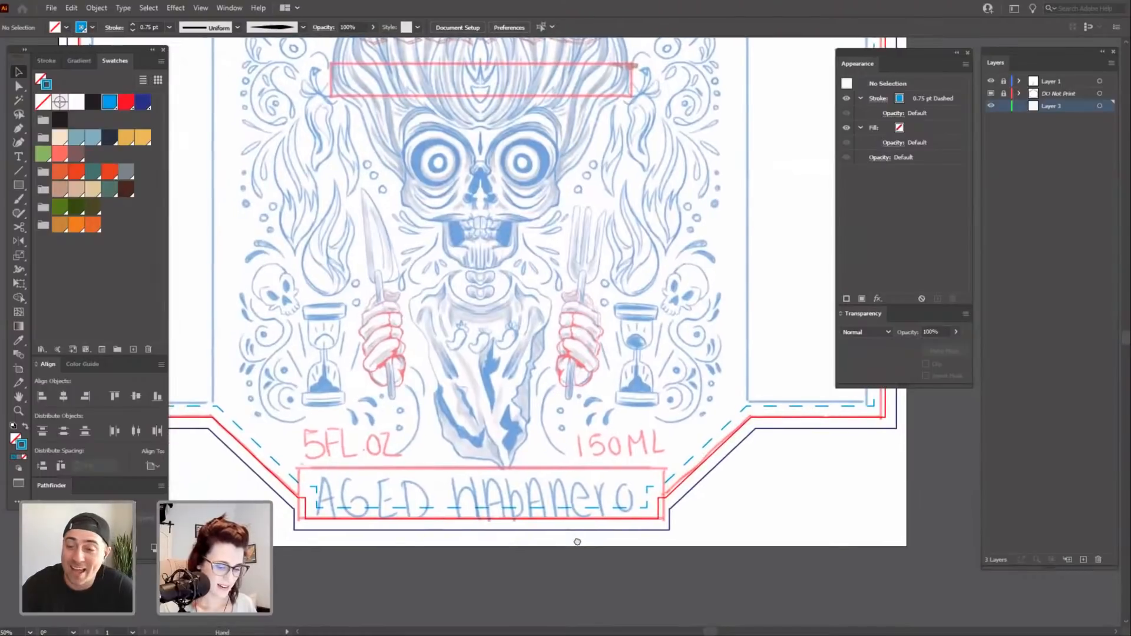
left_click_drag(525, 428, 521, 461)
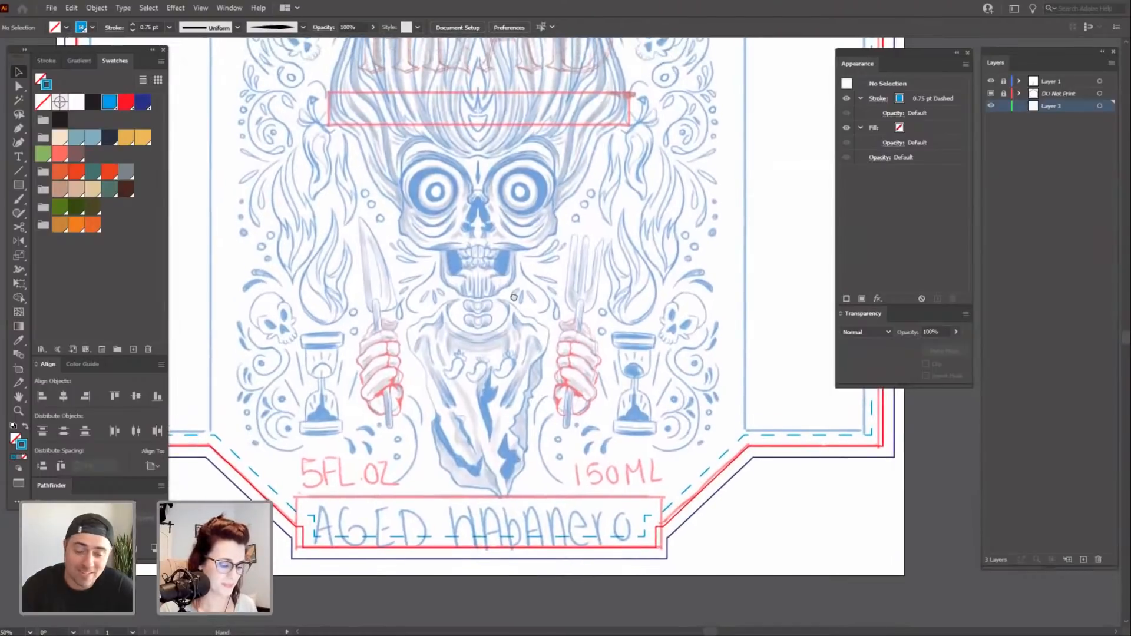
mouse_move(514, 298)
left_mouse_down()
mouse_move(483, 527)
mouse_move(573, 524)
left_mouse_up()
key("ctrl+plus")
key("ctrl+plus")
mouse_move(634, 371)
left_mouse_down()
mouse_move(760, 417)
mouse_move(732, 399)
mouse_move(672, 428)
left_mouse_up()
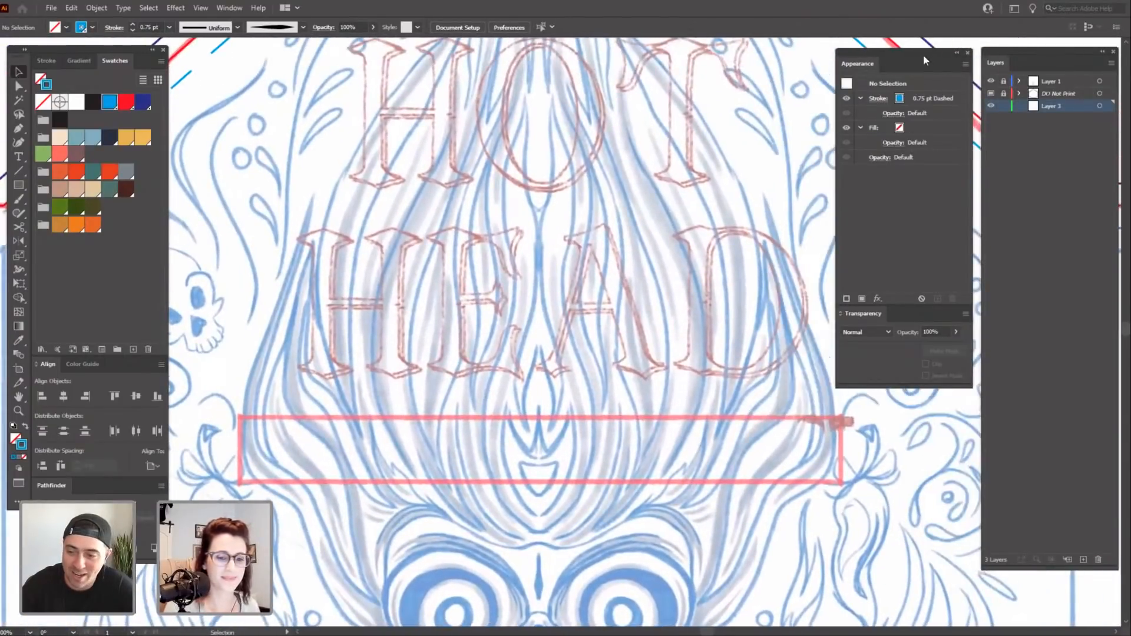
Open the user-defined ePIC lINE bRUSHES library, enlarge it to show all brushes and place it beside the swatches.
left_click_drag(924, 54, 962, 170)
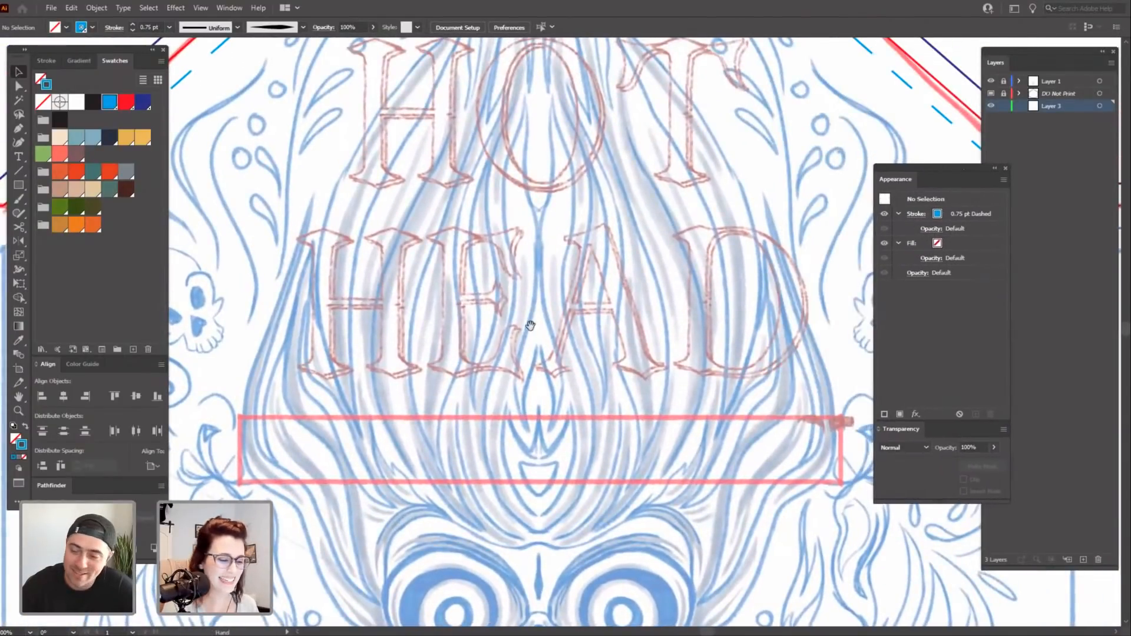
left_click_drag(530, 326, 544, 333)
left_click(303, 27)
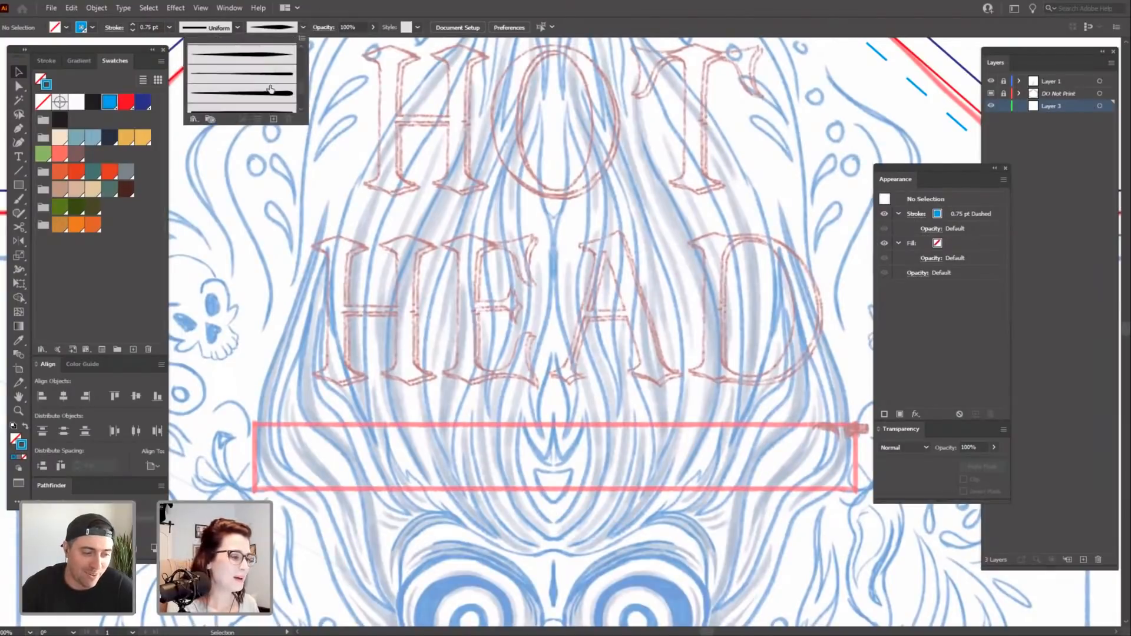
left_click(196, 120)
mouse_move(281, 257)
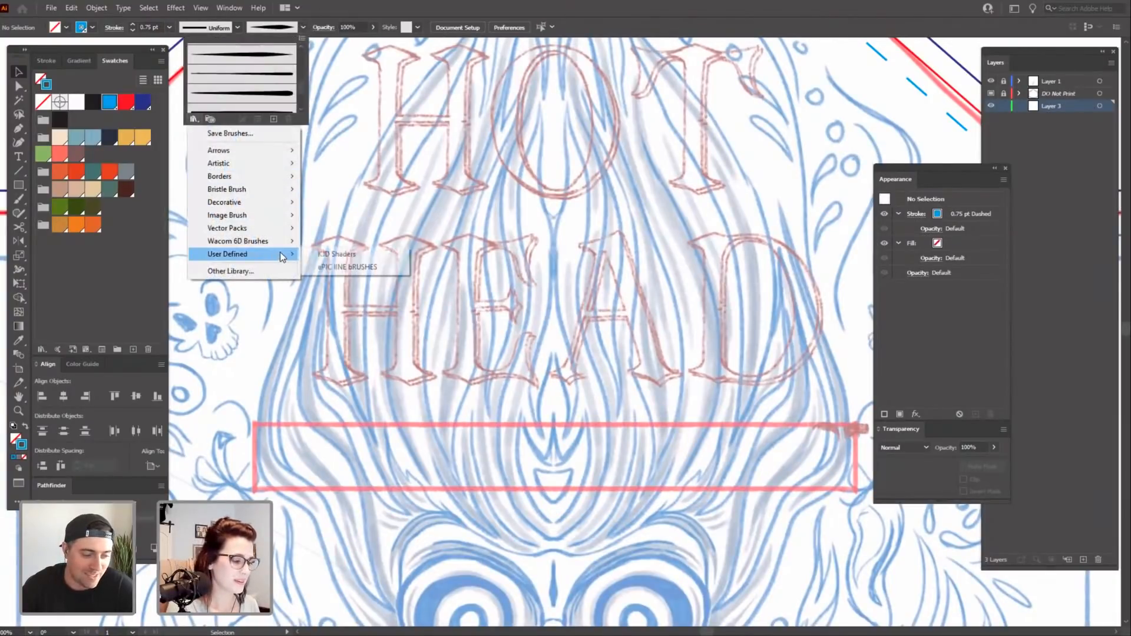
left_click(345, 266)
mouse_move(565, 292)
left_mouse_down()
mouse_move(506, 309)
mouse_move(224, 147)
left_mouse_up()
mouse_move(274, 221)
left_mouse_down()
mouse_move(263, 437)
mouse_move(289, 501)
left_mouse_up()
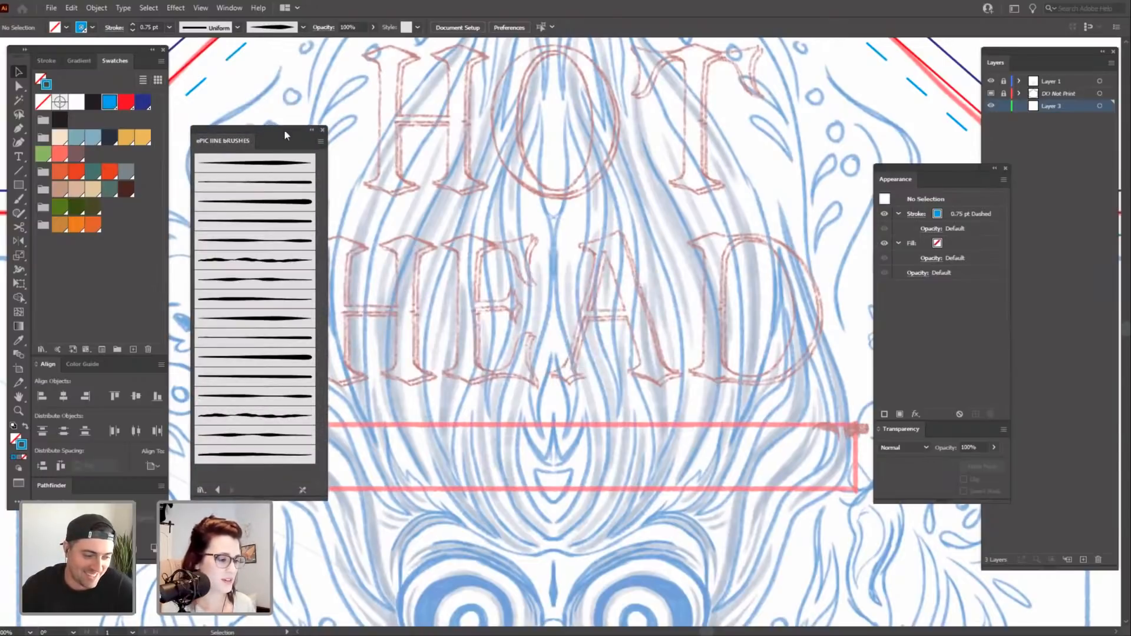
left_click_drag(285, 135, 263, 98)
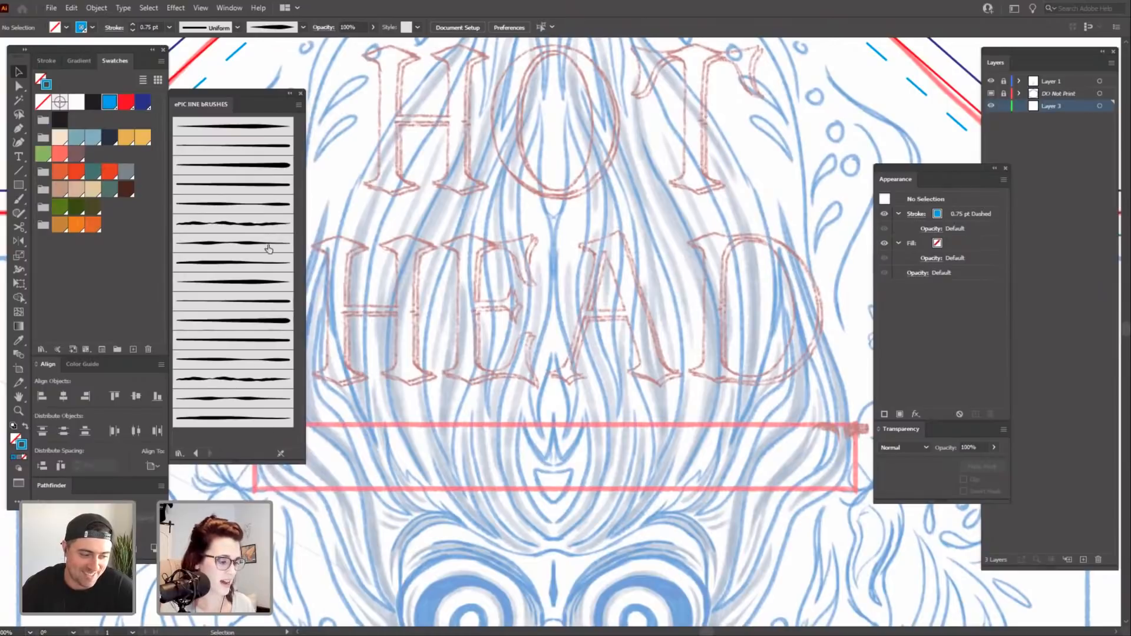
Activate the Paintbrush tool with the tapered KJD EPIC LINE 9 brush and clear the Appearance panel away from the artwork.
left_click(269, 131)
left_click_drag(378, 534, 450, 500)
key("b")
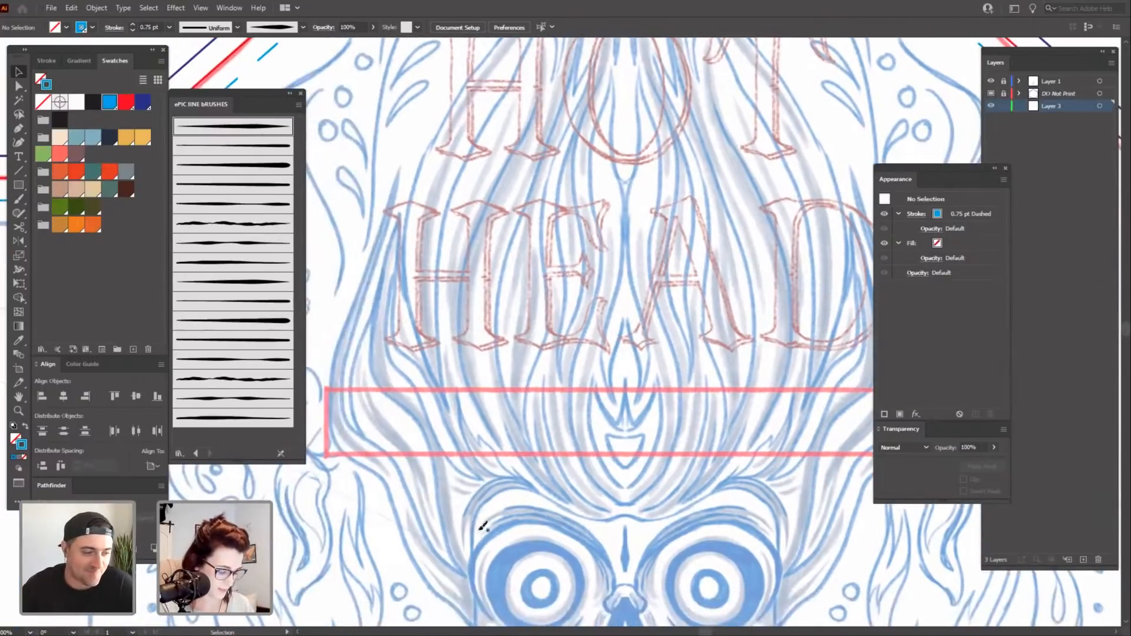
left_click_drag(410, 533, 490, 427)
key("ctrl+minus")
key("ctrl+minus")
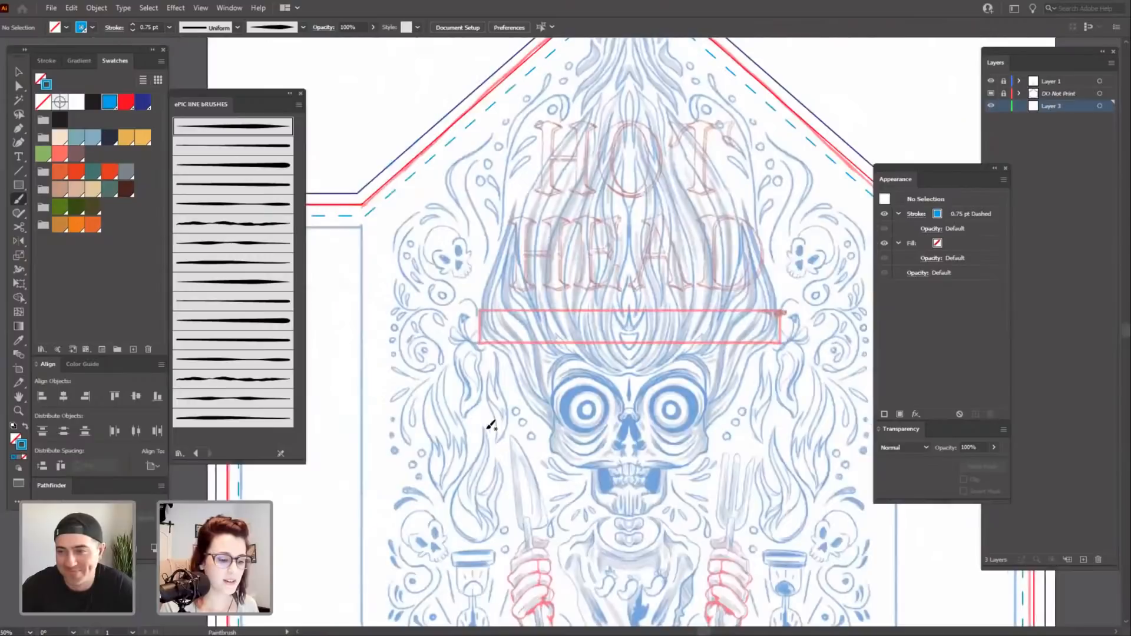
scroll(615, 398, "down", 3)
key("ctrl+plus")
key("ctrl+plus")
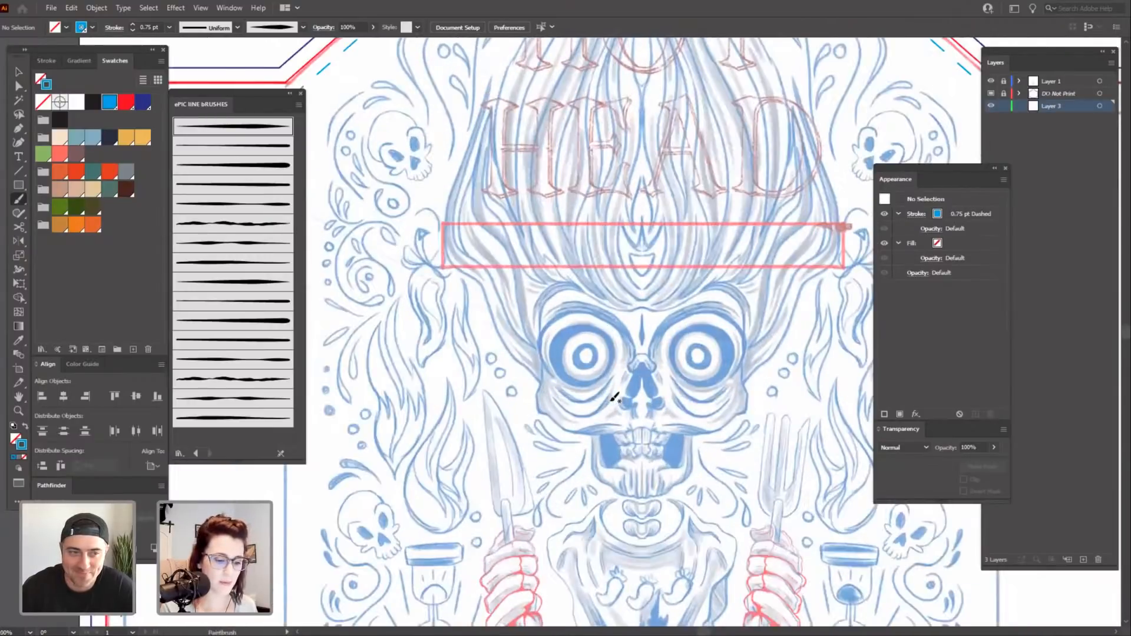
left_click_drag(667, 448, 527, 502)
left_click_drag(964, 175, 1027, 174)
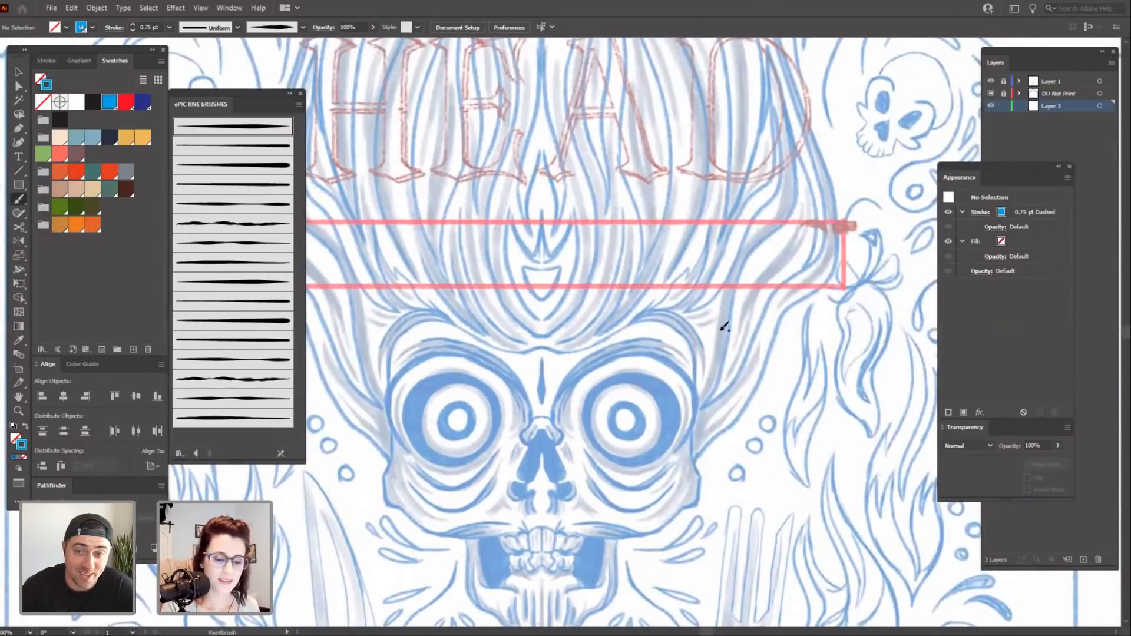
left_click_drag(722, 324, 751, 312)
left_click(273, 135)
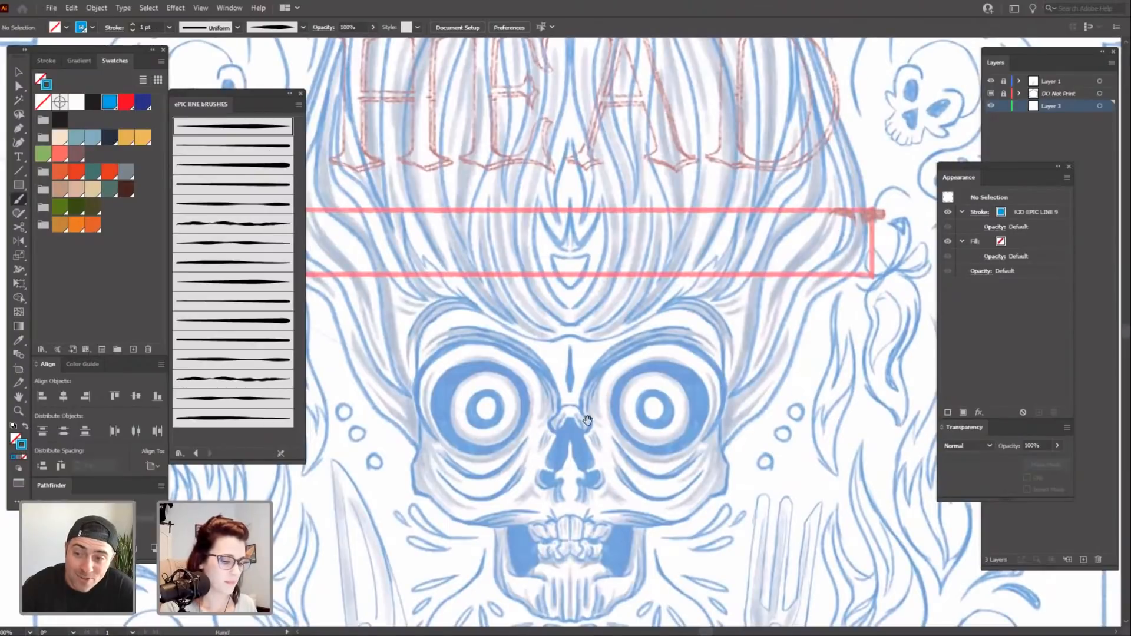
Set the brush stroke colour to the dark navy swatch.
left_click_drag(624, 383, 654, 362)
key("ctrl+plus")
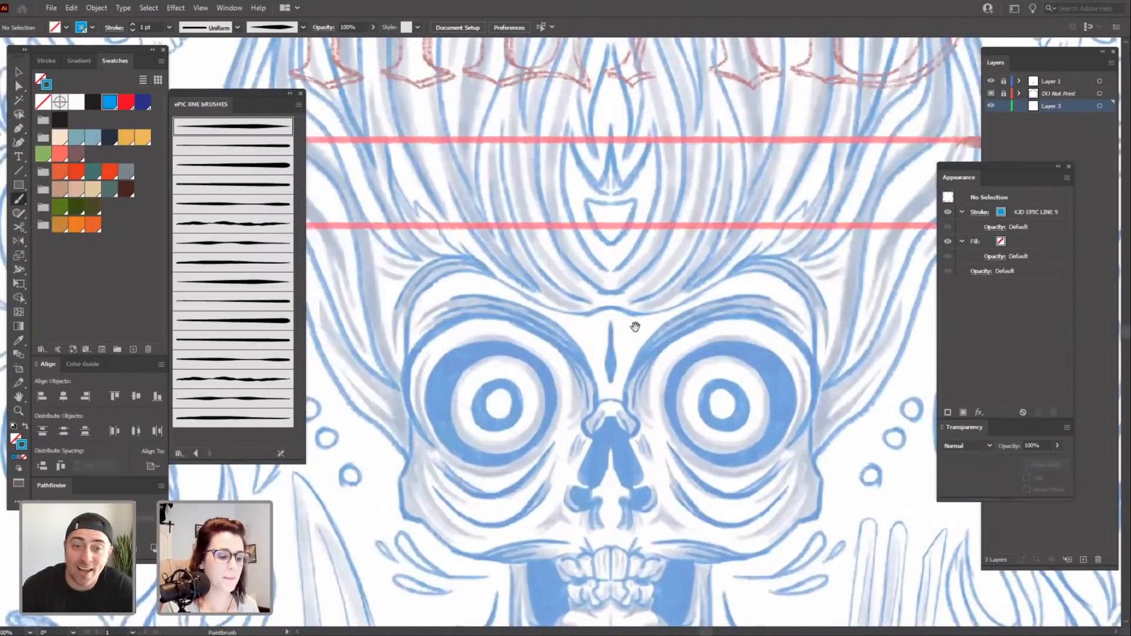
left_click_drag(524, 381, 631, 420)
left_click(110, 138)
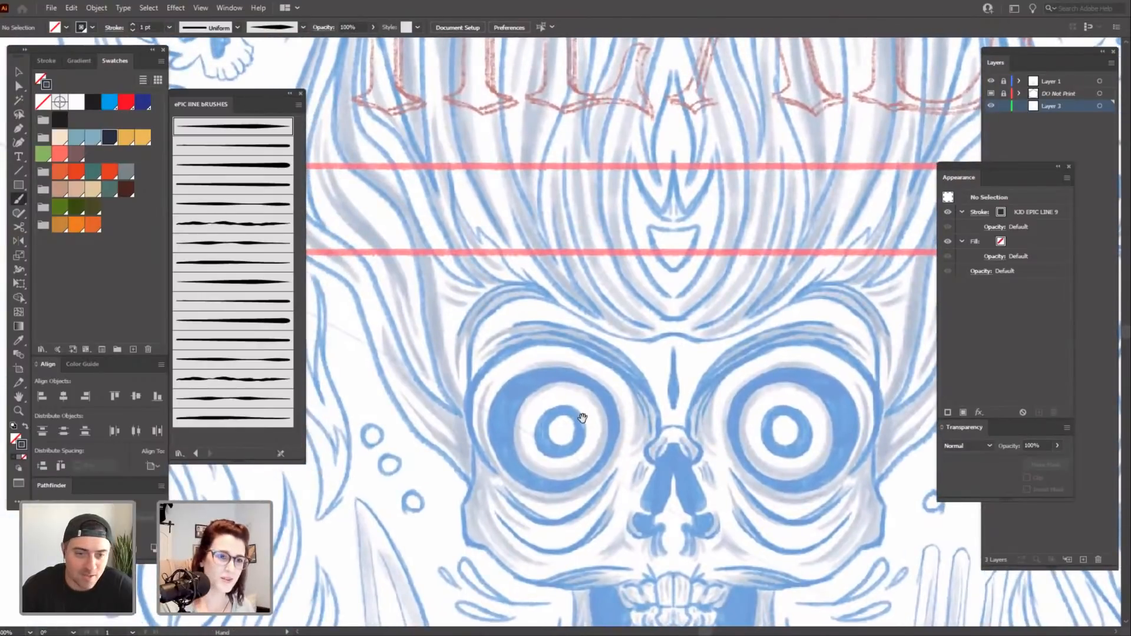
Try tapered brush strokes along the curved brow above the skull's left eye socket, undoing each one.
left_click_drag(590, 380, 593, 404)
key("ctrl+plus")
mouse_move(491, 465)
left_mouse_down()
mouse_move(530, 472)
mouse_move(563, 462)
mouse_move(558, 449)
mouse_move(547, 490)
left_mouse_up()
key("ctrl+plus")
left_click_drag(508, 441, 498, 455)
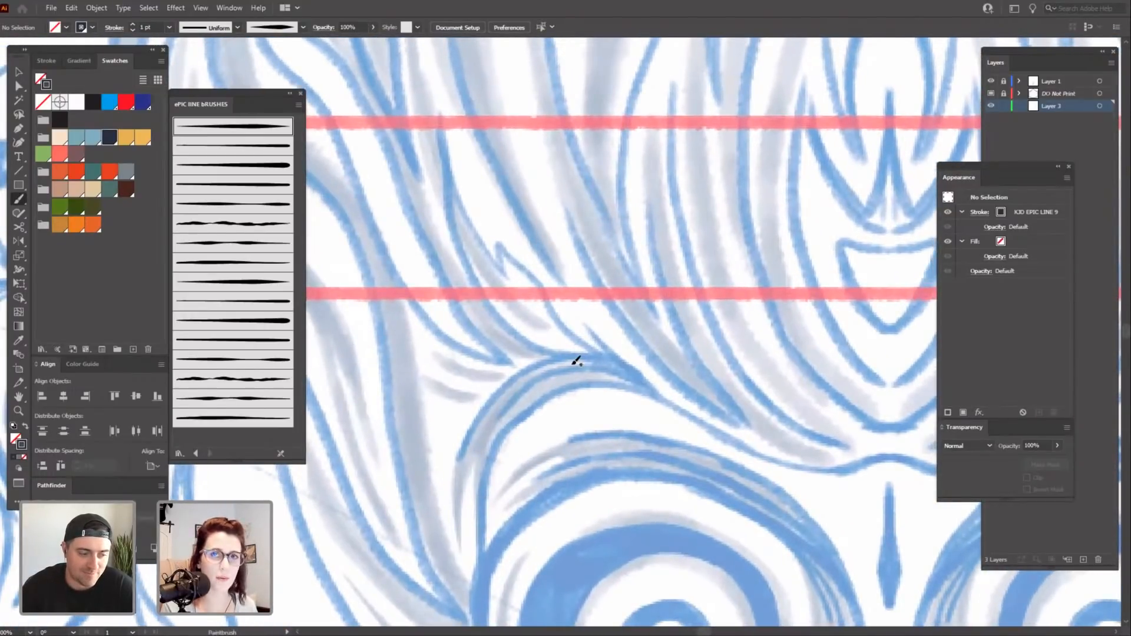
left_click_drag(563, 500, 552, 511)
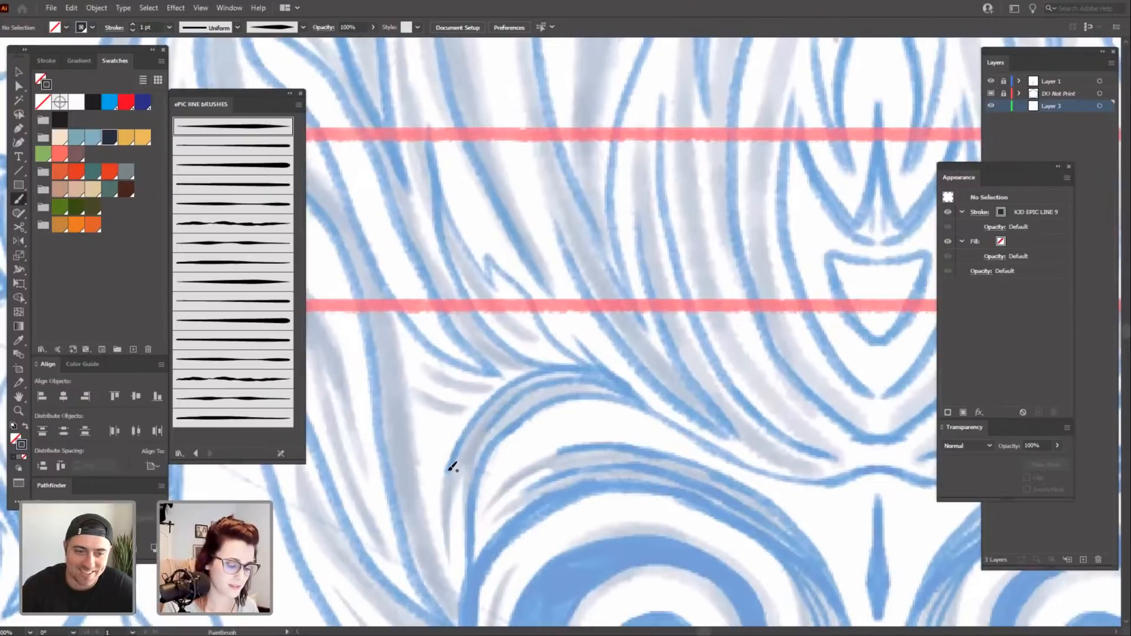
left_click_drag(566, 364, 446, 477)
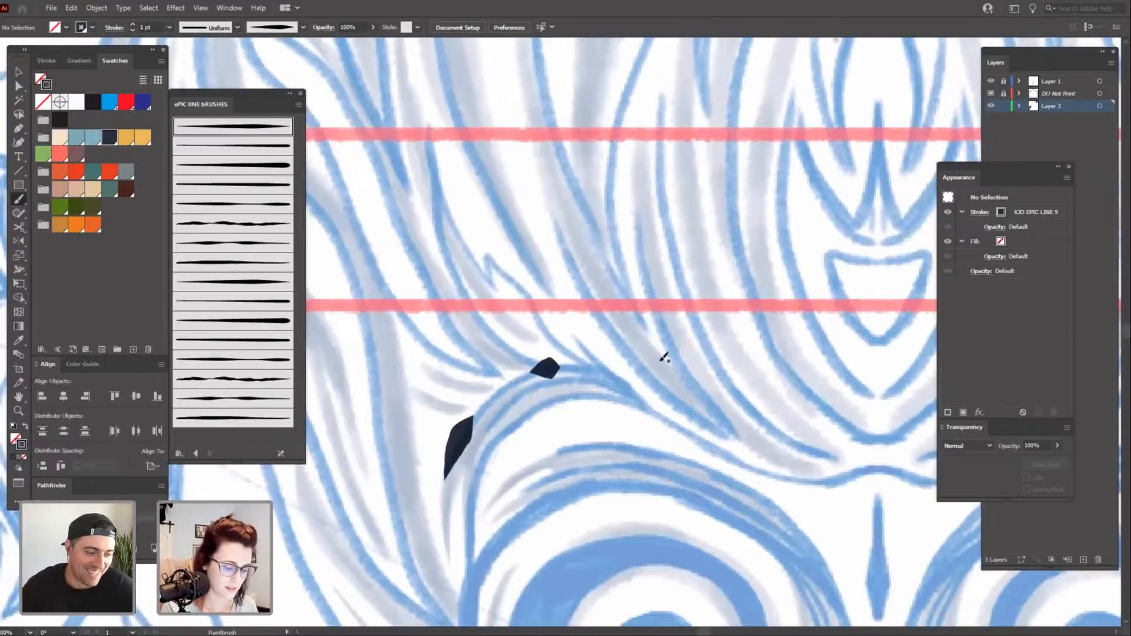
key("ctrl+z")
key("ctrl+shift+z")
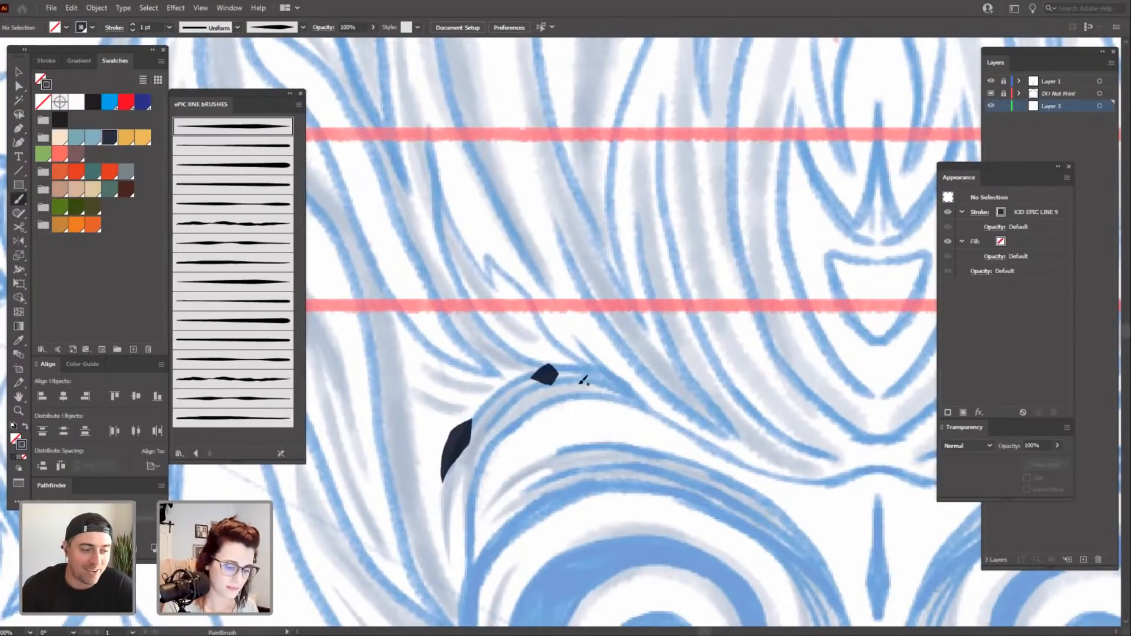
key("ctrl+z")
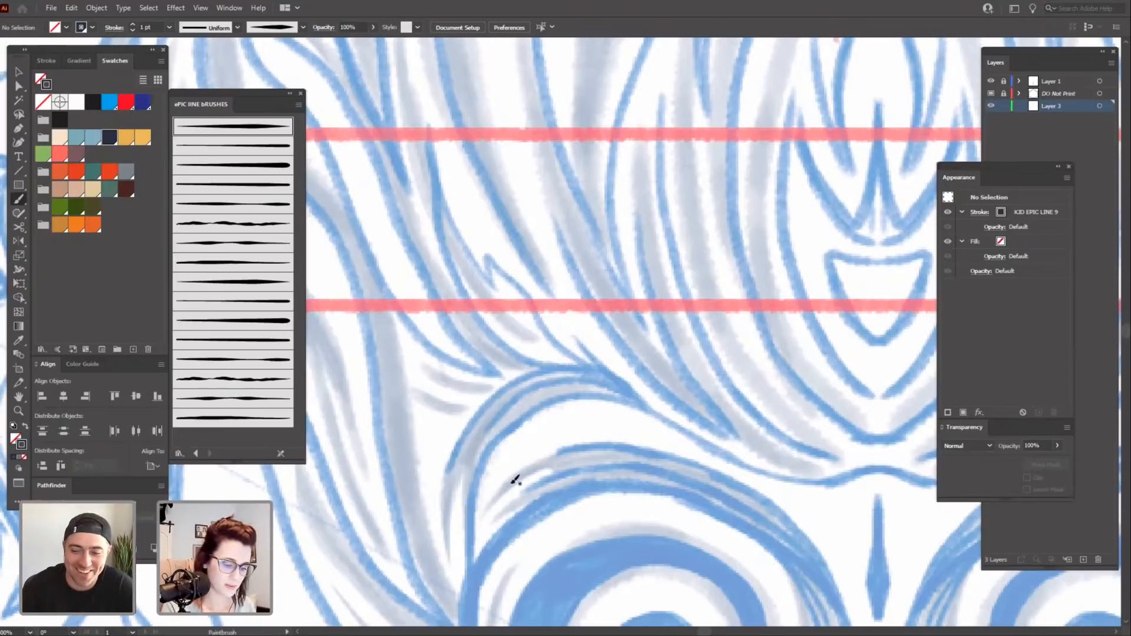
key("ctrl+shift+z")
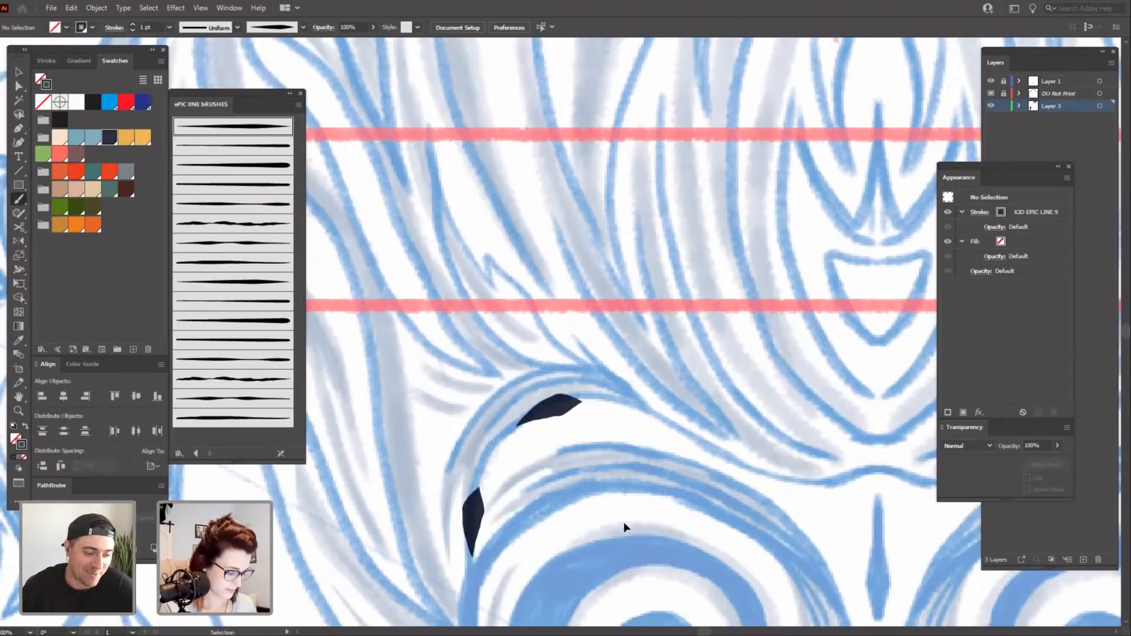
key("ctrl+z")
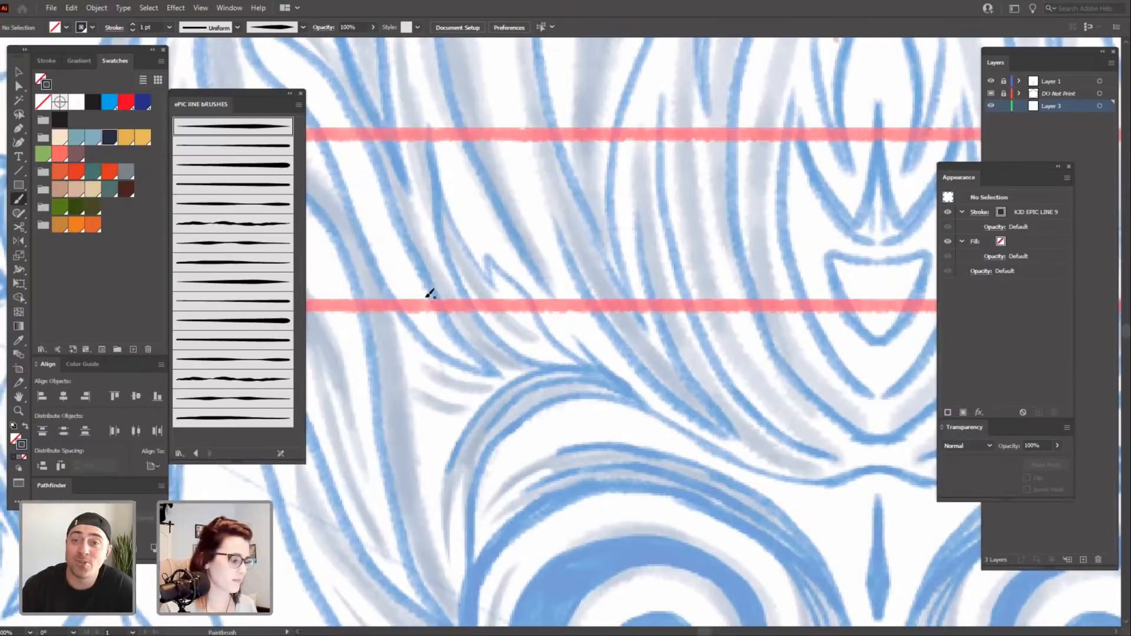
Switch the paint stroke to the KJD EPIC LINE 1 brush and accept its Art Brush Options.
scroll(406, 248, "up", 1)
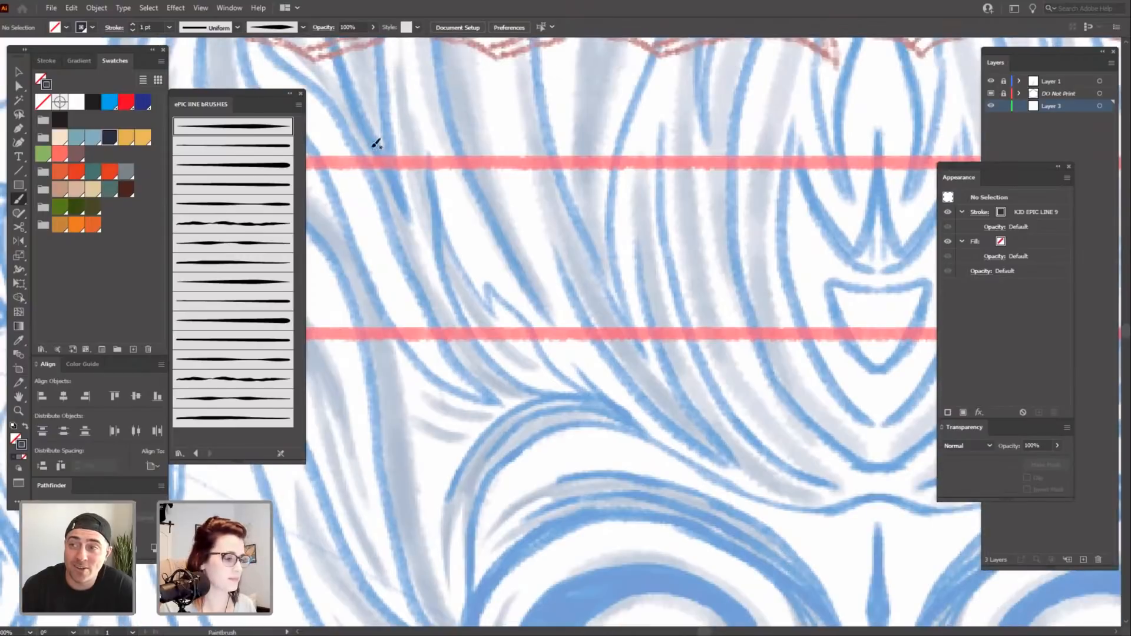
left_click(302, 27)
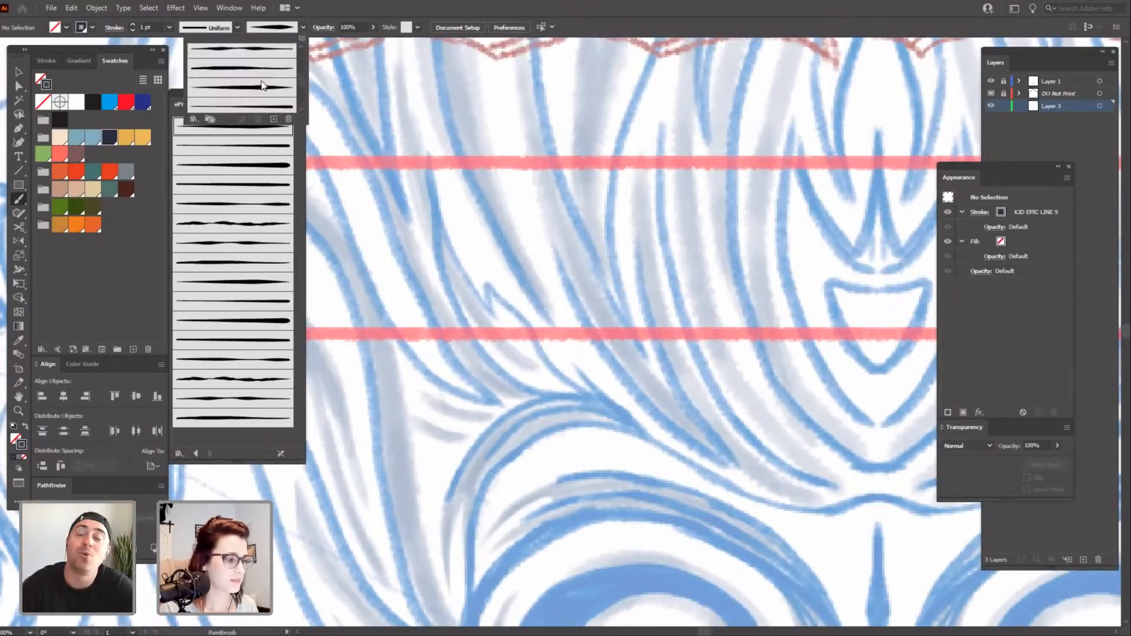
scroll(262, 85, "up", 1)
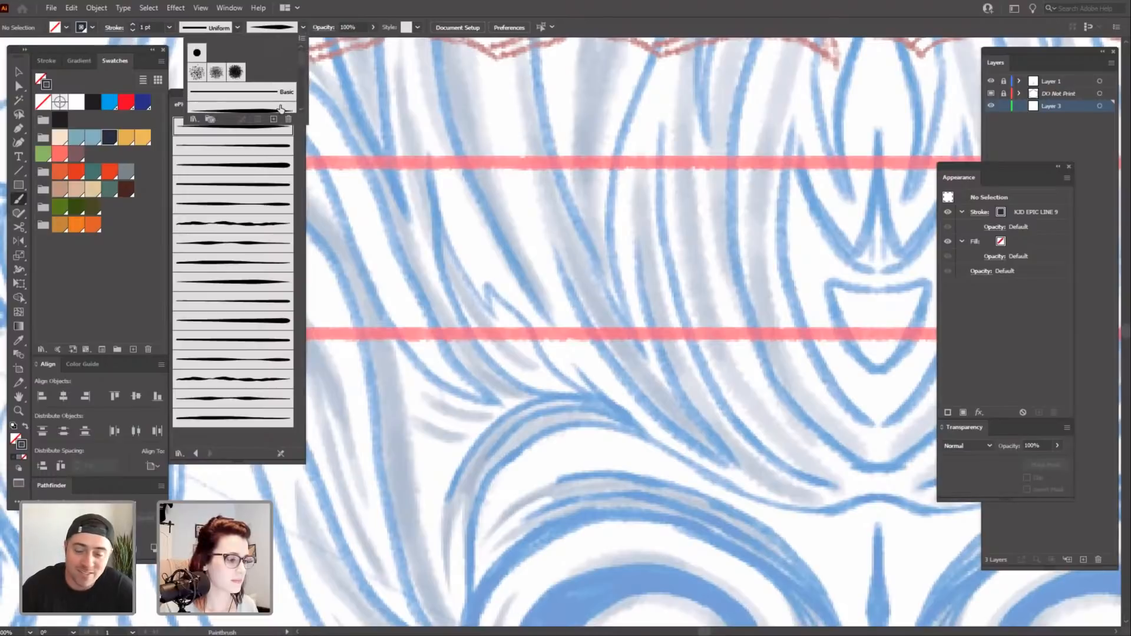
double_click(280, 109)
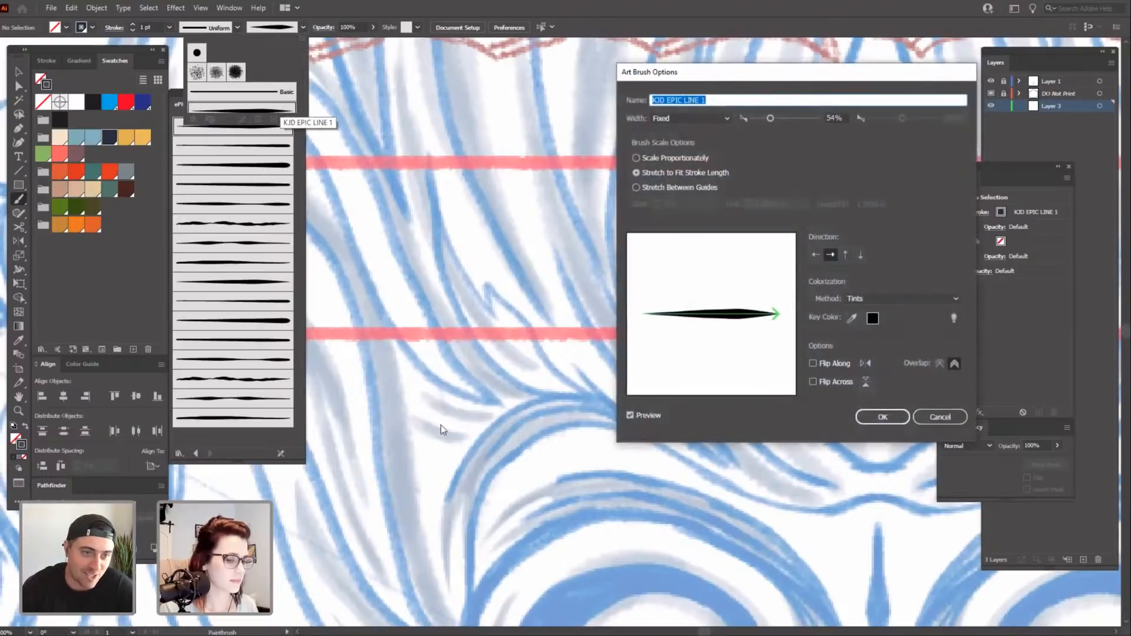
left_click(871, 420)
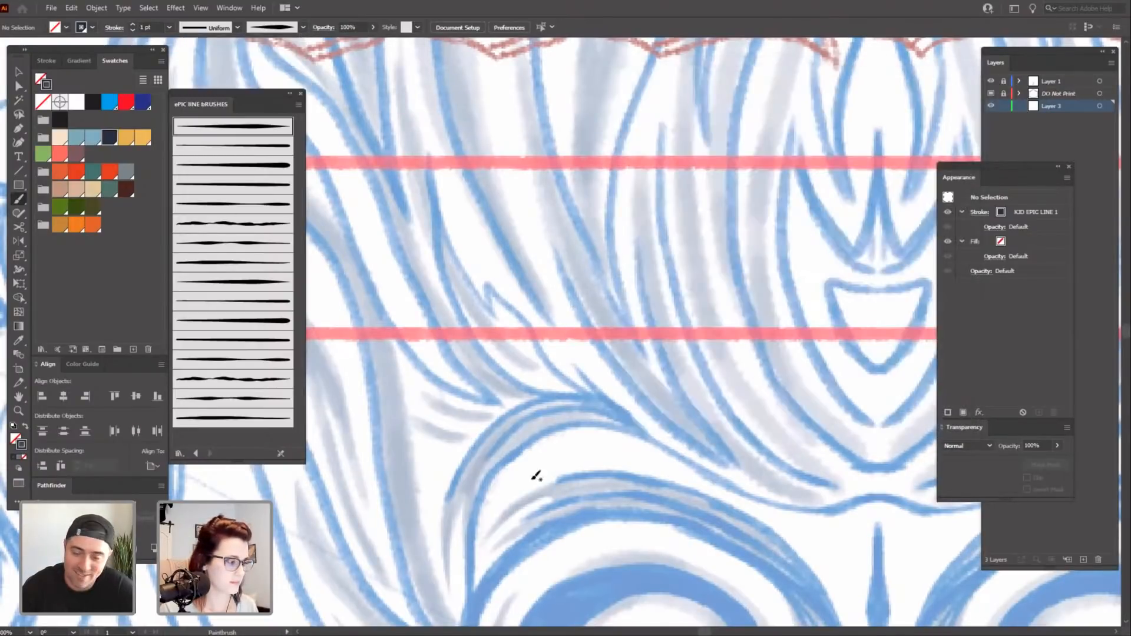
Try KJD EPIC LINE 1 brush strokes along the left side of the skull's lower jaw and undo the latest ones.
scroll(538, 475, "down", 5)
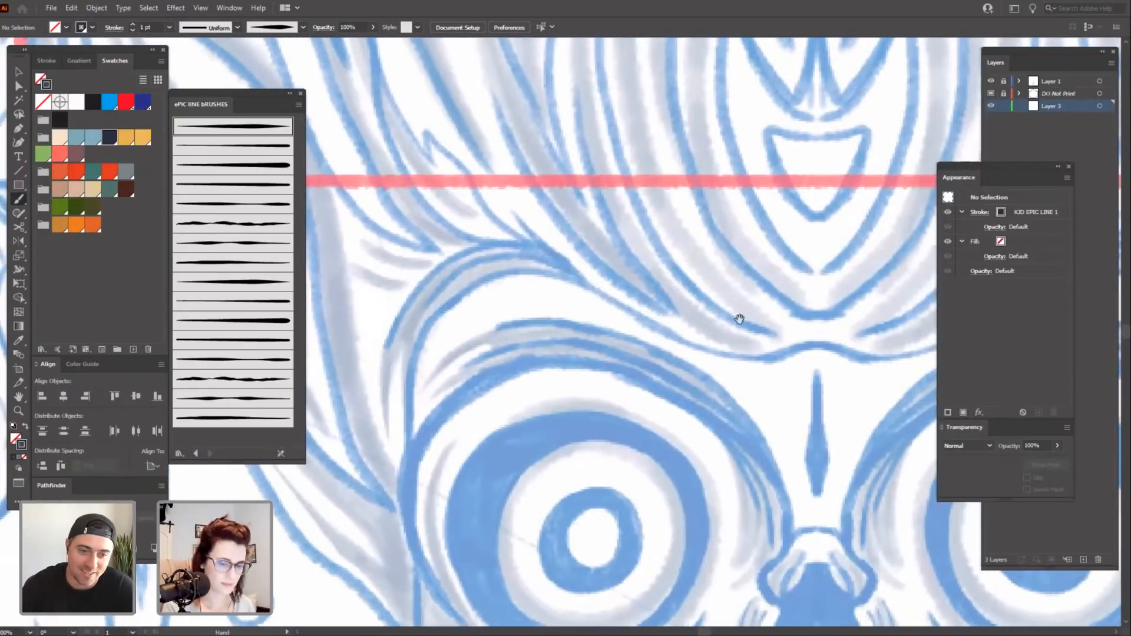
scroll(740, 319, "down", 10)
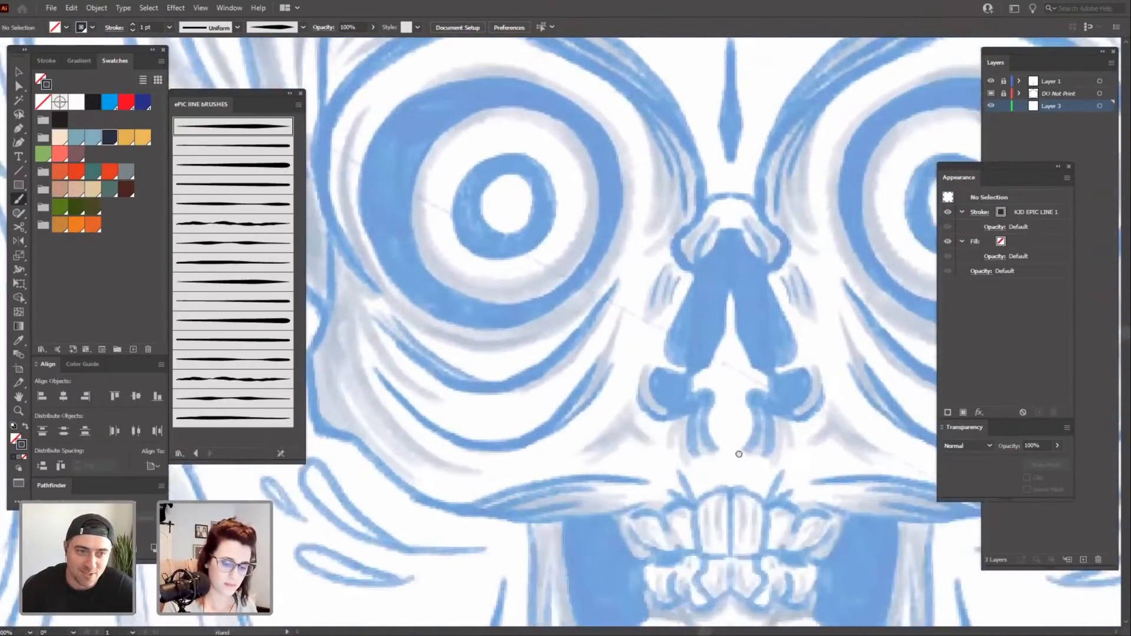
scroll(739, 454, "down", 8)
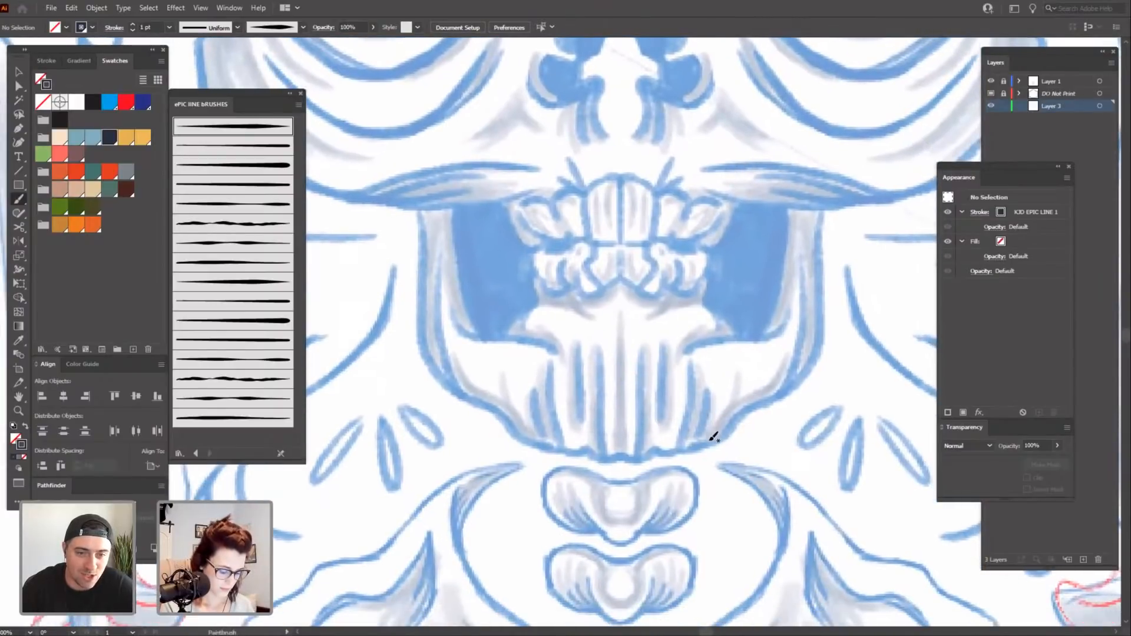
scroll(695, 353, "up", 2)
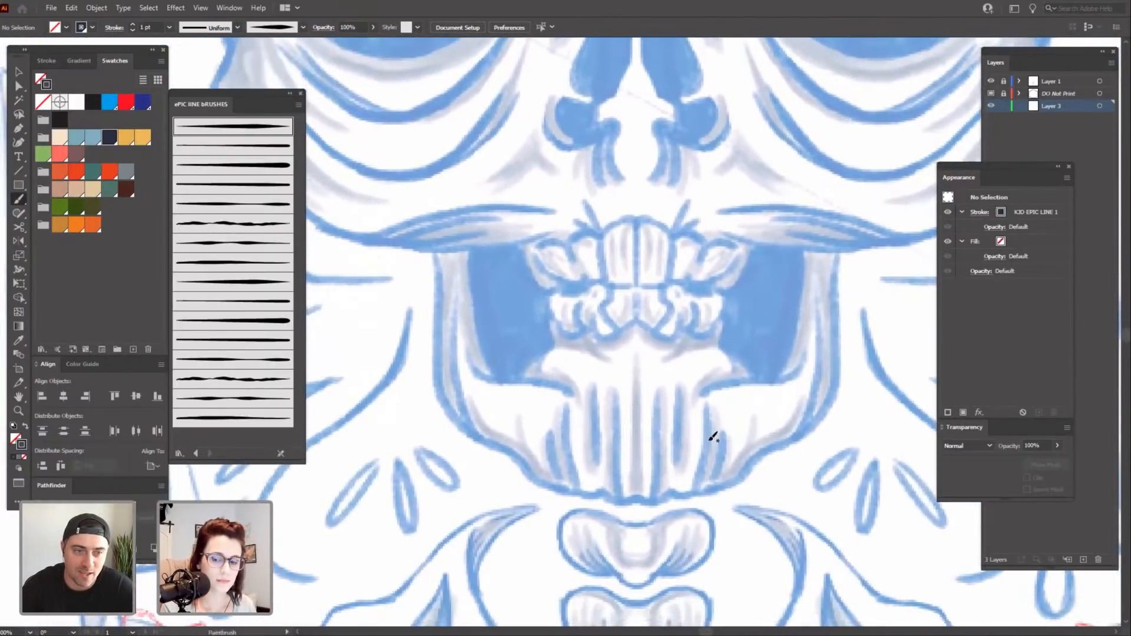
left_click_drag(640, 465, 661, 471)
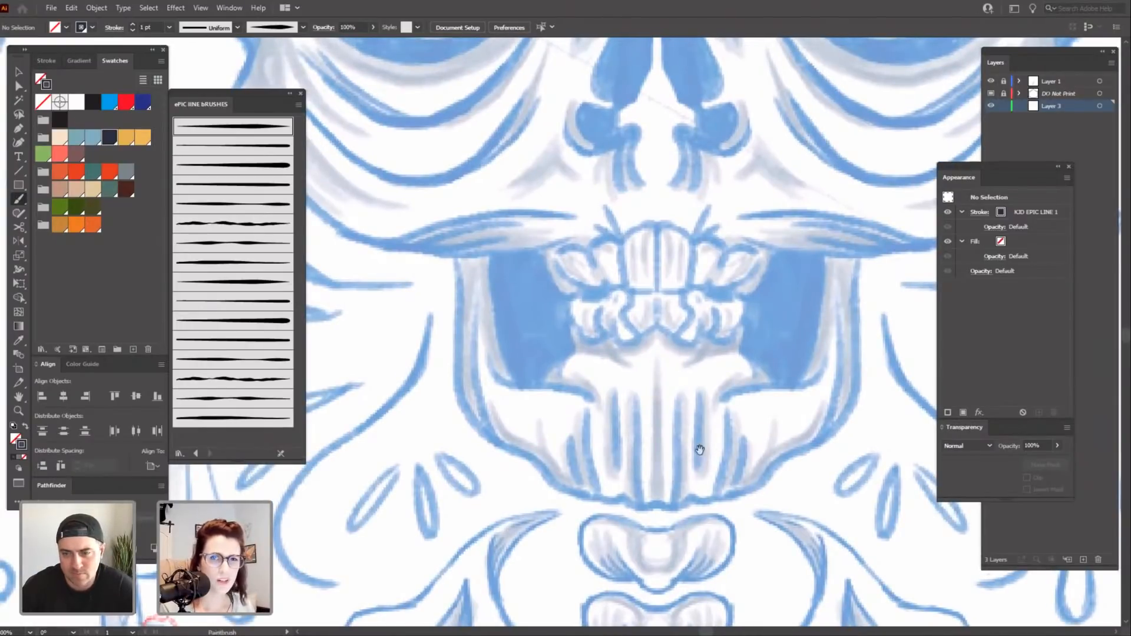
left_click_drag(699, 454, 685, 488)
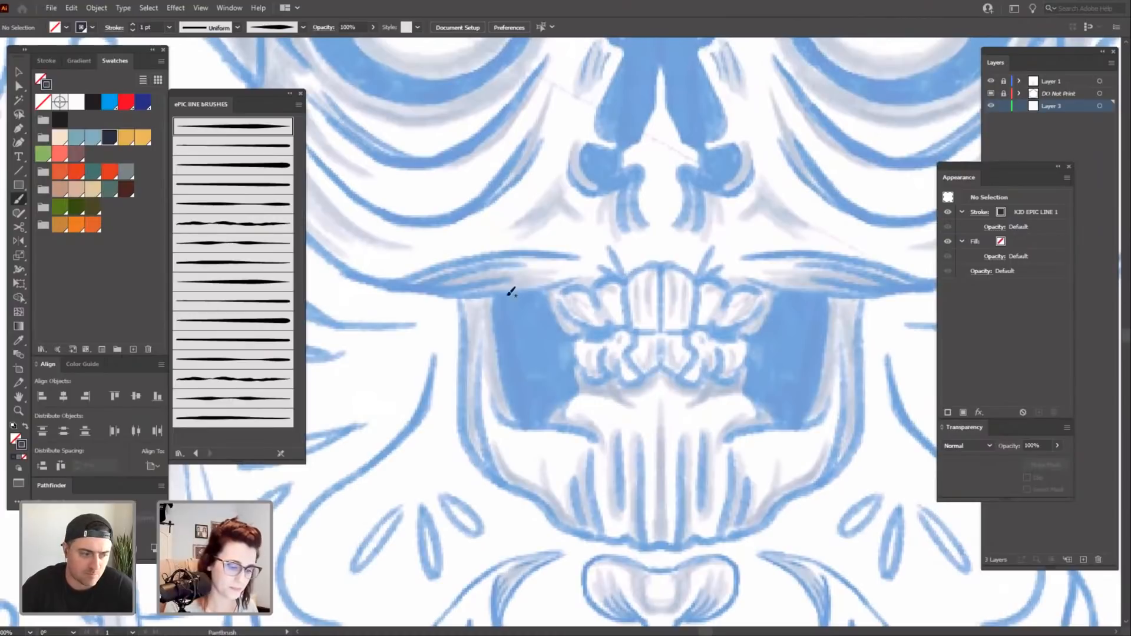
left_click_drag(481, 346, 478, 412)
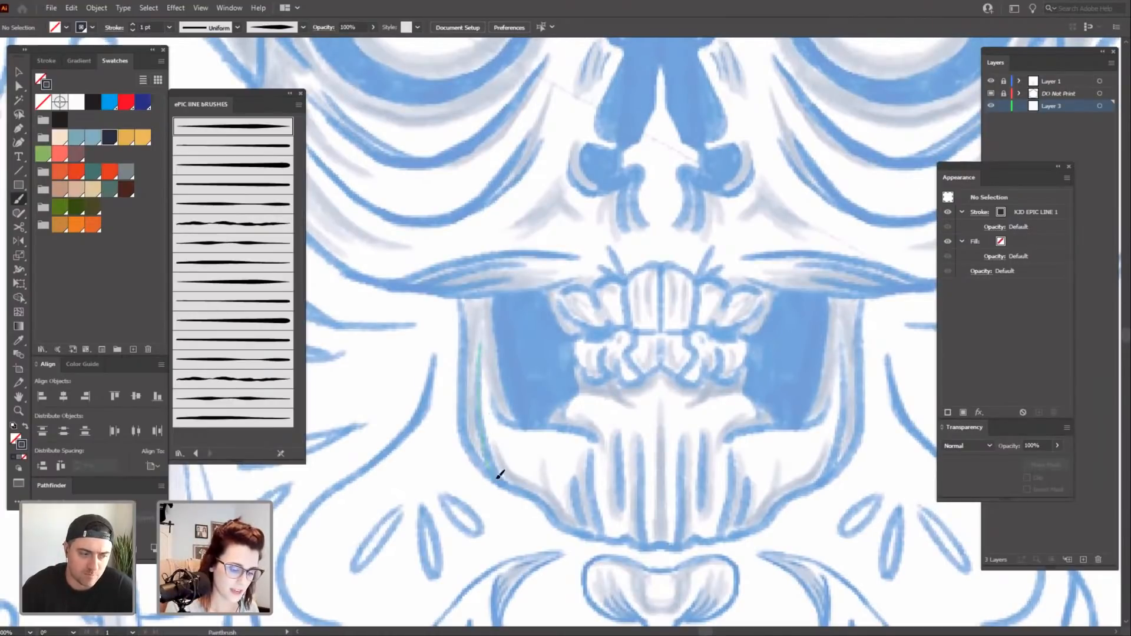
left_click_drag(494, 490, 507, 479)
left_click_drag(544, 237, 567, 562)
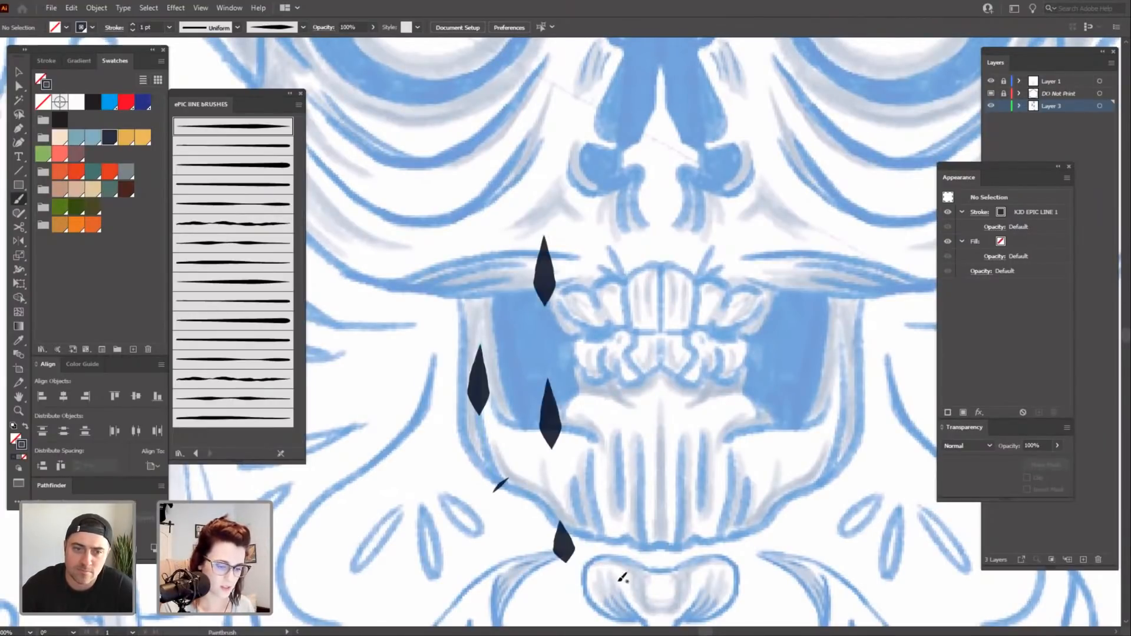
key("ctrl+z")
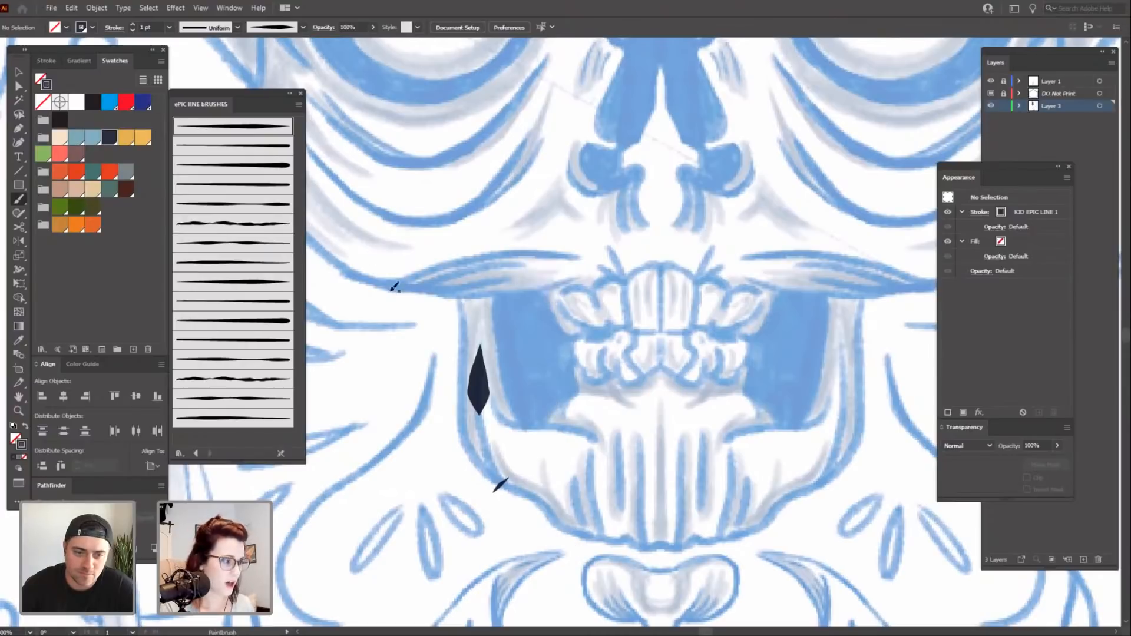
Check the stroke options, and select and delete the trial strokes remaining on the left side of the jaw.
left_click(112, 28)
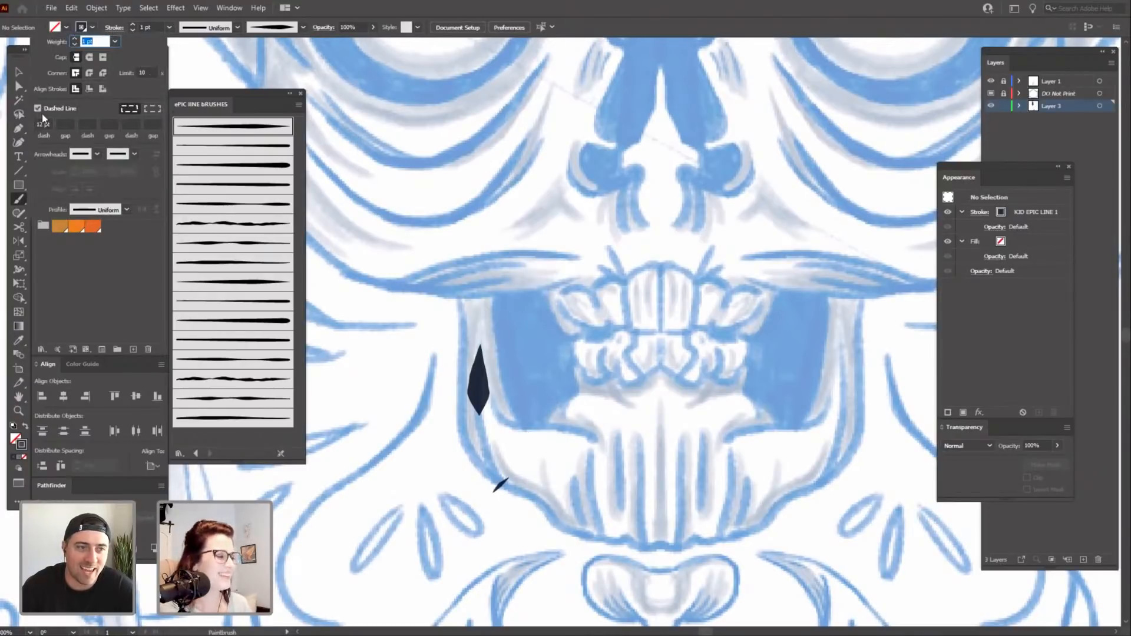
left_click(607, 539)
key("v")
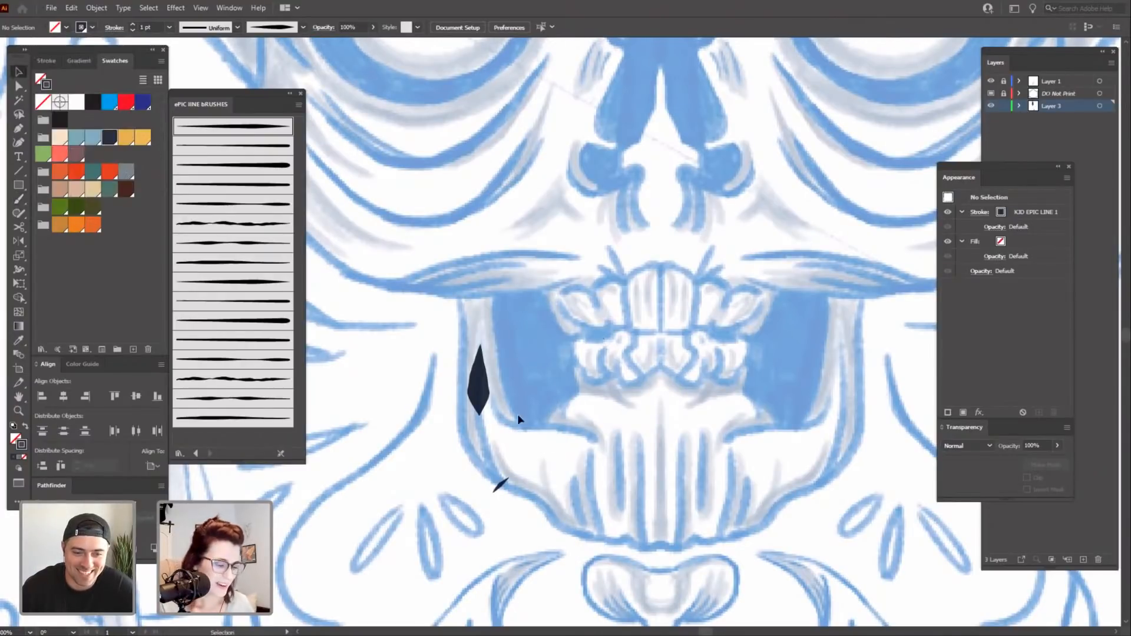
mouse_move(461, 338)
left_mouse_down()
mouse_move(677, 561)
mouse_move(816, 475)
left_mouse_up()
key("Delete")
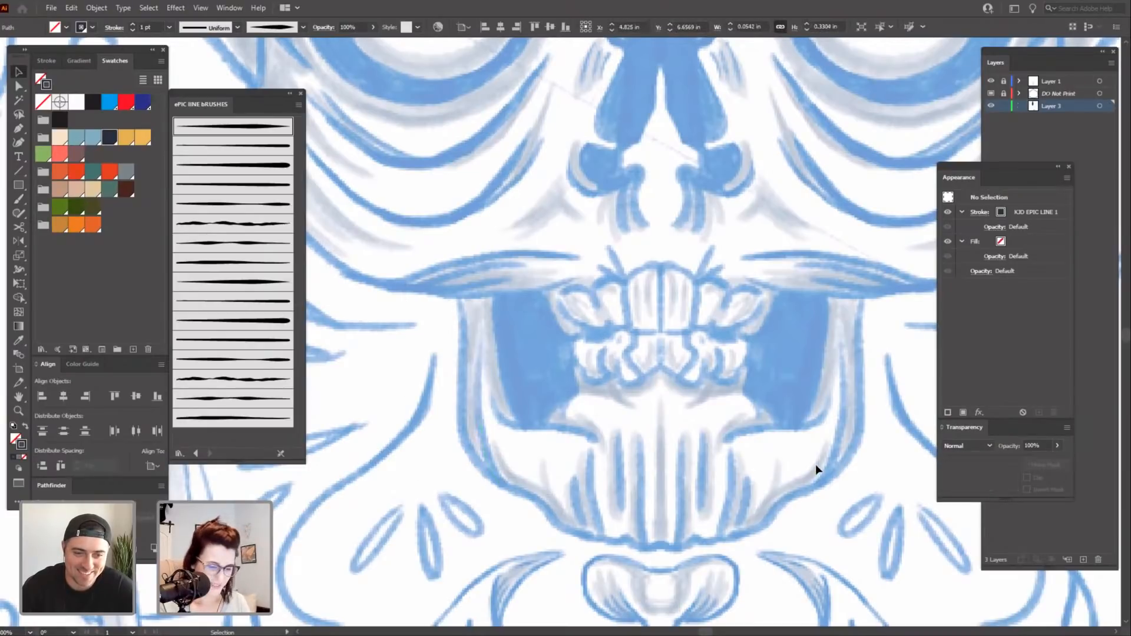
Try tapered Paintbrush strokes with a 0.5 pt stroke weight down the left edge of the skull's jaw.
key("b")
left_click_drag(522, 530, 545, 533)
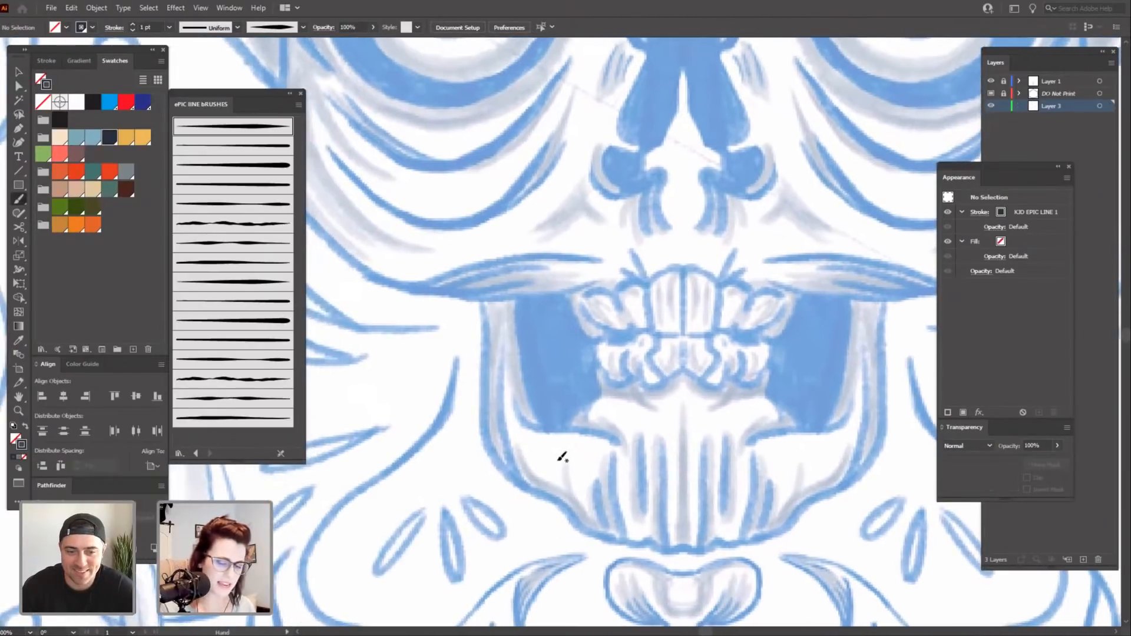
left_click(133, 30)
left_click(133, 30)
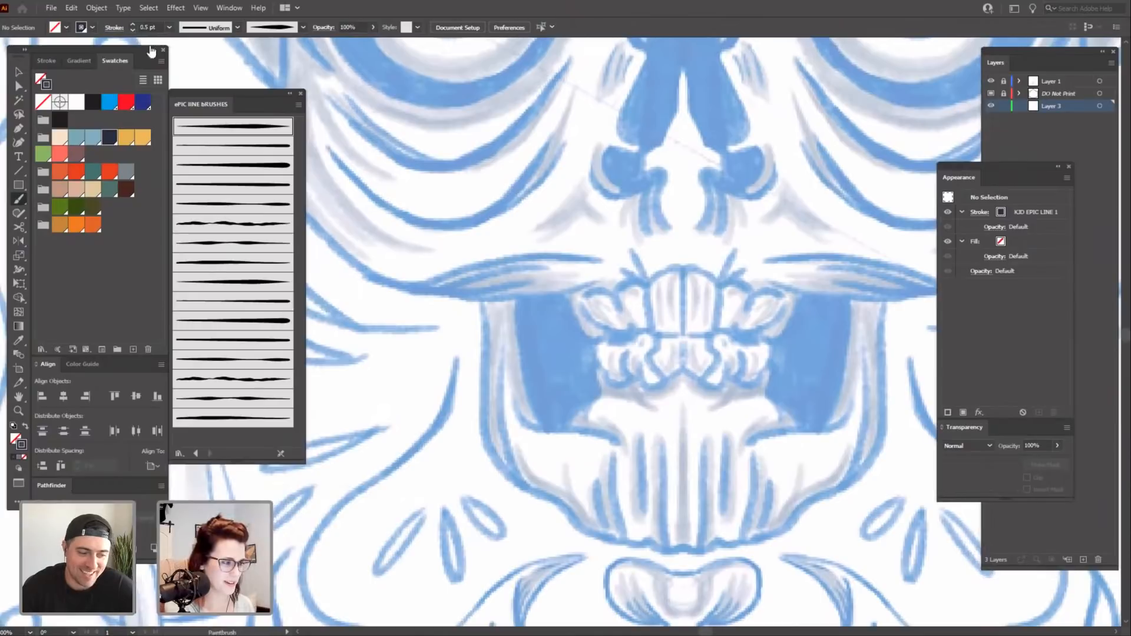
left_click_drag(646, 541, 668, 487)
key("ctrl+equal")
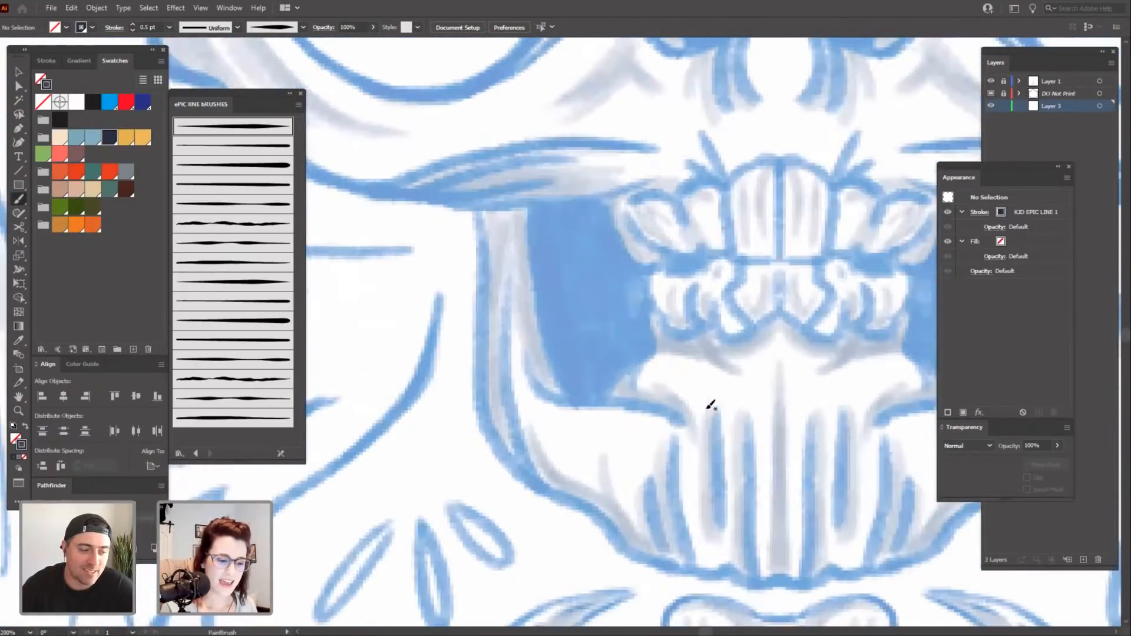
left_click_drag(698, 422, 629, 323)
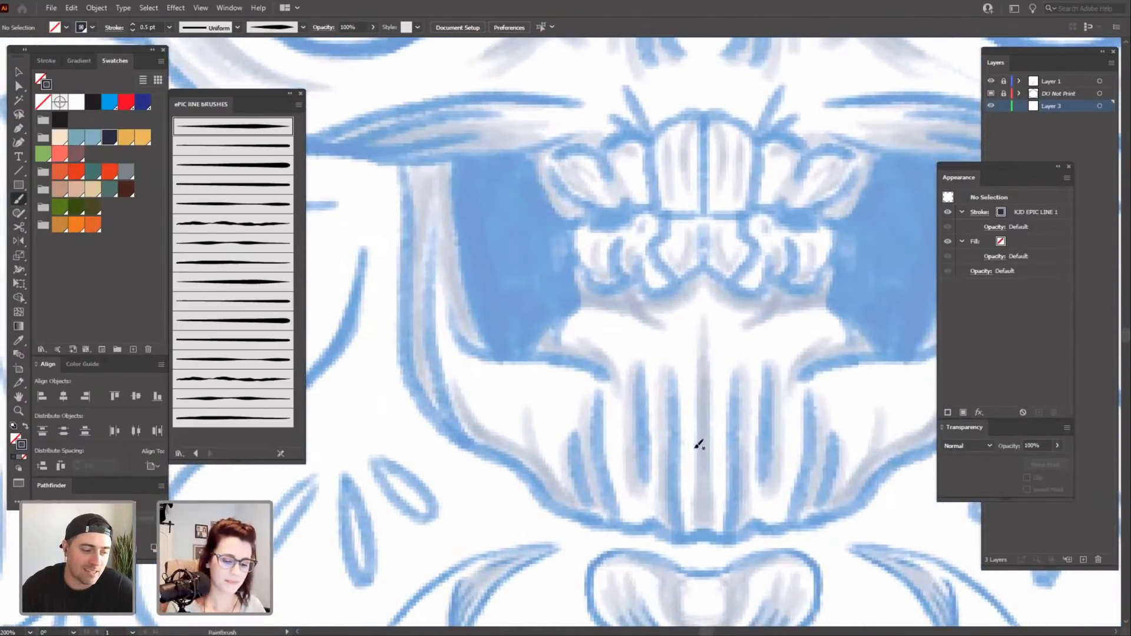
left_click_drag(694, 431, 699, 452)
key("ctrl+minus")
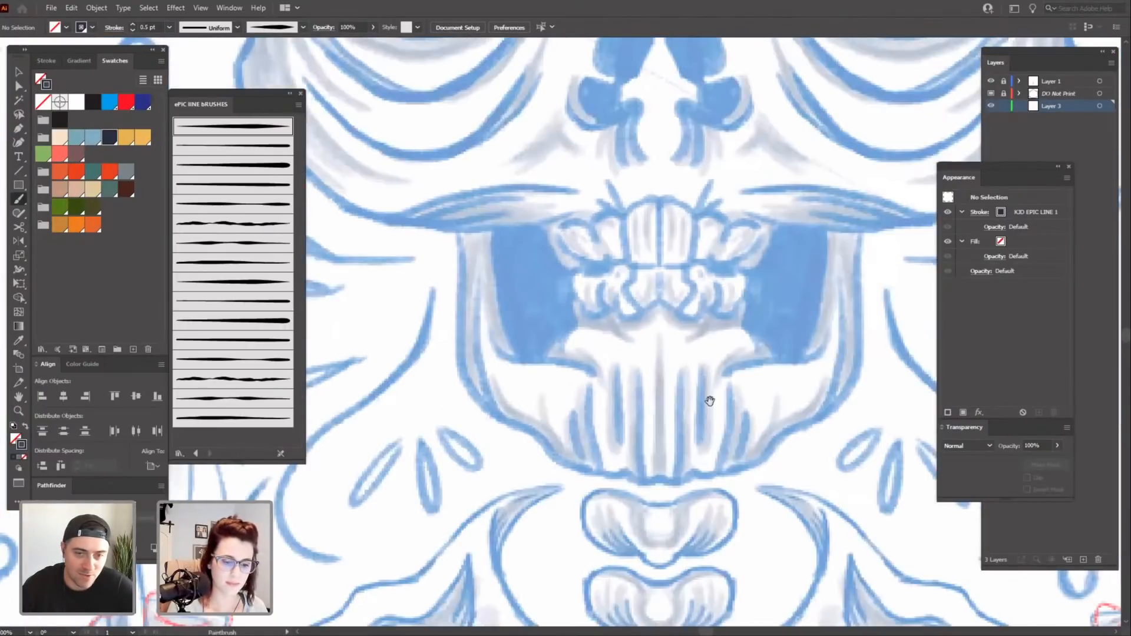
left_click_drag(632, 428, 601, 434)
key("ctrl+equal")
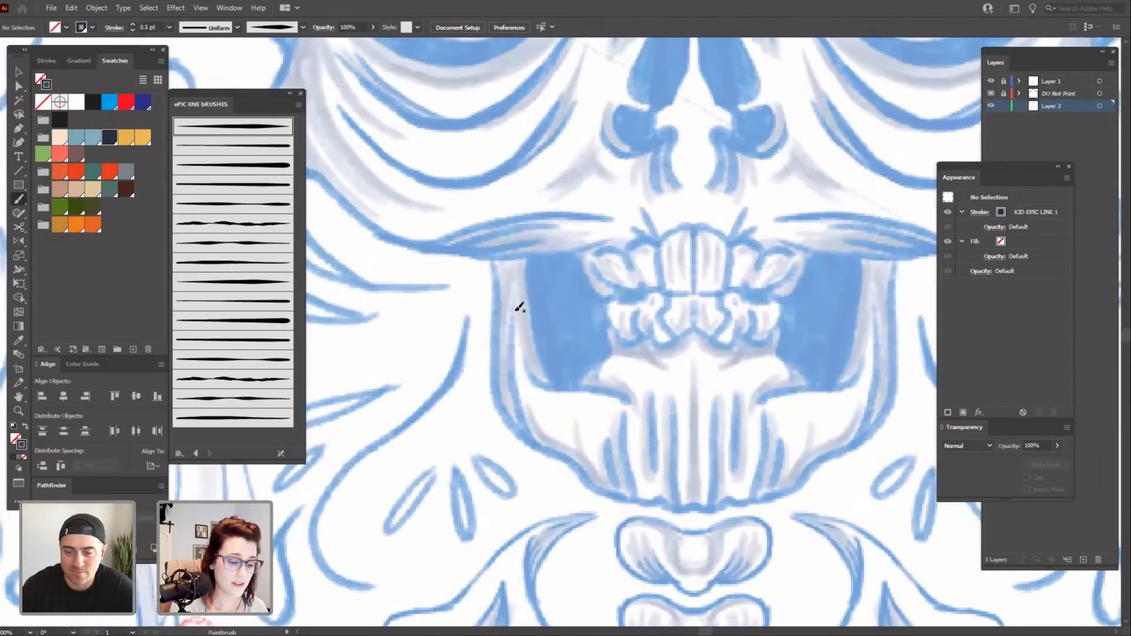
left_click_drag(513, 307, 513, 363)
left_click_drag(531, 438, 539, 452)
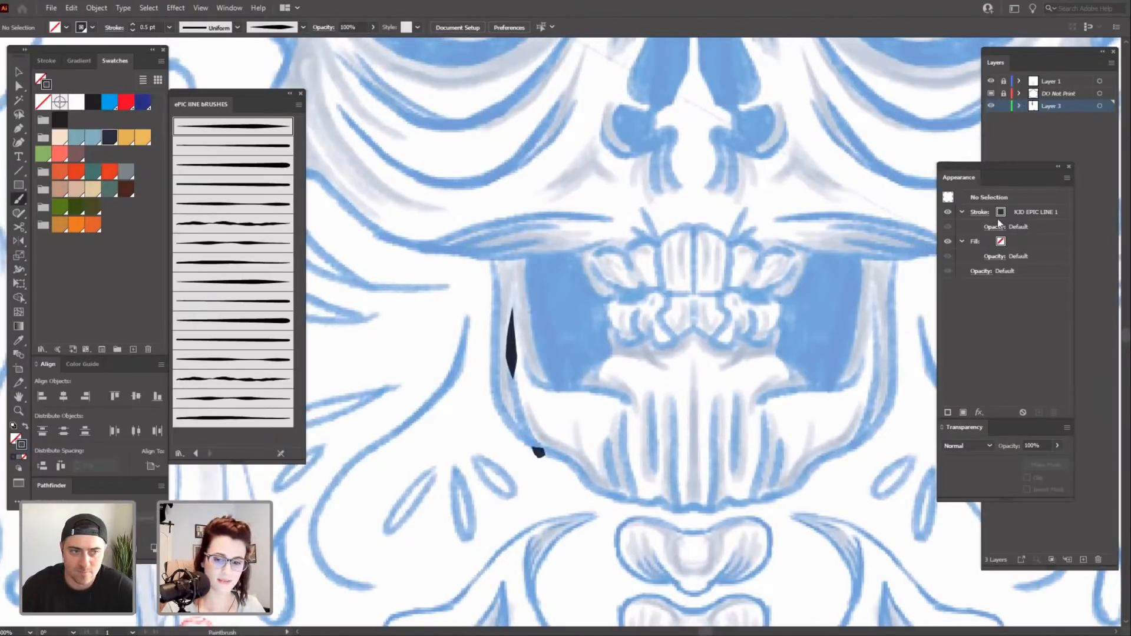
Clear the current appearance attributes and delete all trial strokes on the jaw.
left_click(1065, 178)
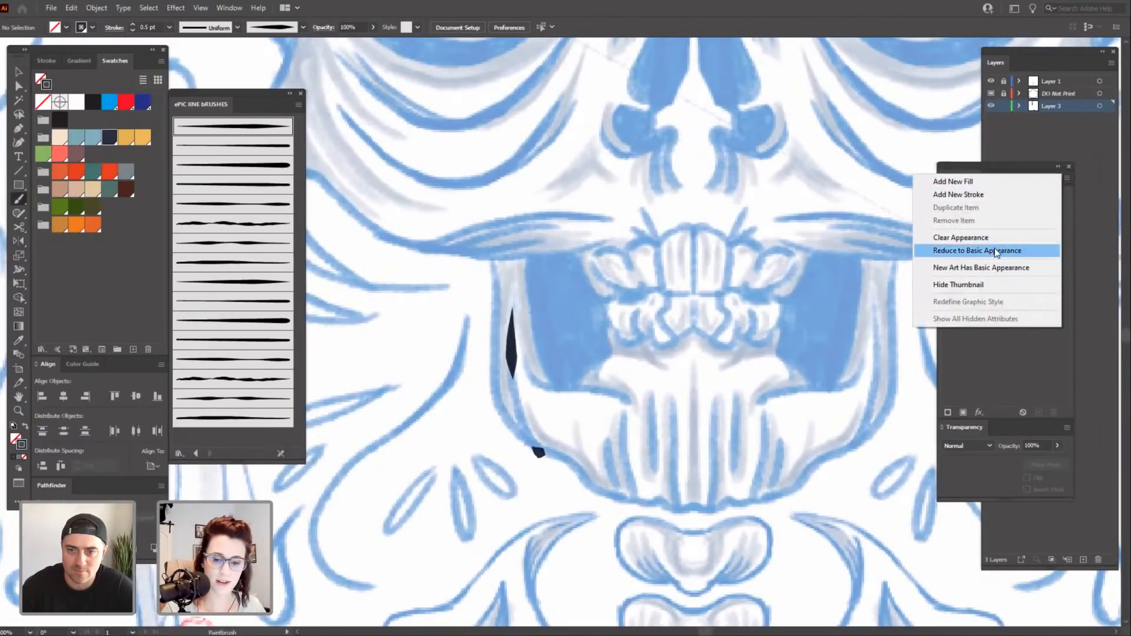
left_click(995, 238)
key("v")
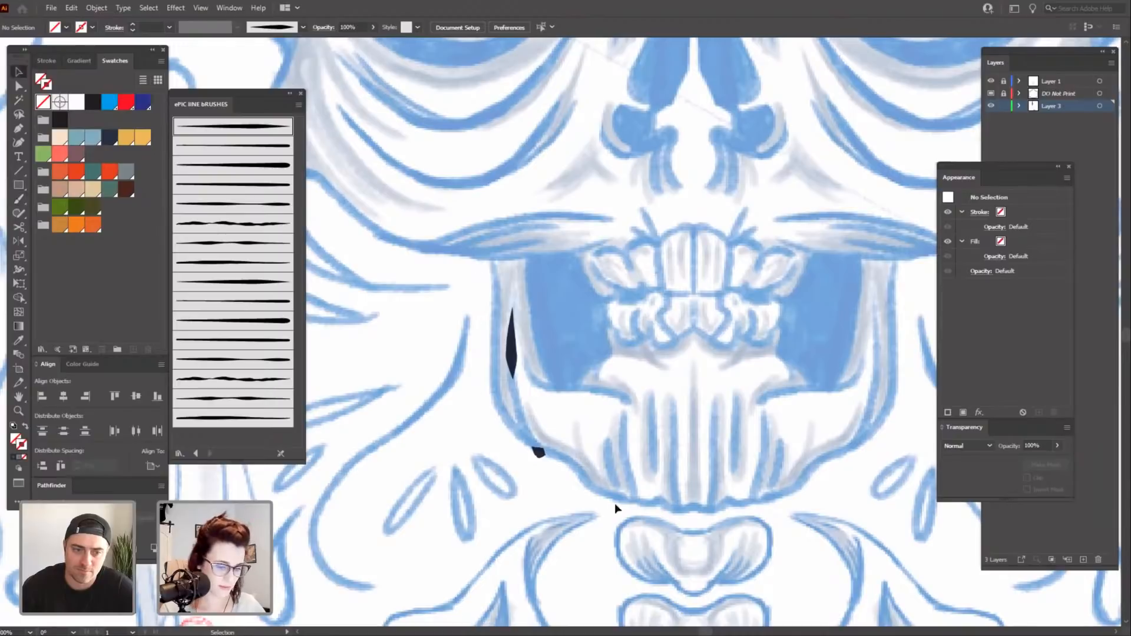
key("ctrl+a")
key("Delete")
Try another 0.5 pt brush stroke along the jaw's left edge with the Paintbrush and undo it.
key("b")
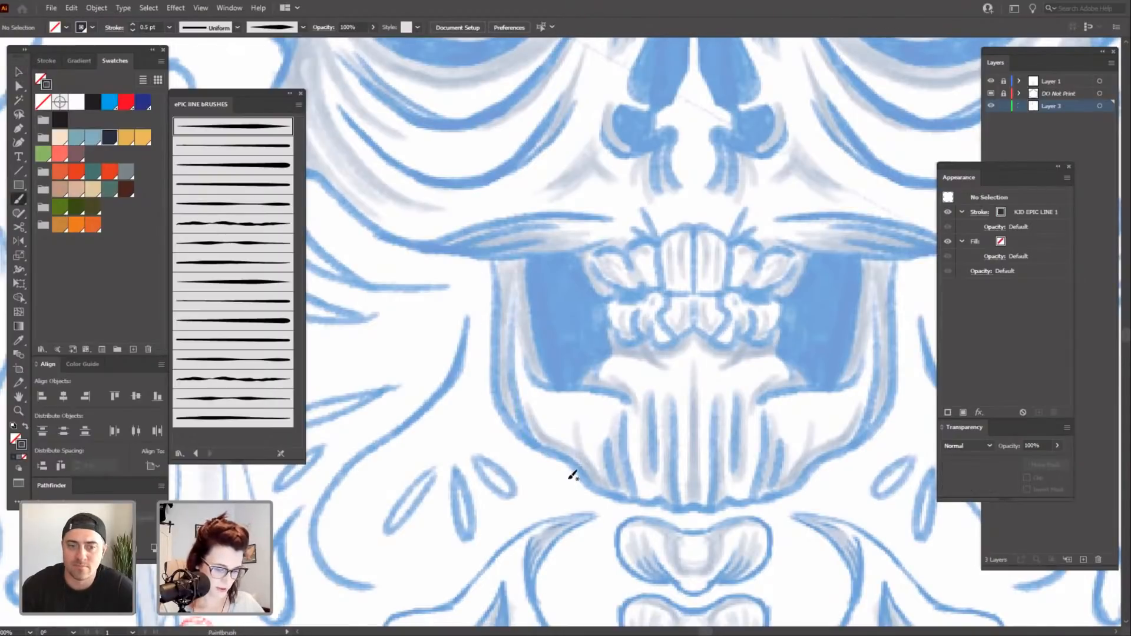
mouse_move(561, 440)
left_mouse_down()
mouse_move(583, 449)
mouse_move(573, 476)
left_mouse_up()
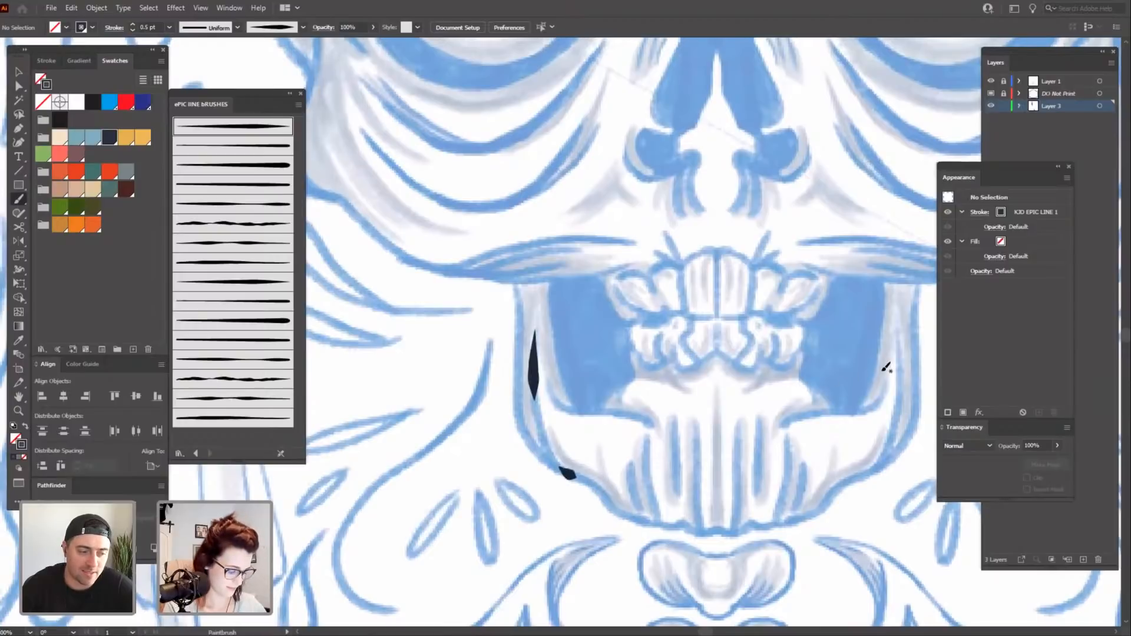
key("ctrl+z")
Clear the appearance with the Paintbrush active and paint a 1 pt tapered stroke down the left edge of the skull's jaw.
left_click(1067, 178)
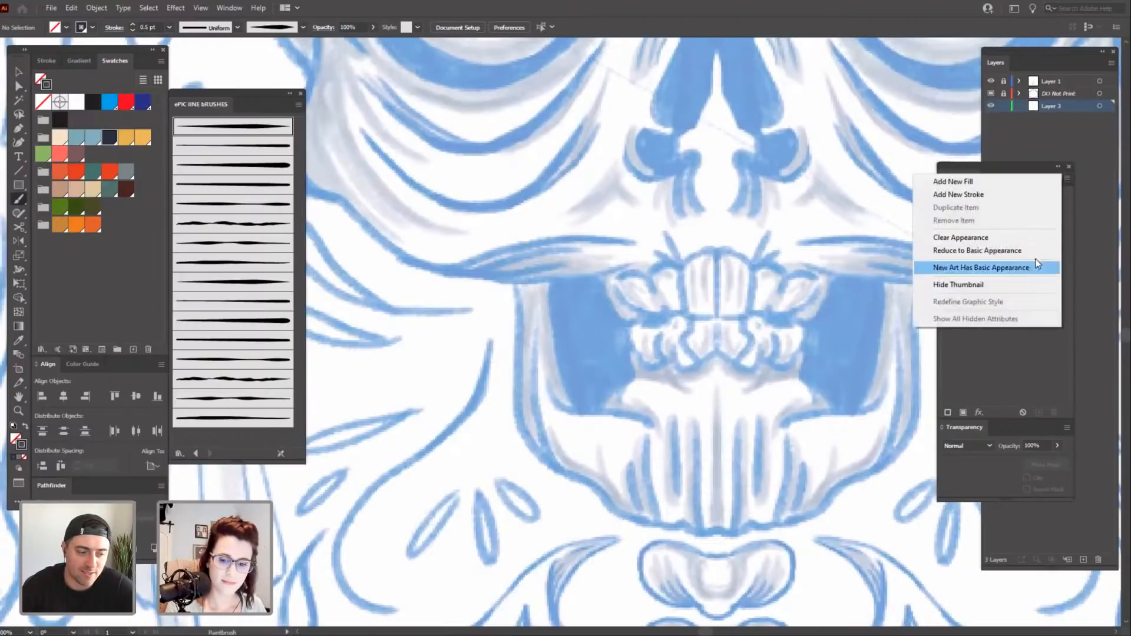
left_click(1009, 237)
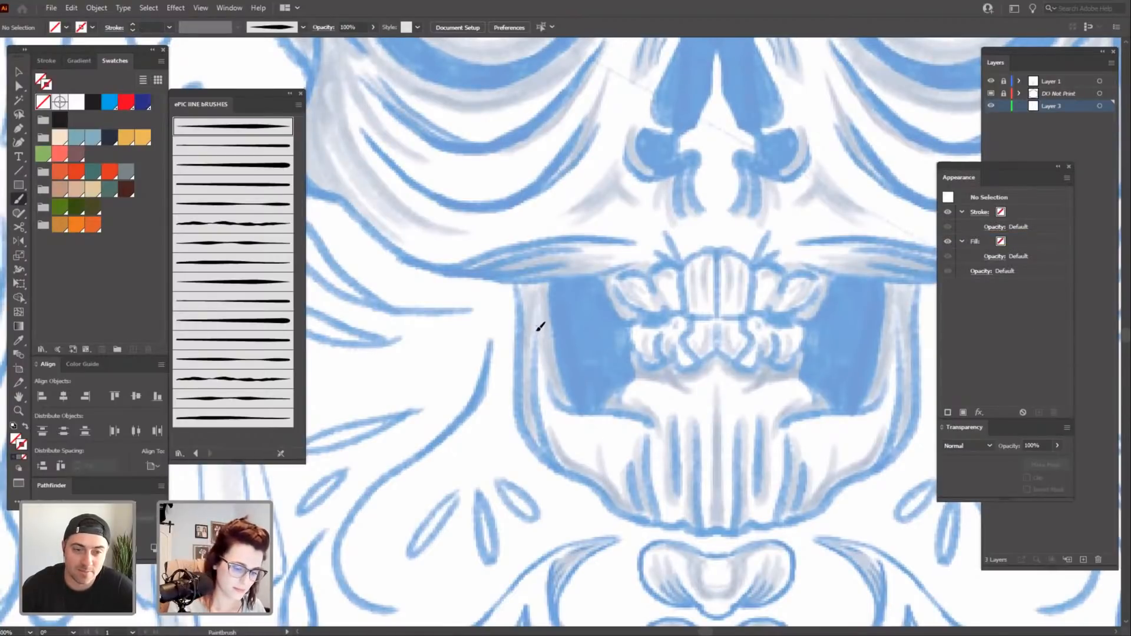
left_click_drag(548, 444, 577, 476)
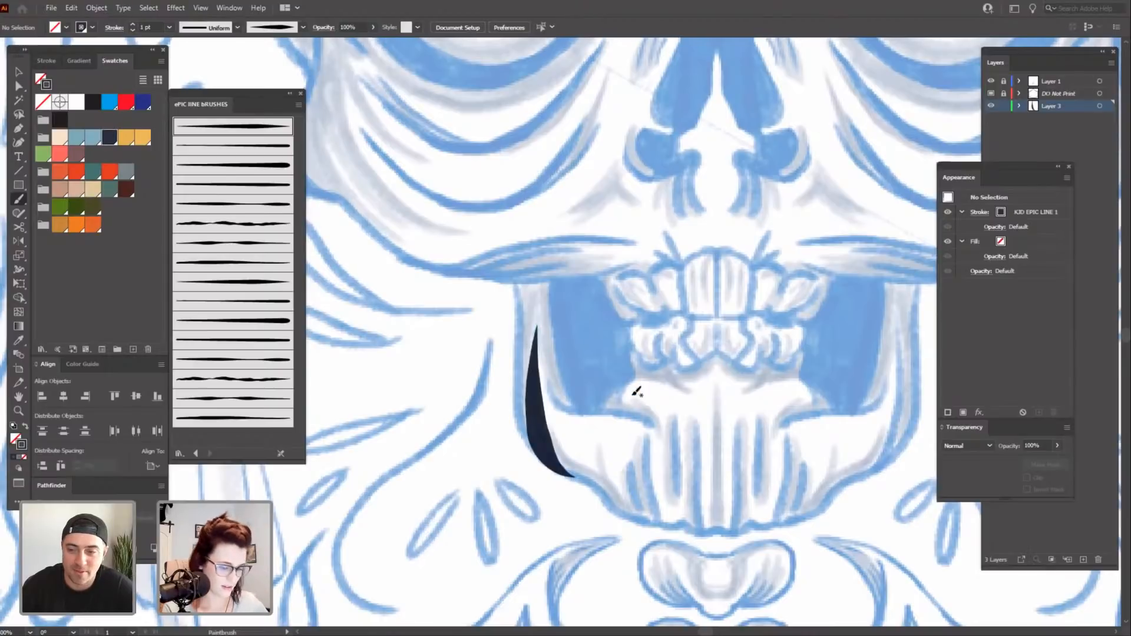
Try a 0.5 pt weight on the jaw stroke, return it to 1 pt and check it against the whole skull.
key("v")
left_click(567, 451)
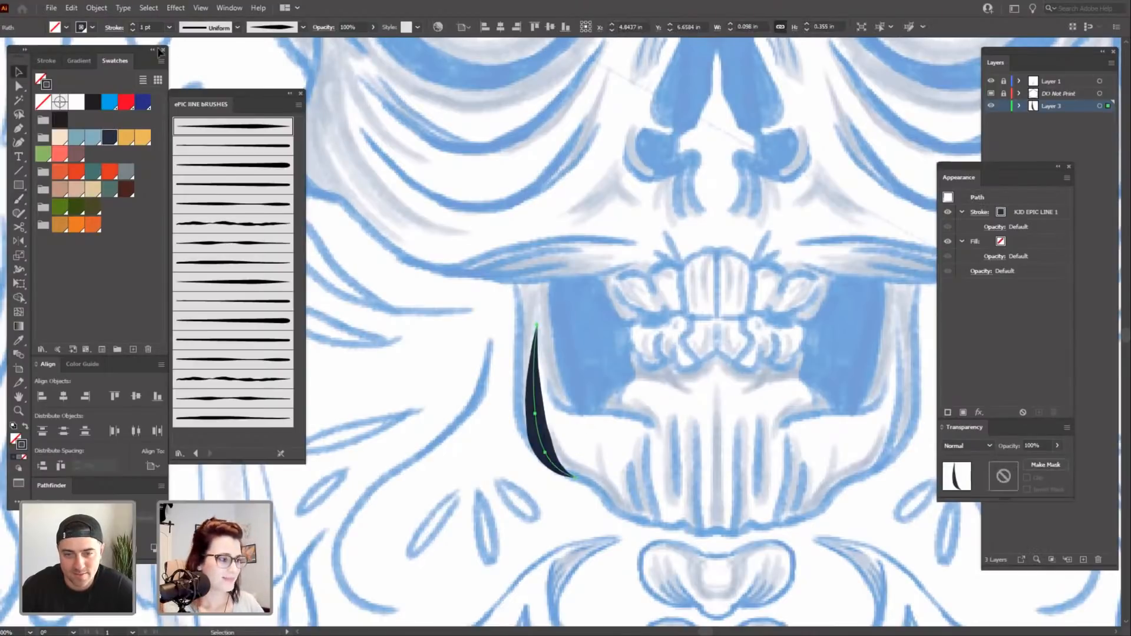
left_click(133, 30)
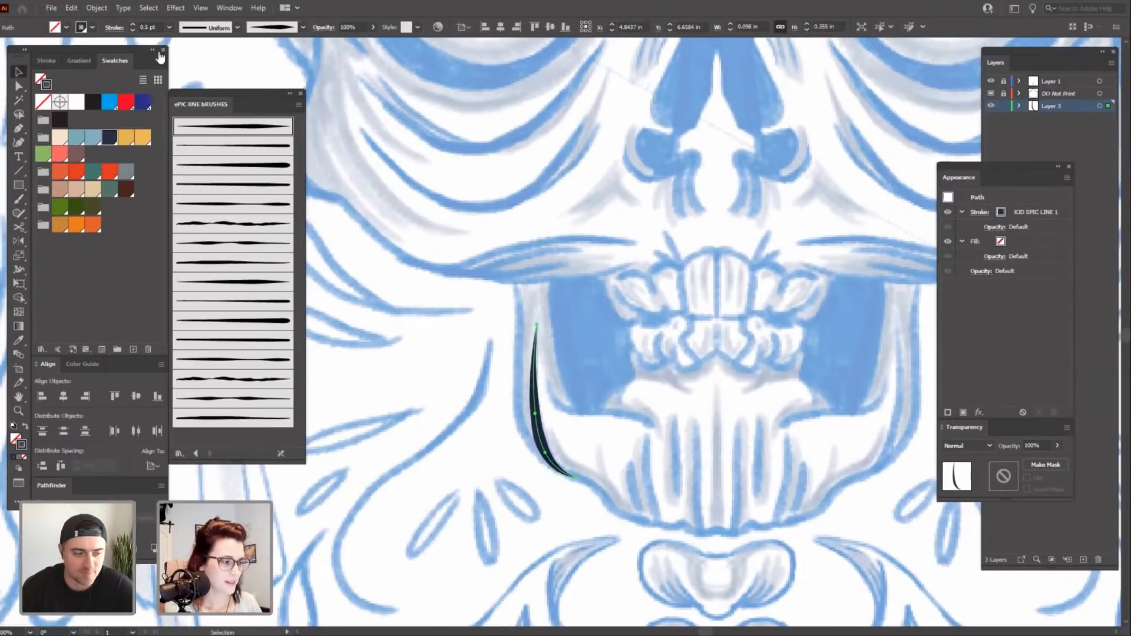
left_click(133, 24)
left_click(133, 25)
left_click(642, 405)
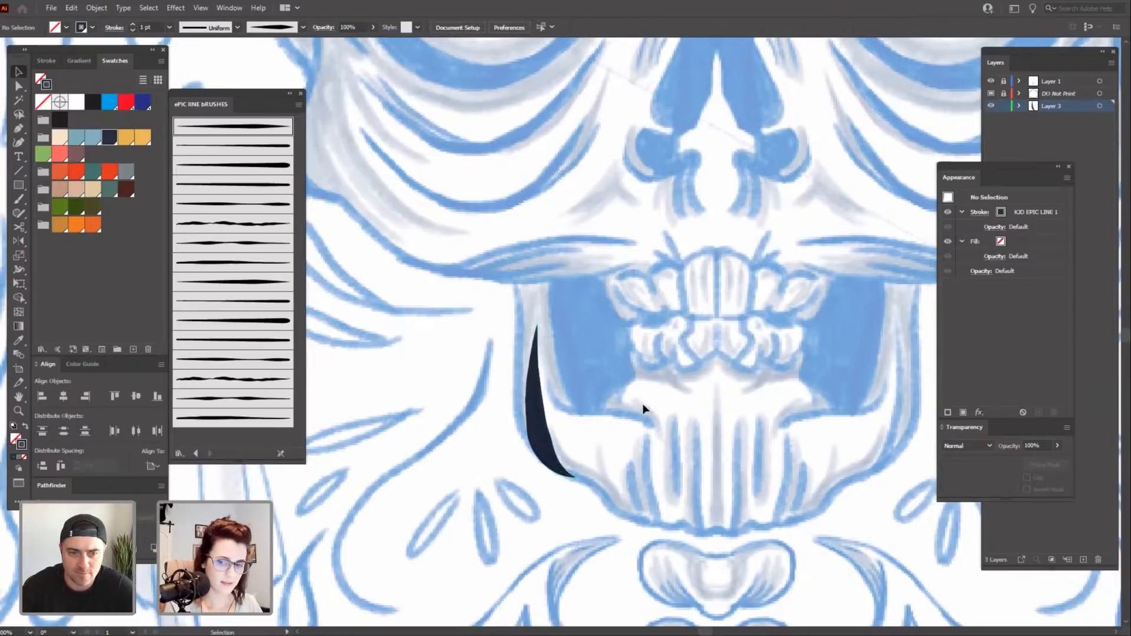
scroll(642, 404, "down", 5)
scroll(642, 404, "up", 2)
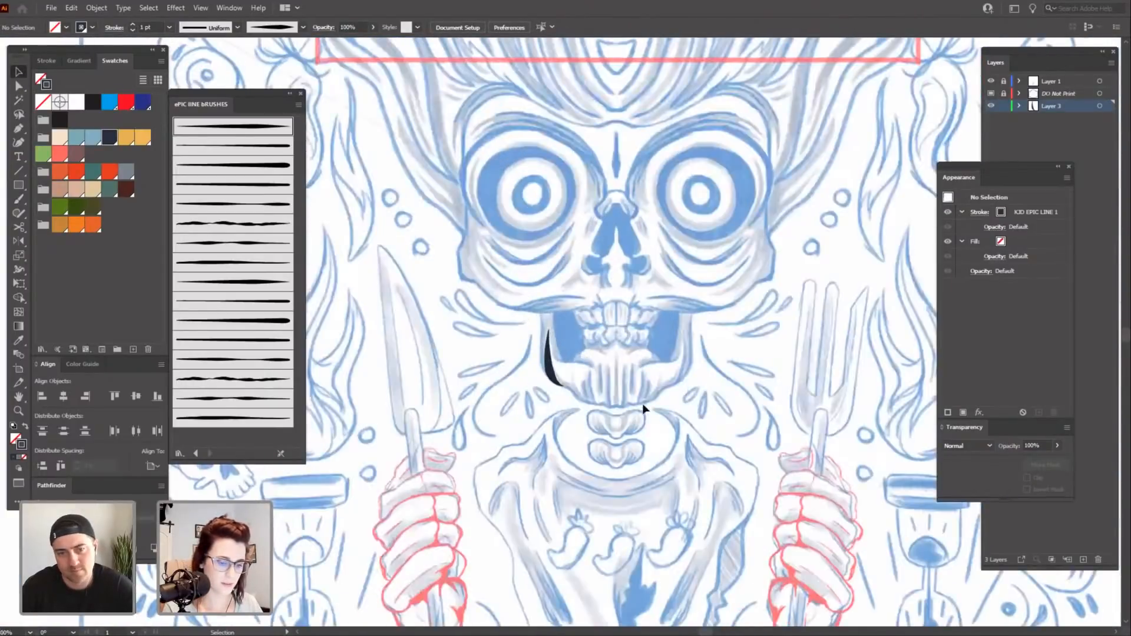
Delete the stroke on the jaw's left edge and repaint it longer with the 1 pt tapered brush, starting below the cheekbone.
scroll(642, 404, "up", 3)
left_click(545, 416)
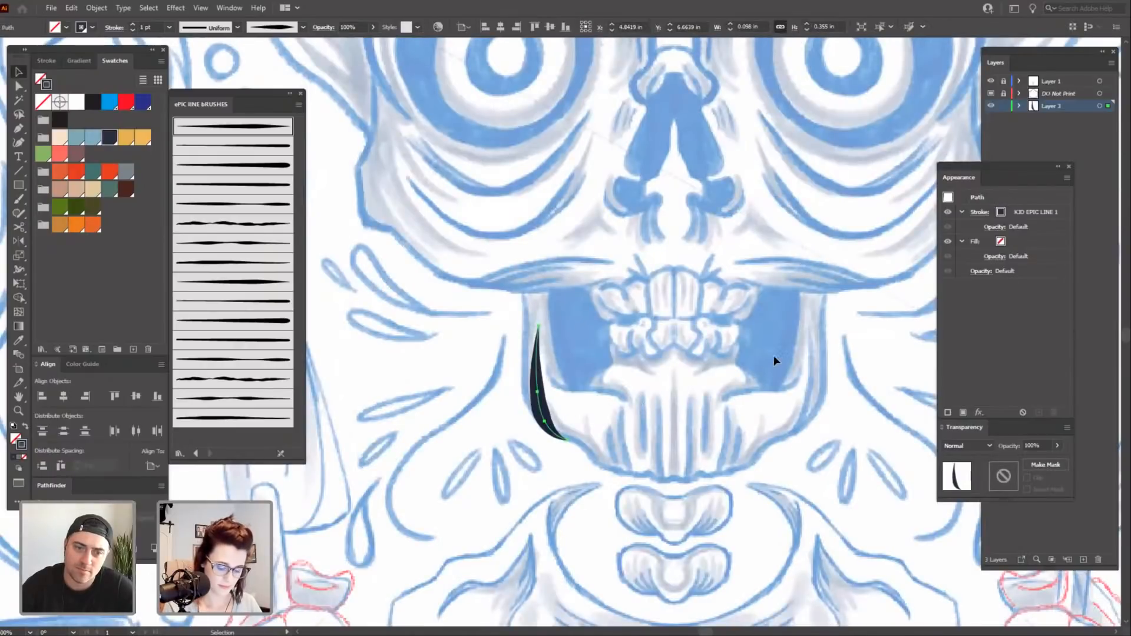
key("Delete")
key("b")
scroll(669, 455, "down", 2)
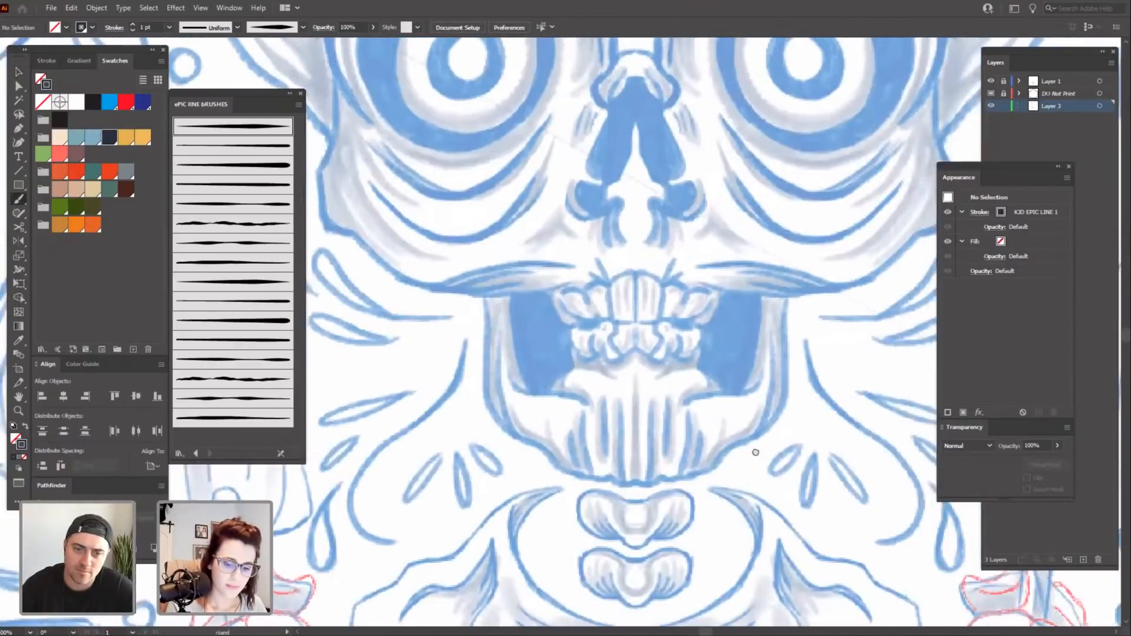
scroll(692, 416, "up", 1)
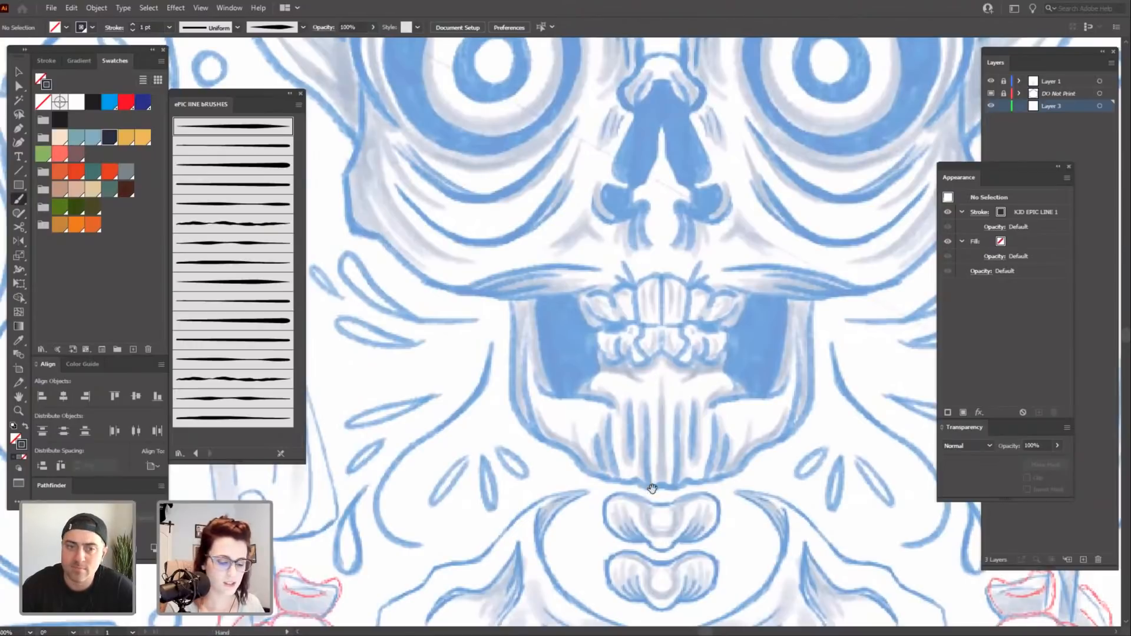
left_click_drag(652, 488, 682, 487)
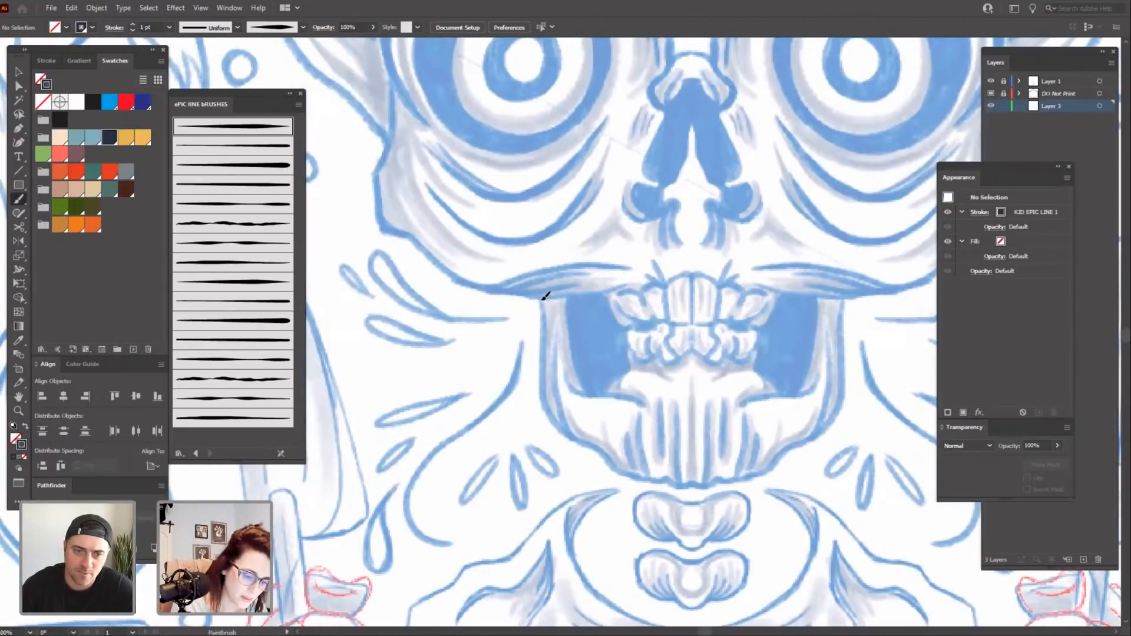
left_click_drag(552, 423, 583, 445)
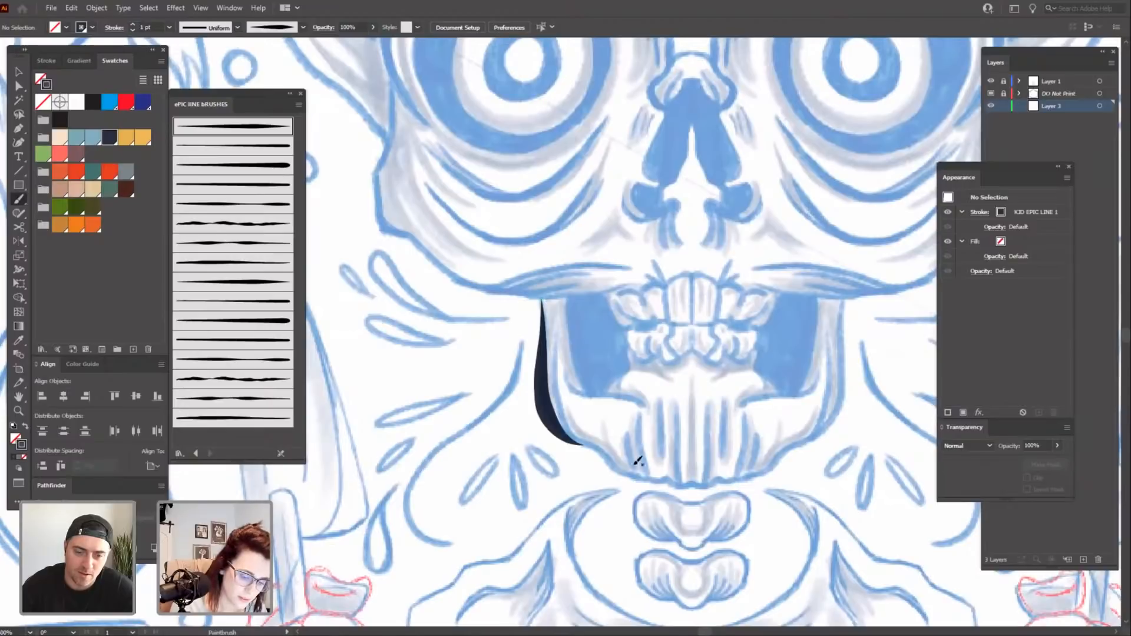
left_click_drag(675, 561, 660, 508)
Reduce the jaw's left-edge stroke to a 0.75 pt weight, deselect it and return to the Paintbrush.
key("v")
key("ctrl+plus")
left_click(520, 409)
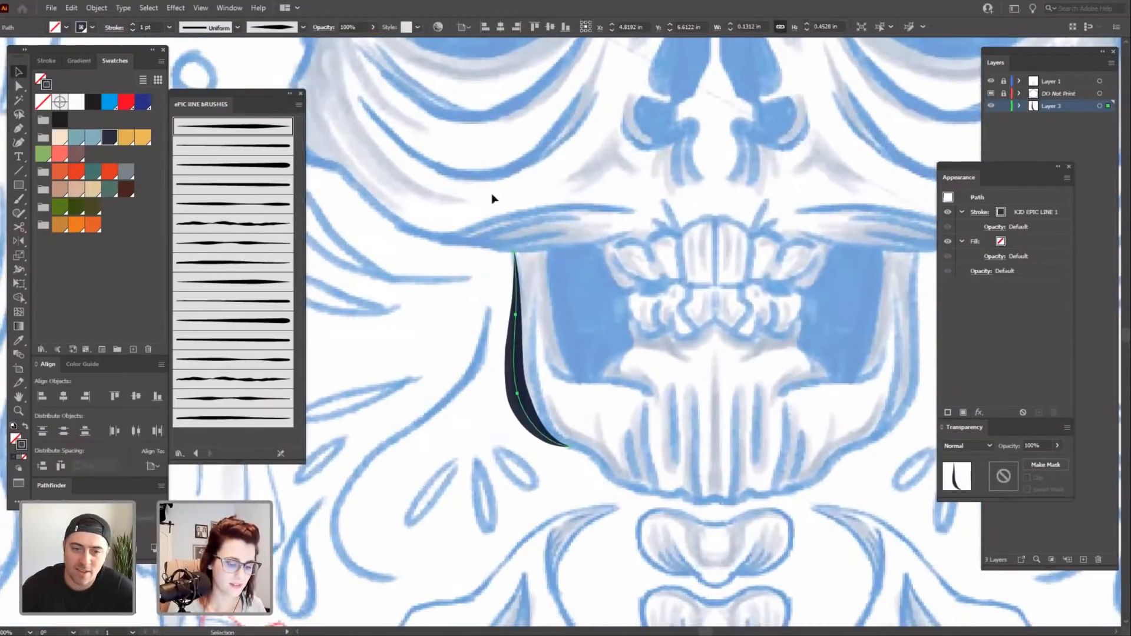
left_click(132, 31)
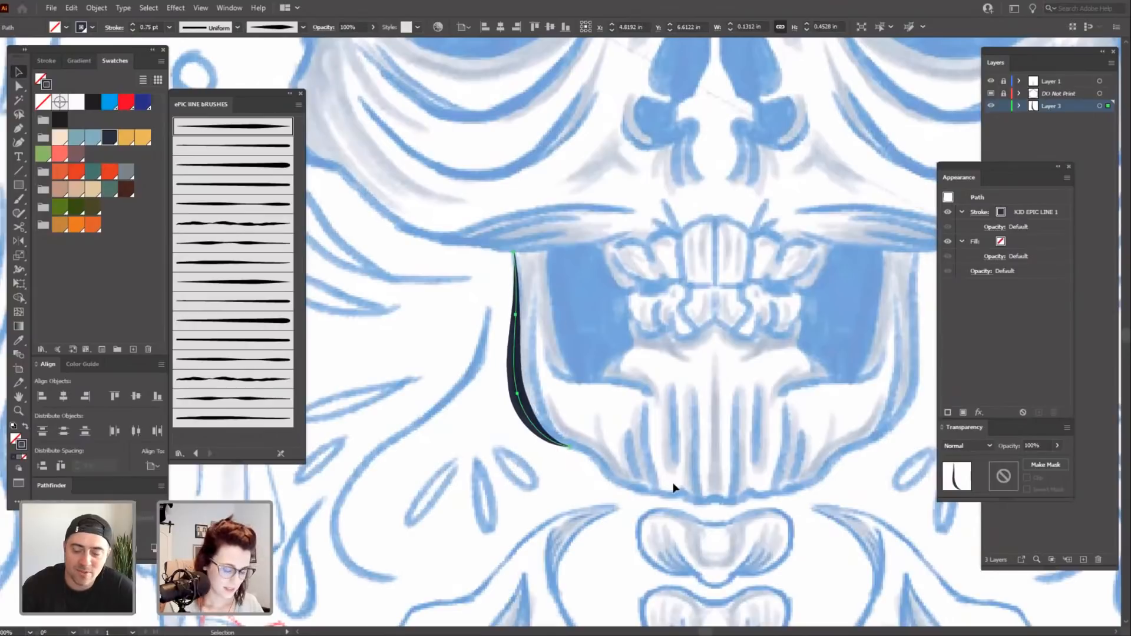
left_click(672, 507)
key("b")
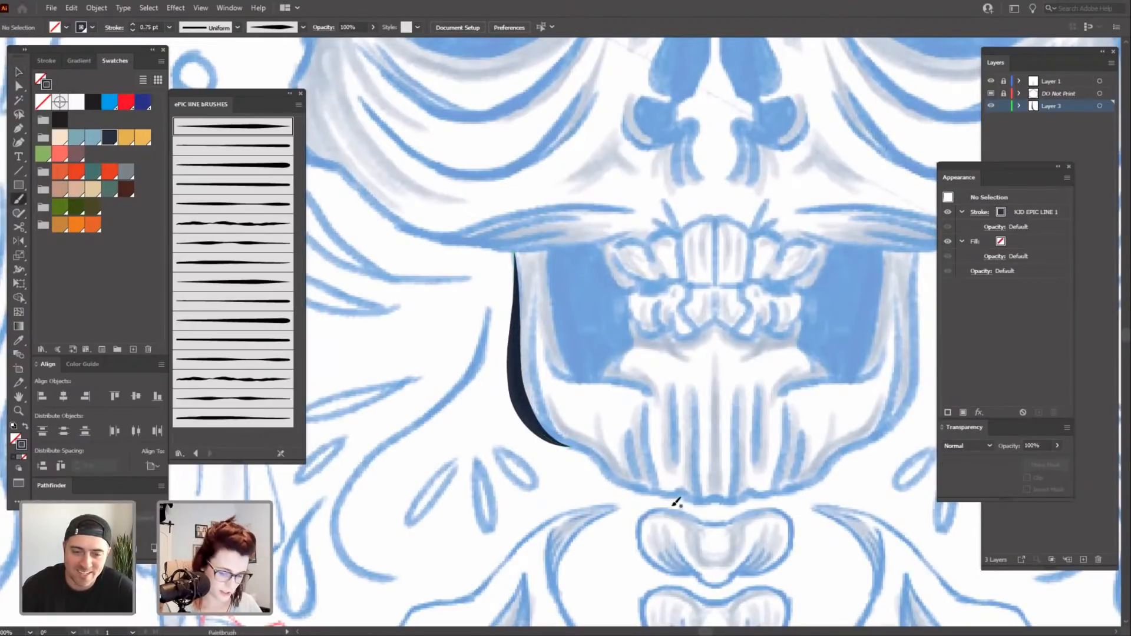
Paint a 0.75 pt tapered stroke down the inner left edge of the jaw to the corner of the mouth opening.
scroll(672, 471, "right", 2)
scroll(672, 471, "down", 1)
scroll(671, 445, "up", 4)
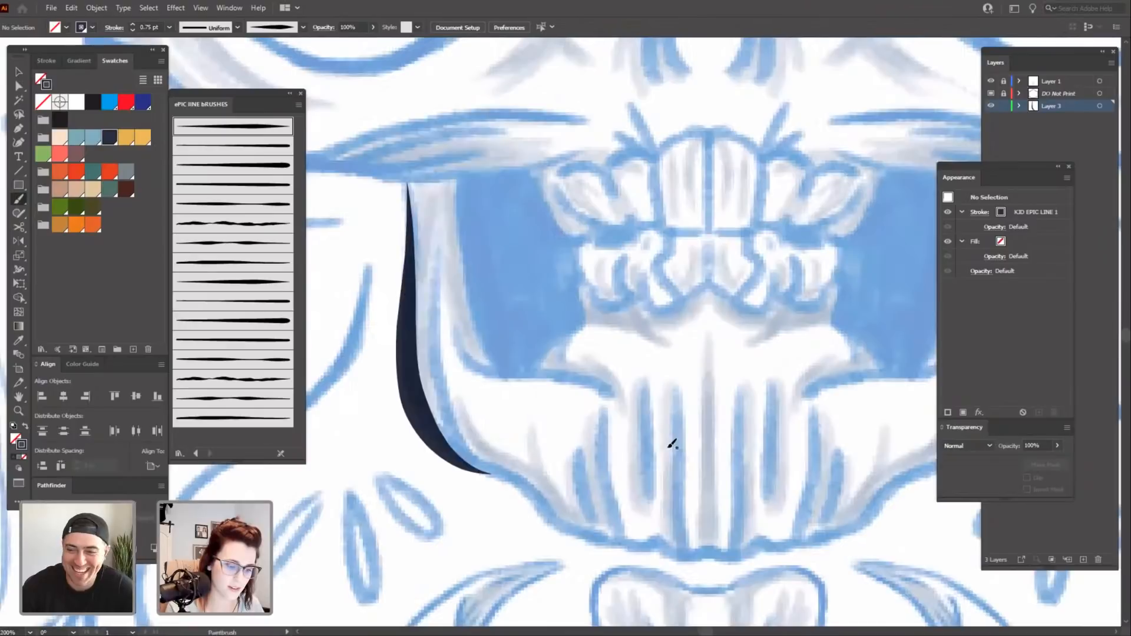
scroll(811, 448, "left", 5)
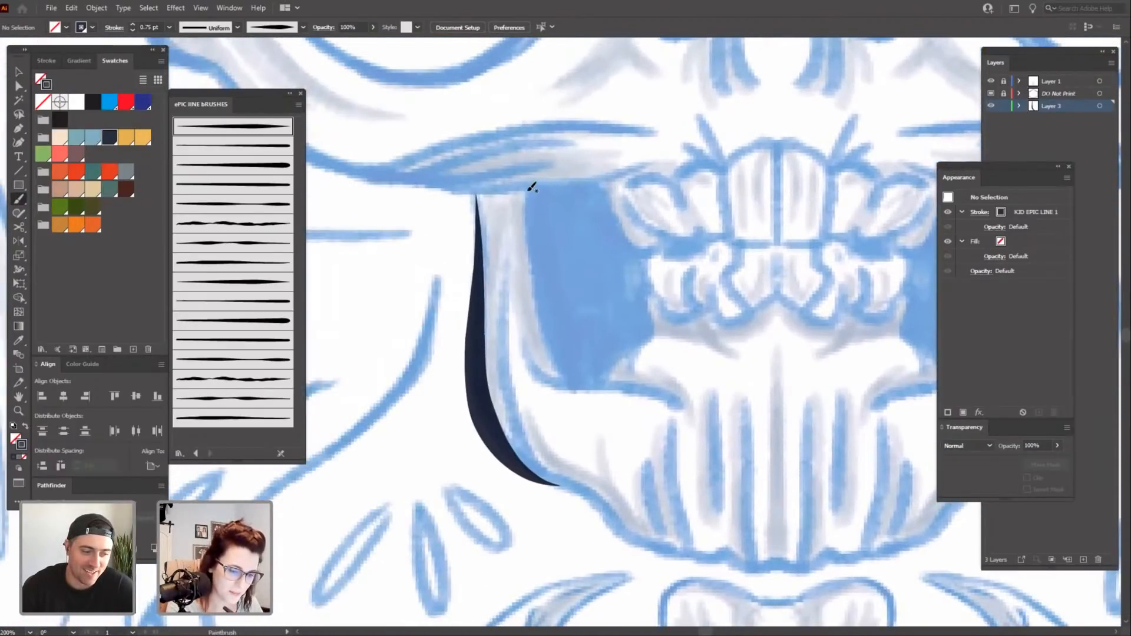
left_click_drag(557, 355, 575, 388)
Try a 0.75 pt stroke curving from the inner jaw edge along the upper rim of the lower jaw, and undo it.
left_click_drag(634, 473, 634, 452)
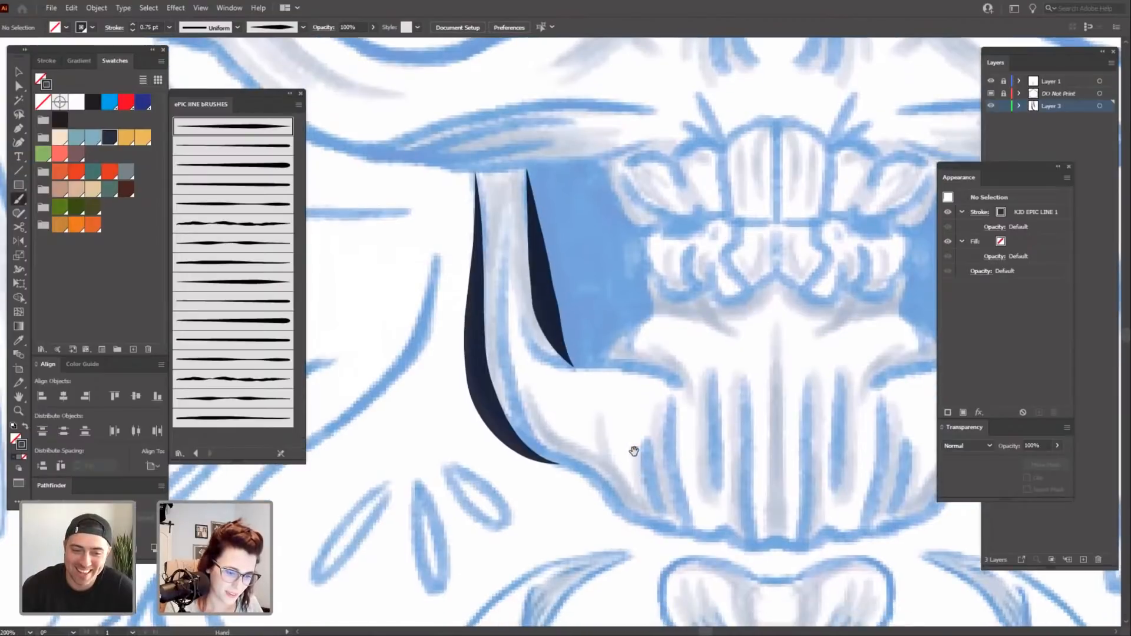
left_click_drag(557, 358, 636, 370)
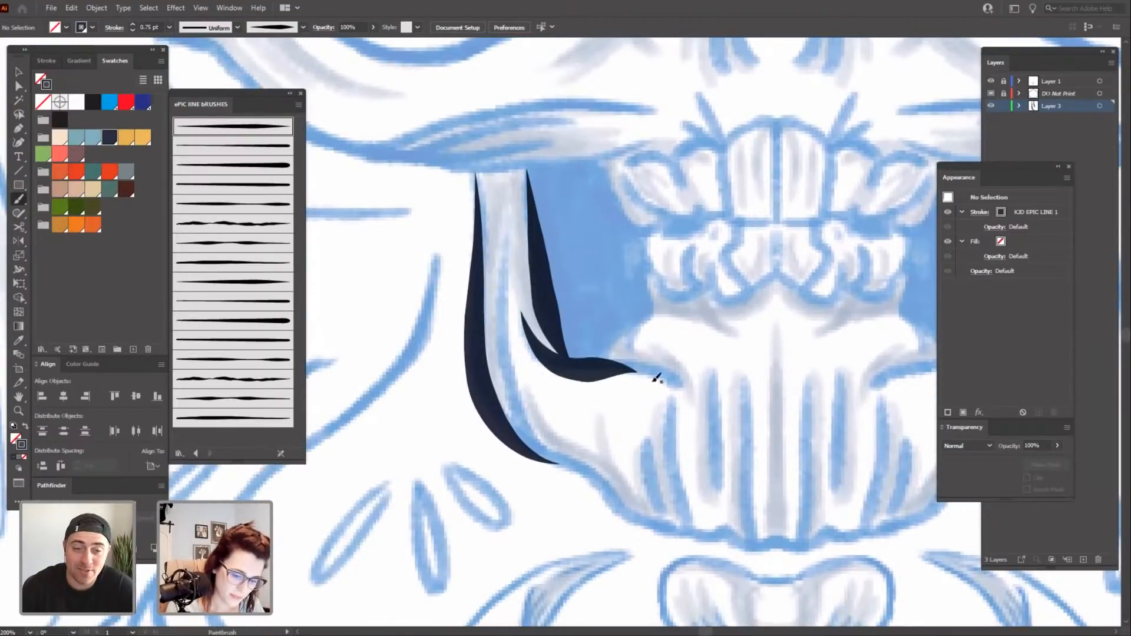
scroll(595, 538, "up", 1)
key("ctrl+z")
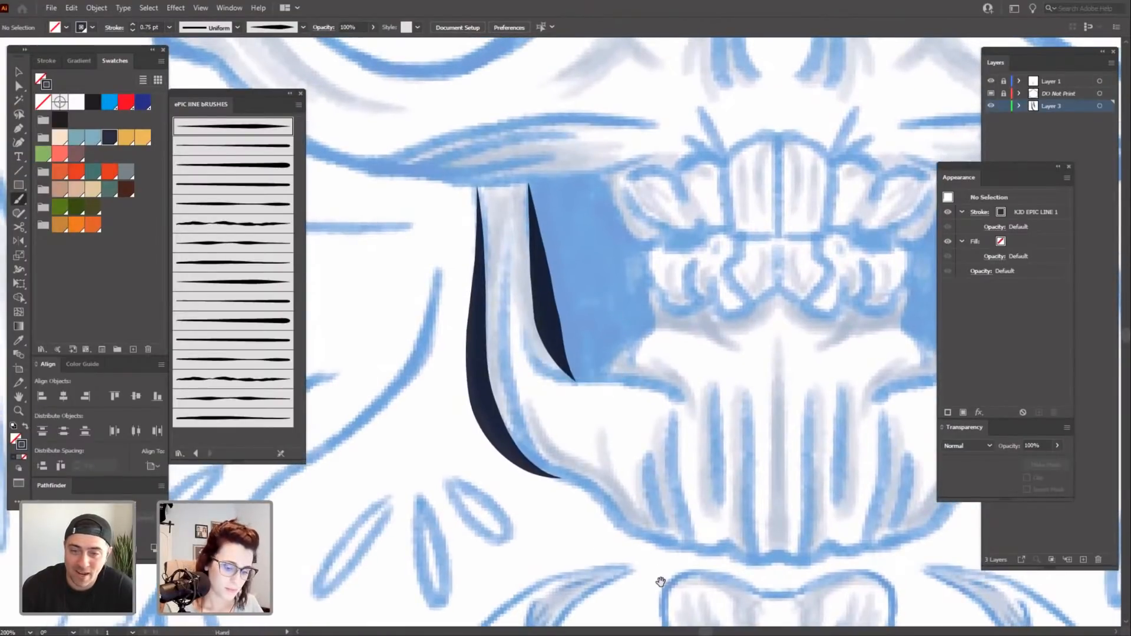
Paint a second 0.75 pt stroke that continues the outer jaw outline from the left edge down towards the chin.
left_click_drag(661, 582, 600, 463)
left_click_drag(564, 500, 586, 494)
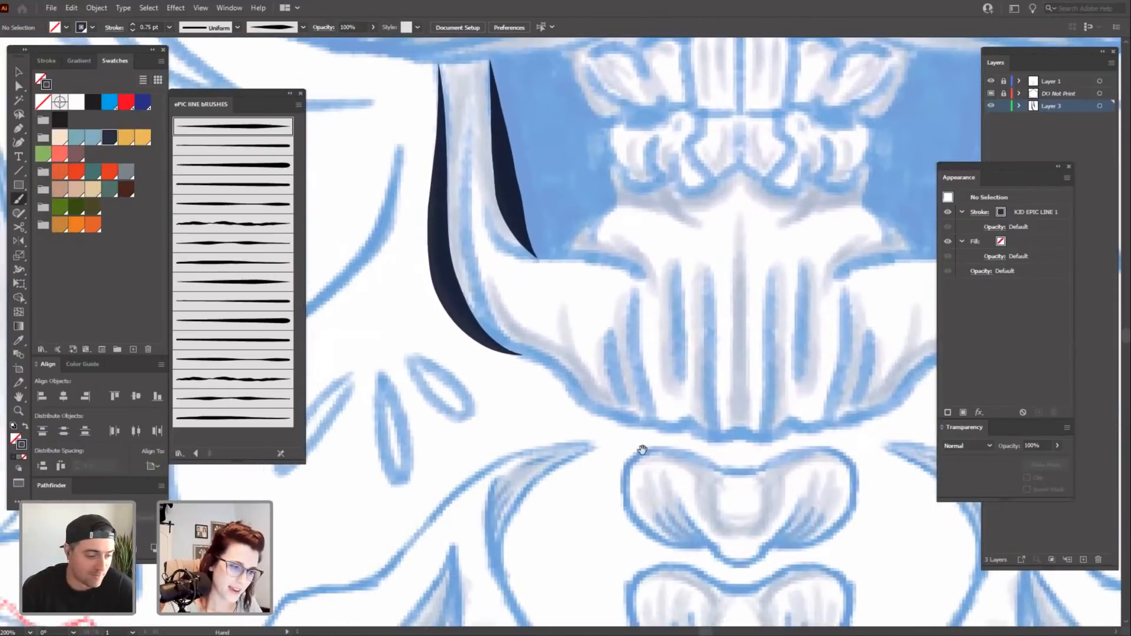
left_click_drag(642, 449, 616, 428)
left_click_drag(423, 262, 497, 329)
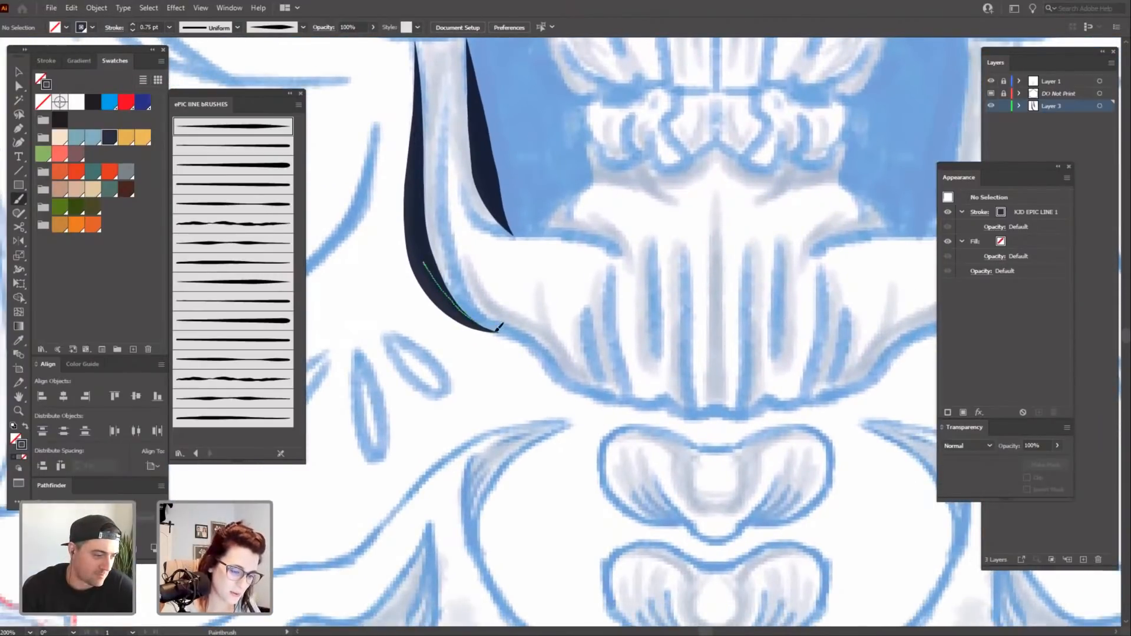
left_click_drag(556, 364, 605, 396)
Try a stroke along the chin's lower left edge, working back to the painted jaw outline, and undo it.
left_click_drag(654, 524, 608, 519)
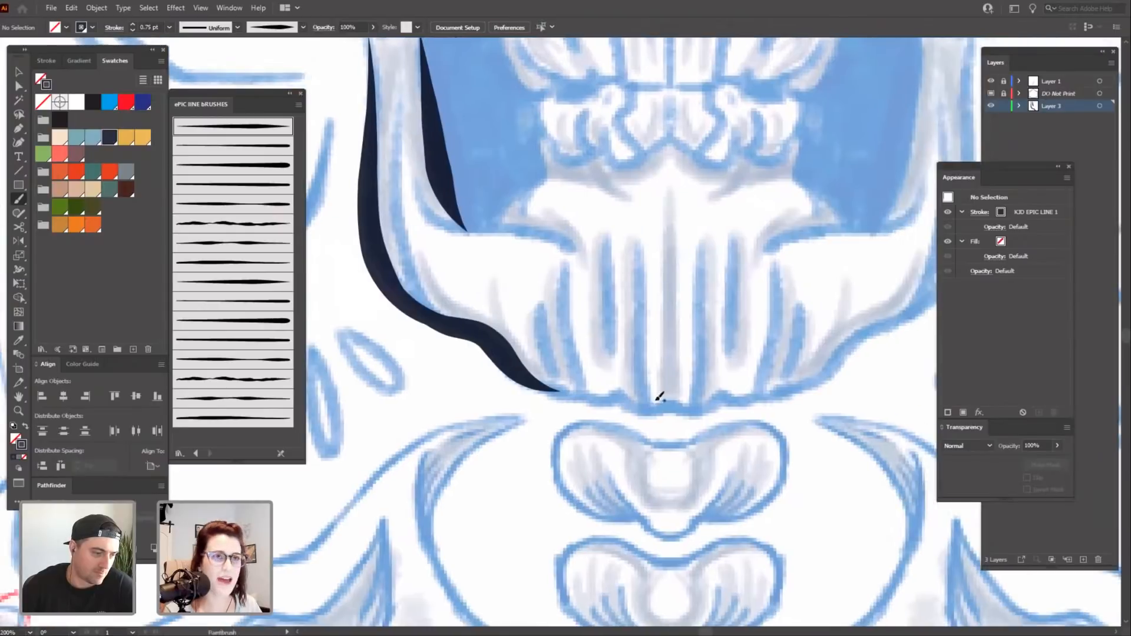
left_click_drag(717, 512, 701, 529)
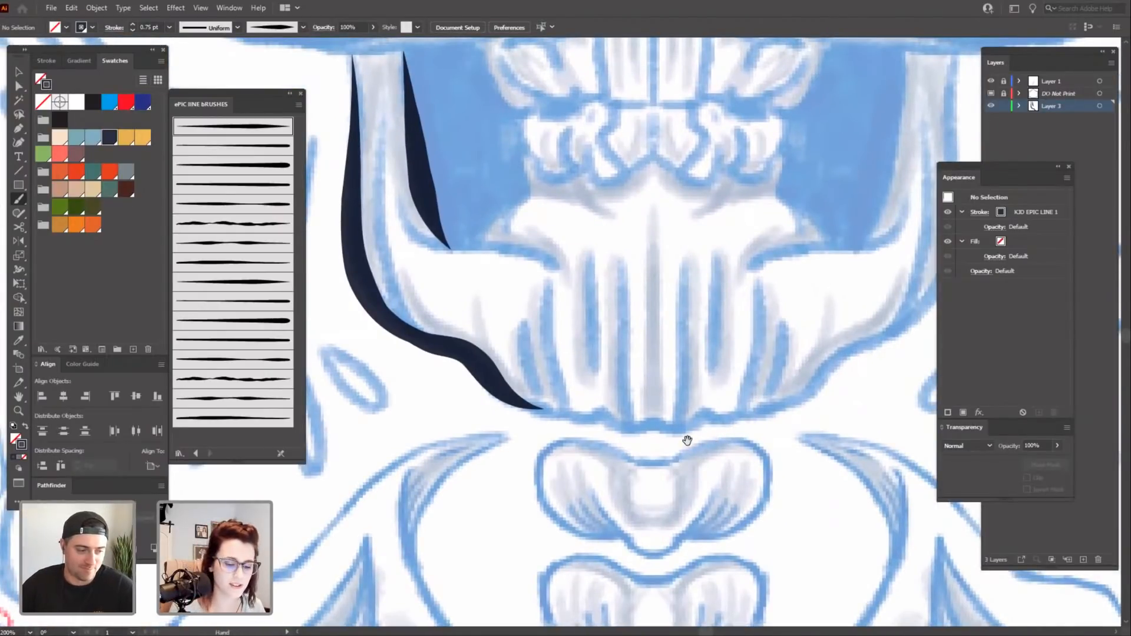
left_click_drag(685, 441, 720, 456)
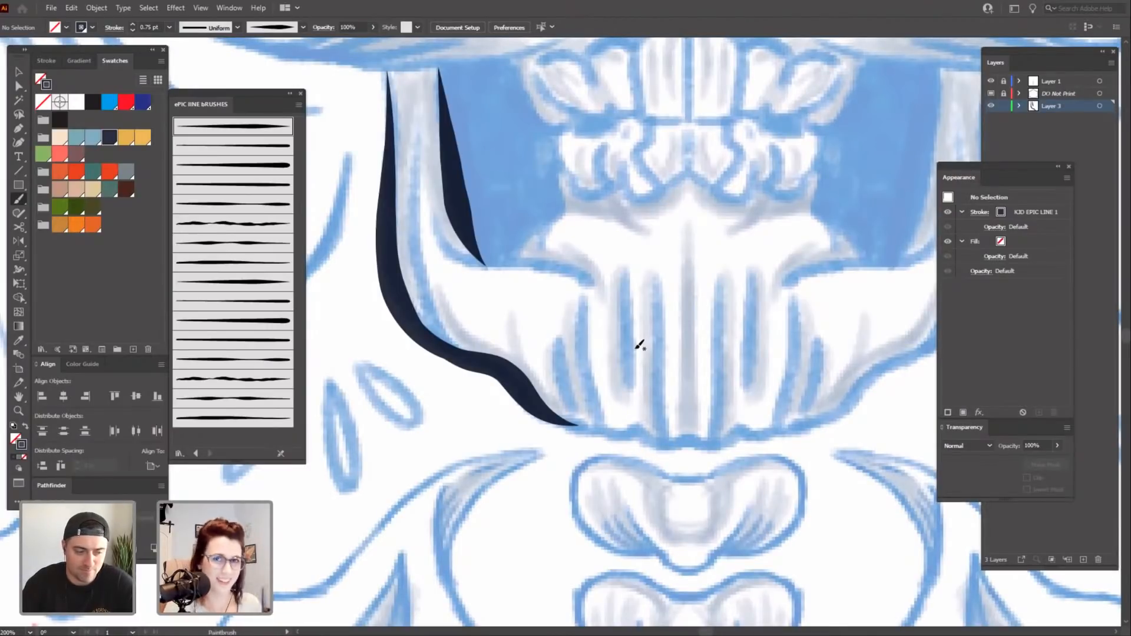
left_click_drag(599, 521, 616, 499)
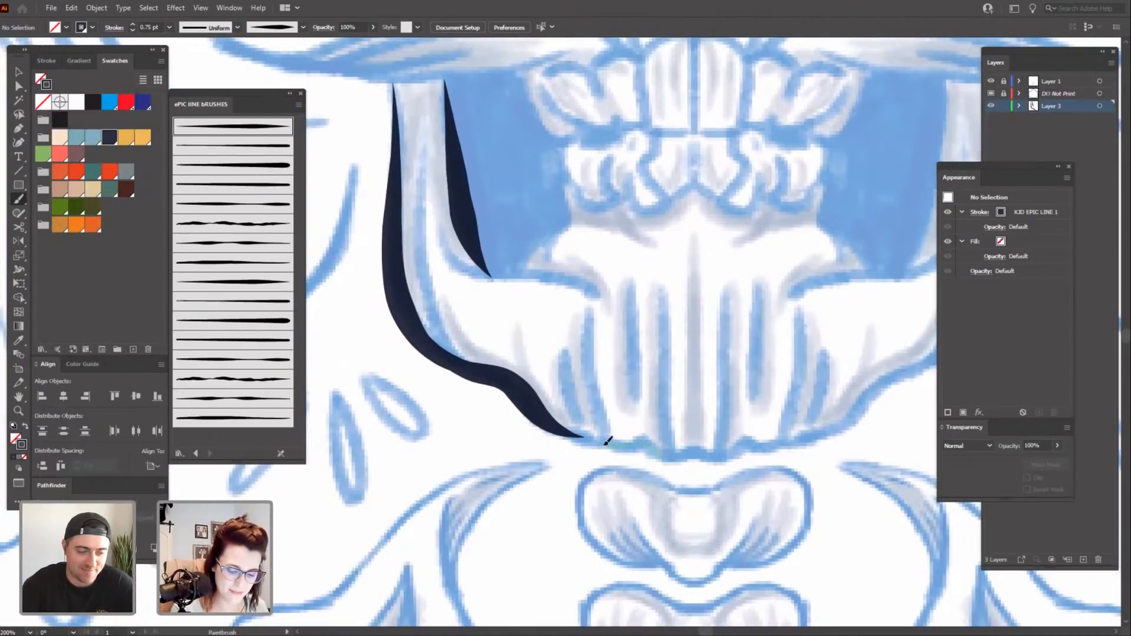
left_click_drag(607, 441, 572, 430)
key("ctrl+z")
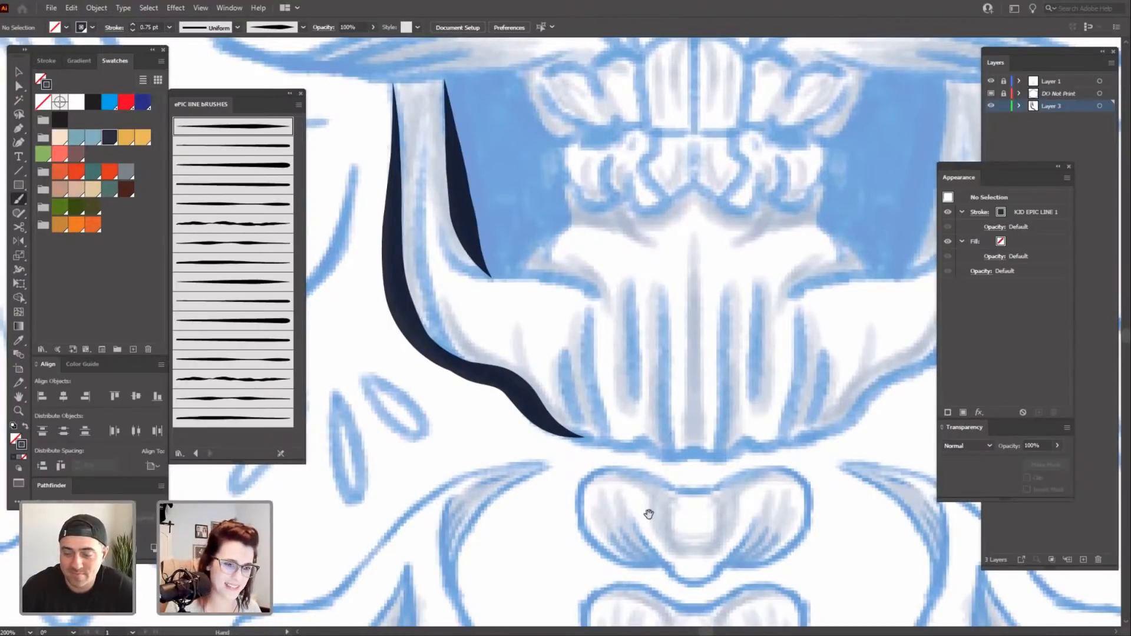
Extend the jaw outline along the scalloped underside of the chin to near its centre with two 0.75 pt strokes.
left_click_drag(613, 487, 596, 439)
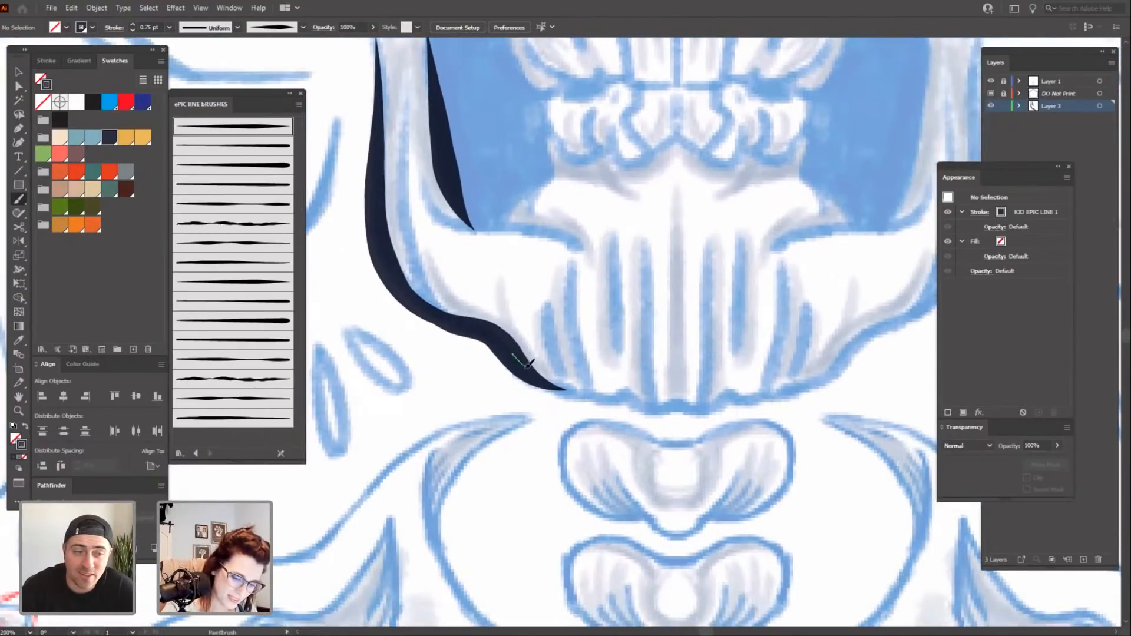
mouse_move(527, 365)
left_mouse_down()
mouse_move(550, 384)
mouse_move(615, 400)
left_mouse_up()
left_click_drag(660, 514, 603, 524)
left_click_drag(523, 402, 625, 419)
left_click_drag(663, 493, 617, 566)
Try another stroke along the upper rim of the lower jaw with the 0.75 pt brush, and undo it.
mouse_move(468, 372)
left_mouse_down()
mouse_move(563, 434)
mouse_move(559, 462)
left_mouse_up()
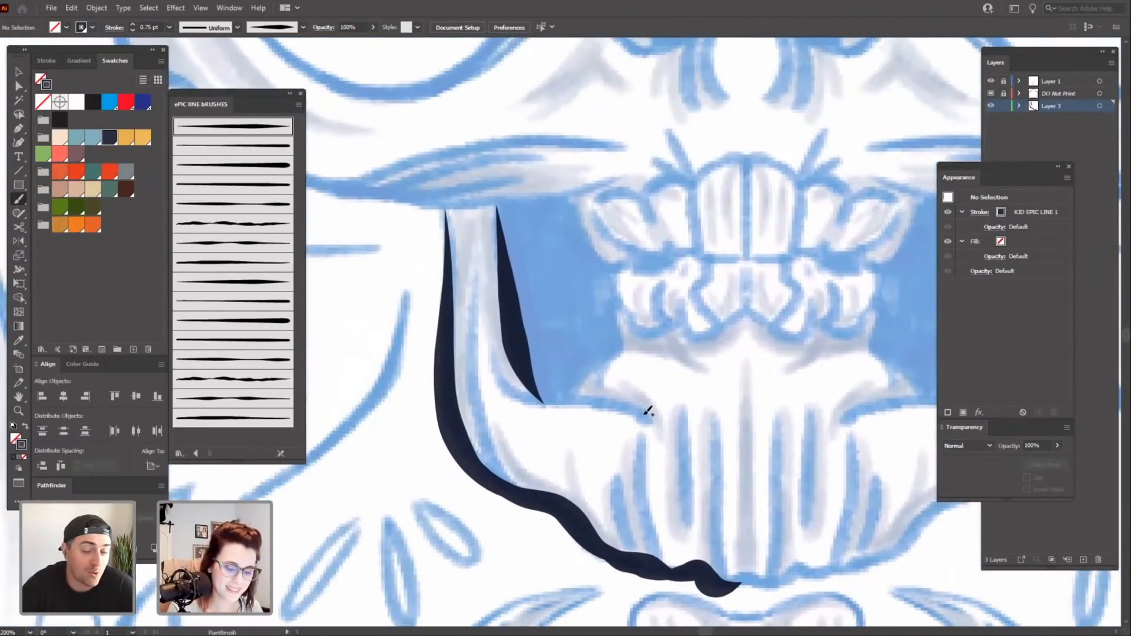
mouse_move(532, 401)
left_mouse_down()
mouse_move(720, 455)
mouse_move(646, 343)
mouse_move(646, 370)
mouse_move(549, 315)
left_mouse_up()
key("ctrl+z")
Set the brush weight to 0.5 pt and paint the lower jaw's upper rim from the inner left edge towards the teeth.
left_click(133, 31)
left_click_drag(500, 245, 532, 277)
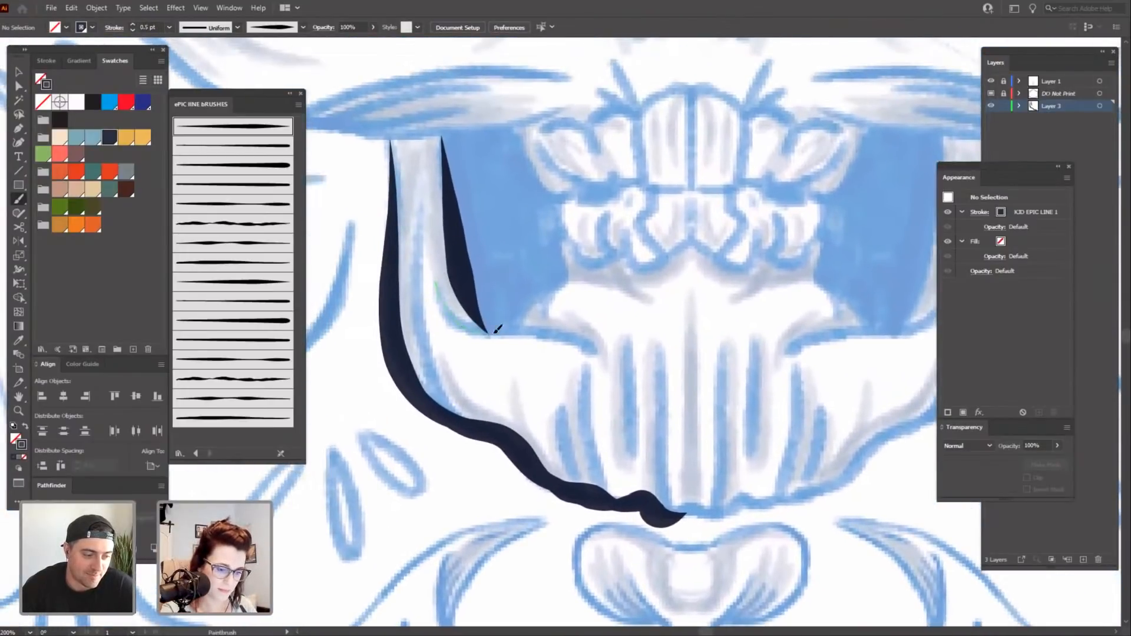
left_click_drag(570, 334, 593, 346)
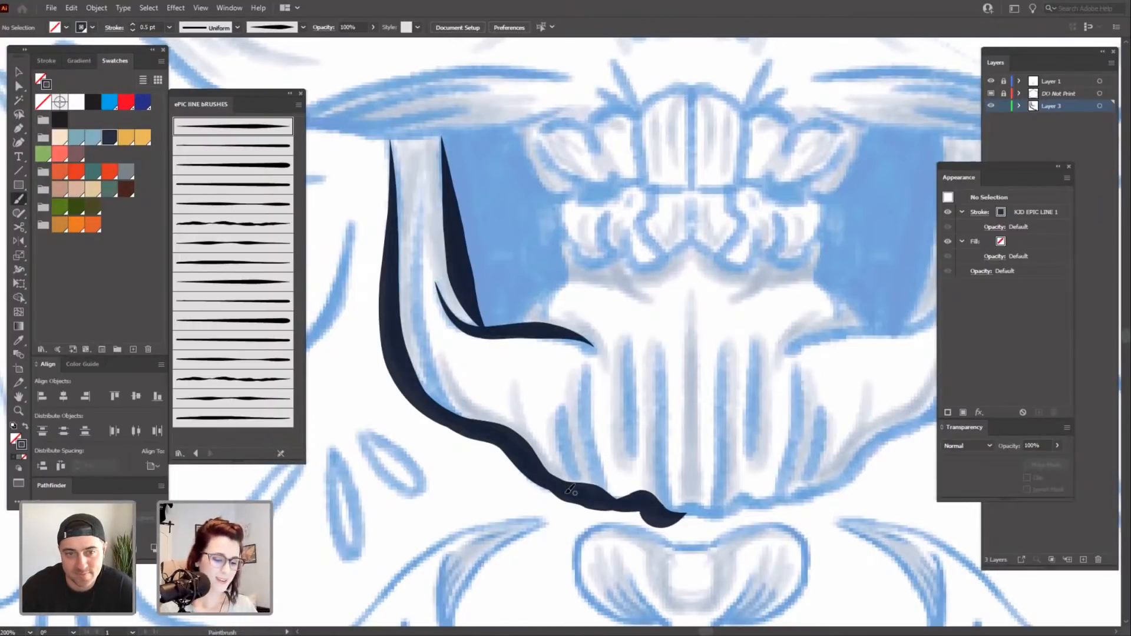
left_click_drag(635, 325, 691, 384)
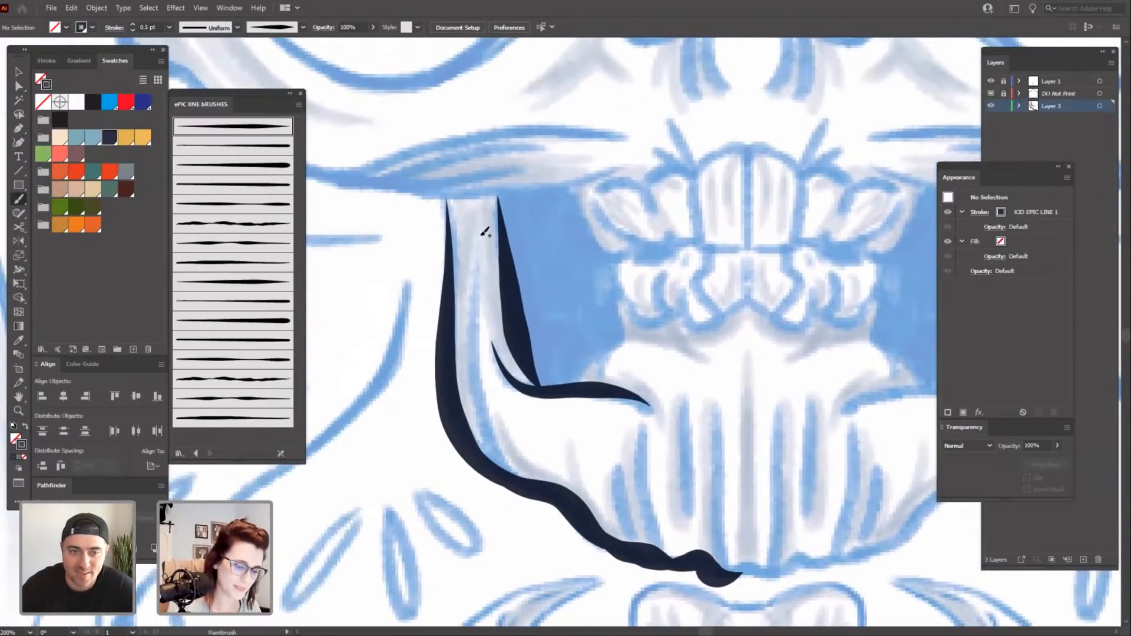
Paint a short 0.5 pt stroke over the central scallop at the bottom of the chin.
mouse_move(727, 463)
left_mouse_down()
mouse_move(627, 397)
mouse_move(591, 348)
left_mouse_up()
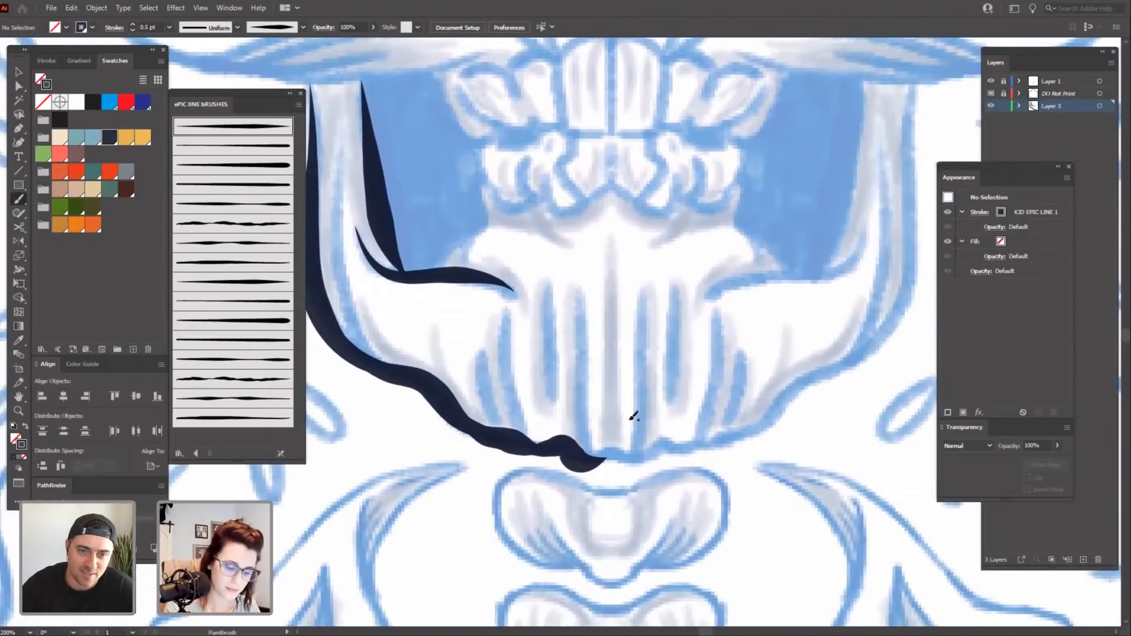
left_click_drag(574, 457, 637, 461)
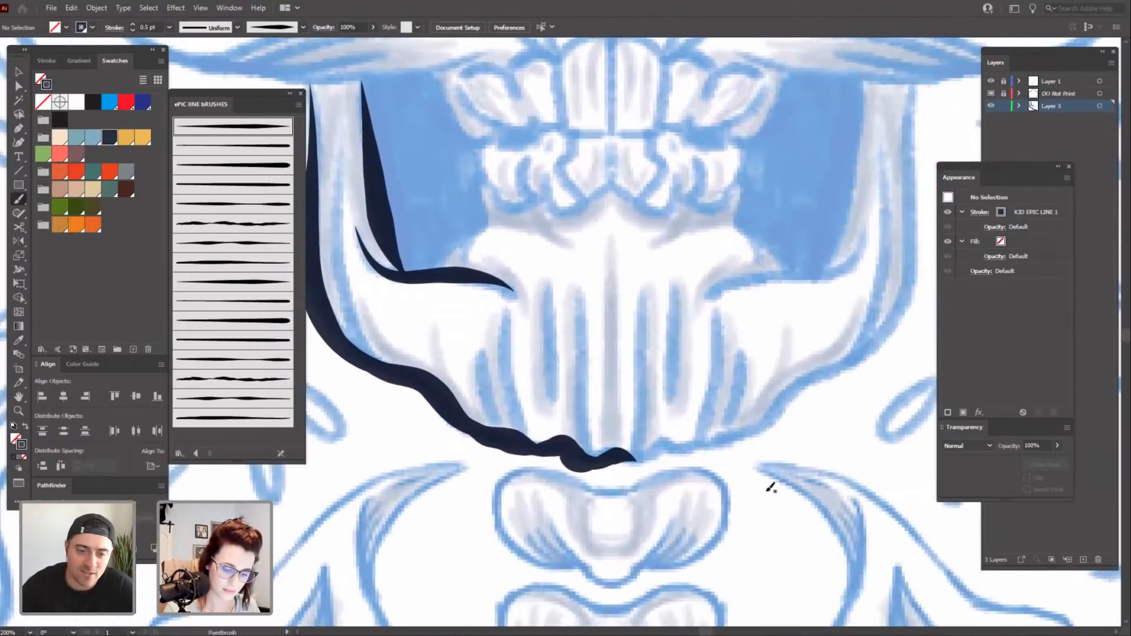
mouse_move(765, 504)
left_mouse_down()
mouse_move(720, 549)
mouse_move(748, 506)
mouse_move(702, 517)
left_mouse_up()
Set the stroke weight to 1 pt and move the line brush library aside to uncover the left of the artwork.
left_click(132, 23)
left_click_drag(732, 458, 721, 476)
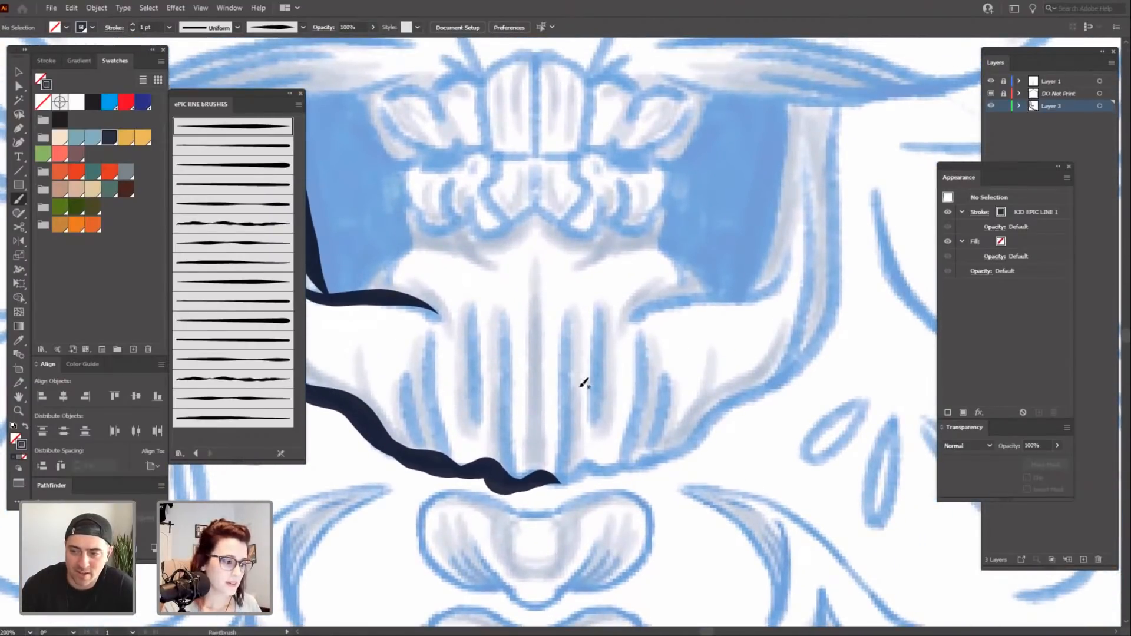
mouse_move(251, 102)
left_mouse_down()
mouse_move(162, 280)
mouse_move(139, 254)
left_mouse_up()
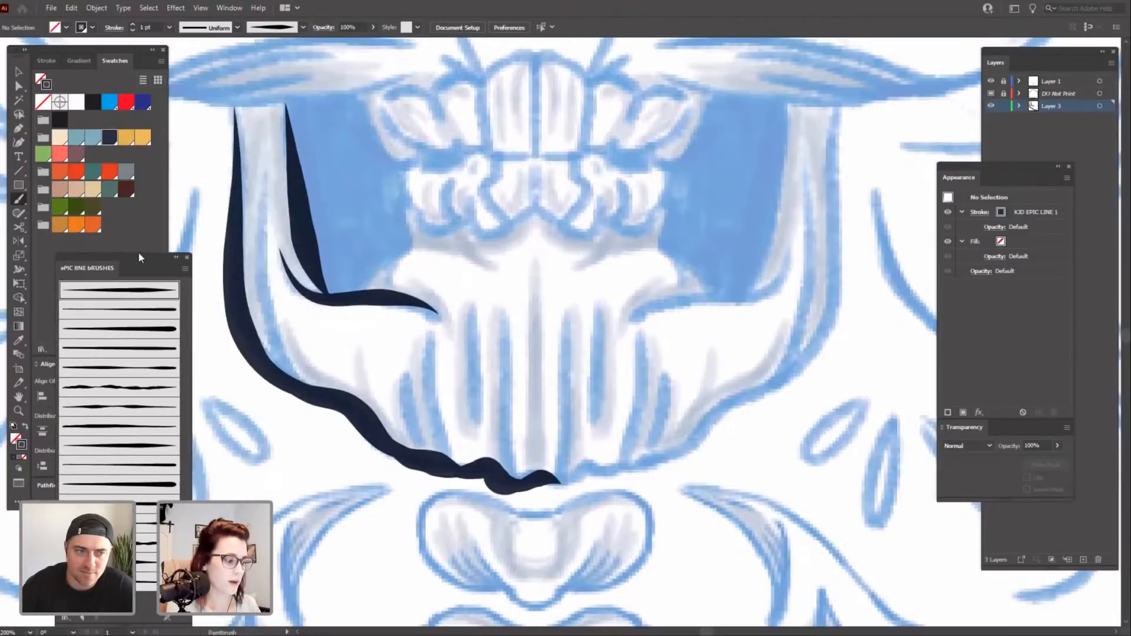
scroll(784, 407, "down", 1)
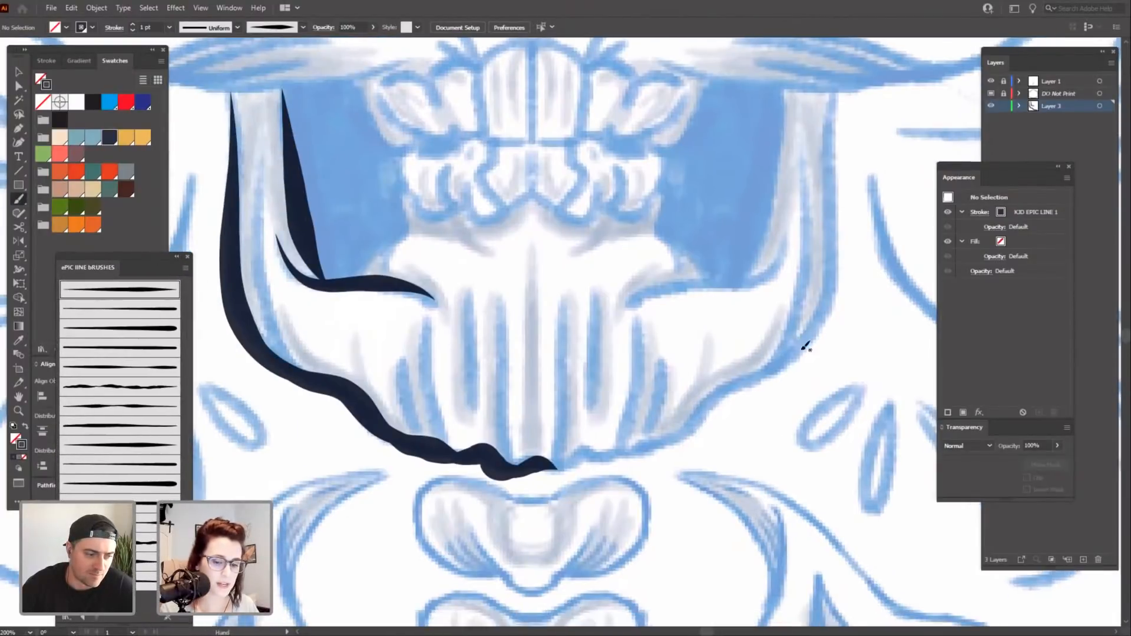
Choose Scatter Brush 2 and try a stroke over the right side of the jaw, then undo it.
left_click(303, 27)
left_click(216, 64)
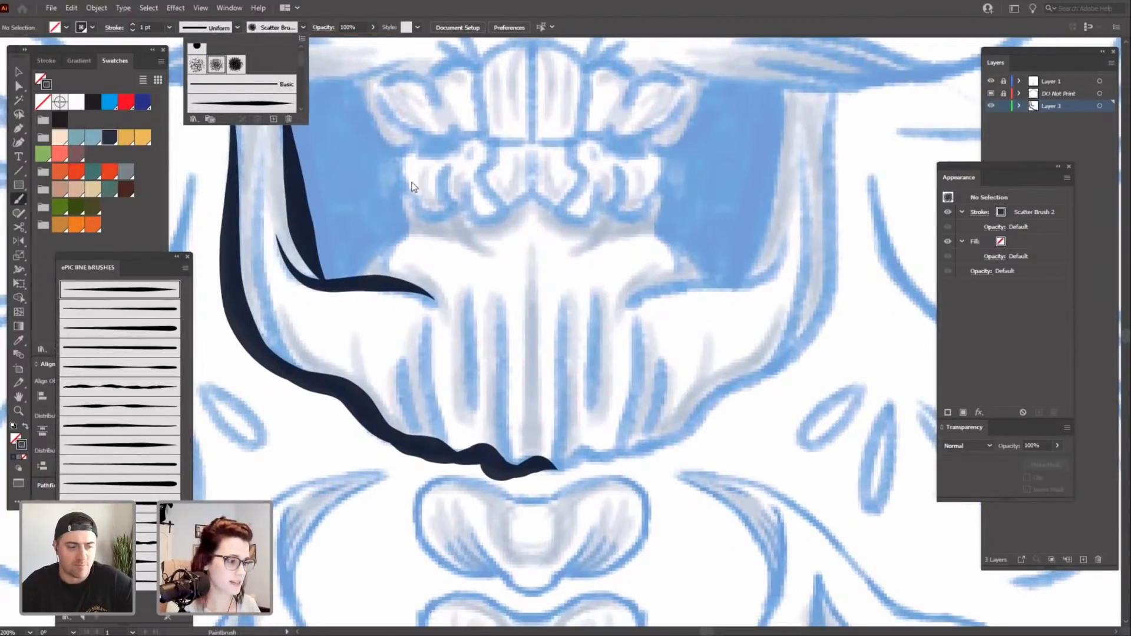
left_click(473, 214)
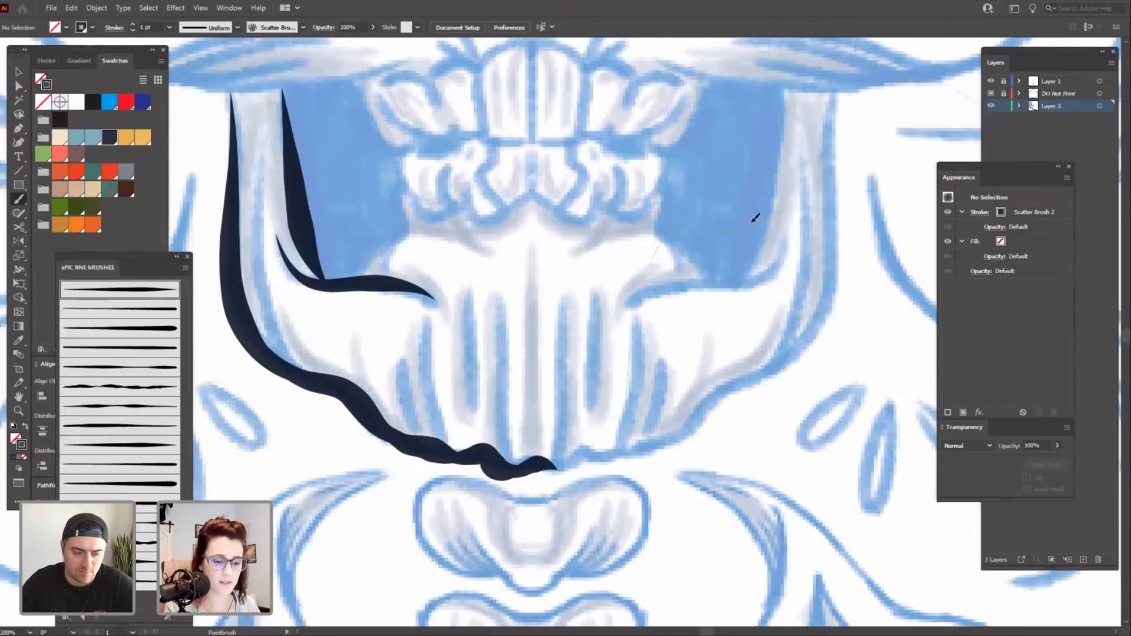
left_click_drag(755, 218, 664, 417)
key("ctrl+z")
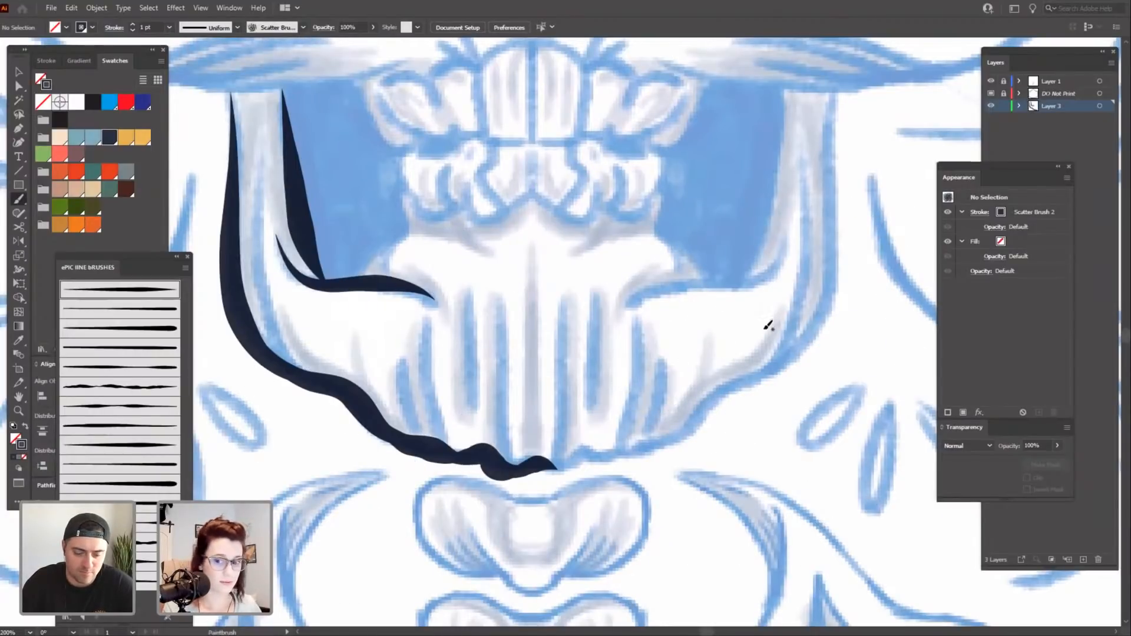
Paint a long 1 pt Scatter Brush 2 stroke from right of the fork diagonally down across the suit to the label's bottom banner.
key("ctrl+minus")
key("ctrl+minus")
key("ctrl+minus")
key("ctrl+minus")
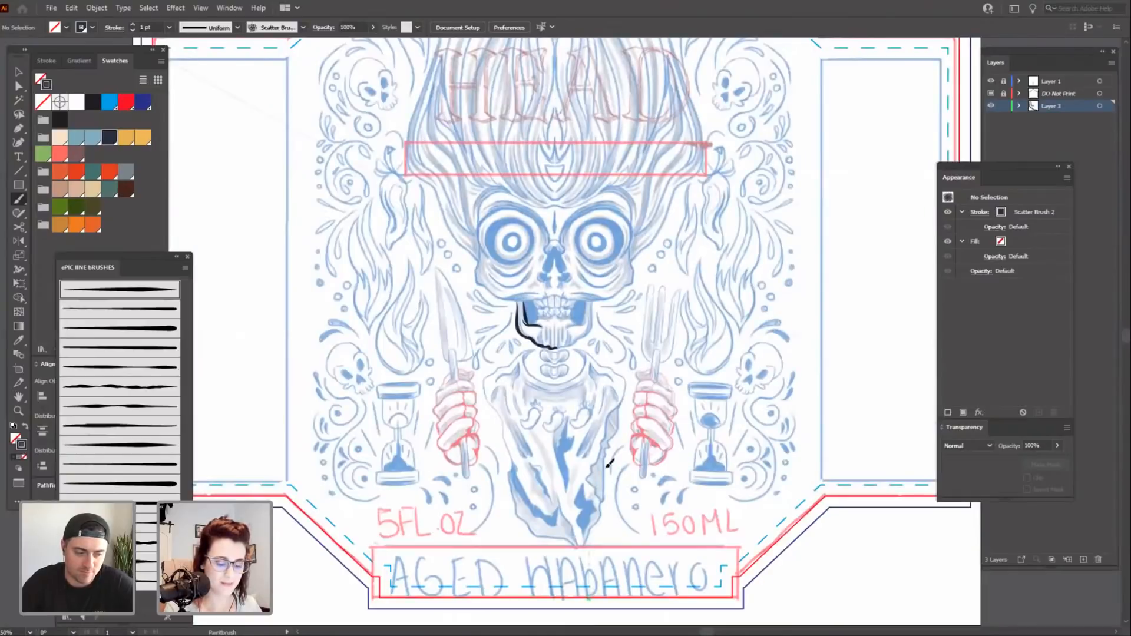
left_click_drag(815, 299, 580, 601)
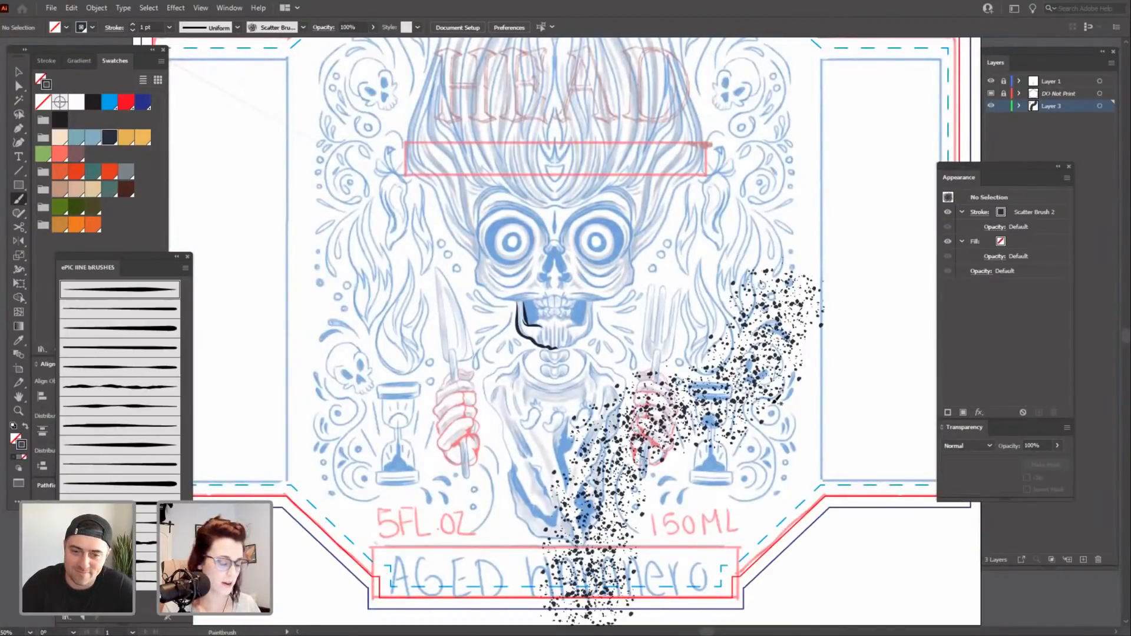
Undo the diagonal scatter stroke, try a vertical 1 pt Scatter Brush 2 stroke over the fork and right hourglass, and undo it too.
key("ctrl+z")
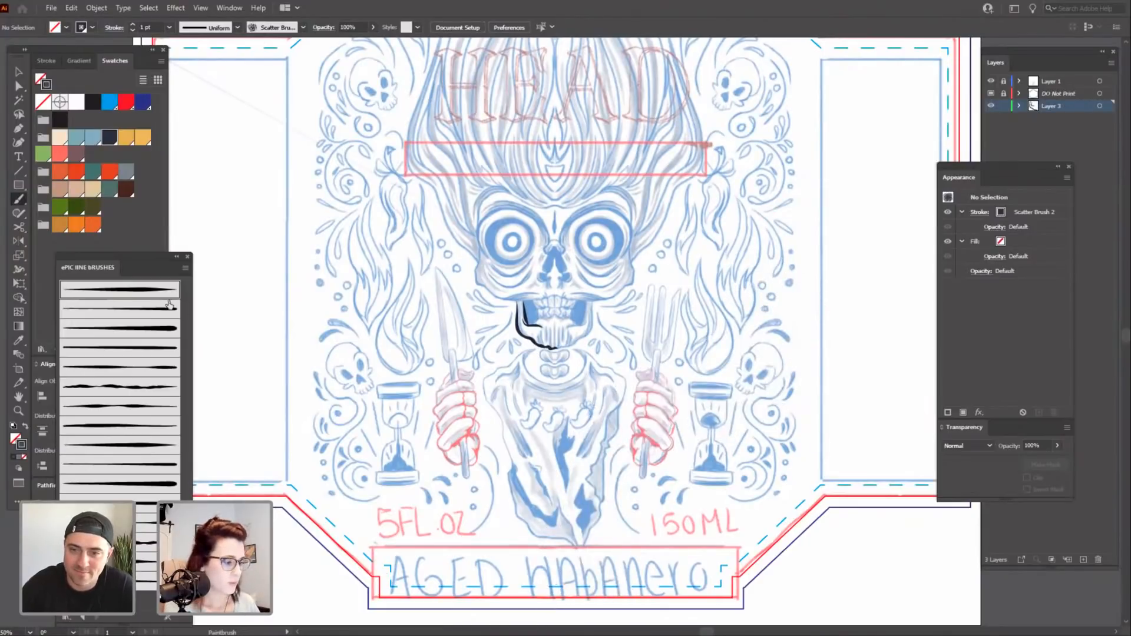
left_click_drag(701, 452, 678, 174)
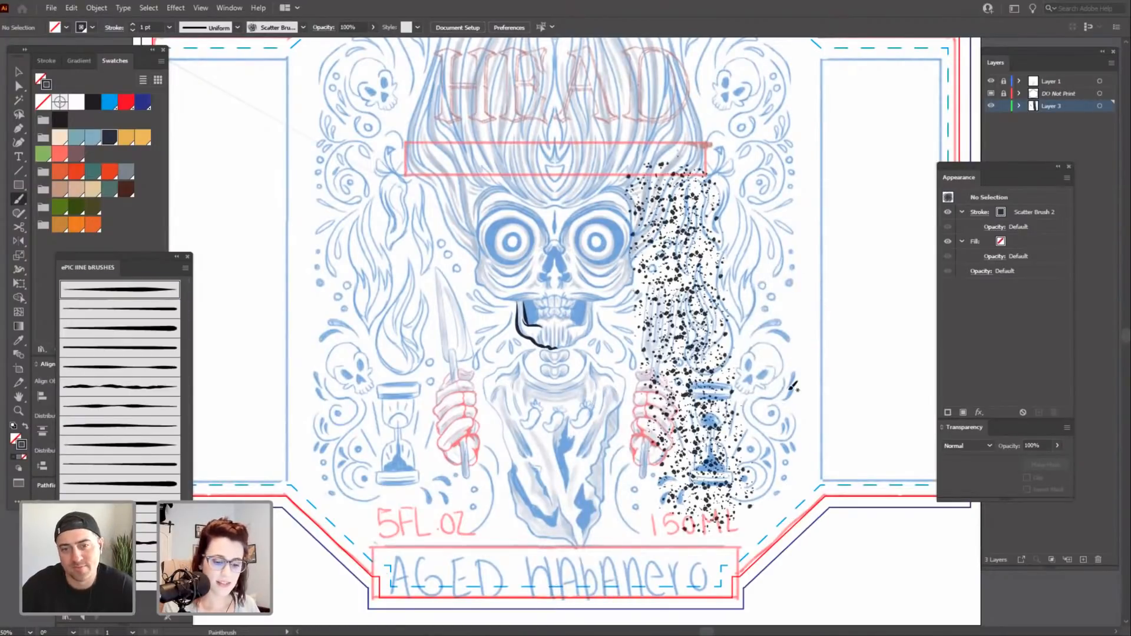
key("ctrl+z")
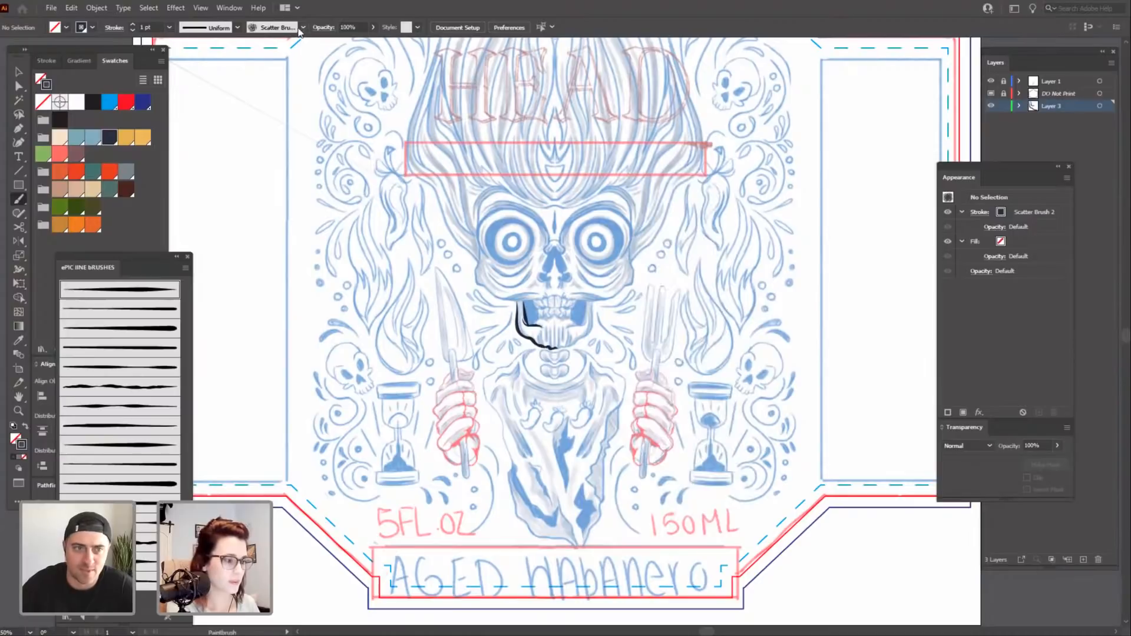
Pick up the KID EPIC LINE 1 brush at 0.5 pt from the short stroke on the chin.
key("v")
left_click(553, 348)
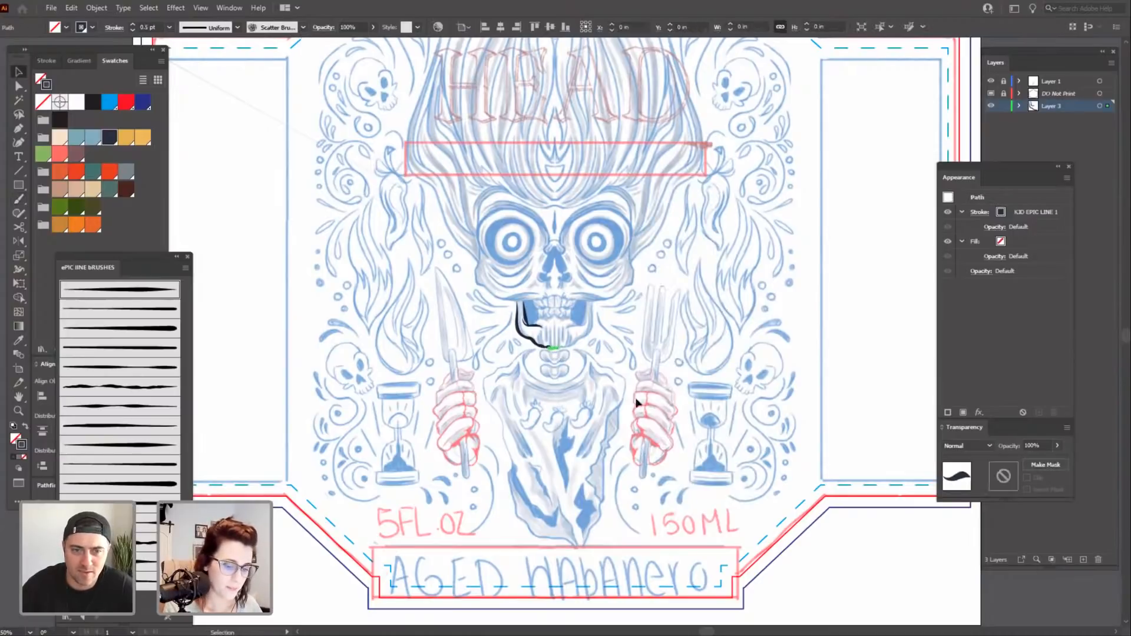
left_click(677, 409)
key("ctrl+equal")
key("ctrl+equal")
key("ctrl+equal")
key("ctrl+equal")
key("ctrl+equal")
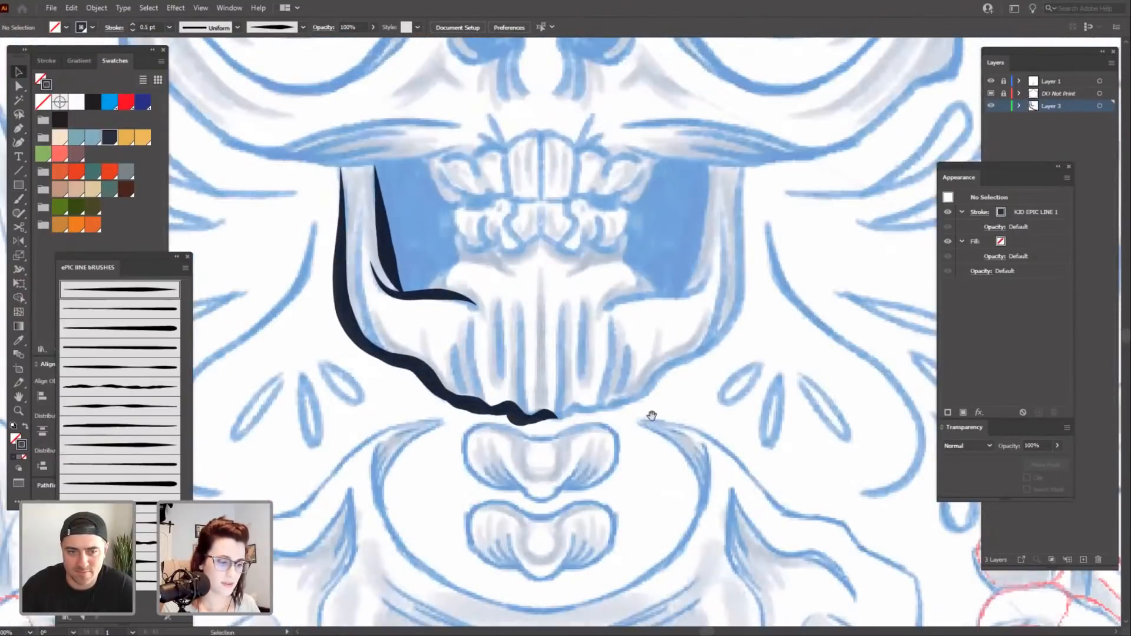
left_click_drag(658, 465, 692, 505)
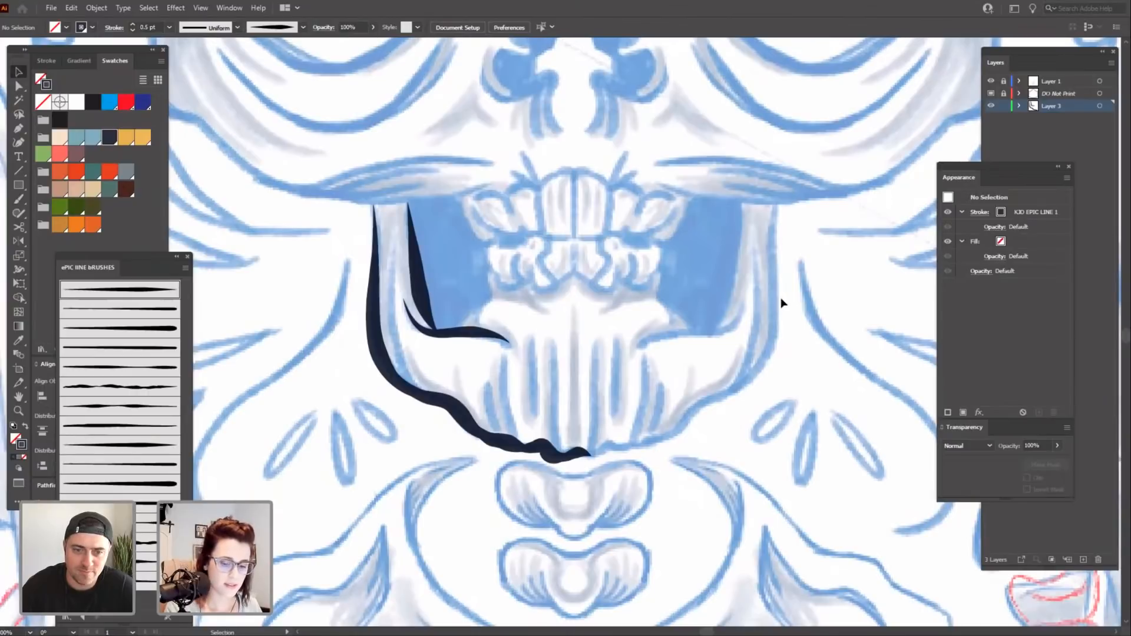
Try a 0.5 pt stroke down the upper part of the right outer jaw edge, then undo it.
key("b")
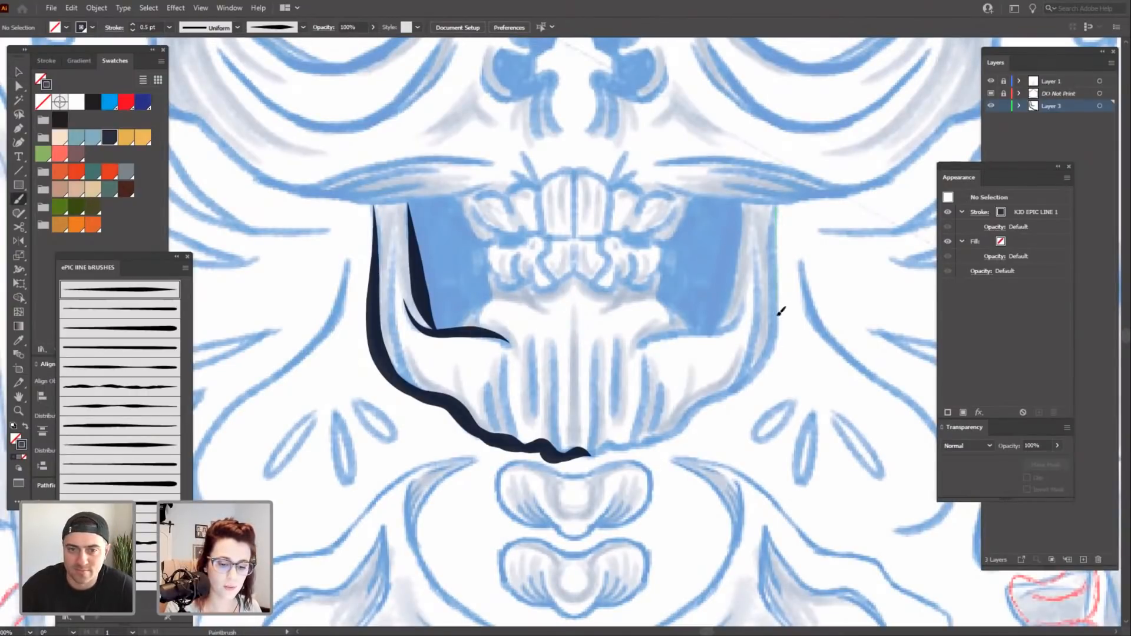
left_click_drag(778, 313, 768, 362)
key("ctrl+z")
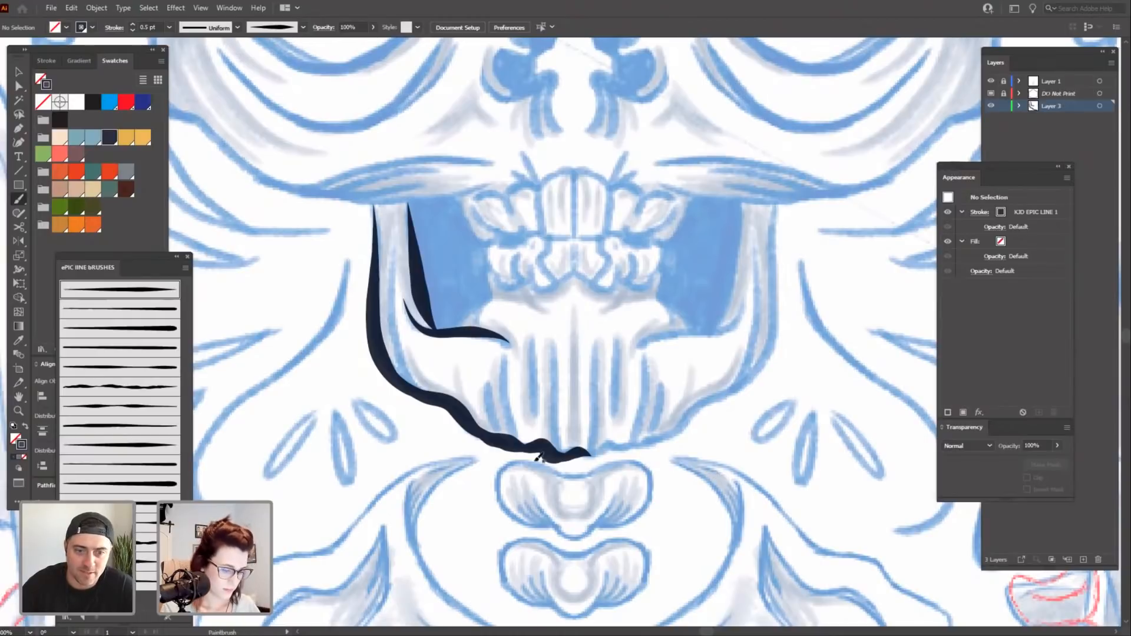
Pick up the 0.75 pt weight from the left outer jaw stroke and paint the upper part of the right outer jaw edge.
key("v")
left_click(376, 291)
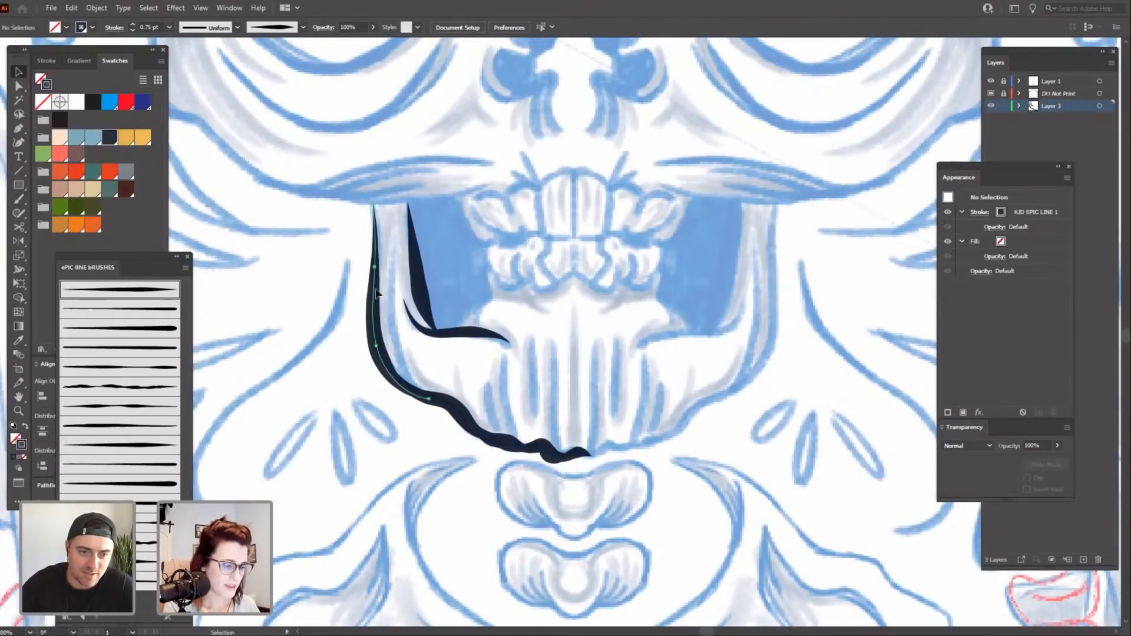
left_click(737, 486)
key("b")
left_click_drag(765, 483, 724, 489)
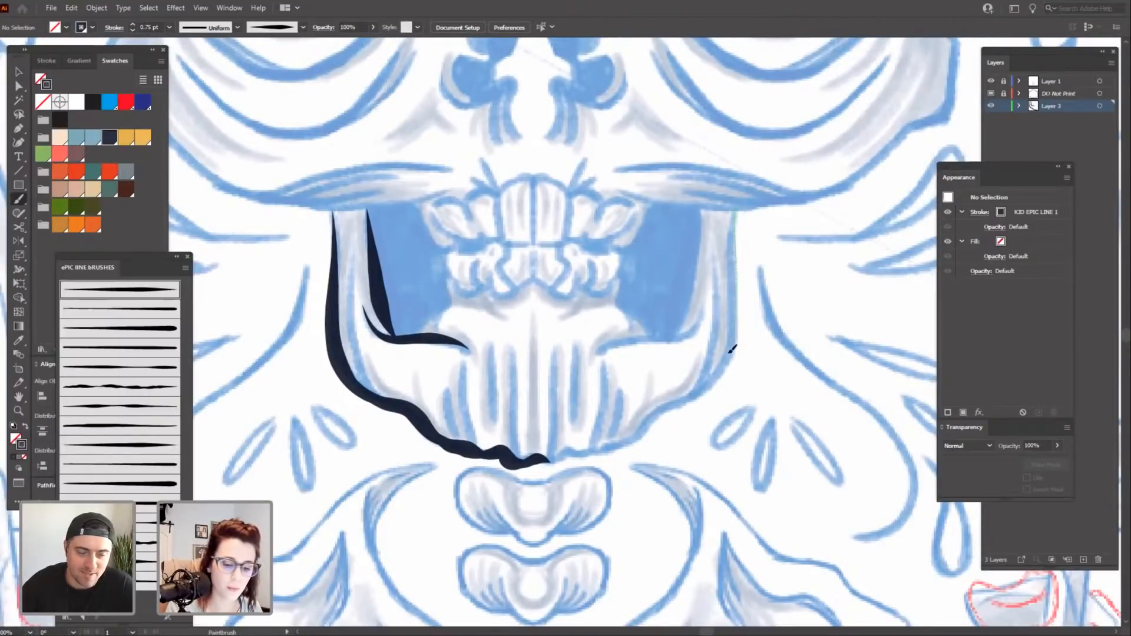
left_click_drag(733, 349, 730, 353)
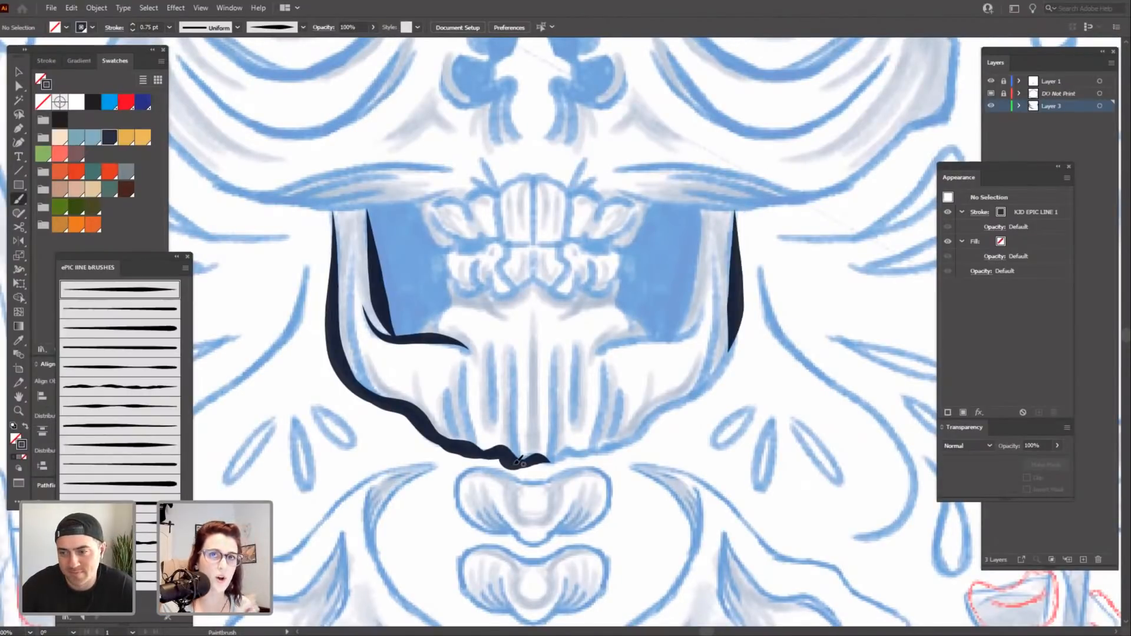
left_click_drag(694, 512, 645, 504)
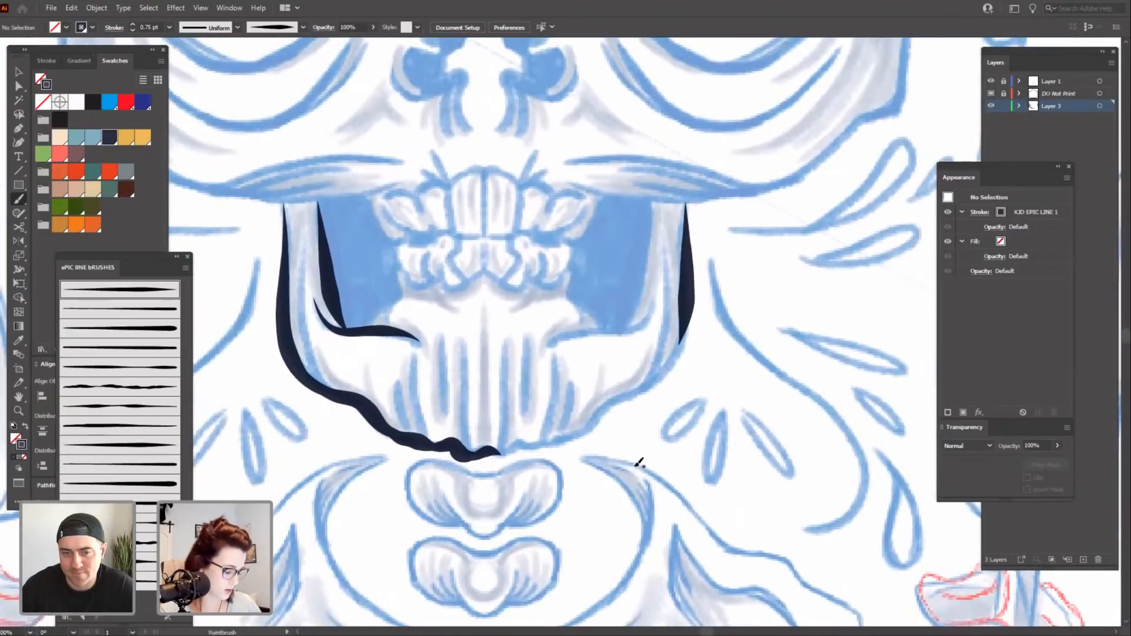
key("ctrl+z")
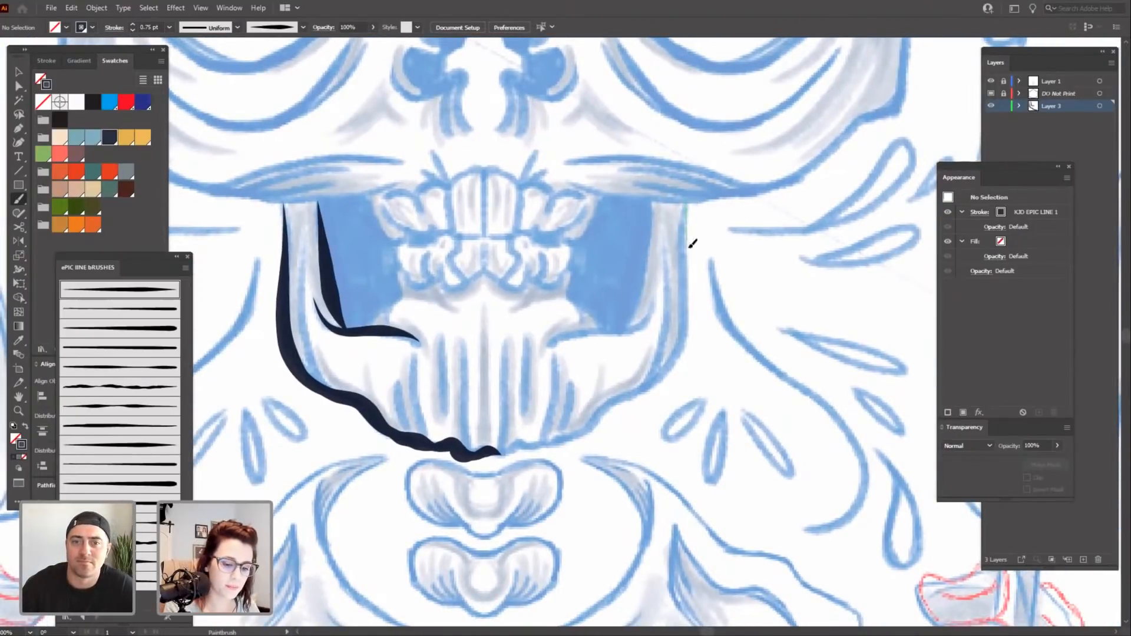
left_click_drag(685, 204, 688, 346)
Try a 0.75 pt stroke around the lower curve of the right outer jaw, then undo it.
mouse_move(665, 506)
left_mouse_down()
mouse_move(641, 508)
mouse_move(688, 507)
left_mouse_up()
left_click_drag(718, 282, 714, 346)
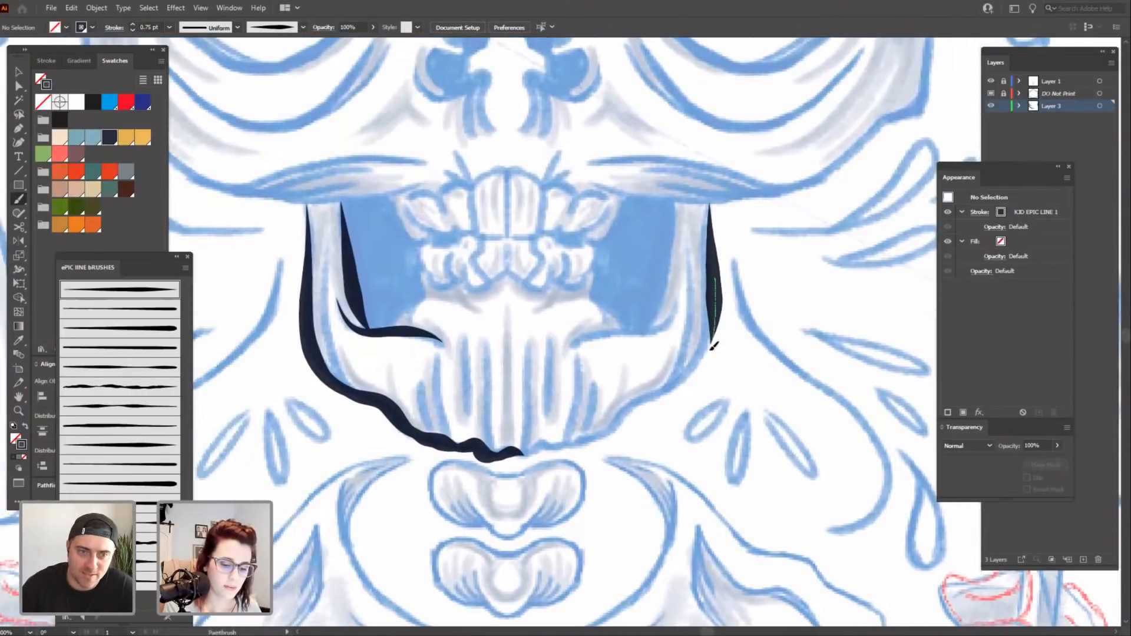
left_click_drag(635, 476, 597, 457)
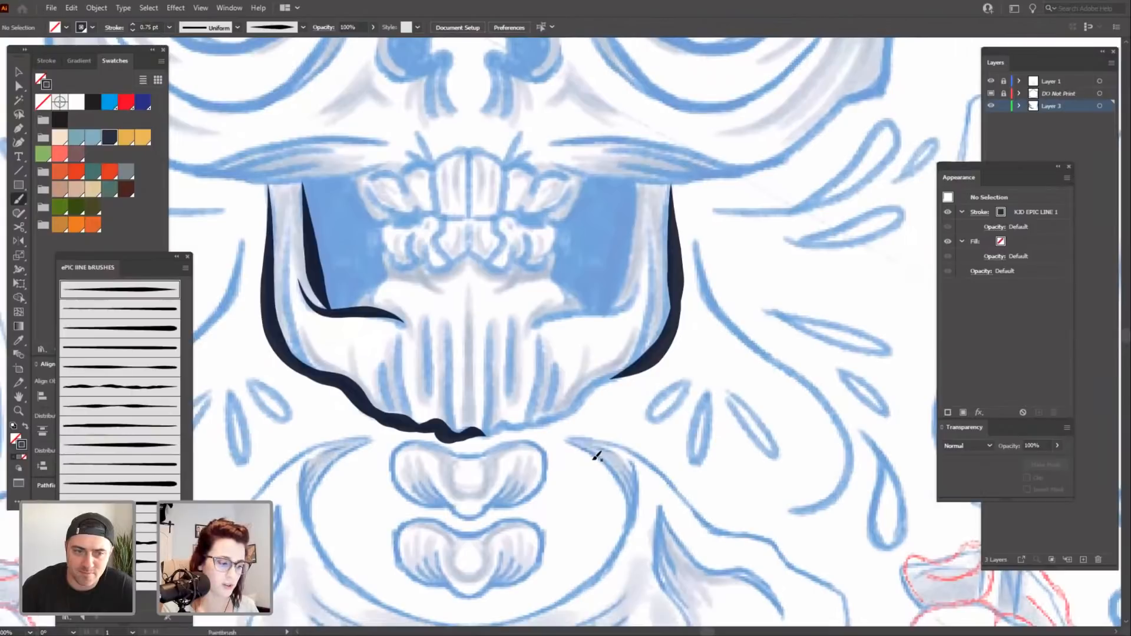
key("ctrl+z")
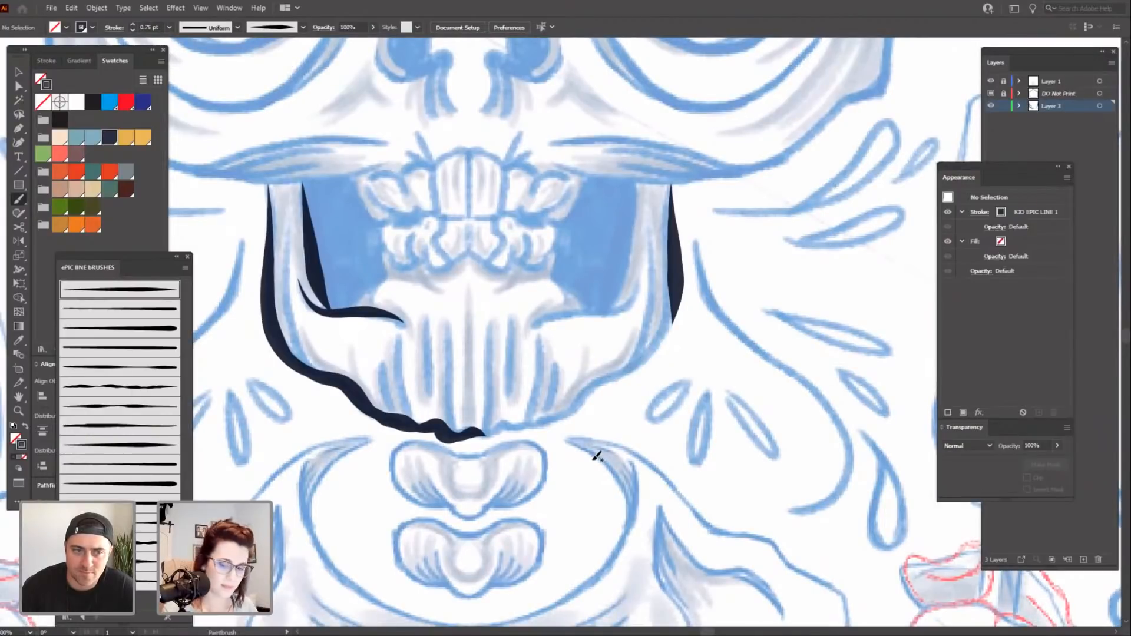
Paint the right jaw's outer corner with a 0.75 pt stroke curving from the vertical edge in towards the chin.
key("ctrl+plus")
key("ctrl+plus")
key("ctrl+minus")
key("ctrl+minus")
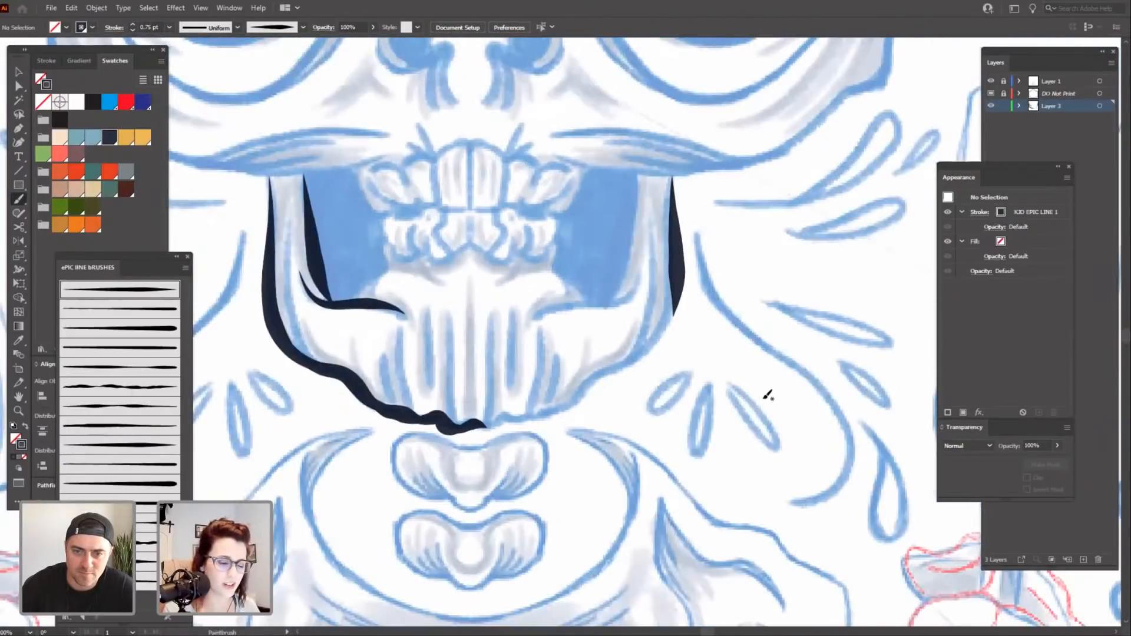
left_click_drag(616, 506, 704, 502)
left_click_drag(760, 380, 783, 378)
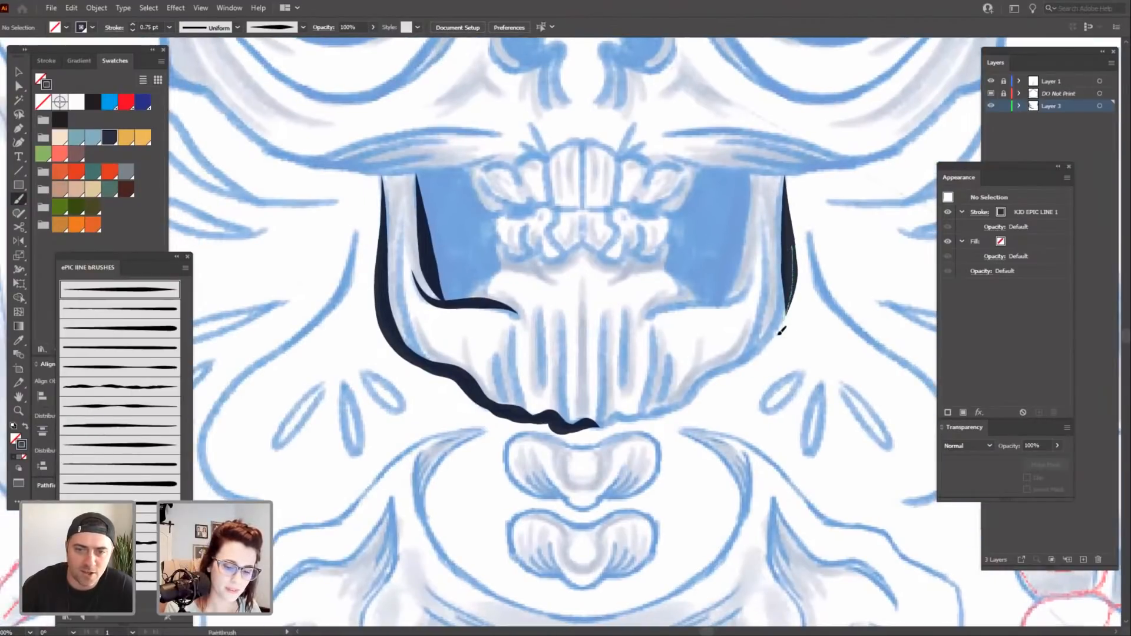
left_click_drag(781, 332, 714, 373)
left_click_drag(683, 515, 661, 521)
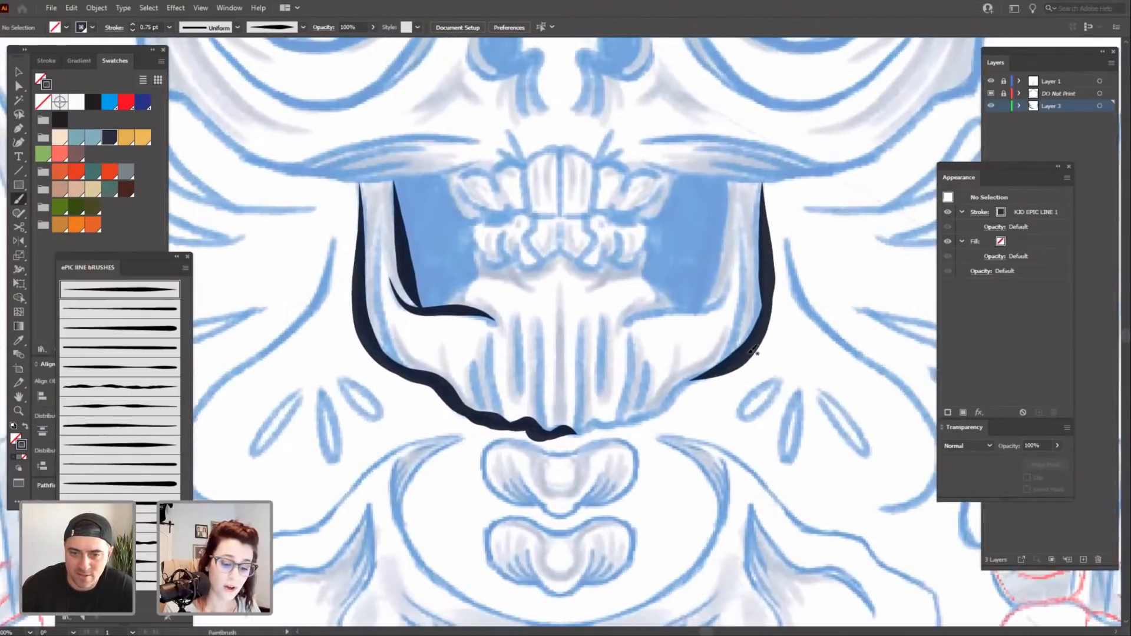
Continue the 0.75 pt outline along the lower right jaw and across the chin scallops to meet the left outline.
mouse_move(716, 423)
left_mouse_down()
mouse_move(776, 328)
mouse_move(664, 404)
left_mouse_up()
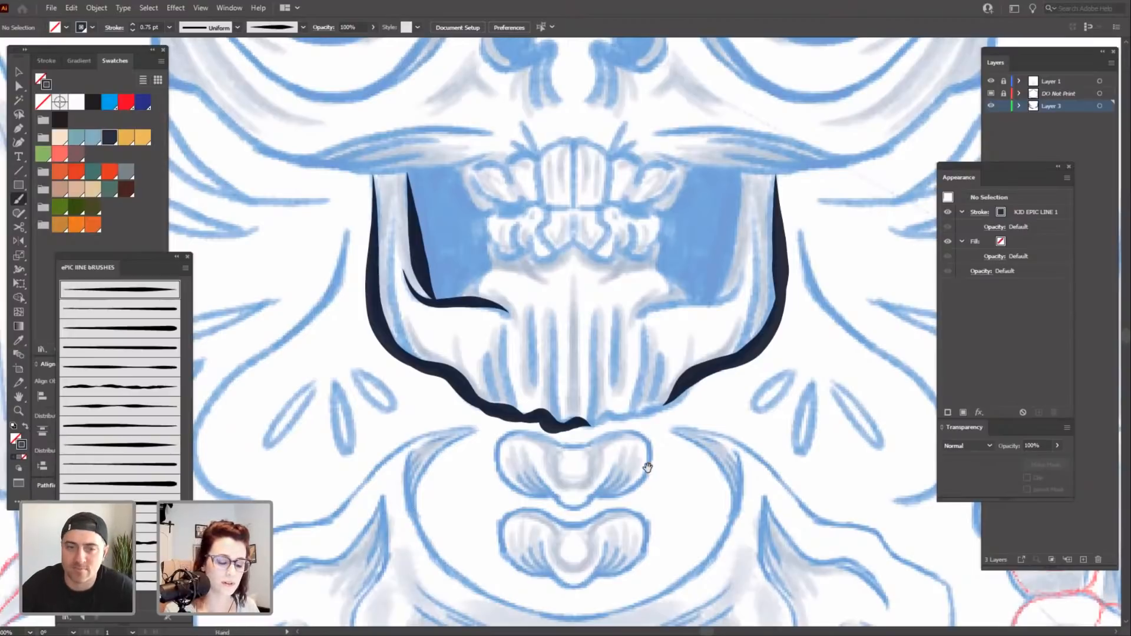
left_click_drag(668, 479, 662, 487)
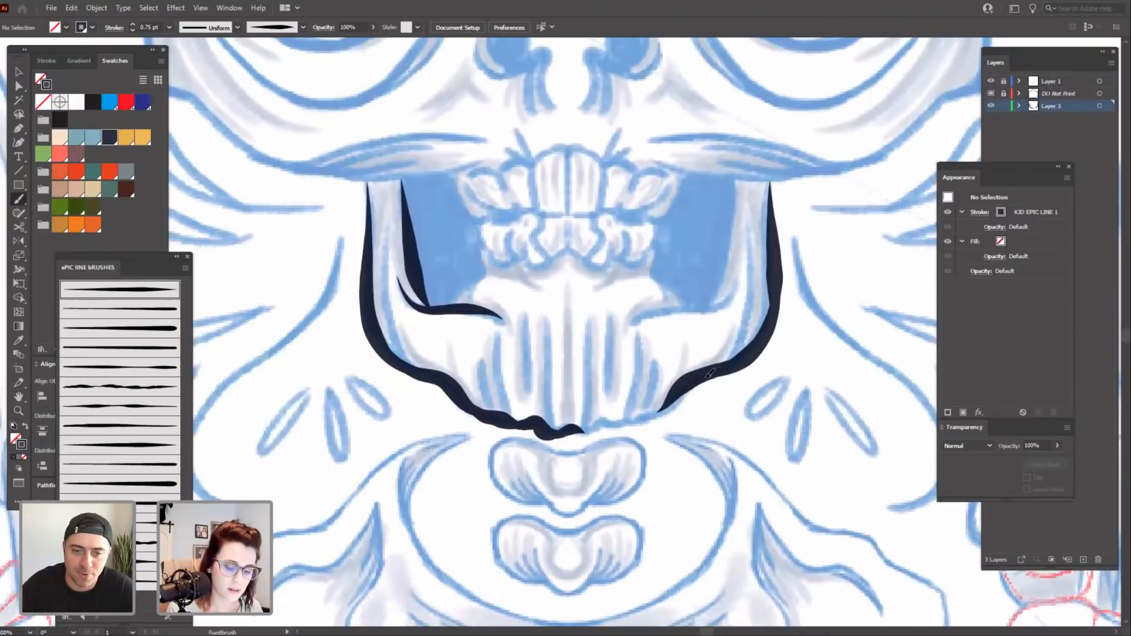
left_click_drag(704, 375, 633, 424)
left_click_drag(592, 488, 574, 497)
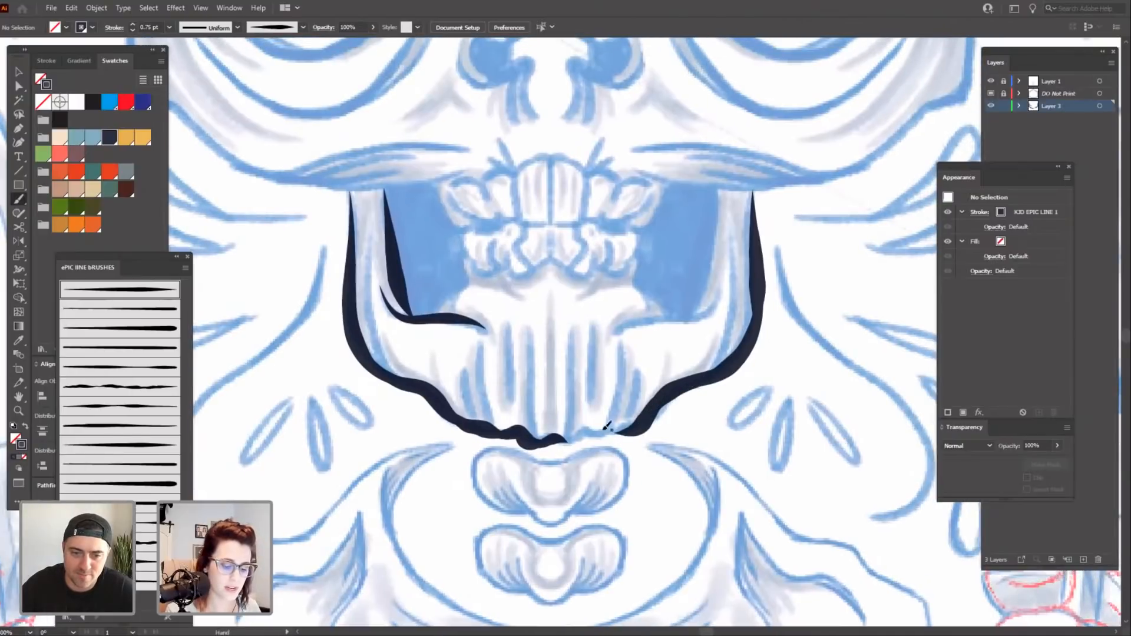
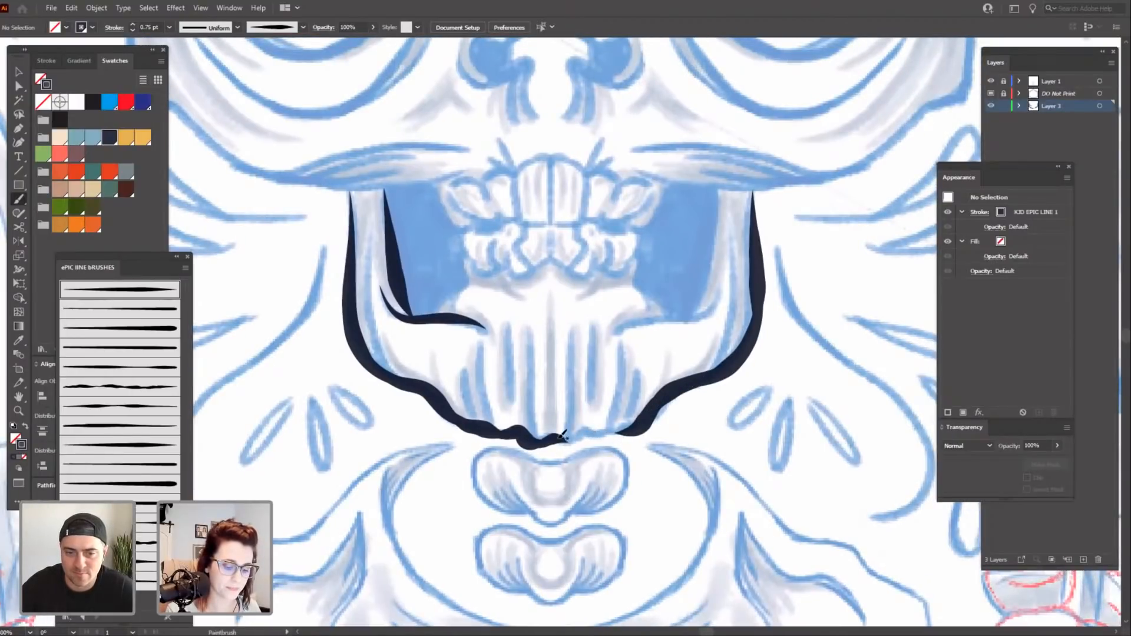
mouse_move(554, 437)
left_mouse_down()
mouse_move(589, 432)
mouse_move(637, 448)
mouse_move(647, 418)
mouse_move(581, 439)
mouse_move(637, 427)
left_mouse_up()
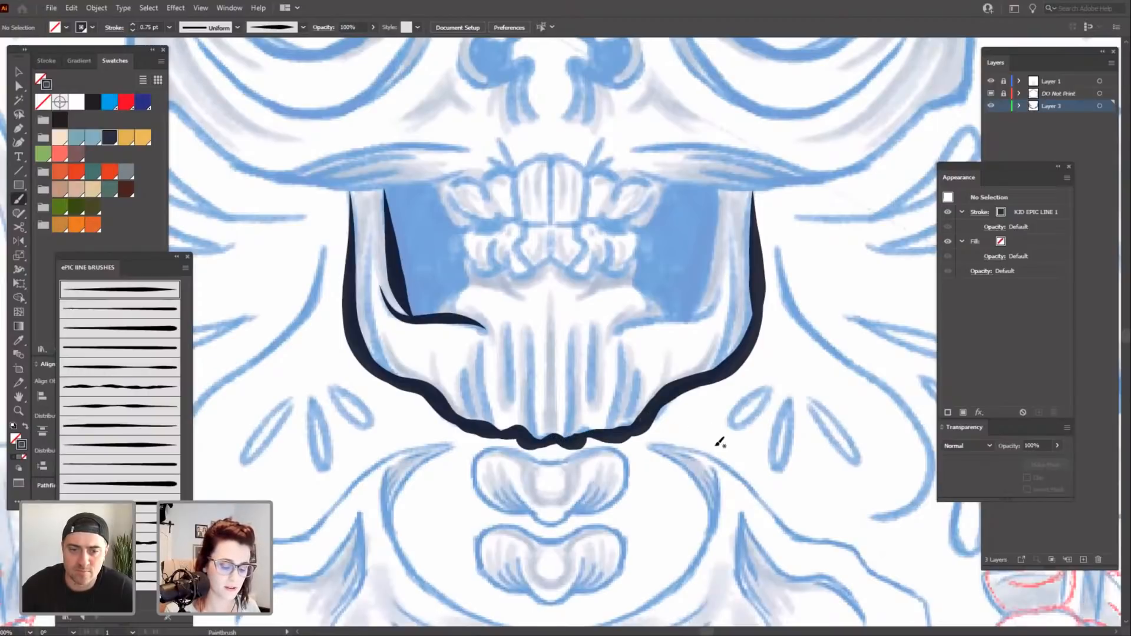
Paint a curved crease on the right side of the chin and two tapered vertical slits either side of its centre at 0.75 pt.
mouse_move(737, 447)
left_mouse_down()
mouse_move(756, 430)
mouse_move(761, 453)
left_mouse_up()
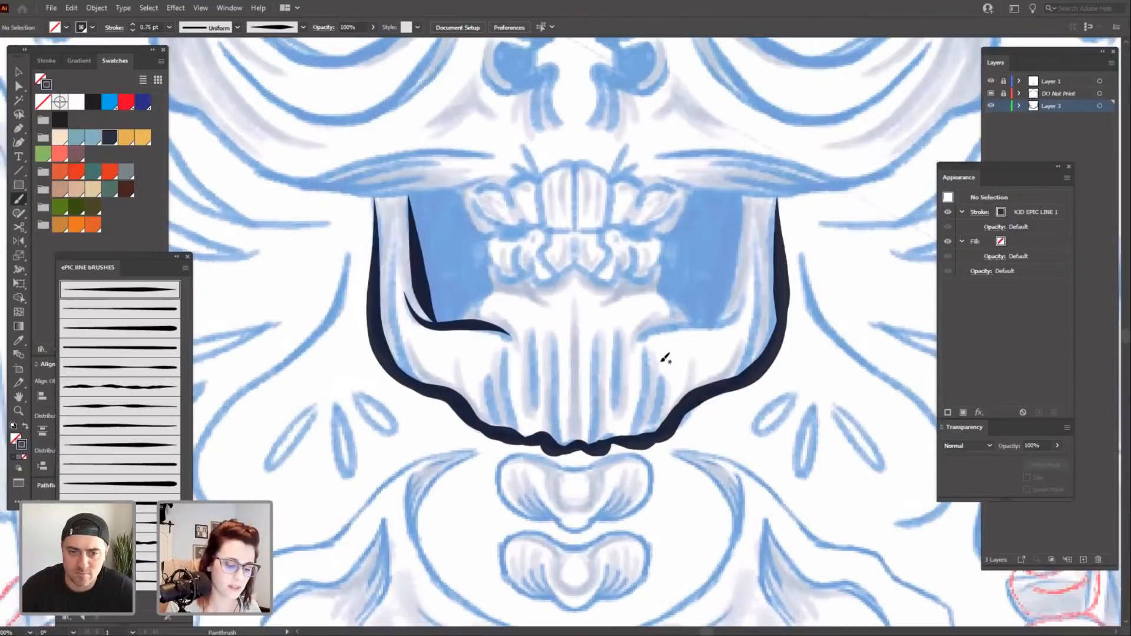
mouse_move(648, 352)
left_mouse_down()
mouse_move(645, 420)
mouse_move(629, 446)
left_mouse_up()
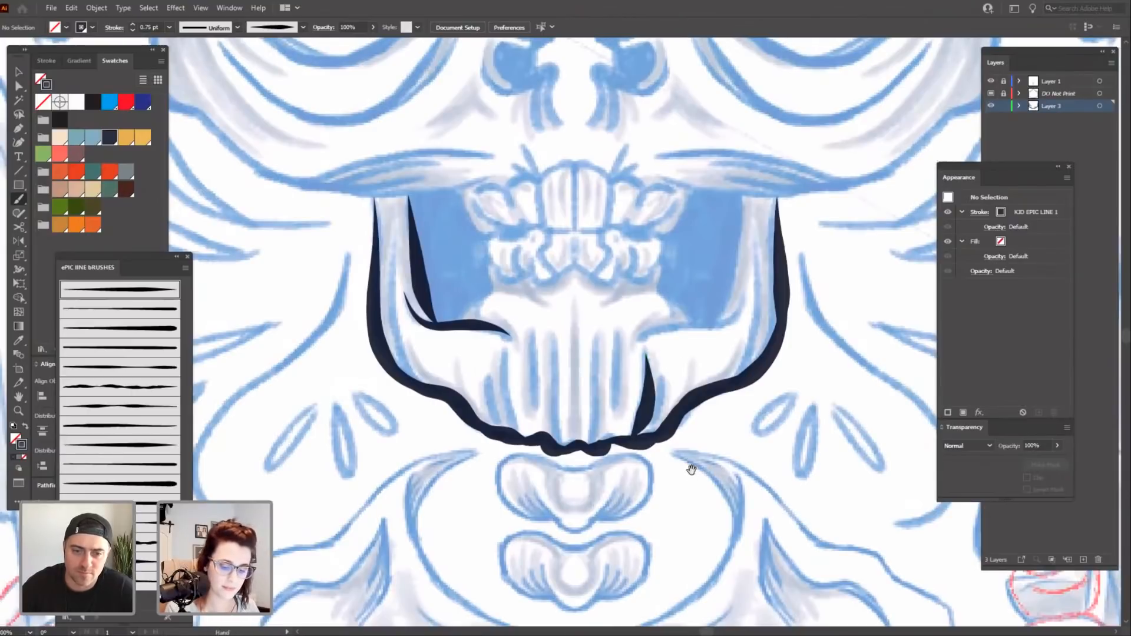
mouse_move(644, 339)
left_mouse_down()
mouse_move(618, 336)
mouse_move(594, 413)
left_mouse_up()
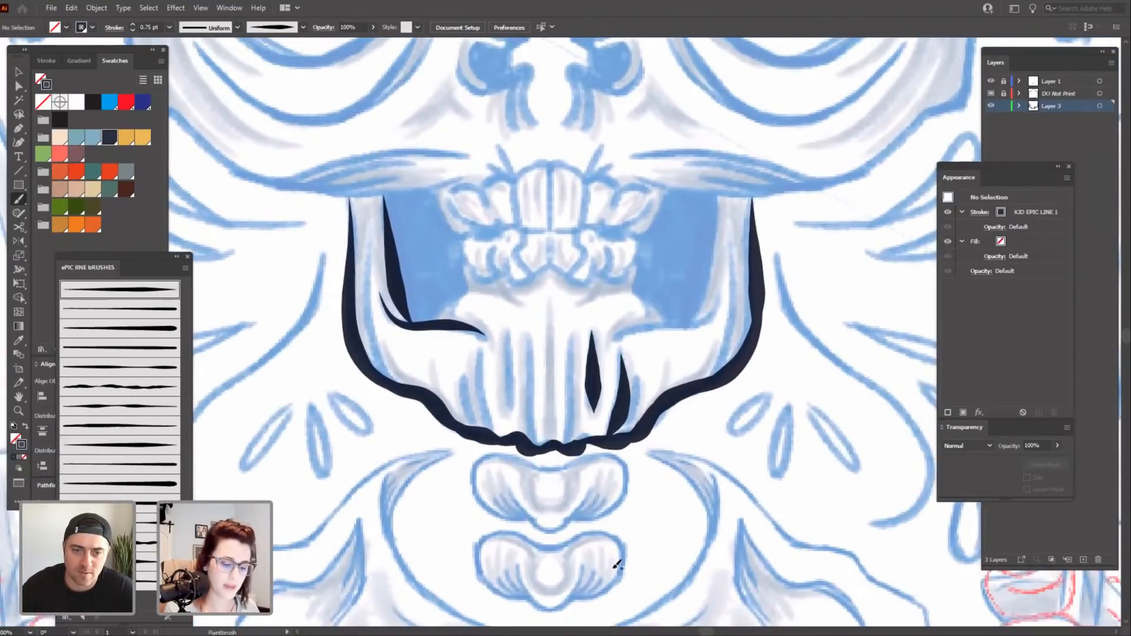
left_click_drag(614, 533, 651, 539)
left_click_drag(545, 341, 549, 425)
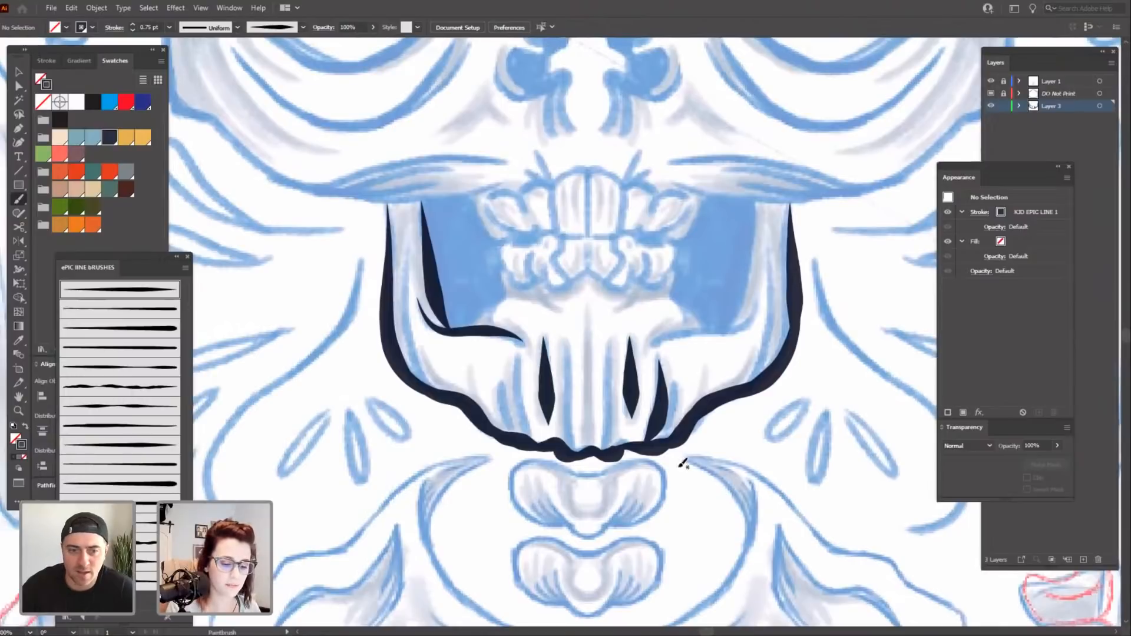
Ink the right mouth opening with 0.75 pt strokes along its lower curve and down the inner edge of the jawbone.
left_click_drag(737, 424, 672, 518)
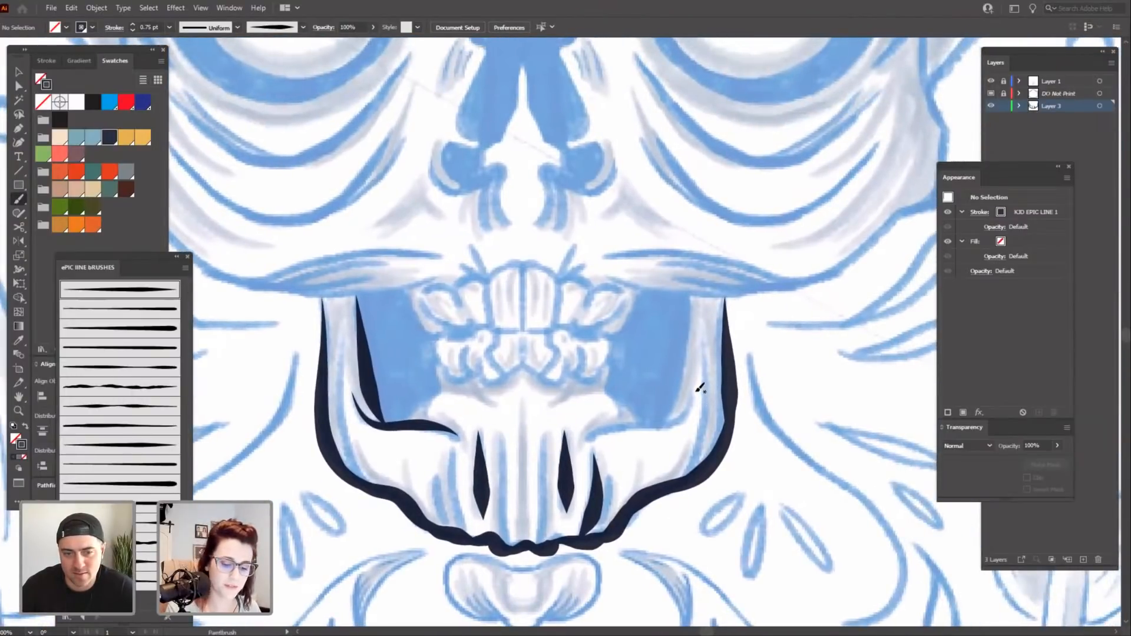
mouse_move(694, 394)
left_mouse_down()
mouse_move(676, 423)
mouse_move(591, 435)
left_mouse_up()
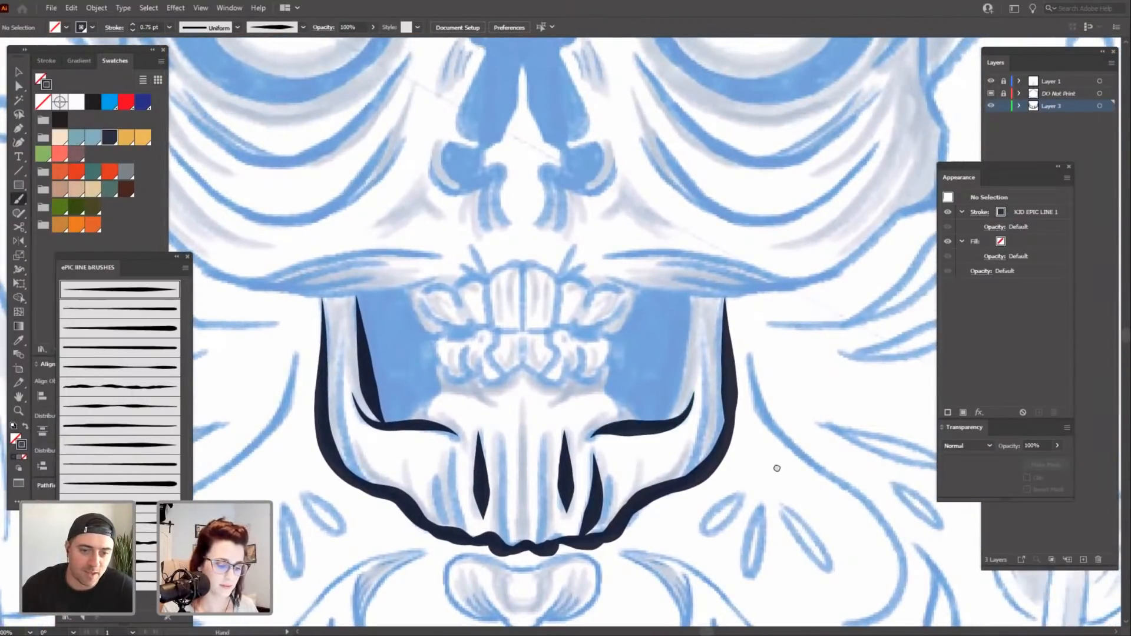
left_click_drag(775, 467, 758, 456)
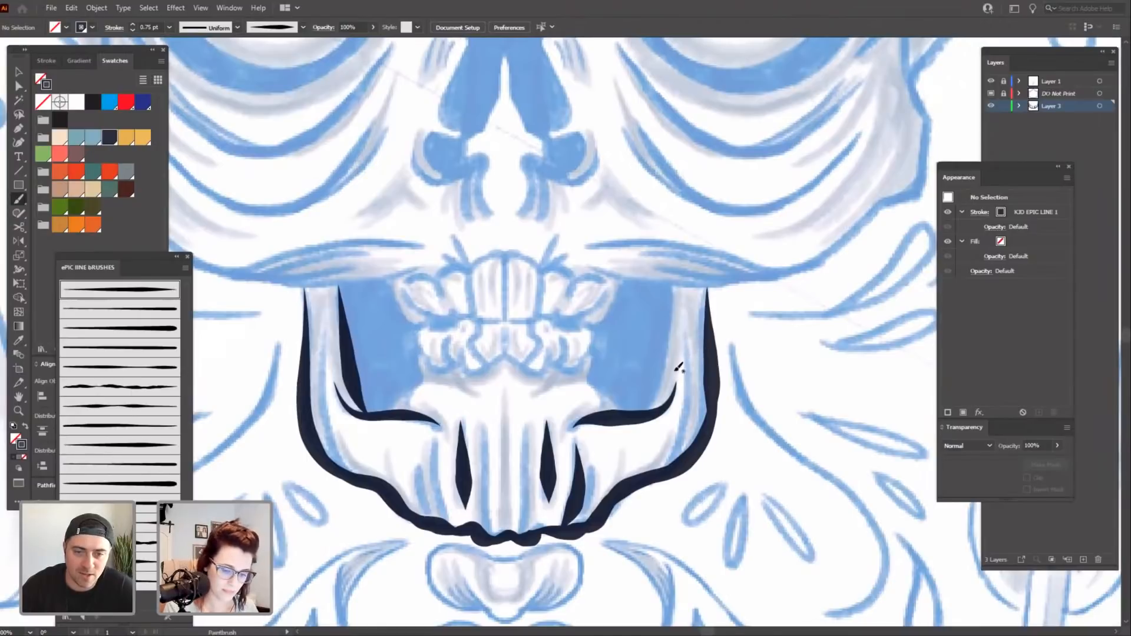
mouse_move(672, 286)
left_mouse_down()
mouse_move(659, 388)
mouse_move(643, 416)
left_mouse_up()
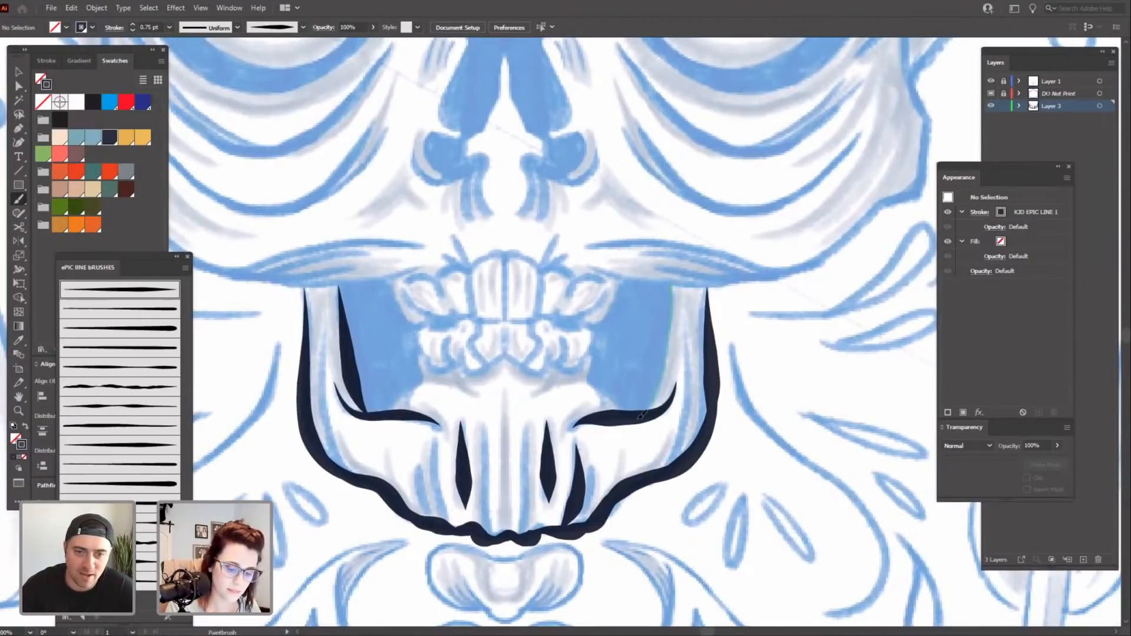
left_click_drag(702, 486, 707, 461)
key("ctrl+minus")
key("ctrl+minus")
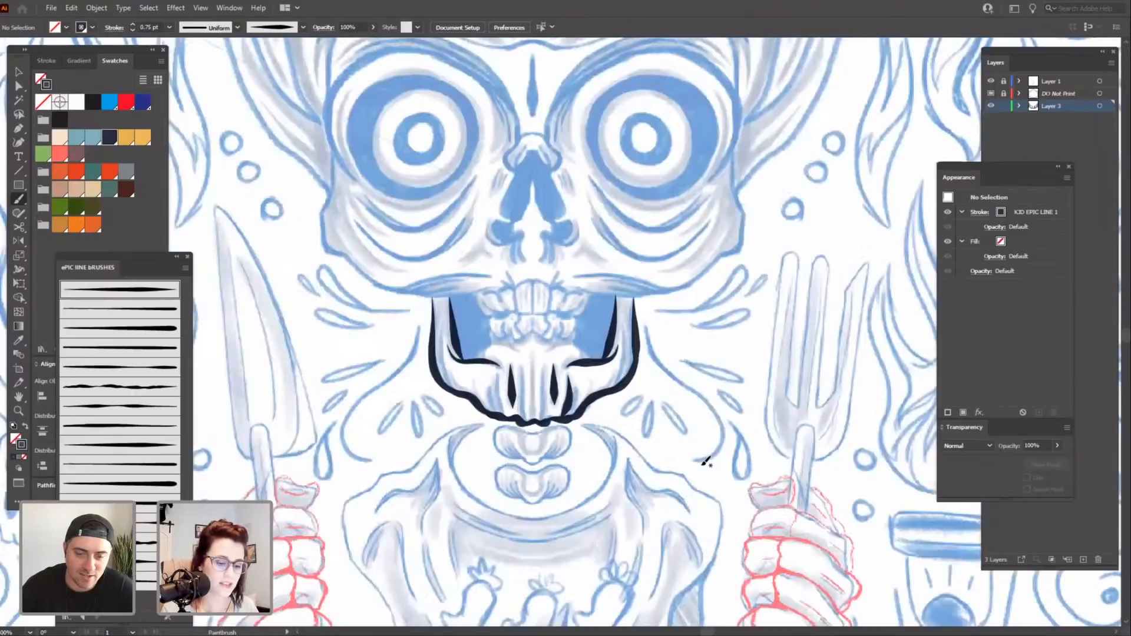
key("ctrl+equal")
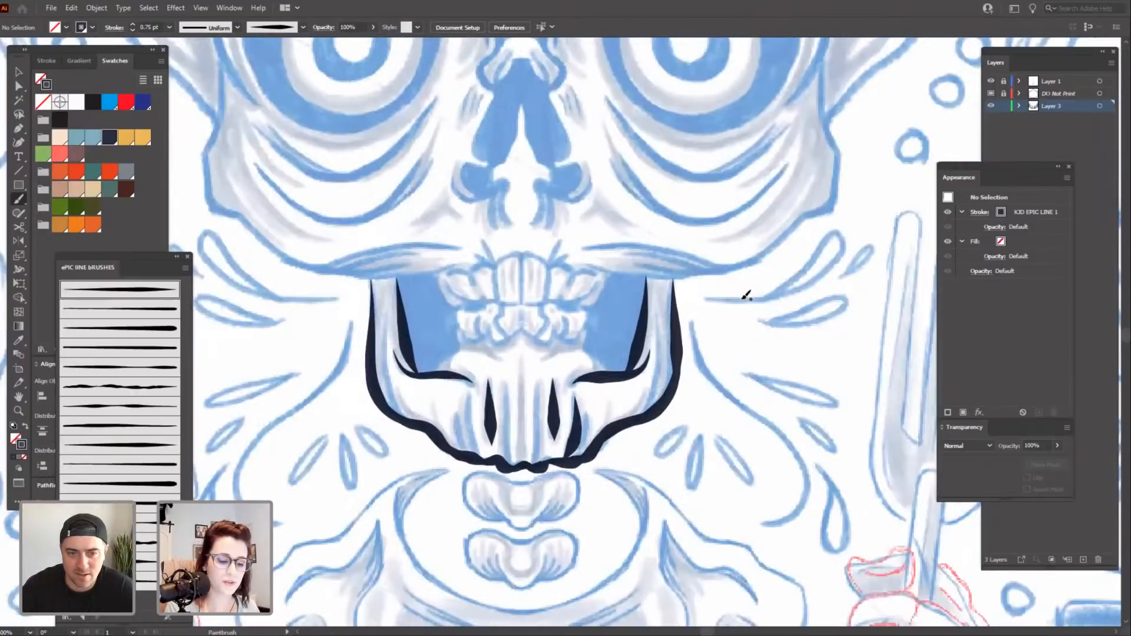
left_click_drag(774, 355, 753, 428)
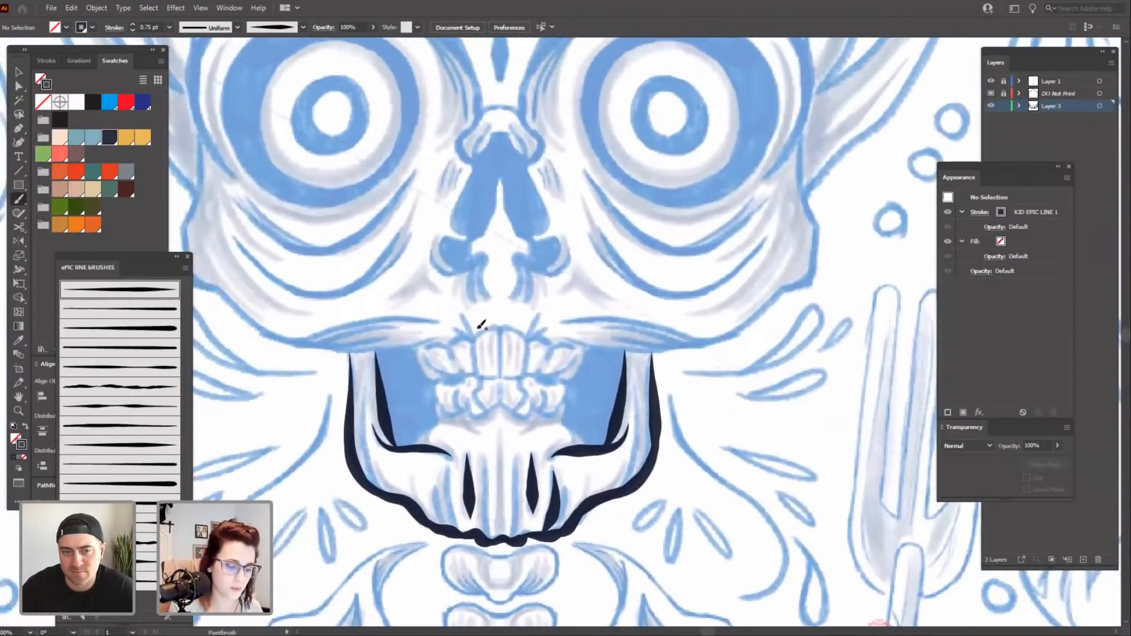
Paint overlapping 0.75 pt test strokes to the right of the skull to extend one vertical line, and delete that line.
left_click_drag(784, 365, 778, 433)
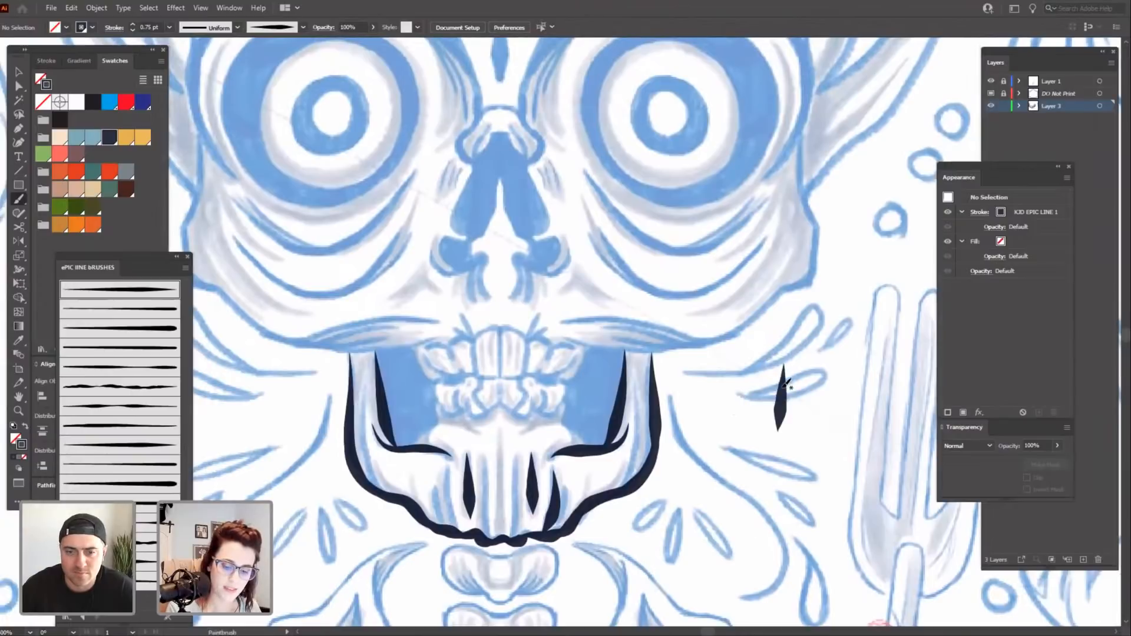
left_click_drag(782, 391, 764, 483)
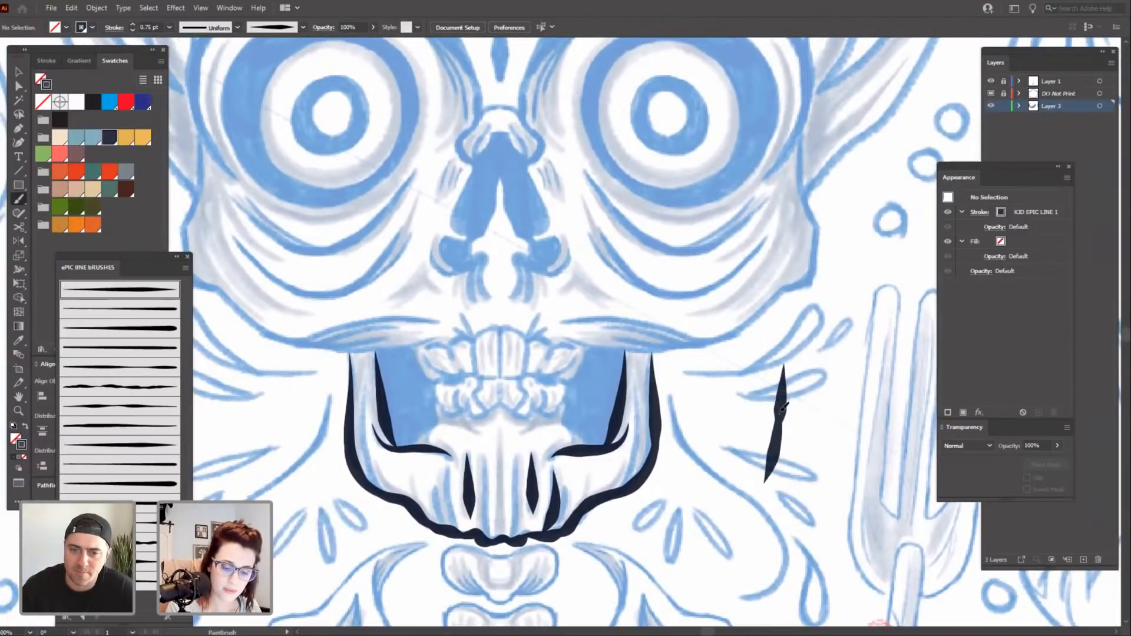
left_click_drag(783, 408, 782, 274)
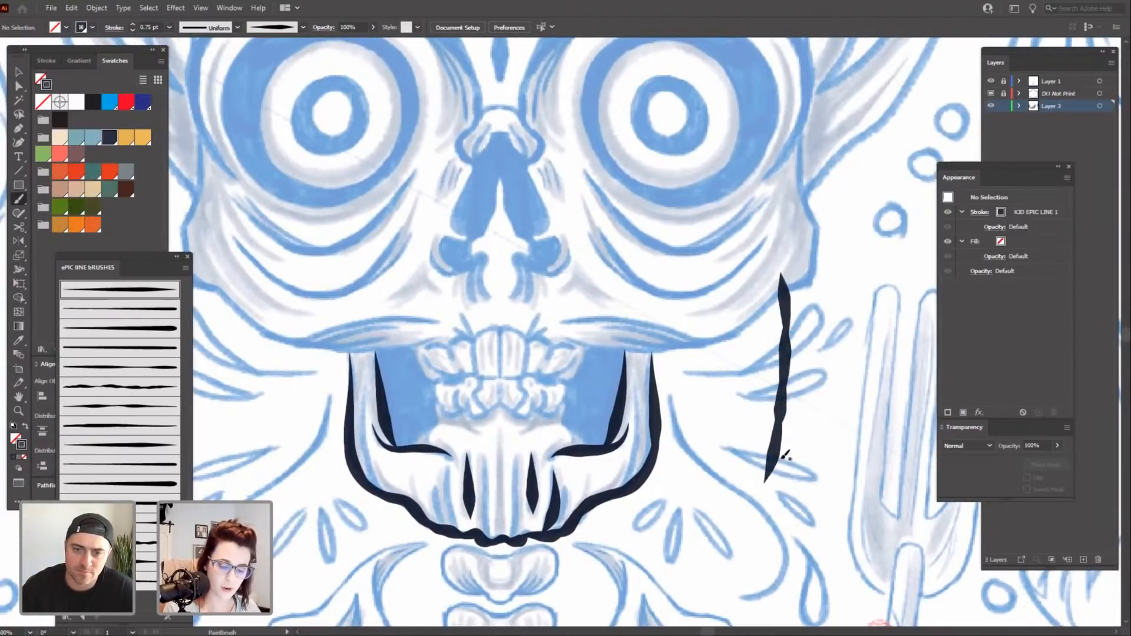
key("v")
mouse_move(729, 377)
left_mouse_down()
mouse_move(811, 502)
mouse_move(846, 525)
left_mouse_up()
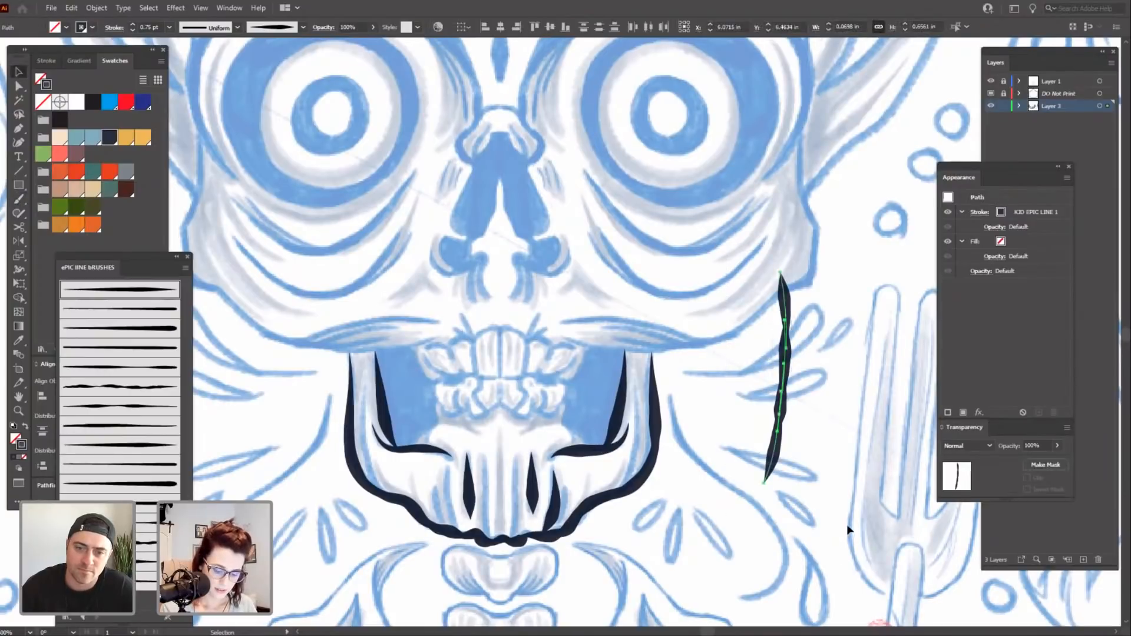
key("Delete")
Paint a tapered 0.75 pt shading line down the inside of the left jawbone to the lower jaw outline.
key("b")
key("space")
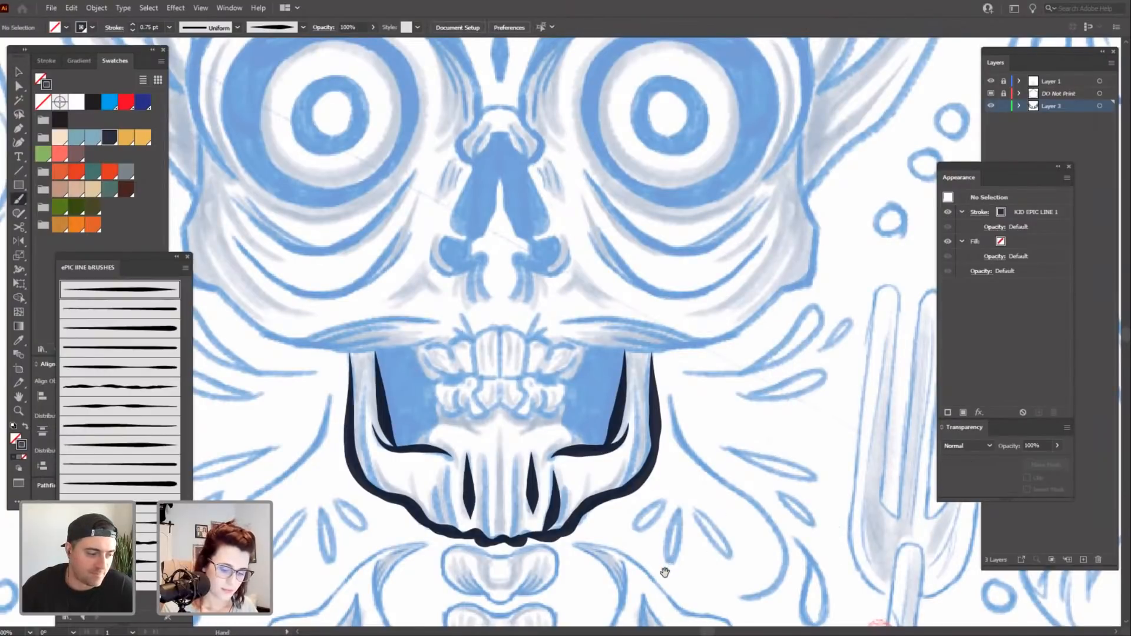
left_click_drag(665, 573, 748, 473)
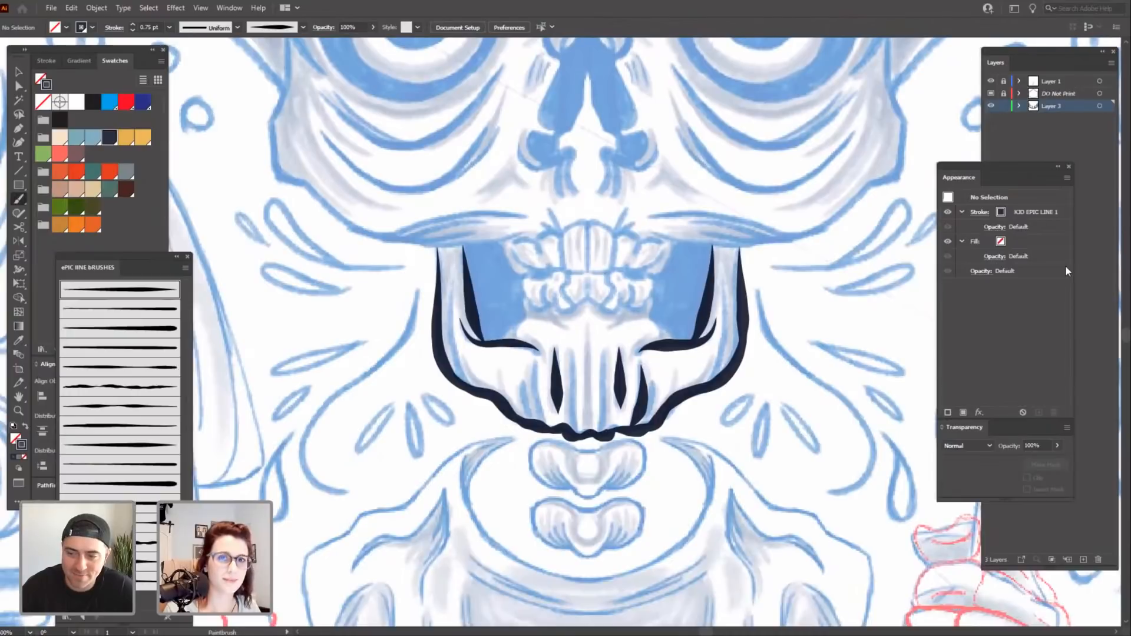
key("ctrl+plus")
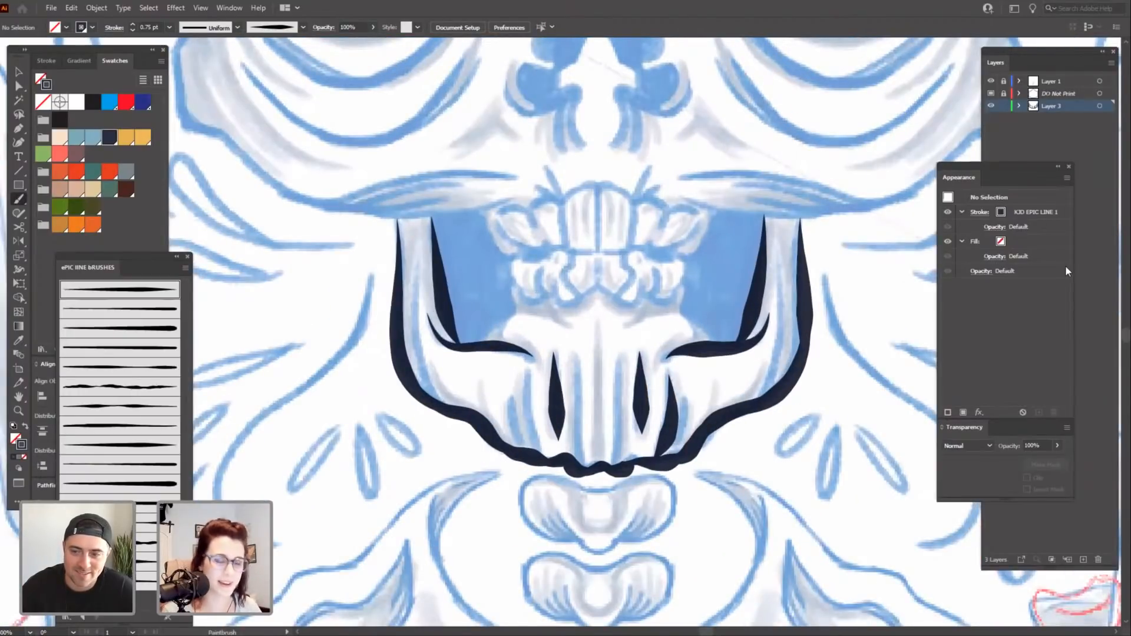
key("space")
left_click_drag(660, 537, 677, 515)
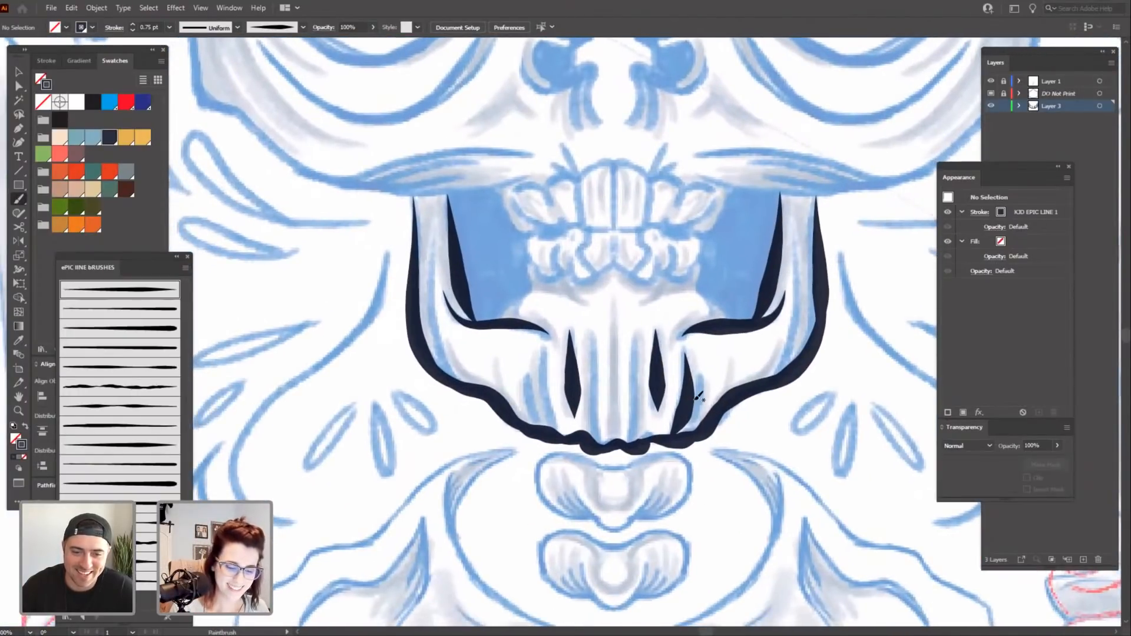
key("ctrl+plus")
key("ctrl+plus")
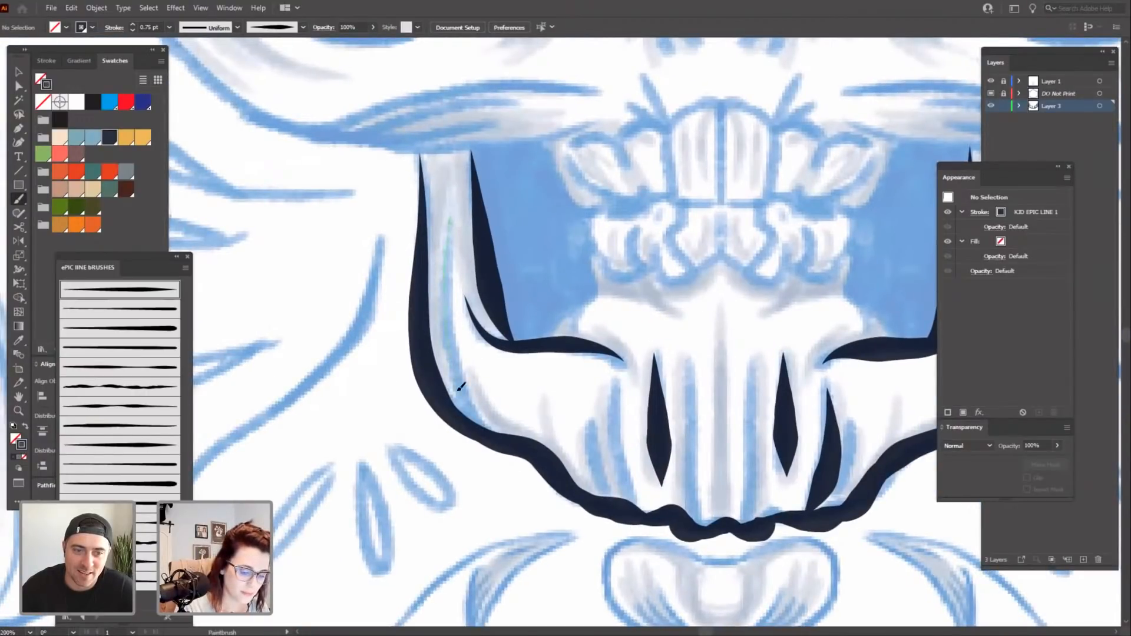
left_click_drag(461, 386, 465, 394)
scroll(644, 576, "right", 2)
Set the stroke weight of the left jawbone's inner shading line to 0.25 pt.
key("v")
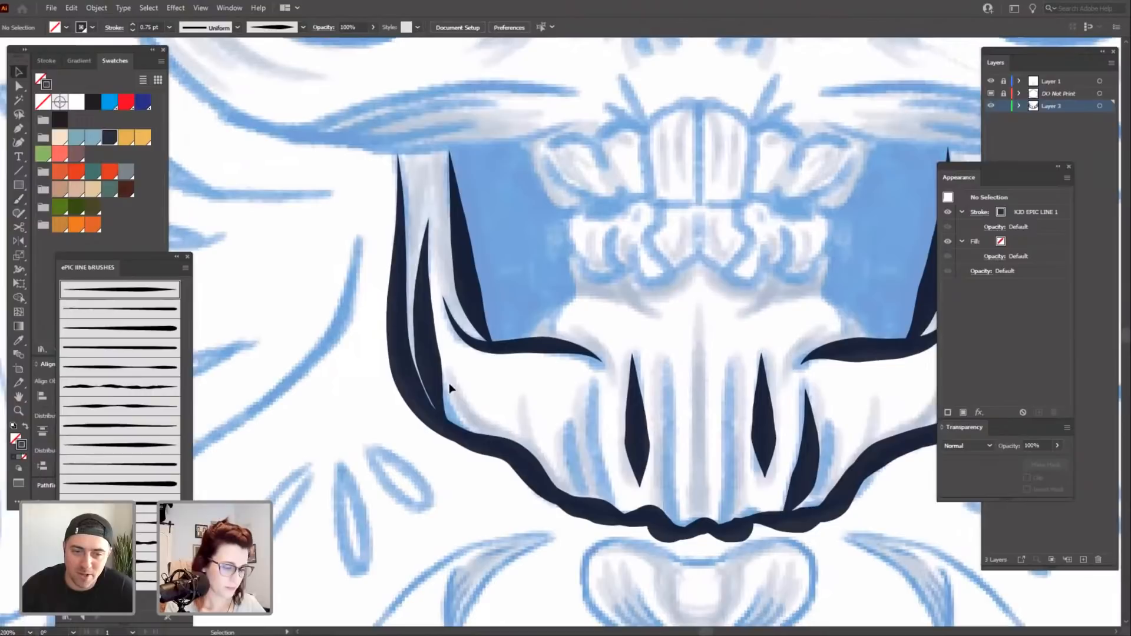
left_click(450, 388)
left_click(132, 30)
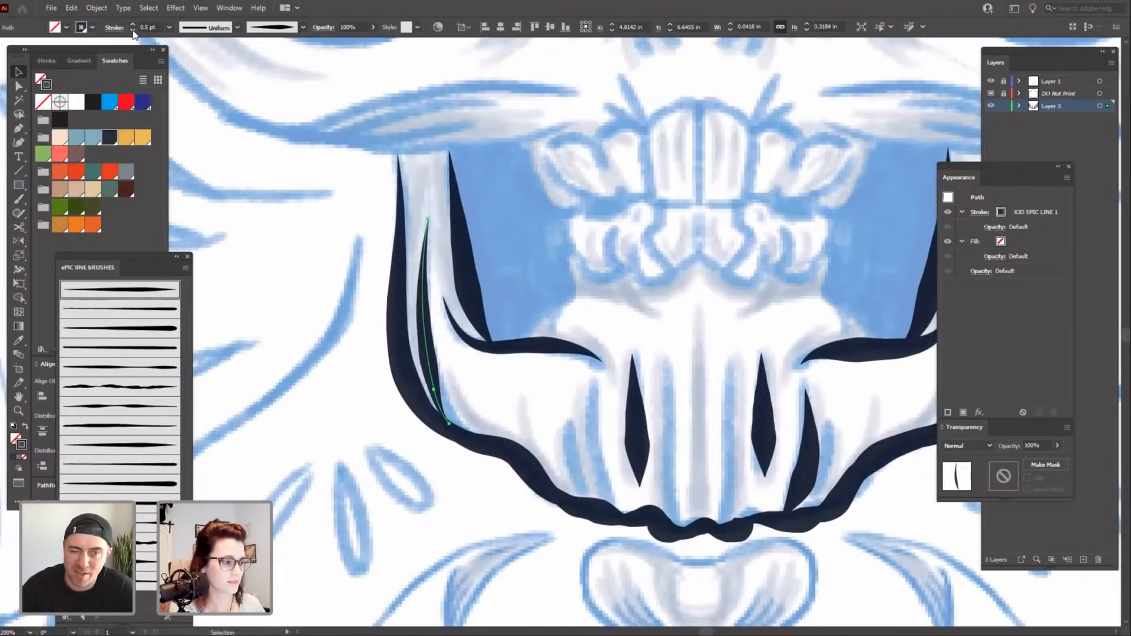
left_click(132, 31)
left_click(648, 289)
Extend the left shading line by moving its bottom anchor point inward along the lower jaw outline.
left_click_drag(667, 341, 632, 327)
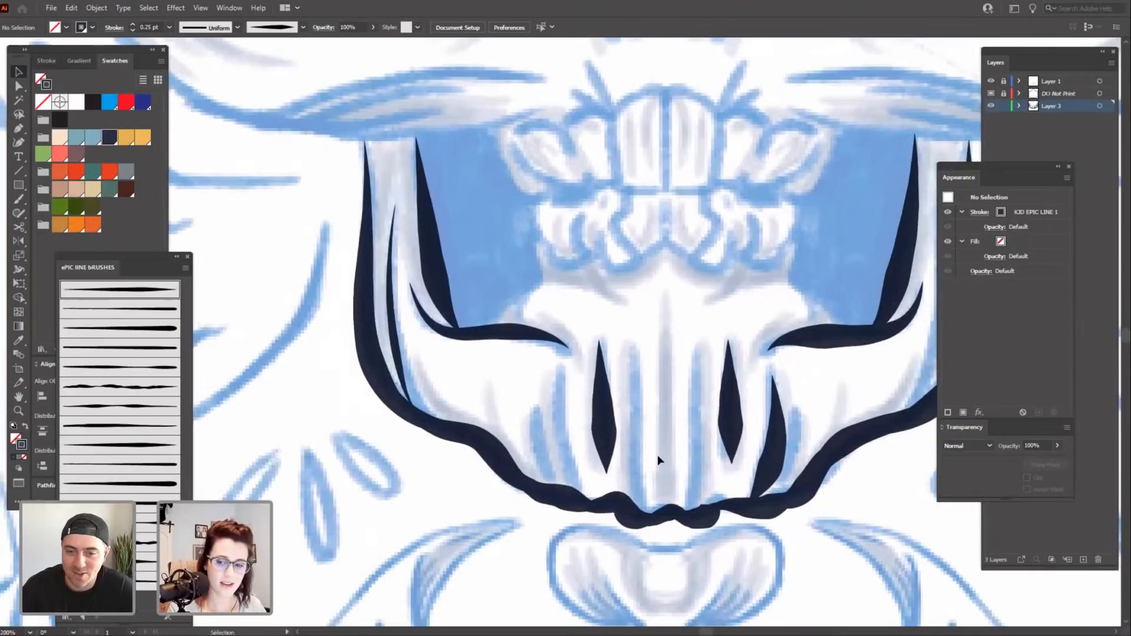
scroll(657, 460, "down", 1)
left_click_drag(529, 534, 538, 537)
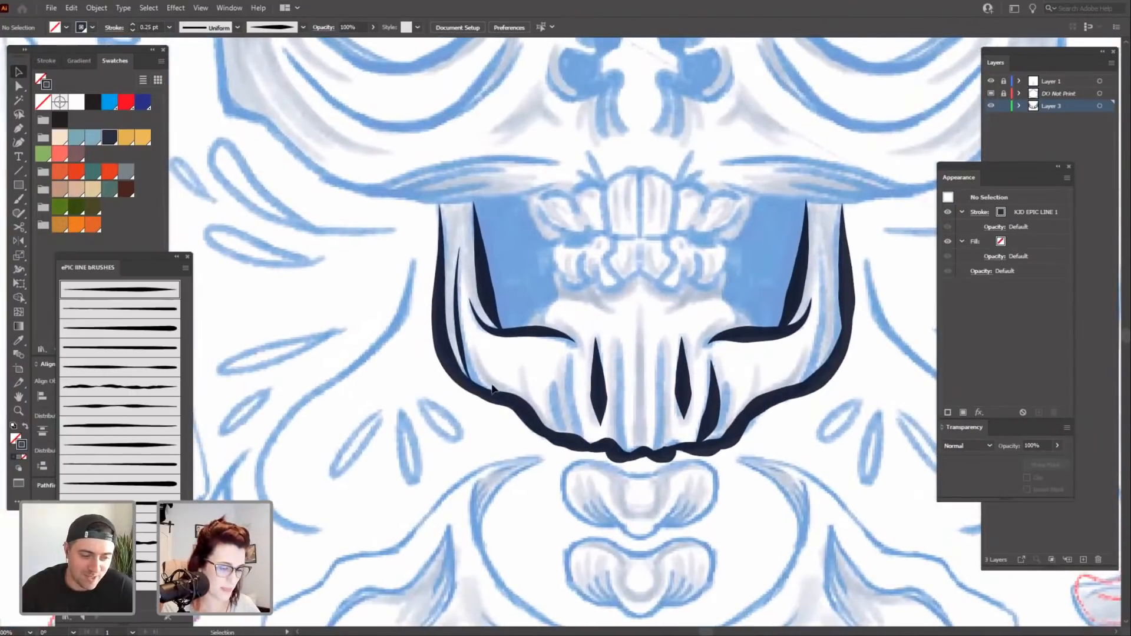
left_click(466, 354)
key("a")
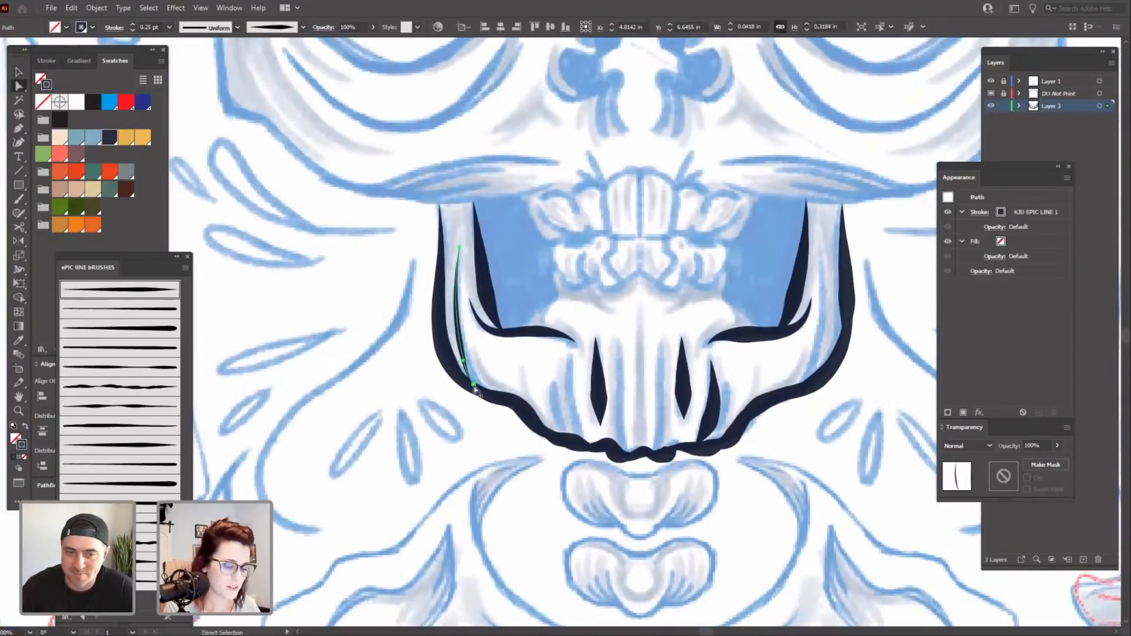
left_click_drag(475, 387, 486, 395)
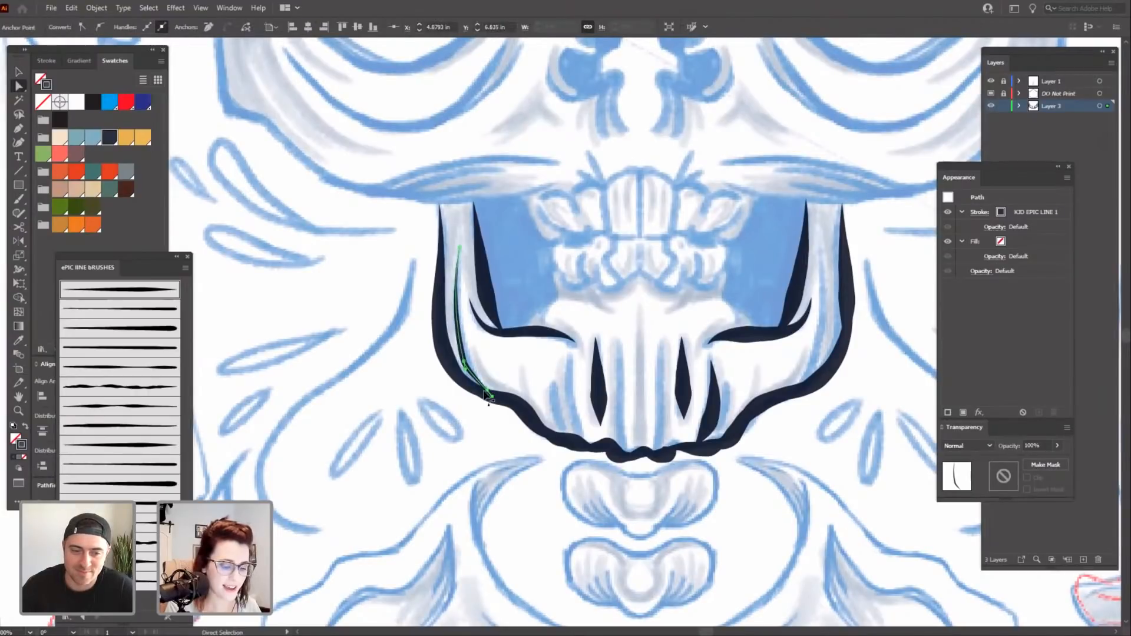
key("ctrl+z")
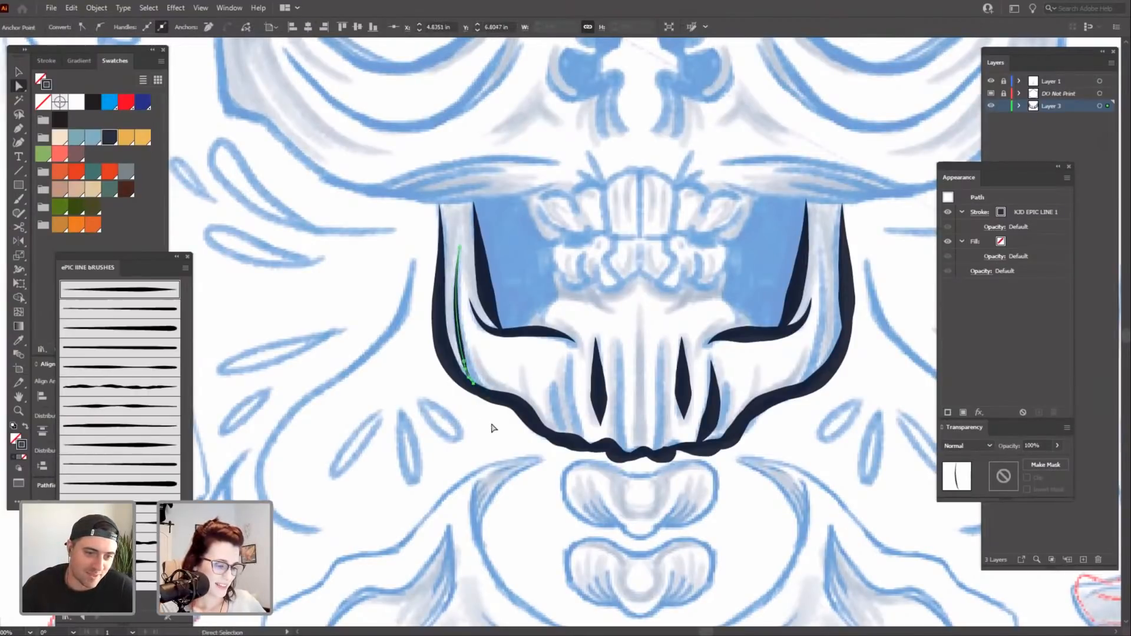
left_click_drag(475, 388, 495, 401)
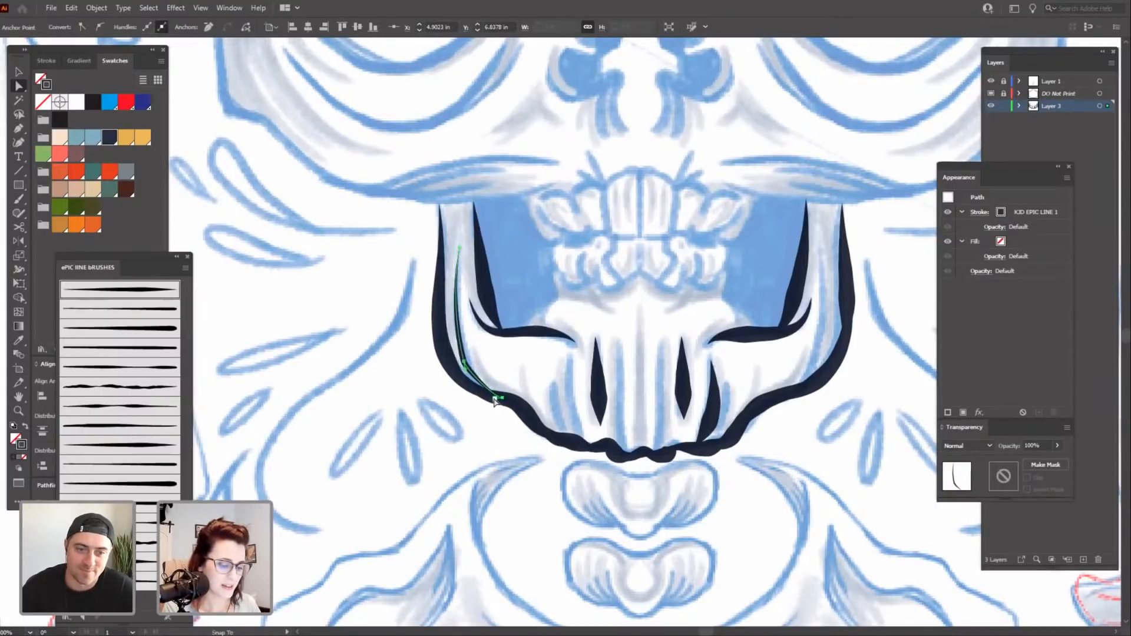
left_click(533, 535)
Shift the anchor point above the left shading line's lower end slightly inward to smooth its curve.
left_click_drag(583, 557, 567, 551)
key("ctrl+minus")
key("ctrl+minus")
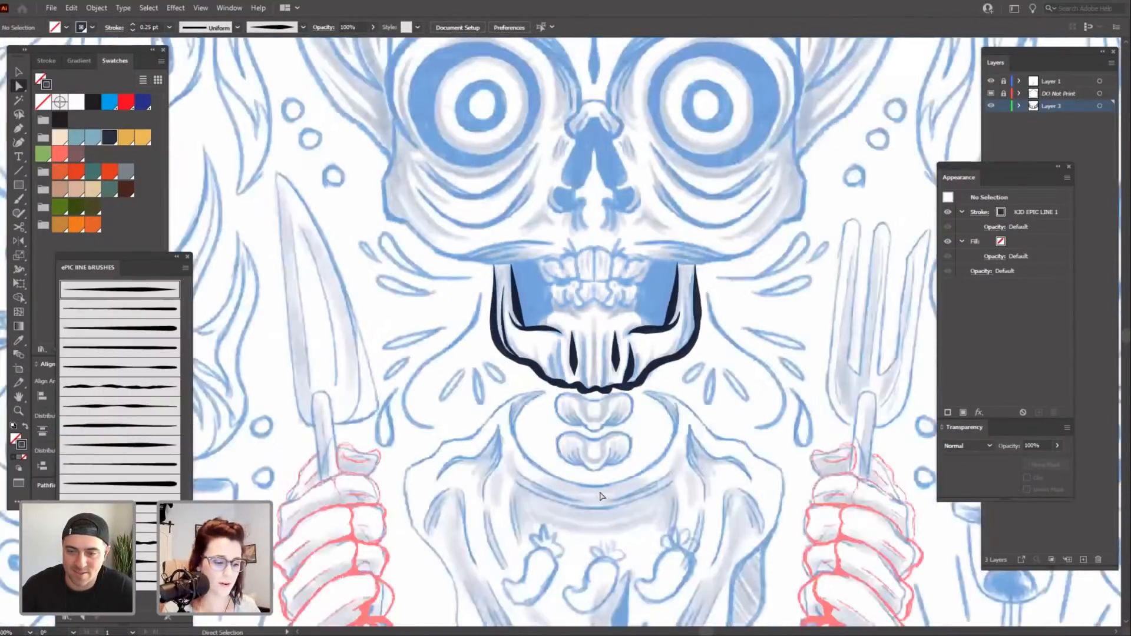
key("ctrl+plus")
key("ctrl+plus")
left_click_drag(451, 516, 516, 541)
left_click(521, 390)
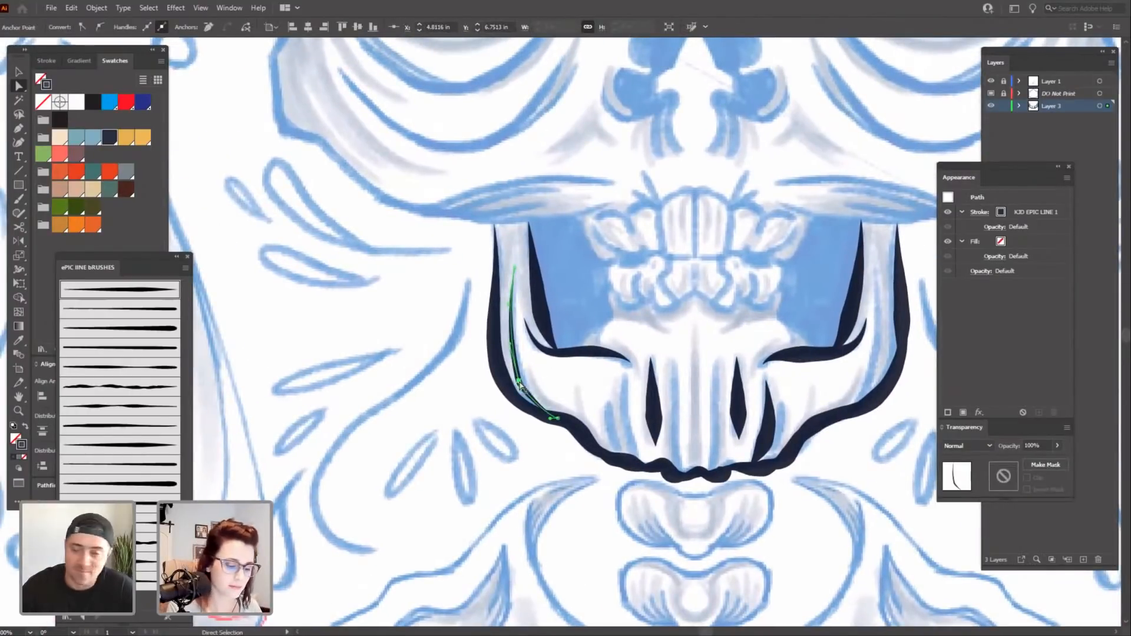
mouse_move(519, 383)
left_mouse_down()
mouse_move(529, 393)
mouse_move(523, 386)
left_mouse_up()
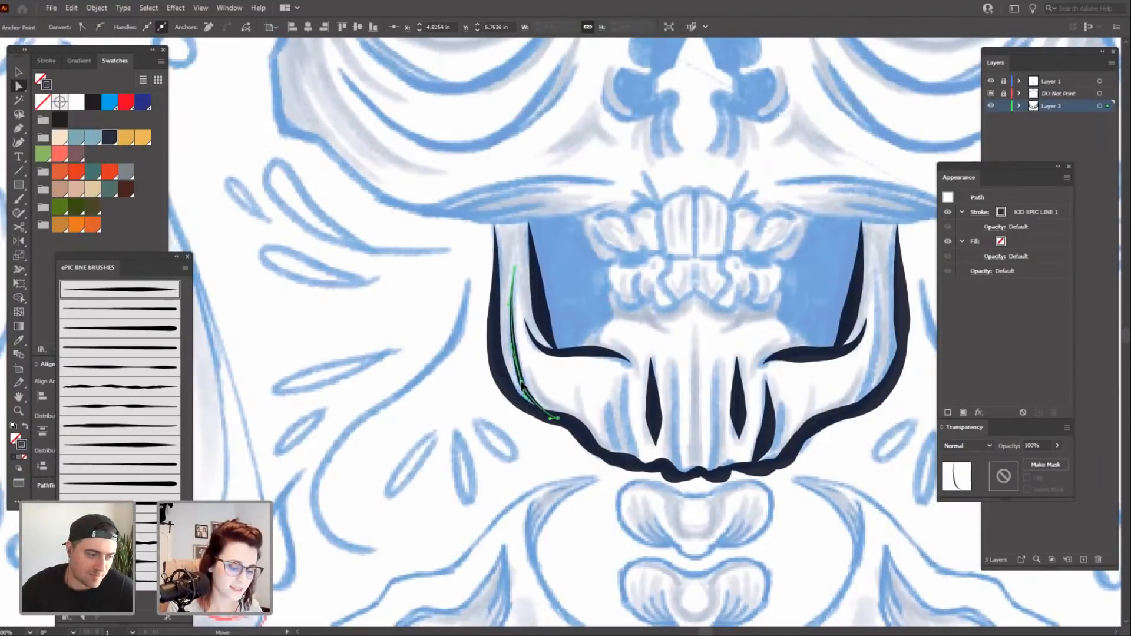
left_click(515, 451)
Paint a matching 0.25 pt shading line down the right jawbone and a short tapered crease on the chin's left side.
key("v")
key("b")
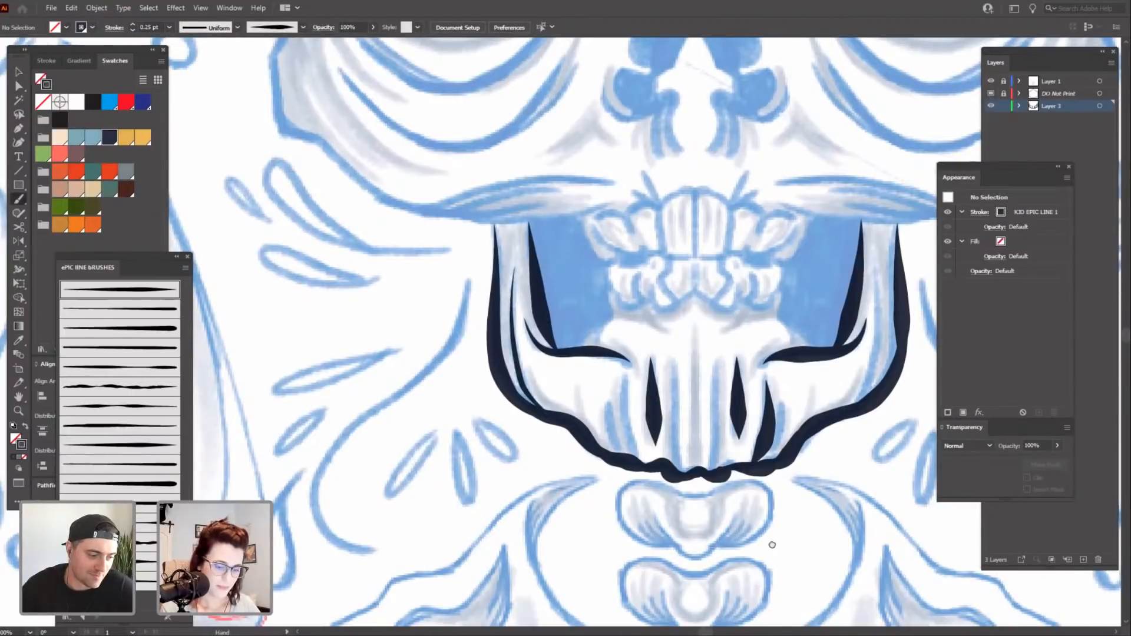
left_click_drag(771, 545, 649, 544)
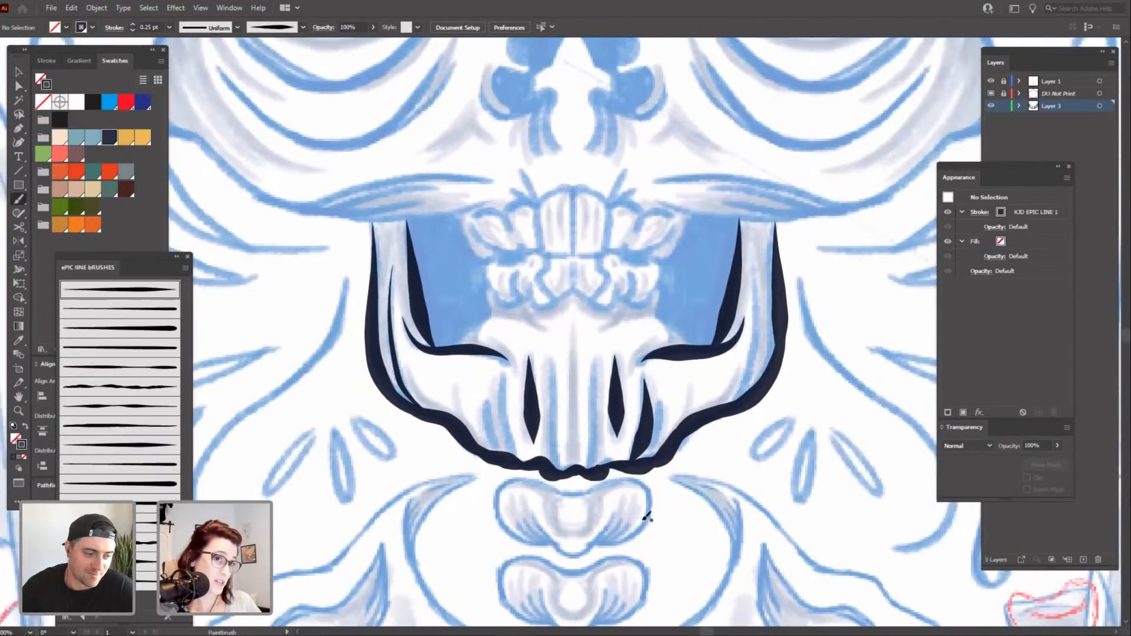
left_click_drag(728, 449, 715, 444)
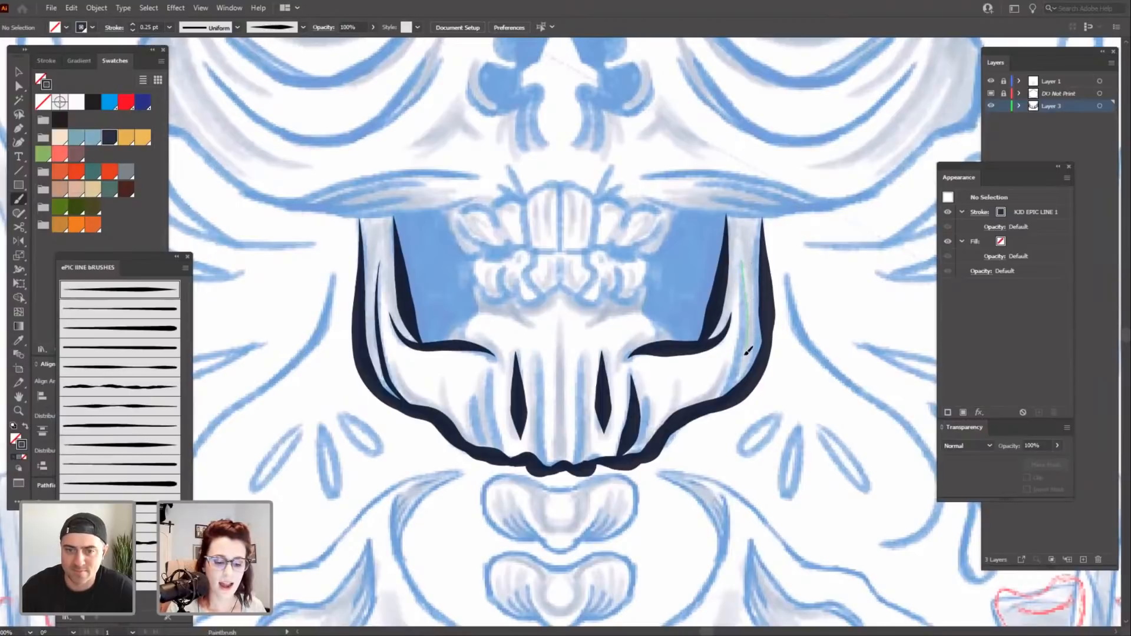
left_click_drag(576, 548, 623, 558)
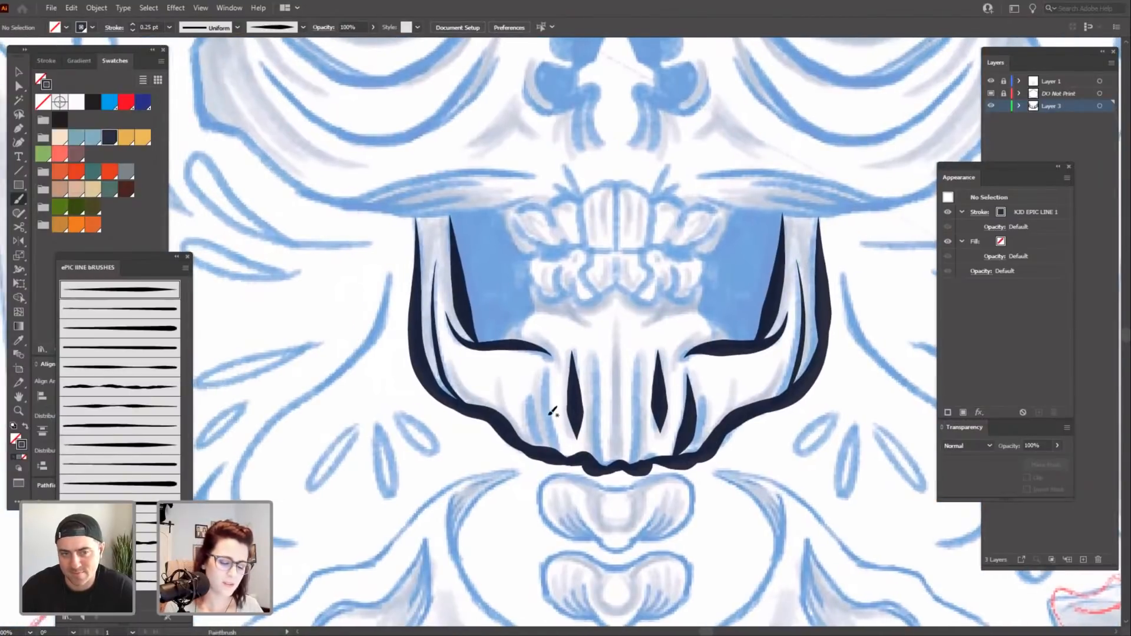
left_click_drag(533, 429, 540, 455)
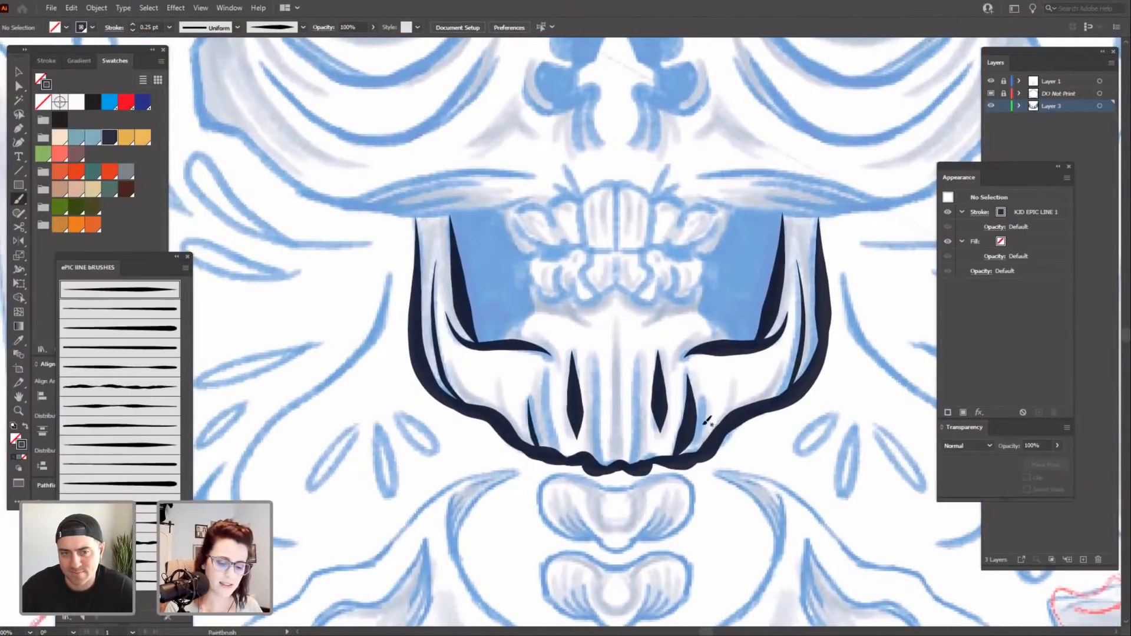
Delete the thick curved crease on the right side of the chin.
left_click_drag(699, 533, 679, 526)
key("v")
left_click(668, 433)
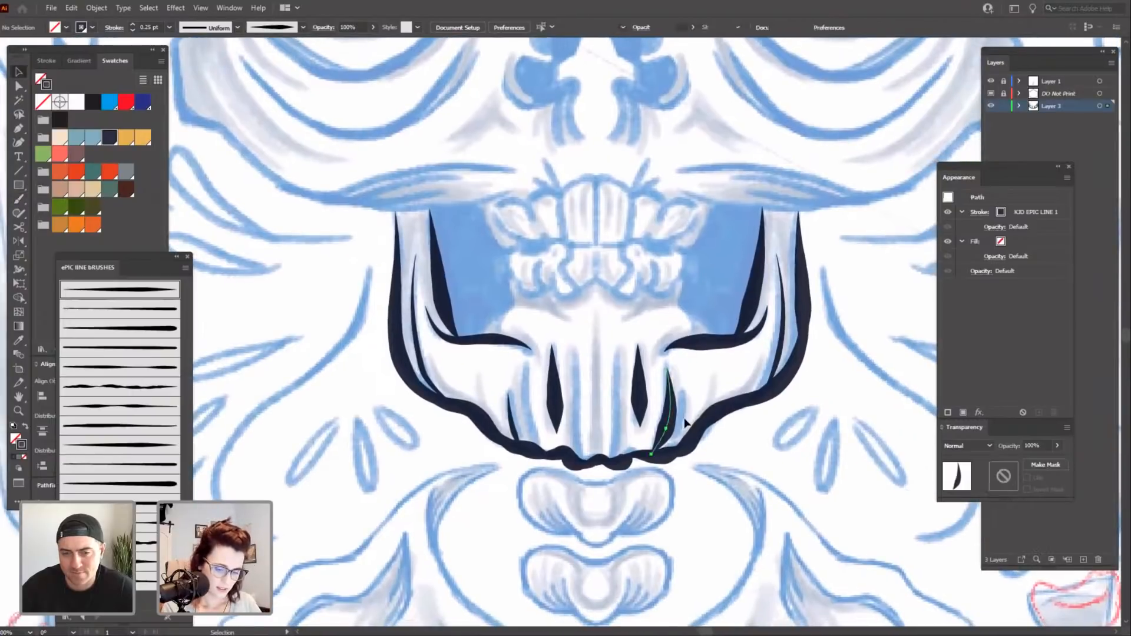
key("Delete")
key("b")
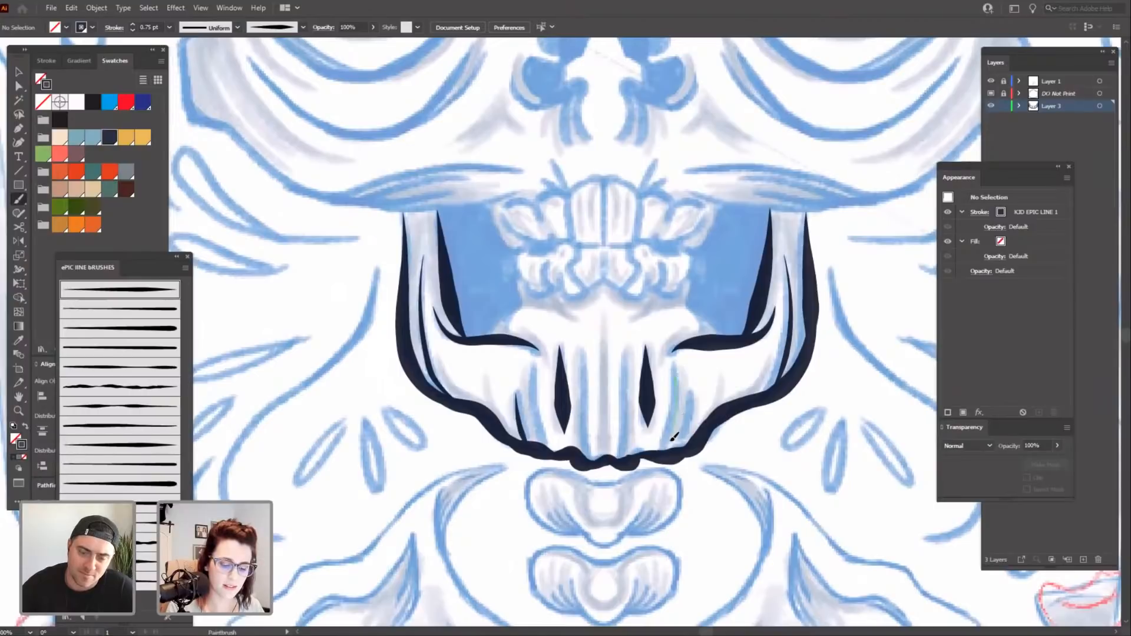
left_click_drag(674, 438, 671, 444)
key("ctrl+z")
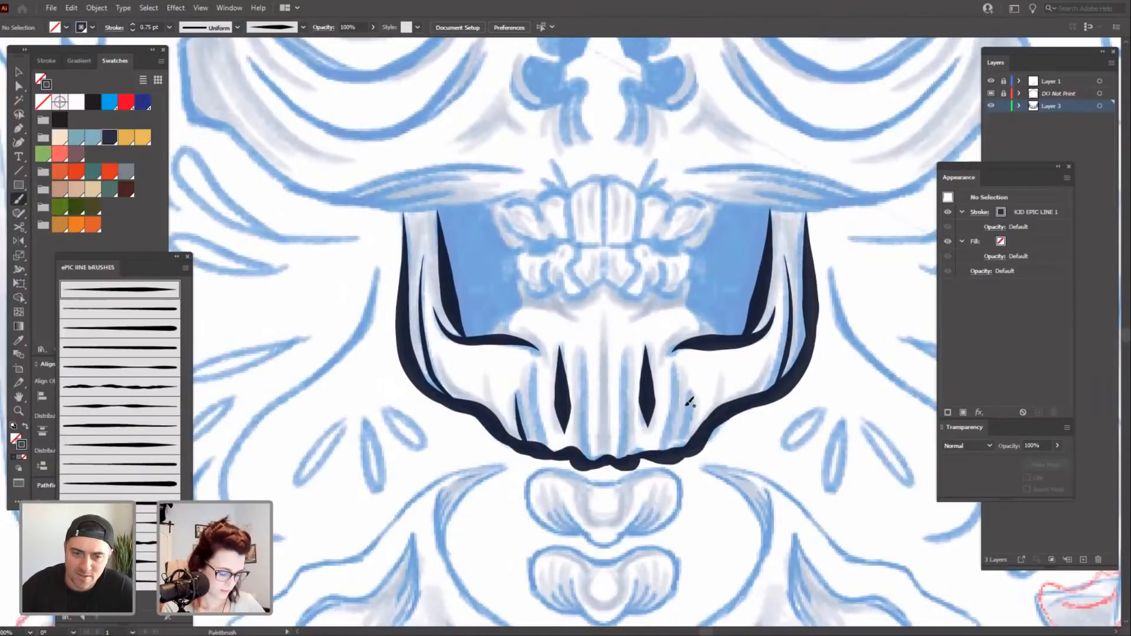
Pick up the left chin crease's 0.25 pt stroke and paint a matching short crease on the right side of the chin.
key("v")
left_click(520, 422)
left_click(599, 520)
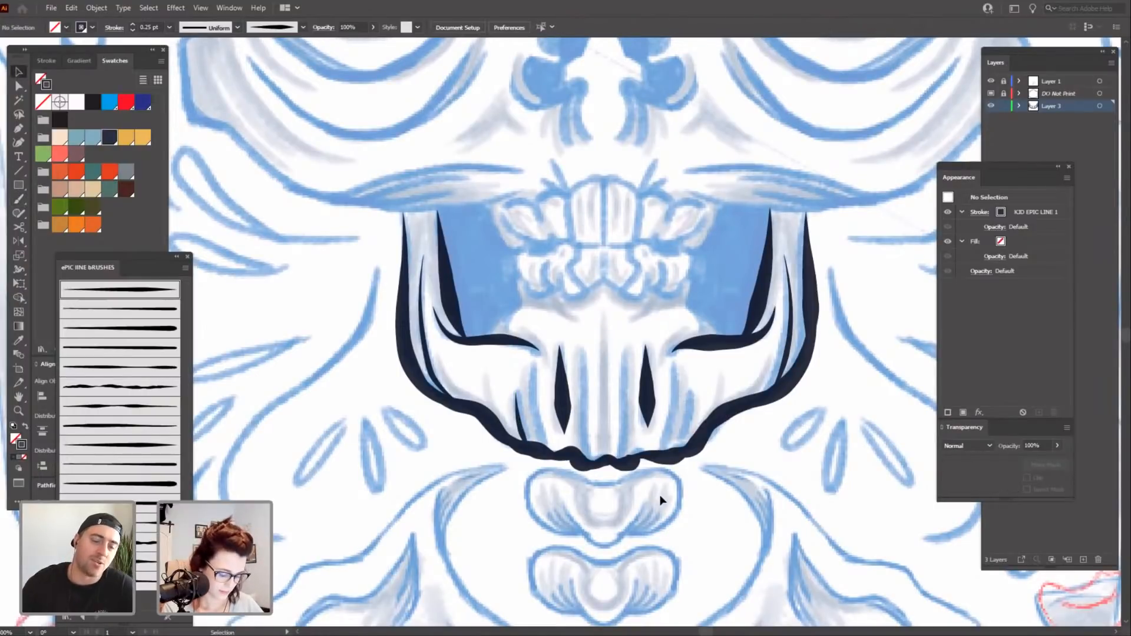
key("b")
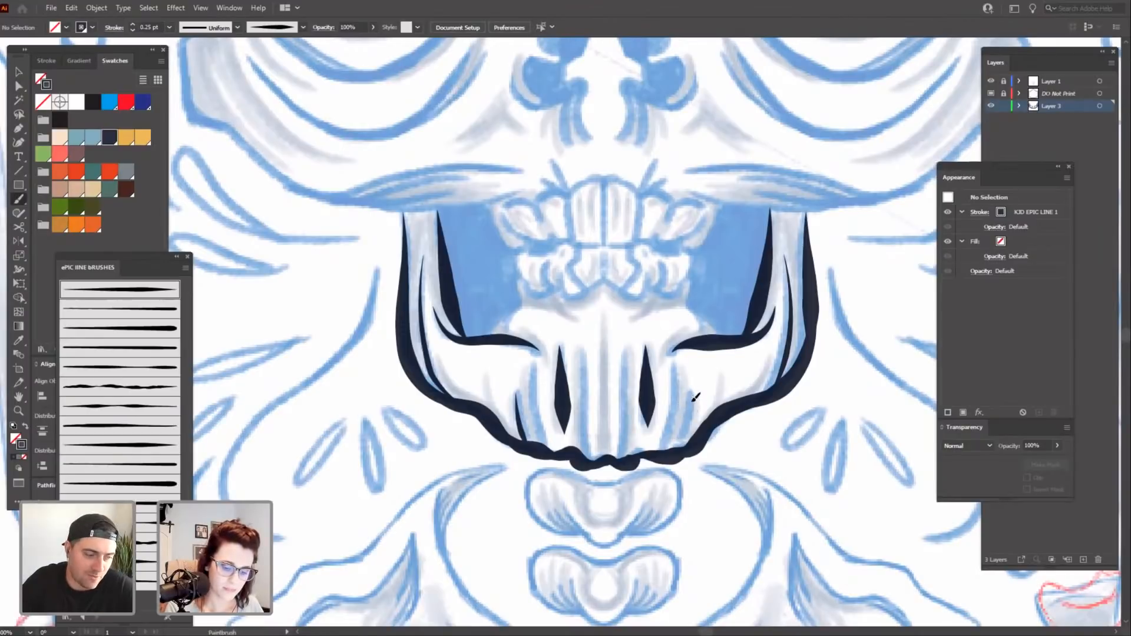
left_click_drag(692, 398, 686, 440)
key("space")
left_click_drag(656, 519, 694, 513)
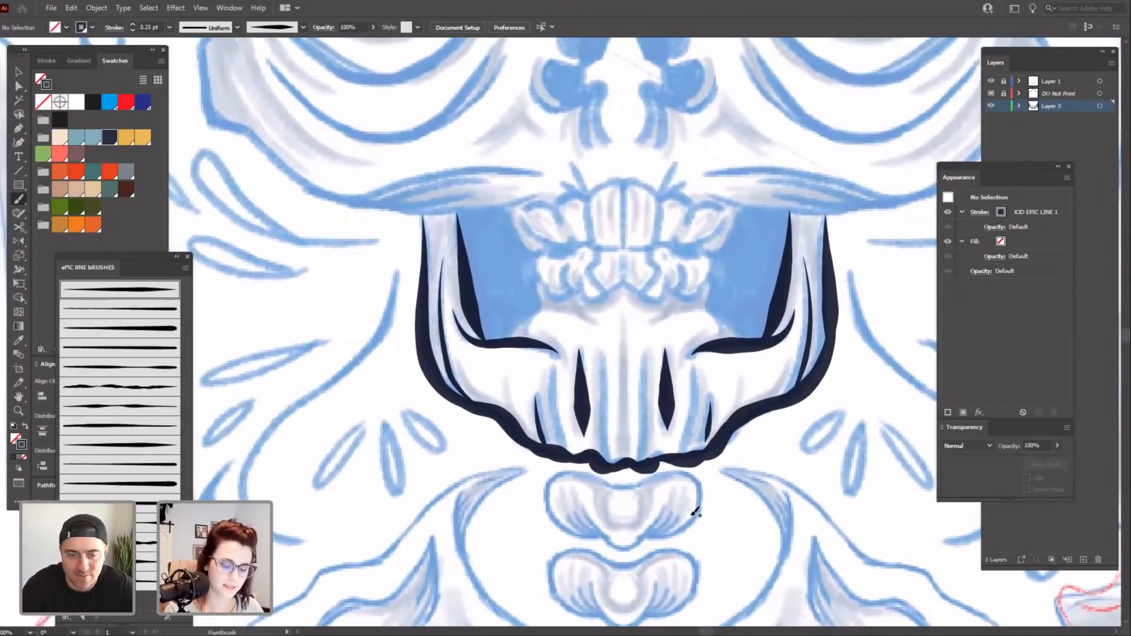
key("ctrl+z")
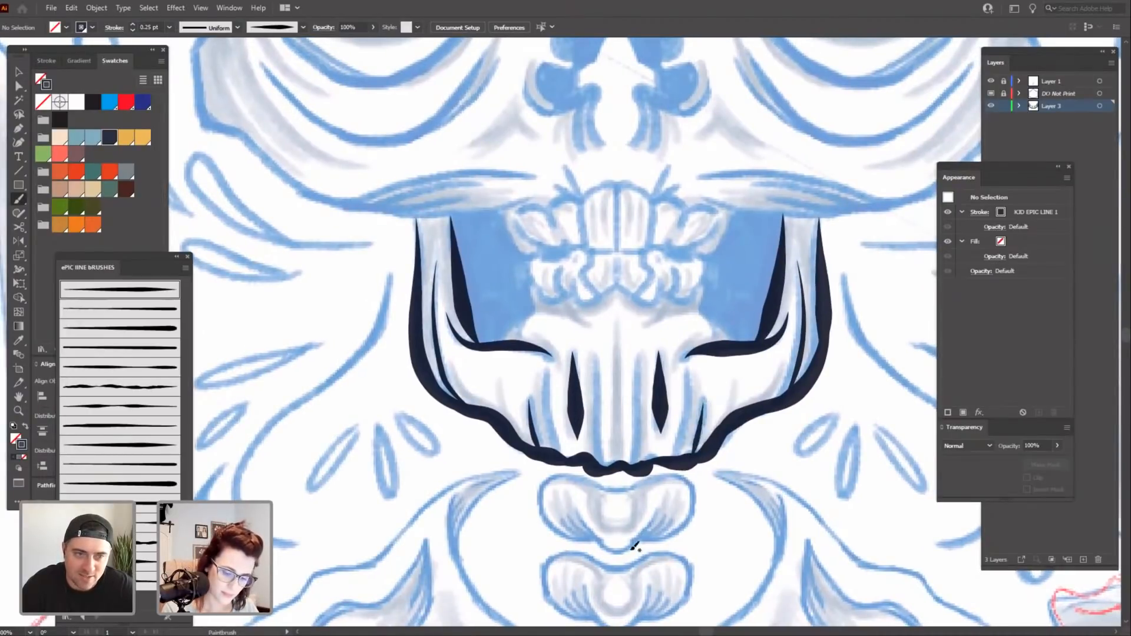
Paint a second 0.25 pt crease on each side of the chin and one thin vertical line inside each slit.
left_click_drag(587, 478, 594, 481)
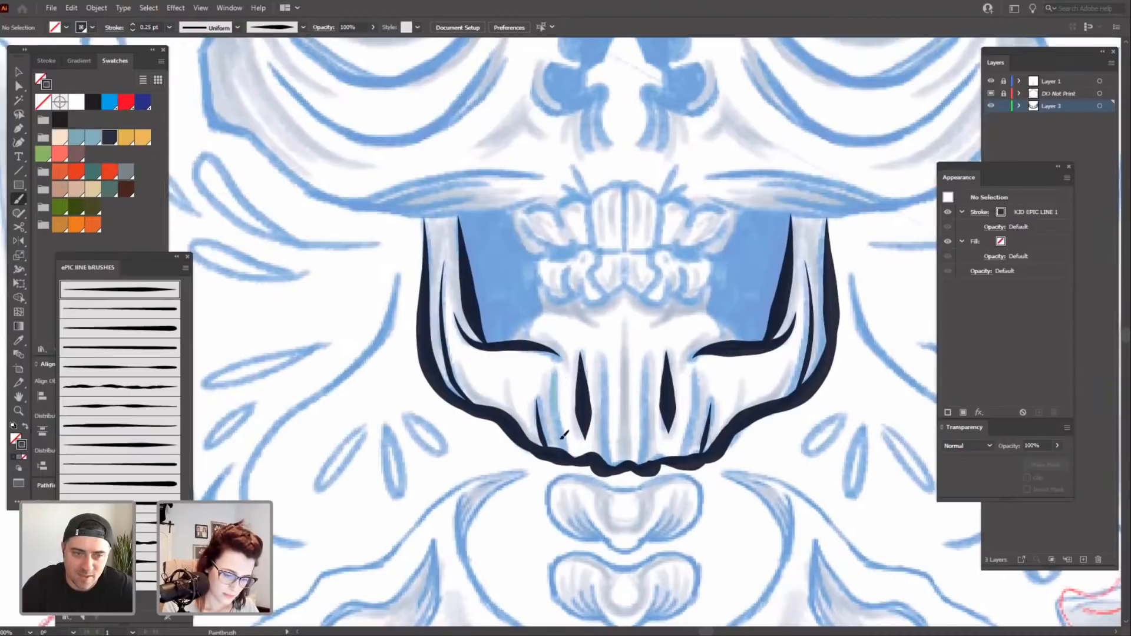
left_click_drag(564, 434, 568, 449)
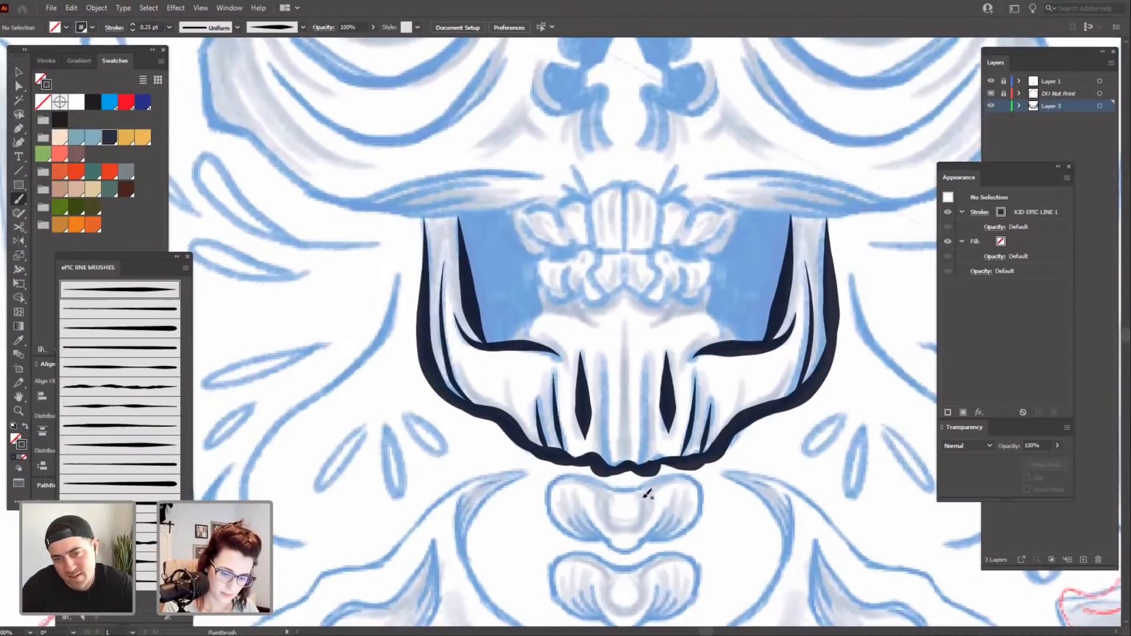
mouse_move(608, 449)
left_mouse_down()
mouse_move(606, 463)
mouse_move(648, 464)
left_mouse_up()
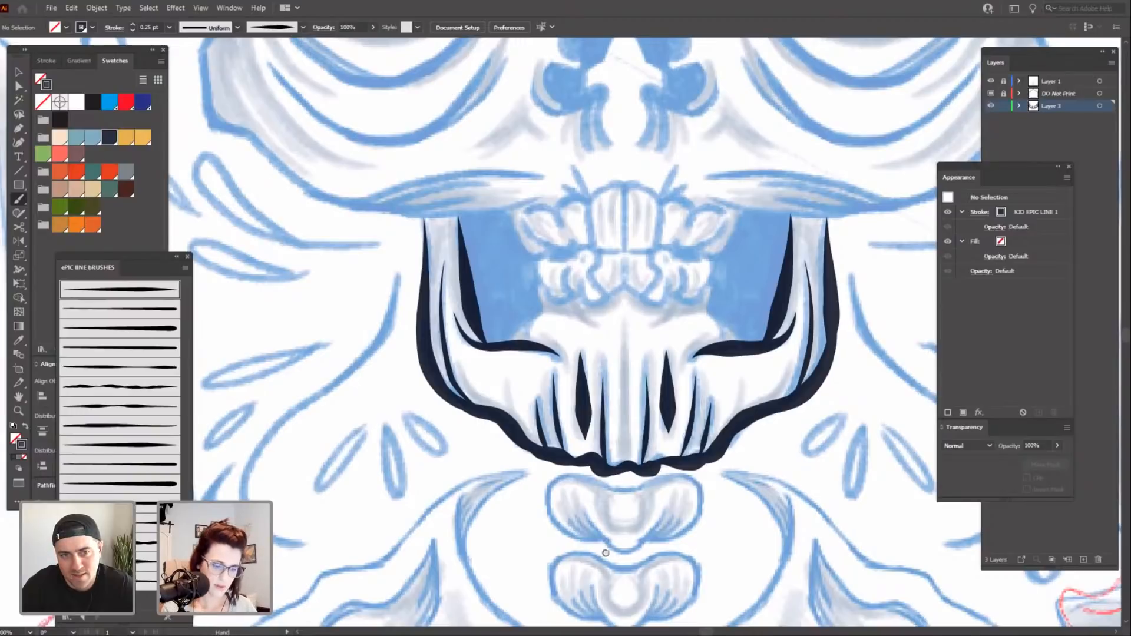
Paint two small curved 0.25 pt bump lines on each side where the gum meets the inner jaw edge.
scroll(602, 559, "up", 2)
scroll(625, 451, "up", 4)
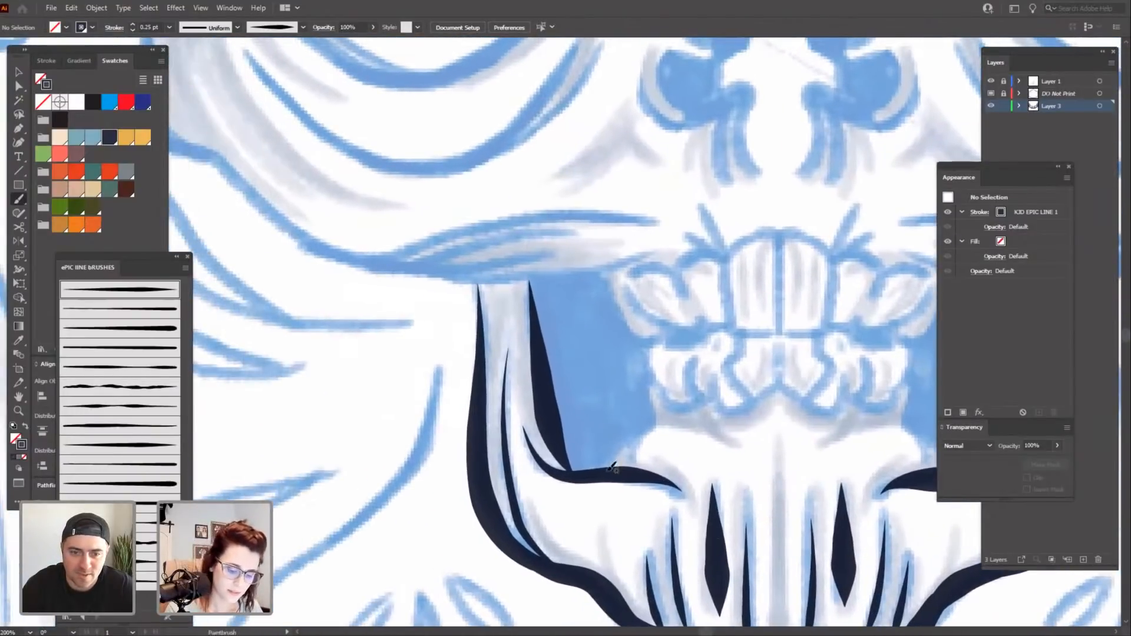
left_click_drag(610, 454, 659, 422)
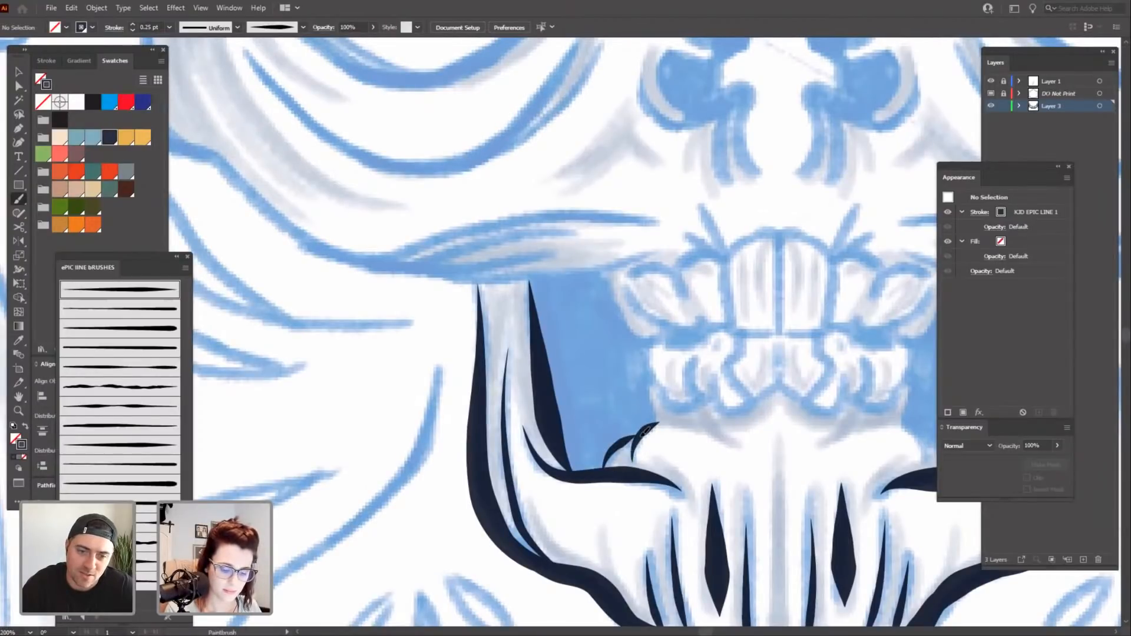
left_click_drag(748, 522, 638, 509)
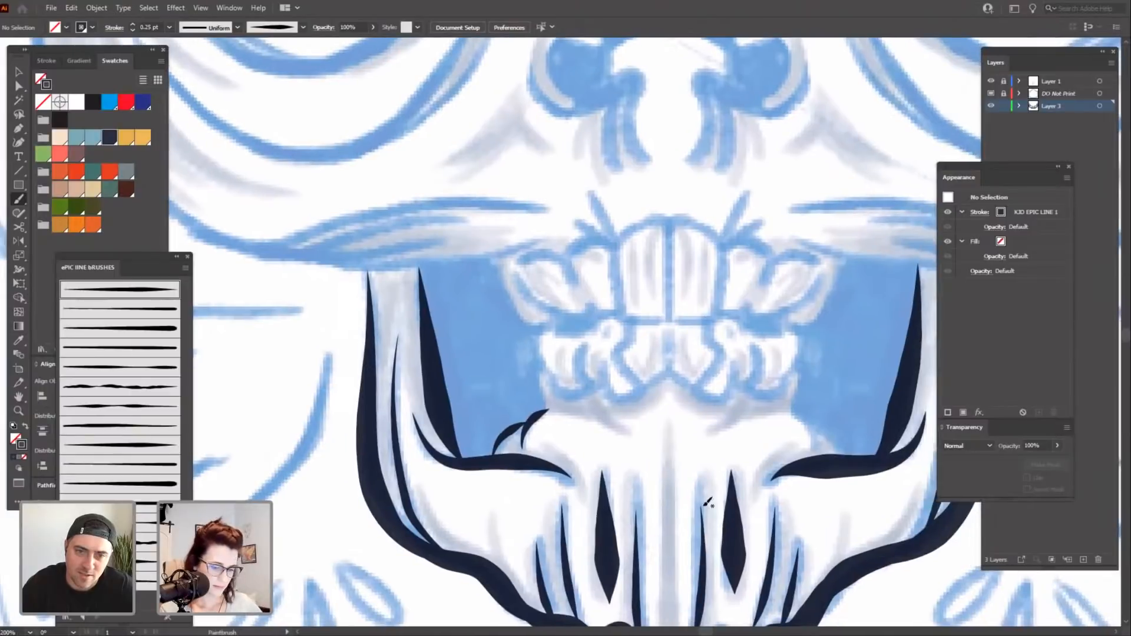
left_click_drag(707, 502, 584, 535)
left_click_drag(730, 548, 729, 530)
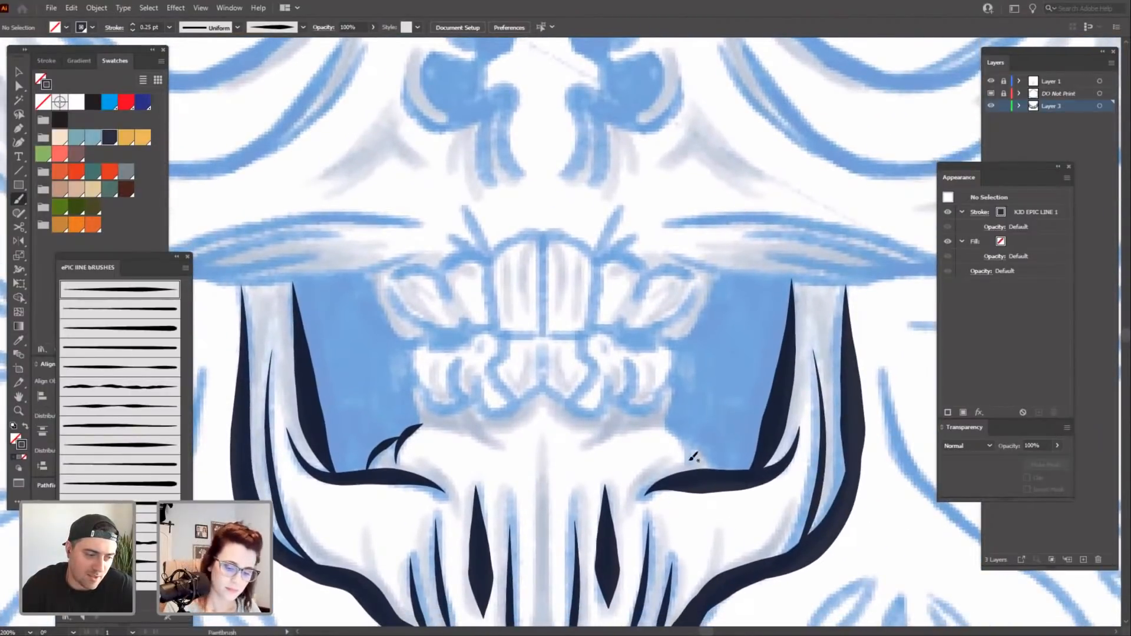
left_click_drag(689, 449, 662, 424)
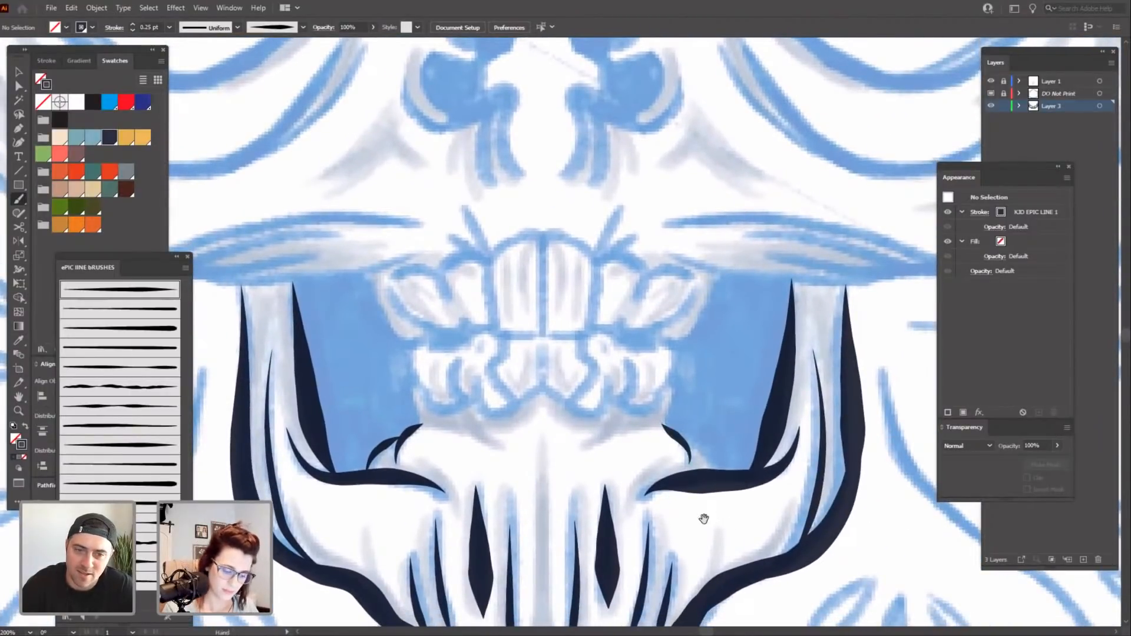
left_click_drag(704, 520, 704, 496)
left_click_drag(714, 447, 687, 420)
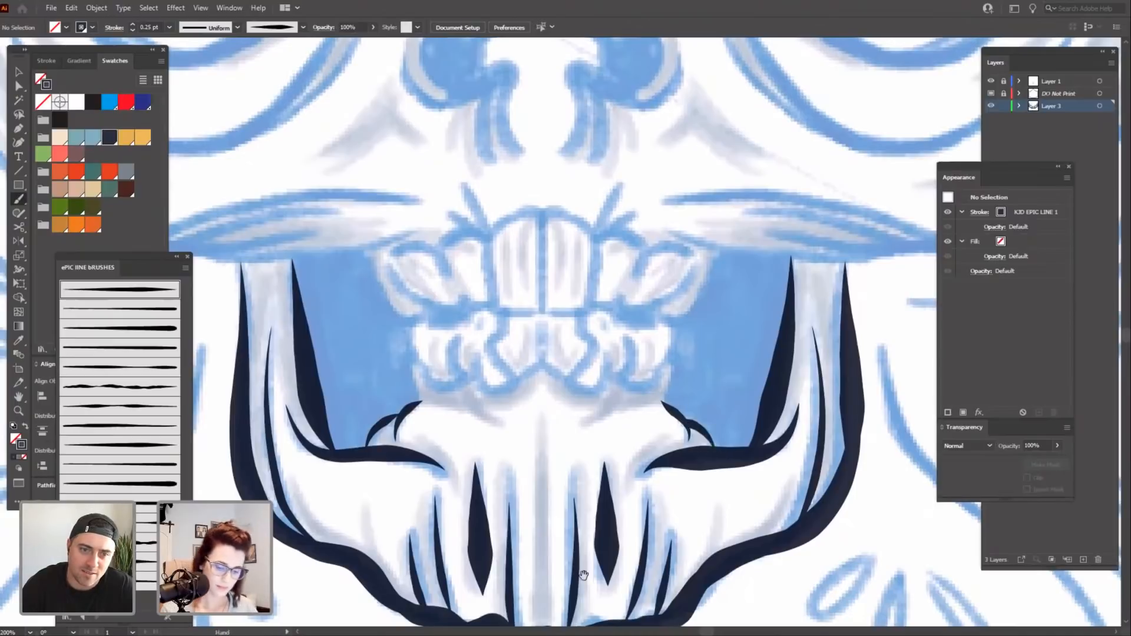
Paint a short curved, tapered 0.25 pt stroke between the lower side teeth on both halves of the skull.
mouse_move(583, 575)
left_mouse_down()
mouse_move(601, 424)
mouse_move(609, 556)
left_mouse_up()
left_click_drag(588, 426, 623, 449)
mouse_move(552, 462)
left_mouse_down()
mouse_move(578, 485)
mouse_move(629, 494)
left_mouse_up()
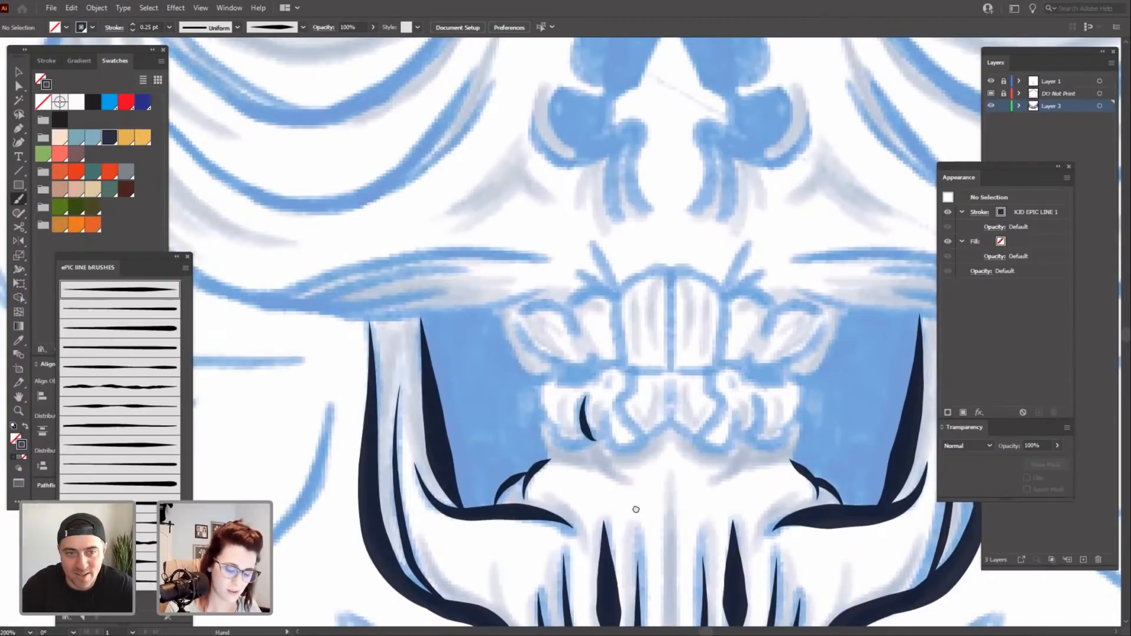
left_click_drag(636, 511, 613, 499)
left_click_drag(736, 386, 740, 416)
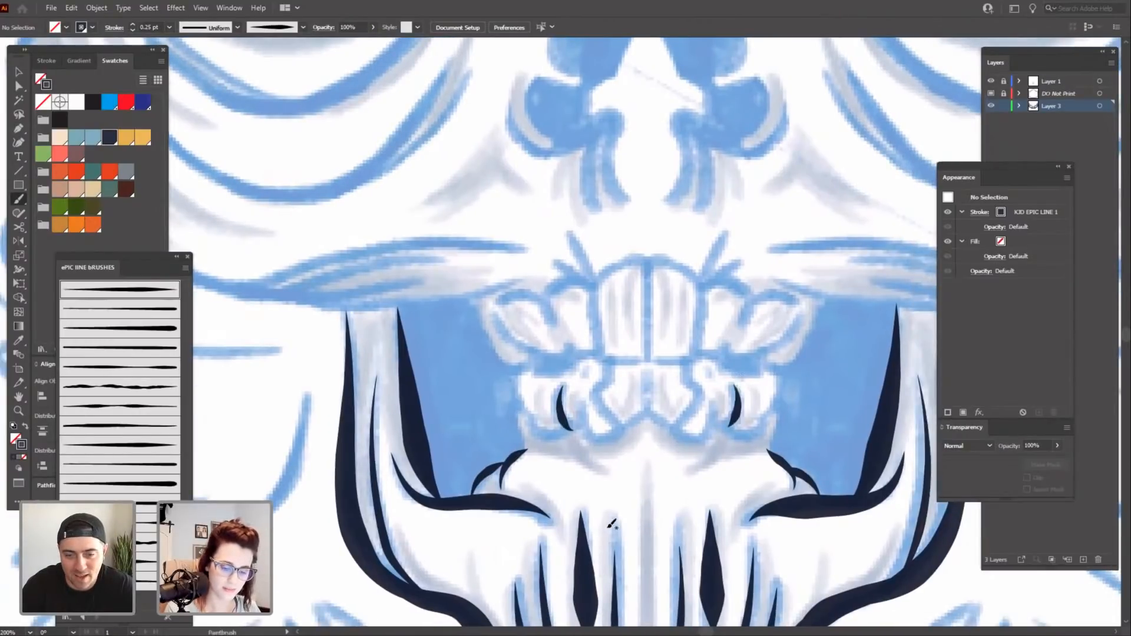
left_click_drag(609, 523, 535, 445)
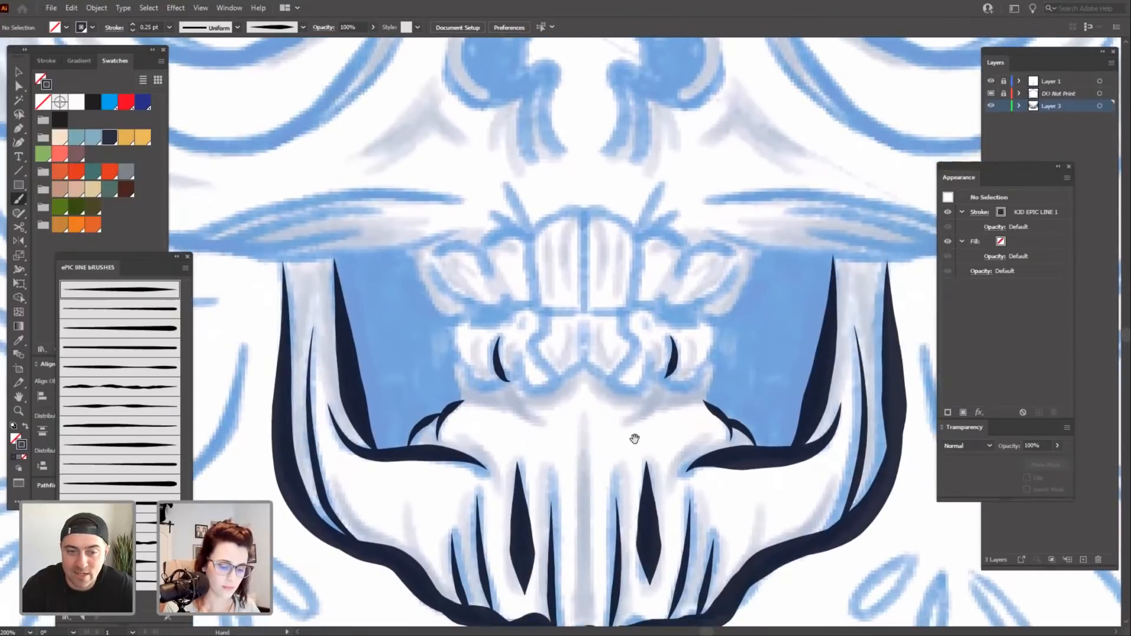
left_click_drag(635, 437, 634, 428)
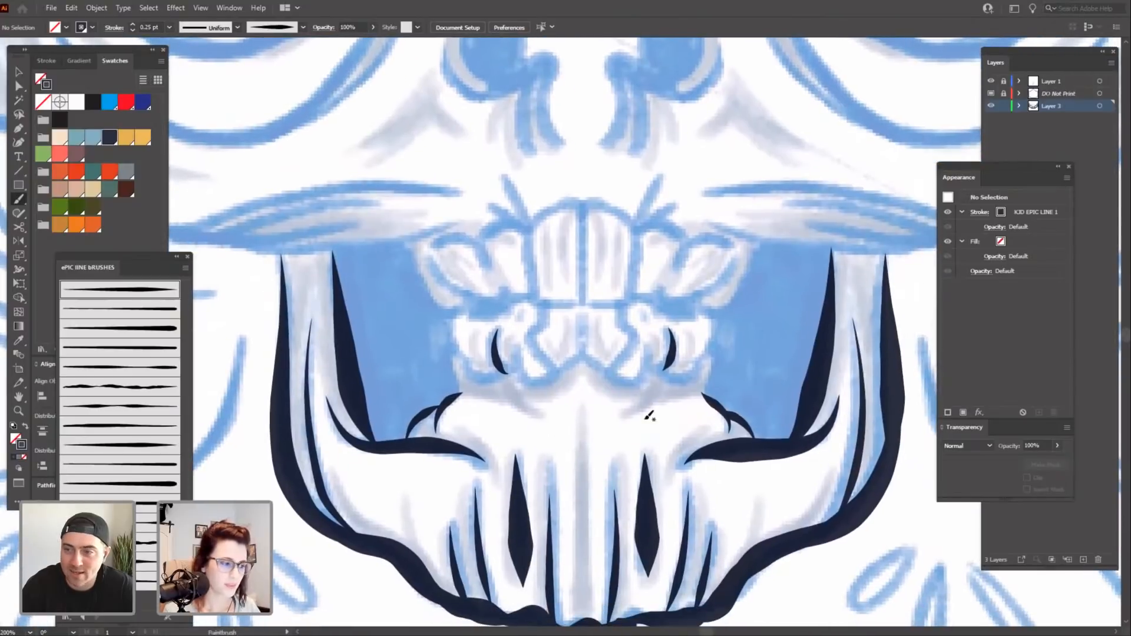
Show the Navigator and dock it between Appearance and Transparency.
left_click(229, 7)
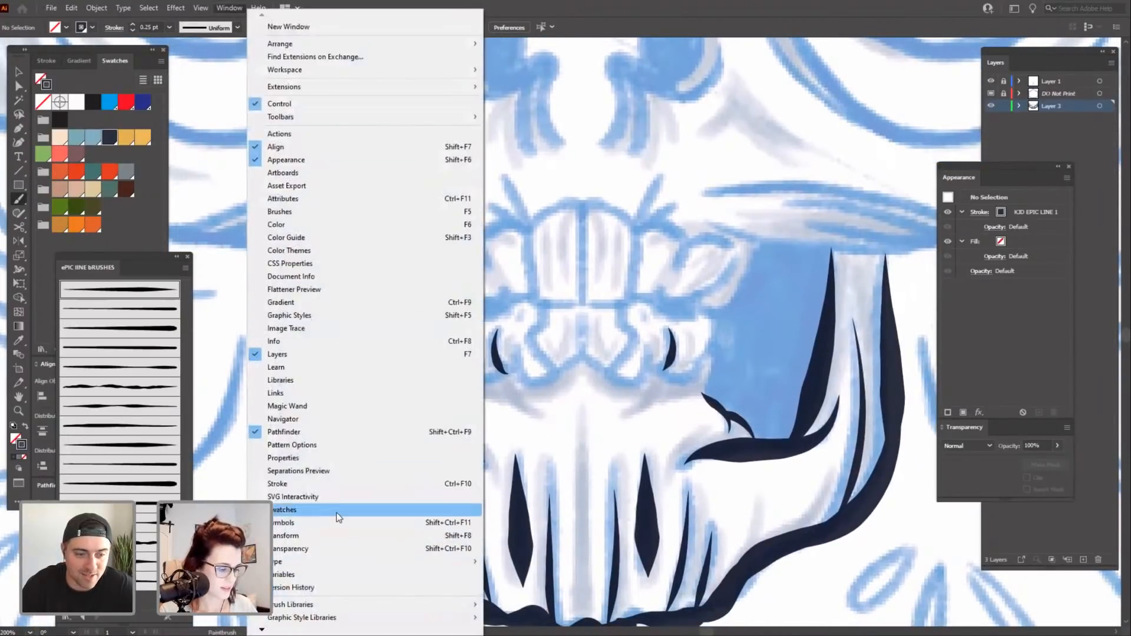
left_click(334, 419)
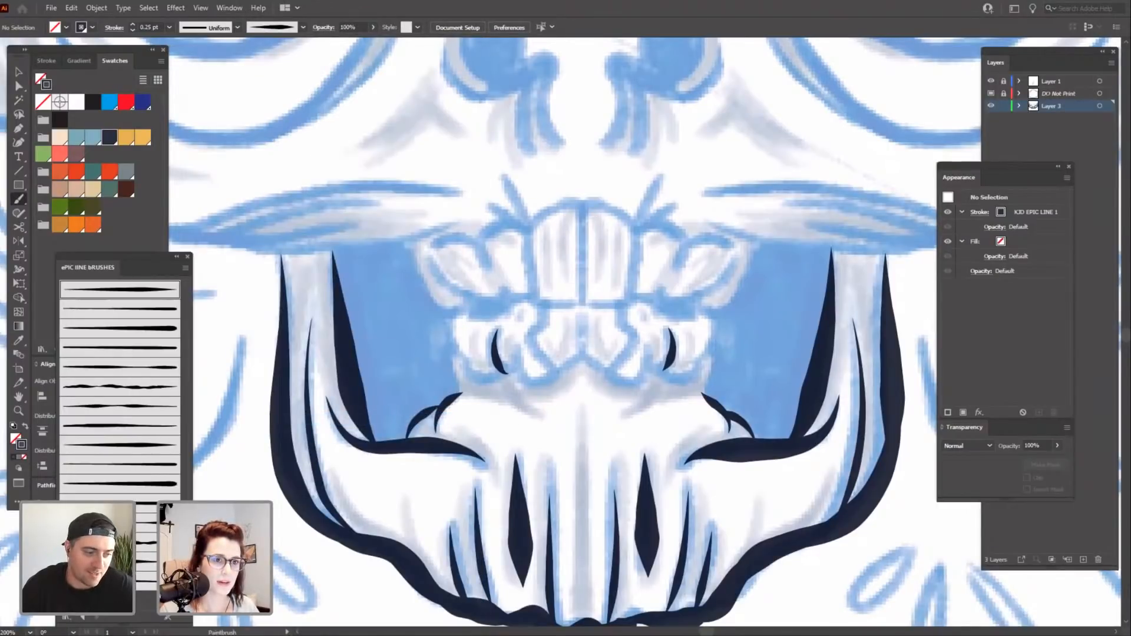
left_click_drag(554, 635, 1052, 391)
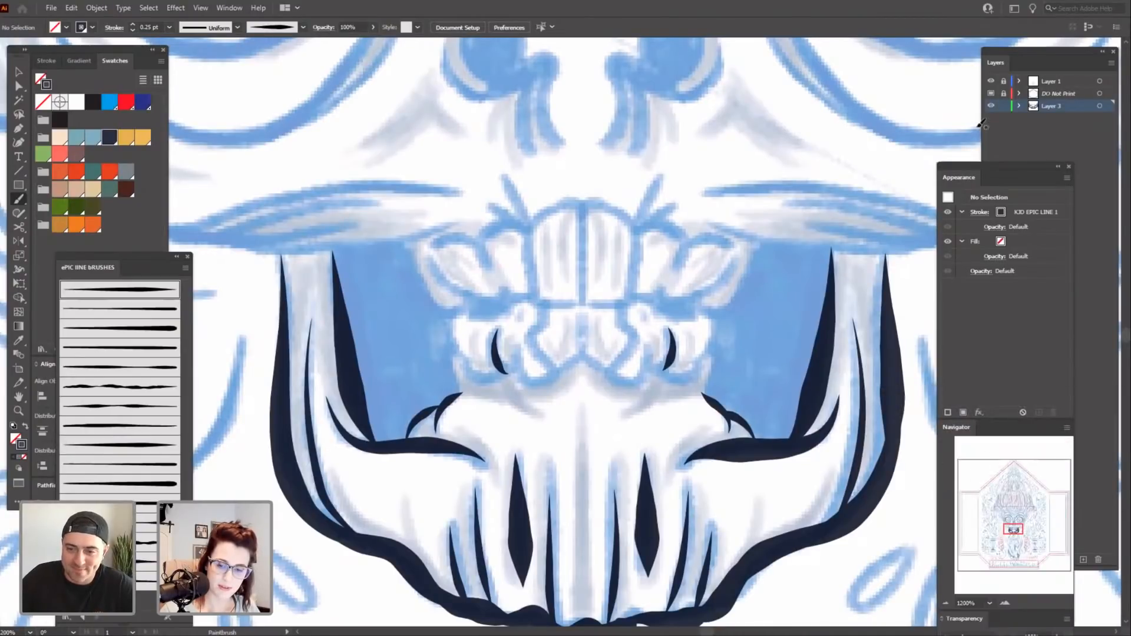
Dock Layers beneath Transparency and tuck the combined panel stack into the corner of the workspace.
left_click_drag(1017, 165, 1034, 126)
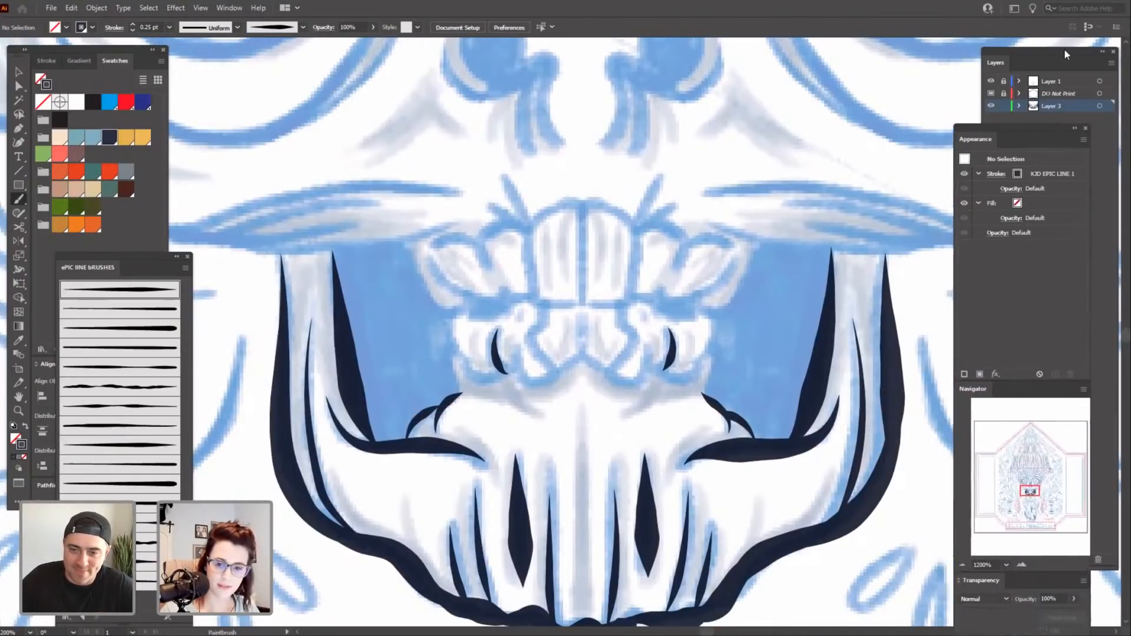
left_click_drag(1064, 49, 1001, 580)
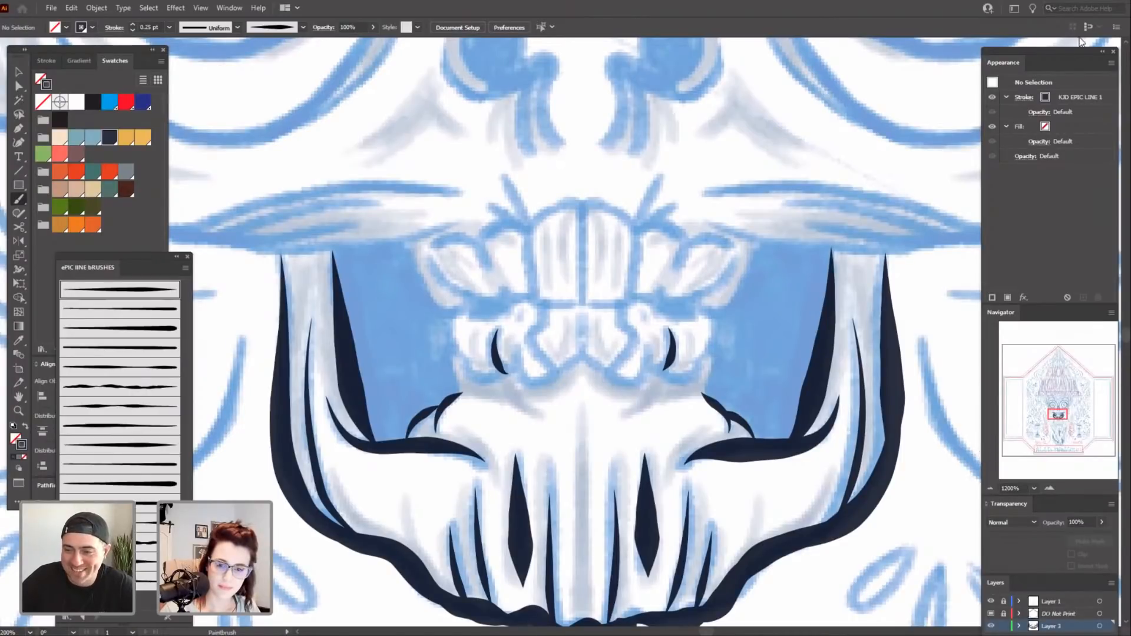
left_click_drag(1071, 48, 1073, 38)
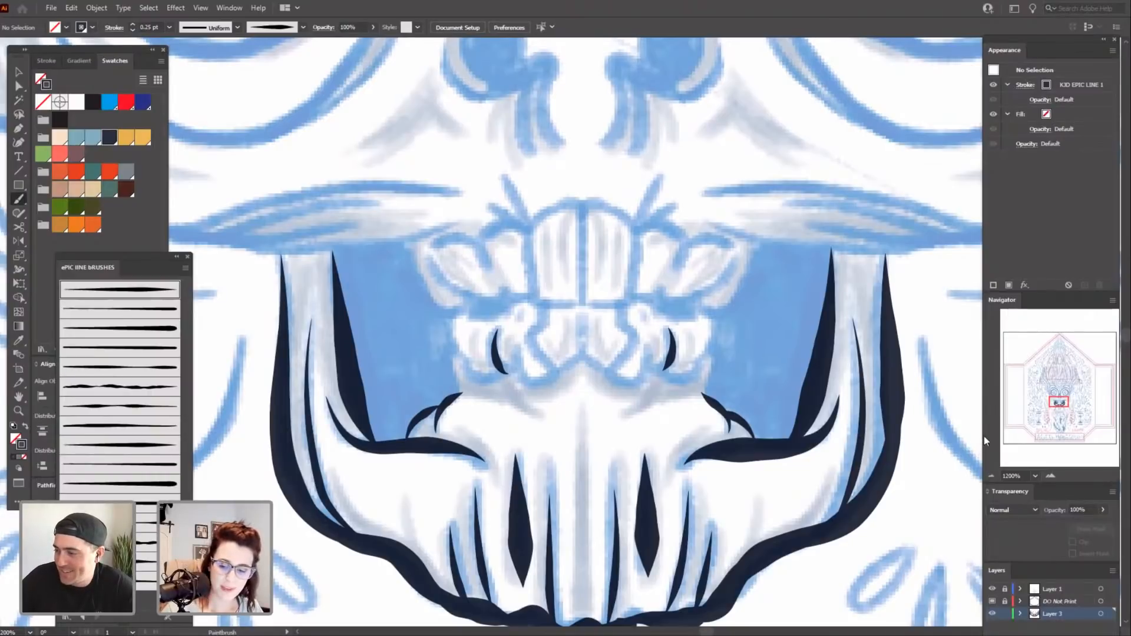
Close the ePIC line brushes library and tuck the Swatches and Align panel group against the workspace edge.
left_click_drag(599, 408, 640, 402)
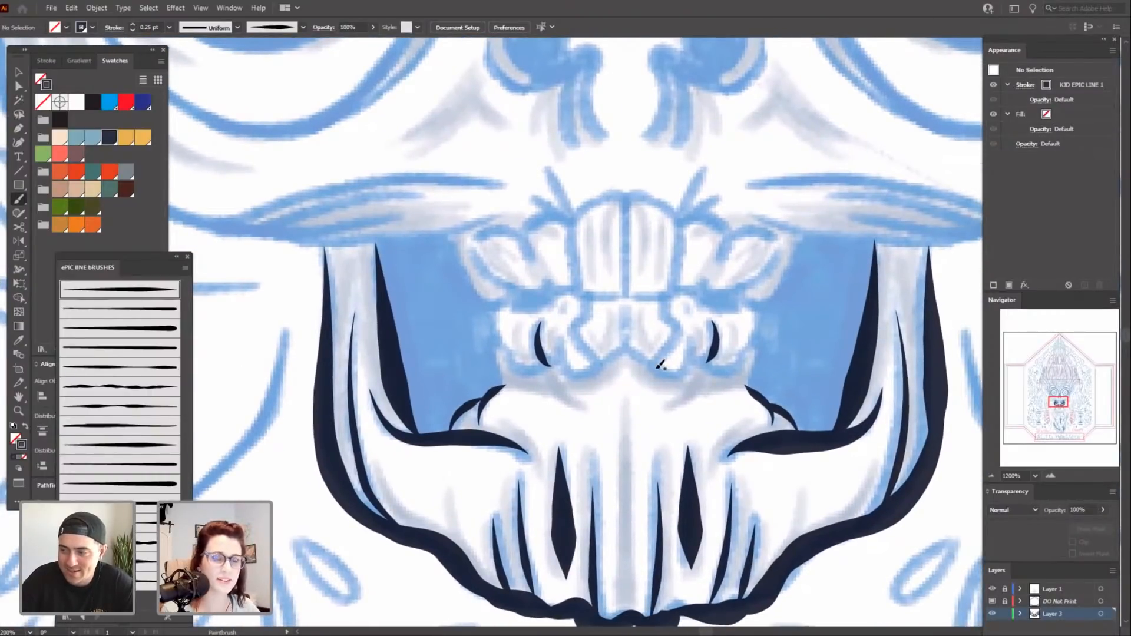
left_click_drag(611, 448, 579, 439)
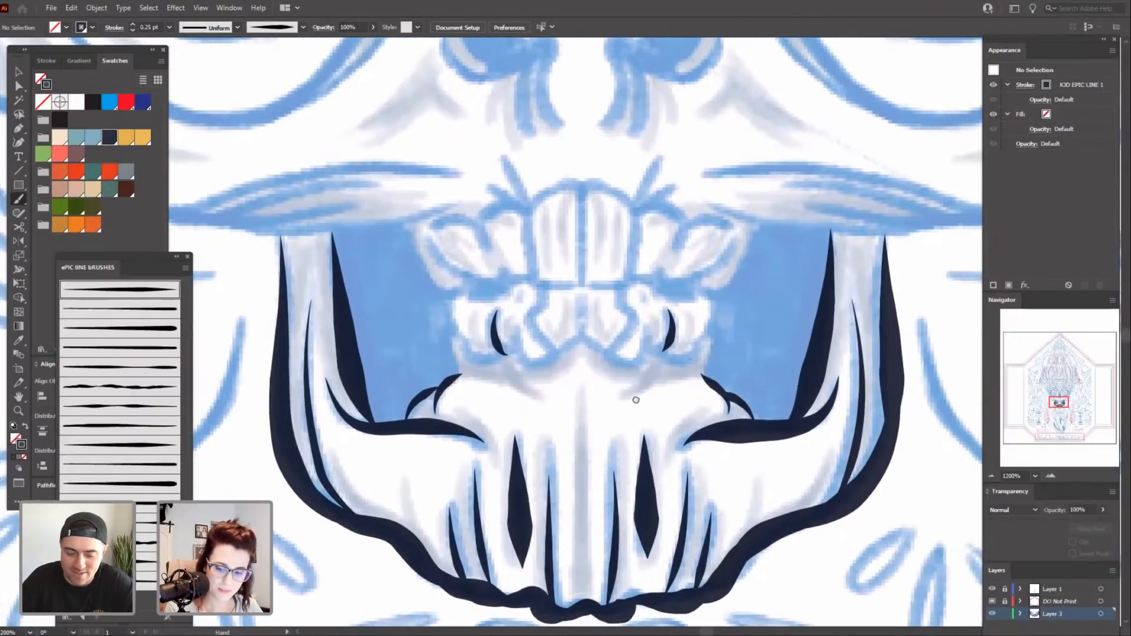
left_click_drag(636, 401, 633, 427)
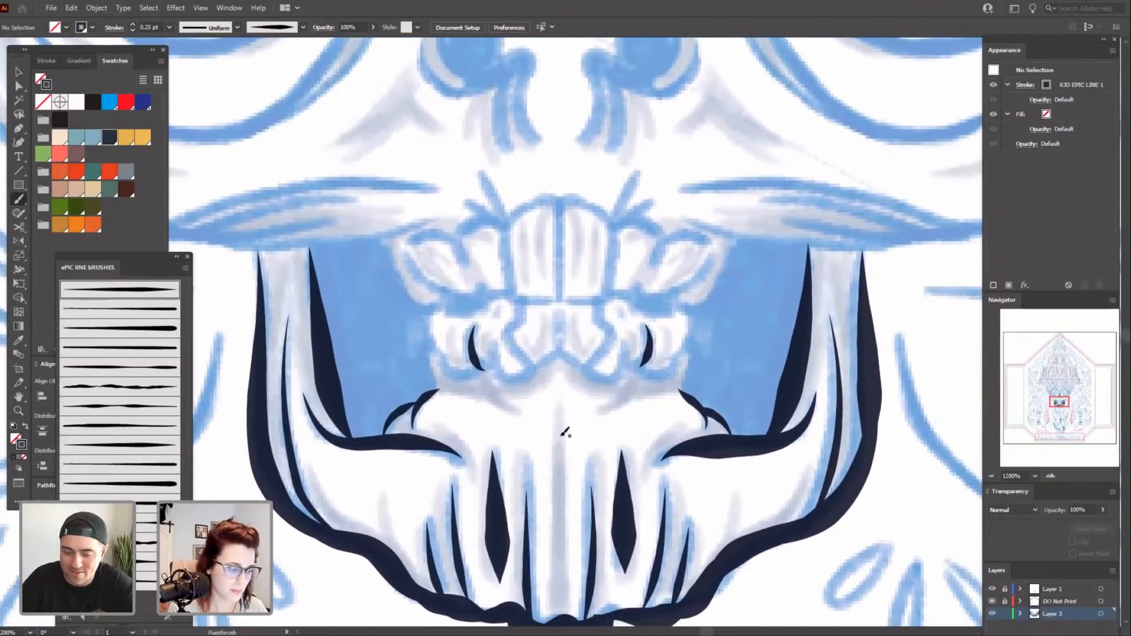
left_click_drag(515, 446, 508, 433)
left_click(188, 257)
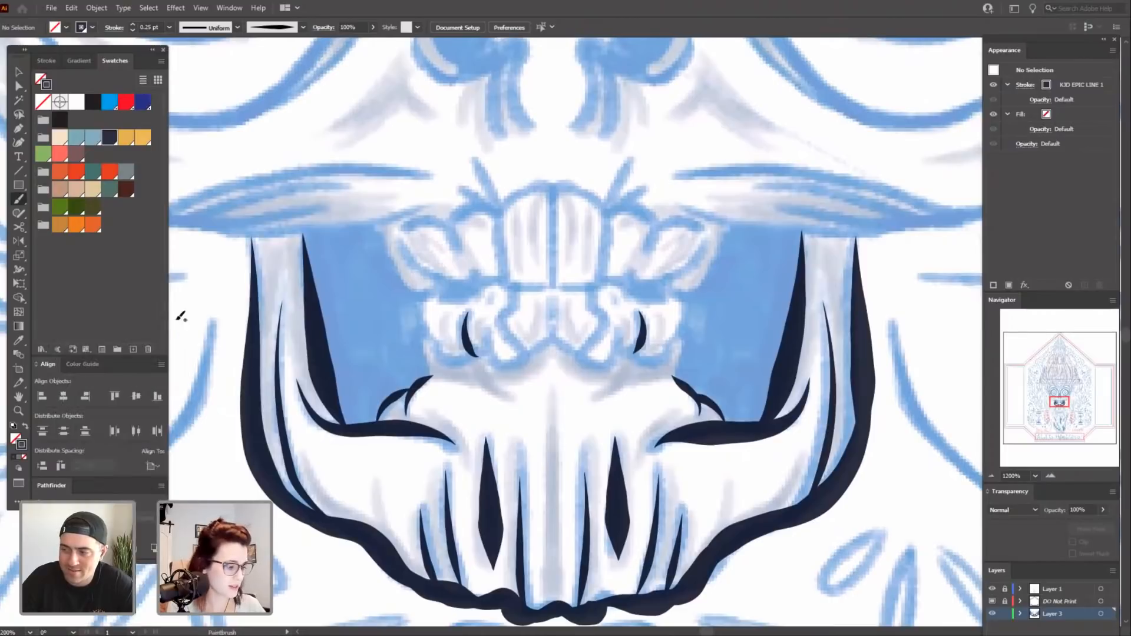
left_click_drag(106, 46, 98, 42)
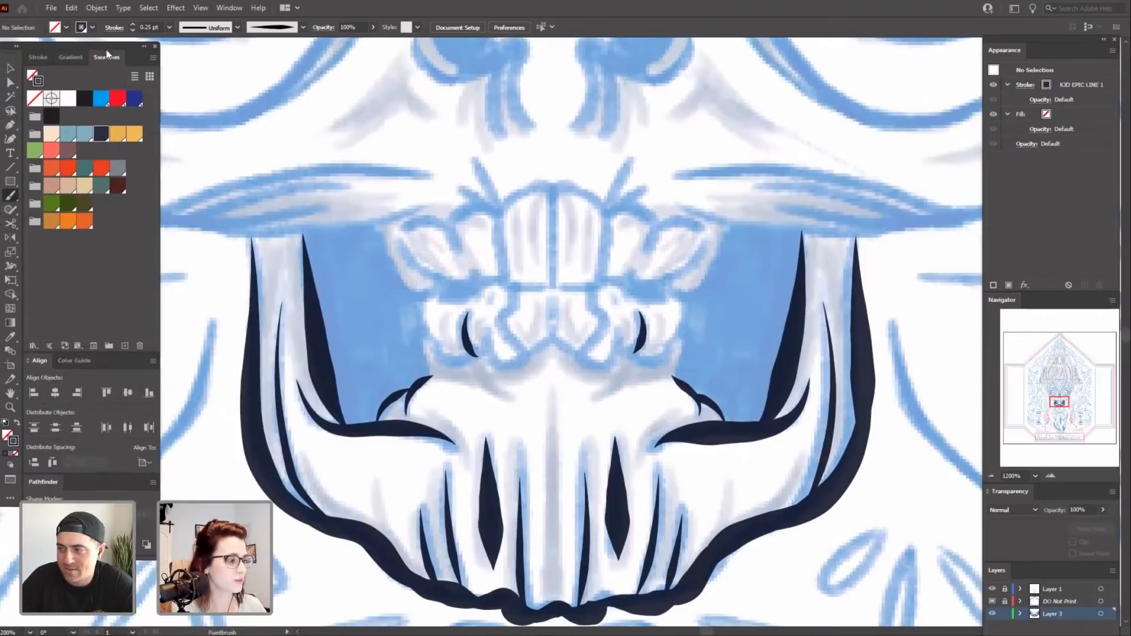
Try to paint a tapered 0.25 pt stroke along the underside of the left cheekbone.
left_click_drag(562, 442, 560, 470)
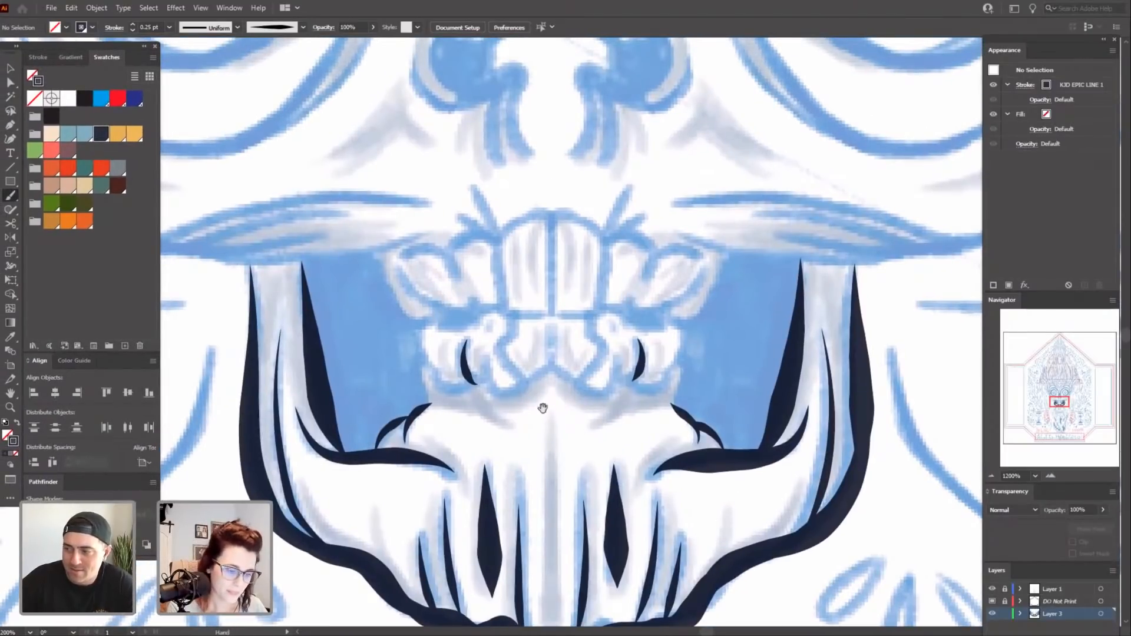
left_click_drag(542, 408, 616, 437)
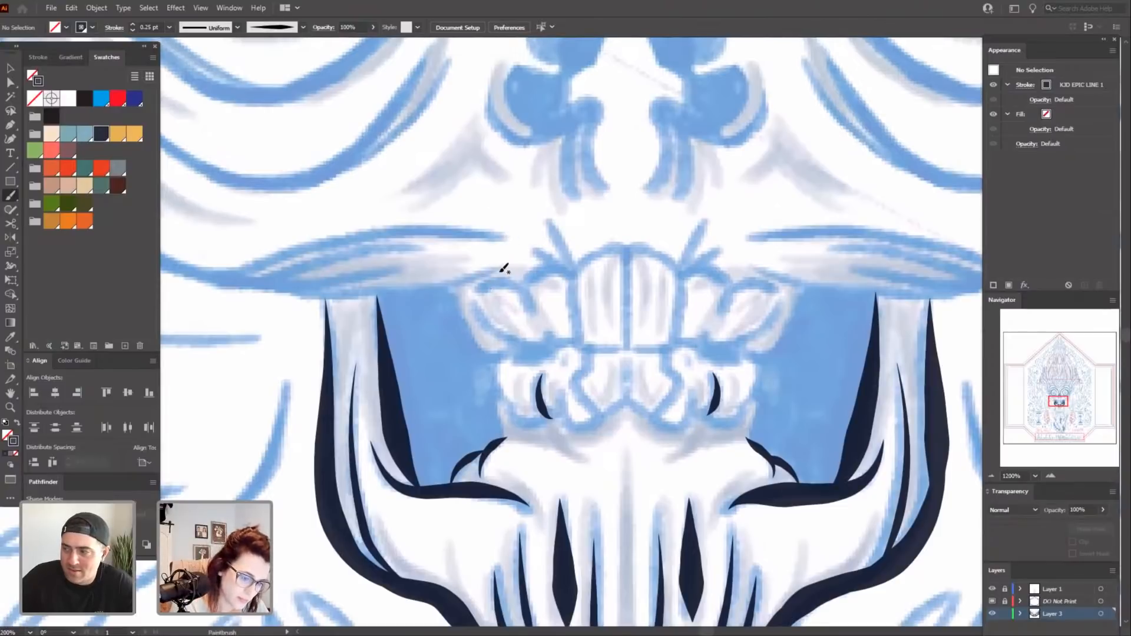
left_click_drag(387, 291, 365, 294)
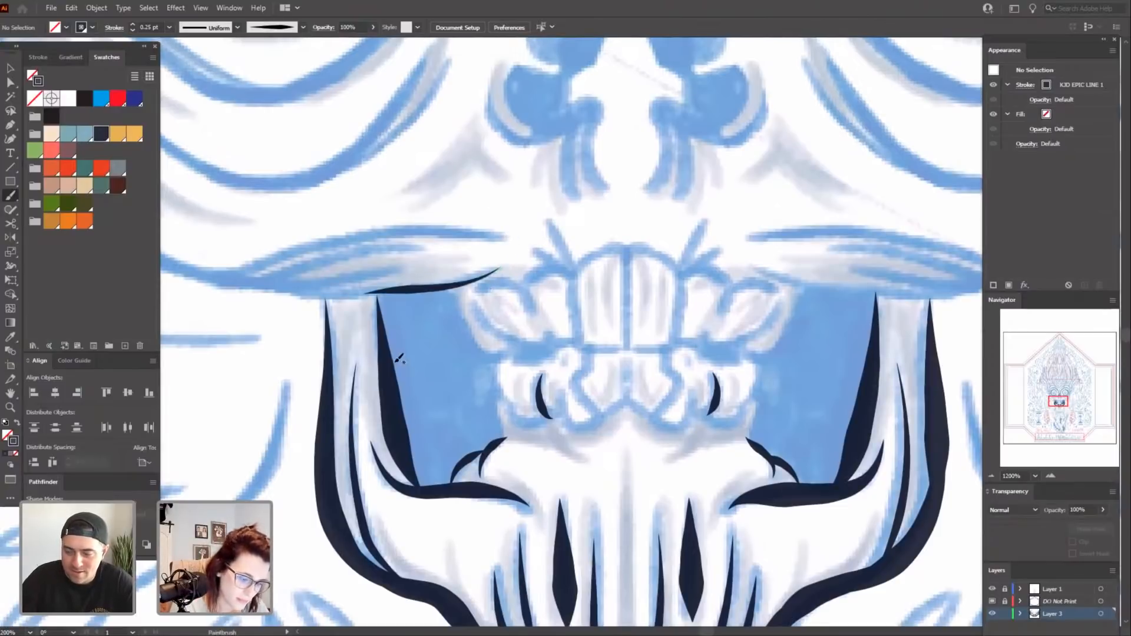
left_click_drag(396, 363, 459, 386)
left_click_drag(543, 455, 468, 431)
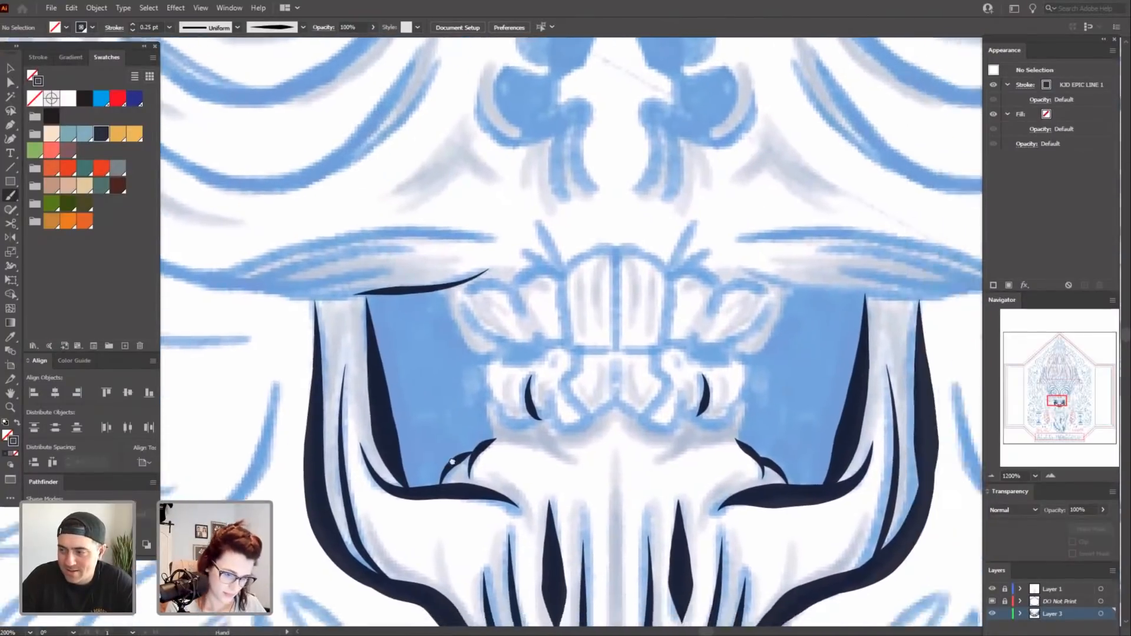
Paint a vertical line between the two front teeth, the left tooth's outer edge and both teeth's bottom edges.
left_click_drag(557, 434, 520, 500)
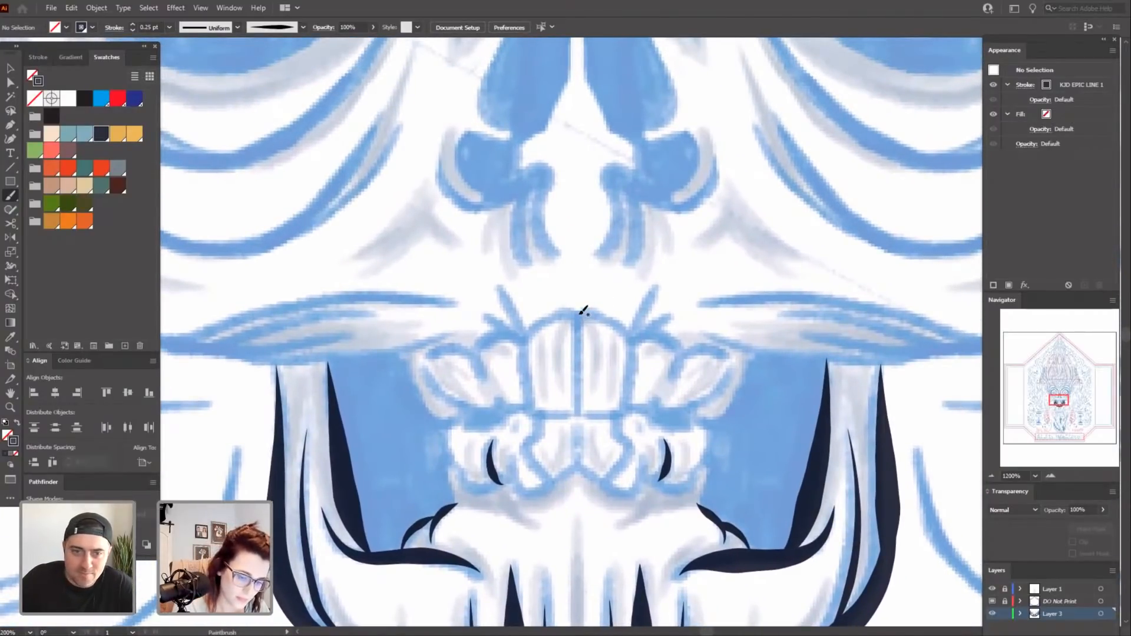
left_click_drag(584, 357, 581, 433)
mouse_move(552, 386)
left_mouse_down()
mouse_move(579, 443)
mouse_move(636, 440)
left_mouse_up()
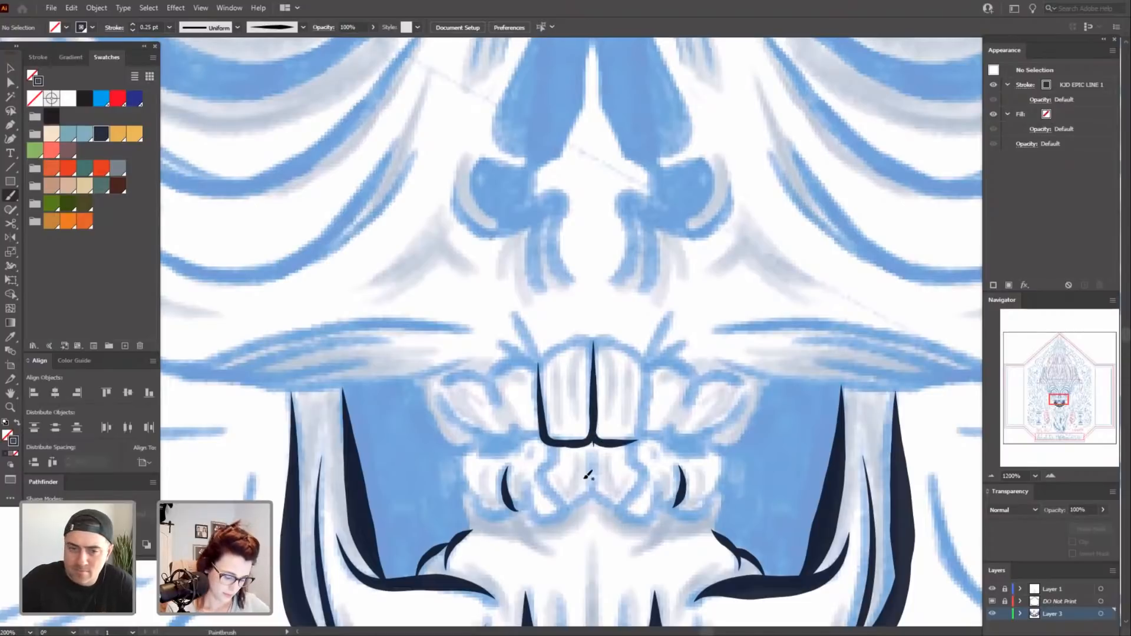
Delete the vertical line between the two front teeth and return to the Paintbrush tool.
key("v")
left_click(592, 445)
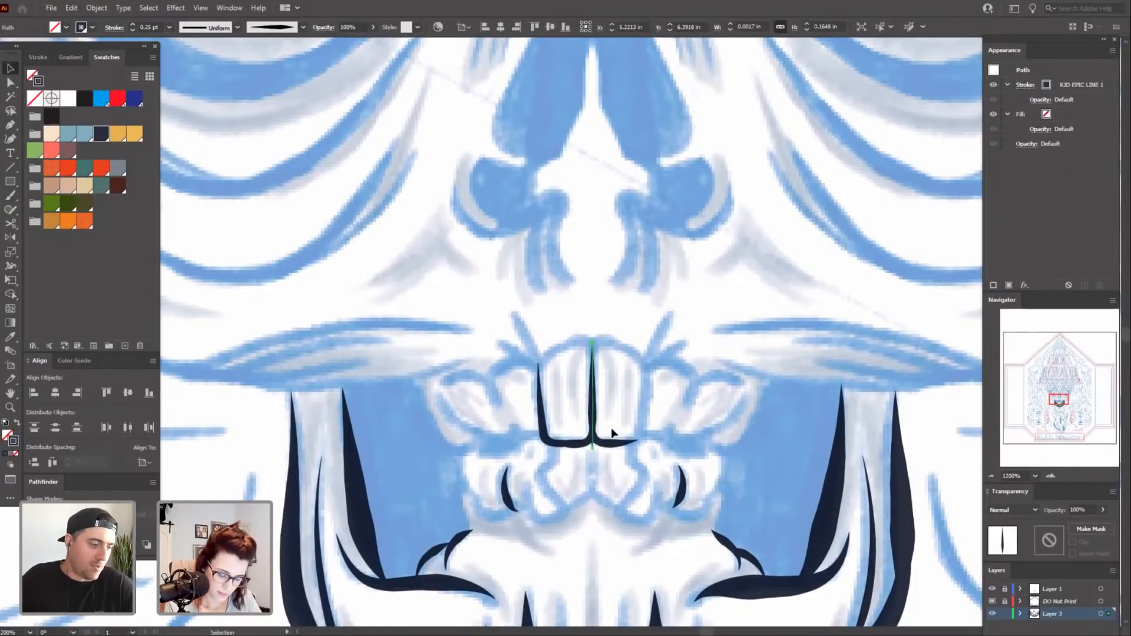
left_click(614, 450)
key("b")
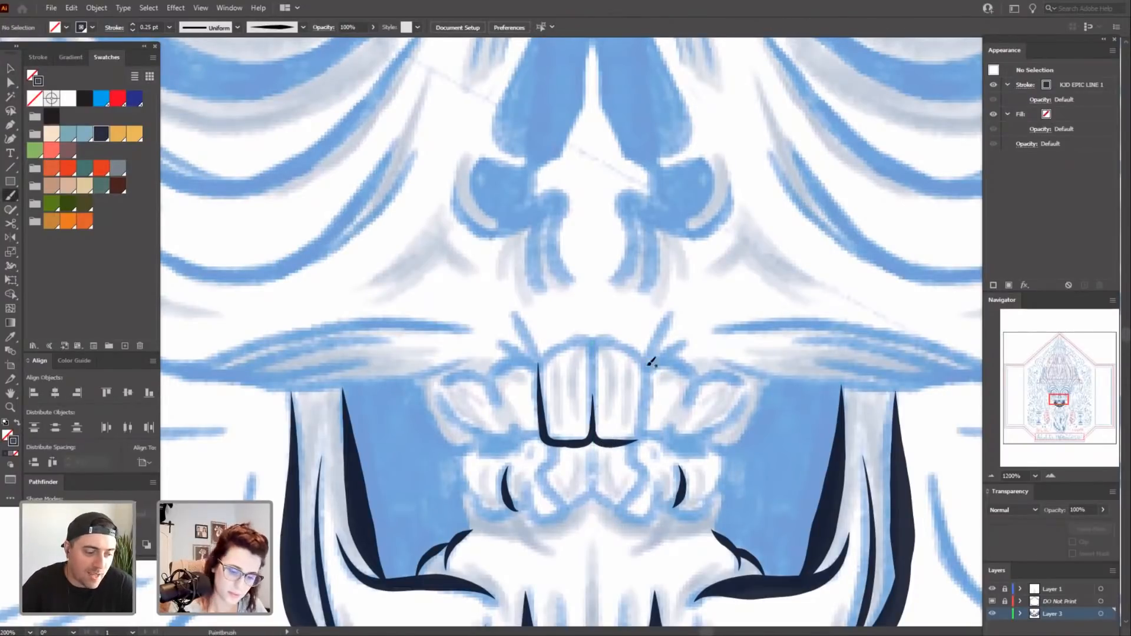
Paint the right front tooth's outer edge and a new tapered dividing line between the two front teeth.
mouse_move(649, 366)
left_mouse_down()
mouse_move(635, 442)
mouse_move(627, 439)
mouse_move(647, 482)
left_mouse_up()
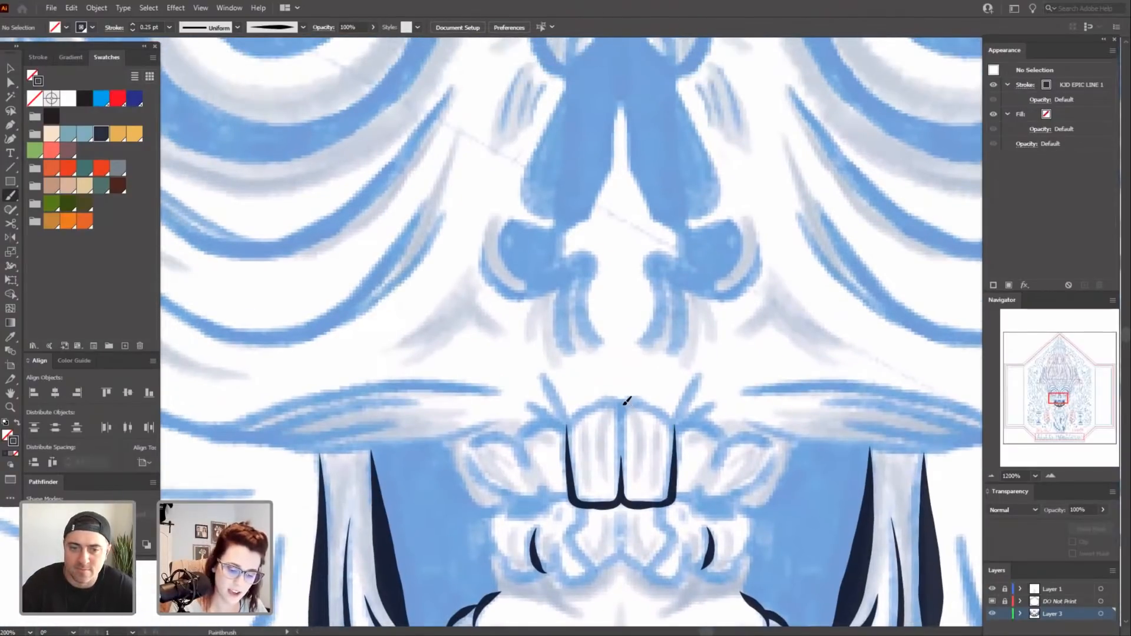
left_click_drag(626, 400, 627, 482)
key("ctrl+z")
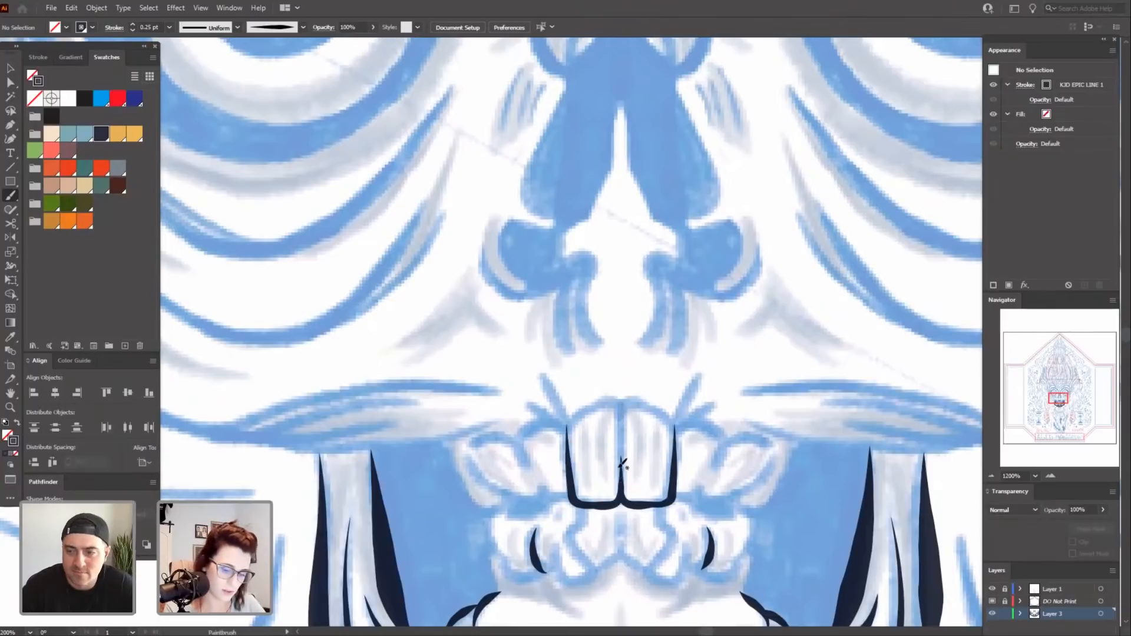
left_click_drag(624, 405, 621, 492)
Paint the rounded top edges of both front teeth so they meet at the dividing line.
left_click_drag(547, 545, 585, 563)
mouse_move(608, 469)
left_mouse_down()
mouse_move(626, 428)
mouse_move(652, 419)
left_mouse_up()
mouse_move(731, 482)
left_mouse_down()
mouse_move(701, 497)
mouse_move(691, 457)
mouse_move(654, 429)
left_mouse_up()
left_click_drag(517, 552, 530, 575)
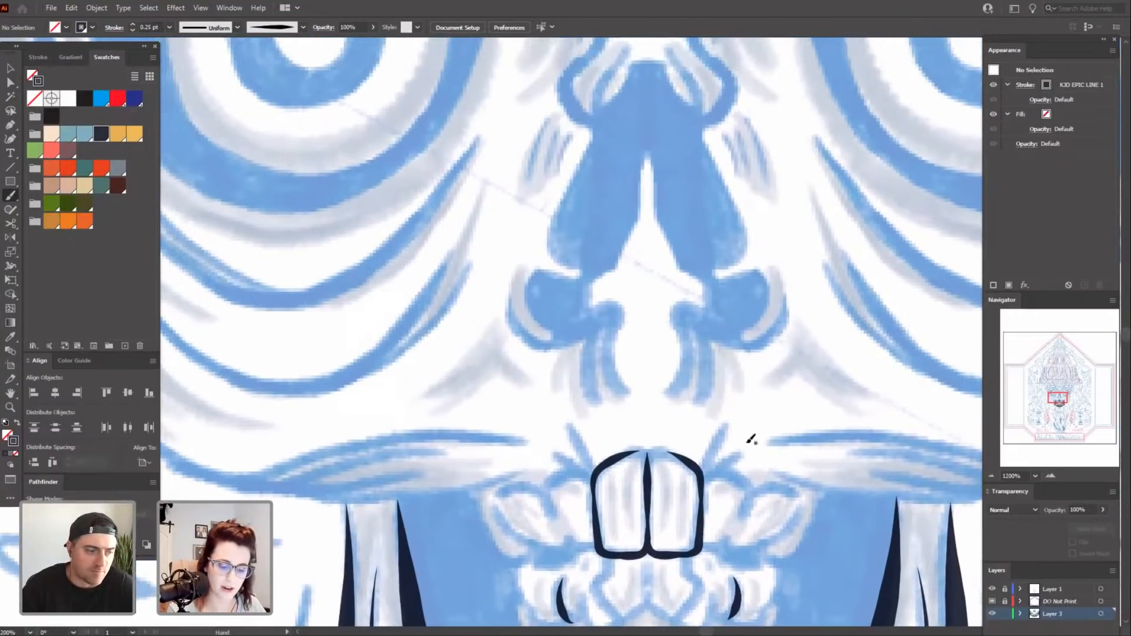
mouse_move(642, 551)
left_mouse_down()
mouse_move(687, 481)
mouse_move(686, 494)
left_mouse_up()
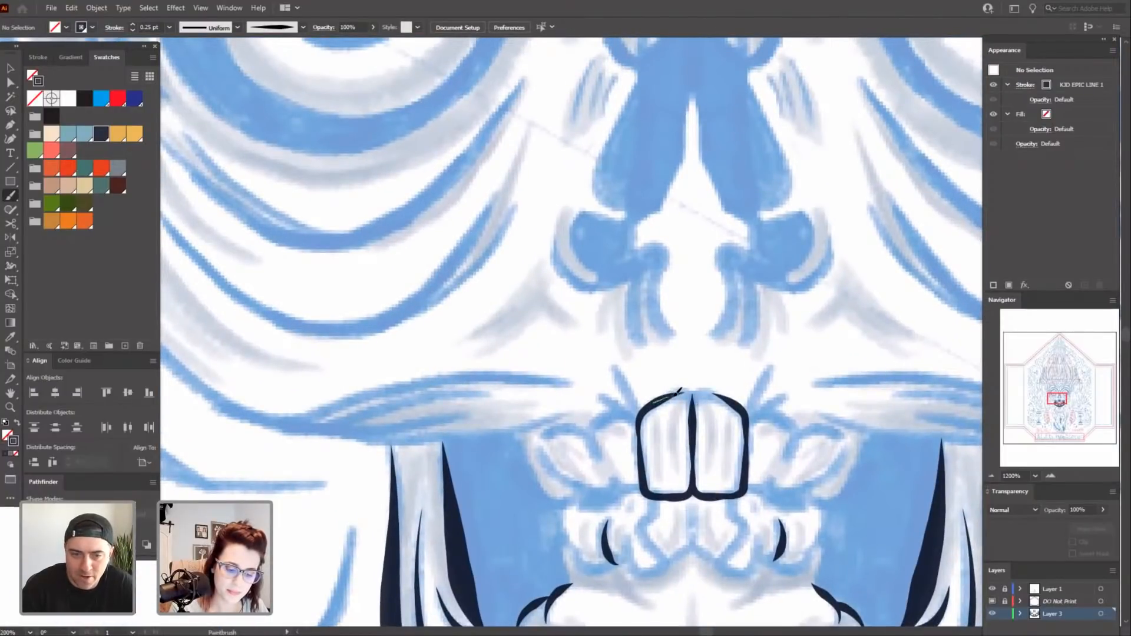
left_click_drag(698, 398, 697, 390)
Paint curved 0.25 pt strokes along the lower edges of the two upper teeth right of the front teeth.
left_click_drag(622, 561, 529, 494)
mouse_move(641, 476)
left_mouse_down()
mouse_move(634, 462)
mouse_move(628, 479)
left_mouse_up()
mouse_move(672, 412)
left_mouse_down()
mouse_move(643, 428)
mouse_move(706, 414)
mouse_move(742, 376)
left_mouse_up()
scroll(599, 535, "down", 1)
left_click_drag(523, 519, 576, 503)
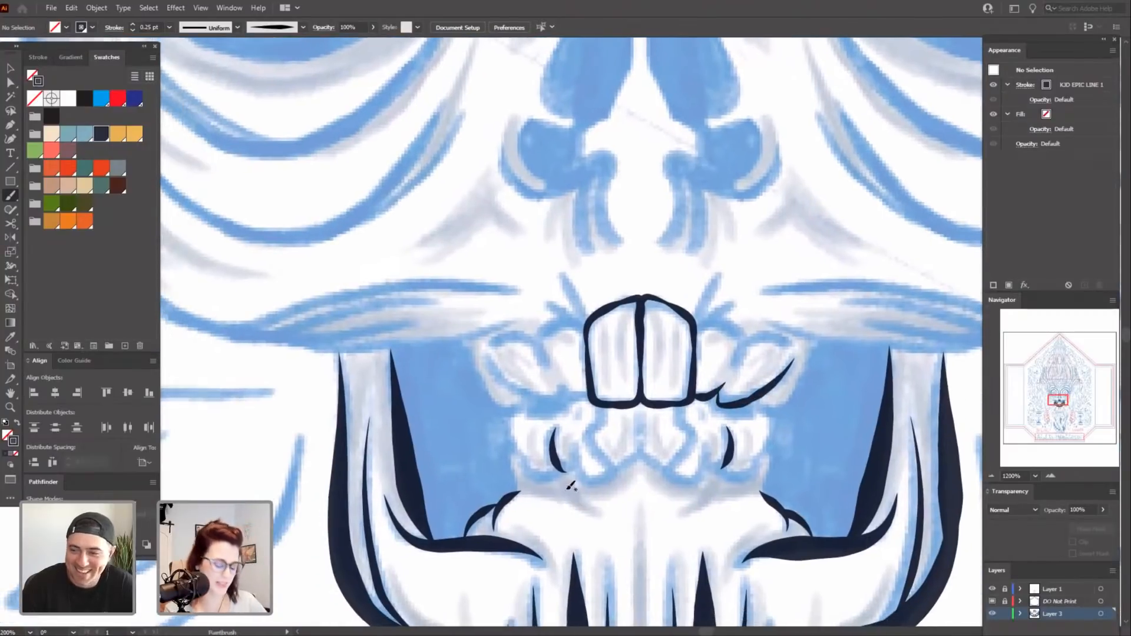
left_click_drag(756, 422, 712, 464)
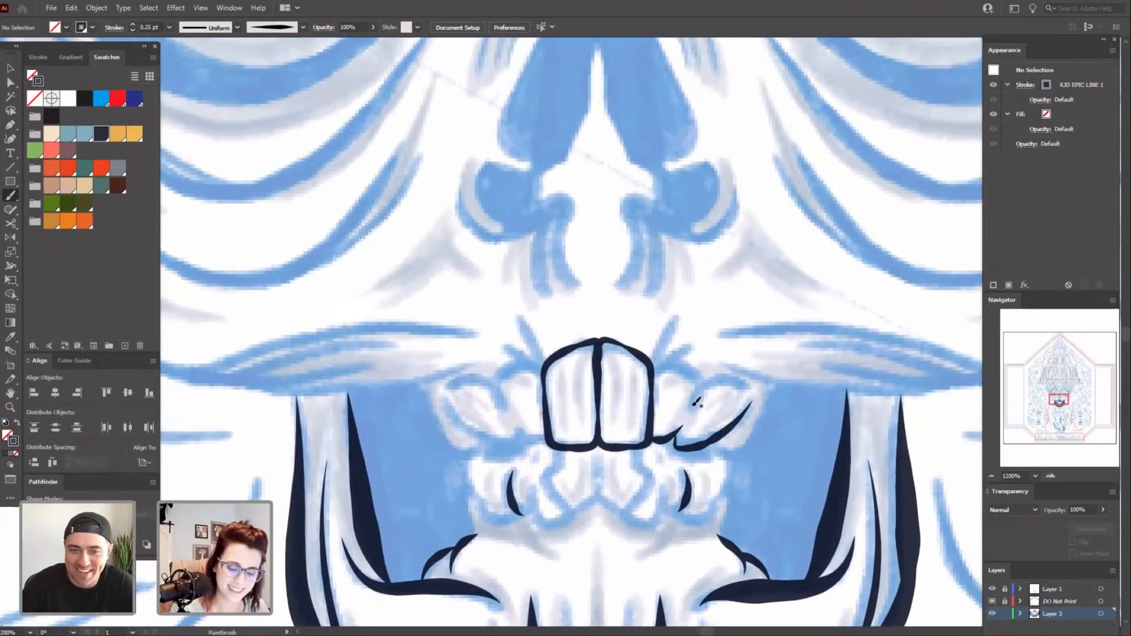
Paint the rounded top edges of the two upper teeth beside the right front tooth.
left_click_drag(728, 378, 748, 386)
left_click_drag(596, 486, 591, 504)
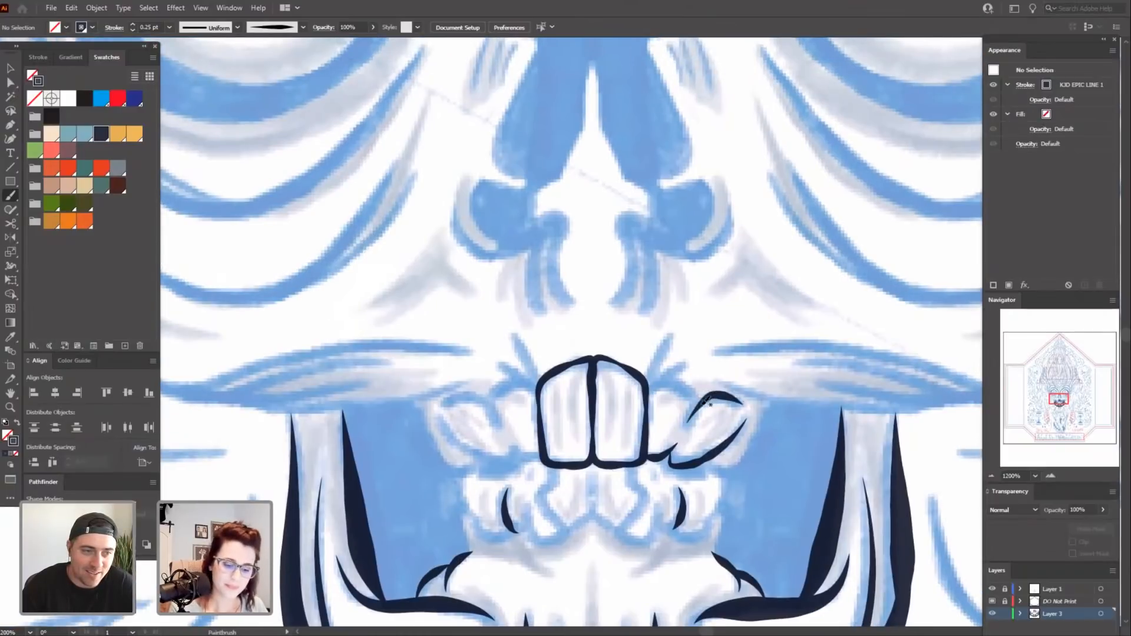
mouse_move(674, 377)
left_mouse_down()
mouse_move(650, 401)
mouse_move(650, 382)
mouse_move(674, 377)
left_mouse_up()
left_click_drag(518, 543, 683, 502)
Paint curved strokes along the lower edges of the two upper teeth left of the front teeth, undoing and redoing unsatisfactory strokes.
left_click_drag(635, 471, 639, 455)
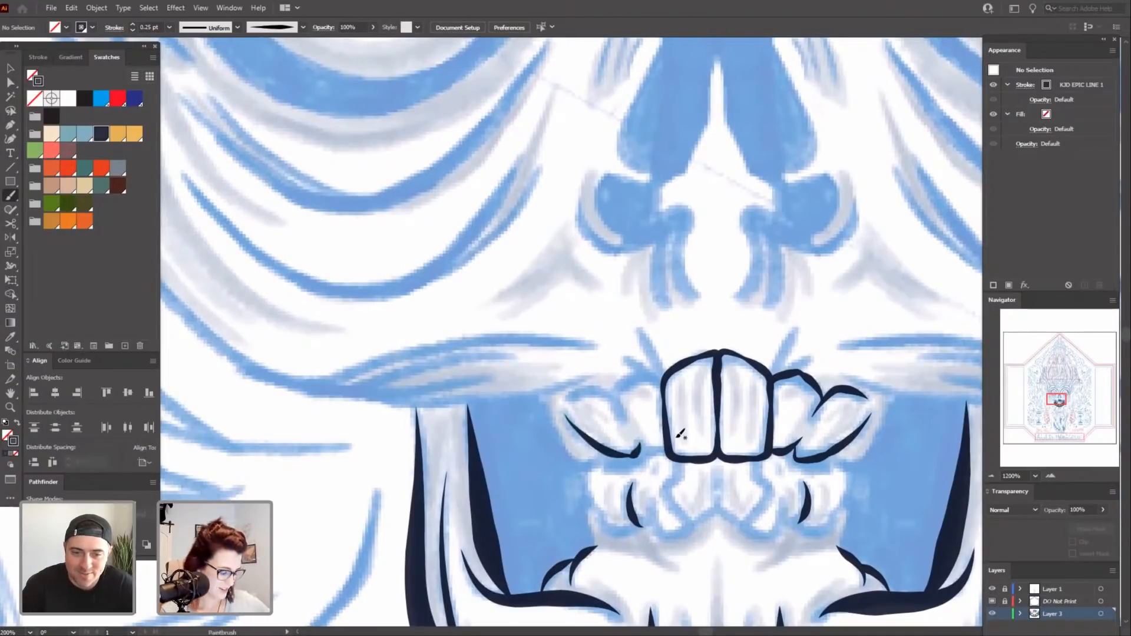
key("ctrl+z")
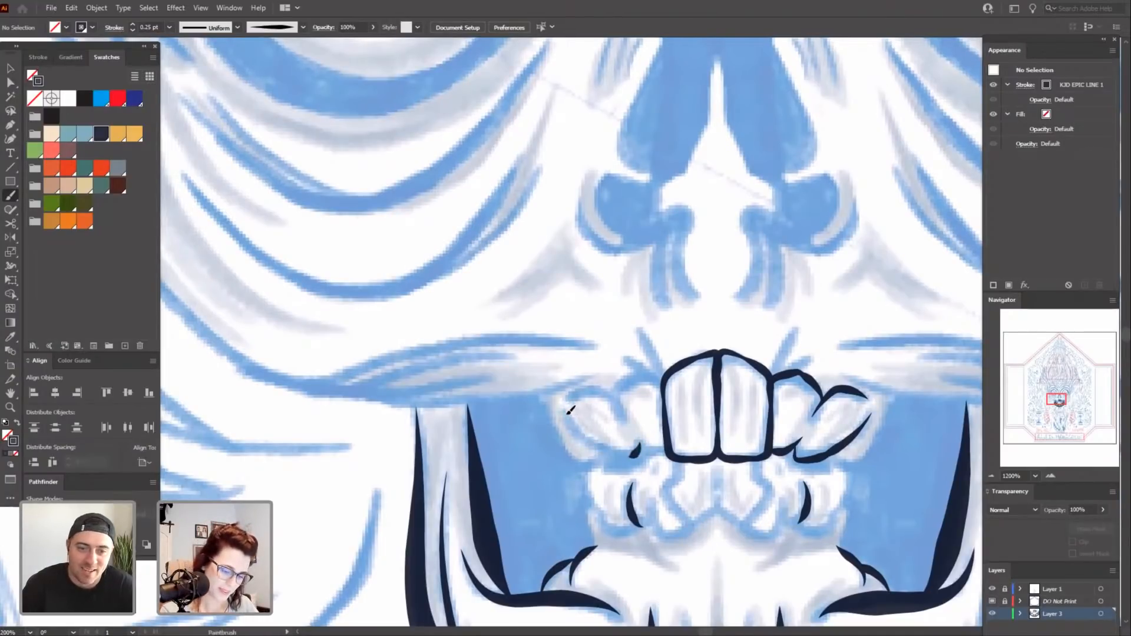
mouse_move(630, 457)
left_mouse_down()
mouse_move(658, 487)
mouse_move(712, 510)
mouse_move(608, 455)
mouse_move(647, 466)
left_mouse_up()
key("ctrl+z")
key("ctrl+z")
key("ctrl+z")
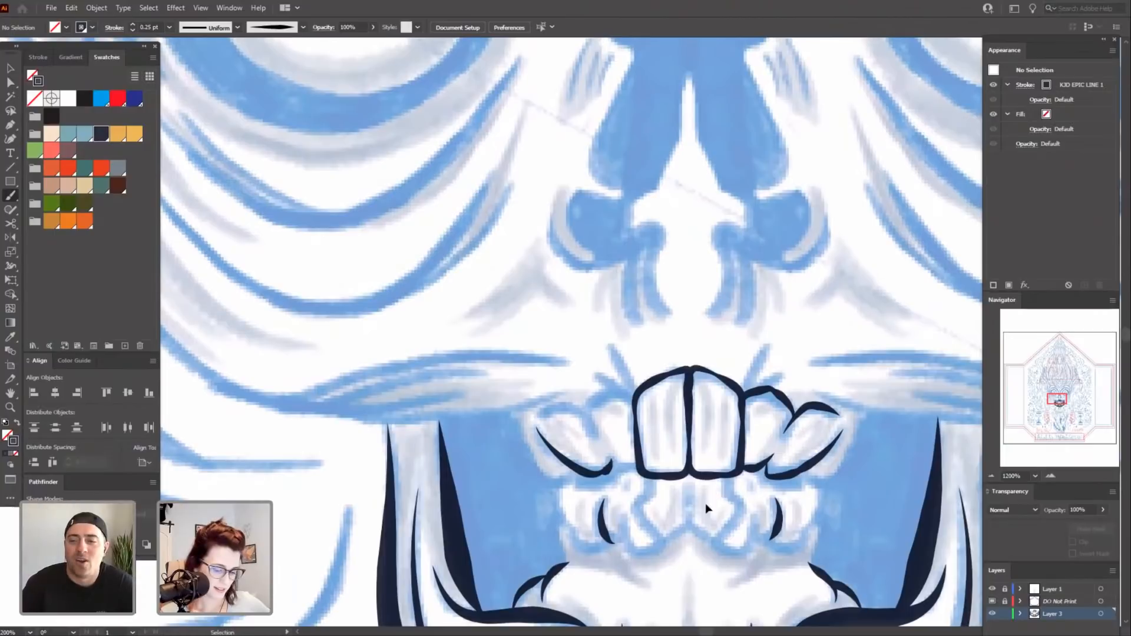
mouse_move(675, 515)
left_mouse_down()
mouse_move(576, 523)
mouse_move(603, 486)
left_mouse_up()
mouse_move(564, 449)
left_mouse_down()
mouse_move(594, 465)
mouse_move(575, 461)
mouse_move(586, 489)
left_mouse_up()
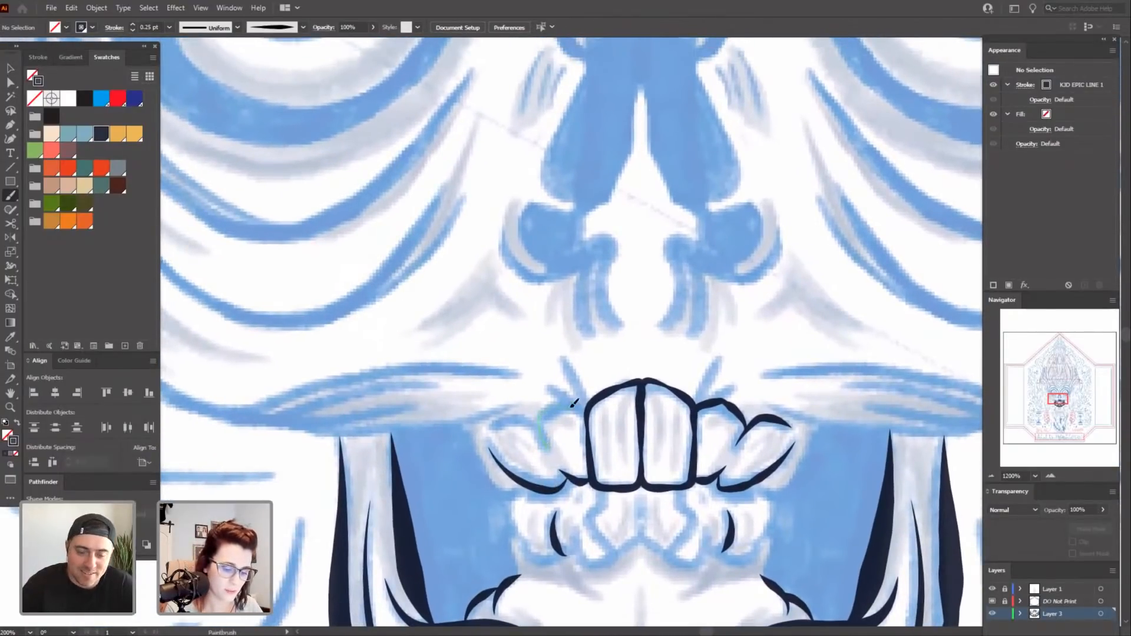
Paint the rounded top edges of the two upper teeth left of the front teeth, joining the inner one to the front tooth.
left_click_drag(572, 406, 582, 409)
left_click_drag(621, 529, 594, 526)
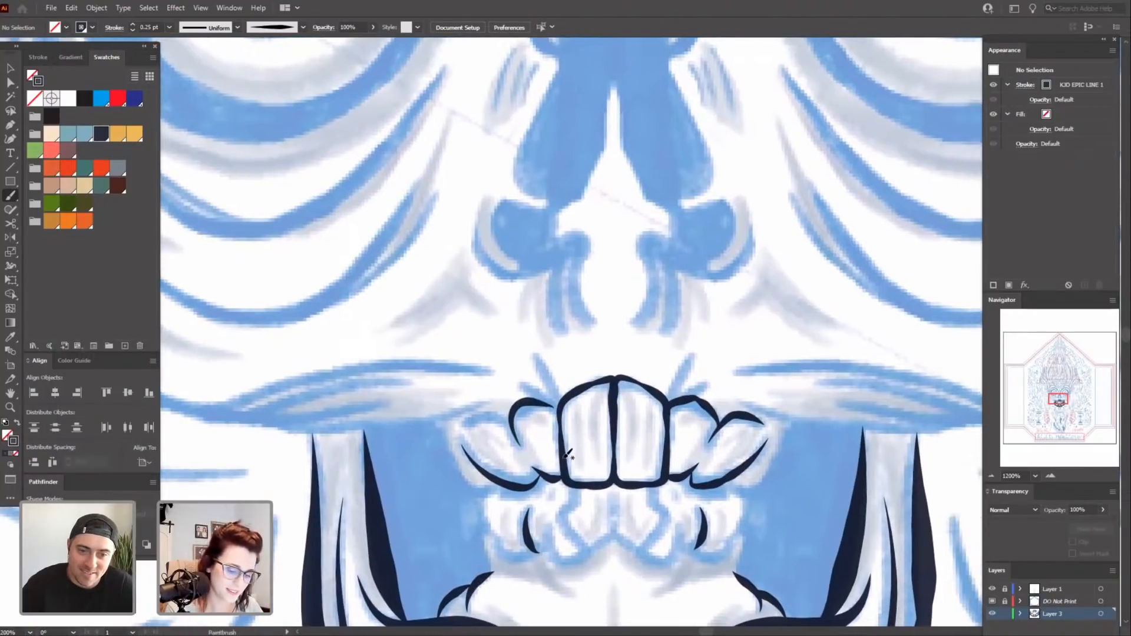
left_click_drag(566, 455, 554, 398)
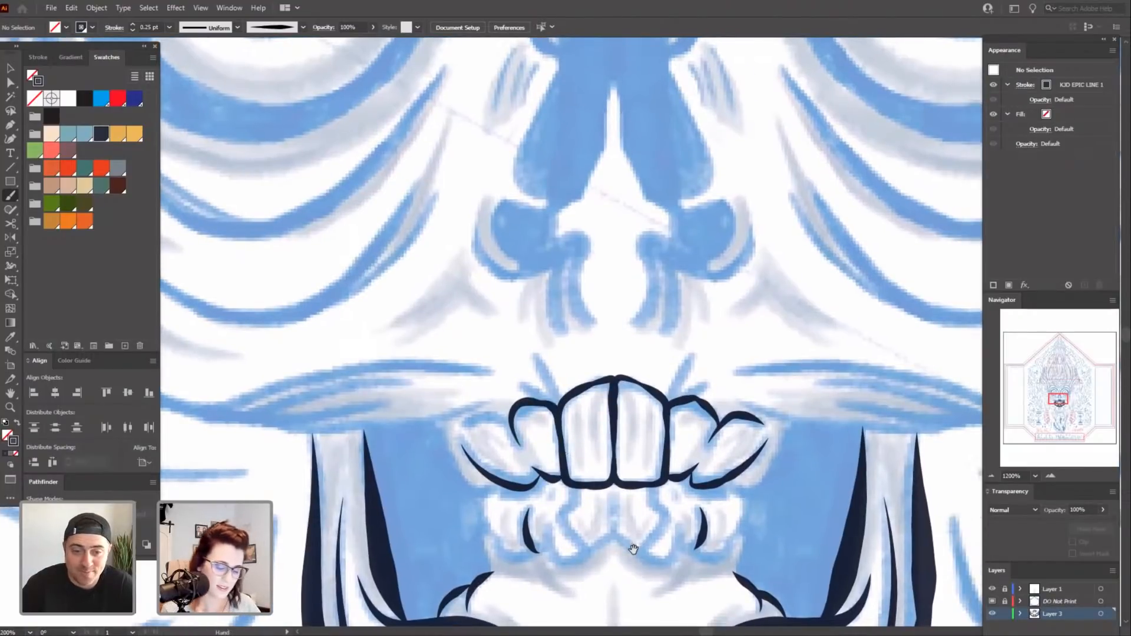
left_click_drag(634, 549, 622, 534)
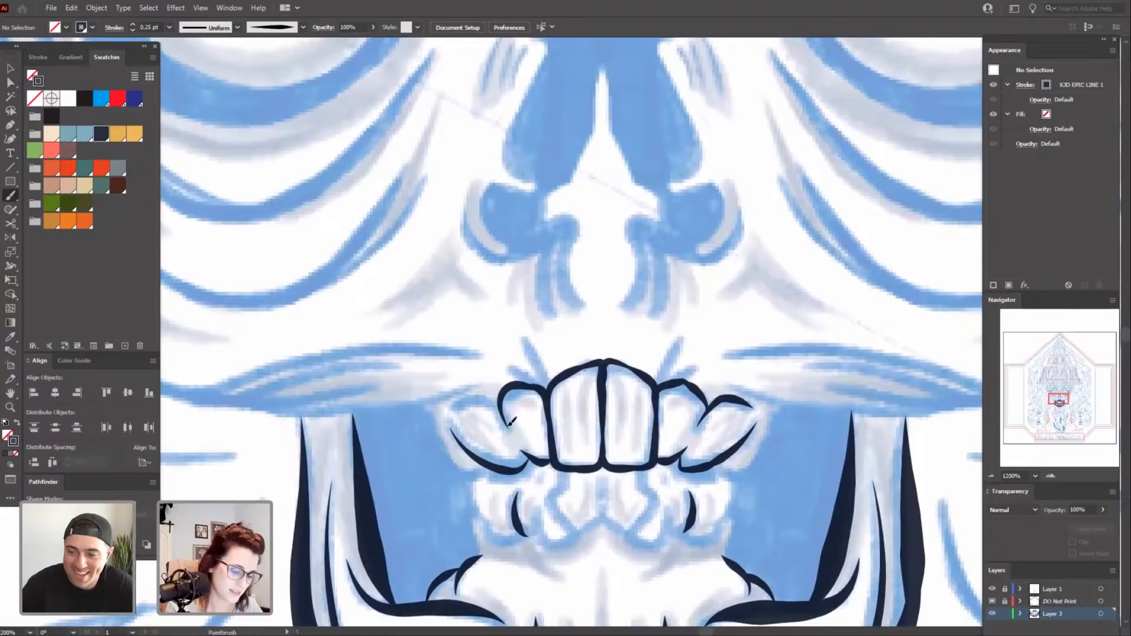
left_click_drag(486, 397, 451, 407)
left_click_drag(651, 562, 631, 542)
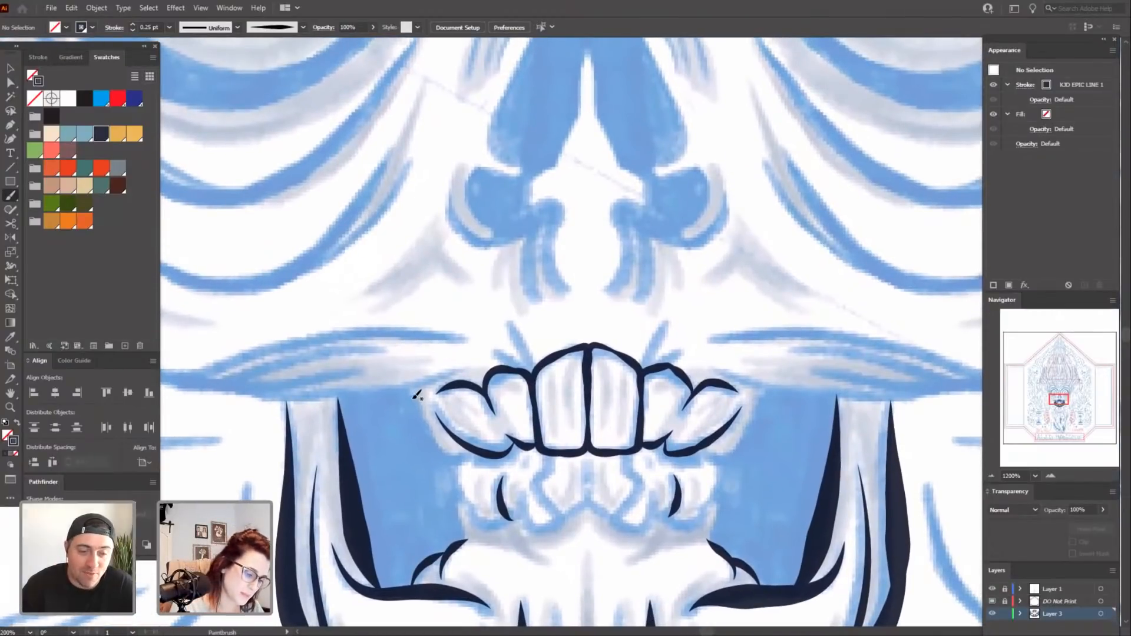
Paint the outer edges of the rearmost upper teeth on both sides as tapered hooks that meet the neighbouring teeth.
mouse_move(416, 392)
left_mouse_down()
mouse_move(439, 437)
mouse_move(471, 453)
left_mouse_up()
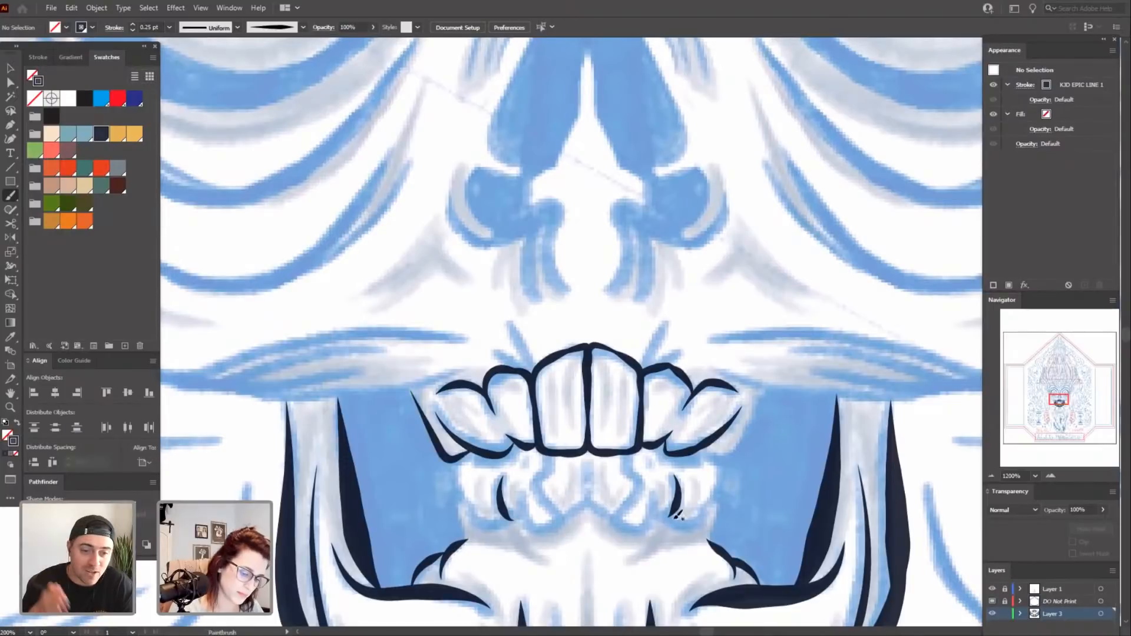
left_click_drag(720, 526, 693, 522)
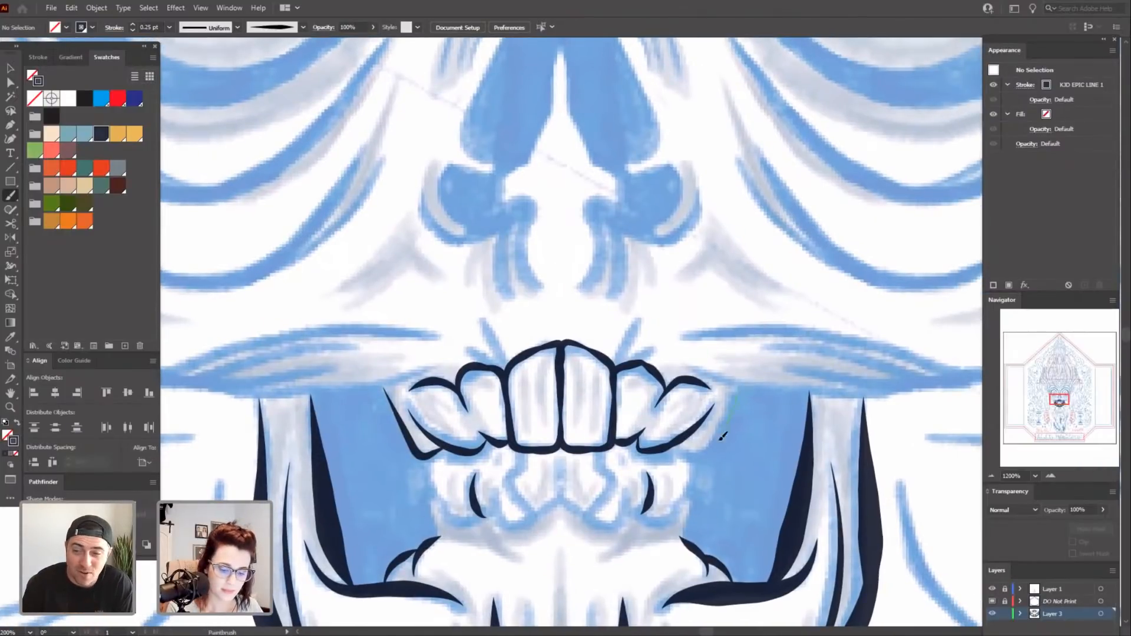
left_click_drag(685, 449, 683, 452)
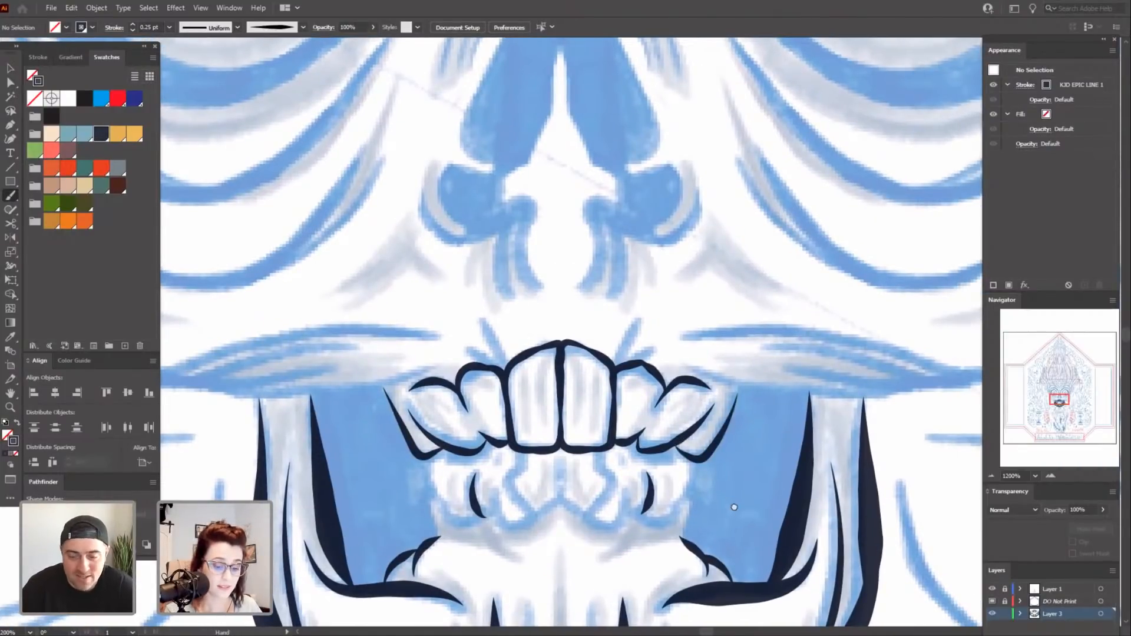
left_click_drag(733, 505, 747, 422)
left_click_drag(619, 472, 620, 490)
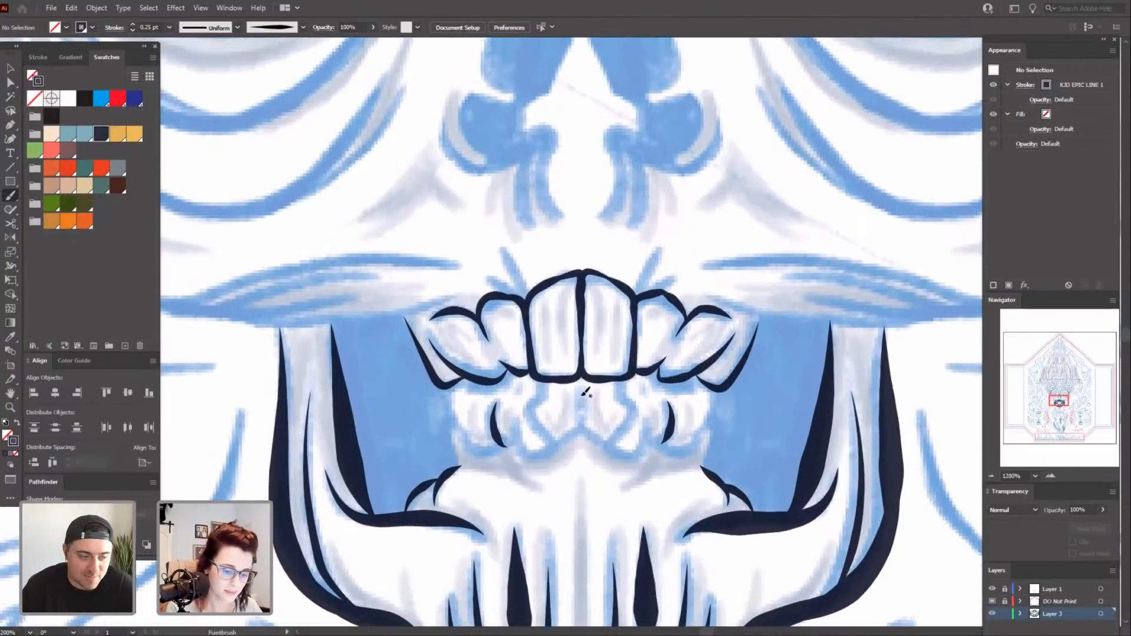
Outline the two lower front teeth with angled side strokes, undoing and repainting the left tooth's outline.
mouse_move(581, 430)
left_mouse_down()
mouse_move(555, 443)
mouse_move(612, 447)
mouse_move(556, 444)
left_mouse_up()
left_click_drag(638, 509, 632, 505)
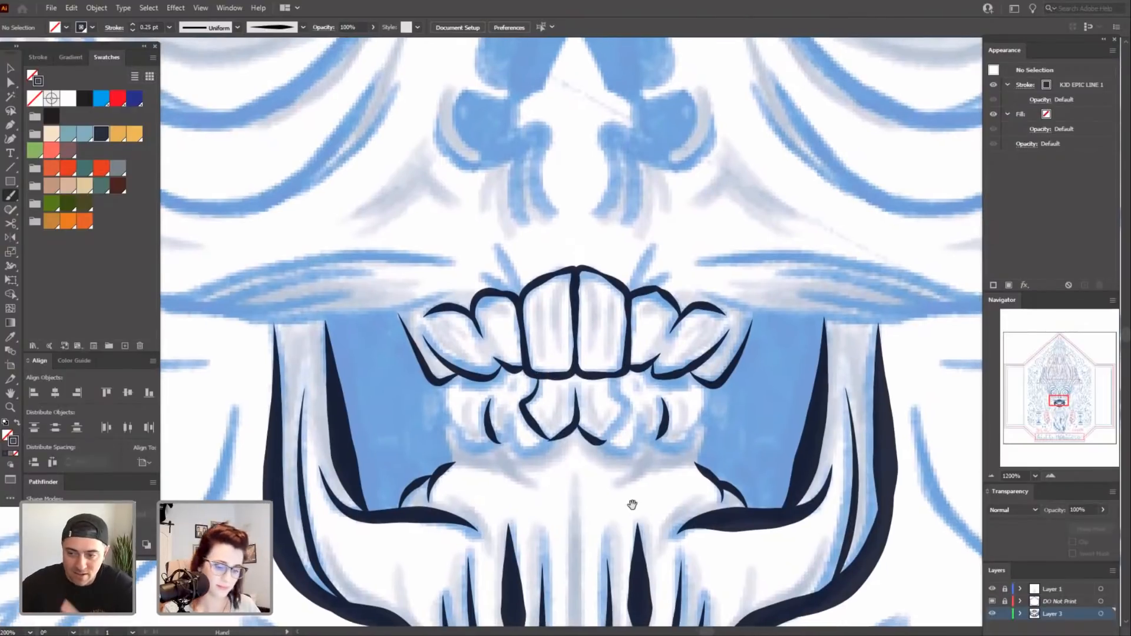
key("ctrl+z")
mouse_move(561, 510)
left_mouse_down()
mouse_move(598, 508)
mouse_move(639, 485)
left_mouse_up()
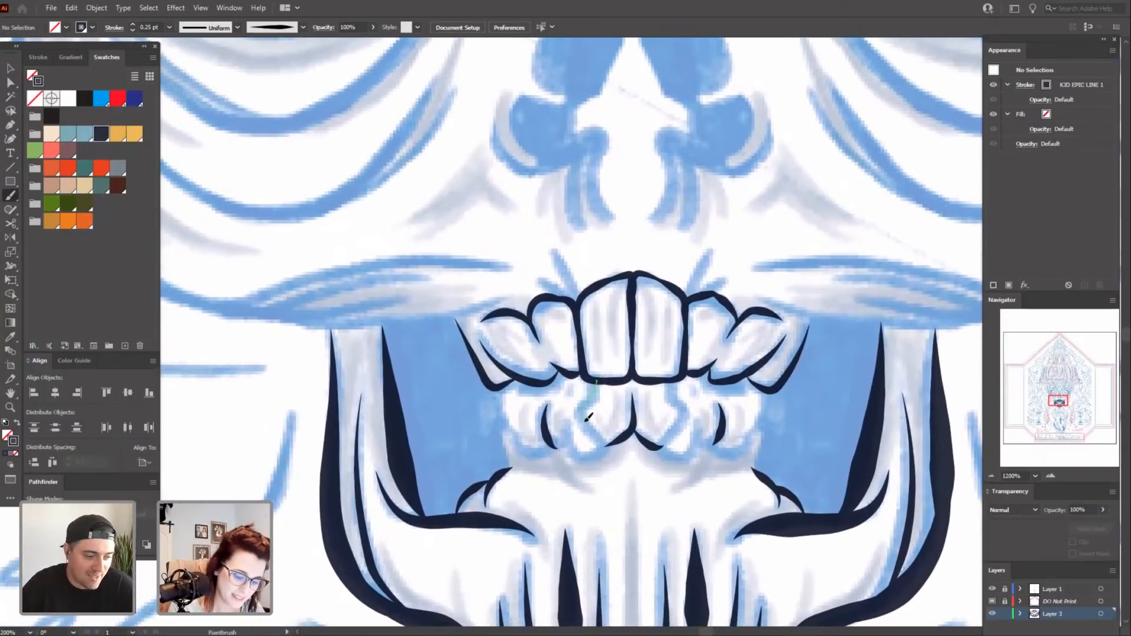
left_click_drag(614, 444, 630, 435)
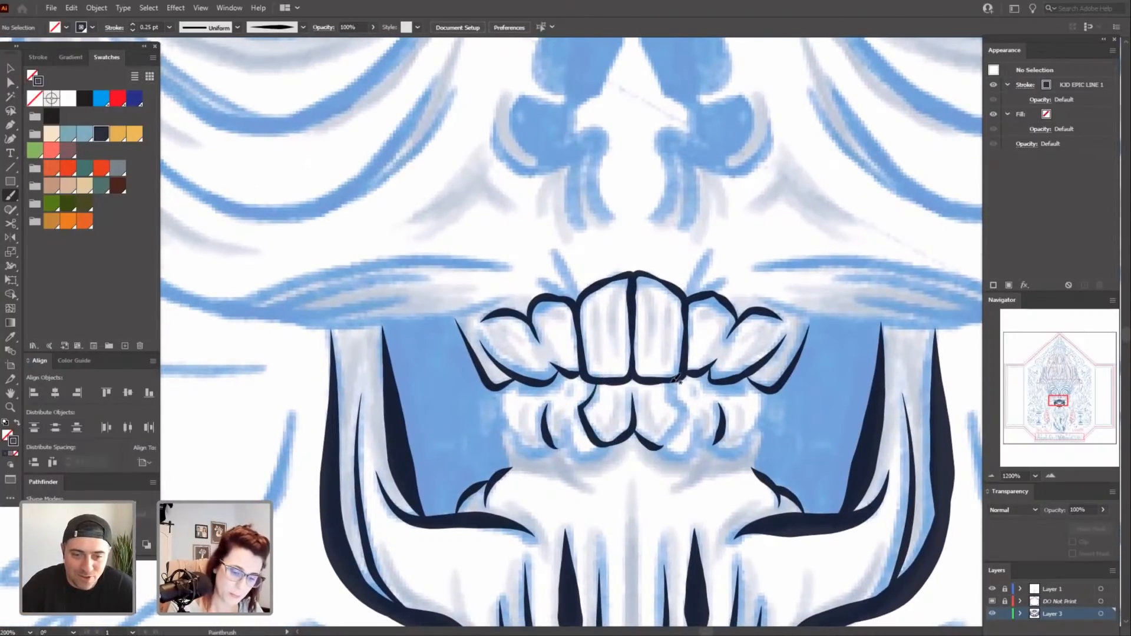
mouse_move(680, 403)
left_mouse_down()
mouse_move(688, 416)
mouse_move(656, 449)
left_mouse_up()
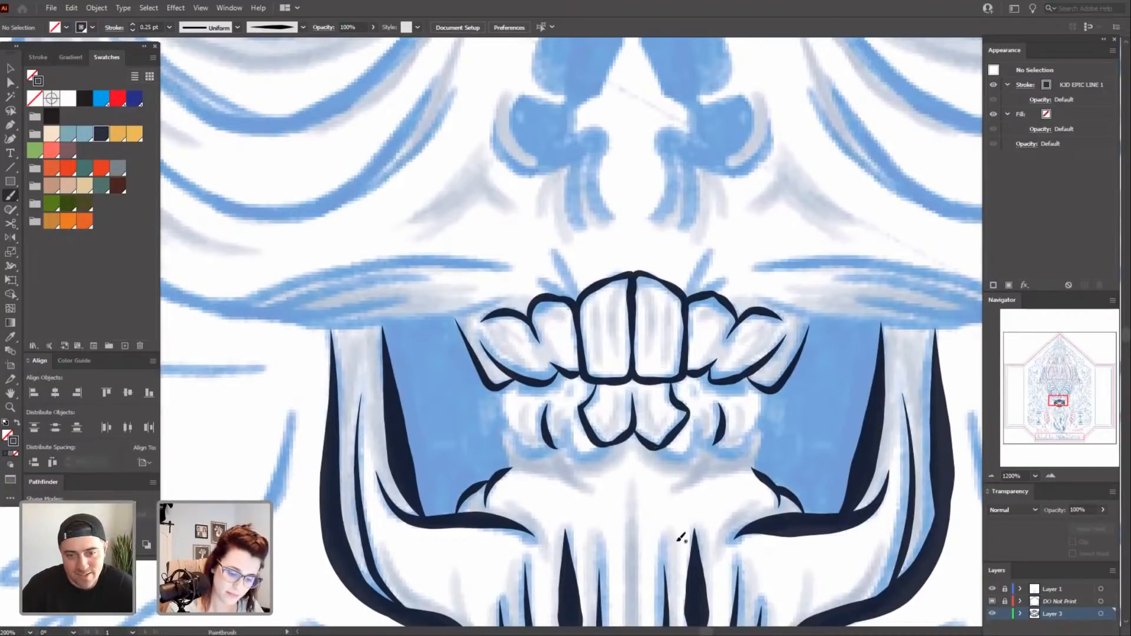
Paint the curved lower edges of the small teeth on either side of the two lower front teeth.
mouse_move(647, 506)
left_mouse_down()
mouse_move(649, 525)
mouse_move(634, 510)
mouse_move(643, 527)
mouse_move(636, 520)
left_mouse_up()
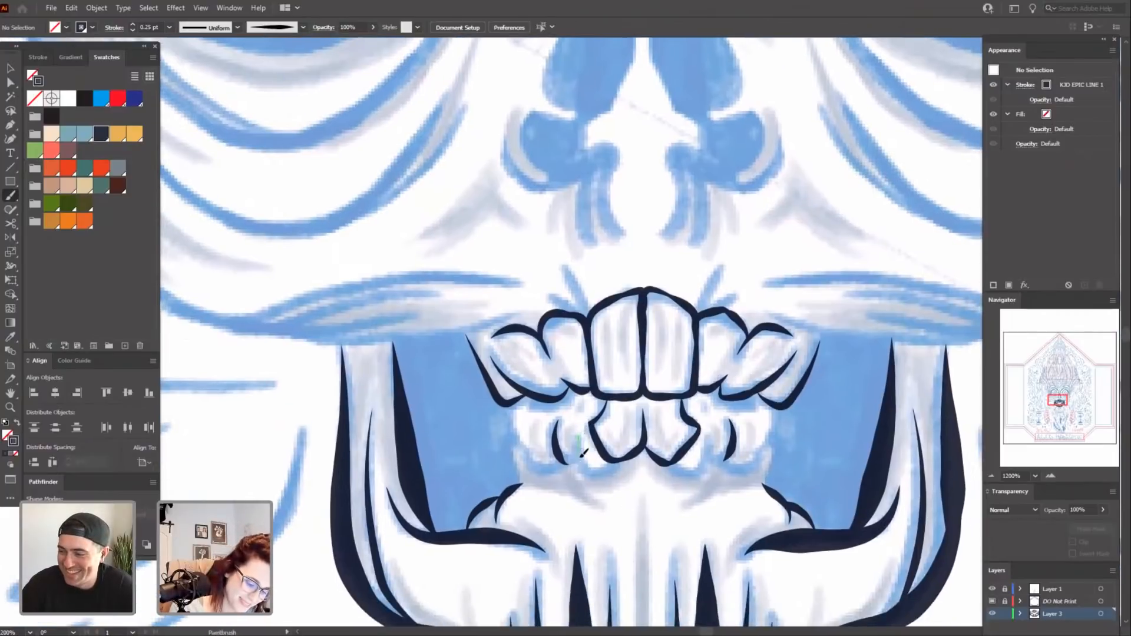
left_click_drag(640, 450, 642, 453)
left_click_drag(661, 538, 644, 508)
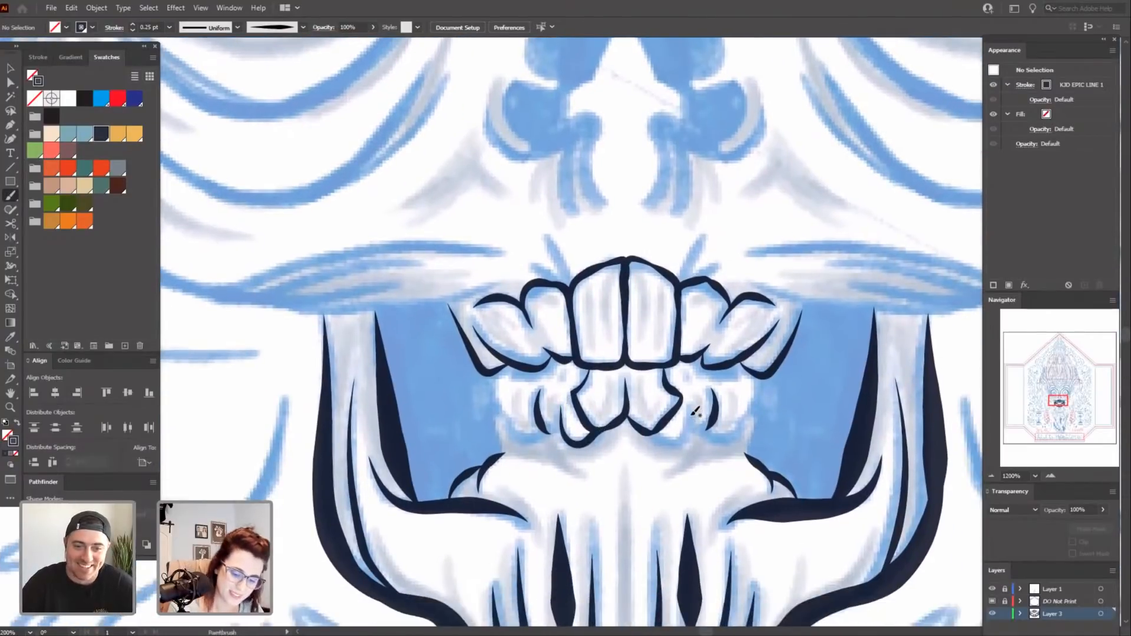
left_click_drag(663, 439, 652, 433)
mouse_move(626, 549)
left_mouse_down()
mouse_move(617, 514)
mouse_move(601, 522)
mouse_move(616, 503)
left_mouse_up()
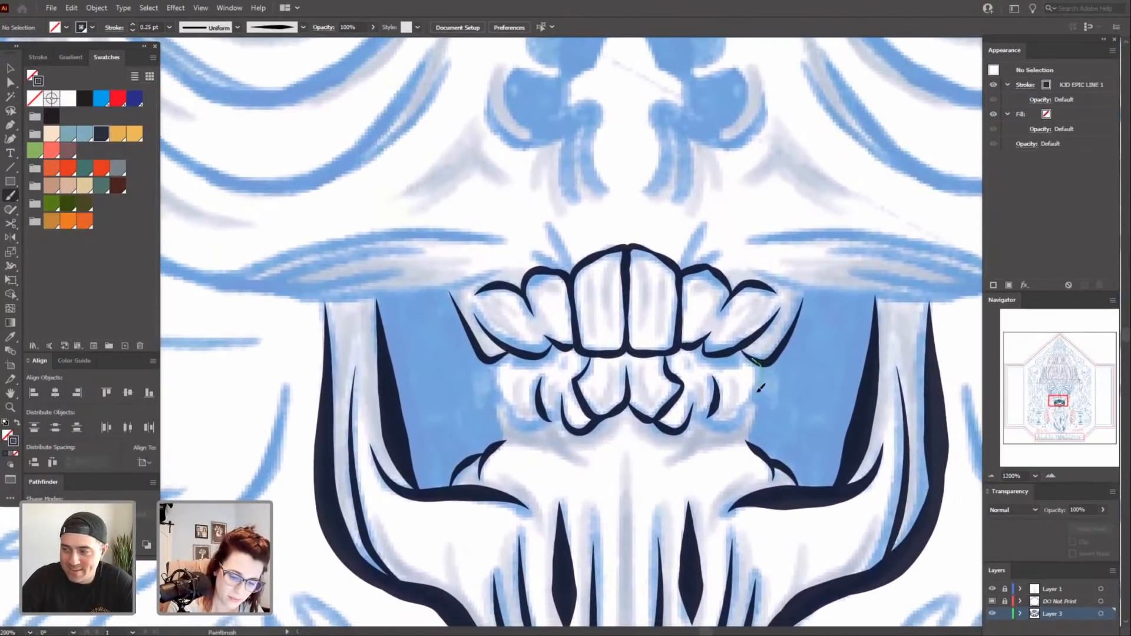
Paint the outer edge of the rearmost lower right tooth and the short bottom stroke of the tooth beside it.
left_click_drag(734, 422, 722, 424)
left_click_drag(674, 499, 611, 474)
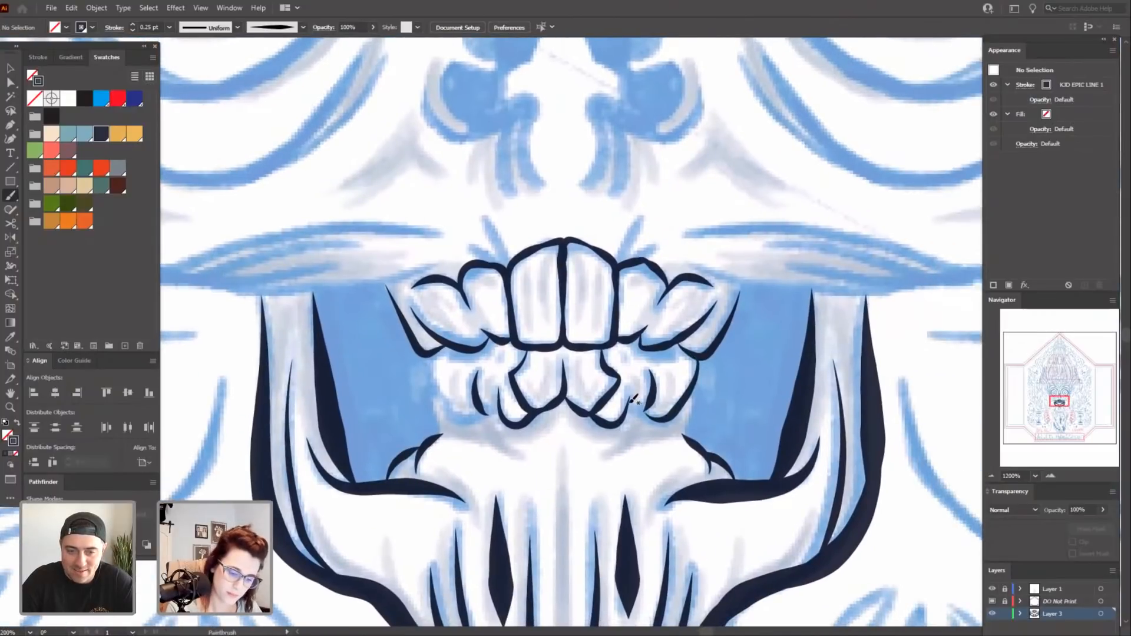
left_click_drag(652, 398, 654, 395)
Paint the outer edge of the rearmost lower left tooth and the bottom strokes joining it to the neighbouring teeth.
mouse_move(642, 513)
left_mouse_down()
mouse_move(627, 522)
mouse_move(611, 487)
mouse_move(654, 440)
mouse_move(678, 448)
left_mouse_up()
key("ctrl+equal")
left_click_drag(521, 457, 588, 484)
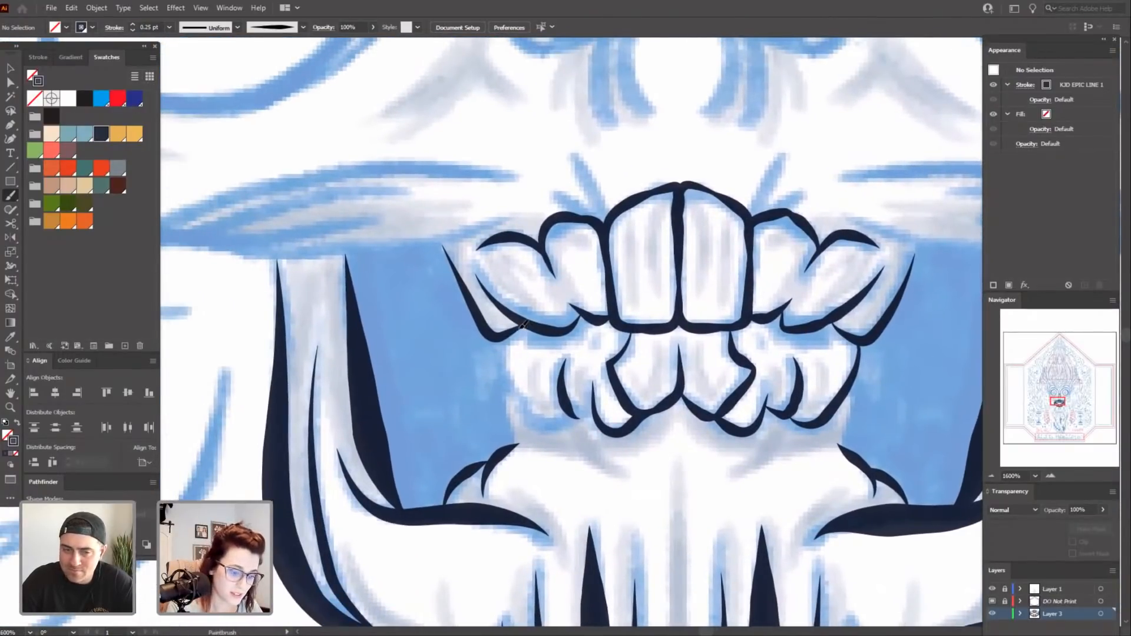
left_click_drag(550, 422, 550, 425)
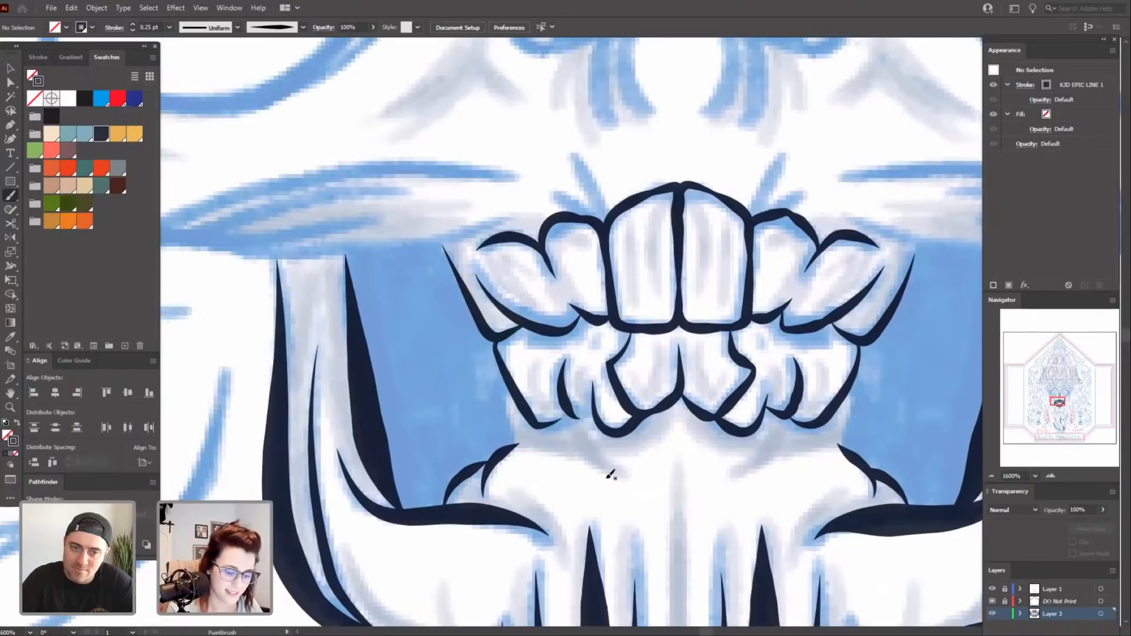
left_click_drag(611, 472, 564, 467)
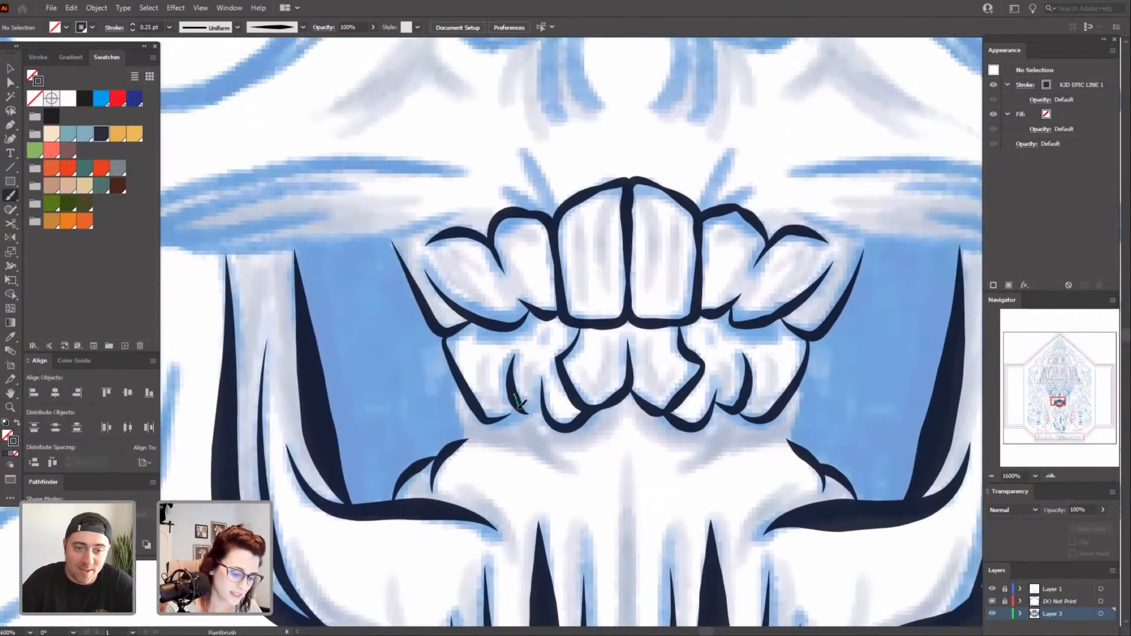
left_click_drag(488, 419, 540, 409)
mouse_move(687, 472)
left_mouse_down()
mouse_move(562, 479)
mouse_move(541, 495)
left_mouse_up()
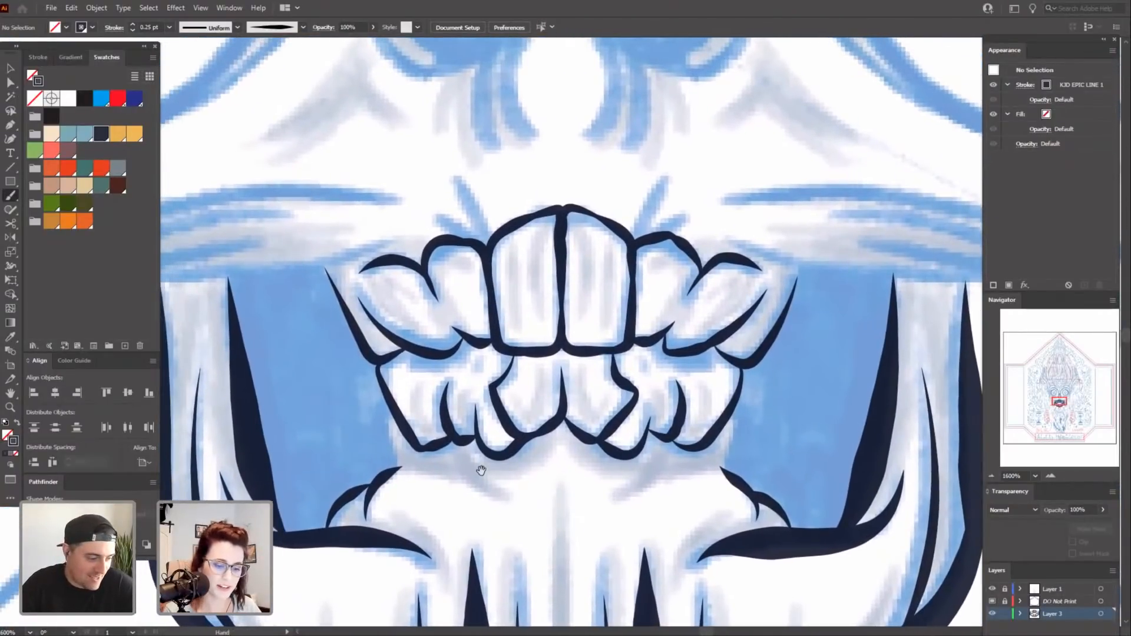
Review the inked teeth and jaw at the scale of the whole label.
key("ctrl+minus")
key("ctrl+minus")
key("ctrl+minus")
key("ctrl+minus")
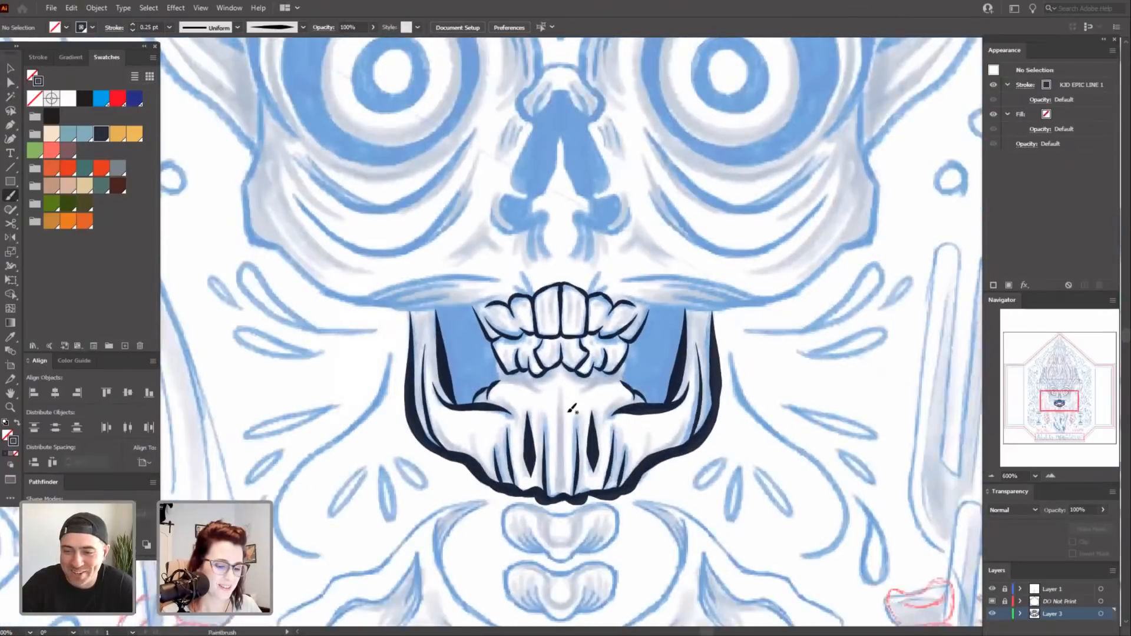
key("ctrl+minus")
key("ctrl+minus")
key("ctrl+minus")
key("ctrl+minus")
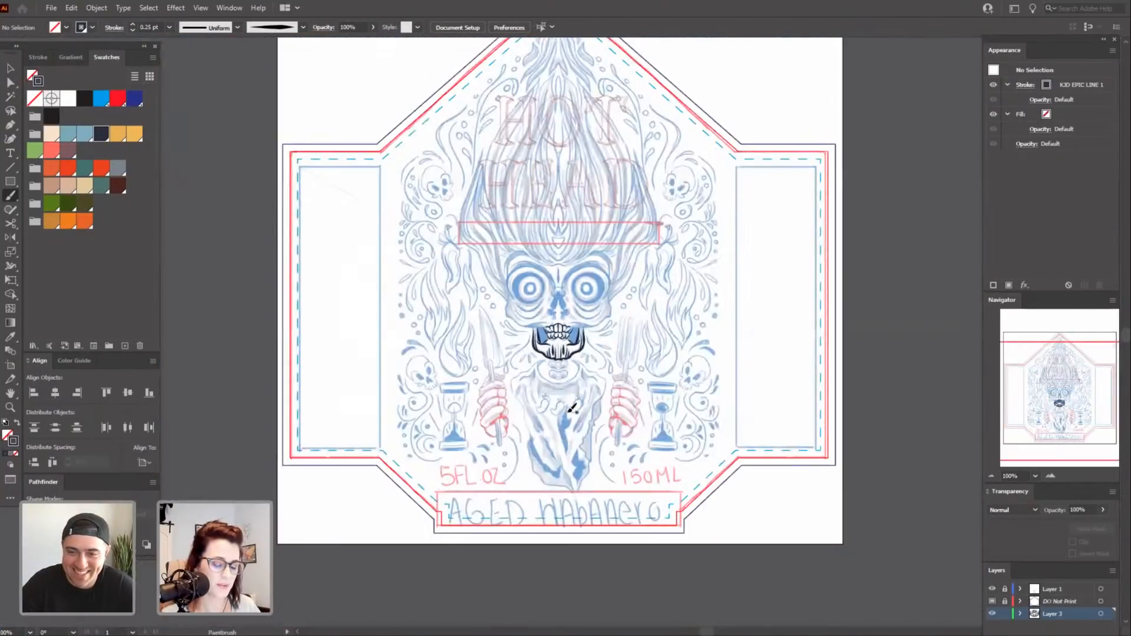
key("ctrl+minus")
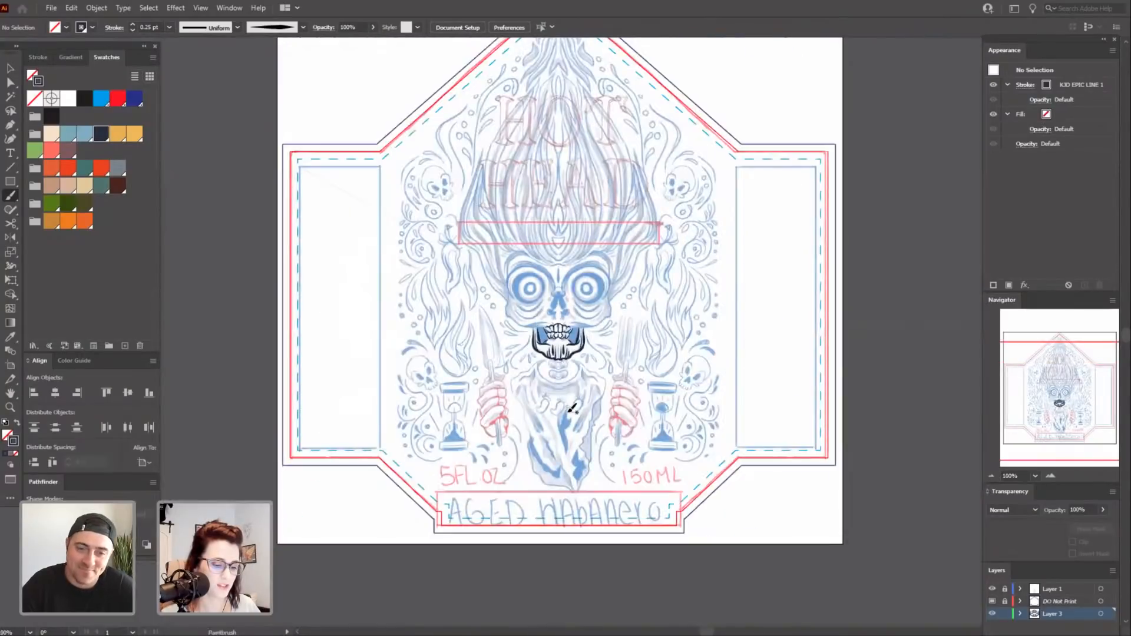
Select the two thick vertical slit strokes in the chin and set their stroke weight to 0.5 pt.
key("v")
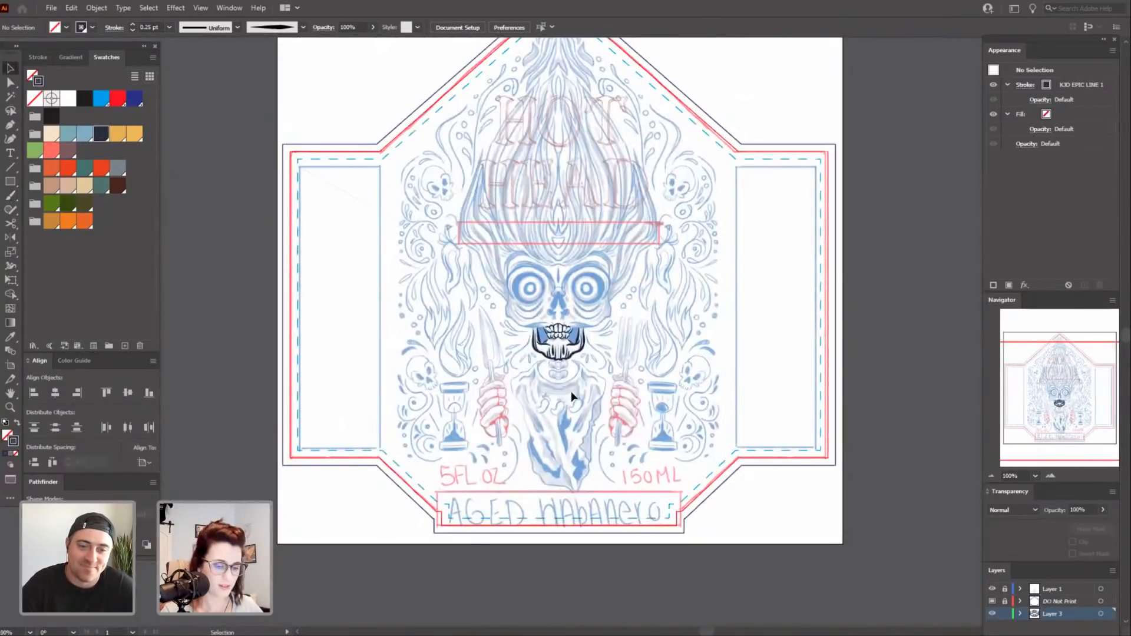
left_click(563, 354)
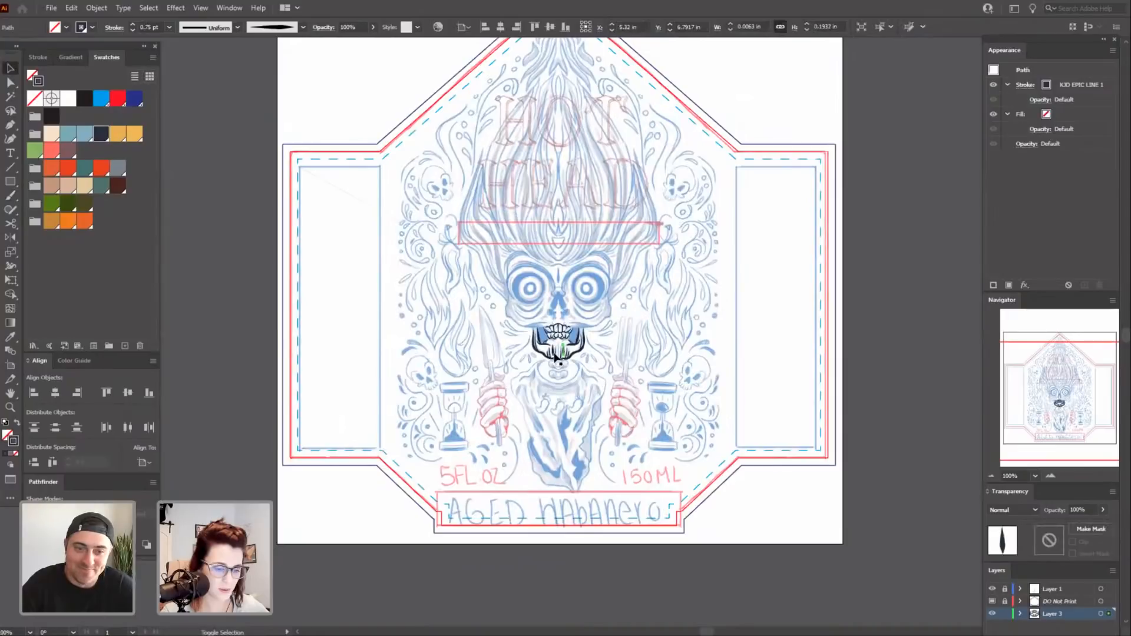
left_click(133, 30)
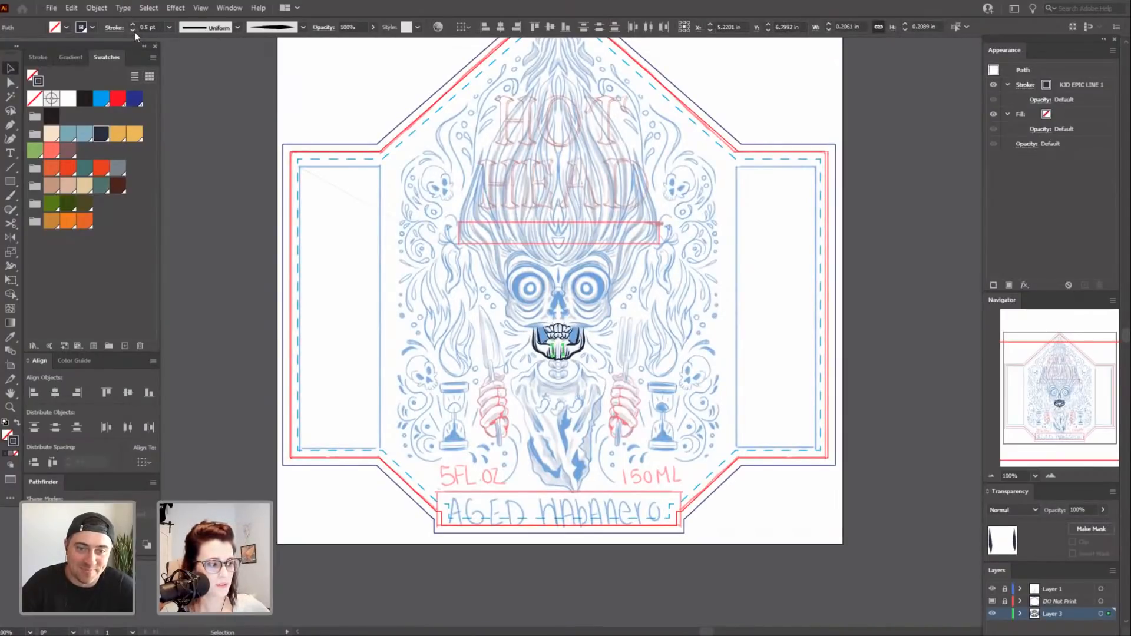
left_click(541, 385)
left_click_drag(575, 398, 572, 405)
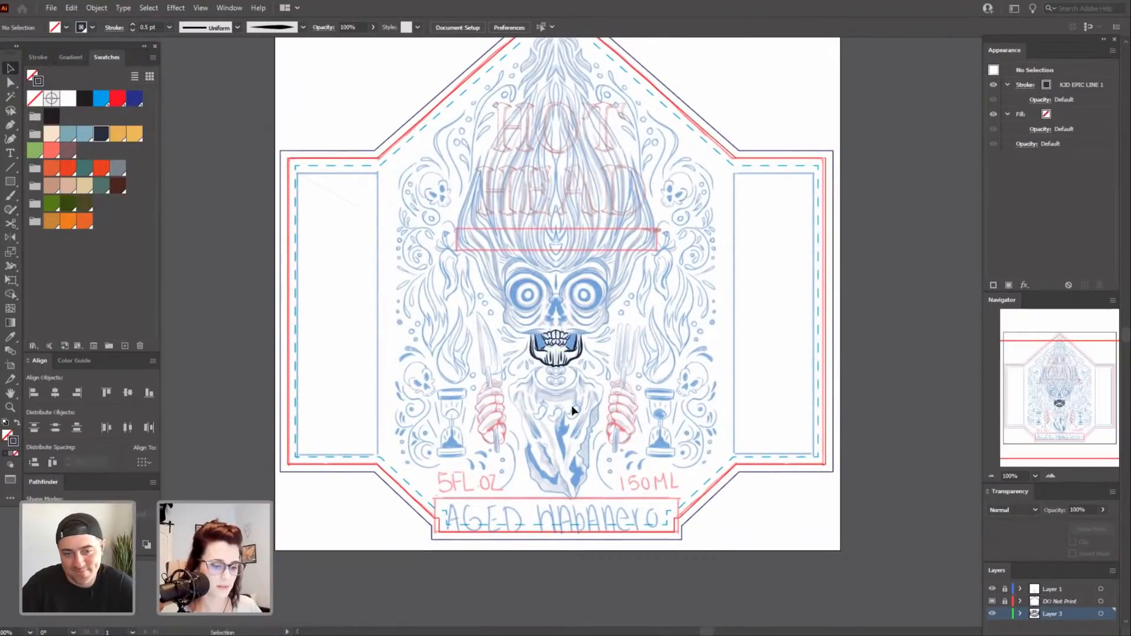
Select the two vertical slit strokes in the chin, check their stroke weight and deselect them.
key("ctrl+=")
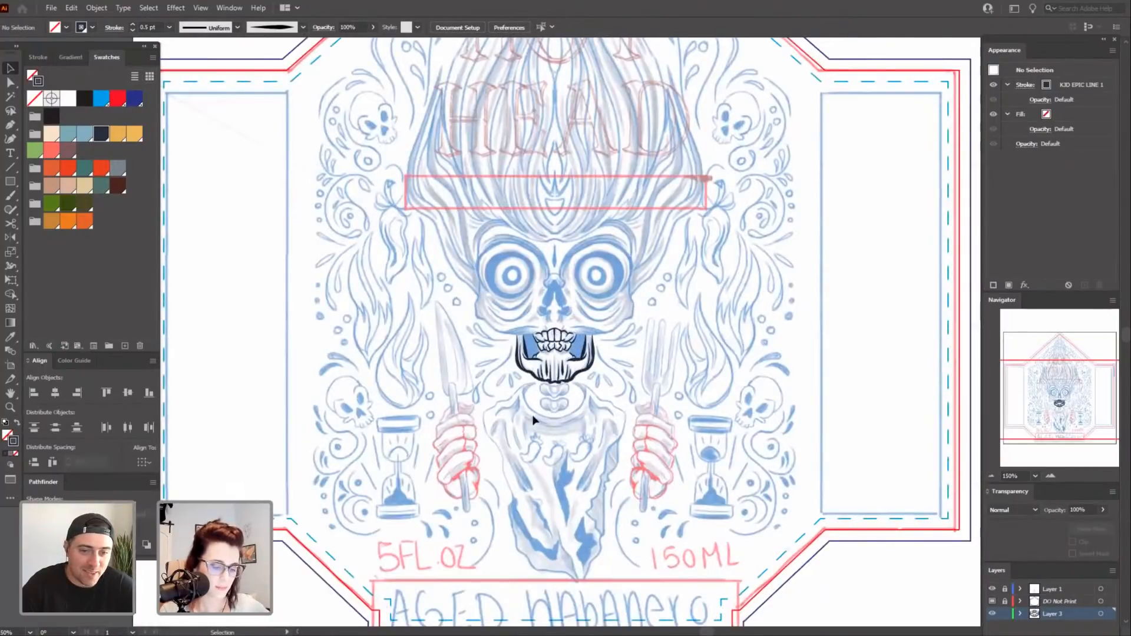
left_click(563, 377)
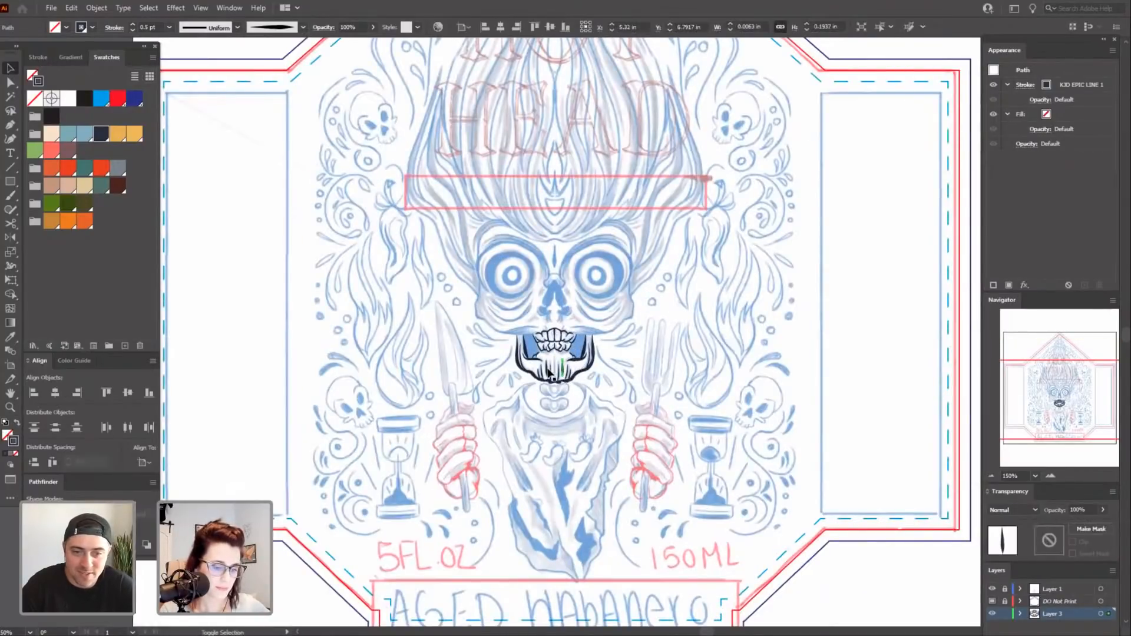
left_click(548, 372, "shift")
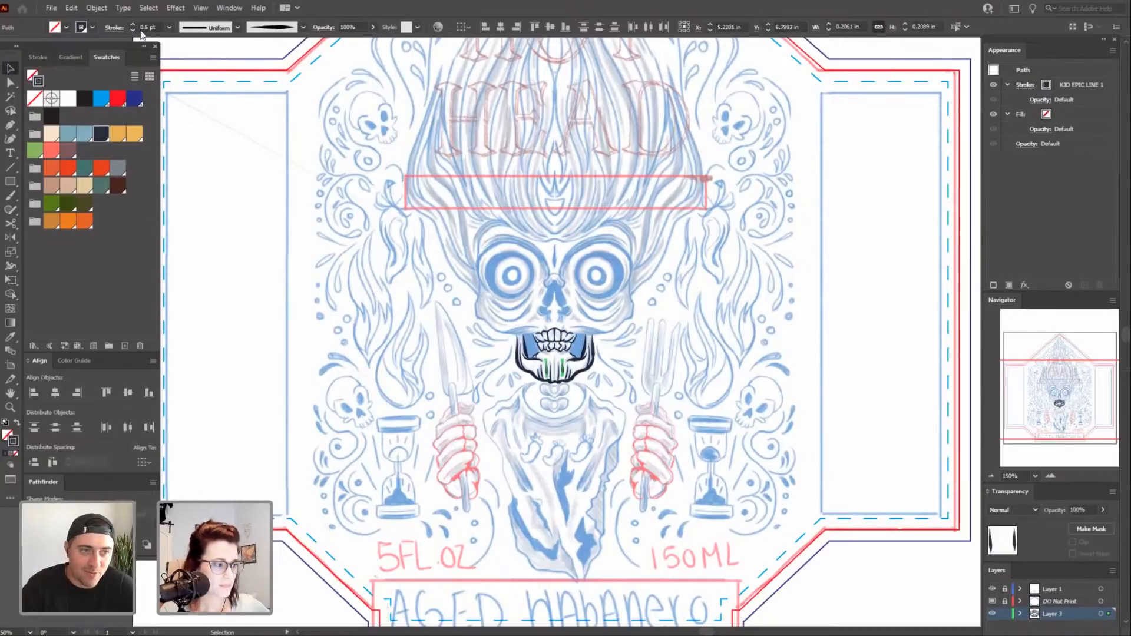
left_click(463, 530)
left_click_drag(633, 573, 628, 577)
left_click_drag(551, 510, 555, 517)
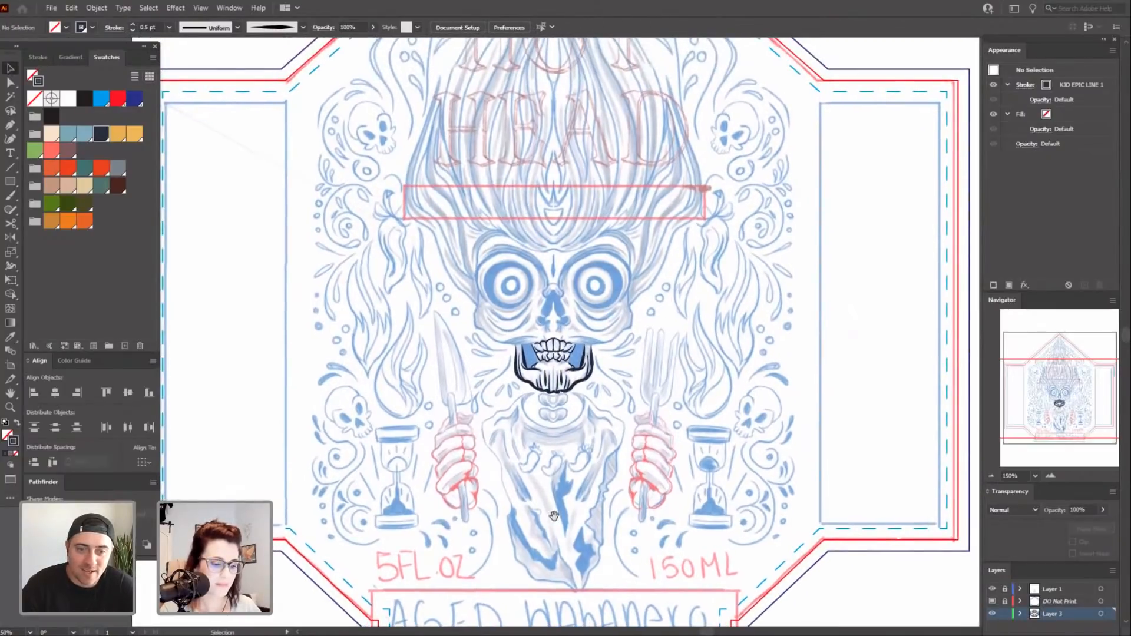
Paint a short tapered 0.5 pt stroke above the gap on each side of the two upper front teeth.
key("ctrl+equal")
key("ctrl+equal")
key("ctrl+equal")
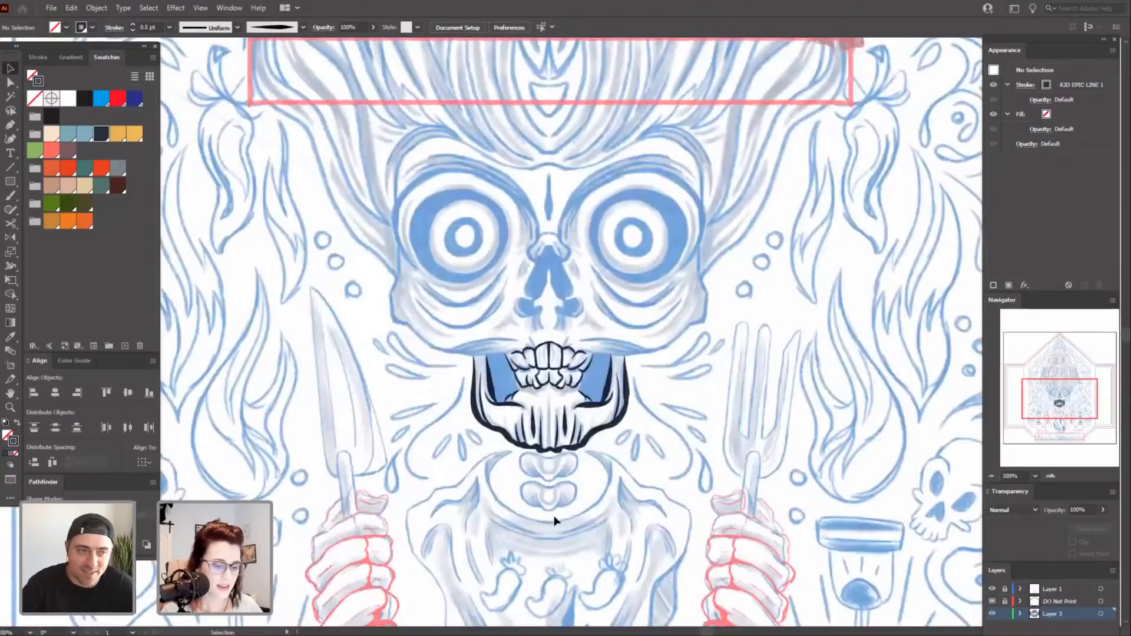
key("b")
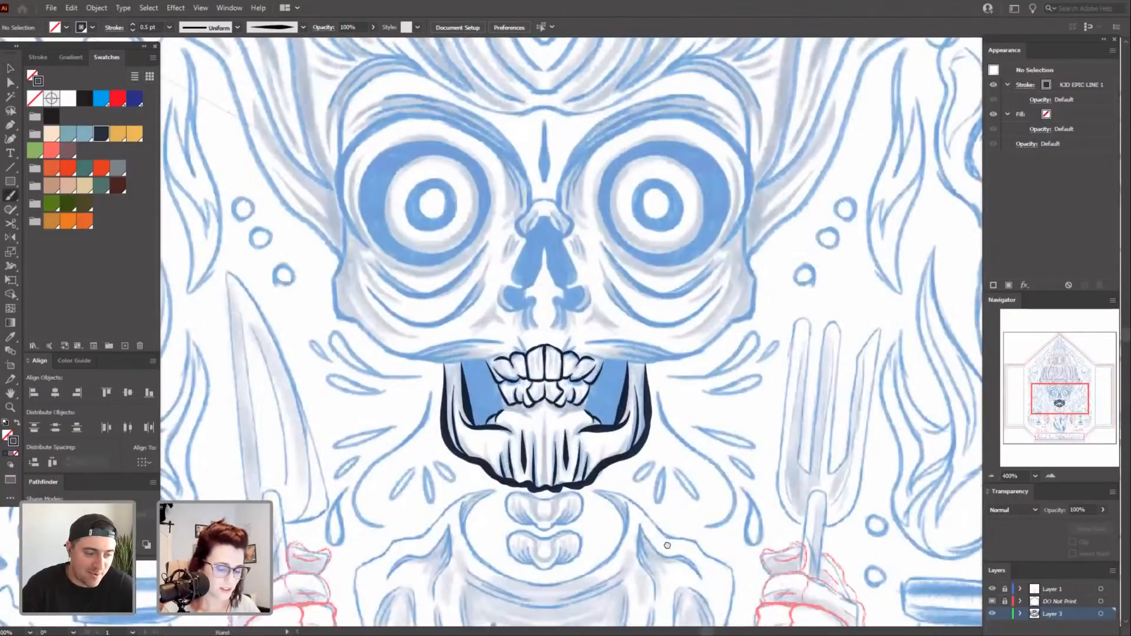
scroll(683, 513, "down", 1)
key("ctrl+equal")
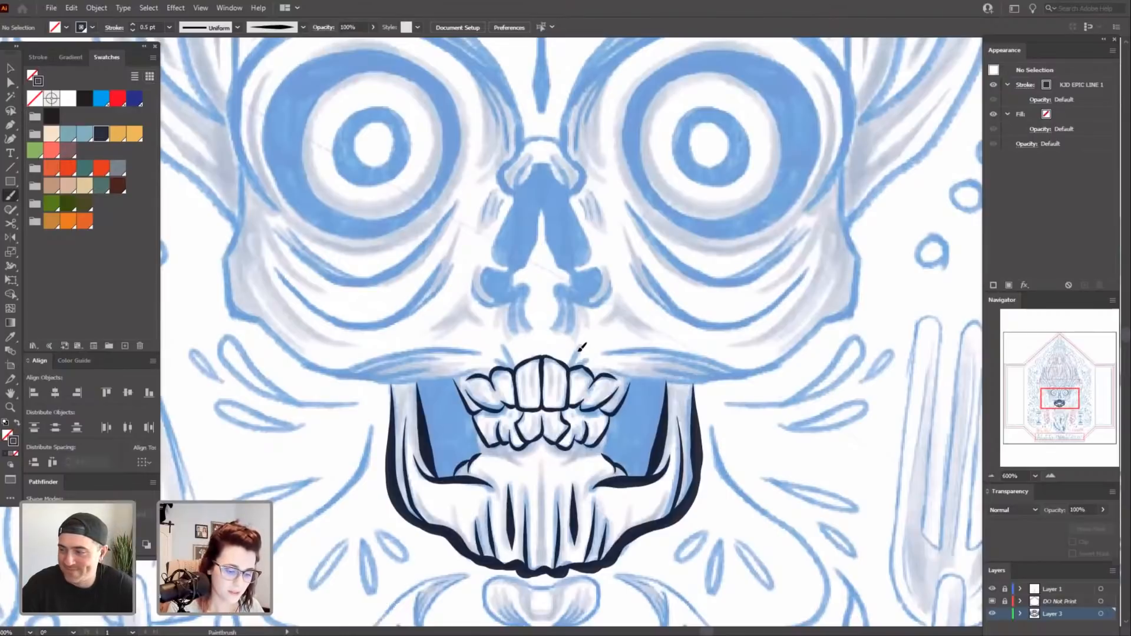
left_click_drag(579, 349, 569, 370)
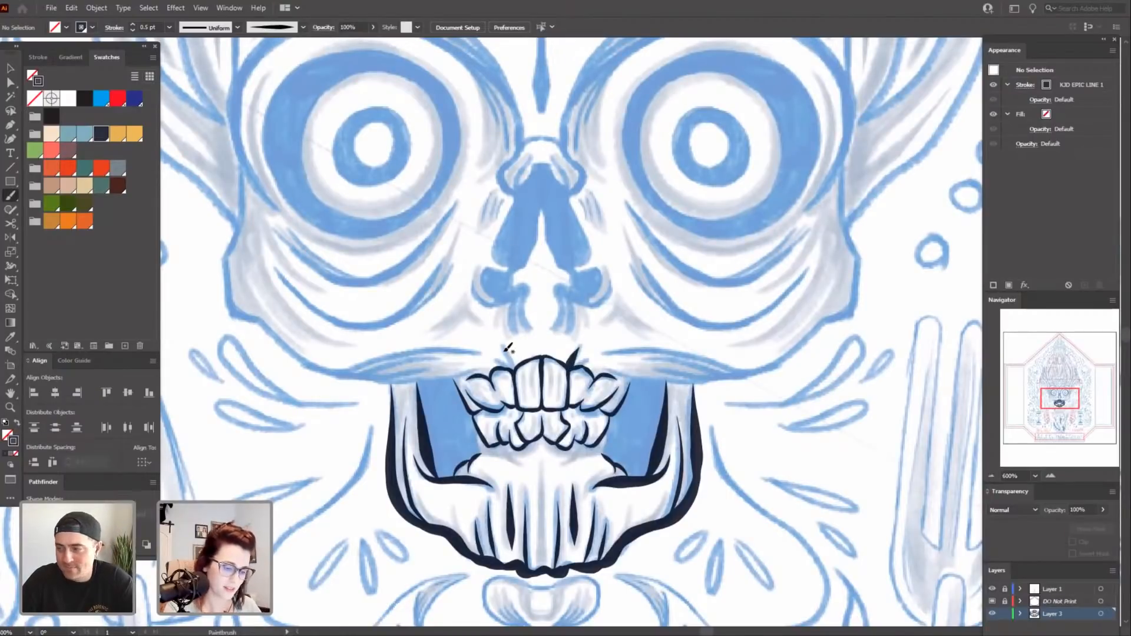
left_click_drag(503, 345, 518, 372)
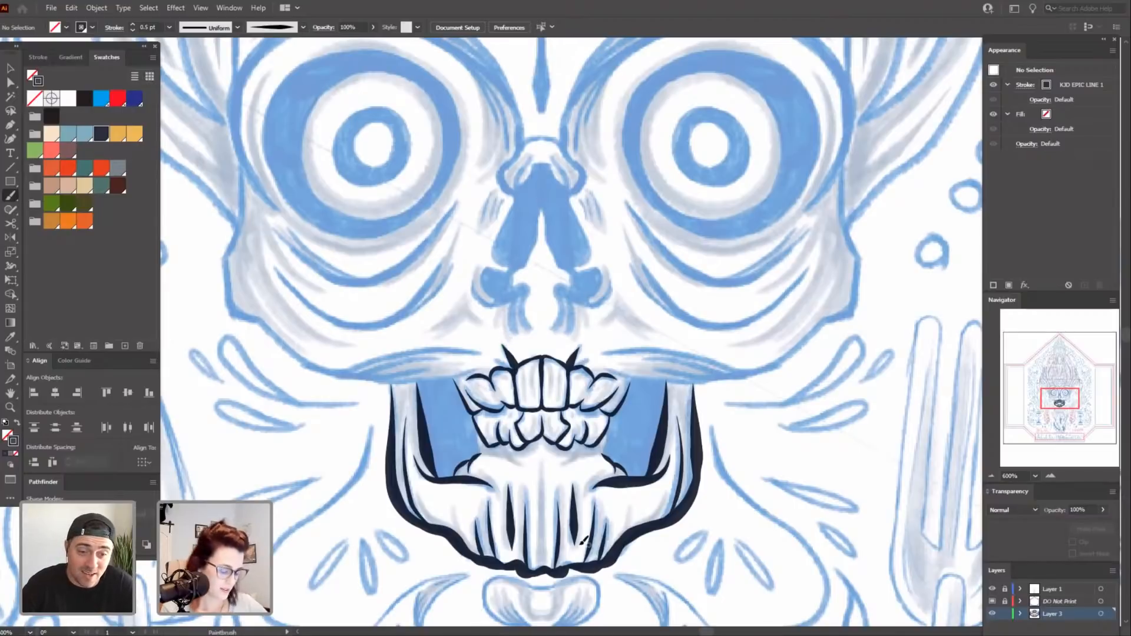
key("ctrl+z")
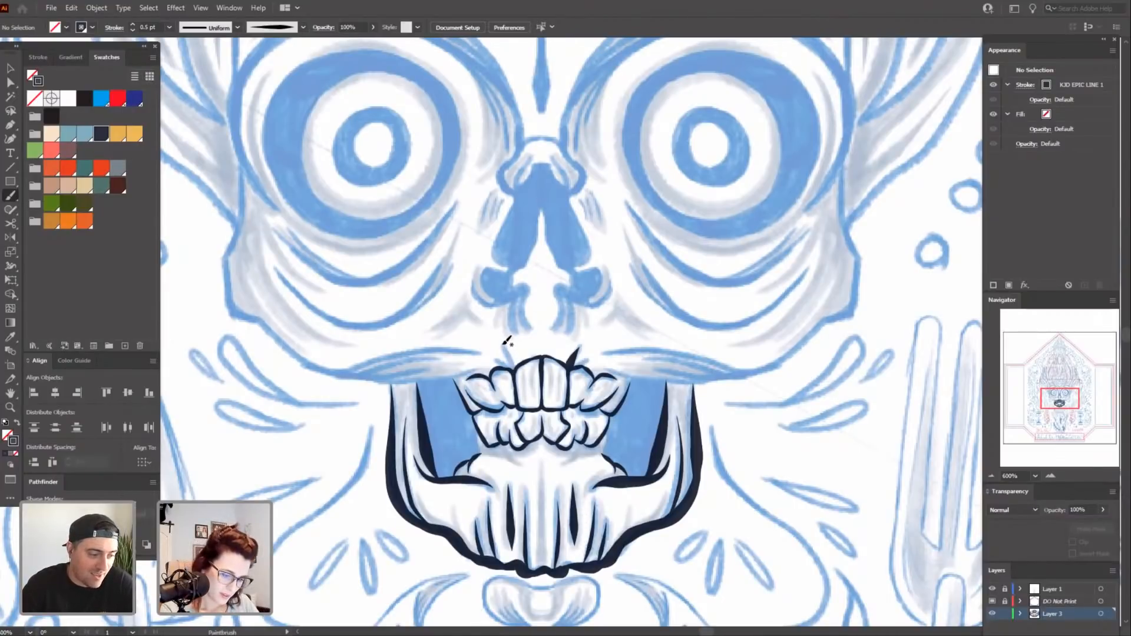
left_click_drag(502, 346, 515, 367)
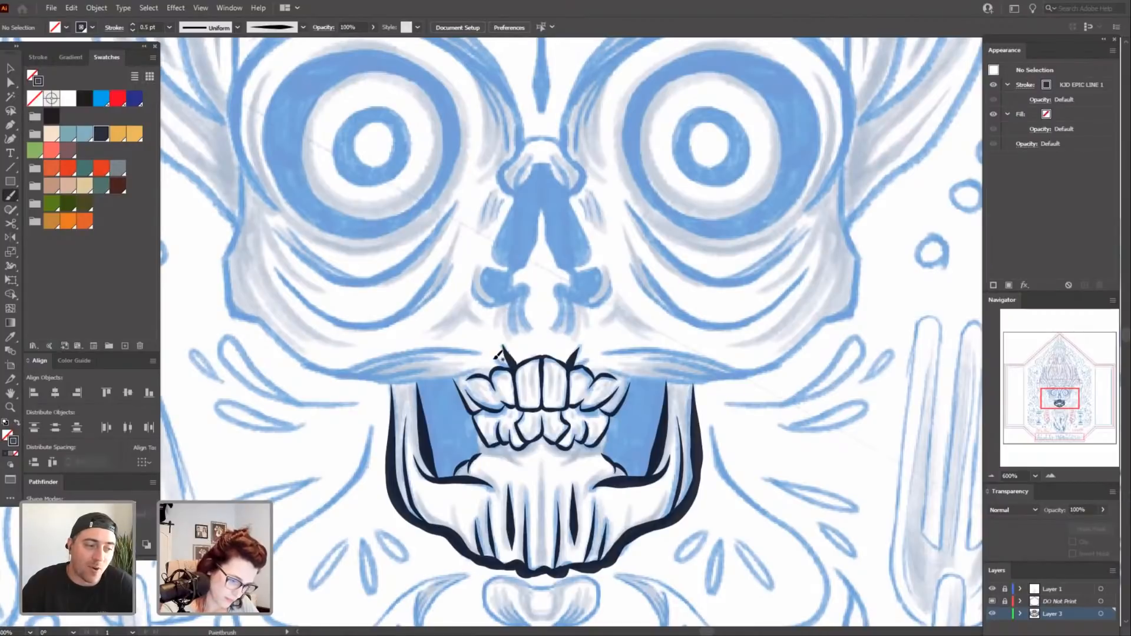
Set the stroke weight to 0.25 pt and paint a smaller tapered line outside each of the two gum strokes.
left_click(131, 31)
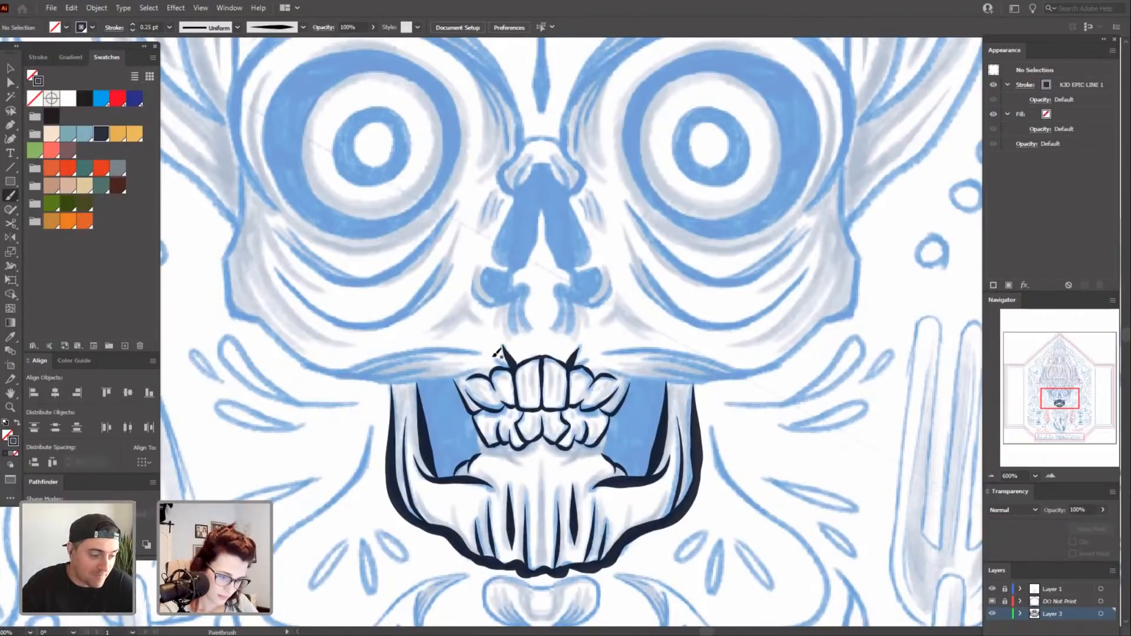
left_click_drag(502, 362, 513, 370)
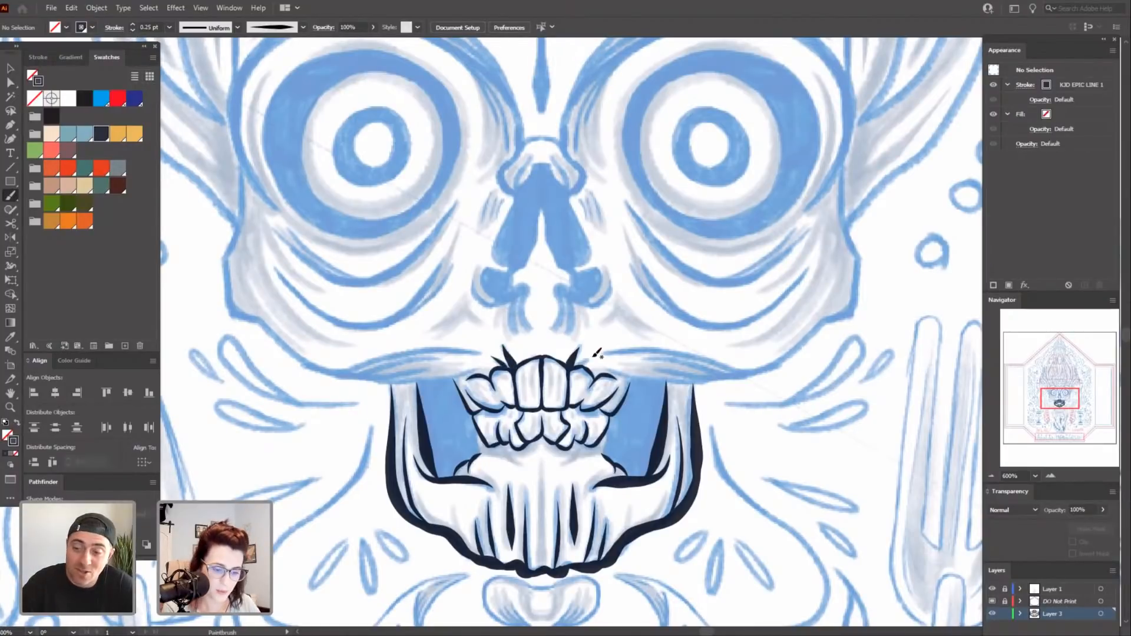
left_click_drag(590, 361, 570, 372)
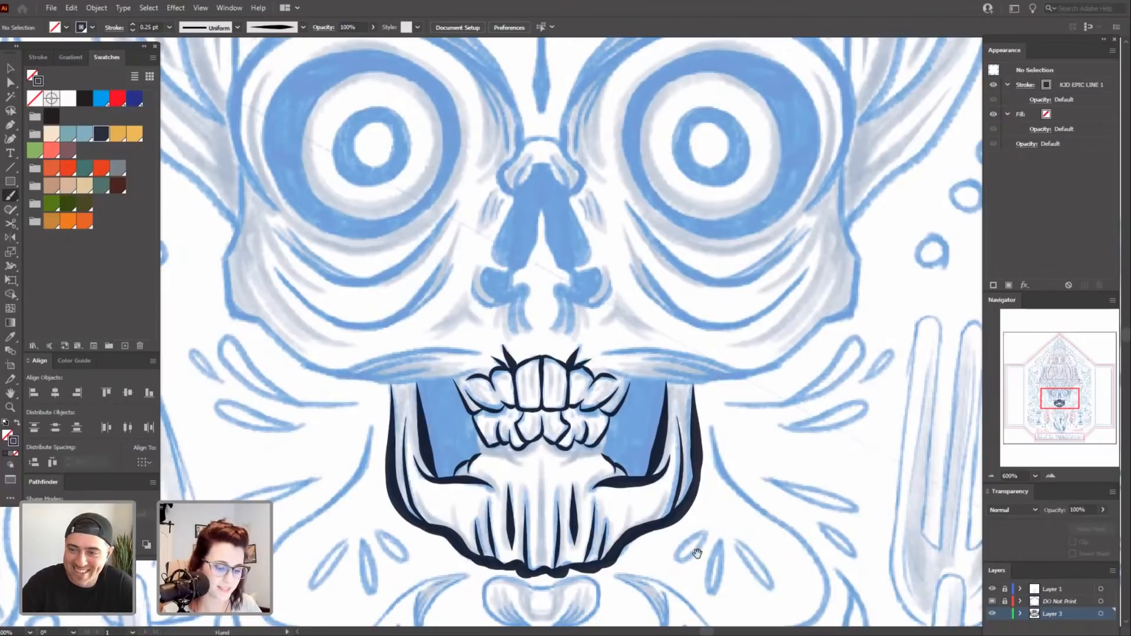
mouse_move(697, 554)
left_mouse_down()
mouse_move(704, 473)
mouse_move(718, 515)
left_mouse_up()
left_click_drag(501, 405, 648, 469)
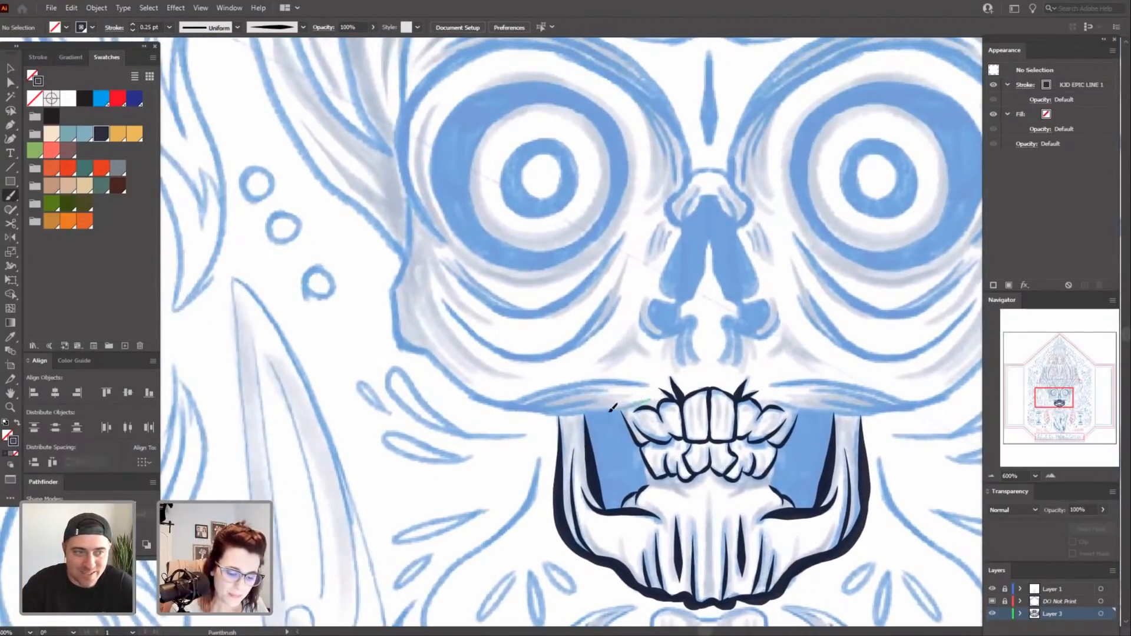
left_click_drag(576, 411, 548, 410)
left_click_drag(737, 460, 531, 448)
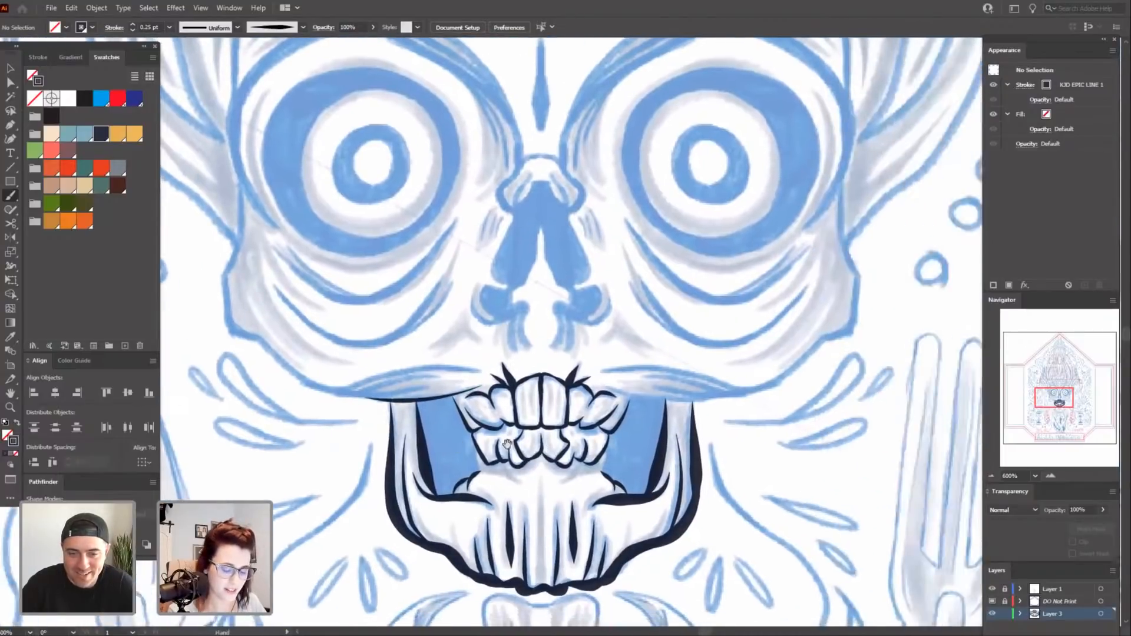
key("ctrl+z")
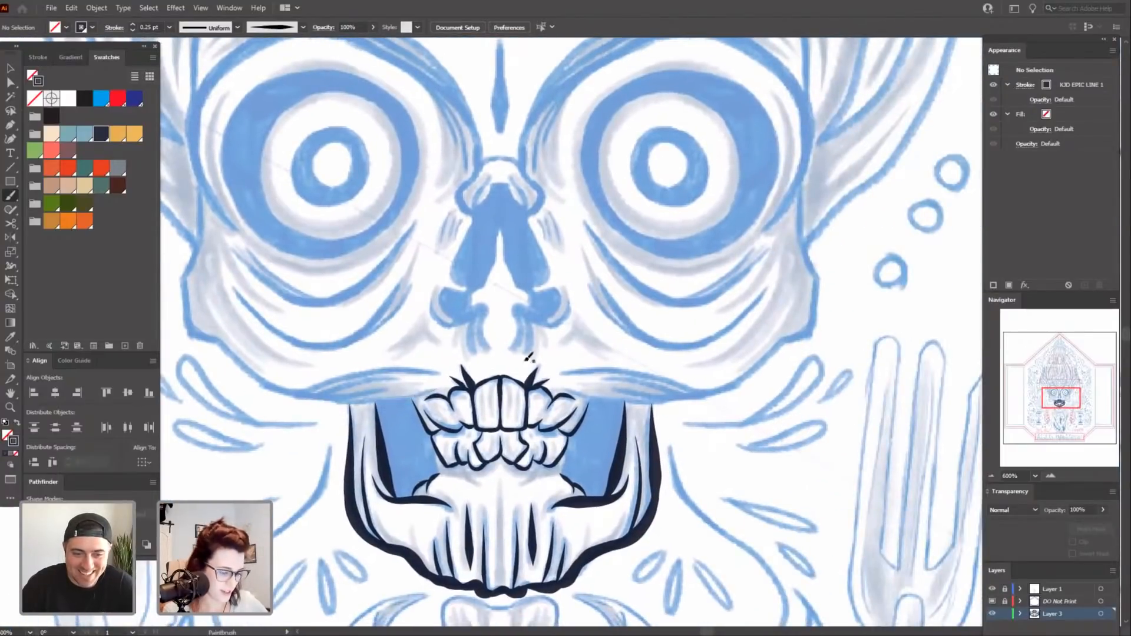
Set the stroke weight to 0.5 pt and paint the left lower edge of the upper jaw, outward from the teeth past the jawbone.
left_click(133, 24)
left_click_drag(442, 393, 629, 399)
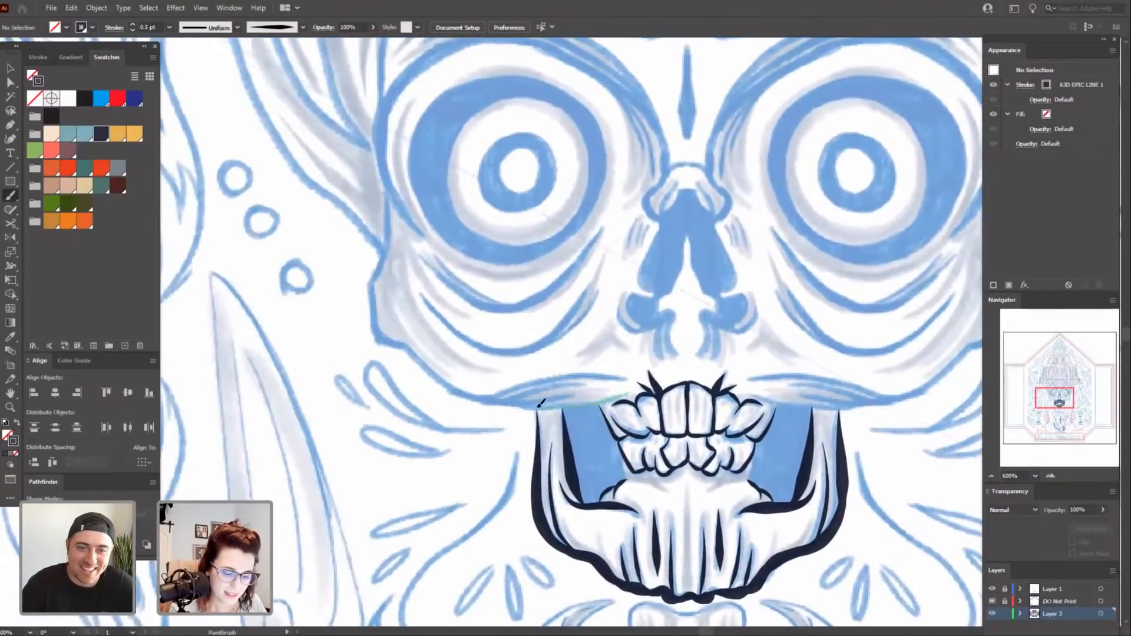
left_click_drag(540, 403, 508, 400)
left_click_drag(760, 455, 560, 446)
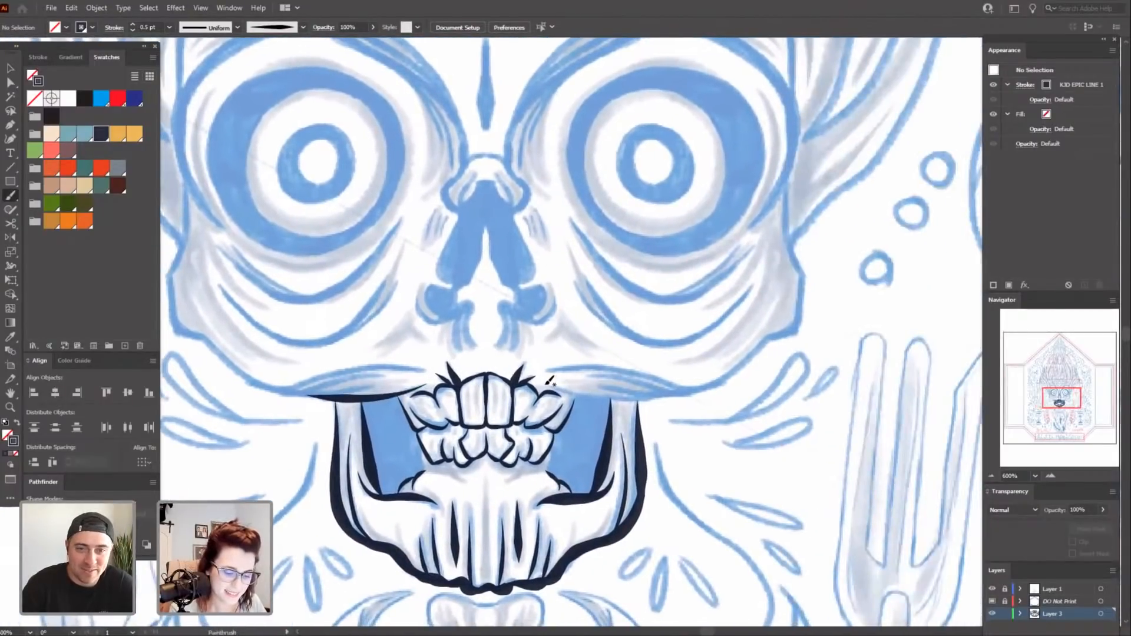
Ink the lower edge of the upper jaw over the right mouth corner, mirroring the left side.
left_click_drag(632, 398, 660, 394)
left_click_drag(672, 534, 738, 544)
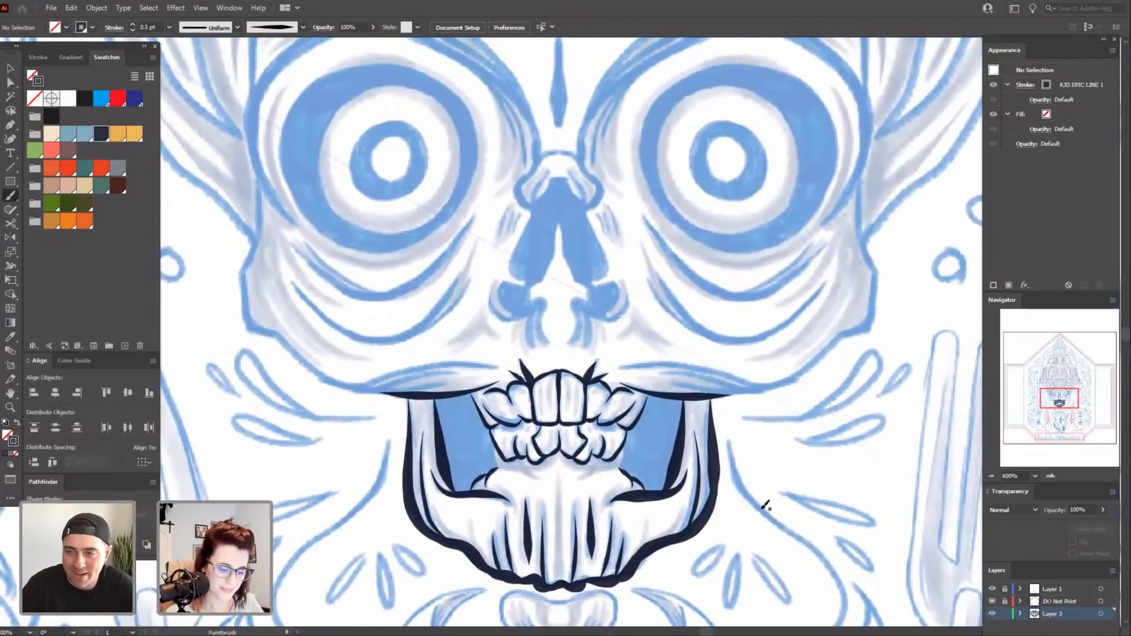
key("ctrl+equal")
left_click_drag(668, 530, 672, 490)
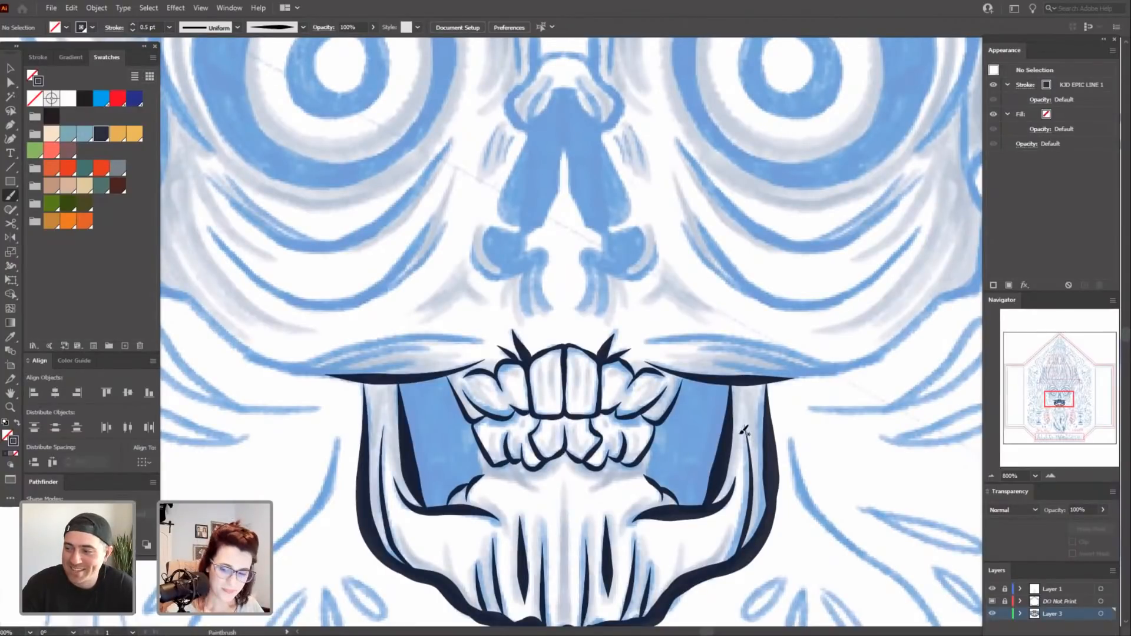
Move the upper end points of both outermost upper tooth strokes up to meet the jaw line.
key("ctrl+equal")
left_click_drag(716, 522, 684, 500)
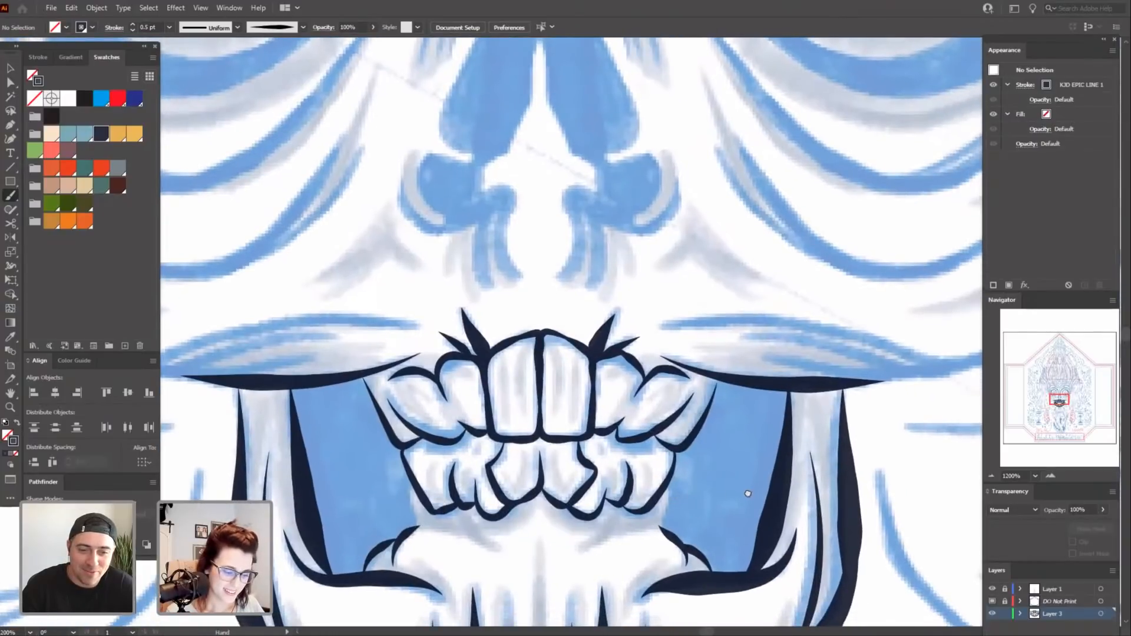
key("a")
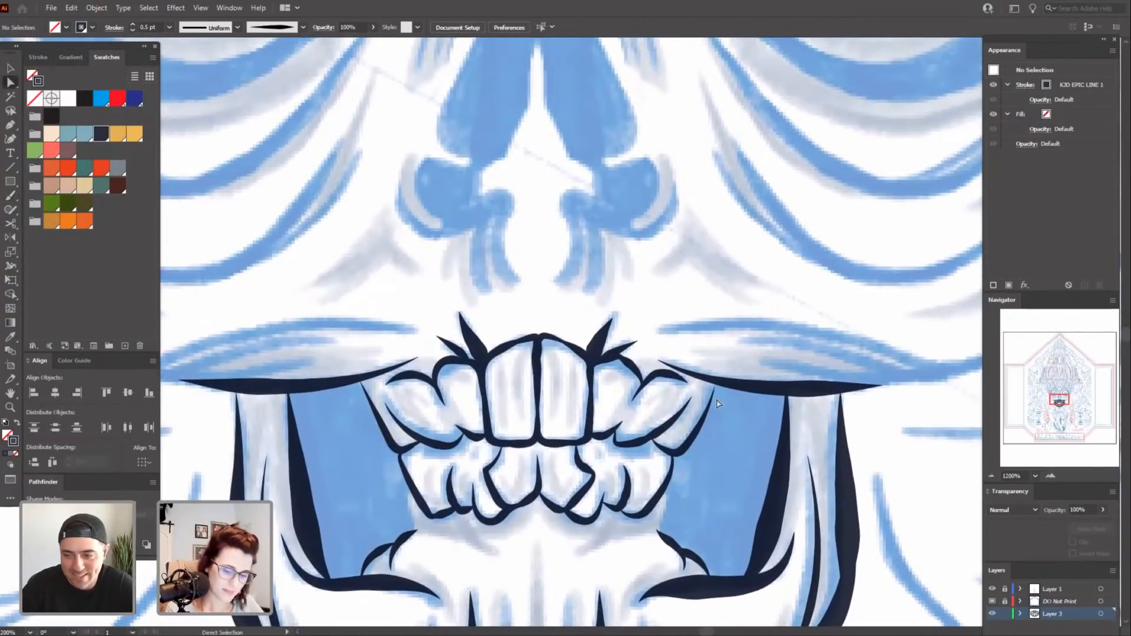
left_click(714, 388)
left_click_drag(714, 388, 716, 384)
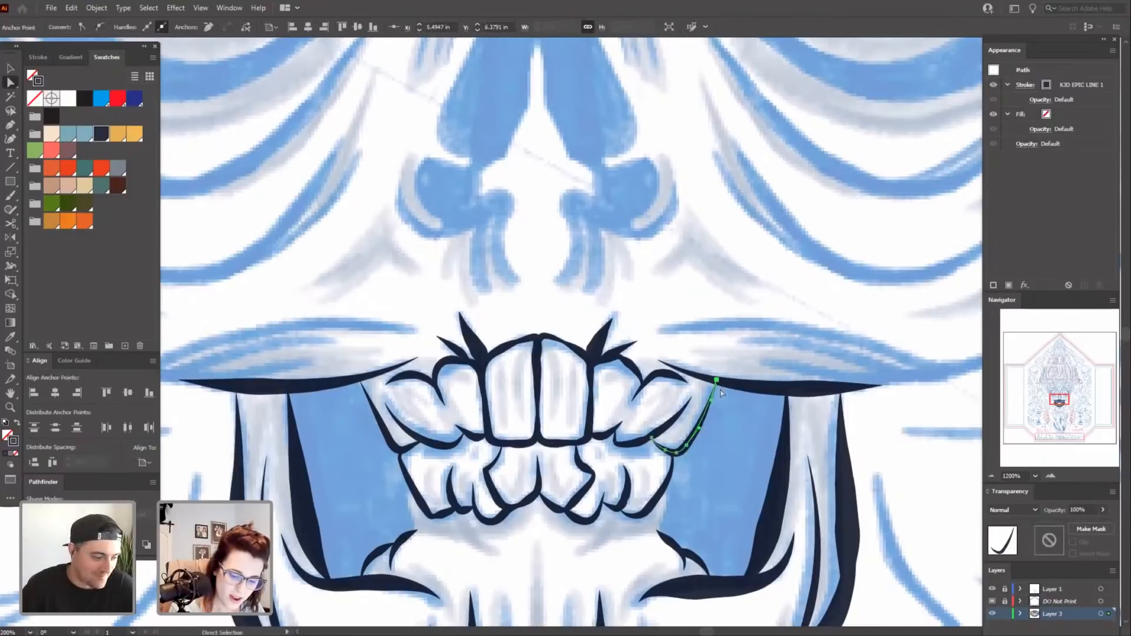
left_click(718, 445)
left_click(364, 390)
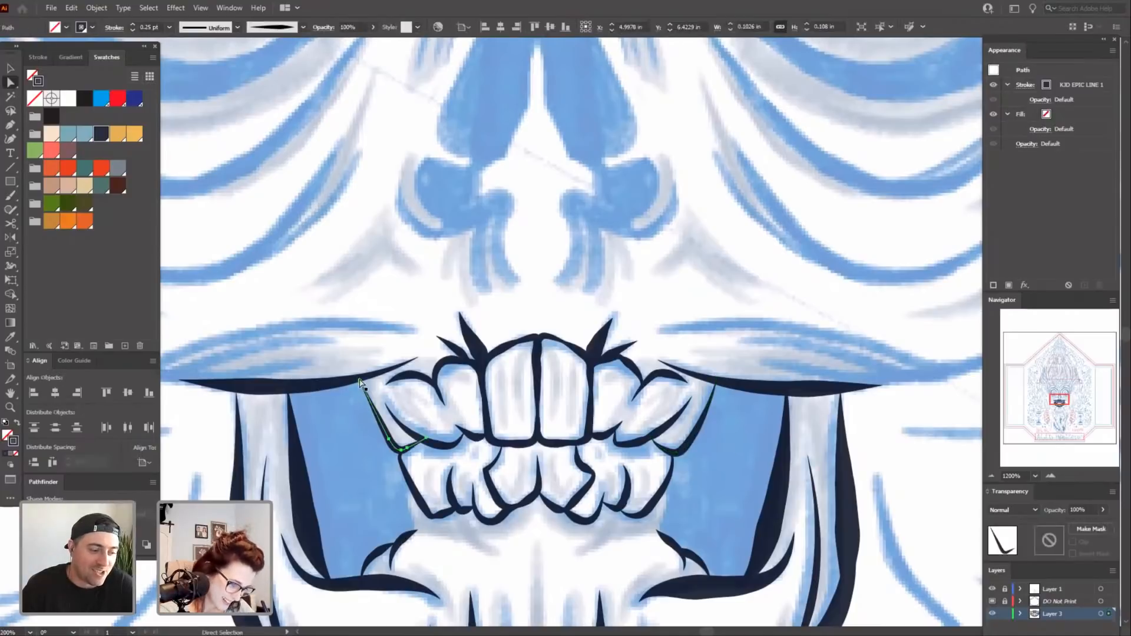
left_click_drag(361, 384, 356, 377)
left_click(544, 419)
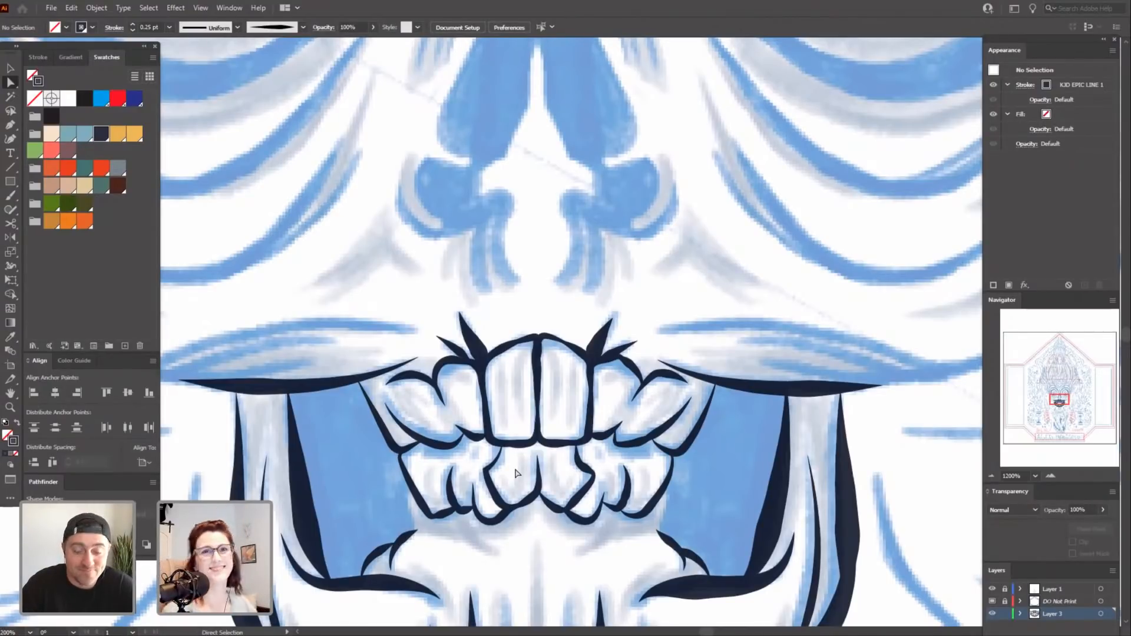
Adjust the lower inner ends of the upper tooth strokes, including the outermost tooth on the right.
left_click_drag(715, 490, 750, 505)
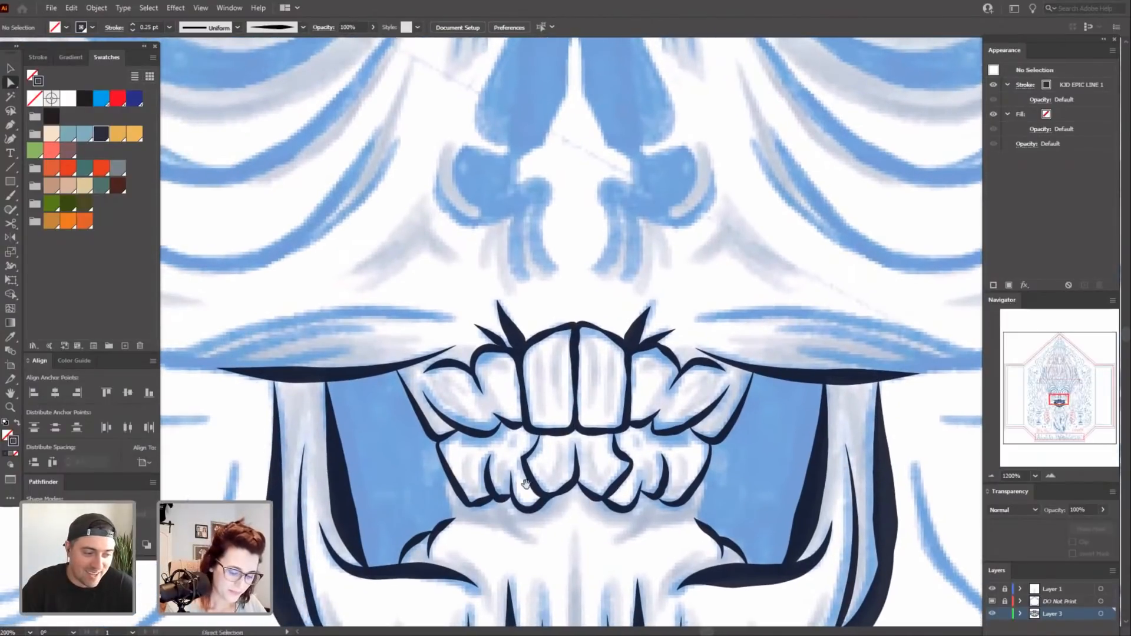
left_click_drag(493, 440, 517, 431)
left_click(515, 433)
left_click(675, 441)
left_click_drag(753, 485, 732, 449)
left_click(677, 434)
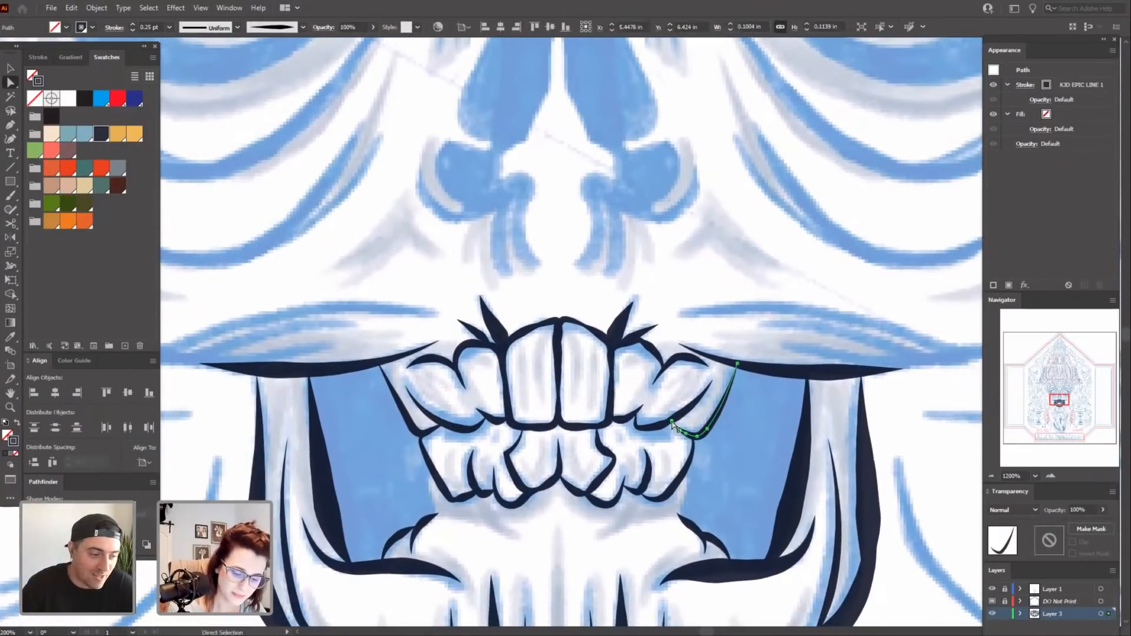
left_click(687, 435)
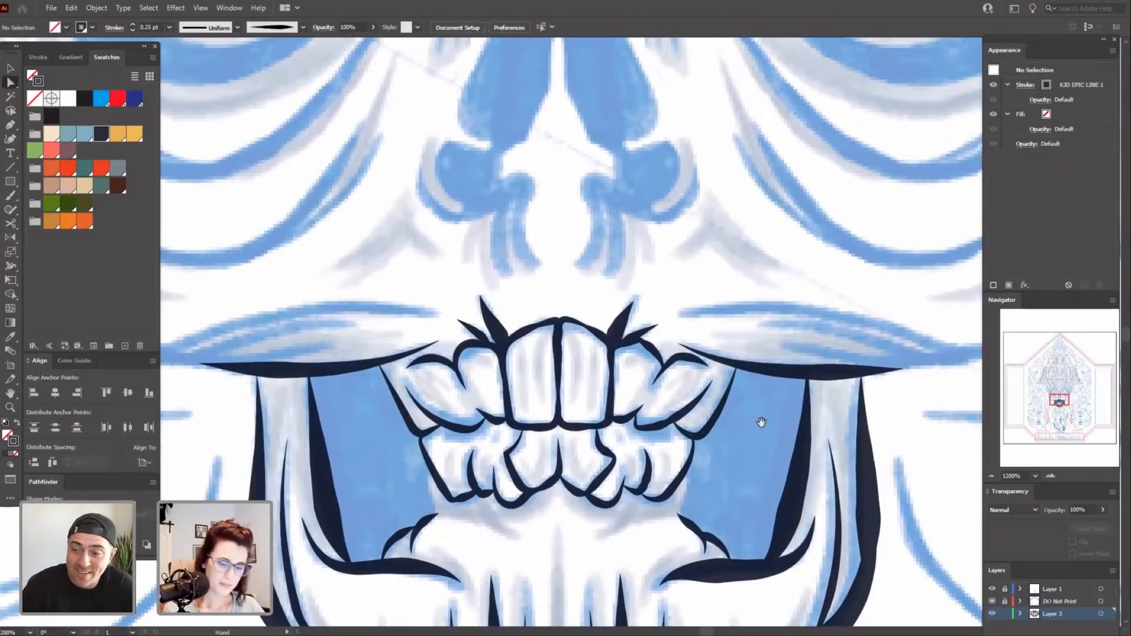
Nudge the lower anchor point of the small crease stroke above the upper left teeth.
left_click_drag(761, 423, 744, 471)
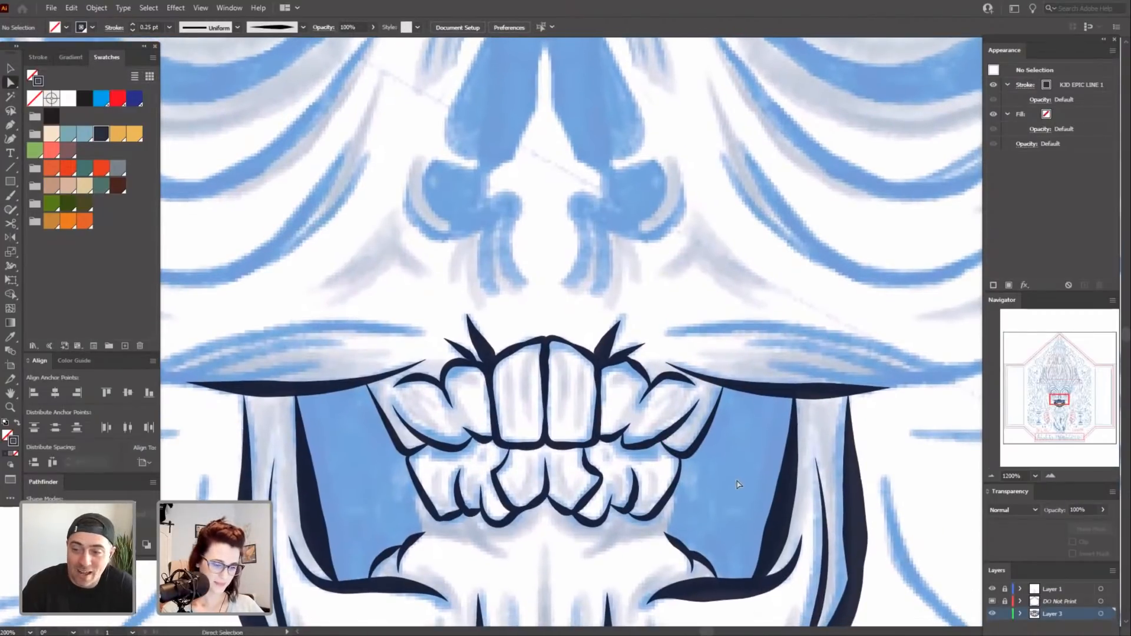
left_click(471, 356)
left_click(480, 365)
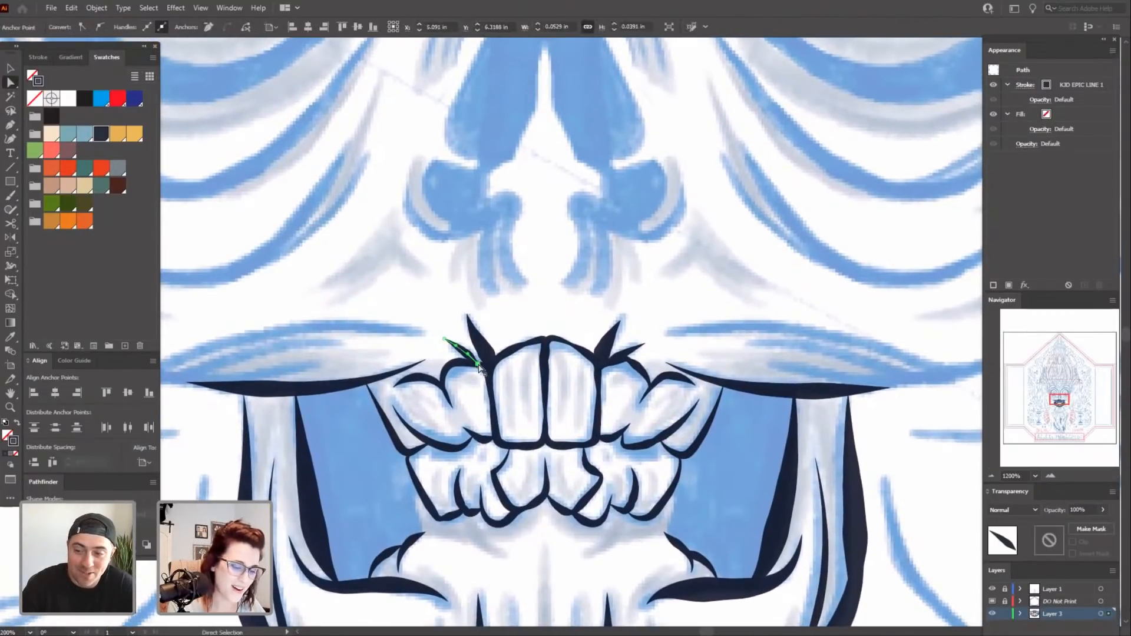
left_click_drag(481, 366, 481, 366)
left_click(735, 479)
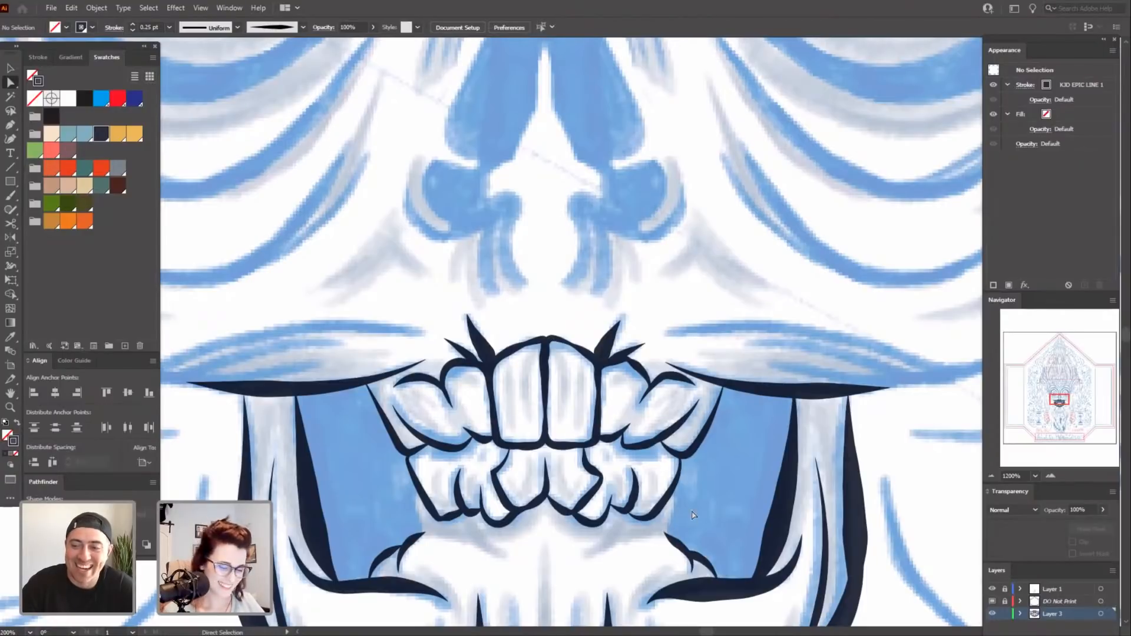
Ink the curved gum ridges beneath the lower teeth on both sides, plus short strokes beside the outer lower teeth.
scroll(696, 507, "down", 1)
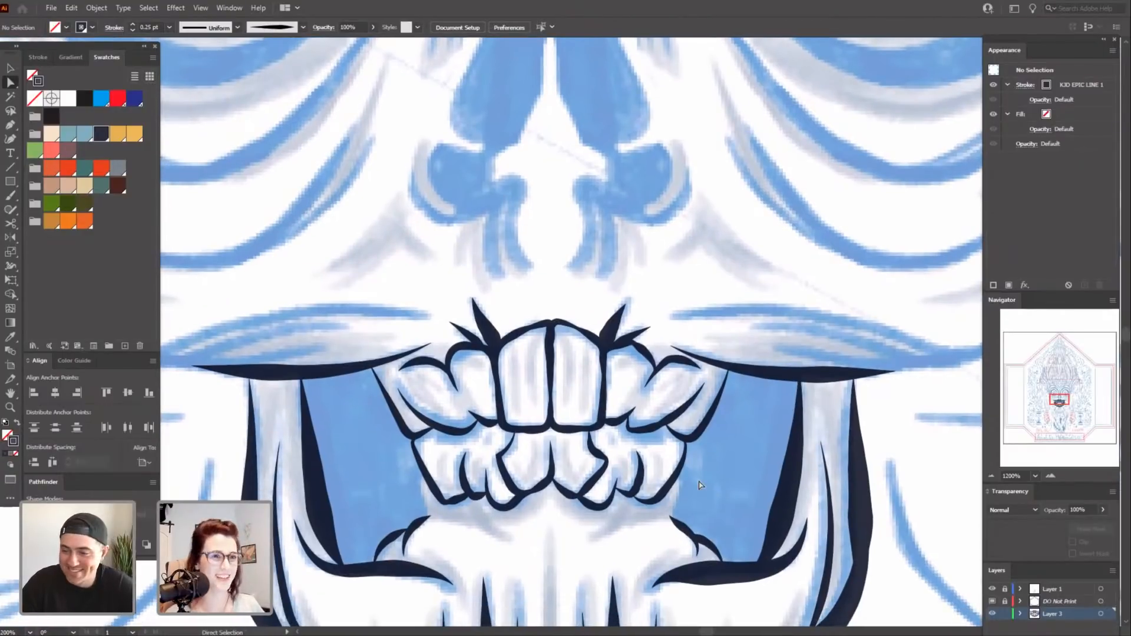
key("b")
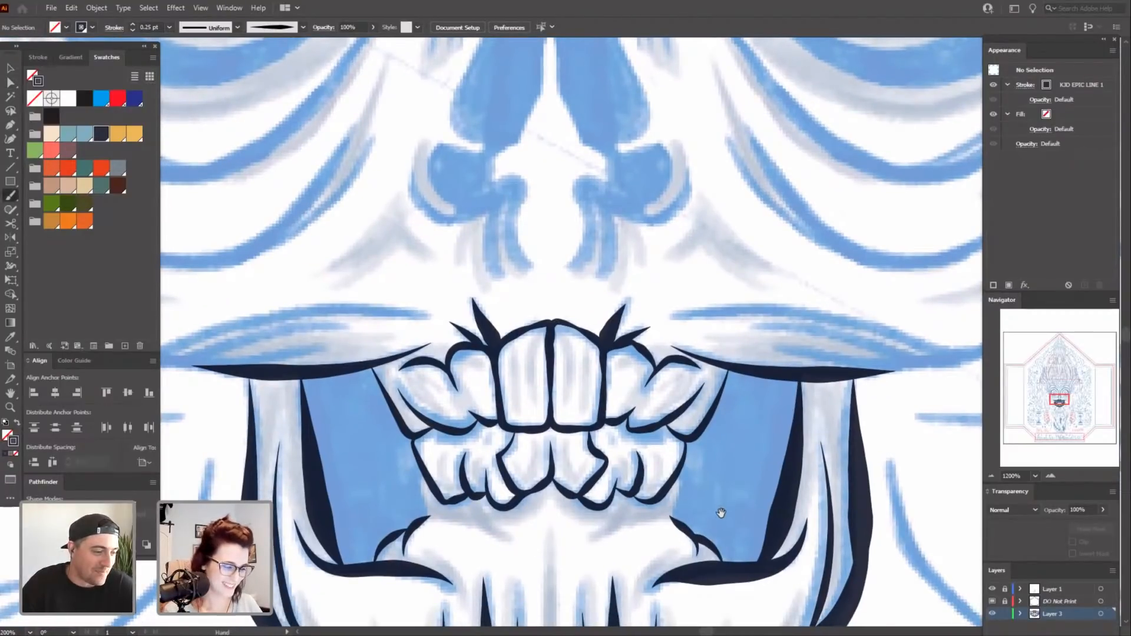
mouse_move(722, 512)
left_mouse_down()
mouse_move(740, 279)
mouse_move(771, 379)
mouse_move(779, 368)
left_mouse_up()
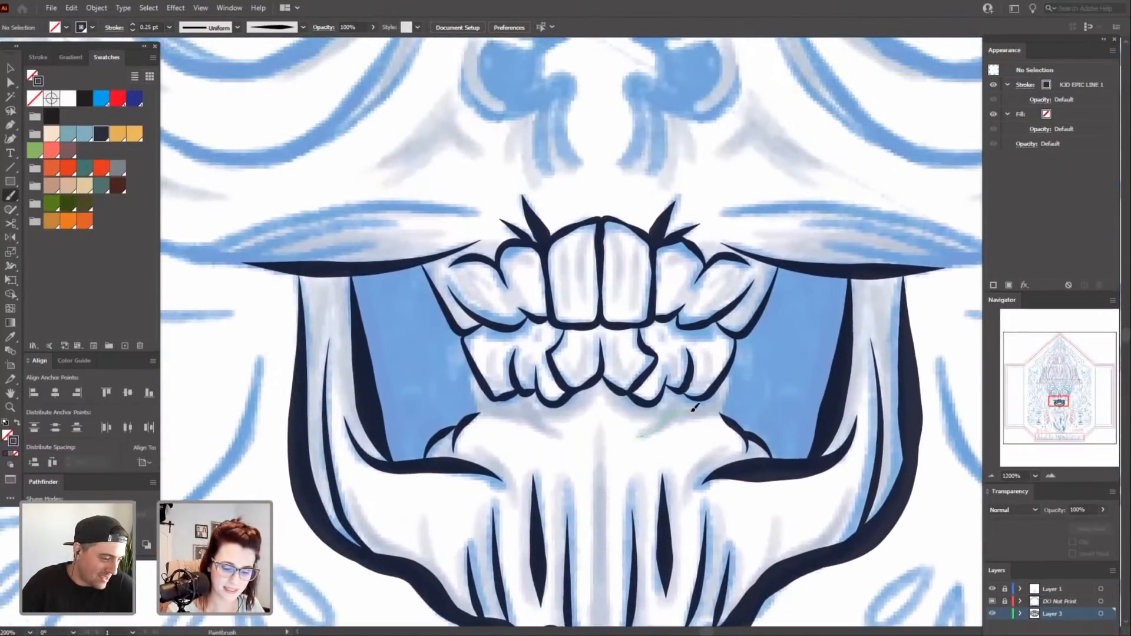
left_click_drag(719, 410, 737, 427)
left_click_drag(538, 478, 575, 504)
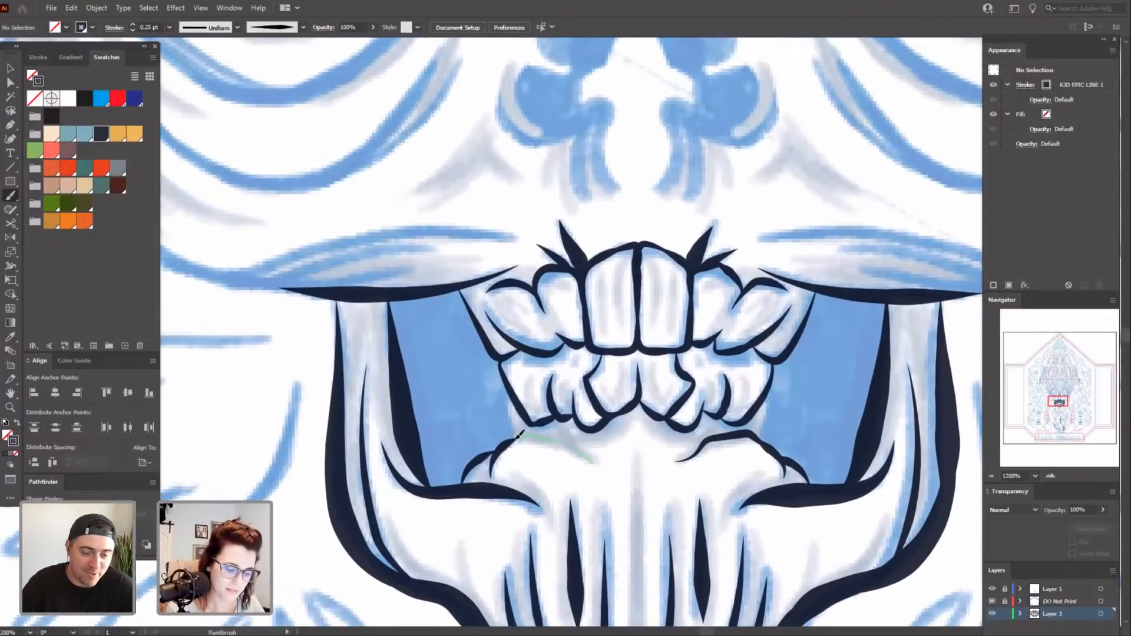
left_click_drag(518, 436, 517, 437)
mouse_move(662, 487)
left_mouse_down()
mouse_move(586, 465)
mouse_move(628, 464)
mouse_move(576, 439)
mouse_move(595, 409)
left_mouse_up()
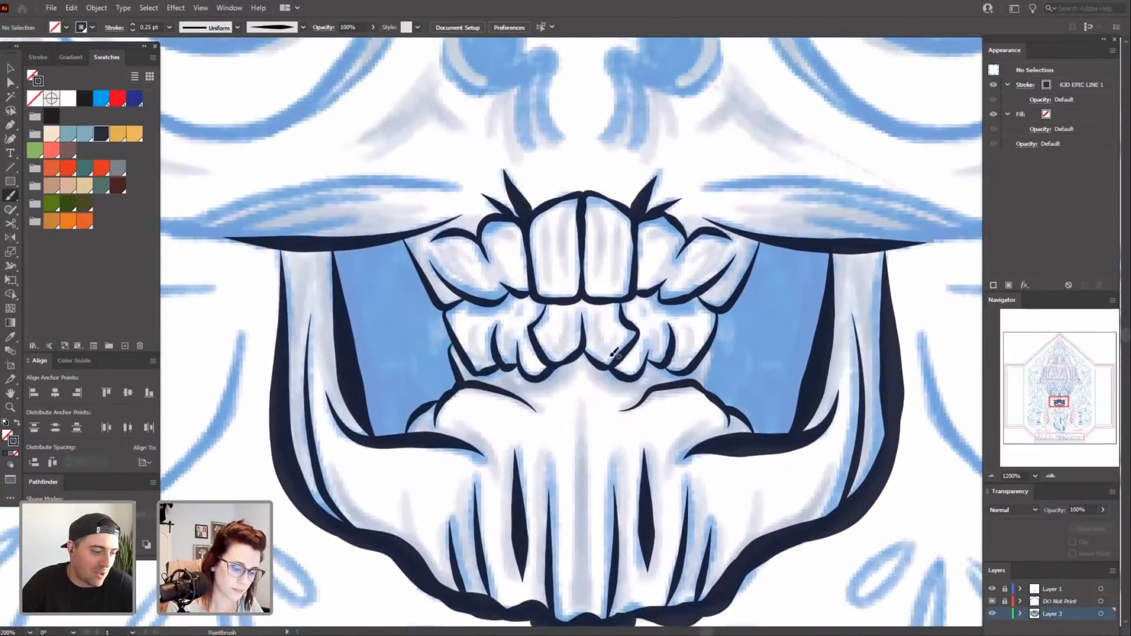
left_click_drag(712, 344, 710, 395)
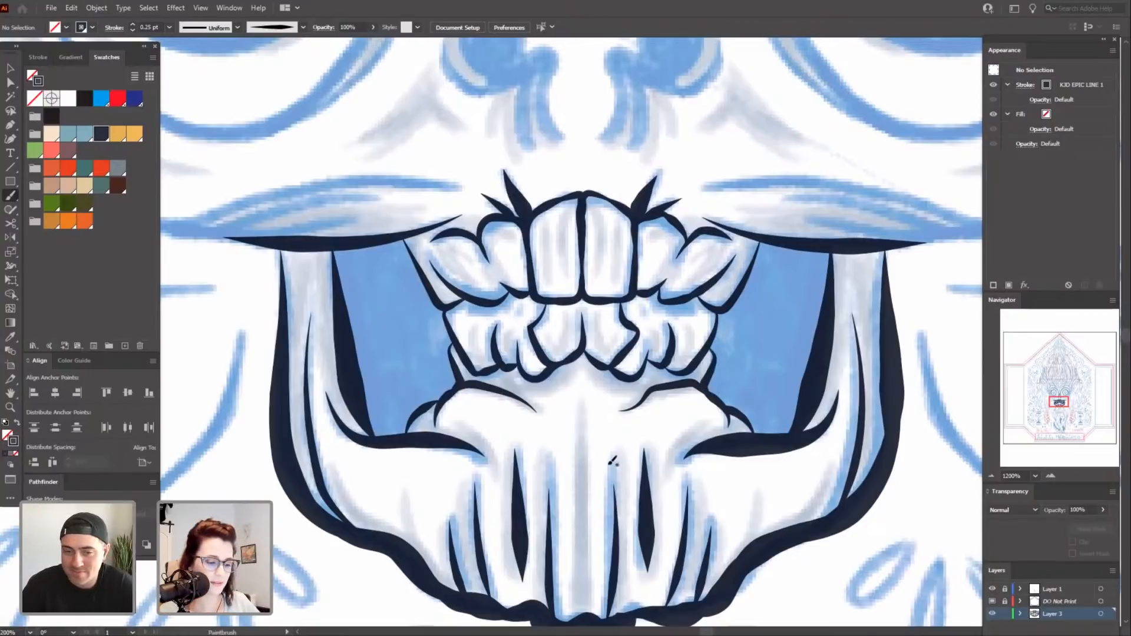
Examine the inked teeth and jaw from farther out.
key("space")
left_click_drag(585, 424, 581, 442)
key("ctrl+minus")
key("ctrl+minus")
key("ctrl+minus")
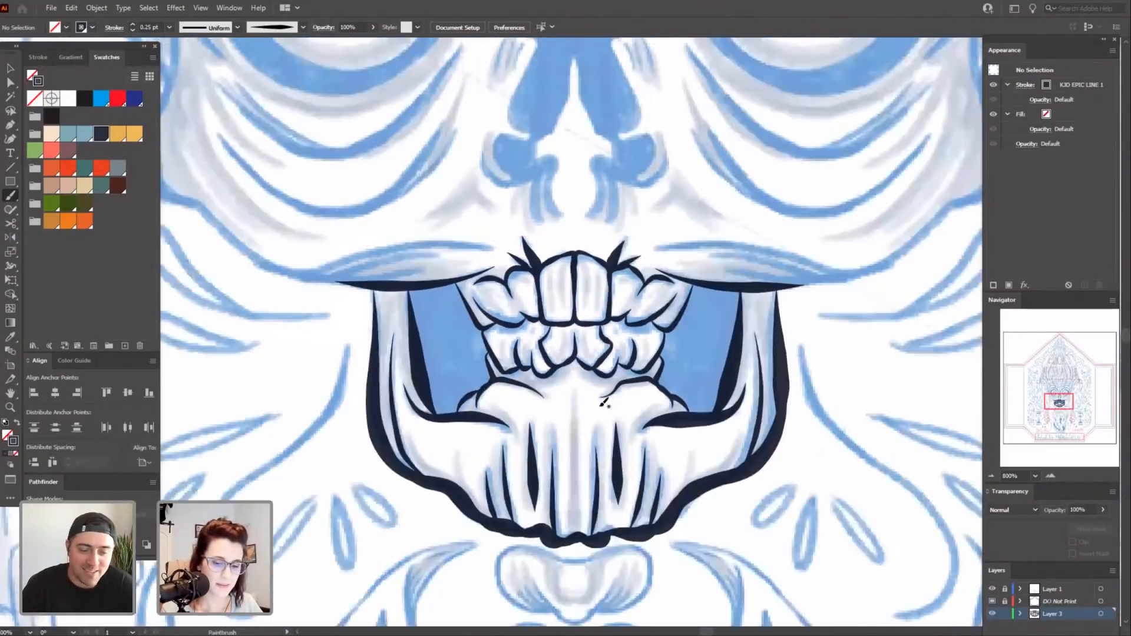
key("ctrl+plus")
key("ctrl+plus")
key("space")
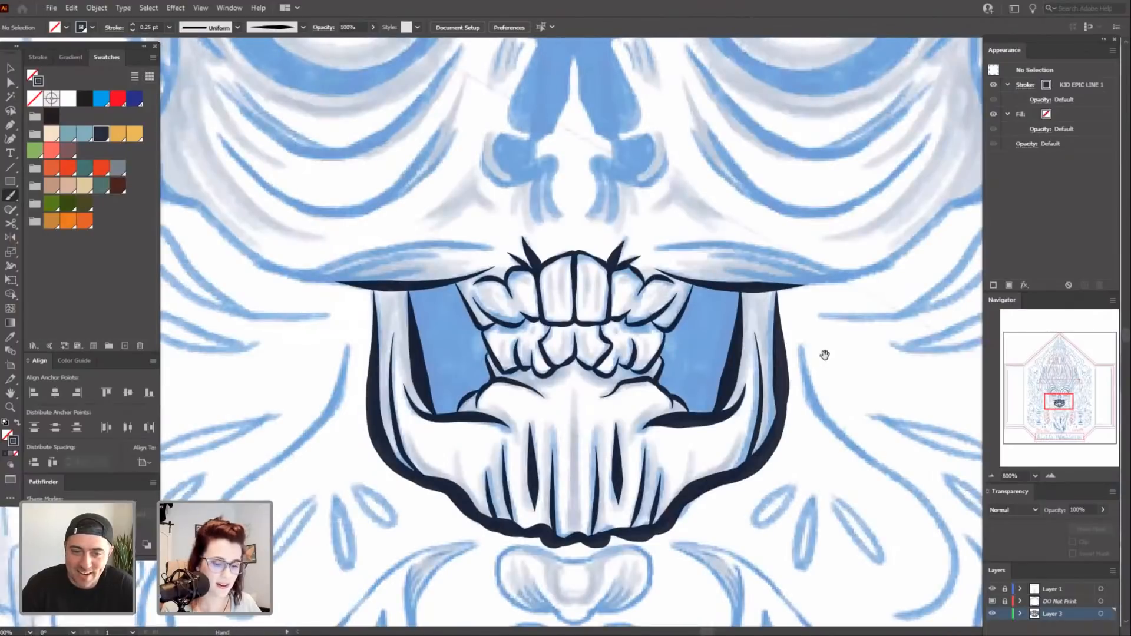
mouse_move(820, 354)
left_mouse_down()
mouse_move(831, 396)
mouse_move(841, 392)
left_mouse_up()
mouse_move(825, 440)
left_mouse_down()
mouse_move(745, 430)
mouse_move(757, 434)
mouse_move(738, 469)
left_mouse_up()
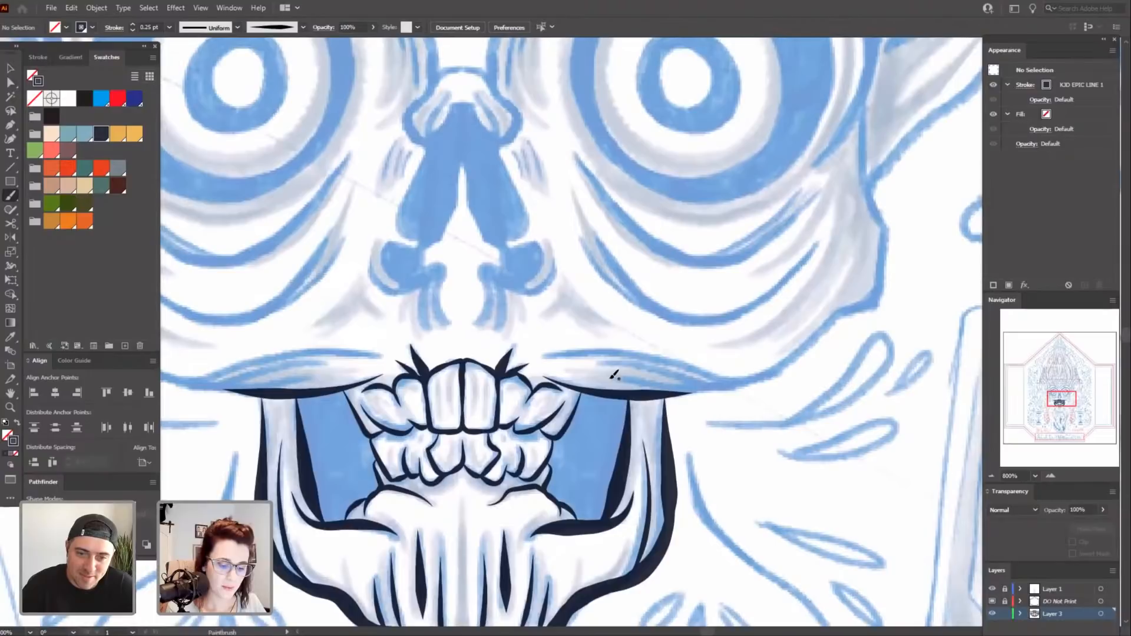
left_click_drag(772, 376, 776, 375)
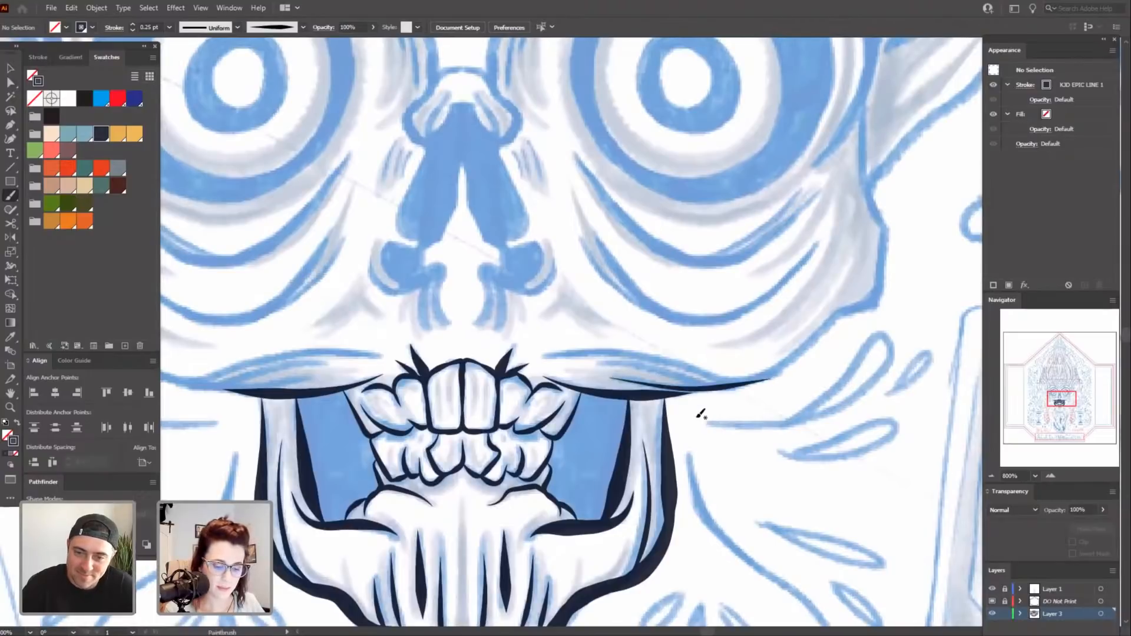
key("ctrl+z")
Extend the upper jaw line outward along the cheek on both sides with 0.25 pt brush strokes.
key("space")
mouse_move(285, 479)
left_mouse_down()
mouse_move(375, 484)
mouse_move(666, 448)
left_mouse_up()
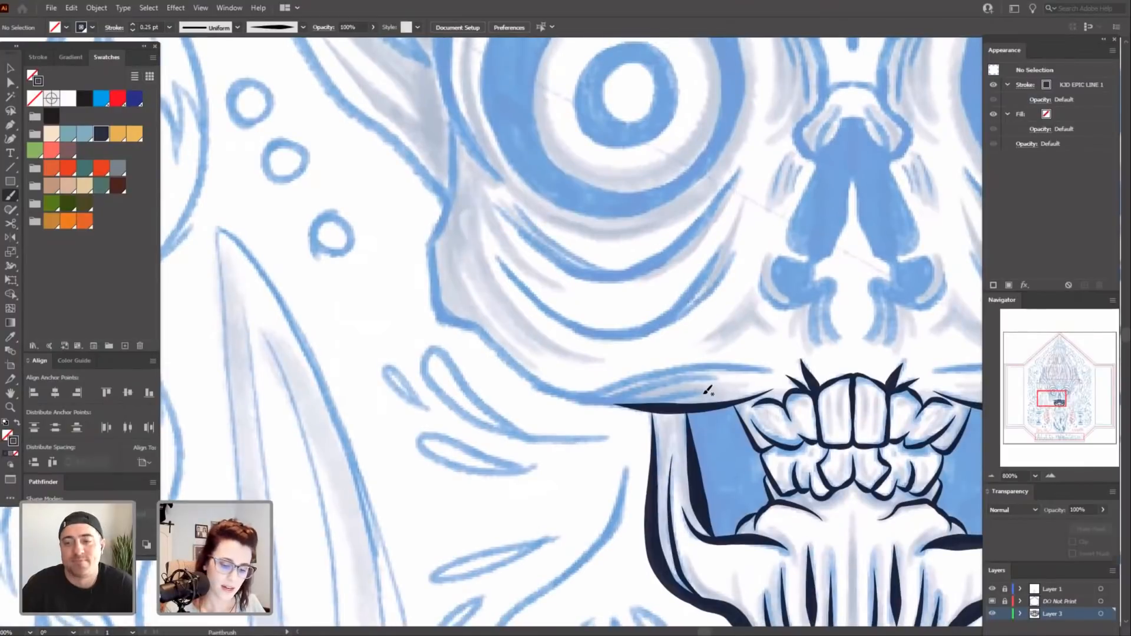
left_click_drag(706, 391, 524, 386)
mouse_move(584, 497)
left_mouse_down()
mouse_move(528, 520)
mouse_move(241, 509)
left_mouse_up()
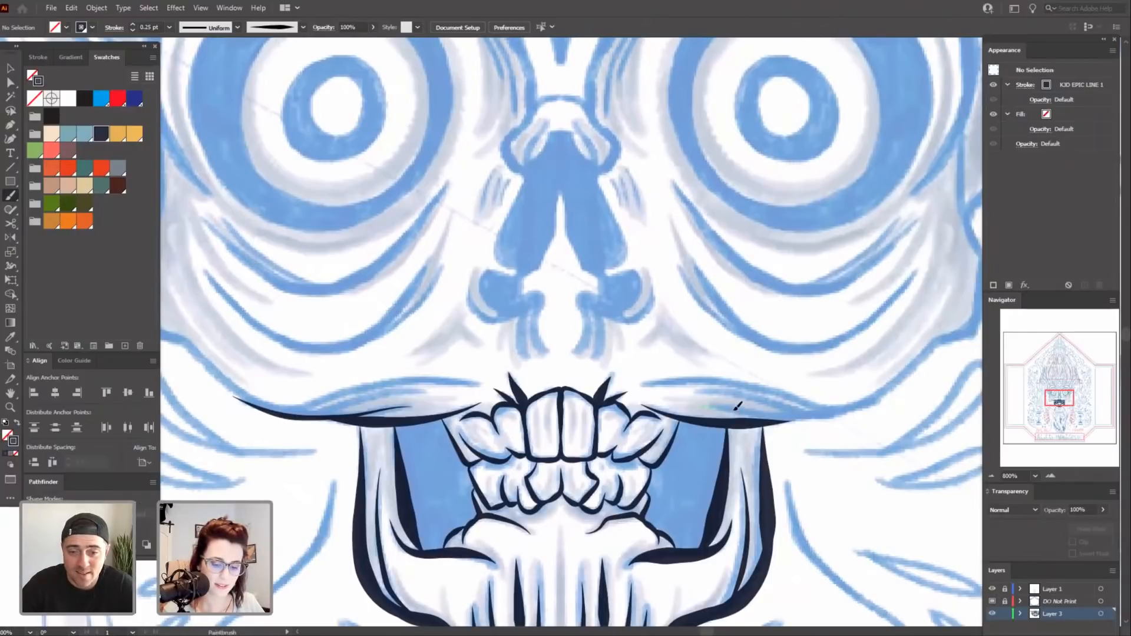
mouse_move(738, 406)
left_mouse_down()
mouse_move(814, 421)
mouse_move(869, 400)
left_mouse_up()
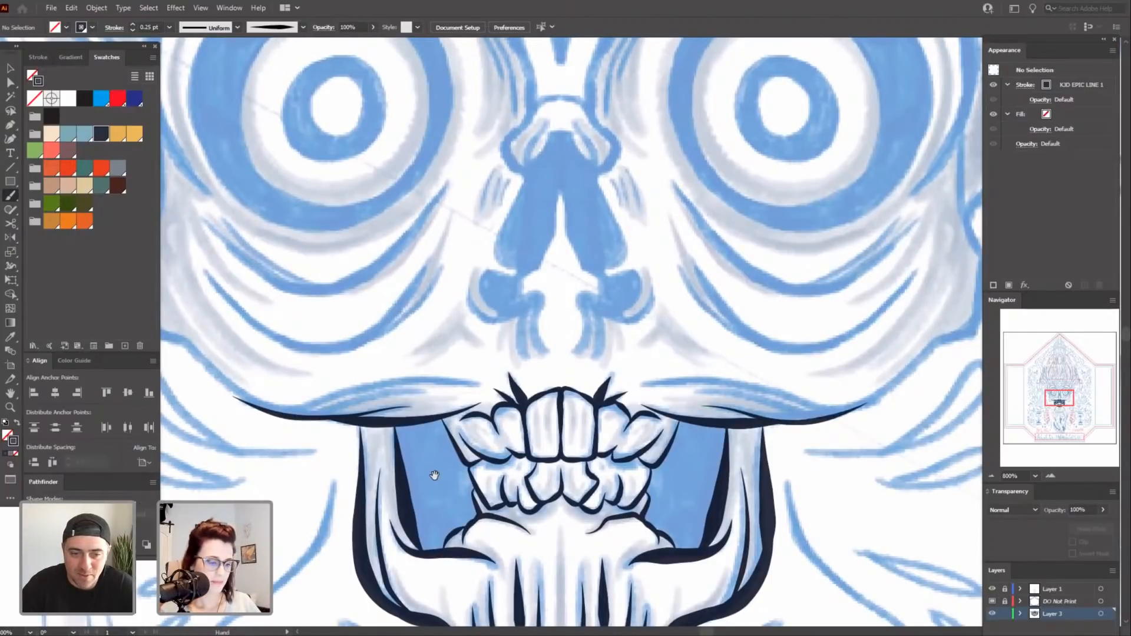
Set the stroke weight to 0.75 pt and ink thicker cheek contours from above the mouth corners outward on both sides.
mouse_move(435, 475)
left_mouse_down()
mouse_move(472, 419)
mouse_move(481, 427)
left_mouse_up()
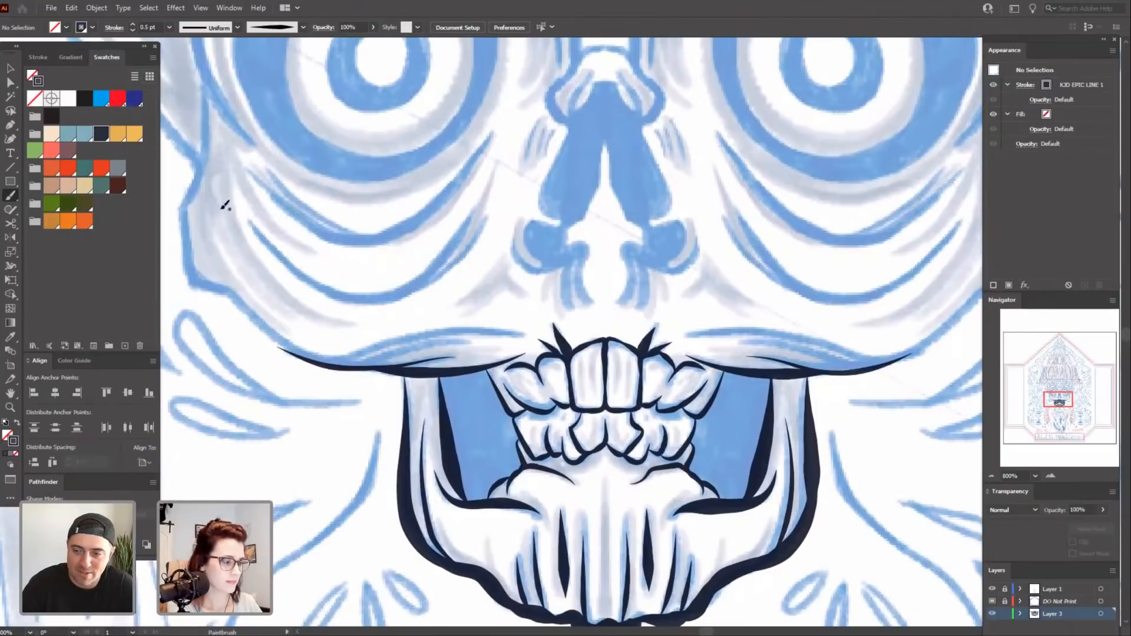
left_click(133, 24)
mouse_move(872, 445)
left_mouse_down()
mouse_move(684, 457)
mouse_move(673, 473)
left_mouse_up()
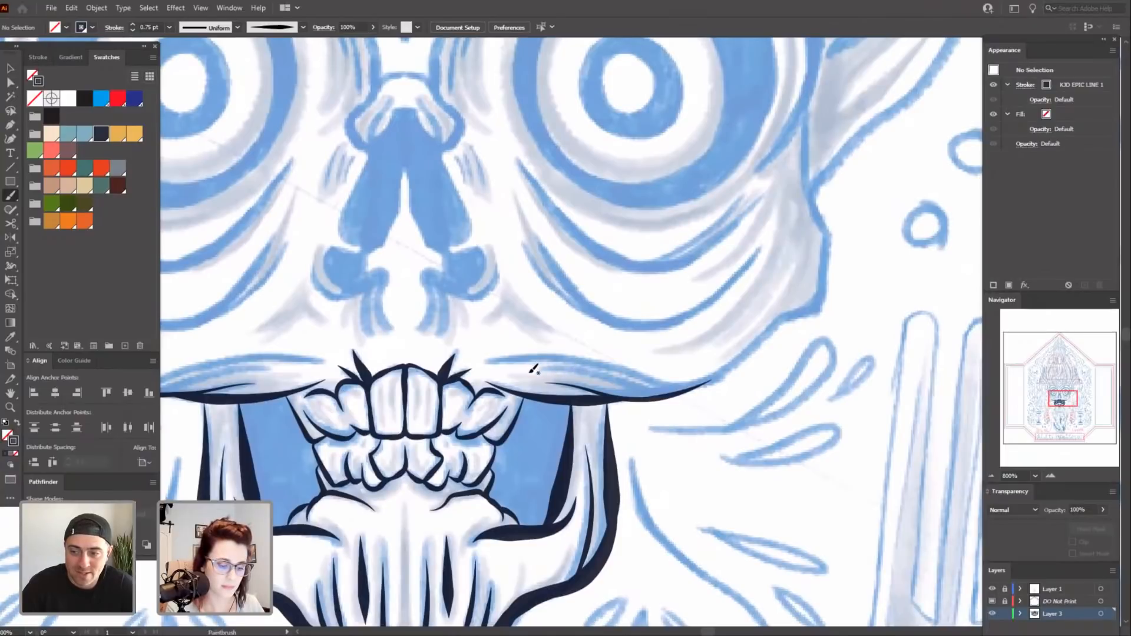
left_click_drag(531, 370, 625, 383)
left_click_drag(700, 383, 764, 338)
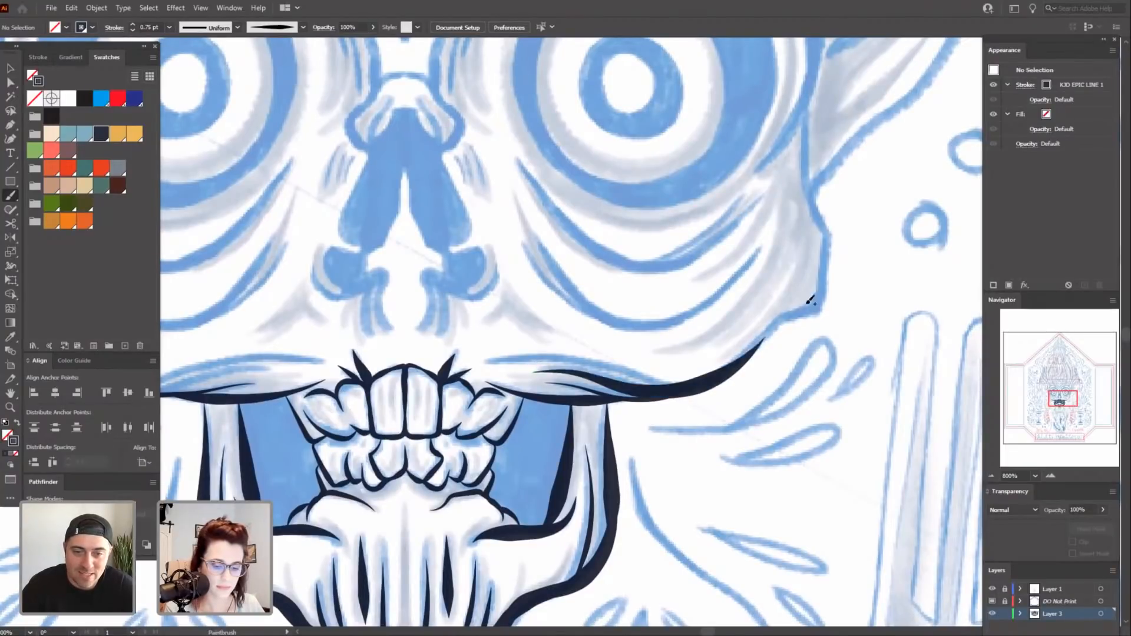
left_click_drag(319, 468, 648, 457)
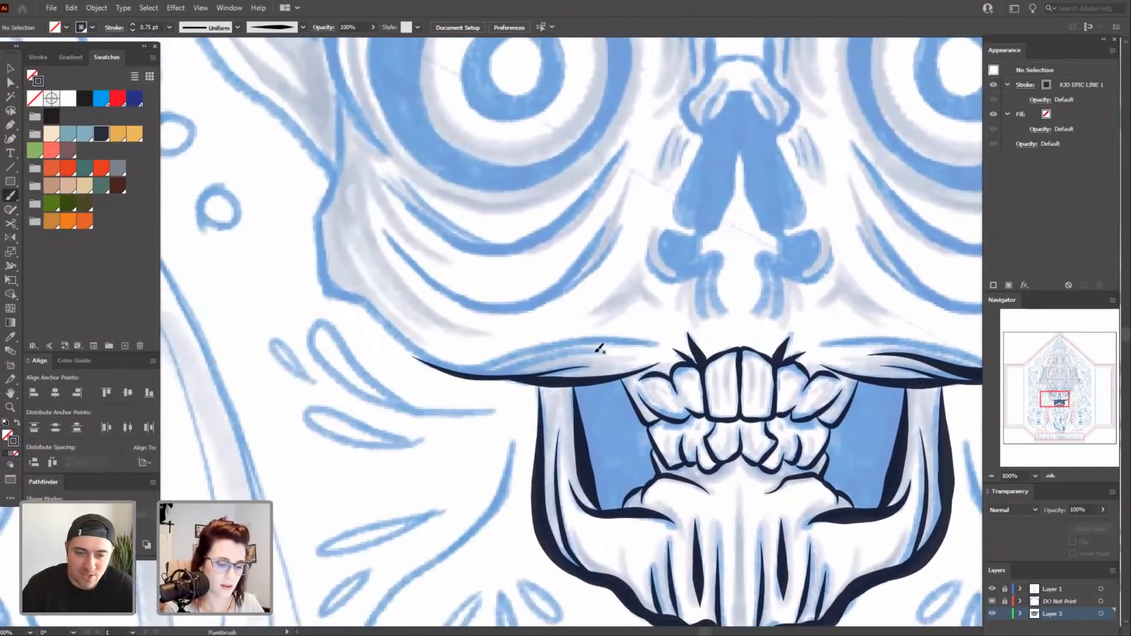
mouse_move(541, 356)
left_mouse_down()
mouse_move(451, 372)
mouse_move(370, 314)
left_mouse_up()
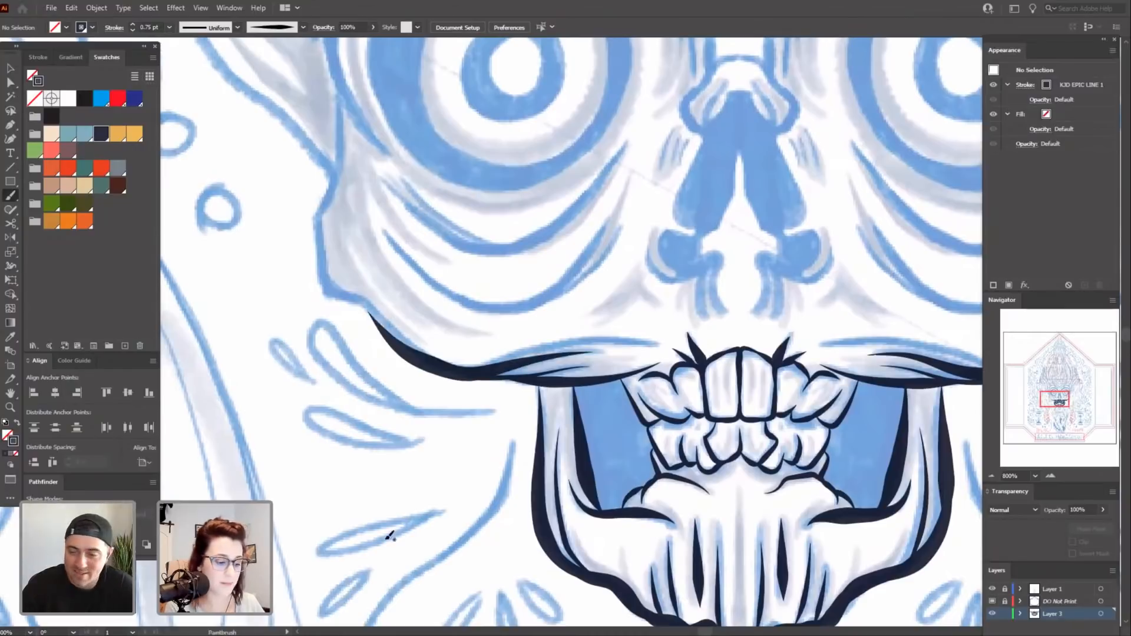
Check the balance of the thickened cheek contours across the whole skull and up close.
left_click_drag(389, 536, 205, 522)
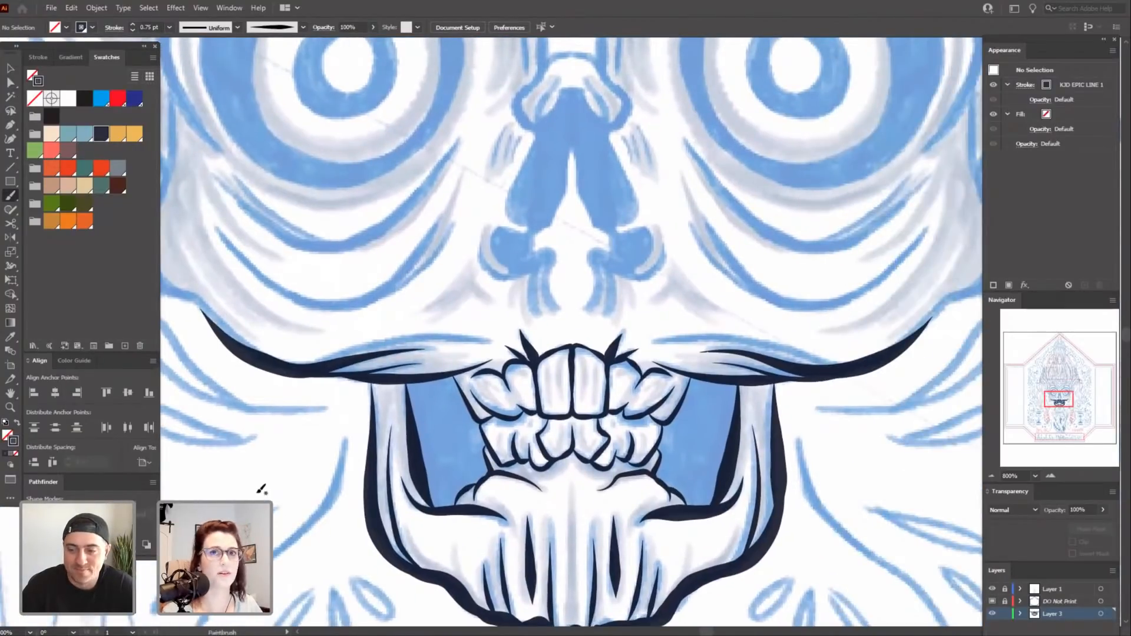
key("ctrl+minus")
key("ctrl+minus")
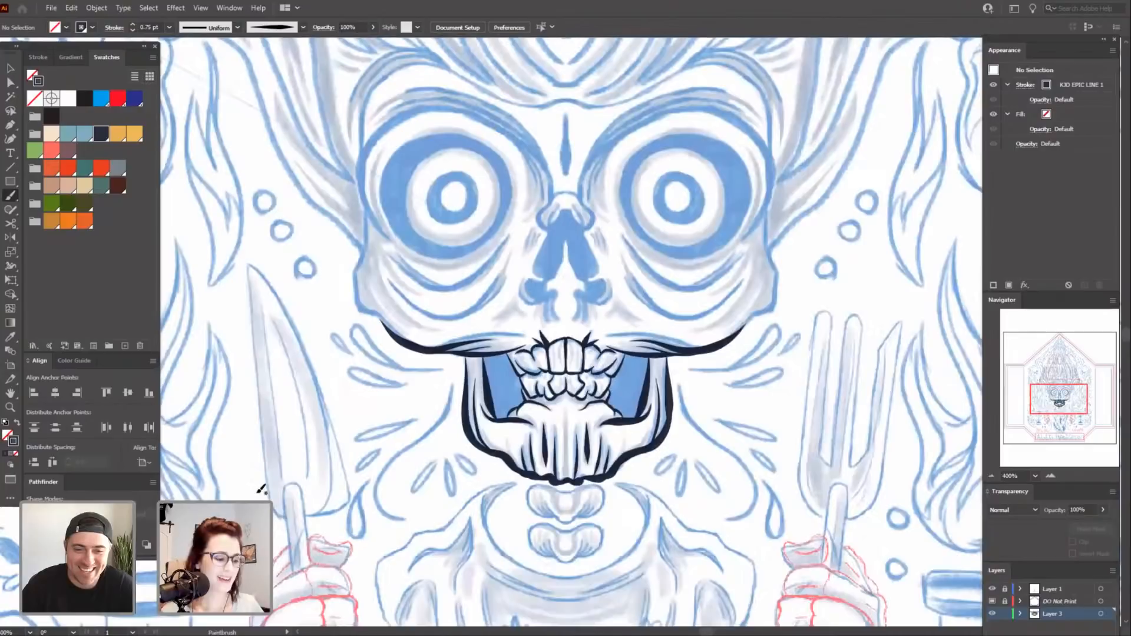
key("ctrl+plus")
key("ctrl+plus")
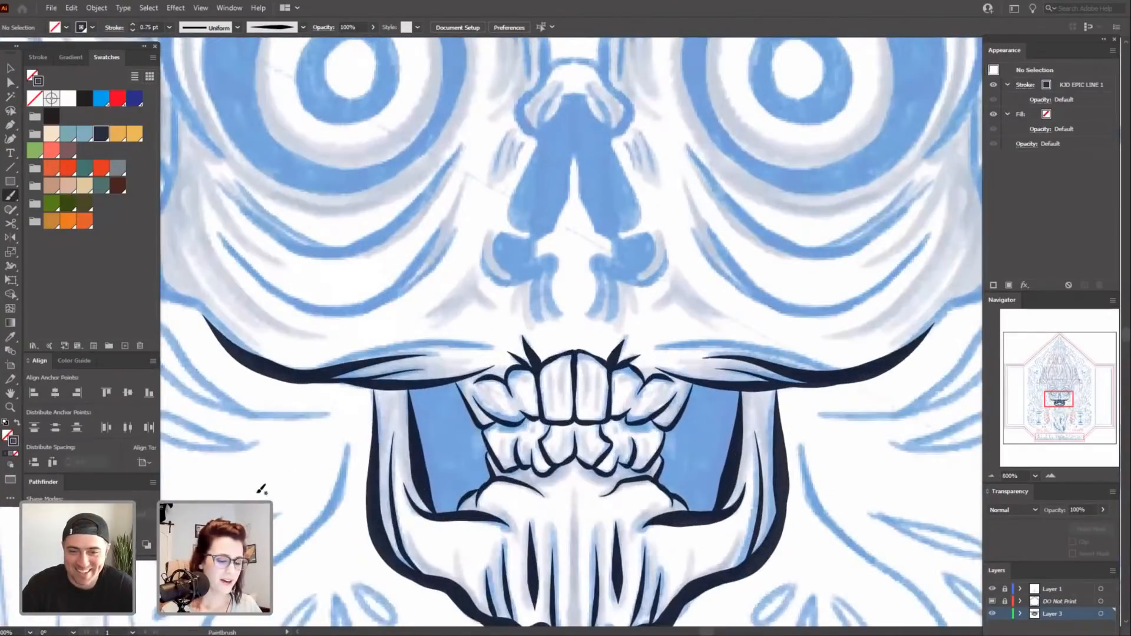
mouse_move(882, 425)
left_mouse_down()
mouse_move(790, 413)
mouse_move(831, 420)
mouse_move(777, 447)
left_mouse_up()
key("space")
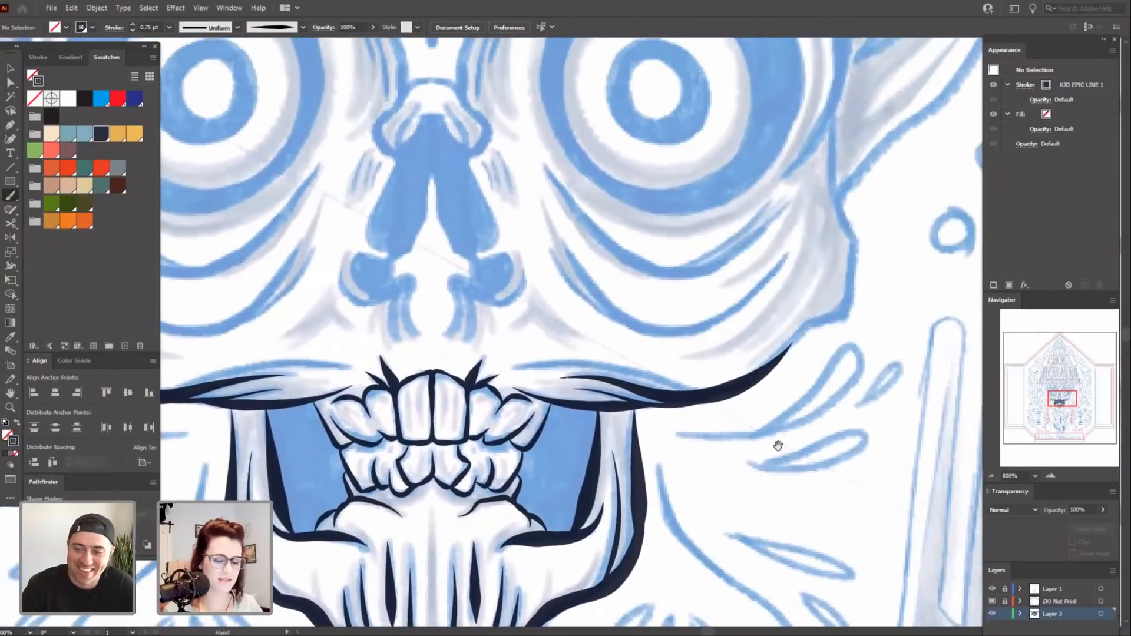
Ink the right cheekbone's outer contour with 0.75 pt brush strokes from beside the eye socket down to the existing cheek line.
left_click_drag(838, 408, 669, 492)
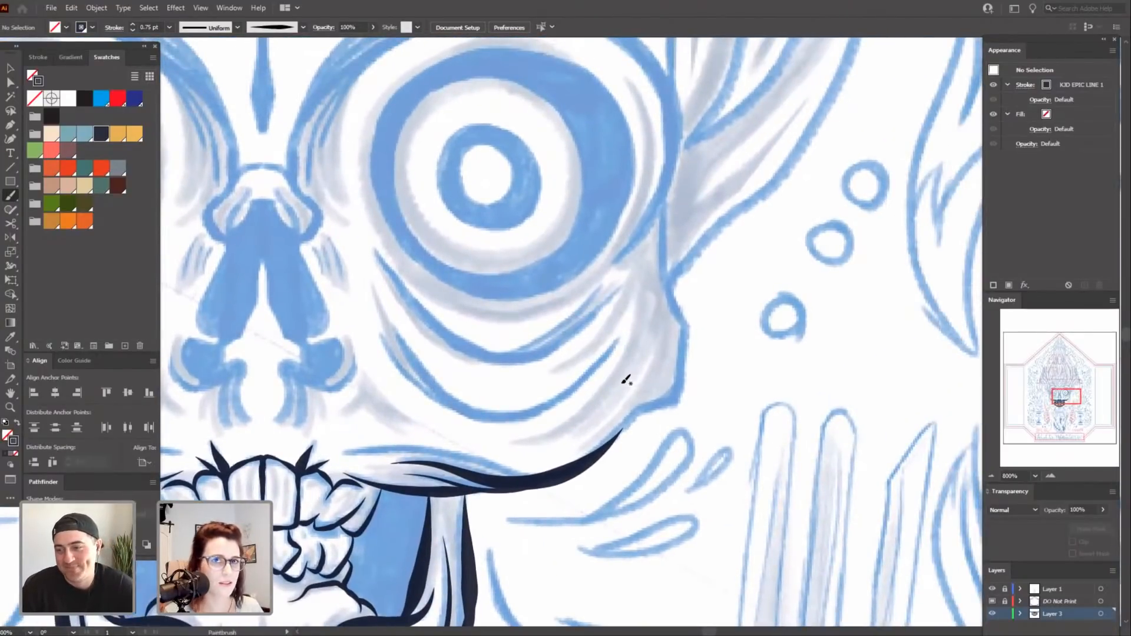
key("space")
left_click_drag(705, 346, 707, 347)
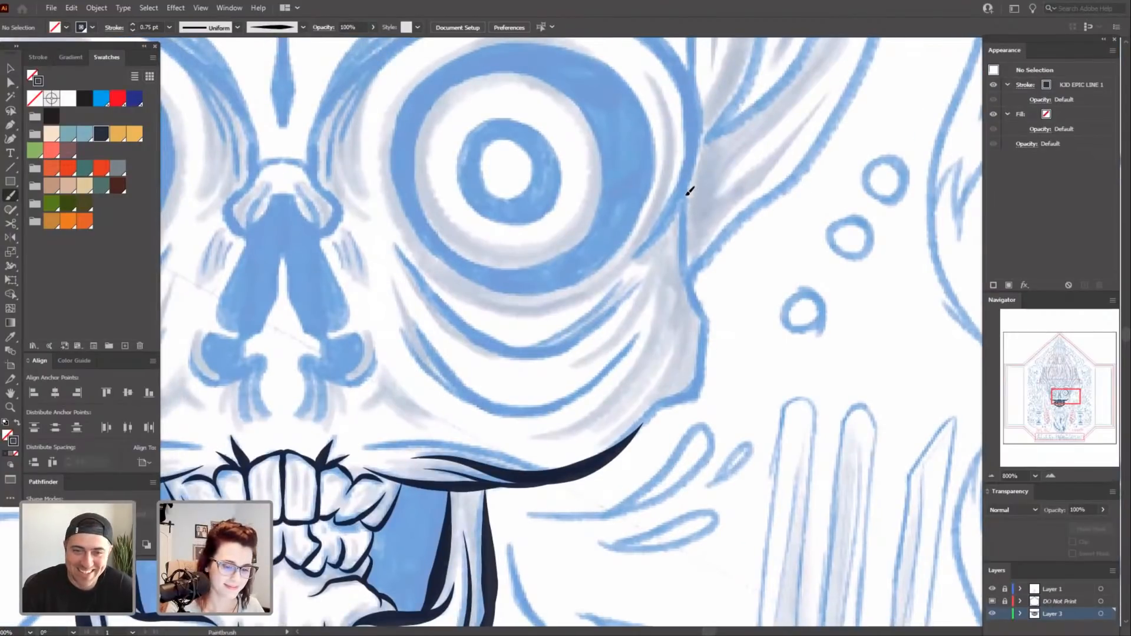
mouse_move(692, 277)
left_mouse_down()
mouse_move(711, 320)
mouse_move(705, 393)
left_mouse_up()
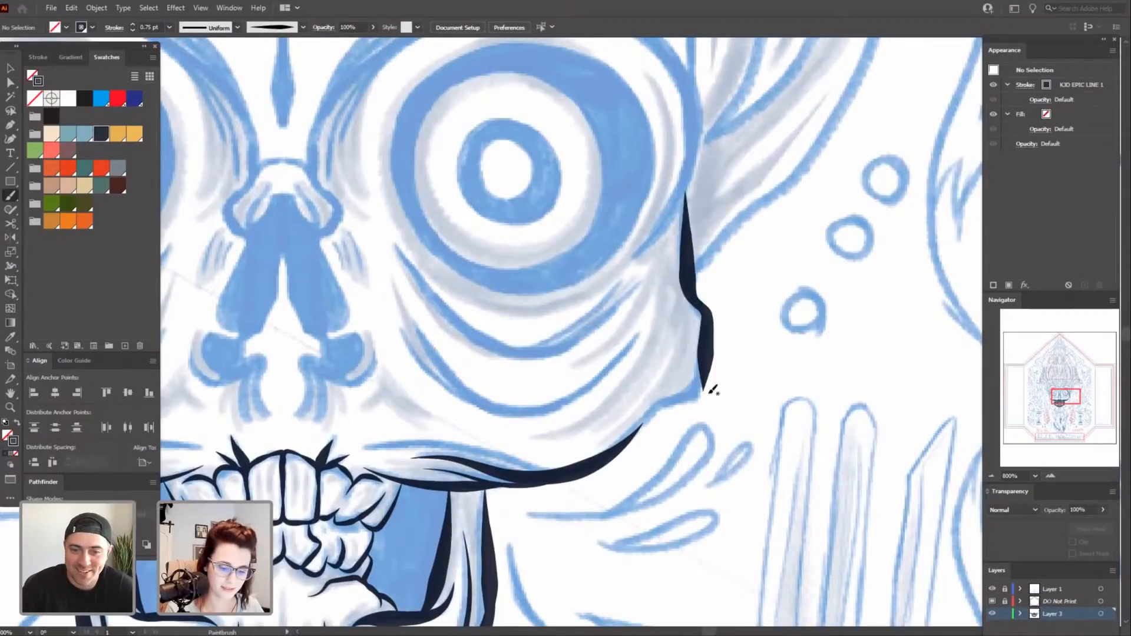
mouse_move(607, 453)
left_mouse_down()
mouse_move(664, 402)
mouse_move(702, 392)
mouse_move(691, 365)
left_mouse_up()
Ink the matching left cheekbone contour from beside the eye socket down to the cheek line, redoing strokes that do not fit.
left_click_drag(326, 460, 758, 440)
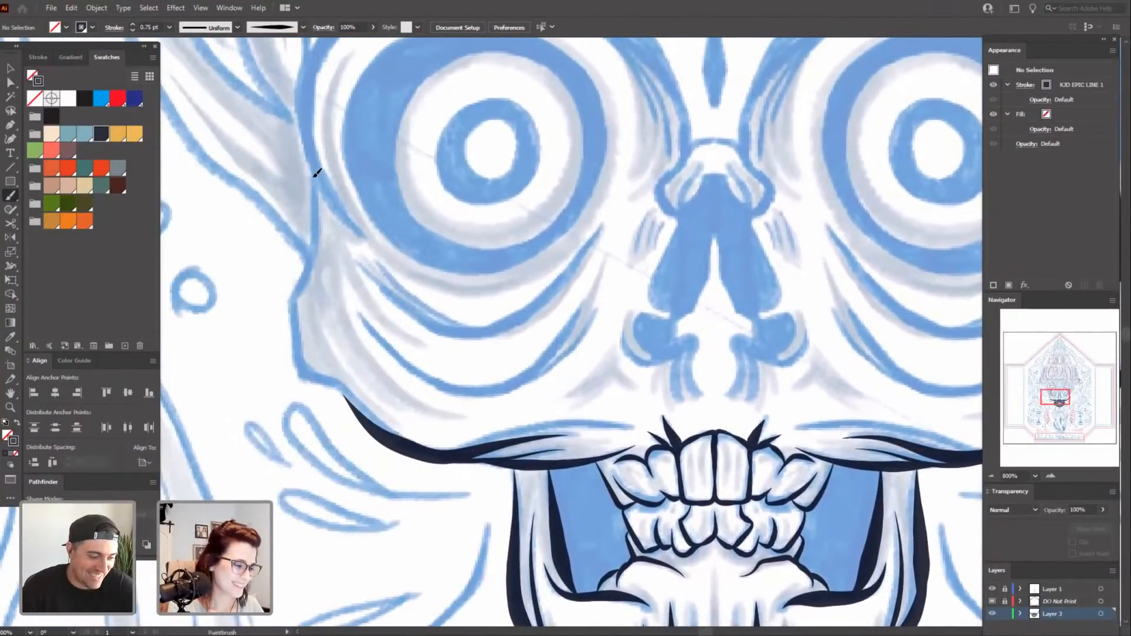
left_click_drag(313, 257, 294, 279)
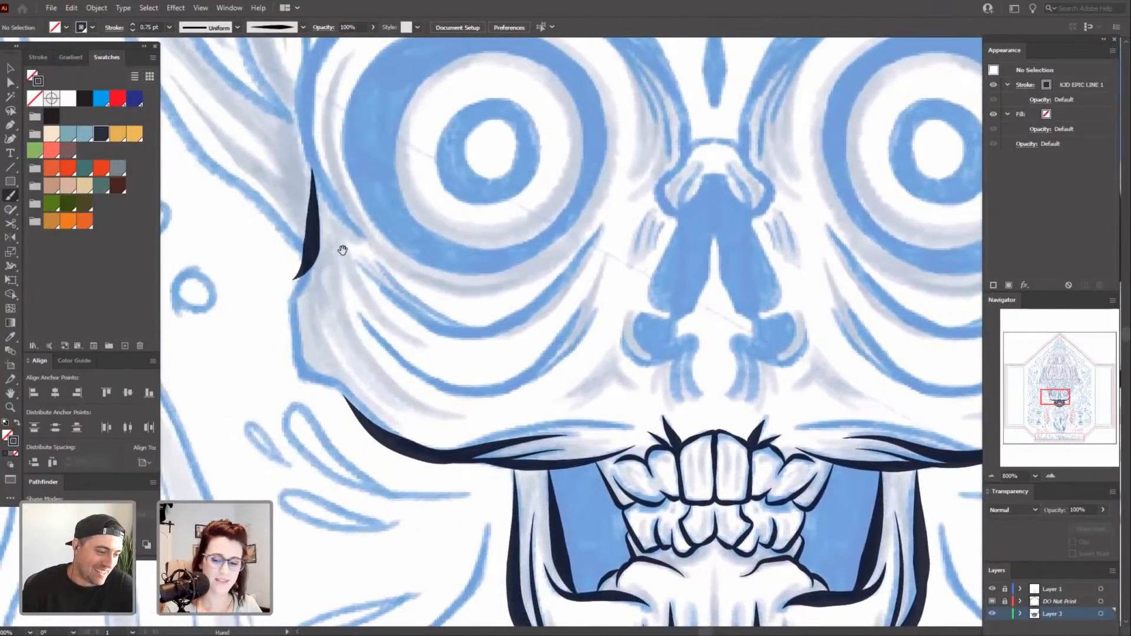
key("ctrl+minus")
mouse_move(795, 476)
left_mouse_down()
mouse_move(609, 470)
mouse_move(708, 462)
mouse_move(666, 447)
left_mouse_up()
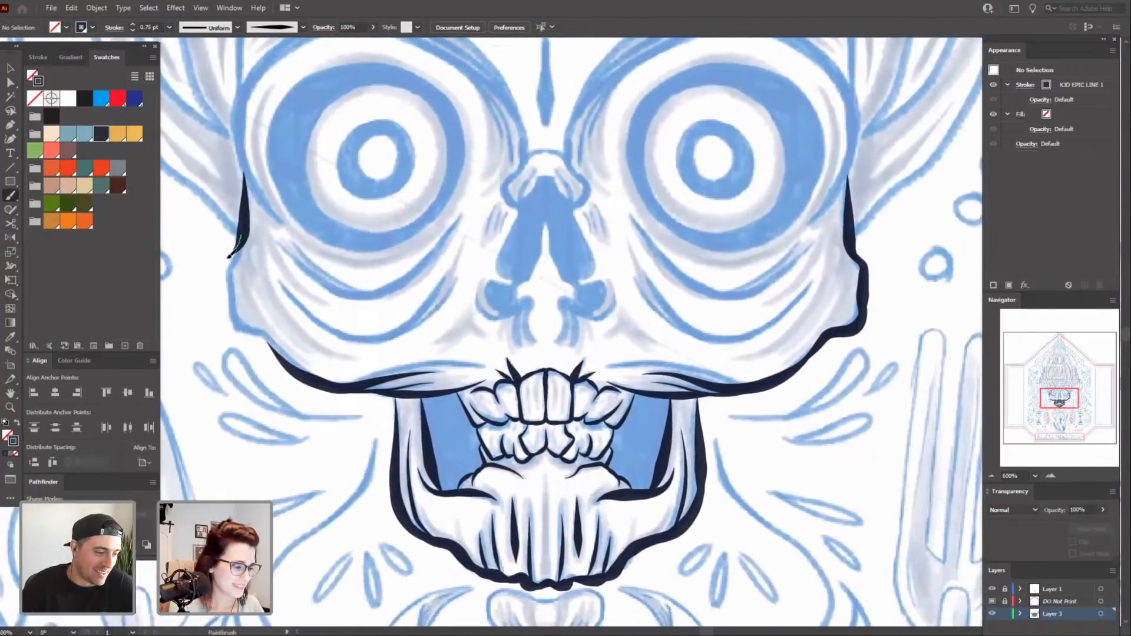
left_click_drag(228, 256, 225, 302)
key("ctrl+z")
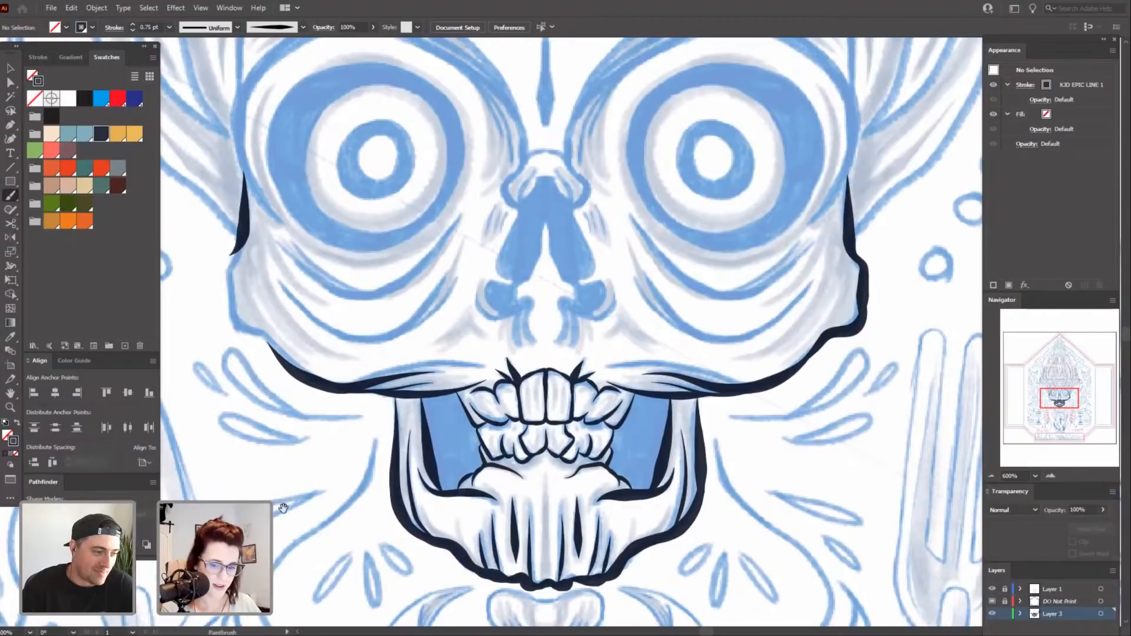
left_click_drag(331, 388, 333, 357)
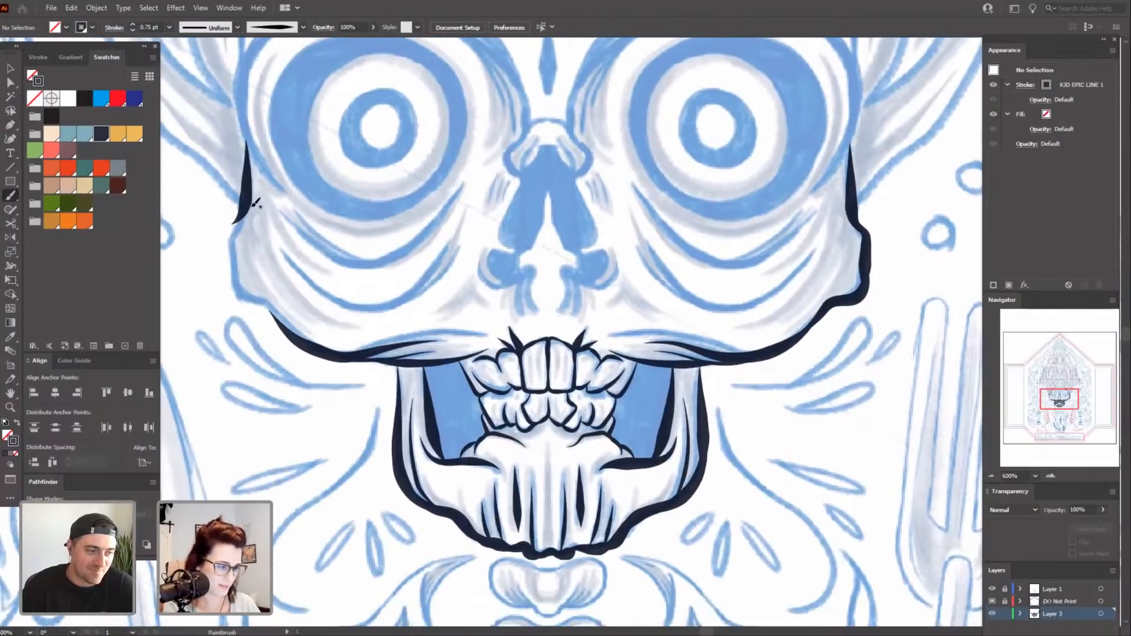
mouse_move(243, 208)
left_mouse_down()
mouse_move(228, 280)
mouse_move(284, 322)
left_mouse_up()
key("ctrl+z")
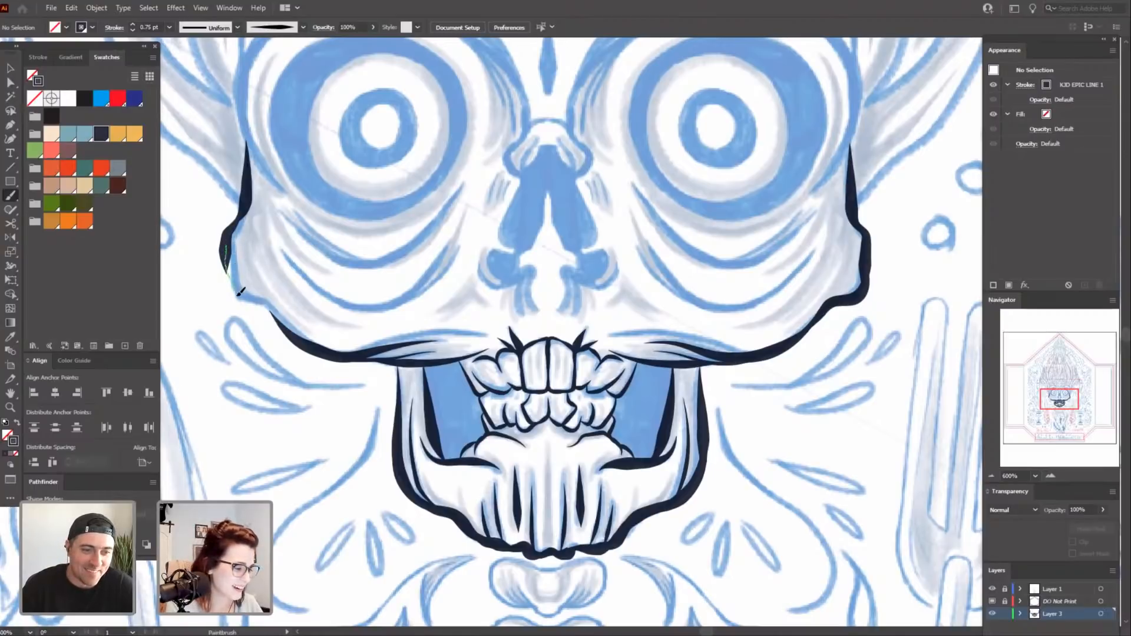
left_click_drag(269, 303, 295, 332)
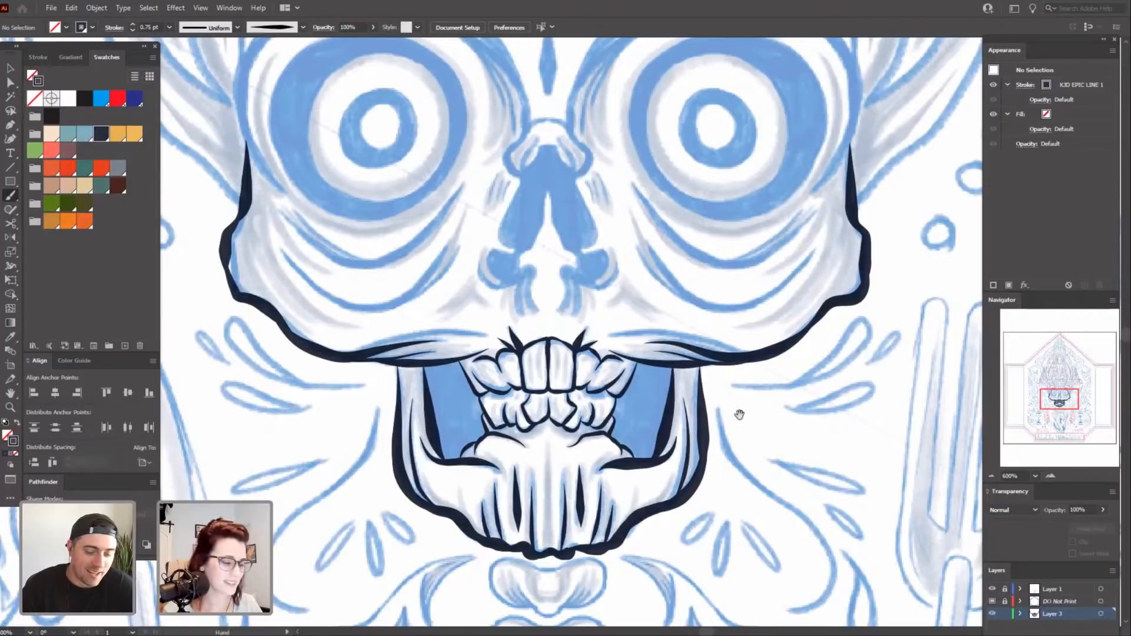
Hide the sketch on Layer 1, examine the inked lines alone from farther out, and show the sketch again.
key("space")
left_click_drag(772, 406, 759, 471)
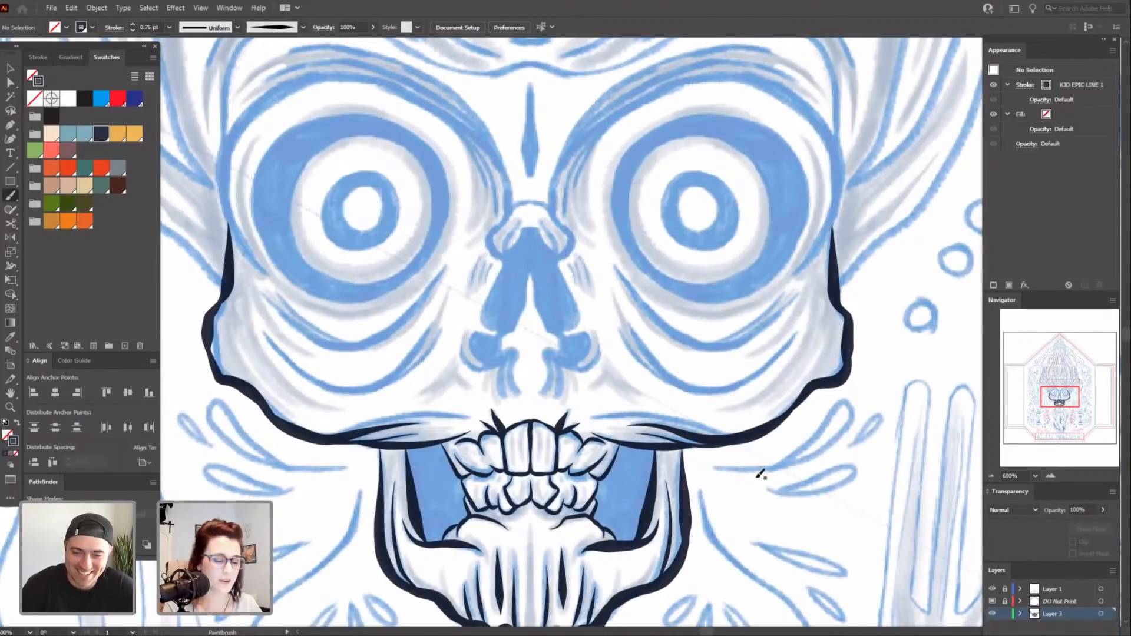
left_click_drag(752, 490, 747, 462)
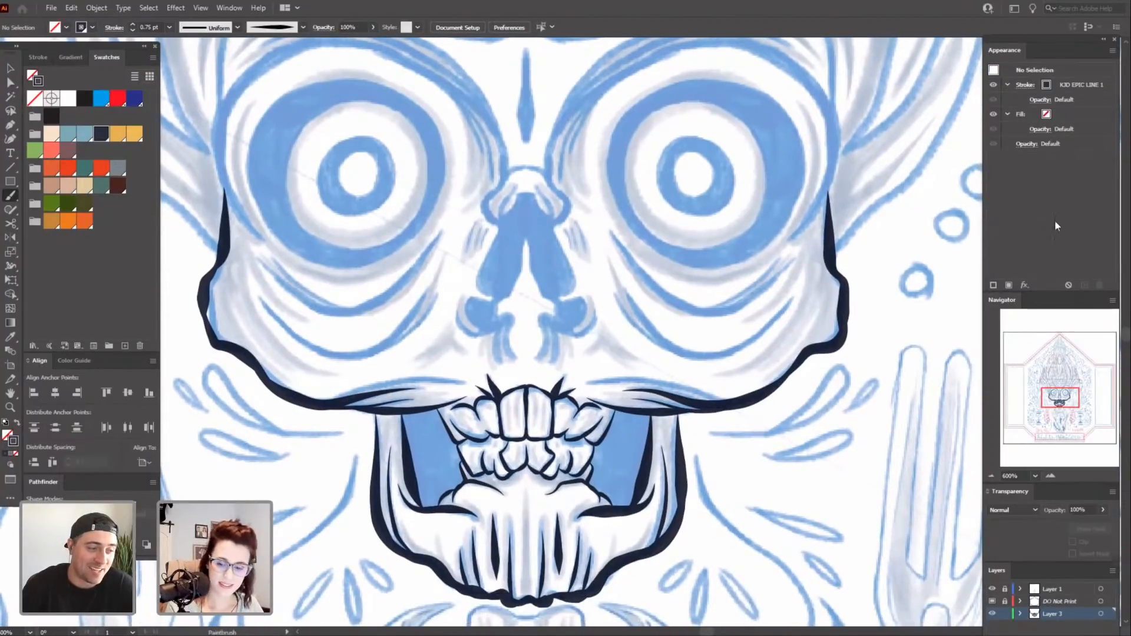
left_click(994, 589)
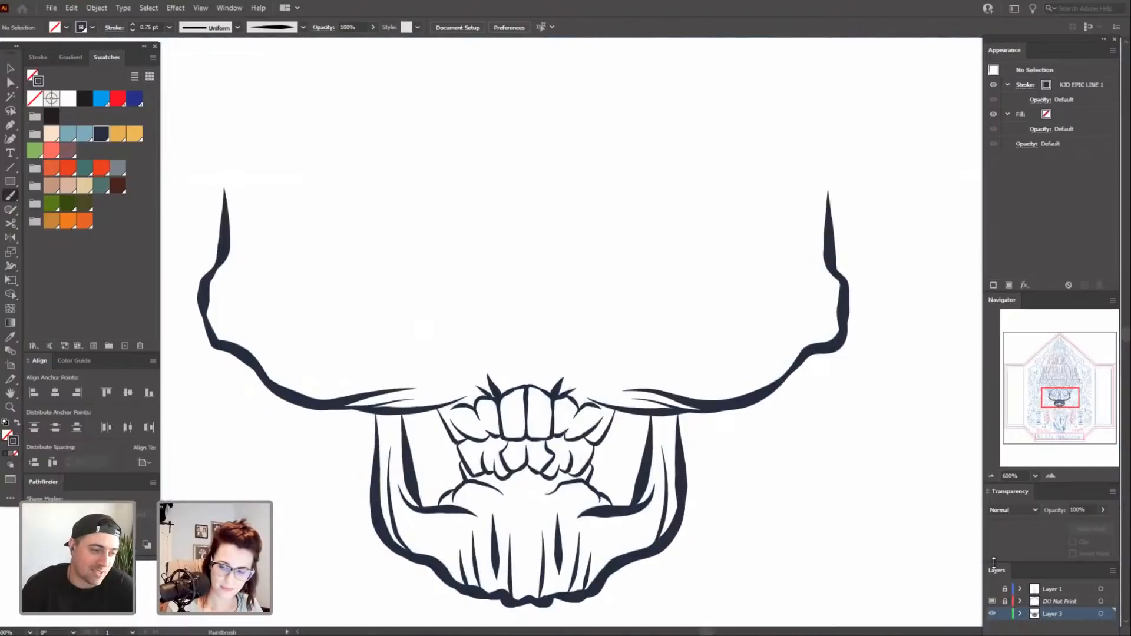
key("ctrl+minus")
key("ctrl+minus")
key("ctrl+minus")
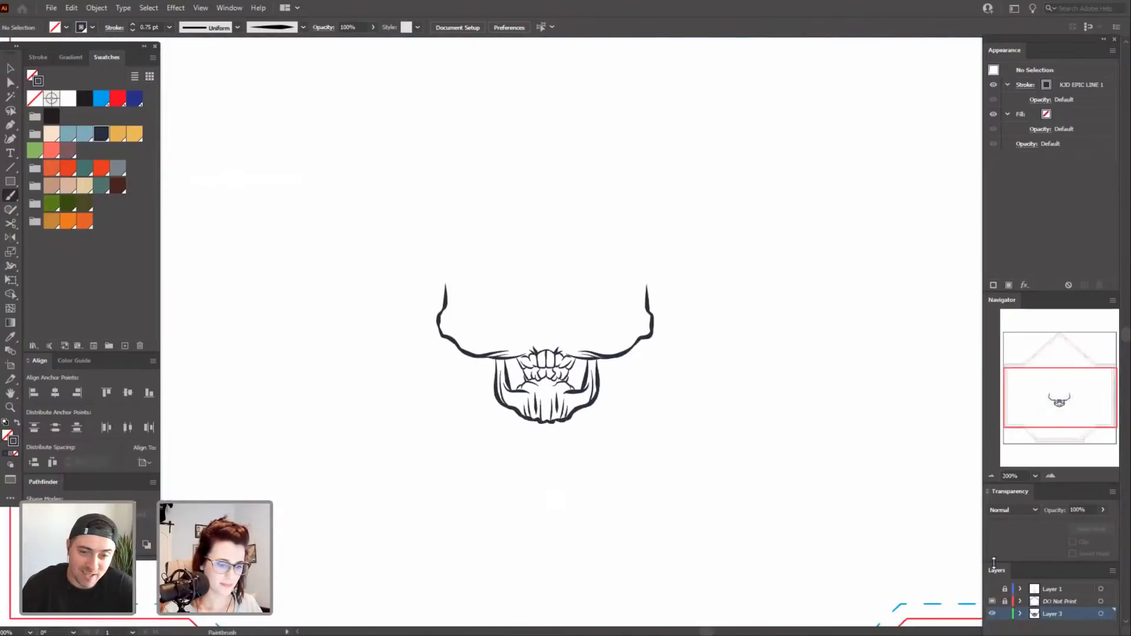
key("ctrl+plus")
key("ctrl+plus")
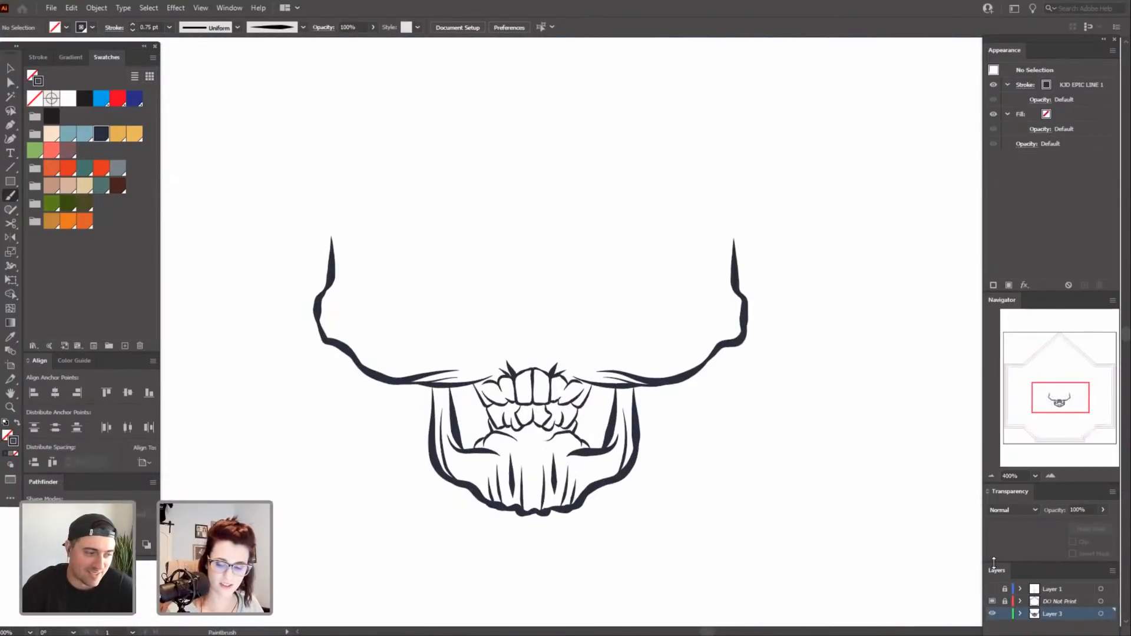
left_click(999, 588)
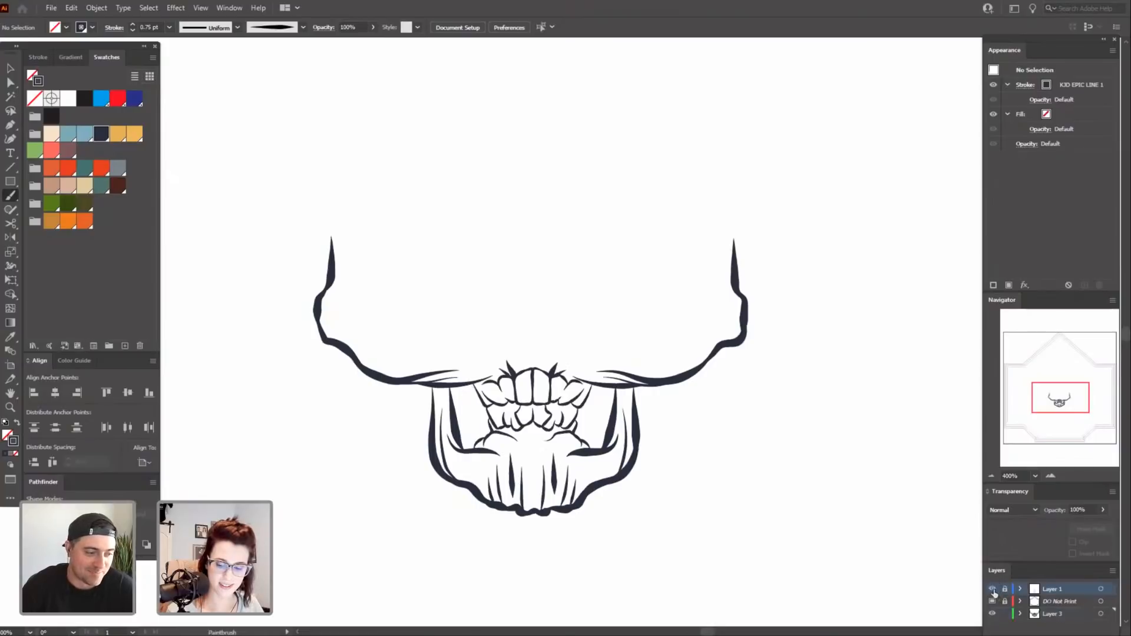
left_click(993, 589)
Set the stroke weight to 1 pt and ink the outer rims of both eye sockets from the cheekbones up to the brow.
mouse_move(712, 424)
left_mouse_down()
mouse_move(756, 436)
mouse_move(734, 527)
left_mouse_up()
left_click_drag(708, 321, 695, 380)
left_click_drag(381, 336, 386, 334)
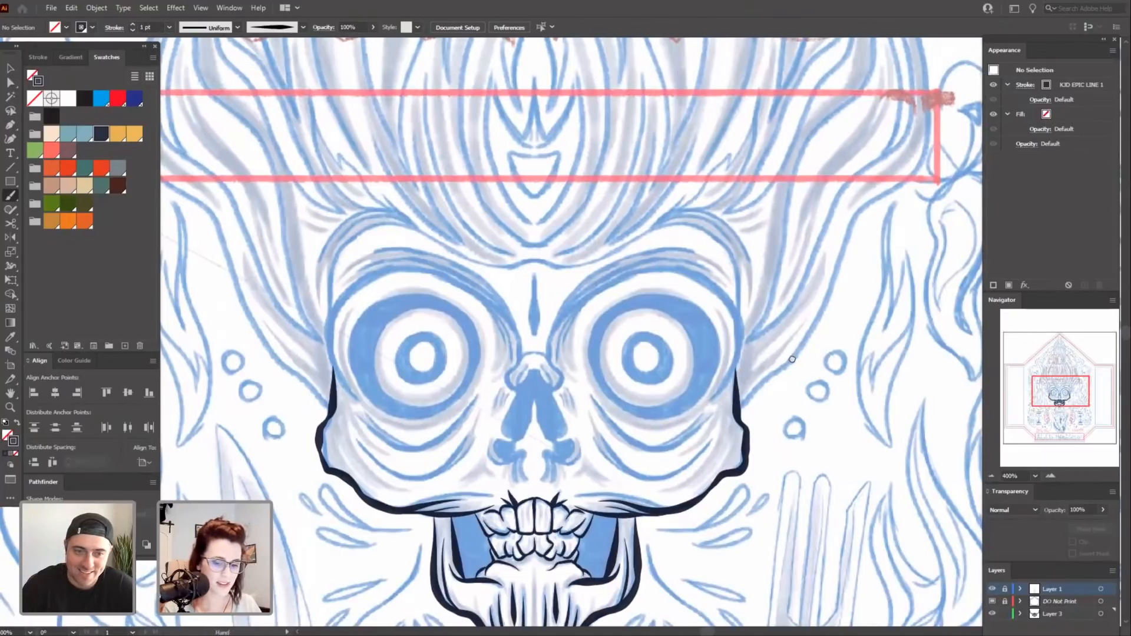
mouse_move(789, 357)
left_mouse_down()
mouse_move(797, 345)
mouse_move(790, 352)
left_mouse_up()
left_click_drag(781, 413, 799, 365)
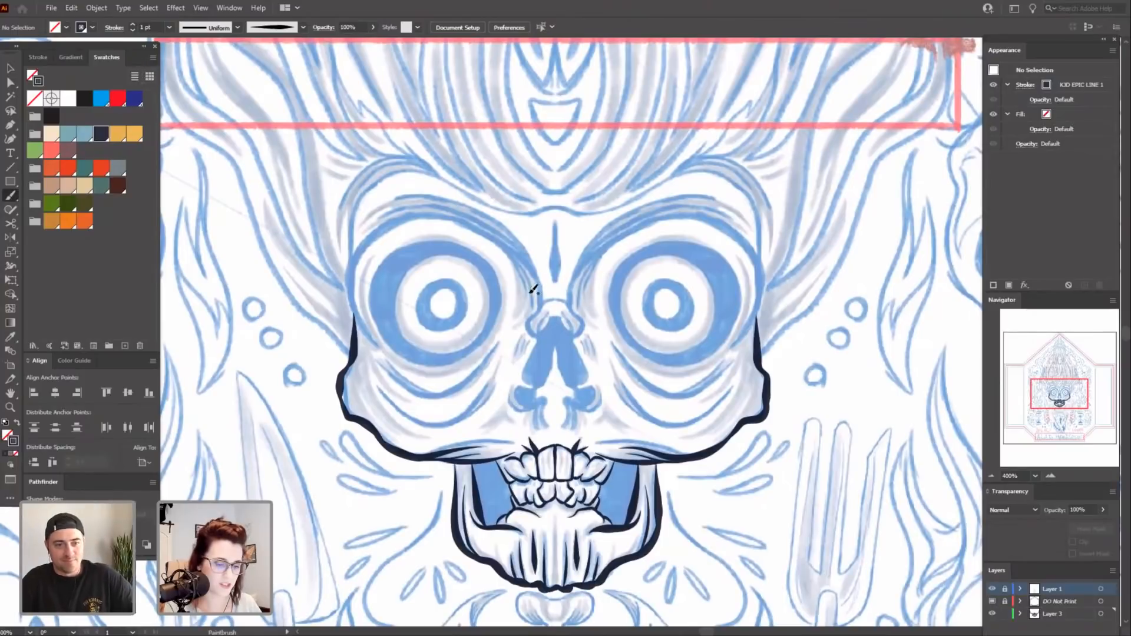
mouse_move(799, 420)
left_mouse_down()
mouse_move(797, 361)
mouse_move(788, 462)
mouse_move(790, 421)
mouse_move(808, 430)
left_mouse_up()
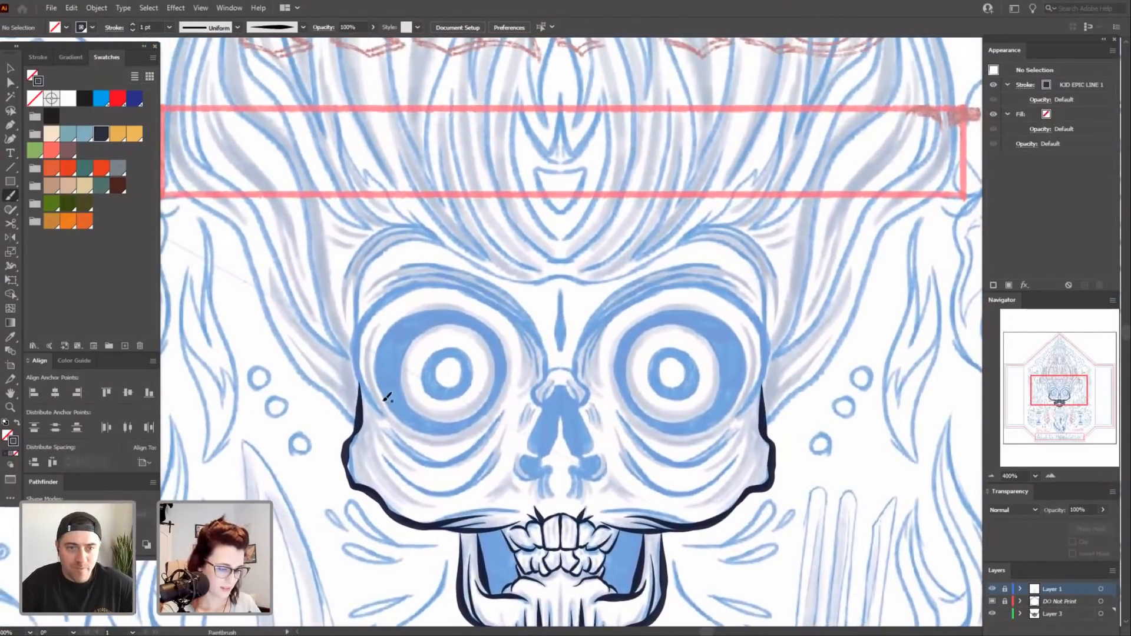
mouse_move(387, 413)
left_mouse_down()
mouse_move(357, 376)
mouse_move(357, 334)
mouse_move(386, 301)
mouse_move(447, 285)
left_mouse_up()
left_click_drag(721, 475, 713, 479)
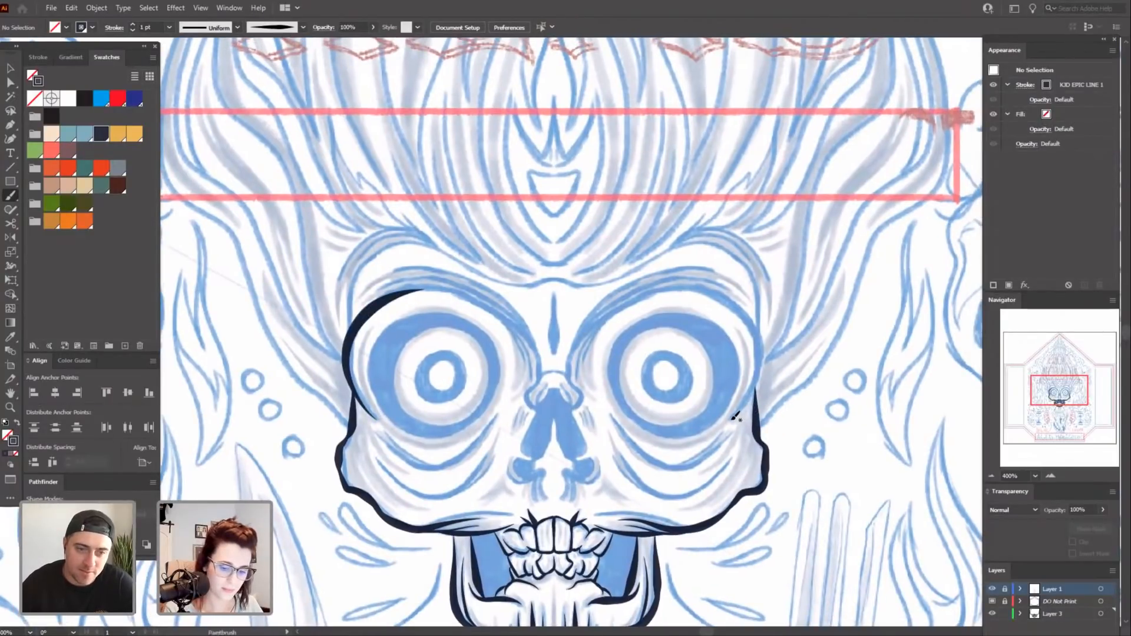
left_click_drag(762, 343, 700, 292)
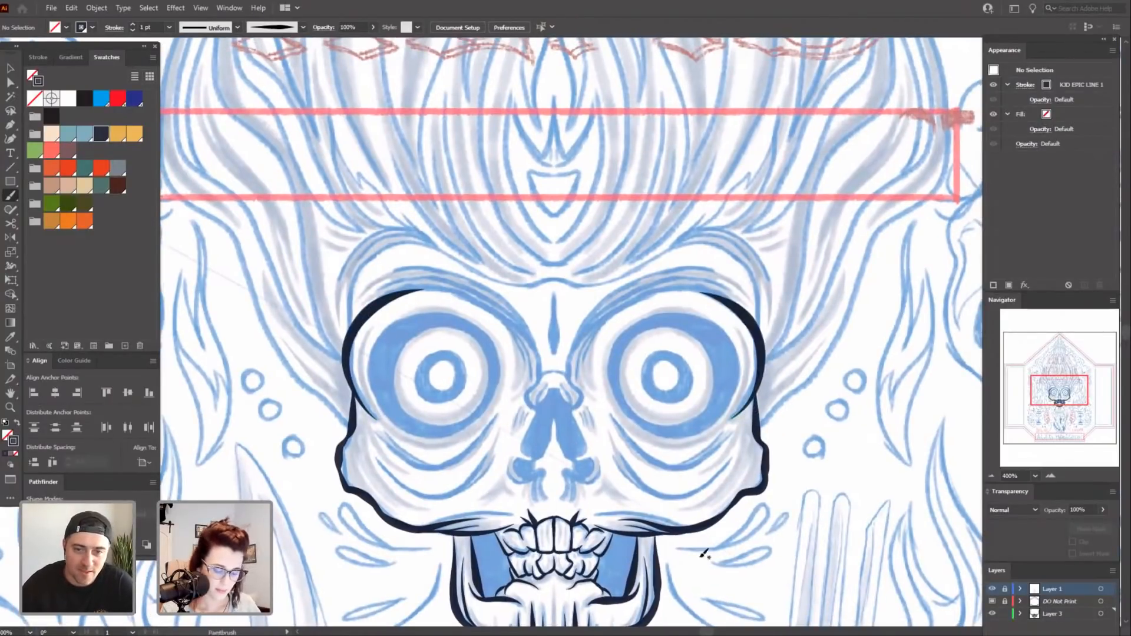
Ink the upper rims of both eye sockets from the nose bridge over the eyes to join the outer rims.
left_click_drag(593, 414, 577, 444)
left_click_drag(808, 437, 831, 395)
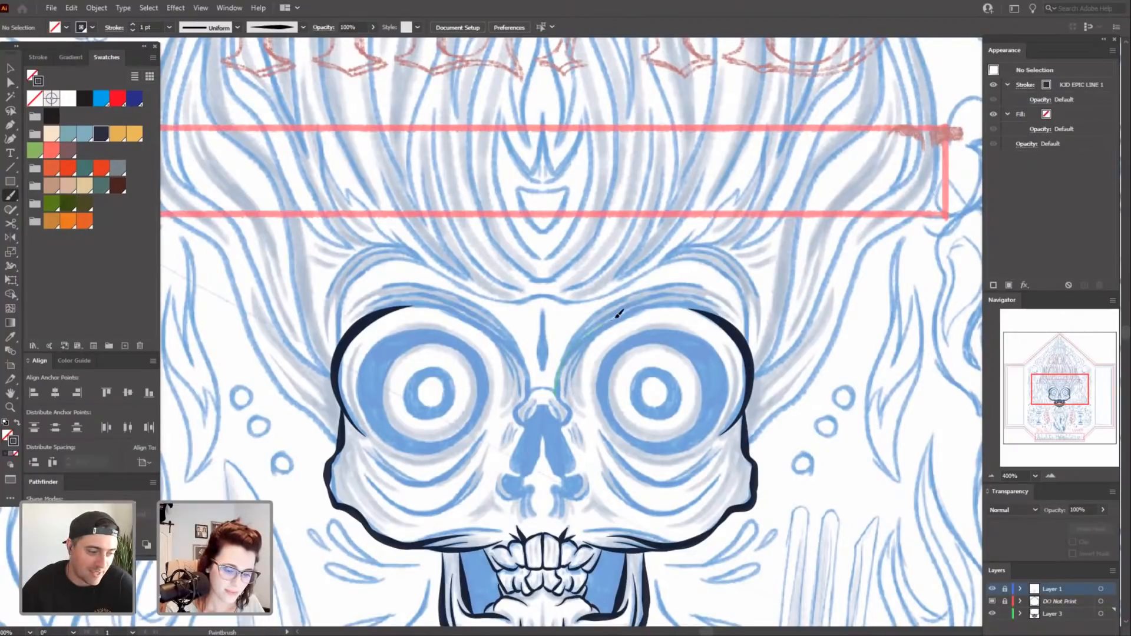
left_click_drag(670, 304, 737, 336)
left_click_drag(487, 382, 509, 392)
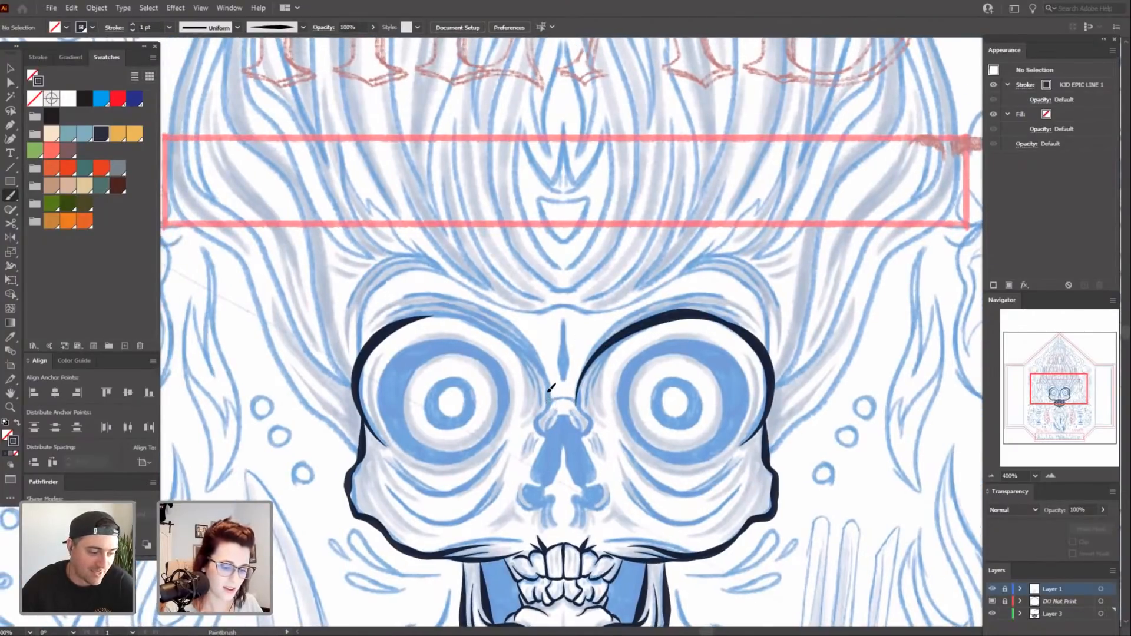
left_click_drag(464, 316, 416, 314)
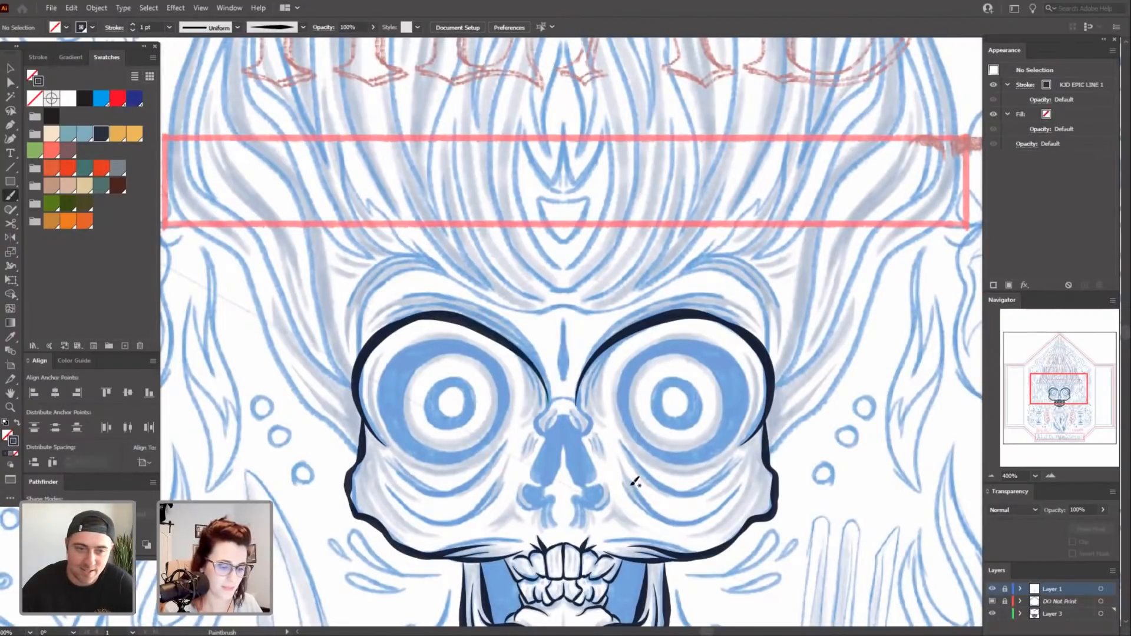
mouse_move(628, 465)
left_mouse_down()
mouse_move(587, 368)
mouse_move(620, 391)
left_mouse_up()
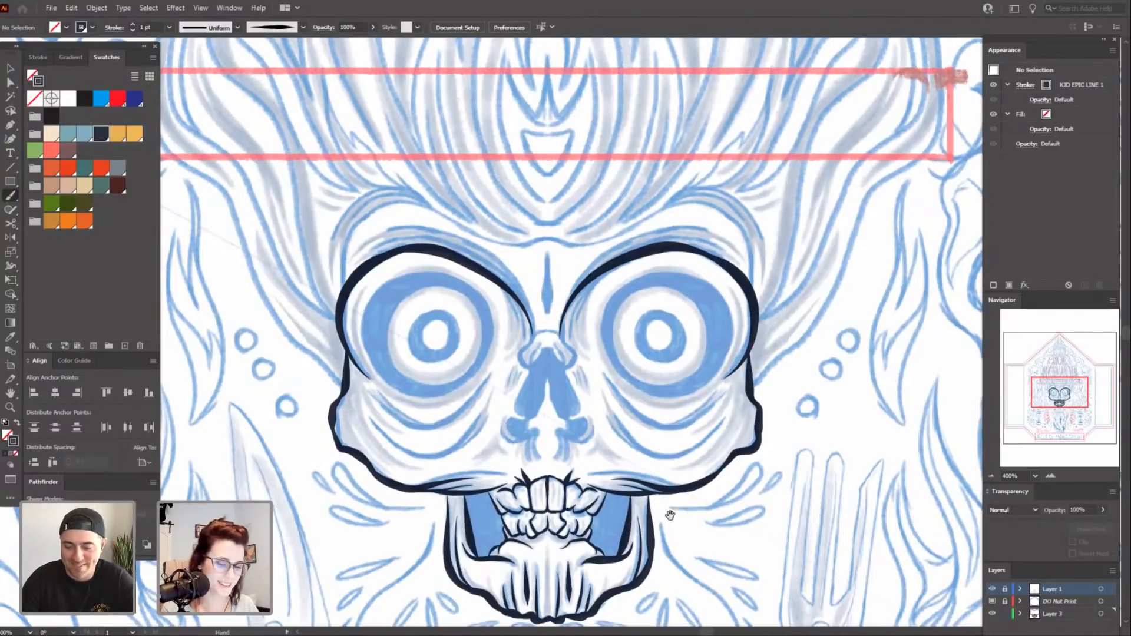
left_click_drag(670, 515, 712, 435)
key("ctrl+plus")
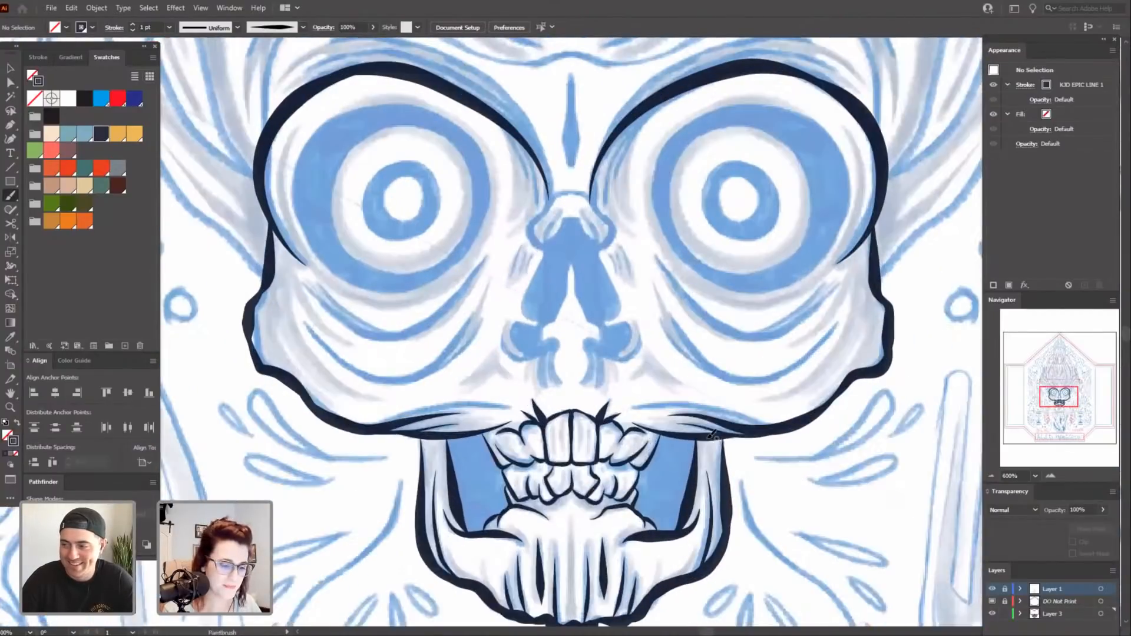
left_click_drag(726, 506, 751, 491)
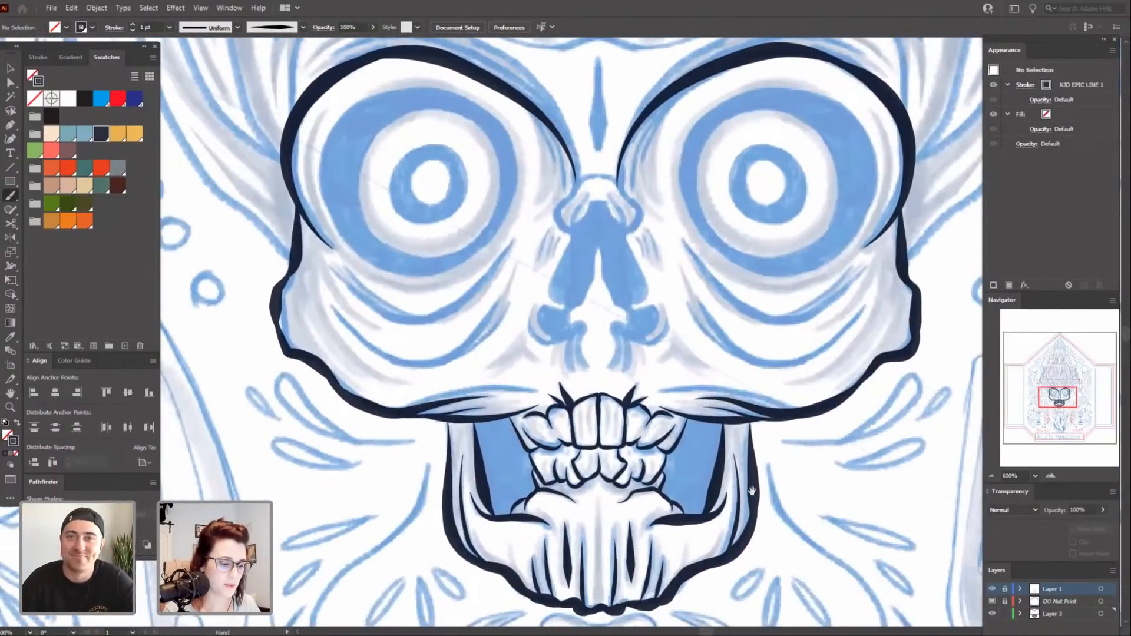
mouse_move(429, 351)
left_mouse_down()
mouse_move(442, 432)
mouse_move(355, 395)
left_mouse_up()
left_click_drag(443, 285, 343, 363)
key("ctrl+z")
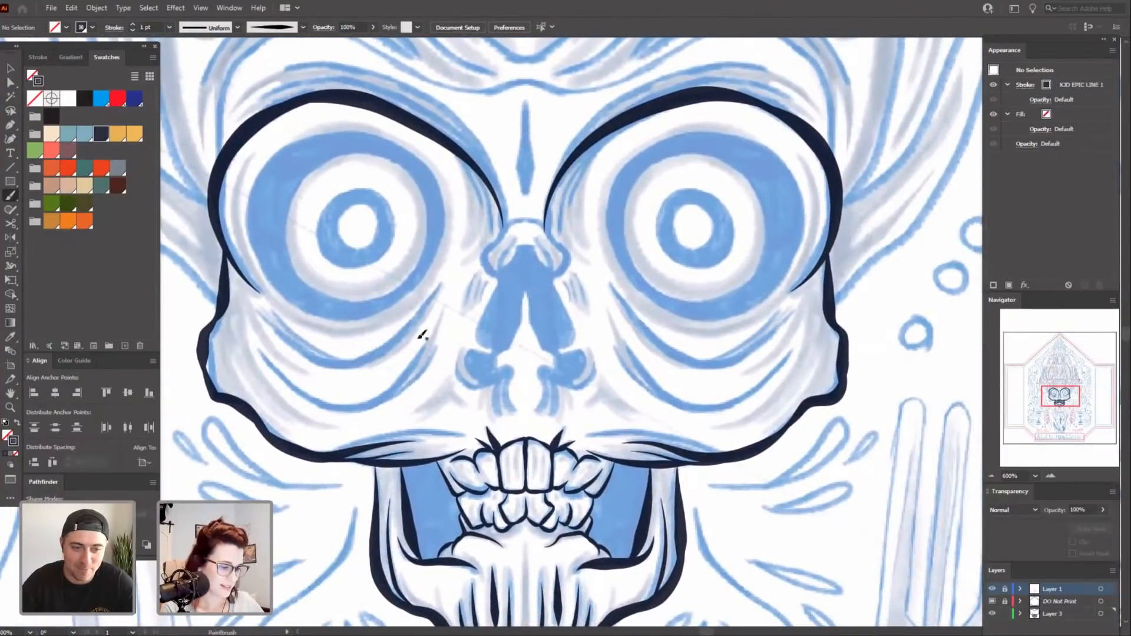
Set the stroke weight to 0.5 pt and ink the curved crease directly beneath each eye.
left_click(132, 30)
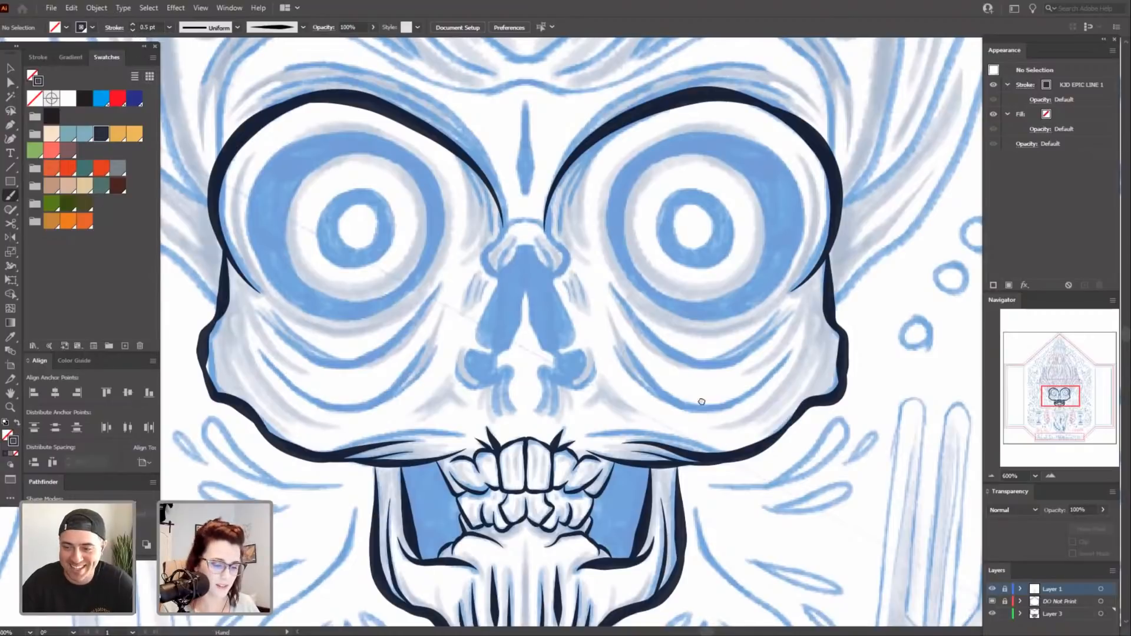
left_click_drag(701, 401, 678, 419)
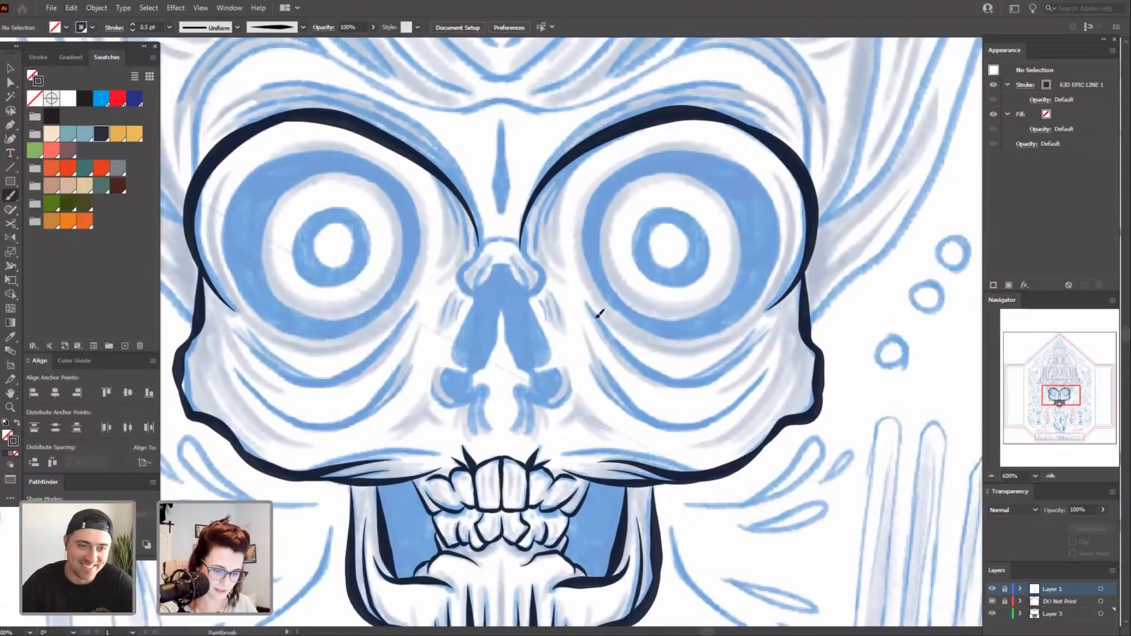
mouse_move(653, 367)
left_mouse_down()
mouse_move(764, 367)
mouse_move(774, 327)
mouse_move(690, 381)
left_mouse_up()
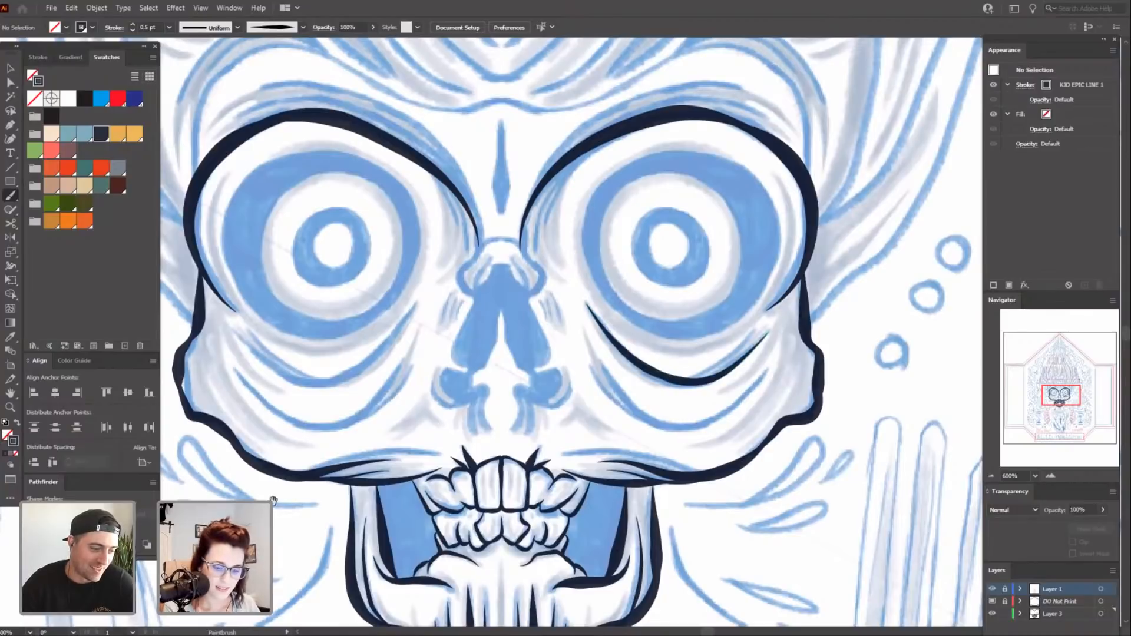
left_click_drag(273, 499, 301, 465)
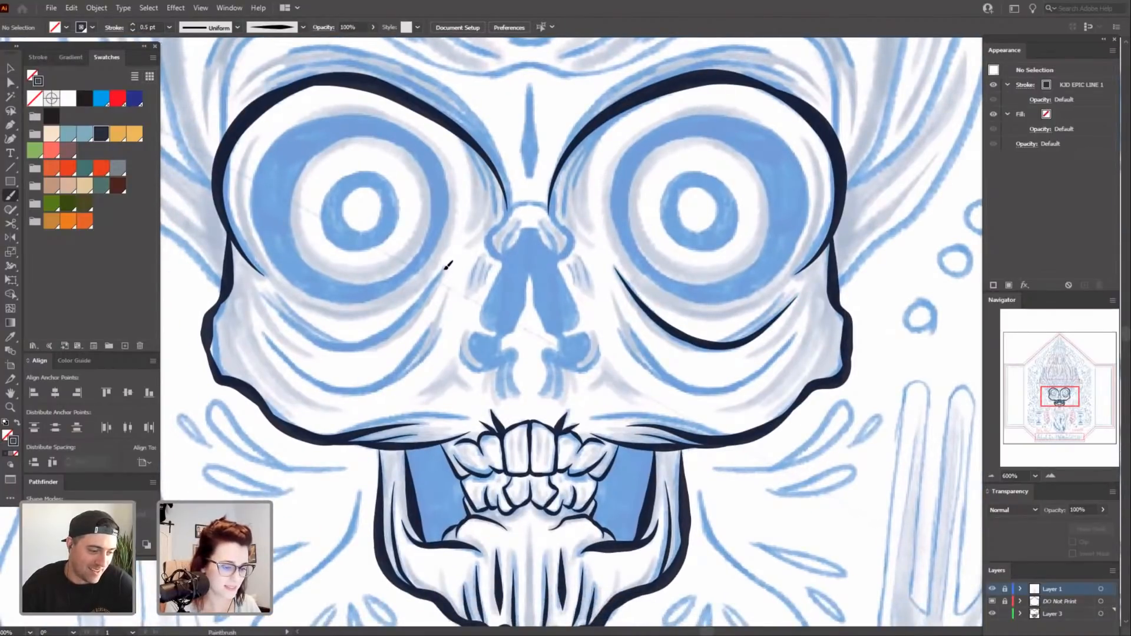
left_click_drag(390, 332, 327, 346)
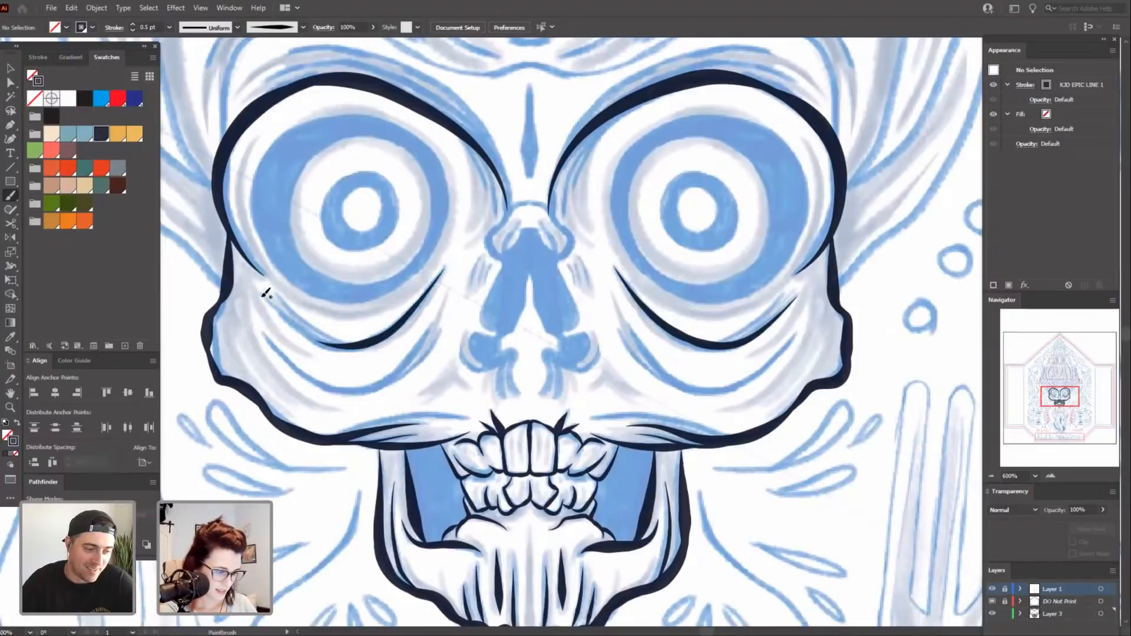
left_click_drag(260, 293, 334, 344)
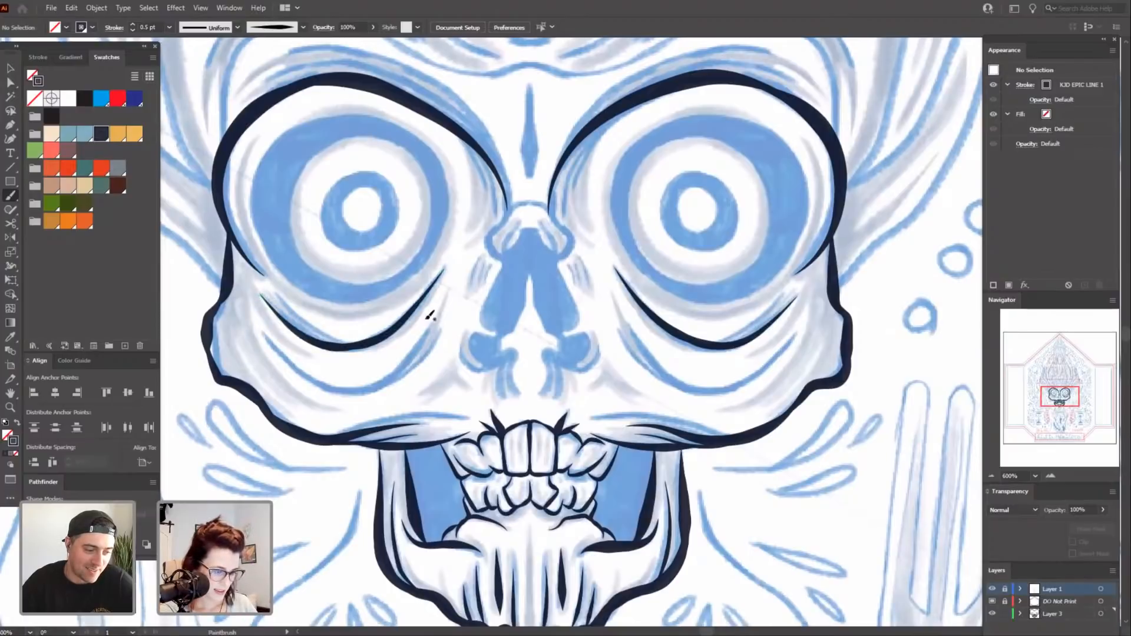
scroll(318, 554, "down", 1)
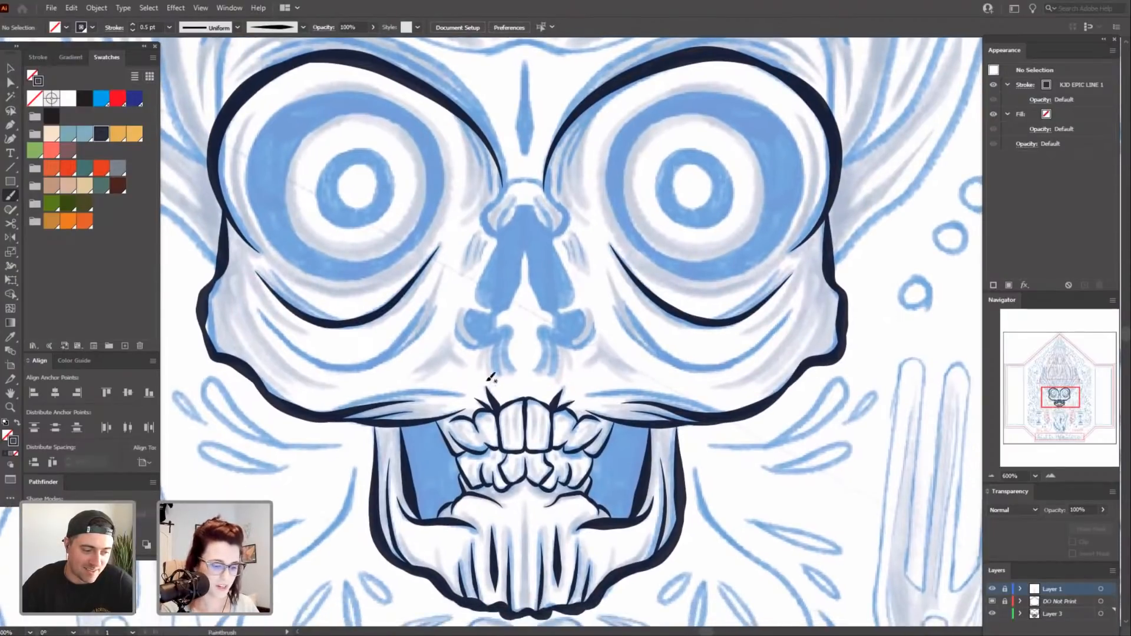
Ink short accent strokes along the outer ends of the creases directly beneath both eyes.
left_click_drag(518, 358, 523, 329)
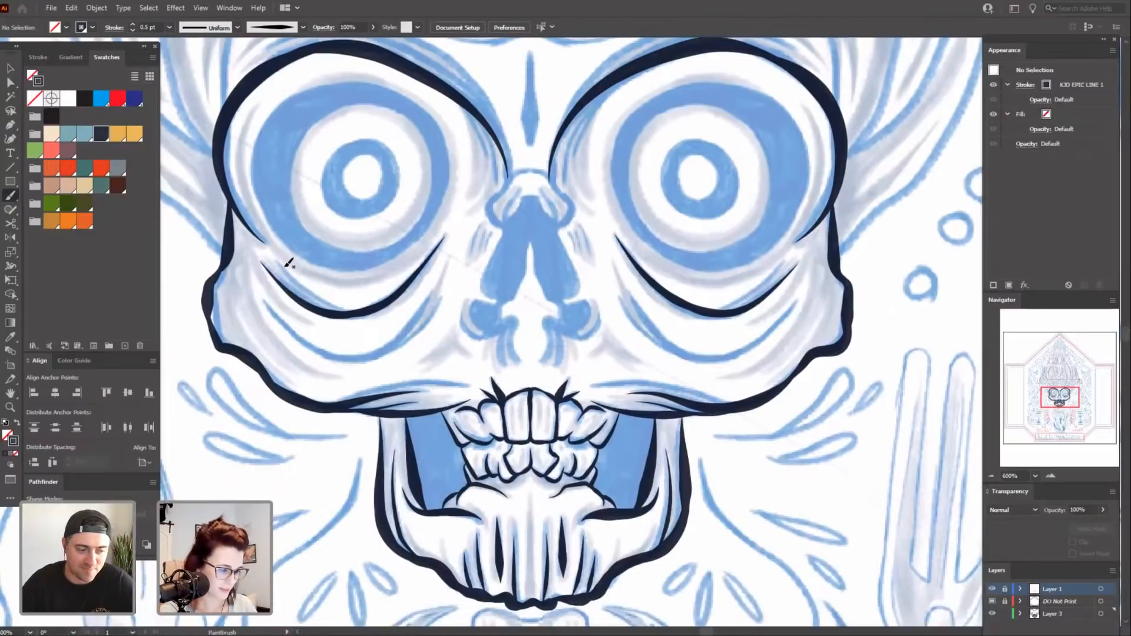
mouse_move(275, 261)
left_mouse_down()
mouse_move(331, 315)
mouse_move(353, 315)
left_mouse_up()
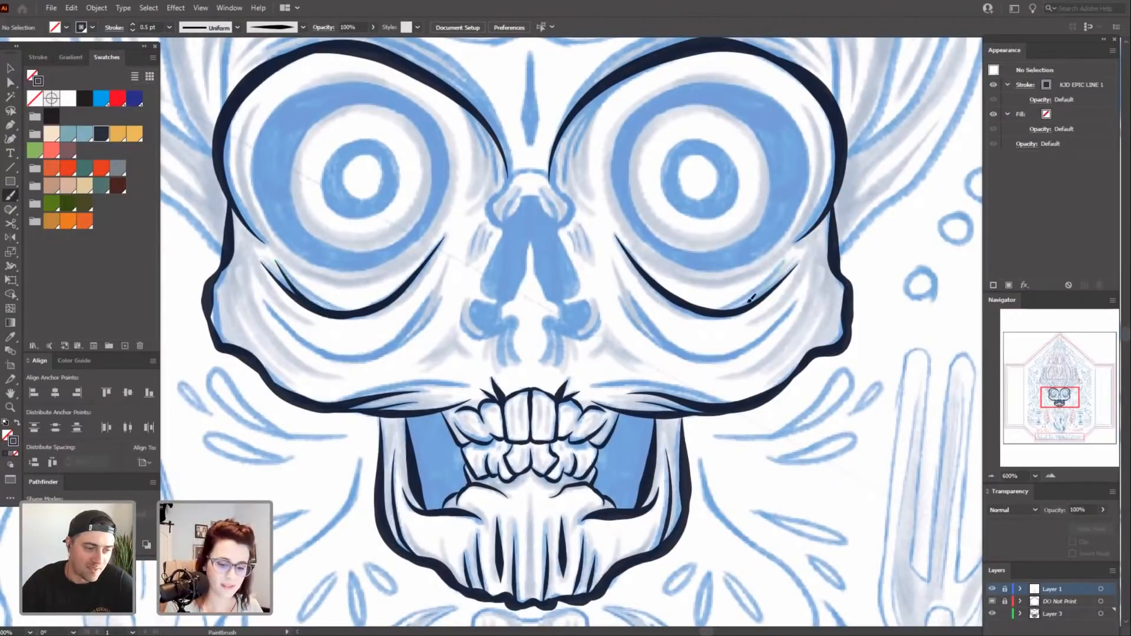
left_click_drag(298, 543, 295, 516)
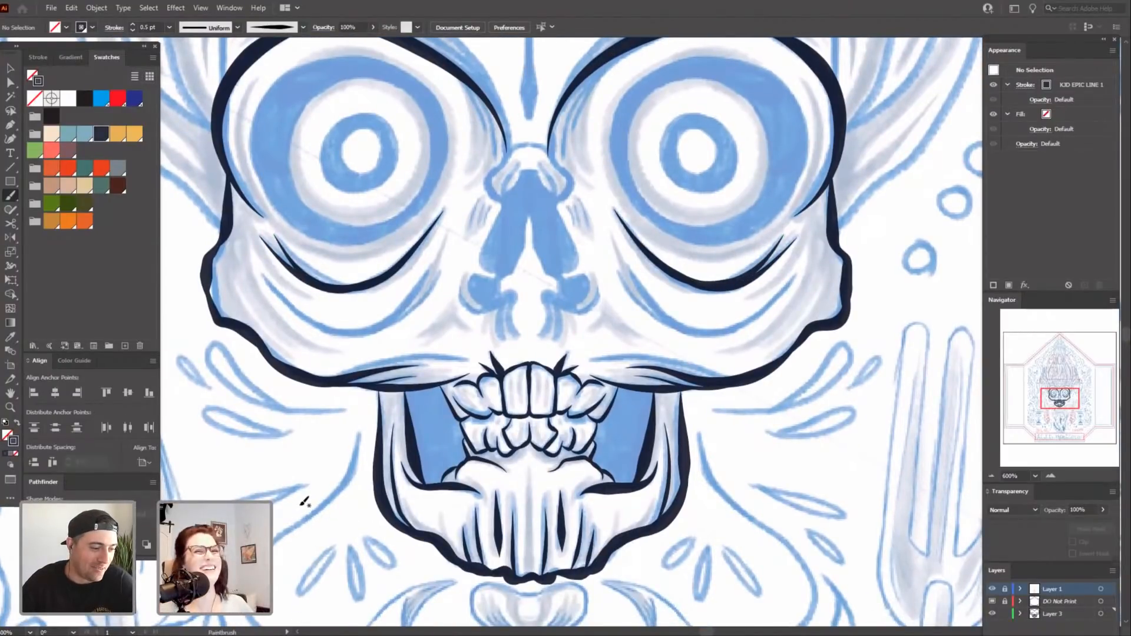
scroll(740, 432, "up", 1)
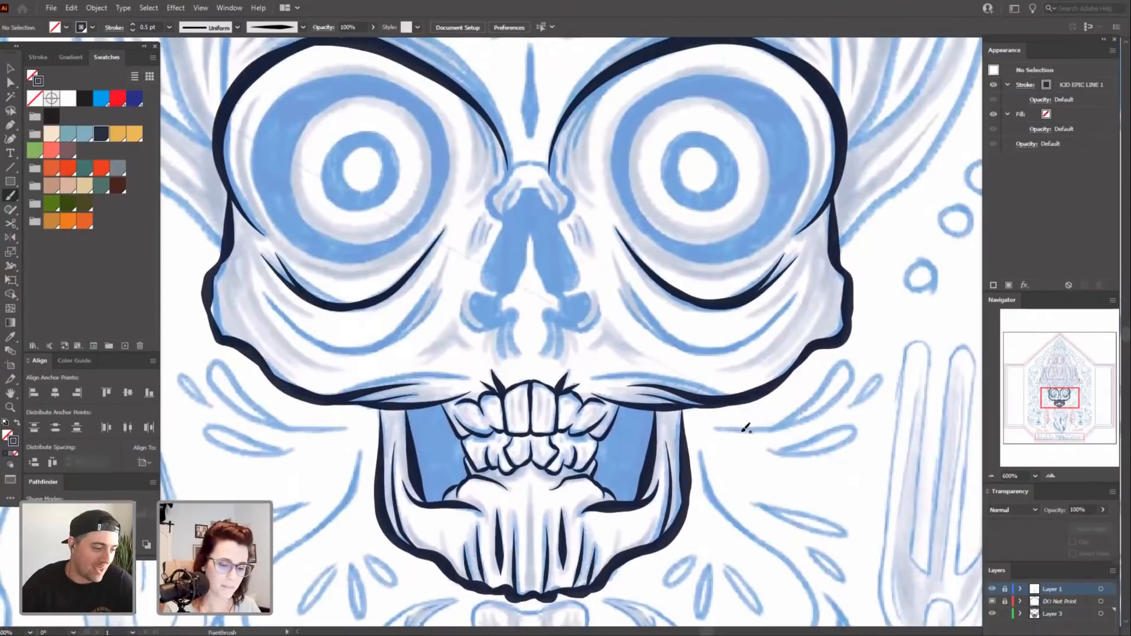
Try inking the lower crease beneath the right eye, from the nose side toward the cheekbone.
mouse_move(619, 288)
left_mouse_down()
mouse_move(673, 346)
mouse_move(724, 354)
mouse_move(648, 312)
mouse_move(705, 353)
mouse_move(740, 345)
left_mouse_up()
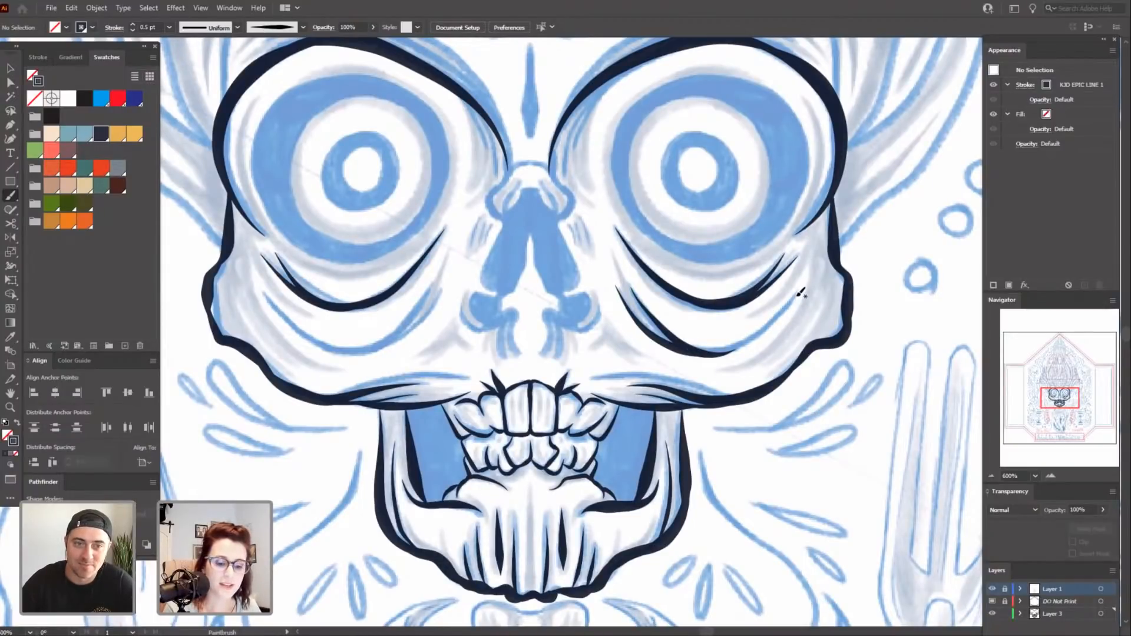
left_click_drag(795, 296, 740, 335)
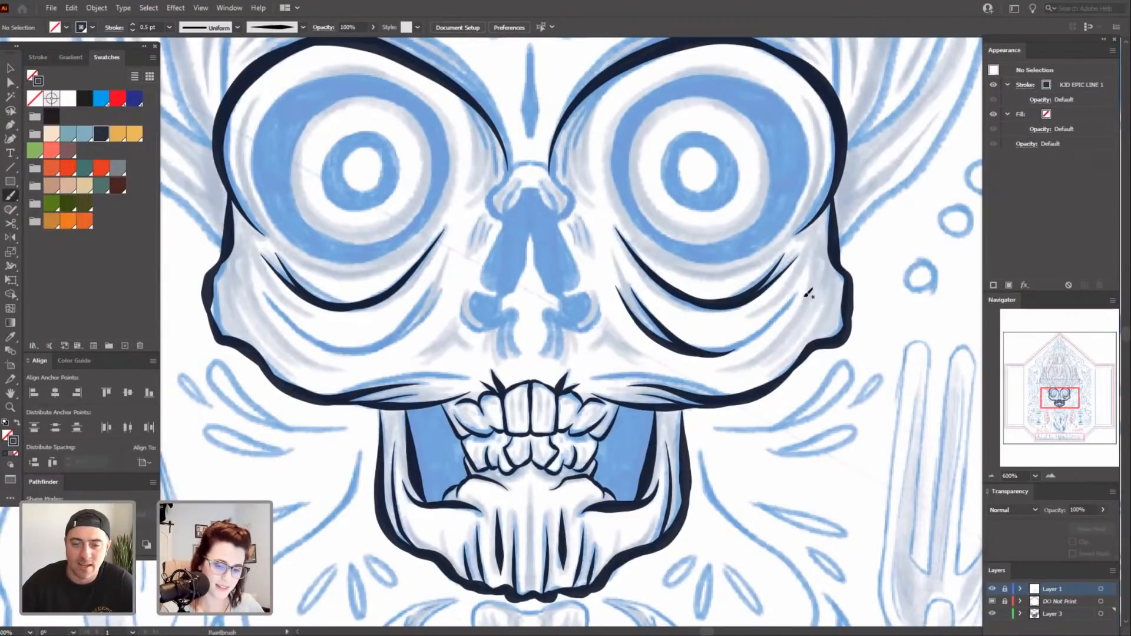
left_click_drag(798, 294, 777, 317)
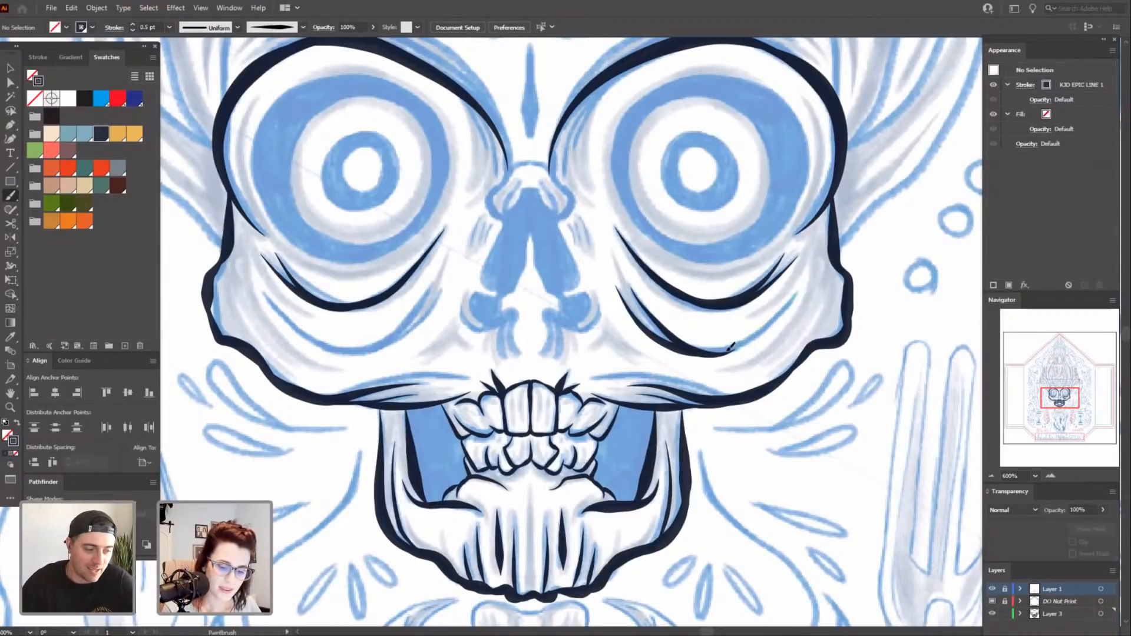
left_click_drag(729, 349, 697, 354)
key("ctrl+z")
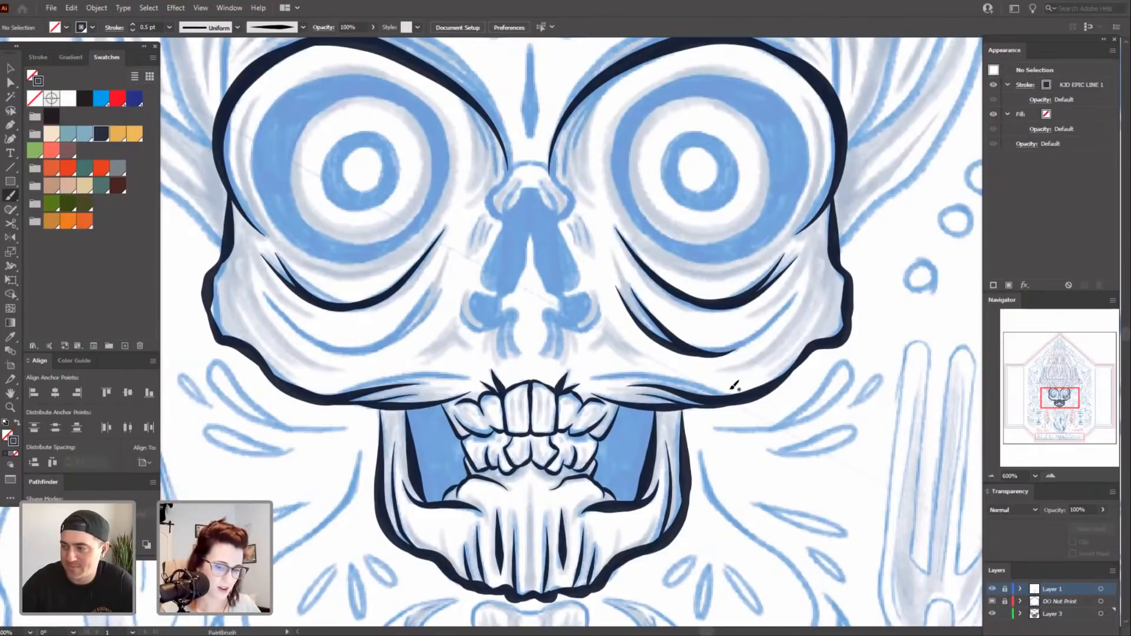
key("ctrl+1")
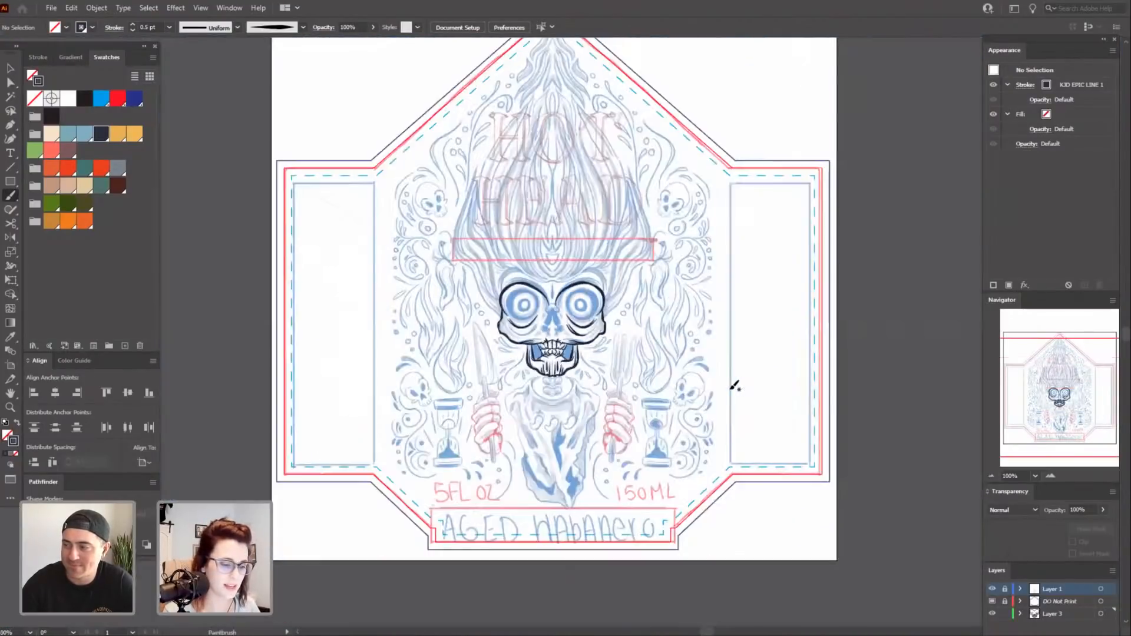
left_click_drag(385, 199, 379, 341)
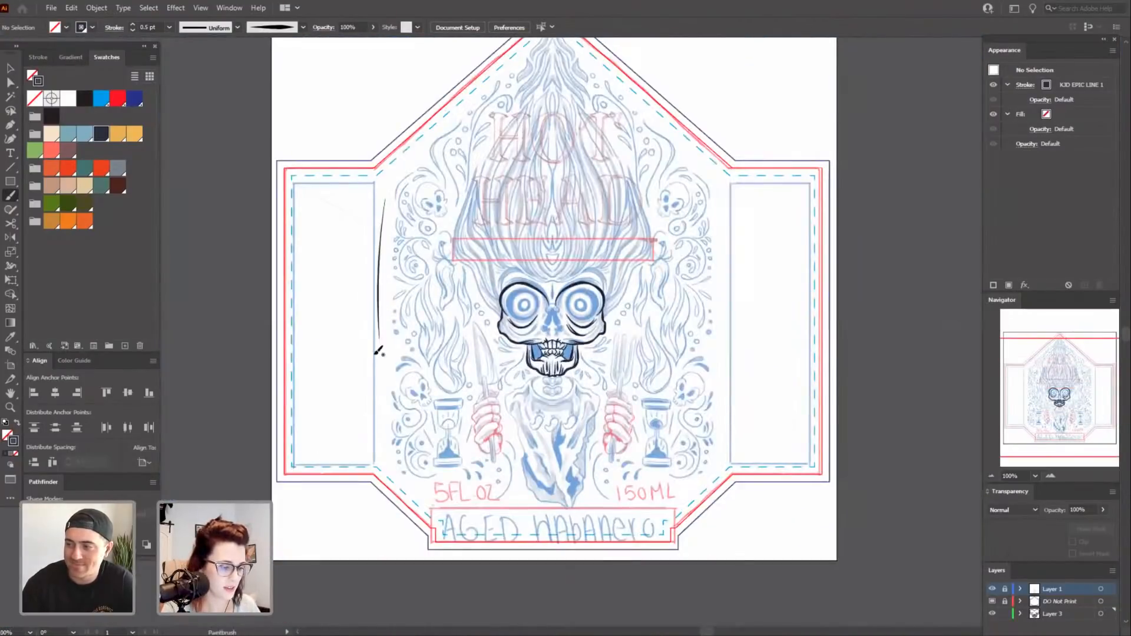
key("ctrl+z")
mouse_move(391, 180)
left_mouse_down()
mouse_move(390, 461)
mouse_move(363, 457)
mouse_move(370, 184)
left_mouse_up()
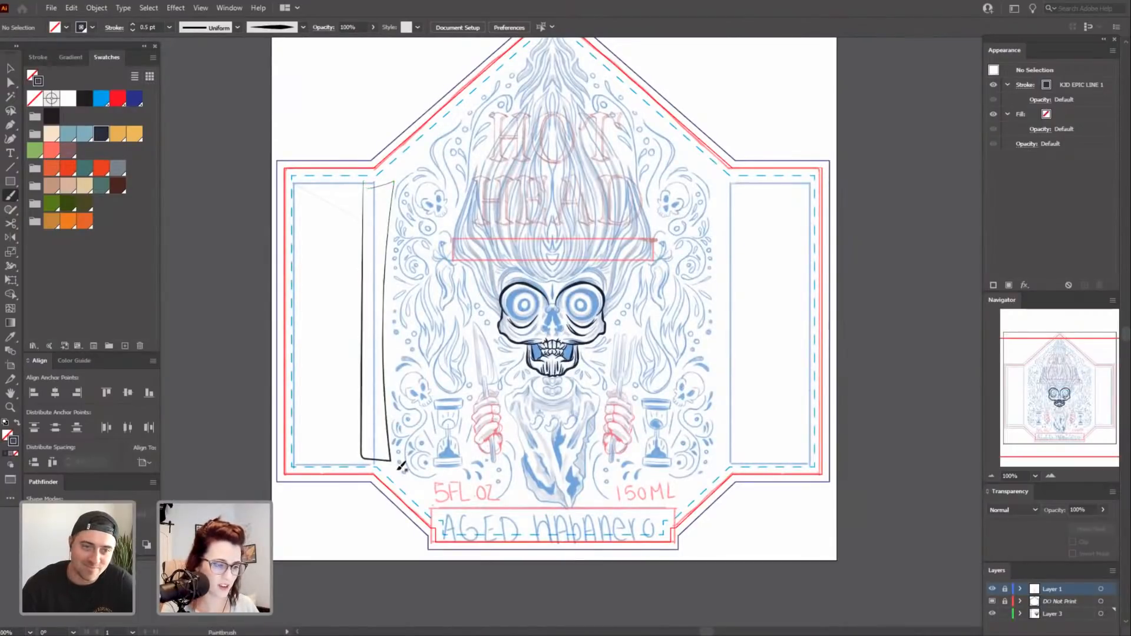
key("ctrl+z")
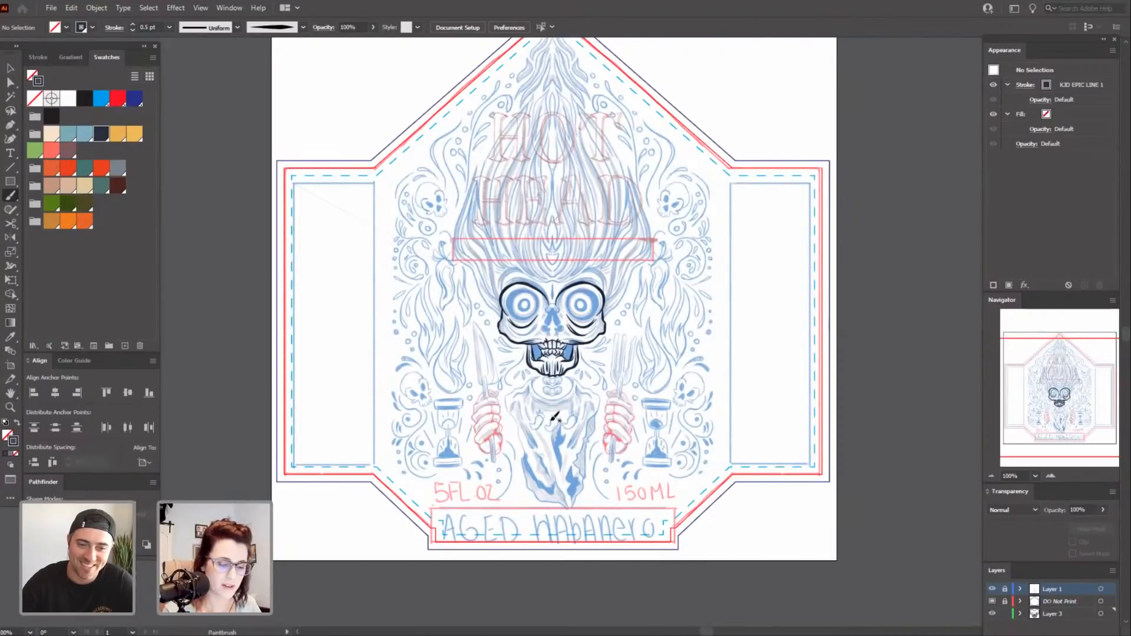
Try inking the outer half of the right eye's lower crease to join its inner half.
key("ctrl+plus")
key("ctrl+plus")
key("ctrl+plus")
key("ctrl+plus")
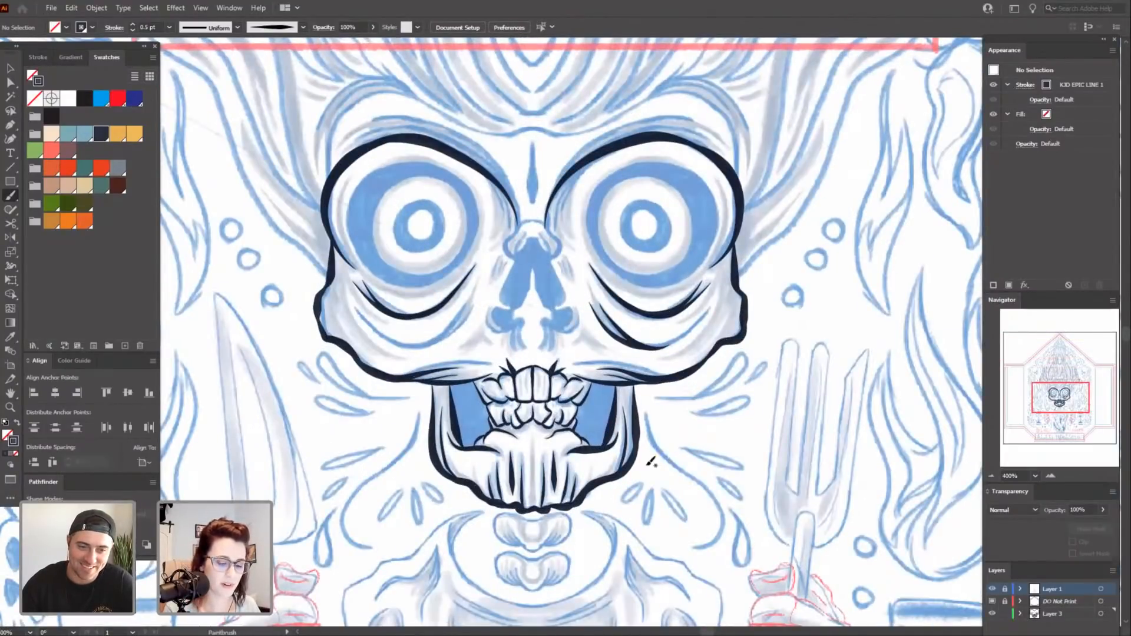
scroll(651, 461, "up", 2)
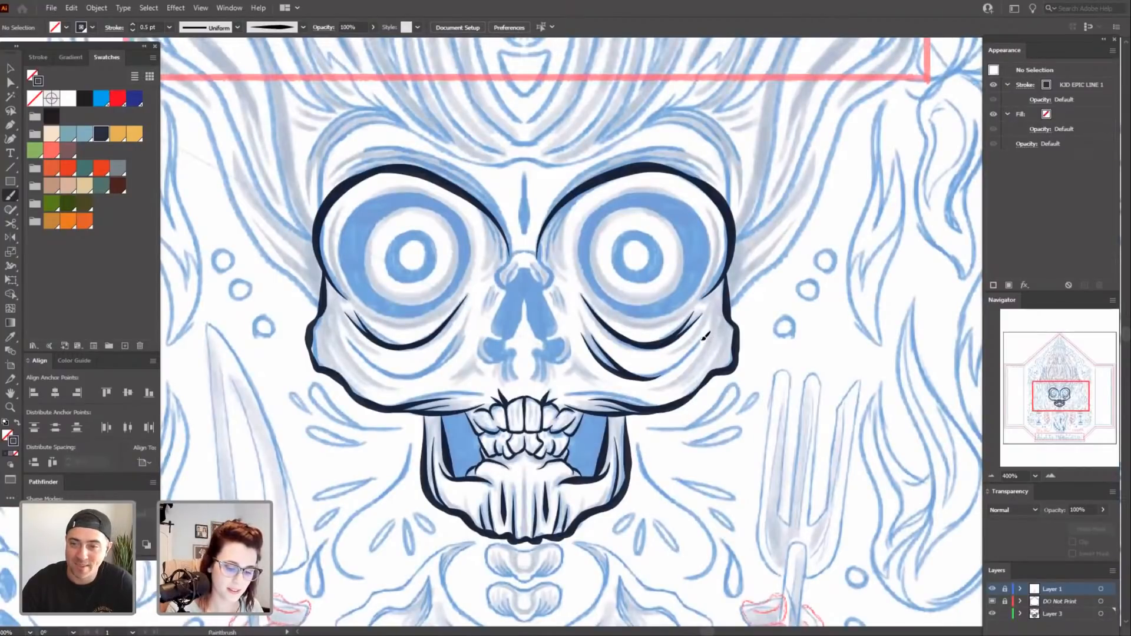
left_click_drag(660, 378, 641, 378)
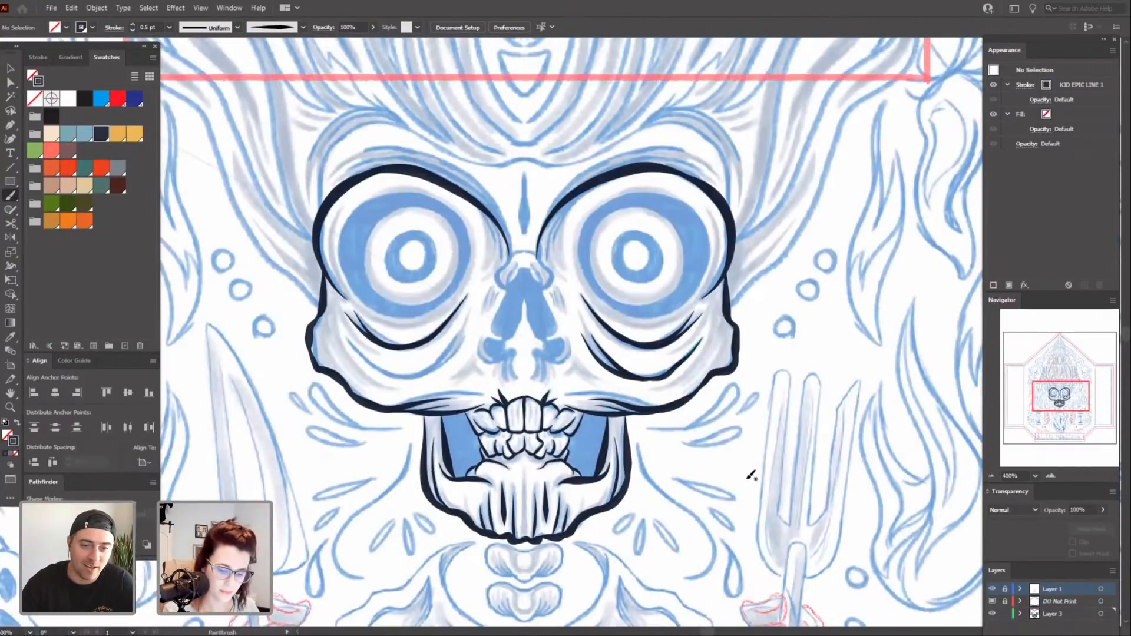
key("ctrl+z")
key("ctrl+plus")
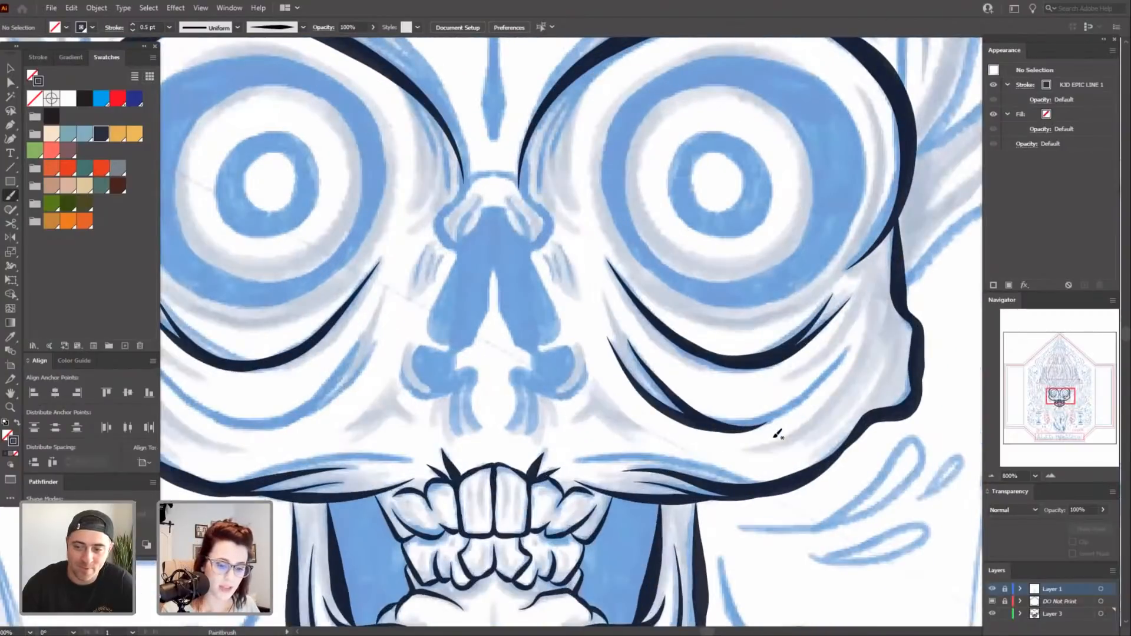
key("ctrl+plus")
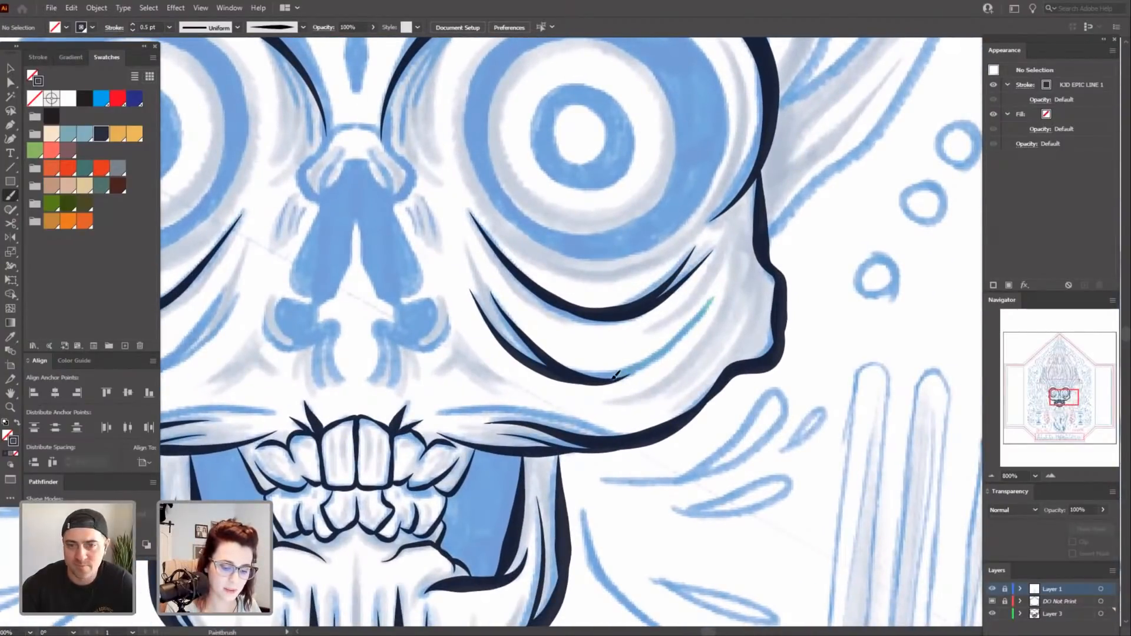
Try inking the lower crease beneath the left eye as one curve from the cheekbone toward the nose.
left_click_drag(362, 489, 742, 494)
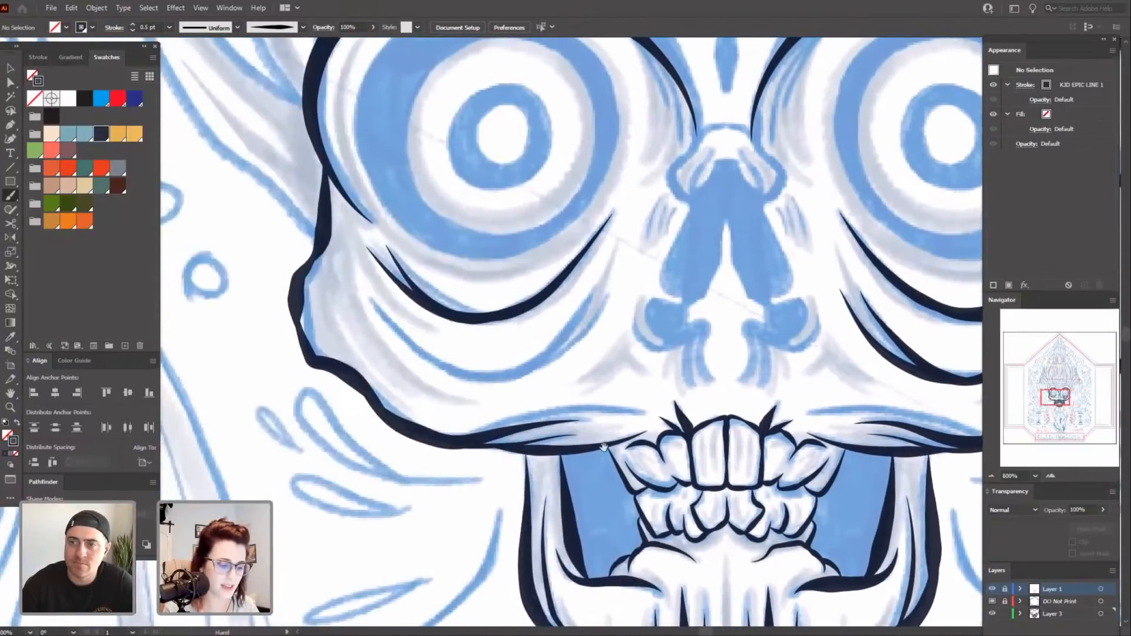
left_click_drag(471, 357, 375, 303)
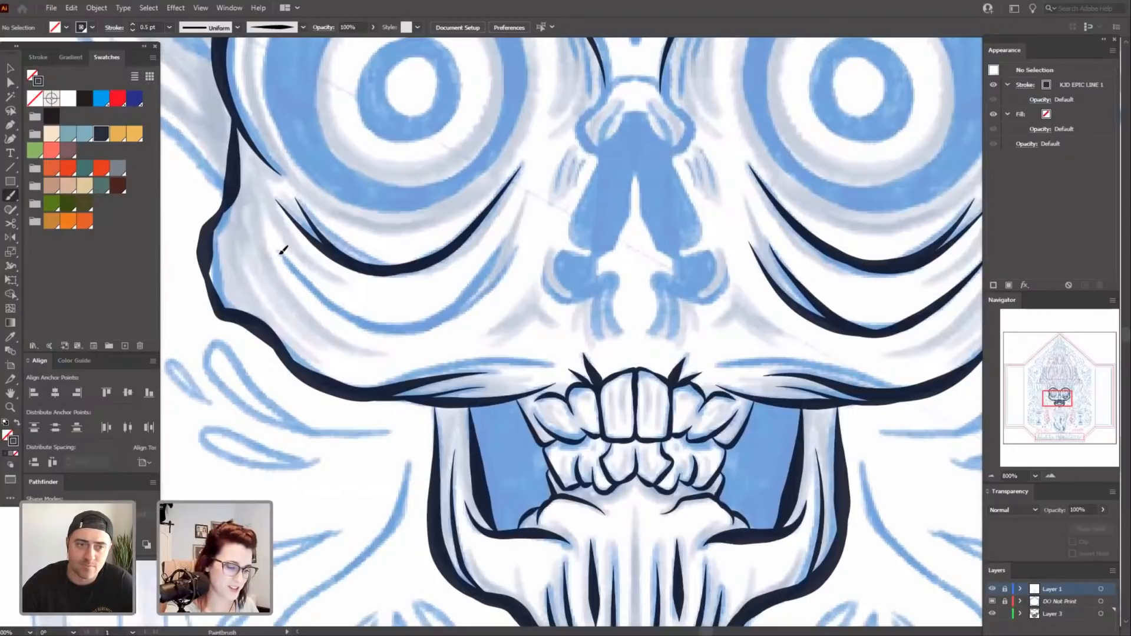
mouse_move(283, 250)
left_mouse_down()
mouse_move(372, 313)
mouse_move(465, 309)
left_mouse_up()
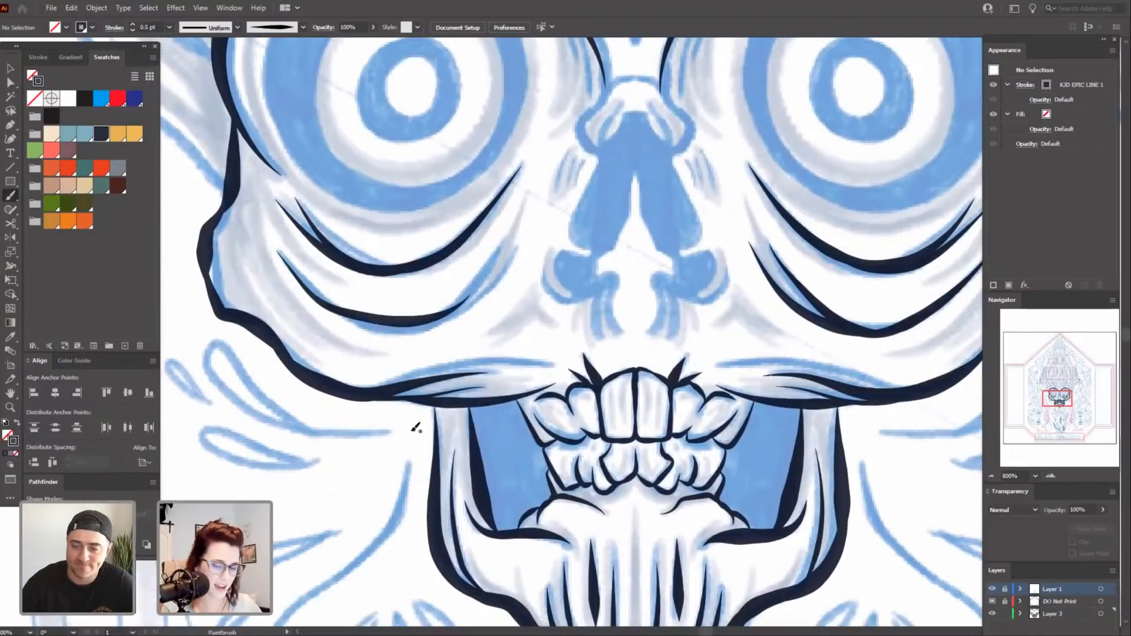
left_click_drag(498, 433, 438, 459)
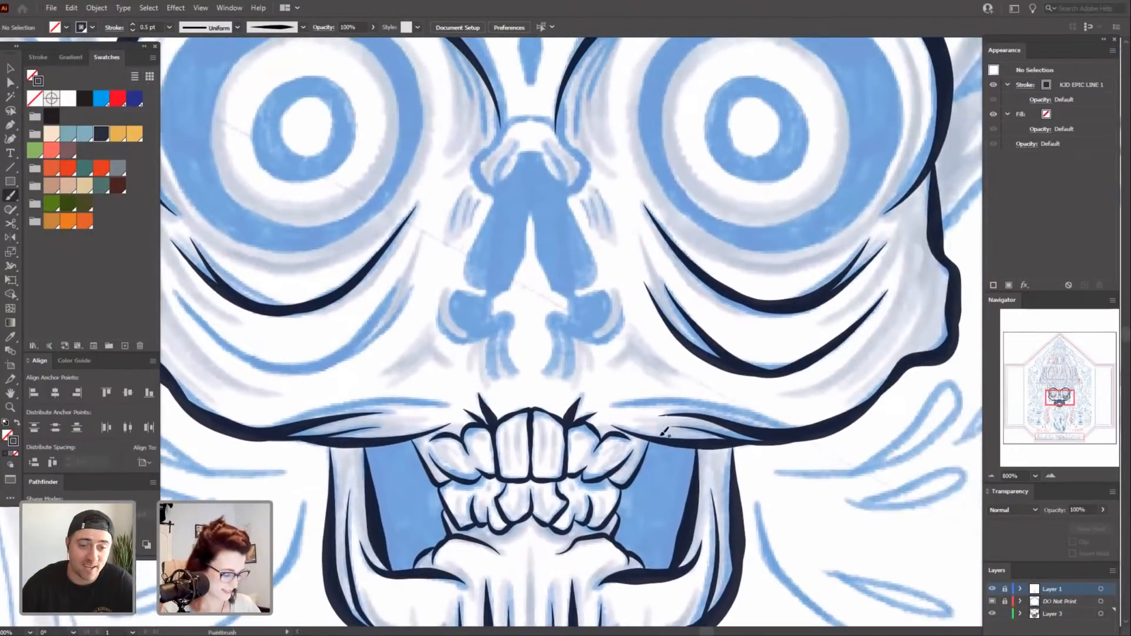
Delete the inked lower crease beneath the right eye.
key("v")
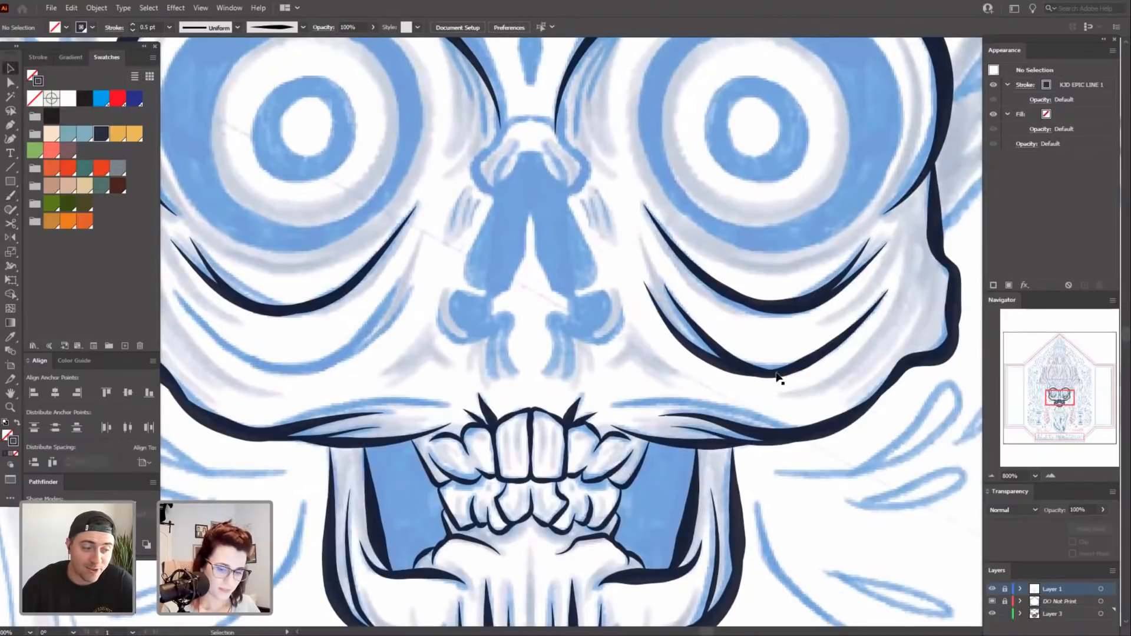
left_click(787, 366)
key("Delete")
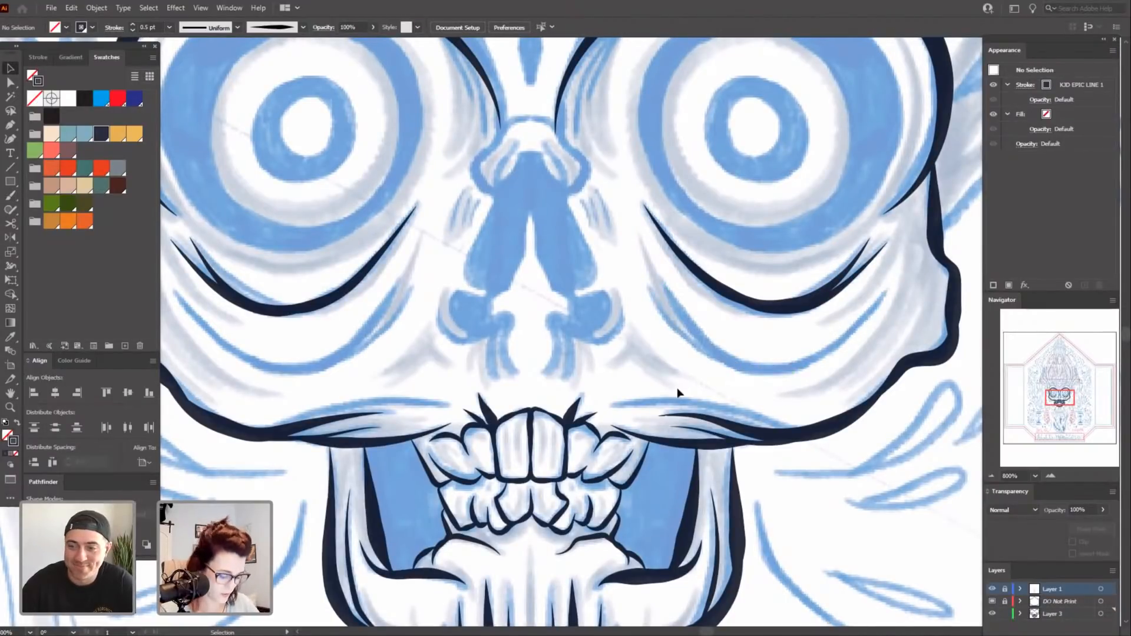
Ink the lower crease beneath each eye as a long curve with a short accent stroke at its inner end.
key("b")
mouse_move(430, 348)
left_mouse_down()
mouse_move(505, 361)
mouse_move(486, 291)
left_mouse_up()
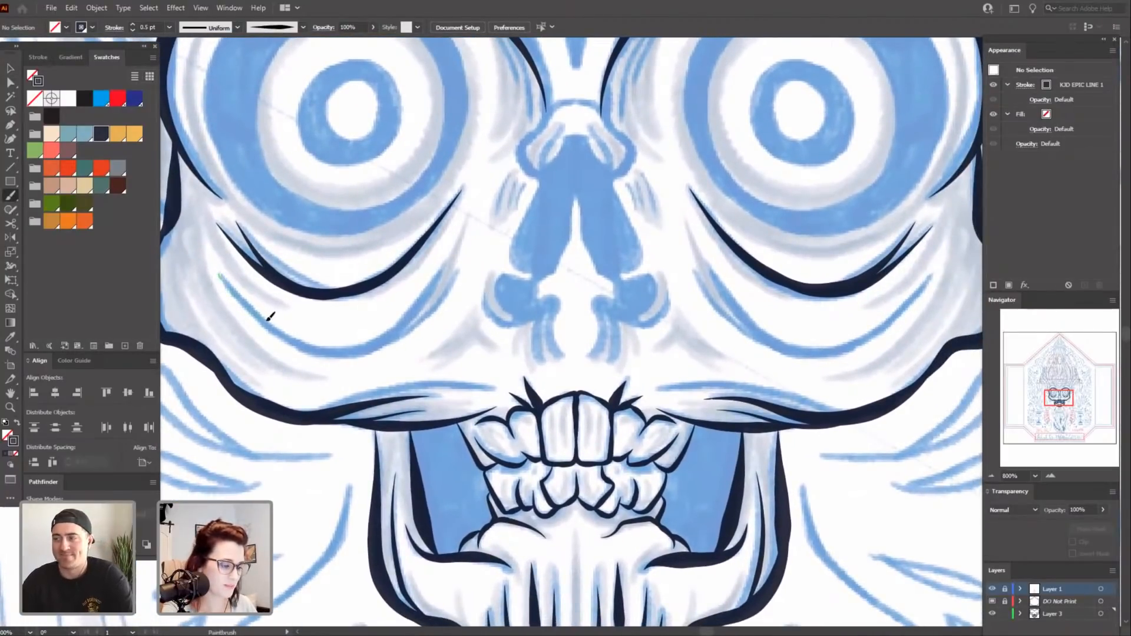
left_click_drag(268, 320, 331, 344)
left_click_drag(448, 290, 452, 288)
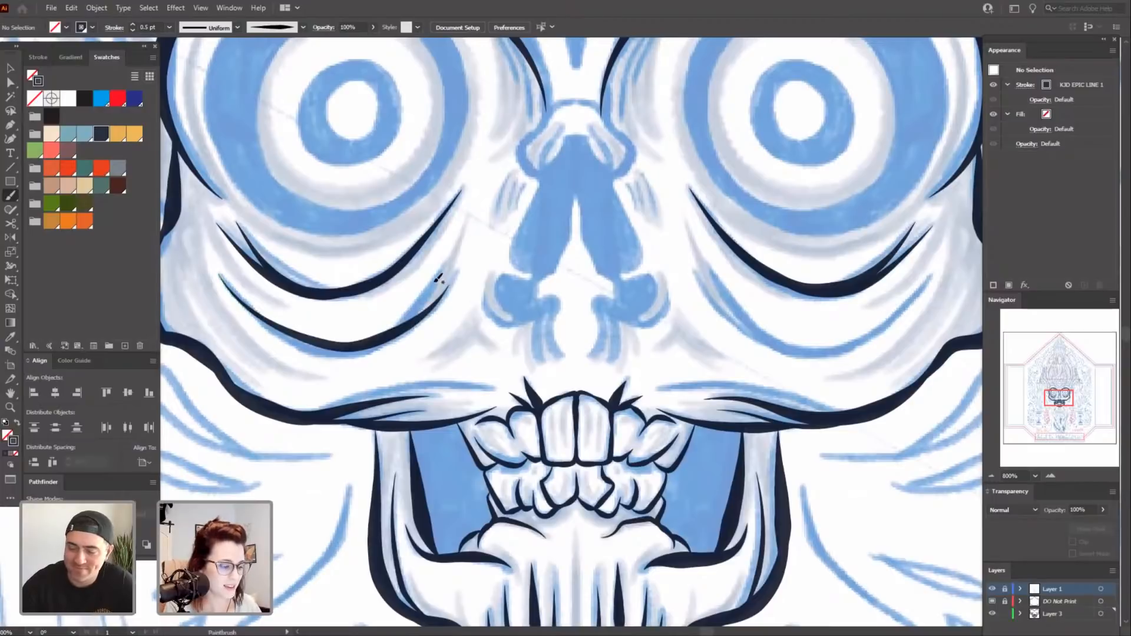
key("ctrl+z")
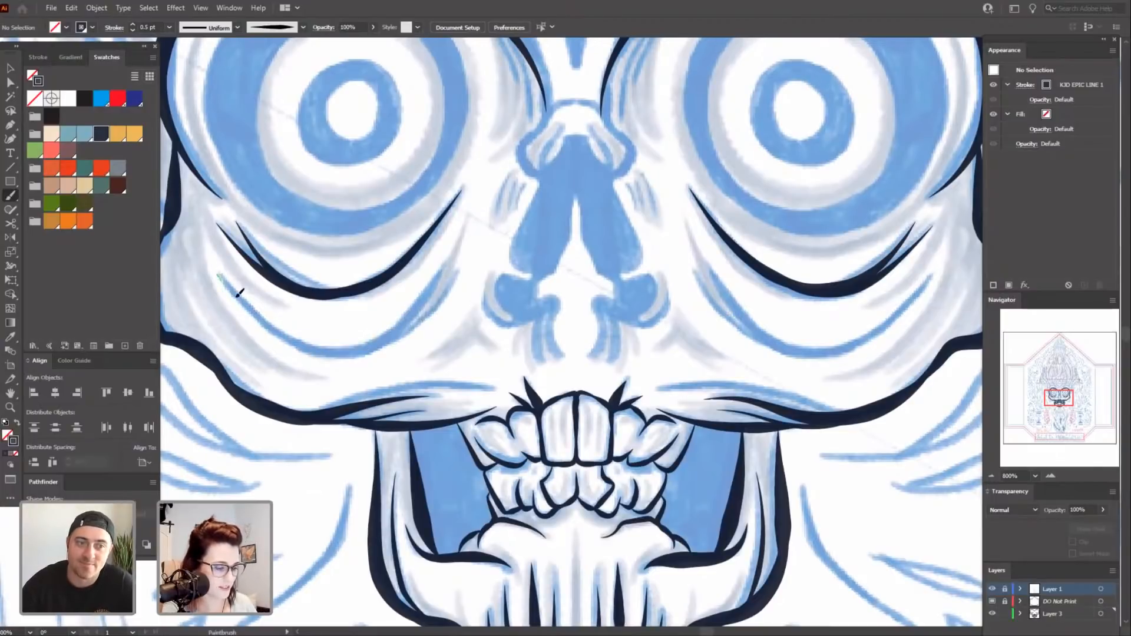
mouse_move(315, 349)
left_mouse_down()
mouse_move(450, 290)
mouse_move(338, 354)
left_mouse_up()
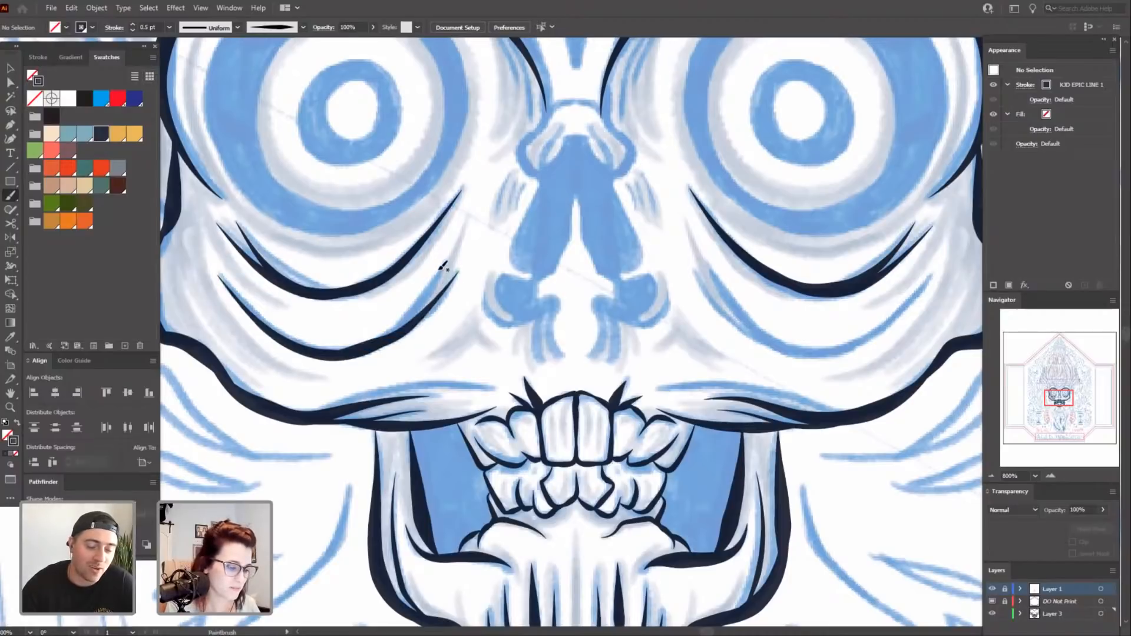
mouse_move(440, 272)
left_mouse_down()
mouse_move(396, 329)
mouse_move(353, 346)
left_mouse_up()
left_click_drag(766, 348, 536, 355)
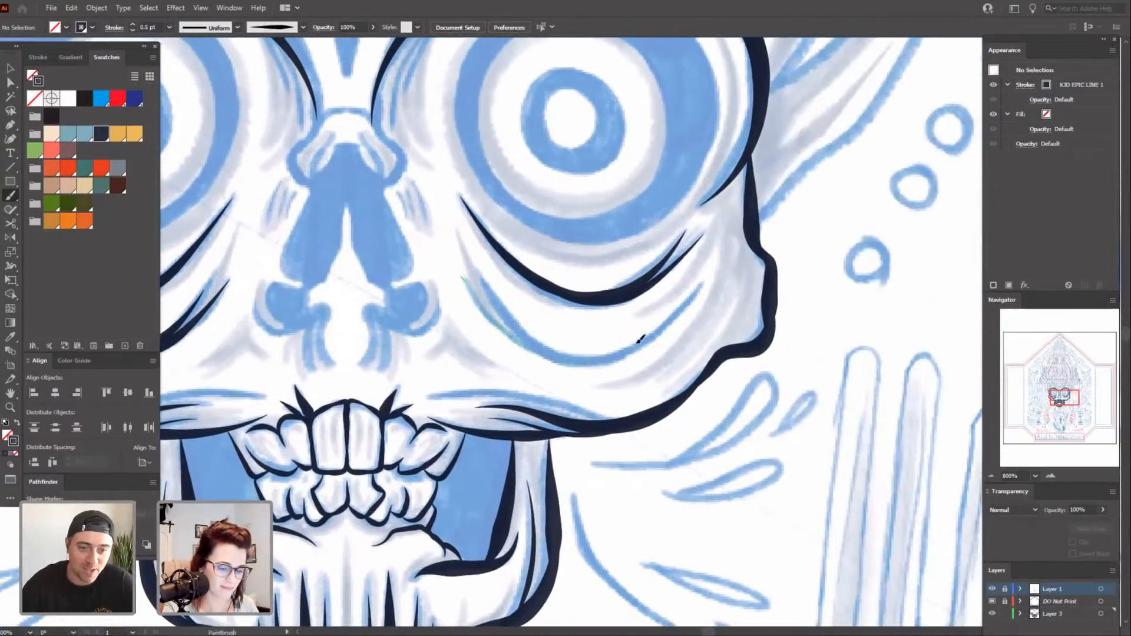
left_click_drag(641, 339, 595, 355)
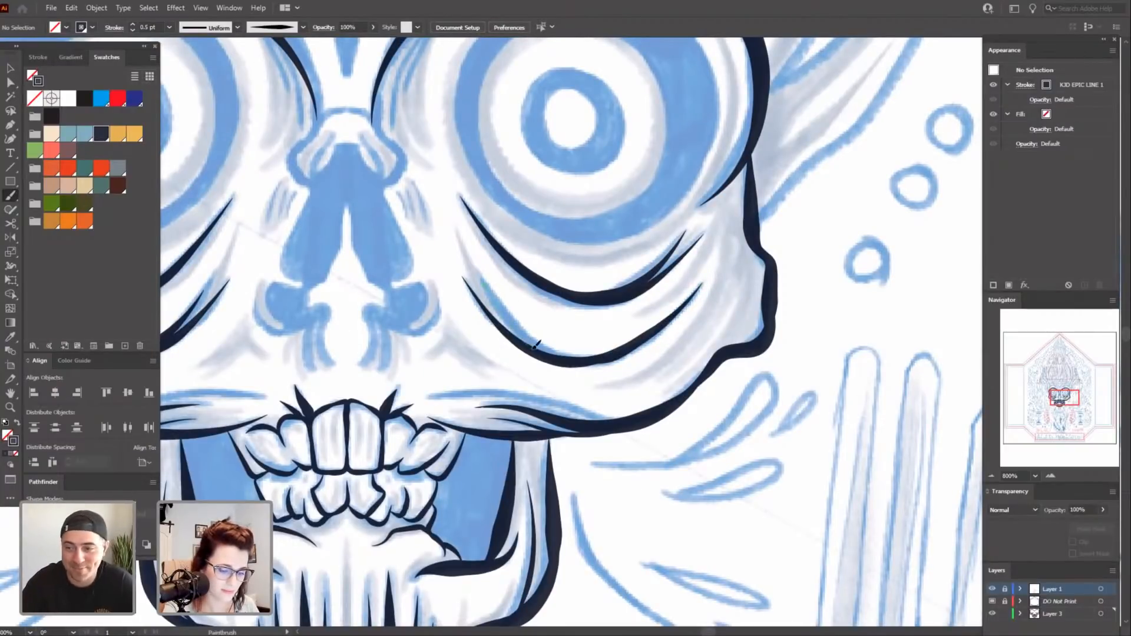
Ink the upper contour of the folds on both sides of the upper teeth, out to the cheekbones' lower edges.
left_click_drag(569, 494, 776, 454)
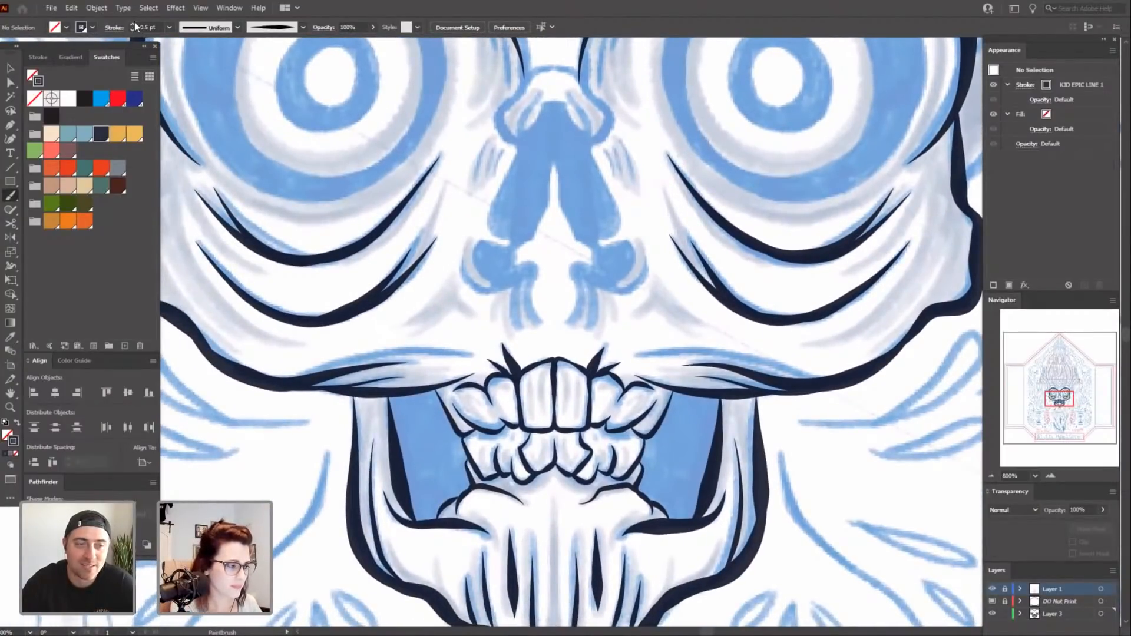
mouse_move(478, 352)
left_mouse_down()
mouse_move(336, 357)
mouse_move(265, 380)
left_mouse_up()
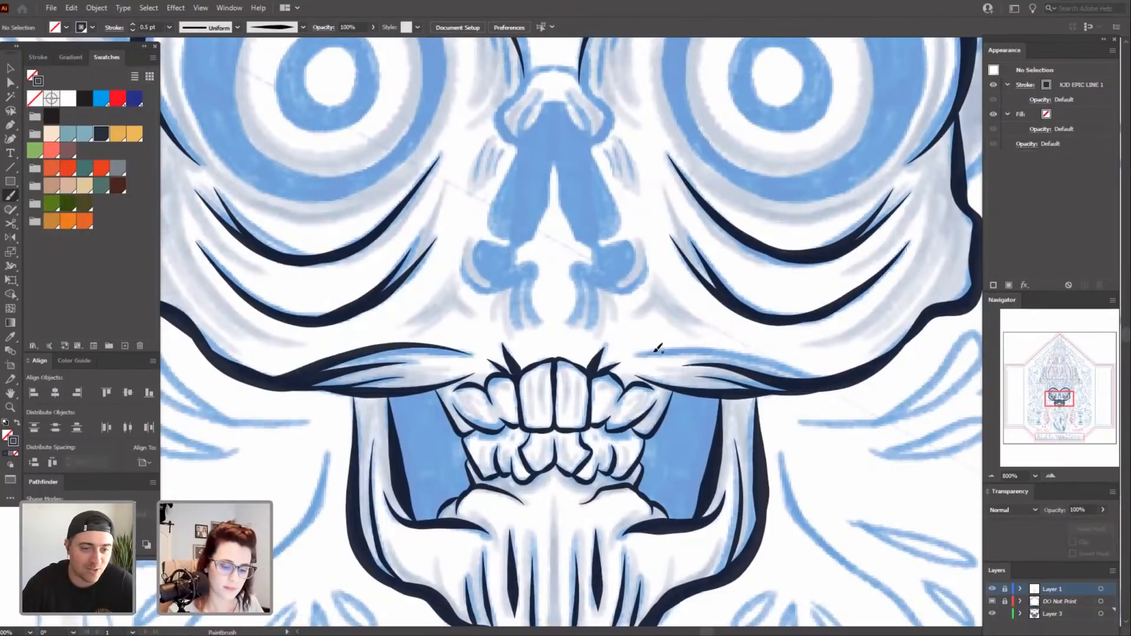
mouse_move(638, 351)
left_mouse_down()
mouse_move(713, 345)
mouse_move(833, 376)
left_mouse_up()
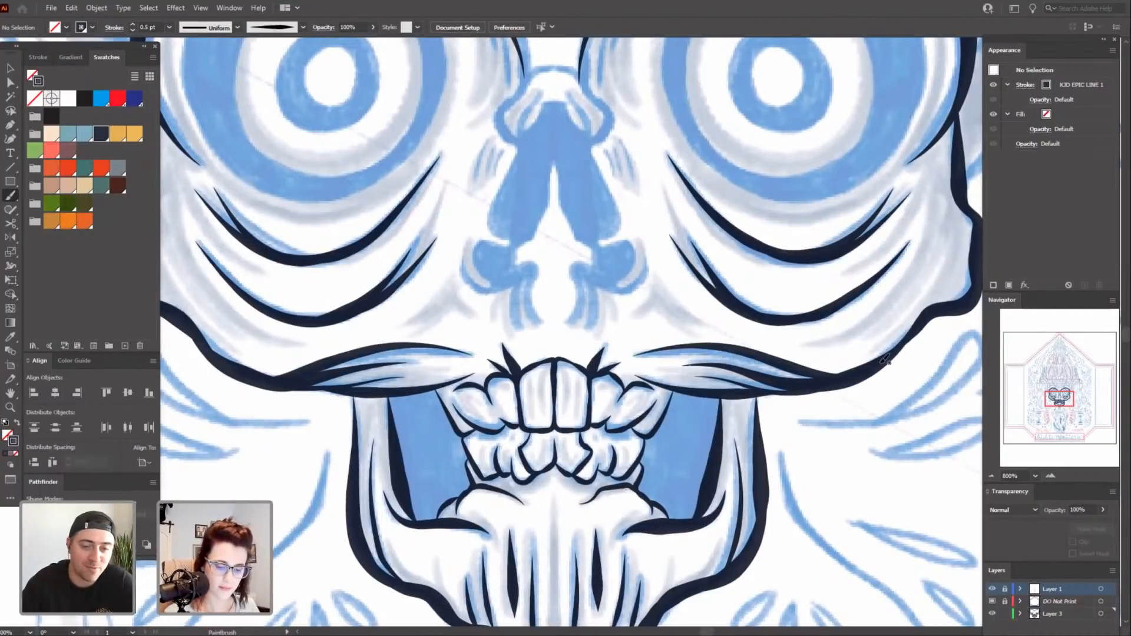
Examine the whole skull from farther out to check the inked creases and cheekbone folds.
mouse_move(854, 462)
left_mouse_down()
mouse_move(825, 466)
mouse_move(815, 442)
left_mouse_up()
key("ctrl+minus")
key("ctrl+minus")
key("ctrl+minus")
key("ctrl+minus")
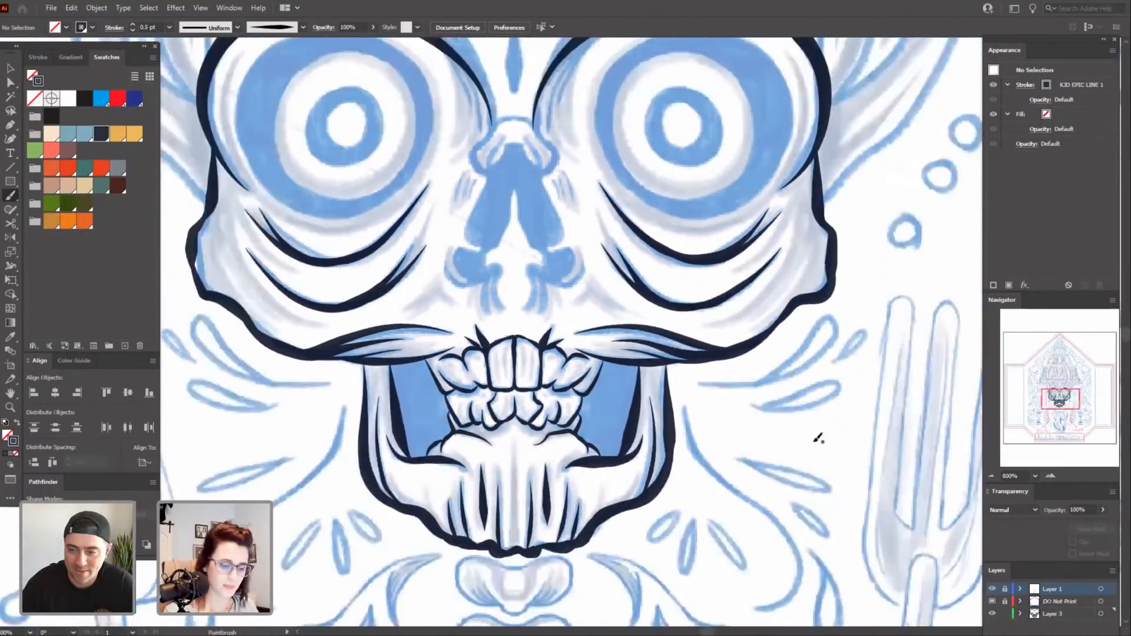
key("ctrl+plus")
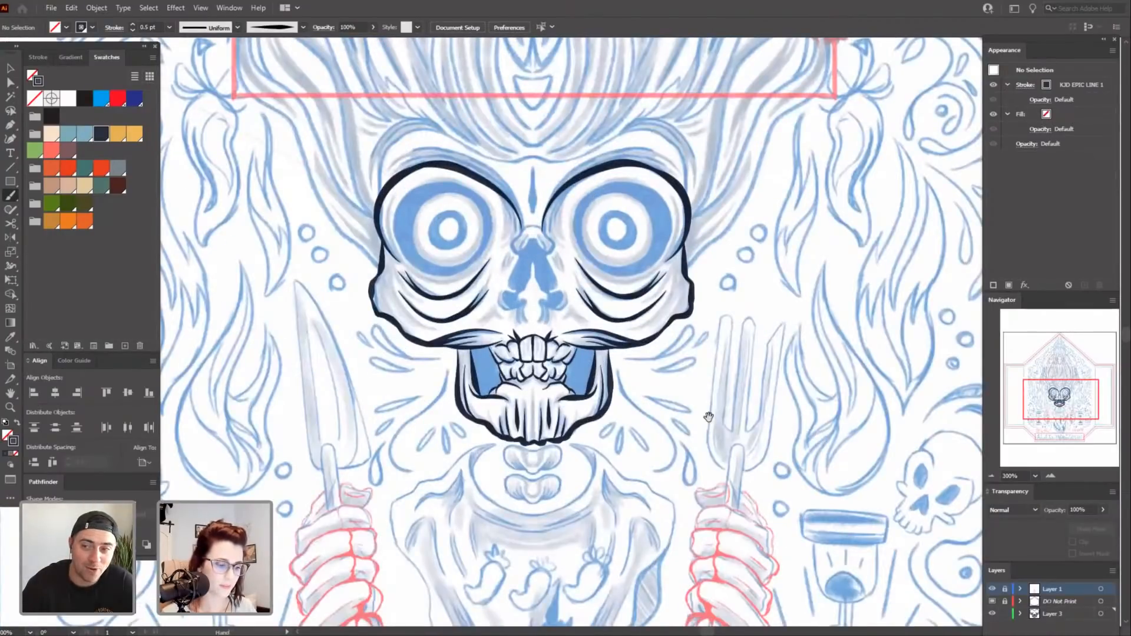
scroll(709, 421, "up", 1)
key("ctrl+plus")
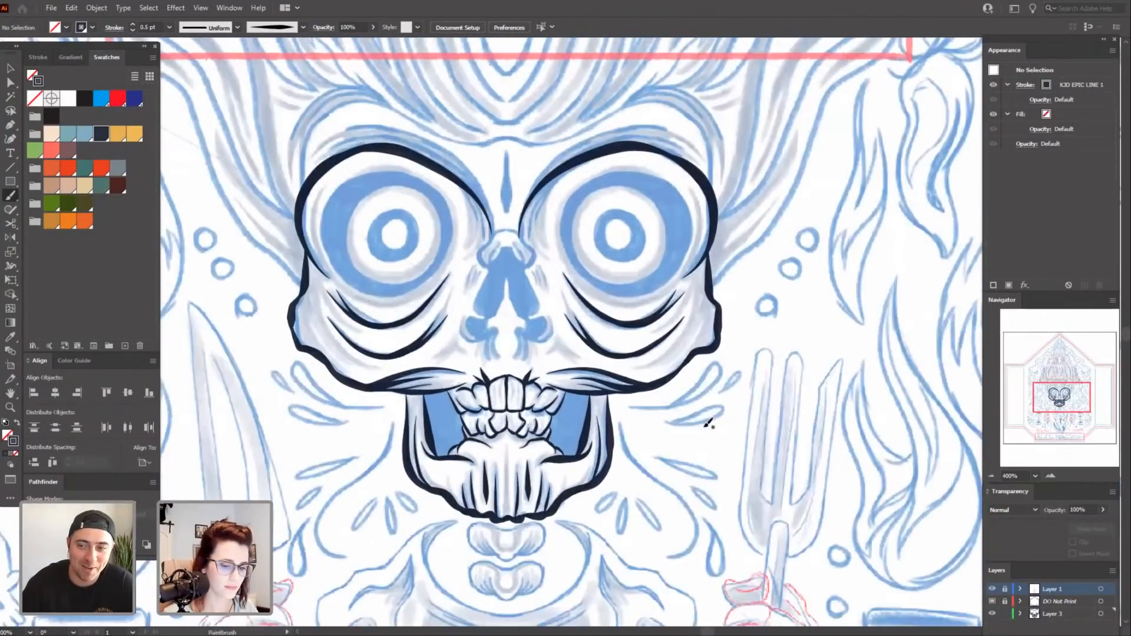
Try a thin 0.25 pt accent stroke inside the inner corner of the right eye socket.
key("ctrl+plus")
key("ctrl+plus")
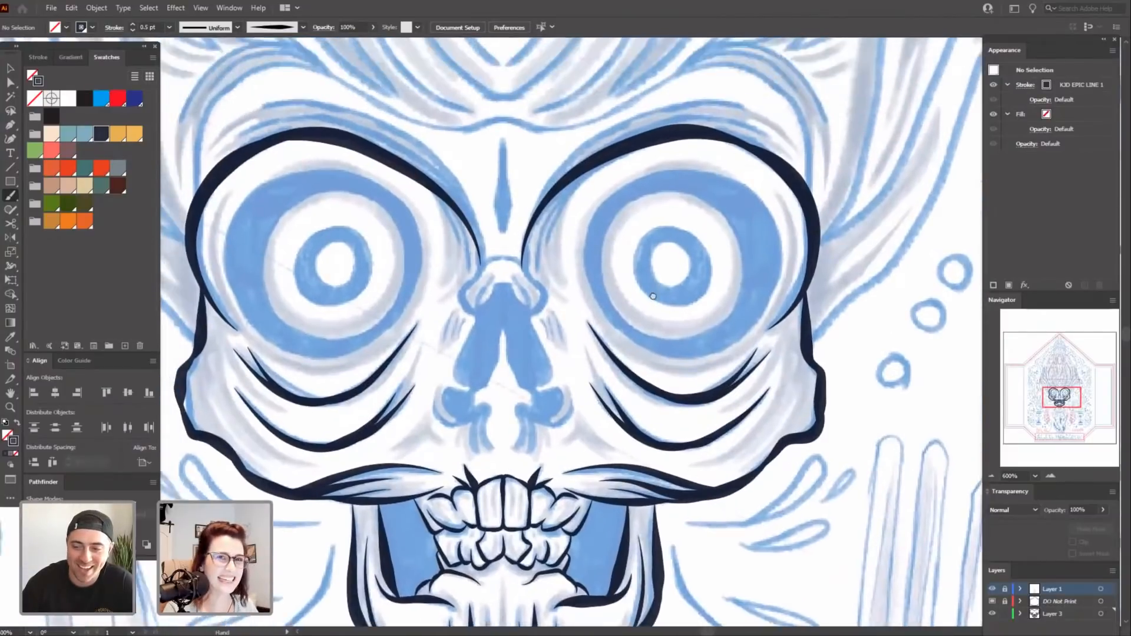
mouse_move(626, 264)
left_mouse_down()
mouse_move(690, 321)
mouse_move(678, 308)
left_mouse_up()
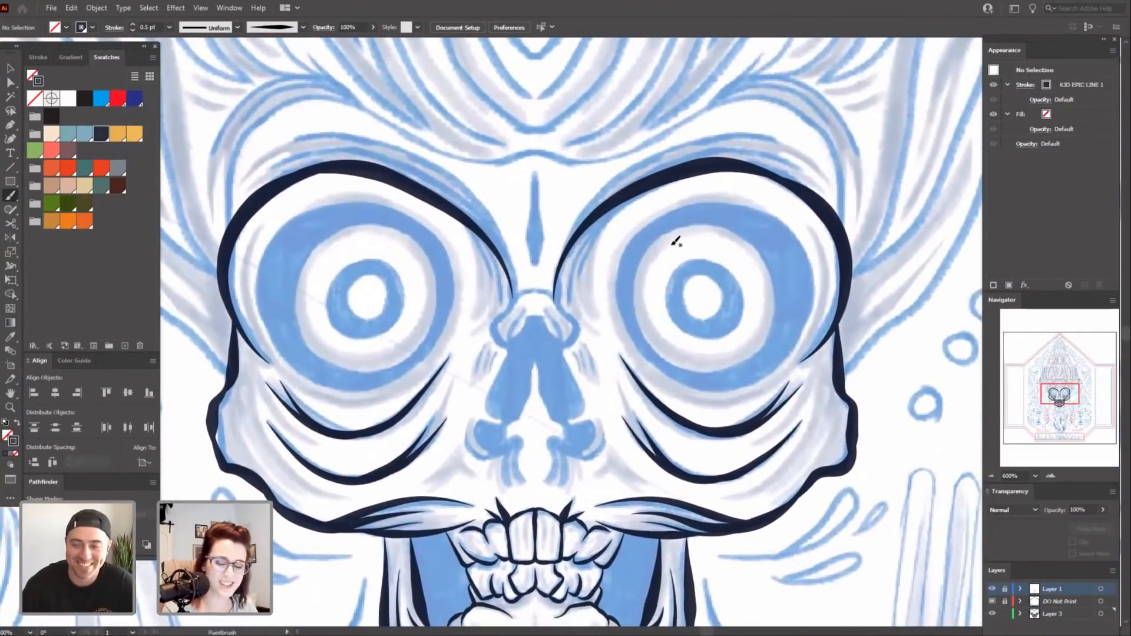
key("ctrl+plus")
left_click_drag(662, 249, 656, 295)
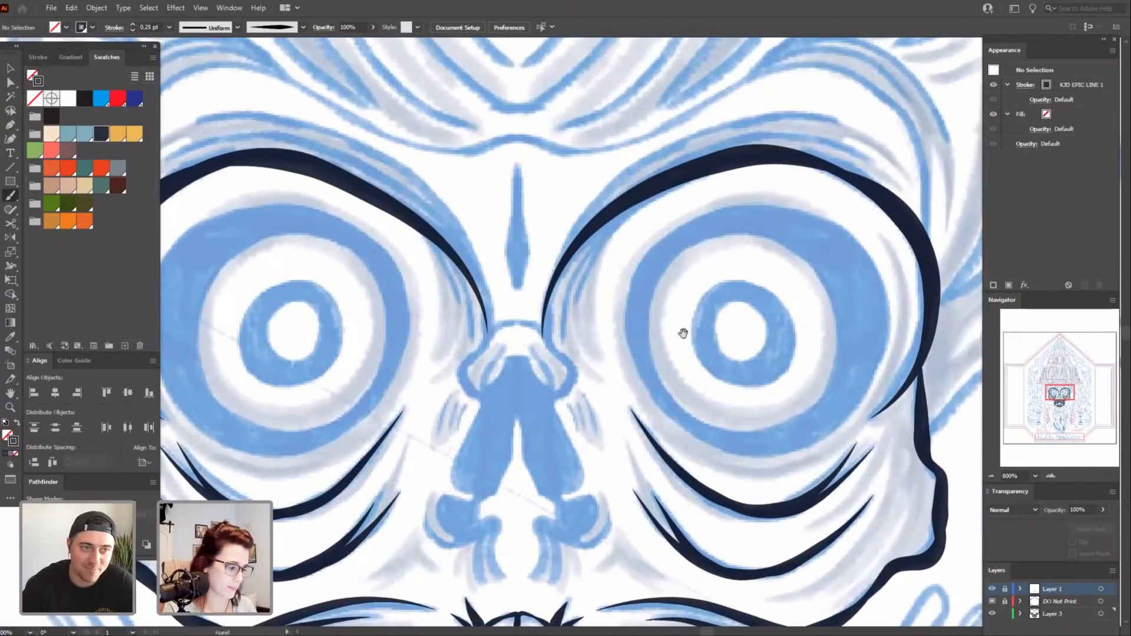
left_click_drag(683, 333, 690, 350)
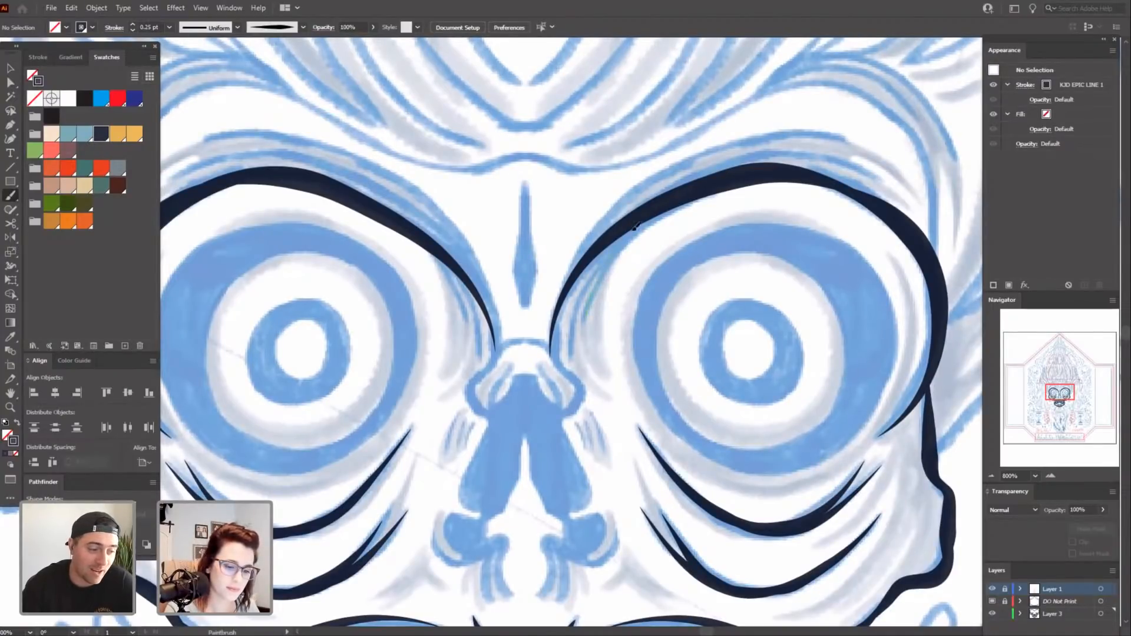
left_click_drag(635, 228, 587, 301)
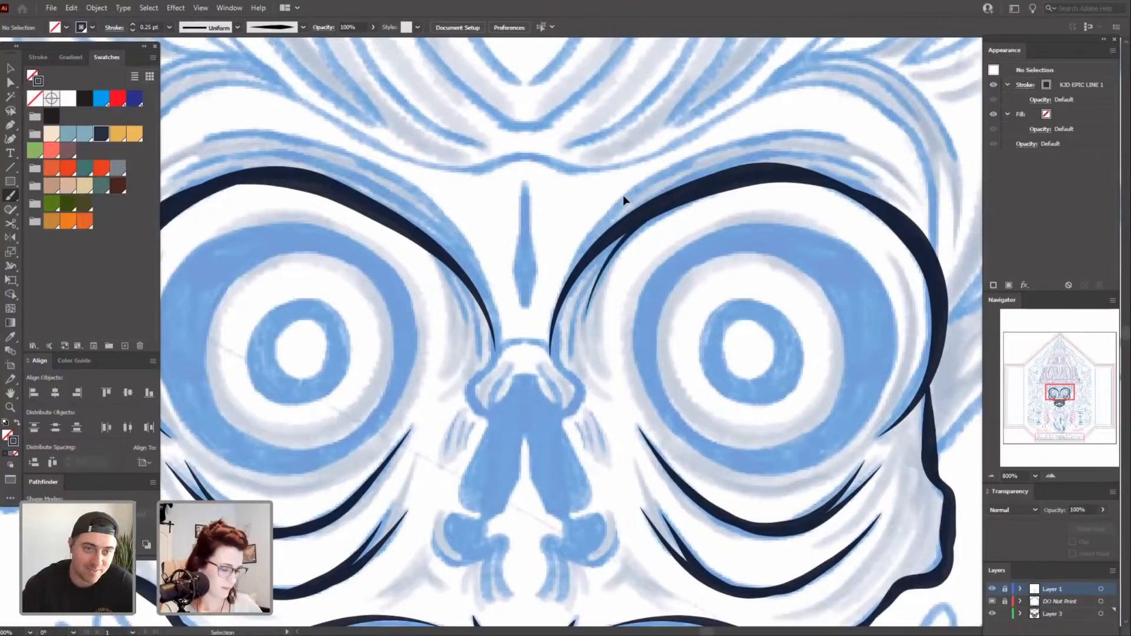
key("ctrl+z")
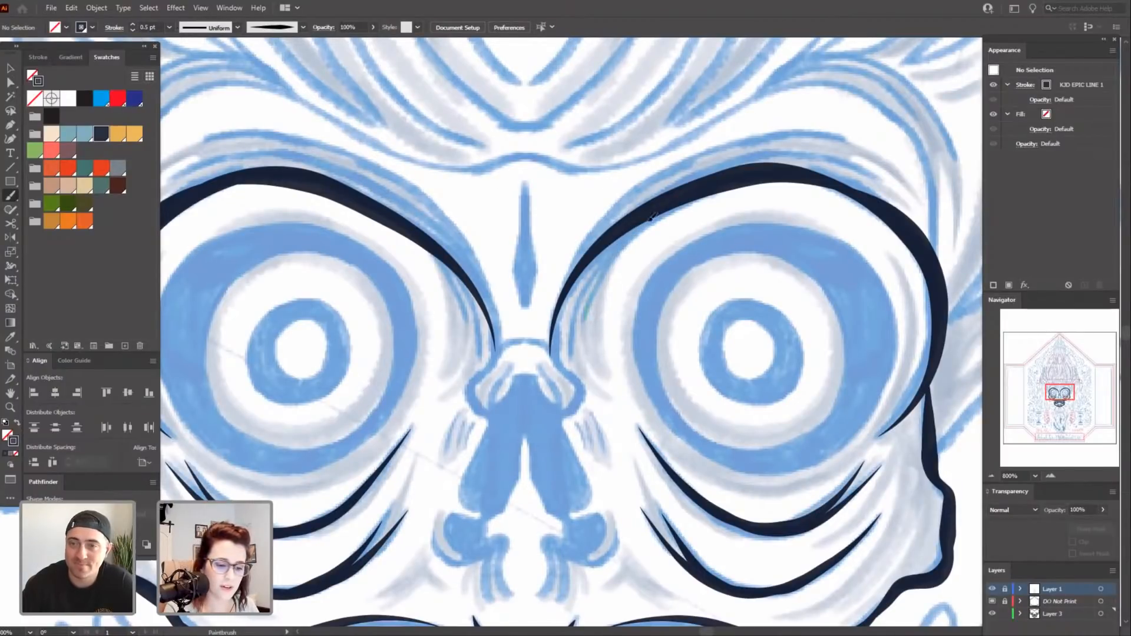
Ink a tapered 0.5 pt accent stroke branching off the inner end of each eye socket's brow line.
left_click_drag(652, 217, 597, 289)
left_click_drag(563, 393, 617, 386)
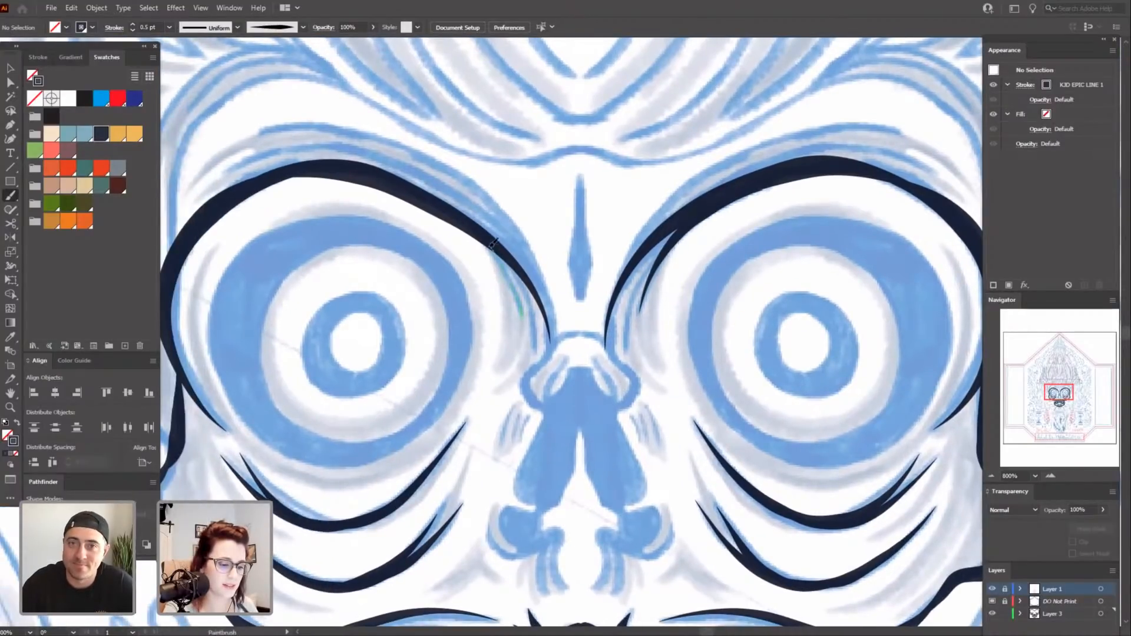
left_click_drag(491, 247, 459, 224)
key("ctrl+z")
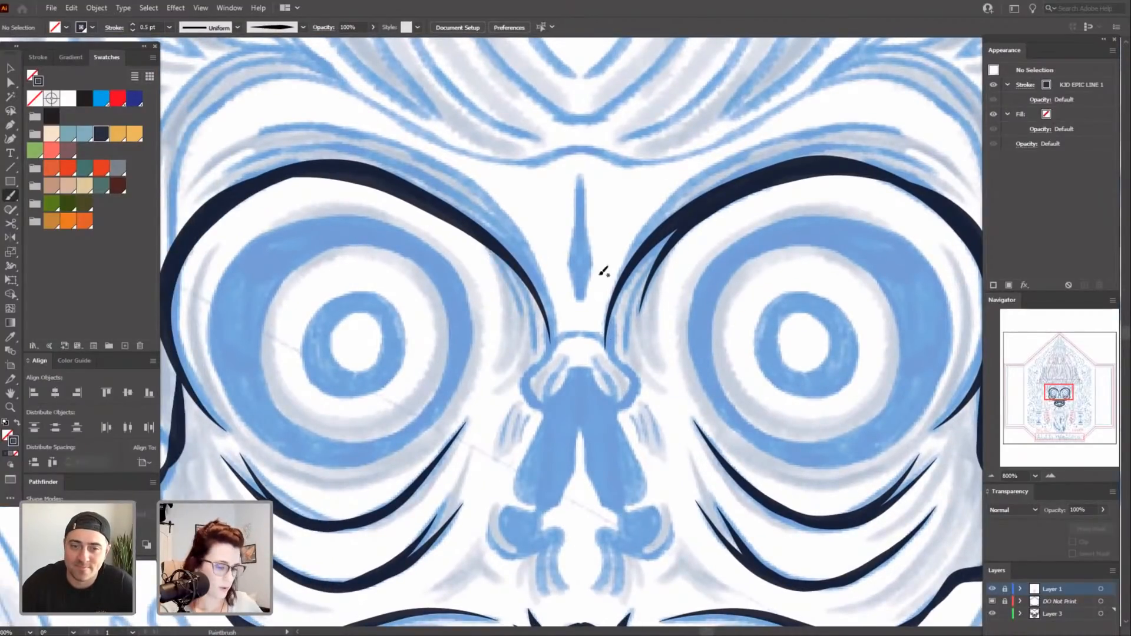
mouse_move(519, 293)
left_mouse_down()
mouse_move(491, 253)
mouse_move(437, 206)
left_mouse_up()
left_click_drag(680, 357, 601, 414)
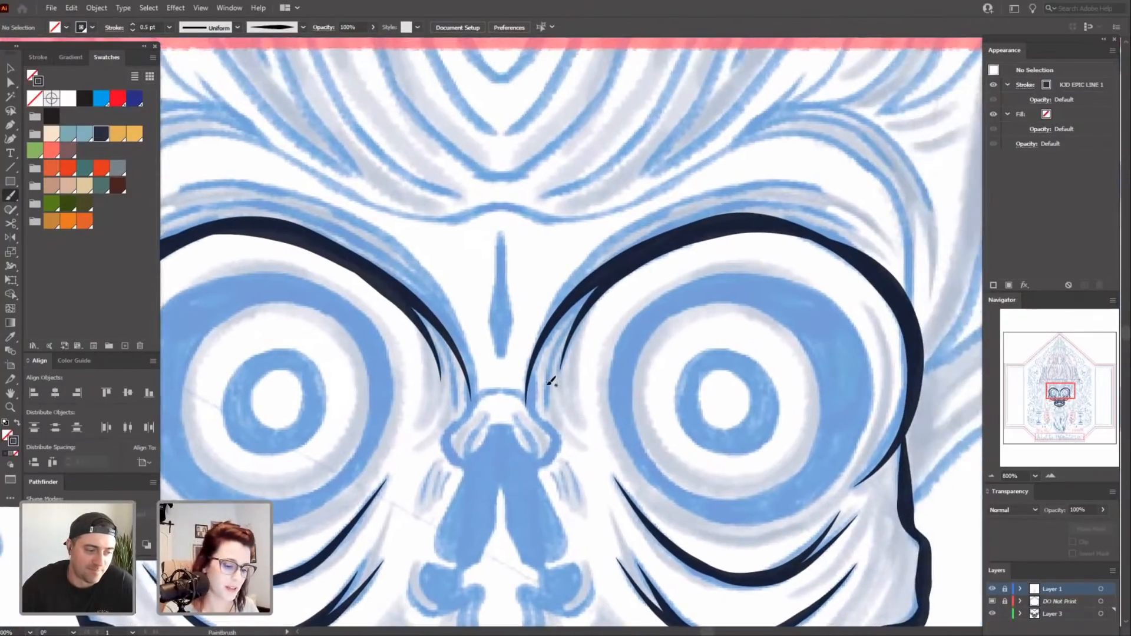
Ink a second tapered accent stroke at each socket's inner corner, between the first accent and the brow line.
left_click_drag(576, 297, 575, 300)
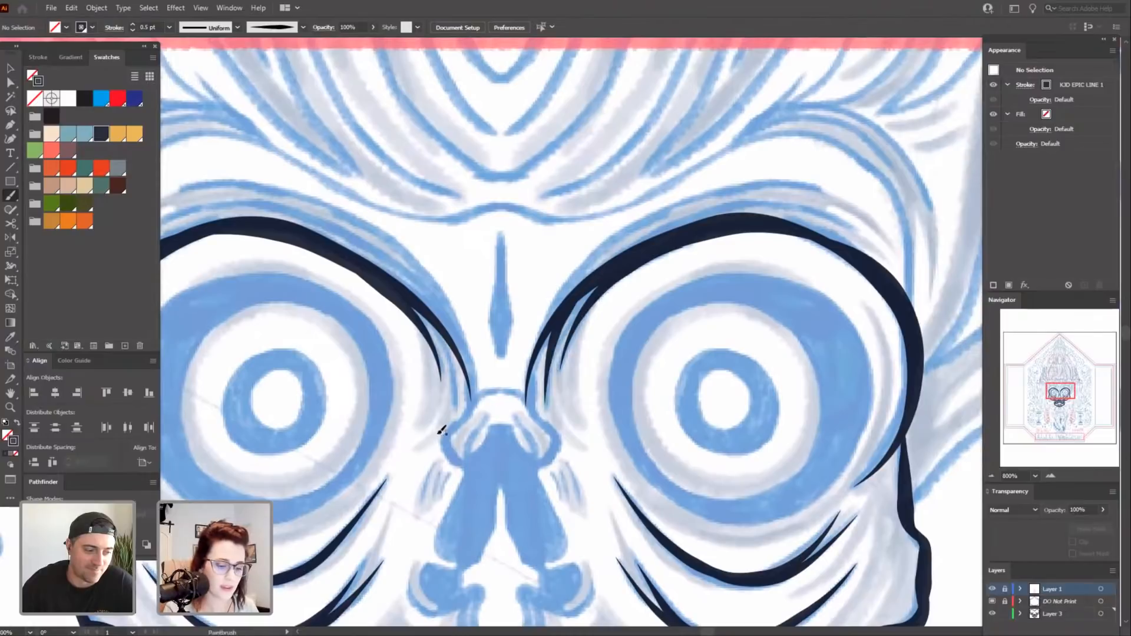
left_click_drag(444, 410, 500, 384)
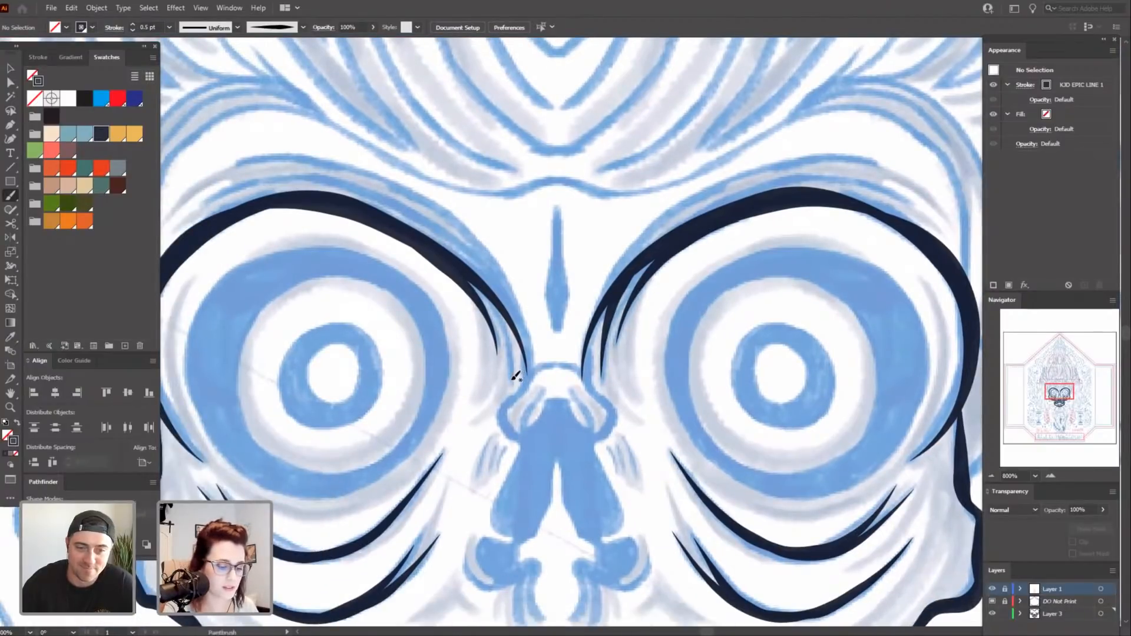
left_click_drag(506, 325, 481, 280)
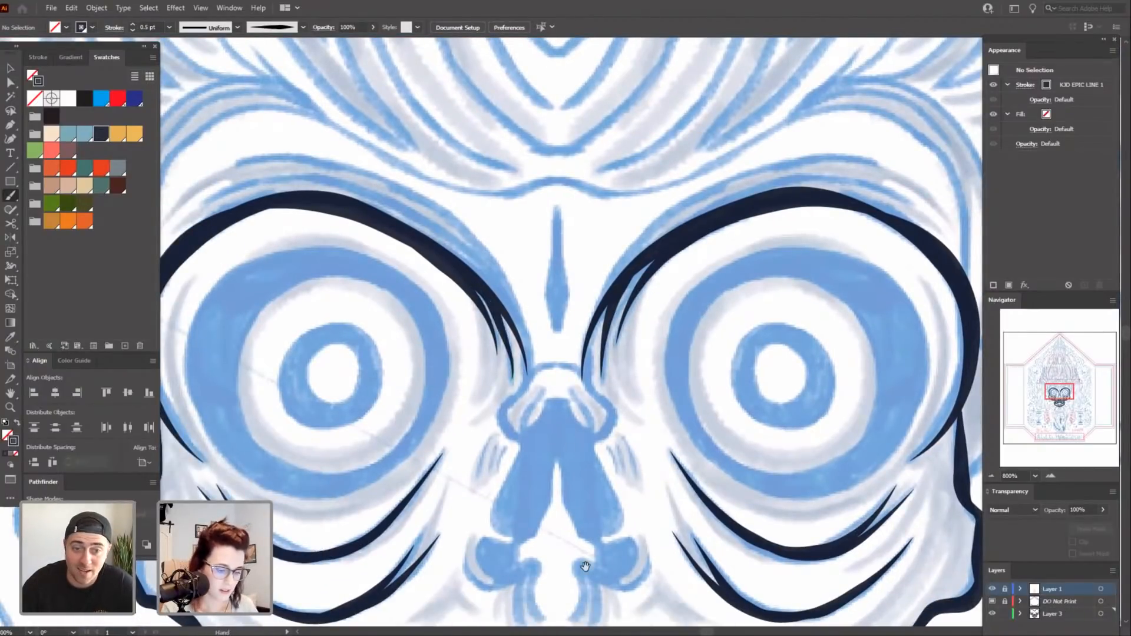
scroll(579, 544, "down", 2)
key("ctrl+z")
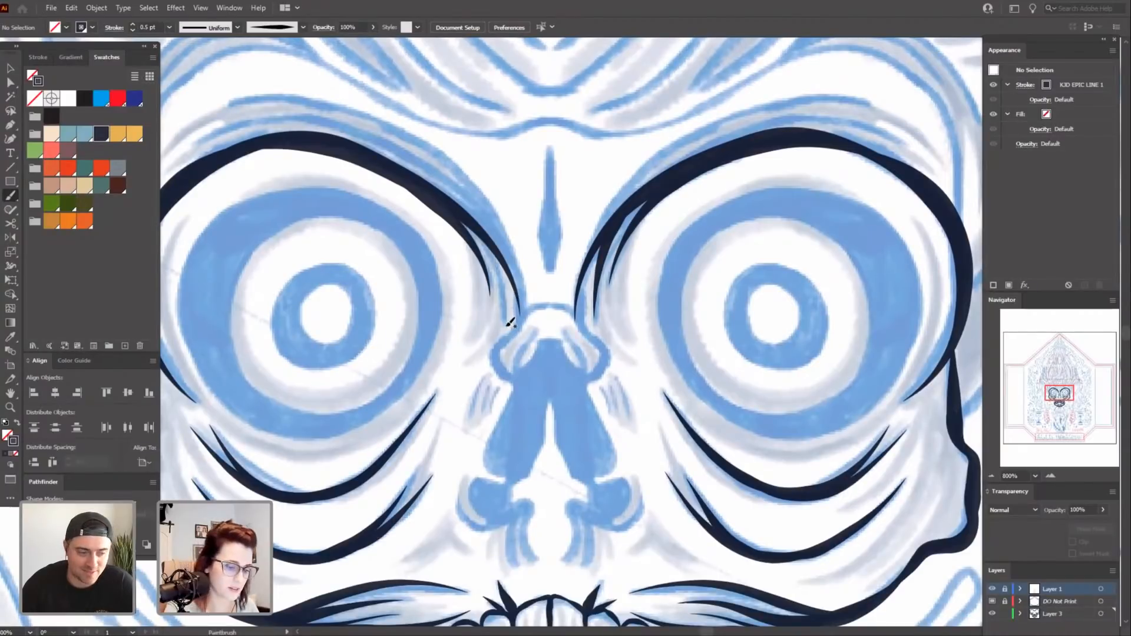
left_click_drag(478, 228, 477, 226)
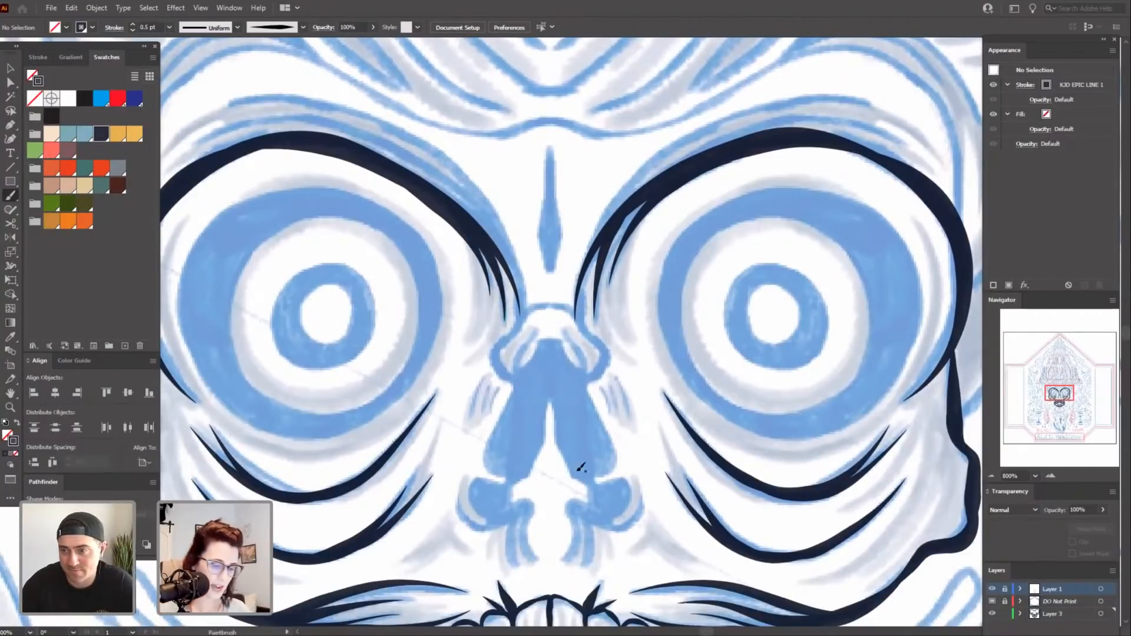
Delete the second accent stroke at the inner corner of the right eye socket.
key("ctrl+minus")
key("ctrl+minus")
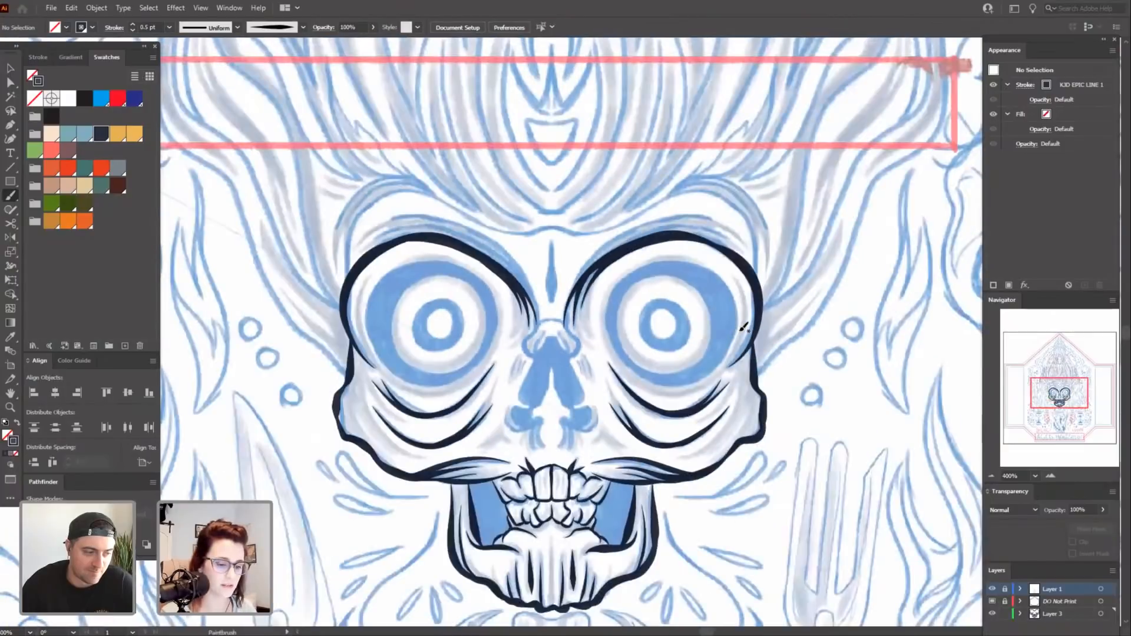
key("ctrl+plus")
key("ctrl+plus")
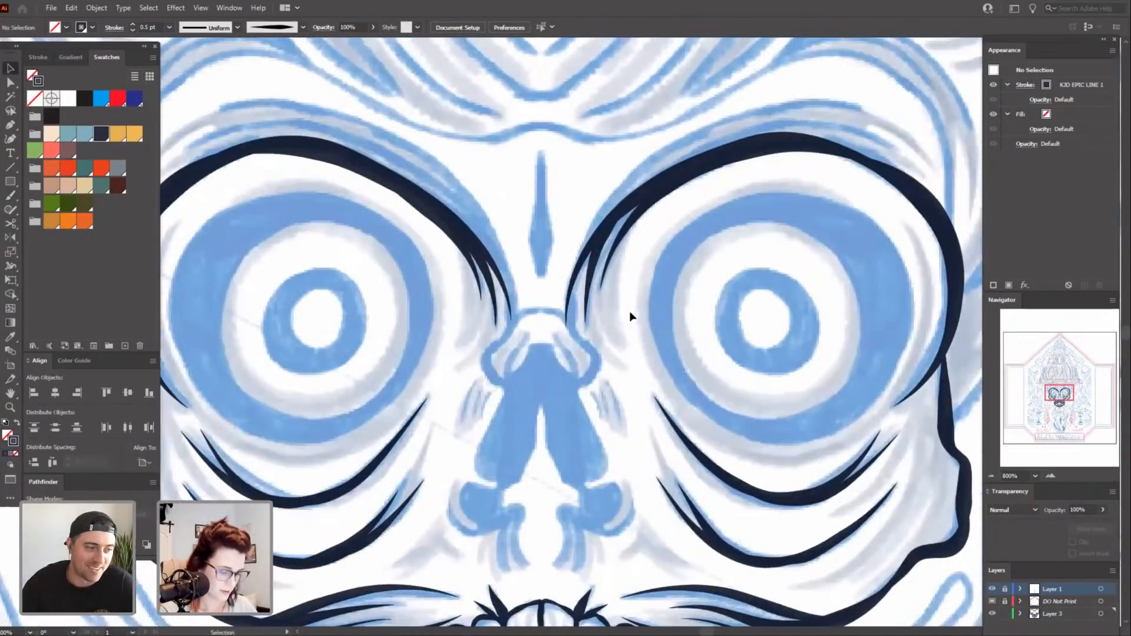
left_click(589, 291, "ctrl")
left_click(611, 259, "ctrl")
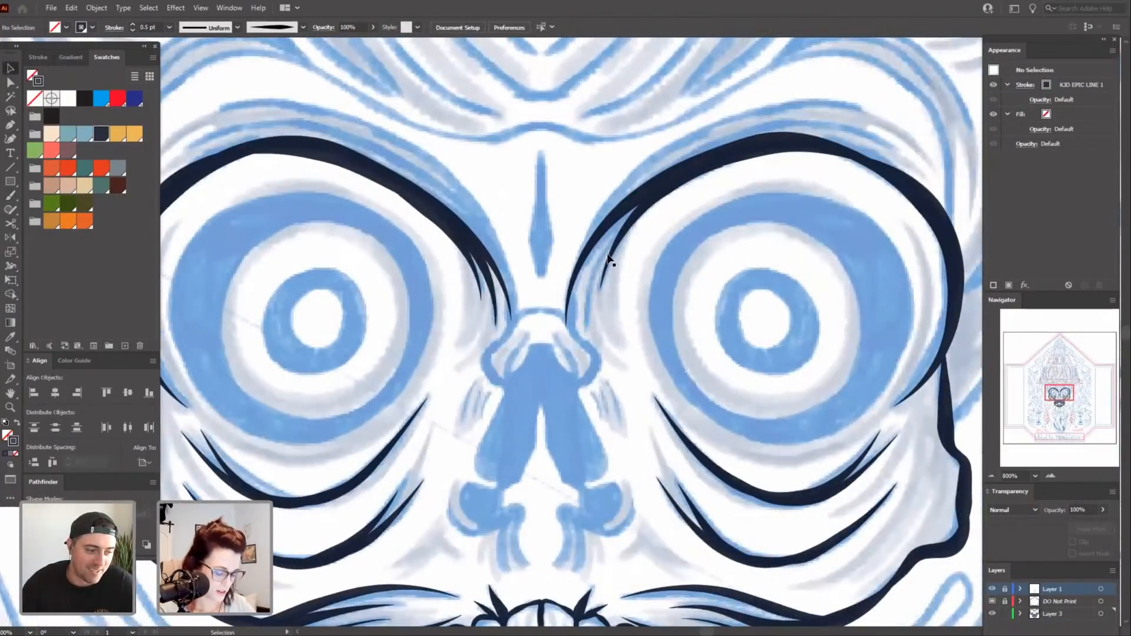
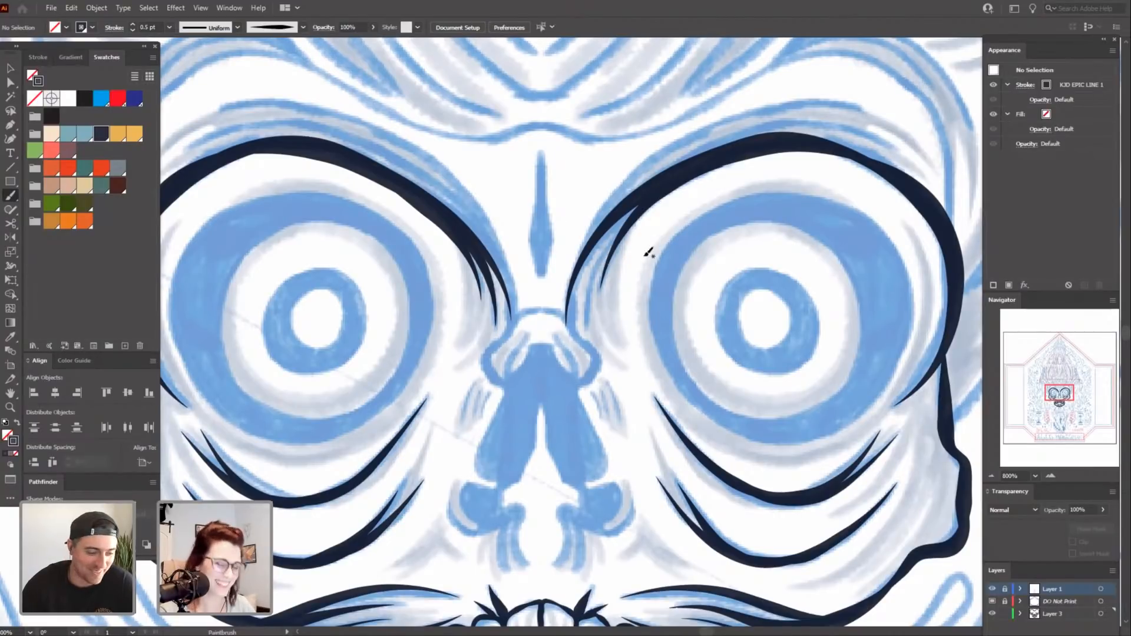
Redraw the right socket's second accent stroke from beside the nose bridge up into the brow line.
left_click_drag(658, 302, 651, 320)
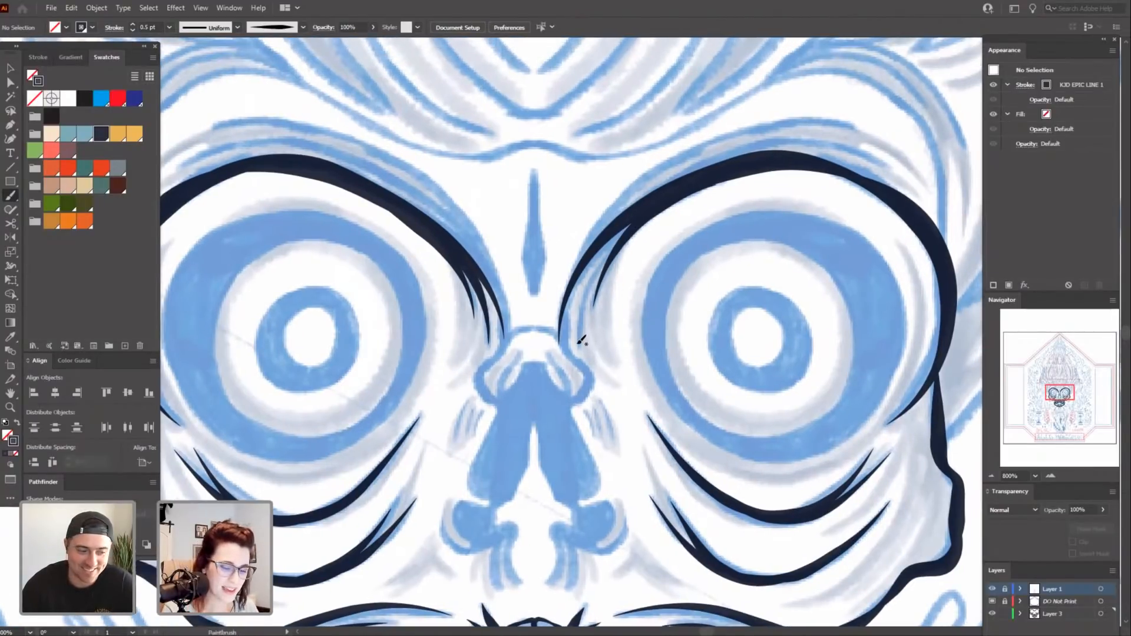
mouse_move(581, 345)
left_mouse_down()
mouse_move(590, 279)
mouse_move(620, 229)
left_mouse_up()
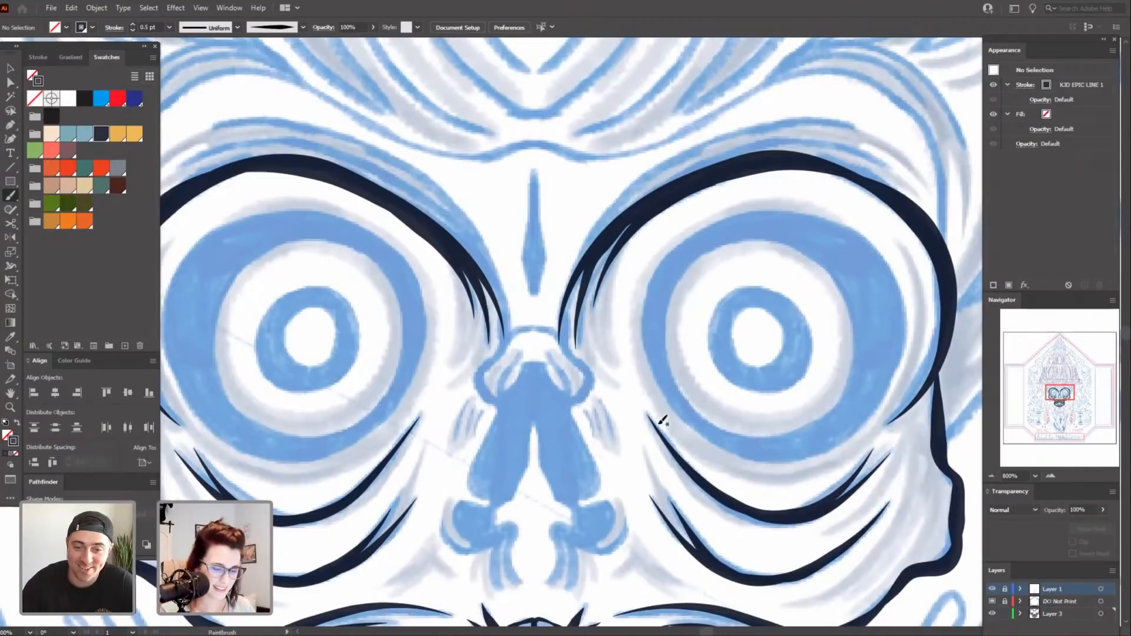
key("ctrl+z")
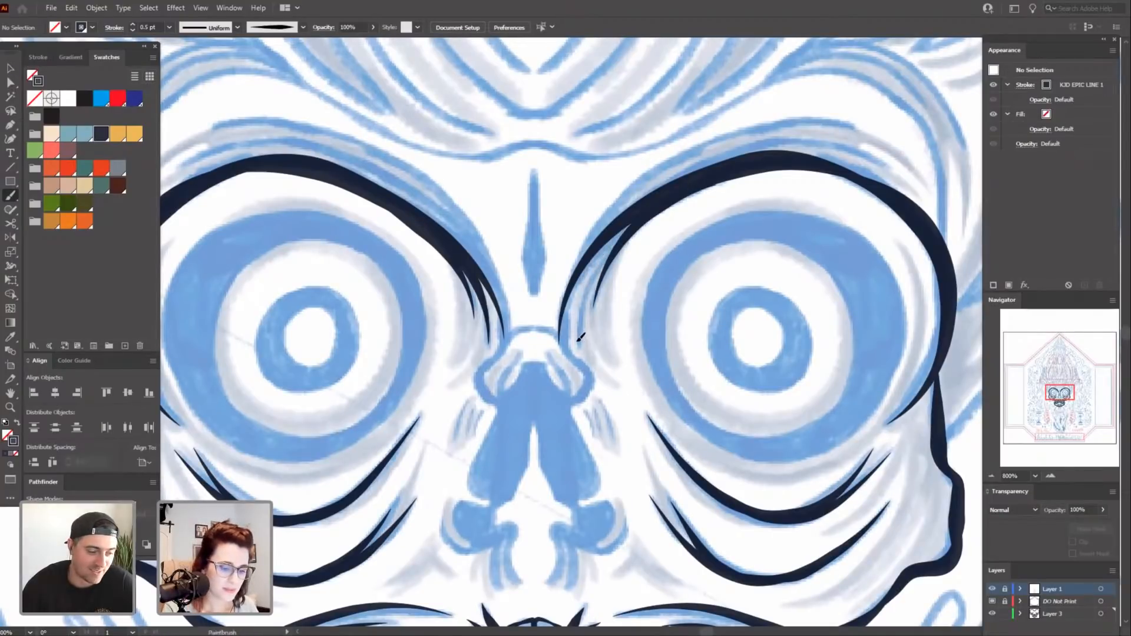
mouse_move(577, 342)
left_mouse_down()
mouse_move(615, 235)
mouse_move(631, 224)
left_mouse_up()
mouse_move(575, 512)
left_mouse_down()
mouse_move(560, 307)
mouse_move(562, 441)
mouse_move(575, 454)
mouse_move(589, 439)
left_mouse_up()
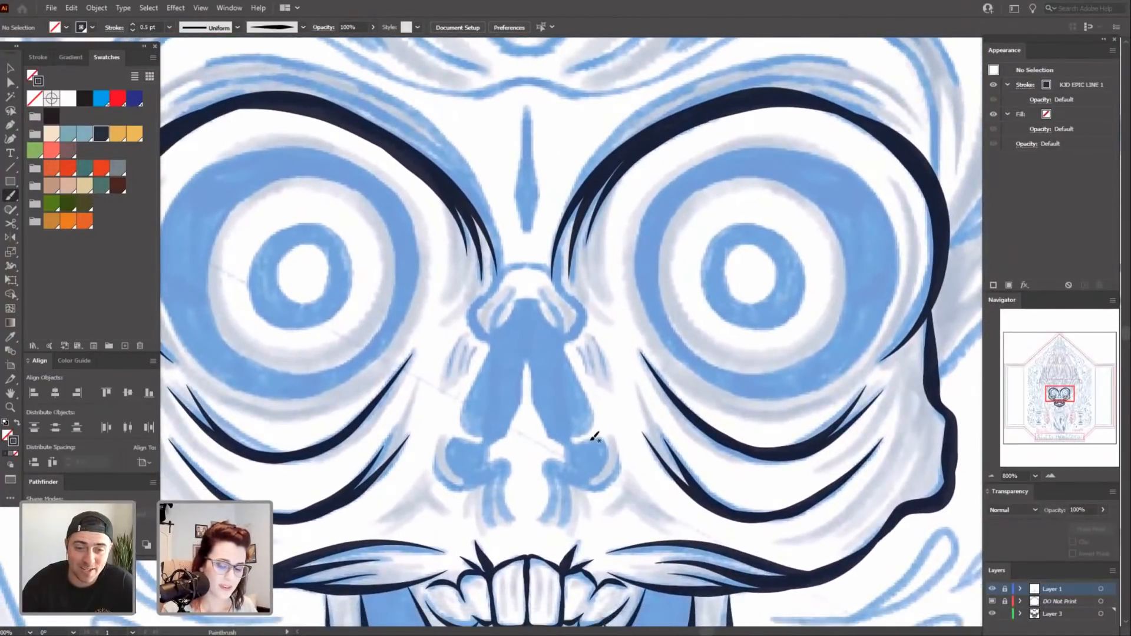
key("ctrl+minus")
key("ctrl+equal")
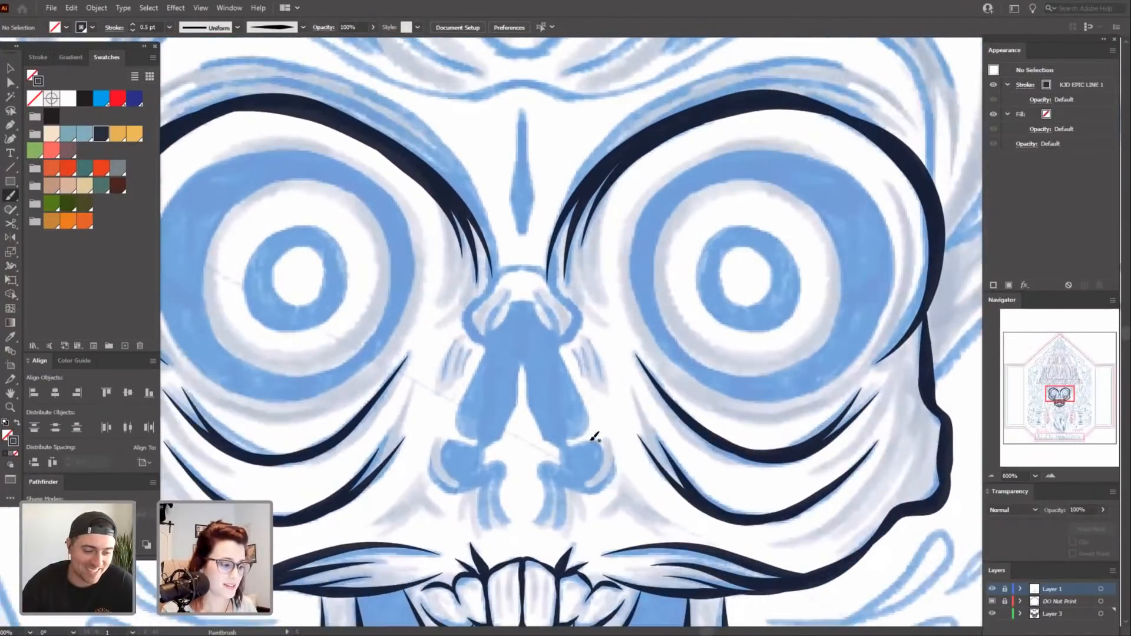
key("ctrl+minus")
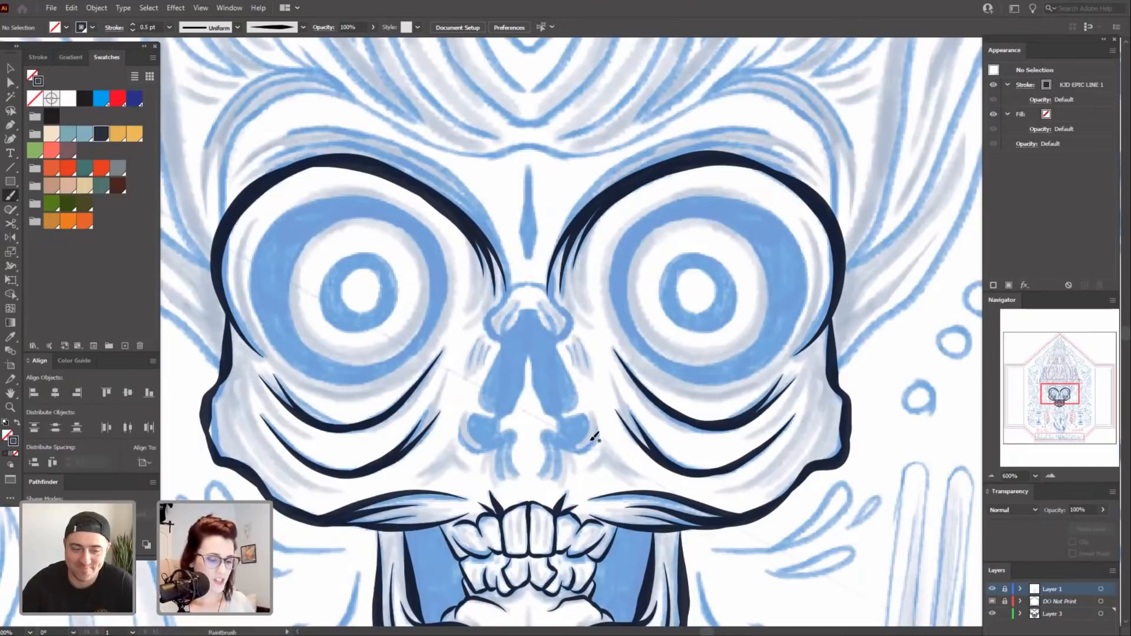
scroll(734, 406, "down", 1)
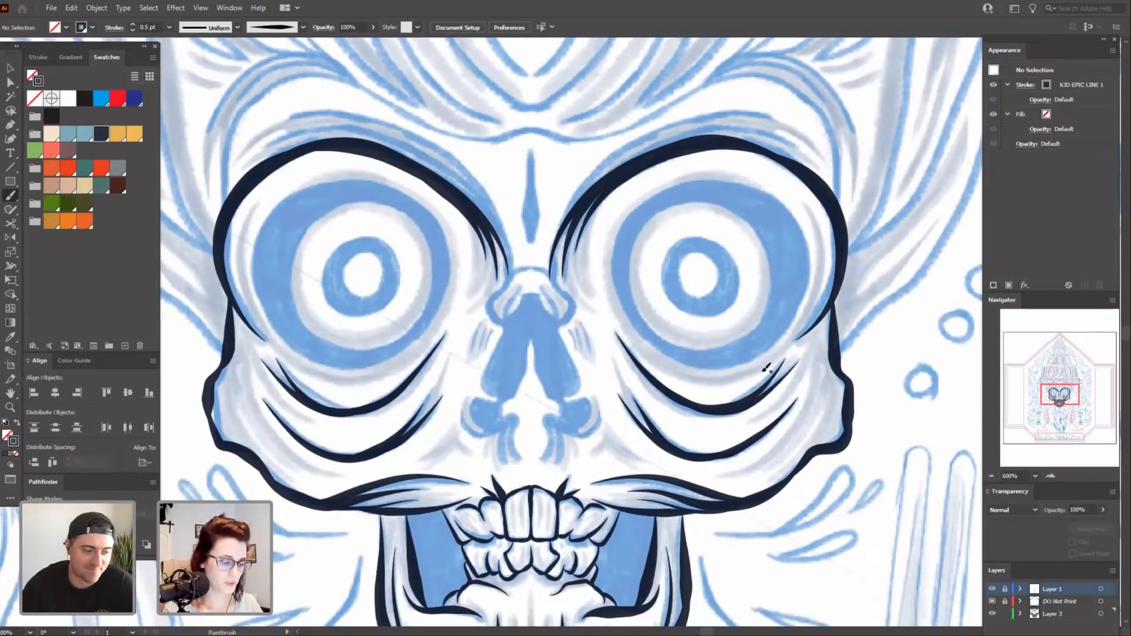
Ink a short, thick curved stroke on each side of the upper nose cavity, inside the nose bridge.
key("ctrl+plus")
left_click_drag(652, 467, 669, 460)
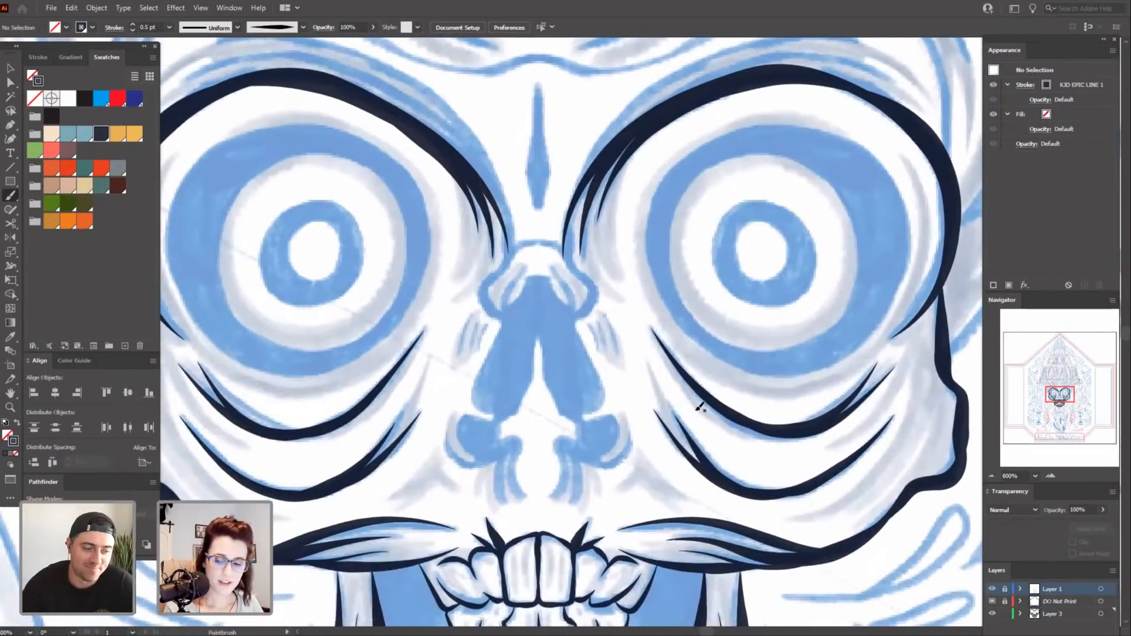
key("ctrl+plus")
left_click_drag(613, 316, 613, 356)
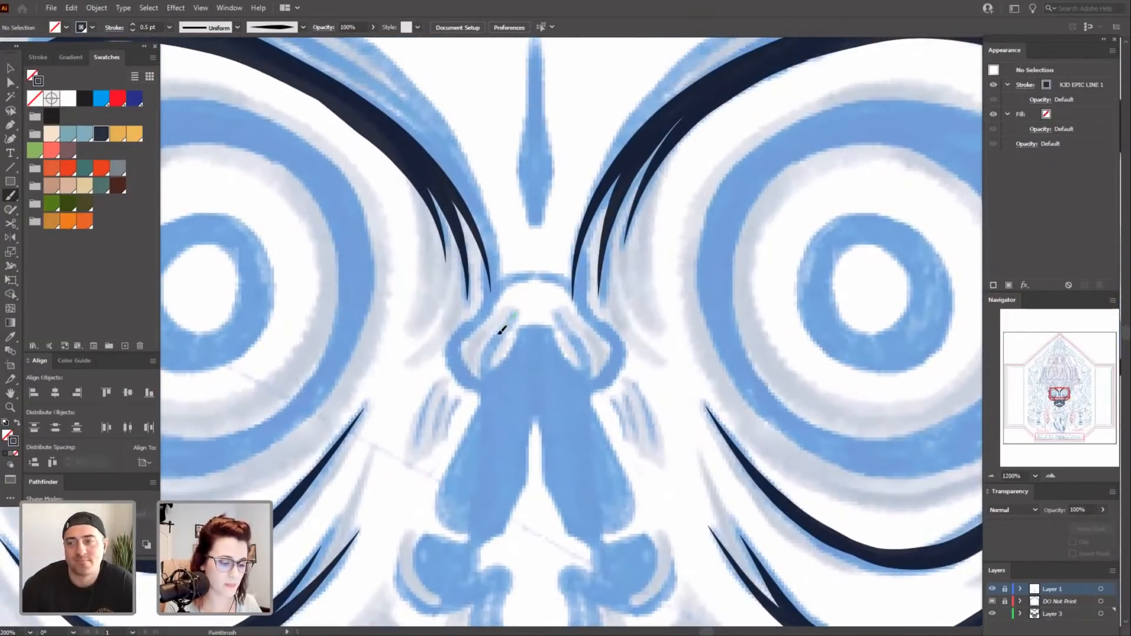
left_click_drag(512, 316, 492, 382)
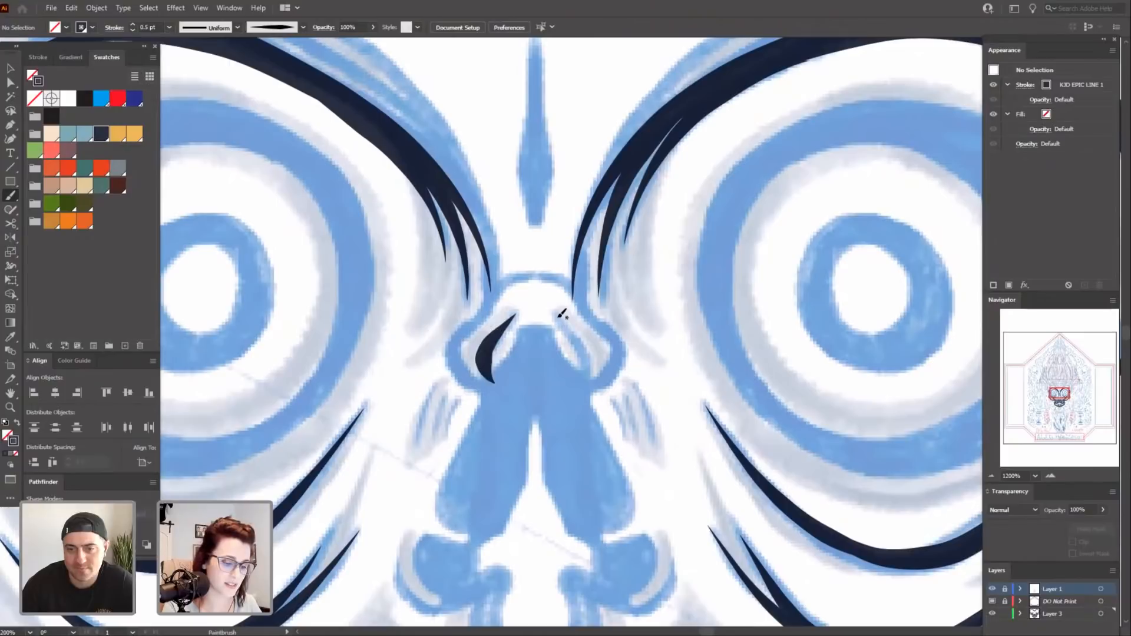
mouse_move(559, 314)
left_mouse_down()
mouse_move(586, 346)
mouse_move(592, 376)
left_mouse_up()
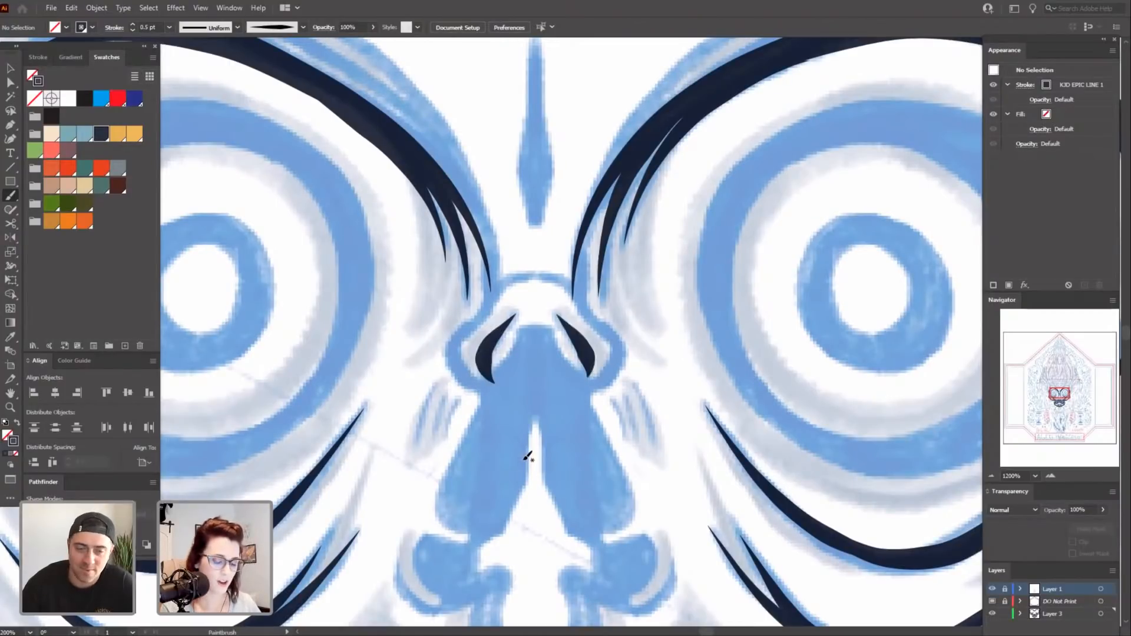
Ink the nose bridge outline as an arch across the top with a hooked curve down each side.
left_click_drag(517, 404, 527, 470)
mouse_move(559, 504)
left_mouse_down()
mouse_move(556, 472)
mouse_move(544, 474)
left_mouse_up()
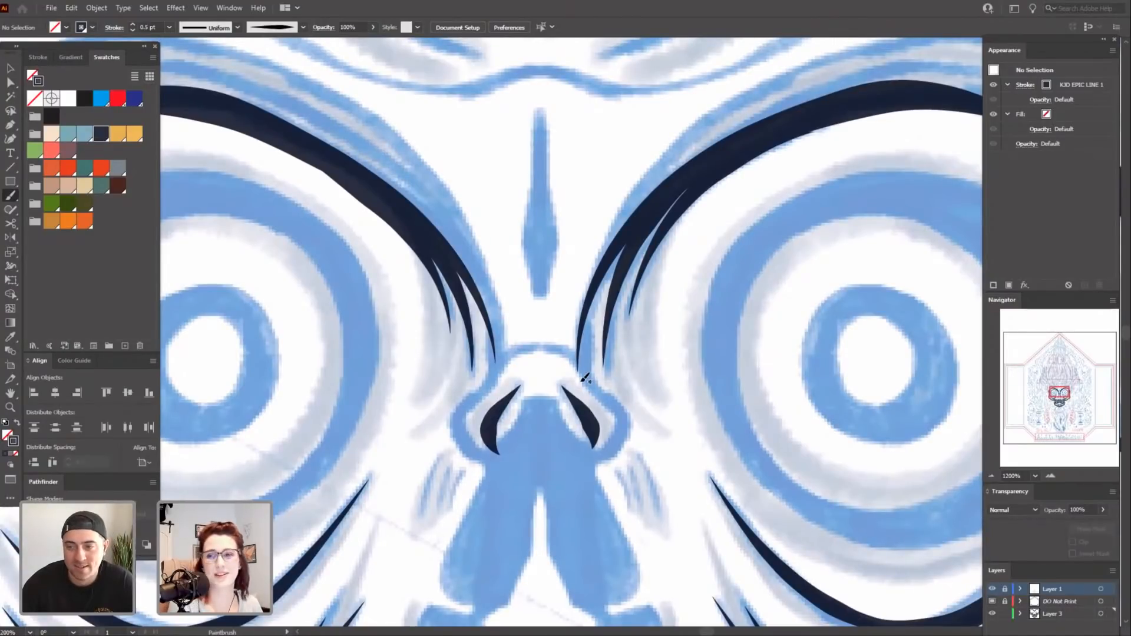
left_click_drag(649, 424, 647, 431)
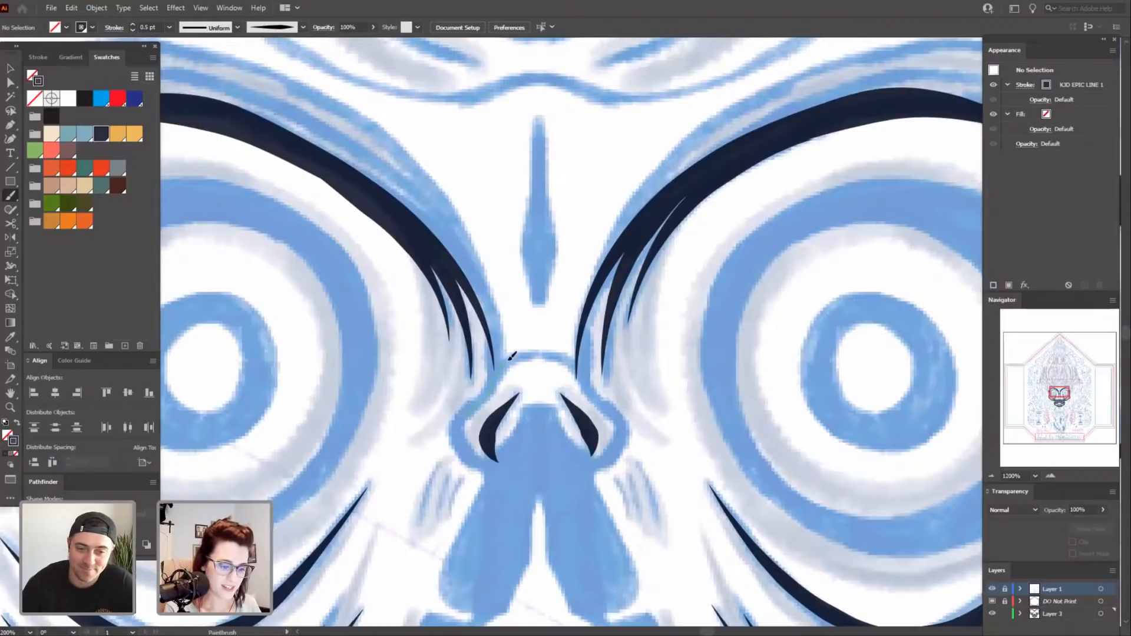
mouse_move(511, 356)
left_mouse_down()
mouse_move(622, 403)
mouse_move(622, 418)
mouse_move(559, 351)
mouse_move(507, 357)
left_mouse_up()
left_click_drag(634, 492, 653, 430)
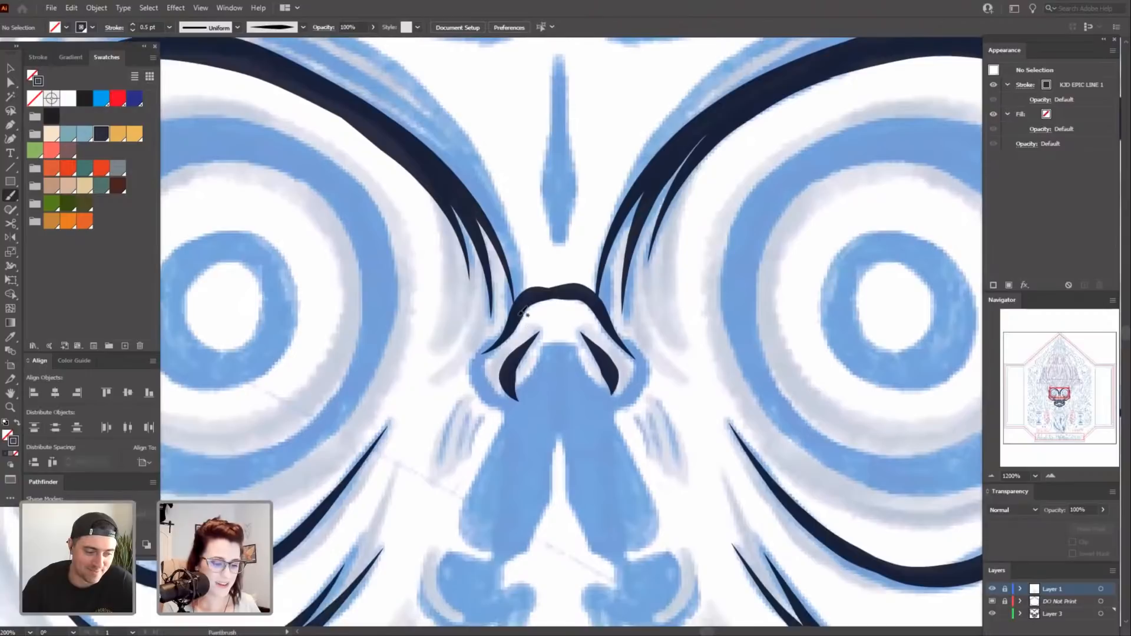
mouse_move(522, 314)
left_mouse_down()
mouse_move(495, 348)
mouse_move(500, 406)
left_mouse_up()
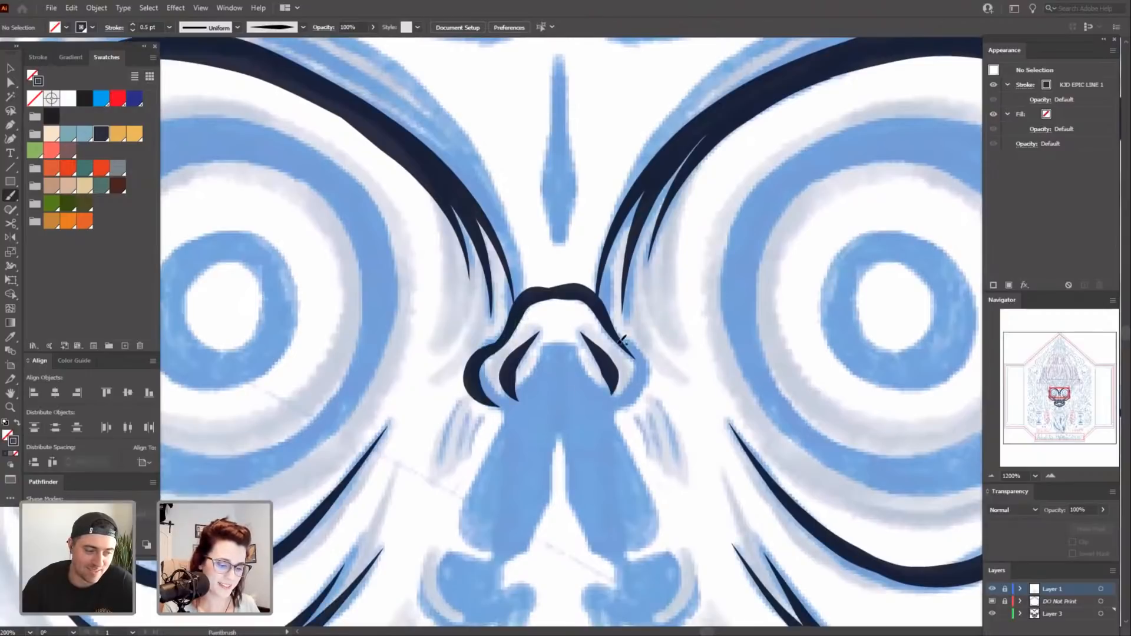
mouse_move(610, 317)
left_mouse_down()
mouse_move(642, 352)
mouse_move(632, 406)
left_mouse_up()
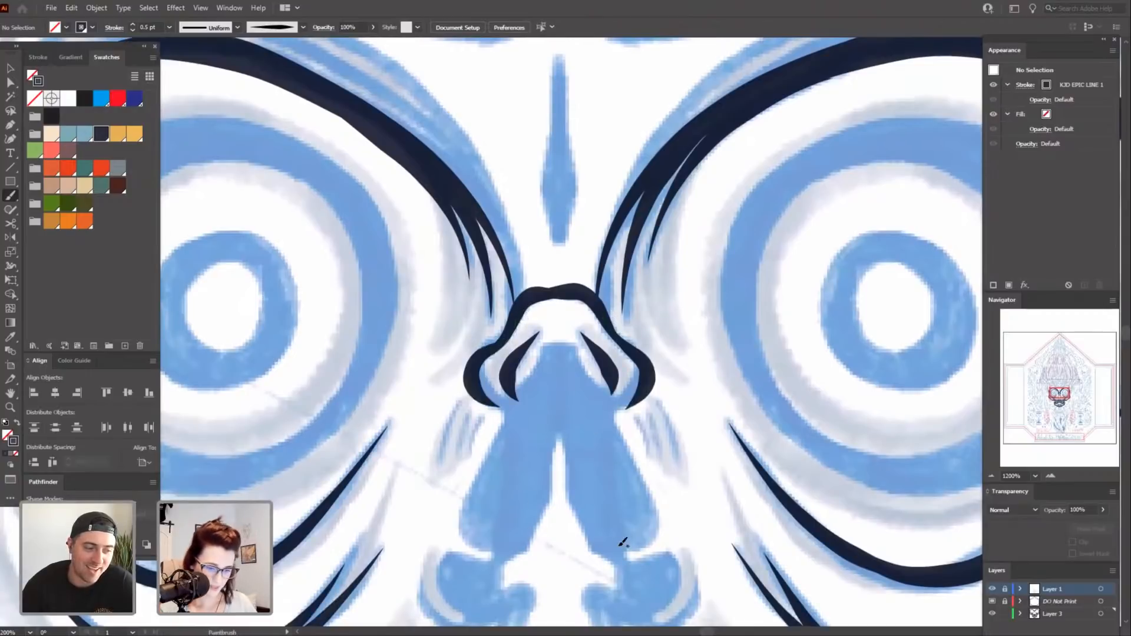
Ink a thick curved 1 pt stroke along the lower edge of each nostril lobe at the base of the nose.
left_click_drag(631, 548, 626, 537)
left_click_drag(702, 482, 695, 496)
key("a")
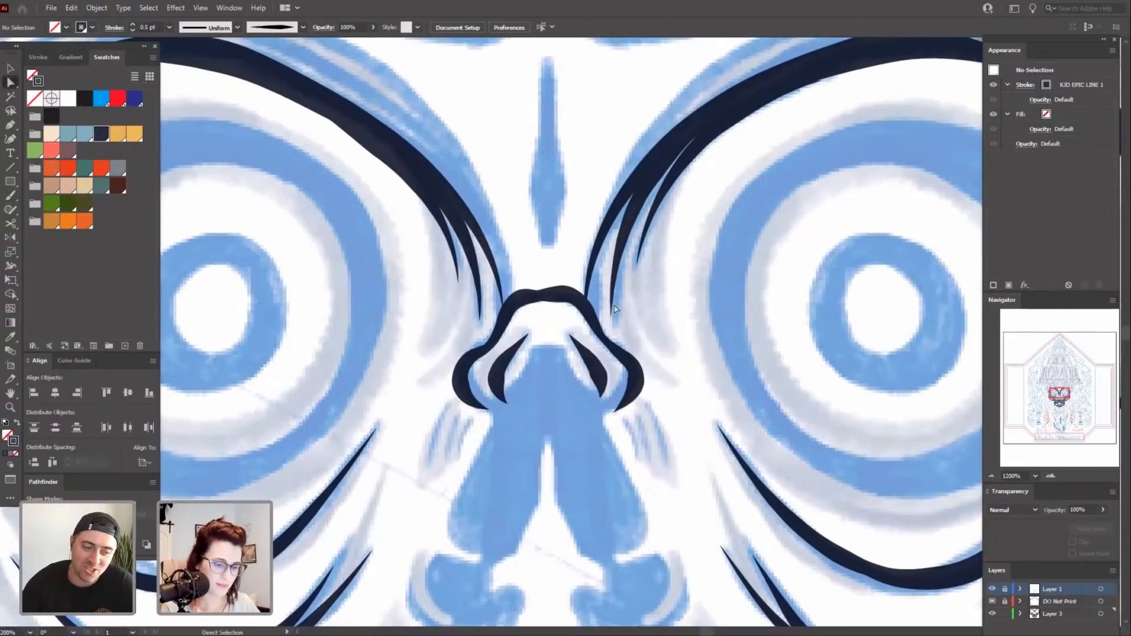
left_click(591, 271)
left_click_drag(587, 321, 588, 323)
left_click(560, 328)
left_click_drag(581, 522, 578, 454)
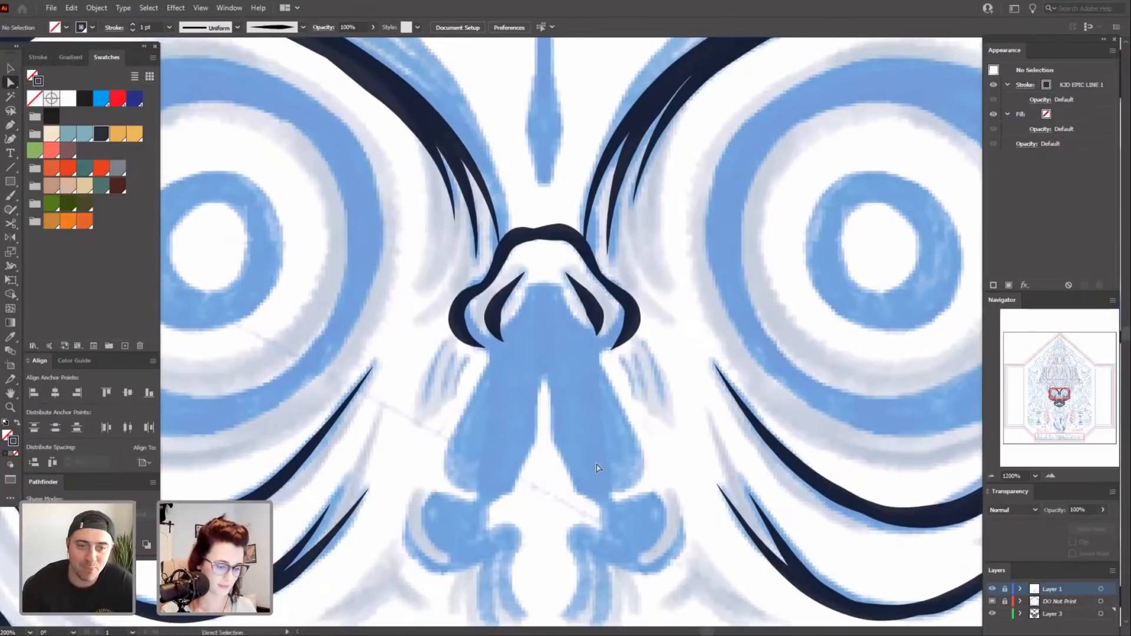
key("b")
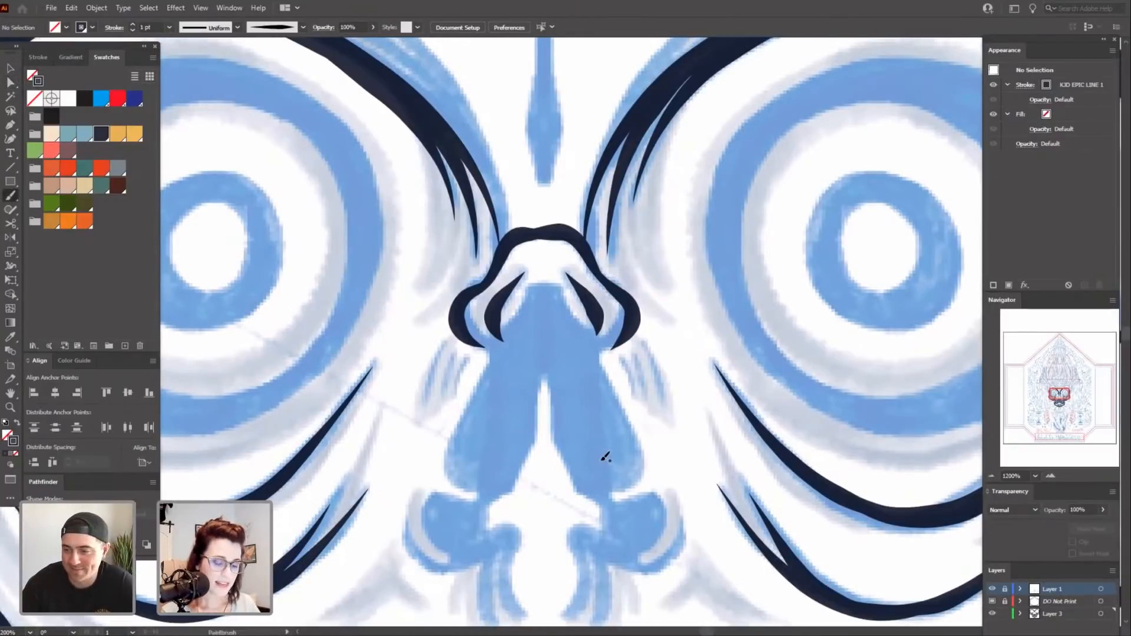
mouse_move(560, 518)
left_mouse_down()
mouse_move(560, 495)
mouse_move(598, 480)
mouse_move(587, 469)
left_mouse_up()
key("ctrl+minus")
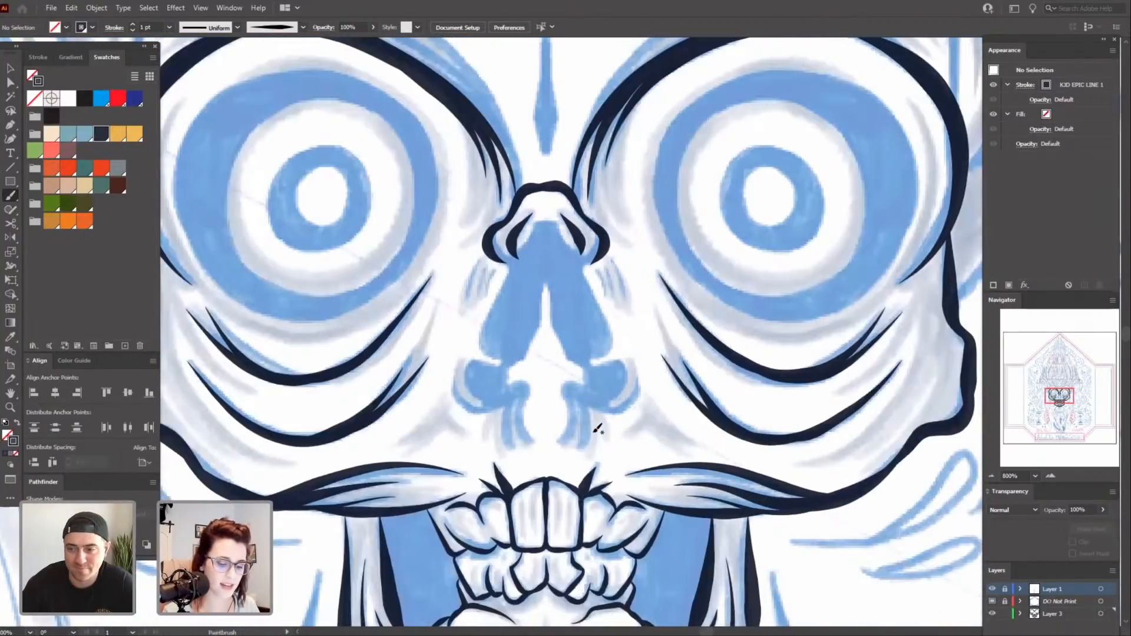
key("ctrl+plus")
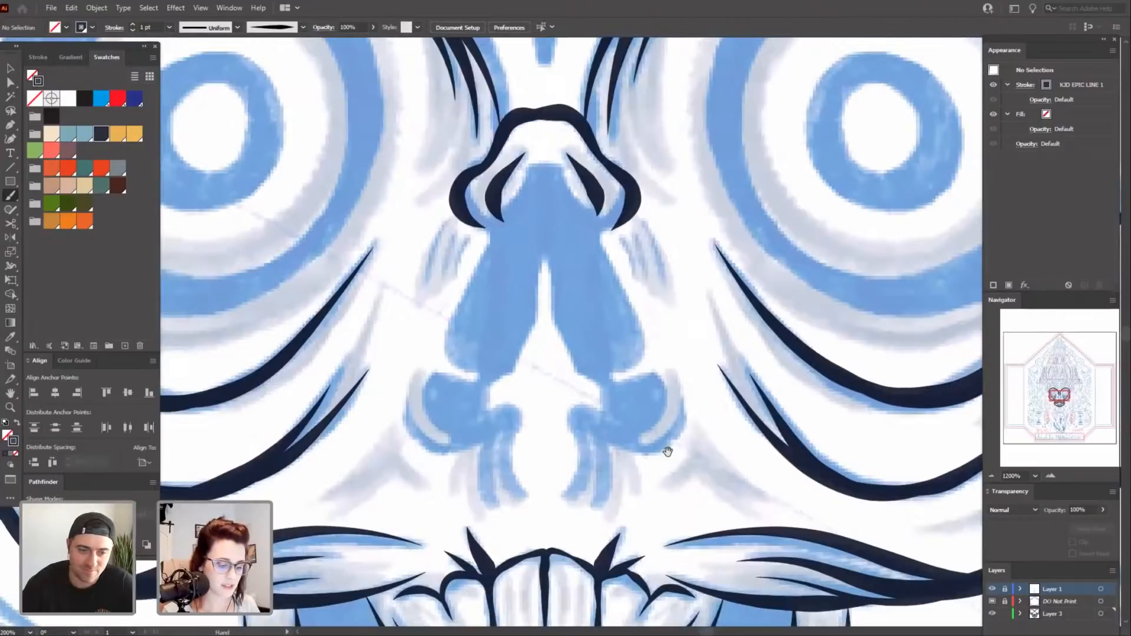
scroll(620, 362, "down", 1)
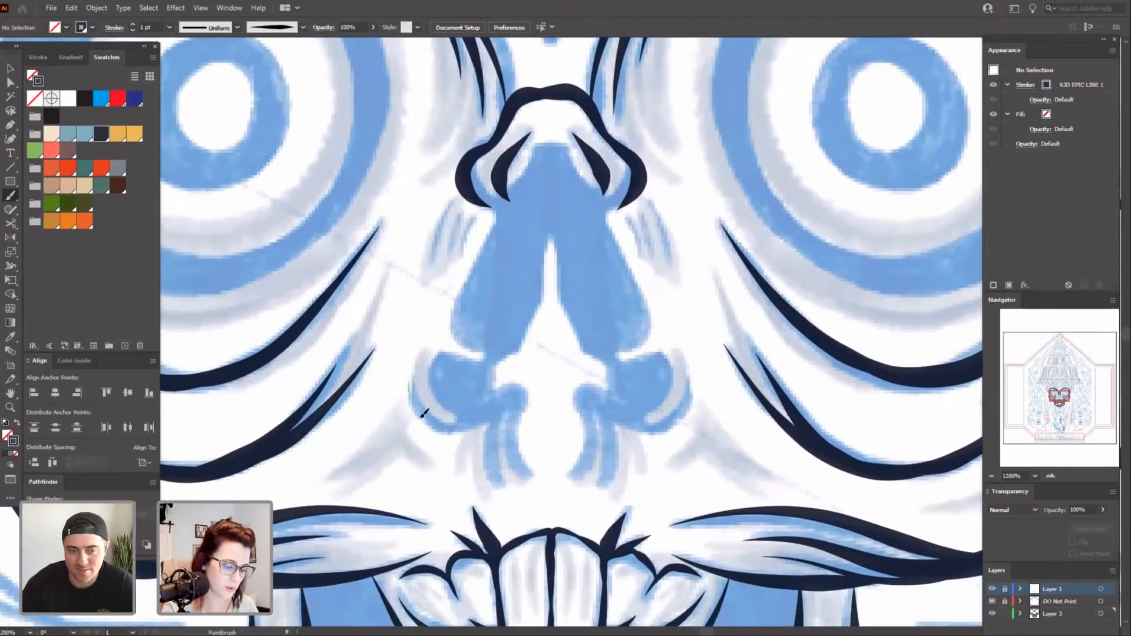
left_click_drag(423, 415, 486, 409)
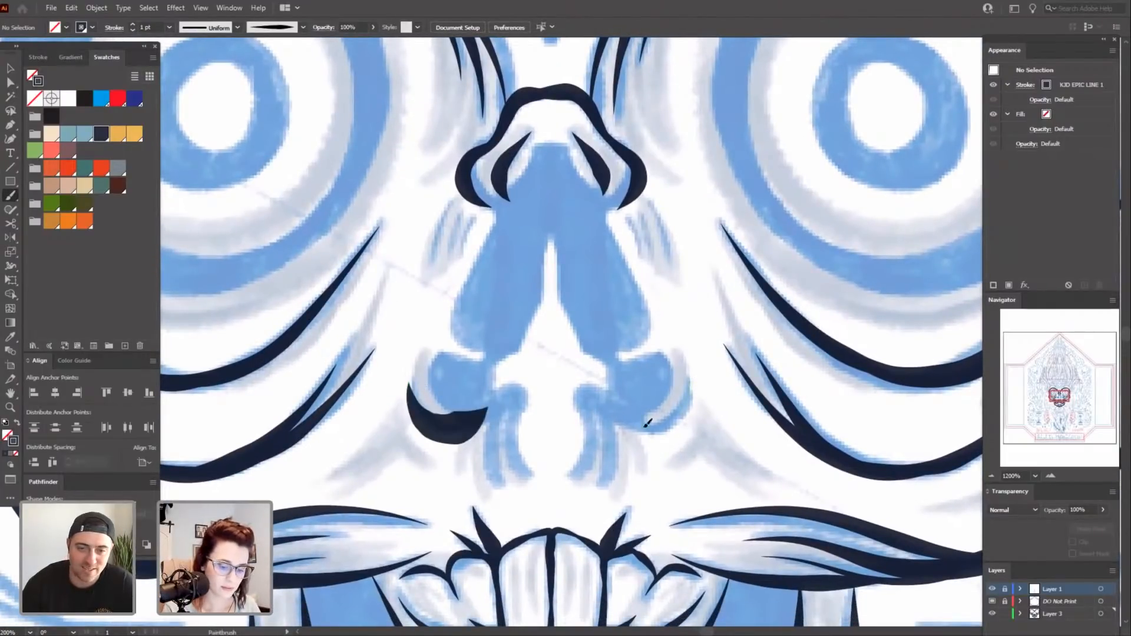
left_click_drag(646, 426, 612, 411)
left_click_drag(622, 487, 626, 458)
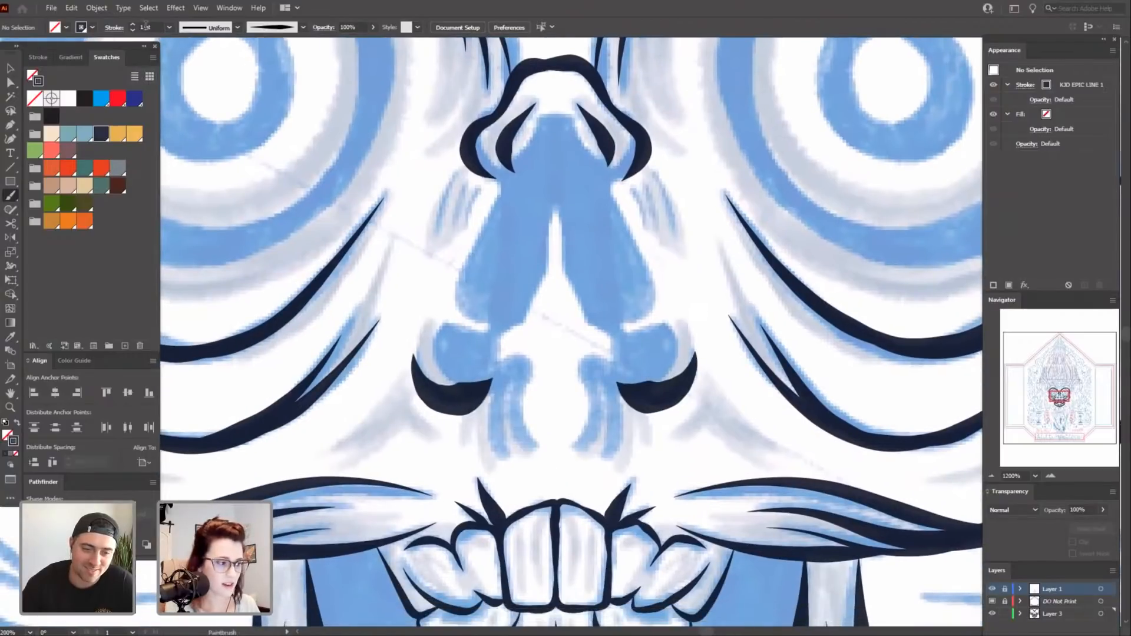
Set the stroke weight to 0.5 pt and ink two short tapered strokes running down from the inner end of each nostril lobe.
left_click(132, 31)
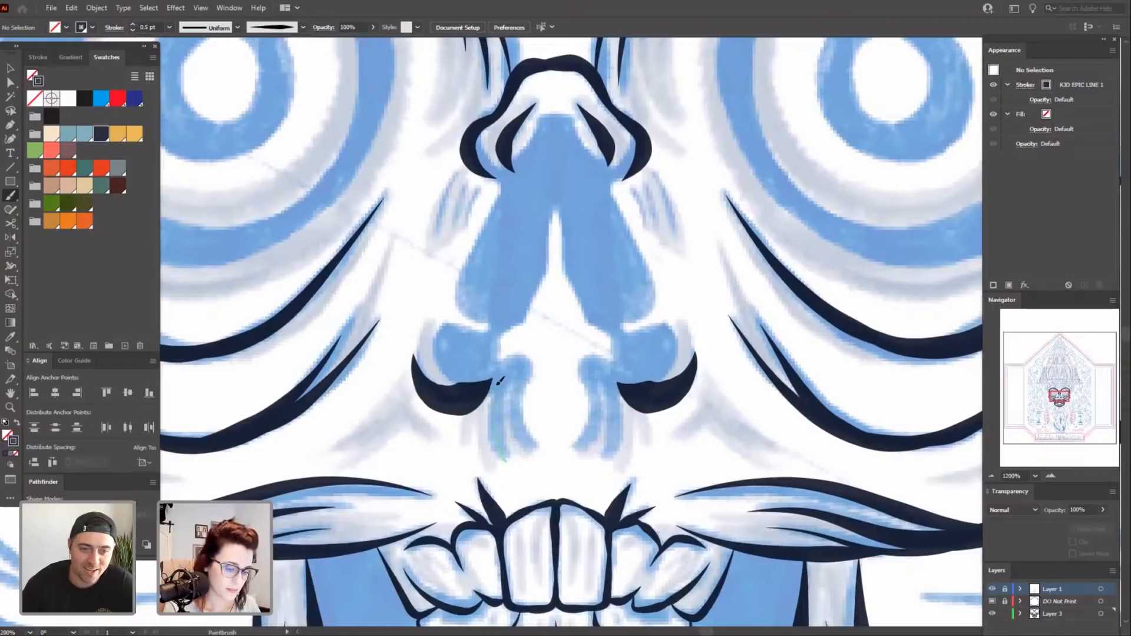
left_click_drag(499, 382, 500, 383)
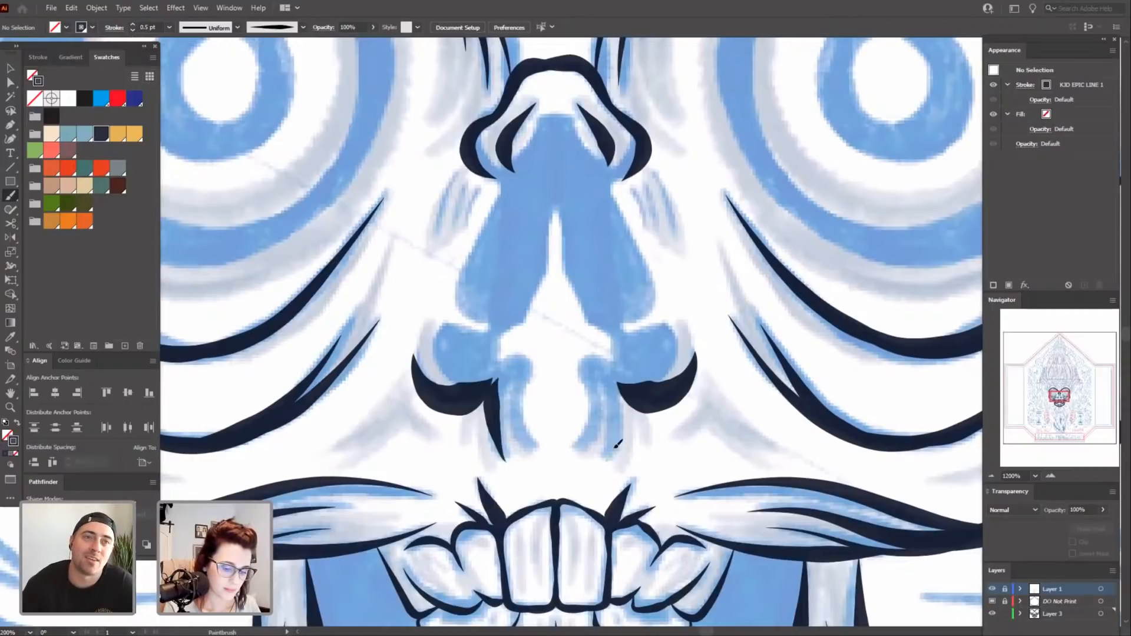
left_click_drag(615, 446, 628, 403)
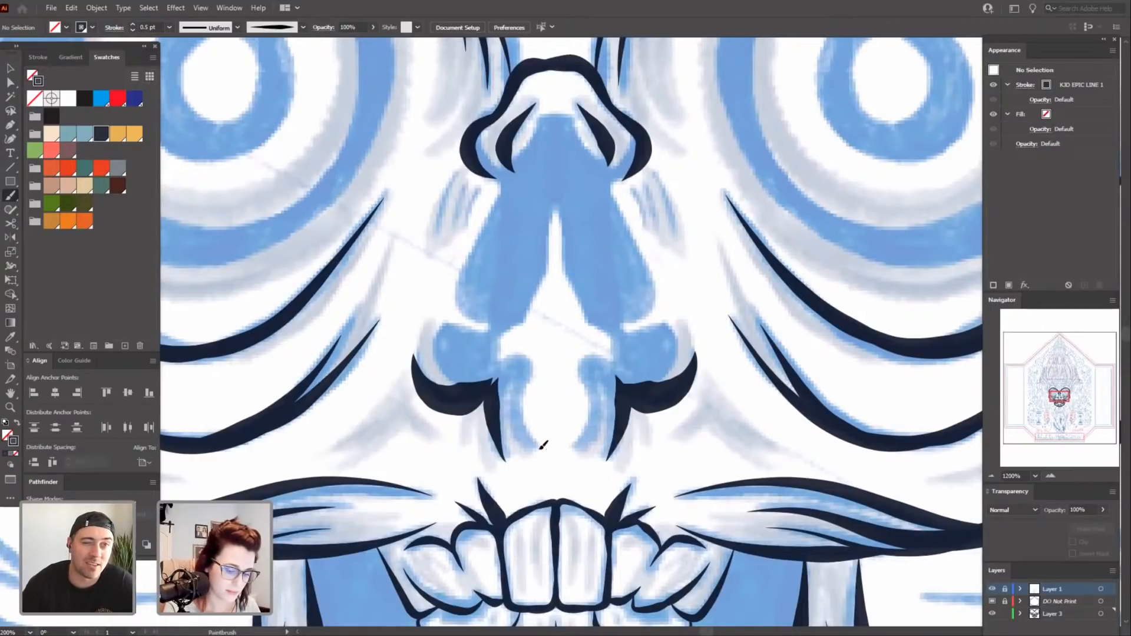
left_click_drag(541, 447, 509, 378)
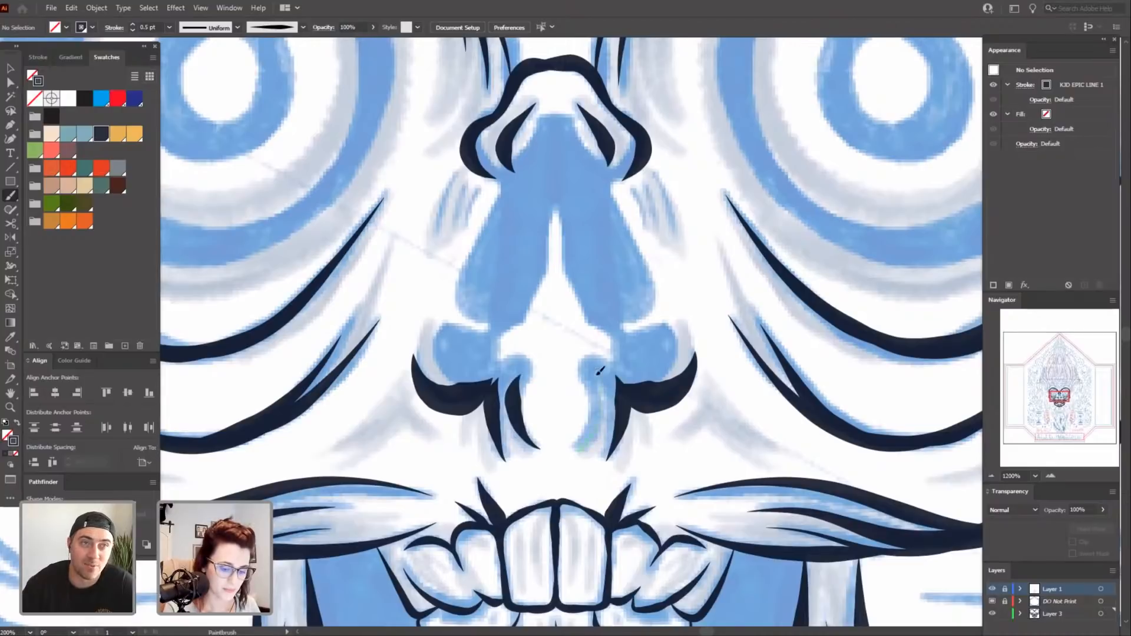
left_click_drag(601, 370, 602, 370)
Ink a short curved stroke along the upper inner edge of each nostril lobe.
left_click_drag(742, 384, 729, 466)
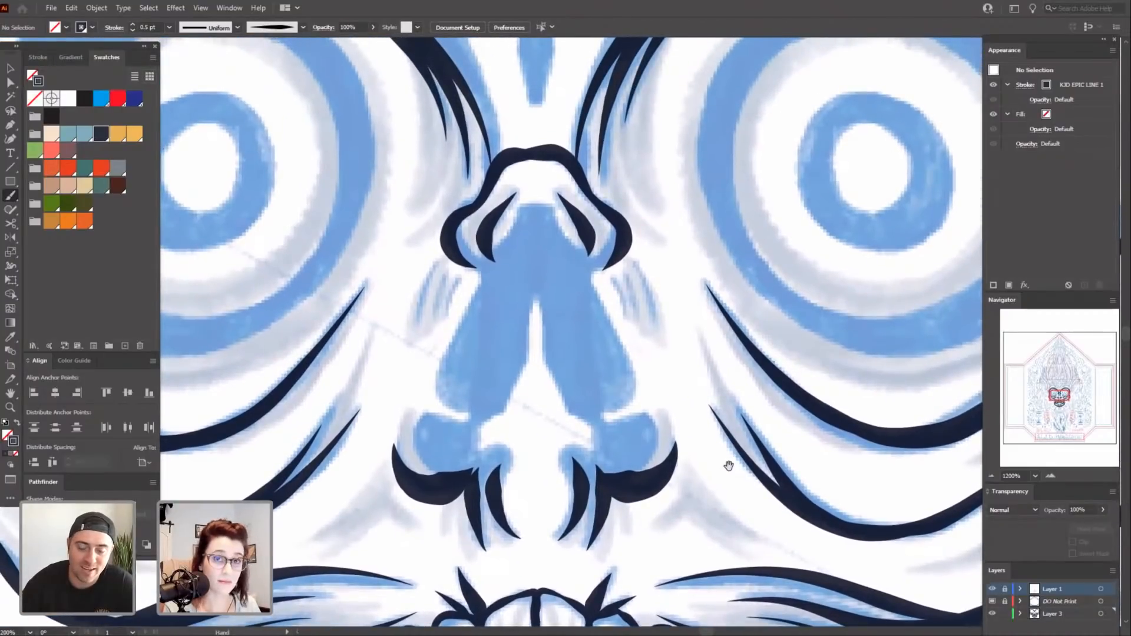
left_click_drag(741, 412, 736, 439)
left_click_drag(729, 485, 721, 462)
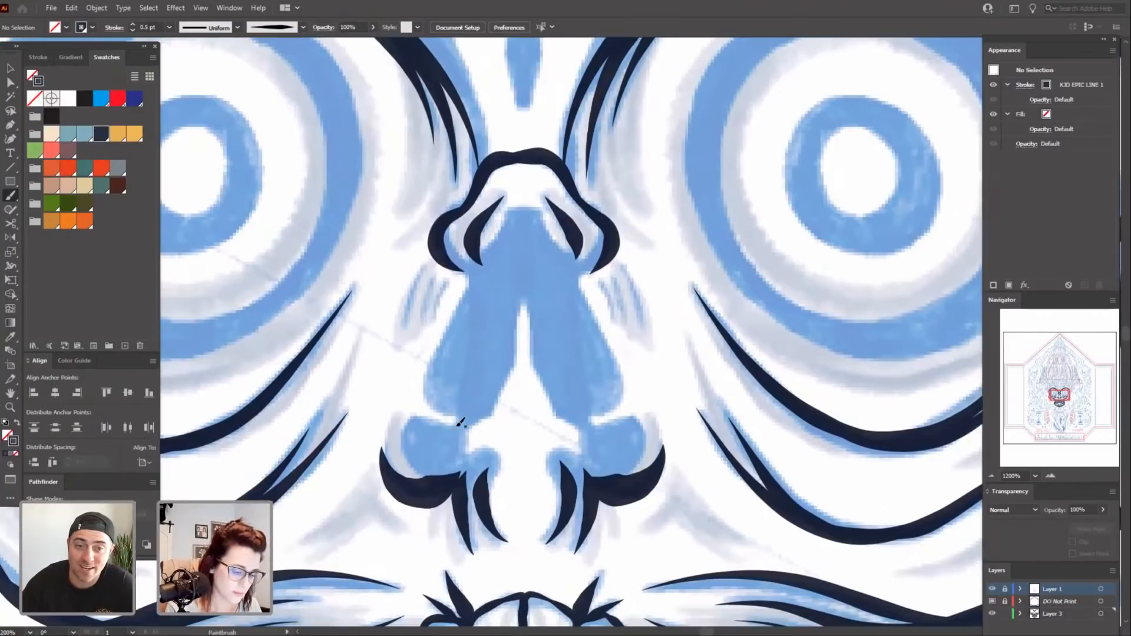
left_click_drag(471, 407, 472, 406)
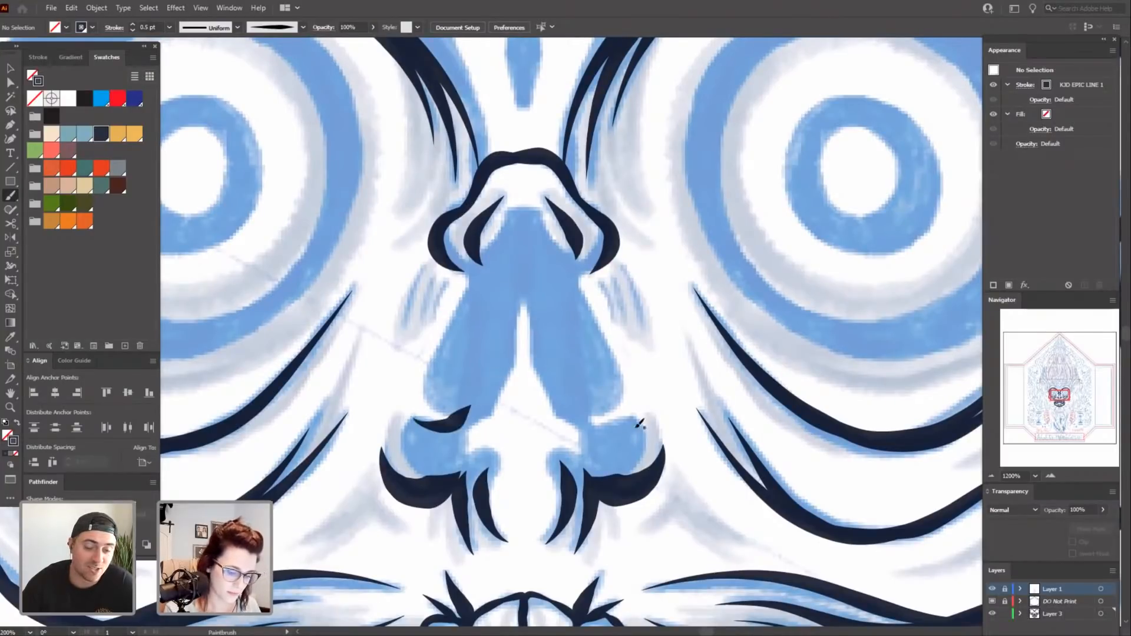
left_click_drag(632, 418, 584, 412)
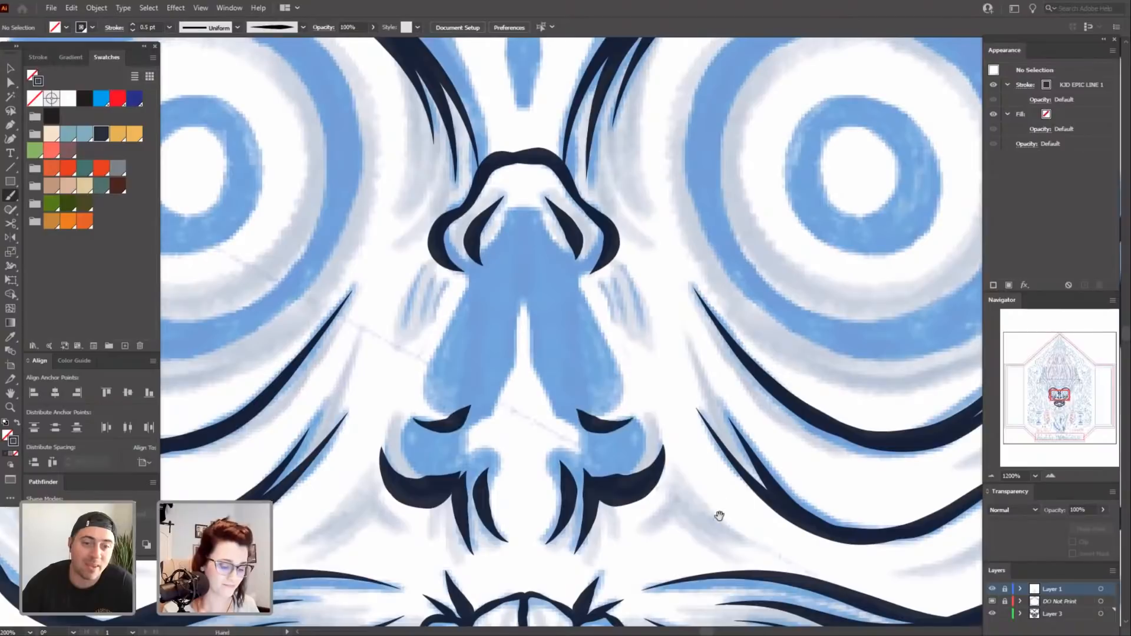
Extend the upper edge of each nostril lobe with a hooked stroke curling around its outer side.
left_click_drag(720, 518, 715, 467)
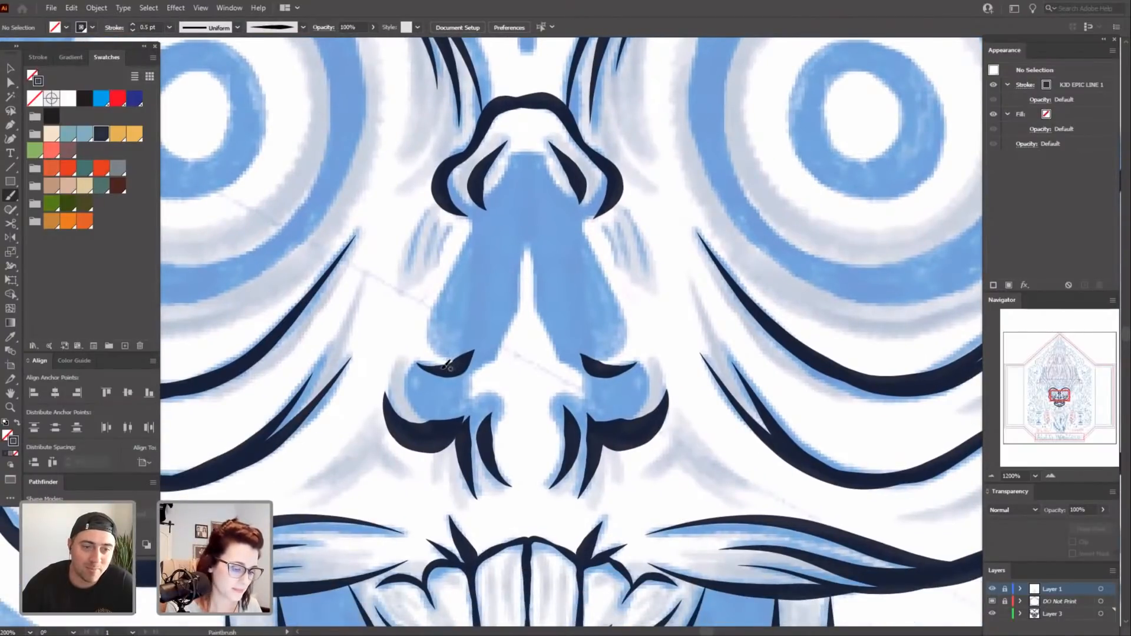
left_click_drag(451, 365, 413, 363)
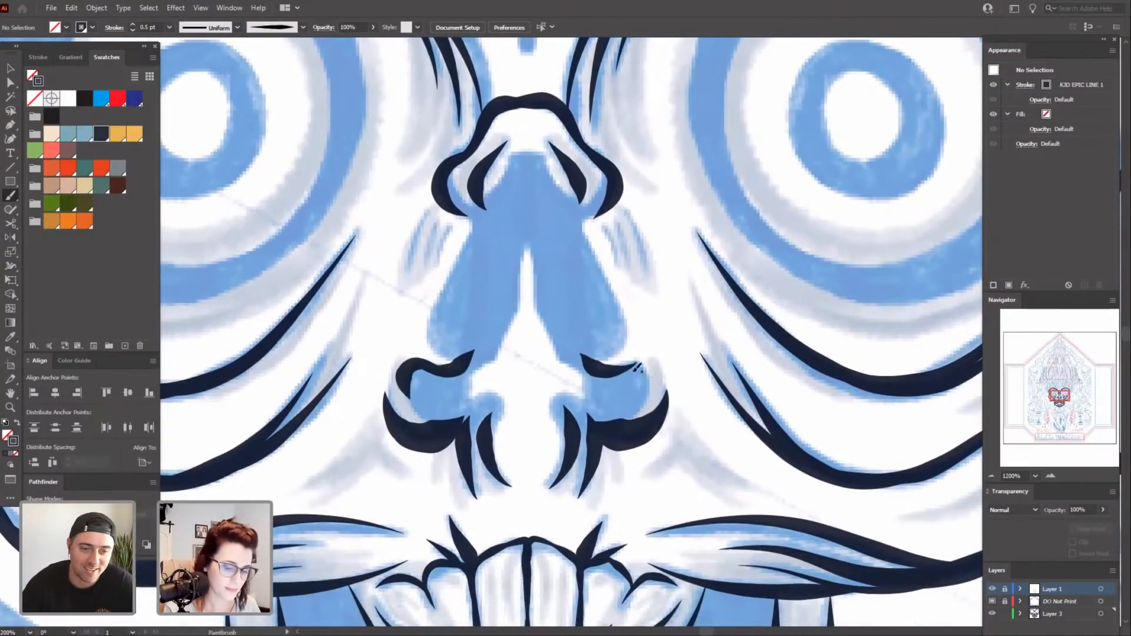
mouse_move(592, 368)
left_mouse_down()
mouse_move(644, 357)
mouse_move(645, 396)
left_mouse_up()
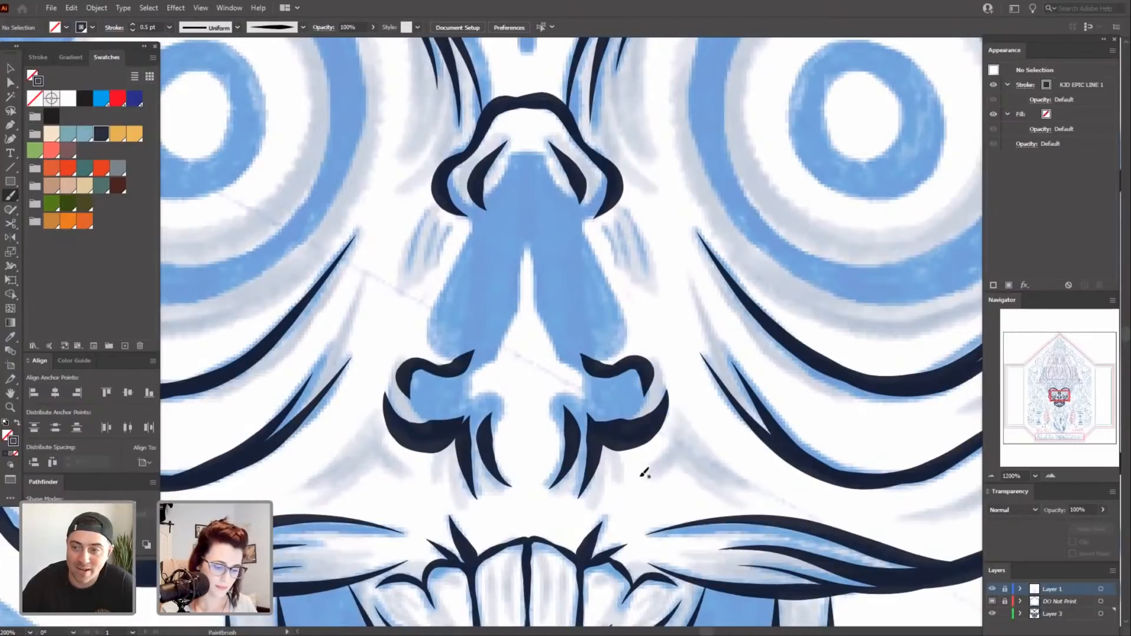
Ink a curved stroke inside each nostril lobe, from its outer rim down to the thick lower edge.
left_click_drag(636, 492, 634, 469)
mouse_move(403, 349)
left_mouse_down()
mouse_move(413, 389)
mouse_move(451, 406)
left_mouse_up()
mouse_move(651, 351)
left_mouse_down()
mouse_move(634, 390)
mouse_move(610, 398)
left_mouse_up()
Continue the nose outline with a curved stroke on each side, from the bridge's hooked end down to the upper cavity wall.
scroll(730, 449, "up", 1)
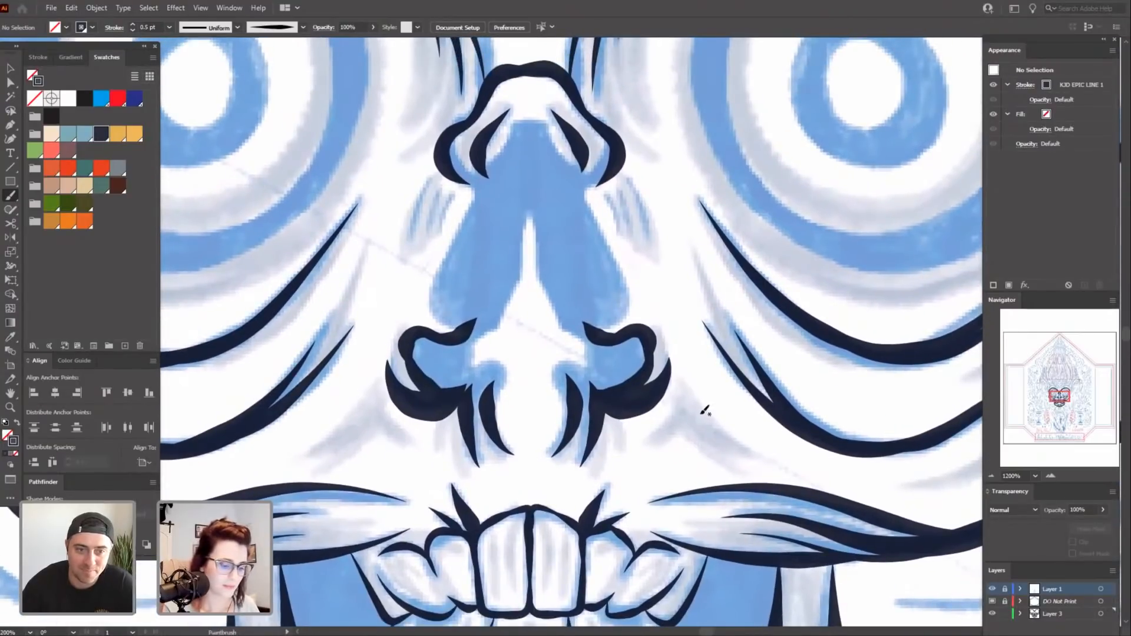
scroll(648, 383, "up", 2)
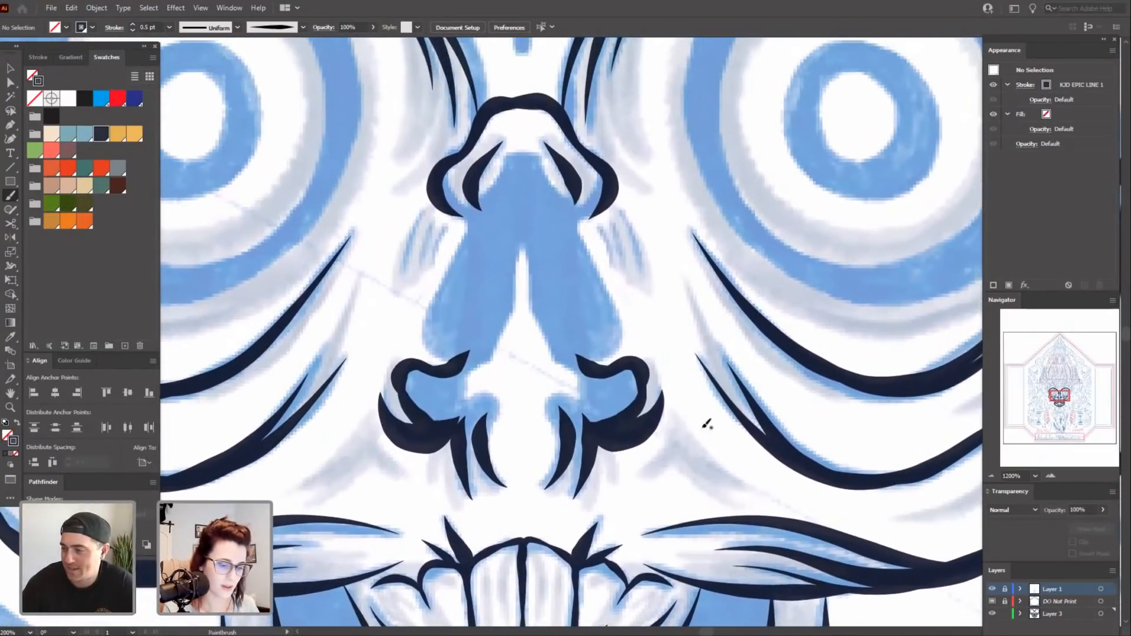
scroll(701, 436, "down", 4)
scroll(701, 412, "up", 6)
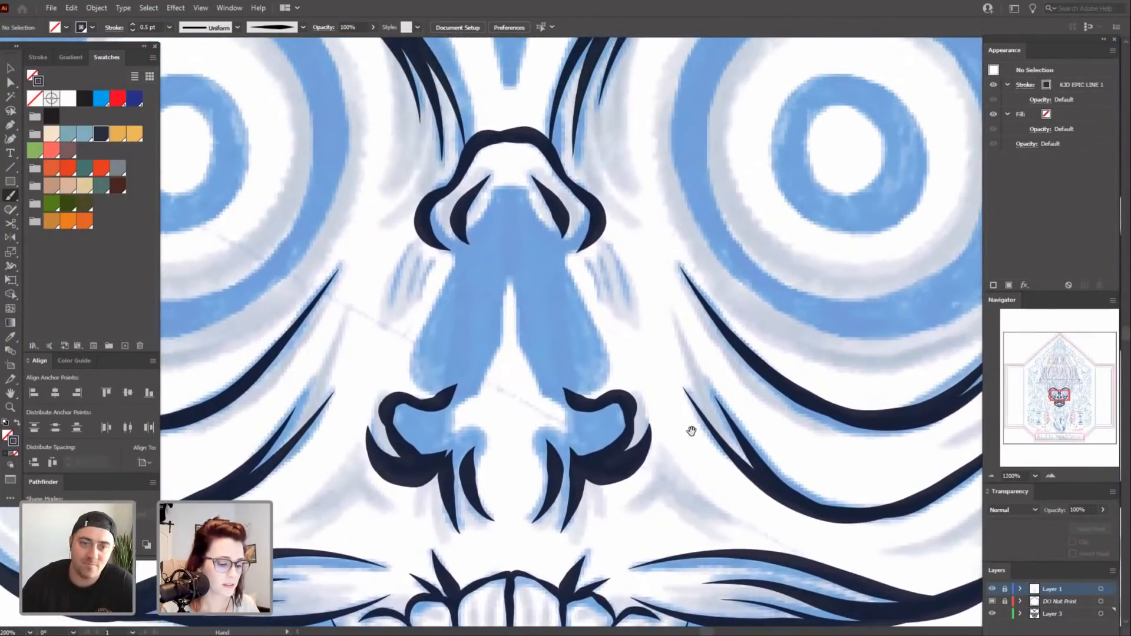
scroll(683, 465, "up", 2)
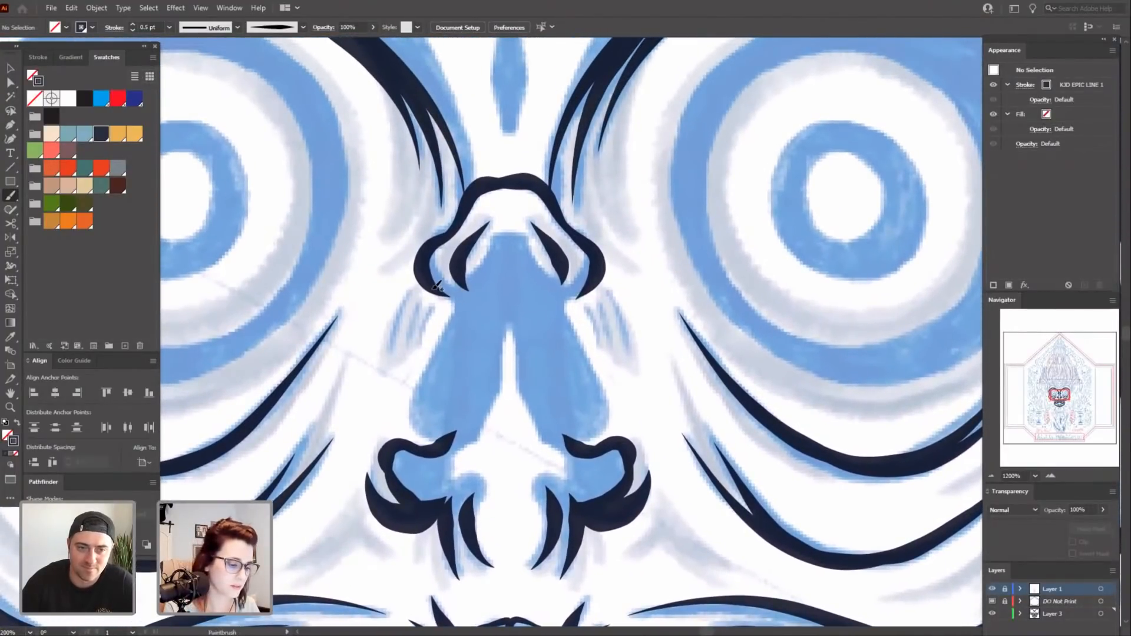
mouse_move(436, 287)
left_mouse_down()
mouse_move(459, 300)
mouse_move(430, 368)
left_mouse_up()
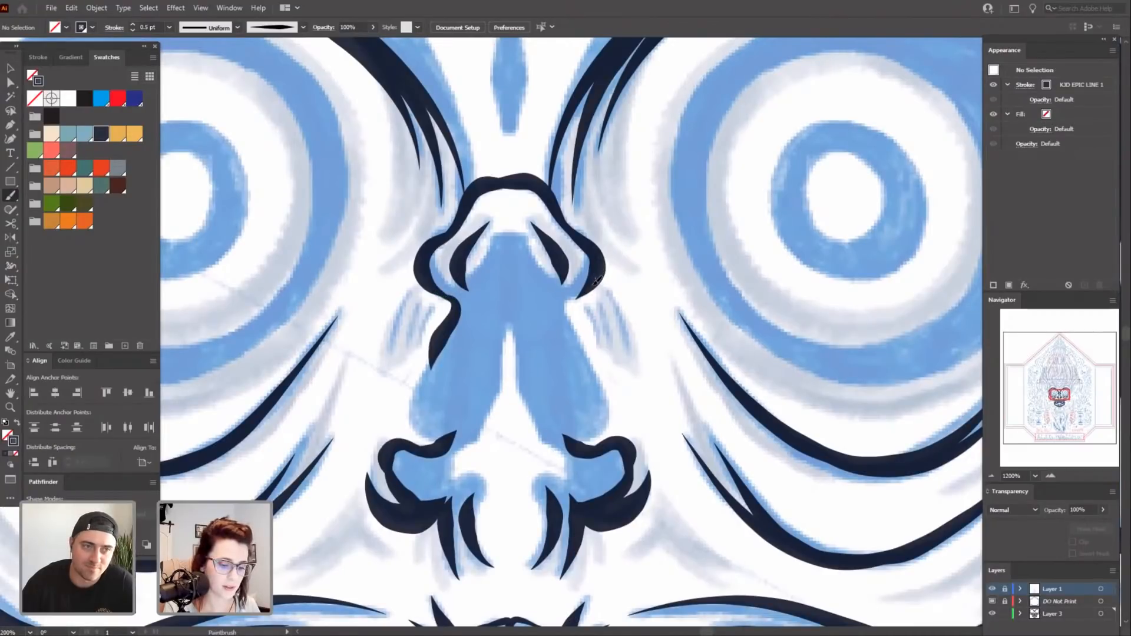
mouse_move(594, 285)
left_mouse_down()
mouse_move(564, 309)
mouse_move(575, 350)
left_mouse_up()
Ink both side walls of the nose cavity down to the nostril lobes, undoing and redrawing the right one.
left_click_drag(590, 516, 601, 467)
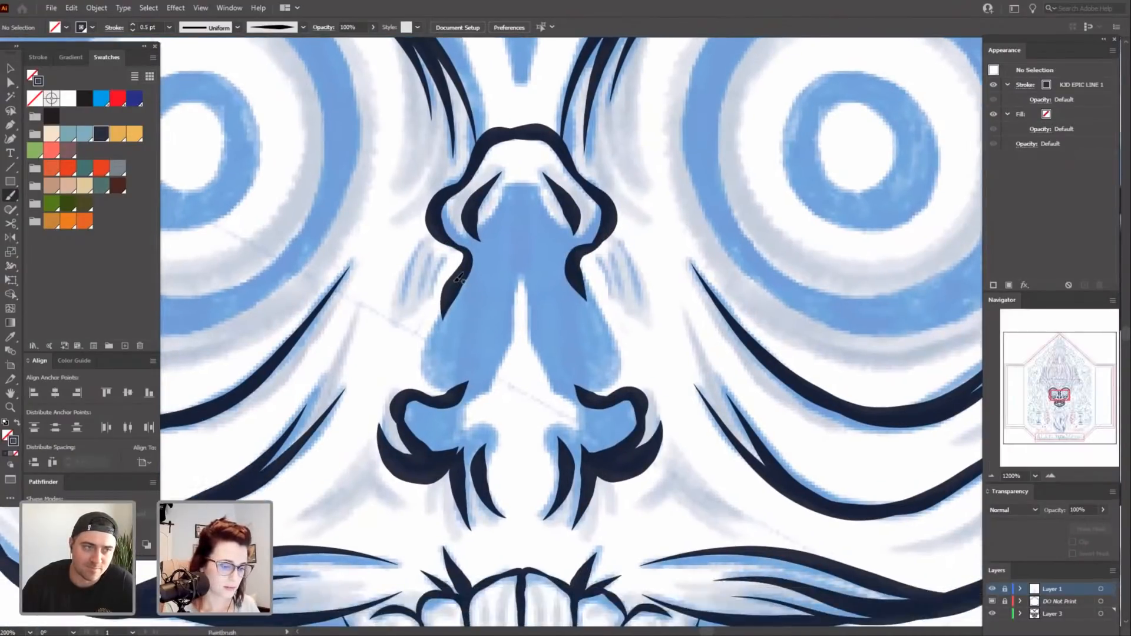
mouse_move(458, 278)
left_mouse_down()
mouse_move(424, 352)
mouse_move(436, 380)
left_mouse_up()
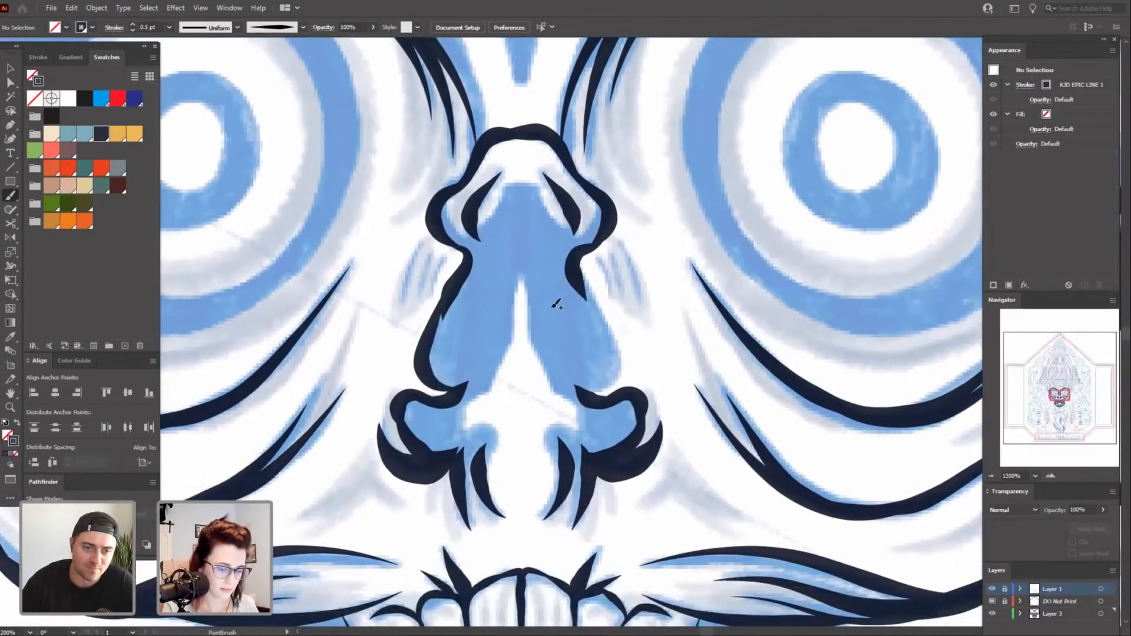
mouse_move(582, 252)
left_mouse_down()
mouse_move(615, 330)
mouse_move(613, 385)
left_mouse_up()
scroll(683, 501, "down", 1)
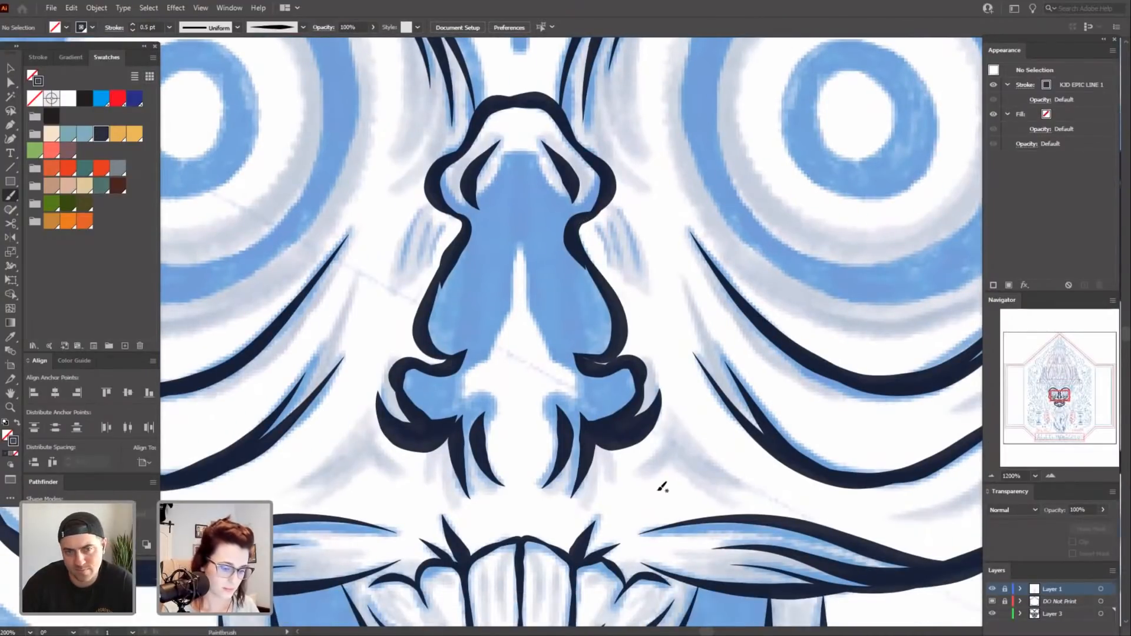
key("ctrl+z")
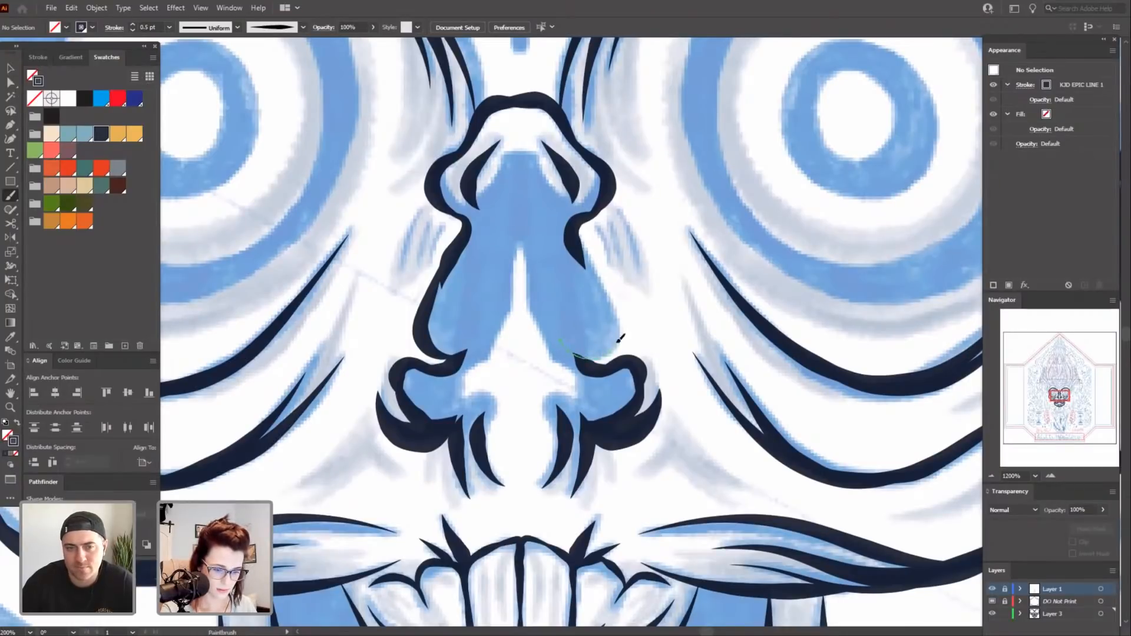
left_click_drag(596, 270, 589, 259)
Thicken the hooked ends of the nose bridge outline with a short curved stroke along the inside of each hook.
scroll(692, 466, "down", 4)
scroll(698, 471, "up", 4)
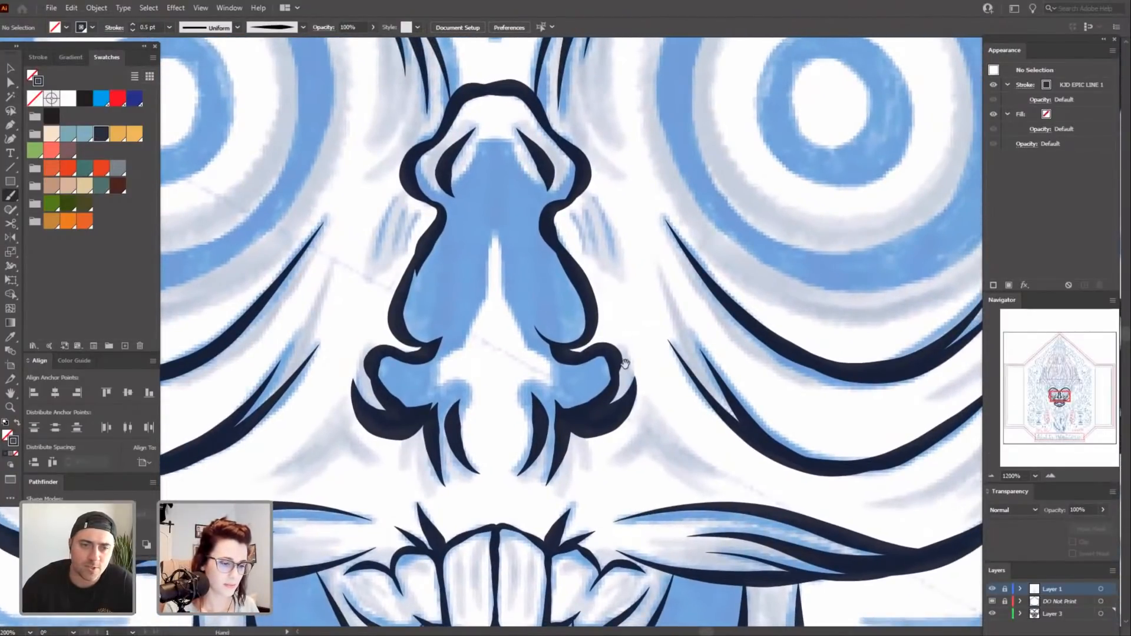
left_click_drag(623, 330, 613, 408)
left_click_drag(628, 366, 630, 394)
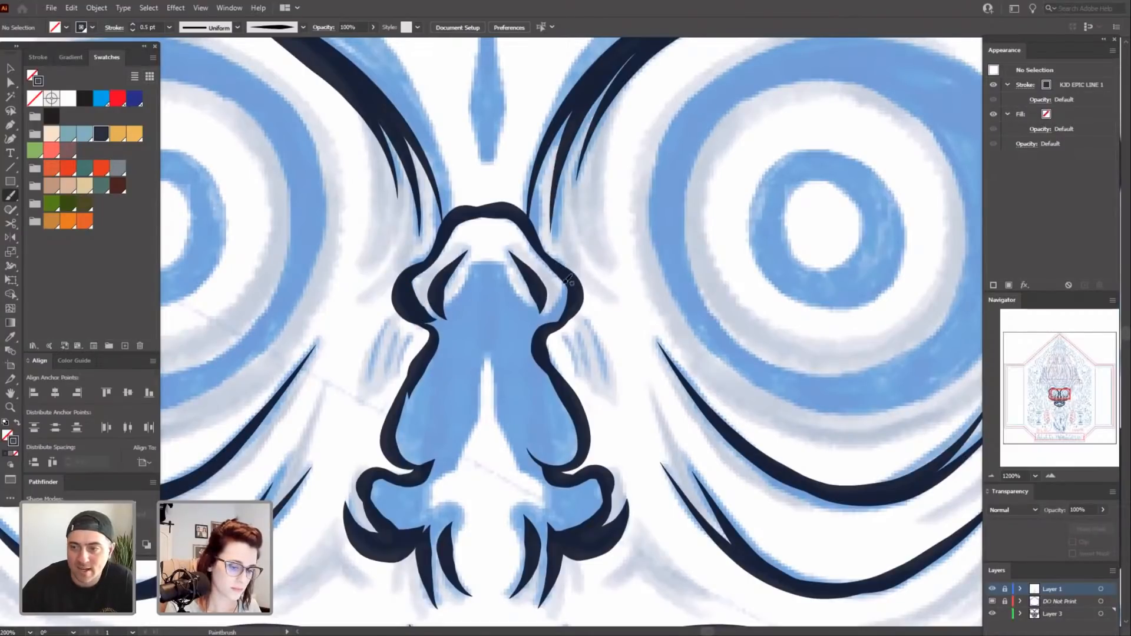
left_click_drag(565, 285, 538, 315)
left_click_drag(498, 354, 503, 396)
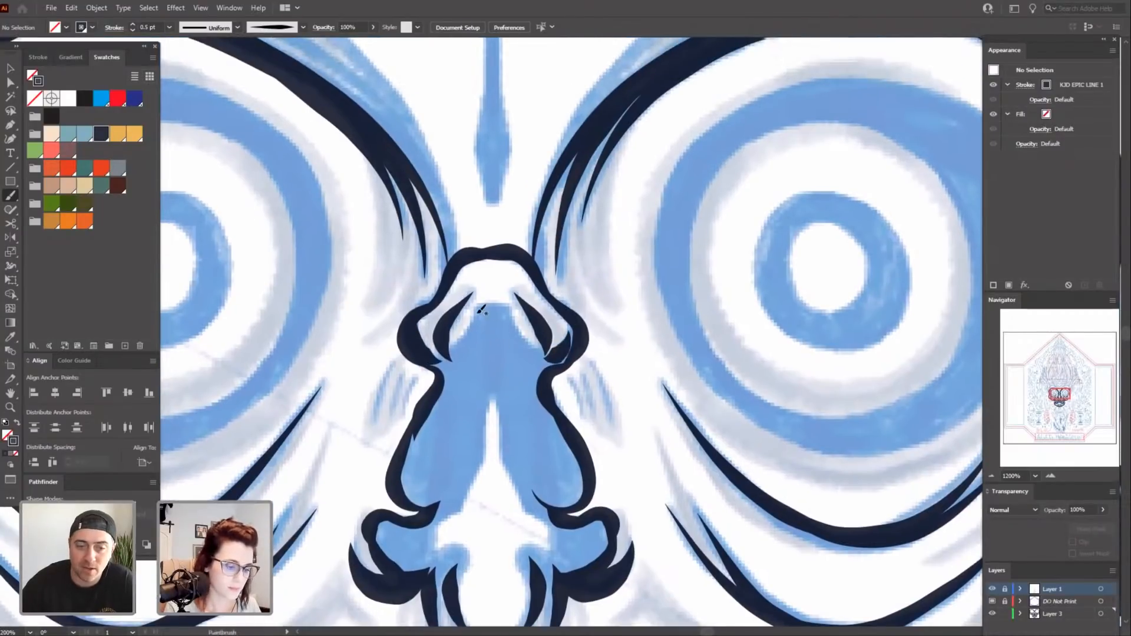
Ink a second short curved stroke beside each crescent in the upper nose cavity, joining it at the lower end.
left_click_drag(470, 332, 449, 353)
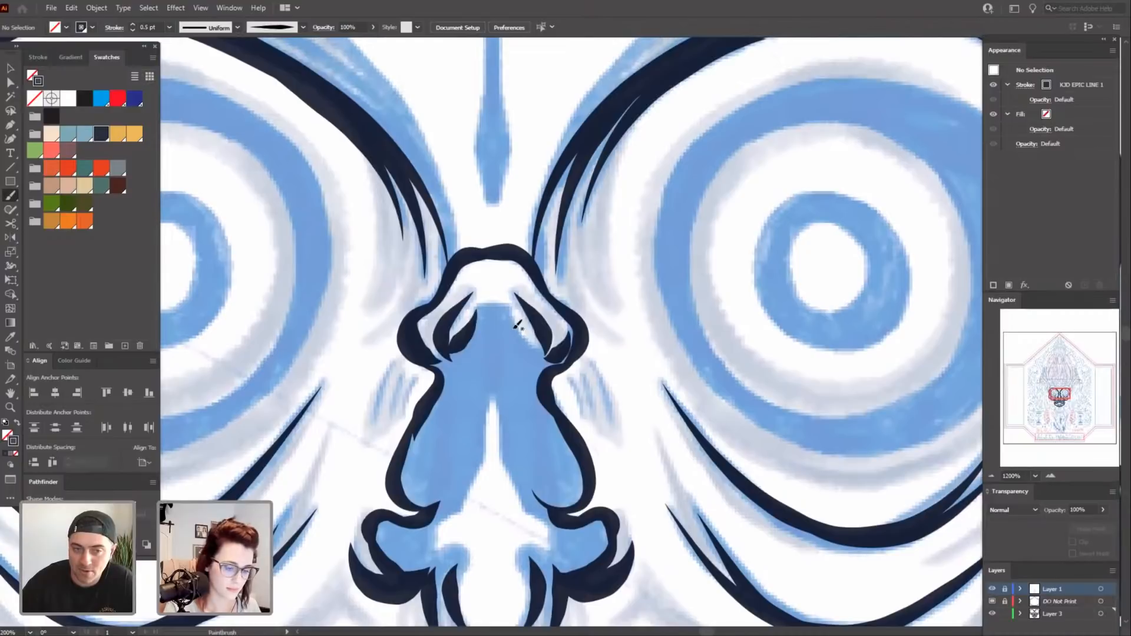
left_click_drag(508, 313, 541, 355)
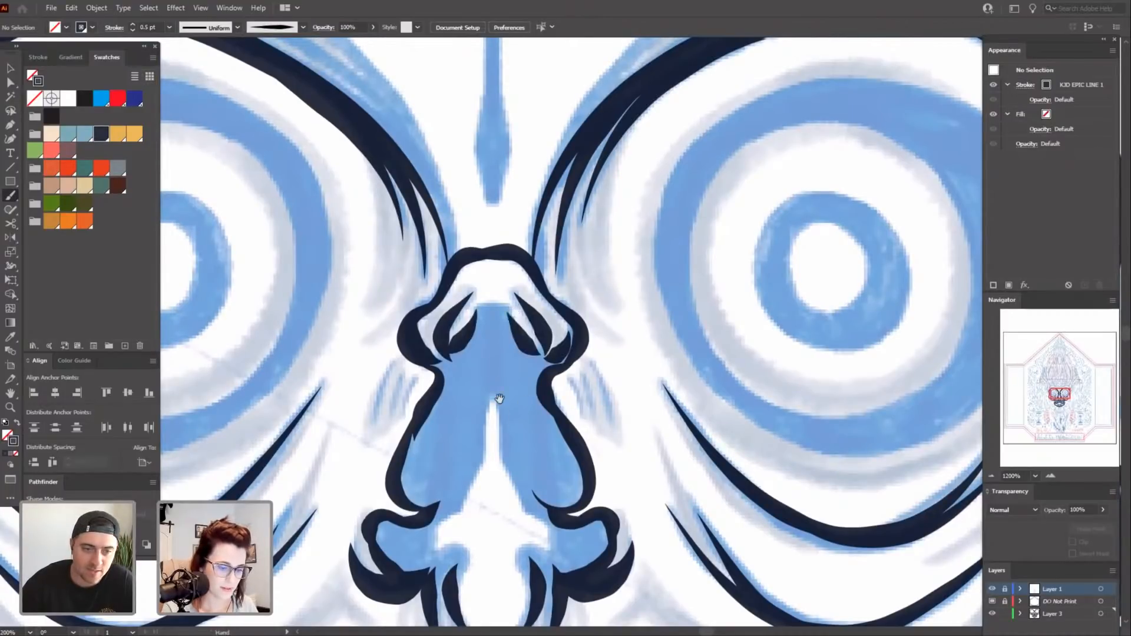
left_click_drag(499, 399, 507, 436)
left_click_drag(473, 373, 495, 335)
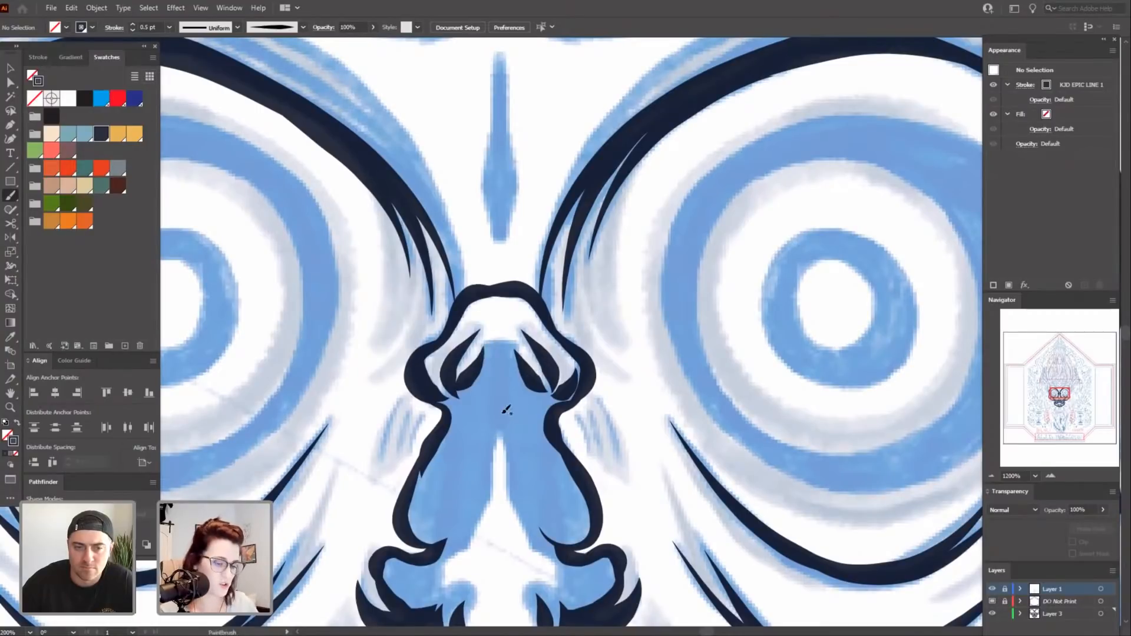
scroll(507, 406, "down", 3)
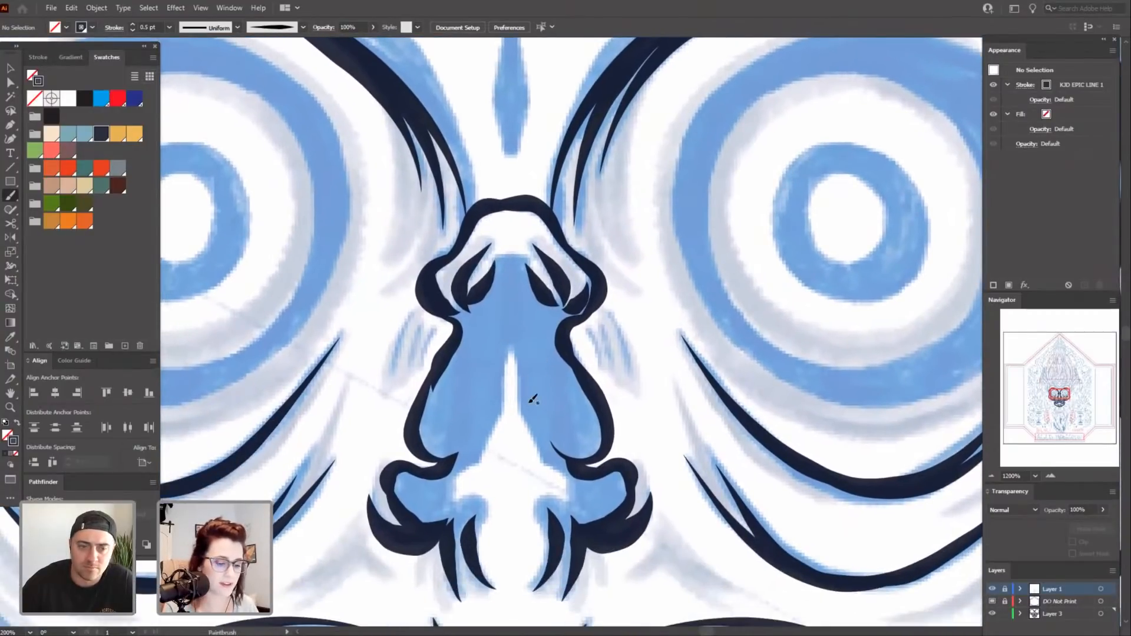
Try to ink both sides and the tip of the central septum spike in the nose cavity with 0.5 pt strokes.
left_click_drag(529, 408, 522, 315)
left_click_drag(503, 411, 510, 316)
left_click_drag(558, 416, 555, 376)
left_click_drag(502, 313, 517, 302)
left_click_drag(553, 411, 552, 381)
left_click_drag(527, 289, 539, 382)
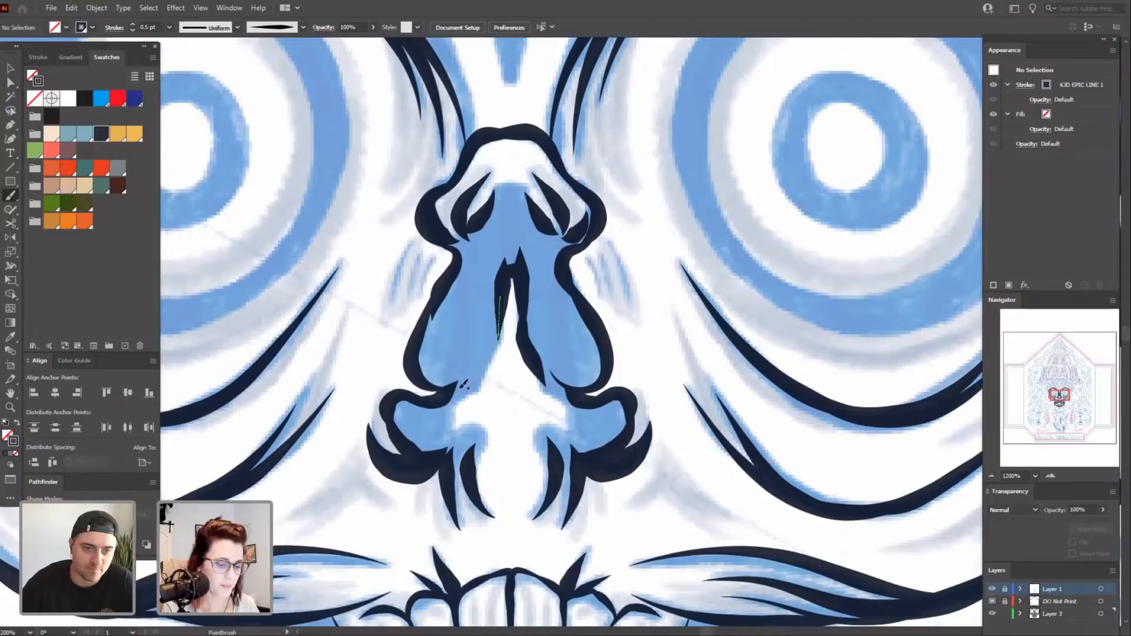
left_click_drag(689, 429, 685, 406)
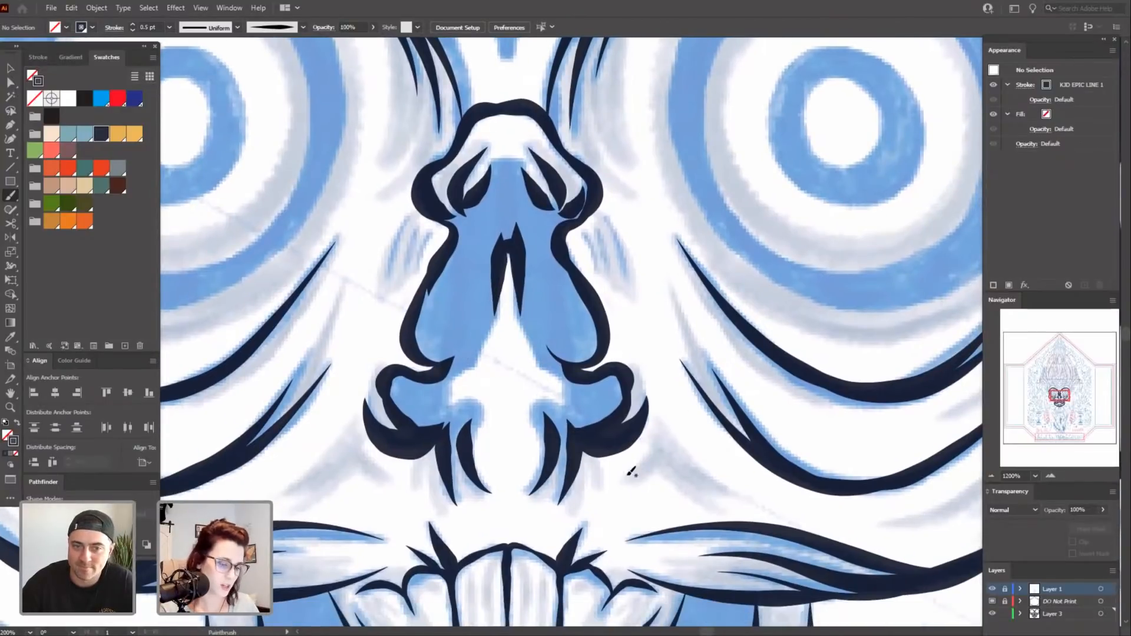
key("ctrl+z")
key("ctrl+z")
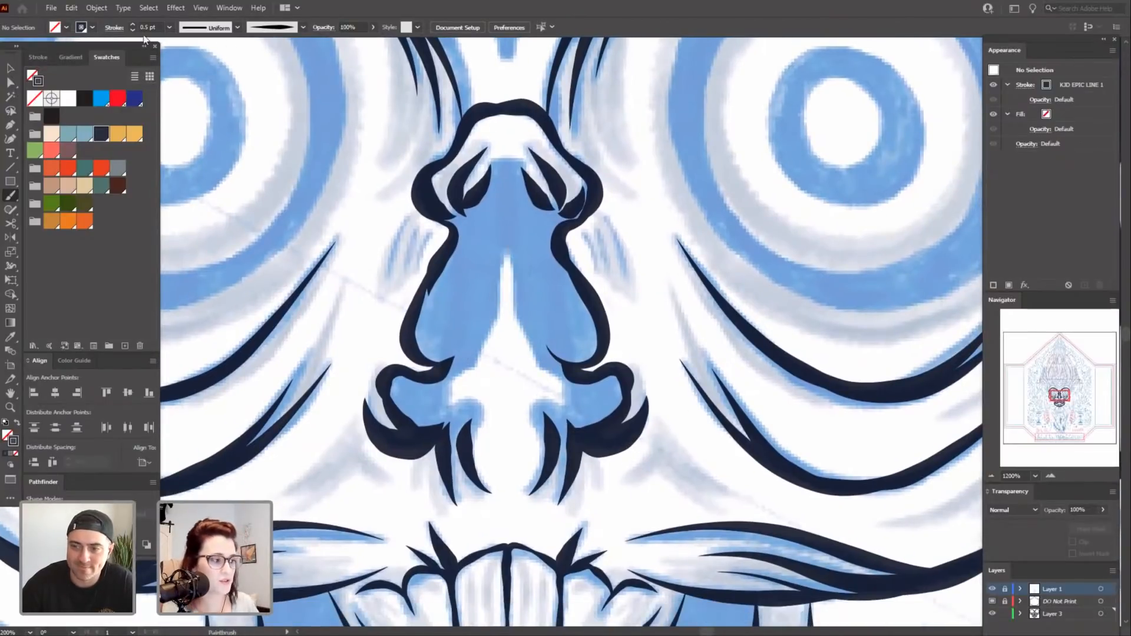
Ink both sides and the tip of the central septum spike with 0.25 pt brush strokes, and save the document.
left_click(132, 30)
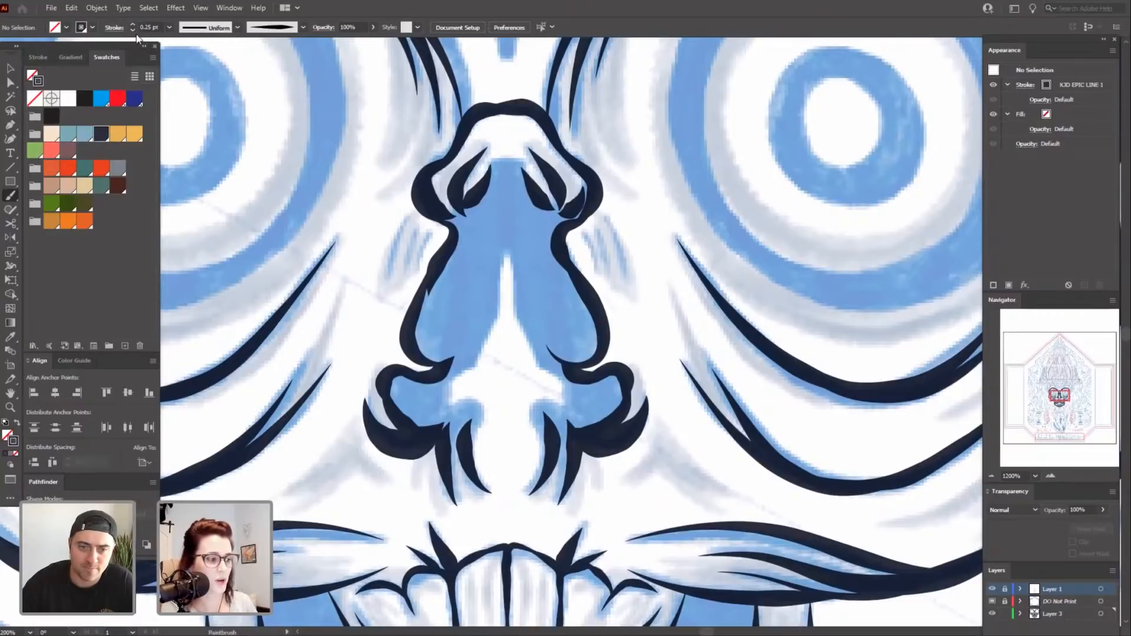
mouse_move(684, 359)
left_mouse_down()
mouse_move(687, 308)
mouse_move(716, 309)
left_mouse_up()
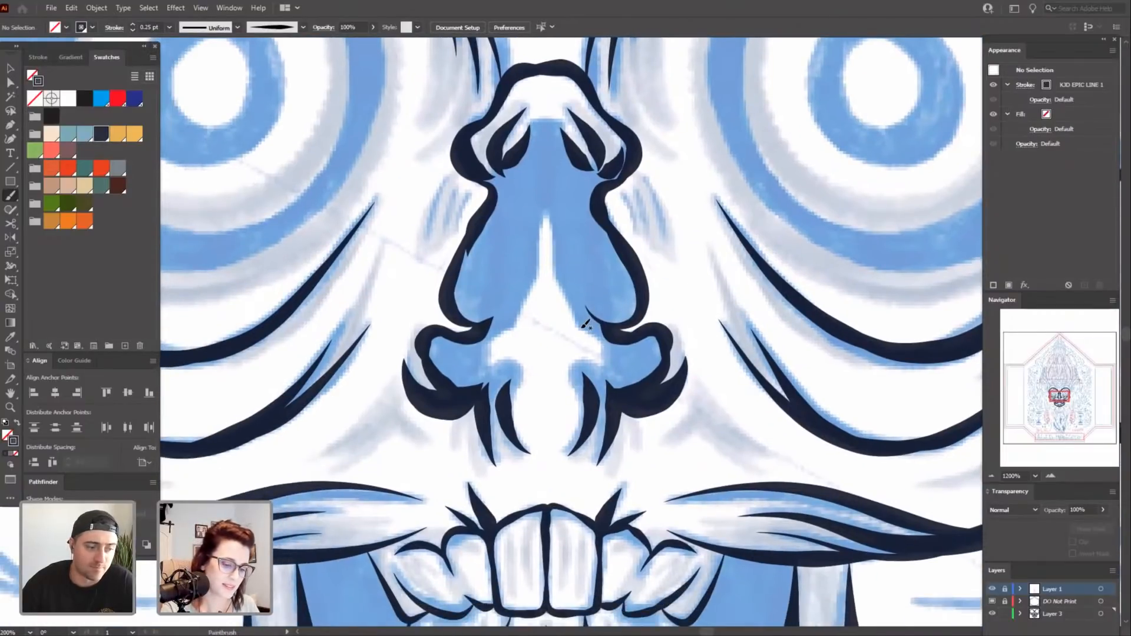
left_click_drag(562, 271, 557, 219)
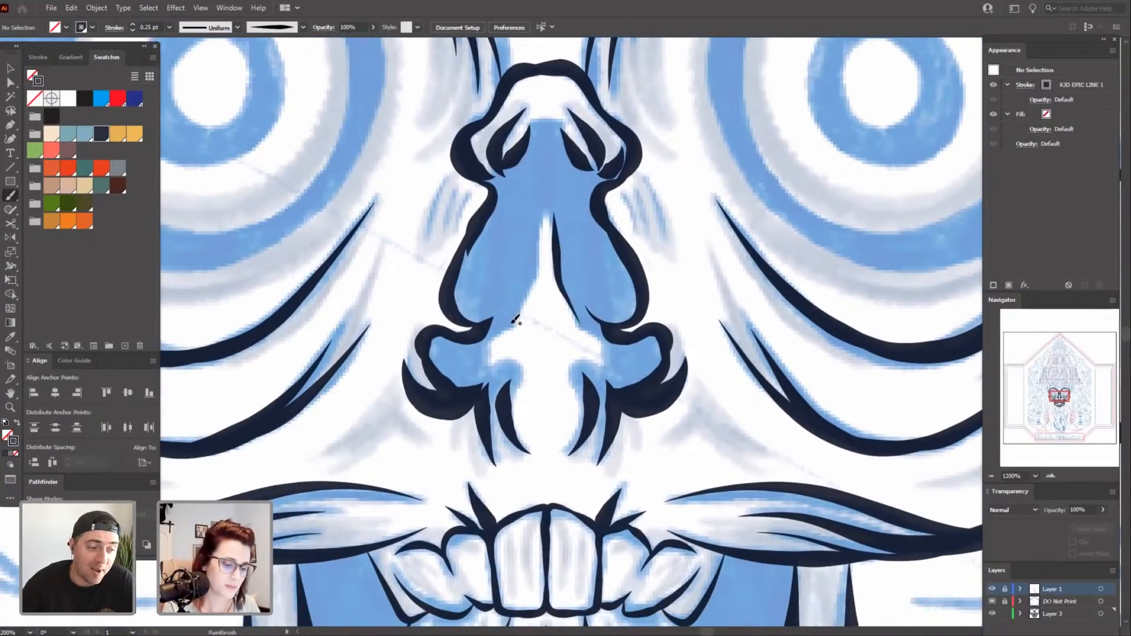
left_click_drag(538, 285, 542, 192)
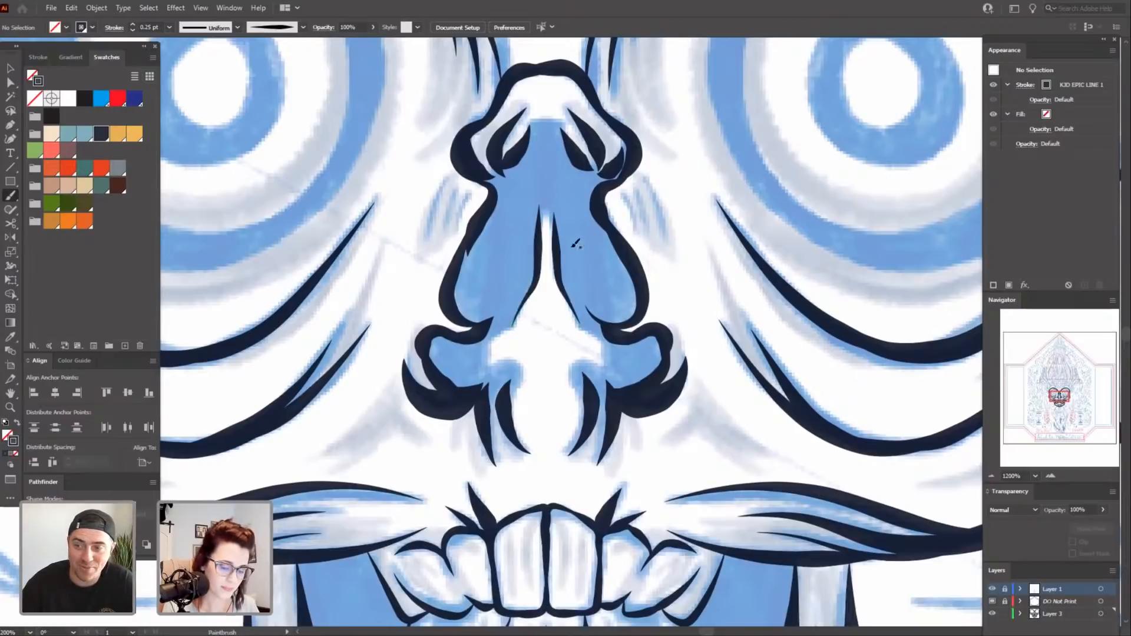
left_click_drag(540, 248, 555, 218)
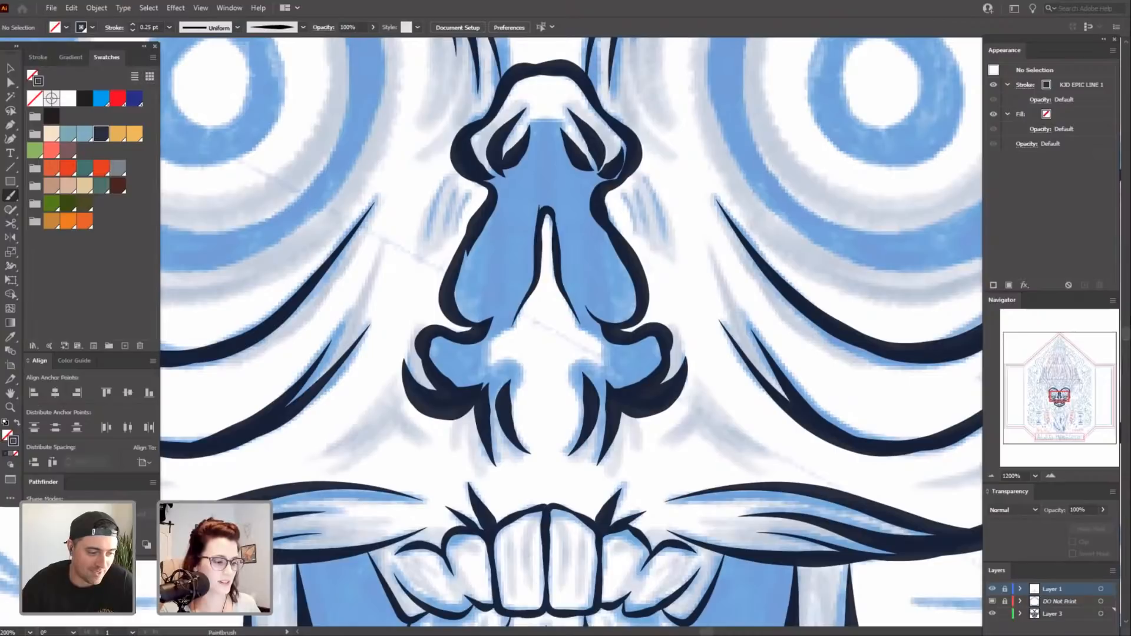
left_click(52, 9)
left_click(112, 115)
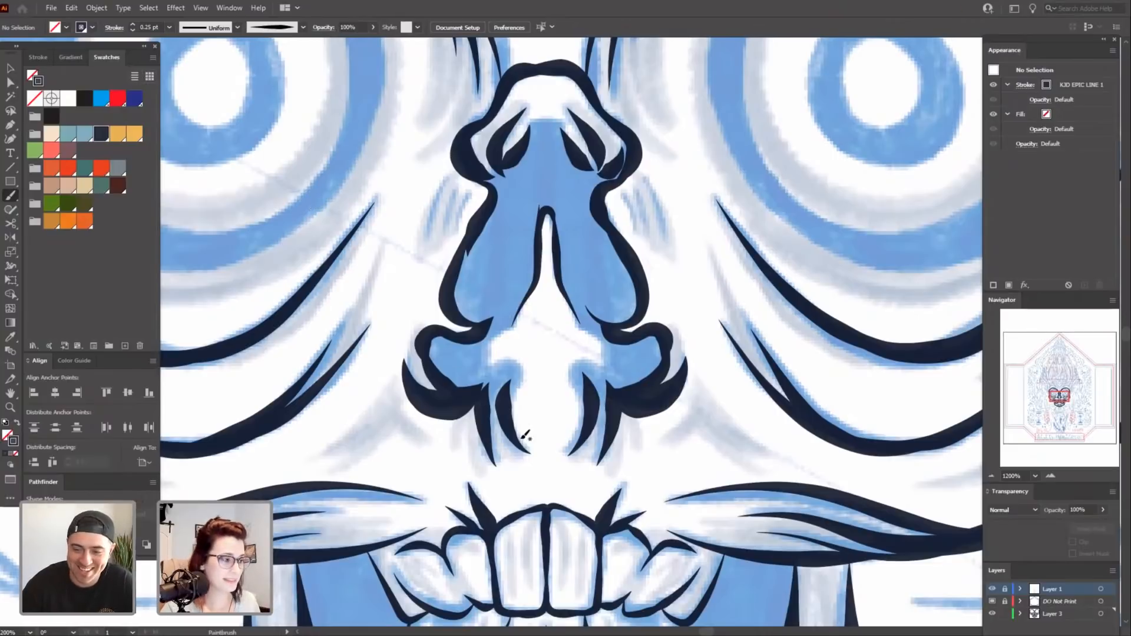
Extend the septum outline on each side with a curved stroke flaring down to the inner end of the nostril lobe.
mouse_move(729, 457)
left_mouse_down()
mouse_move(712, 454)
mouse_move(712, 468)
left_mouse_up()
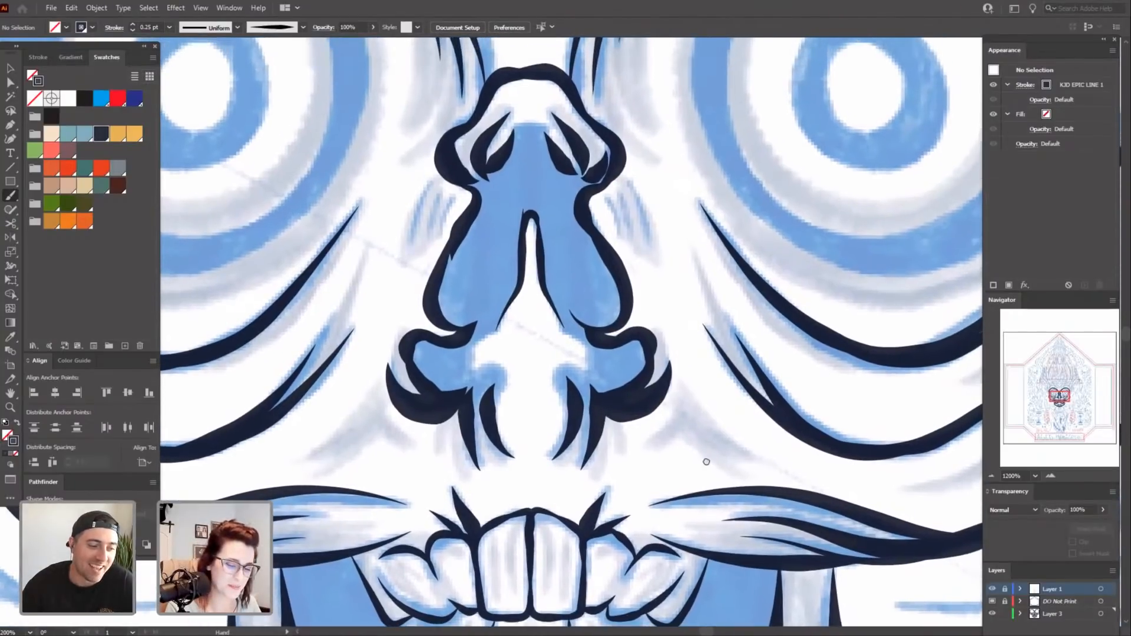
scroll(624, 460, "up", 1)
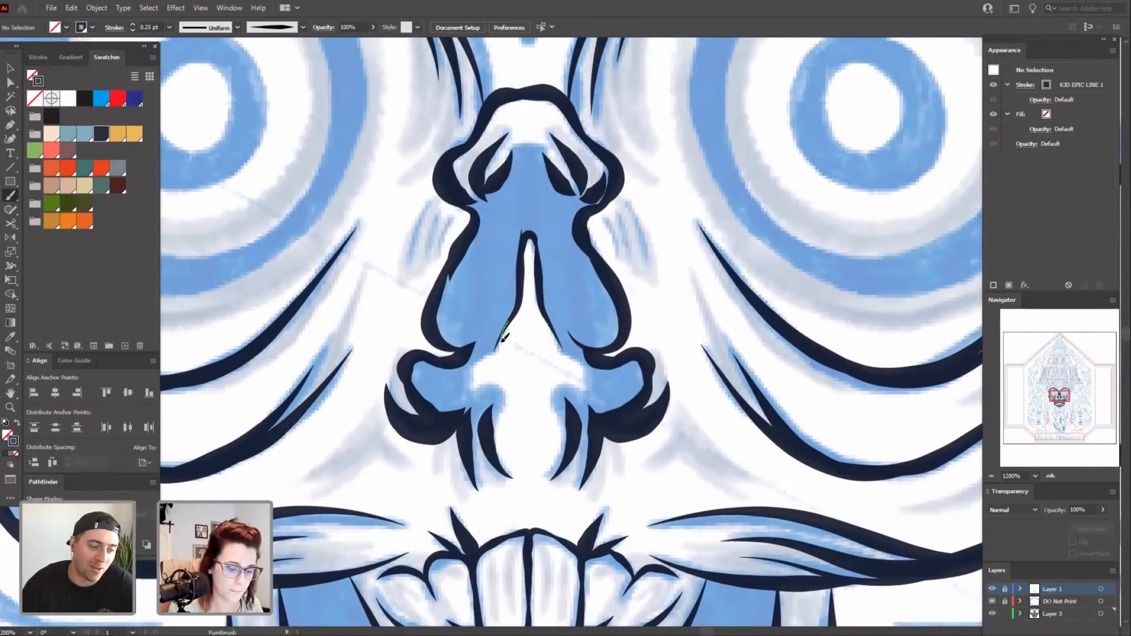
left_click_drag(480, 392, 476, 394)
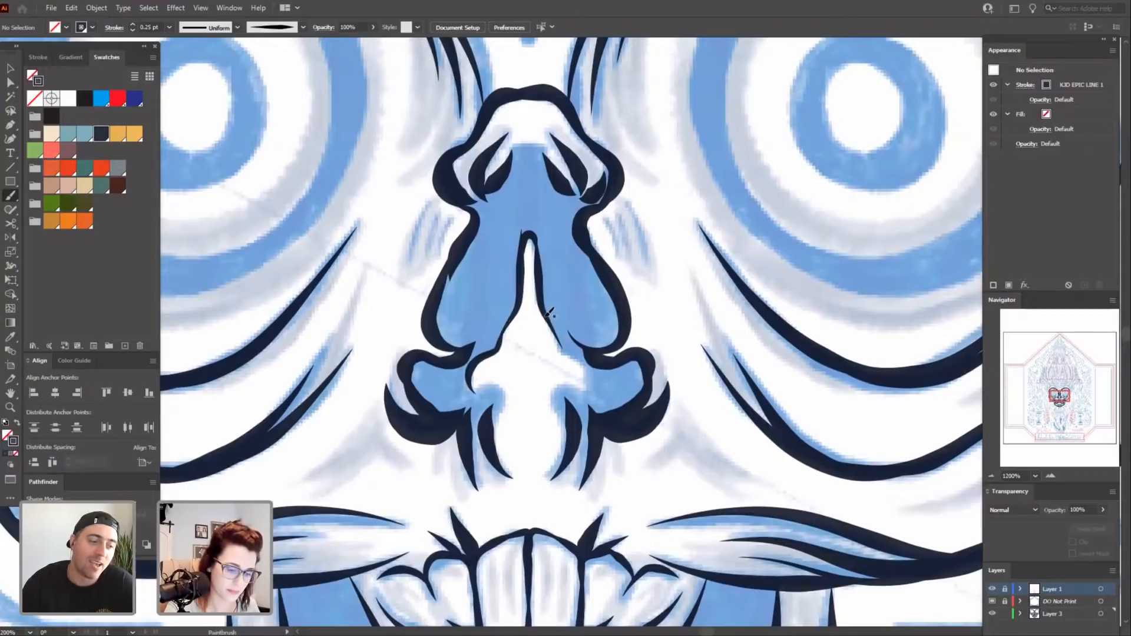
mouse_move(548, 309)
left_mouse_down()
mouse_move(591, 372)
mouse_move(589, 407)
left_mouse_up()
Ink a small hooked curve on each side below the septum, joining the flared outline to the pointed strokes under the nose.
mouse_move(667, 485)
left_mouse_down()
mouse_move(688, 413)
mouse_move(673, 510)
left_mouse_up()
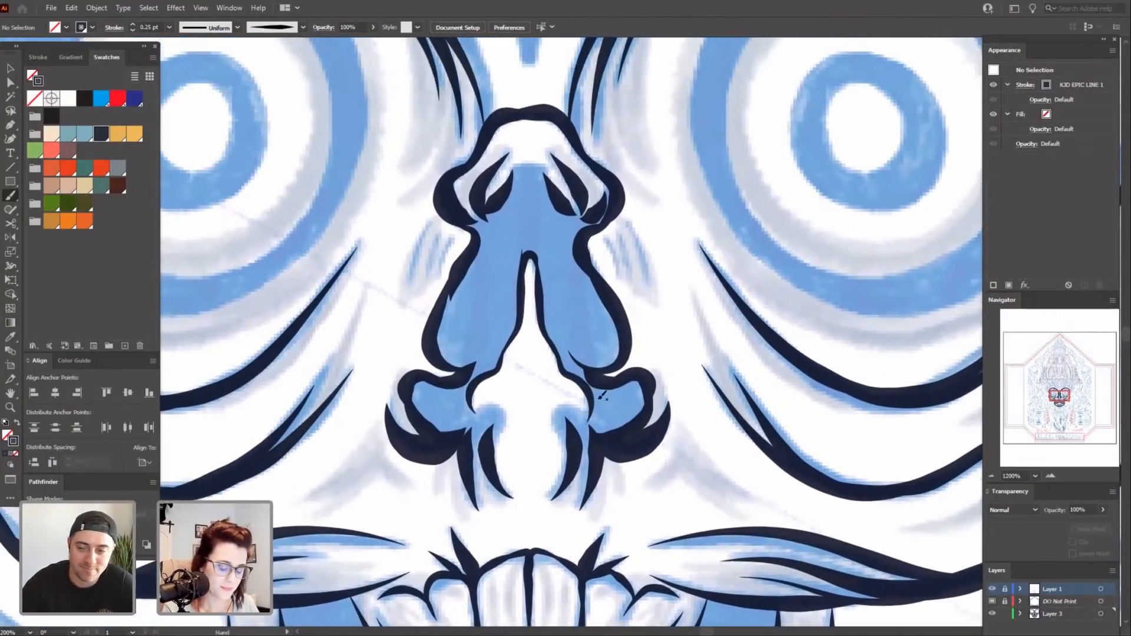
mouse_move(610, 435)
left_mouse_down()
mouse_move(570, 448)
mouse_move(572, 420)
left_mouse_up()
mouse_move(496, 474)
left_mouse_down()
mouse_move(508, 436)
mouse_move(501, 412)
mouse_move(486, 419)
left_mouse_up()
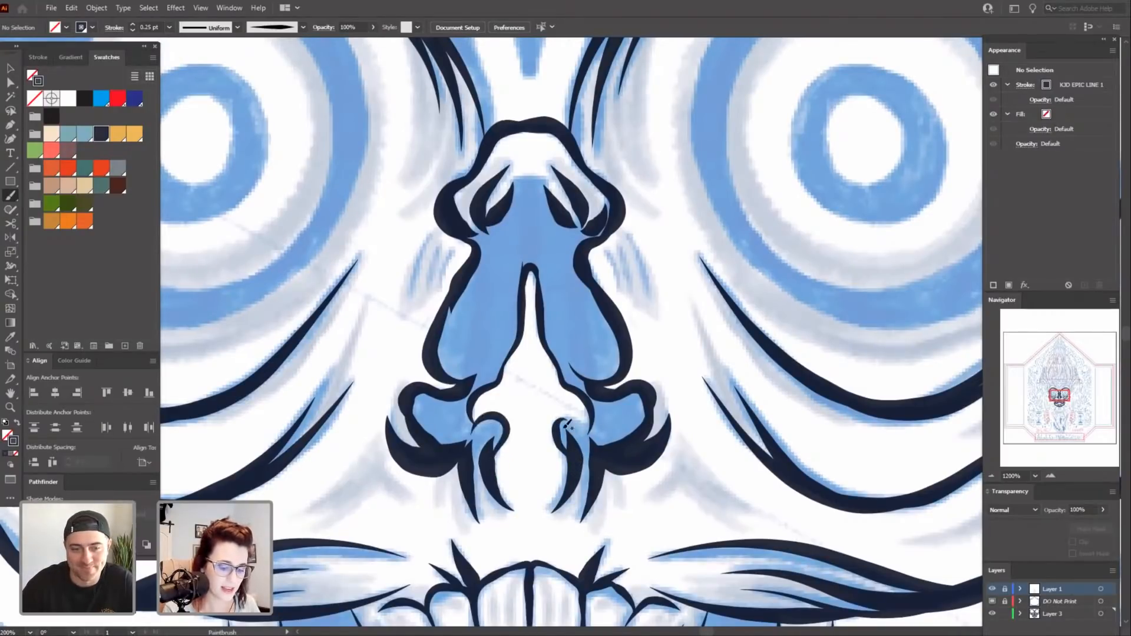
left_click_drag(590, 428, 596, 439)
key("space")
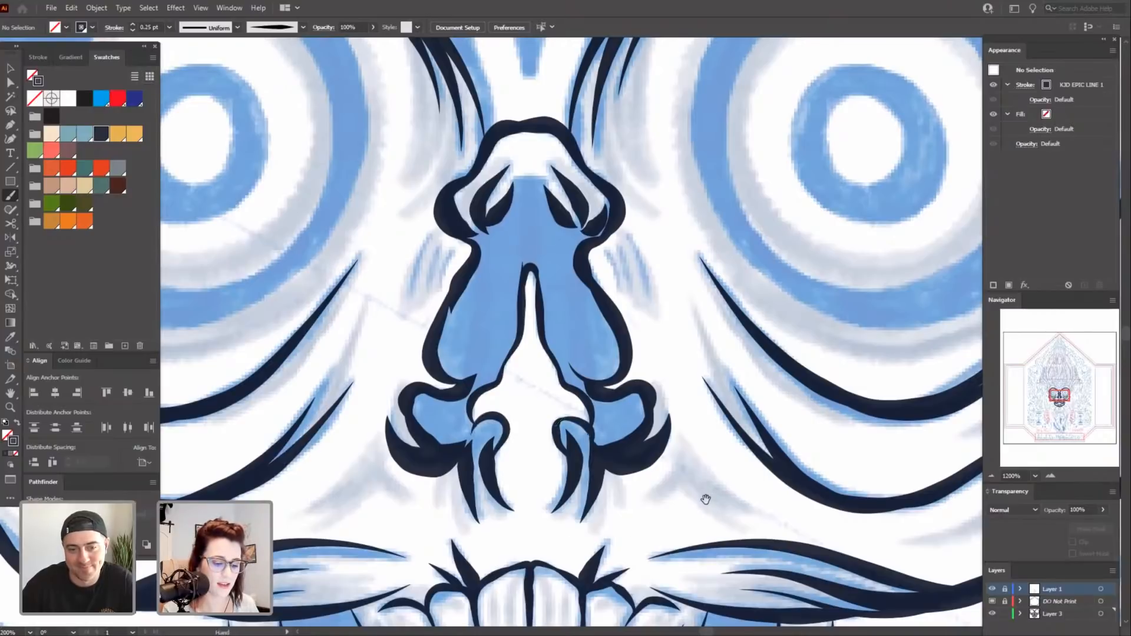
left_click_drag(706, 500, 716, 445)
key("space")
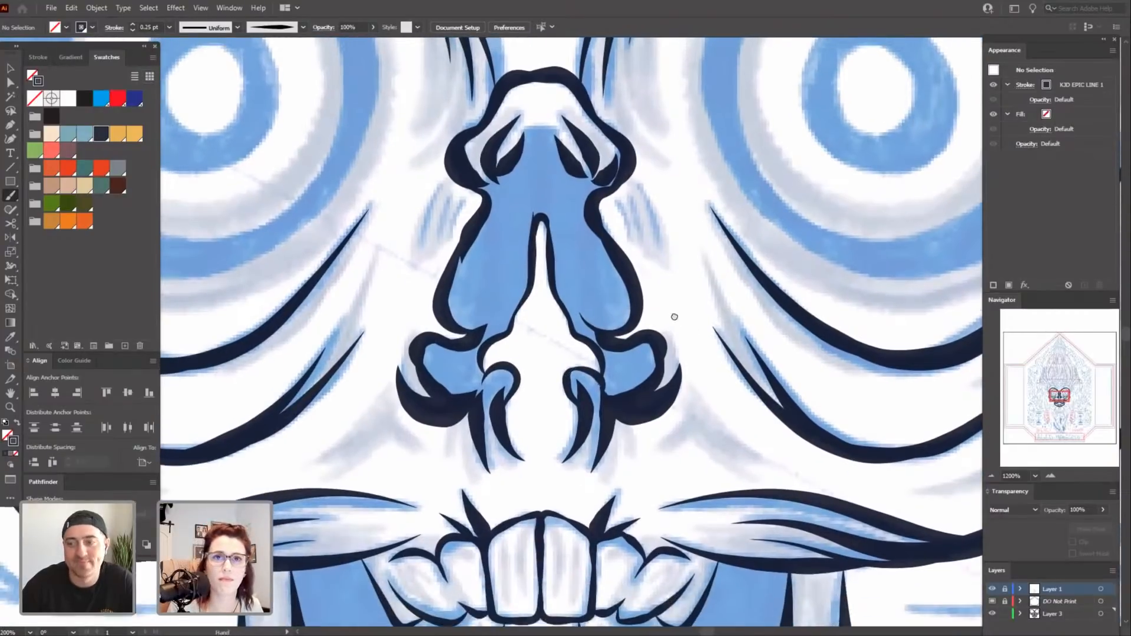
Add a short stroke at the lower end of the crescents on each side of the upper nose cavity.
left_click_drag(669, 316, 690, 445)
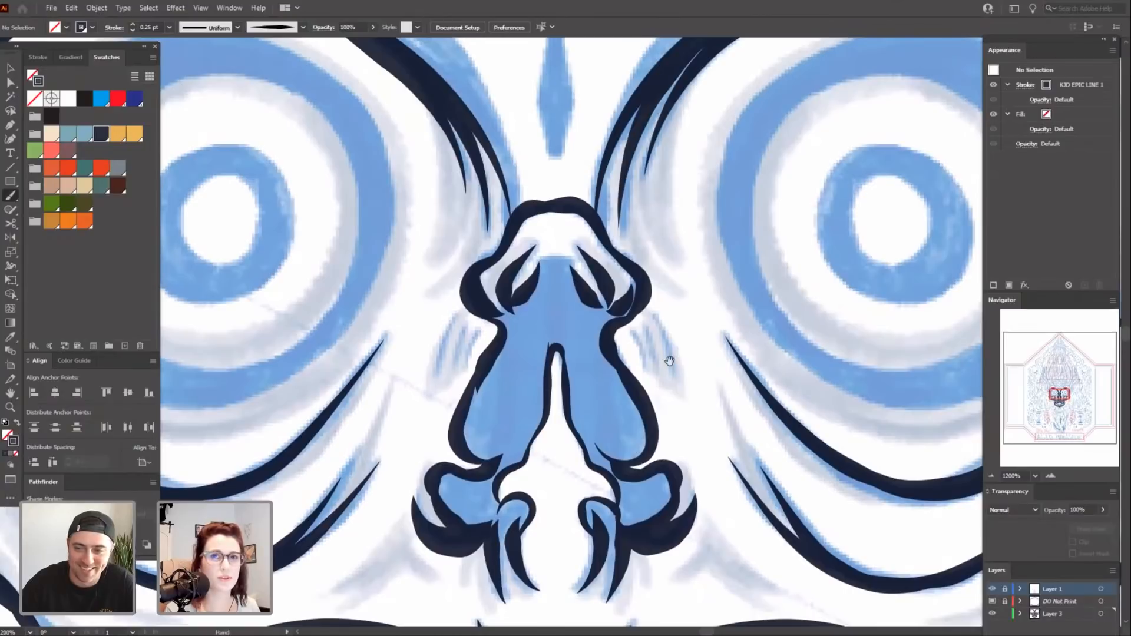
left_click_drag(674, 367, 681, 424)
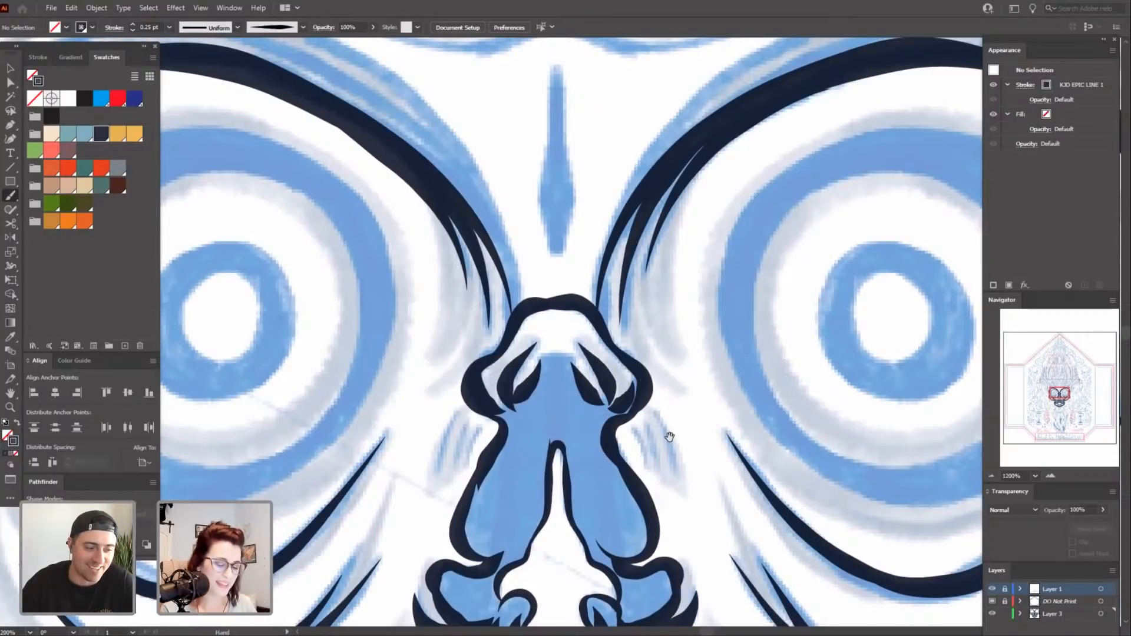
key("space")
left_click_drag(677, 451, 682, 439)
key("space")
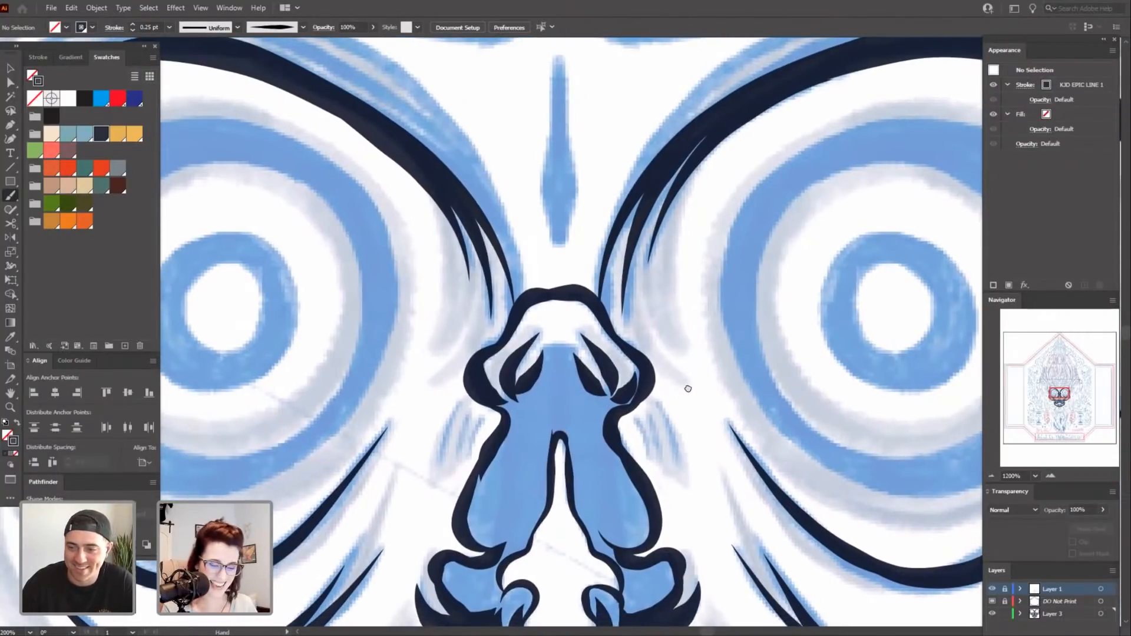
left_click_drag(687, 387, 684, 405)
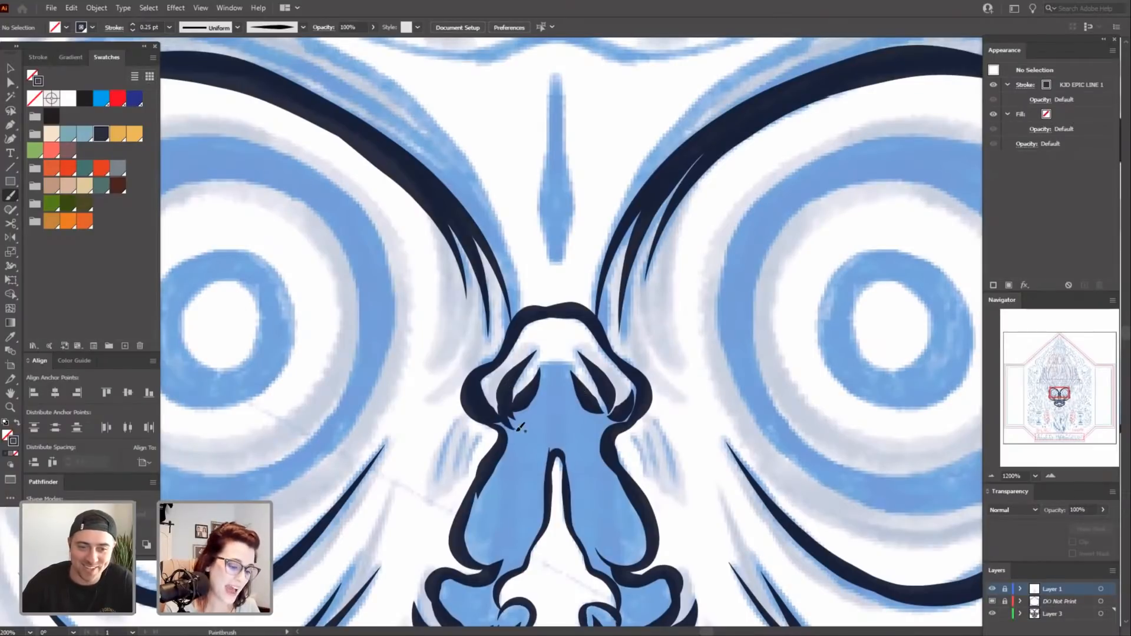
left_click_drag(588, 400, 615, 409)
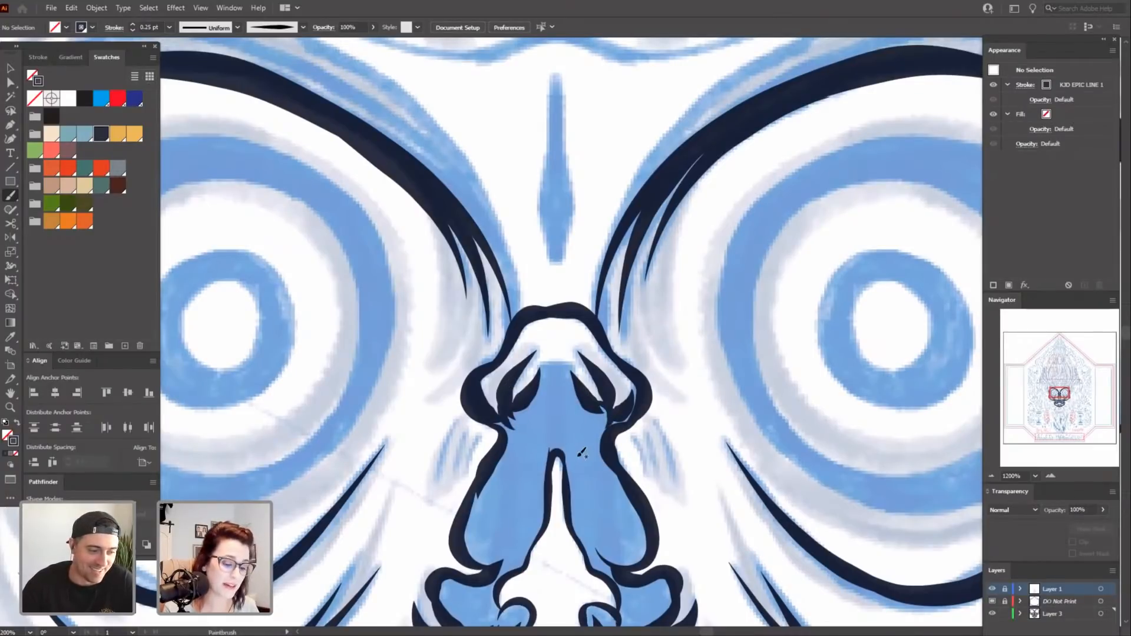
Ink the top edge of the nose cavity between the two crescents, undoing and redrawing the stroke.
scroll(565, 408, "up", 1)
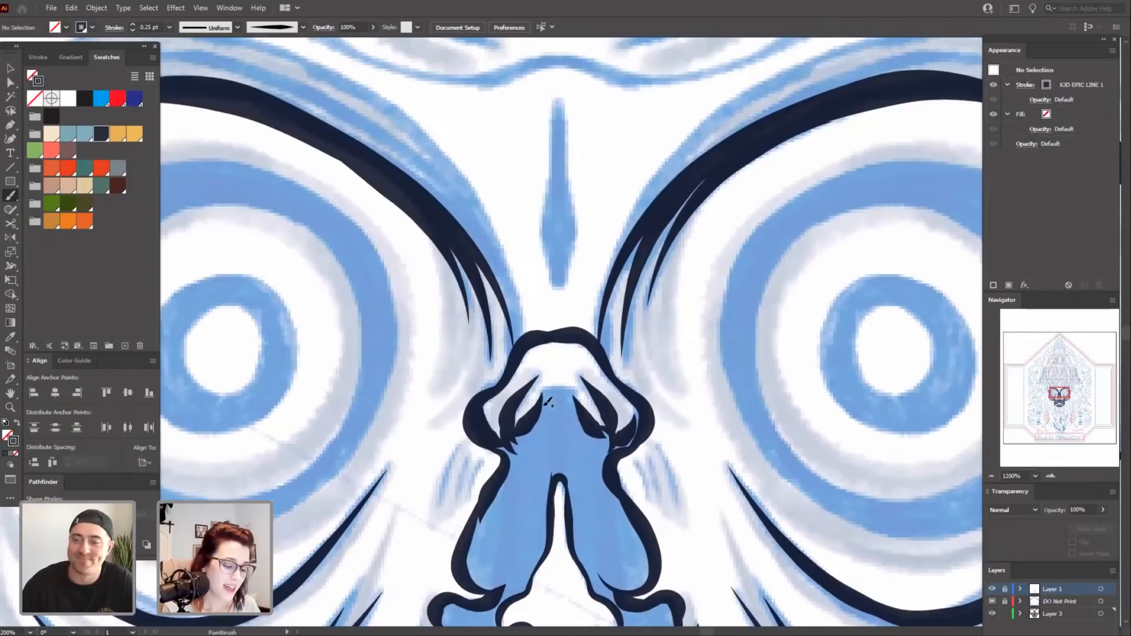
mouse_move(586, 417)
left_mouse_down()
mouse_move(576, 387)
mouse_move(537, 389)
left_mouse_up()
key("ctrl+z")
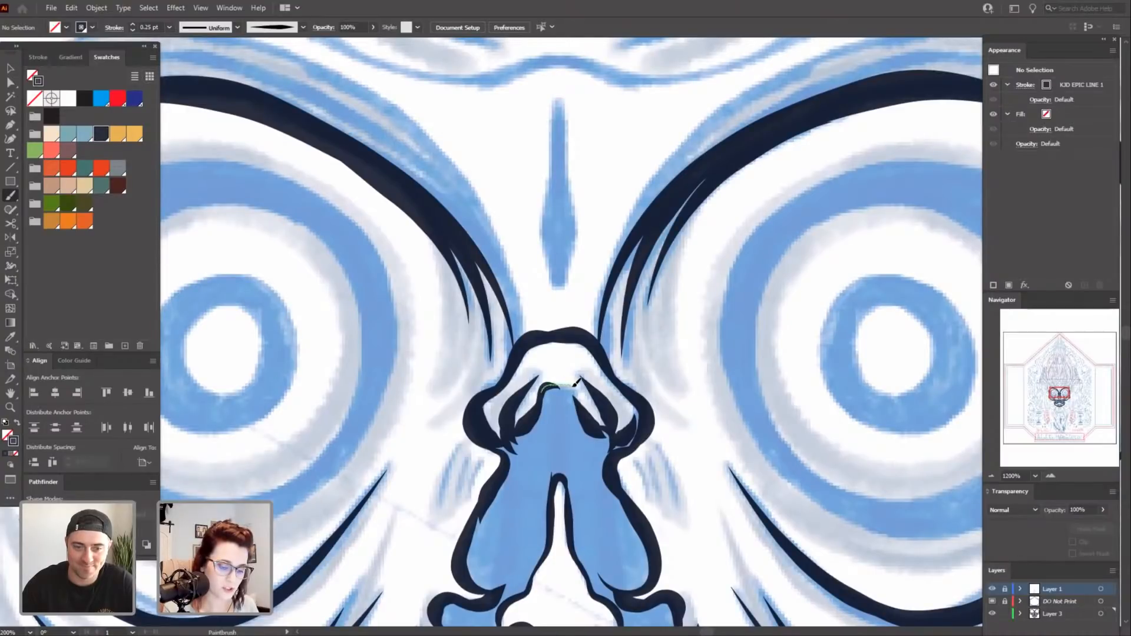
left_click_drag(701, 543, 694, 373)
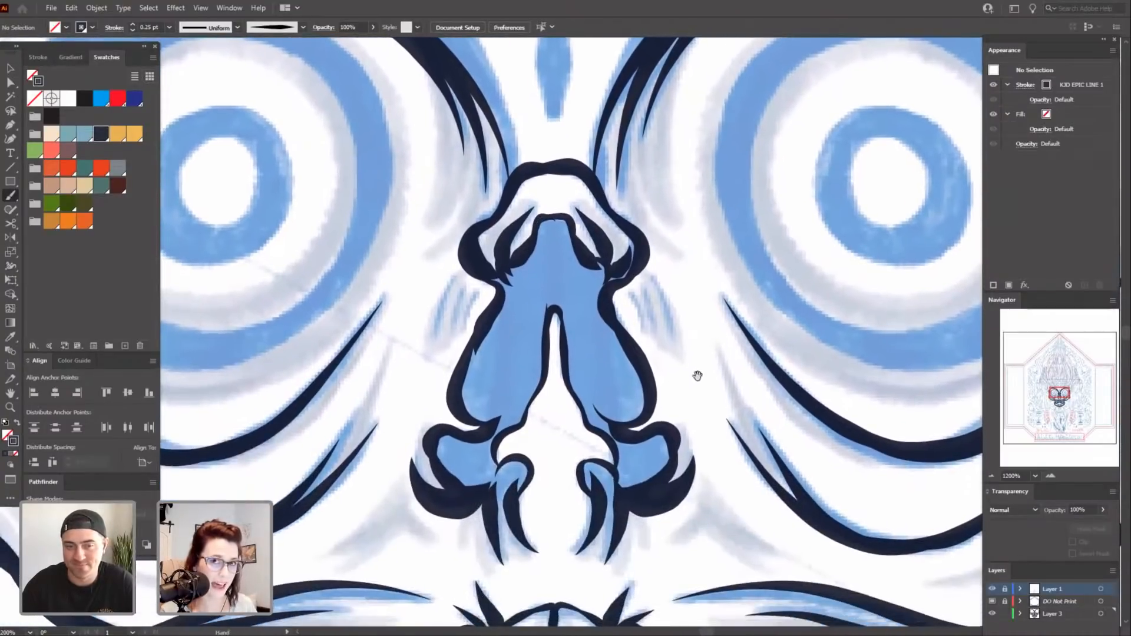
Thicken the pointed strokes under the nose with an extra short tapered stroke on each side.
mouse_move(684, 543)
left_mouse_down()
mouse_move(689, 455)
mouse_move(712, 470)
left_mouse_up()
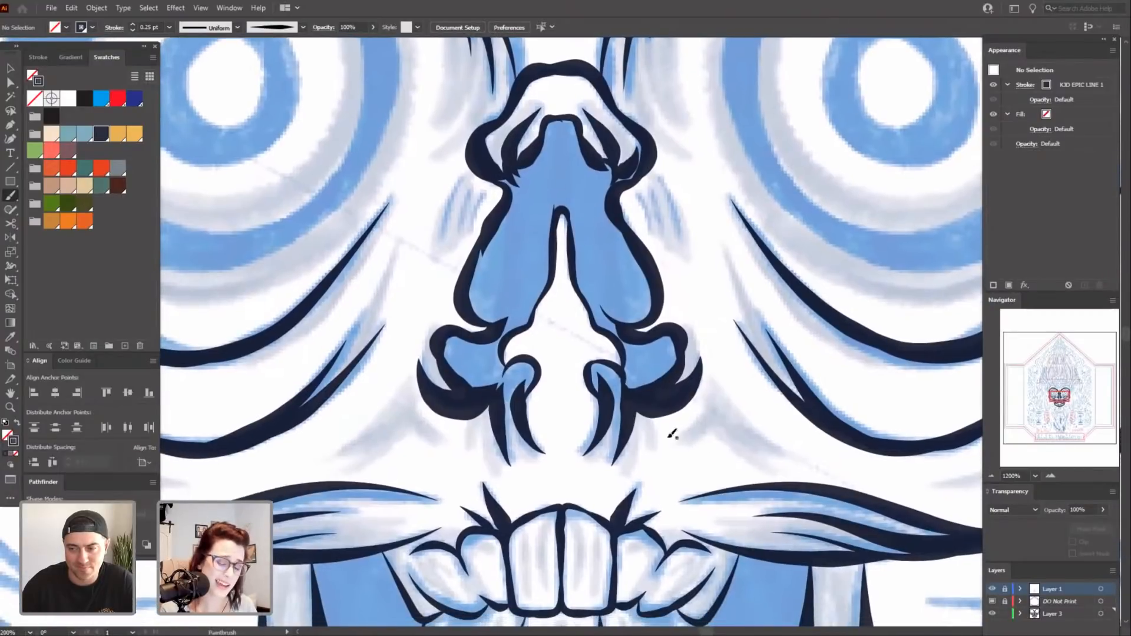
mouse_move(616, 459)
left_mouse_down()
mouse_move(627, 433)
mouse_move(616, 393)
left_mouse_up()
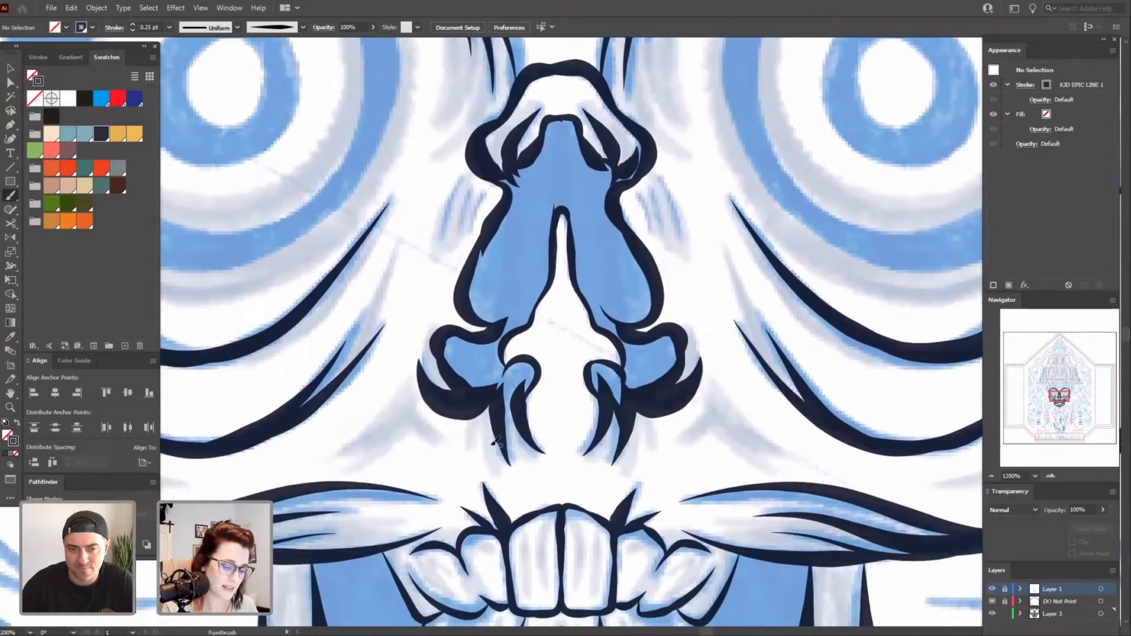
left_click_drag(729, 479, 747, 367)
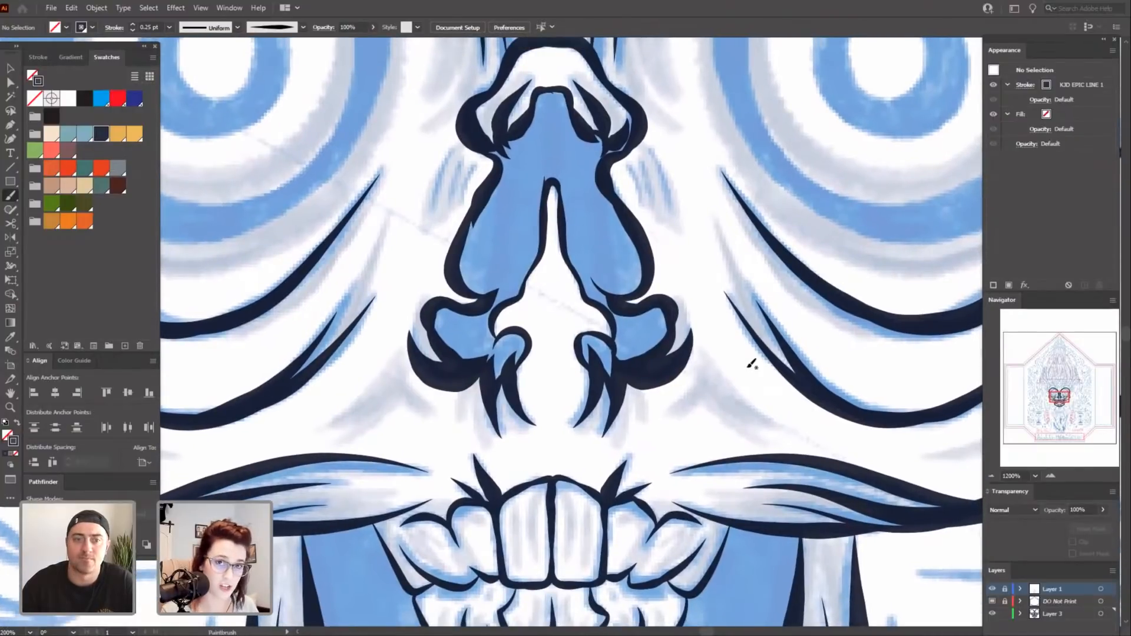
Try to ink the brow crease above each eye socket with thin 0.25 pt curved strokes.
key("ctrl+minus")
key("ctrl+minus")
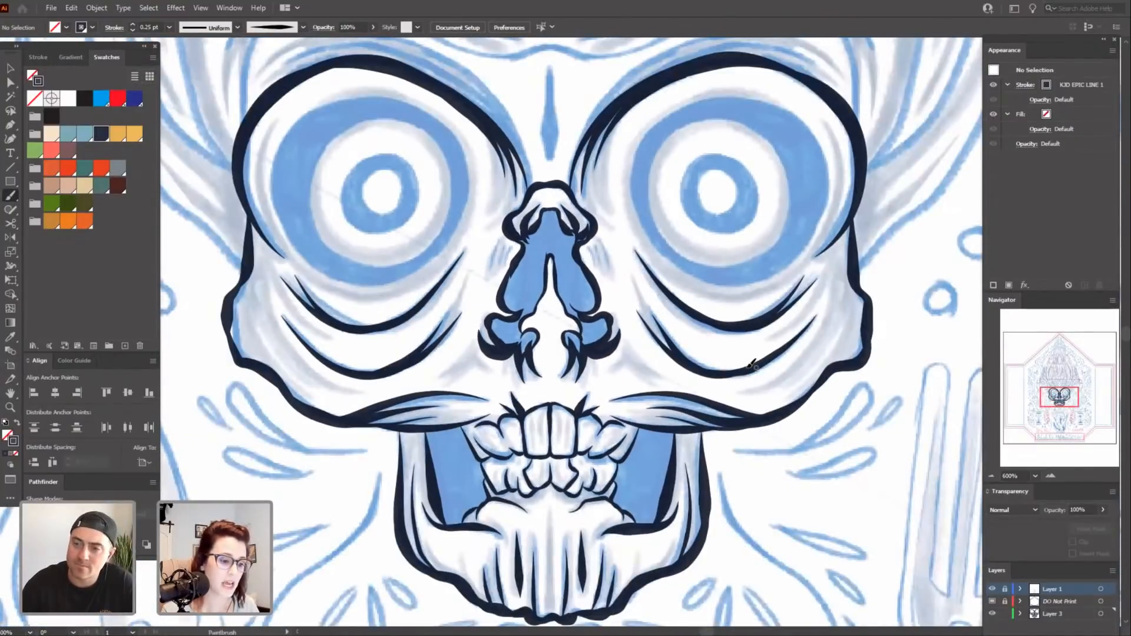
left_click_drag(664, 151, 682, 374)
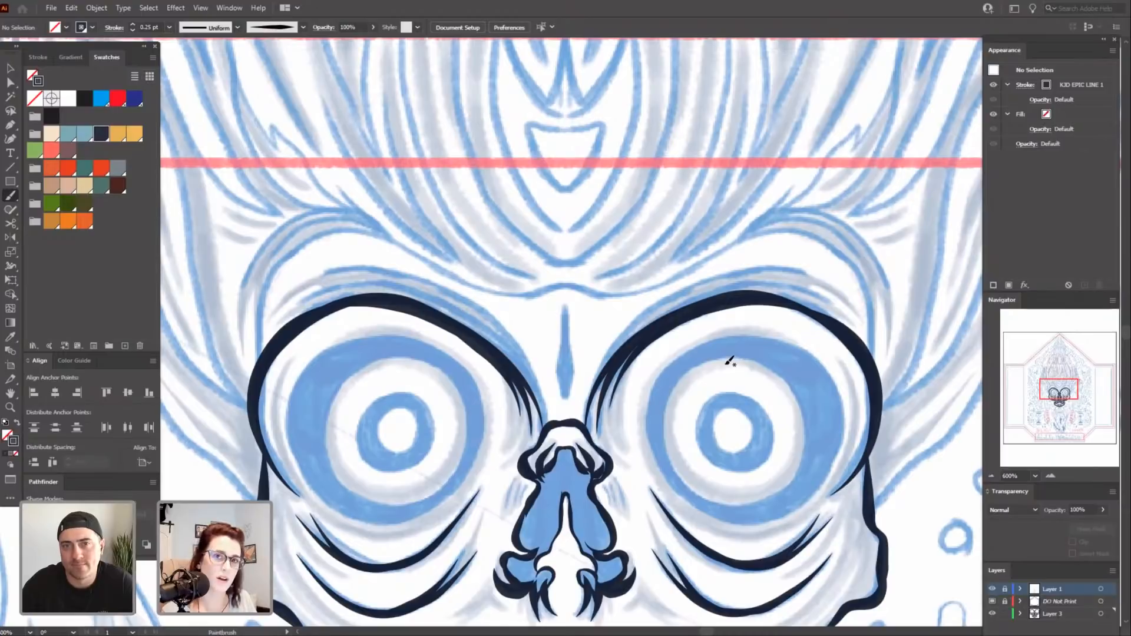
left_click_drag(668, 541, 663, 456)
left_click_drag(695, 337, 699, 365)
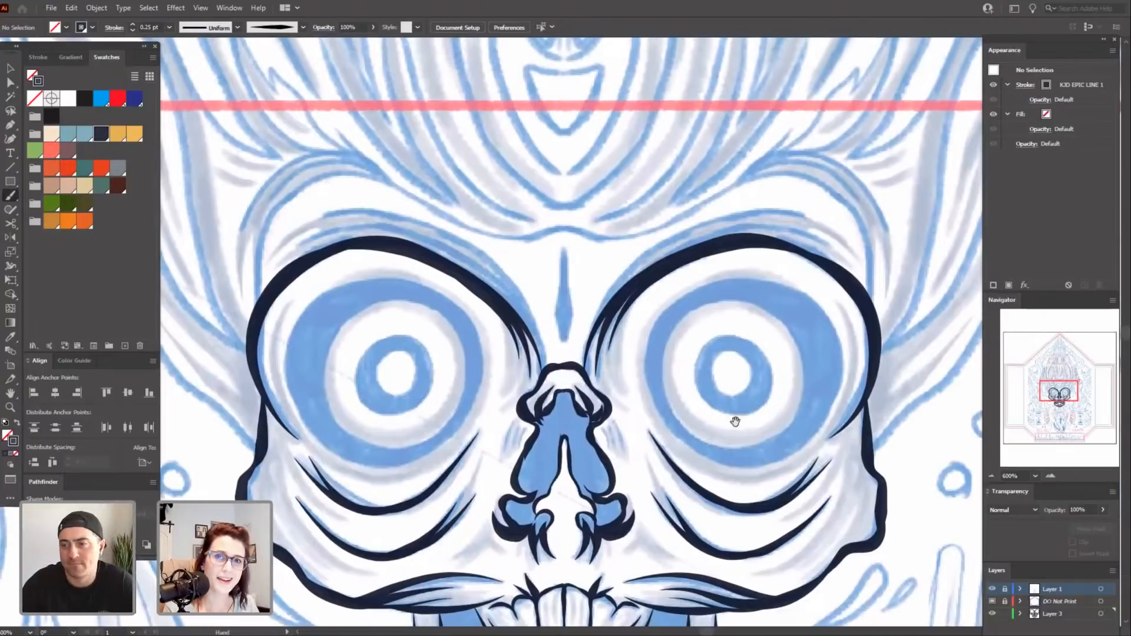
mouse_move(734, 392)
left_mouse_down()
mouse_move(730, 341)
mouse_move(709, 363)
mouse_move(727, 405)
left_mouse_up()
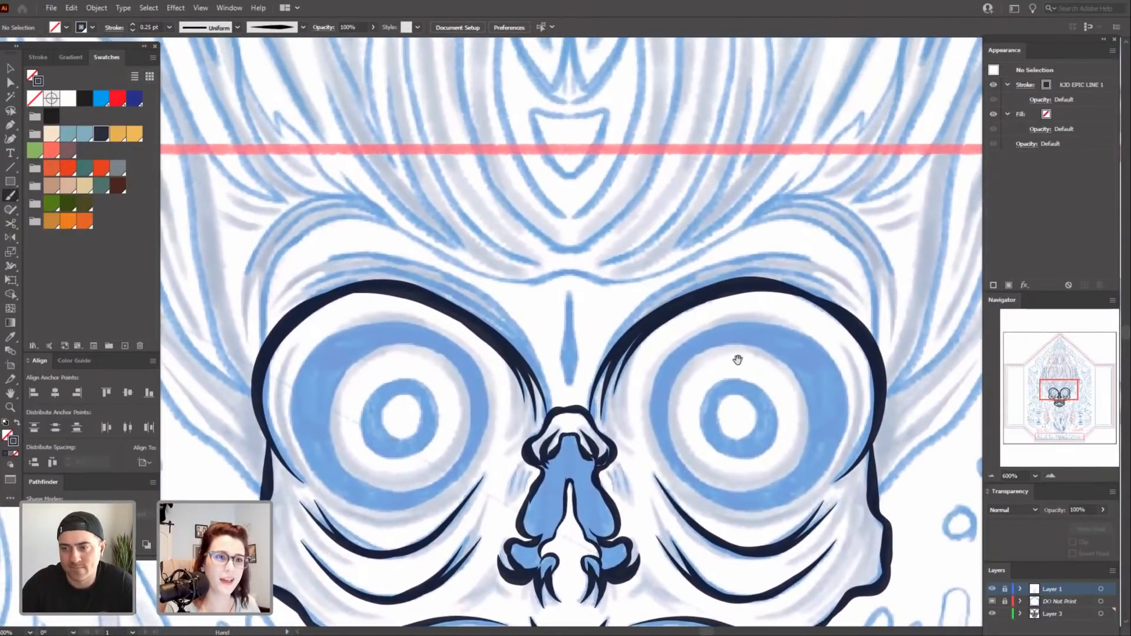
mouse_move(737, 360)
left_mouse_down()
mouse_move(745, 389)
mouse_move(748, 347)
mouse_move(787, 366)
mouse_move(748, 399)
left_mouse_up()
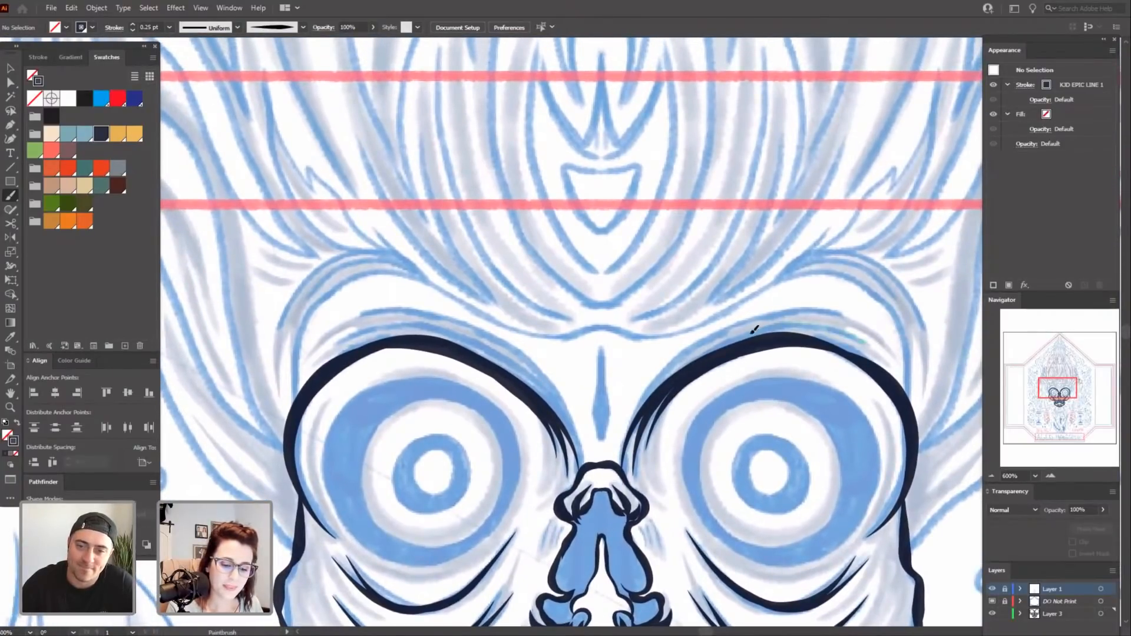
left_click_drag(753, 333, 693, 362)
left_click_drag(459, 420, 490, 410)
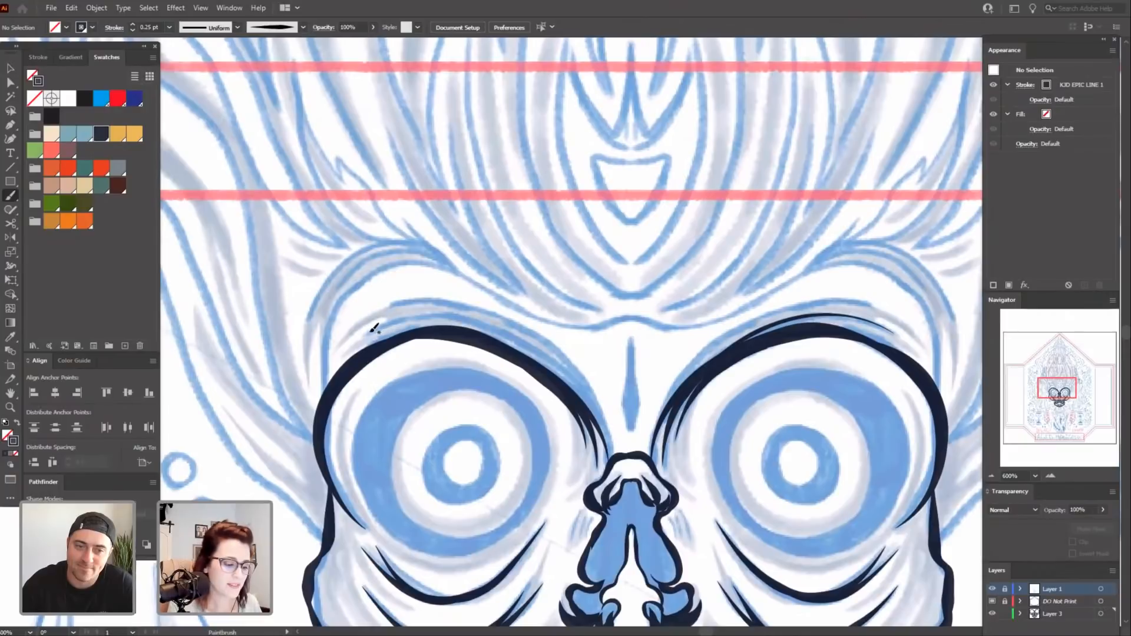
left_click_drag(565, 373, 568, 378)
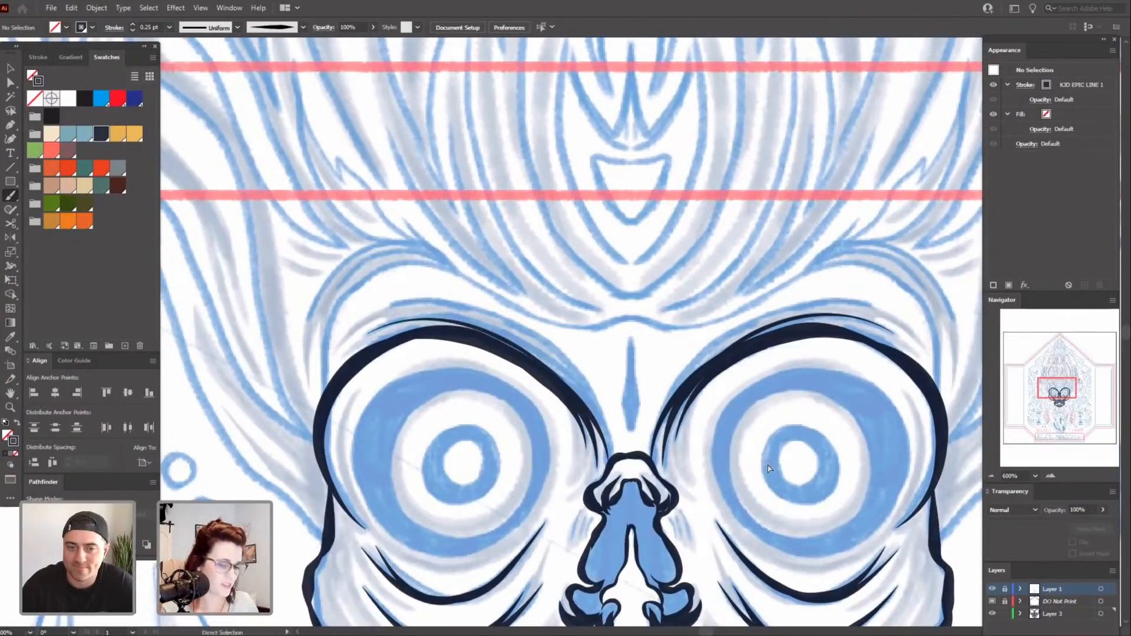
Set the stroke weight to 0.5 pt and ink the inner and outer brow creases above the left eye socket.
mouse_move(771, 455)
left_mouse_down()
mouse_move(740, 439)
mouse_move(732, 417)
left_mouse_up()
left_click(134, 23)
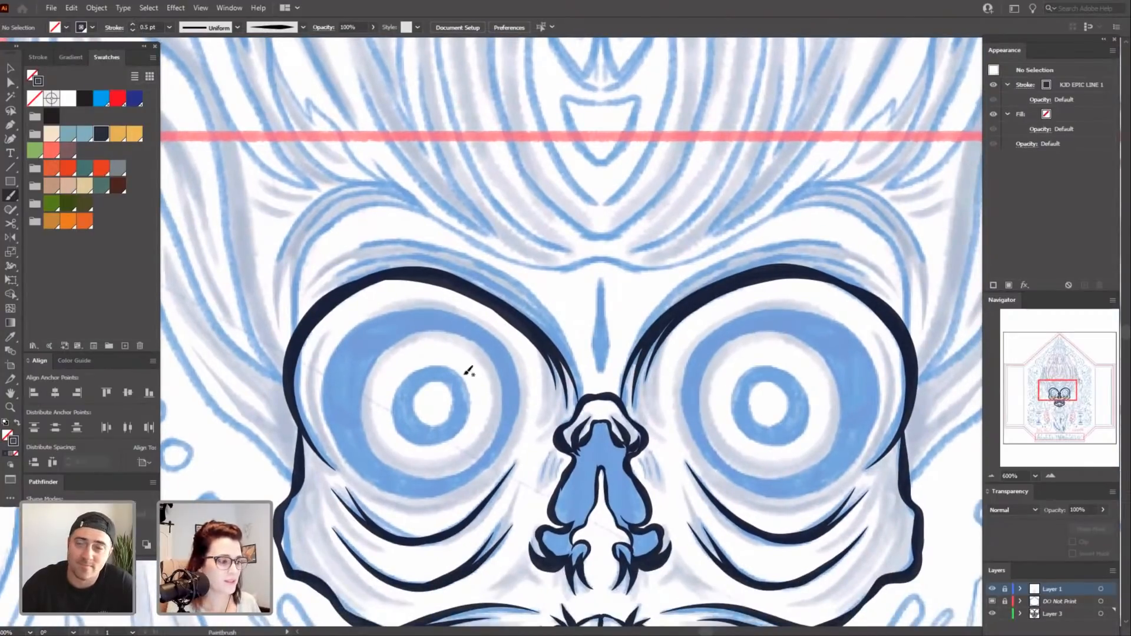
left_click_drag(752, 368, 718, 393)
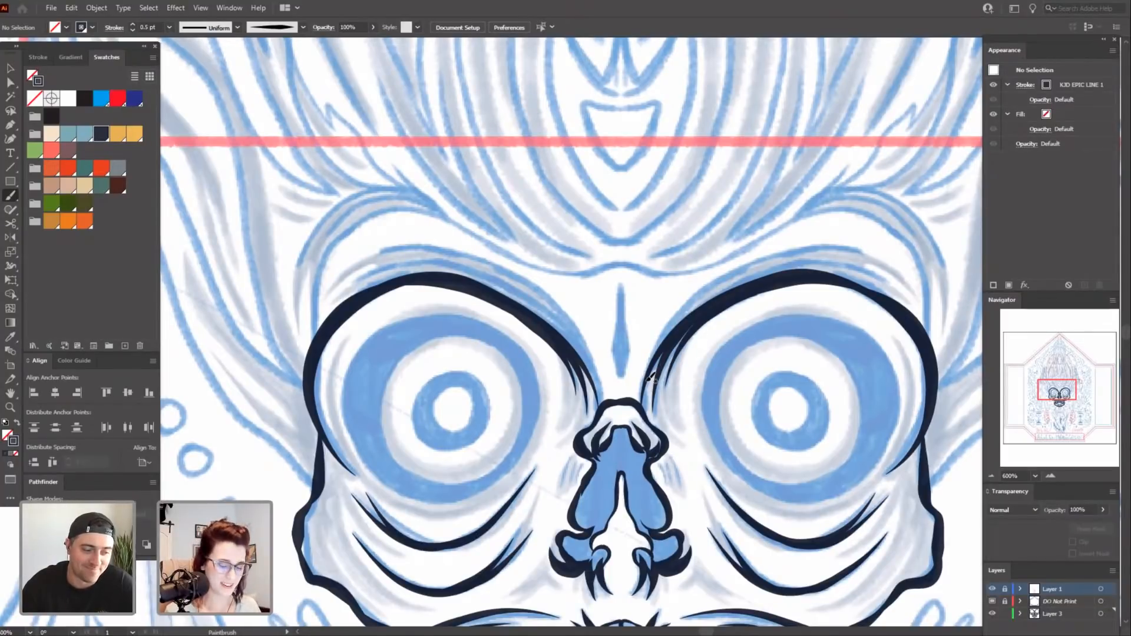
mouse_move(755, 448)
left_mouse_down()
mouse_move(740, 364)
mouse_move(721, 422)
mouse_move(737, 518)
mouse_move(721, 534)
left_mouse_up()
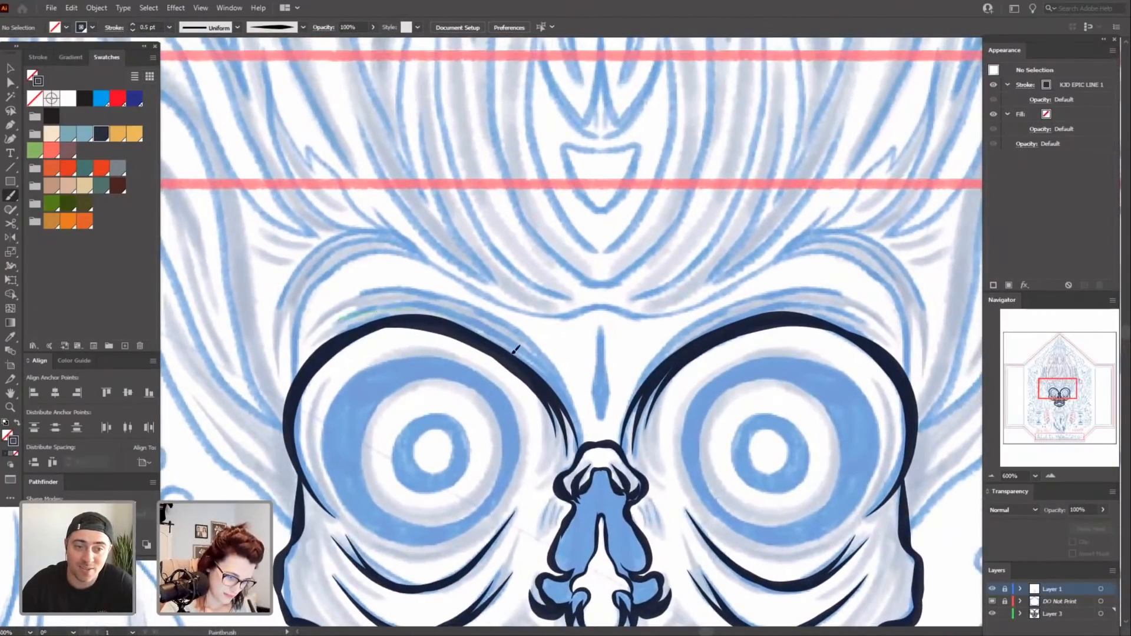
left_click_drag(516, 350, 520, 354)
key("ctrl+z")
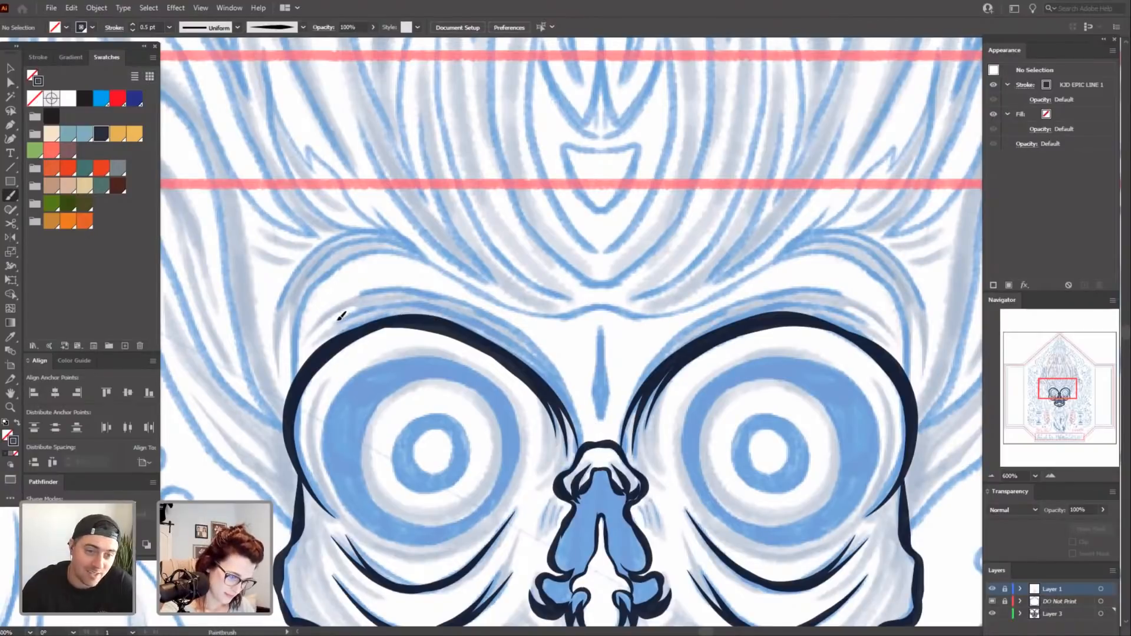
left_click_drag(341, 315, 391, 303)
left_click_drag(542, 374, 544, 375)
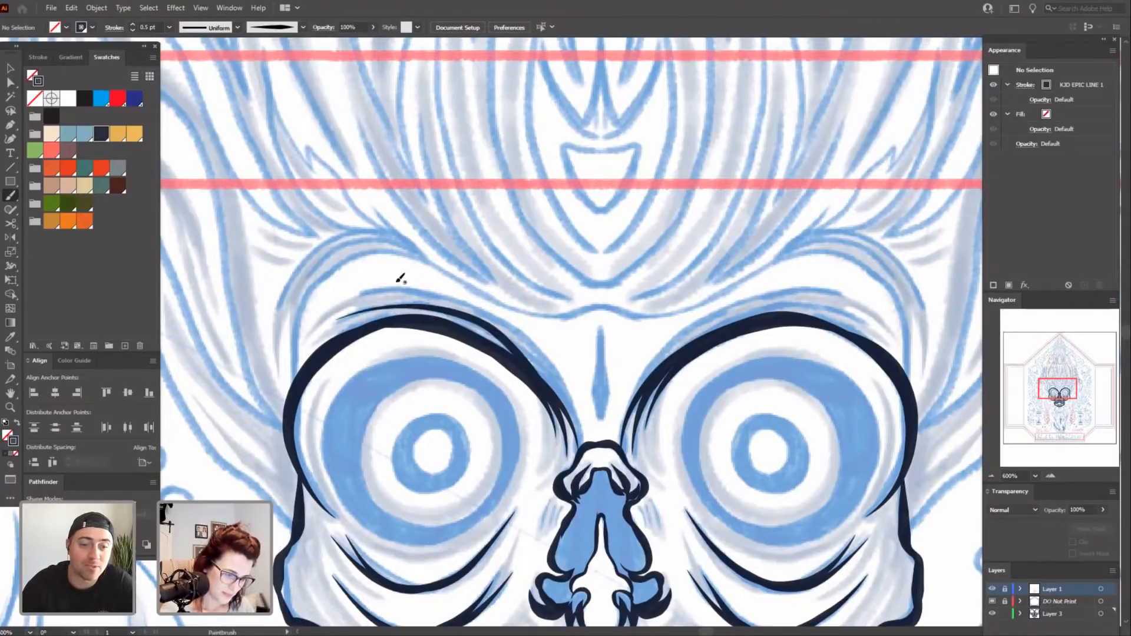
left_click_drag(421, 285, 511, 320)
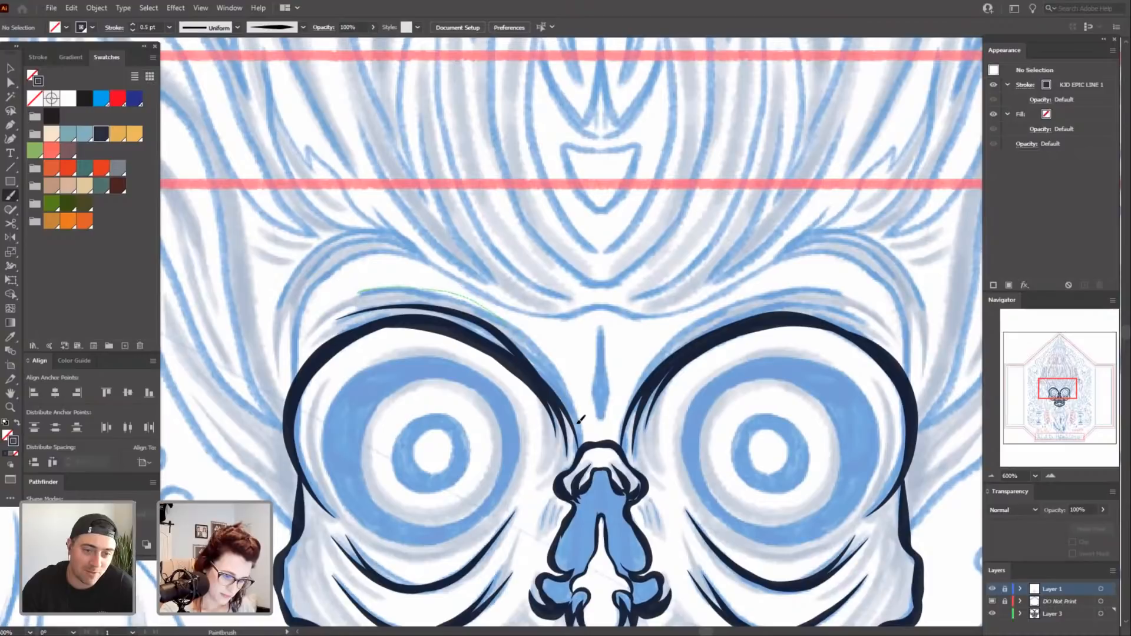
left_click_drag(580, 420, 582, 421)
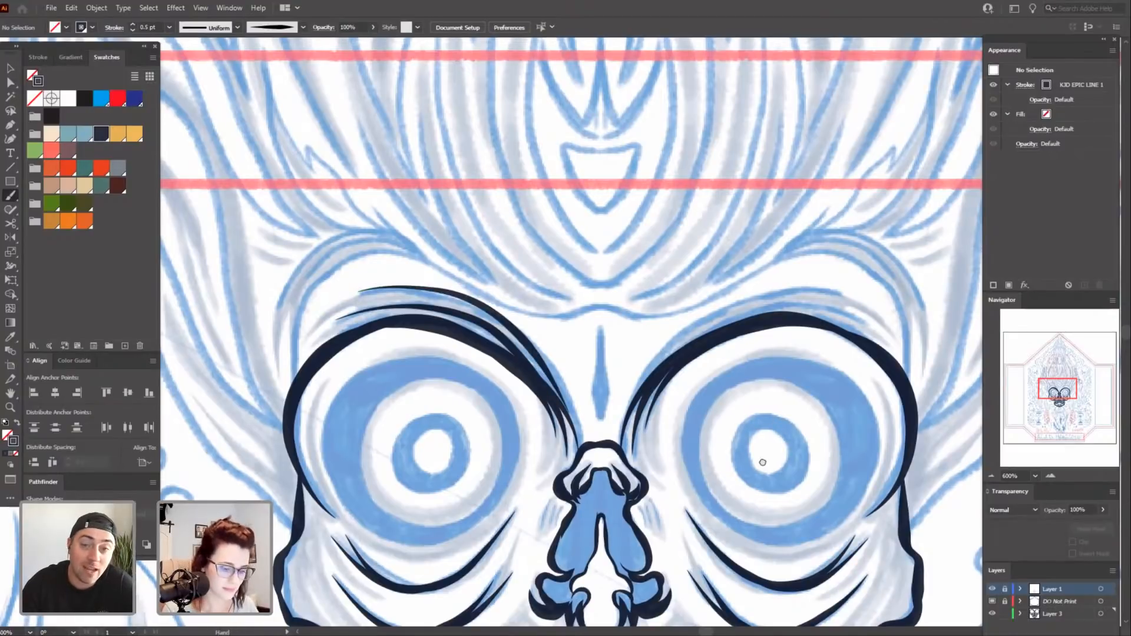
Ink the matching inner and outer brow creases above the right eye socket with two tapered curved strokes.
mouse_move(762, 462)
left_mouse_down()
mouse_move(718, 505)
mouse_move(710, 498)
left_mouse_up()
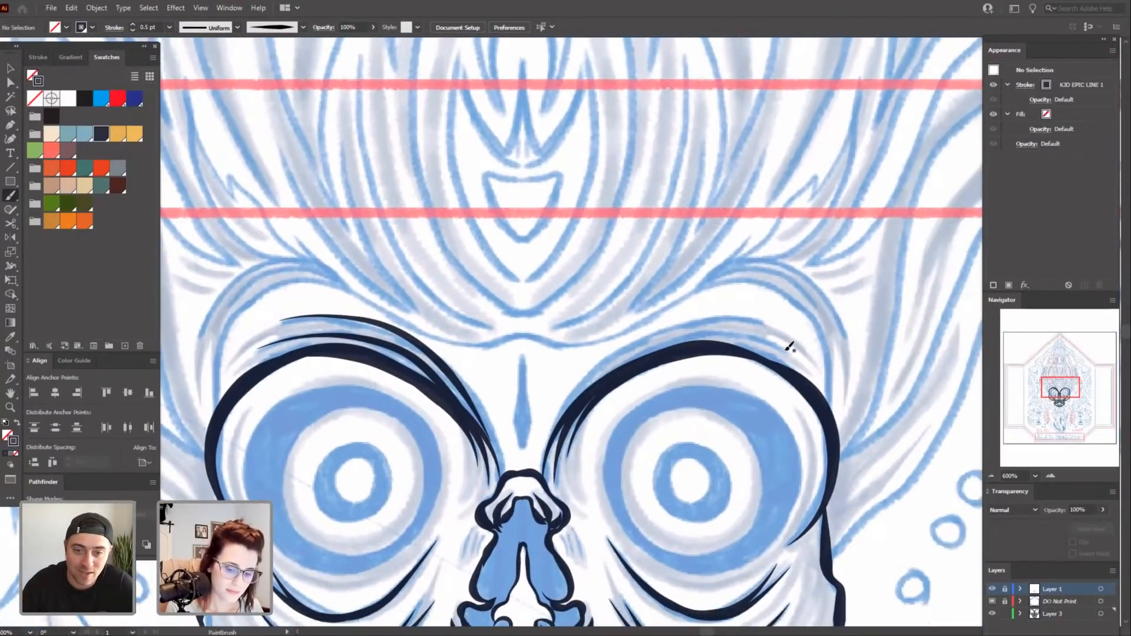
left_click_drag(601, 376, 782, 348)
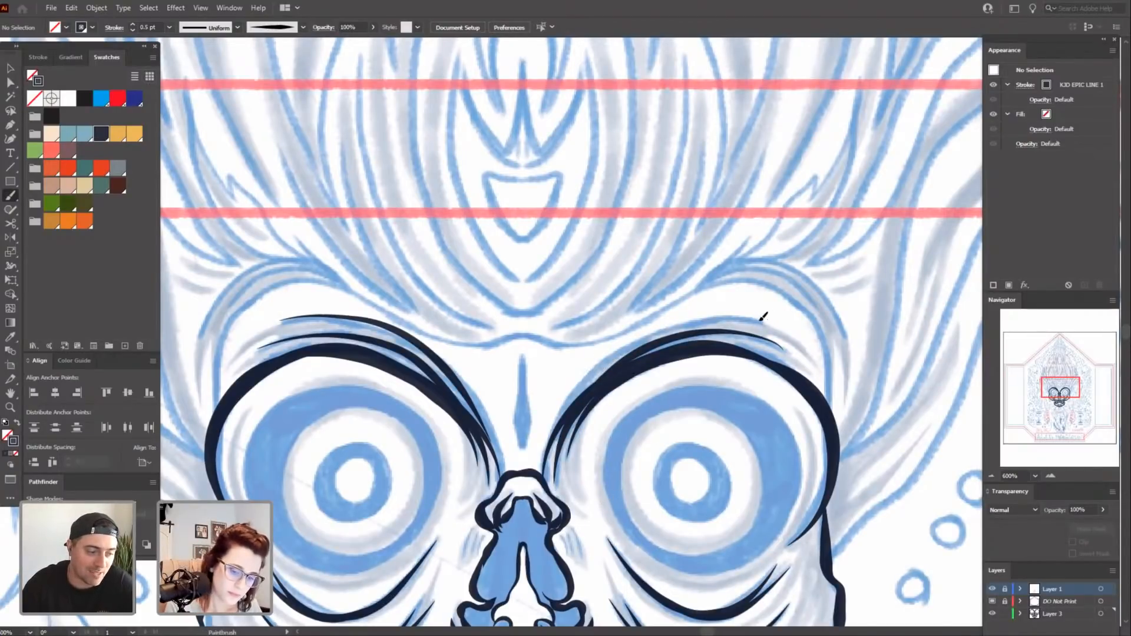
mouse_move(650, 338)
left_mouse_down()
mouse_move(578, 391)
mouse_move(551, 436)
left_mouse_up()
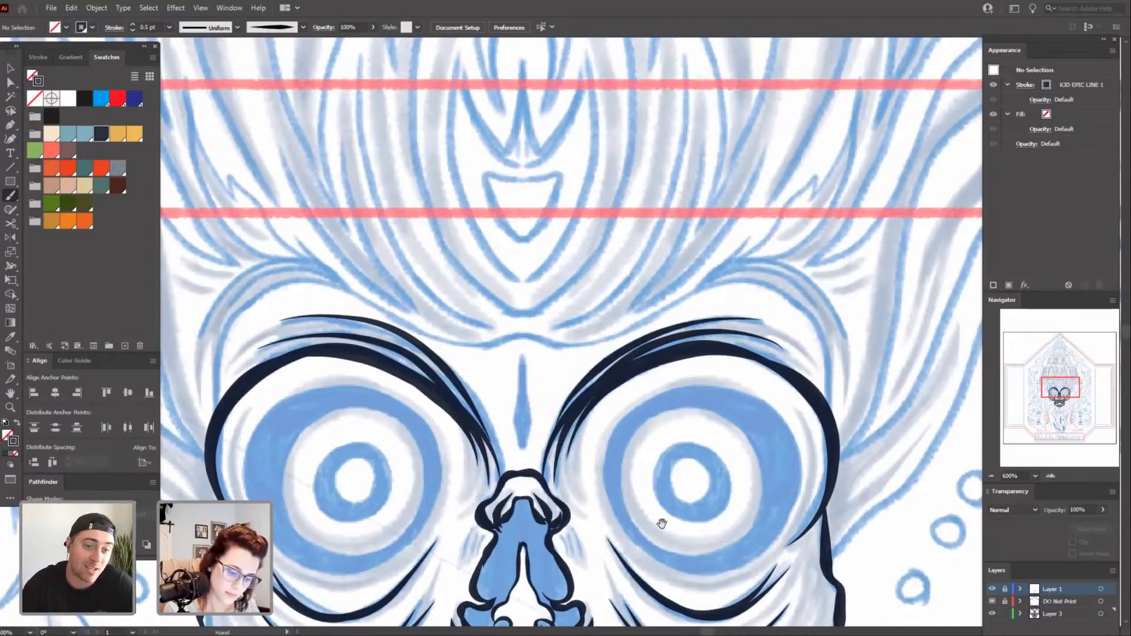
mouse_move(660, 515)
left_mouse_down()
mouse_move(651, 466)
mouse_move(658, 499)
left_mouse_up()
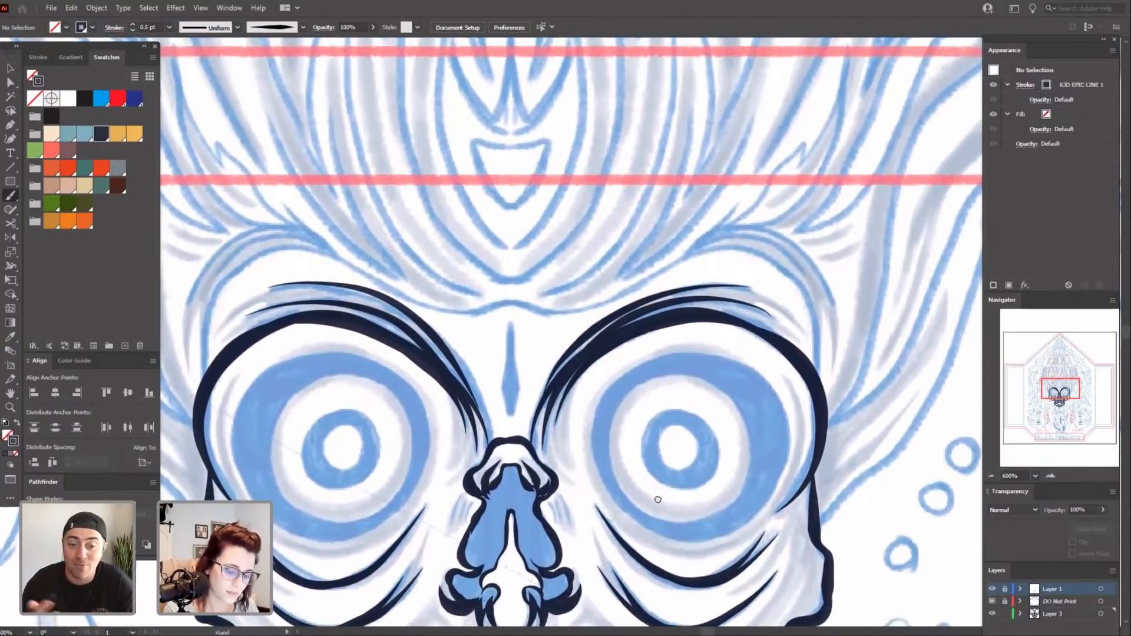
Move an anchor near the nose-side end of the right outer brow crease farther down along the socket edge.
key("a")
left_click(543, 402)
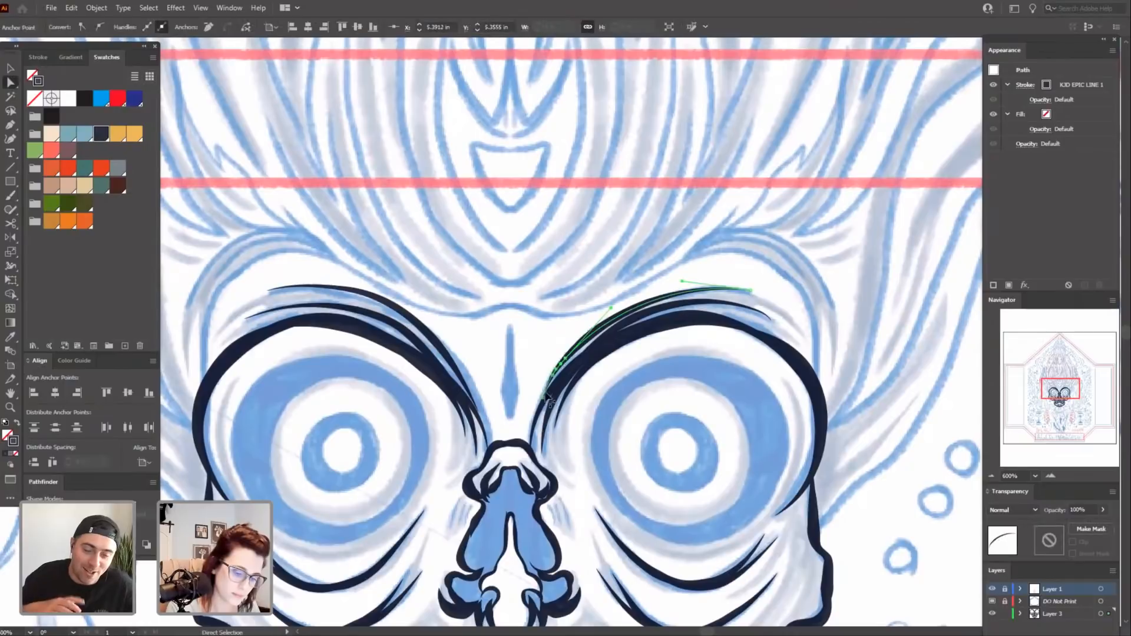
left_click_drag(543, 402, 534, 423)
left_click(626, 410)
Extend the right inner brow crease by moving its nose-side end anchor down into the thick socket outline.
left_click_drag(651, 443, 675, 464)
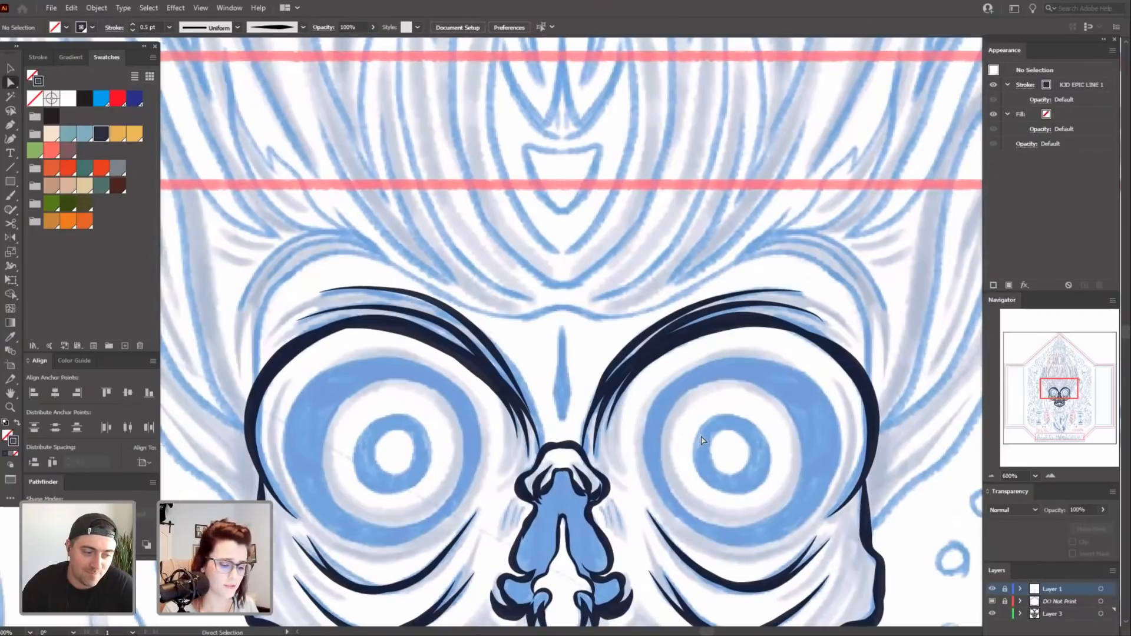
key("ctrl+plus")
left_click_drag(750, 480, 716, 474)
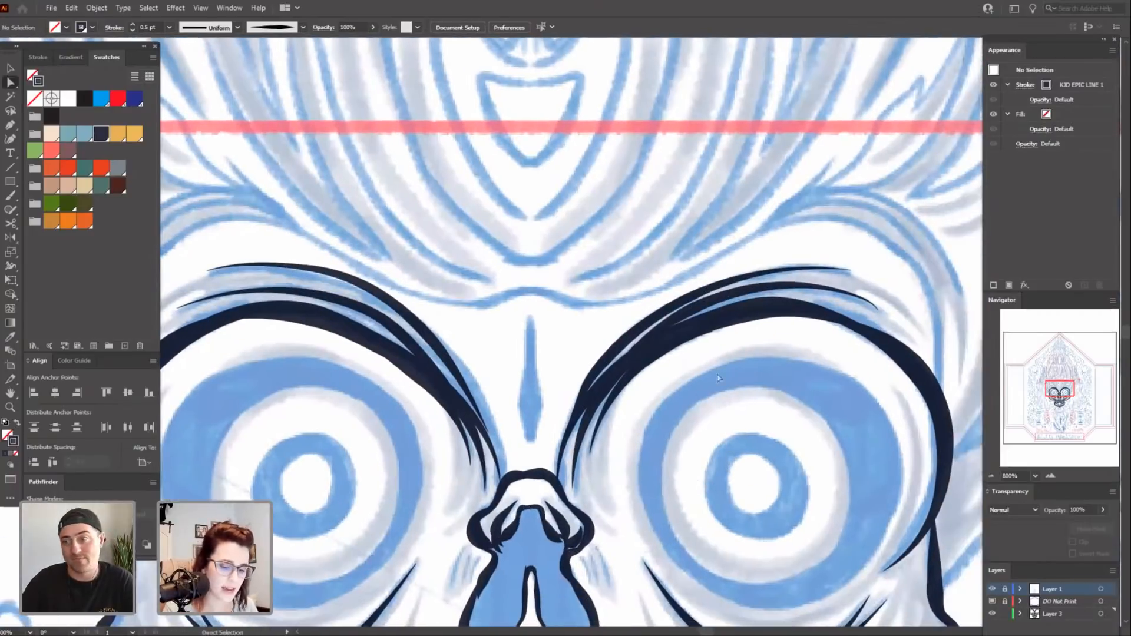
left_click(672, 323)
left_click(614, 367)
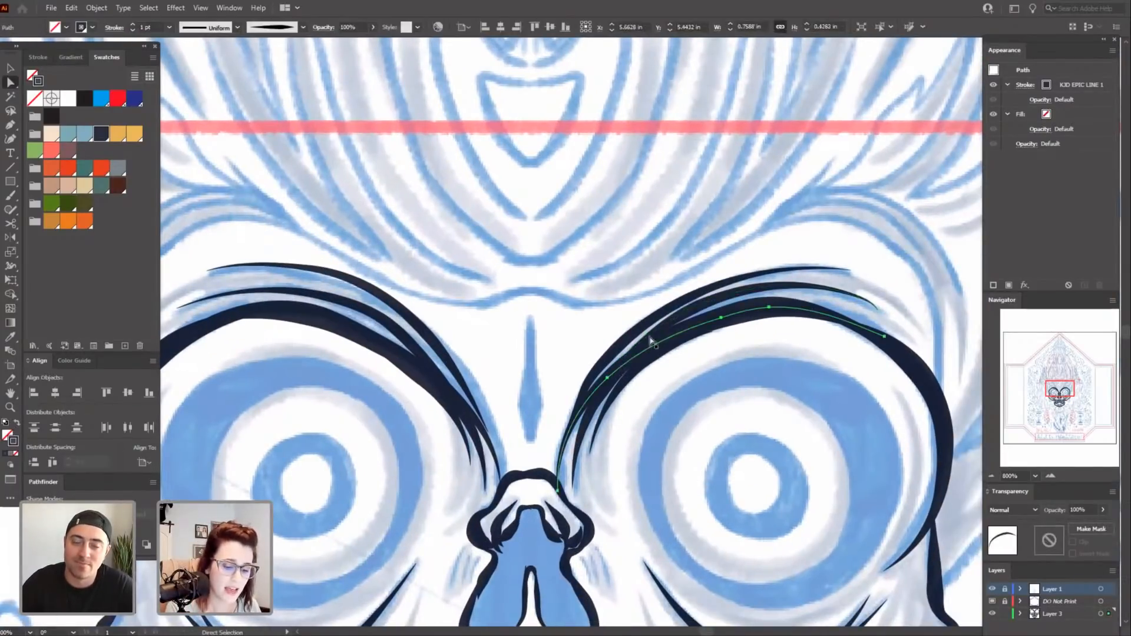
left_click(649, 336)
left_click(616, 370)
left_click(615, 370)
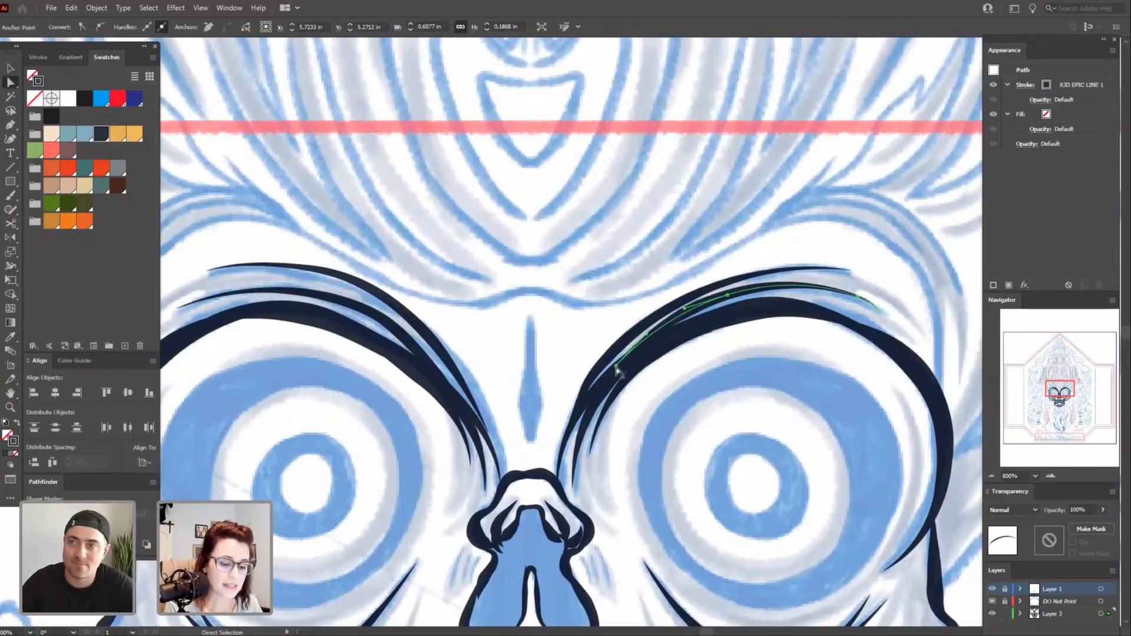
left_click(615, 370)
left_click(645, 346)
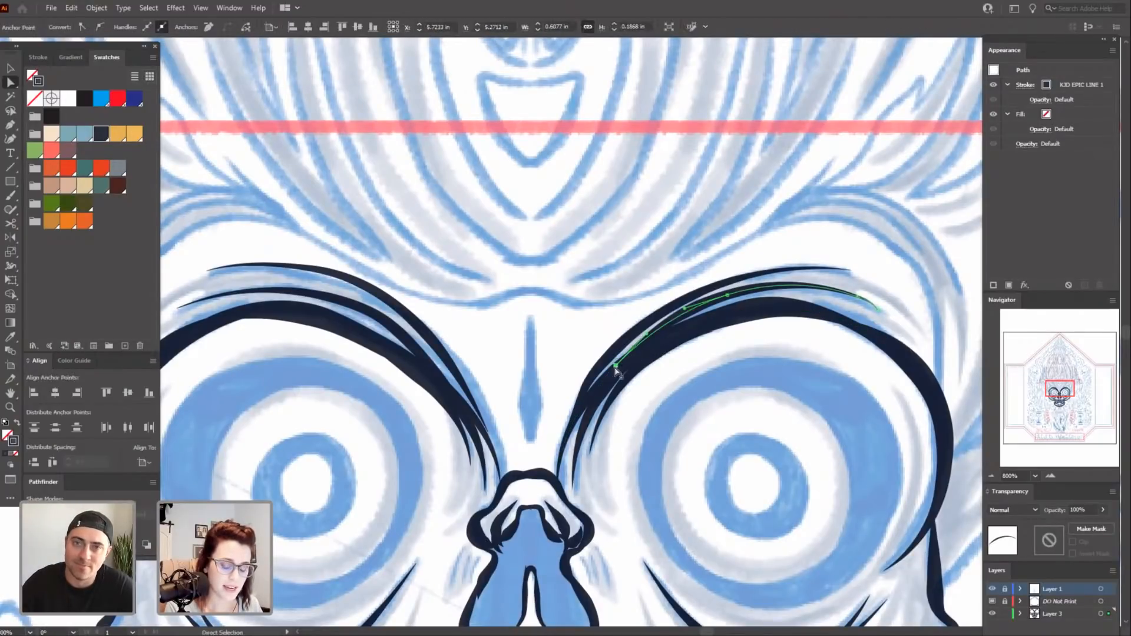
left_click_drag(615, 369, 594, 389)
left_click(625, 358)
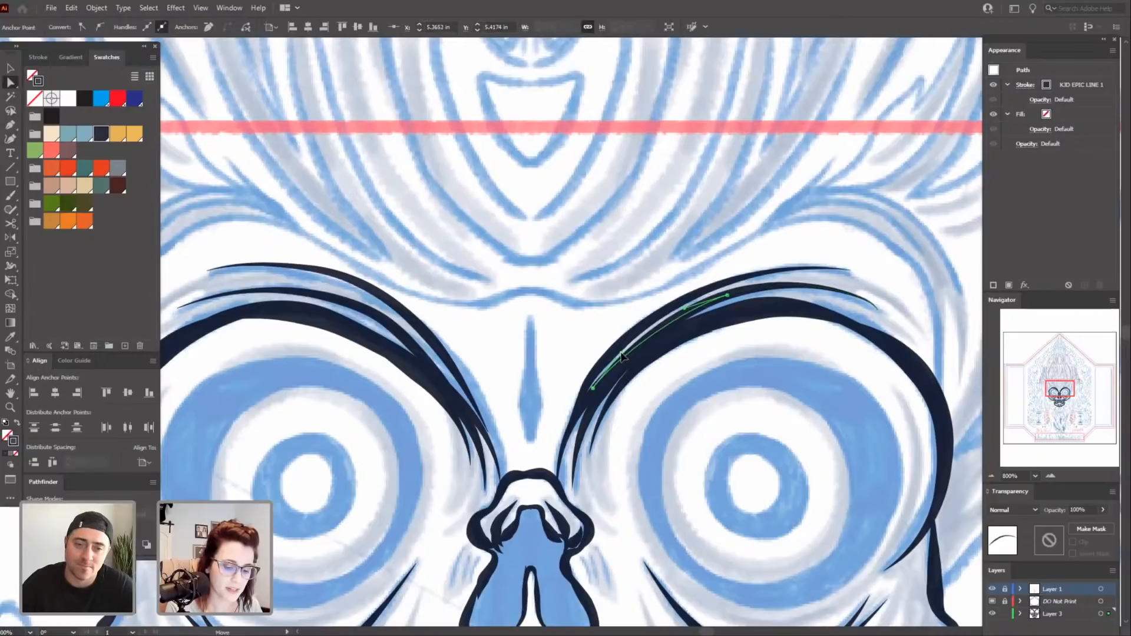
left_click(654, 466)
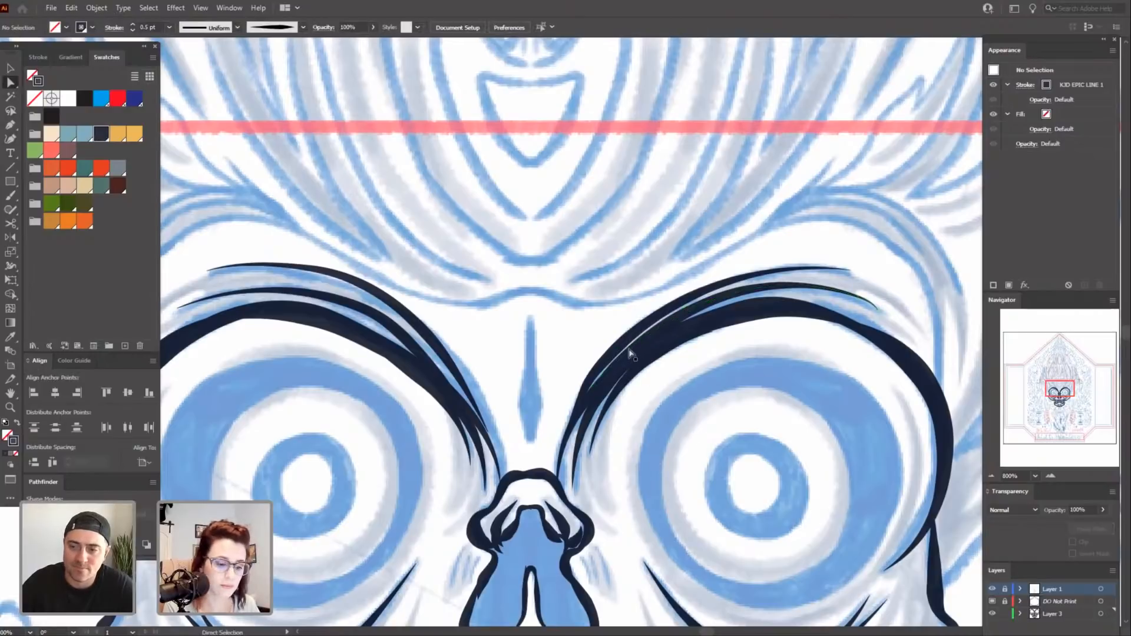
Smooth the nose-side curve of the right outer brow crease by moving its closely spaced anchors down along the path.
left_click(607, 364)
left_click(588, 385)
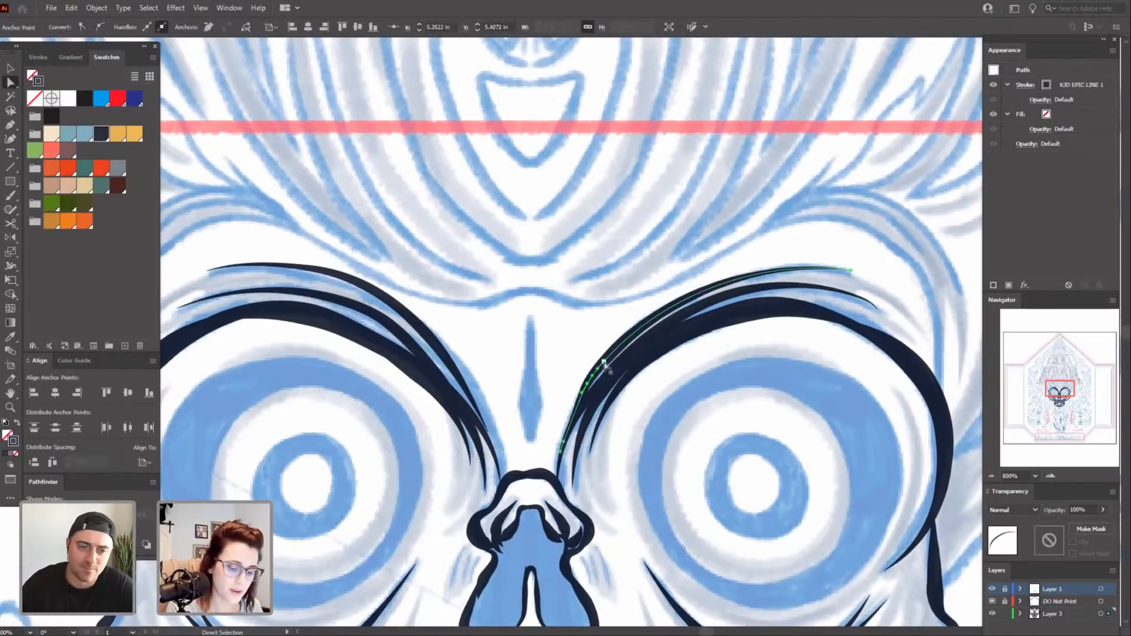
left_click_drag(603, 362, 582, 393)
left_click(634, 471)
left_click_drag(635, 474, 656, 465)
left_click(603, 385)
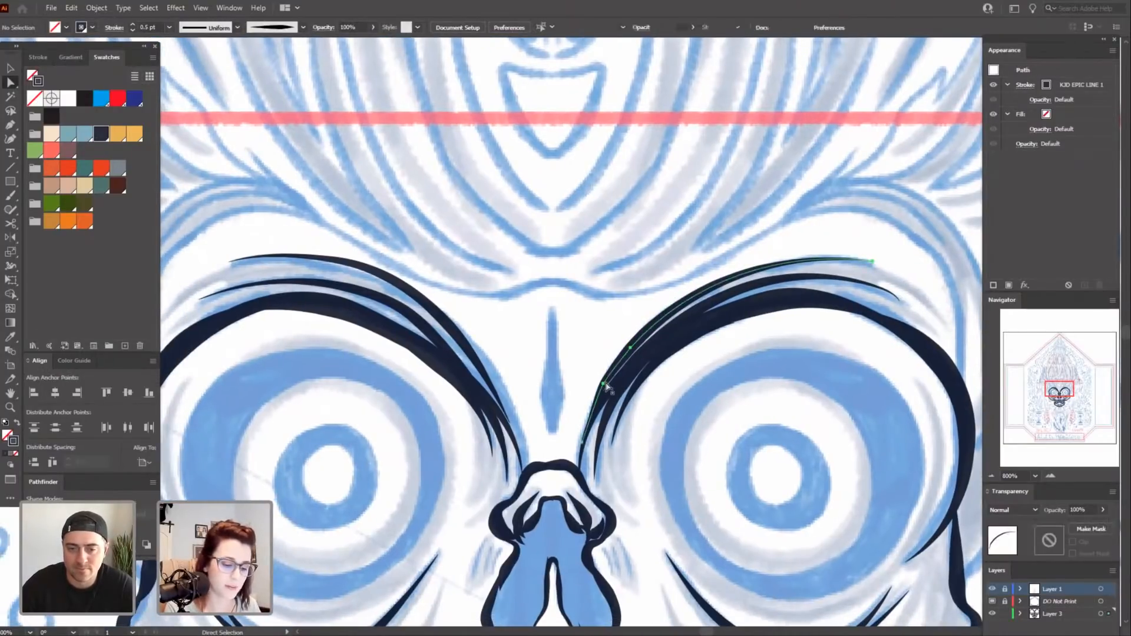
left_click_drag(602, 386, 588, 413)
left_click(682, 455)
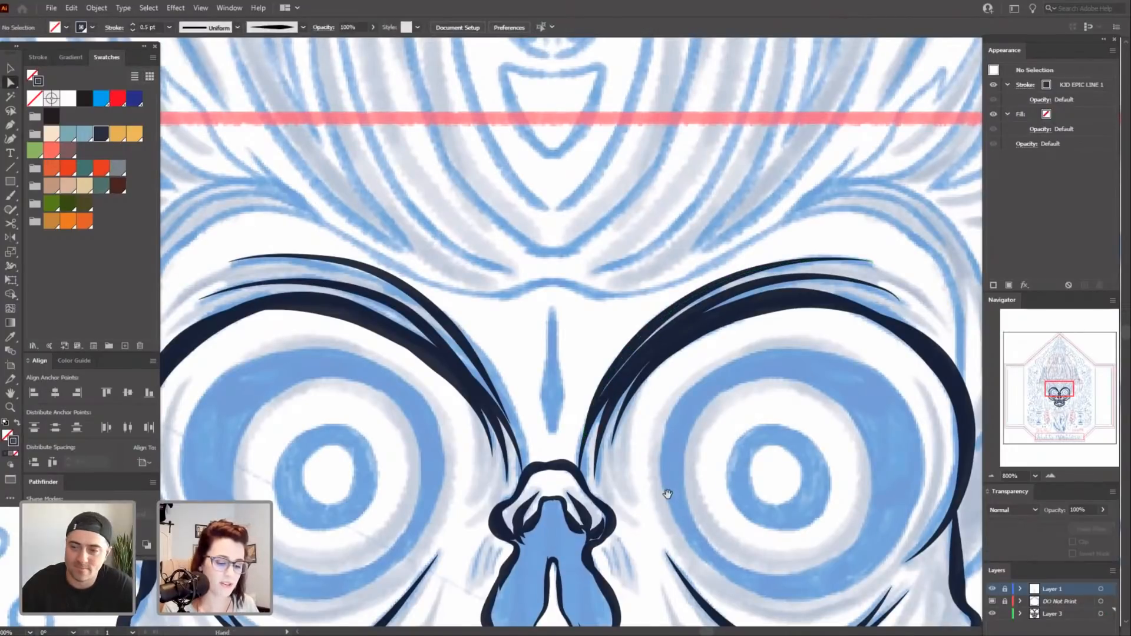
Delete the outer brow crease stroke above the left eye socket.
left_click_drag(629, 457, 663, 457)
left_click_drag(561, 366, 645, 328)
key("v")
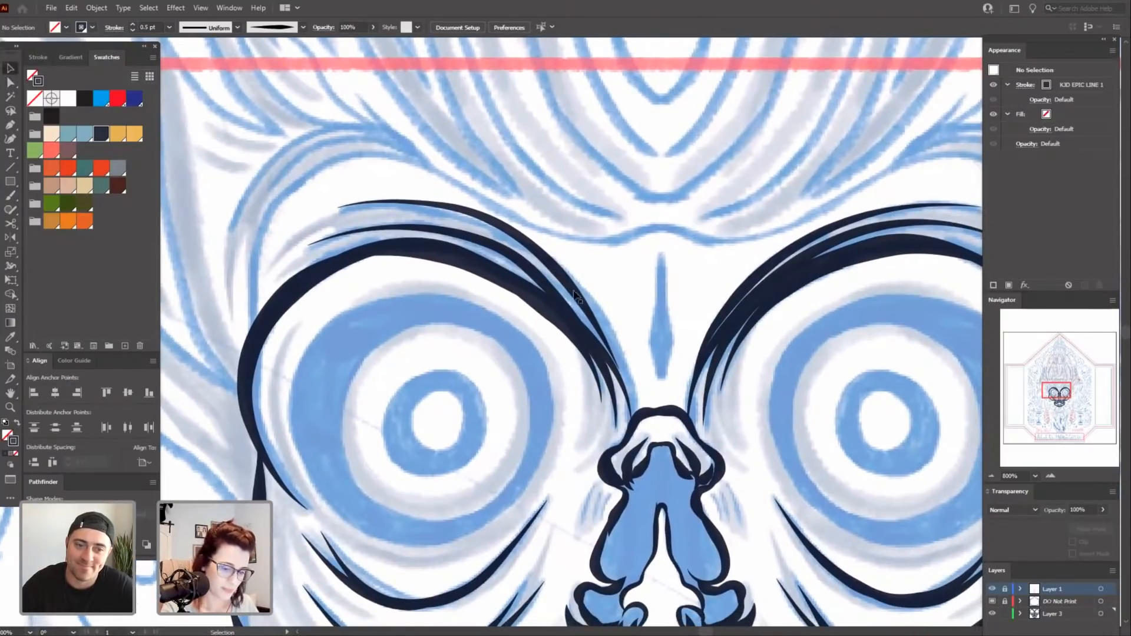
left_click(577, 298)
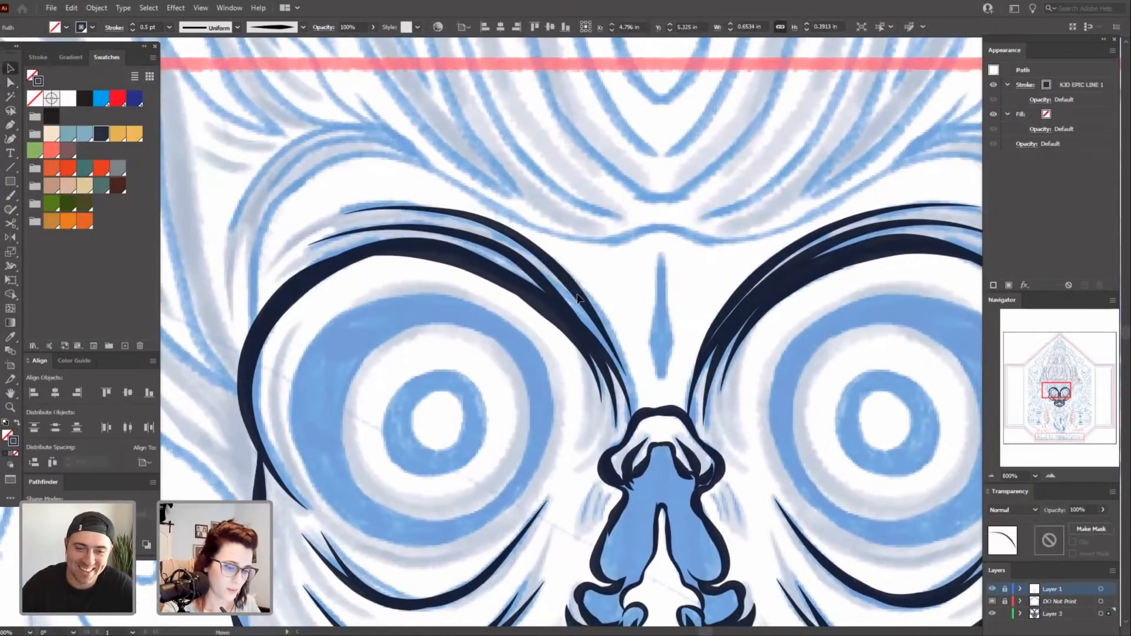
left_click(611, 286)
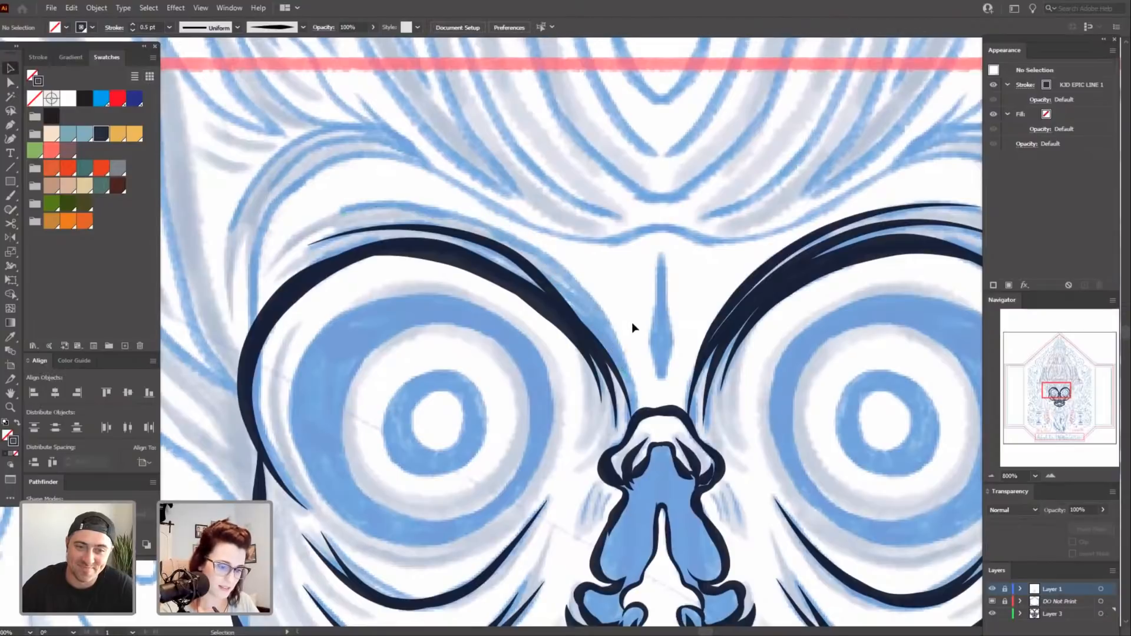
Adjust the curve of the left inner brow crease by moving its middle anchor slightly down toward the nose.
left_click_drag(632, 323, 603, 327)
left_click(484, 256)
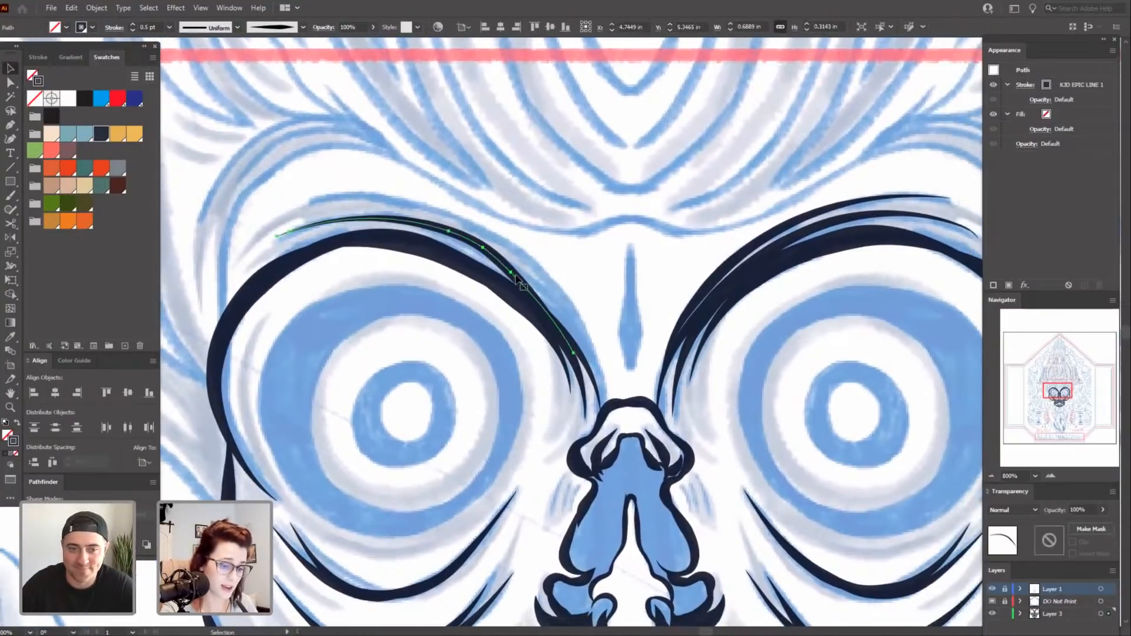
key("a")
left_click_drag(511, 273, 520, 278)
left_click(619, 319)
Redraw the outer brow crease above the left eye socket as one tapered stroke running down to the nose.
mouse_move(620, 322)
left_mouse_down()
mouse_move(580, 324)
mouse_move(605, 325)
left_mouse_up()
key("b")
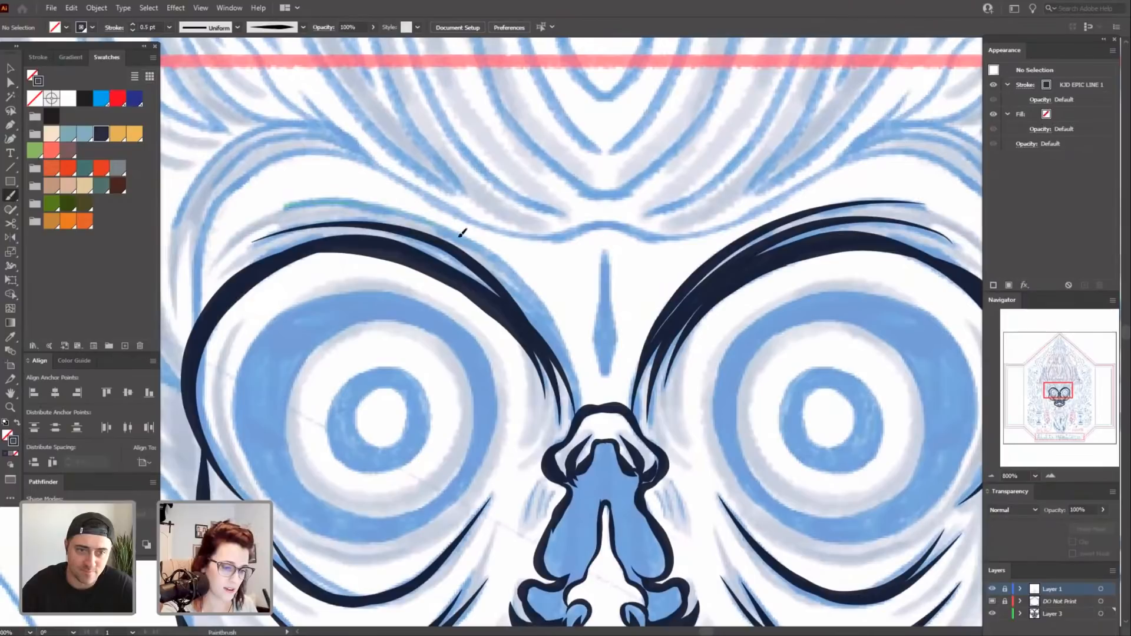
left_click_drag(576, 379, 579, 403)
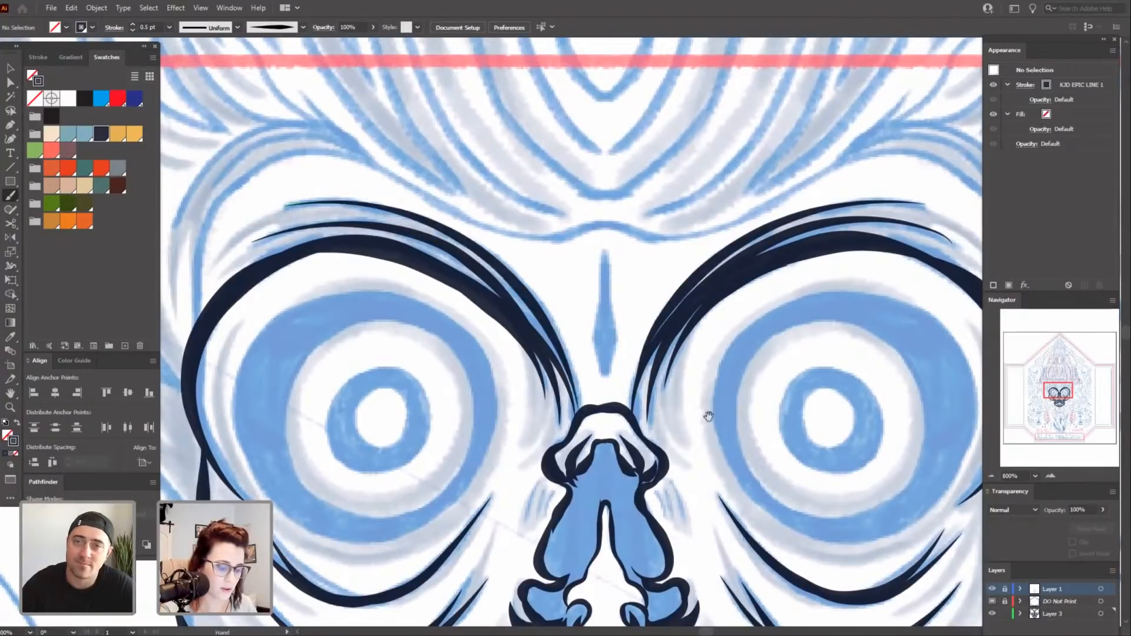
Nudge the upper end anchor of the short stroke along the right socket's inner edge up into the thick outline.
left_click_drag(708, 417, 656, 427)
key("ctrl+minus")
key("ctrl+minus")
key("ctrl+minus")
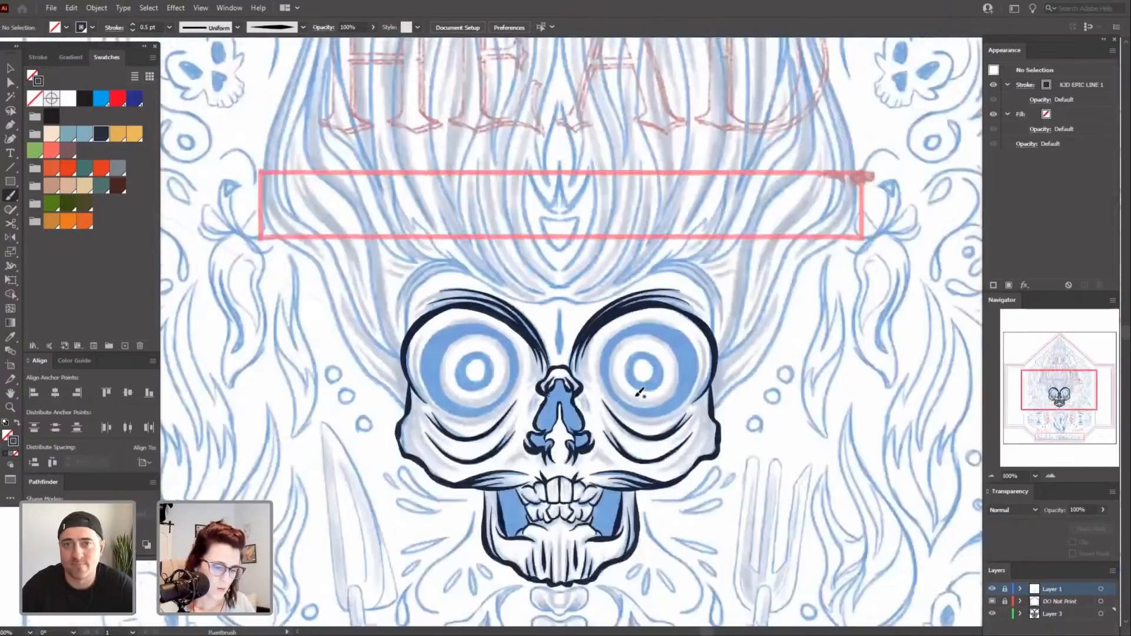
key("ctrl+plus")
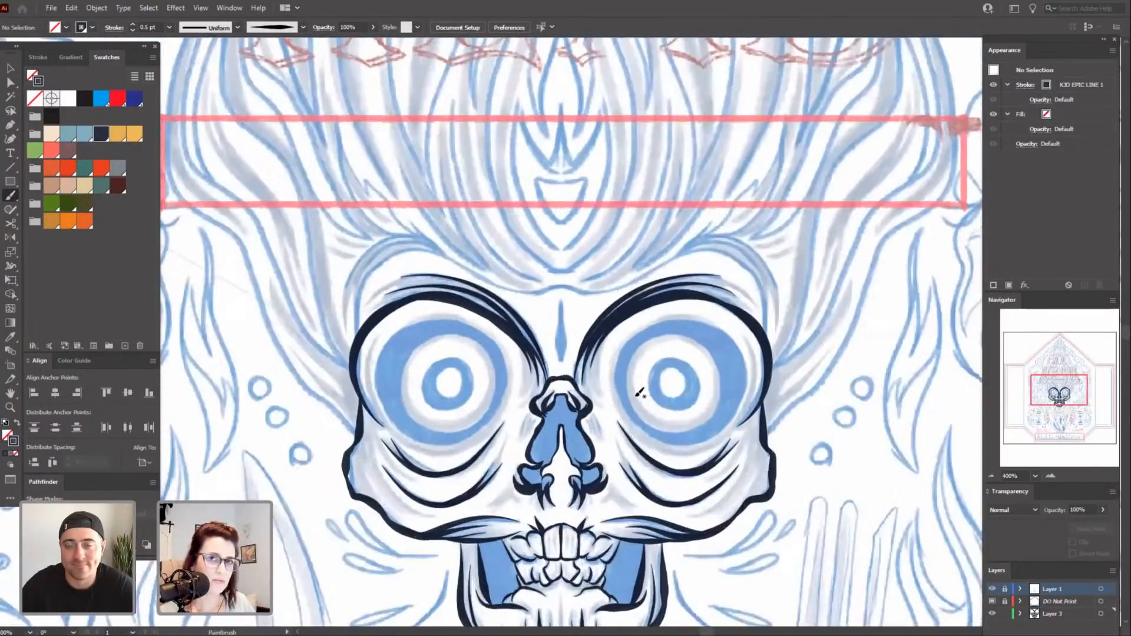
key("ctrl+plus")
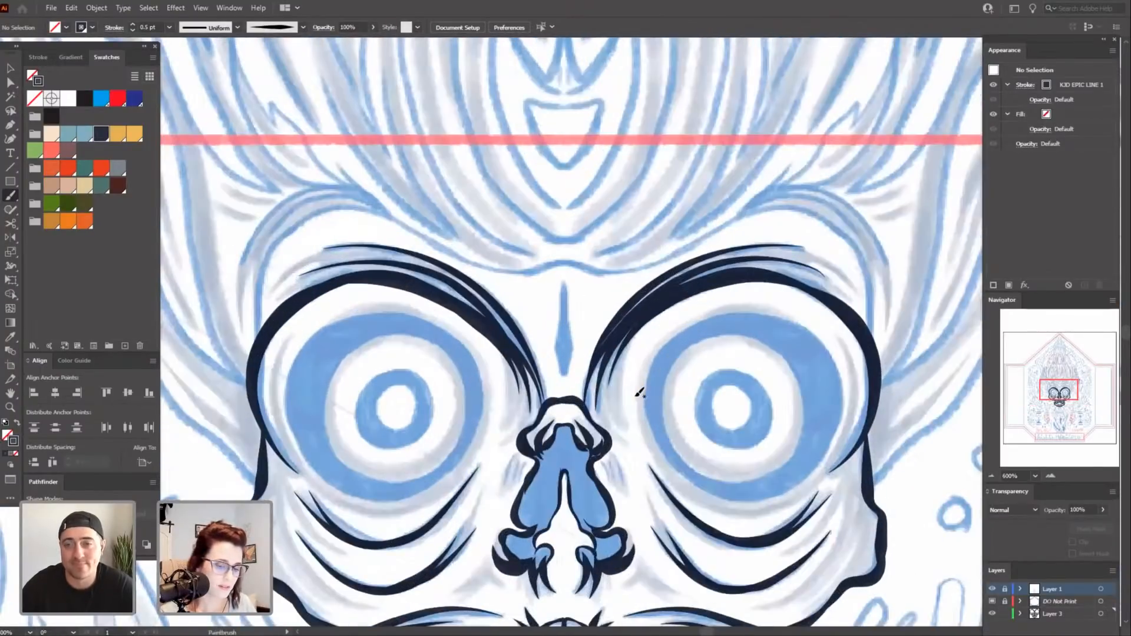
left_click_drag(756, 403, 704, 387)
key("a")
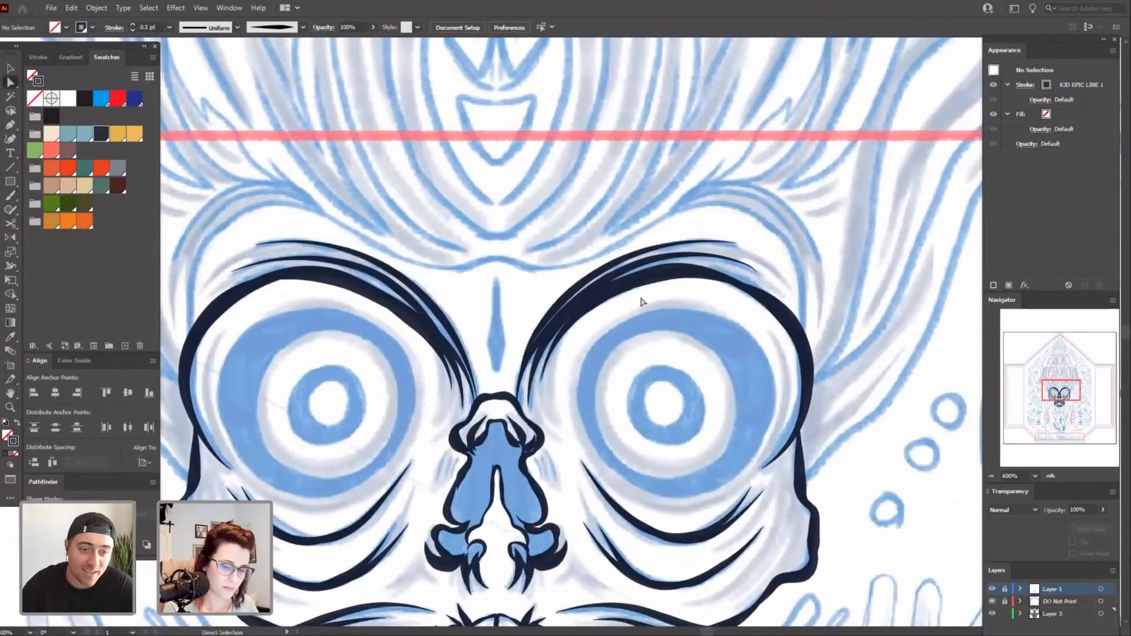
left_click(633, 290)
left_click(632, 285)
left_click(633, 290)
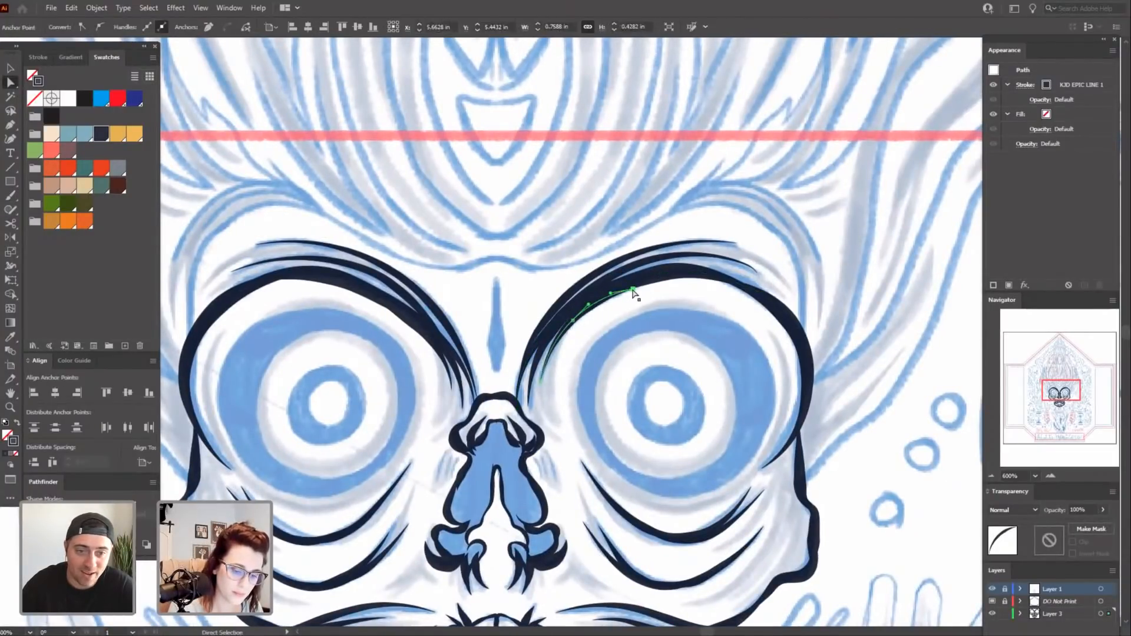
left_click_drag(634, 291, 636, 285)
left_click(650, 341)
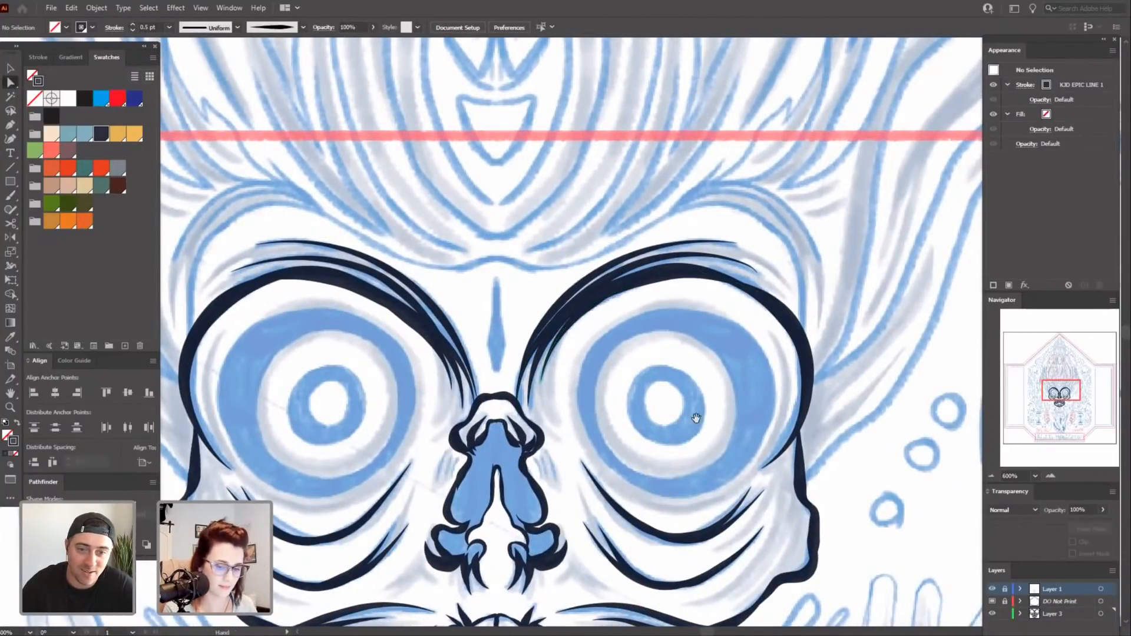
Brush a tapered stroke filling the gap between the brow creases above the left eye socket, running down toward the nose.
left_click_drag(703, 386, 712, 416)
left_click(410, 325)
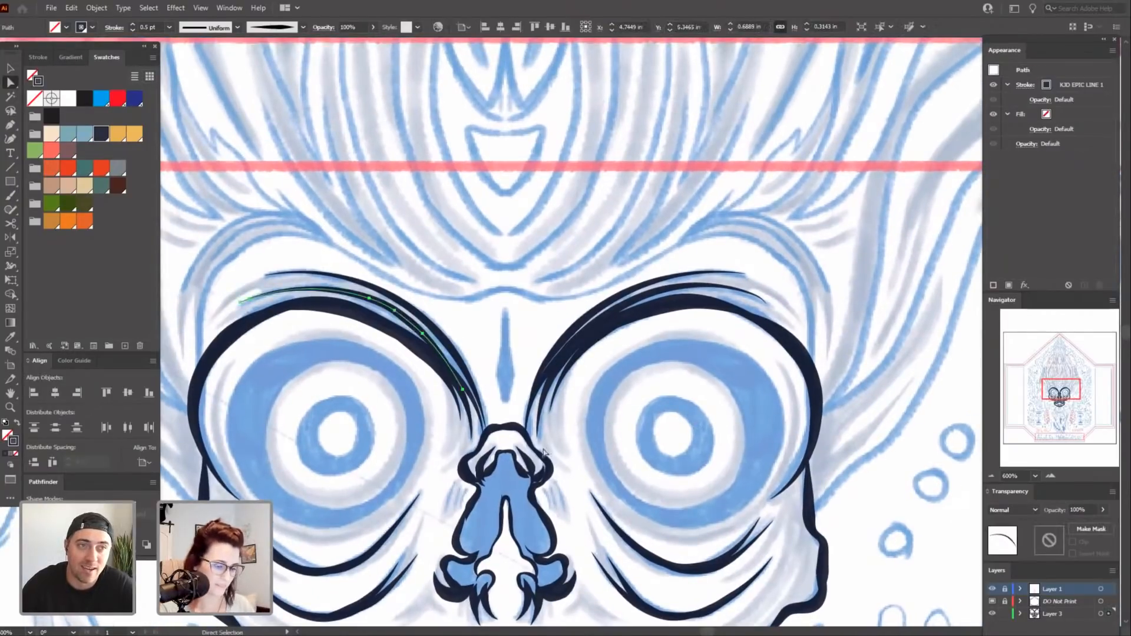
left_click(677, 436)
left_click_drag(666, 429, 679, 451)
key("p")
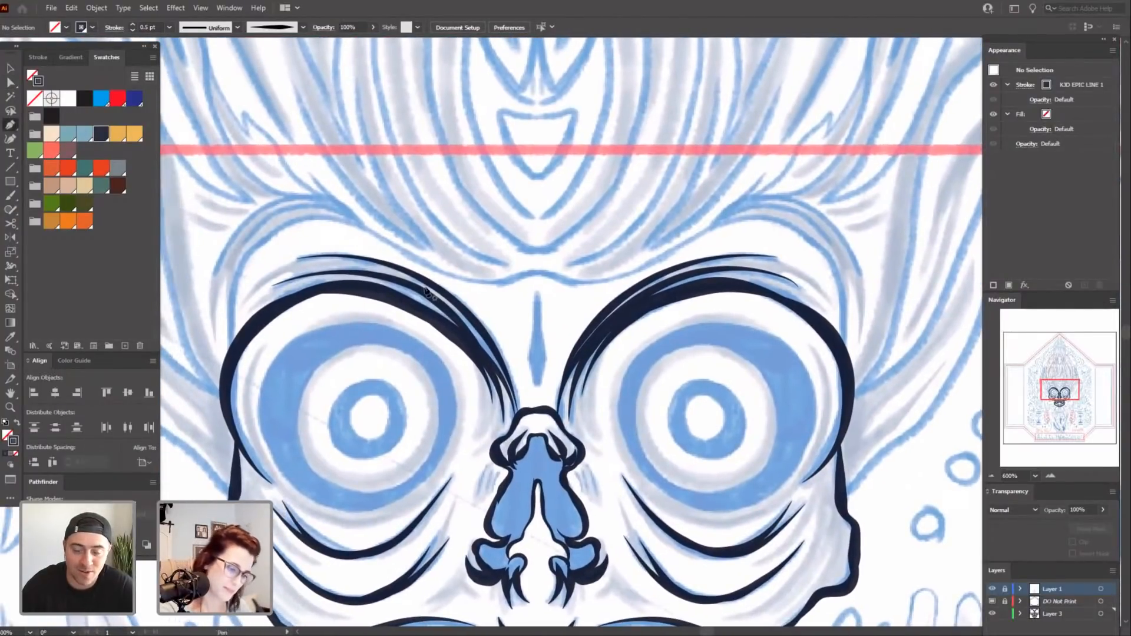
key("b")
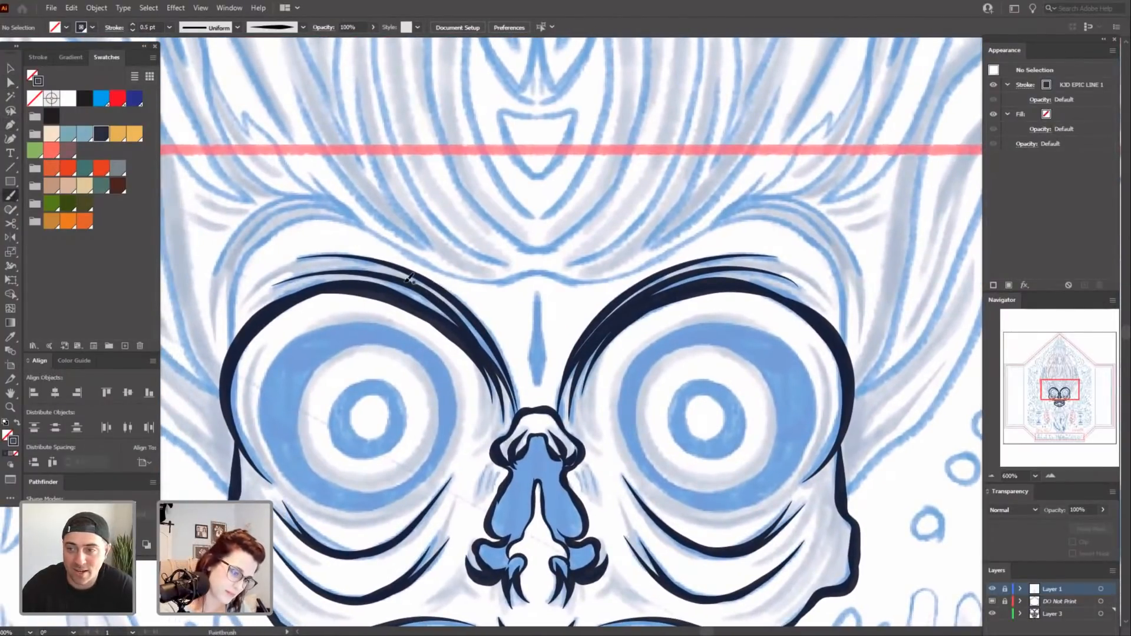
mouse_move(407, 277)
left_mouse_down()
mouse_move(462, 317)
mouse_move(511, 367)
left_mouse_up()
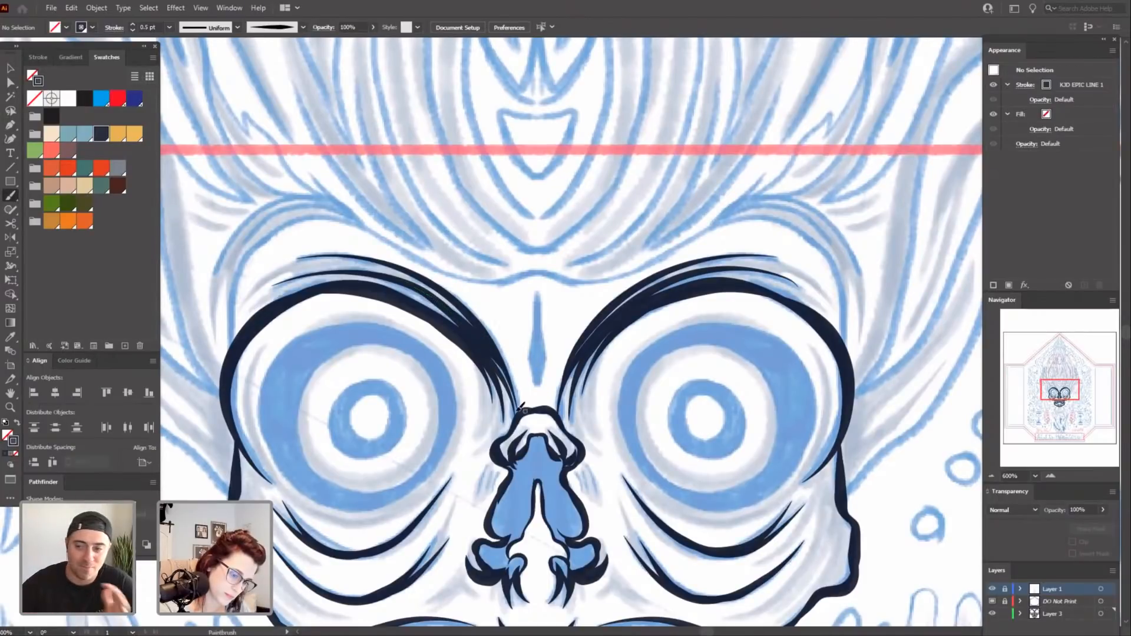
Thicken the lower end of the left brow with two tapered strokes running up from the nose bridge.
left_click_drag(645, 415, 662, 374)
key("ctrl+plus")
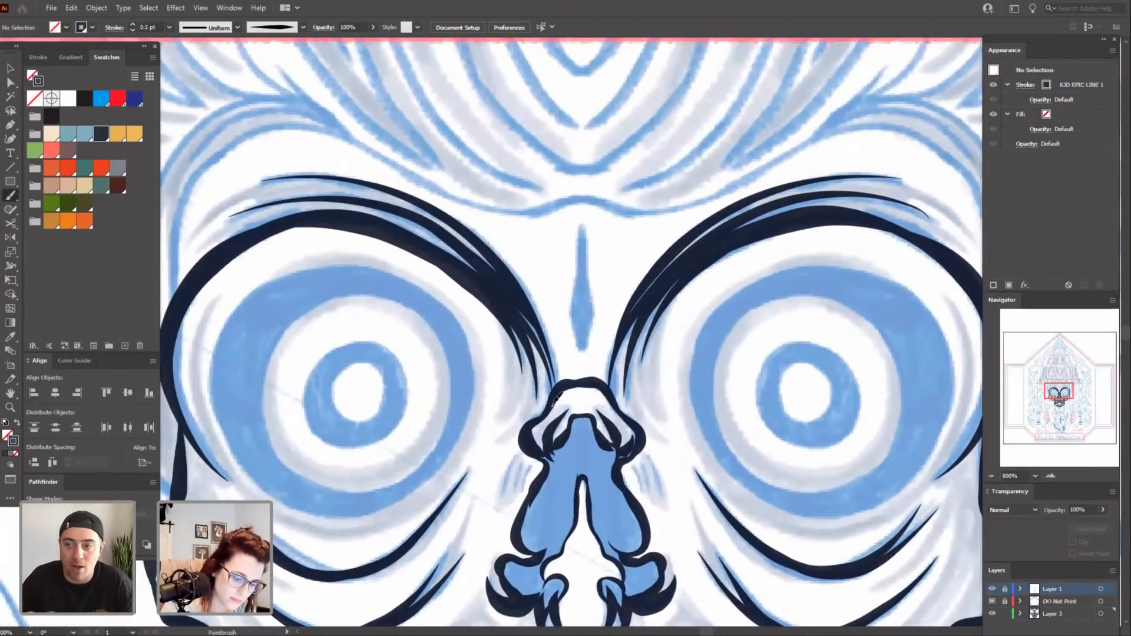
mouse_move(554, 405)
left_mouse_down()
mouse_move(551, 349)
mouse_move(521, 289)
left_mouse_up()
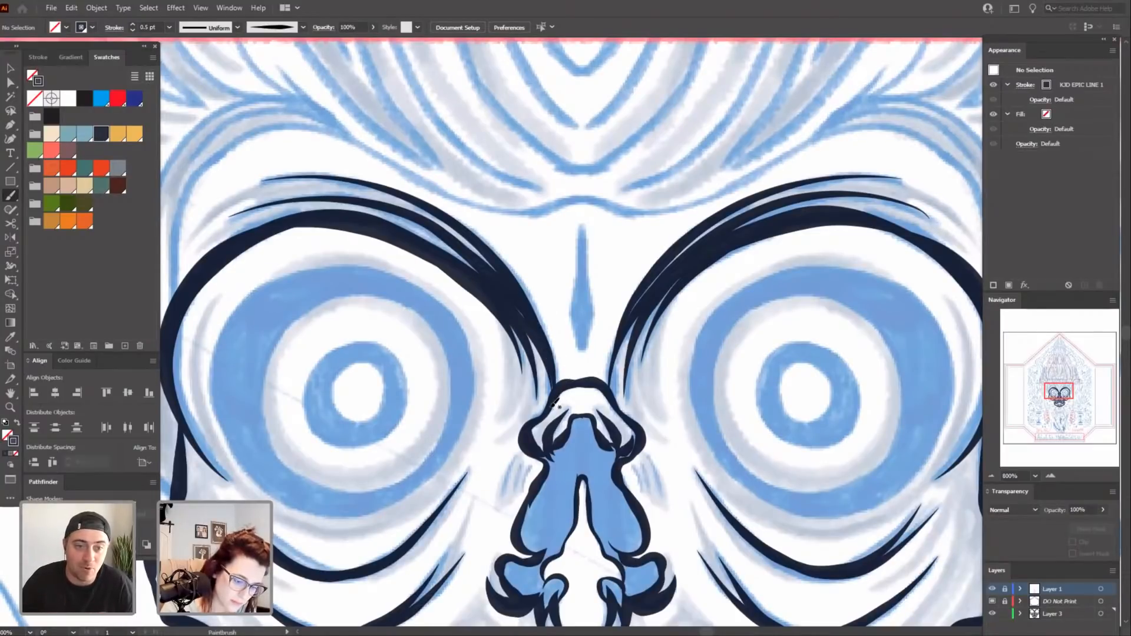
mouse_move(555, 385)
left_mouse_down()
mouse_move(529, 318)
mouse_move(494, 280)
left_mouse_up()
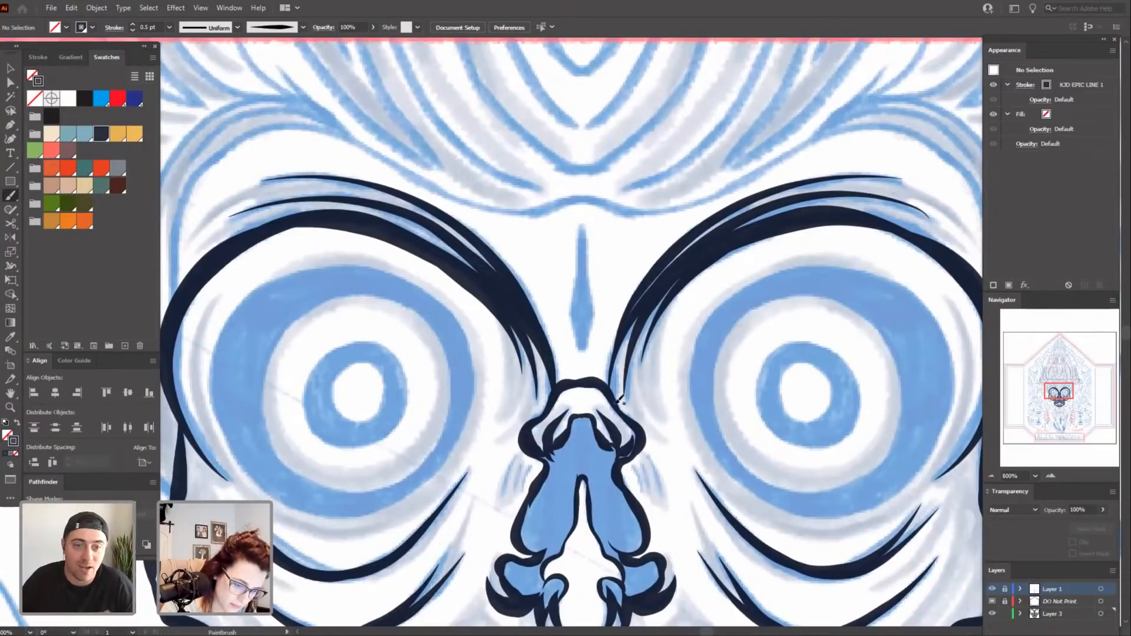
Thicken the lower end of the right brow with three tapered strokes running up from the nose bridge.
left_click_drag(639, 430, 541, 461)
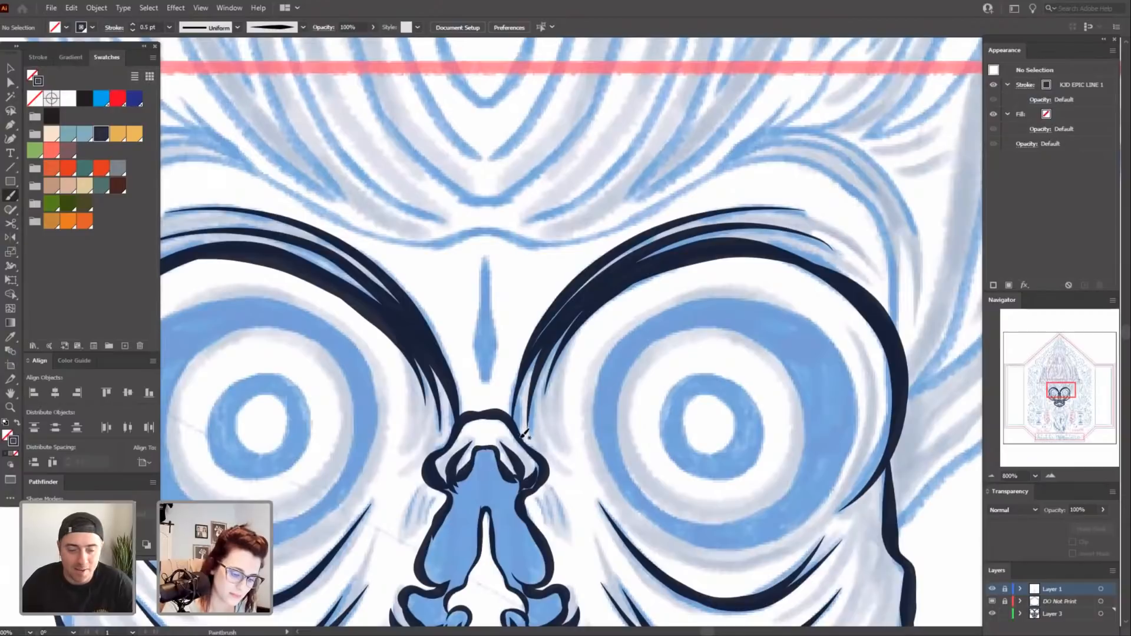
mouse_move(518, 425)
left_mouse_down()
mouse_move(520, 388)
mouse_move(576, 304)
left_mouse_up()
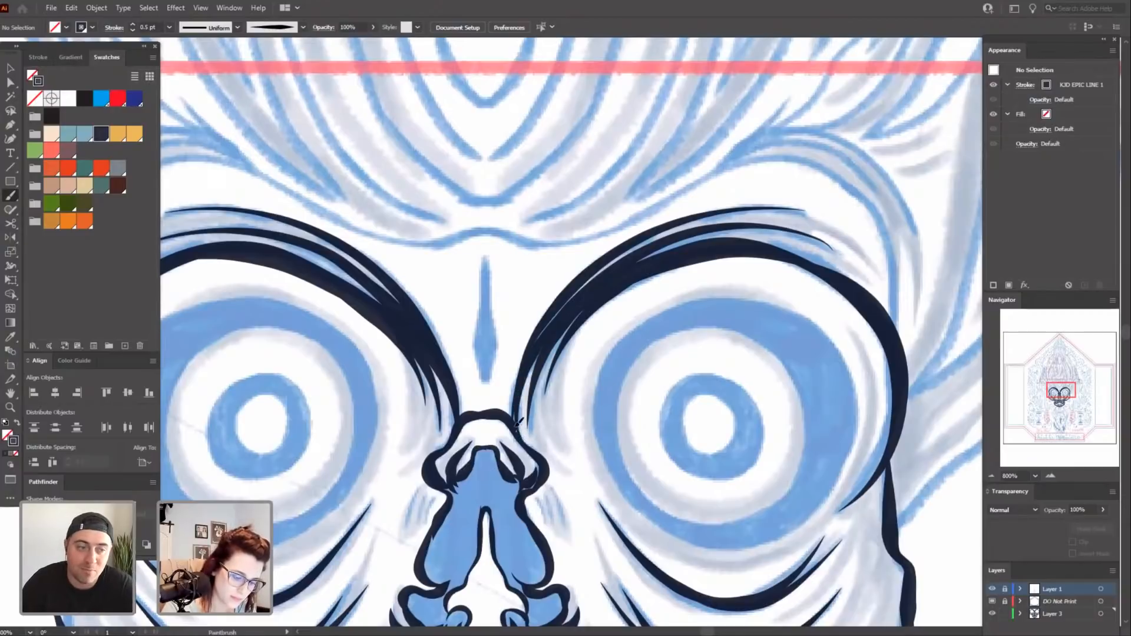
left_click_drag(515, 426, 544, 320)
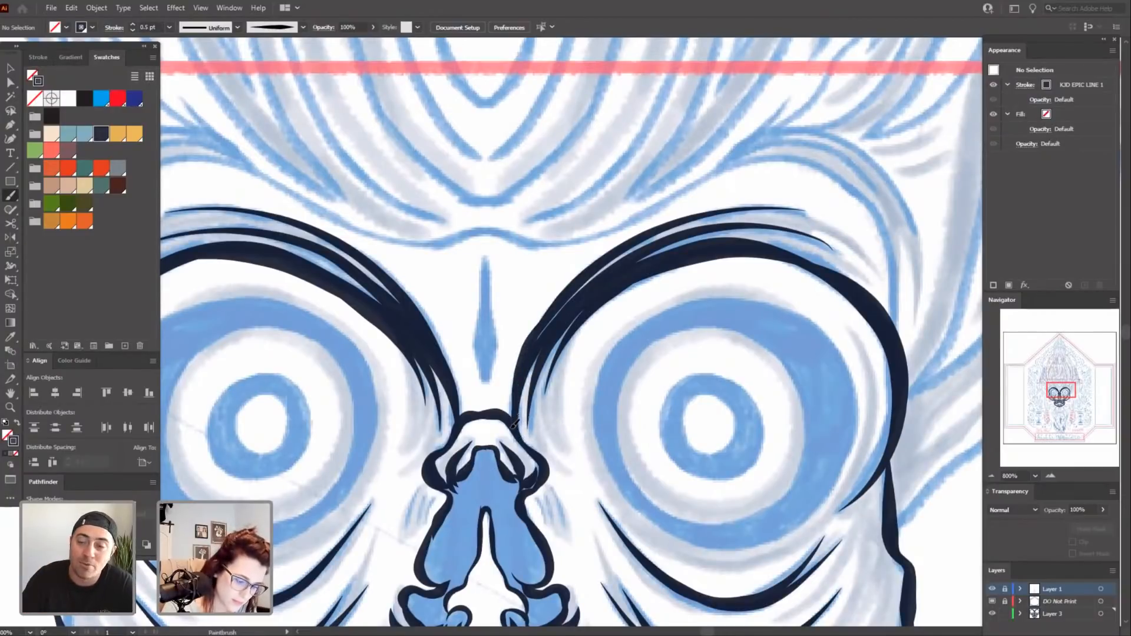
left_click_drag(514, 423, 536, 336)
Reshape the longer stroke on the right brow's inner edge so its curve blends into the thick outline above the nose bridge.
key("a")
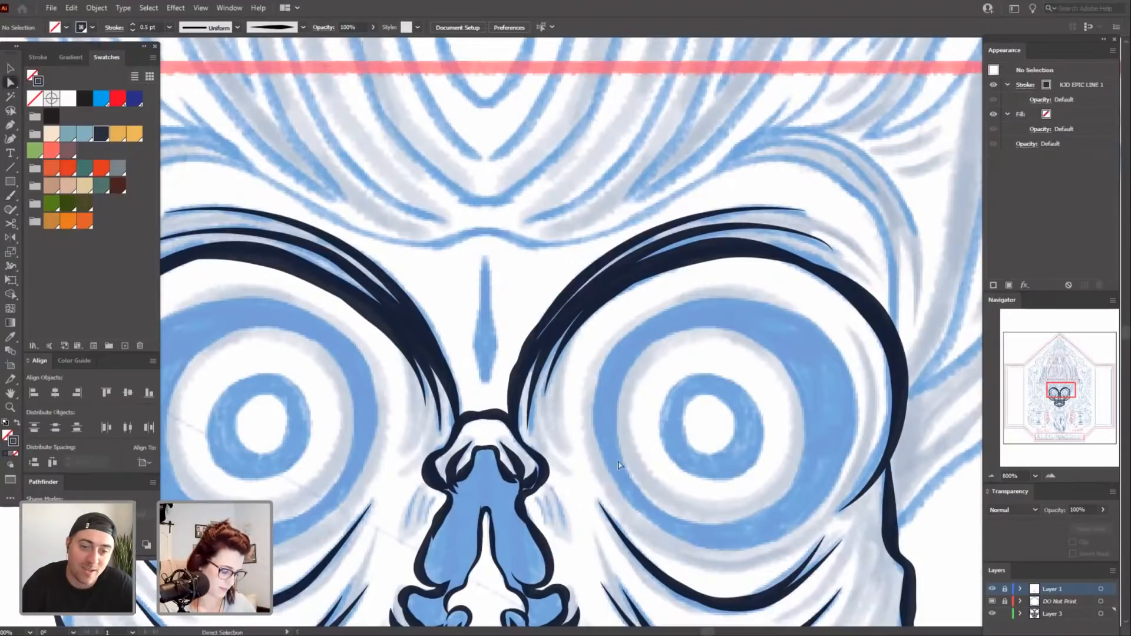
left_click(517, 377)
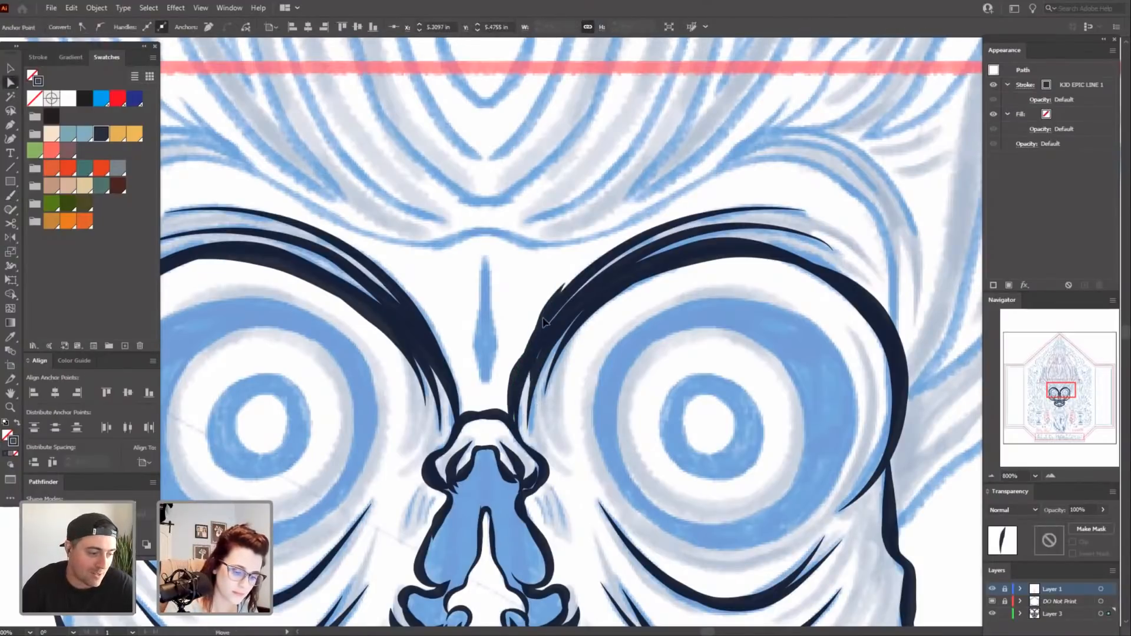
key("ctrl+z")
left_click_drag(547, 314, 514, 352)
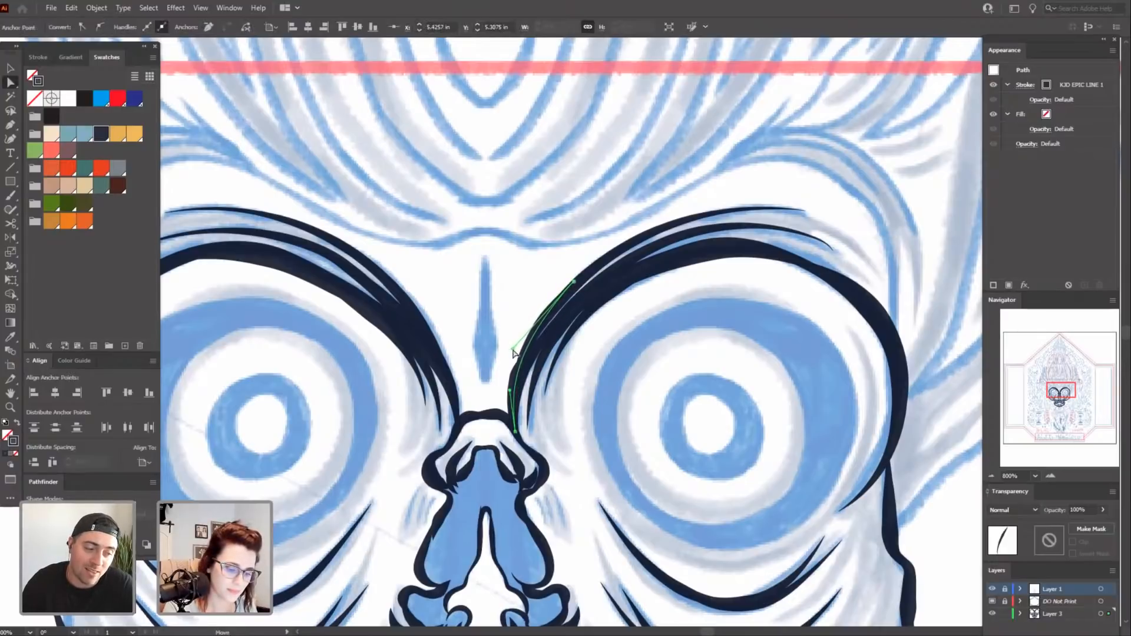
left_click(616, 397)
Nudge the upper end anchor of the short stroke on the right brow's inner edge slightly toward the nose centerline.
left_click_drag(628, 392, 607, 411)
left_click(492, 393)
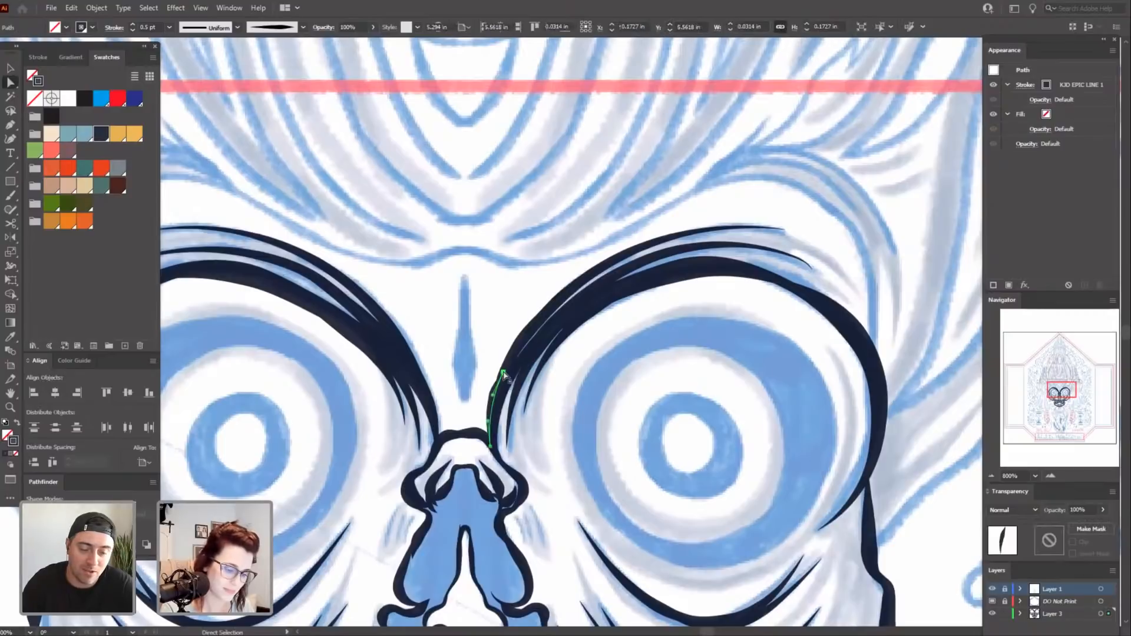
mouse_move(503, 374)
left_mouse_down()
mouse_move(527, 330)
mouse_move(495, 376)
left_mouse_up()
left_click(599, 471)
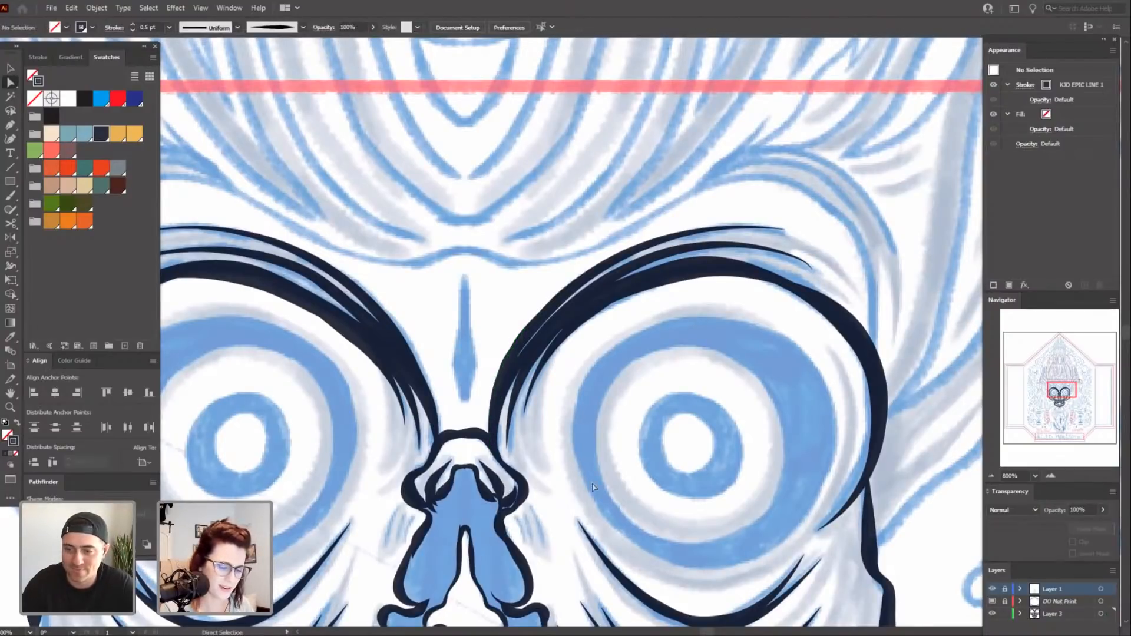
Examine both inked brows and eye sockets for symmetry, close up and against the whole skull.
left_click_drag(604, 474, 662, 415)
key("ctrl+minus")
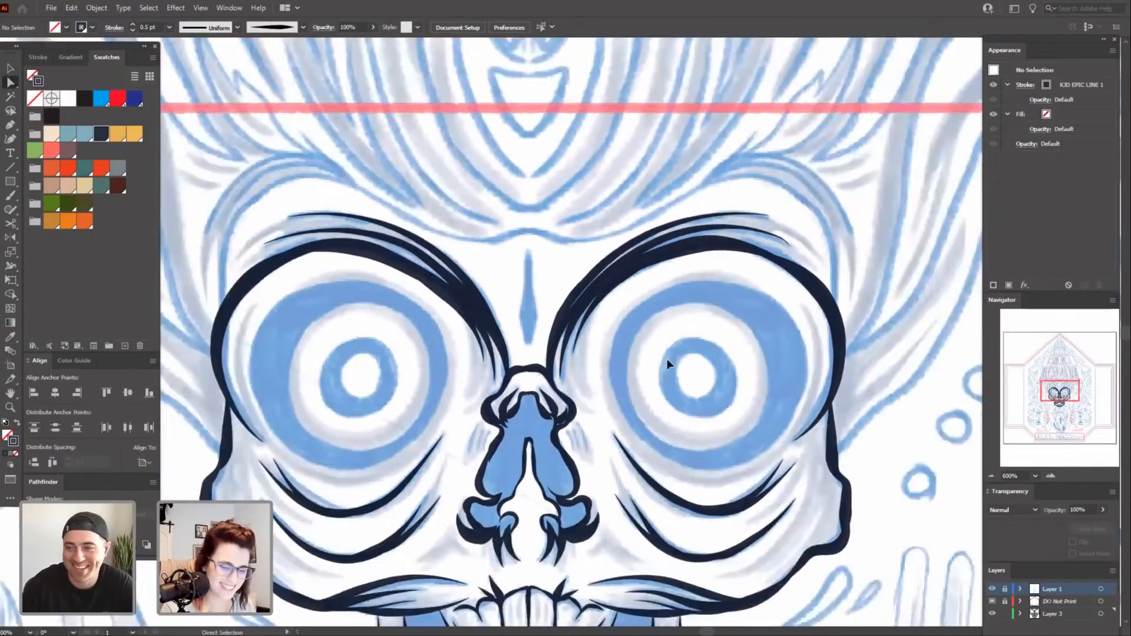
key("ctrl+plus")
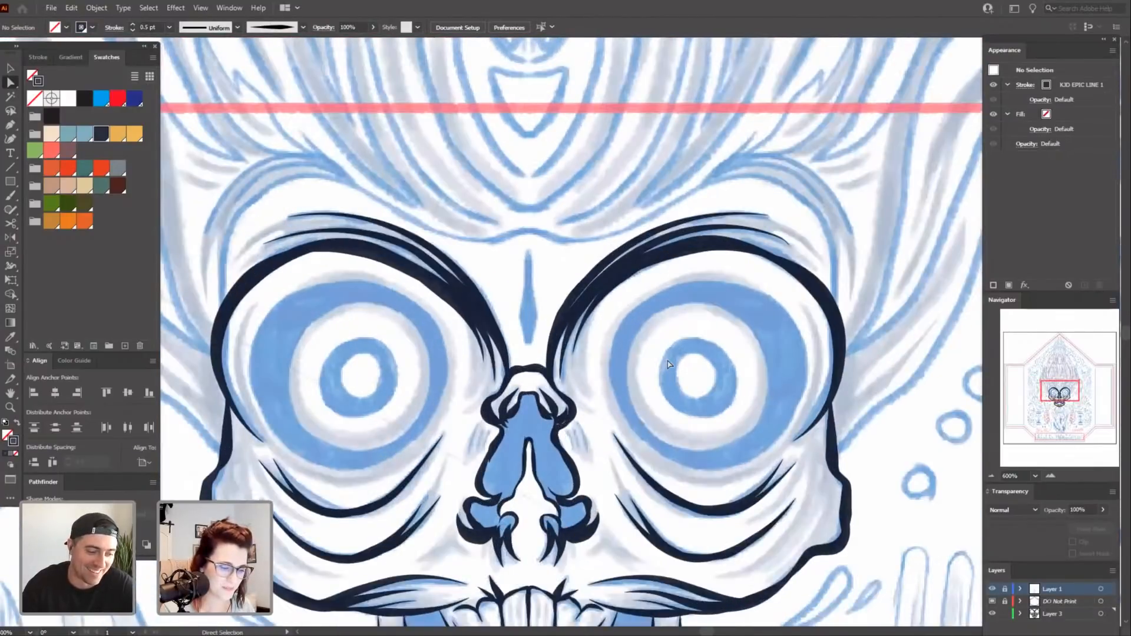
left_click_drag(654, 386, 701, 384)
scroll(739, 377, "up", 2)
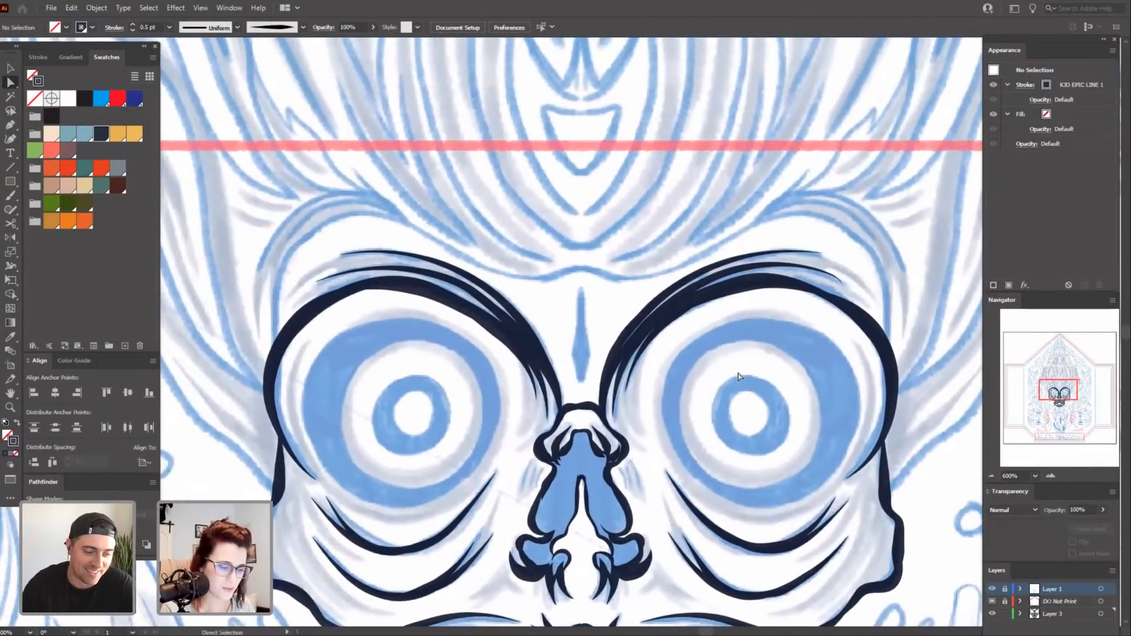
key("ctrl+minus")
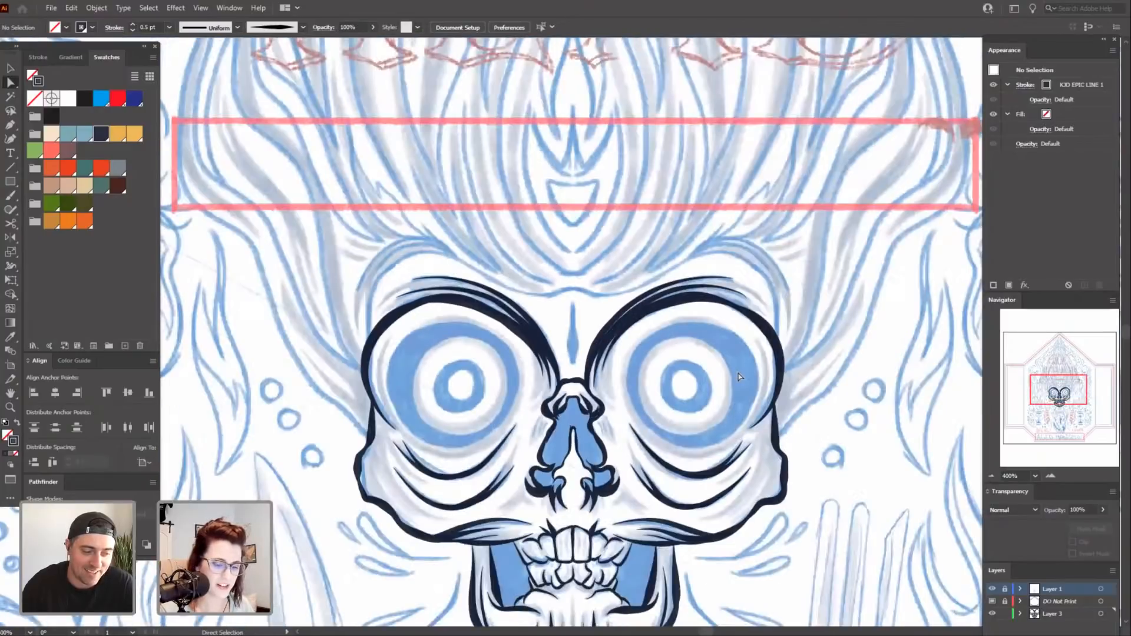
key("ctrl+plus")
scroll(738, 389, "down", 3)
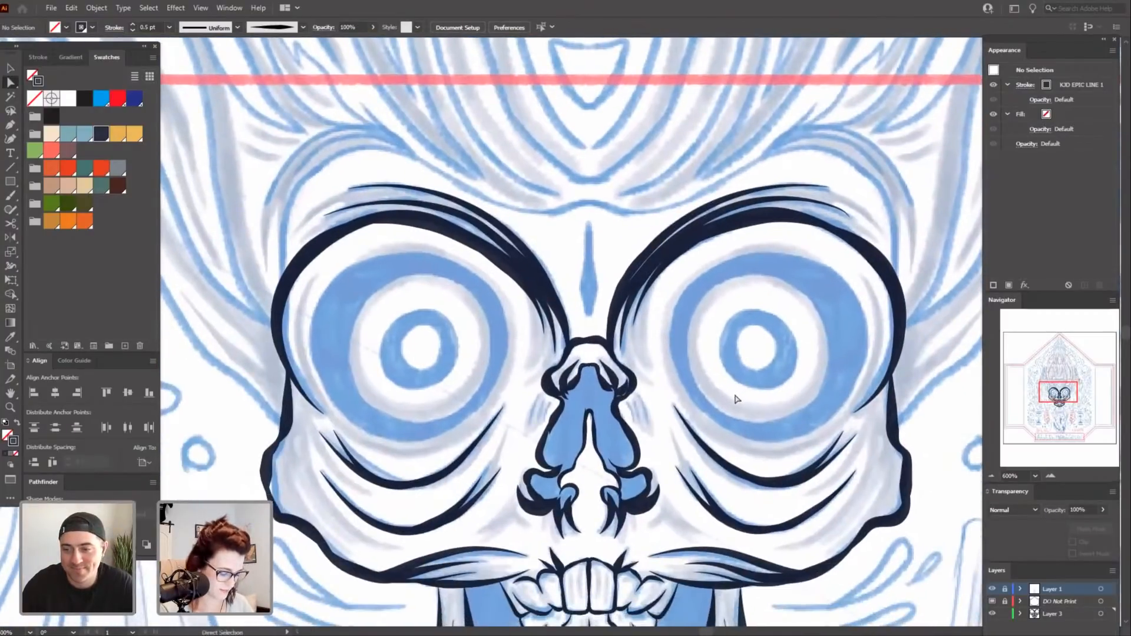
Brush a short stroke joining the lower end of the right brow to the nose bridge outline.
key("b")
scroll(757, 326, "down", 2)
key("ctrl+plus")
key("ctrl+plus")
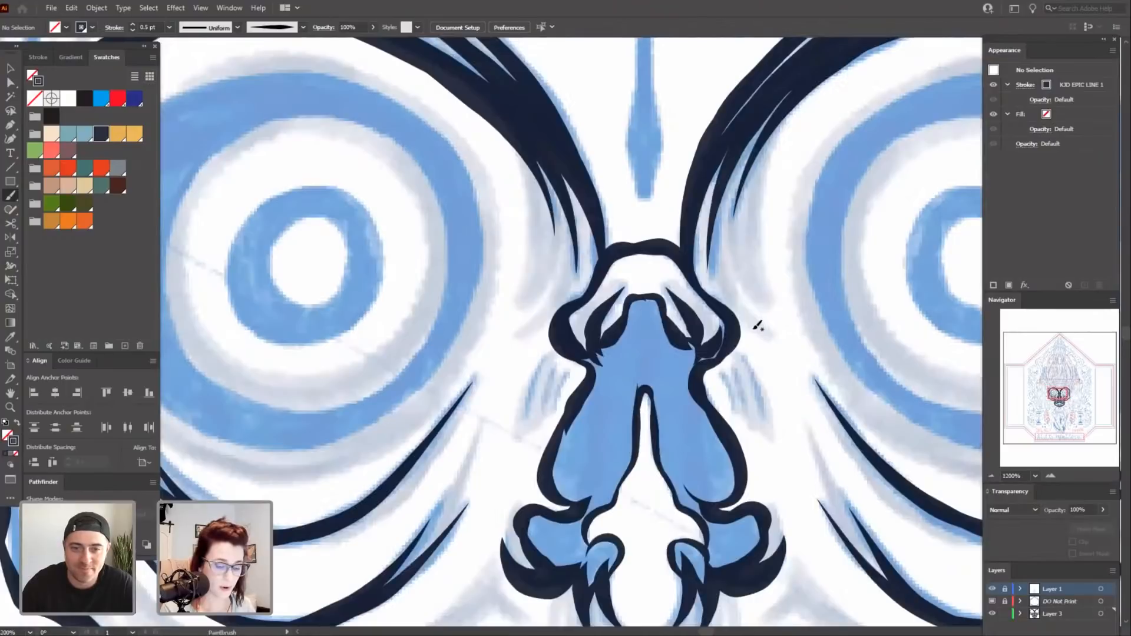
left_click_drag(821, 408, 740, 421)
left_click_drag(857, 383, 794, 366)
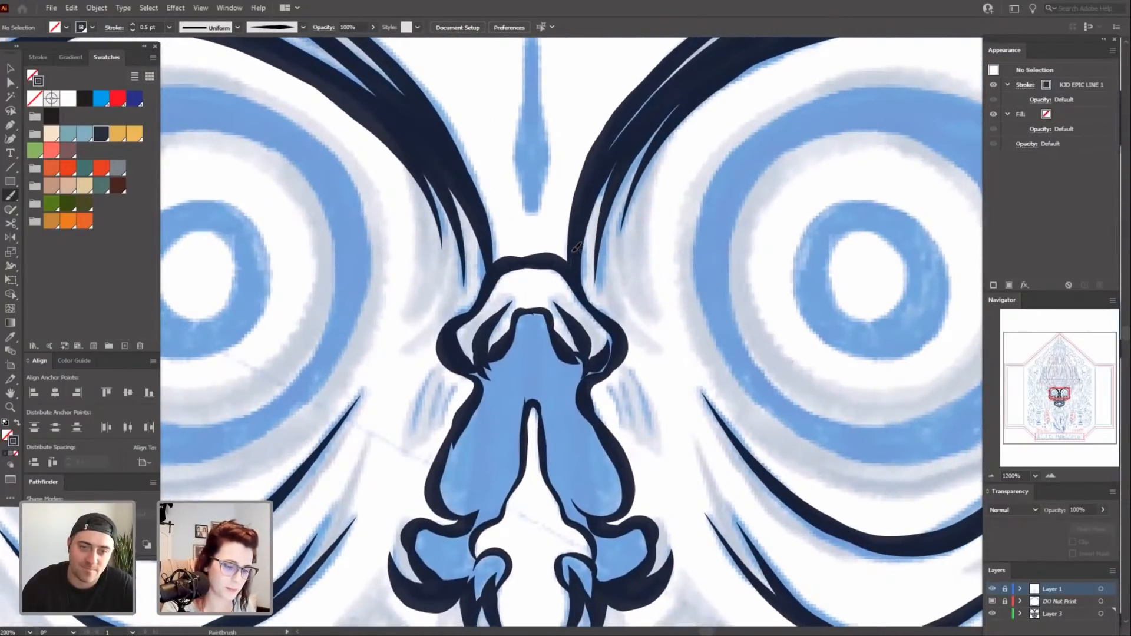
left_click_drag(573, 252, 573, 278)
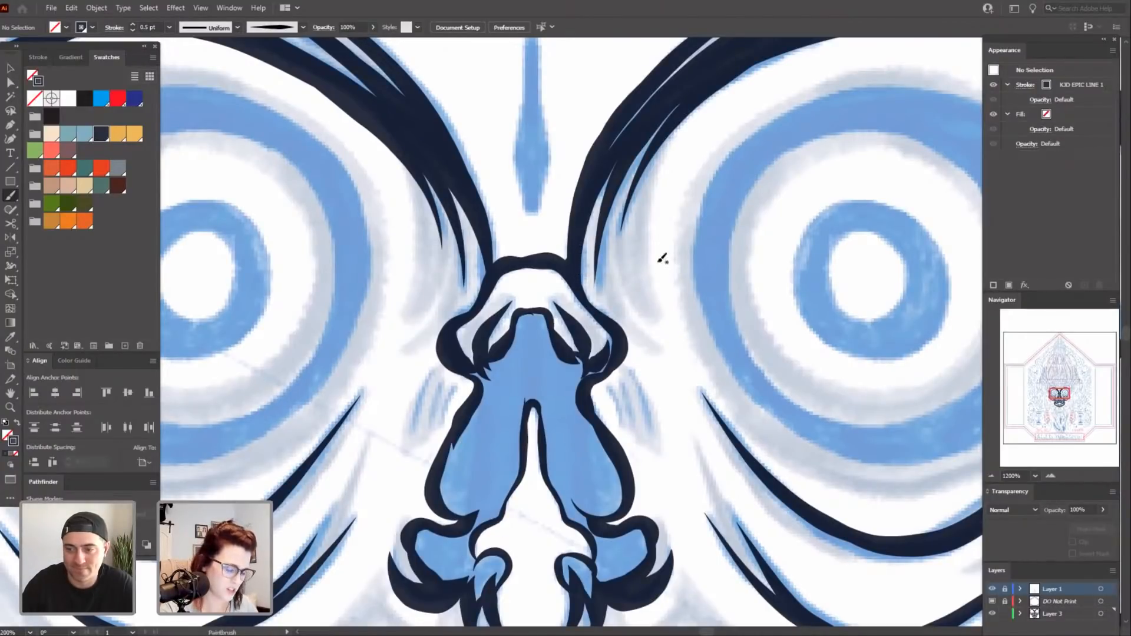
Fill the tiny gaps where the right brow meets the nose bridge with a short vertical stroke.
key("ctrl+equal")
key("ctrl+equal")
left_click_drag(769, 211, 770, 328)
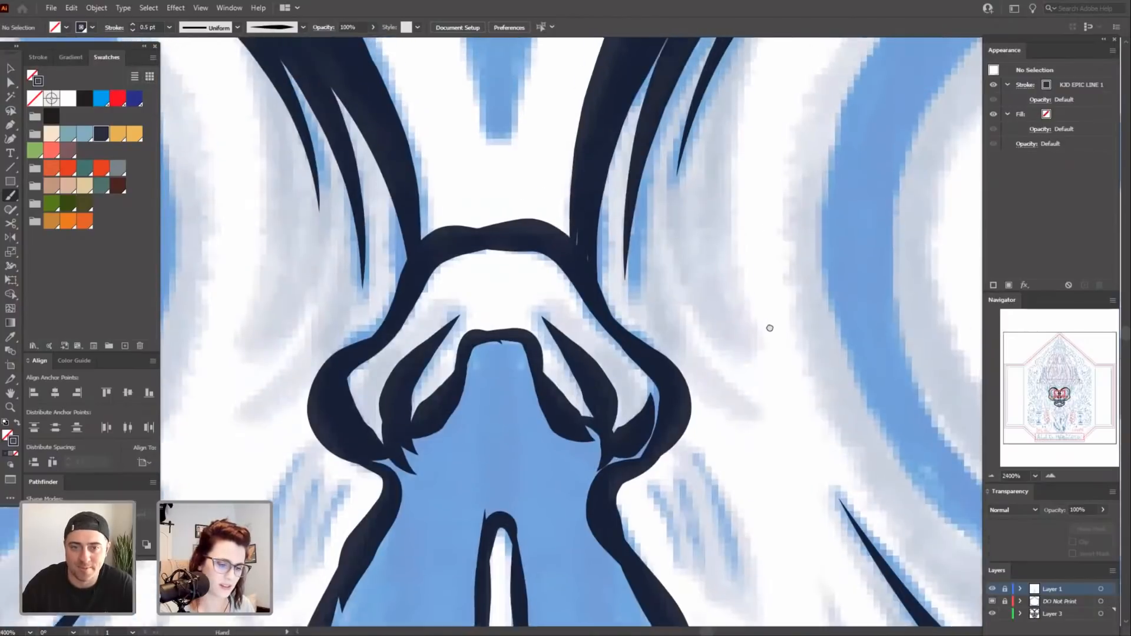
left_click_drag(576, 296, 588, 356)
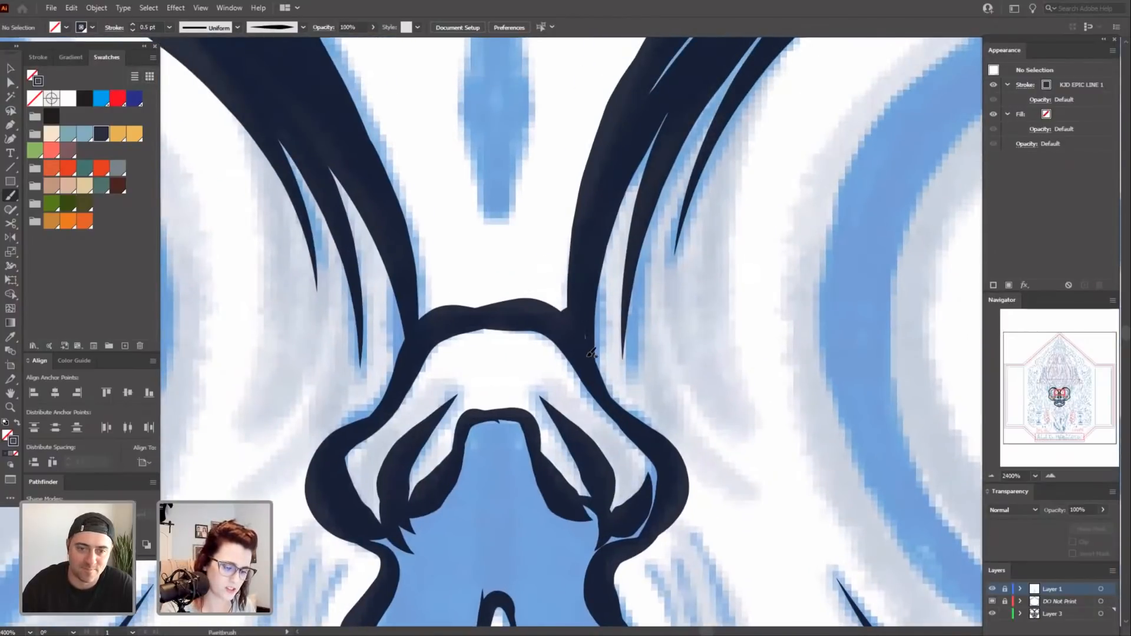
key("ctrl+z")
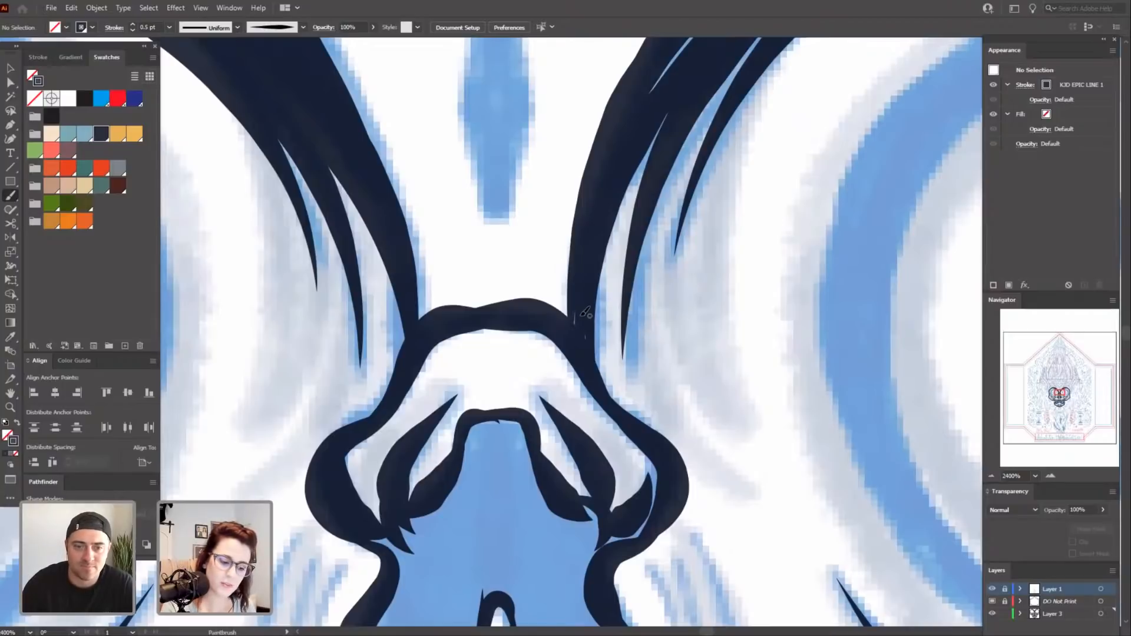
left_click_drag(576, 301, 580, 355)
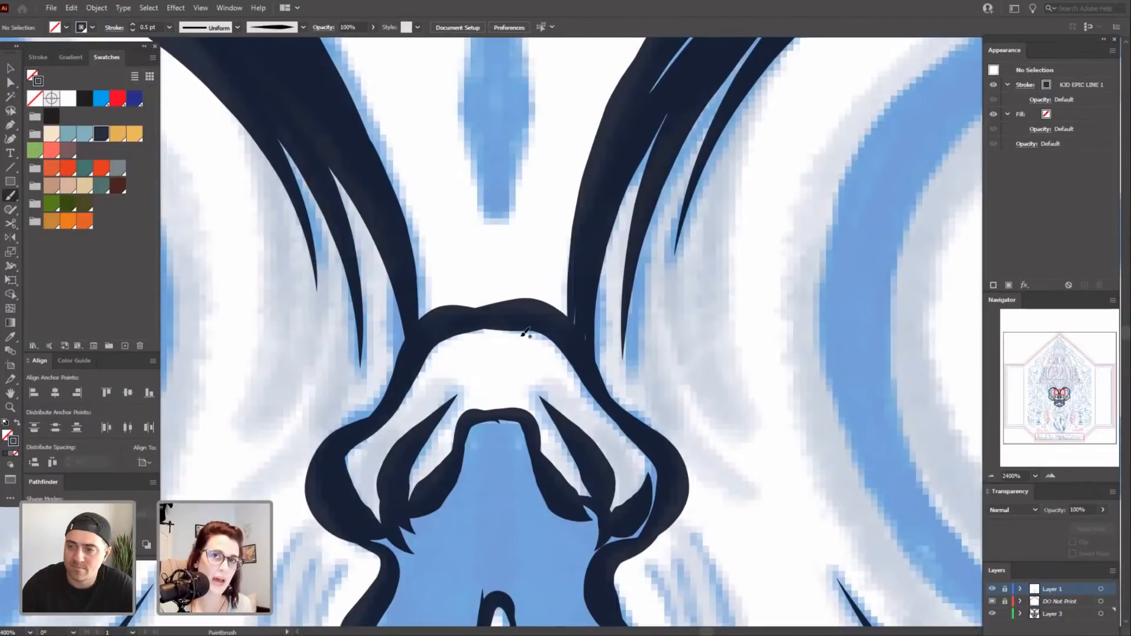
Set the stroke weight to 0.25 pt and brush three short tapered shading lines beside the left edge of the nose cavity.
left_click(132, 30)
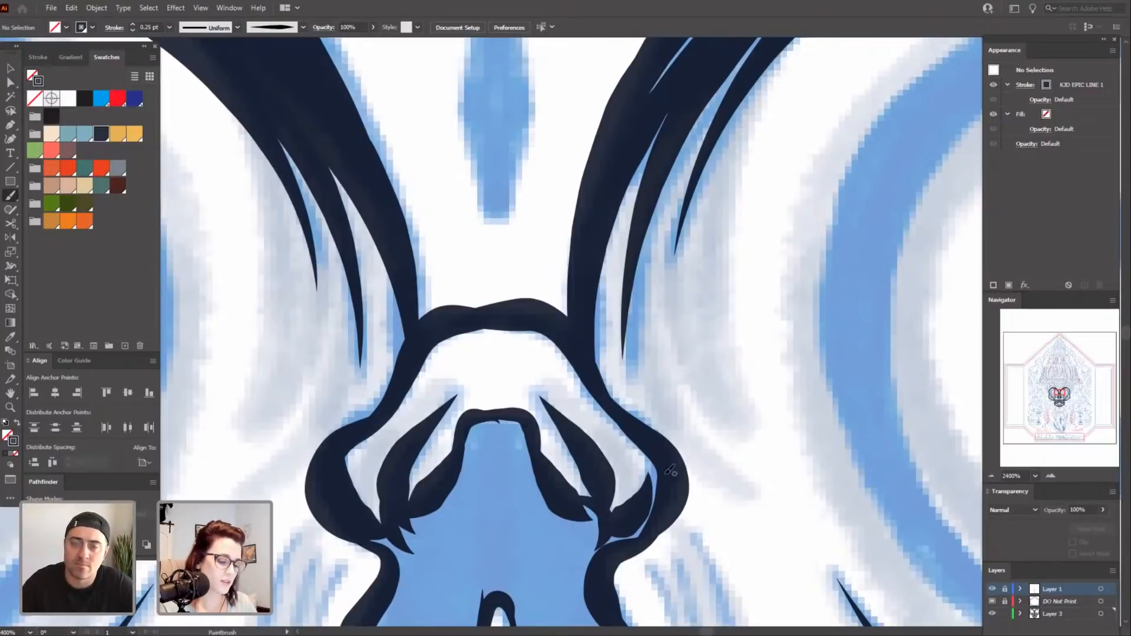
left_click_drag(699, 554, 726, 456)
key("ctrl+minus")
key("ctrl+minus")
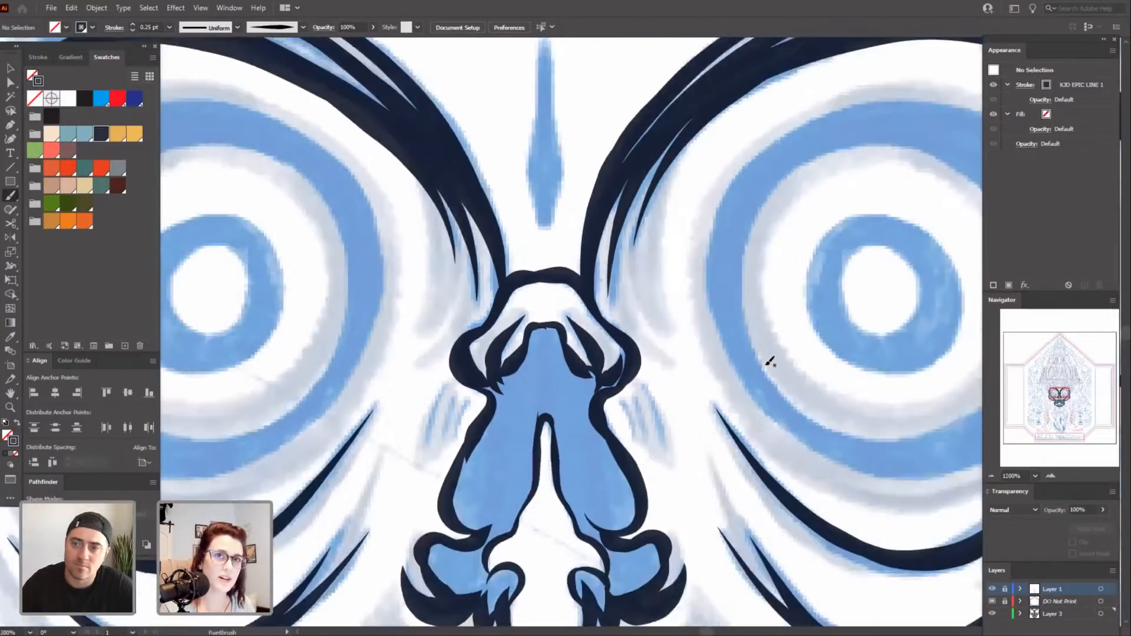
left_click_drag(683, 541, 676, 514)
left_click_drag(575, 513, 712, 397)
left_click_drag(584, 337, 663, 362)
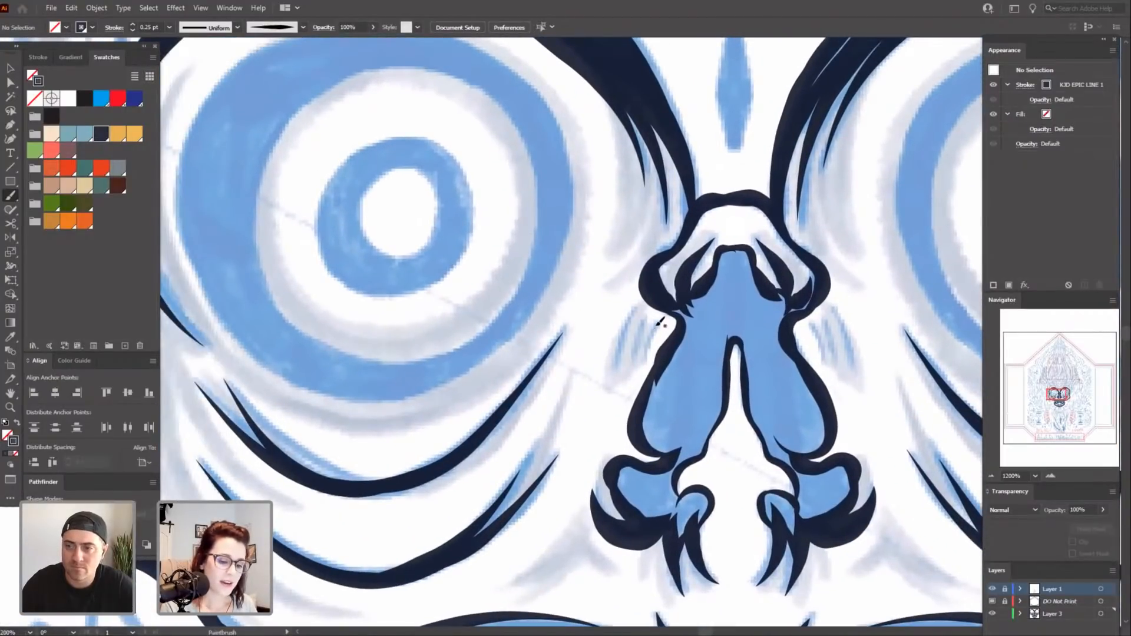
left_click_drag(654, 323, 638, 377)
left_click_drag(645, 323, 617, 429)
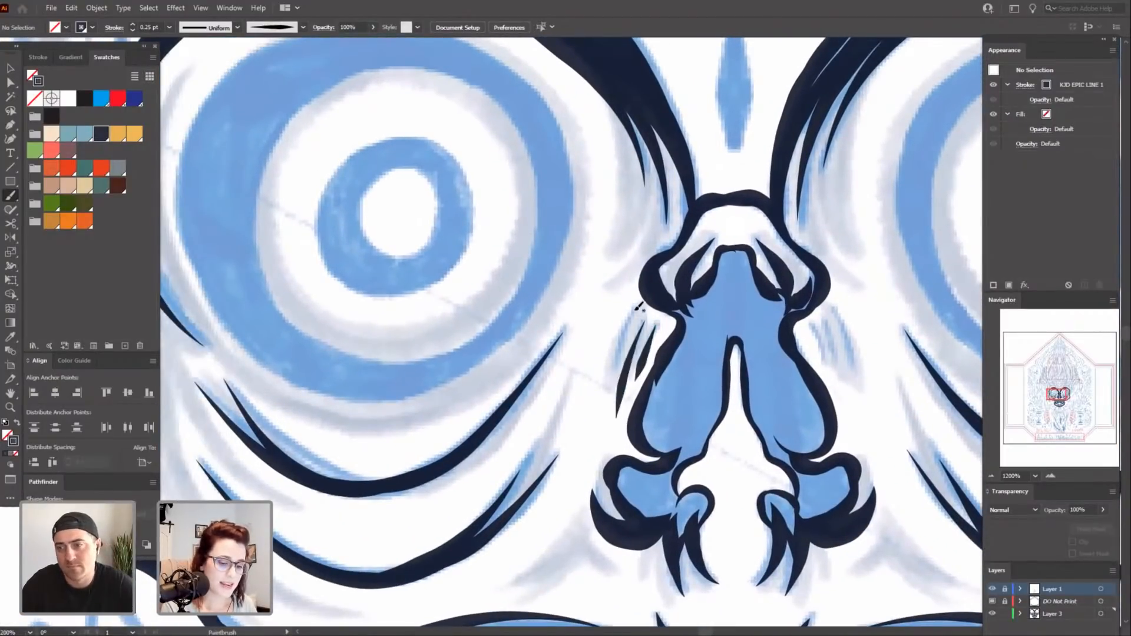
Brush three matching short tapered shading lines beside the right edge of the nose cavity.
left_click_drag(805, 498, 622, 441)
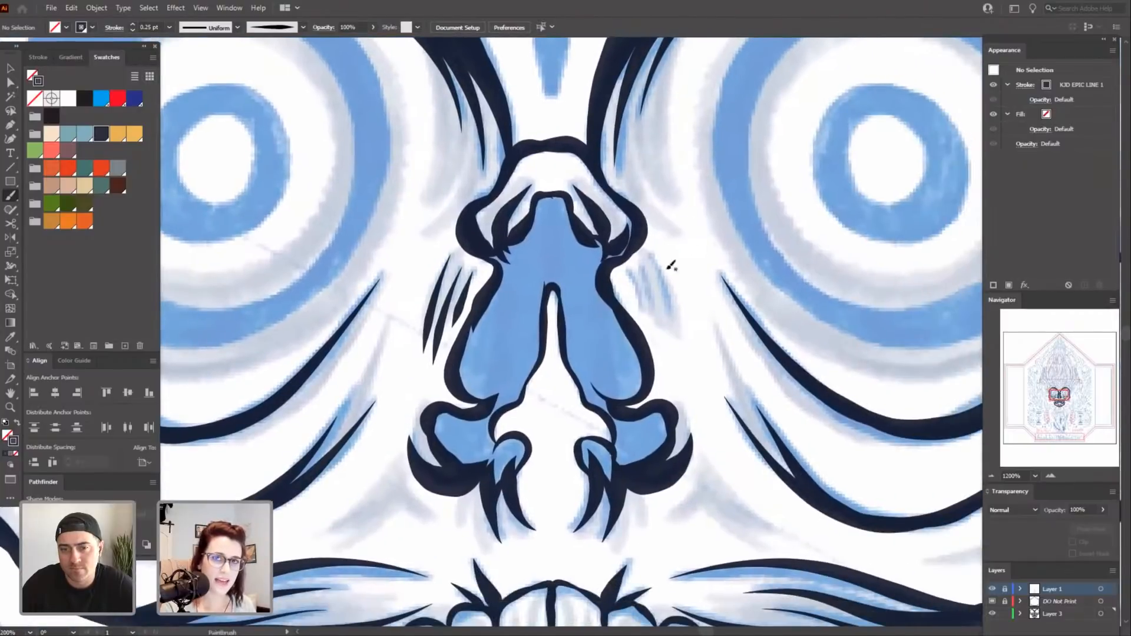
left_click_drag(635, 272, 662, 346)
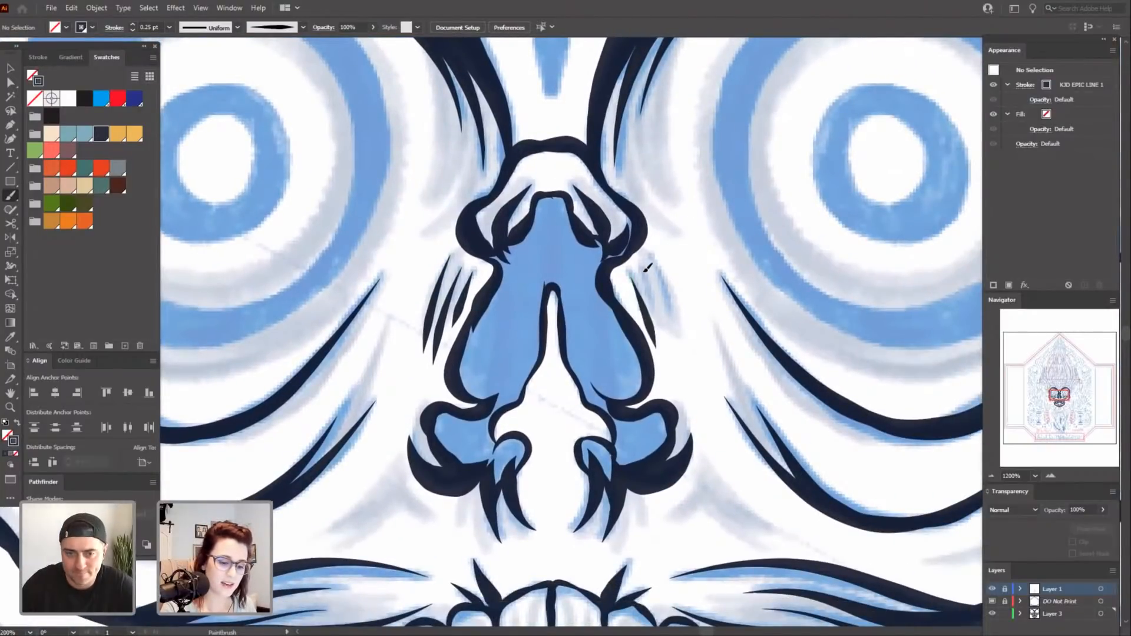
left_click_drag(648, 266, 680, 355)
left_click_drag(657, 262, 694, 352)
left_click_drag(709, 519, 654, 436)
key("ctrl+minus")
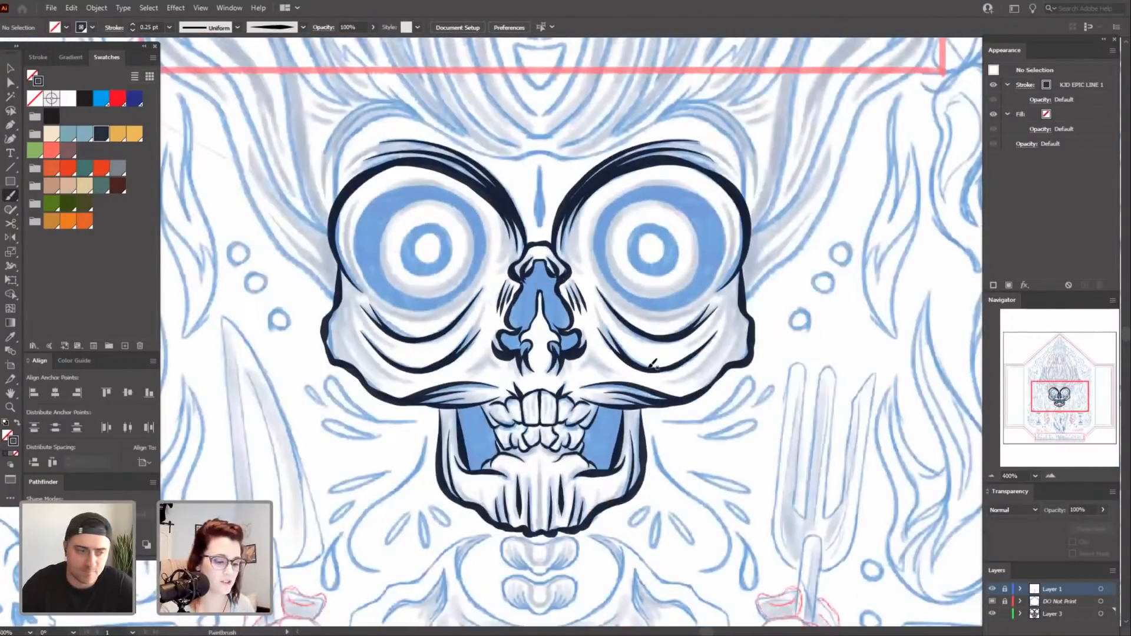
scroll(715, 551, "down", 2)
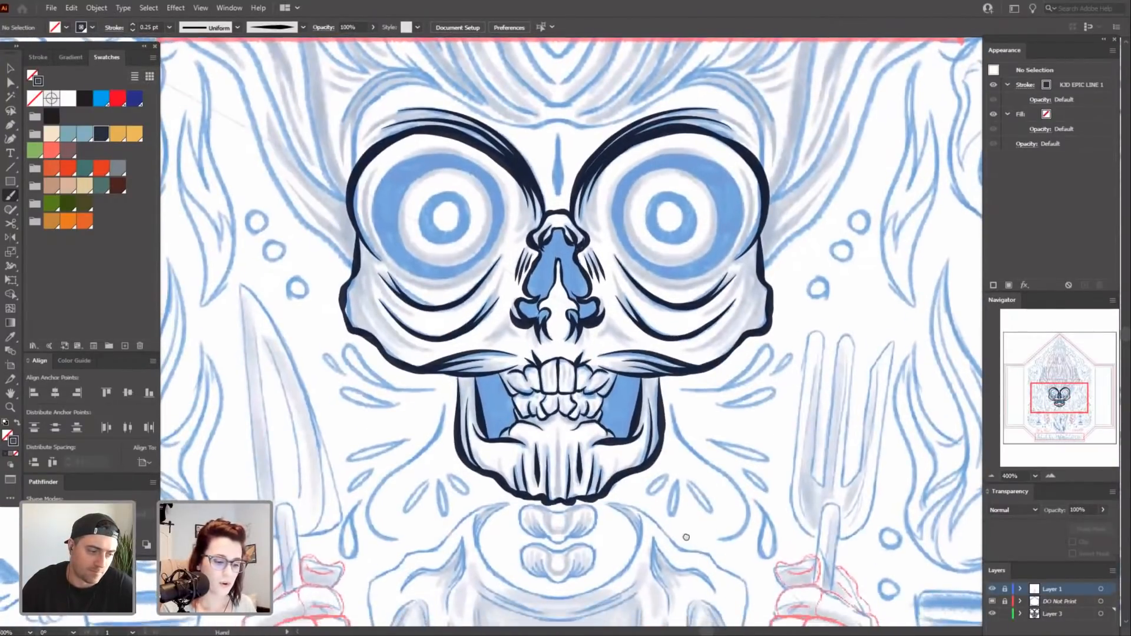
Examine the inked skull from the brows and eye sockets down to the teeth and jaw.
scroll(769, 436, "up", 3)
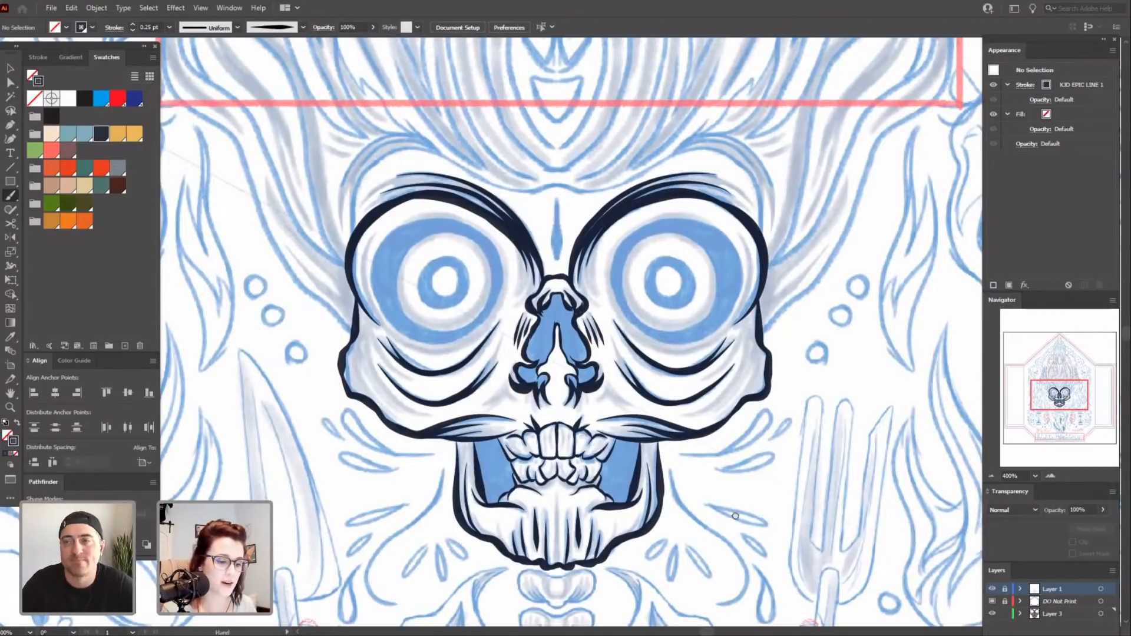
scroll(760, 443, "up", 3)
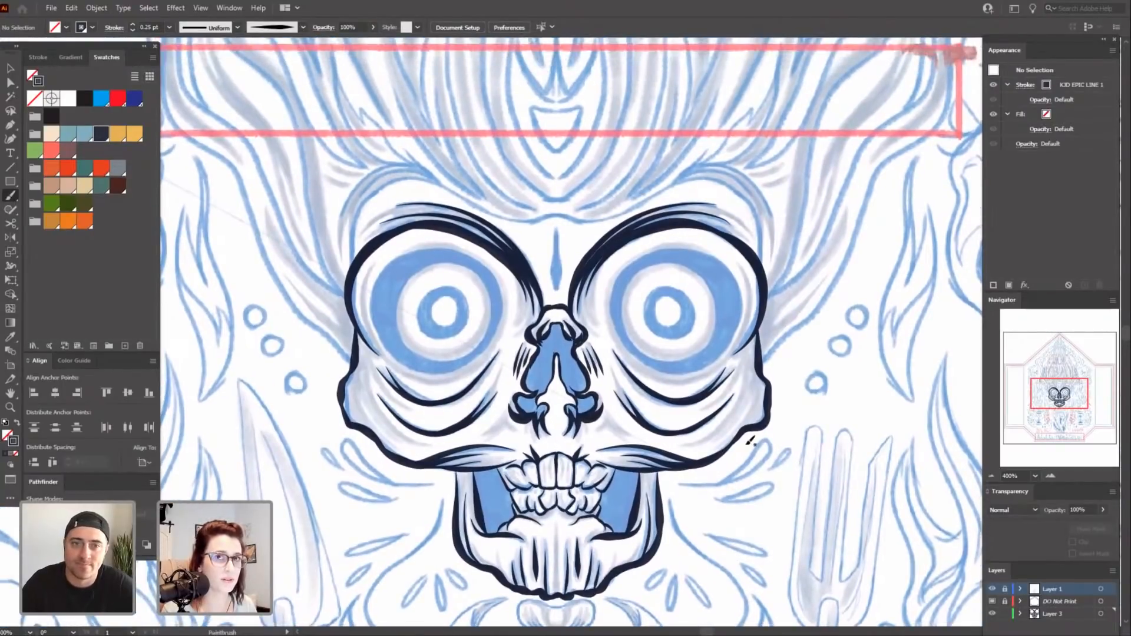
key("ctrl+=")
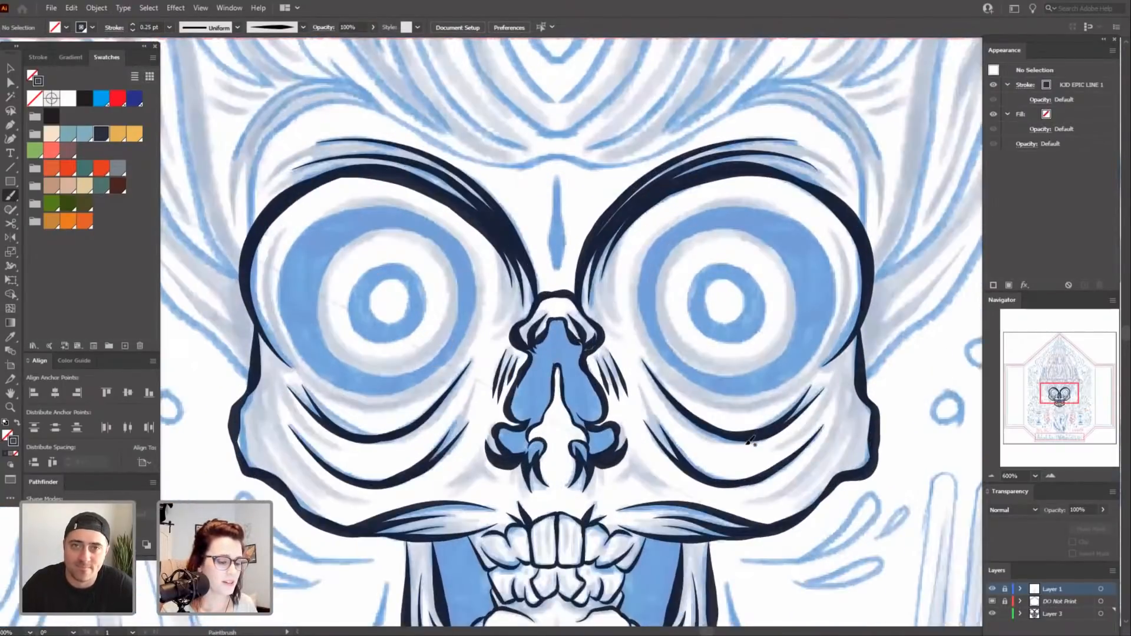
left_click_drag(702, 263, 764, 416)
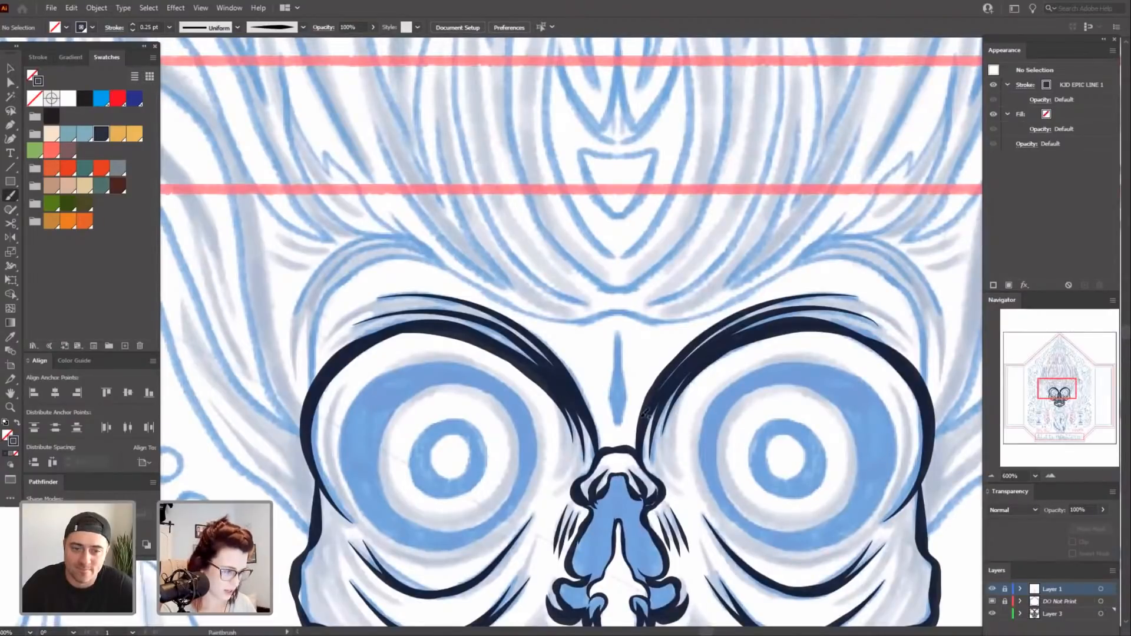
left_click(133, 24)
left_click_drag(586, 327, 657, 367)
left_click_drag(712, 400, 613, 286)
left_click_drag(772, 439, 756, 415)
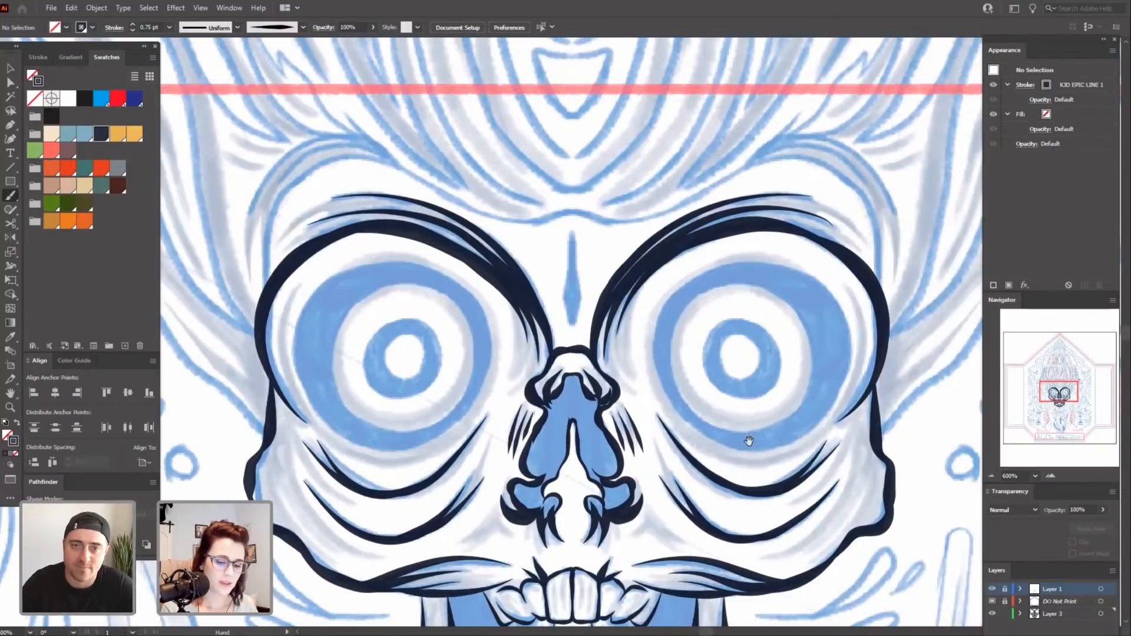
scroll(702, 447, "down", 1)
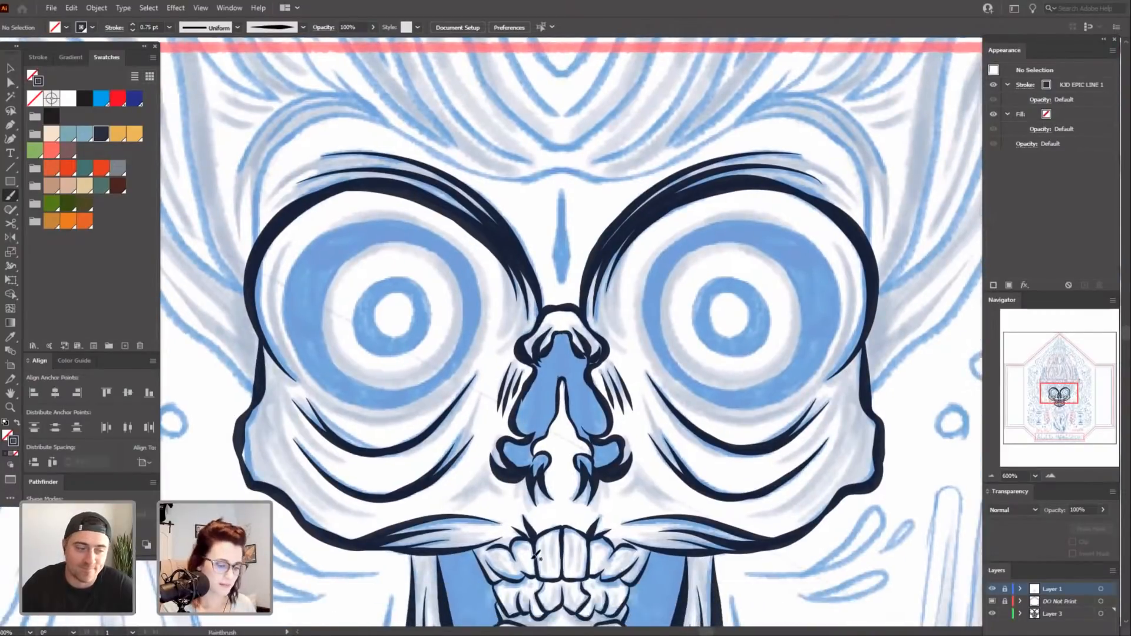
scroll(734, 530, "down", 5)
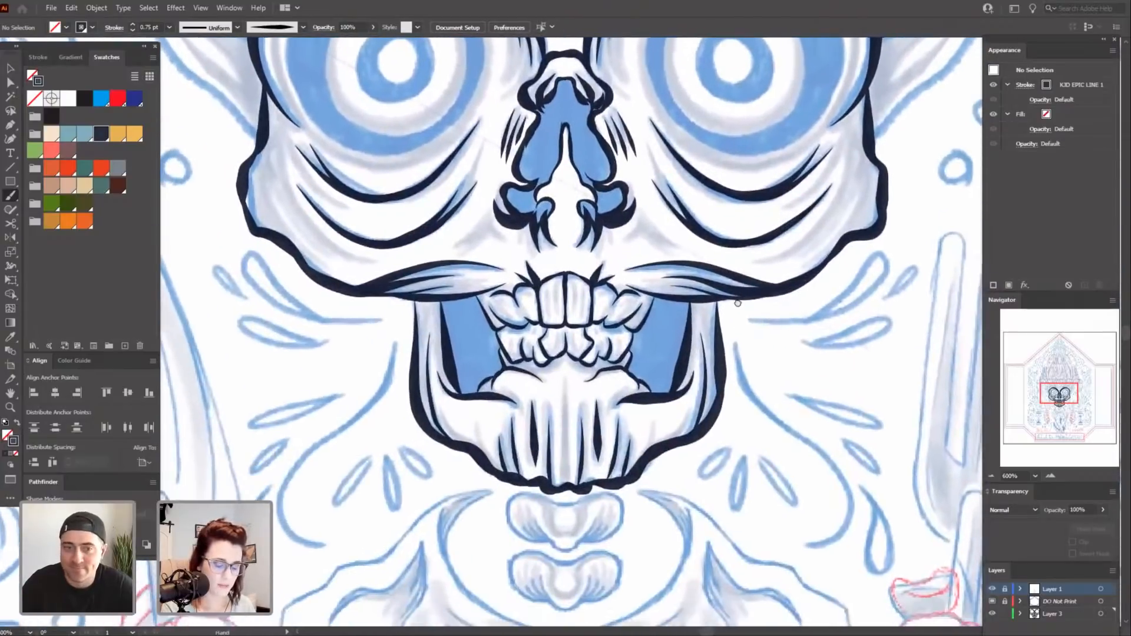
left_click_drag(757, 427, 759, 417)
Set the stroke weight to 0.25 pt and brush one short vertical shading line inside each of the two upper front teeth.
key("ctrl+plus")
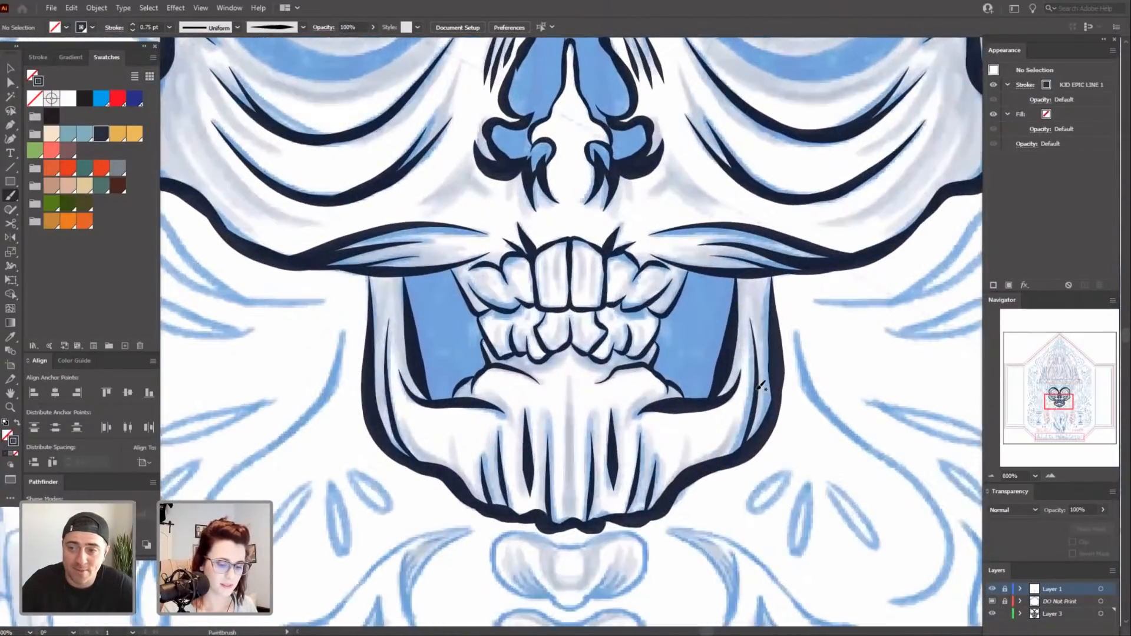
key("ctrl+plus")
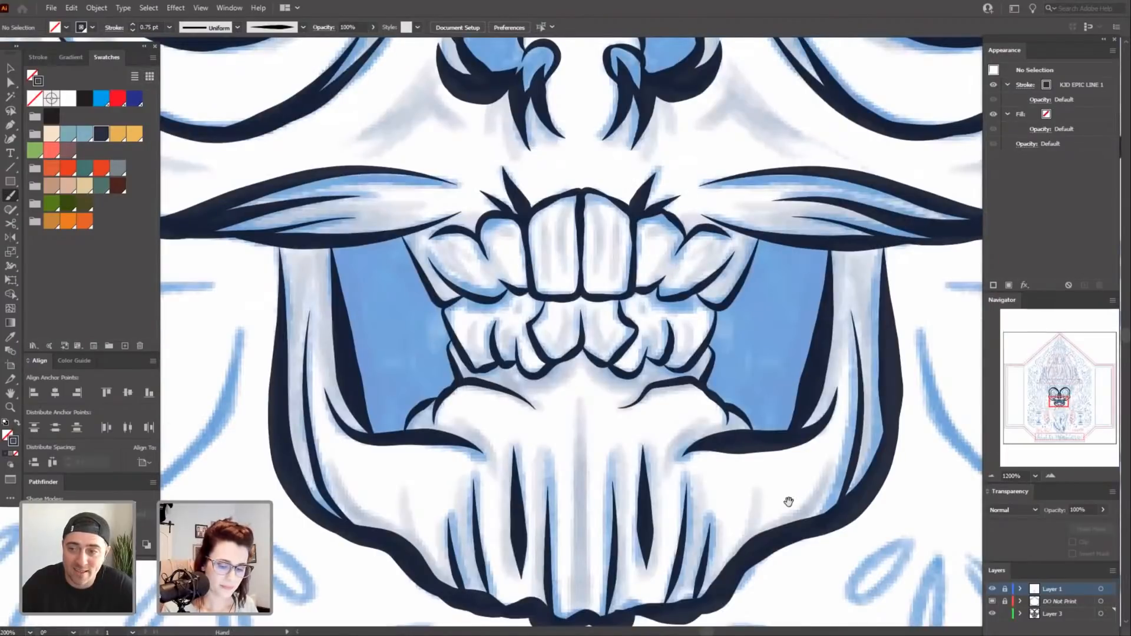
mouse_move(788, 502)
left_mouse_down()
mouse_move(777, 389)
mouse_move(774, 508)
left_mouse_up()
left_click_drag(763, 409, 783, 523)
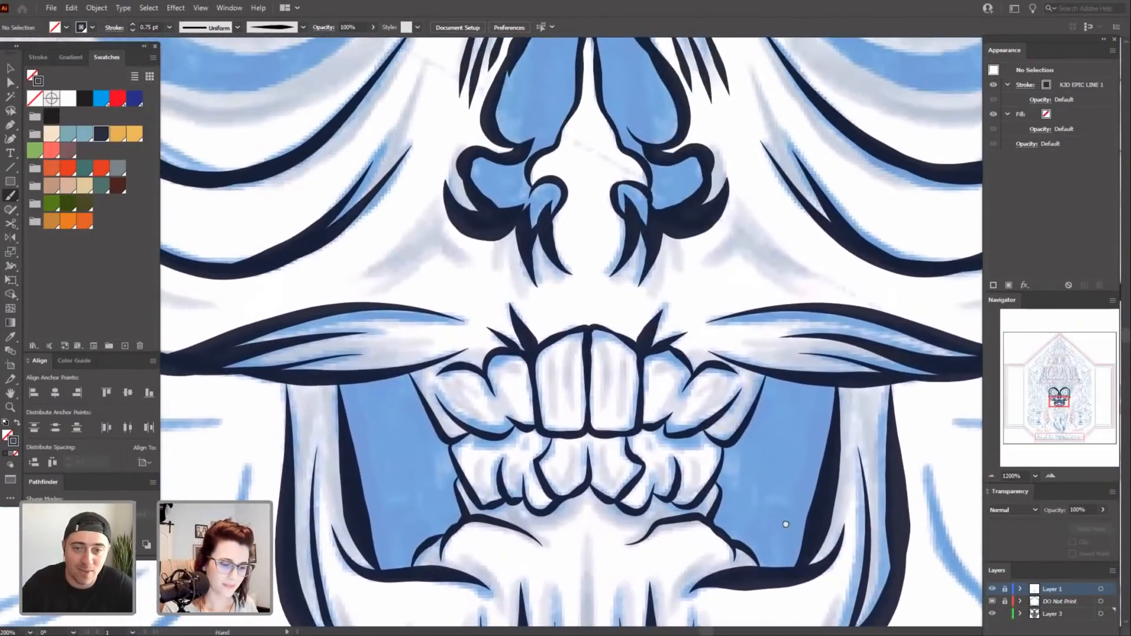
left_click(132, 30)
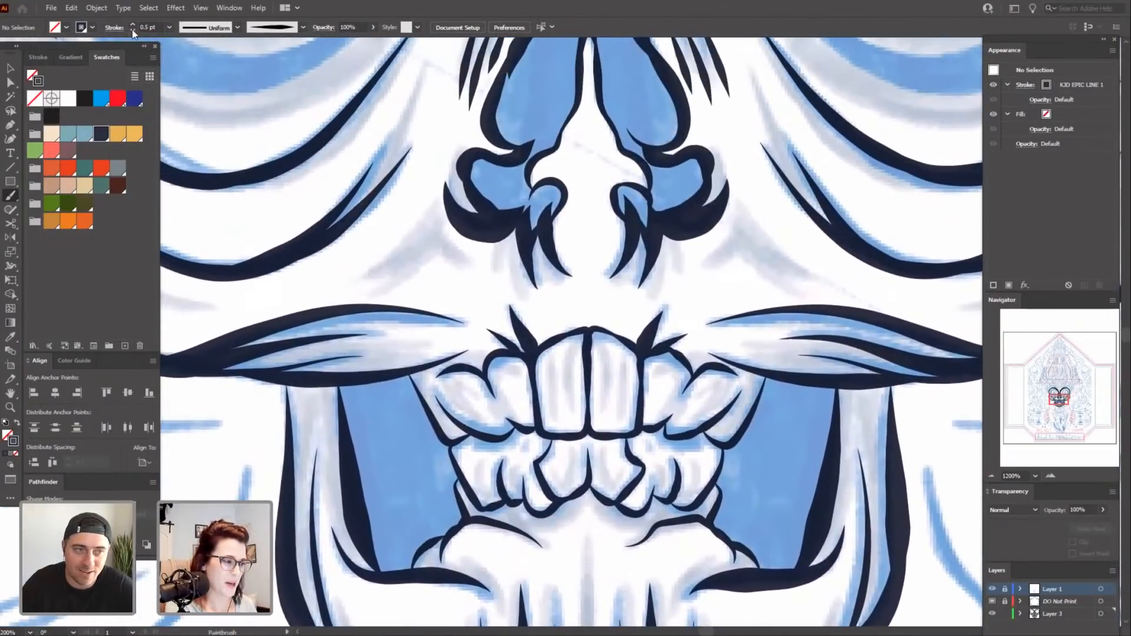
left_click(132, 30)
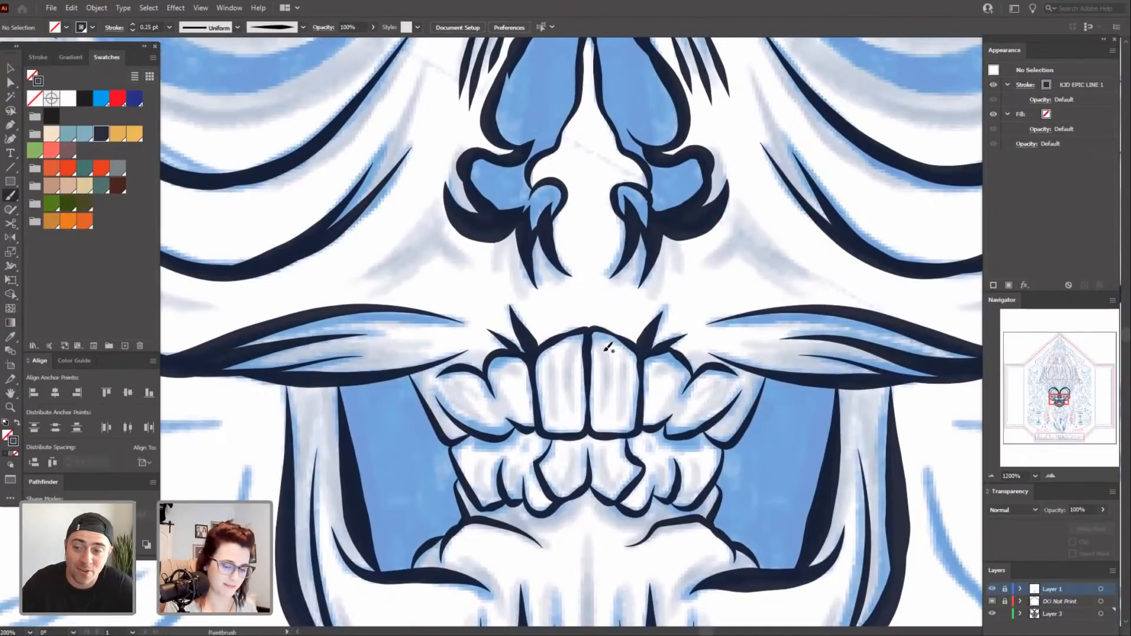
left_click_drag(606, 354, 607, 419)
left_click_drag(572, 352, 569, 415)
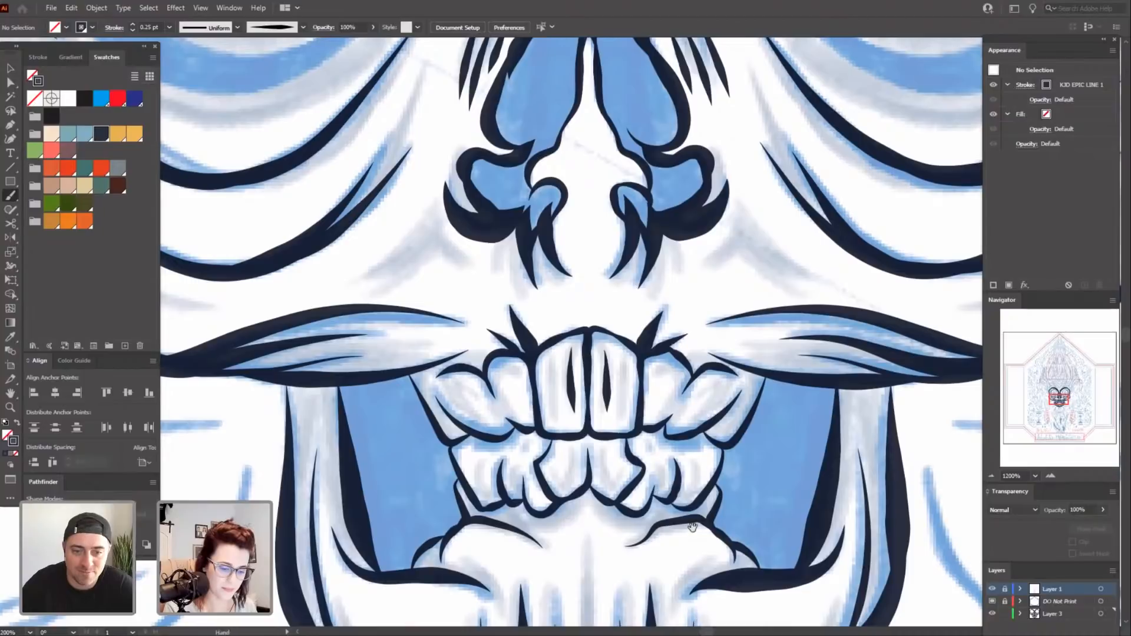
Brush two tapered strokes meeting in a V along the central lower contour of the upper neck vertebra beneath the chin.
mouse_move(694, 528)
left_mouse_down()
mouse_move(660, 389)
mouse_move(654, 445)
left_mouse_up()
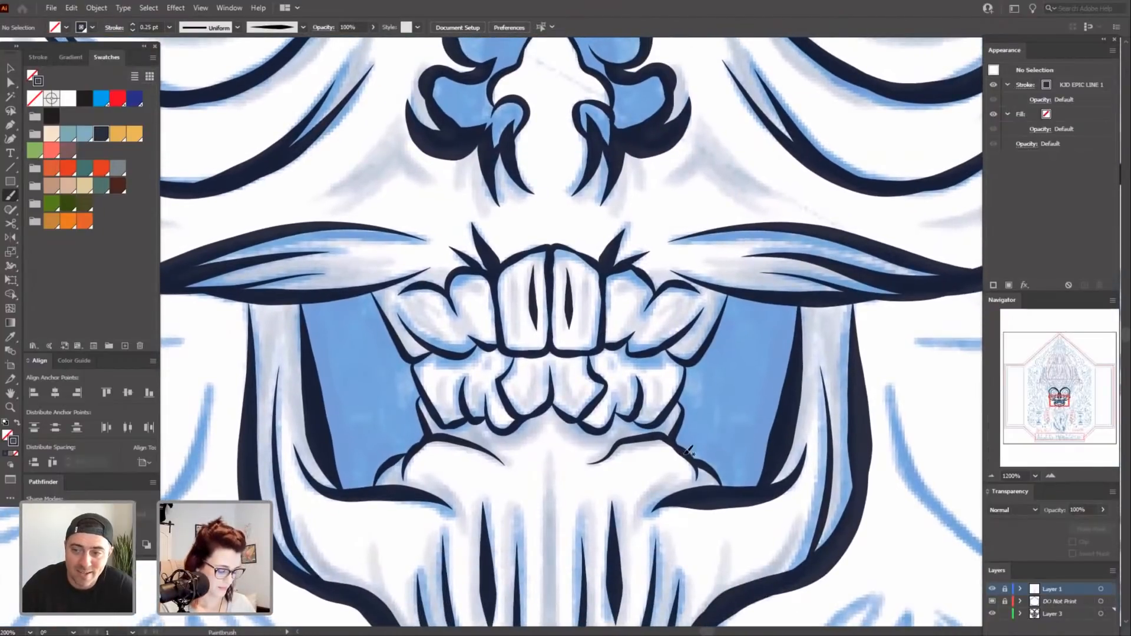
left_click_drag(700, 555, 702, 192)
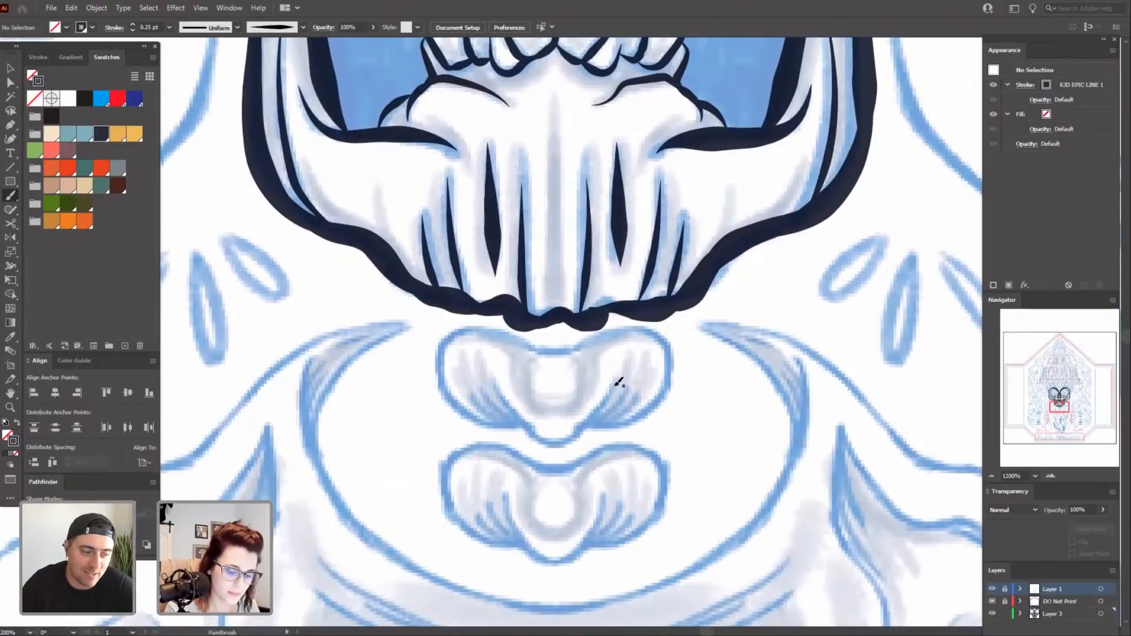
left_click_drag(614, 384, 556, 442)
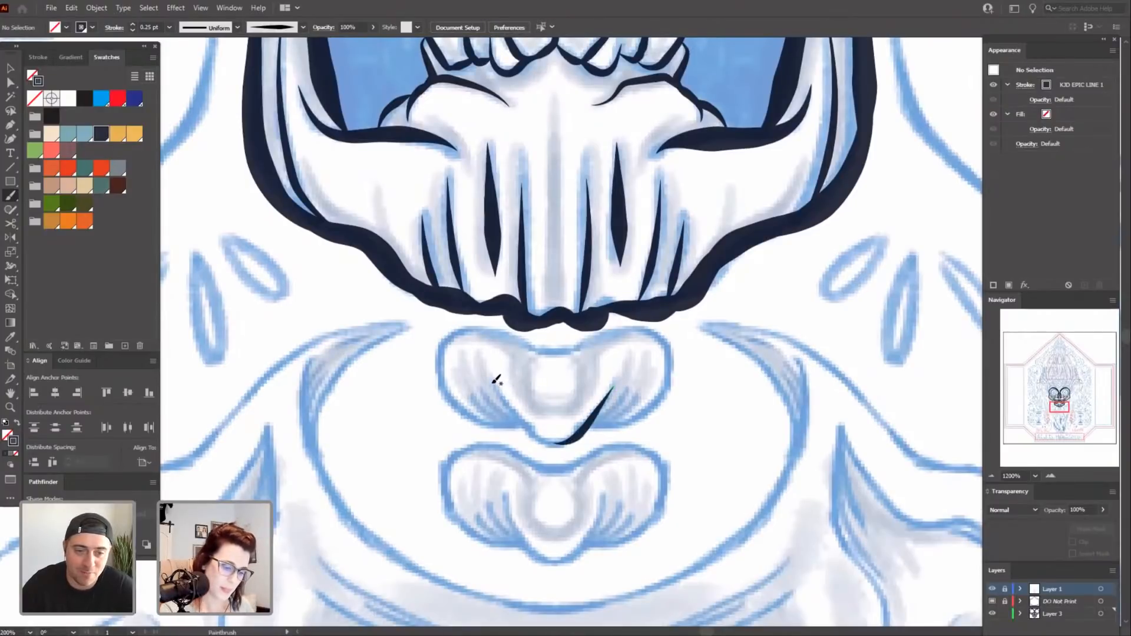
left_click_drag(495, 381, 557, 442)
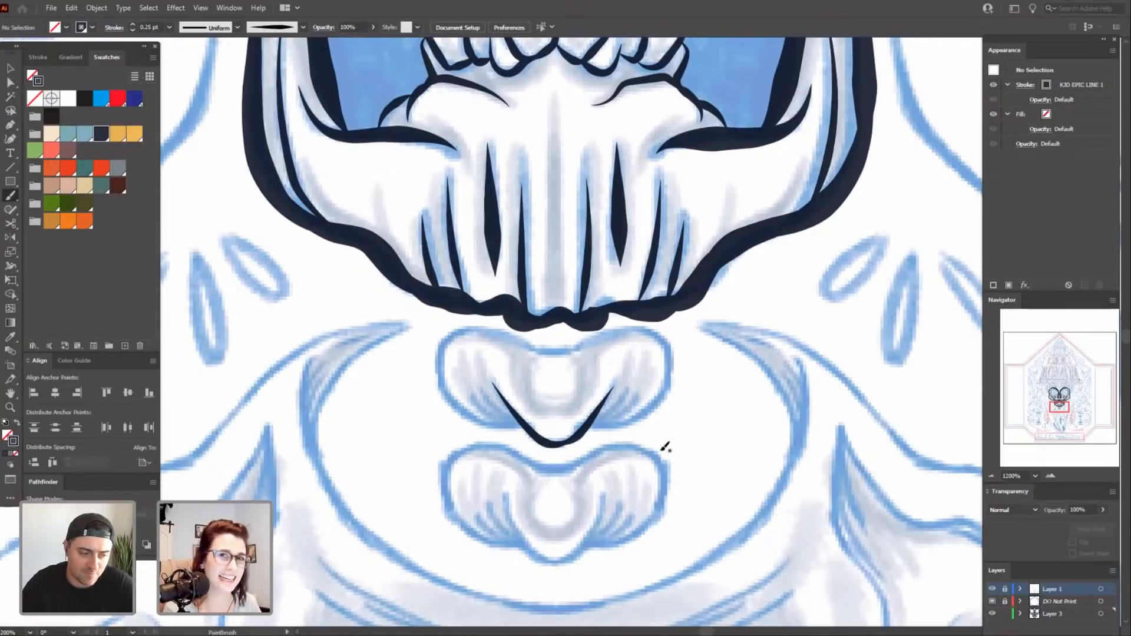
mouse_move(634, 490)
left_mouse_down()
mouse_move(659, 524)
mouse_move(621, 484)
left_mouse_up()
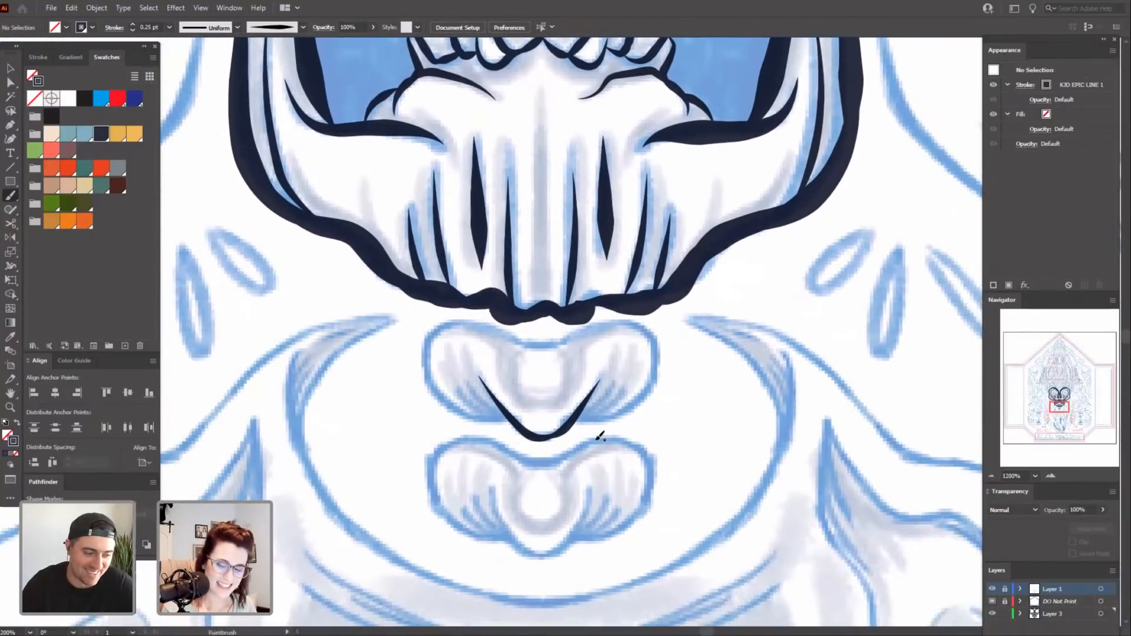
key("ctrl+plus")
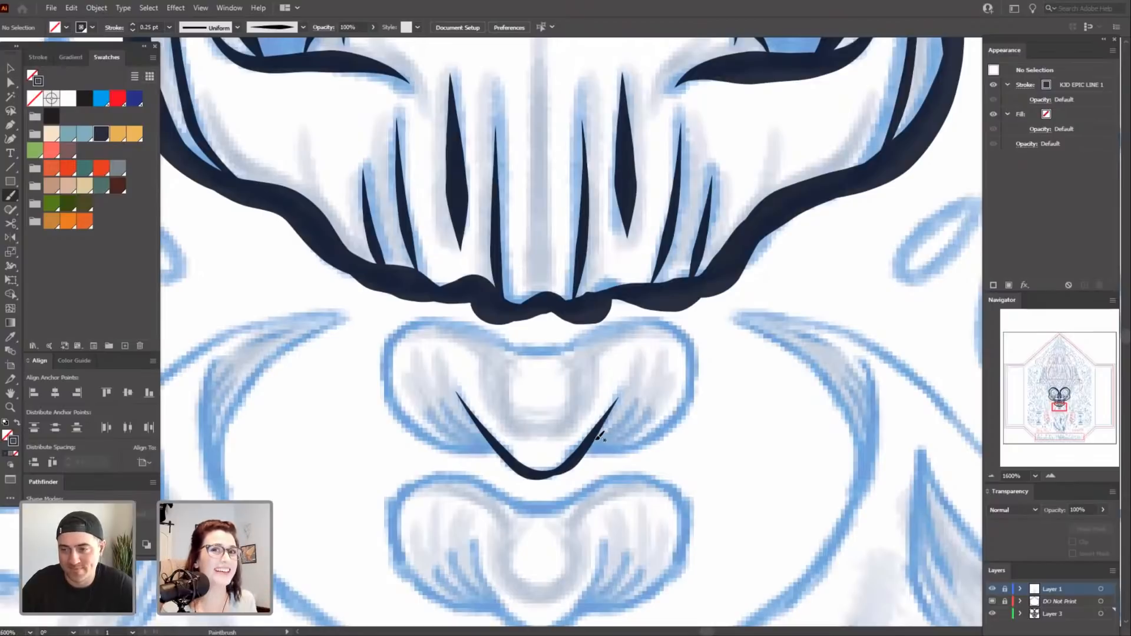
scroll(598, 507, "down", 1)
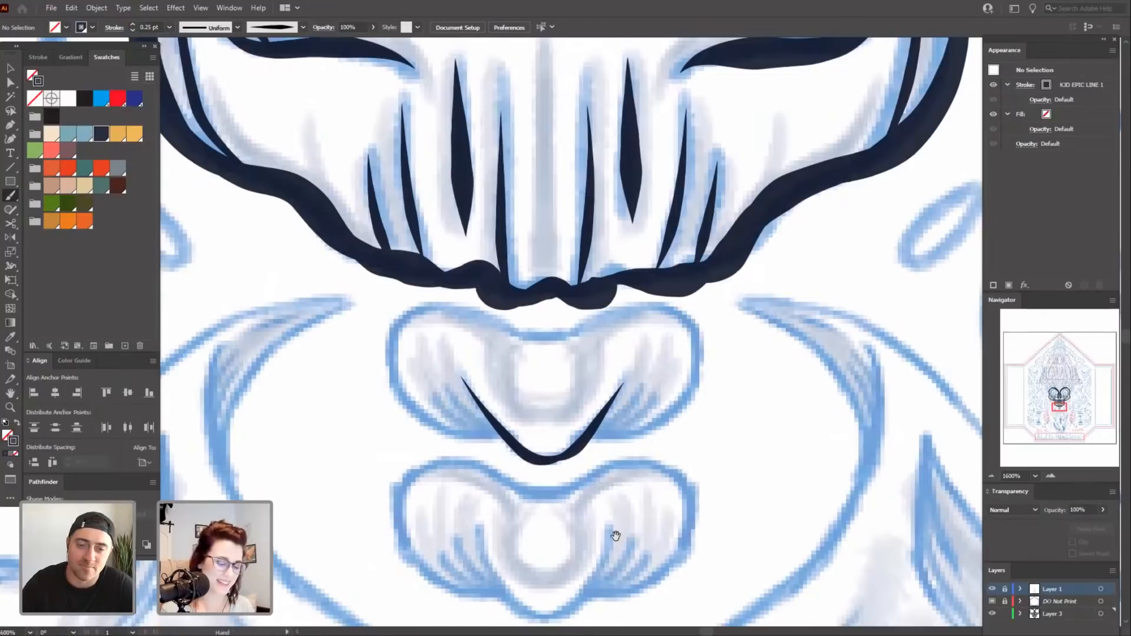
mouse_move(618, 532)
left_mouse_down()
mouse_move(616, 507)
mouse_move(615, 537)
left_mouse_up()
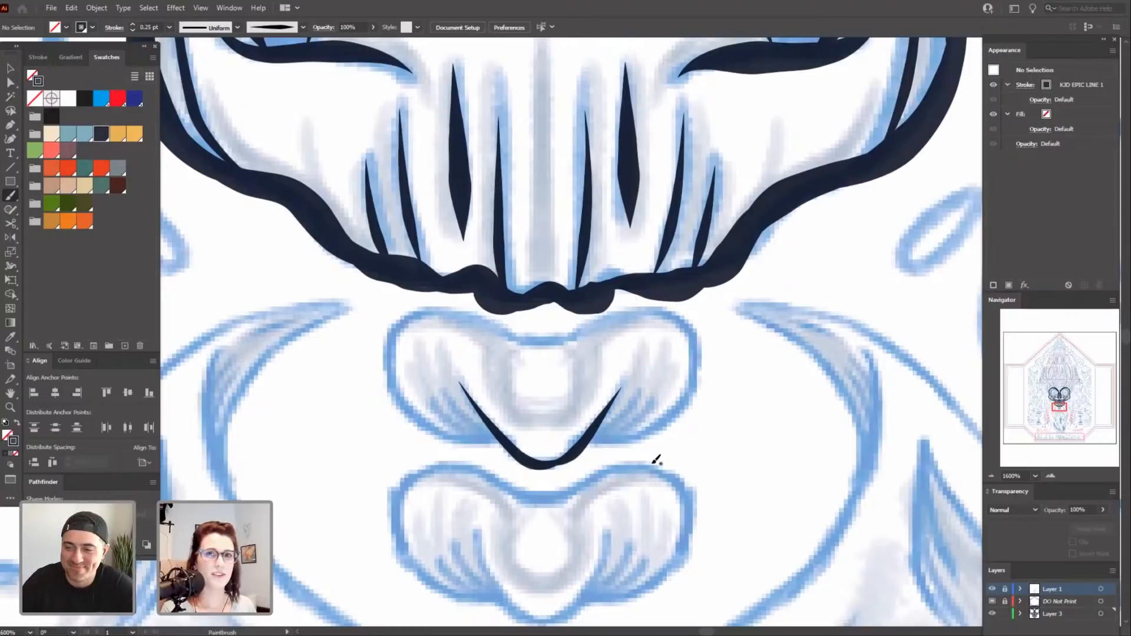
left_click_drag(691, 486, 656, 494)
left_click_drag(664, 455, 659, 472)
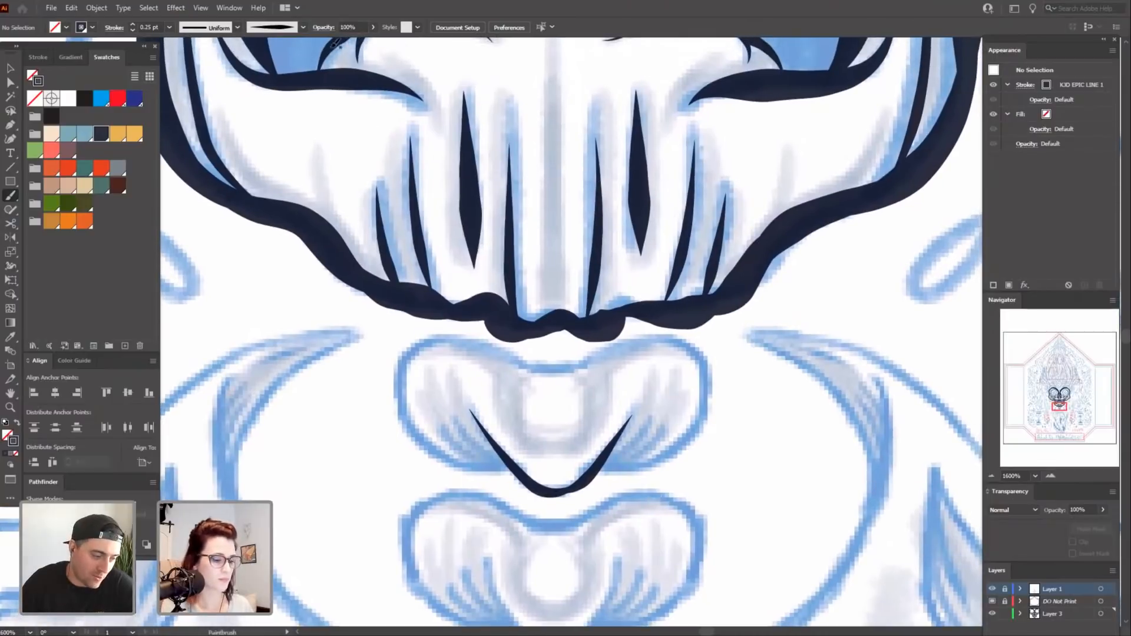
Set the stroke weight to 0.5 pt and try a brush stroke along the upper vertebra's top edge.
left_click(133, 23)
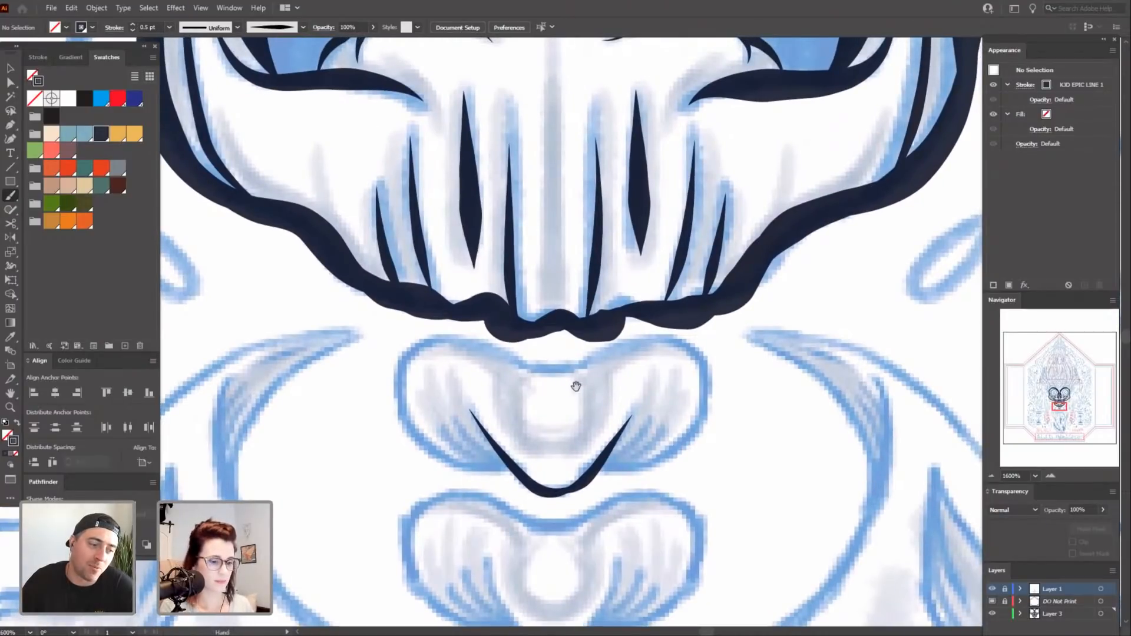
mouse_move(590, 425)
left_mouse_down()
mouse_move(588, 440)
mouse_move(590, 429)
left_mouse_up()
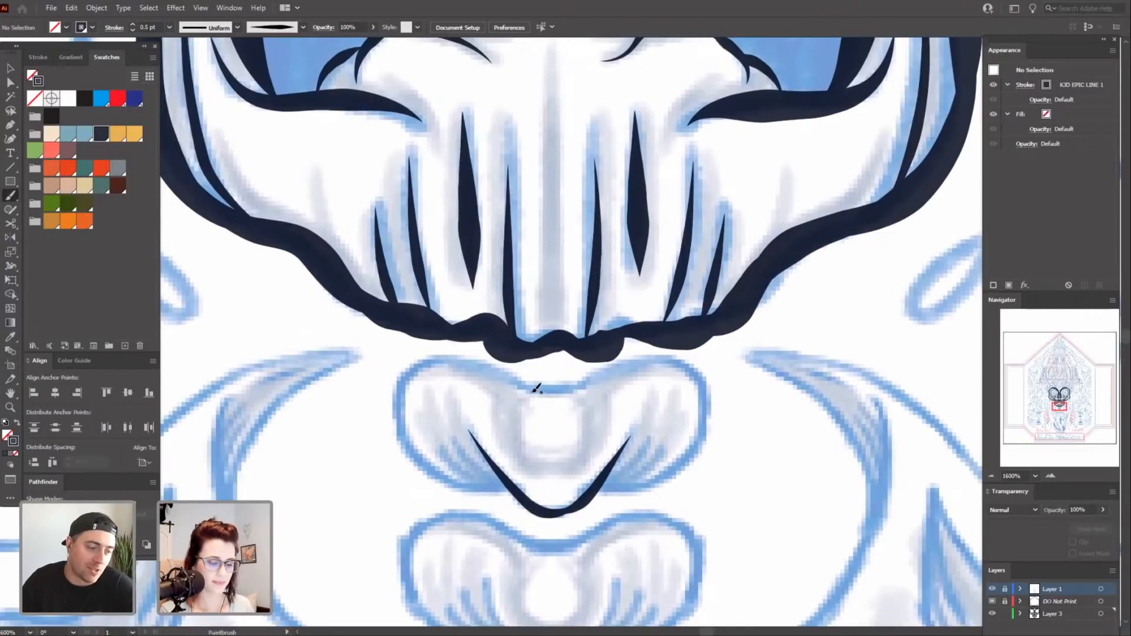
mouse_move(511, 382)
left_mouse_down()
mouse_move(552, 392)
mouse_move(601, 381)
left_mouse_up()
key("ctrl+z")
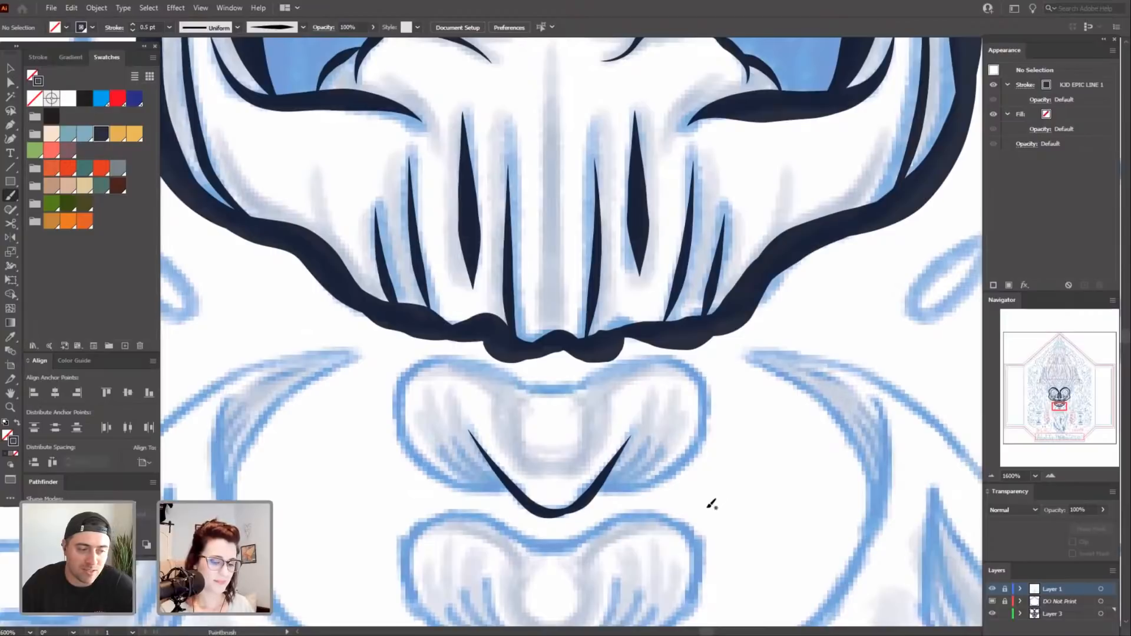
Try a diagonal brush stroke beside the left arm of the V on the upper vertebra.
scroll(697, 505, "down", 1)
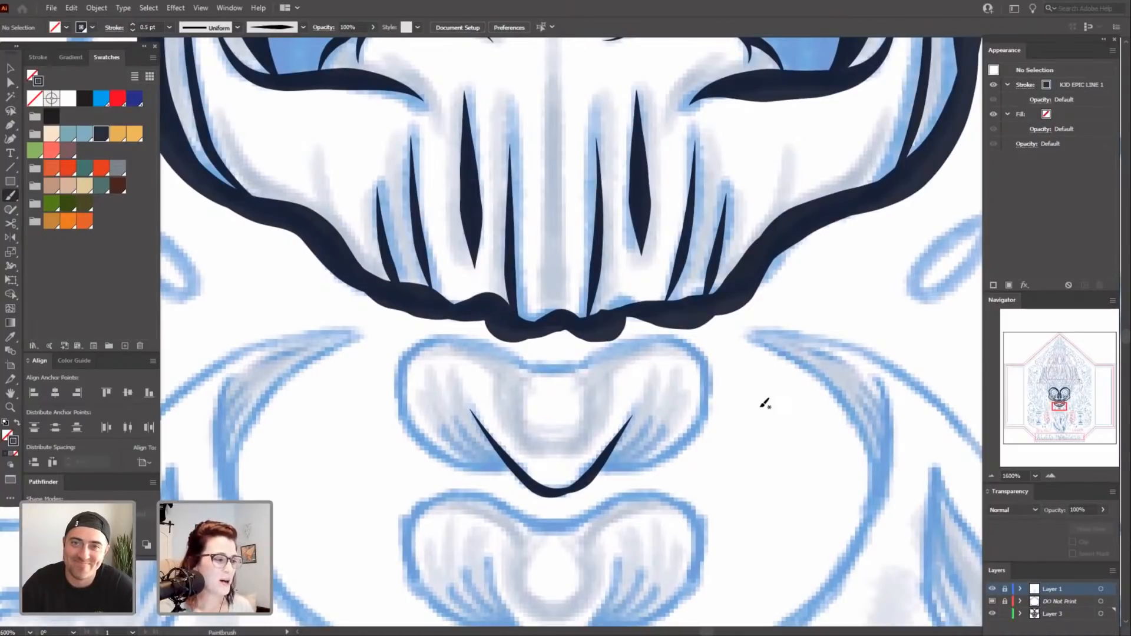
left_click(132, 24)
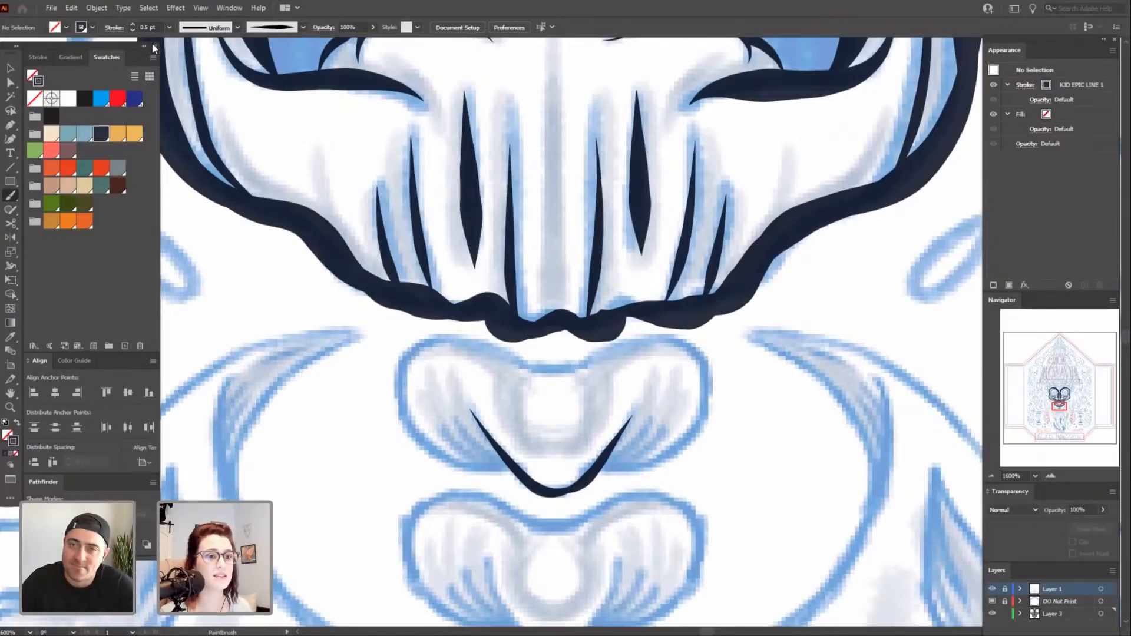
left_click_drag(662, 505, 631, 470)
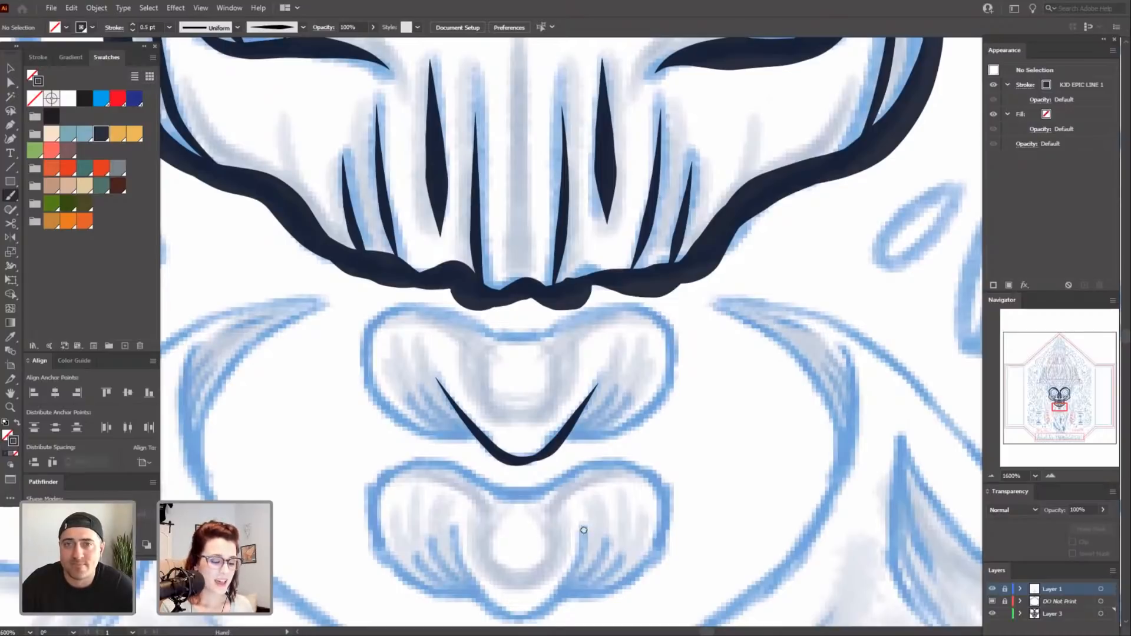
scroll(587, 518, "down", 2)
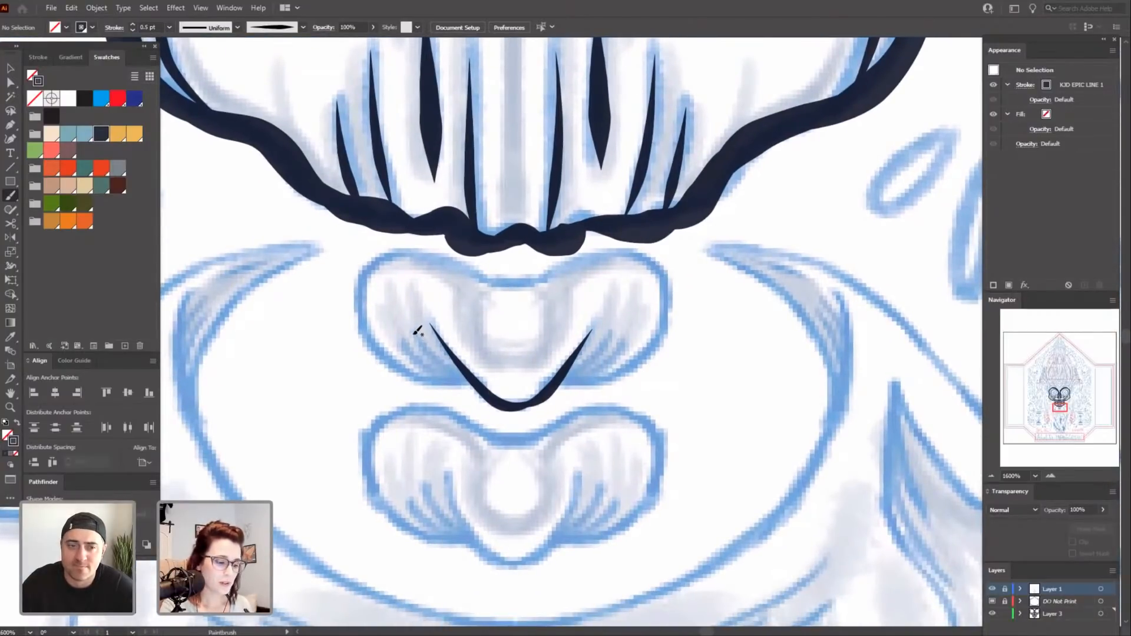
left_click_drag(416, 329, 468, 386)
key("ctrl+z")
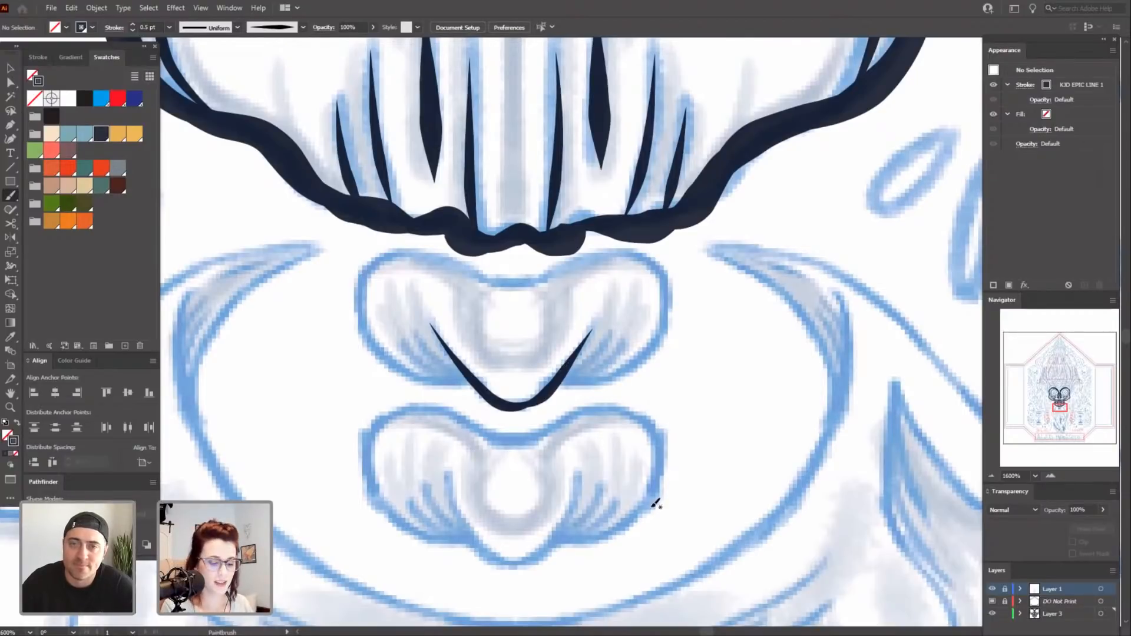
Check the stroke weight of the small curved outline path at the middle of the chin.
mouse_move(655, 522)
left_mouse_down()
mouse_move(664, 496)
mouse_move(662, 515)
left_mouse_up()
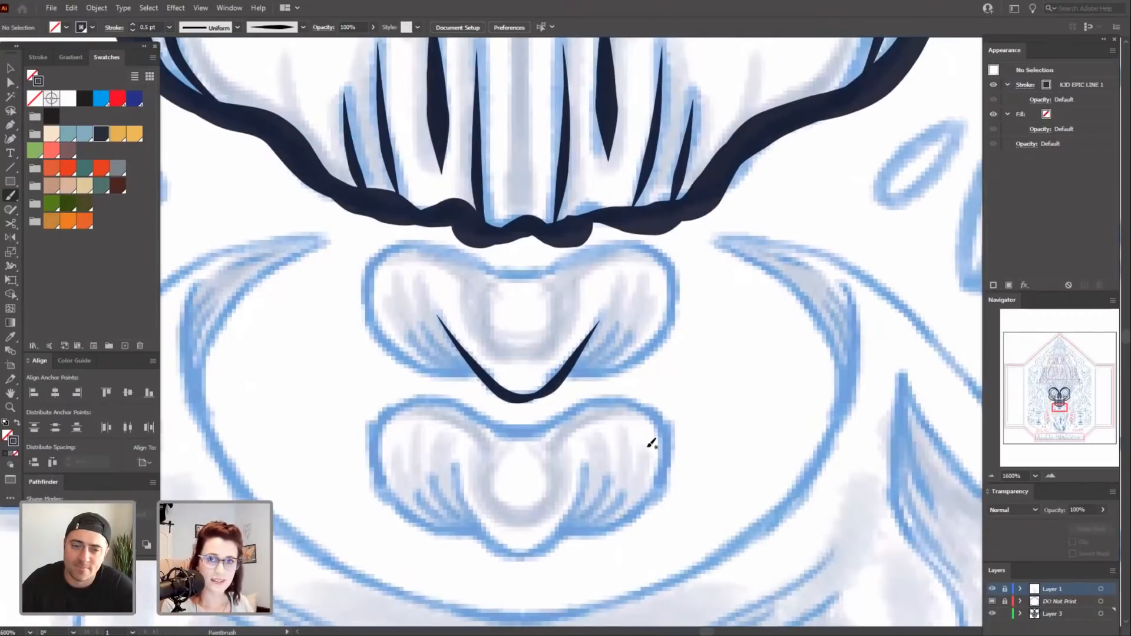
left_click_drag(665, 358, 672, 438)
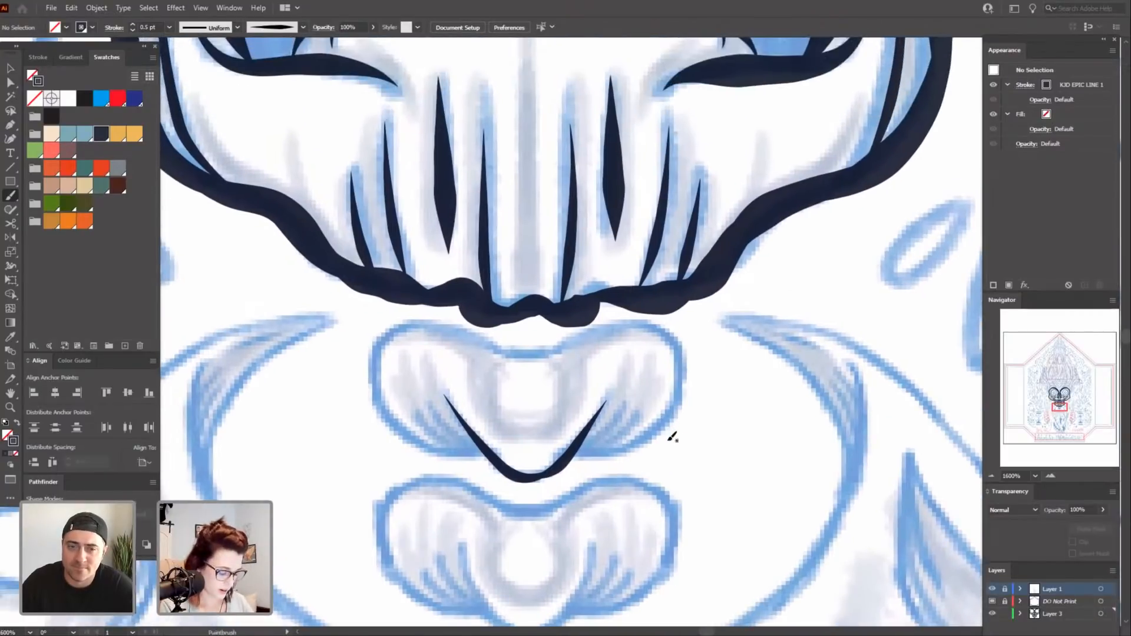
key("v")
left_click_drag(640, 354, 647, 375)
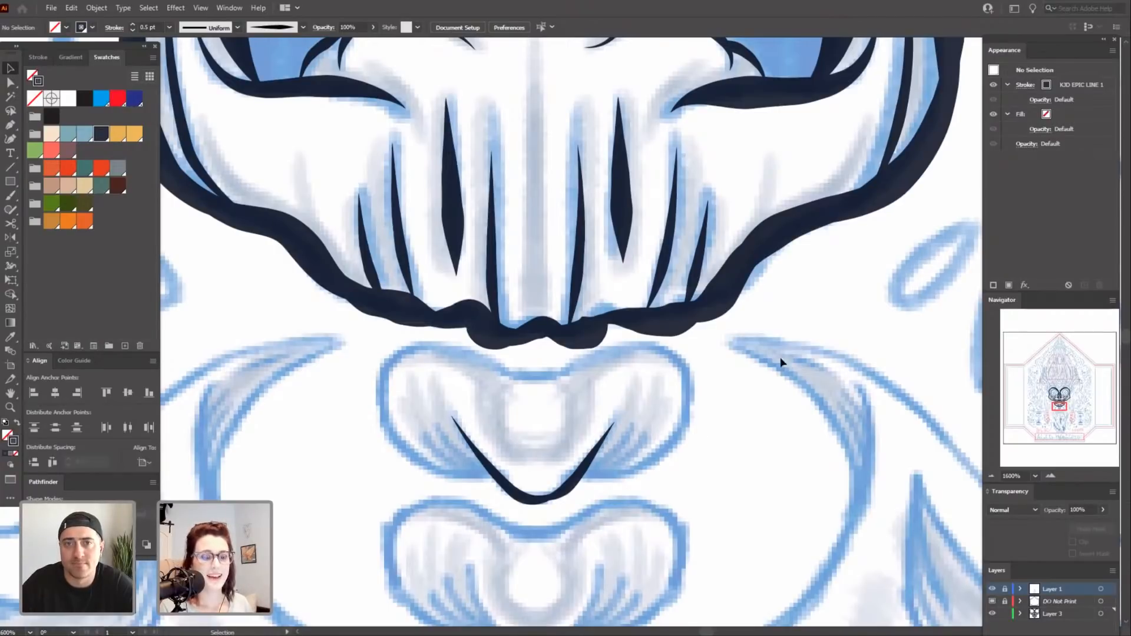
left_click(581, 327)
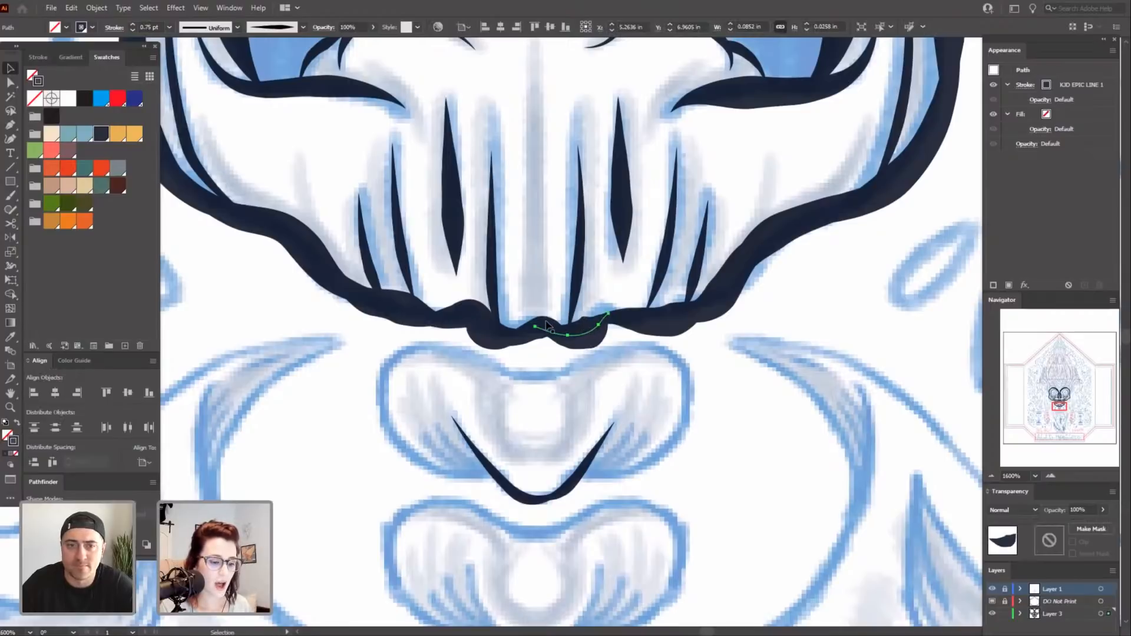
left_click(567, 333)
left_click(571, 410)
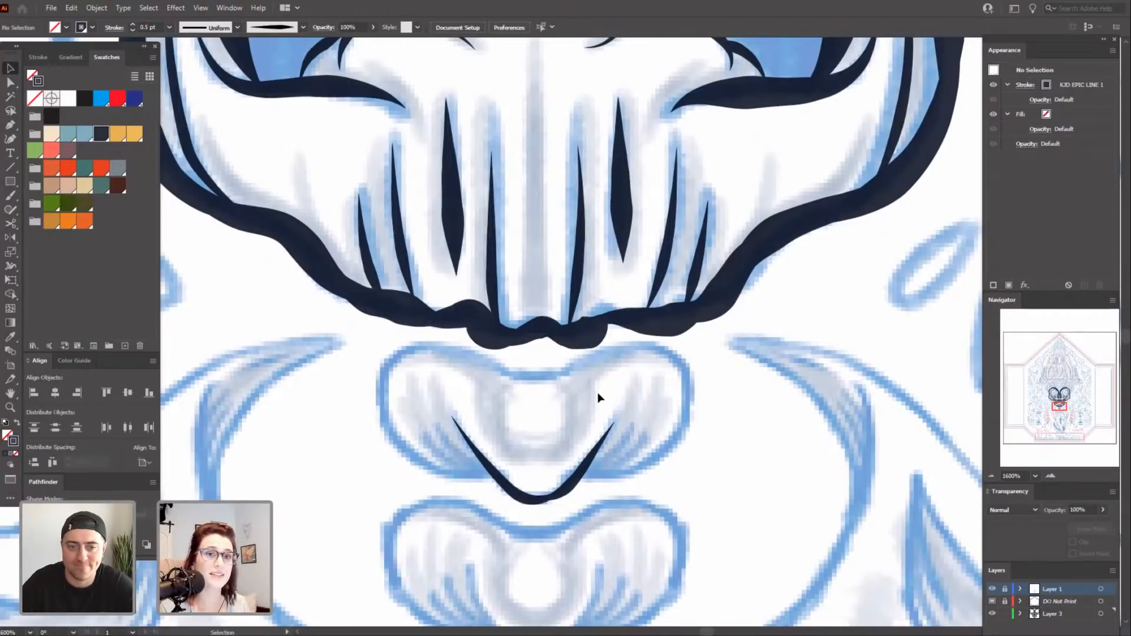
Try 0.5 pt brush strokes along the upper vertebra's top edge, covering the central dip and the top of the left lobe.
key("b")
mouse_move(636, 508)
left_mouse_down()
mouse_move(655, 488)
mouse_move(671, 536)
left_mouse_up()
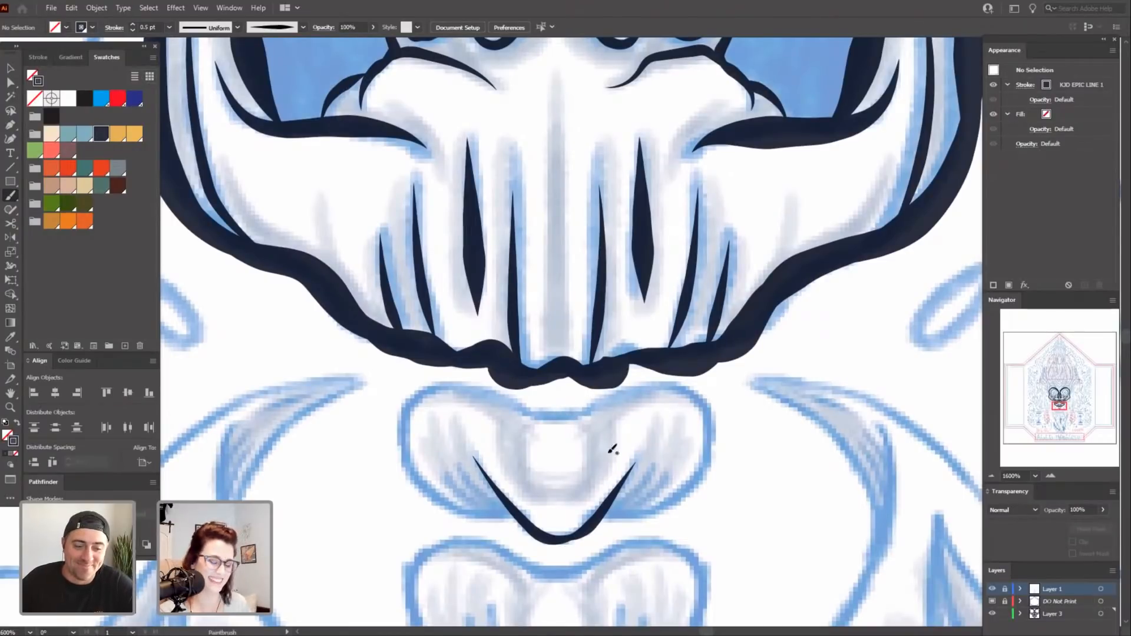
left_click_drag(623, 456, 620, 448)
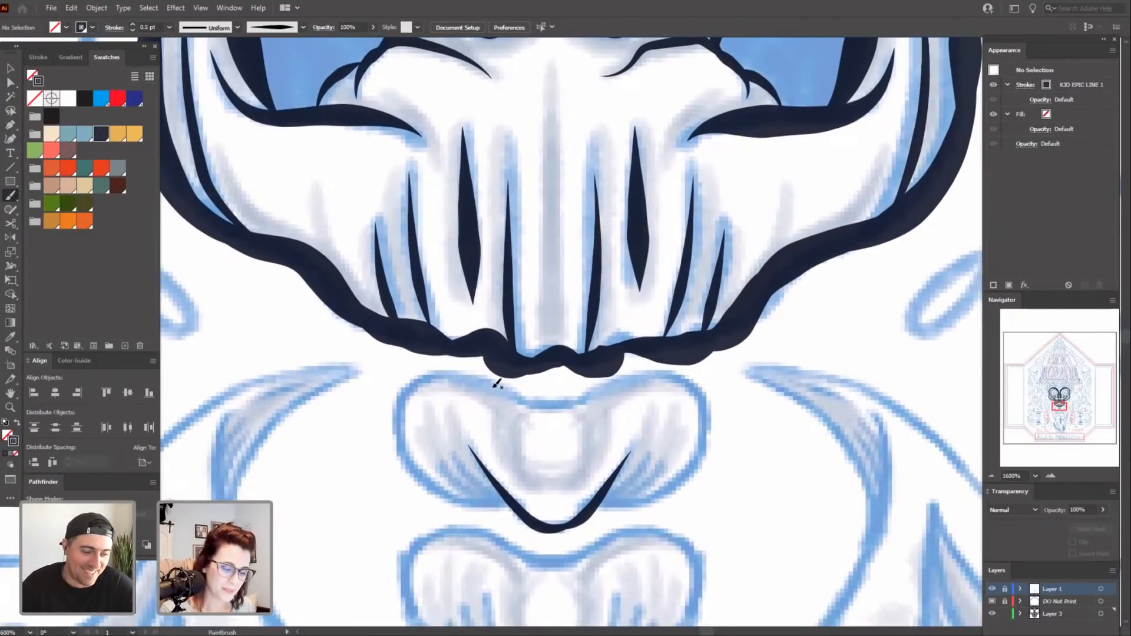
left_click_drag(498, 391, 555, 408)
left_click_drag(636, 382, 633, 382)
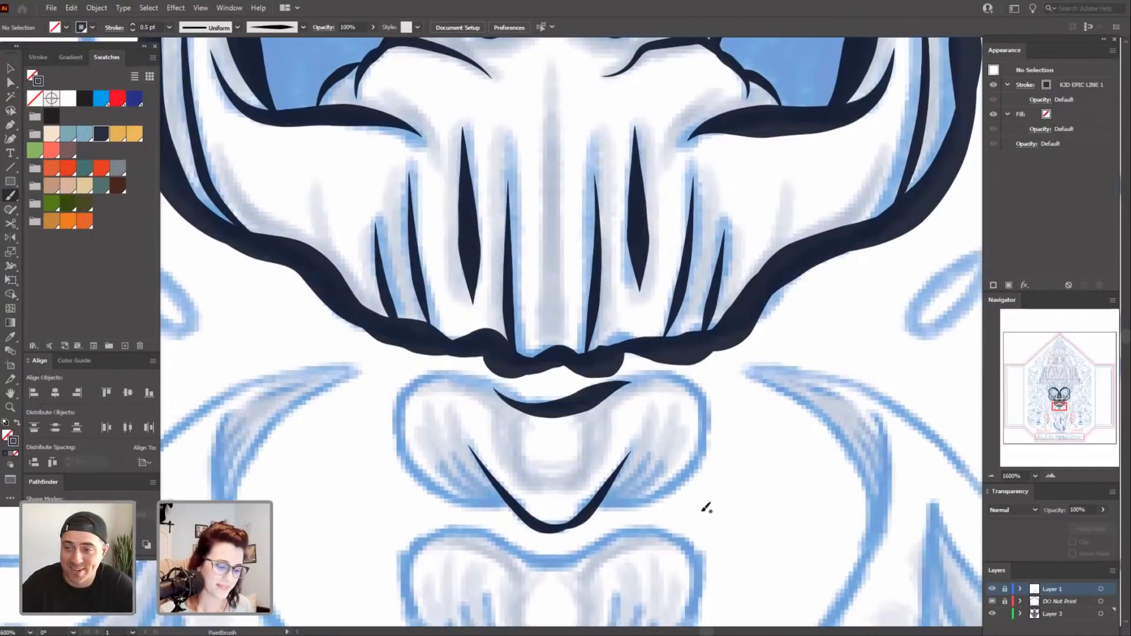
left_click_drag(702, 511, 712, 496)
mouse_move(601, 376)
left_mouse_down()
mouse_move(533, 387)
mouse_move(502, 370)
mouse_move(438, 361)
left_mouse_up()
scroll(687, 483, "down", 2)
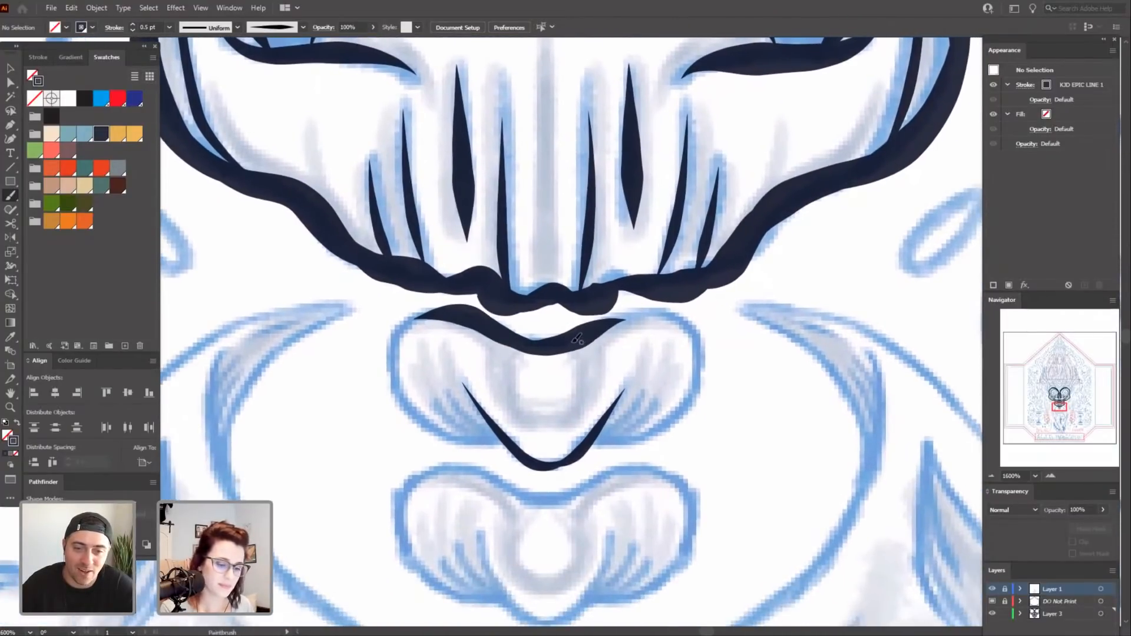
scroll(683, 448, "down", 1)
scroll(683, 448, "down", 1)
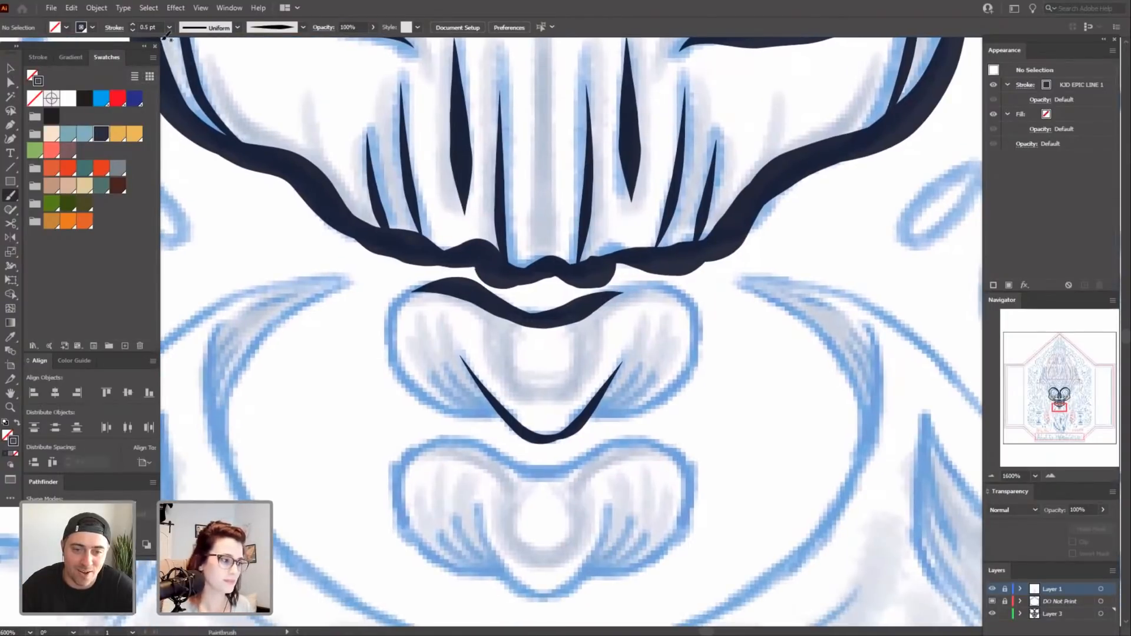
Set the stroke weight to 0.25 pt and try a tapered brush stroke over the top of the upper vertebra's right lobe.
key("slash")
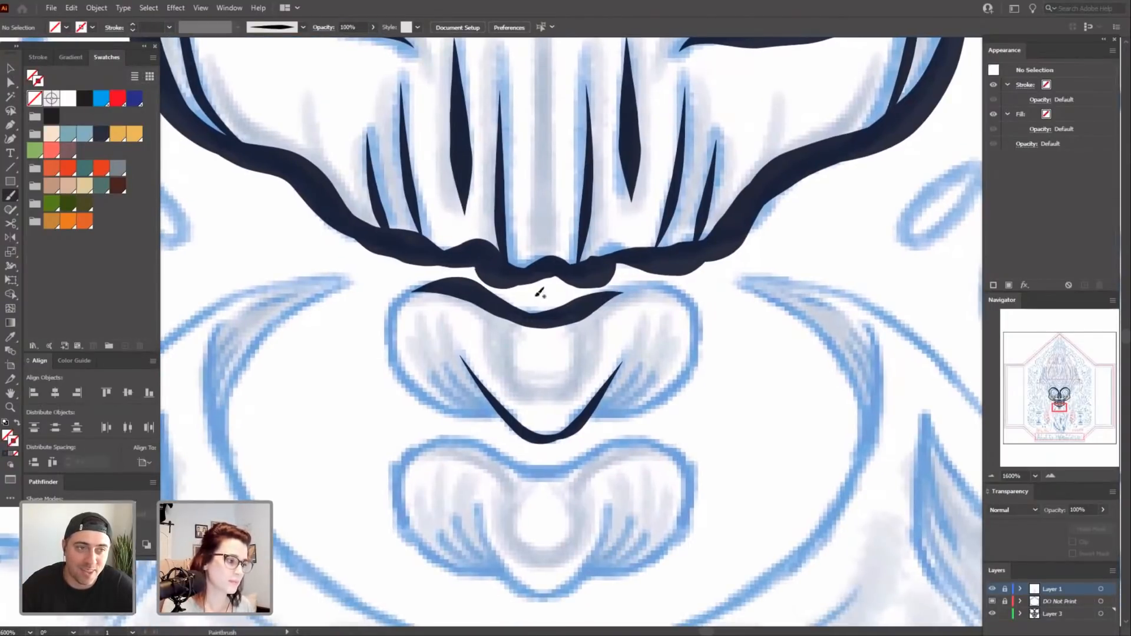
left_click(133, 24)
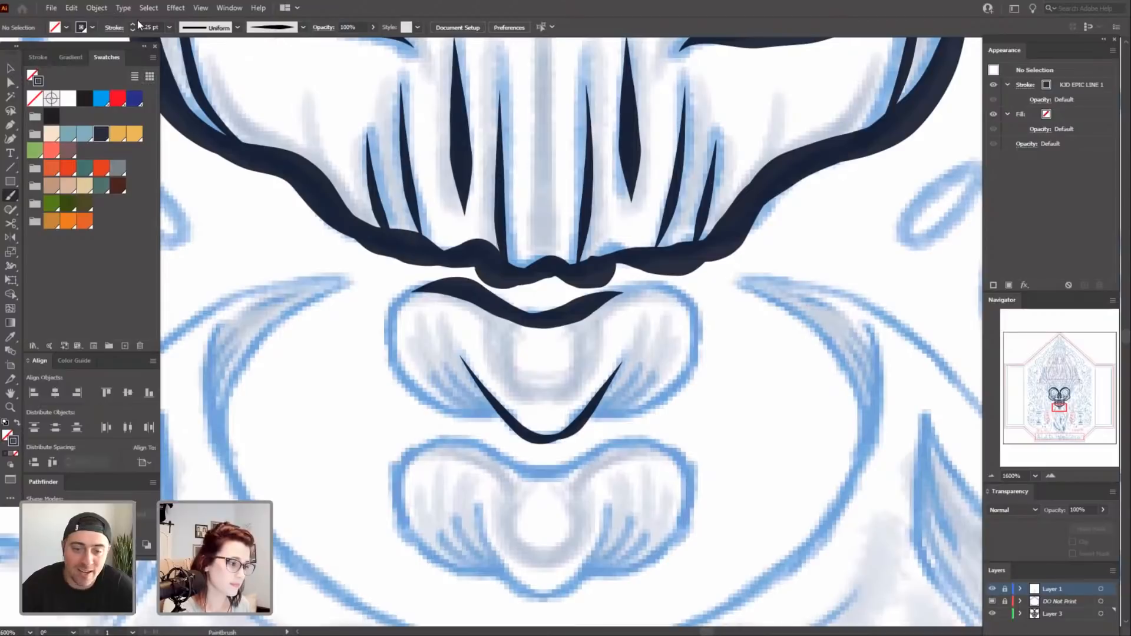
key("space")
scroll(716, 450, "up", 3)
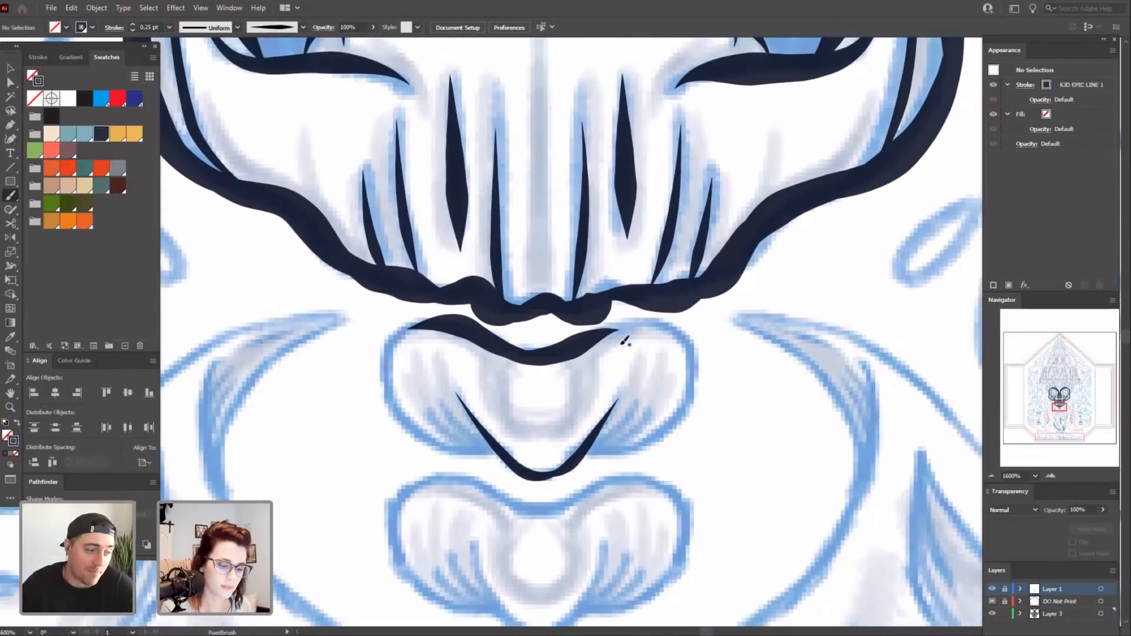
left_click_drag(633, 394, 631, 406)
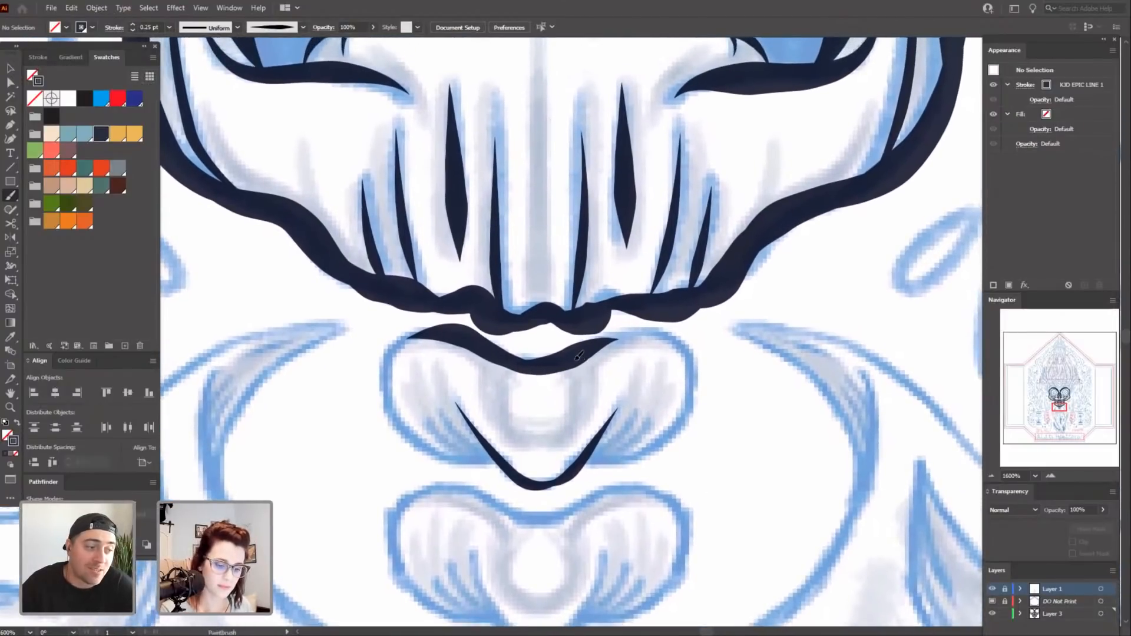
mouse_move(575, 359)
left_mouse_down()
mouse_move(633, 334)
mouse_move(689, 353)
left_mouse_up()
scroll(454, 395, "down", 1)
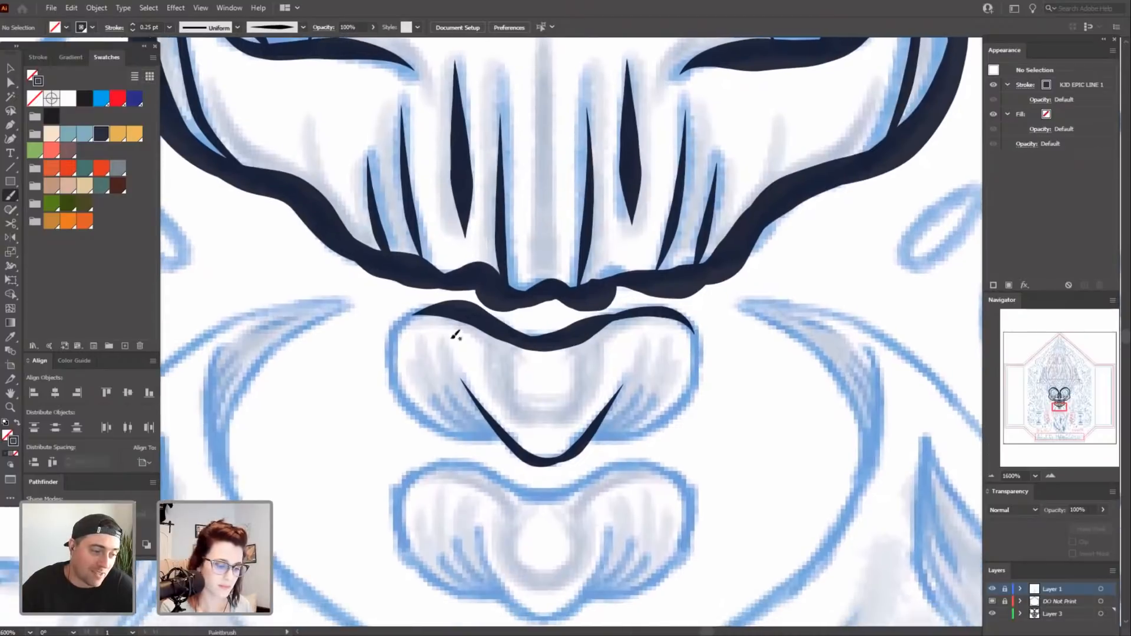
Try a 0.25 pt brush stroke around the outer side of the upper vertebra's left lobe, then undo it.
mouse_move(486, 317)
left_mouse_down()
mouse_move(431, 305)
mouse_move(396, 358)
mouse_move(400, 401)
left_mouse_up()
scroll(717, 405, "down", 3)
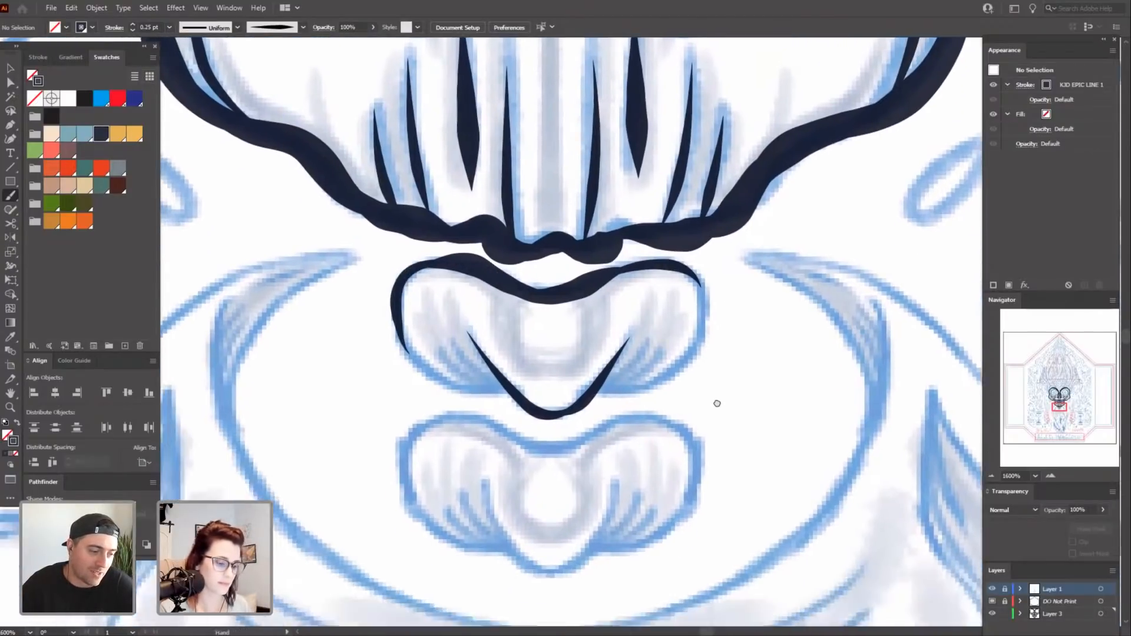
key("ctrl+z")
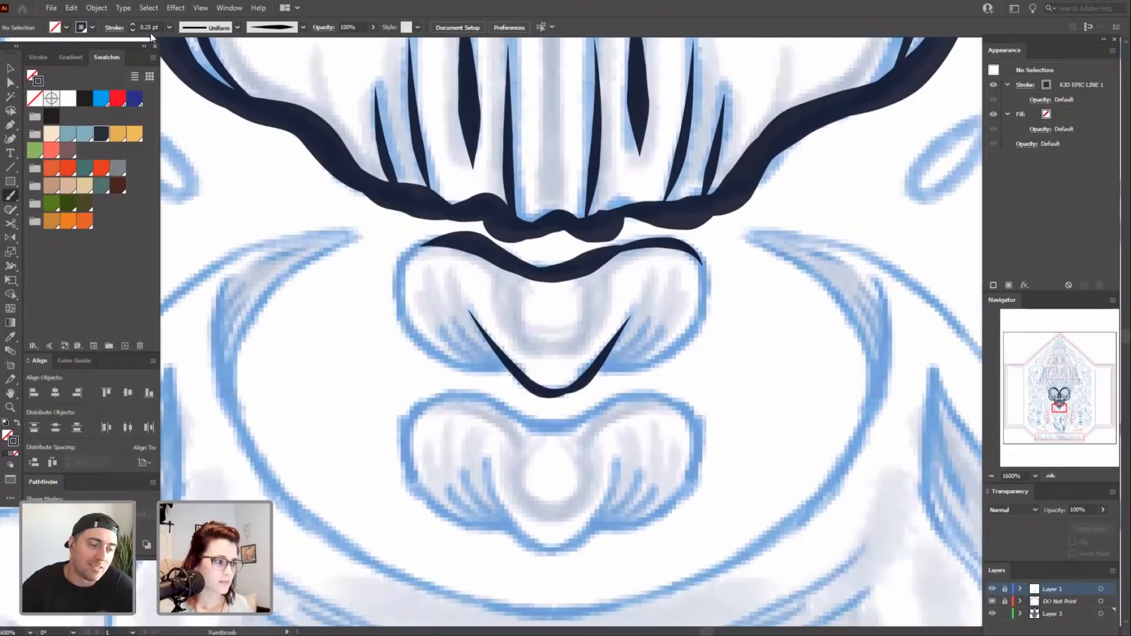
Set the stroke weight to 0.5 pt and try a brush stroke curving down the outer side of the upper vertebra's left lobe.
scroll(709, 399, "down", 1)
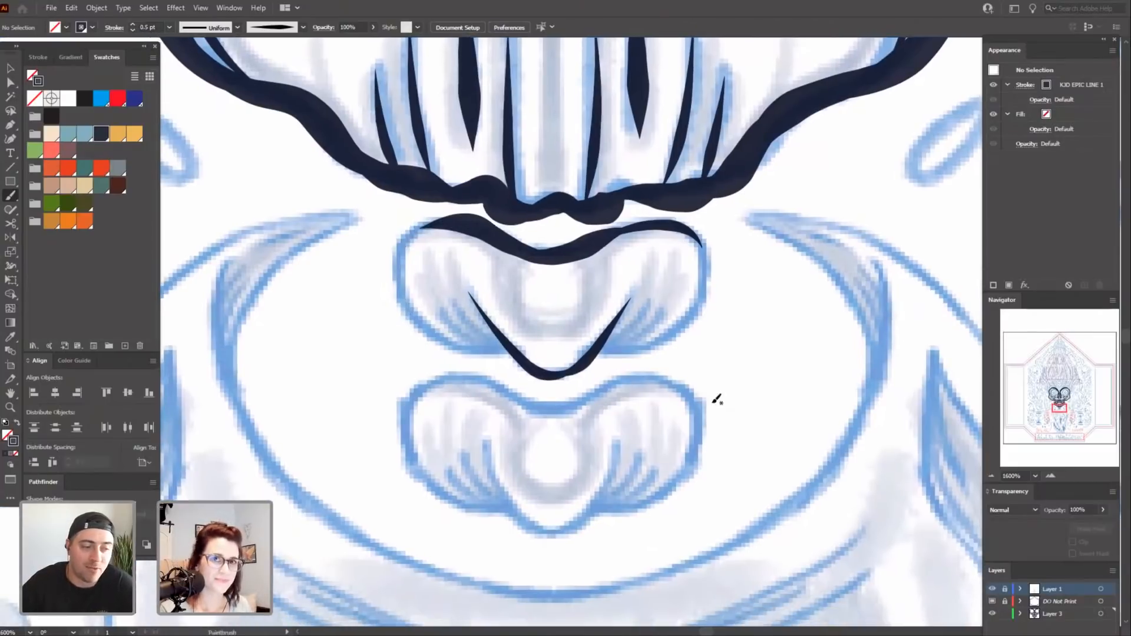
key("ctrl+equal")
left_click_drag(767, 349, 763, 376)
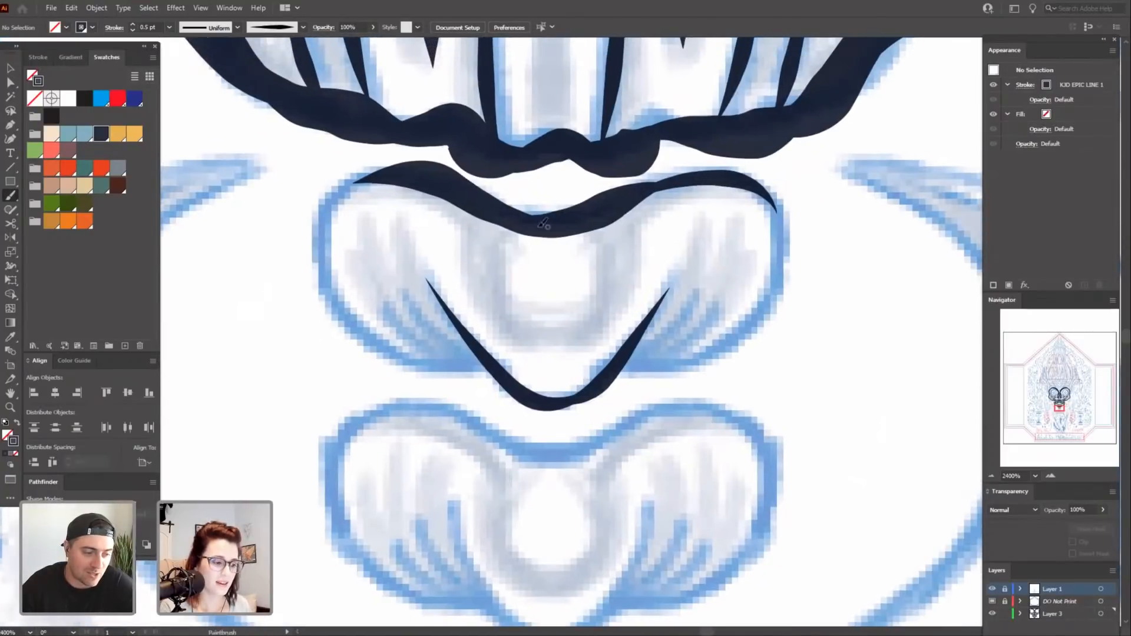
mouse_move(448, 179)
left_mouse_down()
mouse_move(375, 171)
mouse_move(326, 255)
mouse_move(330, 300)
left_mouse_up()
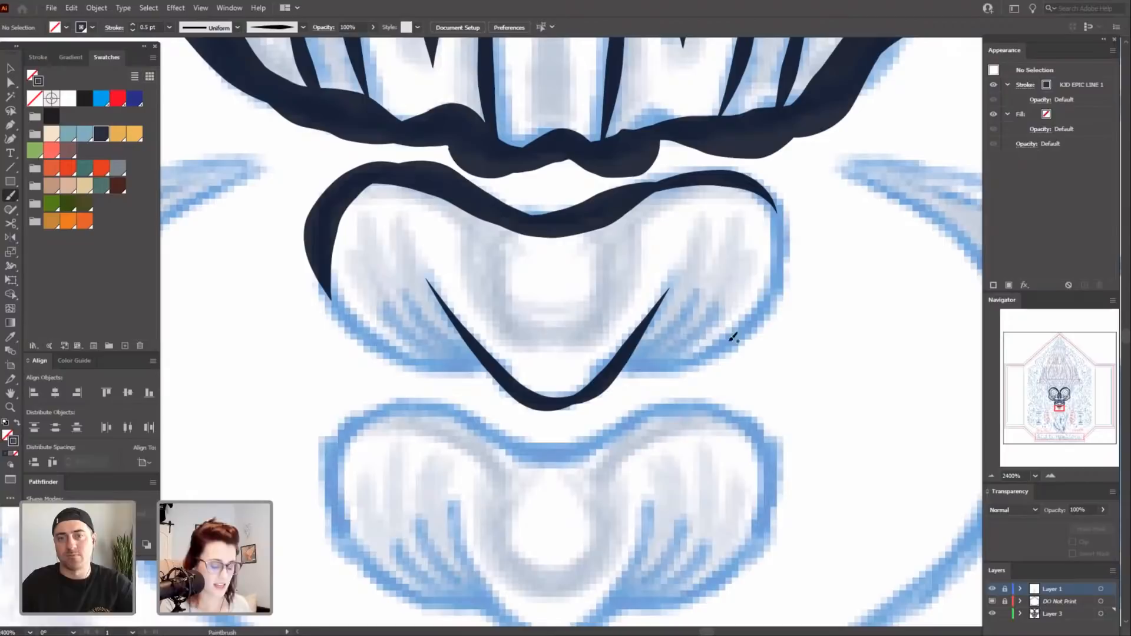
Delete all the brush strokes on the upper vertebra, including the V at its lower contour and the top-edge lines.
key("v")
mouse_move(784, 482)
left_mouse_down()
mouse_move(354, 268)
mouse_move(308, 264)
left_mouse_up()
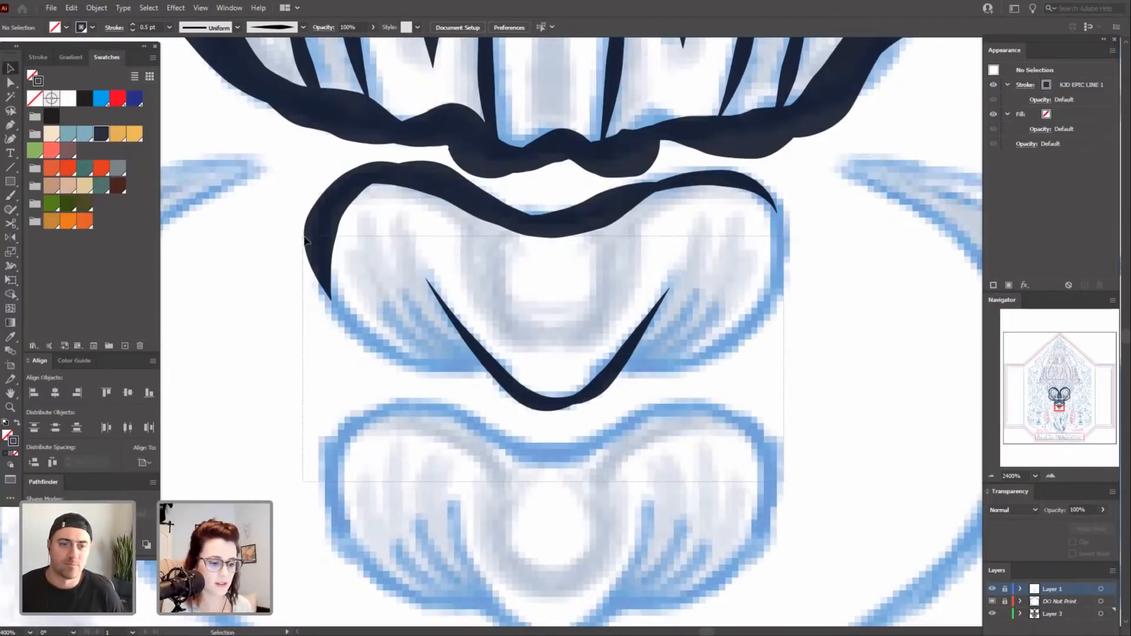
key("Delete")
left_click(604, 213)
key("Delete")
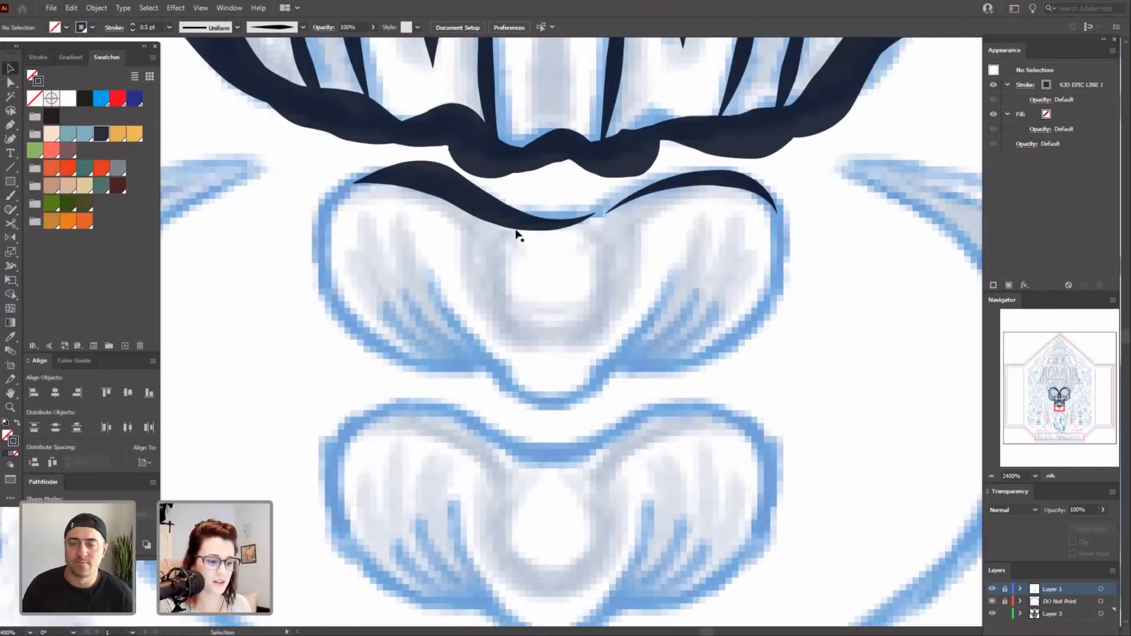
left_click(514, 223)
key("Delete")
left_click(673, 187)
key("Delete")
Set the stroke weight of the overlapping brush strokes forming the chin and lower jaw outline to 0.5 pt, then deselect them.
scroll(697, 288, "up", 5)
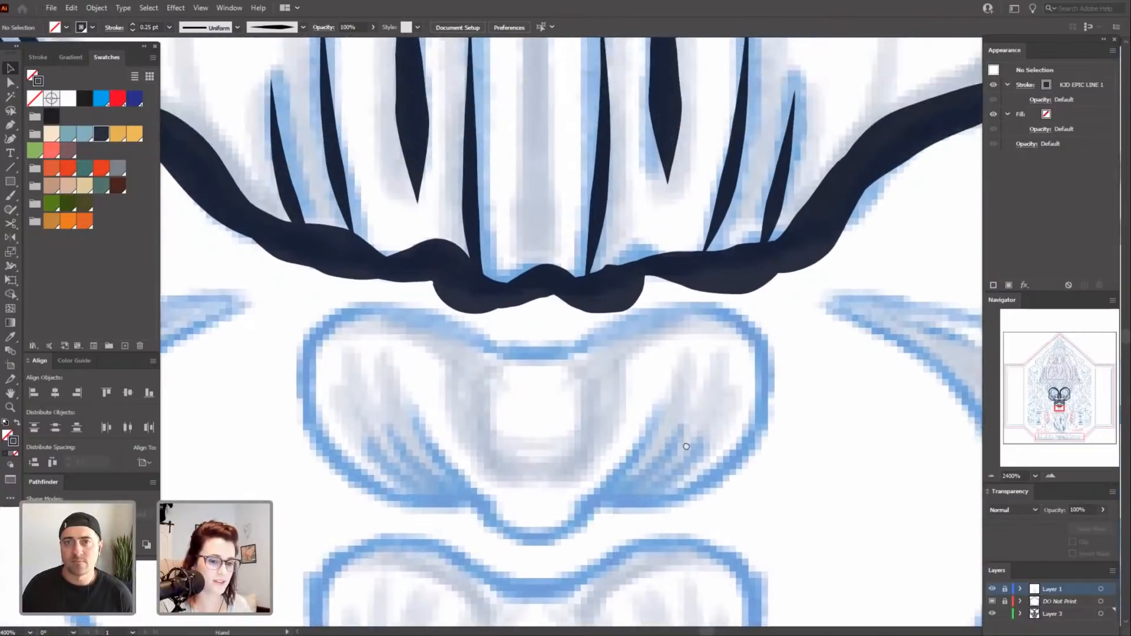
left_click(622, 343)
left_click(536, 348, "shift")
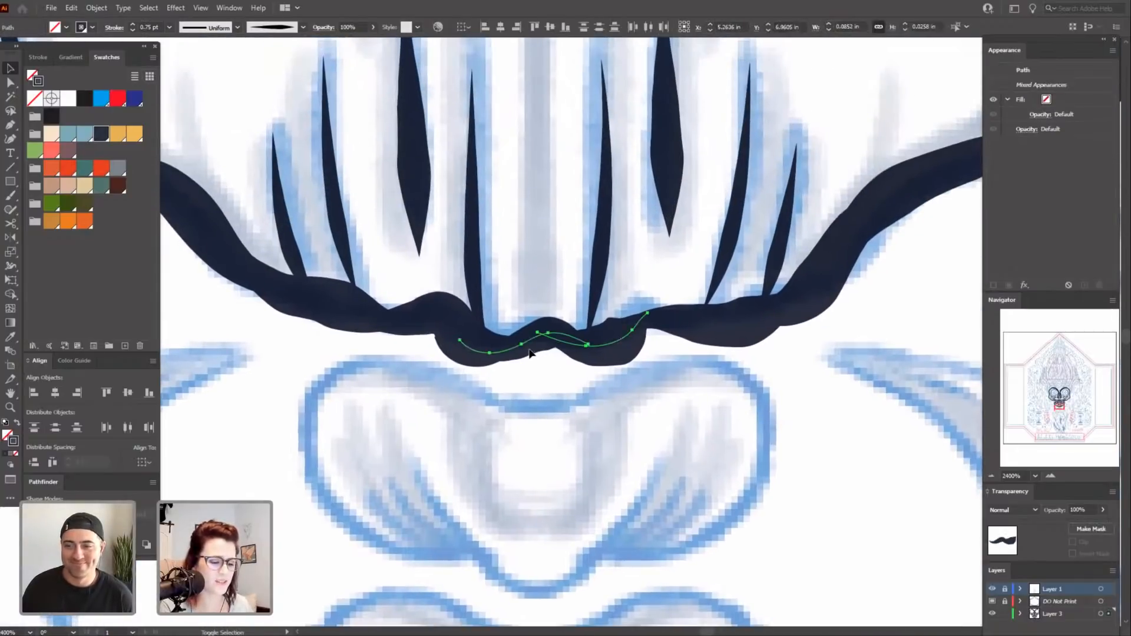
left_click(469, 363, "shift")
left_click(694, 344, "shift")
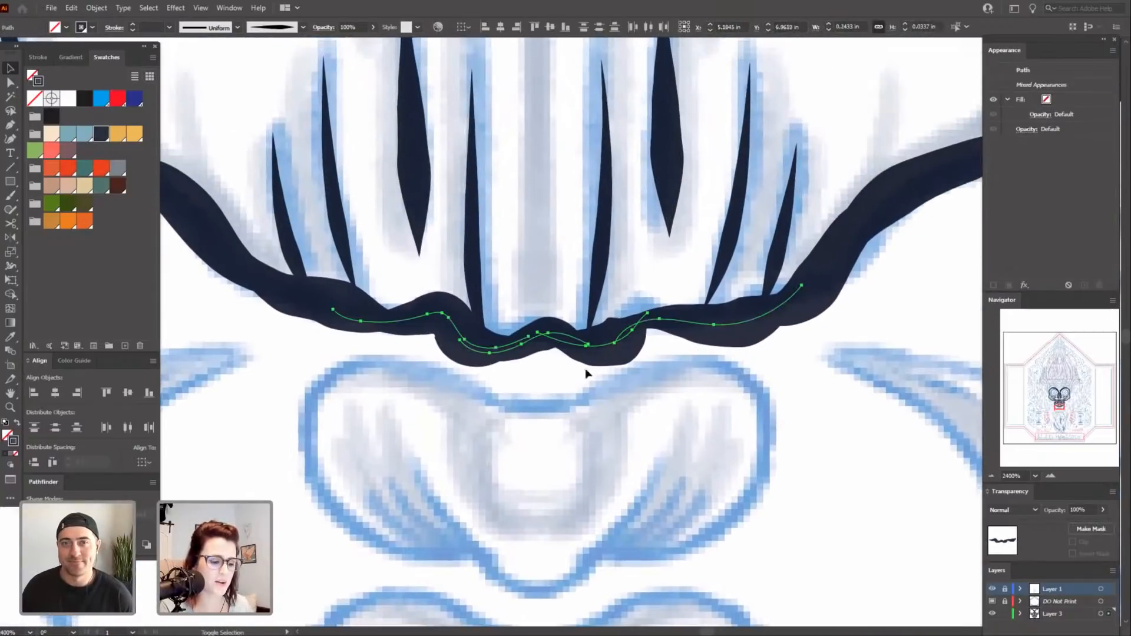
left_click(341, 319, "shift")
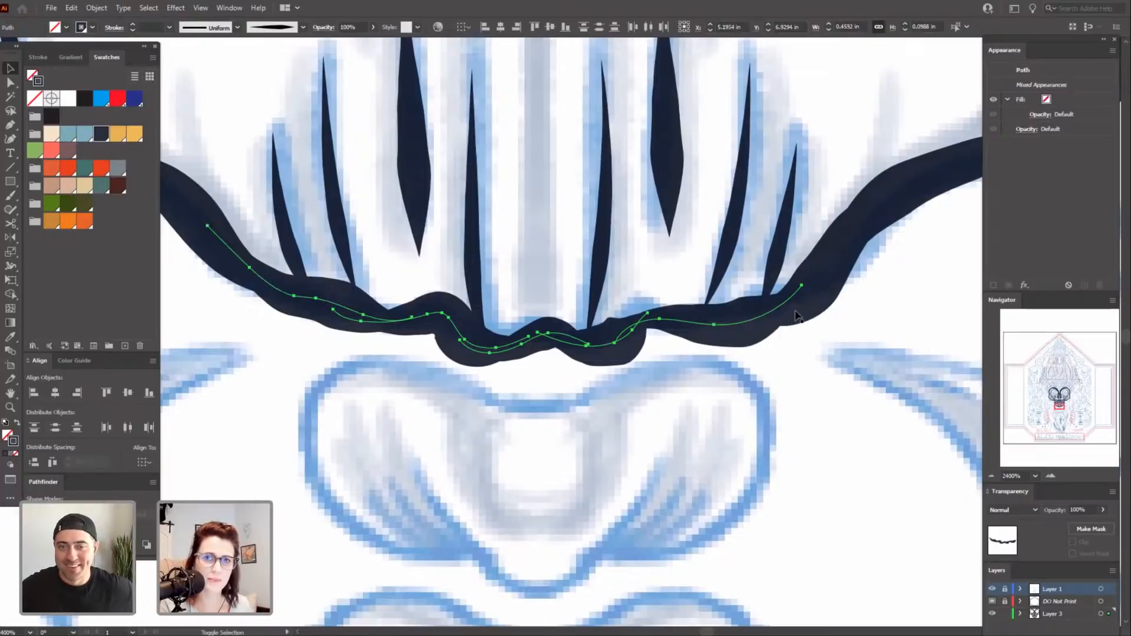
left_click(821, 298, "shift")
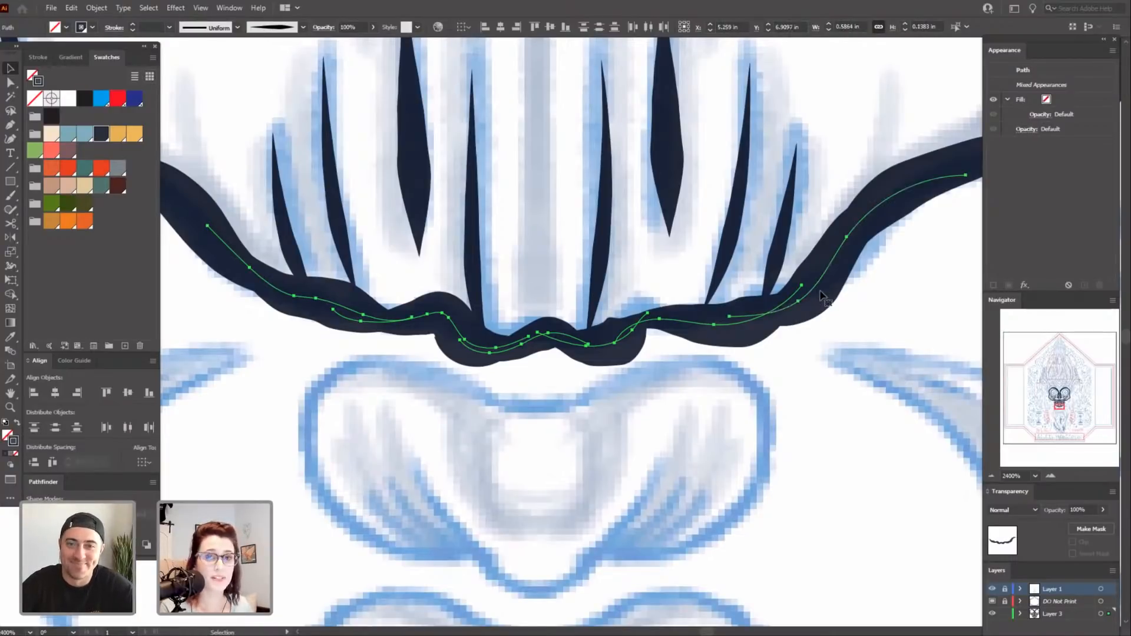
key("ctrl+minus")
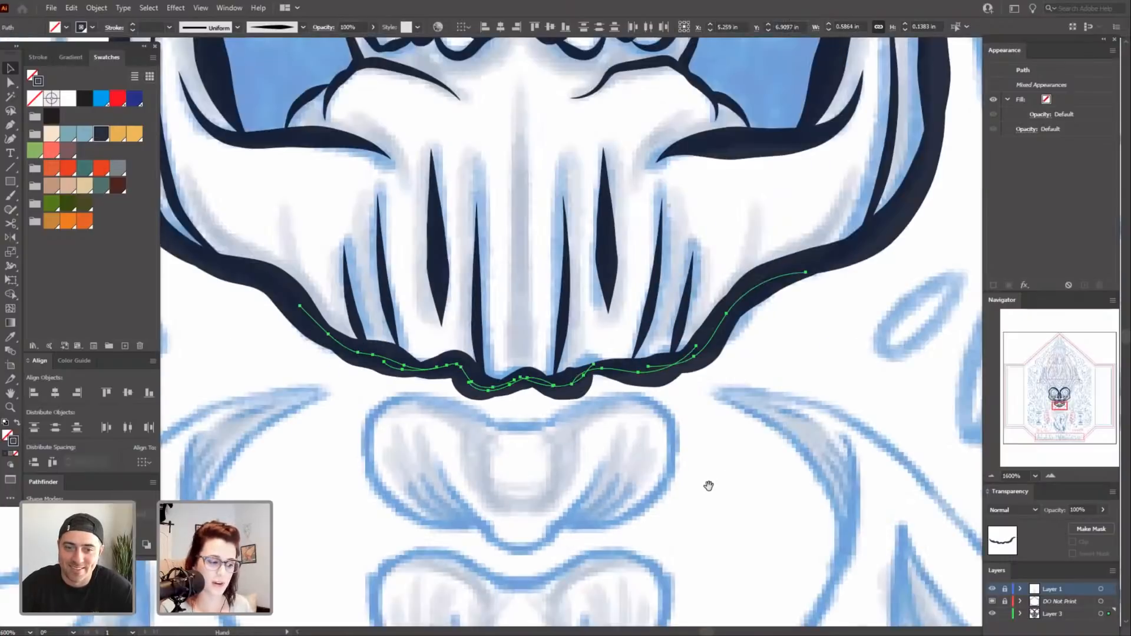
left_click_drag(708, 486, 707, 470)
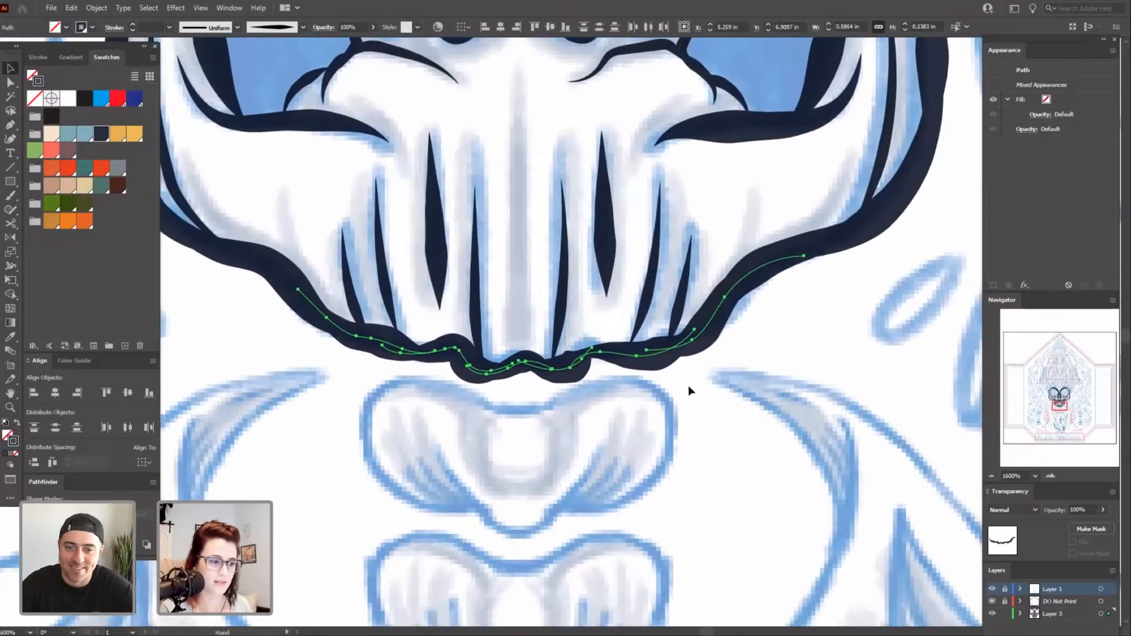
left_click(132, 24)
left_click(132, 24)
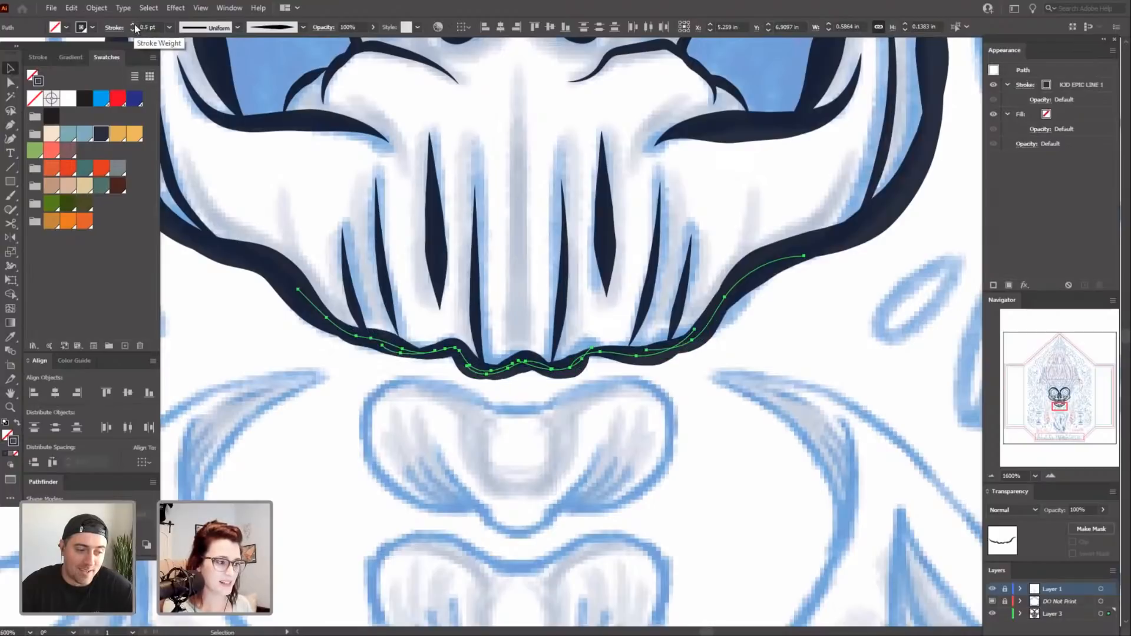
left_click(607, 514)
Examine the jaw outline's line weight against the vertebrae and shoulder sketch at several zoom levels.
scroll(692, 441, "down", 1)
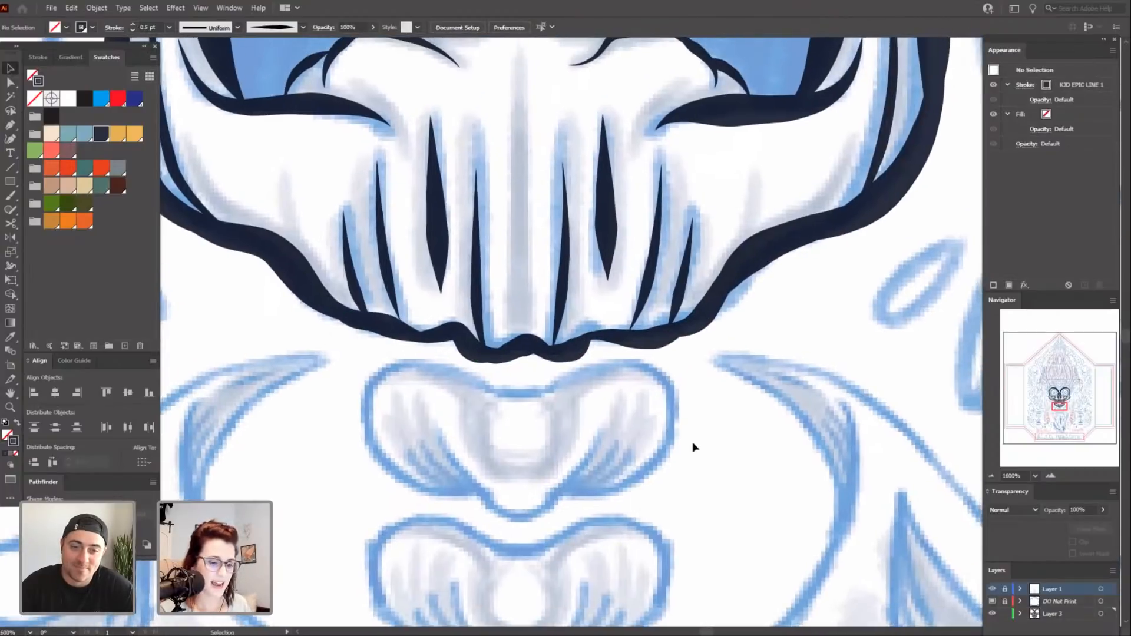
key("ctrl+minus")
key("ctrl+plus")
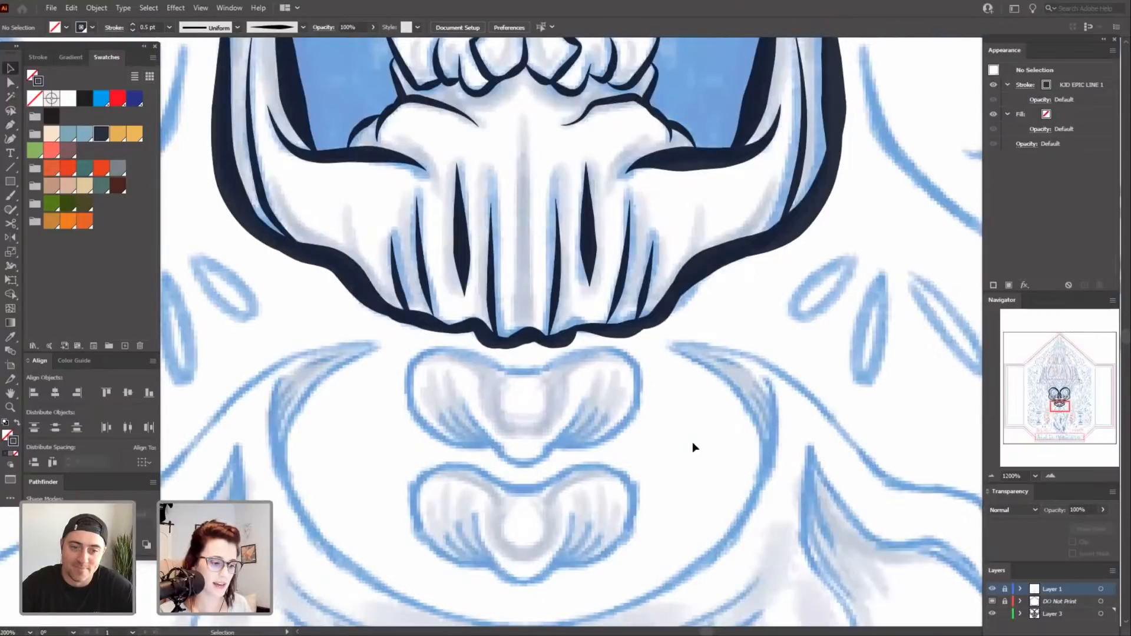
scroll(692, 446, "down", 1)
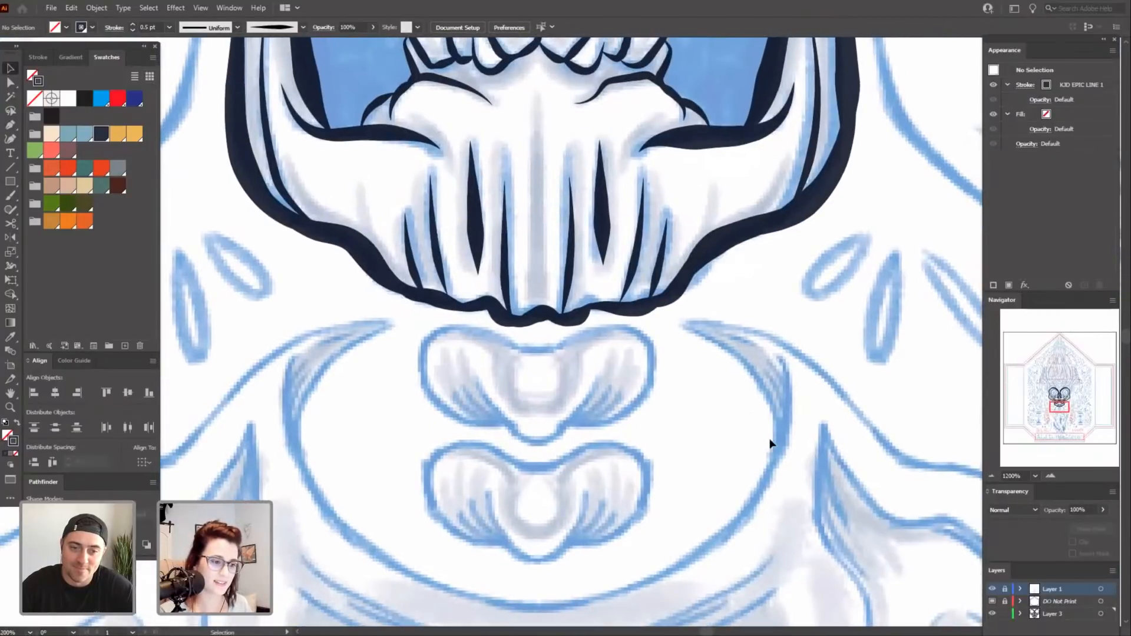
key("ctrl+minus")
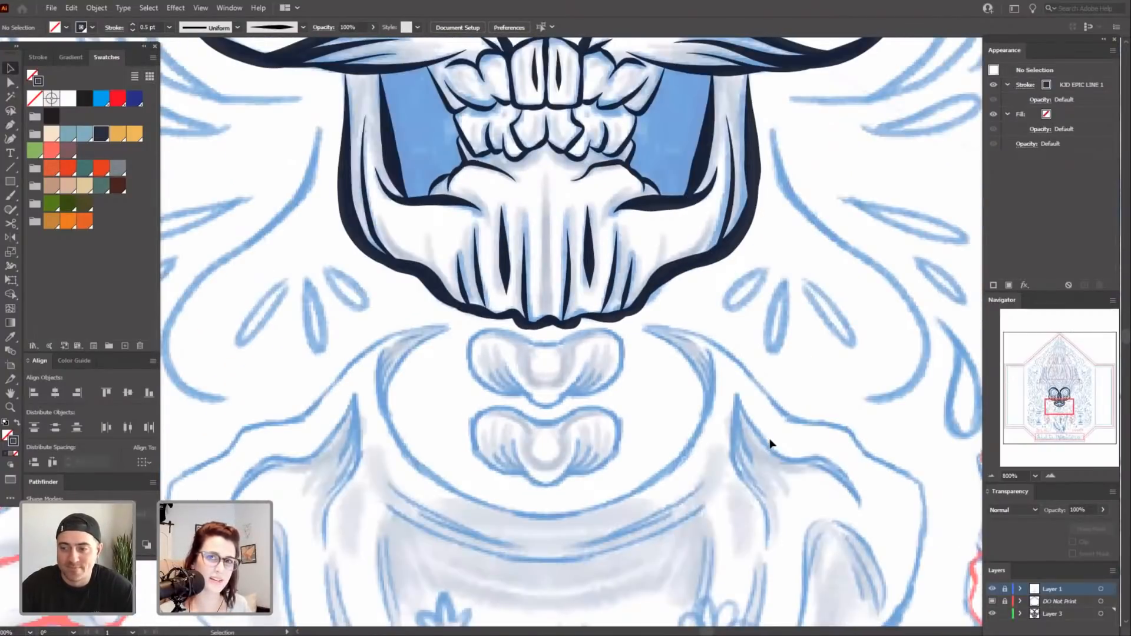
key("ctrl+plus")
scroll(659, 530, "down", 3)
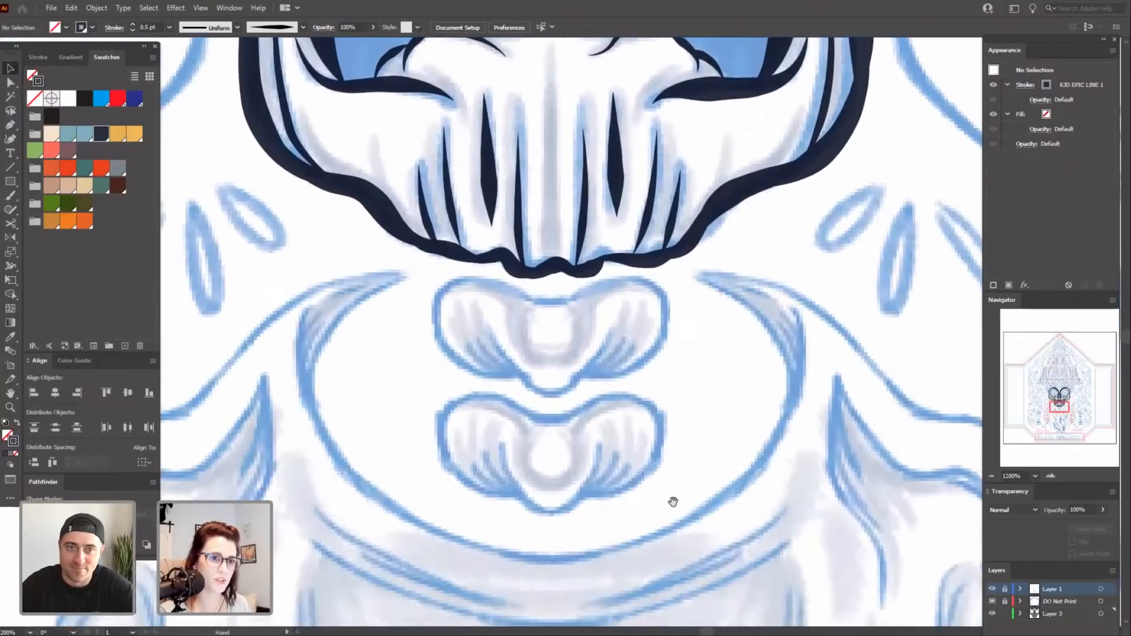
Ink the V-shaped lower contour of the upper vertebra with two mirrored tapered brush strokes at 0.5 pt meeting at its lowest point.
key("b")
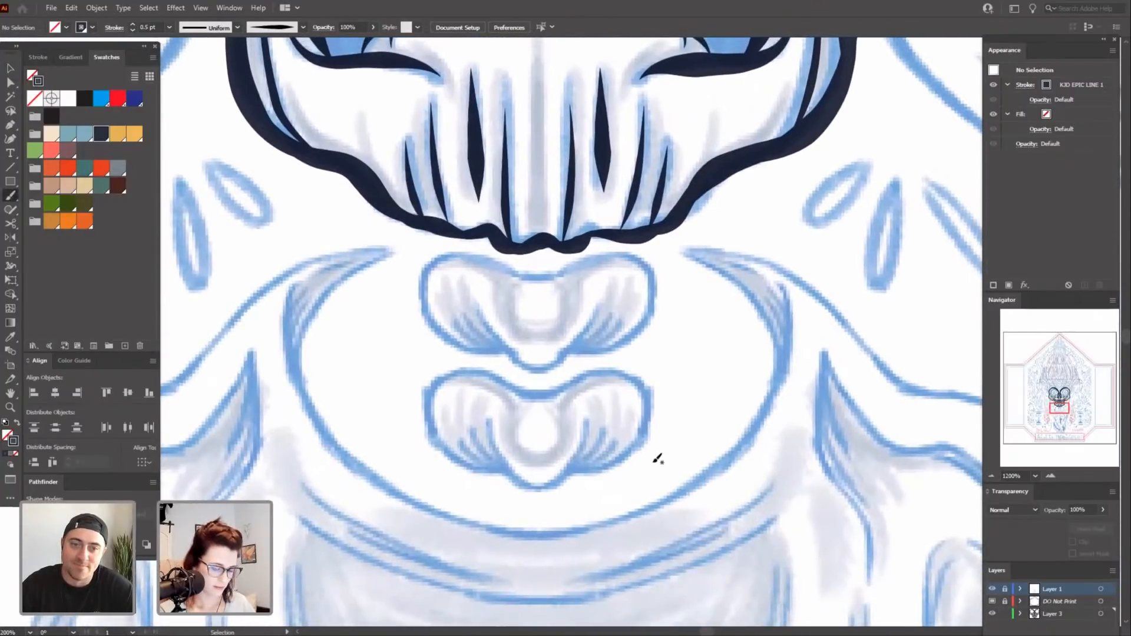
scroll(666, 424, "up", 1)
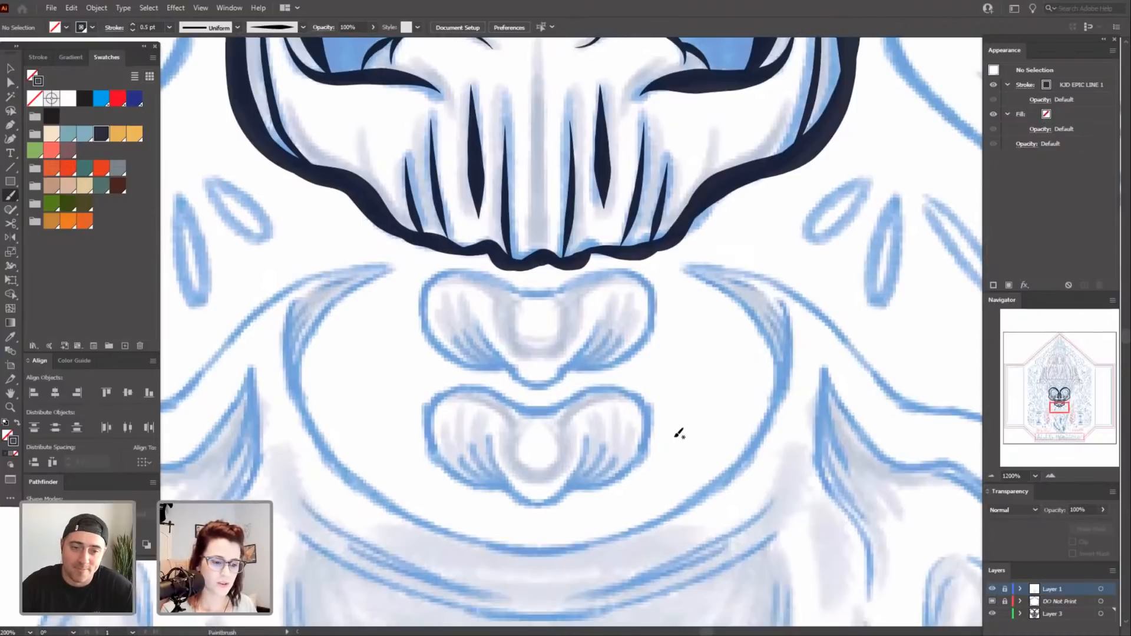
key("ctrl+plus")
left_click_drag(701, 472, 698, 447)
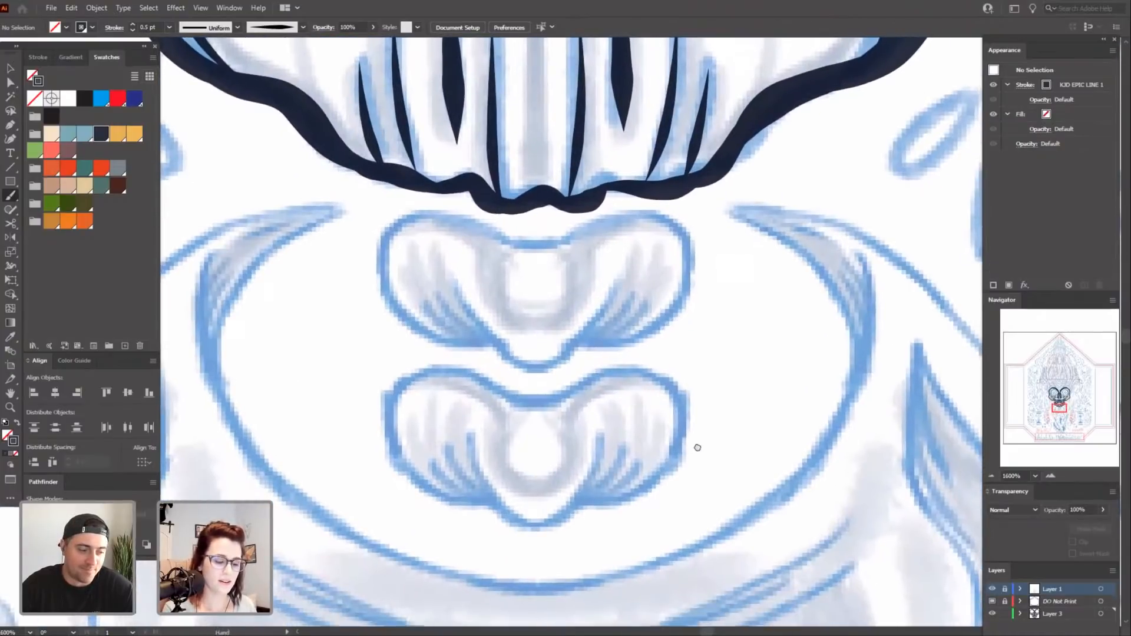
scroll(698, 448, "up", 1)
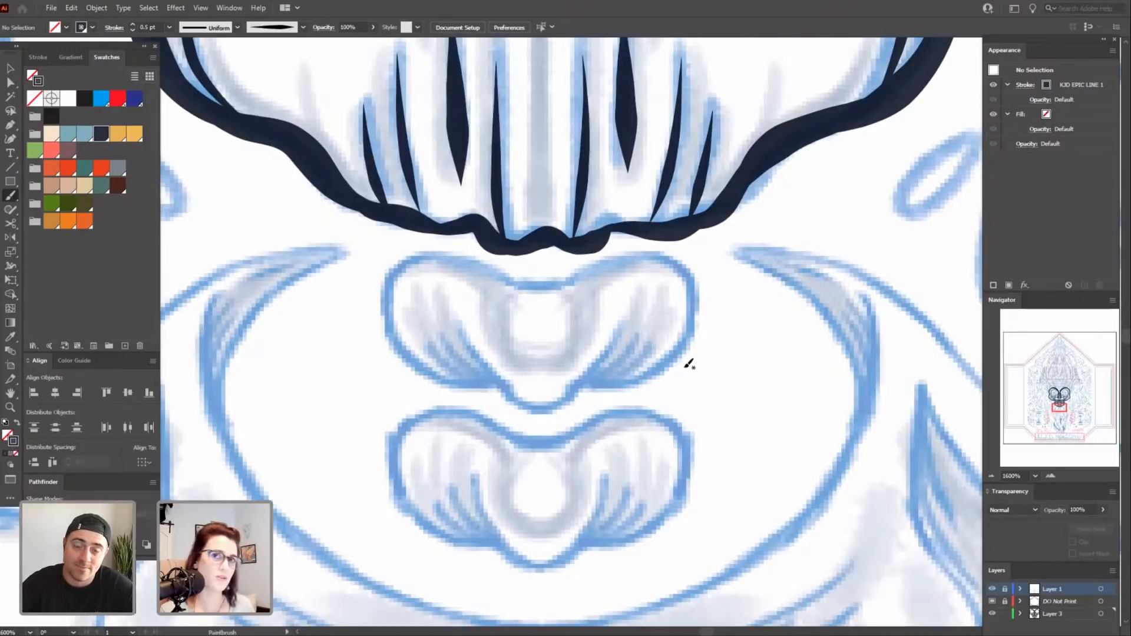
mouse_move(563, 419)
left_mouse_down()
mouse_move(600, 488)
mouse_move(604, 475)
left_mouse_up()
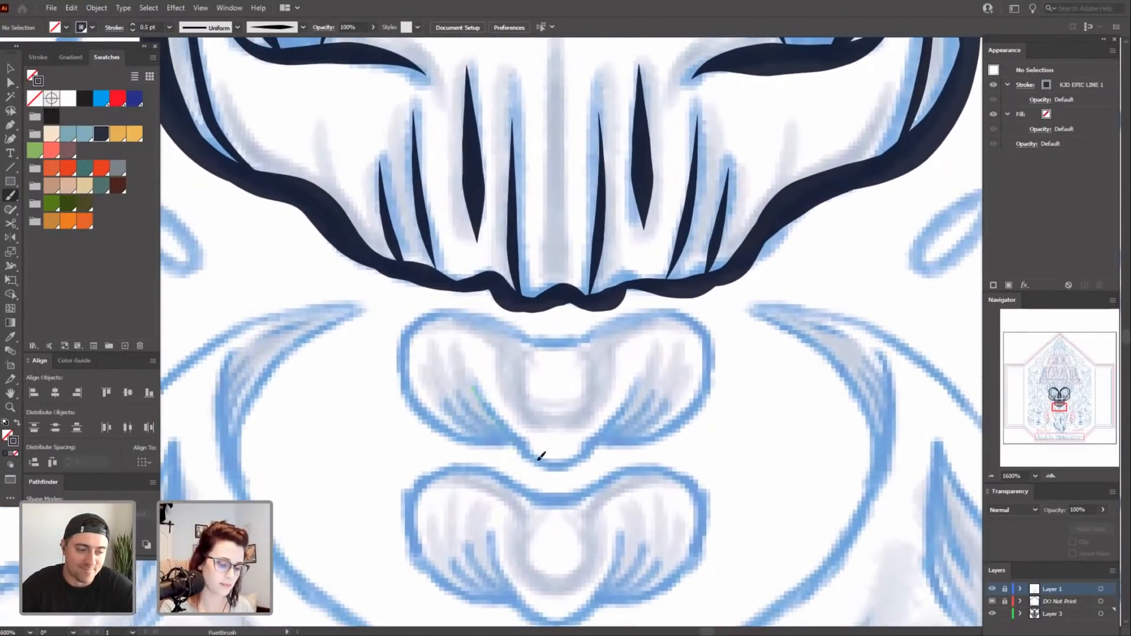
left_click_drag(538, 459, 567, 468)
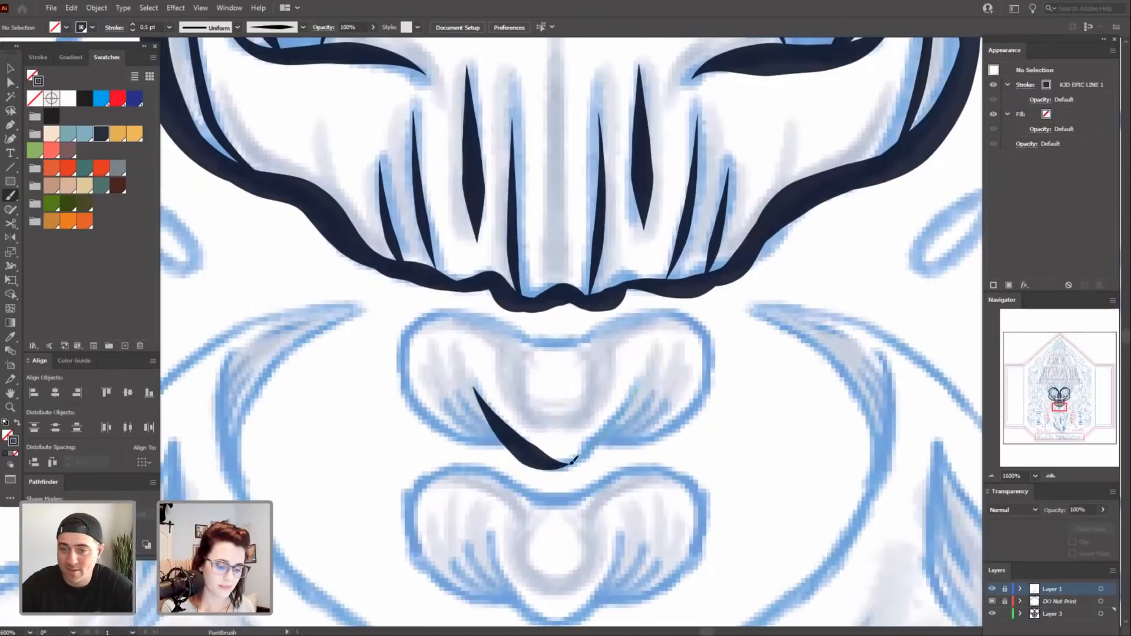
left_click_drag(513, 442, 637, 388)
mouse_move(740, 461)
left_mouse_down()
mouse_move(747, 436)
mouse_move(732, 480)
mouse_move(735, 470)
left_mouse_up()
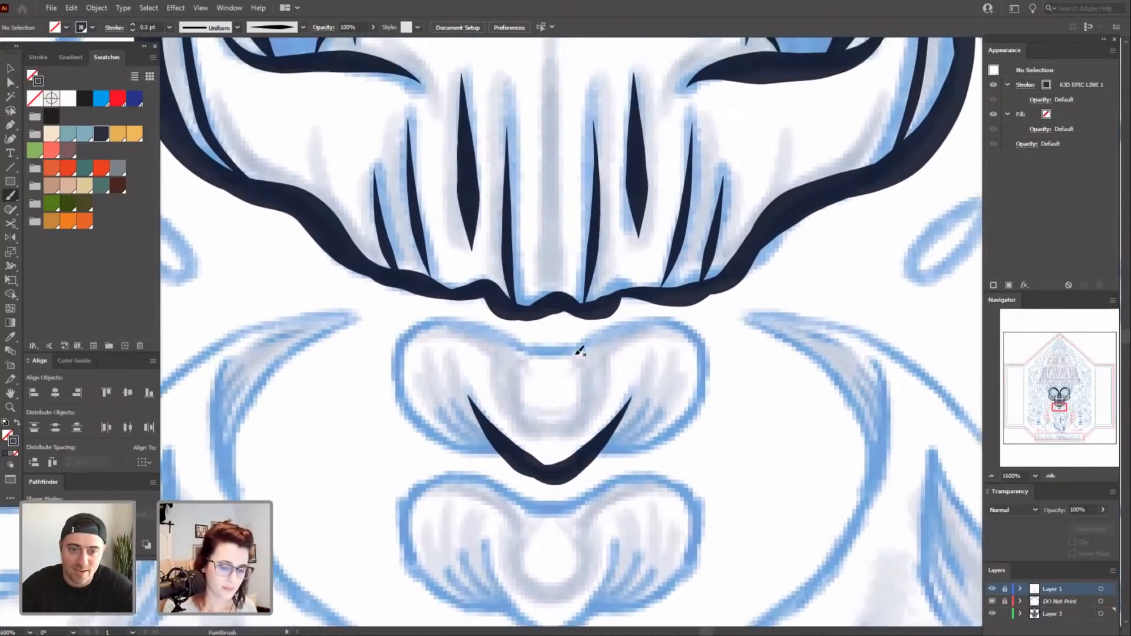
Ink the upper vertebra's top edge with two mirrored brush strokes arching from the centre dip over each lobe.
left_click_drag(596, 340, 692, 339)
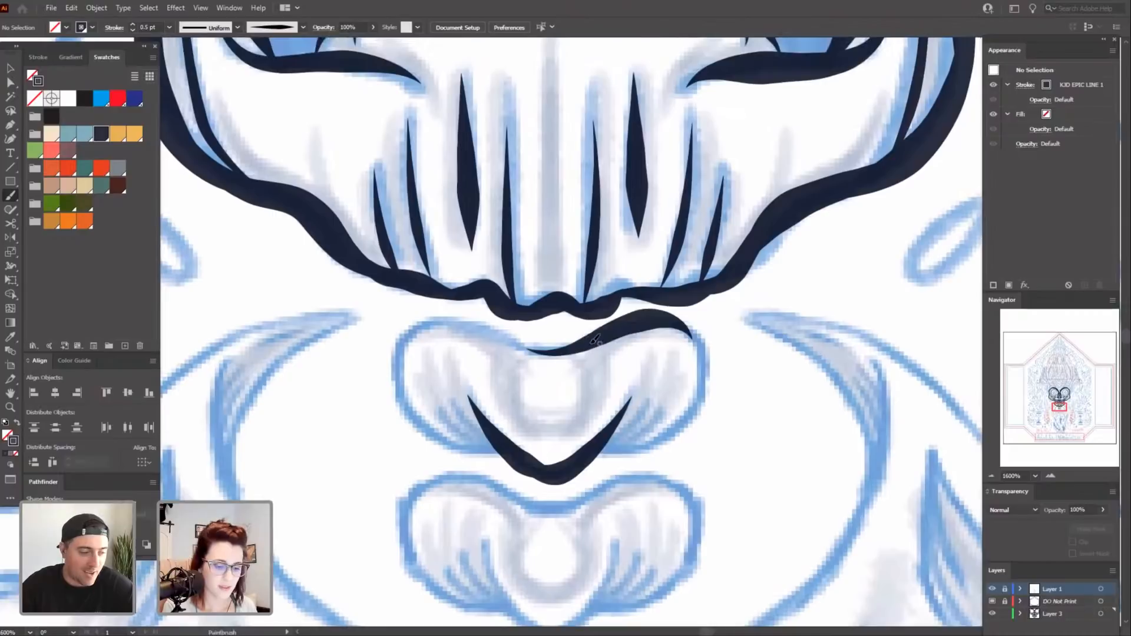
mouse_move(601, 339)
left_mouse_down()
mouse_move(547, 352)
mouse_move(467, 321)
mouse_move(404, 368)
left_mouse_up()
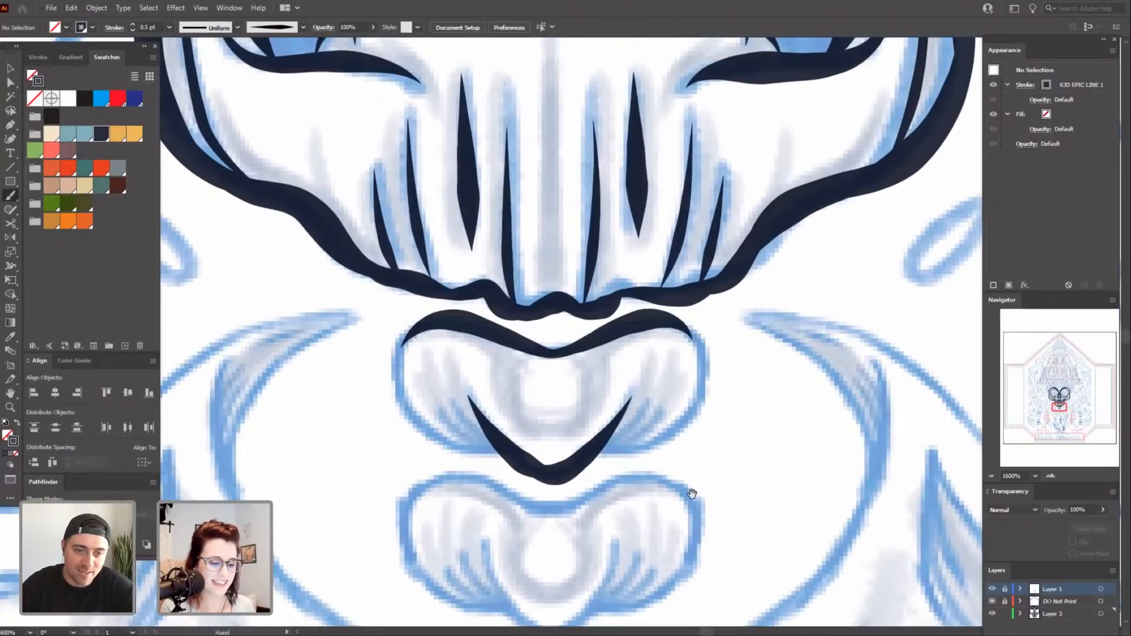
scroll(693, 442, "down", 3)
left_click_drag(700, 430, 703, 422)
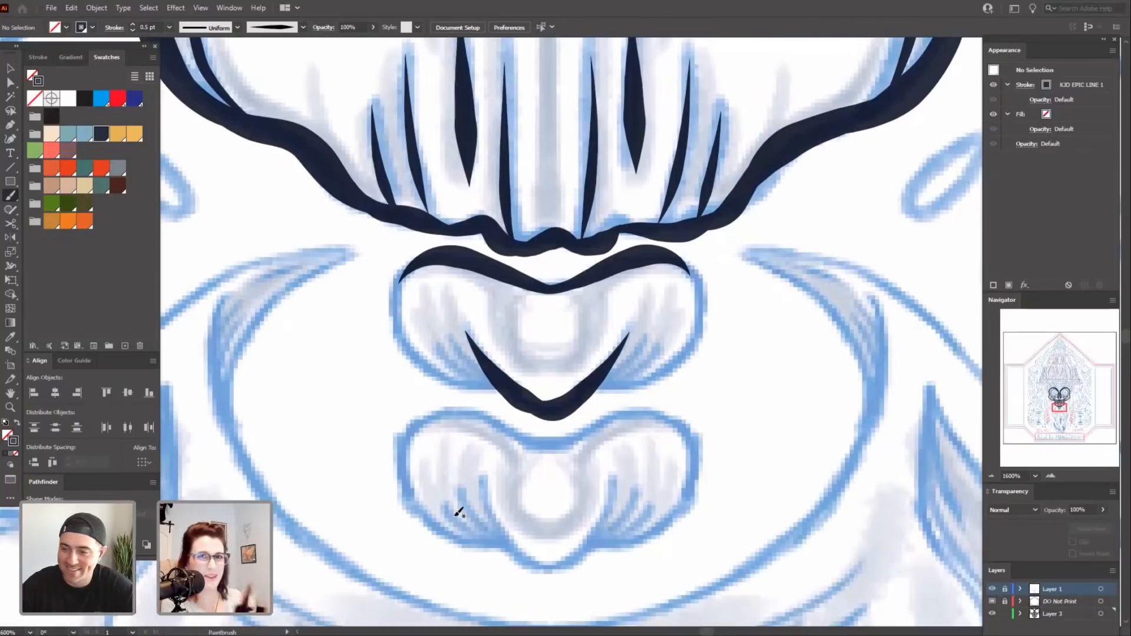
Ink the outer sides and undersides of both lobes of the upper vertebra, joining the top edge to the V-shaped lower contour.
left_click_drag(705, 456, 704, 451)
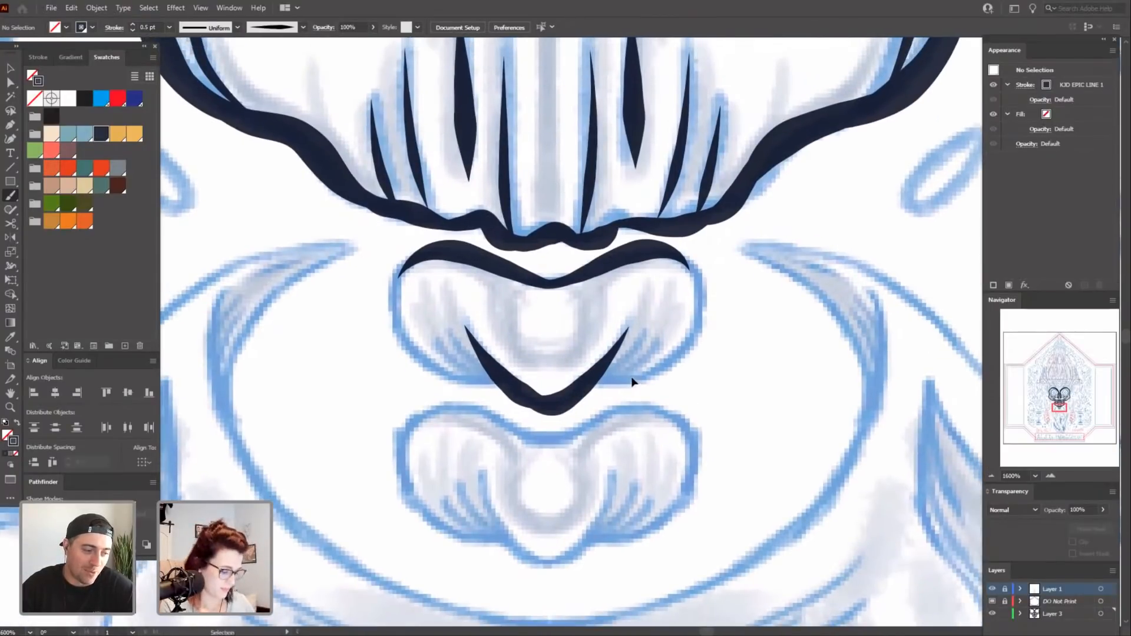
key("space")
mouse_move(677, 446)
left_mouse_down()
mouse_move(702, 396)
mouse_move(704, 407)
left_mouse_up()
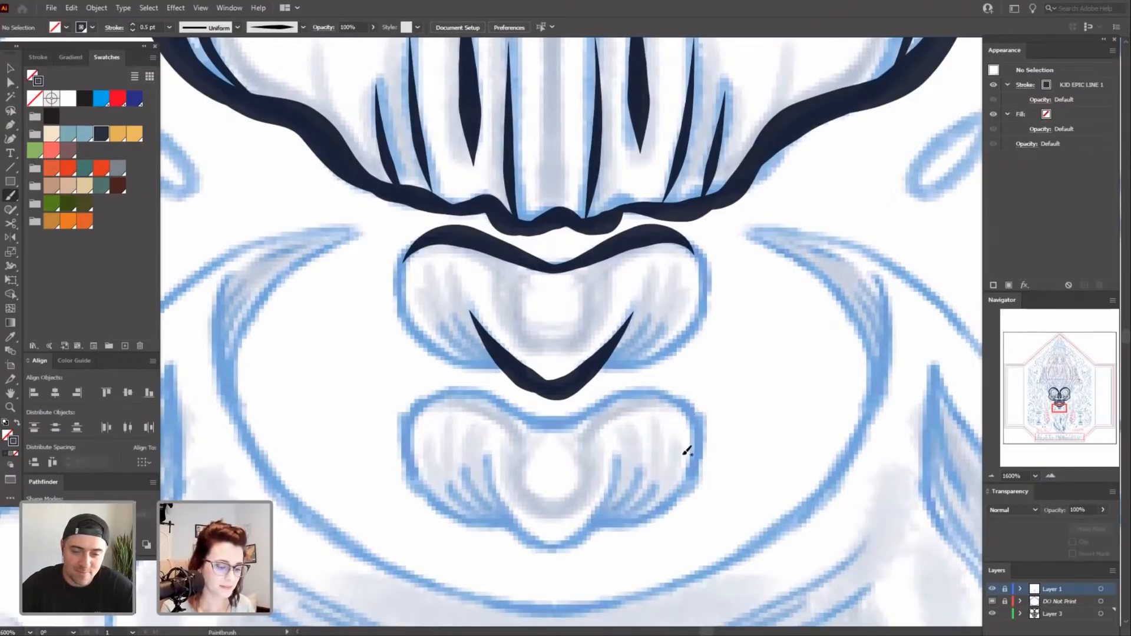
key("space")
mouse_move(683, 473)
left_mouse_down()
mouse_move(687, 433)
mouse_move(680, 472)
left_mouse_up()
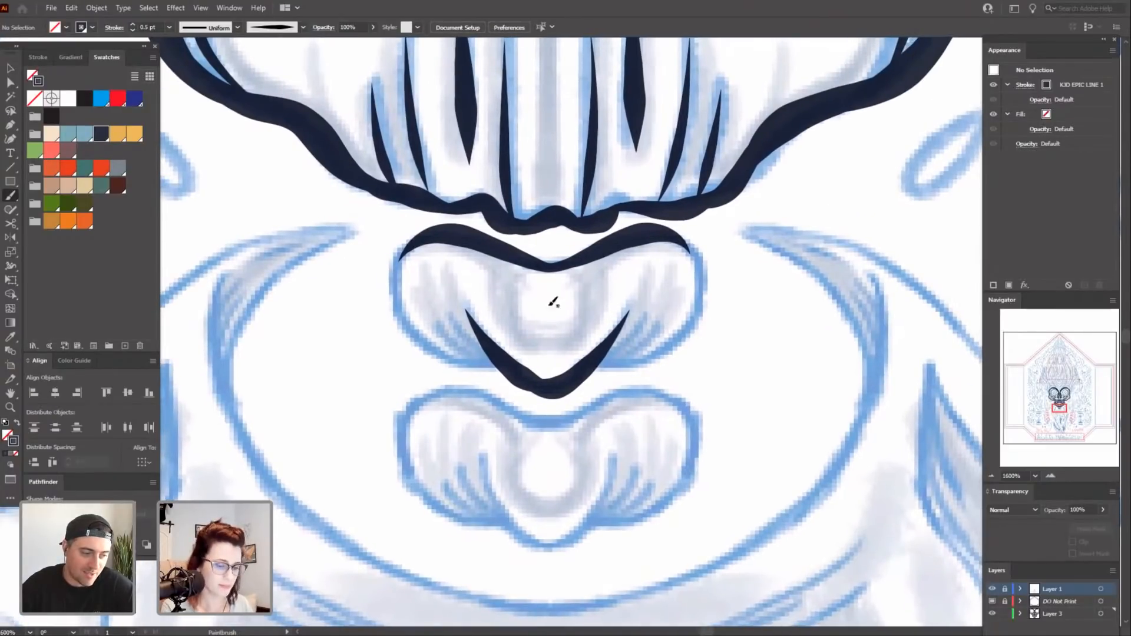
scroll(473, 348, "up", 1)
mouse_move(403, 258)
left_mouse_down()
mouse_move(395, 295)
mouse_move(472, 376)
left_mouse_up()
mouse_move(690, 251)
left_mouse_down()
mouse_move(701, 323)
mouse_move(619, 376)
left_mouse_up()
key("space")
mouse_move(657, 461)
left_mouse_down()
mouse_move(652, 341)
mouse_move(653, 458)
left_mouse_up()
left_click_drag(421, 347, 485, 375)
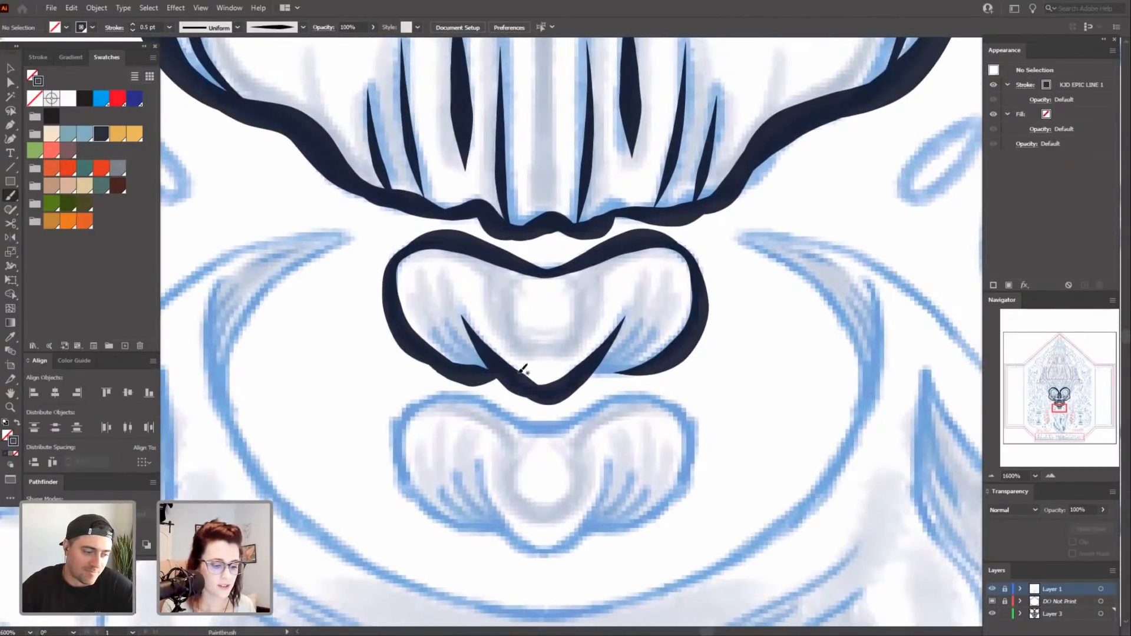
left_click_drag(674, 360, 583, 370)
Set the stroke weight to 0.25 pt for the next brush strokes on the vertebrae.
scroll(611, 455, "up", 1)
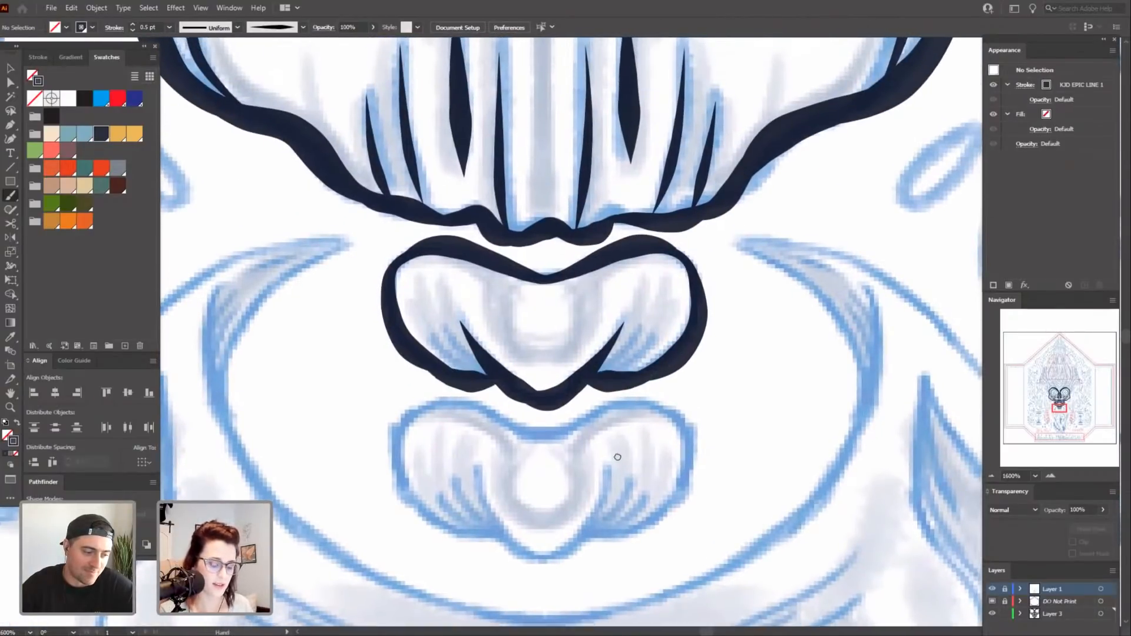
scroll(616, 470, "down", 1)
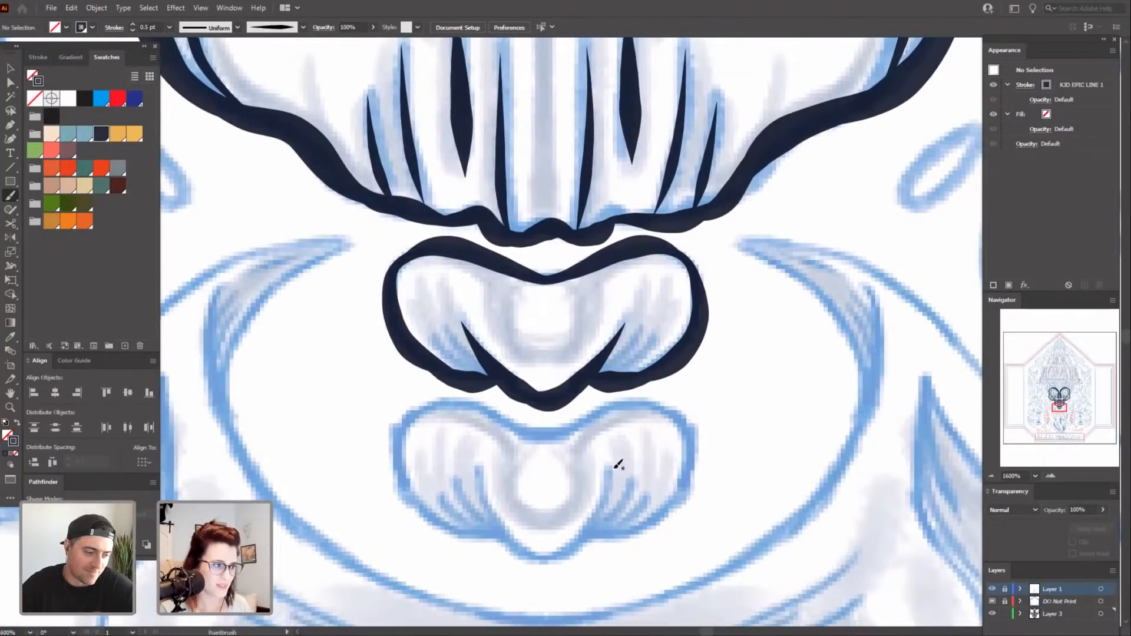
scroll(616, 466, "up", 1)
left_click(132, 30)
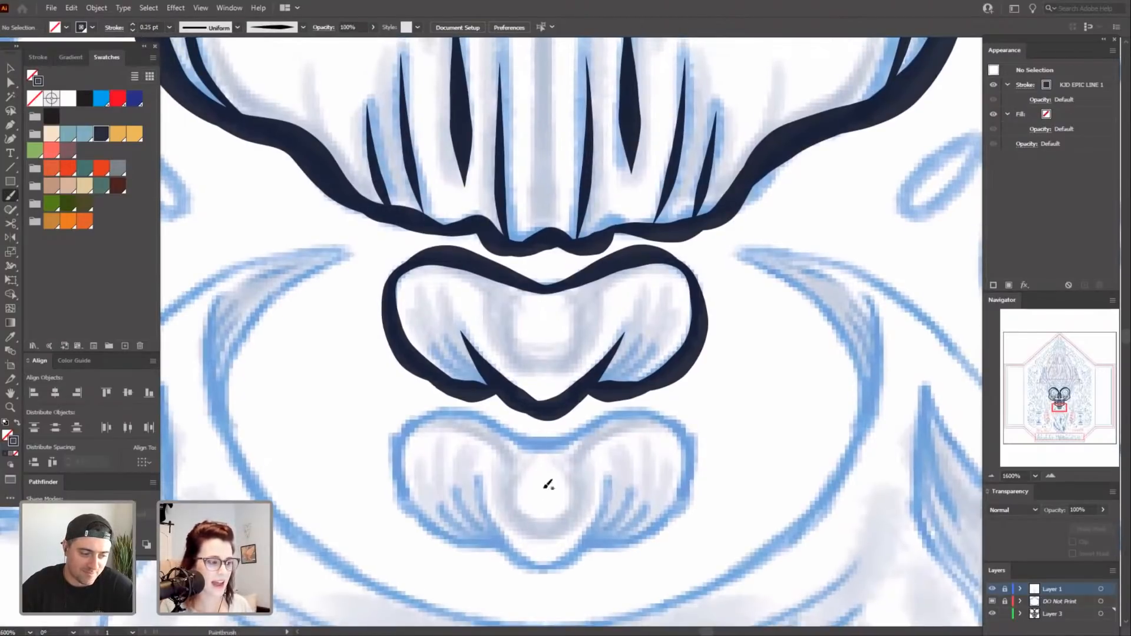
Ink two short tapered shading lines in each lower corner of the upper vertebra, following the sketch.
mouse_move(581, 520)
left_mouse_down()
mouse_move(587, 493)
mouse_move(584, 518)
mouse_move(600, 538)
left_mouse_up()
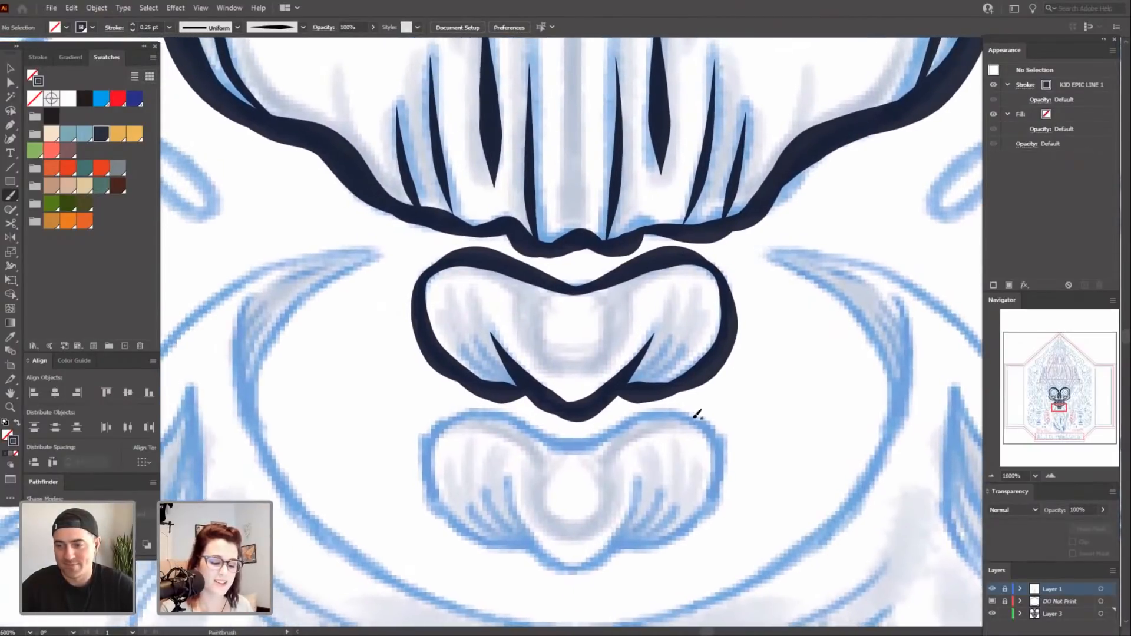
left_click_drag(677, 337, 611, 391)
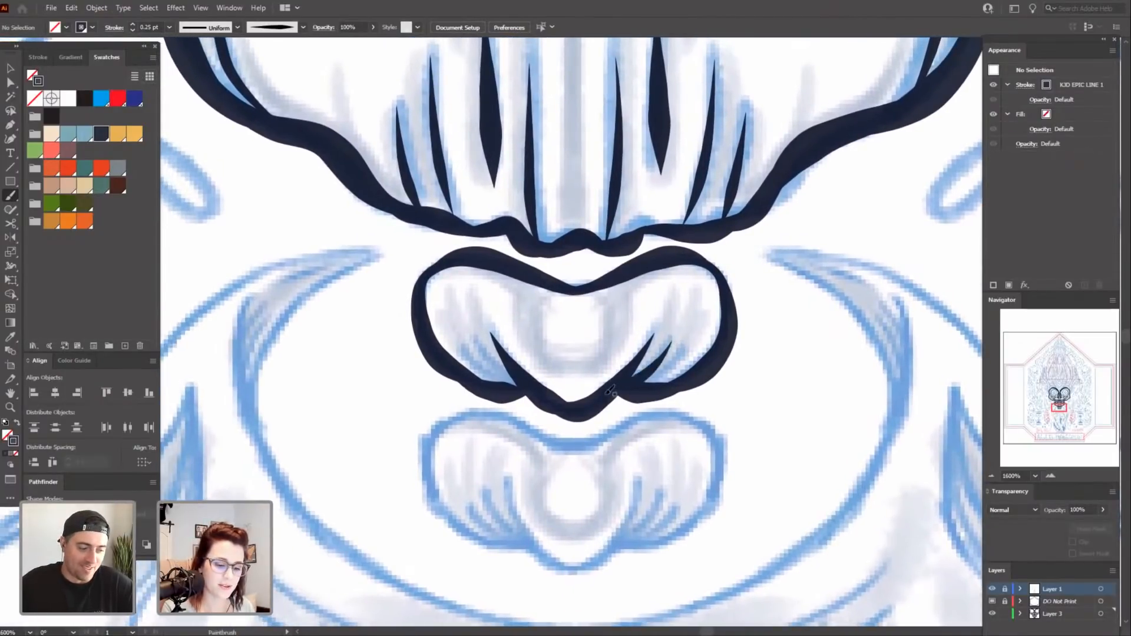
left_click_drag(675, 366, 645, 381)
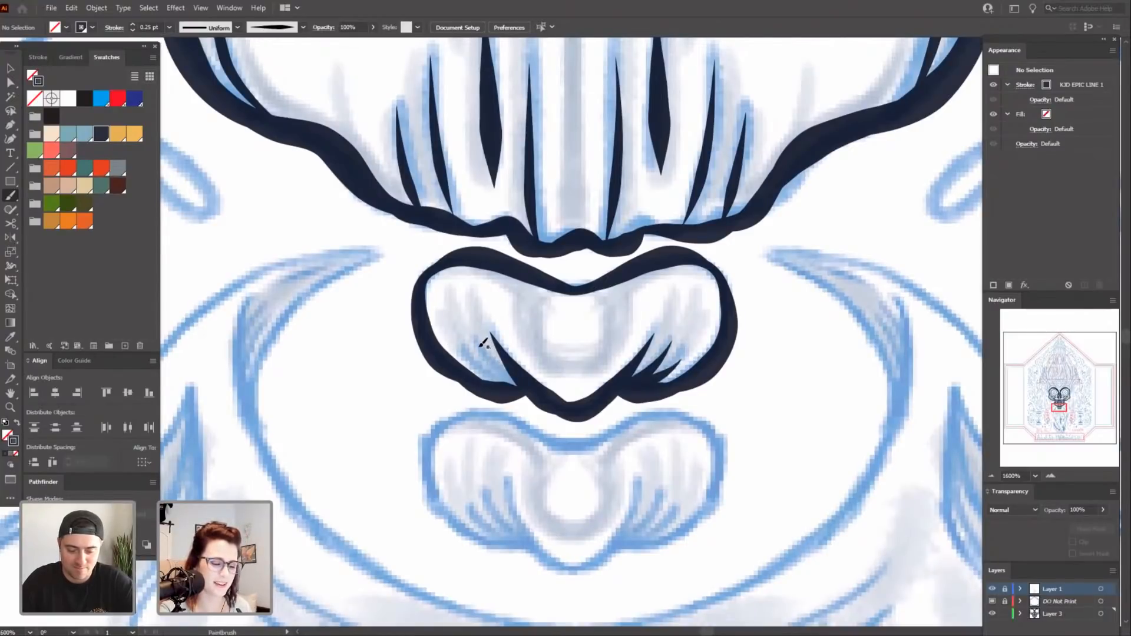
left_click_drag(478, 347, 508, 382)
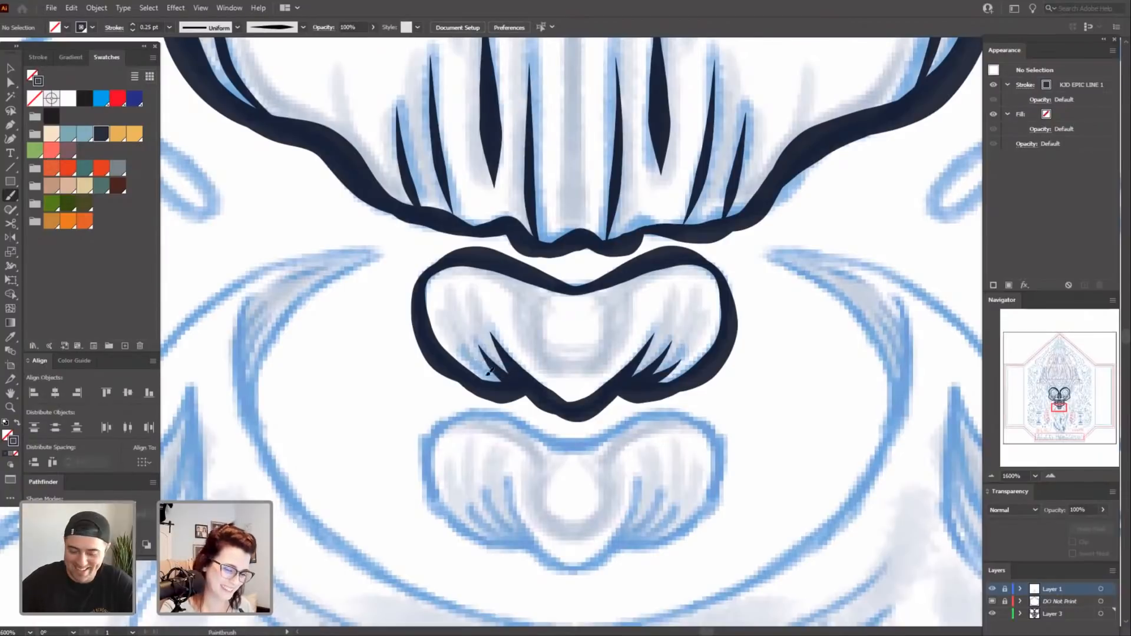
left_click_drag(466, 355, 501, 382)
Duplicate the complete inked vertebra straight down over the second sketched vertebra, then deselect the copy.
left_click_drag(676, 455, 655, 441)
key("v")
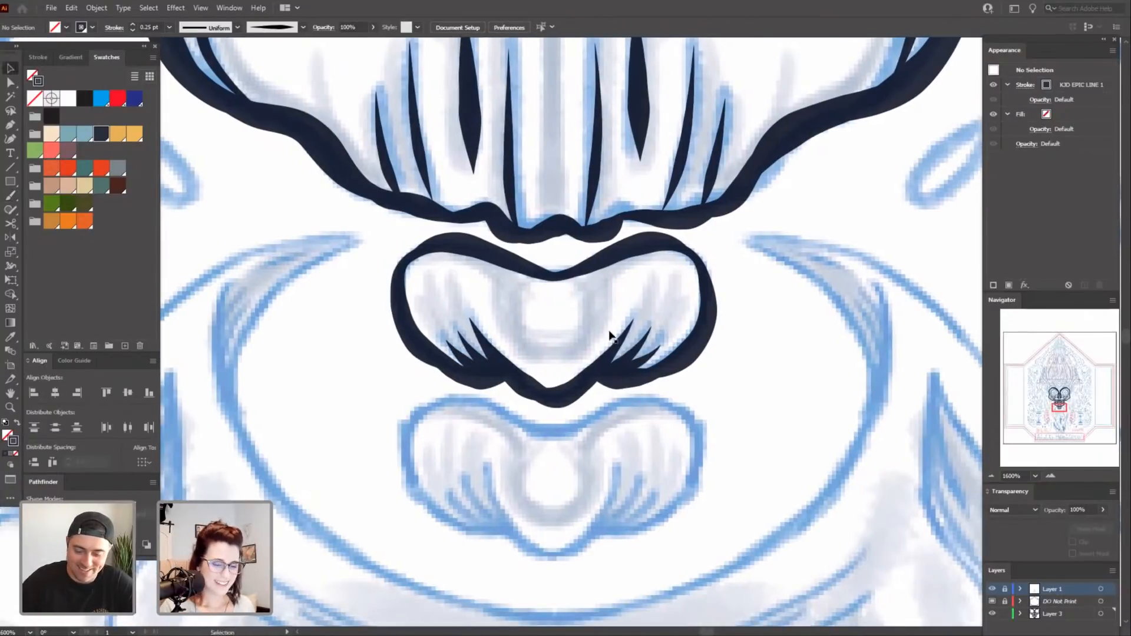
left_click_drag(772, 516, 364, 288)
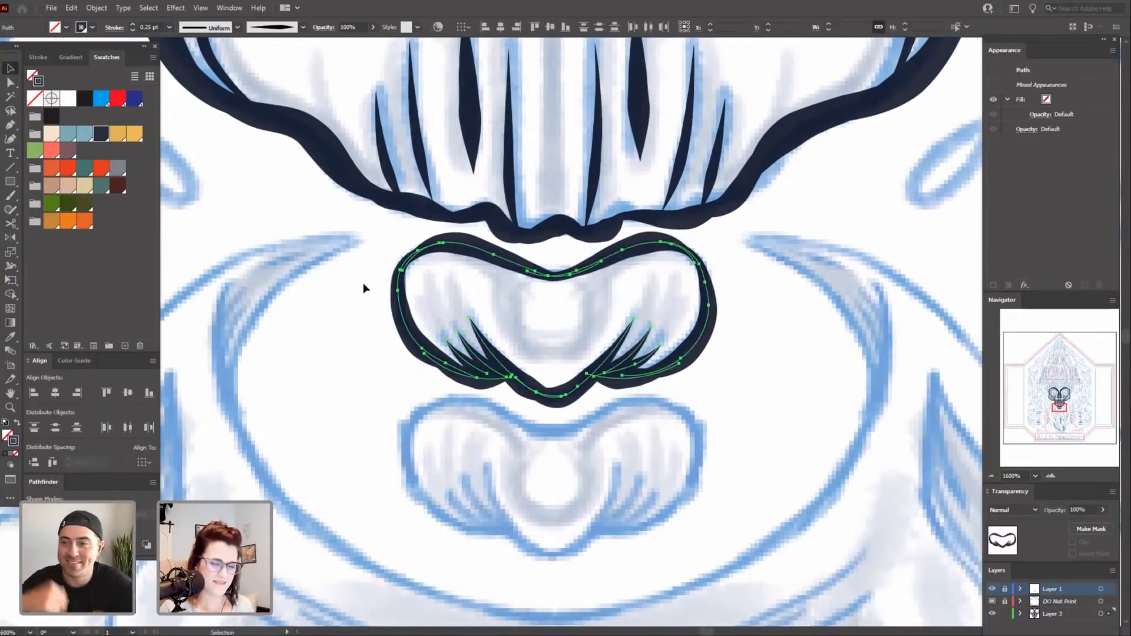
left_click(557, 551)
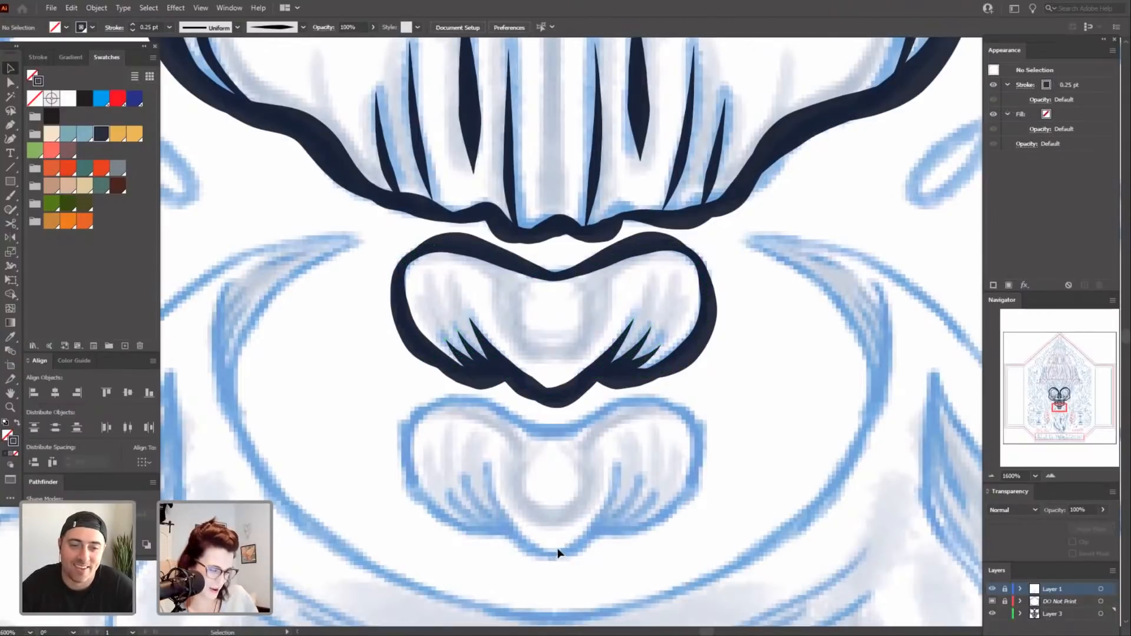
left_click(551, 398)
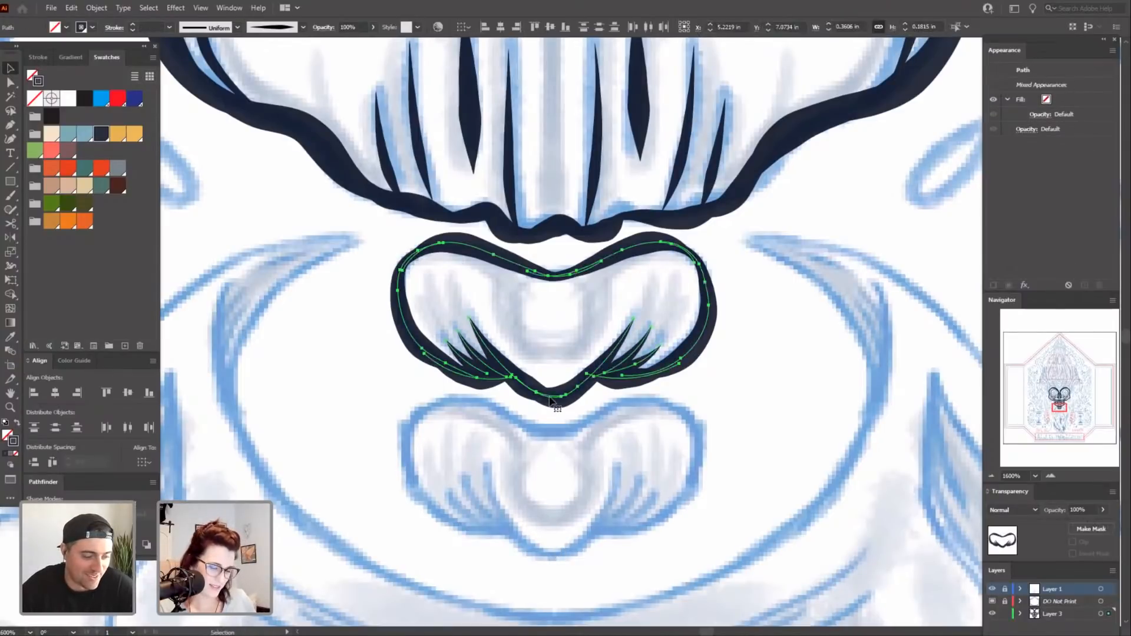
left_click_drag(550, 400, 552, 565)
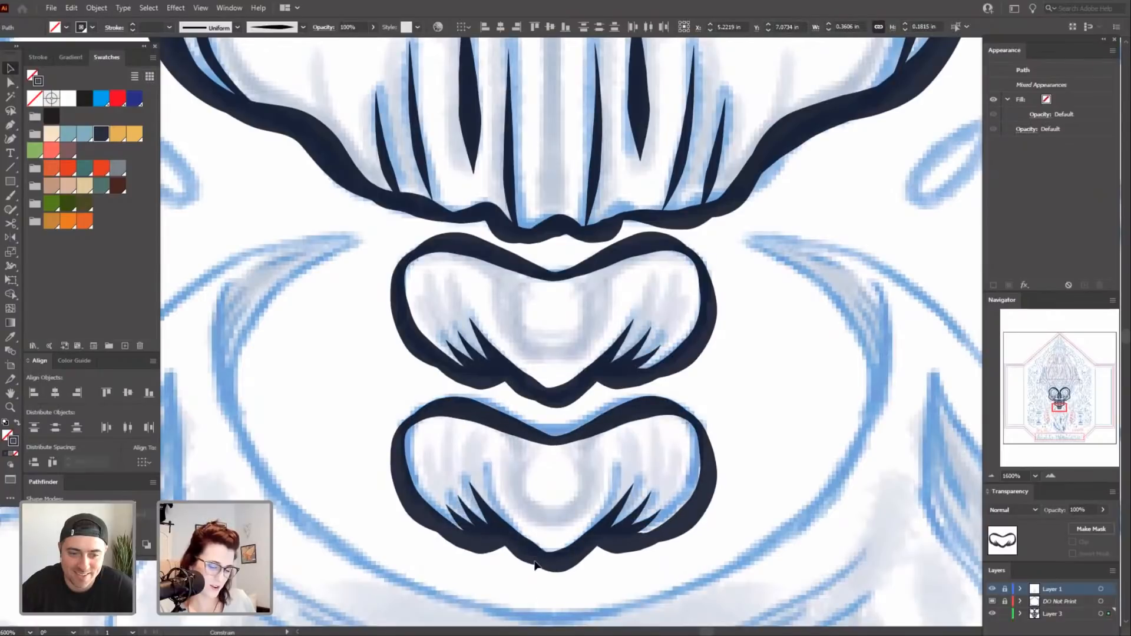
left_click(796, 515)
Examine the inked skull and neck against the whole label sketch, both zoomed out and closer in.
key("ctrl+minus")
key("ctrl+minus")
key("ctrl+minus")
key("ctrl+minus")
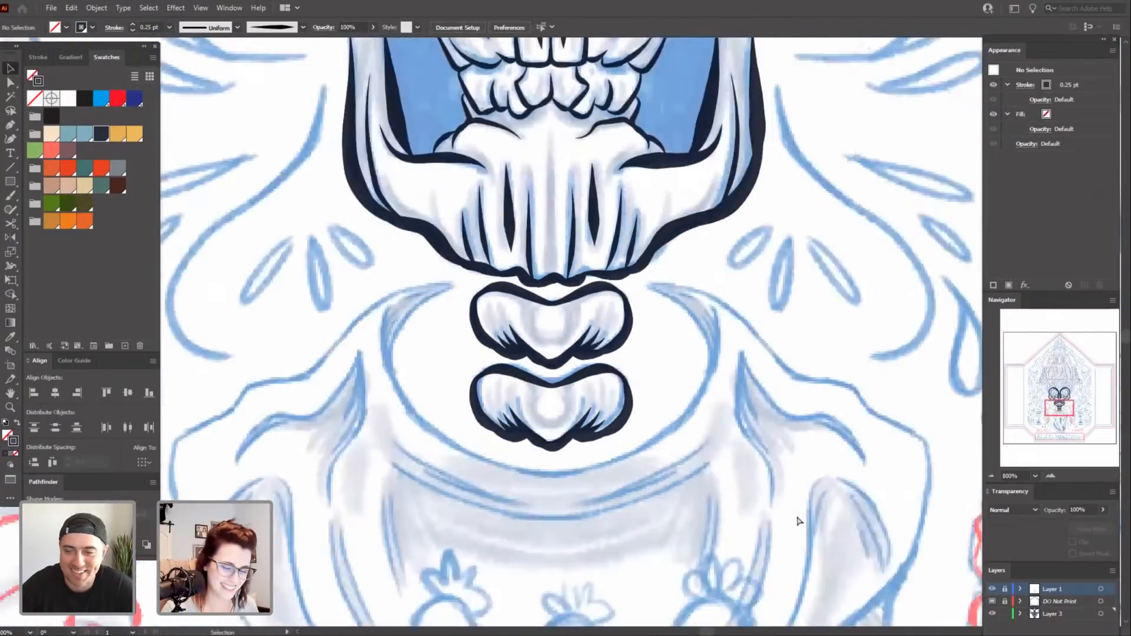
key("ctrl+minus")
key("ctrl+minus")
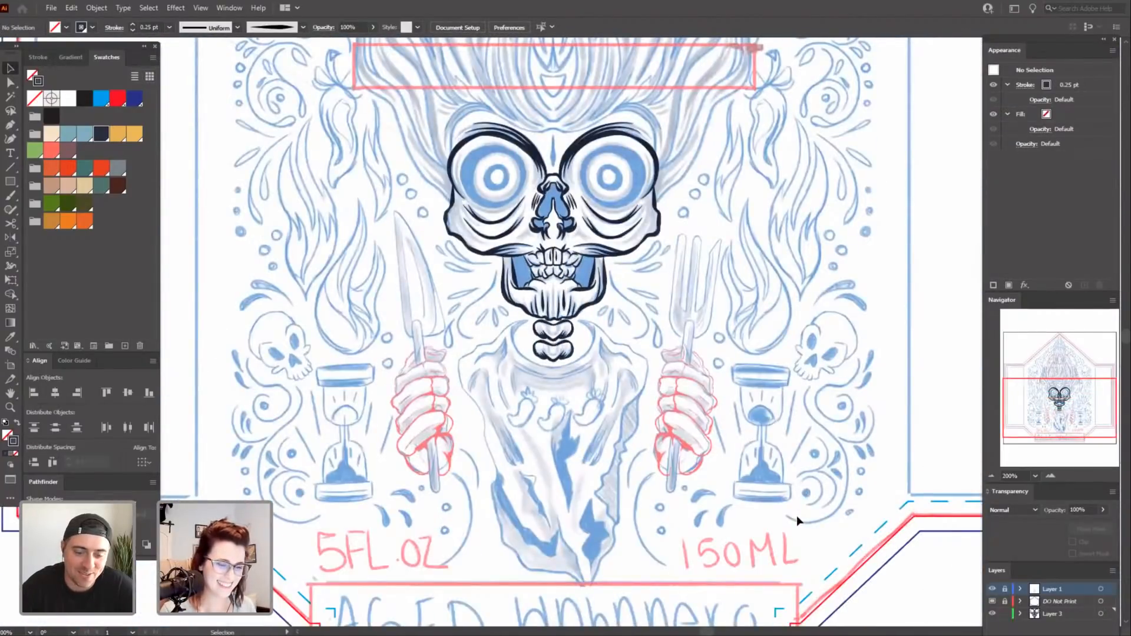
key("ctrl+plus")
left_click_drag(773, 469, 735, 548)
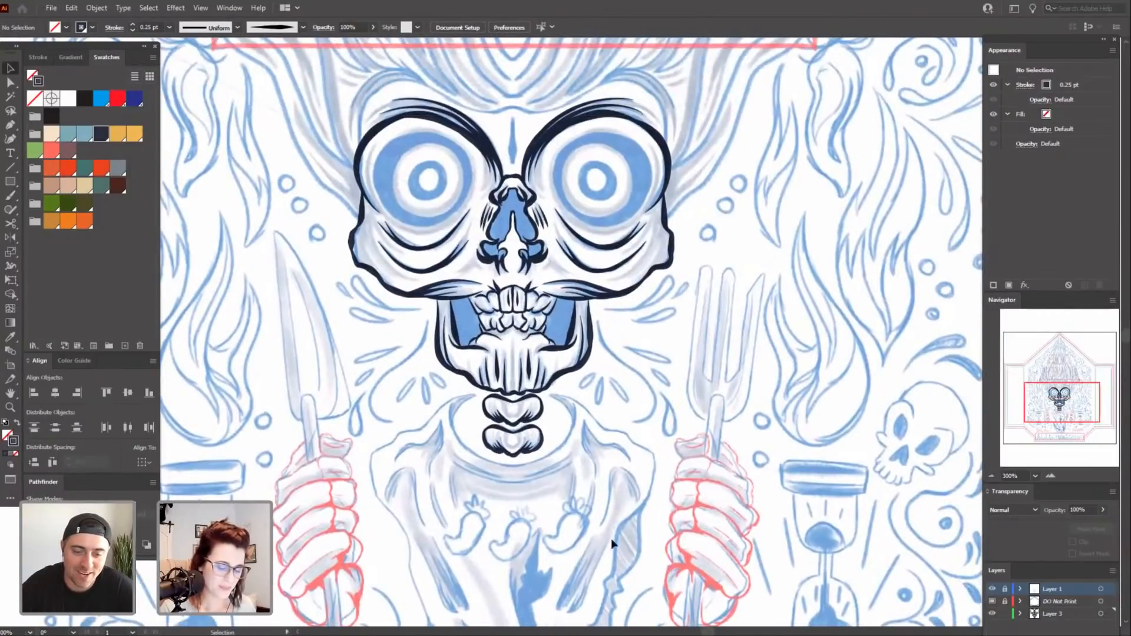
left_click_drag(619, 541, 414, 399)
left_click(694, 481)
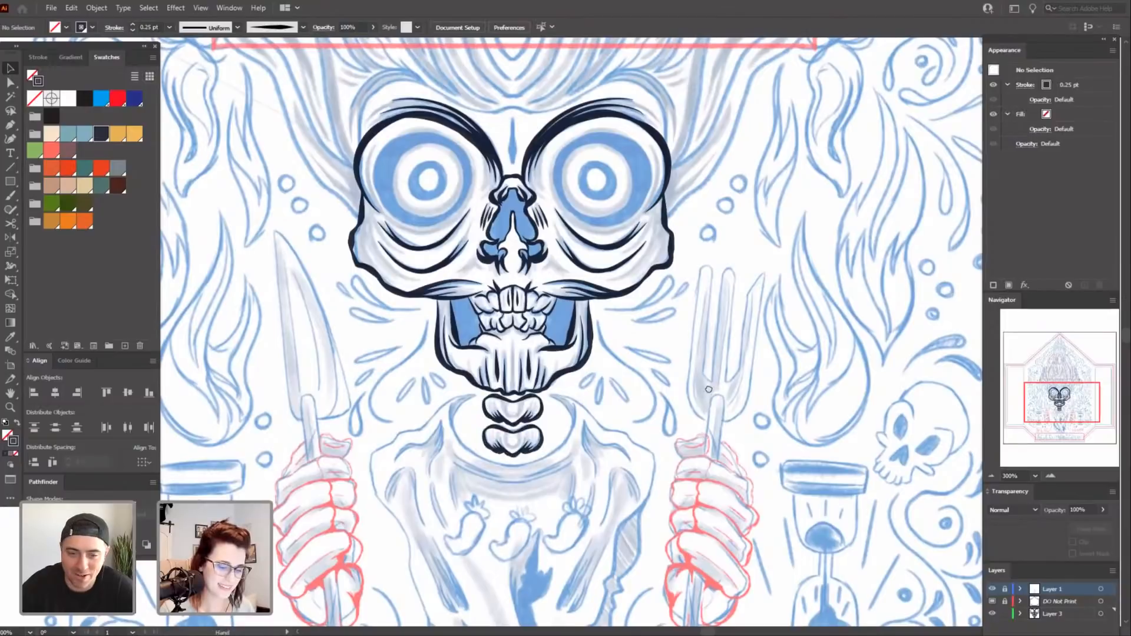
left_click_drag(709, 389, 710, 479)
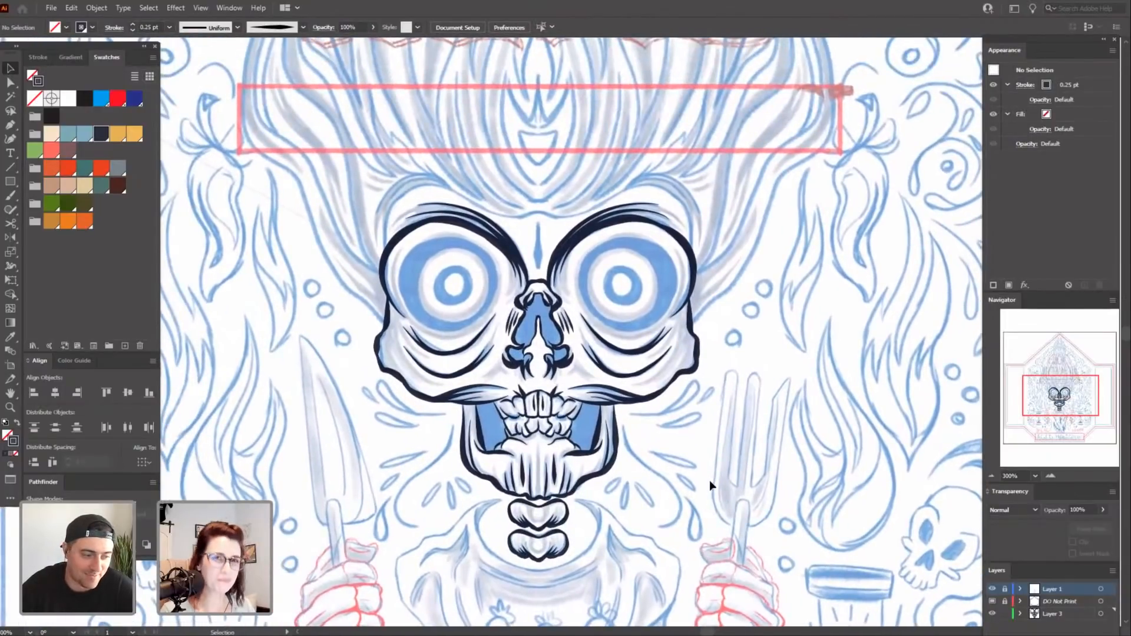
key("ctrl+minus")
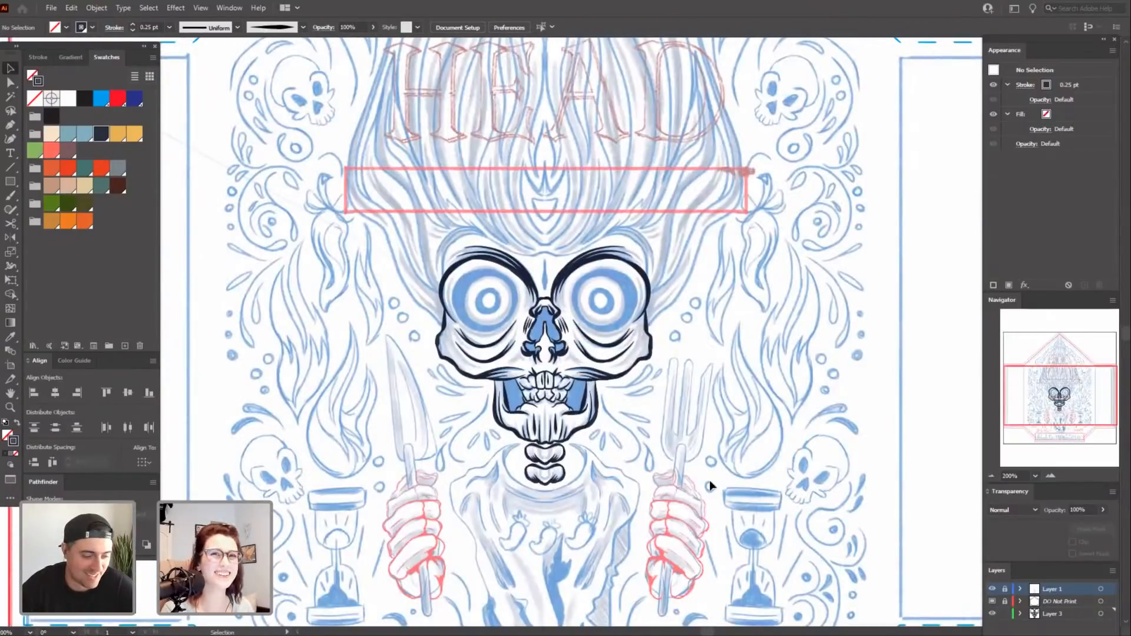
key("ctrl+plus")
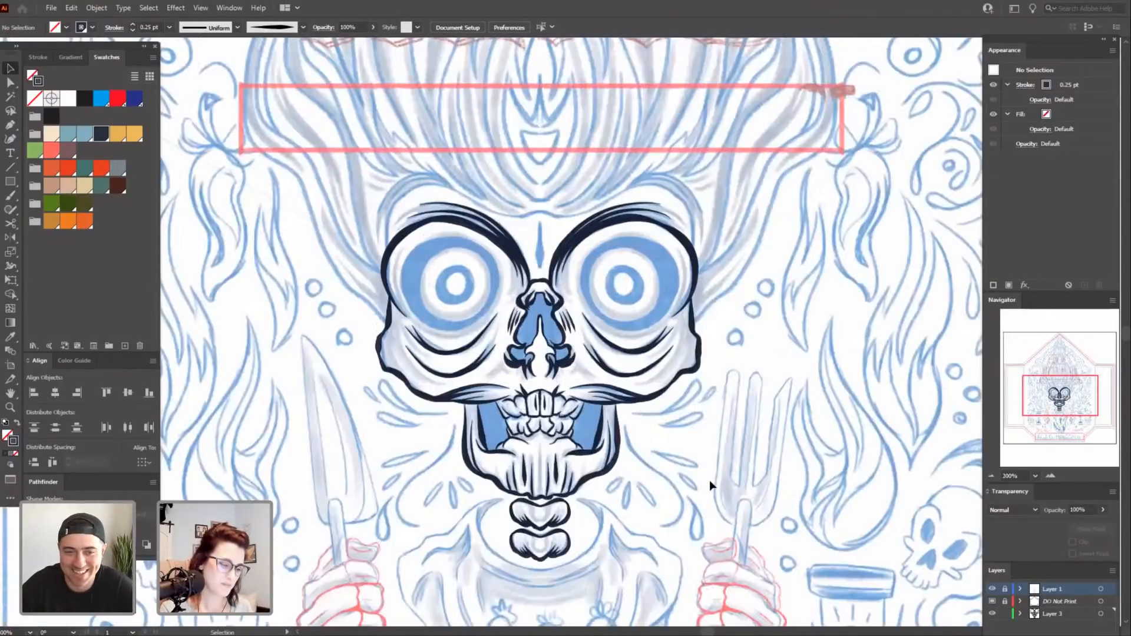
mouse_move(703, 474)
left_mouse_down()
mouse_move(718, 516)
mouse_move(713, 508)
left_mouse_up()
Thicken the inner part of the brow over the right eye socket with a 1 pt Paintbrush stroke.
key("b")
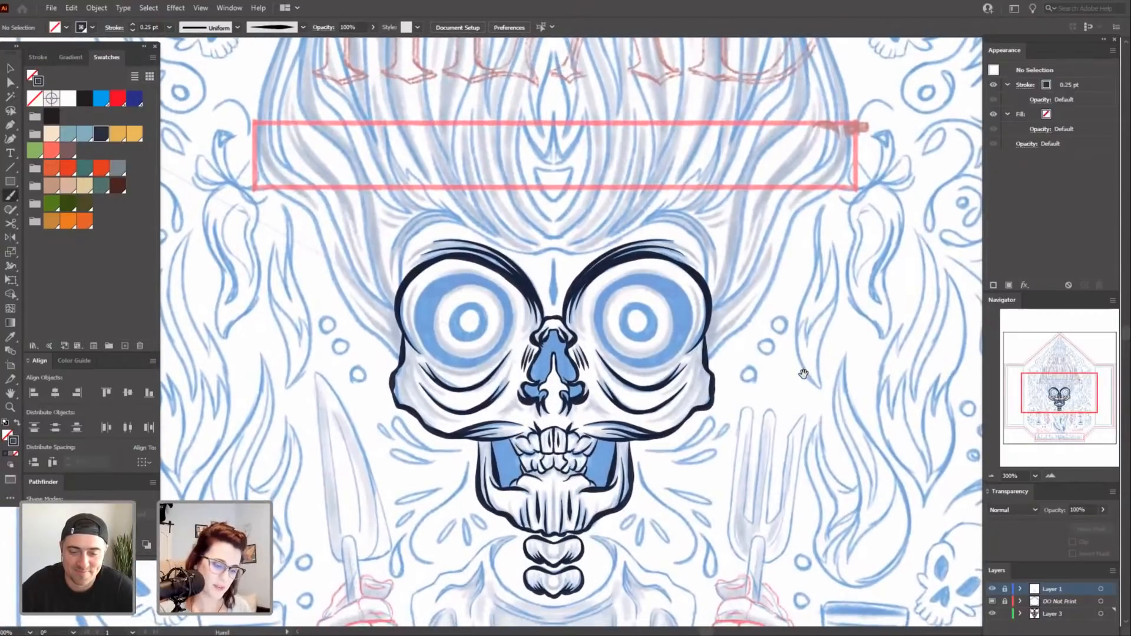
scroll(803, 374, "up", 3)
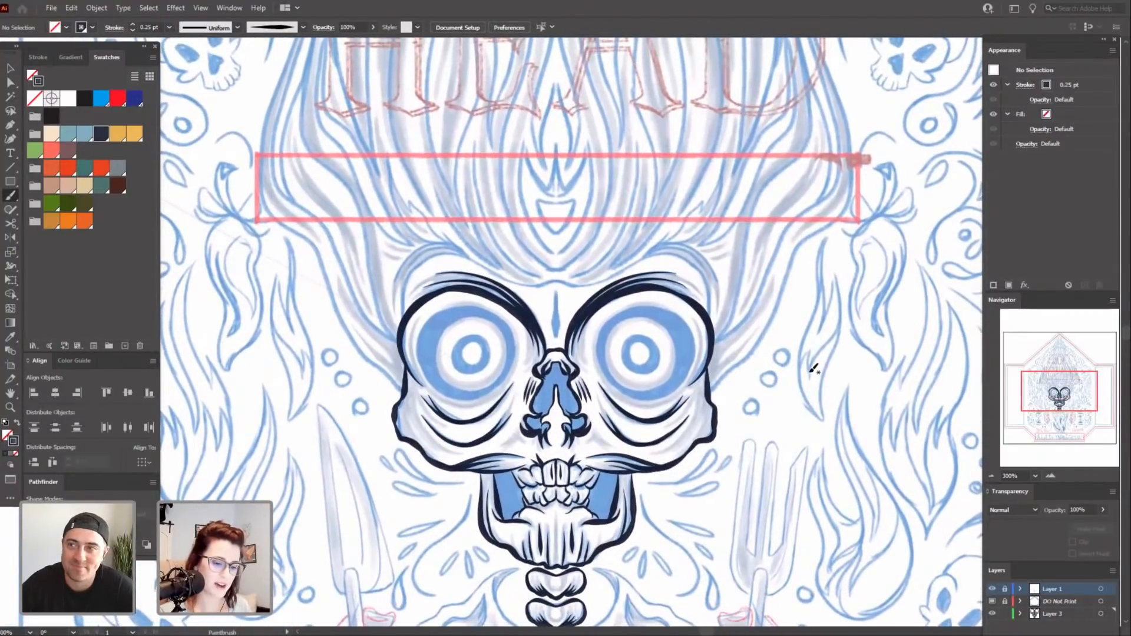
key("ctrl+equal")
key("ctrl+equal")
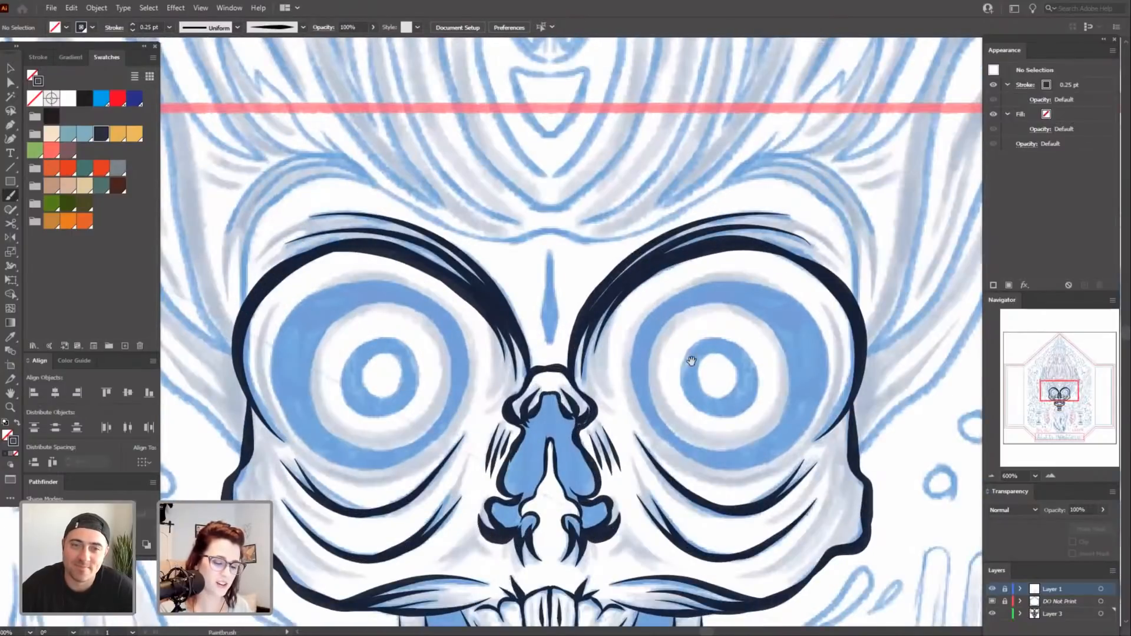
left_click_drag(701, 319, 679, 361)
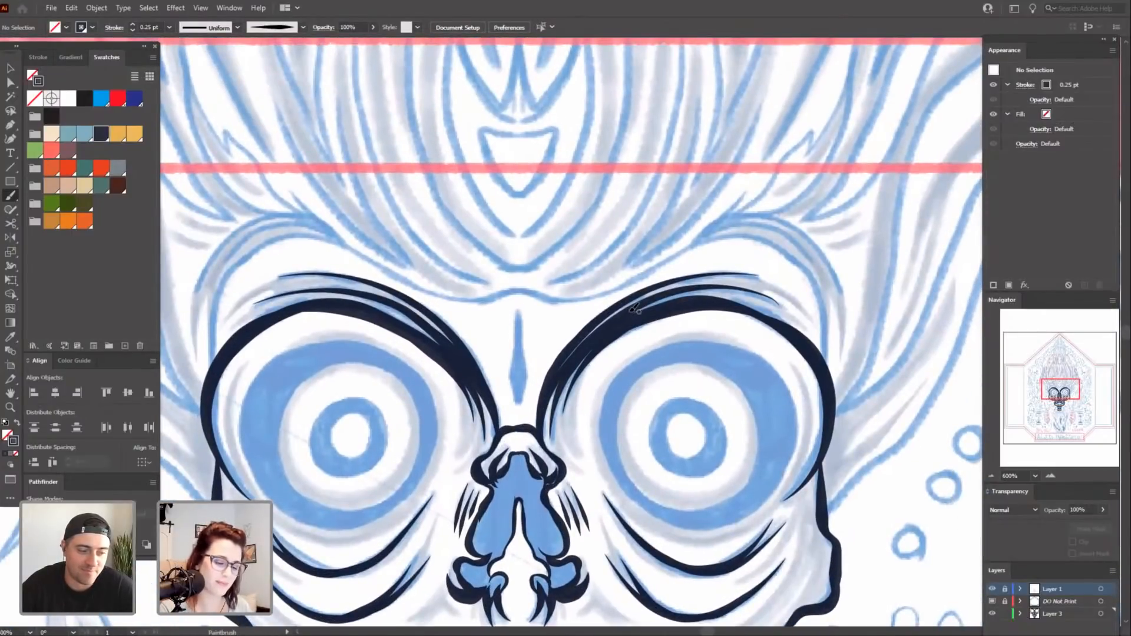
left_click_drag(608, 322, 560, 368)
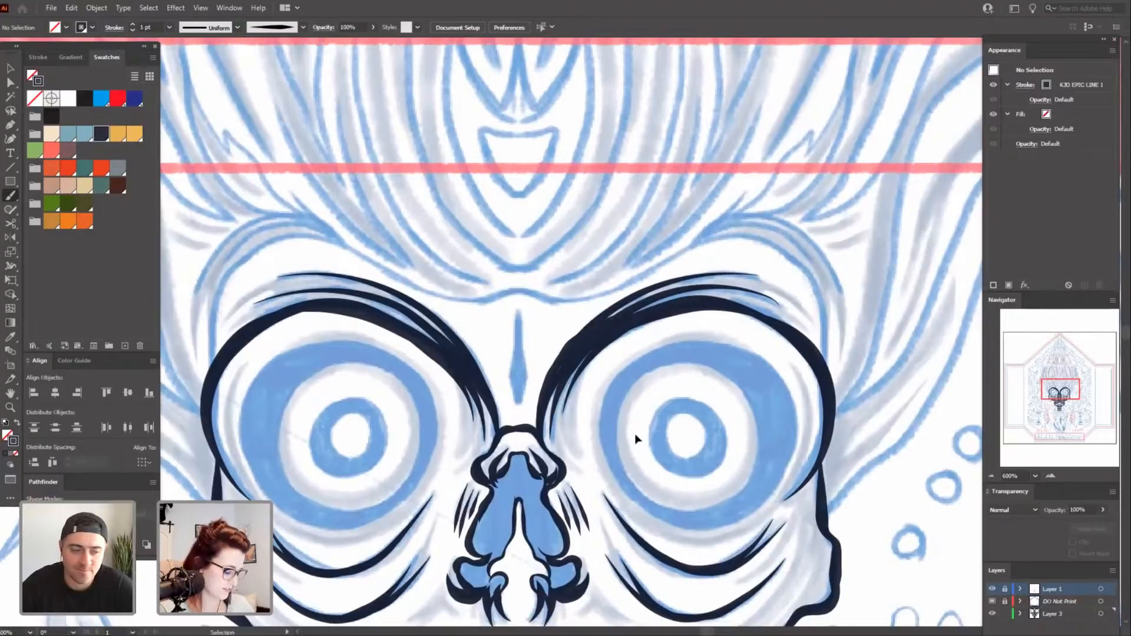
key("ctrl+z")
left_click_drag(622, 315, 554, 374)
key("ctrl+z")
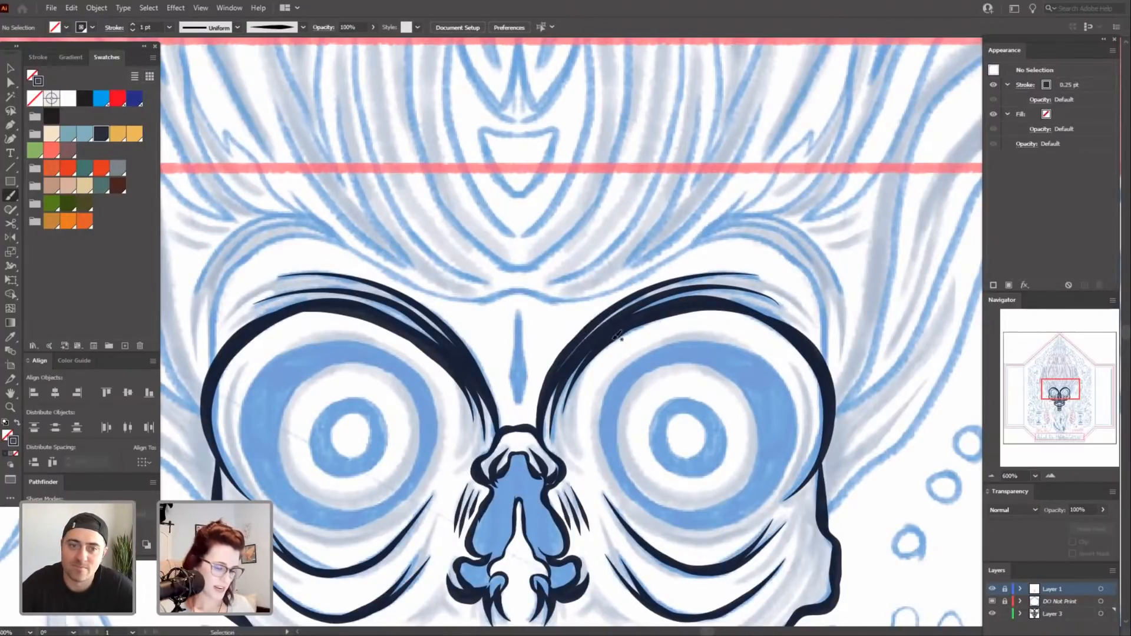
mouse_move(616, 325)
left_mouse_down()
mouse_move(563, 367)
mouse_move(557, 414)
left_mouse_up()
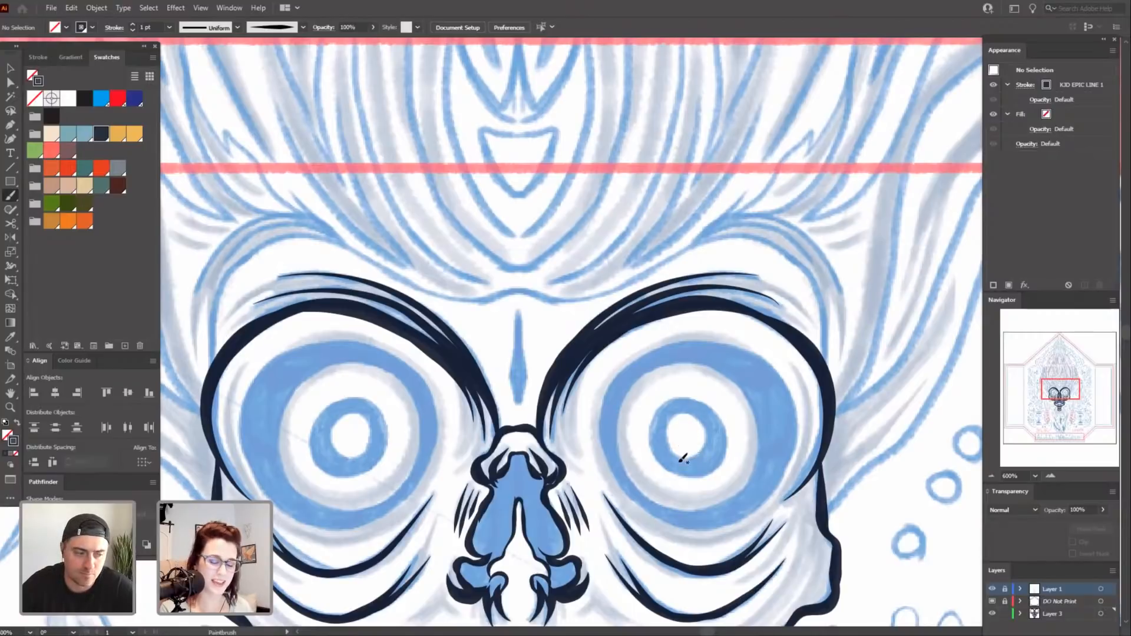
Set the brush stroke to 0.25 pt and ink fine shading lines on the outermost lower tooth on the right.
scroll(684, 459, "down", 2)
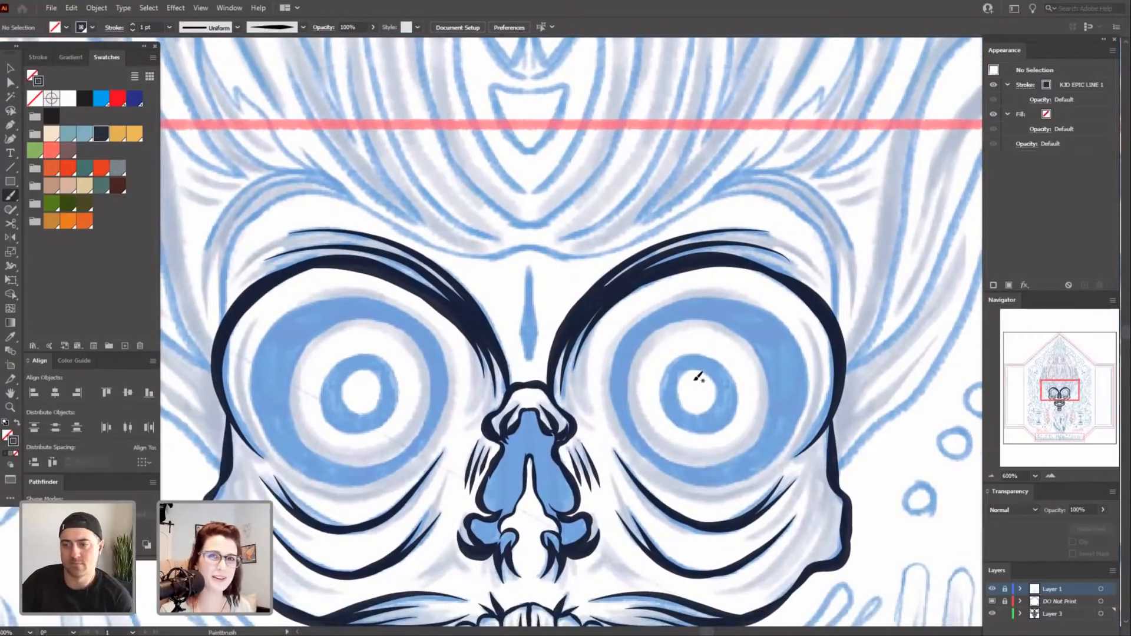
key("ctrl+minus")
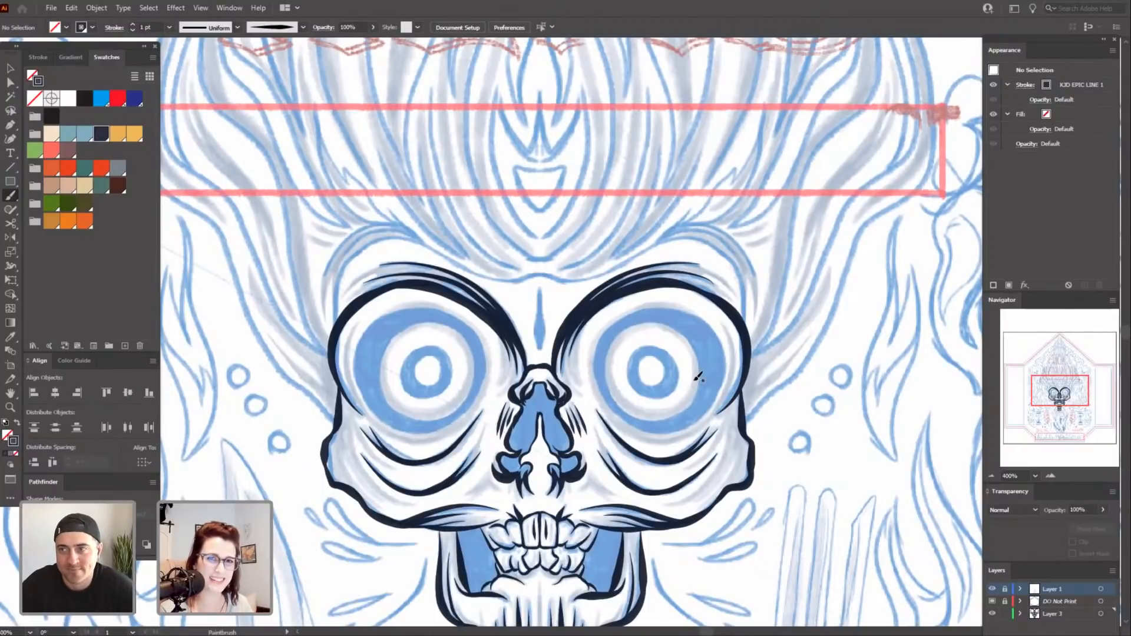
left_click_drag(763, 566, 786, 470)
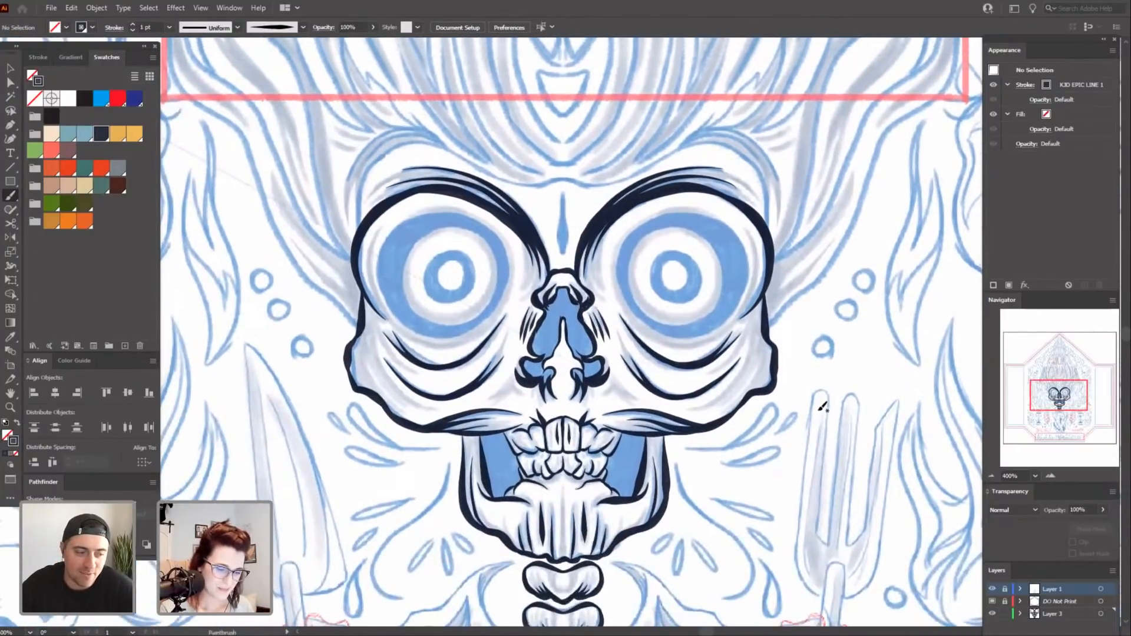
key("ctrl+minus")
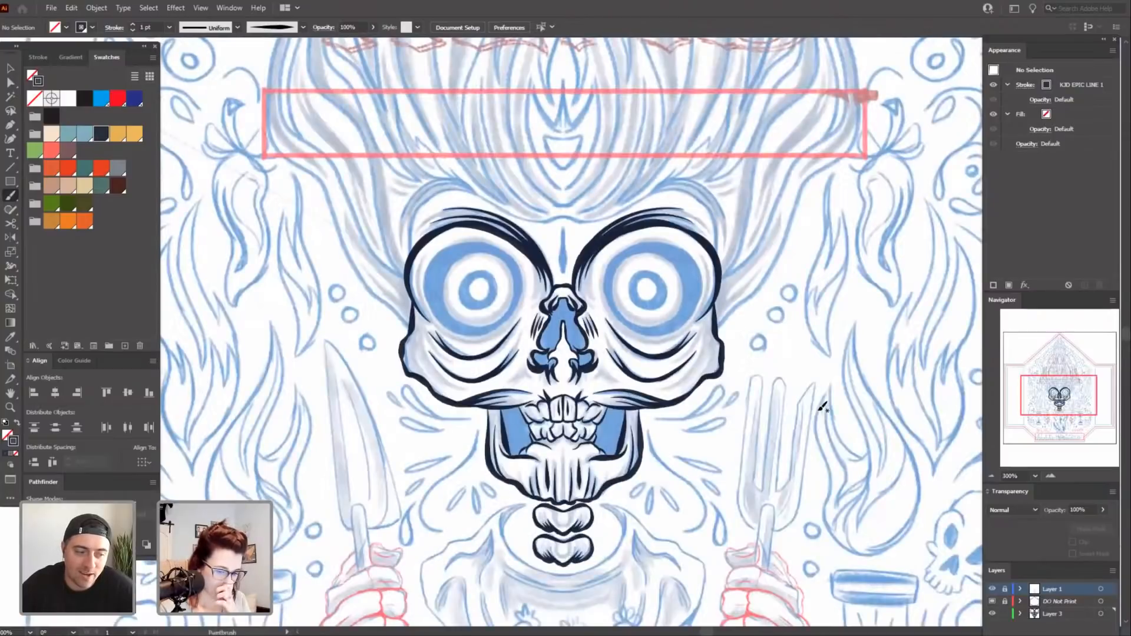
key("ctrl+plus")
key("ctrl+plus")
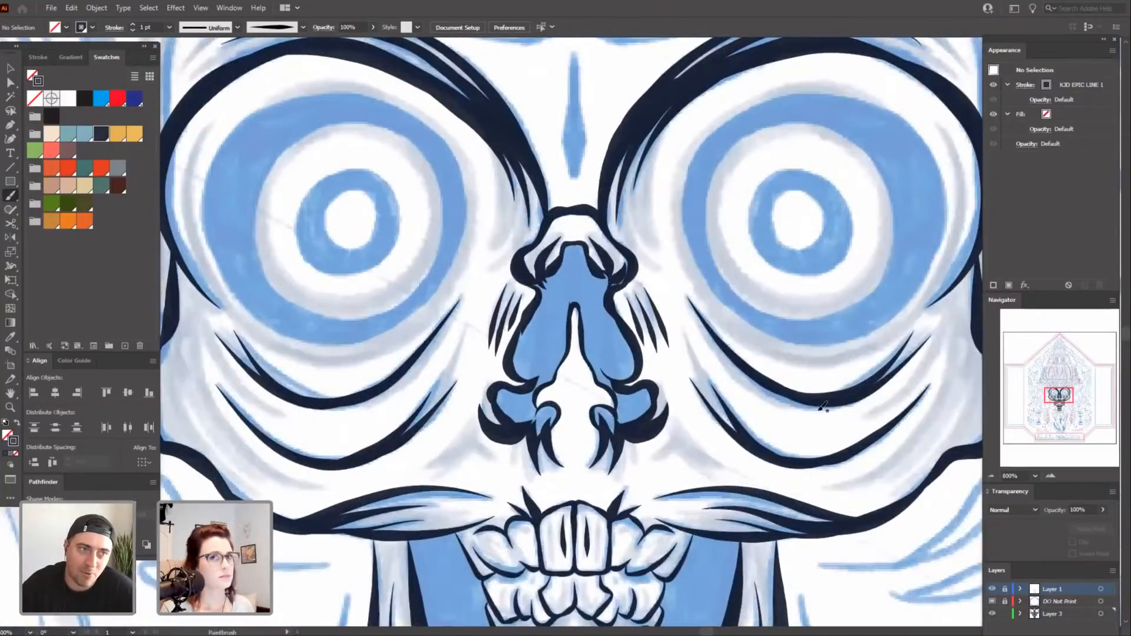
left_click_drag(640, 553, 640, 399)
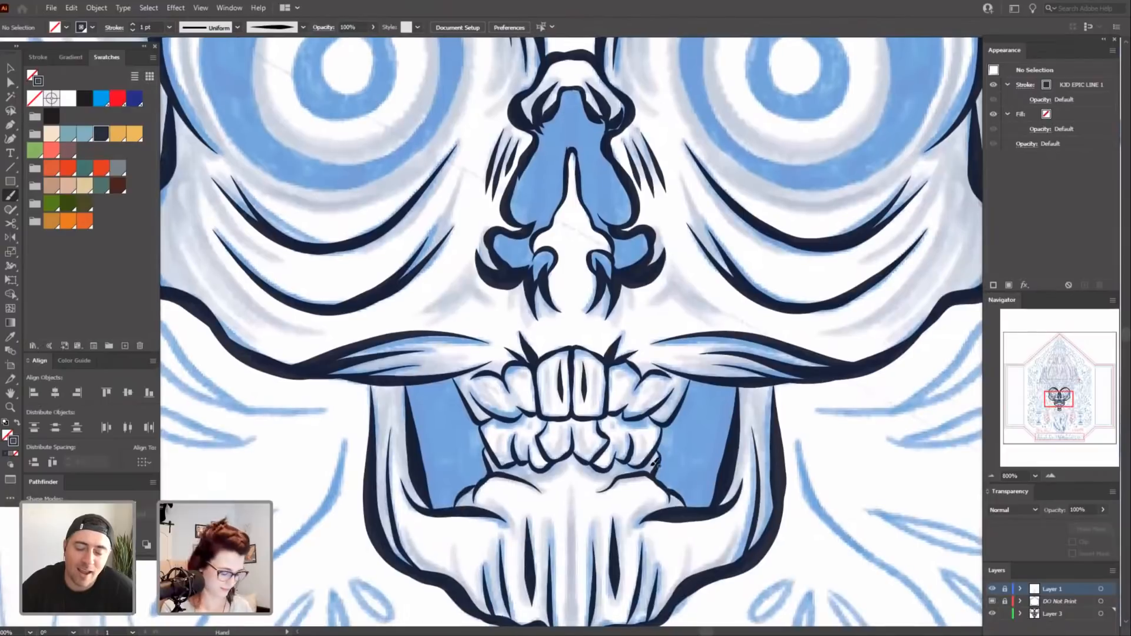
left_click_drag(662, 526, 666, 494)
key("ctrl+plus")
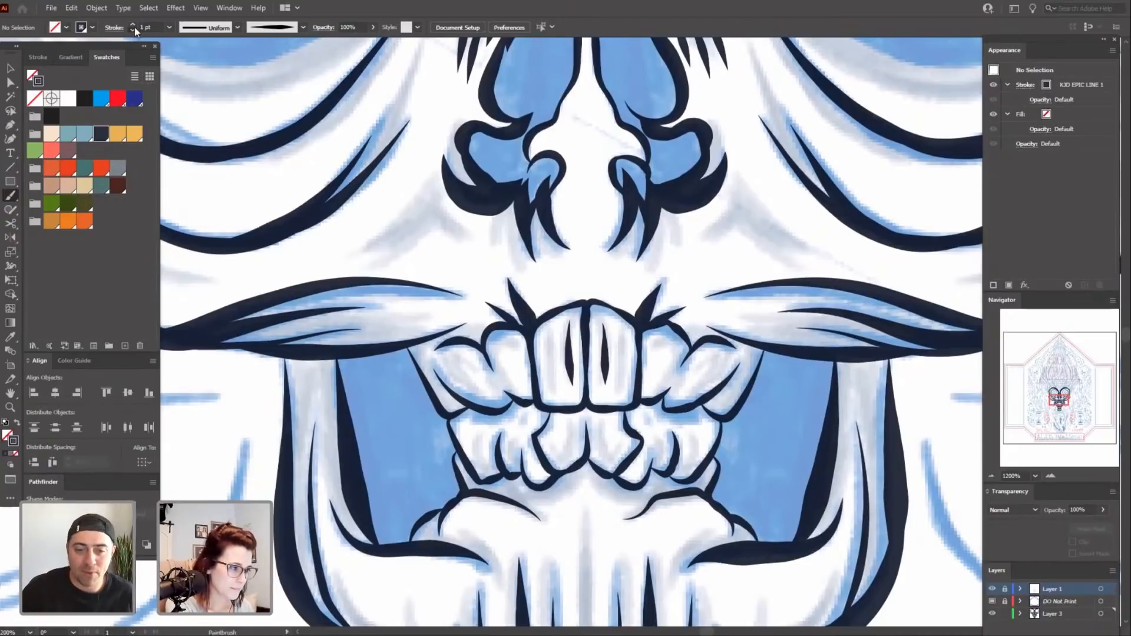
left_click(134, 31)
left_click(134, 30)
left_click(135, 30)
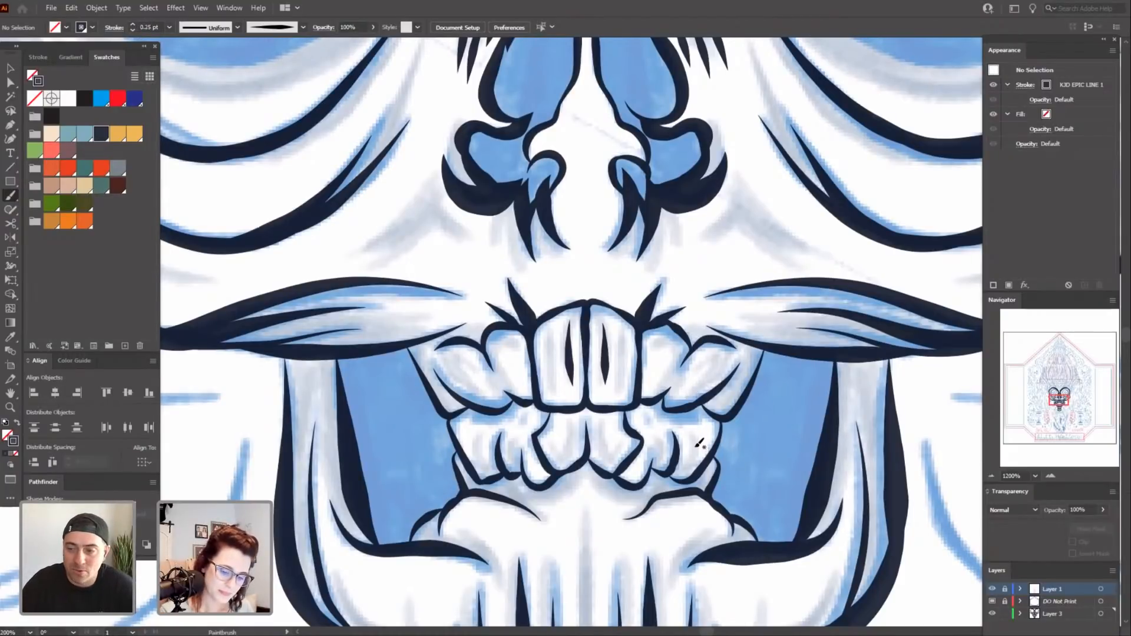
left_click_drag(669, 471, 666, 474)
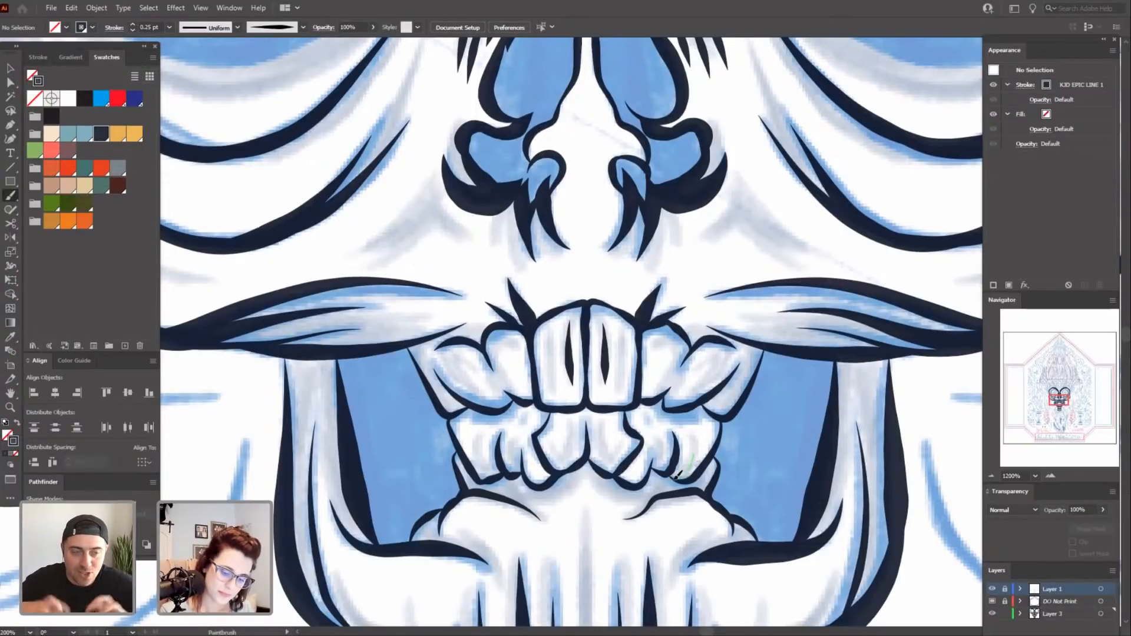
left_click_drag(678, 474, 676, 476)
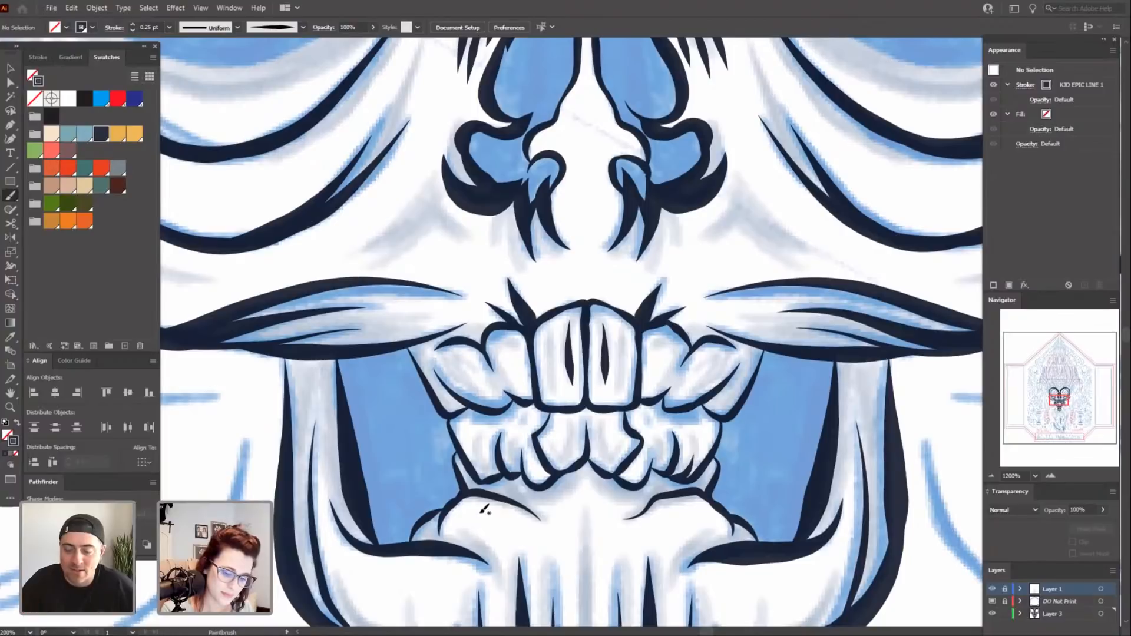
scroll(778, 421, "up", 2)
scroll(778, 422, "right", 2)
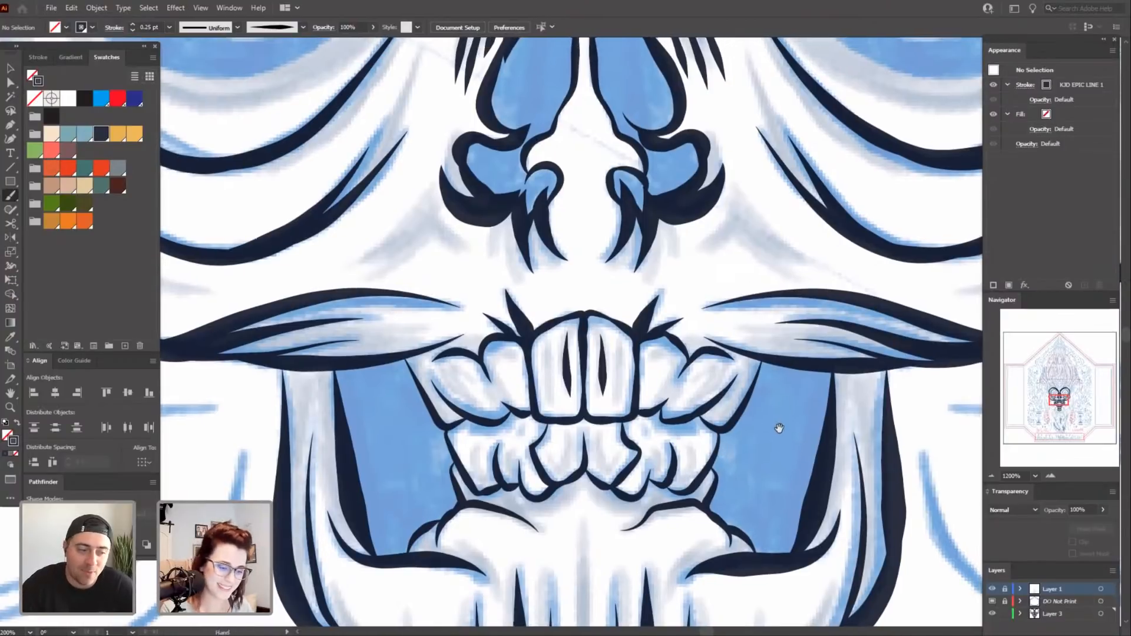
key("ctrl+minus")
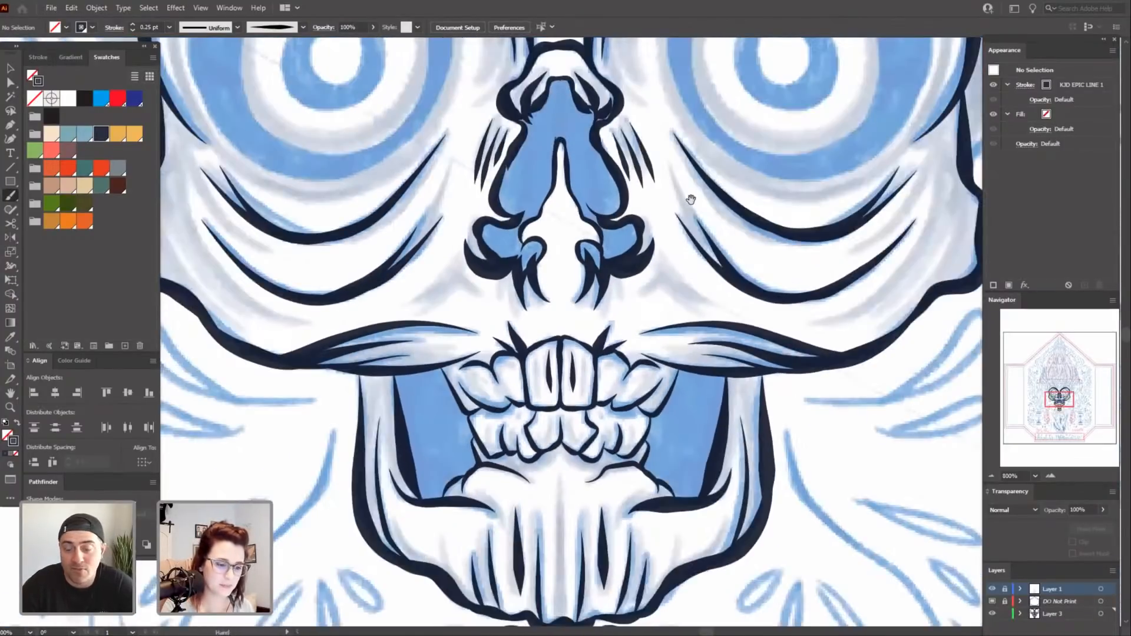
With the Pen tool active and the nose in close view, float the Layers panel over the canvas and shorten it.
left_click_drag(702, 179, 692, 394)
key("p")
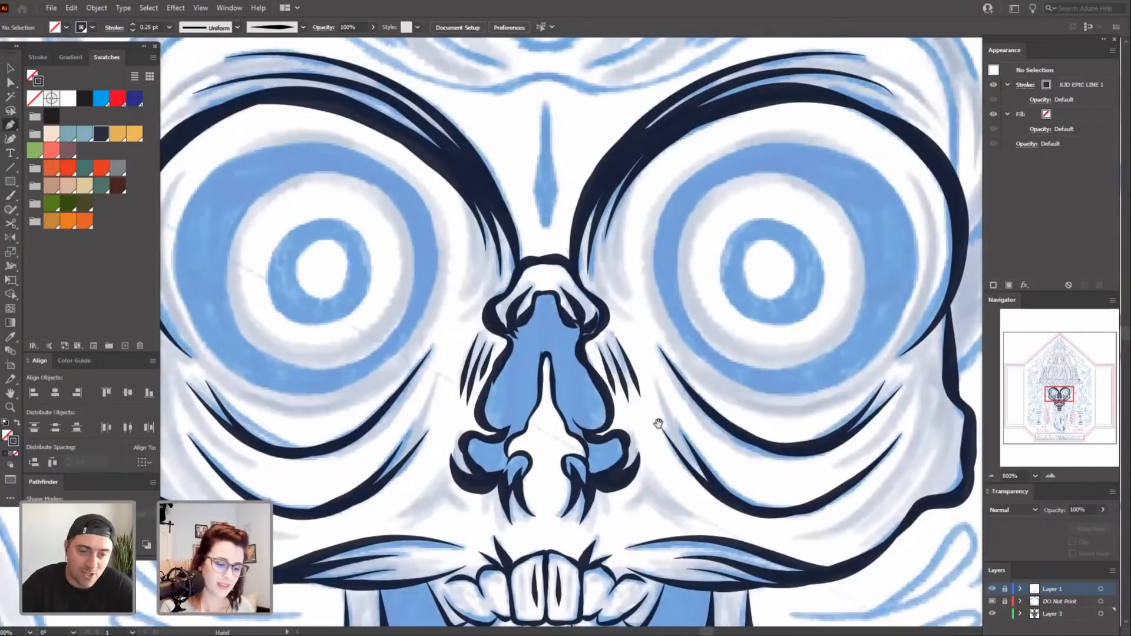
scroll(656, 429, "up", 1)
scroll(656, 429, "left", 1)
left_click_drag(608, 519, 610, 494)
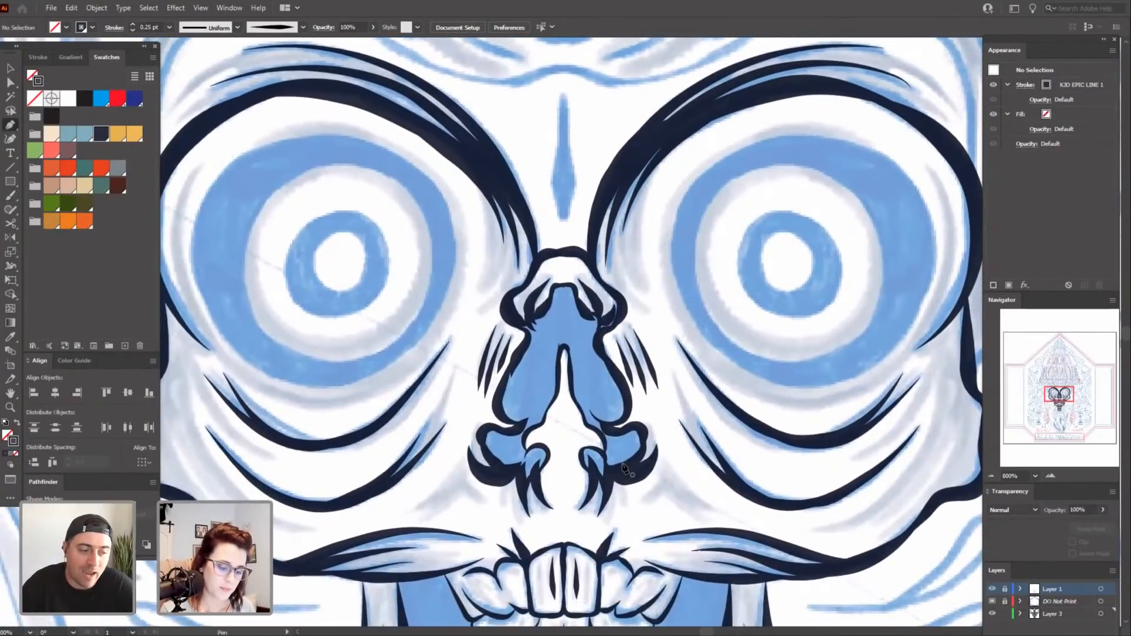
key("ctrl+plus")
left_click_drag(725, 513, 716, 541)
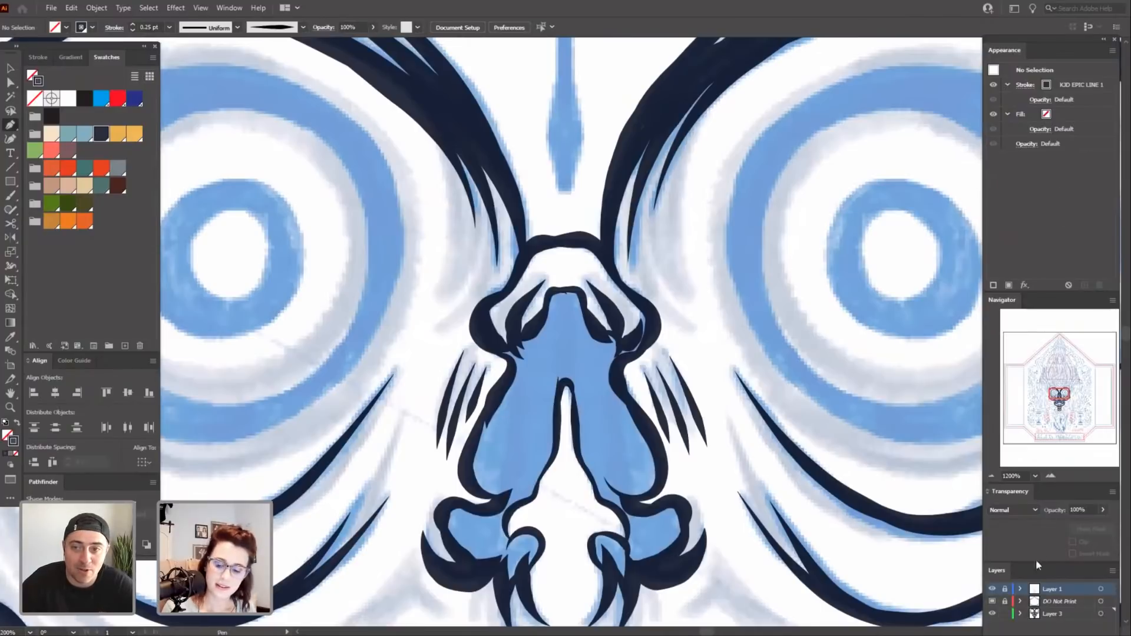
left_click_drag(1000, 574, 895, 87)
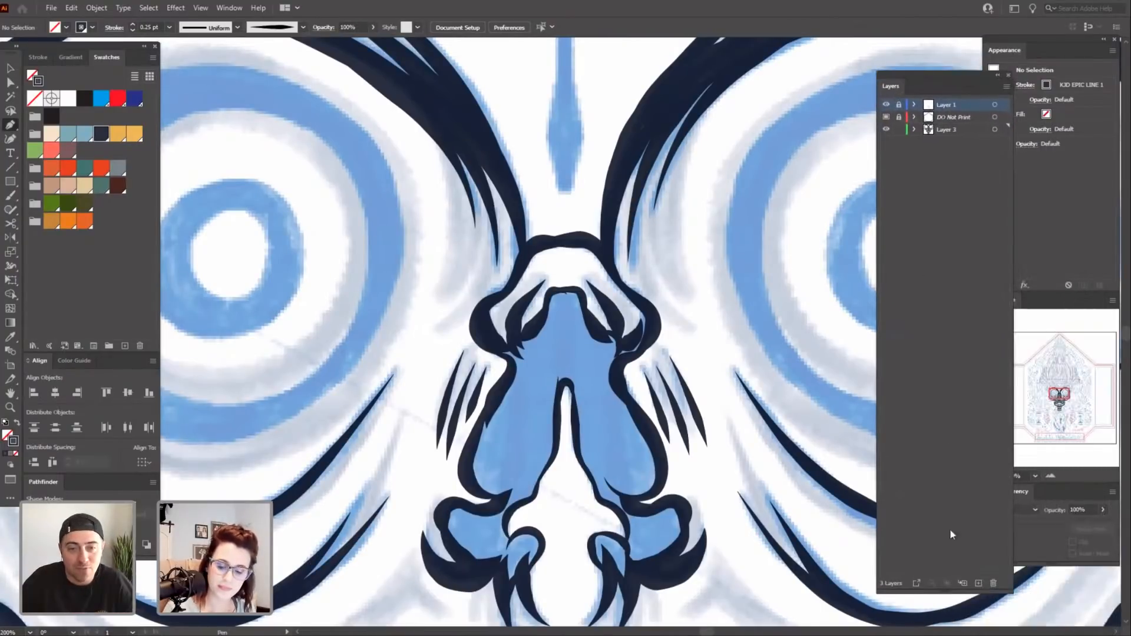
left_click_drag(946, 590, 950, 177)
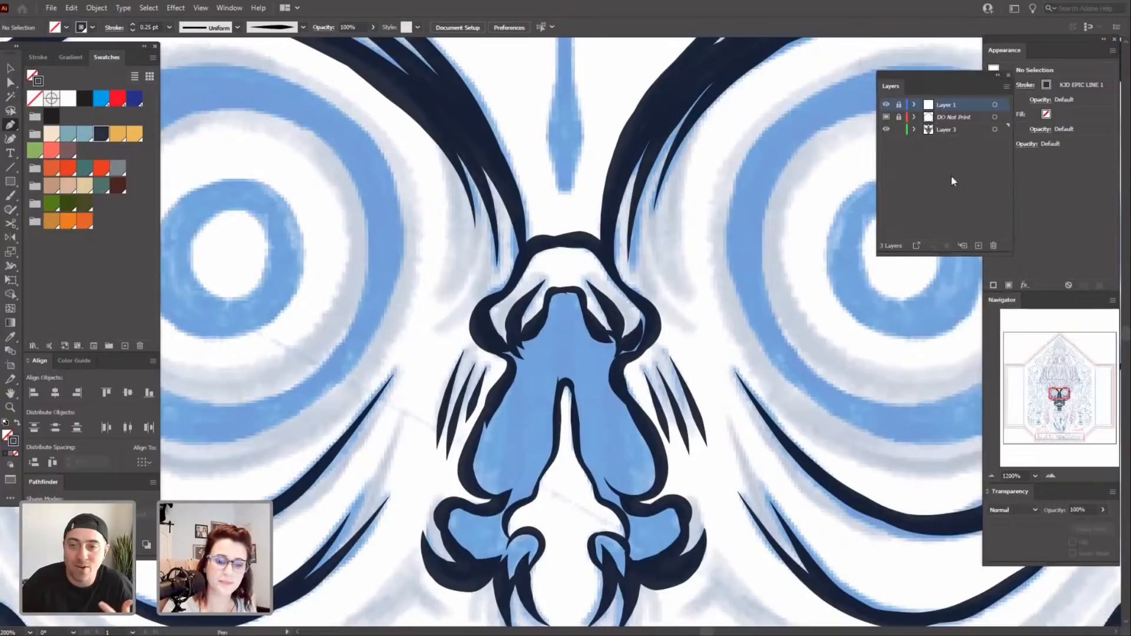
Add a new layer, place it beneath Layer 3, and lock Layer 3.
left_click(967, 130)
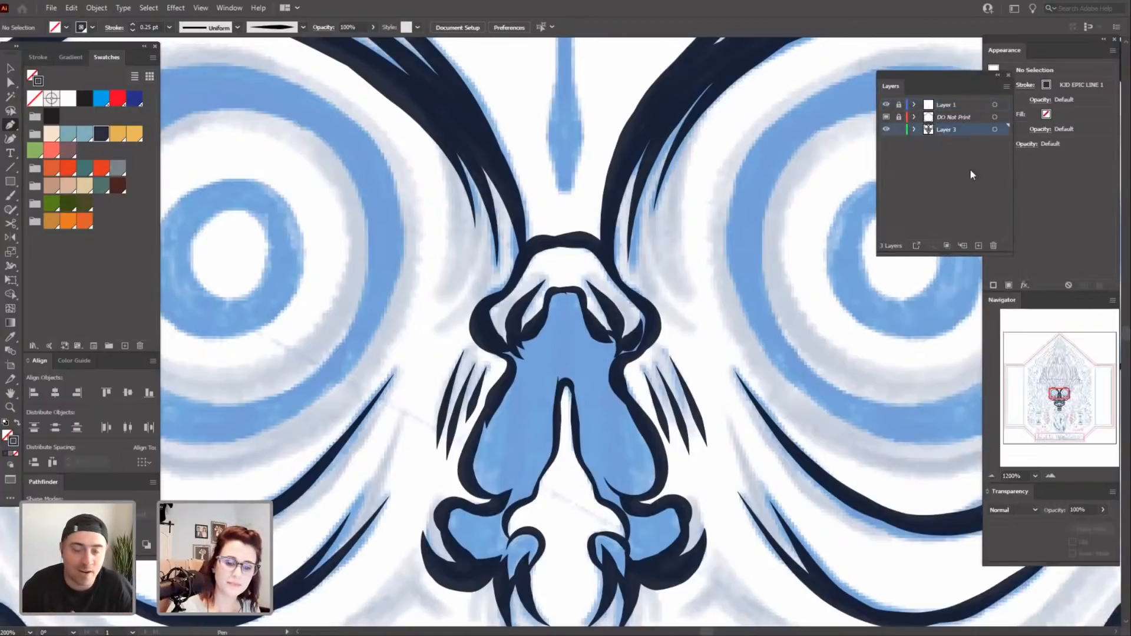
left_click(979, 245)
left_click_drag(971, 131, 967, 148)
left_click(899, 129)
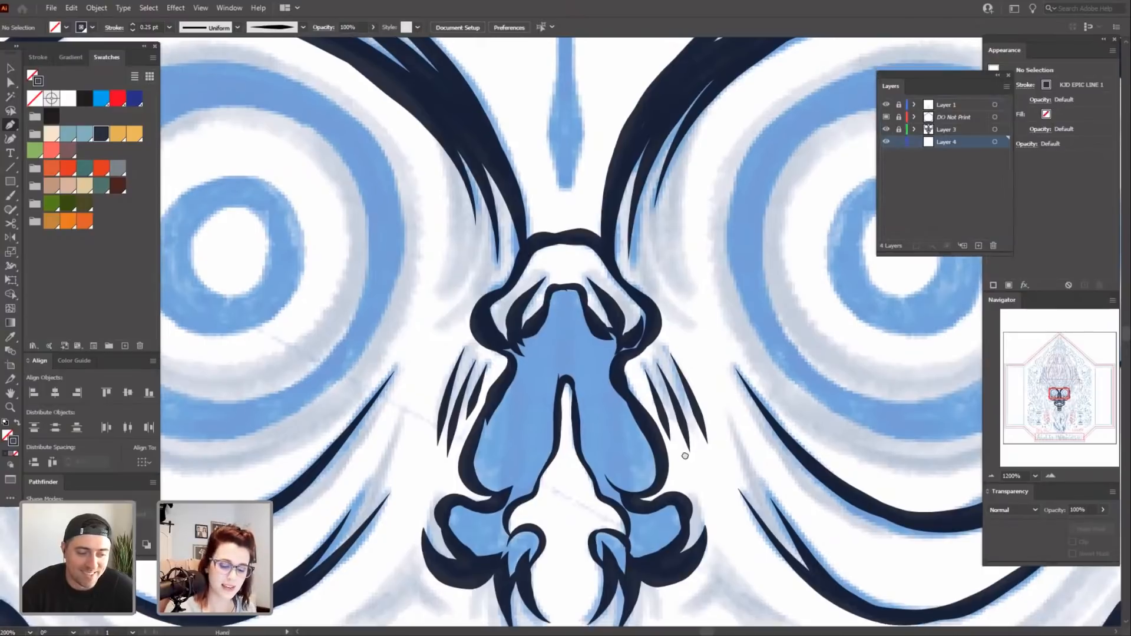
Swap fill and stroke to draw with a dark fill and no stroke, discarding the trial Pen path on the right nostril curl.
scroll(550, 334, "down", 1)
scroll(610, 548, "down", 1)
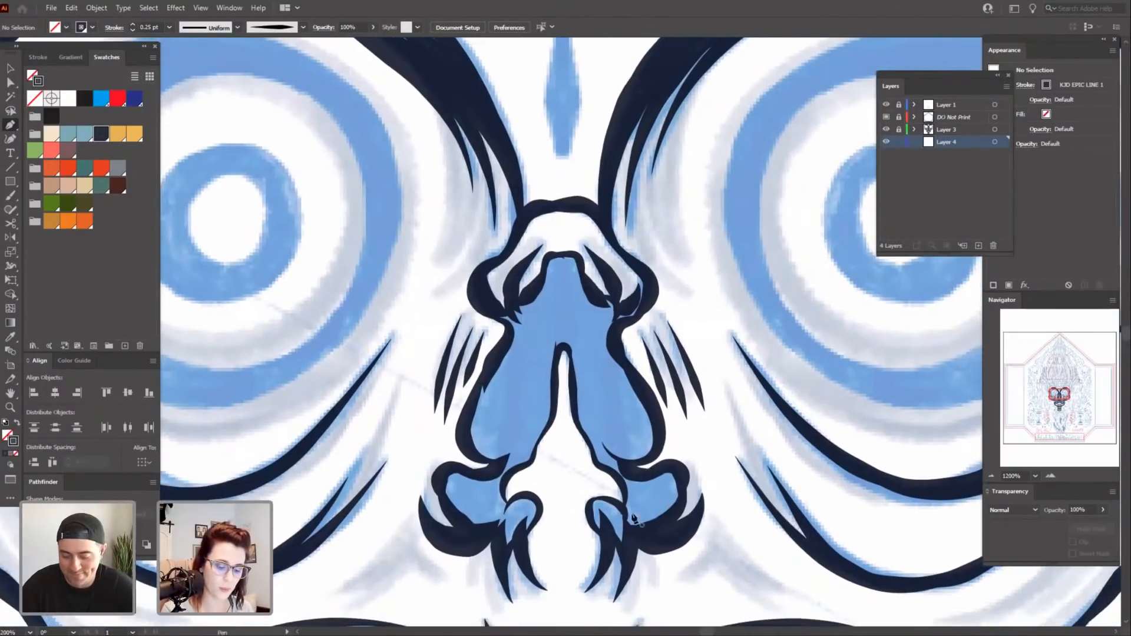
left_click(611, 548)
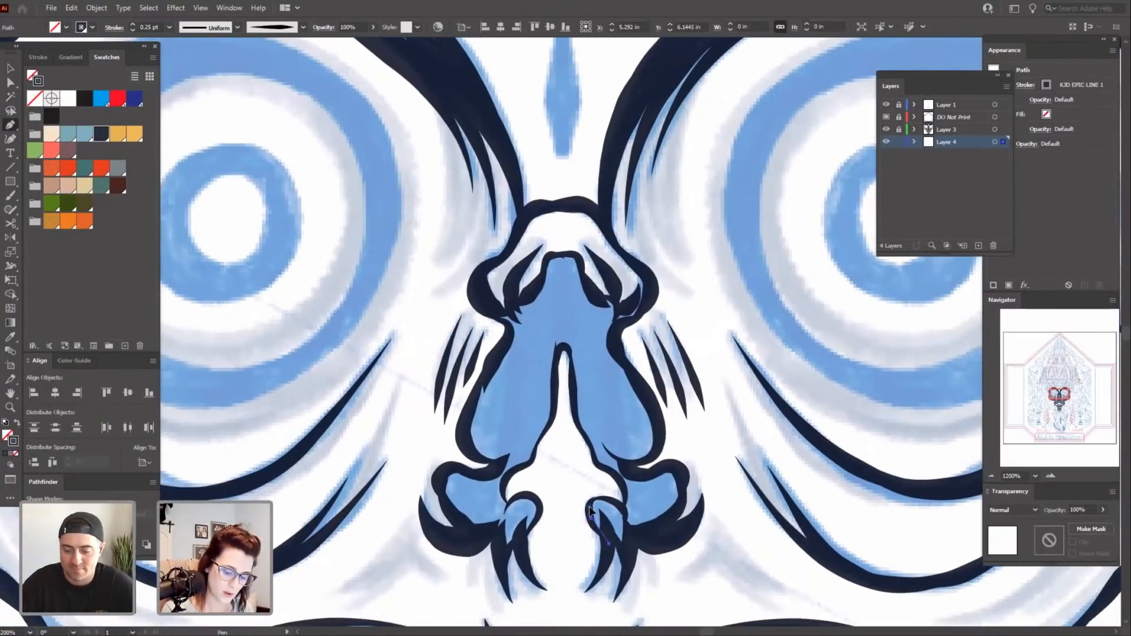
left_click_drag(590, 501, 630, 509)
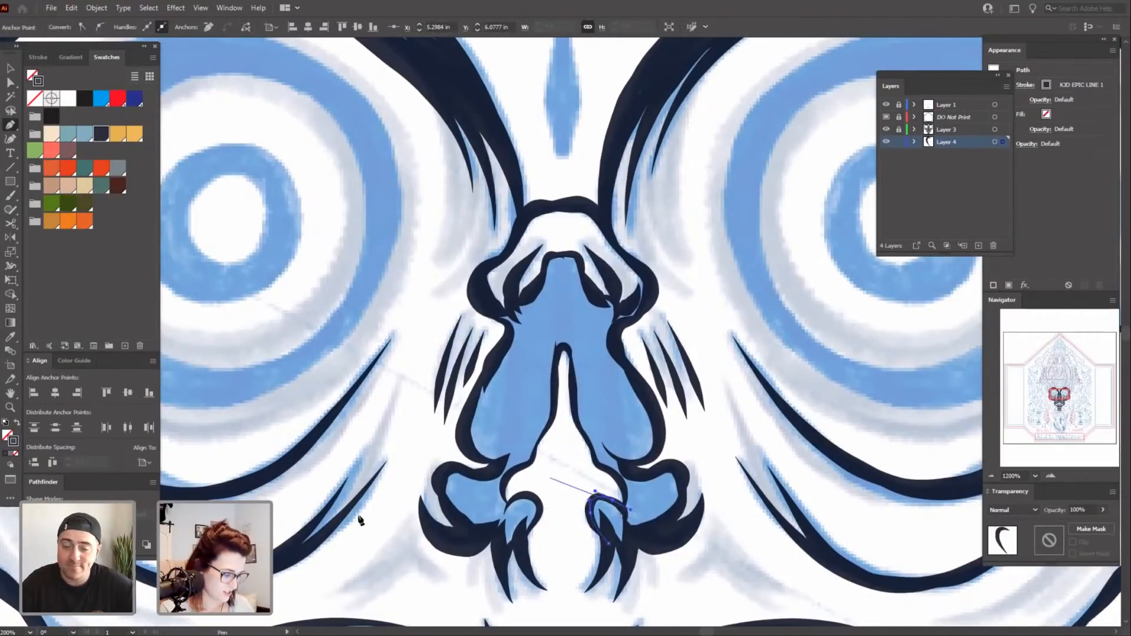
left_click(17, 423)
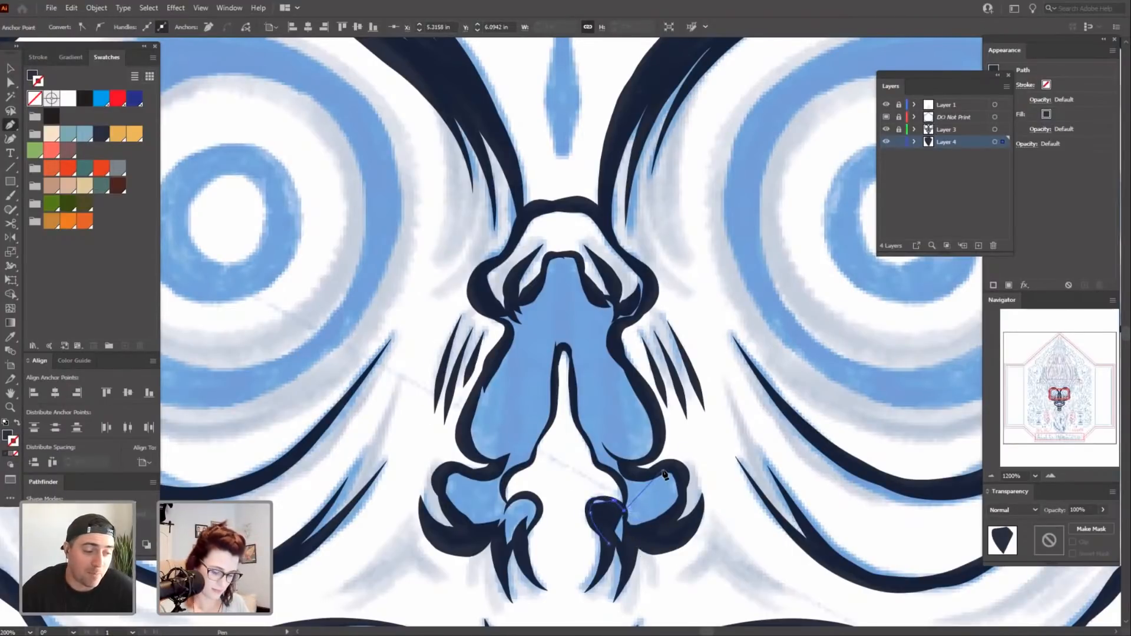
key("Delete")
key("Delete")
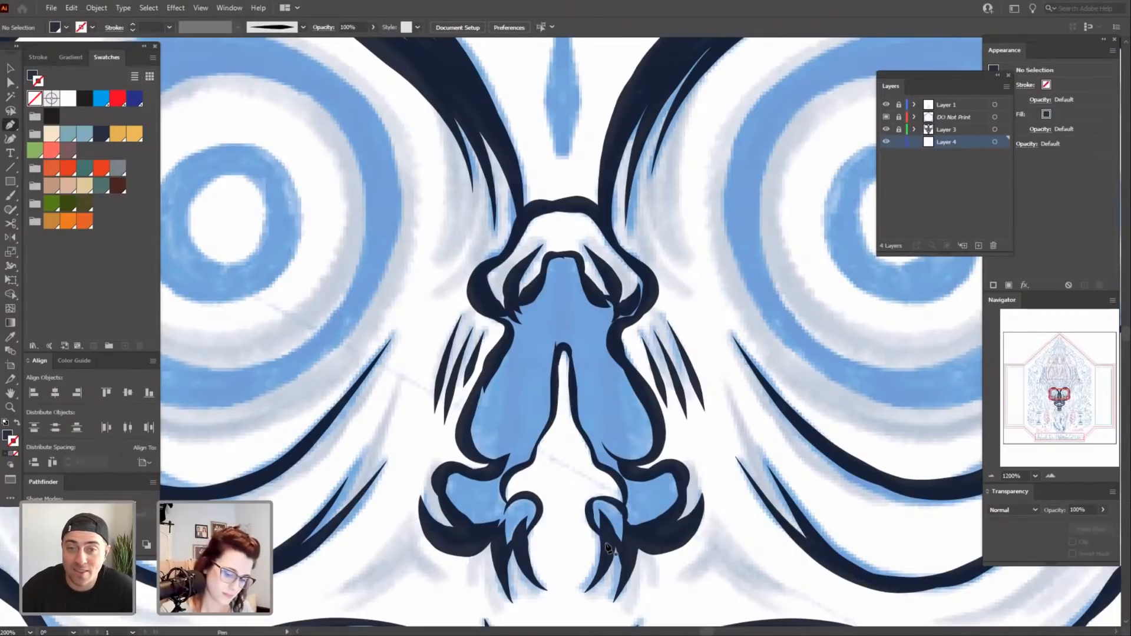
Start a filled Pen path on the new layer, from the right nostril curl up the lower right edge of the central nose bone.
left_click(607, 545)
left_click_drag(593, 524, 586, 518)
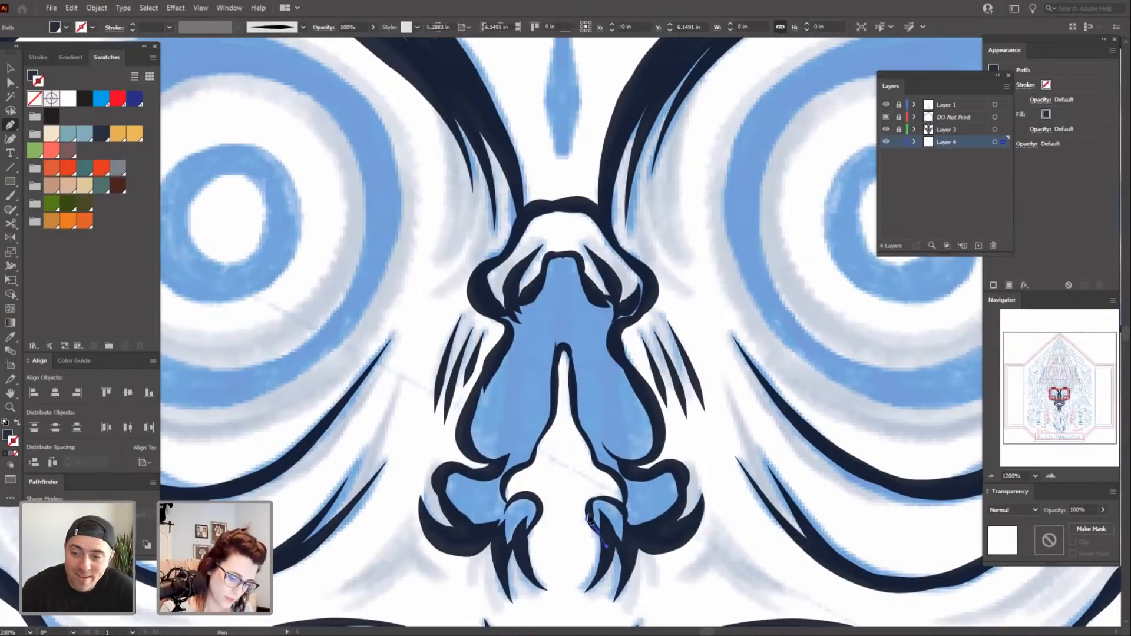
left_click(624, 510)
left_click_drag(620, 479, 612, 472)
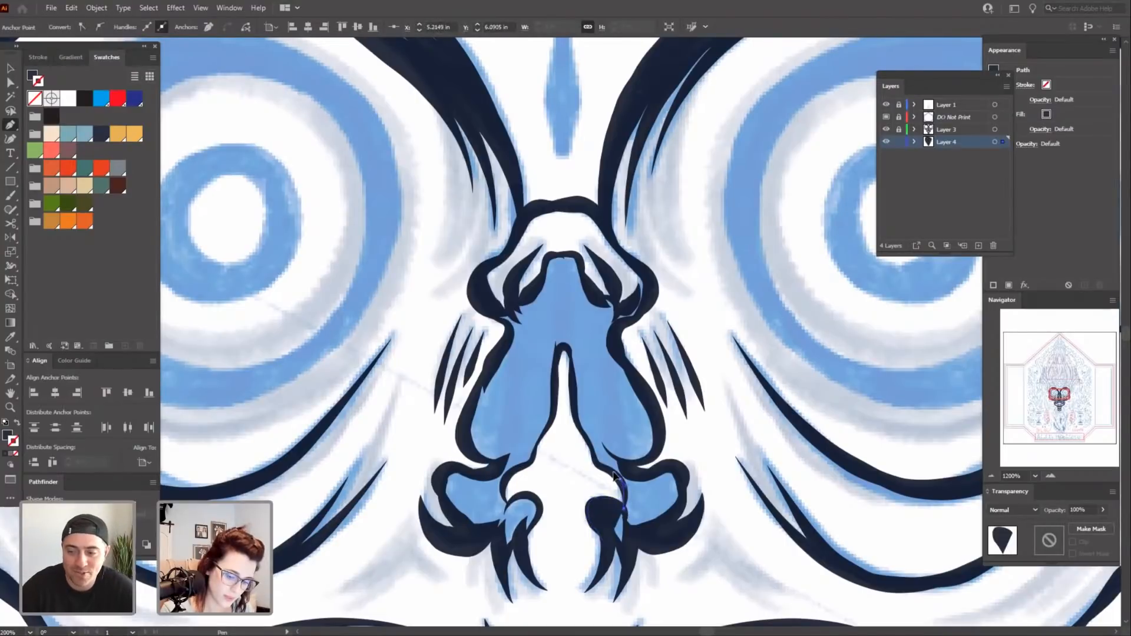
left_click(599, 465)
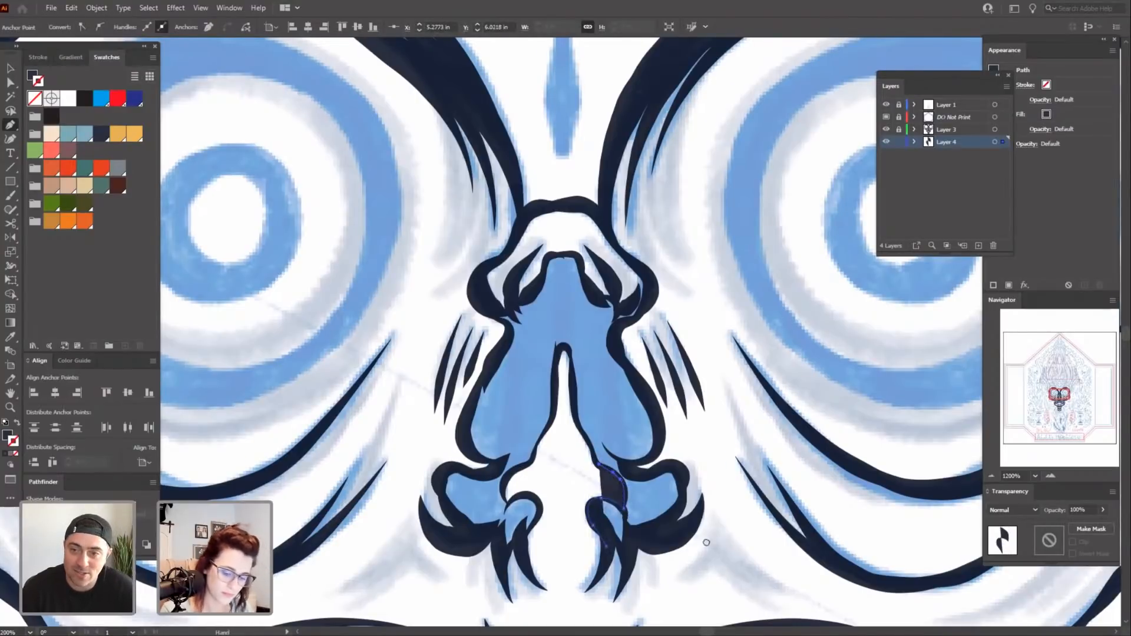
Continue the Pen path within the ink line up the right edge of the central nose bone to its narrow tip.
left_click_drag(742, 492, 618, 445)
key("ctrl+equal")
key("ctrl+equal")
left_click_drag(729, 331, 701, 424)
left_click_drag(519, 392, 516, 382)
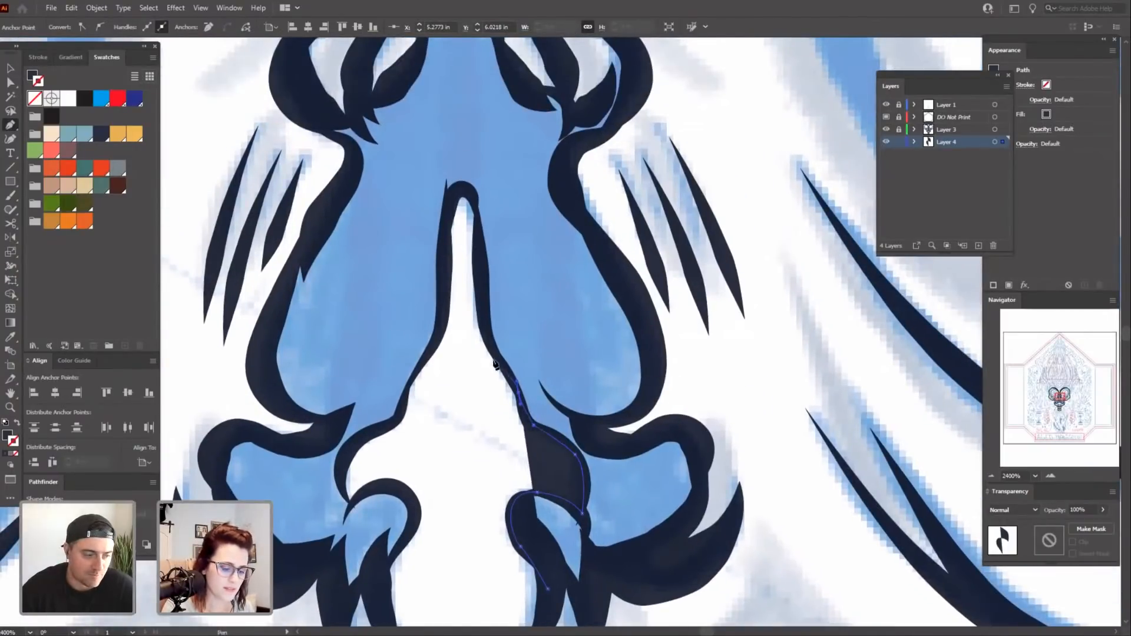
left_click_drag(482, 341, 484, 327)
left_click(481, 259)
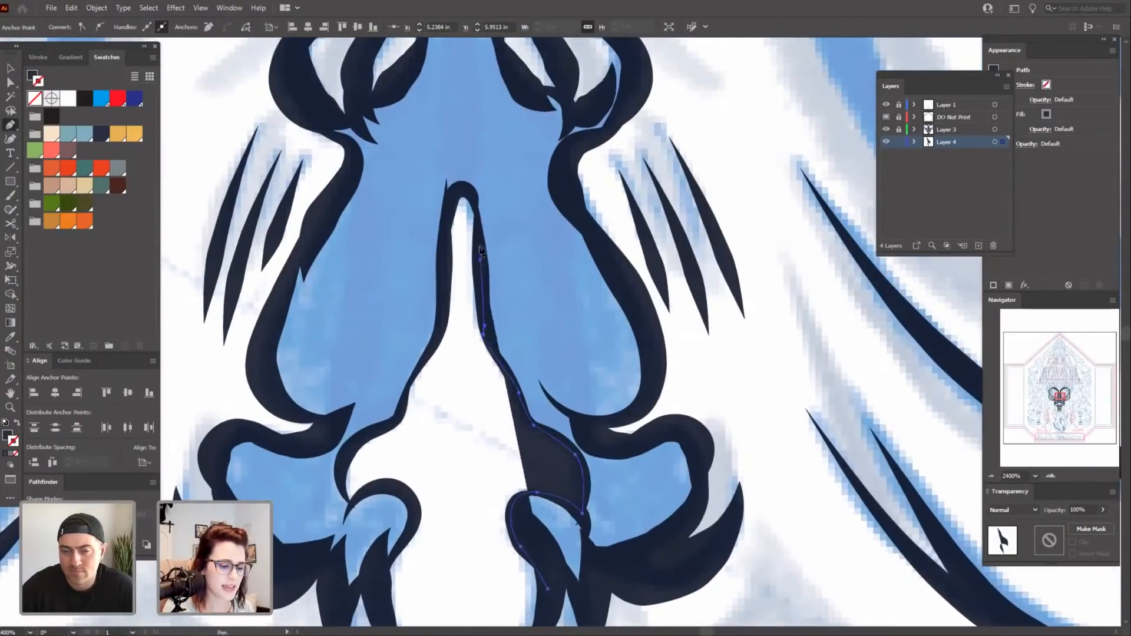
left_click(475, 200)
left_click(452, 206)
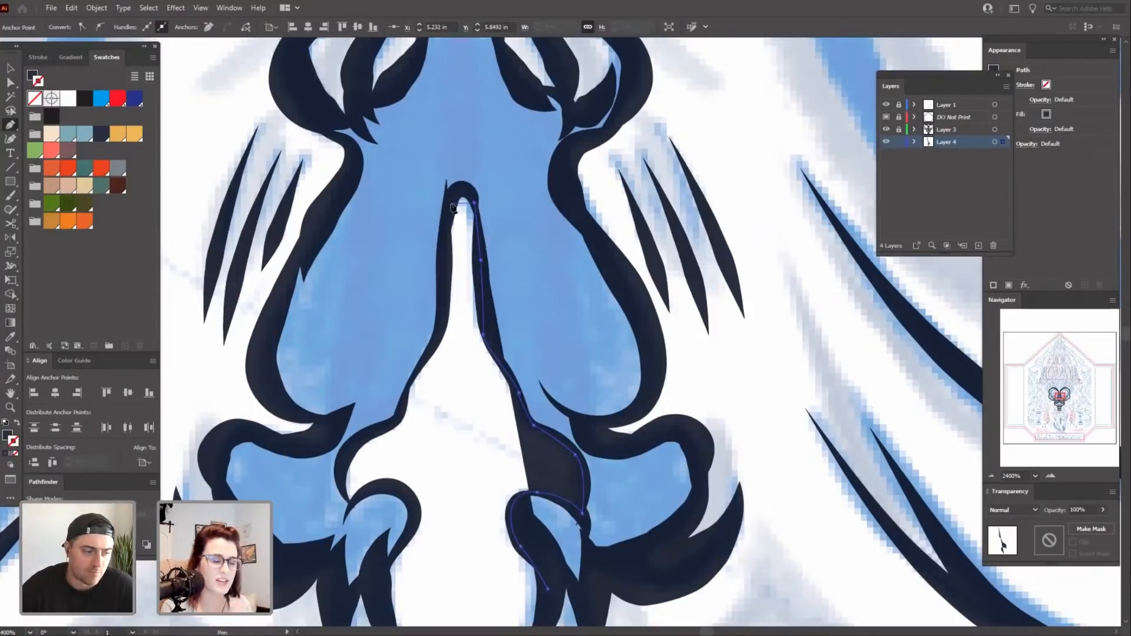
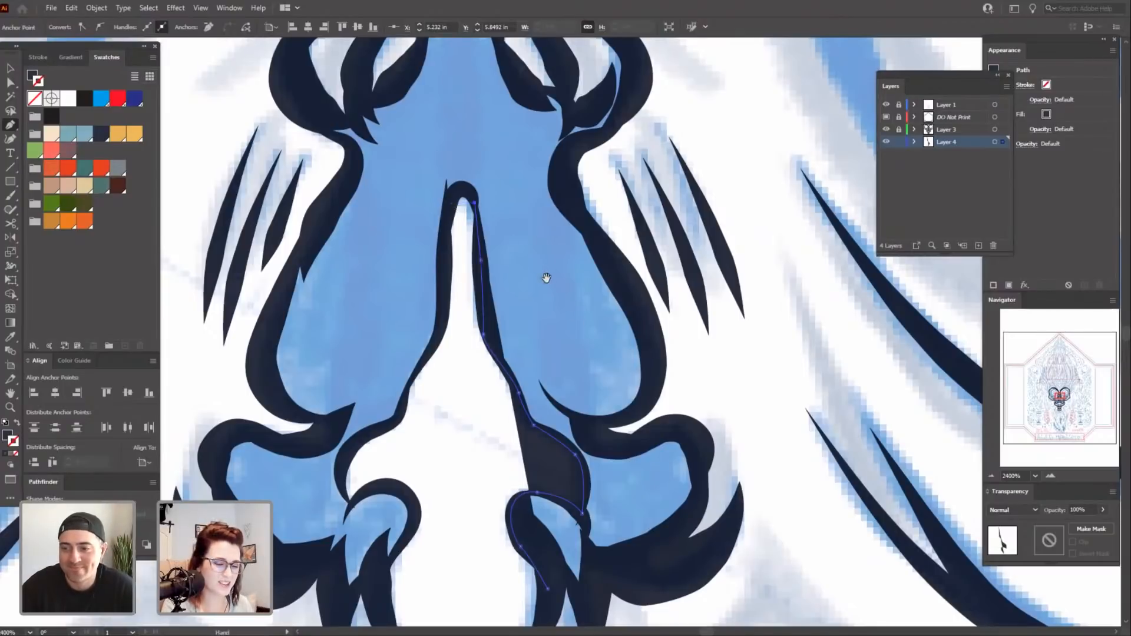
Carry the path over the tip of the central nose bone and down its left edge to the lower left bulge.
left_click_drag(546, 278, 599, 344)
left_click_drag(504, 263, 491, 284)
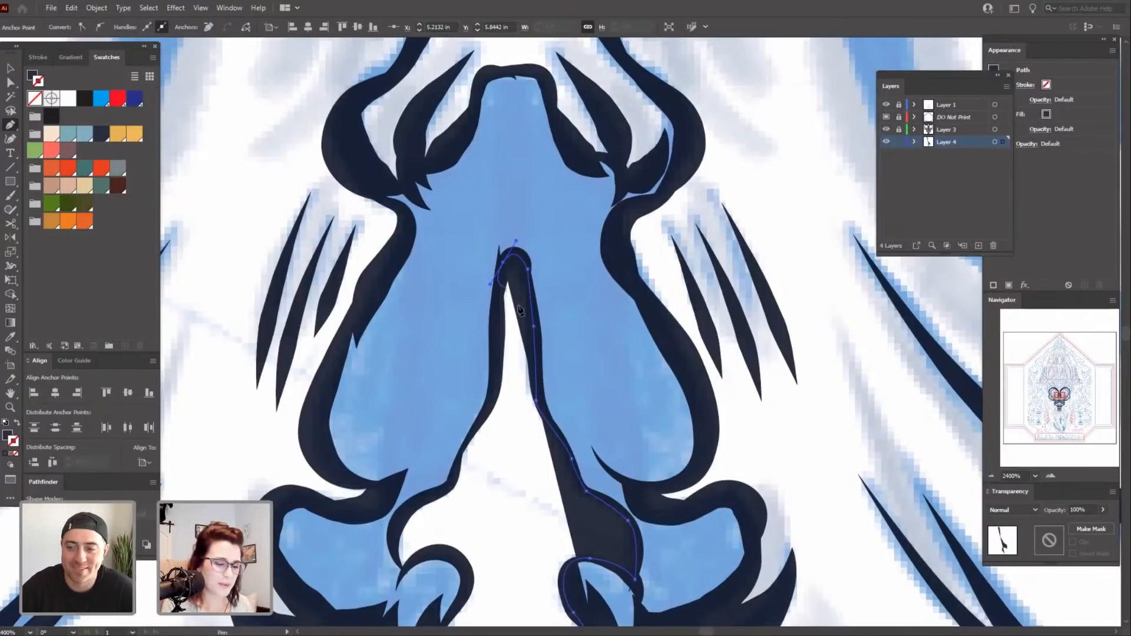
left_click_drag(498, 380, 398, 507)
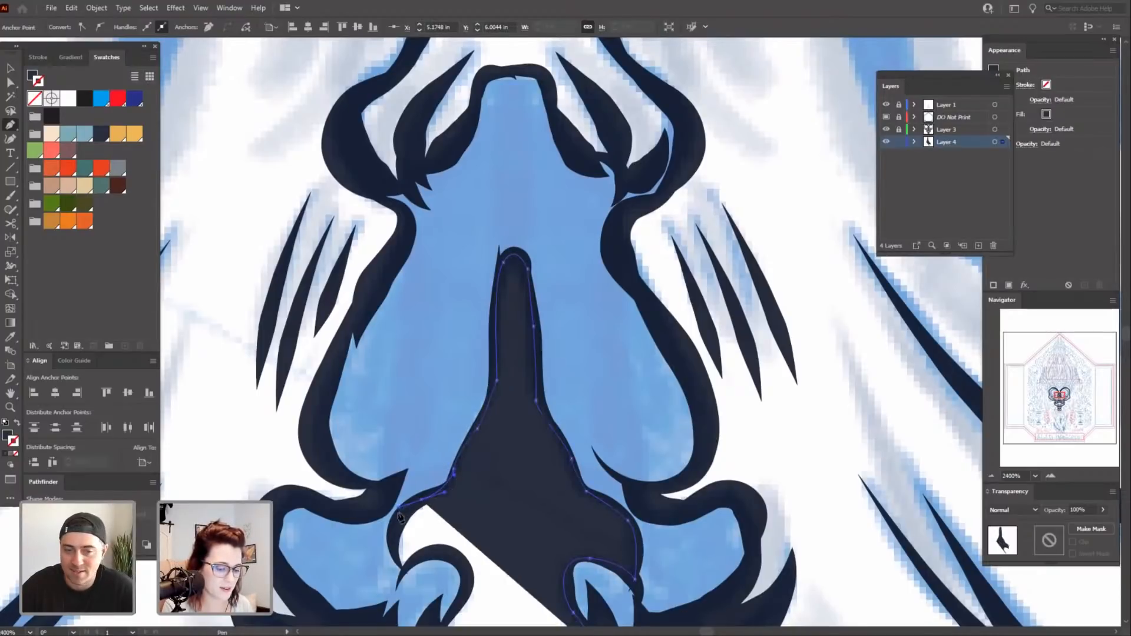
left_click(394, 536)
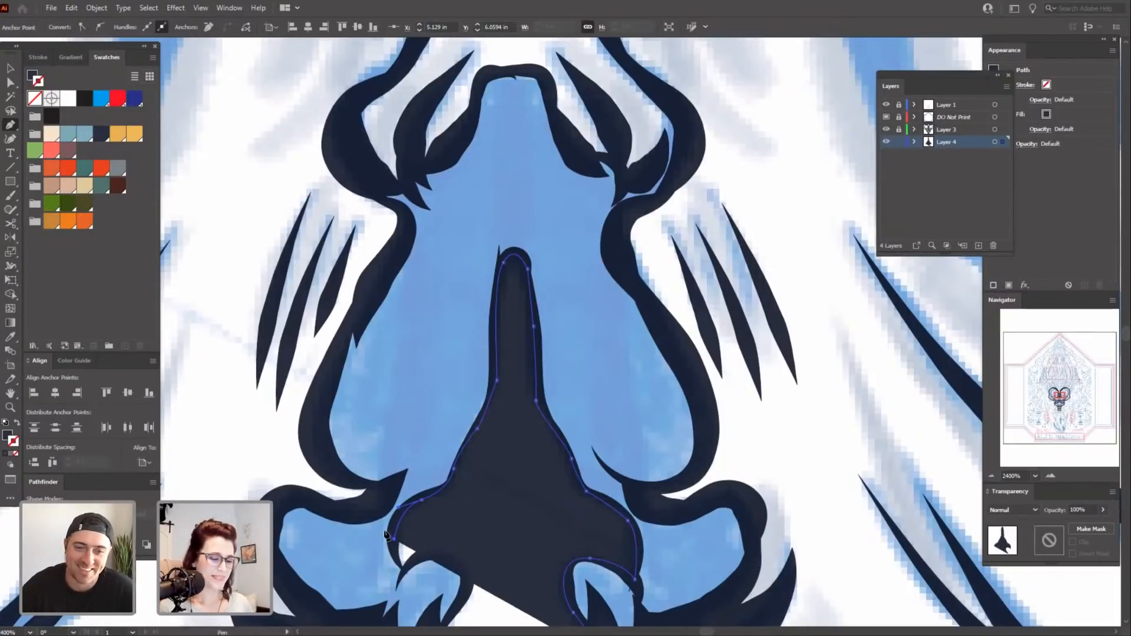
Curve the path around the top of the left nostril curl and down its inner side into the dark ink.
scroll(386, 535, "down", 3)
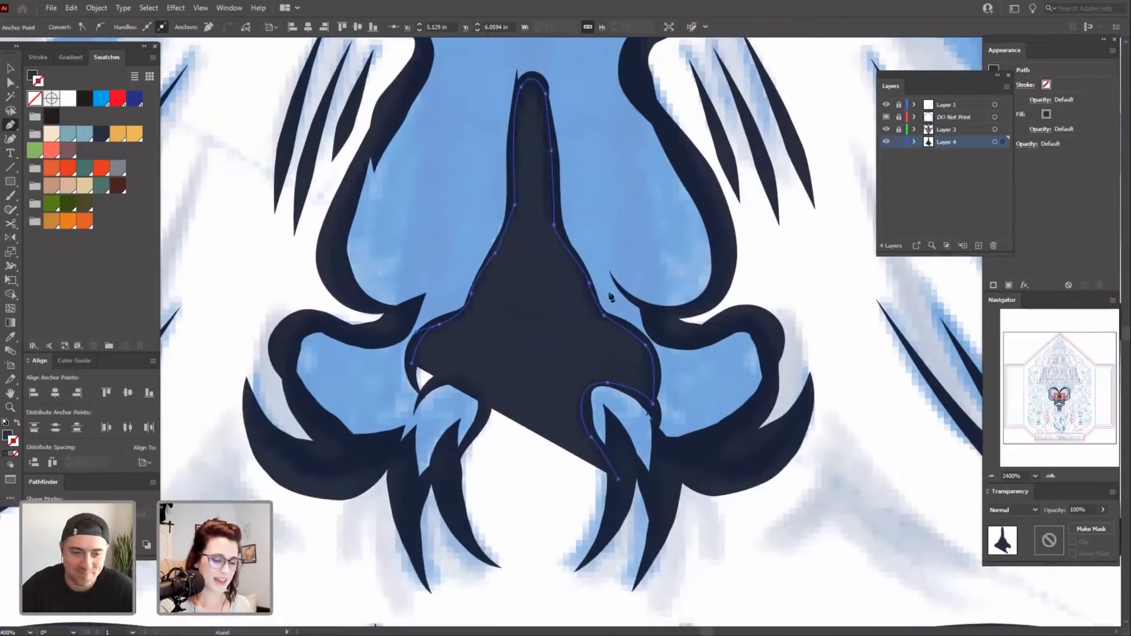
left_click(423, 401)
left_click(429, 396)
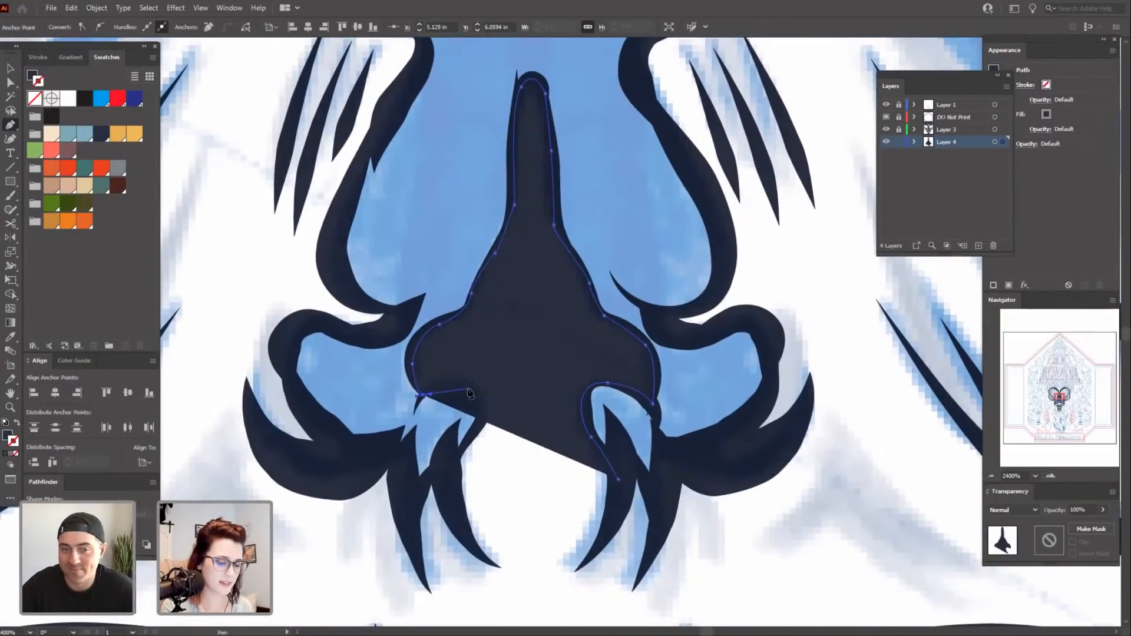
left_click_drag(465, 386, 475, 431)
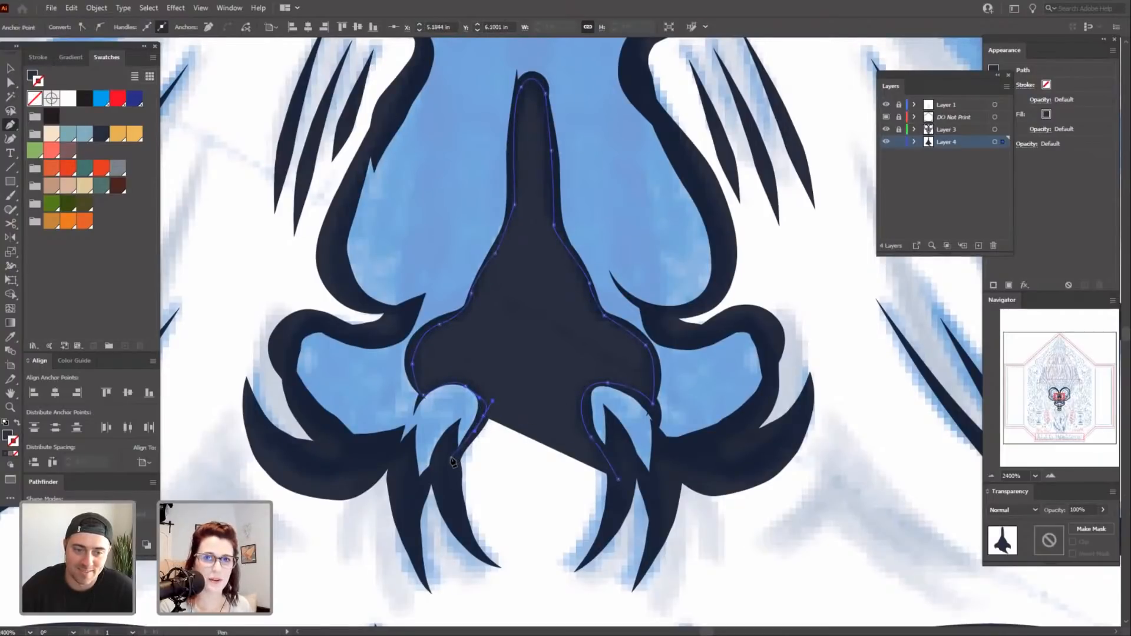
left_click(448, 467)
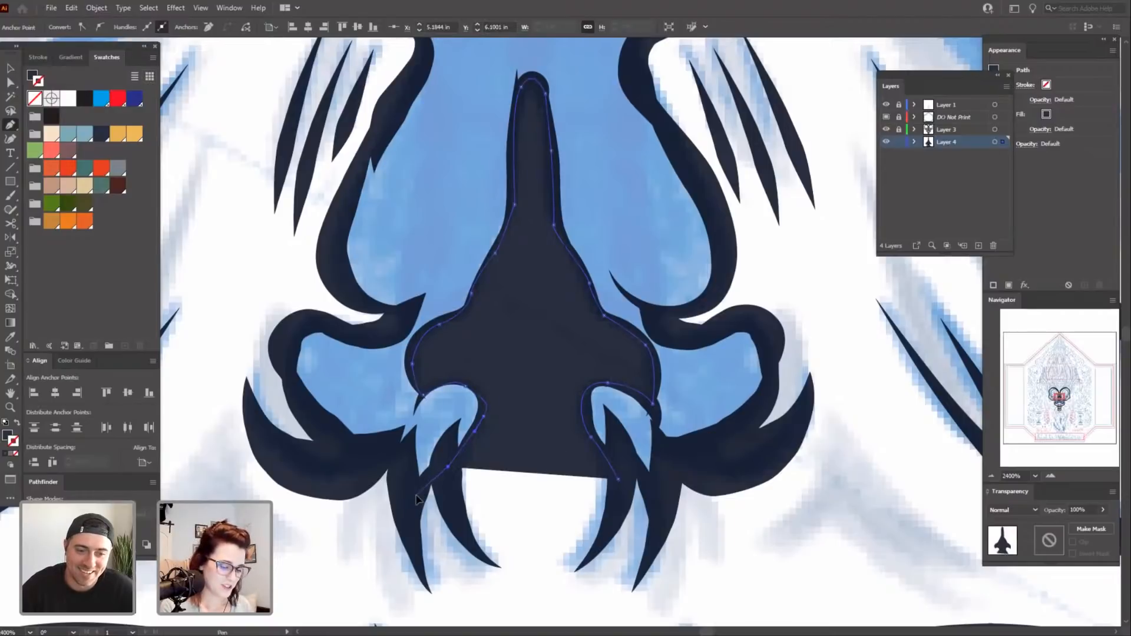
Route the path through the ink line beneath and around the small left nostril lobe, up to the base of the nose cavity.
left_click(416, 494)
left_click(398, 461)
left_click(347, 450)
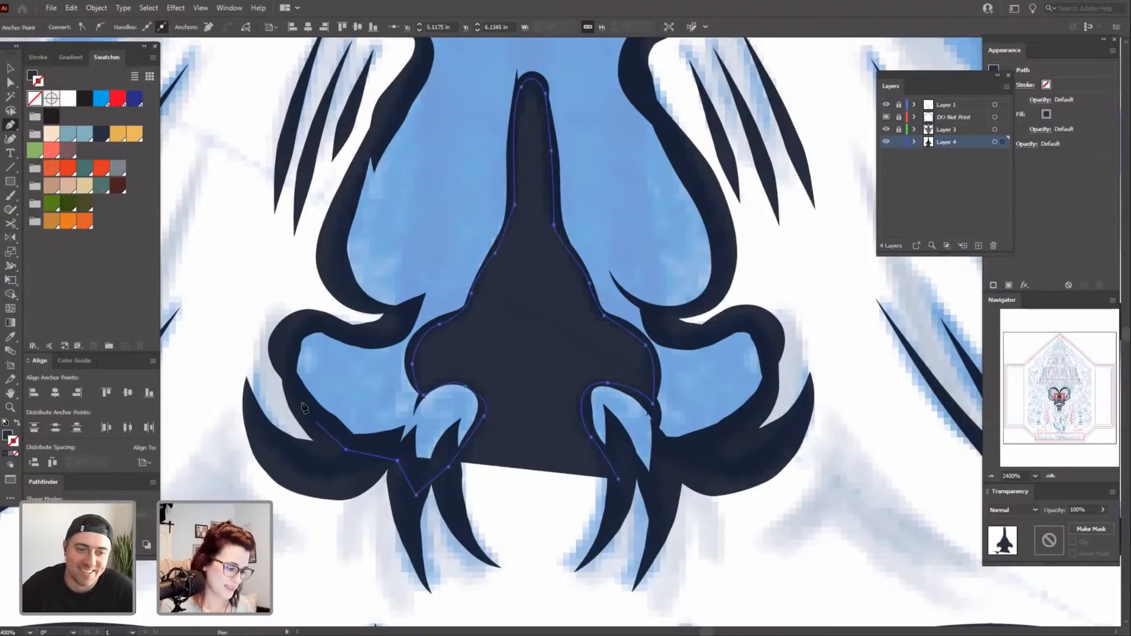
left_click(303, 406)
left_click(286, 338)
left_click(339, 327)
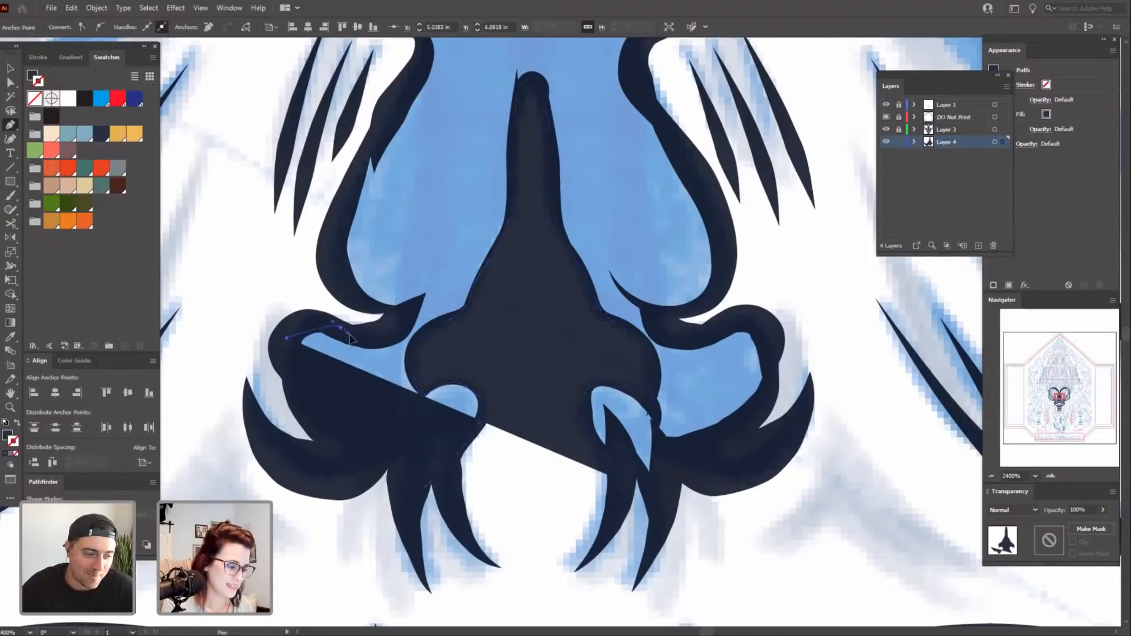
left_click(403, 322)
left_click(386, 308)
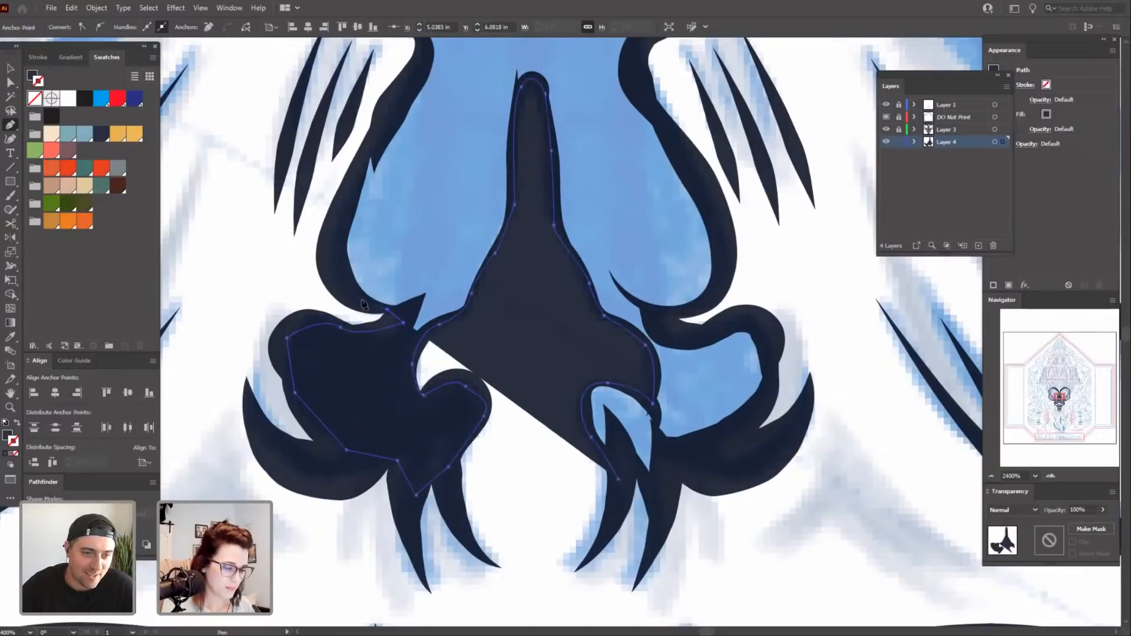
Extend the path up the outer left ink line of the nose cavity to the underside of the upper left bump.
left_click(336, 281)
left_click(345, 189)
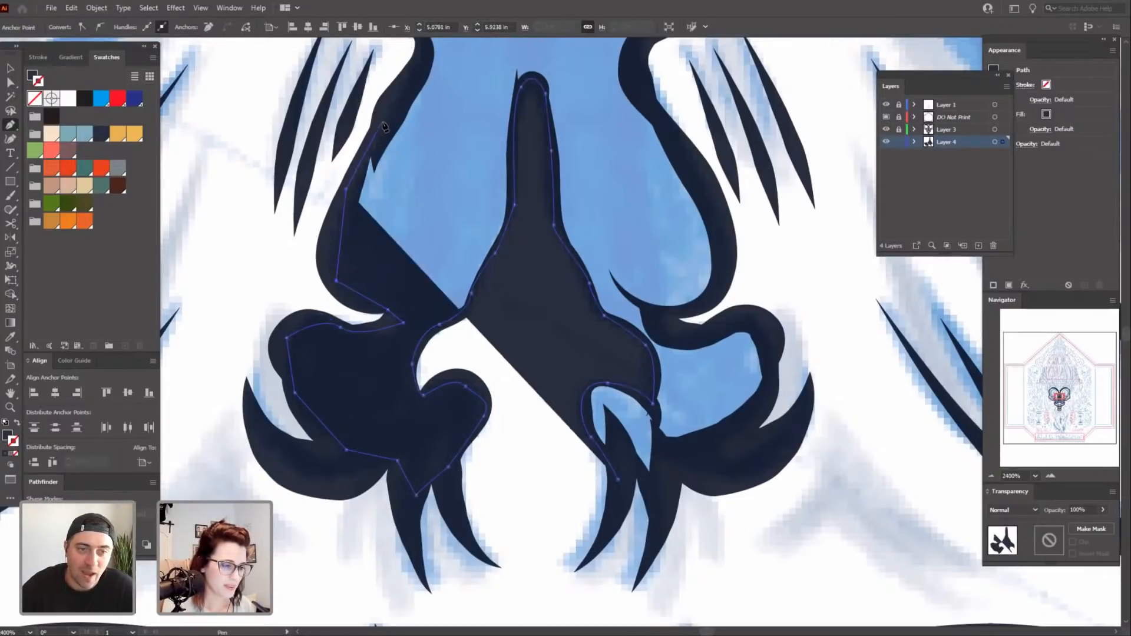
left_click(383, 126)
scroll(412, 235, "up", 6)
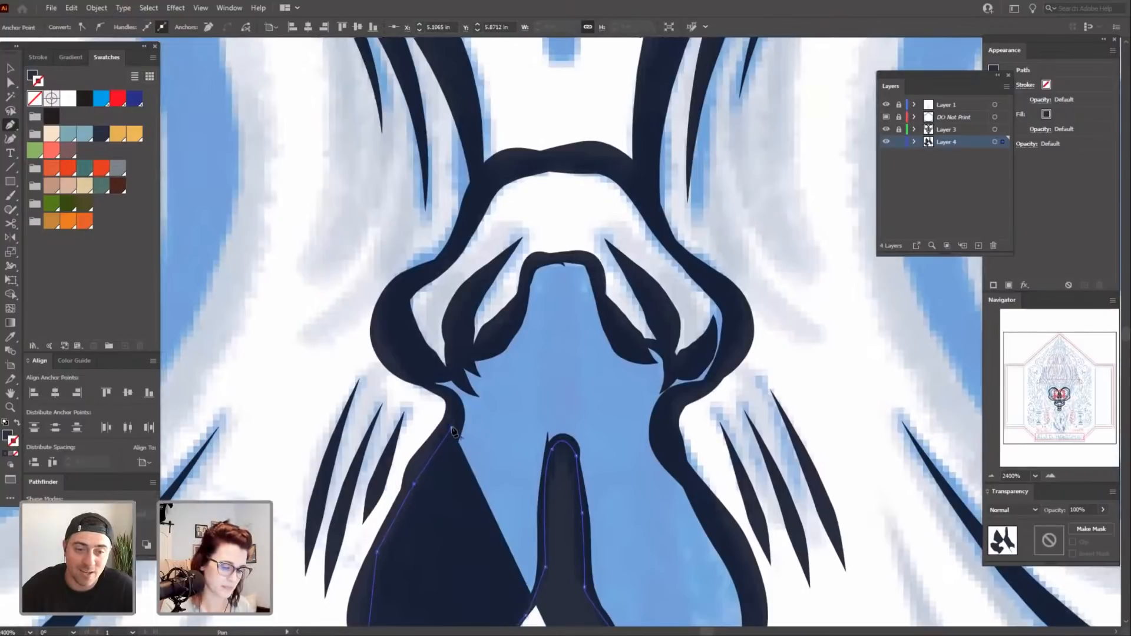
left_click(451, 427)
left_click(452, 400)
left_click(410, 370)
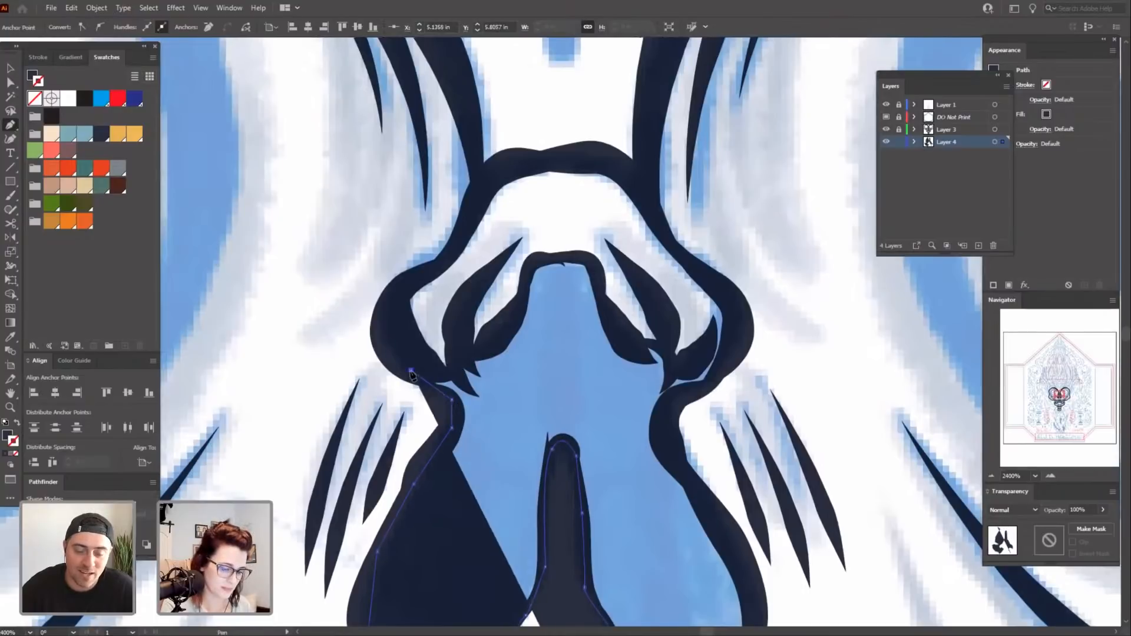
Extend the path into the dark ink of the upper left bump of the nose.
left_click(387, 313)
Try to carry the path over the outer top outline of the nose and down toward the upper right bump.
left_click(413, 279)
left_click(463, 238)
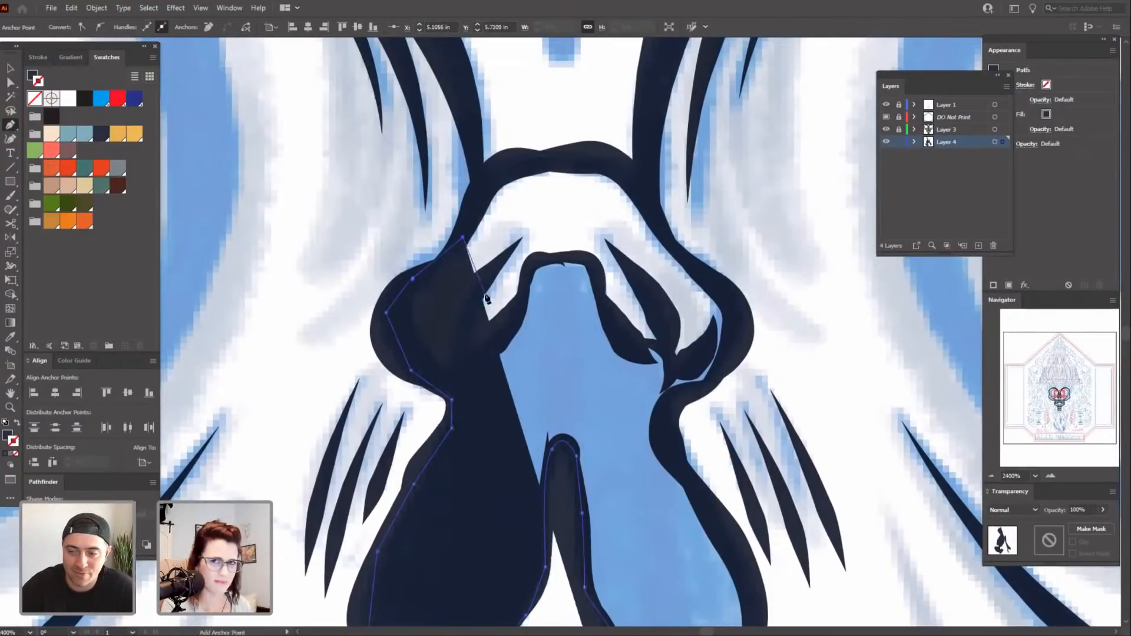
left_click_drag(553, 271, 486, 334)
left_click(433, 229)
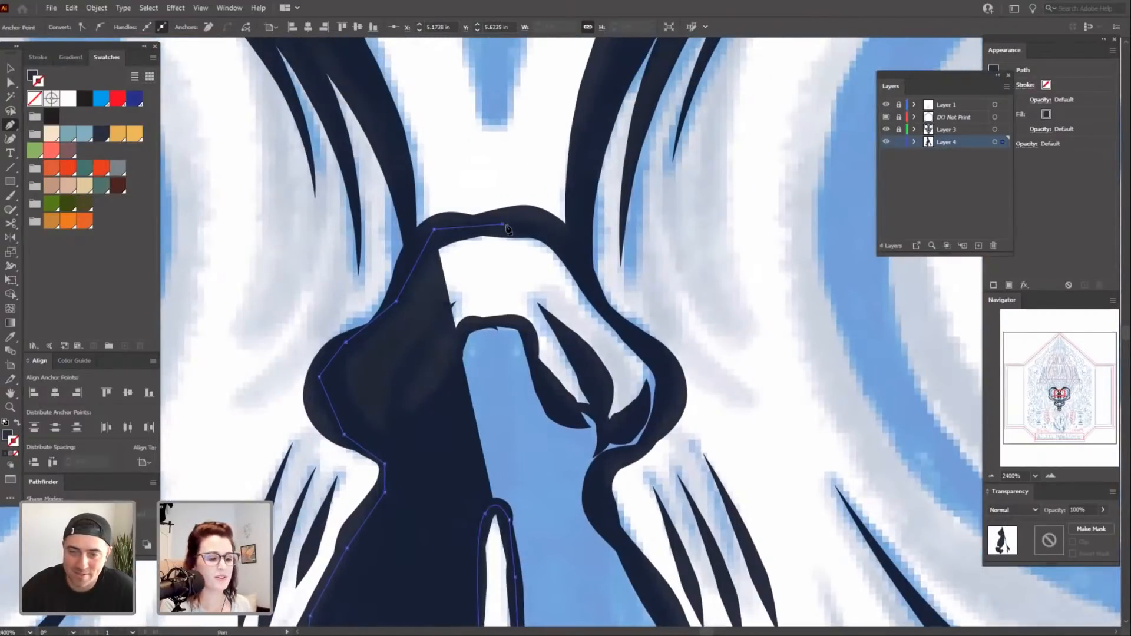
left_click_drag(619, 280, 588, 274)
left_click(520, 221)
left_click(559, 277)
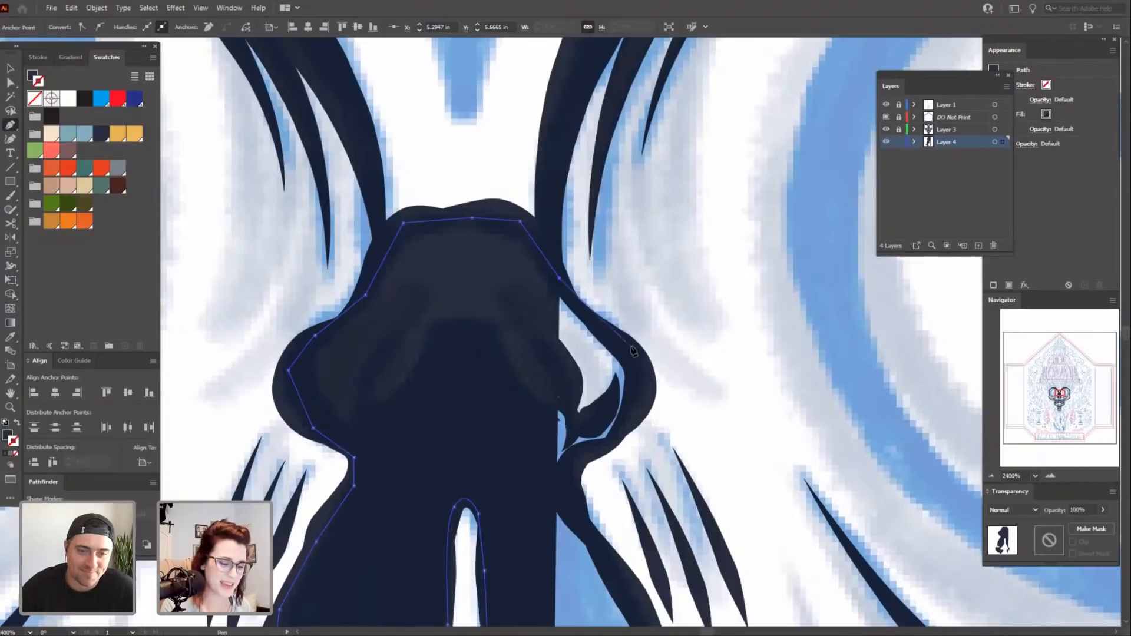
left_click_drag(679, 440, 670, 369)
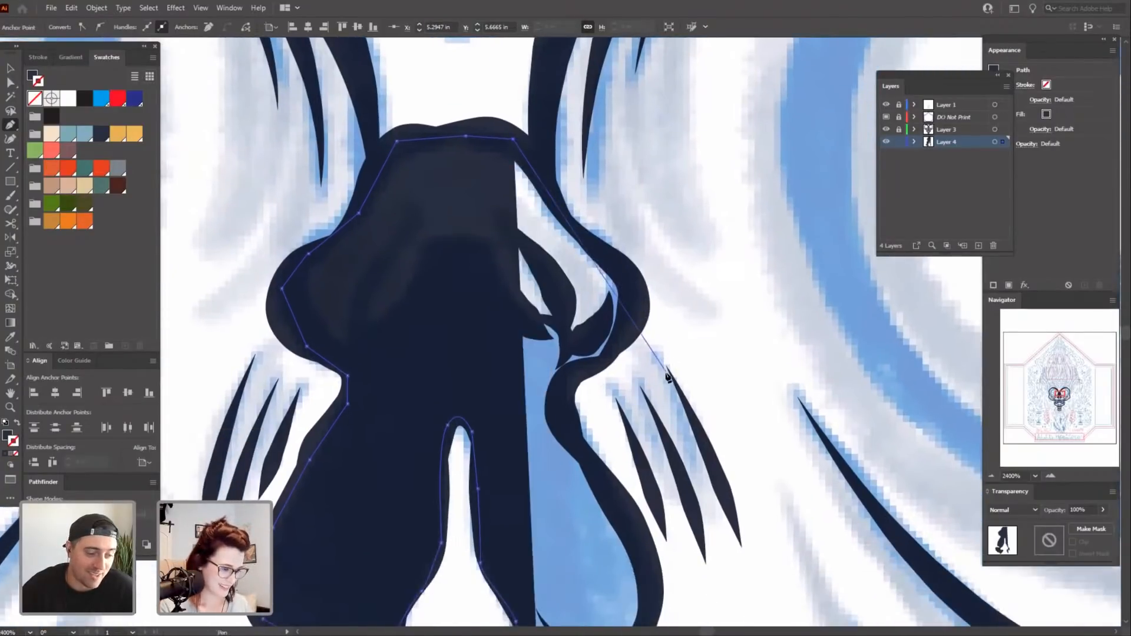
Undo the path points over the outer nose outline, back to the point inside the upper left bump.
key("ctrl+z")
key("ctrl+z")
key("ctrl+z")
key("ctrl+z")
key("ctrl+z")
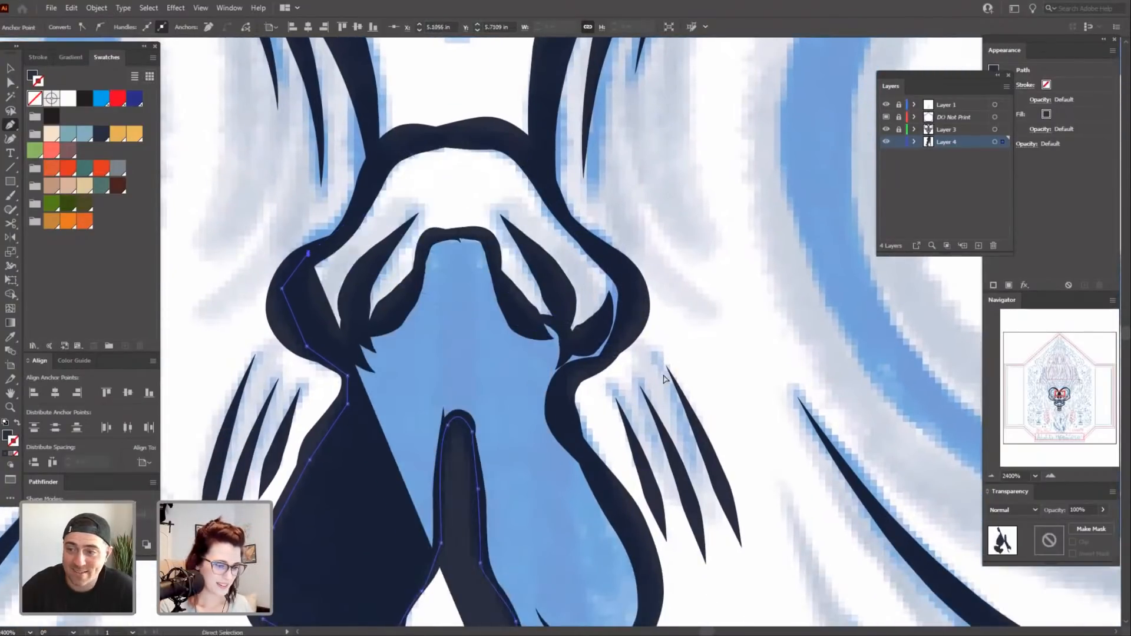
key("ctrl+z")
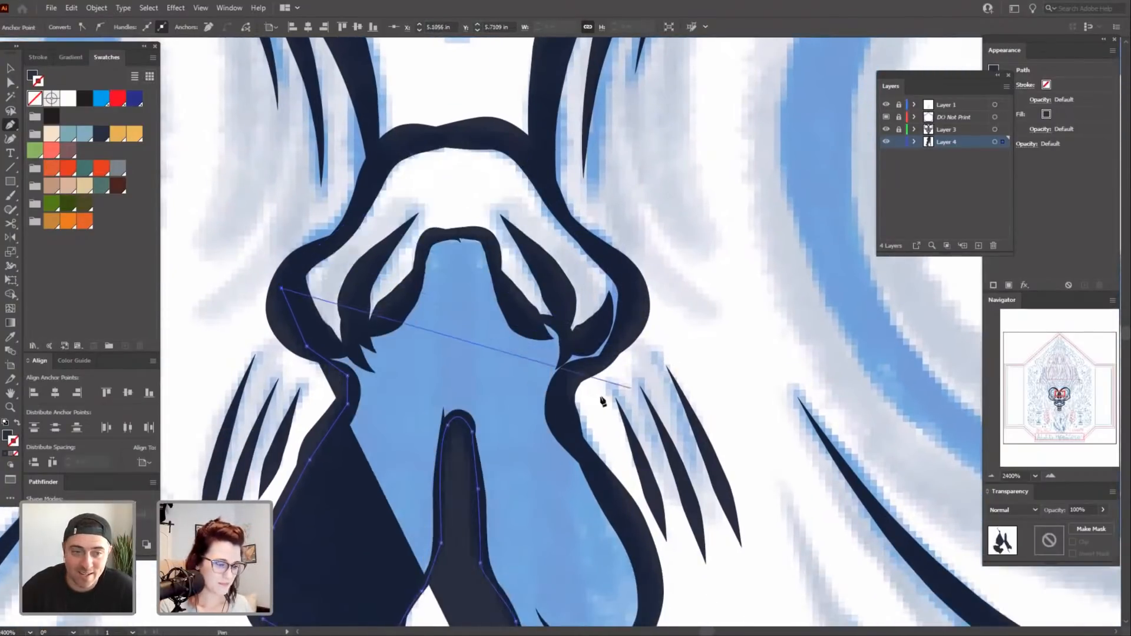
Route the path along the inner left ink line of the nose cavity and across its top edge.
left_click(353, 346)
left_click(365, 328)
left_click(388, 317)
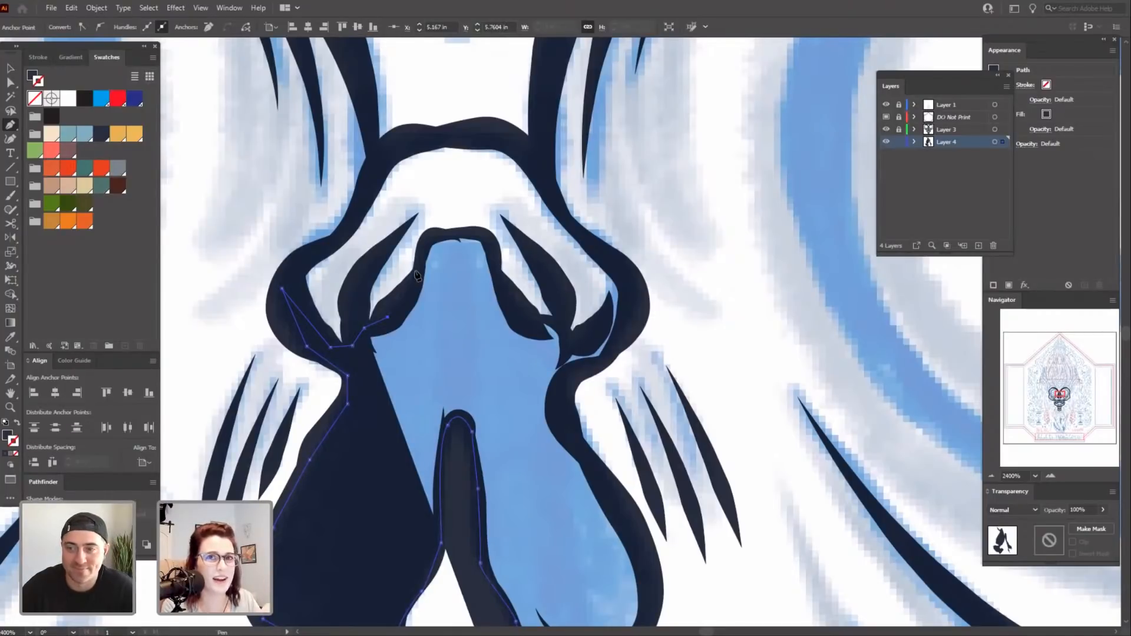
left_click(411, 292)
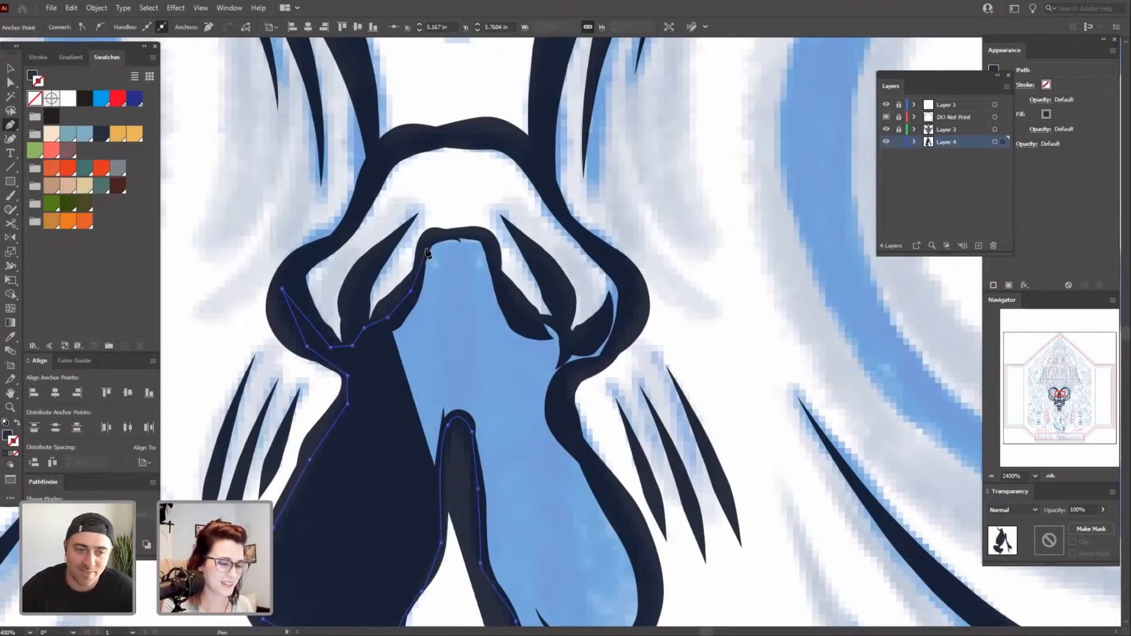
left_click(423, 252)
left_click(484, 235)
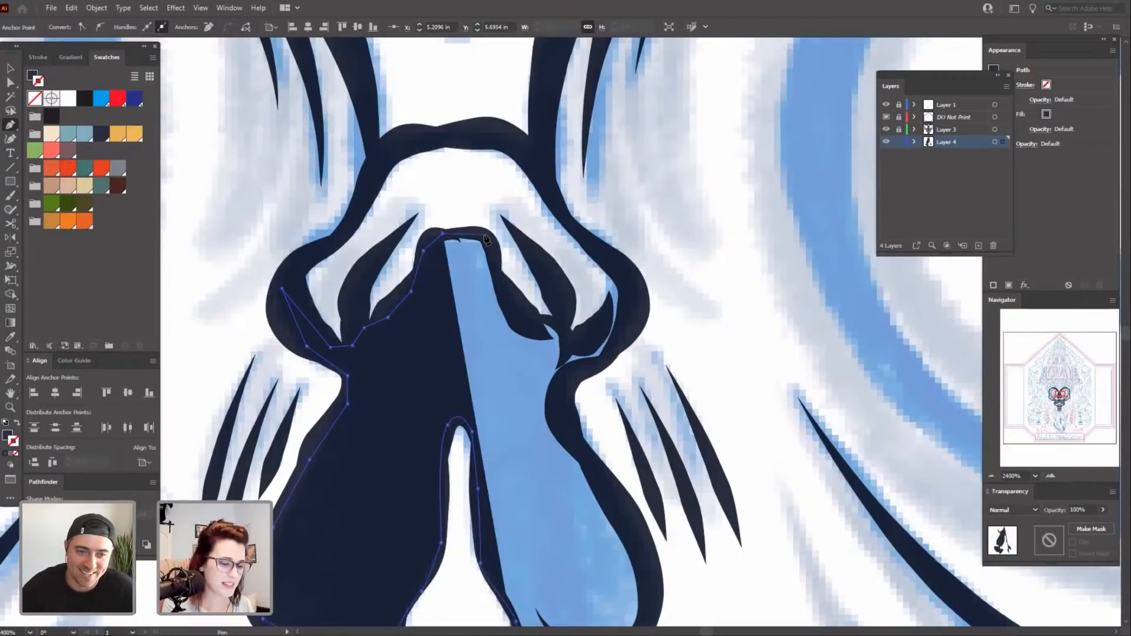
Take the path down the inner right ink line, through the small notch, and around the pointed sliver in the upper right bump.
left_click(501, 279)
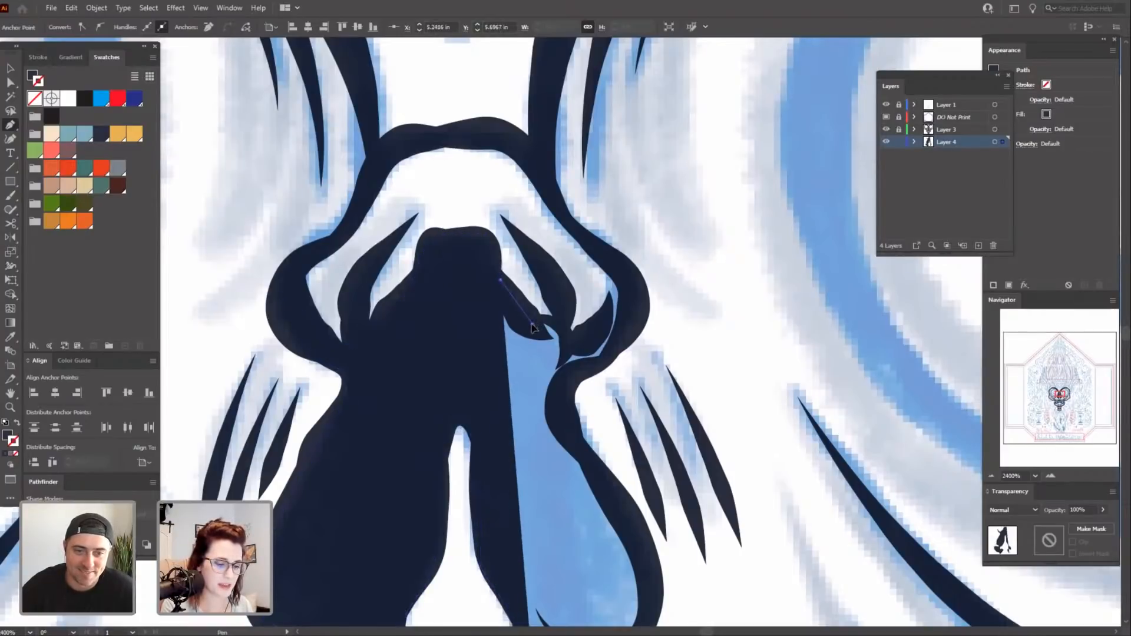
left_click(533, 323)
left_click(550, 321)
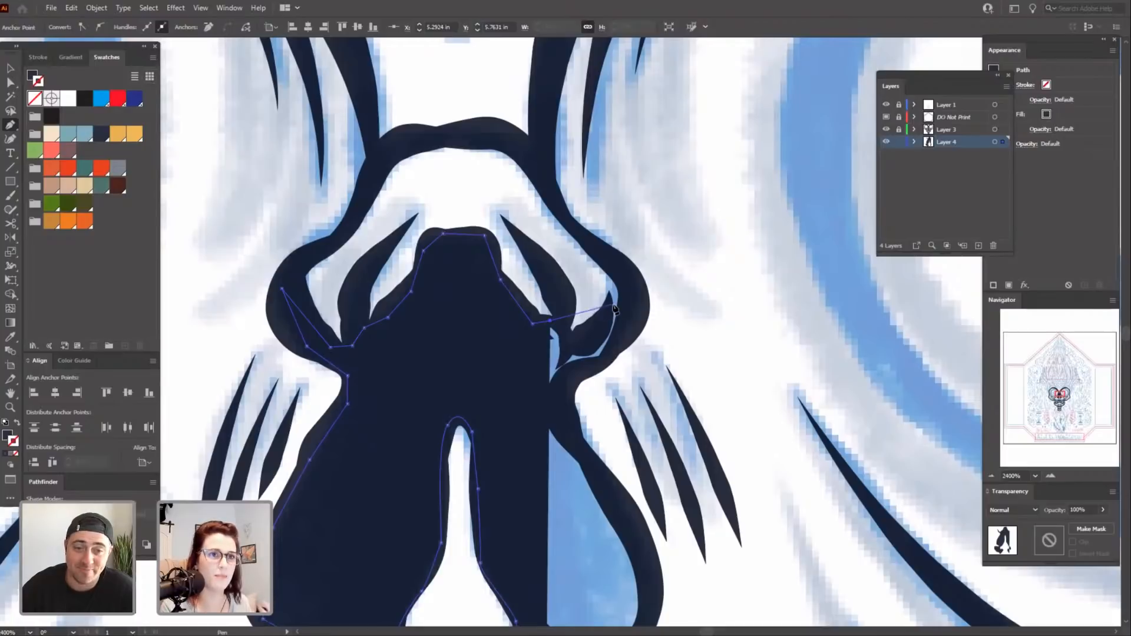
left_click(597, 335)
key("ctrl+z")
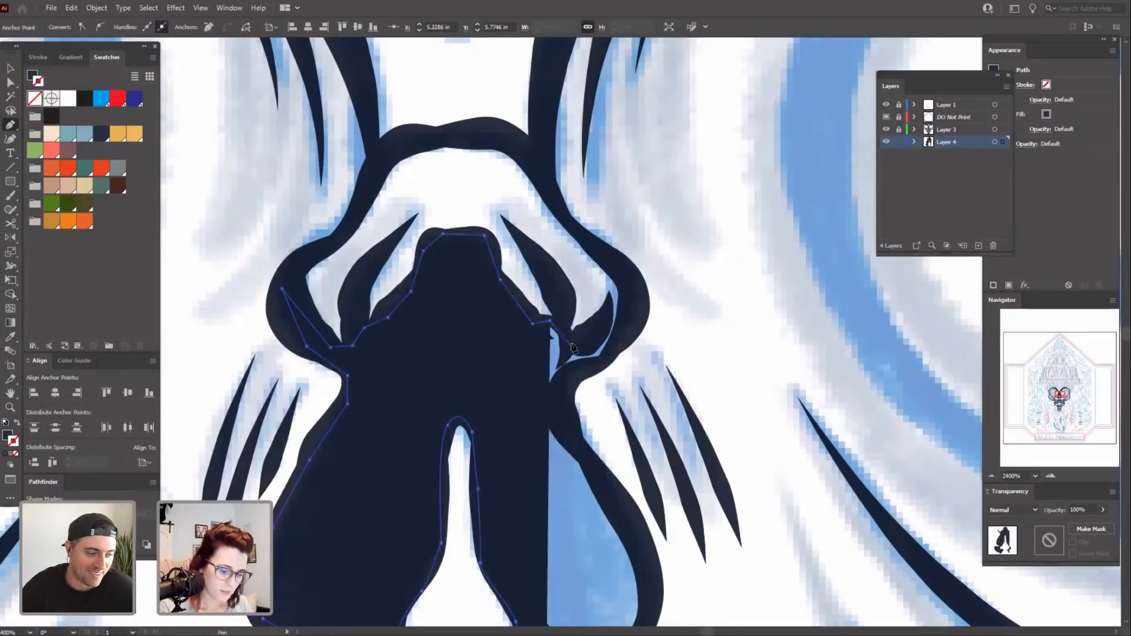
left_click(571, 343)
left_click(611, 311)
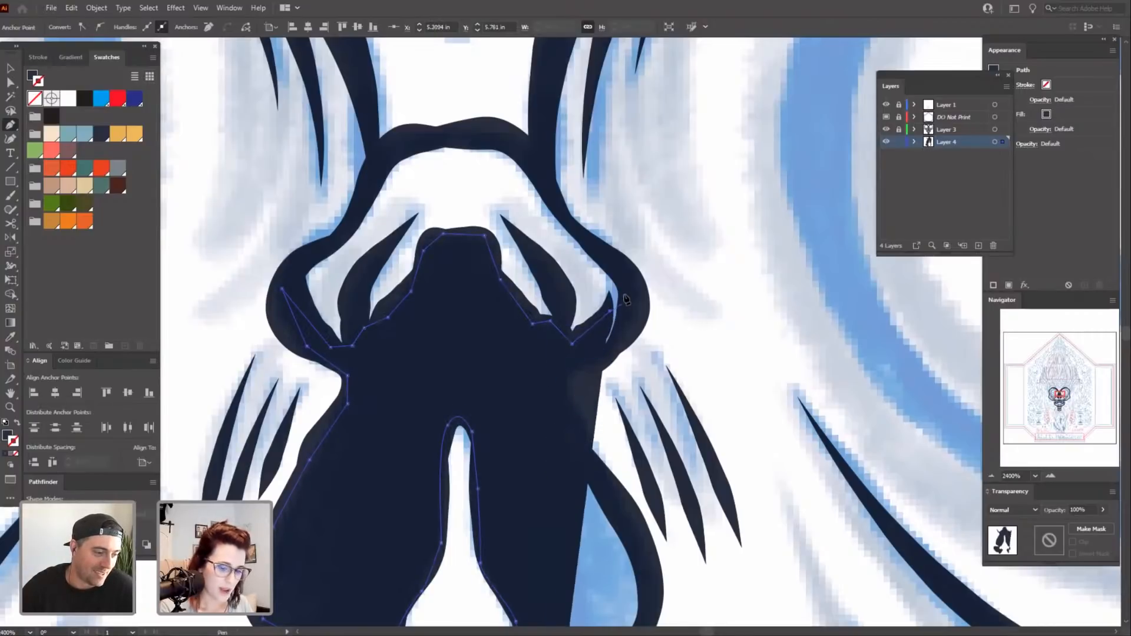
left_click(613, 352)
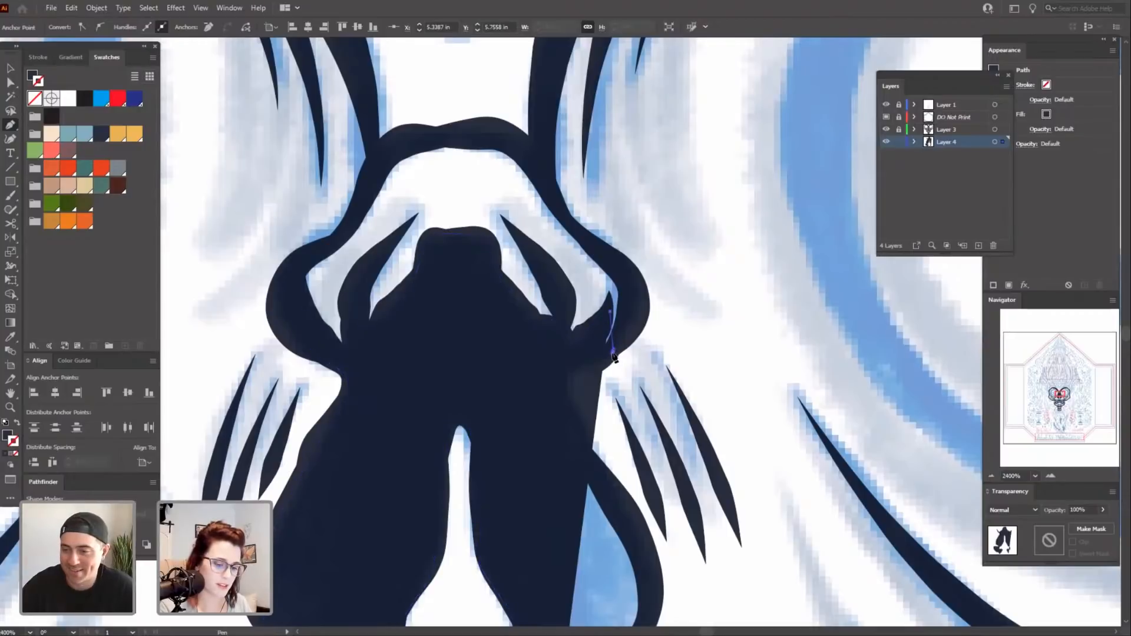
Continue the path down the outer right ink line of the nose cavity and around the base of the right bulge.
left_click_drag(653, 458, 636, 352)
left_click(546, 259)
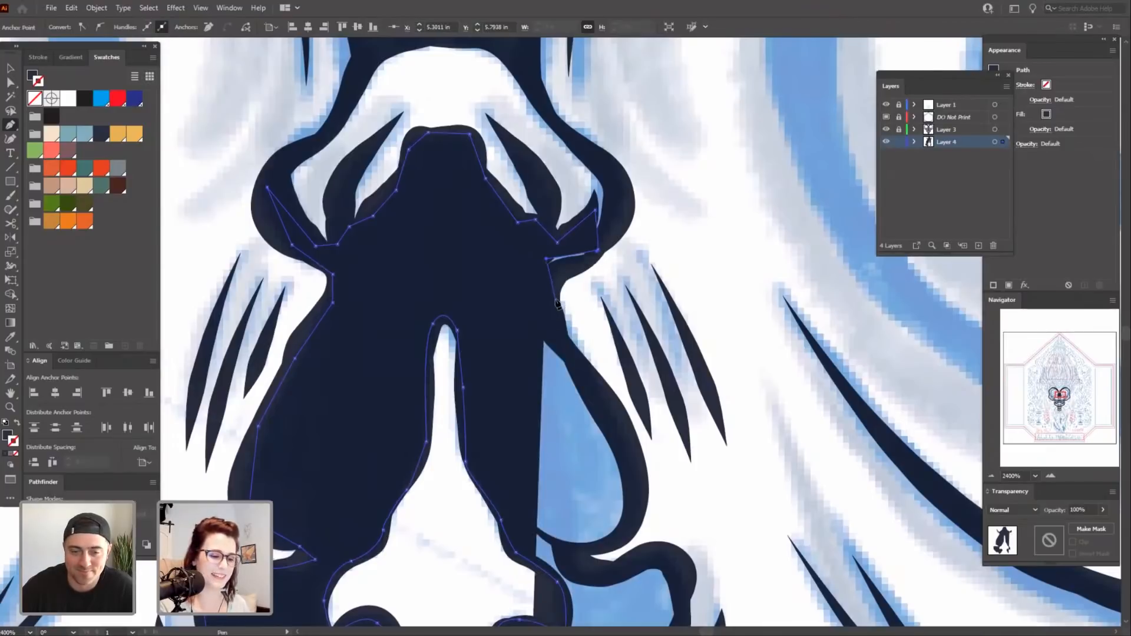
key("ctrl+z")
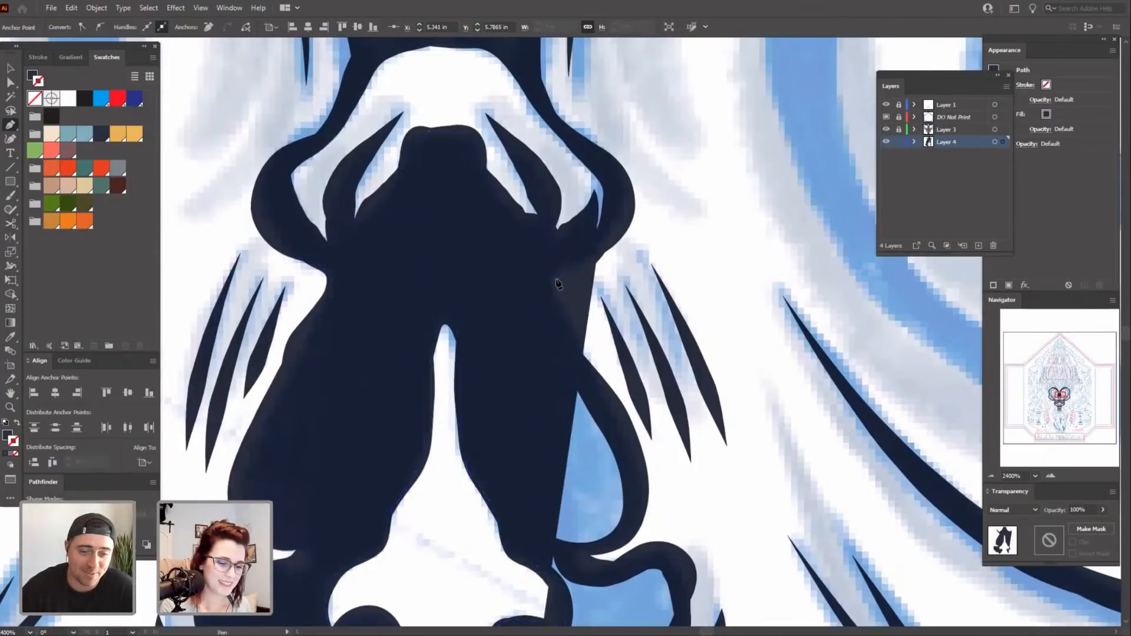
left_click(555, 277)
left_click(549, 327)
left_click(609, 414)
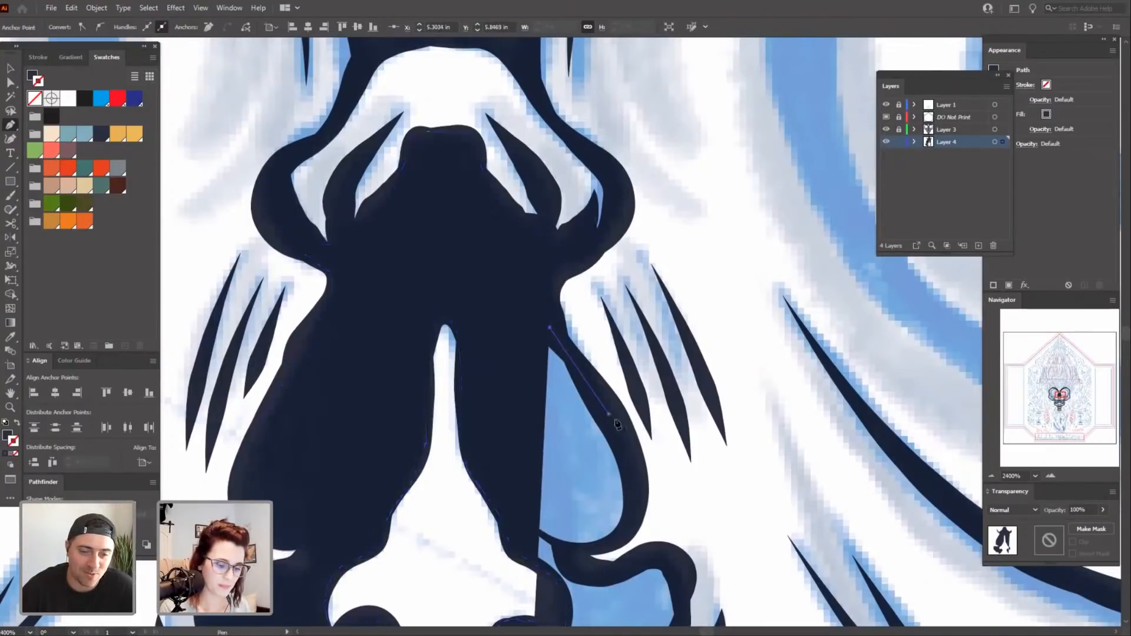
left_click(638, 510)
left_click(612, 544)
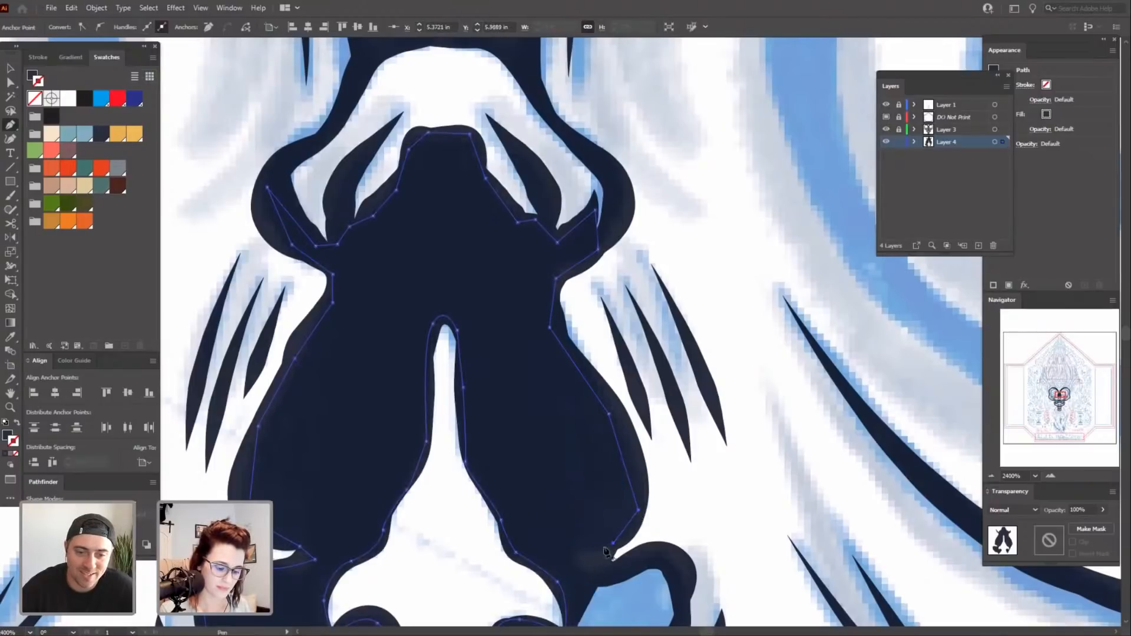
left_click(565, 549)
Carry the path around the small right nostril lobe inside its ink line.
left_click_drag(588, 577, 506, 352)
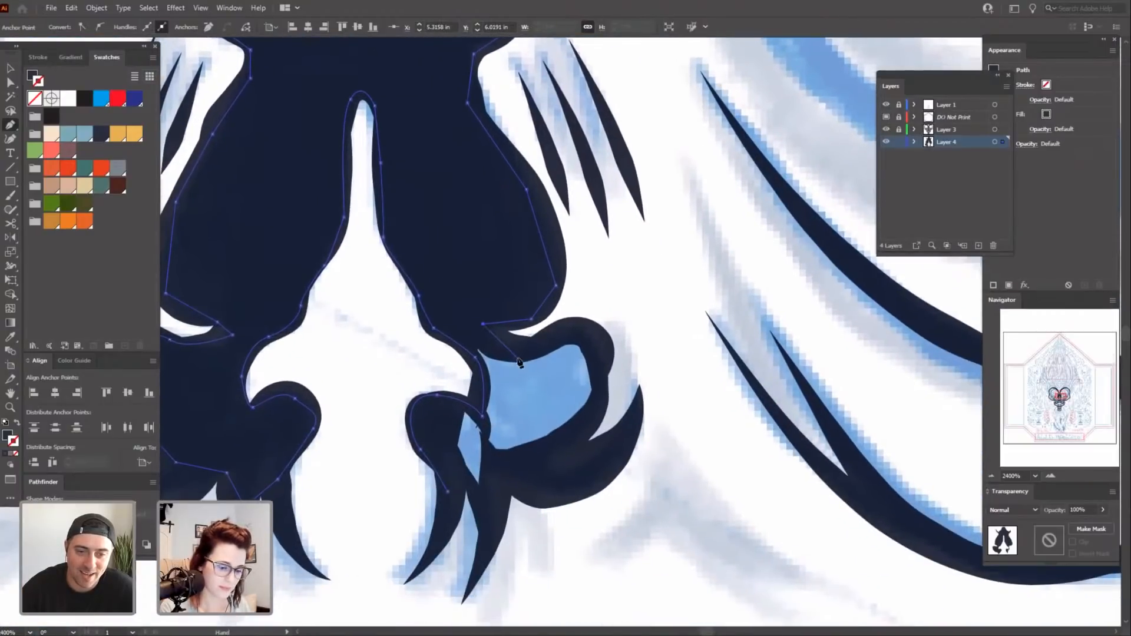
left_click(583, 333)
left_click(603, 380)
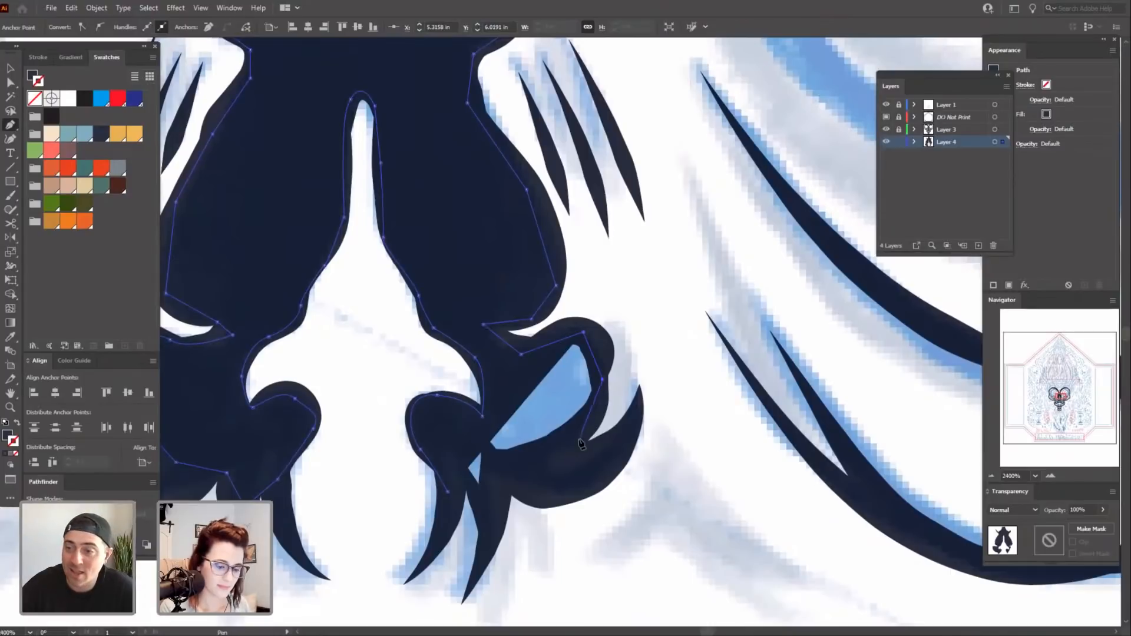
left_click(579, 439)
left_click(528, 474)
Route the path through the two lower right ink spikes, close it at its starting point, and deselect the nose shape.
left_click(497, 502)
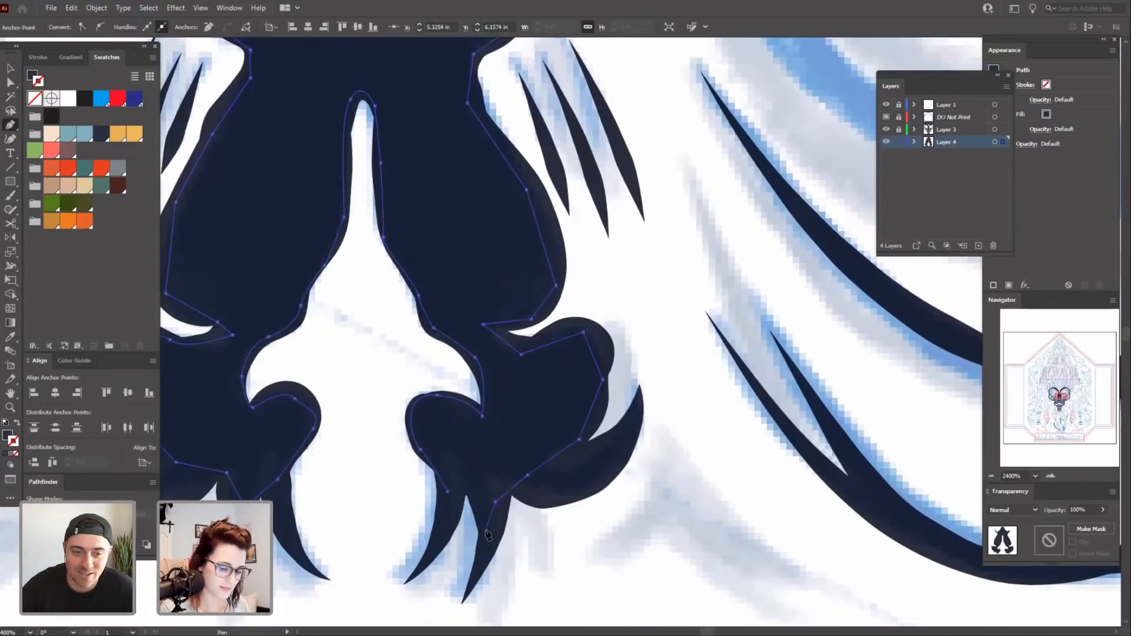
left_click(477, 506)
left_click(461, 482)
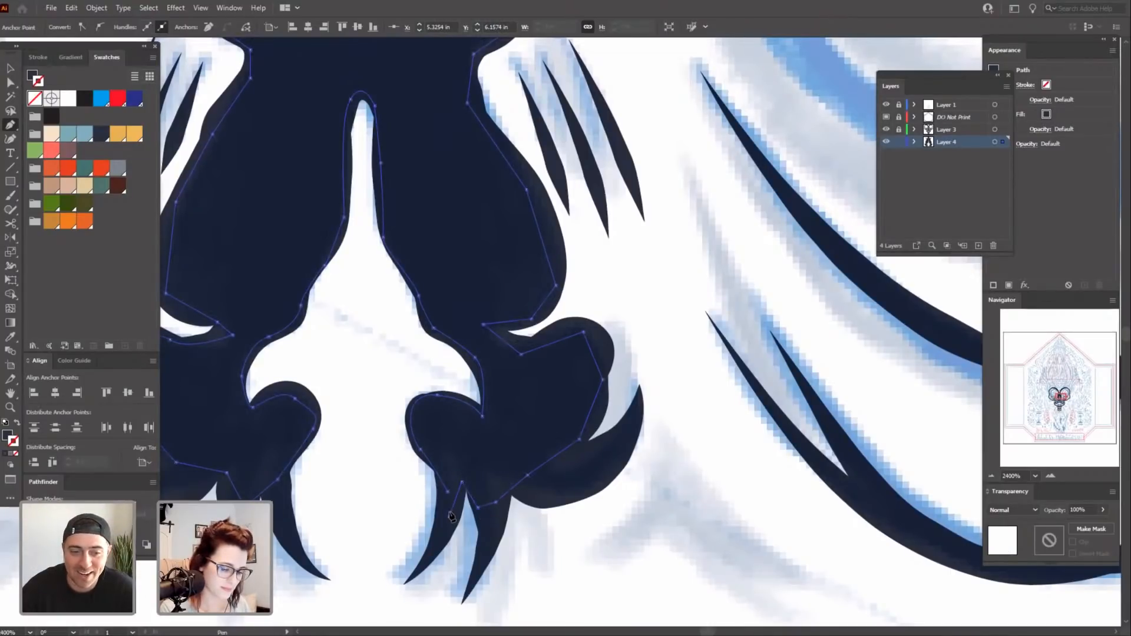
left_click(448, 491)
left_click_drag(662, 560, 700, 455)
key("v")
left_click(705, 442)
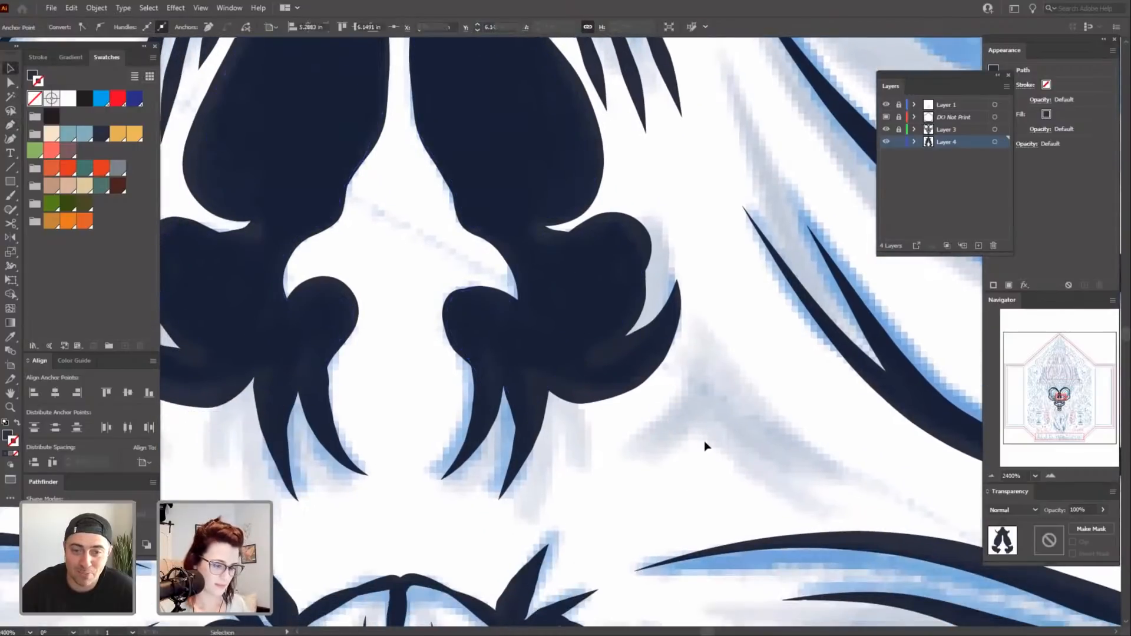
Review the filled nose against the whole inked skull and the area around the mouth.
key("ctrl+minus")
key("ctrl+minus")
key("ctrl+minus")
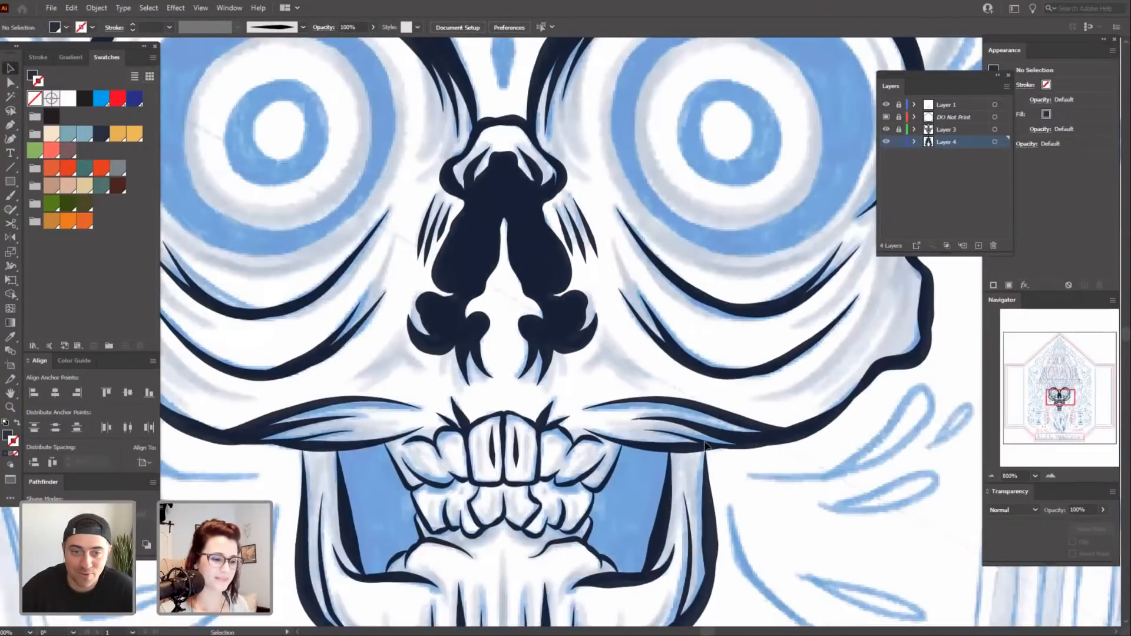
key("ctrl+minus")
key("ctrl+minus")
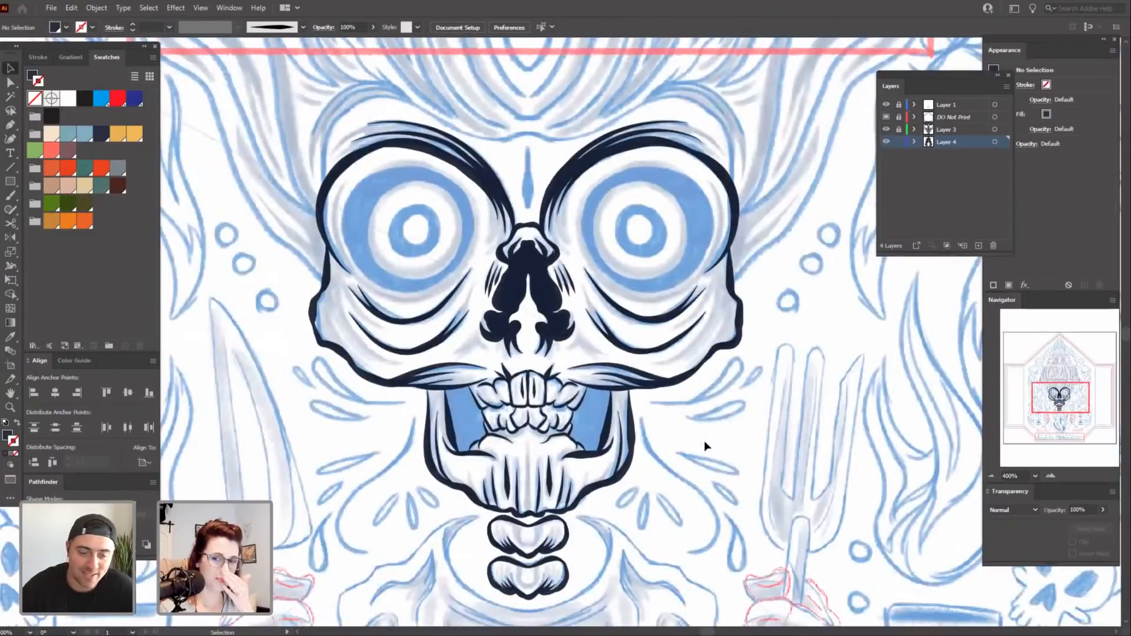
scroll(705, 440, "down", 5)
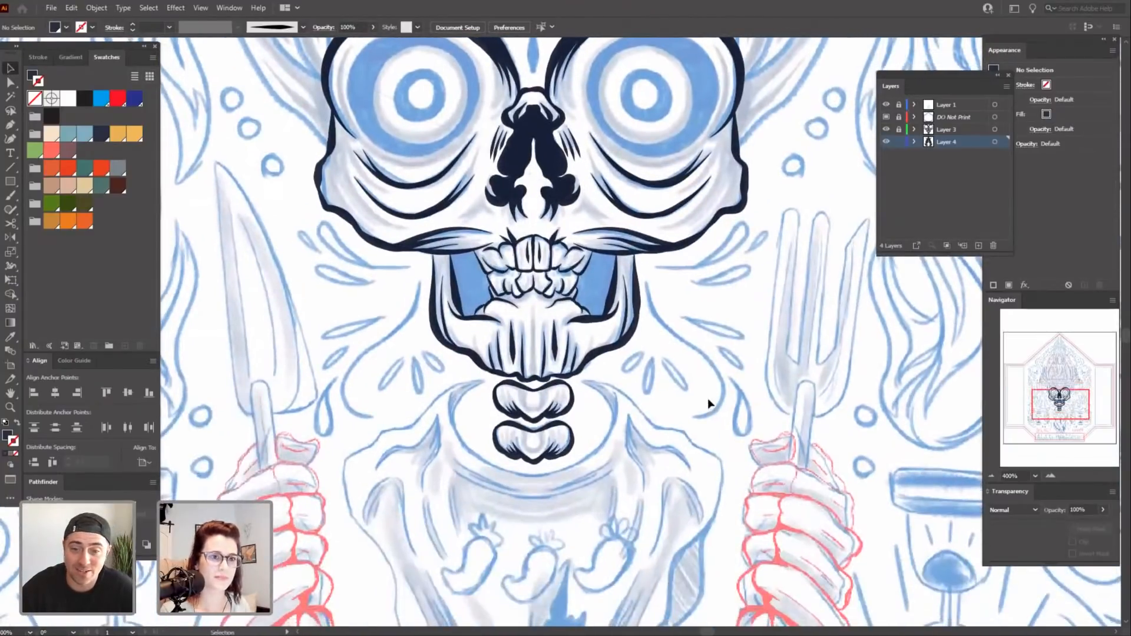
key("ctrl+plus")
key("ctrl+plus")
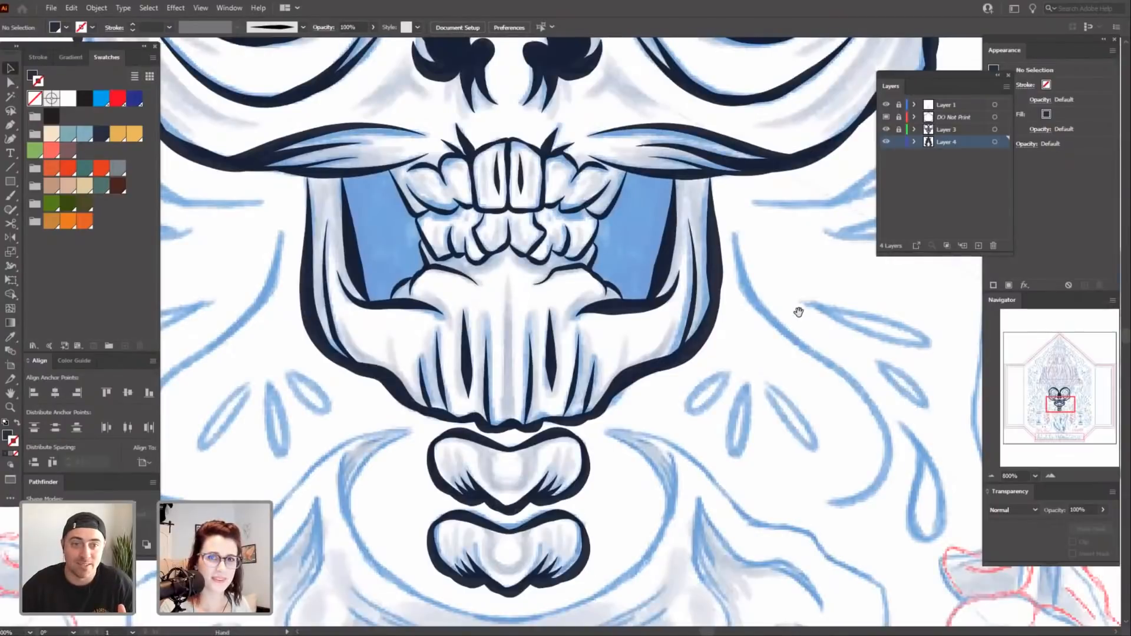
Start a filled Pen shape in the left mouth opening, tracing down the jaw's inner ink line and along its base to the gum.
left_click_drag(798, 312, 850, 477)
key("p")
key("ctrl+plus")
left_click_drag(707, 506, 782, 499)
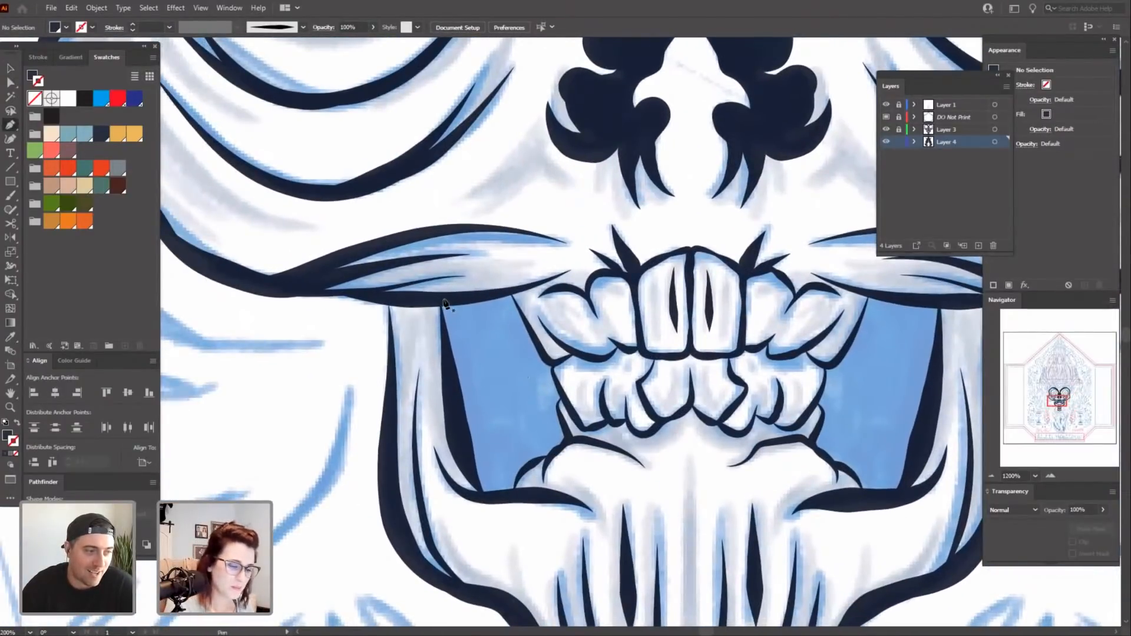
left_click(441, 301)
left_click(460, 446)
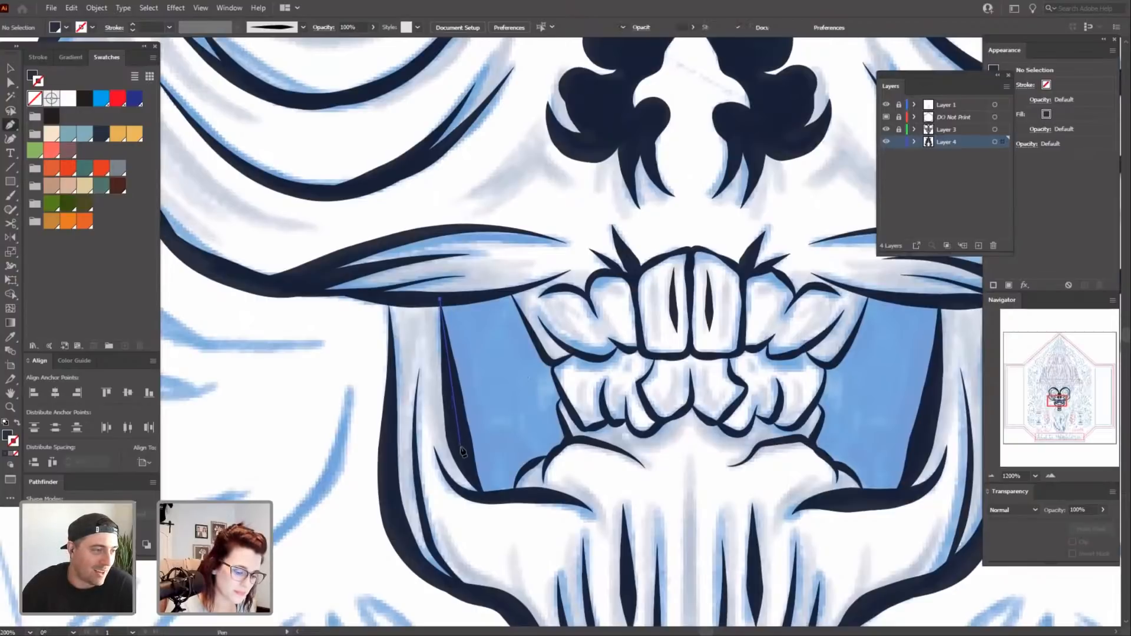
left_click(484, 497)
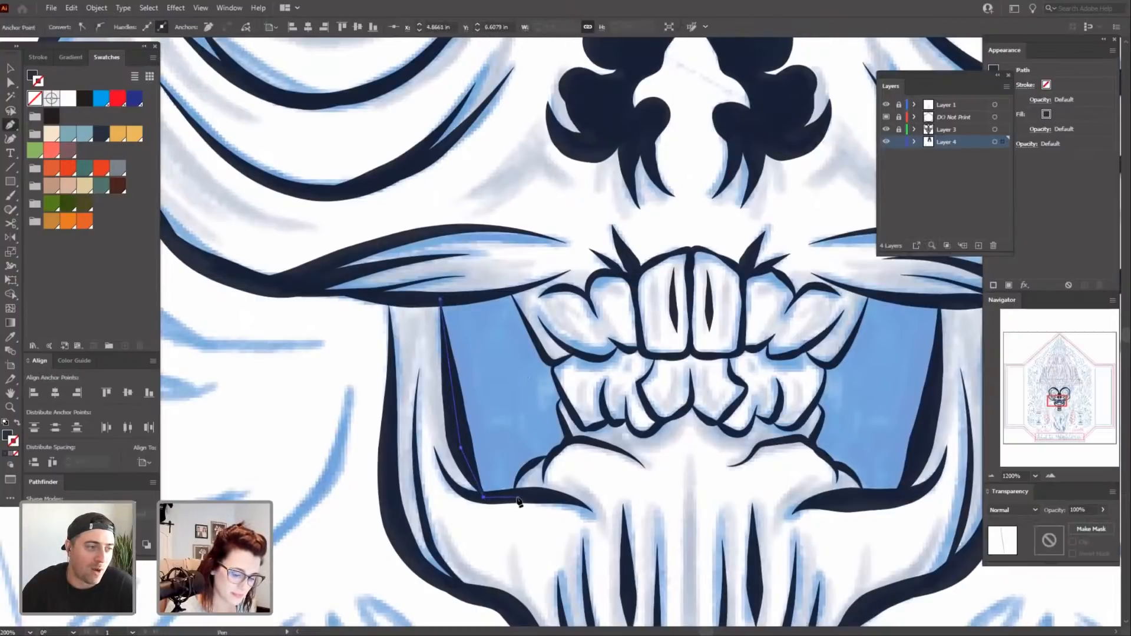
left_click(517, 498)
key("ctrl+z")
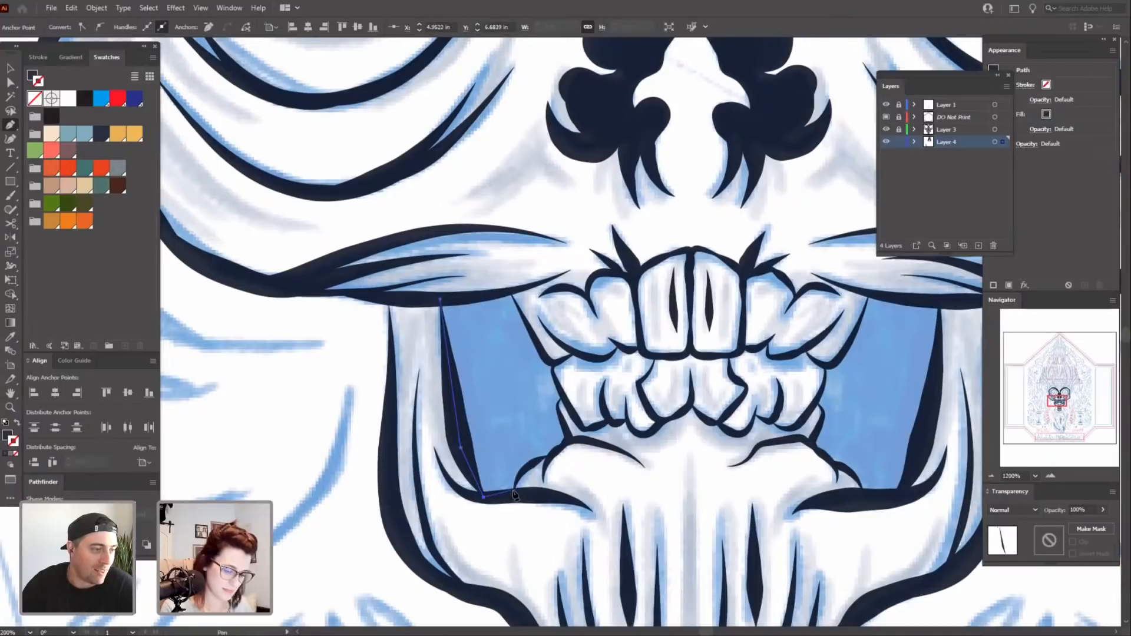
left_click(515, 497)
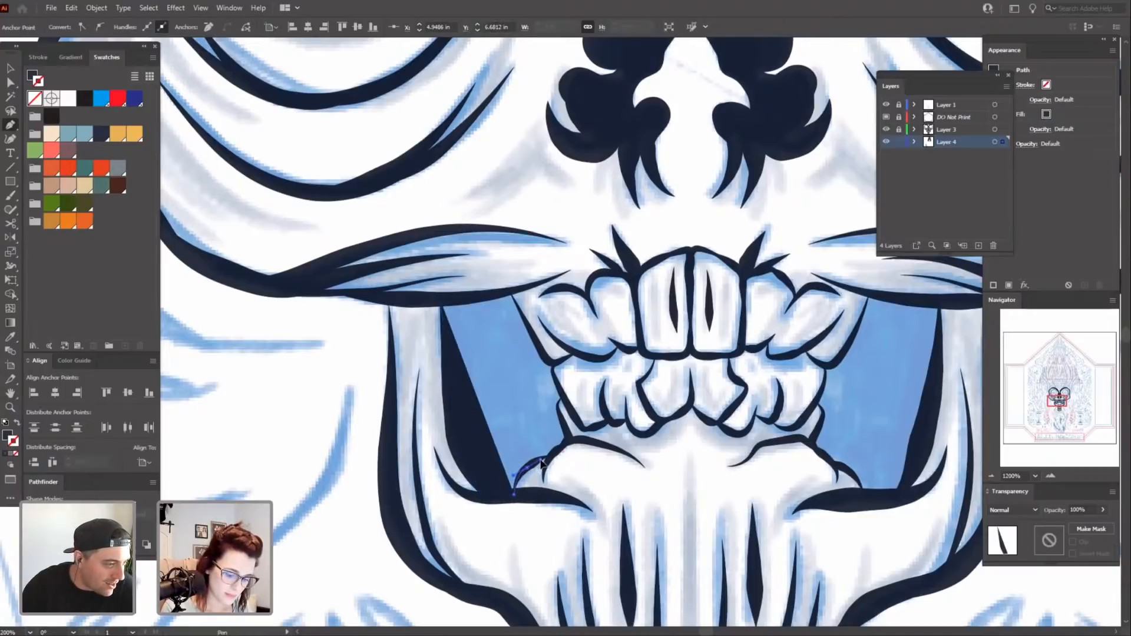
Continue the left mouth shape's path up along the gum's ink line to the outer corner beneath the lower teeth.
left_click(542, 461)
left_click(546, 457)
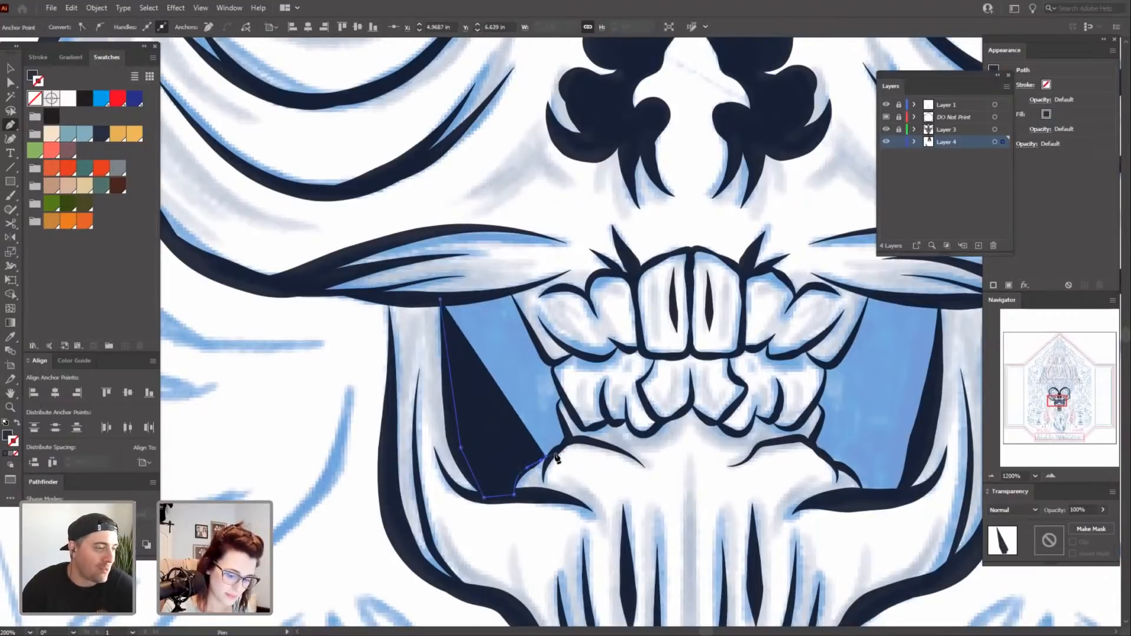
key("ctrl+plus")
key("ctrl+plus")
key("ctrl+plus")
key("space")
left_click_drag(652, 323, 633, 485)
left_click(563, 489)
left_click(588, 454)
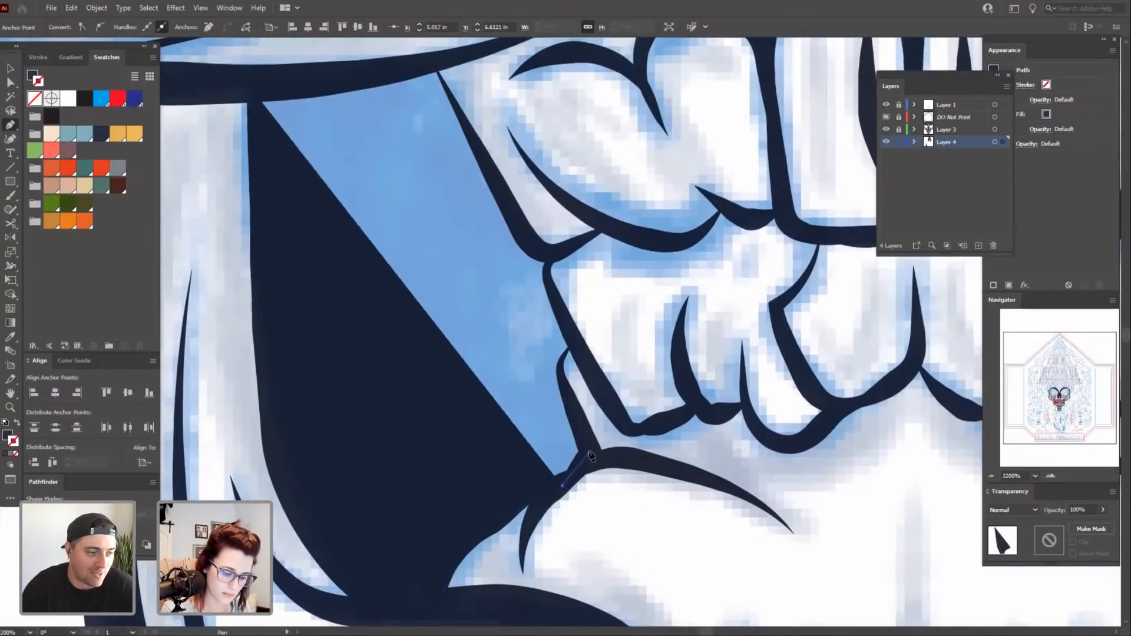
Carry the path around the small gum tip and up the outer lower tooth to the notch below the upper teeth.
left_click(561, 363)
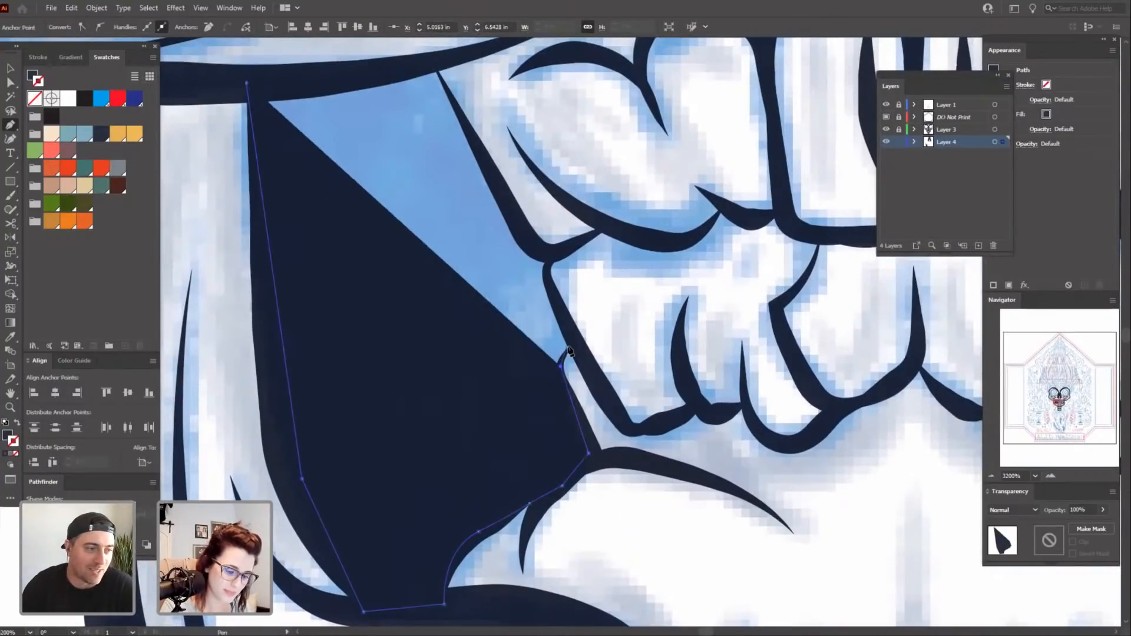
left_click(567, 350)
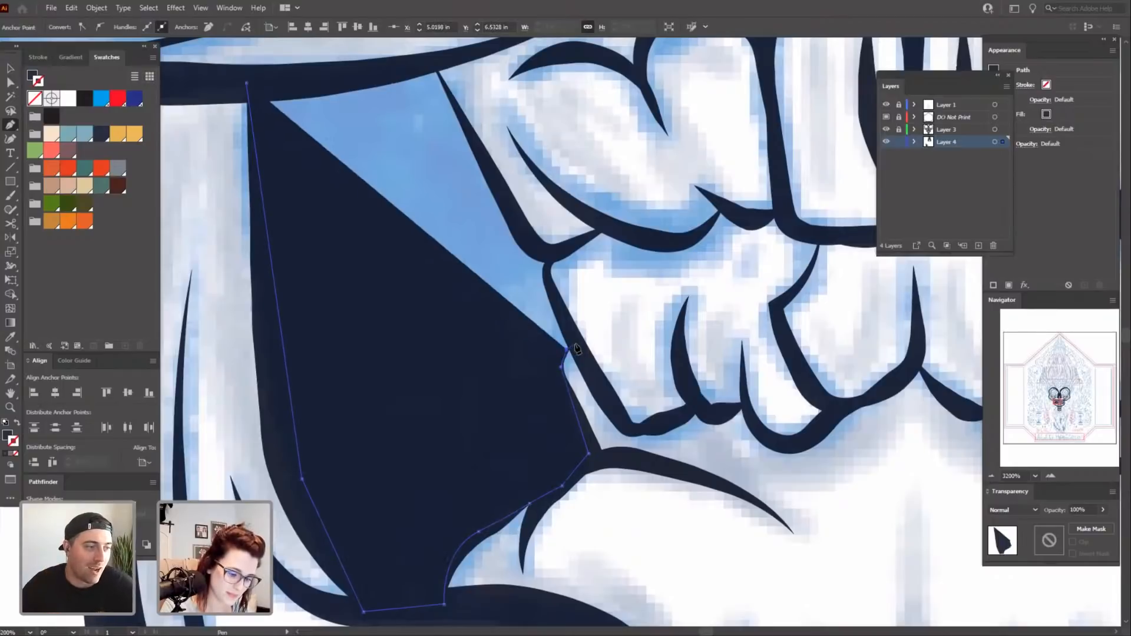
left_click(575, 344)
left_click(545, 271)
left_click(550, 252)
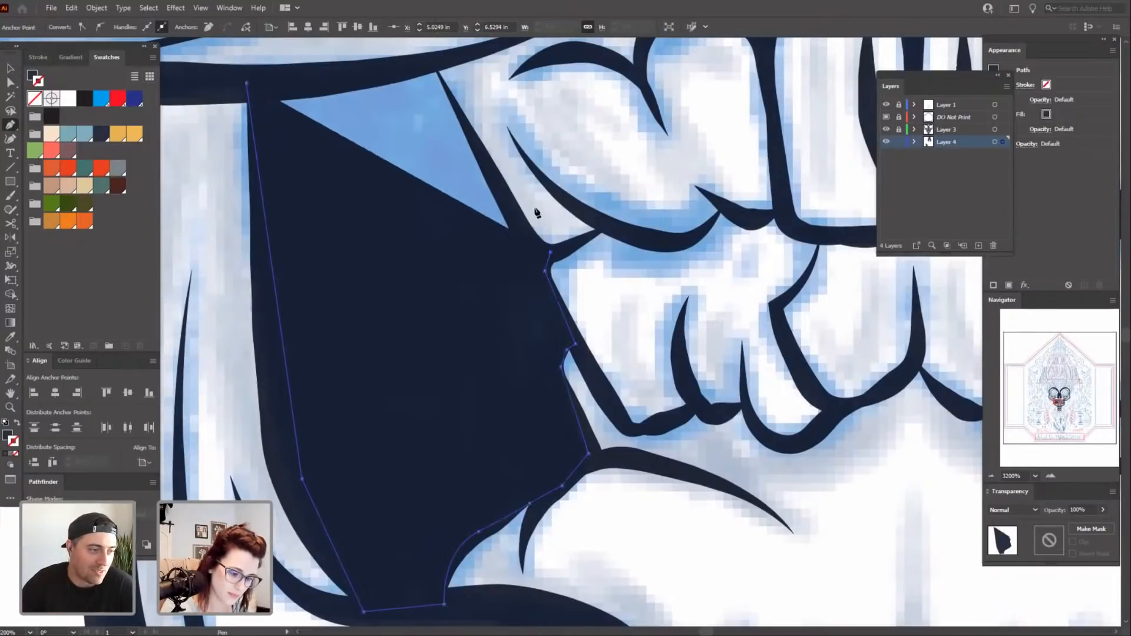
left_click_drag(536, 213, 689, 405)
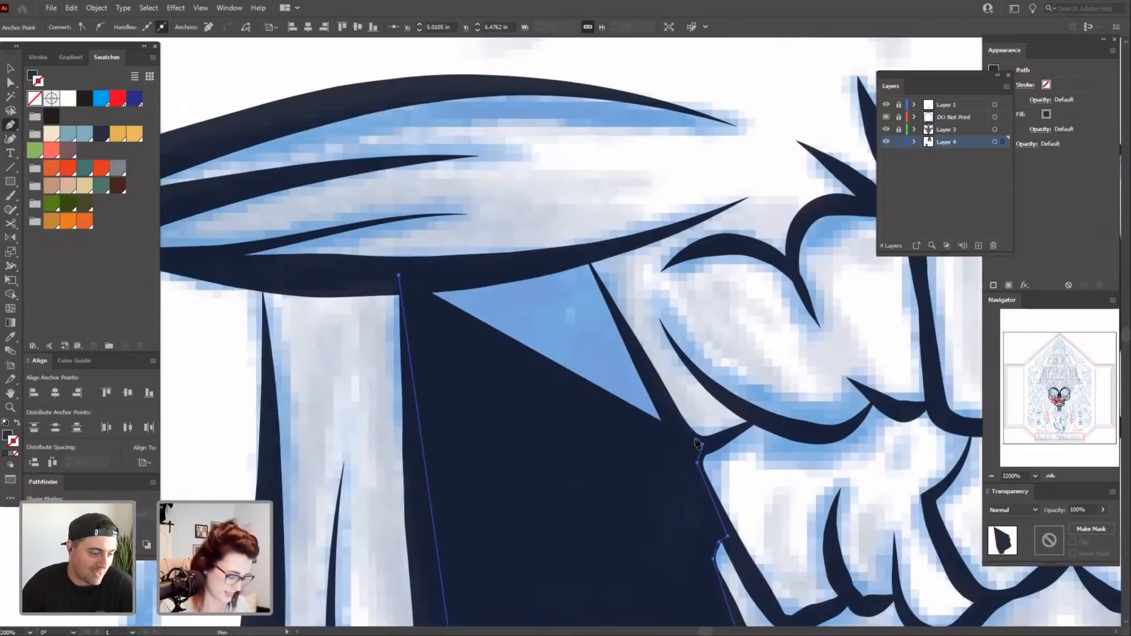
key("a")
left_click_drag(704, 449, 695, 451)
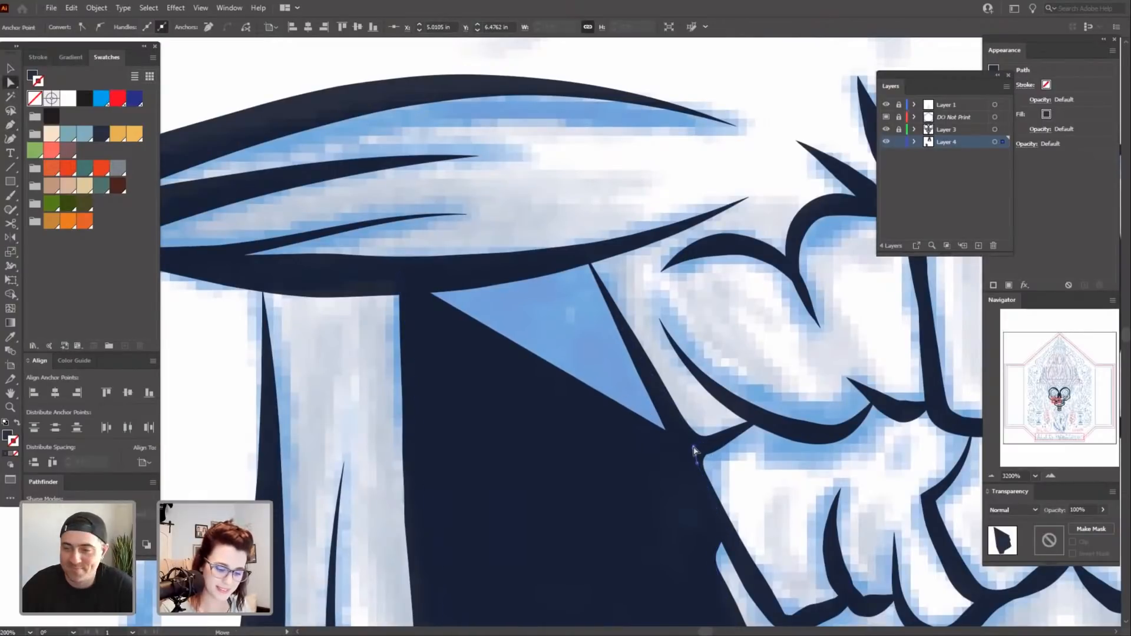
key("p")
left_click(693, 447)
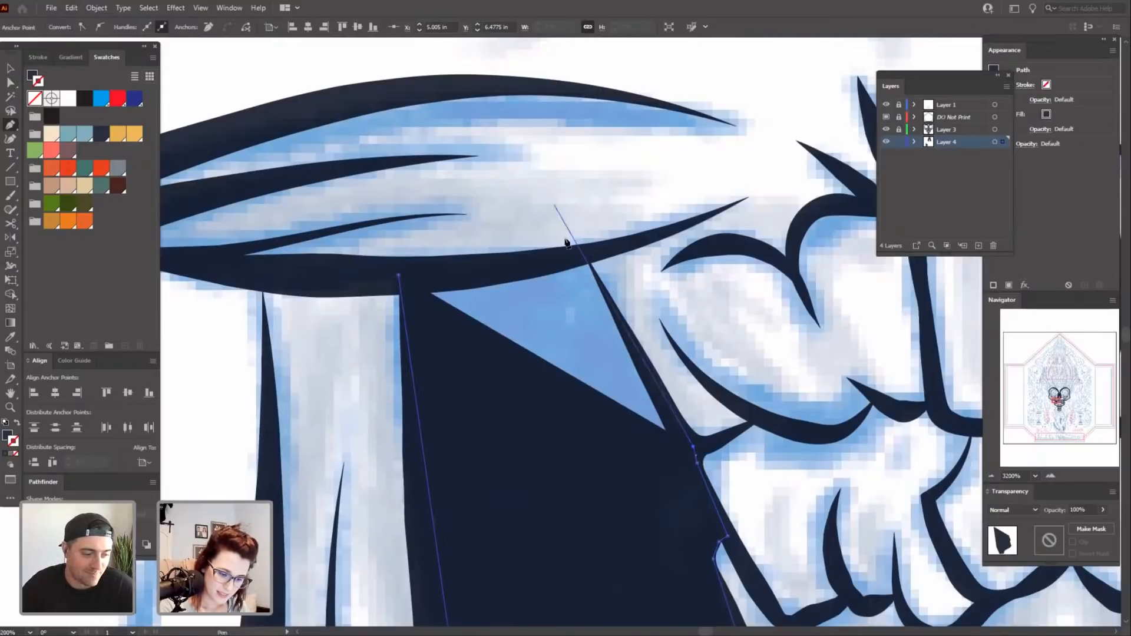
left_click(584, 254)
left_click_drag(498, 288, 614, 400)
left_click(514, 388)
left_click_drag(861, 522, 487, 274)
key("v")
left_click(612, 493)
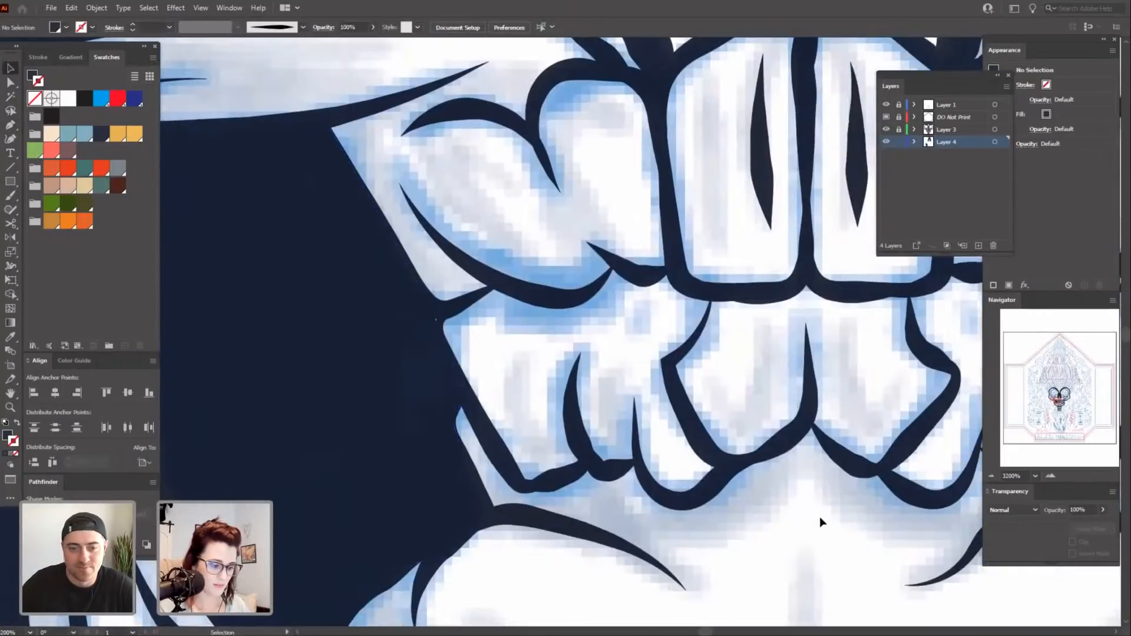
left_click_drag(552, 481, 708, 505)
key("ctrl+z")
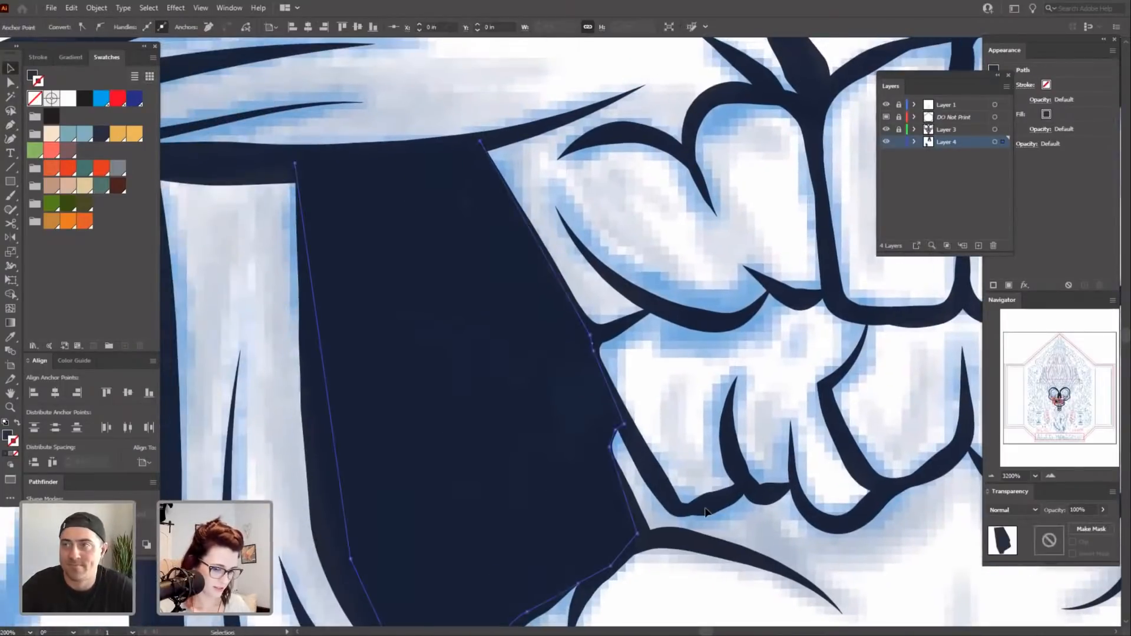
key("ctrl+z")
key("ctrl+z")
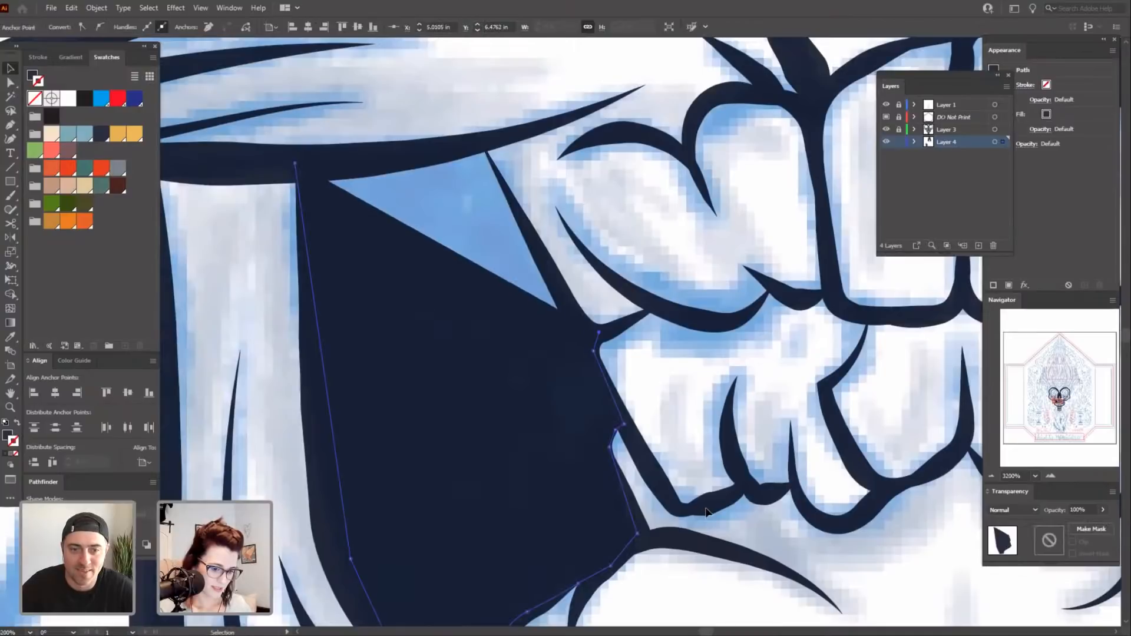
Run the path up the outer upper tooth's ink line to the cheekbone, close it at its starting point, and deselect the shape.
key("p")
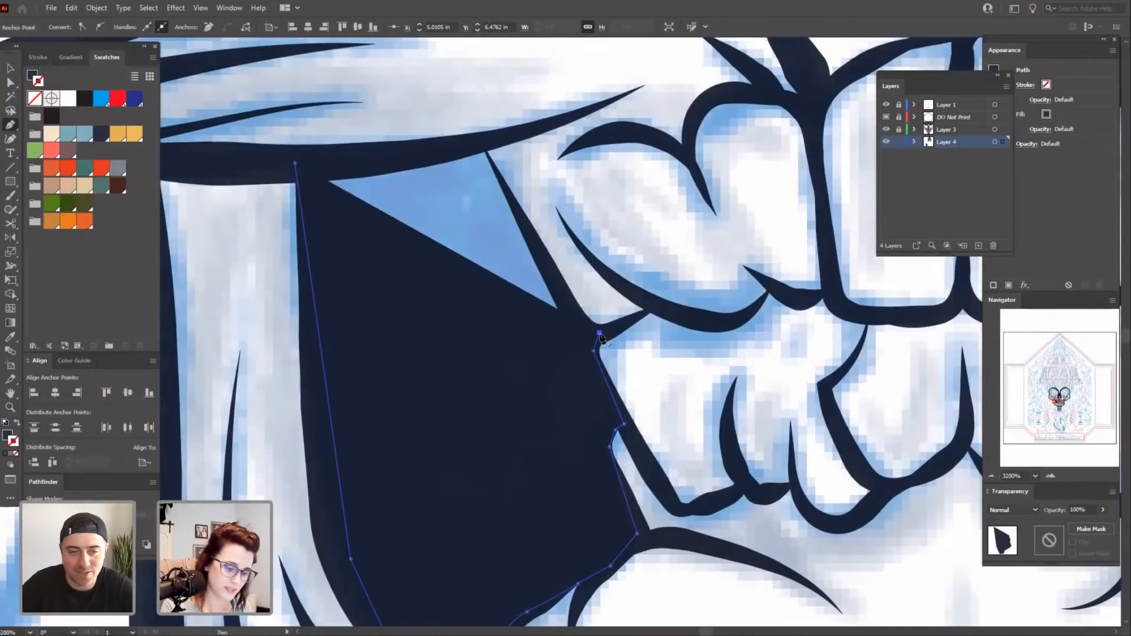
left_click(578, 316)
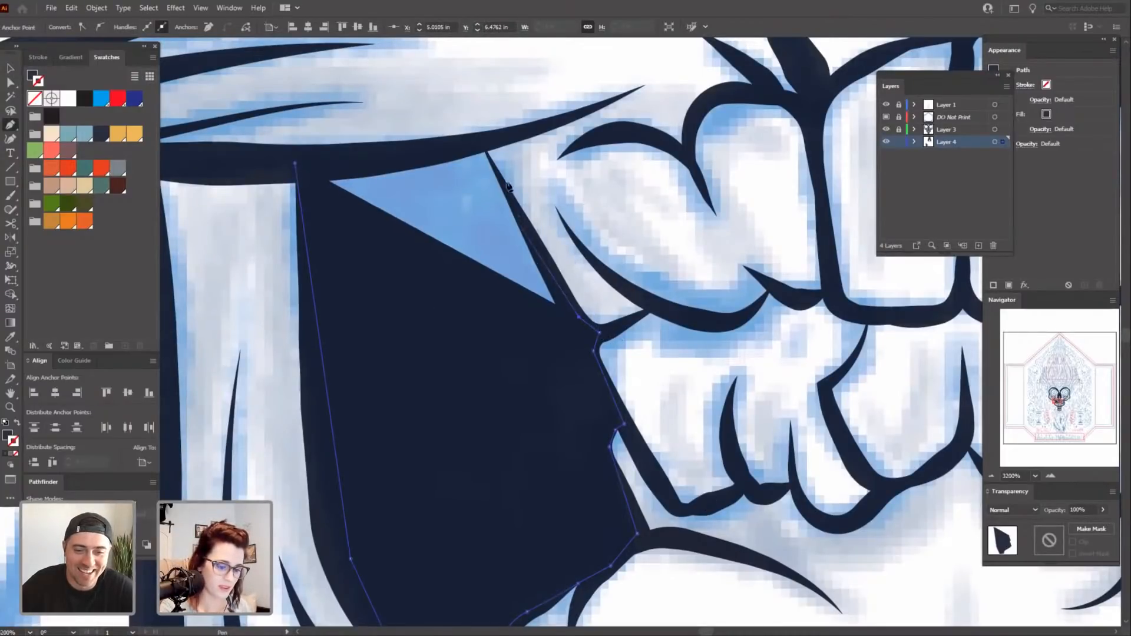
left_click(478, 139)
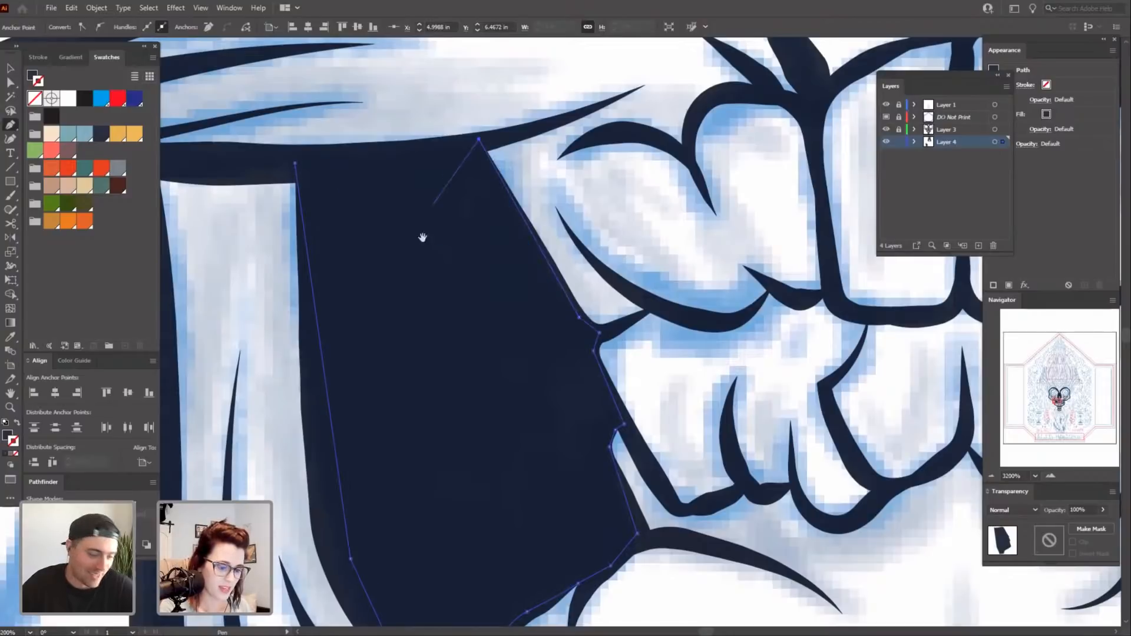
left_click_drag(408, 292, 583, 494)
left_click(470, 366)
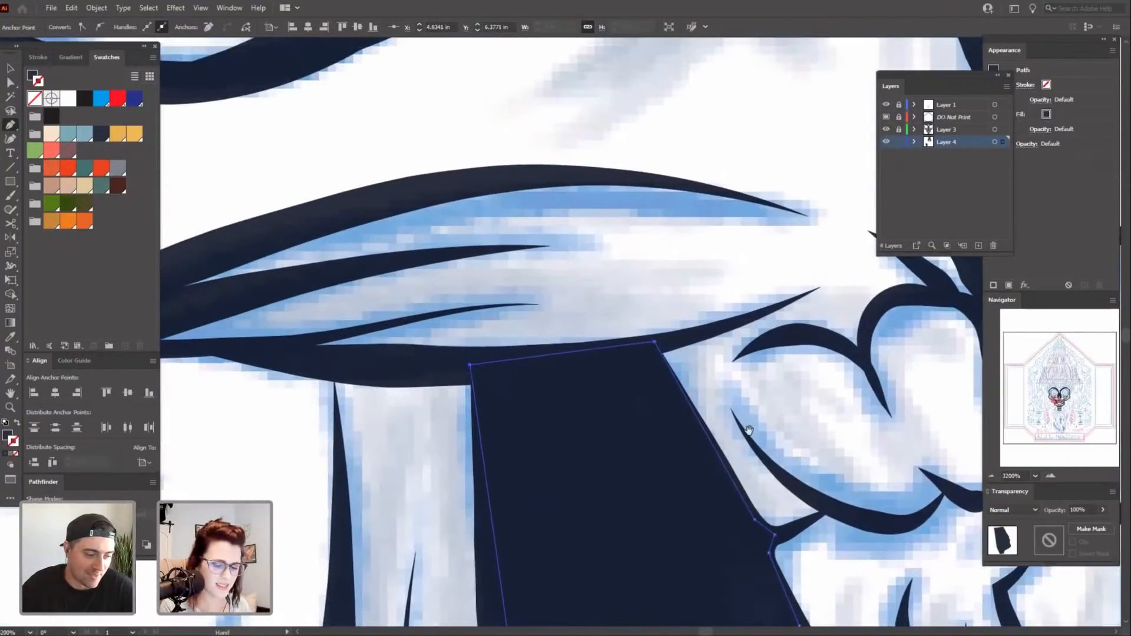
left_click_drag(874, 506, 431, 68)
key("v")
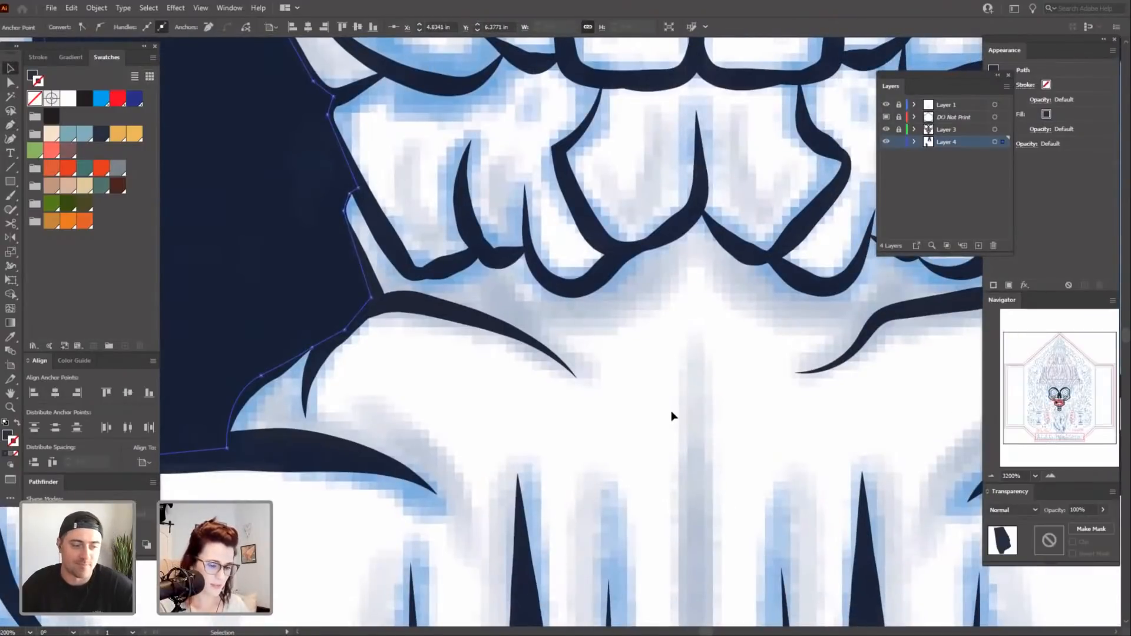
left_click(671, 414)
Start a filled Pen shape in the right mouth opening, tracing from the small gum tip down the gum's ink line into the base line.
left_click_drag(657, 484, 341, 548)
left_click_drag(821, 373, 605, 407)
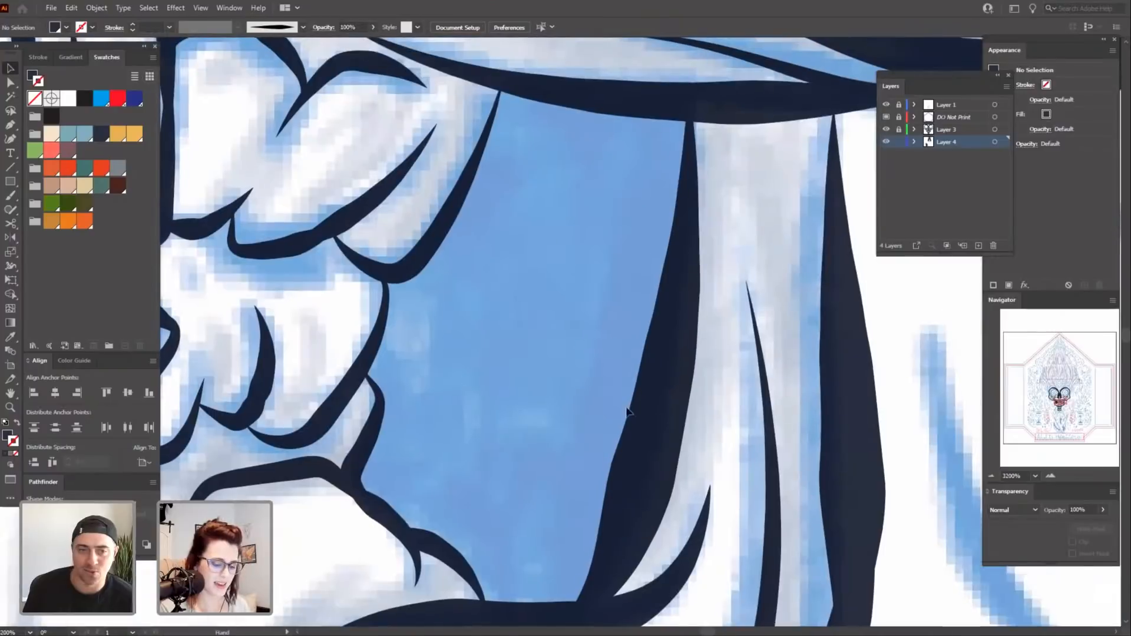
key("p")
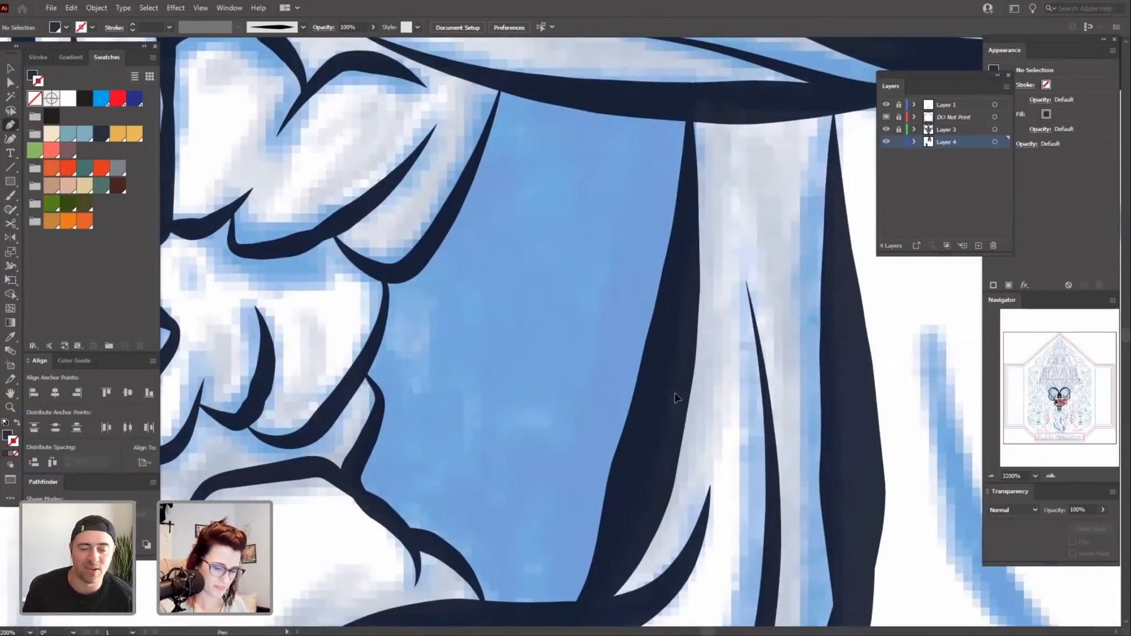
left_click_drag(722, 457, 750, 384)
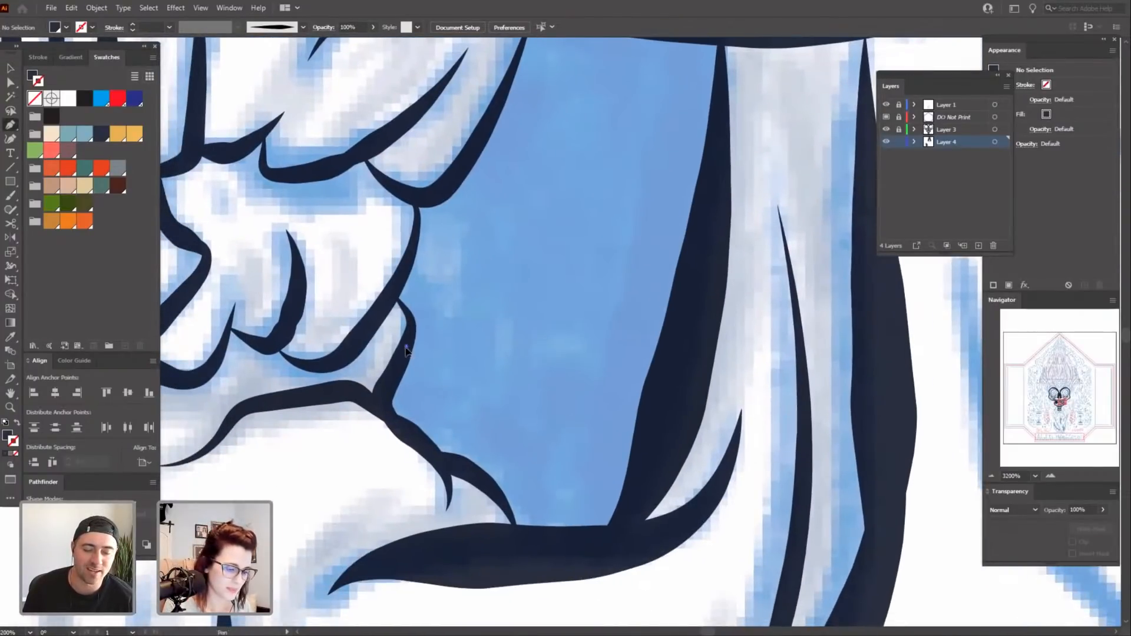
left_click(384, 406)
left_click(428, 454)
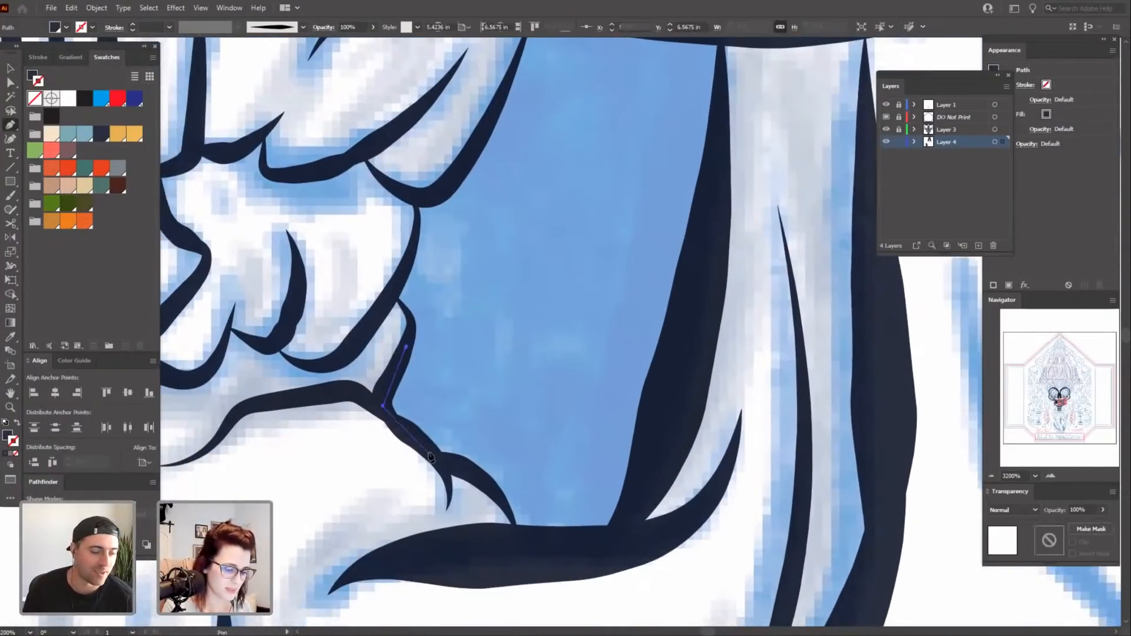
left_click(464, 468)
left_click(505, 509)
left_click(523, 545)
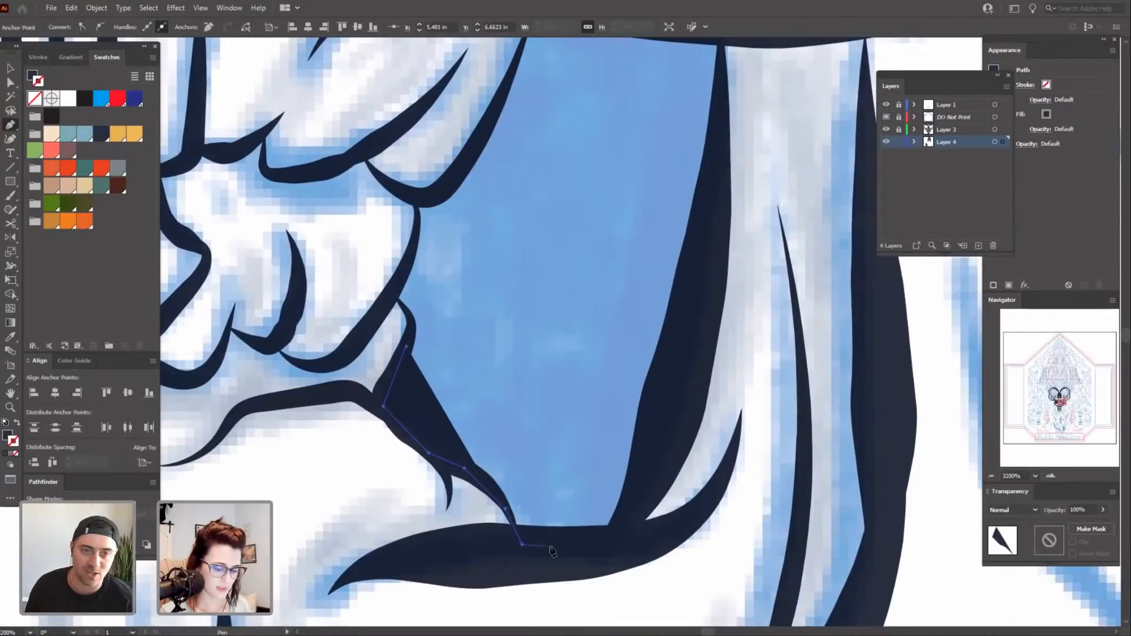
Extend the path across the opening's base, up the jaw's inner ink line, and along the cheekbone line to the outer upper tooth.
left_click(627, 543)
left_click(689, 355)
scroll(720, 396, "up", 5)
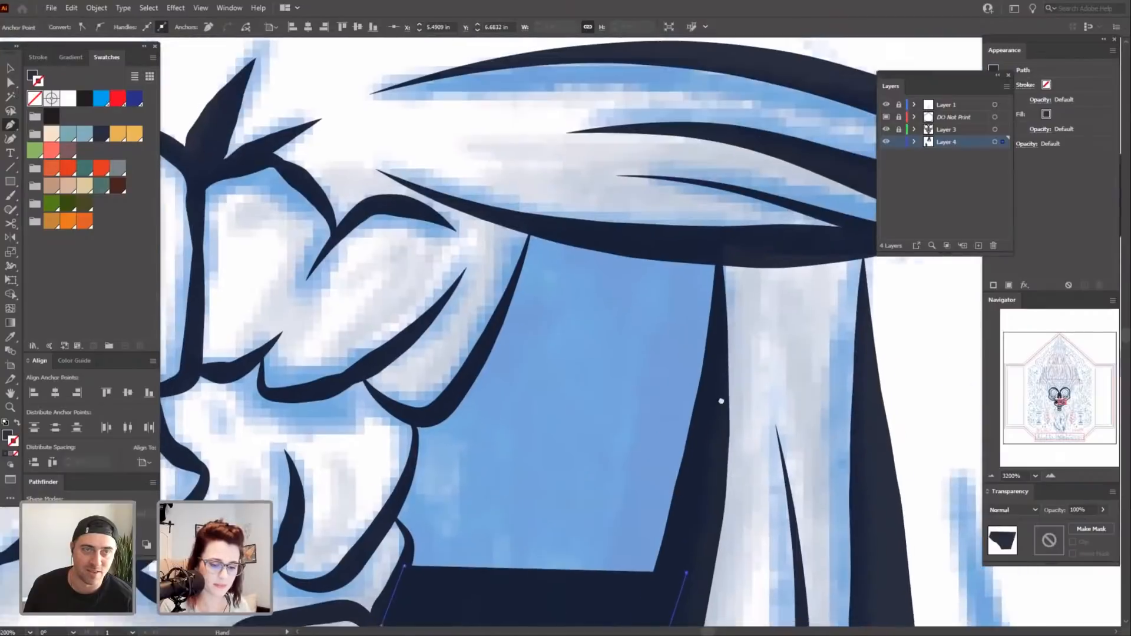
left_click(716, 323)
left_click(717, 254)
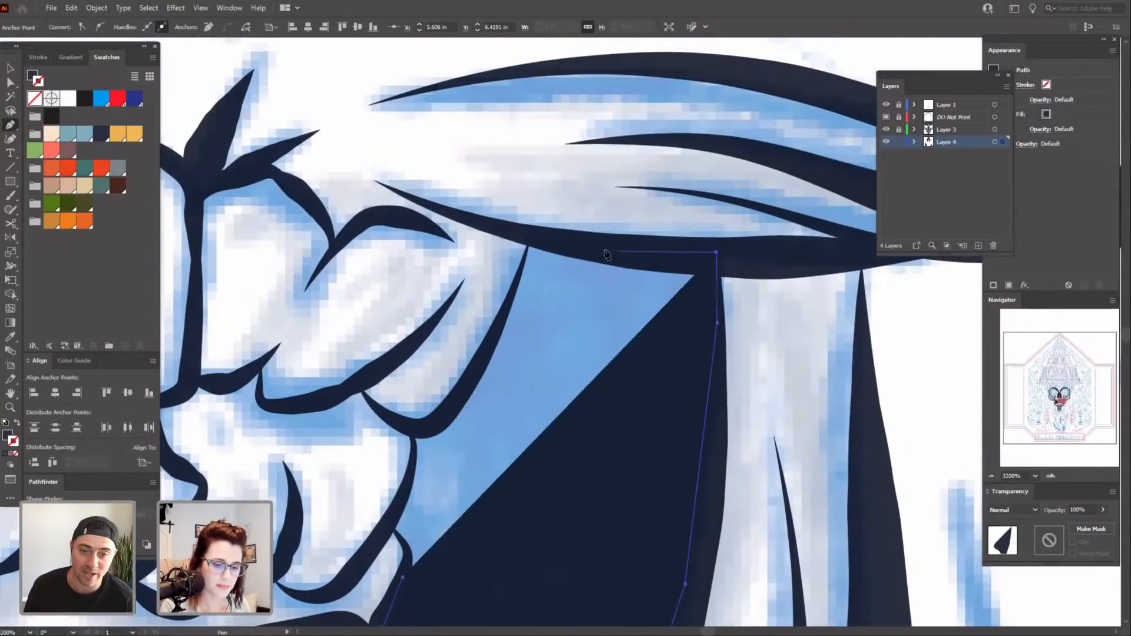
left_click(551, 241)
left_click(526, 238)
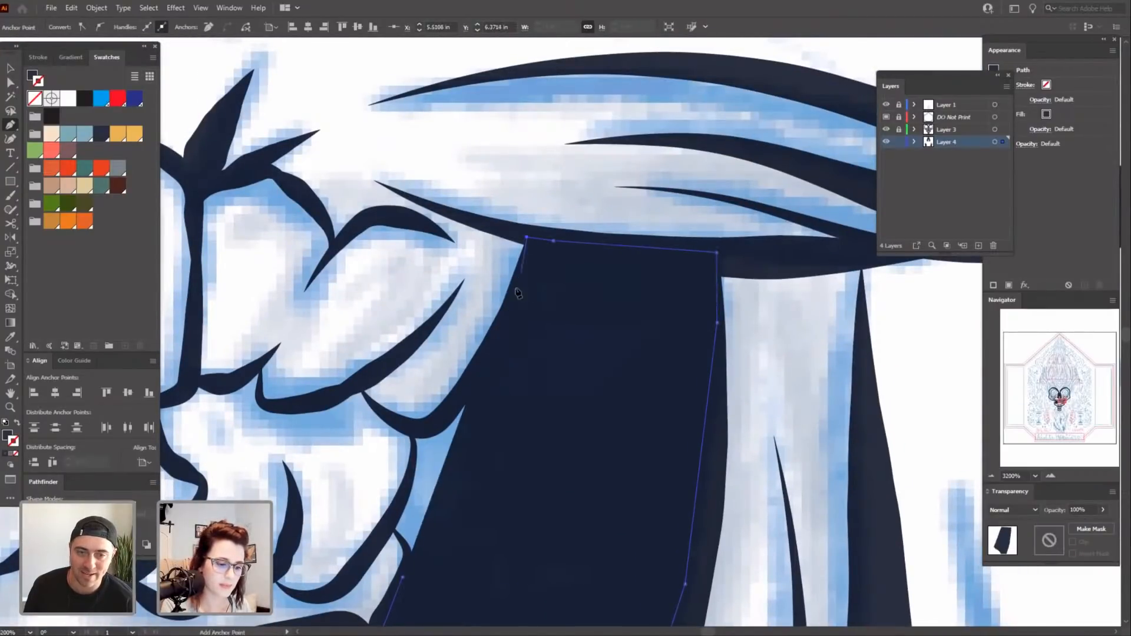
key("ctrl+z")
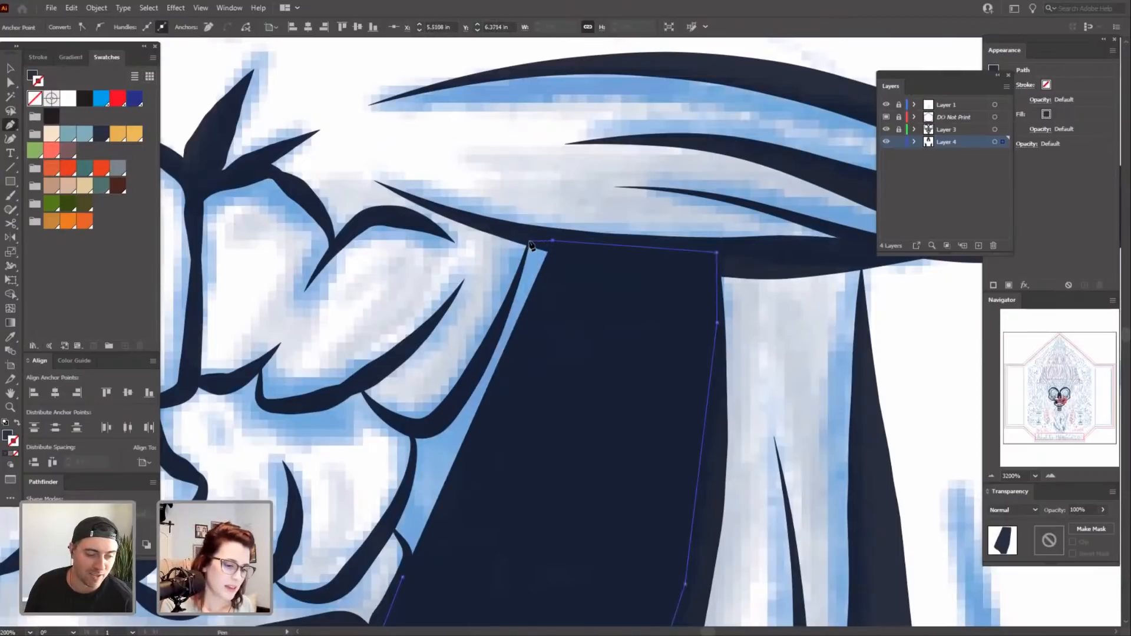
left_click(529, 241)
Trace the path down the outer upper tooth's ink line and into the notch above the lower teeth.
left_click(509, 305)
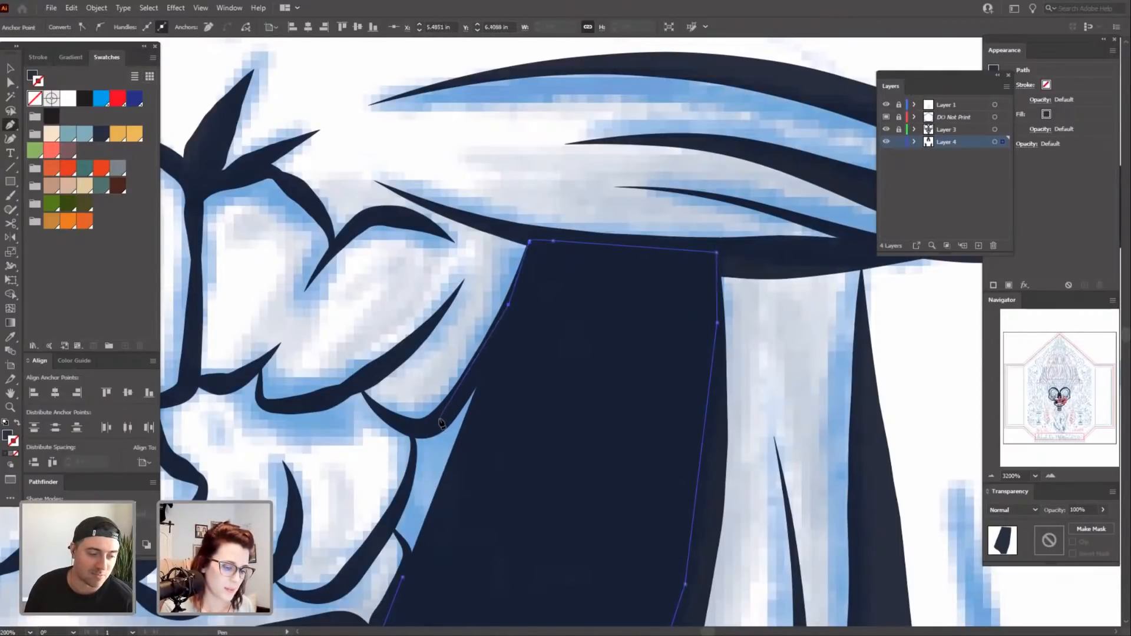
left_click(439, 419)
left_click(411, 431)
left_click(412, 461)
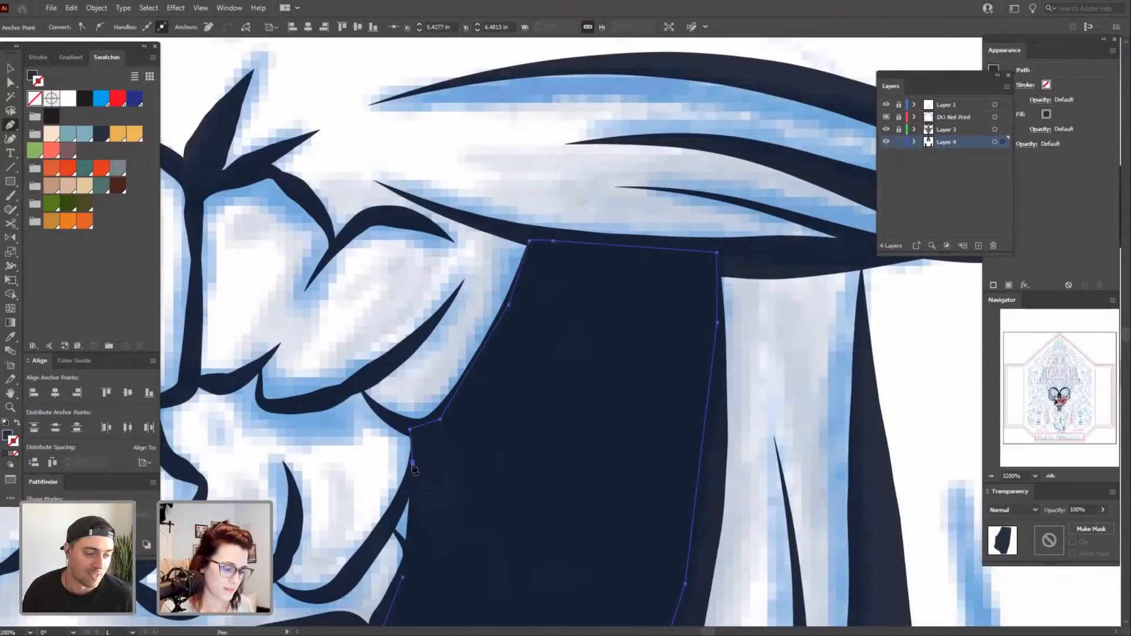
key("ctrl+z")
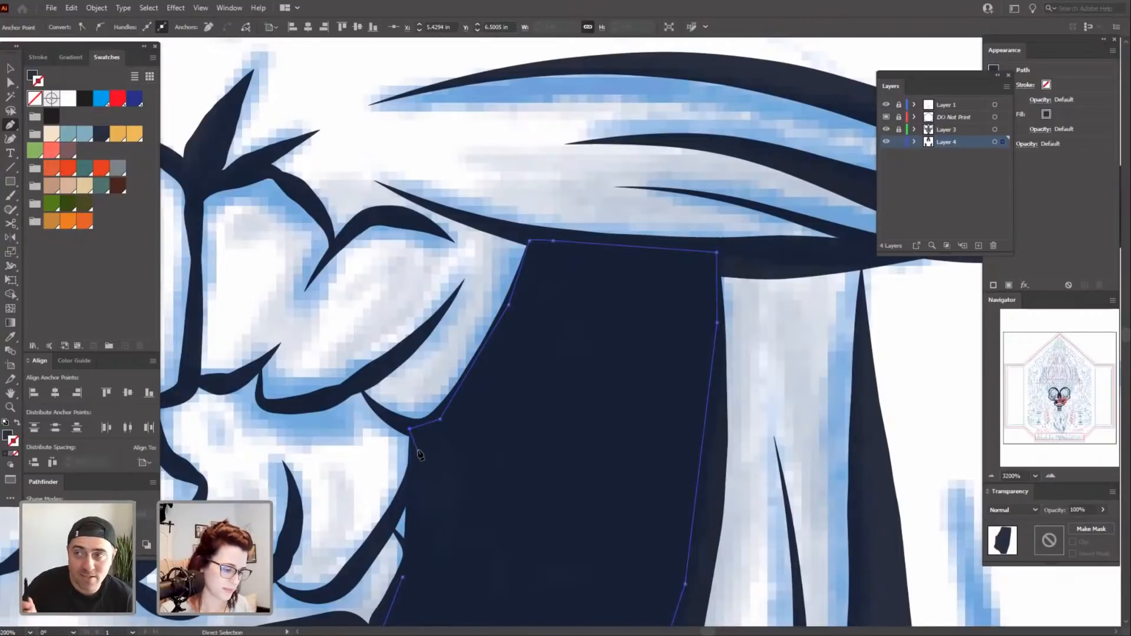
left_click(415, 449)
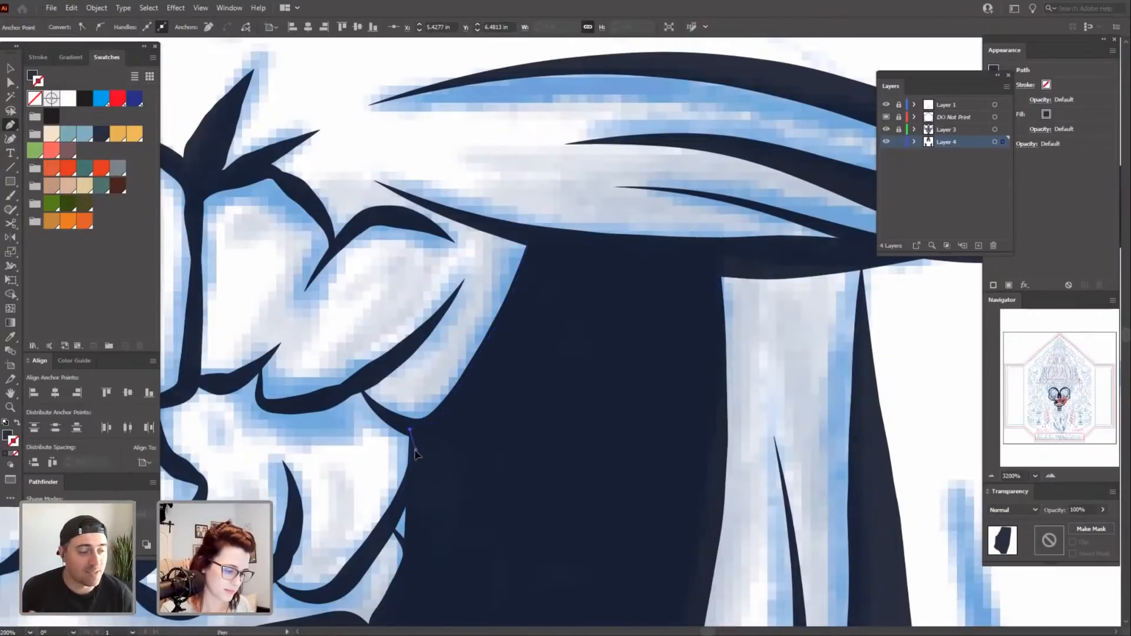
Follow the outer lower tooth and gum tip down to the starting point, close the right mouth shape, and deselect it.
left_click(393, 524)
left_click(407, 556)
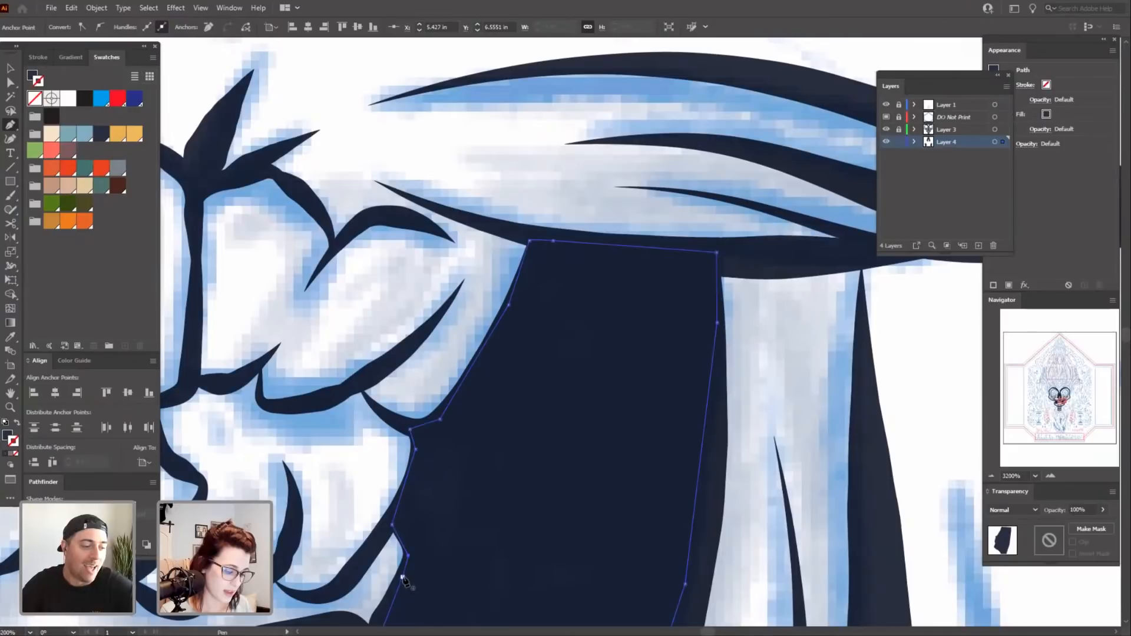
left_click(403, 578)
left_click_drag(568, 593, 707, 309)
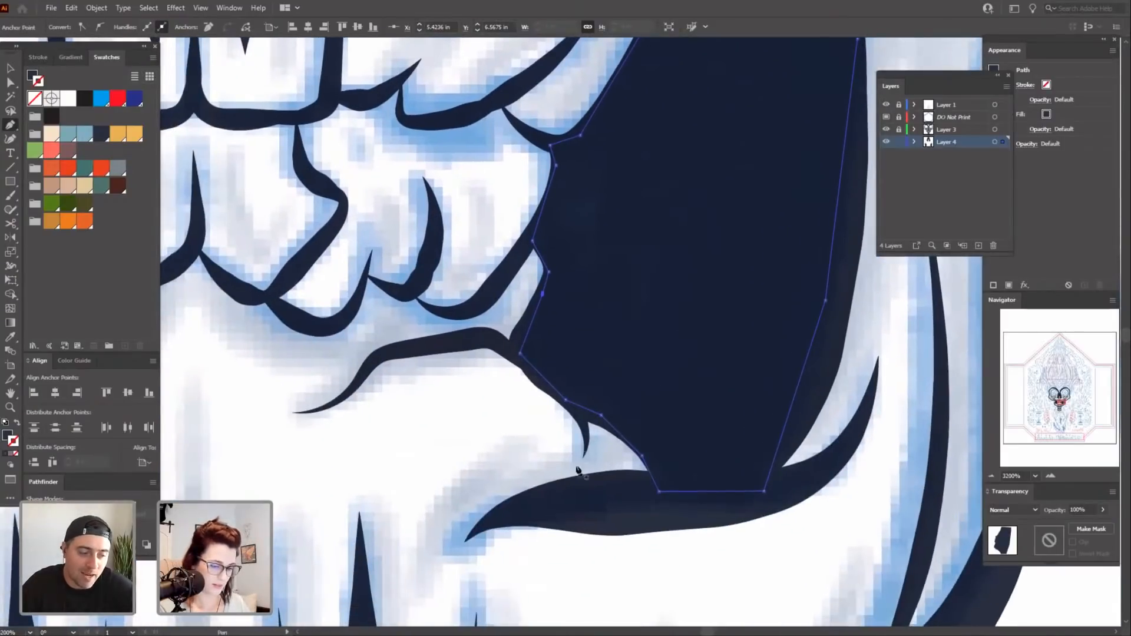
key("v")
left_click(567, 574)
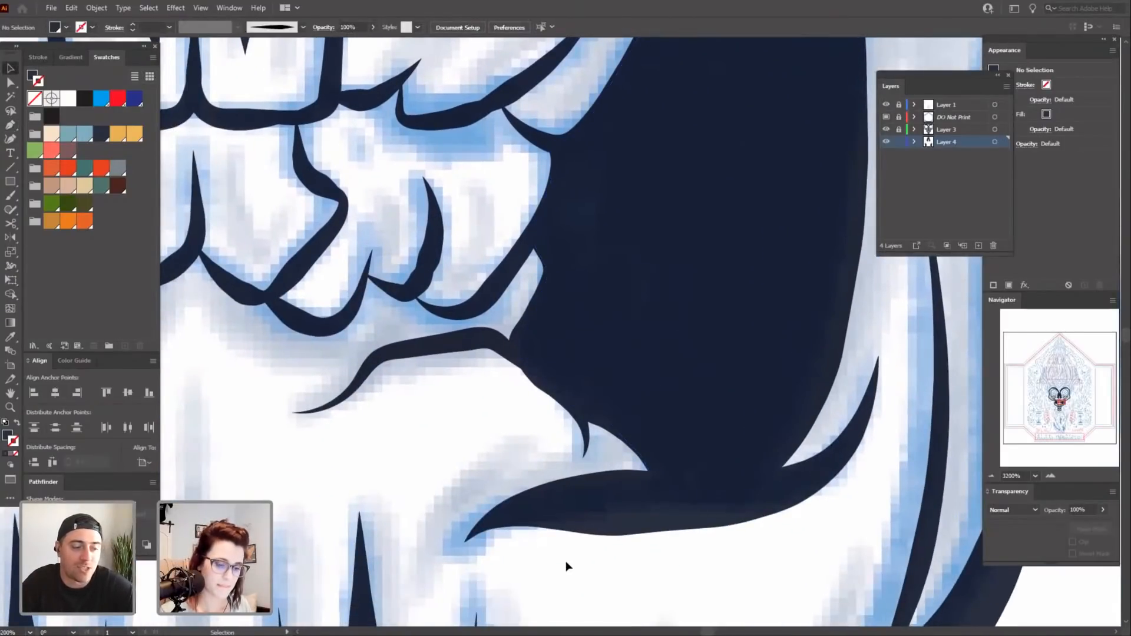
key("ctrl+minus")
key("ctrl+minus")
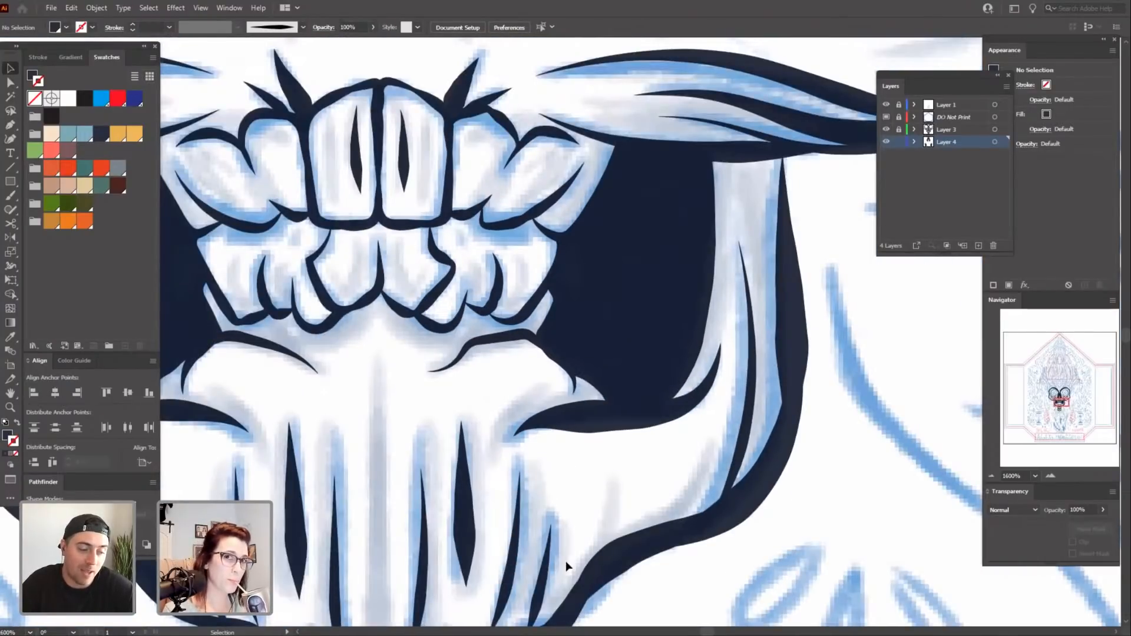
key("ctrl+minus")
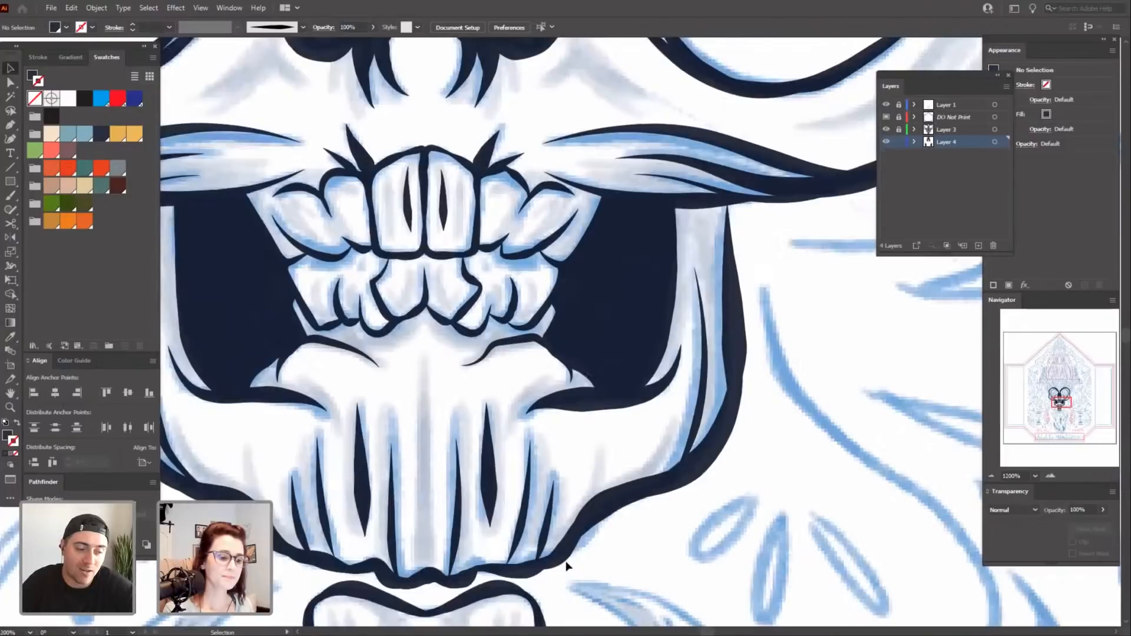
key("ctrl+minus")
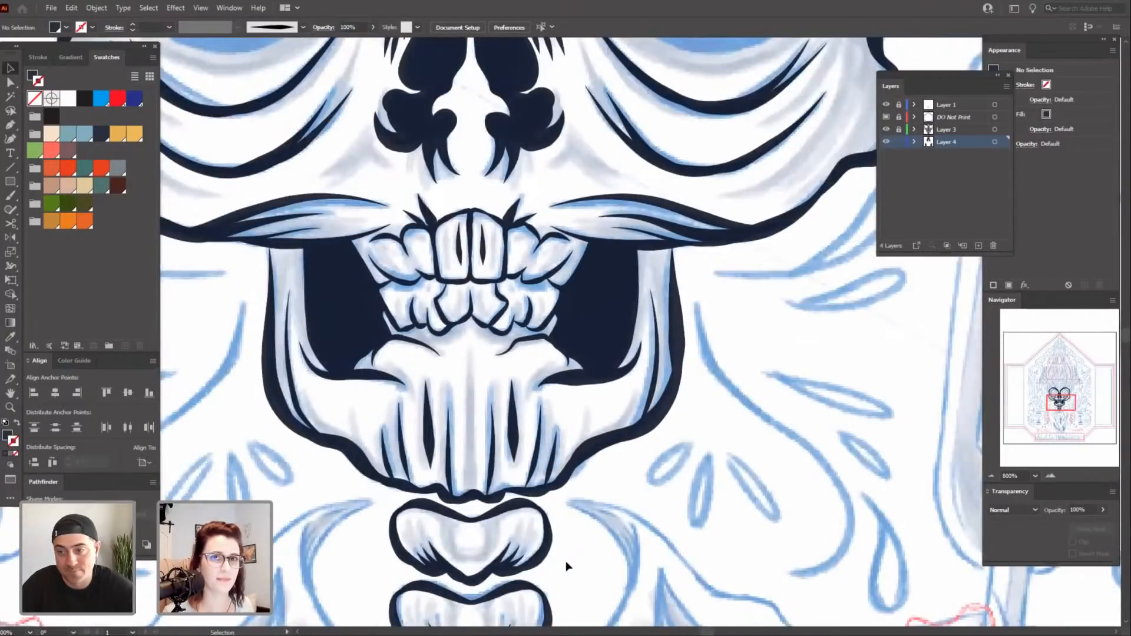
key("ctrl+minus")
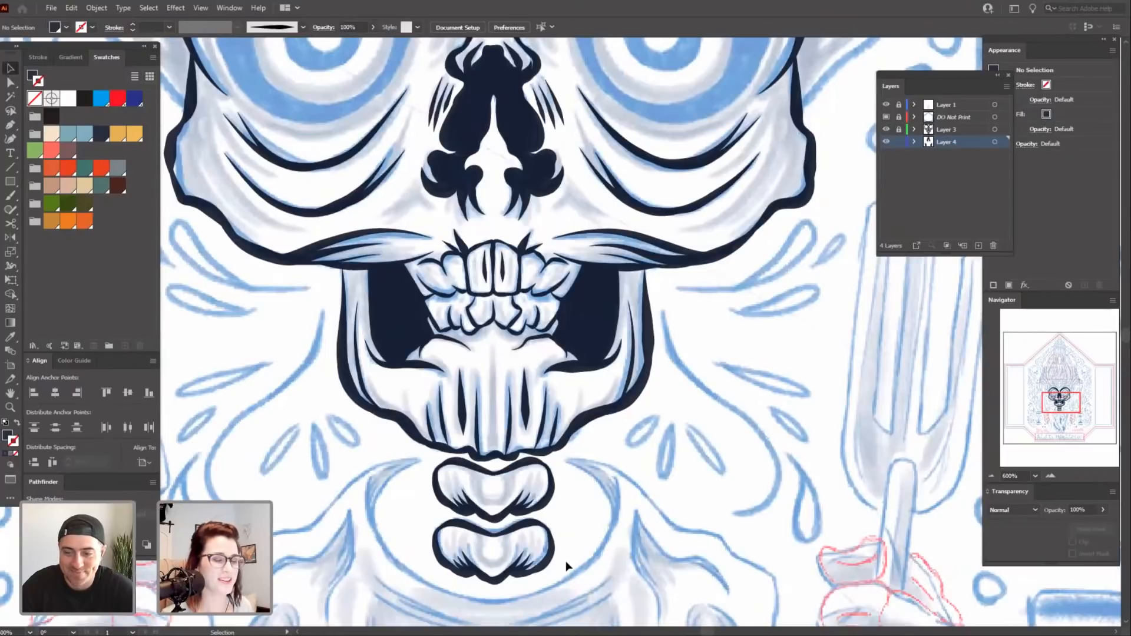
key("ctrl+minus")
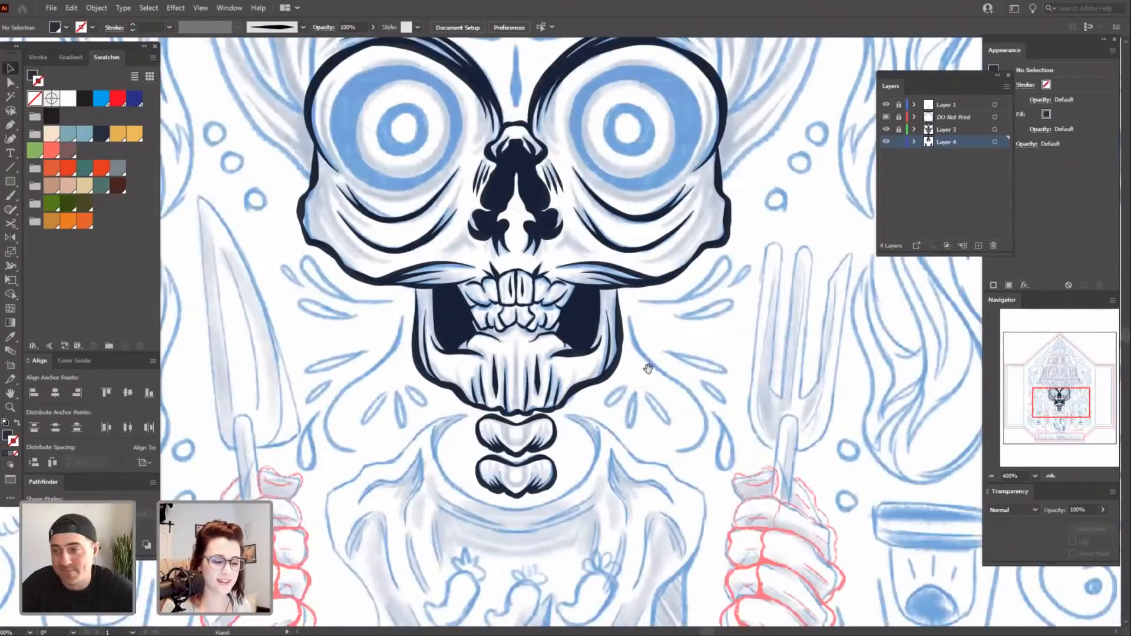
left_click_drag(684, 305, 715, 467)
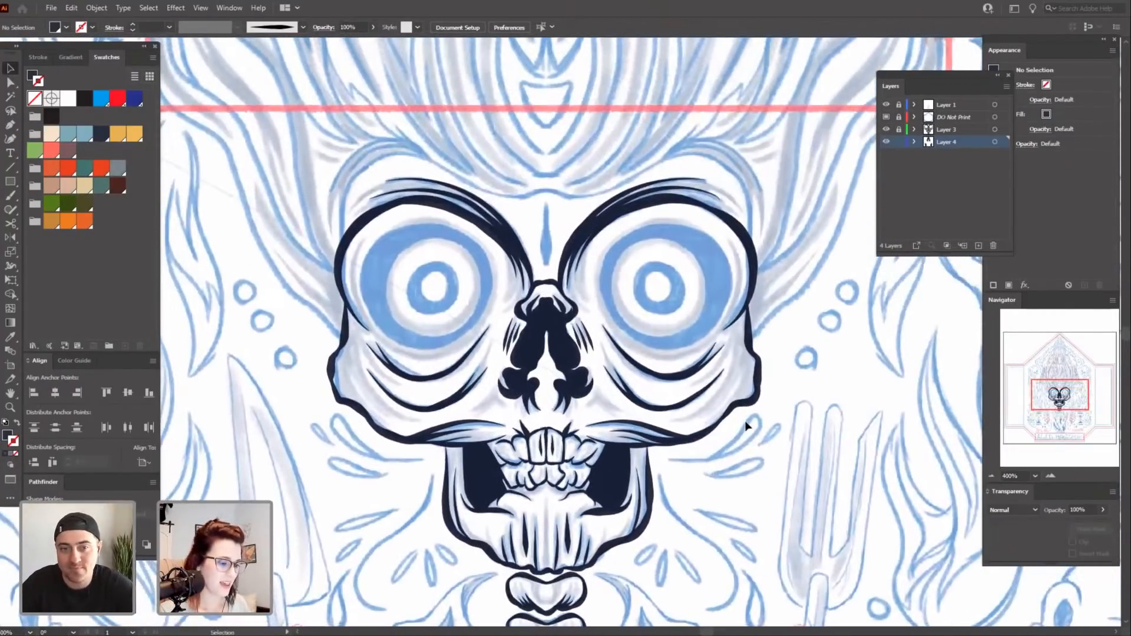
key("ctrl+plus")
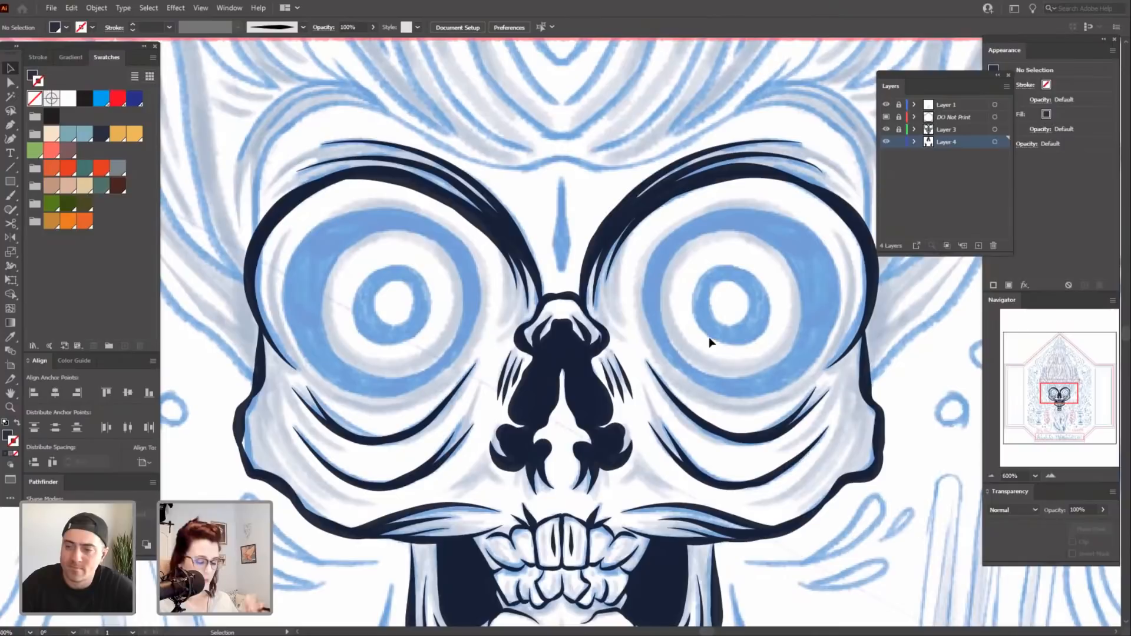
key("p")
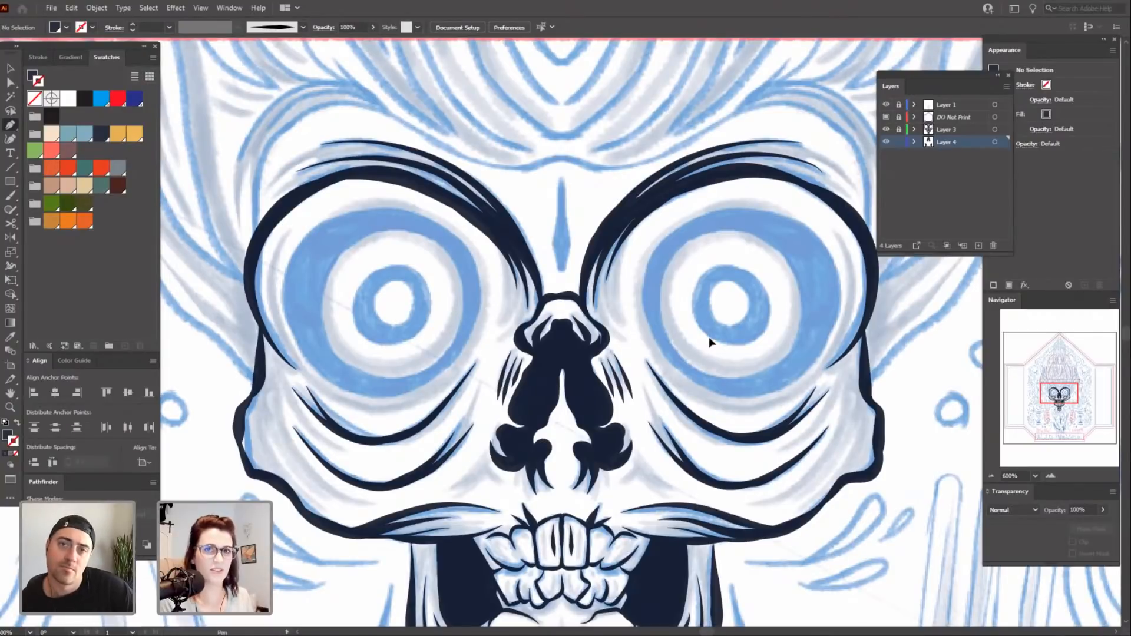
key("b")
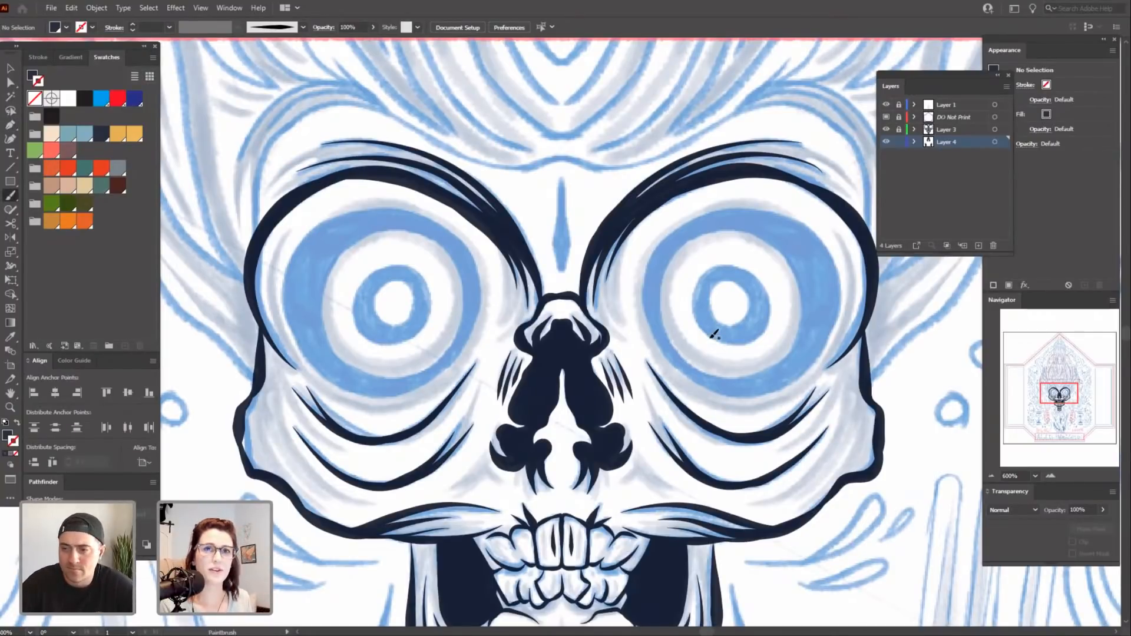
mouse_move(707, 307)
left_mouse_down()
mouse_move(724, 126)
mouse_move(748, 255)
left_mouse_up()
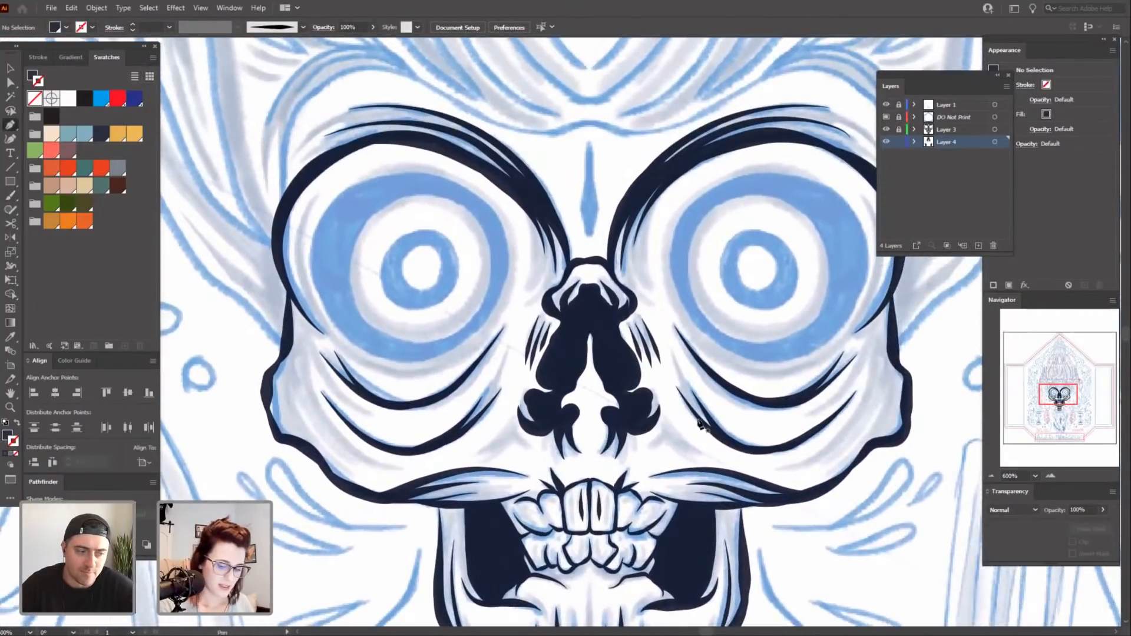
left_click_drag(713, 310, 735, 341)
left_click_drag(691, 453, 728, 478)
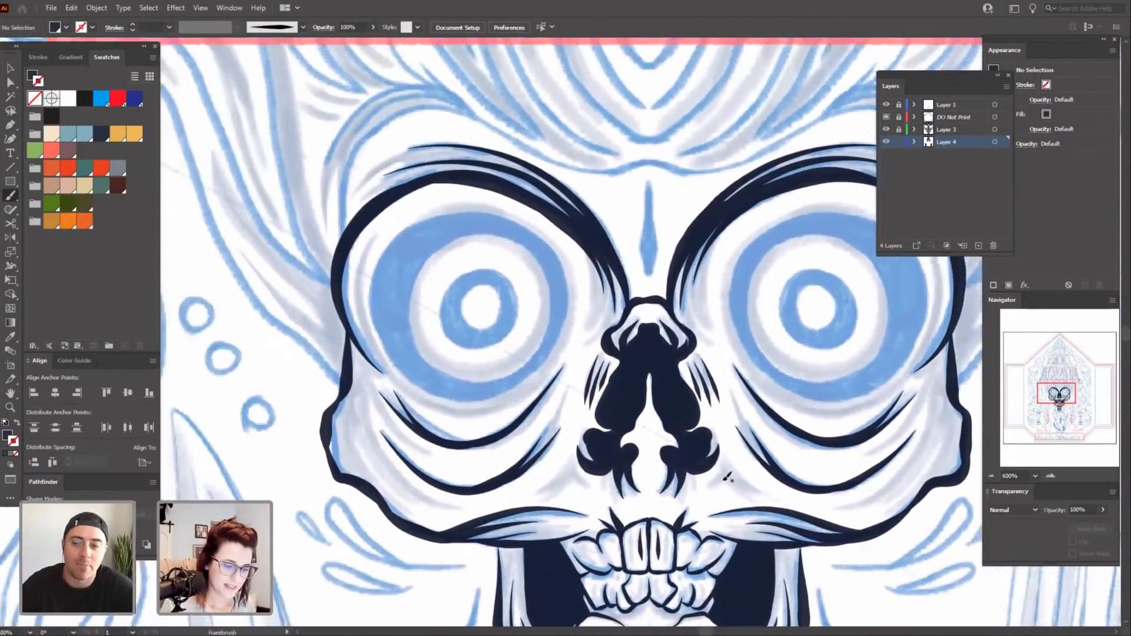
left_click_drag(511, 339, 526, 402)
left_click_drag(888, 512, 721, 450)
left_click_drag(702, 348, 745, 362)
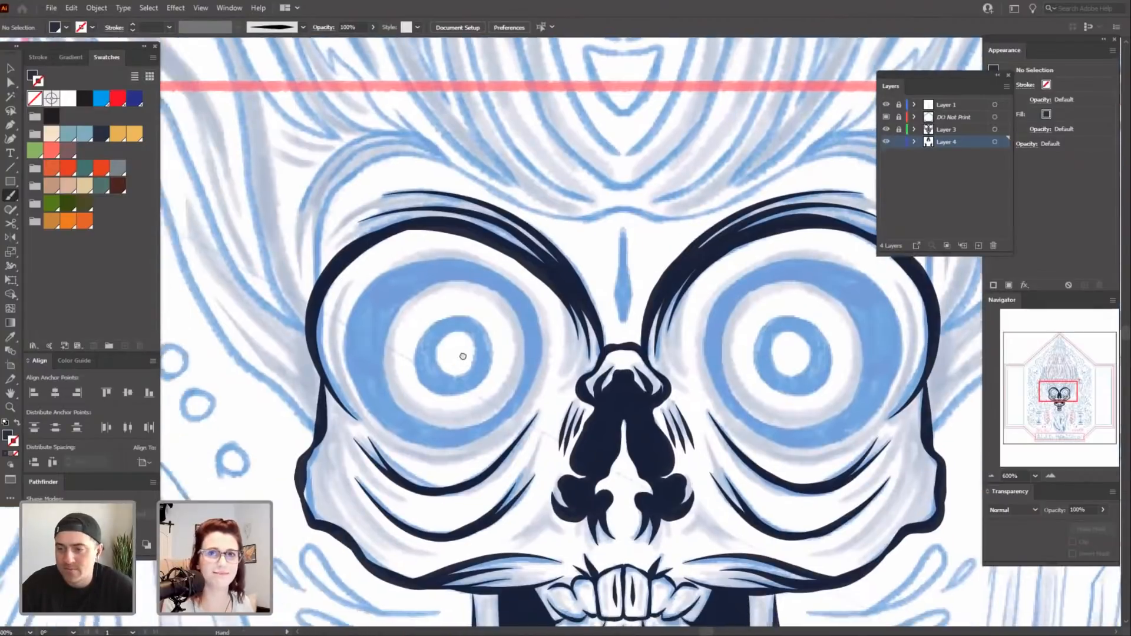
left_click_drag(465, 334, 522, 304)
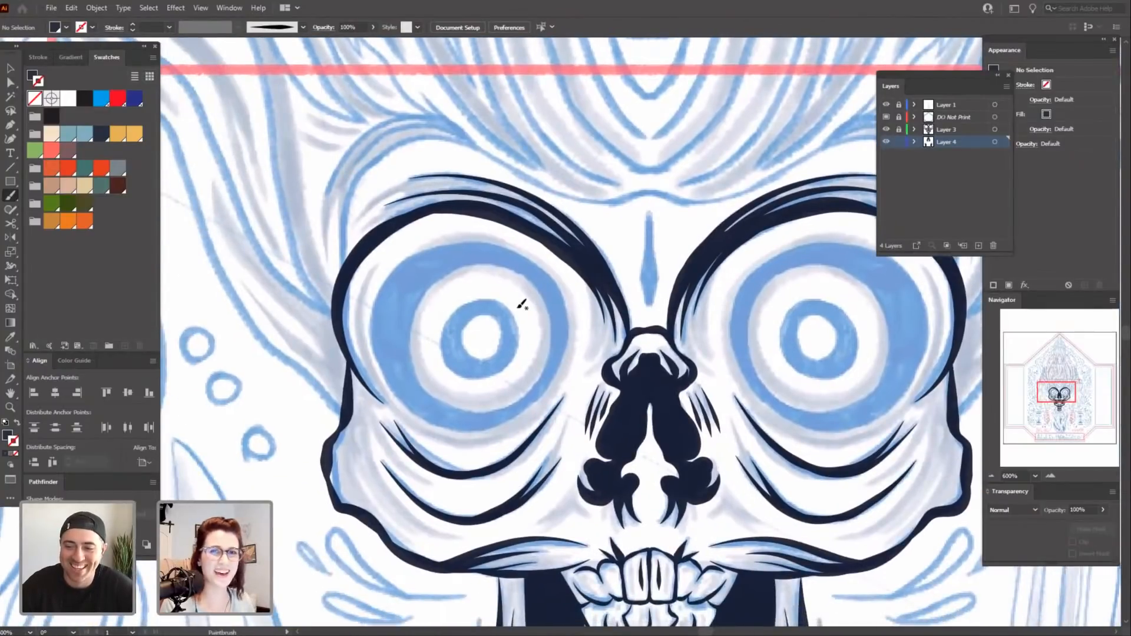
left_click_drag(480, 404, 606, 444)
Try to ink the upper edge of the left eye's outer blue ring with the Paintbrush.
key("p")
key("b")
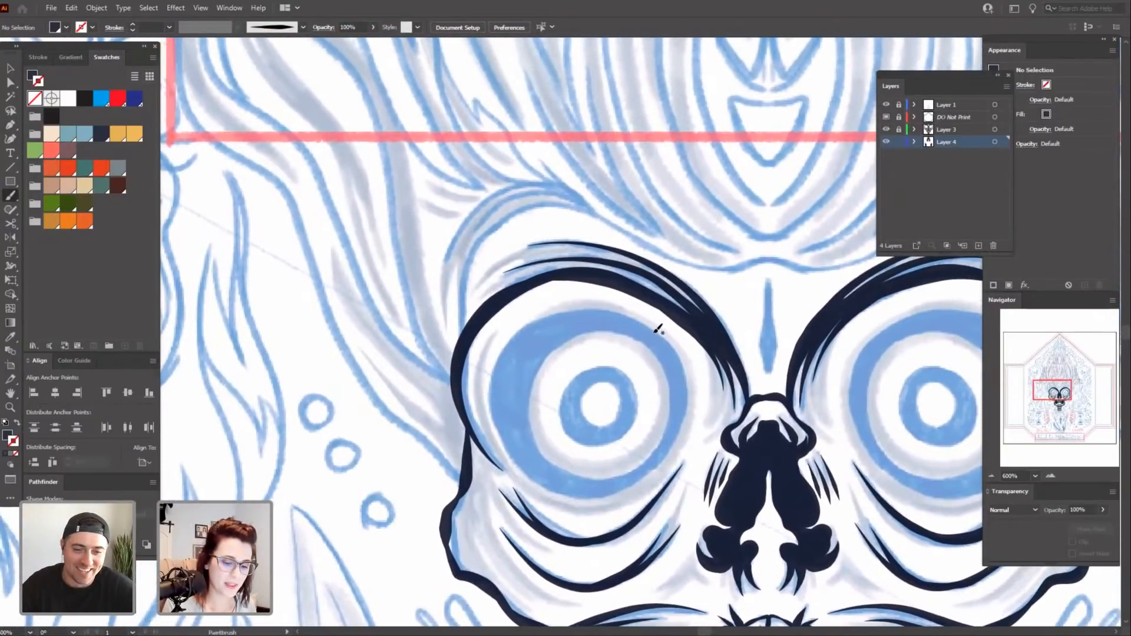
left_click_drag(631, 315, 553, 311)
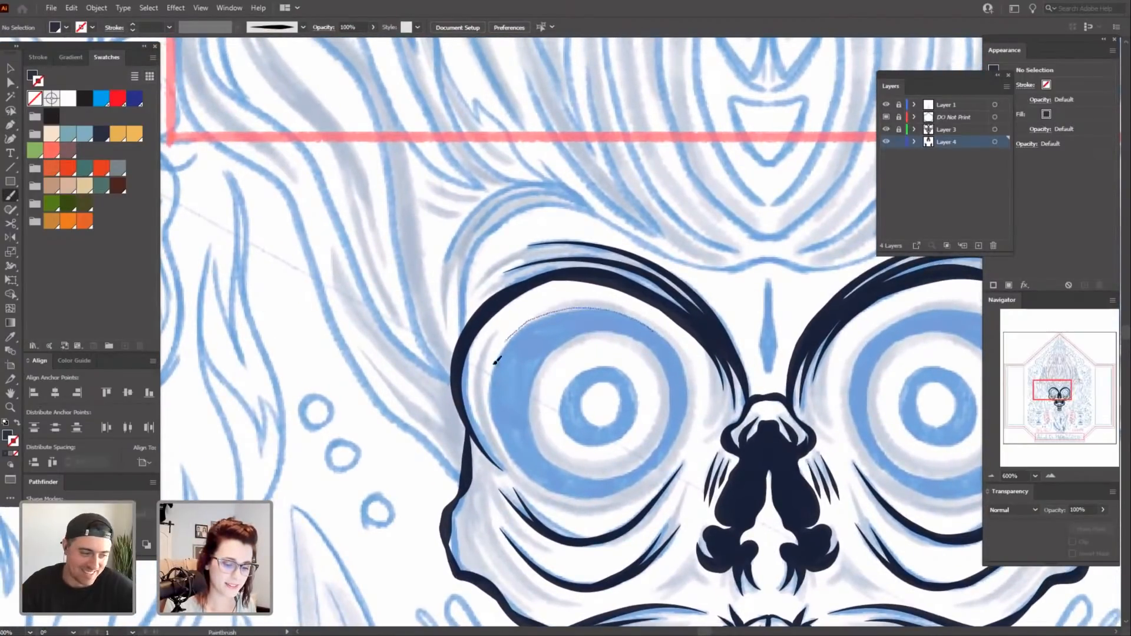
left_click_drag(497, 361, 484, 400)
key("ctrl+z")
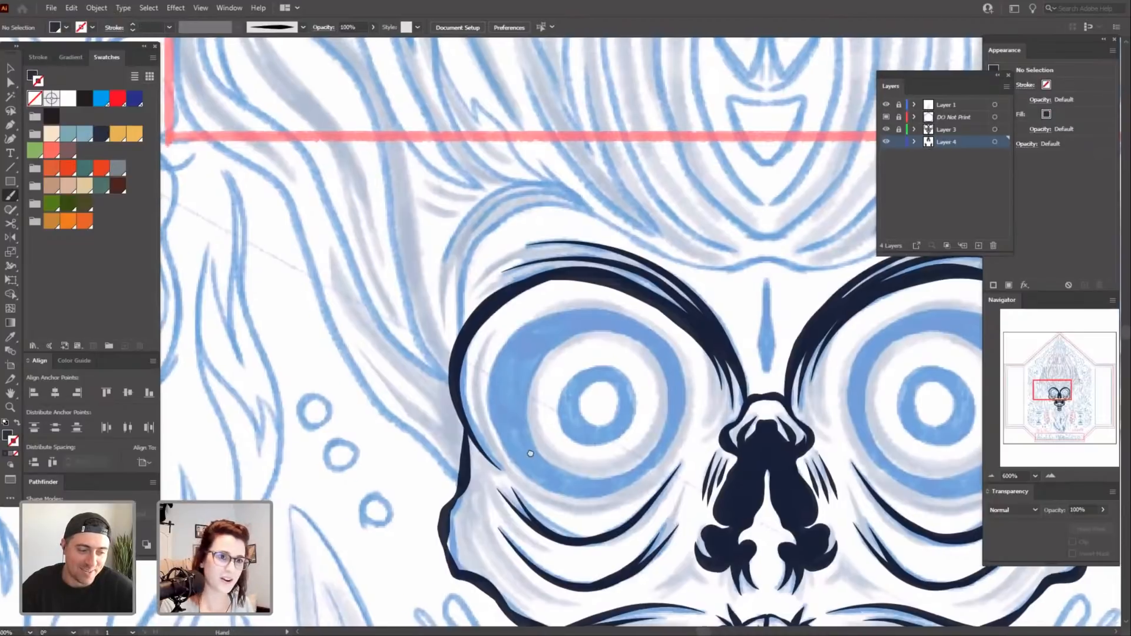
Try to ink the left eye's outer blue ring with 1 pt Paintbrush strokes along both sides and the base.
left_click_drag(545, 443, 526, 424)
left_click_drag(521, 357, 527, 367)
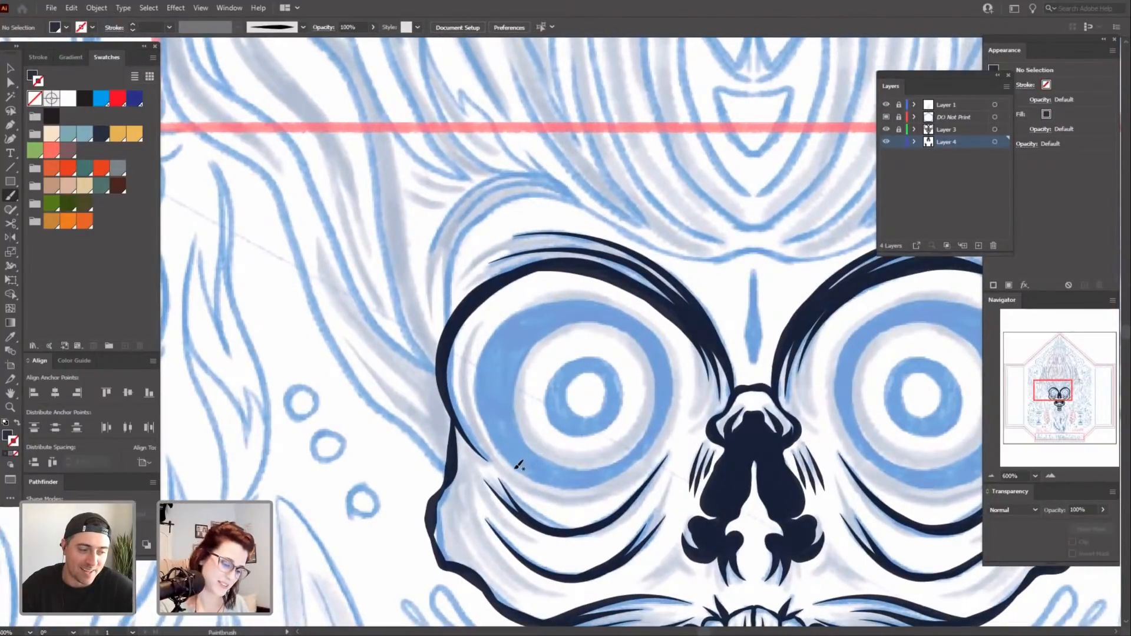
left_click_drag(505, 453, 480, 386)
left_click_drag(501, 328, 521, 312)
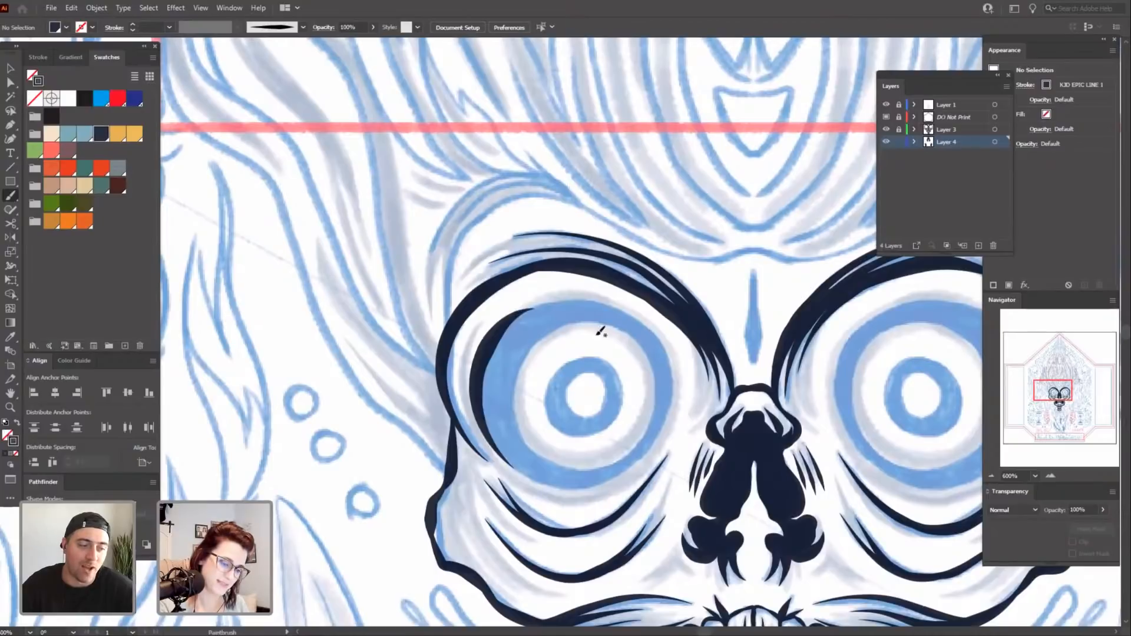
mouse_move(600, 450)
left_mouse_down()
mouse_move(566, 416)
mouse_move(449, 392)
mouse_move(473, 430)
mouse_move(514, 448)
mouse_move(546, 449)
mouse_move(603, 422)
mouse_move(562, 487)
mouse_move(491, 470)
left_mouse_up()
key("ctrl+plus")
left_click_drag(642, 466, 631, 489)
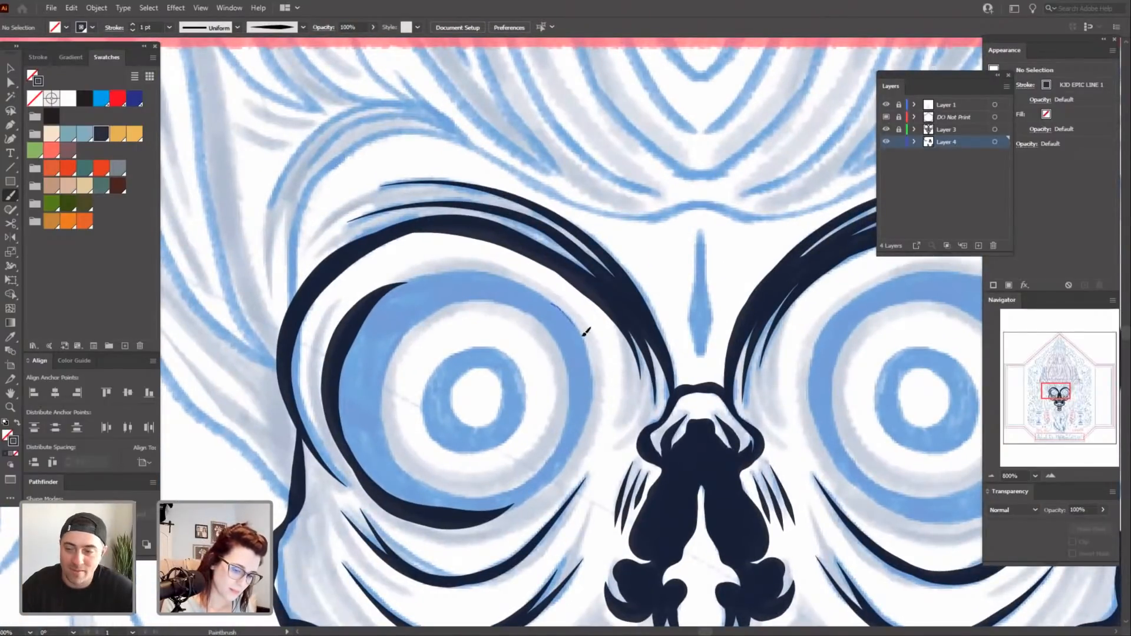
mouse_move(586, 332)
left_mouse_down()
mouse_move(588, 430)
mouse_move(543, 490)
mouse_move(494, 512)
left_mouse_up()
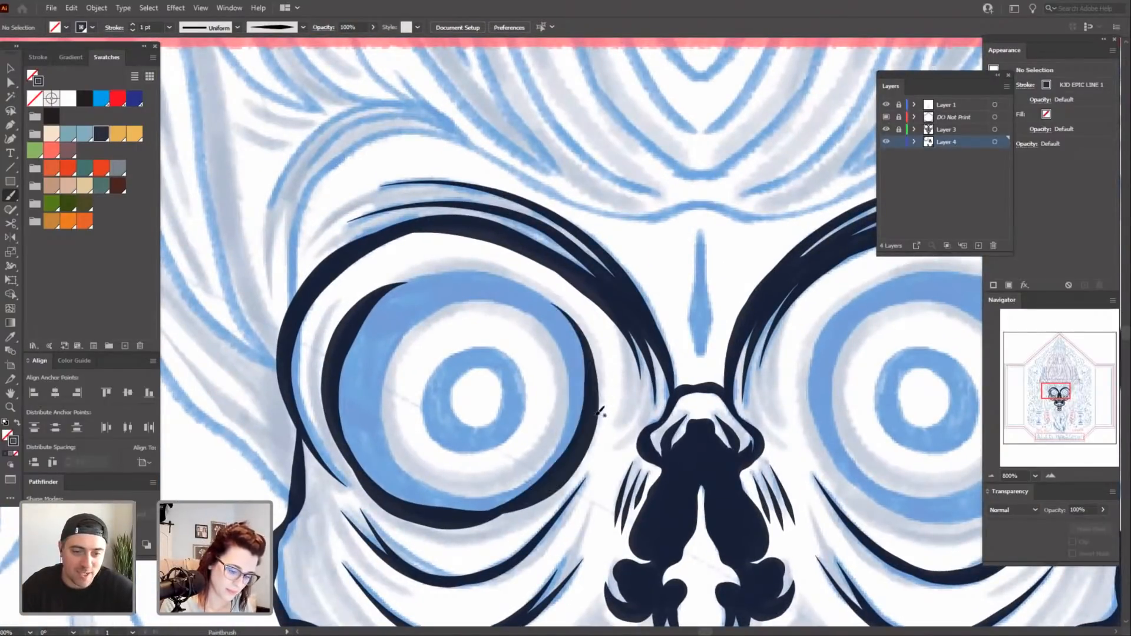
left_click_drag(578, 420, 599, 449)
key("ctrl+z")
key("ctrl+z")
key("ctrl+z")
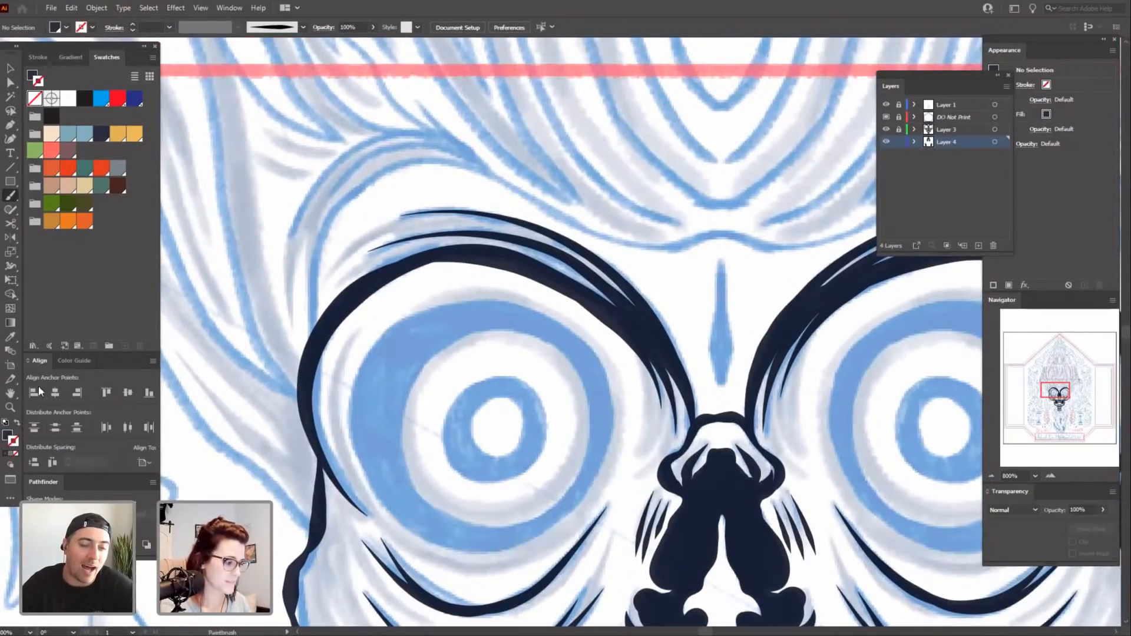
Make the dark color the stroke with no fill, set it to 0.5 pt, and ink the left eye ring's outer side and base.
left_click(16, 423)
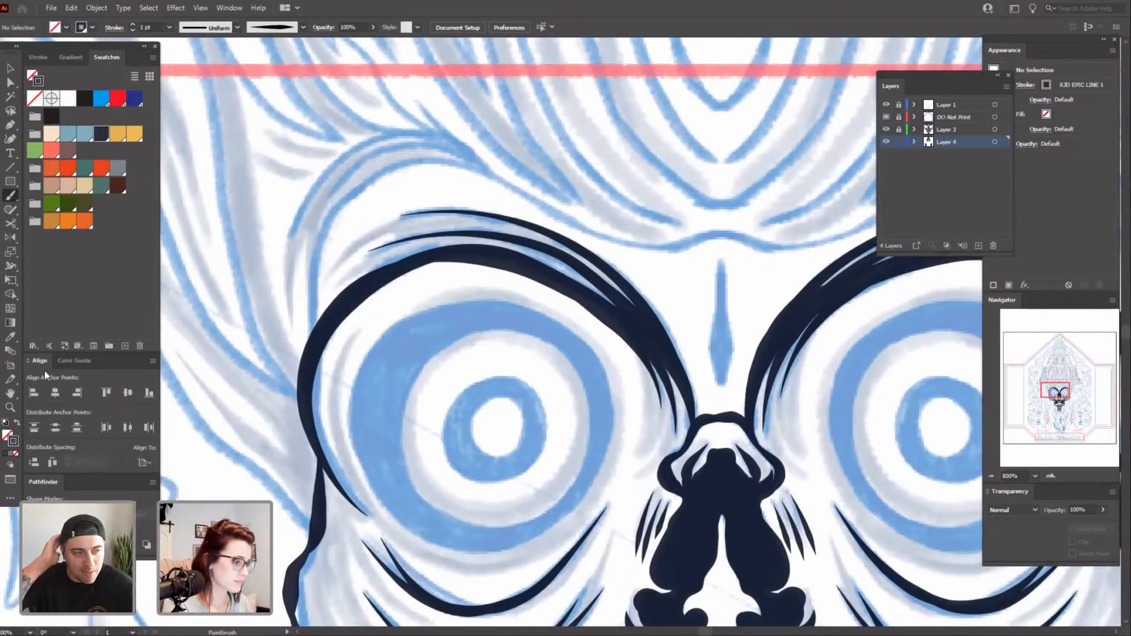
double_click(133, 31)
mouse_move(535, 494)
left_mouse_down()
mouse_move(510, 450)
mouse_move(521, 448)
left_mouse_up()
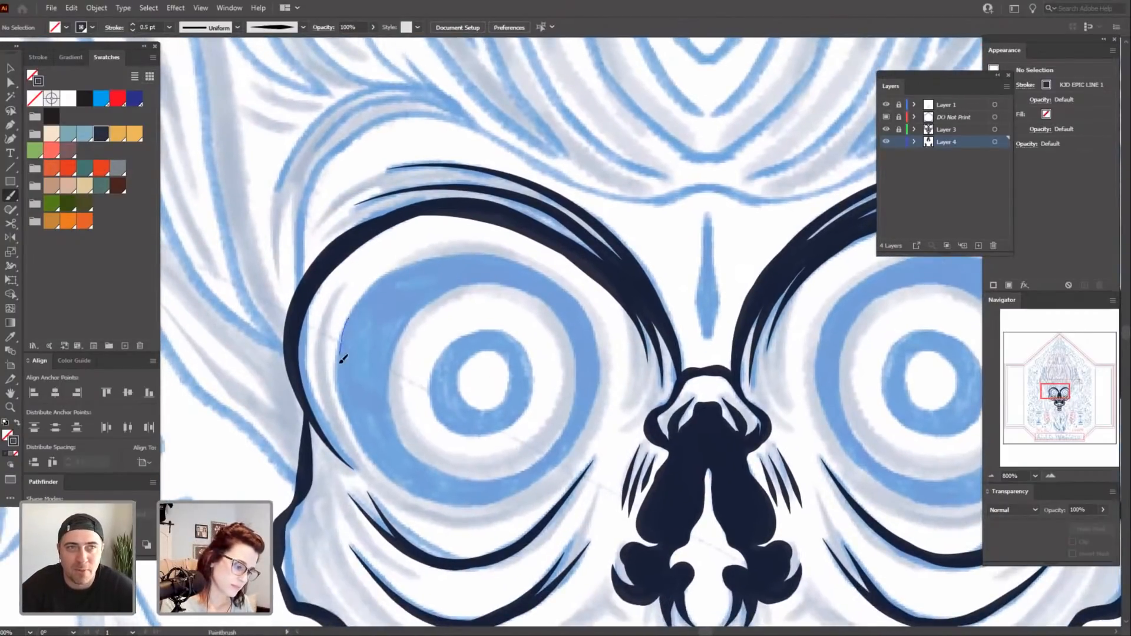
left_click_drag(342, 359, 359, 435)
mouse_move(548, 510)
left_mouse_down()
mouse_move(419, 481)
mouse_move(531, 464)
left_mouse_up()
left_click_drag(609, 384, 605, 397)
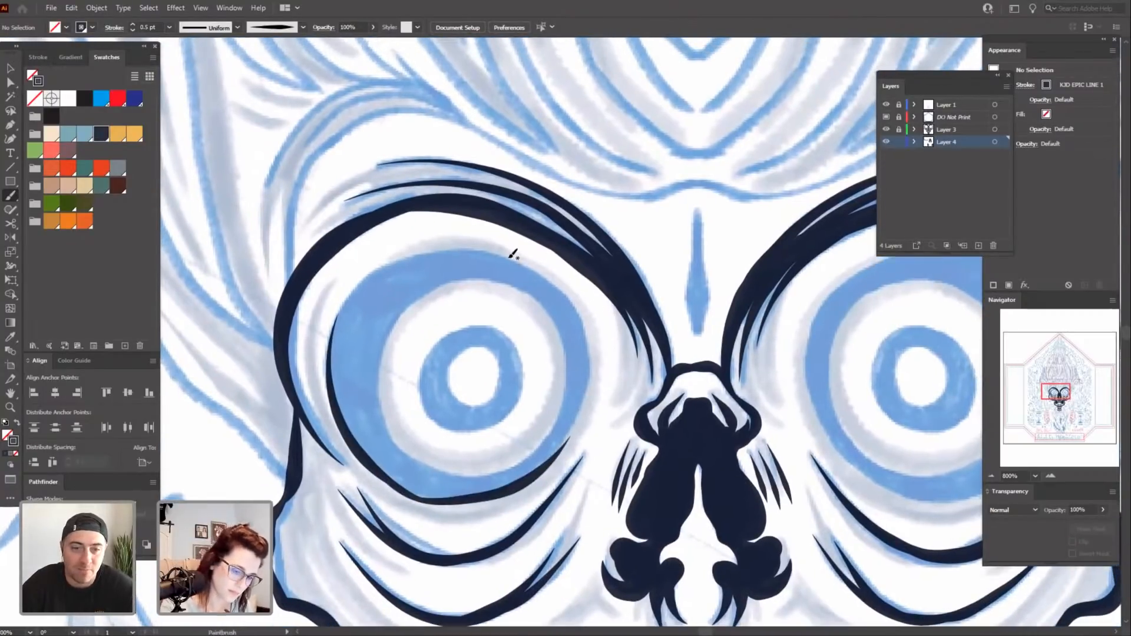
Ink the nose-side and upper edges of the left eye's outer ring to complete its outline.
mouse_move(592, 344)
left_mouse_down()
mouse_move(589, 406)
mouse_move(566, 454)
left_mouse_up()
left_click_drag(427, 397, 561, 484)
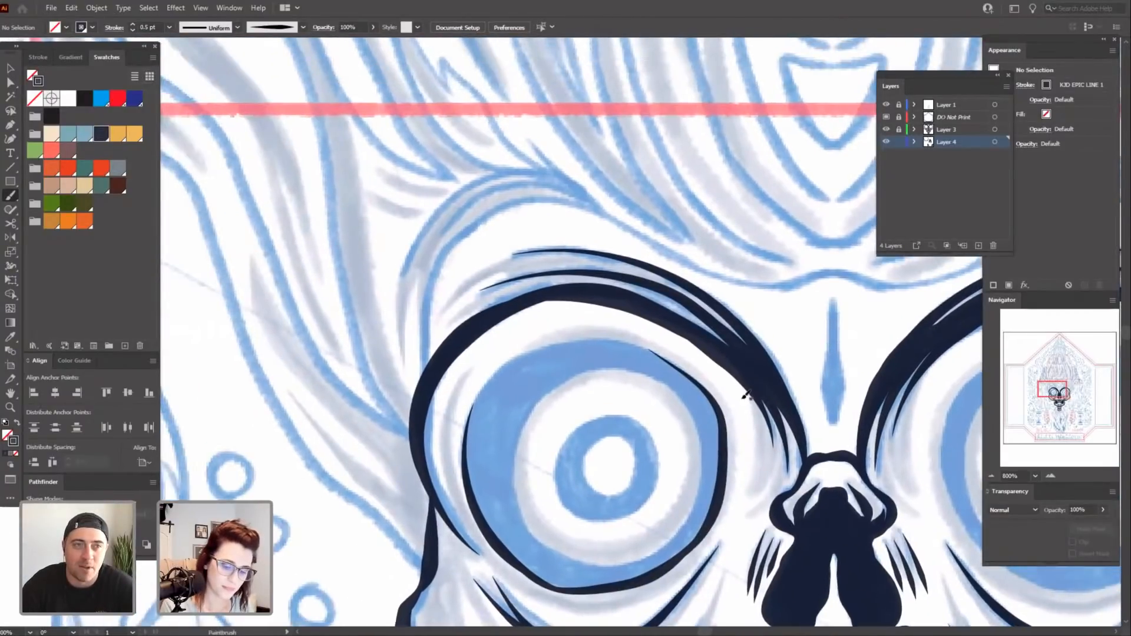
mouse_move(715, 391)
left_mouse_down()
mouse_move(669, 348)
mouse_move(585, 336)
mouse_move(489, 369)
left_mouse_up()
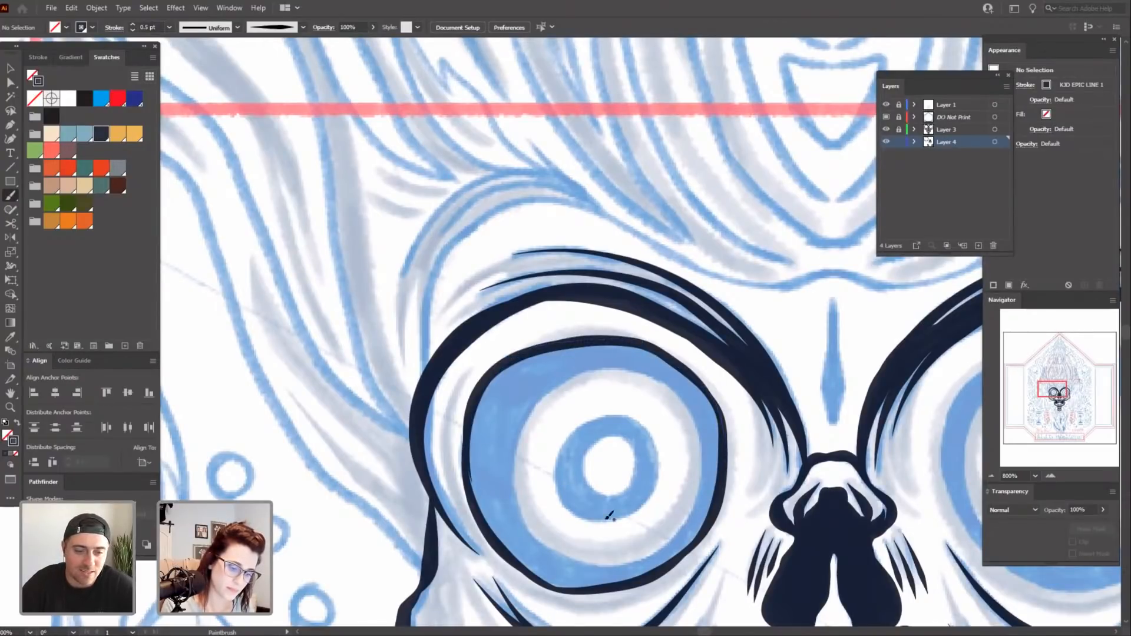
Ink the nose-side edge of the right eye's outer blue ring with a 0.5 pt Paintbrush stroke.
mouse_move(563, 465)
left_mouse_down()
mouse_move(429, 362)
mouse_move(366, 281)
left_mouse_up()
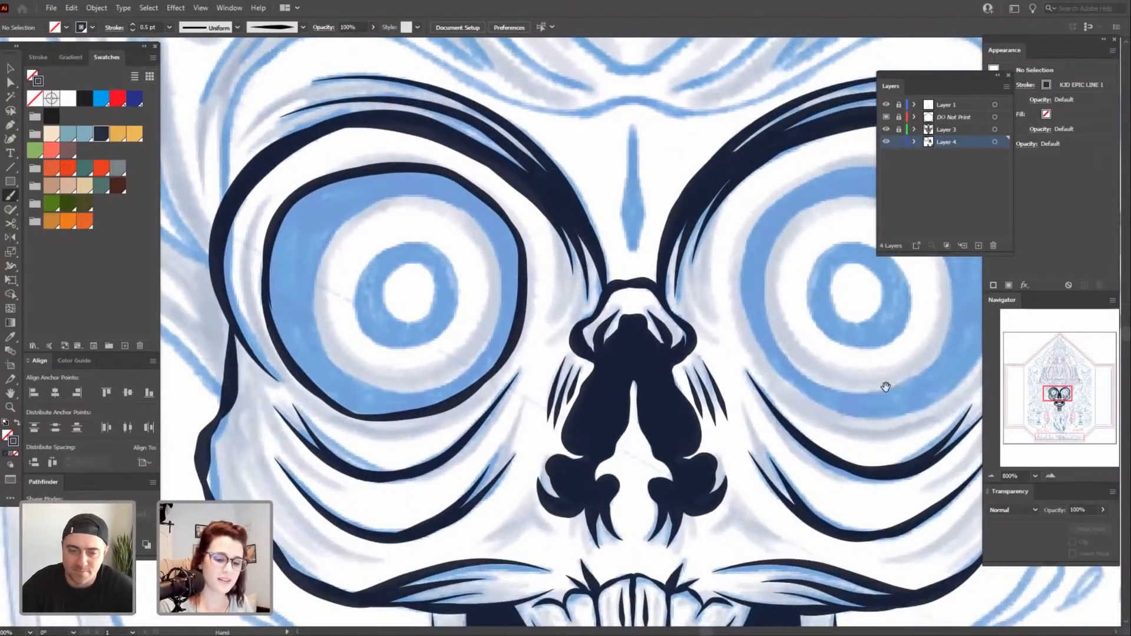
mouse_move(889, 383)
left_mouse_down()
mouse_move(853, 392)
mouse_move(844, 410)
left_mouse_up()
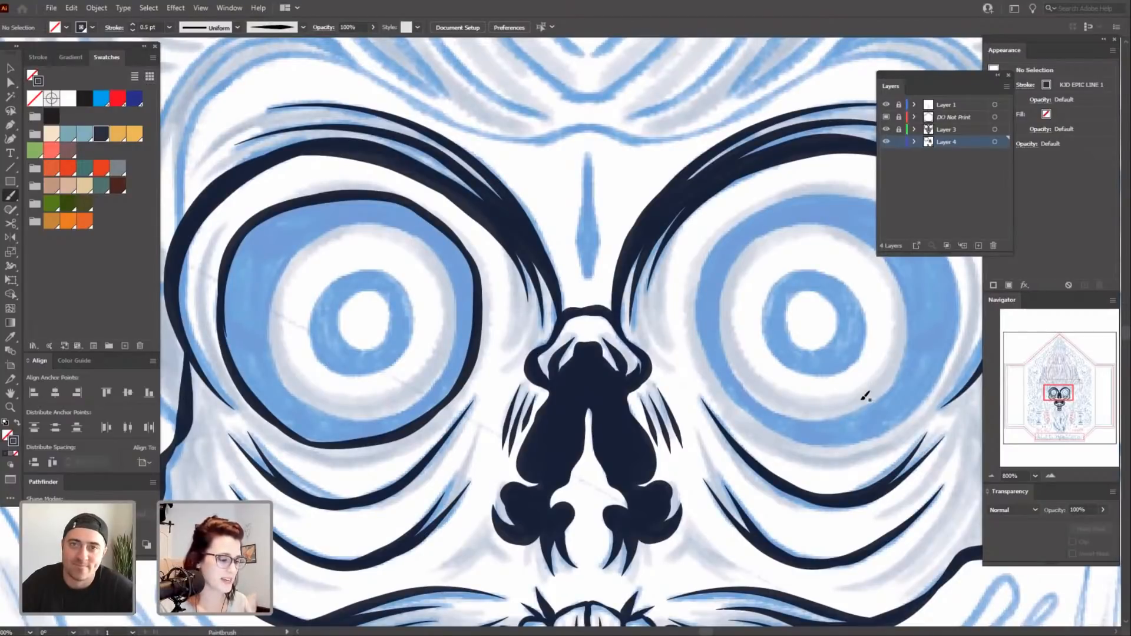
left_click_drag(786, 494, 710, 462)
left_click_drag(732, 424, 683, 482)
mouse_move(776, 357)
left_mouse_down()
mouse_move(789, 412)
mouse_move(698, 420)
mouse_move(685, 406)
left_mouse_up()
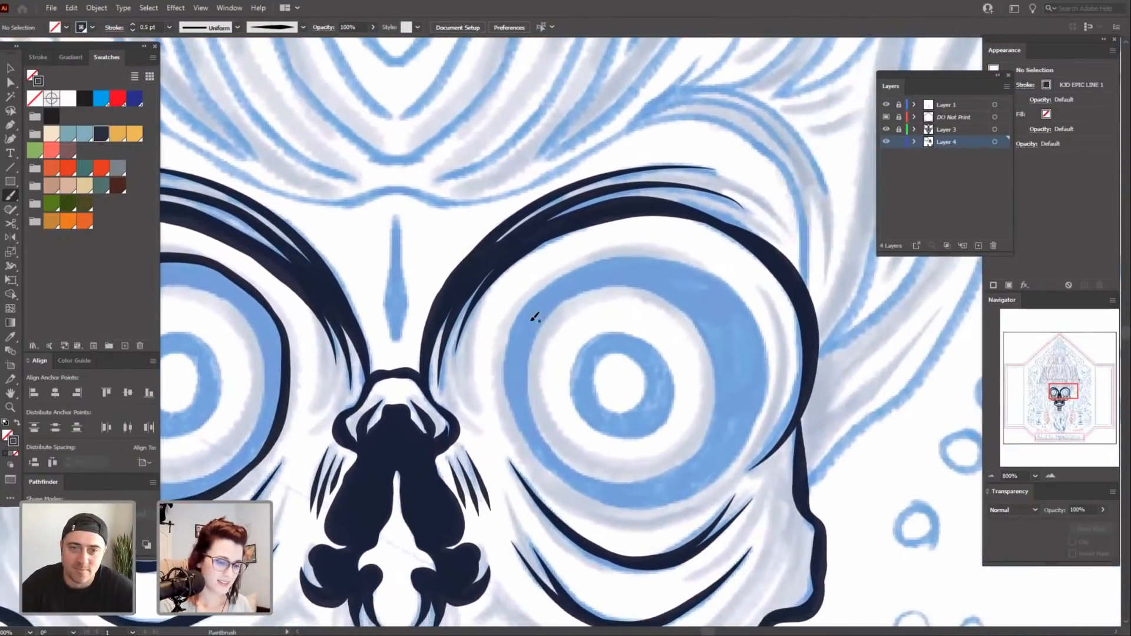
mouse_move(538, 292)
left_mouse_down()
mouse_move(506, 354)
mouse_move(528, 440)
mouse_move(562, 479)
mouse_move(672, 478)
left_mouse_up()
Ink the upper edge and the outer side of the right eye's outer blue ring.
left_click_drag(738, 389, 701, 464)
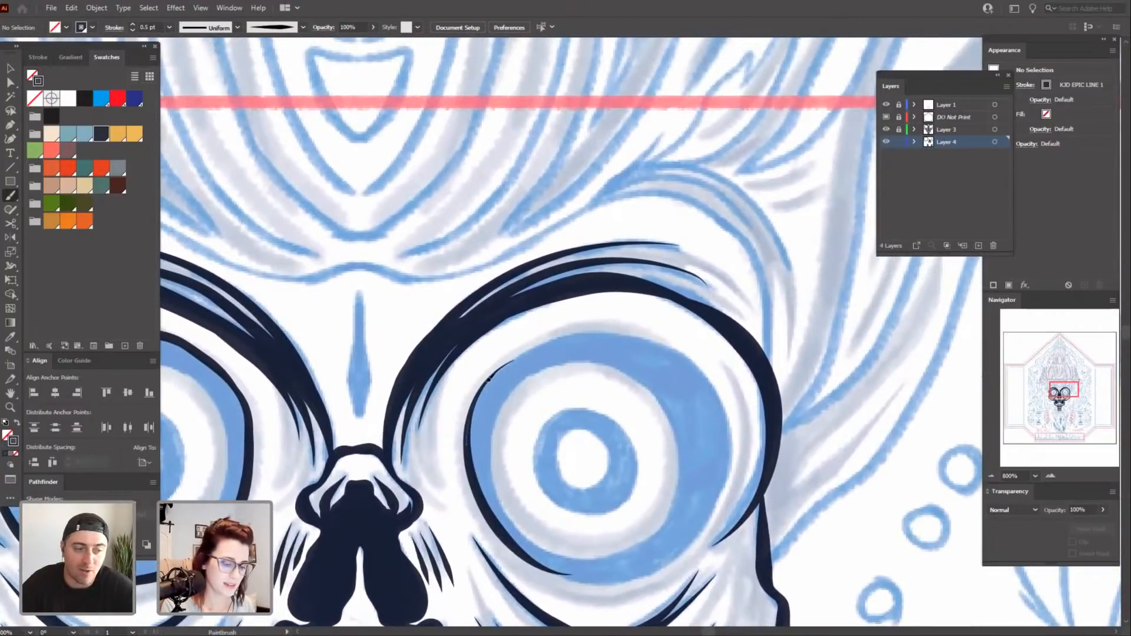
left_click_drag(545, 341, 645, 334)
left_click_drag(690, 515, 669, 417)
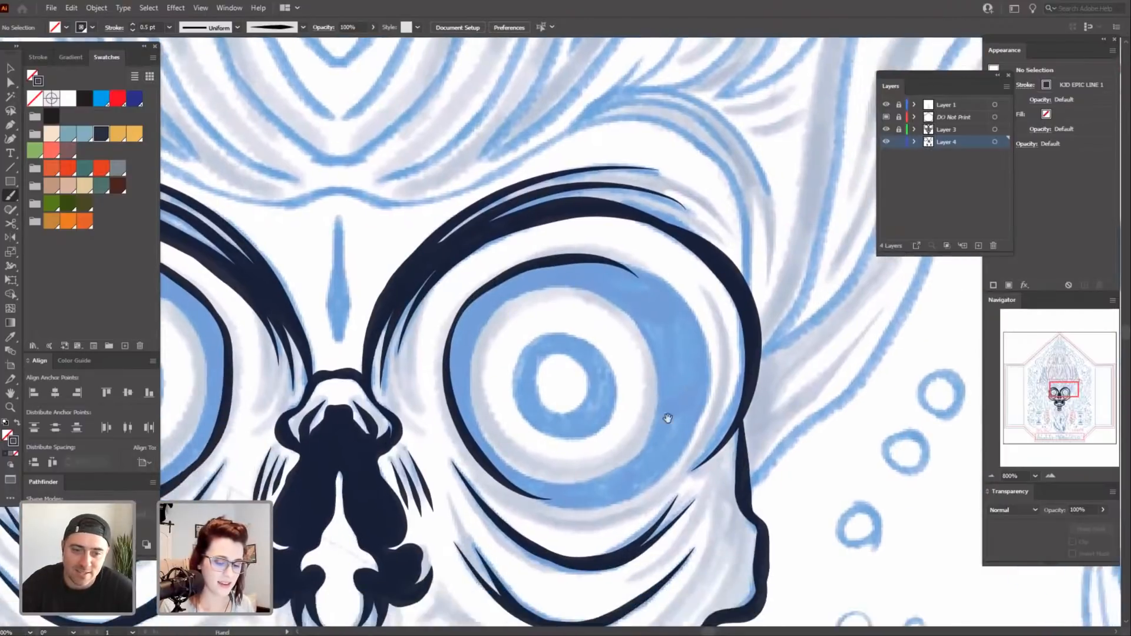
mouse_move(707, 328)
left_mouse_down()
mouse_move(716, 361)
mouse_move(693, 435)
mouse_move(618, 498)
left_mouse_up()
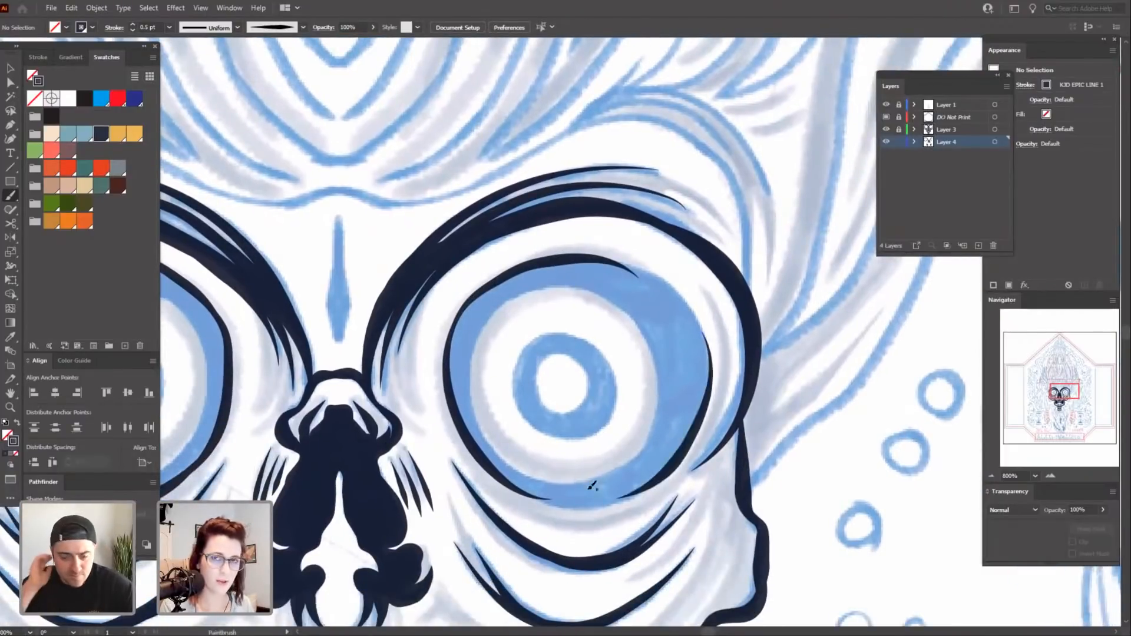
Paint a stroke along the base of the right eye's outer ring to join its two side lines.
key("space")
left_click_drag(679, 523, 631, 452)
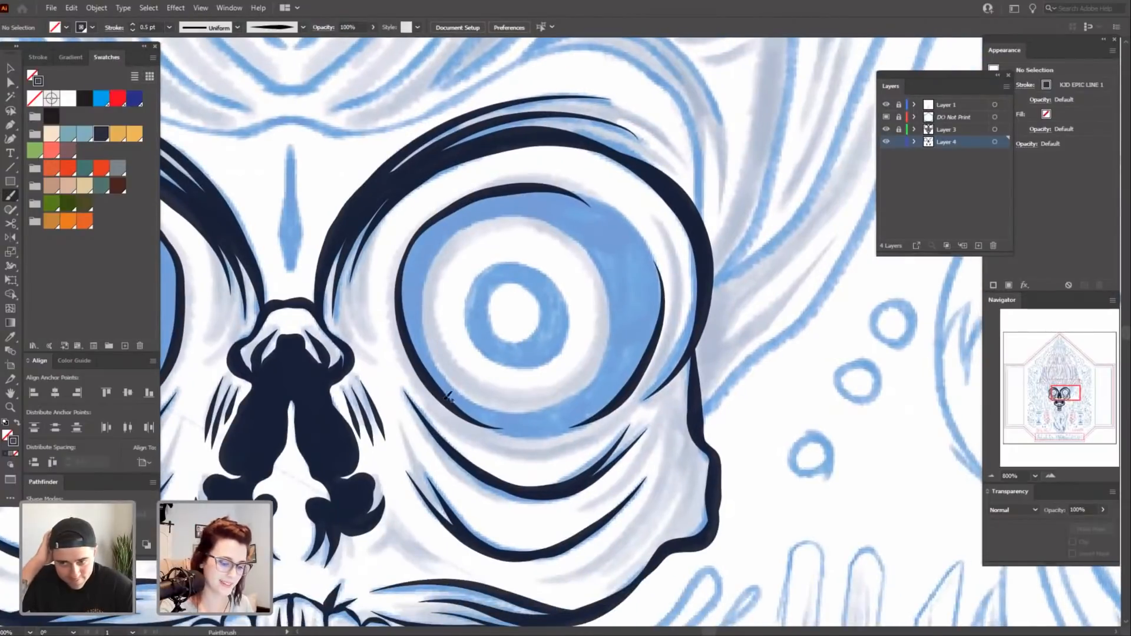
left_click_drag(458, 418, 481, 424)
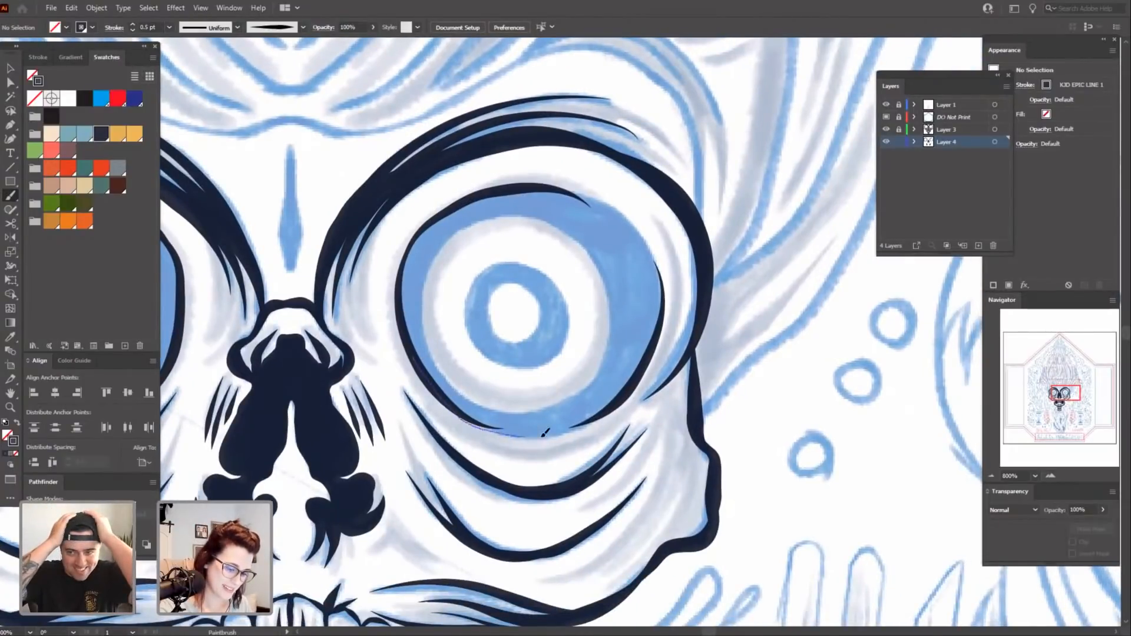
left_click_drag(633, 375, 635, 372)
key("space")
left_click_drag(605, 321, 620, 368)
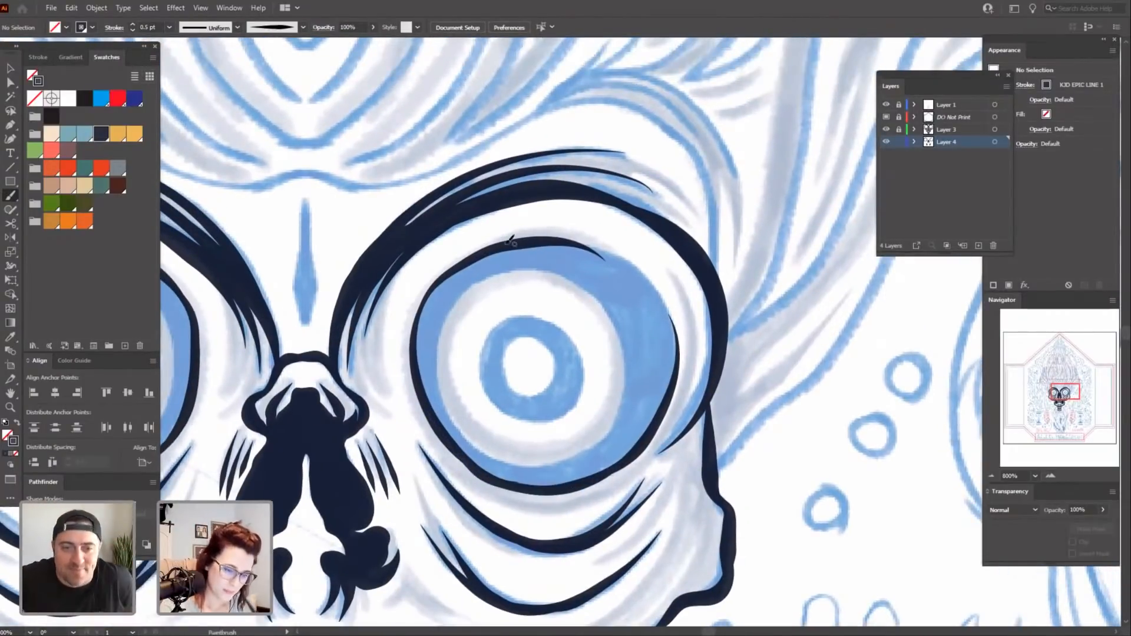
Try to bridge the upper outer gap in the right eye's ring with one curved brush stroke.
mouse_move(498, 243)
left_mouse_down()
mouse_move(566, 234)
mouse_move(652, 271)
mouse_move(677, 319)
left_mouse_up()
key("space")
left_click_drag(534, 518, 547, 521)
key("ctrl+z")
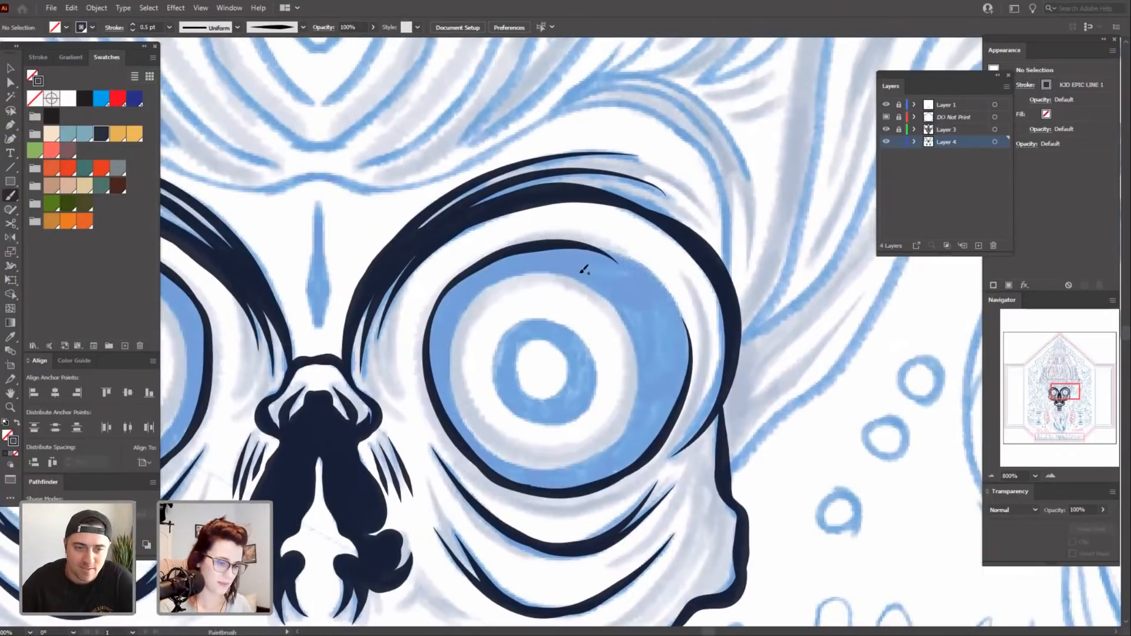
Redraw the stroke across the upper outer gap from the outer side to close the right eye's ring outline.
mouse_move(564, 242)
left_mouse_down()
mouse_move(616, 245)
mouse_move(652, 266)
left_mouse_up()
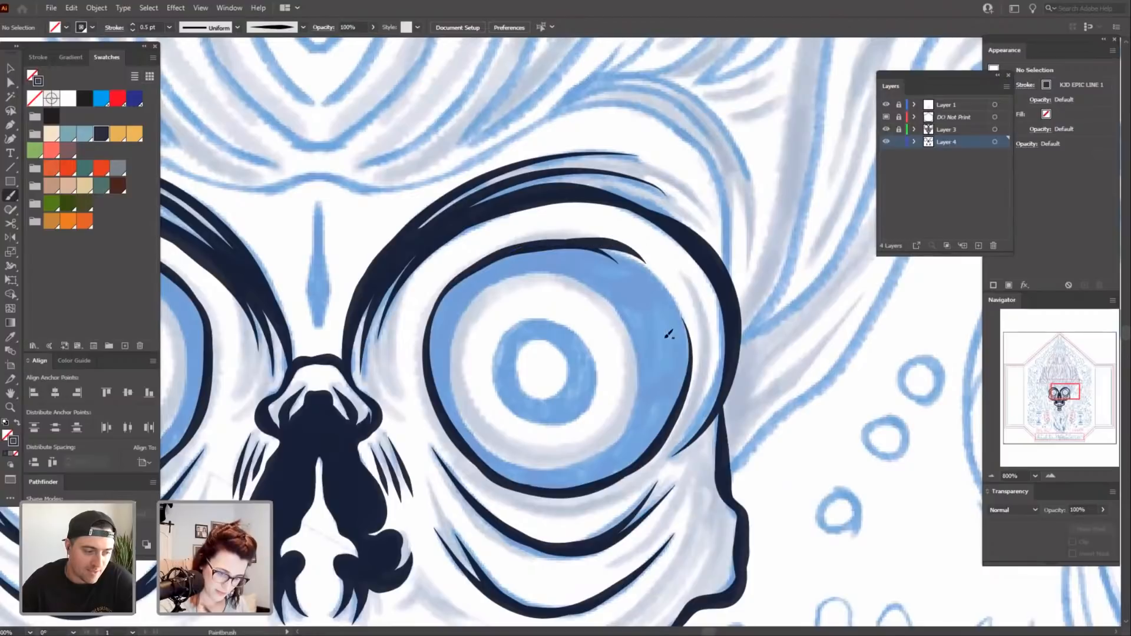
key("ctrl+z")
mouse_move(675, 425)
left_mouse_down()
mouse_move(696, 355)
mouse_move(671, 283)
mouse_move(591, 243)
mouse_move(548, 241)
left_mouse_up()
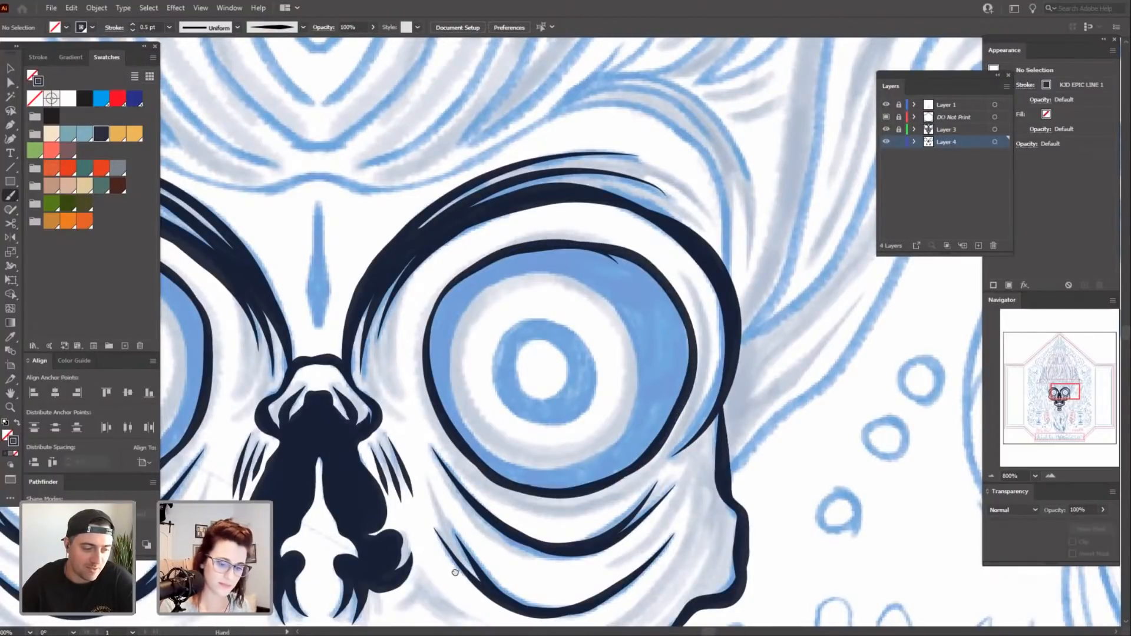
Hide and show the sketch on Layer 1 to check the inked skull on its own.
key("space")
left_click_drag(483, 518, 577, 459)
key("ctrl+minus")
key("ctrl+minus")
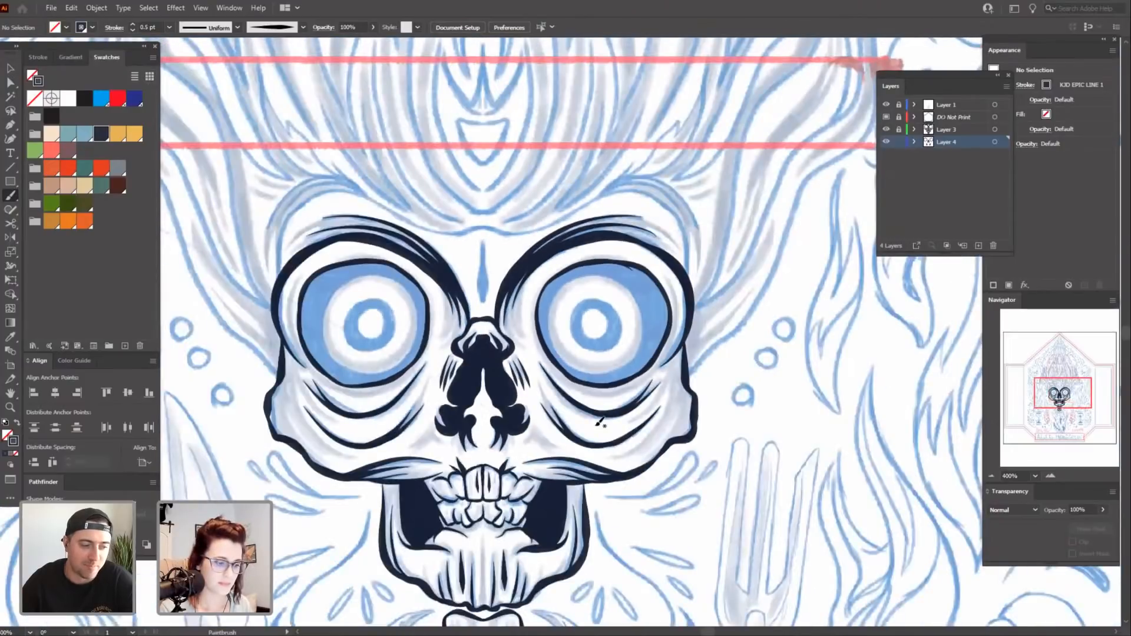
left_click(887, 105)
left_click(887, 105)
key("space")
left_click_drag(656, 562, 688, 558)
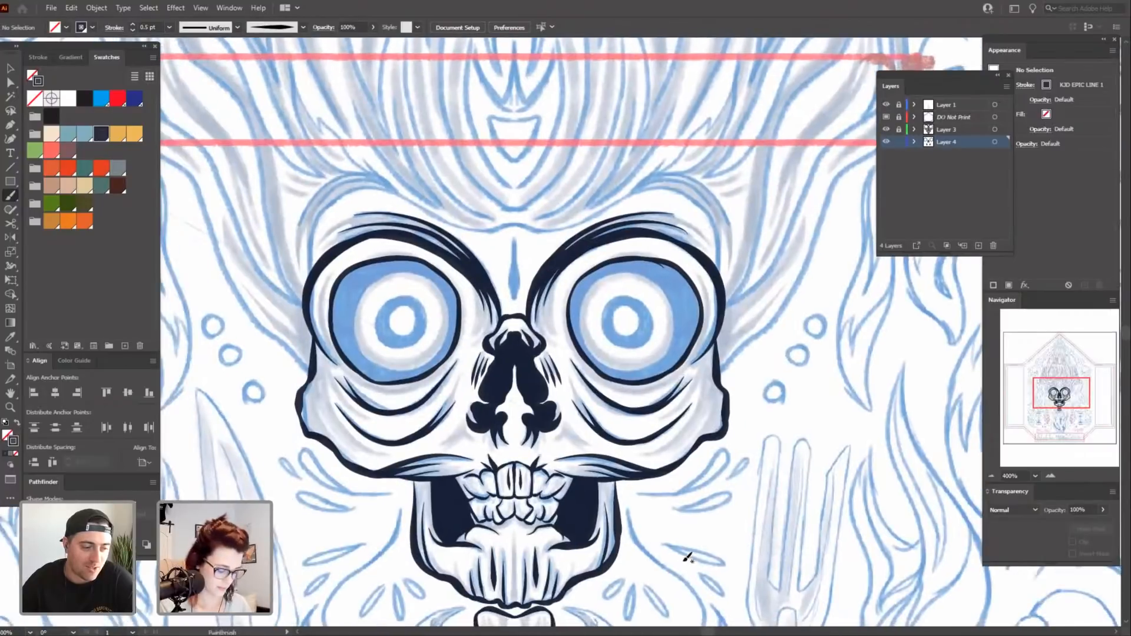
Select the brush strokes outlining the right eye's outer ring and move them from Layer 4 to Layer 3.
key("v")
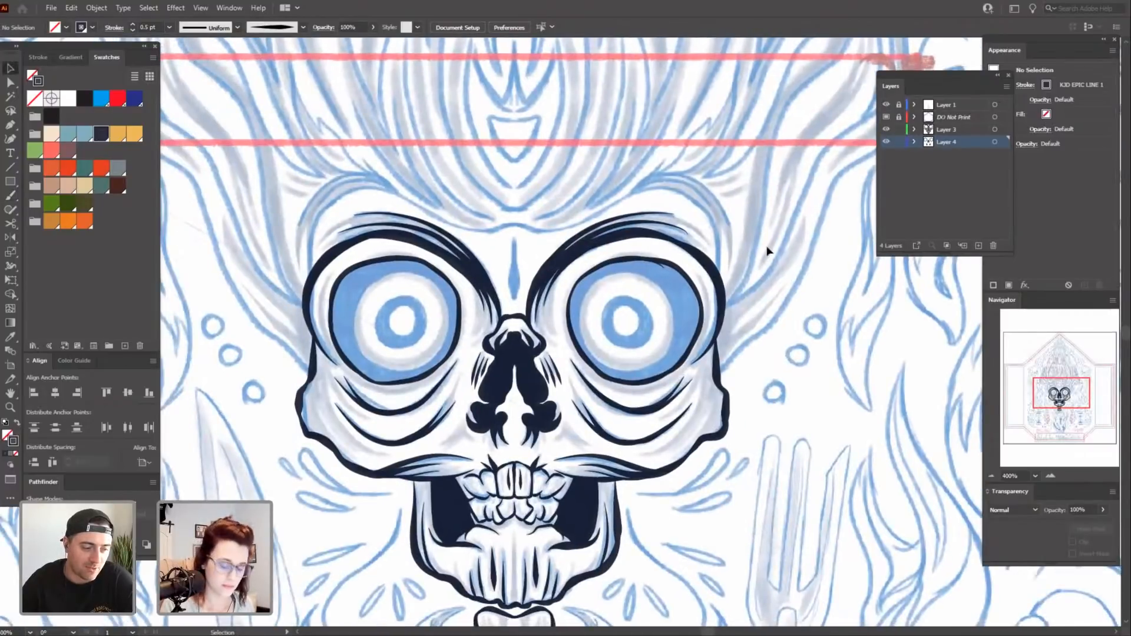
left_click(648, 386)
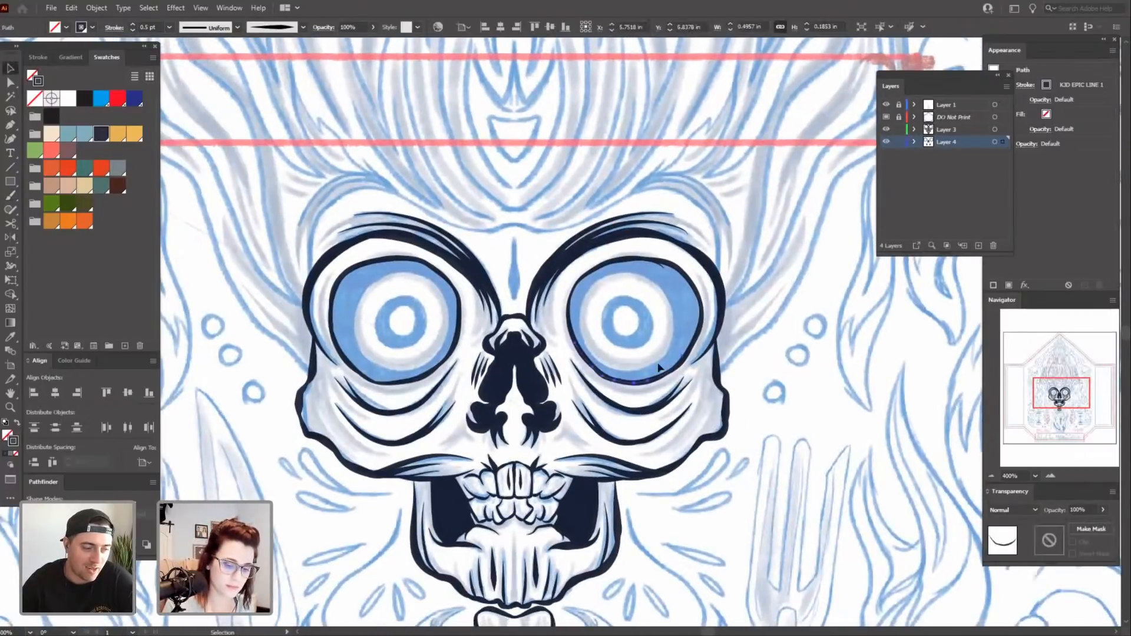
left_click(697, 340, "shift")
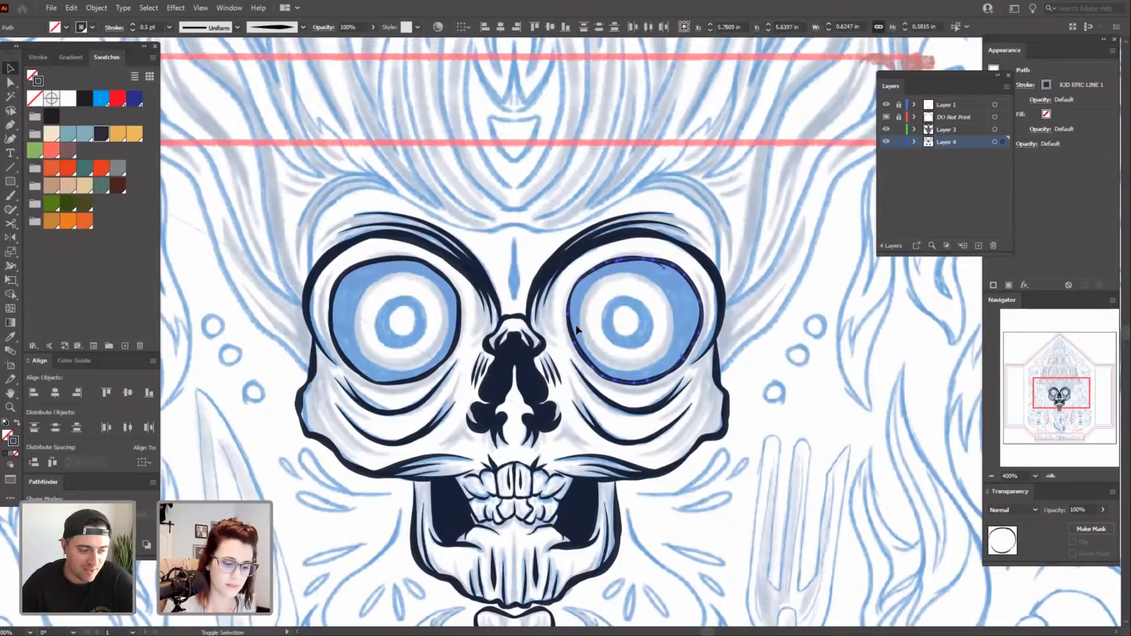
left_click_drag(1004, 142, 1005, 130)
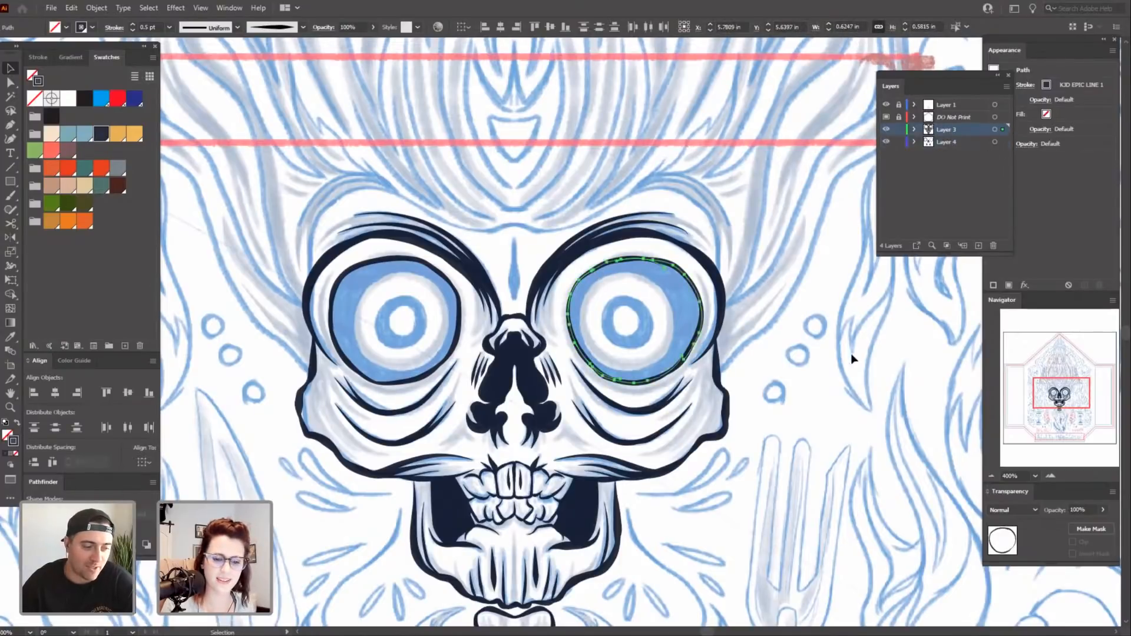
left_click(845, 368)
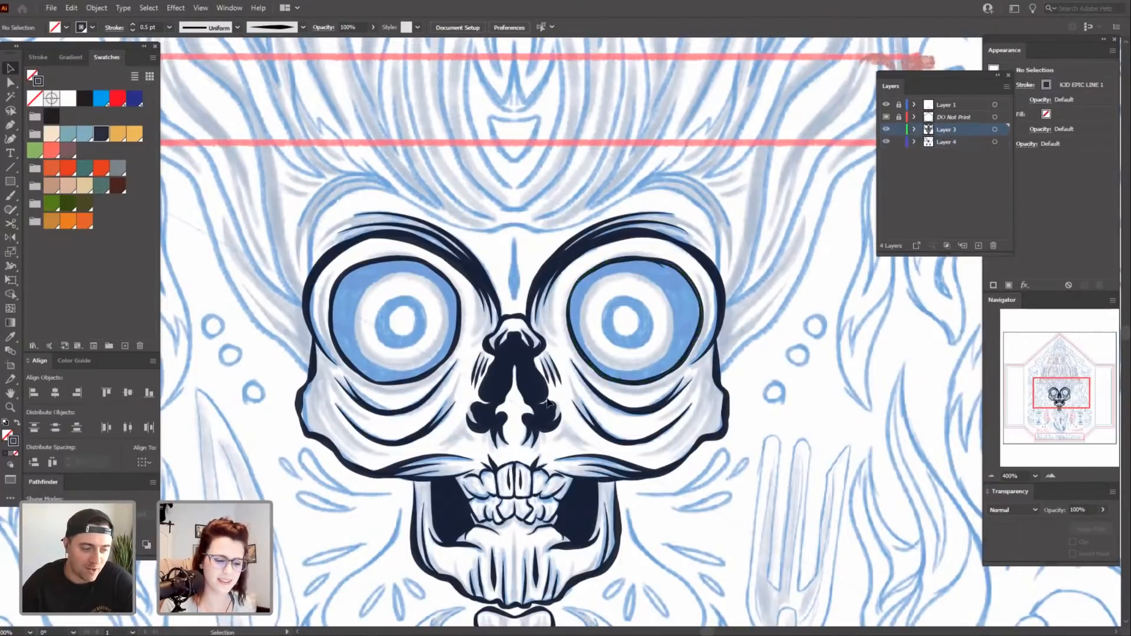
Select the brush strokes around the left eye's outer ring and move them from Layer 4 to Layer 3.
left_click(421, 383)
left_click(343, 357, "shift")
left_click(350, 271, "shift")
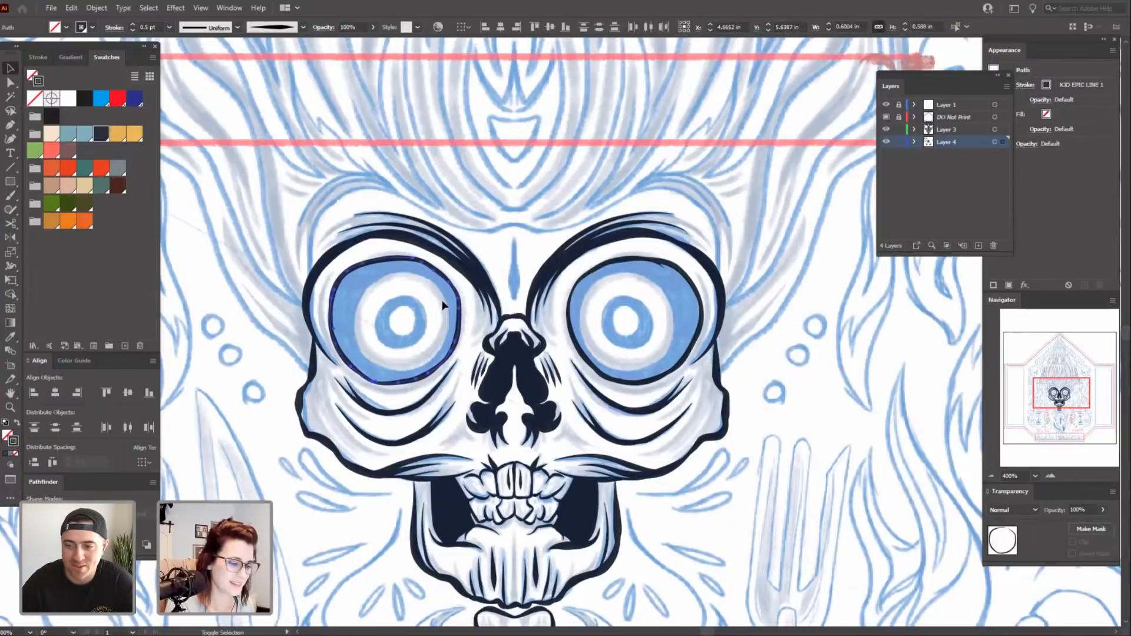
left_click_drag(1005, 142, 1003, 130)
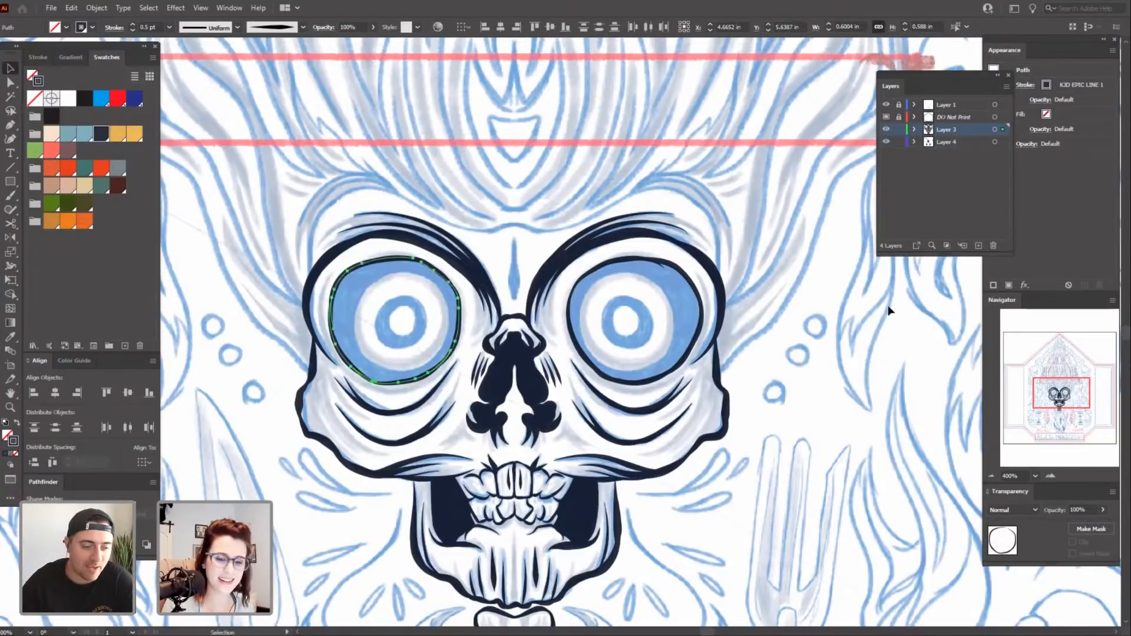
left_click(889, 333)
Check Layer 4 for leftover ring strokes and move the one on the right eye's lower outer side to Layer 3.
left_click(886, 134)
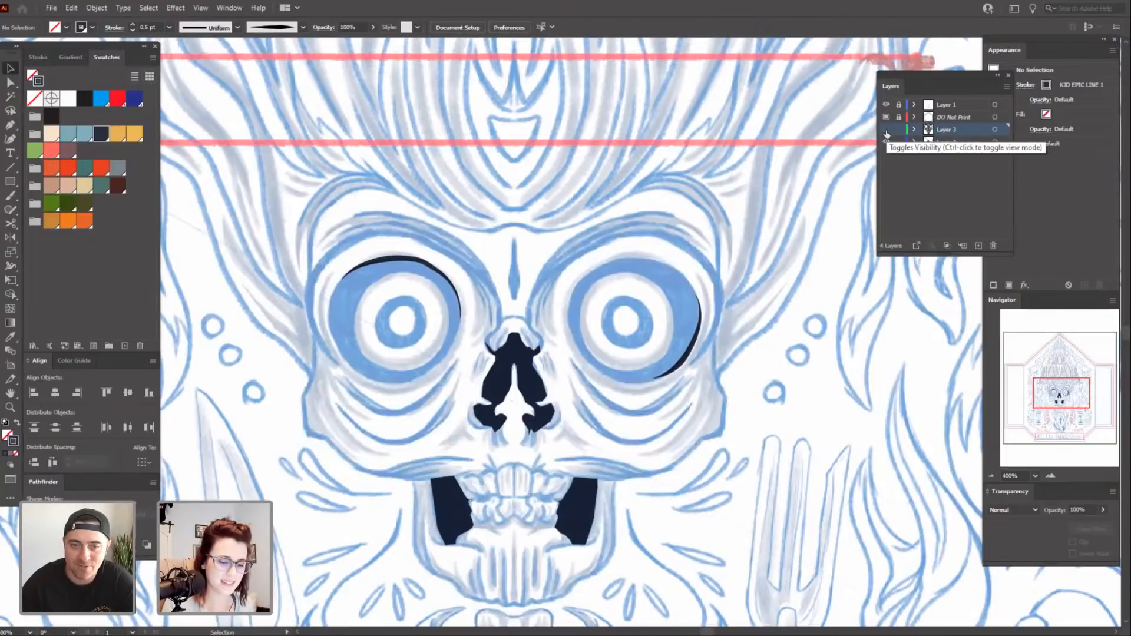
left_click(886, 134)
left_click(681, 368)
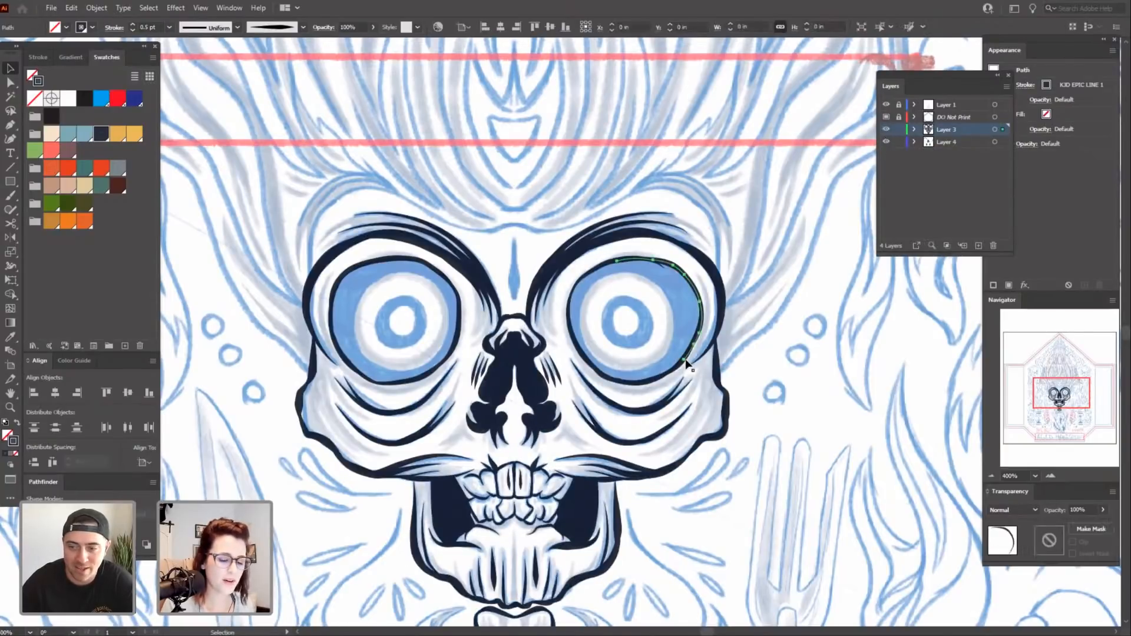
left_click(434, 271, "shift")
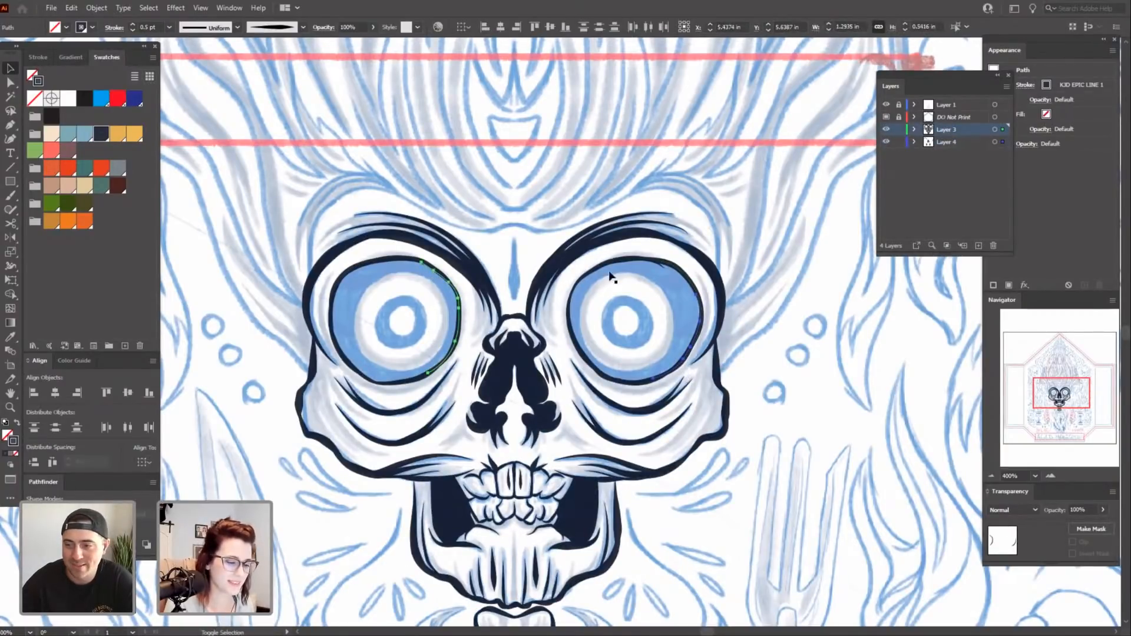
left_click(812, 326)
left_click(687, 365)
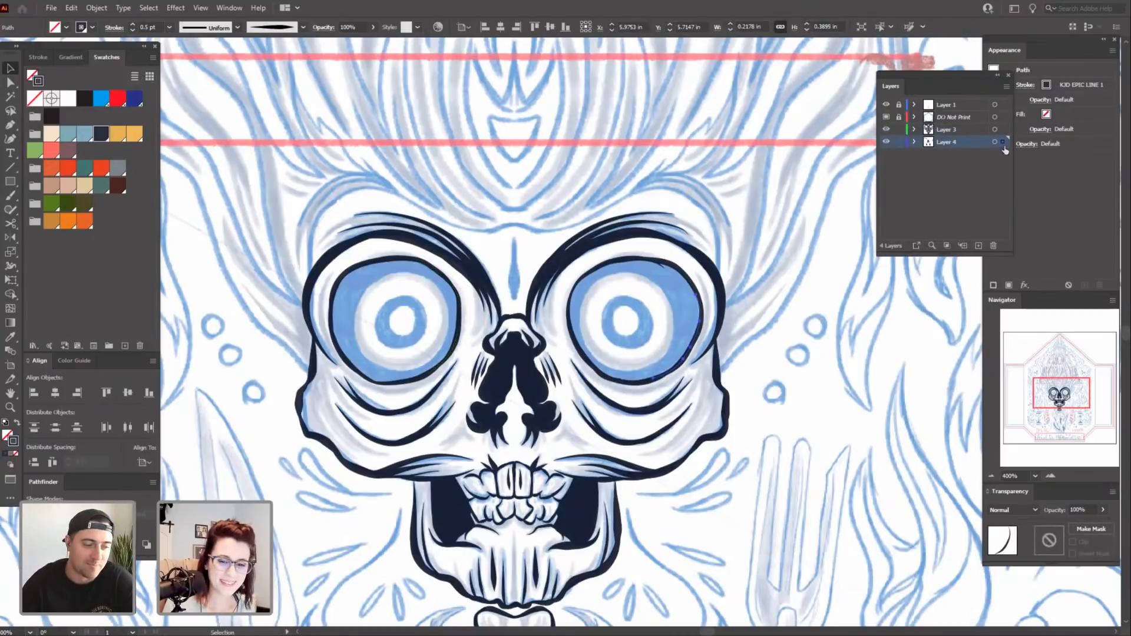
left_click_drag(1005, 143, 1004, 129)
Isolate the remaining stroke along the left eye's upper edge and move it from Layer 4 to Layer 3.
left_click(886, 130)
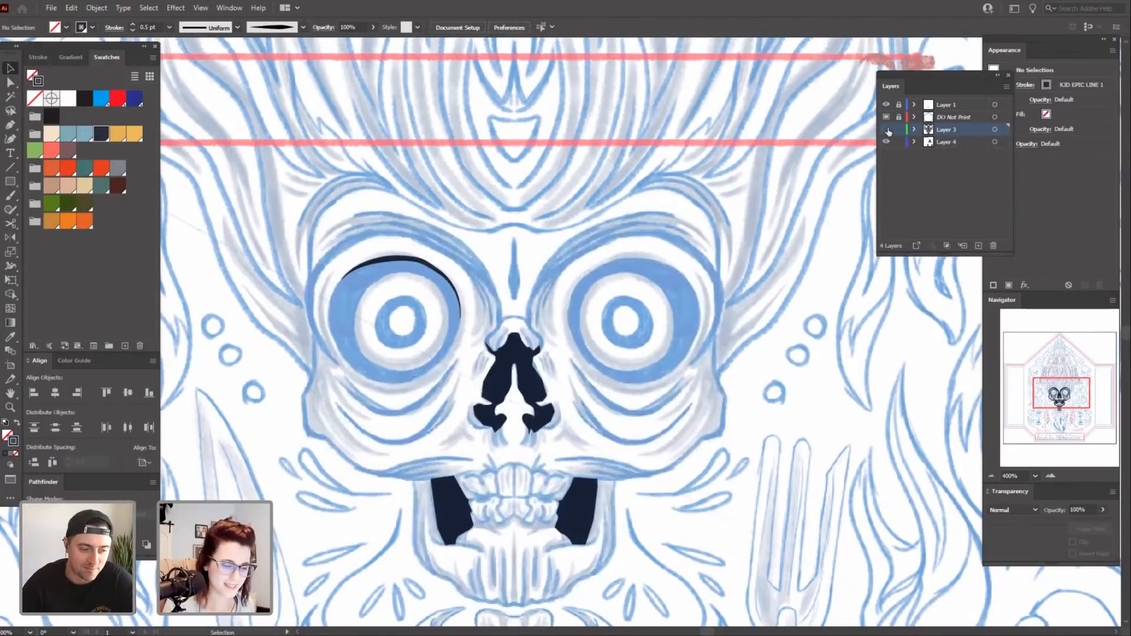
left_click(454, 292)
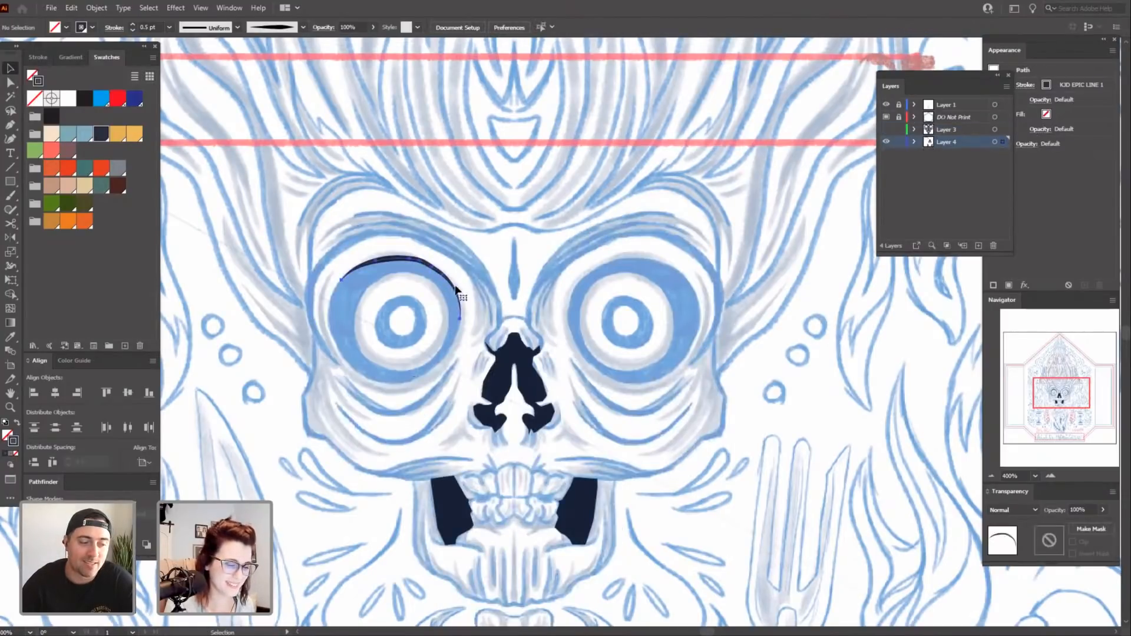
left_click(886, 129)
left_click_drag(1003, 143, 1003, 130)
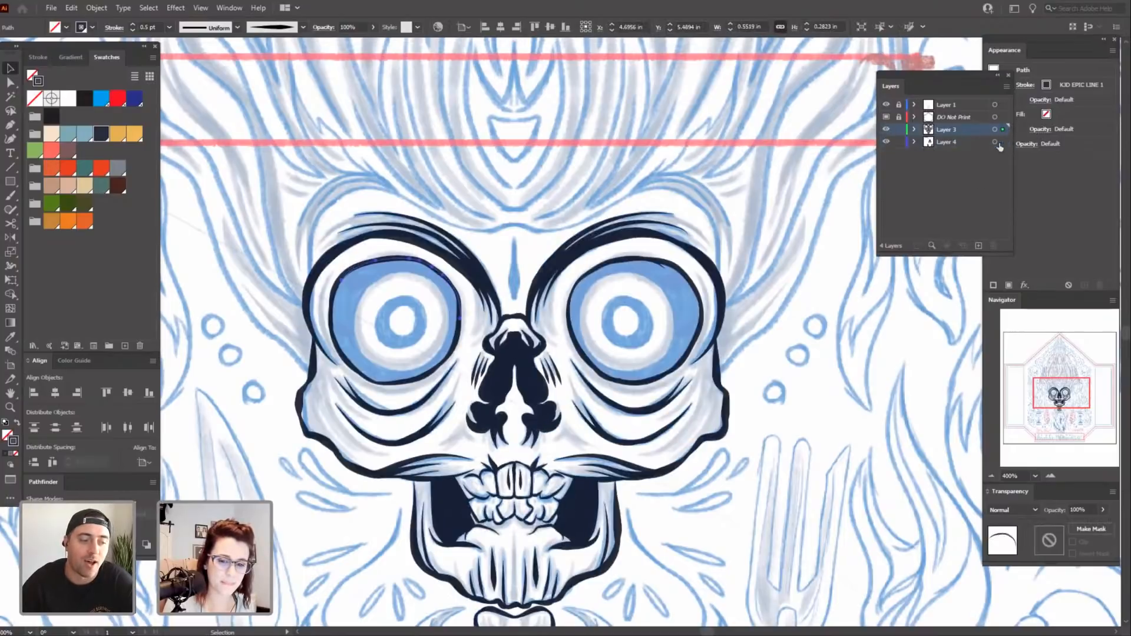
left_click(882, 348)
With Layer 3 hidden, delete the stray path above the left eye on Layer 4, and show Layer 3 again.
left_click(886, 129)
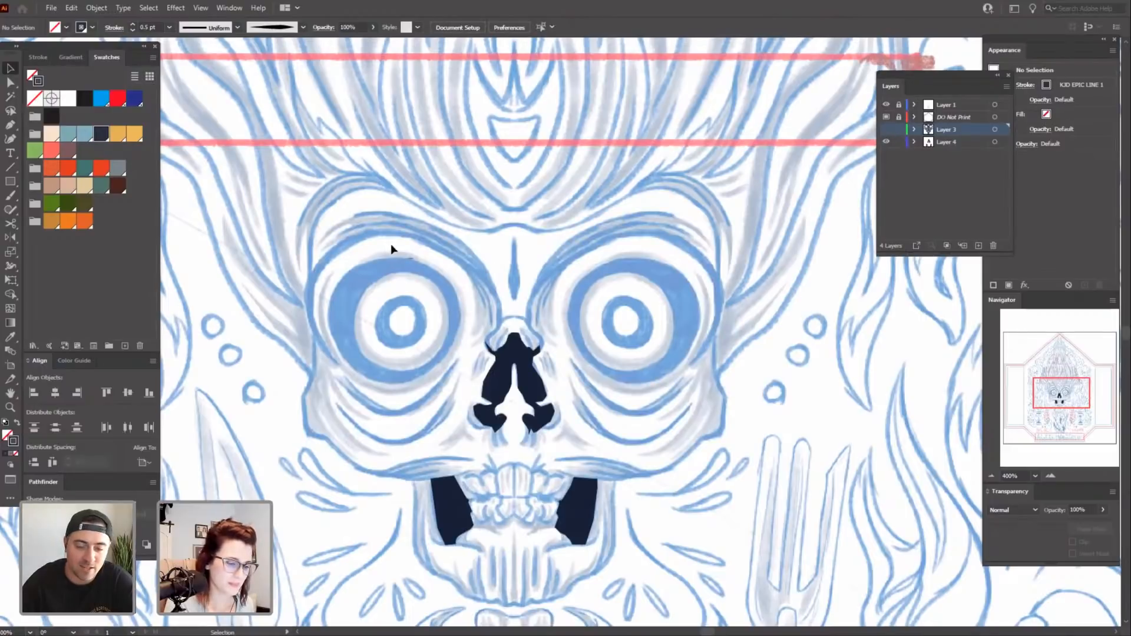
left_click(411, 258)
key("Delete")
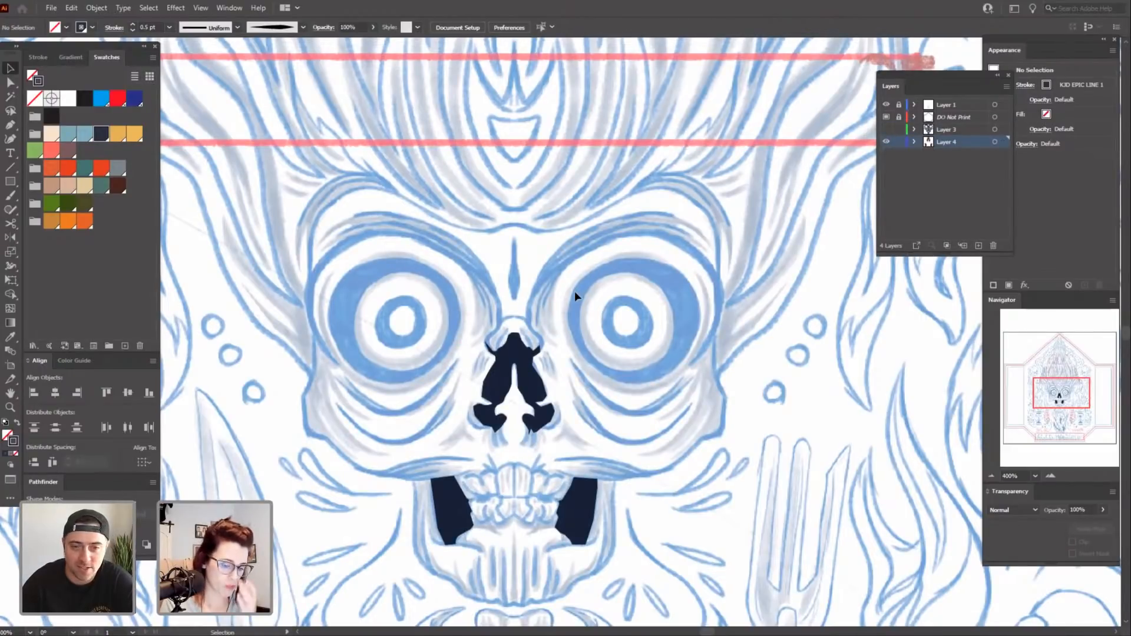
left_click(887, 130)
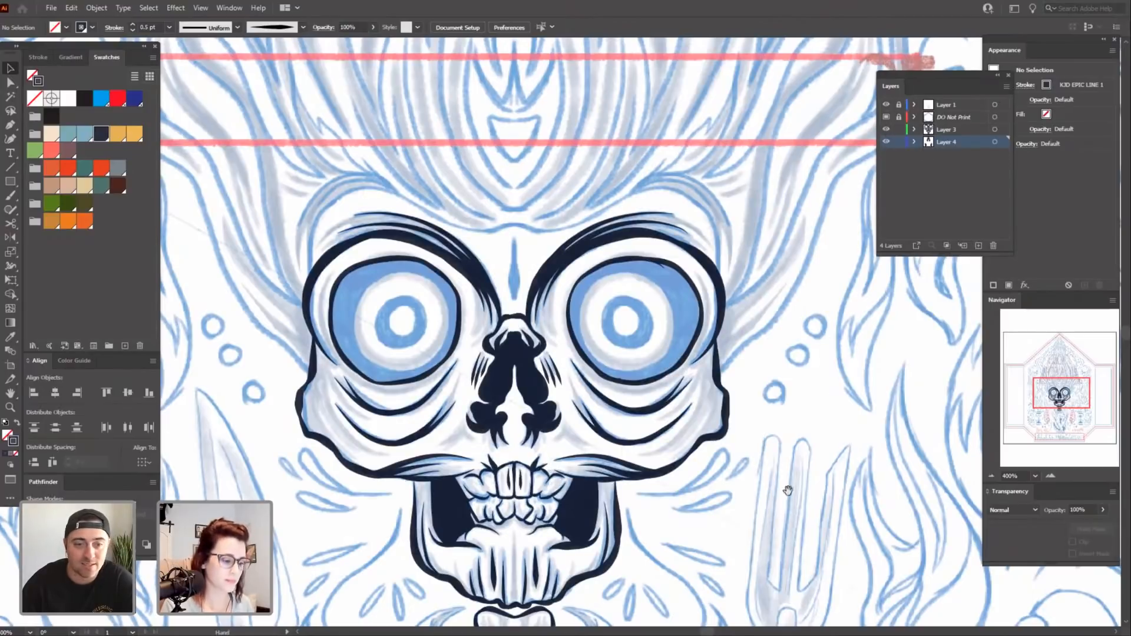
Trace the left eye's outer ring on Layer 4 with a Pen path around its base and inner side, swapping the stroke for a navy fill.
left_click_drag(788, 490, 843, 408)
left_click_drag(832, 316, 832, 385)
key("p")
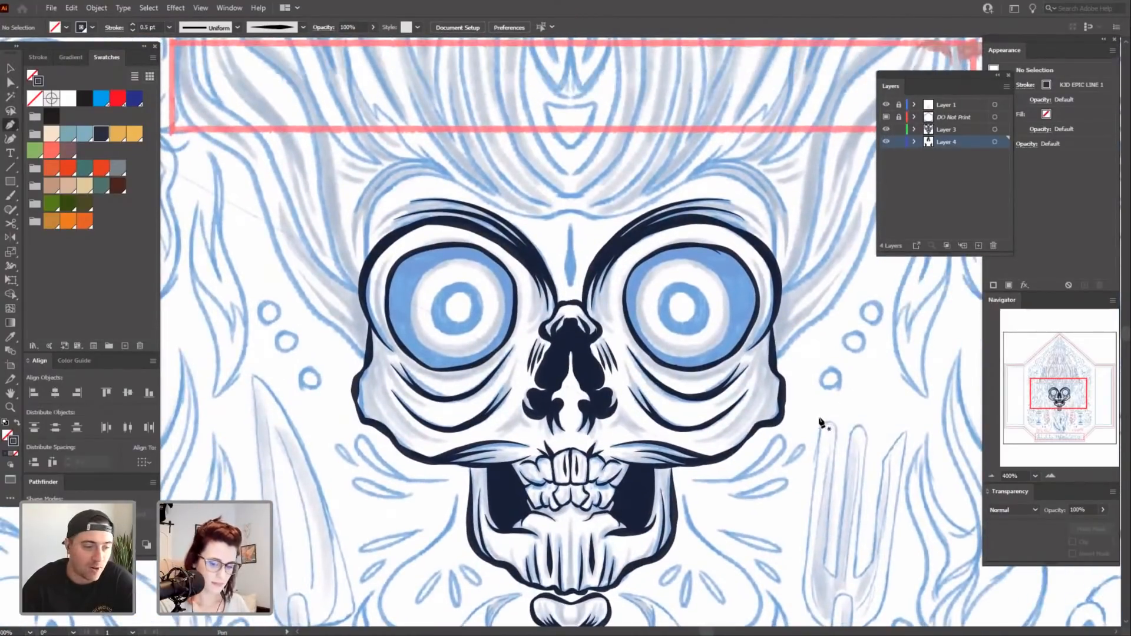
left_click_drag(816, 452, 864, 467)
key("ctrl+equal")
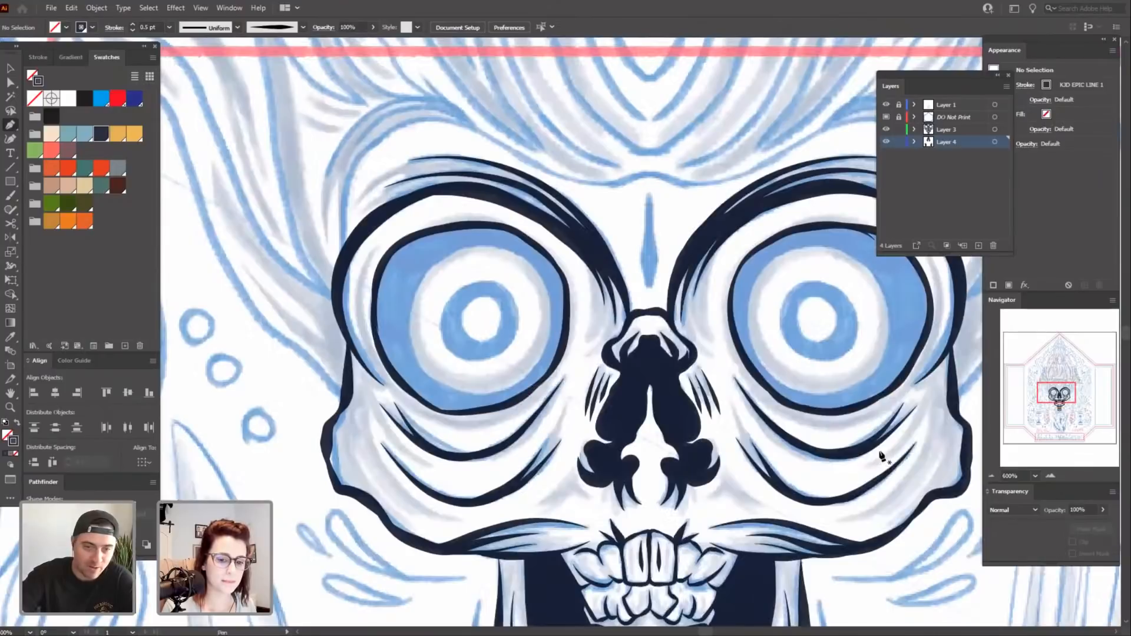
key("ctrl+equal")
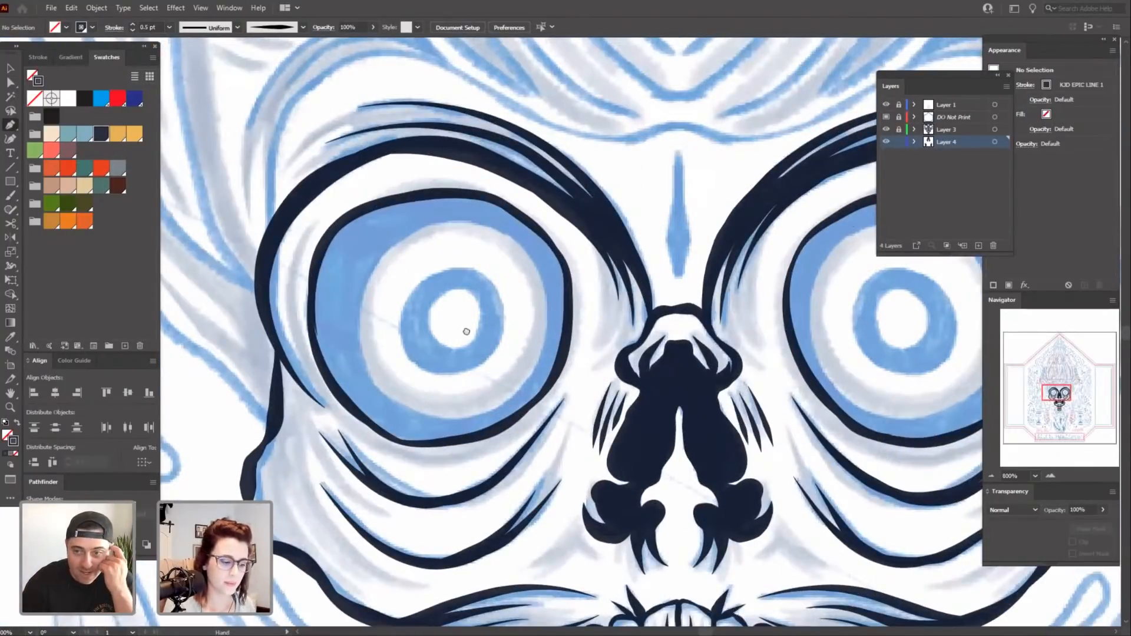
left_click_drag(465, 331, 549, 396)
left_click(410, 306)
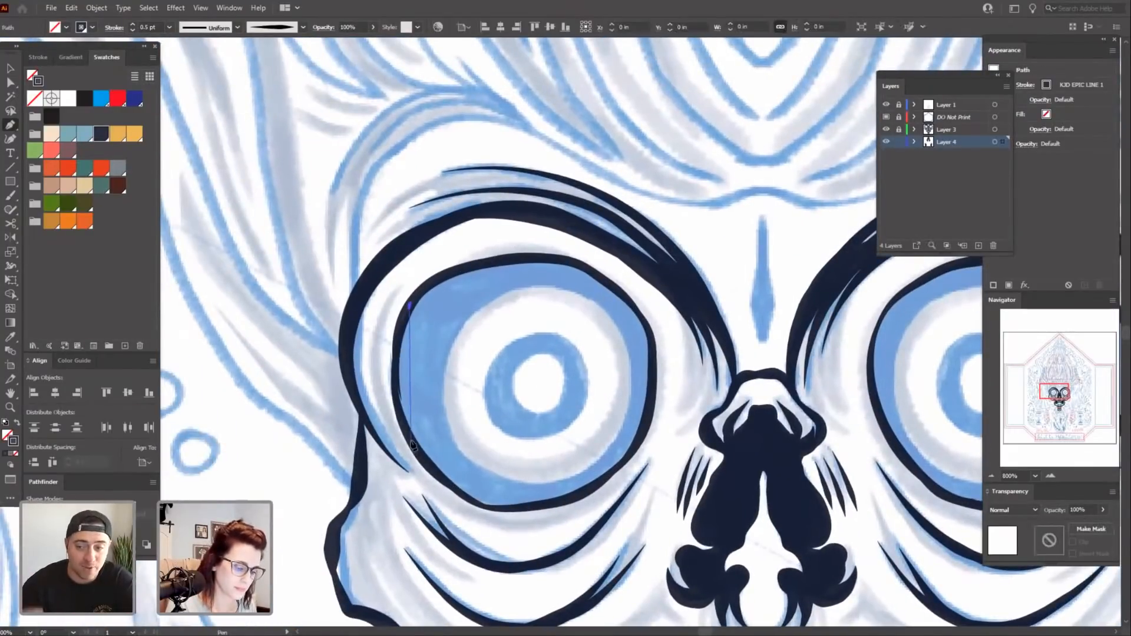
left_click_drag(411, 441, 447, 500)
left_click_drag(521, 510, 558, 503)
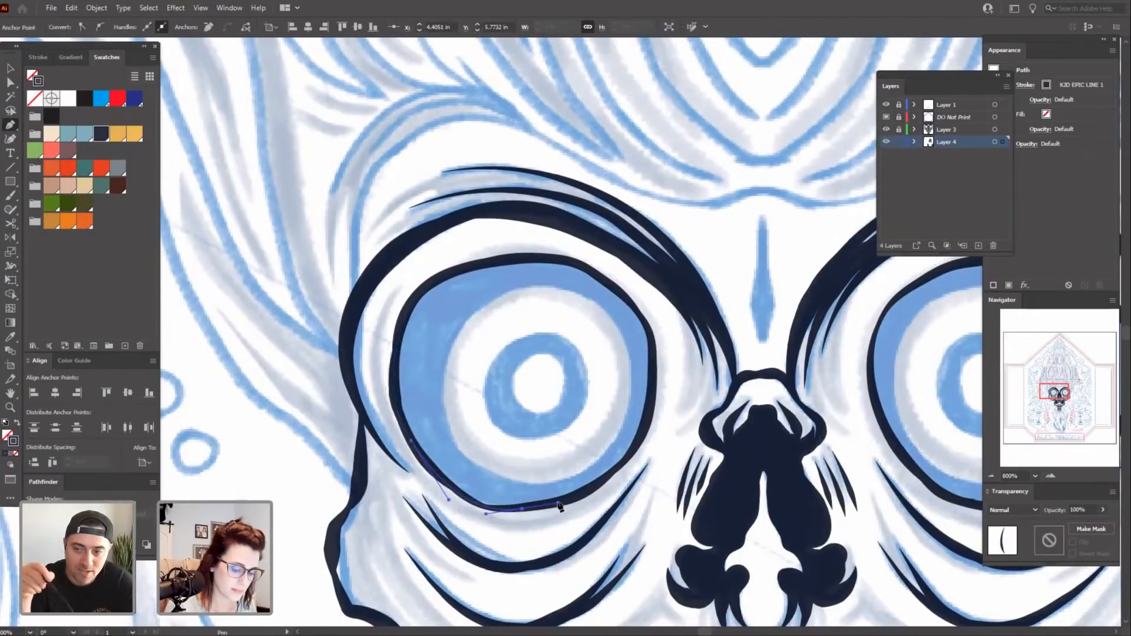
left_click_drag(641, 439, 660, 396)
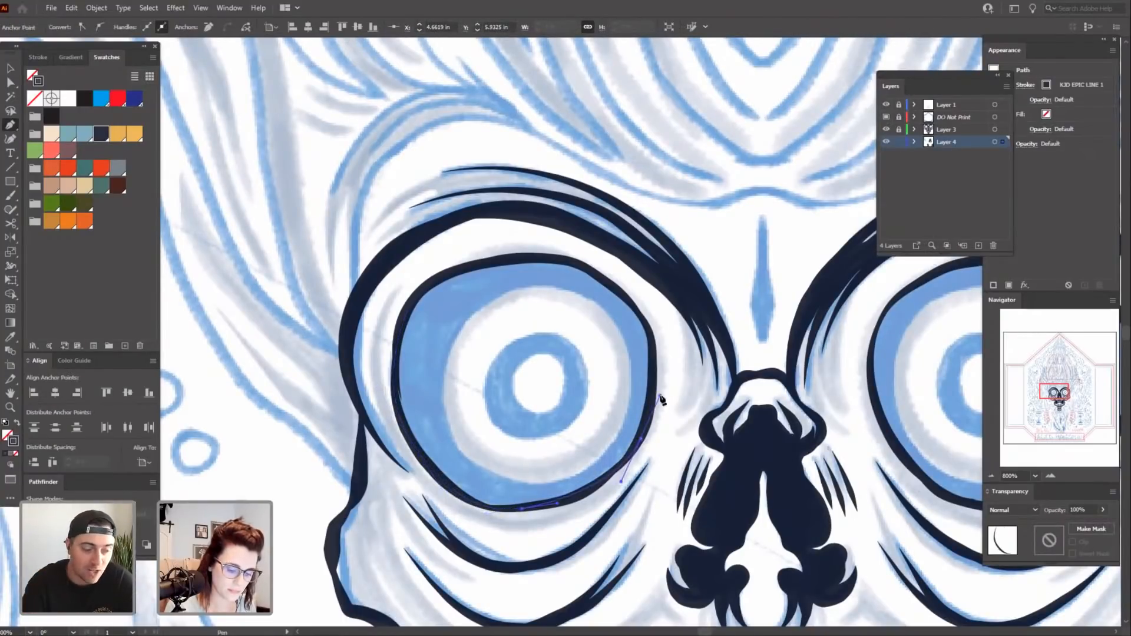
left_click(19, 425)
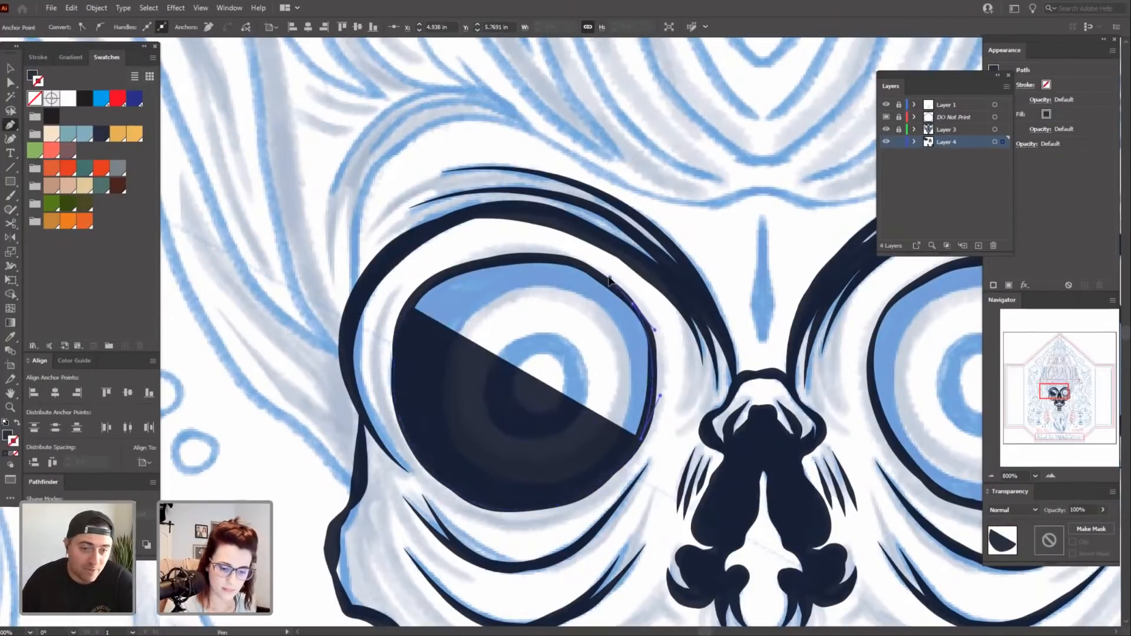
left_click_drag(632, 304, 607, 276)
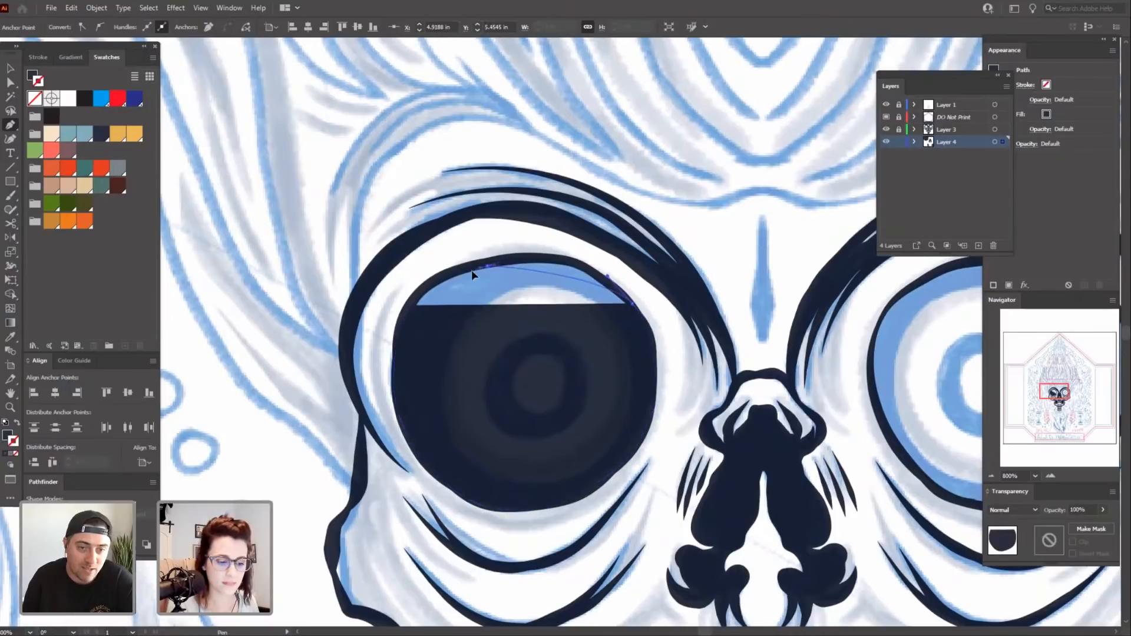
left_click_drag(486, 267, 396, 342)
key("ctrl+z")
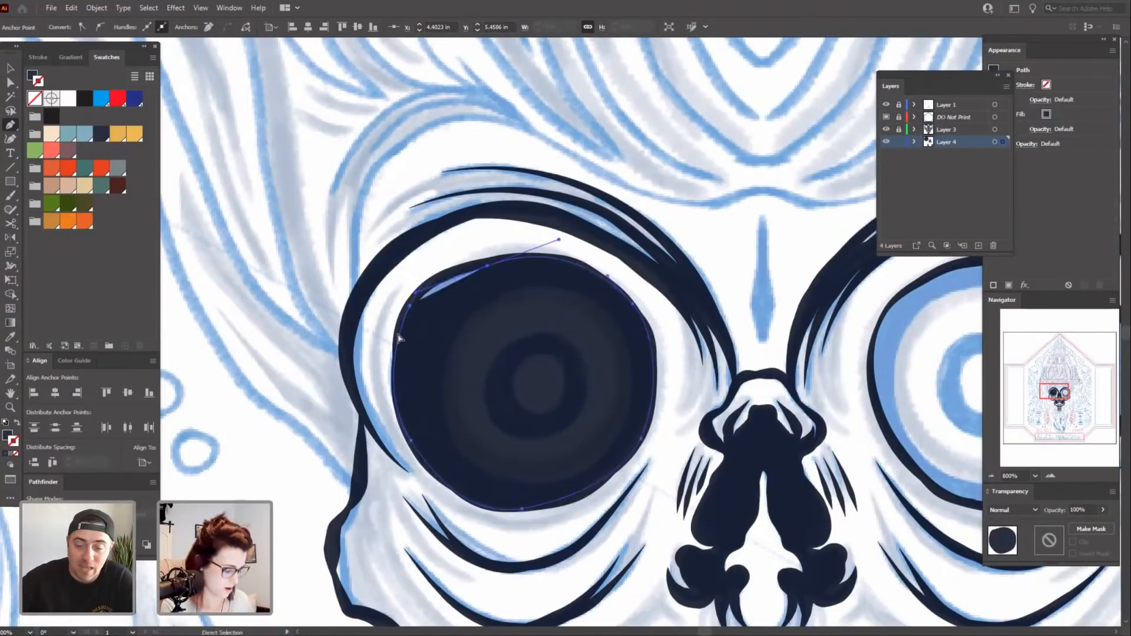
left_click(487, 266)
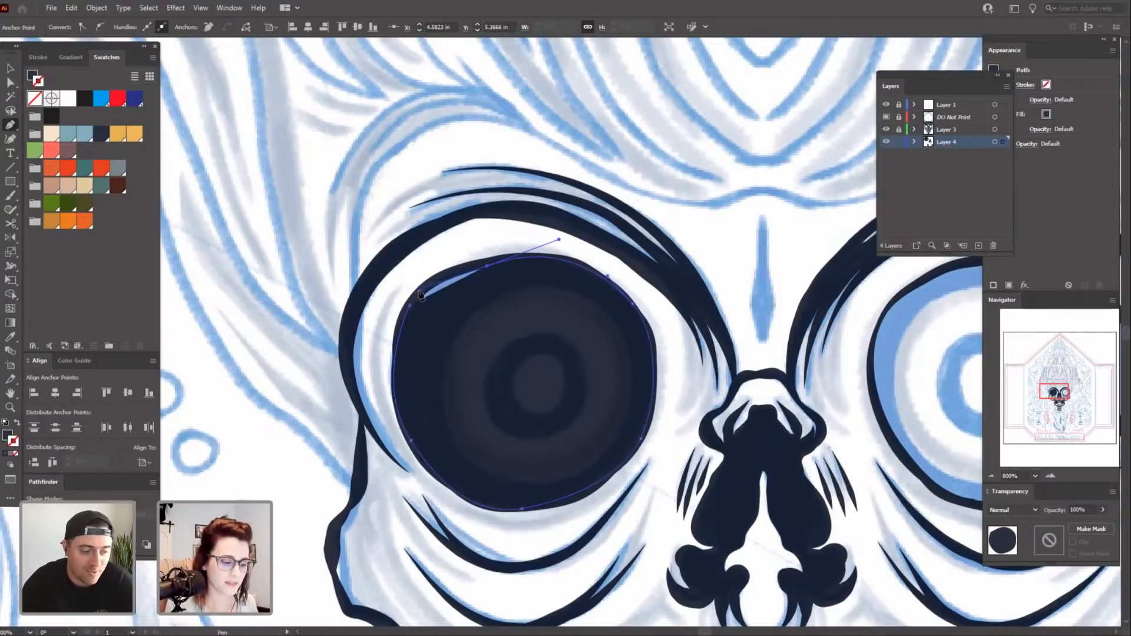
key("ctrl+z")
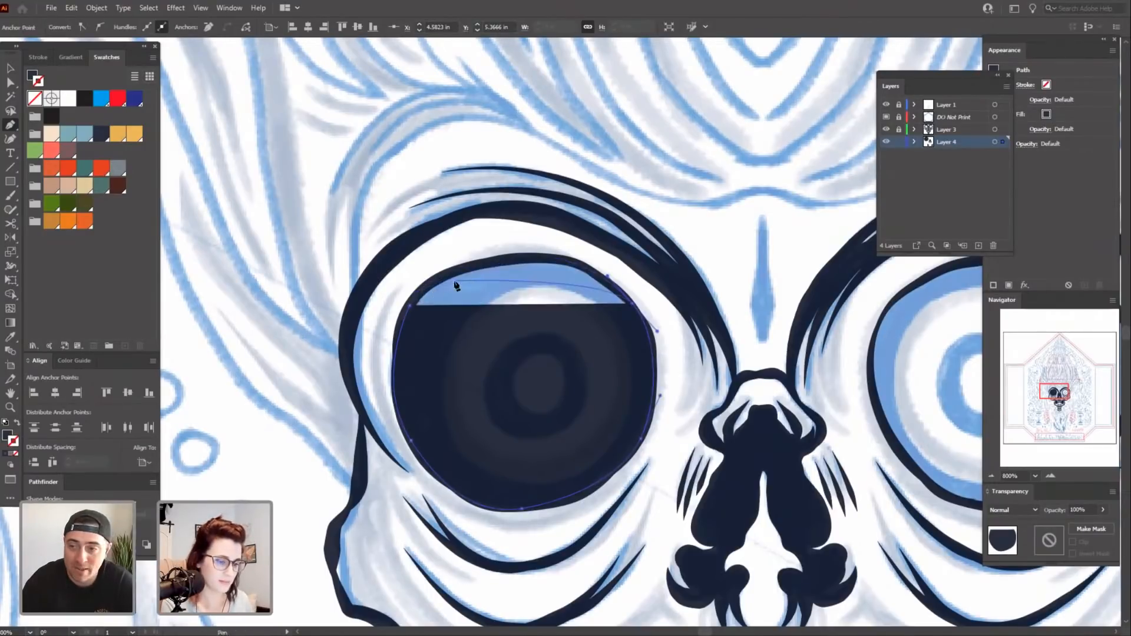
Curve the Pen path across the left eye's upper edge, close the navy shape at its starting point and deselect it.
left_click_drag(474, 268, 393, 297)
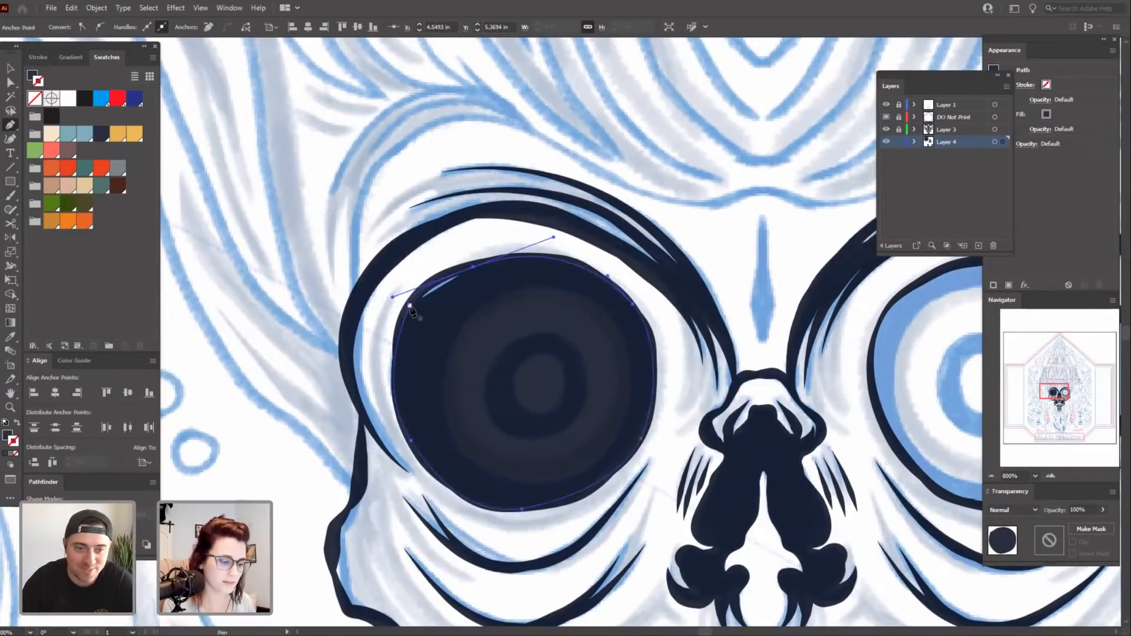
left_click_drag(410, 306, 387, 341)
left_click_drag(740, 226, 690, 186)
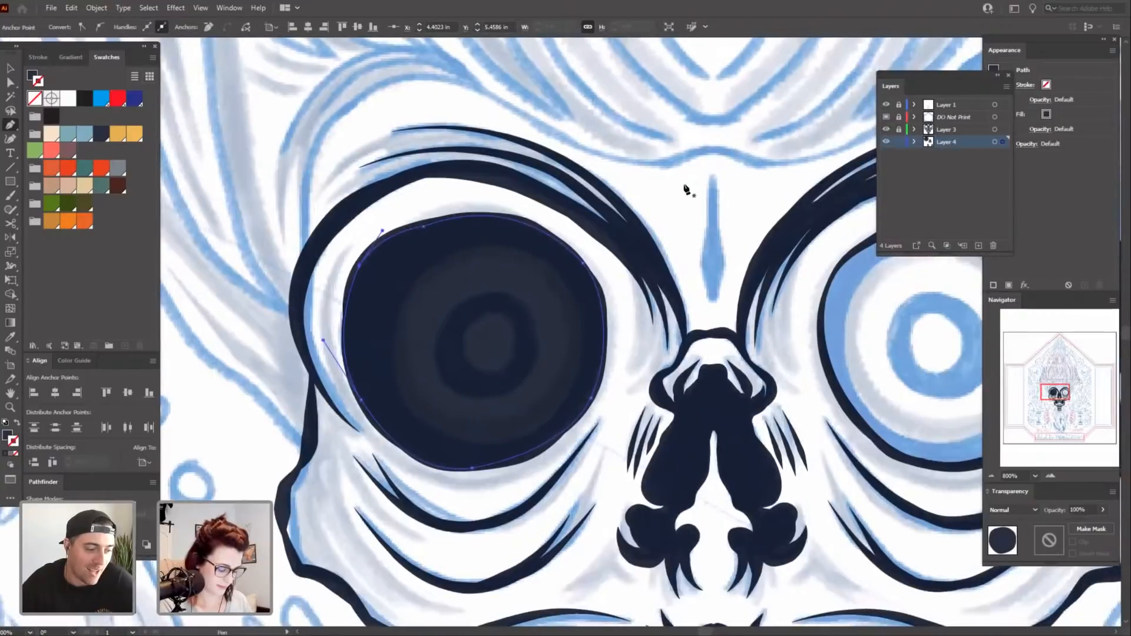
key("v")
left_click(690, 187)
Trace the right eye's lower half on Layer 4 with a navy-filled Pen path from its inner edge around the base to the outer side.
left_click_drag(798, 485, 710, 456)
left_click_drag(798, 435, 595, 468)
key("p")
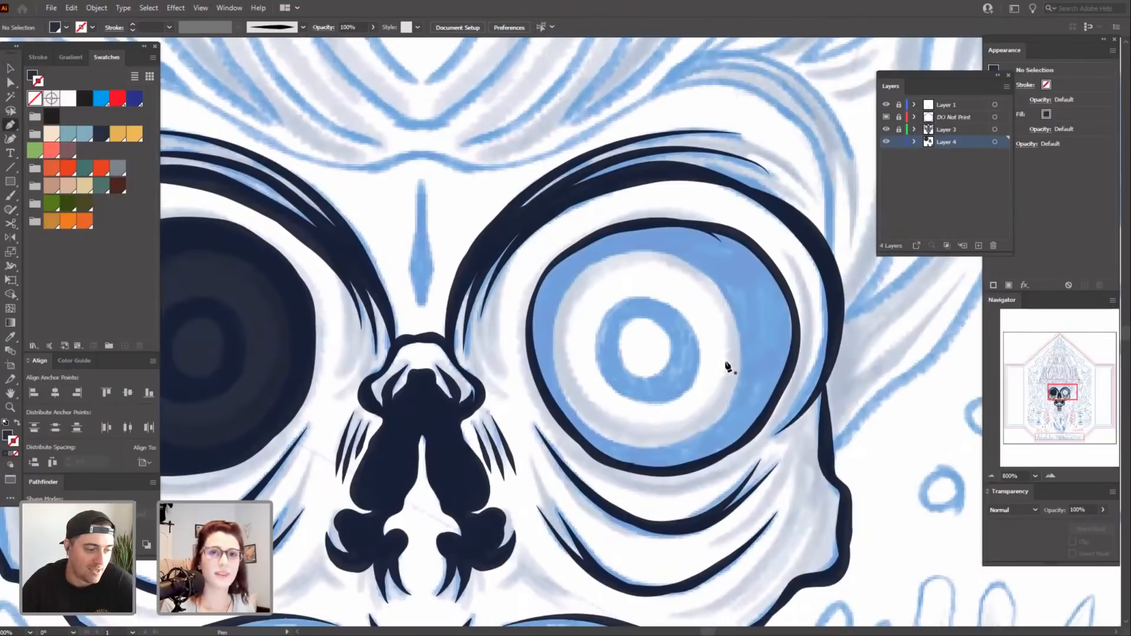
scroll(714, 329, "down", 1)
left_click(529, 286)
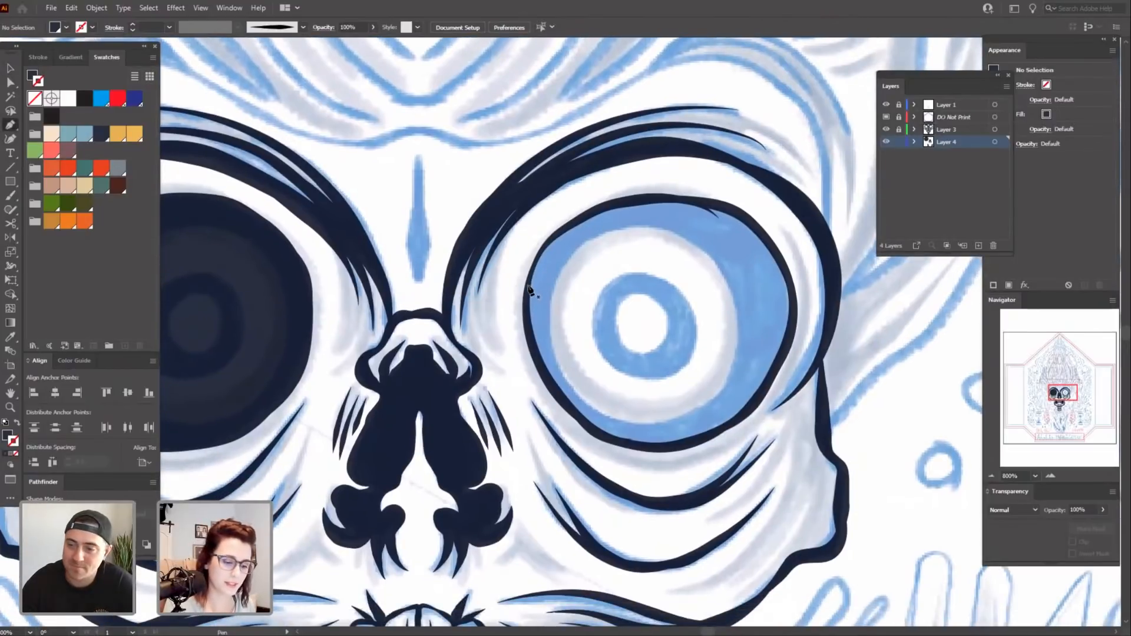
left_click_drag(615, 443, 724, 501)
left_click(628, 451)
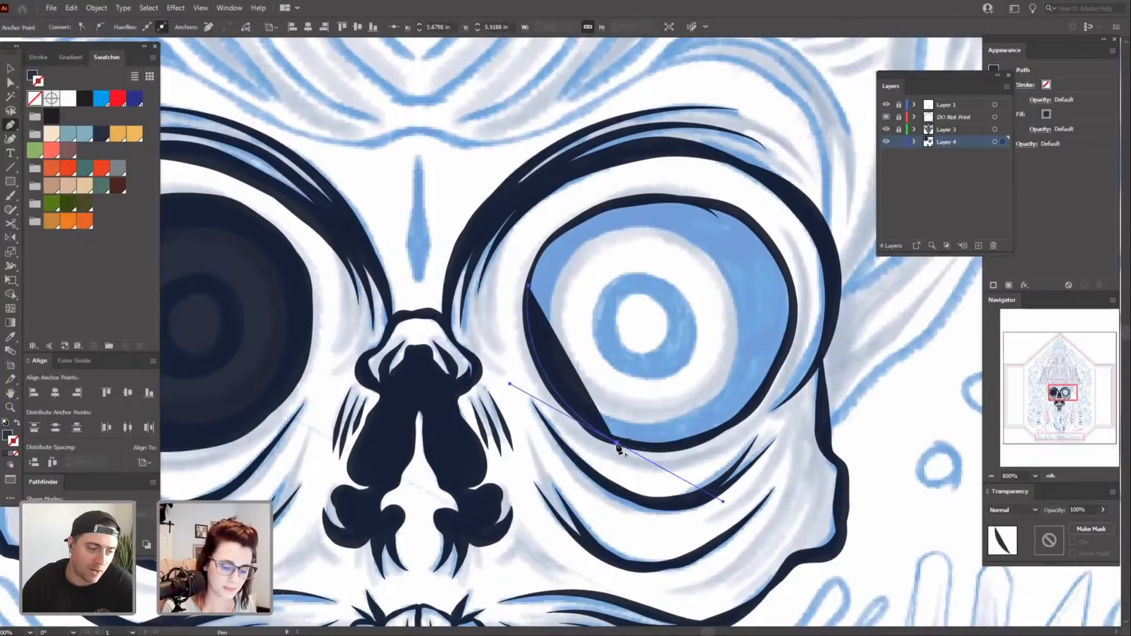
left_click_drag(773, 373, 825, 272)
left_click(773, 372)
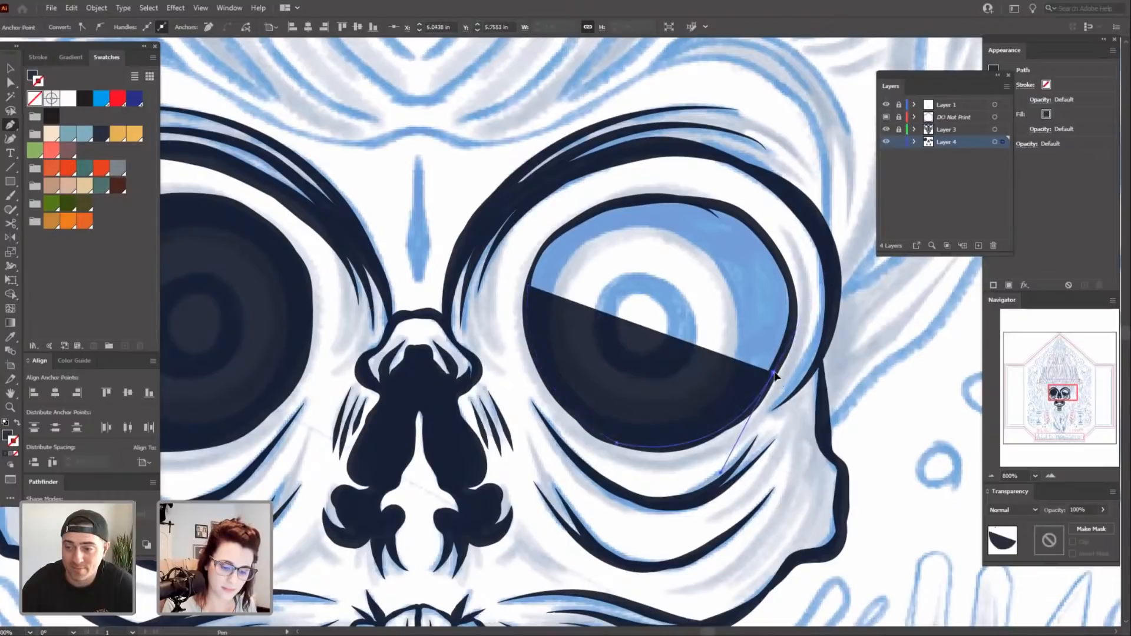
Curve the Pen path over the right eye's upper edge, close the navy shape at its starting point and deselect it.
left_click_drag(767, 236, 707, 148)
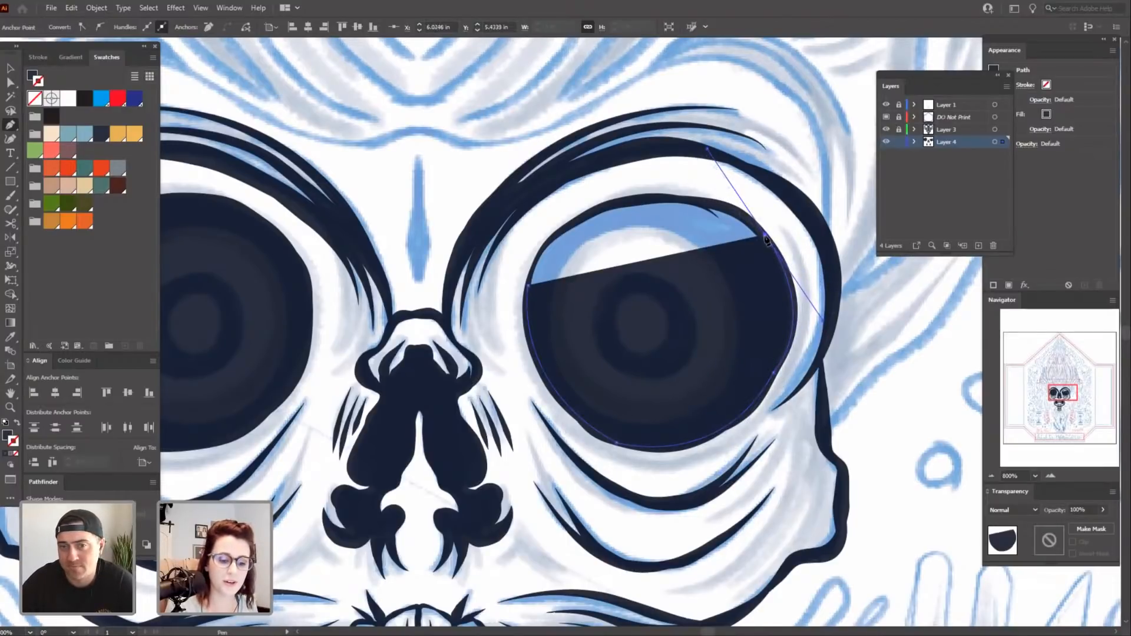
left_click_drag(604, 209, 495, 249)
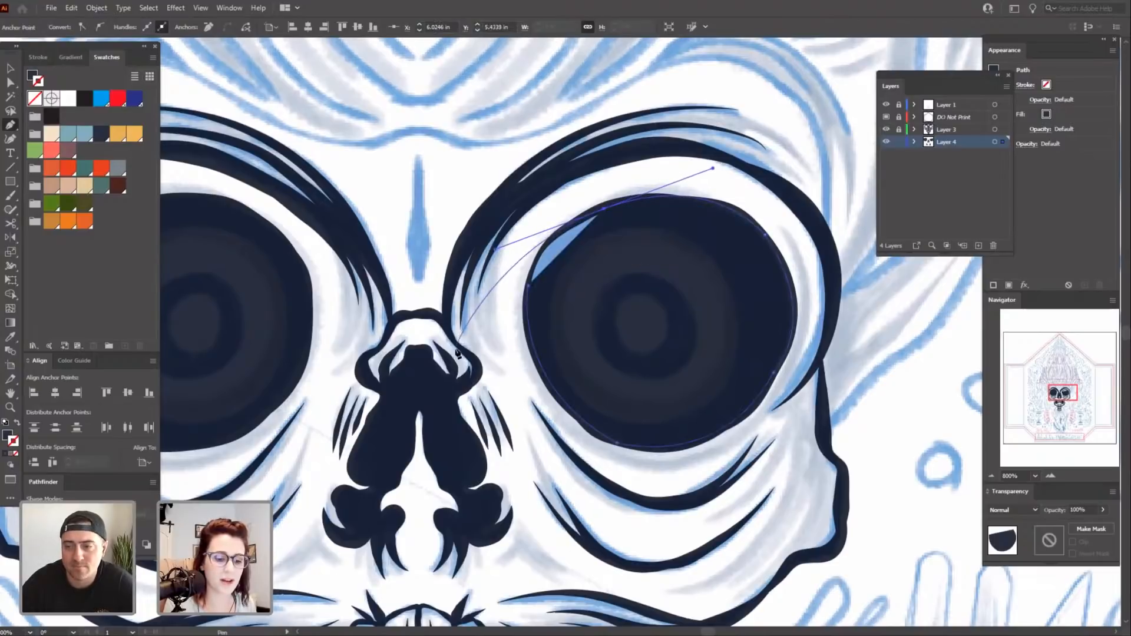
left_click(604, 210)
left_click_drag(528, 286, 520, 345)
key("v")
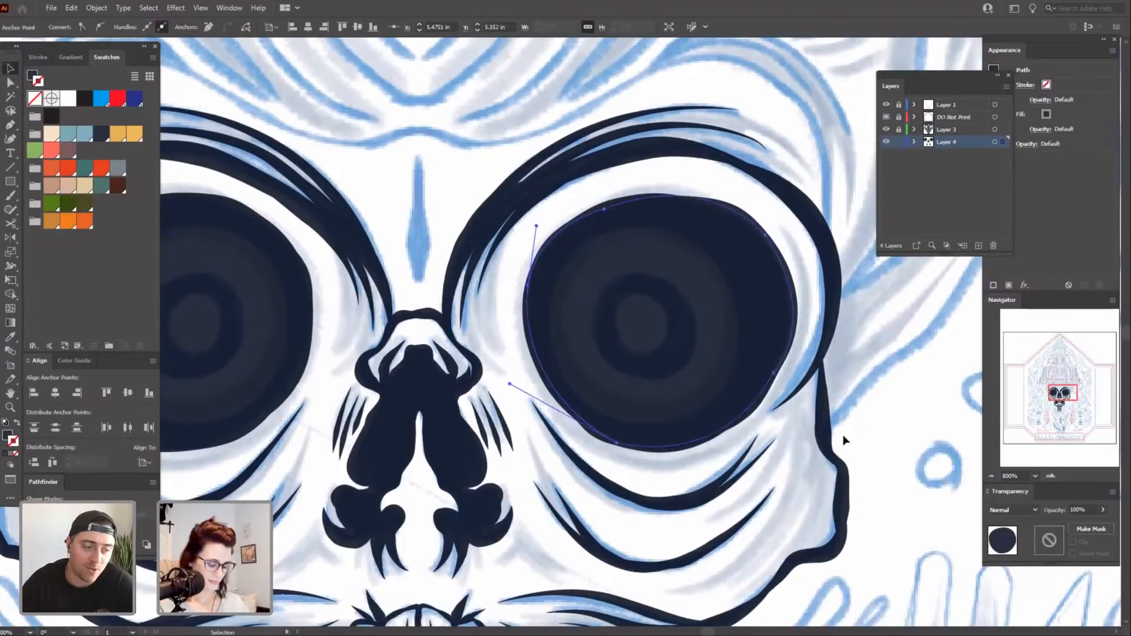
left_click(843, 438)
Hide the Layer 1 sketch to review the whole inked skull on its own, and show the sketch again.
left_click_drag(797, 482, 808, 470)
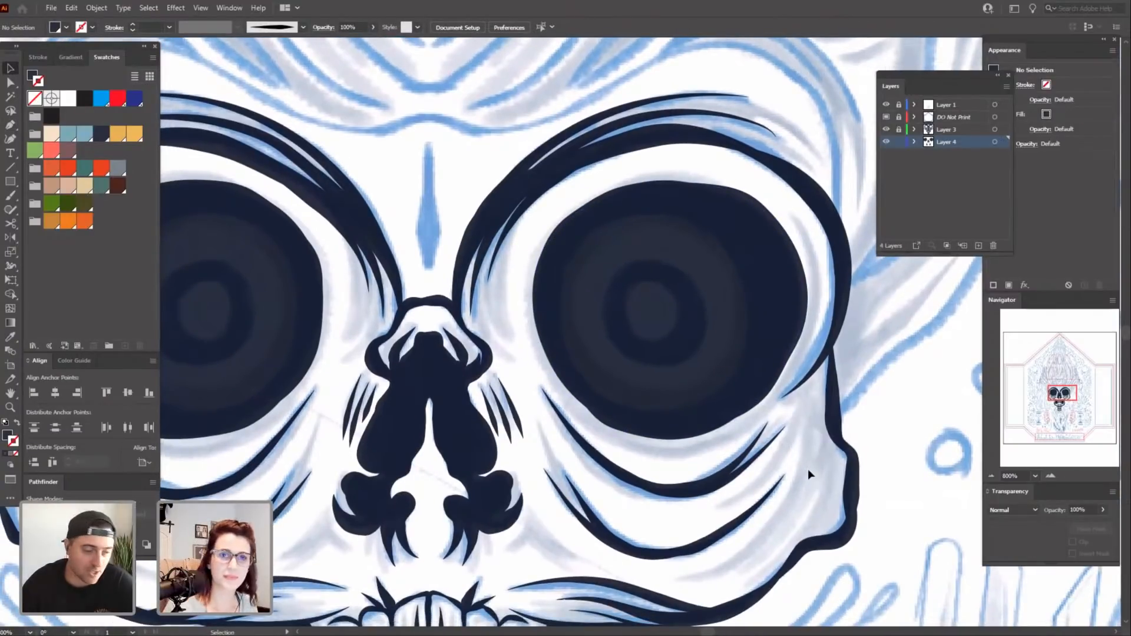
key("ctrl+minus")
key("ctrl+minus")
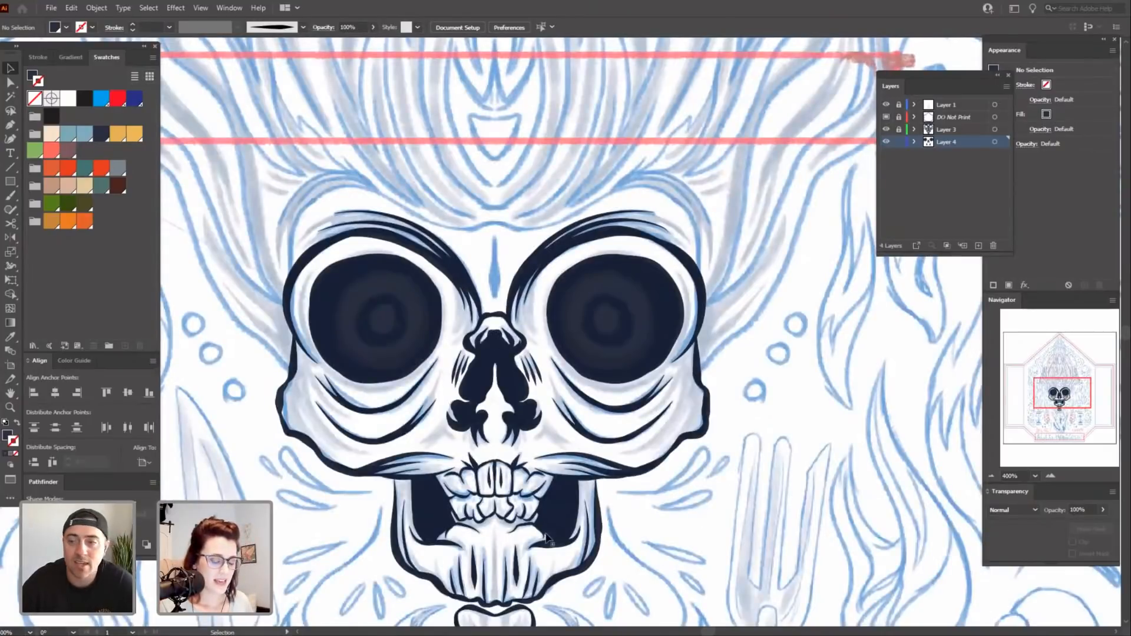
left_click_drag(698, 562, 748, 514)
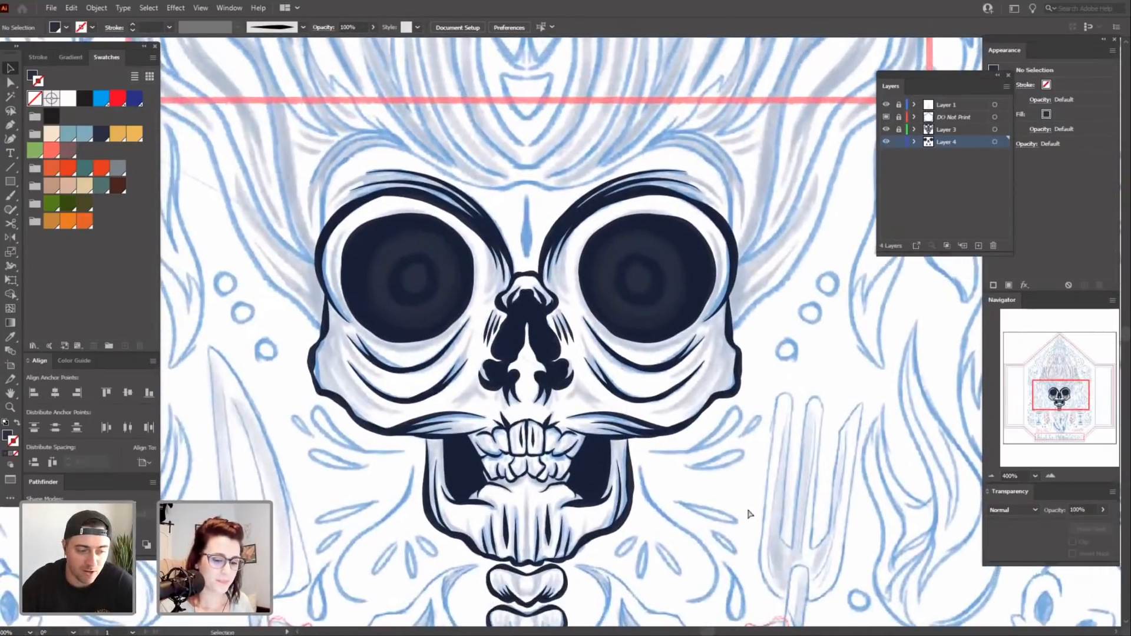
key("ctrl+minus")
left_click(887, 105)
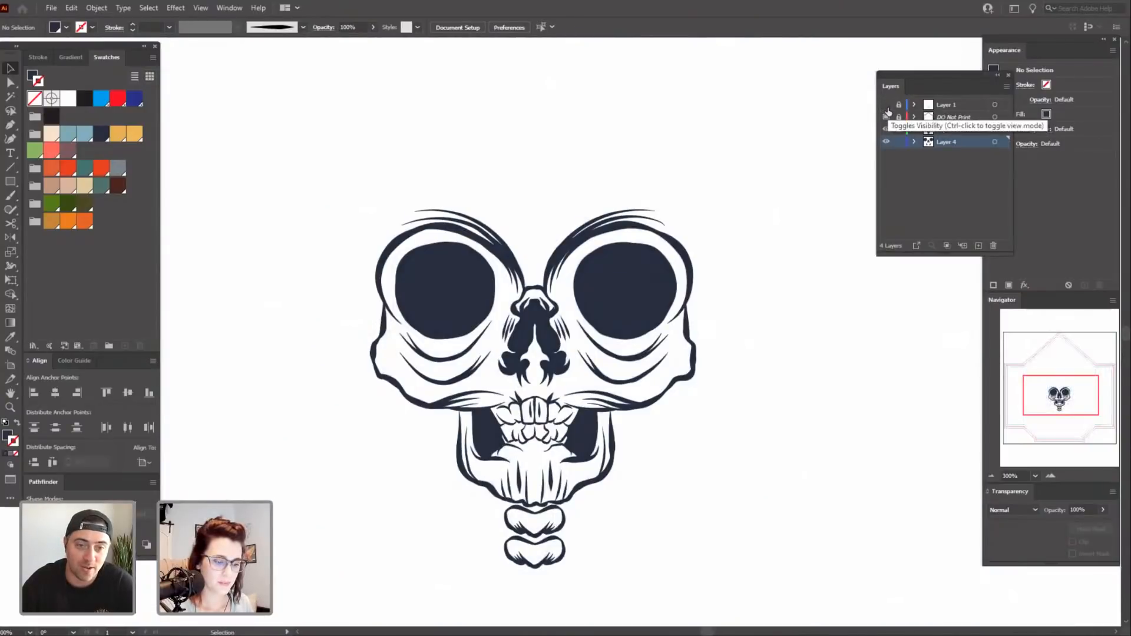
left_click(887, 105)
left_click_drag(707, 439, 750, 421)
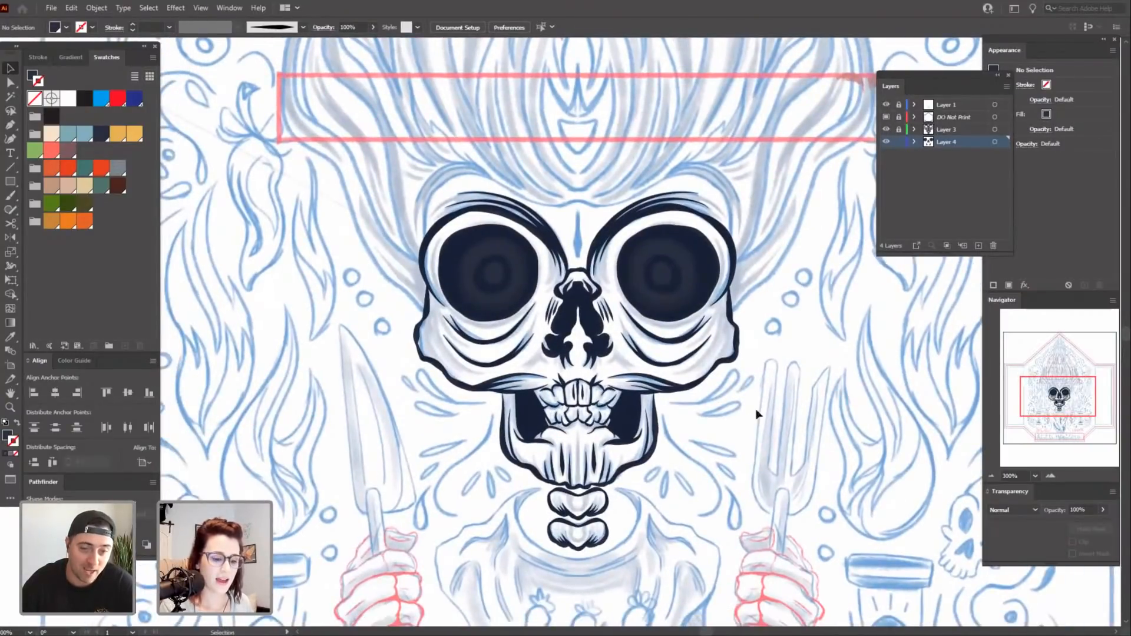
key("ctrl+plus")
key("ctrl+plus")
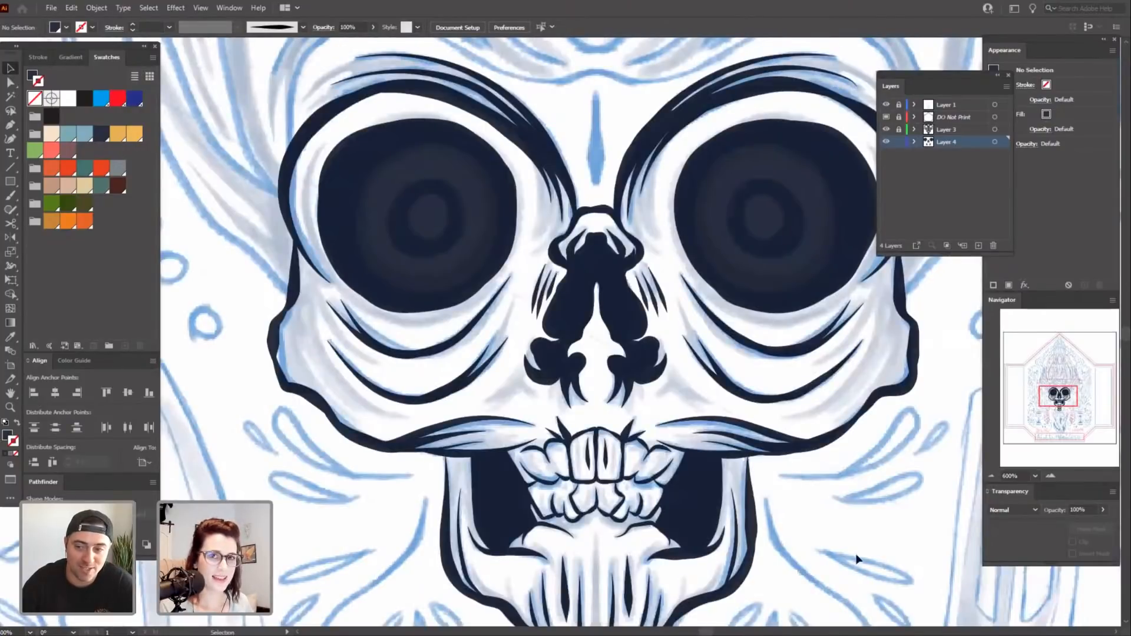
left_click_drag(930, 550, 906, 531)
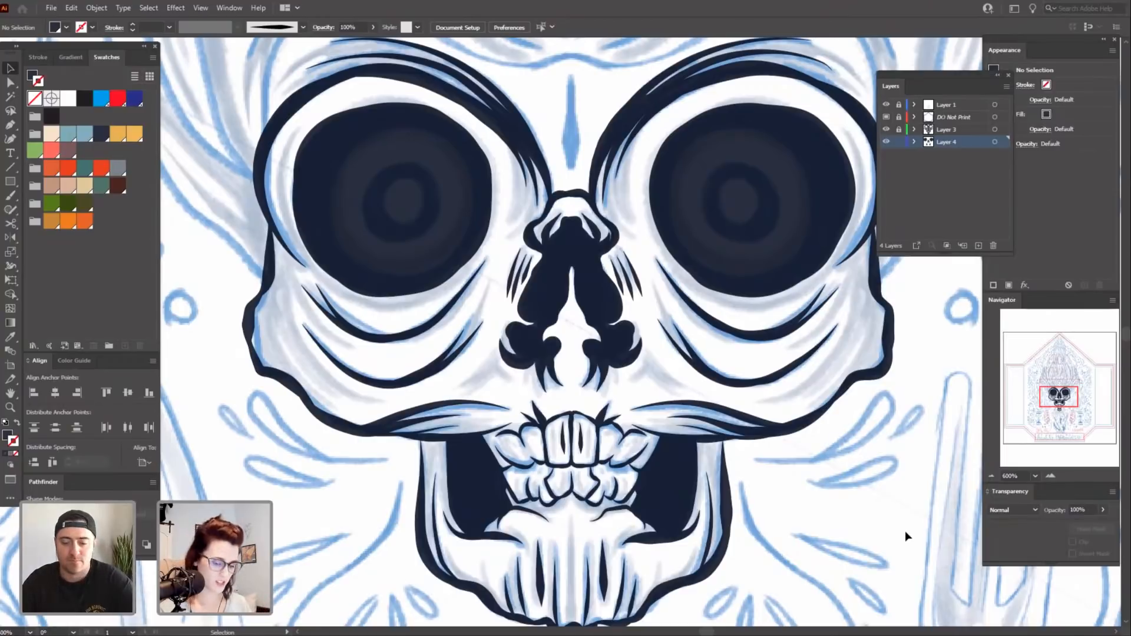
left_click_drag(838, 533, 795, 492)
left_click_drag(874, 365, 840, 416)
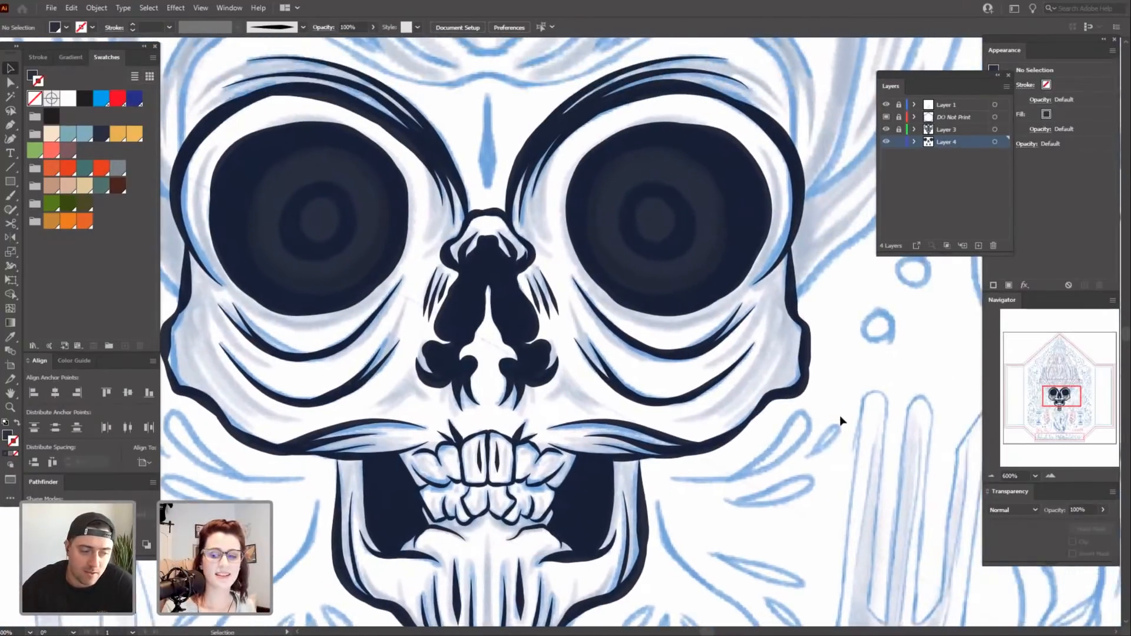
key("ctrl+minus")
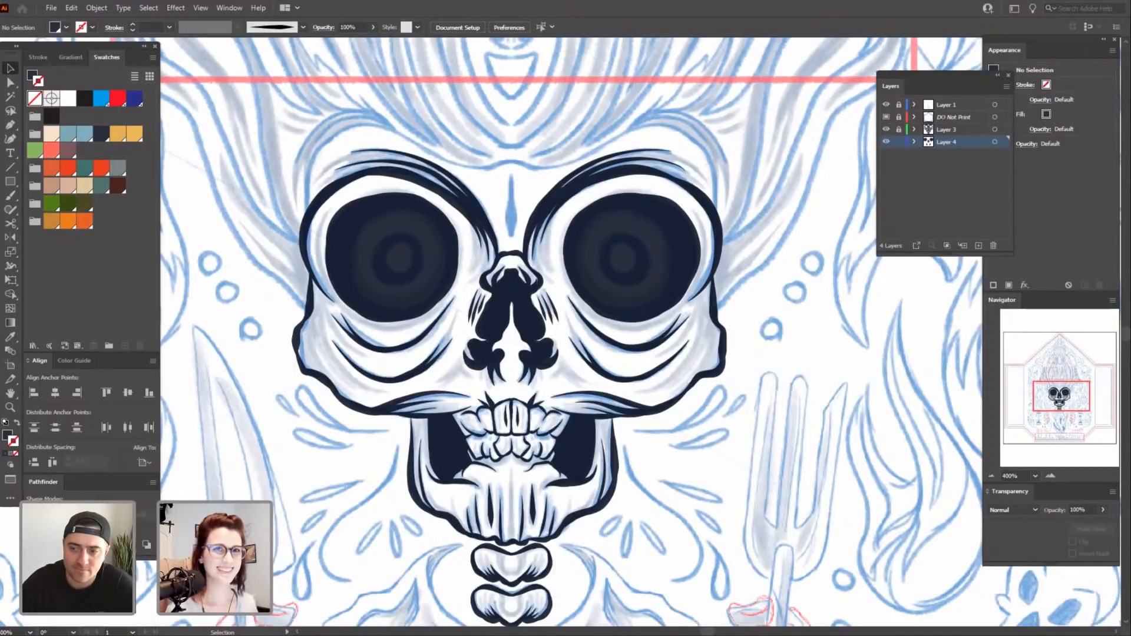
mouse_move(713, 498)
left_mouse_down()
mouse_move(717, 446)
mouse_move(714, 501)
left_mouse_up()
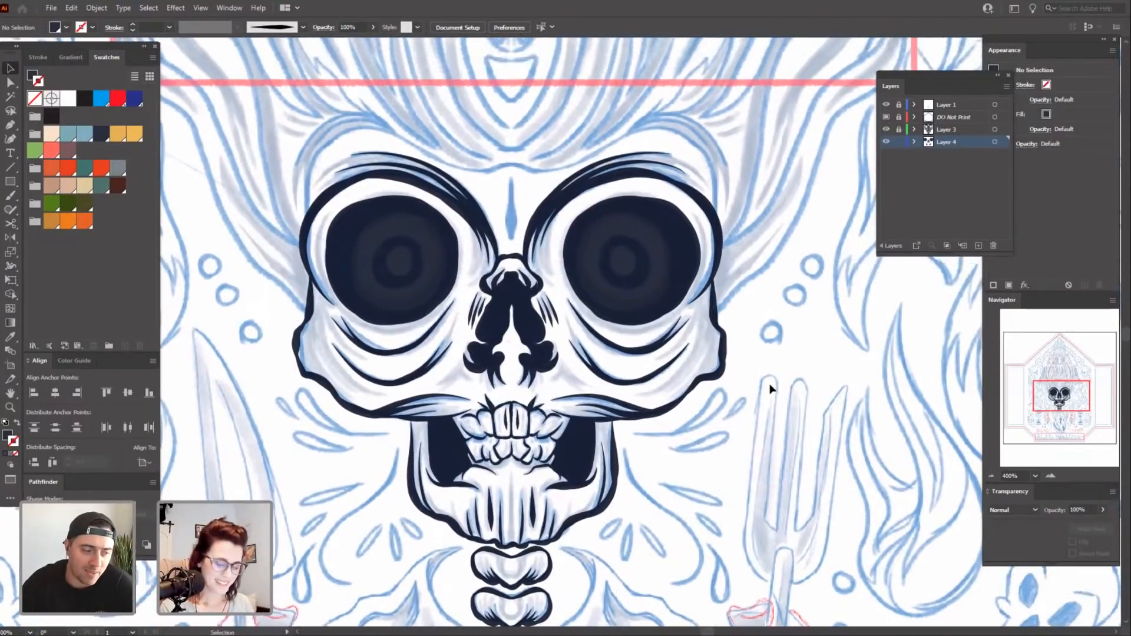
key("ctrl+equal")
key("ctrl+equal")
left_click_drag(785, 331, 667, 473)
key("p")
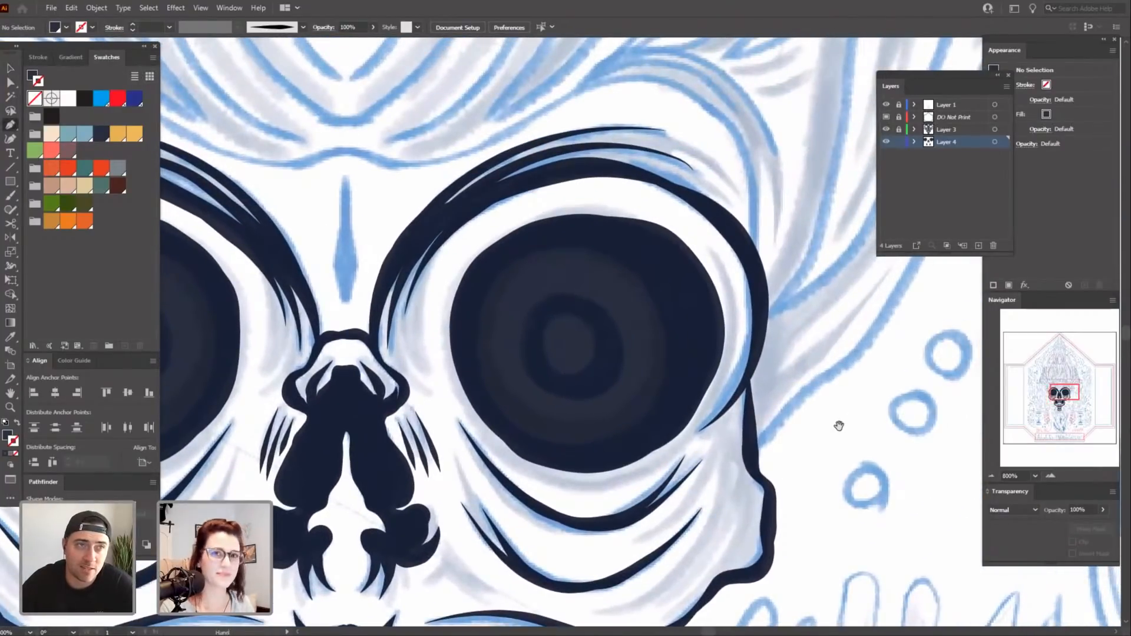
left_click_drag(832, 443, 833, 437)
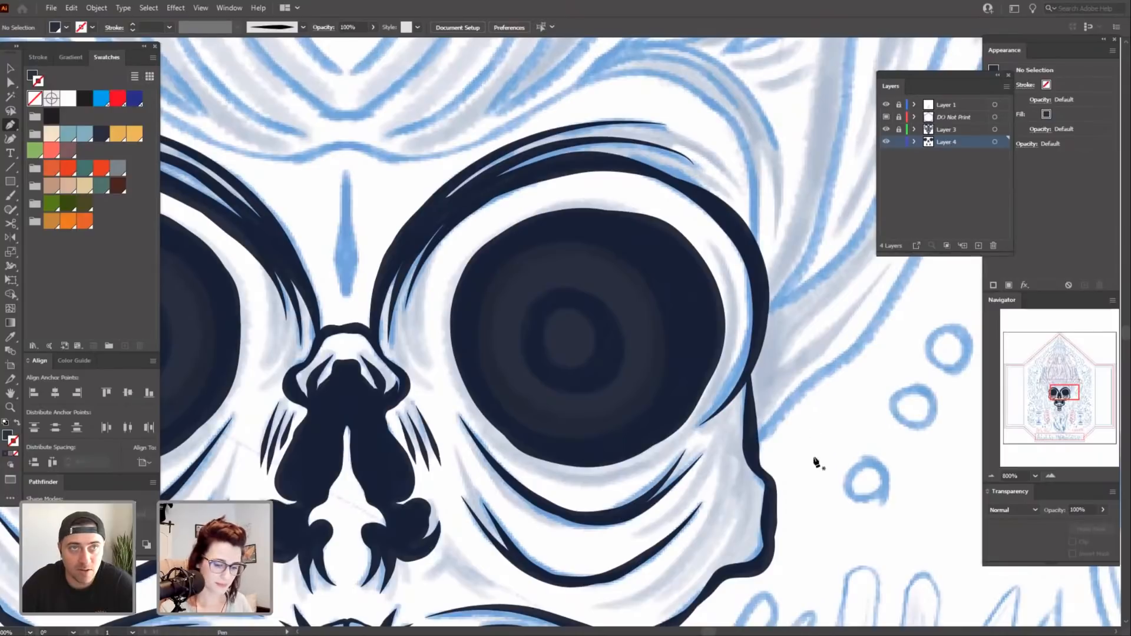
scroll(819, 442, "up", 1)
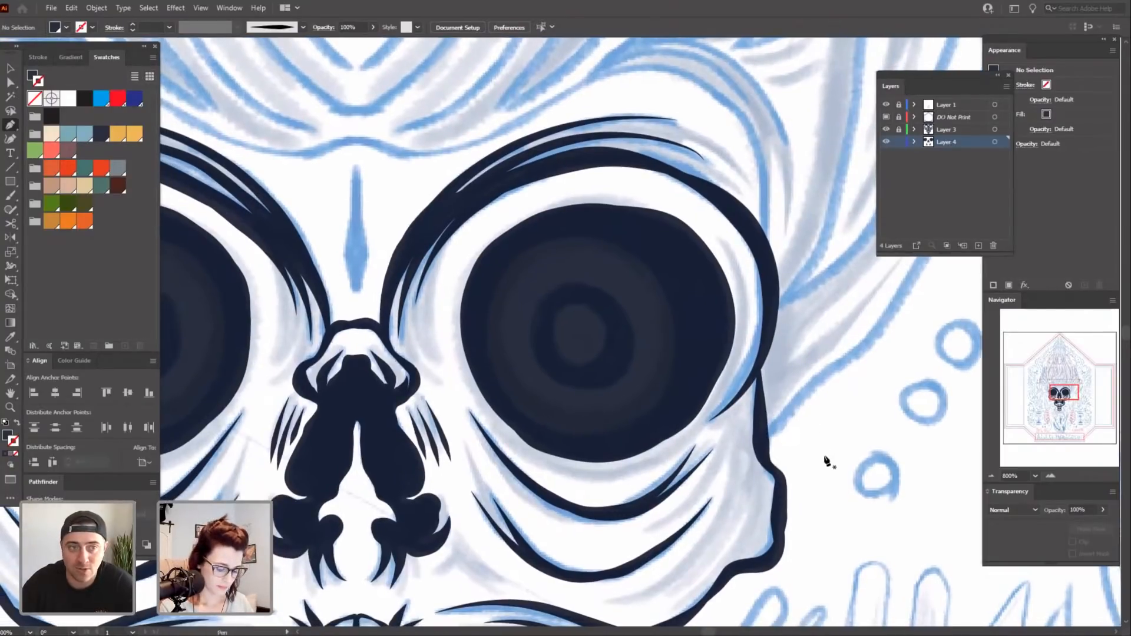
key("b")
key("p")
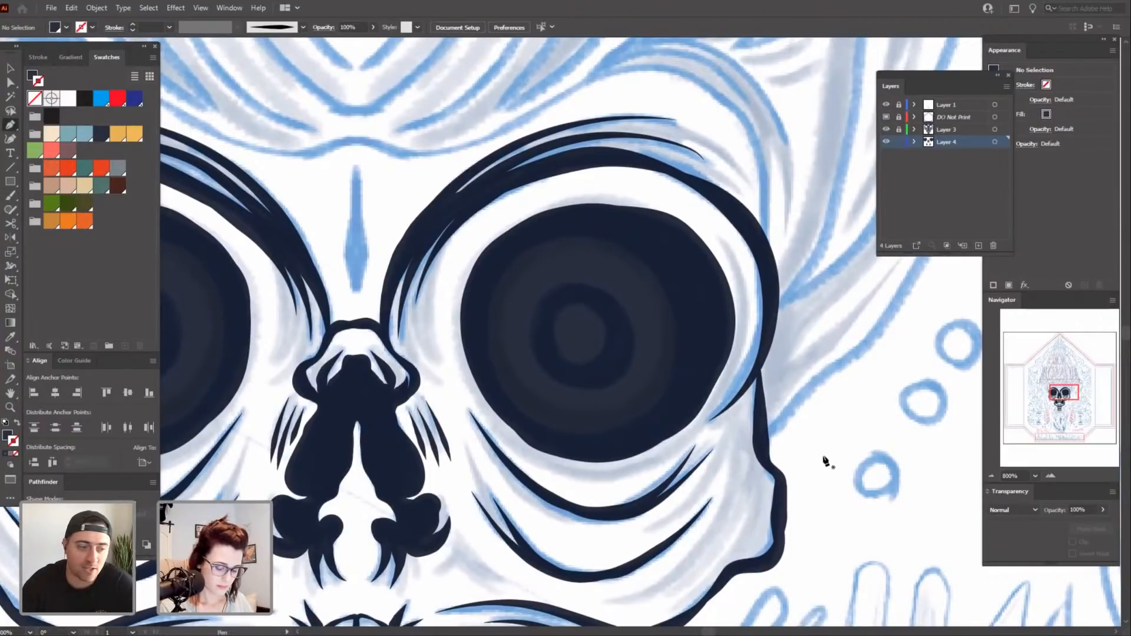
key("b")
mouse_move(820, 434)
left_mouse_down()
mouse_move(846, 448)
mouse_move(843, 425)
mouse_move(836, 429)
left_mouse_up()
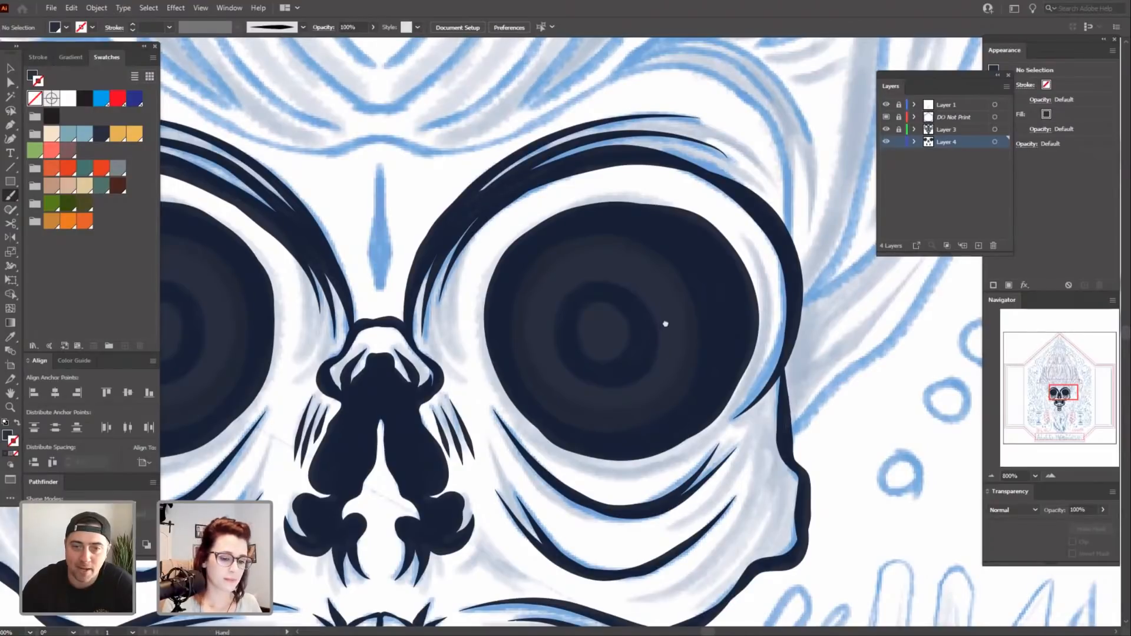
left_click_drag(666, 324, 677, 327)
Hide Layer 4 to inspect the right eye's outline strokes without the fill, and show the layer again.
left_click(886, 142)
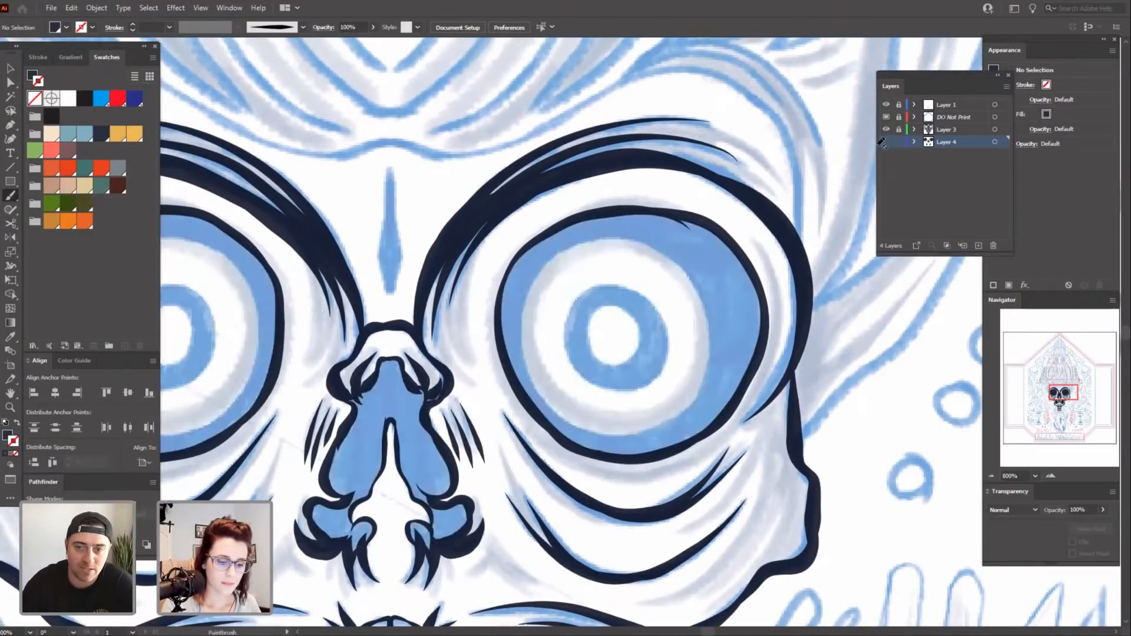
left_click_drag(617, 276, 637, 273)
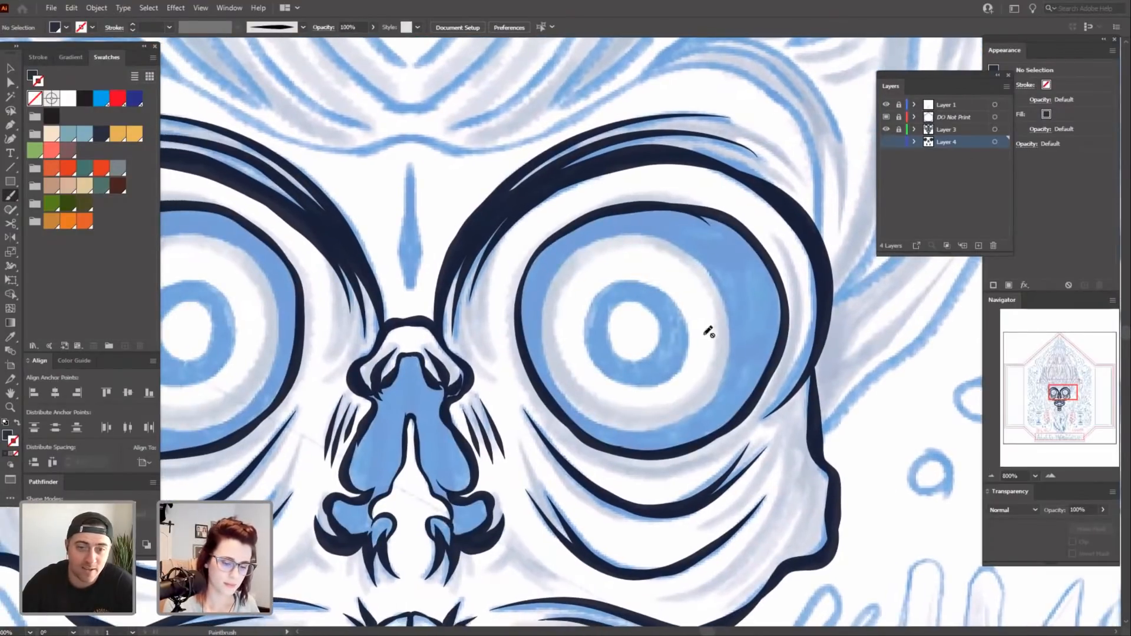
left_click(886, 142)
mouse_move(724, 323)
left_mouse_down()
mouse_move(750, 305)
mouse_move(719, 325)
left_mouse_up()
With Layer 3 unlocked, select the brush strokes ringing the right eye, expand their appearance and unite them into one outline shape.
key("v")
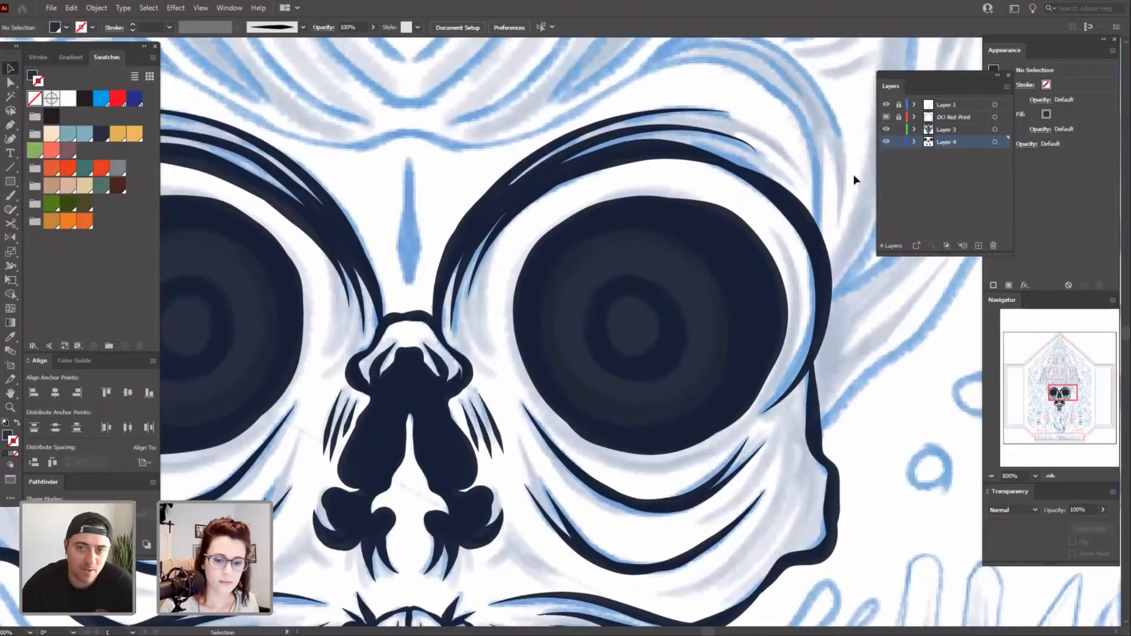
left_click(667, 391)
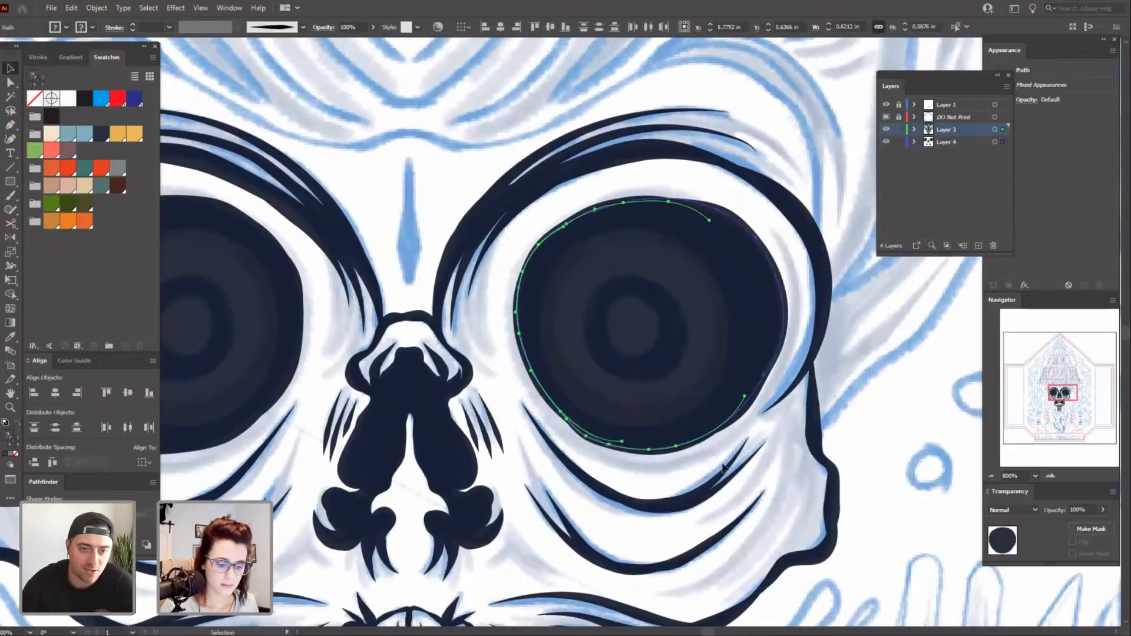
left_click(745, 320)
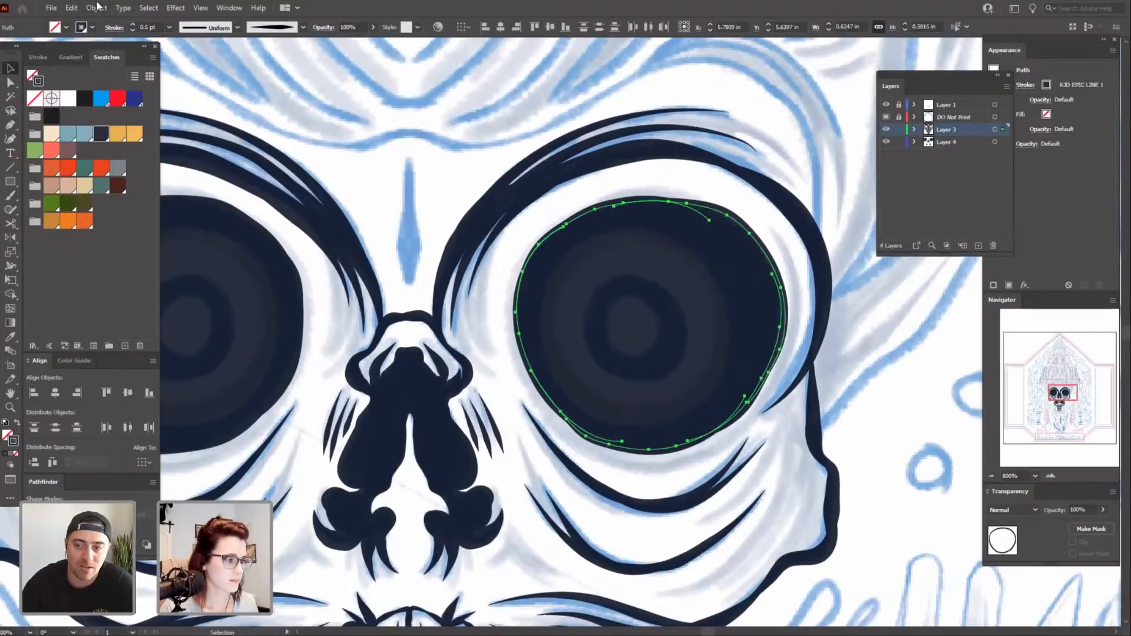
left_click(97, 7)
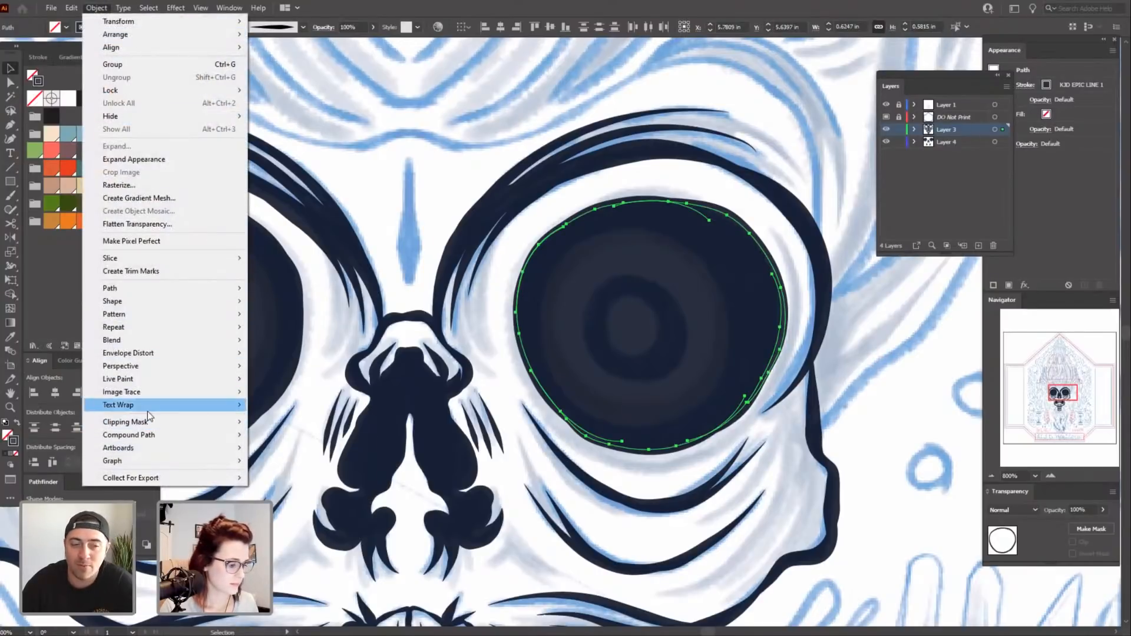
left_click(165, 157)
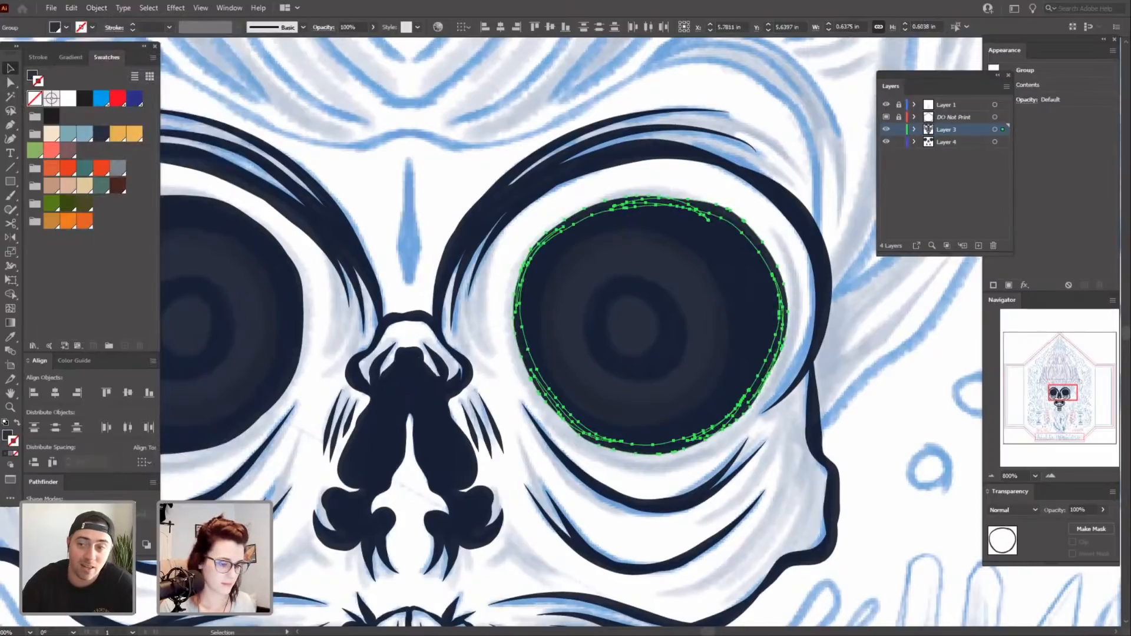
left_click(34, 514)
Expand the appearance of the right eye's navy fill shape on Layer 4.
left_click(588, 391)
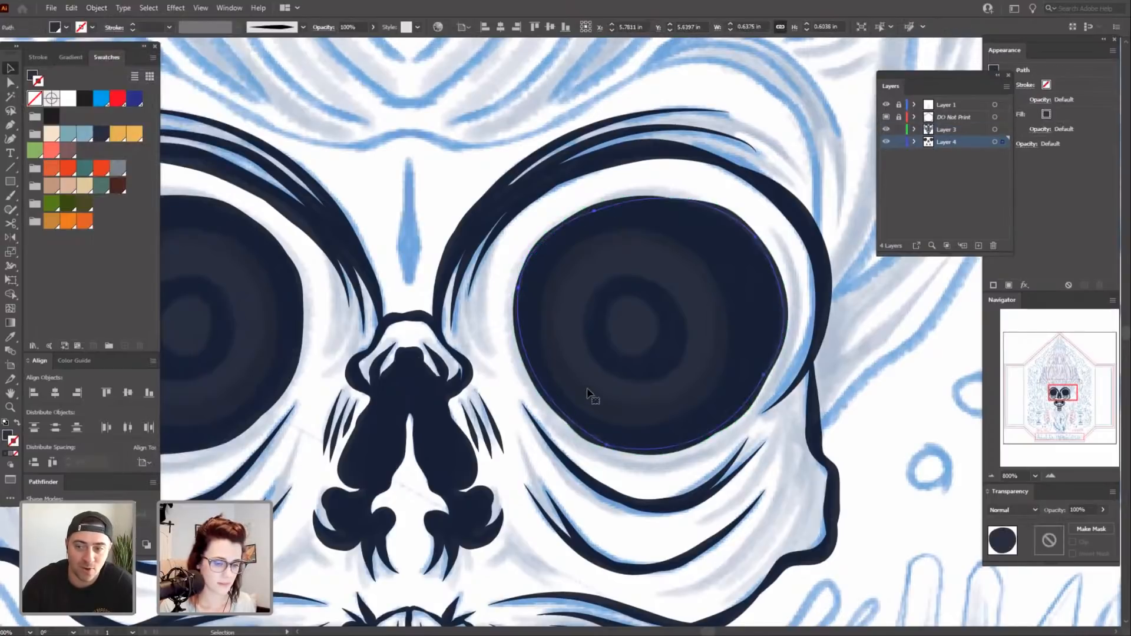
left_click(91, 9)
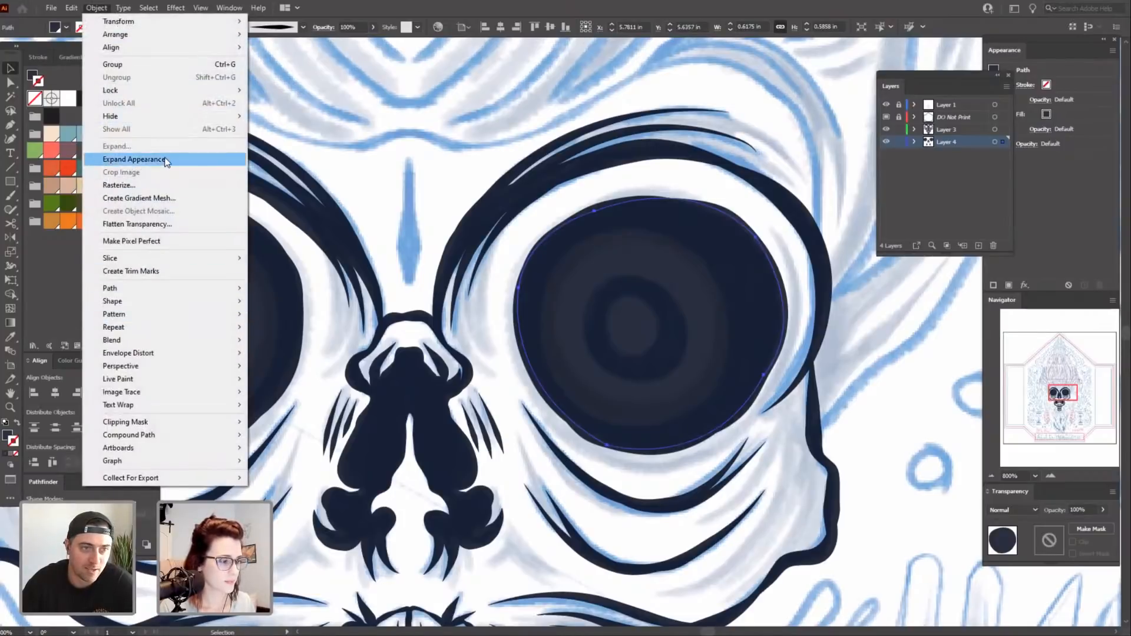
left_click(134, 159)
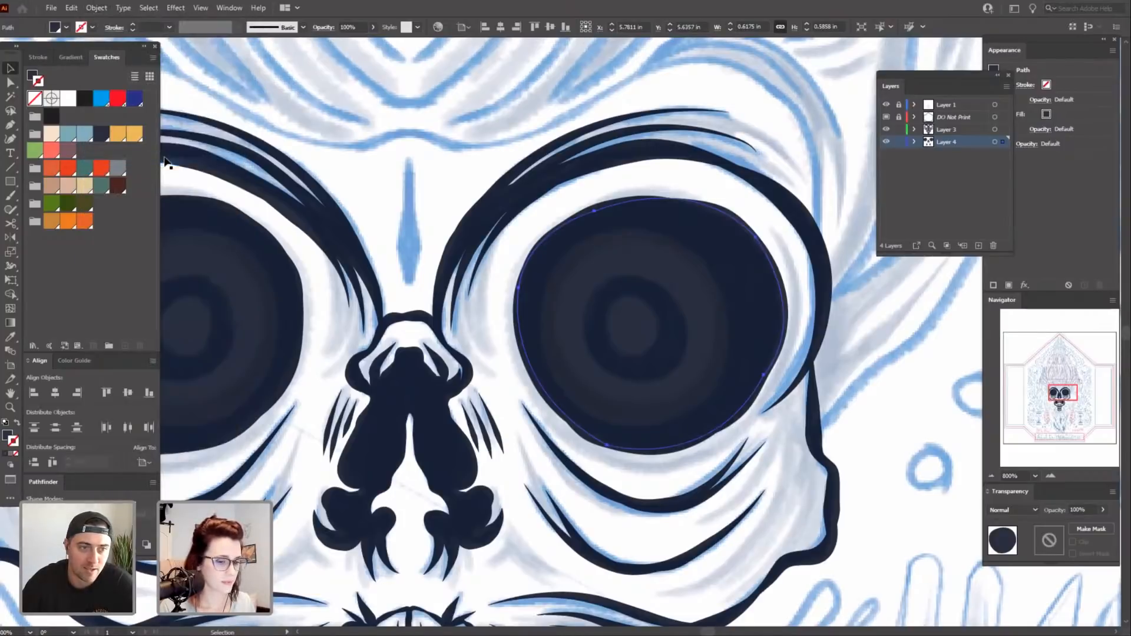
Move the right eye's expanded outline from Layer 3 to Layer 4, unite it with the navy fill and deselect the result.
left_click(630, 449)
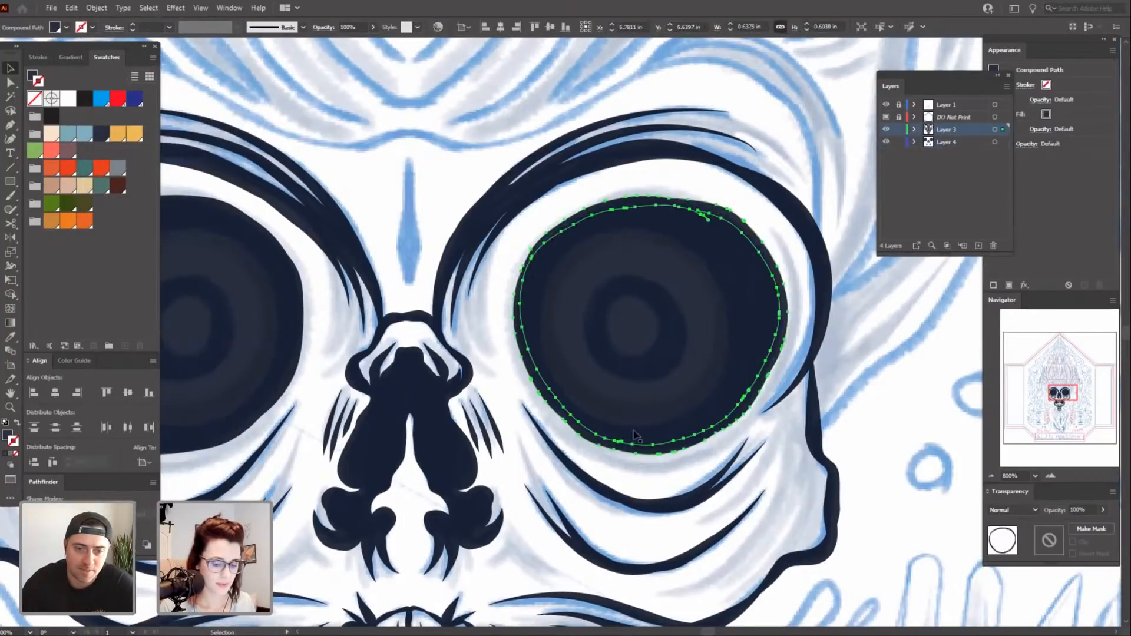
left_click(1002, 141)
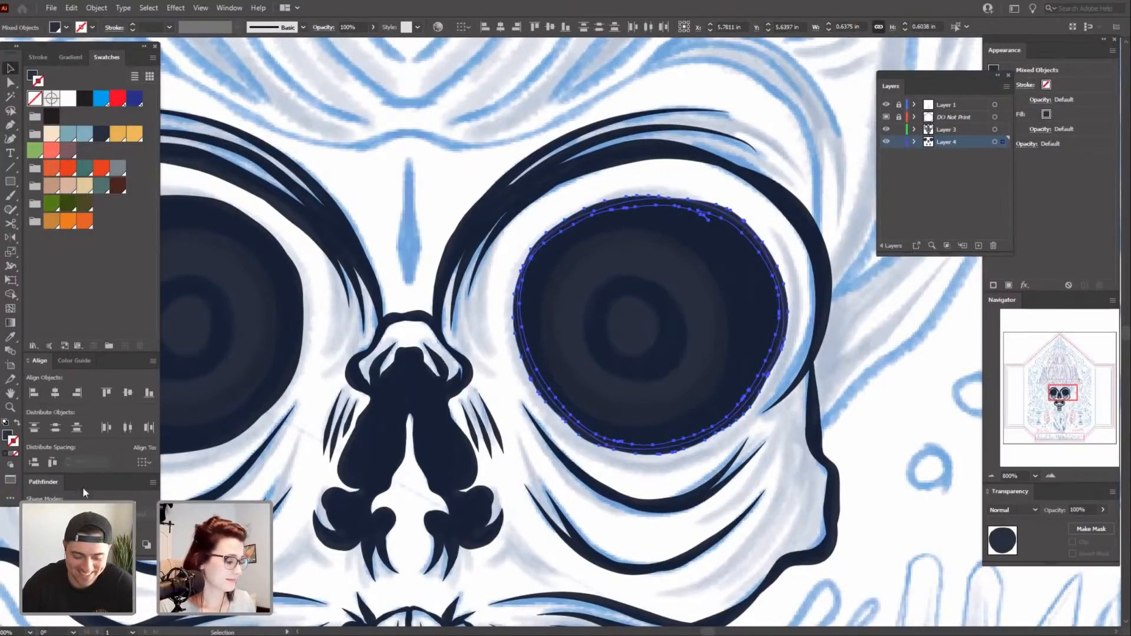
left_click(35, 514)
left_click(407, 133)
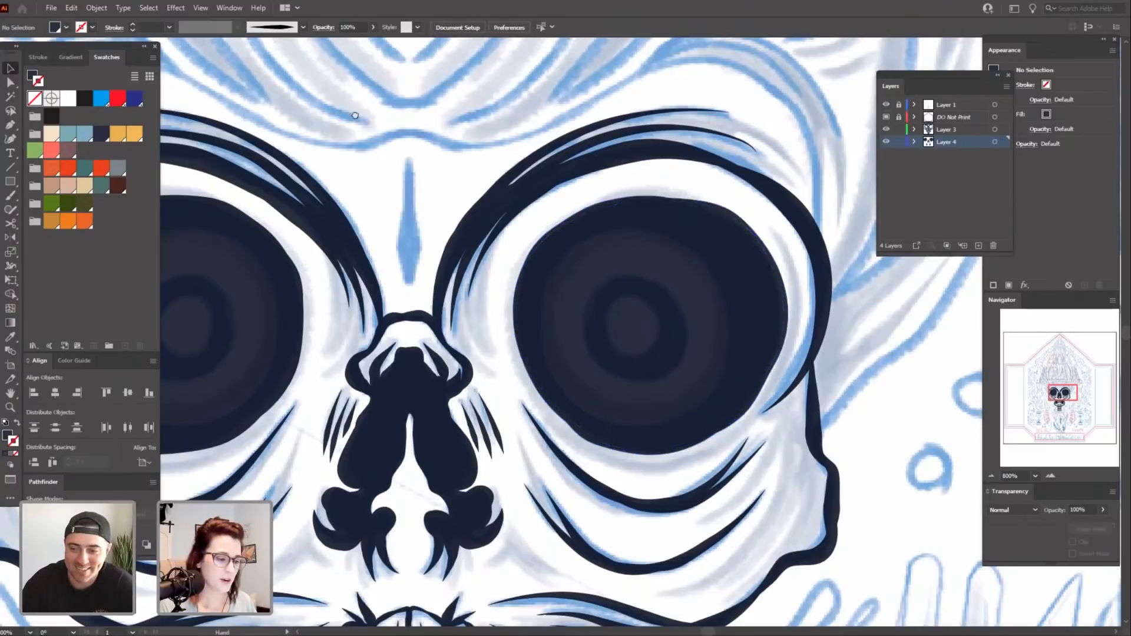
Select the brush strokes ringing the left eye, expand their appearance, unite them with the navy fill and deselect the result.
left_click_drag(352, 115, 520, 145)
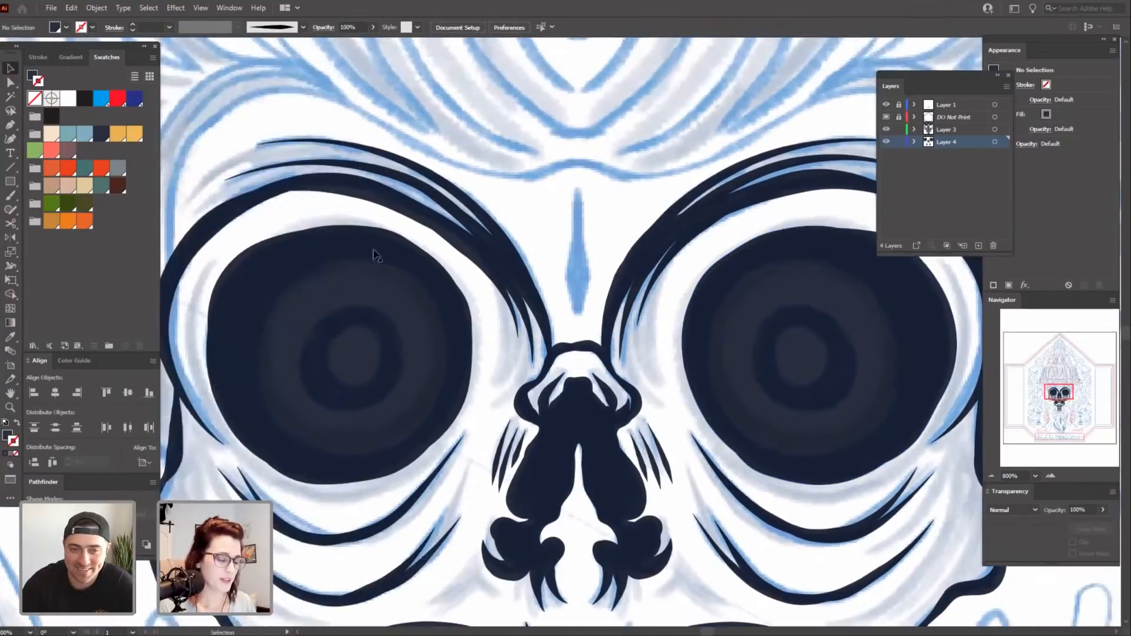
left_click(392, 414)
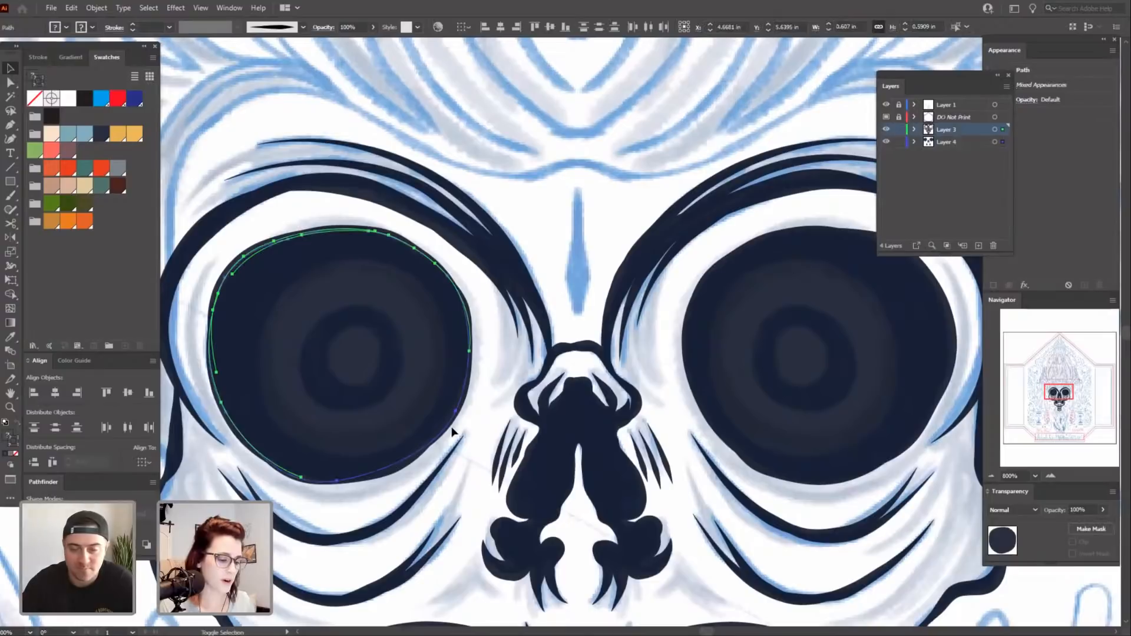
left_click(450, 426, "shift")
left_click(412, 469, "shift")
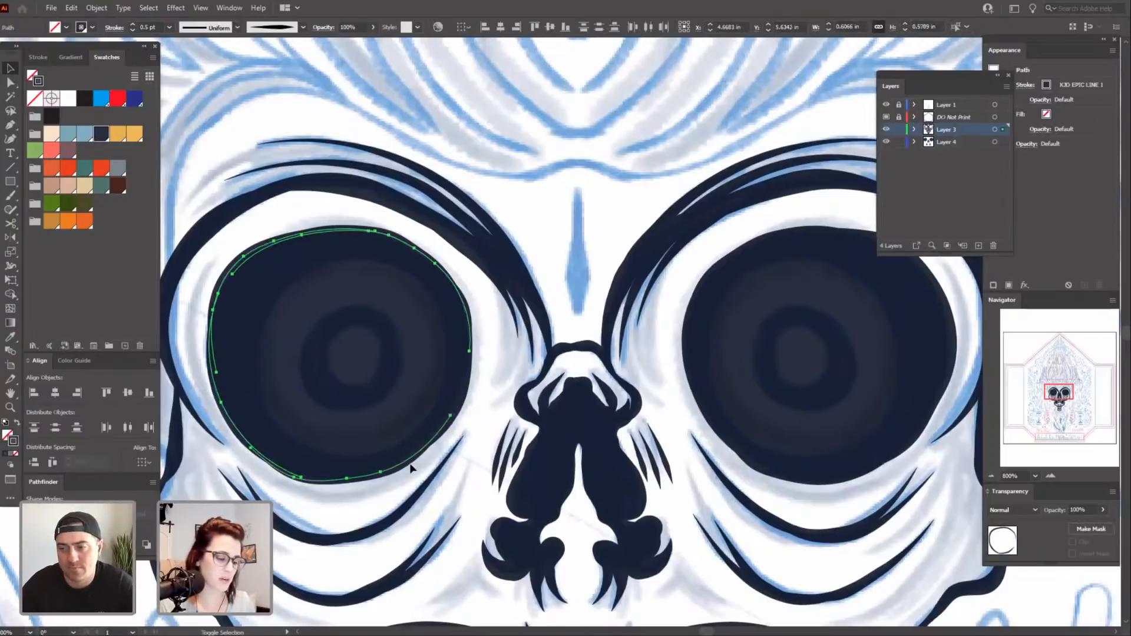
left_click(466, 398, "shift")
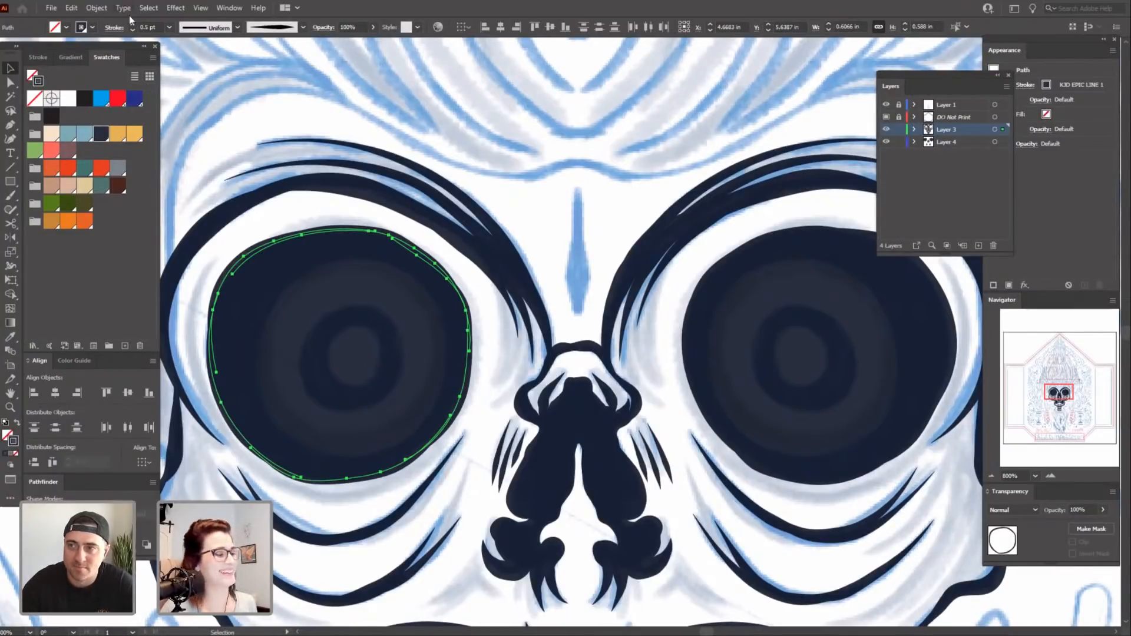
left_click(94, 9)
left_click(118, 159)
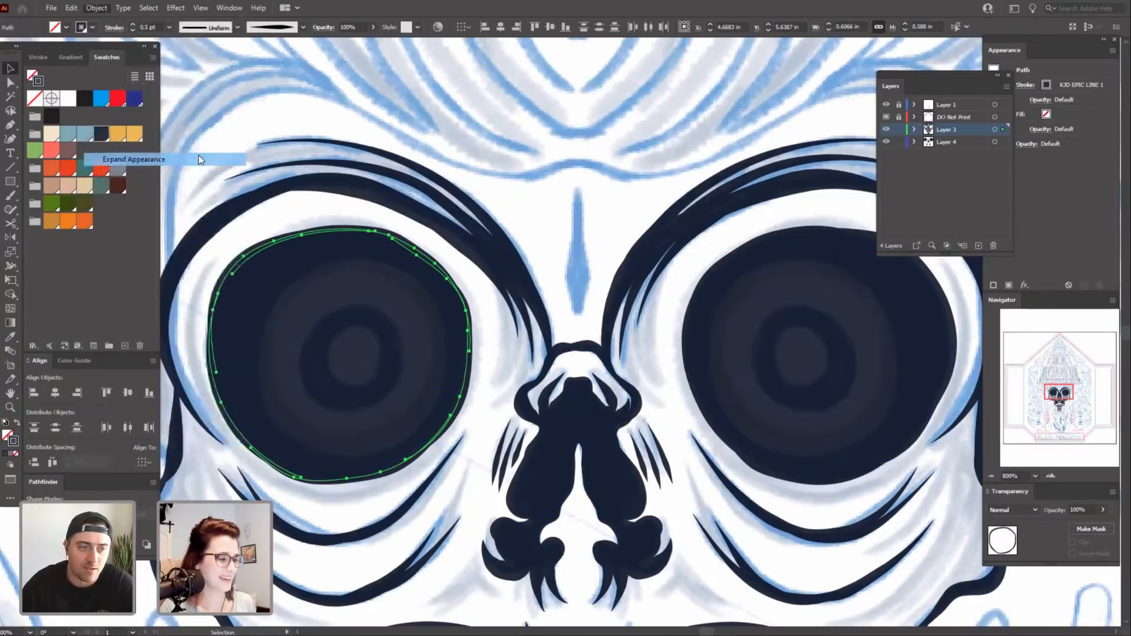
left_click(380, 337, "shift")
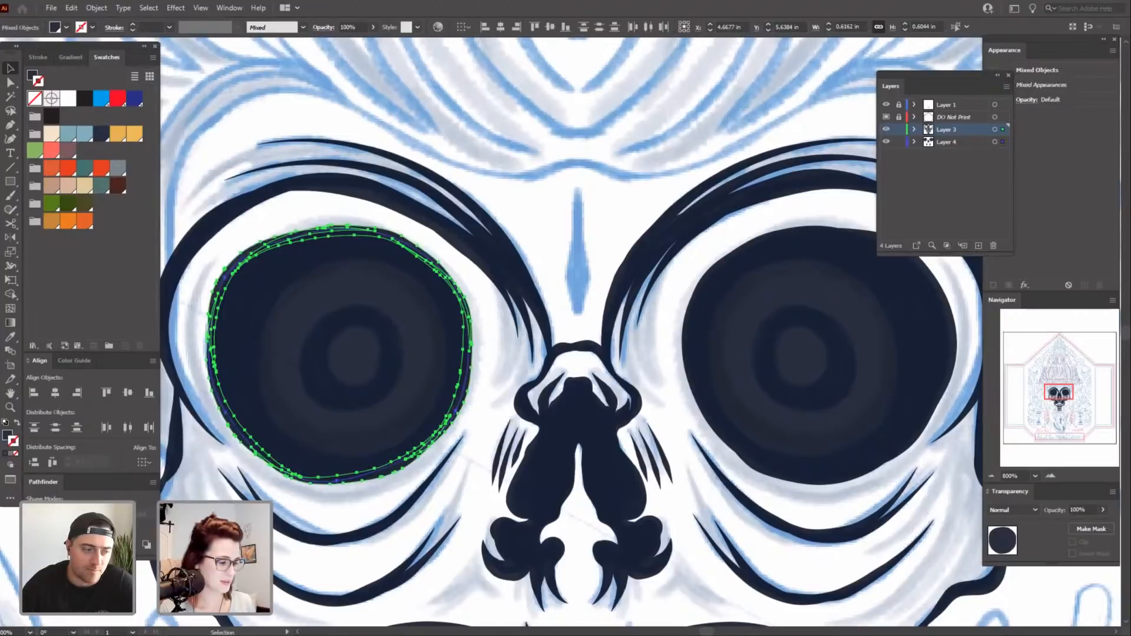
key("ctrl+shift+a")
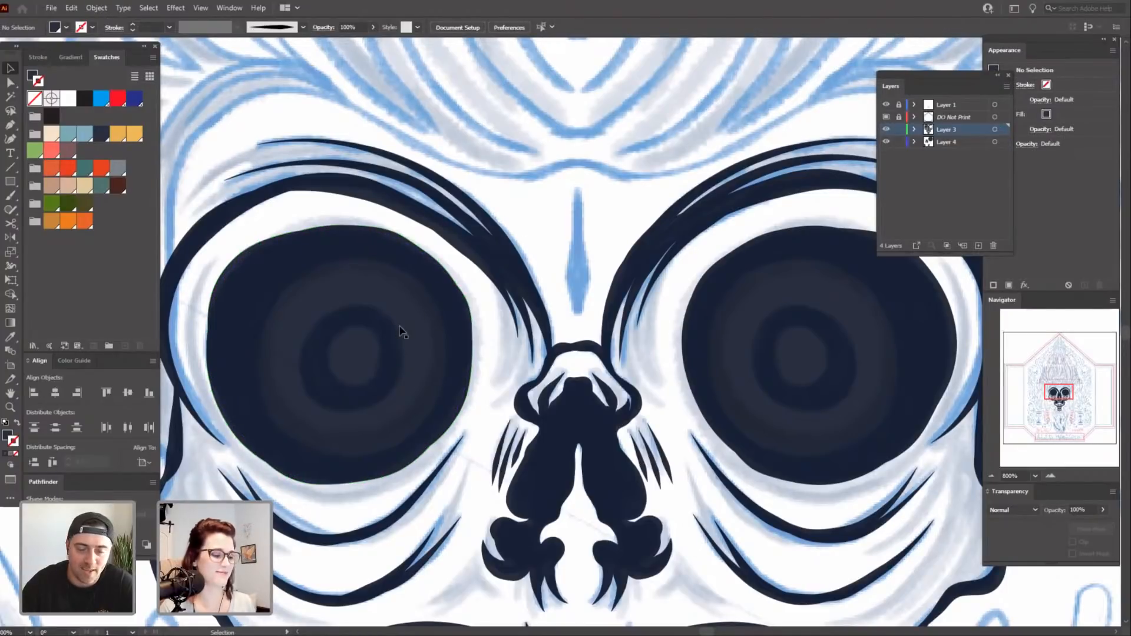
left_click(760, 379, "shift")
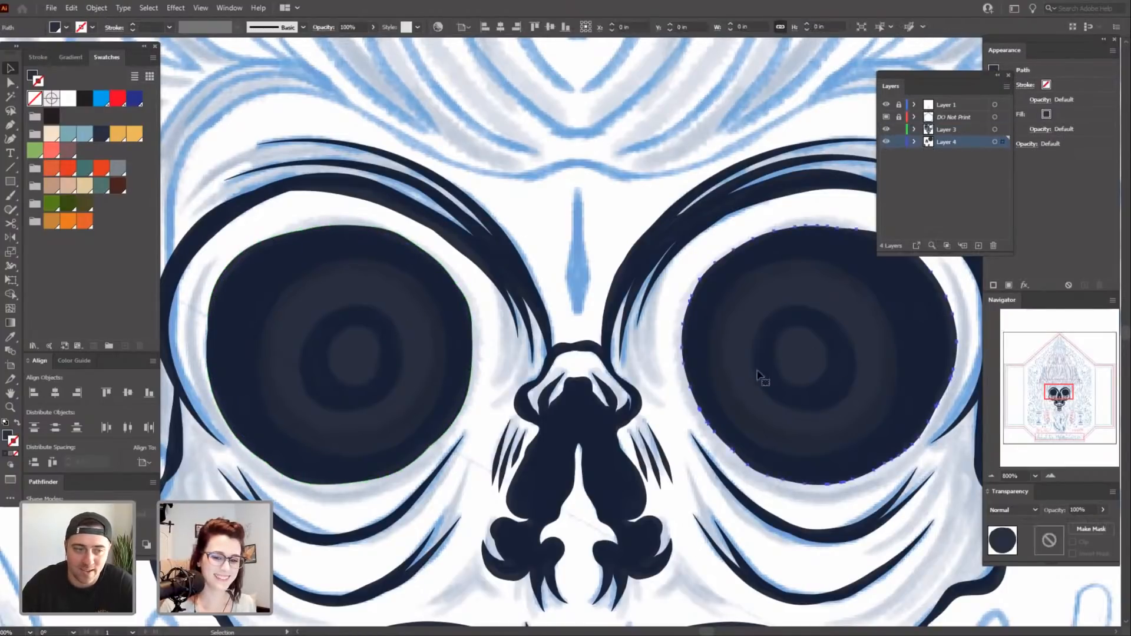
left_click(447, 353, "shift")
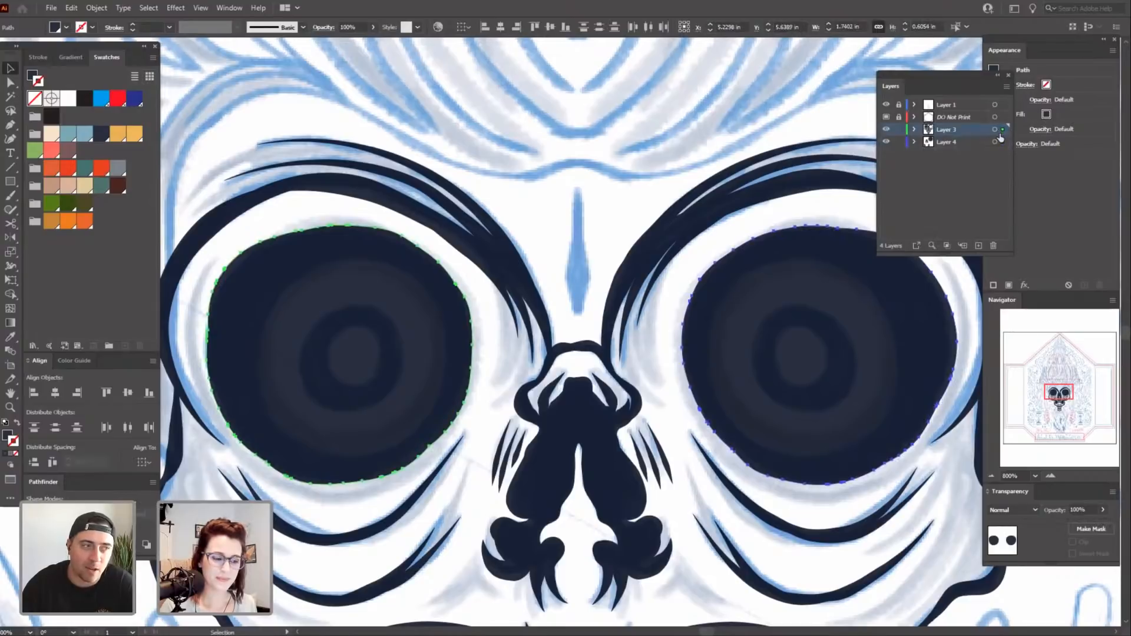
key("ctrl+shift+a")
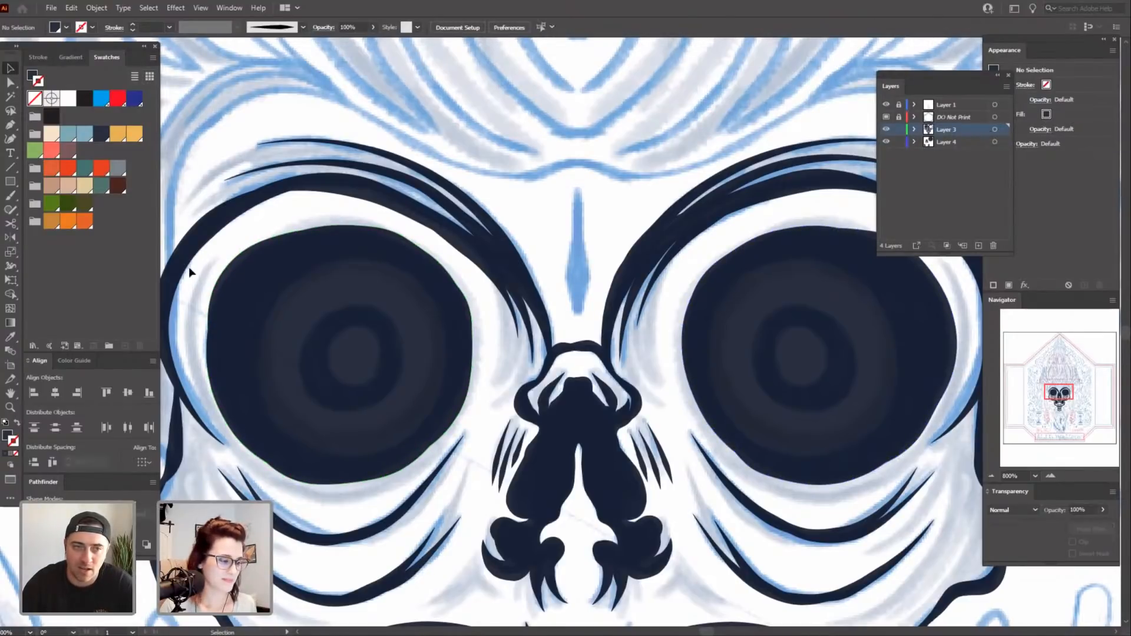
Select both merged eye shapes, move the left one from Layer 3 to Layer 4 and deselect them.
left_click(364, 394)
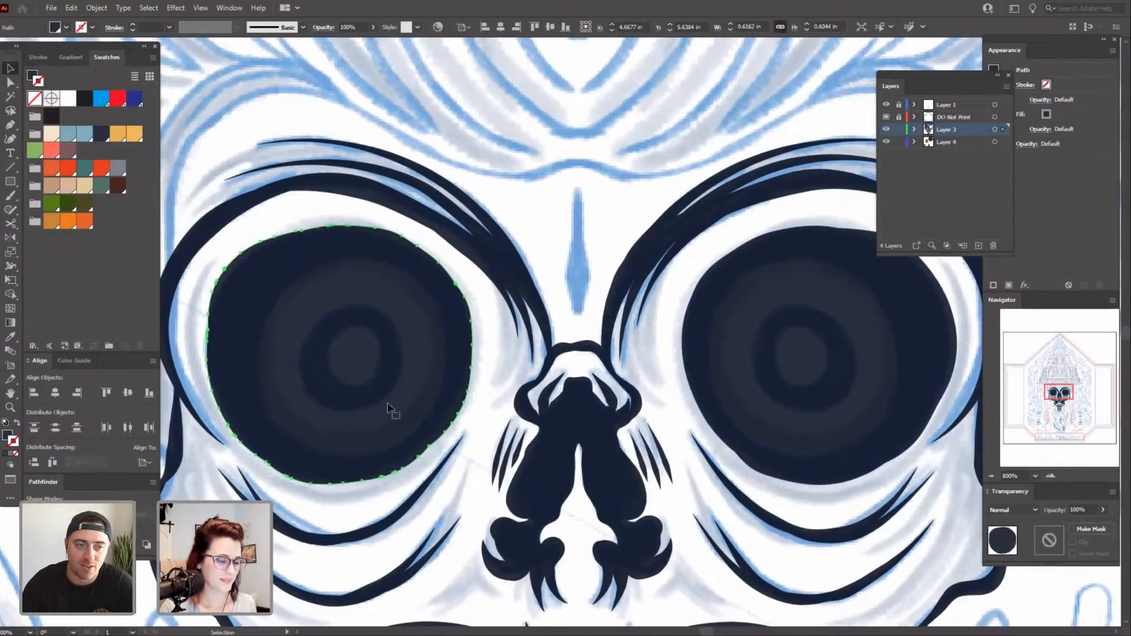
left_click(828, 391, "shift")
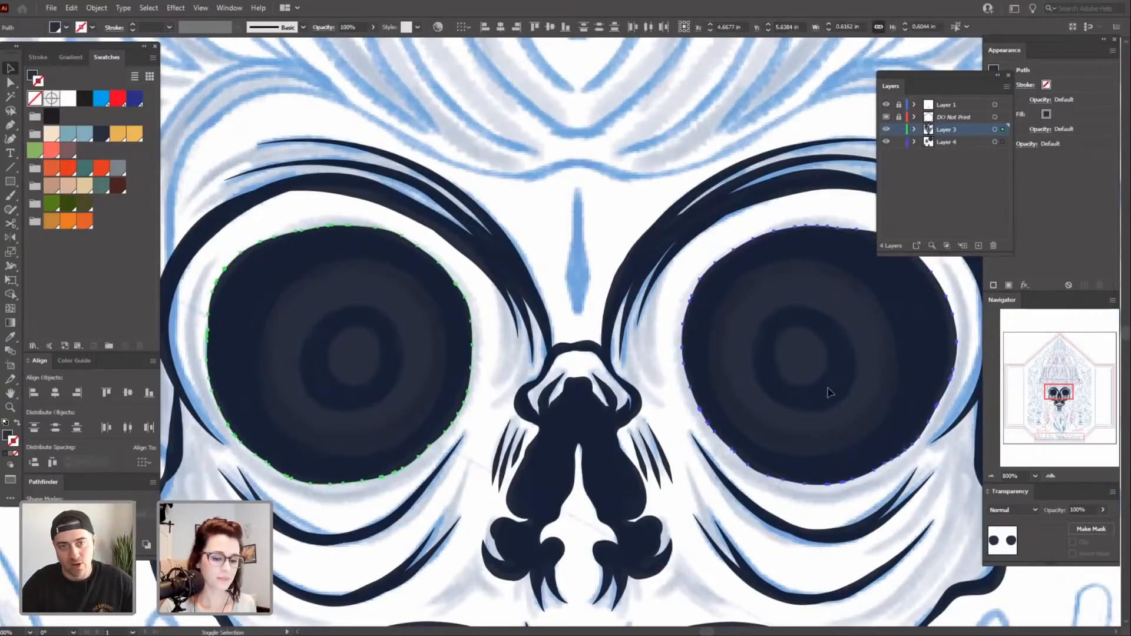
left_click_drag(1002, 129, 1003, 142)
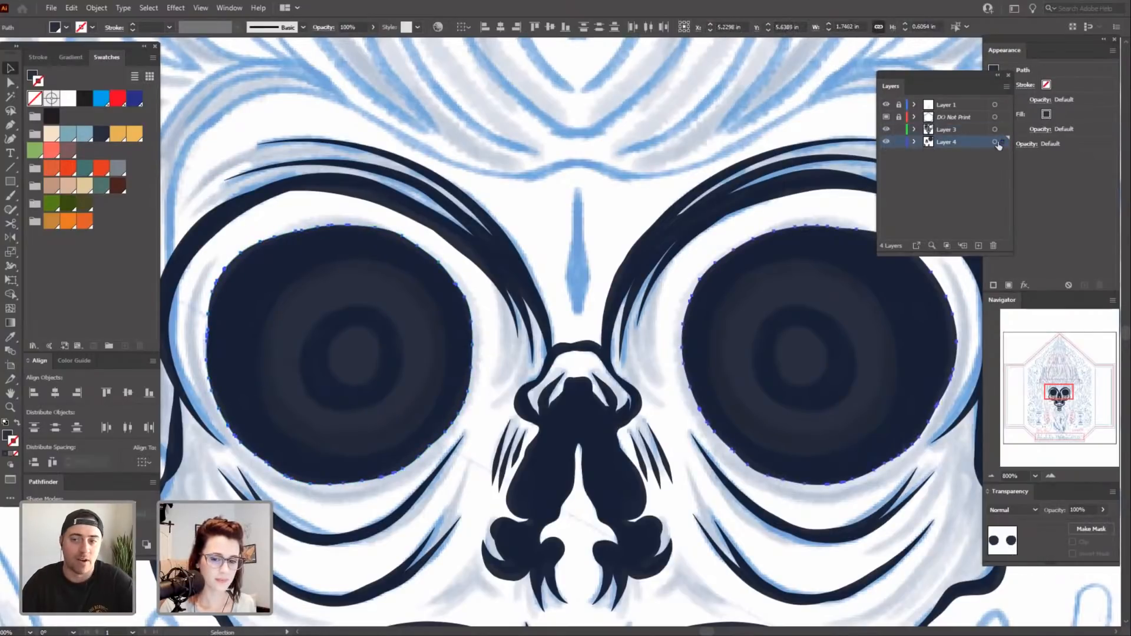
left_click(667, 107)
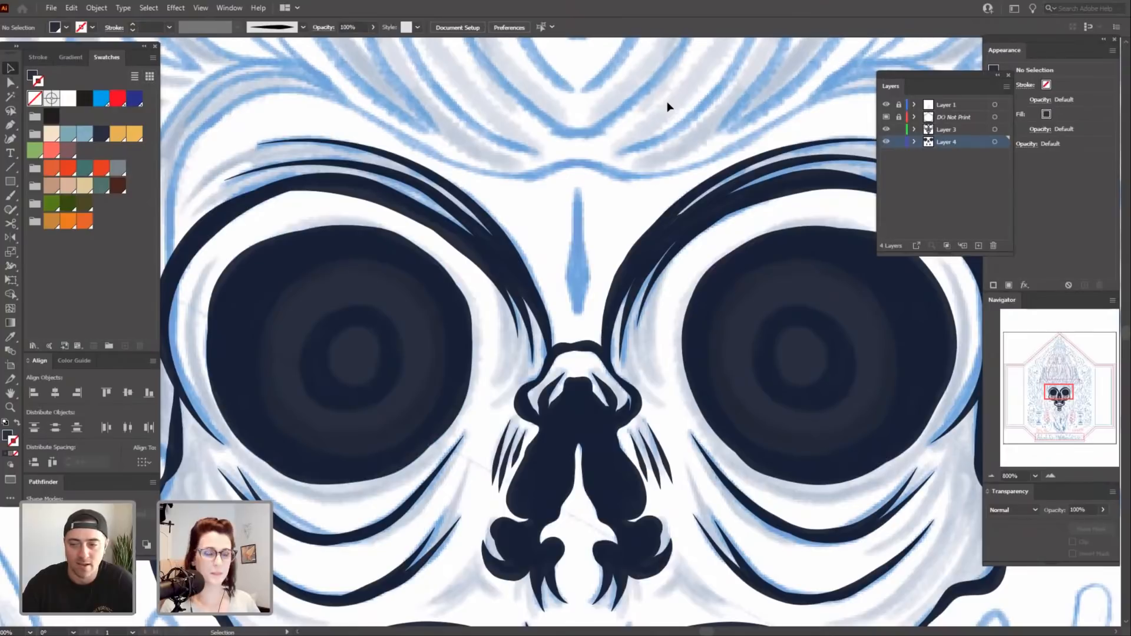
left_click_drag(466, 455, 482, 469)
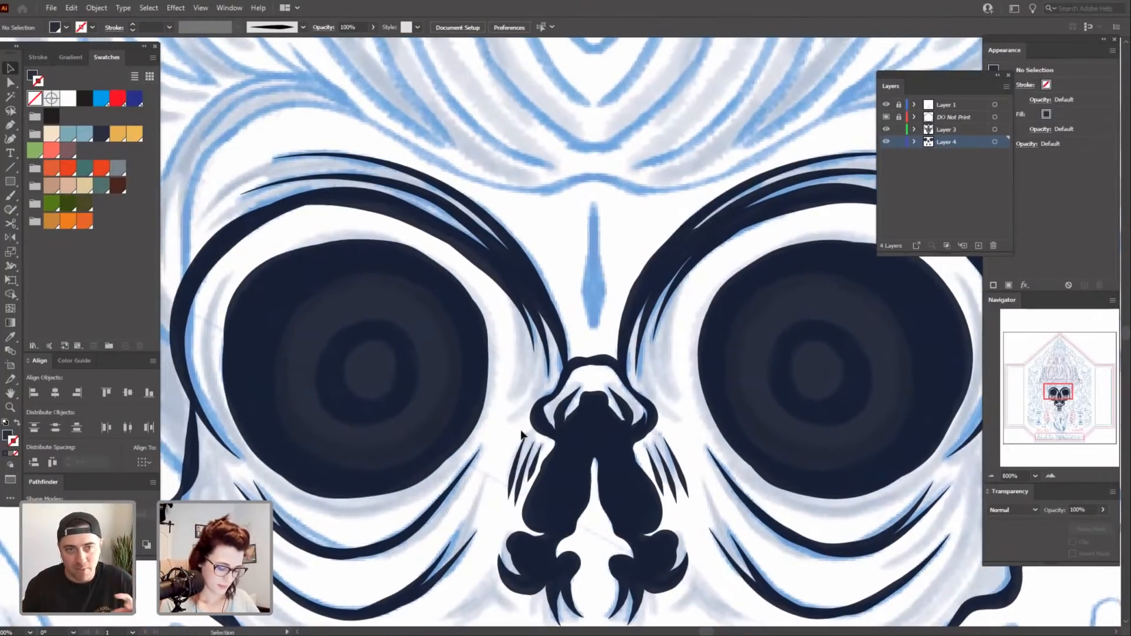
key("p")
left_click_drag(474, 405, 512, 423)
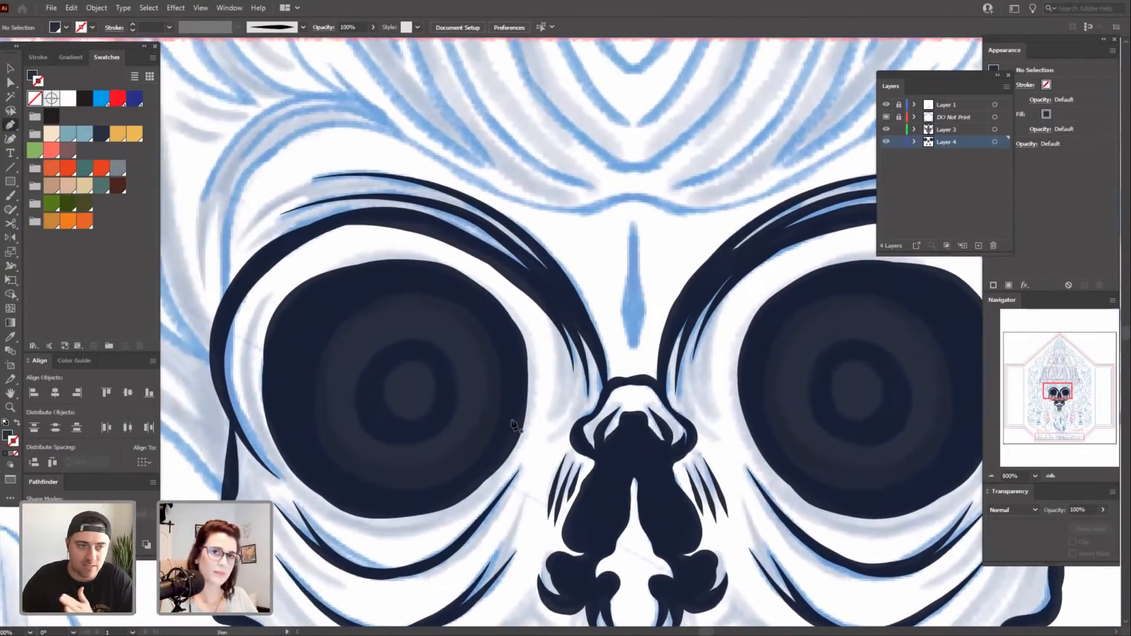
left_click_drag(519, 521, 534, 504)
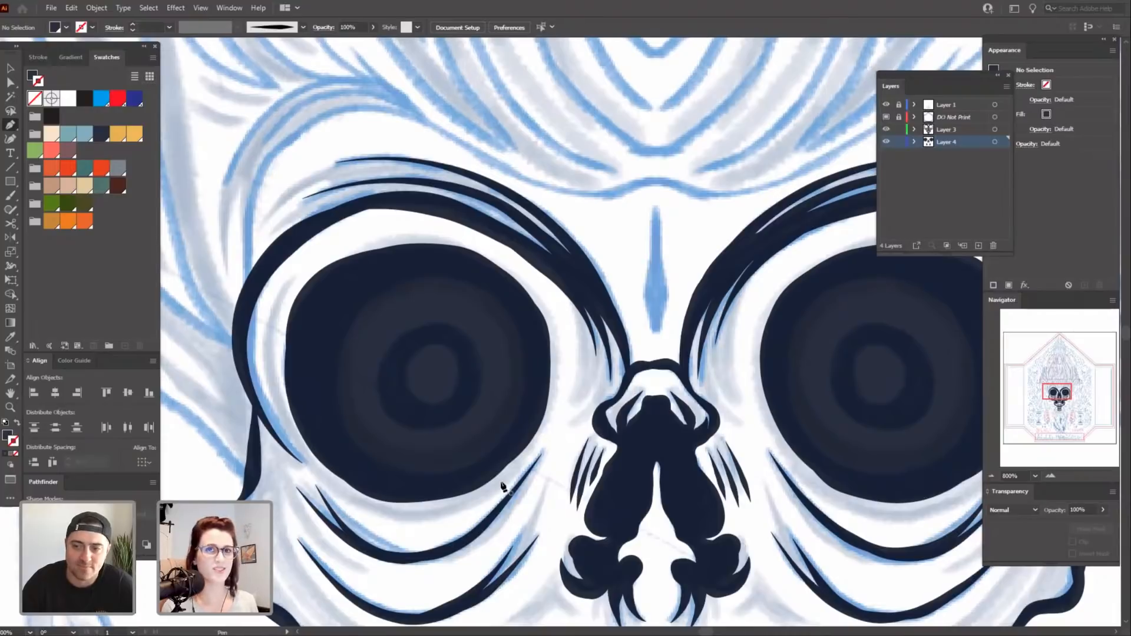
left_click_drag(552, 451, 581, 431)
key("v")
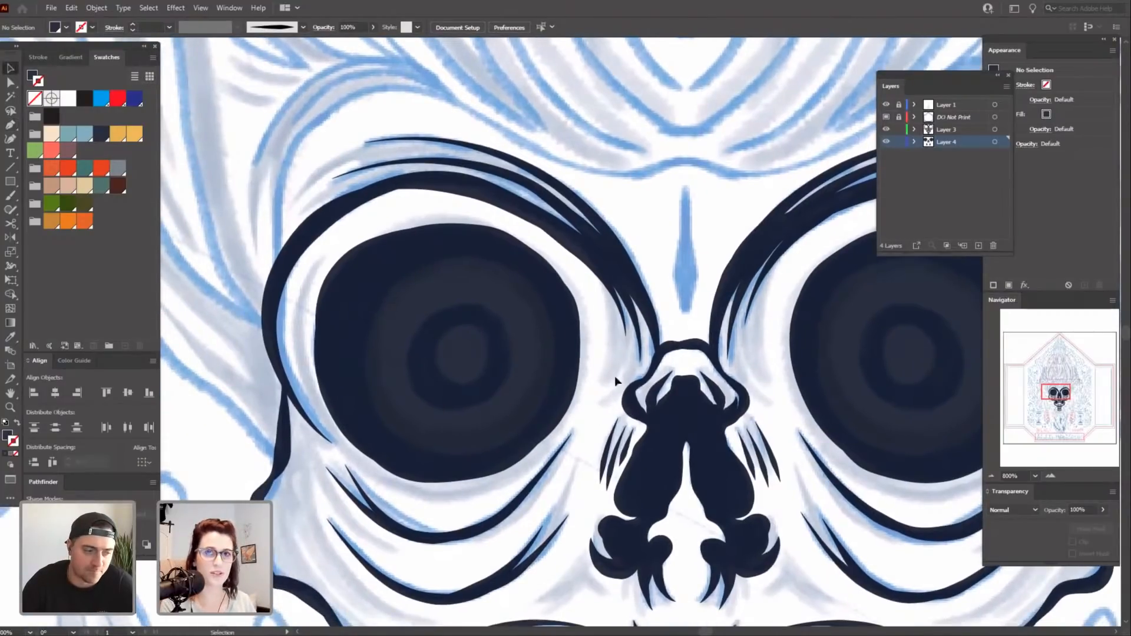
left_click_drag(593, 384, 654, 359)
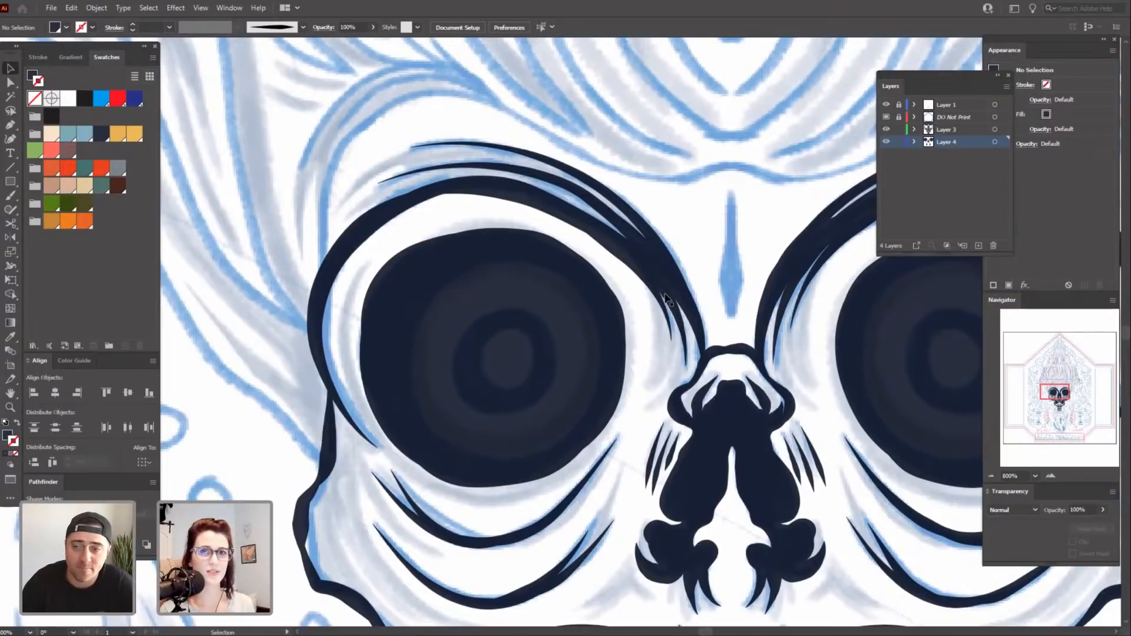
scroll(627, 484, "down", 1)
key("p")
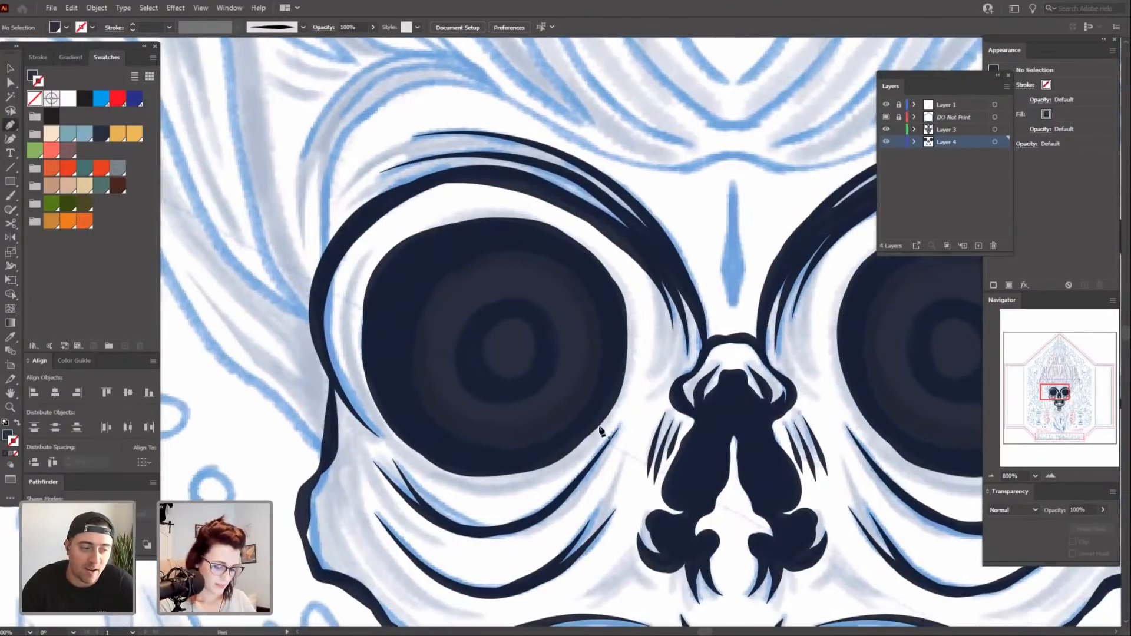
scroll(613, 448, "up", 1)
Hide Layer 4 to reveal the eye sketch and make Layer 3 active for inking with the Paintbrush.
key("b")
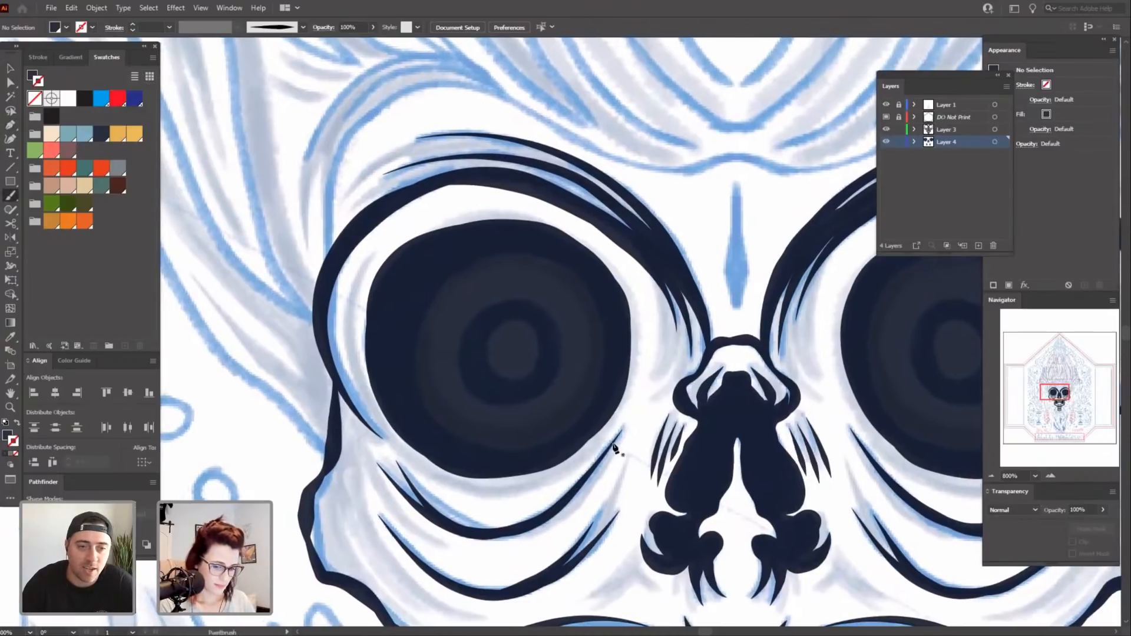
left_click(886, 142)
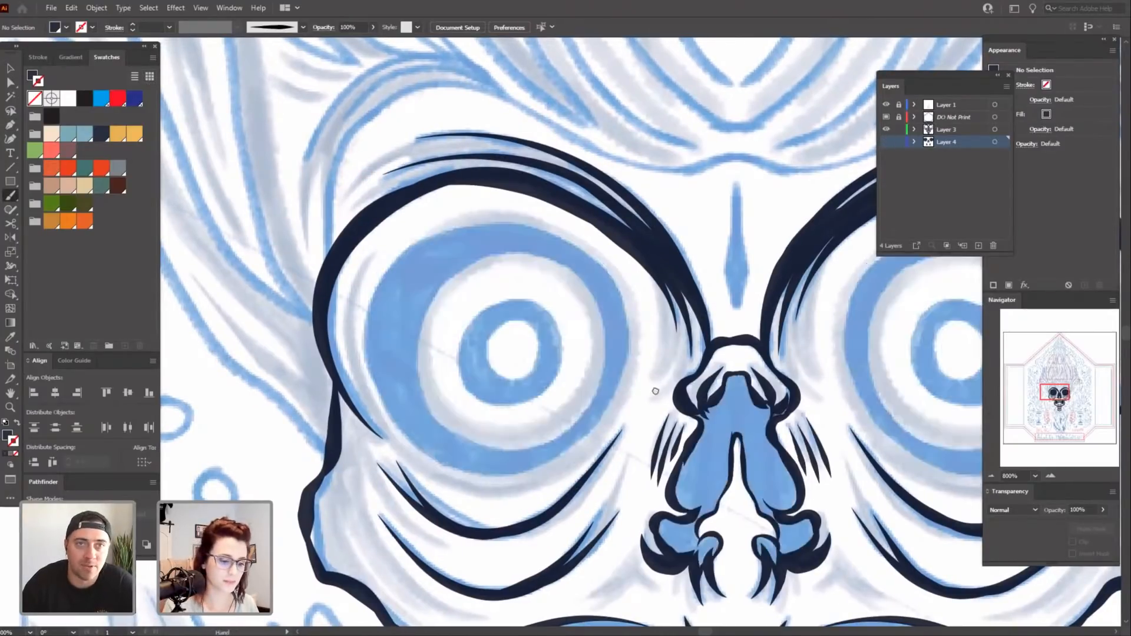
scroll(657, 396, "up", 2)
scroll(650, 336, "left", 2)
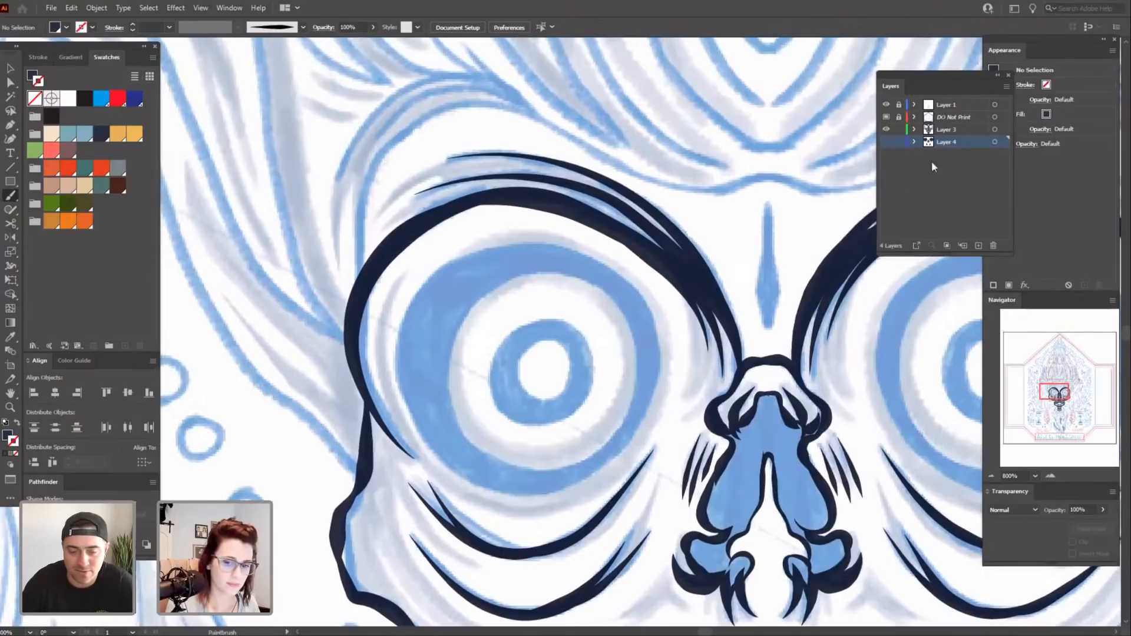
left_click(954, 130)
scroll(661, 341, "left", 2)
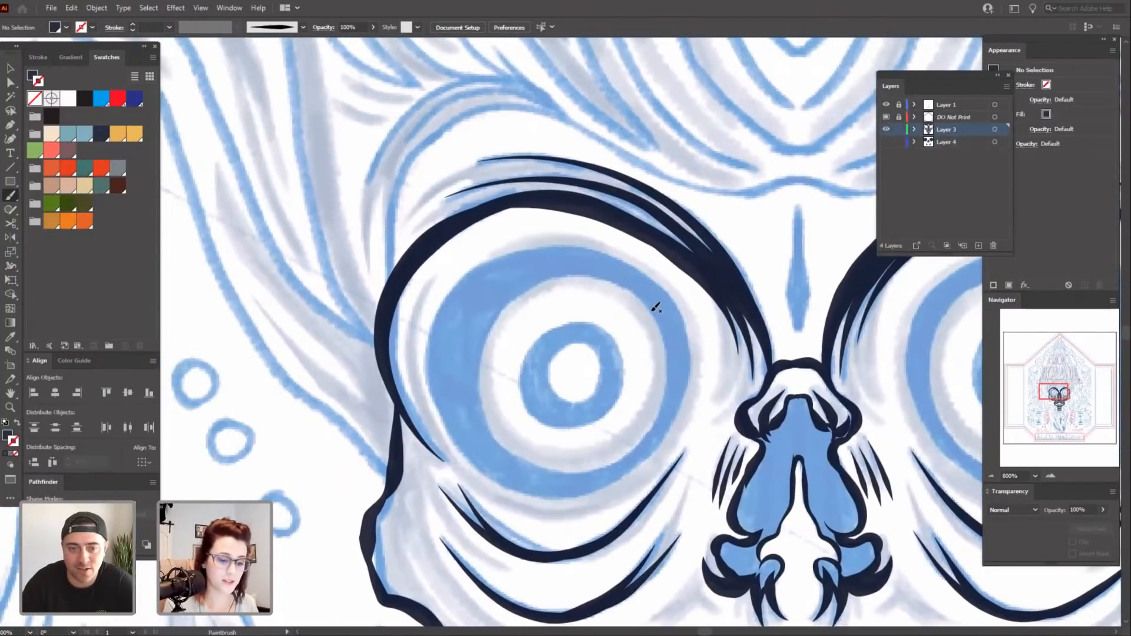
Ink a closed navy ring with 1 pt brush strokes along the inner edge of the left eye's outer blue band.
mouse_move(537, 285)
left_mouse_down()
mouse_move(482, 360)
mouse_move(506, 433)
left_mouse_up()
mouse_move(595, 275)
left_mouse_down()
mouse_move(634, 291)
mouse_move(665, 333)
left_mouse_up()
left_click_drag(608, 461, 609, 461)
mouse_move(481, 355)
left_mouse_down()
mouse_move(486, 394)
mouse_move(518, 452)
left_mouse_up()
mouse_move(591, 470)
left_mouse_down()
mouse_move(645, 449)
mouse_move(484, 497)
left_mouse_up()
Ink the matching navy ring in the right eye with 1 pt brush strokes along the outer blue band's inner edge.
scroll(806, 435, "right", 5)
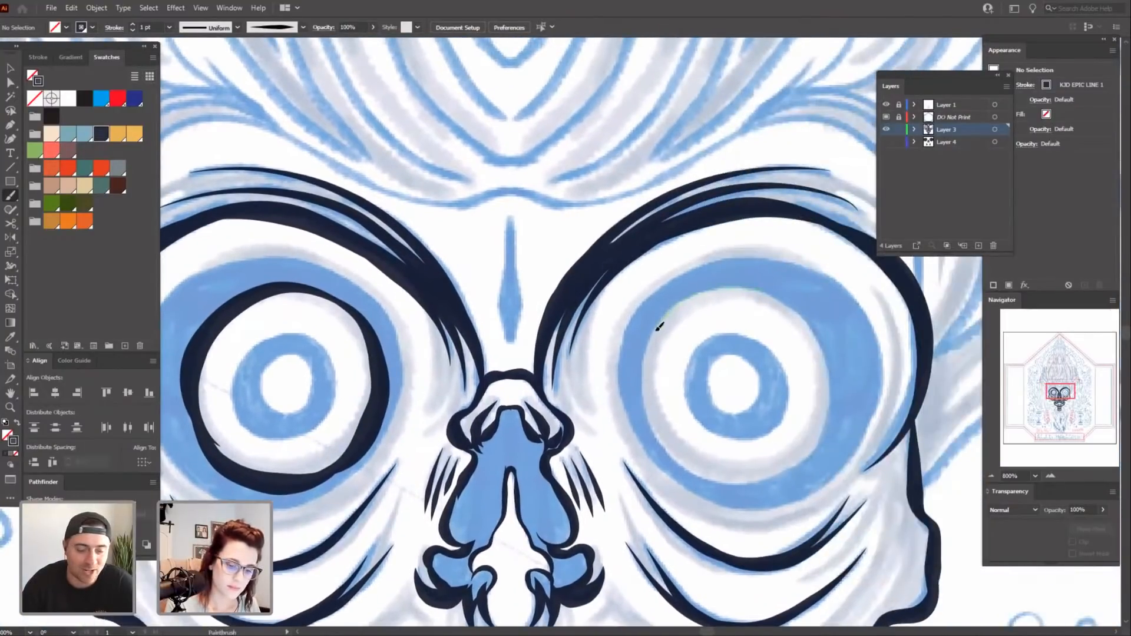
left_click_drag(657, 419, 673, 449)
mouse_move(680, 302)
left_mouse_down()
mouse_move(754, 283)
mouse_move(786, 296)
left_mouse_up()
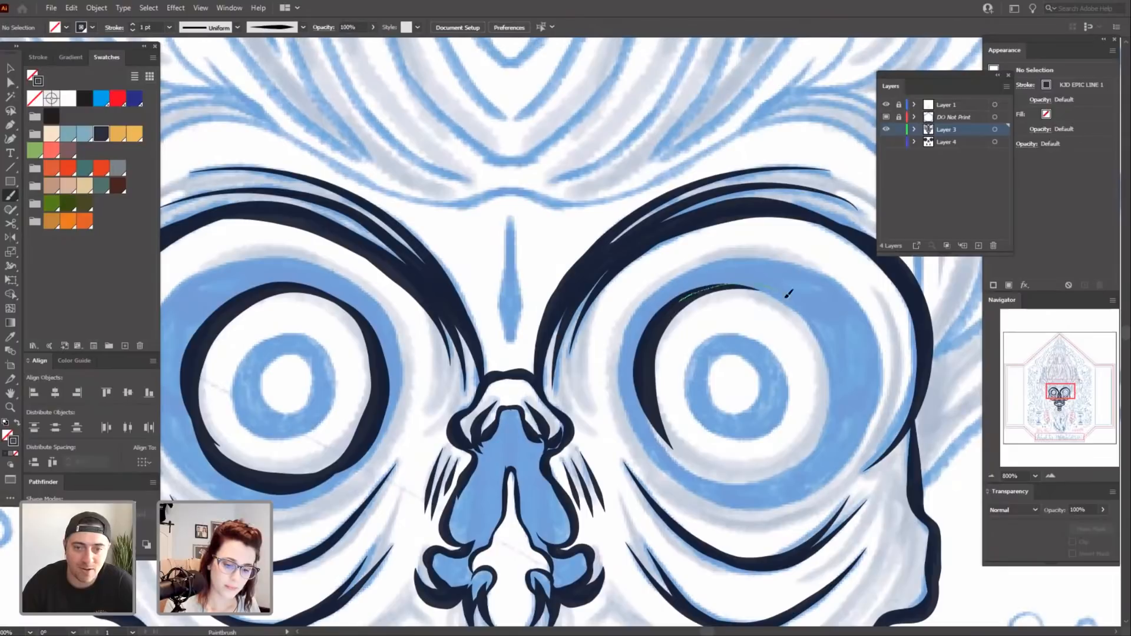
scroll(830, 394, "down", 2)
scroll(830, 394, "right", 2)
mouse_move(602, 305)
left_mouse_down()
mouse_move(608, 380)
mouse_move(639, 422)
mouse_move(683, 445)
left_mouse_up()
mouse_move(761, 276)
left_mouse_down()
mouse_move(785, 369)
mouse_move(728, 442)
mouse_move(698, 453)
left_mouse_up()
scroll(714, 403, "down", 1)
scroll(714, 403, "right", 1)
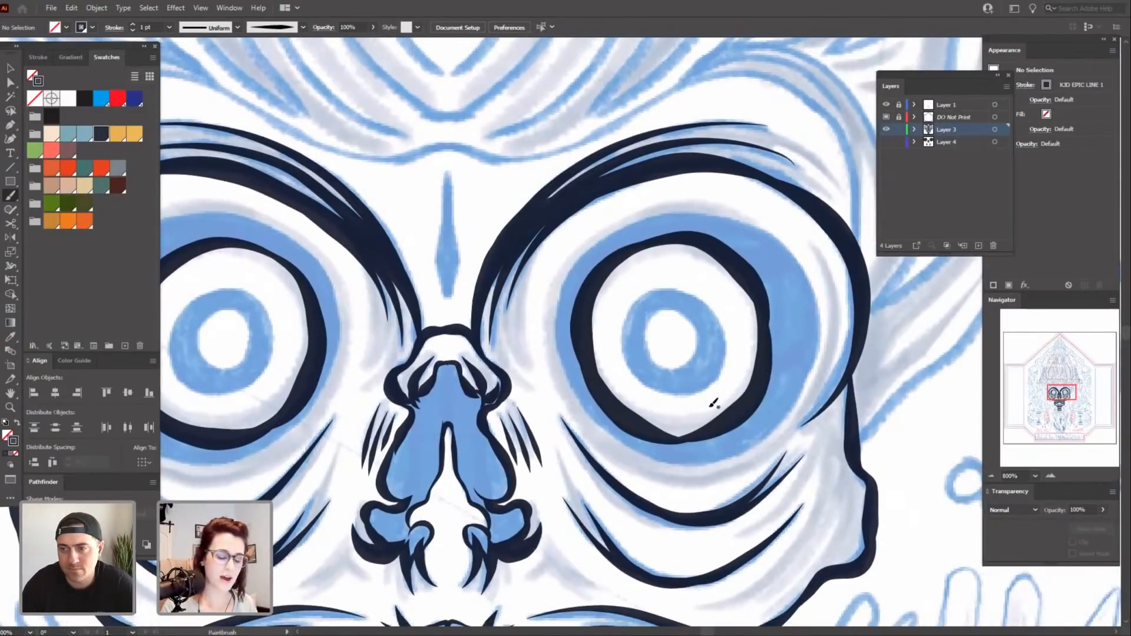
Undo the uneven strokes of the right eye's ring and repaint its right side and bottom to close it smoothly.
key("ctrl+minus")
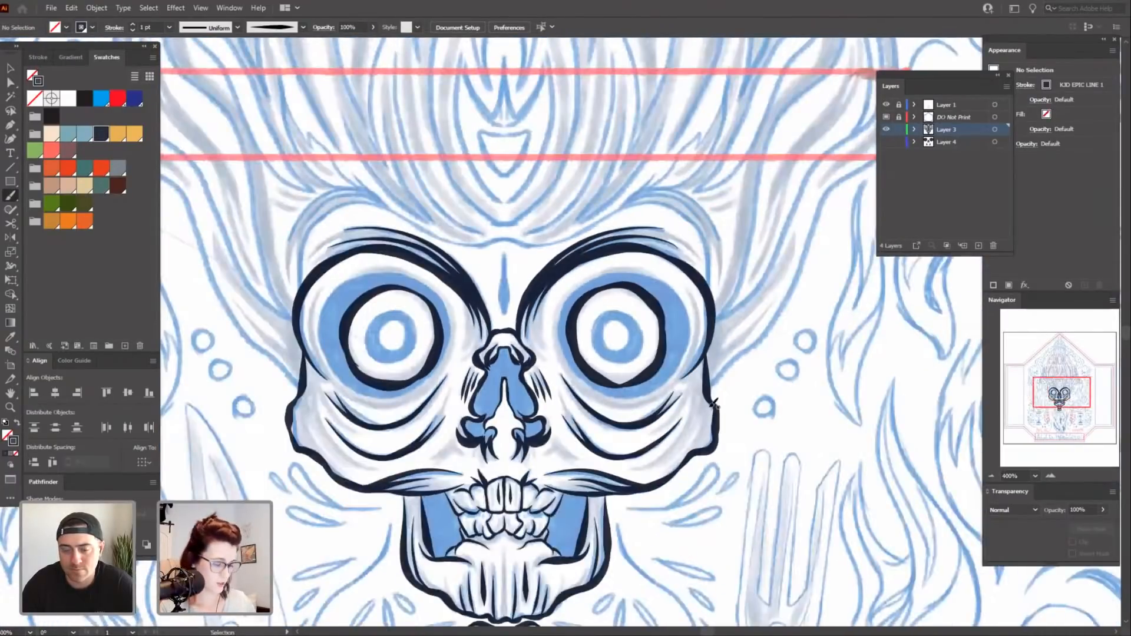
key("ctrl+plus")
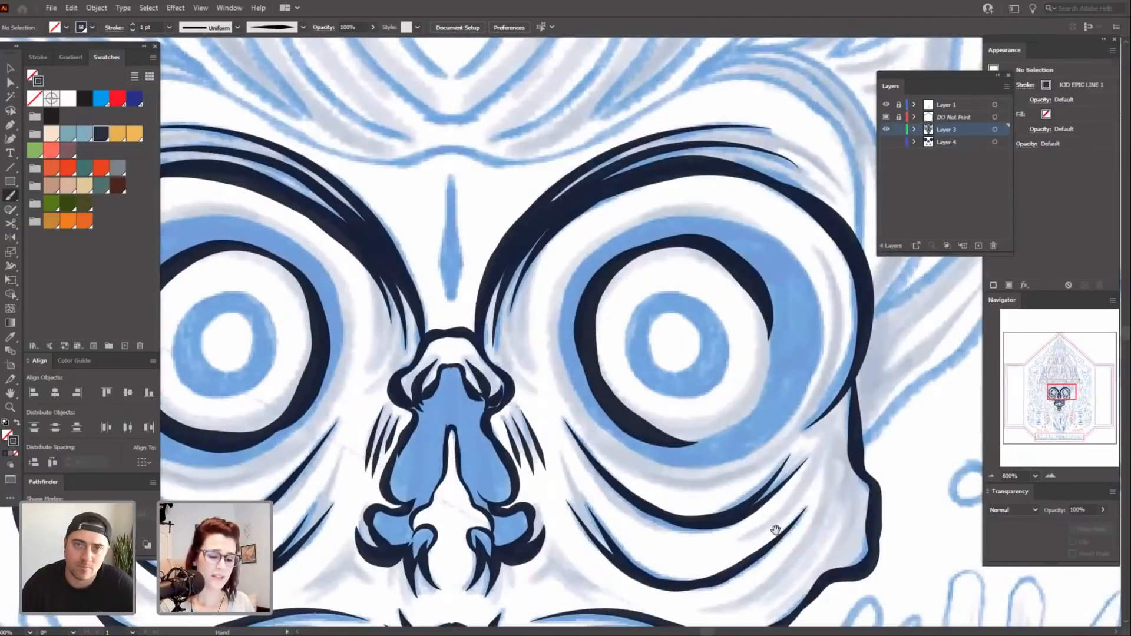
left_click_drag(776, 530, 721, 541)
mouse_move(564, 425)
left_mouse_down()
mouse_move(659, 445)
mouse_move(711, 329)
left_mouse_up()
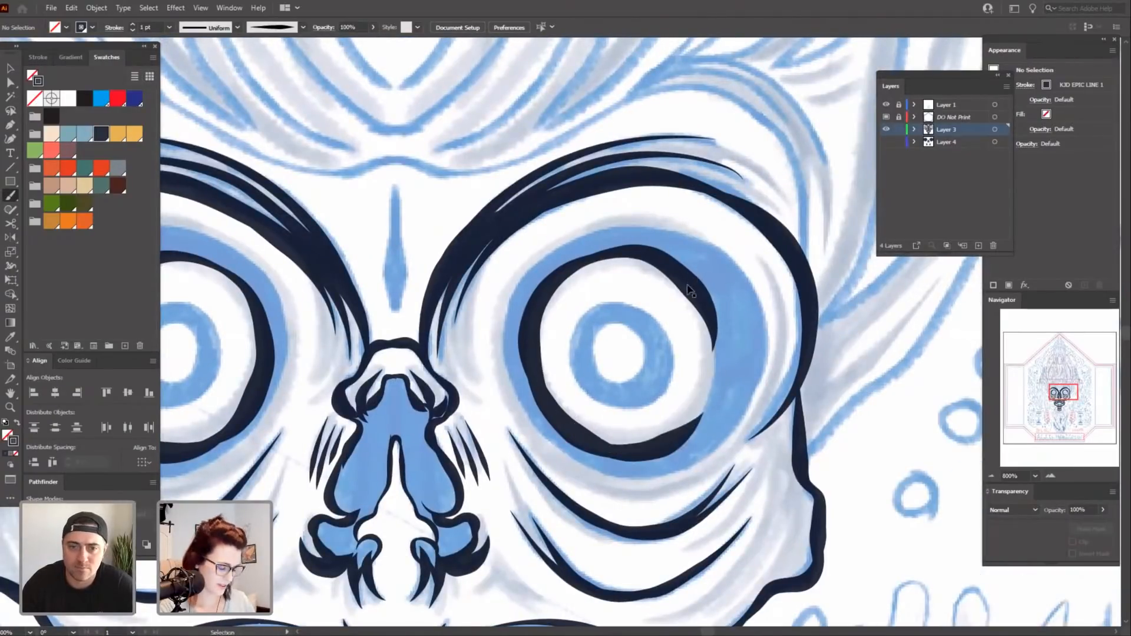
key("ctrl+z")
mouse_move(677, 262)
left_mouse_down()
mouse_move(714, 327)
mouse_move(698, 415)
left_mouse_up()
left_click_drag(675, 478, 649, 471)
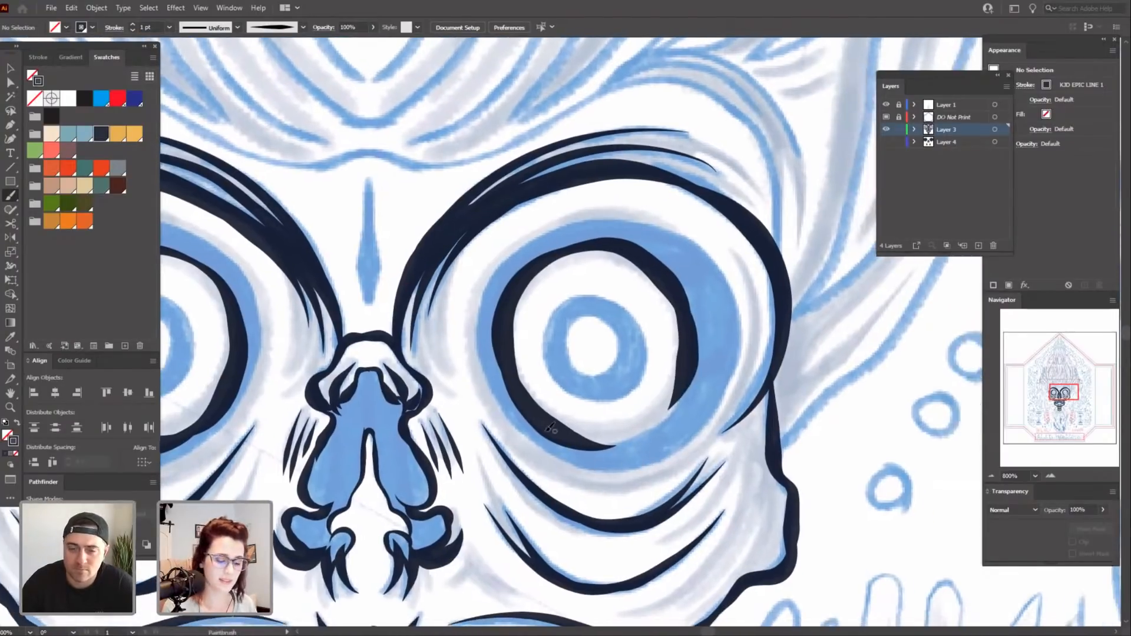
mouse_move(526, 415)
left_mouse_down()
mouse_move(608, 442)
mouse_move(666, 420)
left_mouse_up()
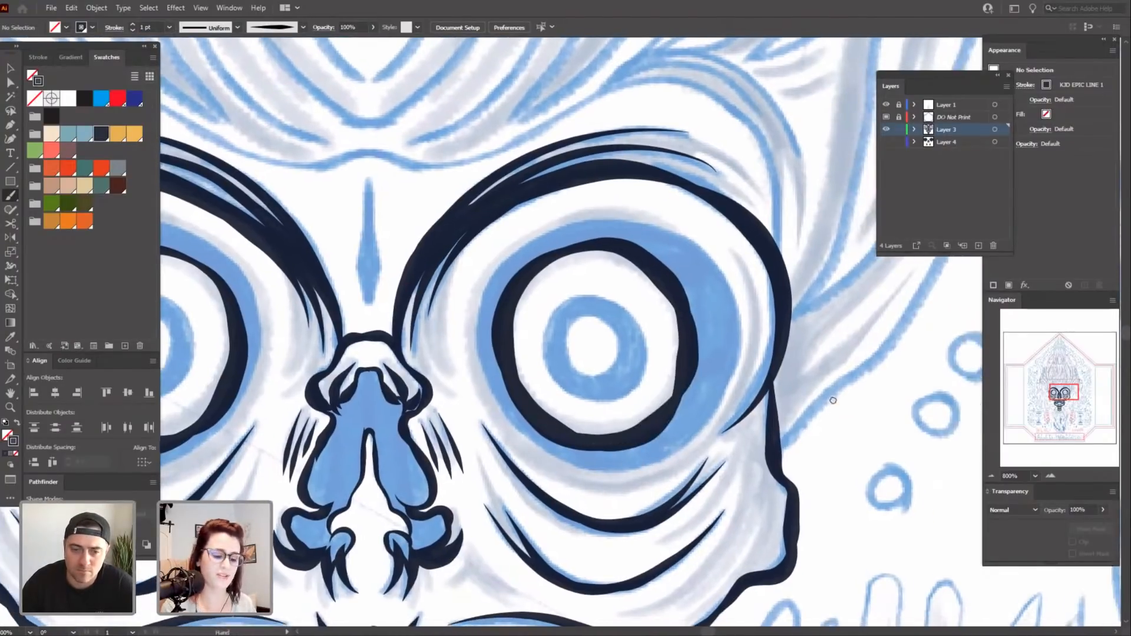
key("ctrl+minus")
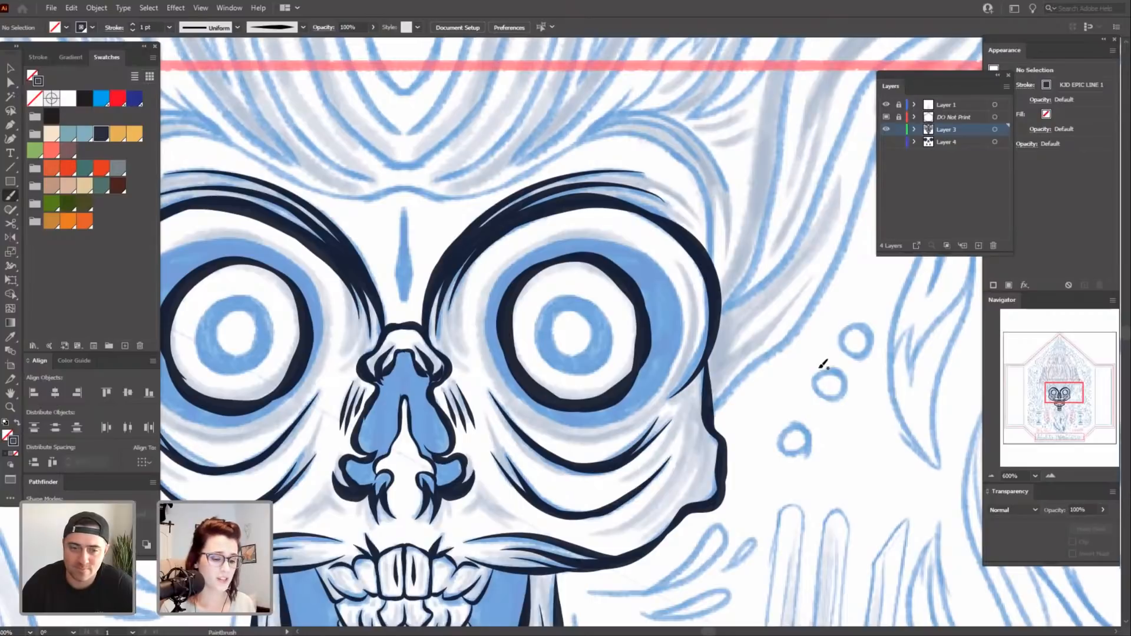
left_click_drag(643, 592, 730, 574)
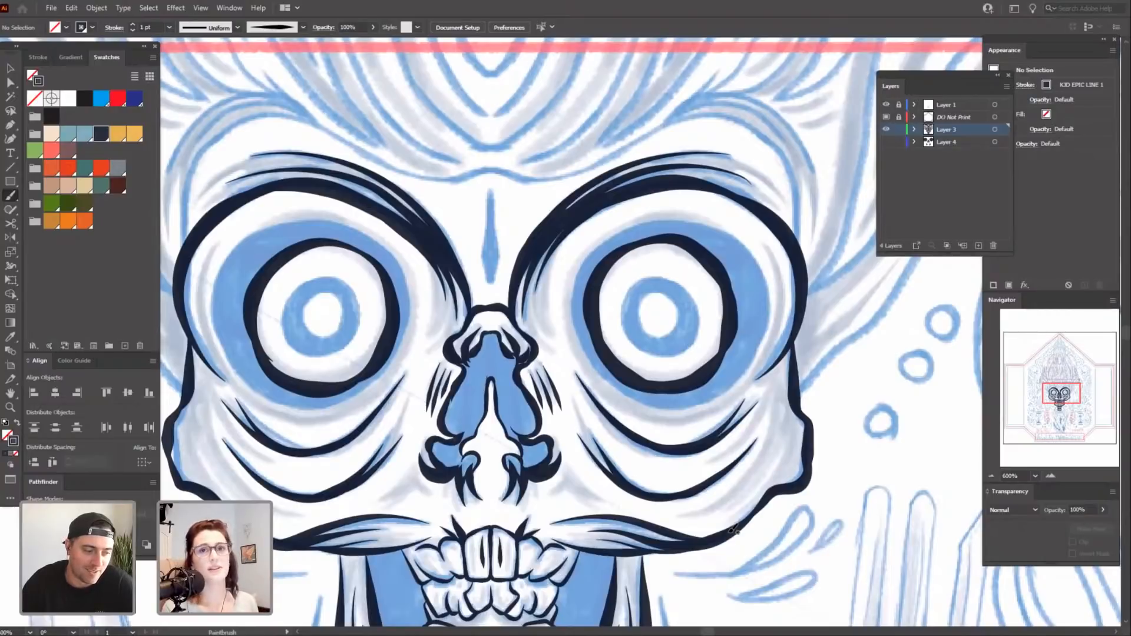
left_click_drag(780, 525, 822, 507)
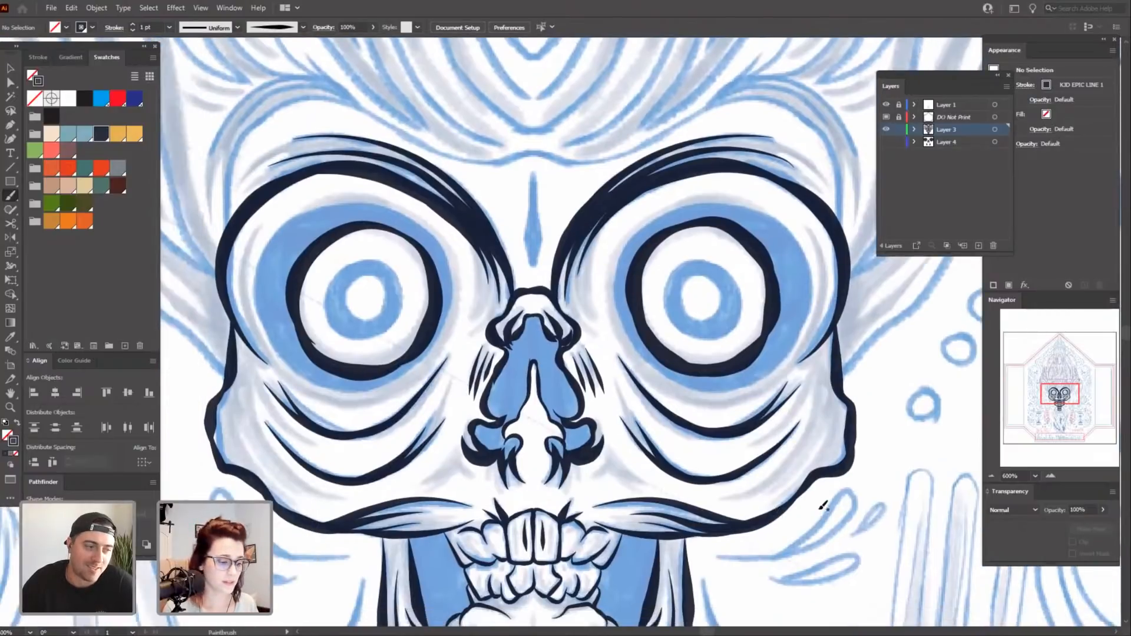
Expand the appearance of the left eye's inner navy ring into a filled shape.
key("ctrl+minus")
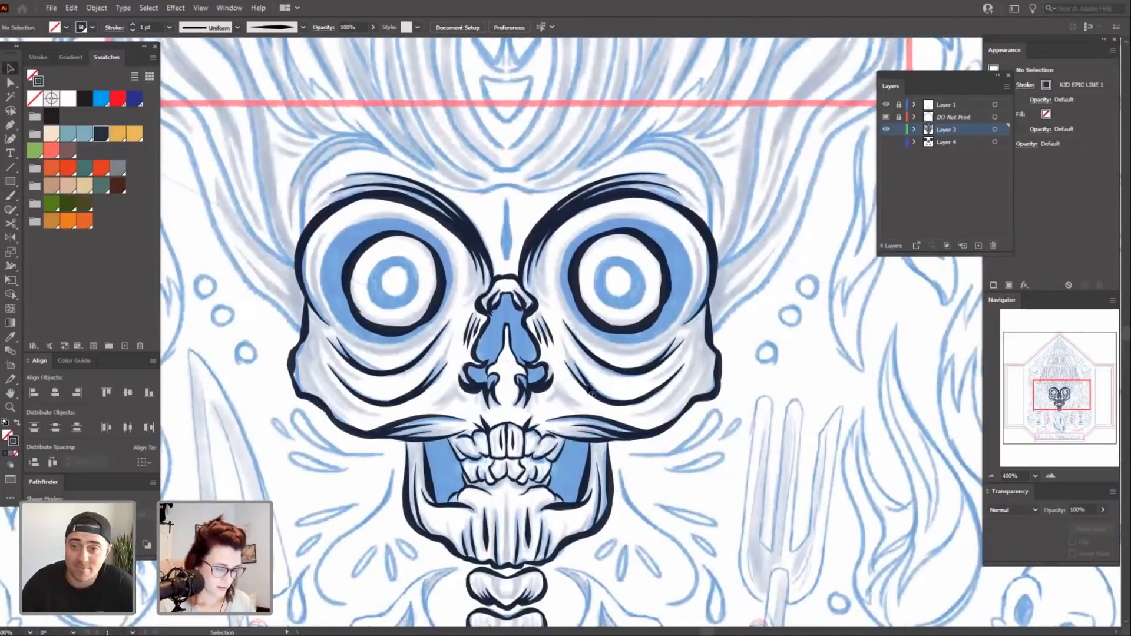
left_click_drag(339, 230, 443, 323)
left_click(97, 8)
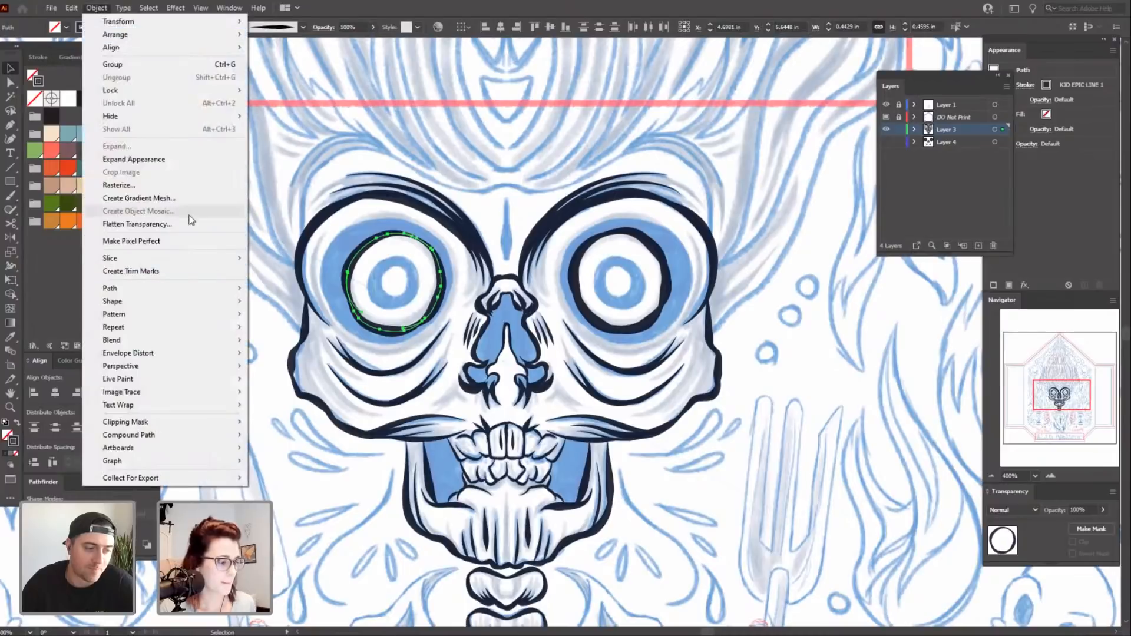
left_click(170, 159)
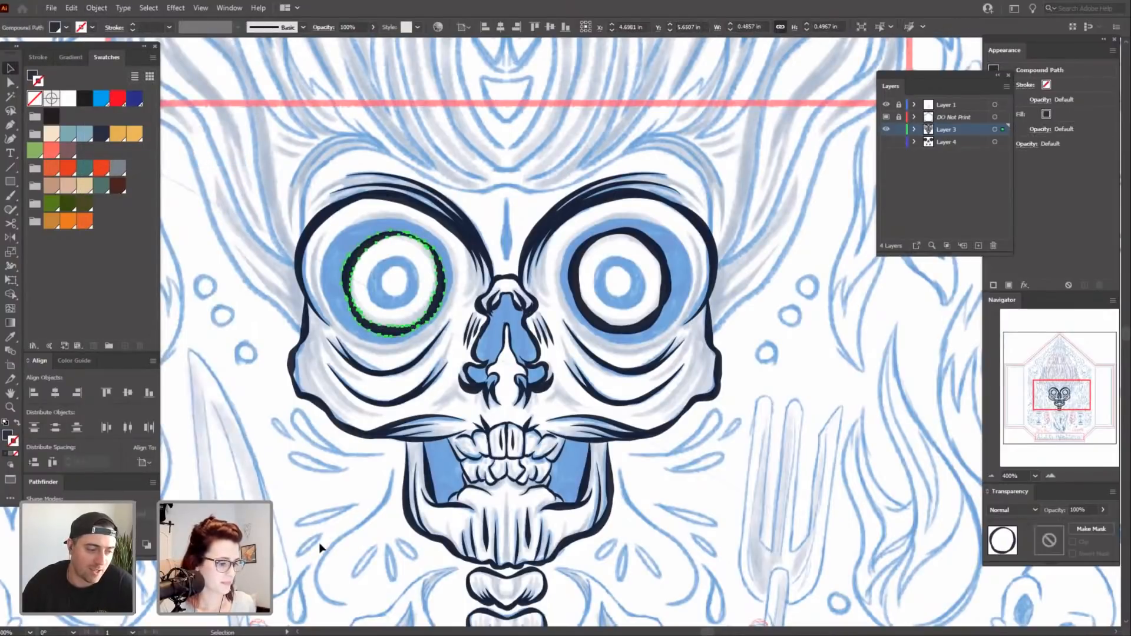
Expand the appearance of the right eye's inner navy ring and unite its pieces into one compound shape.
left_click(650, 271)
left_click_drag(575, 227, 667, 321)
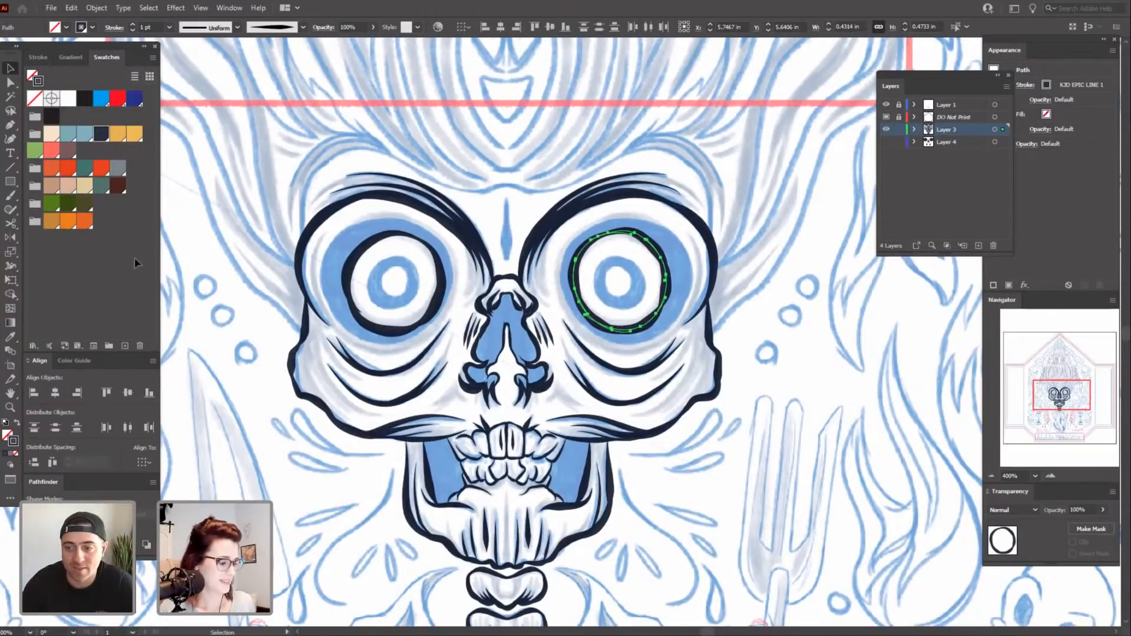
left_click(96, 8)
left_click(106, 159)
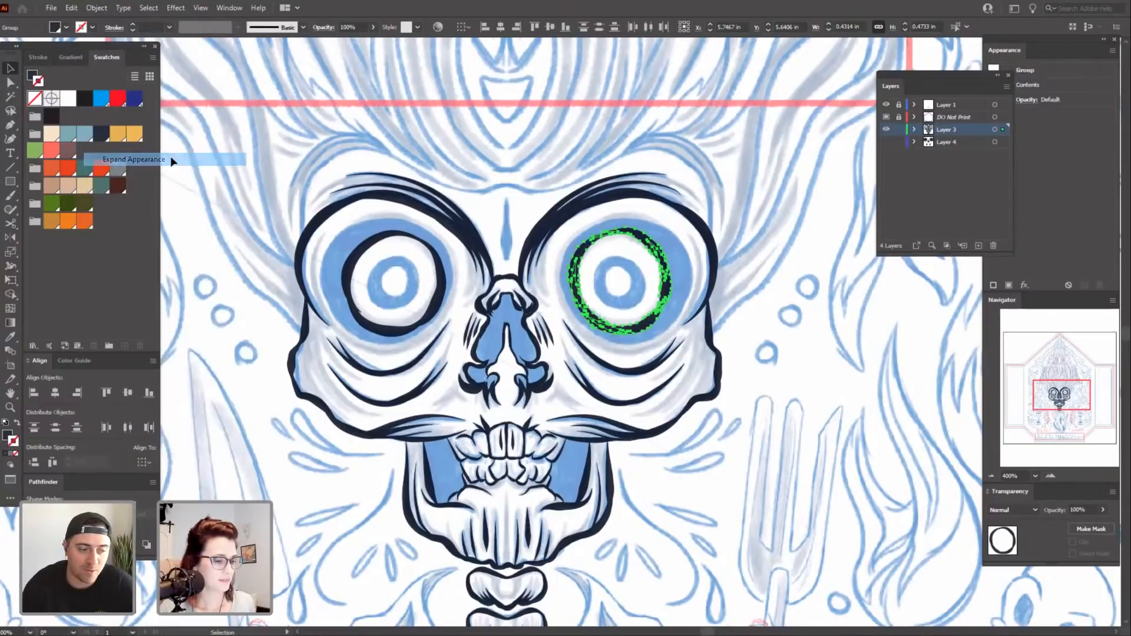
left_click(33, 514)
left_click(236, 412)
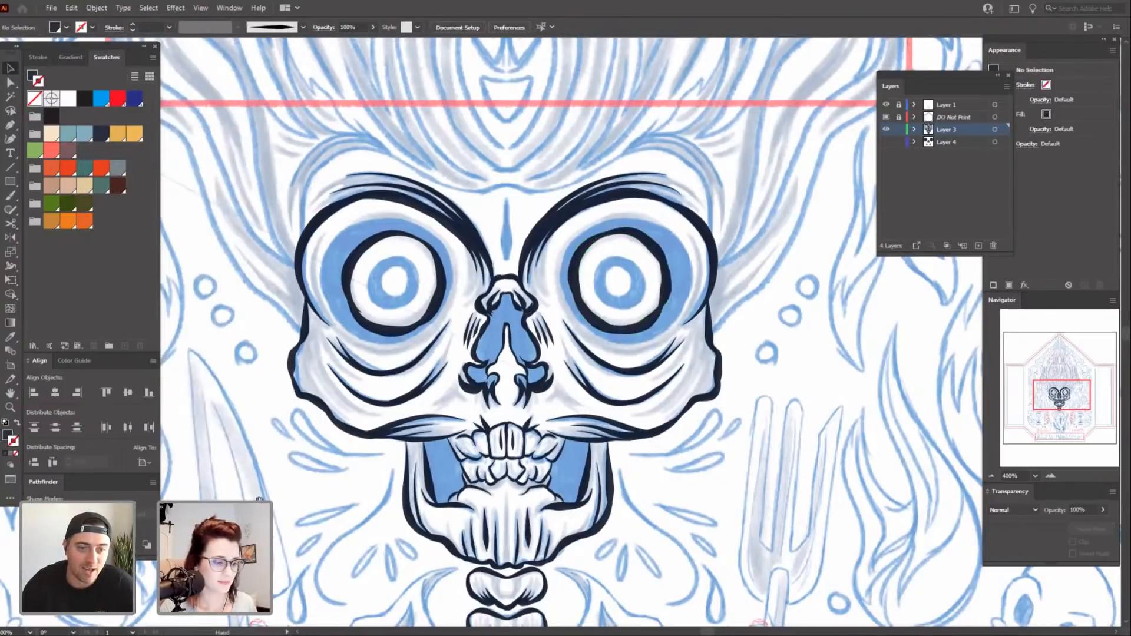
left_click_drag(236, 412, 209, 440)
key("ctrl+plus")
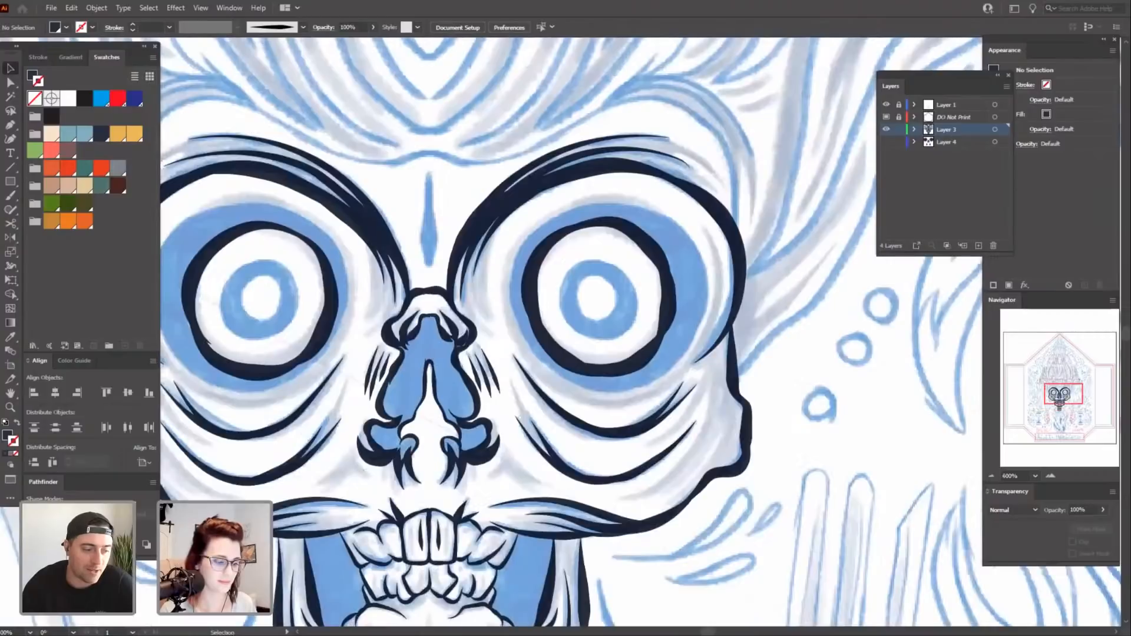
left_click_drag(212, 577, 293, 533)
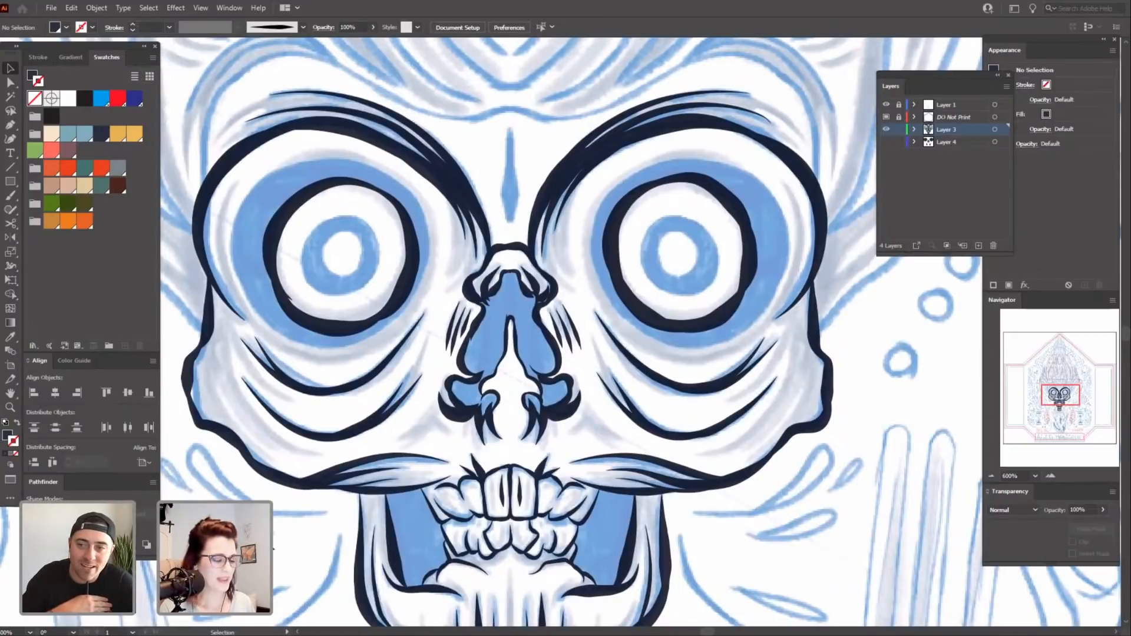
left_click_drag(511, 330, 511, 342)
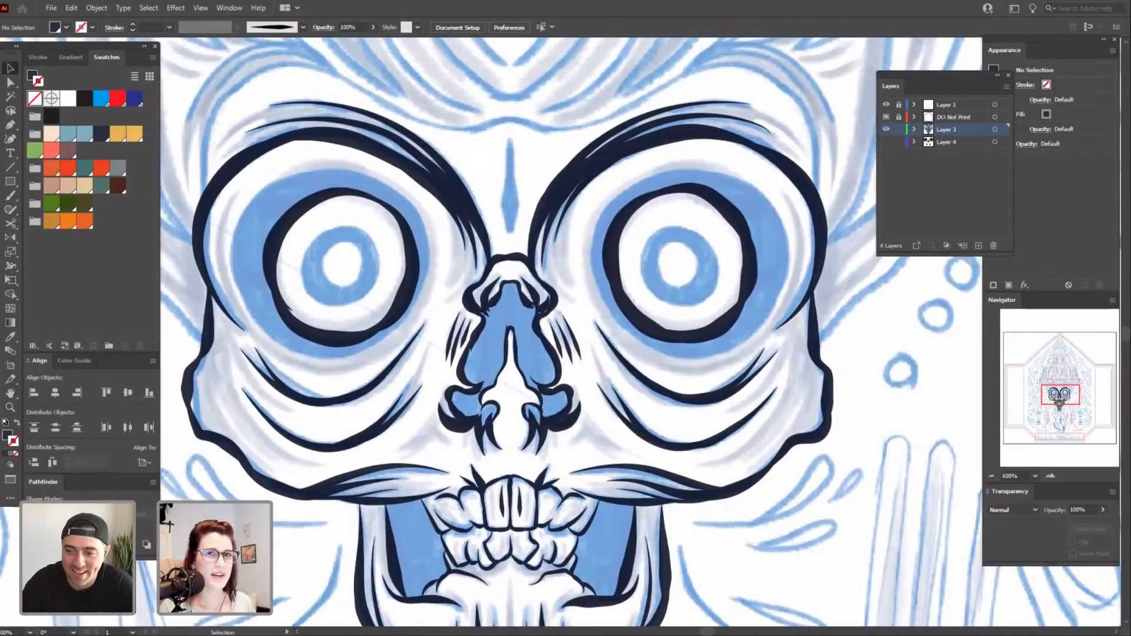
left_click_drag(510, 330, 483, 339)
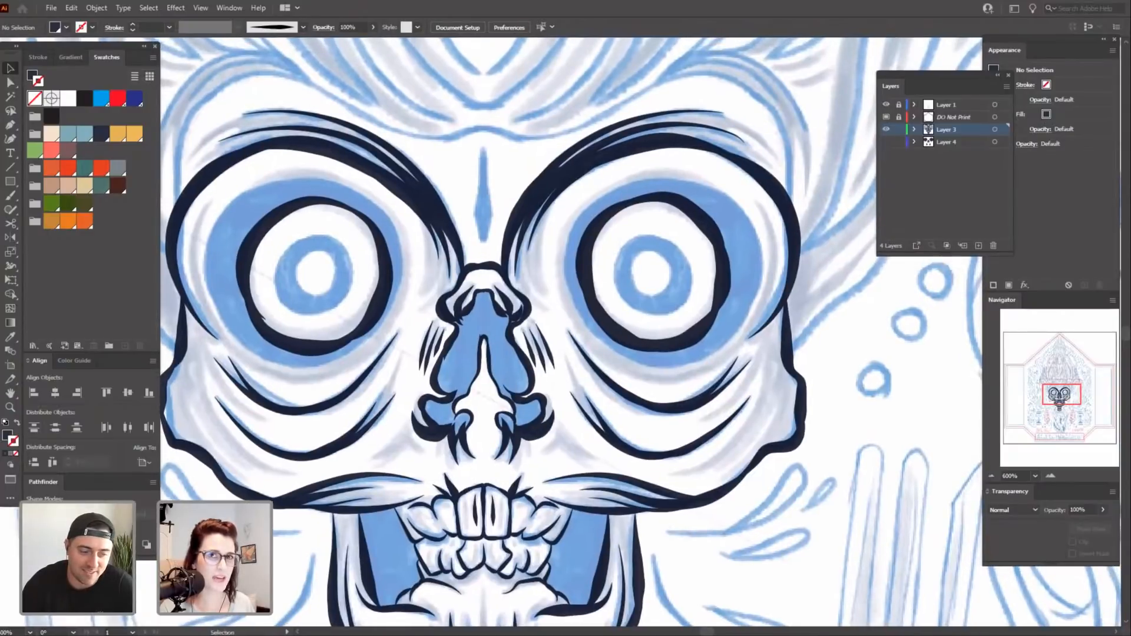
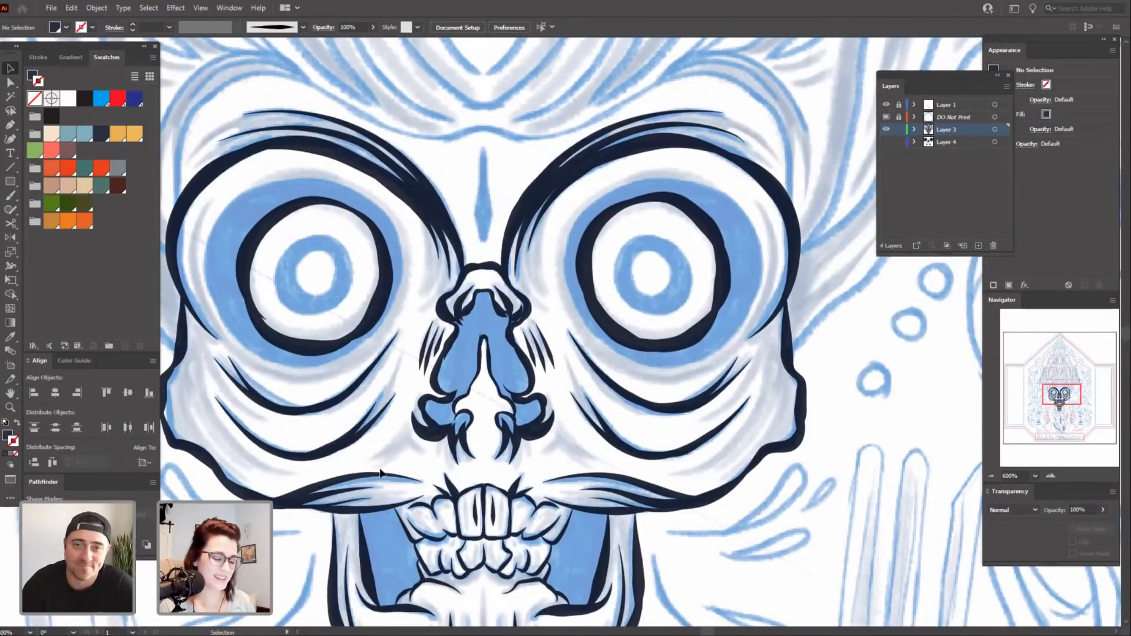
left_click_drag(390, 454, 387, 459)
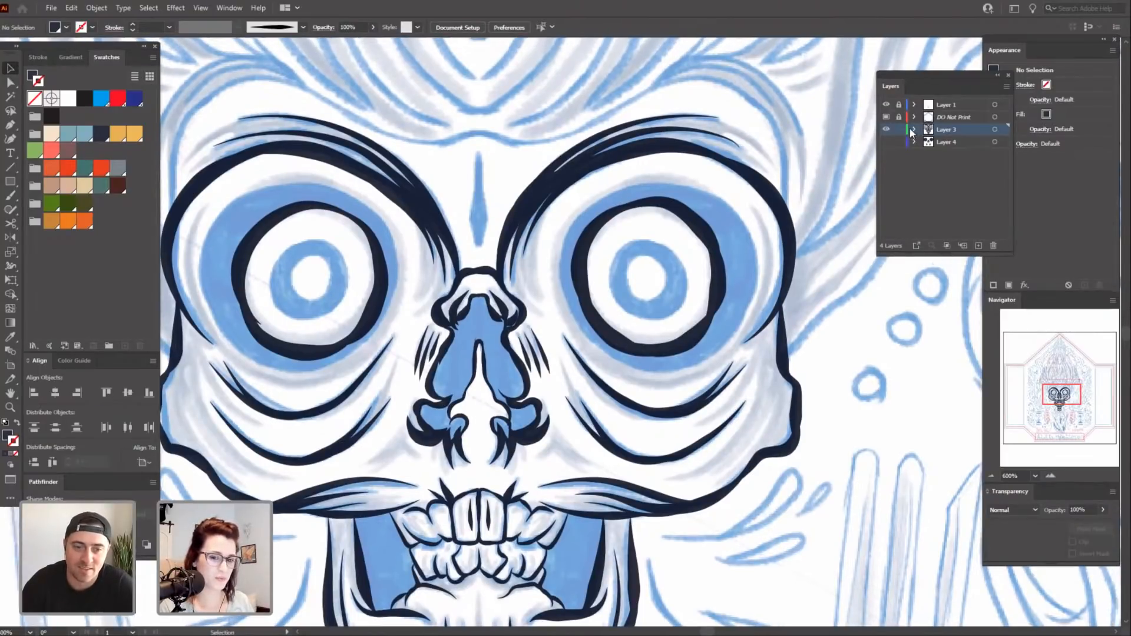
Copy both inner eye rings from Layer 3, hide that layer, and paste them in place in front on the visible Layer 4.
left_click(701, 339)
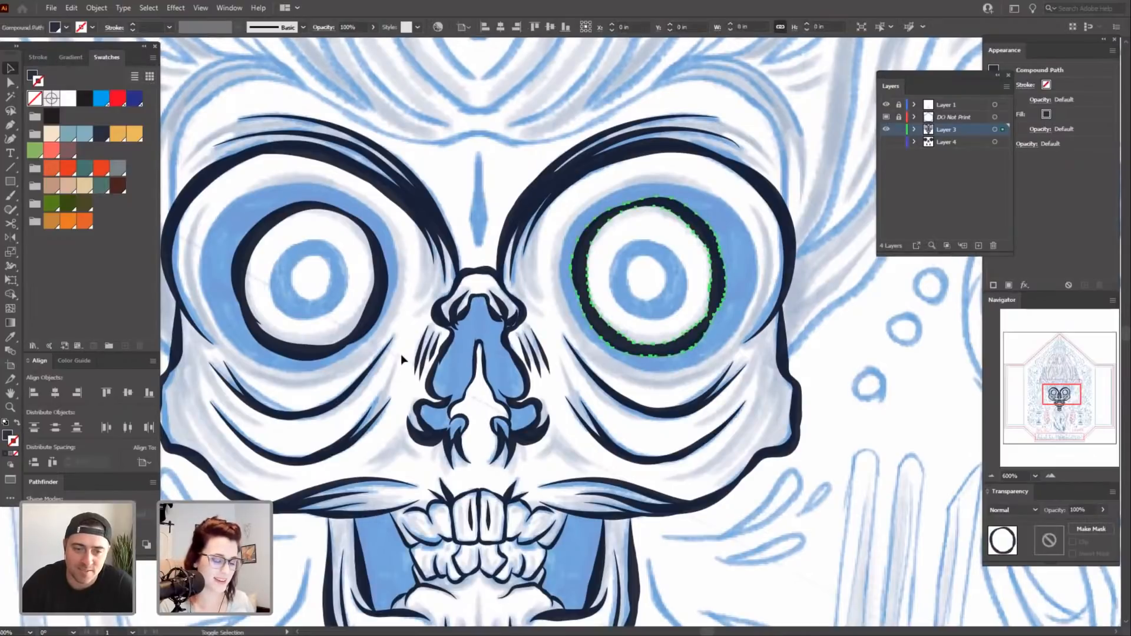
left_click(377, 323, "shift")
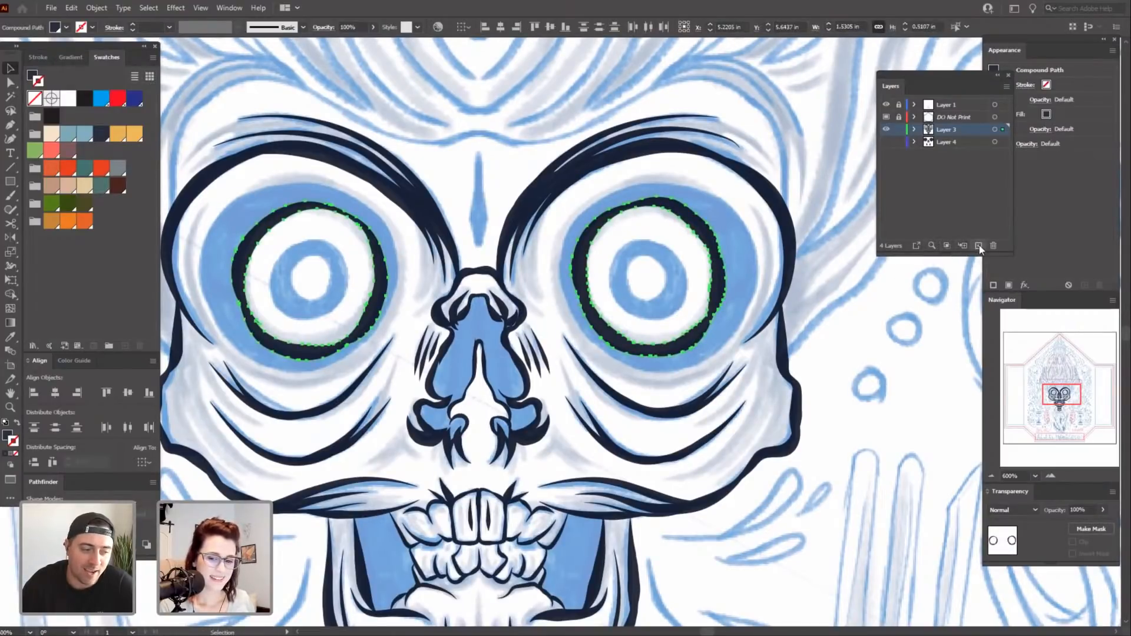
key("a")
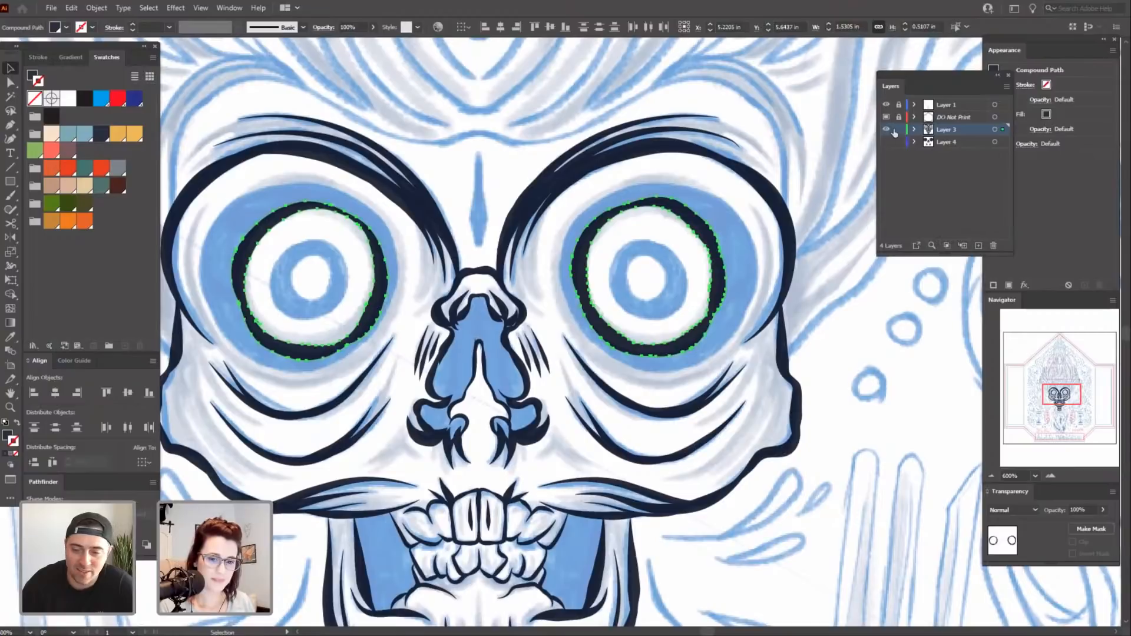
left_click(886, 142)
left_click(886, 129)
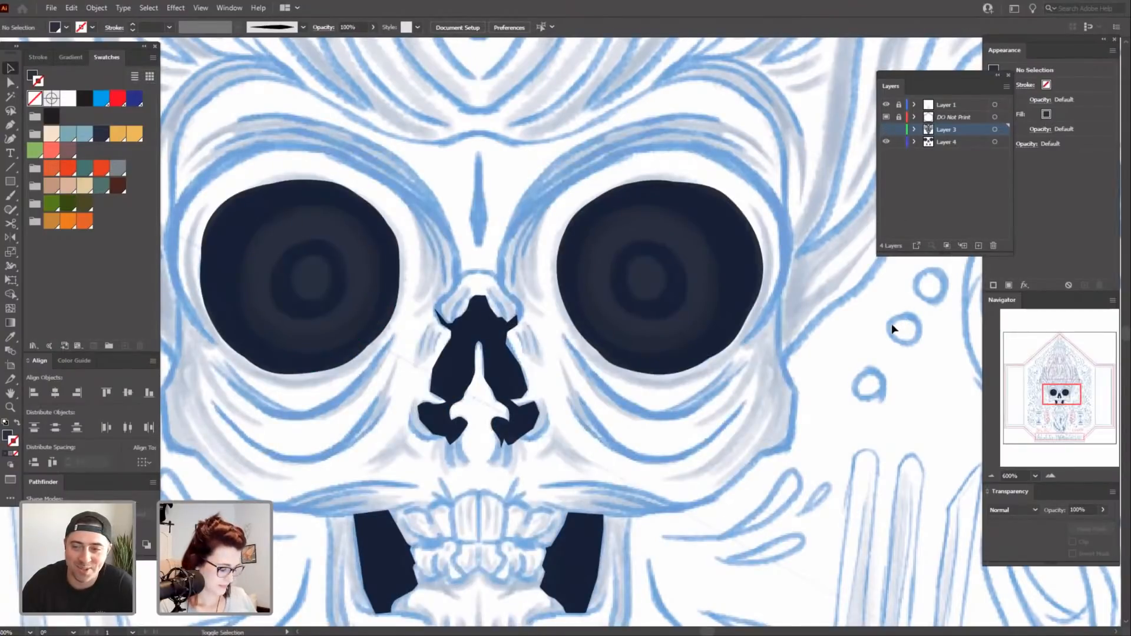
key("ctrl+v")
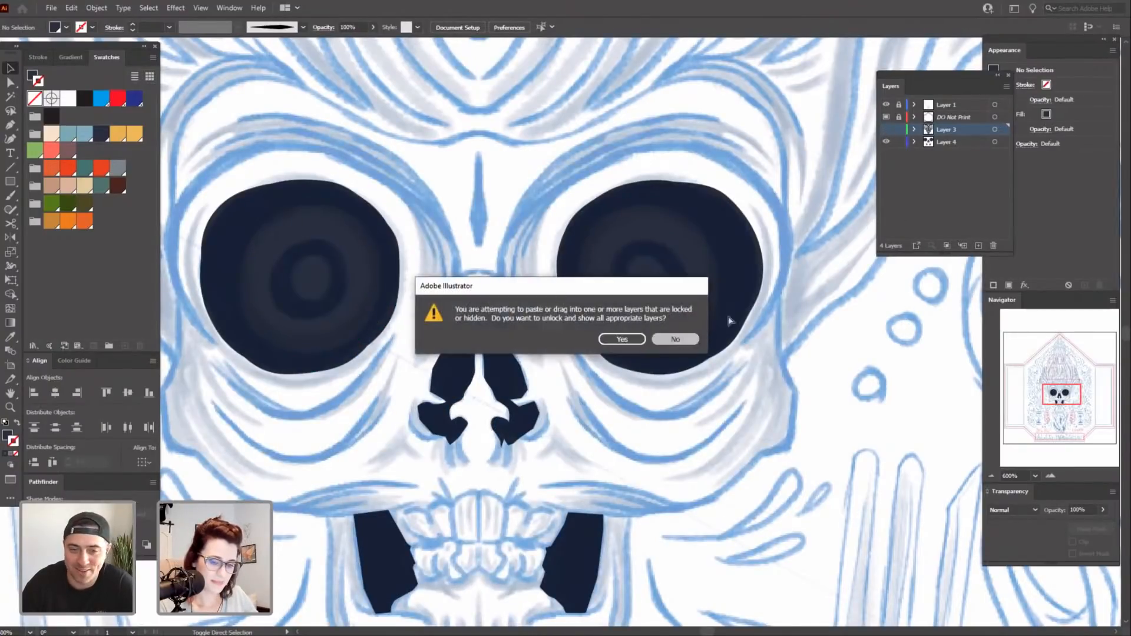
left_click(678, 340)
left_click(955, 142)
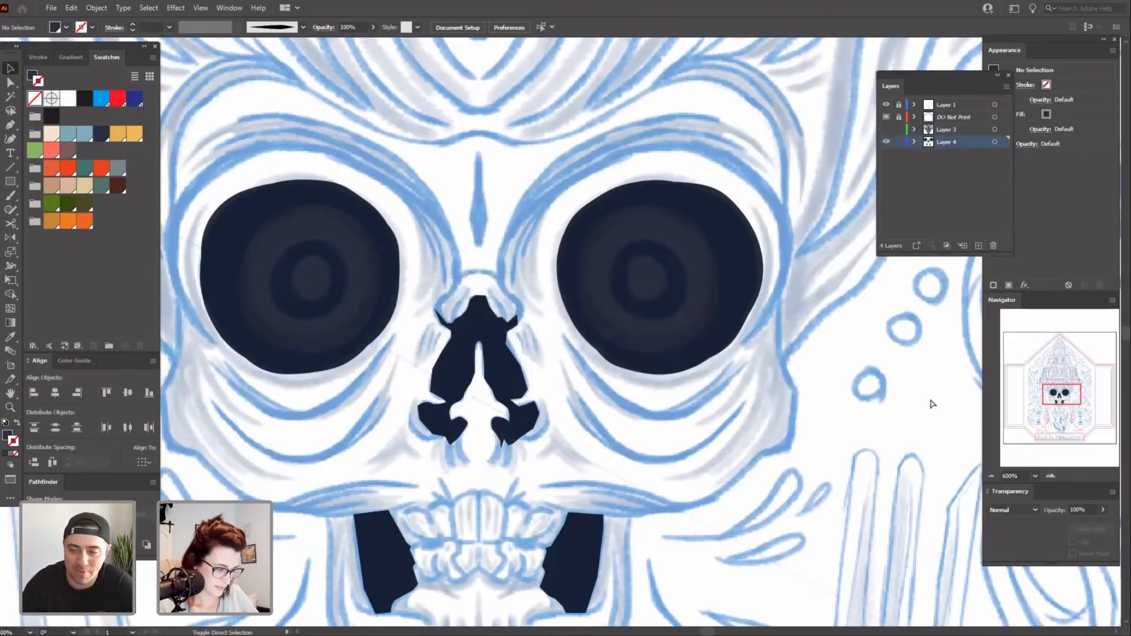
key("ctrl+f")
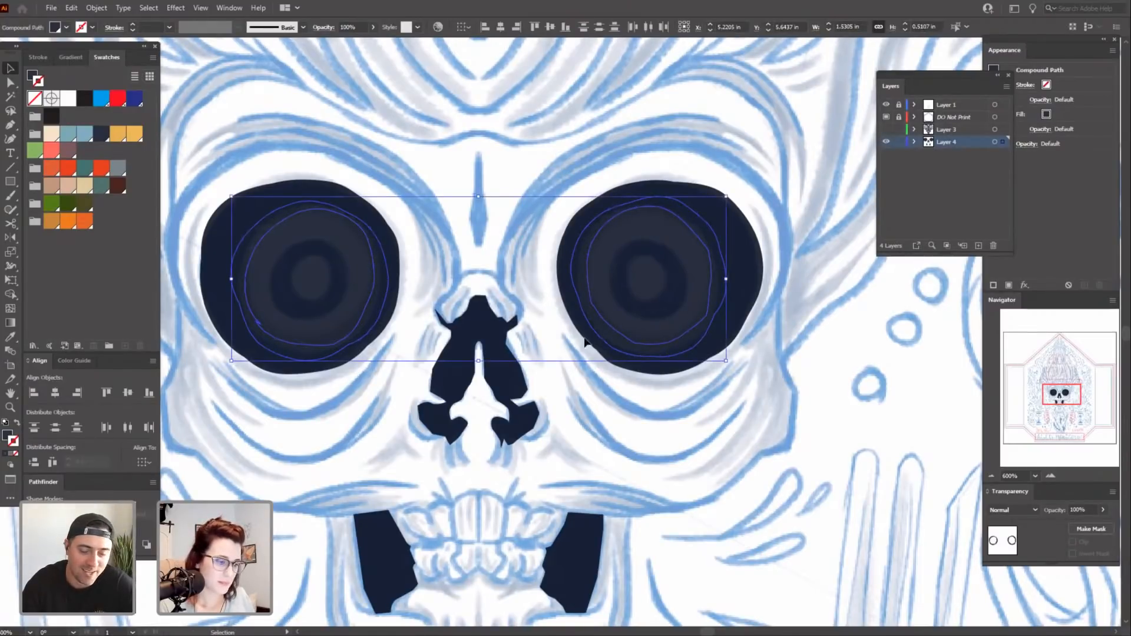
Select both dark eye fills together with the pasted rings and divide them along the ring outlines.
left_click(398, 268, "shift")
left_click(572, 324, "shift")
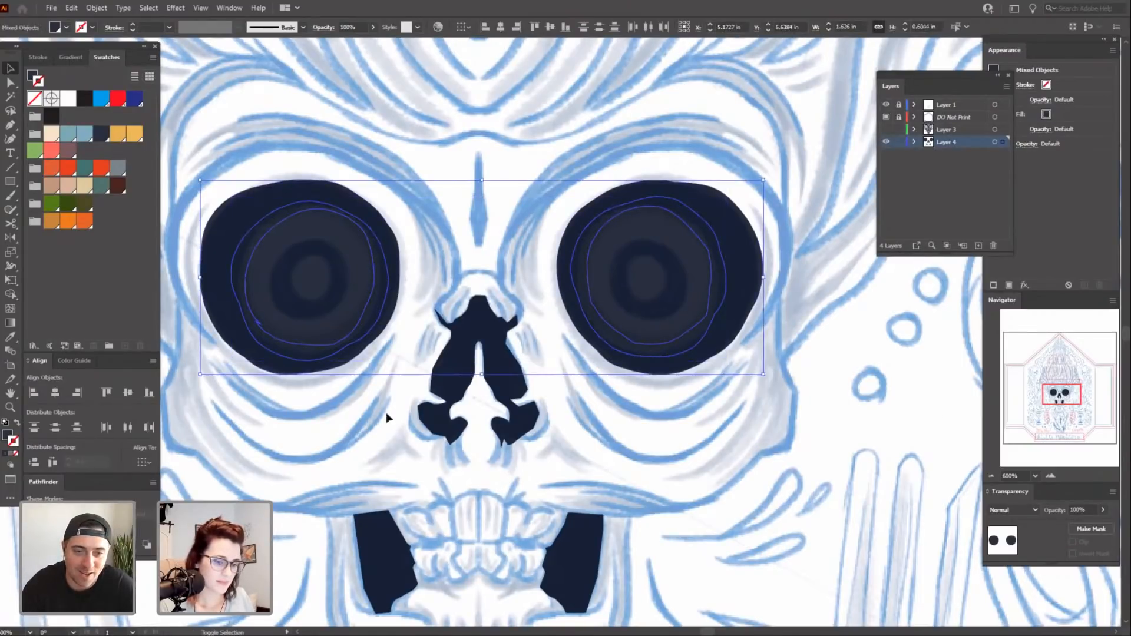
key("ctrl+g")
left_click(326, 500)
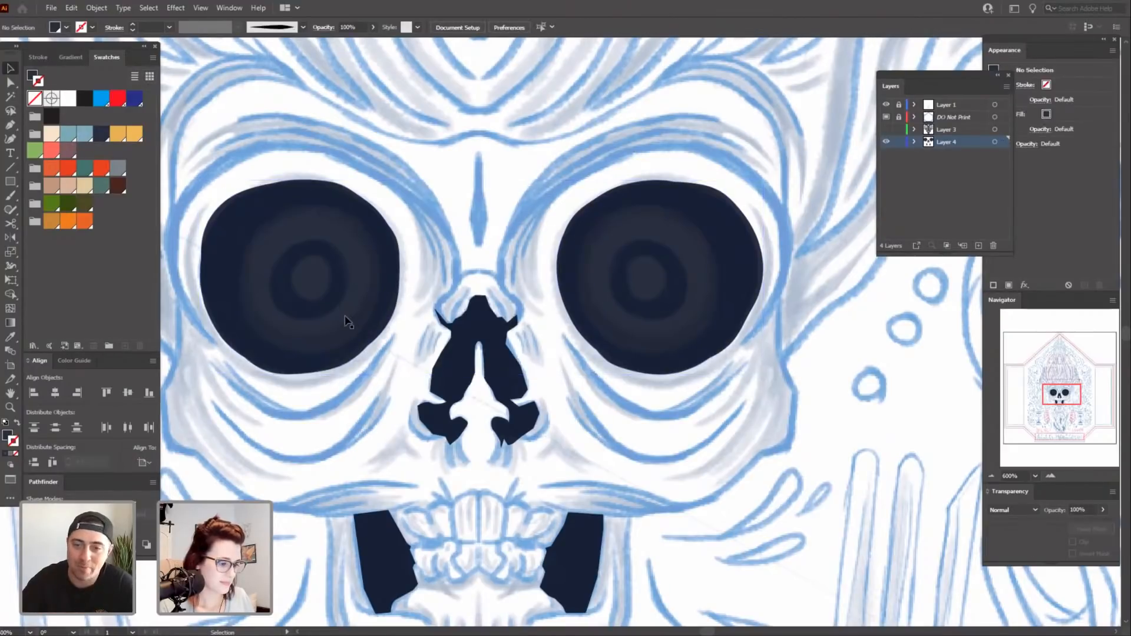
Isolate the divided eye group and delete the left eye's ring piece and the round piece inside it.
left_click(348, 318)
double_click(359, 333)
left_click(359, 333)
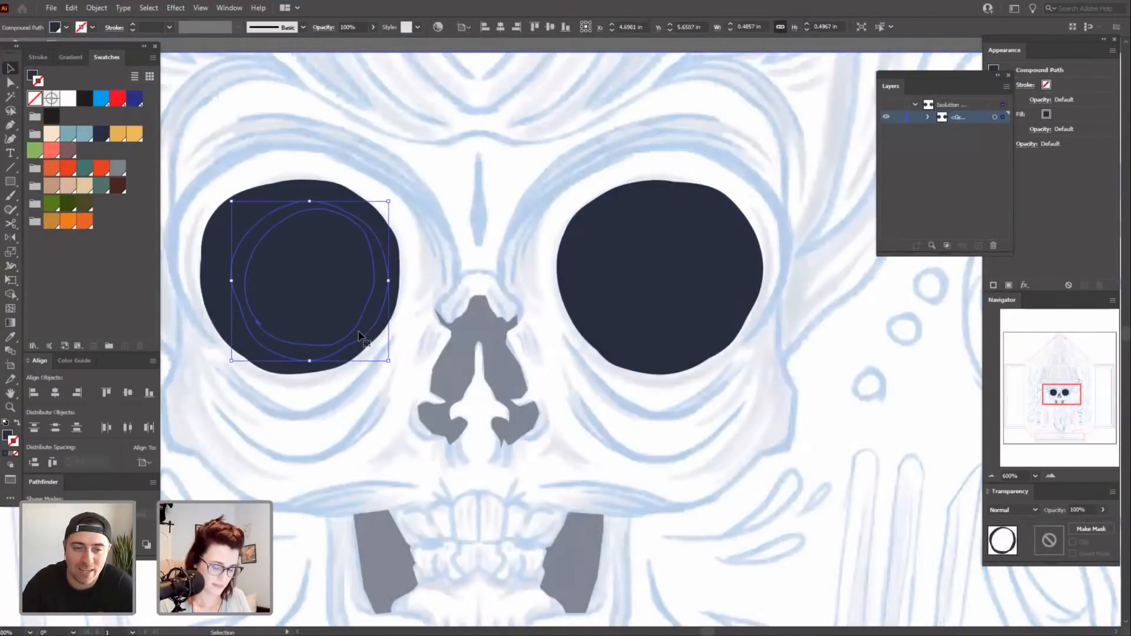
key("Delete")
left_click(341, 313)
key("Delete")
left_click(650, 296)
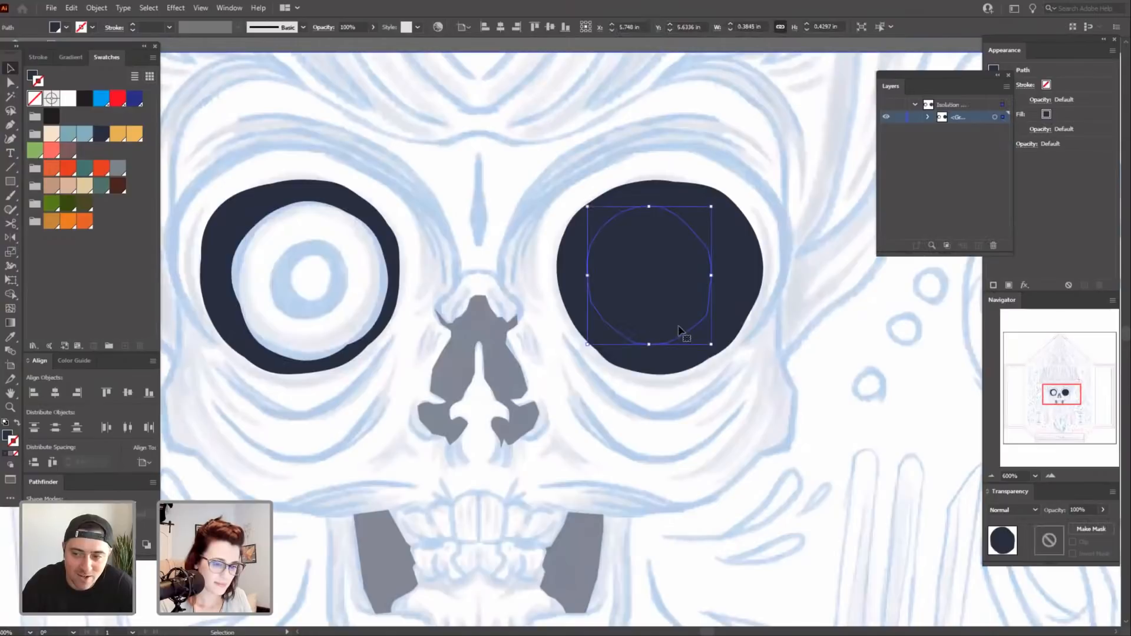
left_click(776, 478)
key("ctrl+z")
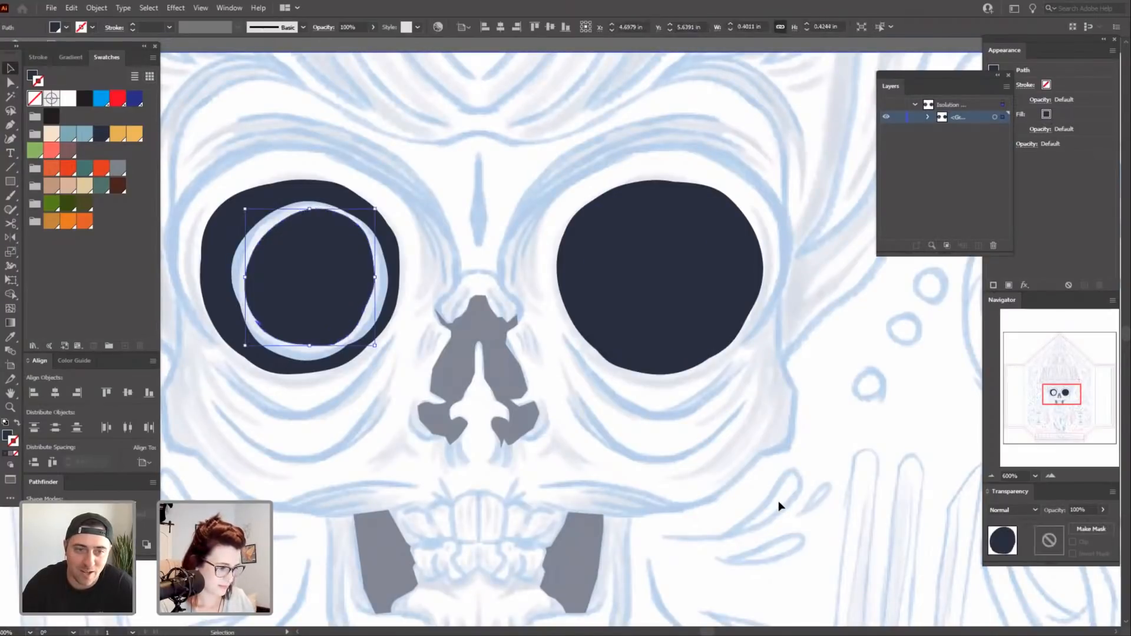
key("ctrl+z")
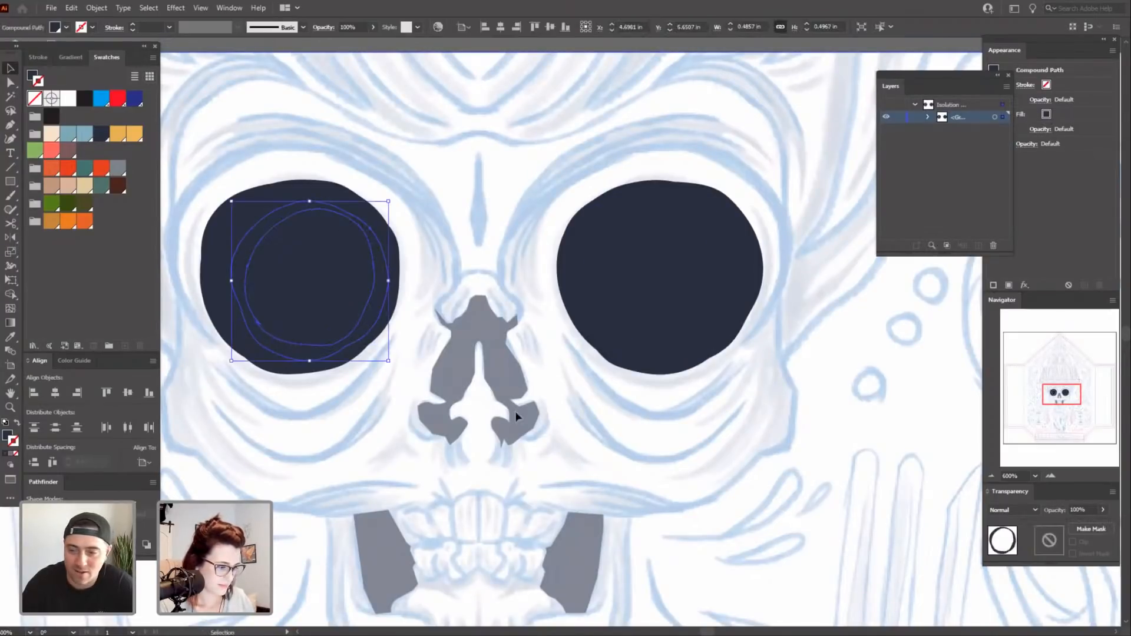
key("ctrl+shift+z")
left_click(810, 522)
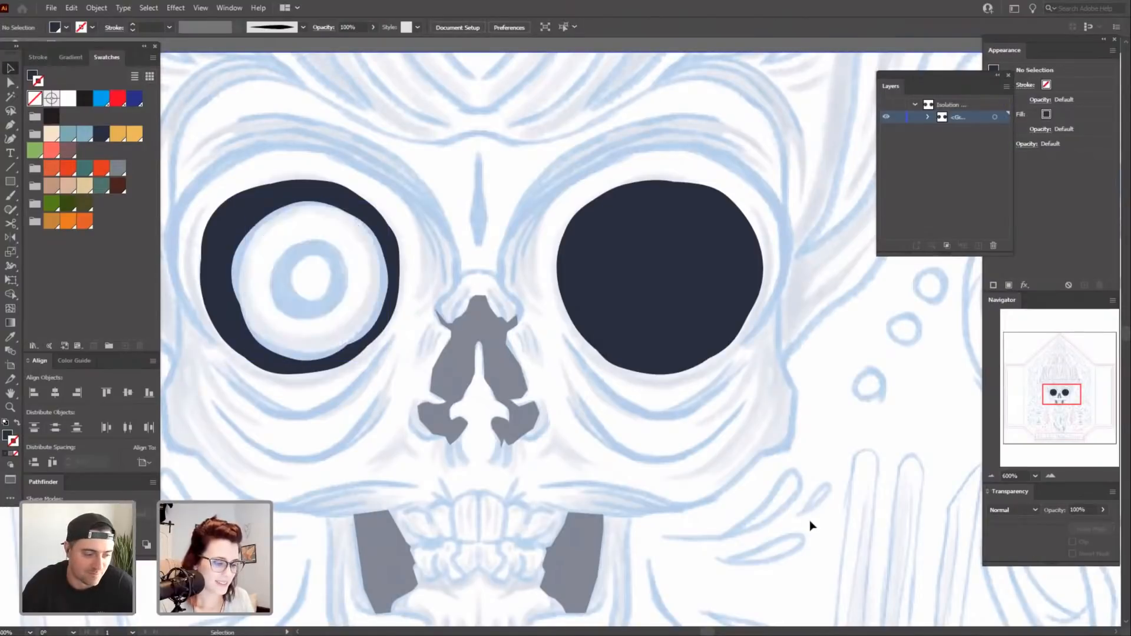
Delete the right eye's inner round piece and its ring piece, and leave isolation mode.
left_click(691, 306)
key("Delete")
left_click(696, 343)
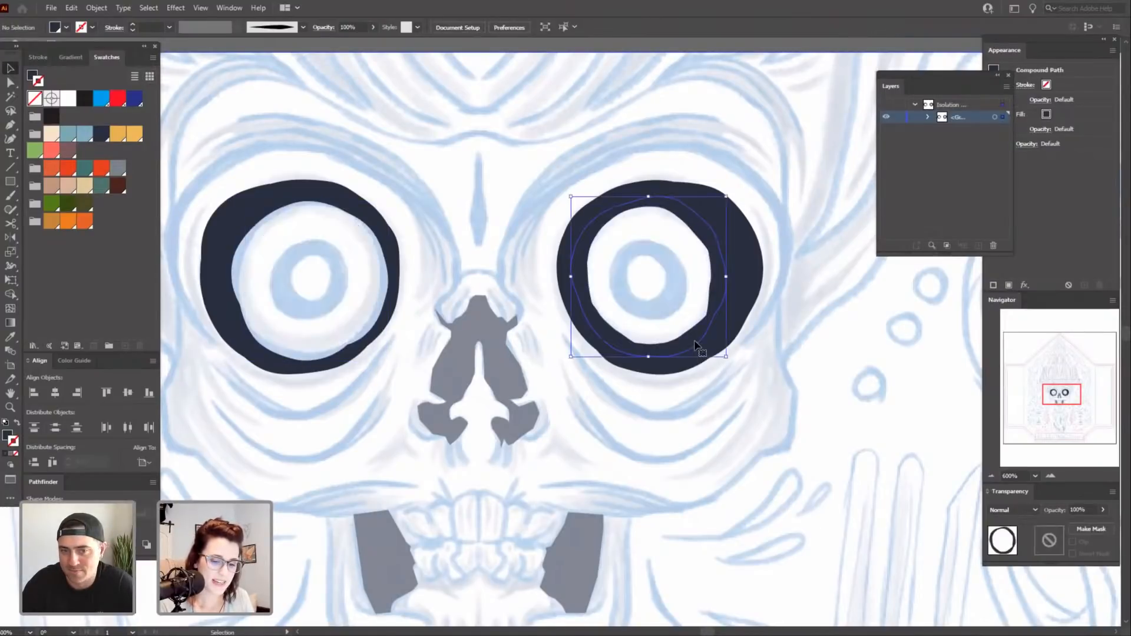
key("Delete")
double_click(770, 409)
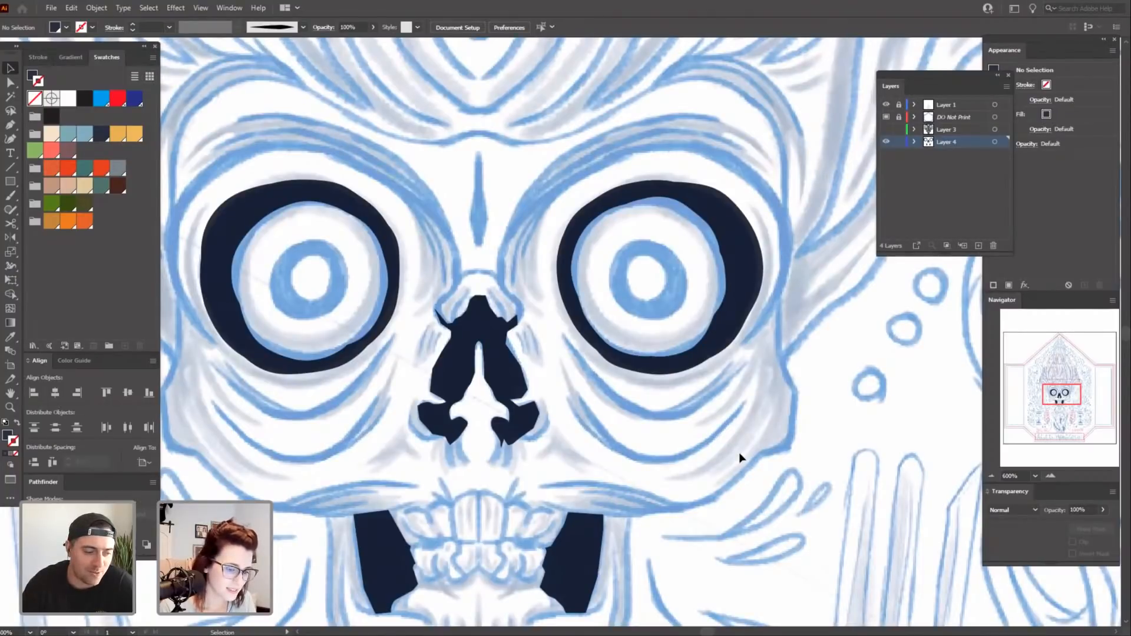
Undo the deletions of the eye pieces to restore both solid dark eye fills, and leave isolation mode.
key("ctrl+z")
key("ctrl+z")
key("ctrl+z")
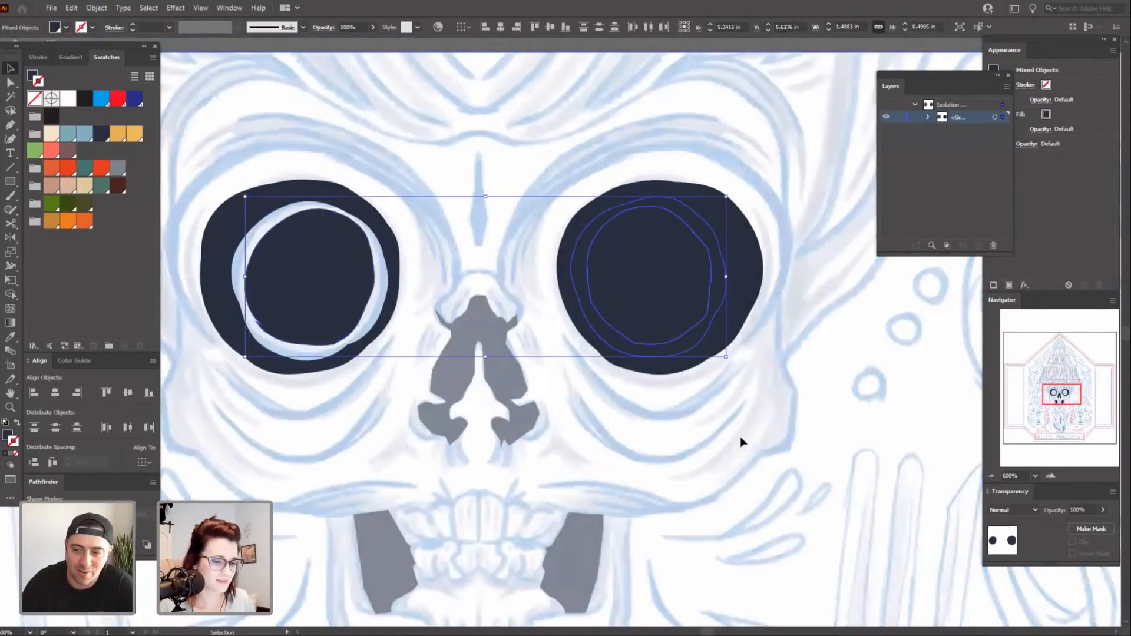
double_click(754, 457)
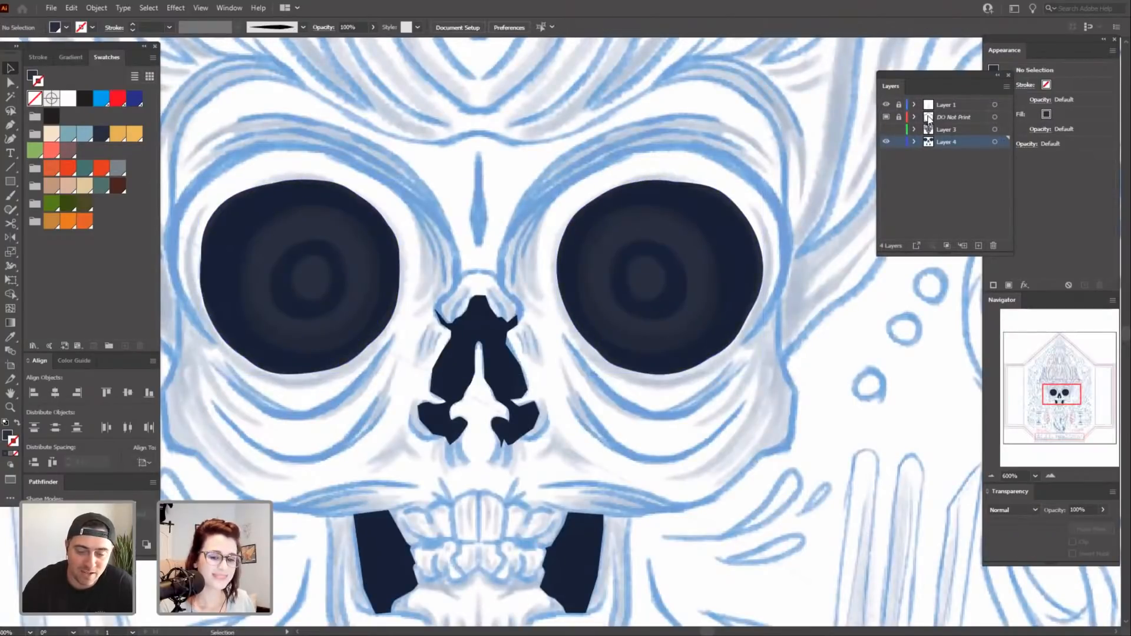
With Layer 3 shown again, draw a circle about 0.43 in wide over the left iris on Layer 4, filled light blue without stroke.
left_click(885, 129)
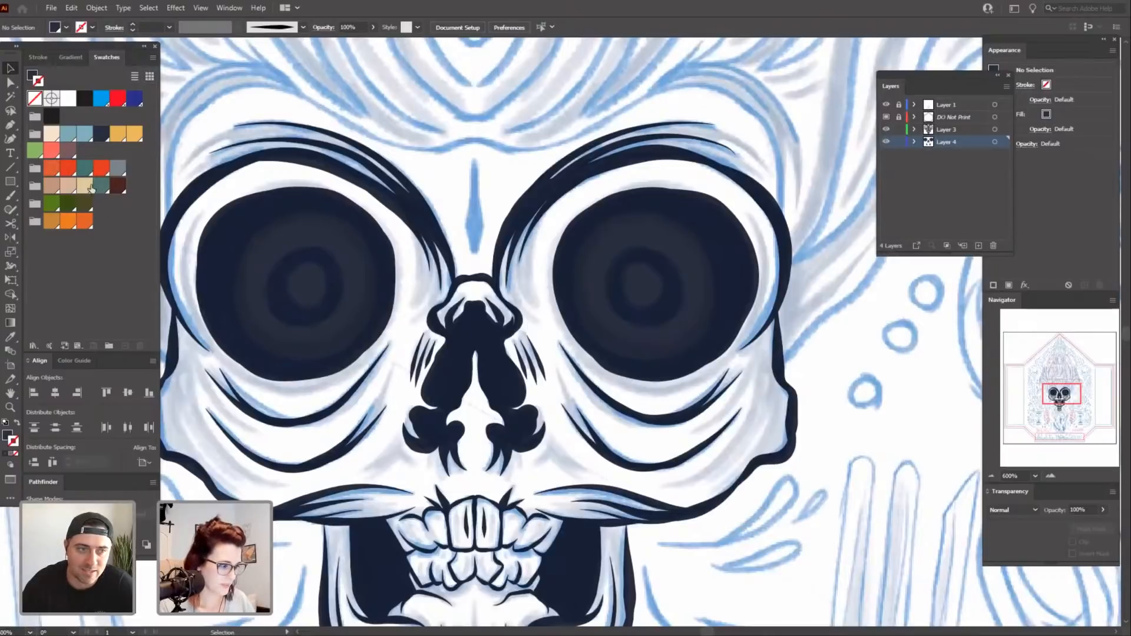
key("l")
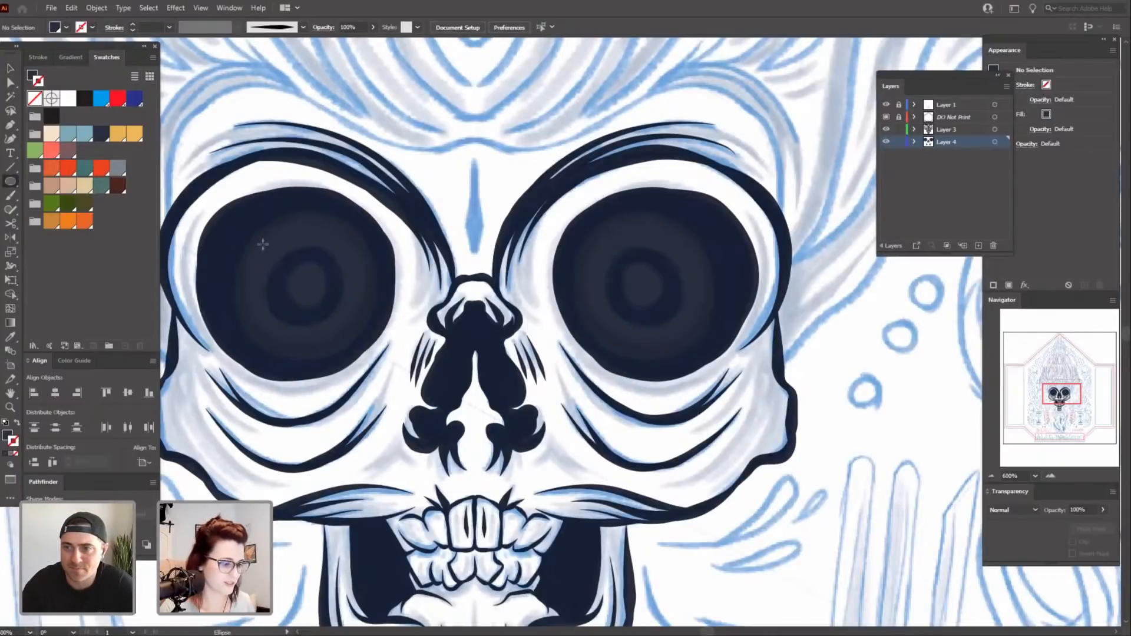
left_click_drag(238, 222, 377, 358)
key("v")
left_click_drag(347, 292, 340, 281)
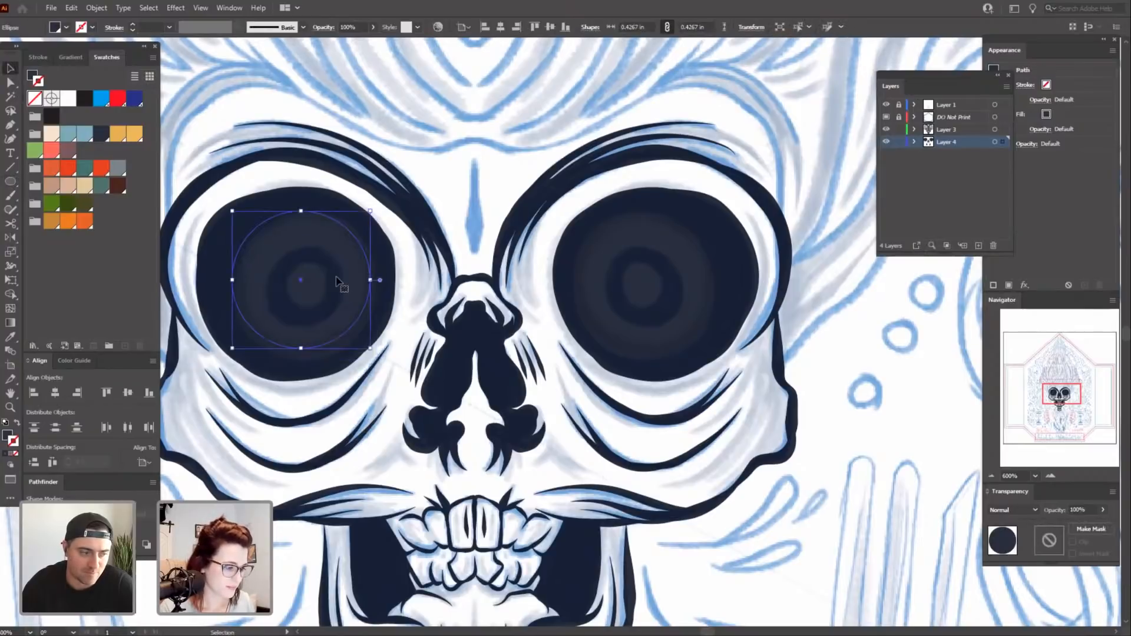
left_click(85, 134)
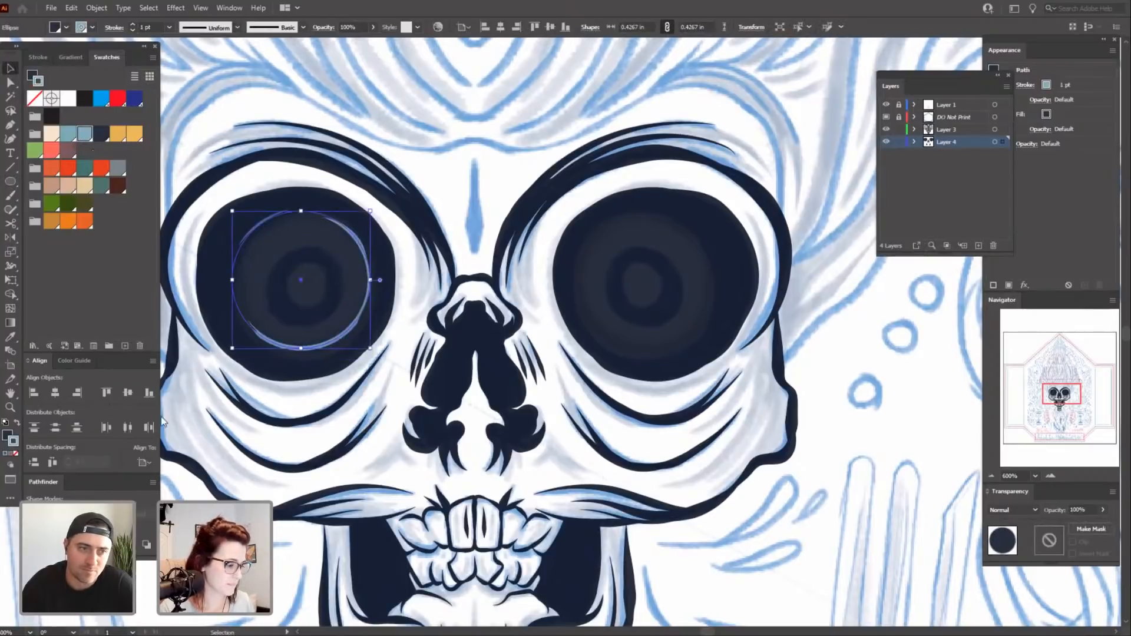
left_click(16, 423)
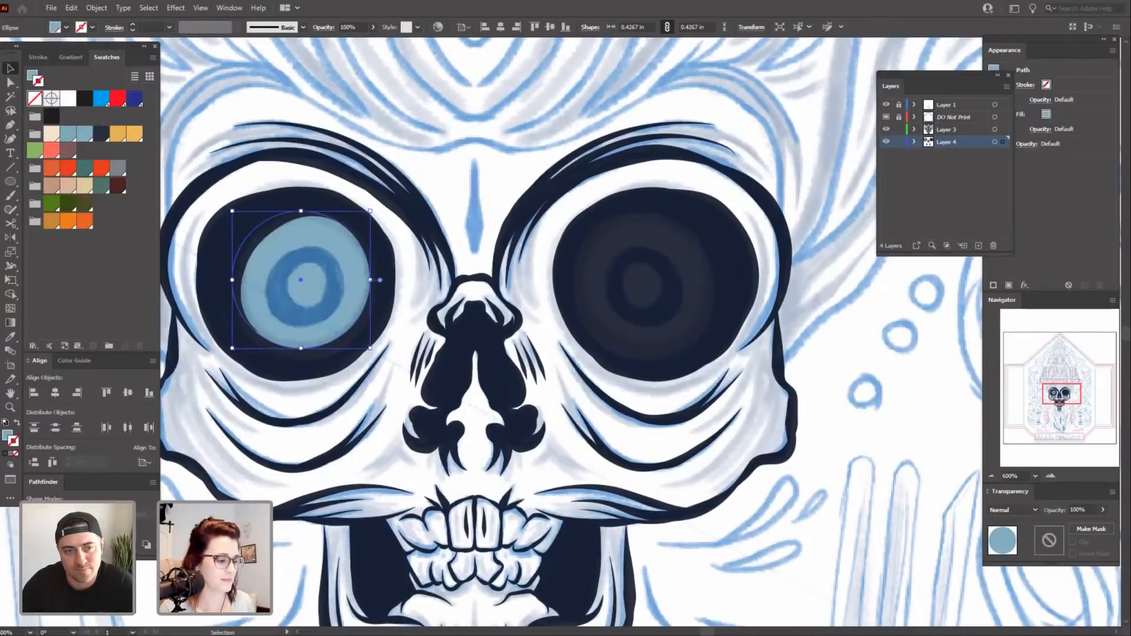
Reposition the light blue circle over the left iris and delete the dark Layer 3 ring that covers its edge.
left_click(487, 127)
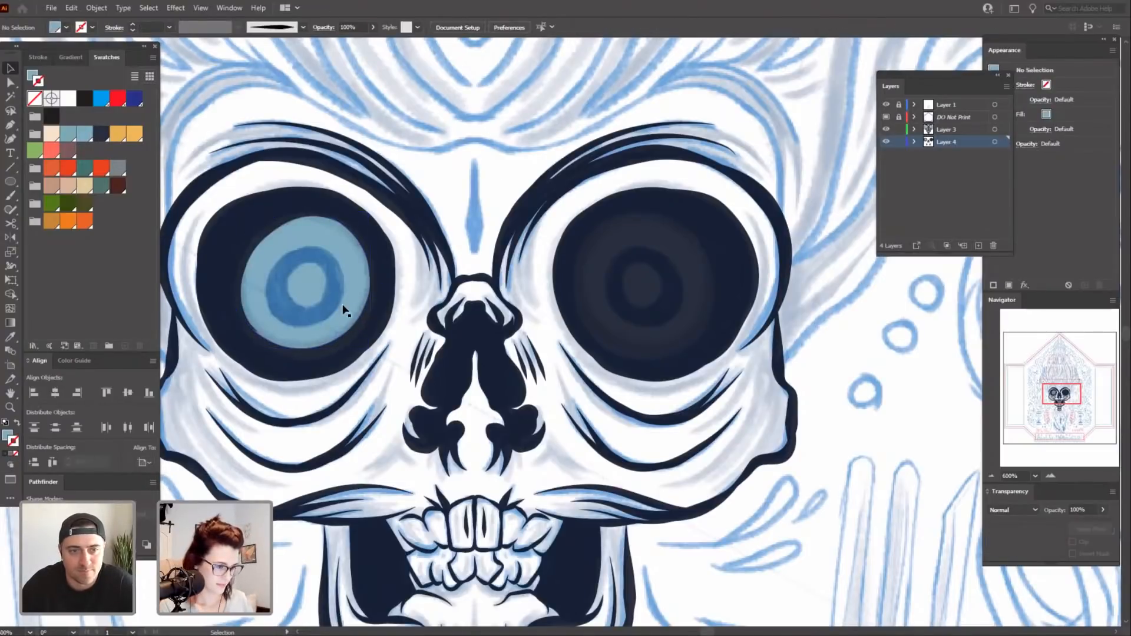
left_click(314, 300)
mouse_move(315, 314)
left_mouse_down()
mouse_move(309, 328)
mouse_move(316, 320)
left_mouse_up()
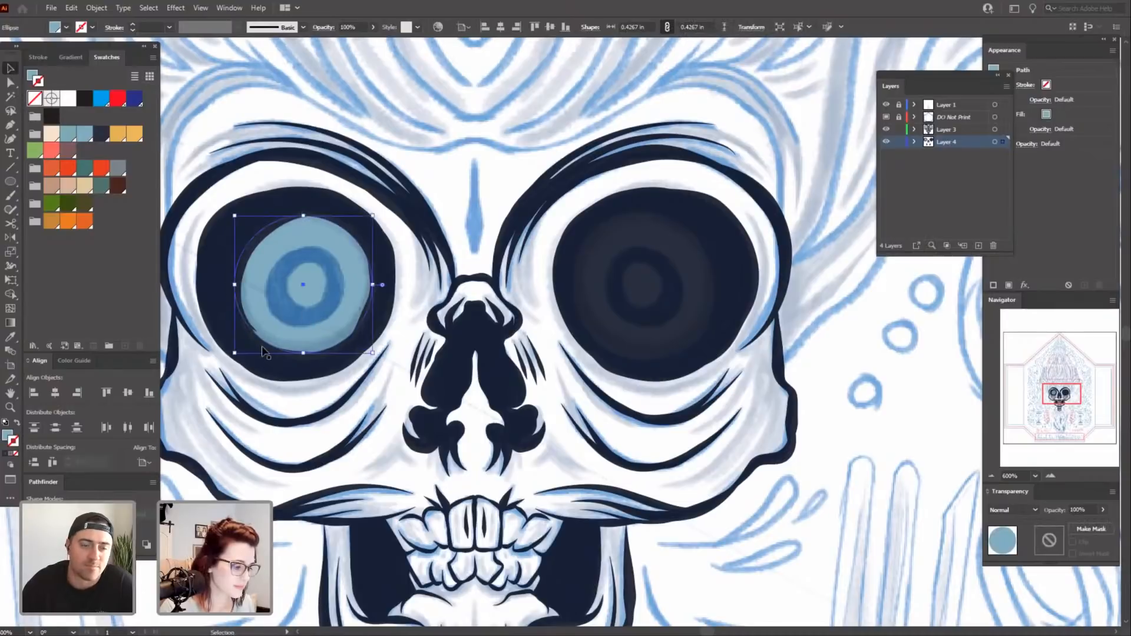
left_click(264, 353)
left_click(303, 314)
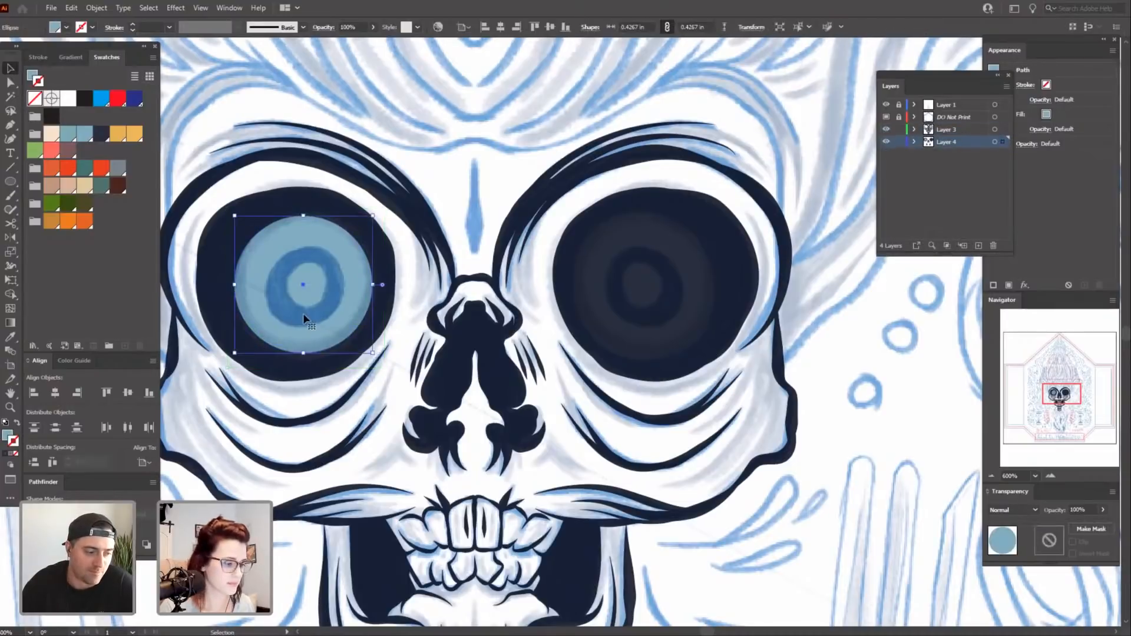
mouse_move(303, 314)
left_mouse_down()
mouse_move(311, 322)
mouse_move(304, 313)
left_mouse_up()
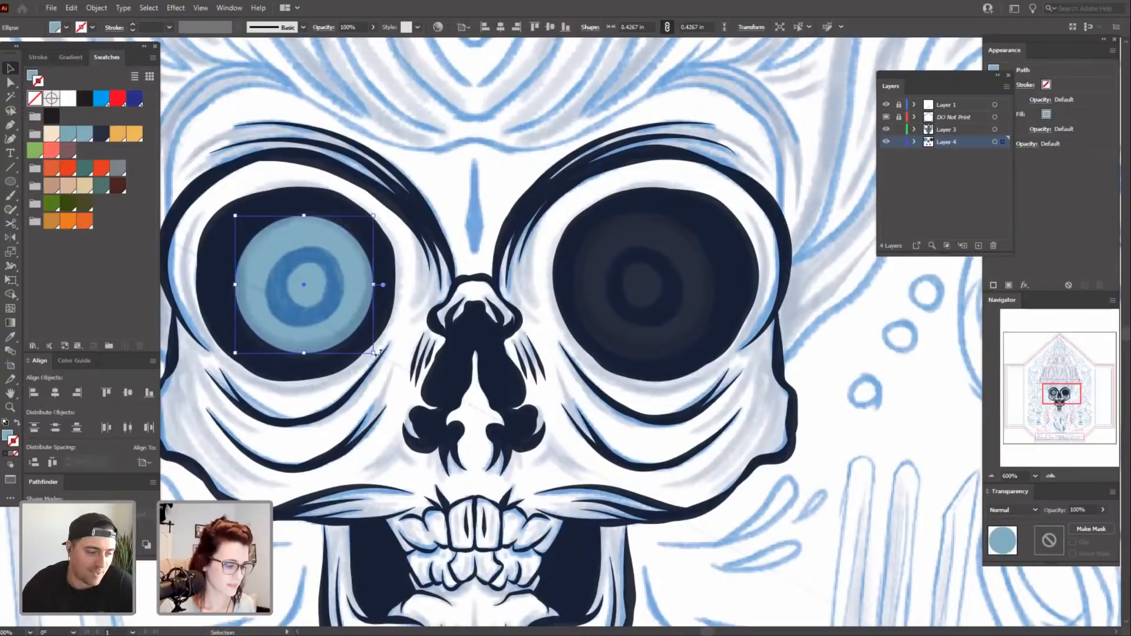
Enlarge the left iris circle to about 0.45 in wide and 0.48 in high so it matches the sketch.
left_click_drag(374, 352, 379, 356)
left_click_drag(236, 357, 232, 363)
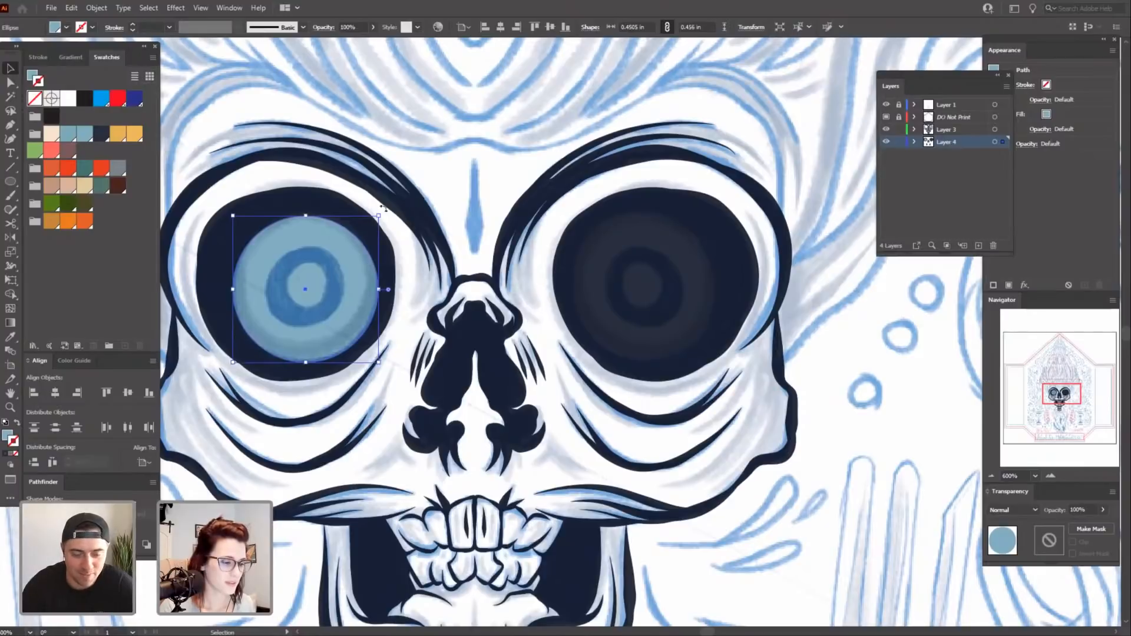
left_click_drag(378, 216, 380, 210)
left_click(493, 129)
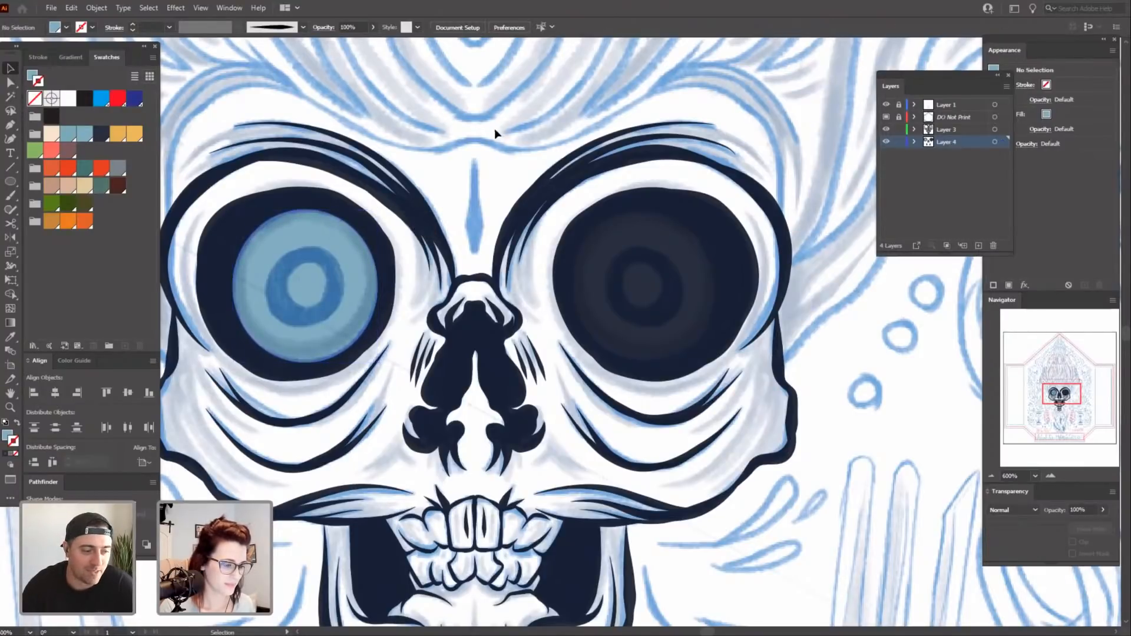
Delete the right eye's dark Layer 3 ring and copy the light blue circle from the left iris onto the right iris.
left_click(607, 284)
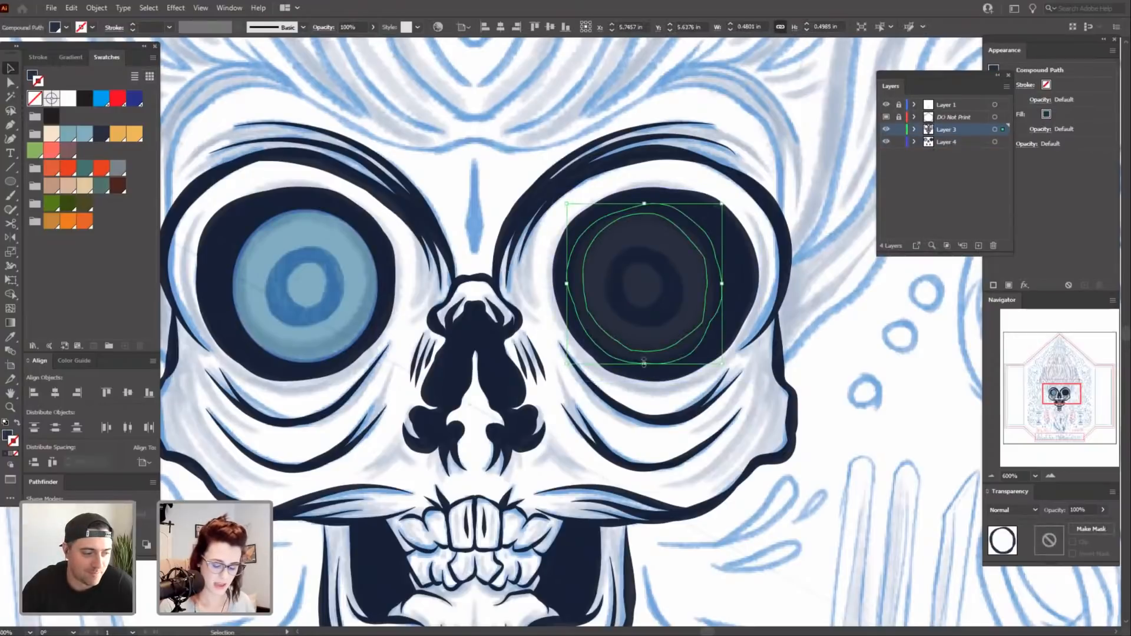
left_click(833, 419)
left_click(308, 319)
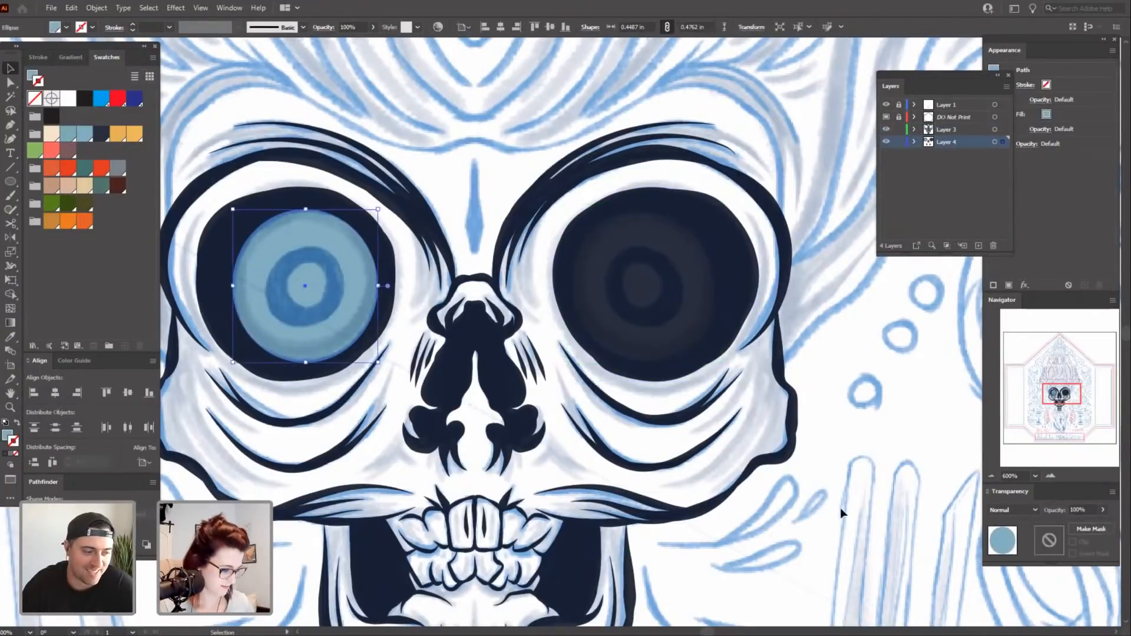
key("a")
key("v")
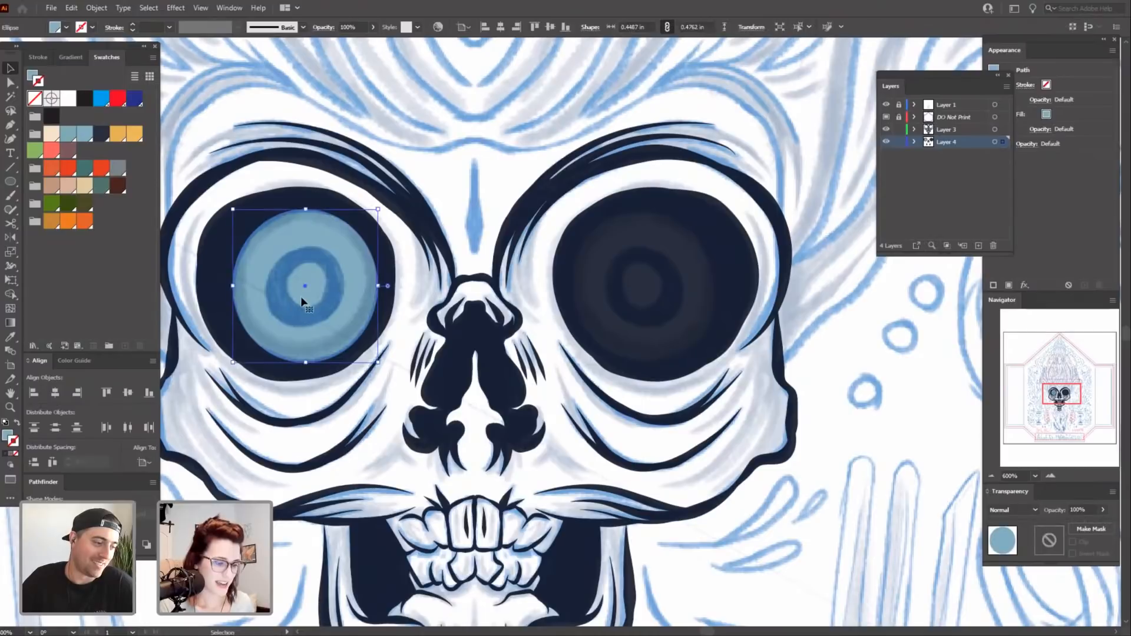
left_click_drag(304, 295, 648, 272)
left_click(900, 592)
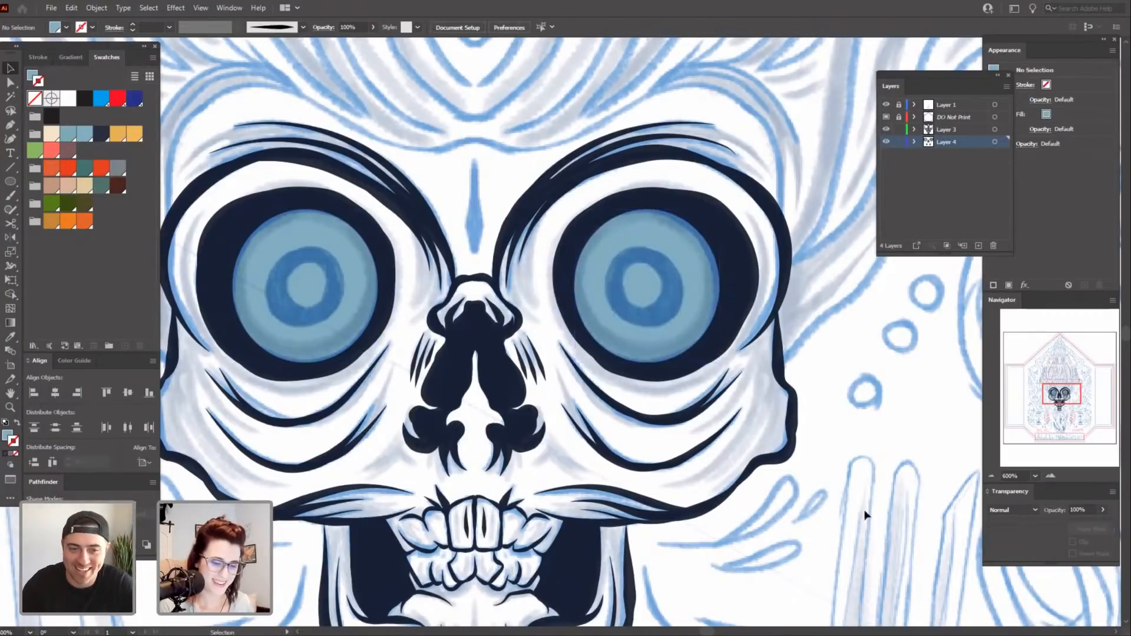
Apply the KID EPIC LINE 1 brush to the right iris circle and colour its stroke light blue.
left_click_drag(855, 536, 836, 535)
left_click(589, 304)
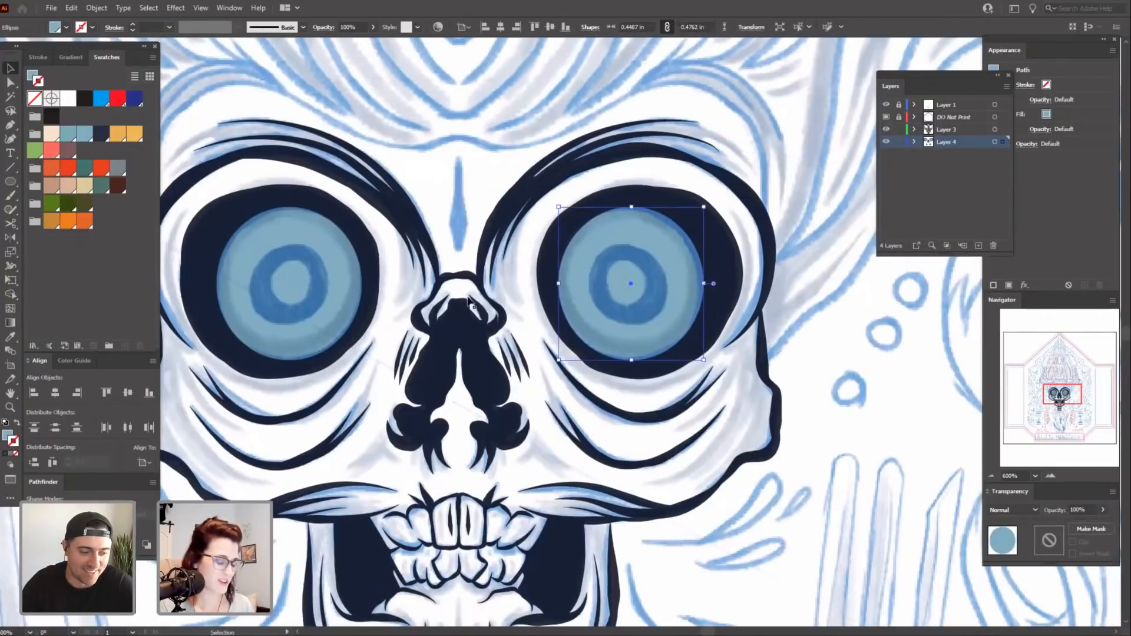
left_click(304, 27)
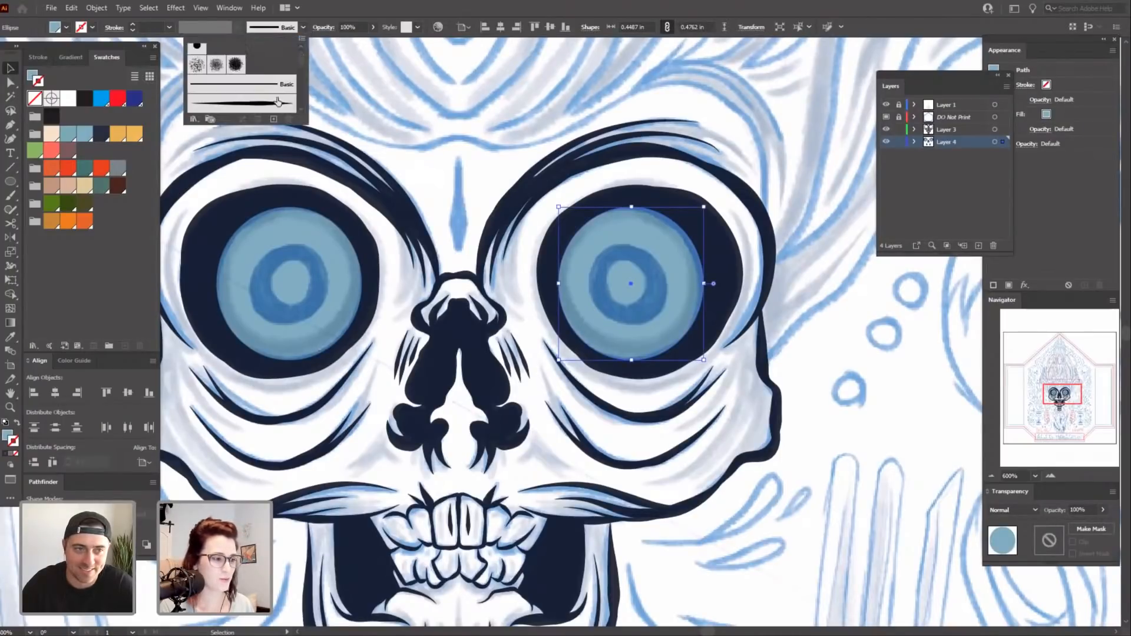
left_click(267, 113)
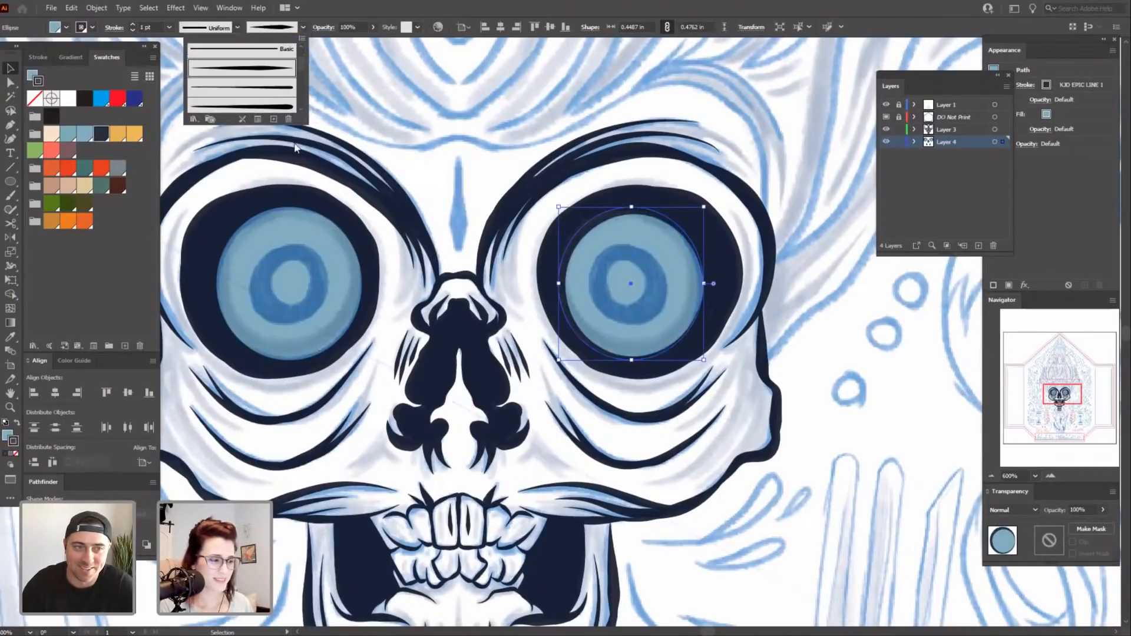
left_click(13, 441)
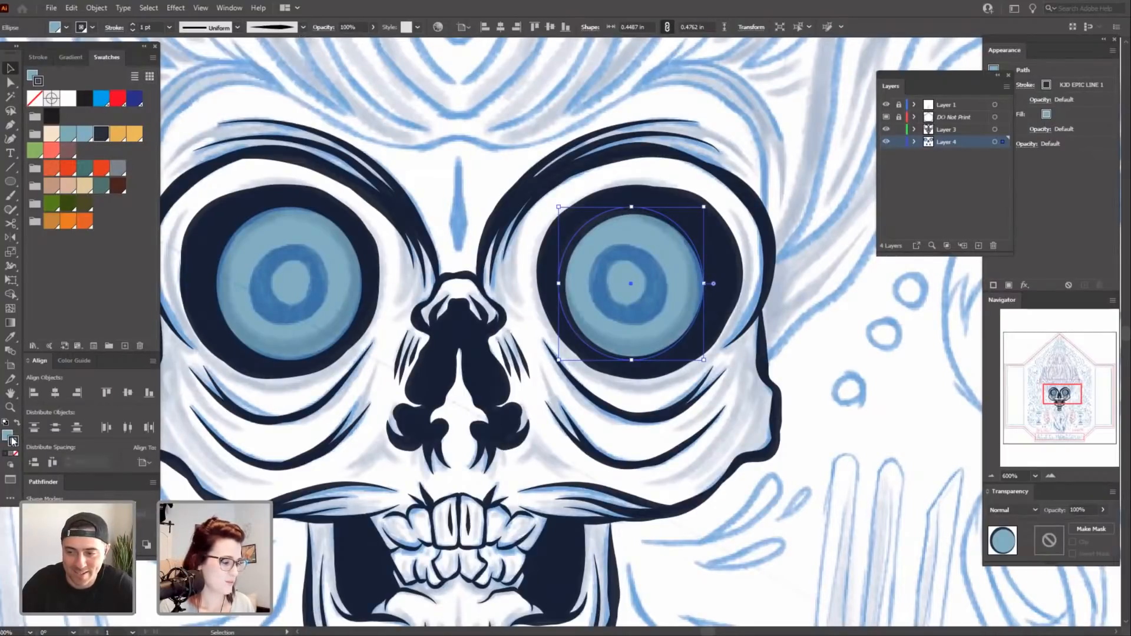
left_click(89, 133)
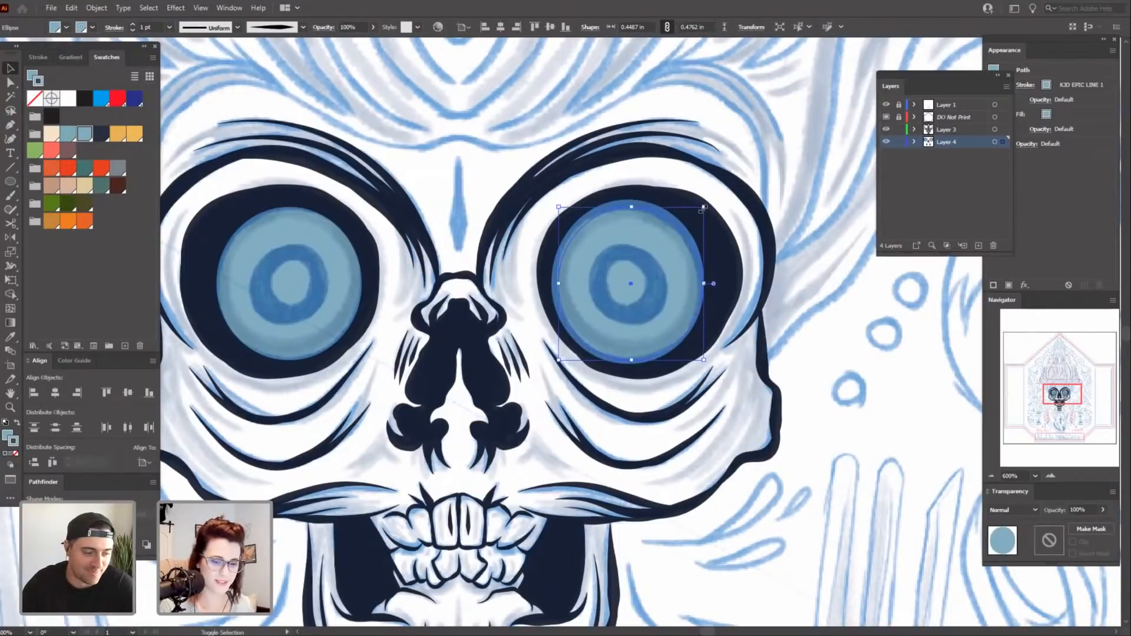
Scale the right iris circle down to about 0.41 by 0.43 in and recentre it over the sketched iris.
left_click_drag(703, 209, 690, 220)
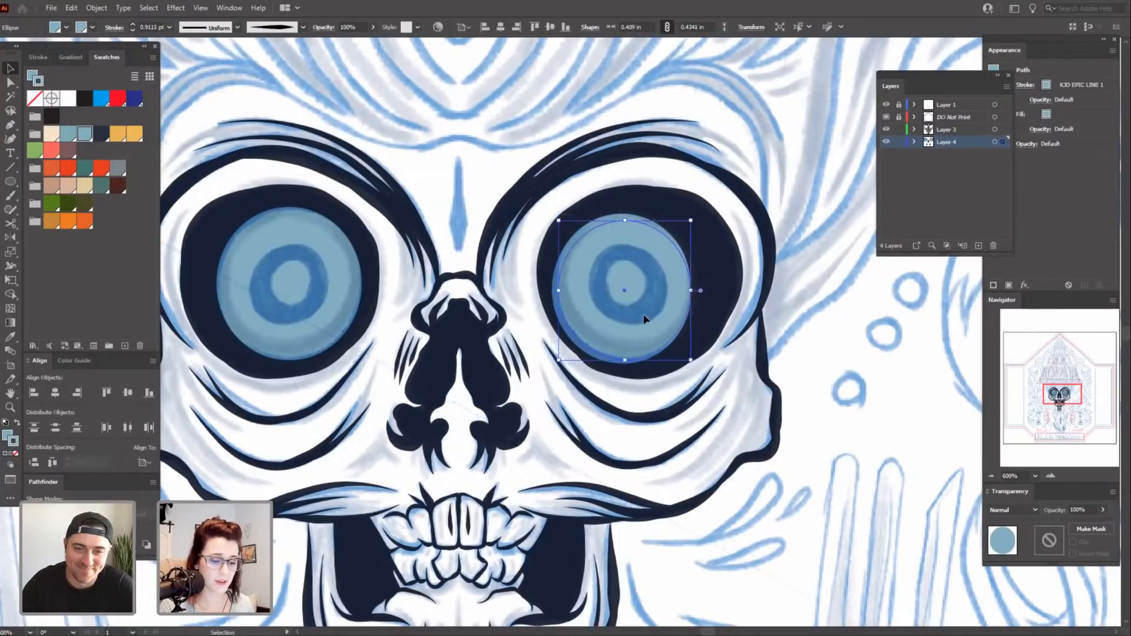
left_click_drag(644, 316, 649, 311)
left_click(849, 546)
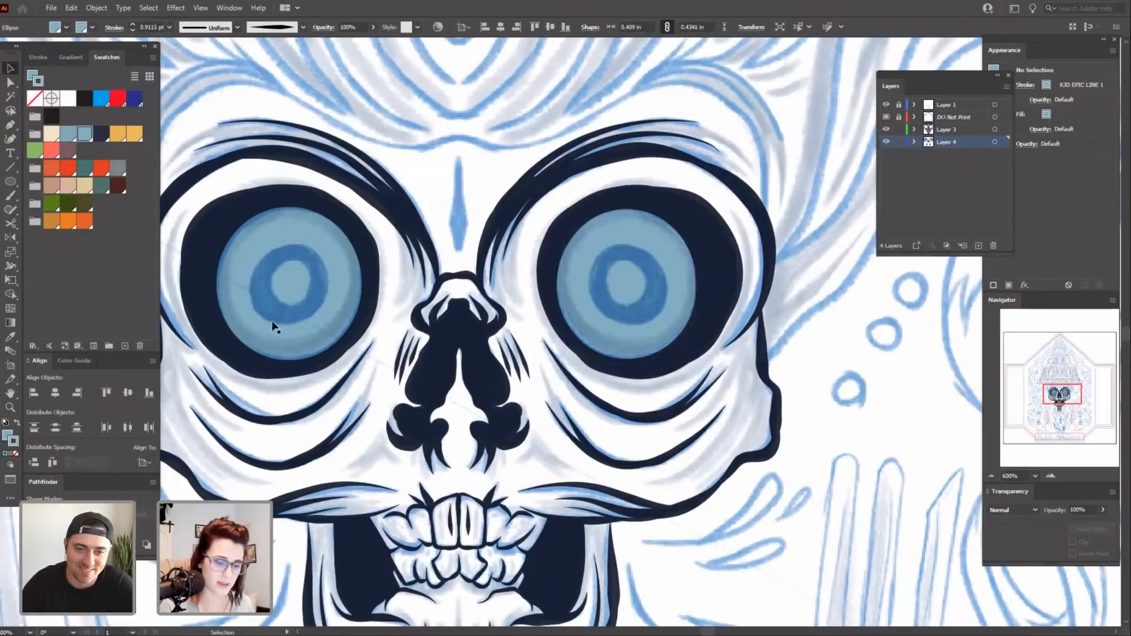
Give the left iris circle the same light blue KID EPIC LINE 1 stroke and scale it down to about 0.42 by 0.44 in.
left_click(275, 327)
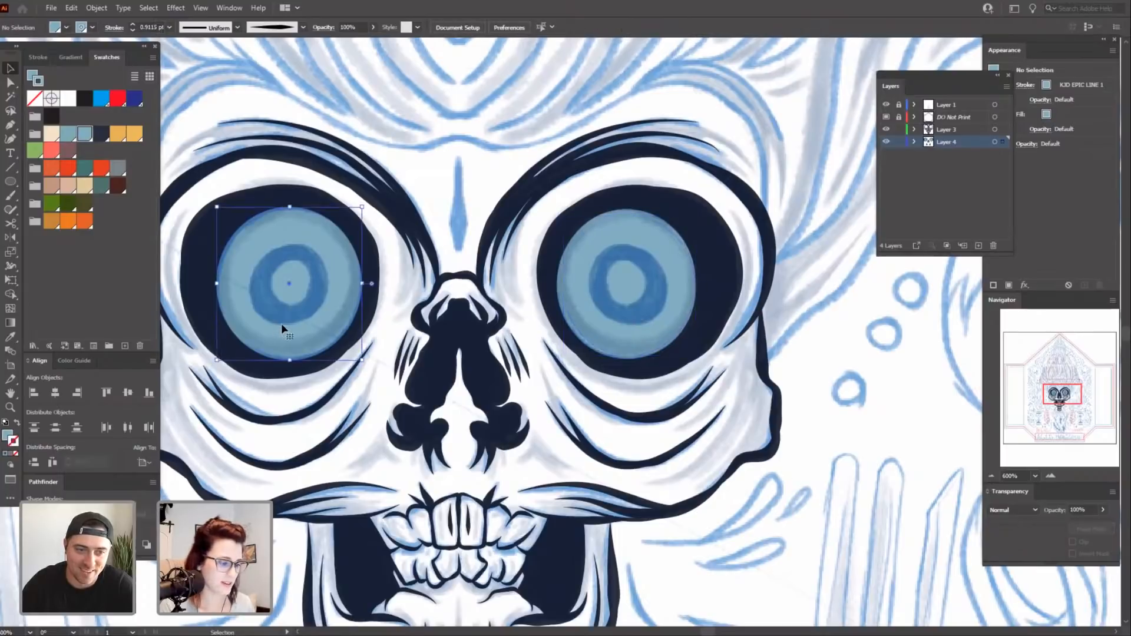
left_click(85, 136)
left_click(303, 27)
left_click(247, 74)
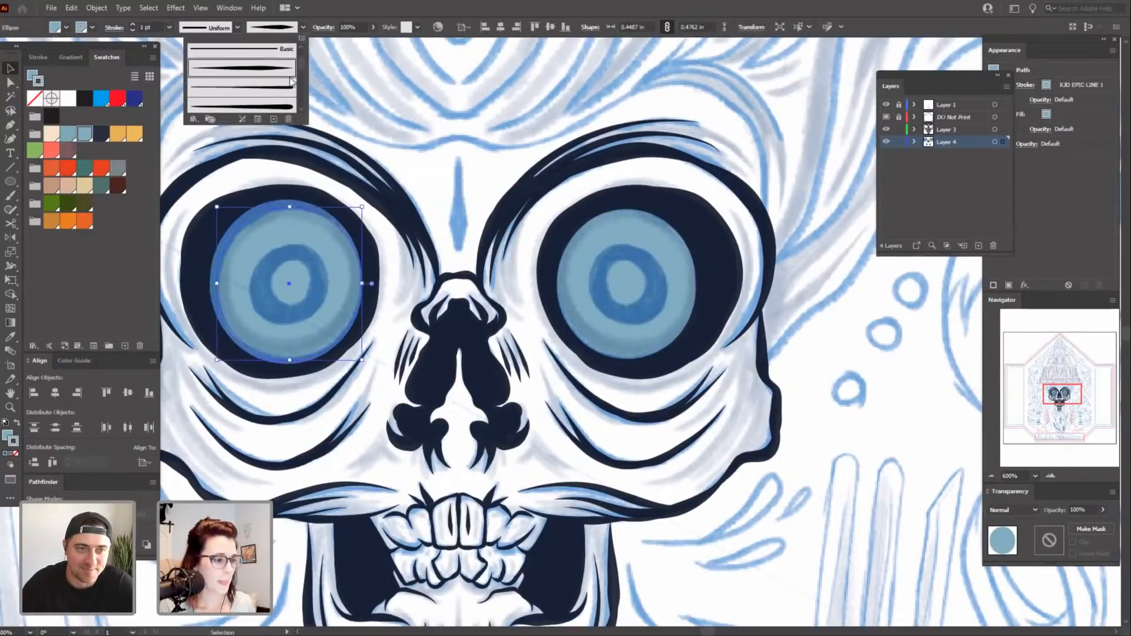
left_click_drag(363, 207, 360, 212)
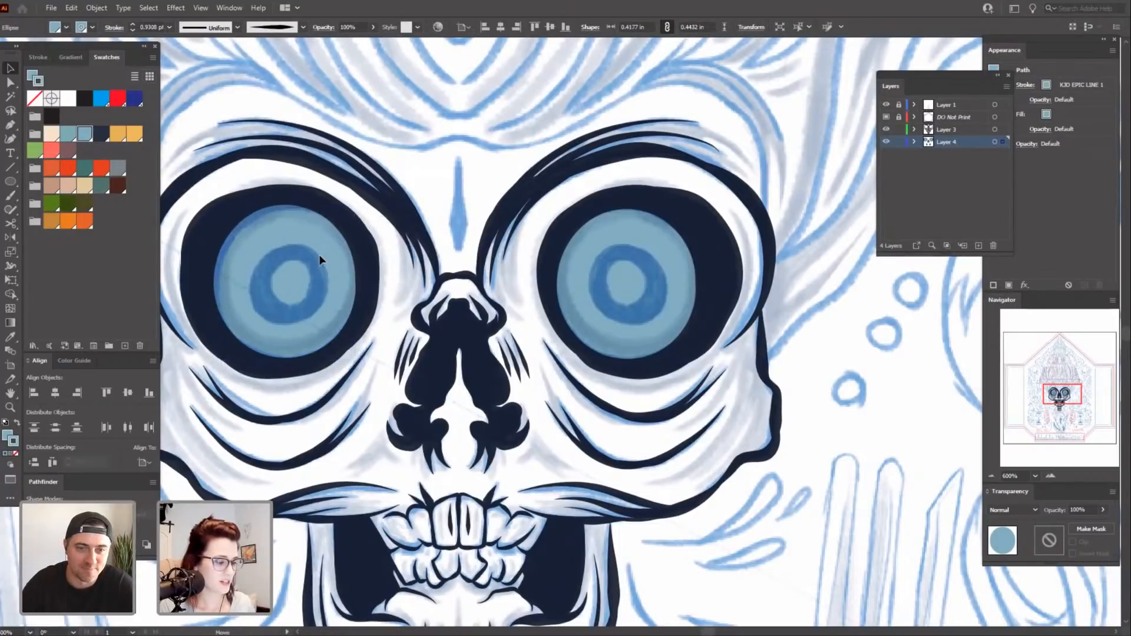
Expand the appearance of both iris circles, first the left and then the right.
left_click(252, 334)
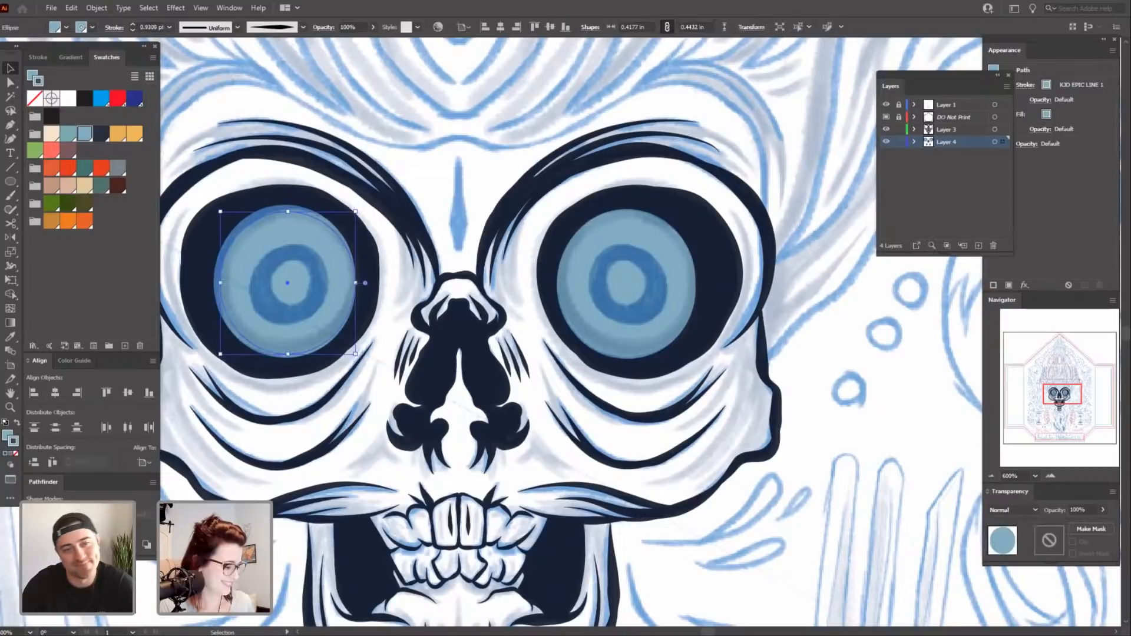
left_click(99, 8)
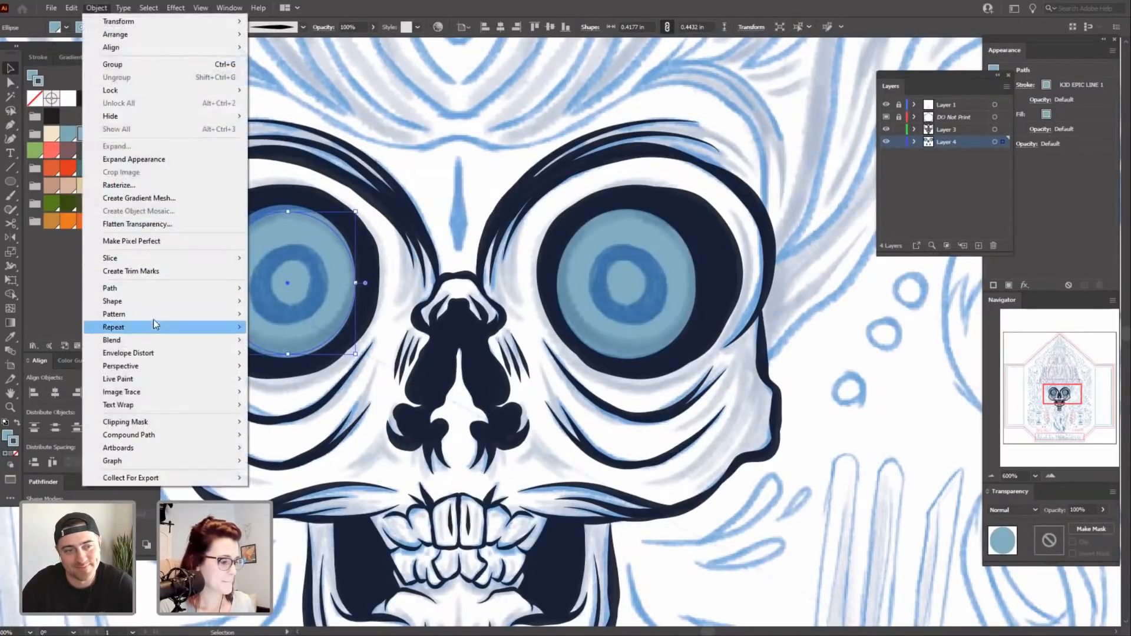
left_click(171, 166)
left_click(560, 265)
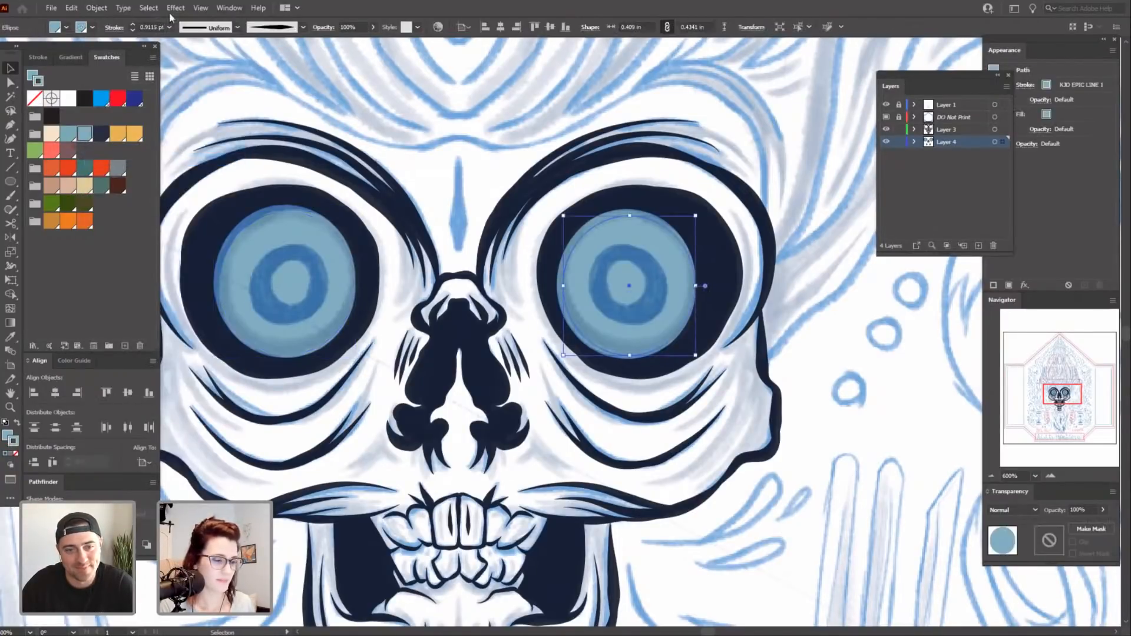
left_click(103, 8)
left_click(146, 167)
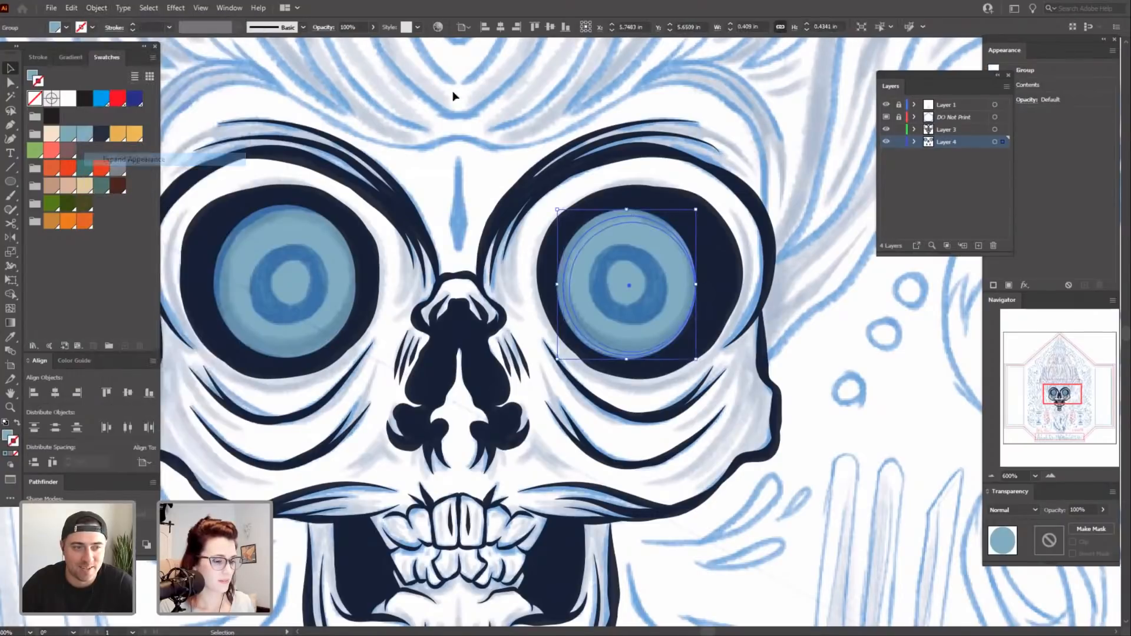
Unite the expanded fill and stroke of each iris into a single light blue shape.
left_click(454, 94)
left_click(279, 319)
left_click(35, 515)
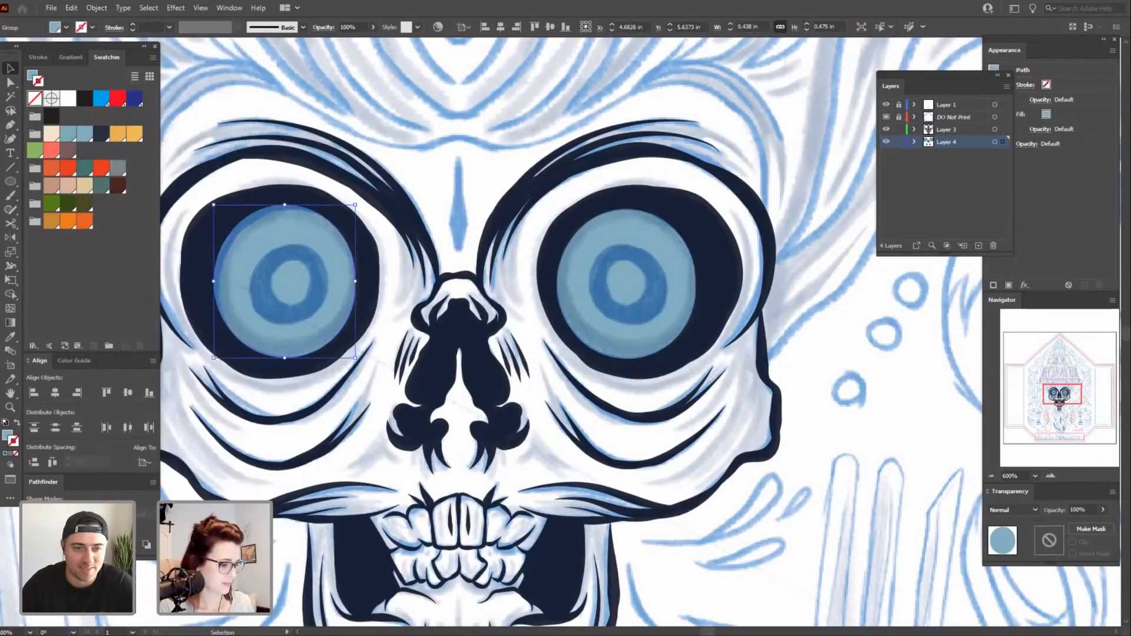
left_click(658, 273)
left_click(34, 514)
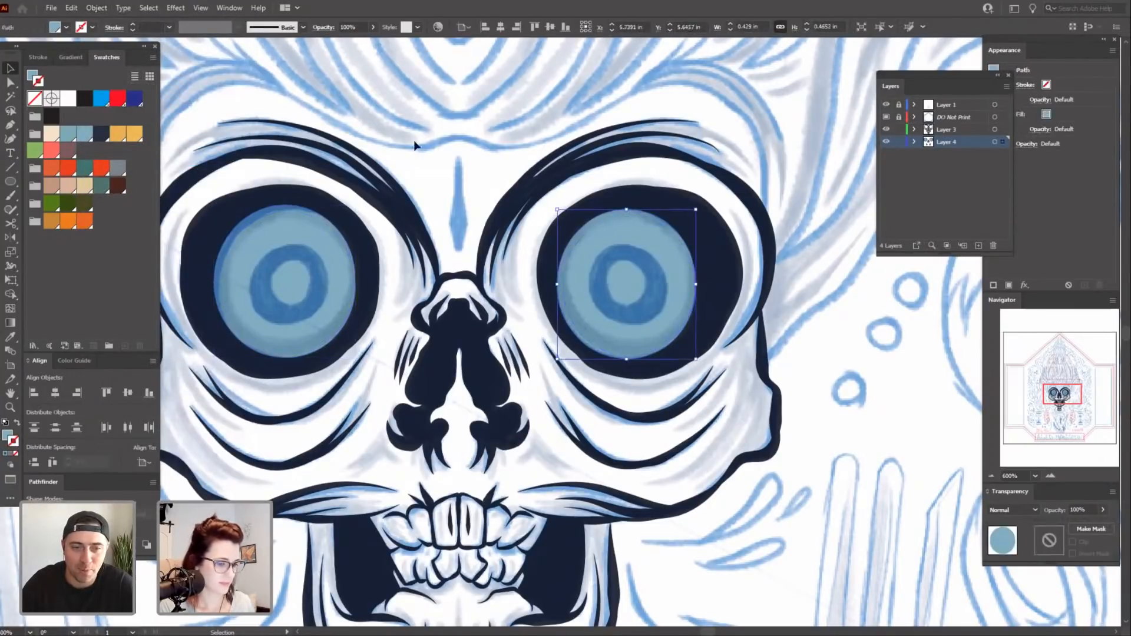
Shift the right iris shape slightly towards the outer side of its eye socket.
left_click(435, 112)
left_click_drag(622, 285, 628, 283)
left_click(861, 578)
left_click_drag(825, 559, 849, 523)
left_click(348, 264)
left_click(674, 246, "shift")
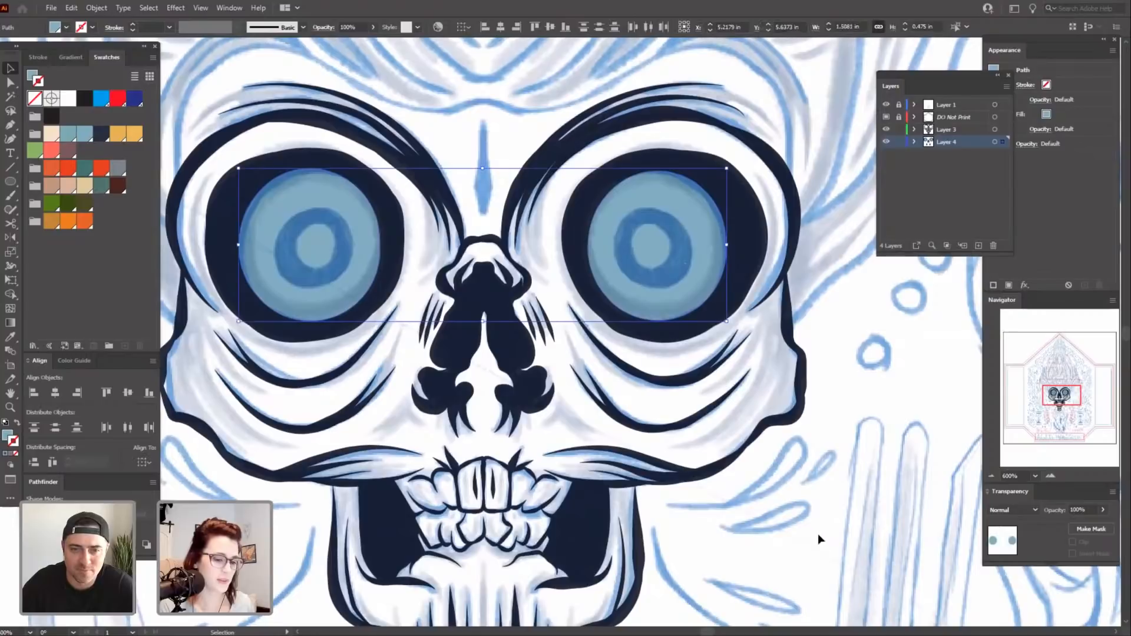
left_click(770, 505)
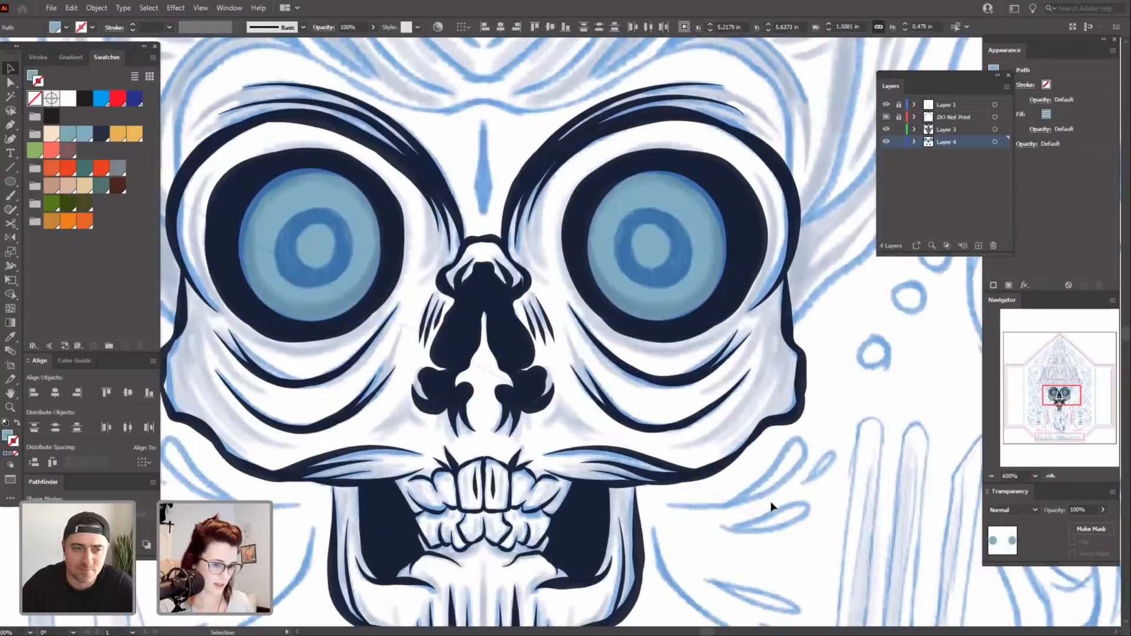
left_click(334, 283)
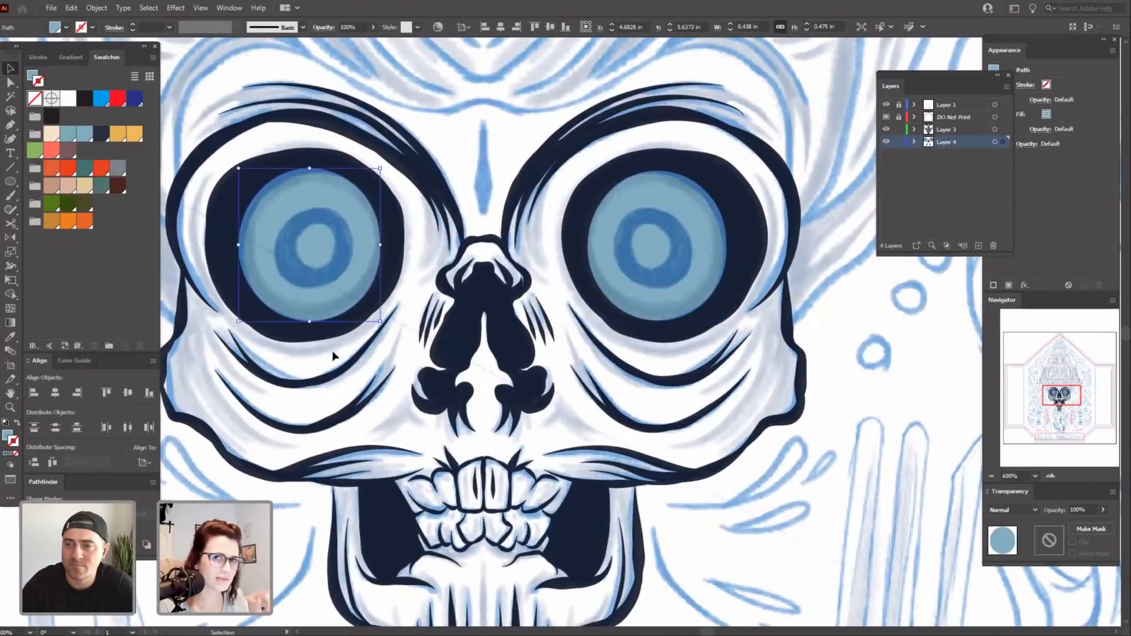
left_click(328, 333, "shift")
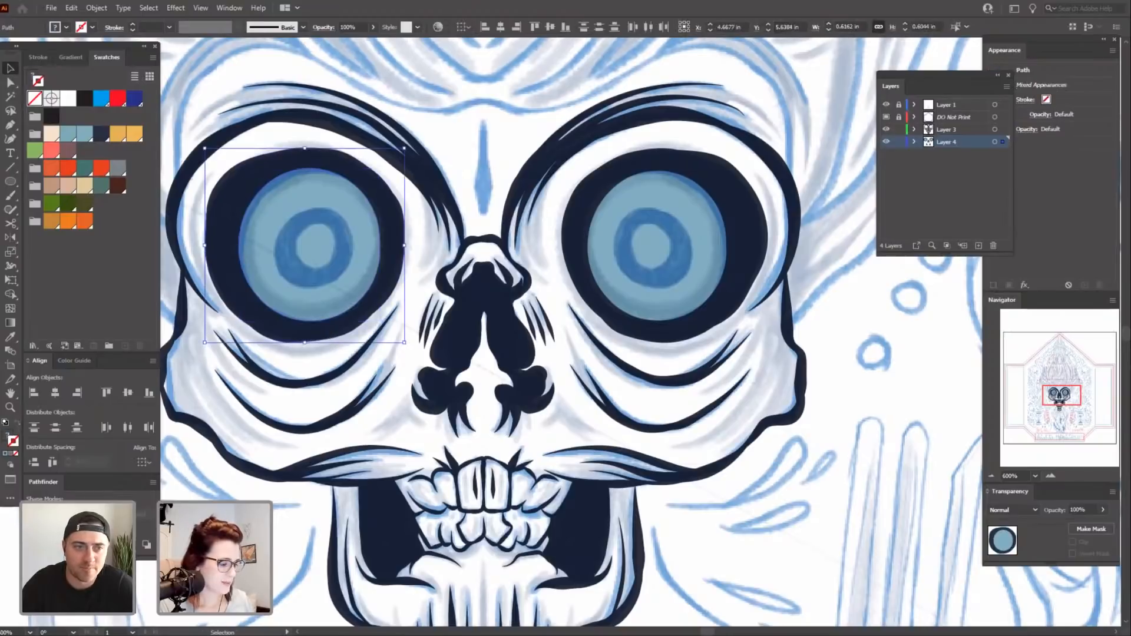
left_click(316, 303)
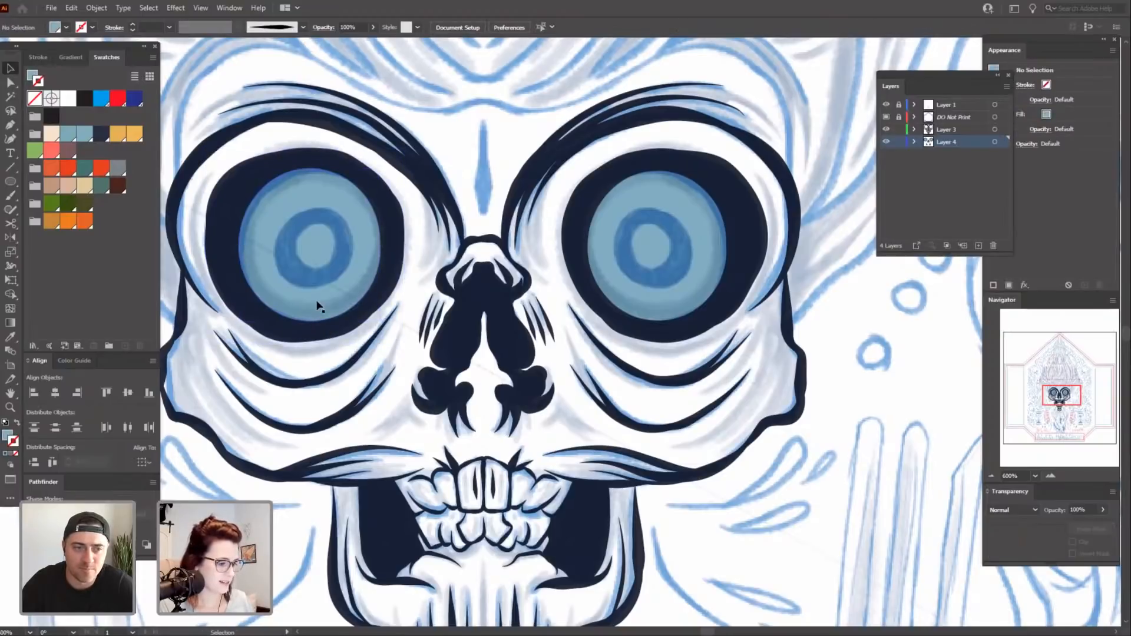
left_click(646, 265, "shift")
key("a")
left_click(764, 569)
Subtract each light blue iris from the dark eye fill behind it with Minus Front, for the left and right eyes.
left_click(348, 298)
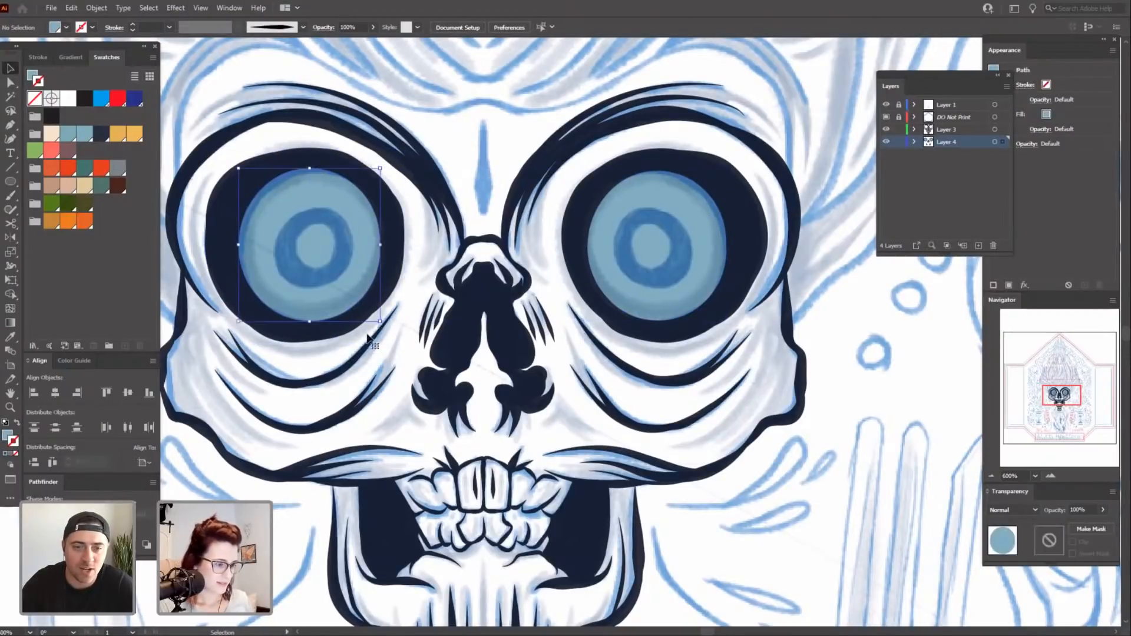
left_click(346, 332, "shift")
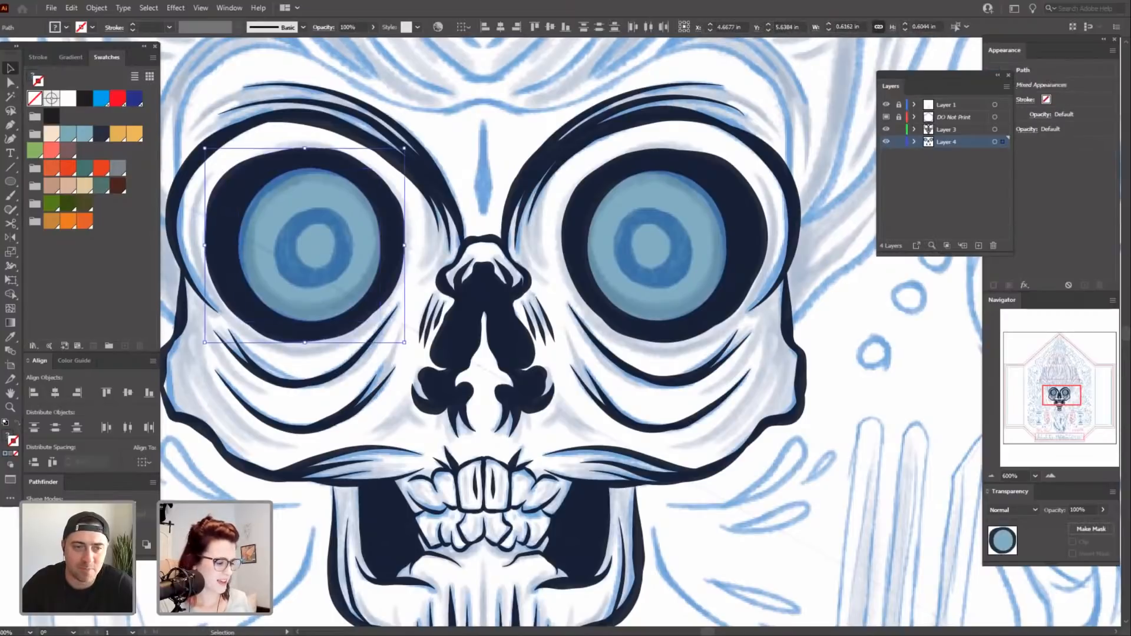
left_click(53, 514)
left_click(313, 530)
left_click(694, 259)
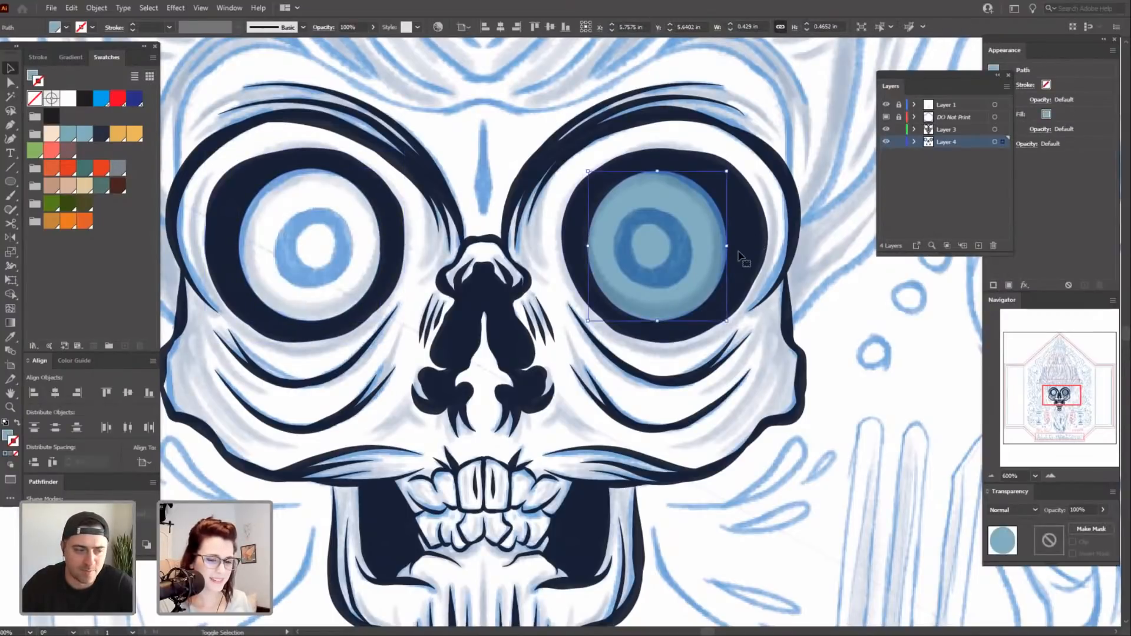
left_click(741, 257, "shift")
left_click(53, 514)
left_click(288, 549)
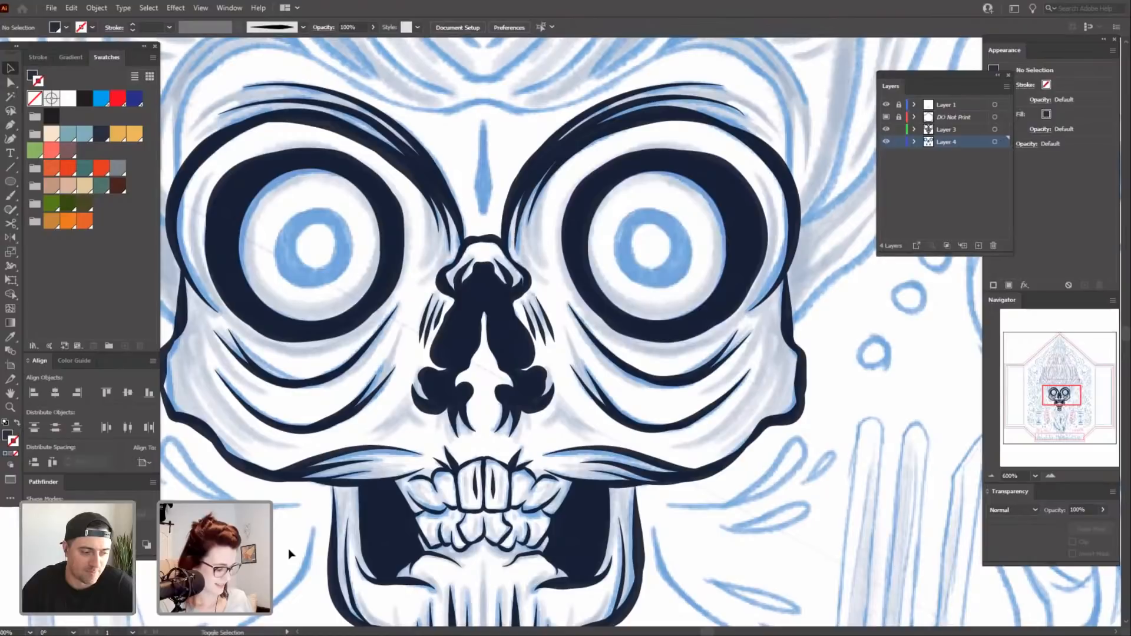
Paste the copied iris shapes in front and scale the left one to 50% to form a pupil.
key("ctrl+f")
left_click(320, 253)
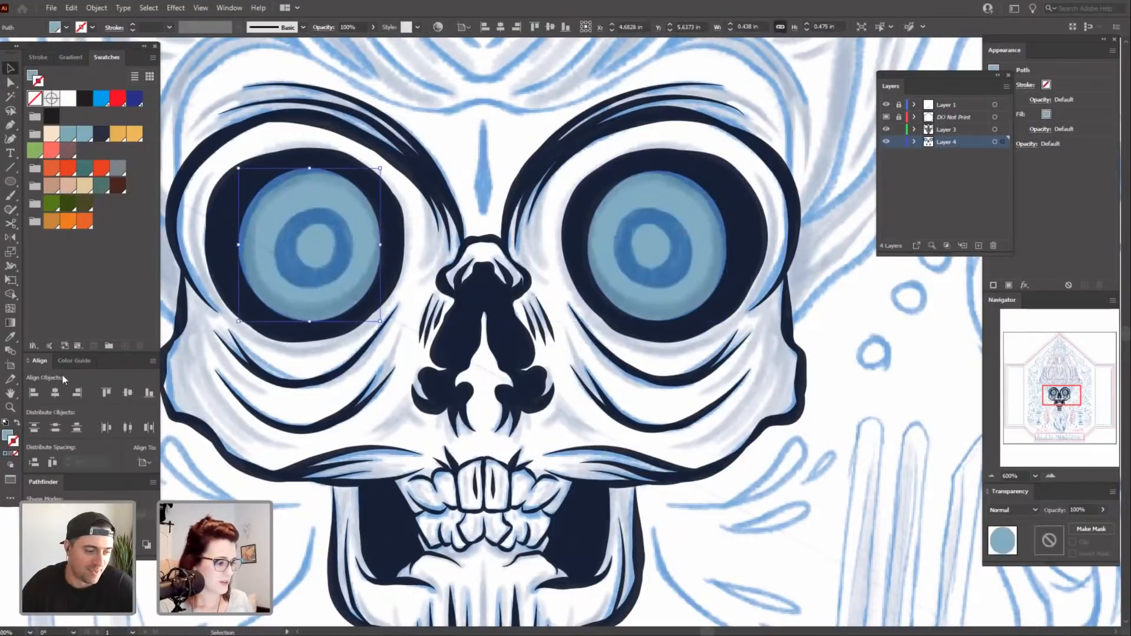
double_click(10, 252)
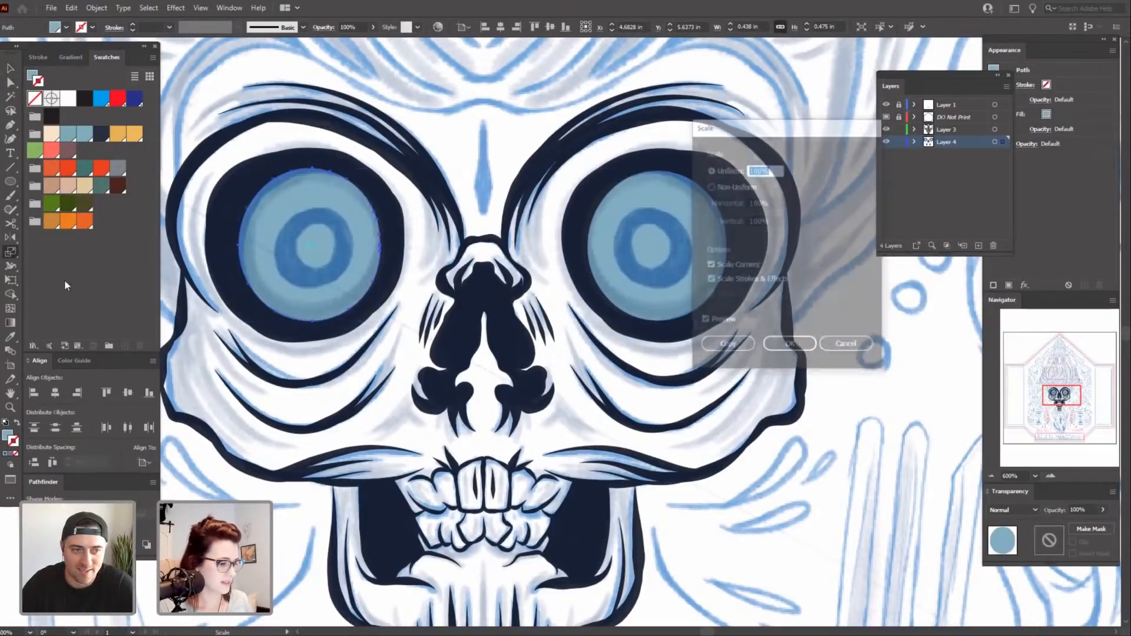
type("80")
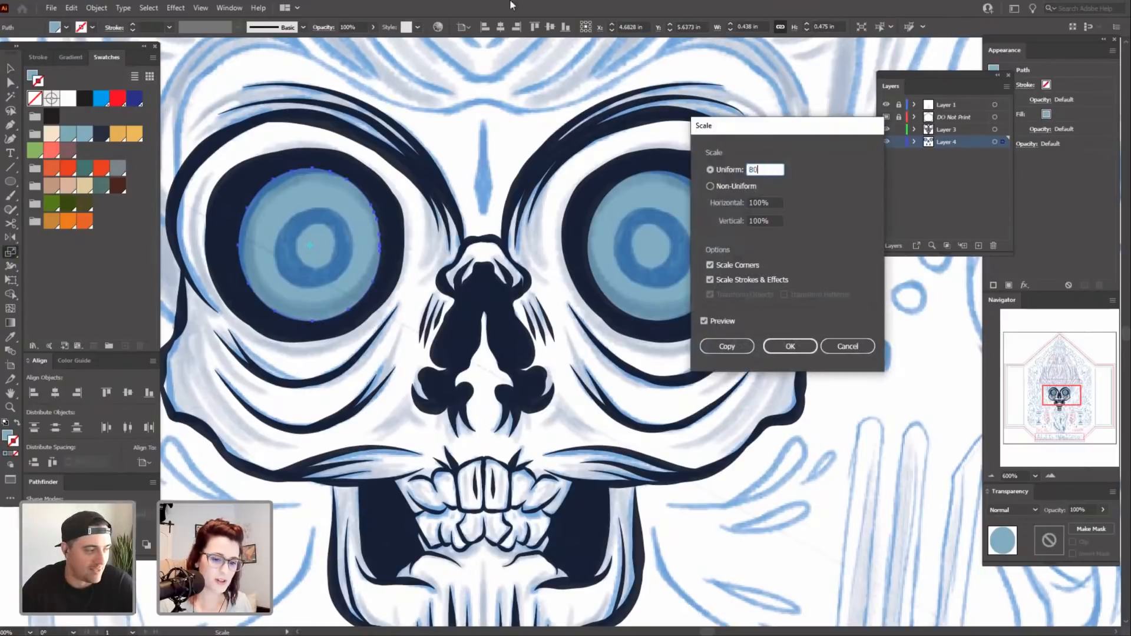
left_click(769, 200)
left_click(710, 170)
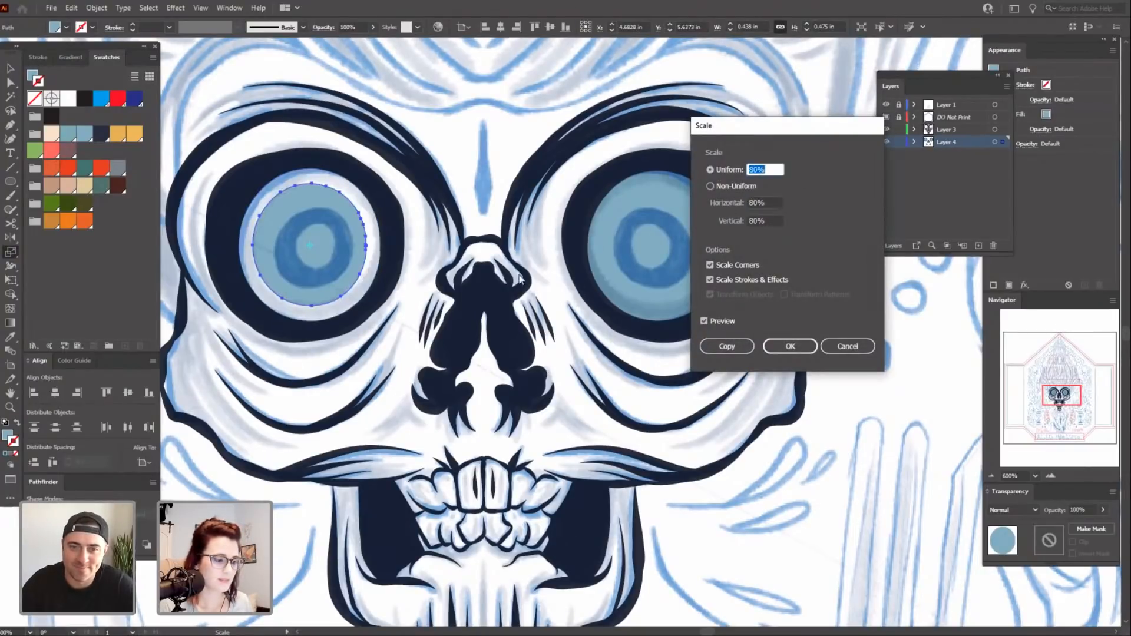
type("50")
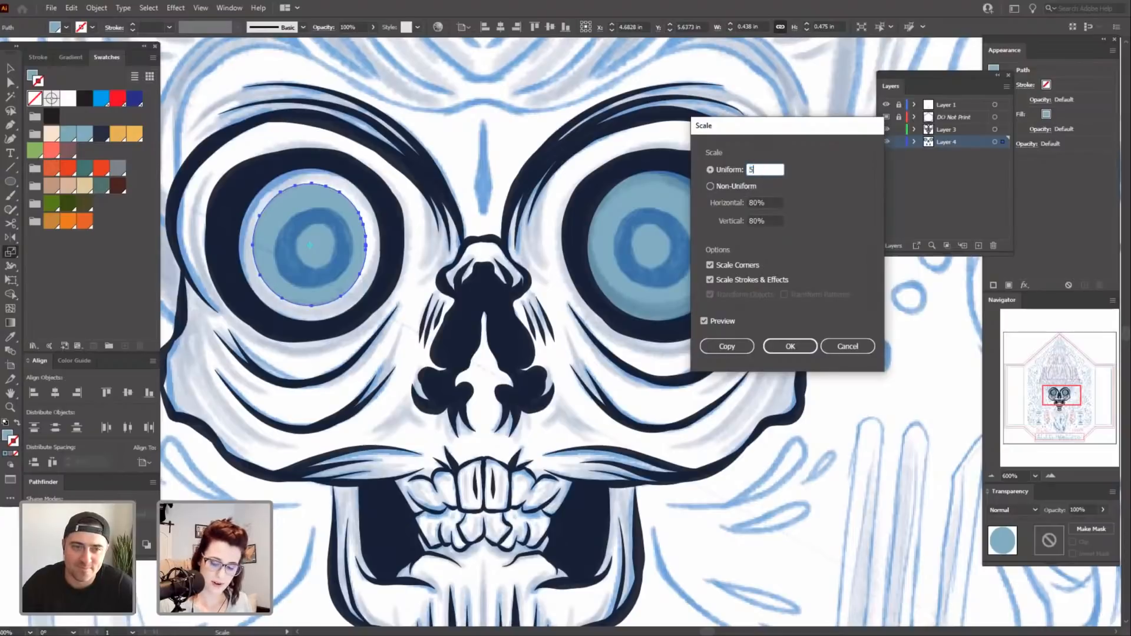
left_click(770, 202)
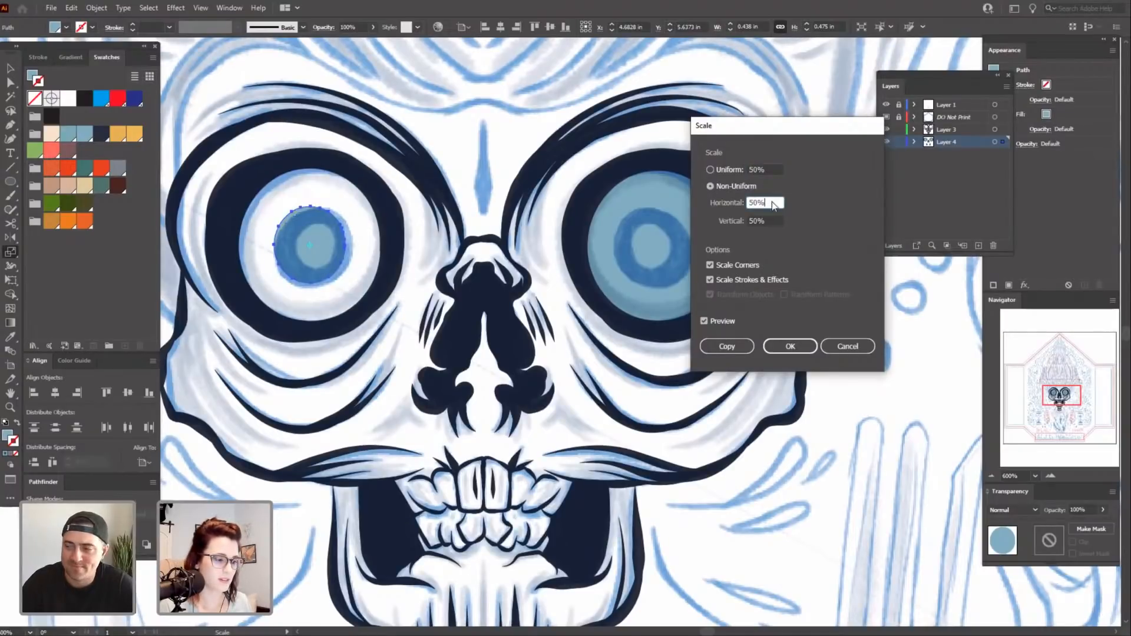
key("Return")
key("v")
left_click(865, 460)
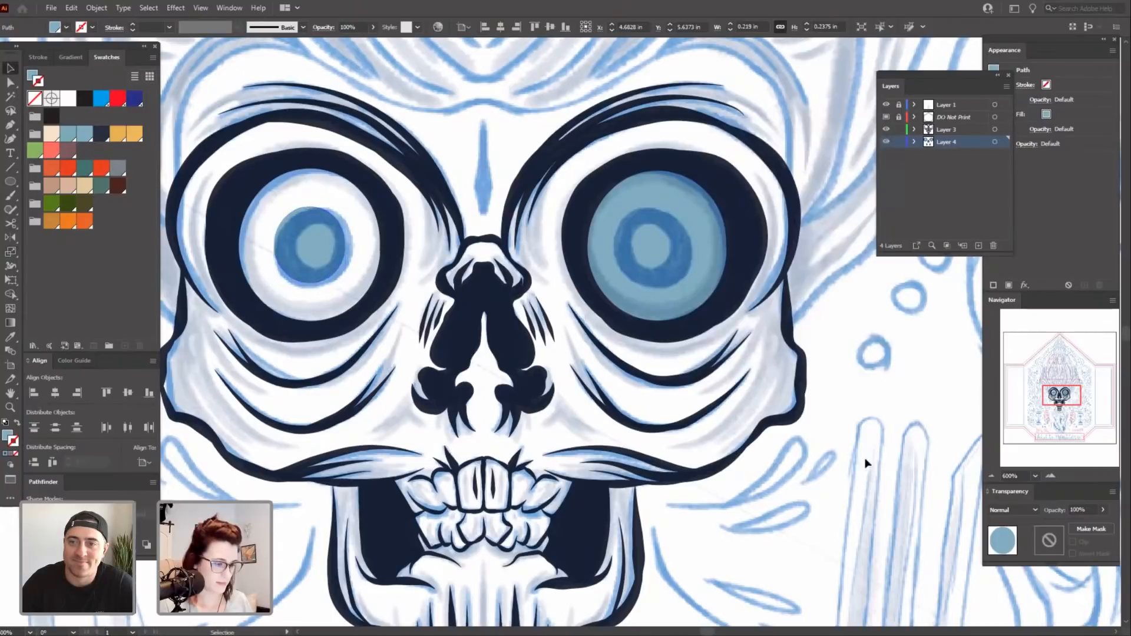
Move the left pupil slightly so it sits over the sketched ring in the eye.
left_click_drag(309, 241, 316, 245)
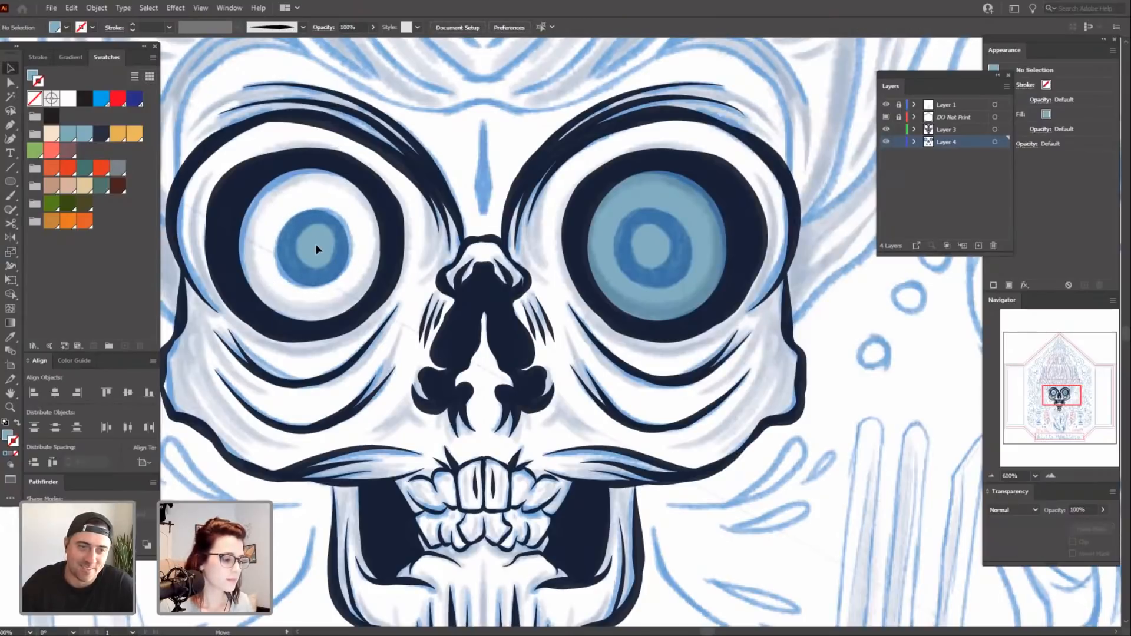
left_click(798, 531)
left_click(339, 251)
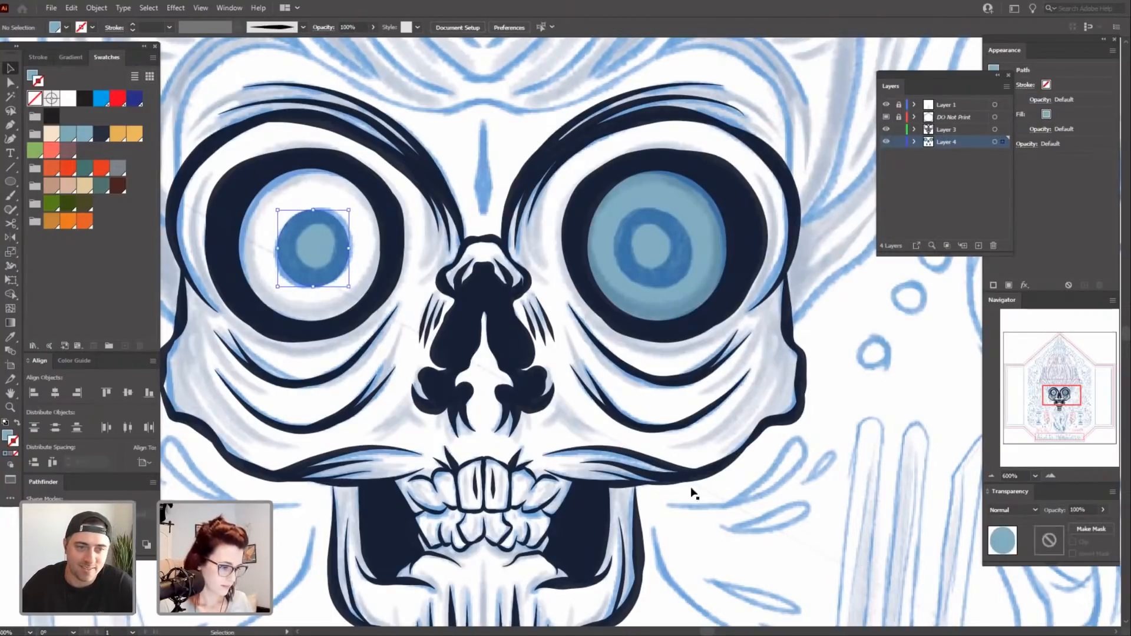
left_click(792, 561)
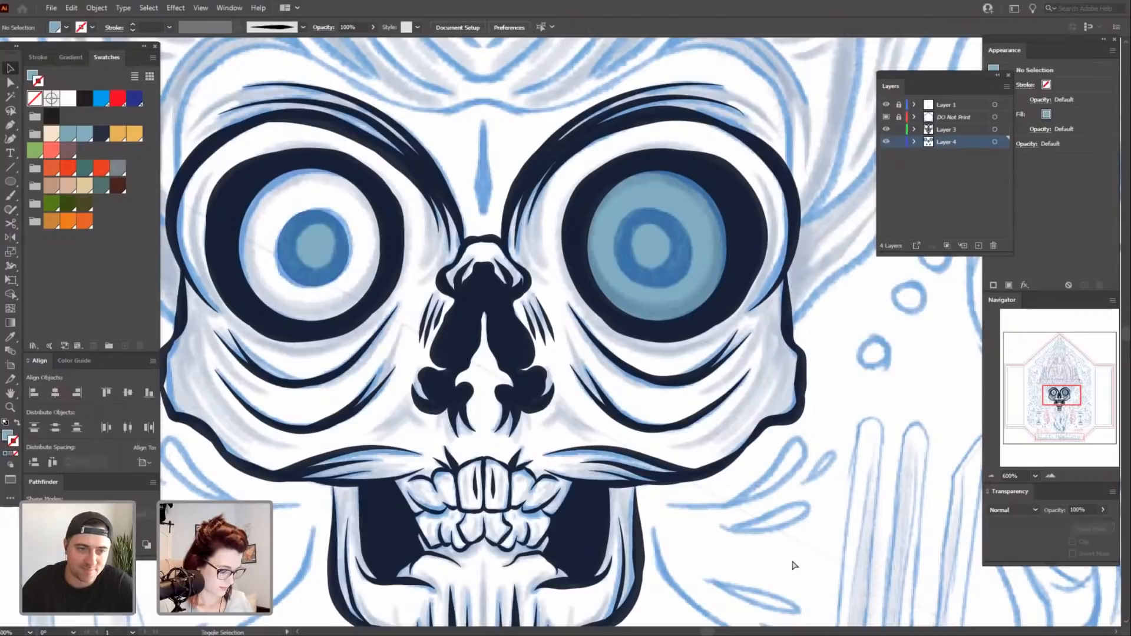
Give the left pupil a dark navy fill and a dark navy 1 pt stroke.
left_click(330, 276)
left_click(100, 134)
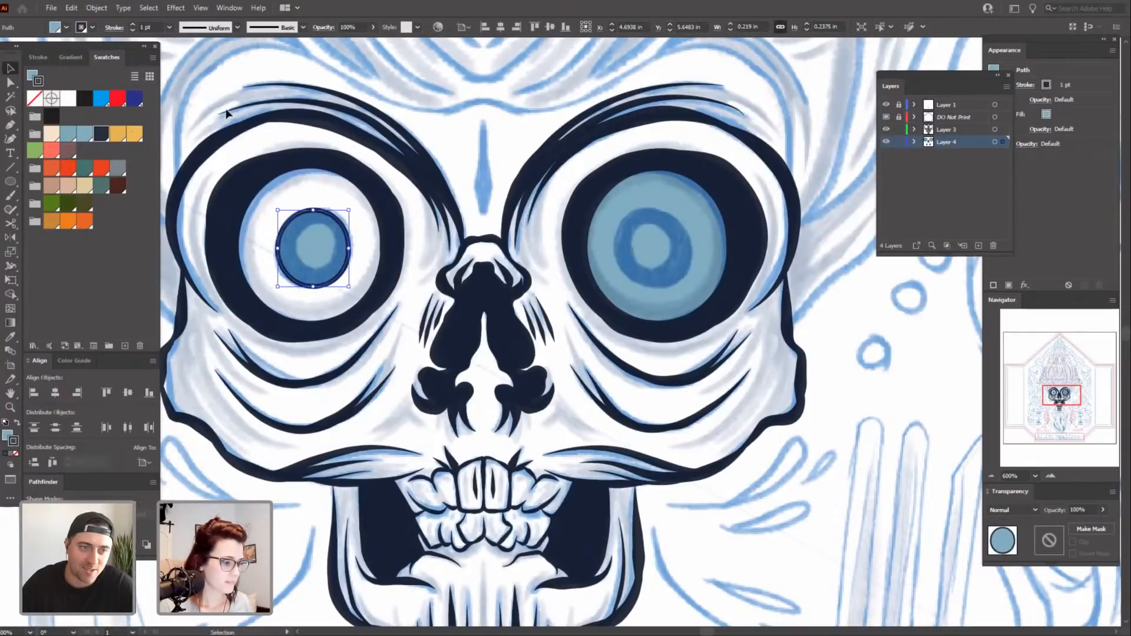
left_click(327, 287)
left_click(328, 288)
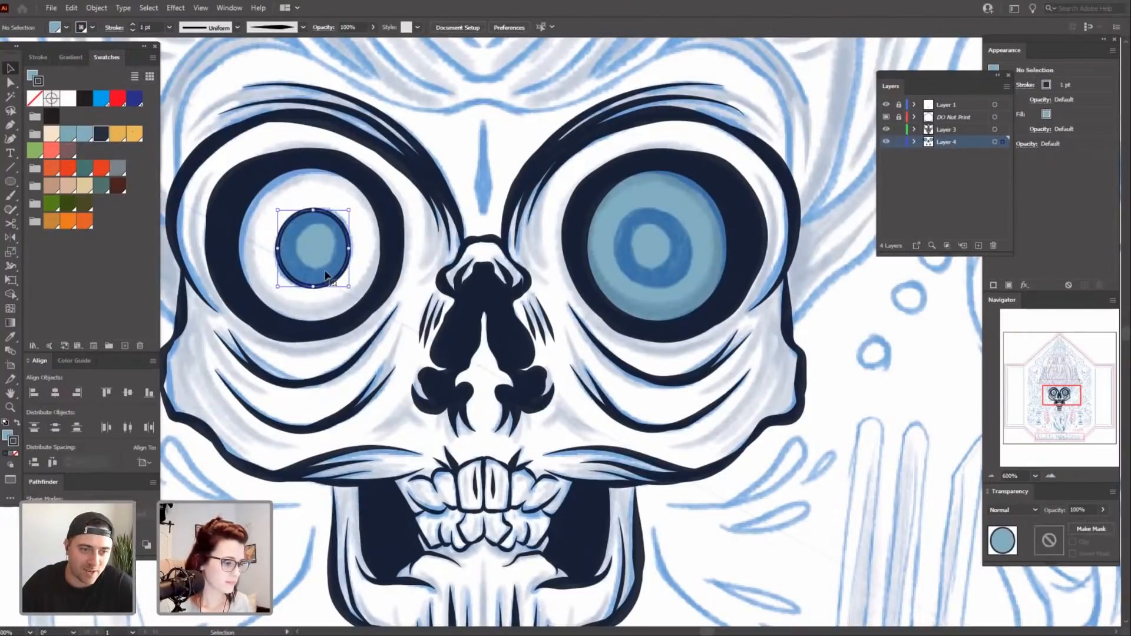
left_click(17, 422)
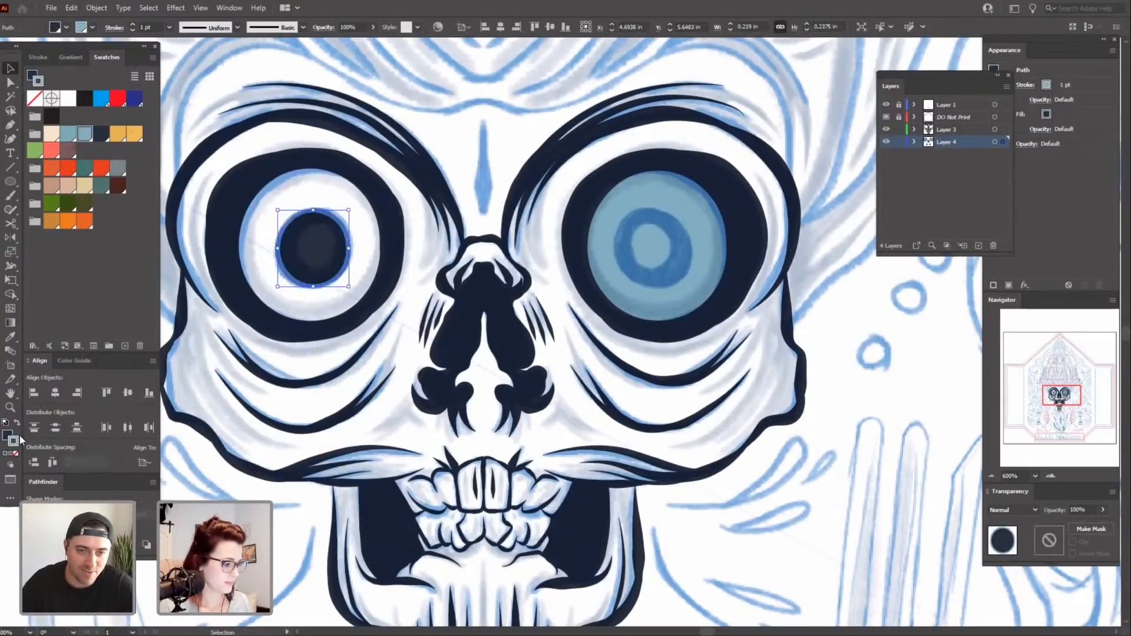
left_click(100, 135)
key("ctrl+shift+a")
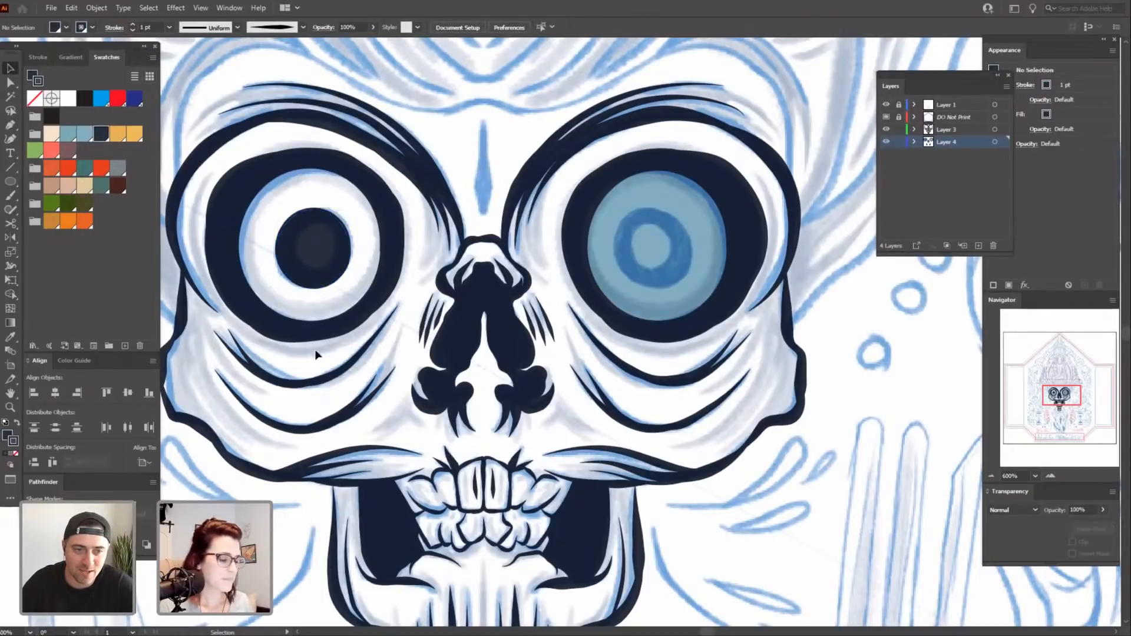
Replace the left pupil's basic stroke with a tapered art brush, trying out different brush shapes.
left_click(318, 255)
left_click(303, 27)
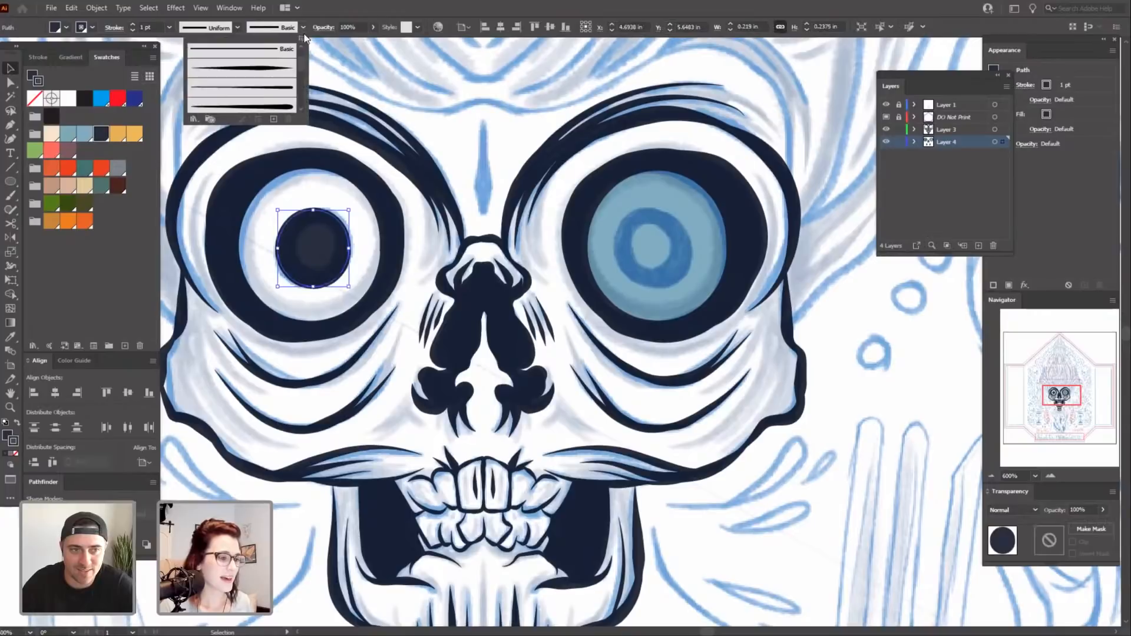
scroll(262, 105, "down", 2)
left_click(261, 93)
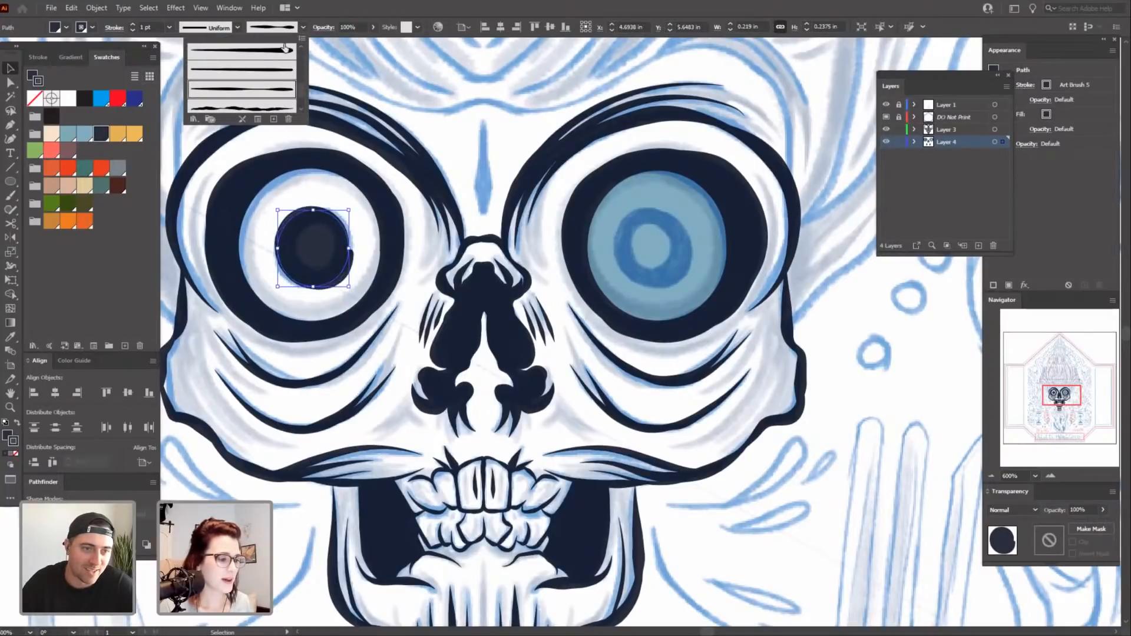
left_click(283, 71)
scroll(282, 80, "up", 1)
left_click(278, 72)
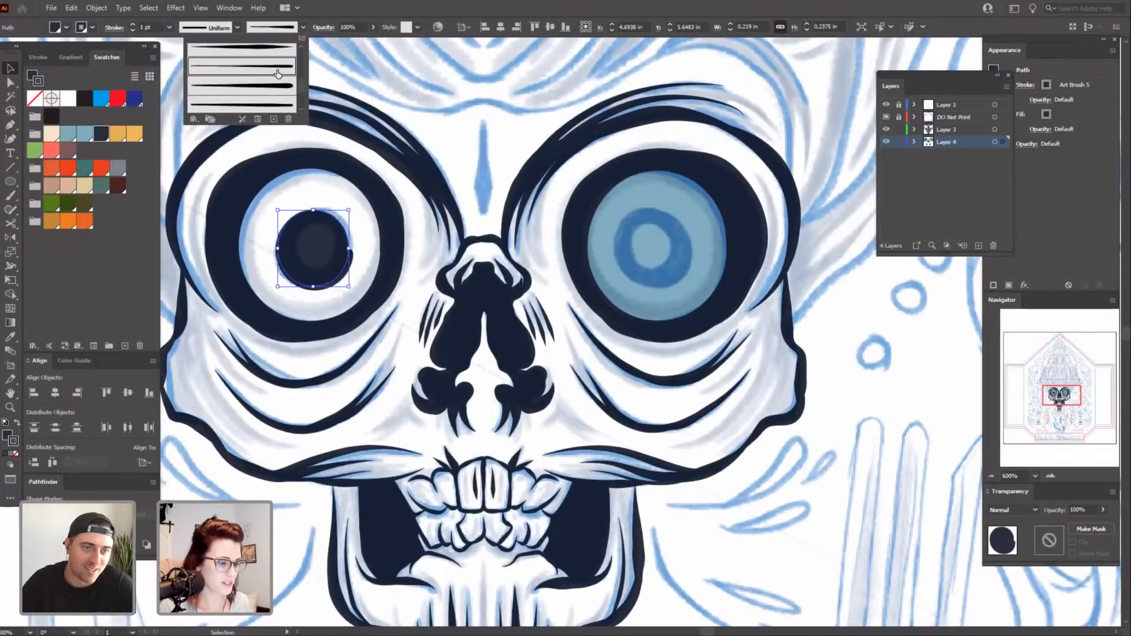
Apply the KID EPIC LINE 7 art brush to the outline of the dark circle in the left eye.
scroll(278, 72, "down", 1)
left_click(270, 77)
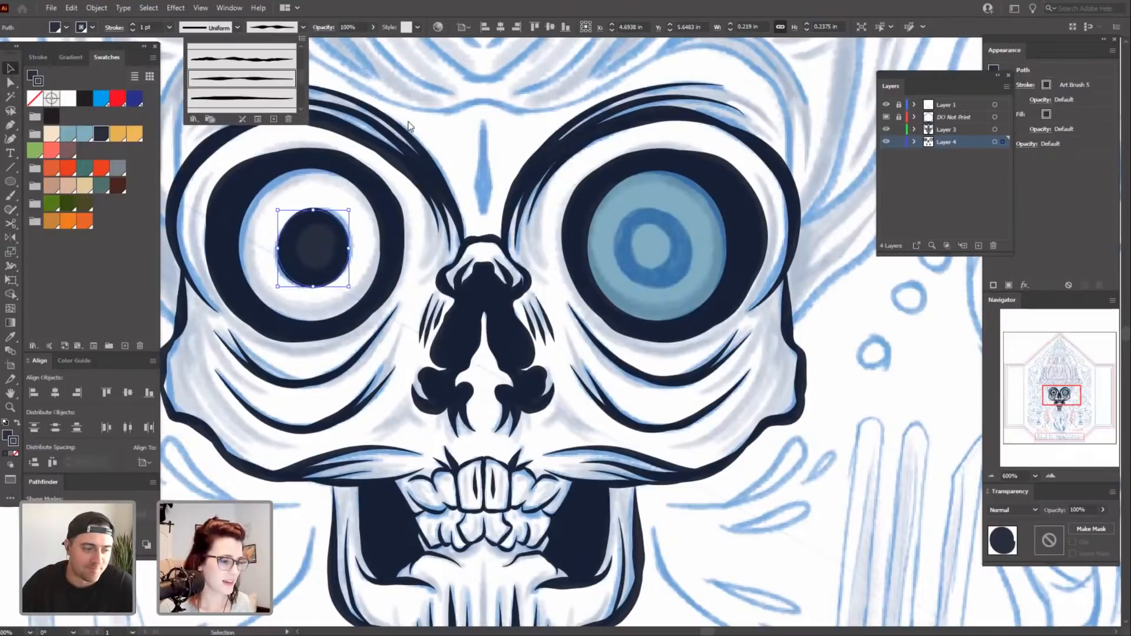
left_click(474, 113)
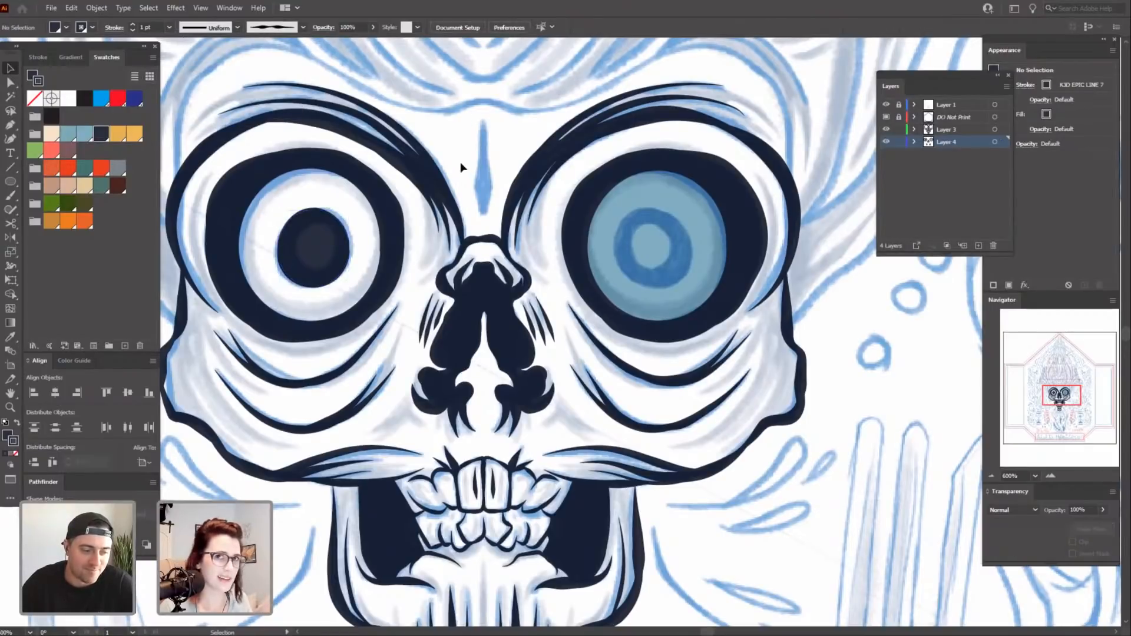
Expand the appearance of the left eye's brushed dark circle and ungroup the resulting shape.
left_click(327, 244)
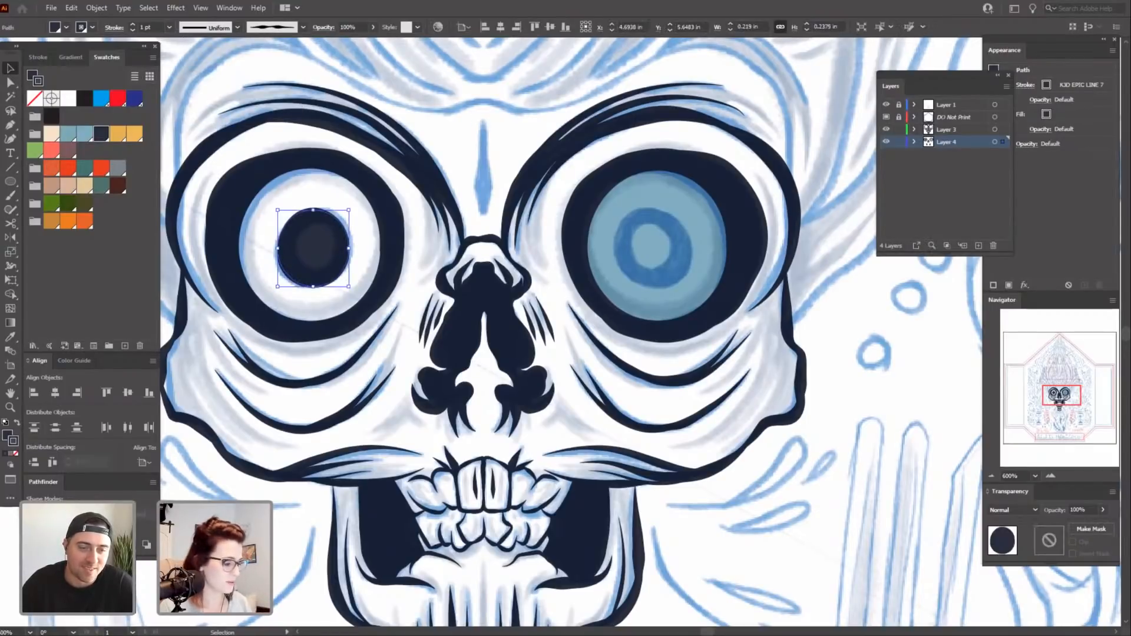
left_click(177, 341)
left_click(335, 241)
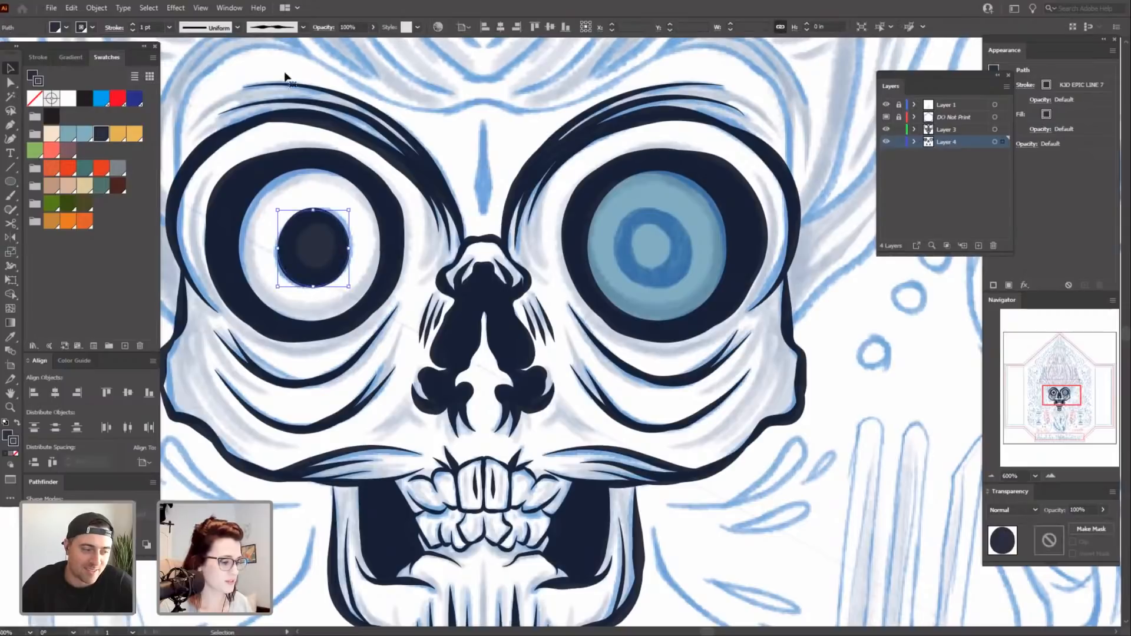
left_click(96, 8)
left_click(118, 158)
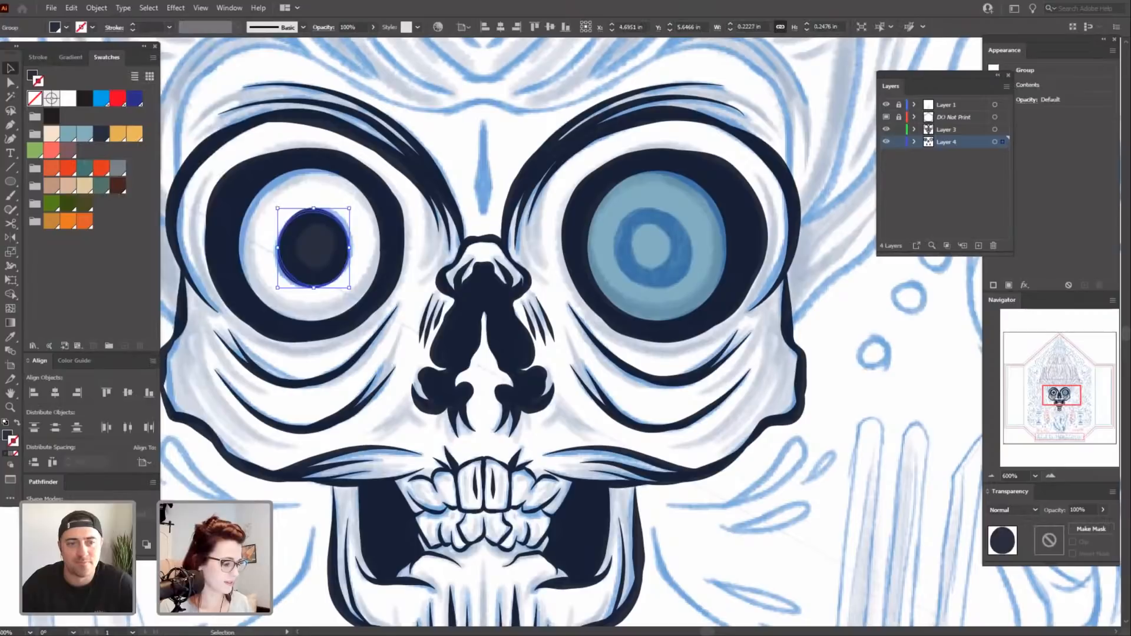
key("ctrl+shift+g")
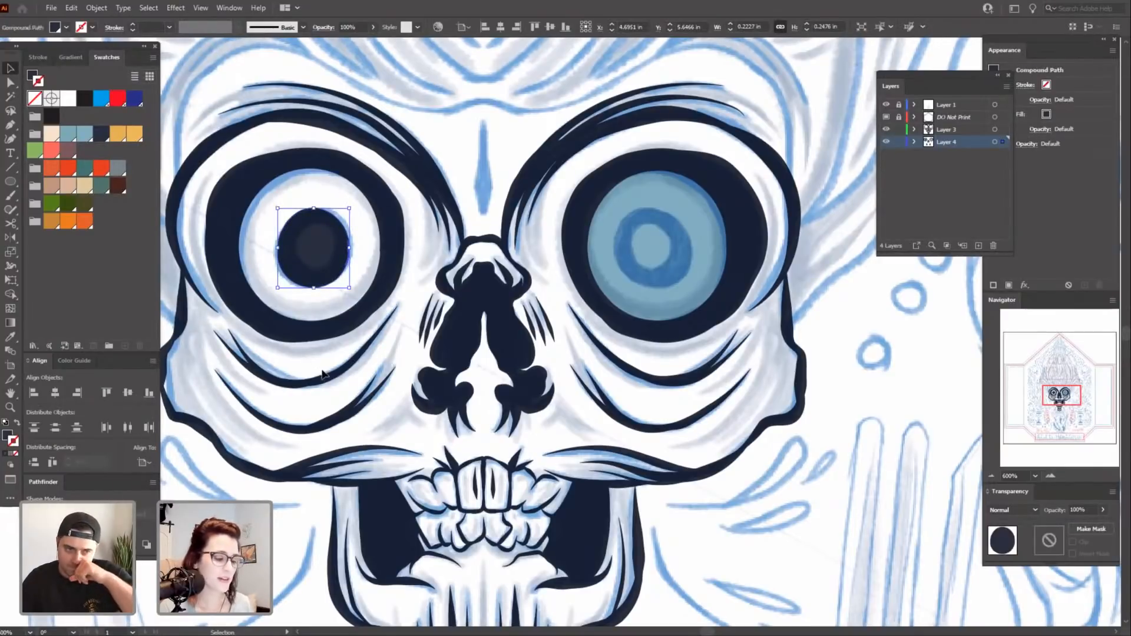
Scale the dark circle in the left eye uniformly to 60%.
double_click(19, 250)
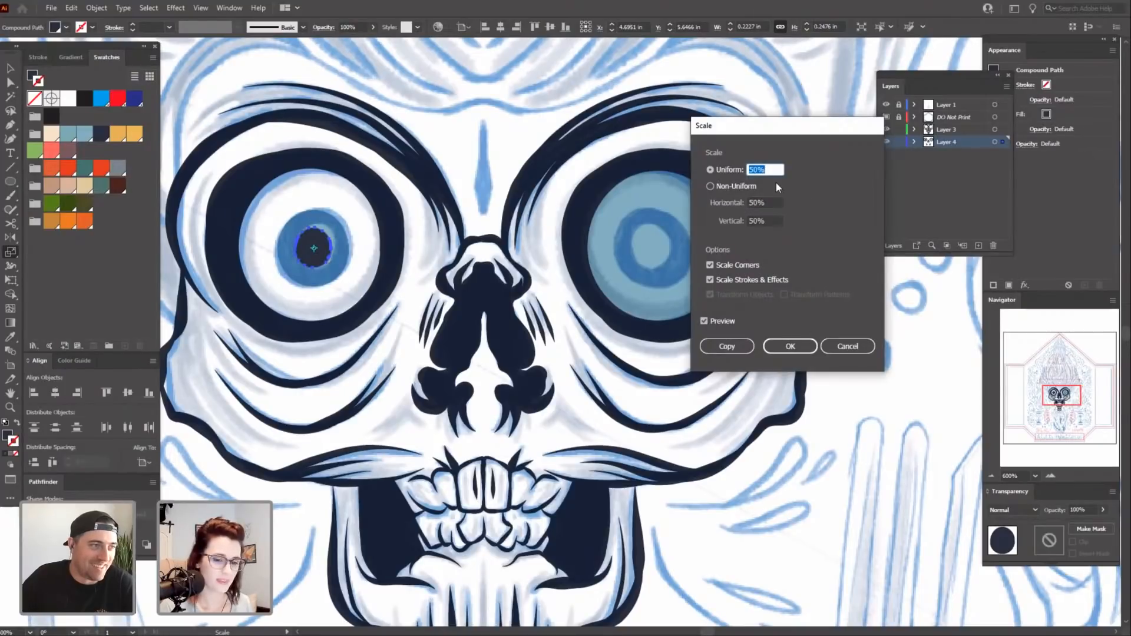
type("6")
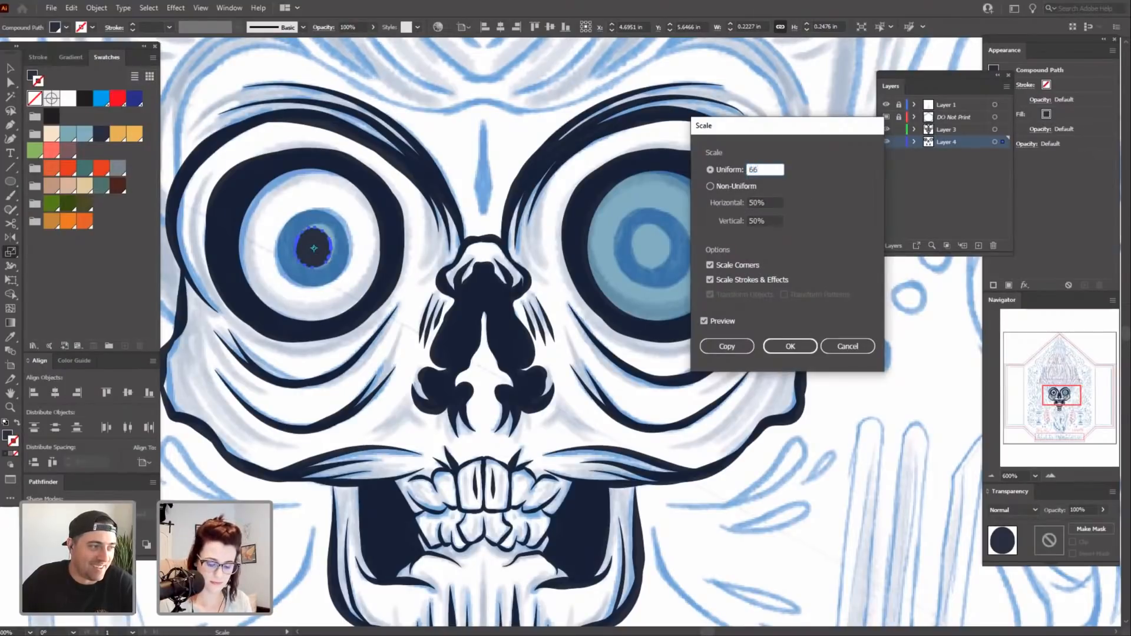
type("0")
left_click(778, 205)
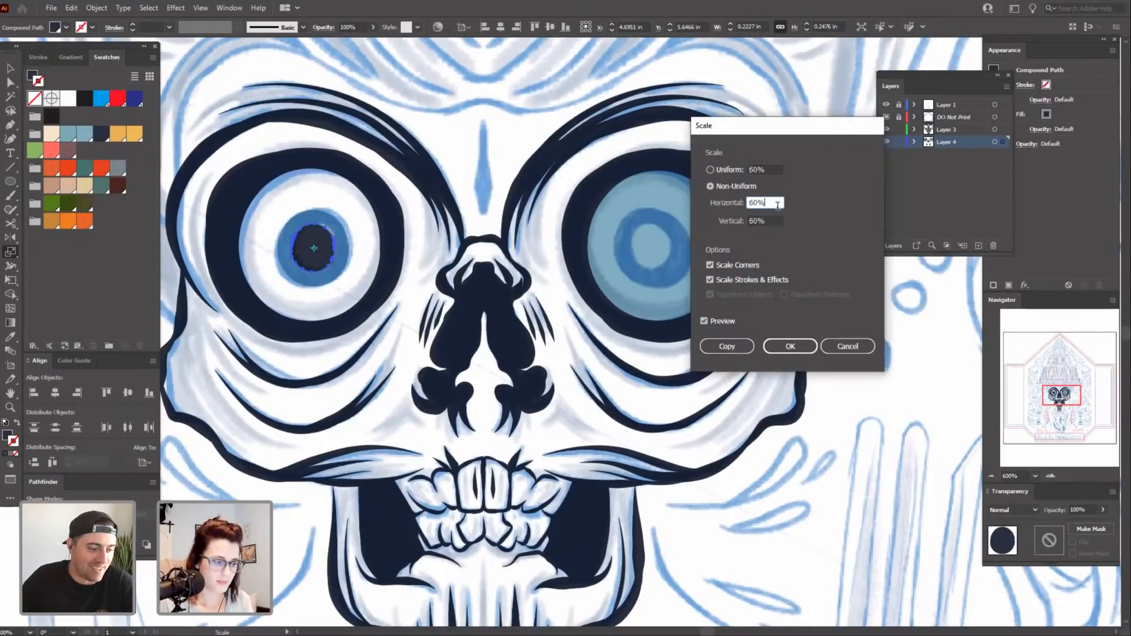
left_click(790, 346)
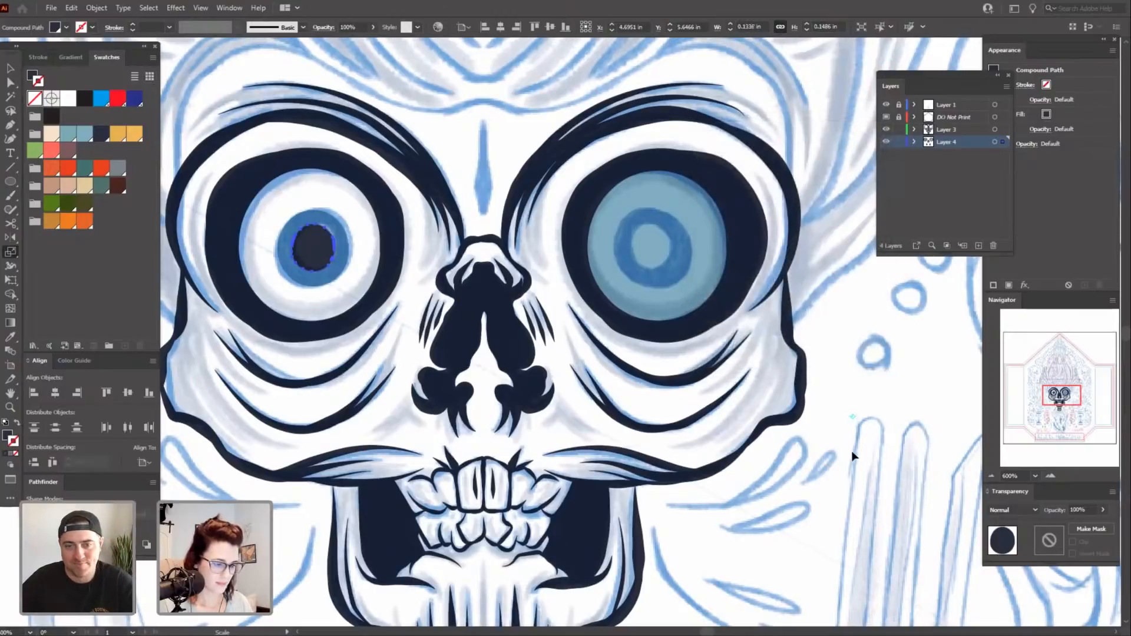
key("v")
left_click(817, 485)
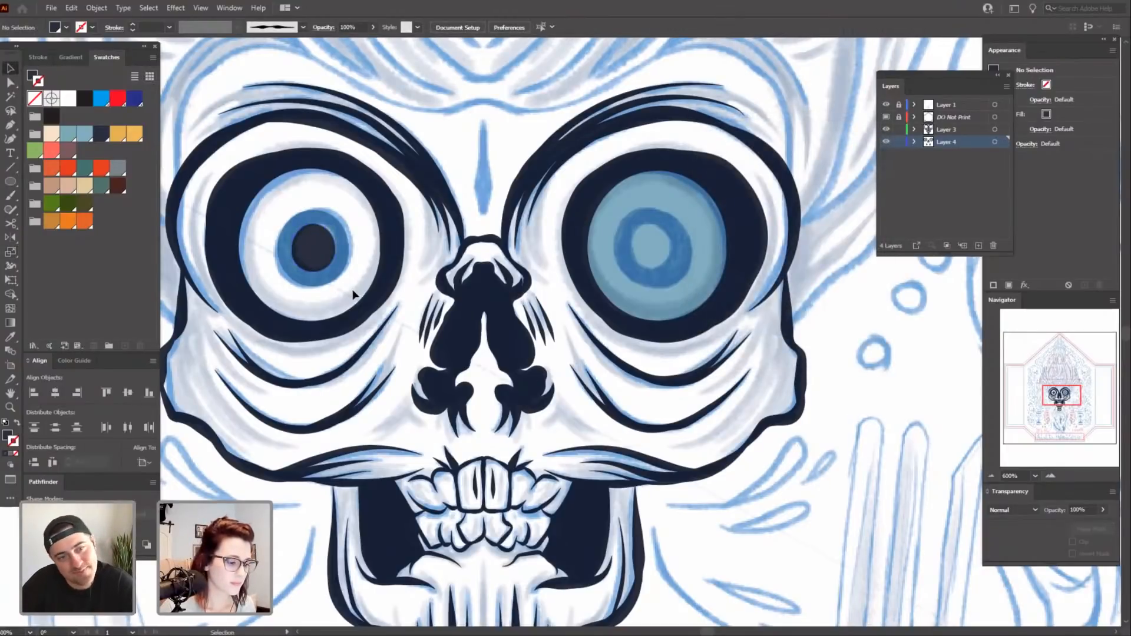
Cut the teal circle out of the right eye socket and subtract the small dark circle from the left eye's teal circle.
left_click(601, 250)
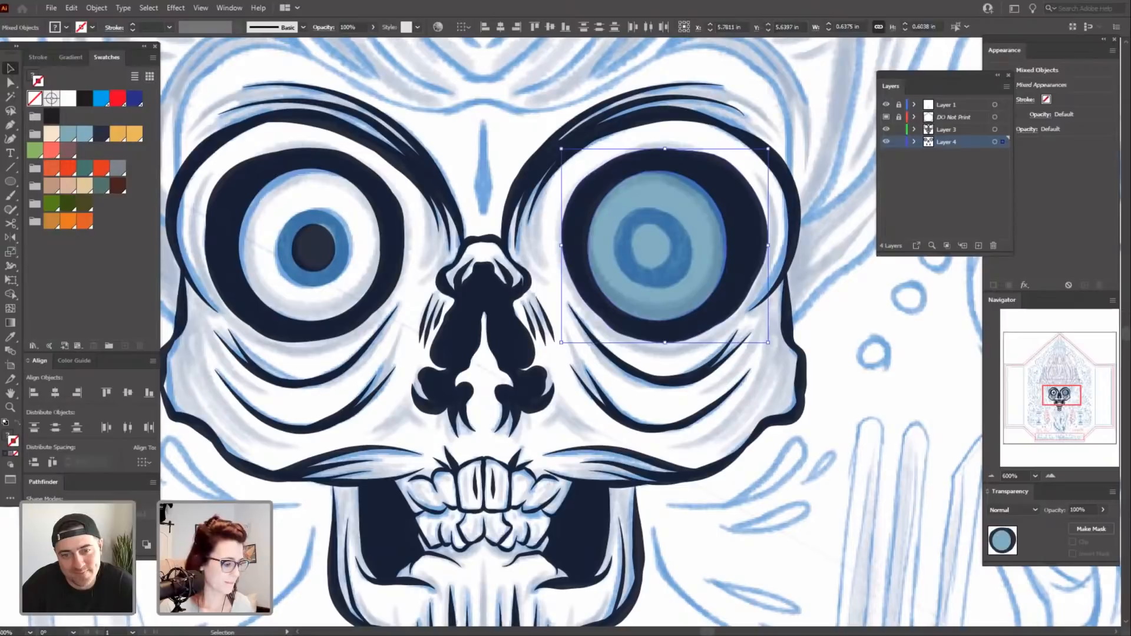
key("Delete")
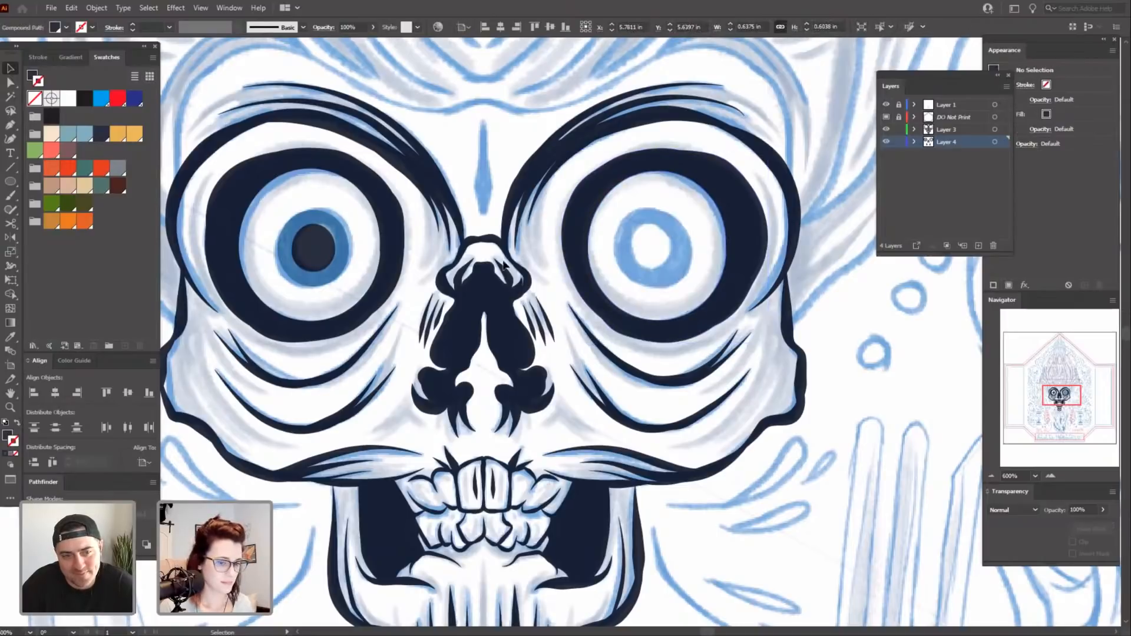
left_click(315, 246)
left_click(348, 247, "shift")
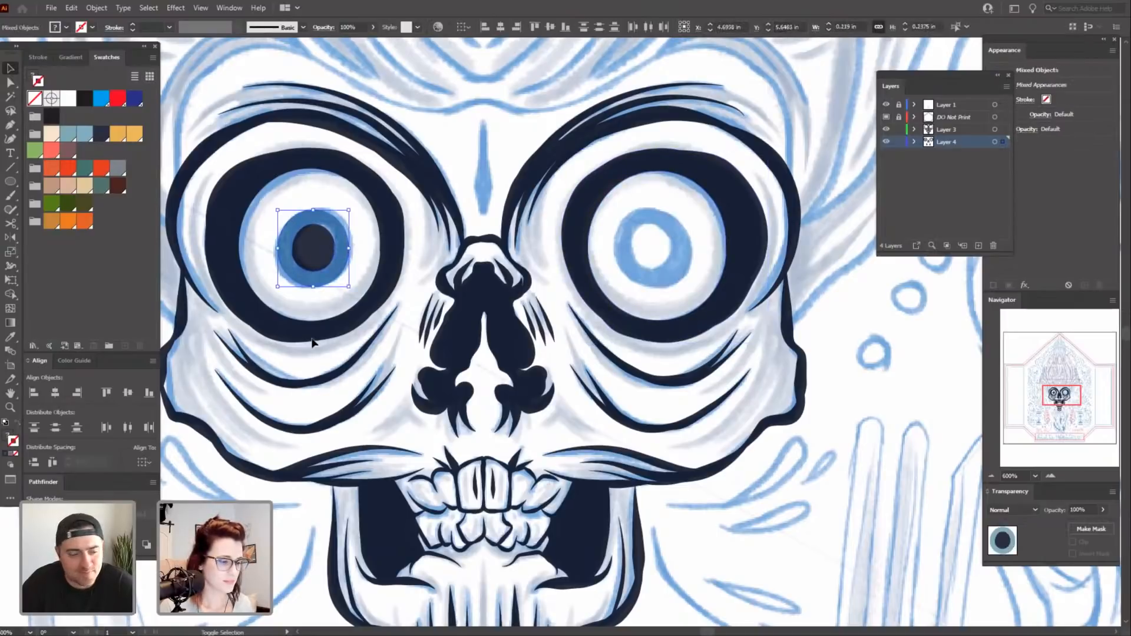
left_click(56, 514)
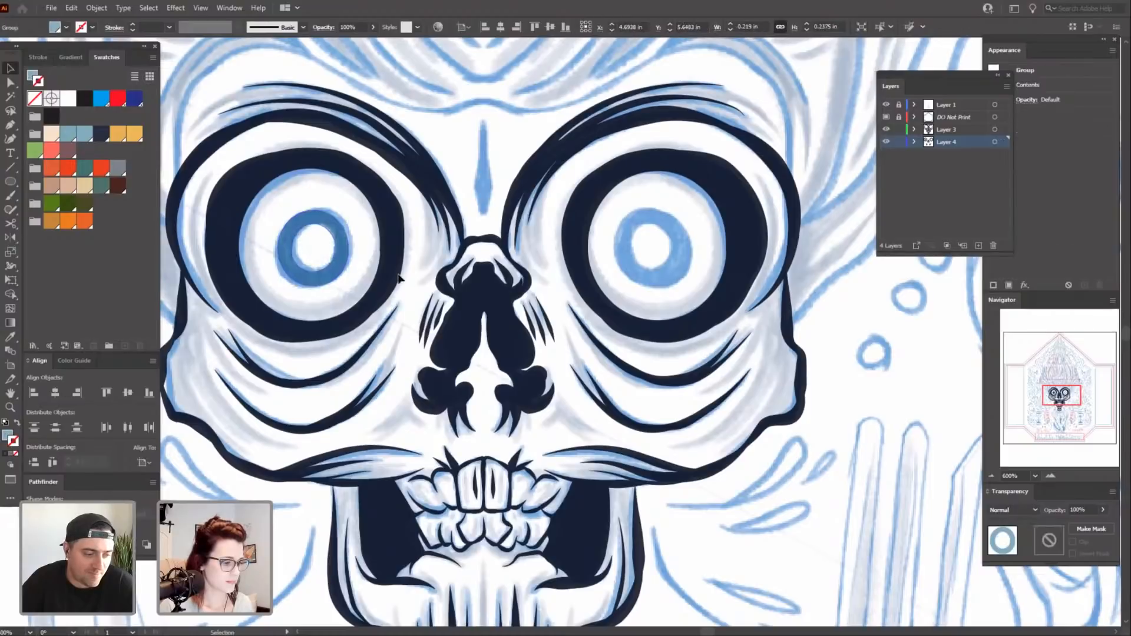
Duplicate the teal ring from the left eye onto the right eye's sketched ring and rotate the copy slightly.
left_click(400, 278)
left_click(343, 270)
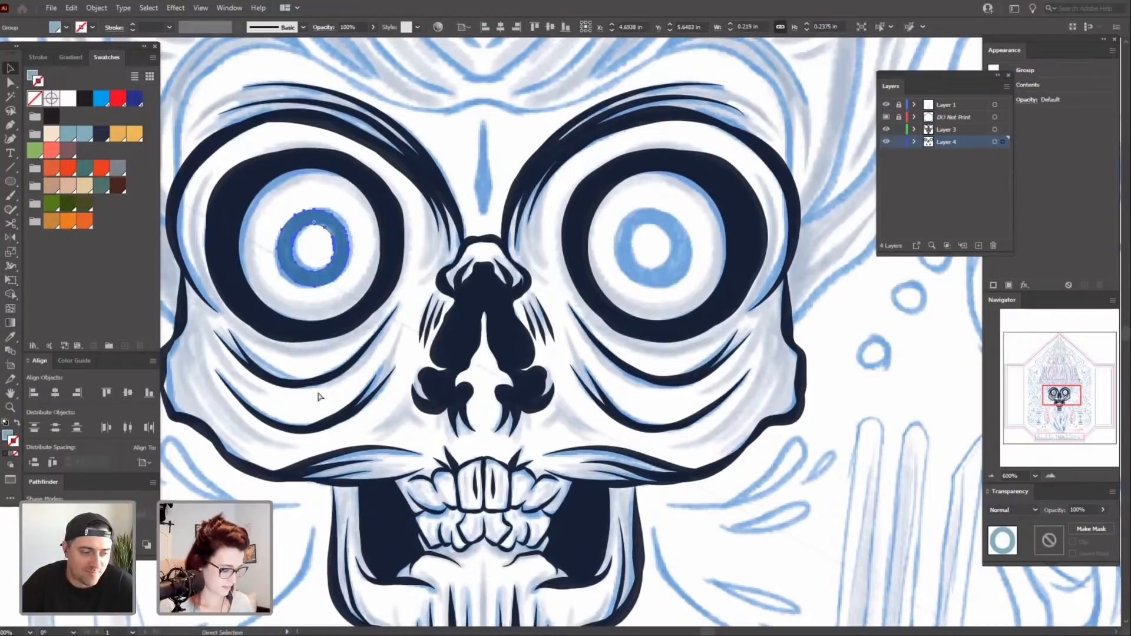
left_click(283, 565)
left_click_drag(332, 293, 670, 281)
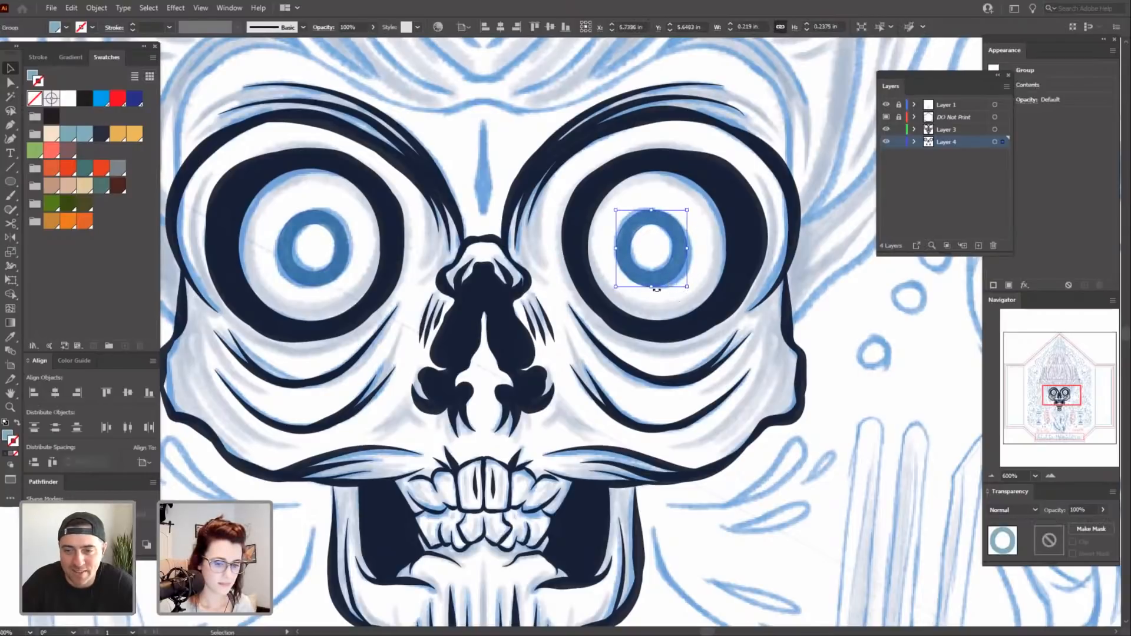
left_click_drag(652, 293, 706, 284)
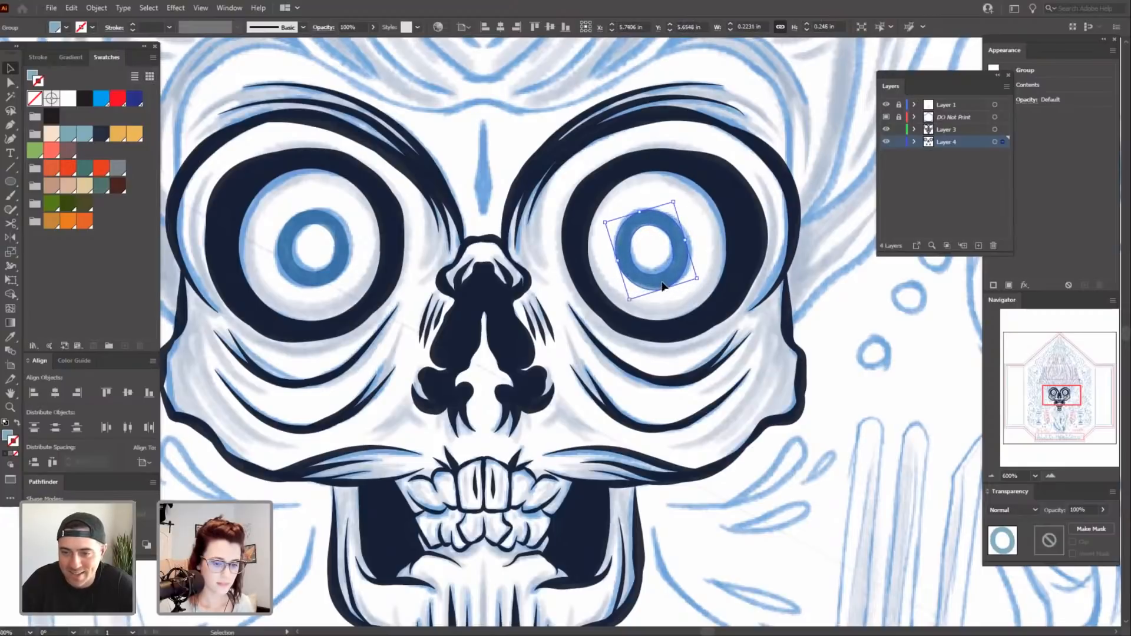
key("ctrl+z")
Give the teal rings in both eyes a dark navy fill and no stroke.
left_click(336, 278, "shift")
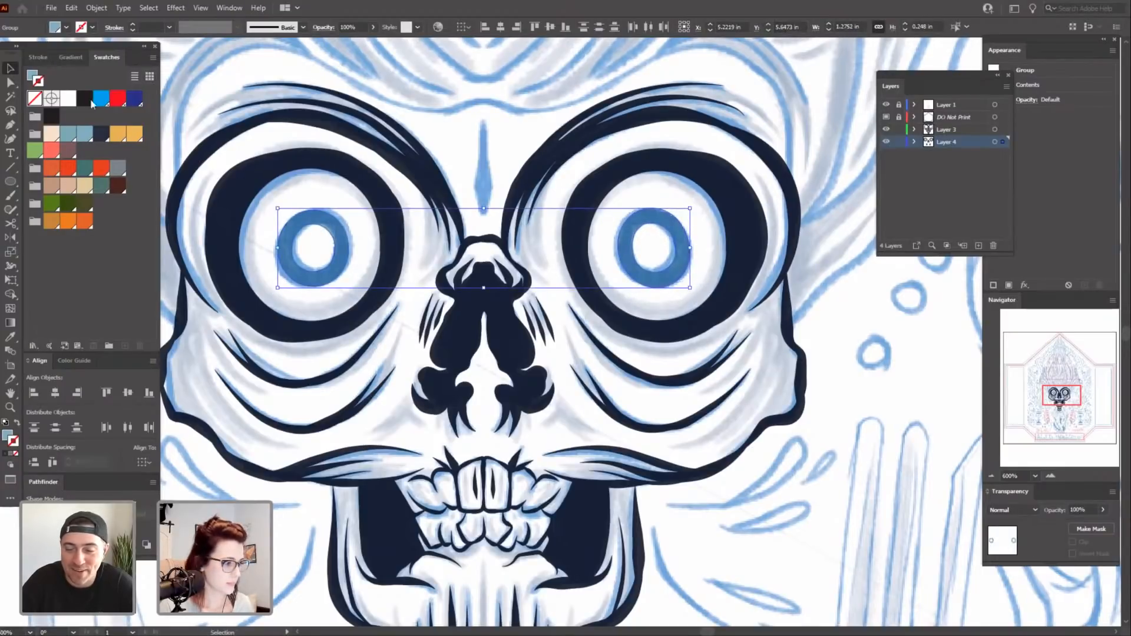
key("x")
left_click(101, 134)
left_click(293, 553)
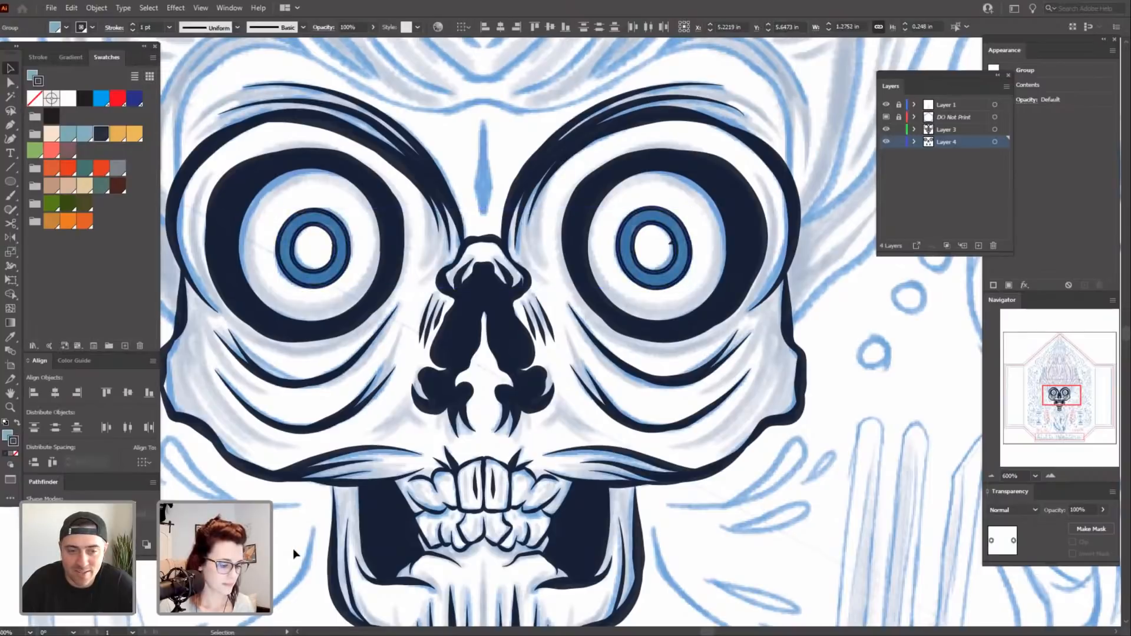
left_click(308, 276)
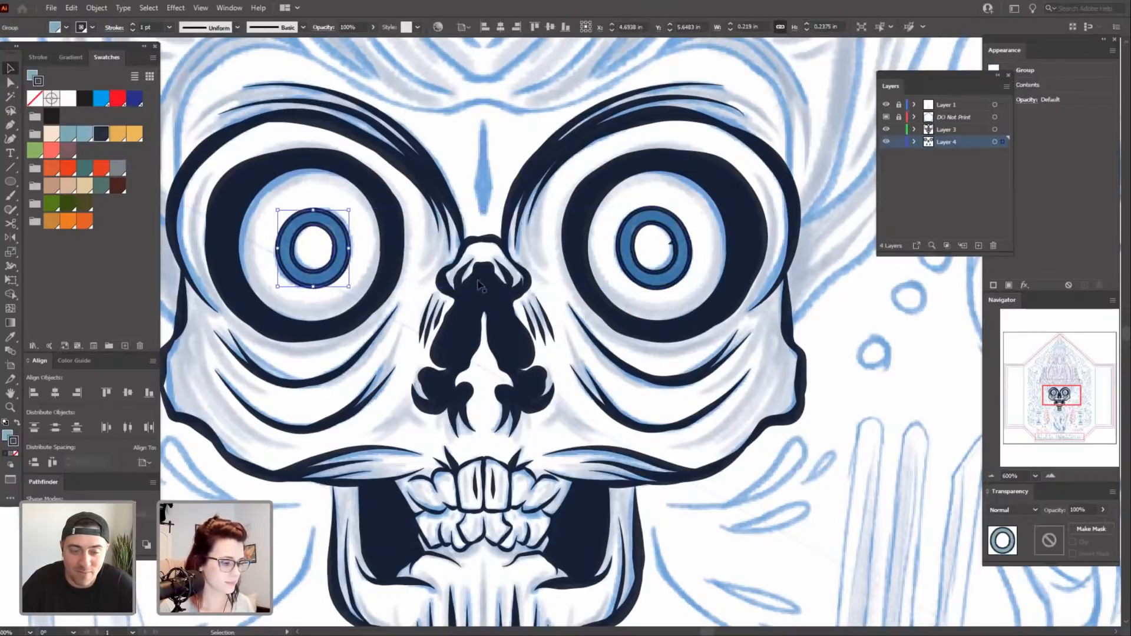
left_click(18, 423)
left_click(17, 453)
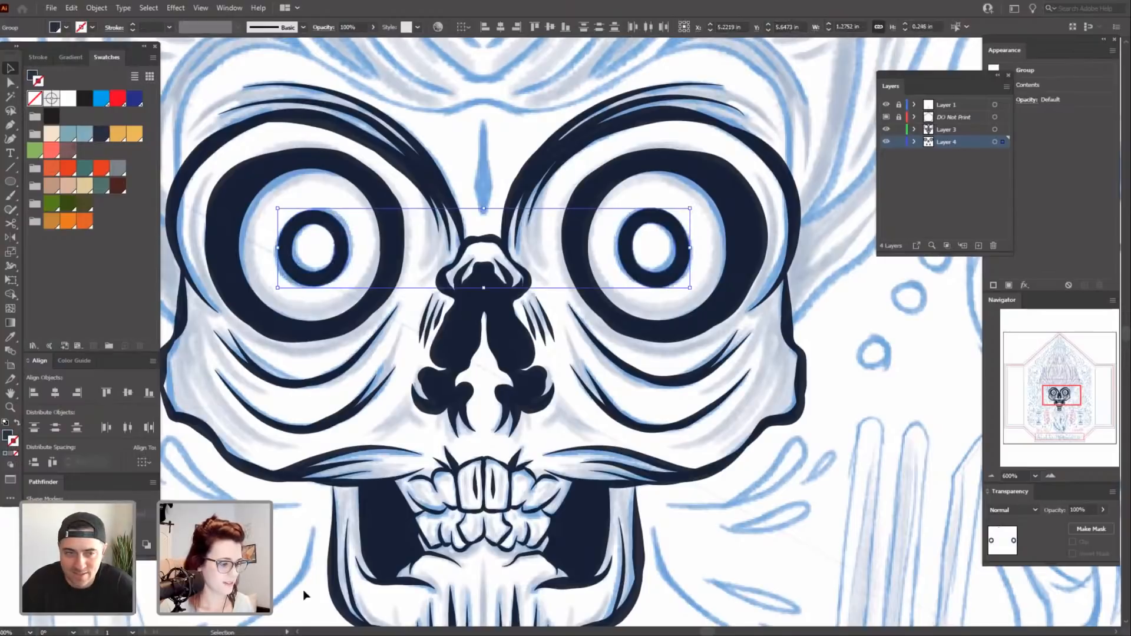
left_click(303, 592)
Check the skull line art without the sketch by temporarily hiding Layer 1.
mouse_move(270, 489)
left_mouse_down()
mouse_move(297, 441)
mouse_move(271, 417)
left_mouse_up()
key("ctrl+minus")
key("ctrl+minus")
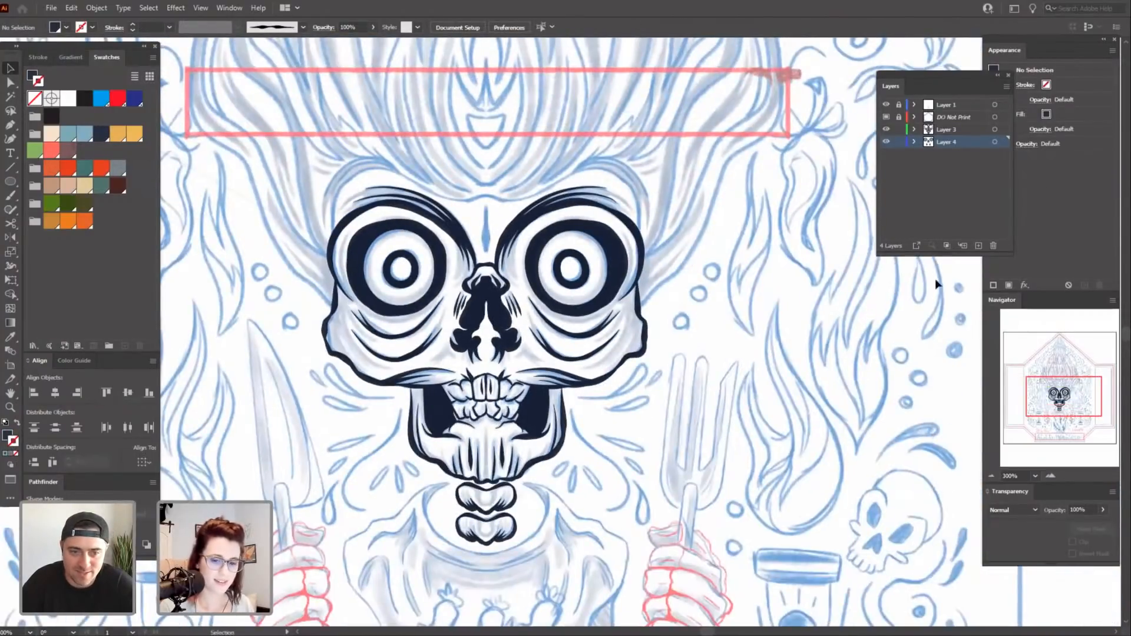
left_click(886, 104)
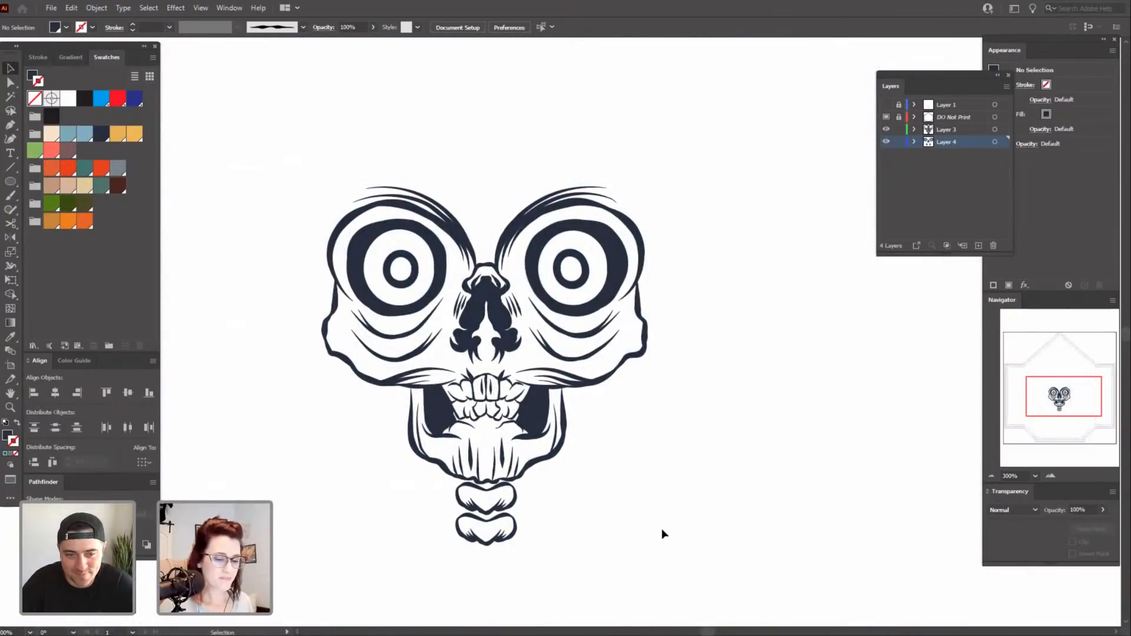
left_click(886, 105)
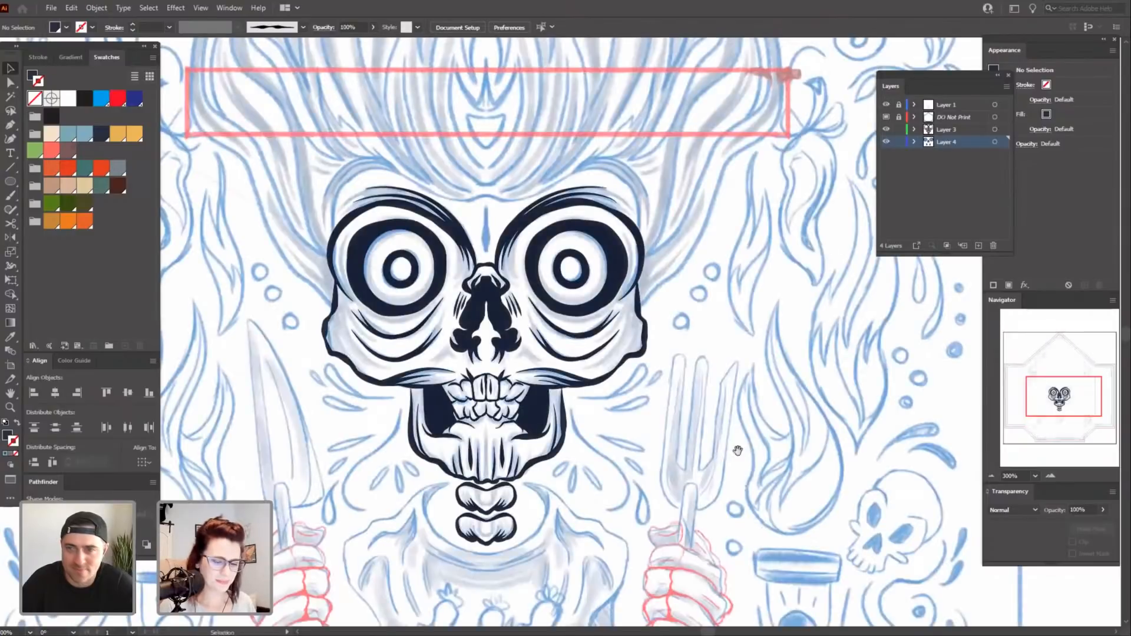
Set up the Paintbrush with the KID EPIC LINE 1 art brush and a 1 pt teal-blue stroke.
left_click_drag(738, 444, 742, 461)
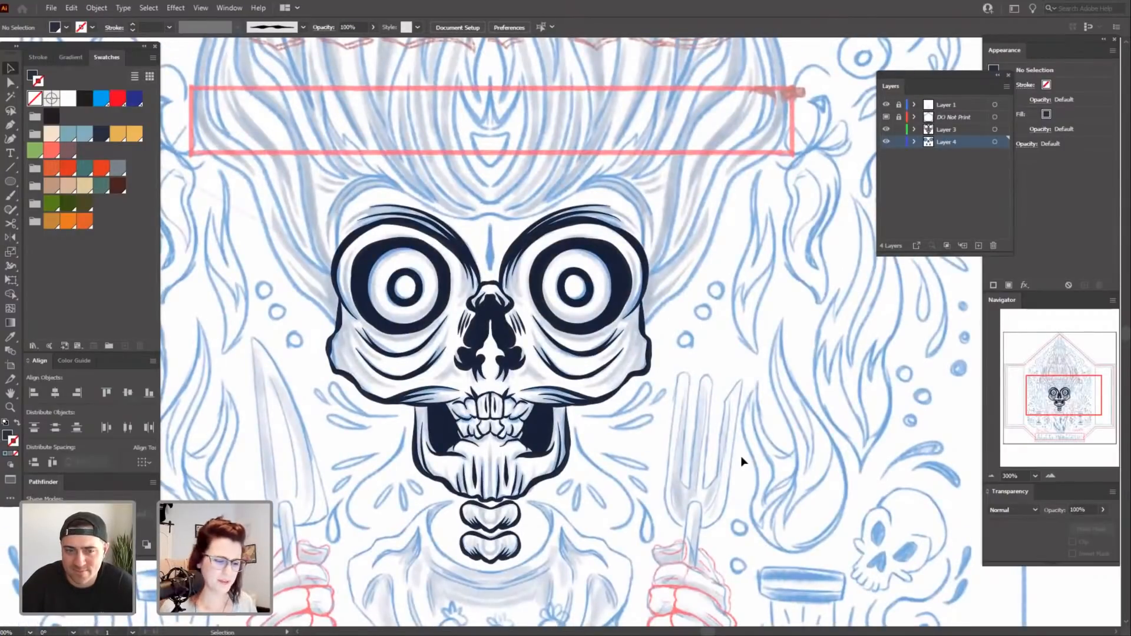
key("b")
mouse_move(712, 419)
left_mouse_down()
mouse_move(716, 377)
mouse_move(713, 397)
left_mouse_up()
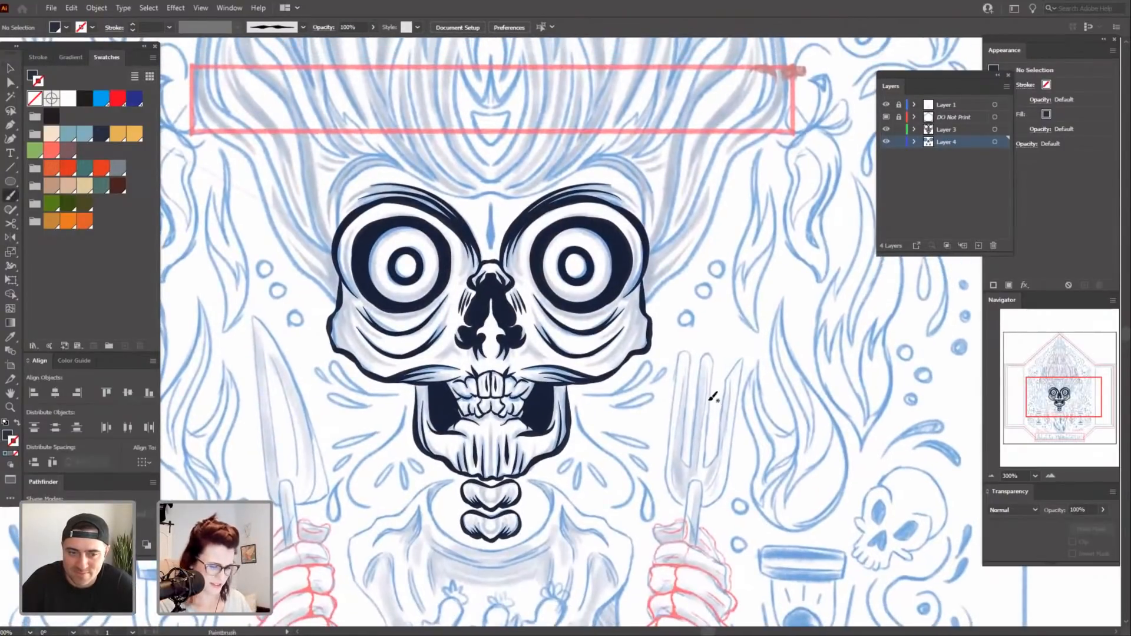
scroll(713, 398, "up", 1)
left_click(303, 27)
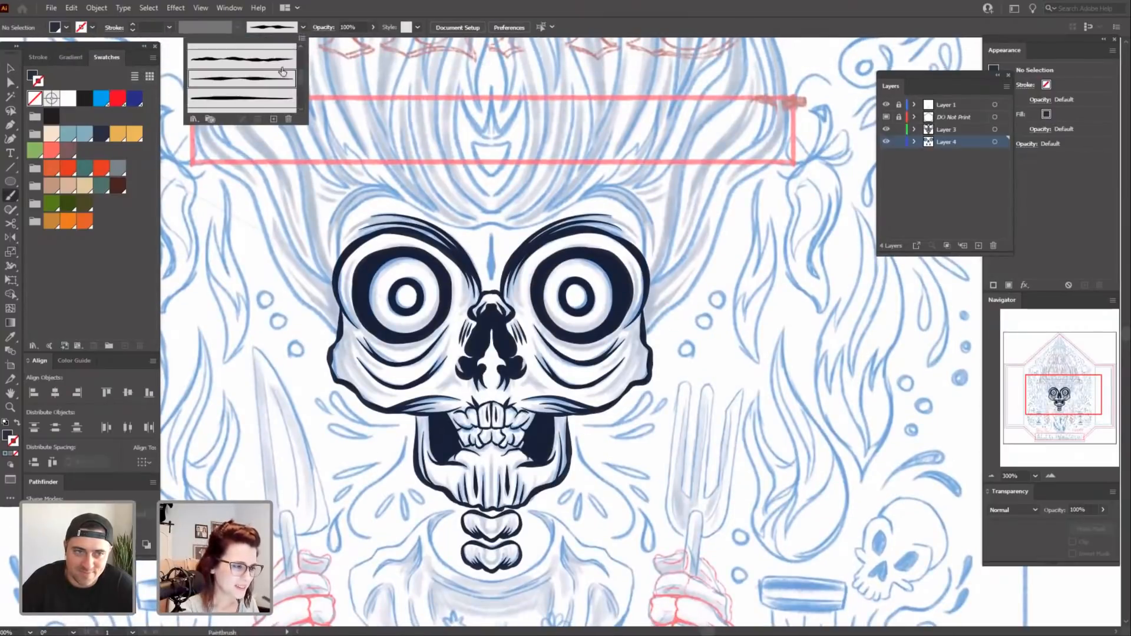
scroll(298, 73, "up", 3)
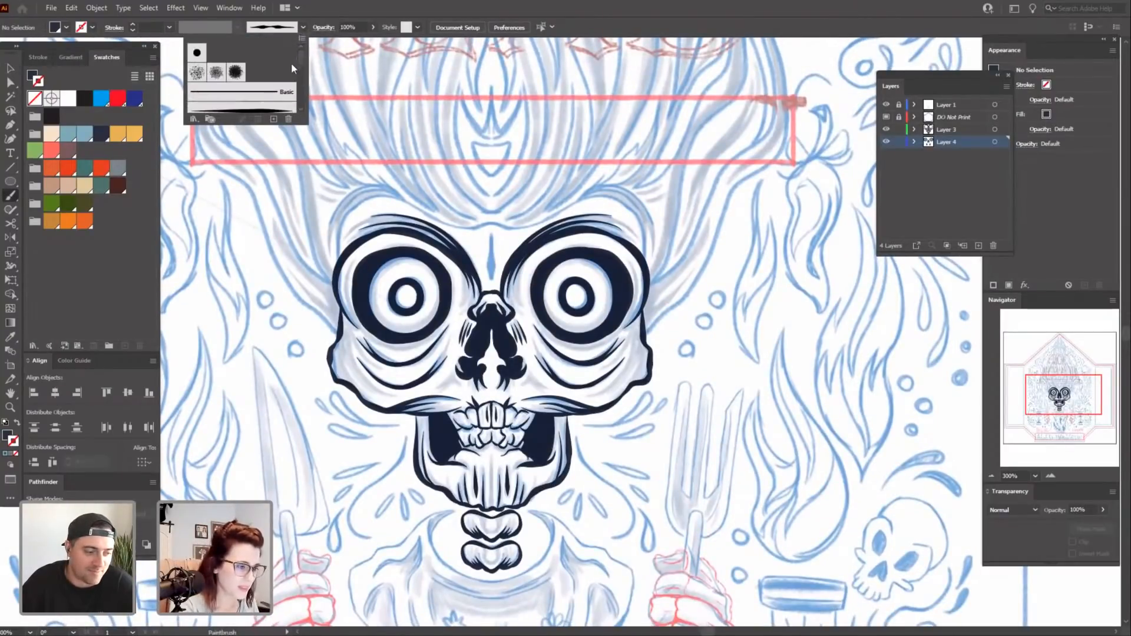
left_click(277, 109)
left_click_drag(300, 54, 300, 75)
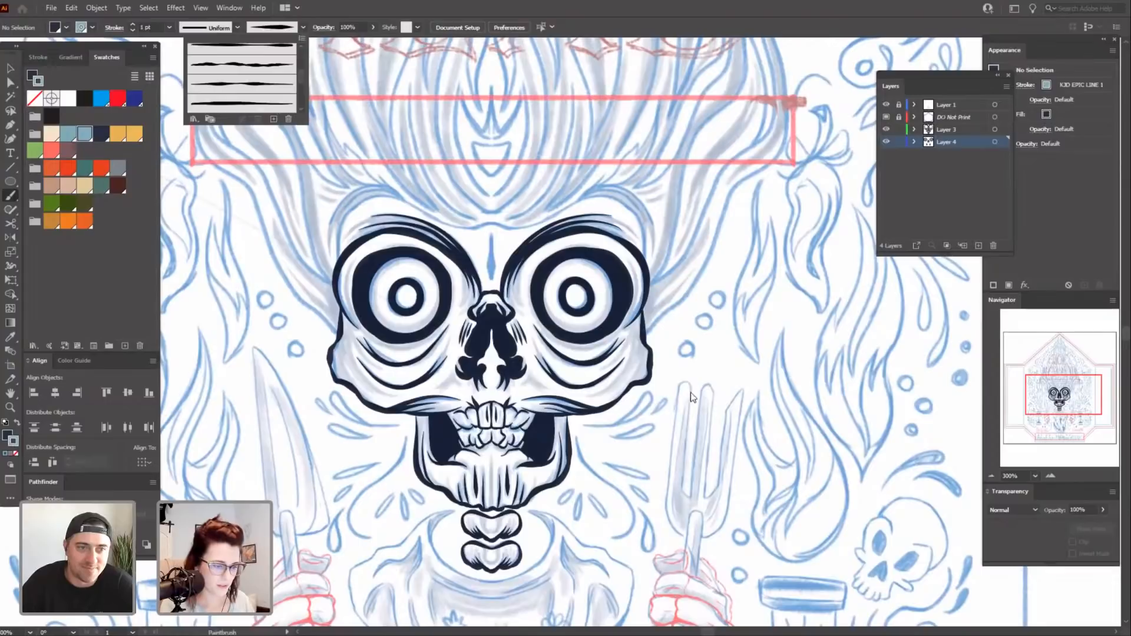
Paint a curved teal-blue shading stroke along the upper outer edge of the skull's left brow and select it.
mouse_move(716, 516)
left_mouse_down()
mouse_move(715, 439)
mouse_move(709, 518)
left_mouse_up()
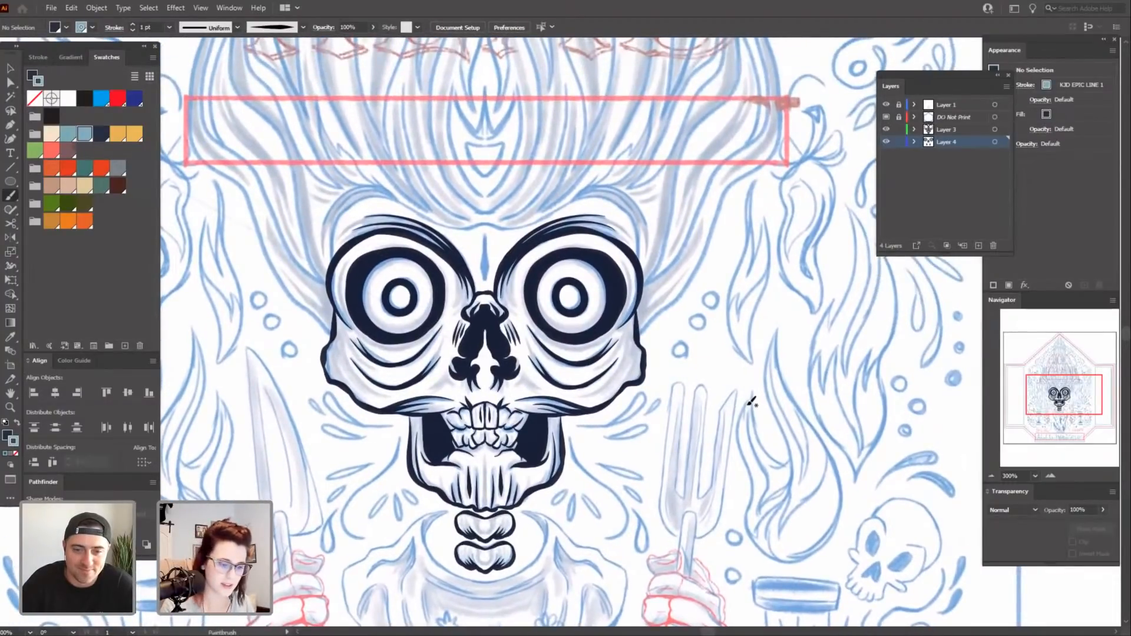
key("ctrl+plus")
key("ctrl+plus")
left_click_drag(508, 309, 694, 563)
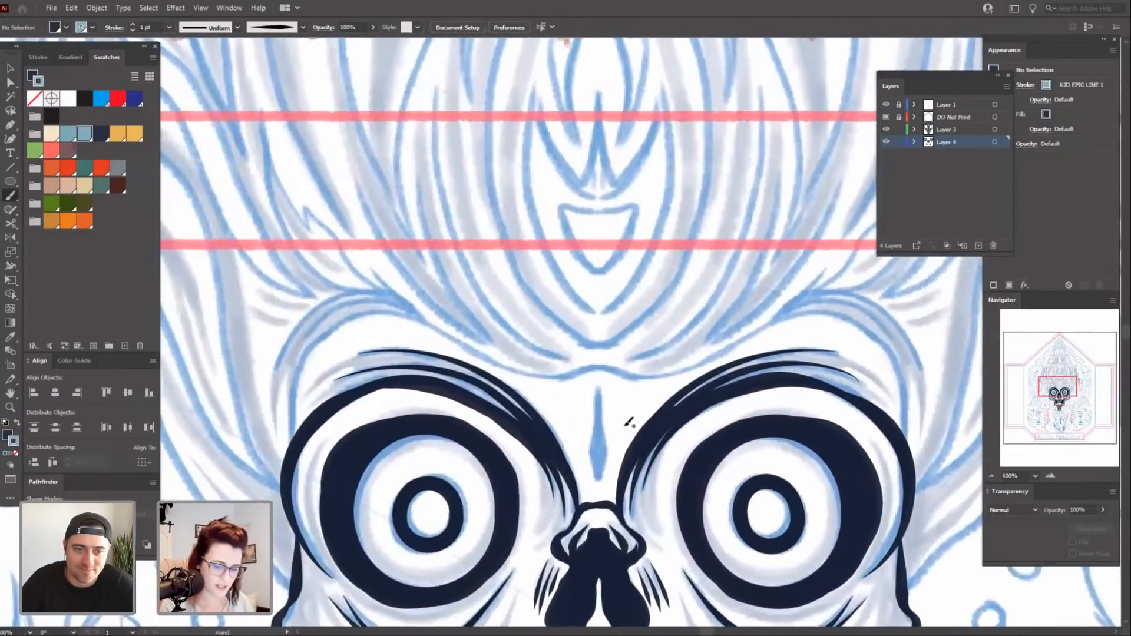
mouse_move(616, 418)
left_mouse_down()
mouse_move(645, 426)
mouse_move(615, 480)
left_mouse_up()
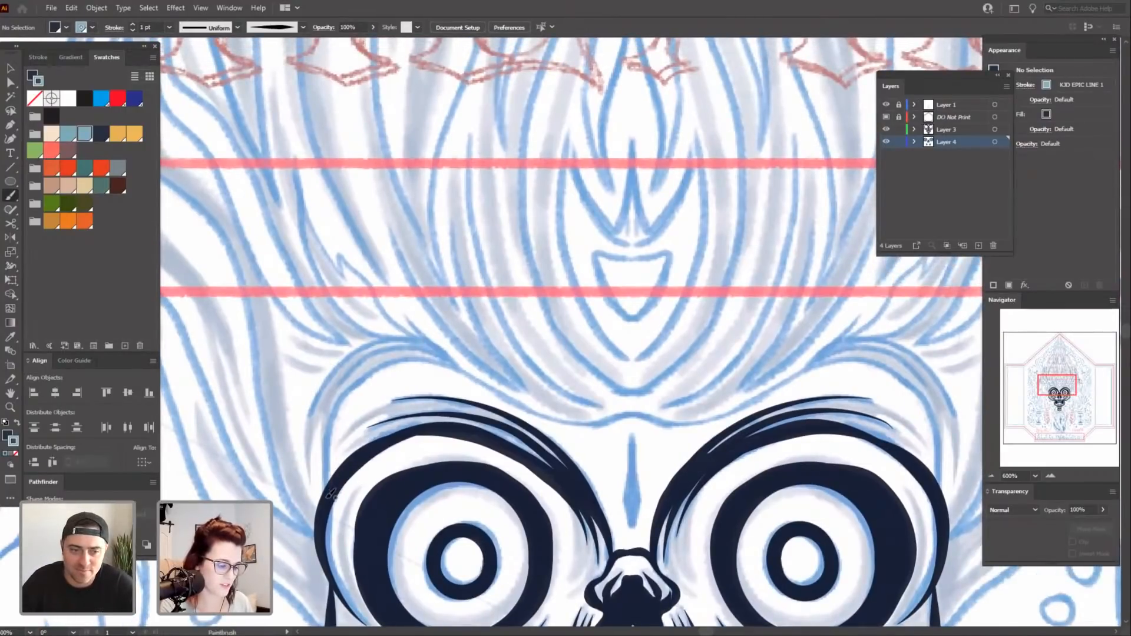
left_click_drag(385, 363, 427, 362)
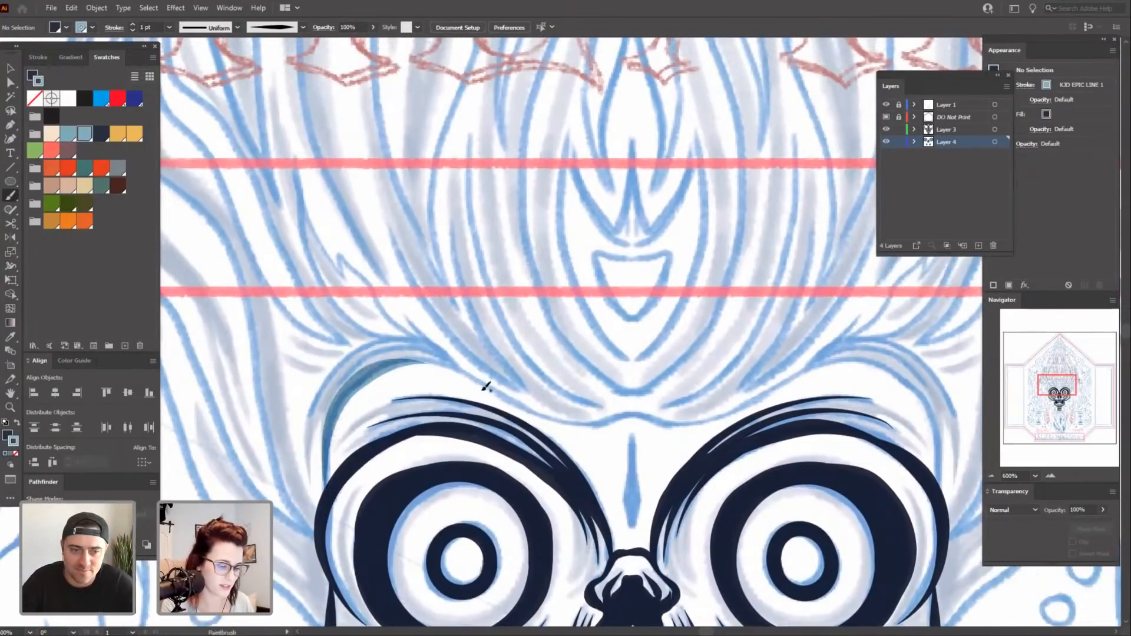
left_click(385, 373)
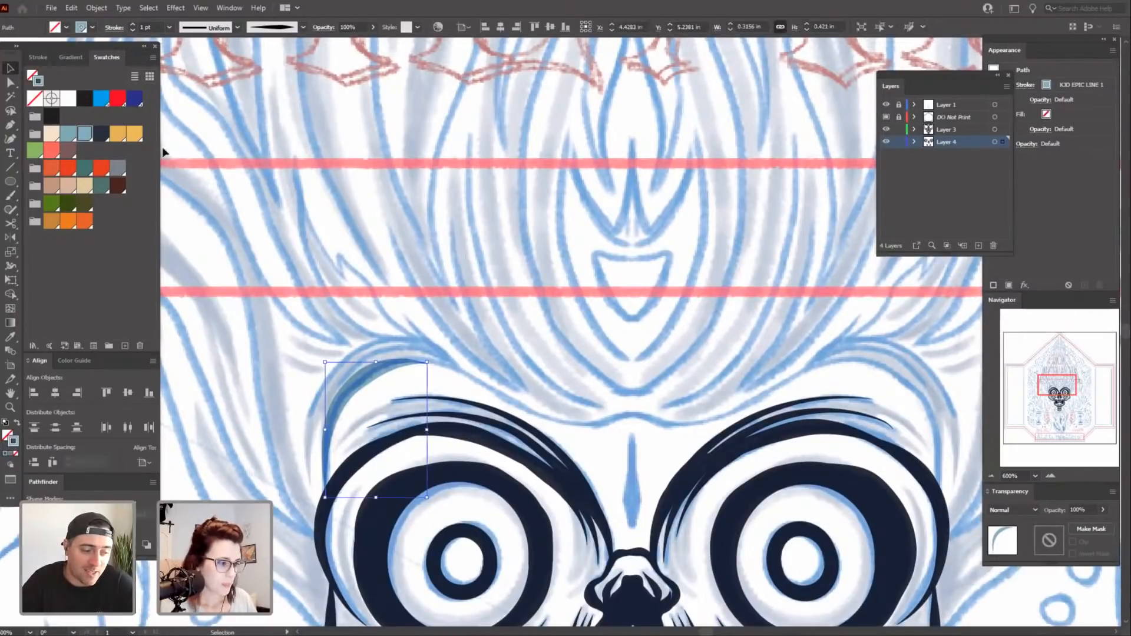
Recolor the selected shading stroke on the skull's left brow dark navy and deselect it.
left_click(103, 136)
left_click(543, 322)
scroll(566, 323, "down", 3)
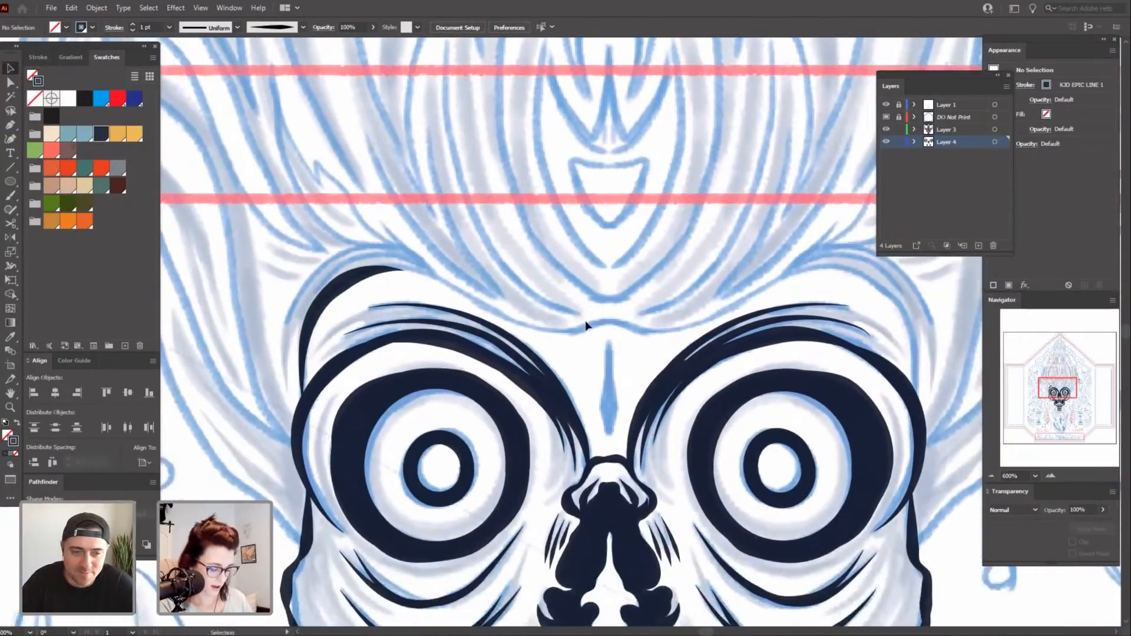
Paint a matching curved dark navy stroke along the upper outer edge of the right brow, replacing the first attempt.
left_click_drag(640, 343, 500, 371)
left_click_drag(782, 293, 811, 300)
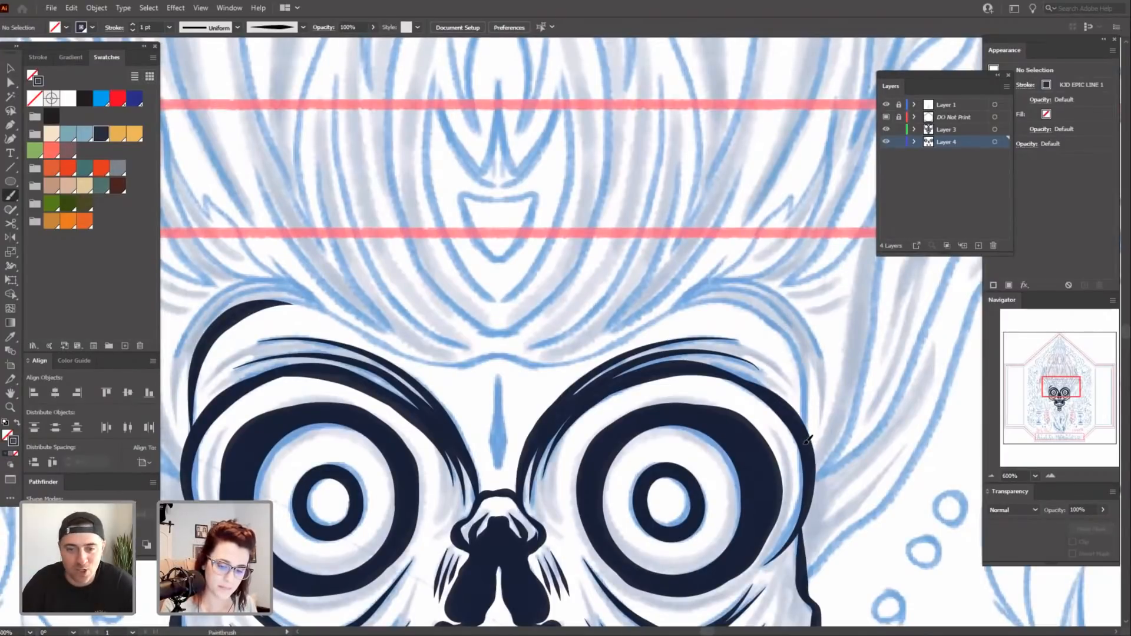
left_click_drag(752, 299, 752, 299)
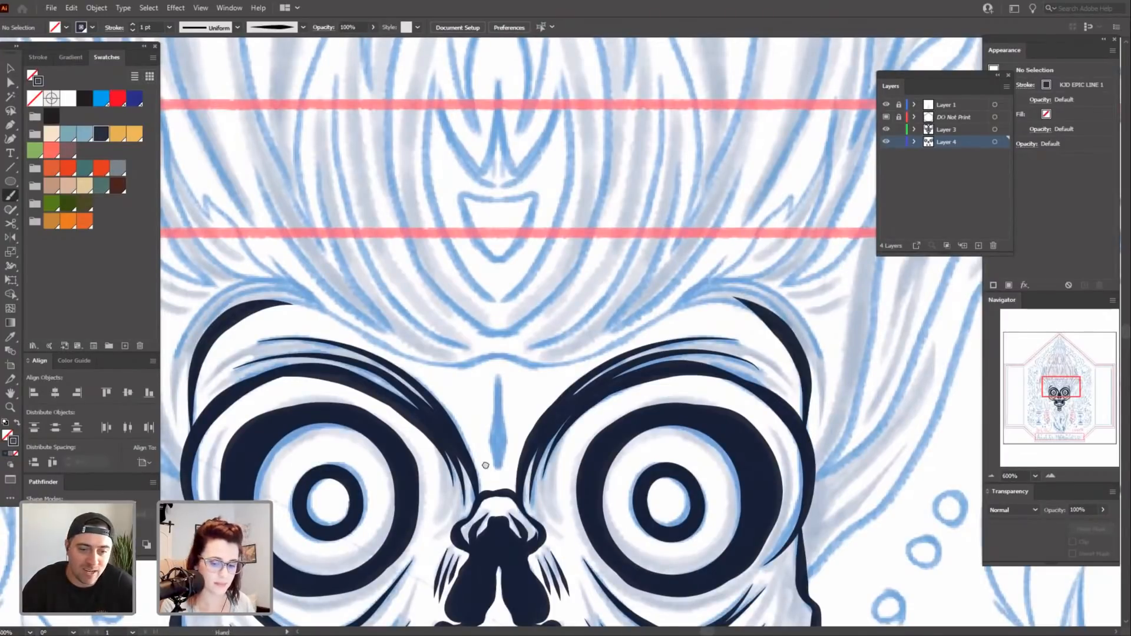
left_click_drag(485, 465, 489, 459)
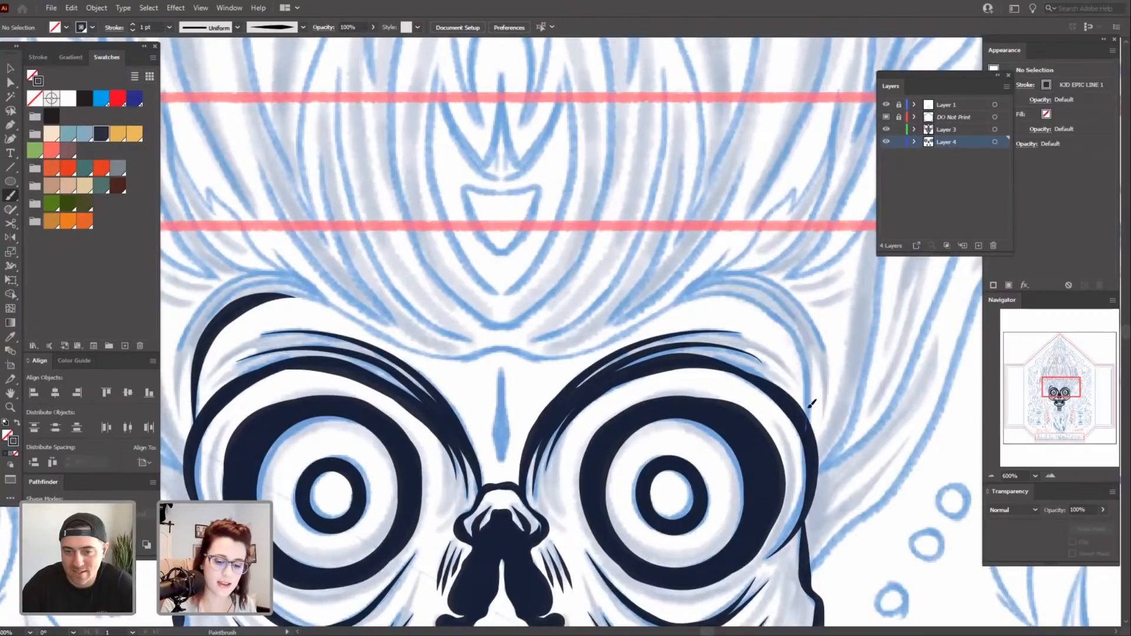
left_click_drag(736, 291, 735, 292)
Try a 1 pt navy line across the centre of the brow, undo it and reduce the stroke weight to 0.75 pt.
left_click_drag(469, 398, 508, 428)
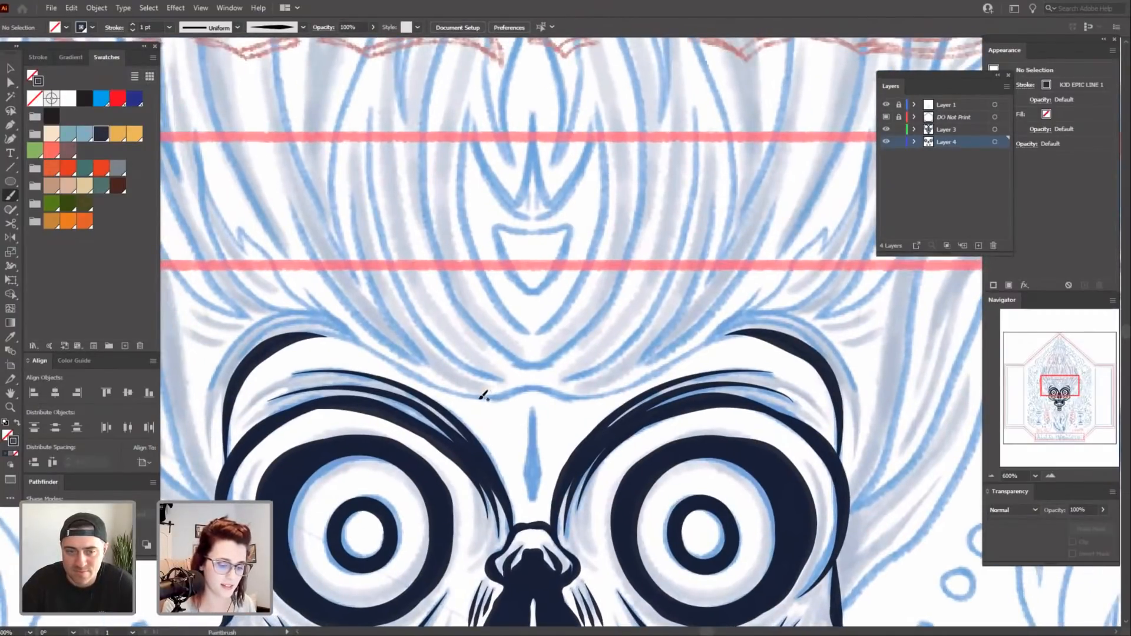
left_click_drag(625, 382, 627, 381)
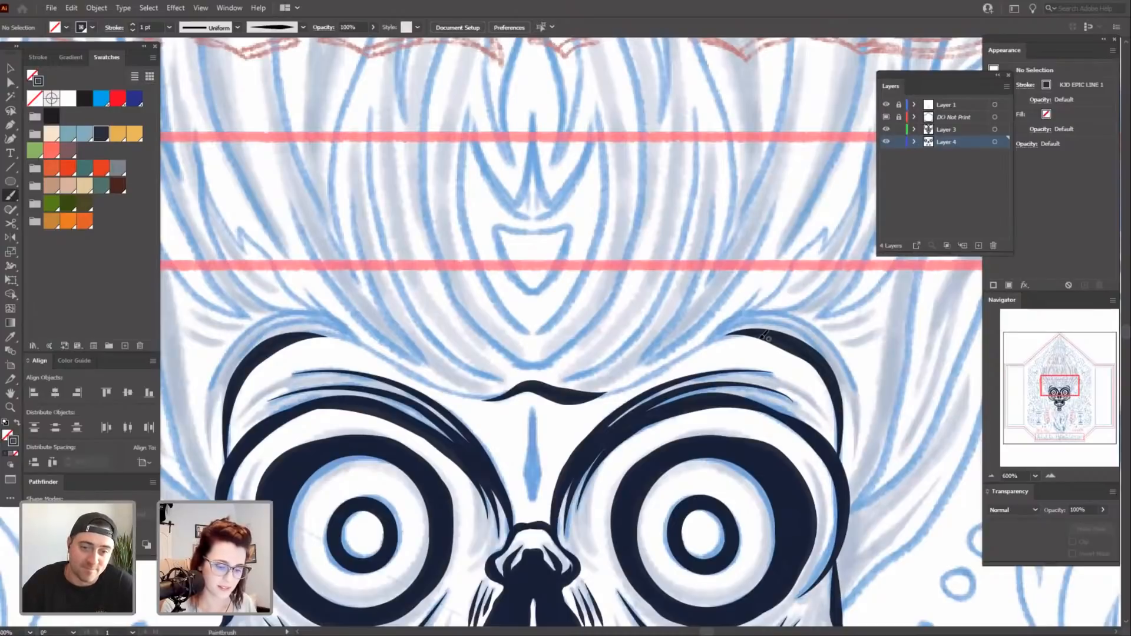
key("ctrl+z")
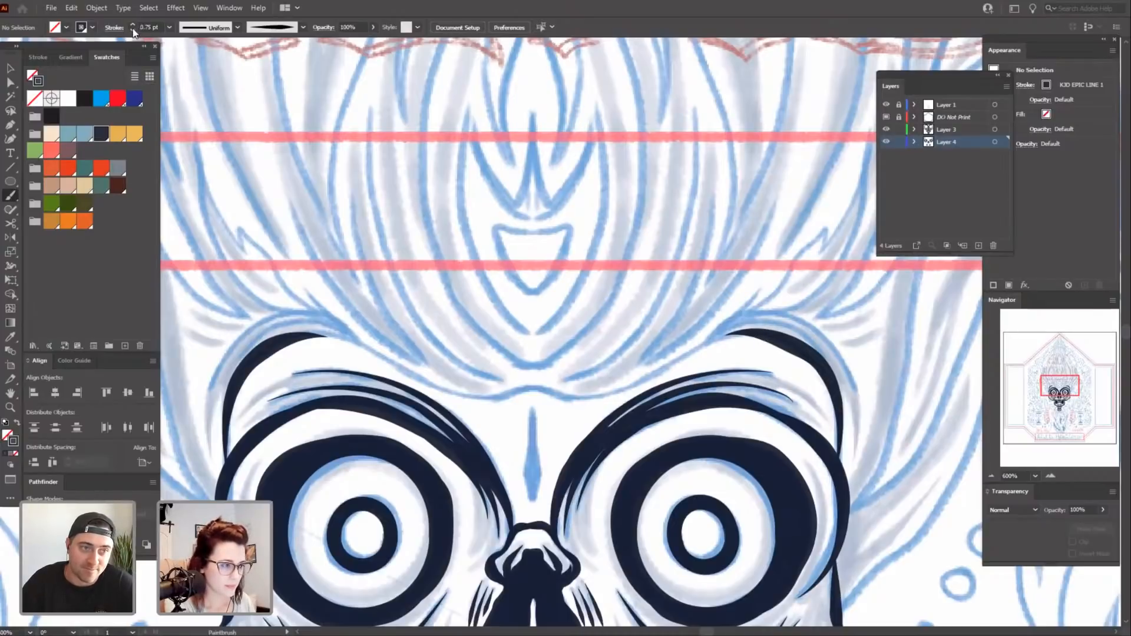
Paint a wavy navy line across the centre of the brow and extend it with curves up to both outer brow strokes.
left_click_drag(514, 431, 528, 413)
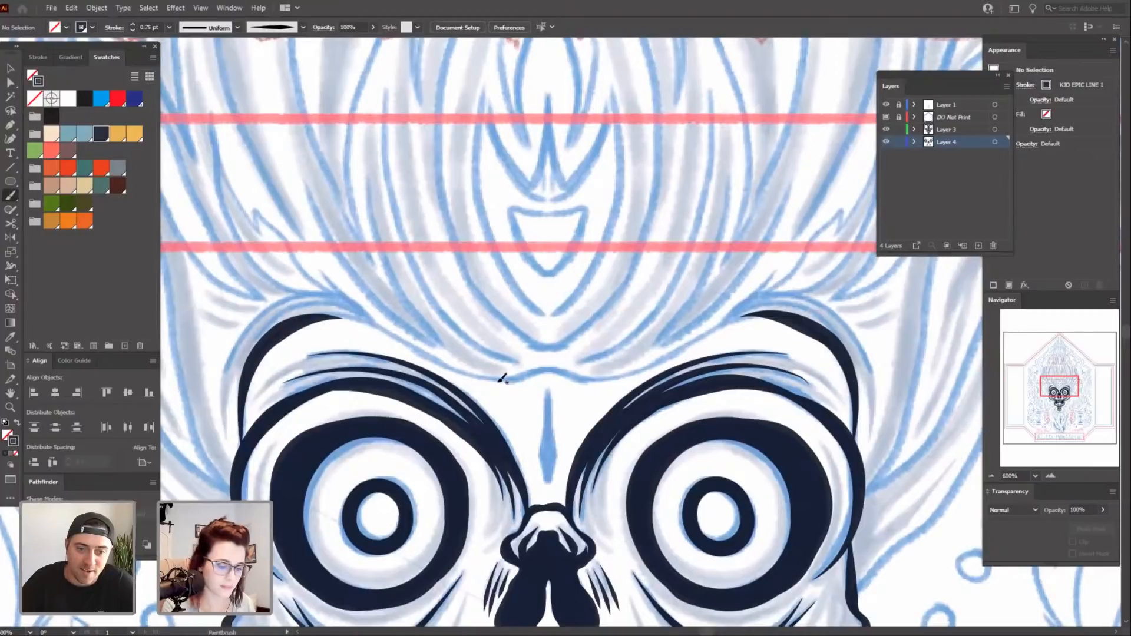
left_click_drag(578, 373, 634, 372)
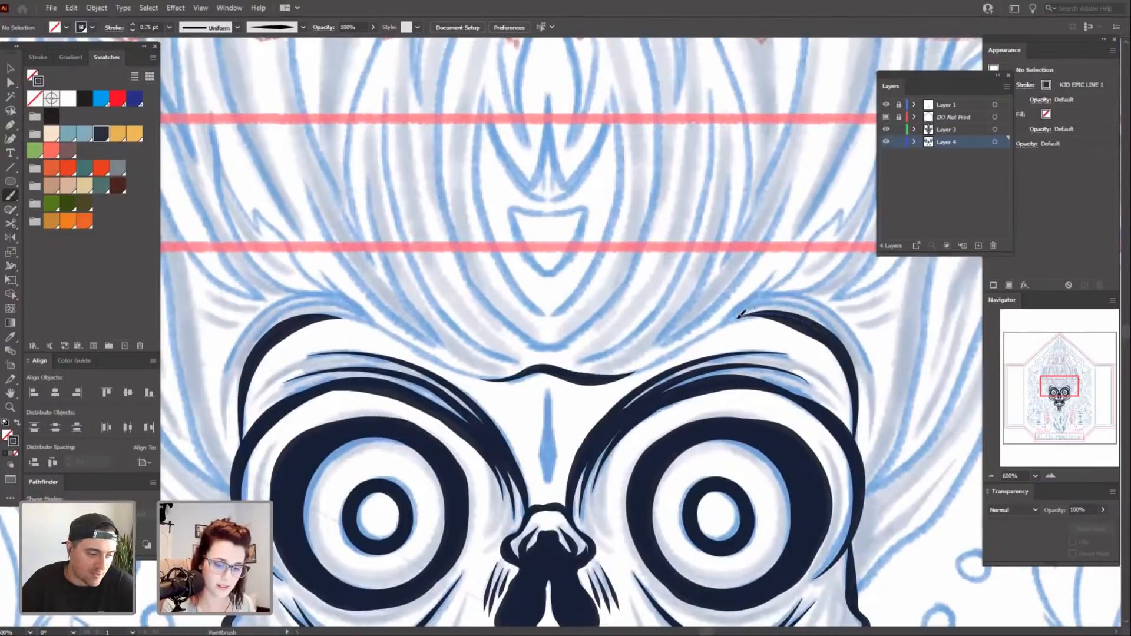
left_click_drag(627, 372, 624, 374)
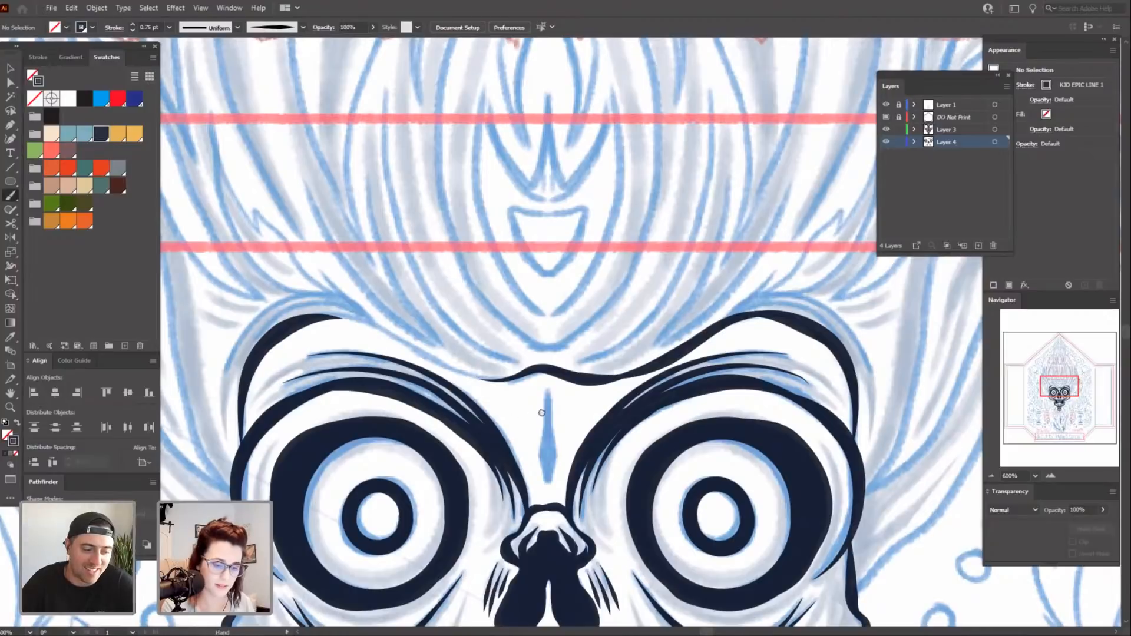
left_click_drag(491, 356, 523, 339)
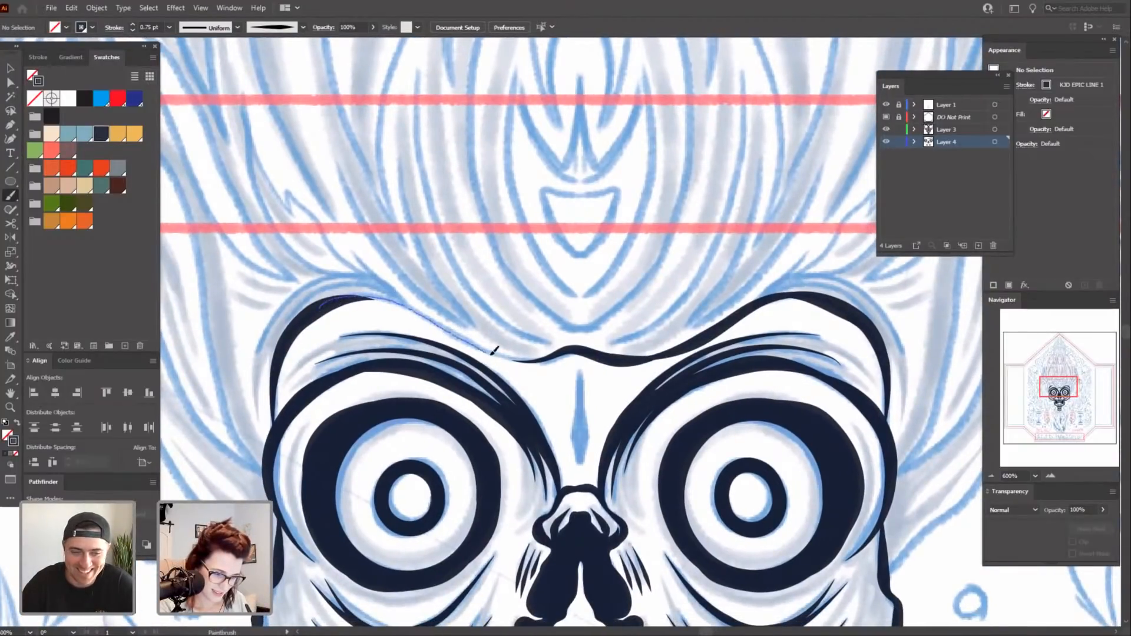
left_click_drag(532, 358, 534, 358)
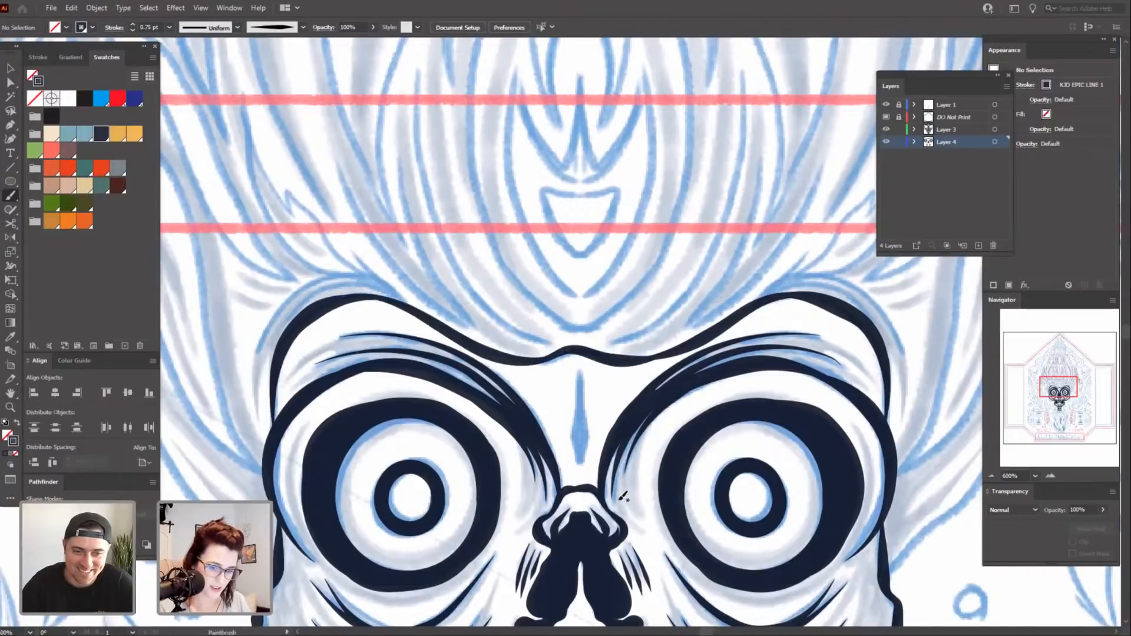
Review the skull within the whole illustration and save the document.
key("ctrl+minus")
key("ctrl+minus")
left_click_drag(668, 534, 584, 521)
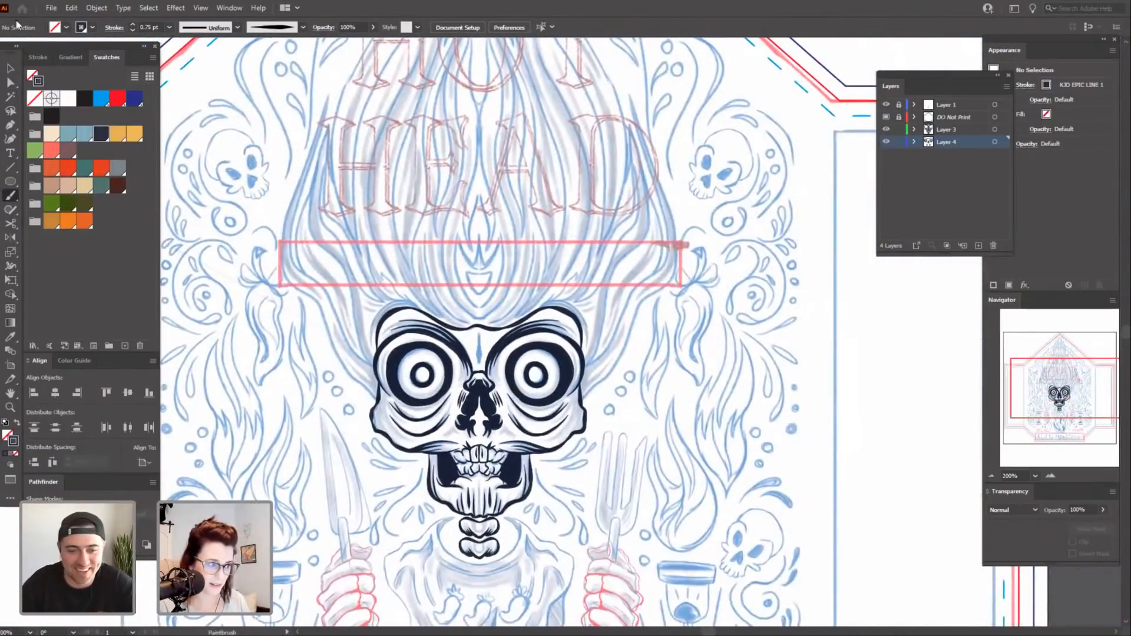
left_click_drag(489, 353, 492, 336)
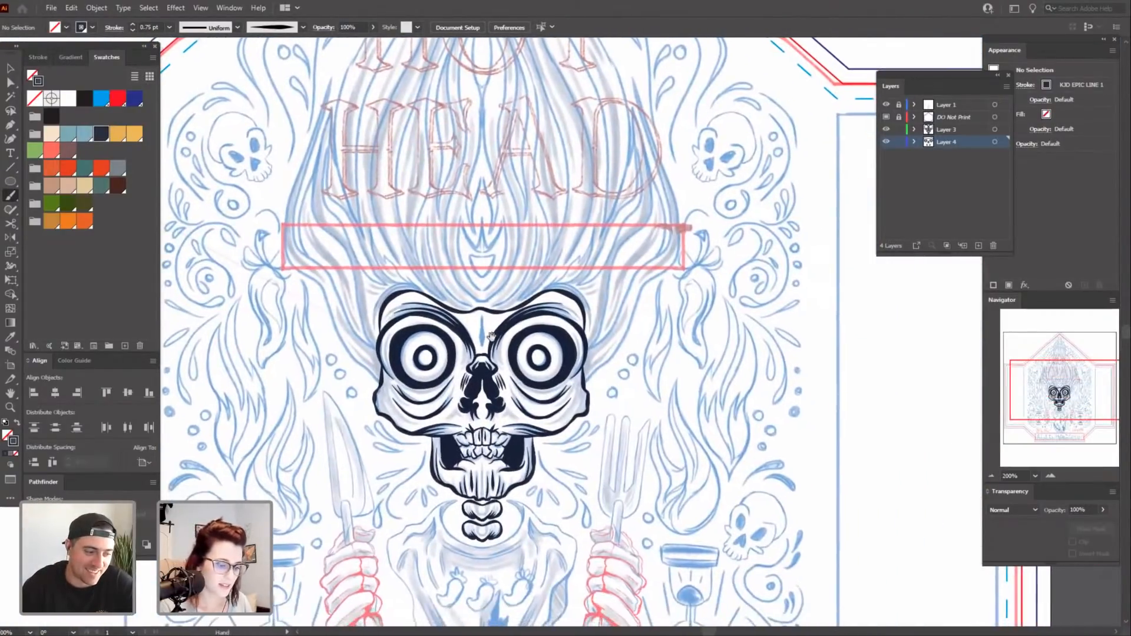
left_click(52, 7)
left_click(109, 119)
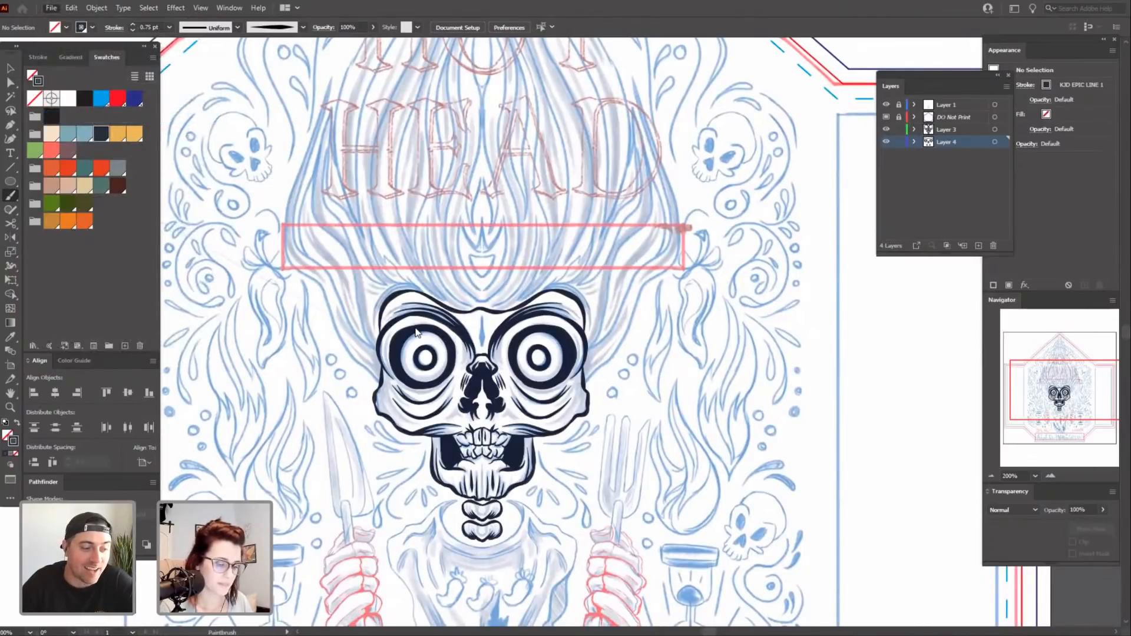
Delete the left, centre and right strokes that form the wavy line across the top of the brow.
key("ctrl+plus")
left_click_drag(459, 425, 573, 465)
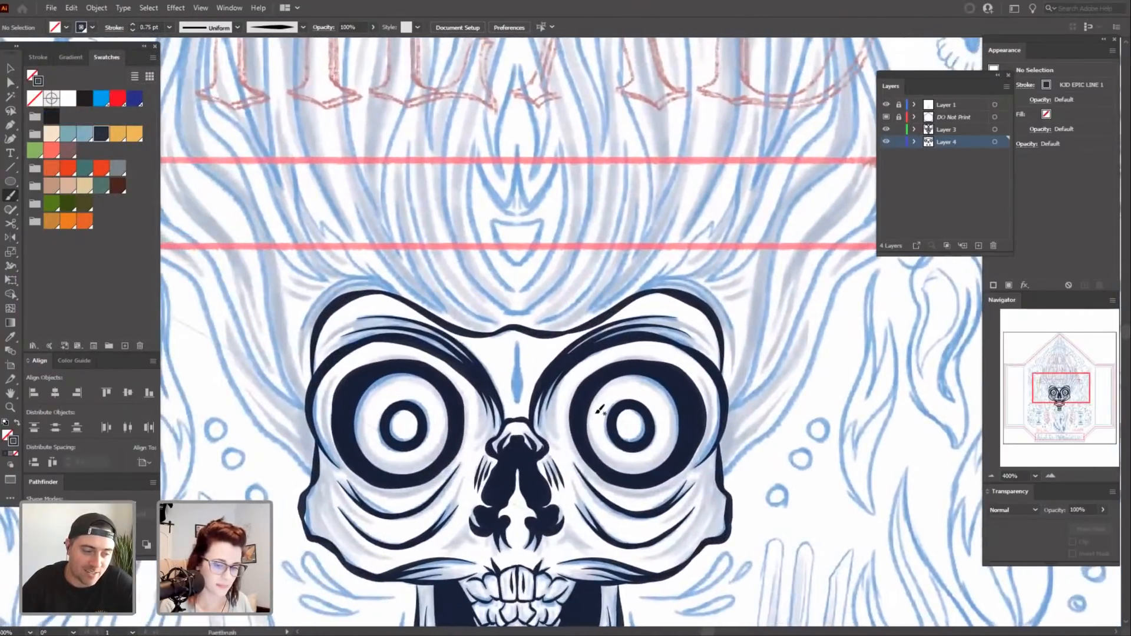
key("ctrl+=")
left_click_drag(694, 426, 709, 429)
key("v")
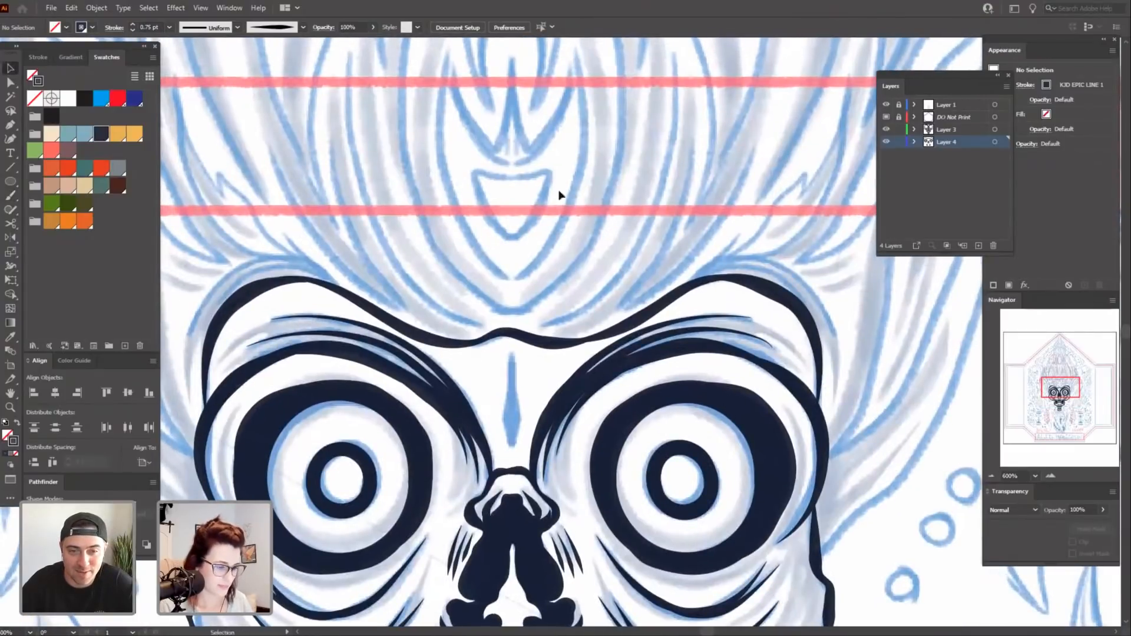
left_click(444, 348)
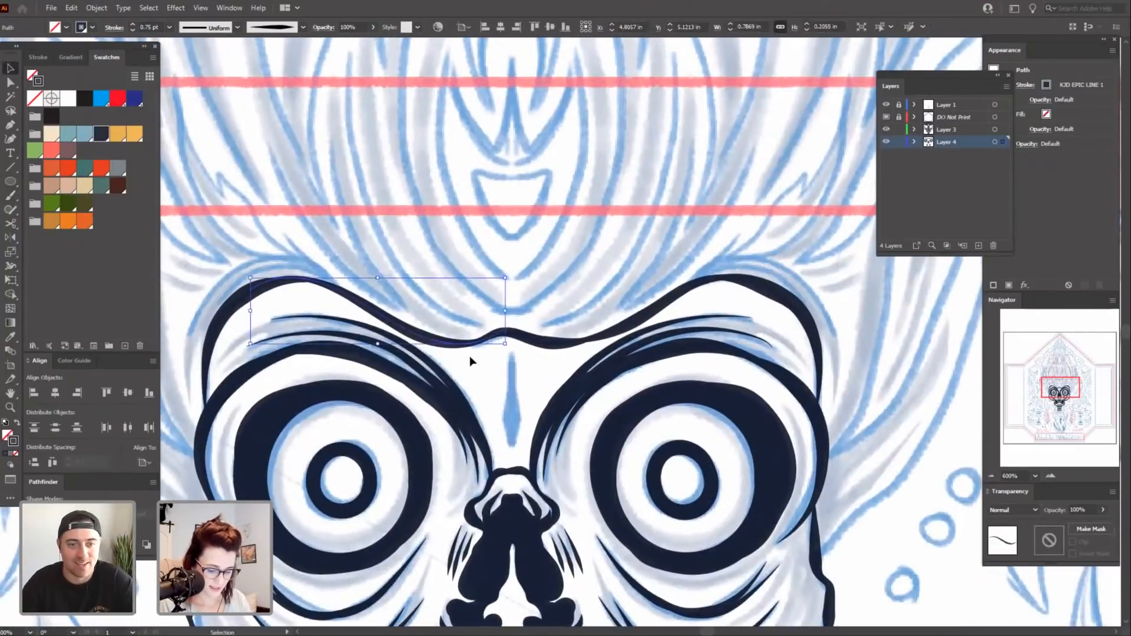
key("Delete")
left_click(553, 348)
key("Delete")
left_click(623, 330)
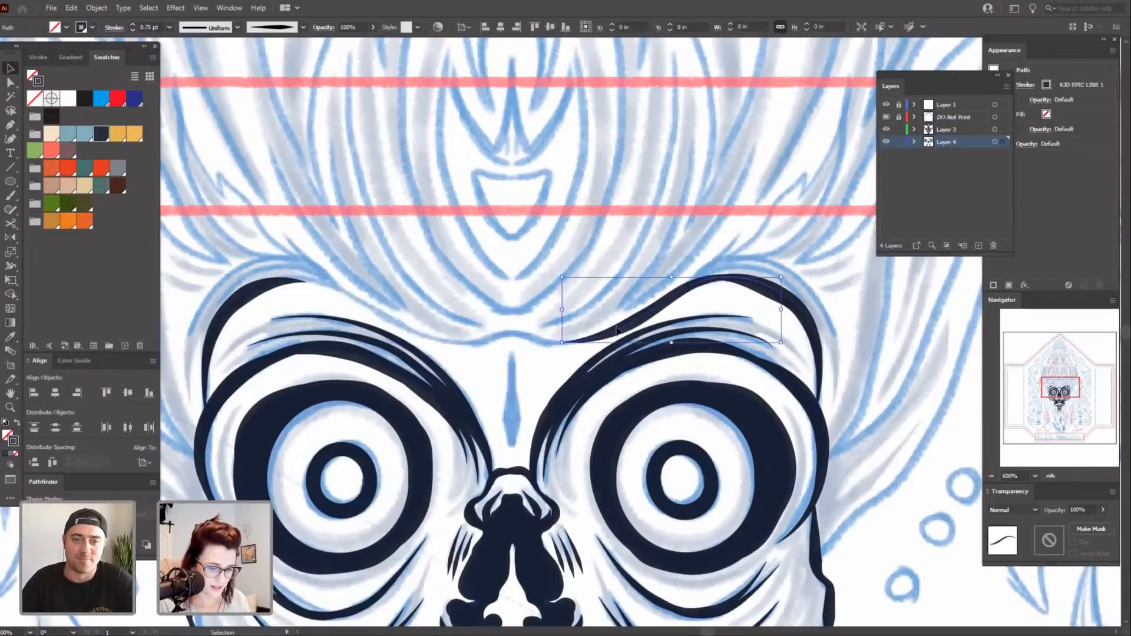
key("Delete")
Repaint the 0.75 pt navy brow line with the Paintbrush, curving from the left brow through the centre to the right brow.
key("b")
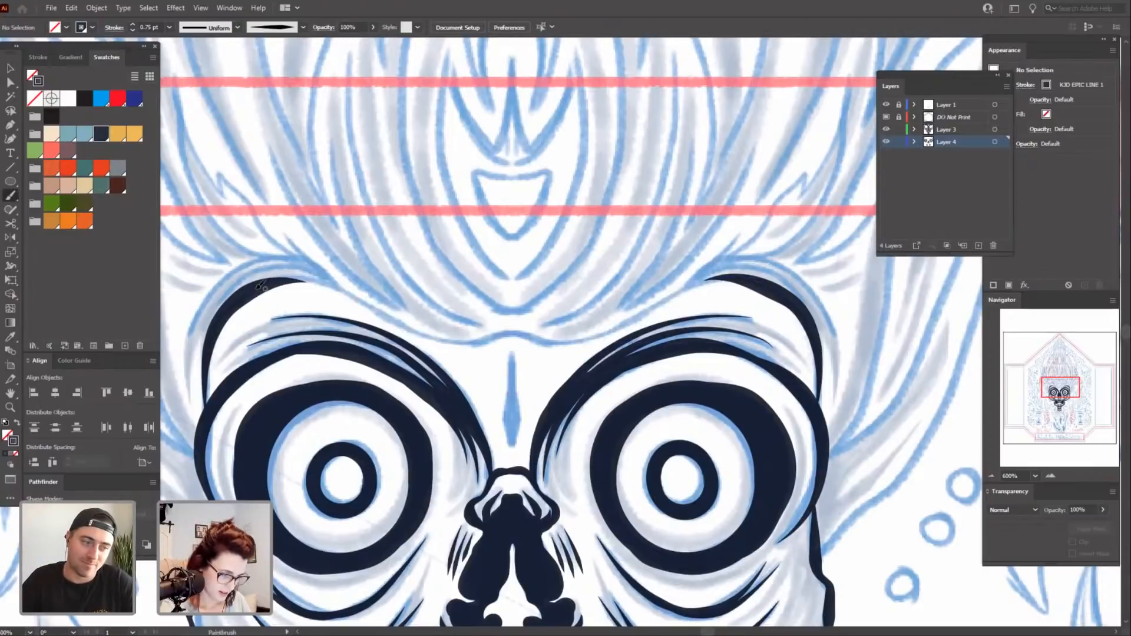
mouse_move(287, 280)
left_mouse_down()
mouse_move(328, 281)
mouse_move(468, 337)
left_mouse_up()
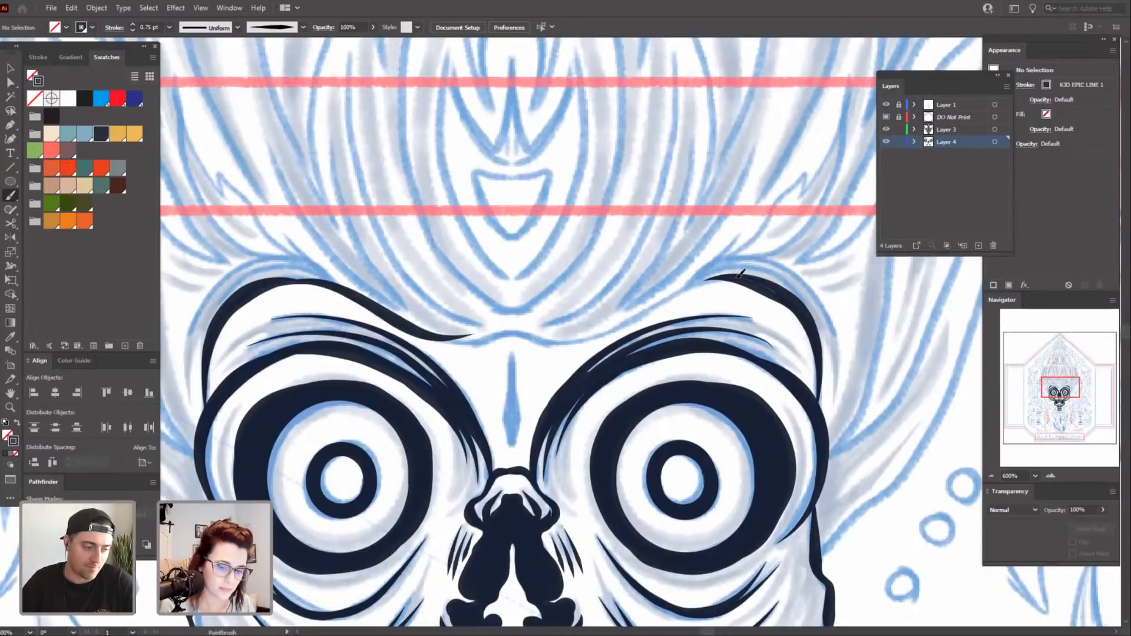
mouse_move(676, 287)
left_mouse_down()
mouse_move(588, 337)
mouse_move(486, 355)
mouse_move(448, 339)
mouse_move(548, 340)
left_mouse_up()
Examine the skull's brow line art at several zoom levels with the Layer 1 sketch temporarily hidden.
key("ctrl+minus")
key("ctrl+minus")
key("ctrl+minus")
key("ctrl+minus")
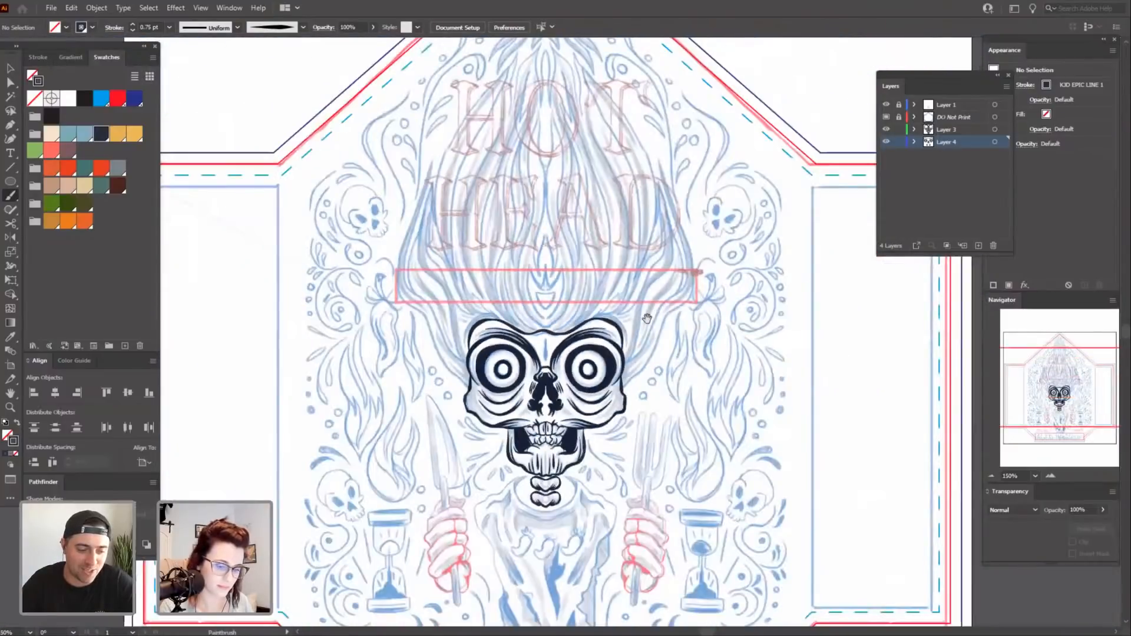
left_click_drag(730, 498, 694, 480)
key("v")
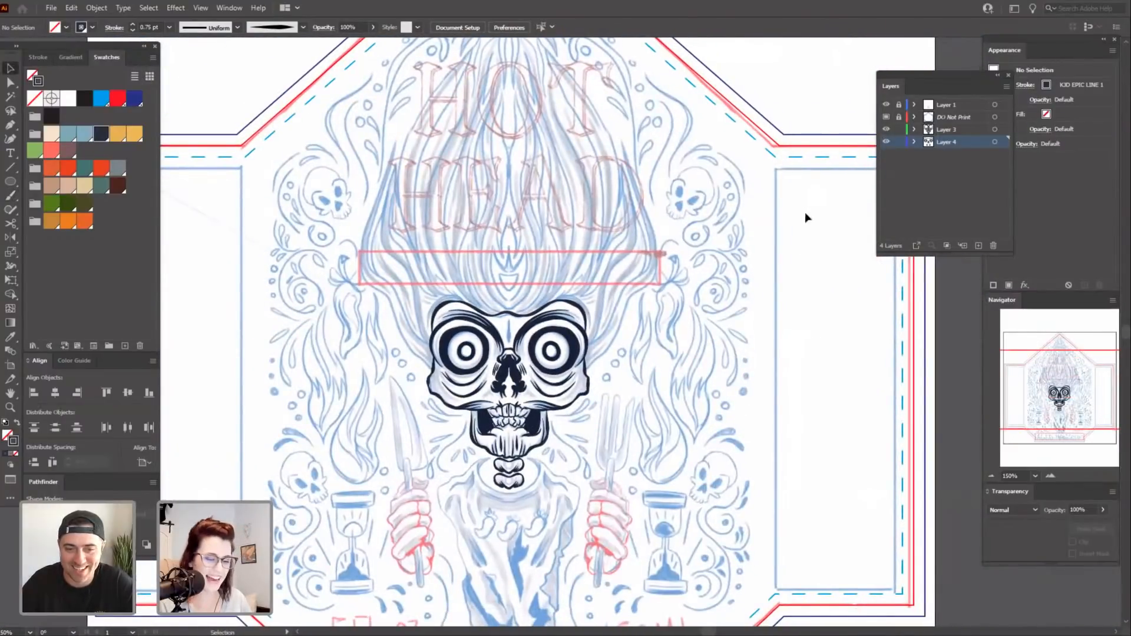
left_click(887, 106)
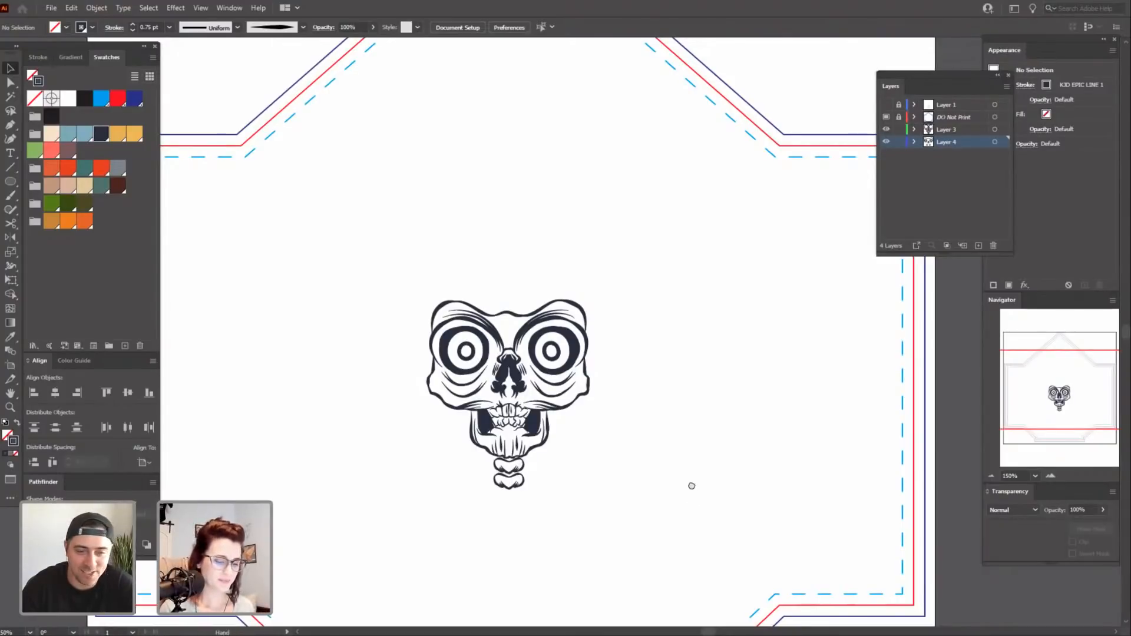
key("ctrl+equal")
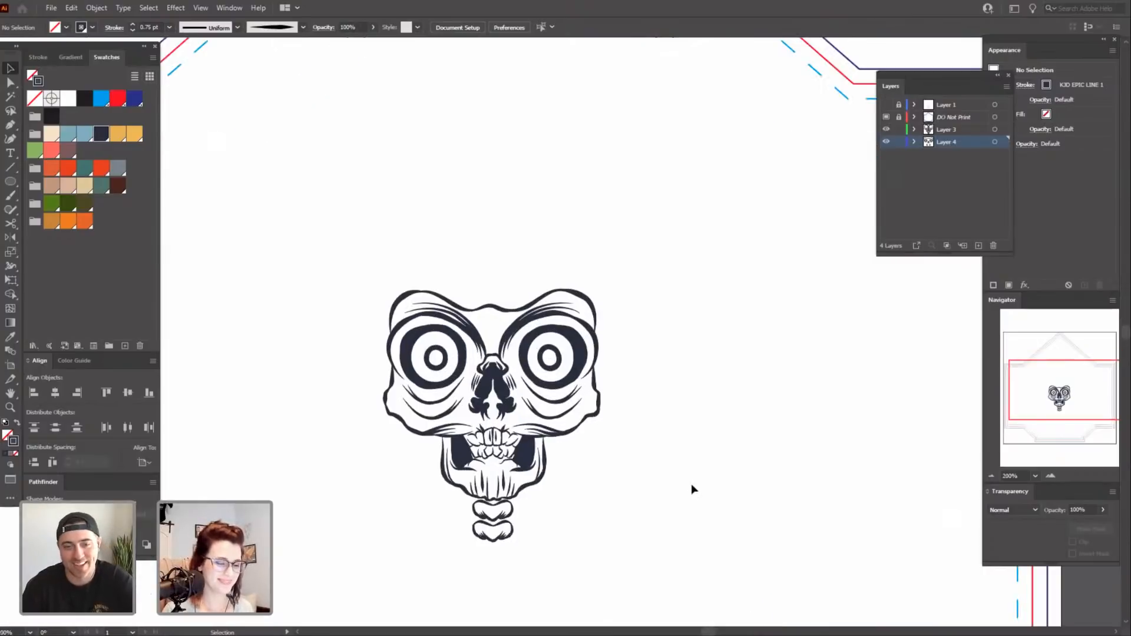
key("ctrl+equal")
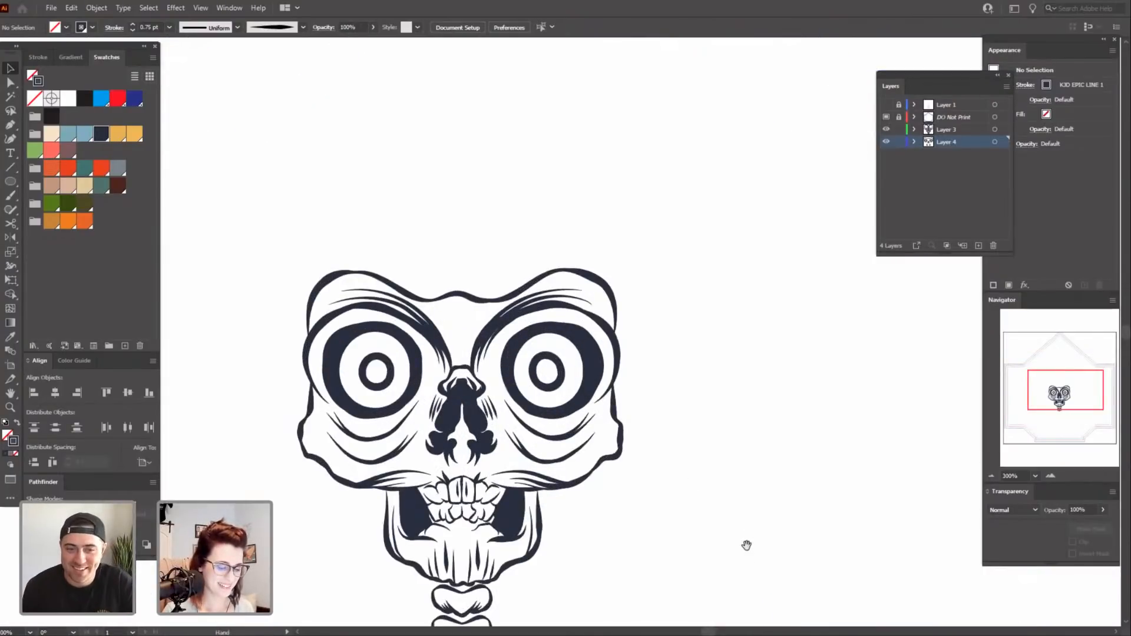
scroll(746, 544, "down", 2)
left_click(887, 105)
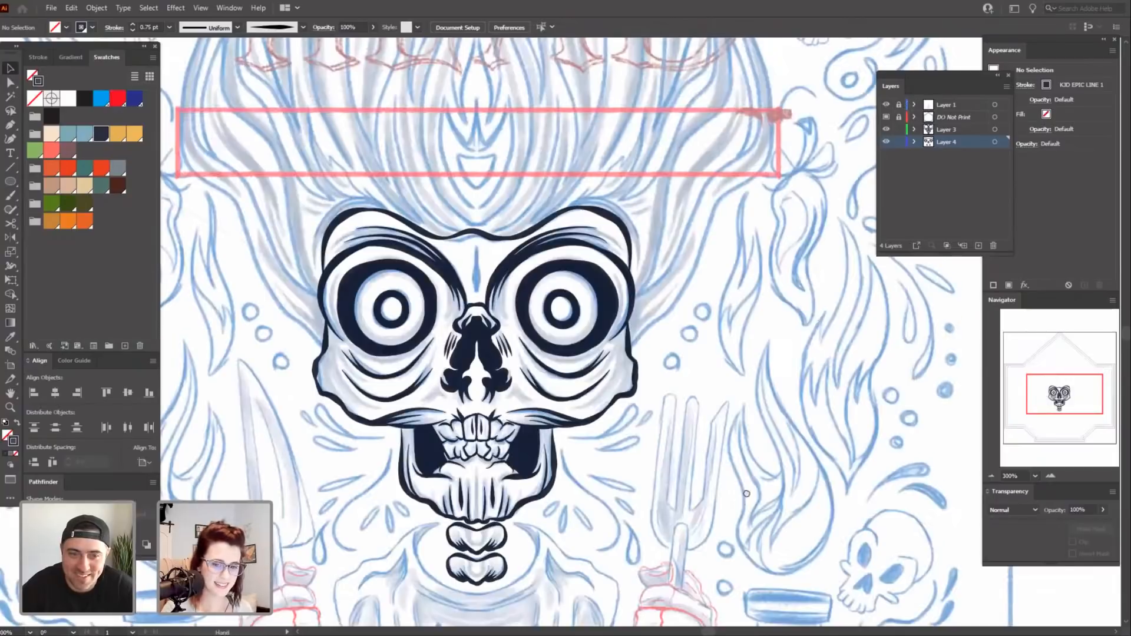
left_click_drag(747, 494, 751, 489)
scroll(818, 443, "down", 1)
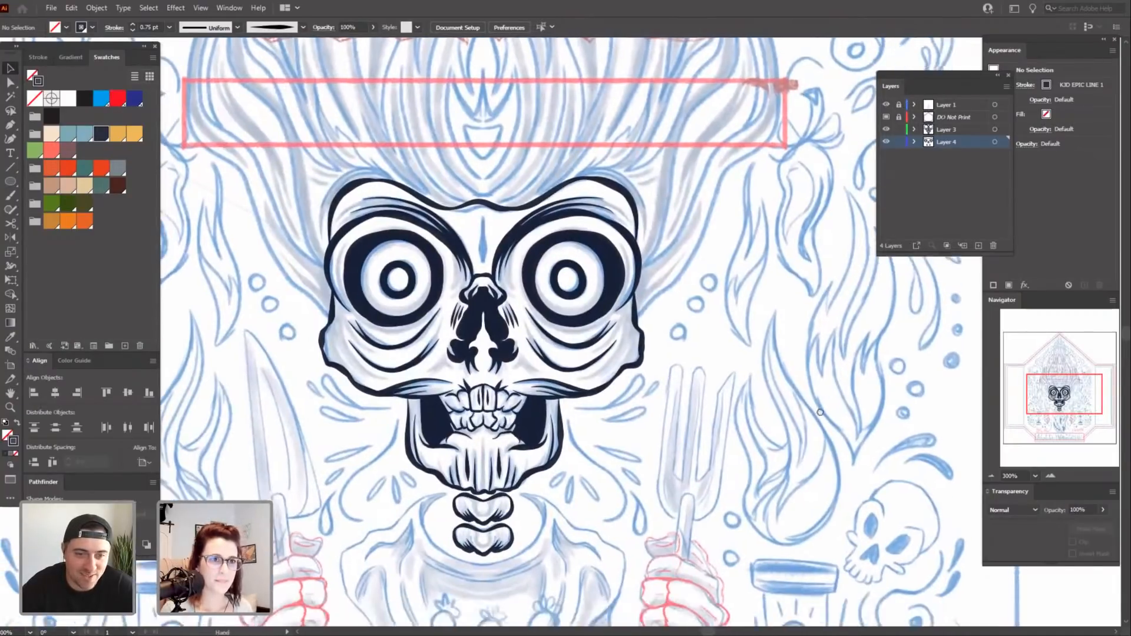
Check which artwork sits on the unlocked layers by selecting everything, then duplicate Layer 3 and Layer 4 together.
scroll(761, 624, "down", 3)
key("ctrl+a")
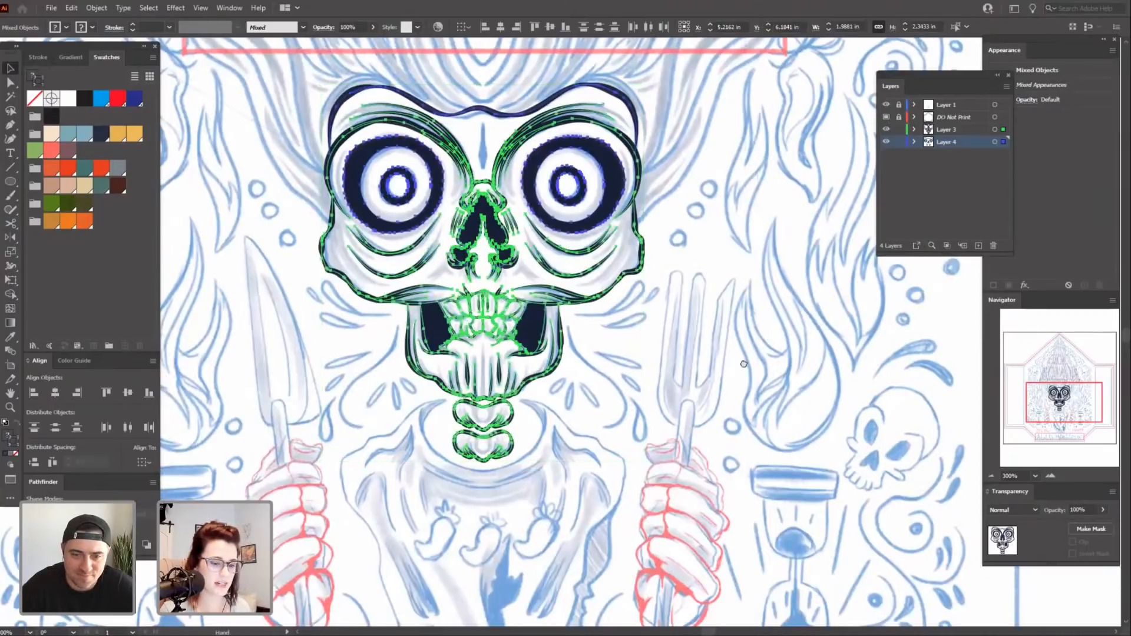
left_click_drag(745, 367, 729, 399)
left_click(972, 67)
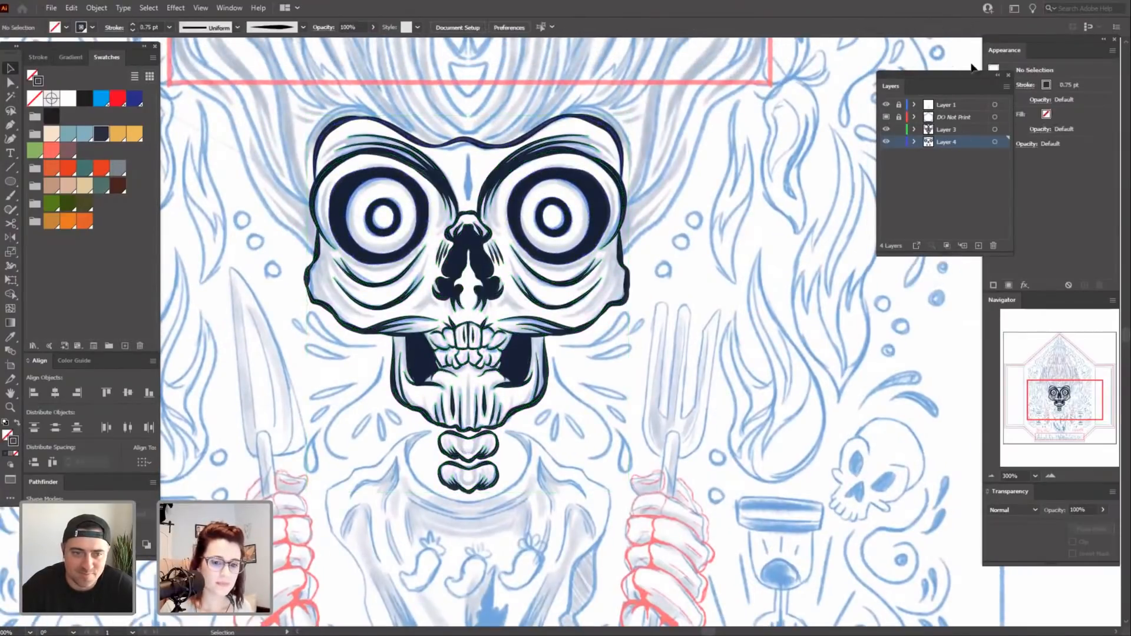
left_click(970, 129)
left_click(967, 141, "shift")
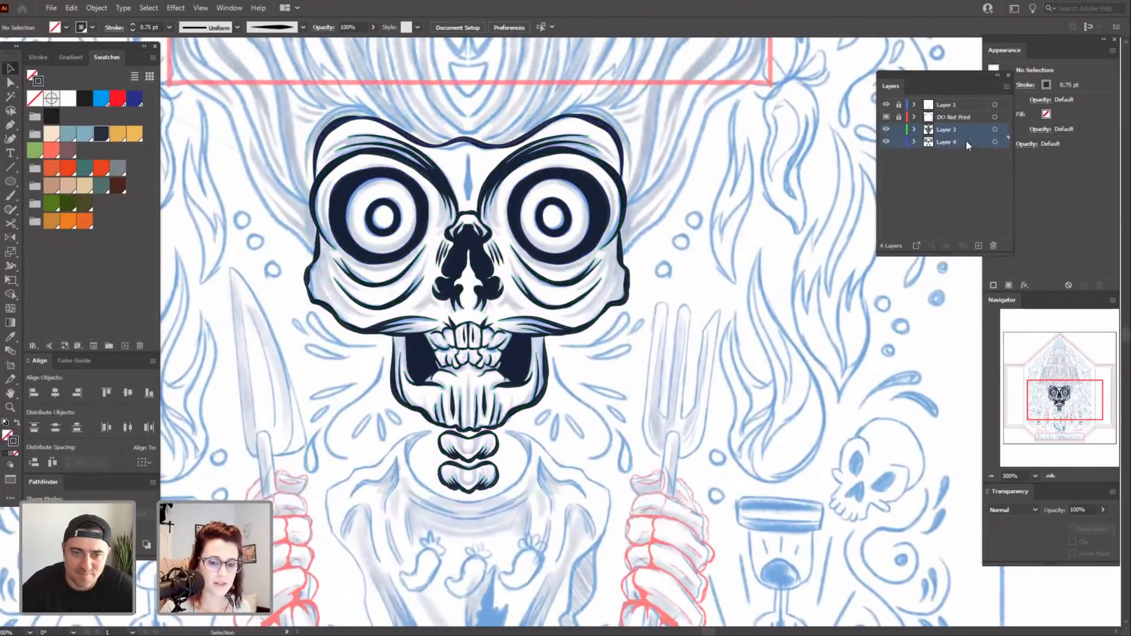
left_click(1007, 86)
left_click(971, 125)
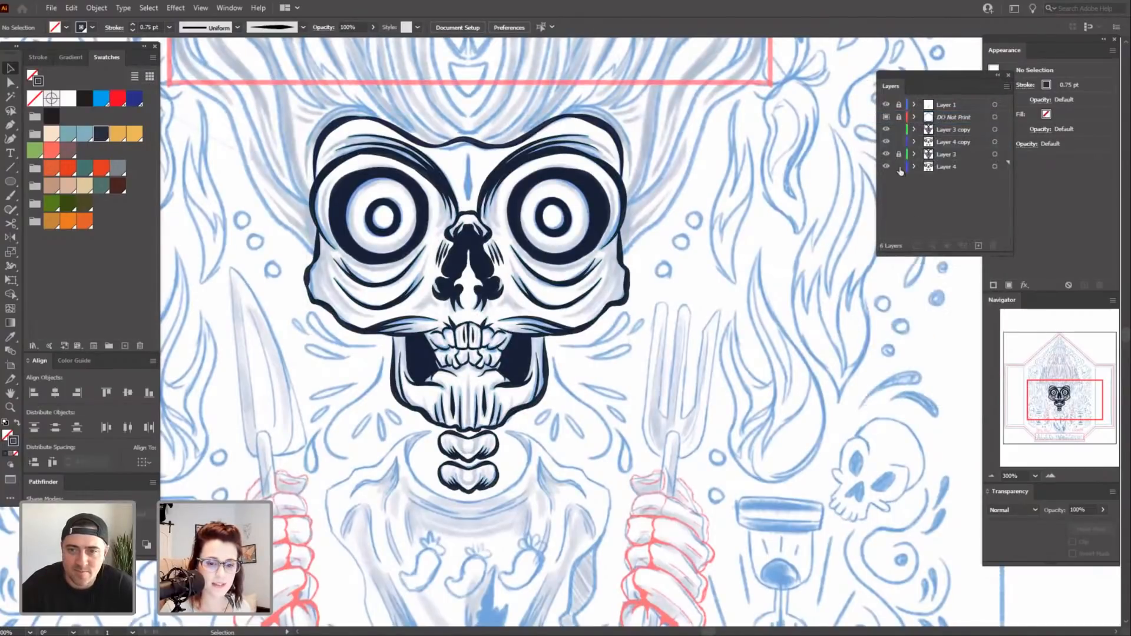
Unlock the original Layer 3 and Layer 4, merge them into a single layer and hide it.
left_click_drag(900, 167, 899, 154)
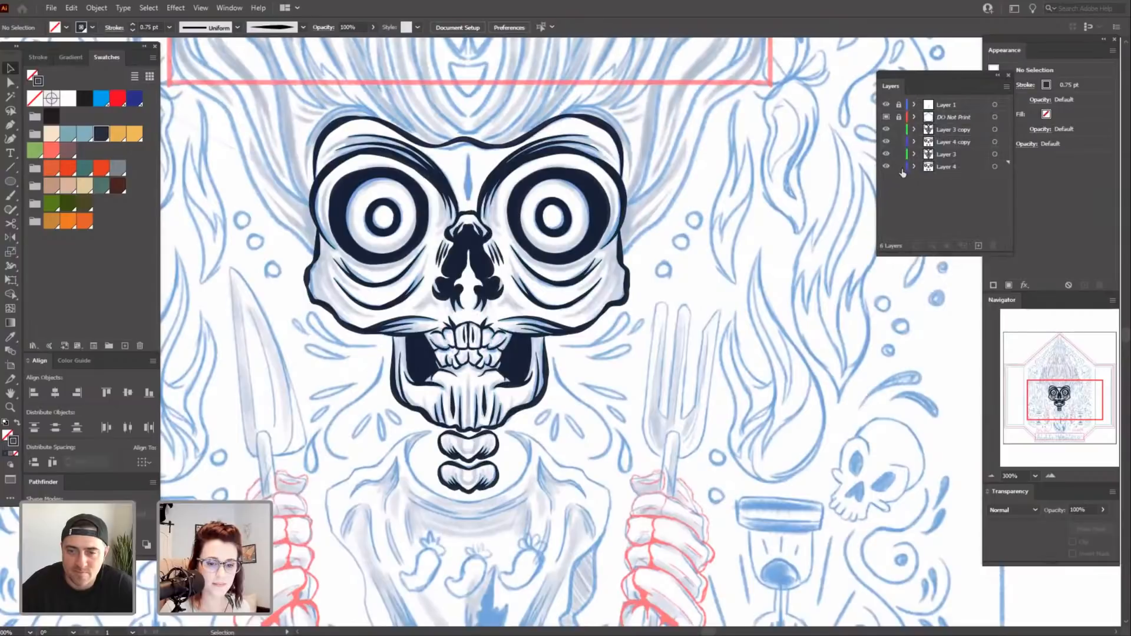
left_click(946, 167)
left_click(952, 153, "shift")
left_click(1006, 87)
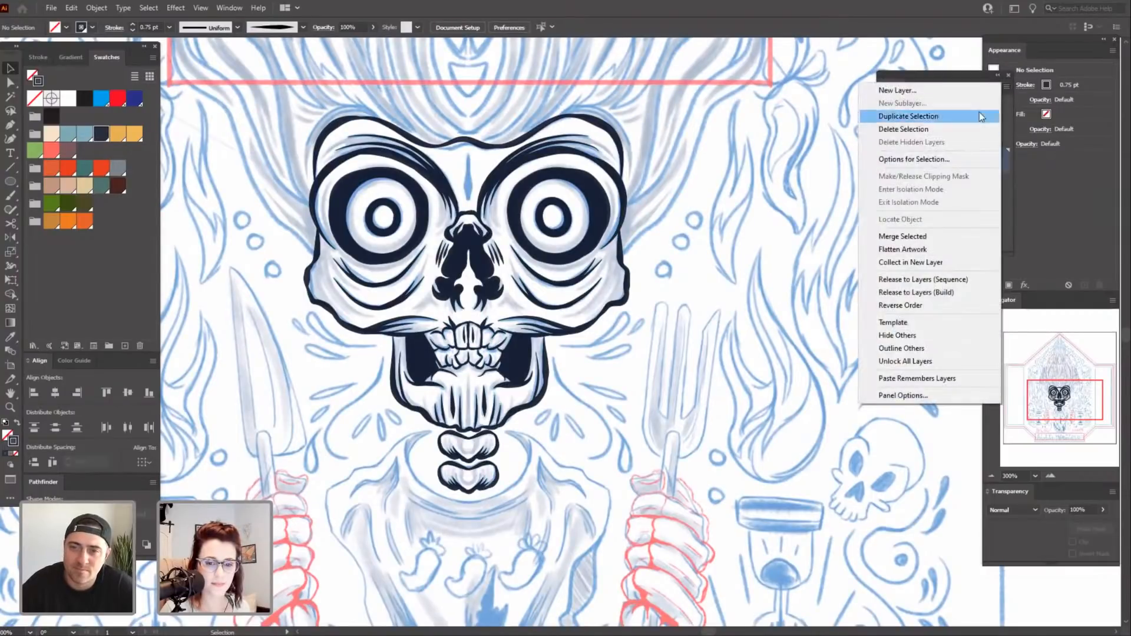
left_click(937, 238)
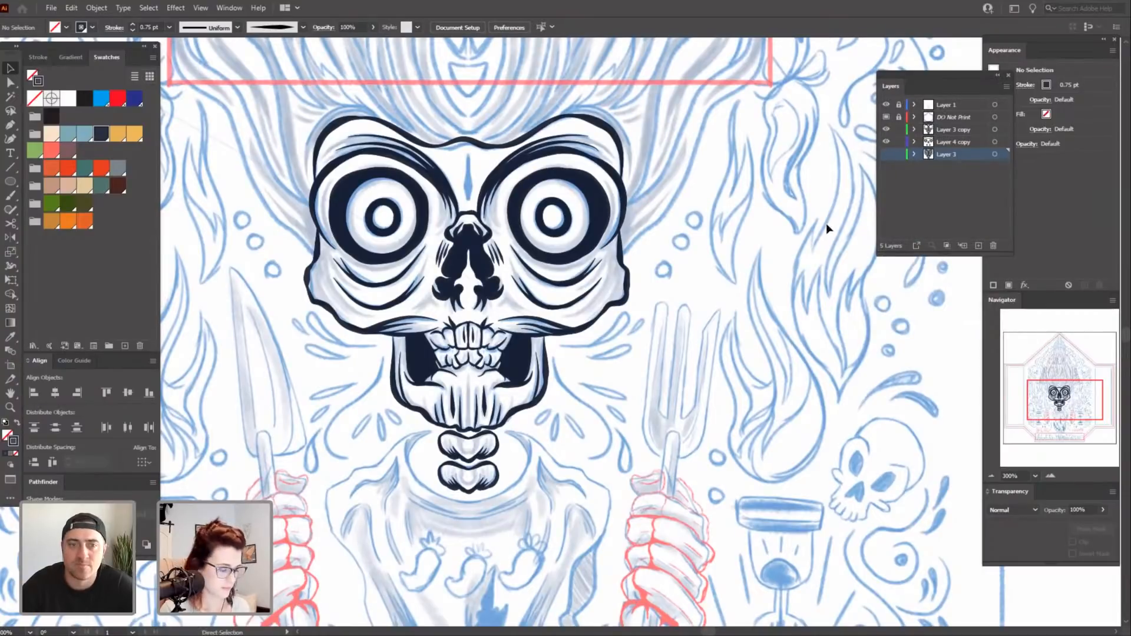
Expand the appearance of all the visible skull line art and unite it into one combined shape.
key("ctrl+a")
left_click(96, 8)
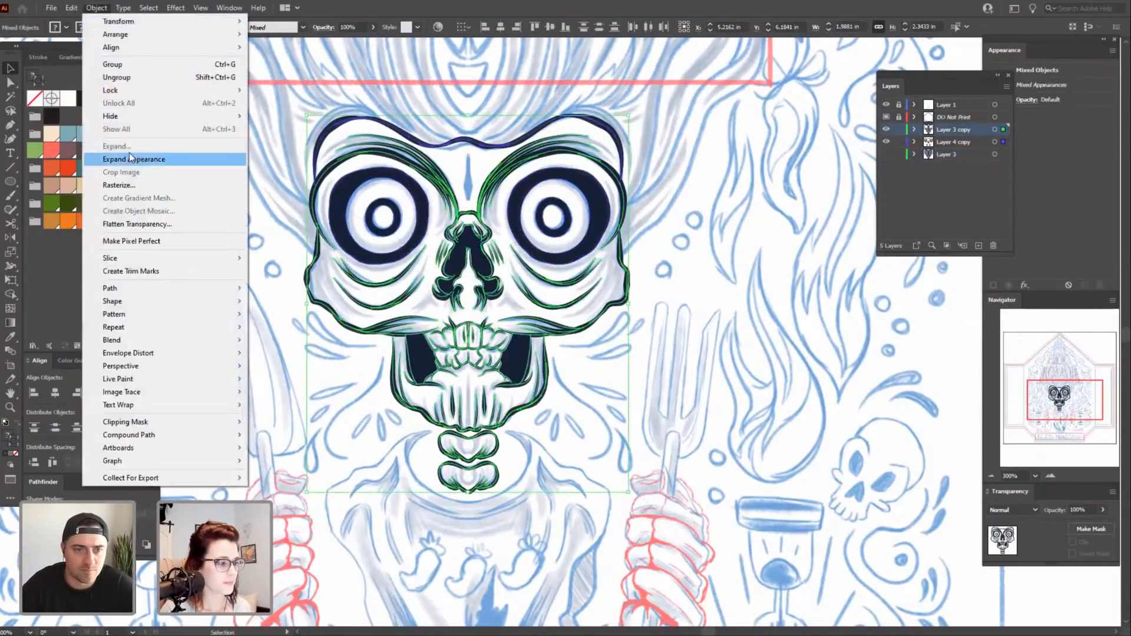
left_click(130, 154)
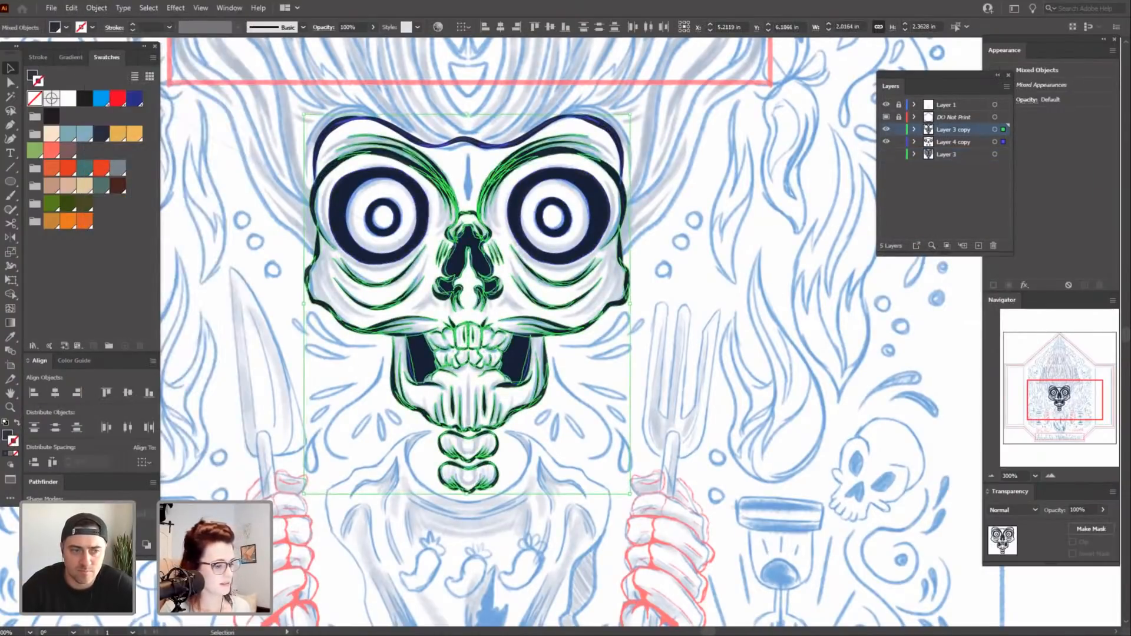
left_click(34, 514)
left_click(553, 568)
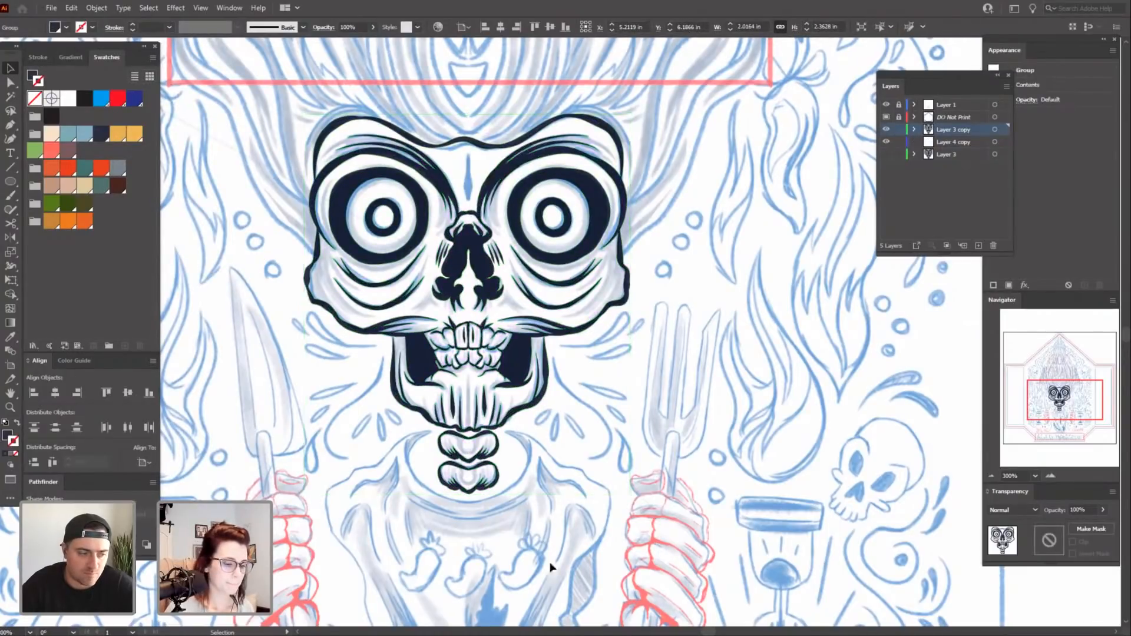
left_click_drag(638, 517, 657, 459)
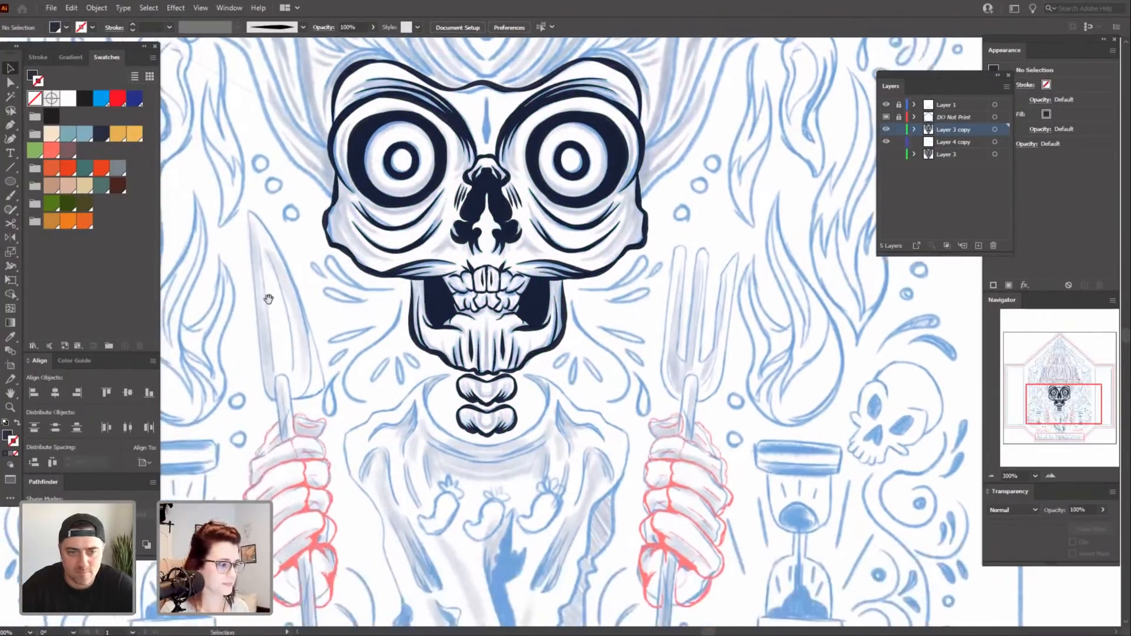
left_click_drag(271, 324, 271, 356)
Draw a rectangle about 2.78 by 2.97 in over the whole skull and neck, with a cream fill and no stroke.
left_click(51, 134)
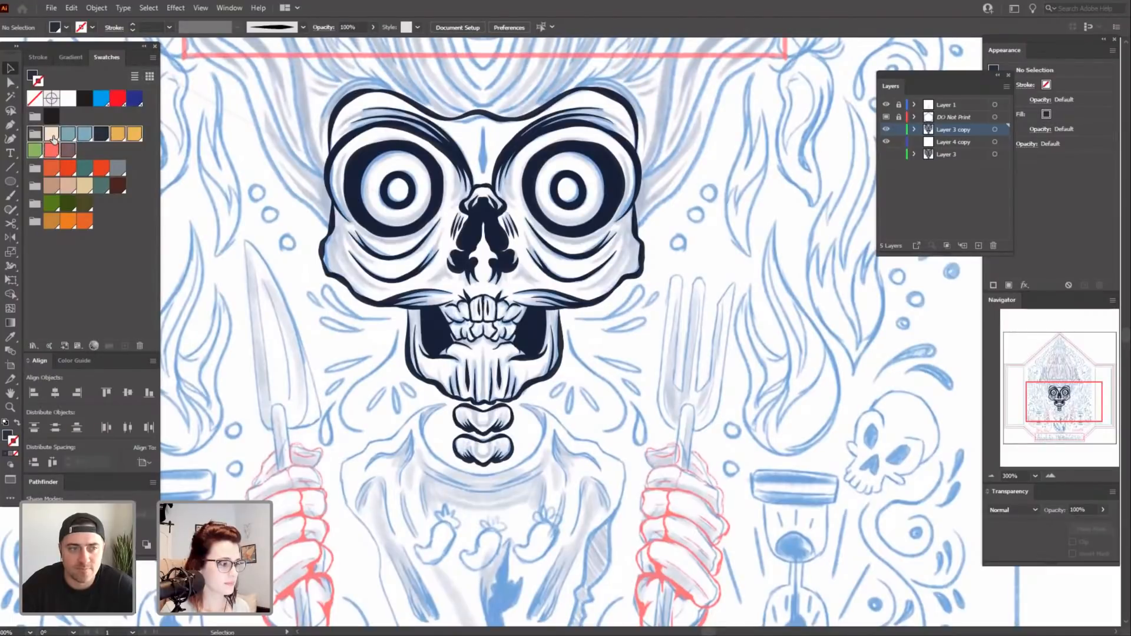
left_click(10, 182)
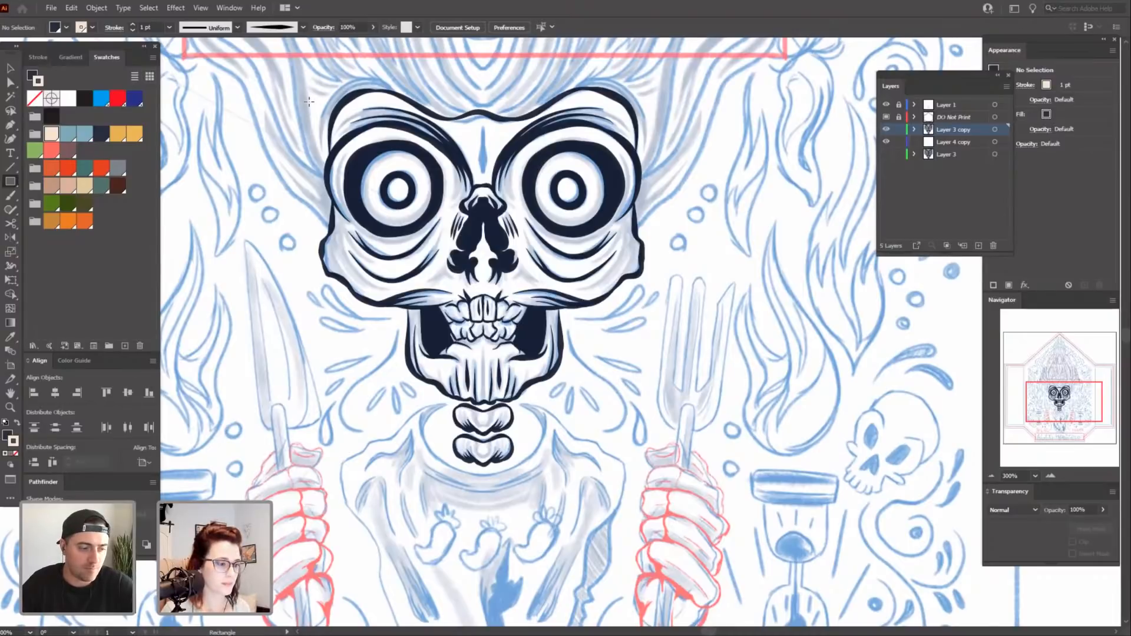
left_click_drag(306, 94, 323, 132)
mouse_move(281, 75)
left_mouse_down()
mouse_move(723, 518)
mouse_move(729, 549)
left_mouse_up()
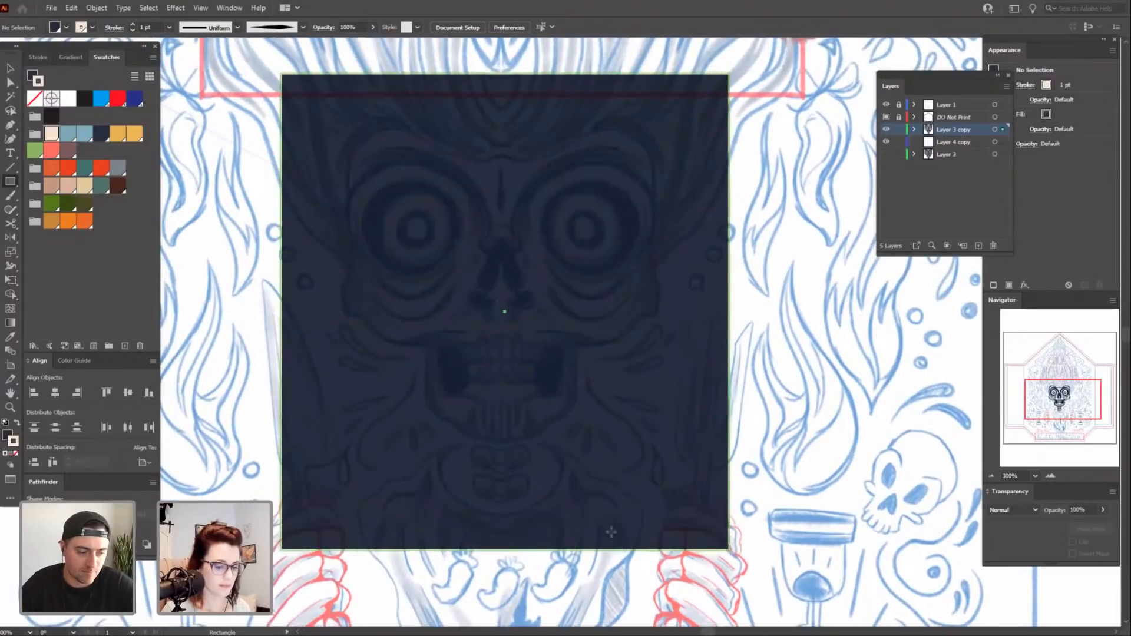
left_click(16, 422)
left_click(16, 454)
key("v")
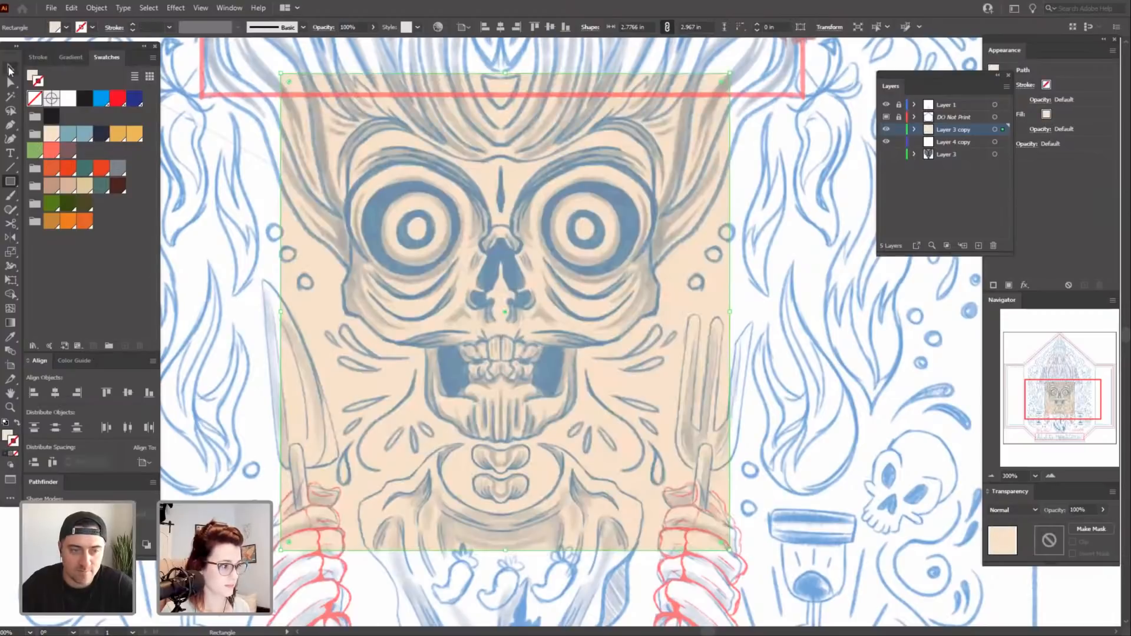
Send the cream rectangle to the back, behind the skull line art.
right_click(383, 265)
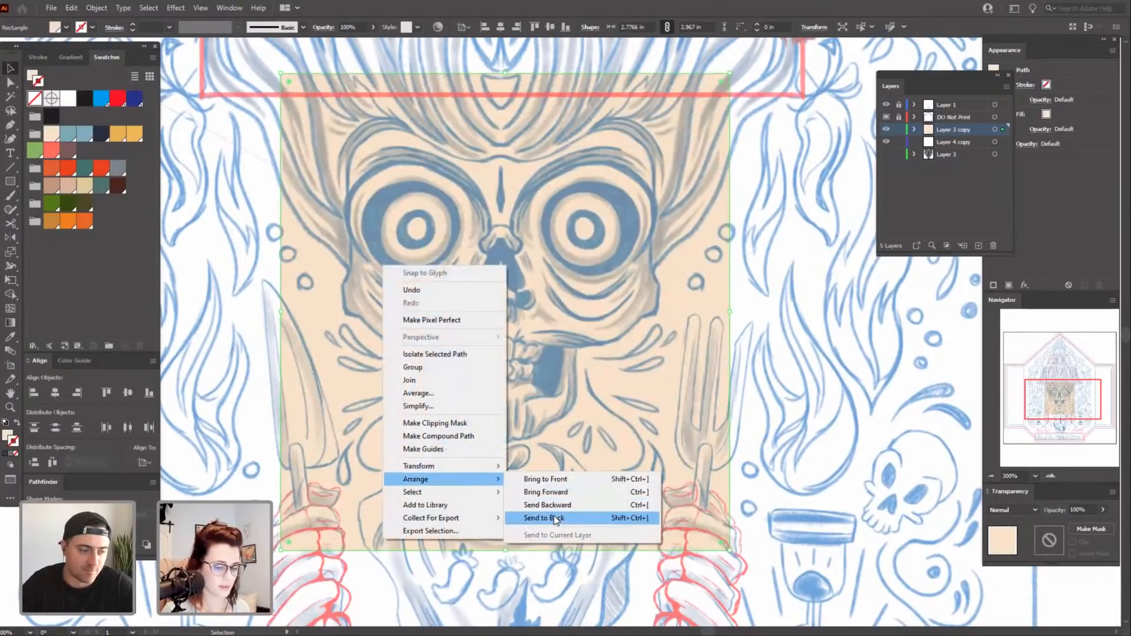
left_click(554, 515)
left_click(823, 480)
left_click_drag(821, 374, 805, 348)
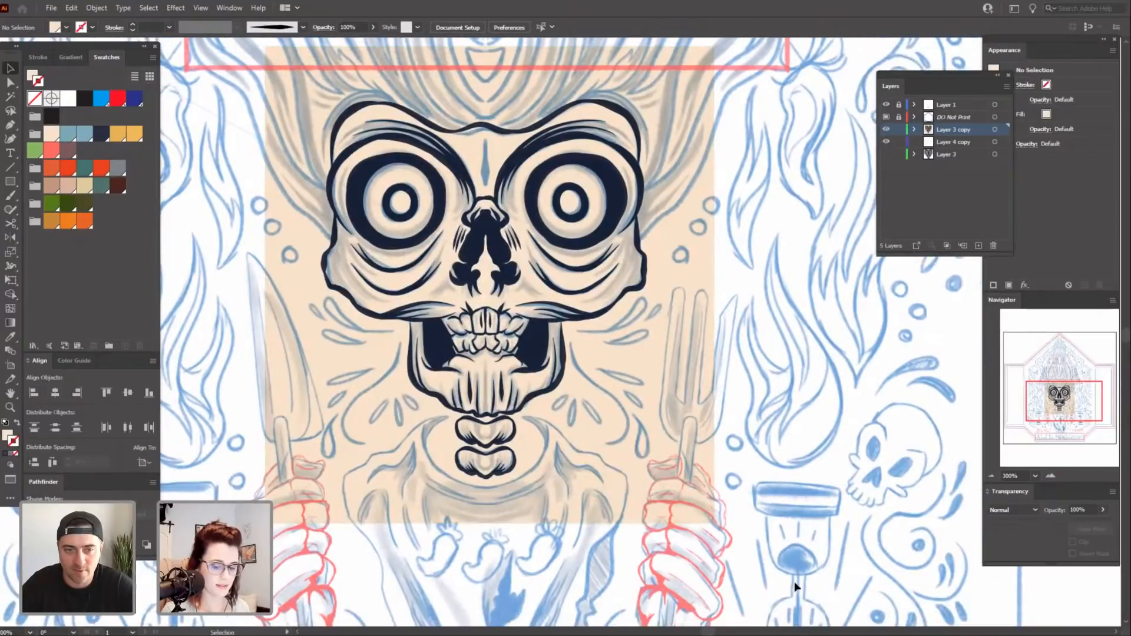
Divide the cream rectangle and the skull line art together, and ungroup the resulting pieces.
left_click_drag(794, 582, 268, 148)
left_click_drag(836, 510, 812, 328)
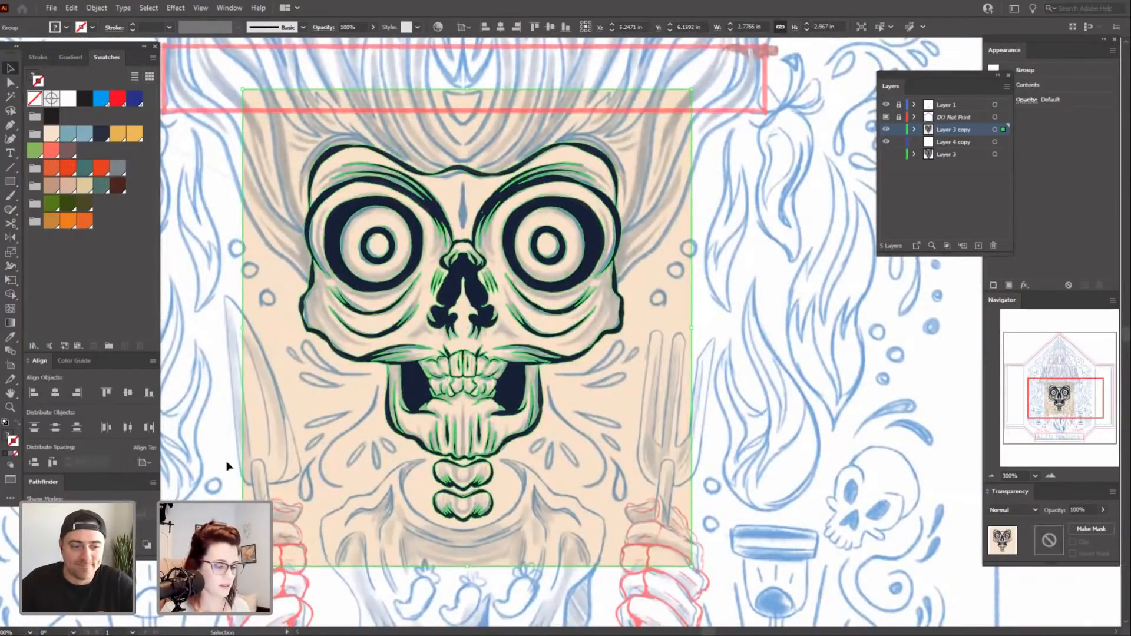
left_click(204, 429)
right_click(314, 447)
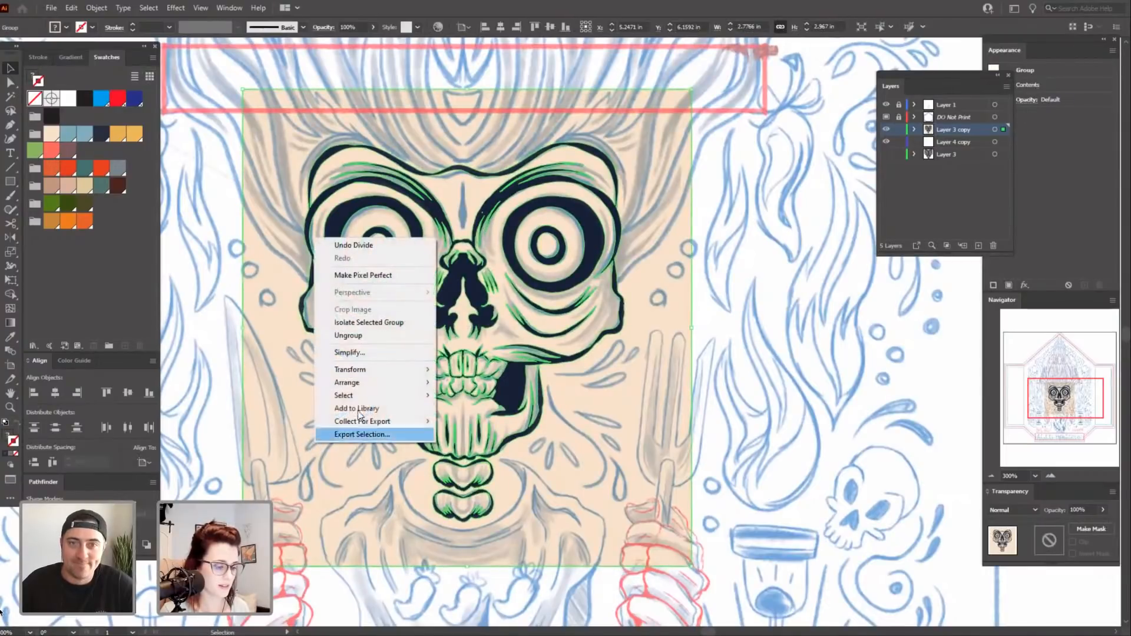
left_click(363, 338)
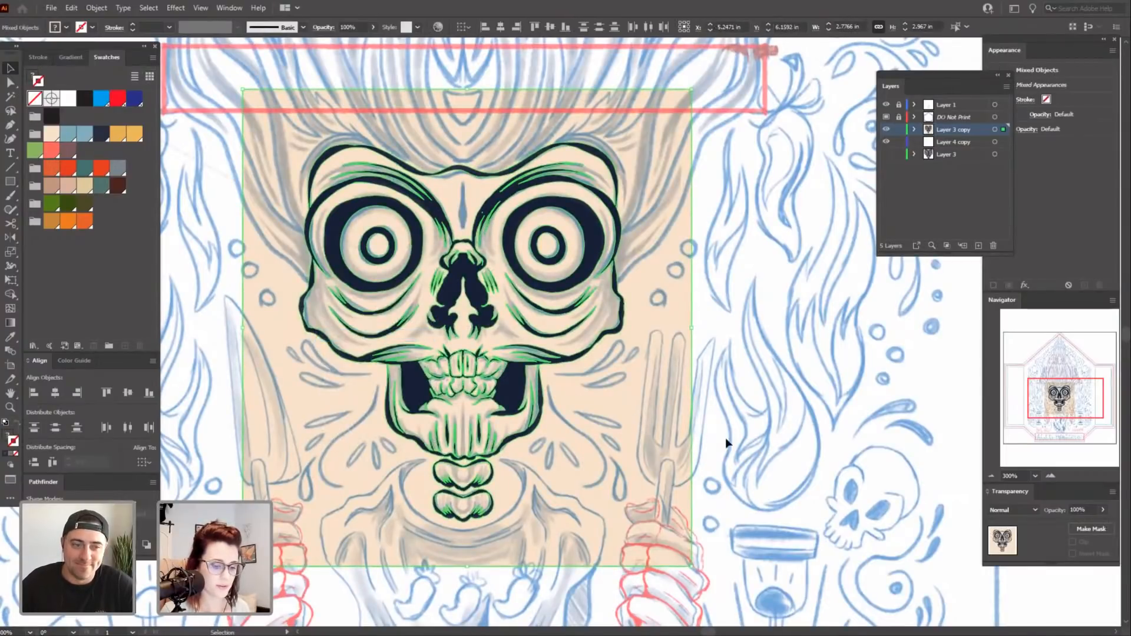
Delete the cream piece outside the skull outline and check the filled skull with the Layer 1 sketch temporarily hidden.
left_click(644, 472)
key("Delete")
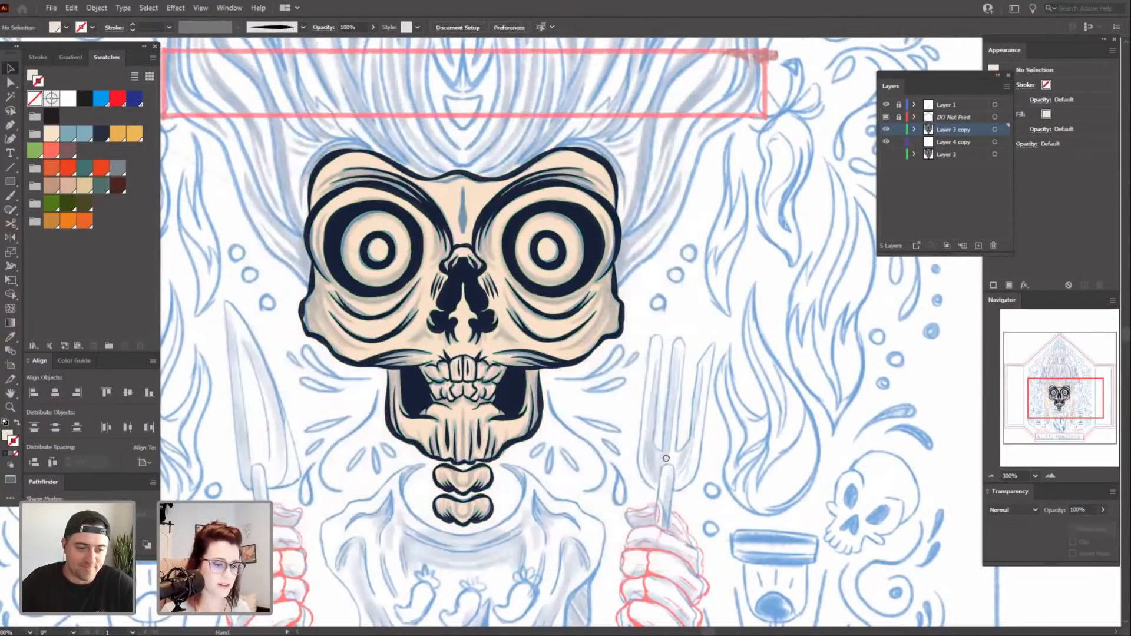
left_click(885, 104)
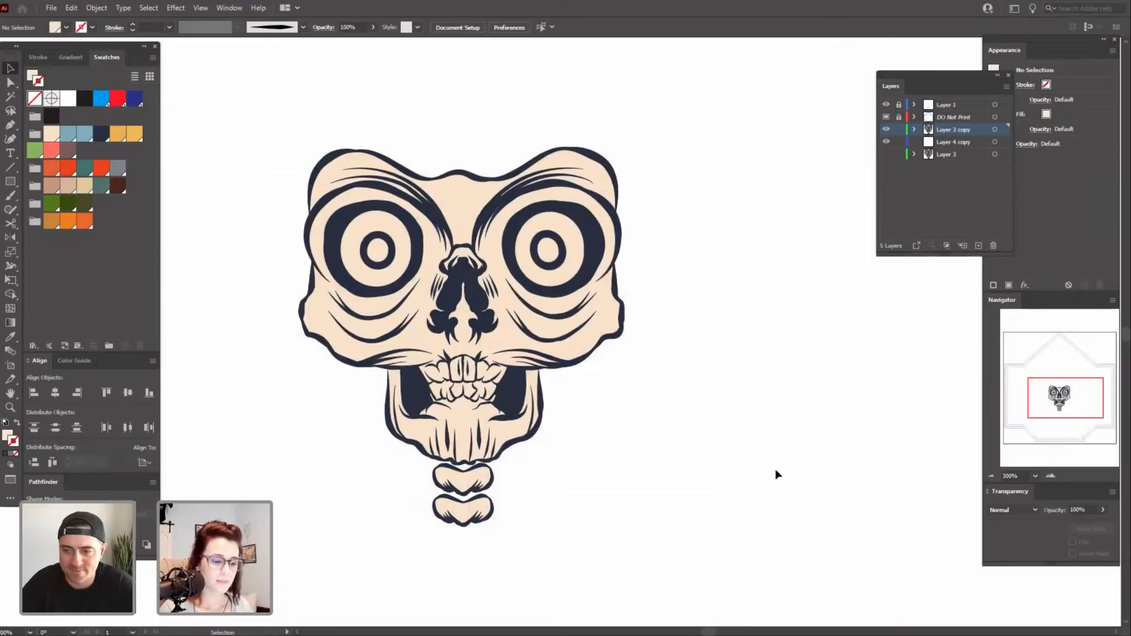
Set up the Paintbrush with a light blue stroke, no fill and the tapered KJD EPIC LINE 1 brush.
mouse_move(660, 508)
left_mouse_down()
mouse_move(685, 480)
mouse_move(854, 384)
mouse_move(842, 390)
left_mouse_up()
key("ctrl+plus")
key("ctrl+plus")
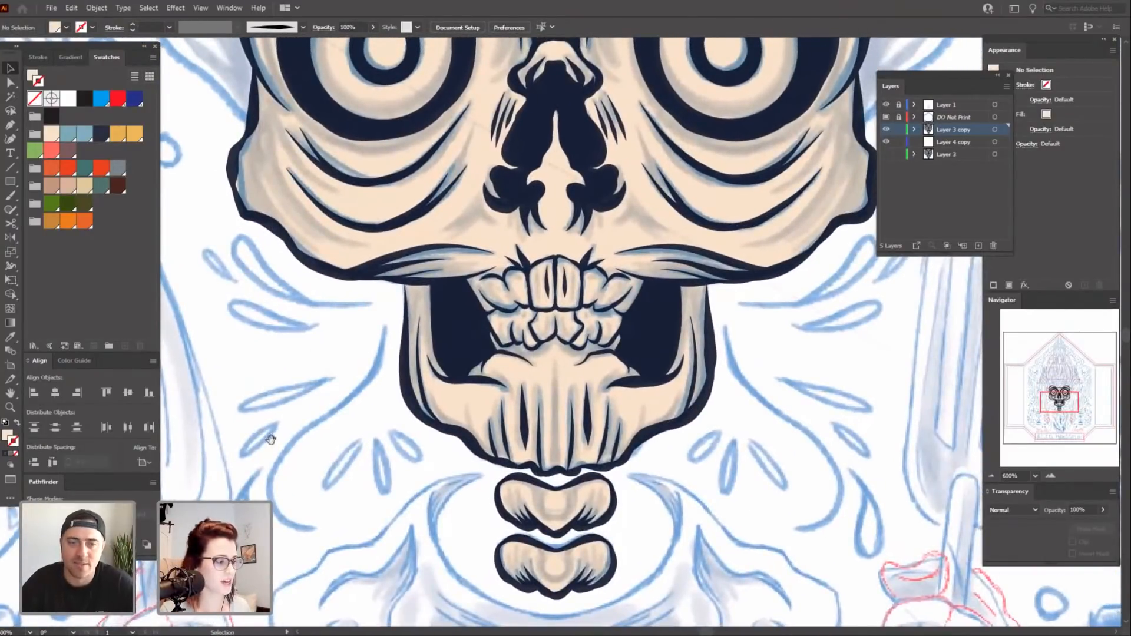
left_click_drag(270, 439, 223, 469)
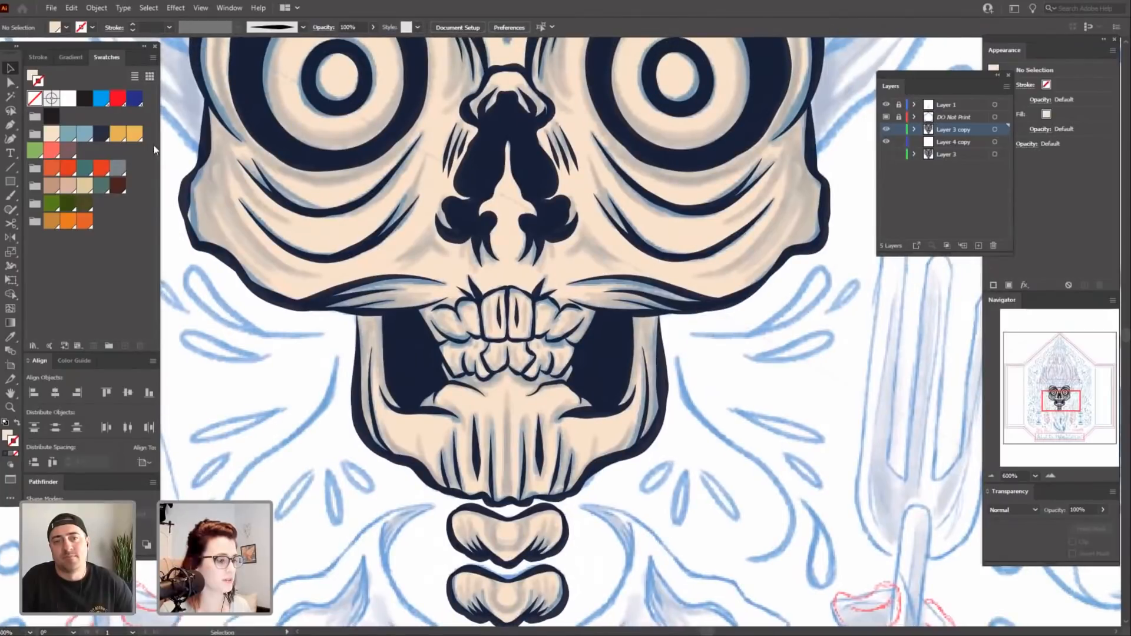
left_click(69, 135)
scroll(318, 457, "up", 1)
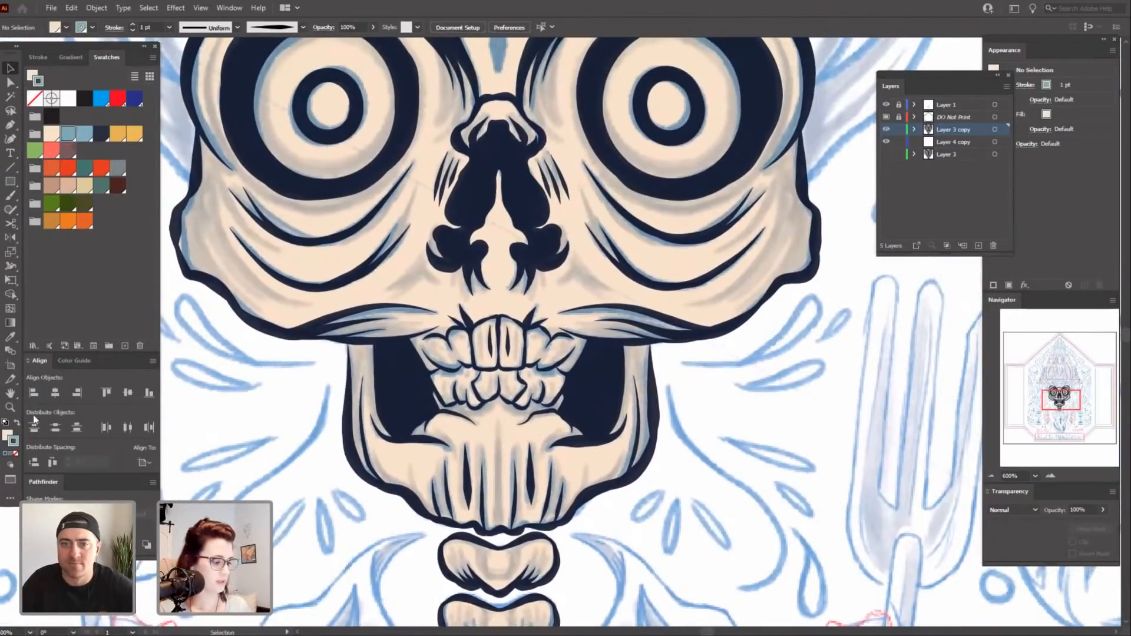
left_click(7, 435)
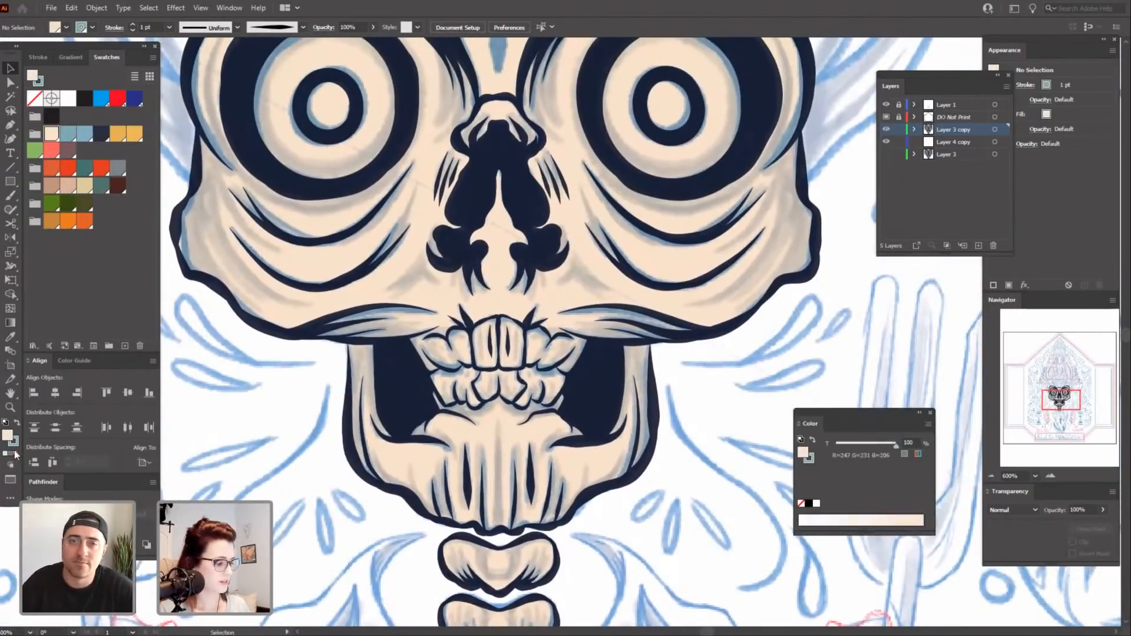
left_click(15, 455)
left_click(14, 441)
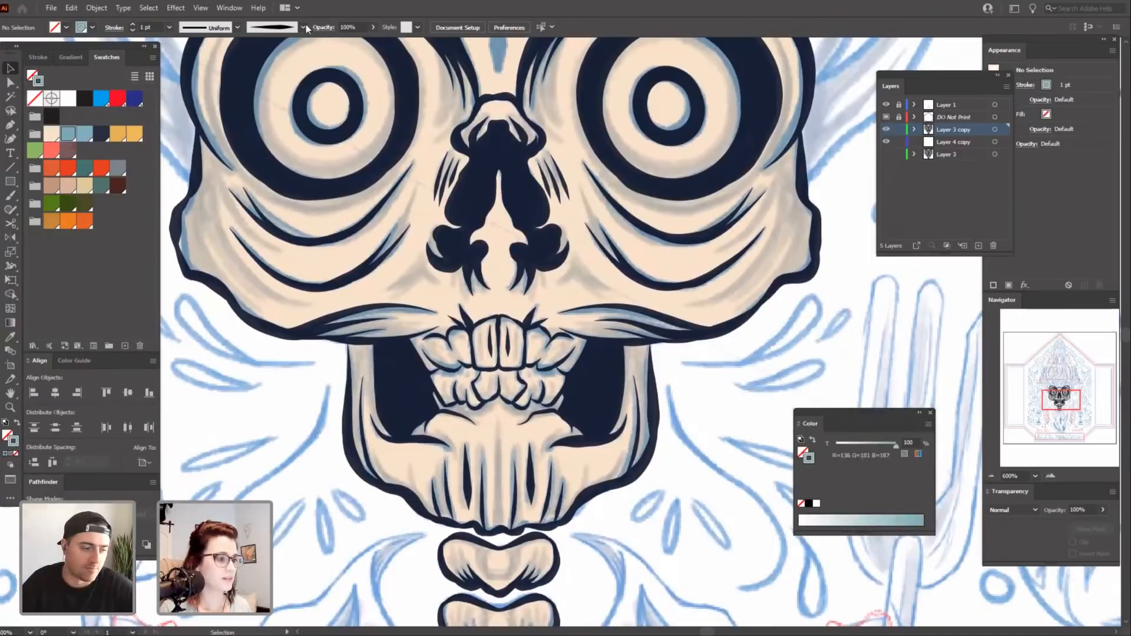
left_click(303, 27)
scroll(262, 56, "up", 4)
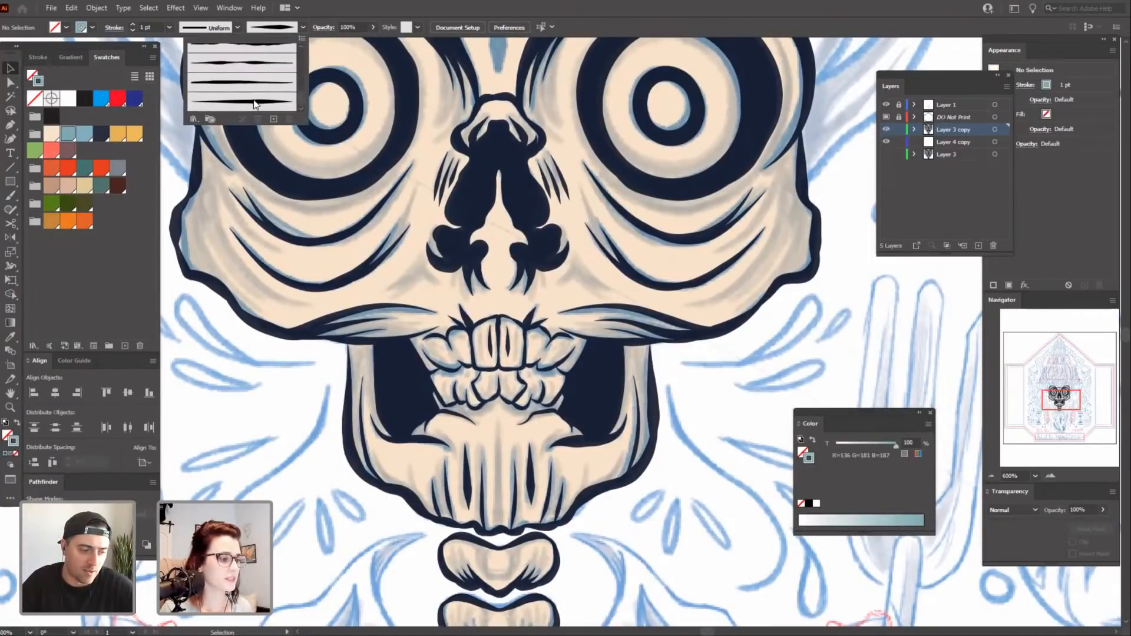
left_click(259, 109)
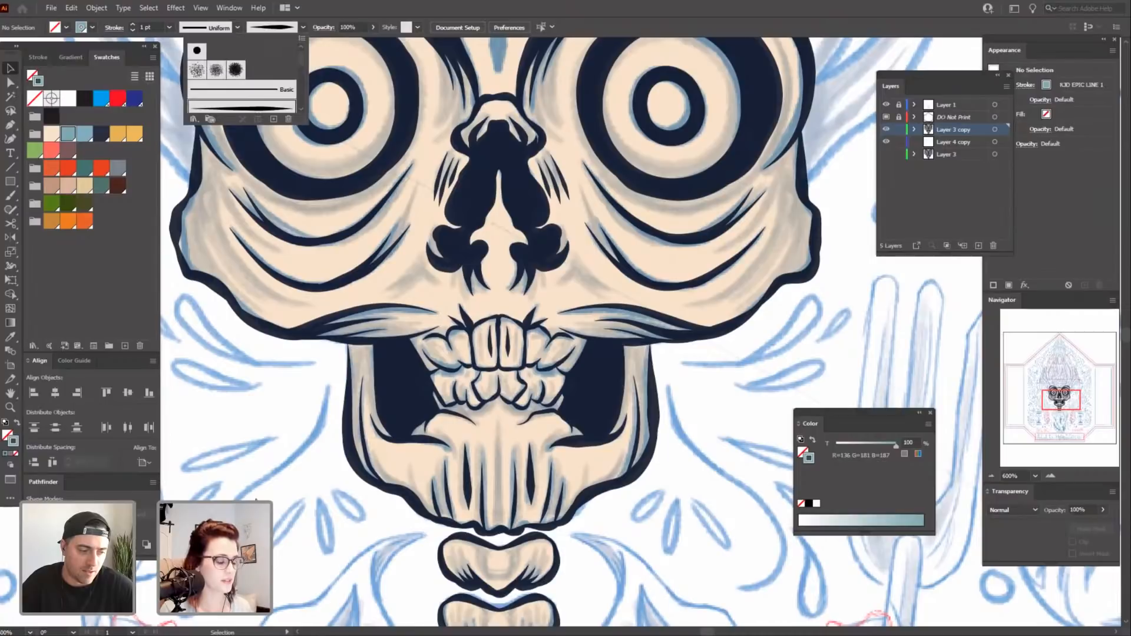
left_click_drag(260, 446, 278, 464)
key("b")
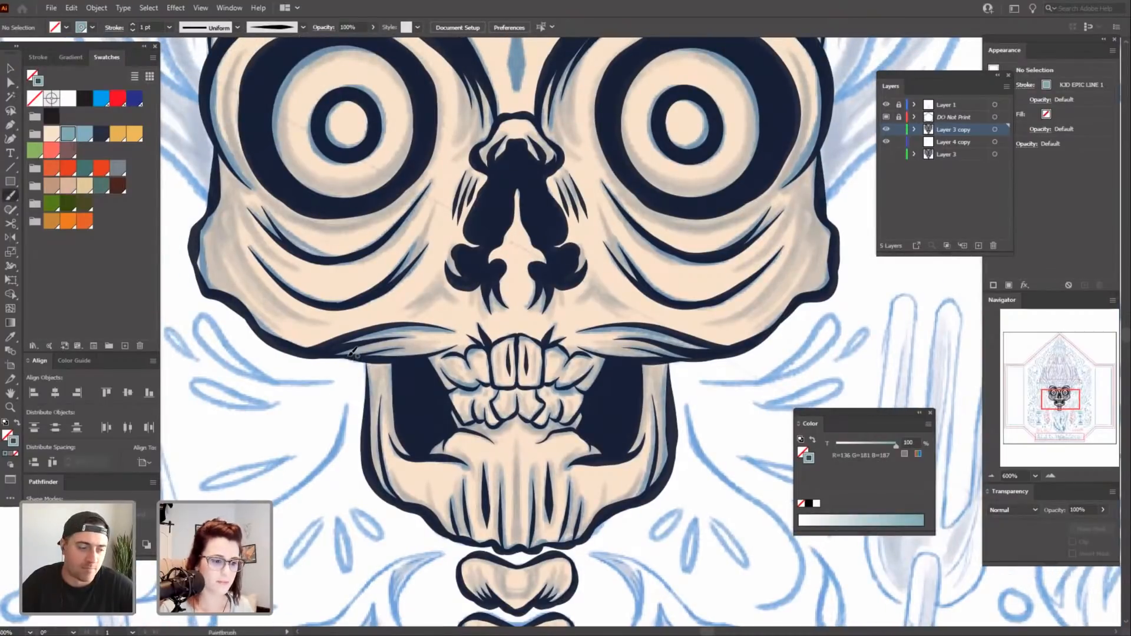
Select all the cream fill pieces of the skull and move them from Layer 3 copy to Layer 4 copy.
left_click_drag(681, 525, 693, 437)
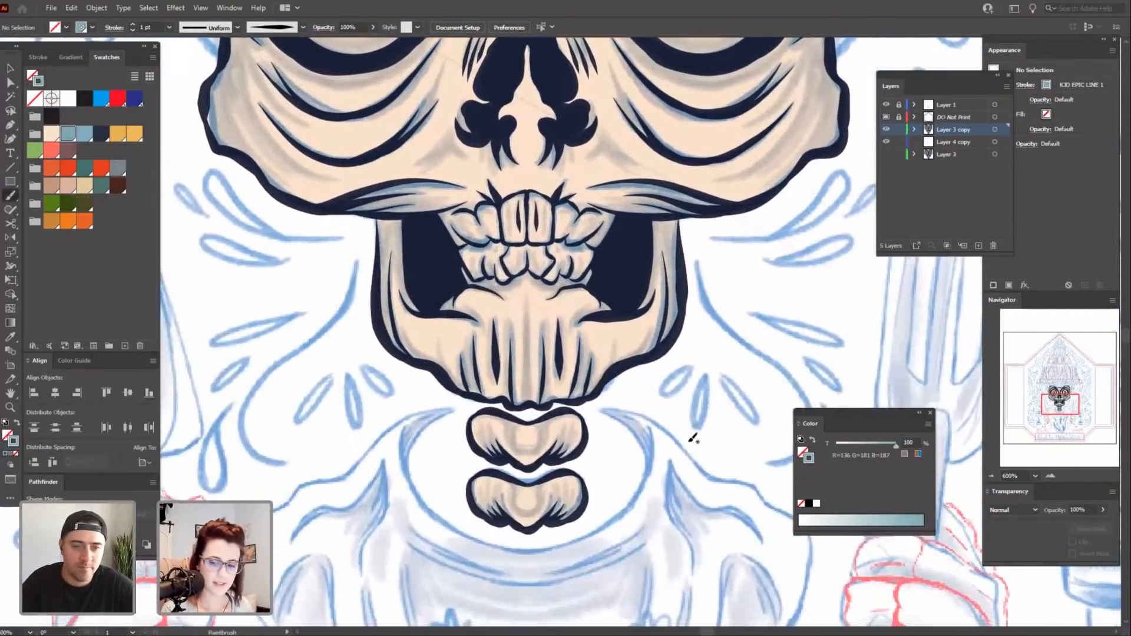
key("ctrl+plus")
mouse_move(695, 488)
left_mouse_down()
mouse_move(712, 490)
mouse_move(718, 575)
left_mouse_up()
left_click_drag(631, 449, 682, 481)
left_click(954, 141)
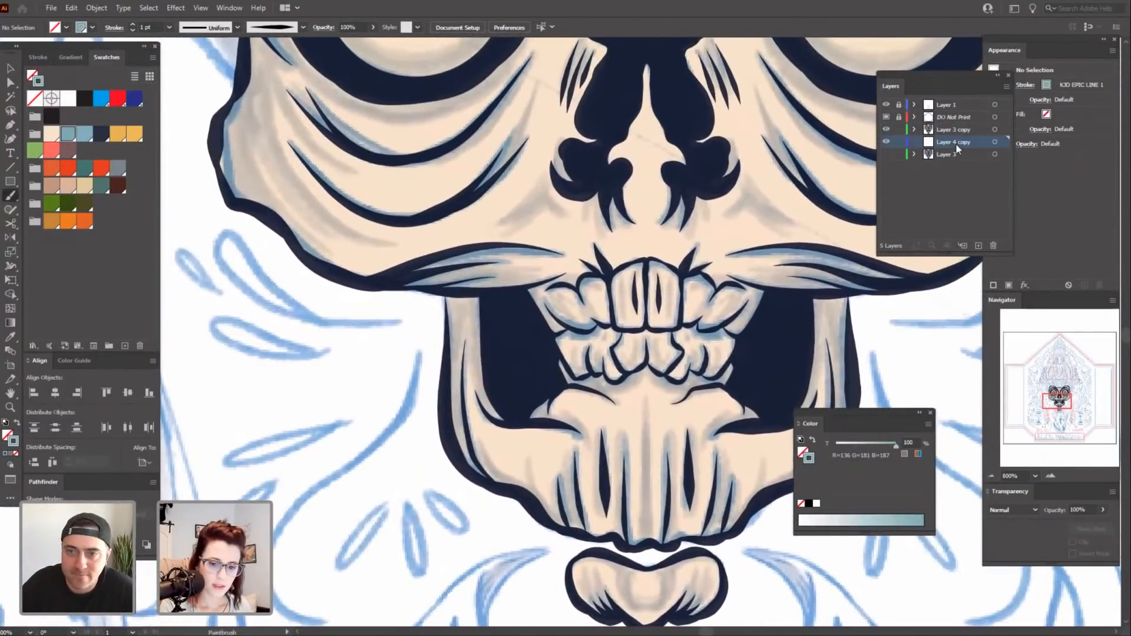
key("v")
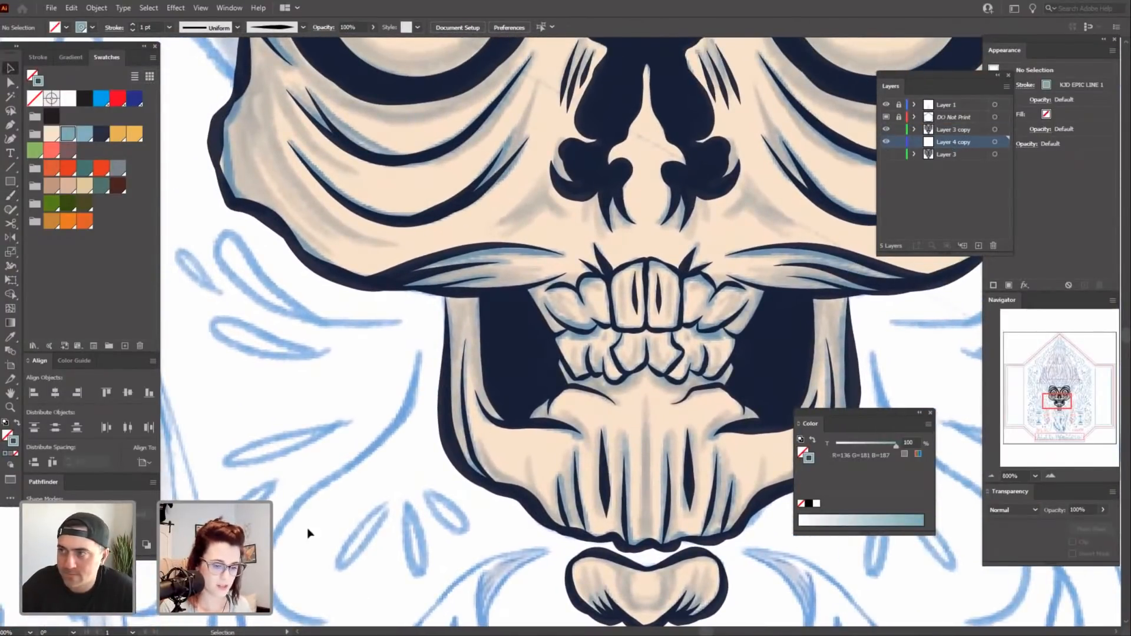
left_click_drag(610, 377, 443, 293)
left_click(489, 312)
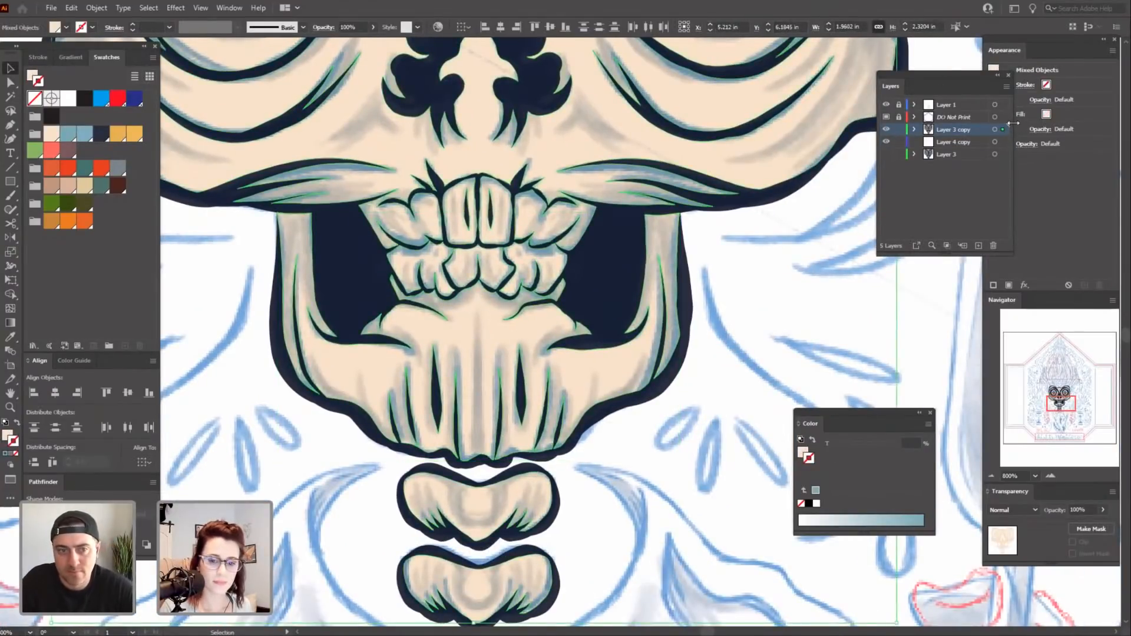
left_click_drag(1007, 145, 1005, 143)
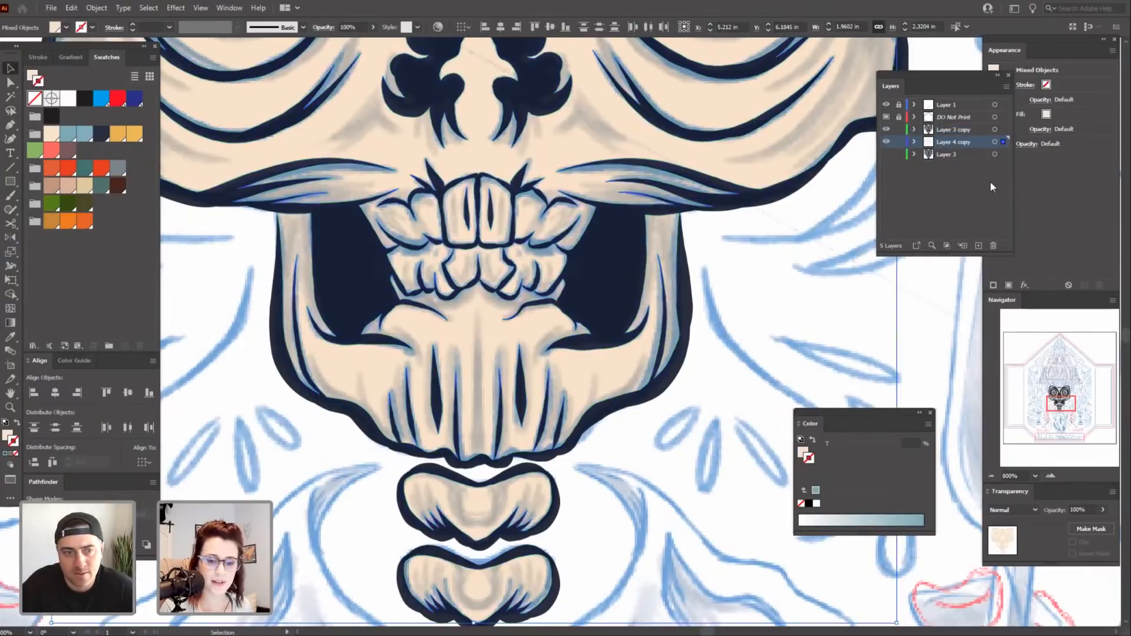
Add a new layer between Layer 3 copy and Layer 4 copy, and lock those two layers.
left_click(978, 247)
left_click(900, 154)
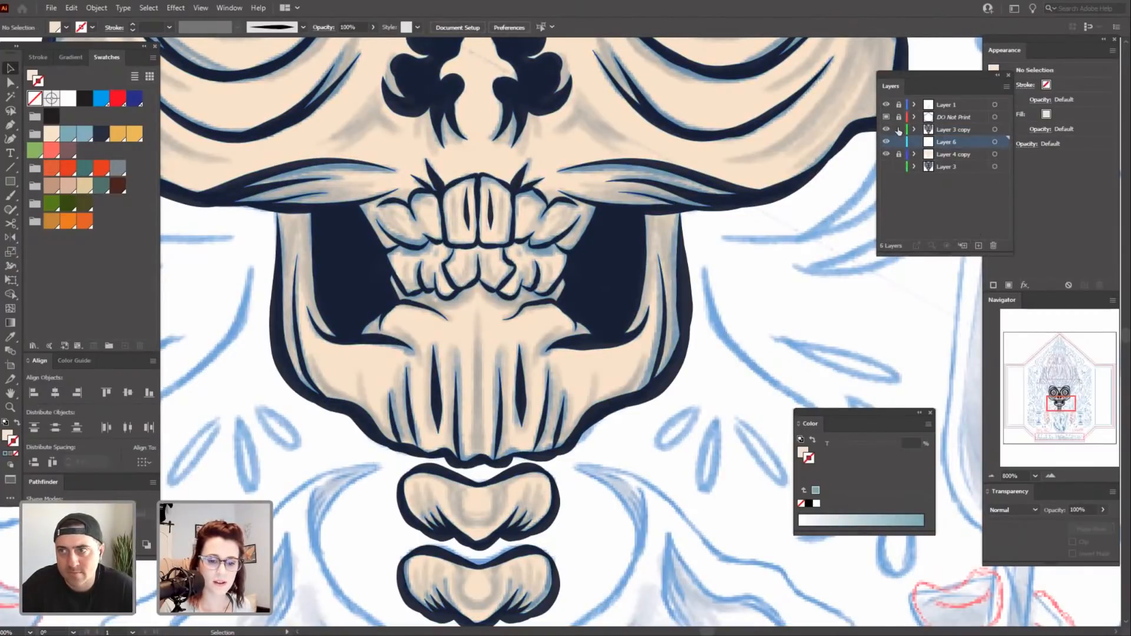
Rename Layer 4 copy as skl, Layer 3 copy as ol and the new layer between them as shw.
double_click(949, 156)
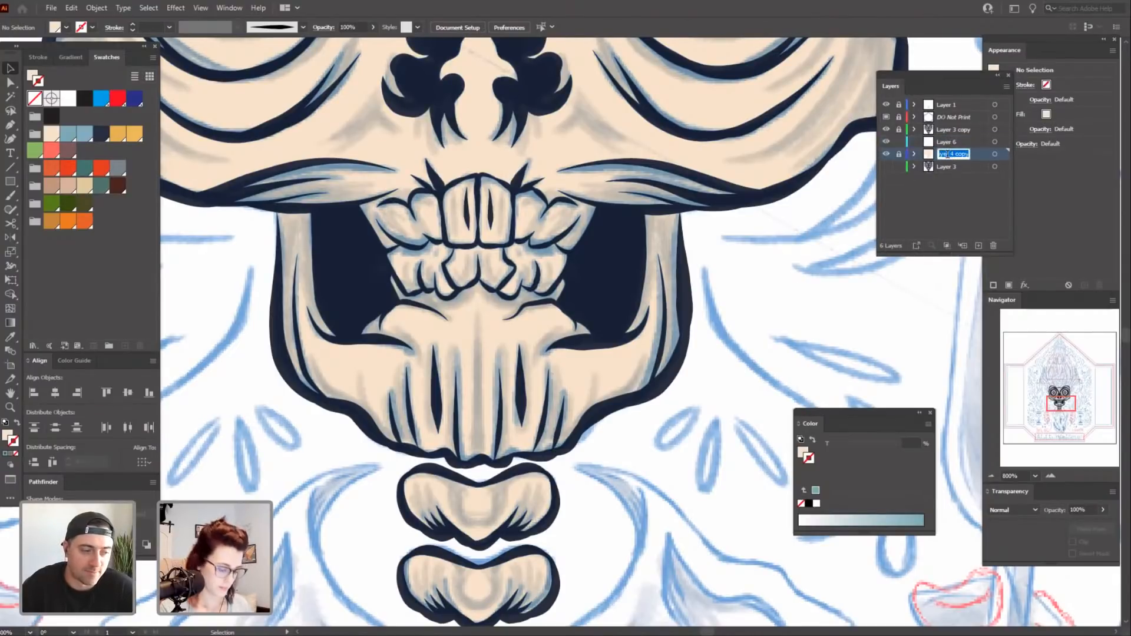
type("skl")
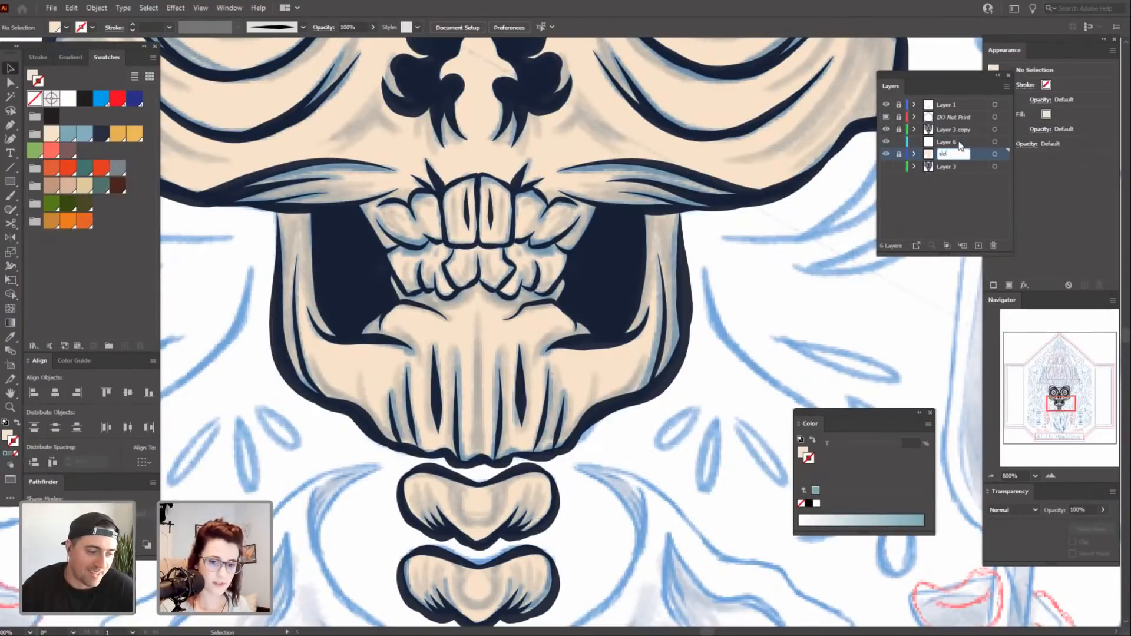
left_click(954, 139)
double_click(954, 131)
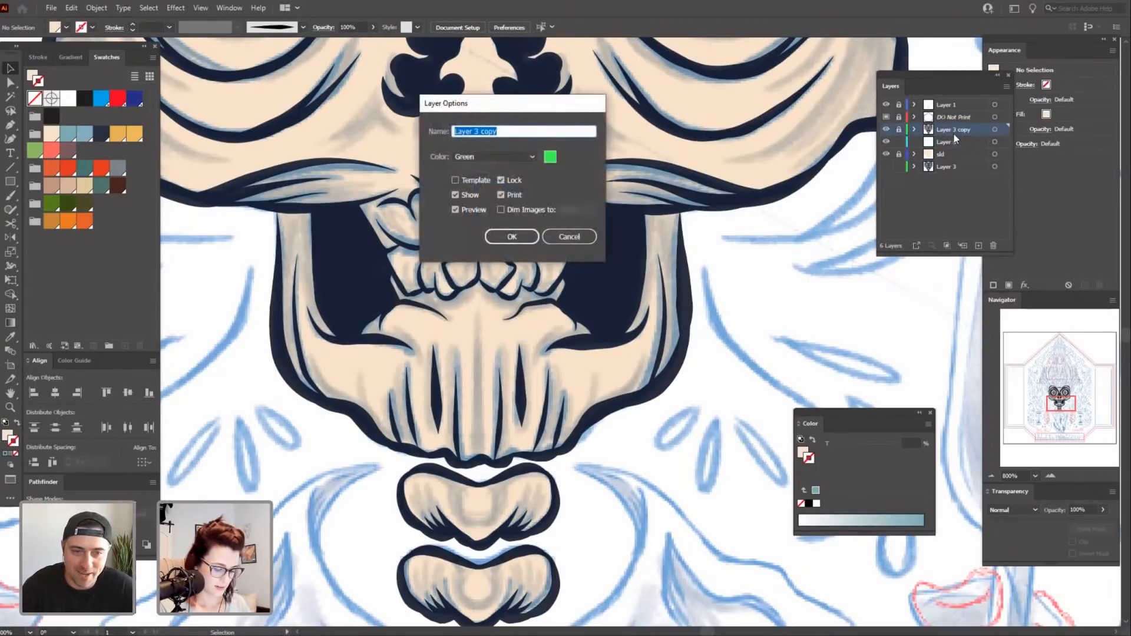
type("o")
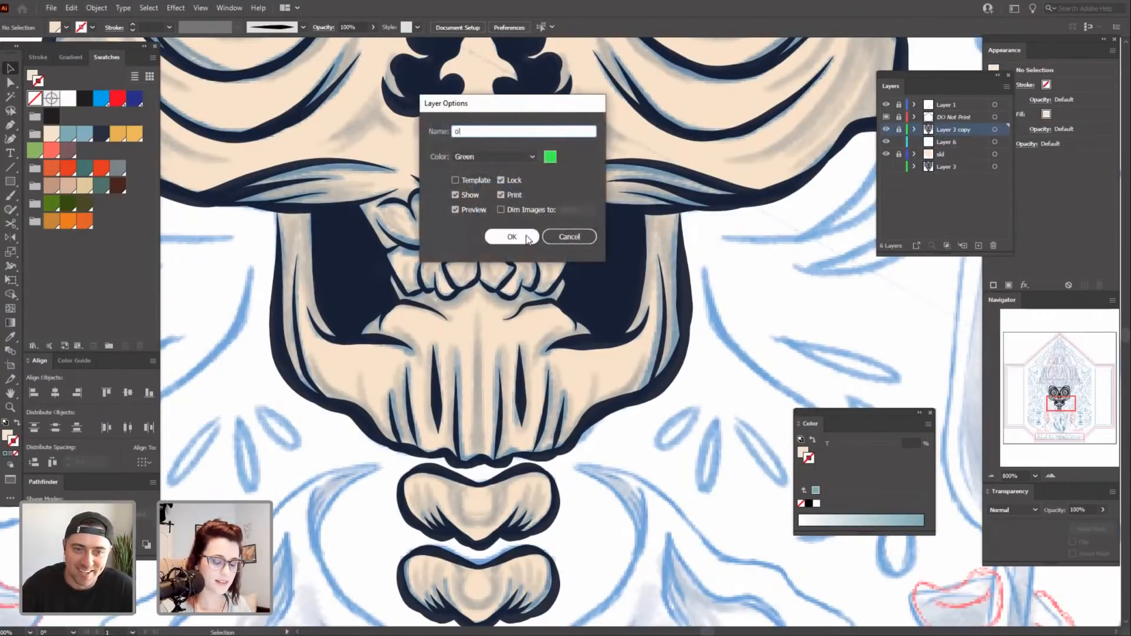
left_click(526, 238)
double_click(949, 143)
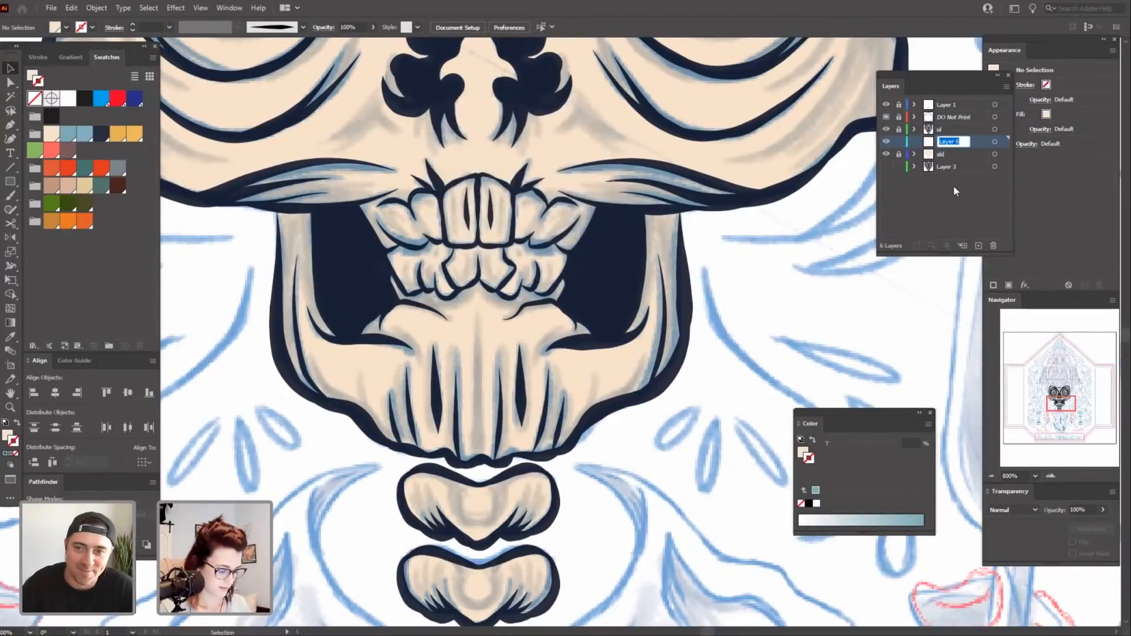
type("shw")
left_click(974, 212)
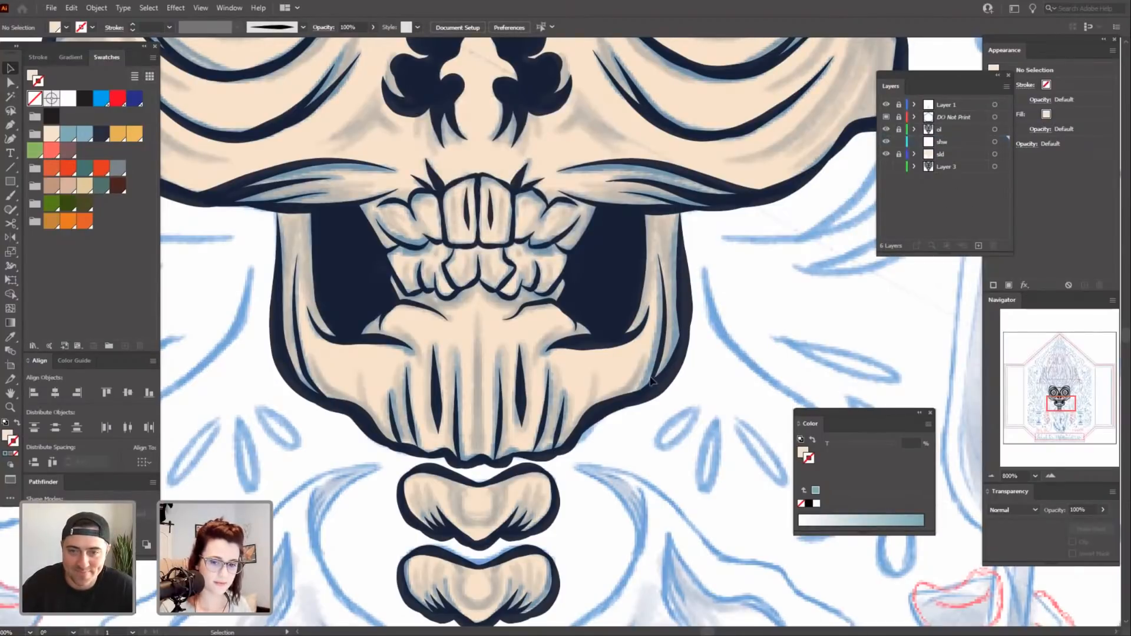
Ready the Paintbrush over the skull's left jaw with a light blue stroke and no fill.
left_click_drag(509, 296, 642, 408)
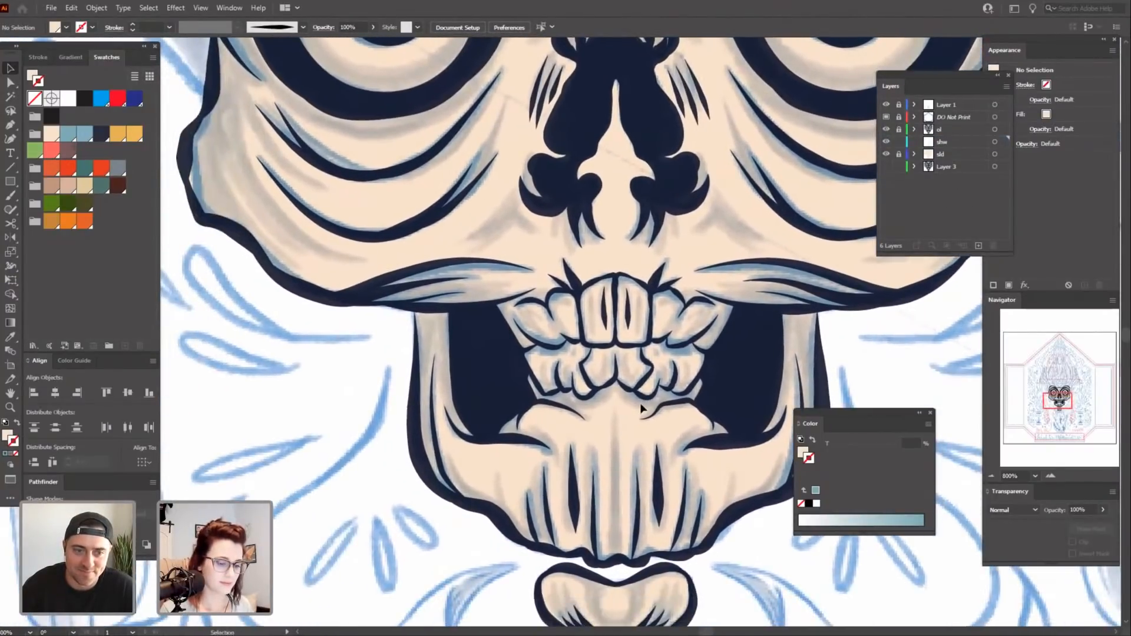
key("ctrl+plus")
mouse_move(489, 538)
left_mouse_down()
mouse_move(528, 481)
mouse_move(651, 531)
mouse_move(680, 576)
left_mouse_up()
key("b")
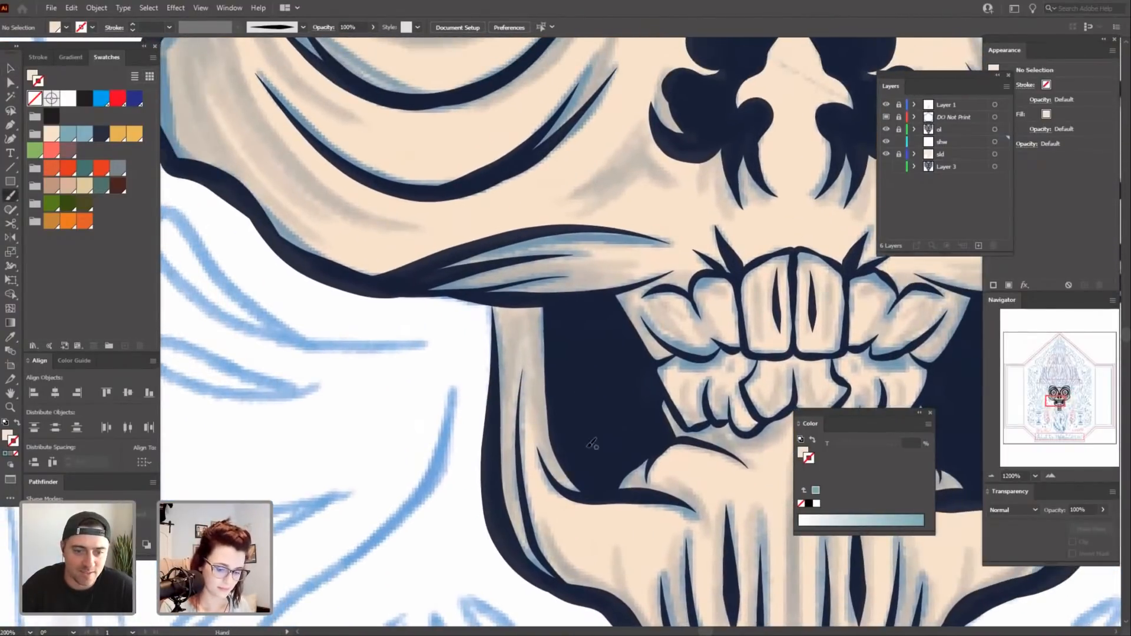
scroll(584, 442, "down", 1)
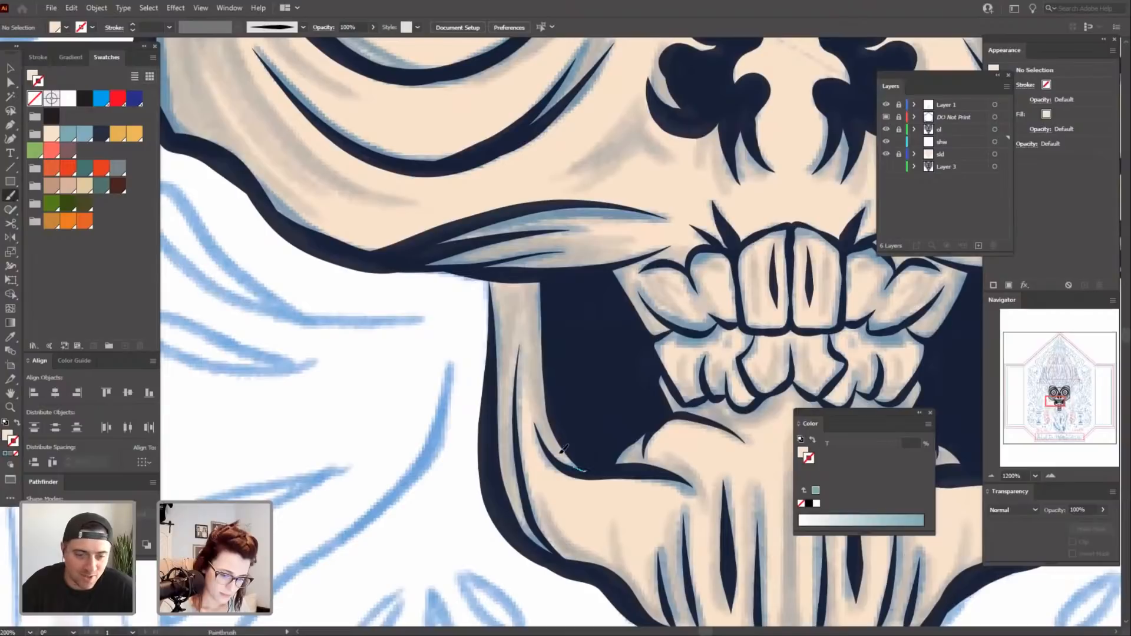
left_click_drag(541, 270, 542, 269)
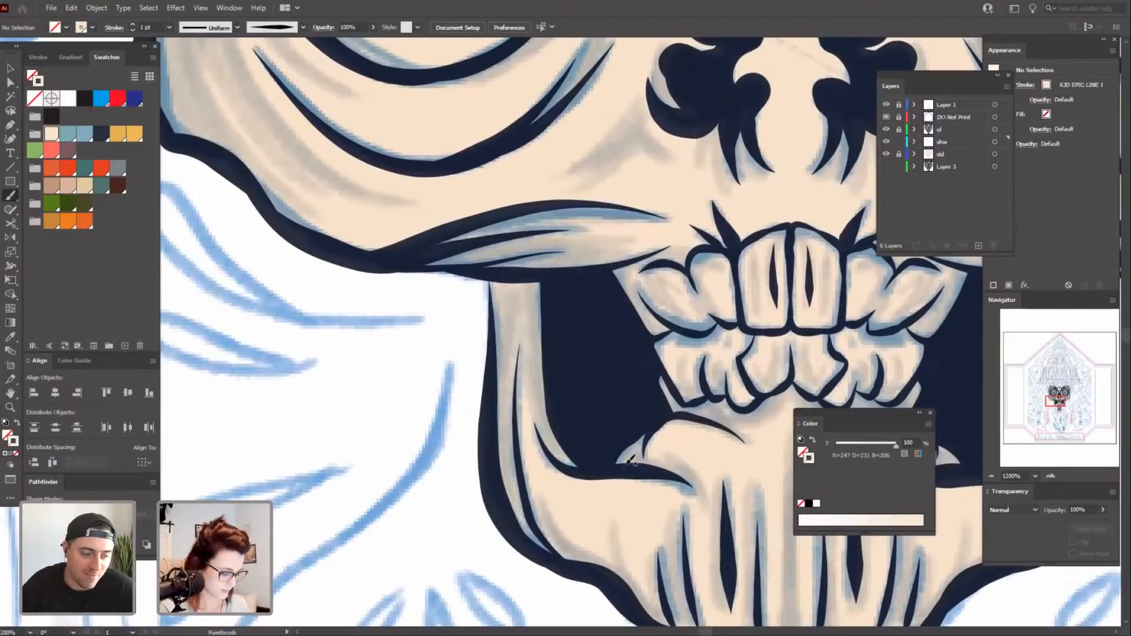
key("shift+x")
left_click(16, 422)
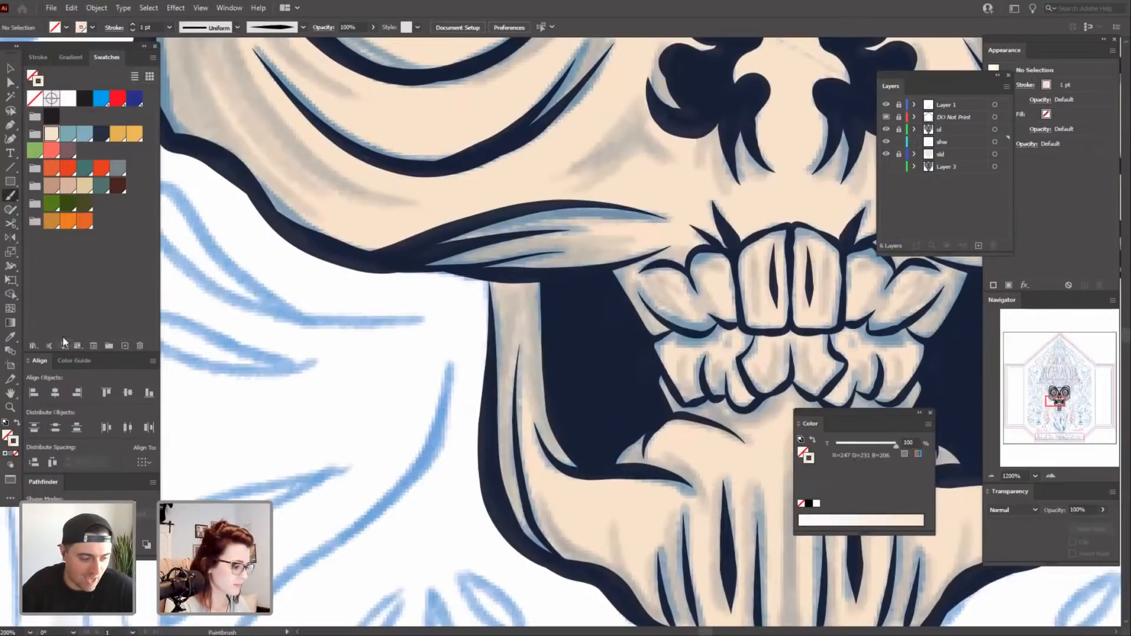
left_click(65, 134)
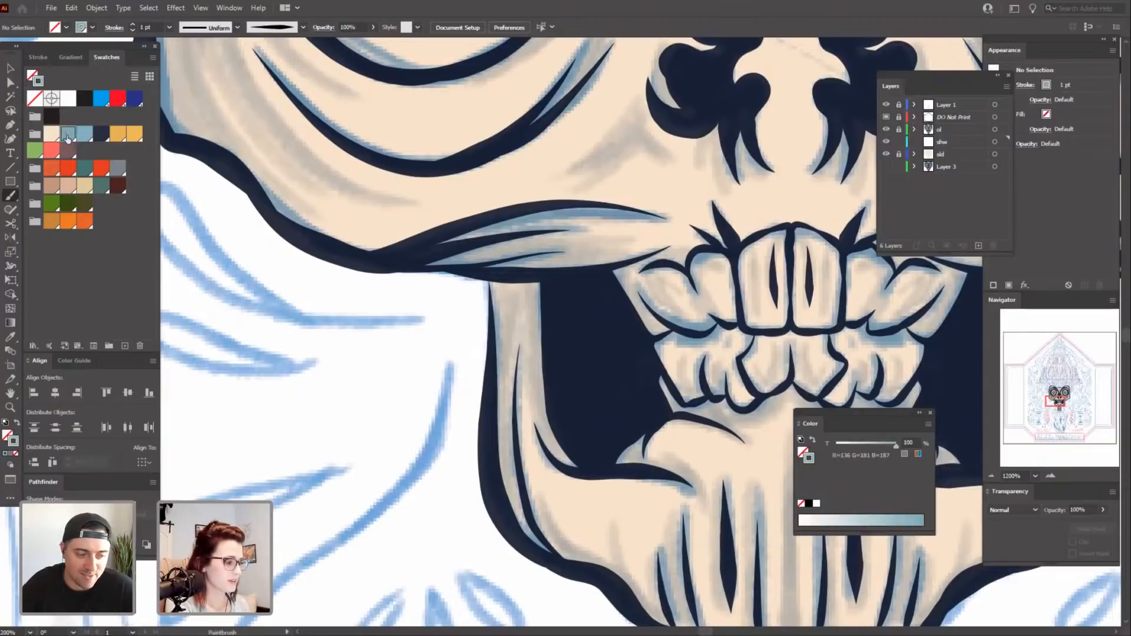
Paint a light blue shadow stroke down the inner edge of the skull's left jaw branch, beside the dark mouth opening.
scroll(598, 397, "down", 1)
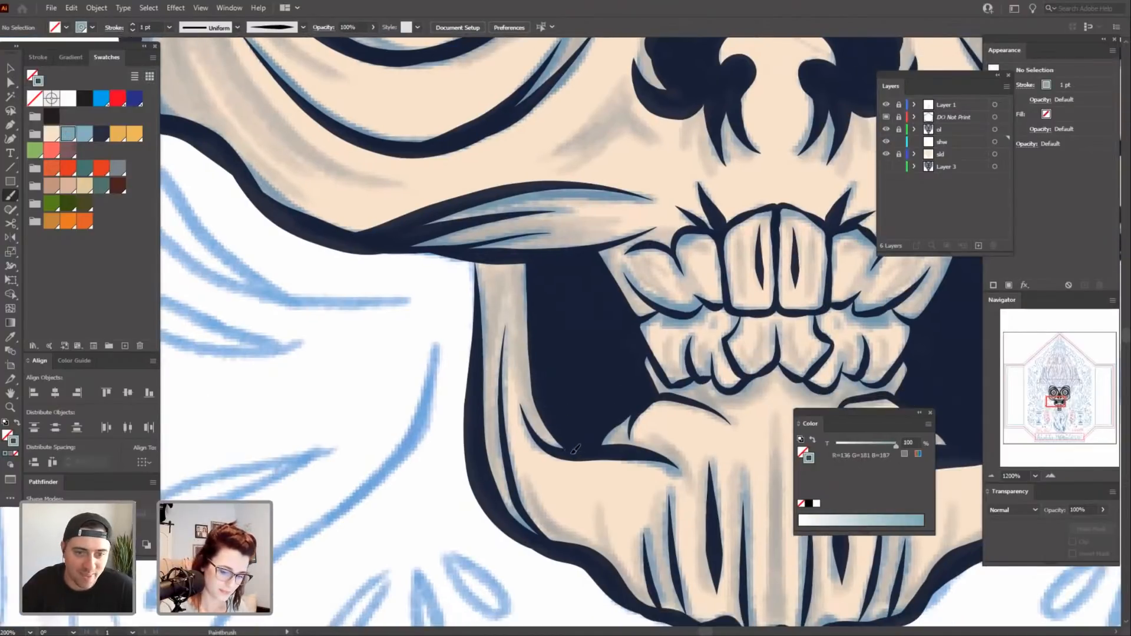
left_click_drag(523, 278, 521, 270)
scroll(566, 495, "right", 2)
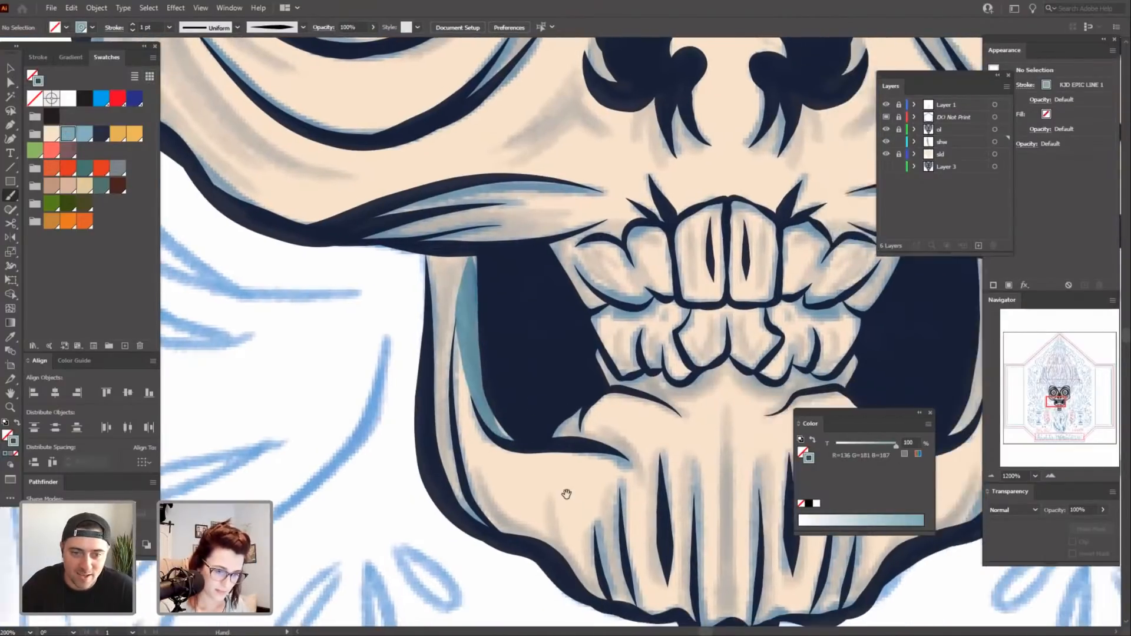
Extend the lower end of the inner jaw shadow stroke along the dark outline by moving its end anchor.
key("a")
left_click(498, 435)
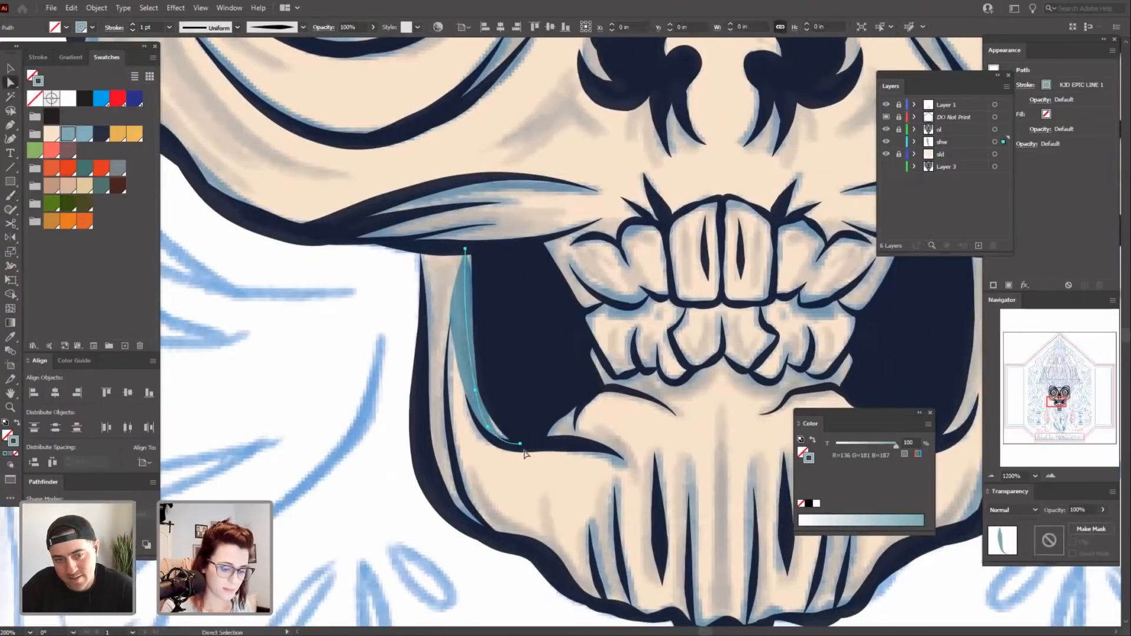
left_click(537, 445)
left_click(498, 437)
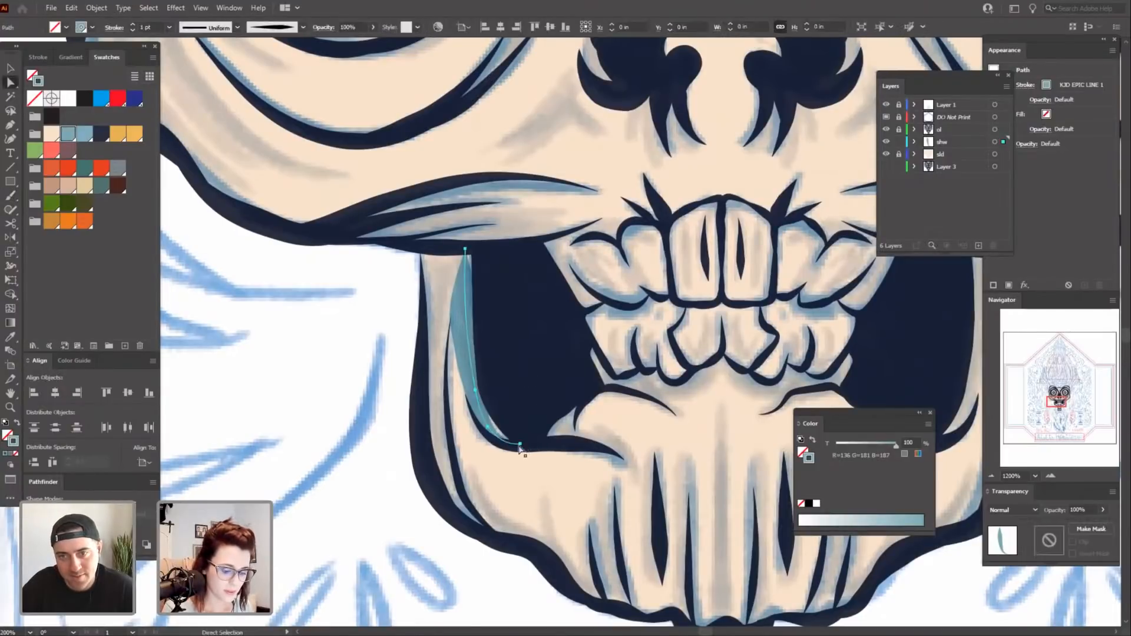
left_click_drag(521, 444, 494, 426)
key("ctrl+z")
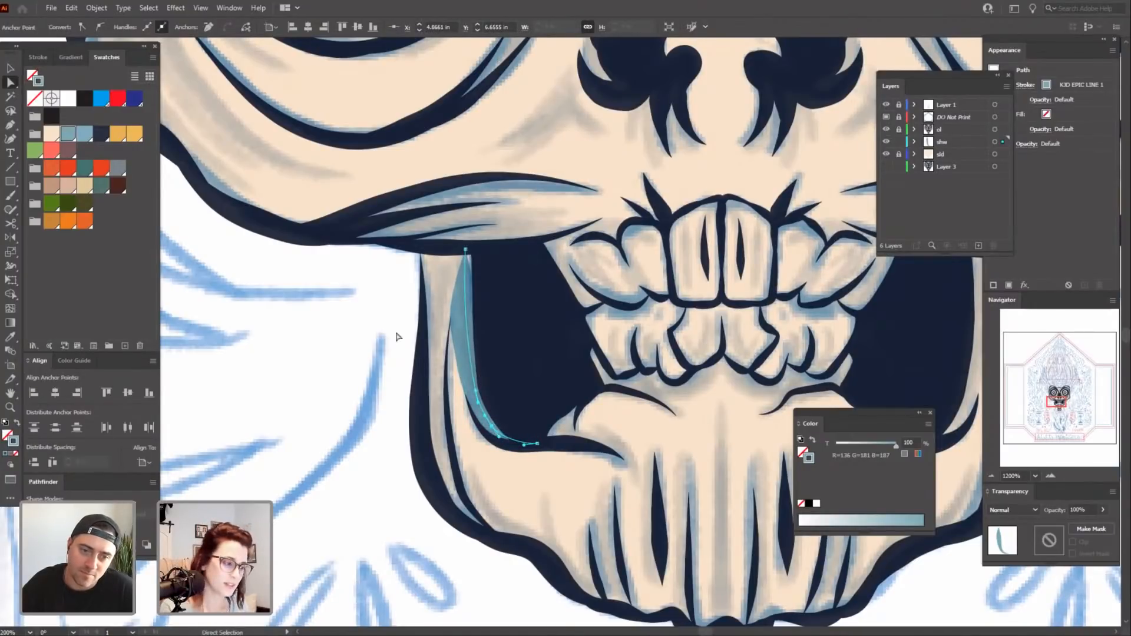
left_click(420, 573)
left_click_drag(545, 378, 510, 386)
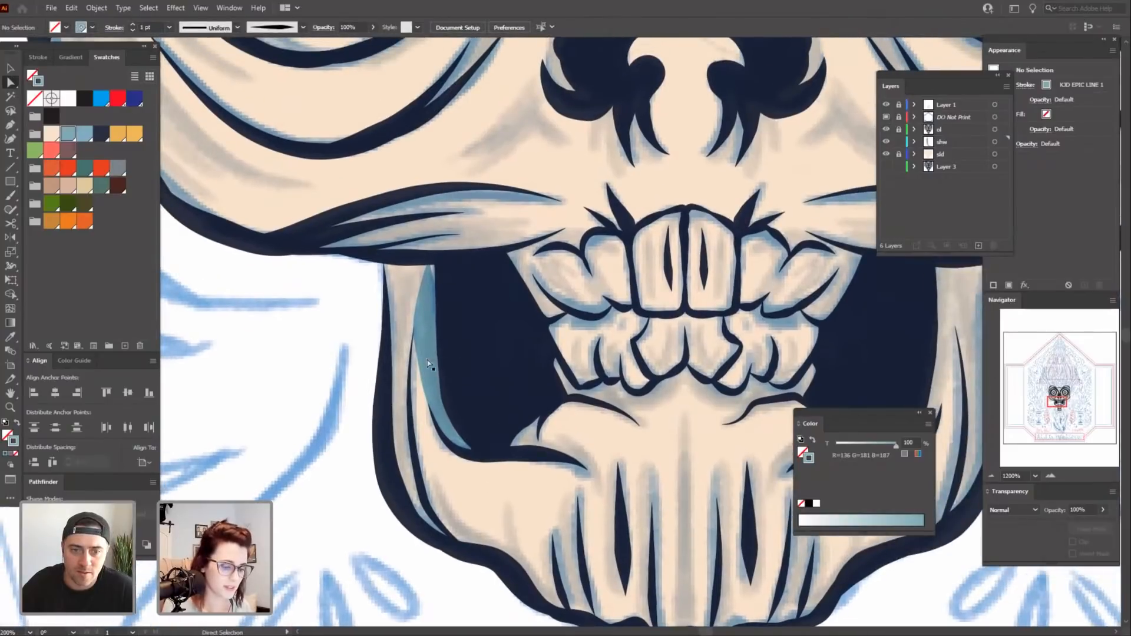
Fine-tune the inner jaw shadow's anchors and tuck its upper end under the cheekbone outline.
left_click(432, 366)
left_click_drag(430, 260, 434, 258)
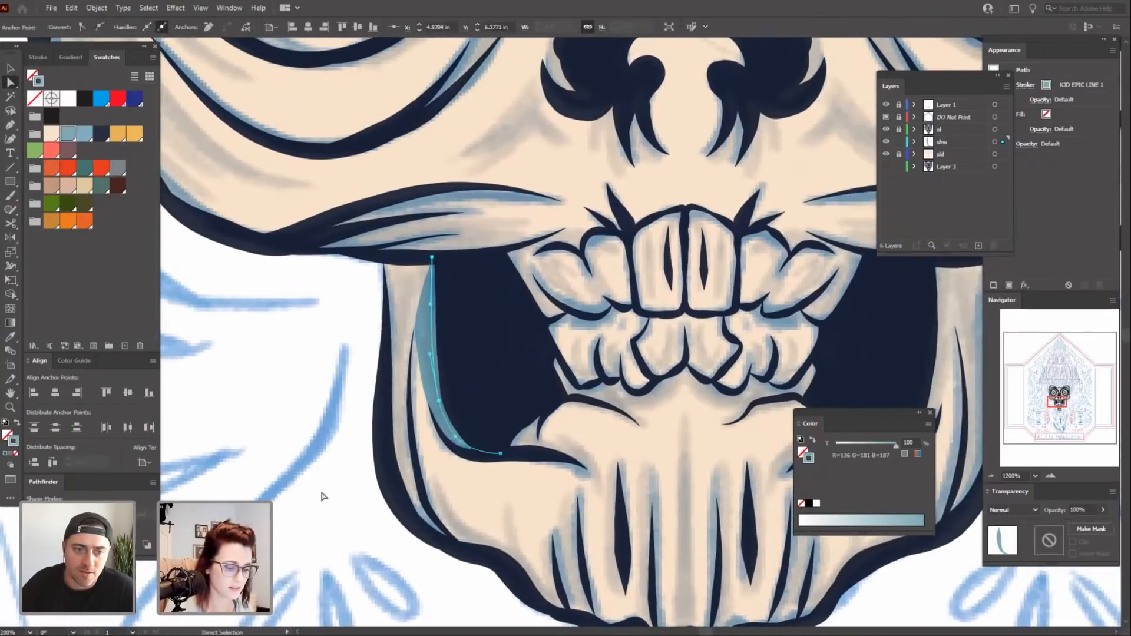
left_click(323, 495)
left_click_drag(467, 438, 492, 476)
left_click(493, 474)
left_click(368, 558)
left_click_drag(373, 558, 375, 531)
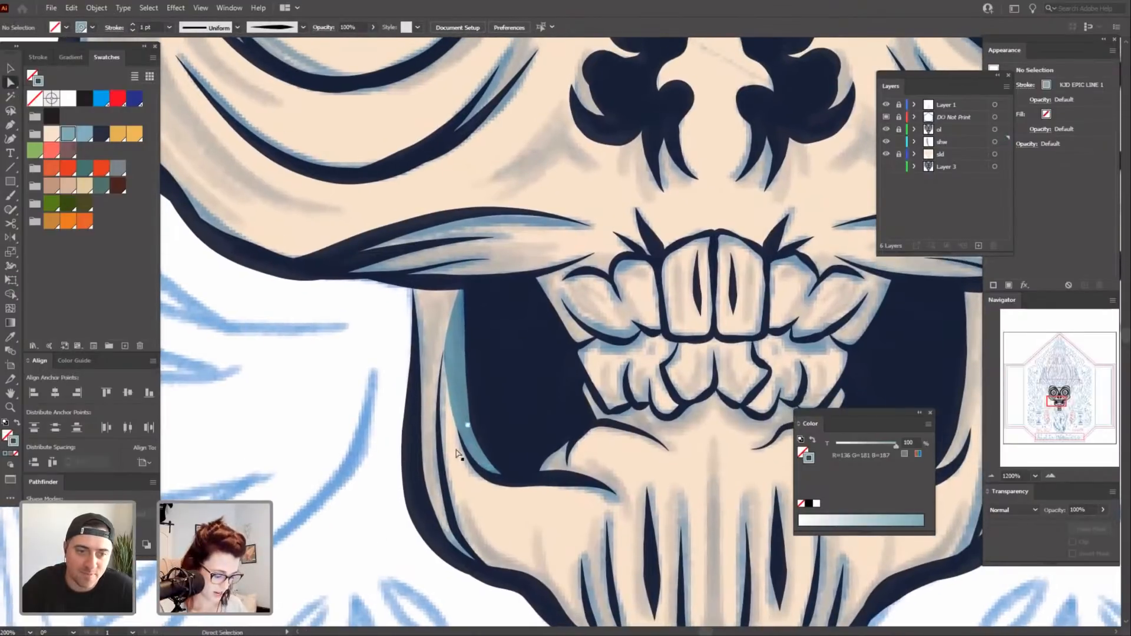
left_click_drag(366, 487, 385, 504)
left_click(476, 318)
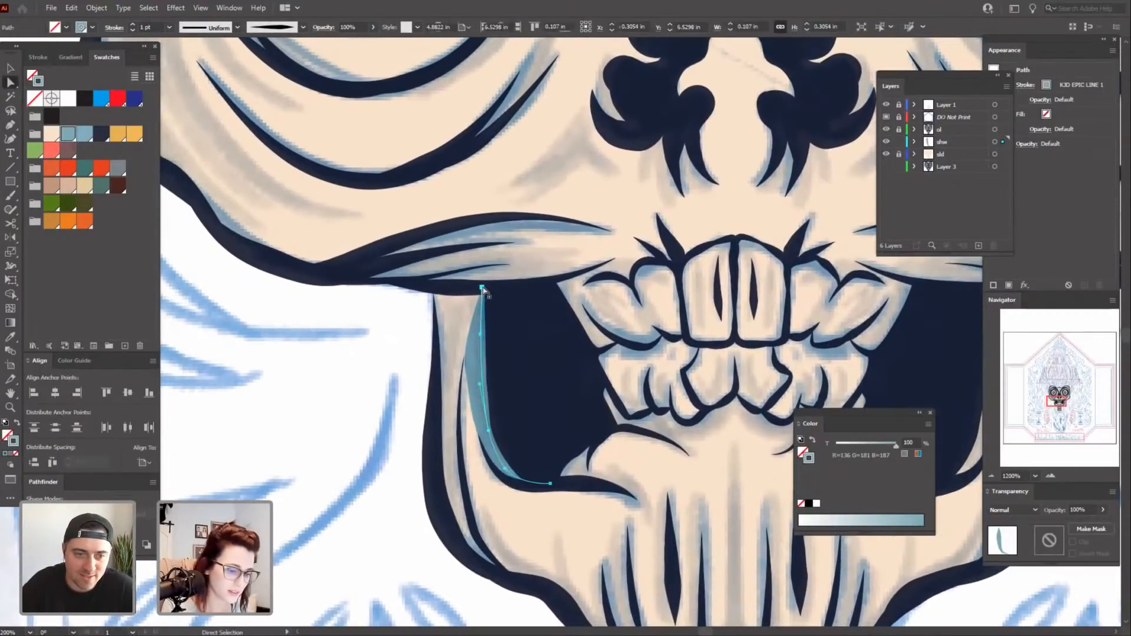
left_click(367, 411)
left_click_drag(361, 513, 379, 498)
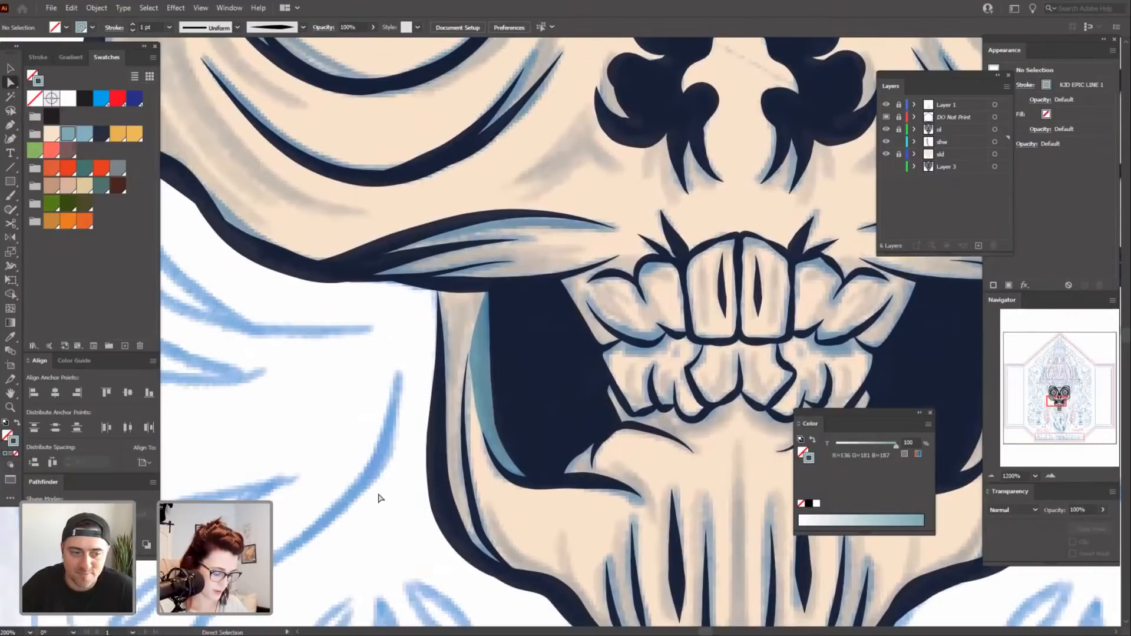
Paint a second light blue shadow stroke down the outer side of the left jaw branch.
key("p")
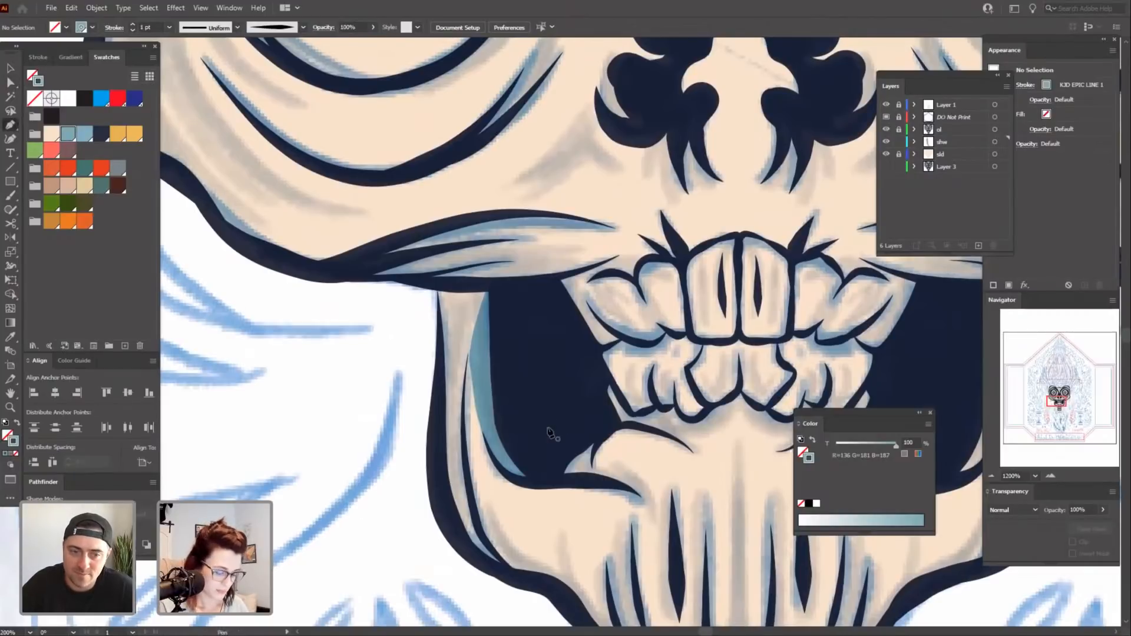
key("b")
left_click_drag(570, 412, 587, 391)
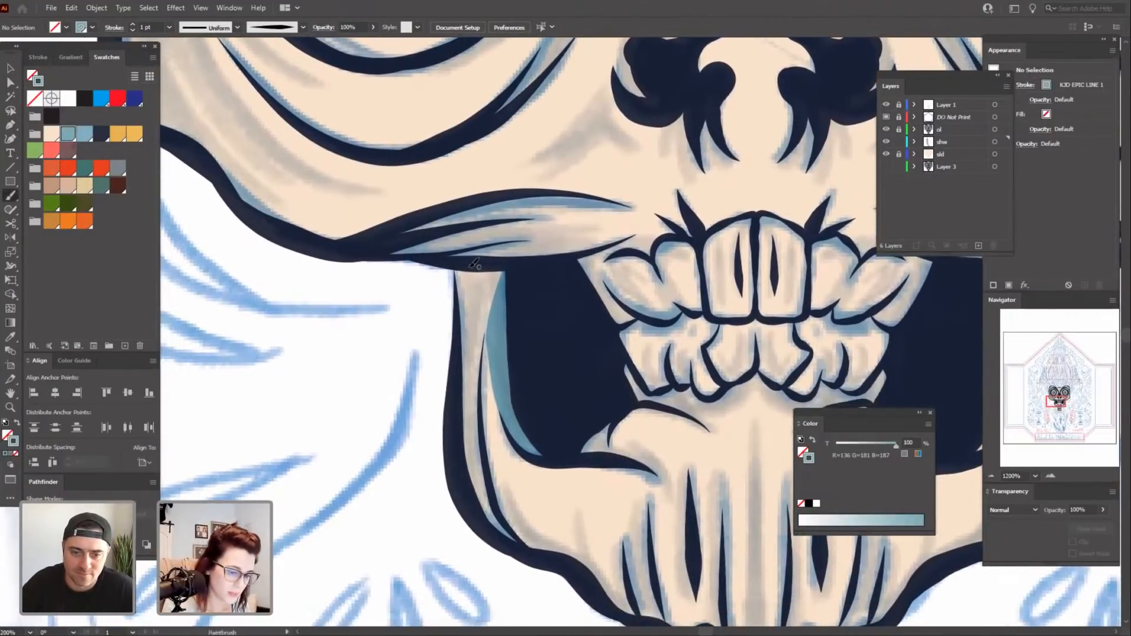
left_click_drag(482, 500, 519, 541)
left_click_drag(398, 554, 379, 551)
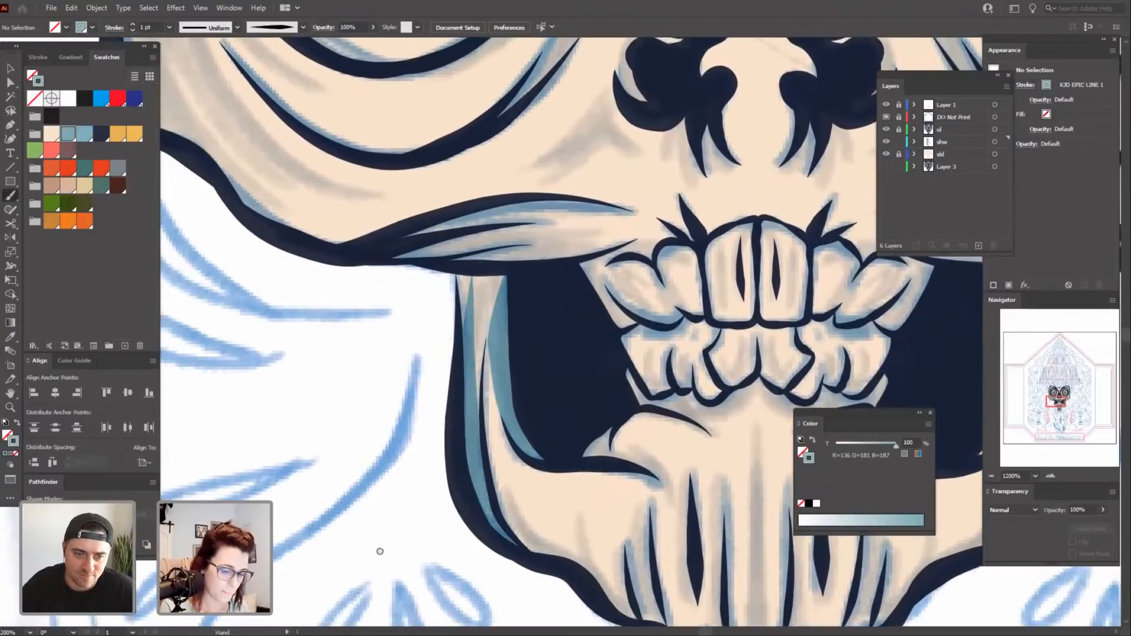
mouse_move(345, 409)
left_mouse_down()
mouse_move(397, 494)
mouse_move(370, 484)
left_mouse_up()
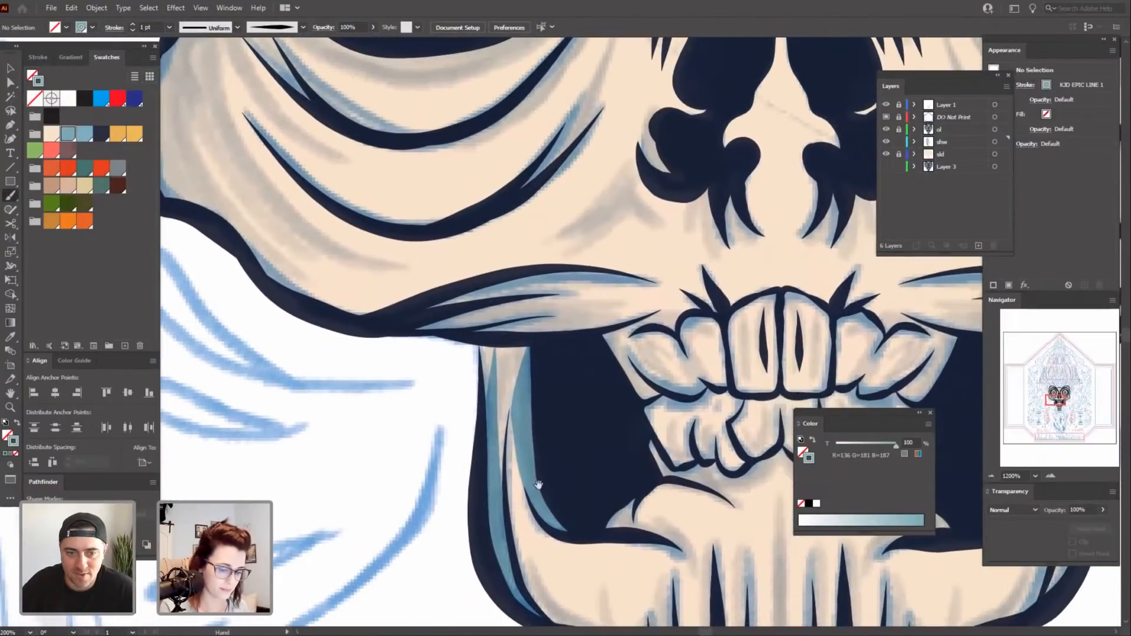
Switch to the KJD EPIC LINE 3 brush and fill the top of the left jaw branch with light blue strokes.
left_click(303, 27)
left_click_drag(302, 90, 303, 75)
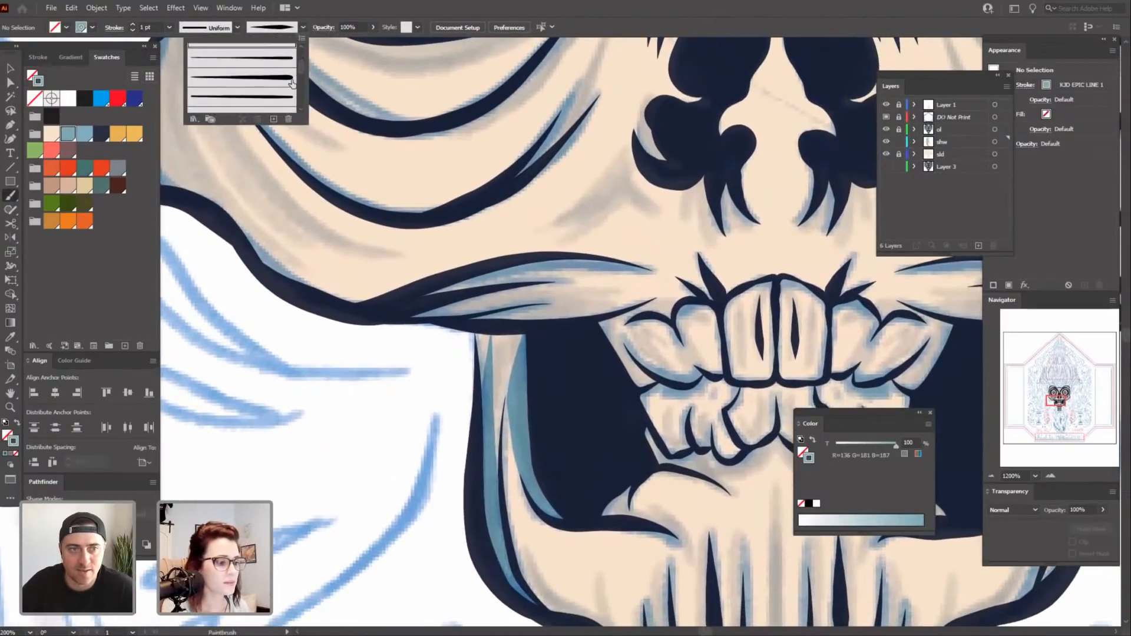
left_click(291, 84)
left_click(382, 494)
left_click_drag(459, 409, 469, 452)
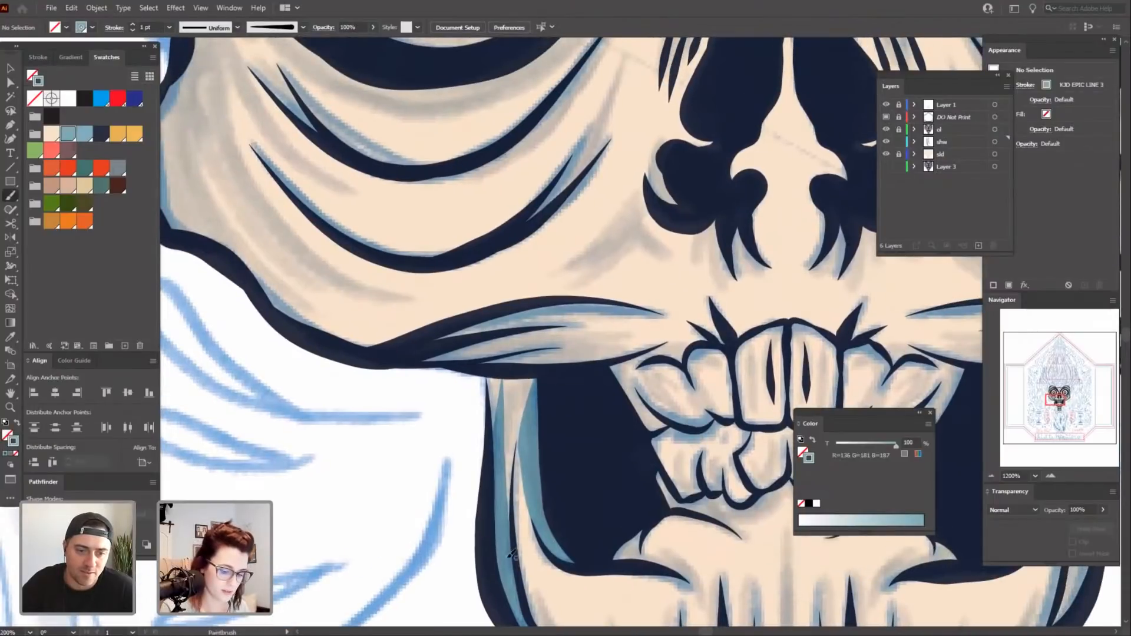
left_click_drag(525, 396, 524, 393)
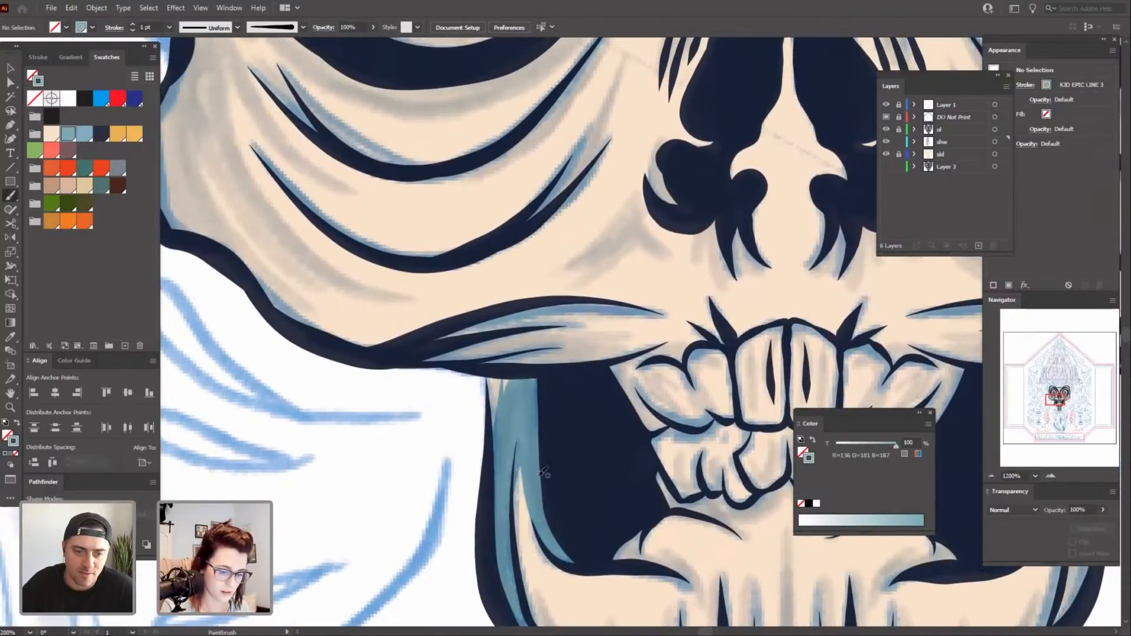
scroll(545, 471, "up", 1)
left_click_drag(500, 438, 499, 412)
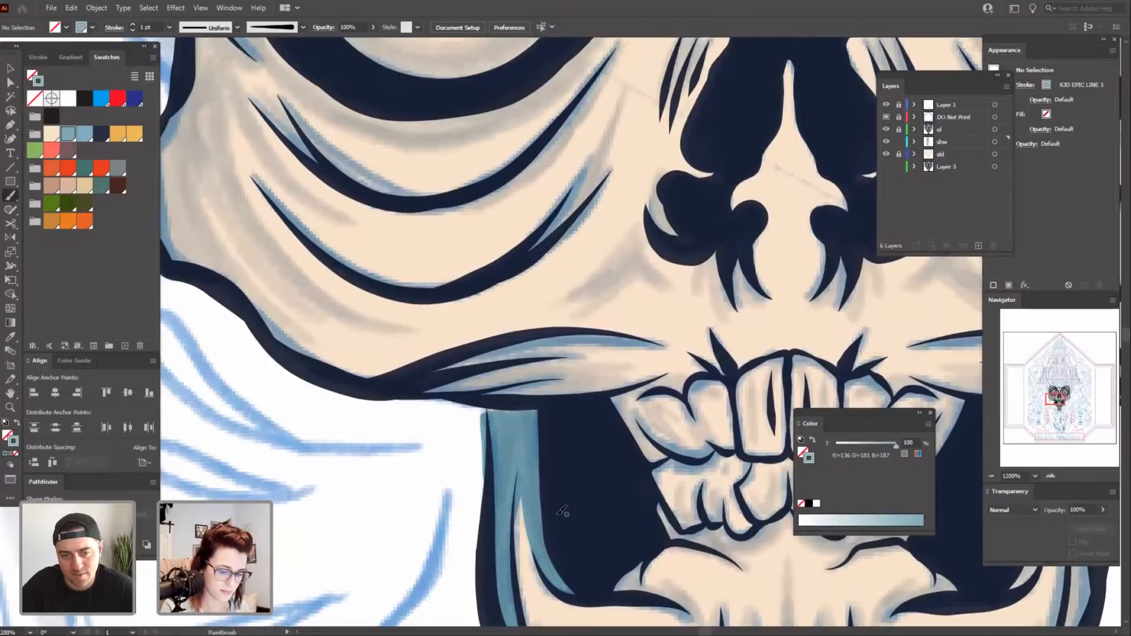
left_click_drag(587, 514, 570, 495)
Move the end anchors of the shadow strokes at the top of the left jaw branch under the cheekbone outline.
key("v")
key("a")
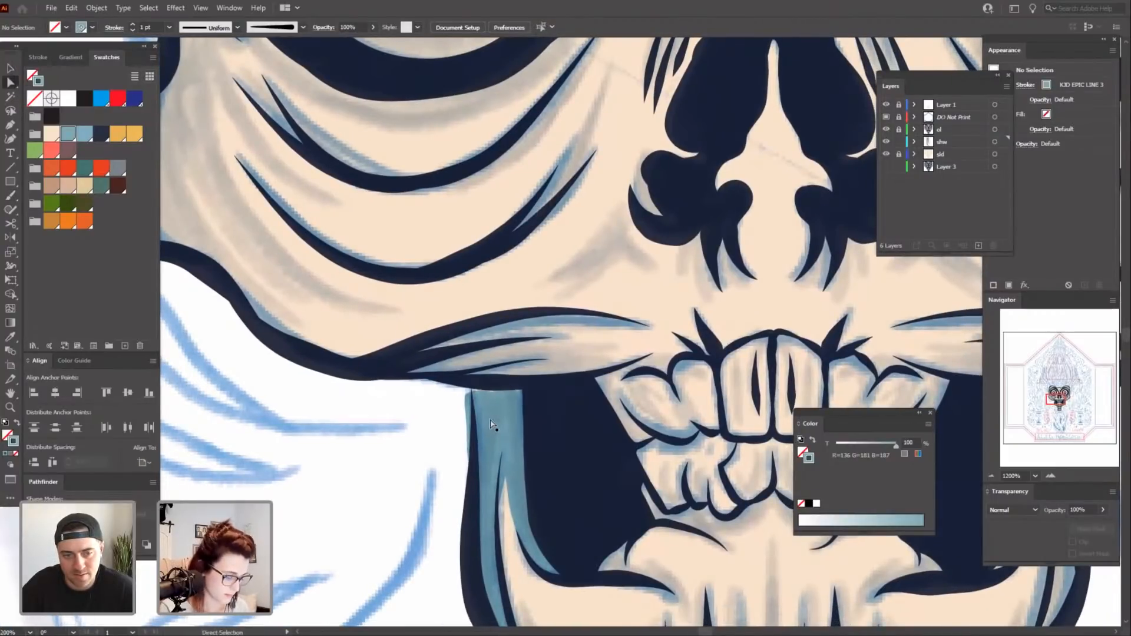
left_click_drag(489, 389, 492, 383)
left_click(418, 457)
left_click_drag(389, 508, 347, 454)
left_click(449, 335)
mouse_move(449, 335)
left_mouse_down()
mouse_move(474, 358)
mouse_move(474, 340)
left_mouse_up()
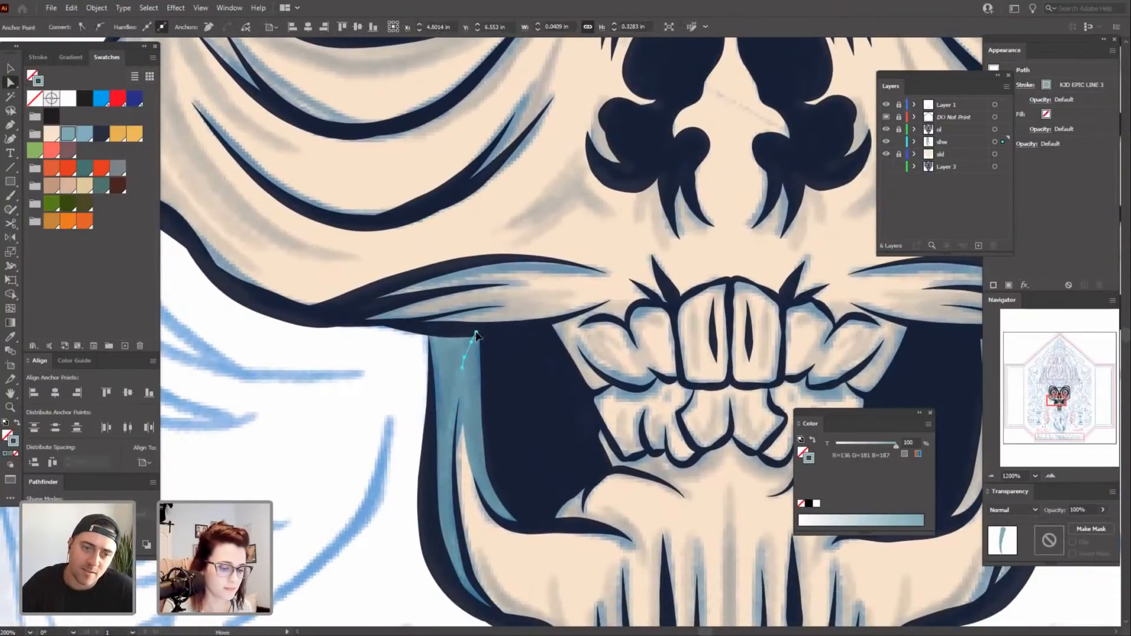
left_click(353, 444)
Hide the Layer 1 sketch briefly to review the jaw shading on the whole skull, and show it again.
scroll(538, 447, "down", 5)
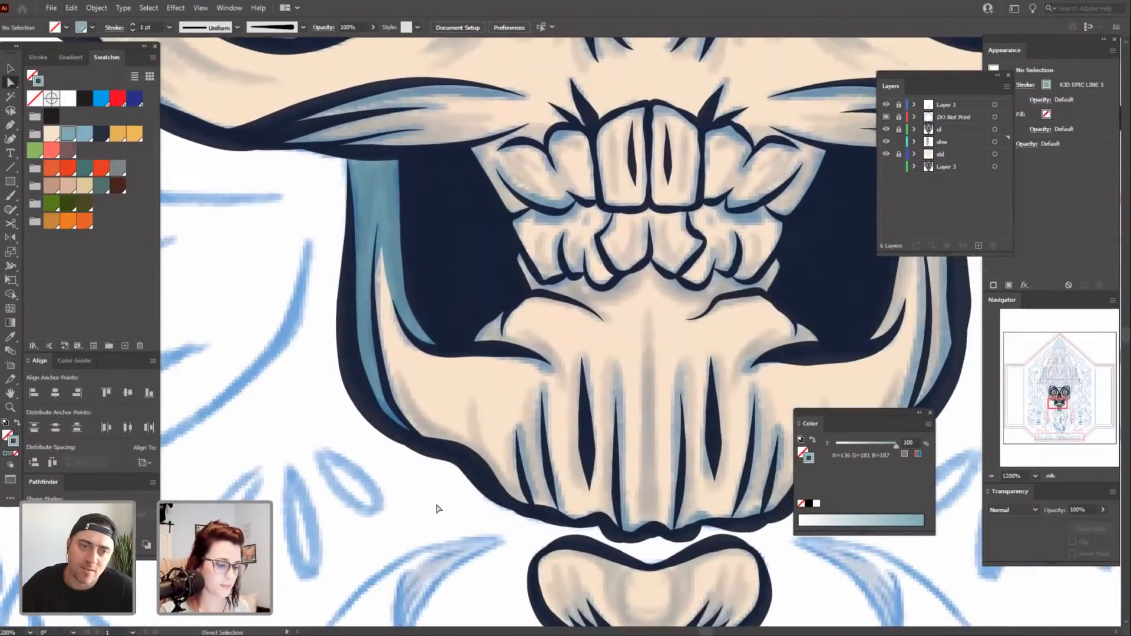
key("ctrl+minus")
key("ctrl+minus")
key("ctrl+minus")
left_click(887, 105)
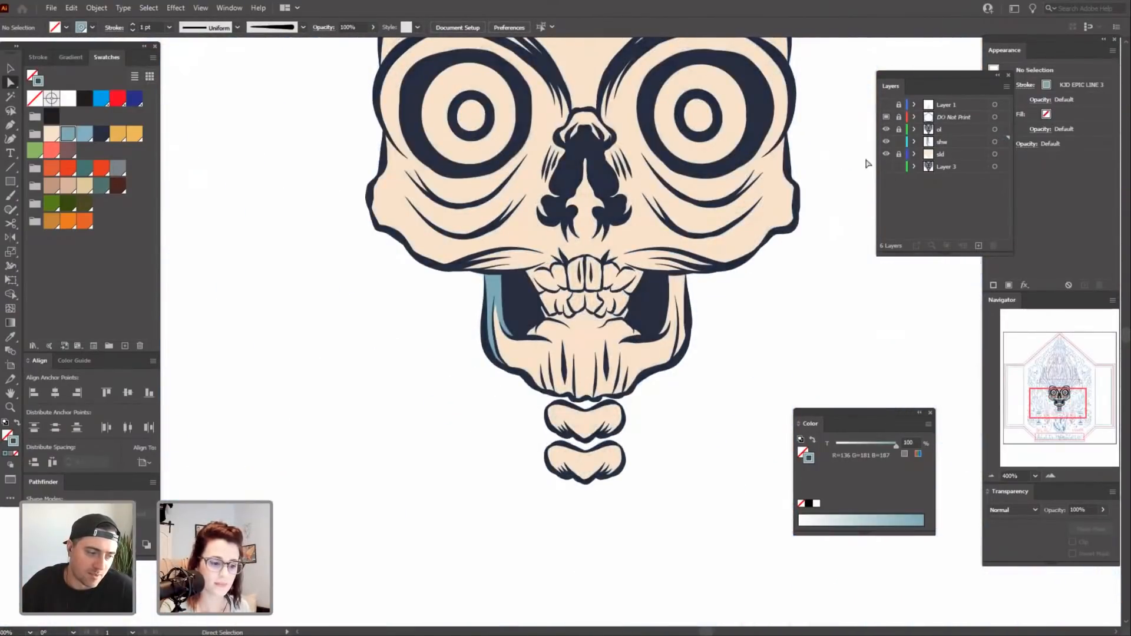
left_click(887, 105)
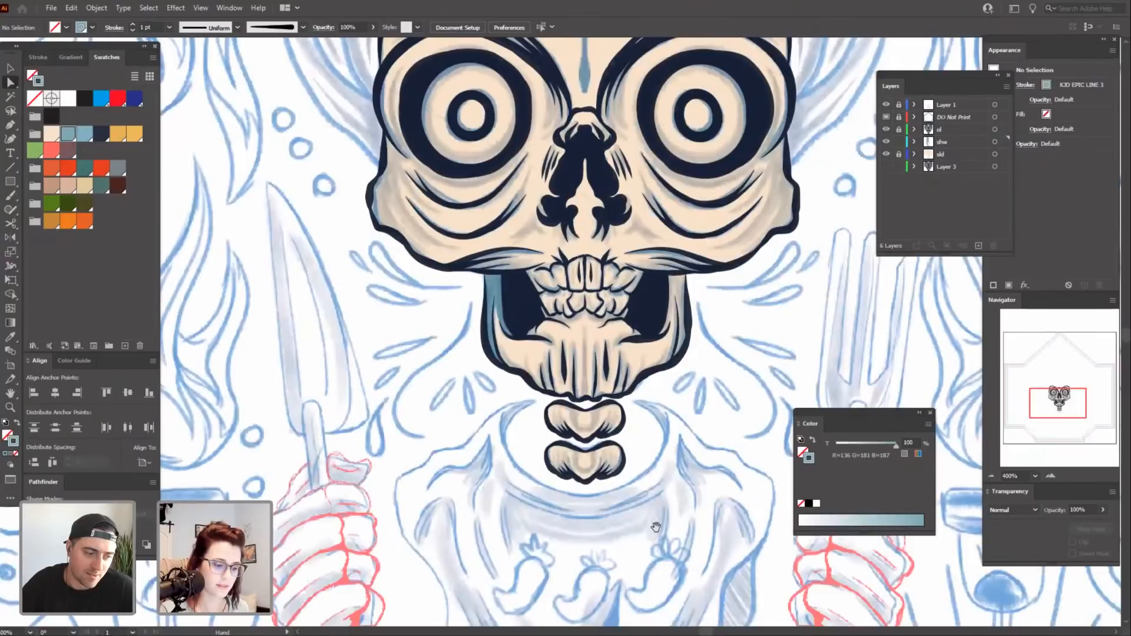
Set the Paintbrush back to the KJD EPIC LINE 1 brush, ready over the lower jaw.
key("ctrl+plus")
scroll(682, 457, "right", 1)
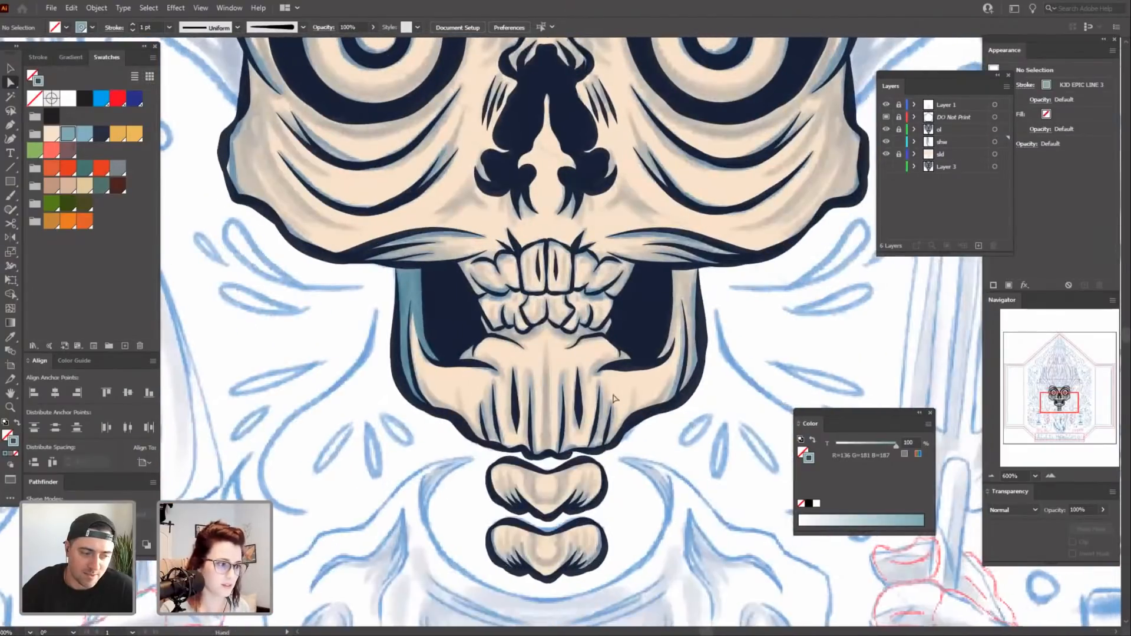
left_click(303, 27)
scroll(301, 72, "up", 3)
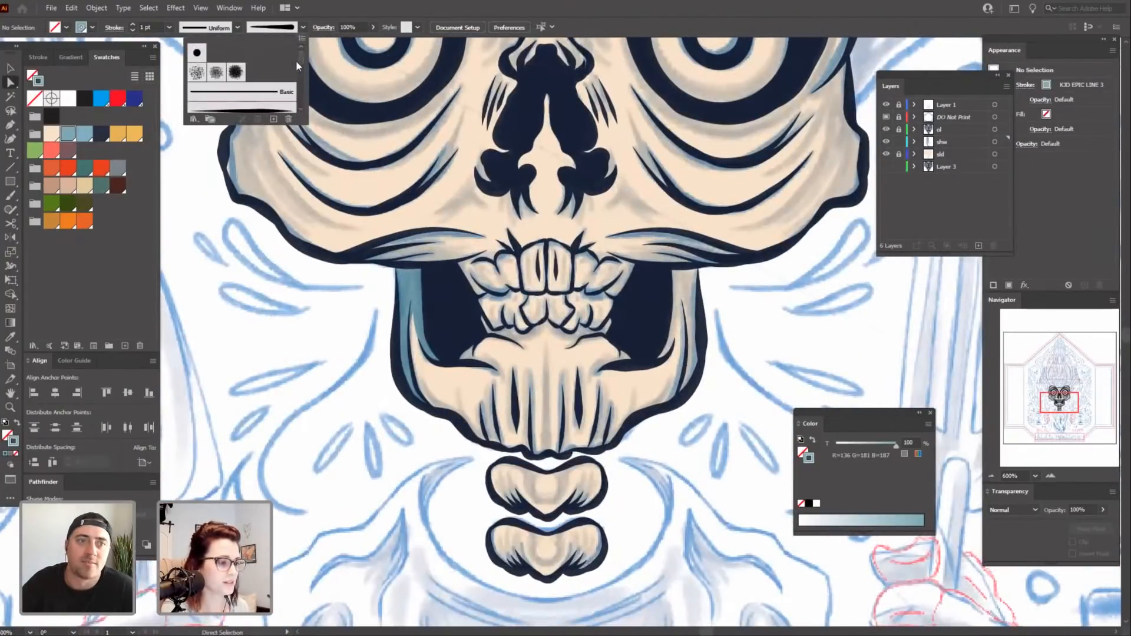
left_click(308, 385)
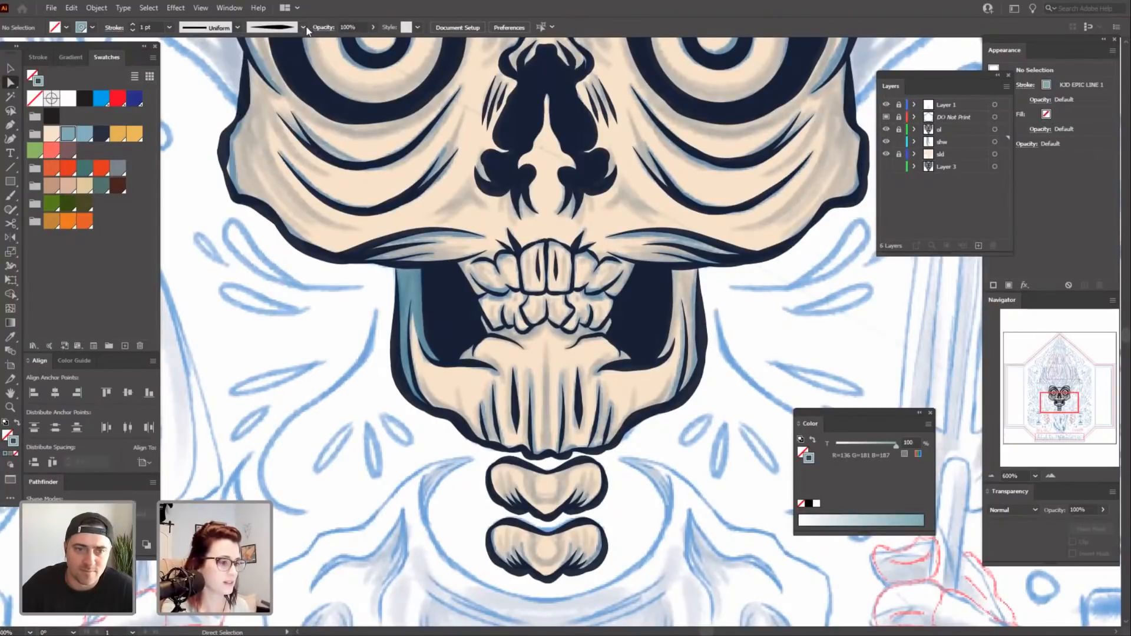
left_click(304, 27)
left_click(263, 317)
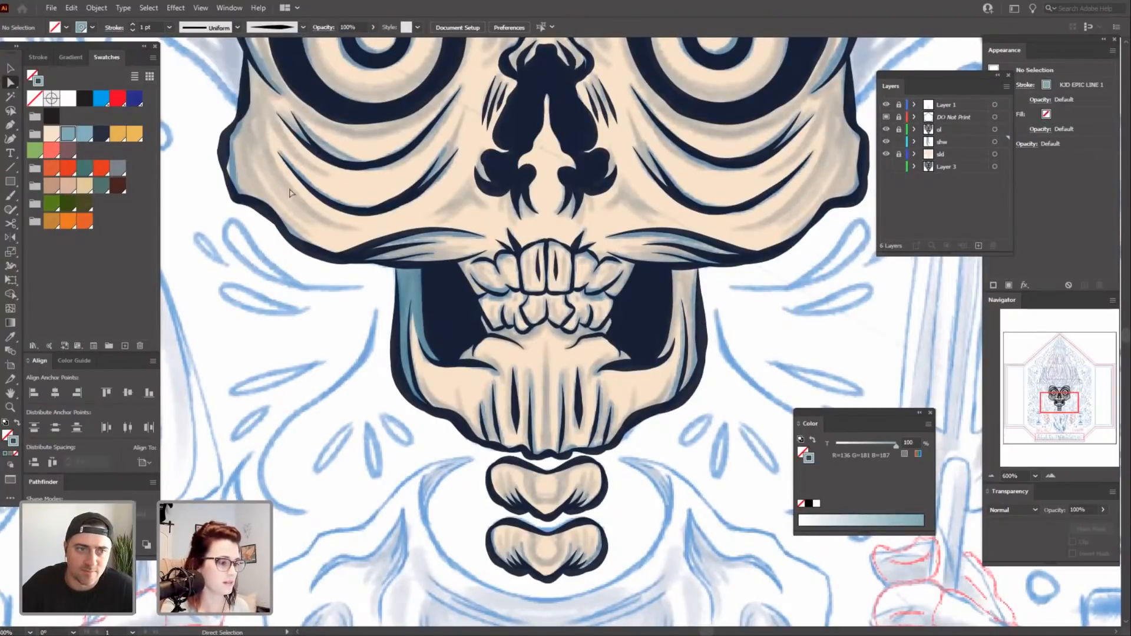
left_click_drag(679, 493, 652, 452)
key("ctrl+plus")
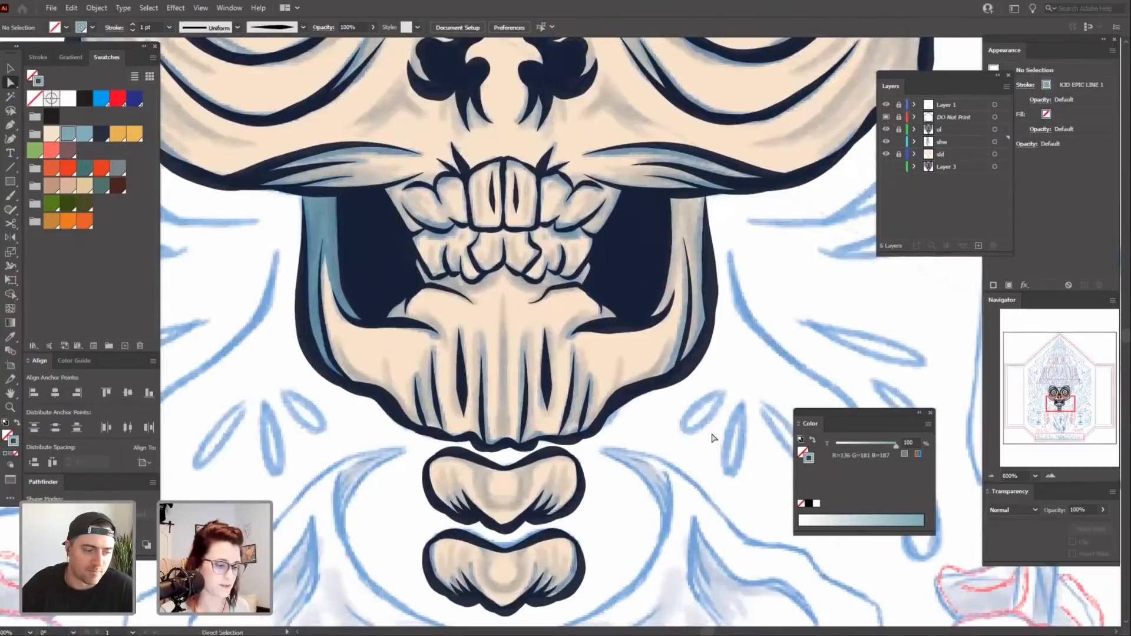
left_click_drag(521, 432, 577, 408)
key("b")
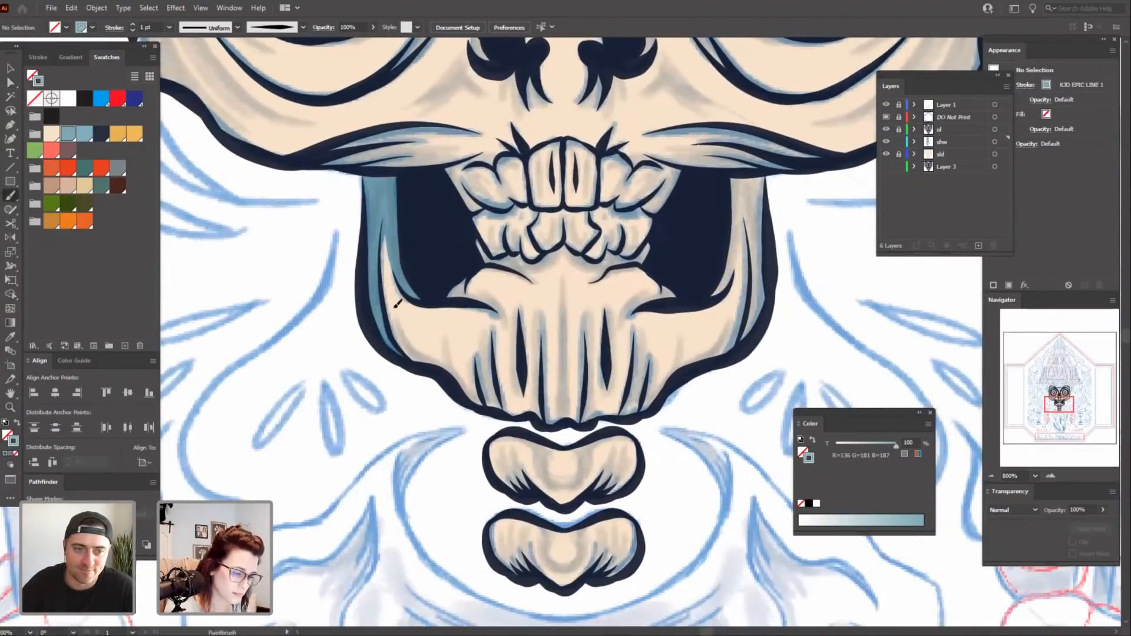
Paint a light blue shadow stroke along the left jaw's lower edge and reduce its stroke weight to 0.5 pt.
left_click_drag(451, 360, 457, 368)
left_click_drag(433, 542, 400, 532)
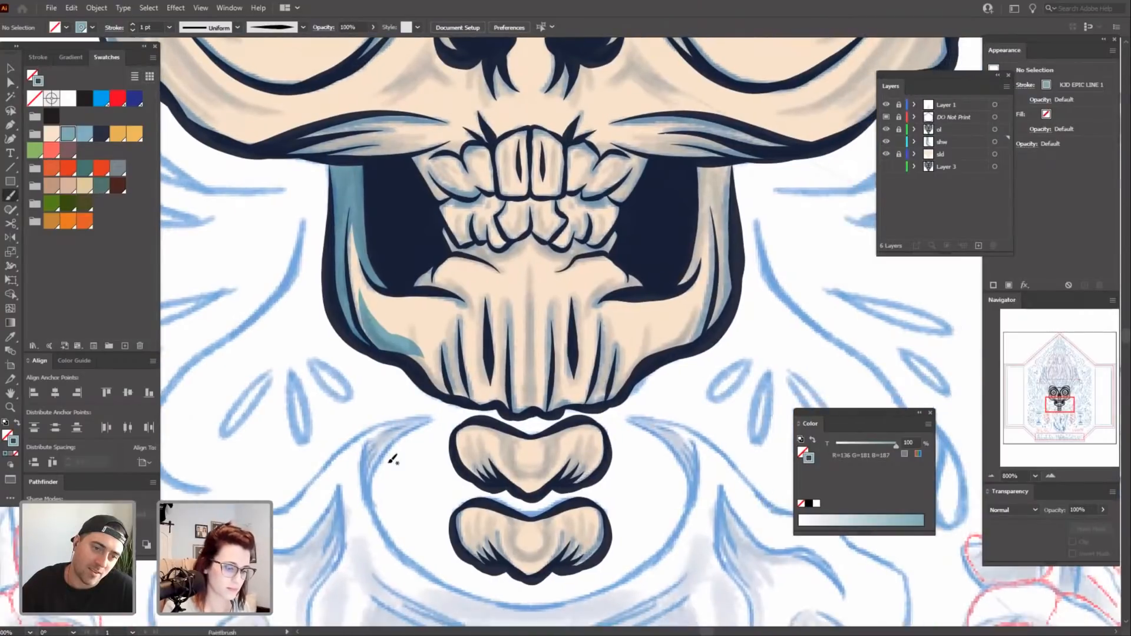
left_click_drag(682, 470, 648, 493)
key("v")
left_click(379, 375)
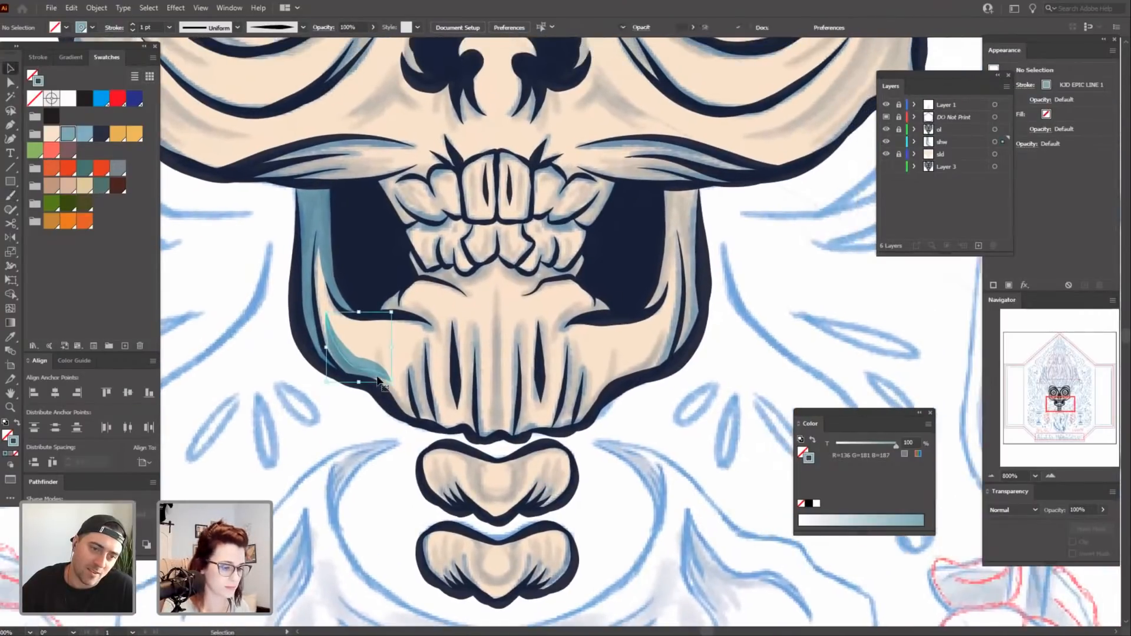
left_click(133, 30)
left_click(132, 30)
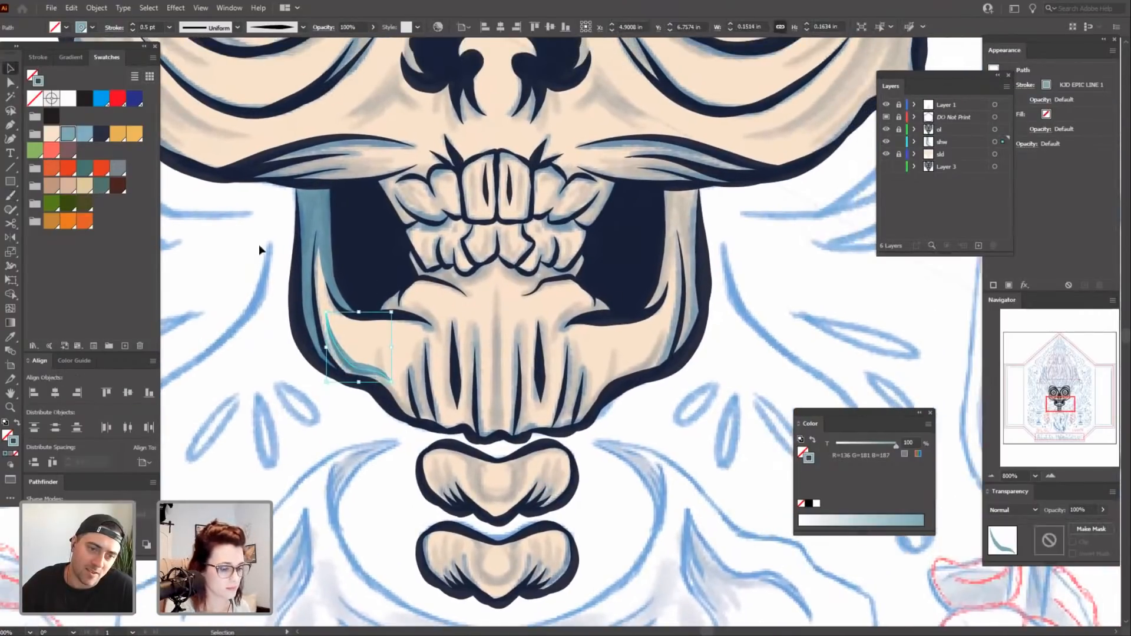
left_click(323, 488)
left_click_drag(436, 411, 529, 446)
key("b")
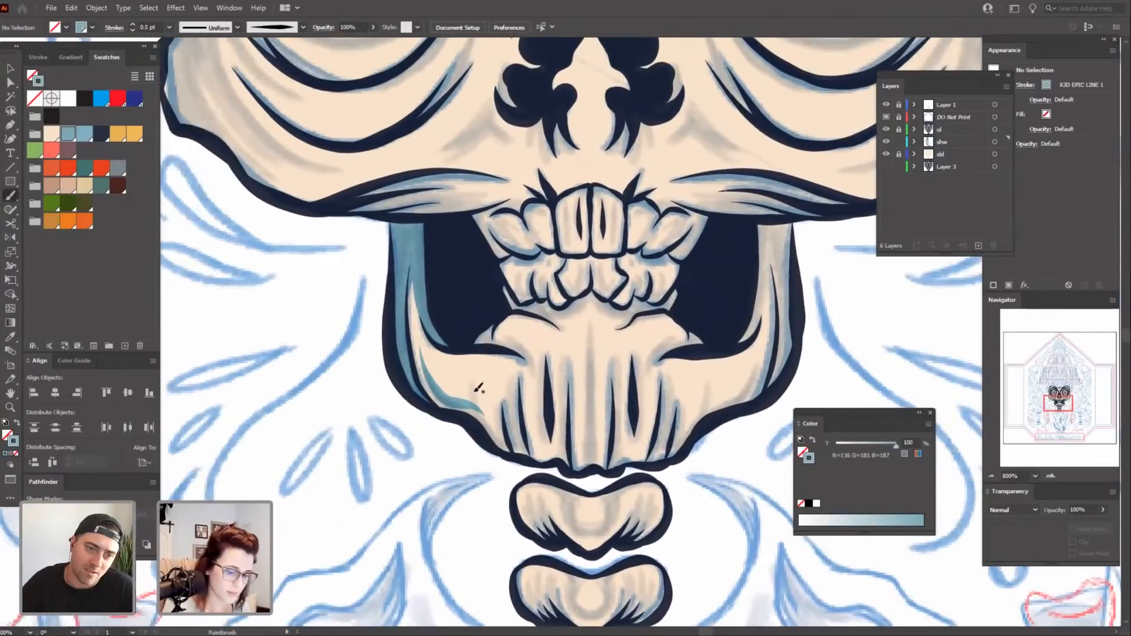
mouse_move(476, 388)
left_mouse_down()
mouse_move(475, 368)
mouse_move(494, 427)
left_mouse_up()
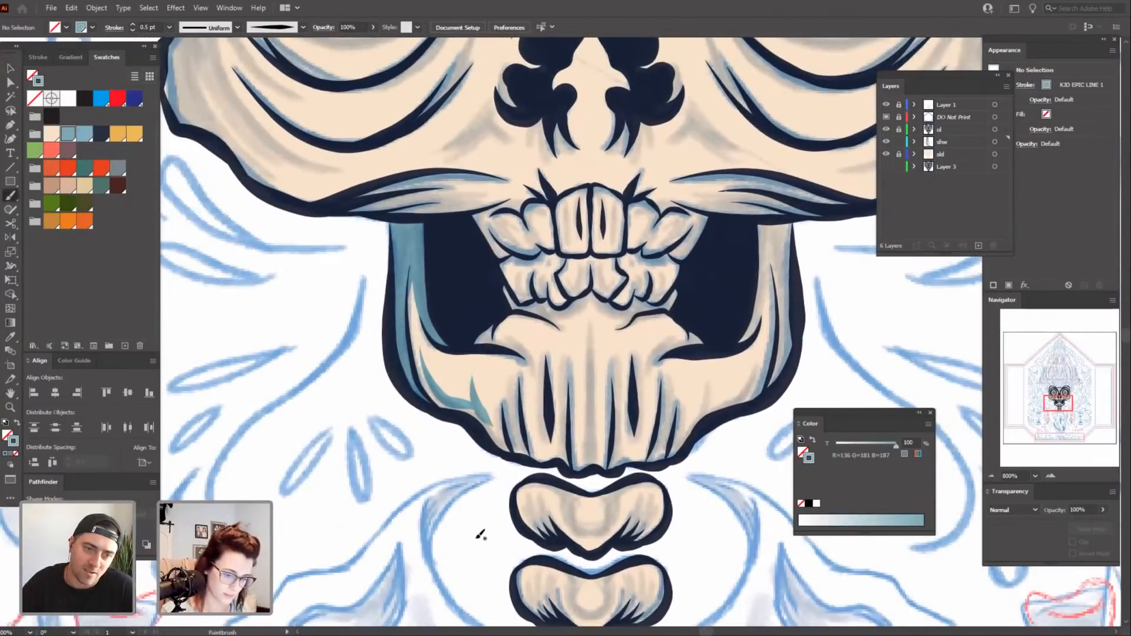
key("ctrl+plus")
key("ctrl+plus")
left_click_drag(623, 506, 610, 392)
key("ctrl+z")
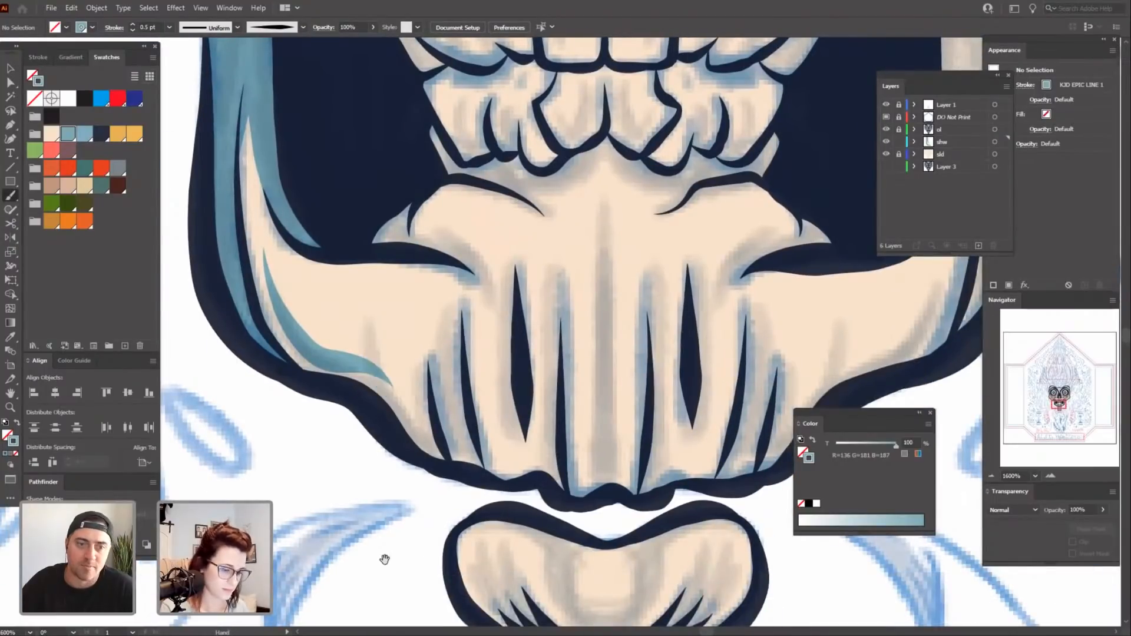
Paint a pointed light blue shadow stroke from the left jaw's edge shading down to the chin outline.
left_click_drag(383, 558, 405, 505)
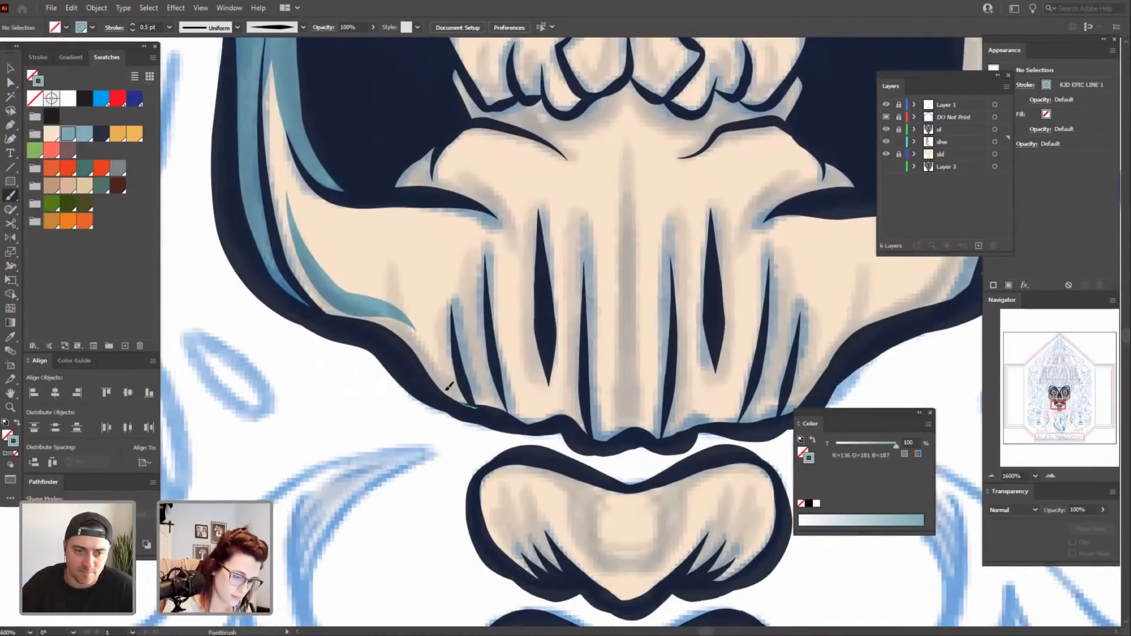
left_click_drag(417, 329, 385, 258)
mouse_move(412, 478)
left_mouse_down()
mouse_move(368, 538)
mouse_move(386, 542)
left_mouse_up()
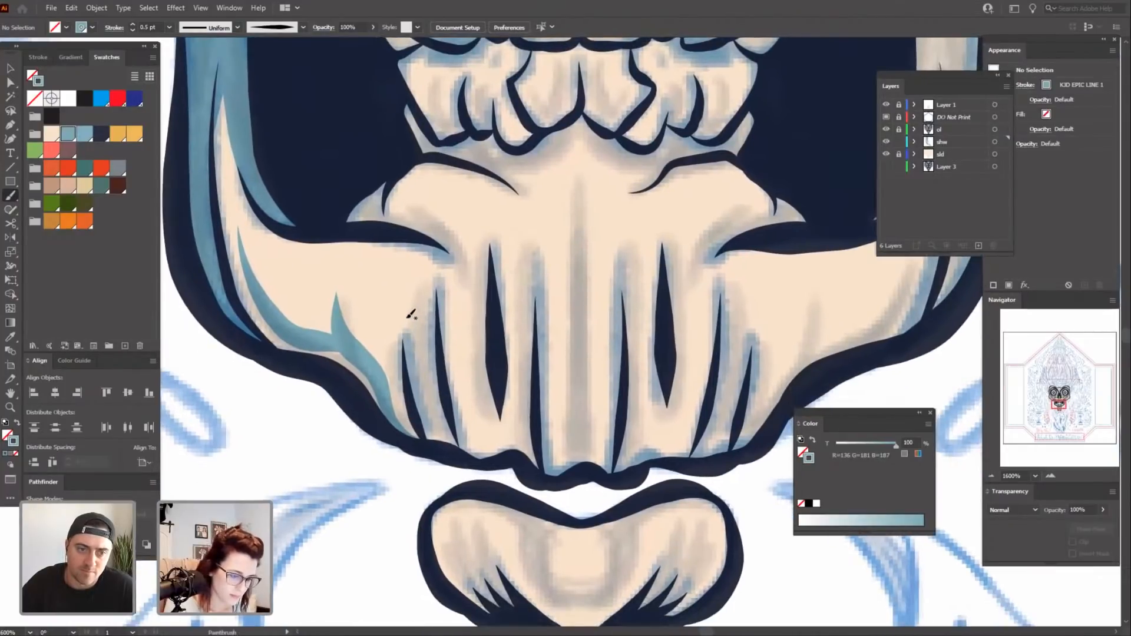
Paint light blue shadow strokes beside the two outer ridge lines on the left side of the chin.
left_click_drag(411, 348, 431, 438)
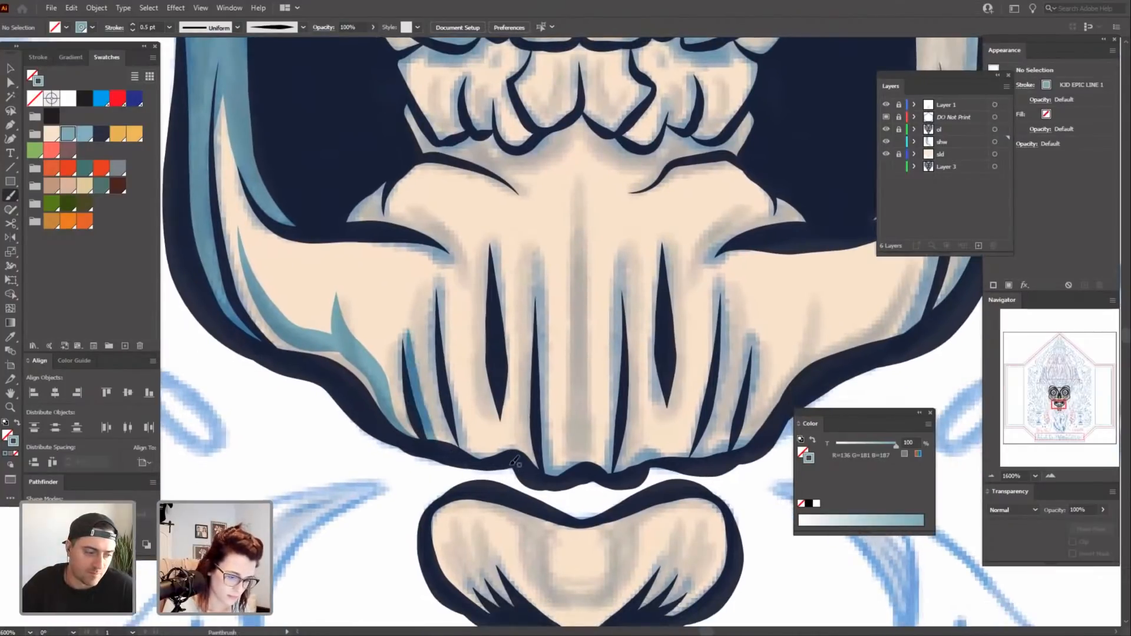
left_click_drag(506, 459, 498, 433)
key("v")
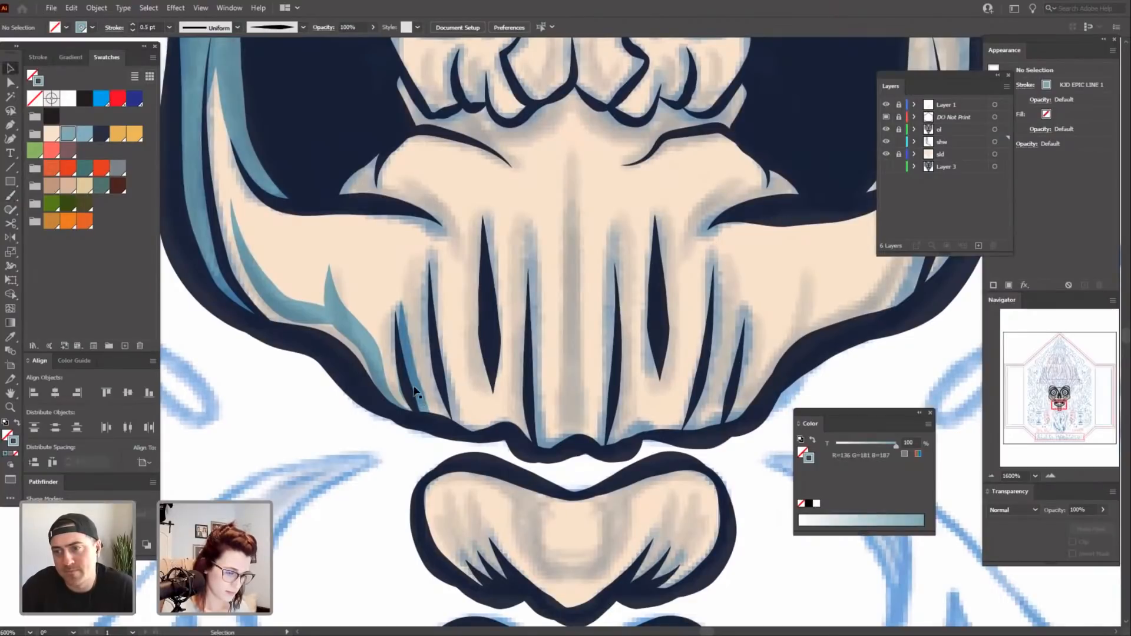
left_click(414, 406)
left_click(364, 521)
mouse_move(363, 521)
left_mouse_down()
mouse_move(365, 506)
mouse_move(430, 492)
left_mouse_up()
key("b")
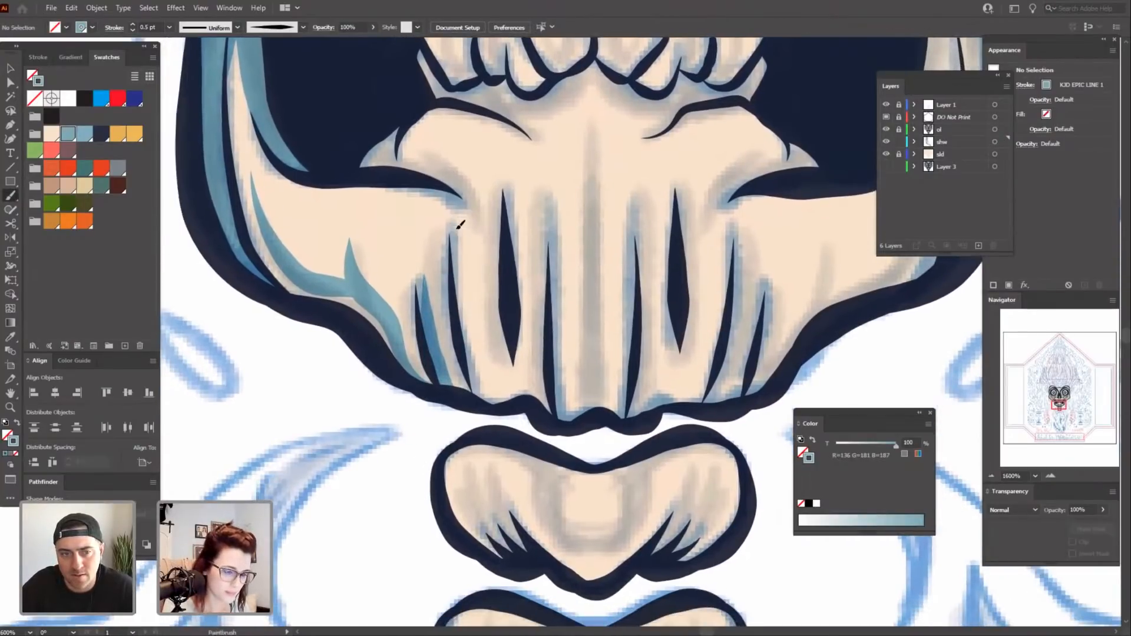
left_click_drag(496, 399, 498, 401)
scroll(528, 470, "down", 1)
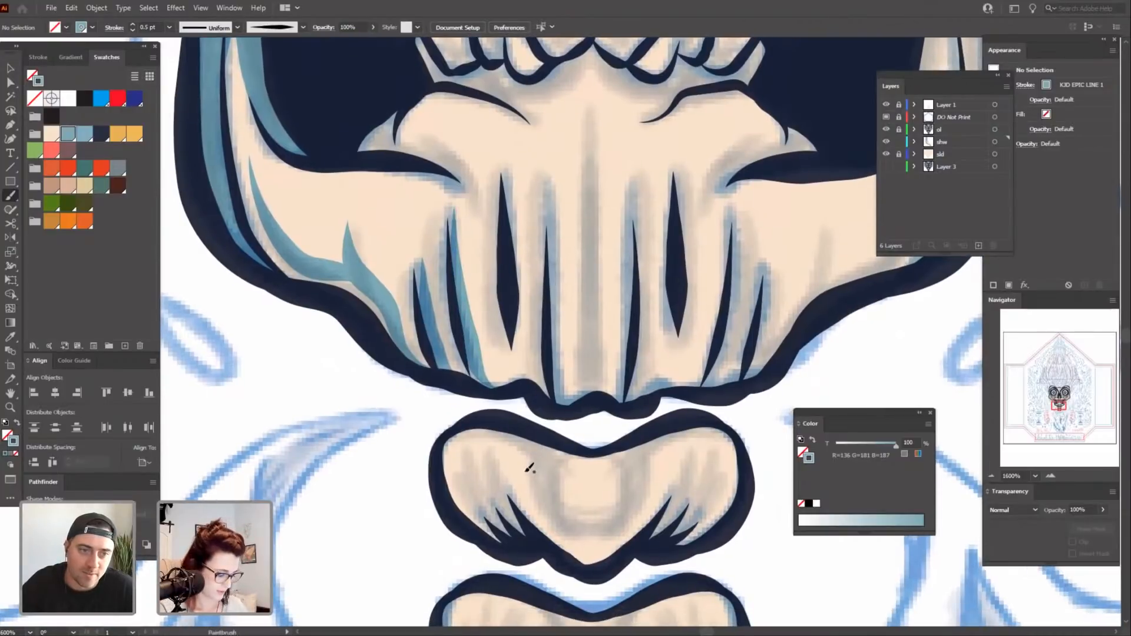
Adjust the lower anchors of the second left chin stroke so its end tucks under the jaw outline.
key("a")
left_click(478, 373)
left_click(480, 371)
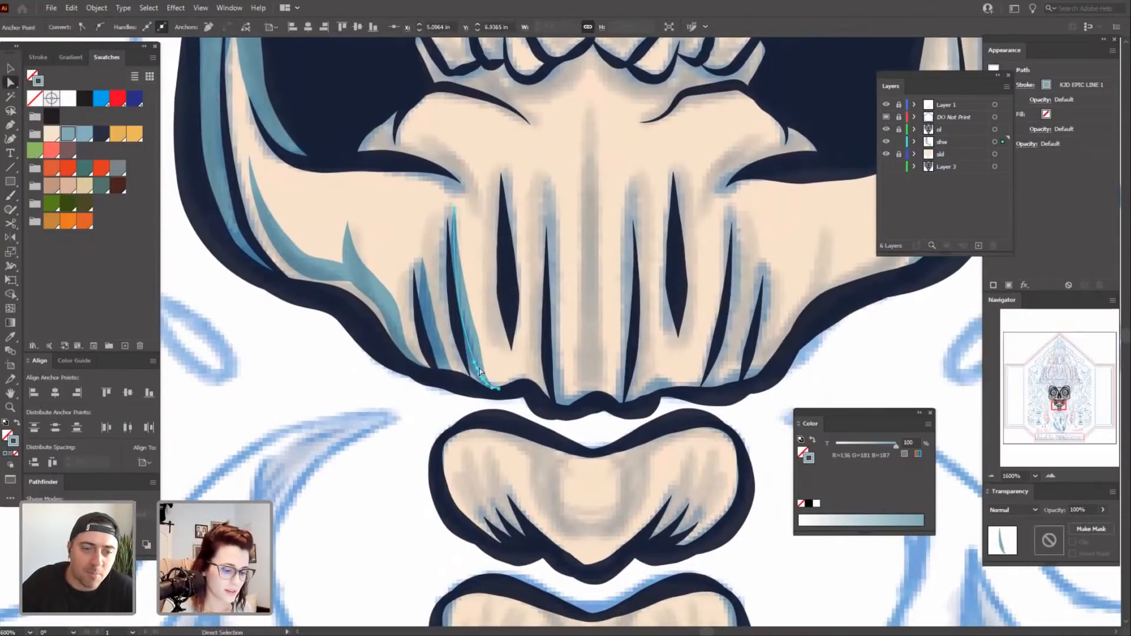
left_click(474, 362, "shift")
left_click_drag(474, 362, 478, 378)
left_click(463, 397)
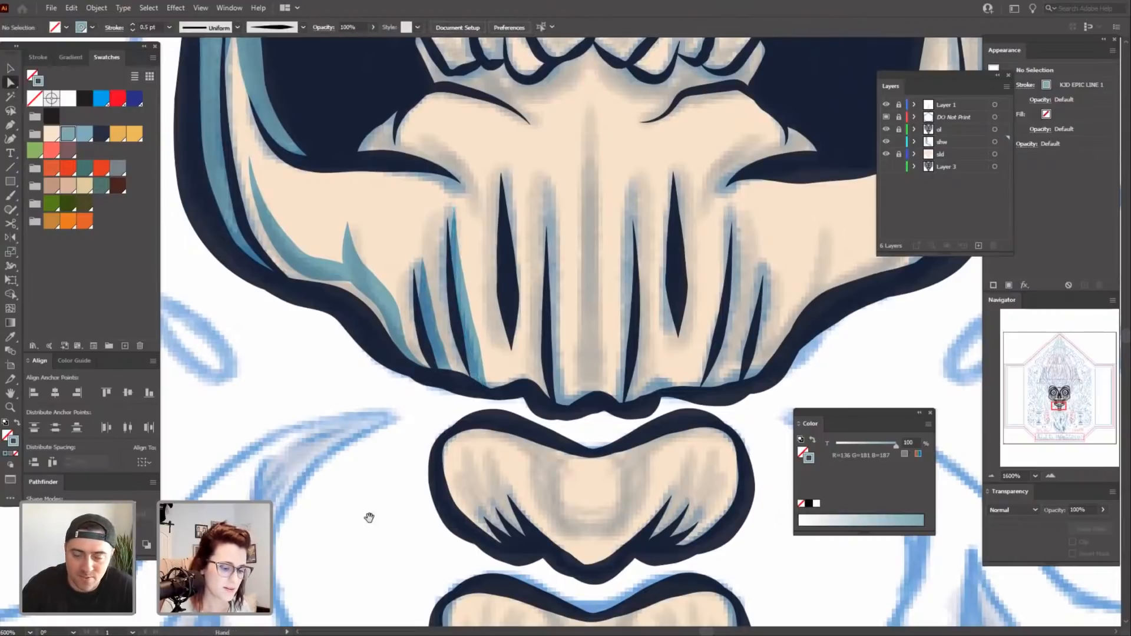
left_click_drag(369, 518, 381, 526)
key("ctrl+equal")
left_click_drag(589, 517, 588, 511)
left_click(458, 395)
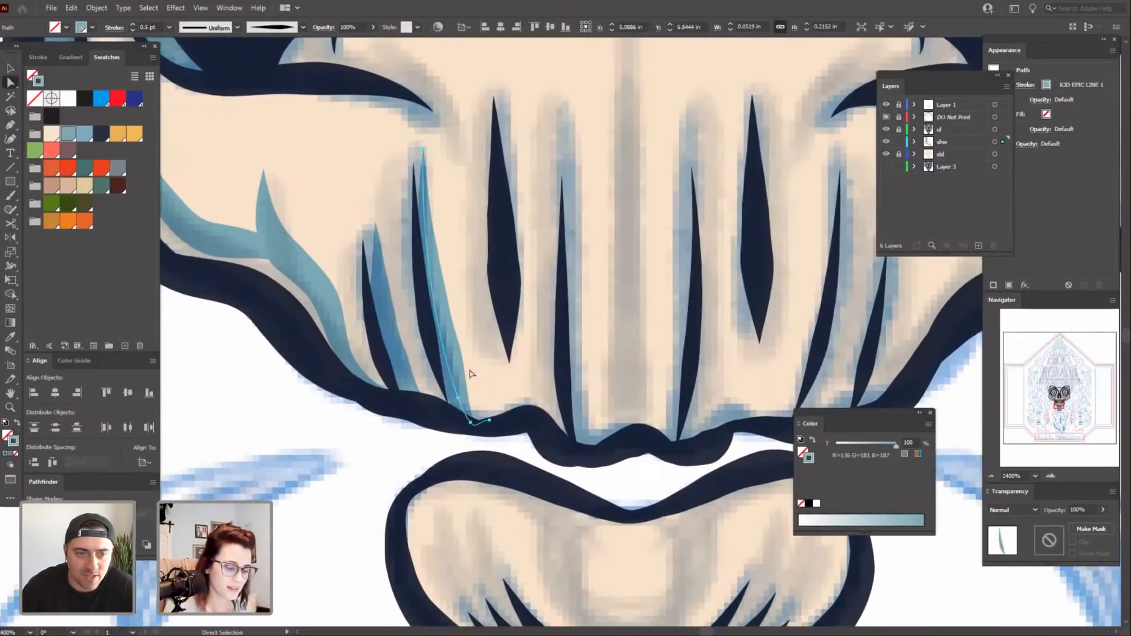
left_click(458, 400)
left_click_drag(458, 401, 457, 400)
left_click(398, 445)
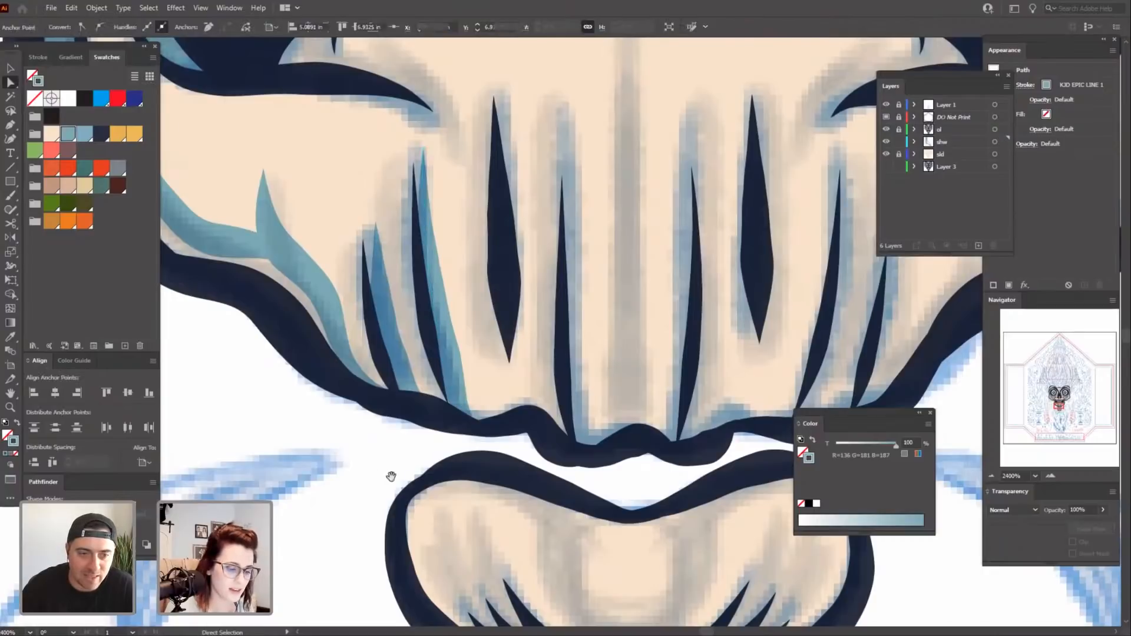
Review the left jaw and chin shading at a wider view and return to the chin ridges with the Paintbrush.
left_click_drag(380, 494, 372, 489)
key("ctrl+minus")
key("ctrl+minus")
left_click_drag(591, 506, 583, 550)
key("b")
mouse_move(609, 466)
left_mouse_down()
mouse_move(599, 511)
mouse_move(619, 497)
left_mouse_up()
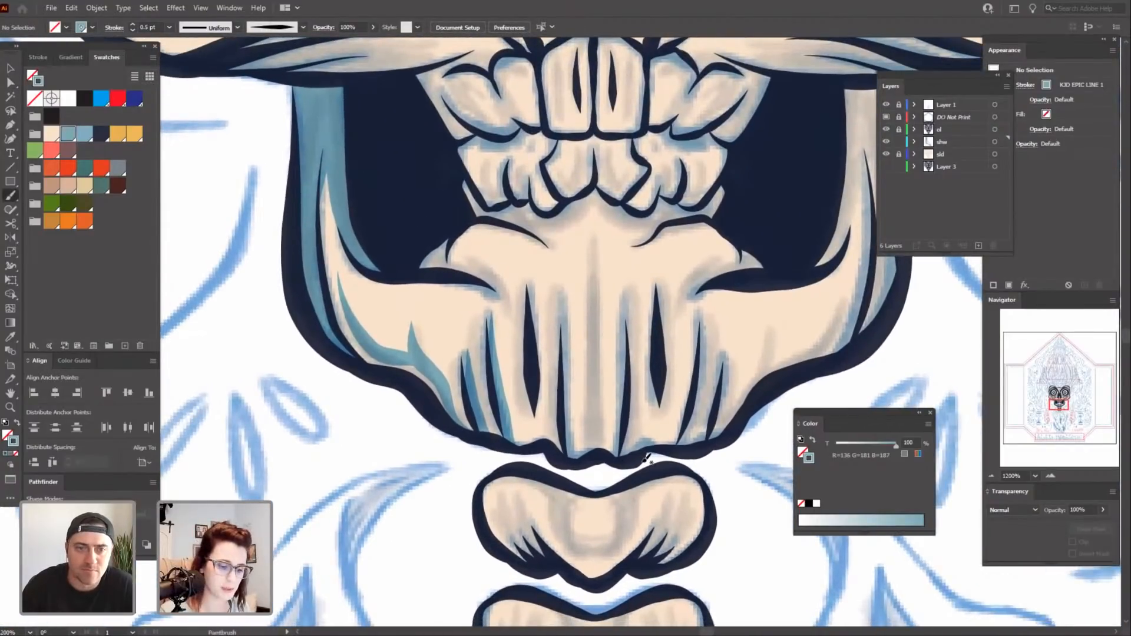
left_click_drag(646, 459, 630, 480)
key("ctrl+plus")
left_click_drag(580, 542, 626, 515)
left_click_drag(636, 436, 667, 431)
left_click_drag(591, 352, 591, 365)
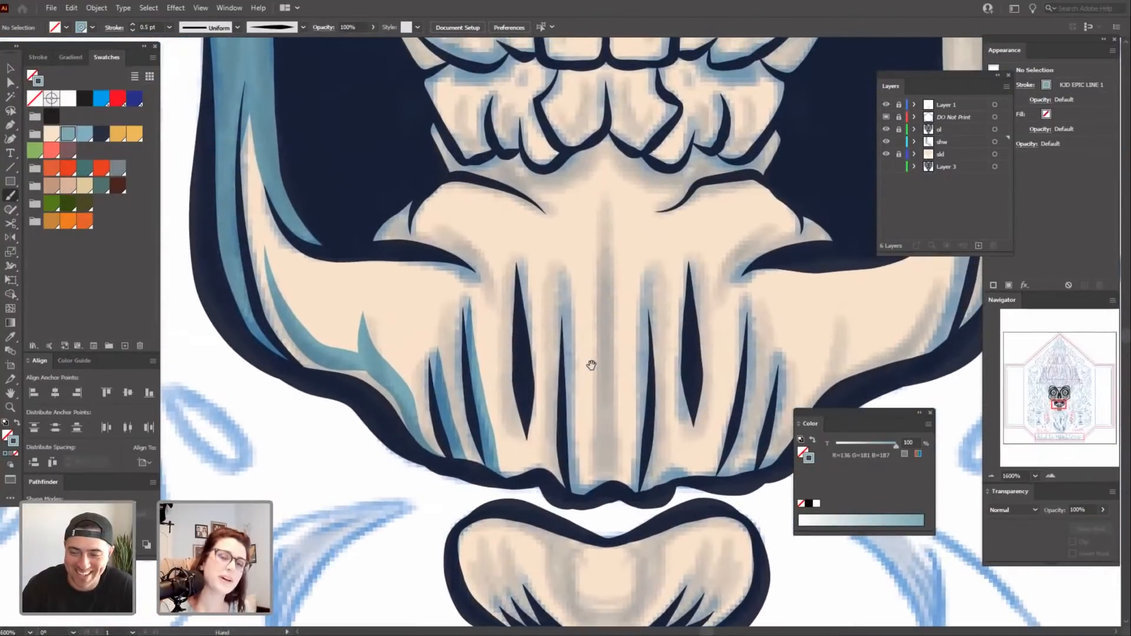
mouse_move(610, 412)
left_mouse_down()
mouse_move(619, 418)
mouse_move(619, 400)
mouse_move(608, 400)
left_mouse_up()
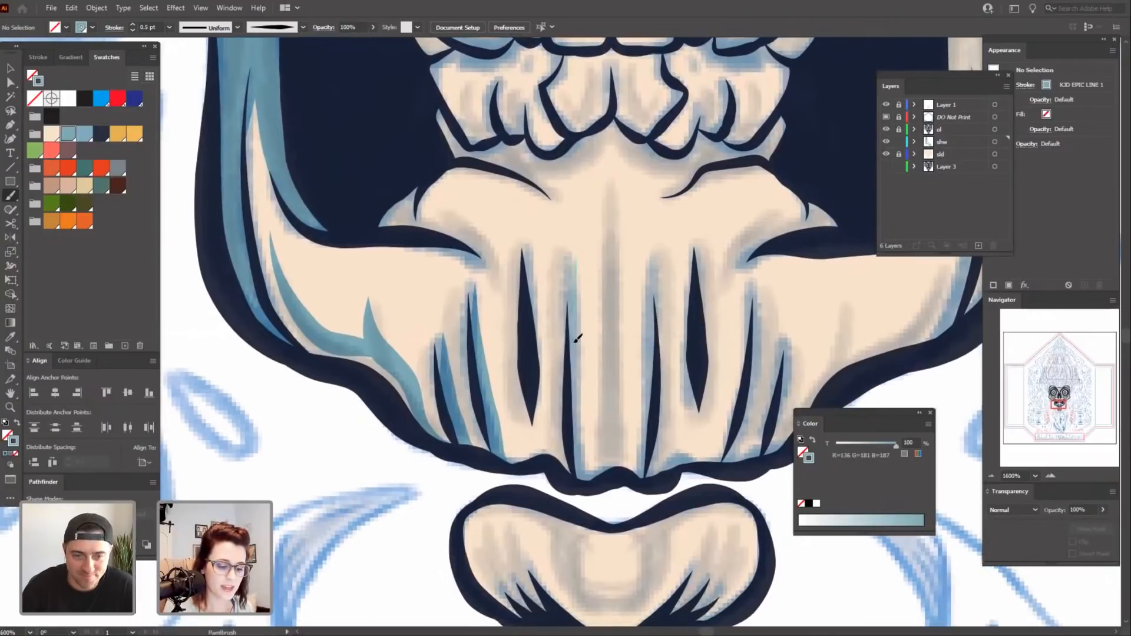
Paint a light blue shadow stroke along the ridge line just left of the chin's centre and try repositioning its bottom anchor.
left_click_drag(582, 461, 588, 480)
left_click_drag(625, 414, 614, 377)
key("a")
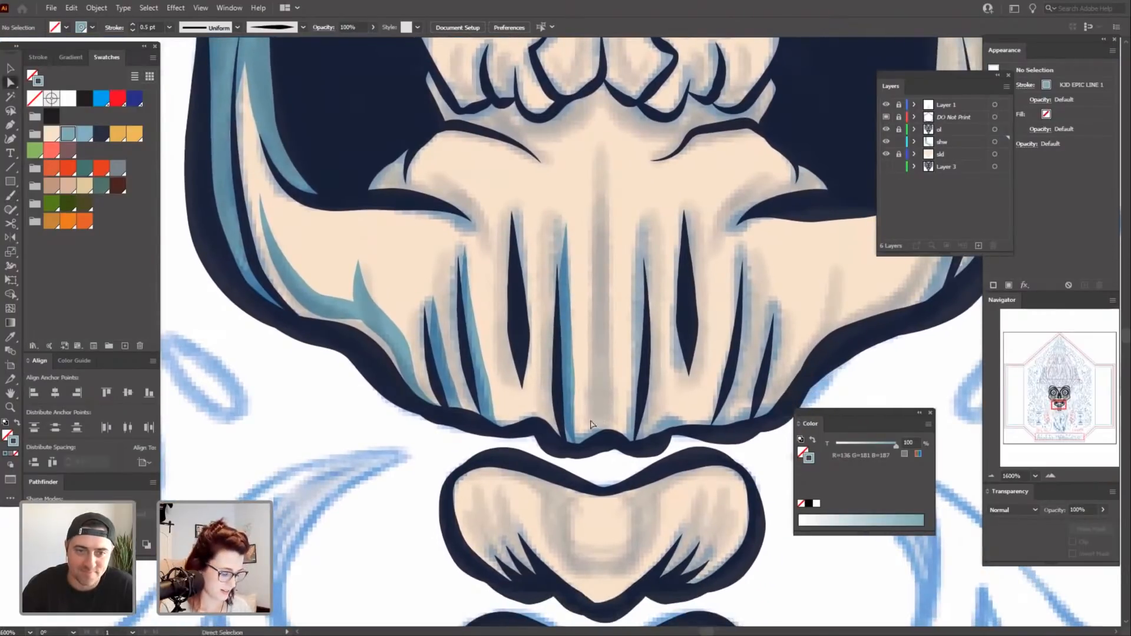
left_click(579, 444)
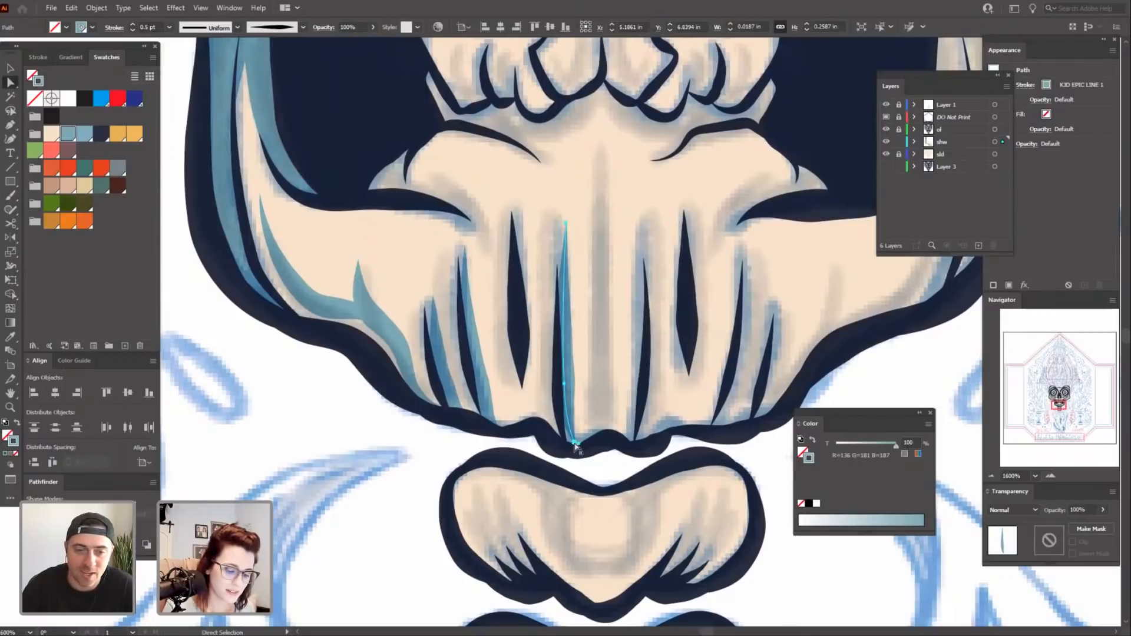
mouse_move(575, 444)
left_mouse_down()
mouse_move(592, 443)
mouse_move(602, 478)
left_mouse_up()
key("ctrl+z")
left_click(575, 444)
left_click(591, 471)
key("space")
key("b")
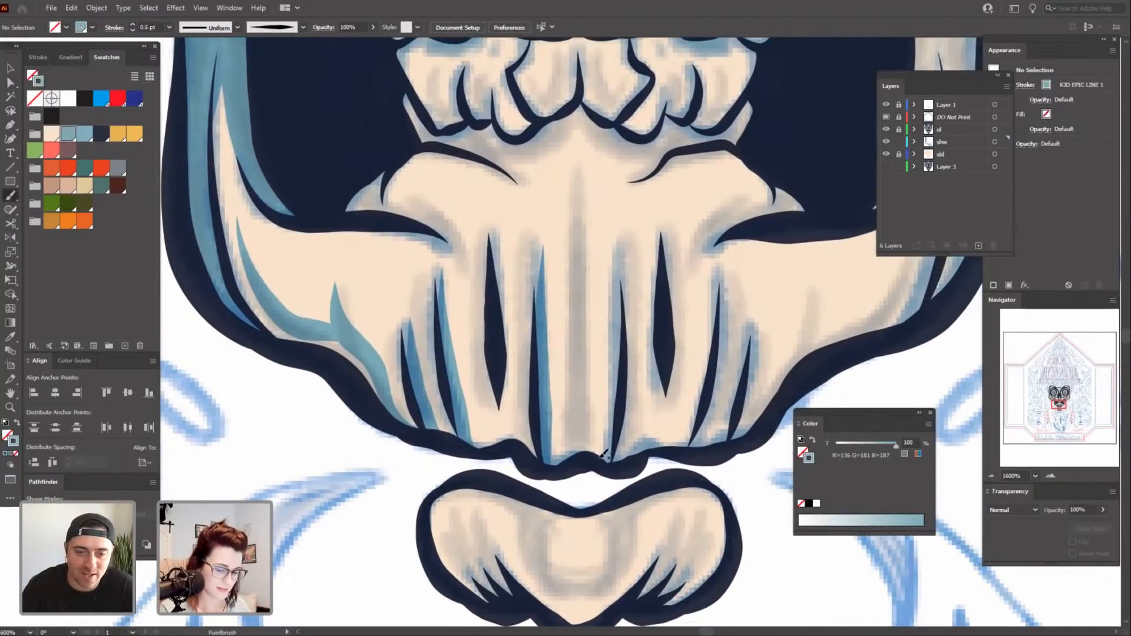
Paint light blue shadow strokes beside the left dark slot and the ridge line just right of the chin's centre.
key("space")
left_click_drag(597, 387, 607, 403)
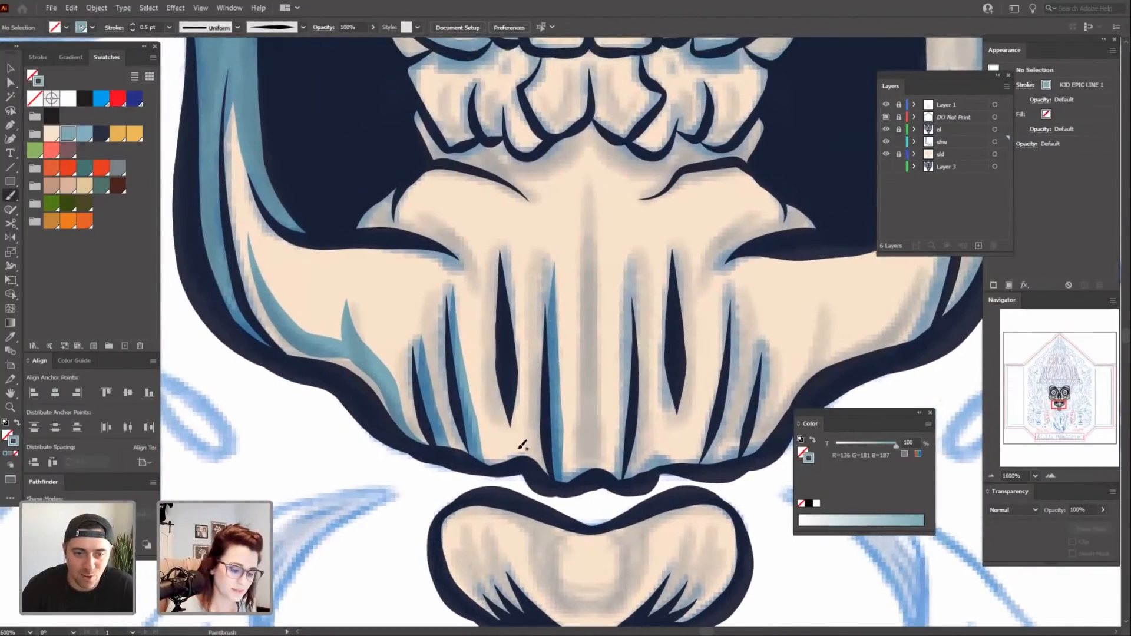
left_click_drag(522, 444, 515, 239)
mouse_move(674, 471)
left_mouse_down()
mouse_move(596, 435)
mouse_move(539, 443)
mouse_move(549, 245)
left_mouse_up()
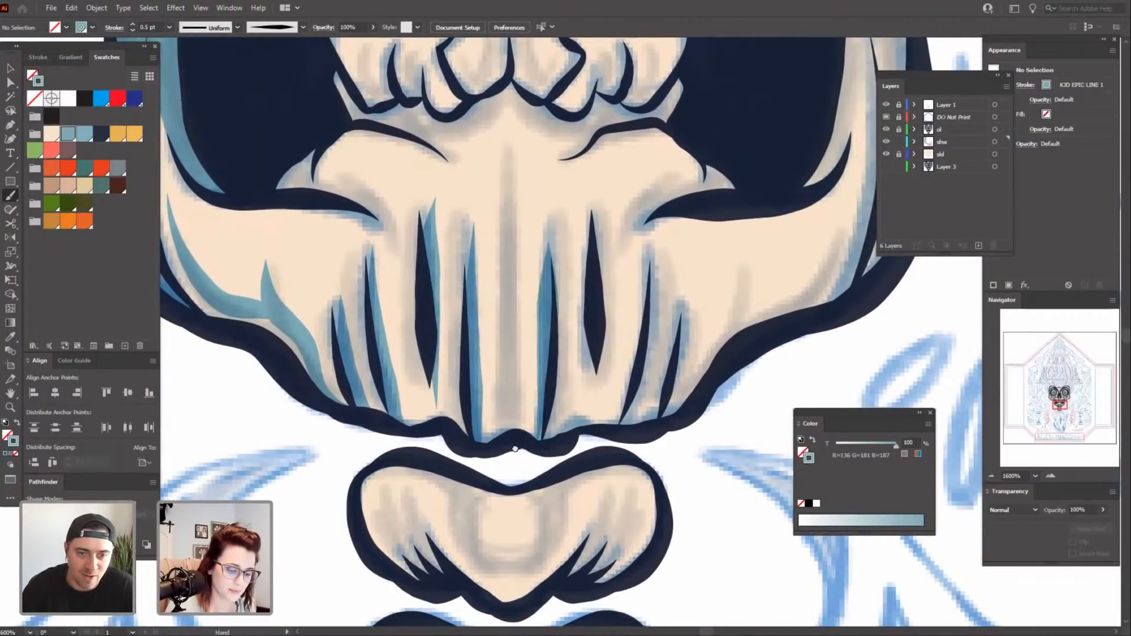
left_click_drag(515, 449, 534, 469)
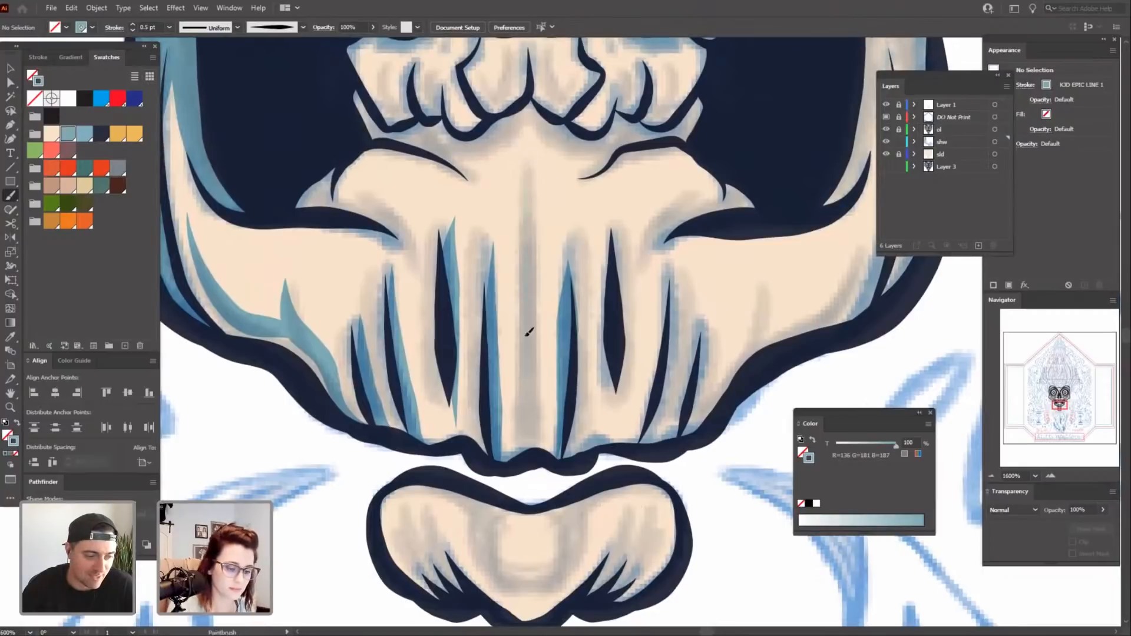
Paint a light blue stroke down the chin's centre line and another along the inner side of the right dark slot.
left_click_drag(526, 336, 528, 429)
left_click_drag(678, 479, 643, 472)
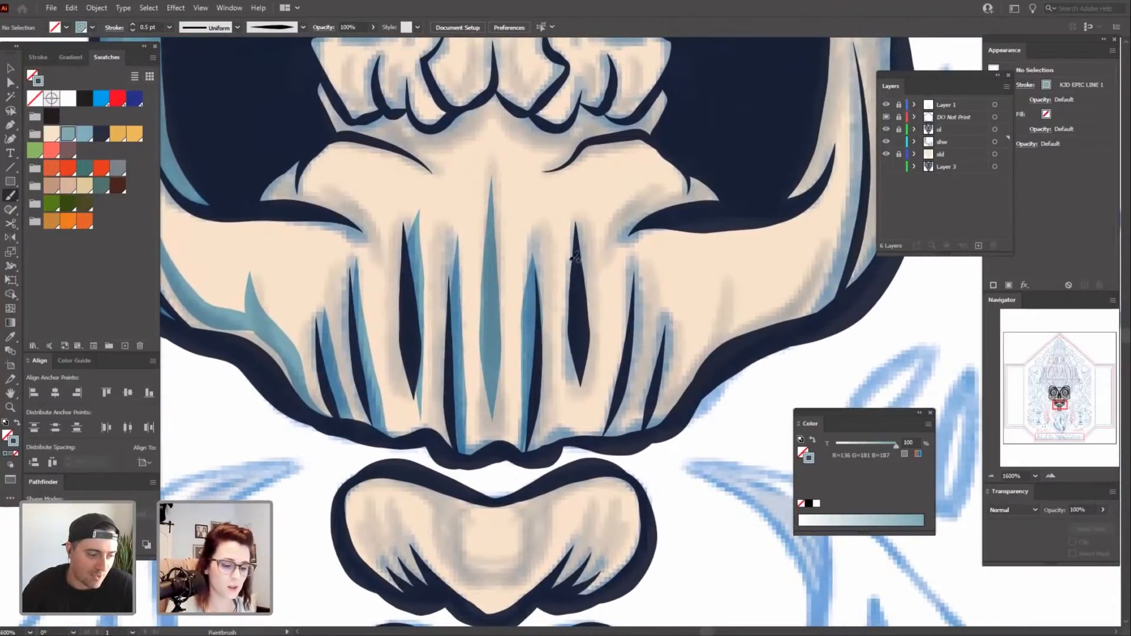
left_click_drag(572, 336, 571, 411)
left_click_drag(675, 508, 691, 471)
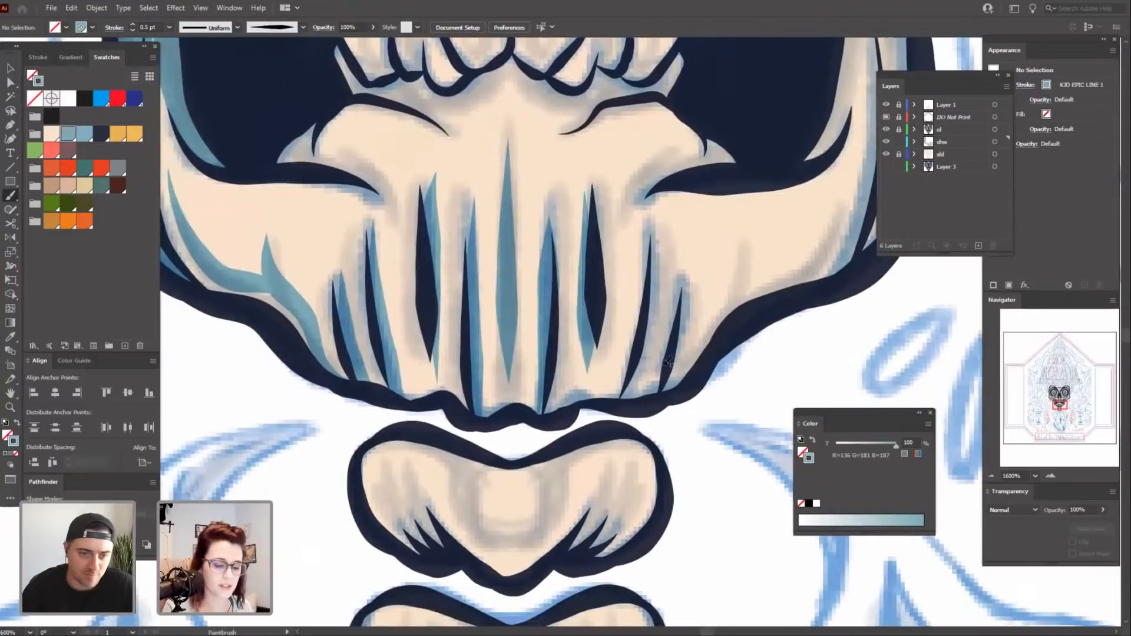
Paint light blue shadow strokes beside the two outer ridge lines on the right side of the chin.
left_click_drag(619, 386, 614, 399)
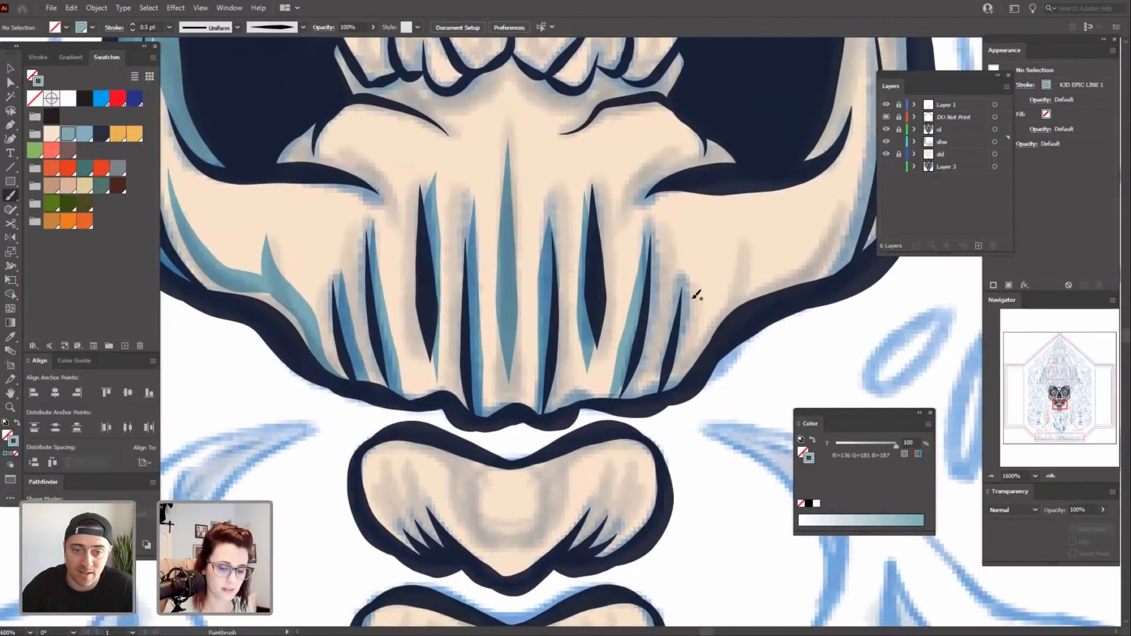
left_click_drag(682, 290, 641, 405)
left_click_drag(709, 461, 708, 446)
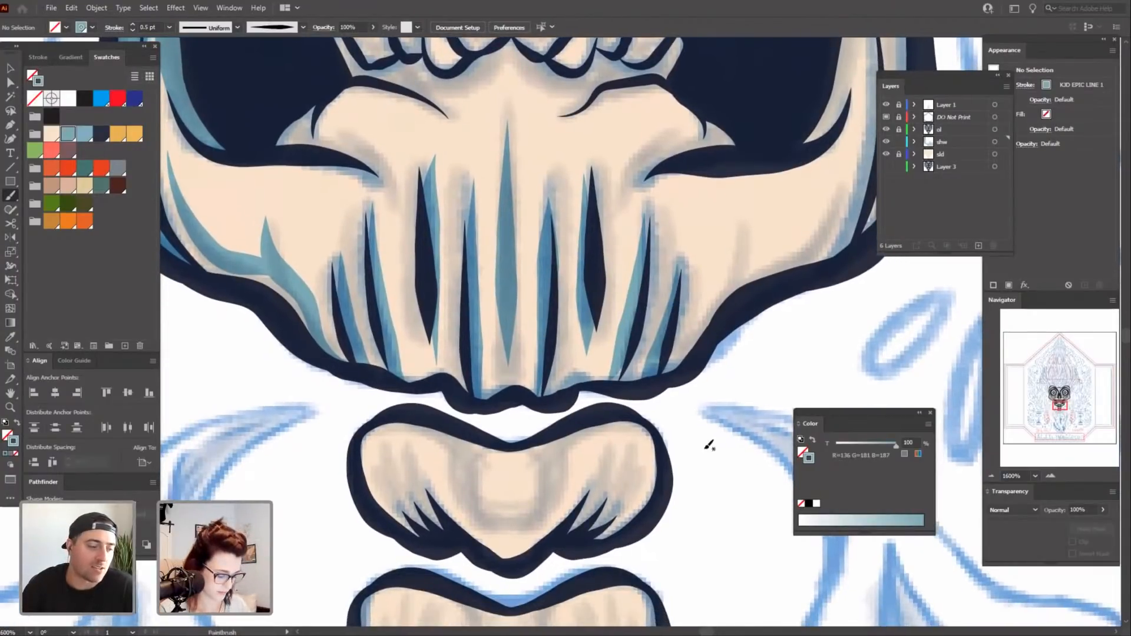
Adjust the anchors of the shadow stroke on the inner of the two right outer chin ridges.
key("a")
left_click(631, 338)
left_click_drag(609, 384, 594, 384)
left_click_drag(625, 334, 630, 404)
left_click(707, 473)
Paint the pointed shadow stroke beside the right chin and the curved shadow along the right jaw's lower edge.
mouse_move(718, 494)
left_mouse_down()
mouse_move(671, 524)
mouse_move(654, 510)
mouse_move(651, 520)
left_mouse_up()
key("b")
left_click_drag(661, 420, 663, 445)
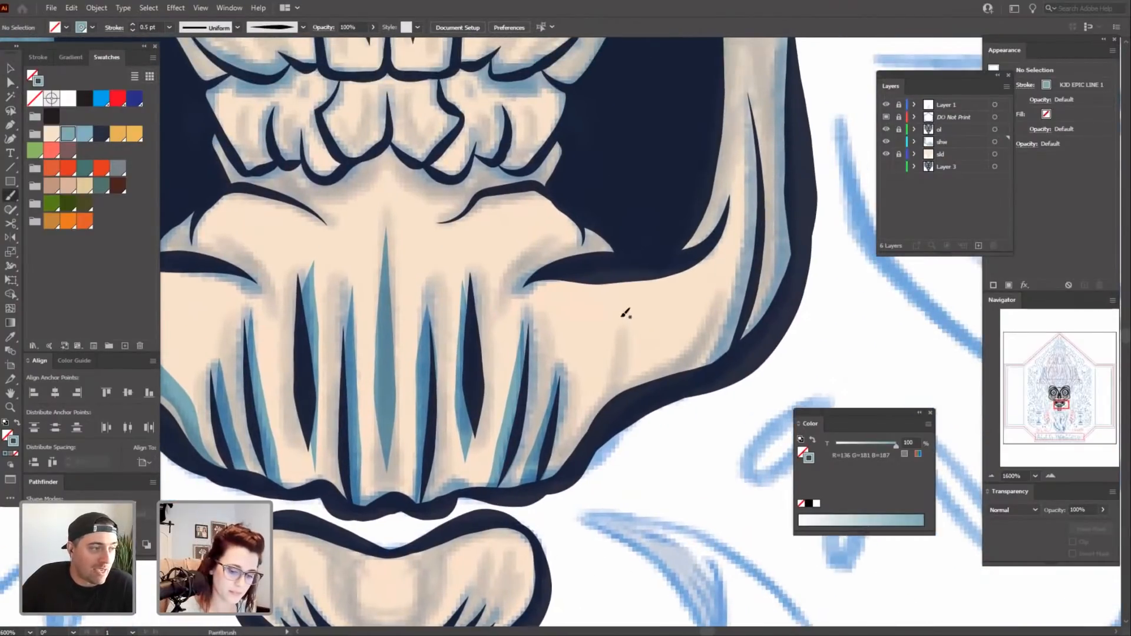
left_click_drag(596, 396, 564, 449)
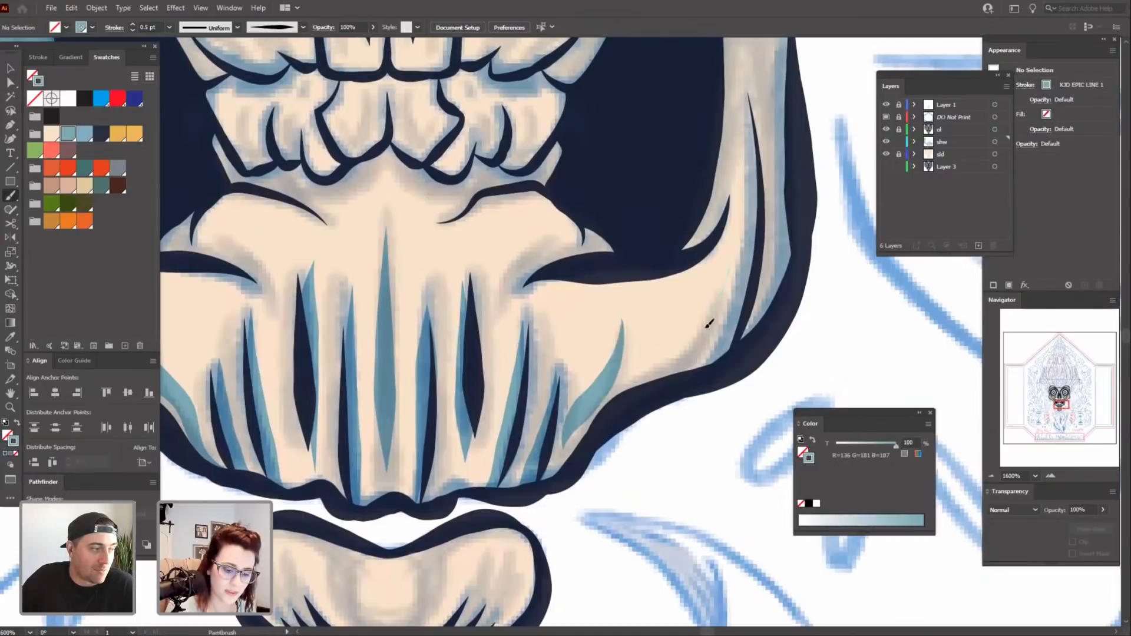
left_click_drag(588, 409, 582, 415)
Paint a light blue shadow stroke down the outer side of the ridge line on the right jaw branch.
mouse_move(691, 523)
left_mouse_down()
mouse_move(770, 432)
mouse_move(620, 499)
left_mouse_up()
left_click_drag(642, 439, 588, 513)
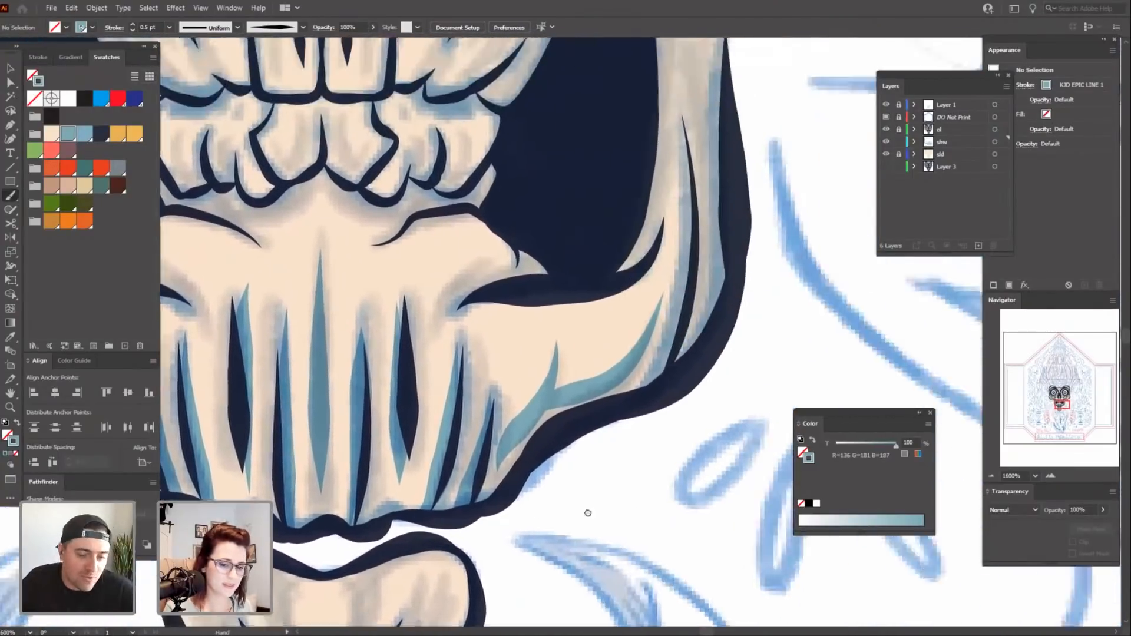
left_click_drag(691, 381, 642, 491)
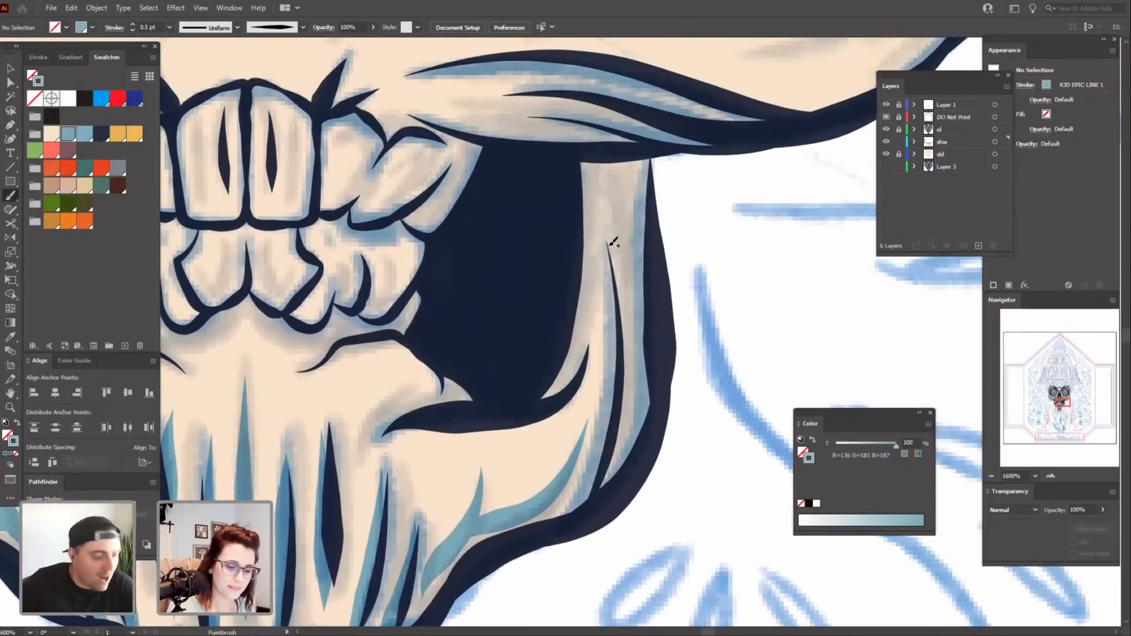
left_click_drag(607, 243, 626, 487)
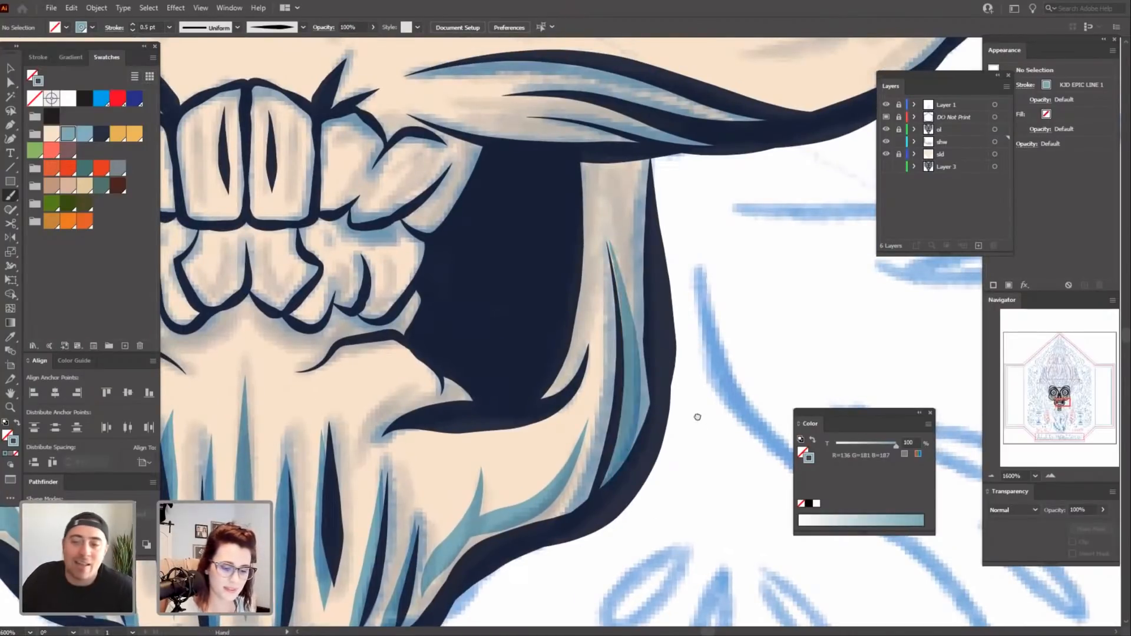
Adjust the anchors of the shadow stroke beside the right jaw branch's ridge line, extending its upper tip slightly.
left_click_drag(698, 417, 704, 496)
key("a")
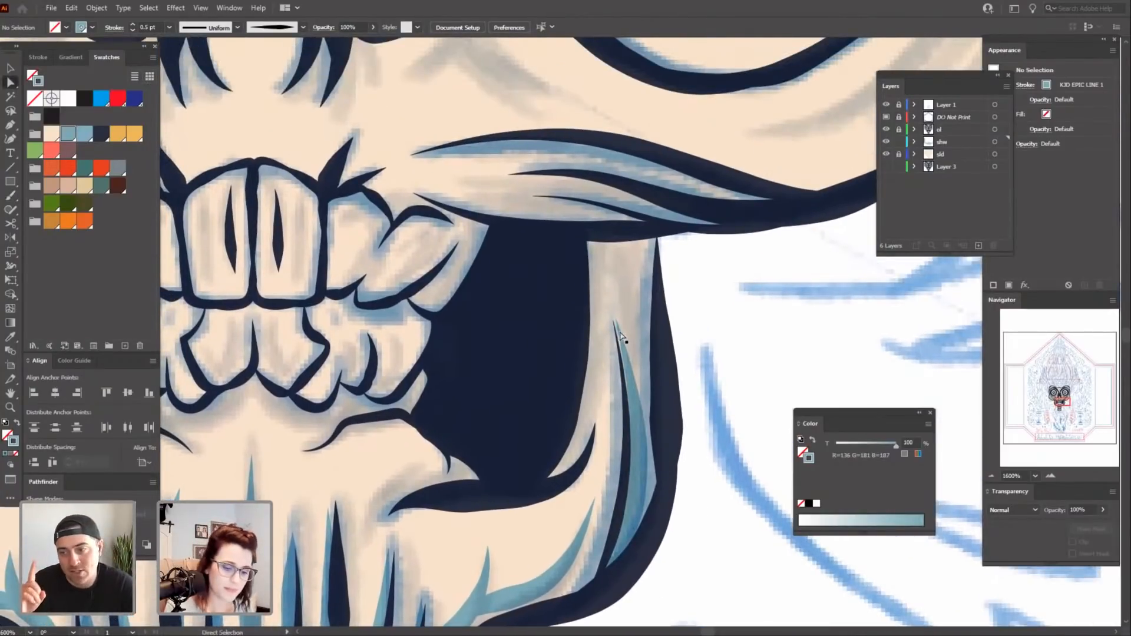
left_click_drag(614, 322, 611, 316)
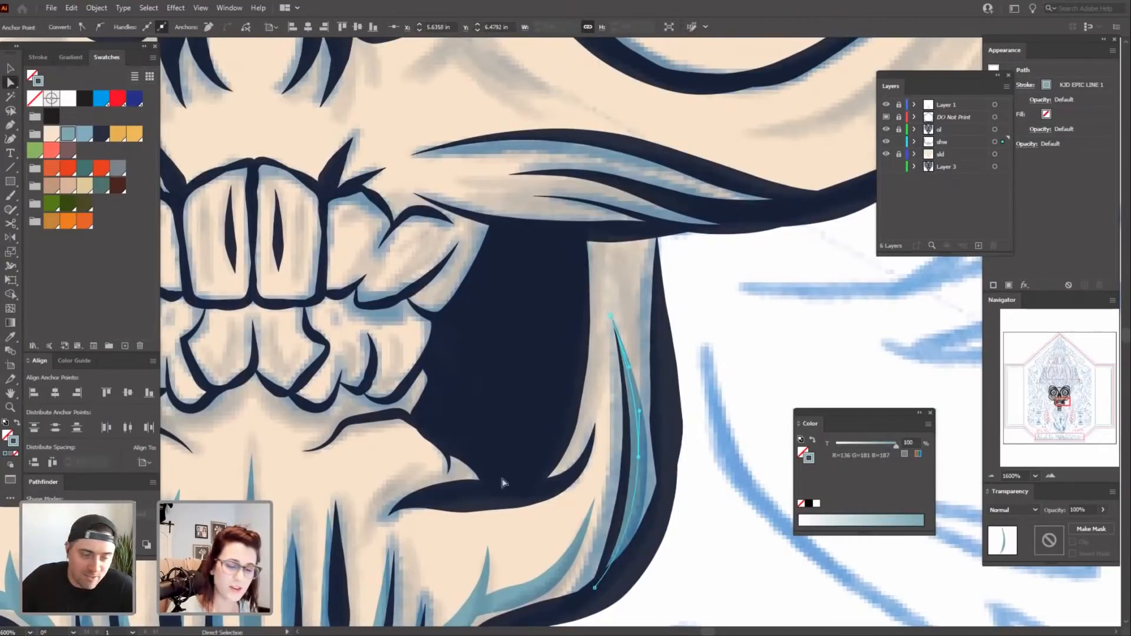
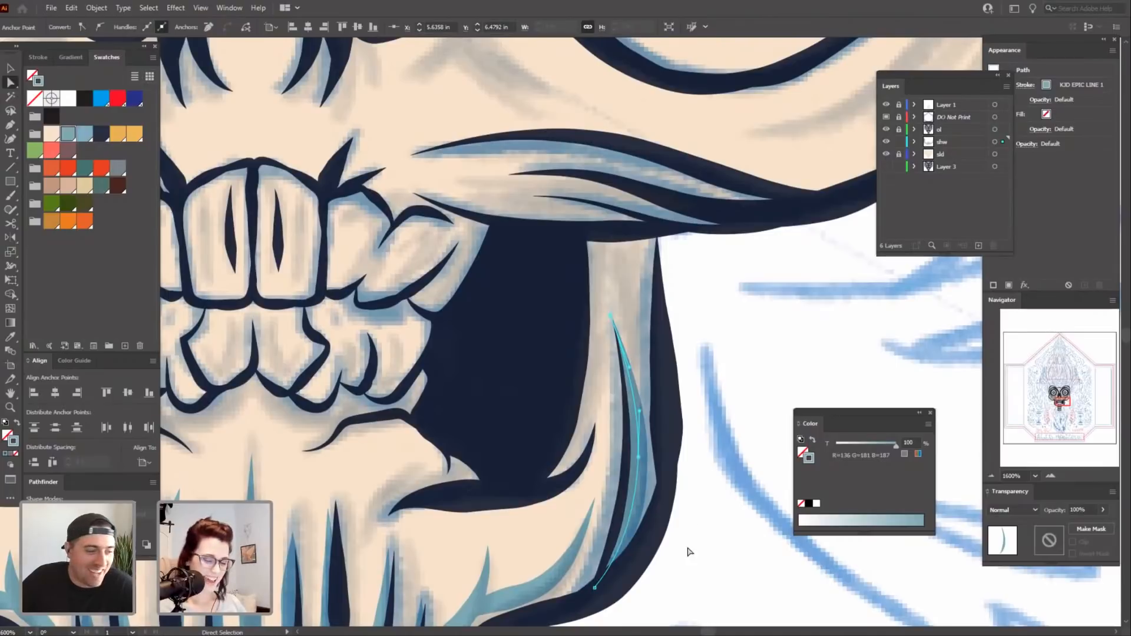
left_click_drag(691, 563, 718, 538)
left_click_drag(666, 435, 663, 435)
left_click(698, 520)
left_click_drag(696, 541, 706, 505)
key("b")
mouse_move(715, 454)
left_mouse_down()
mouse_move(723, 494)
mouse_move(695, 538)
left_mouse_up()
left_click_drag(559, 495, 635, 449)
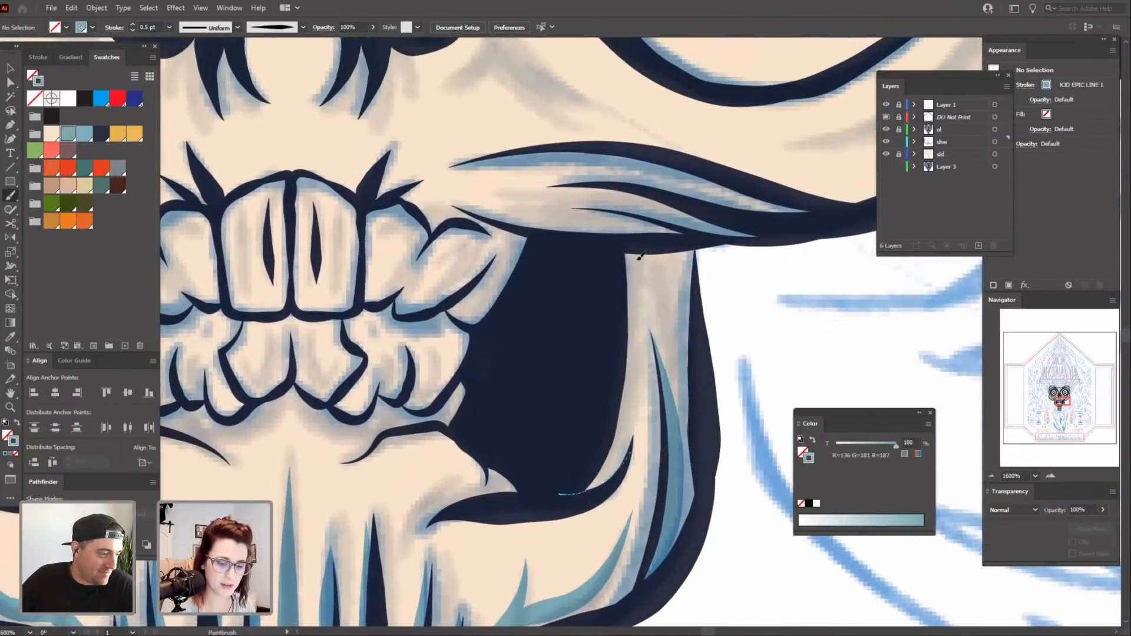
left_click_drag(640, 257, 641, 255)
key("ctrl+z")
left_click_drag(707, 538, 706, 548)
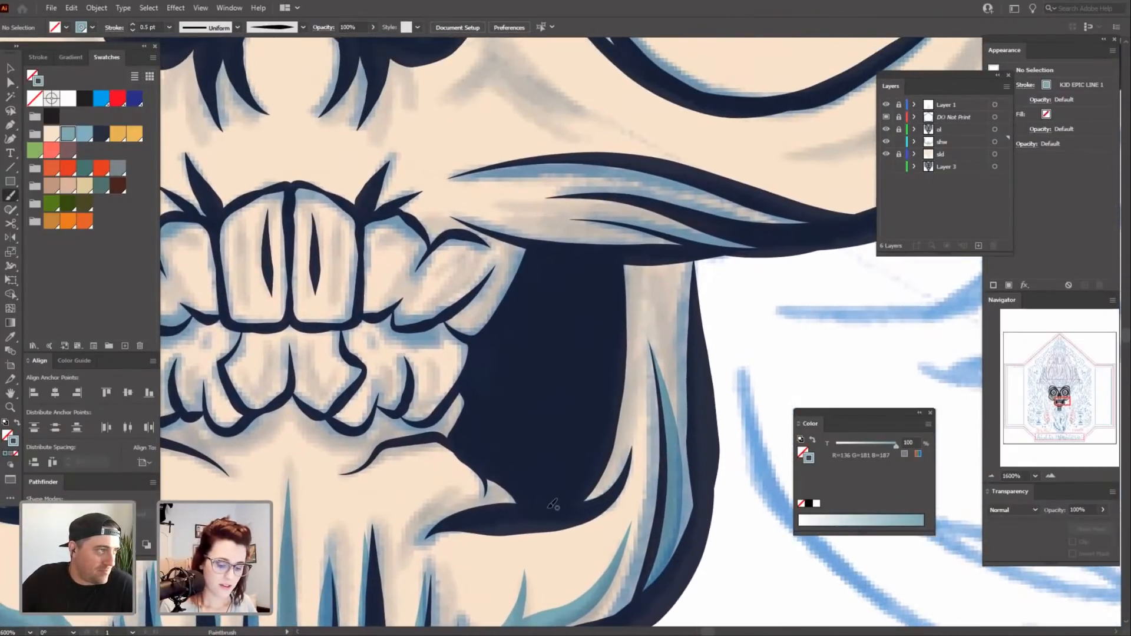
left_click_drag(545, 508, 621, 467)
left_click_drag(631, 307, 628, 263)
mouse_move(707, 541)
left_mouse_down()
mouse_move(702, 518)
mouse_move(708, 546)
left_mouse_up()
key("ctrl+z")
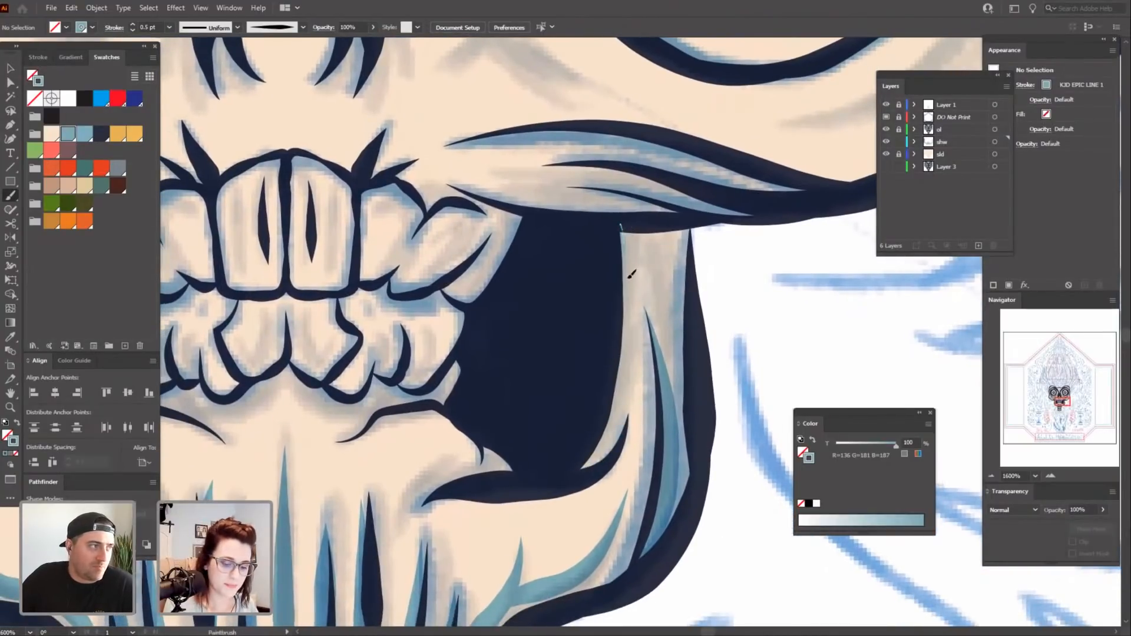
left_click_drag(606, 438, 579, 469)
left_click_drag(740, 356, 701, 347)
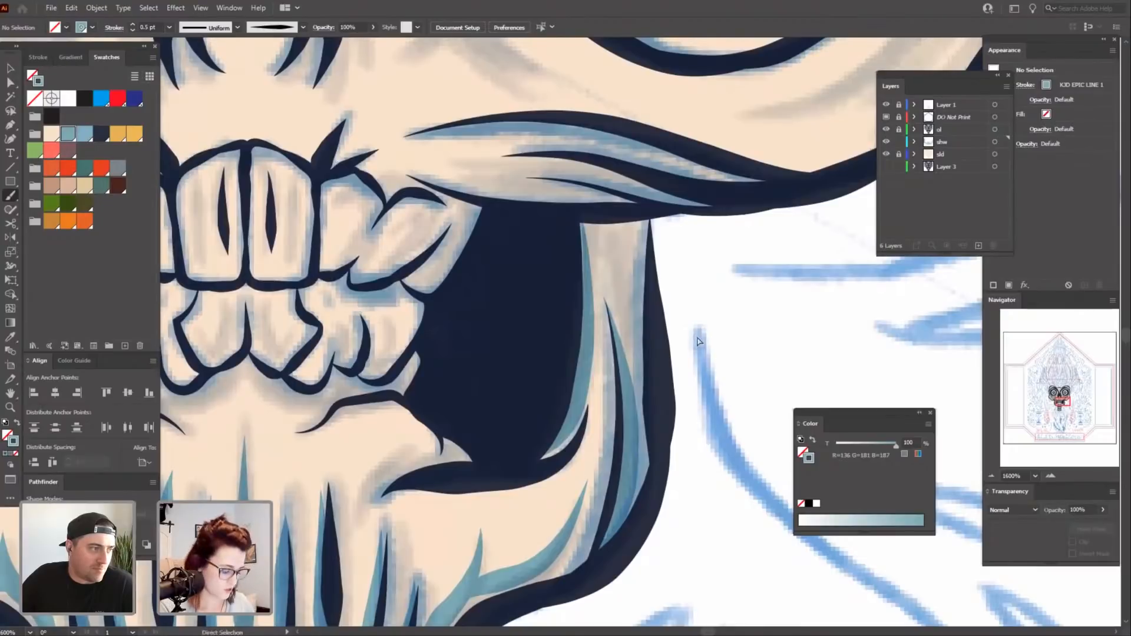
key("ctrl+z")
Close the Color panel and paint a curved light blue shadow stroke along the inner edge of the right jaw branch.
left_click_drag(677, 544, 673, 535)
left_click_drag(677, 495, 674, 447)
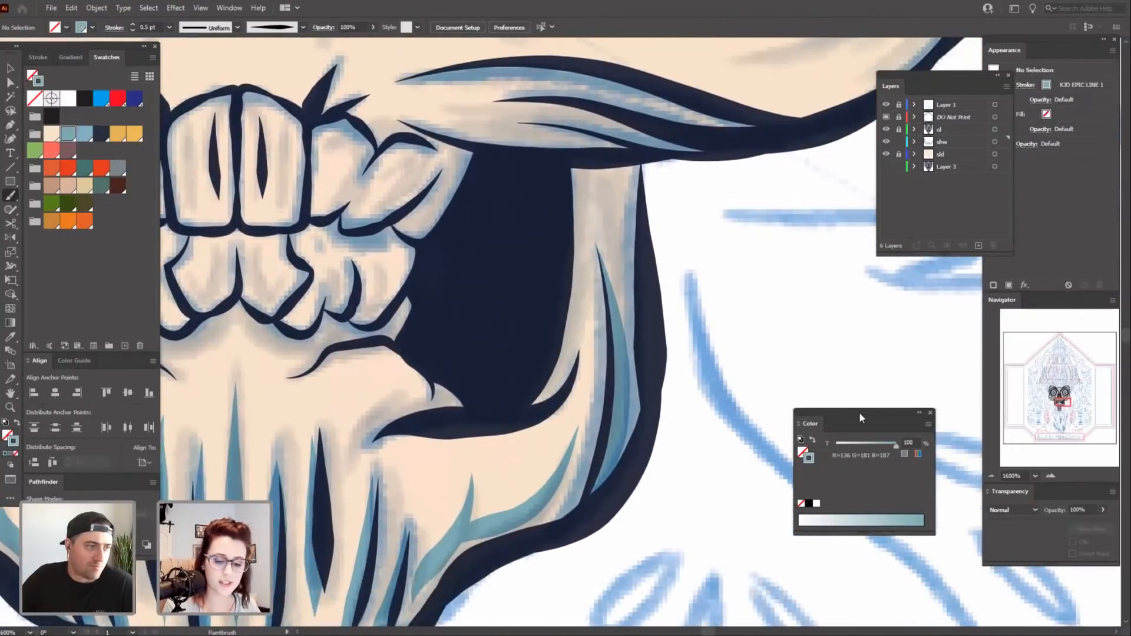
left_click(930, 413)
left_click_drag(738, 465, 836, 475)
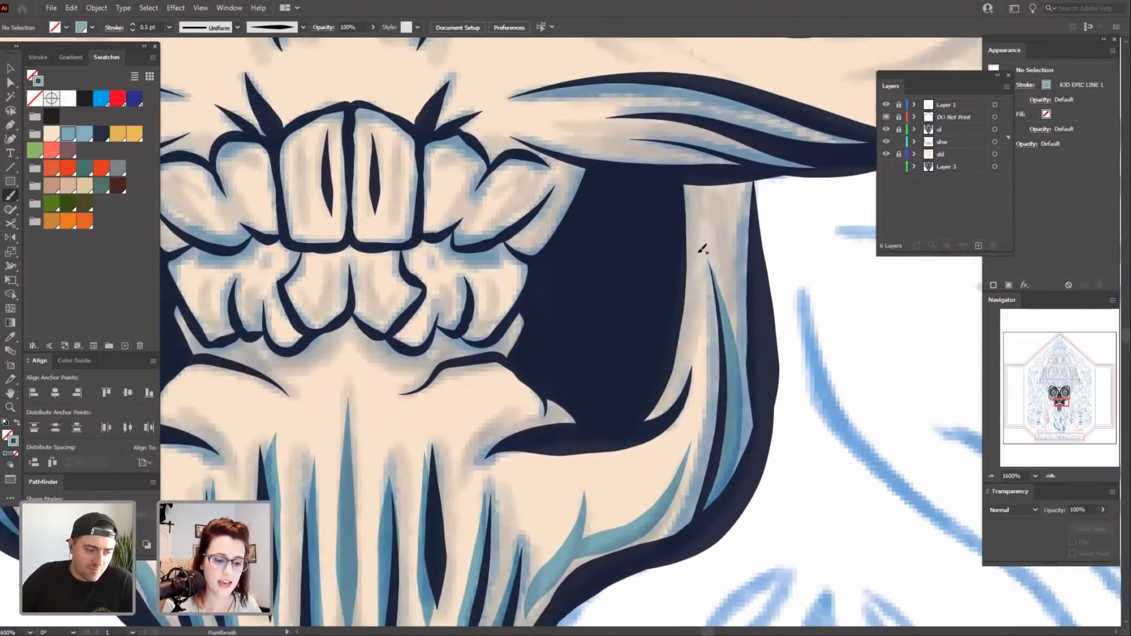
left_click_drag(693, 318, 610, 439)
mouse_move(839, 476)
left_mouse_down()
mouse_move(791, 517)
mouse_move(790, 501)
left_mouse_up()
Adjust the upper anchors of the inner-edge shadow stroke so it follows the right jaw branch's outline up to the cheekbone.
key("a")
left_click_drag(792, 337, 788, 395)
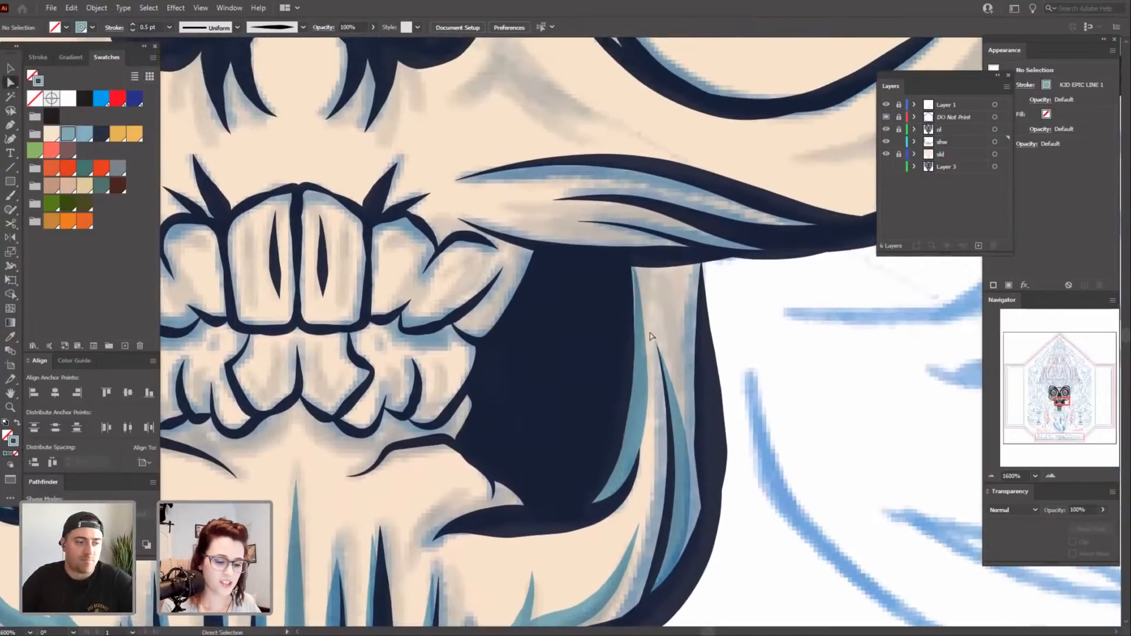
left_click(633, 259)
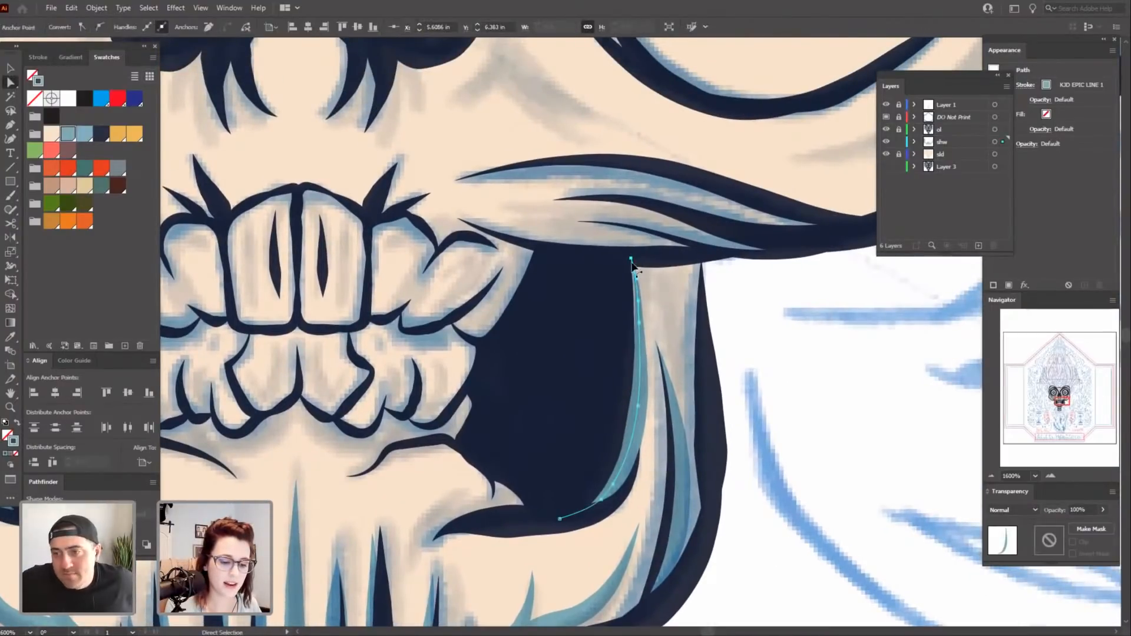
left_click_drag(632, 258, 626, 253)
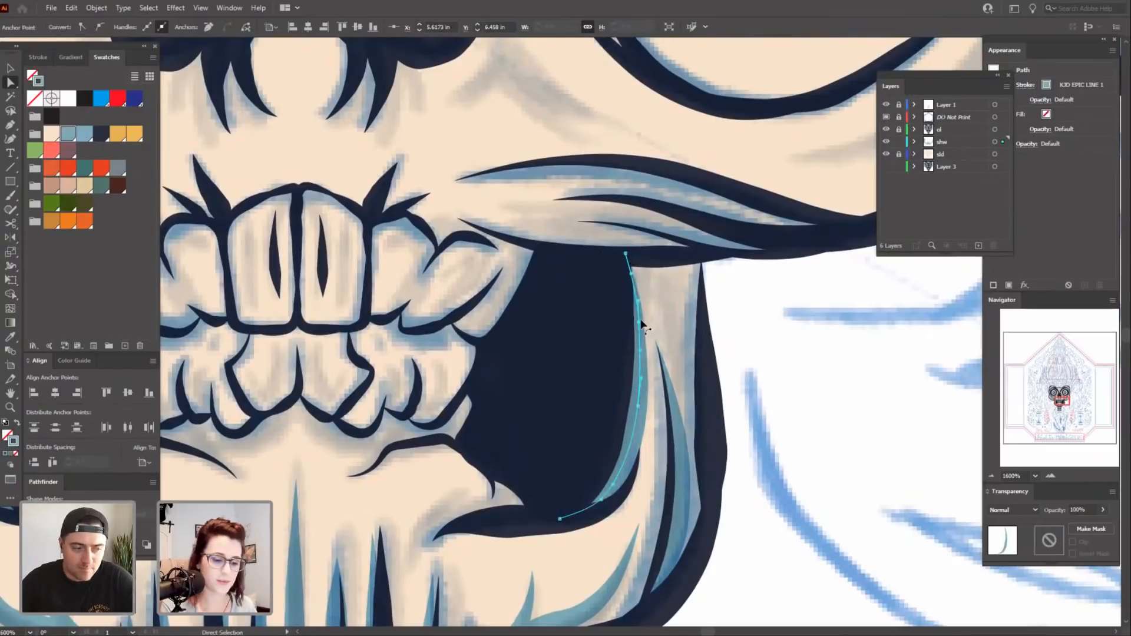
left_click_drag(639, 323, 636, 320)
left_click(763, 366)
left_click_drag(814, 499, 778, 526)
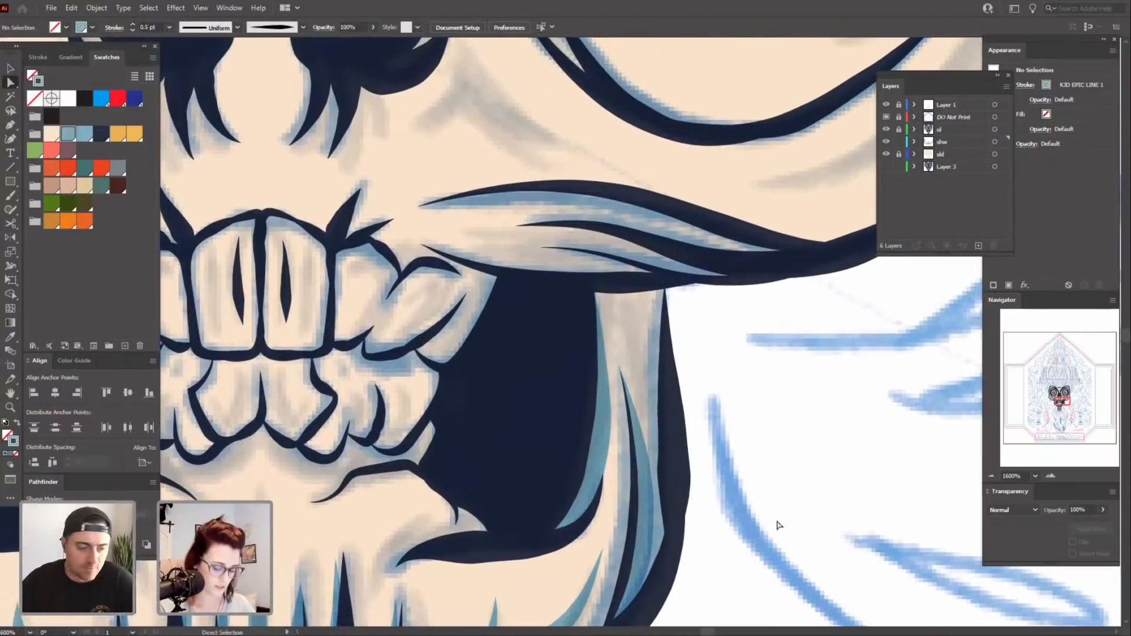
Paint a light blue shadow stroke up the outer edge of the right jaw branch to the cheekbone.
key("b")
mouse_move(774, 484)
left_mouse_down()
mouse_move(735, 454)
mouse_move(753, 443)
left_mouse_up()
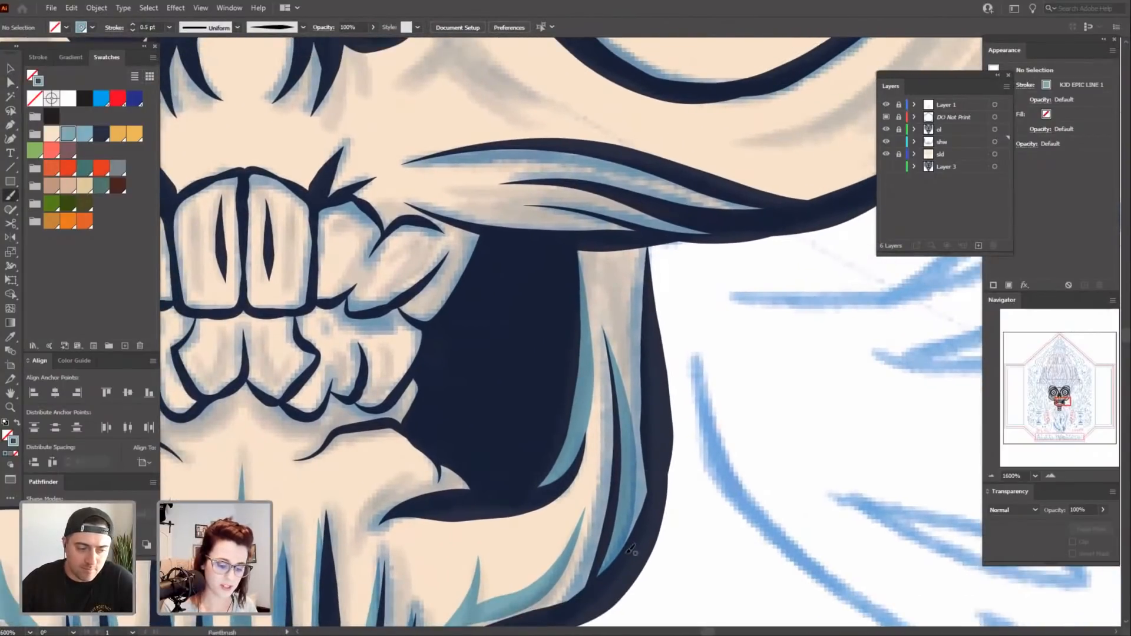
mouse_move(607, 571)
left_mouse_down()
mouse_move(649, 416)
mouse_move(647, 243)
left_mouse_up()
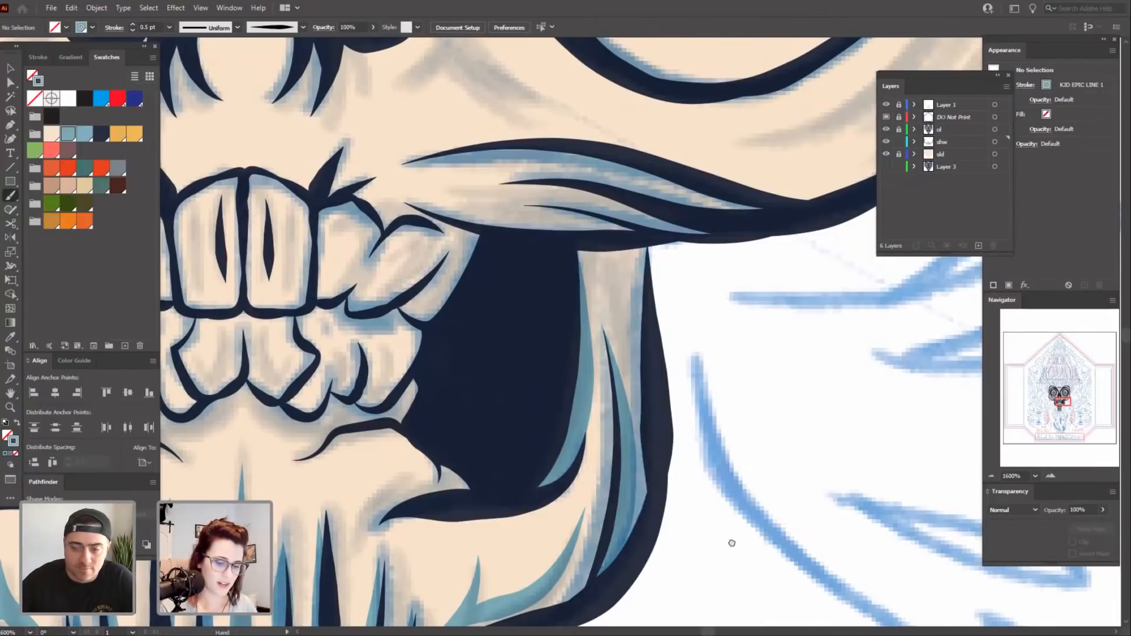
key("ctrl+minus")
key("ctrl+minus")
mouse_move(653, 504)
left_mouse_down()
mouse_move(684, 483)
mouse_move(687, 494)
left_mouse_up()
key("ctrl+plus")
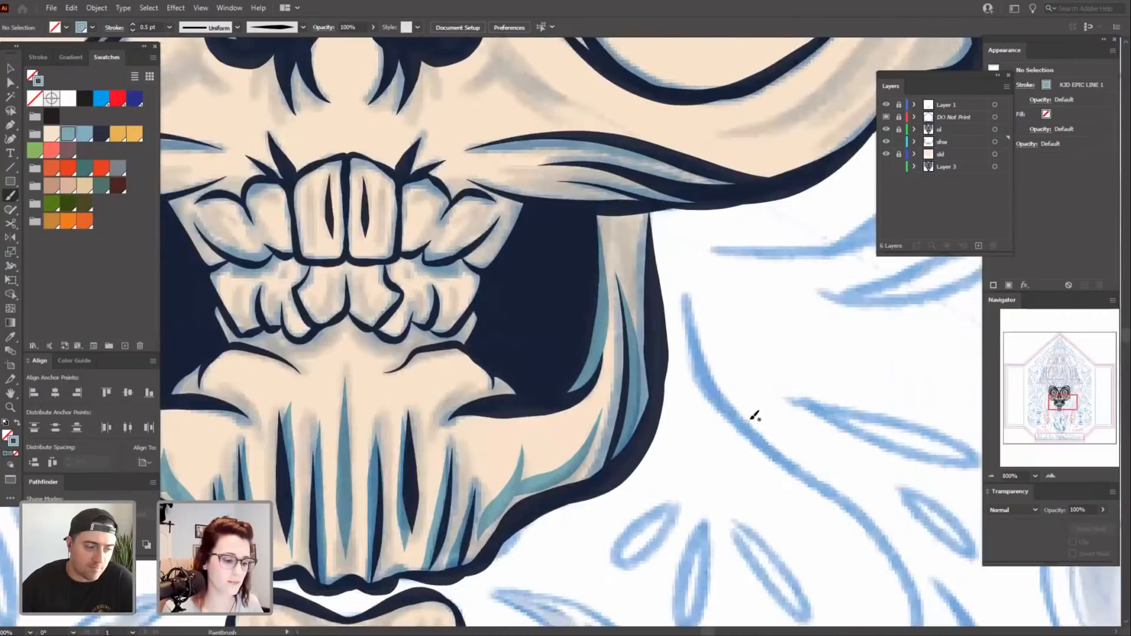
left_click_drag(721, 460, 719, 471)
Switch to the KID EPIC LINE 3 brush and paint a shadow stroke up the right jaw branch beside its outer outline.
left_click(302, 27)
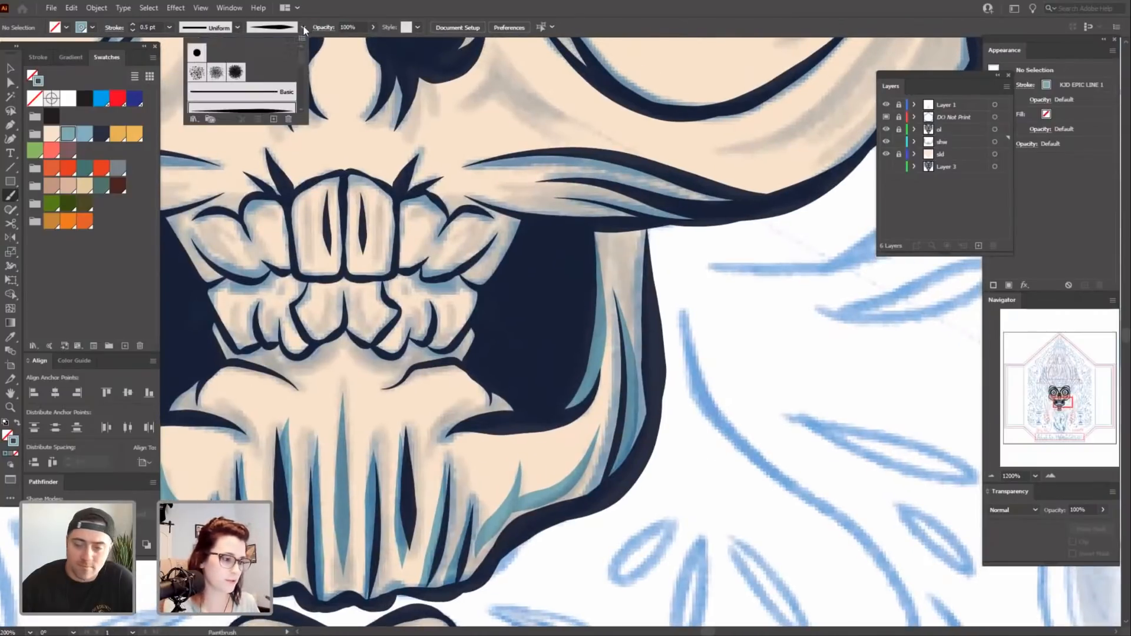
left_click_drag(302, 54, 304, 65)
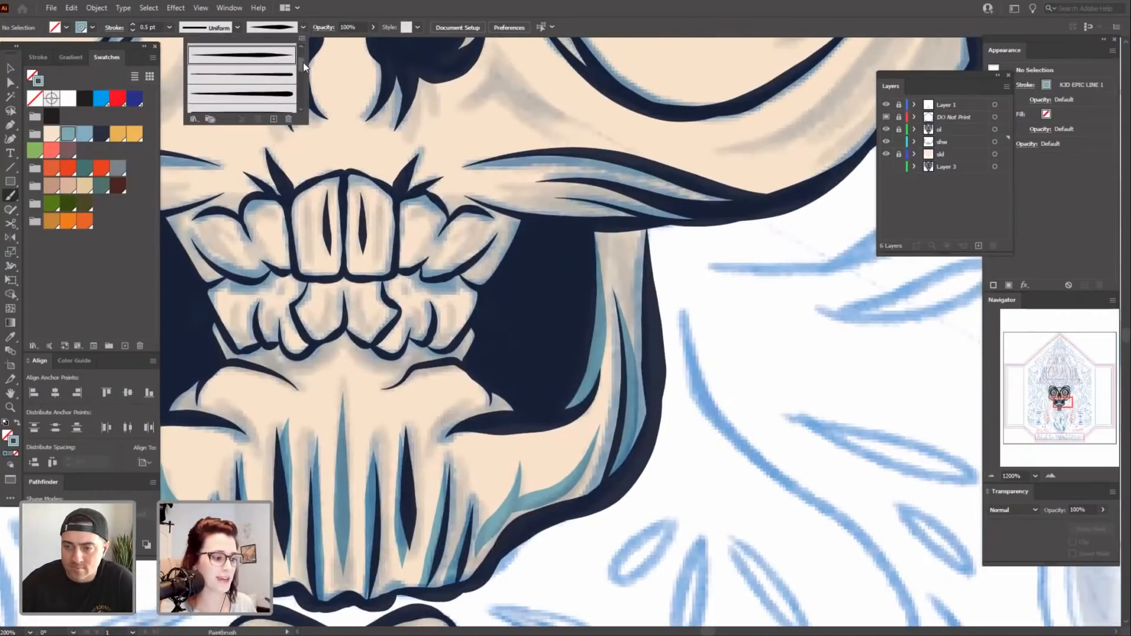
left_click(286, 96)
left_click_drag(721, 390, 727, 438)
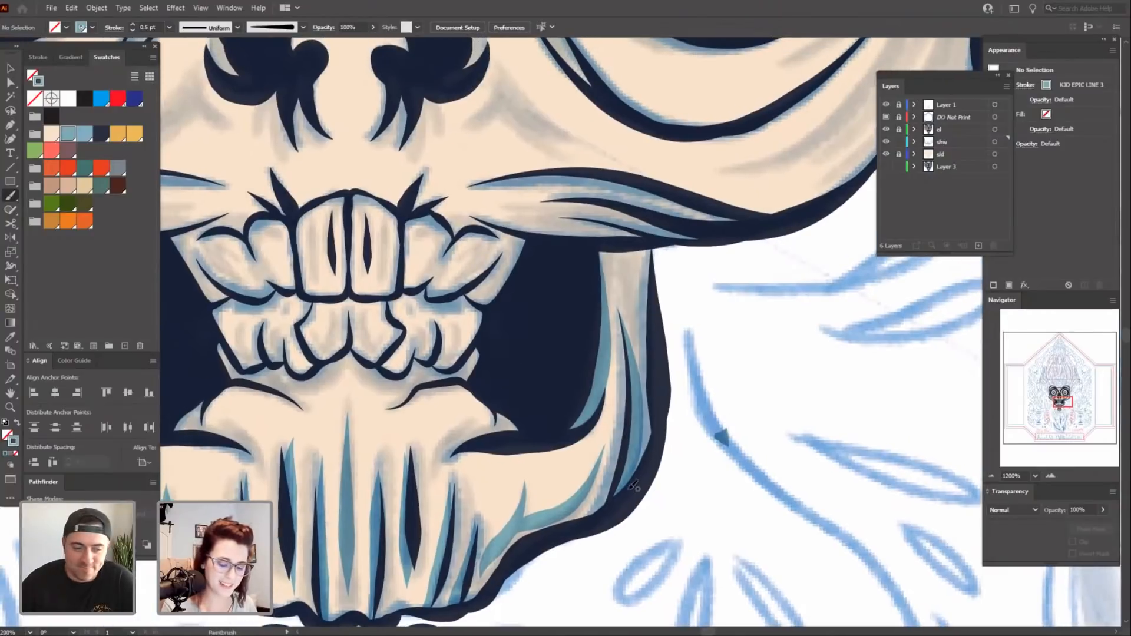
key("ctrl+z")
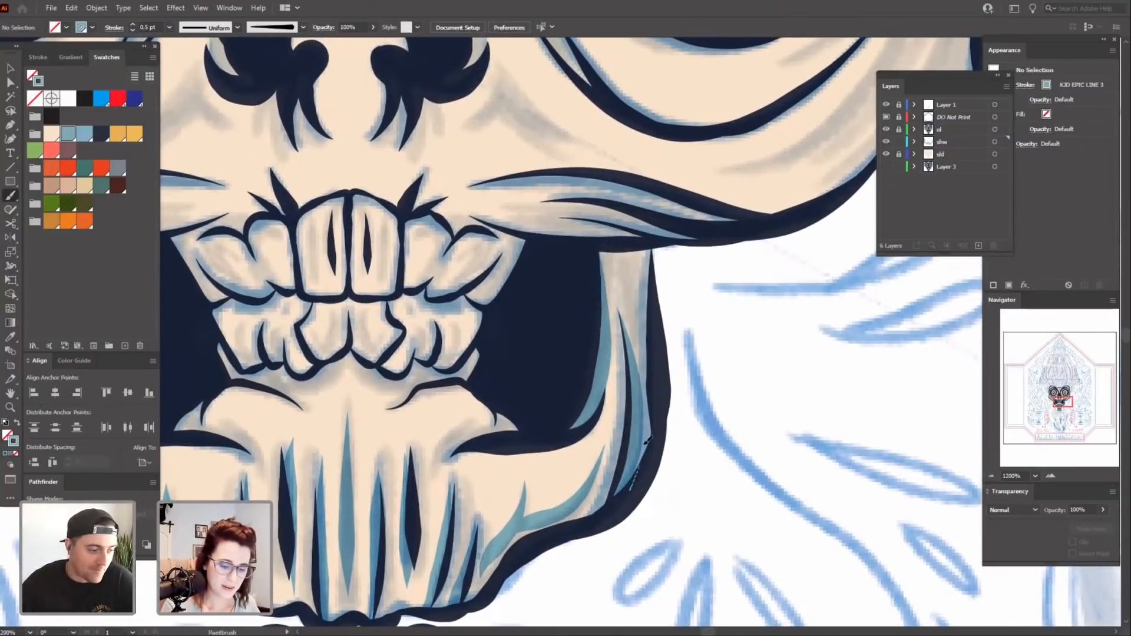
left_click_drag(641, 486, 642, 248)
left_click_drag(727, 435, 722, 457)
Adjust the anchors of the KID EPIC LINE 3 stroke so it reaches the cheekbone and hugs the jaw branch's outer outline.
key("a")
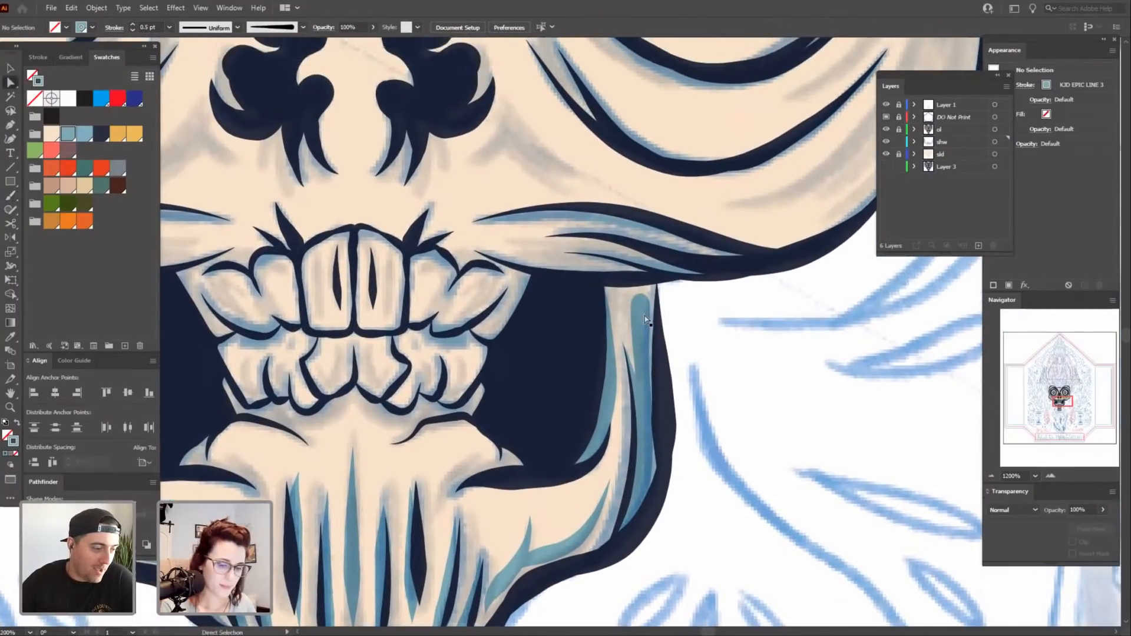
left_click(644, 307)
left_click_drag(642, 295, 647, 282)
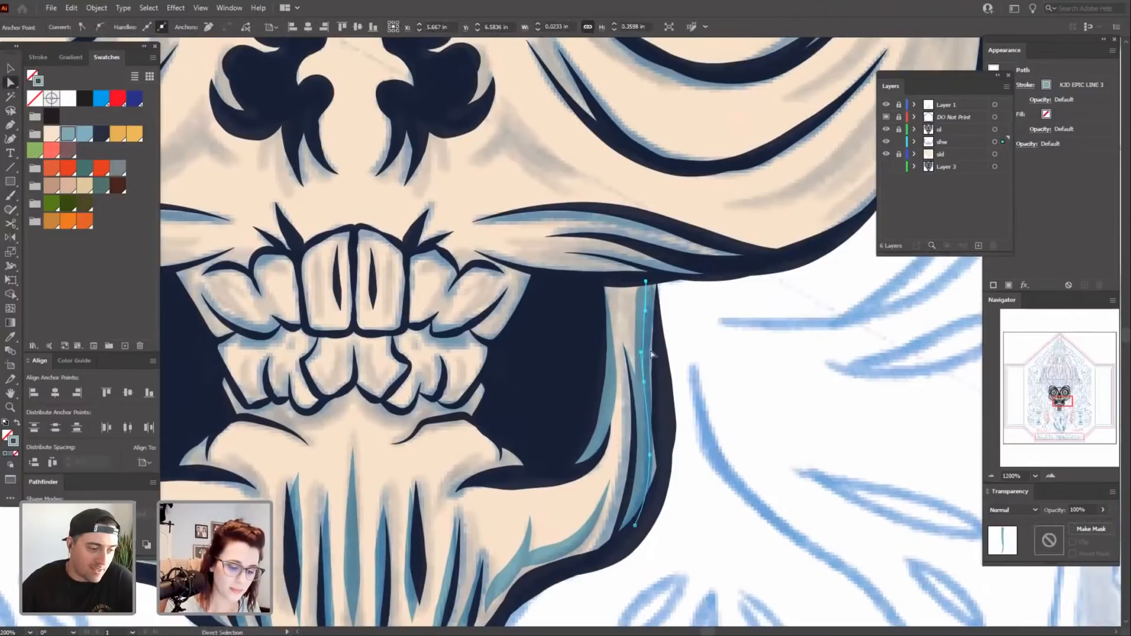
left_click_drag(644, 382, 648, 379)
left_click_drag(650, 454, 697, 486)
left_click(684, 488)
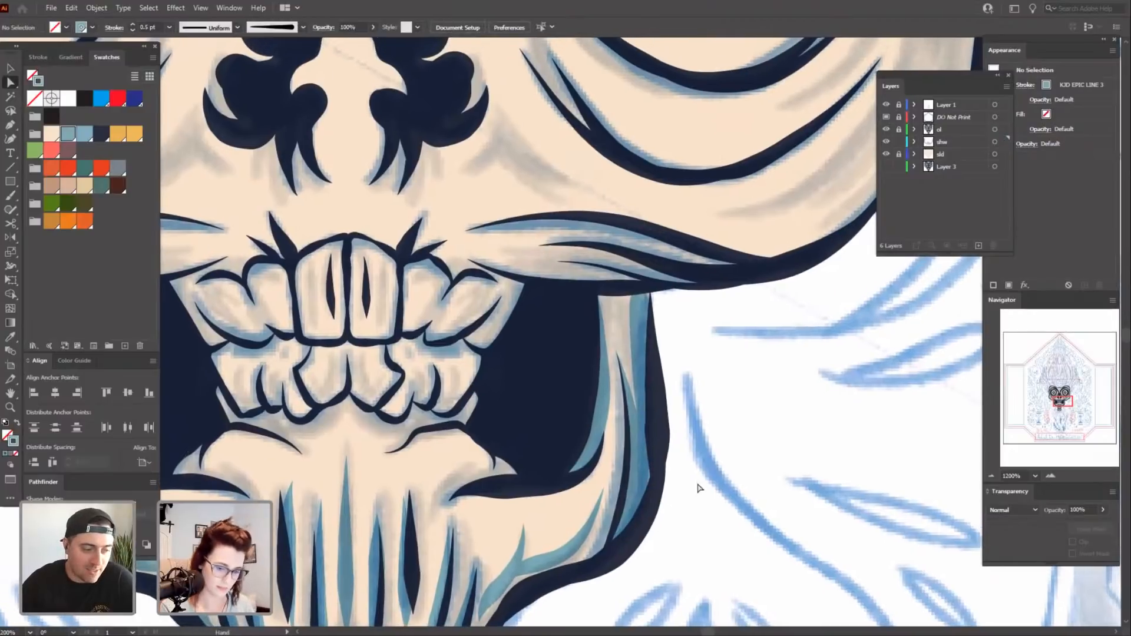
left_click(638, 322)
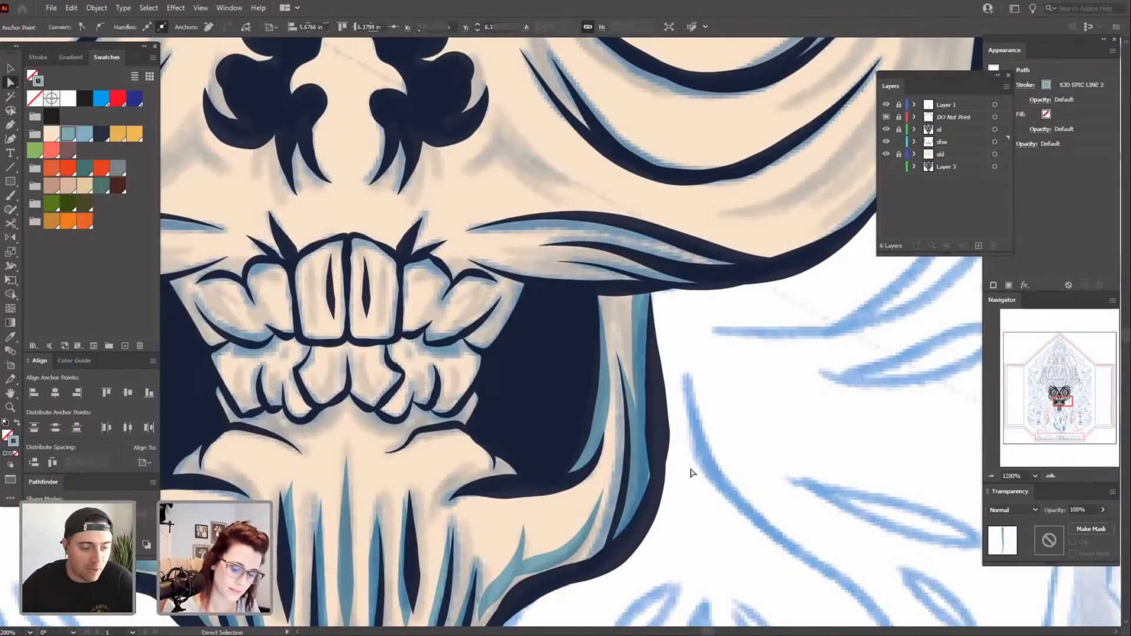
left_click(692, 473)
Fill the remaining gaps in the upper part of the right jaw branch with overlapping light blue shadow strokes.
mouse_move(678, 530)
left_mouse_down()
mouse_move(667, 494)
mouse_move(645, 488)
mouse_move(637, 520)
mouse_move(656, 468)
mouse_move(631, 317)
left_mouse_up()
key("b")
mouse_move(712, 454)
left_mouse_down()
mouse_move(746, 505)
mouse_move(733, 478)
left_mouse_up()
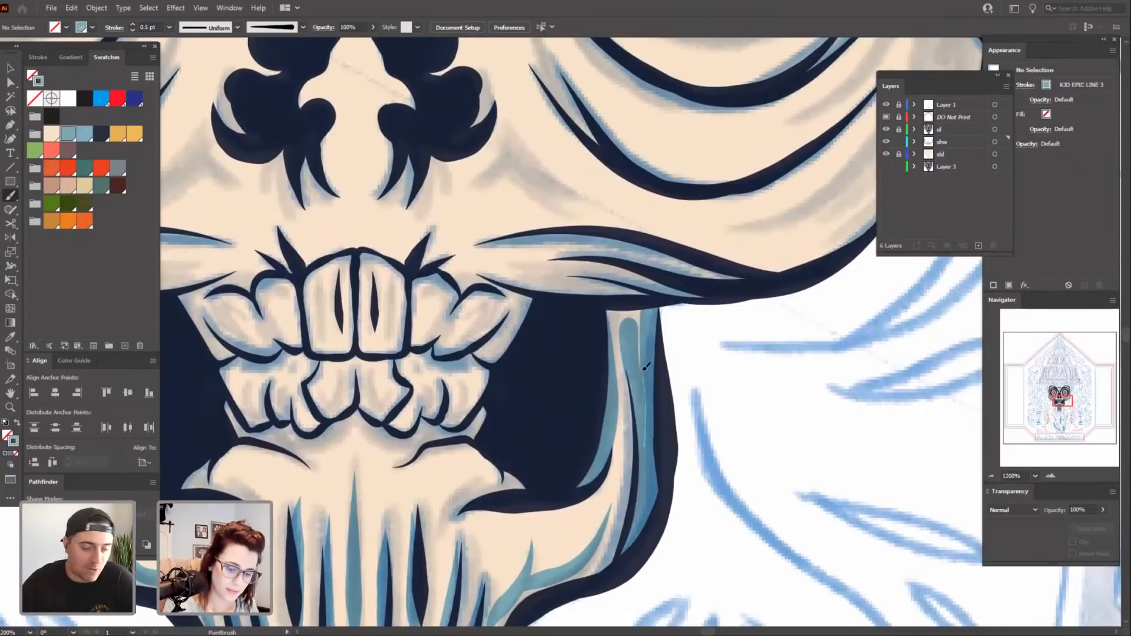
left_click_drag(646, 367, 638, 306)
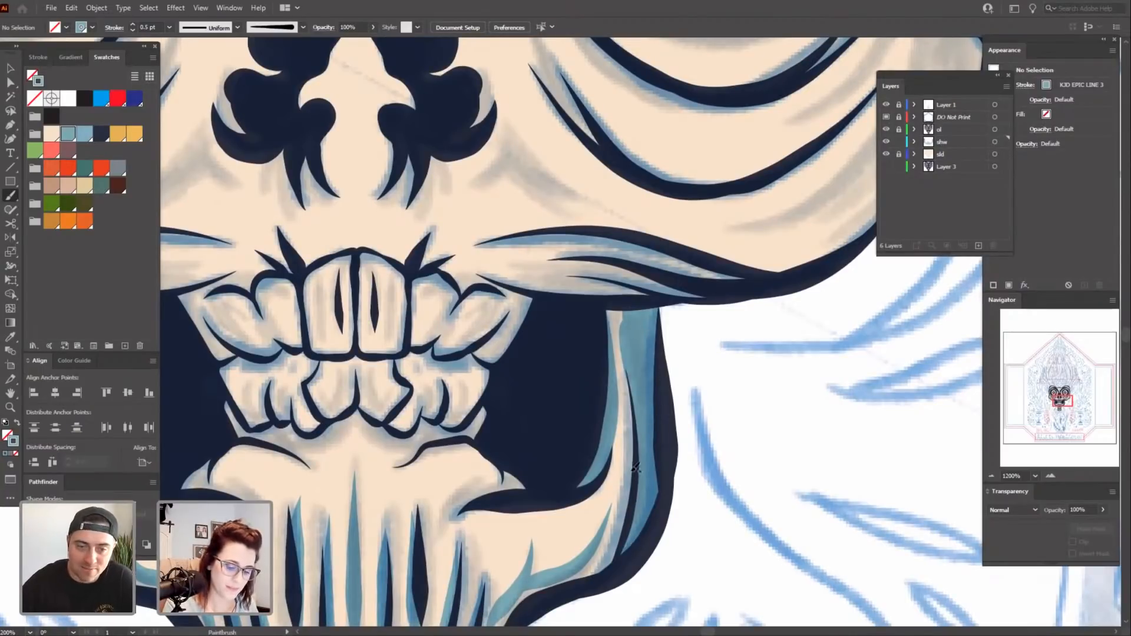
left_click_drag(637, 462, 630, 368)
left_click_drag(613, 303, 613, 303)
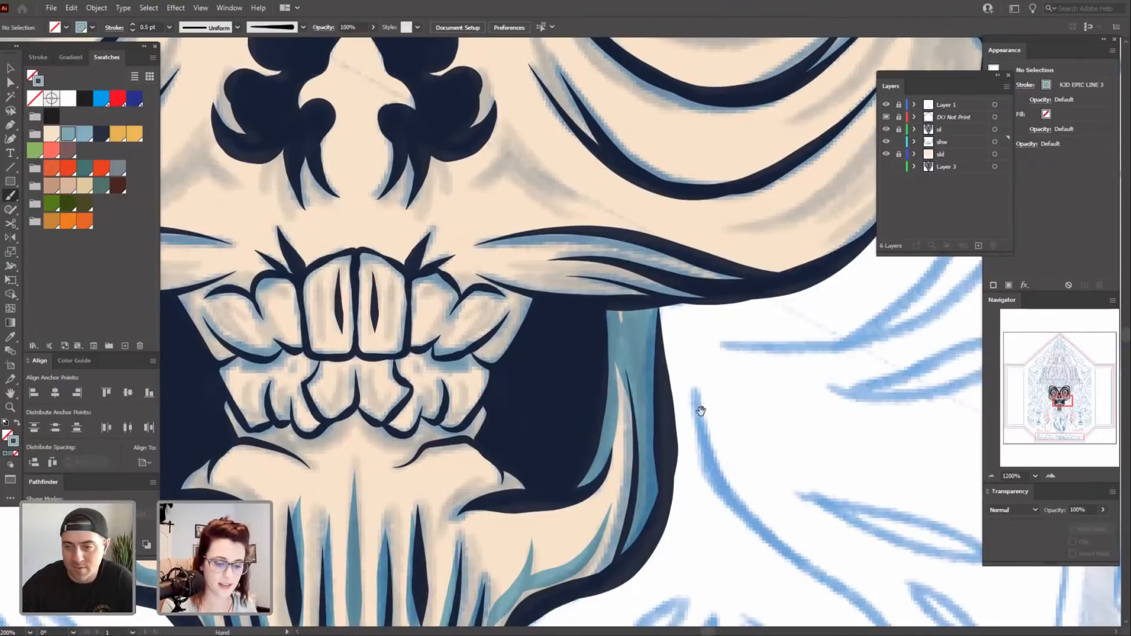
scroll(684, 412, "up", 2)
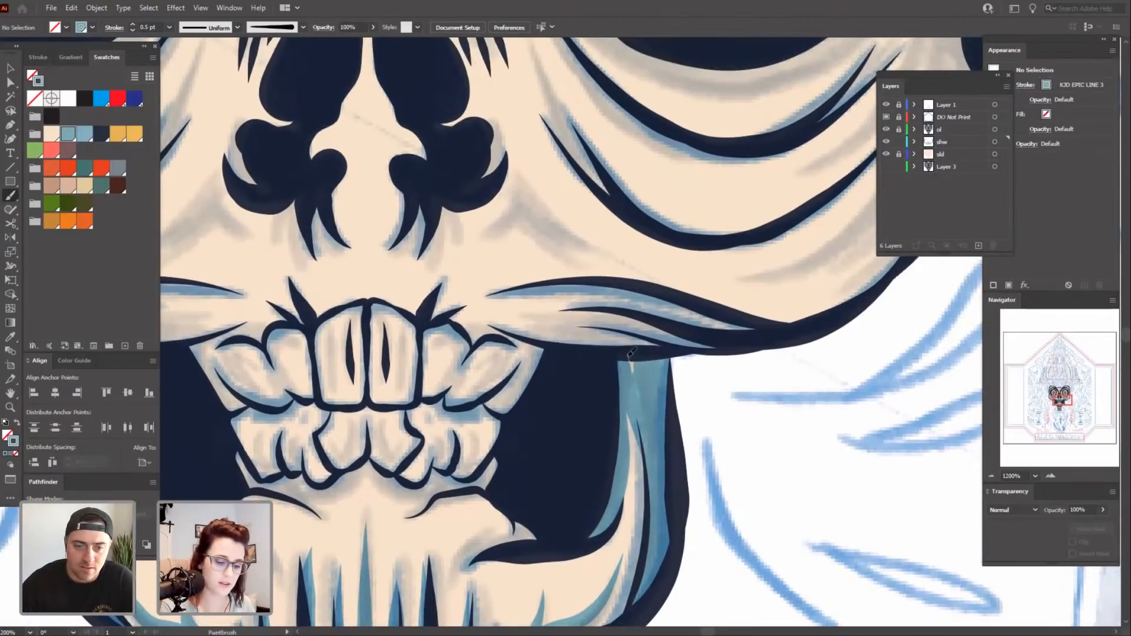
Examine the finished shading across the chin and both jaw branches against the rest of the skull.
mouse_move(742, 568)
left_mouse_down()
mouse_move(786, 361)
mouse_move(777, 450)
mouse_move(823, 414)
left_mouse_up()
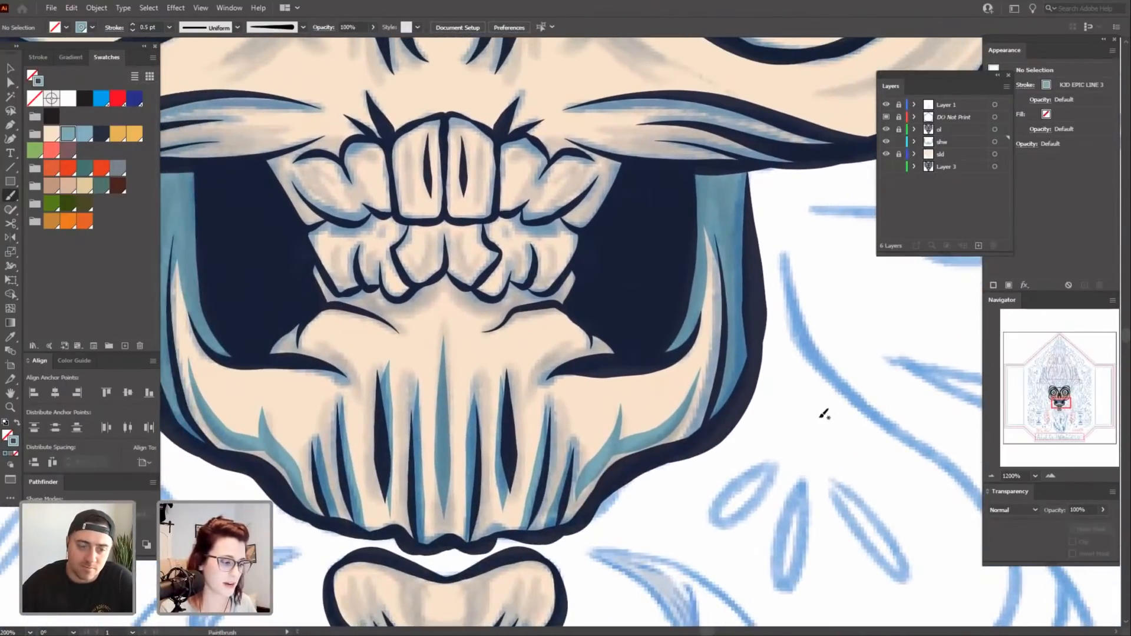
key("ctrl+minus")
key("ctrl+minus")
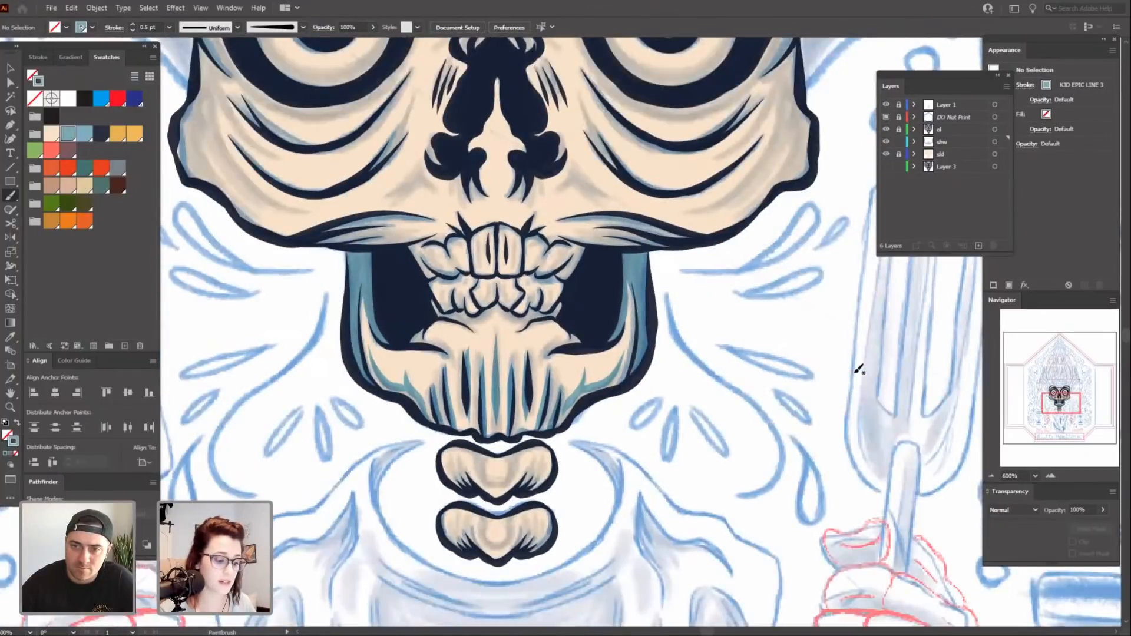
key("ctrl+equal")
left_click_drag(642, 532, 693, 577)
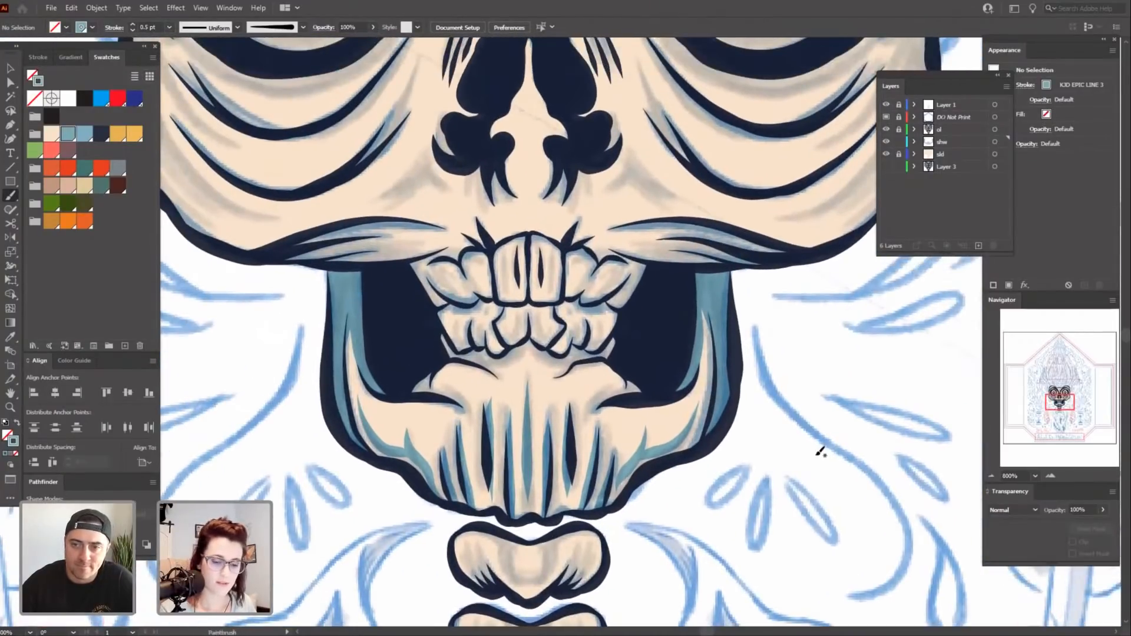
key("ctrl+minus")
left_click_drag(768, 368, 796, 457)
key("ctrl+equal")
key("ctrl+equal")
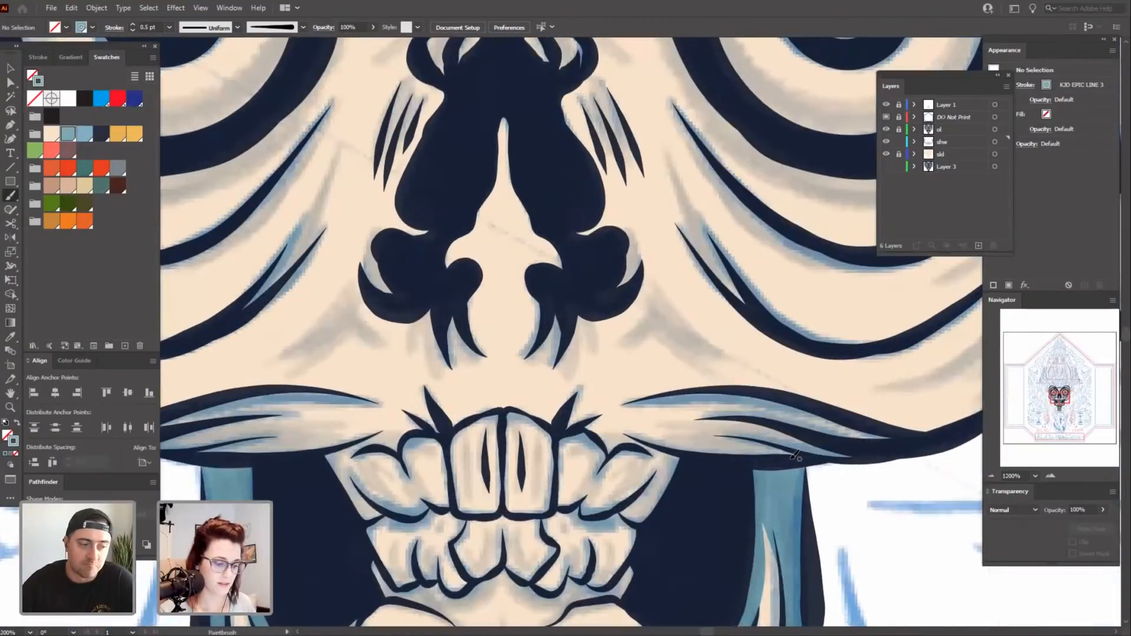
Switch to the KID EPIC LINE 1 brush and paint light blue shadow strokes along the lower edge and inner creases of the left cheekbone.
left_click_drag(173, 523, 345, 453)
mouse_move(453, 489)
left_mouse_down()
mouse_move(485, 485)
mouse_move(491, 459)
left_mouse_up()
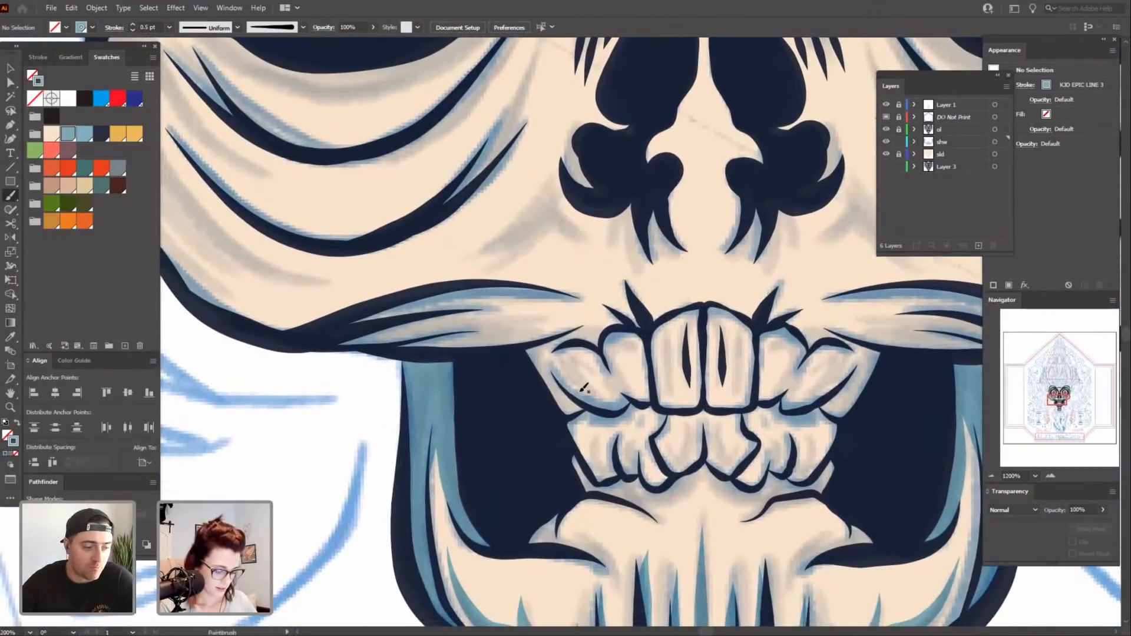
left_click_drag(558, 474, 584, 513)
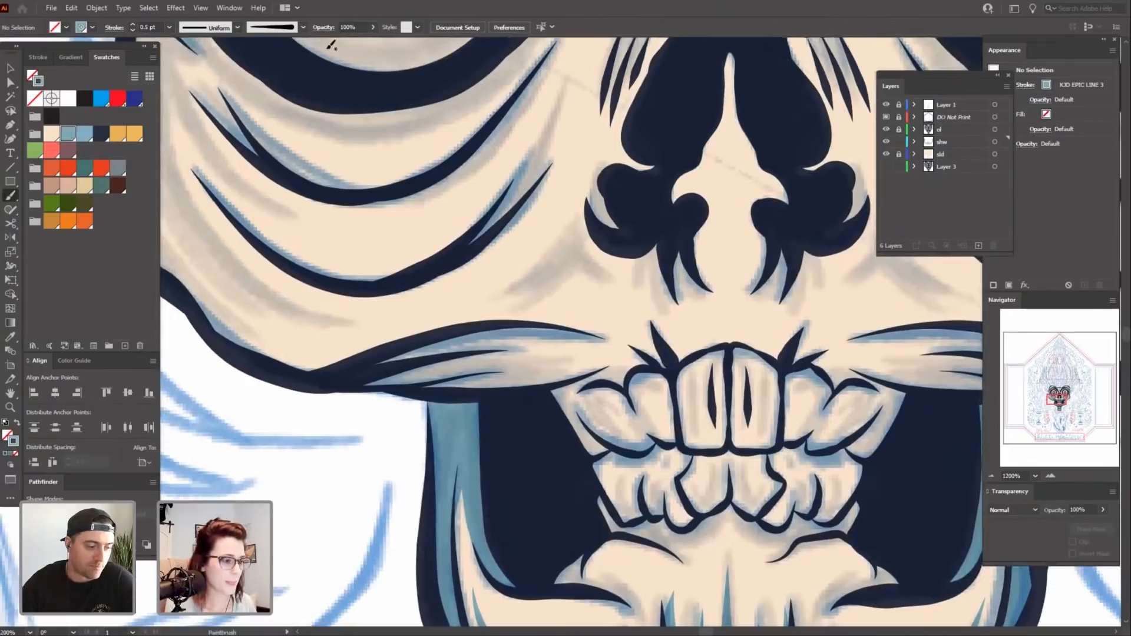
left_click(303, 28)
left_click(279, 60)
mouse_move(298, 497)
left_mouse_down()
mouse_move(450, 515)
mouse_move(505, 457)
mouse_move(686, 429)
left_mouse_up()
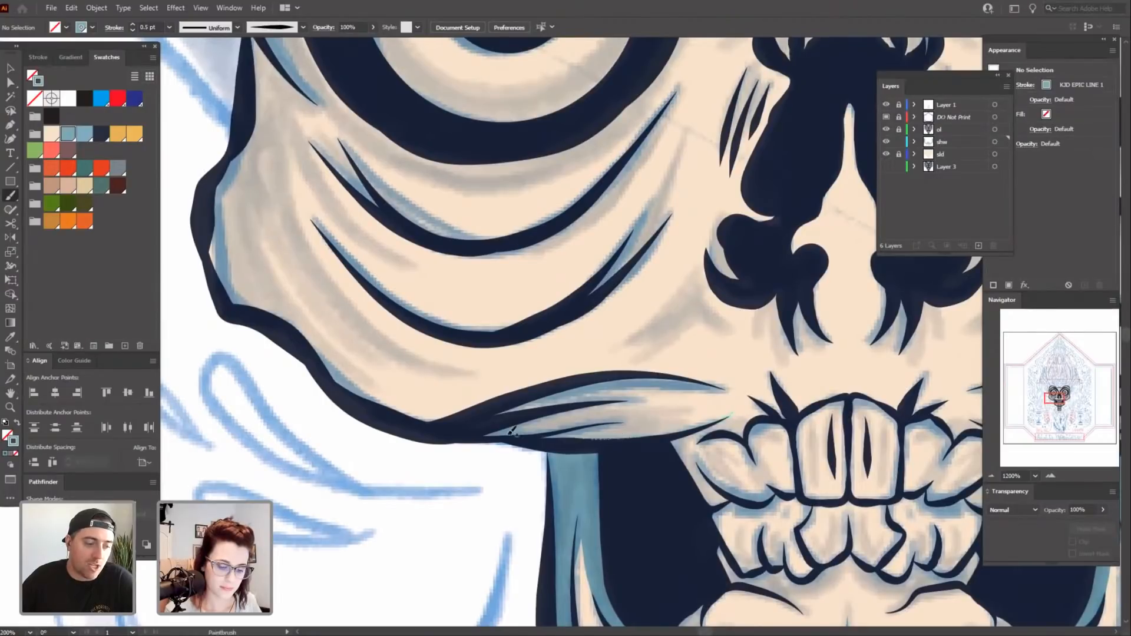
left_click_drag(512, 432, 501, 488)
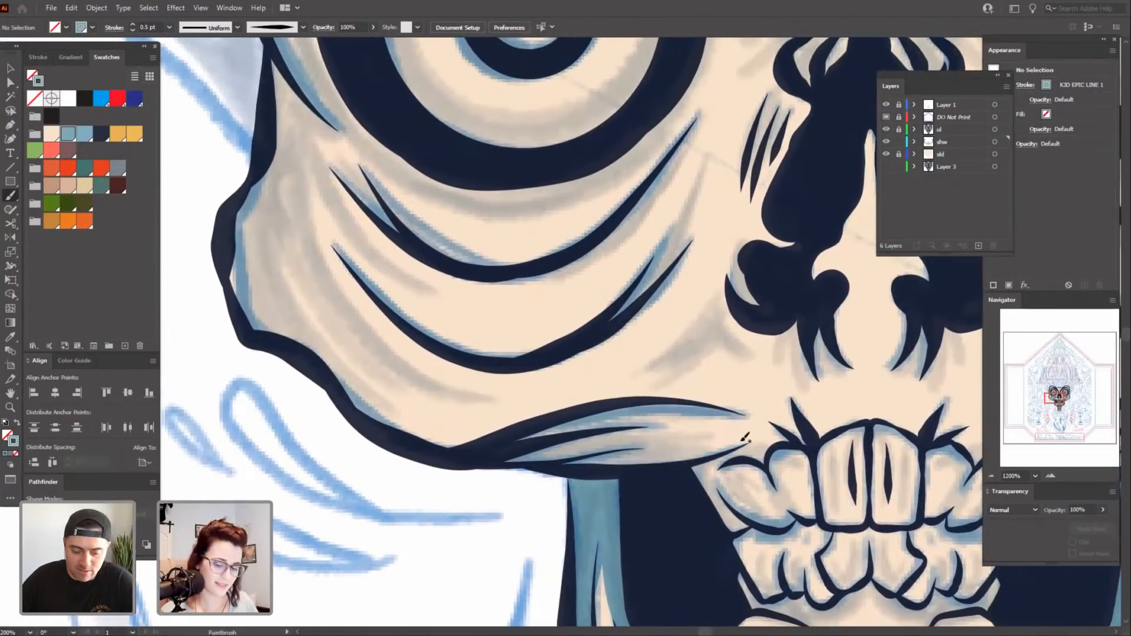
left_click_drag(397, 516, 354, 531)
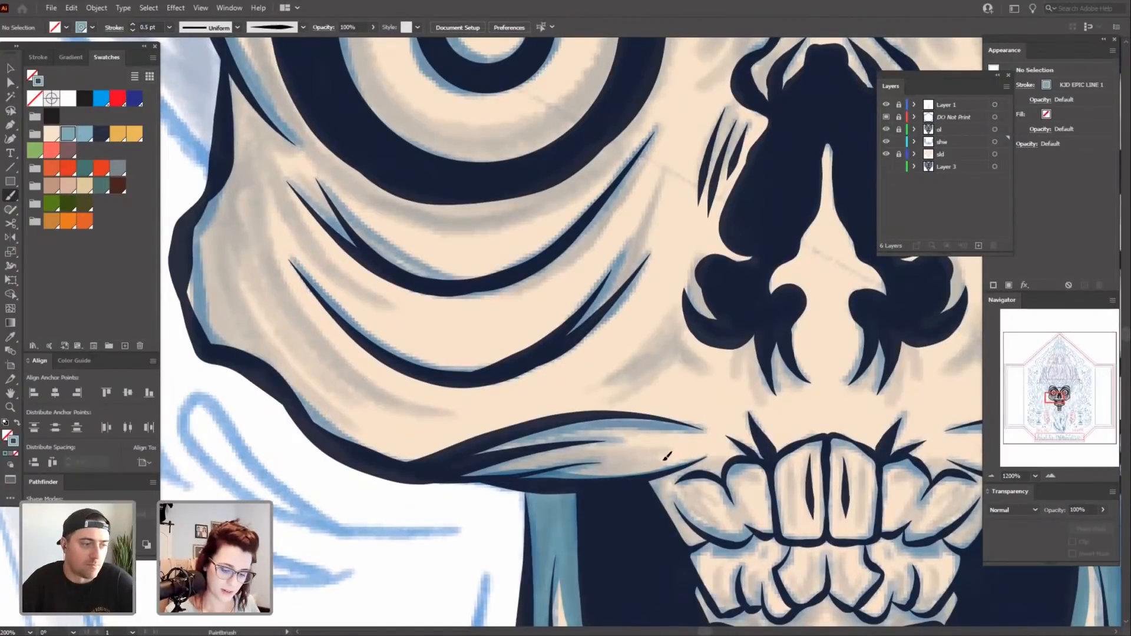
left_click_drag(665, 459, 479, 484)
left_click_drag(383, 528, 362, 542)
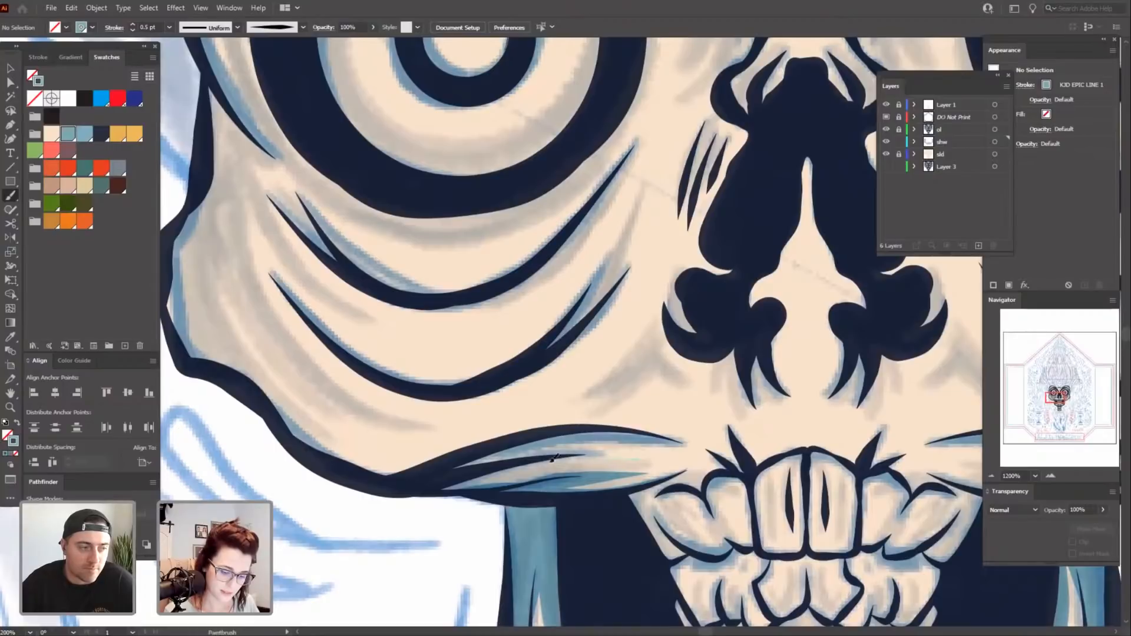
mouse_move(554, 458)
left_mouse_down()
mouse_move(463, 479)
mouse_move(472, 492)
mouse_move(471, 469)
mouse_move(472, 500)
mouse_move(496, 507)
left_mouse_up()
Try to paint a shadow stroke beneath the upper outline of the left cheekbone.
left_click_drag(657, 433, 417, 481)
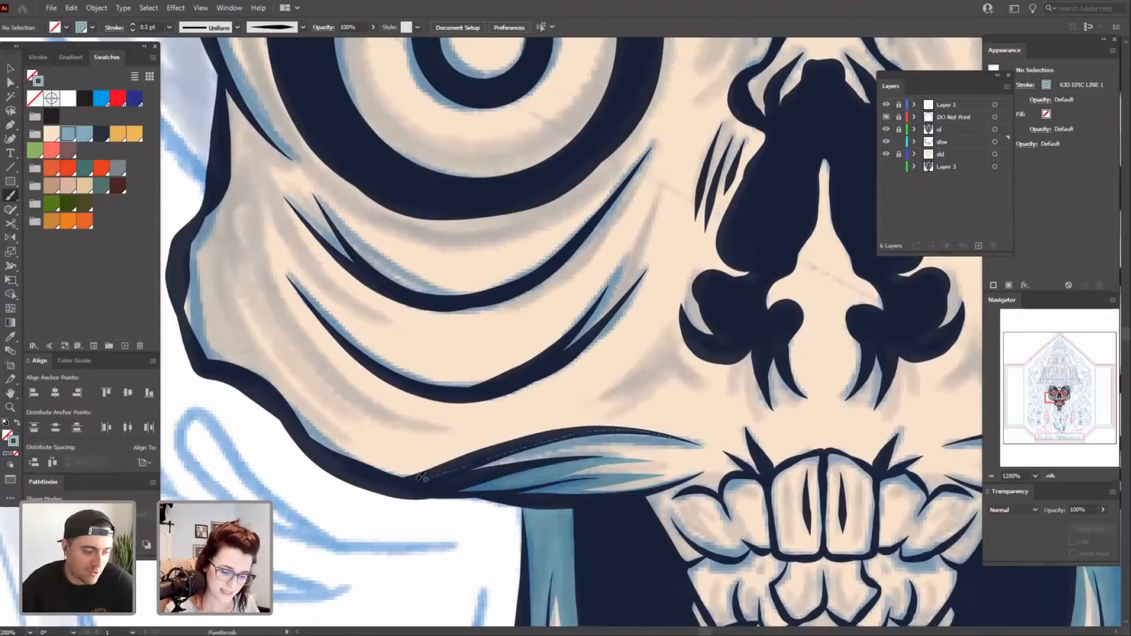
left_click_drag(652, 507, 627, 493)
key("ctrl+z")
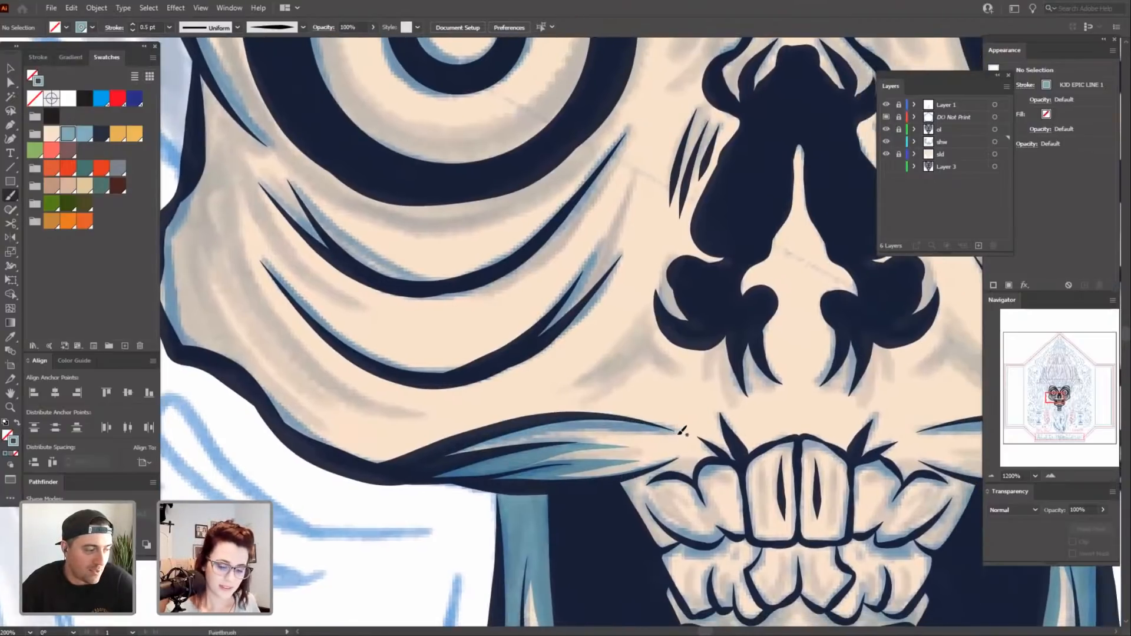
left_click_drag(623, 418, 397, 466)
left_click_drag(766, 579, 607, 503)
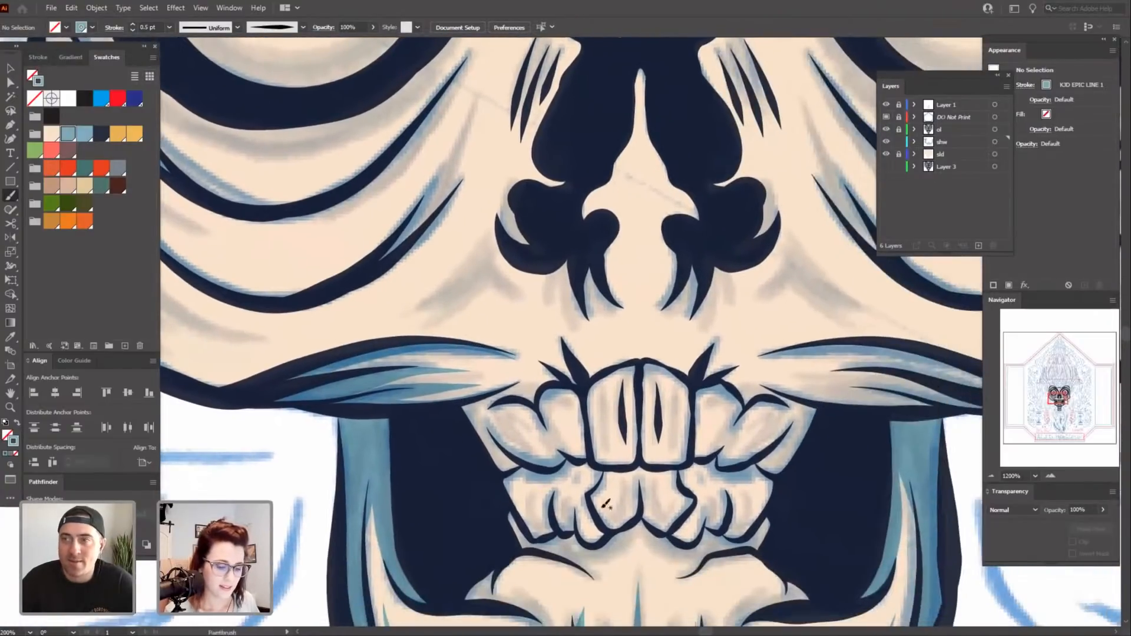
key("ctrl+z")
left_click_drag(229, 502, 458, 571)
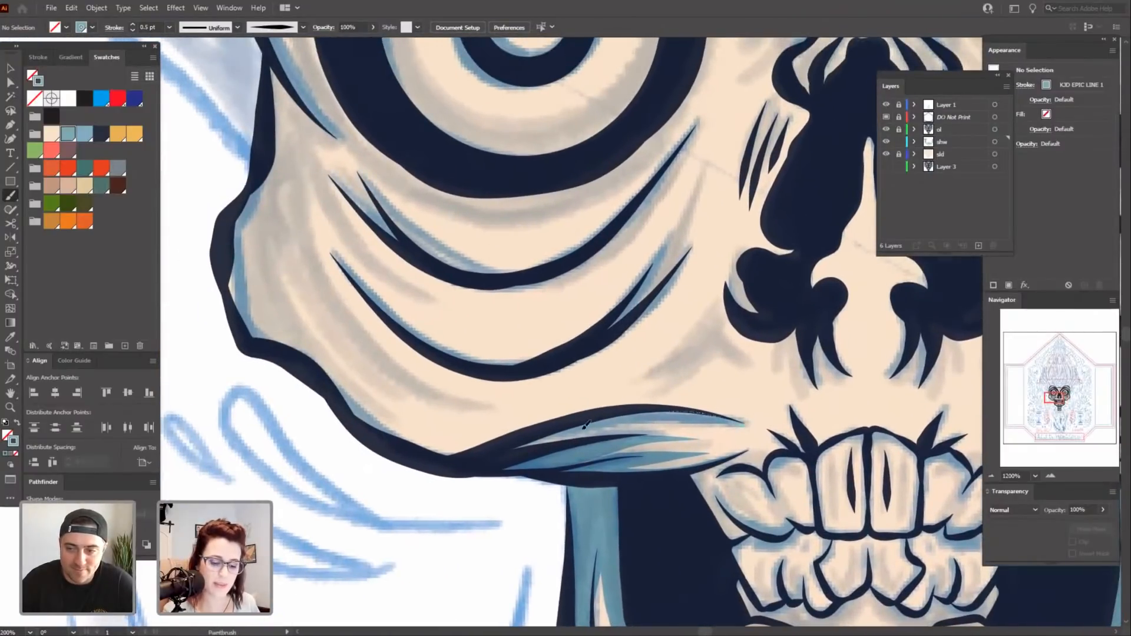
left_click_drag(586, 424, 519, 443)
left_click_drag(502, 545, 357, 495)
key("ctrl+z")
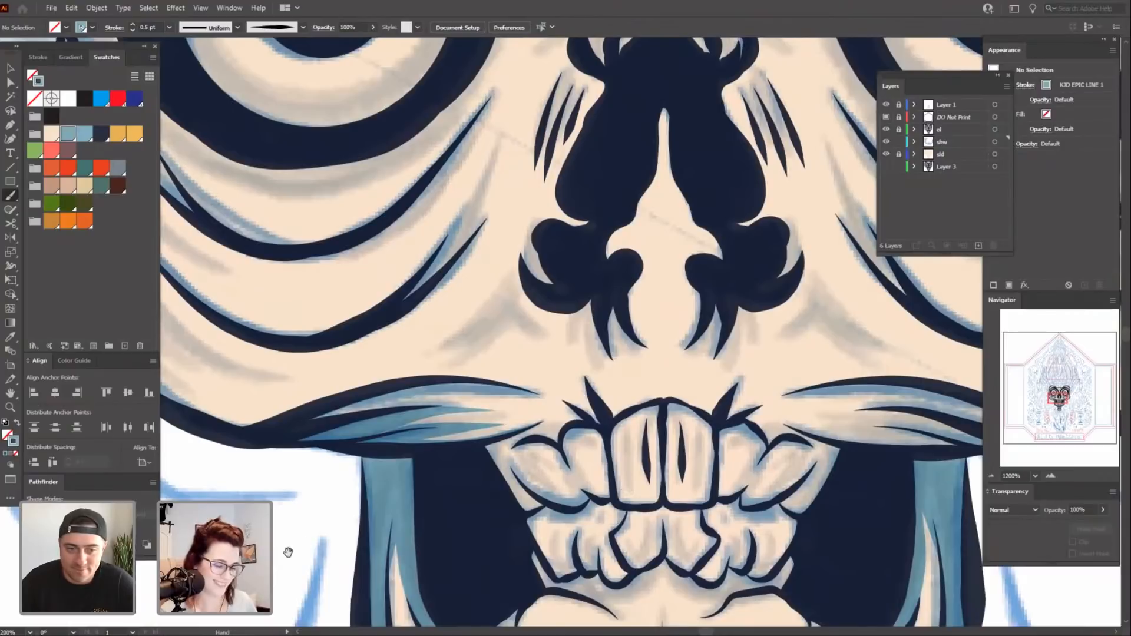
Adjust the inner end anchor of the shadow stroke running along the left cheekbone's lower outline.
left_click_drag(288, 550, 328, 544)
key("ctrl+plus")
left_click_drag(465, 497, 591, 504)
key("a")
left_click(717, 448)
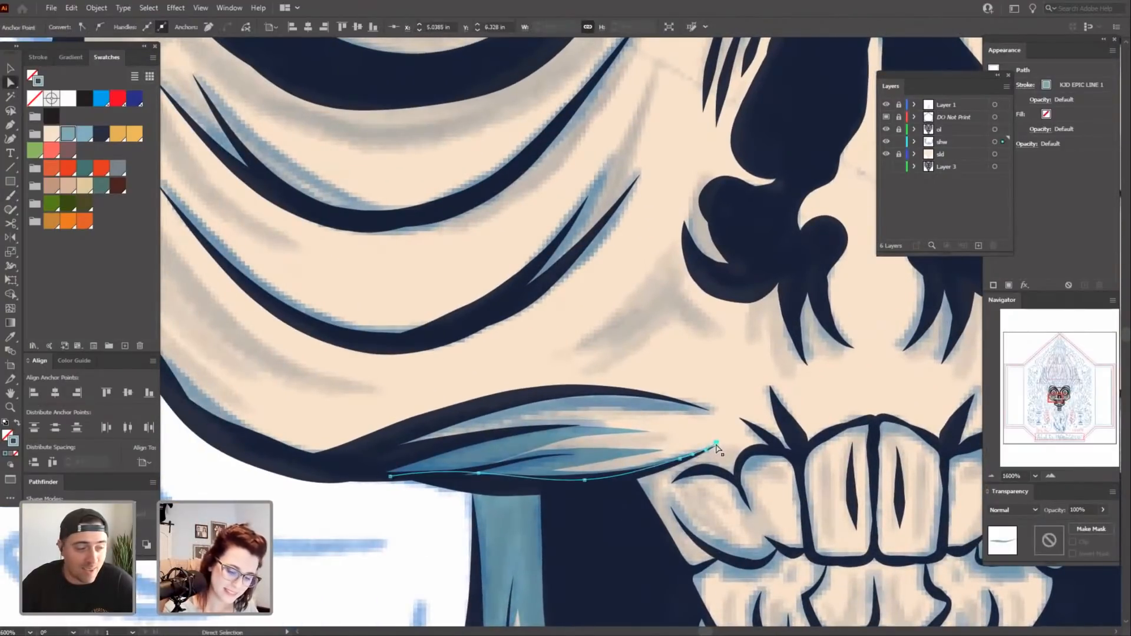
left_click(349, 555)
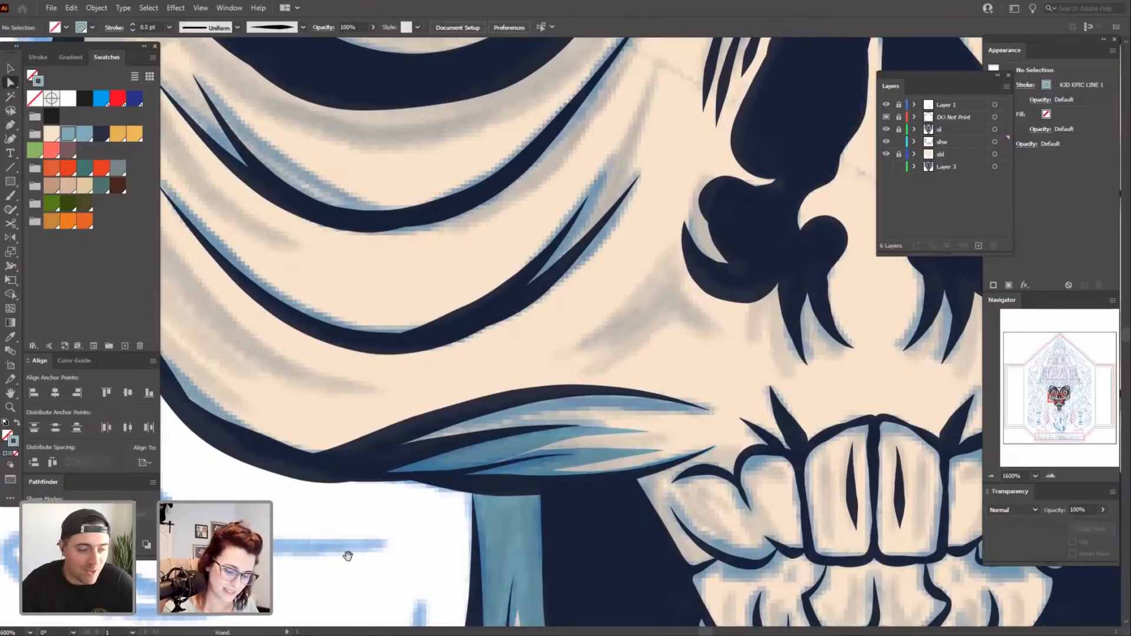
Paint light blue shadow strokes beneath the left cheekbone's upper outline to fill the band between the outline and the first crease.
left_click_drag(348, 556, 498, 579)
key("b")
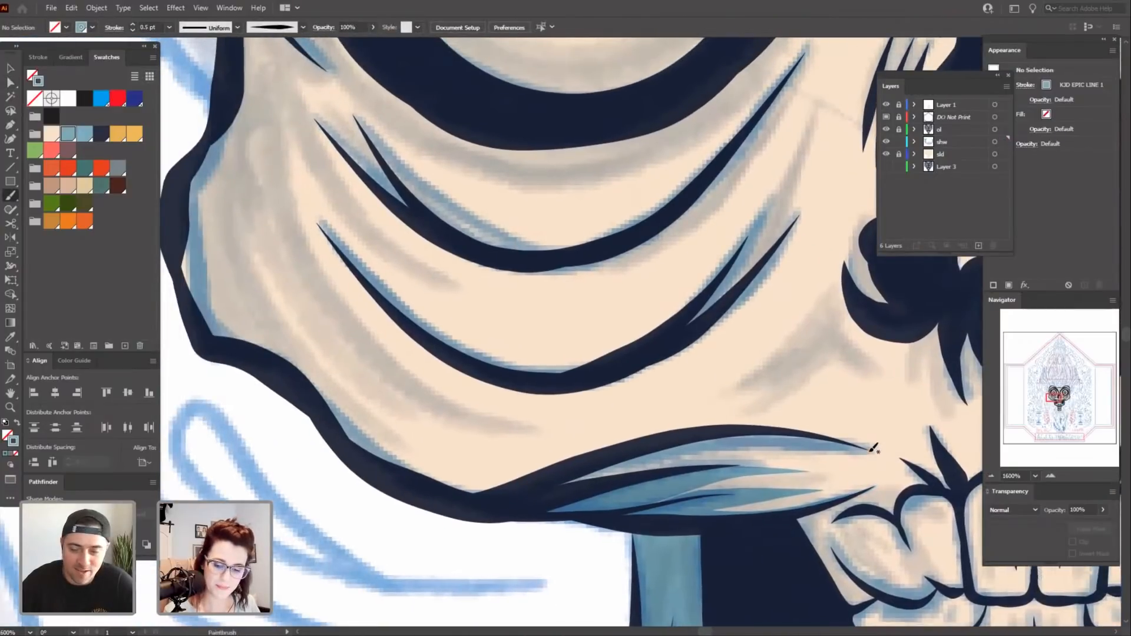
left_click_drag(515, 490, 484, 489)
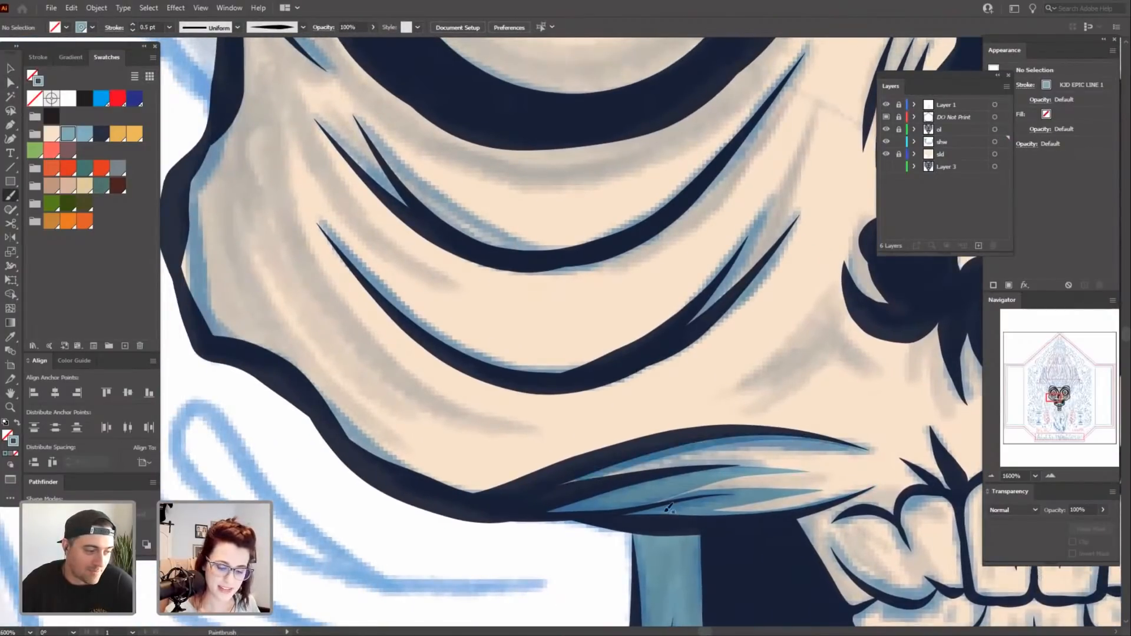
mouse_move(624, 532)
left_mouse_down()
mouse_move(510, 520)
mouse_move(455, 469)
left_mouse_up()
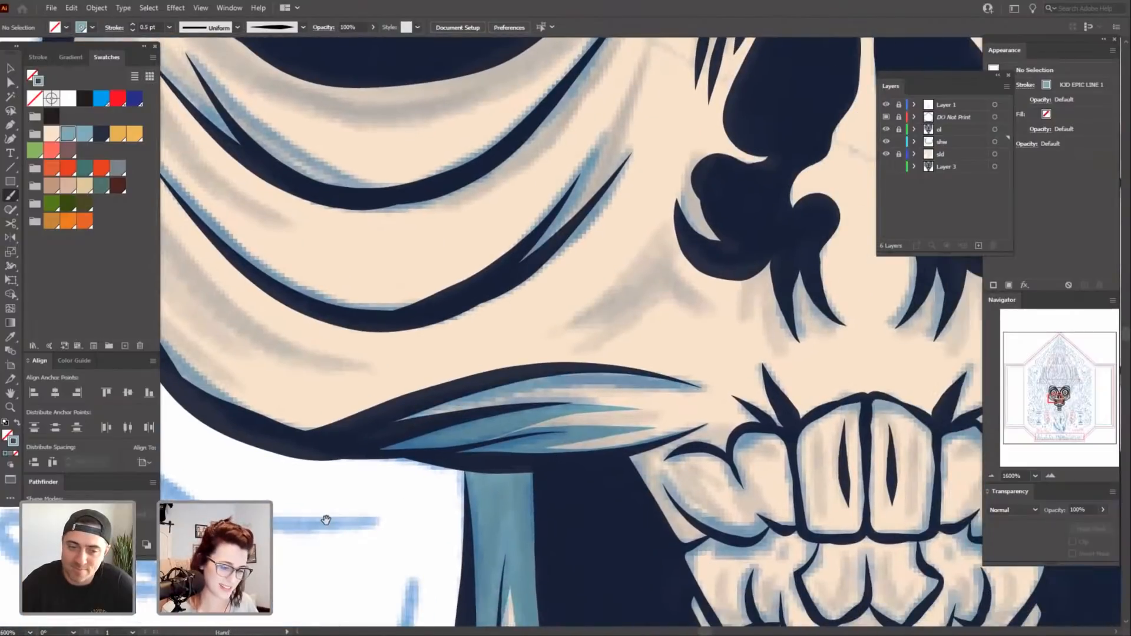
left_click_drag(326, 520, 538, 510)
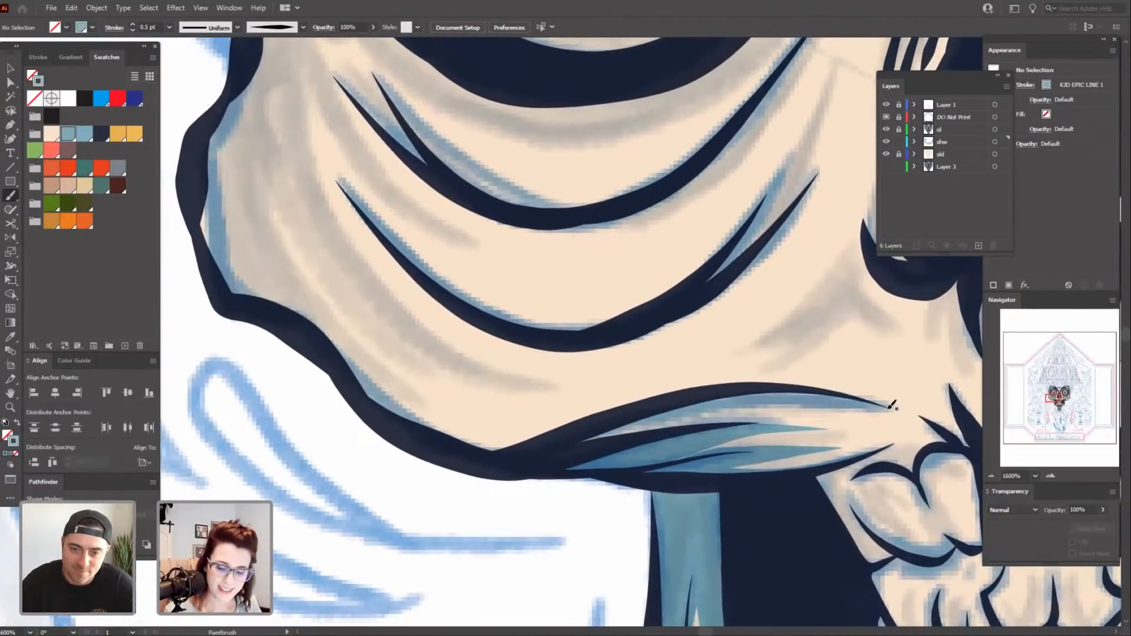
left_click_drag(575, 543, 431, 510)
left_click_drag(284, 535, 402, 540)
left_click_drag(423, 464, 461, 479)
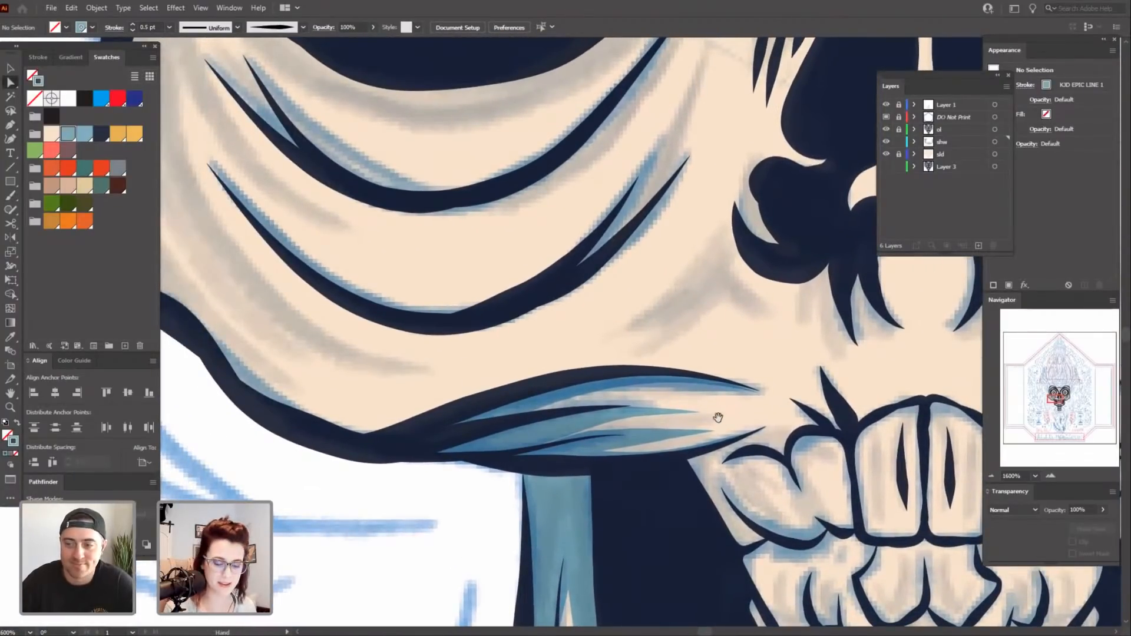
Paint light blue shadow strokes along the lower edge and inner creases of the right cheekbone with the KID EPIC LINE 1 brush.
left_click_drag(732, 426, 750, 447)
left_click_drag(740, 551, 469, 449)
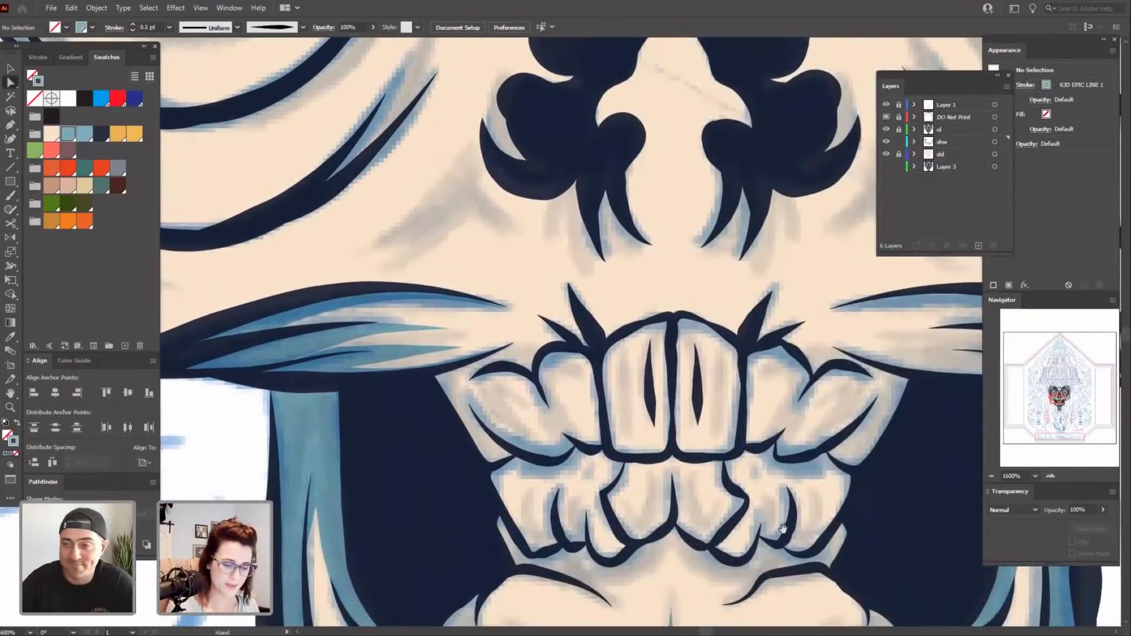
mouse_move(783, 533)
left_mouse_down()
mouse_move(696, 477)
mouse_move(543, 455)
mouse_move(464, 506)
left_mouse_up()
key("b")
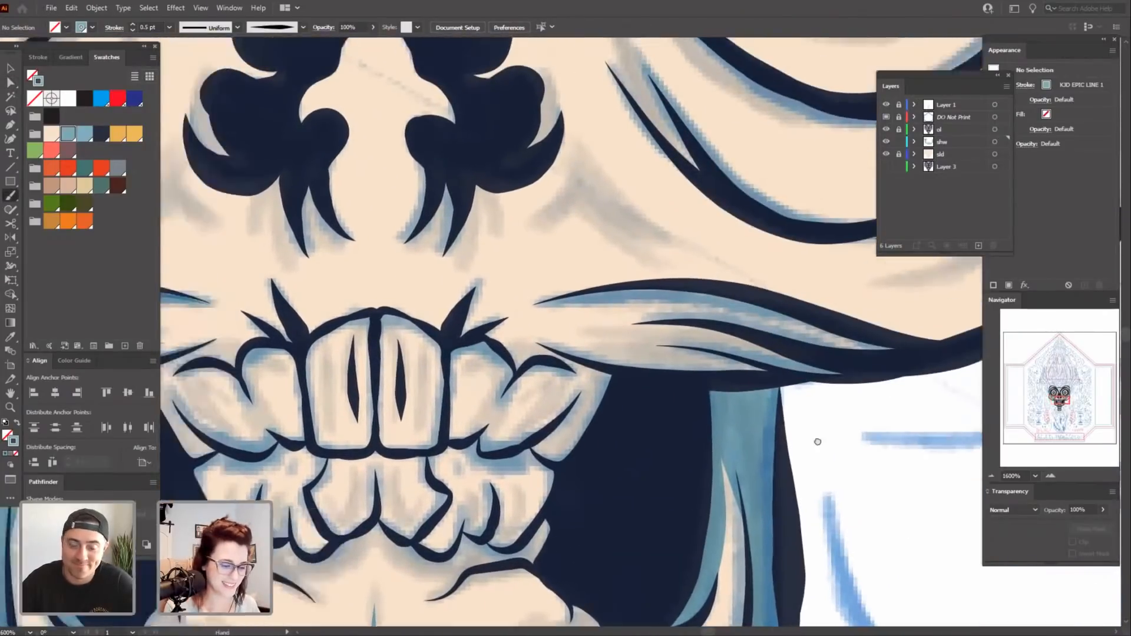
mouse_move(594, 444)
left_mouse_down()
mouse_move(803, 445)
mouse_move(729, 454)
left_mouse_up()
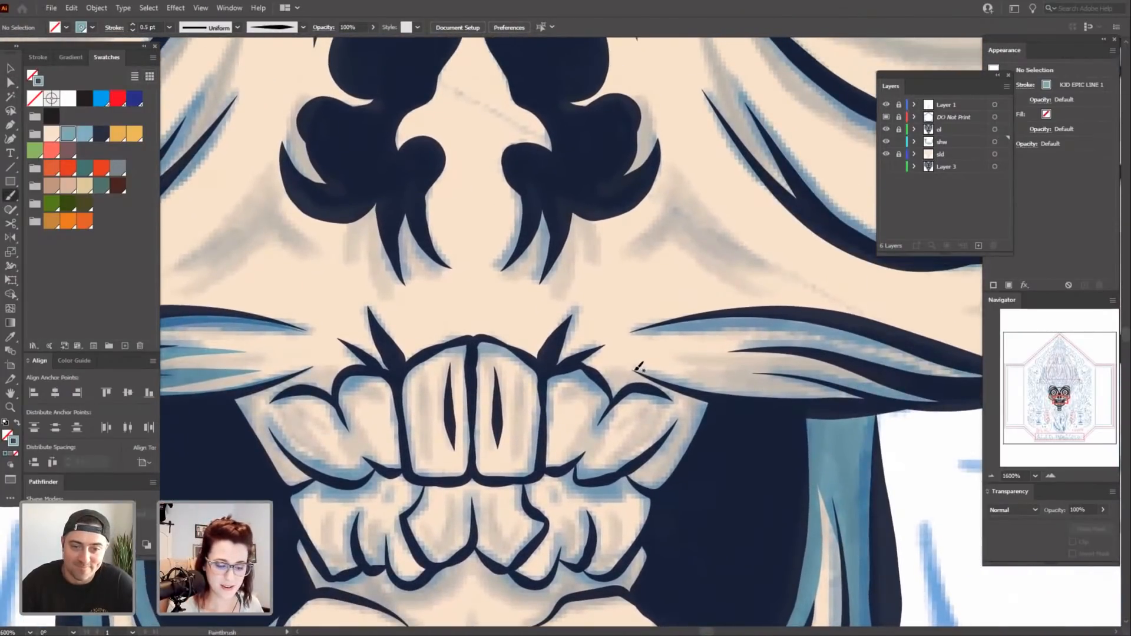
left_click_drag(882, 393, 754, 420)
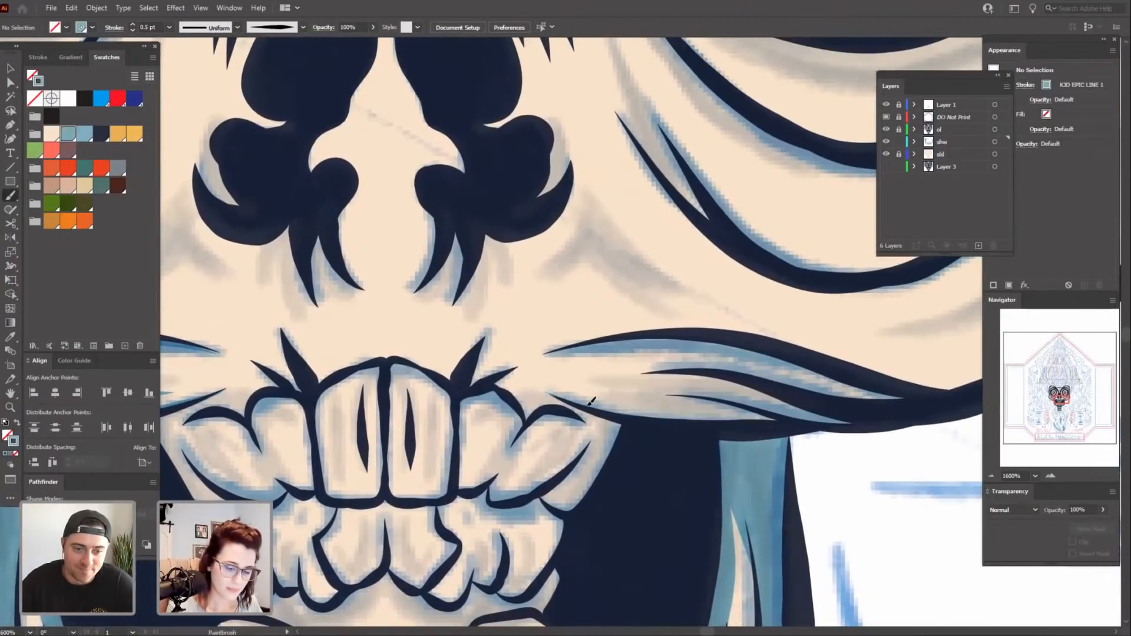
mouse_move(588, 406)
left_mouse_down()
mouse_move(774, 423)
mouse_move(686, 460)
mouse_move(914, 448)
mouse_move(660, 448)
left_mouse_up()
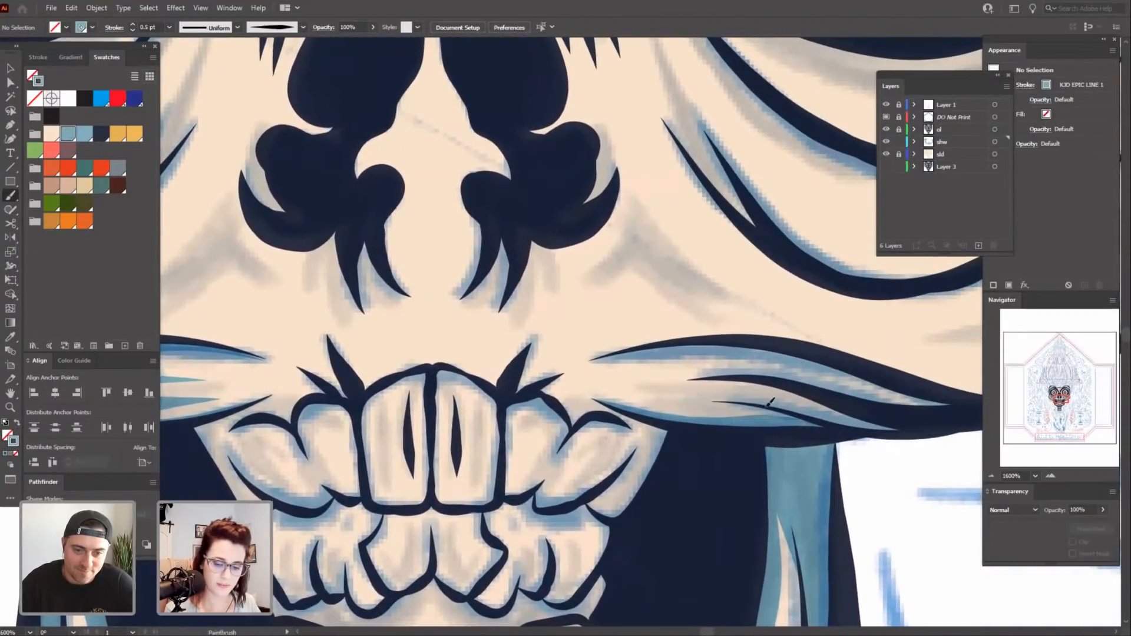
left_click_drag(771, 401, 892, 427)
left_click_drag(723, 452, 707, 475)
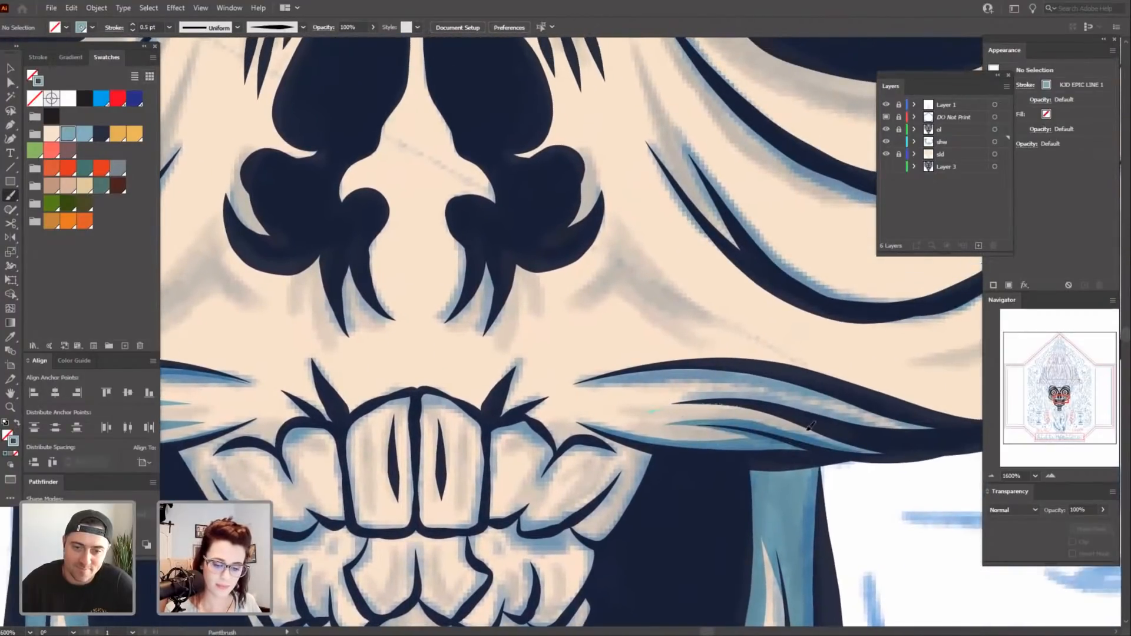
mouse_move(808, 430)
left_mouse_down()
mouse_move(912, 445)
mouse_move(786, 464)
left_mouse_up()
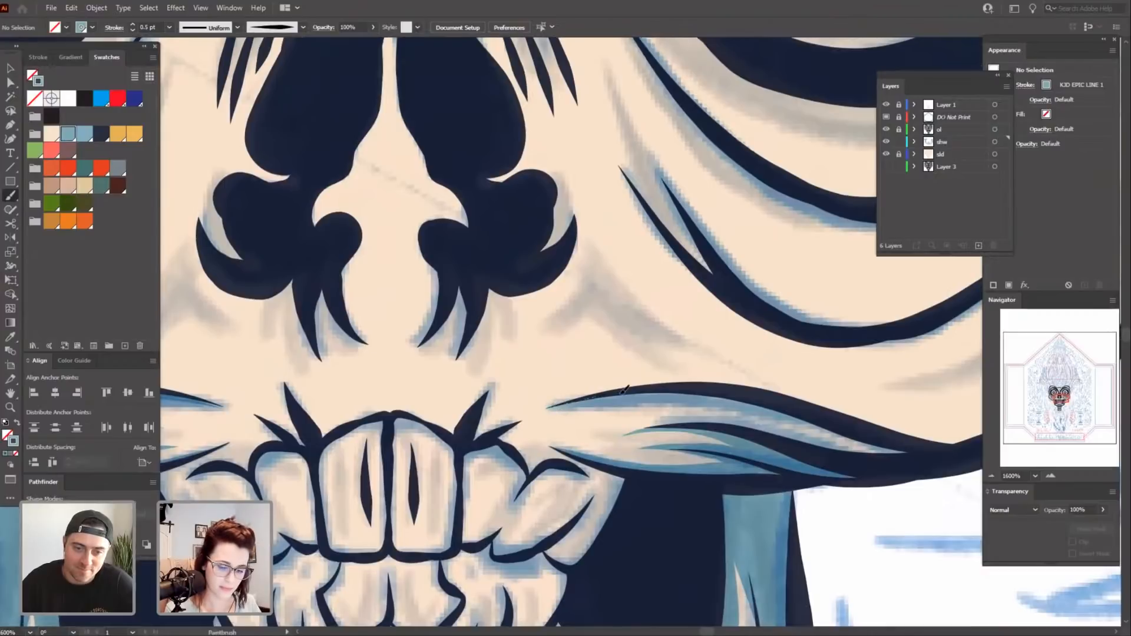
Fill the band beneath the right cheekbone's upper outline with light blue shadow strokes.
left_click_drag(894, 446, 901, 449)
mouse_move(632, 534)
left_mouse_down()
mouse_move(662, 447)
mouse_move(631, 497)
left_mouse_up()
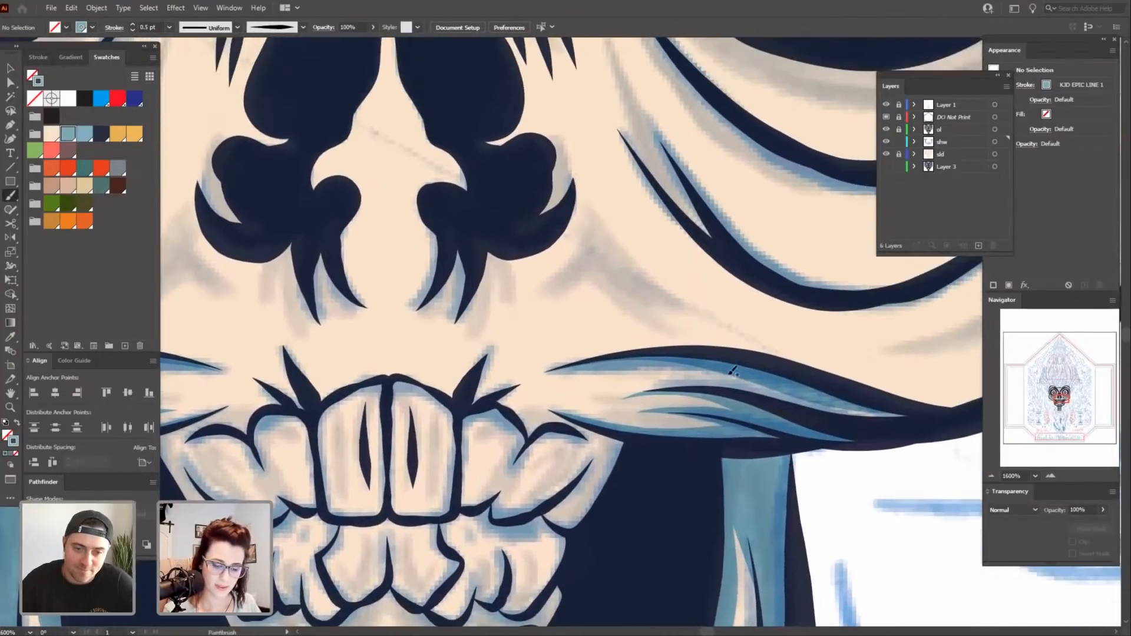
left_click_drag(835, 408, 907, 414)
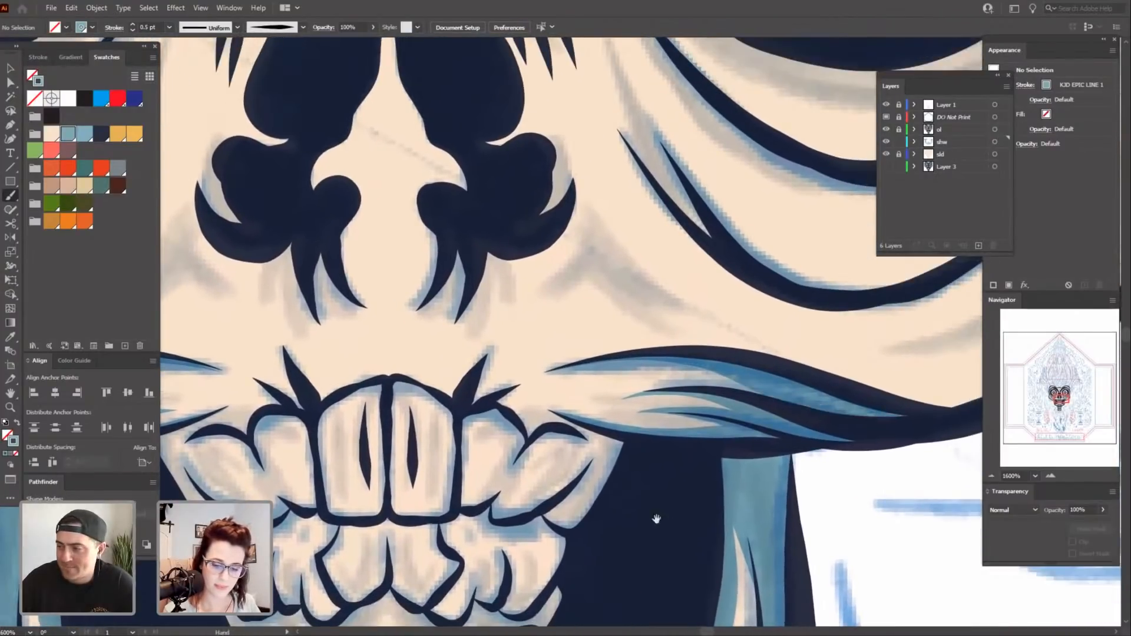
Examine the cheekbone and jaw shading with the Layer 1 sketch hidden, and show the sketch again.
left_click_drag(657, 517, 682, 440)
key("ctrl+minus")
key("ctrl+minus")
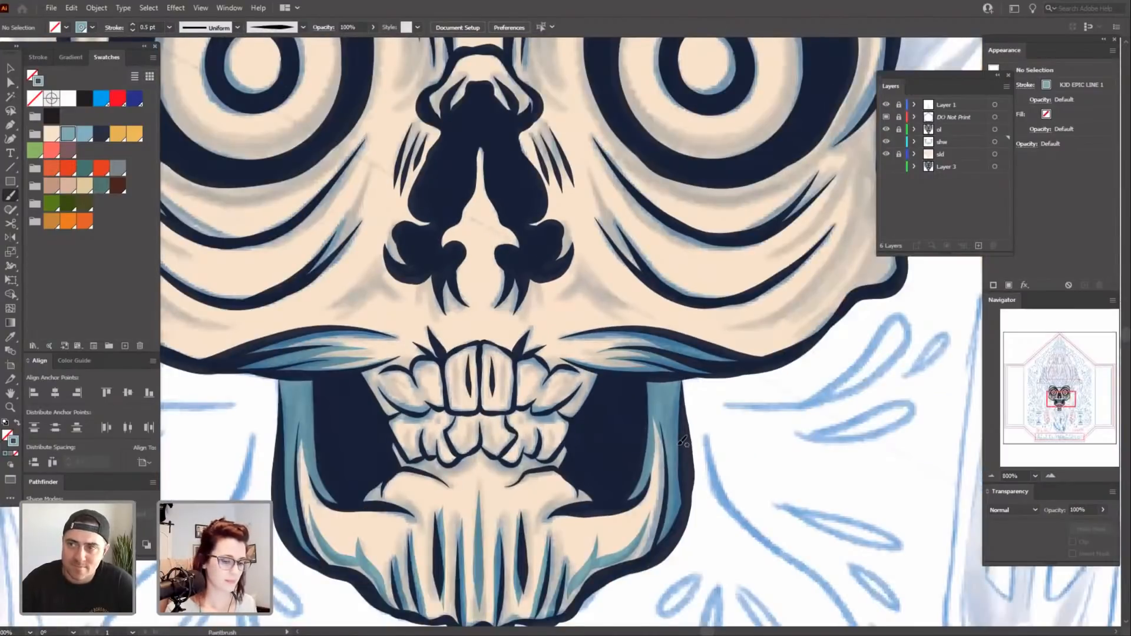
left_click(885, 117)
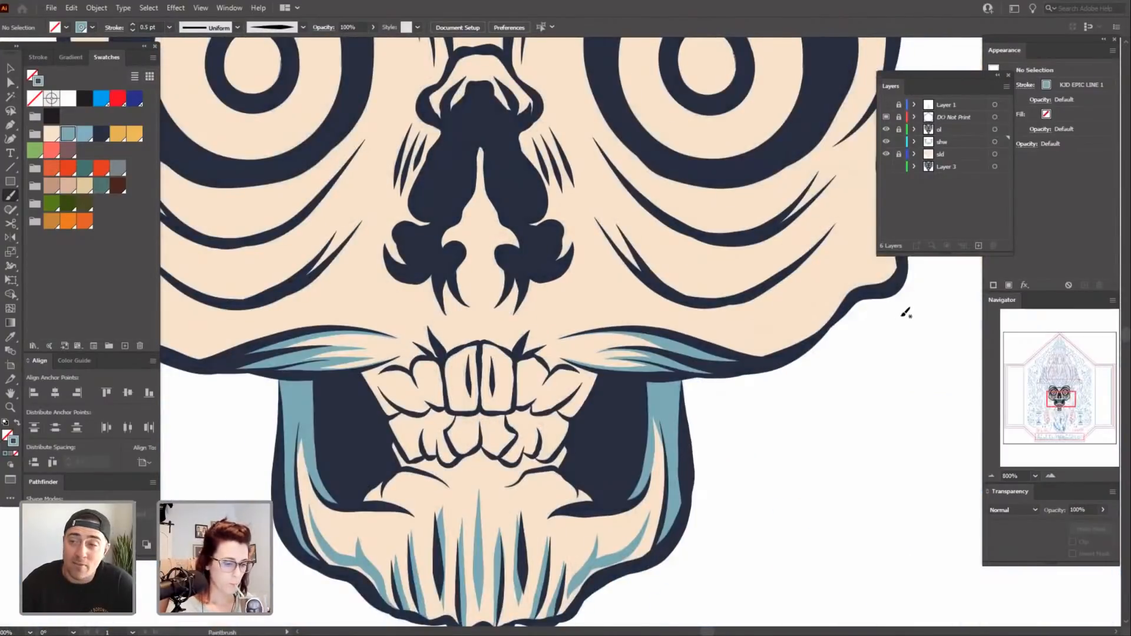
key("ctrl+minus")
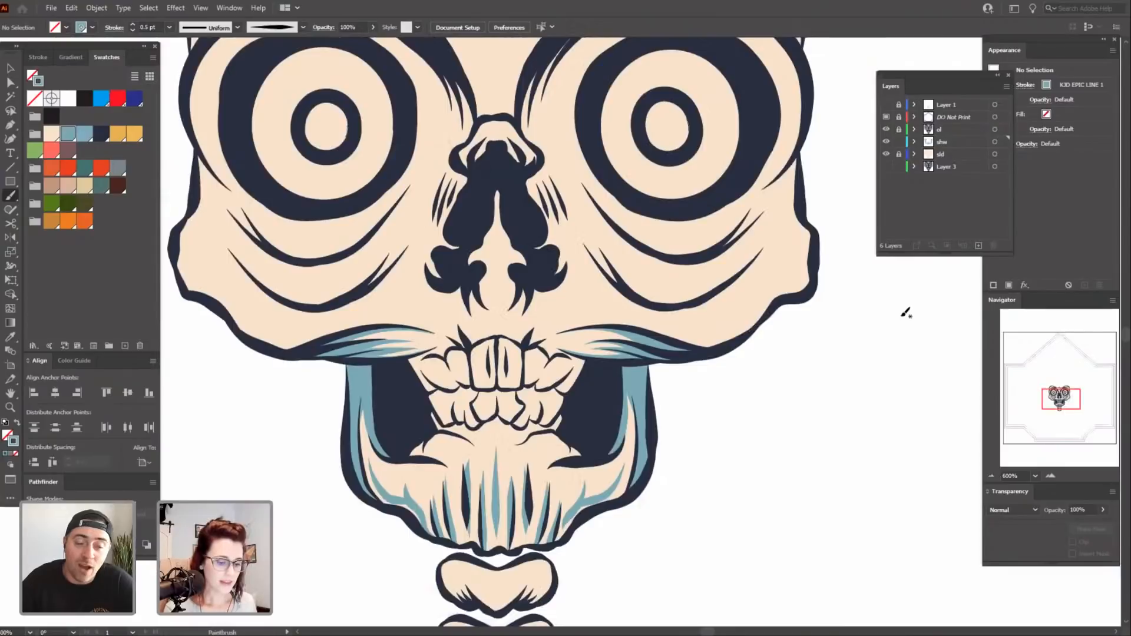
key("ctrl+minus")
key("ctrl+plus")
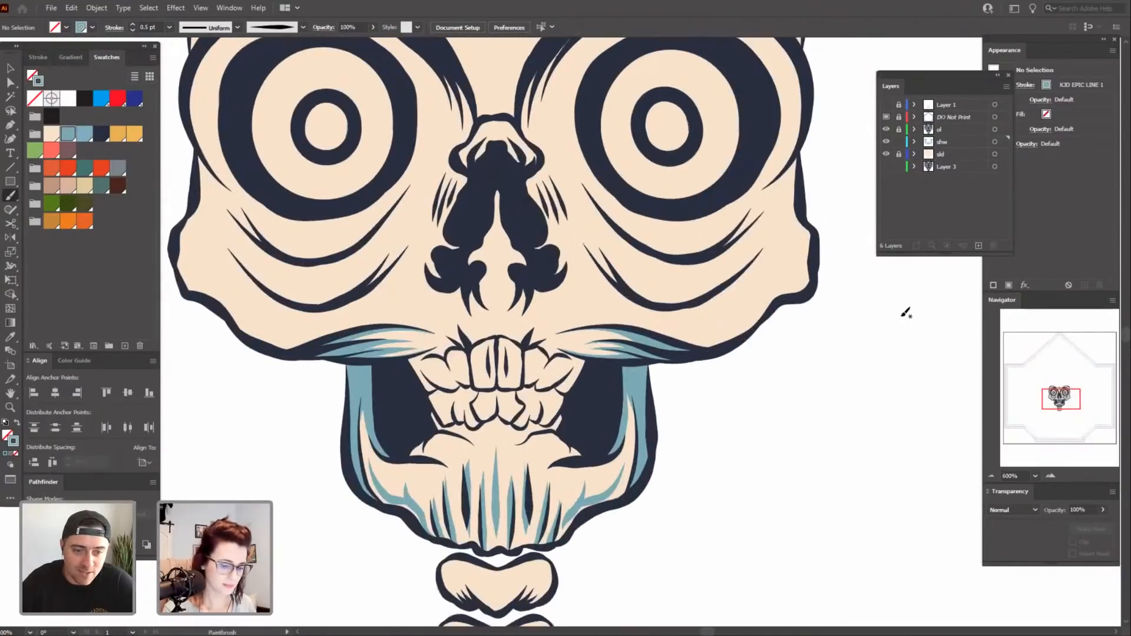
left_click(886, 105)
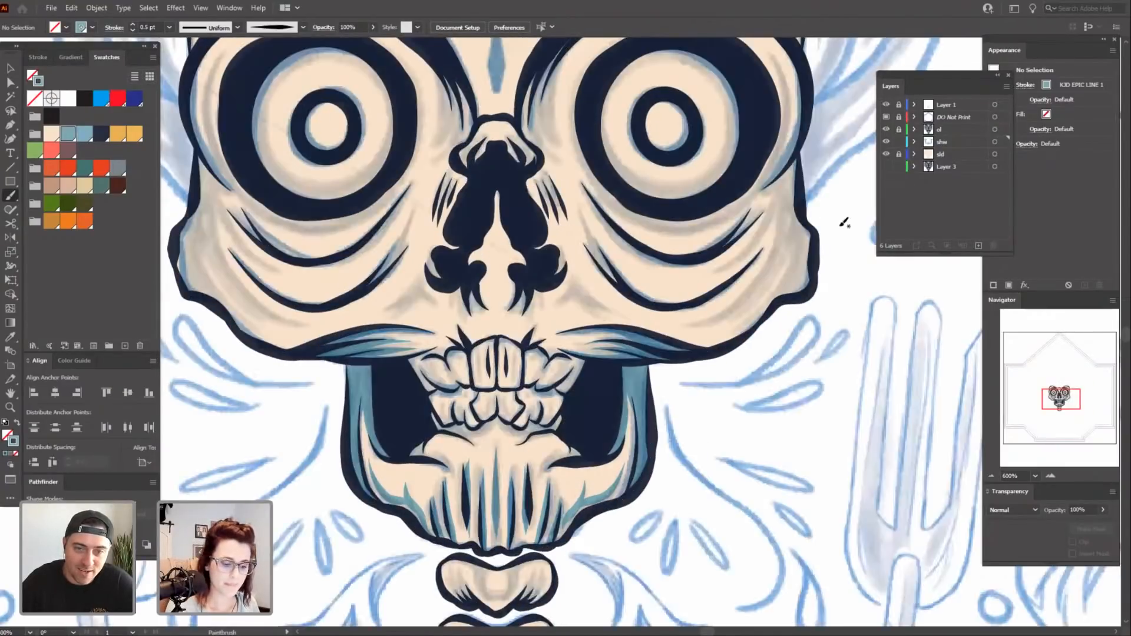
key("ctrl+plus")
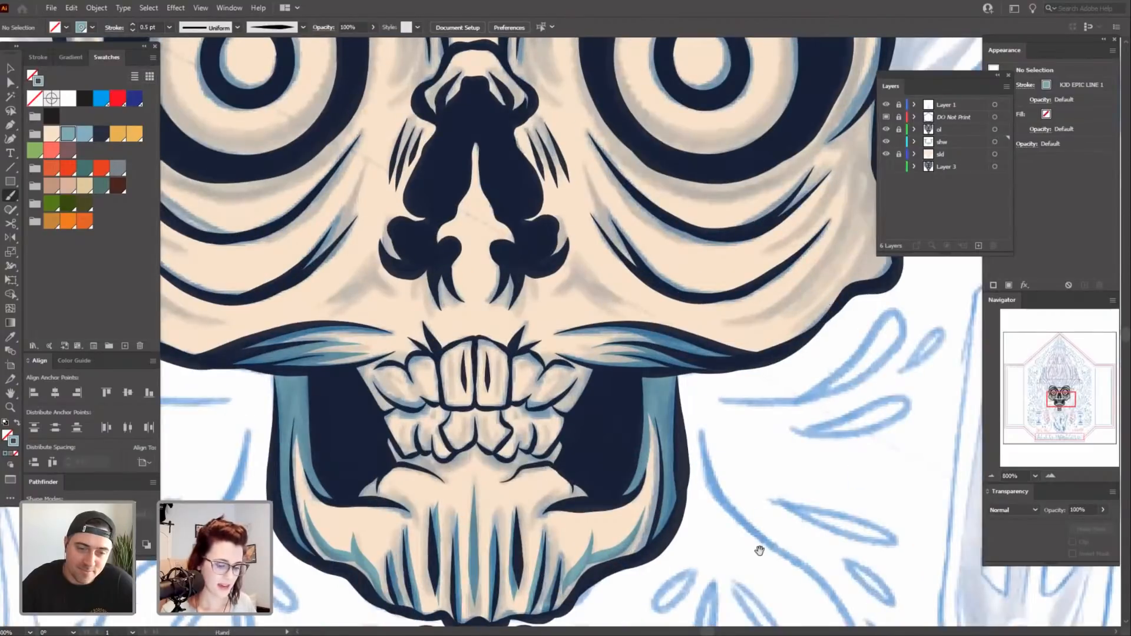
mouse_move(759, 551)
left_mouse_down()
mouse_move(805, 386)
mouse_move(822, 478)
left_mouse_up()
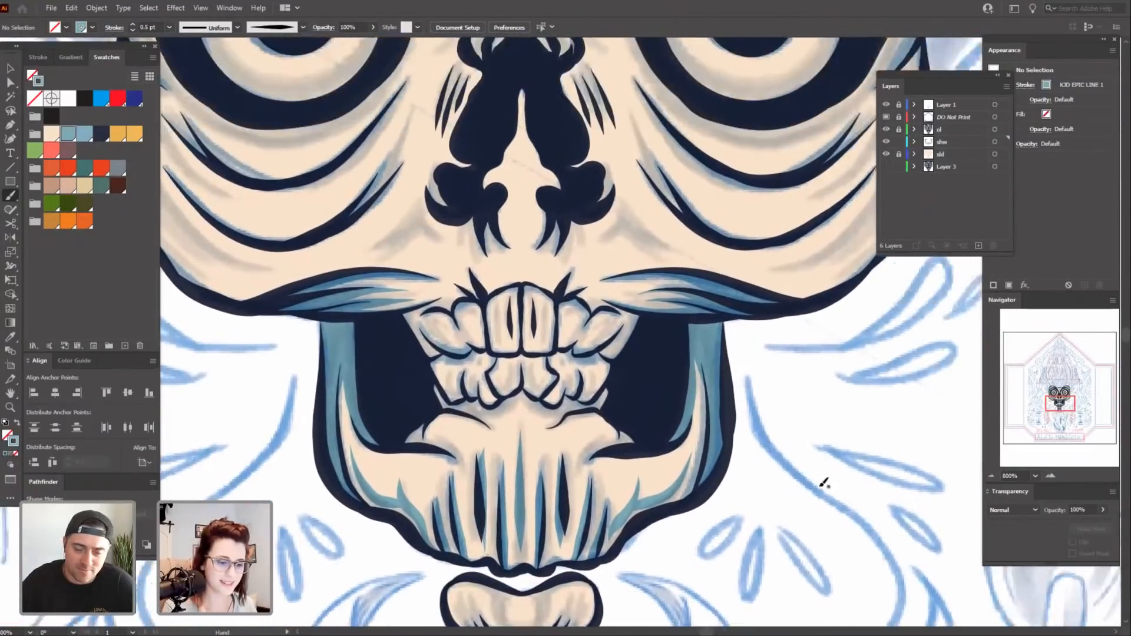
key("ctrl+plus")
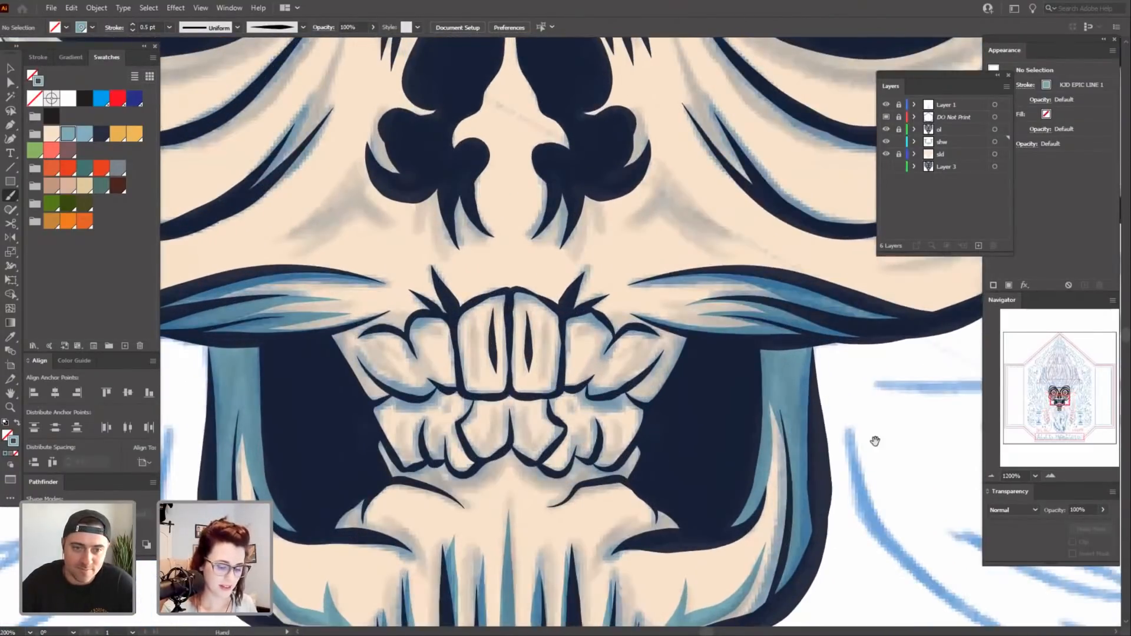
Paint light blue shadow strokes over the inner end of the right chin ridge, out to the tip of its corner wedge.
left_click_drag(653, 533, 737, 388)
left_click_drag(724, 442, 695, 450)
key("ctrl+plus")
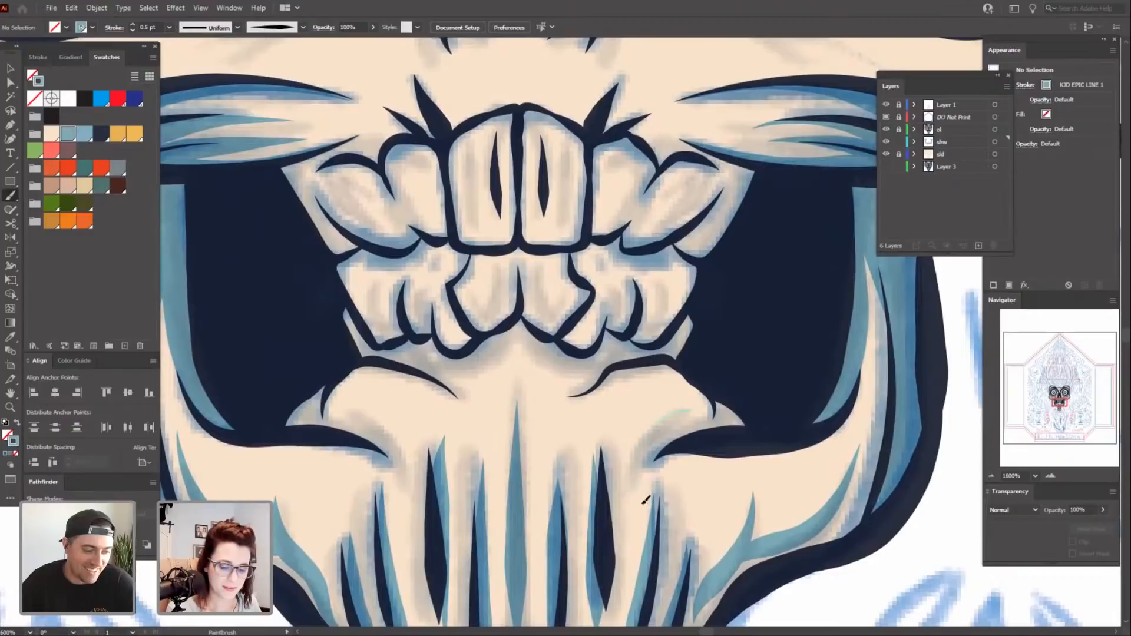
left_click_drag(688, 412, 636, 493)
mouse_move(715, 529)
left_mouse_down()
mouse_move(670, 418)
mouse_move(667, 518)
left_mouse_up()
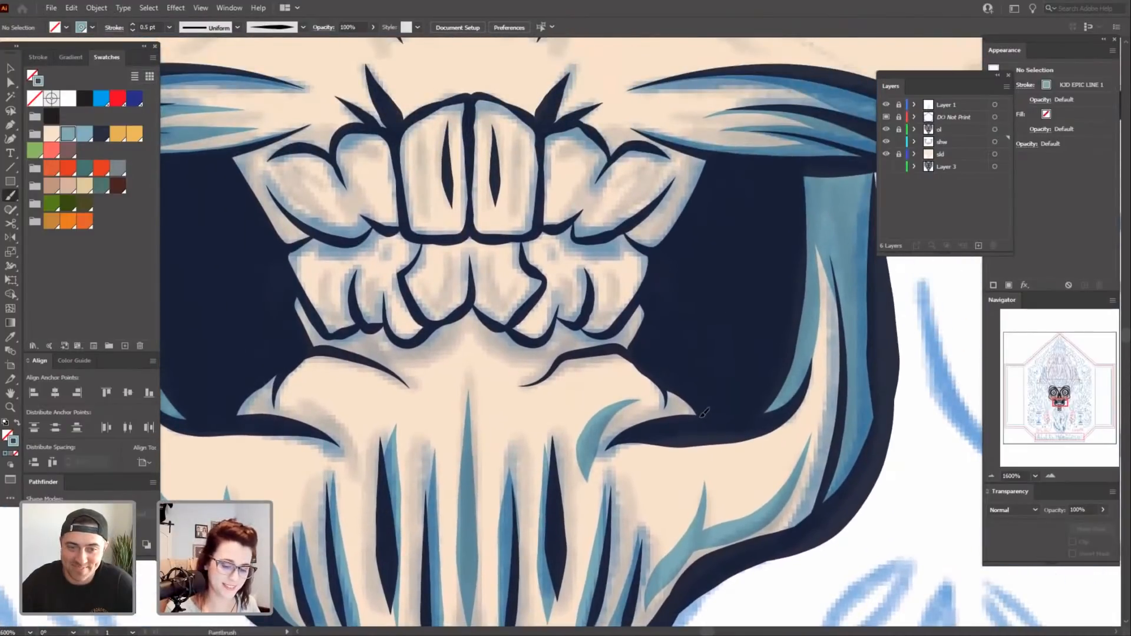
left_click_drag(704, 413, 601, 467)
mouse_move(695, 448)
left_mouse_down()
mouse_move(698, 469)
mouse_move(768, 448)
left_mouse_up()
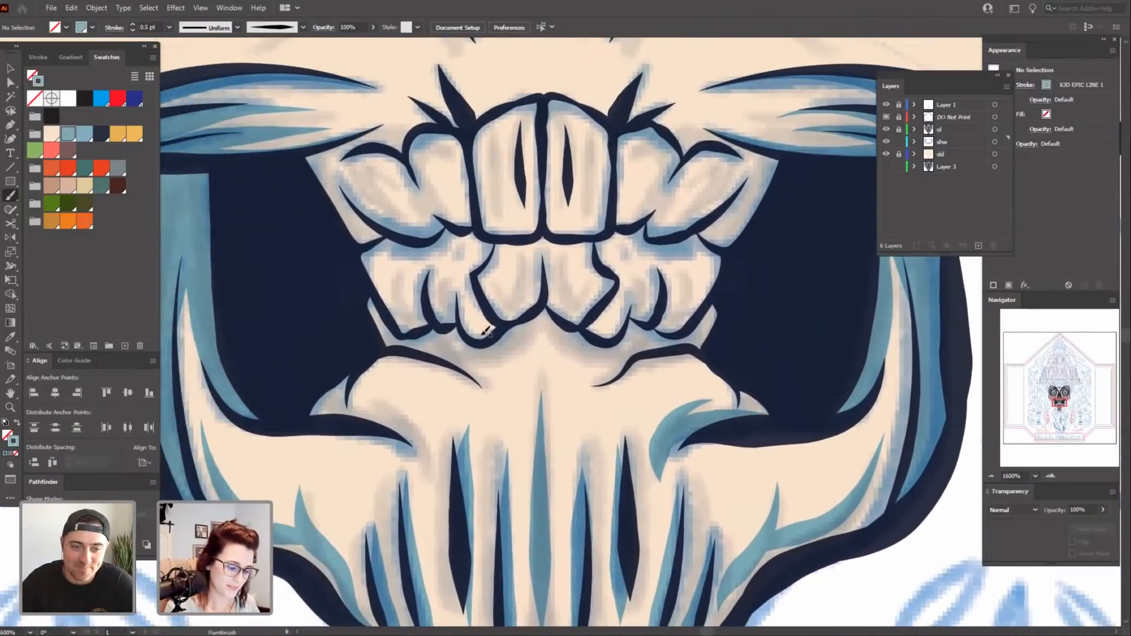
Paint a matching curved light blue shadow stroke around the inner end of the left chin ridge.
left_click_drag(392, 403, 431, 472)
left_click_drag(477, 538, 613, 540)
left_click_drag(545, 486, 569, 506)
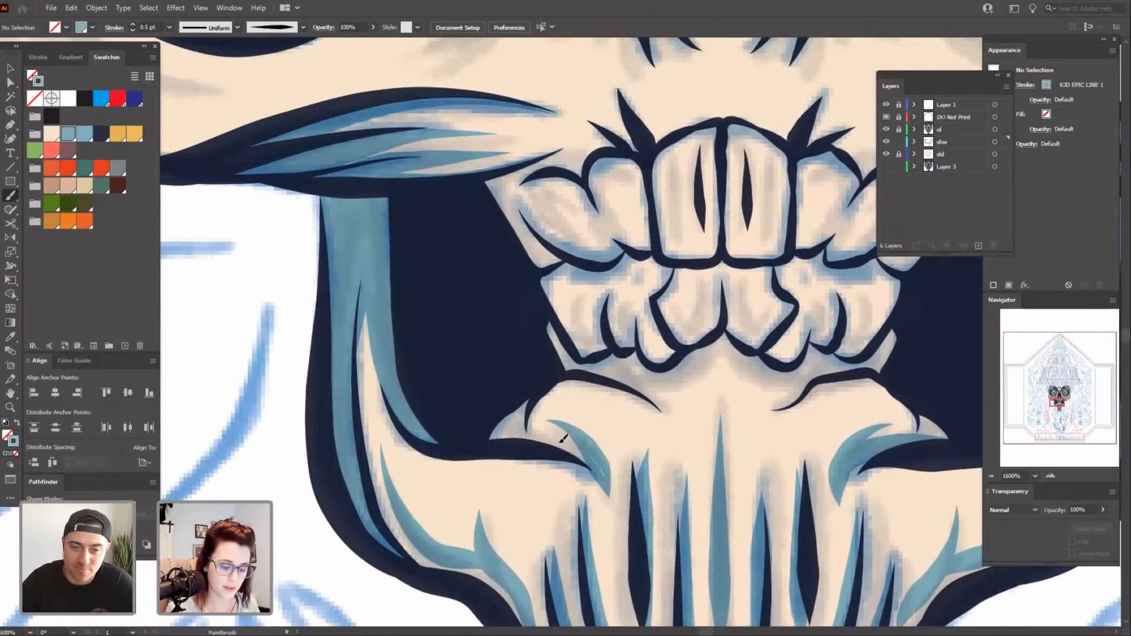
Fill the pointed outer wedge beside the left chin ridge with light blue shadow strokes.
mouse_move(492, 438)
left_mouse_down()
mouse_move(583, 459)
mouse_move(559, 484)
left_mouse_up()
key("ctrl+z")
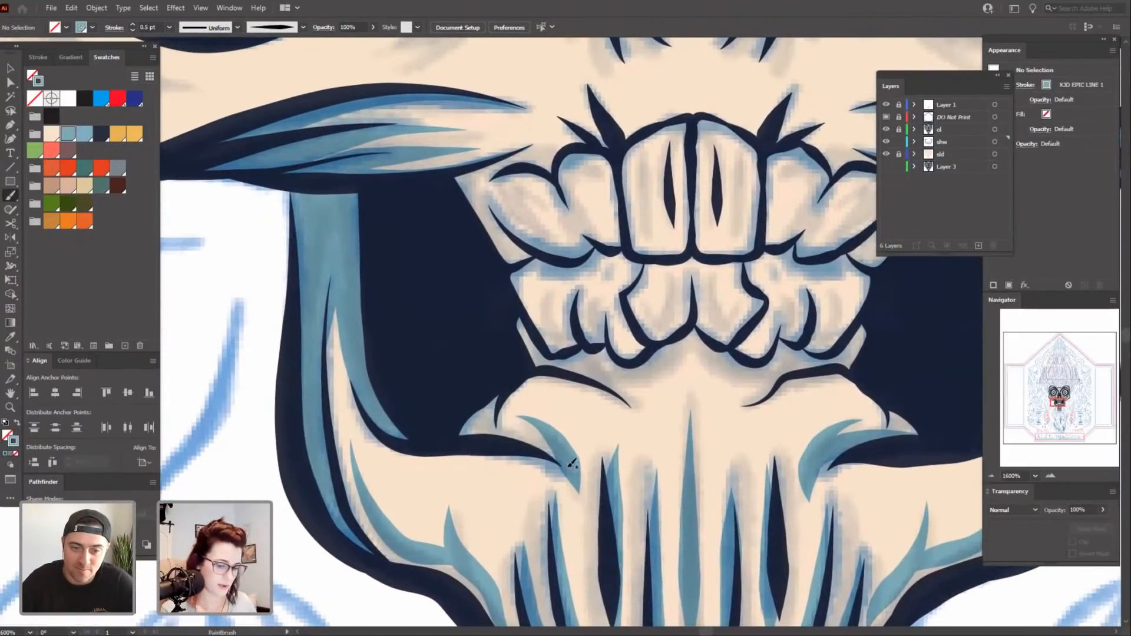
left_click_drag(489, 436, 435, 460)
left_click_drag(561, 471, 537, 485)
left_click_drag(475, 409, 468, 453)
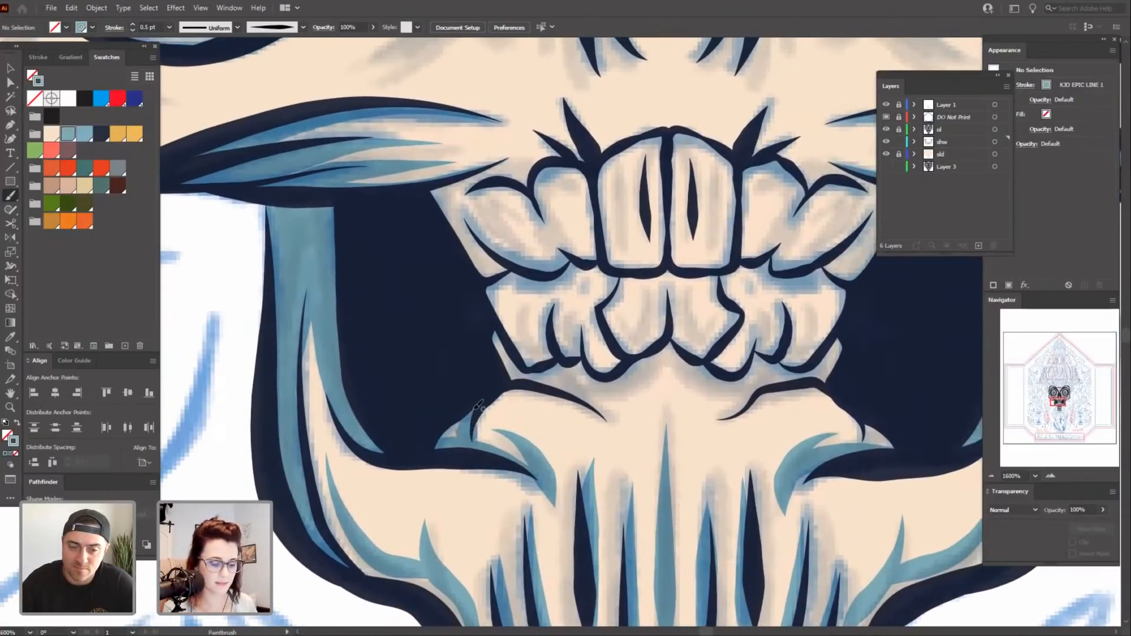
left_click_drag(474, 410, 441, 444)
Fill the right outer chin wedge and paint light blue bands above both chin creases, including the slivers beside the outer lower teeth.
left_click_drag(718, 483, 547, 493)
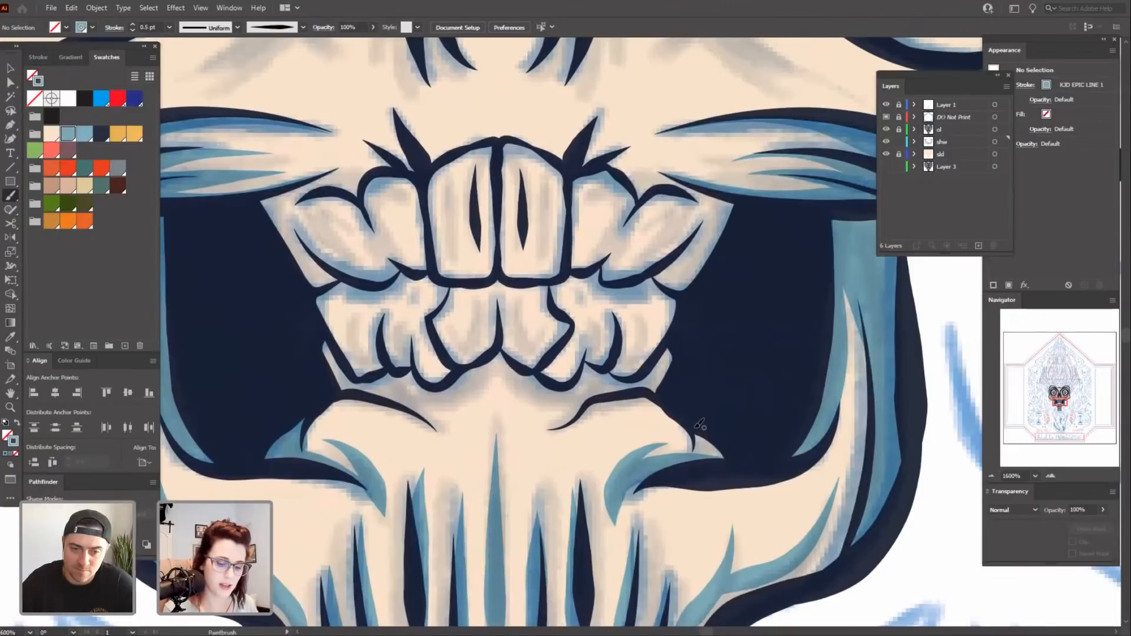
mouse_move(709, 452)
left_mouse_down()
mouse_move(723, 463)
mouse_move(735, 444)
mouse_move(718, 373)
mouse_move(799, 467)
mouse_move(709, 466)
mouse_move(720, 478)
mouse_move(562, 516)
left_mouse_up()
mouse_move(449, 538)
left_mouse_down()
mouse_move(581, 512)
mouse_move(599, 436)
left_mouse_up()
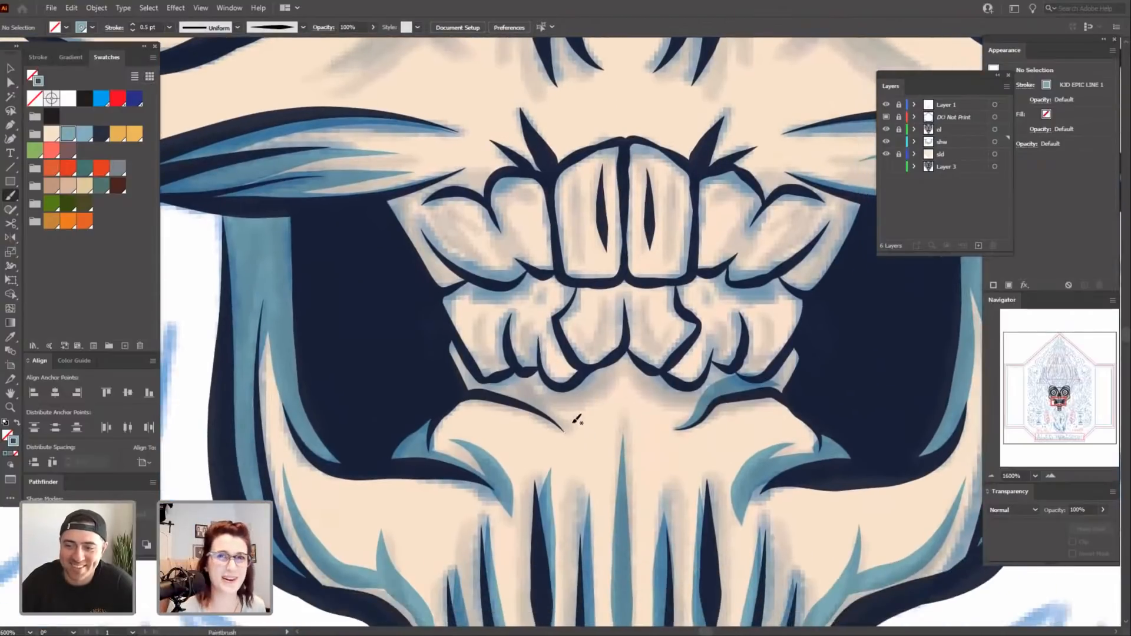
mouse_move(593, 425)
left_mouse_down()
mouse_move(624, 450)
mouse_move(453, 431)
left_mouse_up()
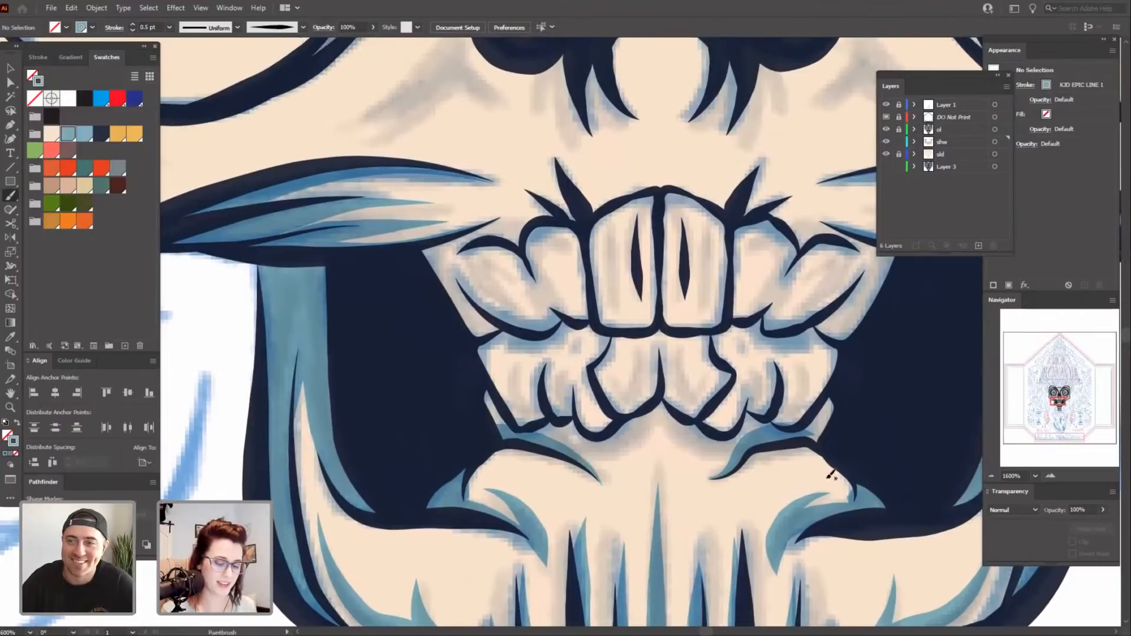
mouse_move(816, 476)
left_mouse_down()
mouse_move(722, 409)
mouse_move(731, 460)
left_mouse_up()
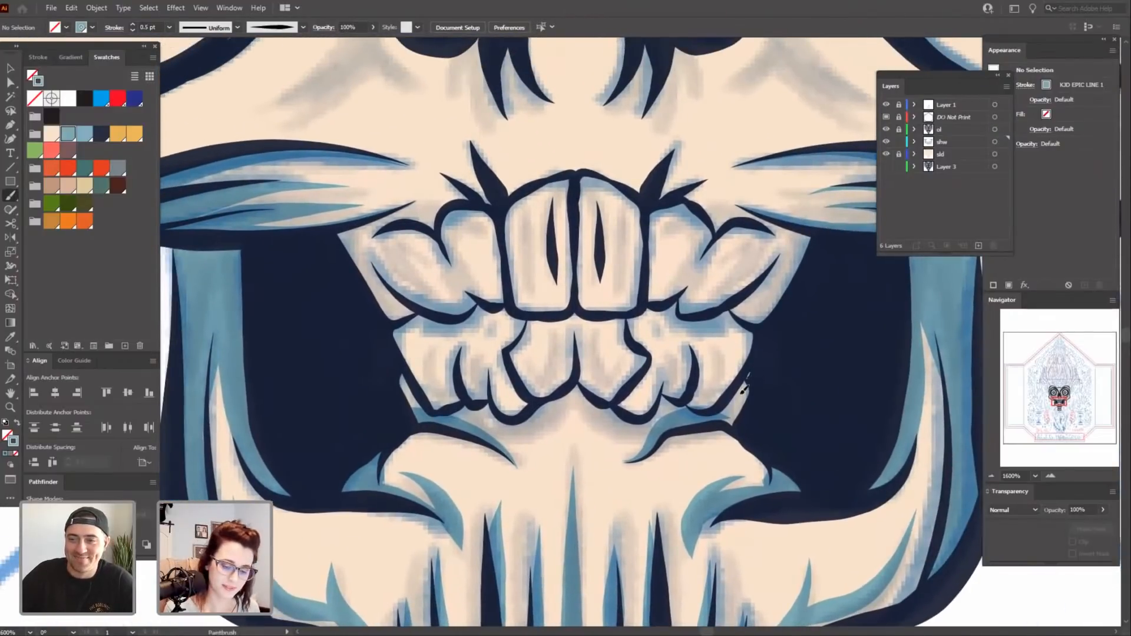
left_click_drag(742, 394, 716, 420)
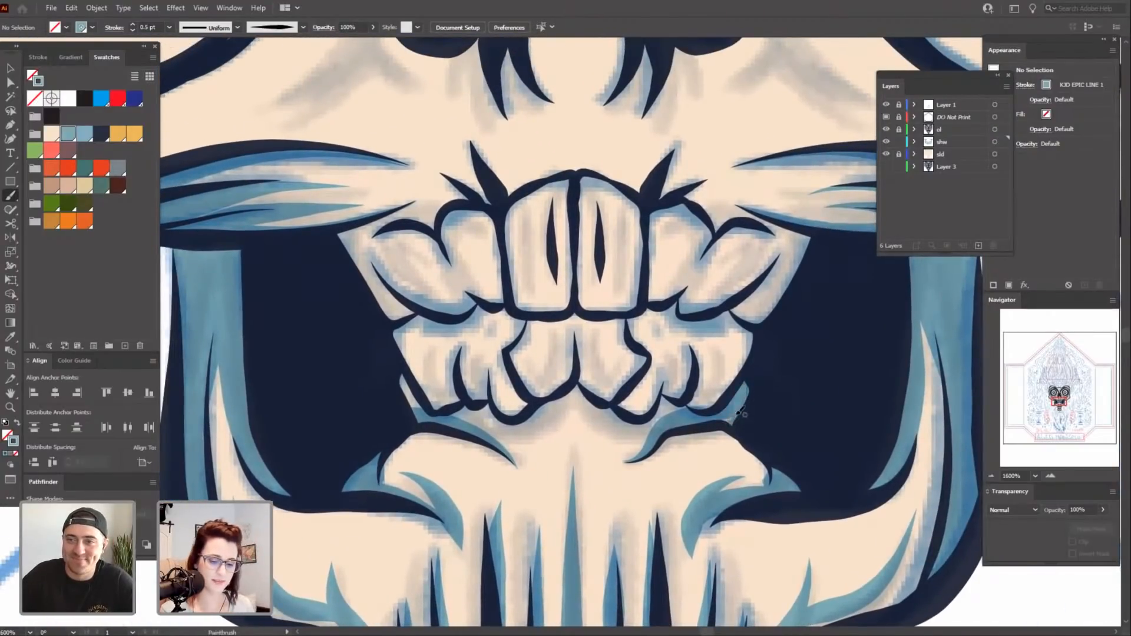
mouse_move(562, 498)
left_mouse_down()
mouse_move(597, 518)
mouse_move(639, 399)
mouse_move(610, 475)
left_mouse_up()
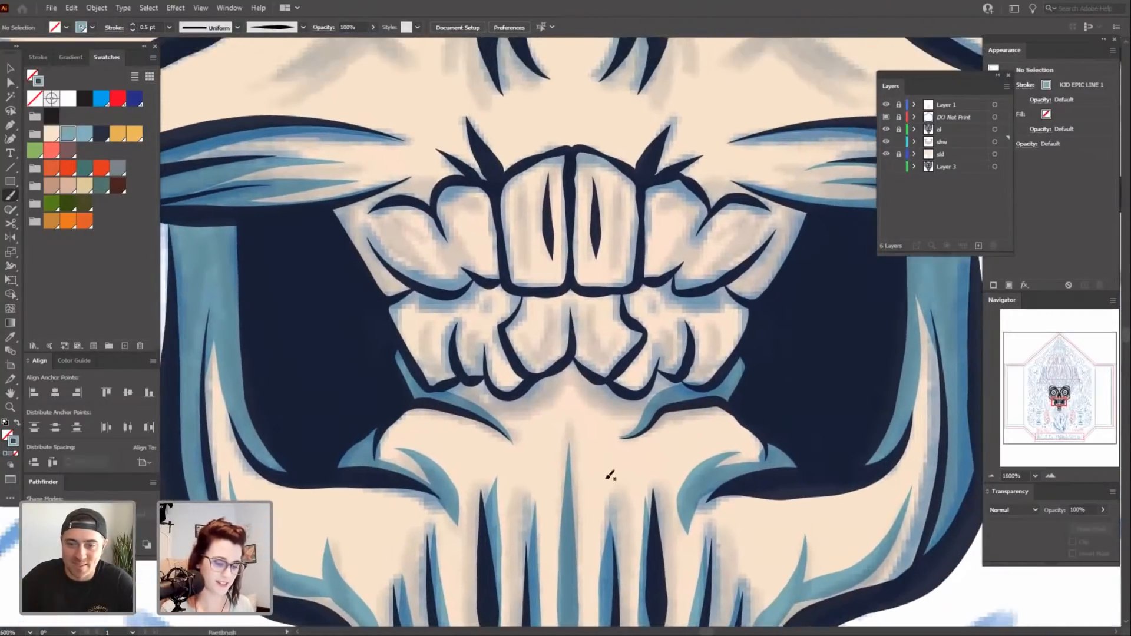
Paint a curved light blue shadow band beneath the left lower teeth, ending in a point between the two middle teeth.
mouse_move(567, 394)
left_mouse_down()
mouse_move(628, 419)
mouse_move(612, 433)
mouse_move(518, 427)
mouse_move(639, 454)
mouse_move(474, 248)
left_mouse_up()
key("ctrl+z")
key("ctrl+=")
key("ctrl+=")
left_click_drag(635, 404, 672, 439)
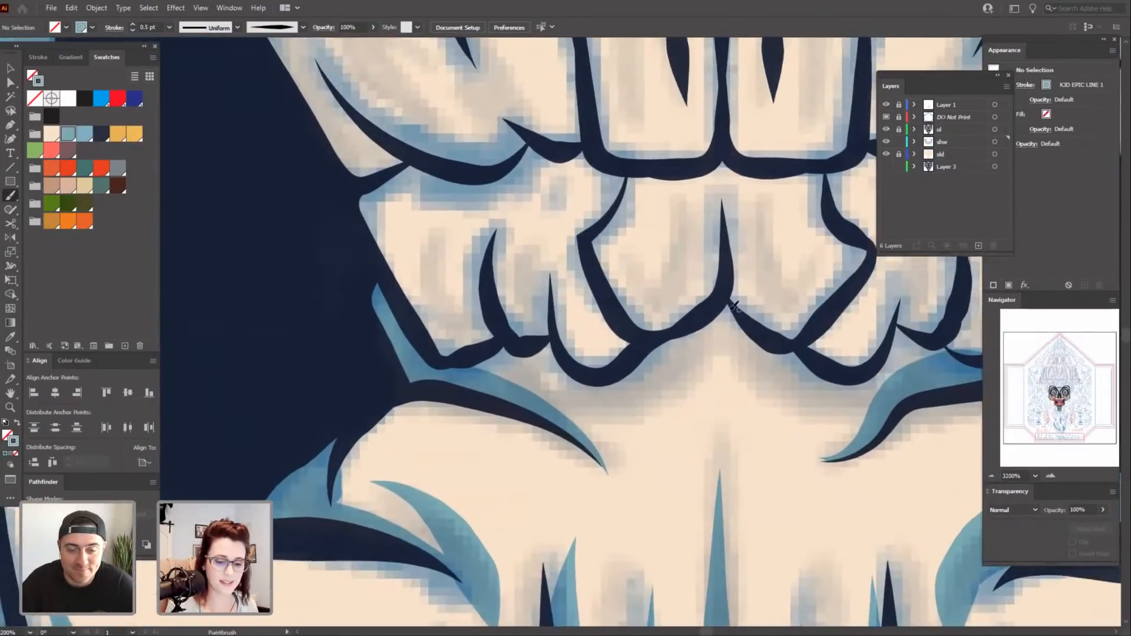
left_click_drag(565, 408, 723, 312)
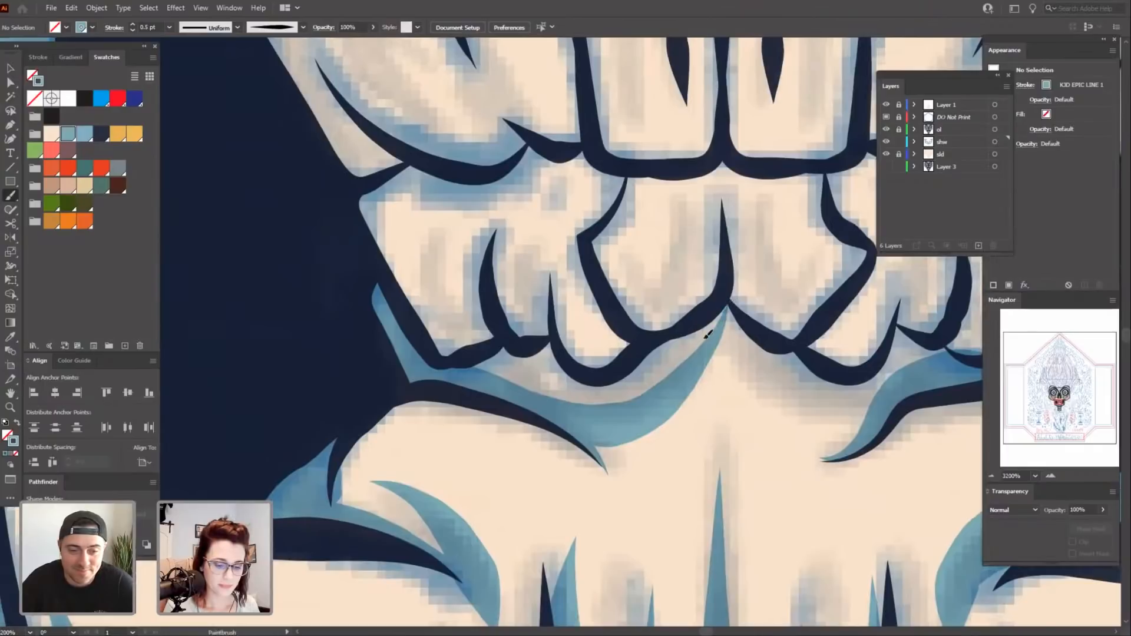
Try to fill the gap between the left lower teeth and the shadow band with extra brush strokes.
mouse_move(553, 396)
left_mouse_down()
mouse_move(723, 433)
mouse_move(620, 400)
left_mouse_up()
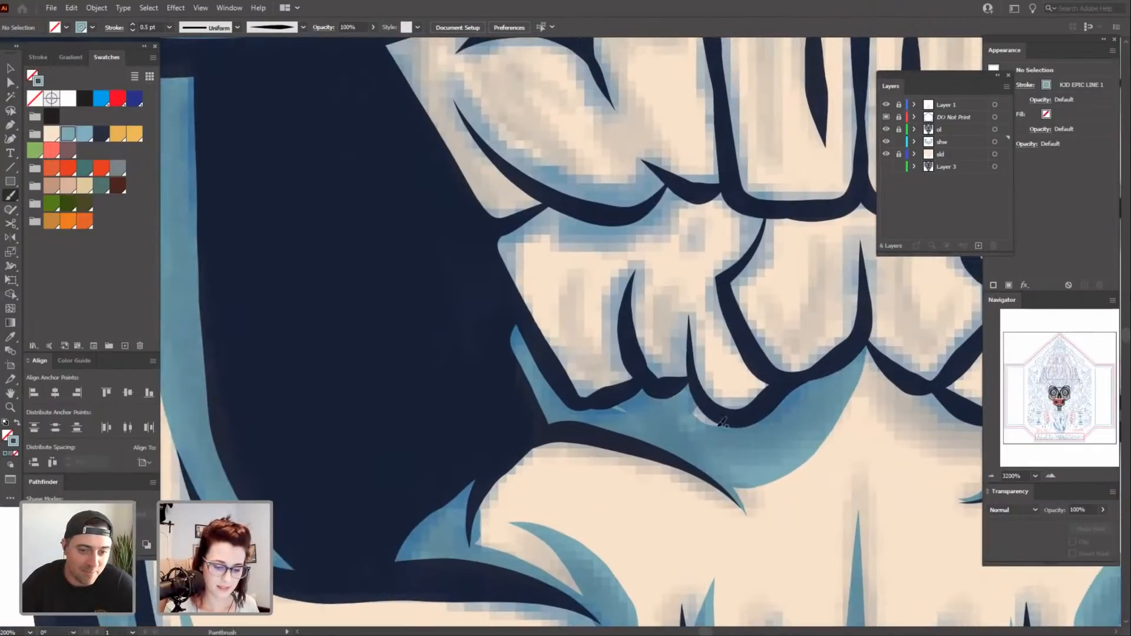
left_click_drag(739, 502, 574, 403)
key("ctrl+z")
key("ctrl+z")
key("ctrl+z")
key("ctrl+z")
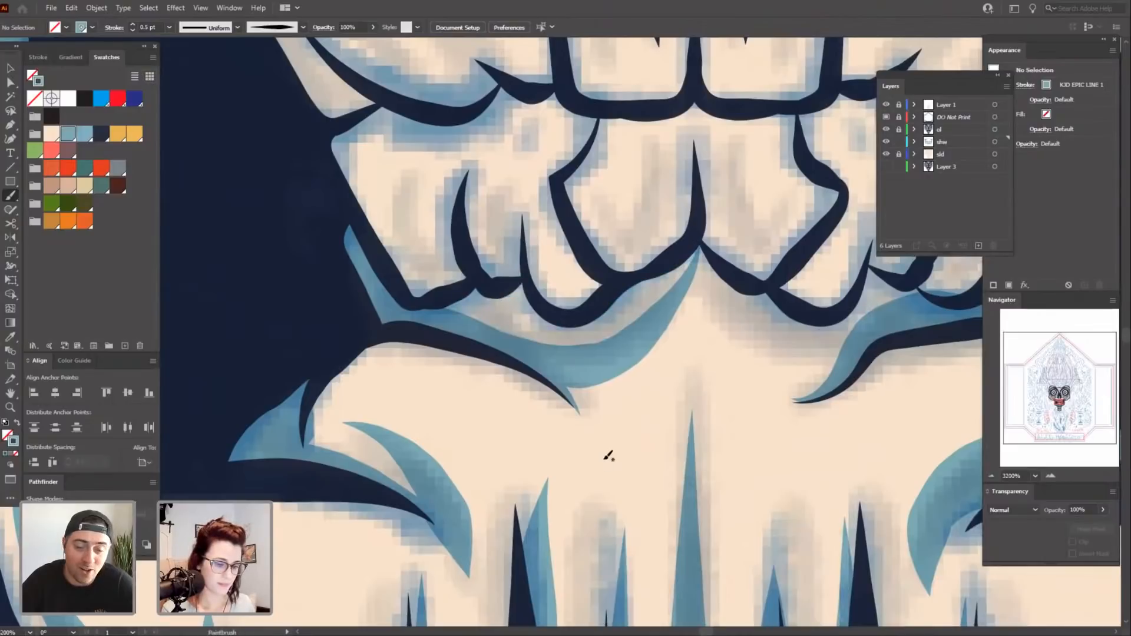
Start a light blue filled Pen path without a stroke along the dark lower outline of the left lower teeth.
scroll(471, 395, "up", 2)
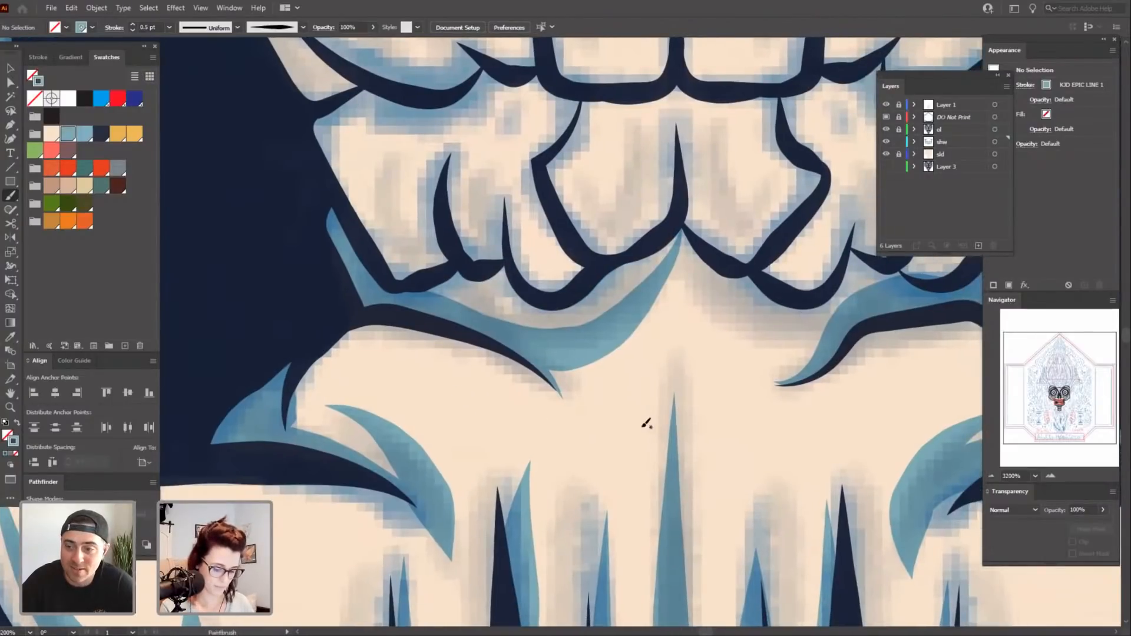
key("p")
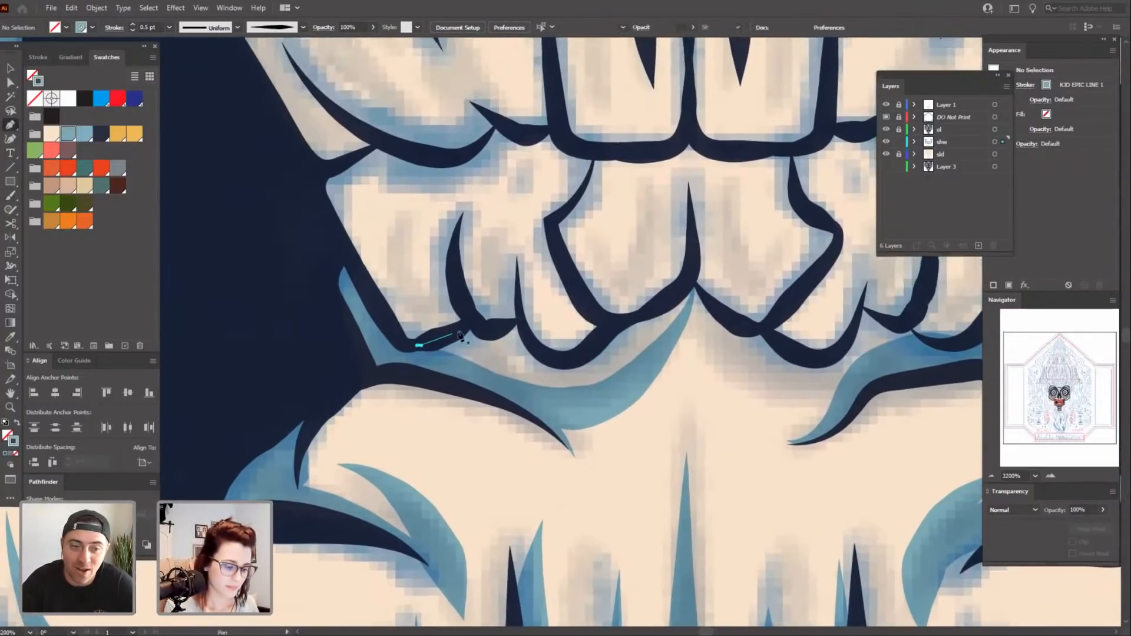
left_click(419, 345)
left_click(472, 322)
left_click_drag(517, 321, 542, 299)
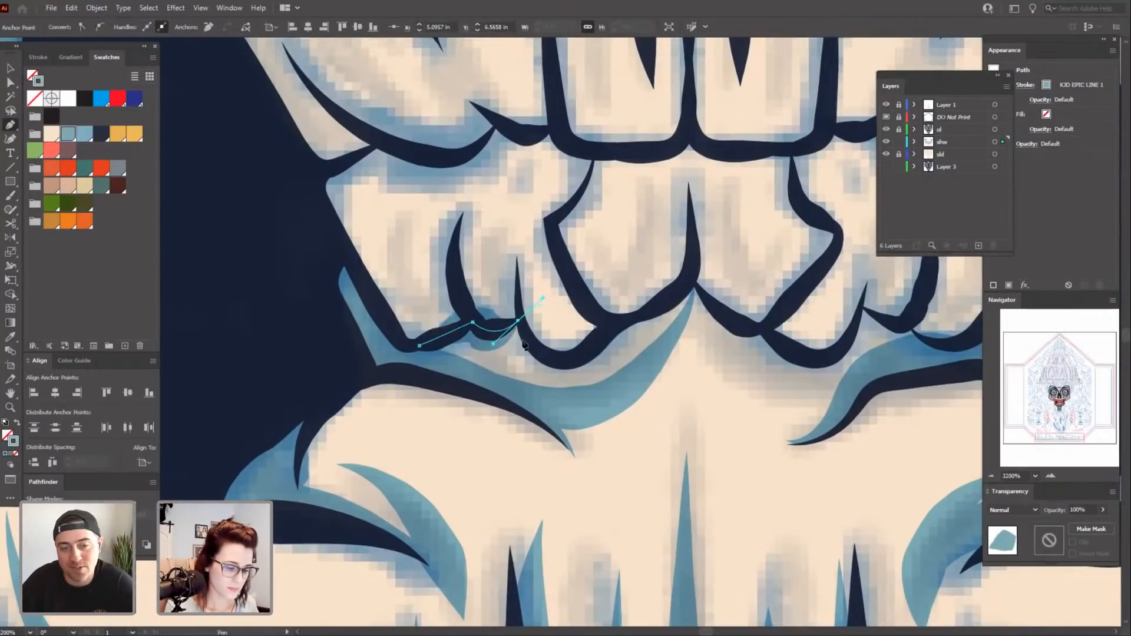
left_click(17, 423)
left_click(518, 321)
left_click_drag(571, 361, 587, 351)
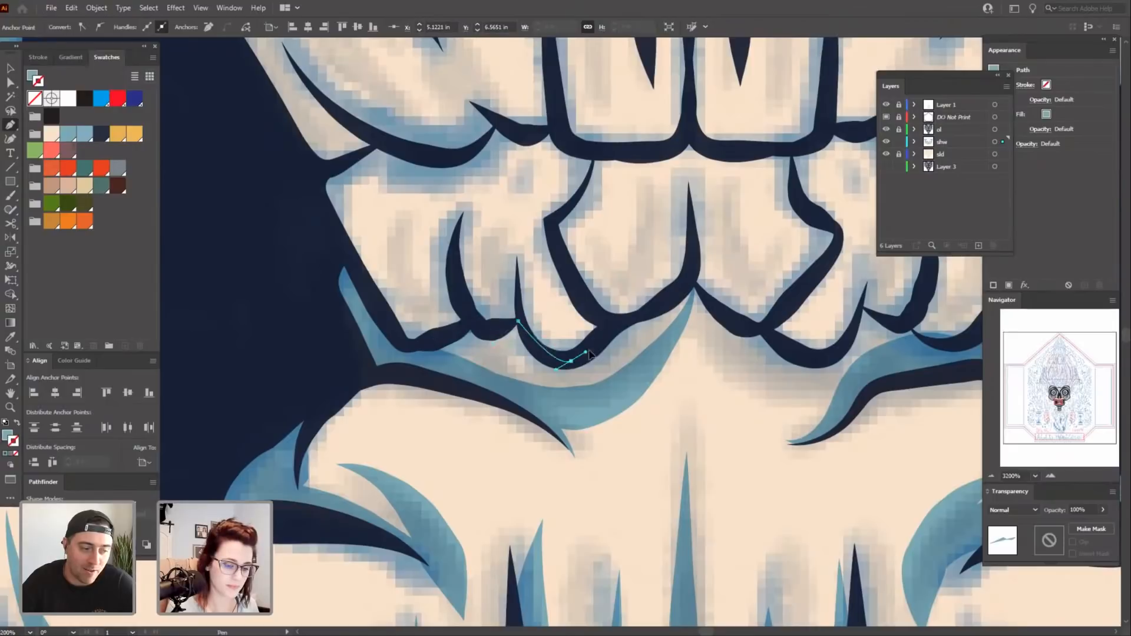
left_click(612, 325)
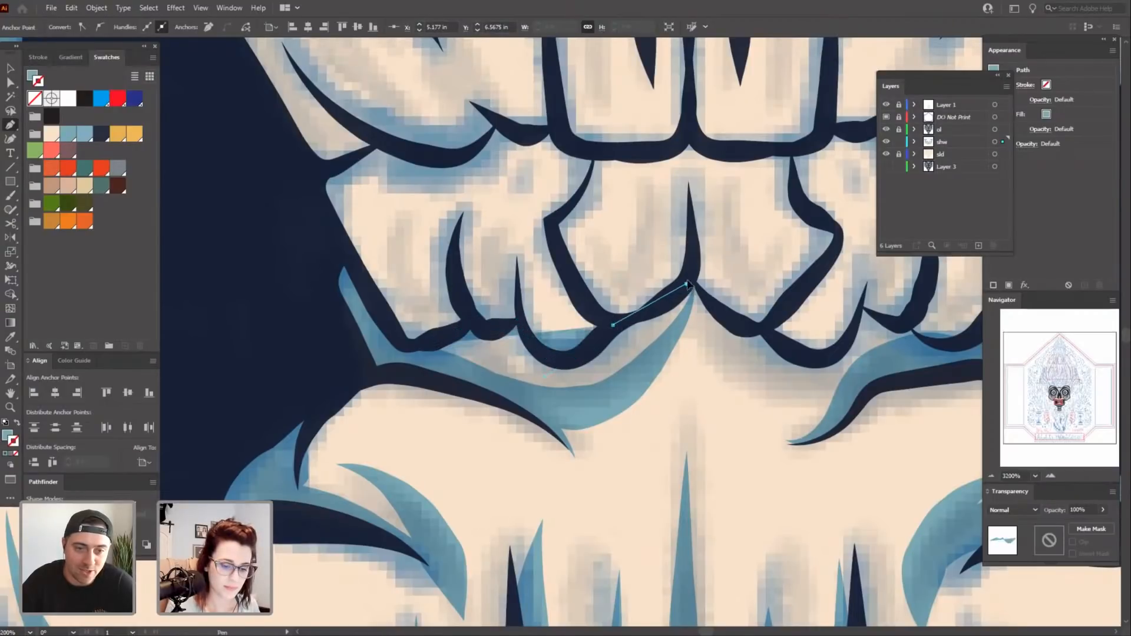
Carry the Pen path to the point between the middle teeth and close it along the left shadow band.
left_click_drag(688, 284, 693, 269)
left_click(687, 284)
left_click(694, 286)
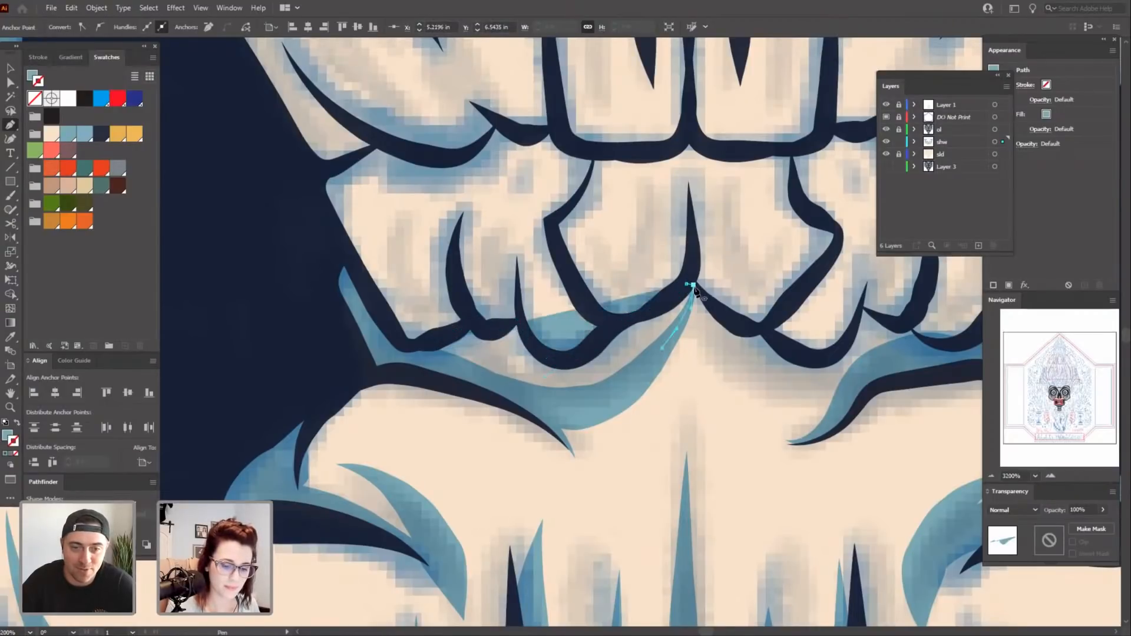
key("shift+x")
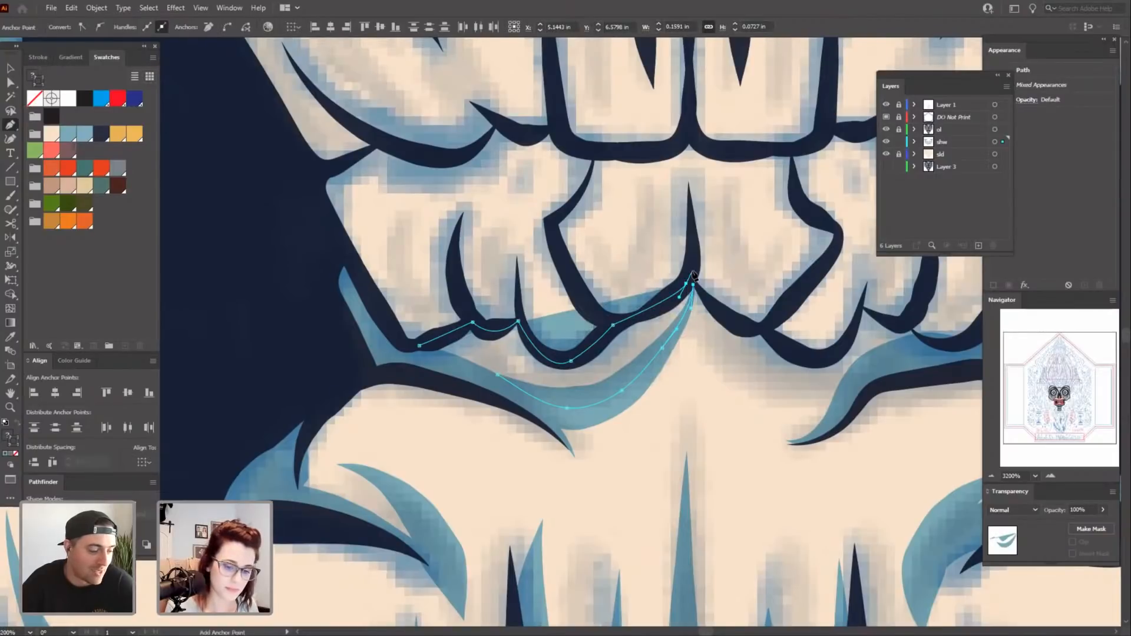
left_click(693, 271)
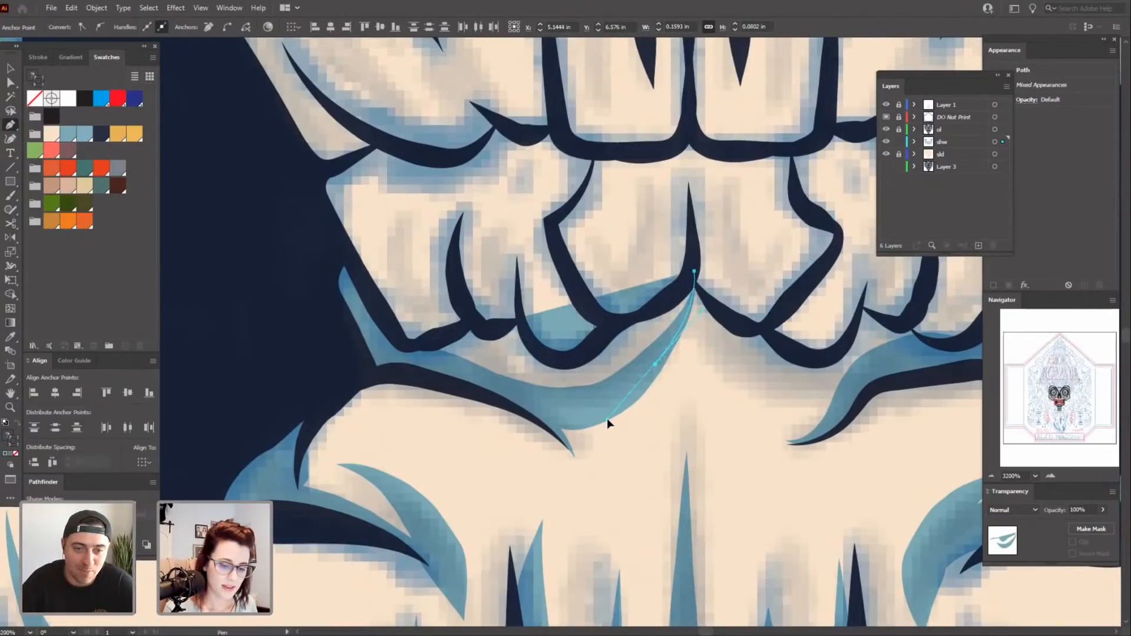
left_click_drag(494, 388, 446, 368)
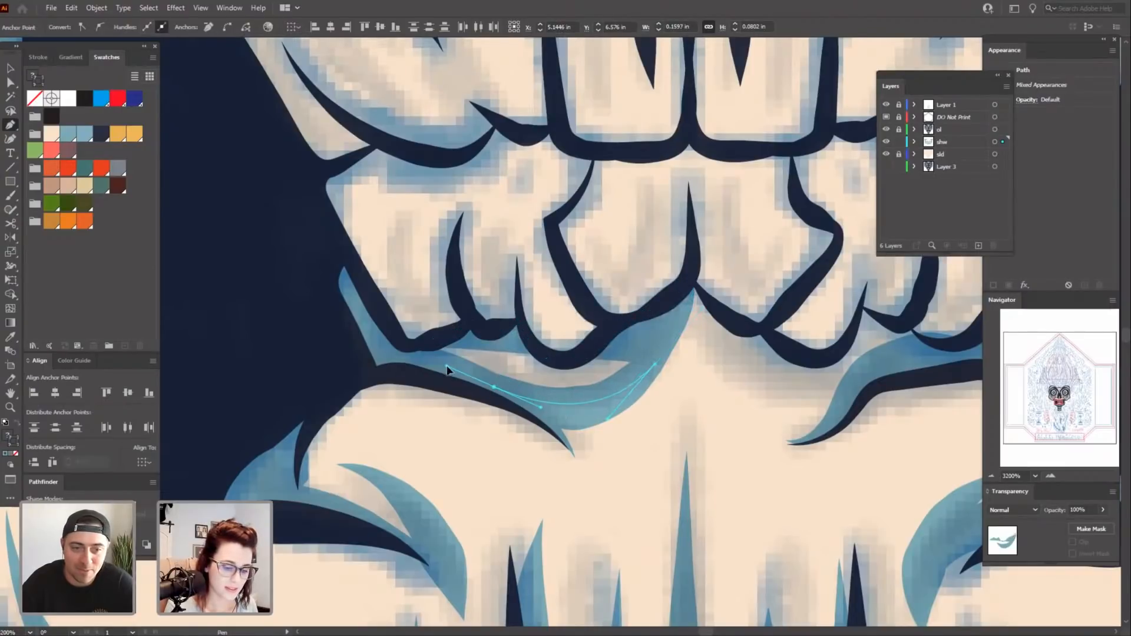
left_click(419, 347)
Start a light blue filled Pen shape under the right outer lower teeth and curve its lower edge along the chin towards the centre.
left_click_drag(760, 471, 546, 489)
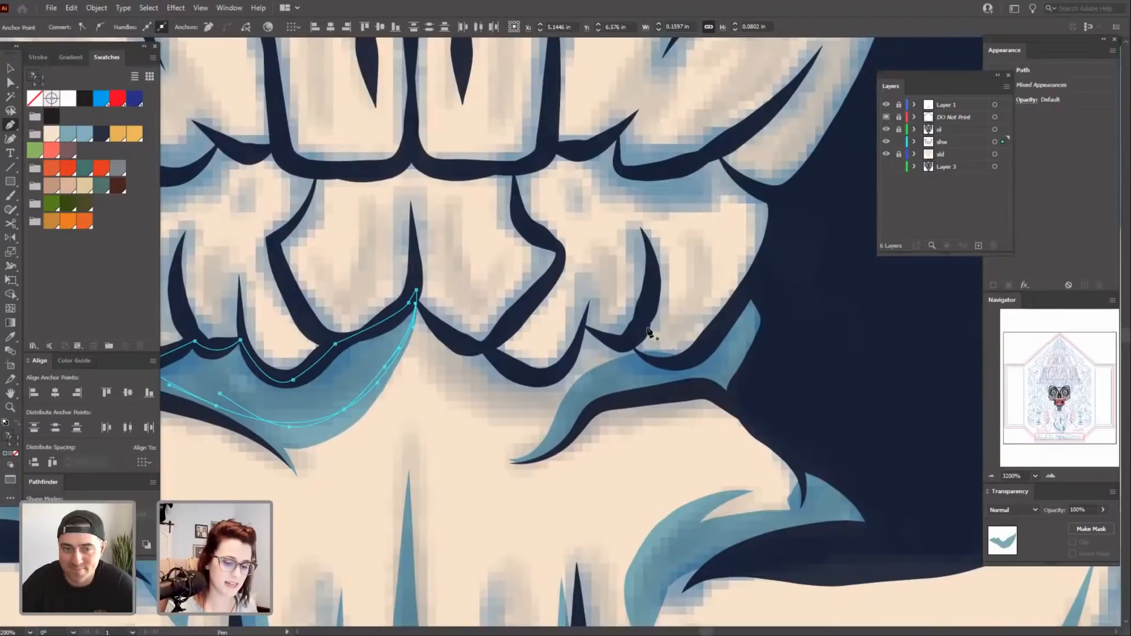
left_click_drag(639, 338, 756, 357)
left_click(682, 315)
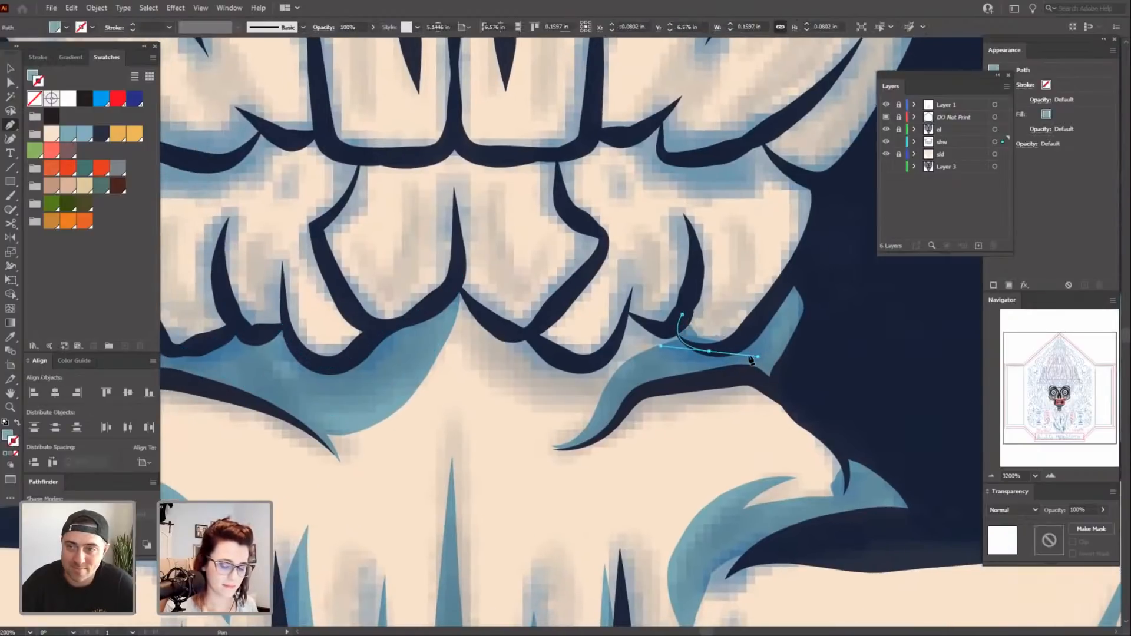
left_click(710, 351)
left_click_drag(587, 409, 725, 448)
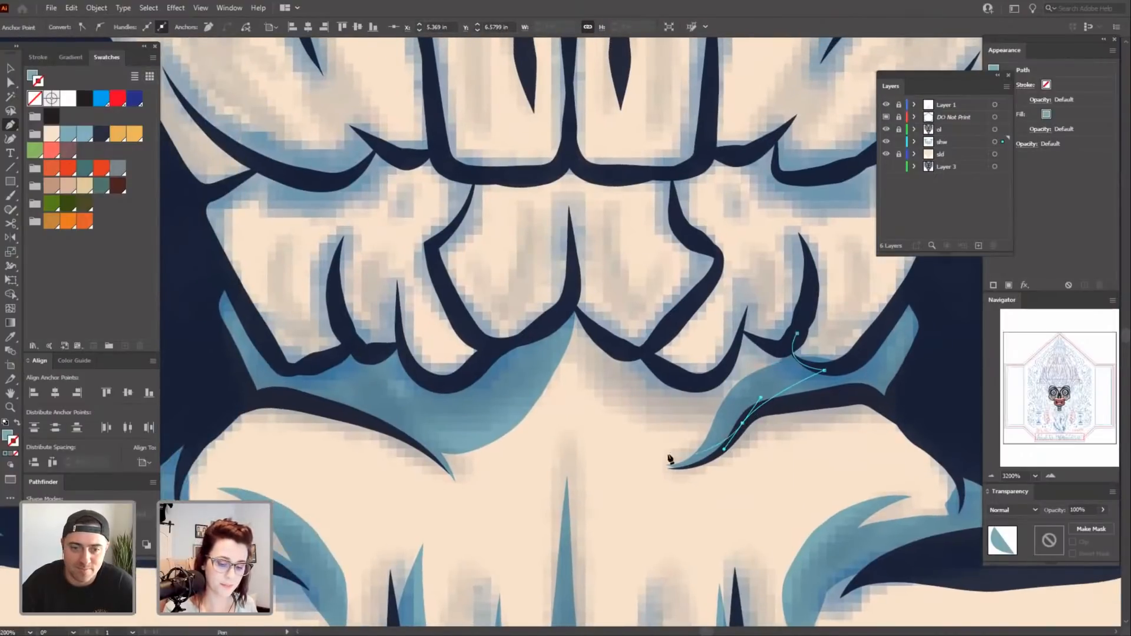
left_click_drag(606, 404, 611, 342)
Trace the shape's upper edge from the centre point along the right lower teeth's dark outlines and close the path.
left_click(543, 329)
left_click(569, 300)
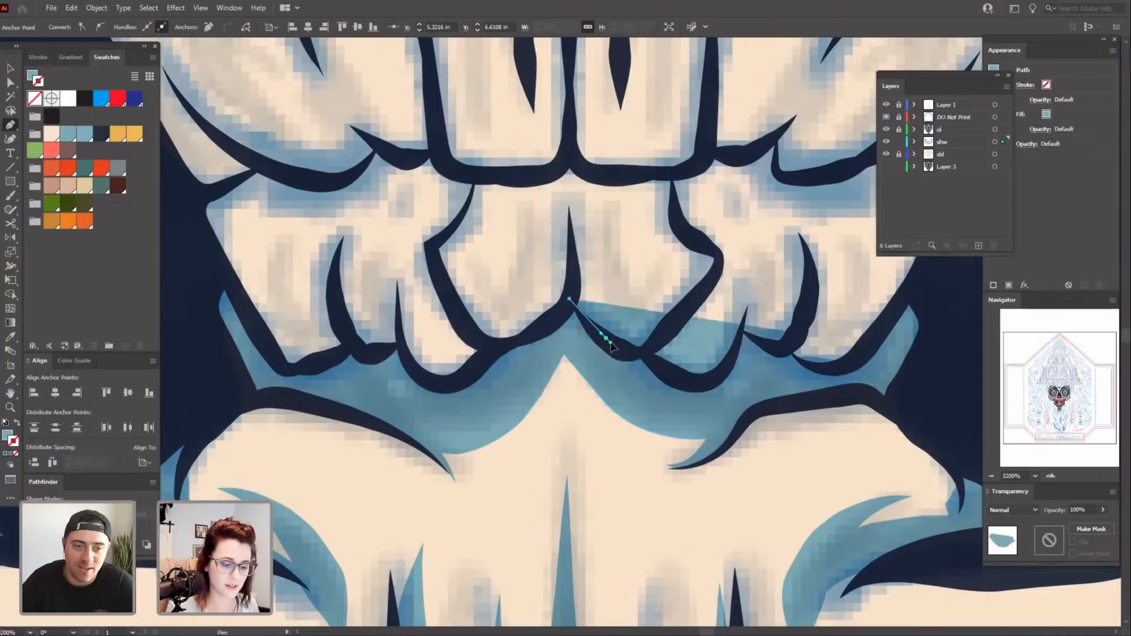
left_click(647, 353)
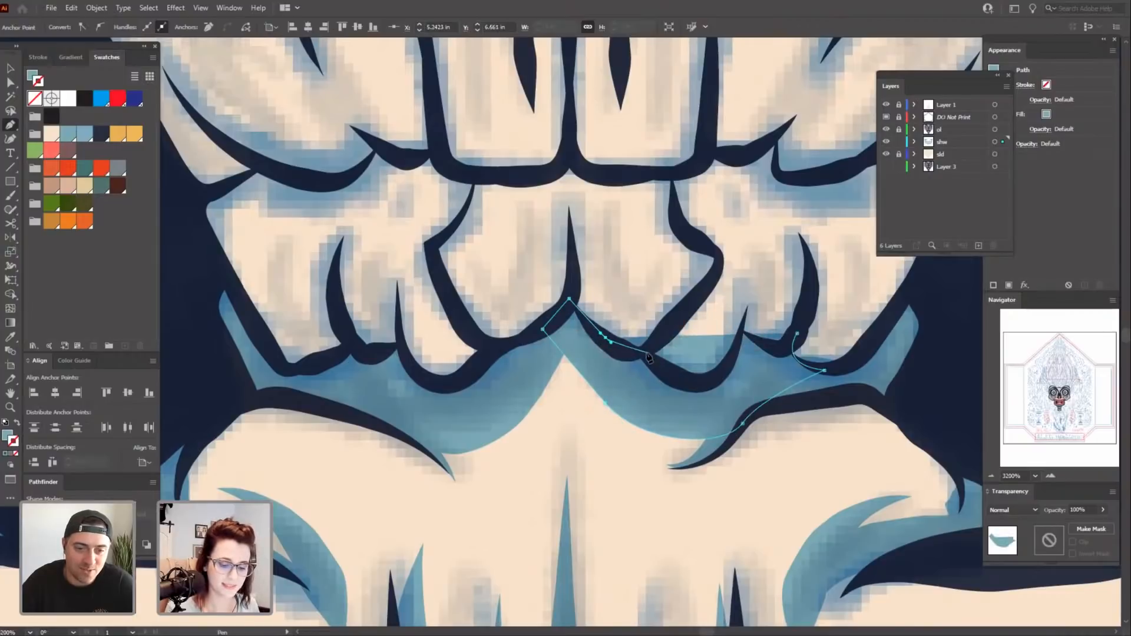
left_click_drag(708, 384, 814, 347)
left_click(742, 329)
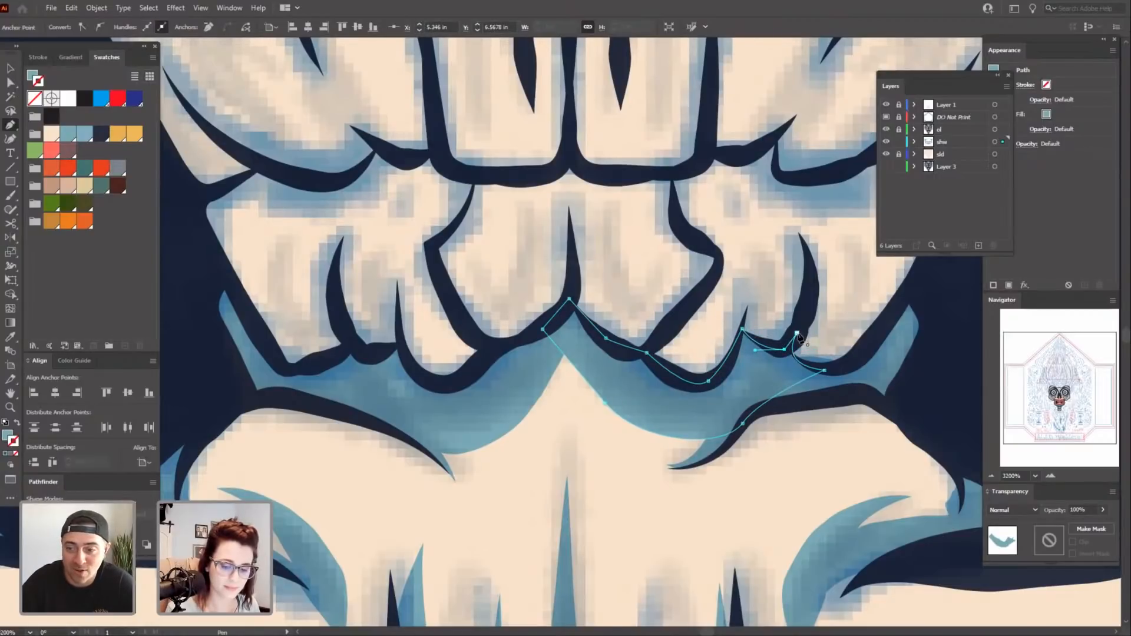
left_click(797, 334)
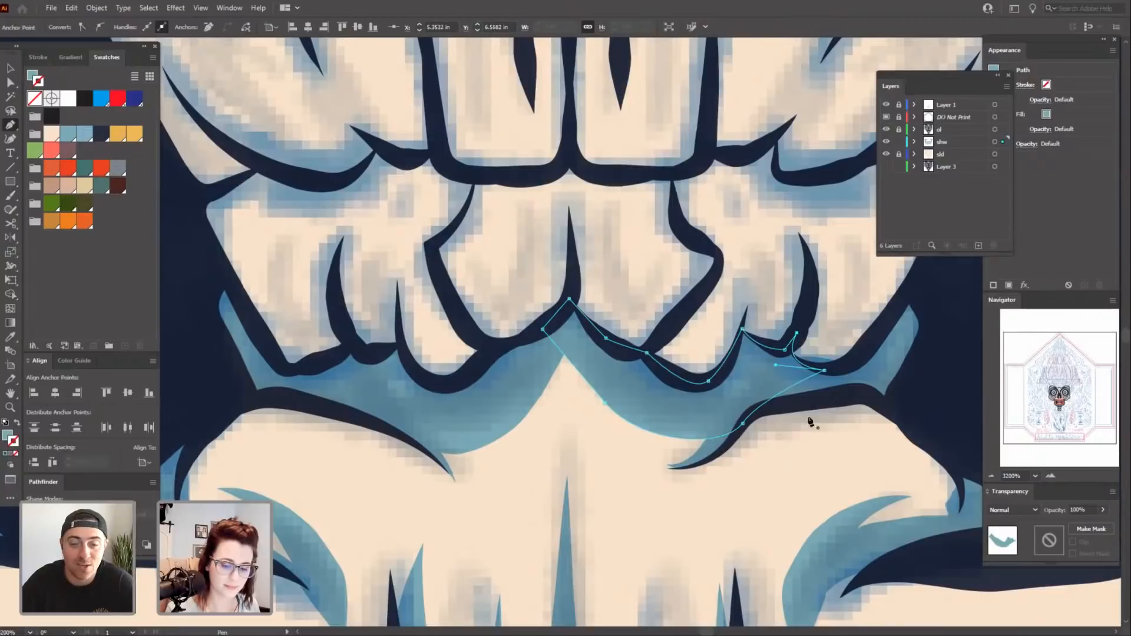
Adjust the middle anchor of the light blue stroke above the right chin crease with Direct Selection, and deselect it.
scroll(810, 422, "right", 2)
scroll(810, 421, "down", 1)
key("a")
left_click(778, 371)
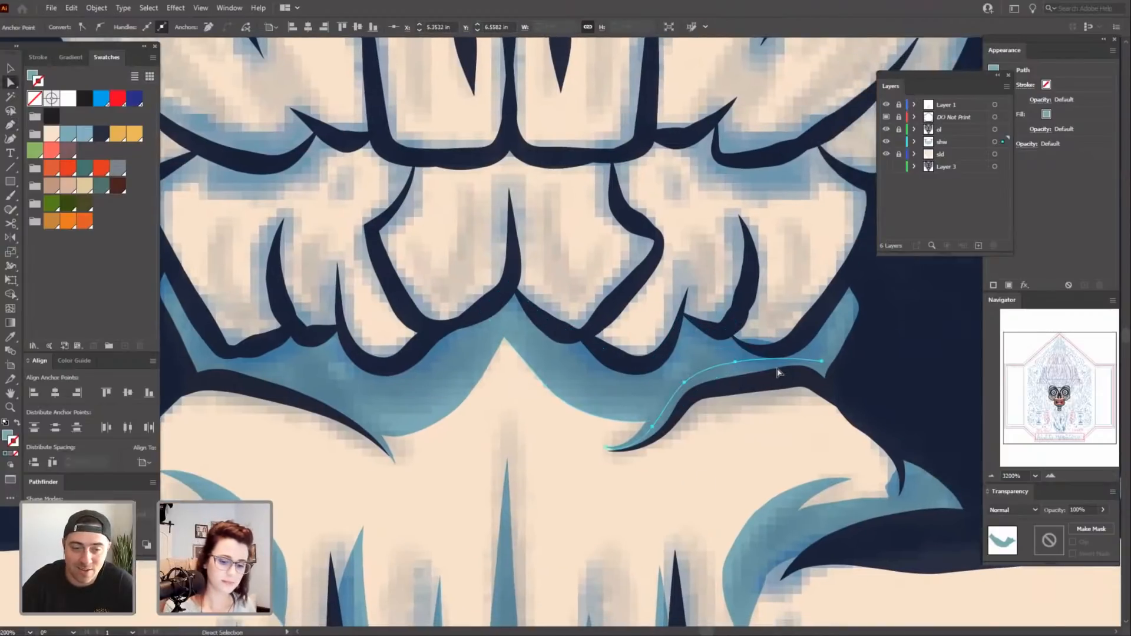
left_click(802, 352)
left_click(743, 366)
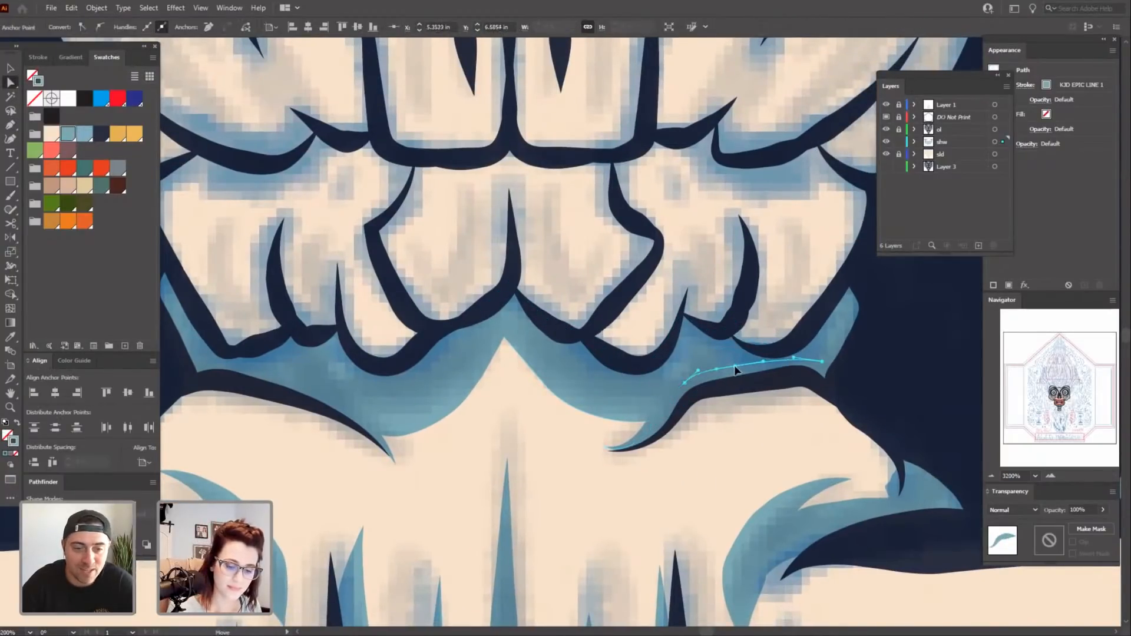
left_click(864, 370)
left_click_drag(666, 501, 669, 462)
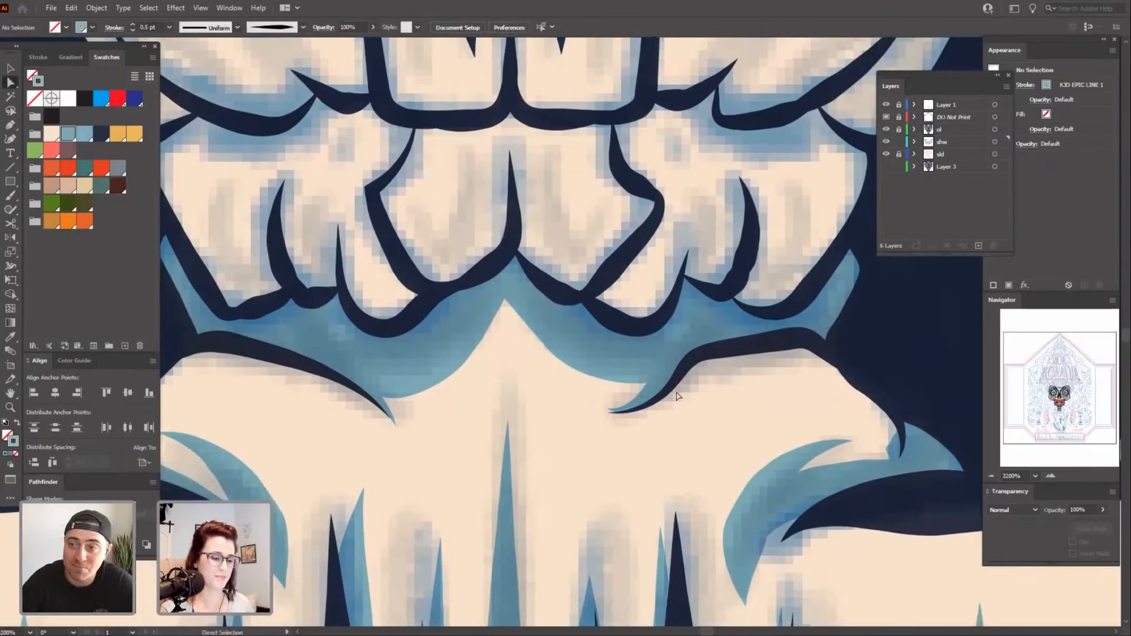
Examine the light blue shading across the whole skull and jaw, down to the two neck bones below the chin.
key("ctrl+minus")
key("ctrl+minus")
key("ctrl+minus")
key("ctrl+minus")
key("ctrl+minus")
key("ctrl+minus")
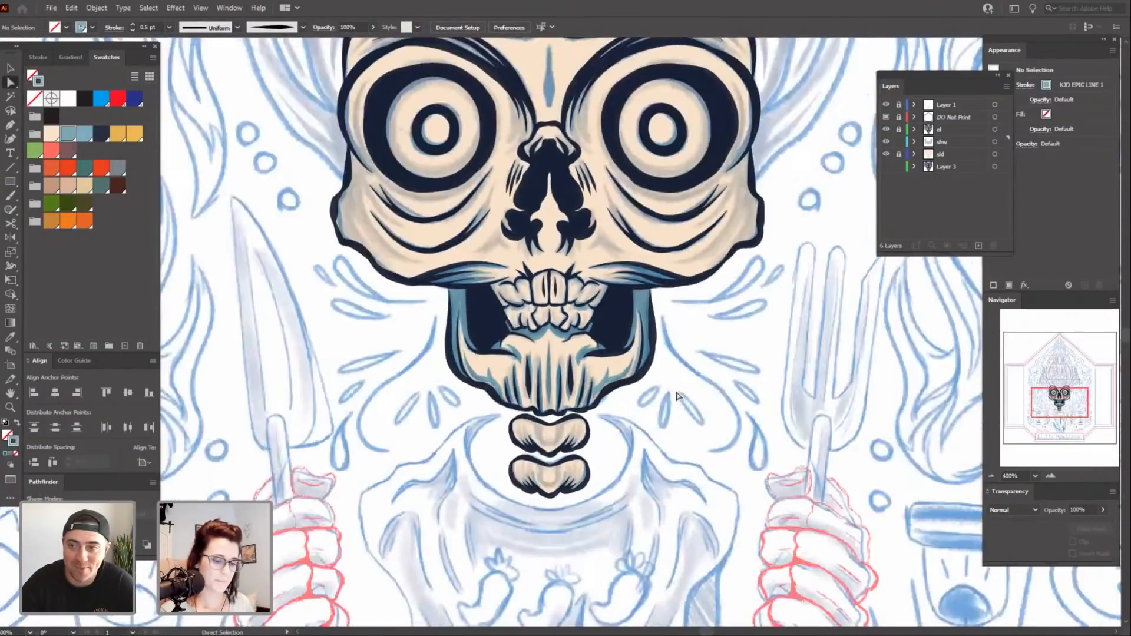
key("ctrl+plus")
key("ctrl+plus")
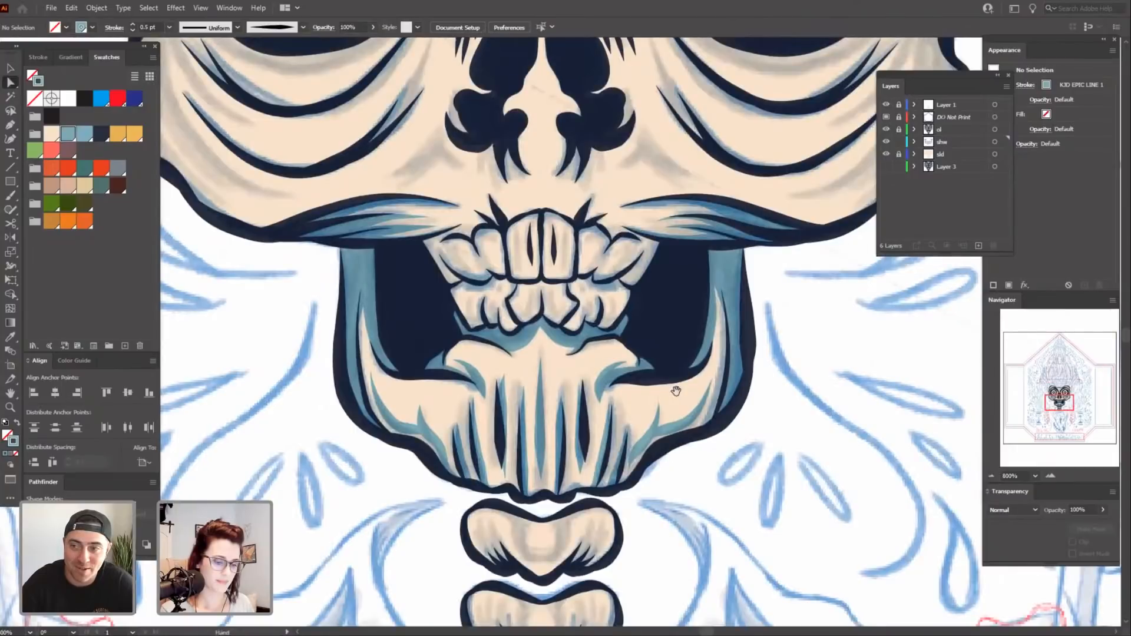
scroll(735, 479, "down", 2)
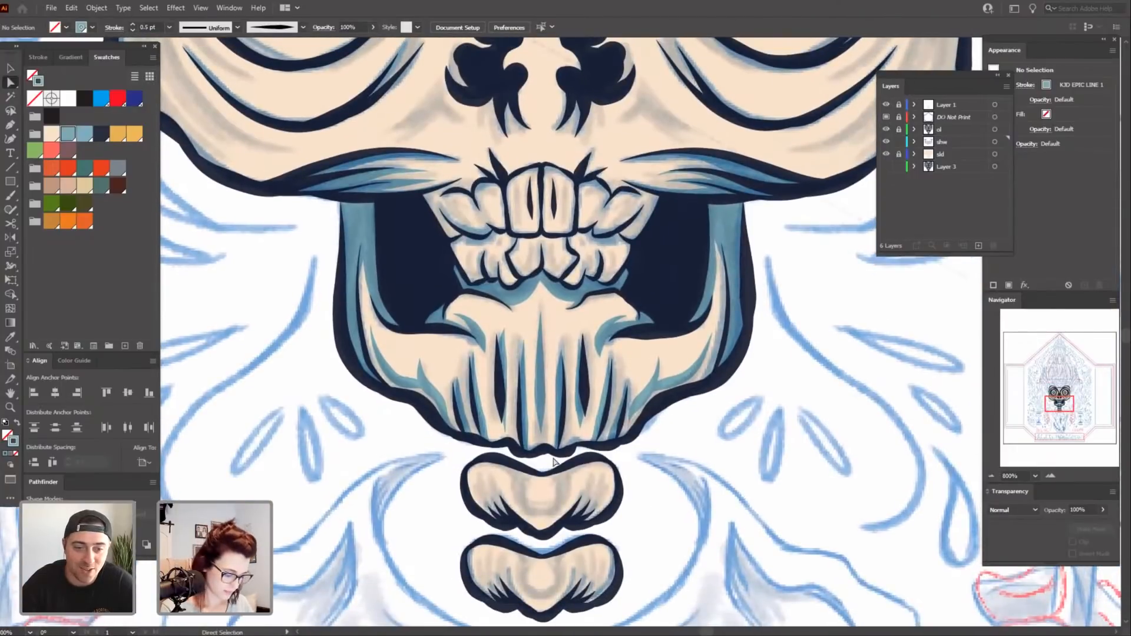
key("v")
scroll(648, 519, "up", 2)
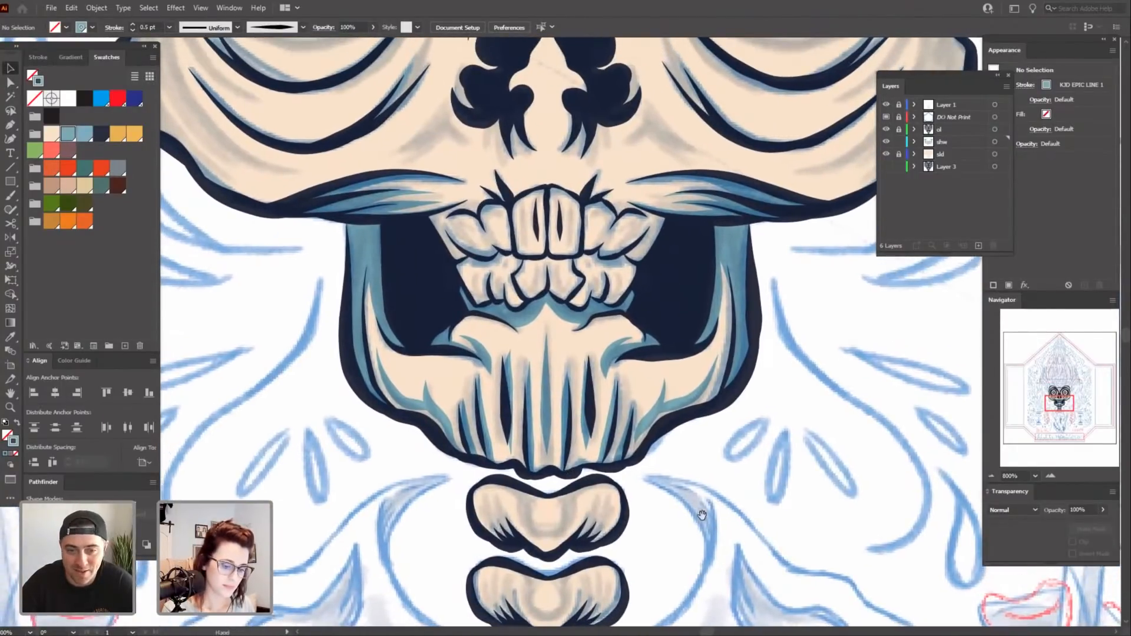
scroll(760, 476, "down", 5)
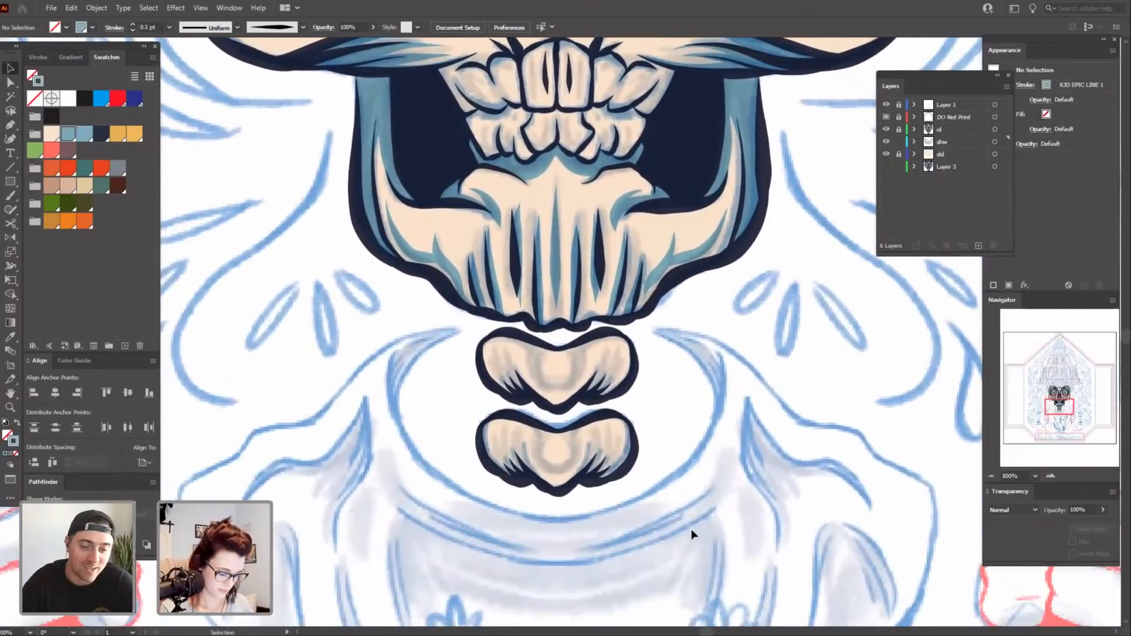
Paint 0.5 pt light blue brush strokes rising from the dark creases in the left lobe of the upper neck bone.
key("b")
key("ctrl+plus")
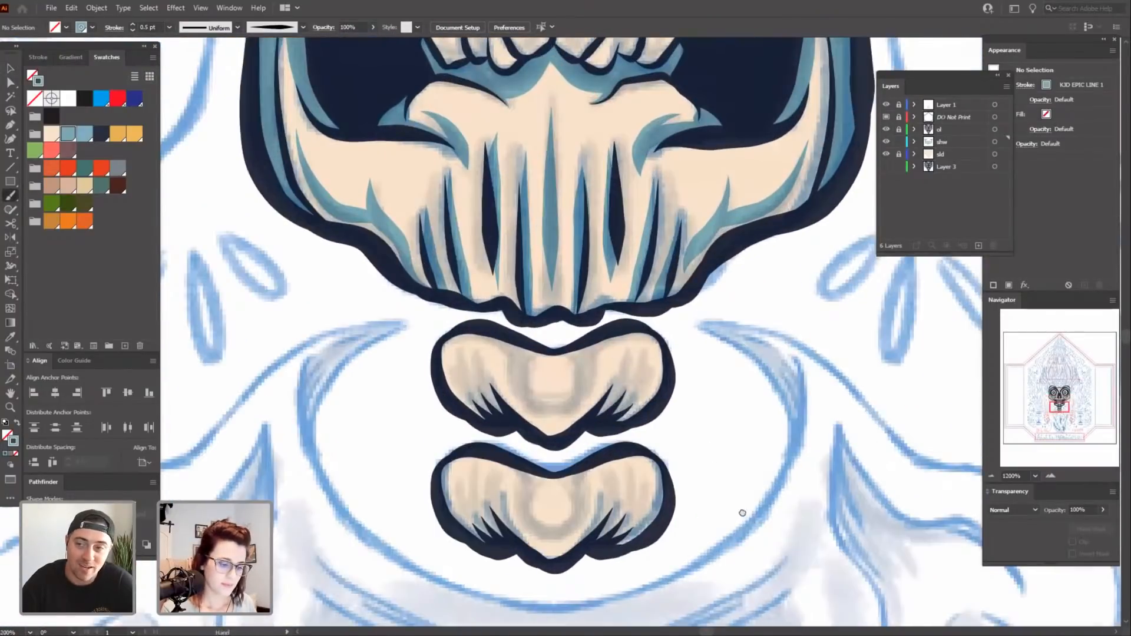
mouse_move(477, 350)
left_mouse_down()
mouse_move(510, 405)
mouse_move(456, 339)
mouse_move(514, 400)
left_mouse_up()
left_click_drag(447, 352, 476, 399)
left_click_drag(565, 469, 571, 488)
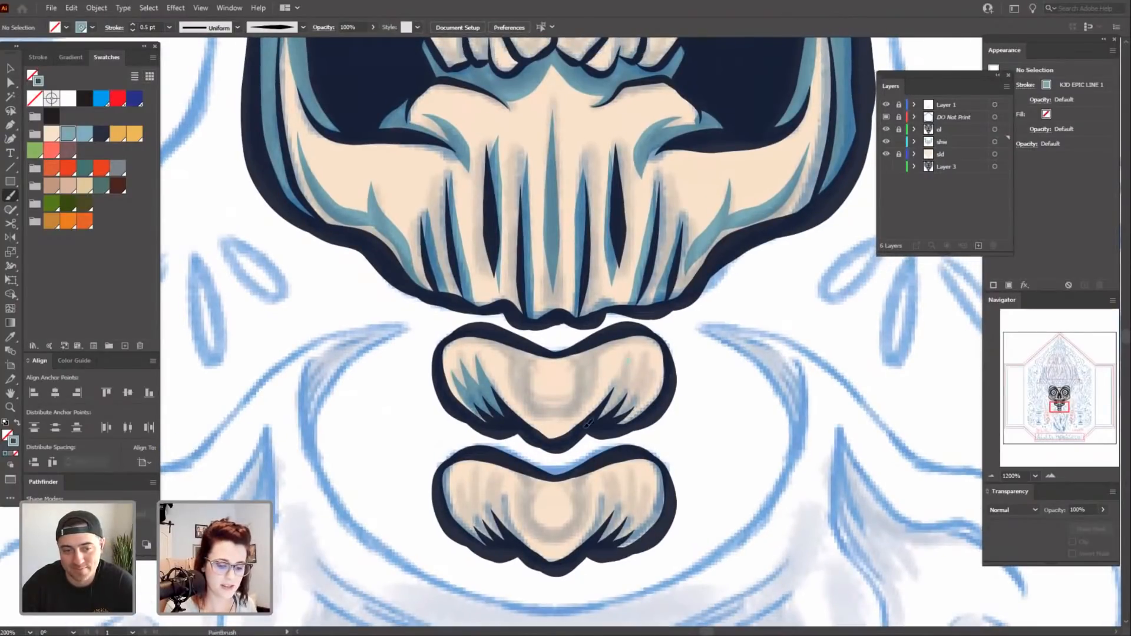
Paint matching light blue brush strokes from the dark creases up into the right lobe of the upper neck bone.
mouse_move(591, 421)
left_mouse_down()
mouse_move(630, 393)
mouse_move(630, 360)
left_mouse_up()
left_click_drag(611, 417, 644, 360)
left_click_drag(629, 456, 642, 450)
left_click_drag(643, 407, 666, 377)
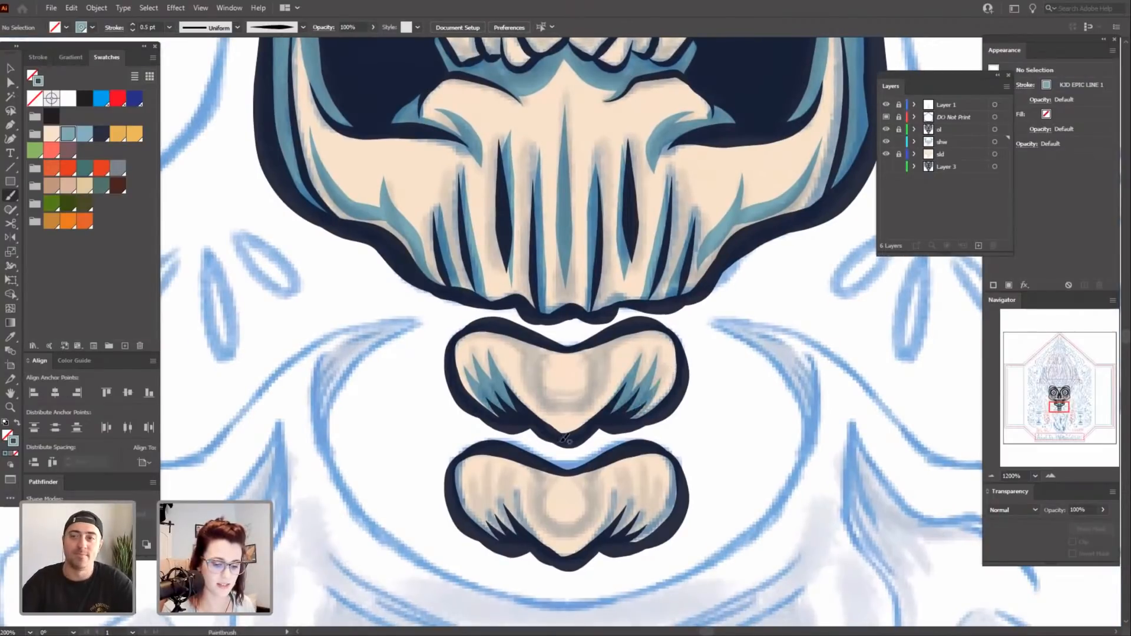
Paint light blue curved strokes down both sides and beneath the round highlight in the middle of the upper neck bone.
left_click_drag(537, 442, 550, 465)
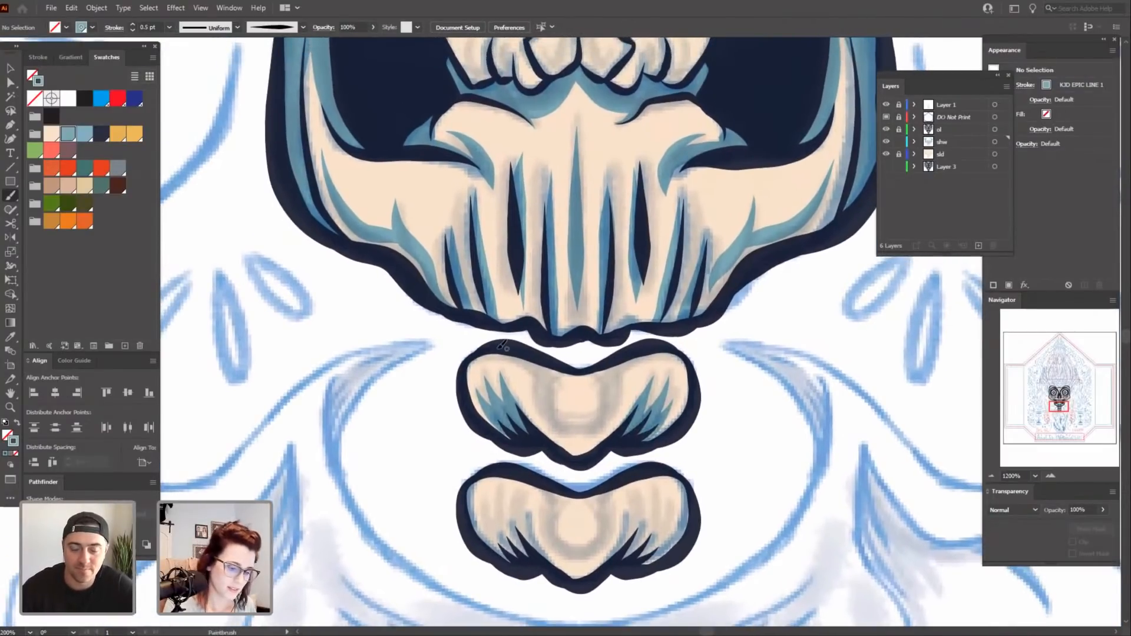
left_click_drag(541, 386, 563, 425)
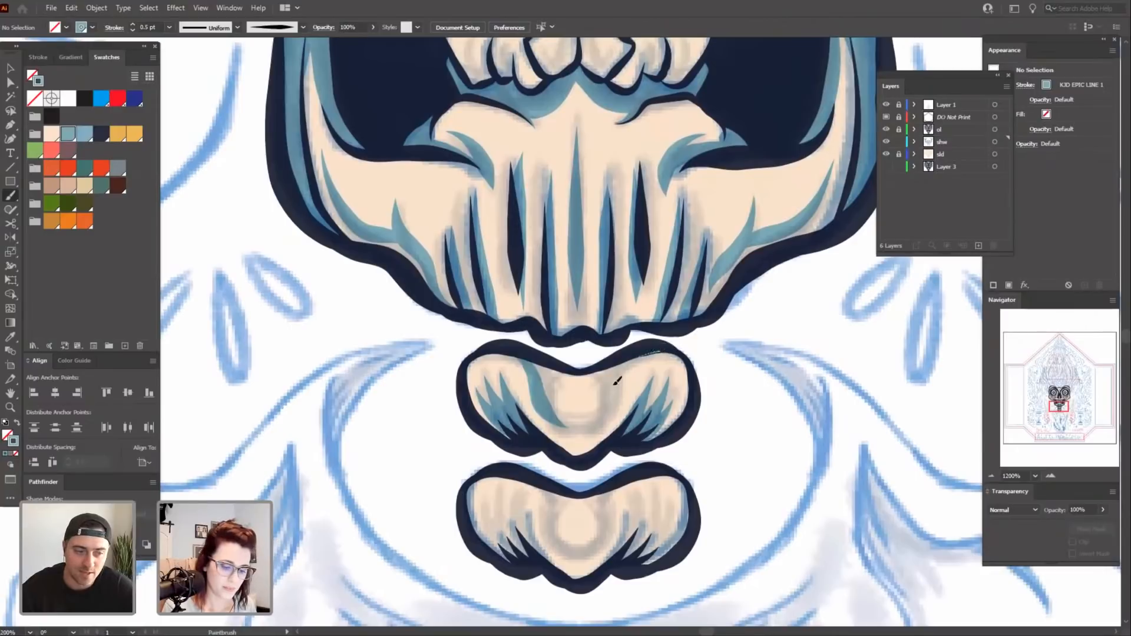
left_click_drag(614, 384, 604, 410)
left_click_drag(587, 449, 571, 463)
left_click_drag(533, 425, 592, 421)
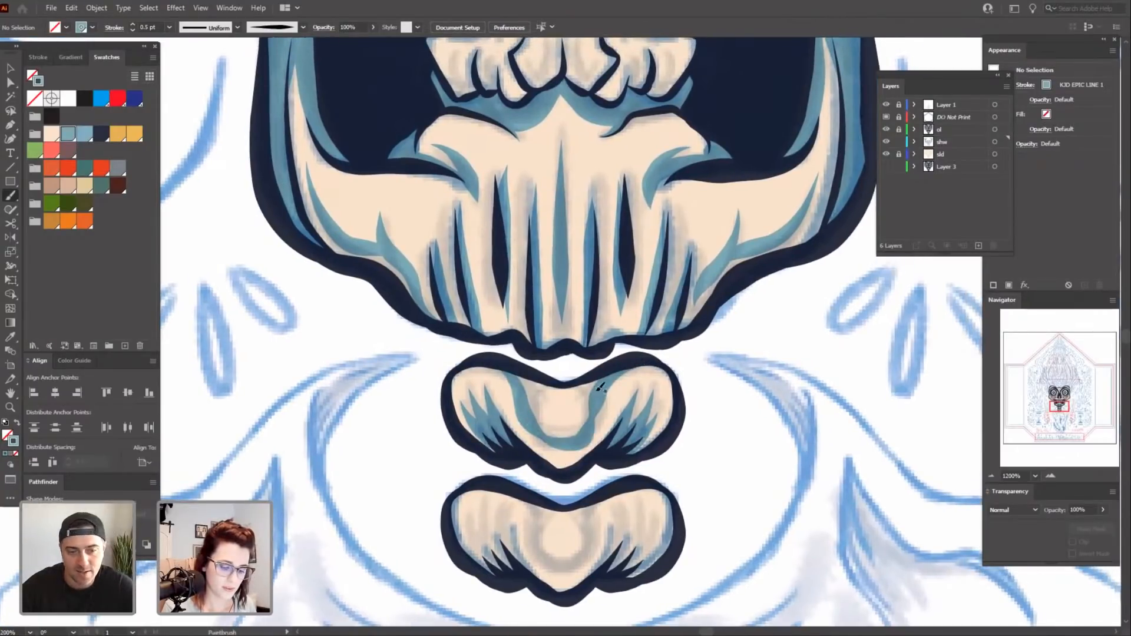
mouse_move(580, 534)
left_mouse_down()
mouse_move(578, 519)
mouse_move(558, 519)
left_mouse_up()
key("ctrl+z")
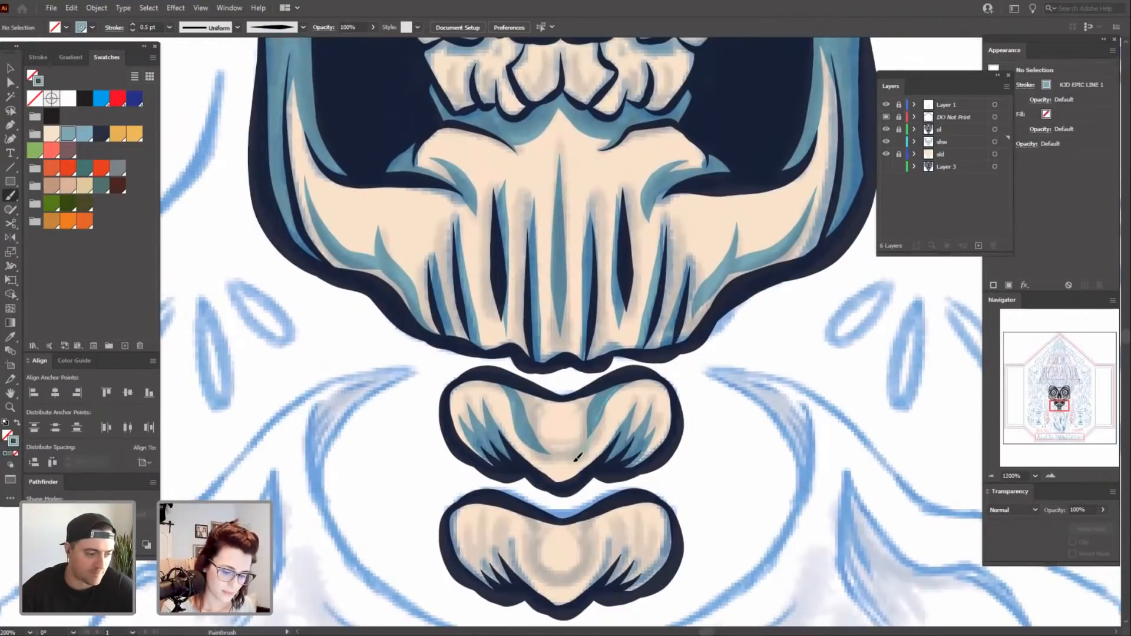
left_click_drag(532, 443, 596, 419)
scroll(648, 489, "up", 2)
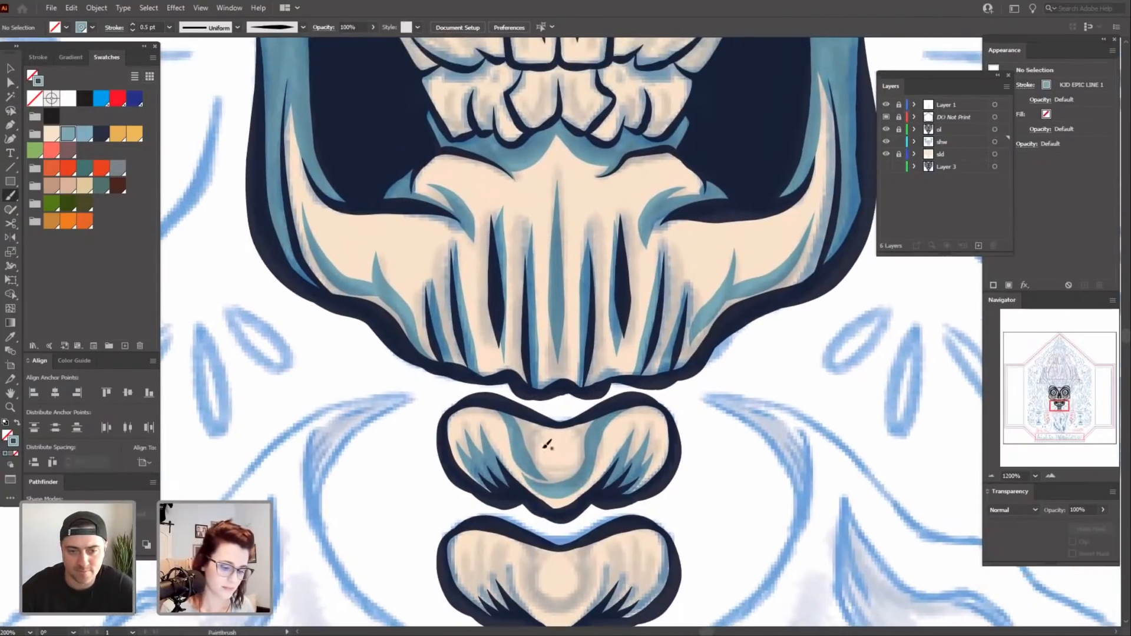
Fill the gap between the left curved band and the upper neck bone's top outline with a light blue, strokeless Pen shape.
left_click_drag(537, 462, 542, 428)
key("ctrl+z")
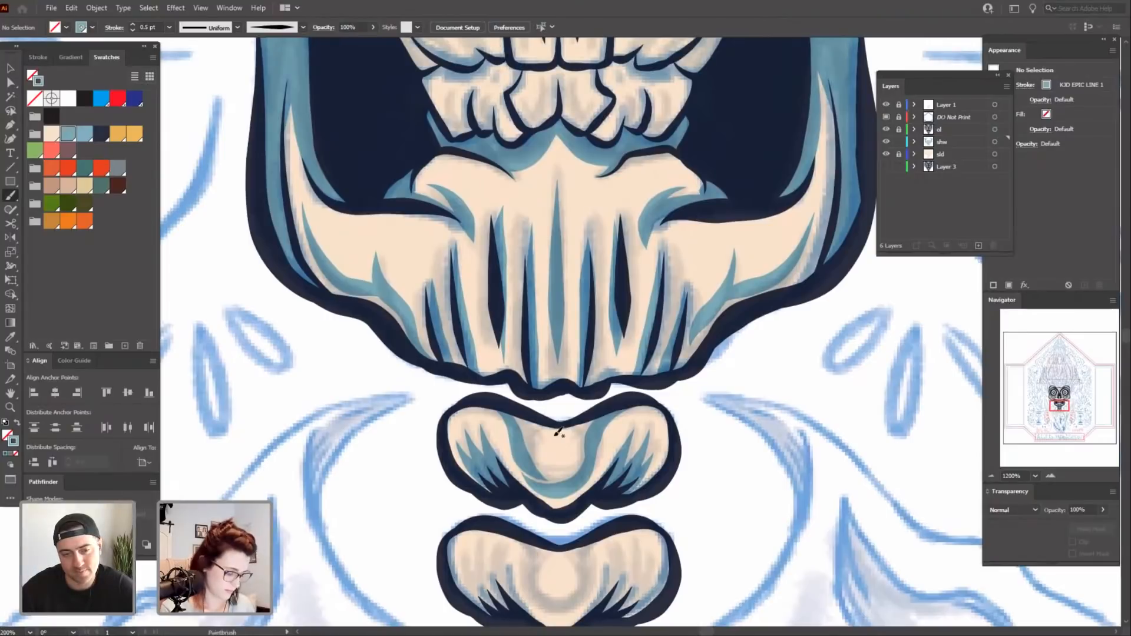
key("p")
left_click(533, 471)
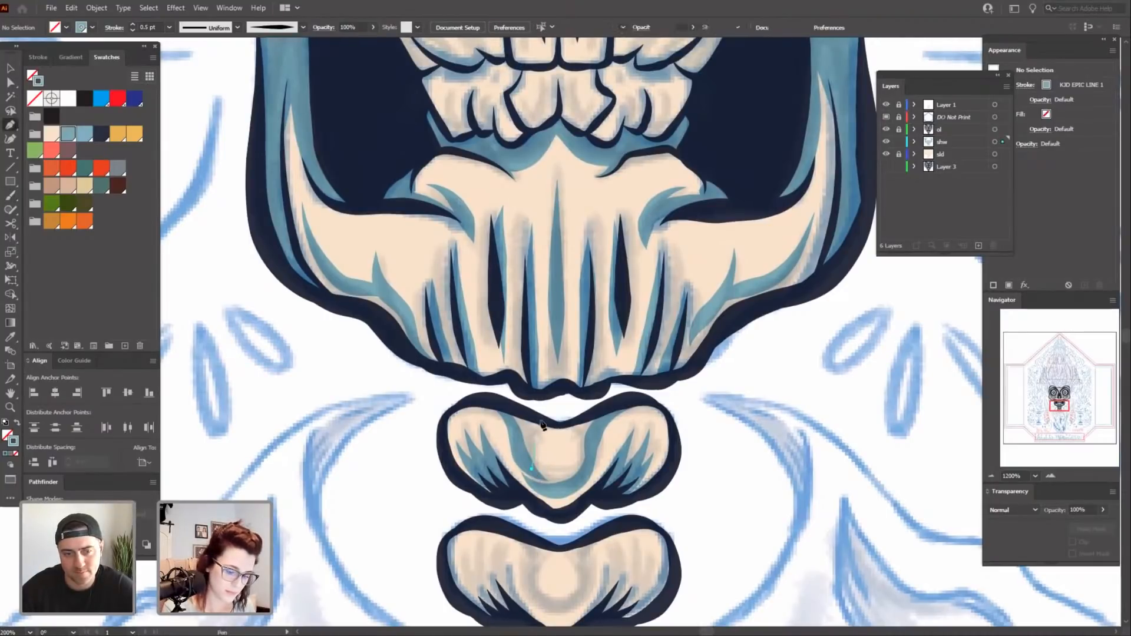
left_click_drag(547, 425, 574, 418)
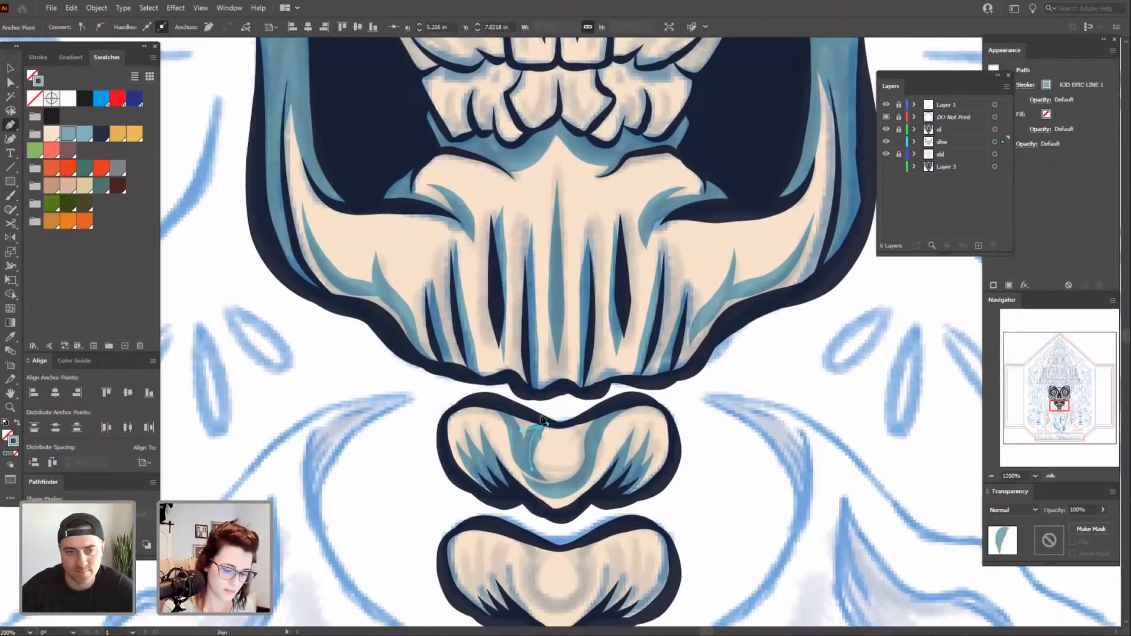
left_click(508, 409)
left_click(532, 470)
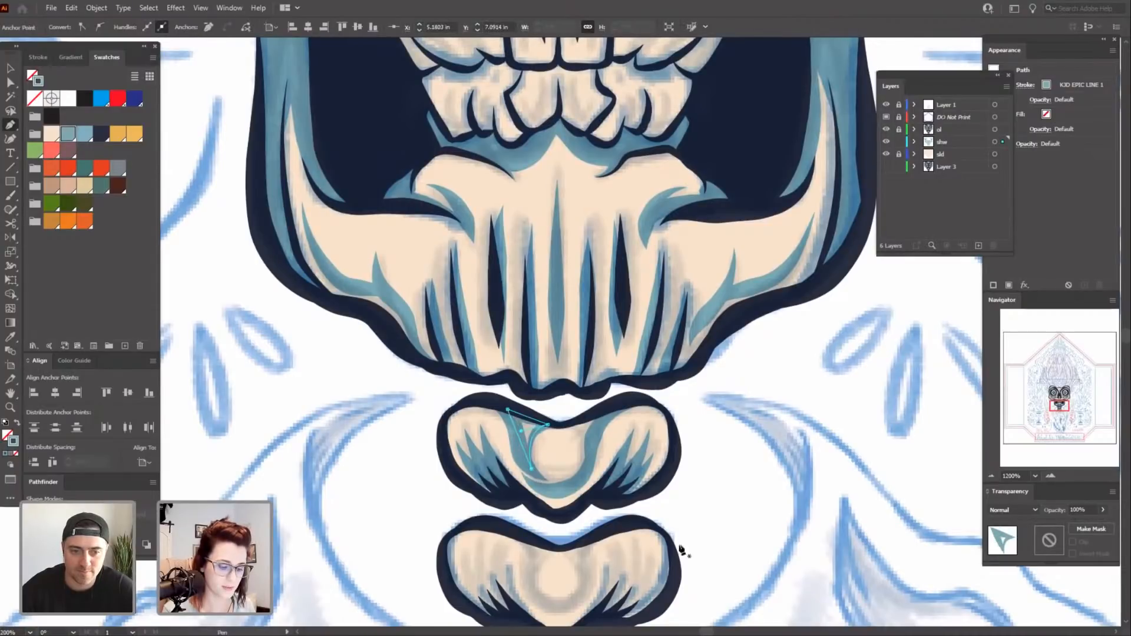
left_click(17, 423)
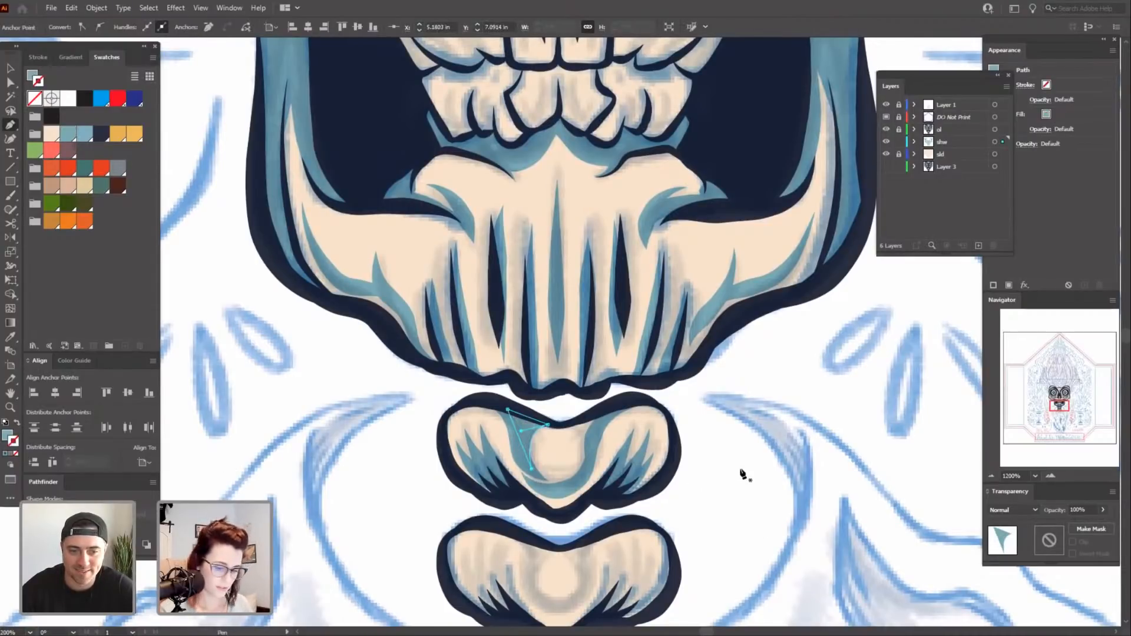
key("v")
left_click(727, 490)
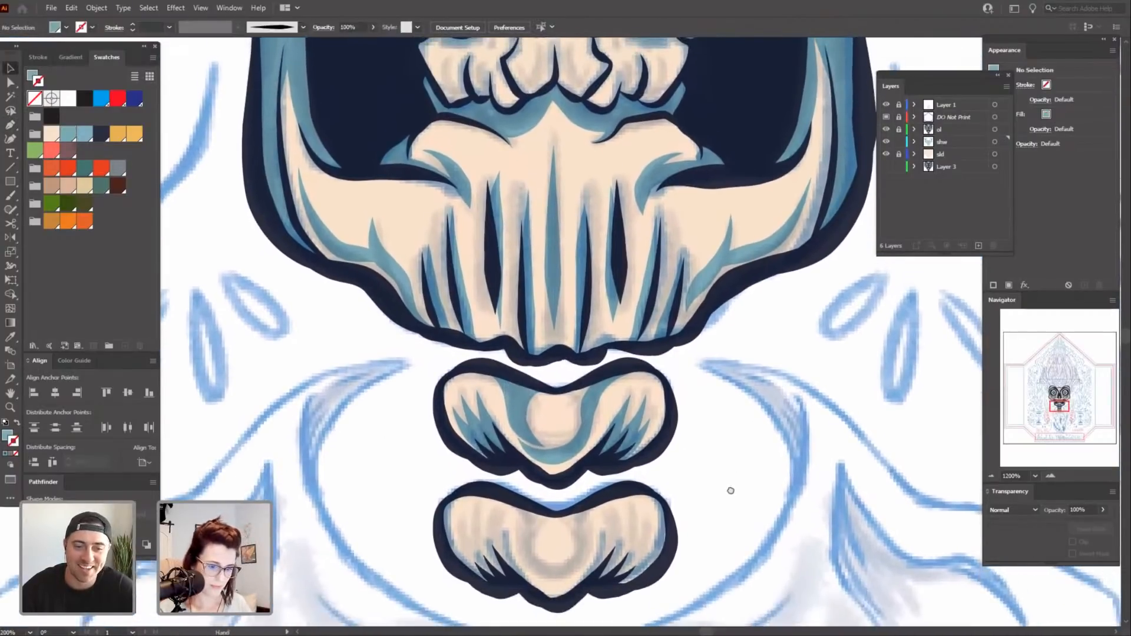
Hide Layer 1 to check the shading without the sketch, and show it again.
key("p")
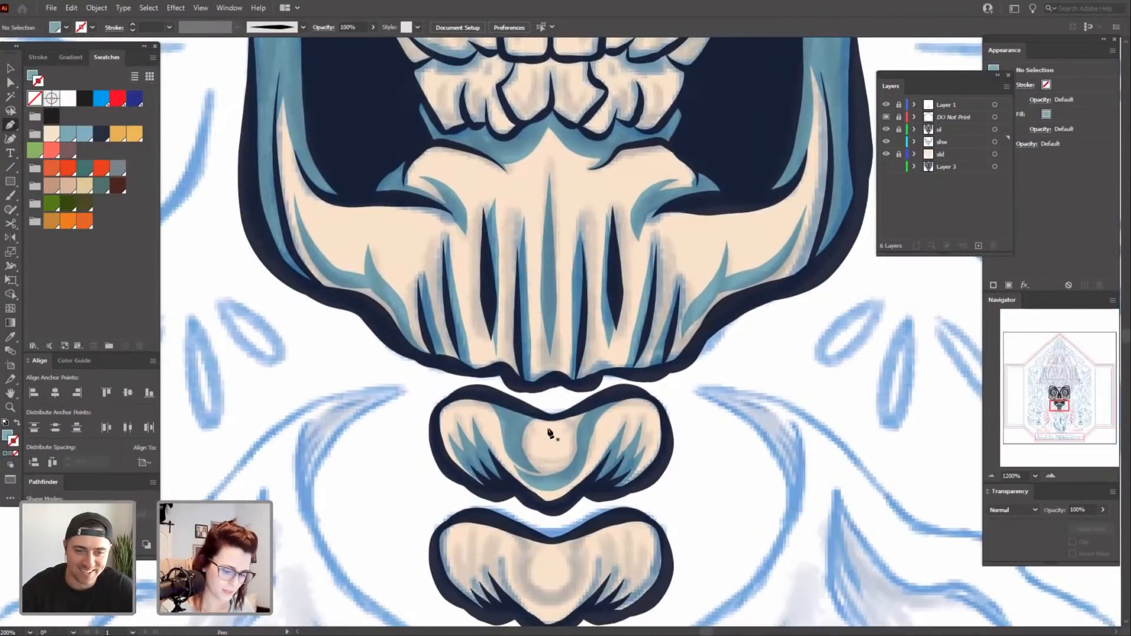
key("a")
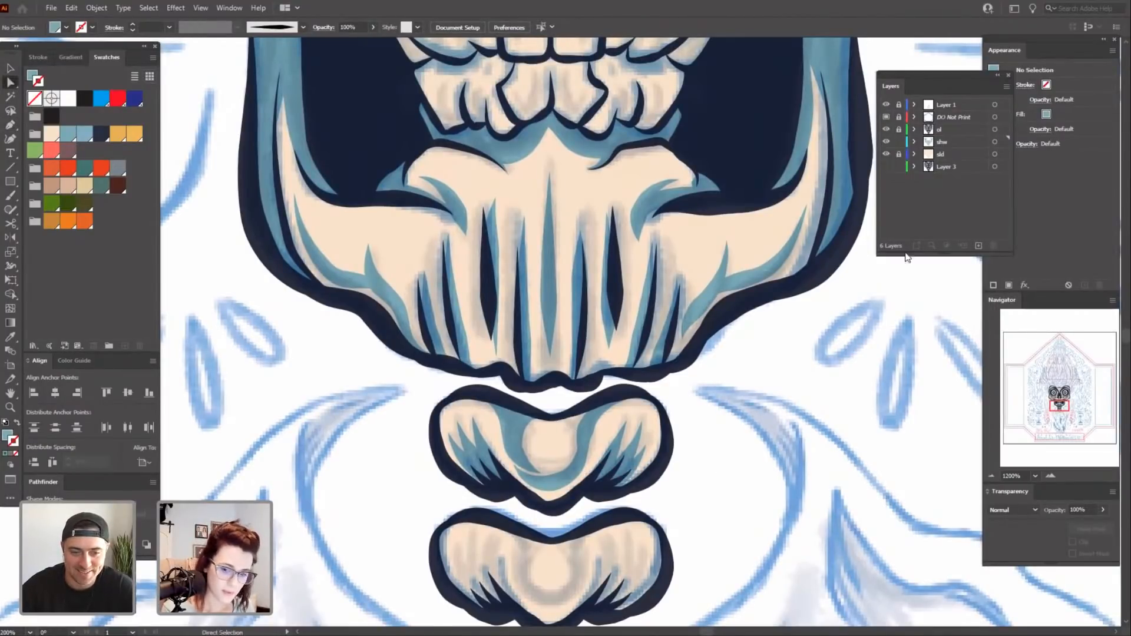
left_click(886, 106)
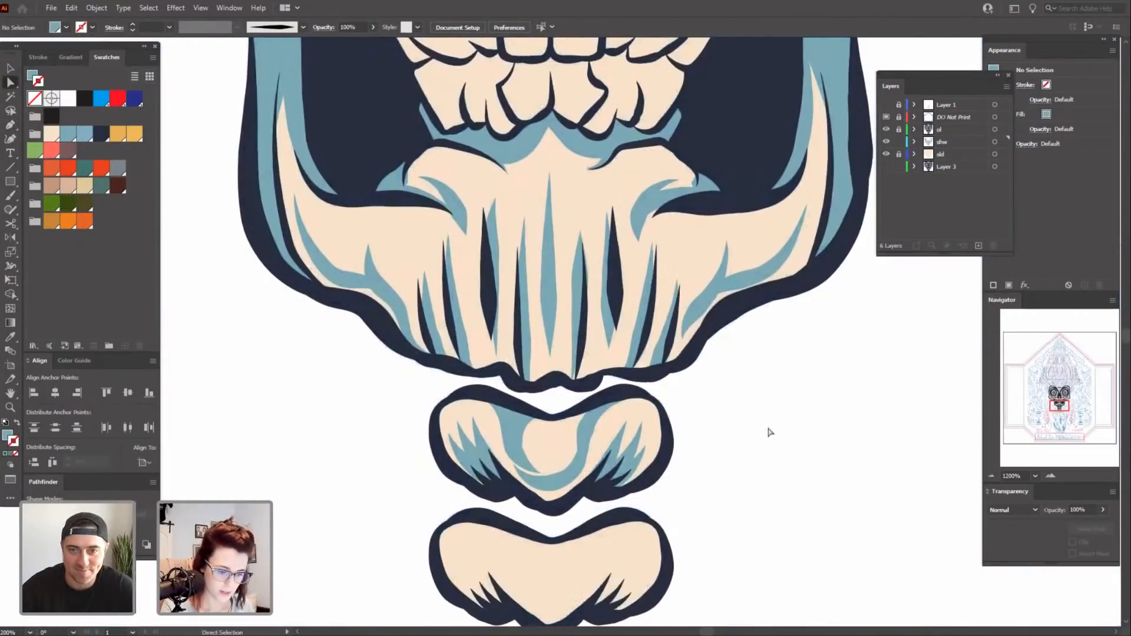
left_click(886, 105)
Paint a 1 pt light blue brush stroke along the inner left crease of the lower neck bone towards its bottom point.
scroll(760, 389, "down", 3)
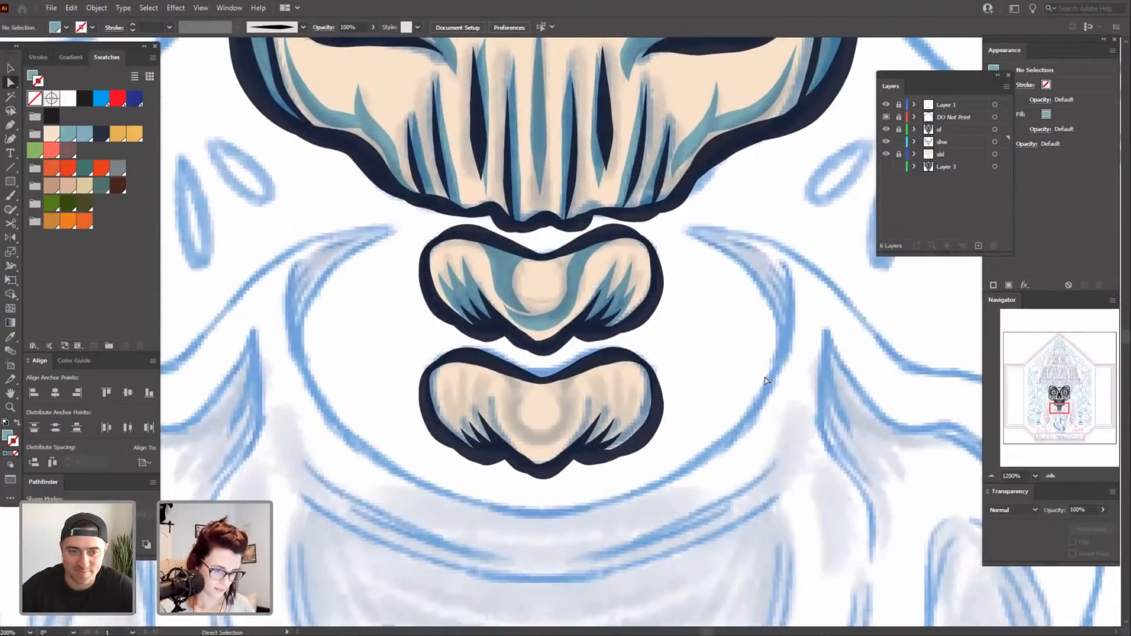
left_click_drag(740, 439, 741, 427)
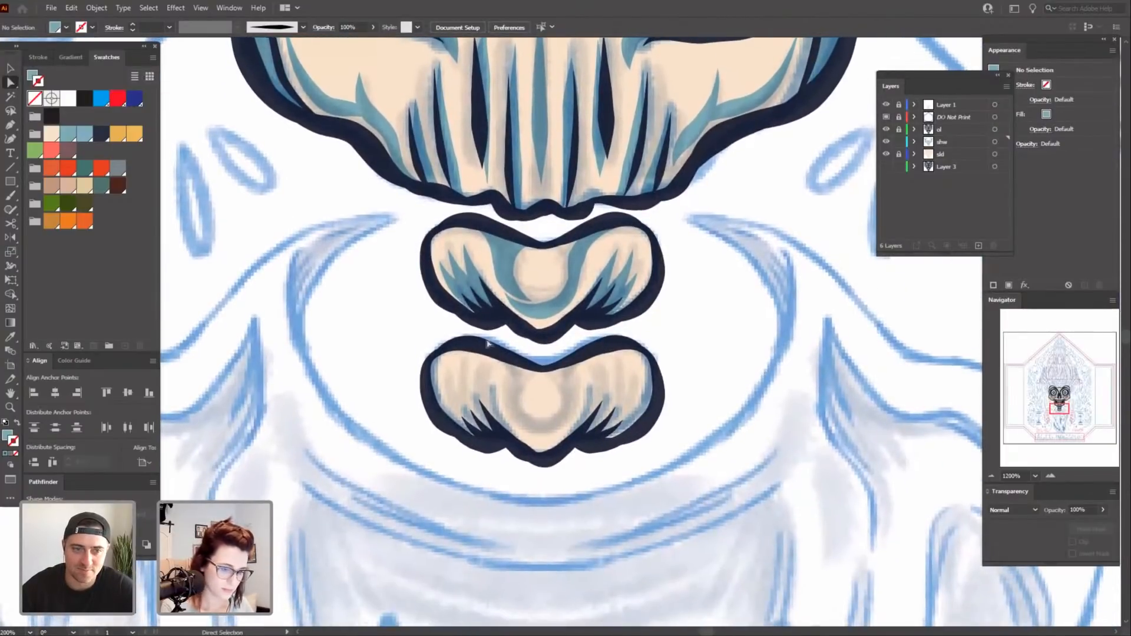
key("p")
left_click_drag(539, 502, 536, 480)
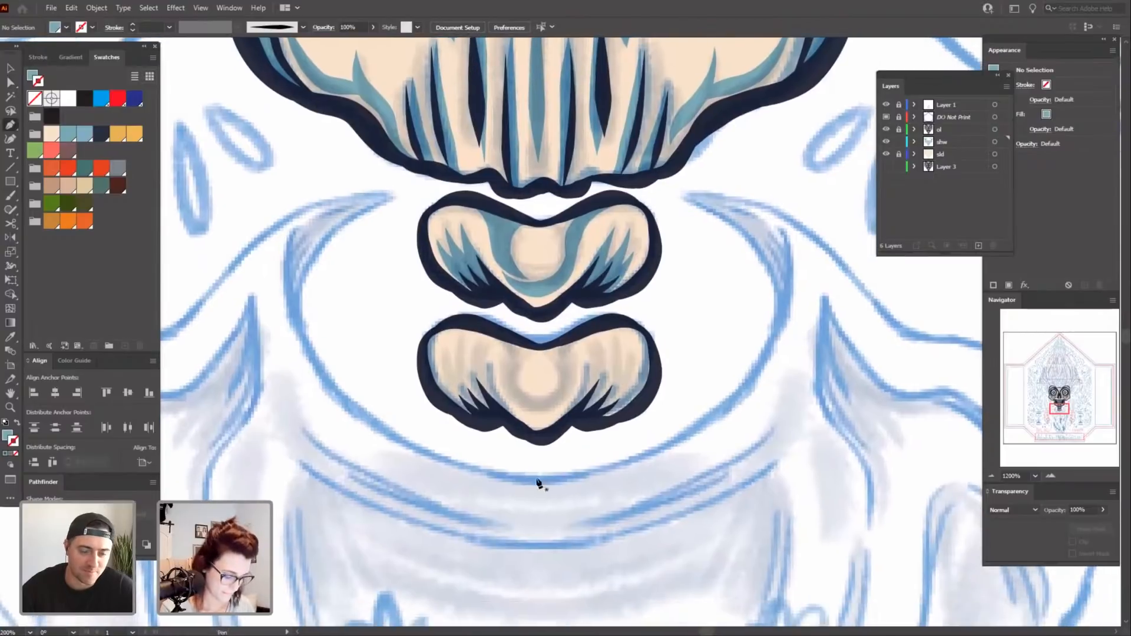
key("b")
left_click_drag(495, 390, 523, 425)
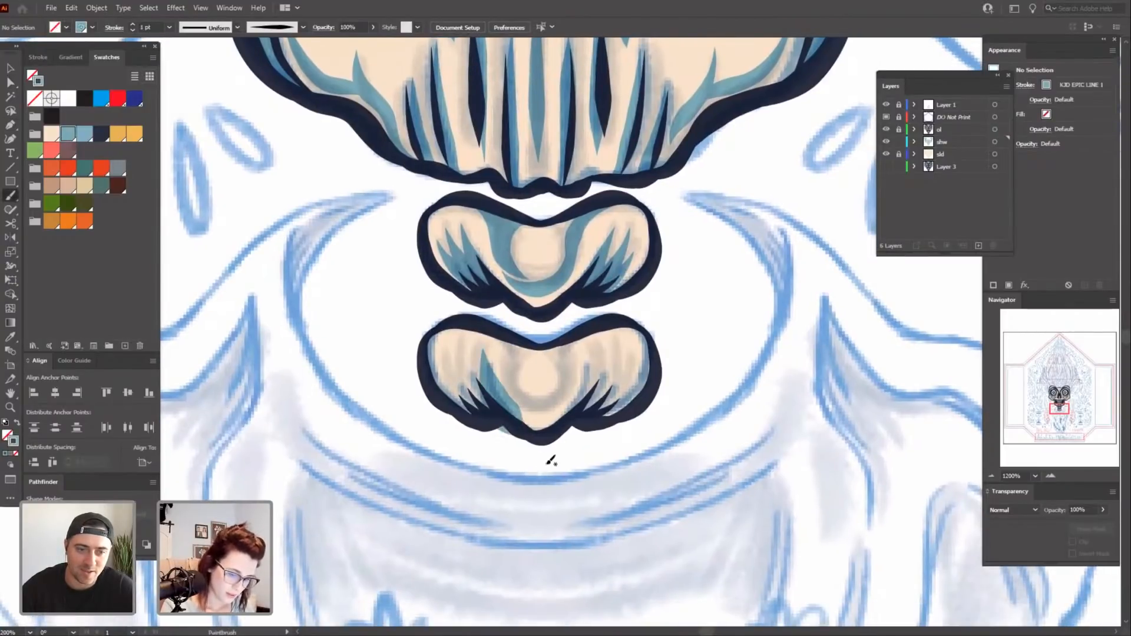
Reshape the lower neck bone's inner left stroke with Direct Selection, moving its end to the bottom point, and deselect it.
key("a")
left_click(528, 438)
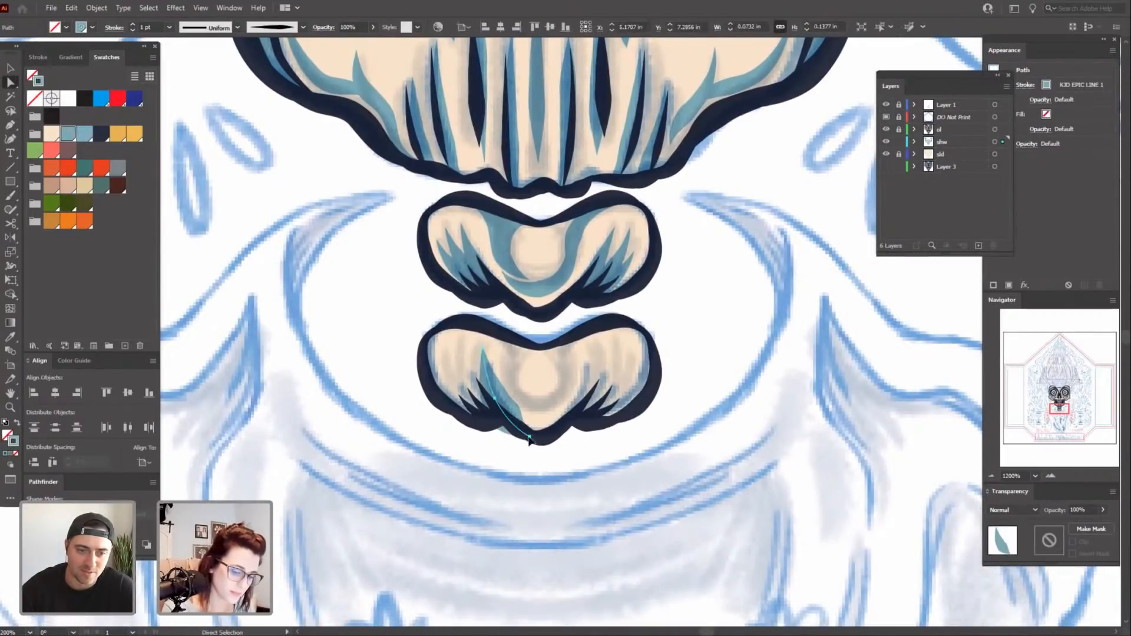
left_click_drag(531, 438, 541, 436)
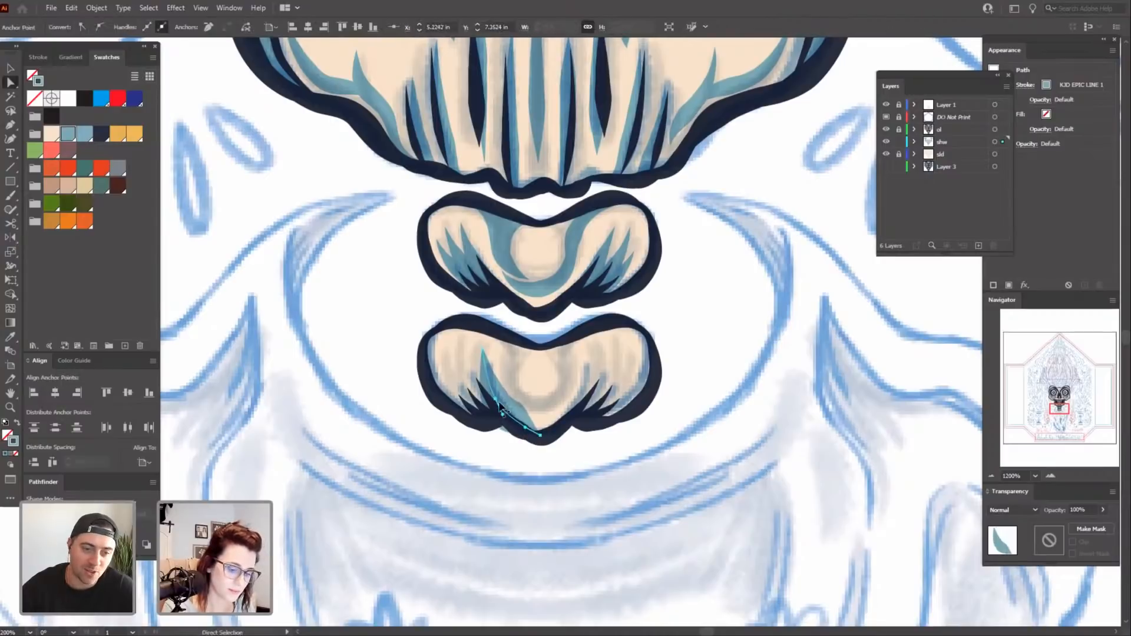
left_click_drag(495, 399, 498, 394)
left_click(513, 495)
left_click_drag(556, 539, 553, 525)
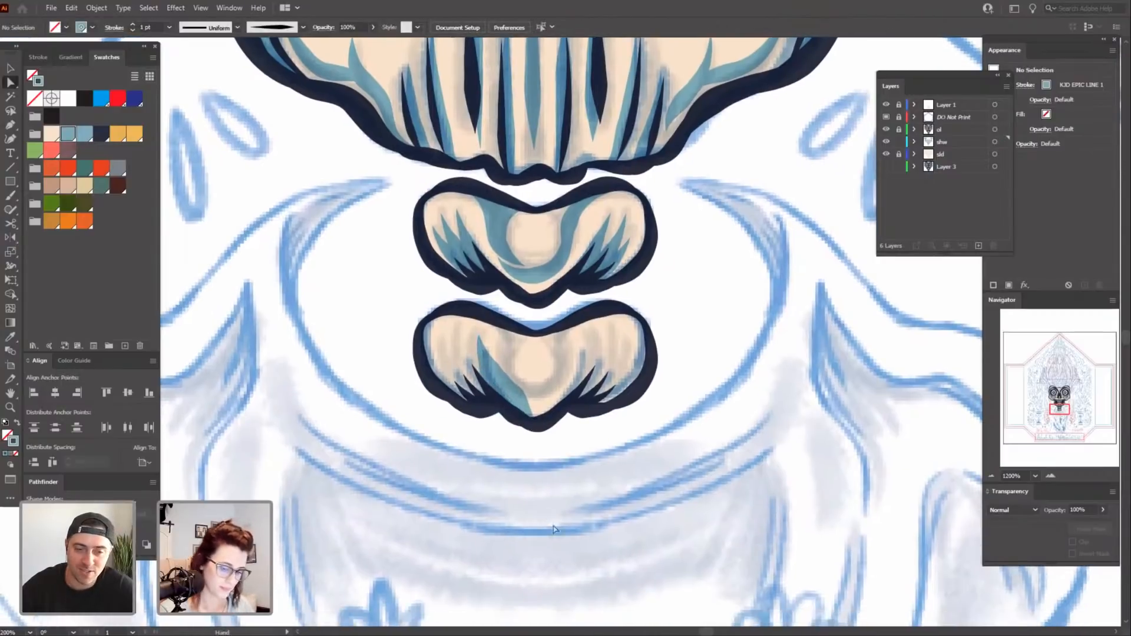
Paint light blue brush strokes along the inner and outer creases in the right lobe of the lower neck bone.
key("b")
scroll(588, 477, "up", 1)
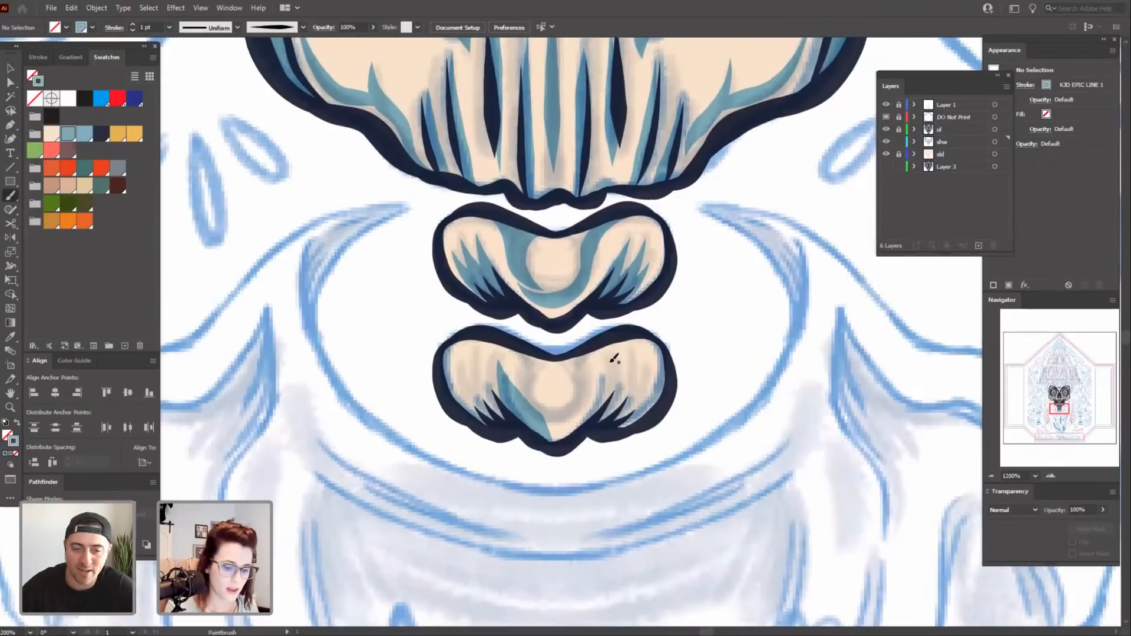
left_click_drag(612, 360, 585, 435)
left_click_drag(637, 473, 621, 482)
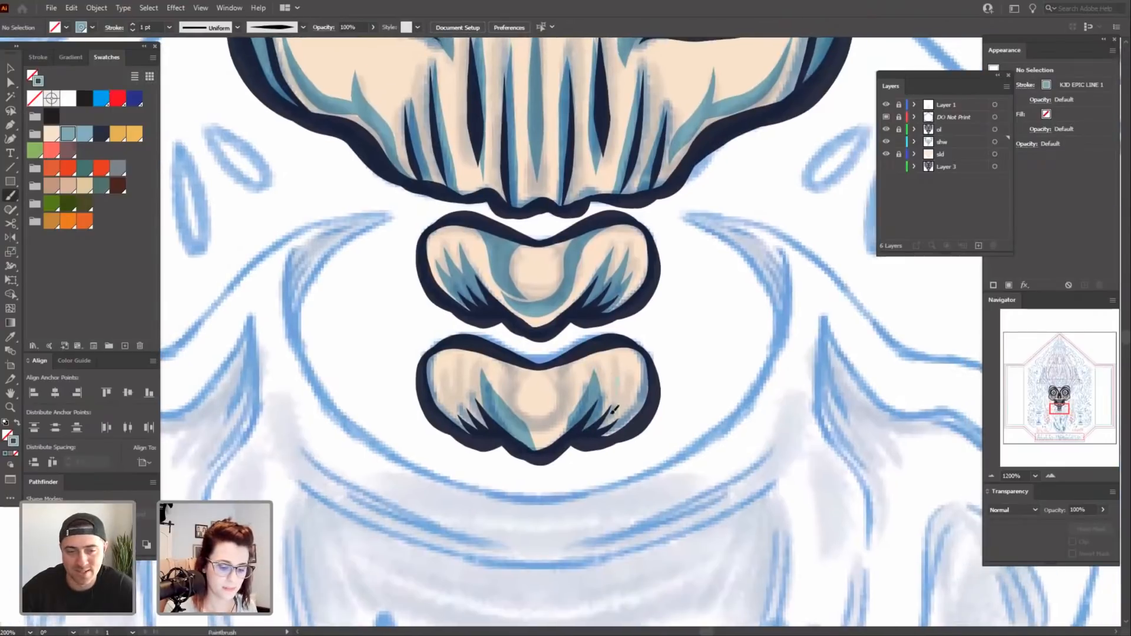
left_click_drag(613, 413, 601, 436)
left_click_drag(591, 495, 598, 490)
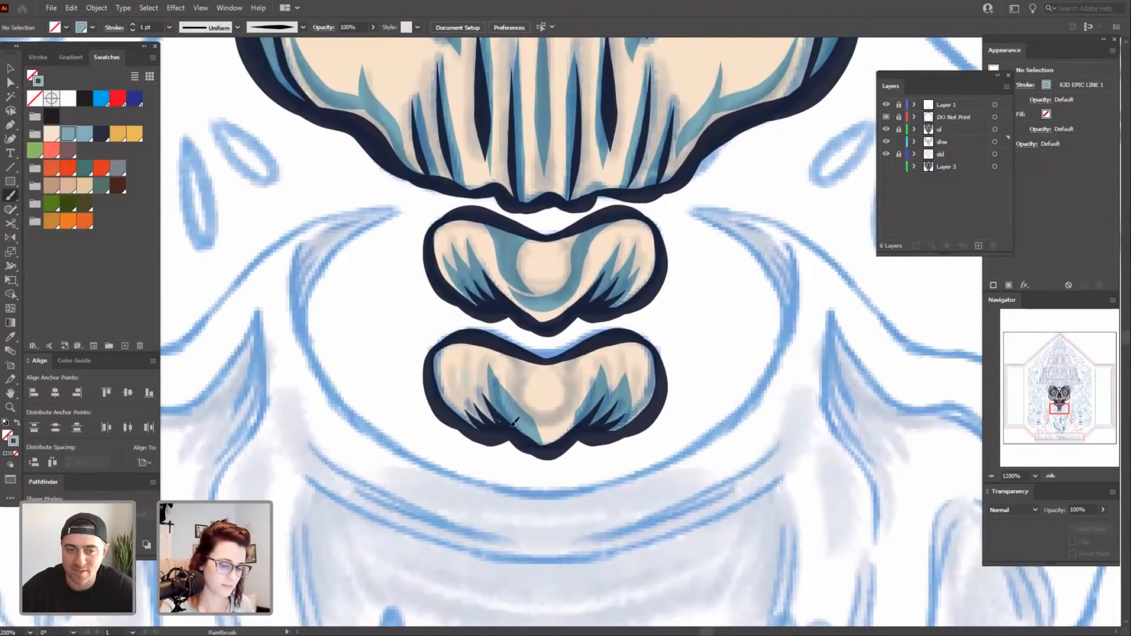
Paint light blue brush shading over the outer creases in the left lobe of the lower neck bone.
left_click_drag(512, 425, 515, 428)
left_click_drag(589, 544, 580, 527)
left_click_drag(531, 501, 546, 542)
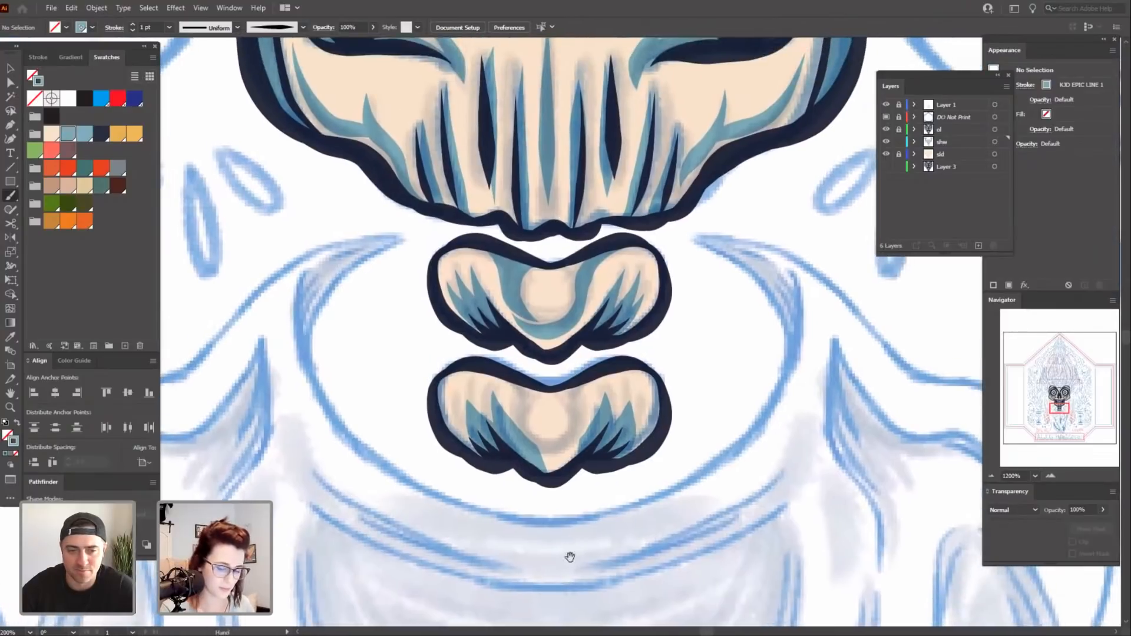
Adjust an anchor on the lower neck bone's inner left stroke with Direct Selection, refining its curve, and deselect it.
key("a")
left_click(538, 464)
left_click(505, 436)
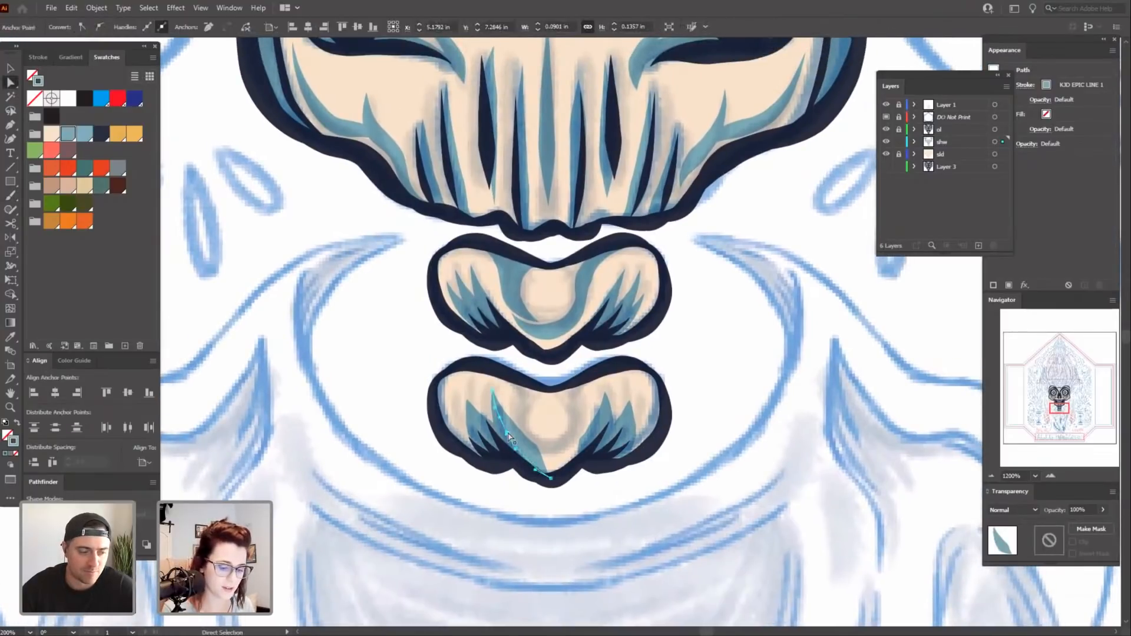
left_click_drag(505, 436, 506, 429)
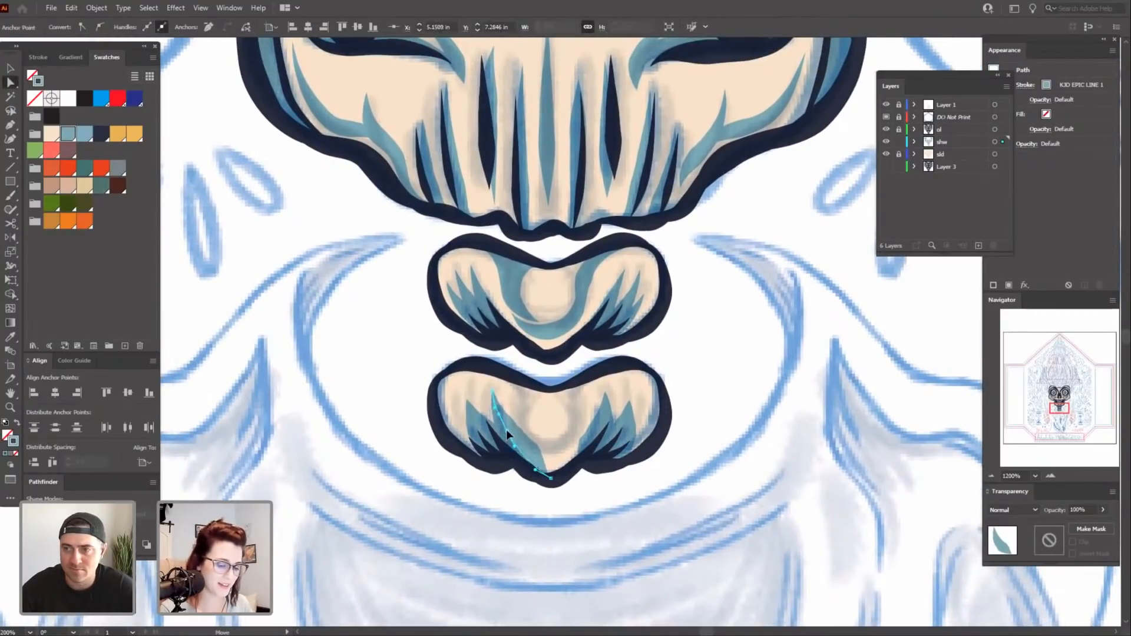
left_click(502, 495)
mouse_move(524, 560)
left_mouse_down()
mouse_move(522, 542)
mouse_move(532, 561)
left_mouse_up()
Draw a closed curved Pen shape along the left side of the lower neck bone's central circle, starting at the upper outline.
key("b")
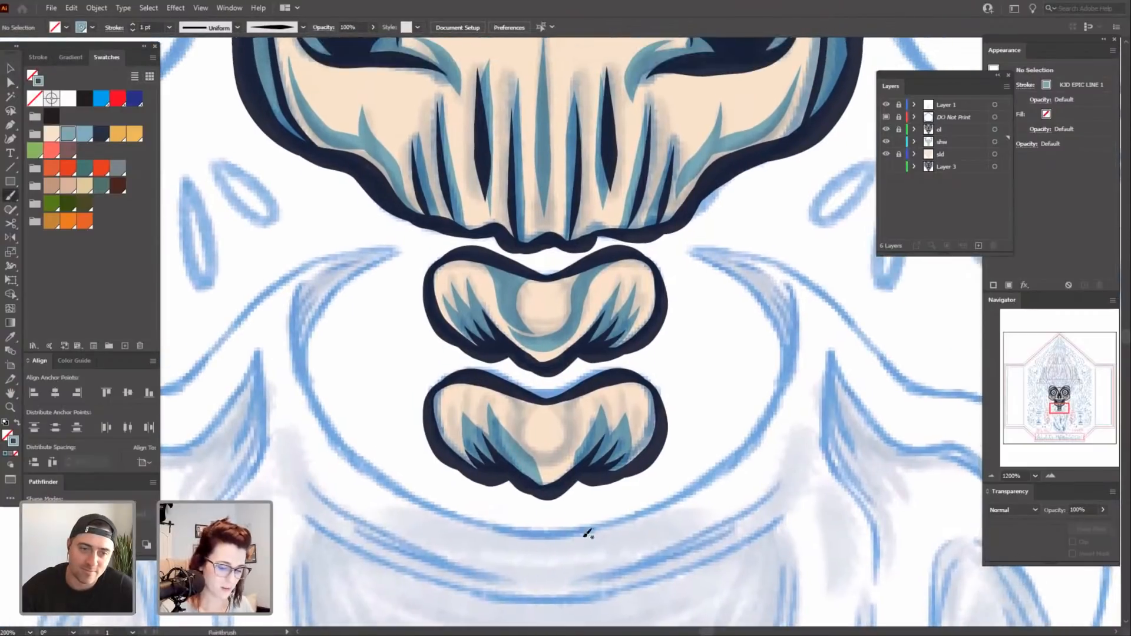
key("p")
left_click_drag(627, 535, 637, 552)
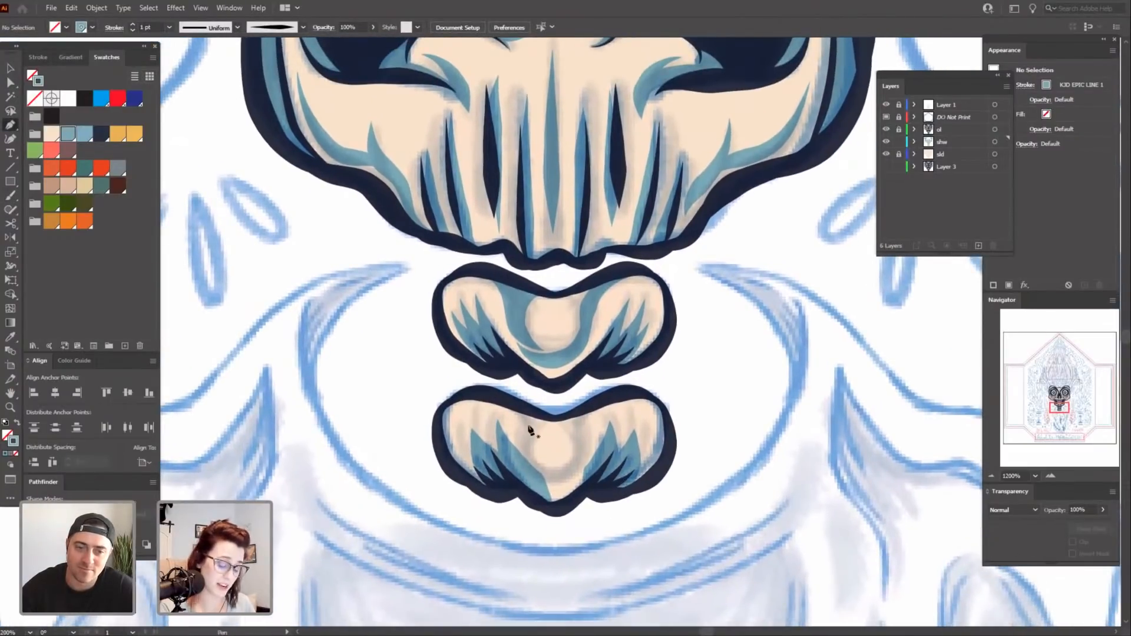
scroll(529, 427, "up", 1)
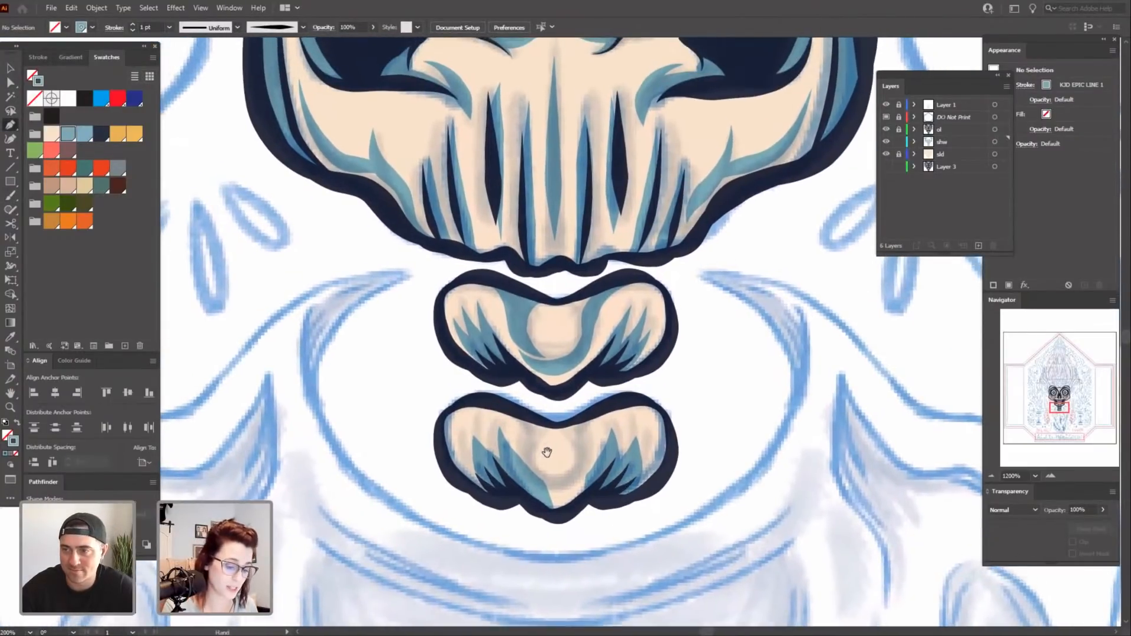
left_click(516, 412)
mouse_move(552, 474)
left_mouse_down()
mouse_move(572, 483)
mouse_move(592, 474)
left_mouse_up()
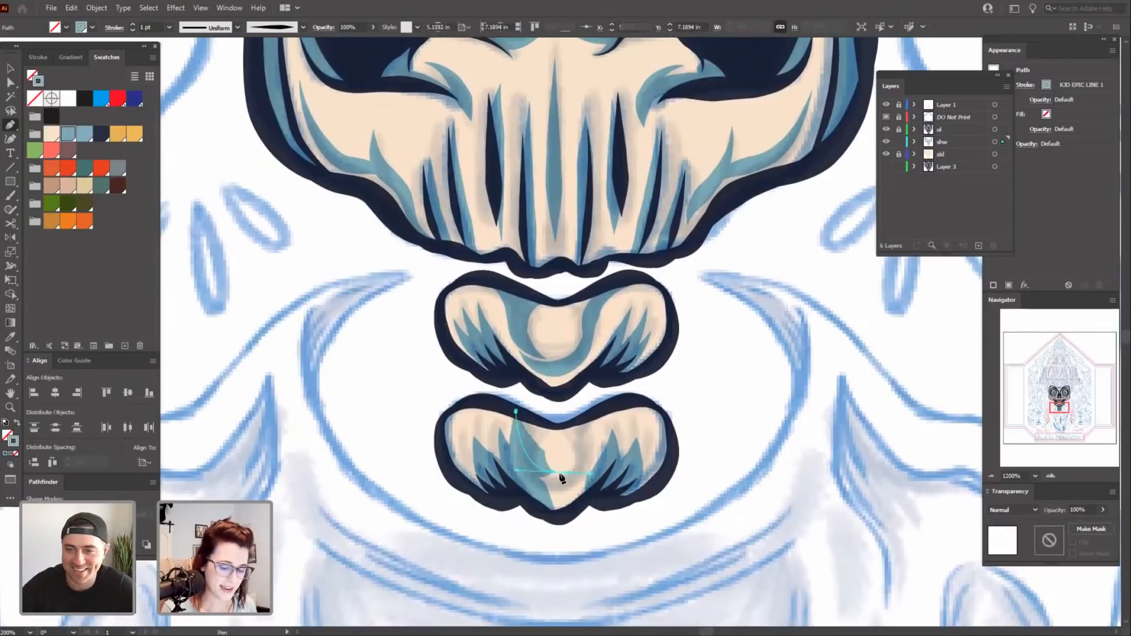
left_click(549, 426)
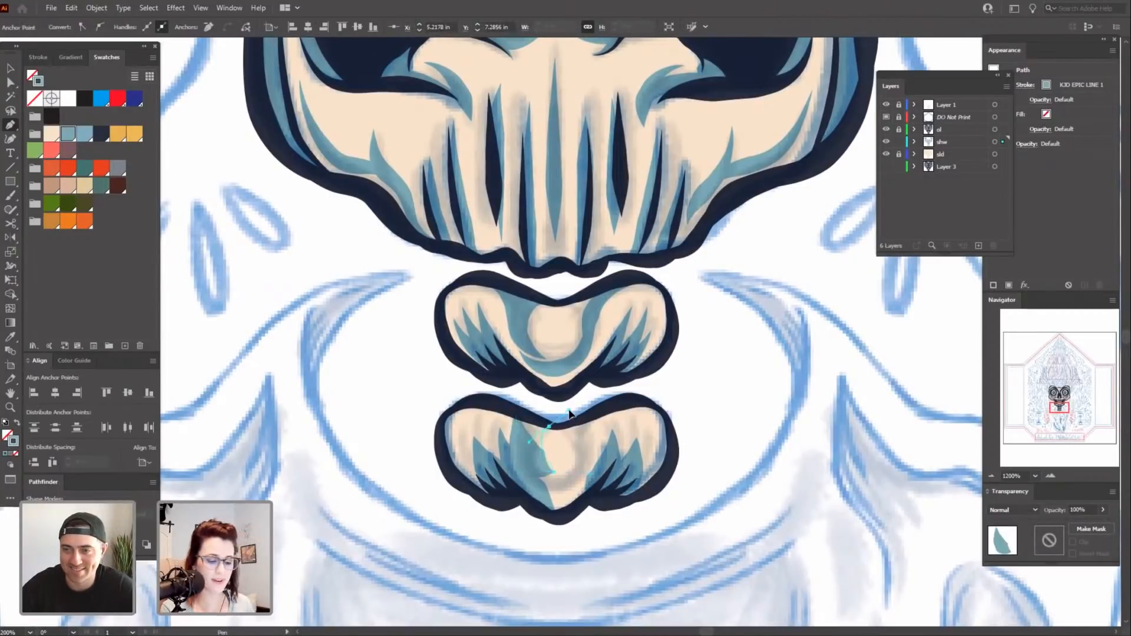
left_click(517, 411)
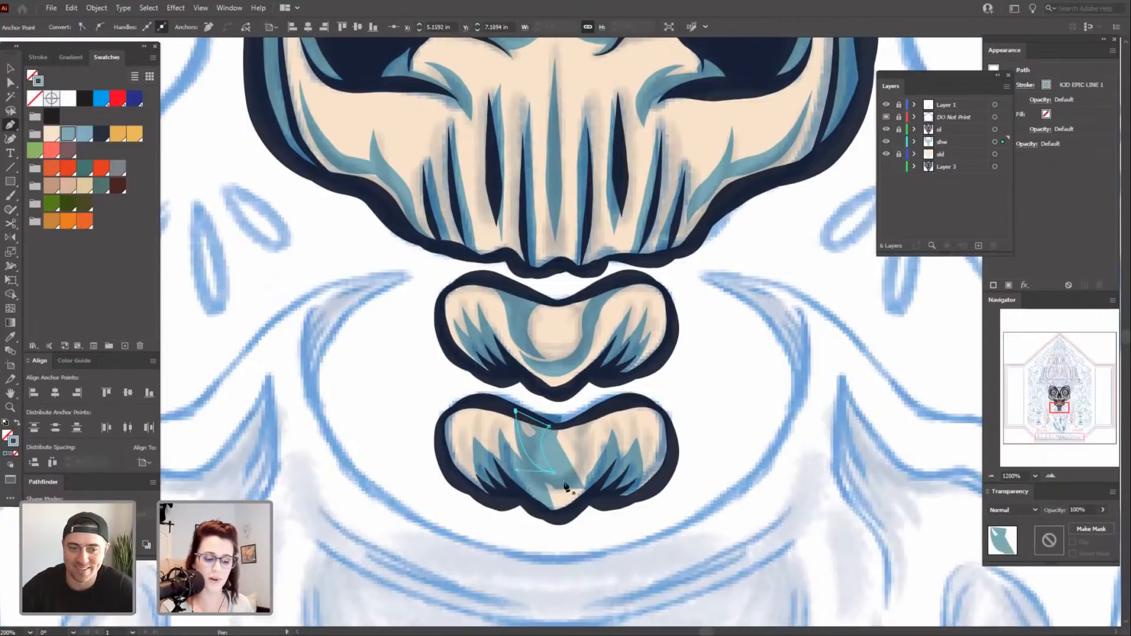
Swap the new shape's light blue stroke to its fill, leaving no stroke, and deselect it.
left_click_drag(441, 555, 469, 514)
left_click(17, 423)
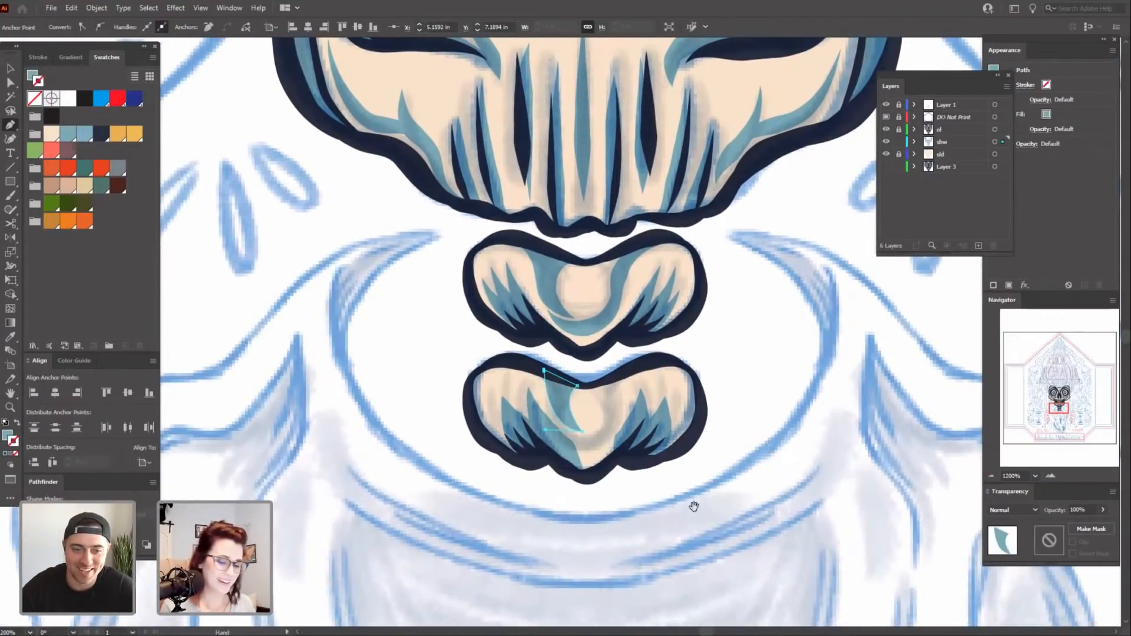
left_click_drag(694, 507, 671, 511)
key("v")
left_click(566, 560)
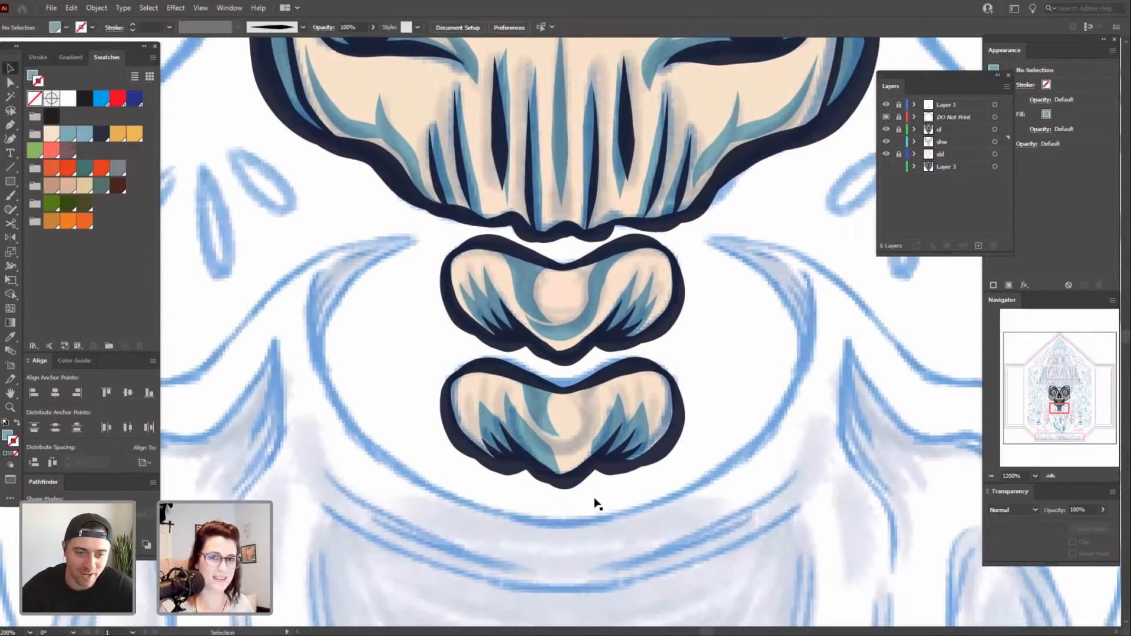
Move the filled shape's upper left anchor outward along the lower neck bone's top outline and deselect it.
key("ctrl+plus")
key("ctrl+plus")
left_click_drag(838, 555, 825, 407)
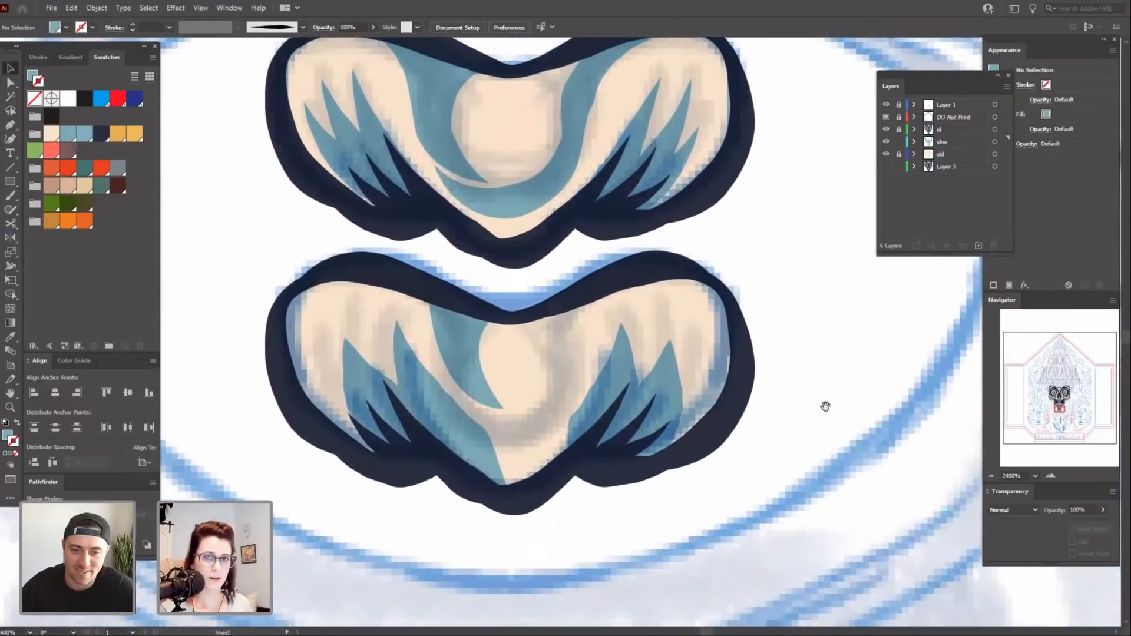
key("a")
left_click(439, 303)
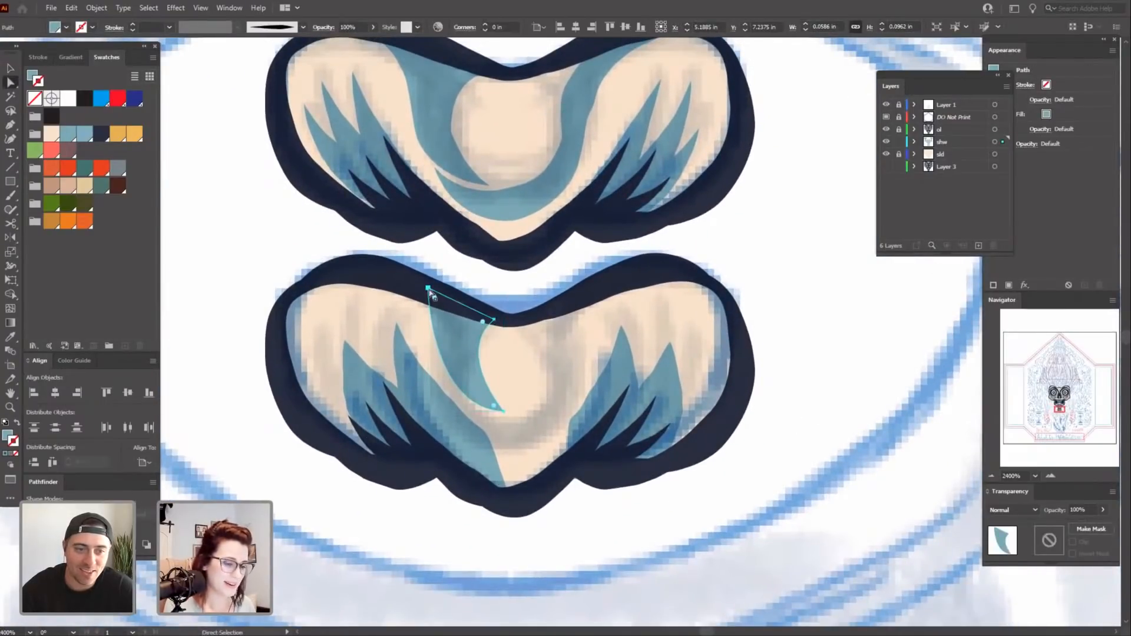
left_click_drag(428, 289, 393, 279)
left_click(667, 561)
left_click_drag(671, 571, 670, 549)
Draw a closed light blue Pen shape curving around the right side of the lower neck bone's central circle and deselect it.
key("p")
scroll(678, 533, "up", 2)
scroll(678, 533, "left", 1)
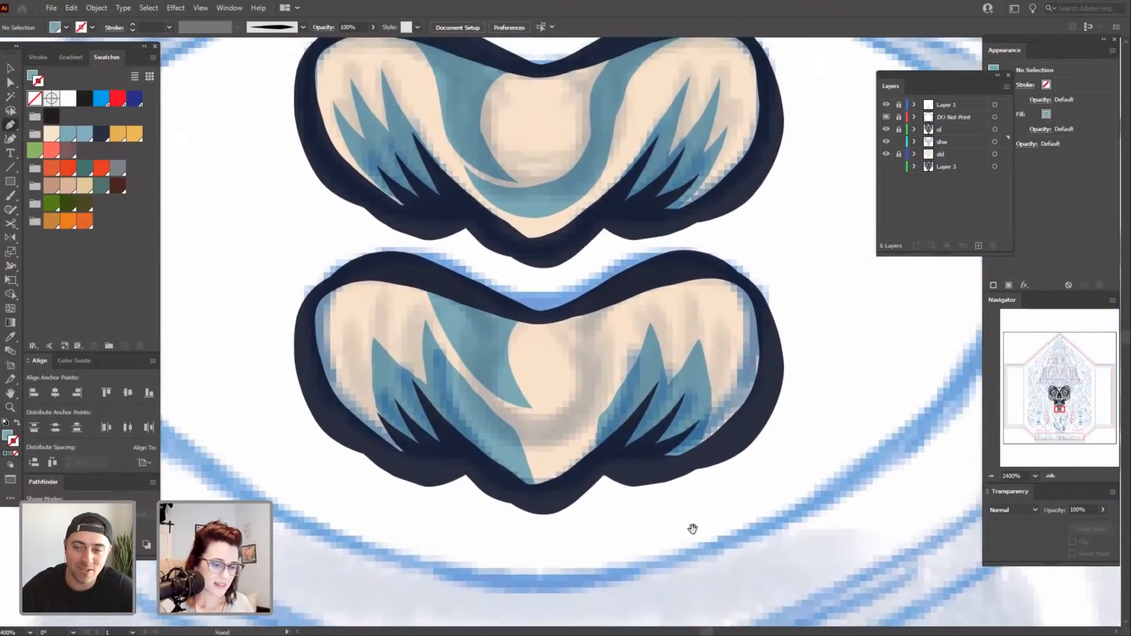
left_click(554, 337)
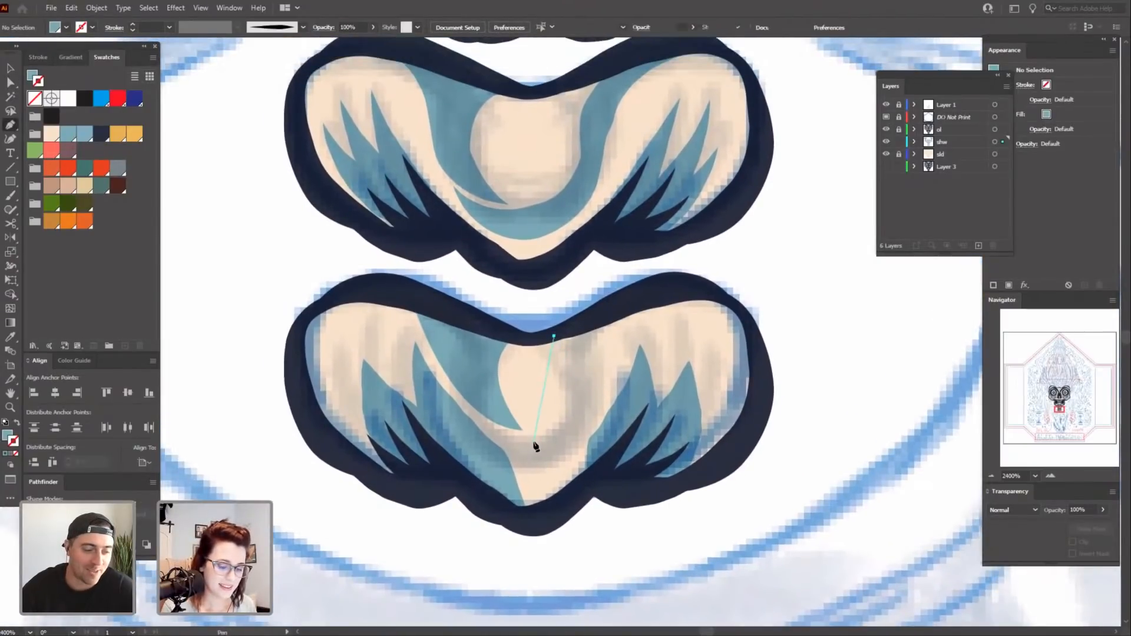
left_click_drag(534, 442, 432, 464)
left_click(533, 441)
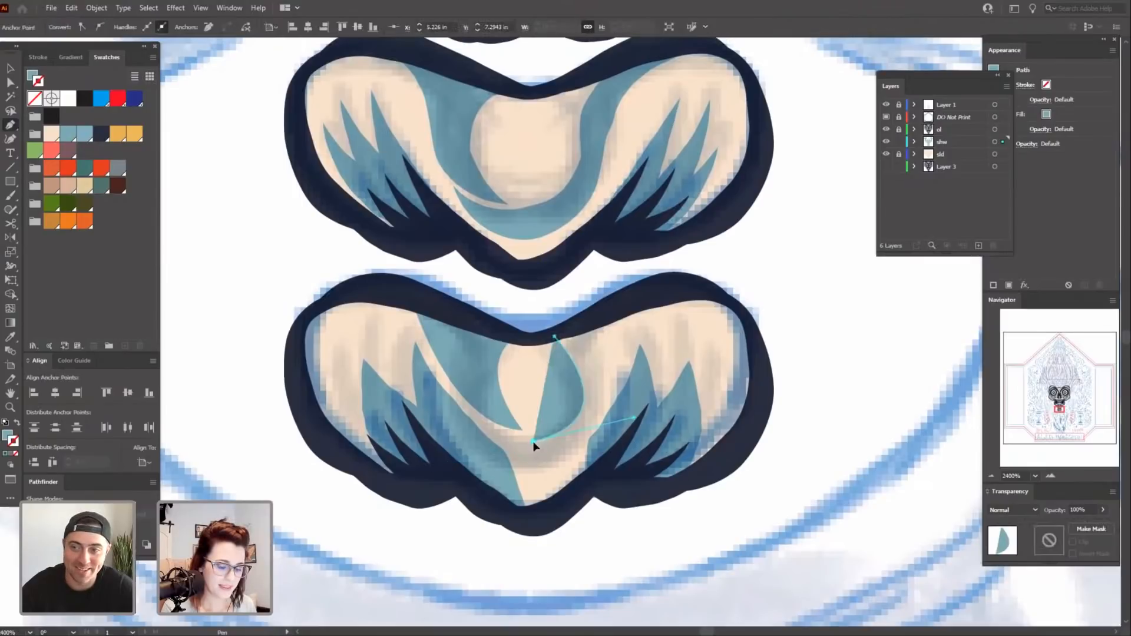
left_click_drag(614, 322, 616, 167)
left_click(613, 321)
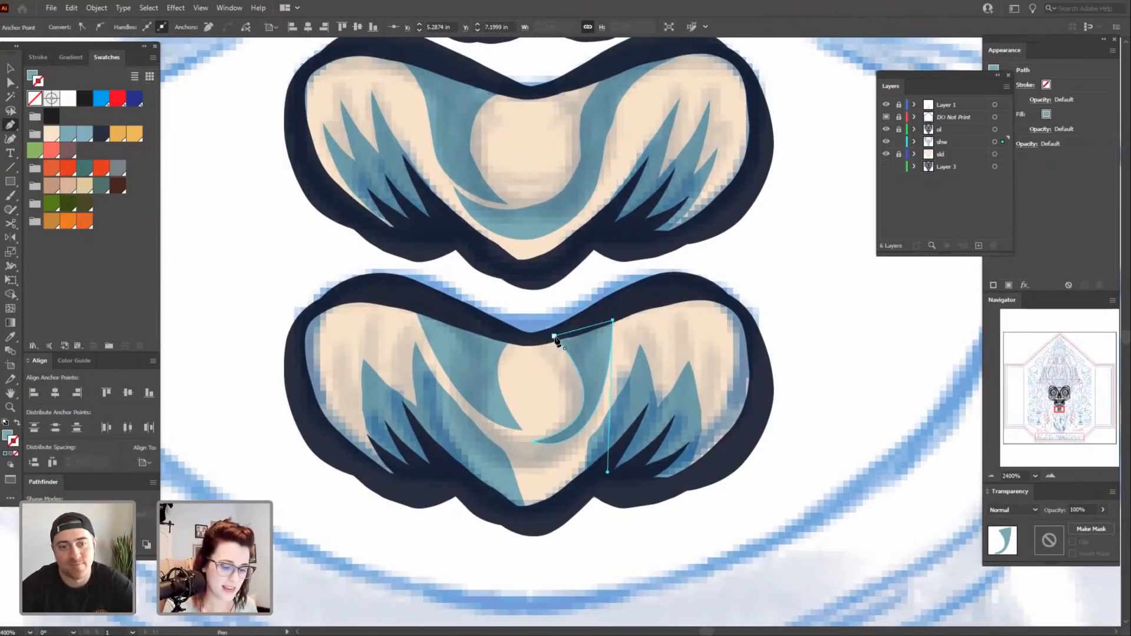
left_click(555, 337)
left_click_drag(608, 552, 593, 495)
key("v")
left_click(579, 574)
mouse_move(600, 599)
left_mouse_down()
mouse_move(608, 562)
mouse_move(598, 588)
left_mouse_up()
Examine the whole skull and neck for areas of the sketch's shading that are still unpainted.
key("ctrl+minus")
key("ctrl+minus")
key("ctrl+minus")
key("ctrl+minus")
key("ctrl+minus")
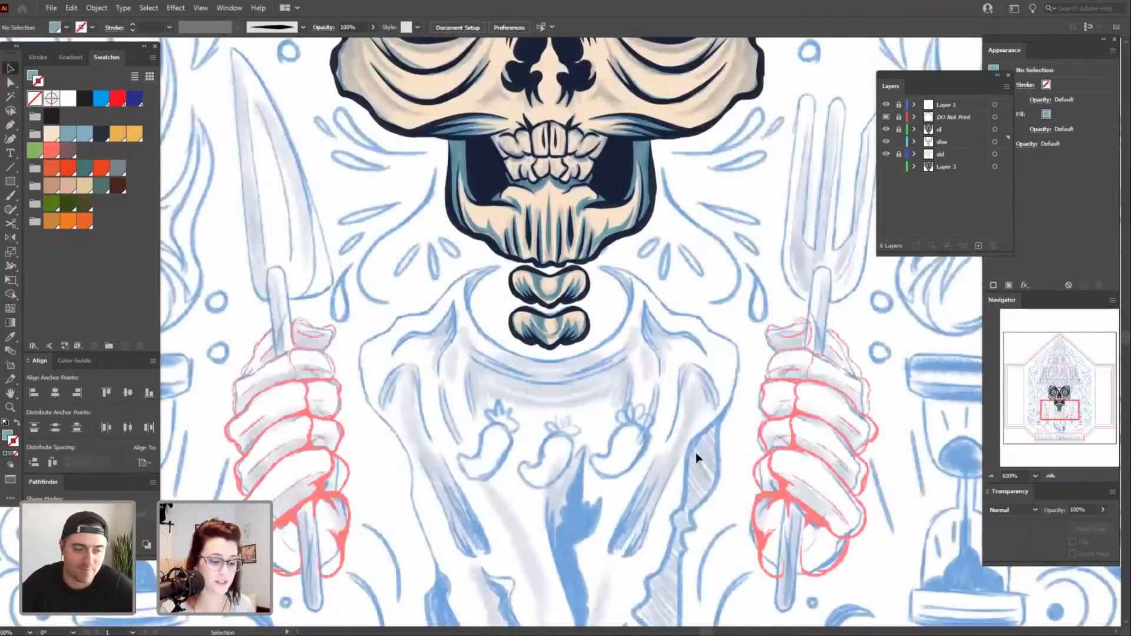
left_click_drag(677, 344, 678, 498)
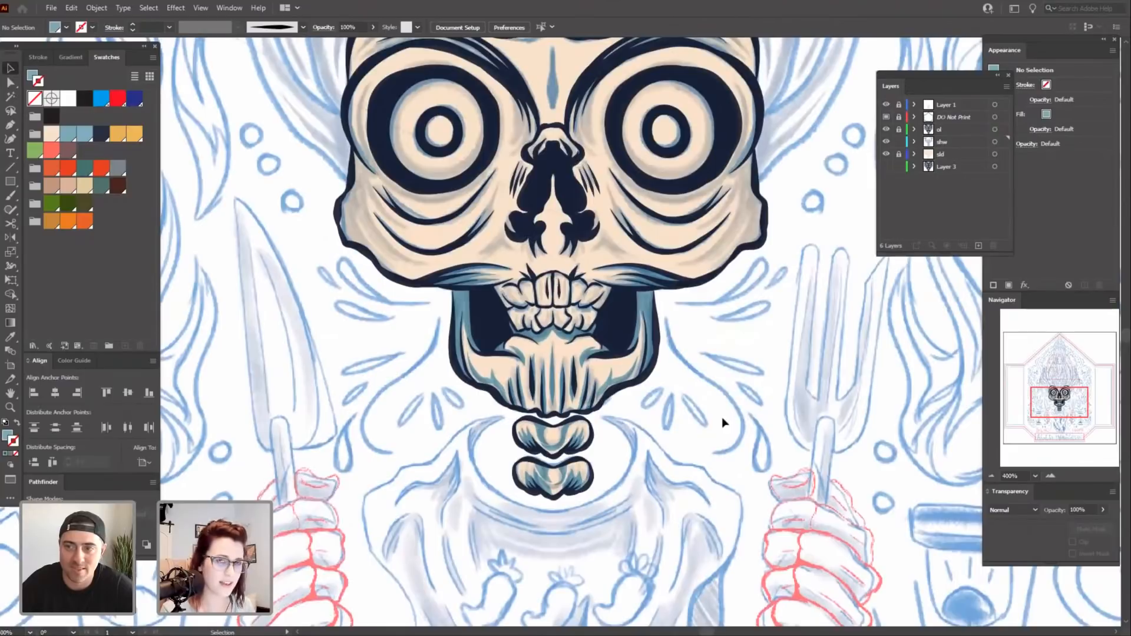
key("ctrl+plus")
left_click_drag(809, 322, 764, 425)
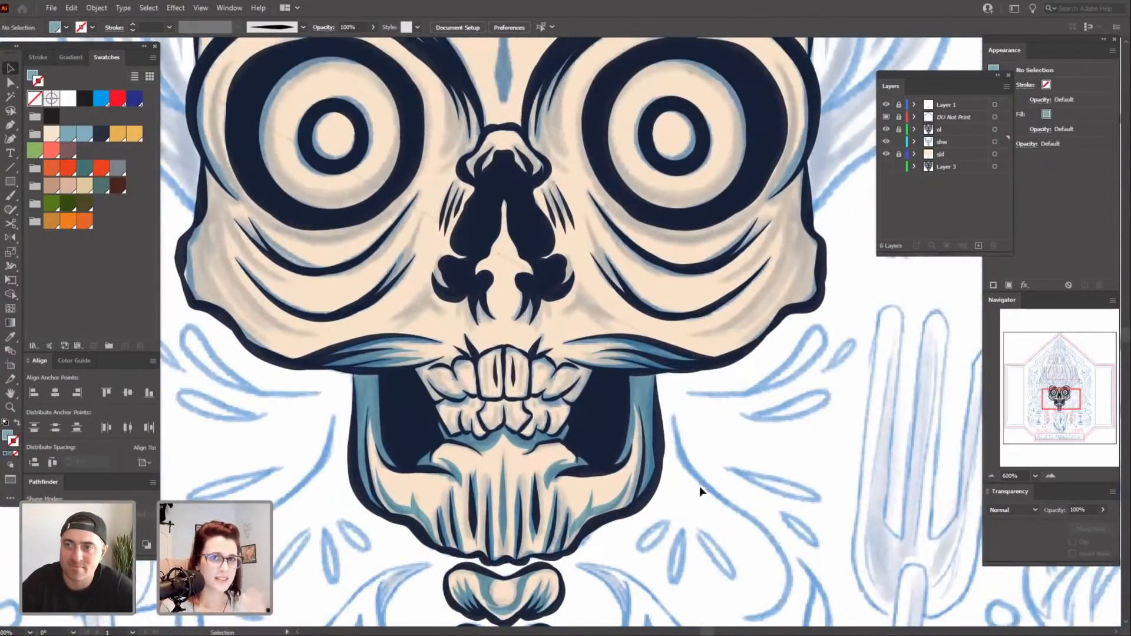
Paint 1 pt light blue brush strokes along the outer right cheekbone, sweeping from below the eye socket towards the jaw.
key("b")
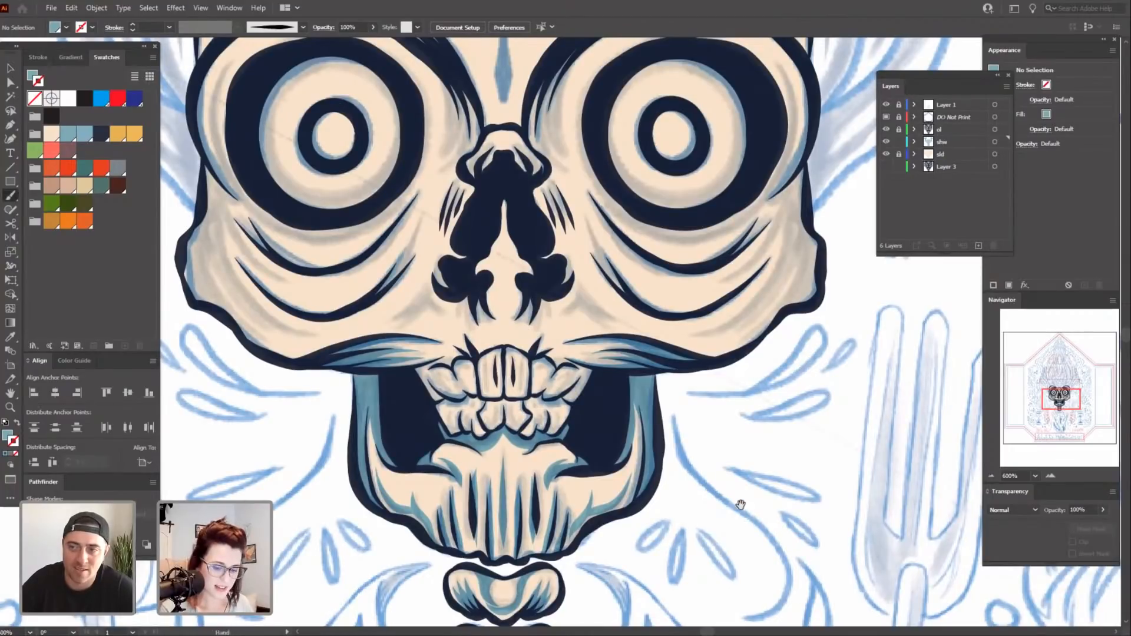
mouse_move(736, 405)
left_mouse_down()
mouse_move(726, 460)
mouse_move(754, 455)
left_mouse_up()
key("ctrl+plus")
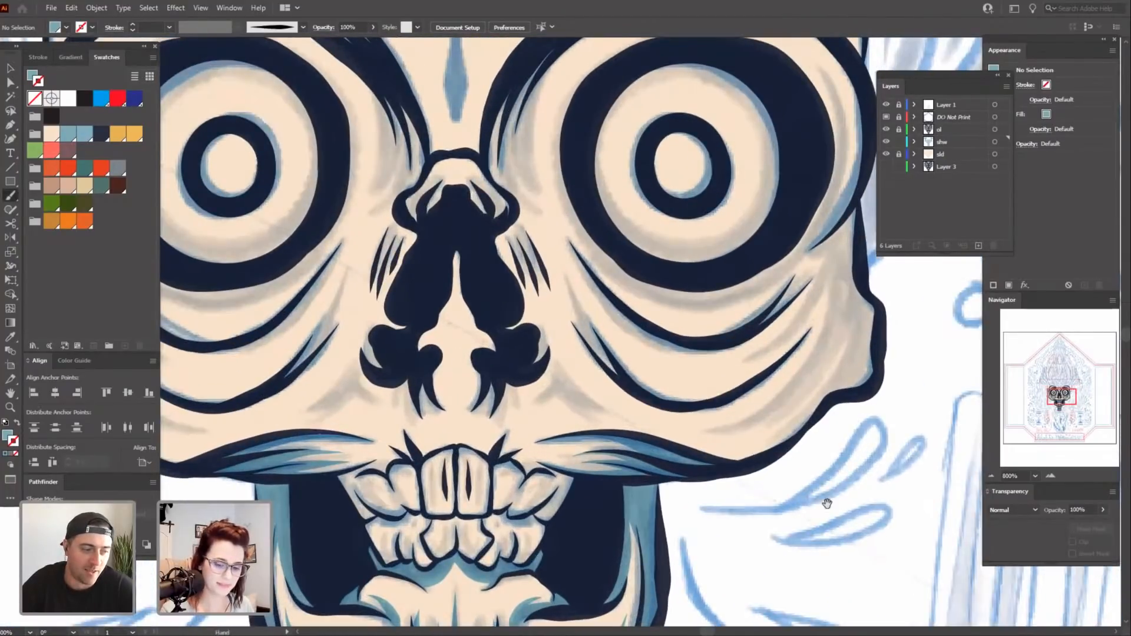
mouse_move(892, 471)
left_mouse_down()
mouse_move(757, 522)
mouse_move(694, 479)
mouse_move(700, 418)
left_mouse_up()
key("ctrl+plus")
key("ctrl+minus")
key("ctrl+minus")
mouse_move(619, 494)
left_mouse_down()
mouse_move(713, 497)
mouse_move(766, 525)
mouse_move(729, 520)
left_mouse_up()
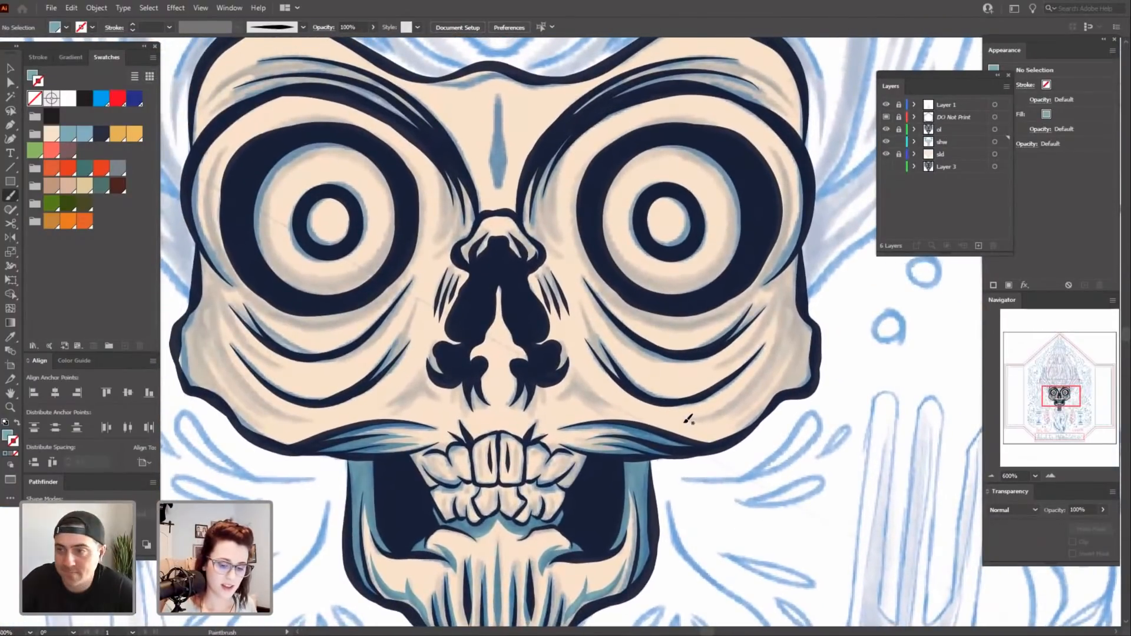
left_click_drag(794, 318, 793, 272)
mouse_move(776, 497)
left_mouse_down()
mouse_move(782, 463)
mouse_move(756, 486)
left_mouse_up()
left_click_drag(777, 300, 714, 415)
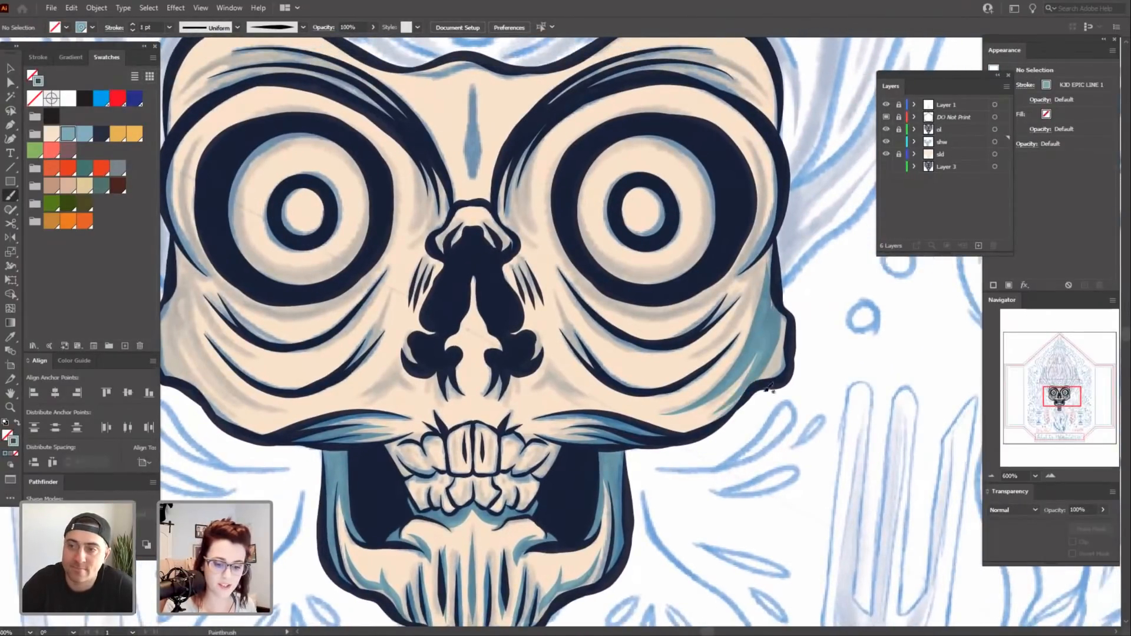
Fill the outer corner of the right cheekbone with light blue brush shading, undoing an unwanted stroke.
left_click_drag(775, 471, 721, 506)
mouse_move(737, 350)
left_mouse_down()
mouse_move(732, 416)
mouse_move(726, 390)
left_mouse_up()
key("ctrl+z")
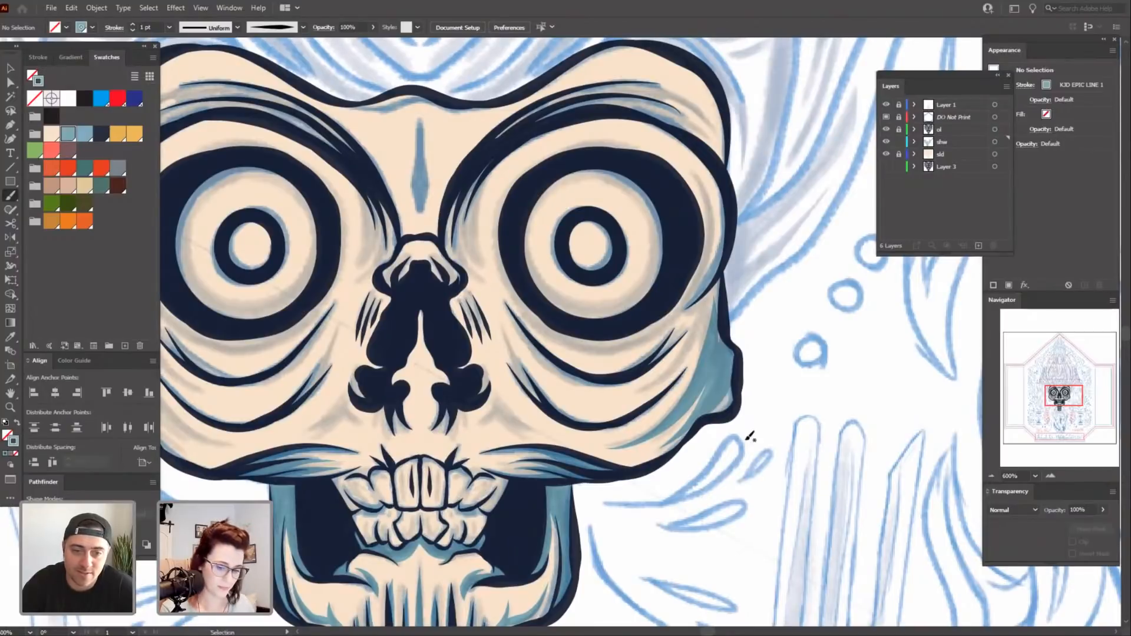
left_click_drag(771, 451, 755, 476)
mouse_move(685, 556)
left_mouse_down()
mouse_move(803, 500)
mouse_move(817, 508)
left_mouse_up()
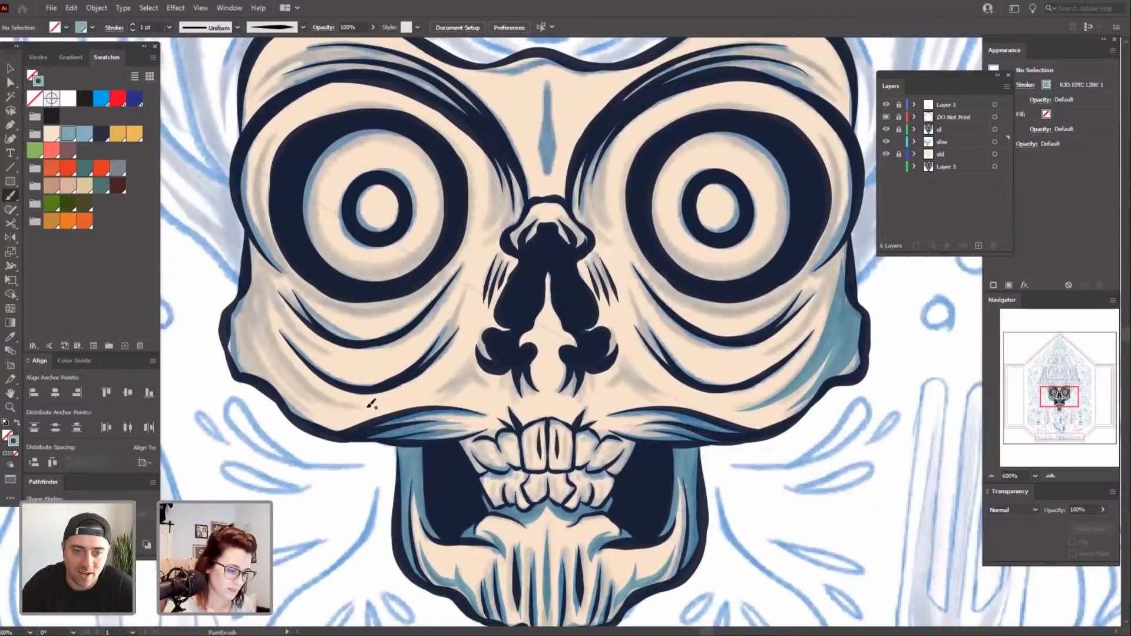
Paint light blue brush strokes down the outer left cheekbone along its lower crease, replacing one undone stroke.
left_click_drag(281, 352, 275, 270)
left_click_drag(402, 434, 431, 412)
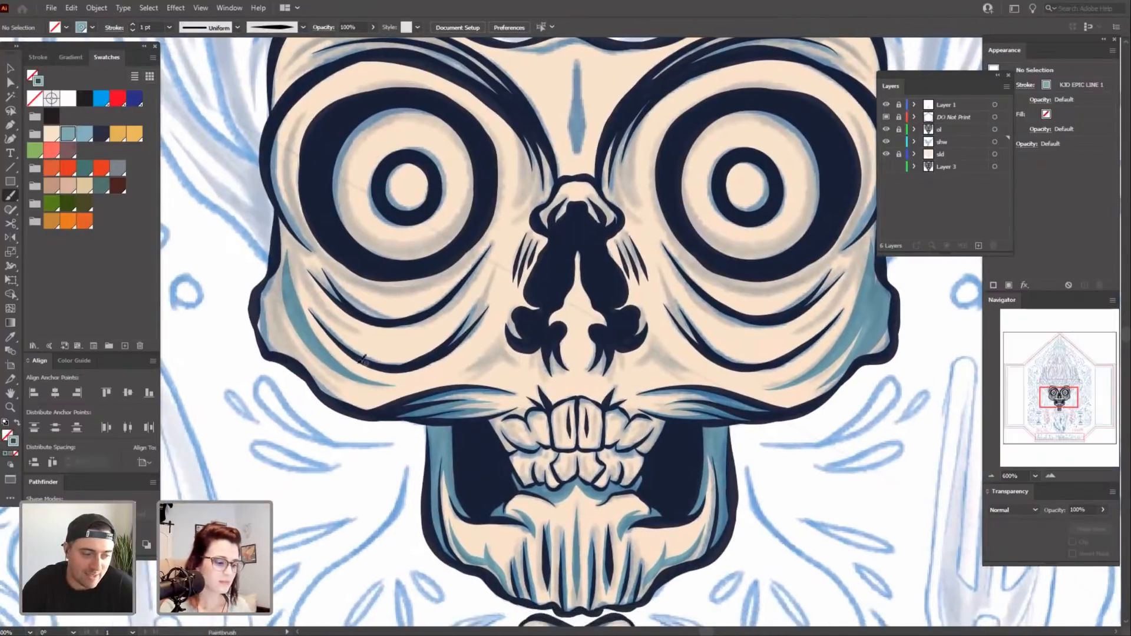
left_click_drag(346, 385, 270, 284)
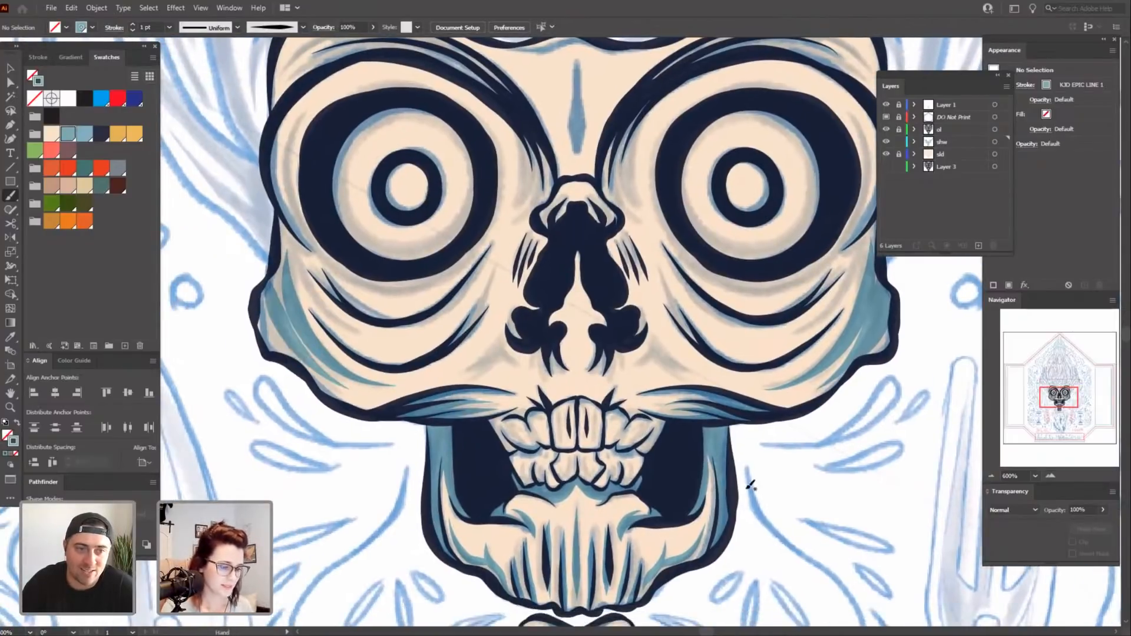
key("ctrl+z")
left_click_drag(348, 394, 321, 270)
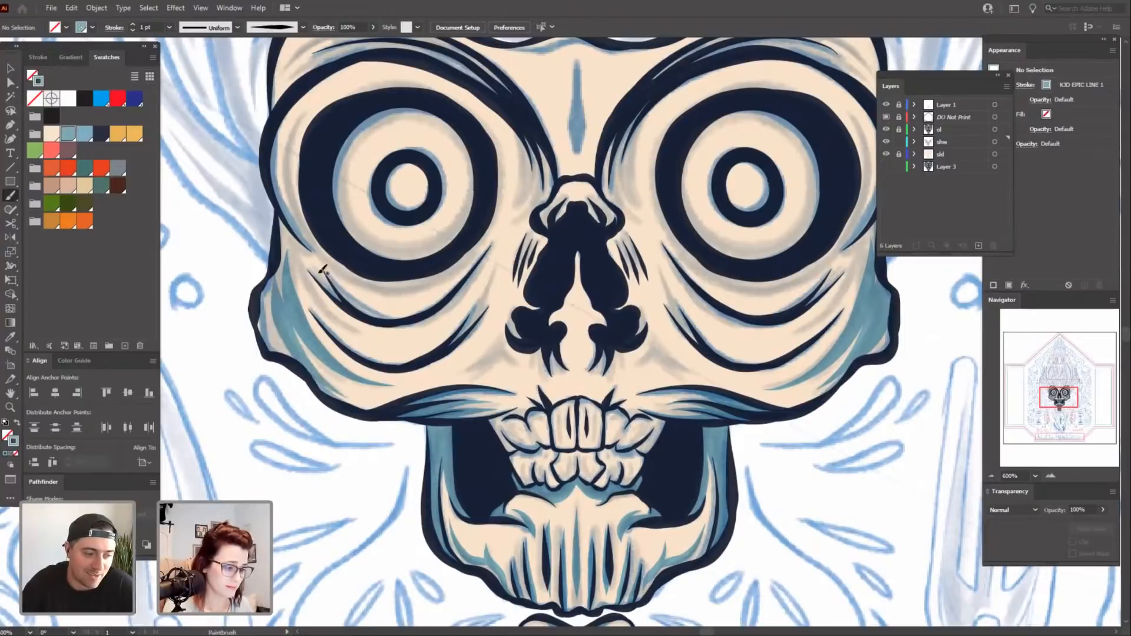
mouse_move(881, 472)
left_mouse_down()
mouse_move(838, 509)
mouse_move(864, 527)
mouse_move(886, 502)
mouse_move(965, 510)
left_mouse_up()
Paint light blue brush strokes at the inner ends of the creases under both eyes.
left_click_drag(541, 422, 624, 435)
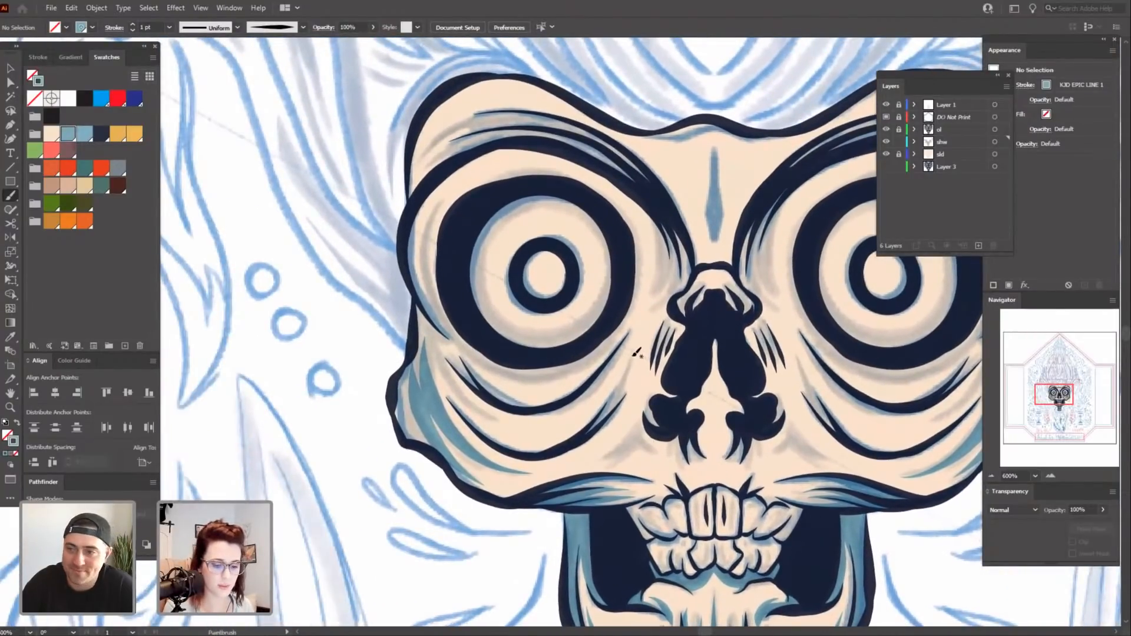
scroll(623, 360, "right", 5)
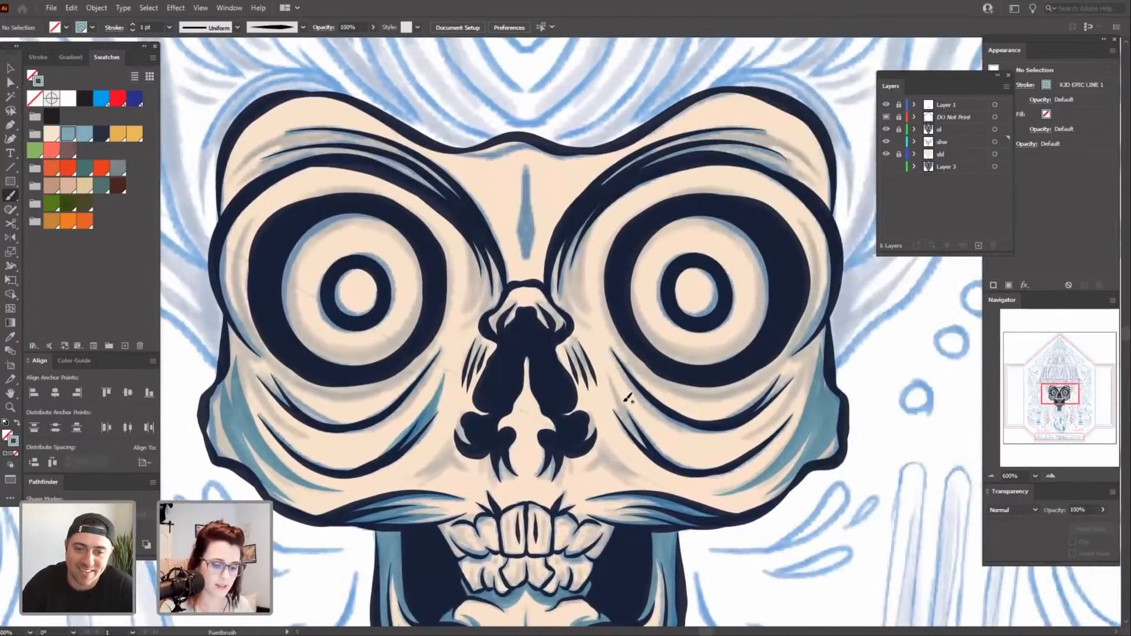
scroll(717, 536, "down", 3)
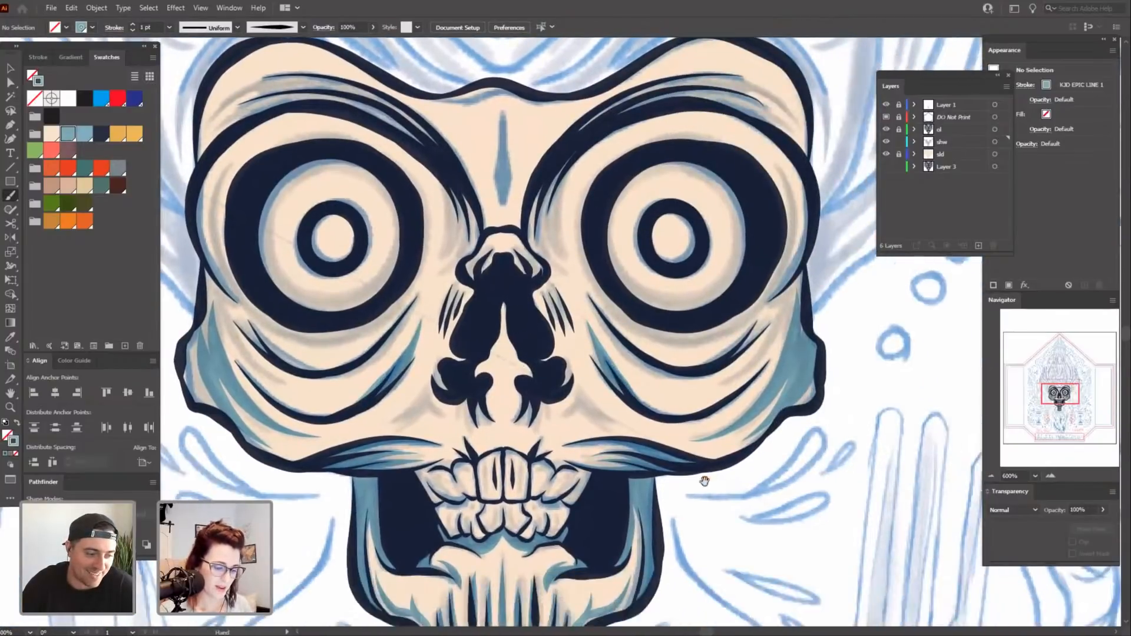
Extend the light blue brush shading on both outer cheeks up between the under-eye creases and the eye sockets' outer edges.
scroll(761, 533, "left", 6)
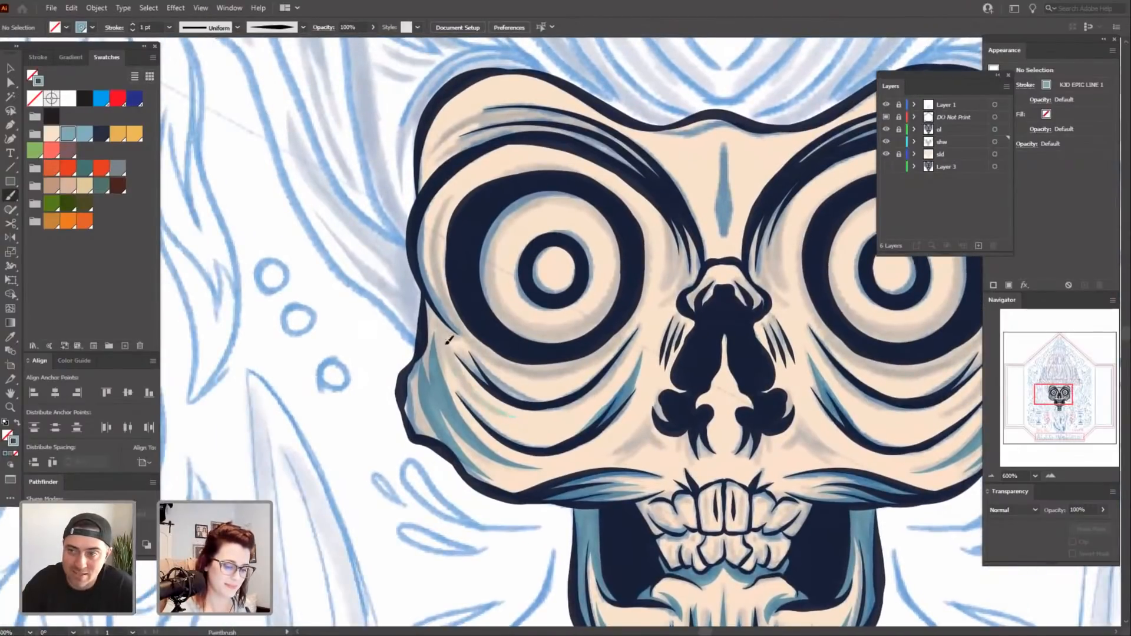
left_click_drag(446, 344, 441, 329)
left_click_drag(716, 509, 466, 533)
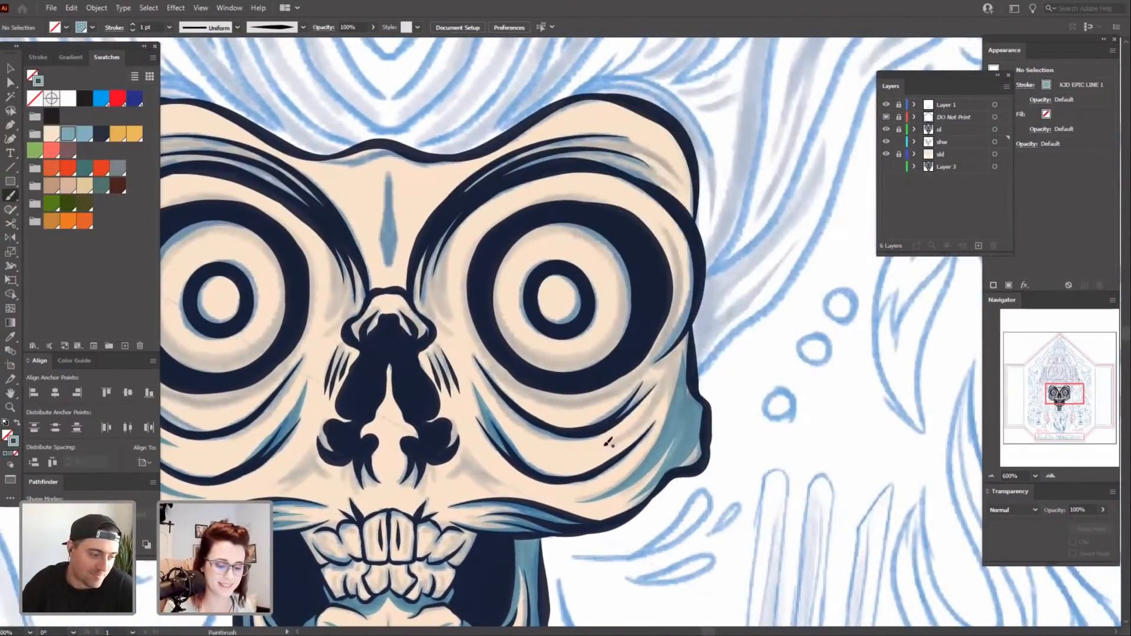
left_click_drag(687, 327, 688, 326)
mouse_move(730, 565)
left_mouse_down()
mouse_move(856, 459)
mouse_move(856, 421)
mouse_move(875, 477)
left_mouse_up()
left_click_drag(569, 416, 625, 439)
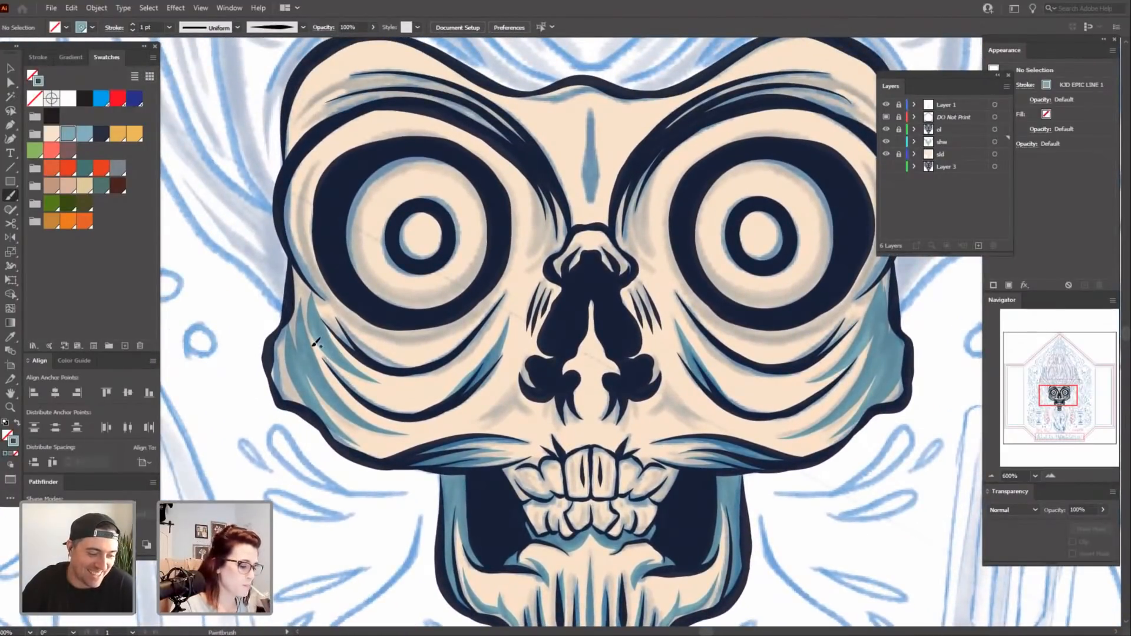
key("p")
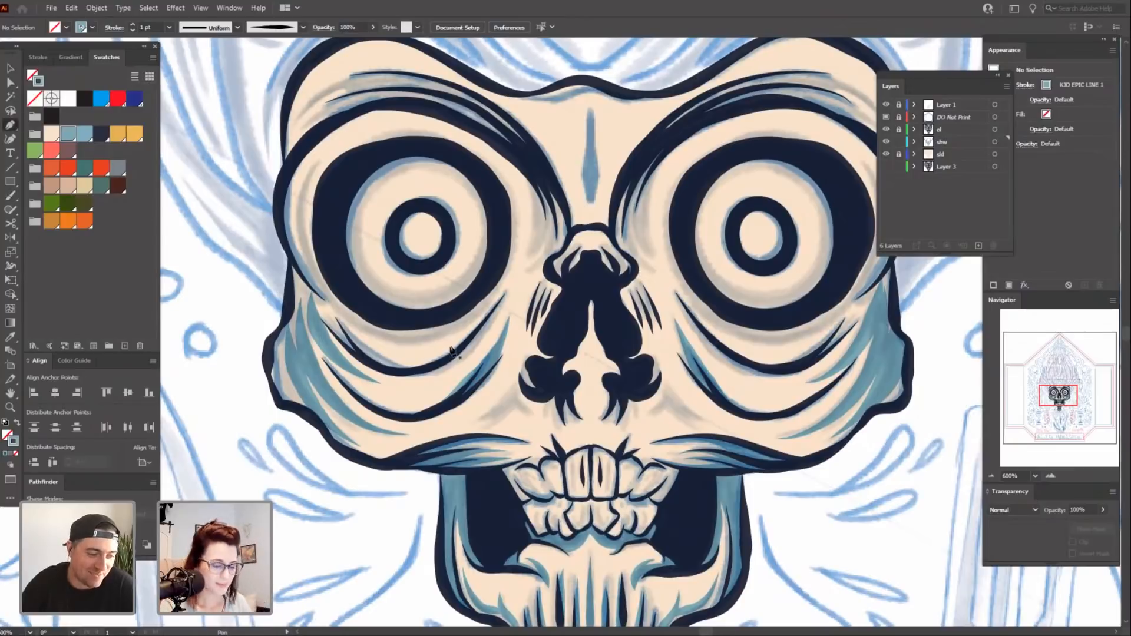
Outline the upper part of the left cheekbone's outer corner with the Pen tool, swapping to light blue fill and no stroke.
mouse_move(370, 359)
left_mouse_down()
mouse_move(415, 371)
mouse_move(515, 437)
left_mouse_up()
left_click(484, 437)
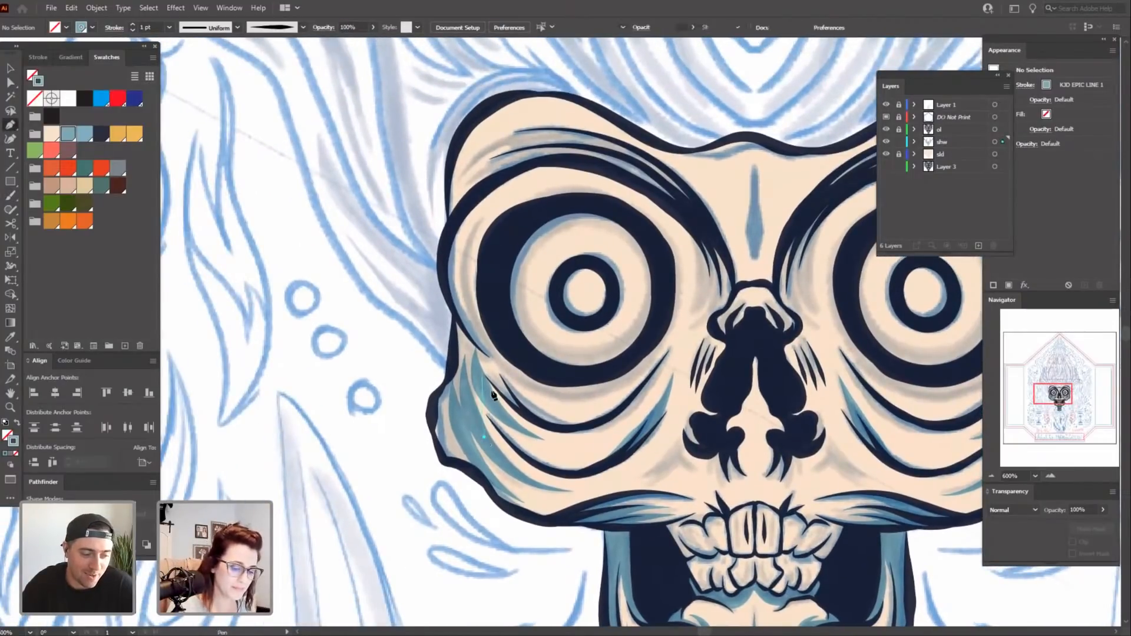
left_click_drag(479, 379, 493, 342)
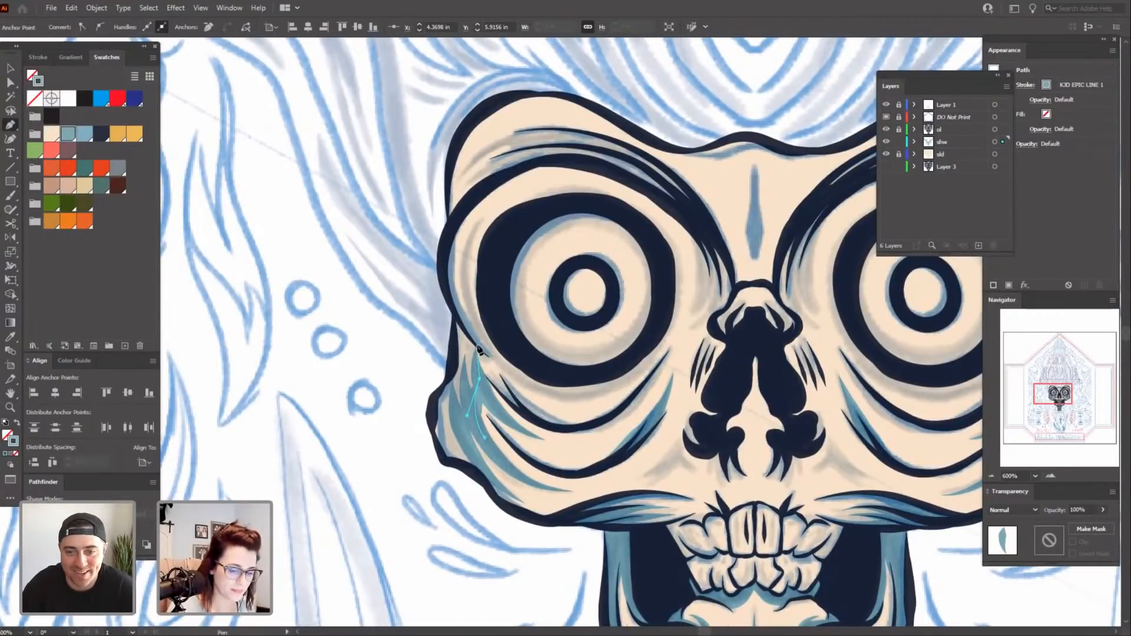
left_click_drag(568, 354, 546, 299)
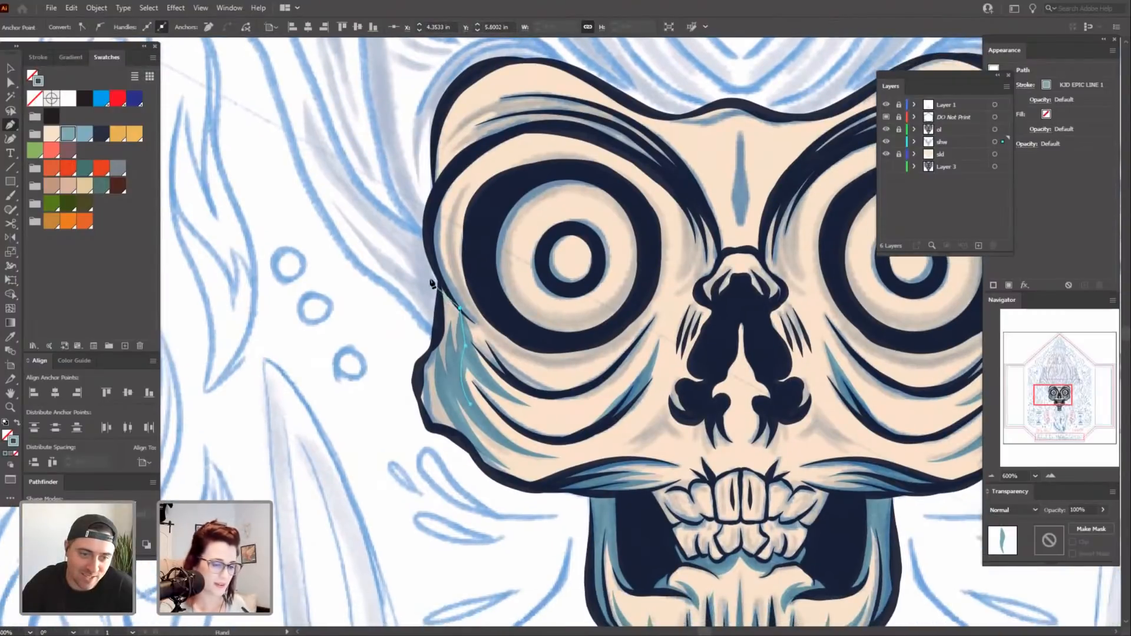
left_click(440, 283)
left_click(438, 334)
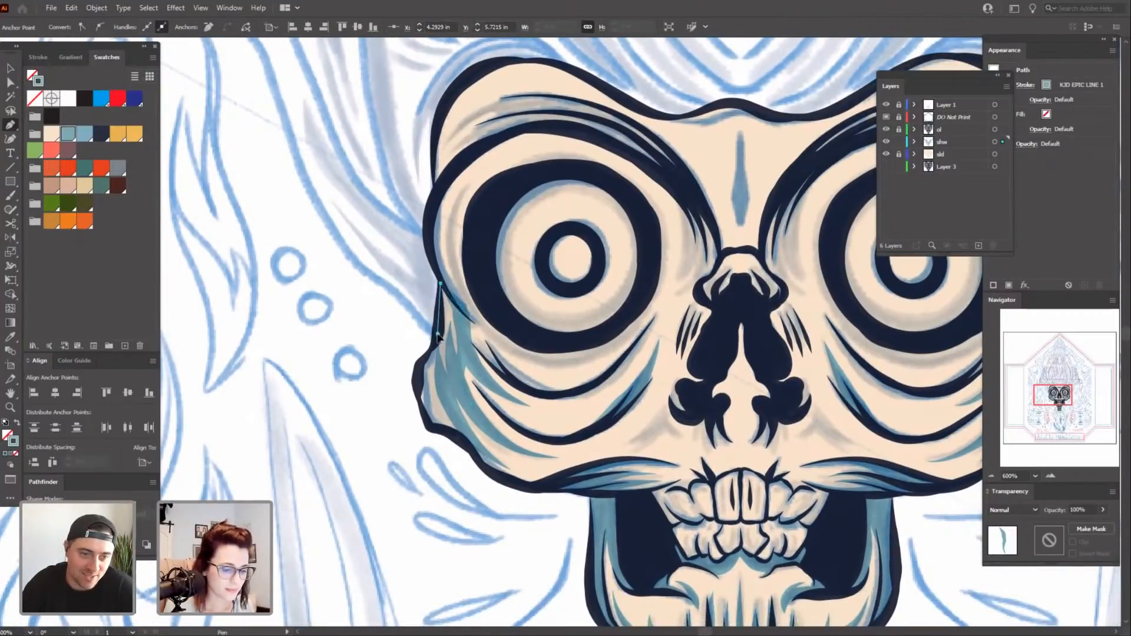
left_click(422, 366)
left_click_drag(383, 604, 357, 534)
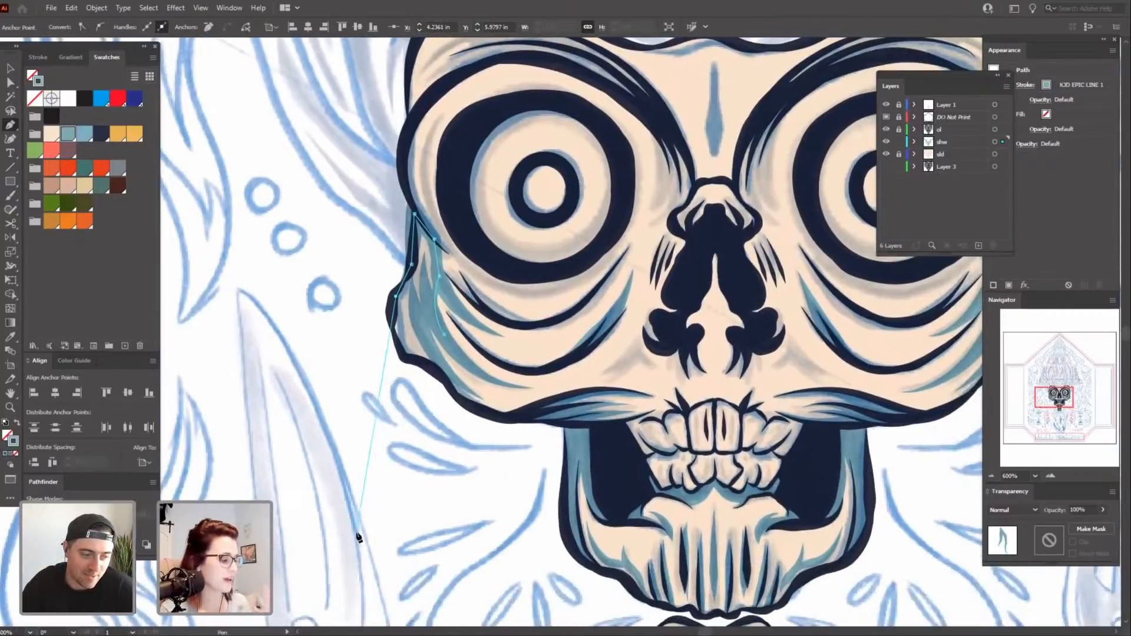
key("shift+x")
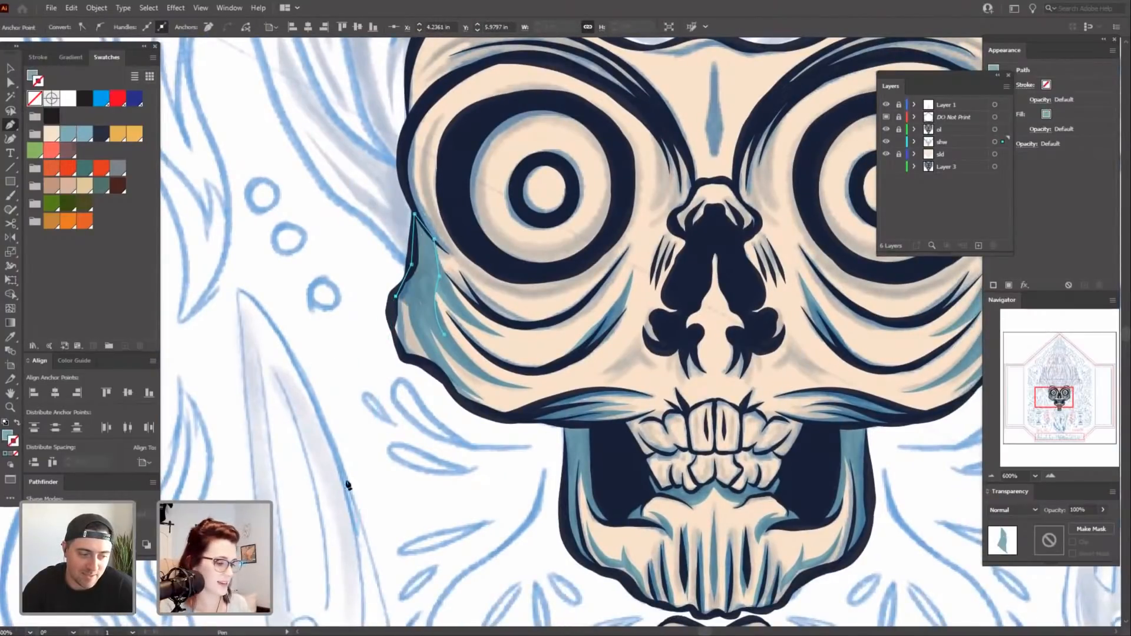
Continue the light blue pen shape around the left cheekbone's lower outer edge, close it inside the existing shading, and deselect it.
mouse_move(456, 459)
left_mouse_down()
mouse_move(520, 429)
mouse_move(444, 393)
left_mouse_up()
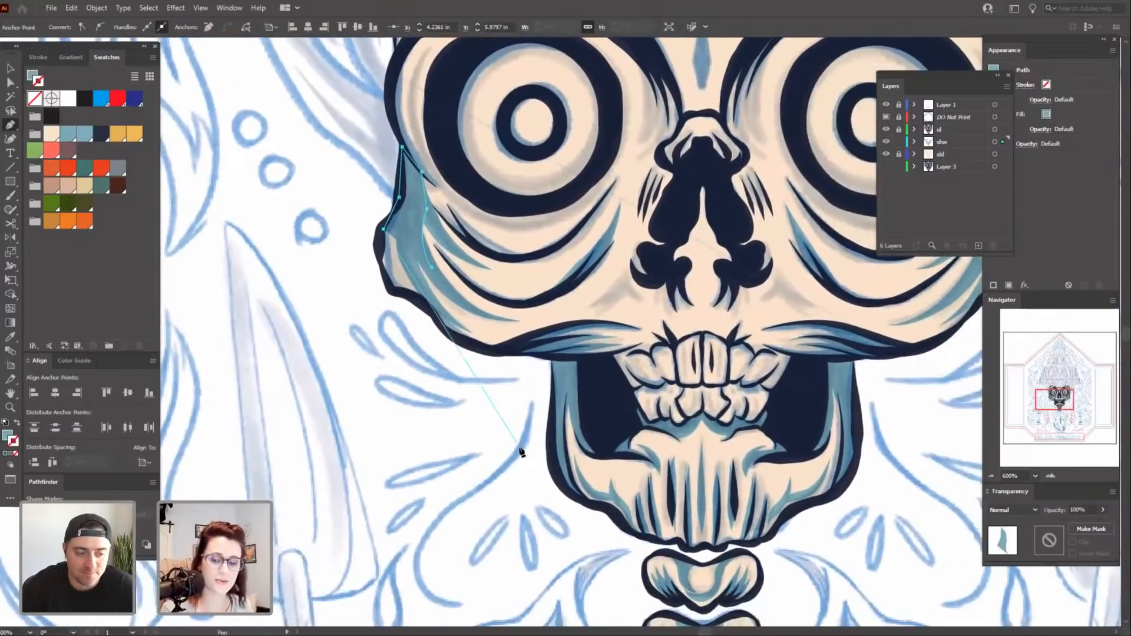
left_click(378, 255)
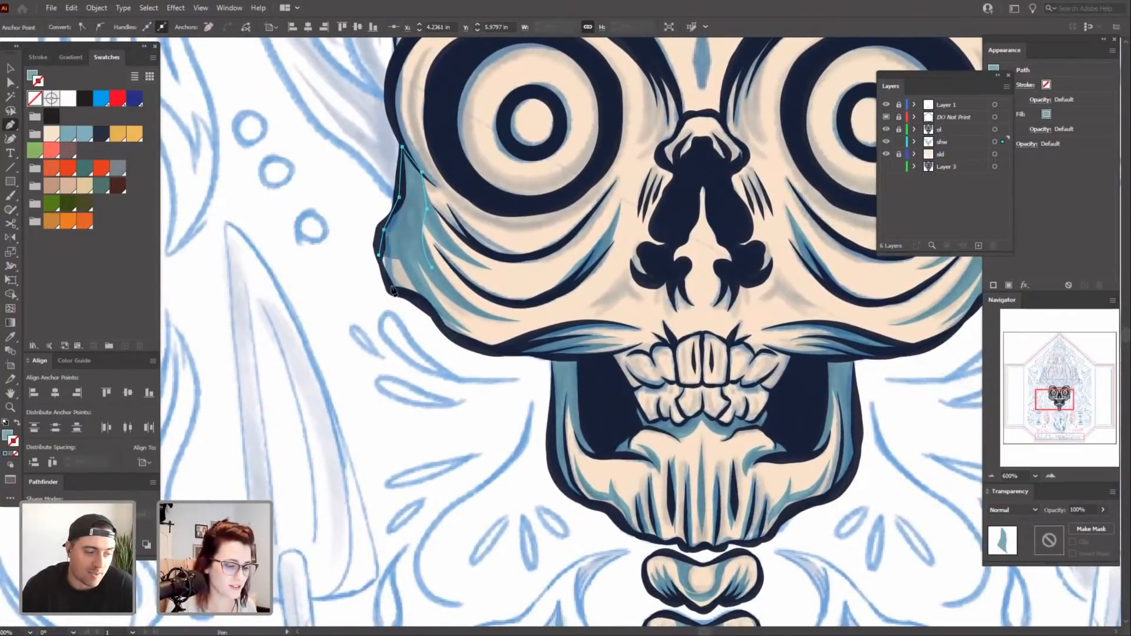
left_click(390, 288)
left_click(419, 302)
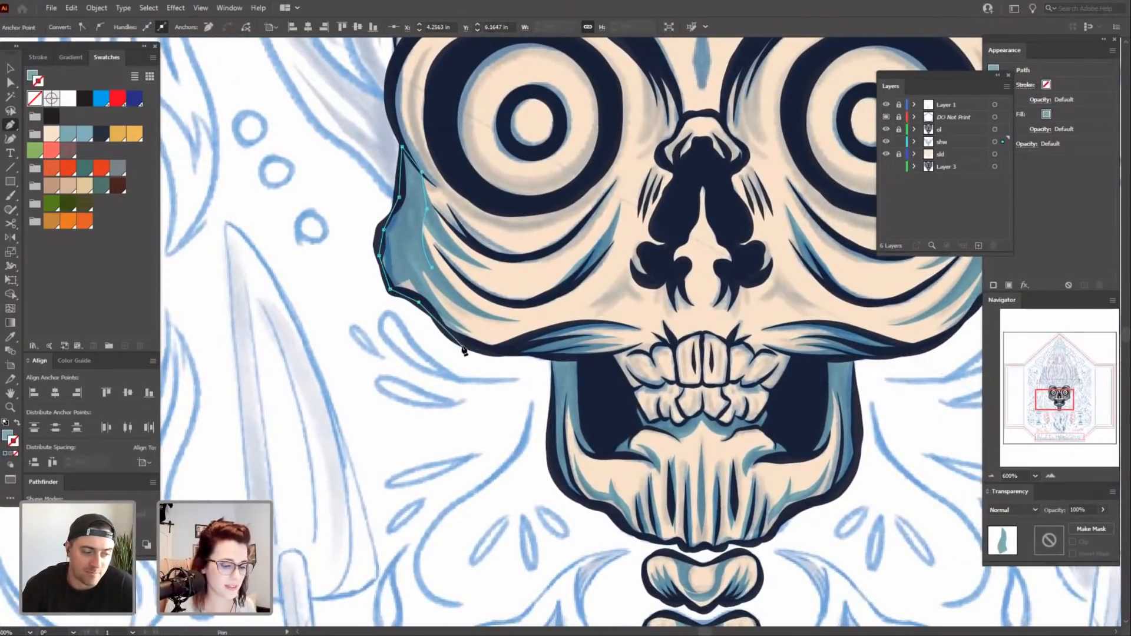
left_click(443, 329)
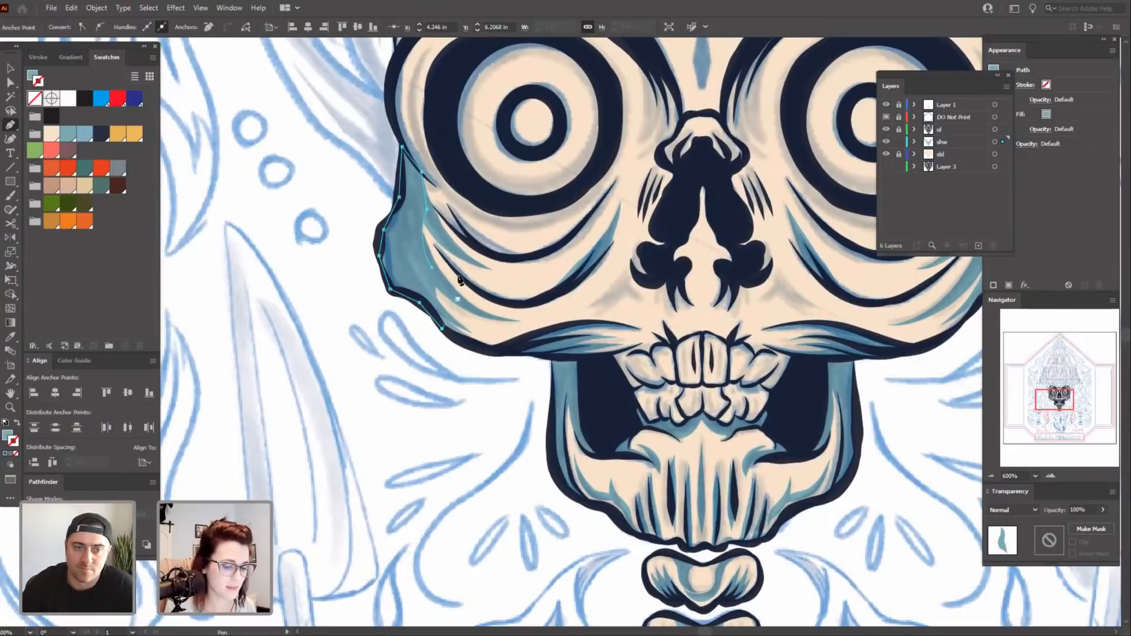
left_click(423, 286)
left_click(413, 250)
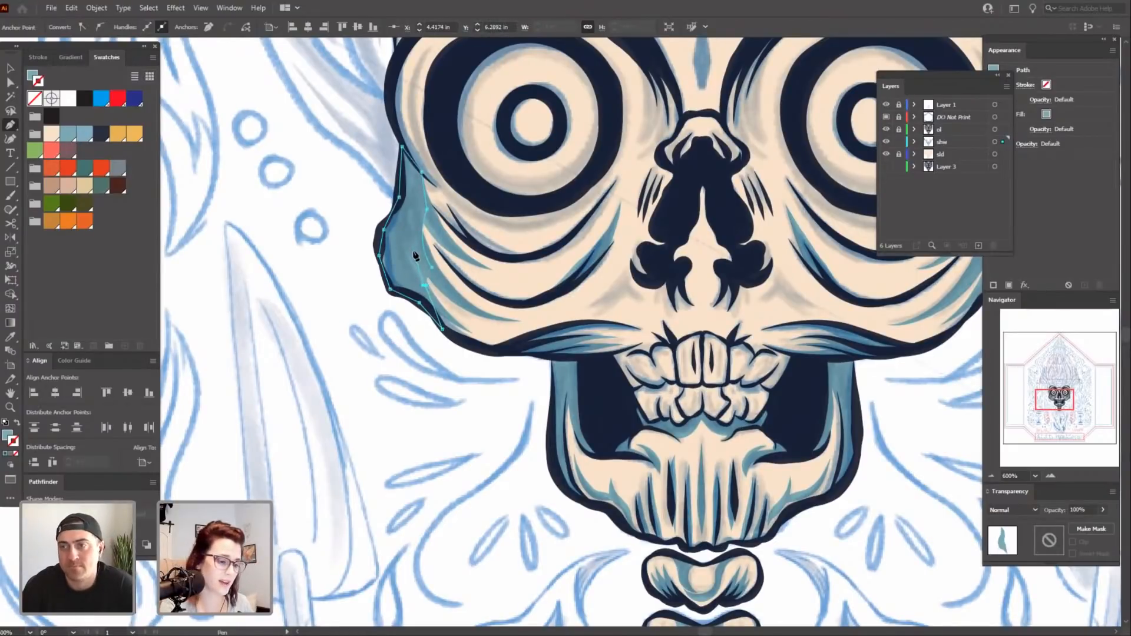
left_click(432, 268)
left_click_drag(487, 556, 435, 545)
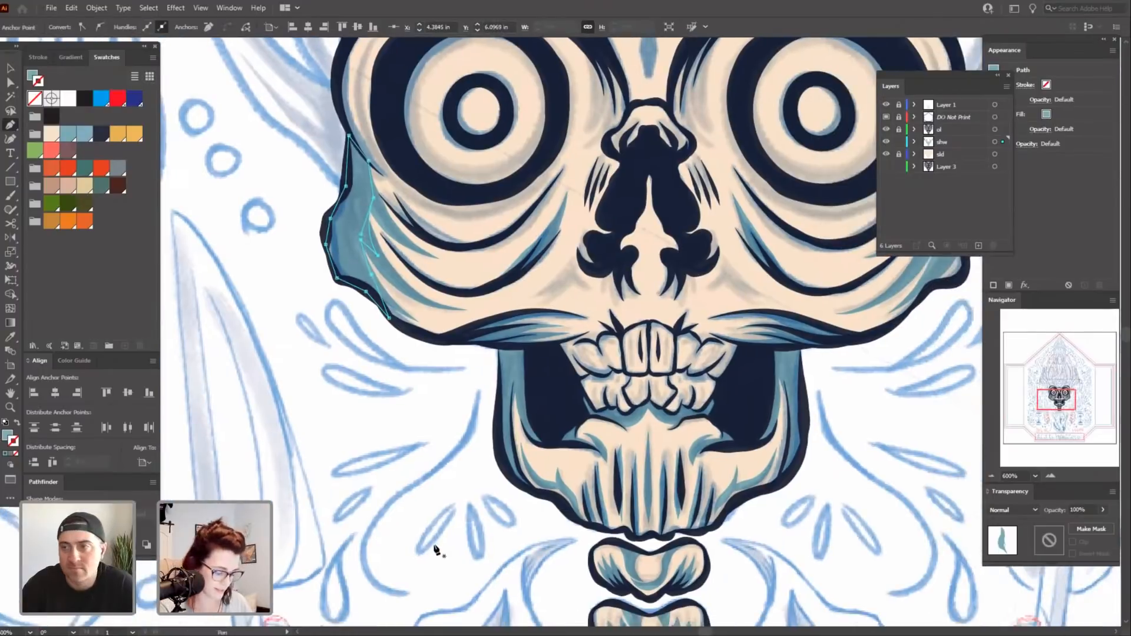
key("v")
left_click(441, 545)
Begin a light blue filled pen shape on the right cheekbone at the eye socket's lower outer edge.
left_click_drag(543, 571, 441, 560)
left_click_drag(775, 464, 702, 557)
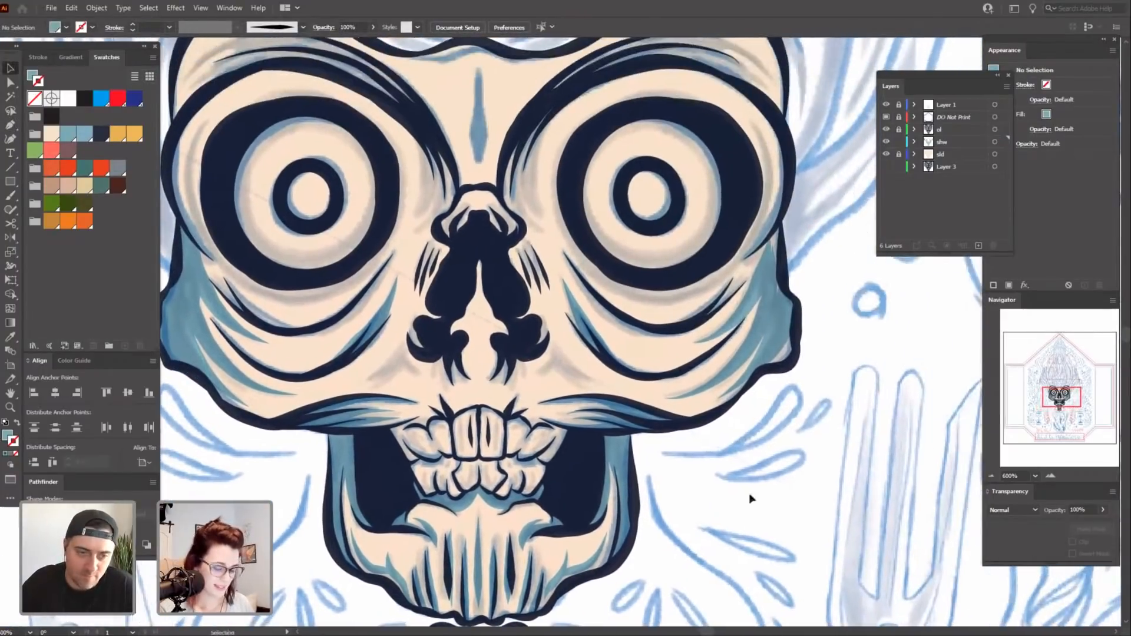
key("p")
left_click_drag(734, 500, 765, 541)
mouse_move(777, 482)
left_mouse_down()
mouse_move(798, 492)
mouse_move(775, 500)
left_mouse_up()
left_click(806, 277)
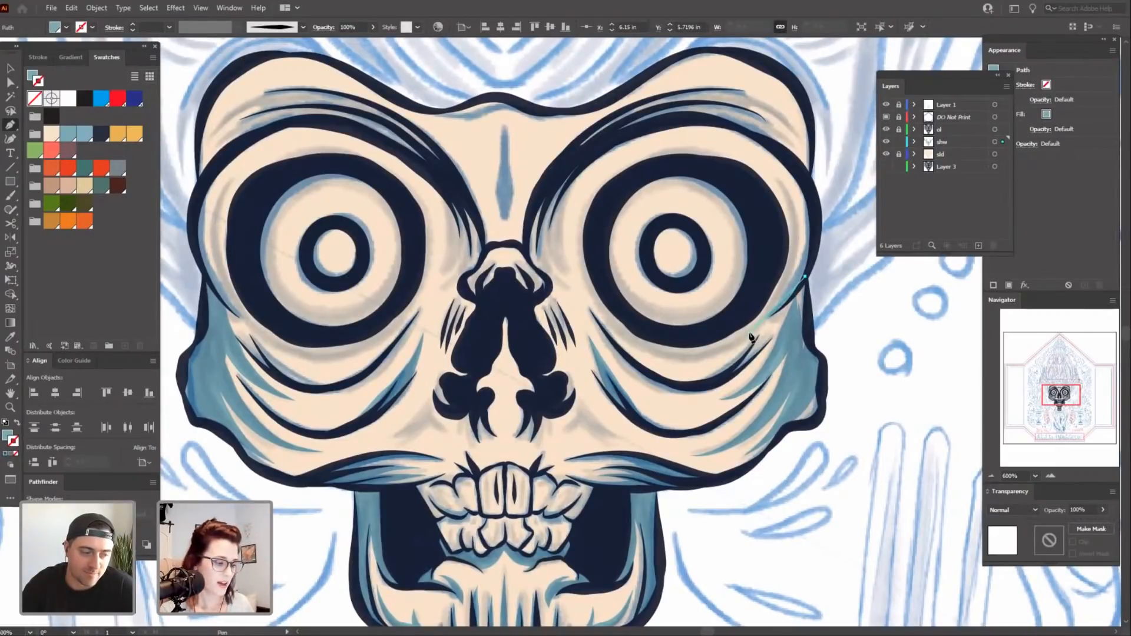
left_click_drag(755, 488, 712, 504)
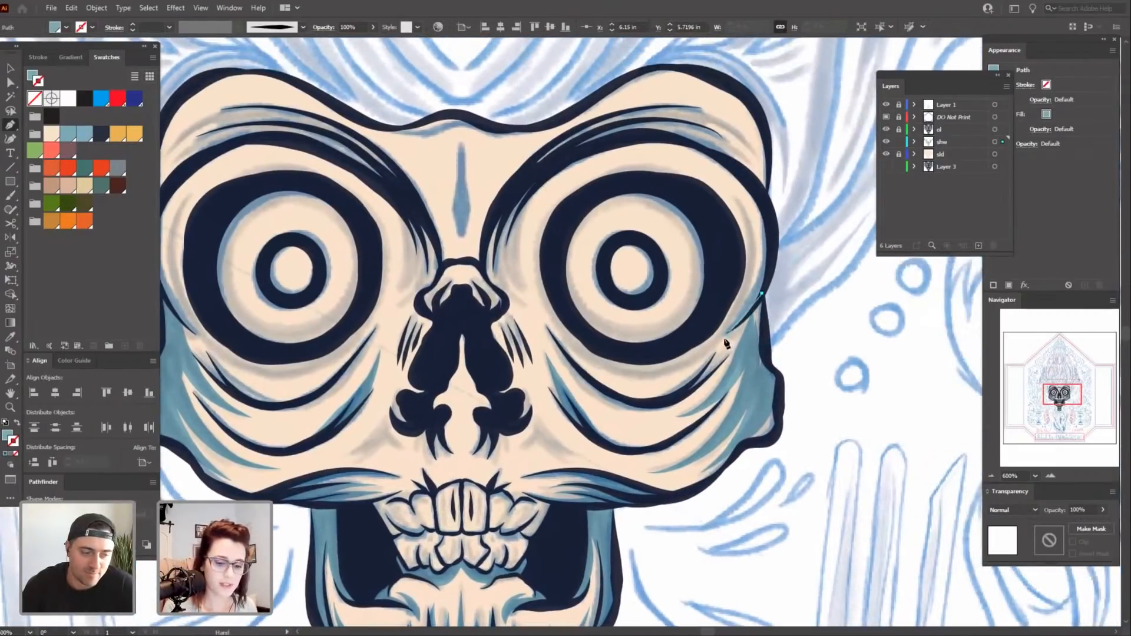
Continue the teal shadow path with the Pen tool through the right cheek's creases and around the cheekbone's lower corner.
left_click_drag(738, 380, 743, 388)
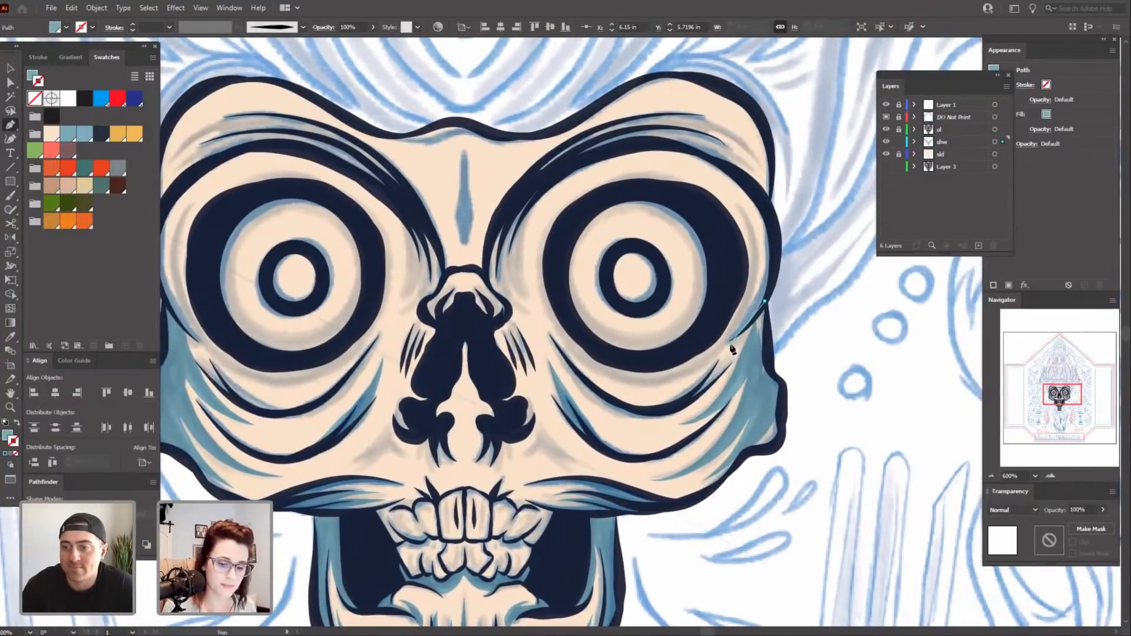
left_click_drag(712, 352, 780, 427)
left_click(795, 410)
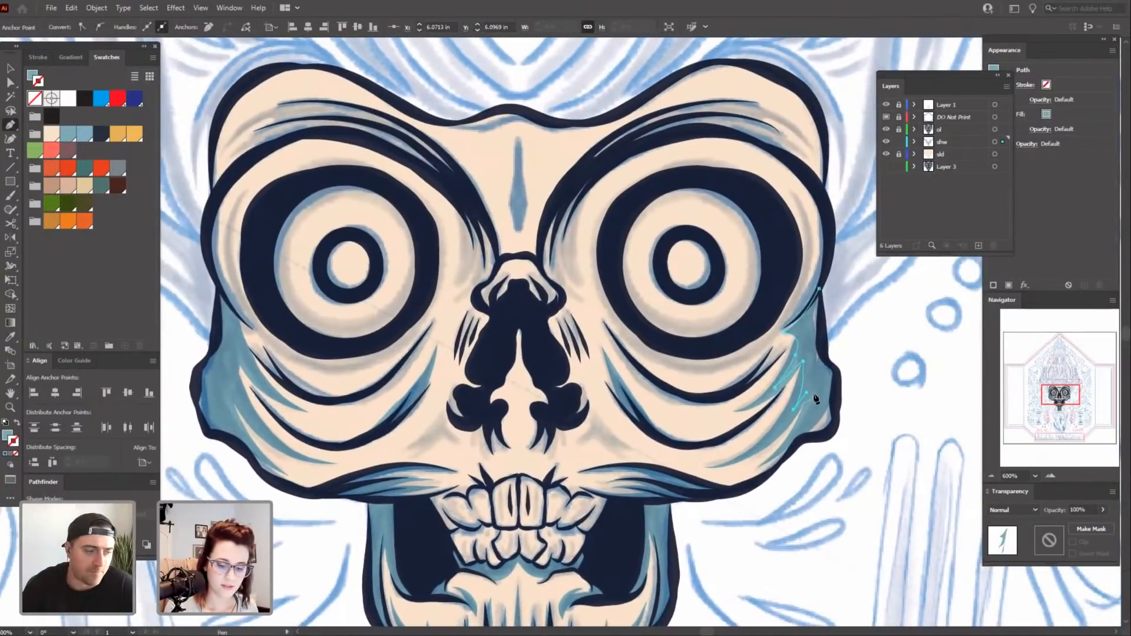
left_click(811, 393)
left_click(796, 442)
left_click(828, 437)
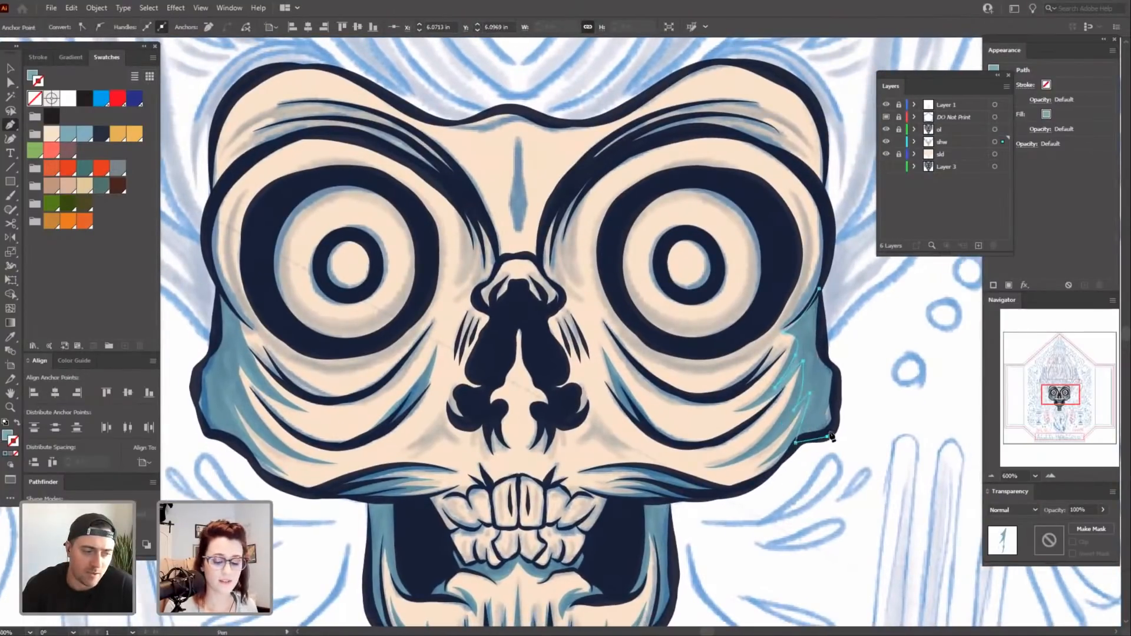
left_click(836, 416)
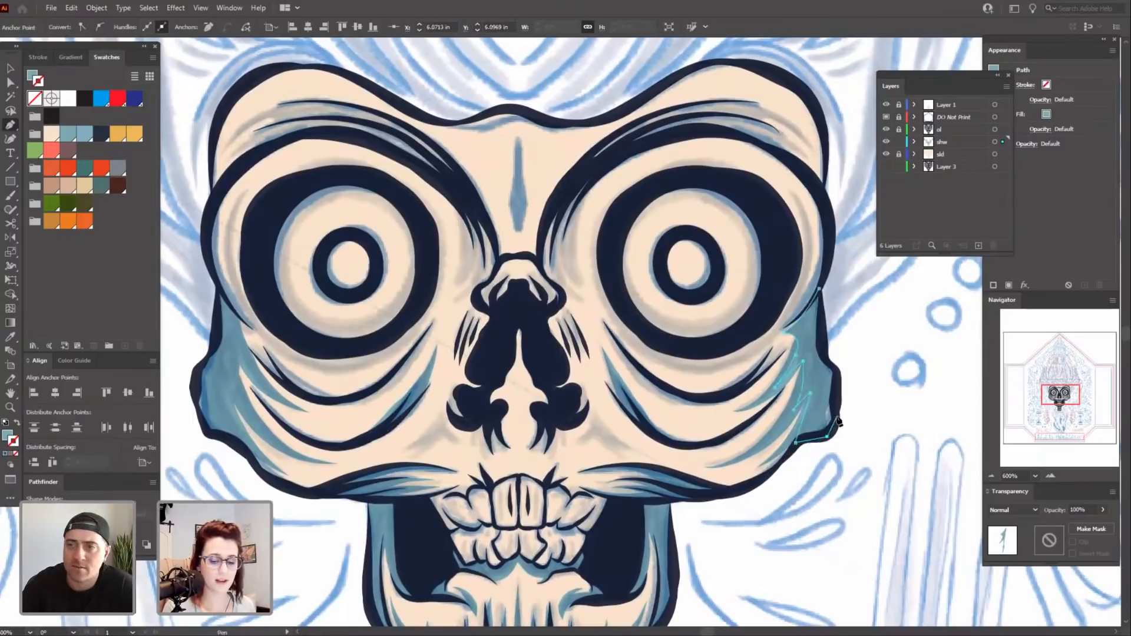
left_click(831, 365)
key("shift+x")
key("ctrl+z")
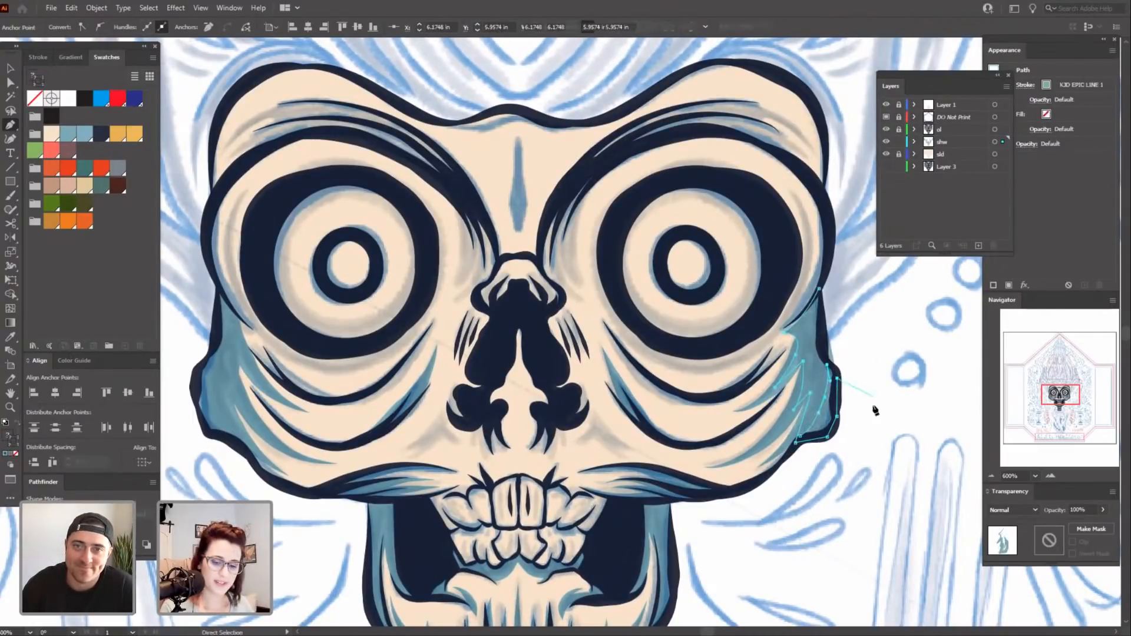
Complete the right cheekbone's shadow path up its outer edge, close it beside the eye socket, and deselect it.
left_click_drag(891, 387, 835, 392)
key("ctrl+equal")
key("ctrl+equal")
left_click_drag(641, 405, 691, 441)
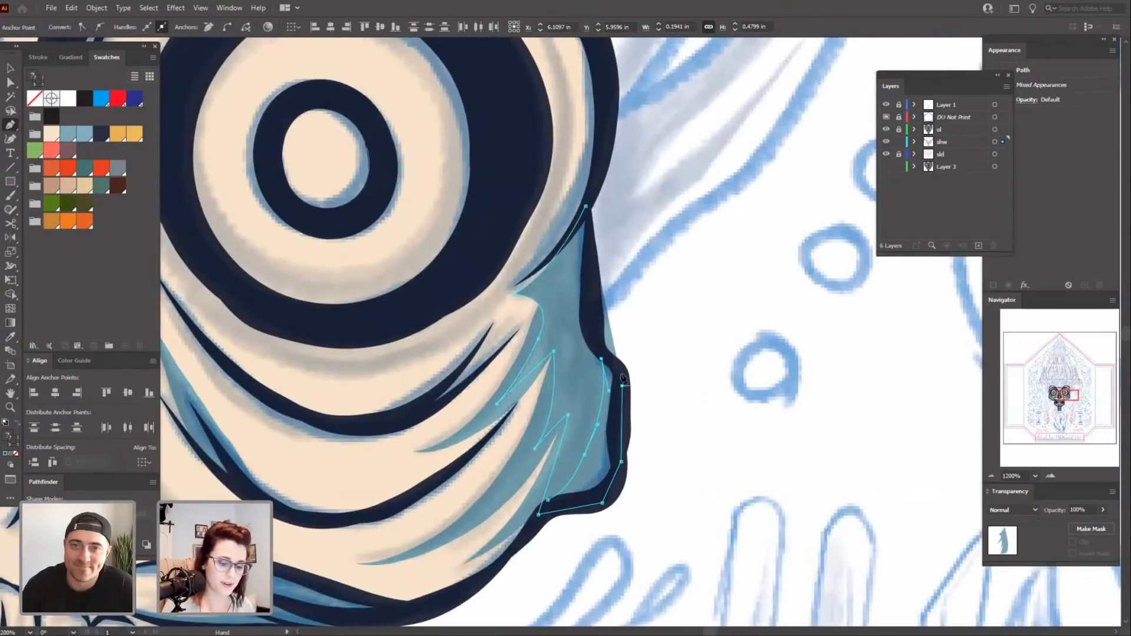
left_click(618, 367)
left_click_drag(590, 318, 752, 245)
left_click(587, 206)
left_click_drag(802, 473, 834, 426)
key("v")
left_click(850, 453)
key("ctrl+minus")
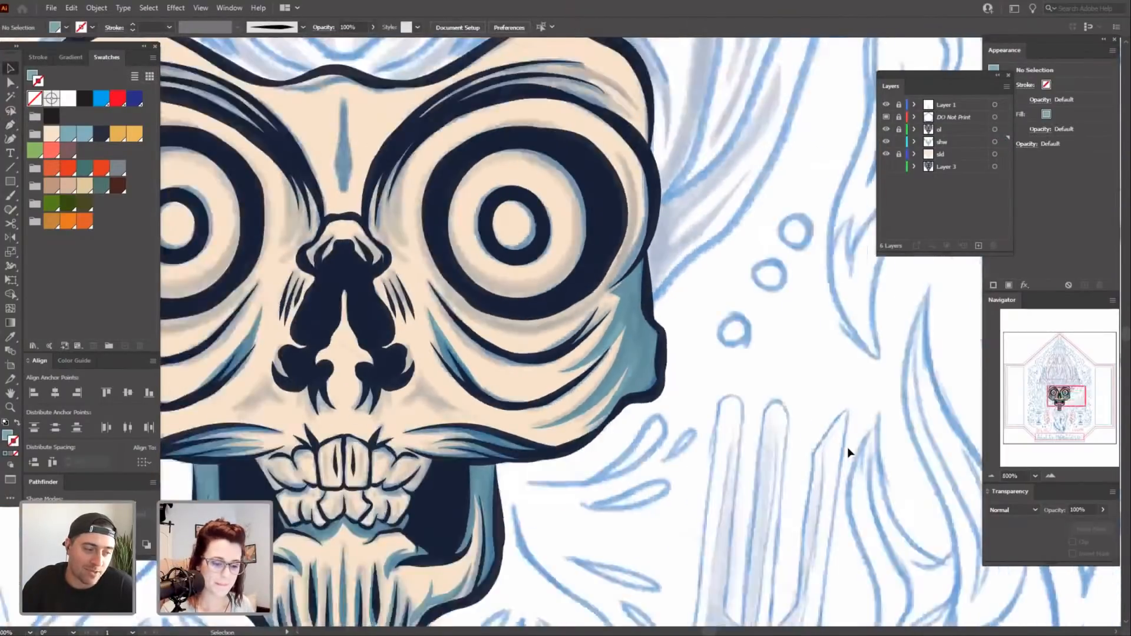
Examine the skull's face at several magnifications, focusing on the shading around the cheeks, nose and teeth.
left_click_drag(593, 540, 793, 513)
key("p")
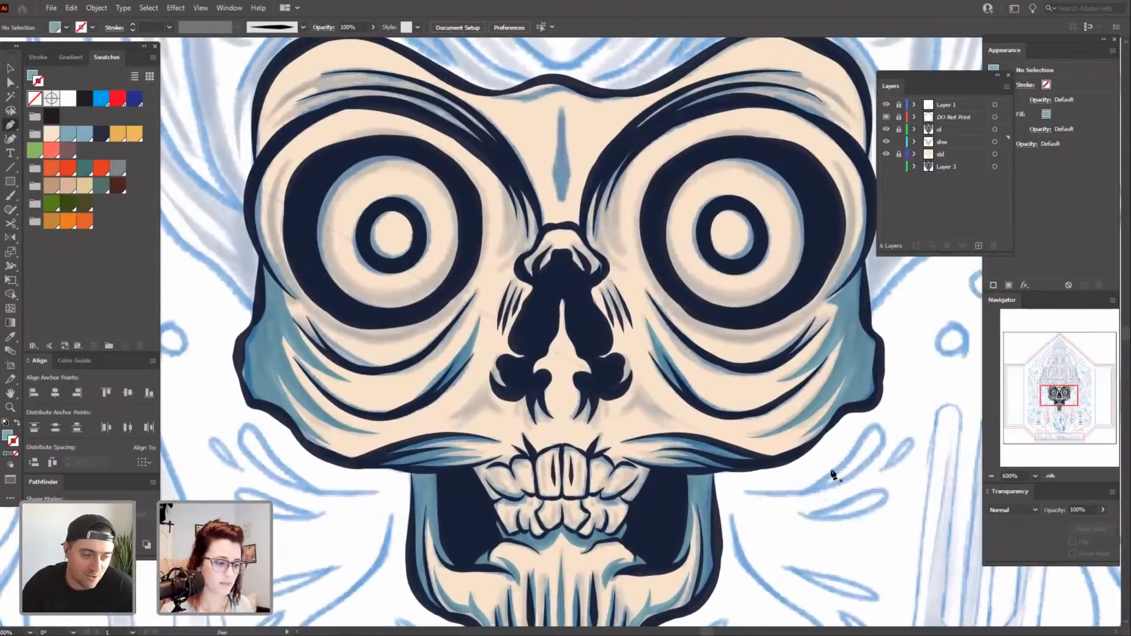
key("ctrl+plus")
left_click_drag(874, 549, 833, 538)
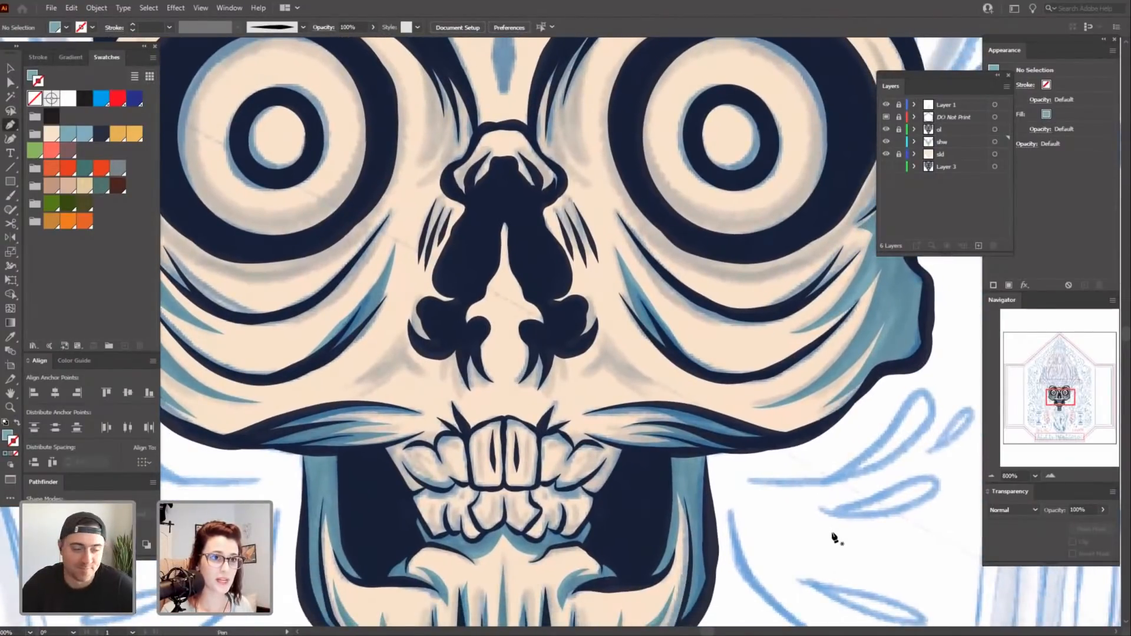
key("ctrl+minus")
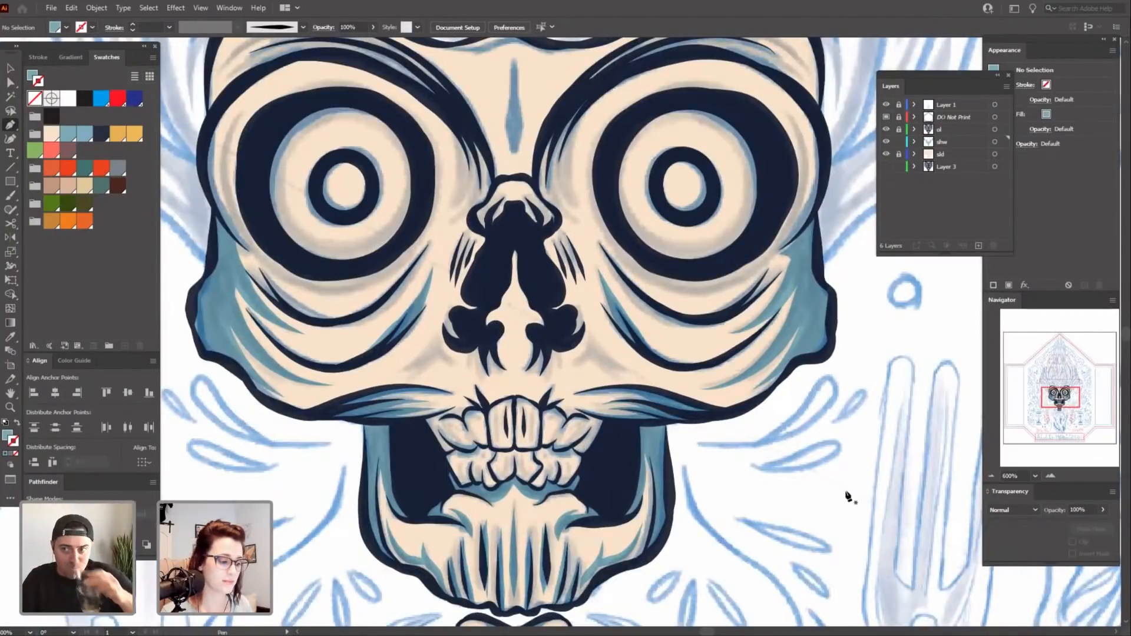
key("ctrl+minus")
left_click_drag(742, 419, 775, 459)
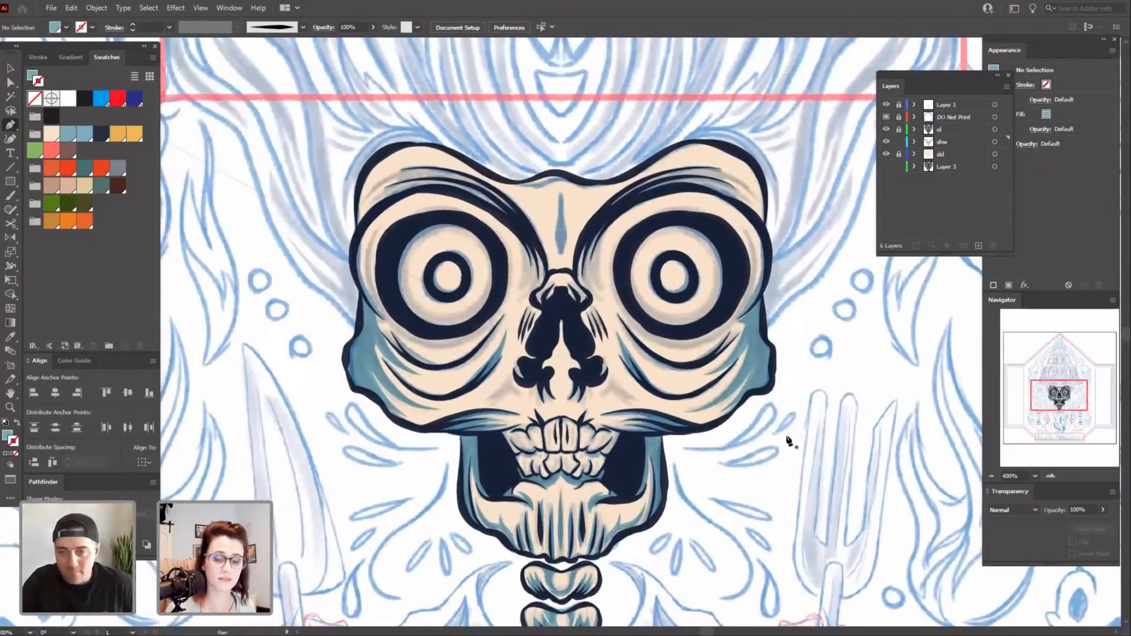
key("ctrl+plus")
key("ctrl+plus")
key("ctrl+plus")
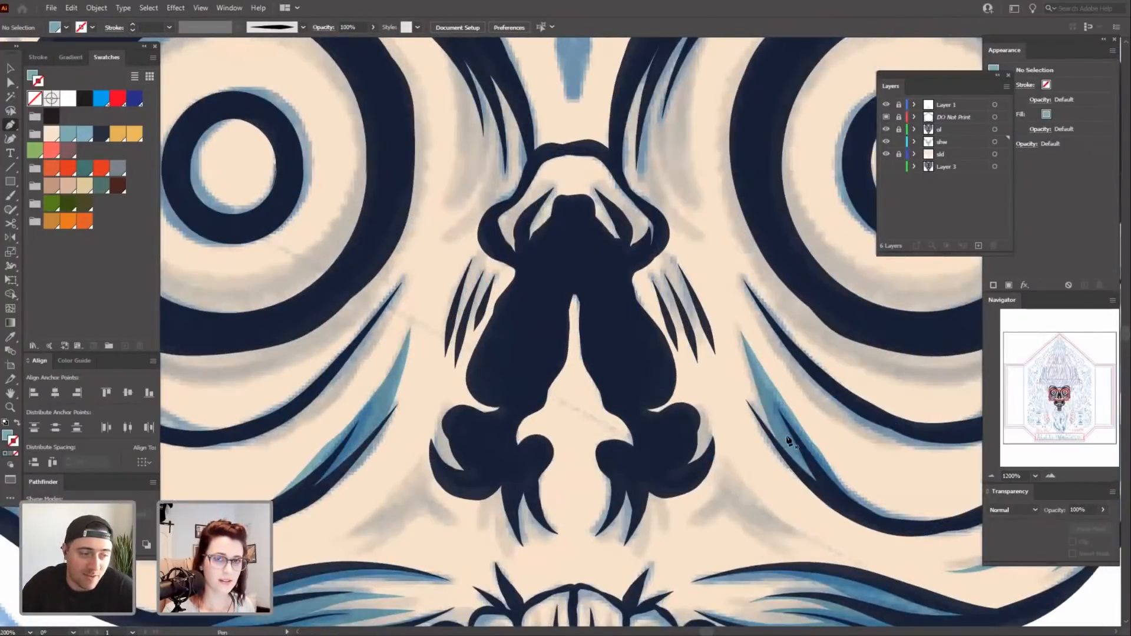
key("ctrl+minus")
key("ctrl+minus")
left_click_drag(862, 467, 834, 471)
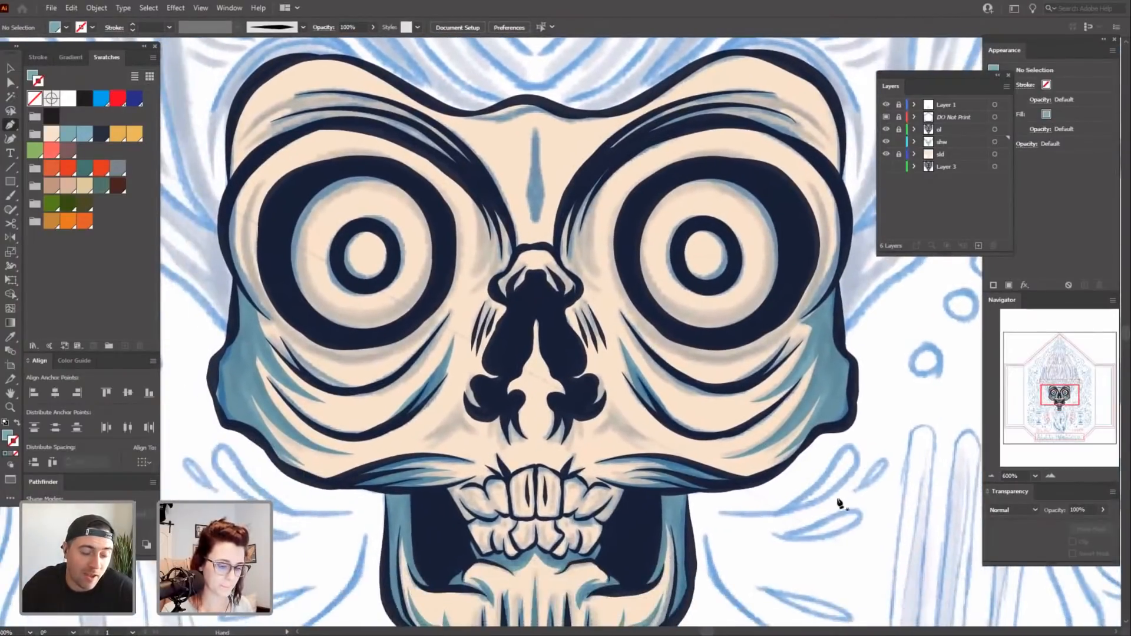
left_click_drag(809, 548, 865, 499)
key("ctrl+plus")
key("ctrl+plus")
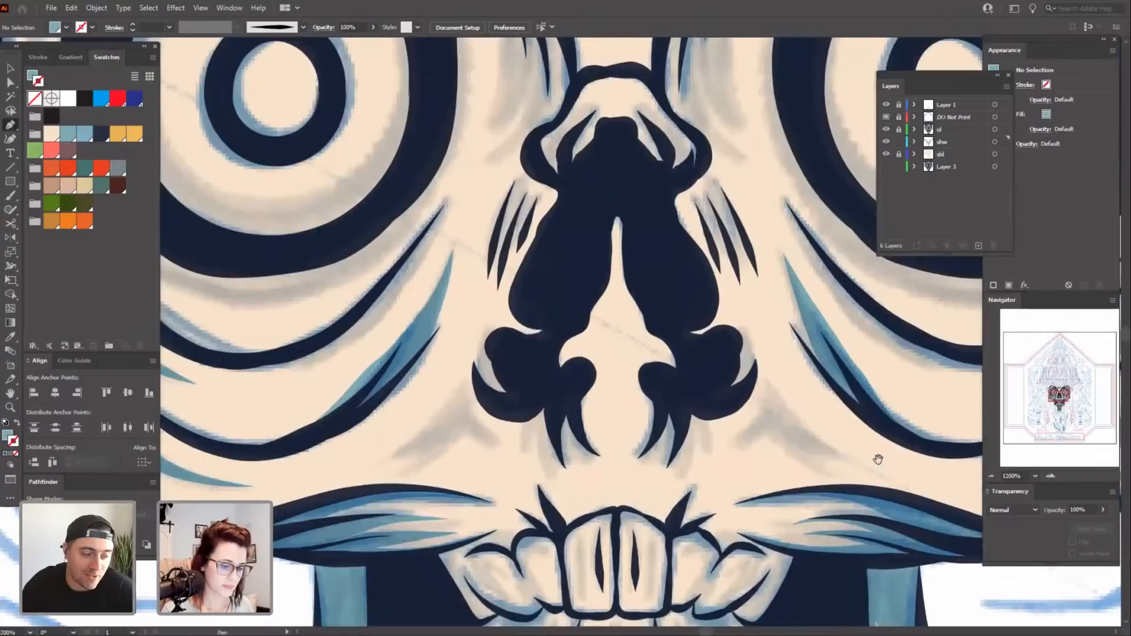
left_click_drag(571, 461, 670, 474)
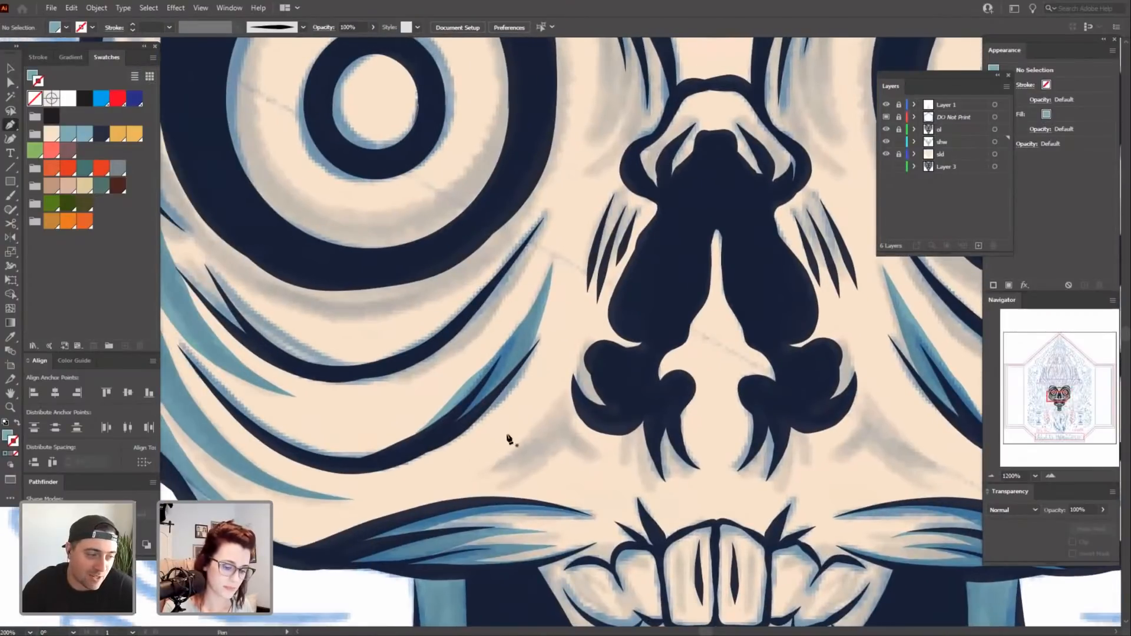
left_click(474, 471)
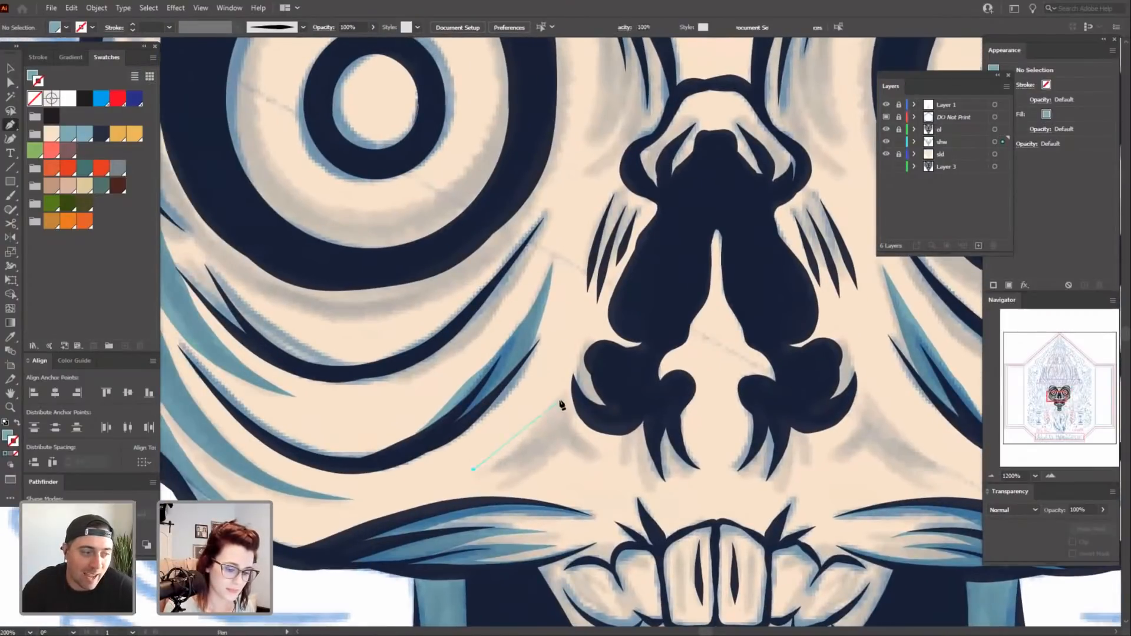
left_click(582, 348)
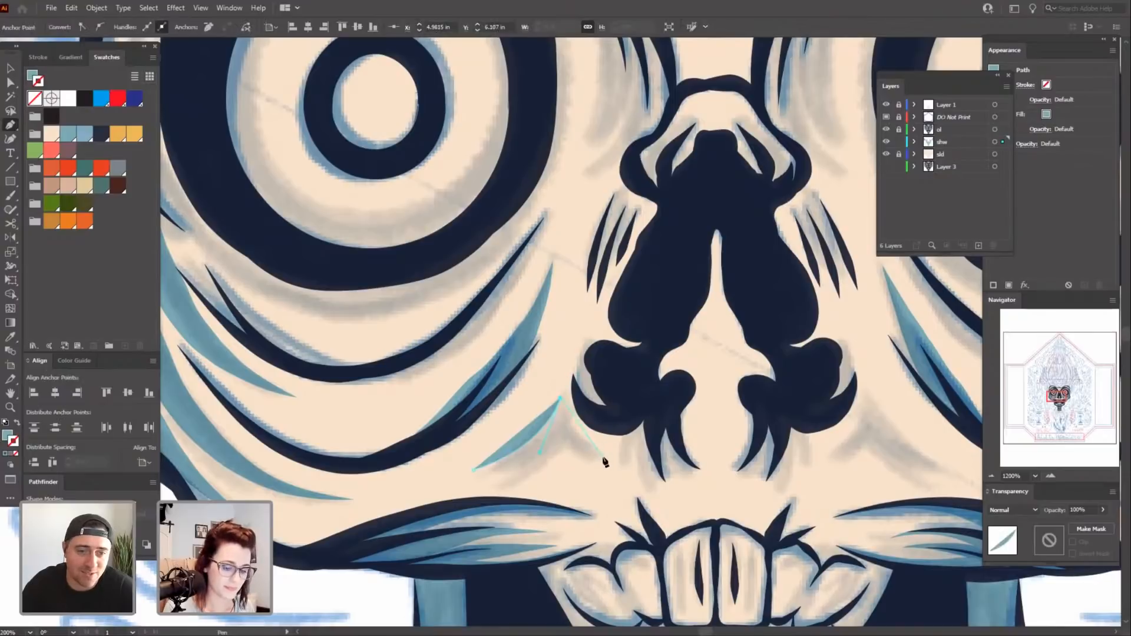
left_click_drag(641, 468, 642, 468)
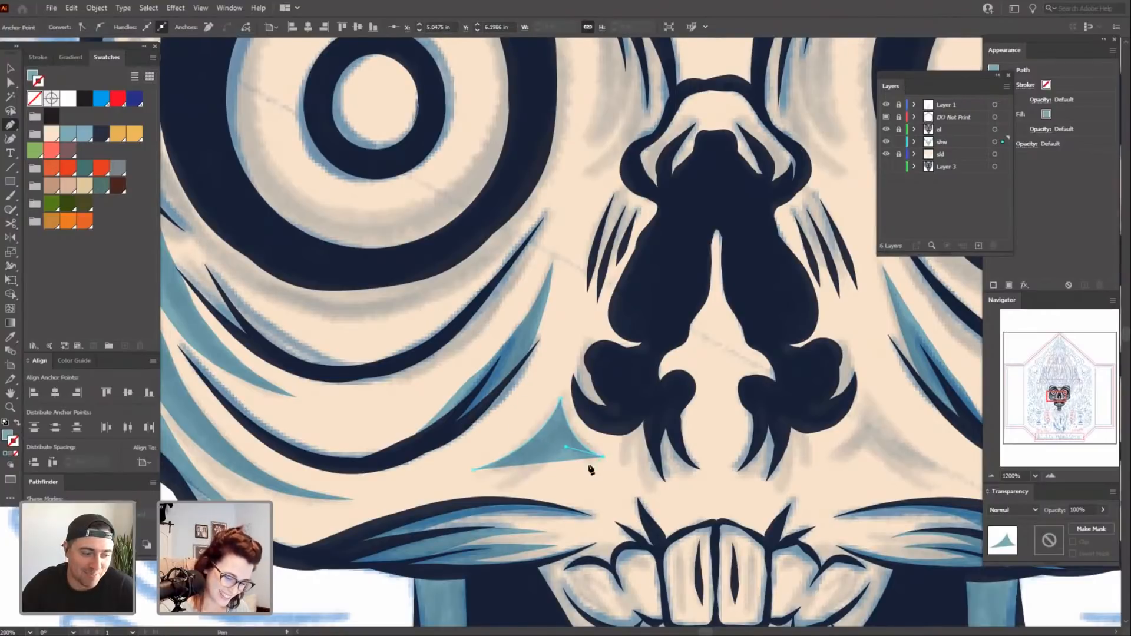
left_click_drag(564, 437, 576, 373)
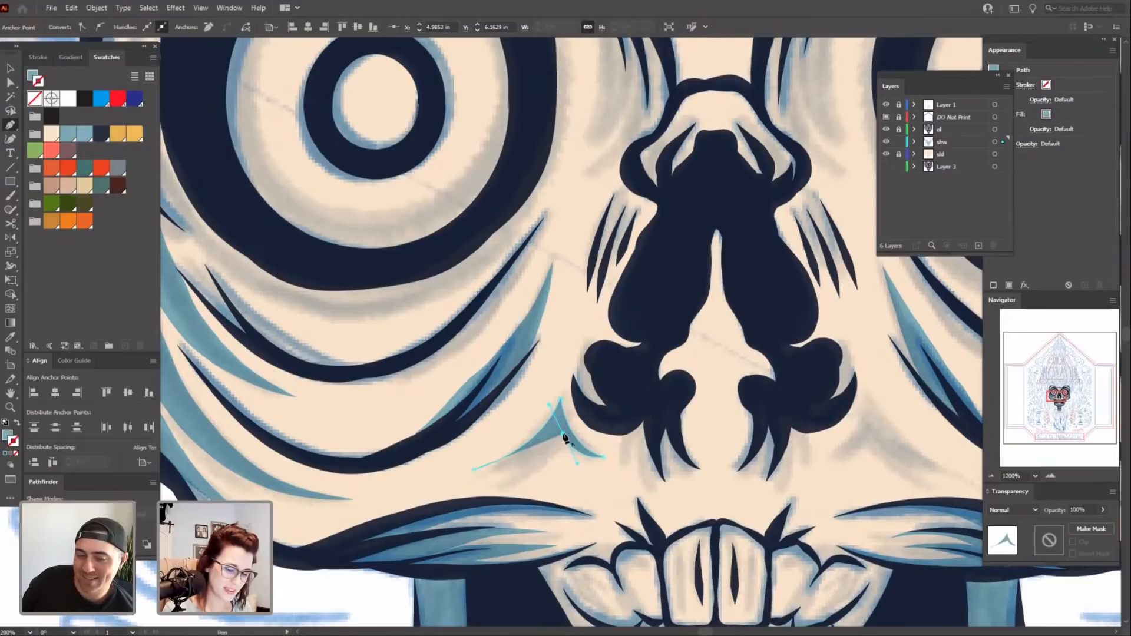
left_click_drag(499, 489, 459, 494)
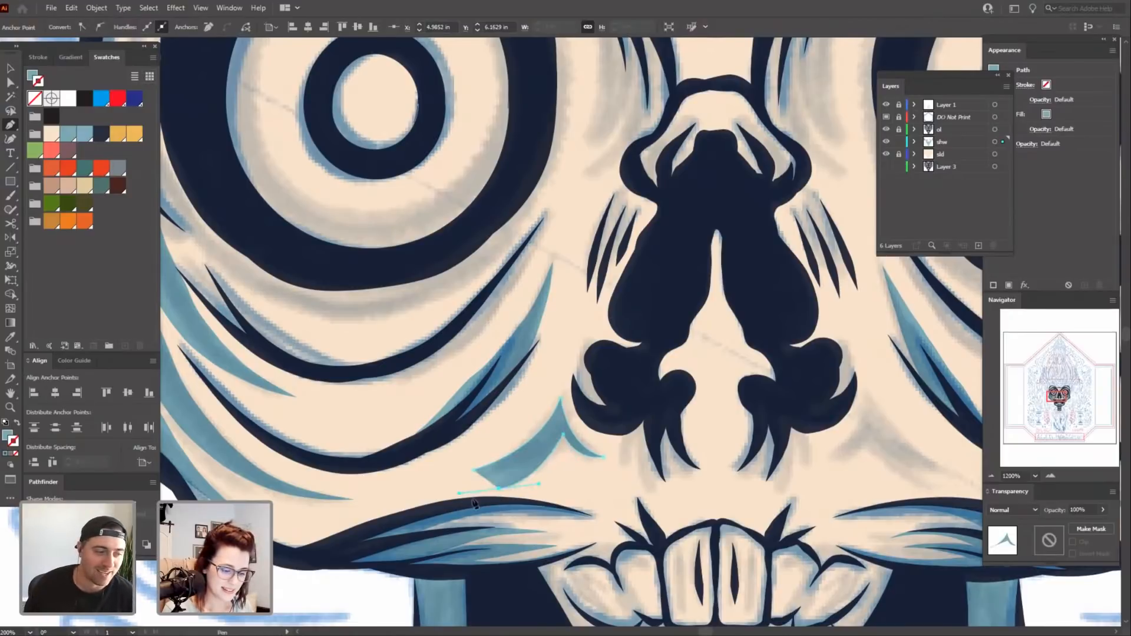
key("Delete")
key("Delete")
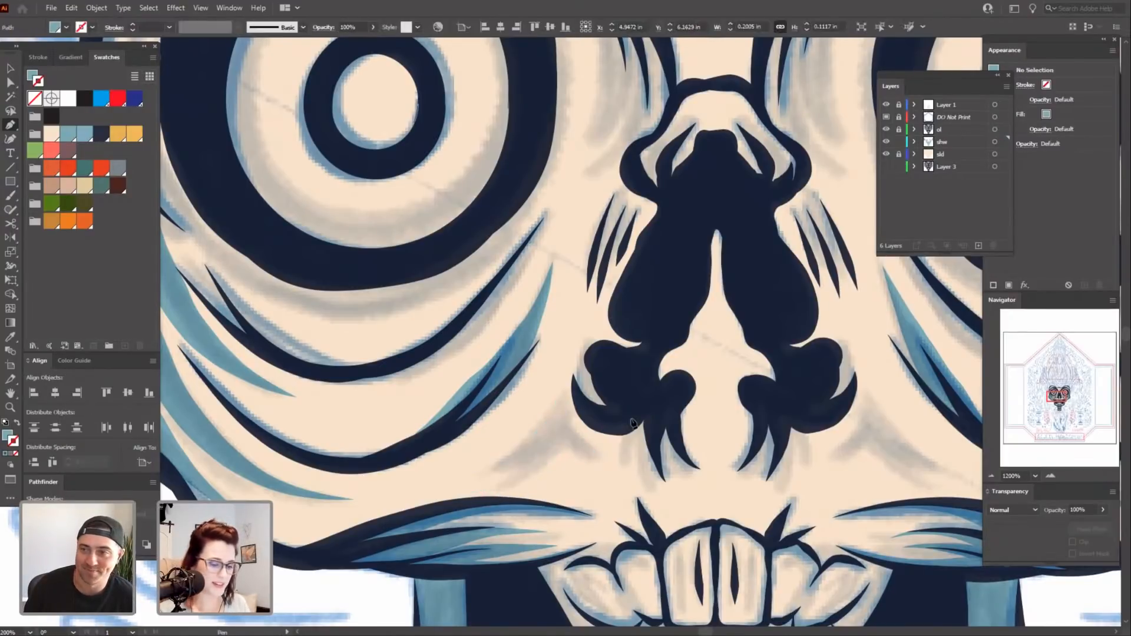
Paint a teal Paintbrush shadow stroke on the left cheek, sweeping from beside the nostril down and outward.
key("b")
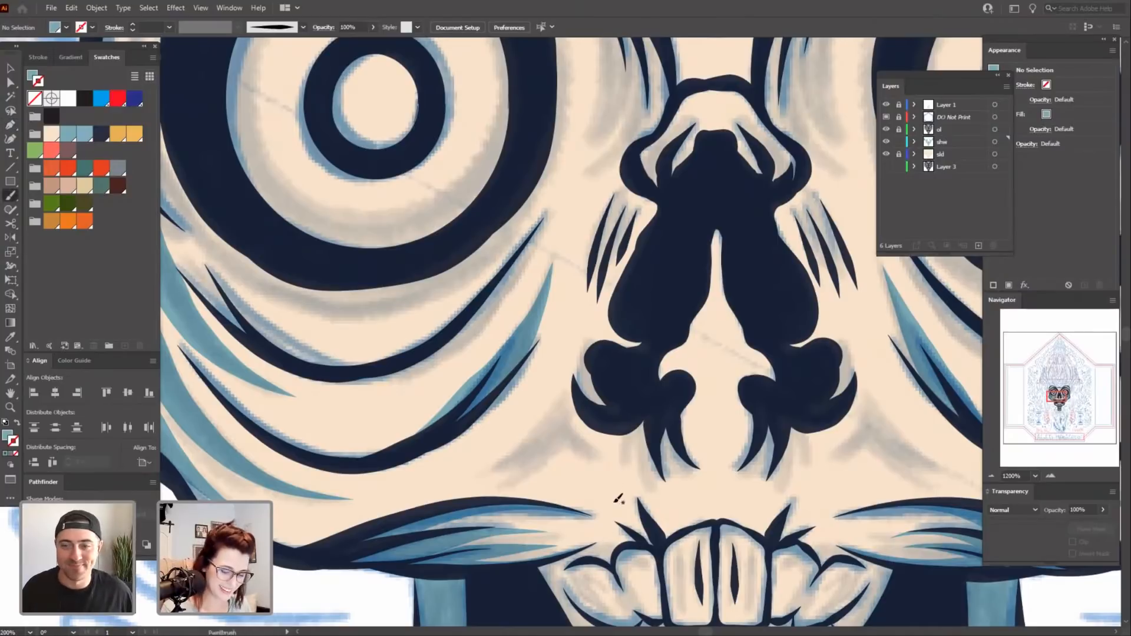
scroll(617, 497, "left", 2)
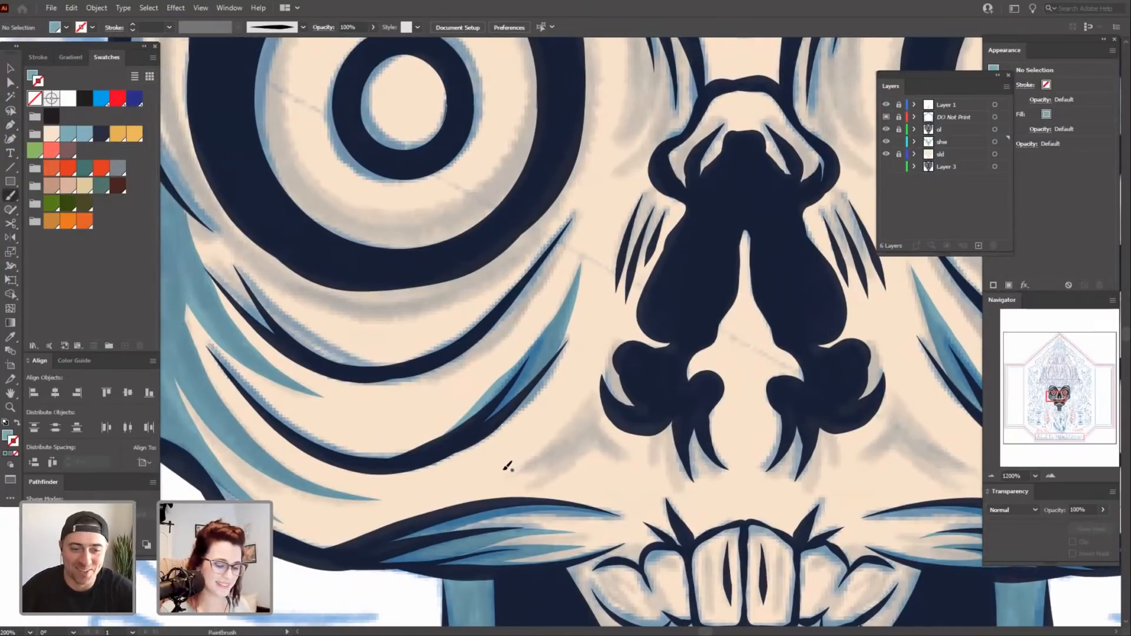
mouse_move(513, 472)
left_mouse_down()
mouse_move(570, 432)
mouse_move(600, 380)
left_mouse_up()
key("ctrl+z")
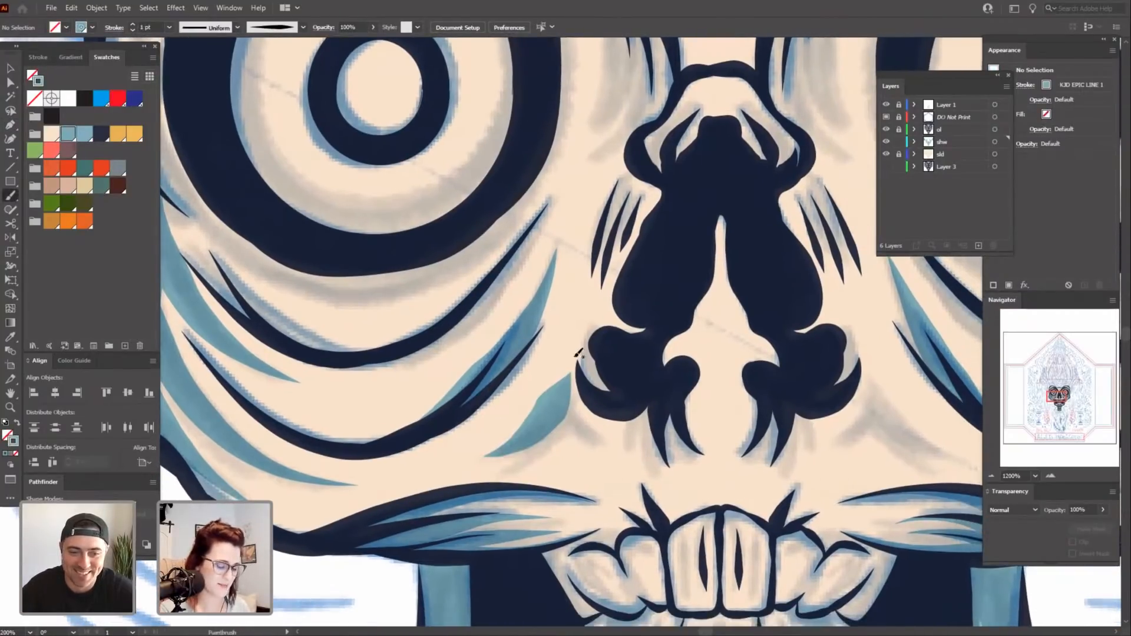
left_click_drag(569, 385, 442, 468)
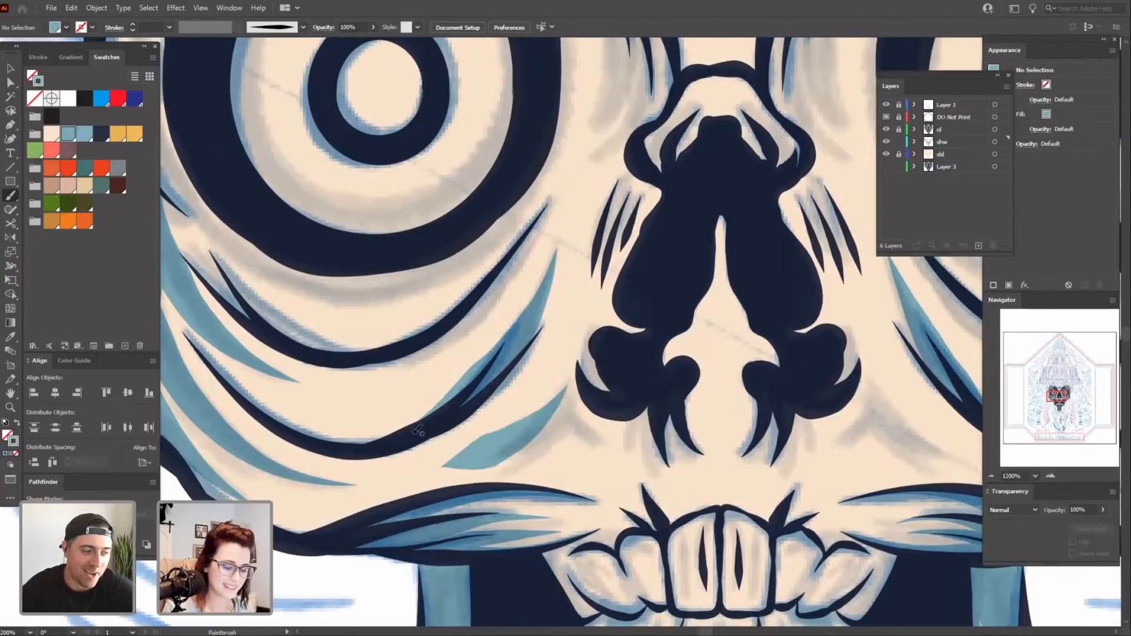
Reduce the left cheek's new shadow stroke to a 0.5 pt stroke weight and deselect it.
left_click_drag(598, 468, 572, 467)
key("v")
left_click(522, 402)
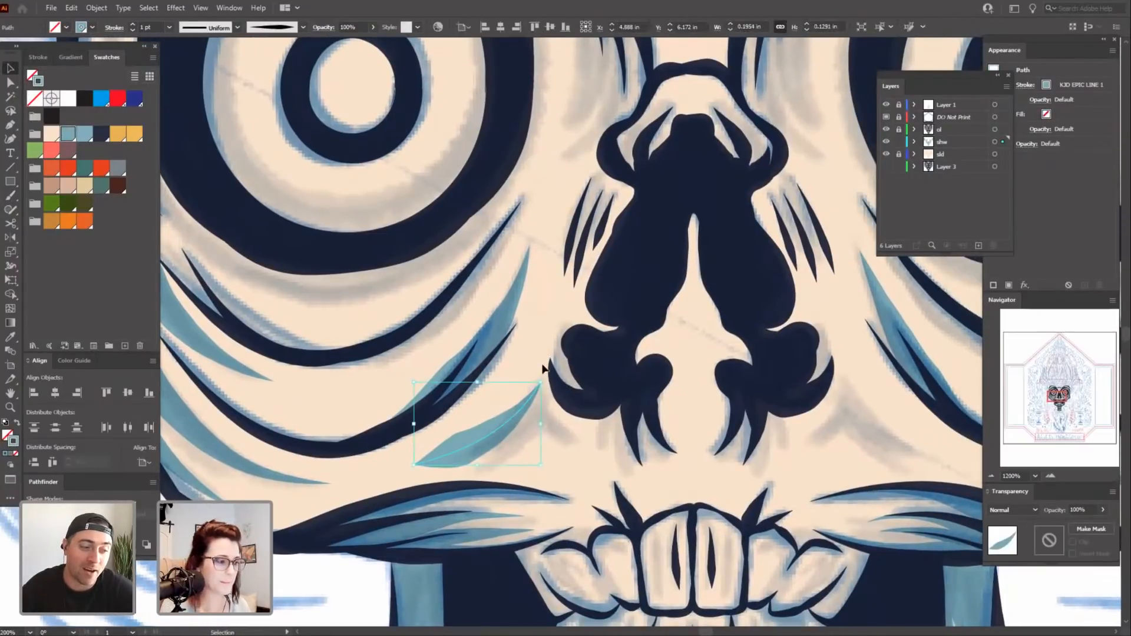
left_click(133, 30)
left_click(133, 30)
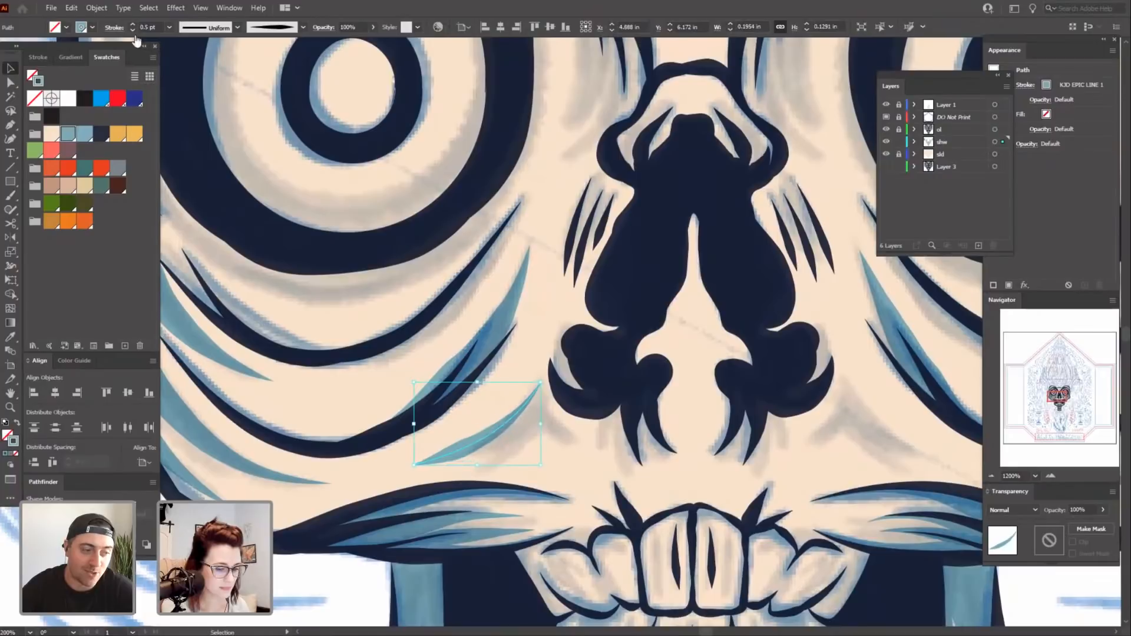
left_click(354, 603)
Paint a long and a short teal shadow stroke on the right cheek that meet in a peak beside the nostril.
left_click_drag(354, 602, 285, 504)
mouse_move(785, 346)
left_mouse_down()
mouse_move(750, 359)
mouse_move(729, 395)
left_mouse_up()
key("b")
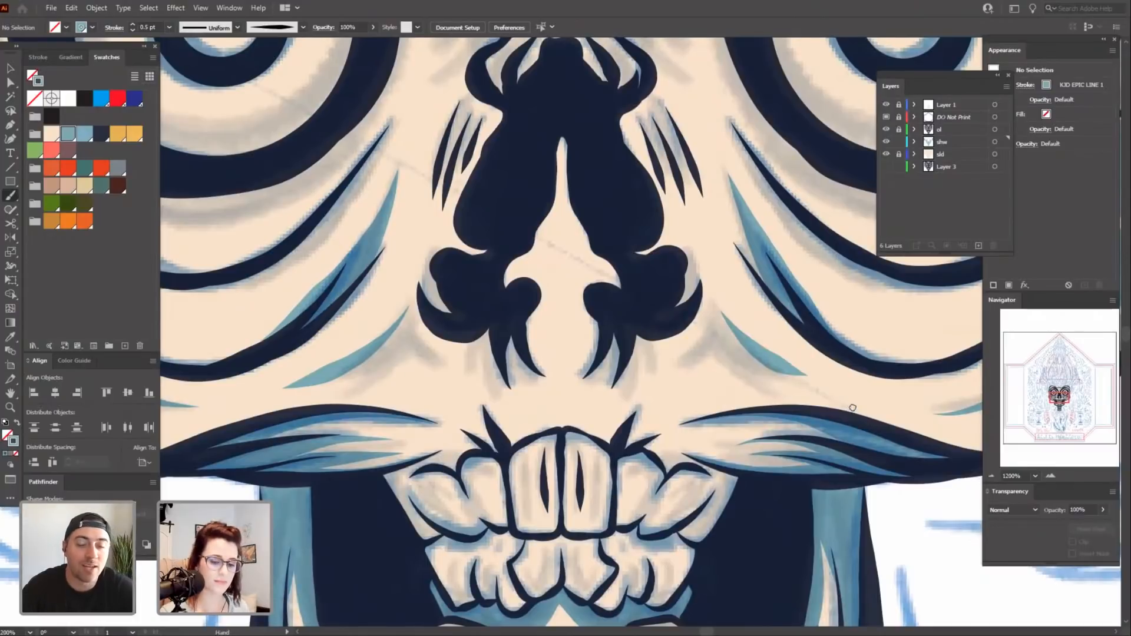
mouse_move(852, 408)
left_mouse_down()
mouse_move(805, 375)
mouse_move(831, 403)
left_mouse_up()
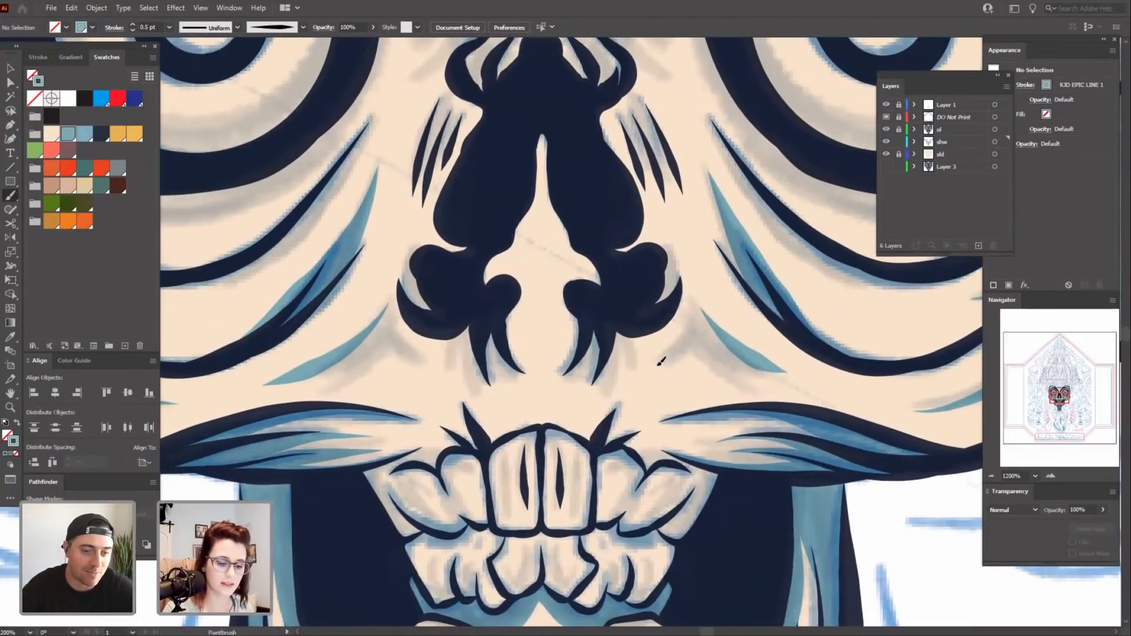
left_click_drag(660, 361, 703, 314)
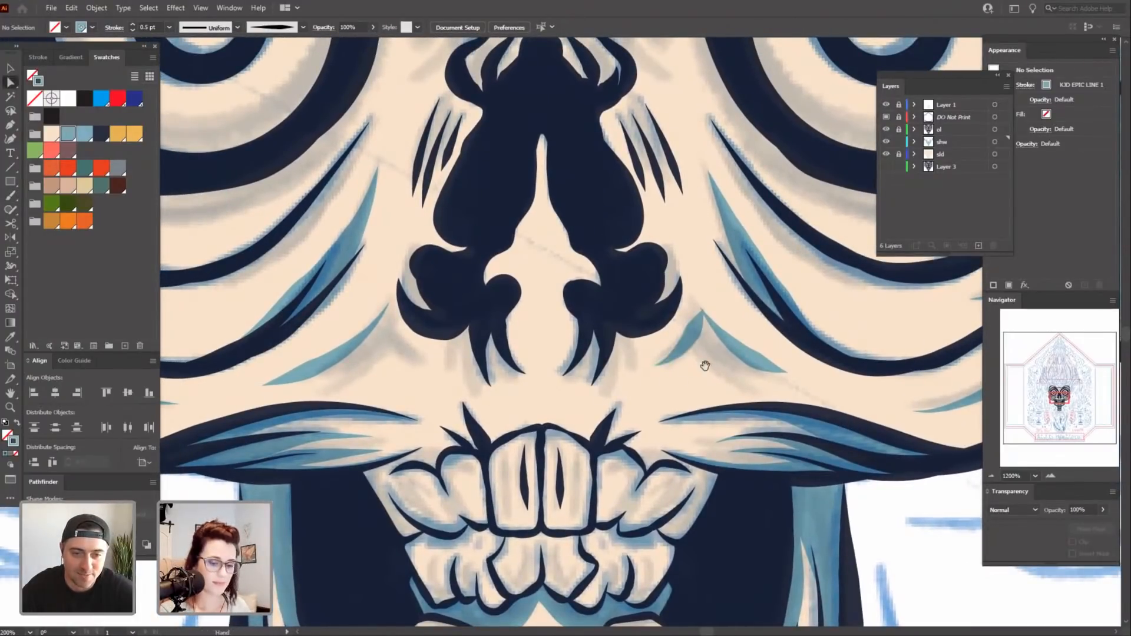
Adjust the upper anchor point of the right cheek's short shadow stroke to meet the long stroke's tip.
left_click_drag(746, 369, 780, 397)
key("a")
left_click(740, 356)
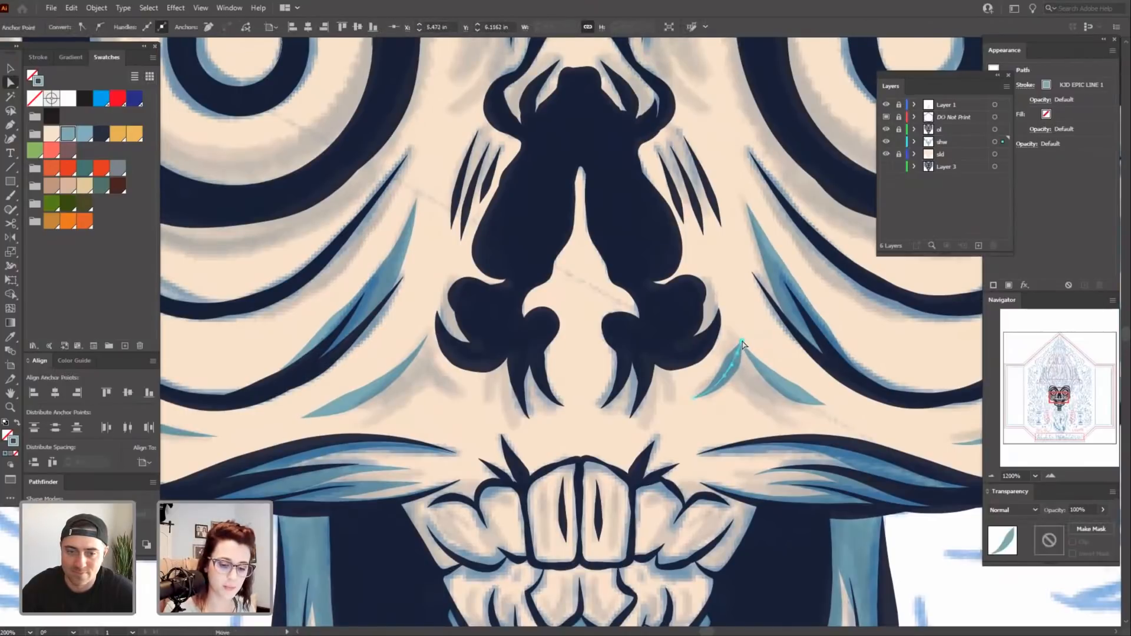
left_click(558, 421)
Paint a short teal shadow stroke on the left cheek, from below the nostril up to the long stroke's tip.
mouse_move(668, 412)
left_mouse_down()
mouse_move(685, 397)
mouse_move(674, 424)
mouse_move(635, 425)
left_mouse_up()
key("b")
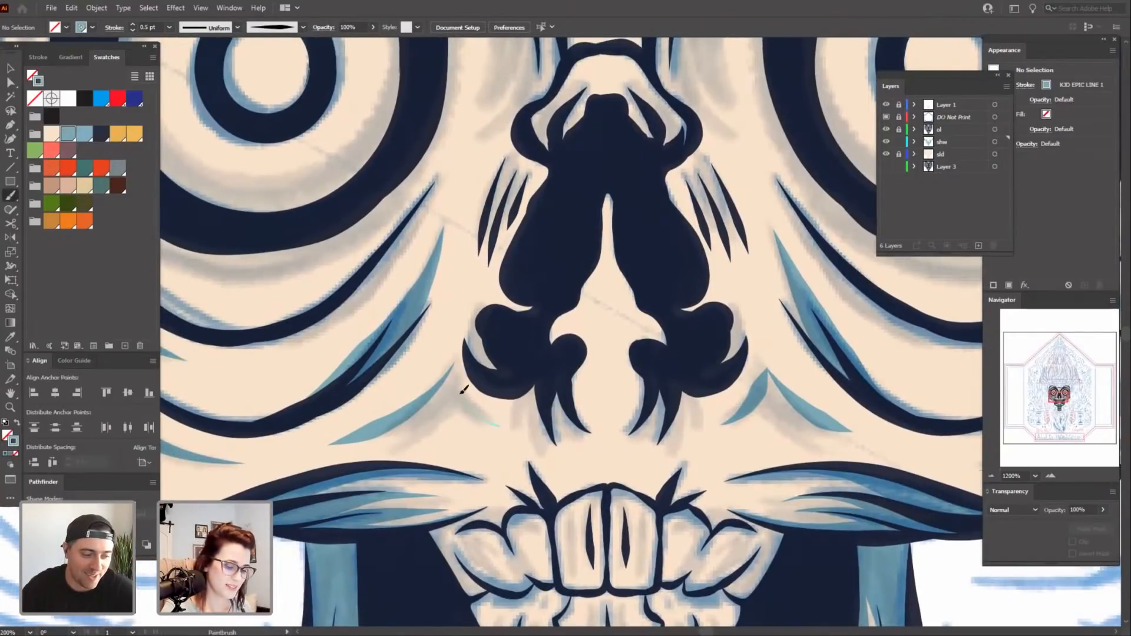
left_click_drag(460, 394, 453, 369)
mouse_move(529, 442)
left_mouse_down()
mouse_move(536, 465)
mouse_move(559, 466)
mouse_move(620, 510)
left_mouse_up()
Align the upper anchor of the left cheek's short shadow stroke with the long stroke's tip, and return to the Paintbrush.
key("a")
left_click(635, 452)
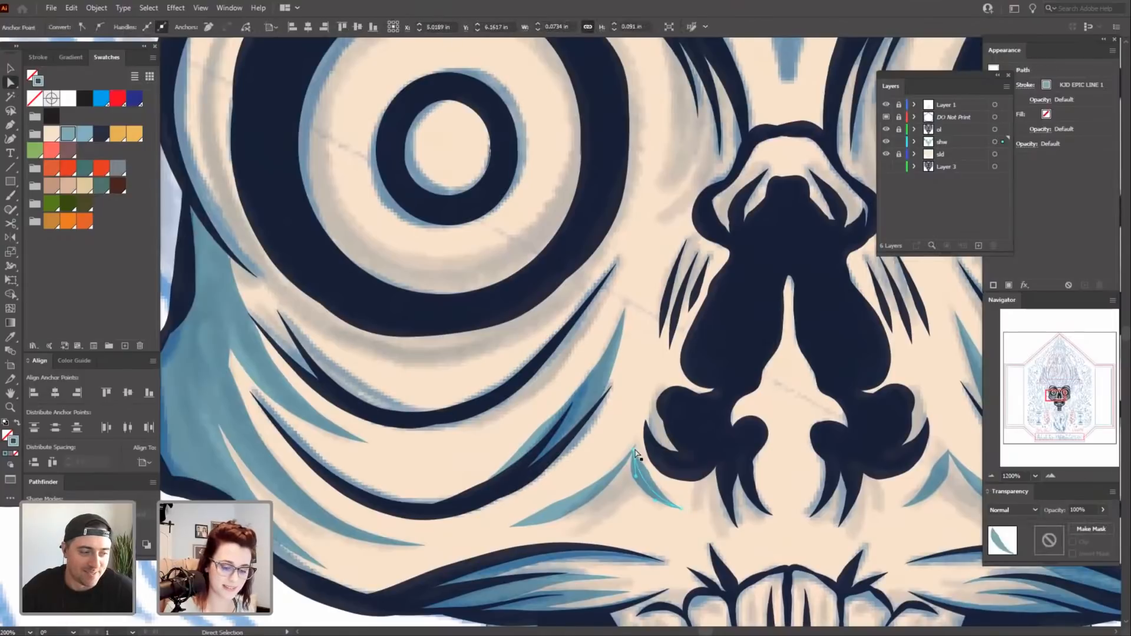
left_click_drag(635, 452, 637, 449)
left_click(631, 505)
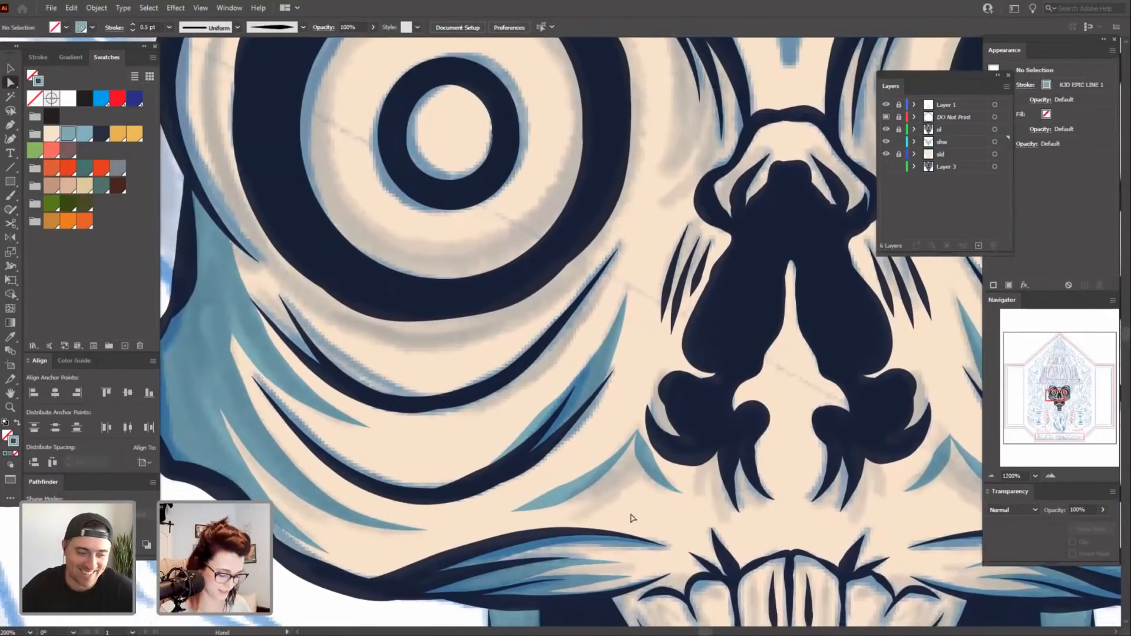
key("b")
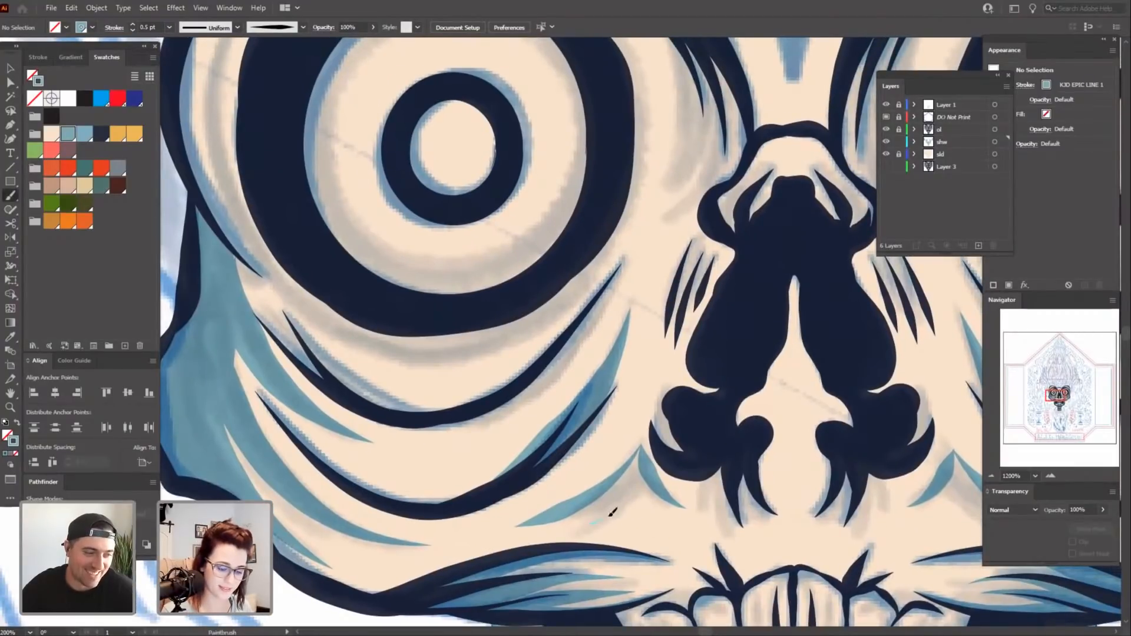
Paint a short teal stroke inside the left cheek's shadow peak and align its upper anchor with the peak's tip.
mouse_move(610, 516)
left_mouse_down()
mouse_move(657, 451)
mouse_move(668, 494)
left_mouse_up()
key("a")
left_click(598, 518)
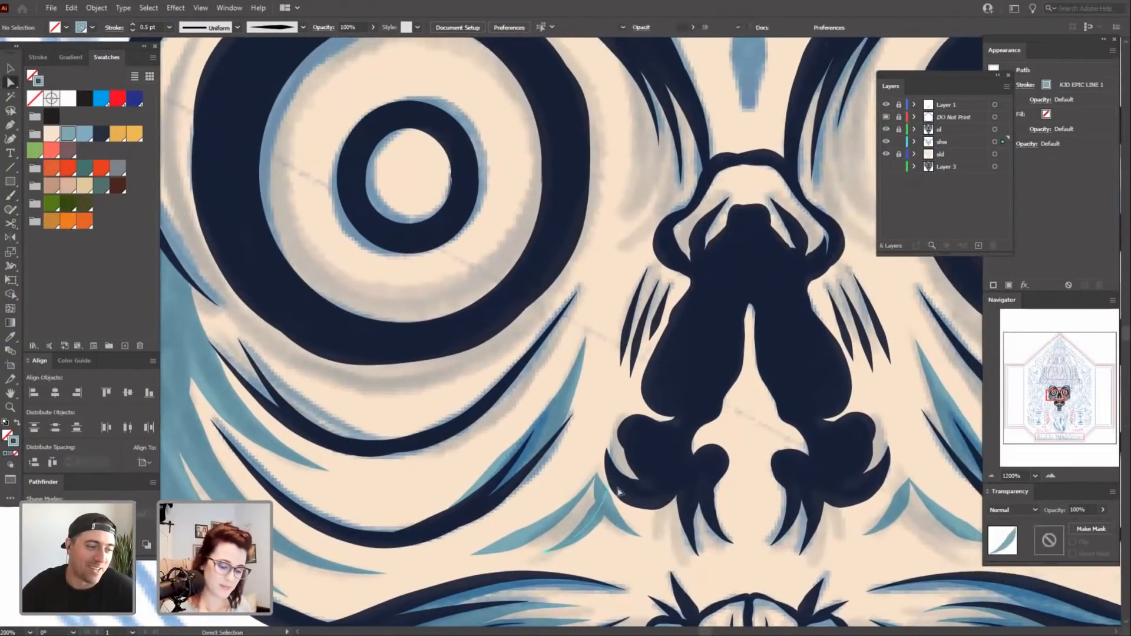
left_click(596, 475)
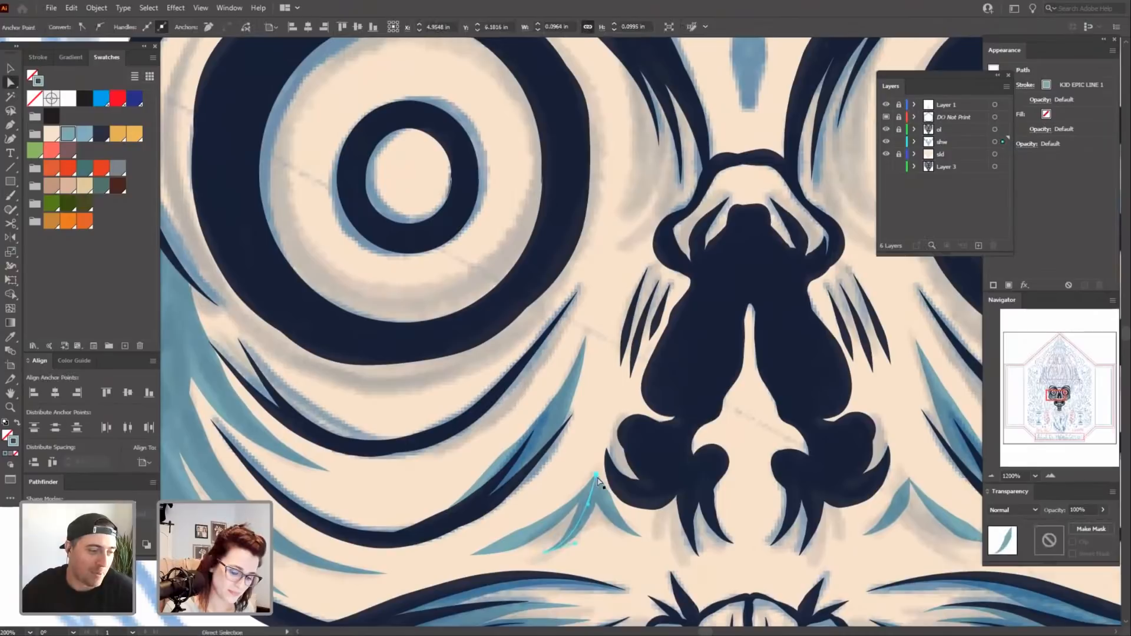
left_click(604, 541)
Paint a matching short teal stroke inside the right cheek's shadow peak and align its upper anchor with that peak's tip.
left_click_drag(621, 553, 591, 475)
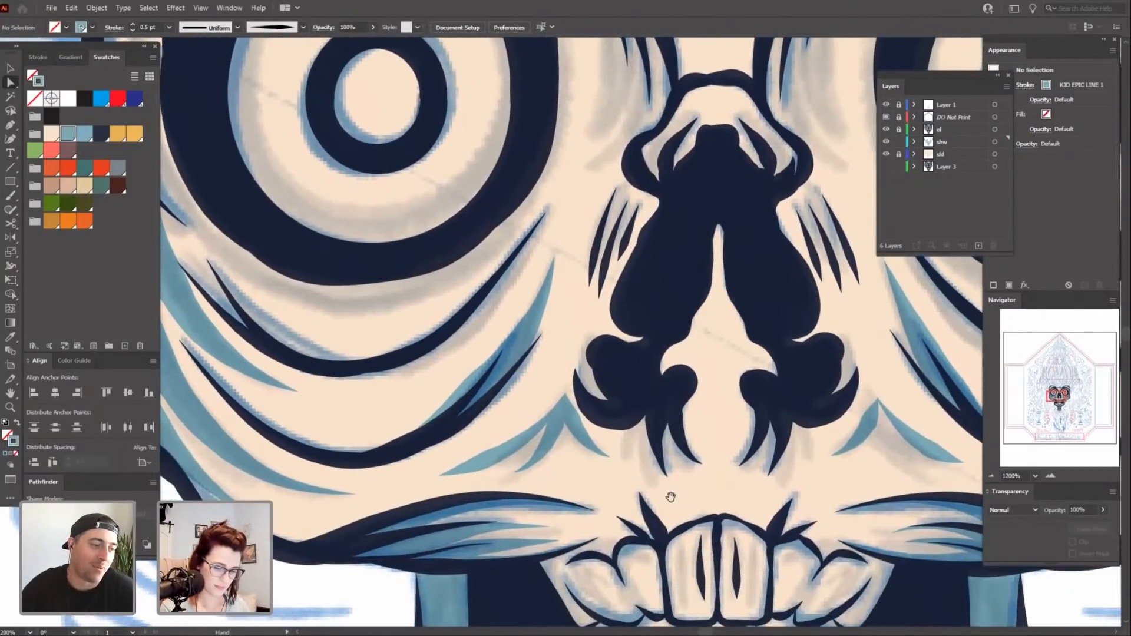
scroll(670, 496, "right", 4)
key("b")
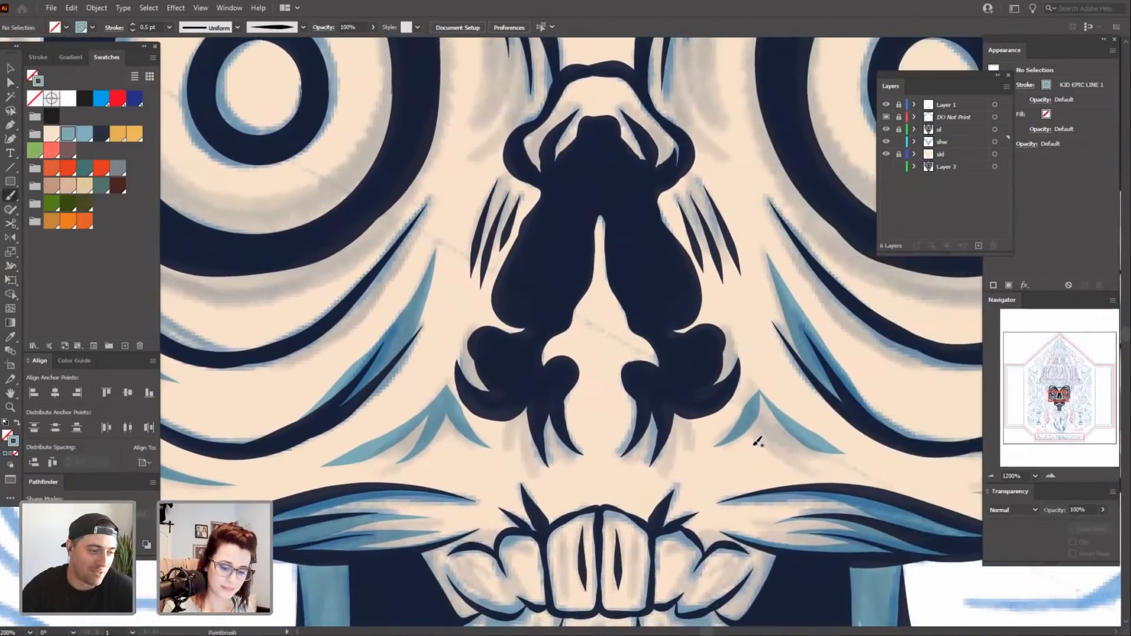
mouse_move(746, 444)
left_mouse_down()
mouse_move(764, 420)
mouse_move(755, 381)
left_mouse_up()
key("a")
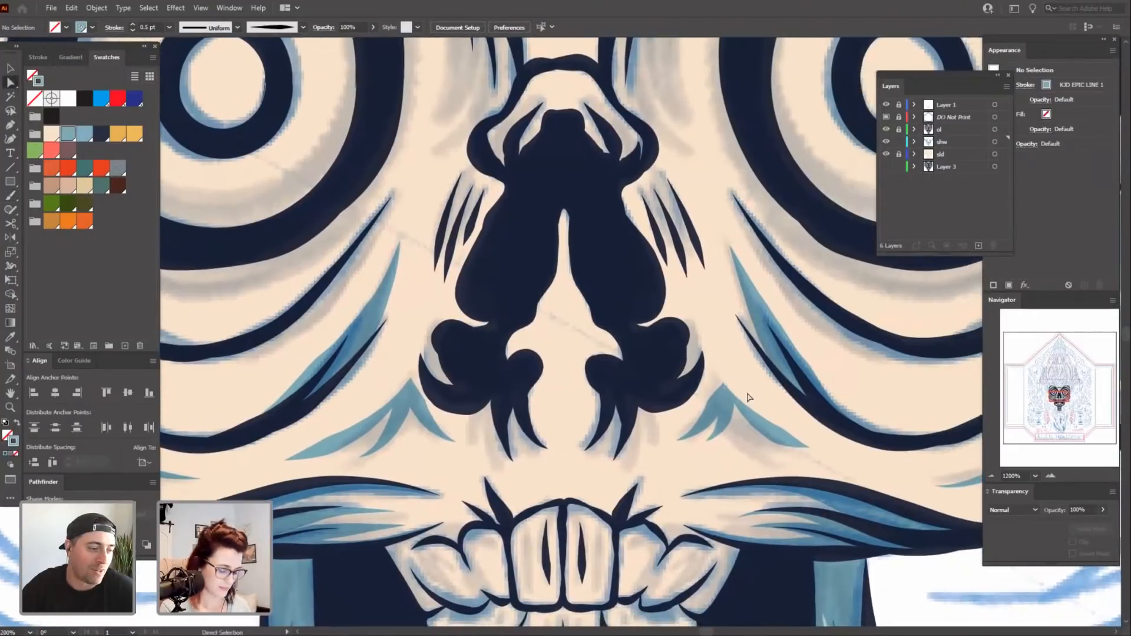
left_click(729, 420)
left_click(727, 388)
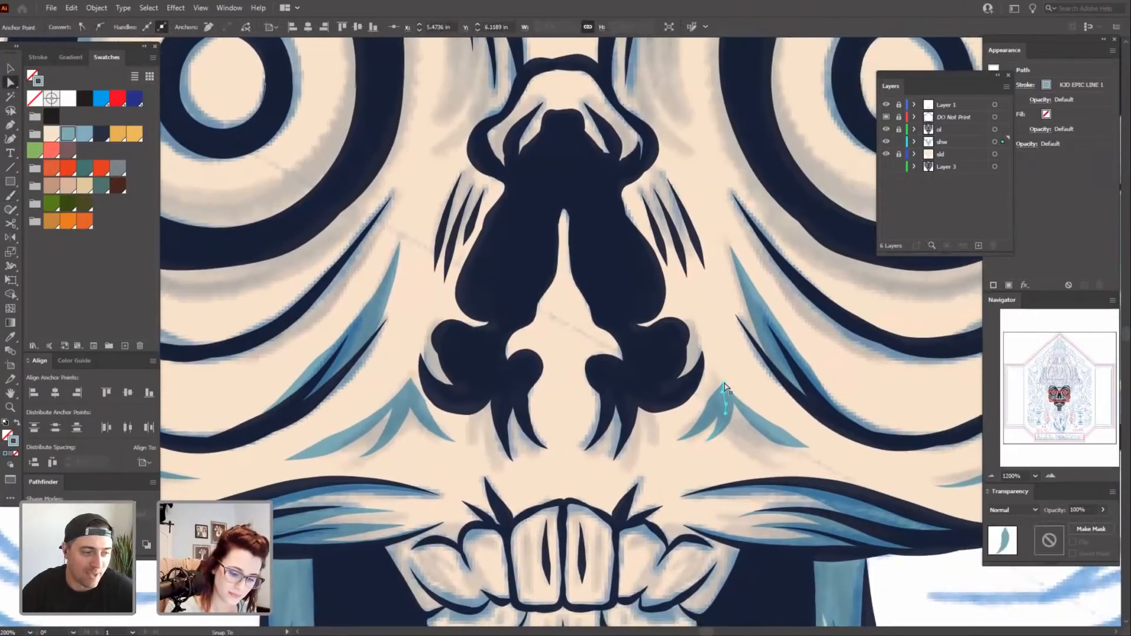
left_click(704, 476)
left_click_drag(672, 476, 649, 450)
Paint one more short teal stroke under the long shadow stroke beside the nostril, first on the right cheek and also on the left.
key("ctrl+minus")
key("ctrl+minus")
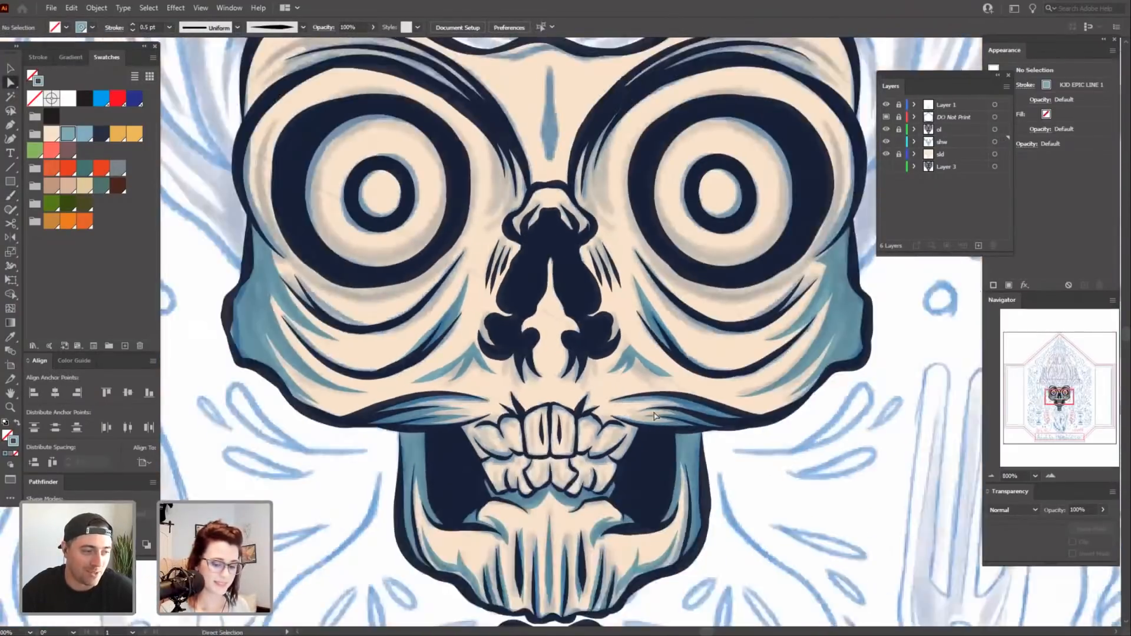
key("ctrl+minus")
key("ctrl+plus")
key("ctrl+plus")
key("ctrl+plus")
left_click_drag(779, 433, 716, 422)
key("b")
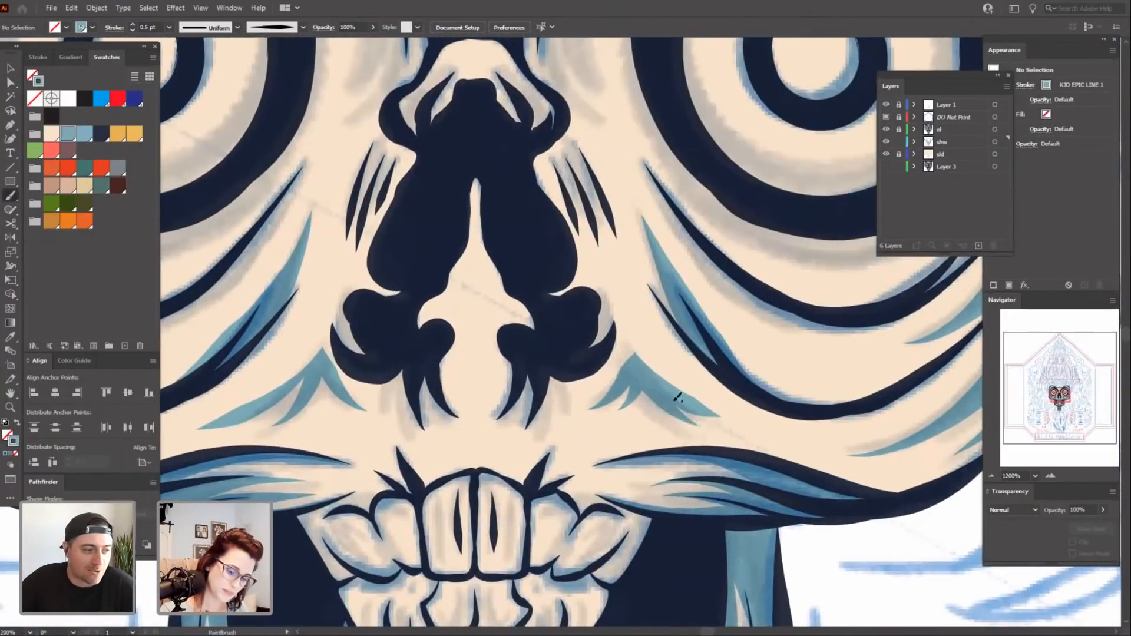
scroll(677, 406, "left", 5)
mouse_move(490, 392)
left_mouse_down()
mouse_move(492, 408)
mouse_move(474, 383)
left_mouse_up()
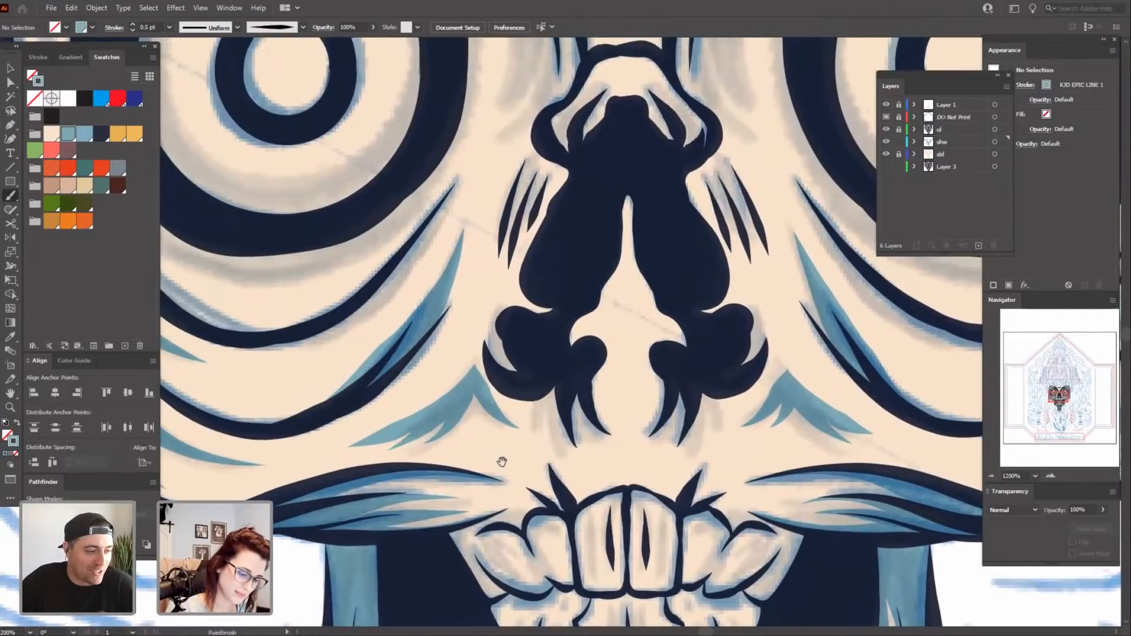
left_click_drag(500, 462, 457, 450)
left_click_drag(799, 440, 786, 451)
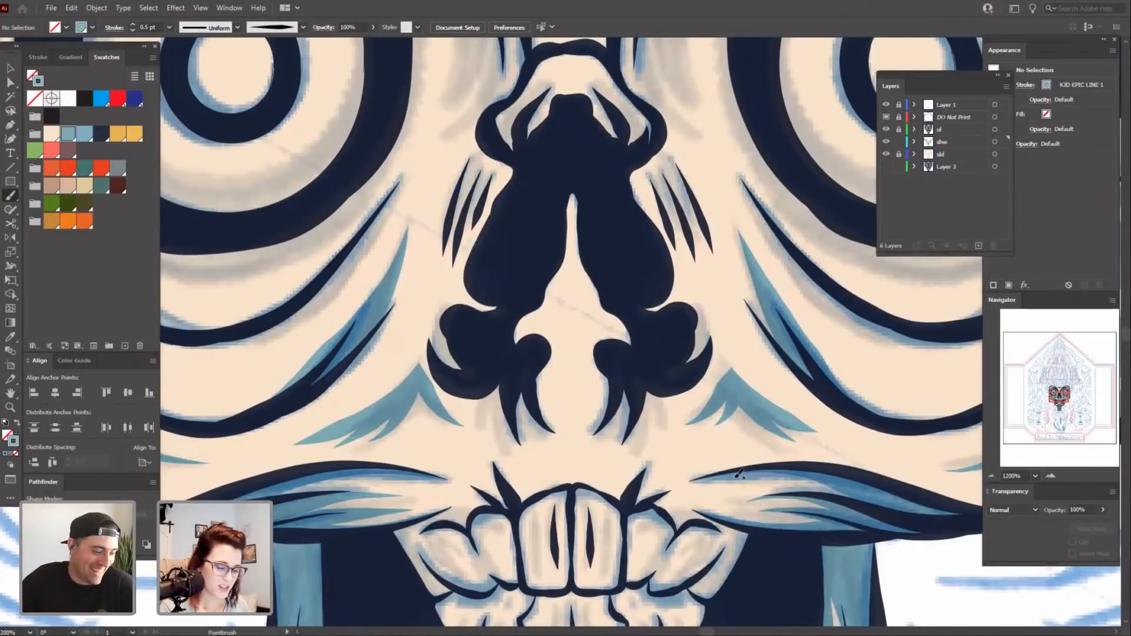
left_click_drag(843, 427, 838, 440)
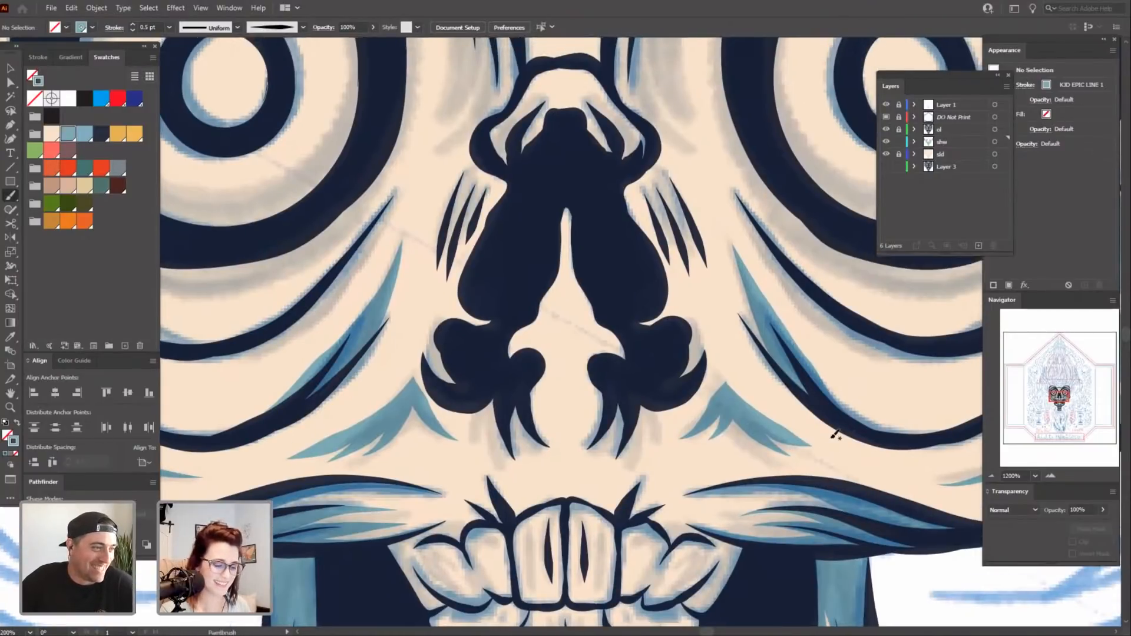
Select the teal shadow strokes forming the peak beside the nostril on the right cheek and delete them.
key("ctrl+minus")
key("ctrl+minus")
key("ctrl+minus")
key("ctrl+equal")
left_click_drag(835, 524, 788, 529)
key("v")
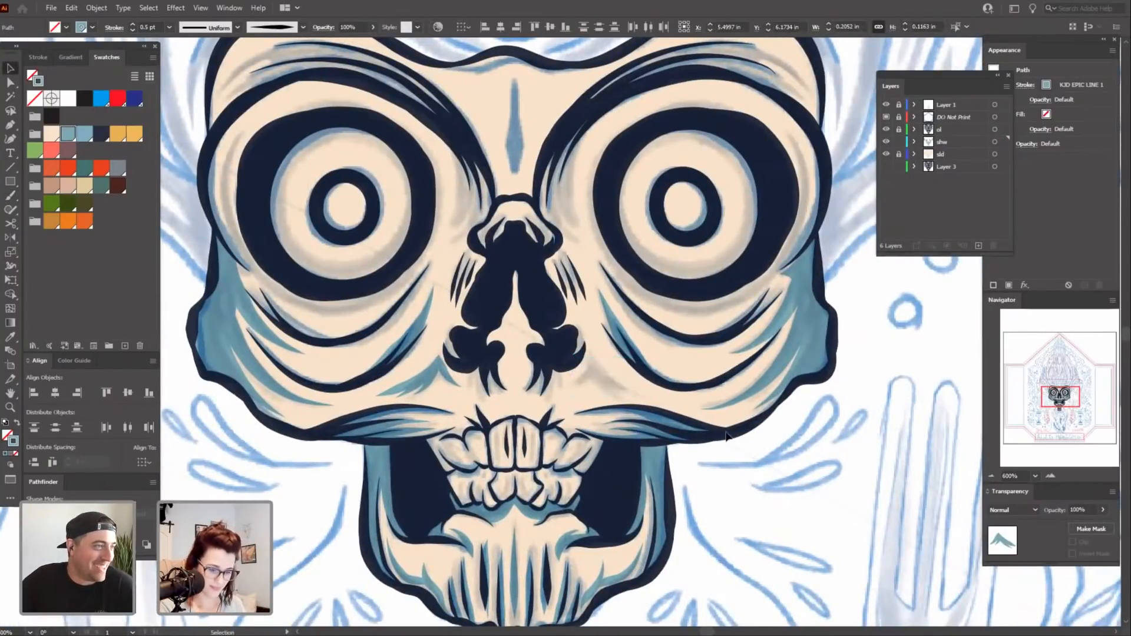
left_click_drag(678, 259, 673, 259)
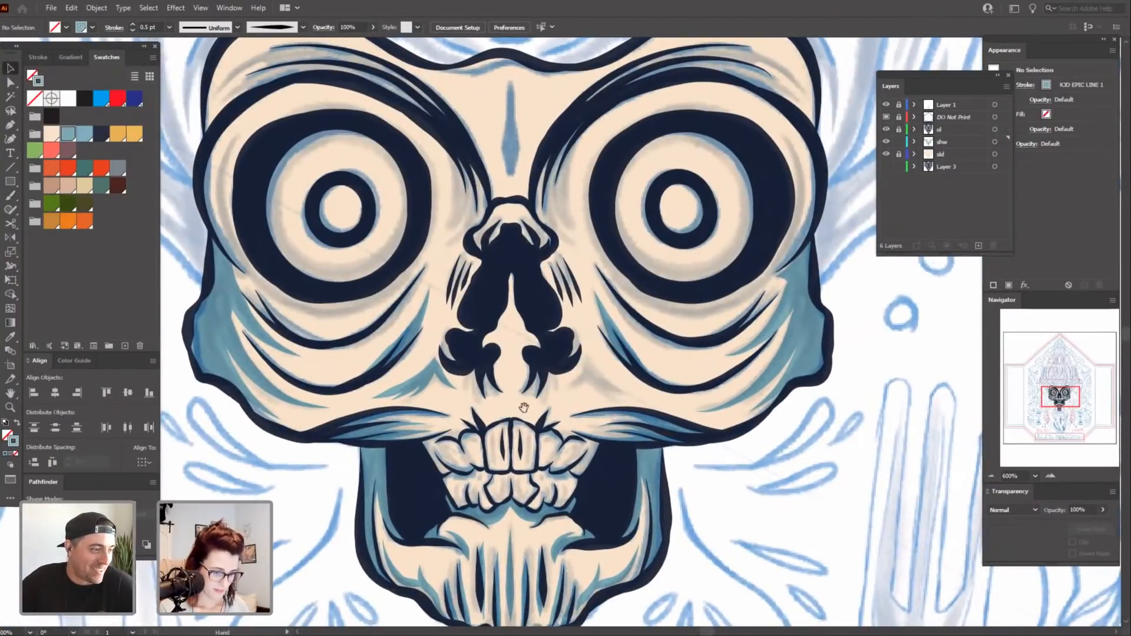
Reflect a copy of the left cheek's teal peak strokes across the vertical axis and place it beside the nostril on the right cheek.
key("a")
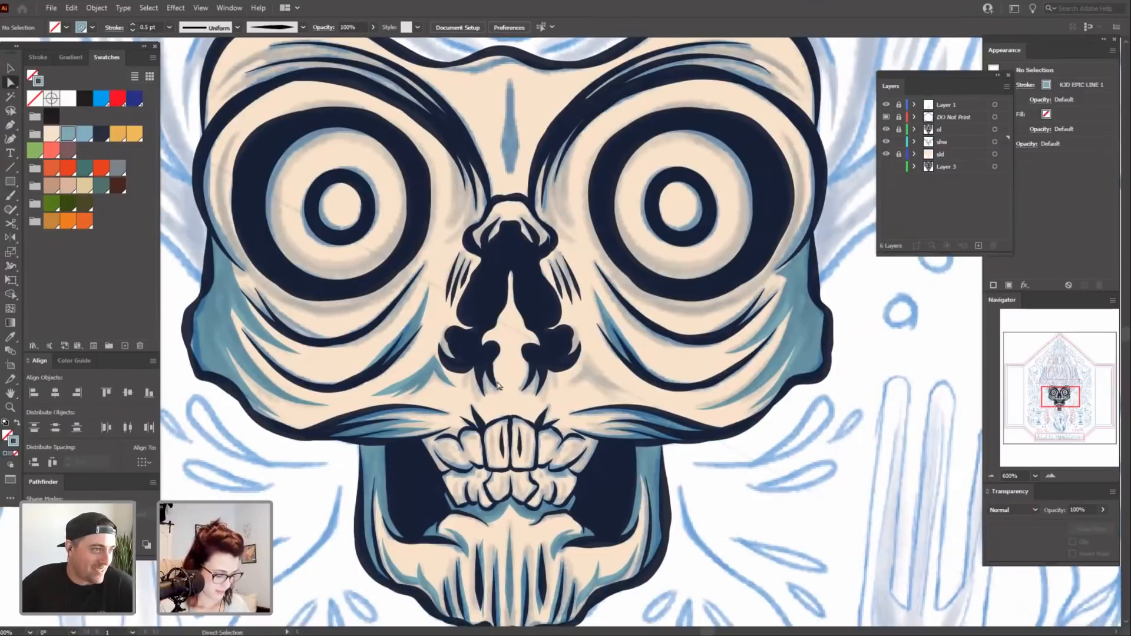
left_click(457, 389)
key("v")
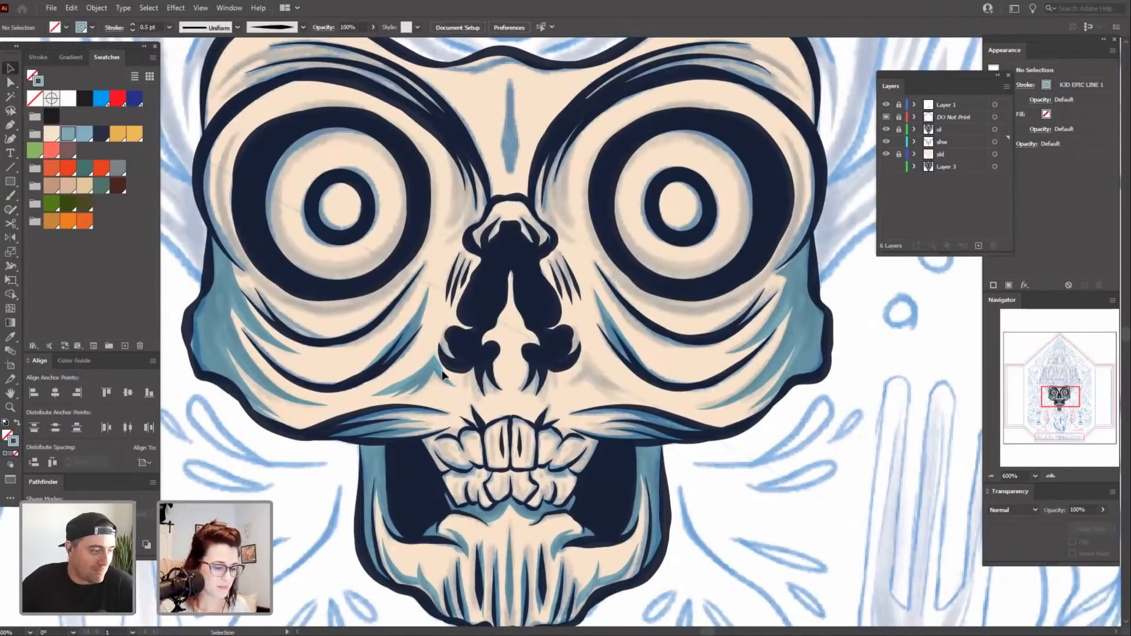
left_click(404, 387, "shift")
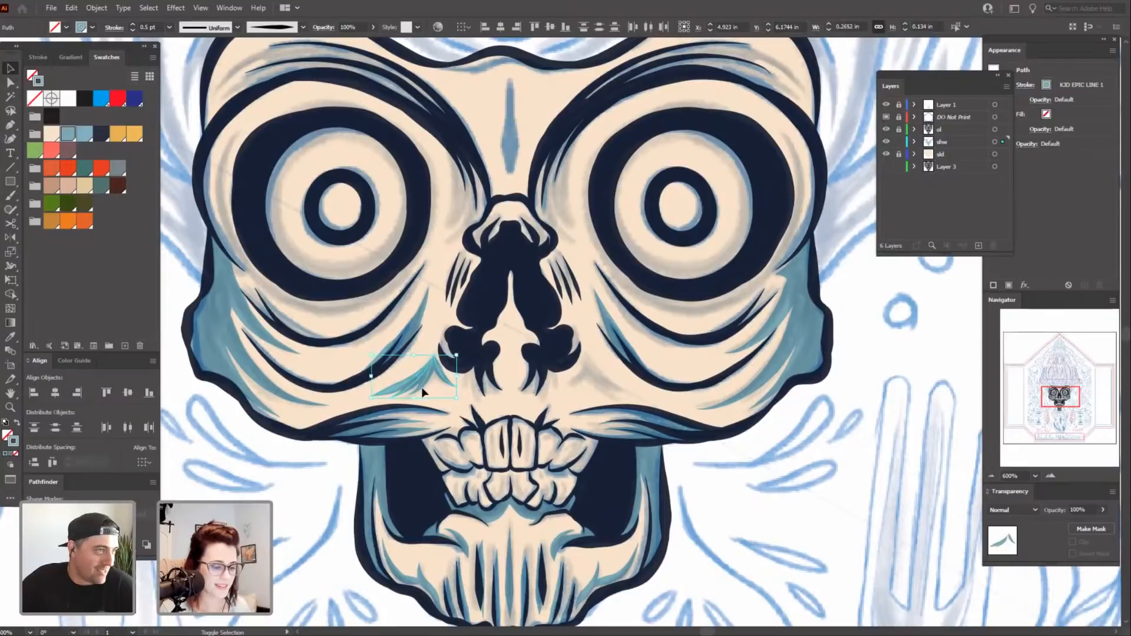
key("ctrl+shift+a")
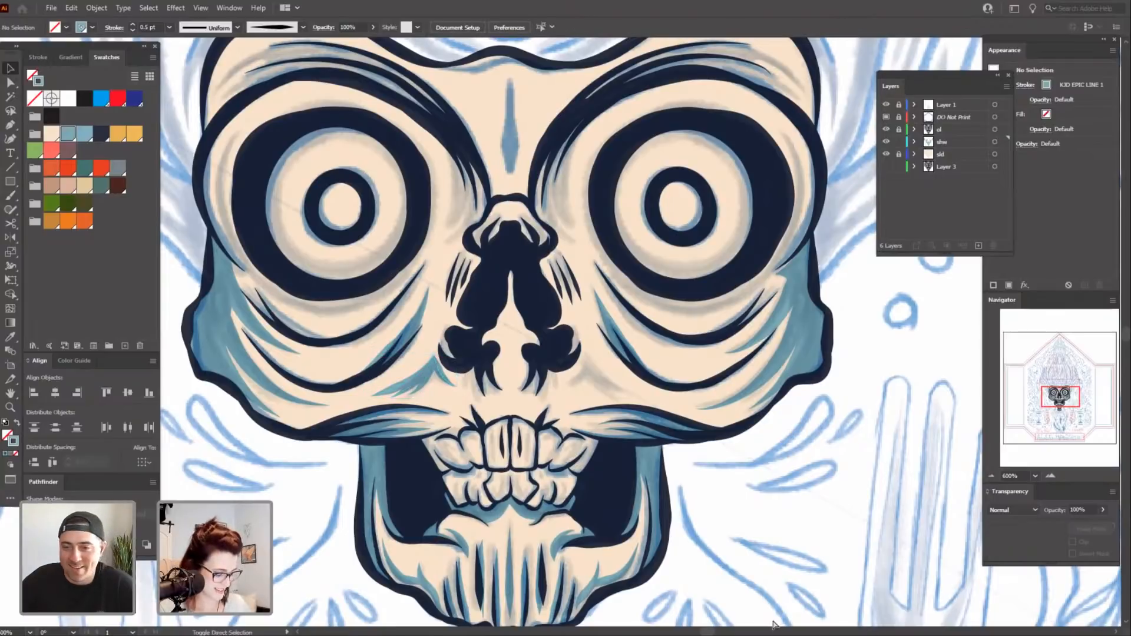
left_click(416, 380)
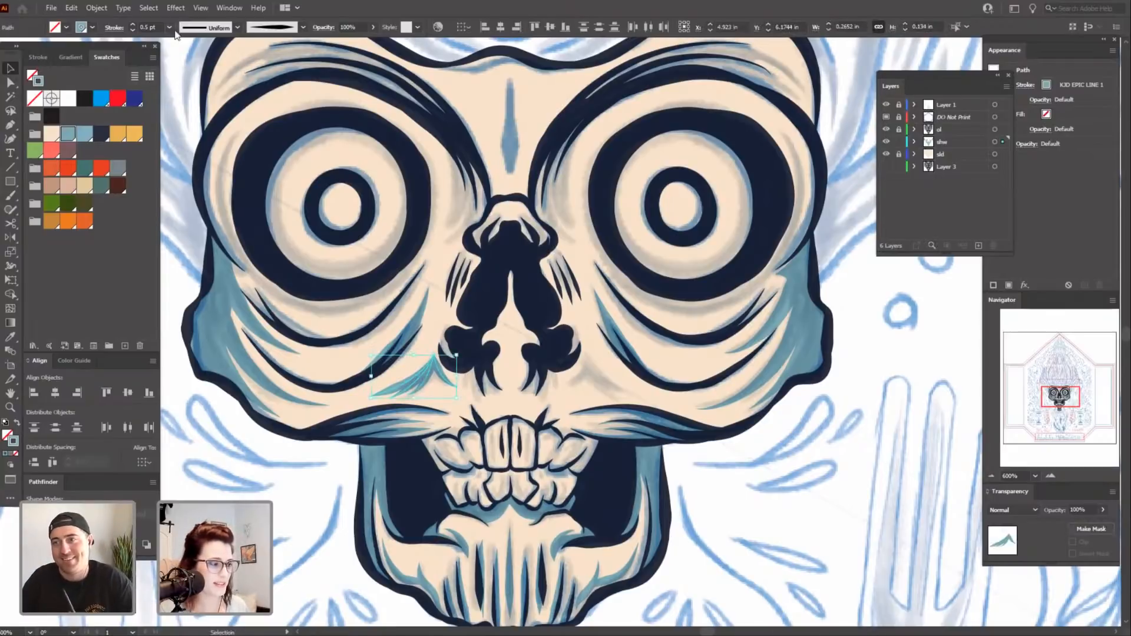
left_click(97, 8)
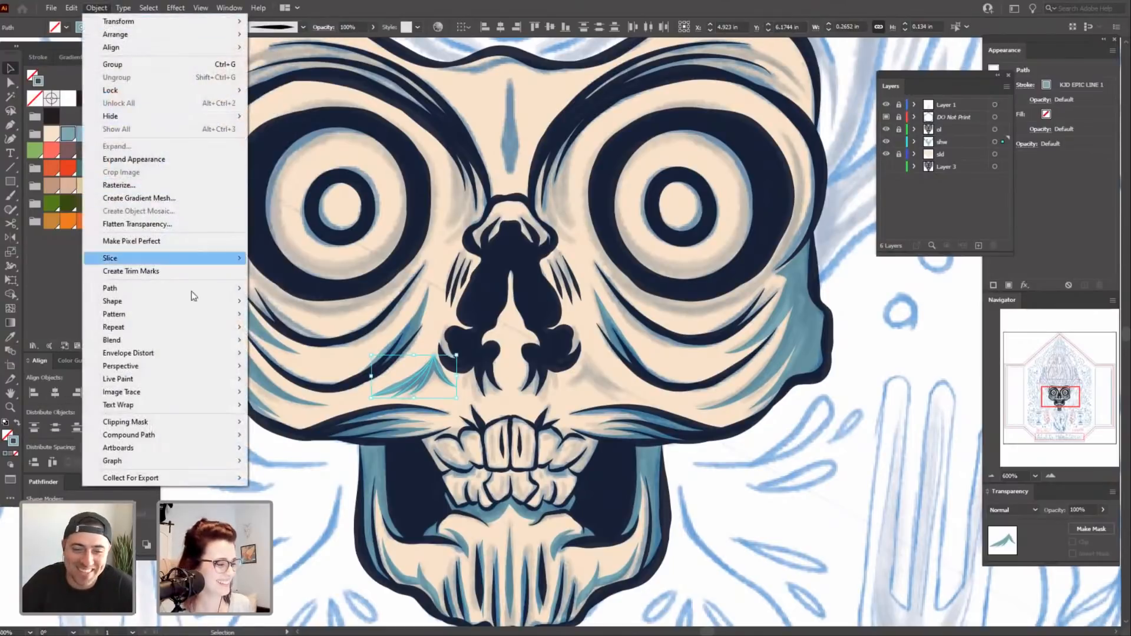
mouse_move(190, 41)
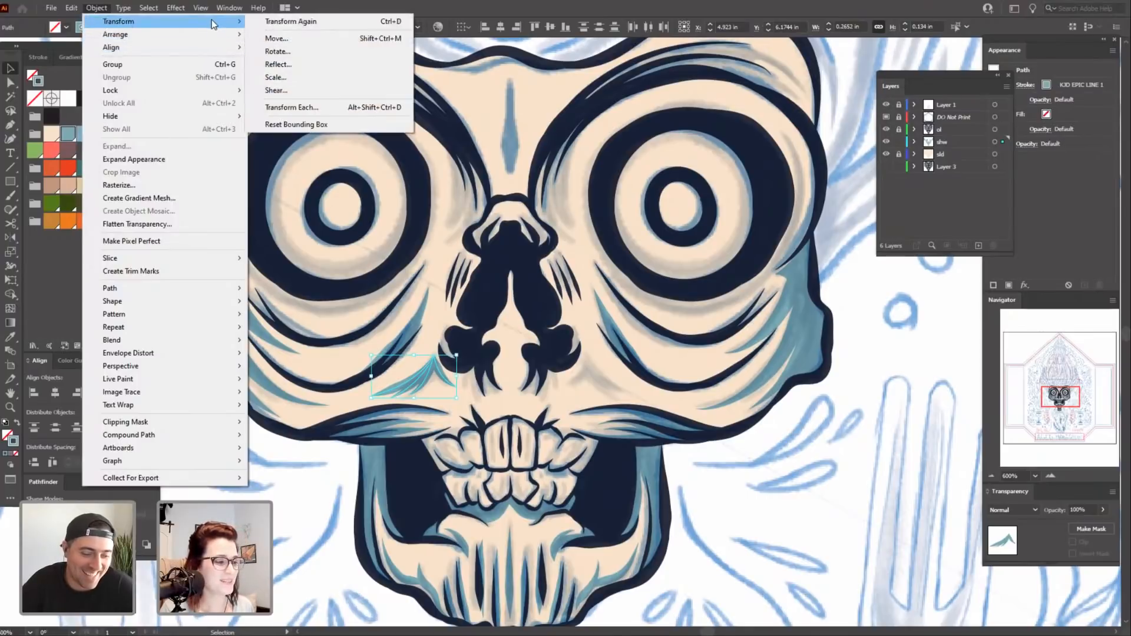
left_click(9, 238)
double_click(10, 238)
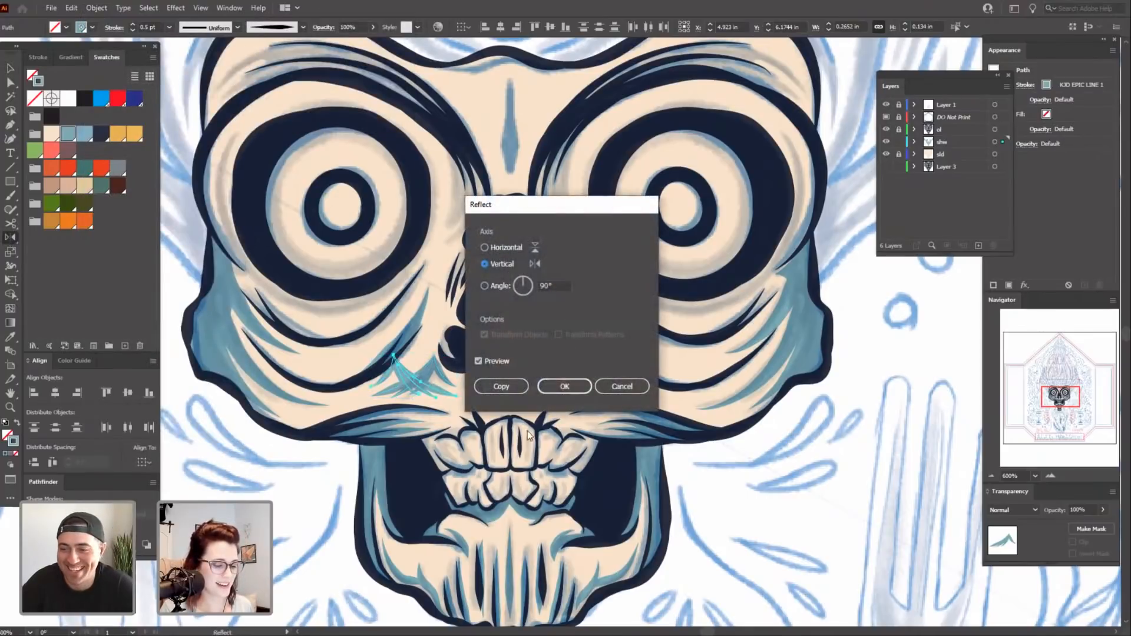
left_click(565, 386)
key("v")
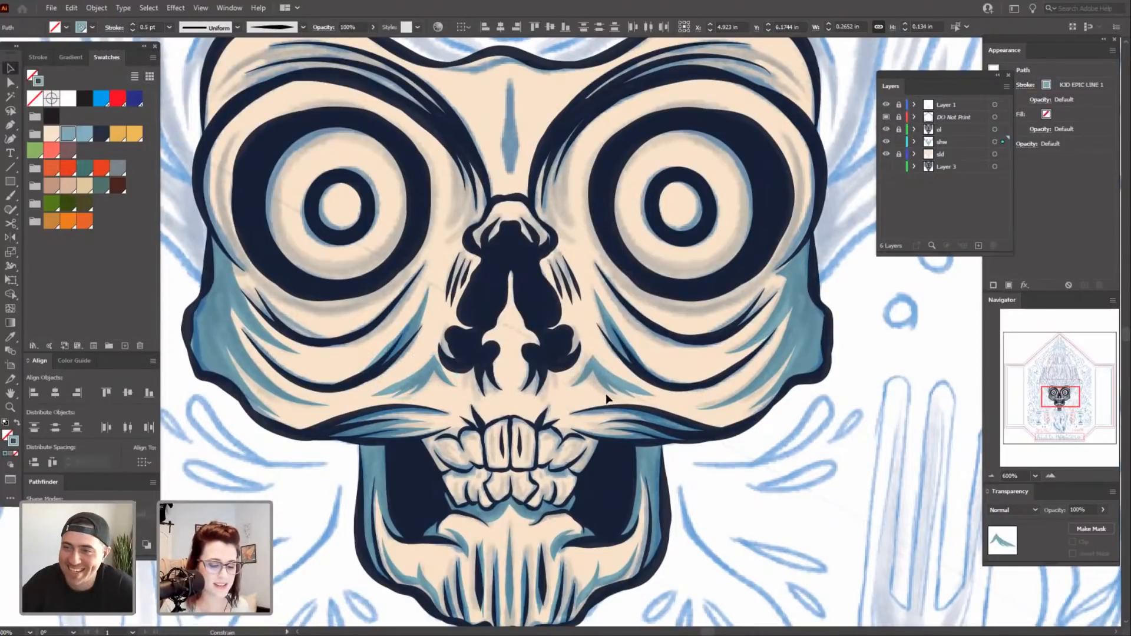
left_click(739, 498)
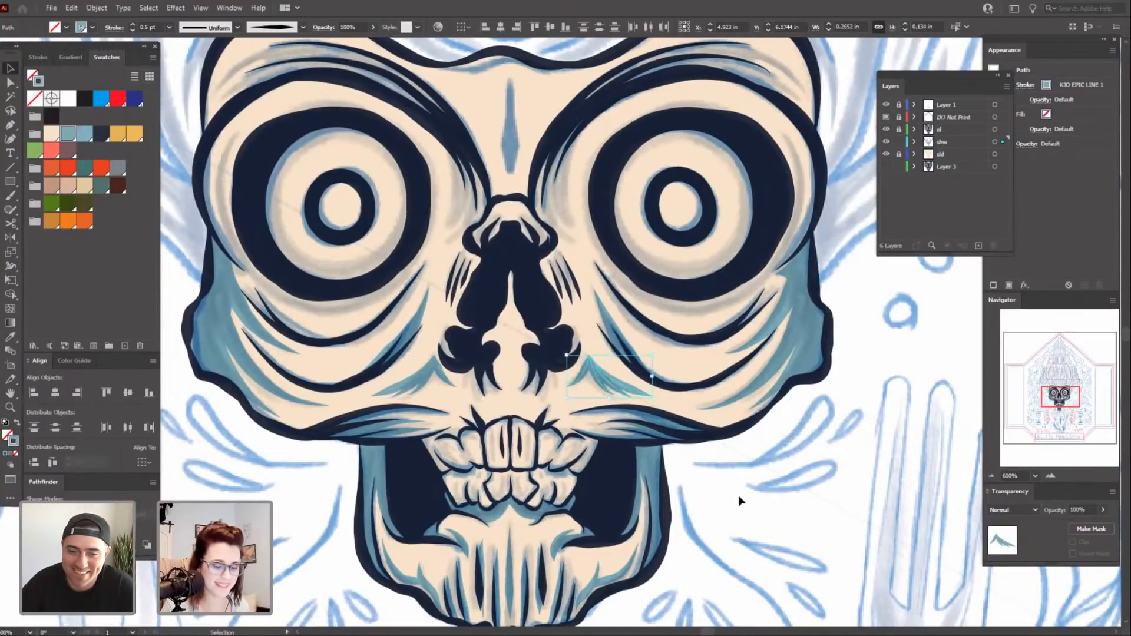
Paint teal shadow strokes with the Paintbrush between the cheekbone's lower edge and the outer upper teeth, on both sides.
left_click_drag(739, 498, 698, 450)
key("b")
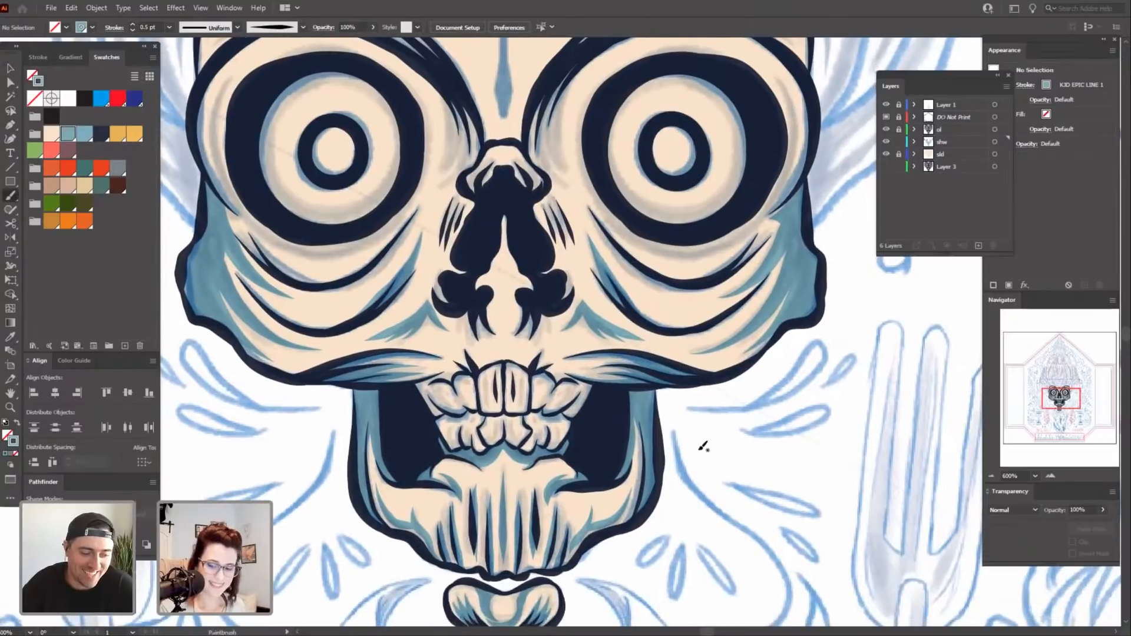
key("ctrl+equal")
mouse_move(548, 396)
left_mouse_down()
mouse_move(579, 432)
mouse_move(597, 490)
mouse_move(618, 400)
left_mouse_up()
key("ctrl+equal")
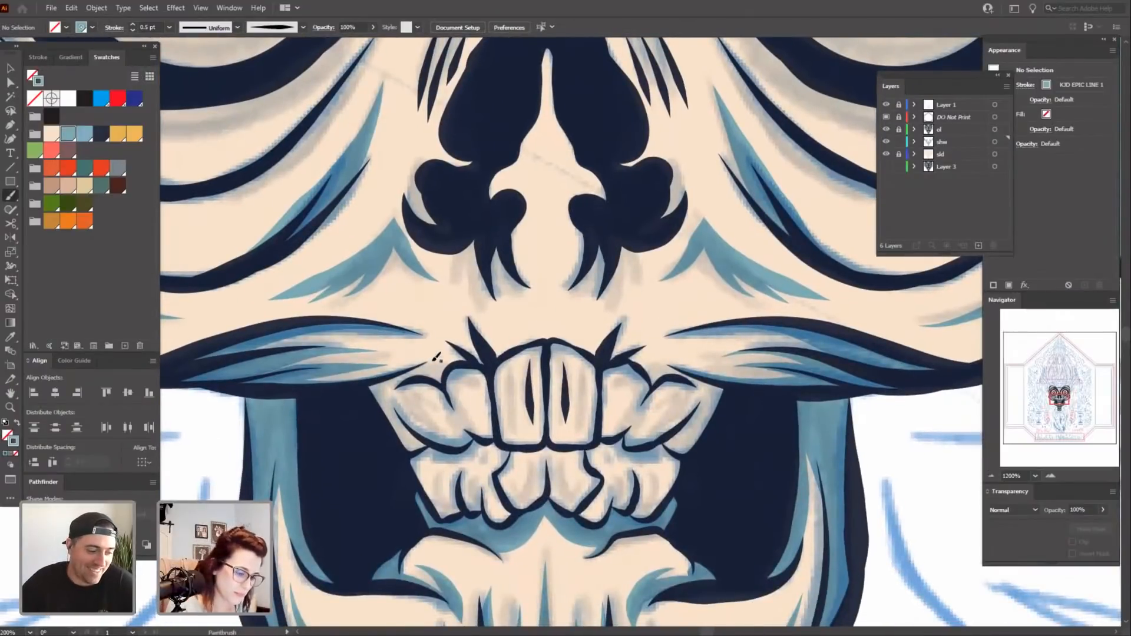
left_click_drag(350, 383, 349, 379)
left_click_drag(742, 442, 725, 420)
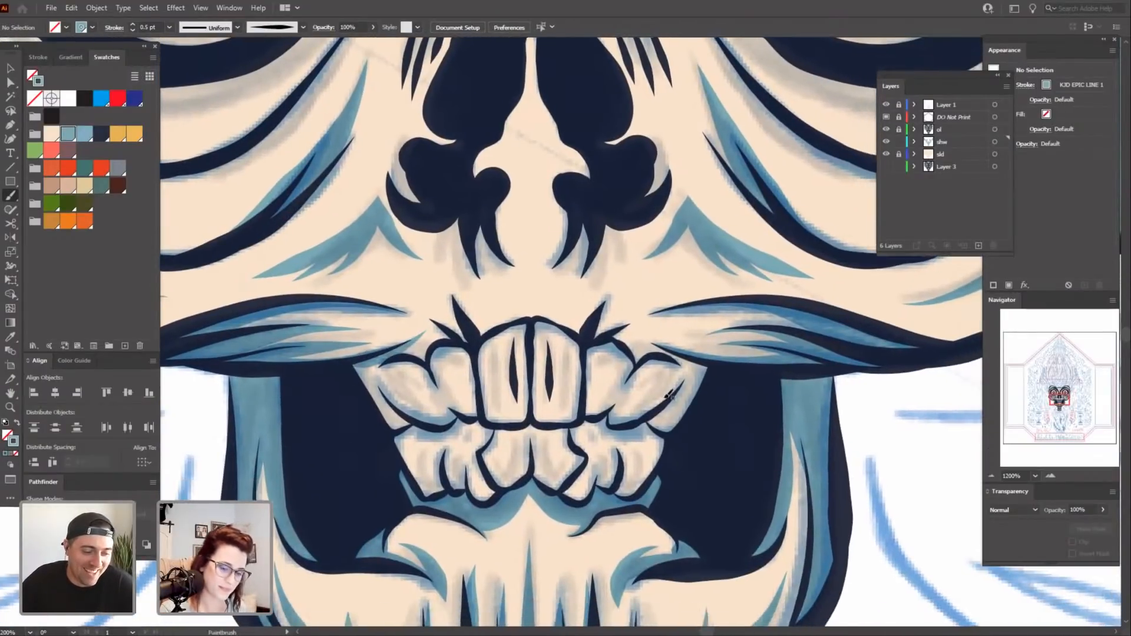
left_click_drag(643, 338, 715, 367)
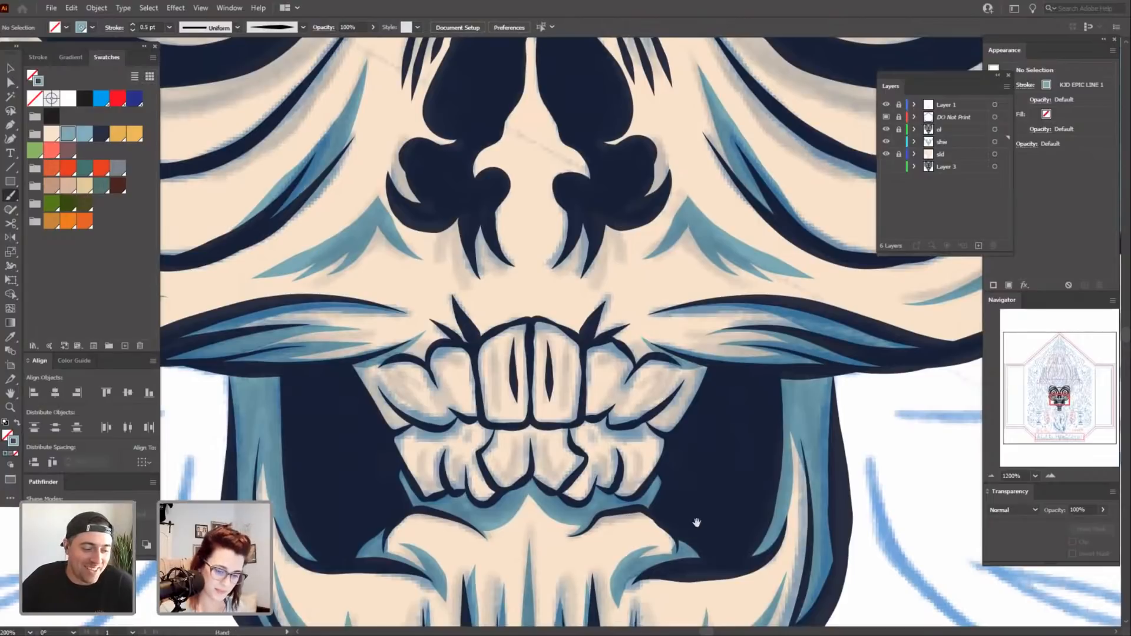
Paint hooked teal shadows inside the large outer upper teeth on the left and right, undoing an unwanted stroke.
mouse_move(689, 499)
left_mouse_down()
mouse_move(695, 479)
mouse_move(717, 510)
left_mouse_up()
left_click_drag(413, 439, 442, 434)
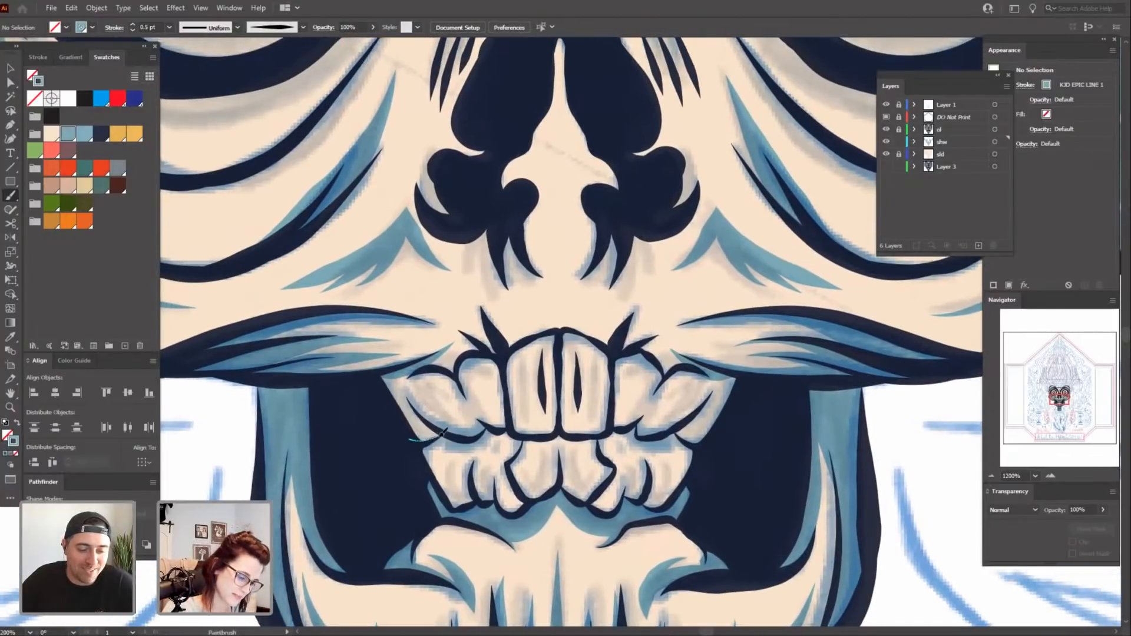
left_click_drag(396, 376, 410, 438)
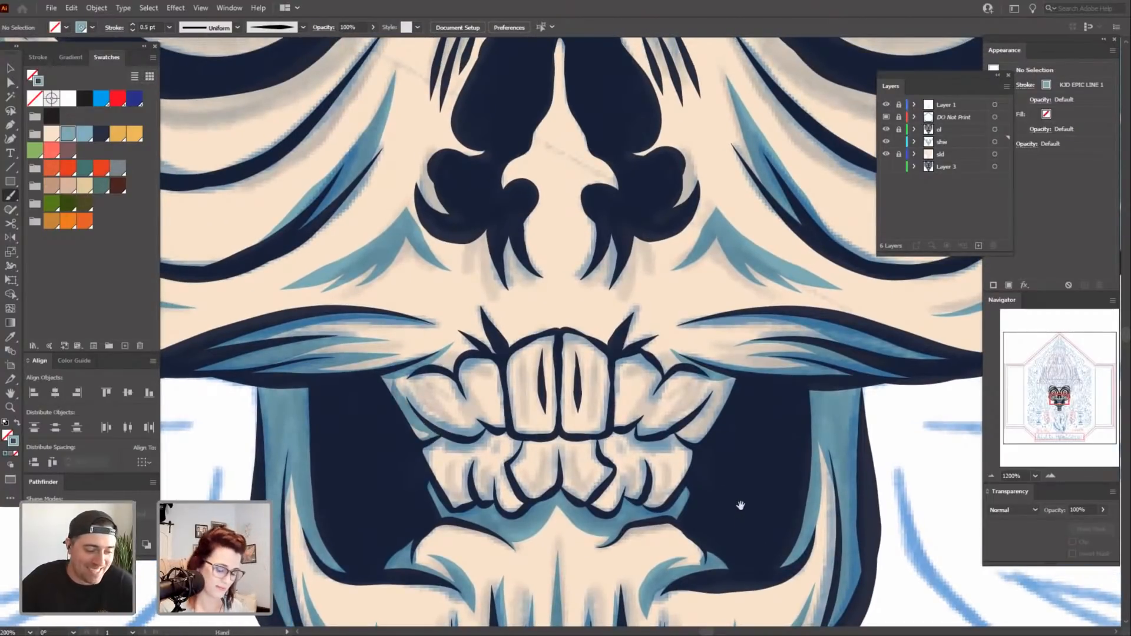
left_click_drag(741, 506, 746, 516)
key("ctrl+z")
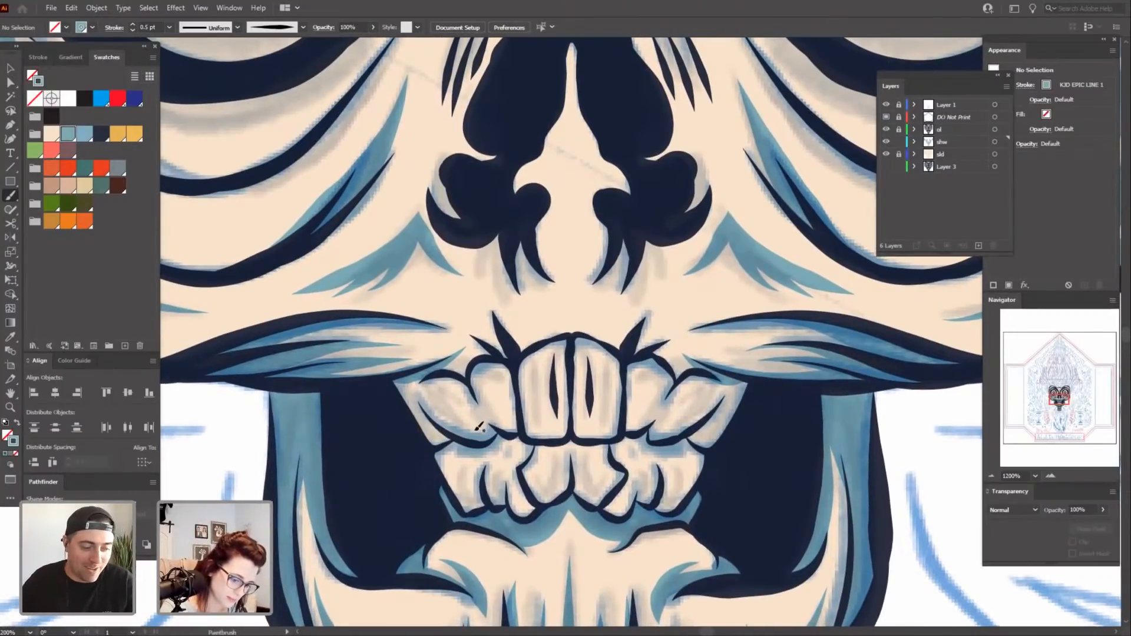
left_click_drag(432, 399, 445, 402)
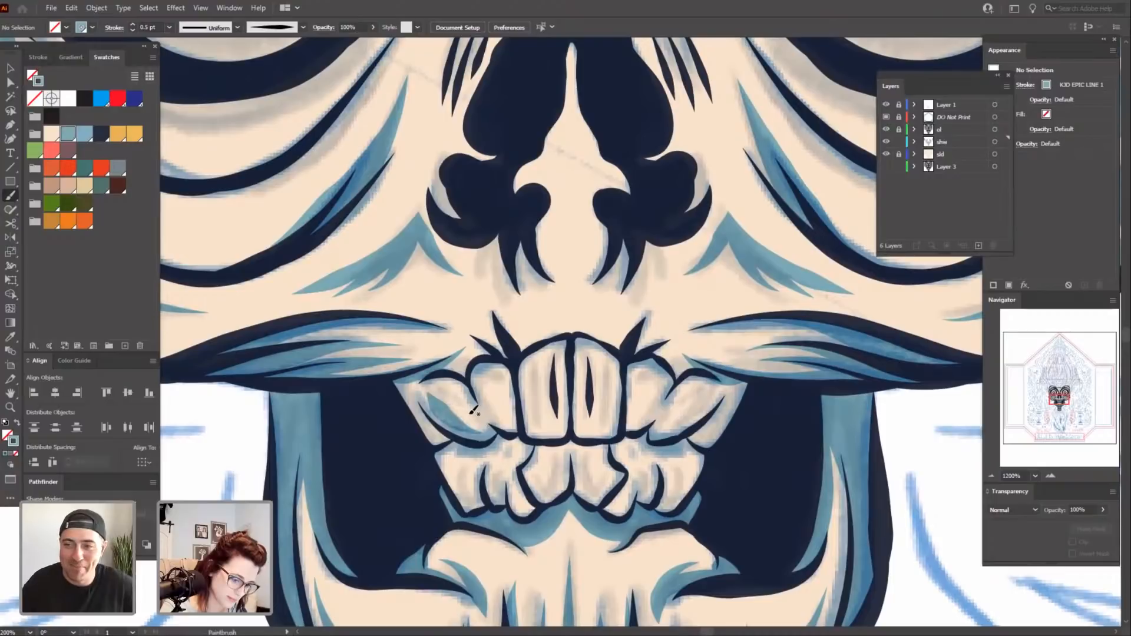
scroll(706, 438, "up", 1)
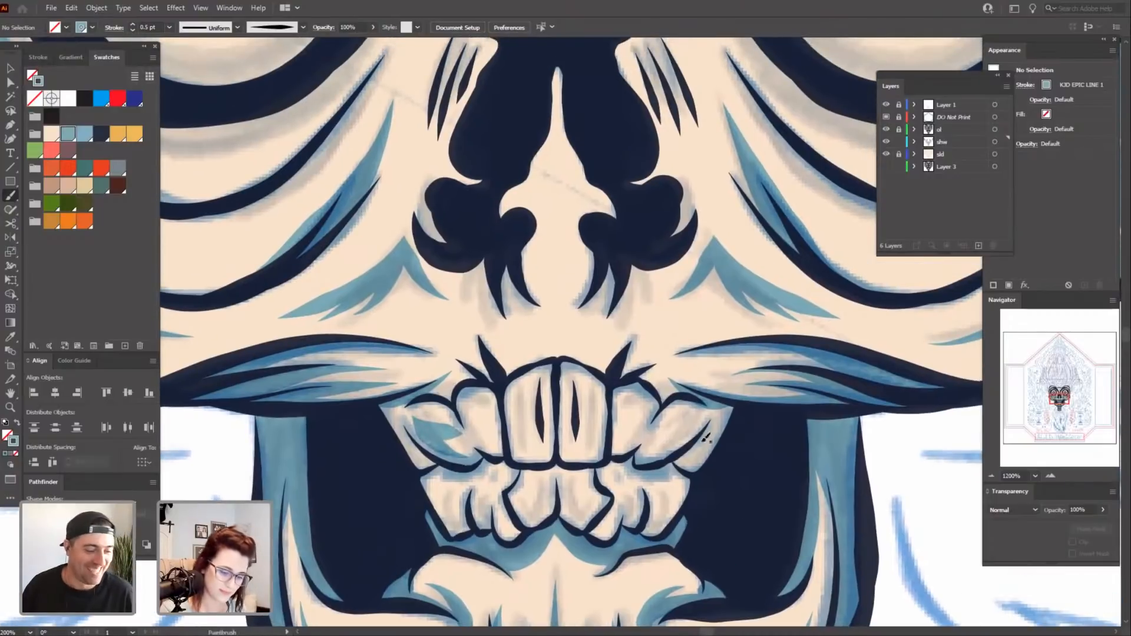
mouse_move(666, 449)
left_mouse_down()
mouse_move(701, 400)
mouse_move(659, 427)
left_mouse_up()
Paint small hooked teal shadows in the lower parts of the two middle lower teeth.
mouse_move(741, 525)
left_mouse_down()
mouse_move(788, 352)
mouse_move(779, 417)
left_mouse_up()
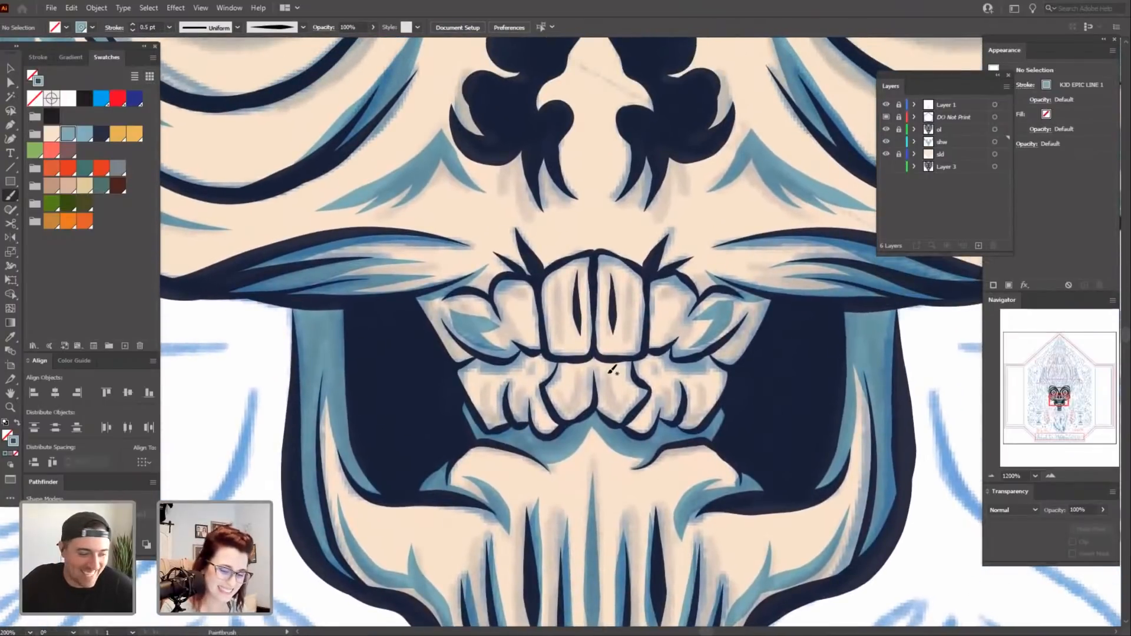
mouse_move(630, 411)
left_mouse_down()
mouse_move(614, 380)
mouse_move(610, 413)
left_mouse_up()
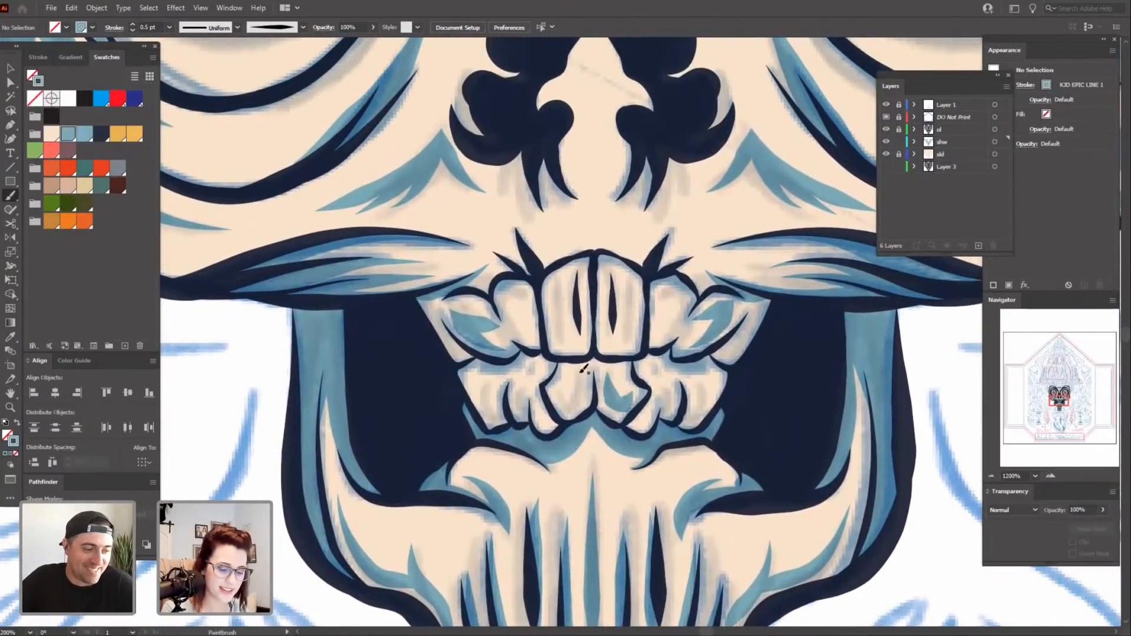
left_click_drag(584, 368, 580, 412)
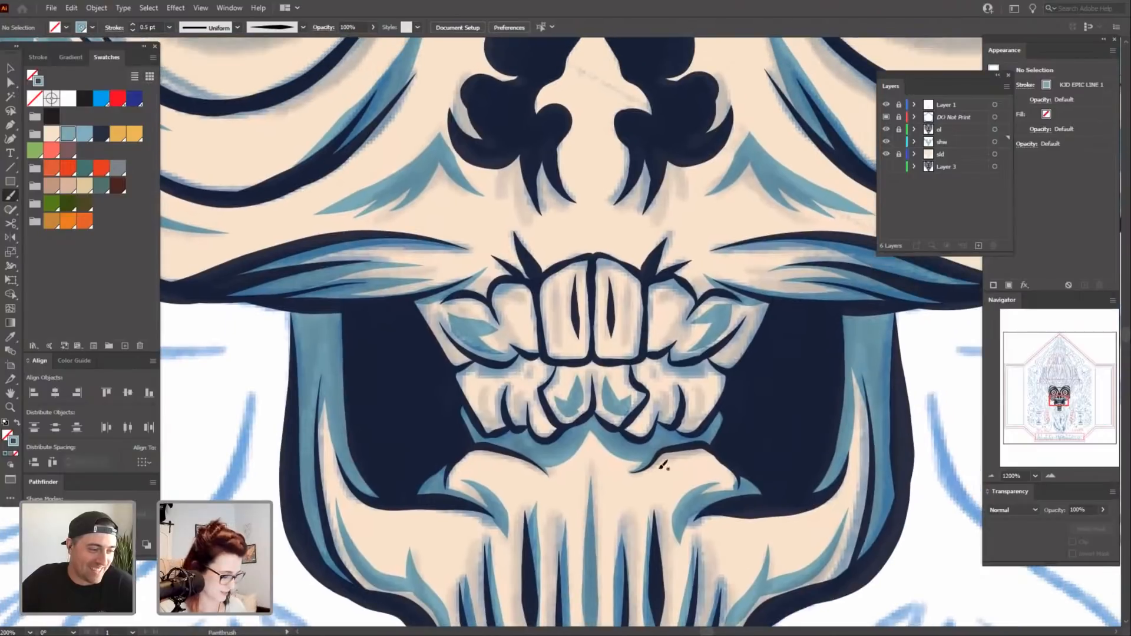
Adjust the anchor points of the teal shadow in the left middle lower tooth to refine its shape.
key("a")
left_click(575, 413)
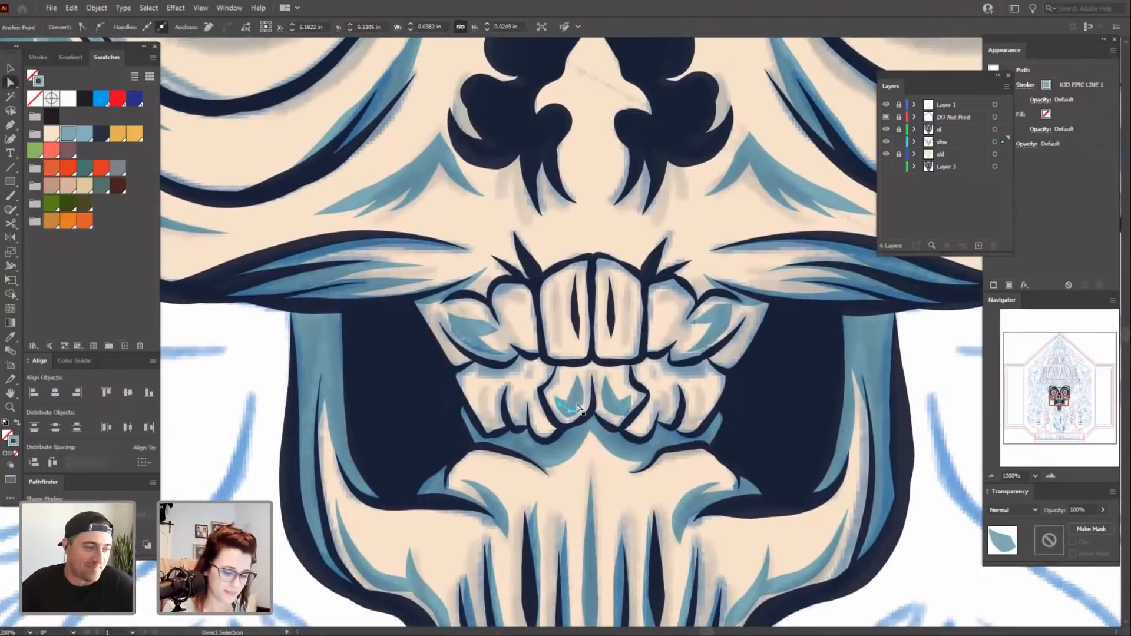
left_click_drag(573, 414, 577, 411)
left_click(690, 433)
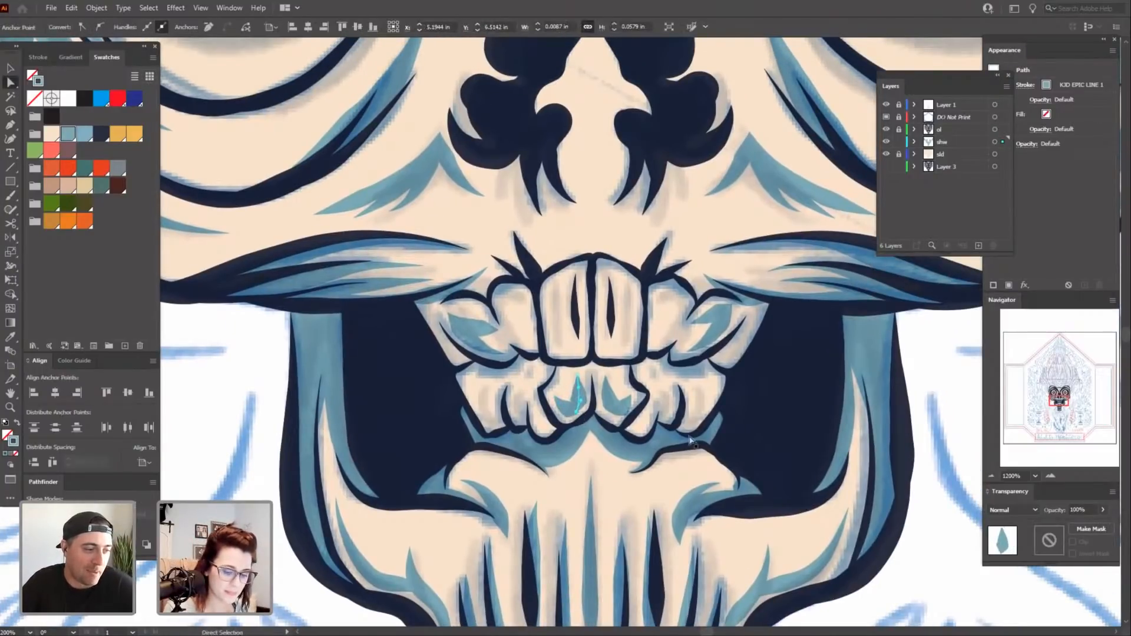
Paint teal shadows with the Paintbrush along the outer sides of the two front upper teeth and inside the outermost lower teeth.
mouse_move(739, 443)
left_mouse_down()
mouse_move(793, 423)
mouse_move(785, 430)
left_mouse_up()
key("b")
left_click_drag(649, 327, 646, 387)
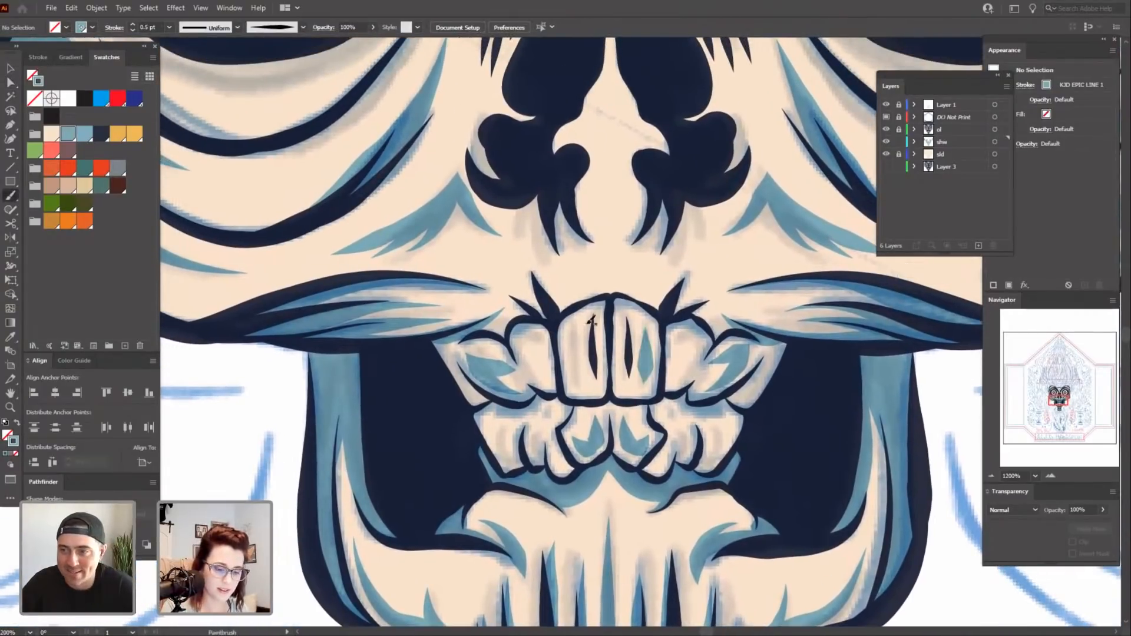
left_click_drag(577, 322, 585, 387)
mouse_move(793, 499)
left_mouse_down()
mouse_move(791, 444)
mouse_move(786, 470)
left_mouse_up()
left_click_drag(718, 390, 709, 425)
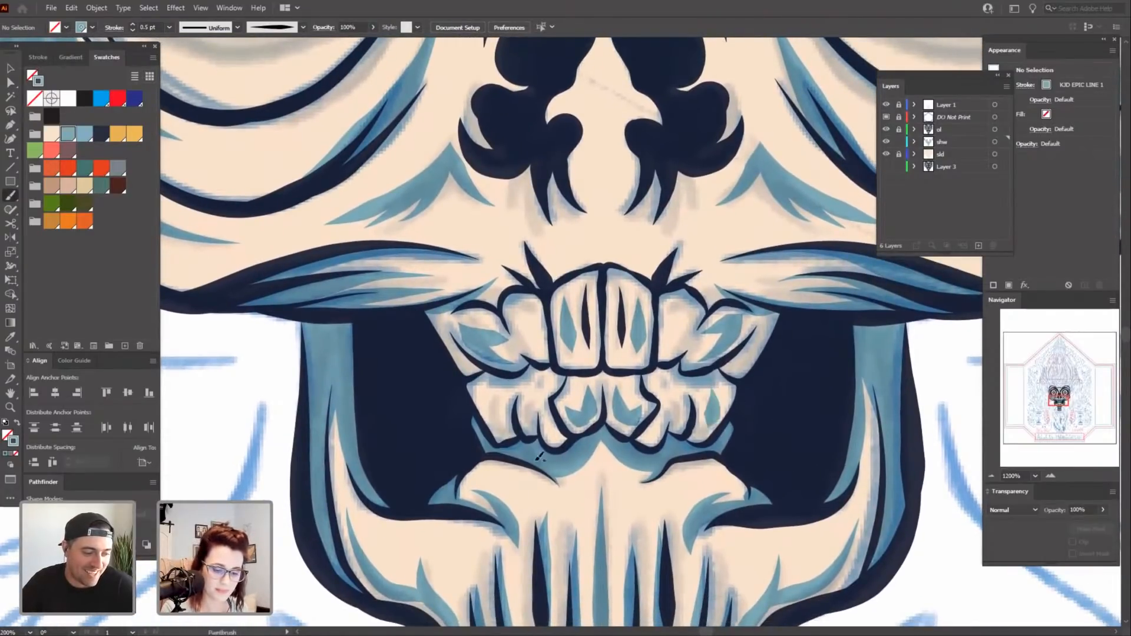
left_click_drag(494, 394, 493, 429)
Examine the shading across the whole skull at reduced magnification.
left_click_drag(747, 530, 741, 532)
key("ctrl+minus")
key("ctrl+minus")
key("ctrl+minus")
key("ctrl+plus")
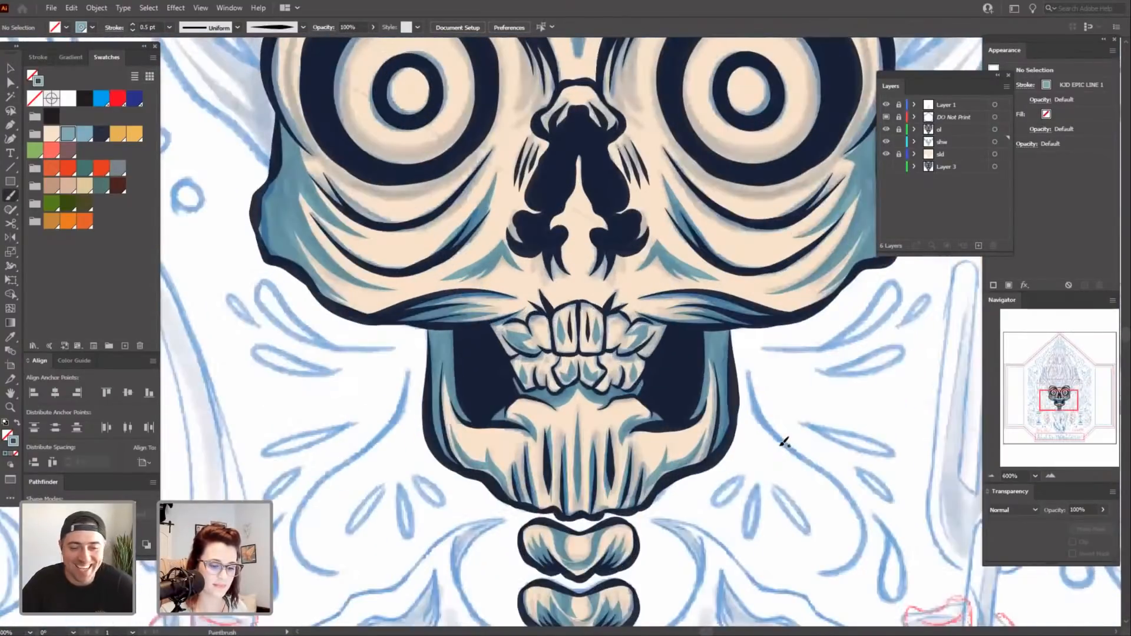
left_click_drag(796, 450, 788, 493)
scroll(825, 509, "up", 5)
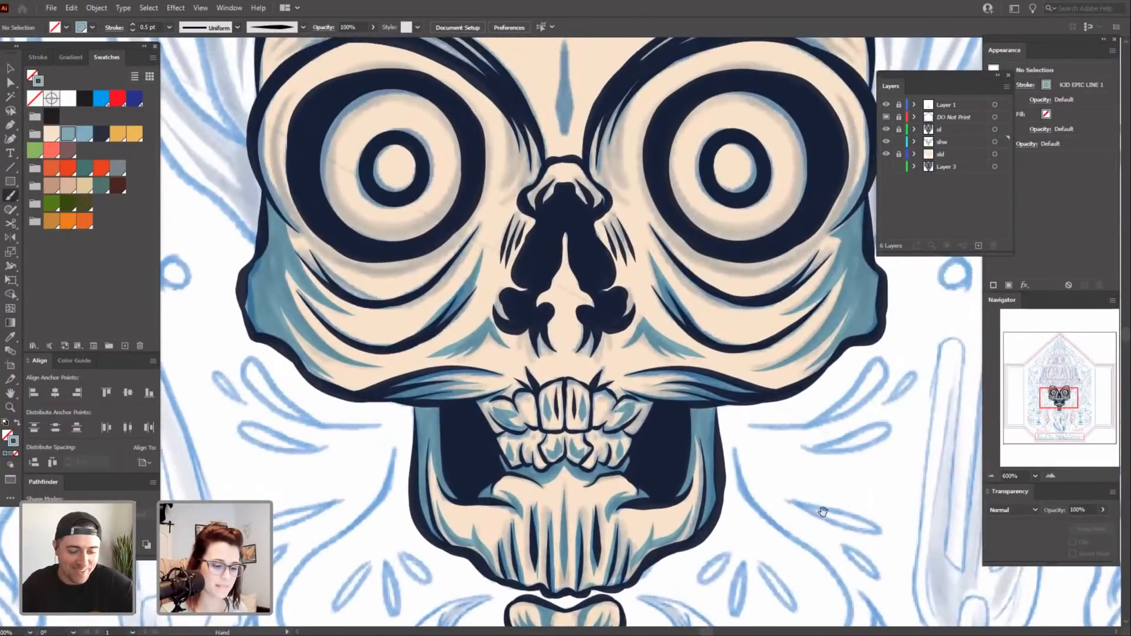
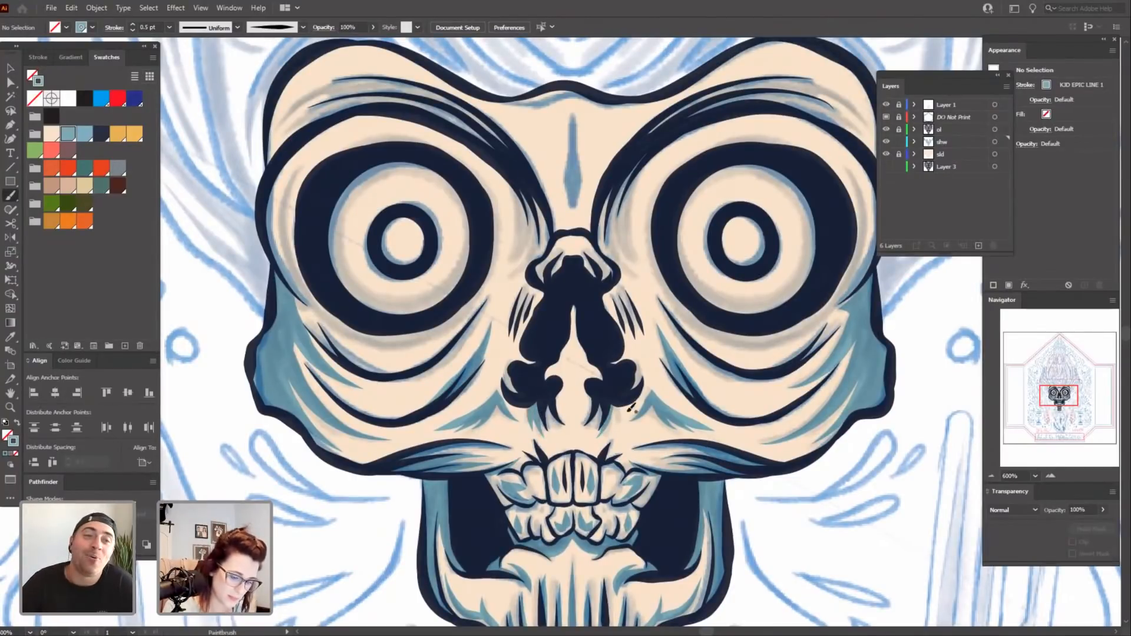
scroll(747, 499, "down", 2)
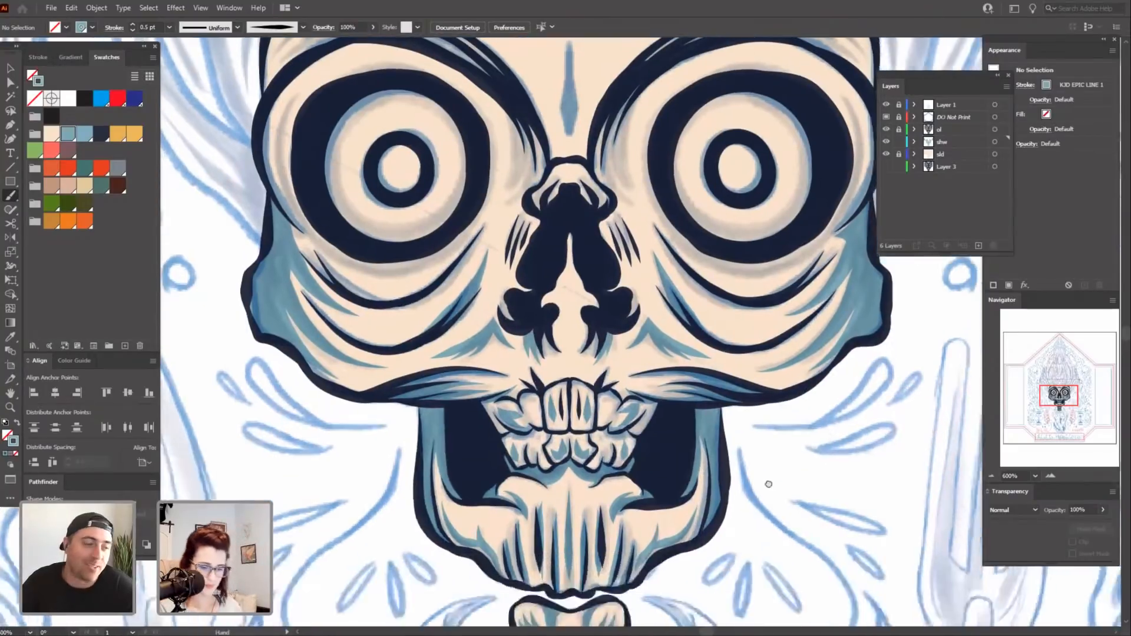
key("ctrl+minus")
key("ctrl+minus")
key("ctrl+equal")
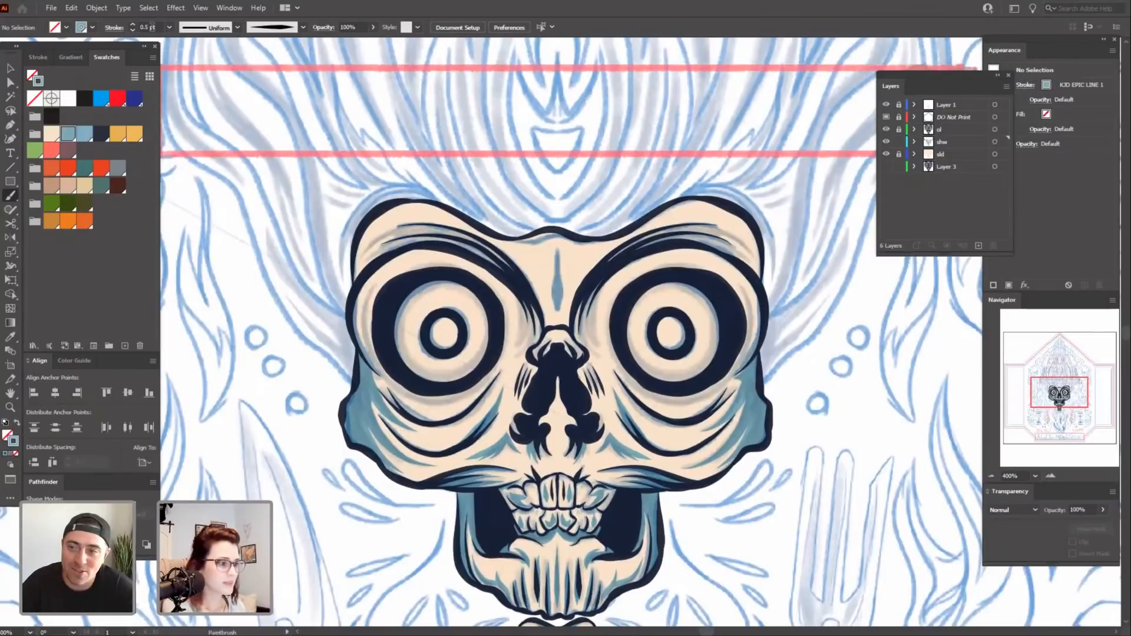
Set the brush stroke weight to 1 pt and paint teal shadows inside the outer rims of both eye sockets.
left_click(132, 26)
scroll(793, 474, "up", 4)
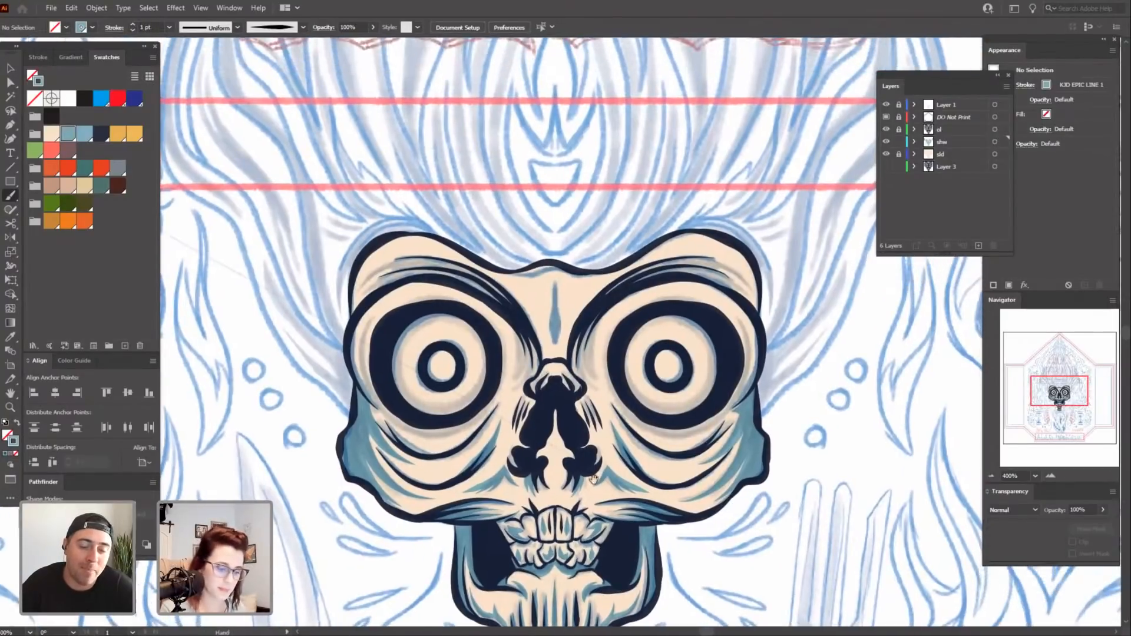
scroll(592, 478, "left", 3)
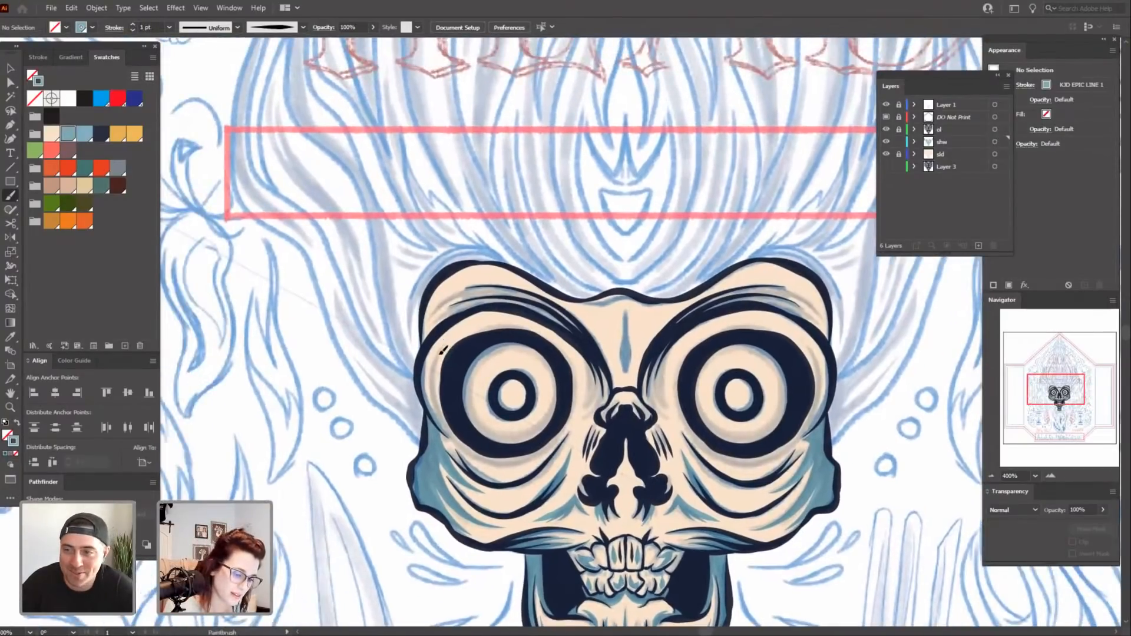
left_click_drag(445, 421, 480, 454)
mouse_move(845, 391)
left_mouse_down()
mouse_move(792, 335)
mouse_move(800, 387)
mouse_move(752, 446)
left_mouse_up()
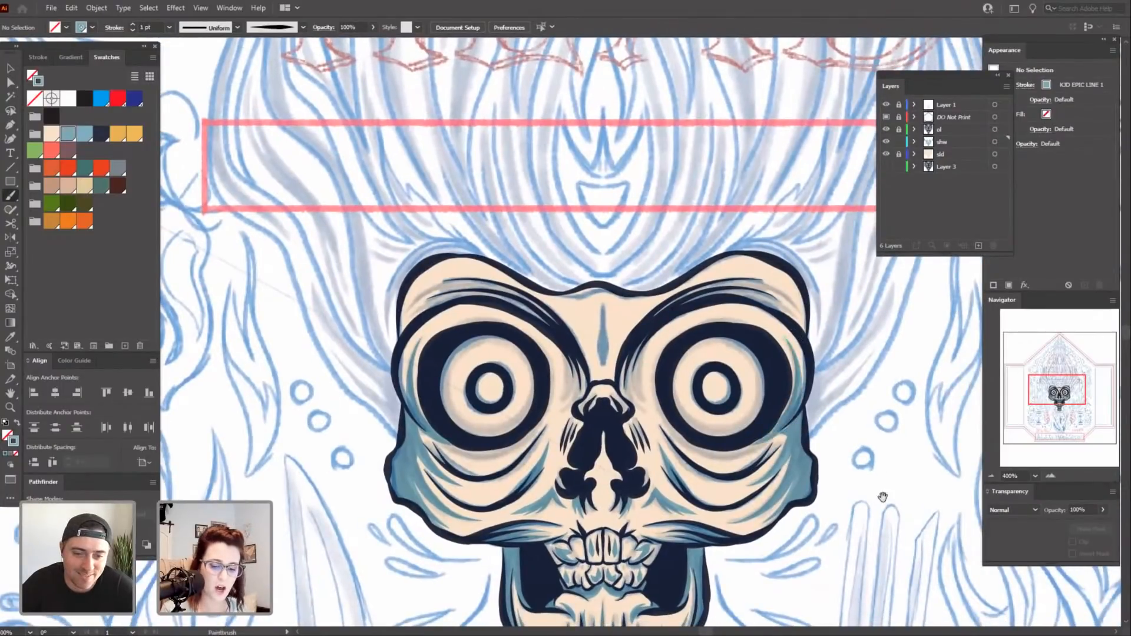
left_click_drag(866, 541, 854, 485)
scroll(862, 431, "up", 3)
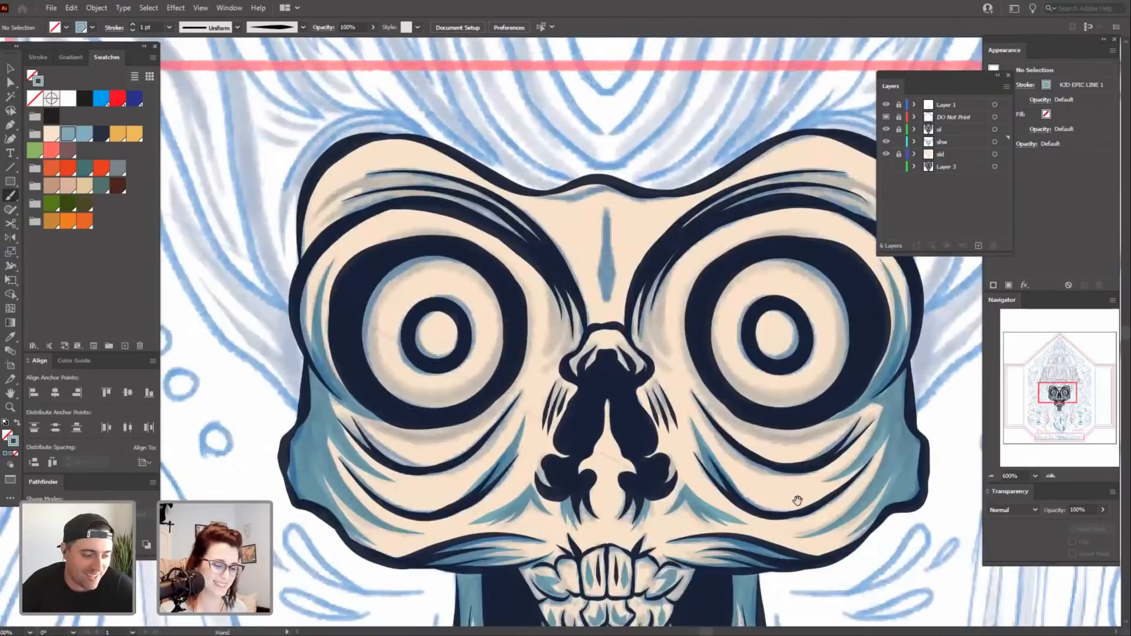
Paint a curved teal shadow stroke beneath the left eye's dark outer ring.
left_click_drag(543, 283, 528, 347)
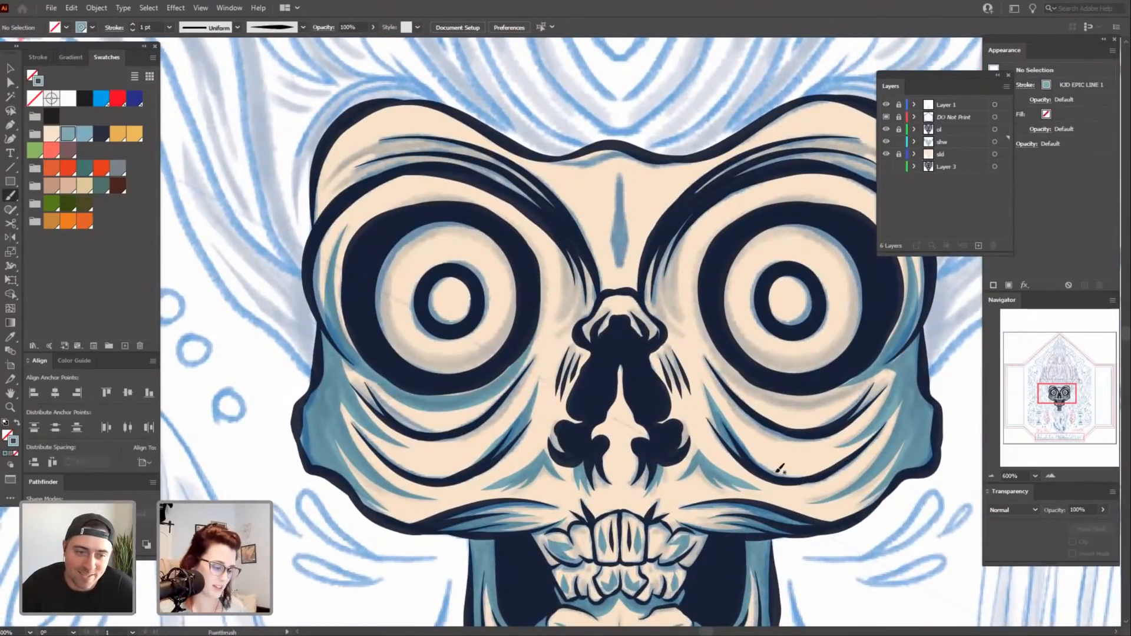
left_click_drag(334, 318, 390, 388)
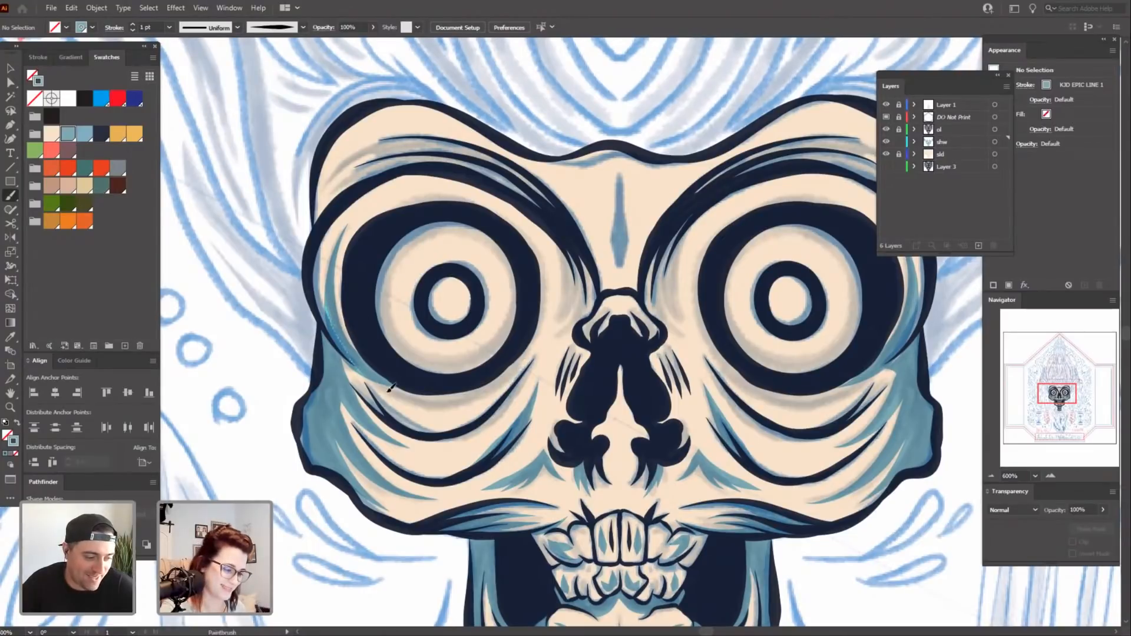
left_click_drag(496, 376, 504, 369)
left_click_drag(745, 473, 717, 454)
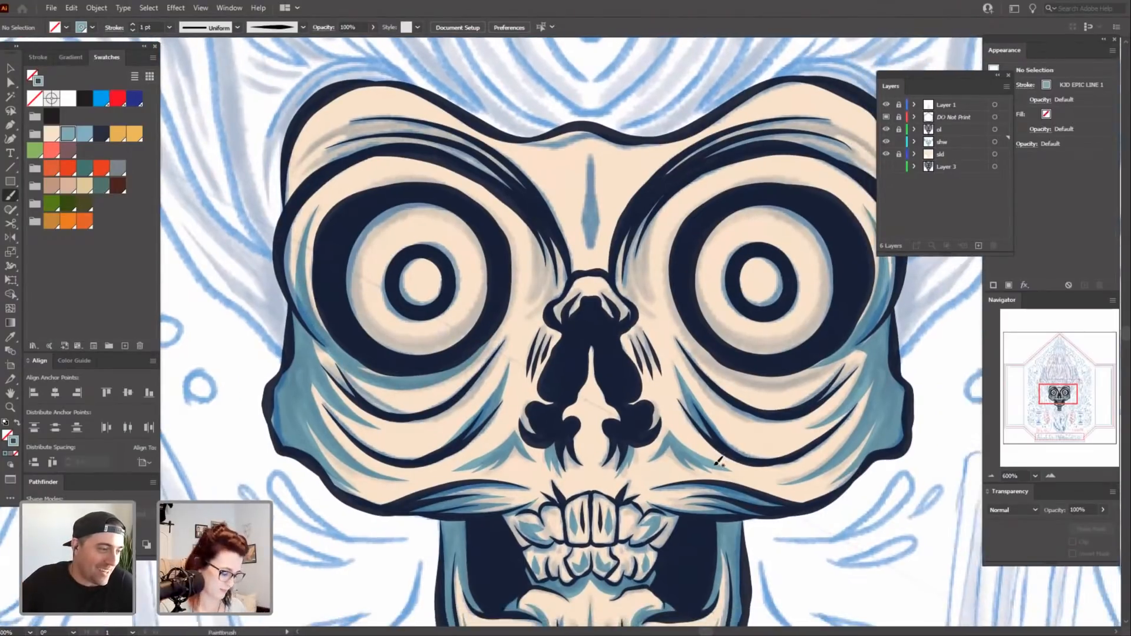
left_click_drag(304, 283, 334, 343)
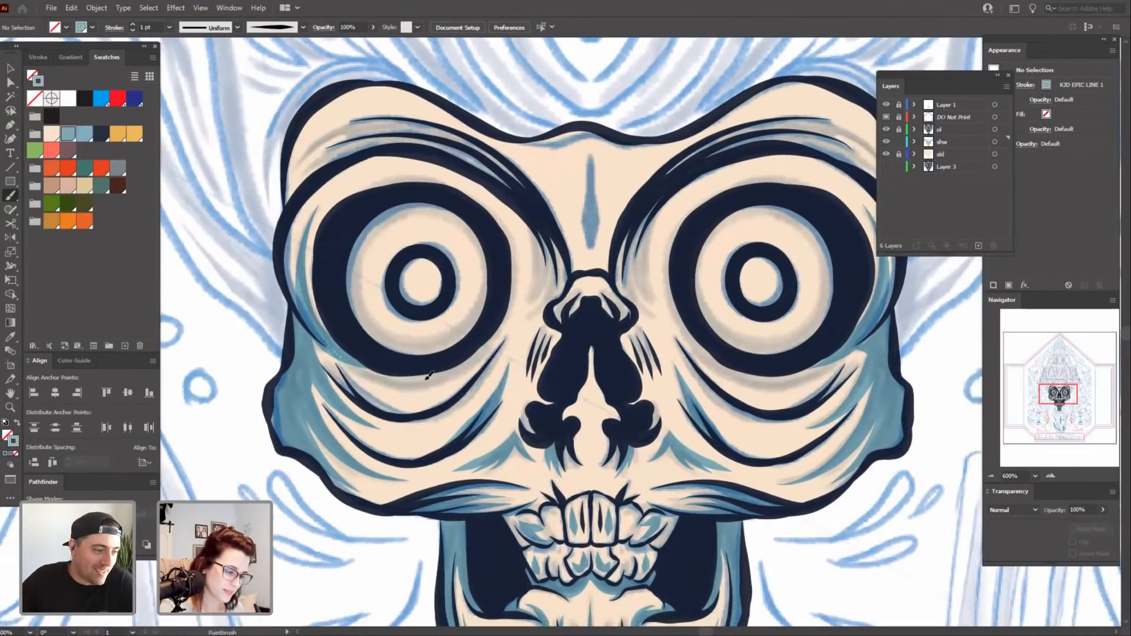
left_click_drag(505, 270, 507, 265)
left_click_drag(708, 495, 667, 499)
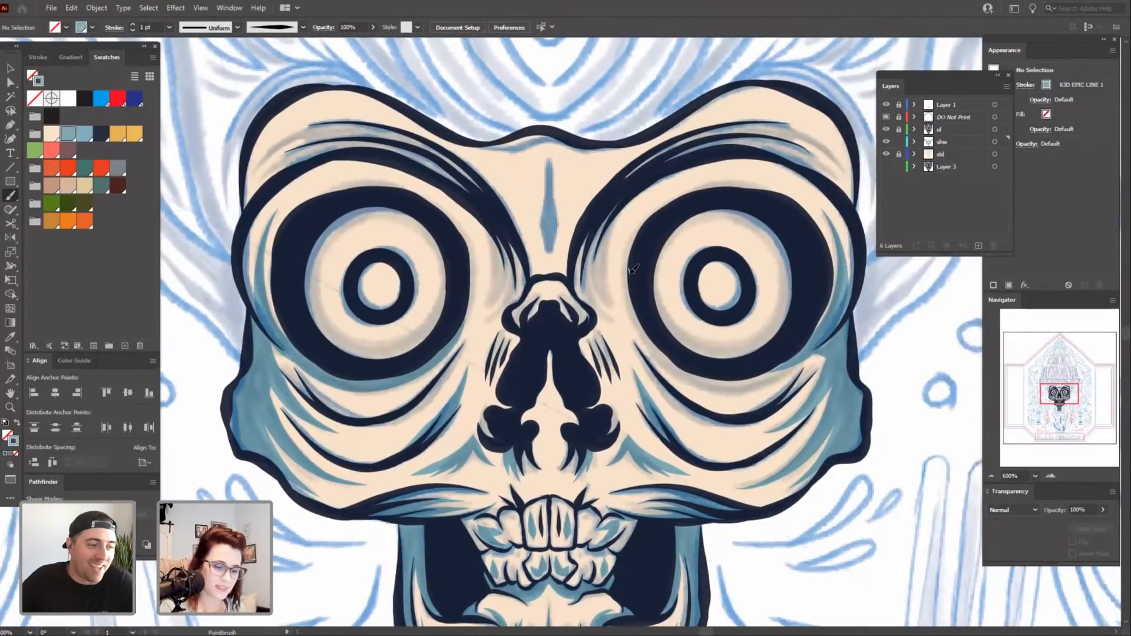
mouse_move(633, 269)
left_mouse_down()
mouse_move(648, 330)
mouse_move(683, 376)
mouse_move(752, 377)
left_mouse_up()
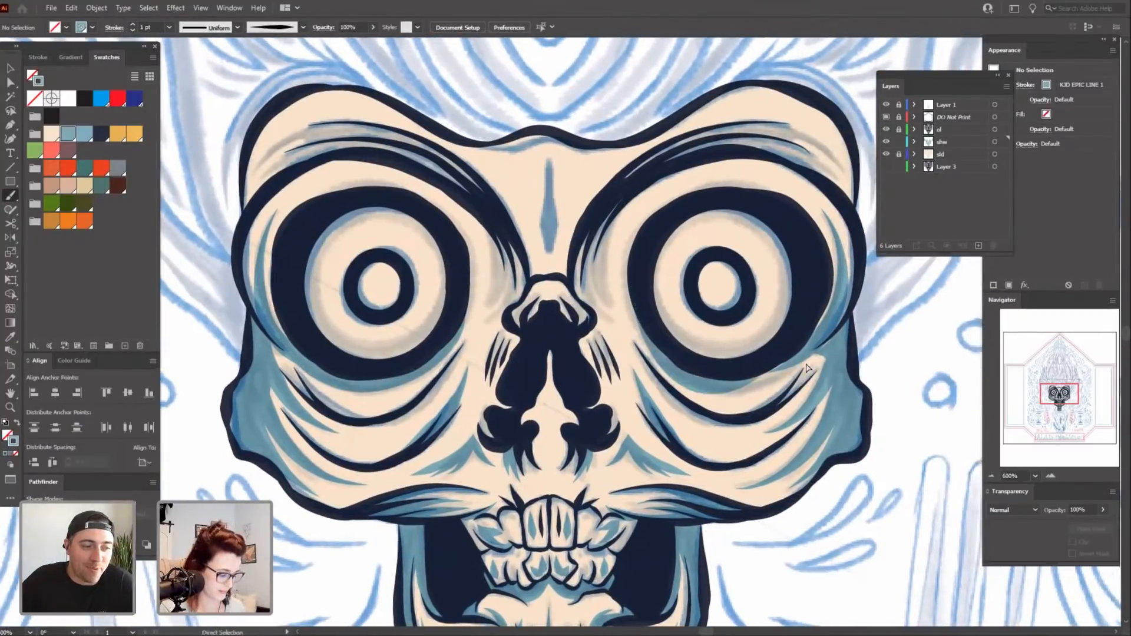
key("ctrl+z")
left_click_drag(776, 424, 738, 419)
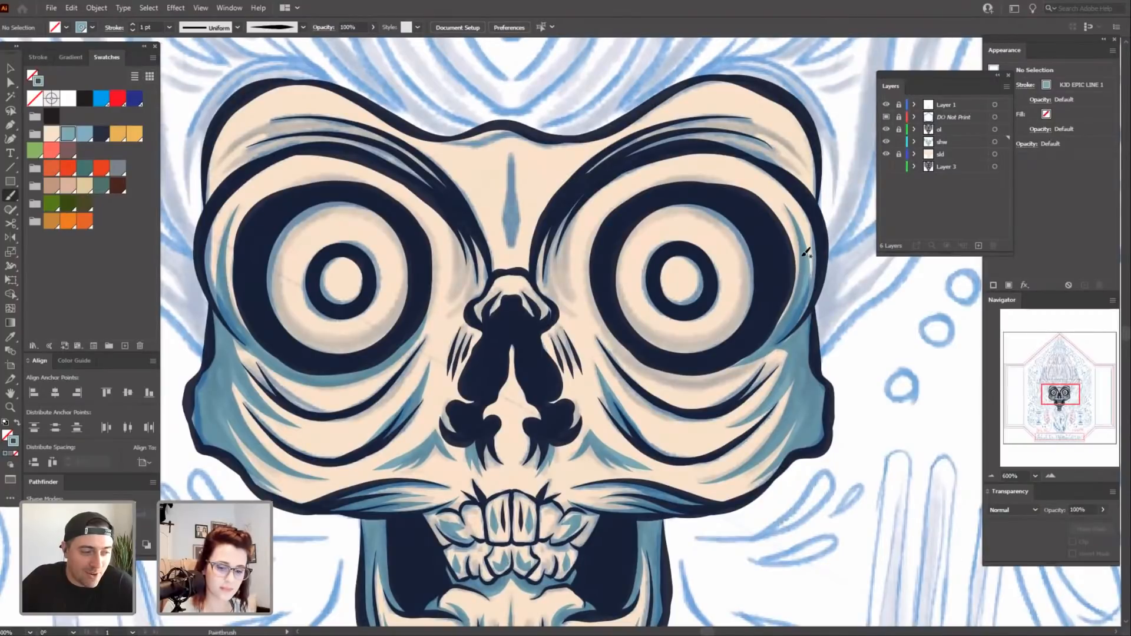
mouse_move(754, 353)
left_mouse_down()
mouse_move(700, 371)
mouse_move(626, 336)
left_mouse_up()
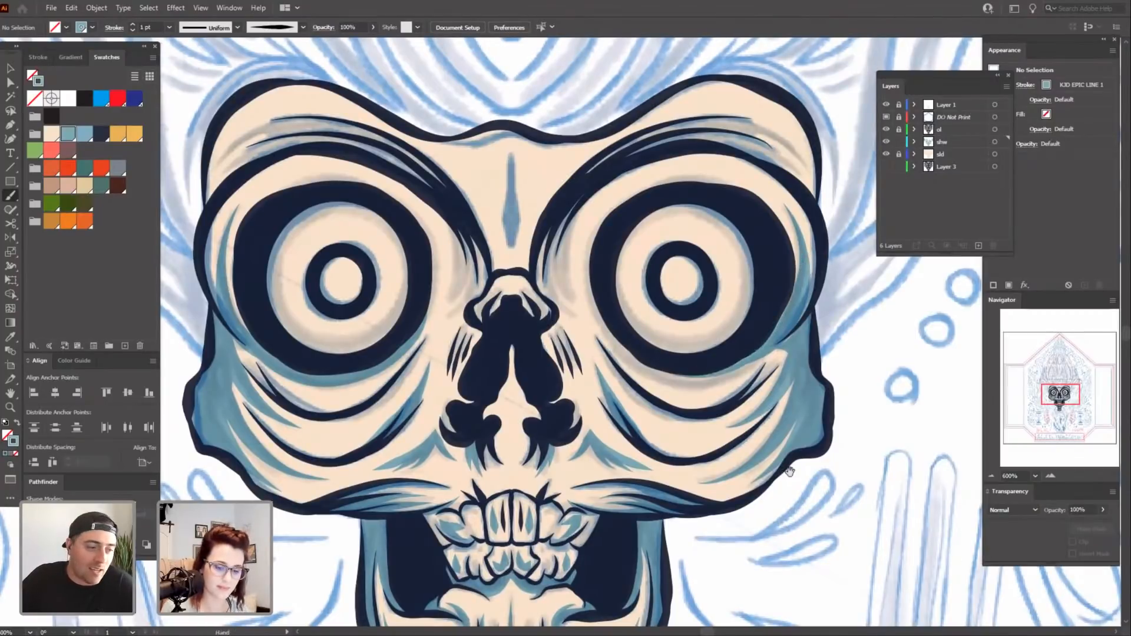
mouse_move(805, 511)
left_mouse_down()
mouse_move(798, 503)
mouse_move(796, 533)
mouse_move(782, 527)
left_mouse_up()
key("ctrl+z")
left_click_drag(574, 238, 626, 350)
left_click_drag(759, 318, 748, 367)
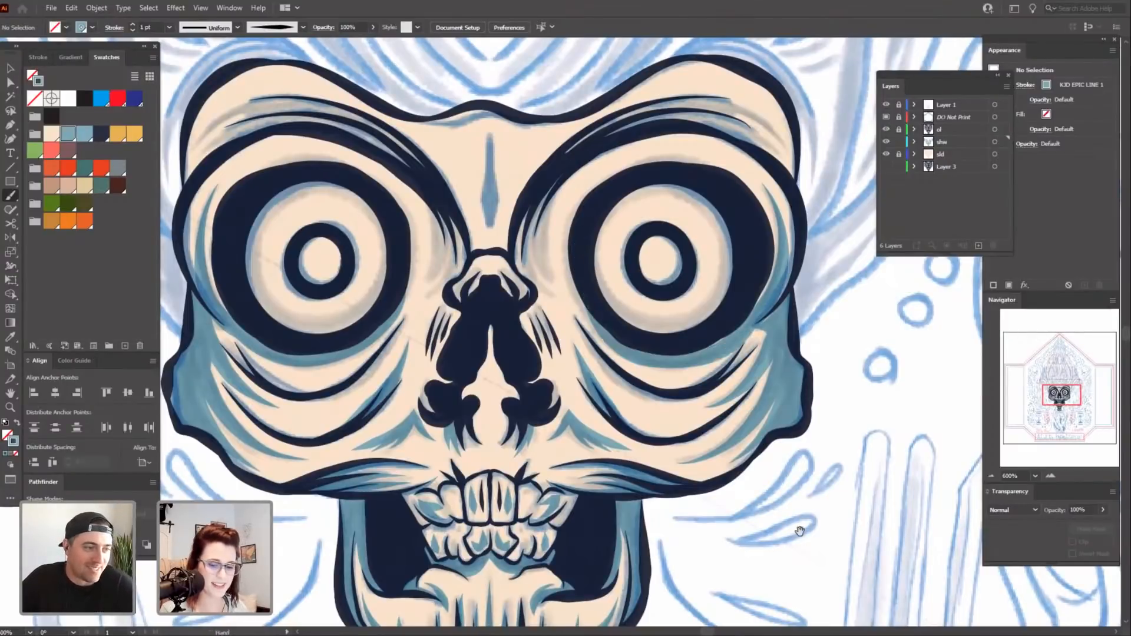
key("ctrl+z")
left_click_drag(859, 362, 855, 355)
key("v")
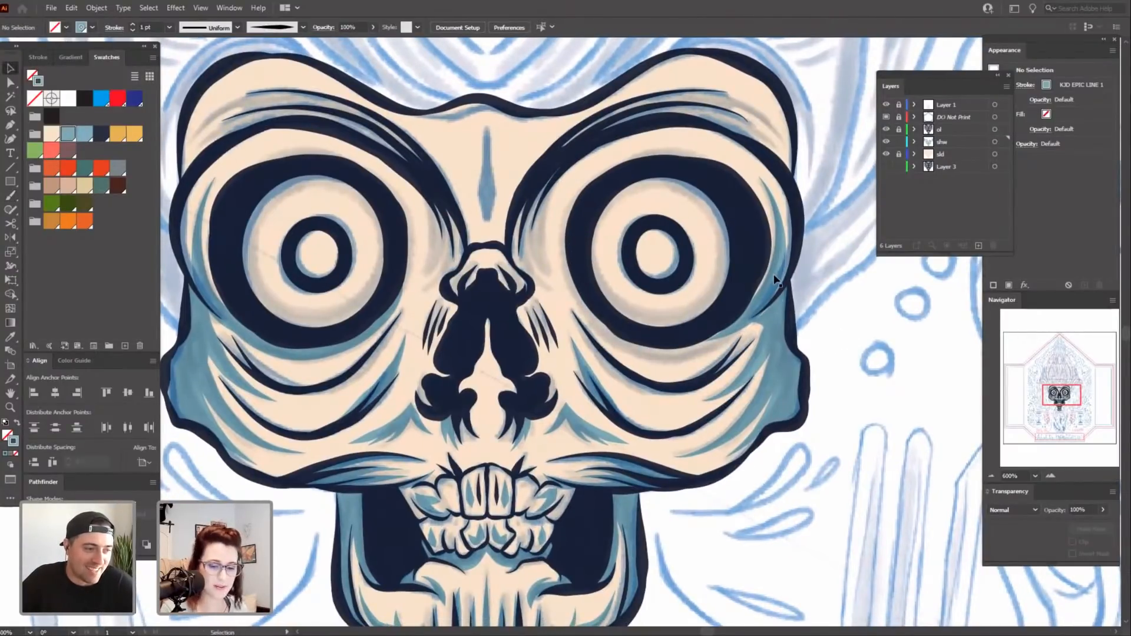
left_click(767, 284)
left_click(821, 442)
mouse_move(774, 549)
left_mouse_down()
mouse_move(768, 528)
mouse_move(790, 528)
left_mouse_up()
Paint a curved teal shadow stroke beneath the right eye's dark outer ring, matching the left eye.
key("b")
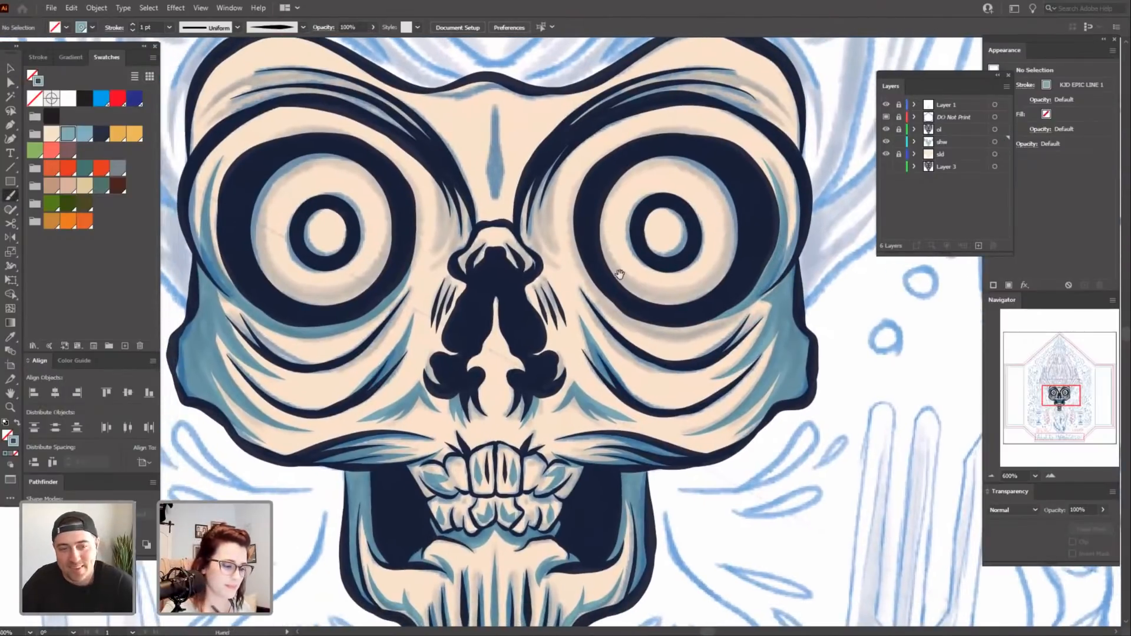
left_click_drag(620, 275, 625, 260)
mouse_move(587, 211)
left_mouse_down()
mouse_move(628, 292)
mouse_move(685, 311)
mouse_move(757, 286)
left_mouse_up()
left_click_drag(778, 556, 790, 541)
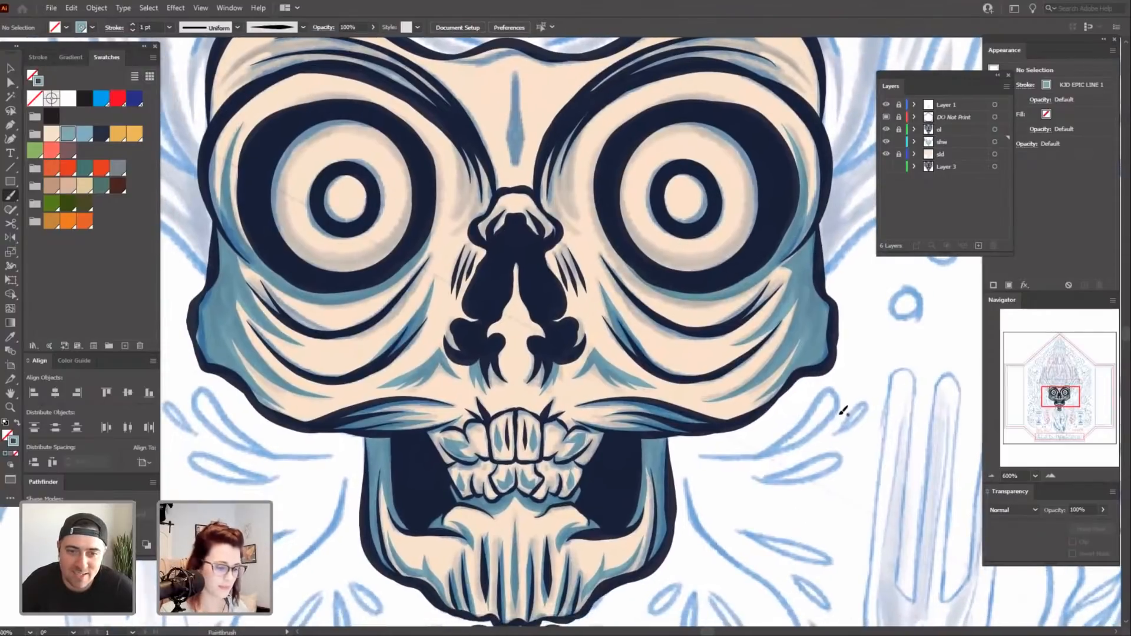
Set the stroke weight of both teal shadow strokes beneath the eyes' dark outer rings to 2 pt.
key("v")
left_click(741, 297)
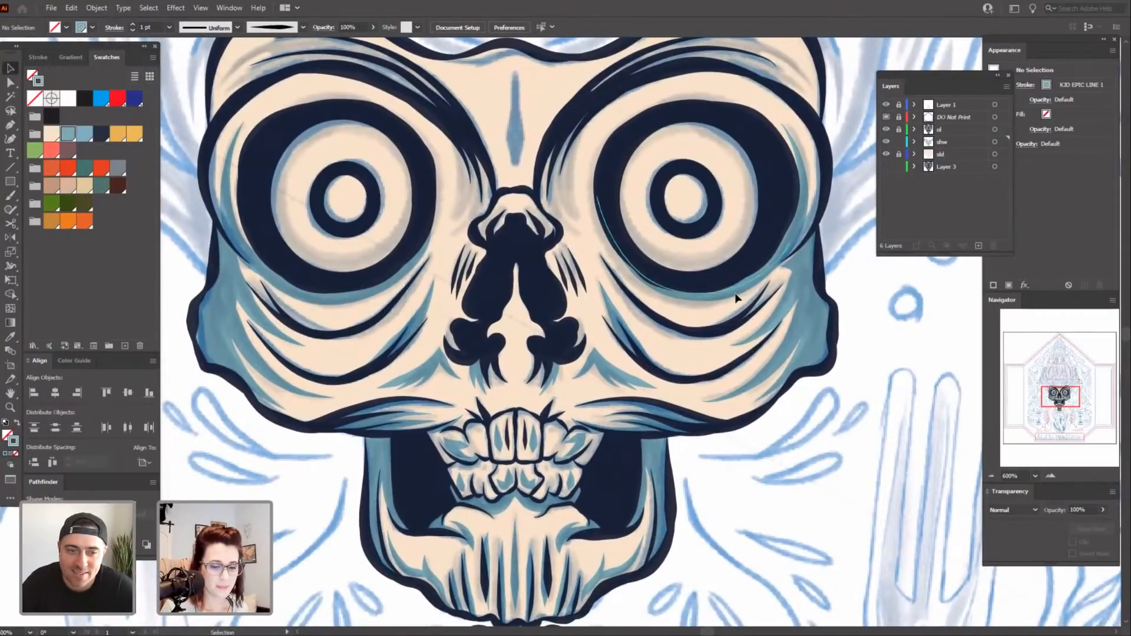
left_click(392, 283, "shift")
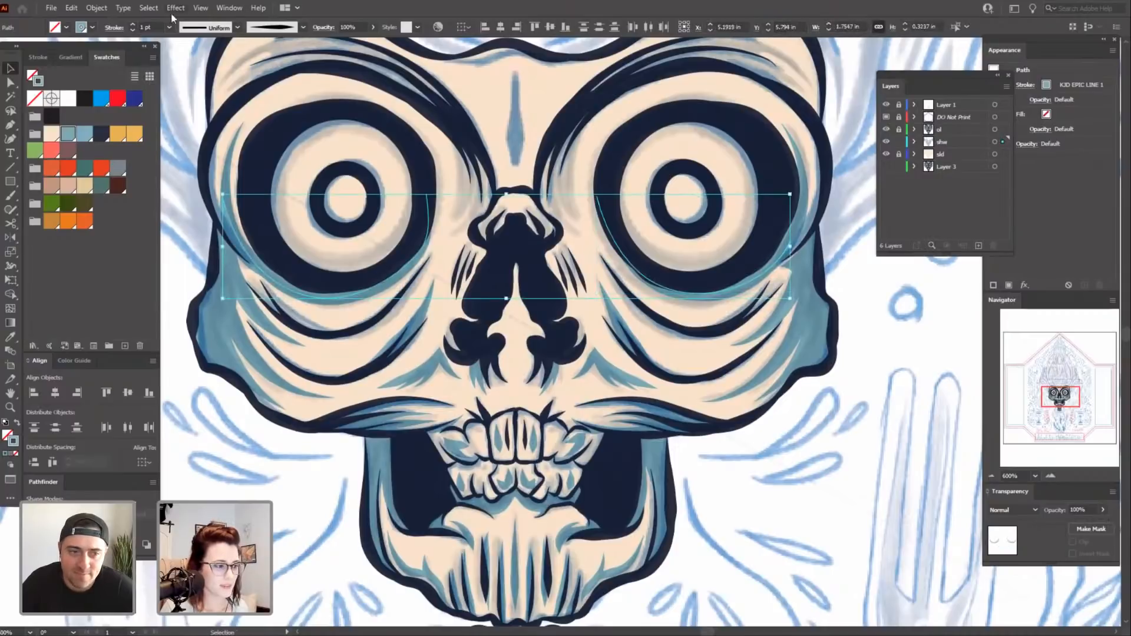
left_click(133, 26)
left_click(590, 540)
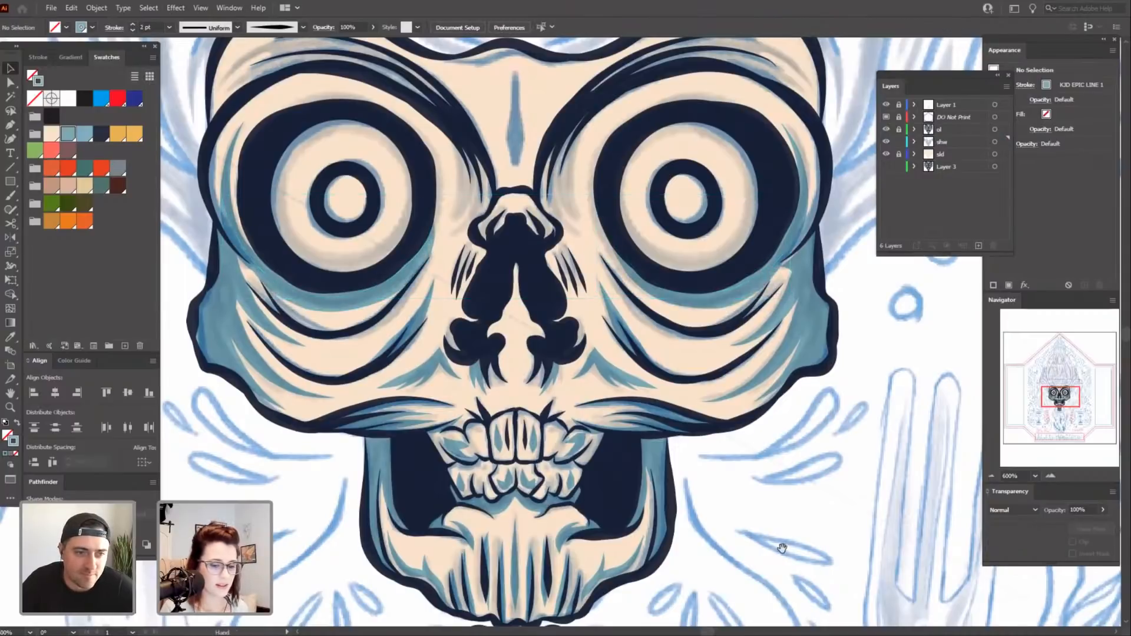
Paint a teal shadow along the lower edge of the left eye's pale ring with the 2 pt brush stroke.
mouse_move(782, 548)
left_mouse_down()
mouse_move(779, 575)
mouse_move(797, 579)
mouse_move(791, 535)
left_mouse_up()
key("b")
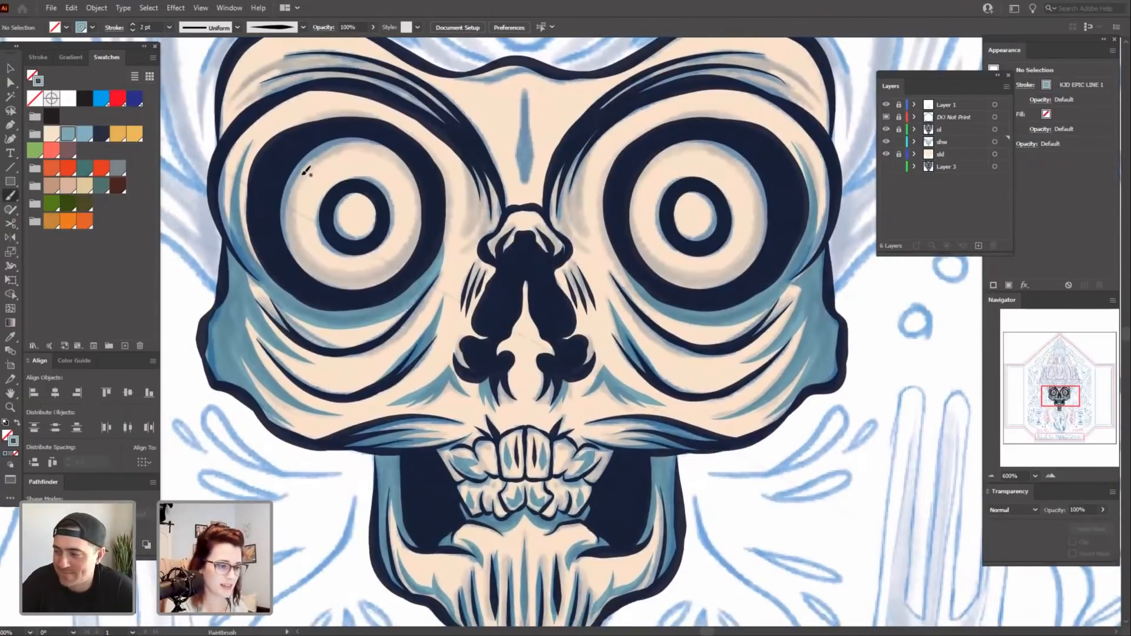
left_click_drag(329, 284, 419, 248)
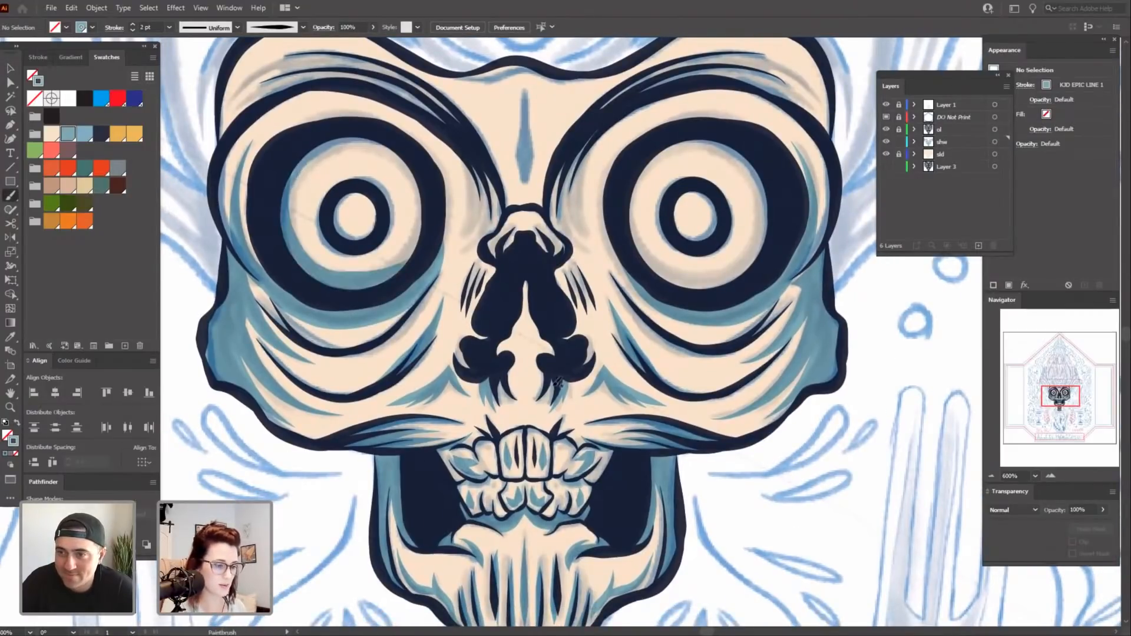
left_click_drag(792, 508, 788, 518)
left_click_drag(626, 204, 641, 267)
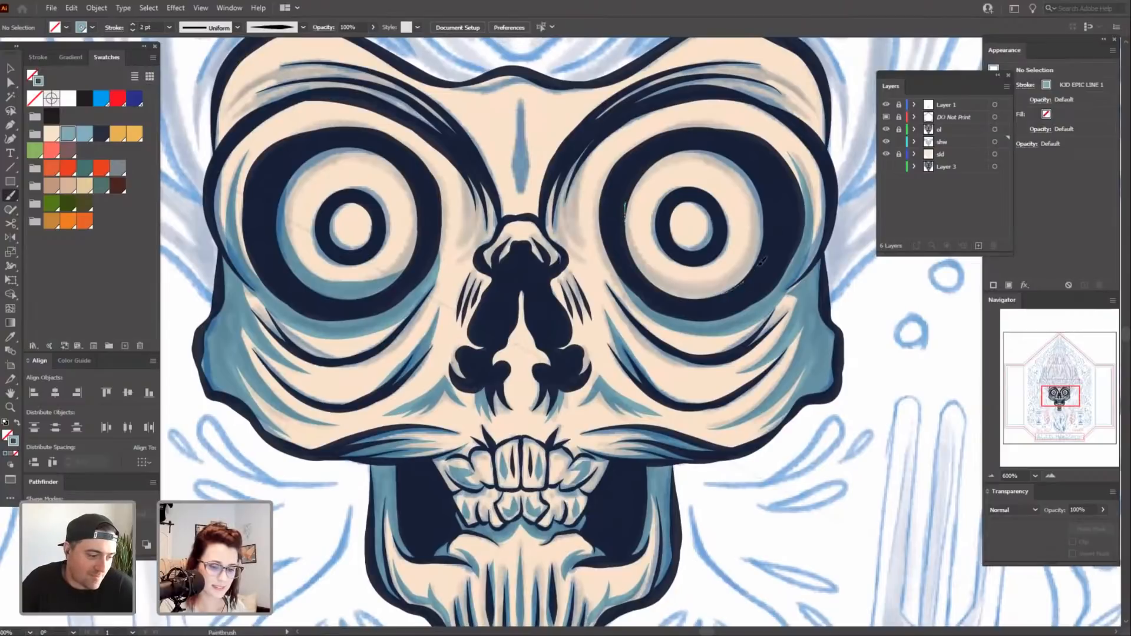
left_click_drag(759, 265, 760, 220)
left_click_drag(800, 489, 801, 496)
key("ctrl+z")
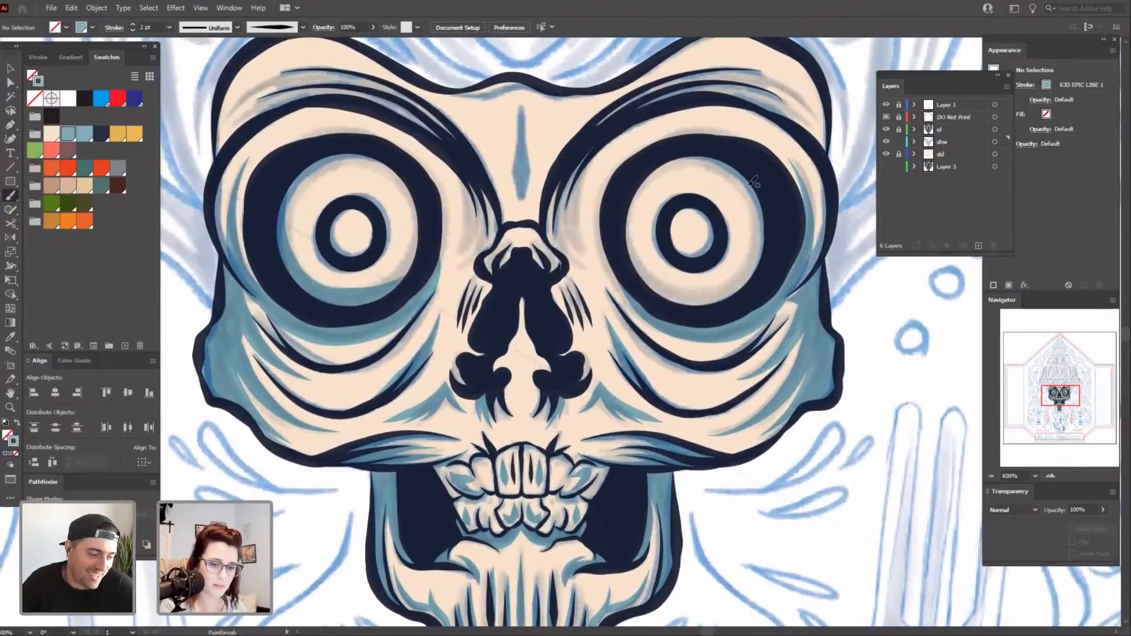
mouse_move(733, 163)
left_mouse_down()
mouse_move(763, 225)
mouse_move(697, 310)
left_mouse_up()
key("ctrl+z")
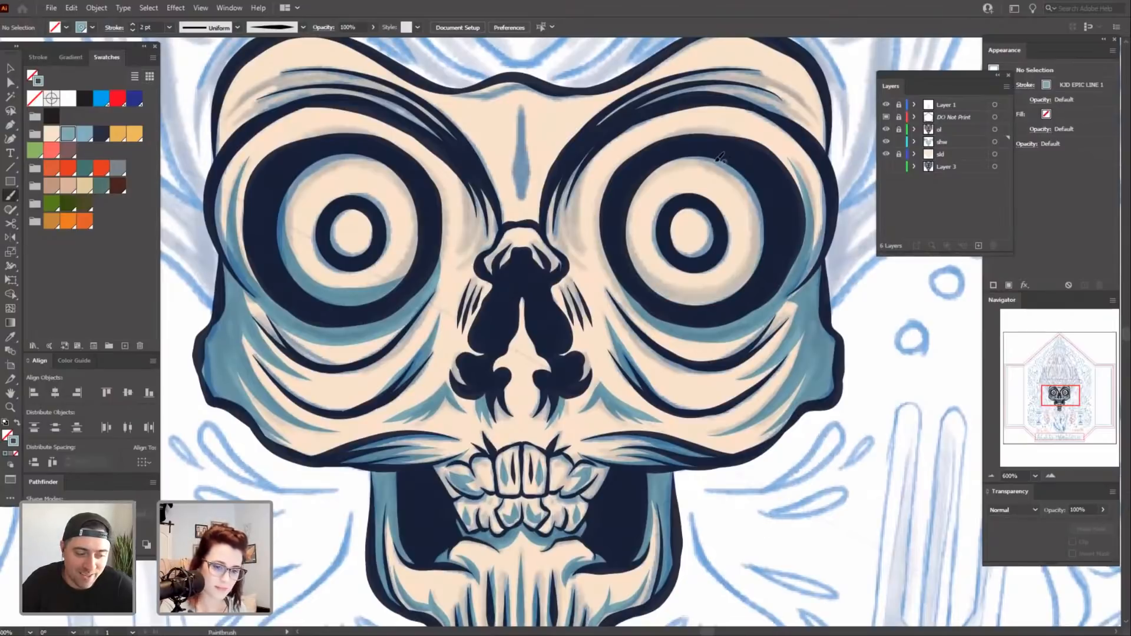
Paint one curved teal shadow along the outer side and lower edge of the right eye's pale ring.
mouse_move(720, 158)
left_mouse_down()
mouse_move(763, 232)
mouse_move(696, 300)
left_mouse_up()
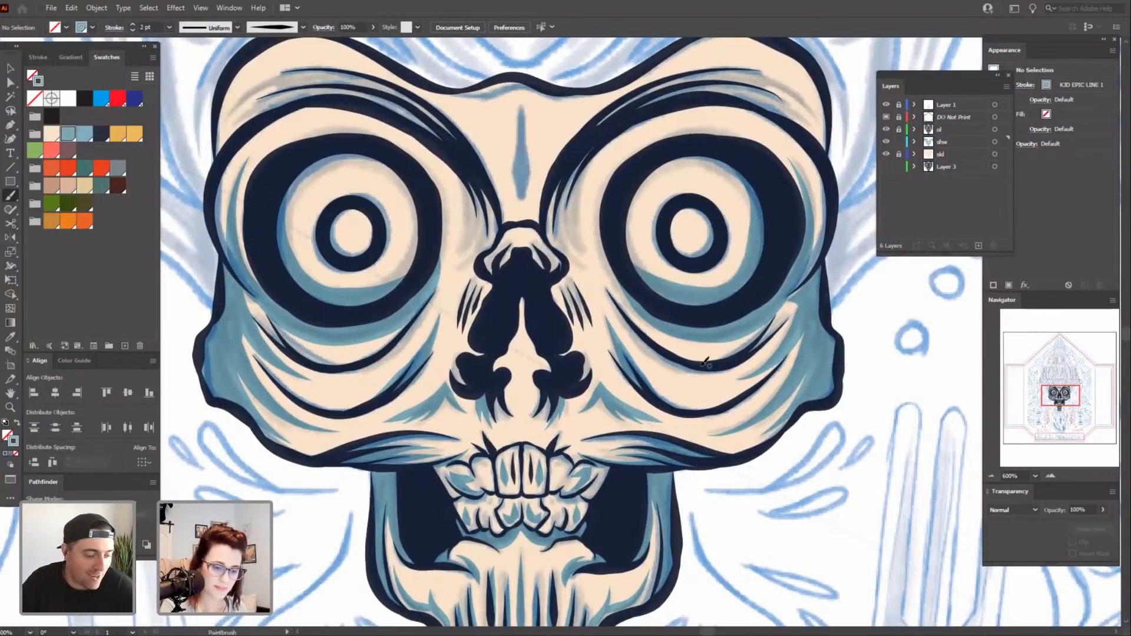
scroll(751, 543, "down", 1)
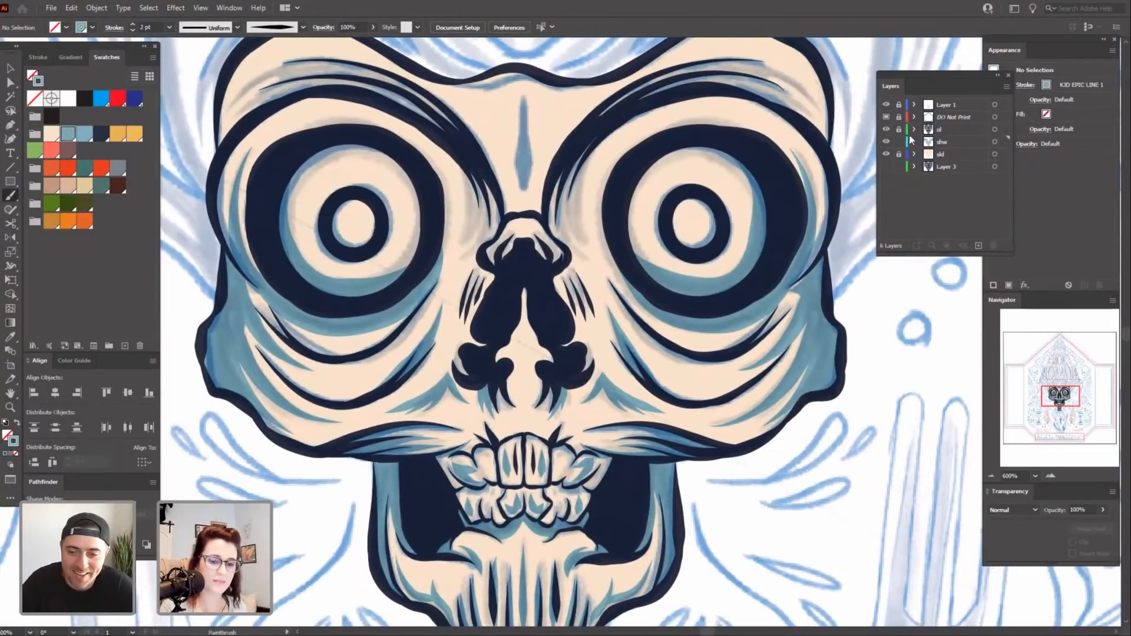
Hide the sketch layer to examine the shading of the whole skull, and show the sketch again.
left_click(886, 105)
key("ctrl+minus")
key("ctrl+minus")
key("ctrl+minus")
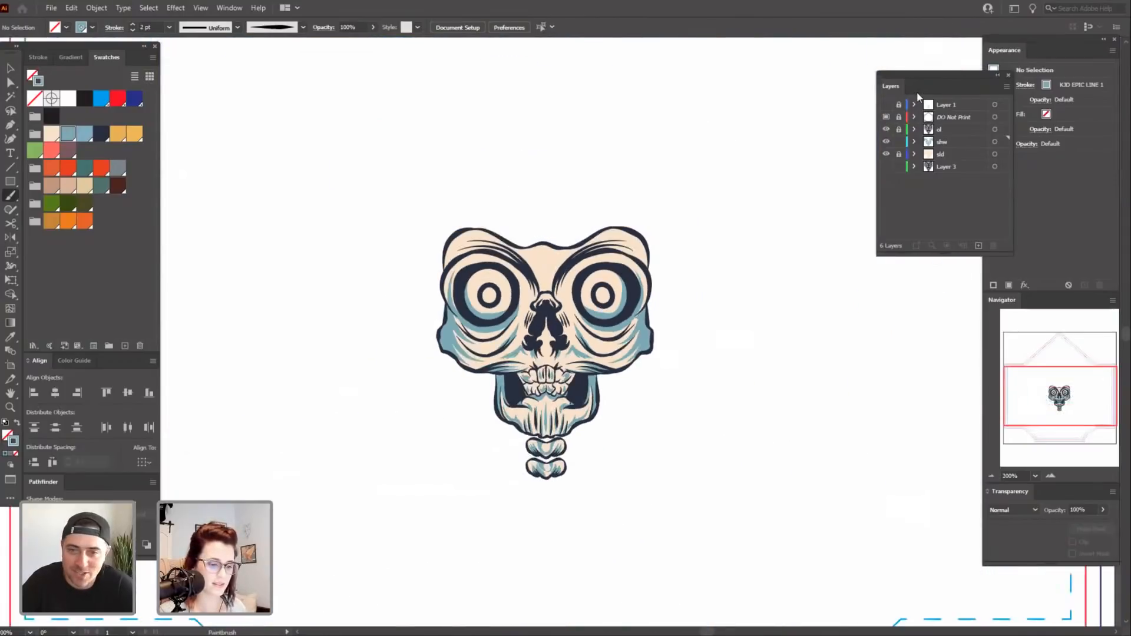
key("ctrl+plus")
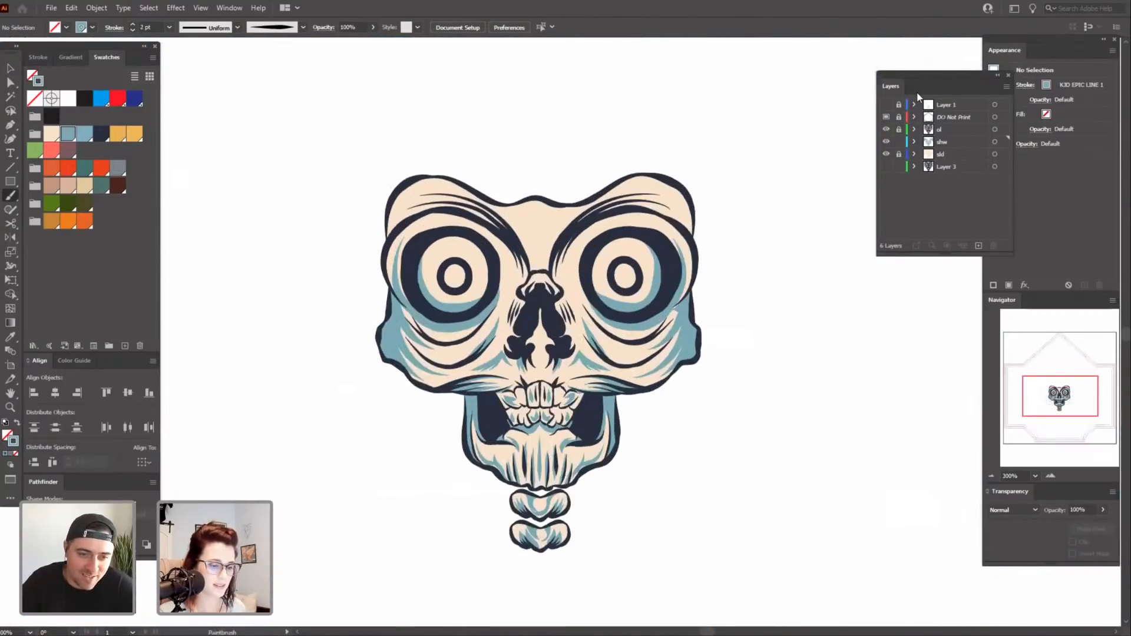
left_click_drag(760, 558, 752, 548)
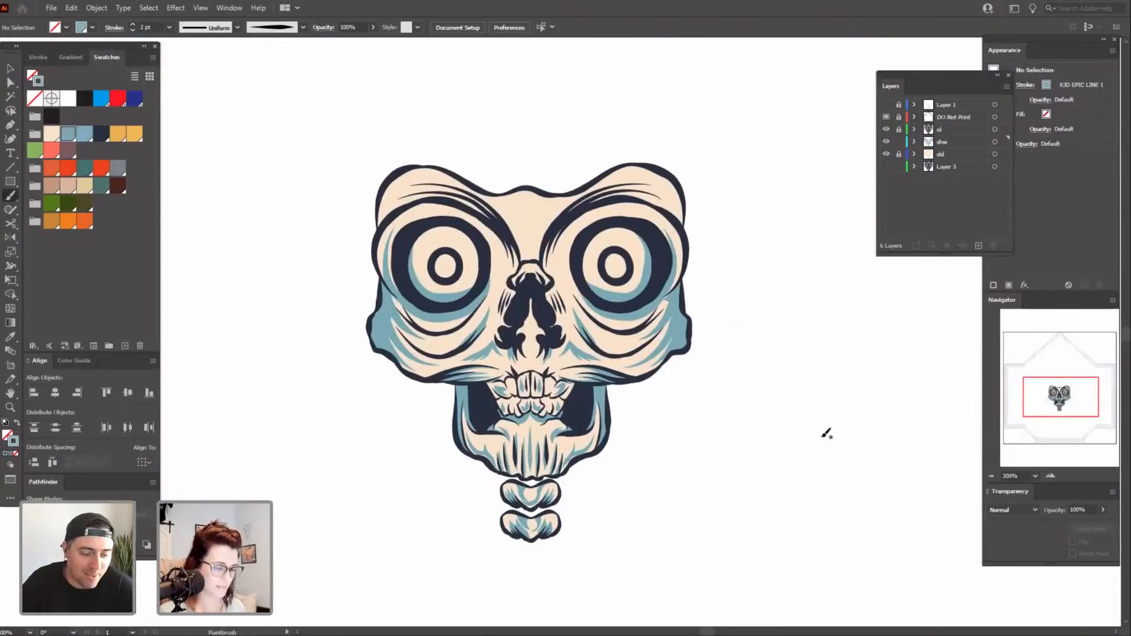
key("ctrl+plus")
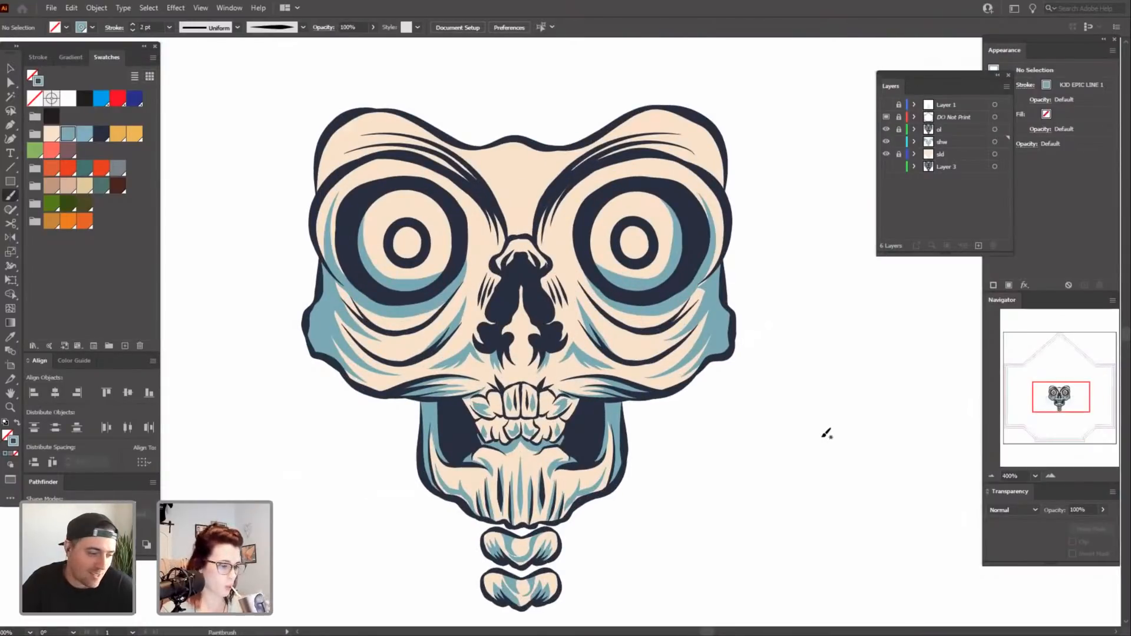
left_click(887, 105)
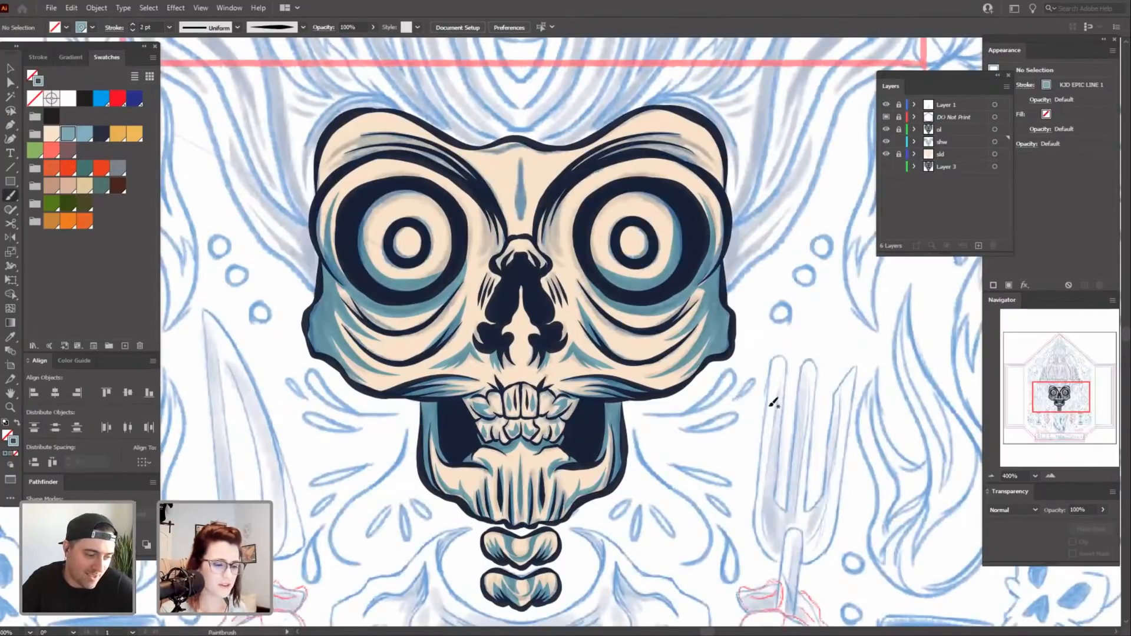
Set the brush stroke weight to 1 pt and paint teal shadows along the inner sides of both eye sockets near the nose bridge.
key("ctrl+plus")
left_click_drag(779, 446, 789, 533)
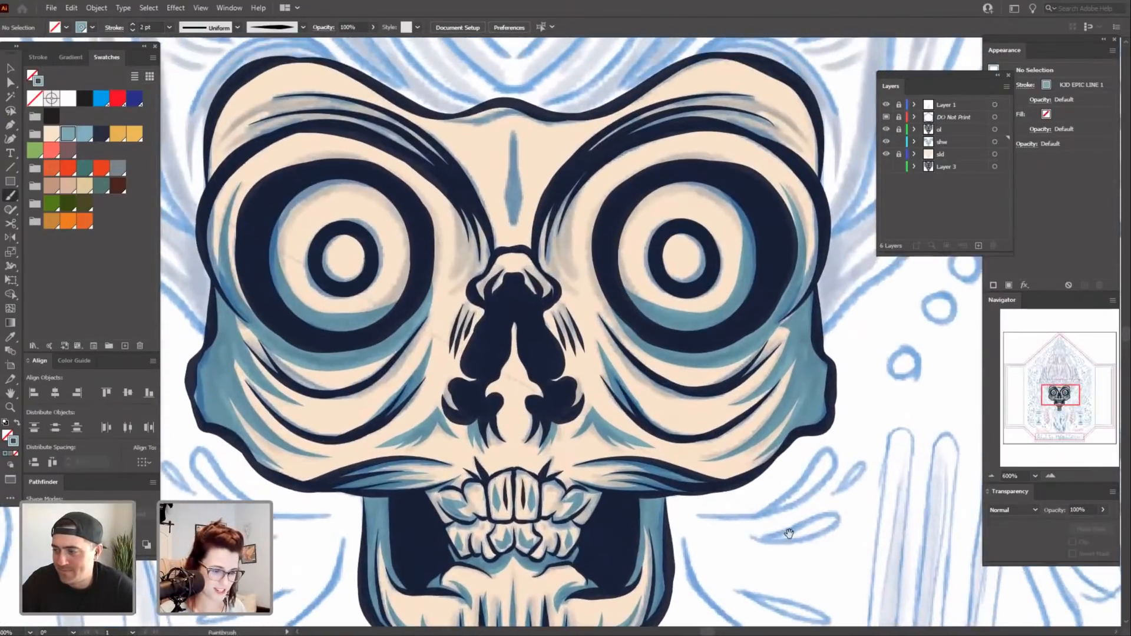
key("ctrl+plus")
key("ctrl+plus")
scroll(722, 221, "up", 1)
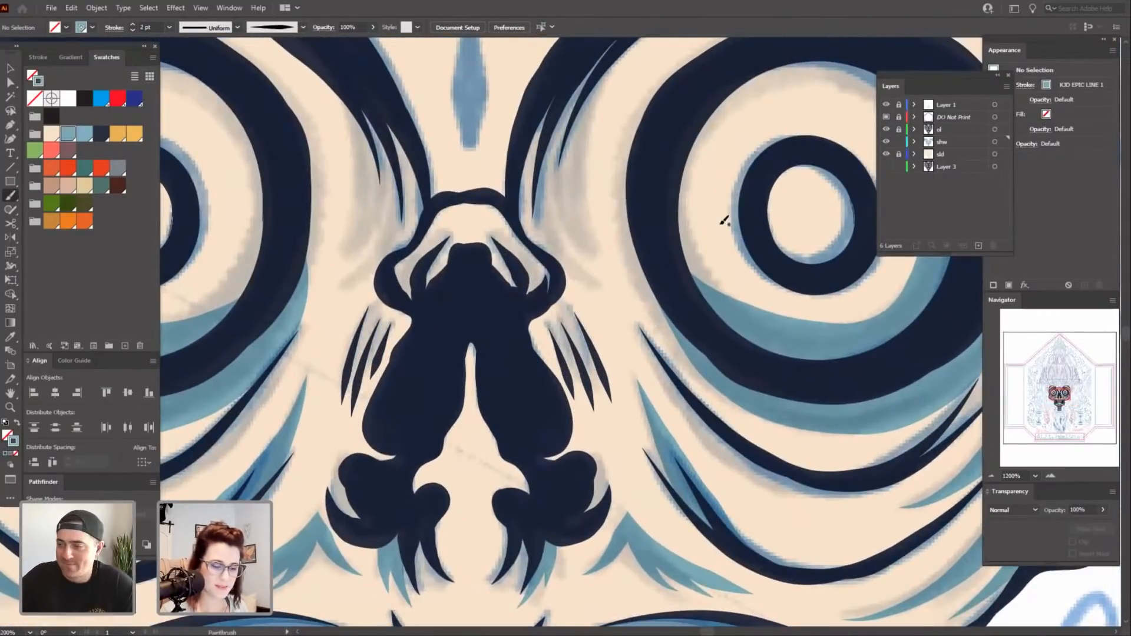
key("ctrl+minus")
key("ctrl+minus")
scroll(641, 318, "up", 3)
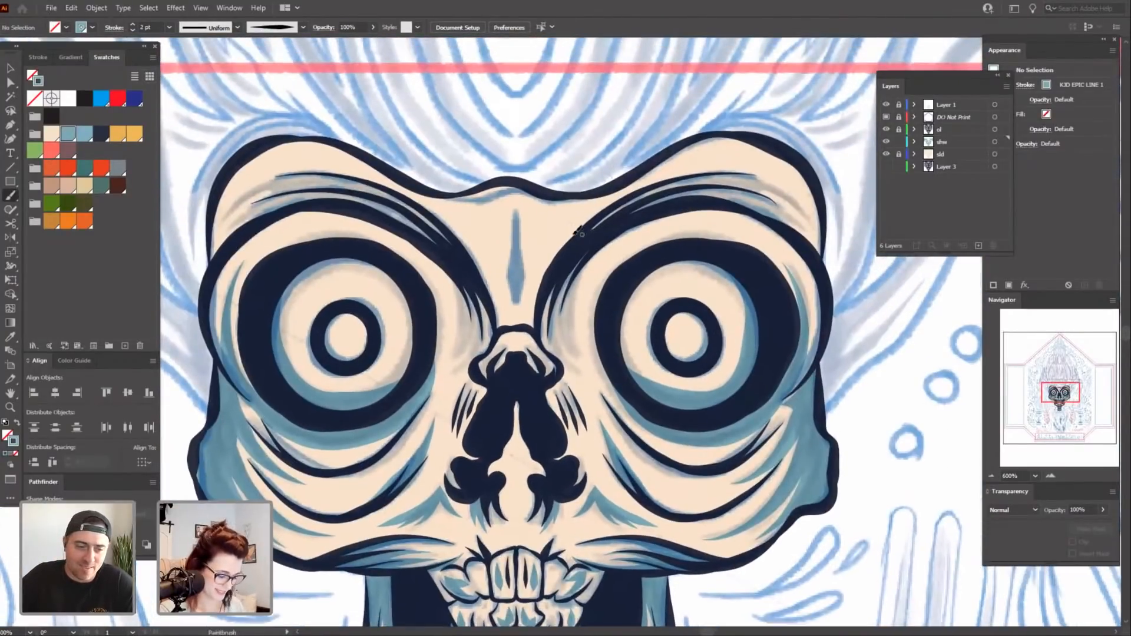
left_click(133, 30)
mouse_move(608, 329)
left_mouse_down()
mouse_move(628, 363)
mouse_move(669, 247)
left_mouse_up()
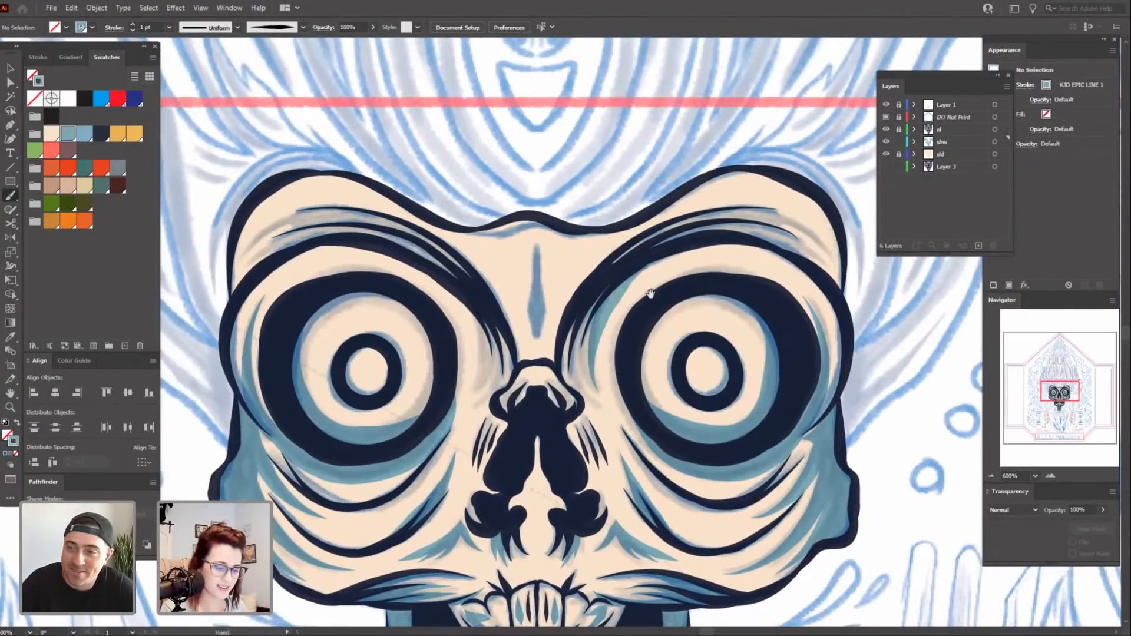
mouse_move(497, 361)
left_mouse_down()
mouse_move(520, 363)
mouse_move(458, 269)
left_mouse_up()
mouse_move(646, 358)
left_mouse_down()
mouse_move(655, 411)
mouse_move(664, 405)
left_mouse_up()
left_click_drag(620, 440, 633, 359)
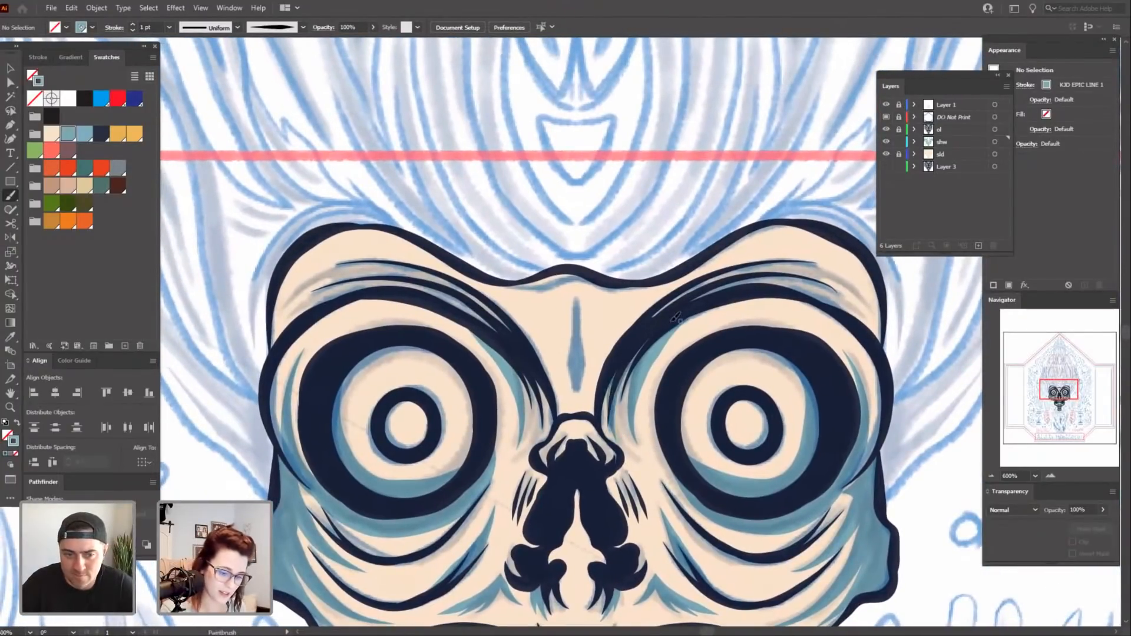
Undo the teal shadow strokes on the inner sides of both eye sockets.
left_click_drag(691, 465, 724, 438)
key("ctrl+z")
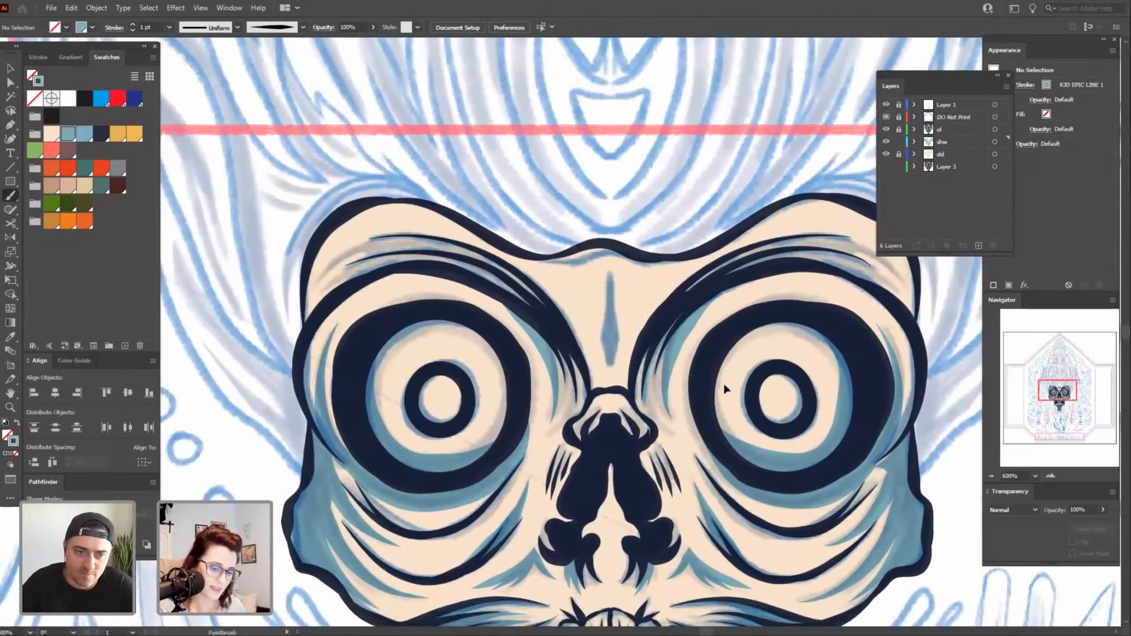
left_click_drag(684, 360, 676, 386)
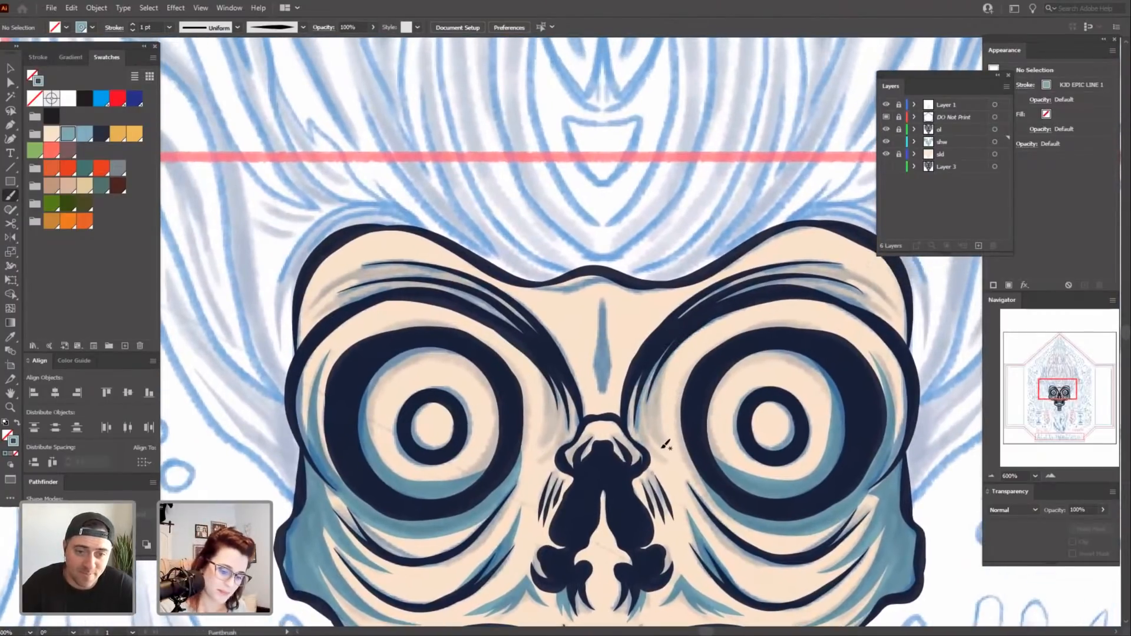
Try to paint the teal shadow along the right eye socket's inner side again.
left_click_drag(657, 443, 671, 344)
left_click_drag(670, 492, 675, 489)
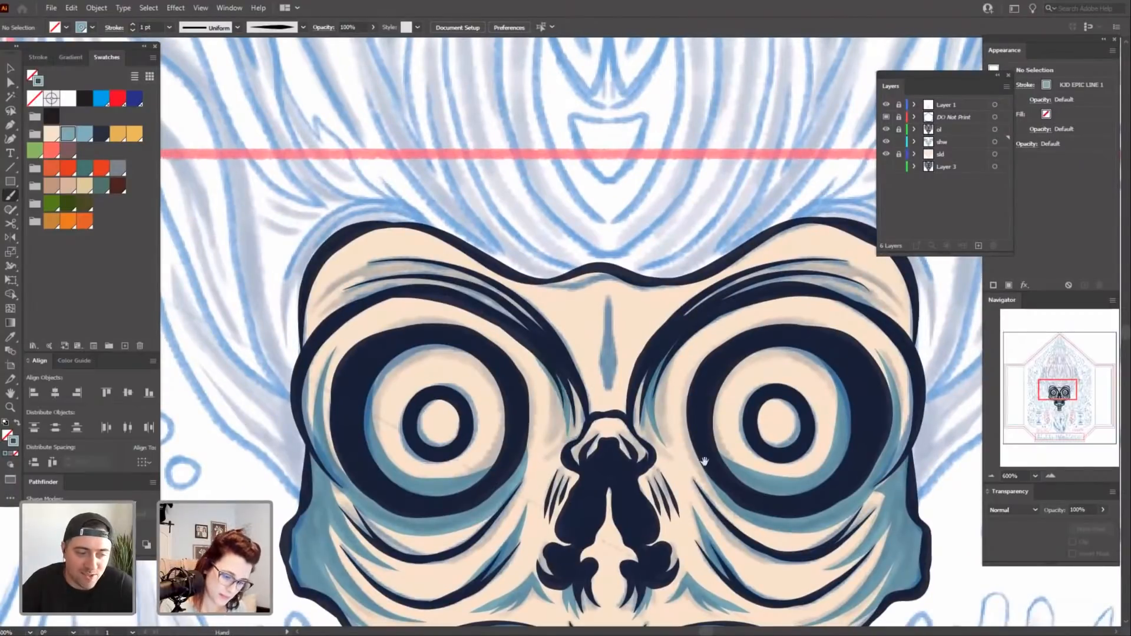
left_click_drag(701, 530, 662, 493)
scroll(660, 472, "up", 2)
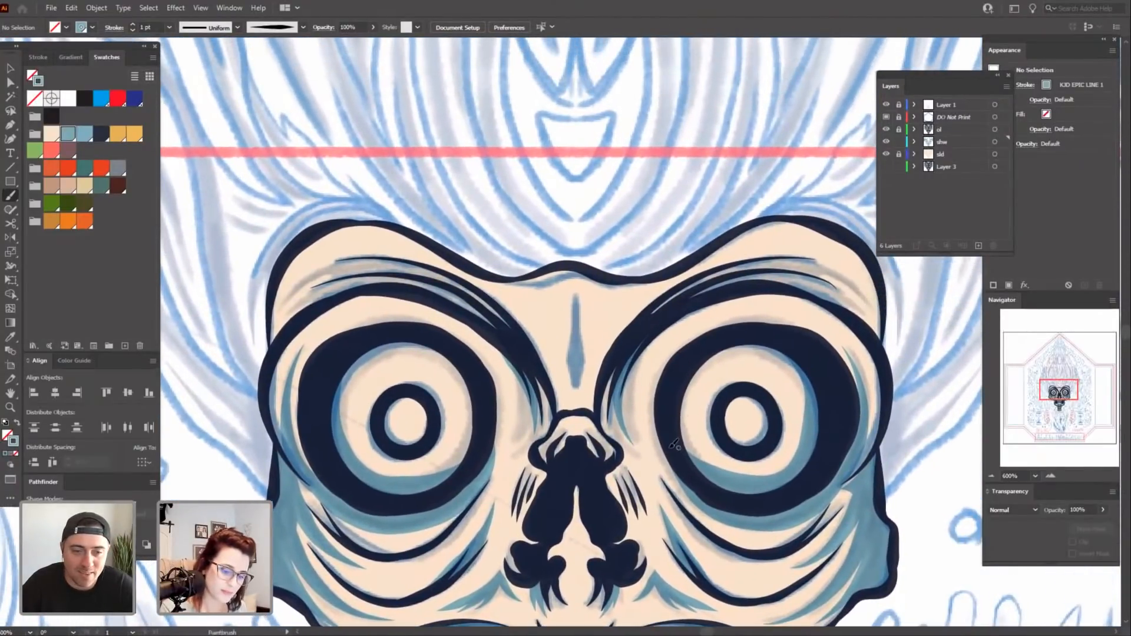
Compare the whole skull with the sketch layer hidden and shown.
key("ctrl+minus")
key("ctrl+minus")
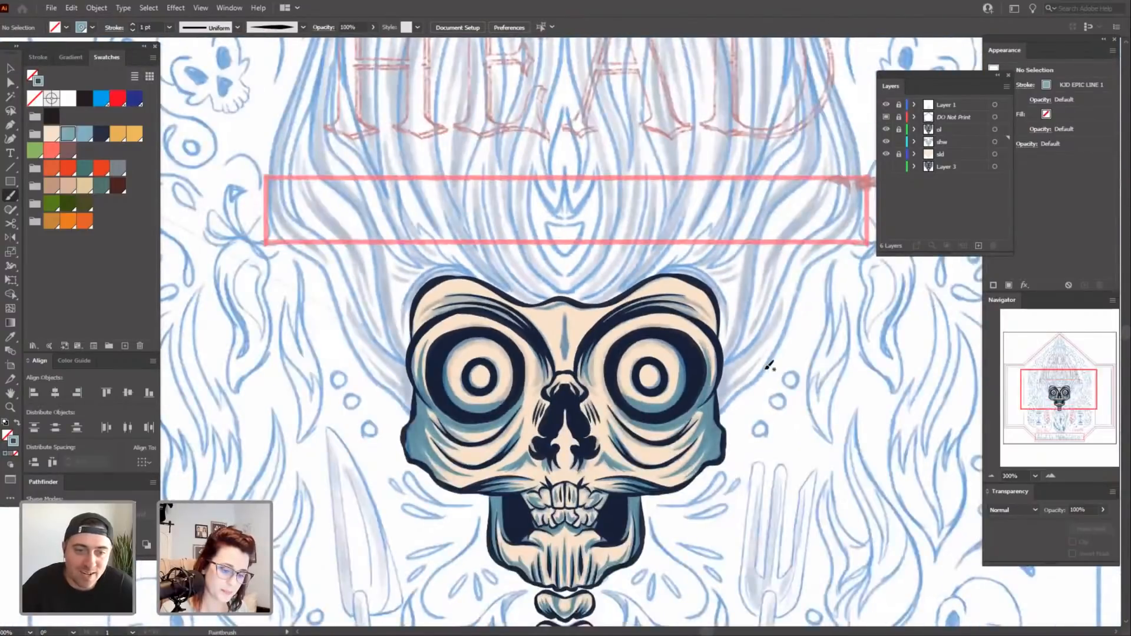
left_click(888, 105, "alt")
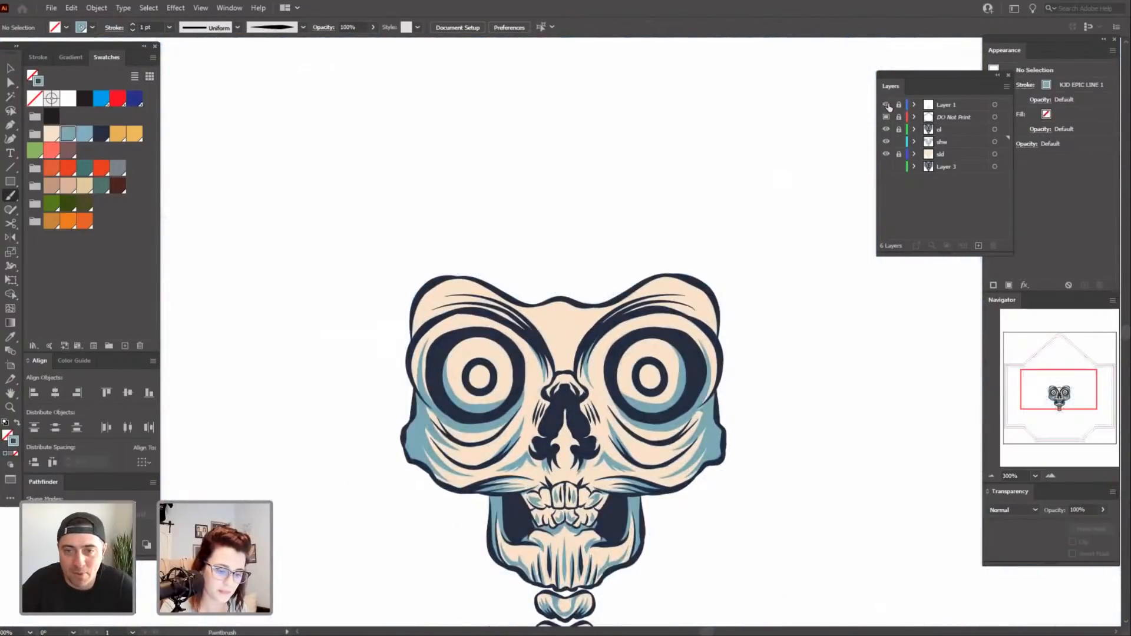
left_click(888, 105, "alt")
key("ctrl+shift+w")
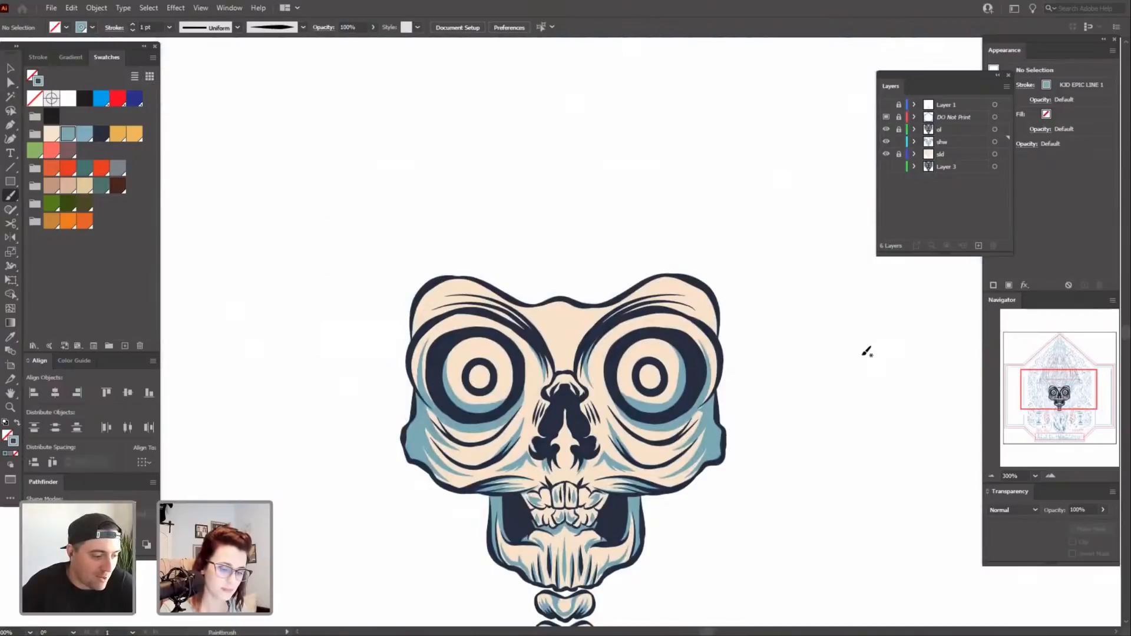
key("ctrl+shift+w")
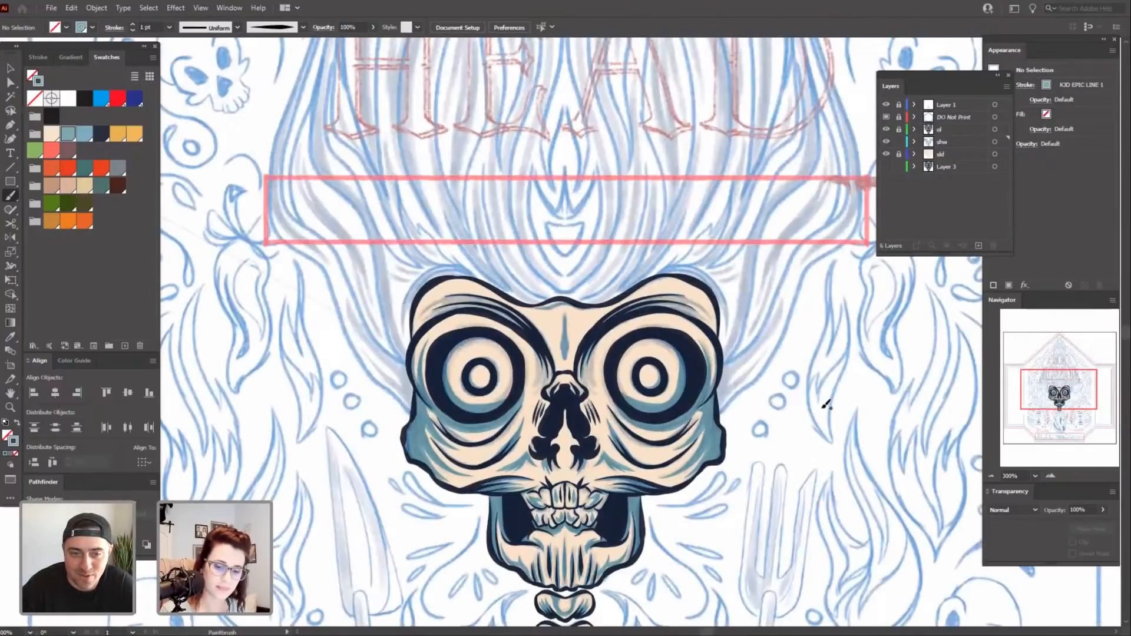
Paint a thin teal shadow between the navy lines on the right eye socket's inner side, beside the nose bridge.
key("ctrl+plus")
key("ctrl+plus")
left_click_drag(653, 436, 656, 452)
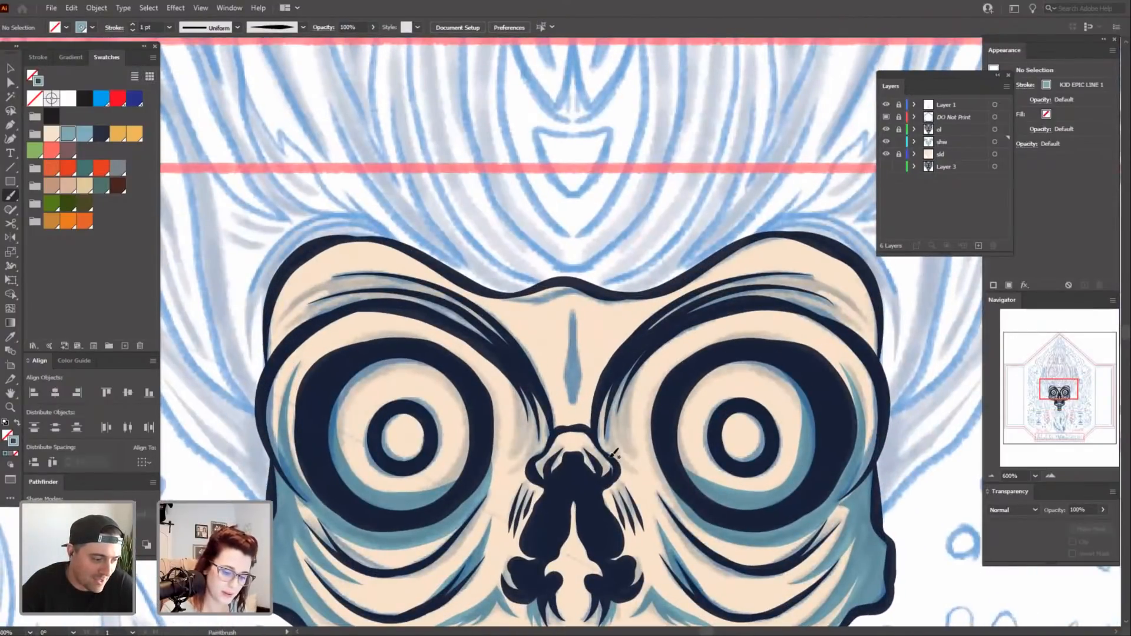
left_click_drag(610, 389, 612, 386)
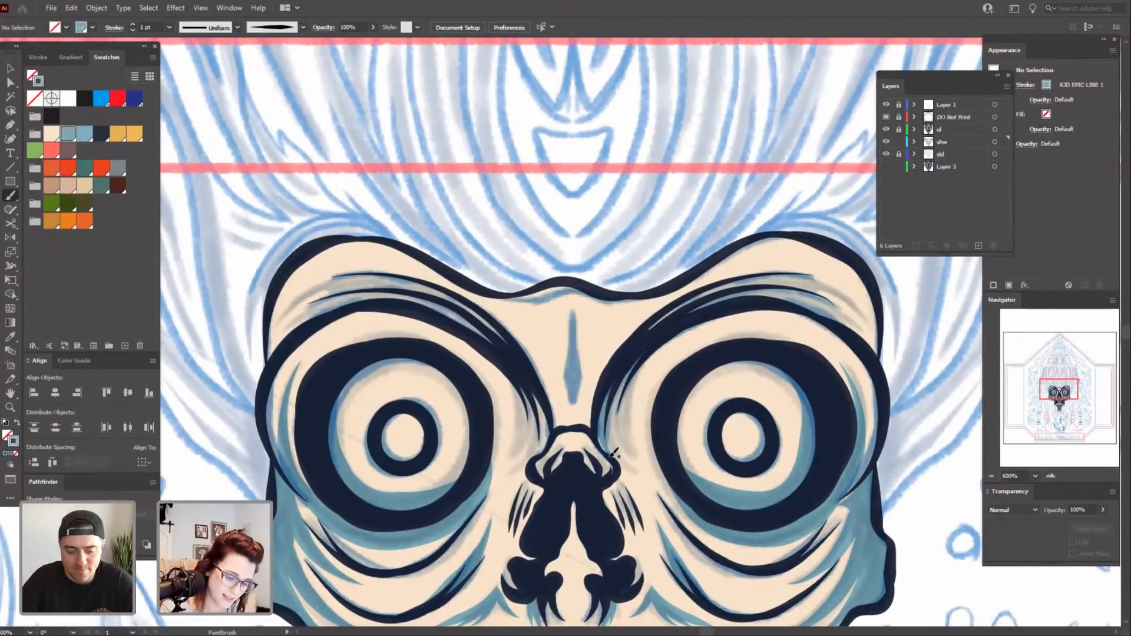
scroll(616, 401, "right", 3)
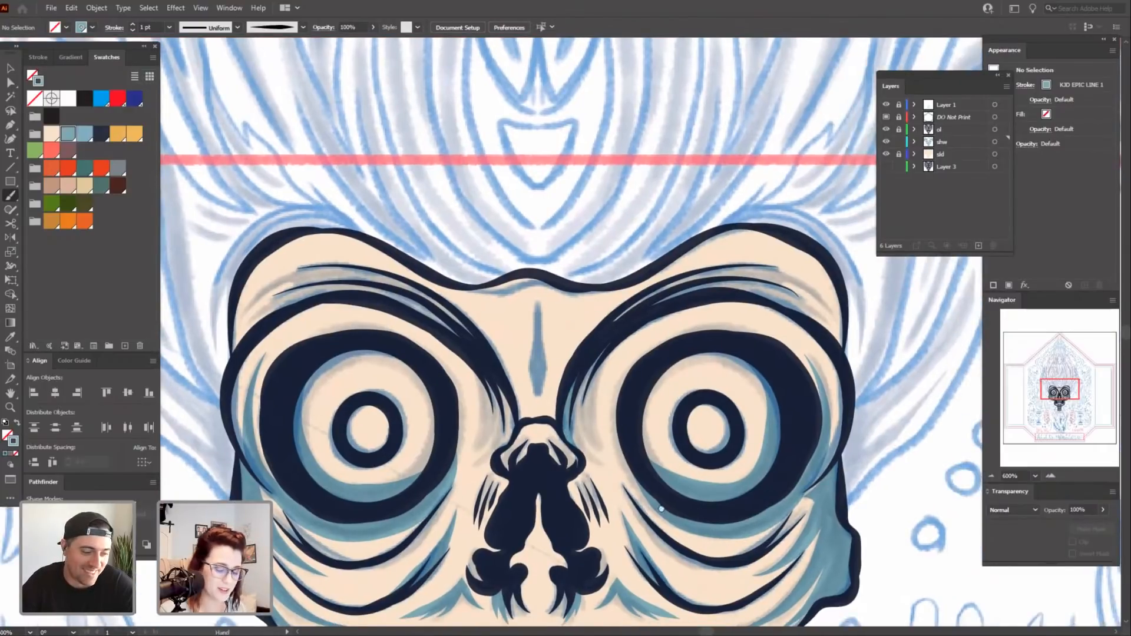
scroll(639, 372, "down", 2)
scroll(639, 372, "up", 1)
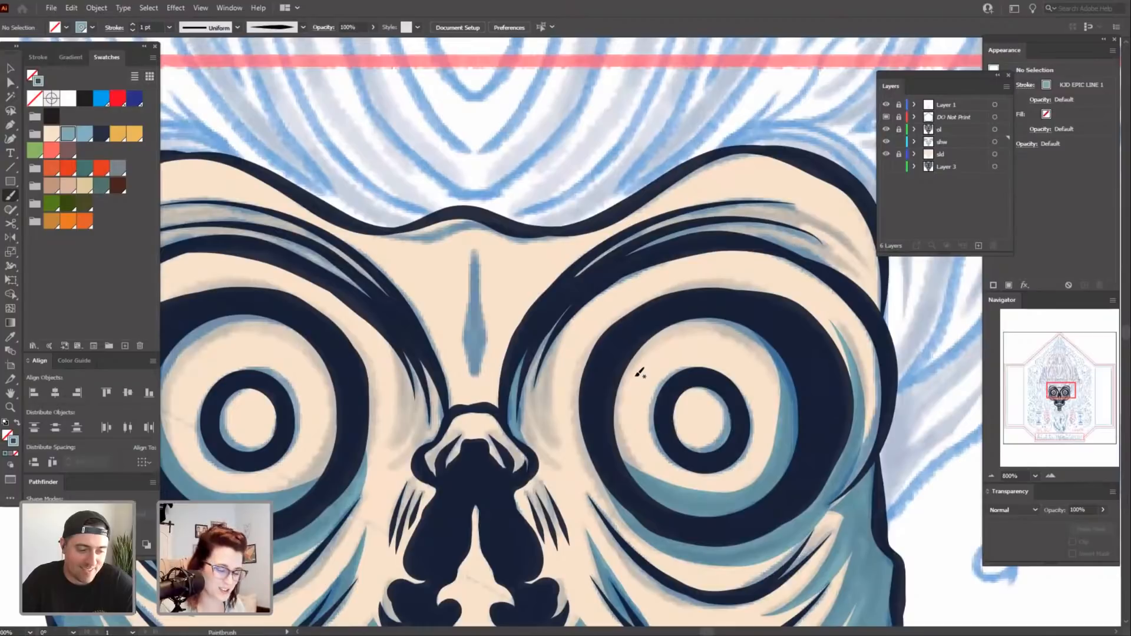
scroll(639, 373, "left", 2)
scroll(624, 354, "up", 1)
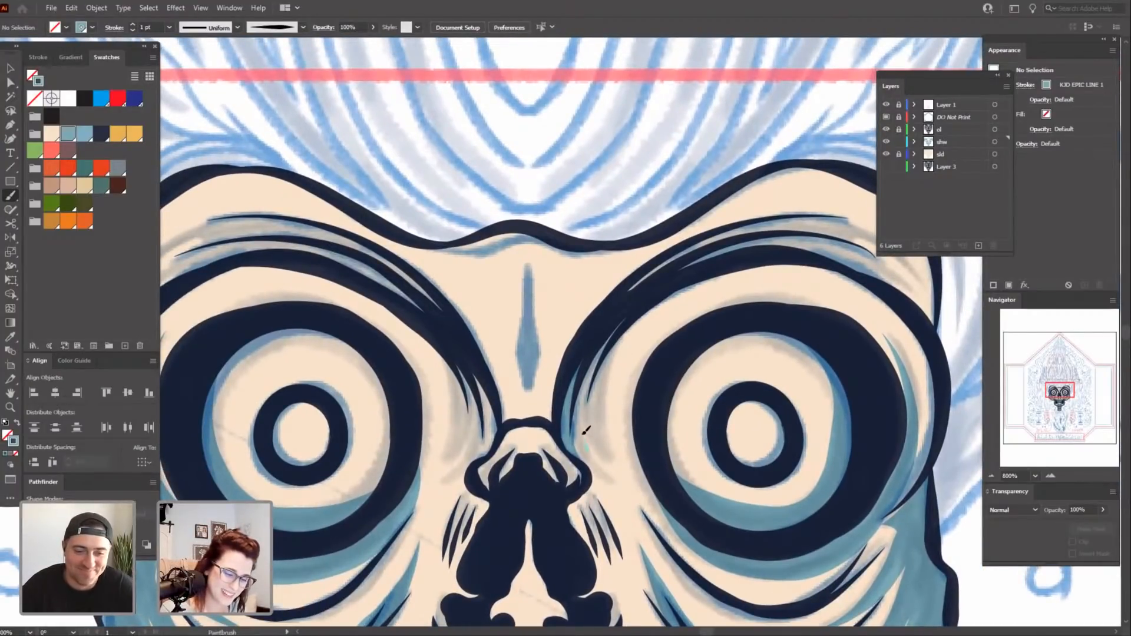
Paint a matching thin teal shadow between the navy lines on the left eye socket's inner side, beside the nose bridge.
scroll(589, 418, "left", 3)
scroll(601, 406, "down", 1)
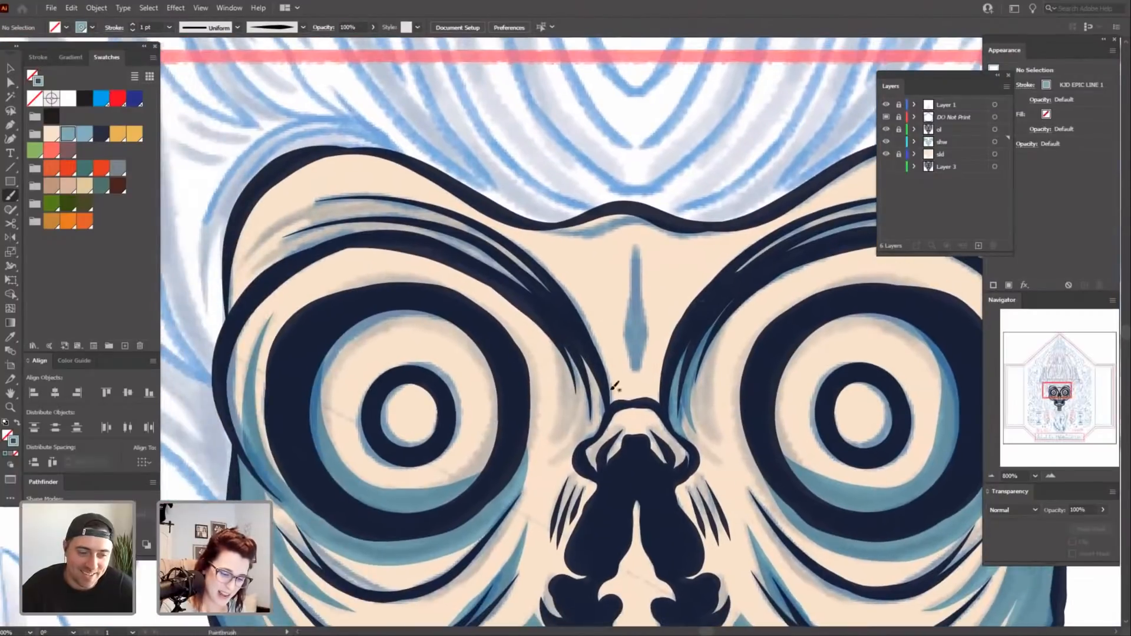
left_click_drag(591, 442, 584, 351)
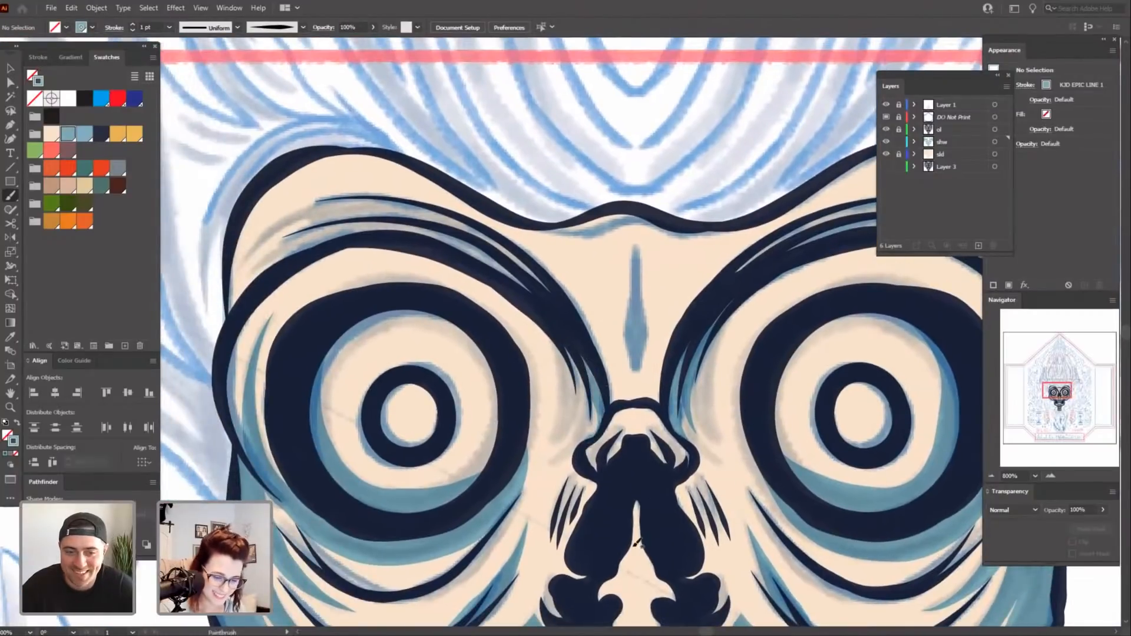
scroll(589, 548, "up", 1)
scroll(589, 547, "left", 1)
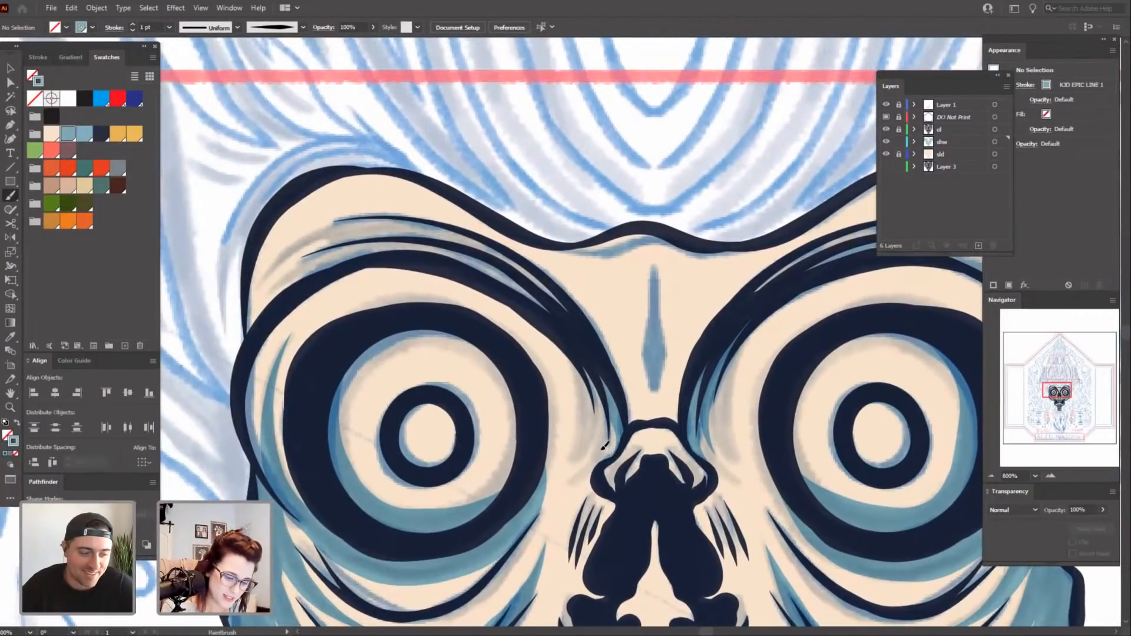
left_click_drag(547, 315, 545, 312)
left_click_drag(736, 538, 701, 530)
key("ctrl+z")
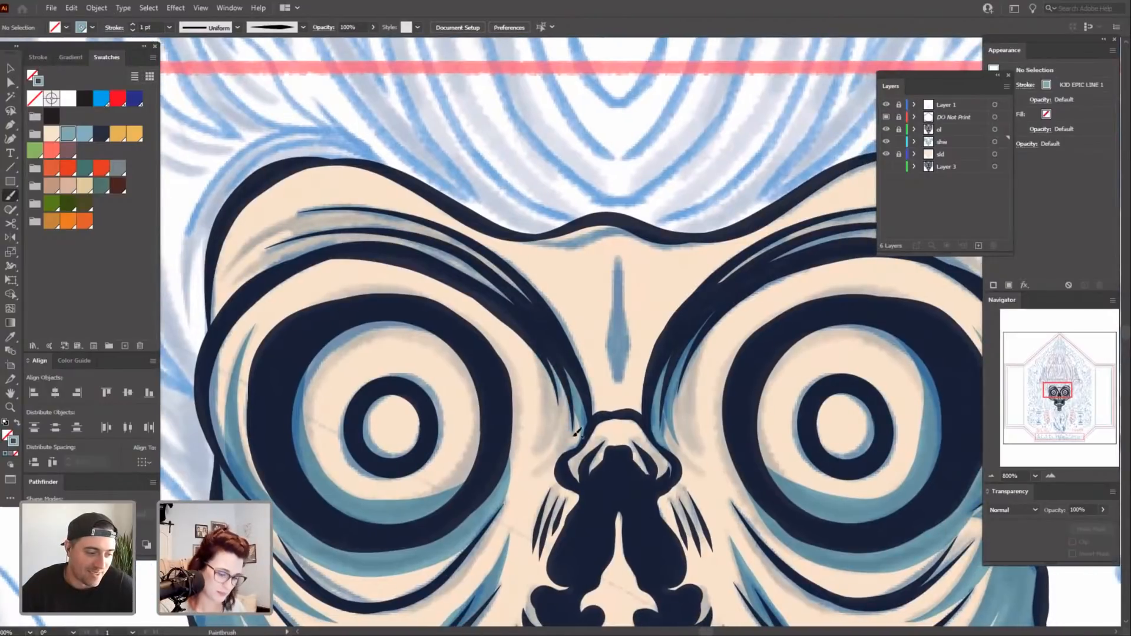
scroll(678, 542, "up", 2)
scroll(678, 542, "right", 2)
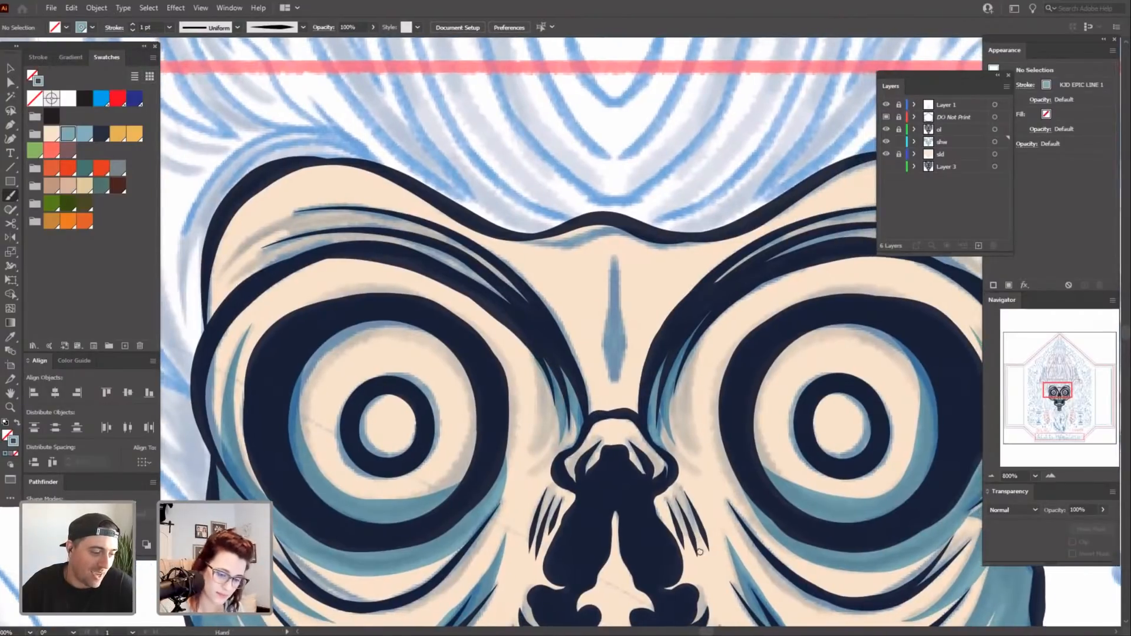
Paint teal shadows along the lower and upper brow creases above the left eye, following the sketched shading.
key("ctrl+minus")
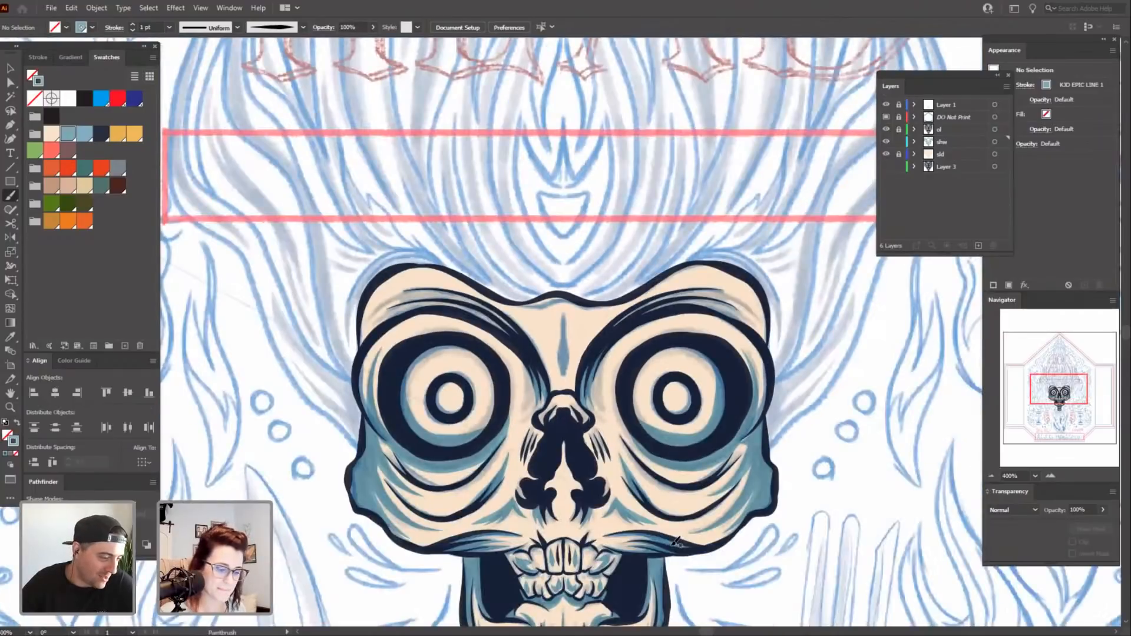
key("ctrl+minus")
key("ctrl+plus")
key("ctrl+plus")
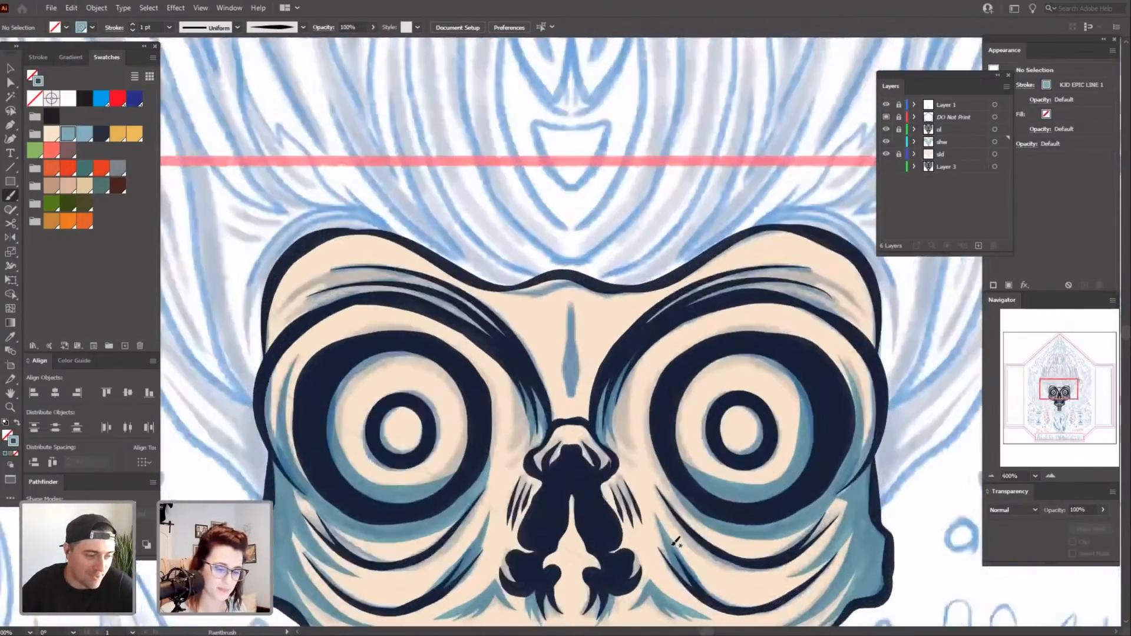
key("ctrl+plus")
left_click_drag(310, 327, 550, 408)
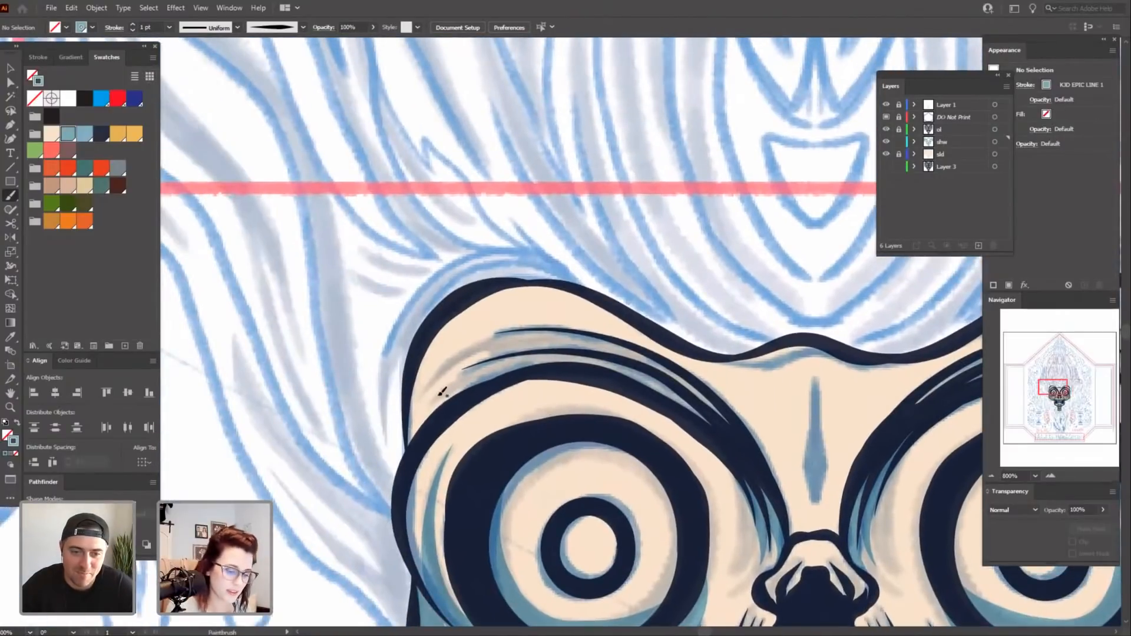
mouse_move(424, 408)
left_mouse_down()
mouse_move(528, 361)
mouse_move(589, 365)
mouse_move(684, 400)
mouse_move(729, 431)
left_mouse_up()
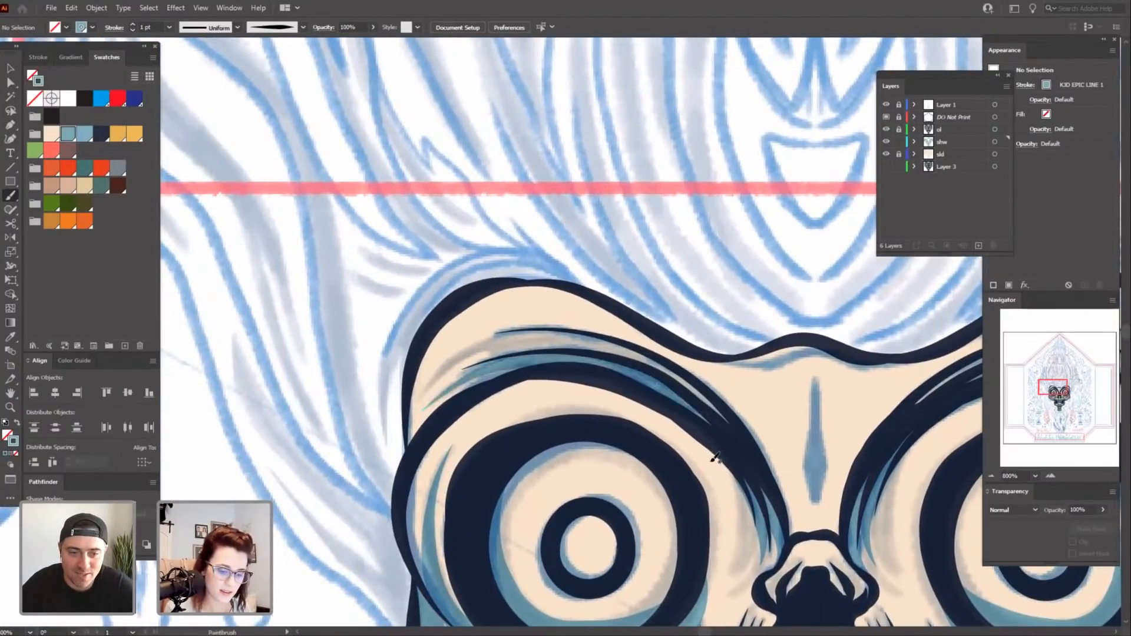
left_click_drag(655, 448, 642, 465)
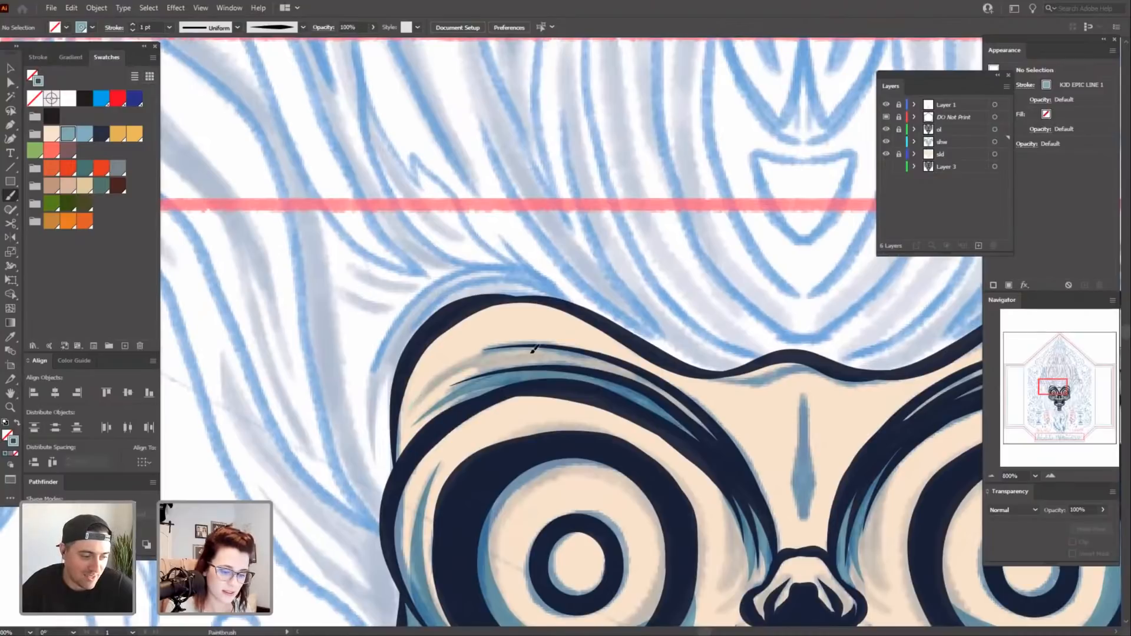
mouse_move(533, 349)
left_mouse_down()
mouse_move(621, 379)
mouse_move(729, 448)
left_mouse_up()
Paint a teal shadow along the lower brow crease above the right eye.
left_click_drag(733, 543, 448, 523)
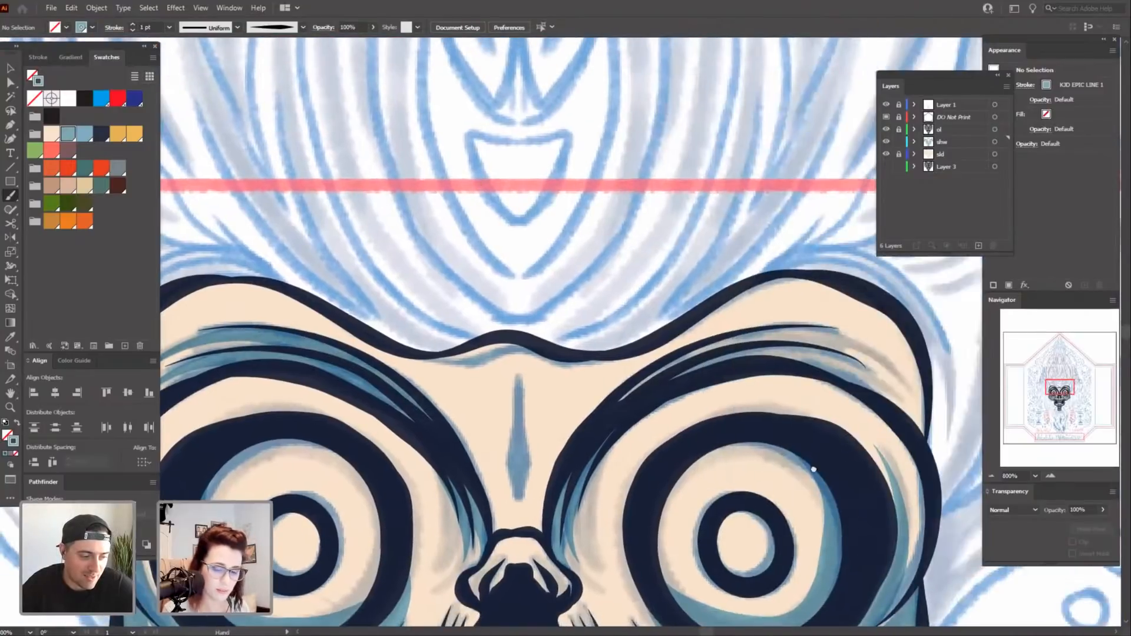
left_click_drag(814, 470, 750, 472)
mouse_move(834, 401)
left_mouse_down()
mouse_move(654, 368)
mouse_move(549, 424)
mouse_move(852, 421)
left_mouse_up()
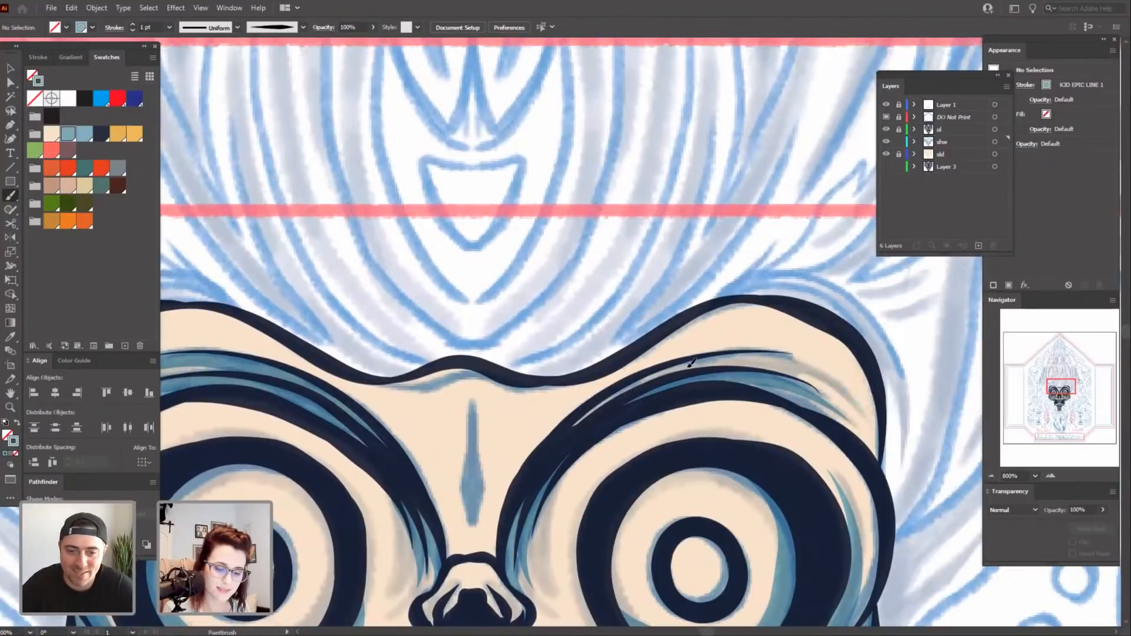
Paint a teal shadow along the upper brow crease above the right eye, following the sketched shading.
left_click_drag(689, 366, 575, 425)
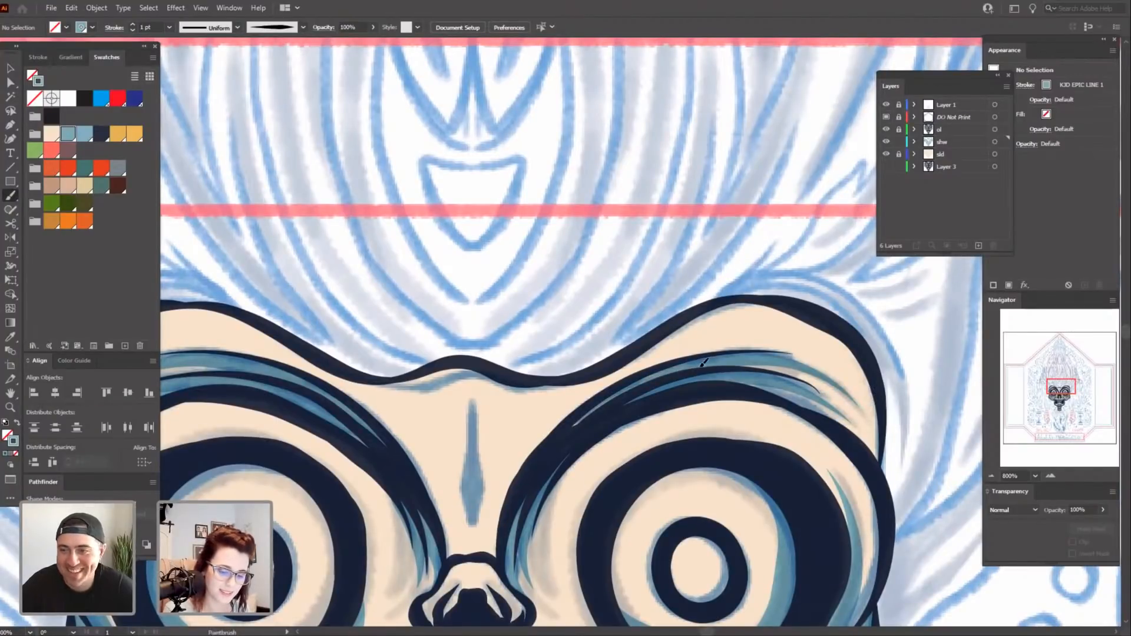
mouse_move(558, 538)
left_mouse_down()
mouse_move(615, 464)
mouse_move(718, 498)
left_mouse_up()
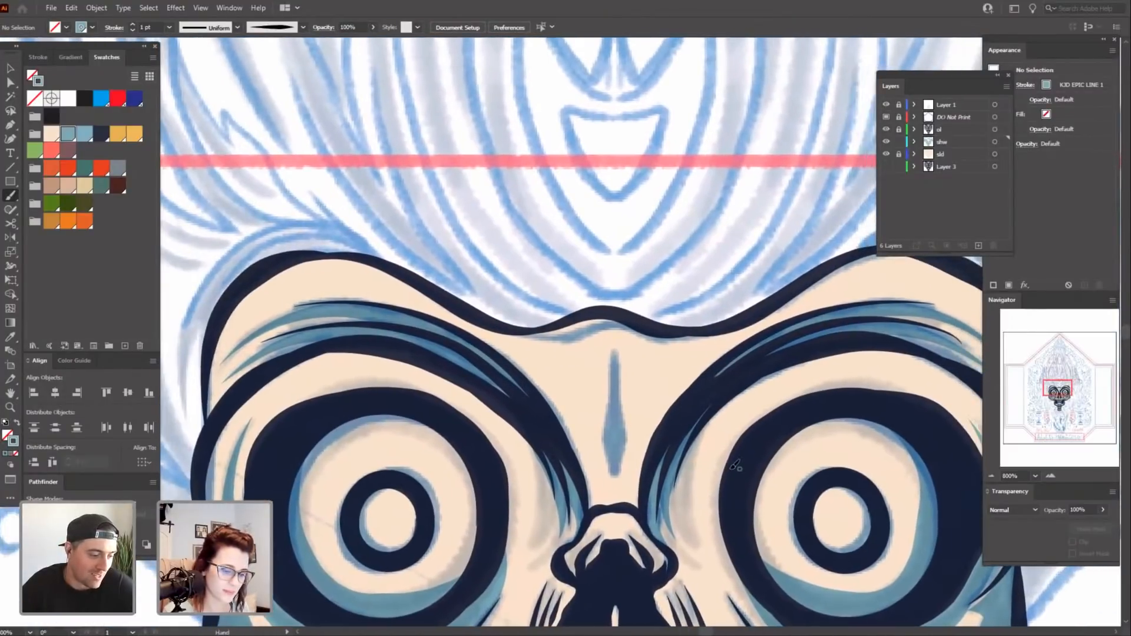
Hide the Layer 1 sketch to examine the shaded skull up close and on the whole label, and show the sketch again.
key("ctrl+minus")
key("ctrl+minus")
key("ctrl+minus")
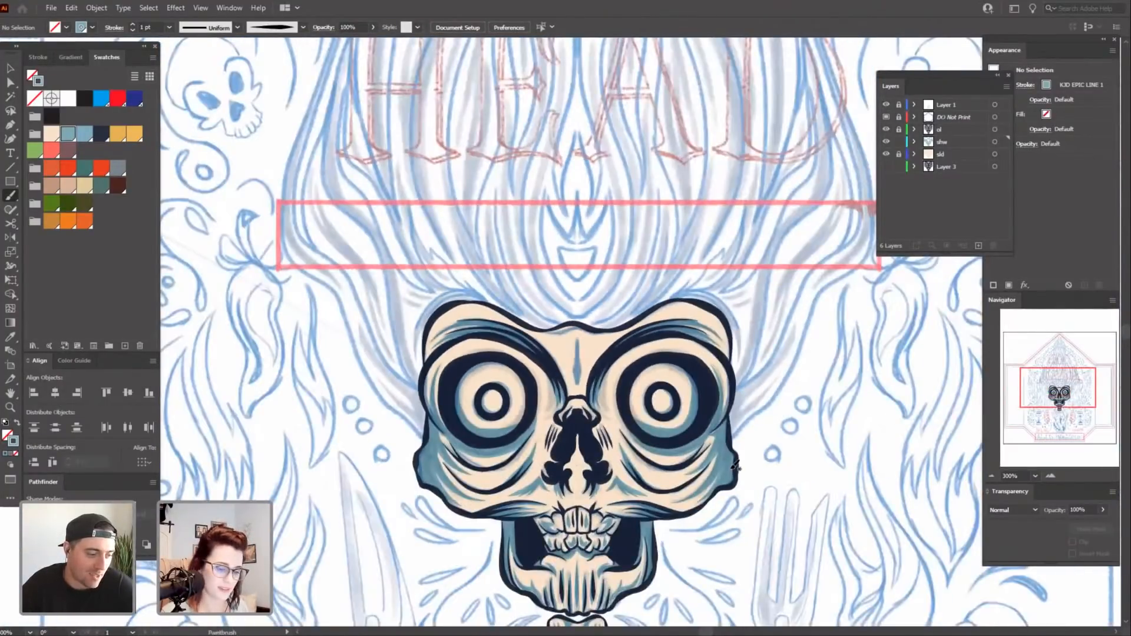
mouse_move(752, 587)
left_mouse_down()
mouse_move(746, 391)
mouse_move(731, 420)
left_mouse_up()
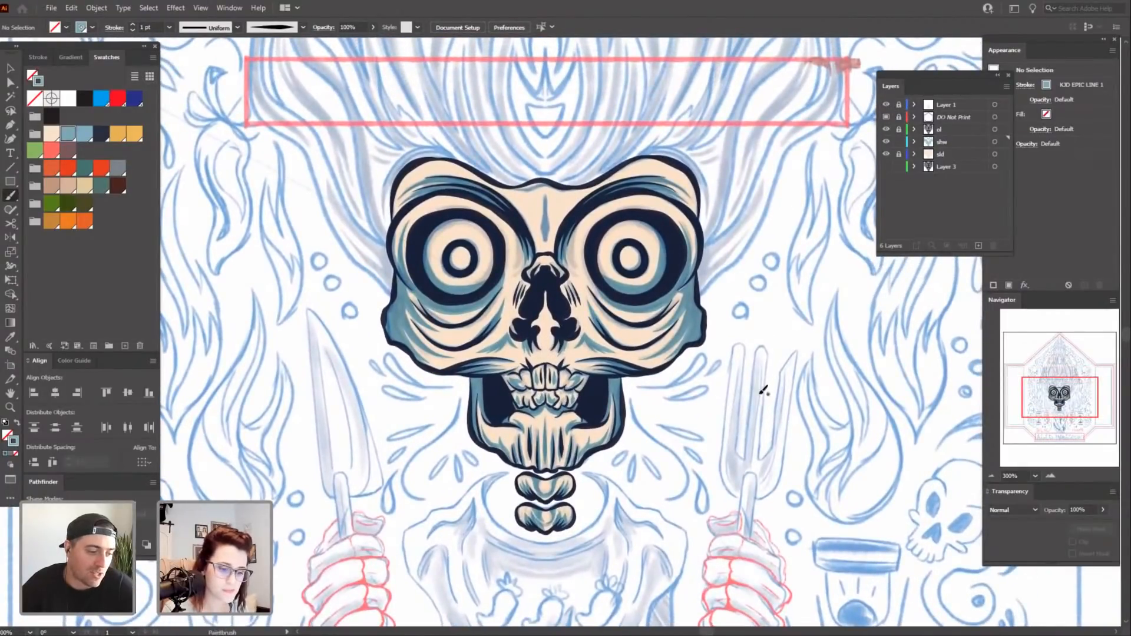
left_click(887, 105)
scroll(780, 436, "up", 1)
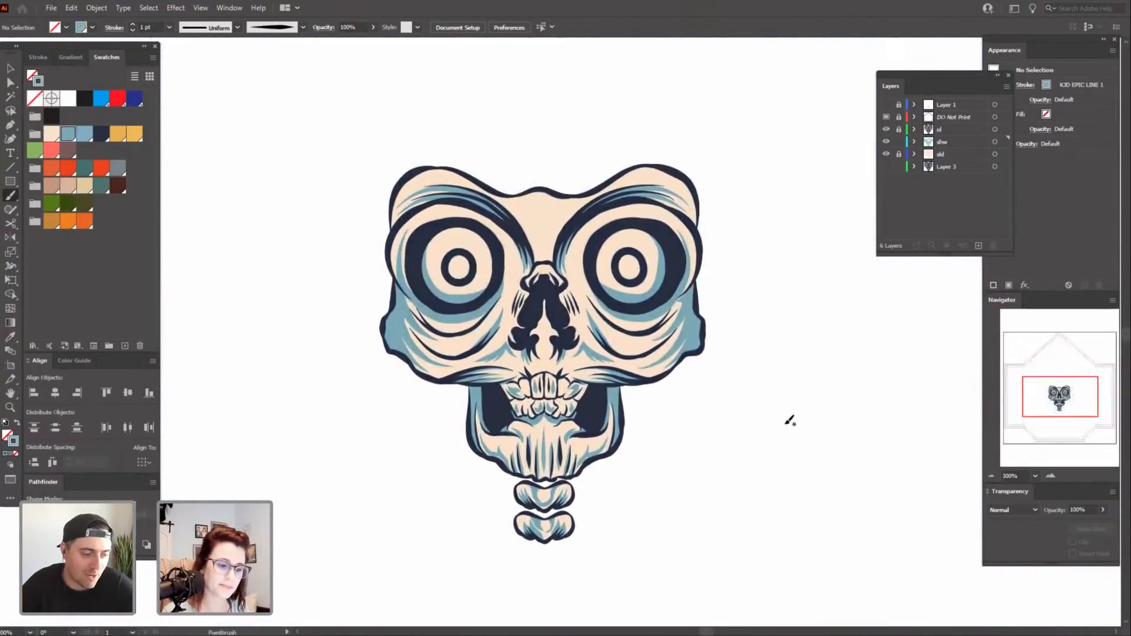
key("ctrl+minus")
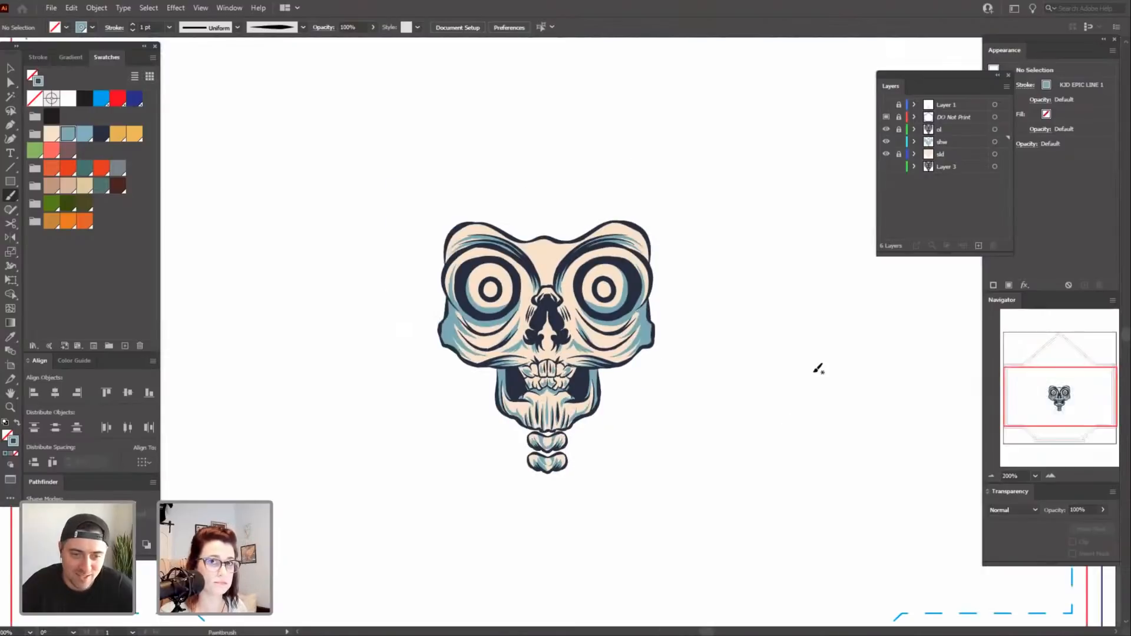
key("ctrl+minus")
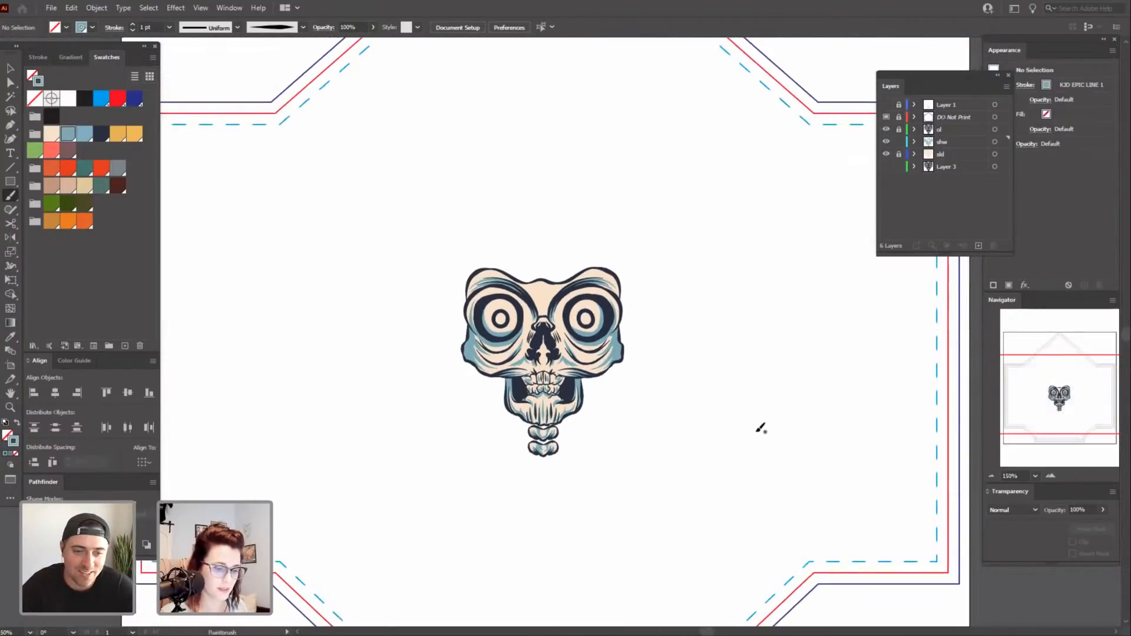
key("ctrl+minus")
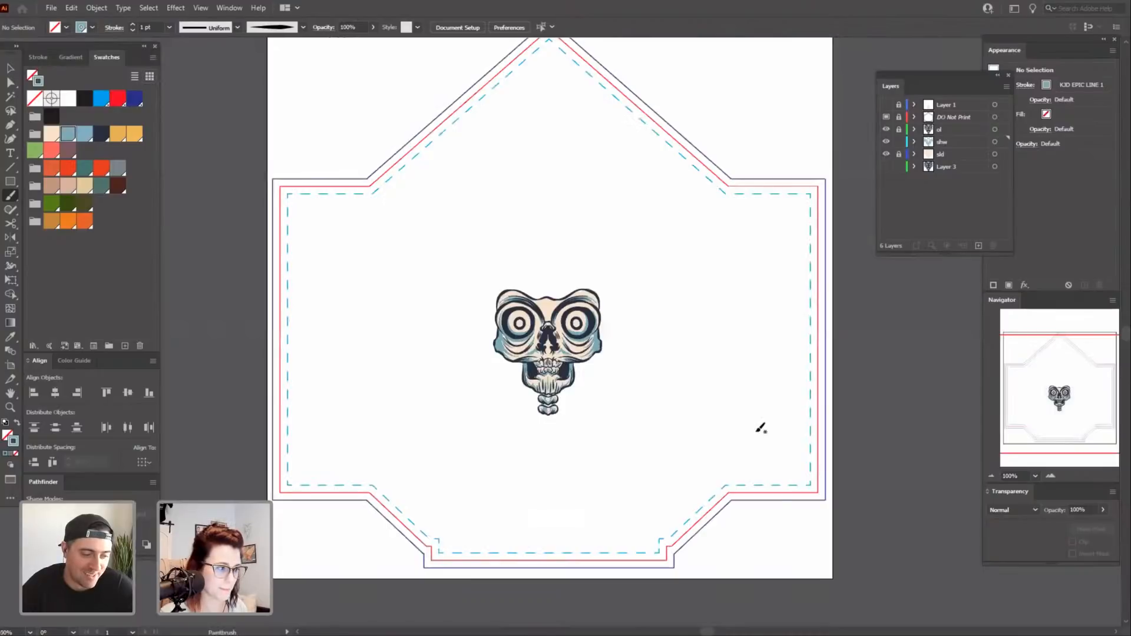
key("ctrl+plus")
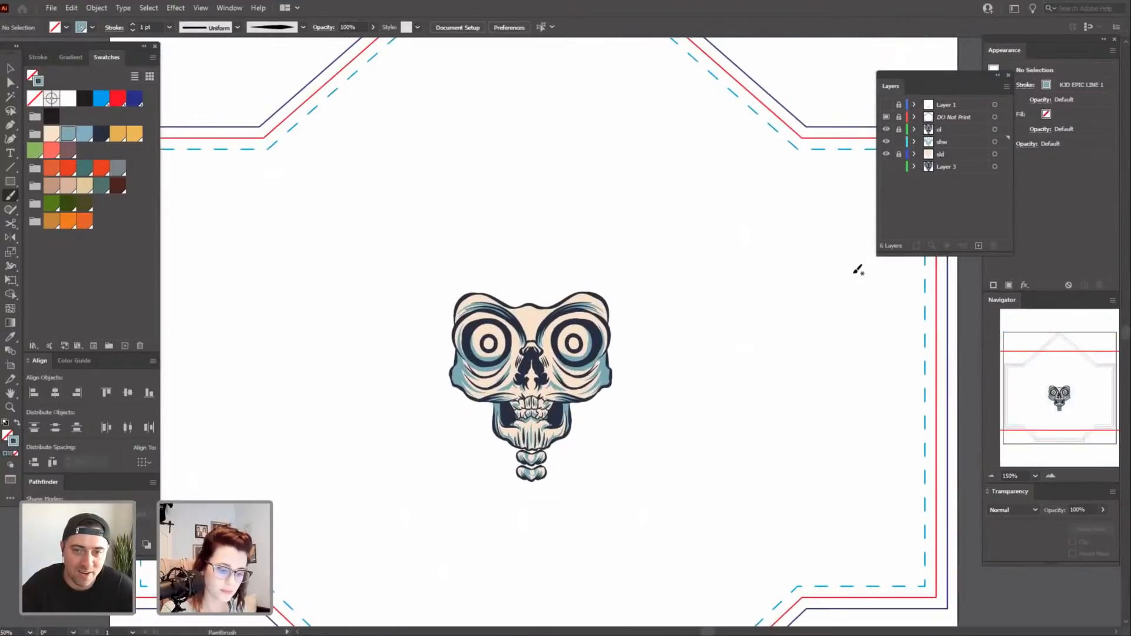
key("ctrl+plus")
key("ctrl+plus")
key("ctrl+plus")
left_click_drag(755, 564, 782, 467)
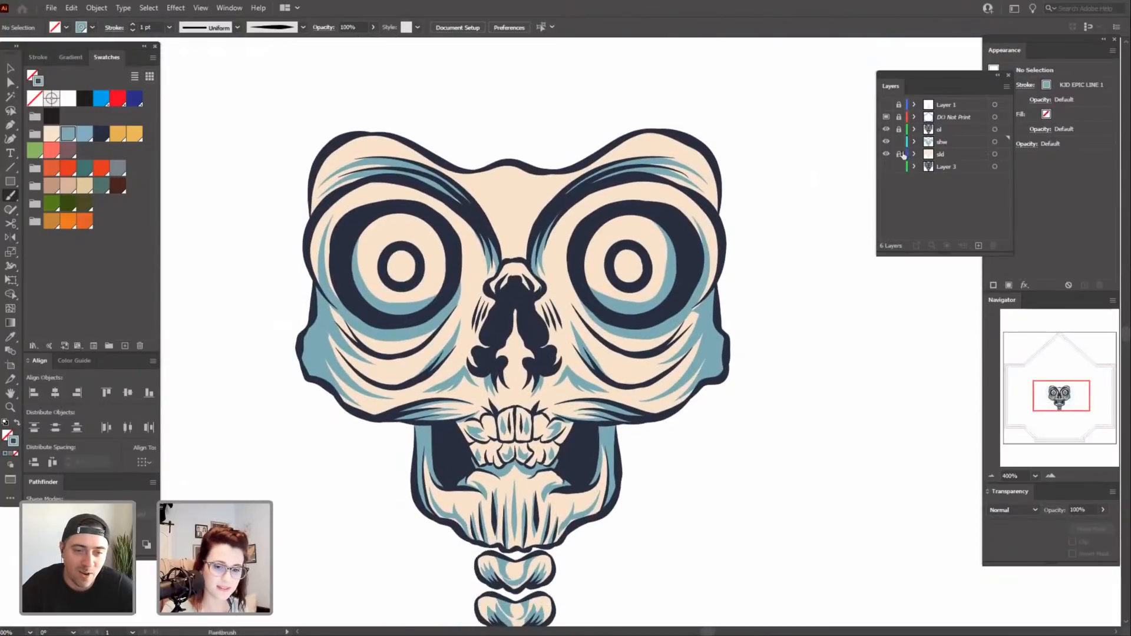
left_click(886, 104)
Paint small teal shadows between the short navy crease lines on both sides of the nose cavity.
key("ctrl+plus")
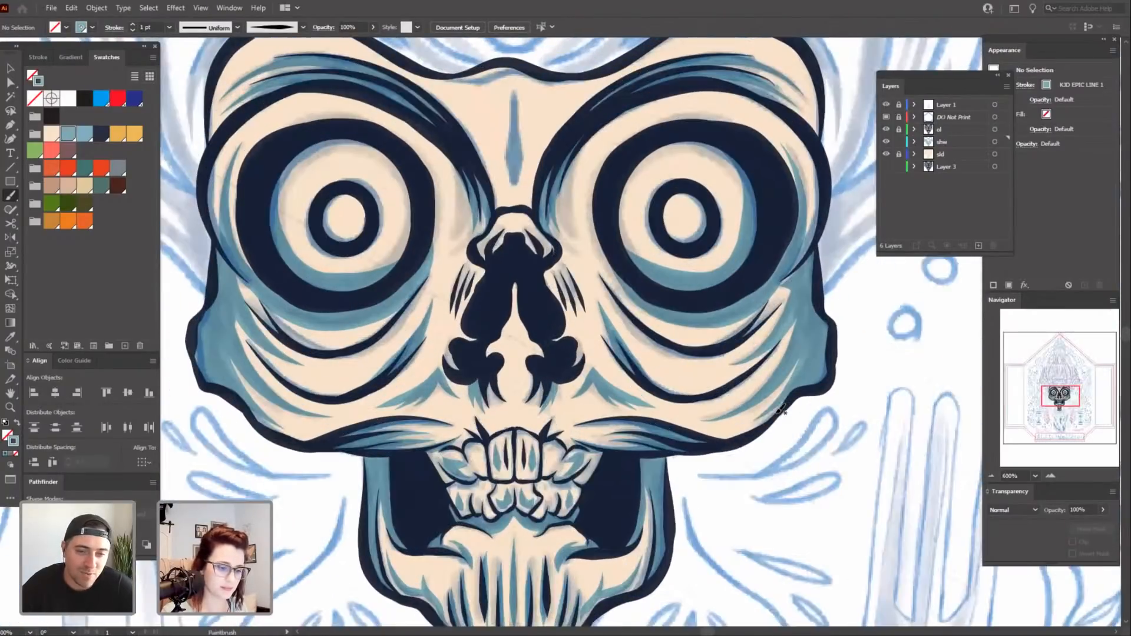
left_click_drag(642, 260, 668, 381)
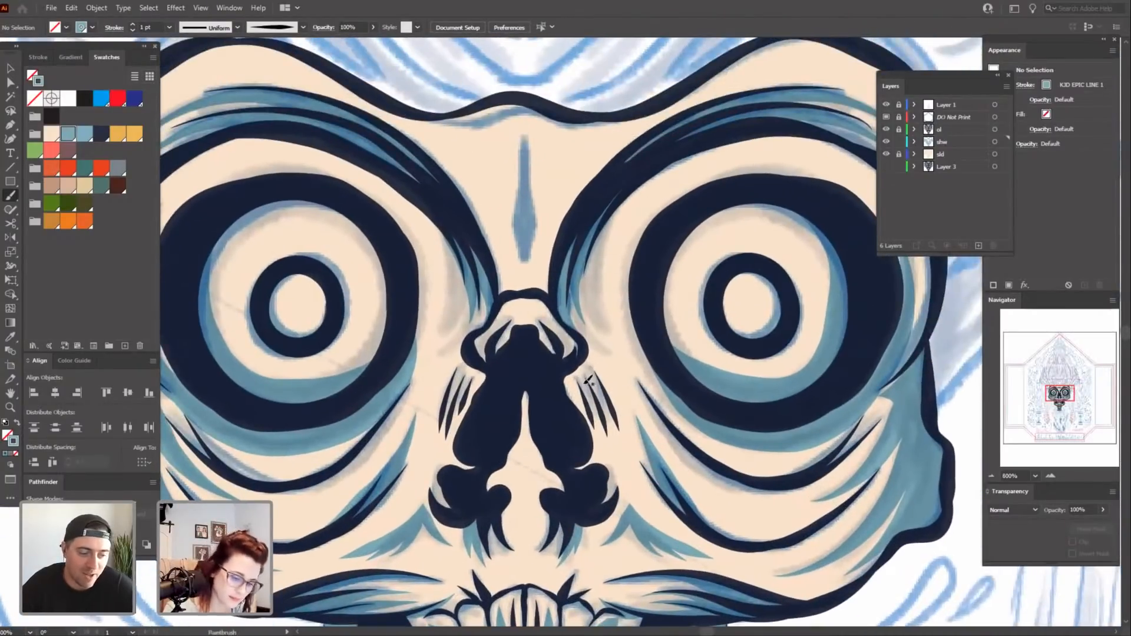
left_click_drag(582, 373, 615, 457)
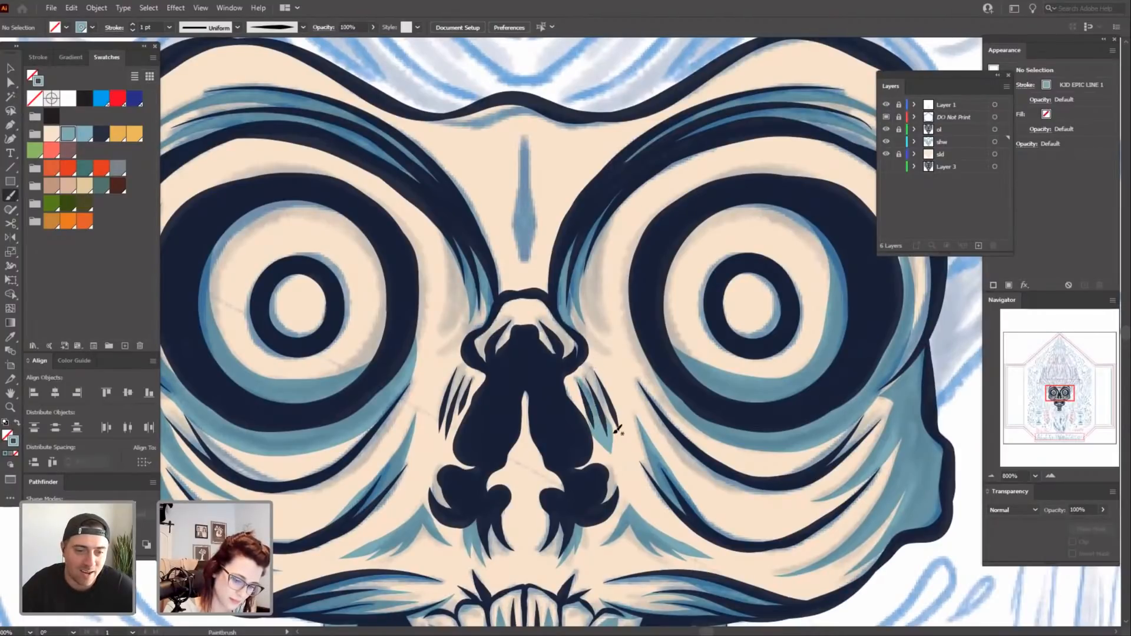
left_click_drag(470, 378, 445, 441)
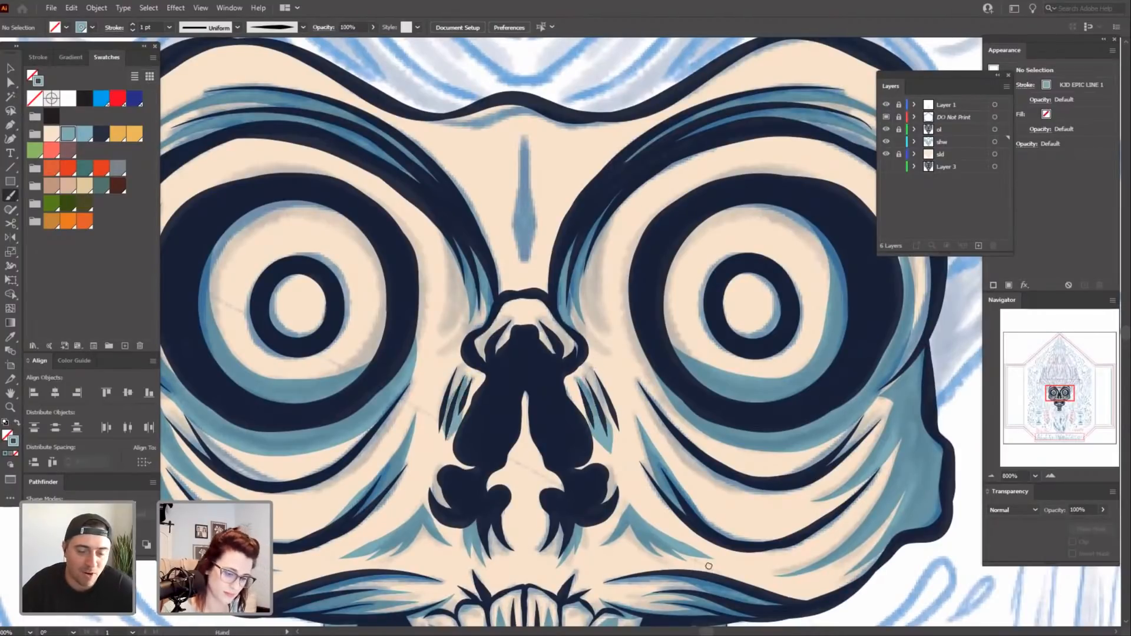
Lock the skull's shading layer and add a new layer directly above Layer 3.
scroll(756, 456, "down", 1)
key("ctrl+minus")
key("ctrl+minus")
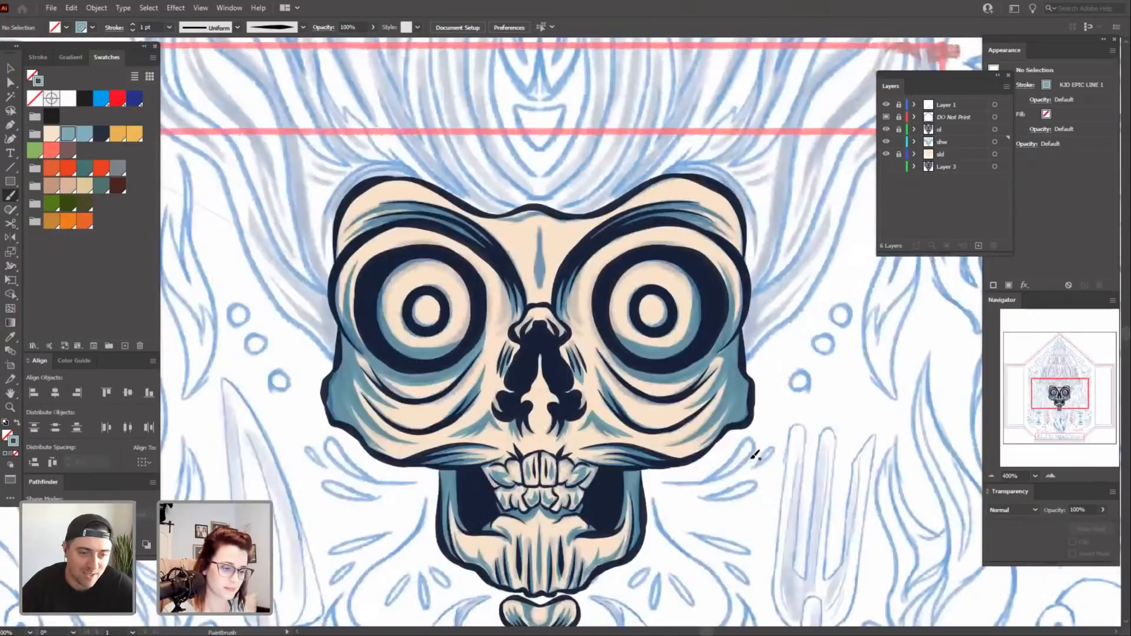
key("ctrl+minus")
key("ctrl+minus")
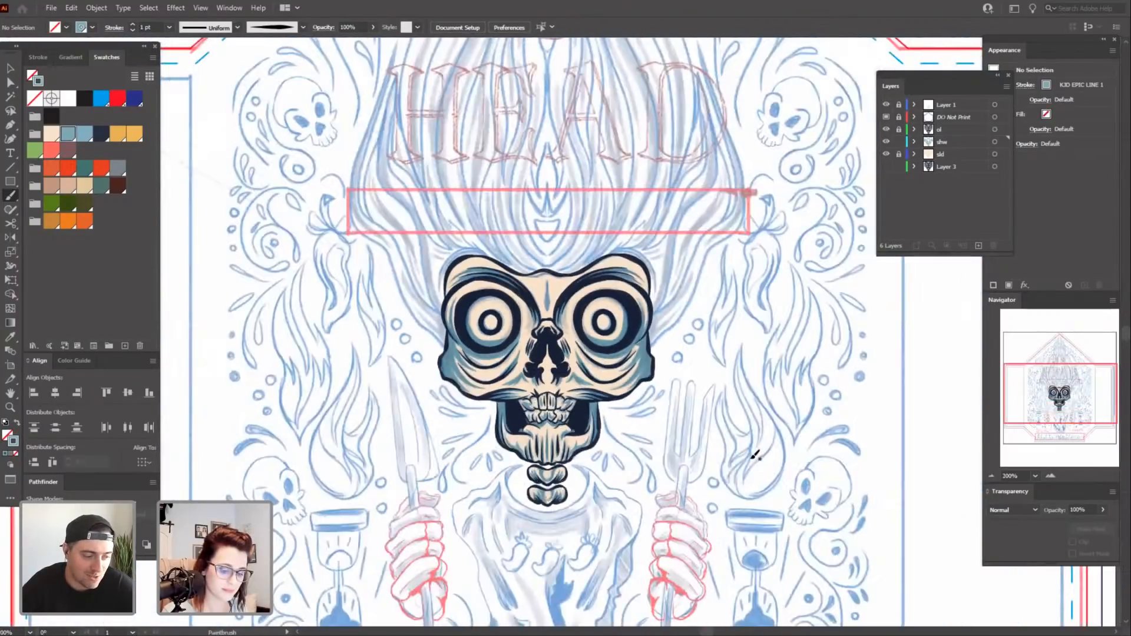
scroll(816, 550, "down", 4)
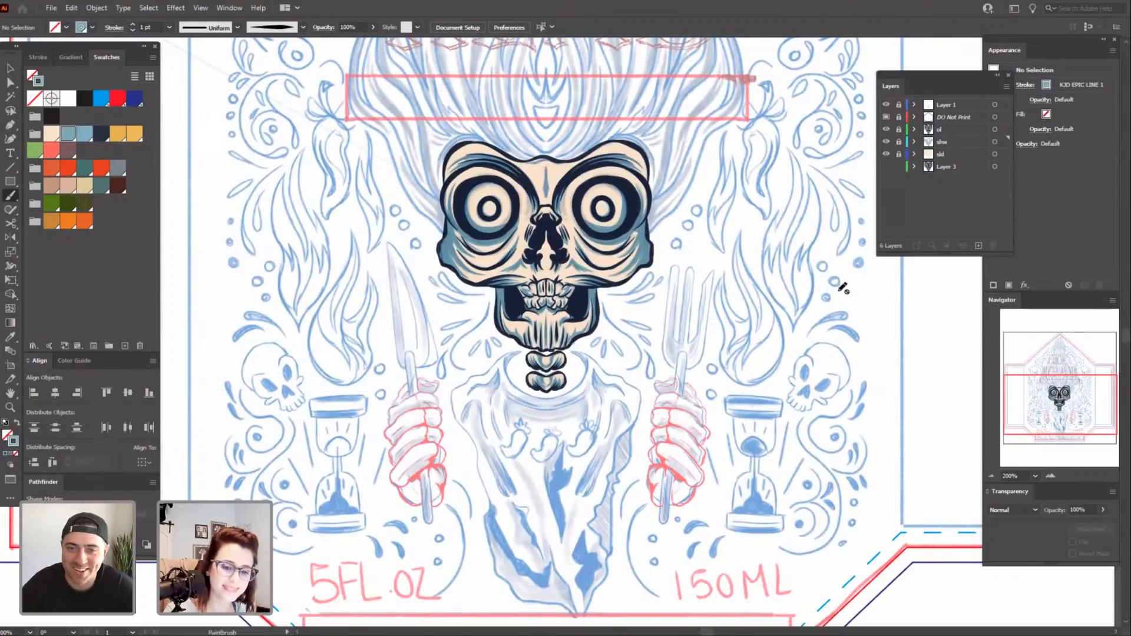
left_click(969, 154)
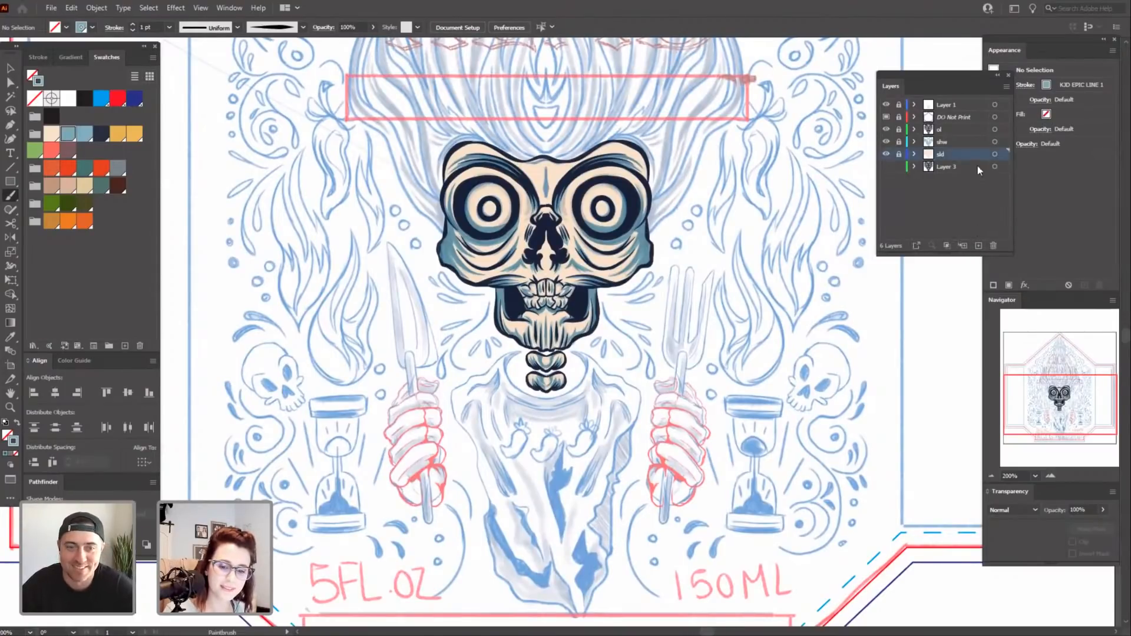
left_click(979, 245)
Examine the sketched pepper-print bib below the skull and the hands holding the knife and fork.
scroll(788, 417, "down", 3)
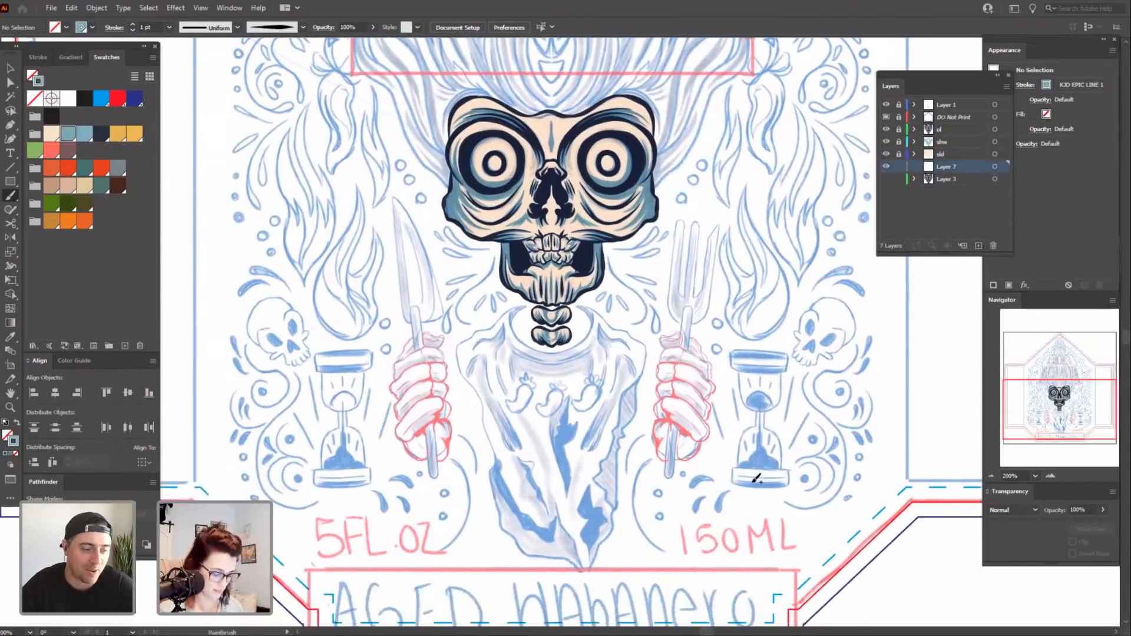
scroll(751, 469, "down", 1)
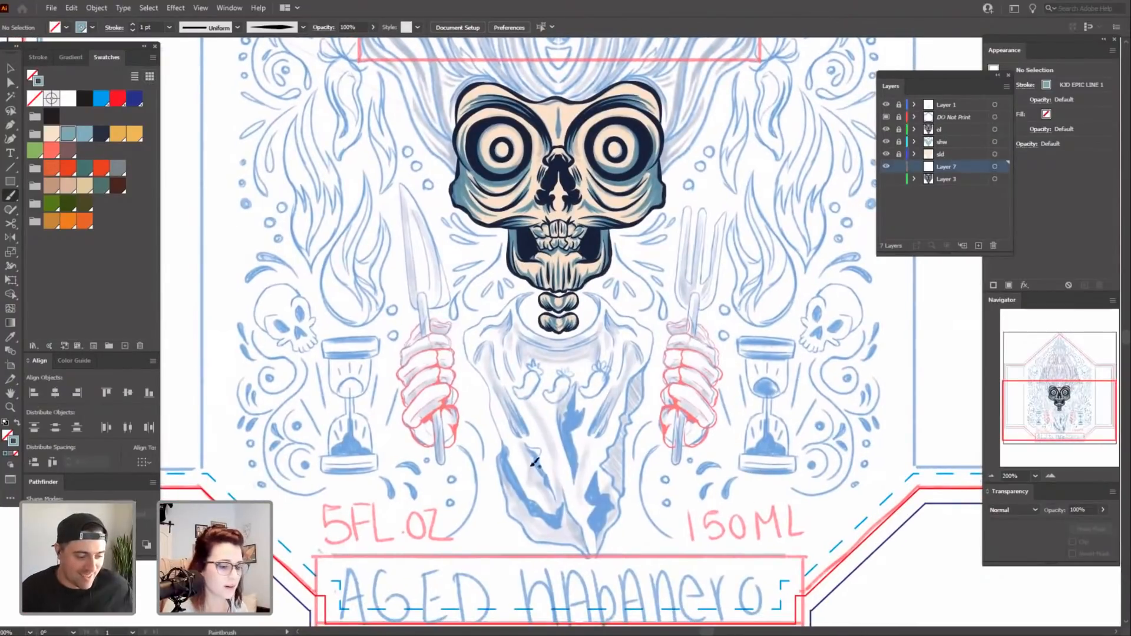
left_click_drag(706, 437, 669, 425)
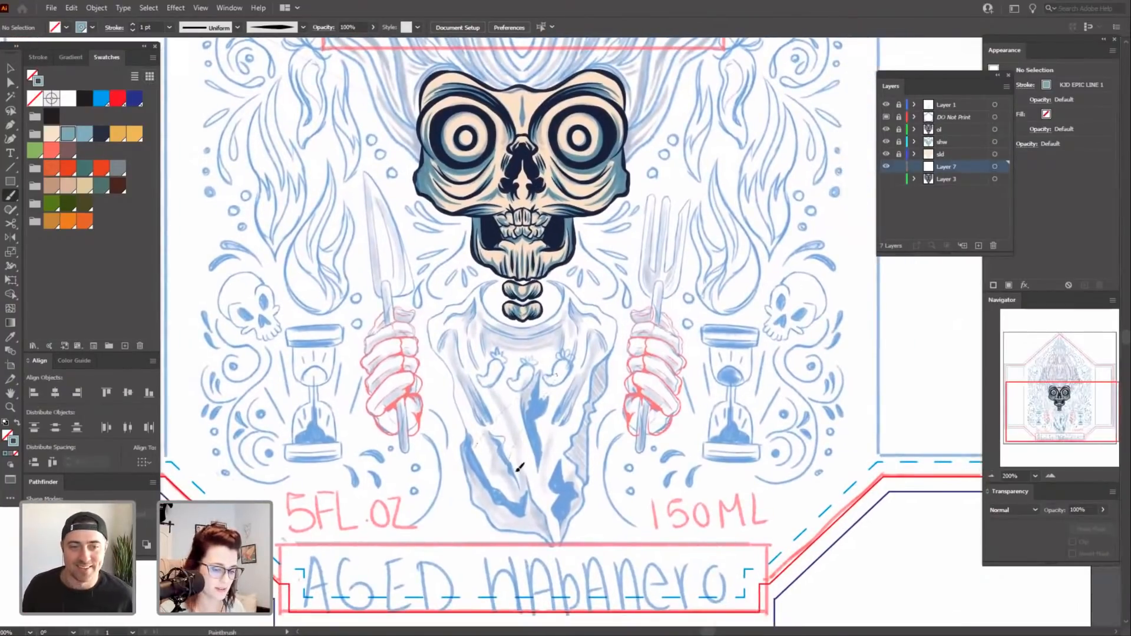
mouse_move(517, 471)
left_mouse_down()
mouse_move(581, 518)
mouse_move(538, 454)
mouse_move(525, 481)
left_mouse_up()
key("ctrl+z")
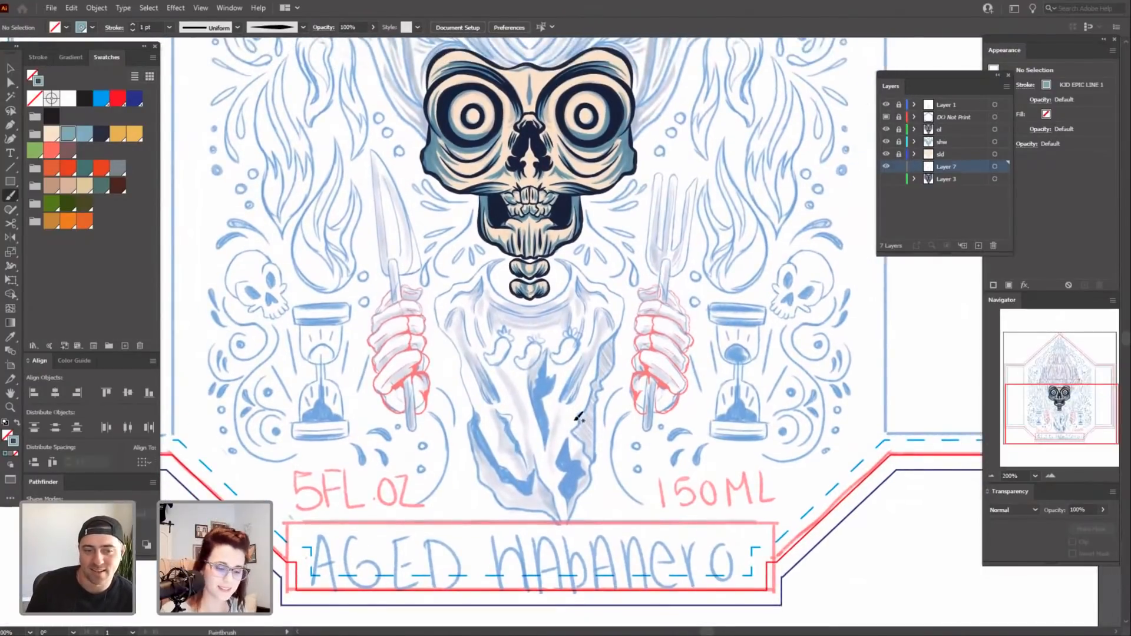
key("ctrl+equal")
left_click_drag(747, 527, 743, 485)
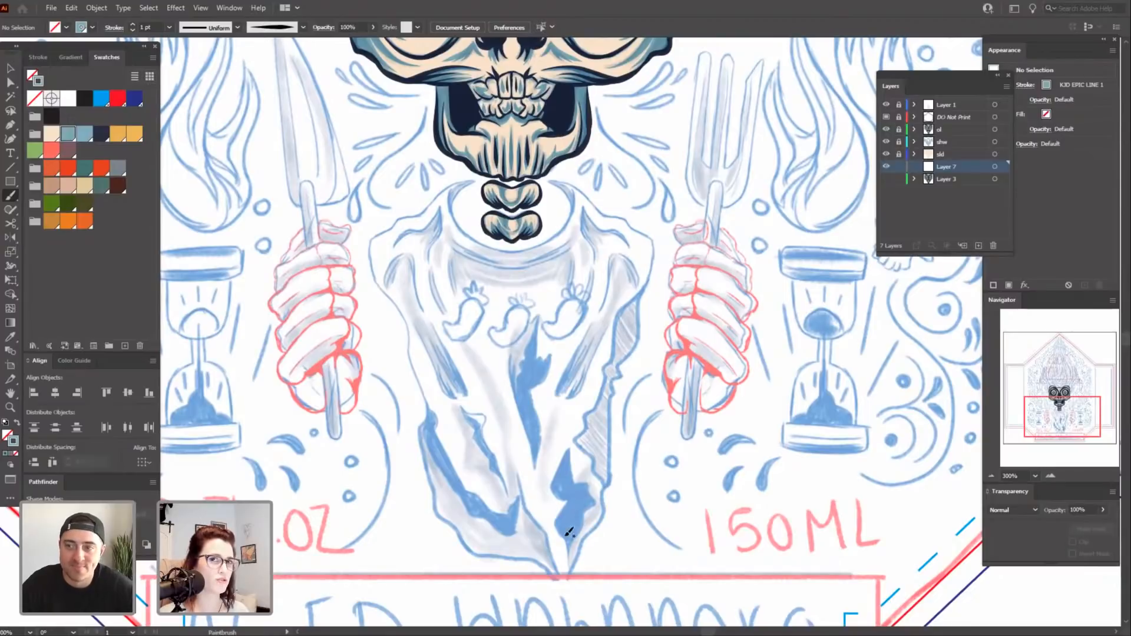
mouse_move(563, 552)
left_mouse_down()
mouse_move(565, 537)
mouse_move(560, 548)
left_mouse_up()
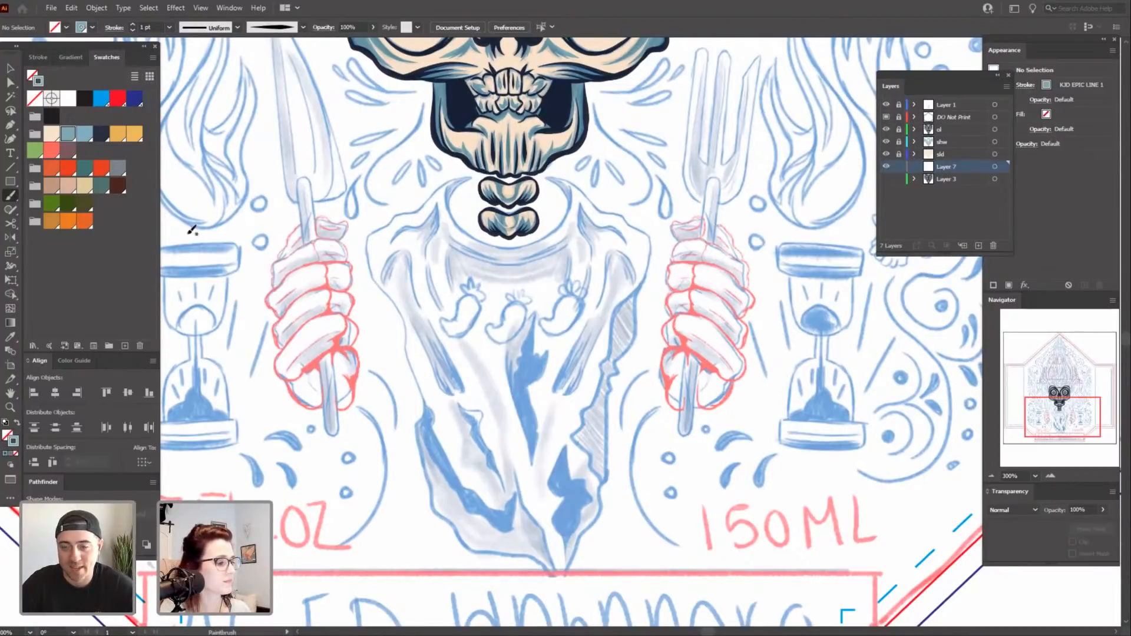
mouse_move(599, 330)
left_mouse_down()
mouse_move(581, 511)
mouse_move(587, 341)
left_mouse_up()
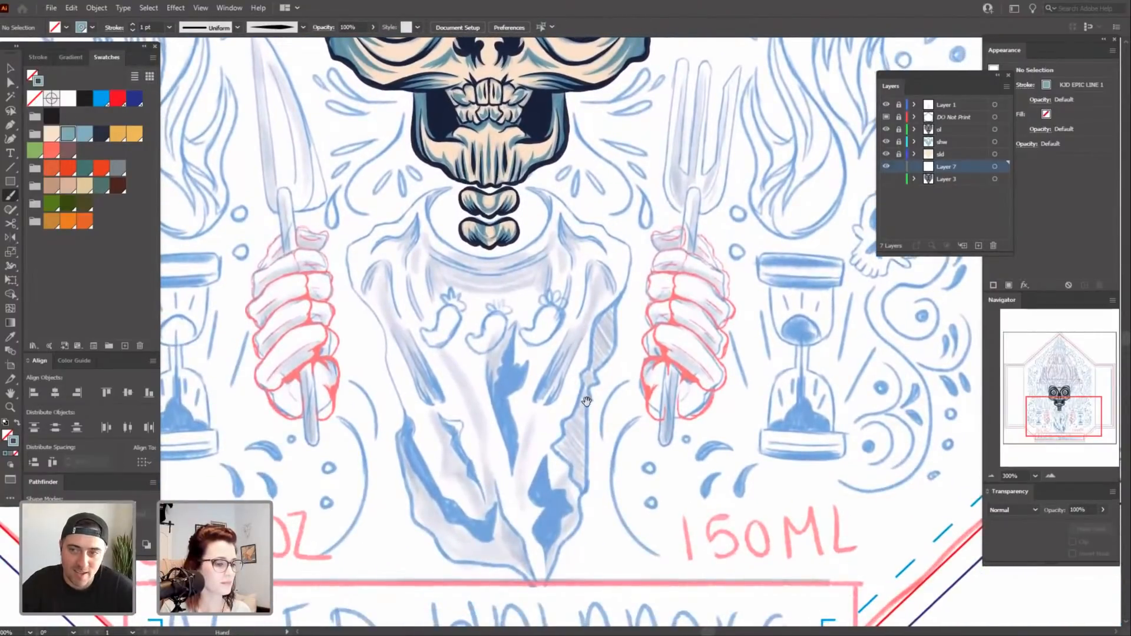
left_click_drag(587, 402, 585, 394)
left_click_drag(607, 212, 598, 278)
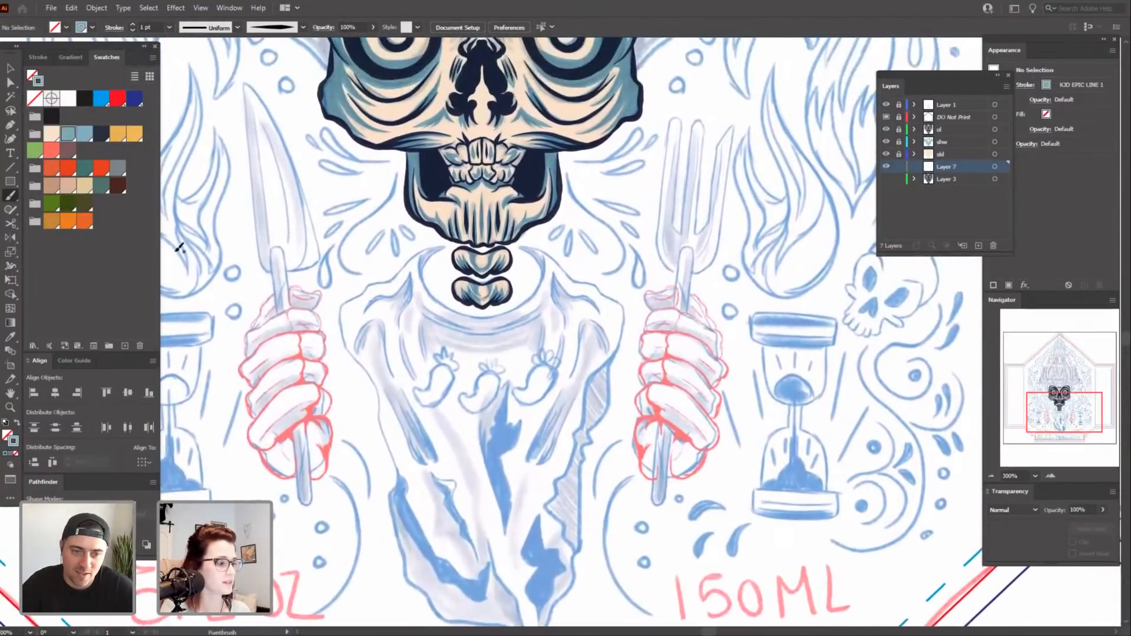
Set the brush stroke colour to the dark navy swatch used for the skull's outlines.
left_click(101, 134)
mouse_move(505, 522)
left_mouse_down()
mouse_move(531, 431)
mouse_move(565, 455)
left_mouse_up()
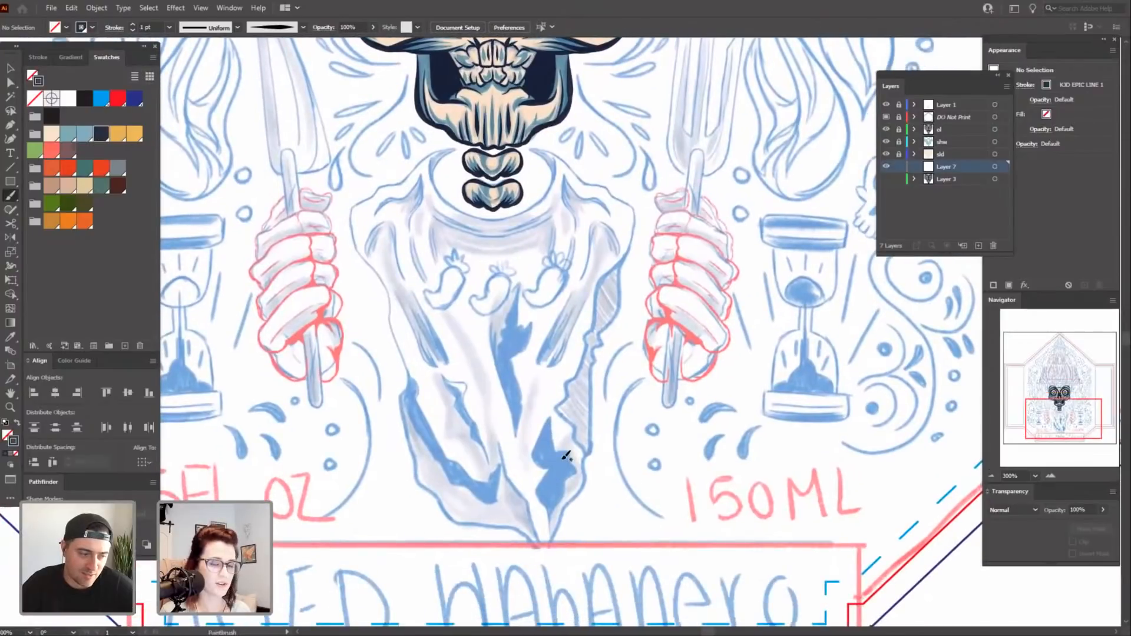
key("ctrl+equal")
scroll(560, 446, "down", 3)
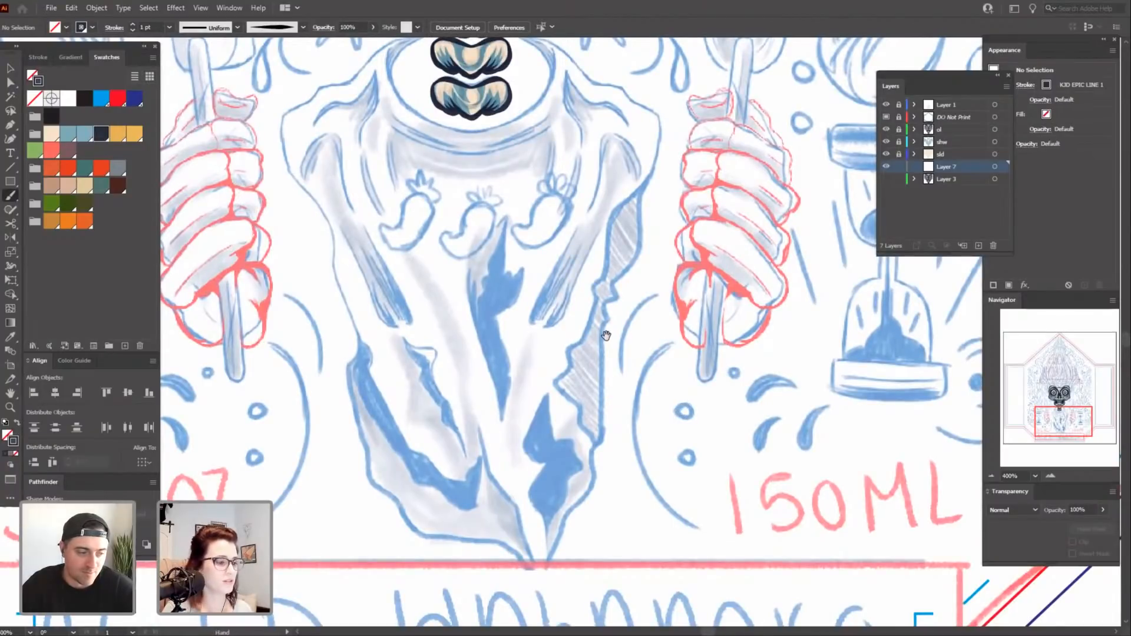
scroll(648, 201, "up", 10)
scroll(663, 200, "up", 8)
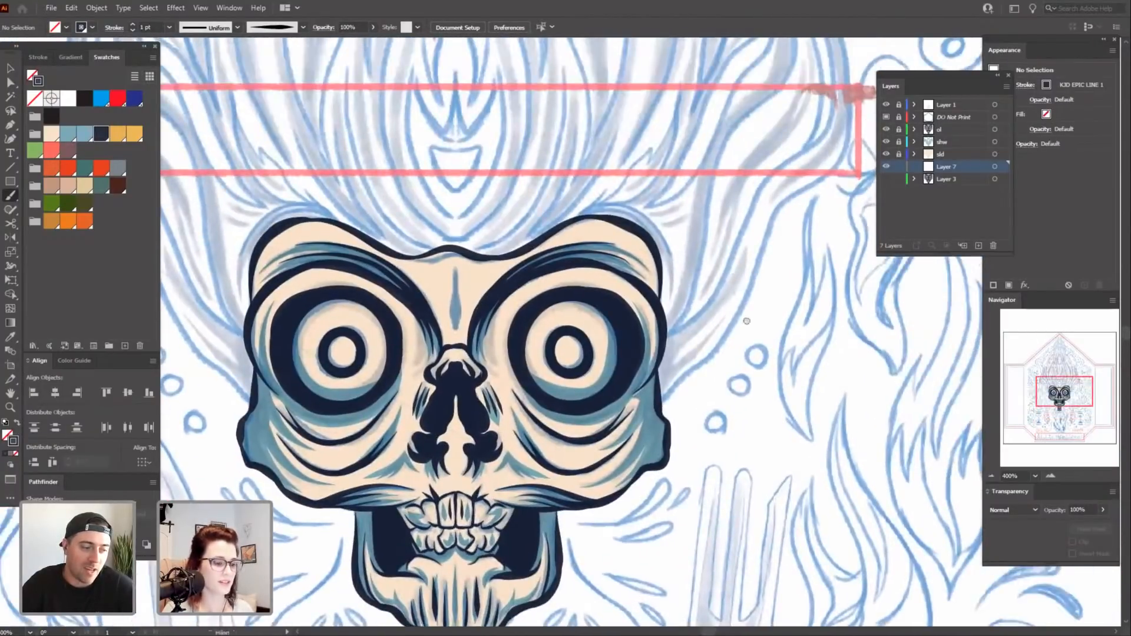
left_click(103, 168)
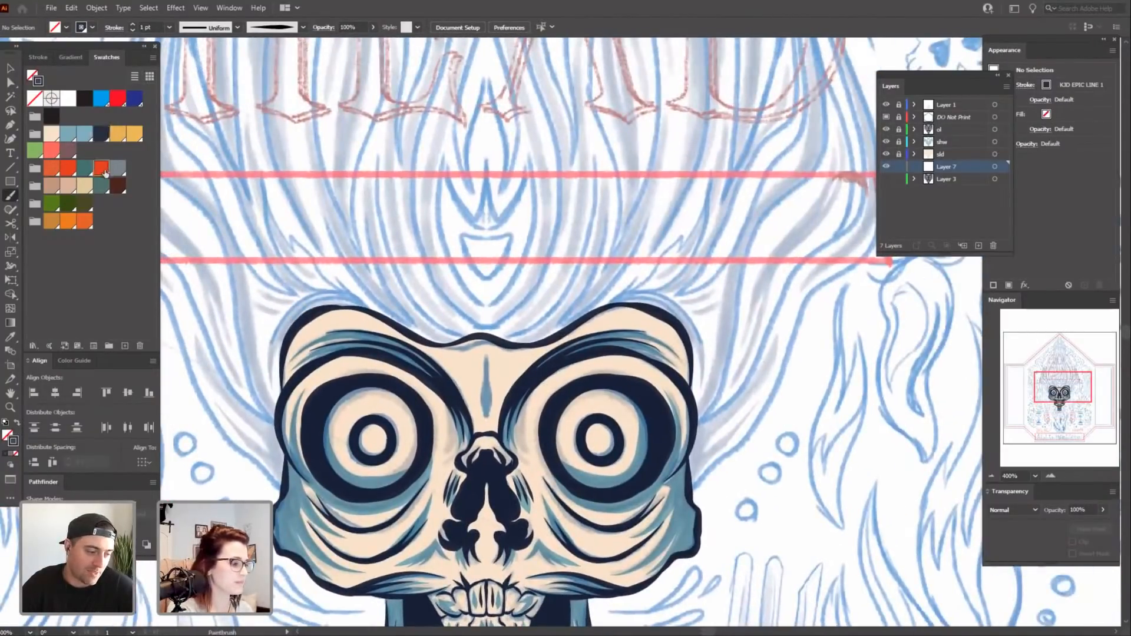
mouse_move(446, 287)
left_mouse_down()
mouse_move(573, 249)
mouse_move(581, 206)
left_mouse_up()
left_click(103, 136)
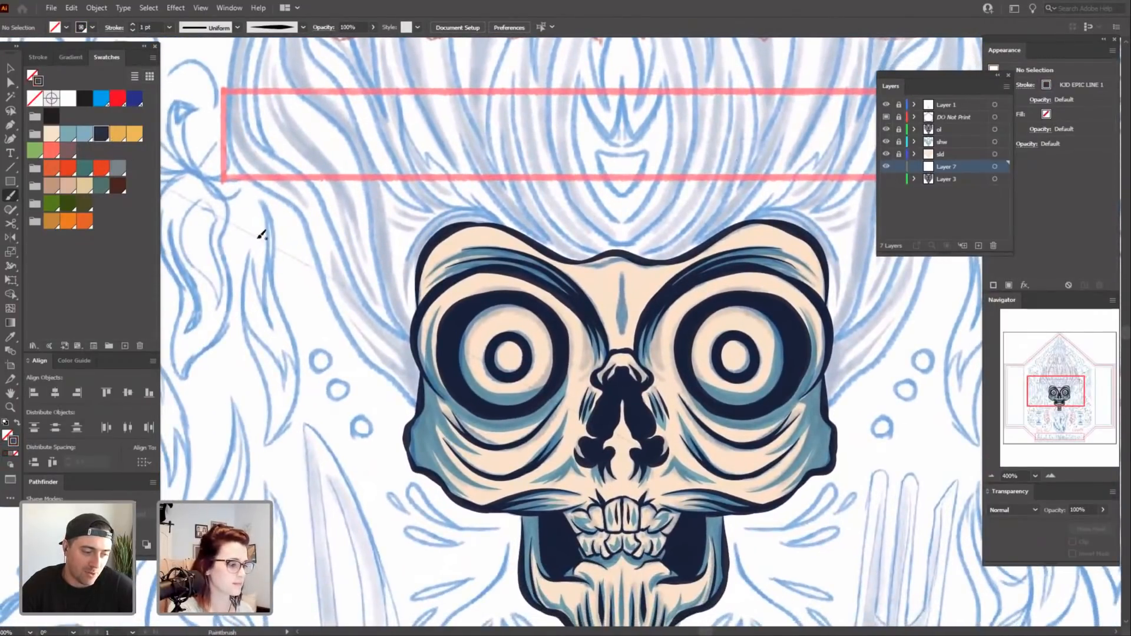
Set the brush stroke to 0.75 pt and paint a short curved navy line on the bib's left edge, just above the lower fold.
left_click_drag(714, 610, 661, 389)
left_click_drag(682, 459, 648, 118)
key("ctrl+plus")
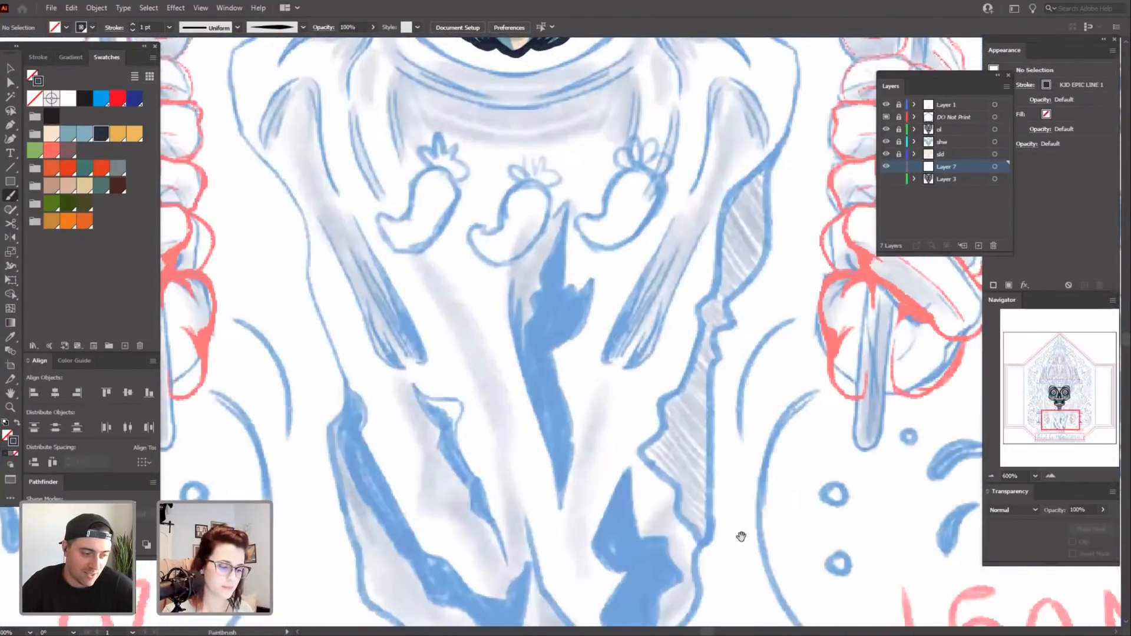
left_click_drag(740, 535, 768, 369)
mouse_move(702, 386)
left_mouse_down()
mouse_move(733, 377)
mouse_move(749, 404)
left_mouse_up()
left_click_drag(516, 297, 556, 327)
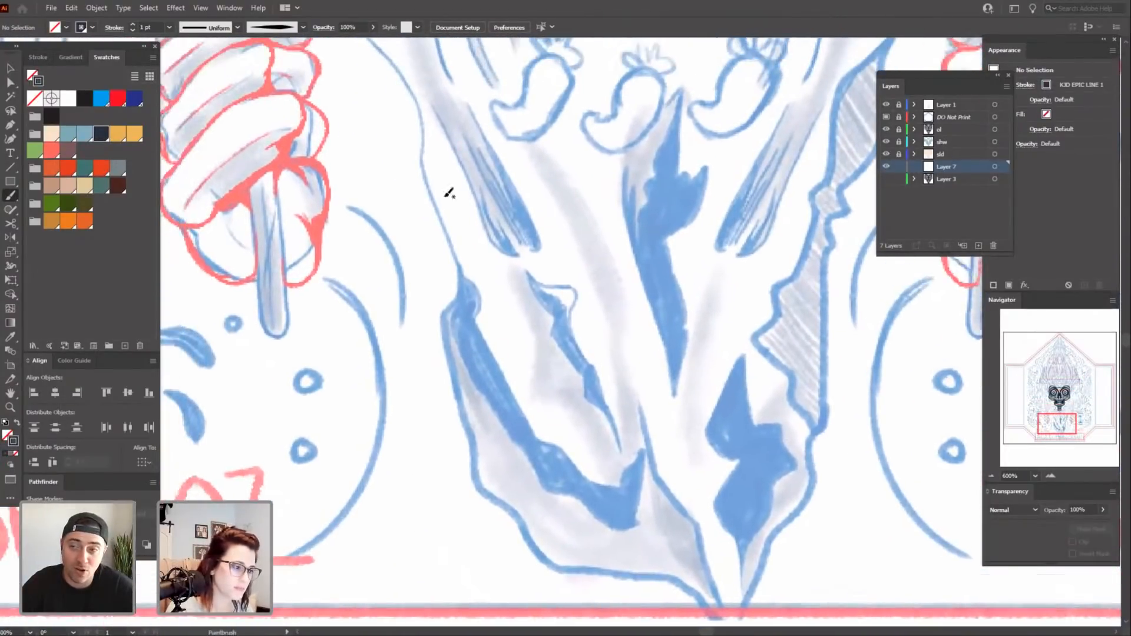
left_click(133, 30)
left_click_drag(638, 427, 654, 451)
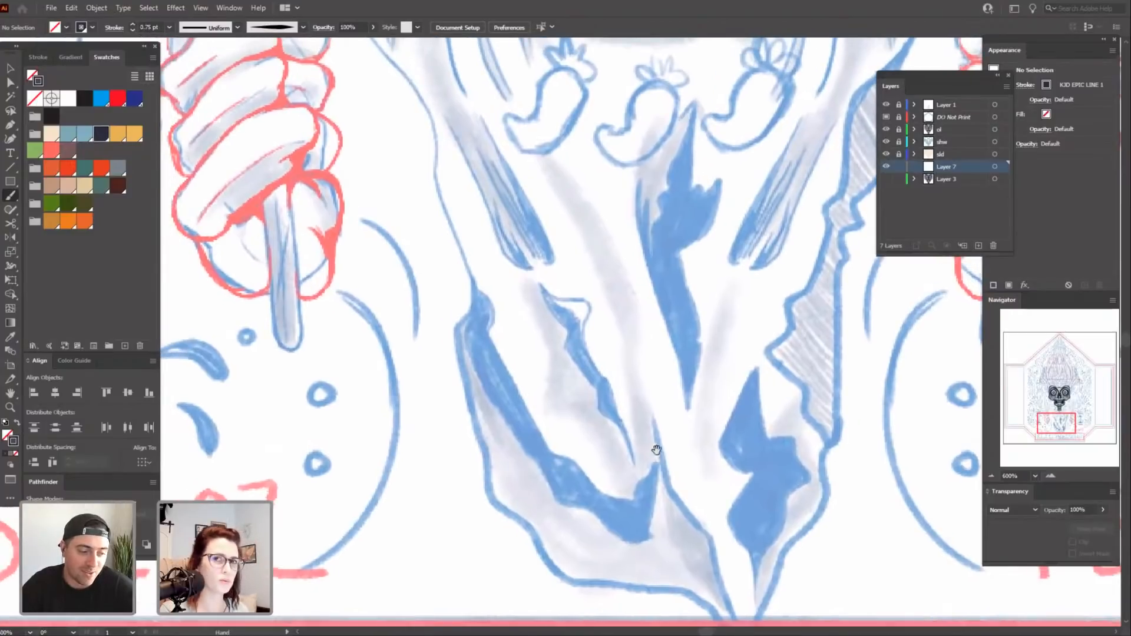
mouse_move(459, 243)
left_mouse_down()
mouse_move(479, 289)
mouse_move(465, 337)
left_mouse_up()
left_click_drag(512, 491, 498, 457)
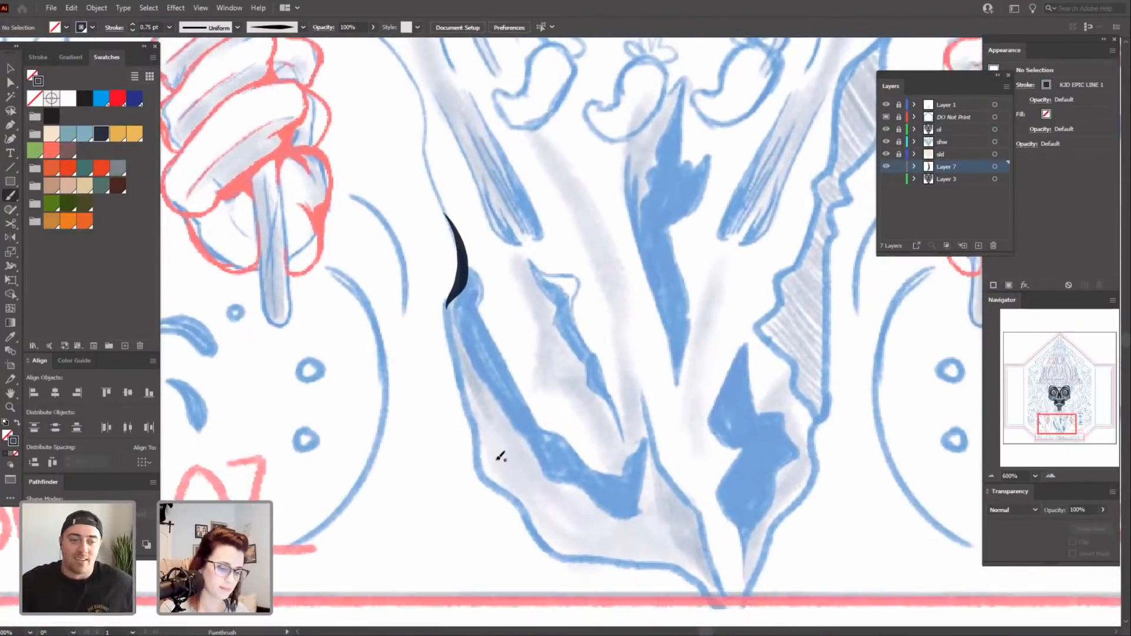
Ink the bib's lower left edge with connected 0.75 pt navy strokes, from the first curved line down to the bottom tip.
mouse_move(524, 501)
left_mouse_down()
mouse_move(484, 472)
mouse_move(458, 359)
left_mouse_up()
left_click_drag(504, 386, 560, 435)
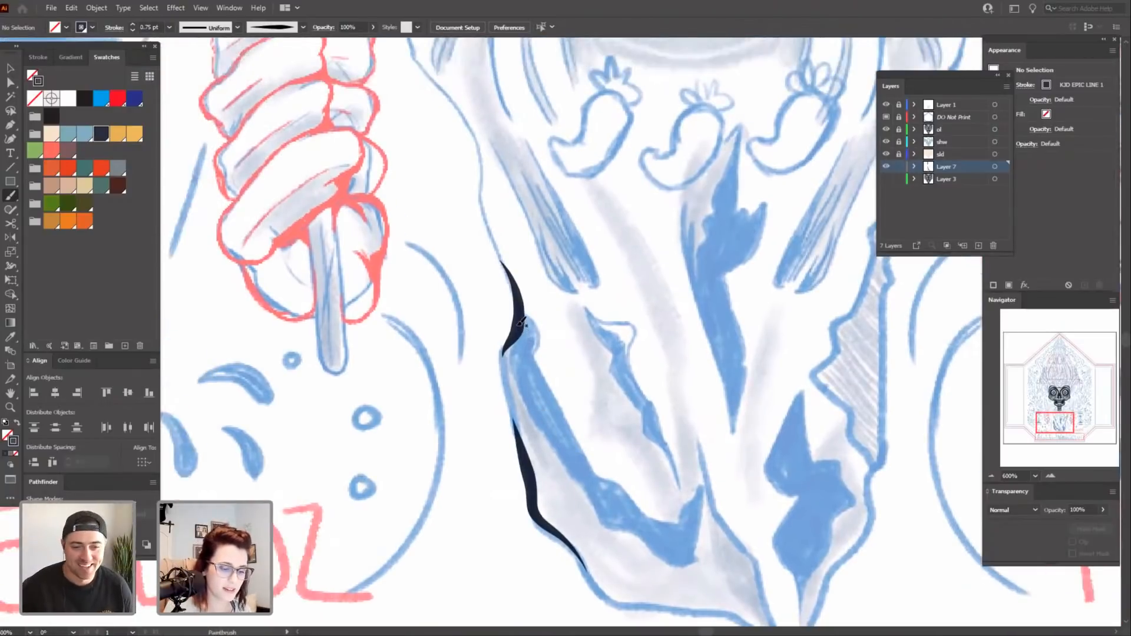
left_click_drag(504, 352, 523, 436)
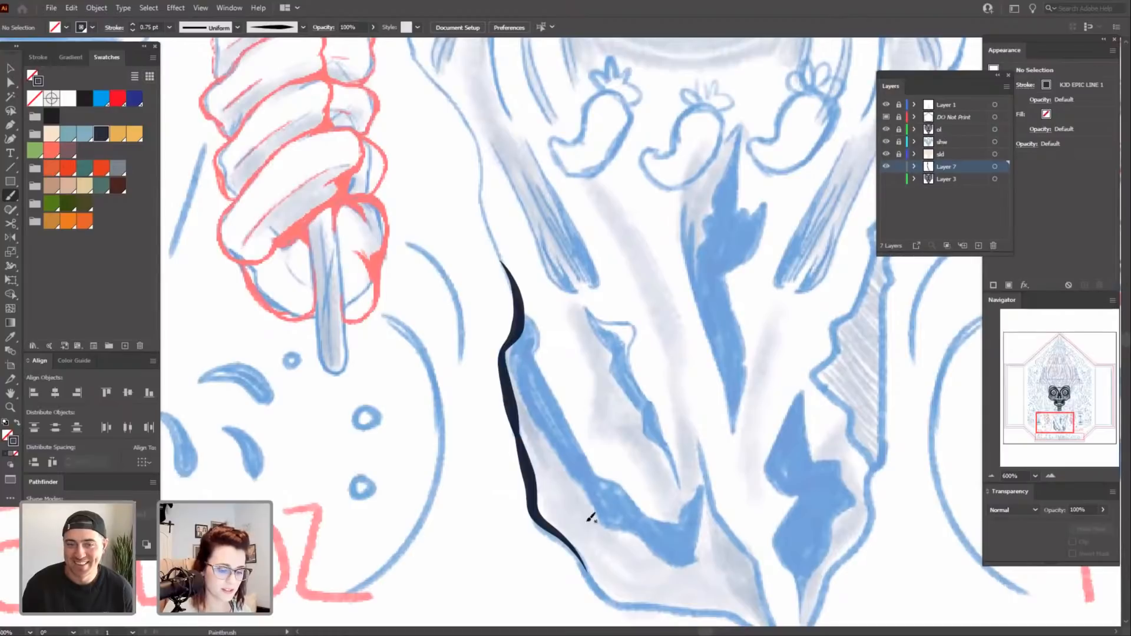
mouse_move(673, 585)
left_mouse_down()
mouse_move(520, 485)
mouse_move(544, 479)
left_mouse_up()
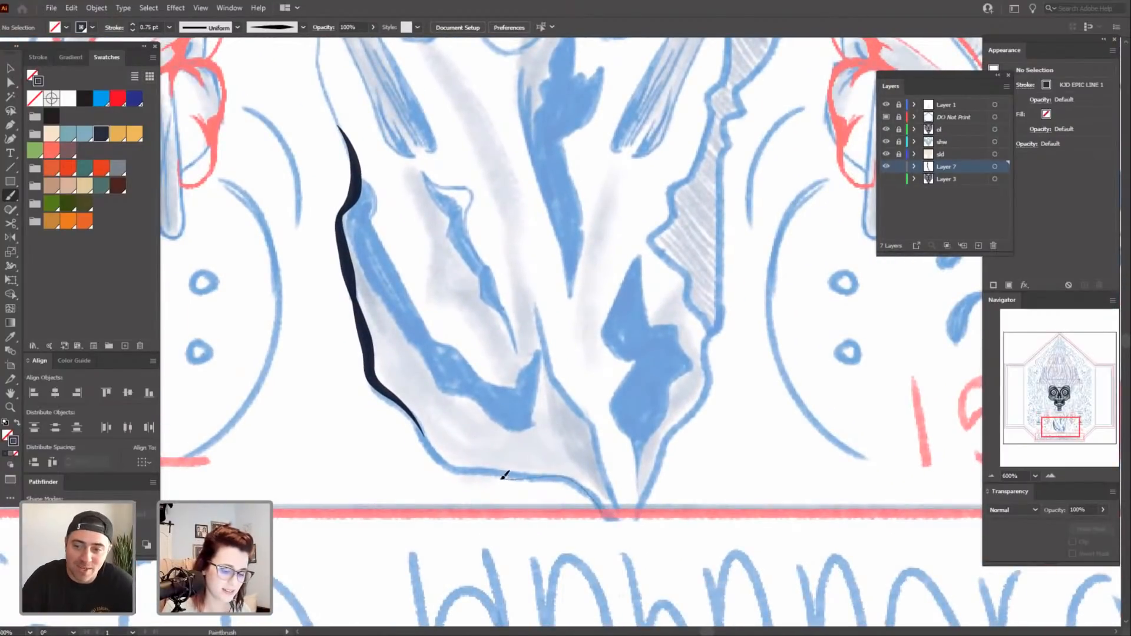
left_click_drag(502, 478, 454, 470)
left_click_drag(541, 431, 585, 351)
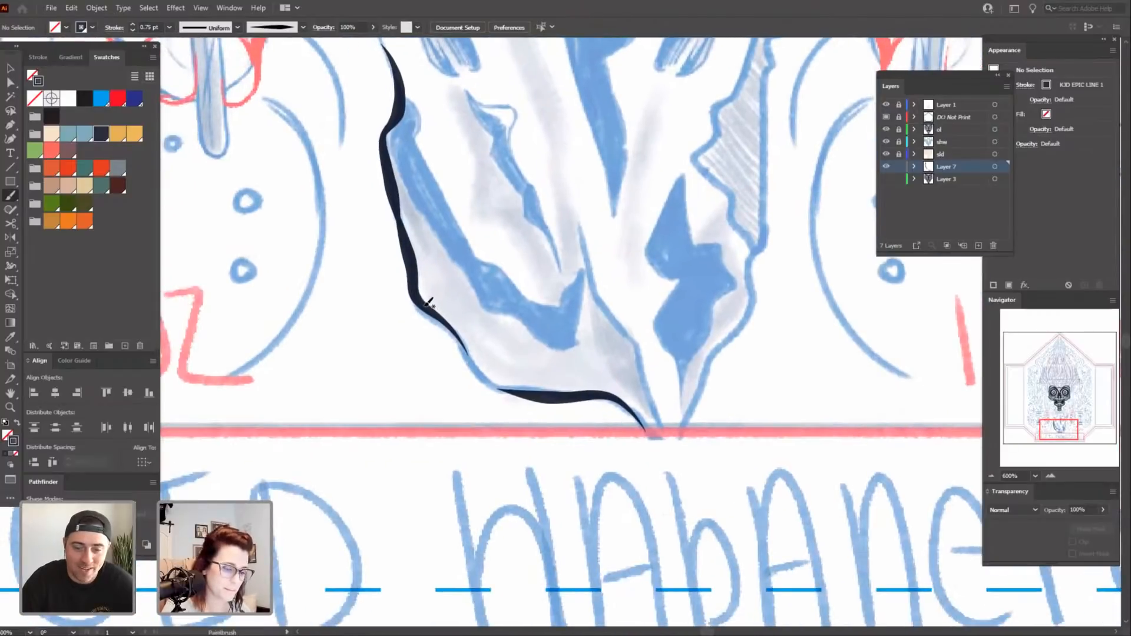
mouse_move(429, 303)
left_mouse_down()
mouse_move(482, 377)
mouse_move(521, 390)
left_mouse_up()
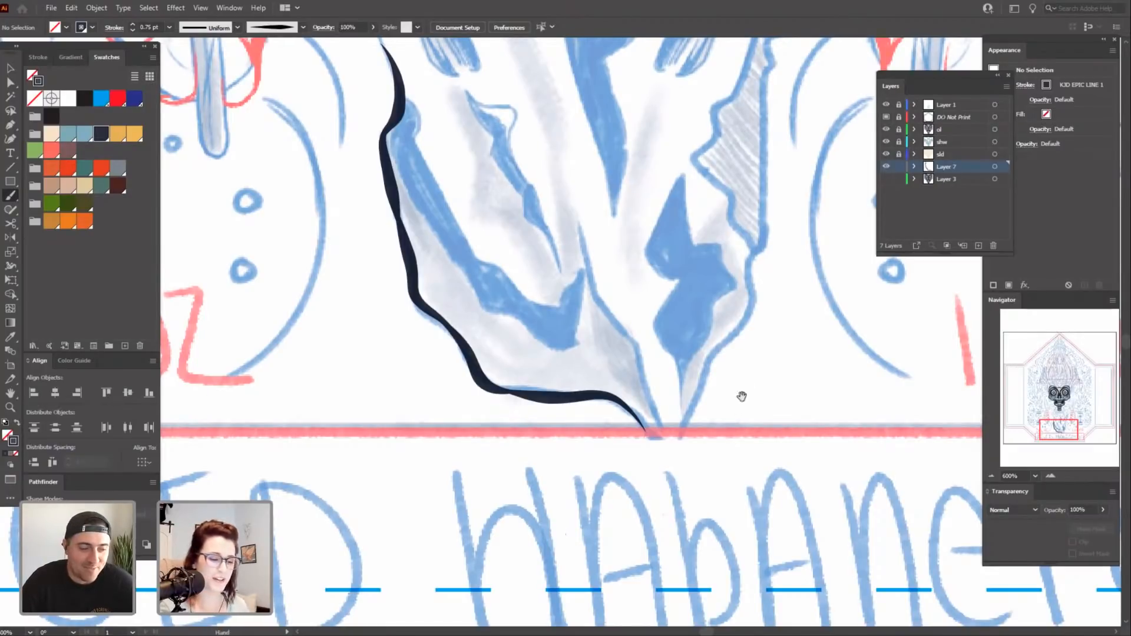
Ink the bib's inner fold line with connected navy strokes, from above the left fold's blue shadow down to the bottom tip.
scroll(740, 396, "up", 3)
scroll(740, 397, "right", 2)
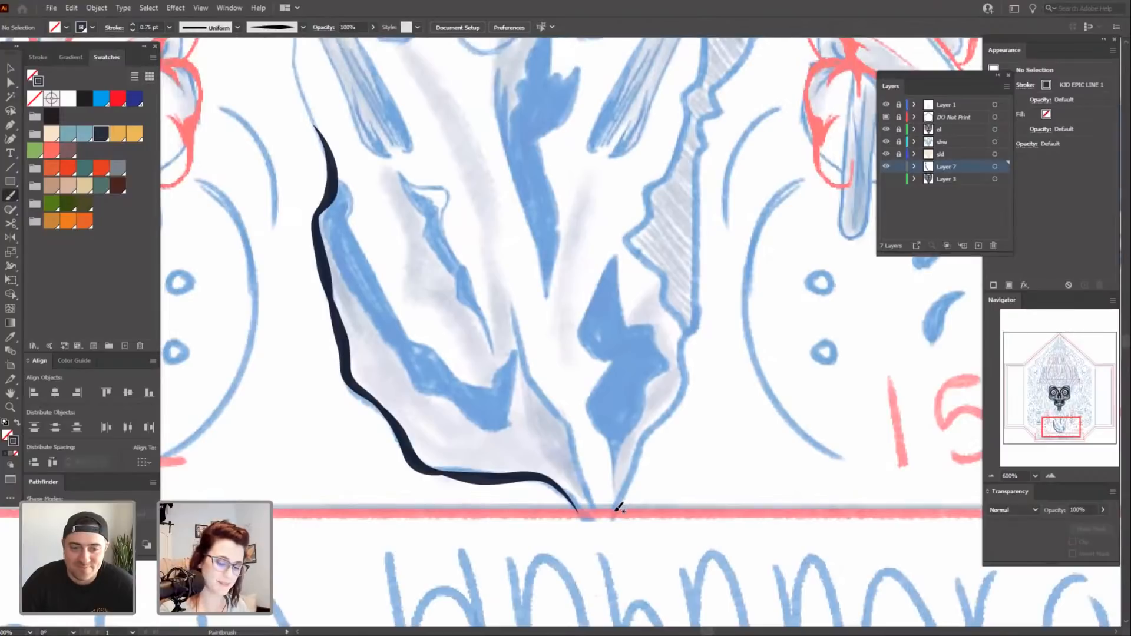
scroll(642, 469, "left", 2)
scroll(642, 469, "up", 1)
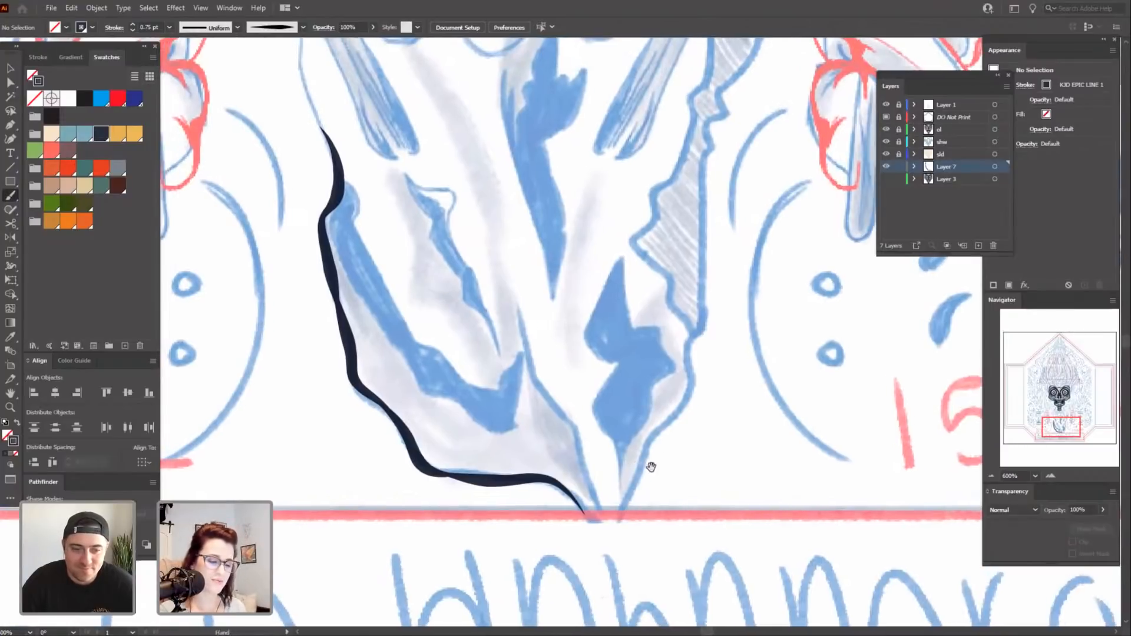
left_click_drag(521, 288, 537, 371)
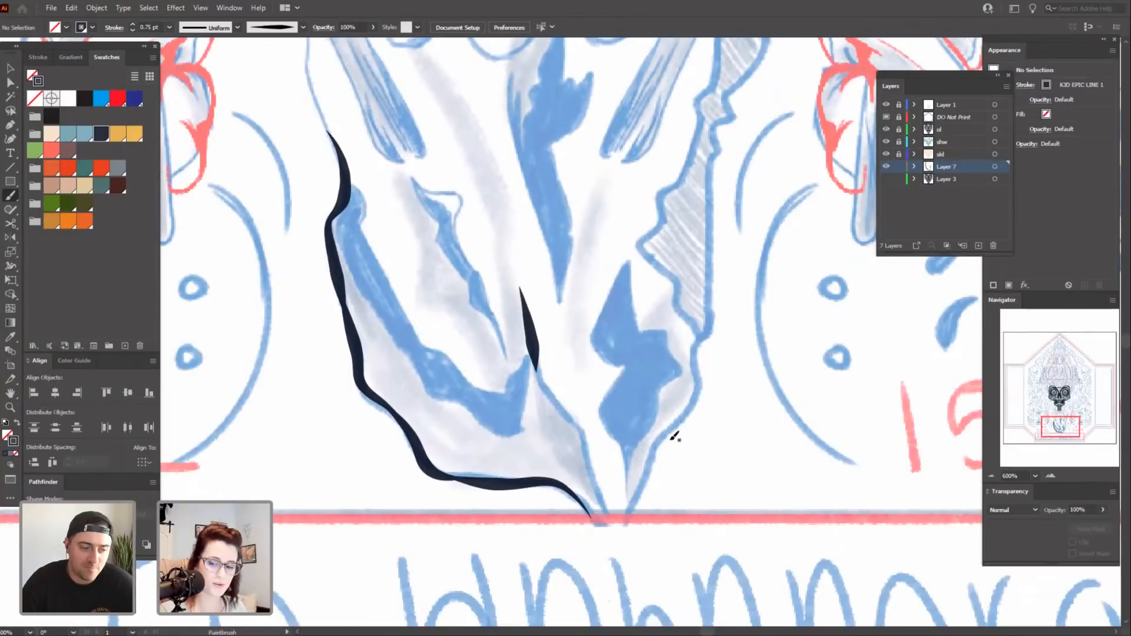
key("ctrl+equal")
scroll(750, 470, "down", 3)
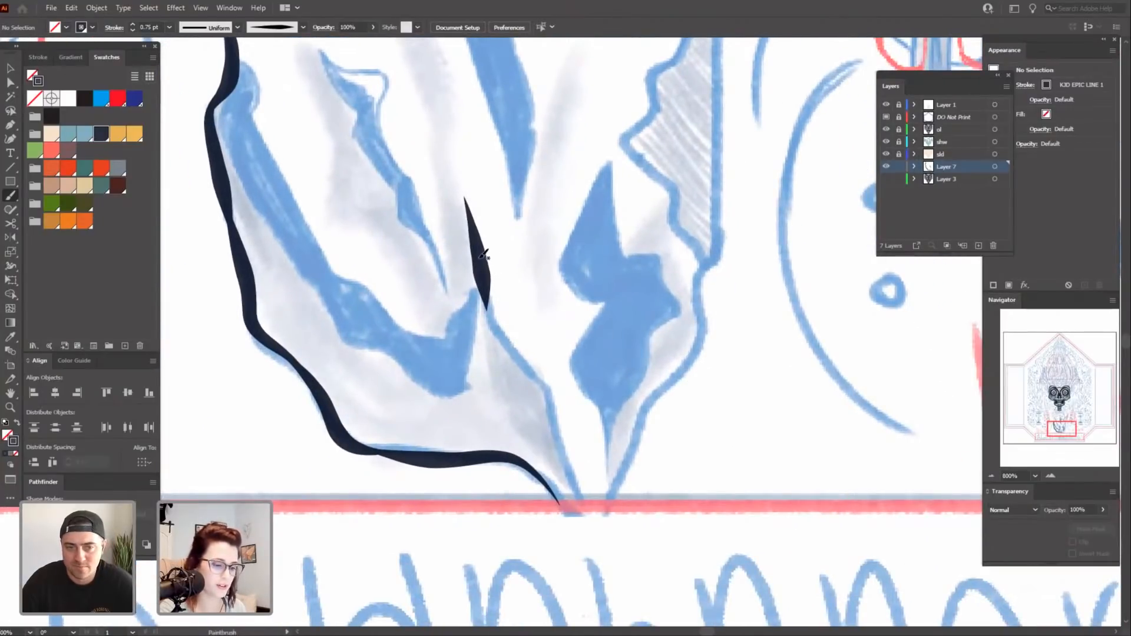
left_click_drag(491, 311, 537, 378)
scroll(604, 508, "down", 1)
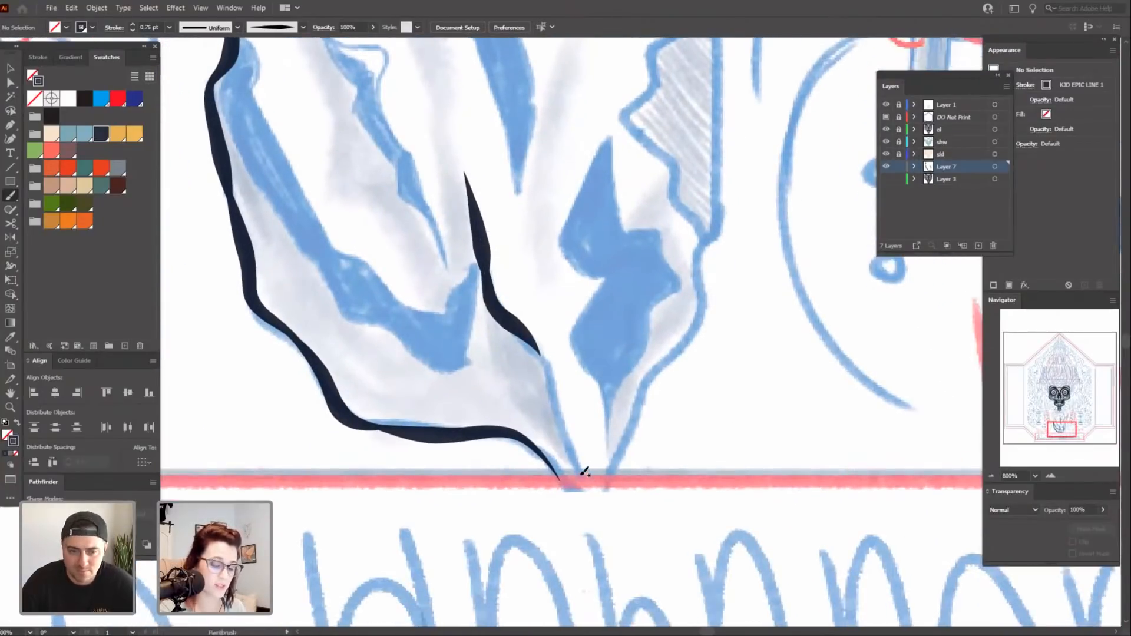
mouse_move(583, 469)
left_mouse_down()
mouse_move(549, 363)
mouse_move(527, 328)
left_mouse_up()
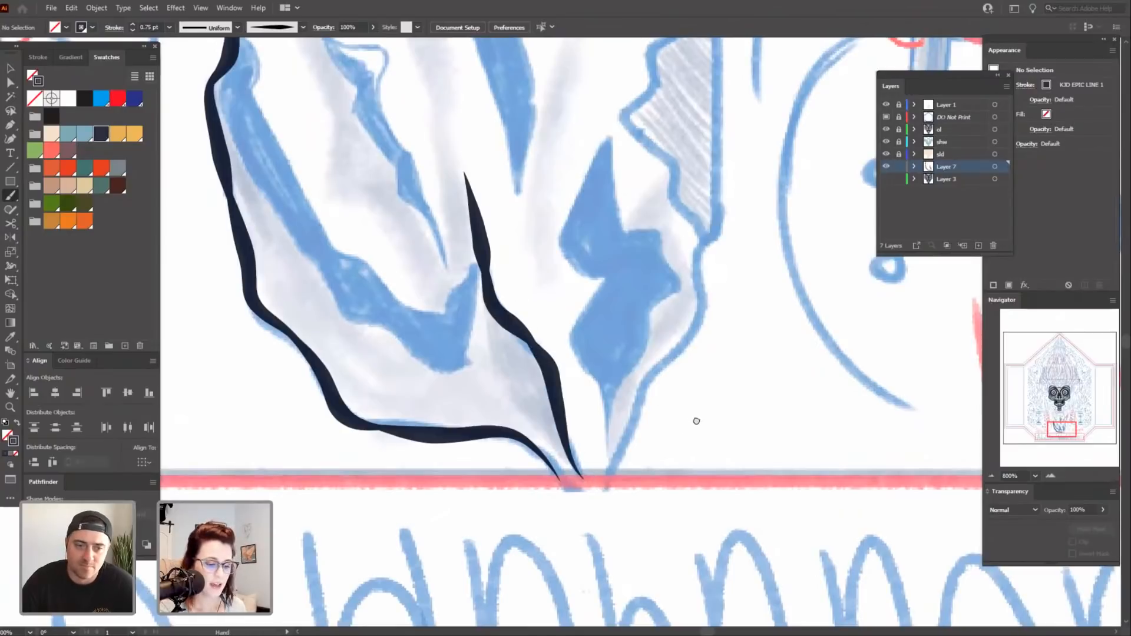
Ink the bib's lower right edge in navy from the bottom tip up along the straight edge beside the hatched fold.
mouse_move(693, 422)
left_mouse_down()
mouse_move(659, 413)
mouse_move(637, 439)
left_mouse_up()
left_click_drag(553, 478, 584, 415)
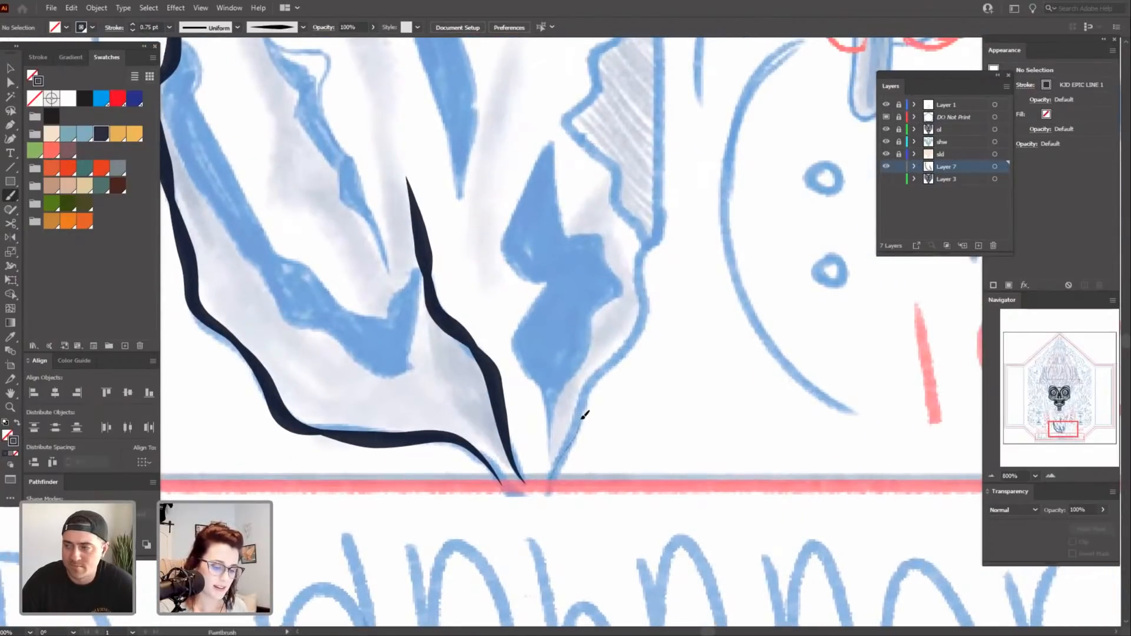
mouse_move(619, 355)
left_mouse_down()
mouse_move(654, 315)
mouse_move(636, 341)
mouse_move(632, 411)
left_mouse_up()
scroll(684, 285, "up", 3)
scroll(719, 412, "up", 5)
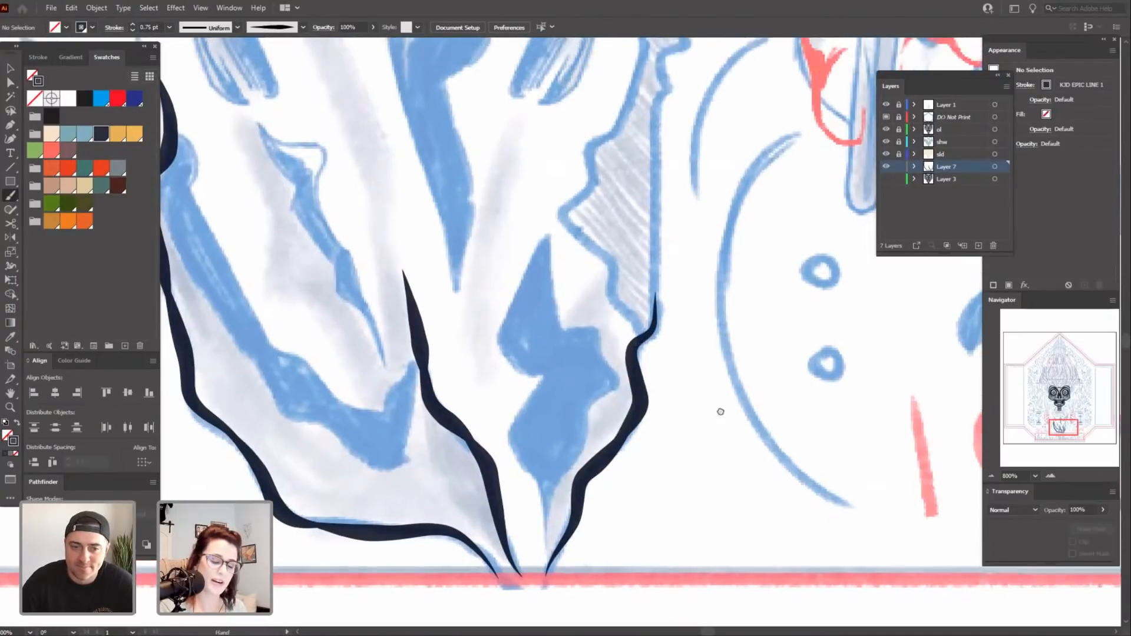
left_click_drag(741, 452, 769, 456)
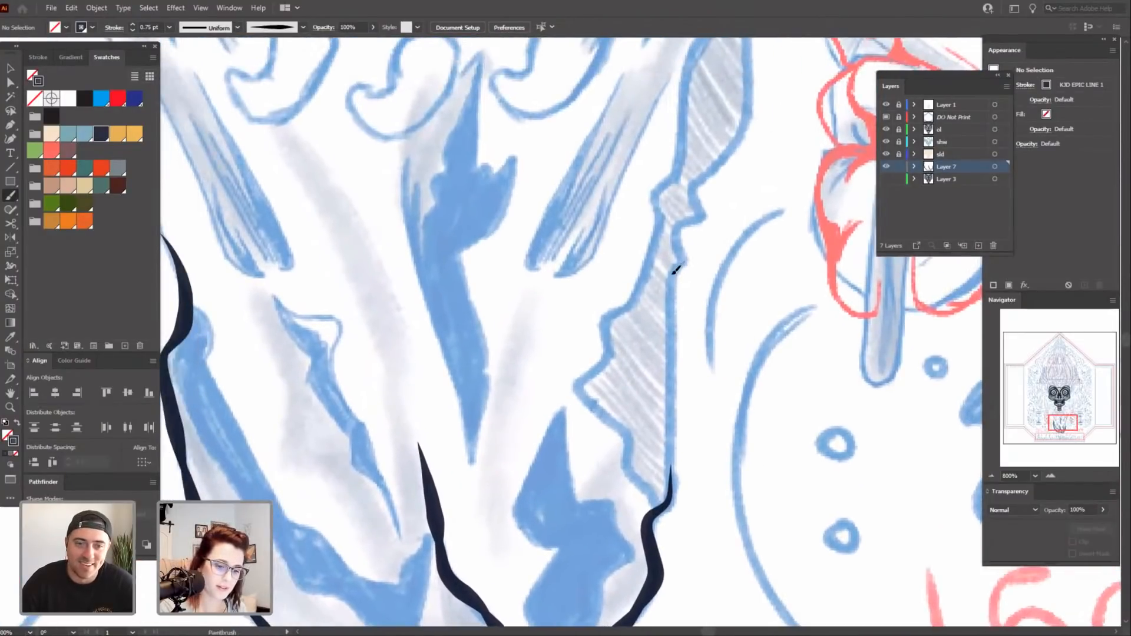
mouse_move(677, 383)
left_mouse_down()
mouse_move(673, 477)
mouse_move(659, 505)
left_mouse_up()
scroll(695, 483, "up", 5)
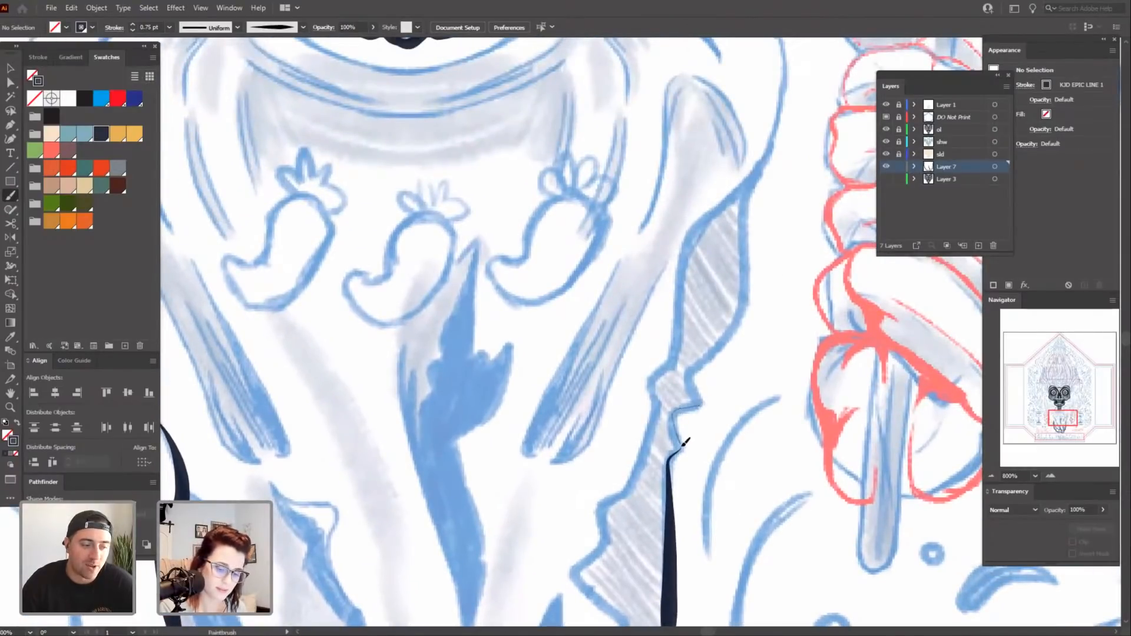
left_click_drag(683, 443, 666, 469)
key("ctrl+z")
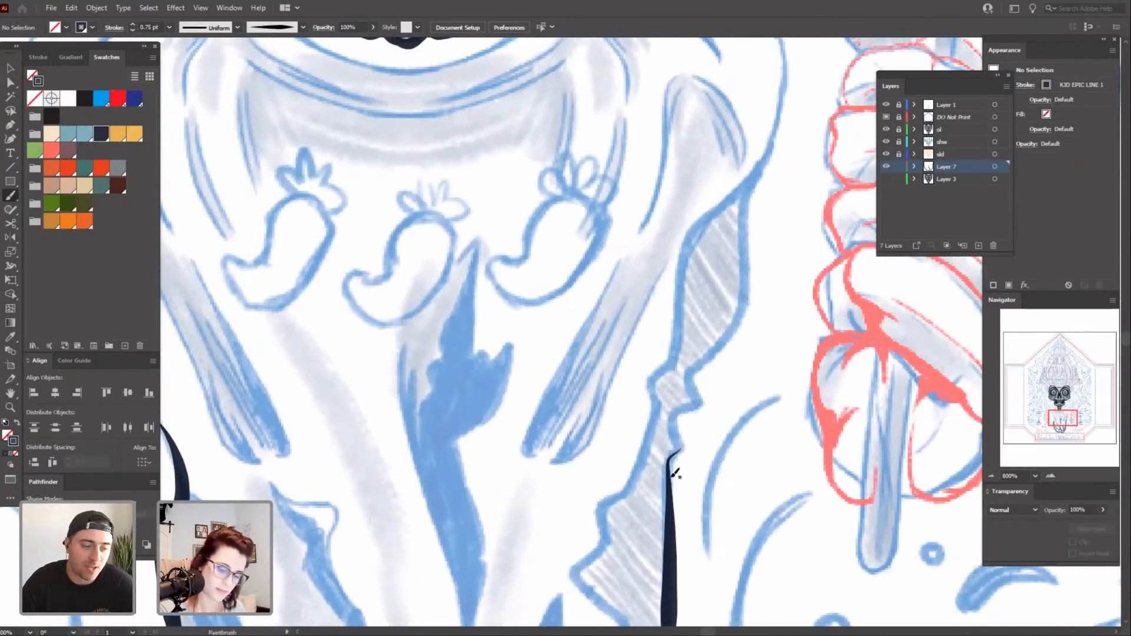
left_click_drag(676, 566, 676, 487)
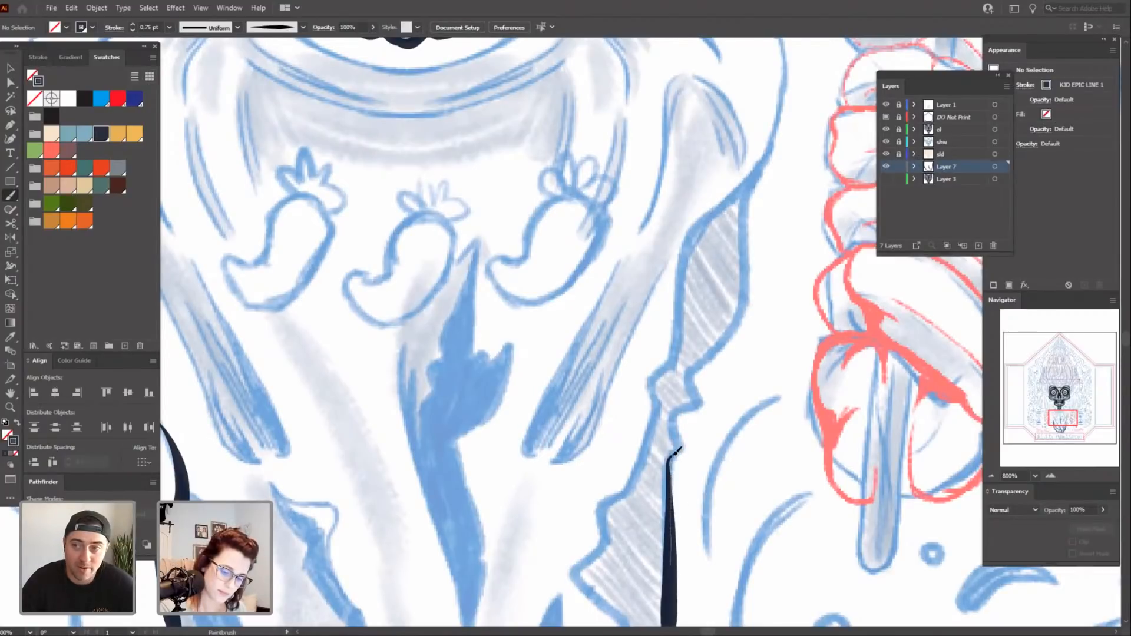
left_click_drag(681, 443, 677, 411)
mouse_move(772, 474)
left_mouse_down()
mouse_move(742, 505)
mouse_move(720, 499)
mouse_move(732, 522)
left_mouse_up()
key("ctrl+z")
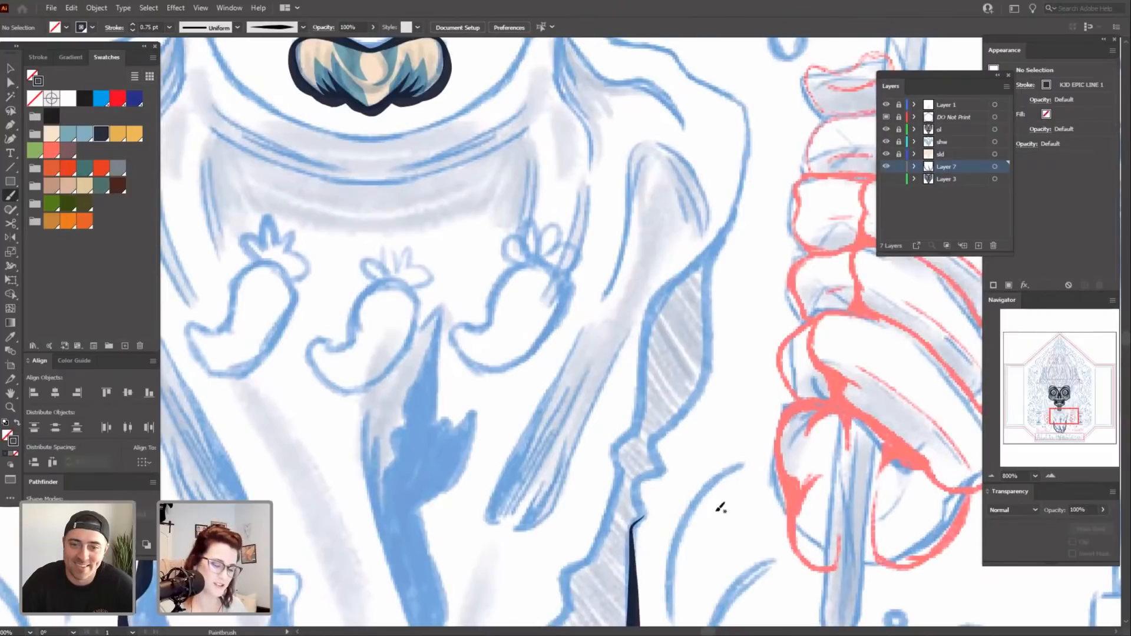
Ink the bib's upper right side in navy, along the curved hatched fold and through the small notch to the straight edge.
left_click_drag(705, 484, 675, 408)
left_click_drag(742, 434, 739, 469)
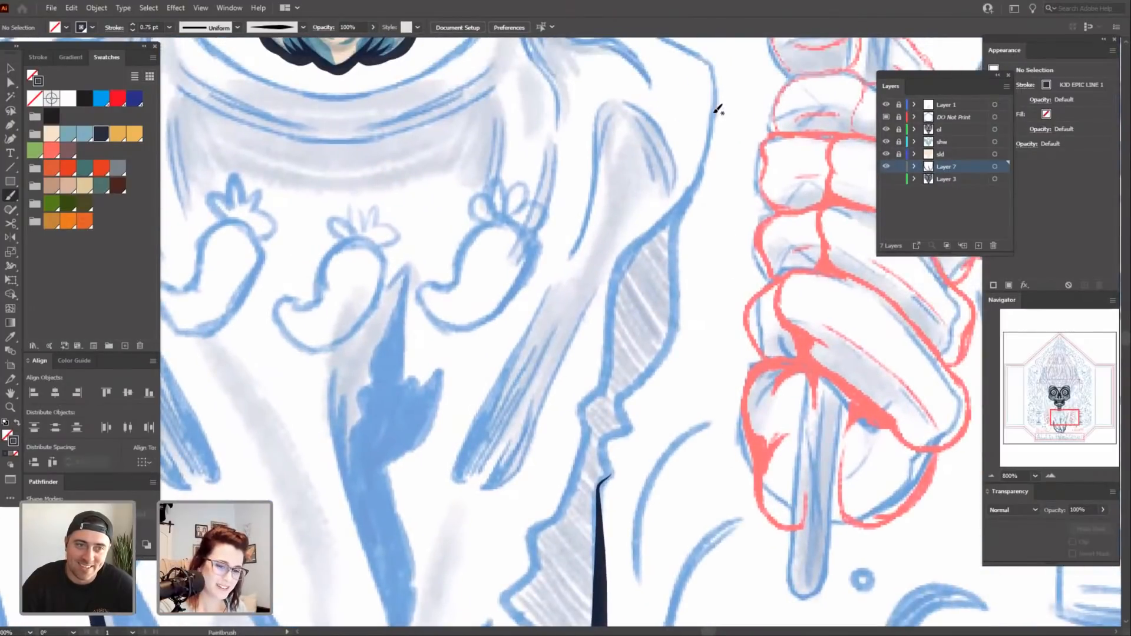
mouse_move(678, 258)
left_mouse_down()
mouse_move(679, 297)
mouse_move(659, 352)
left_mouse_up()
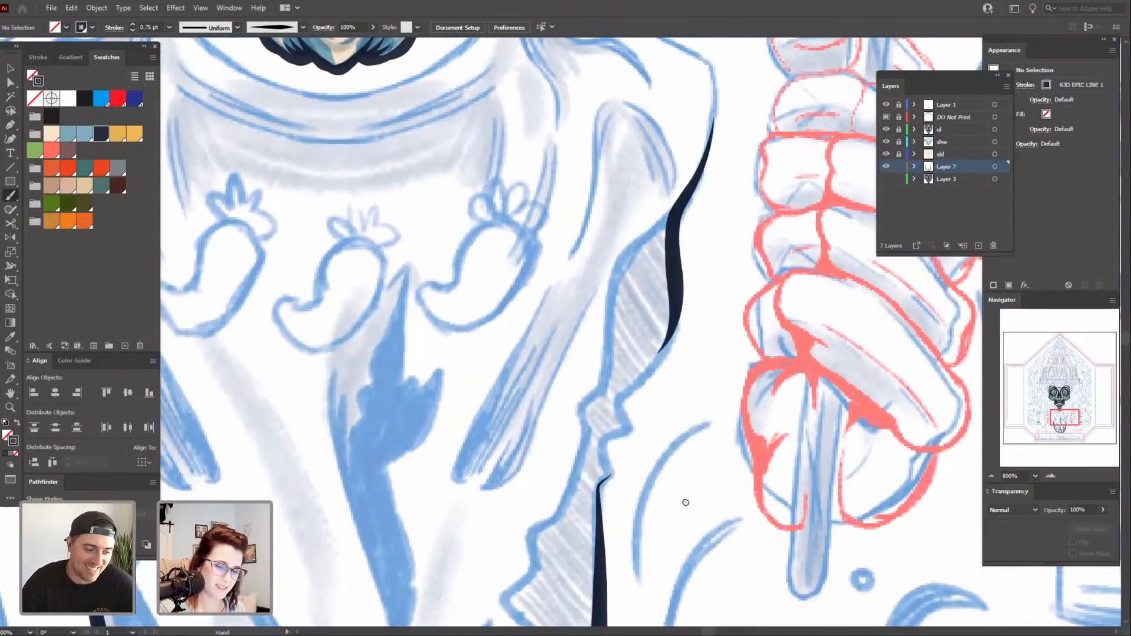
scroll(683, 502, "down", 1)
left_click_drag(677, 237, 661, 319)
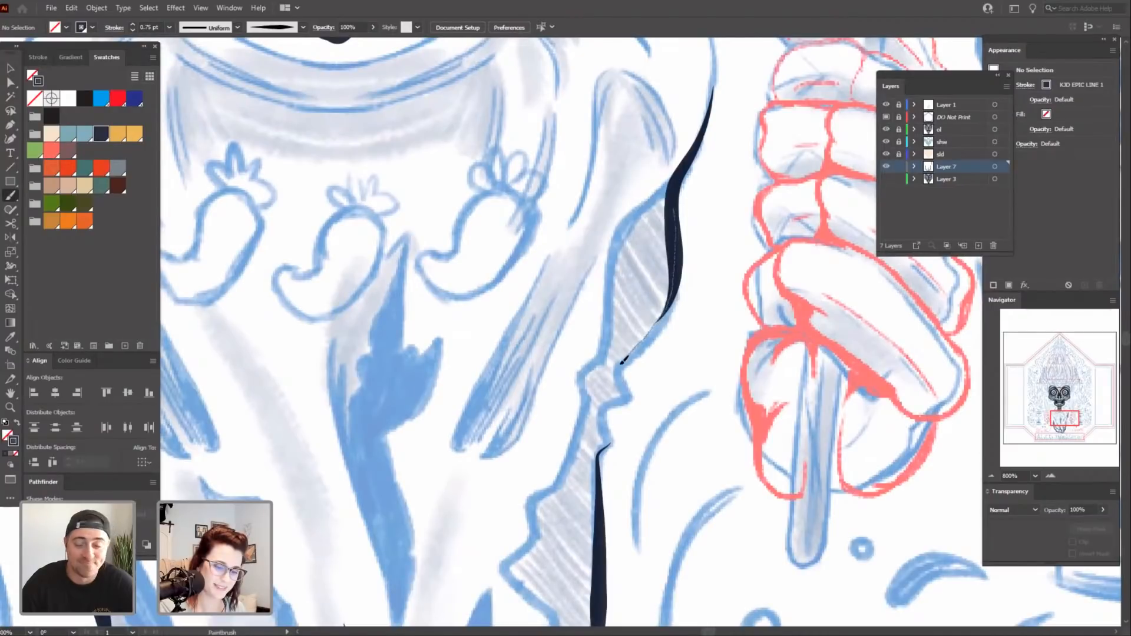
left_click_drag(602, 478, 603, 483)
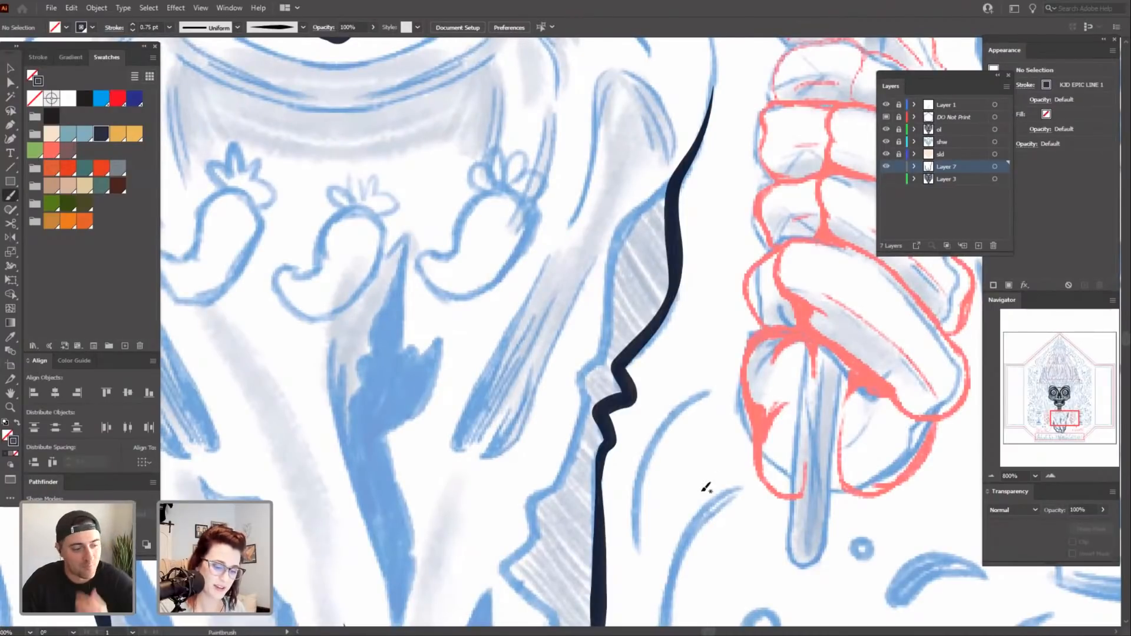
Ink the bib's right shoulder contour in navy, from the upper side edge up to the pointed collar end beside the jaw.
scroll(727, 167, "up", 10)
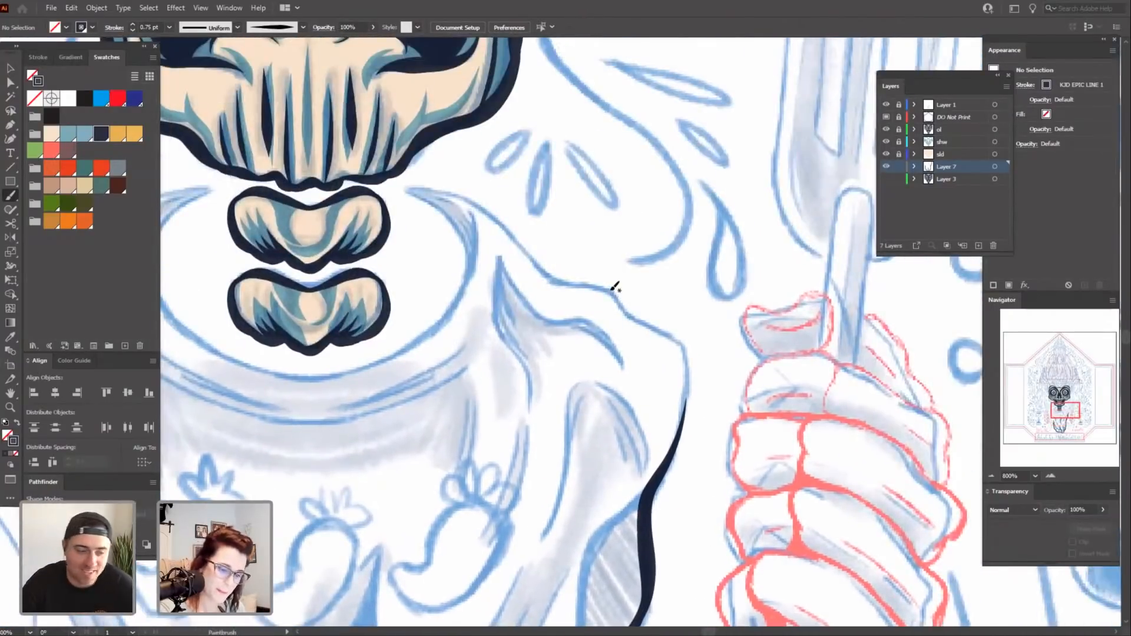
mouse_move(625, 316)
left_mouse_down()
mouse_move(682, 342)
mouse_move(688, 368)
left_mouse_up()
left_click_drag(686, 420, 687, 422)
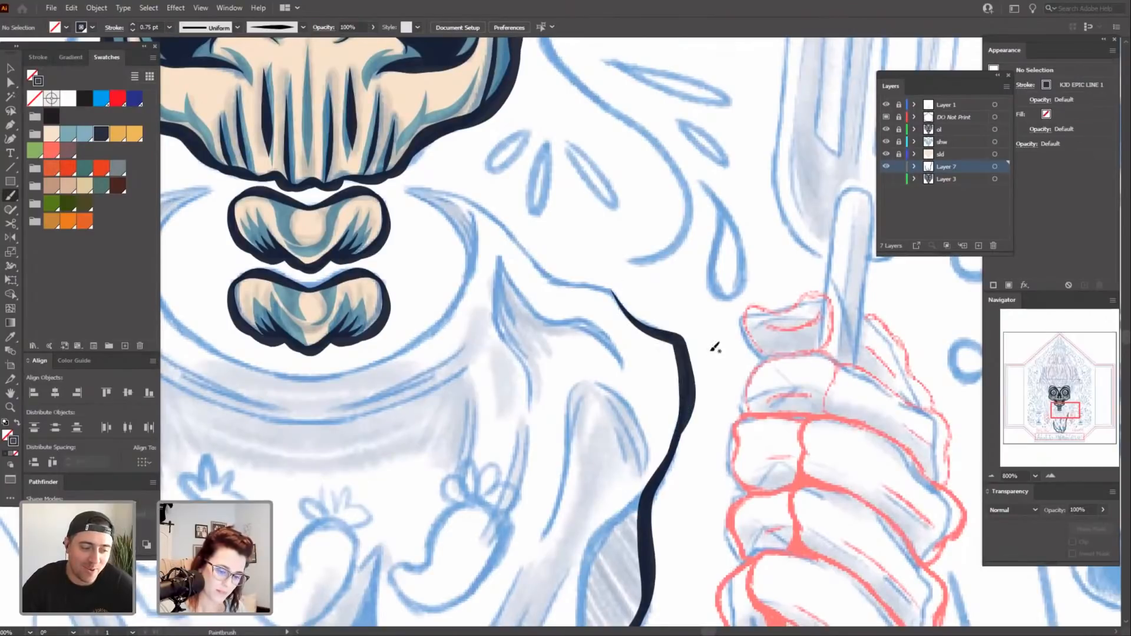
scroll(717, 346, "up", 5)
scroll(717, 346, "left", 5)
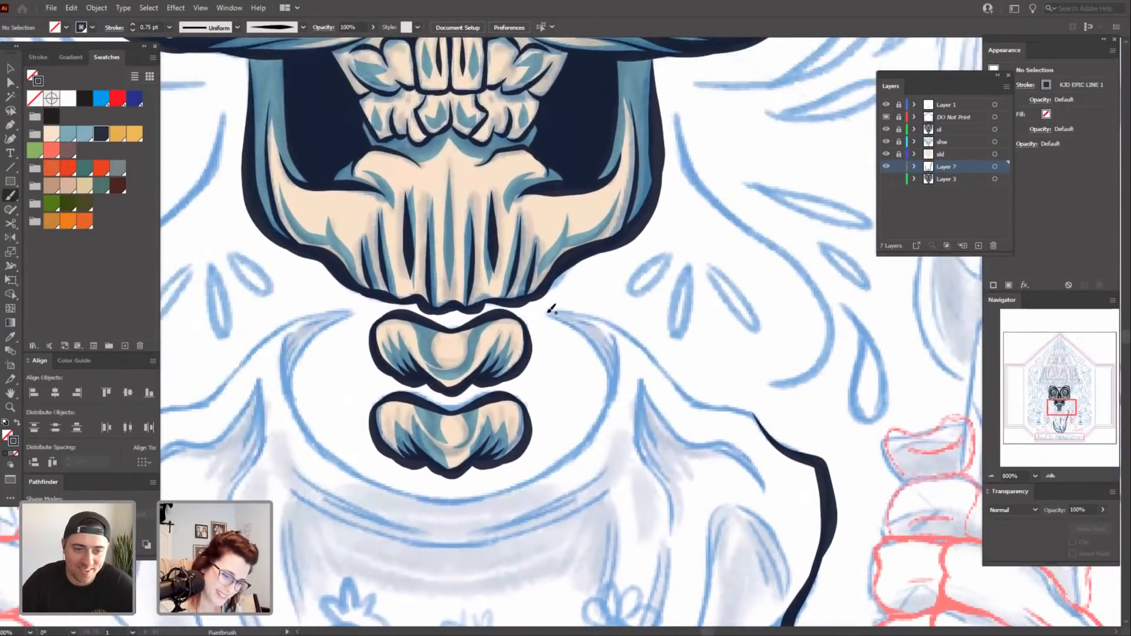
left_click_drag(547, 311, 616, 323)
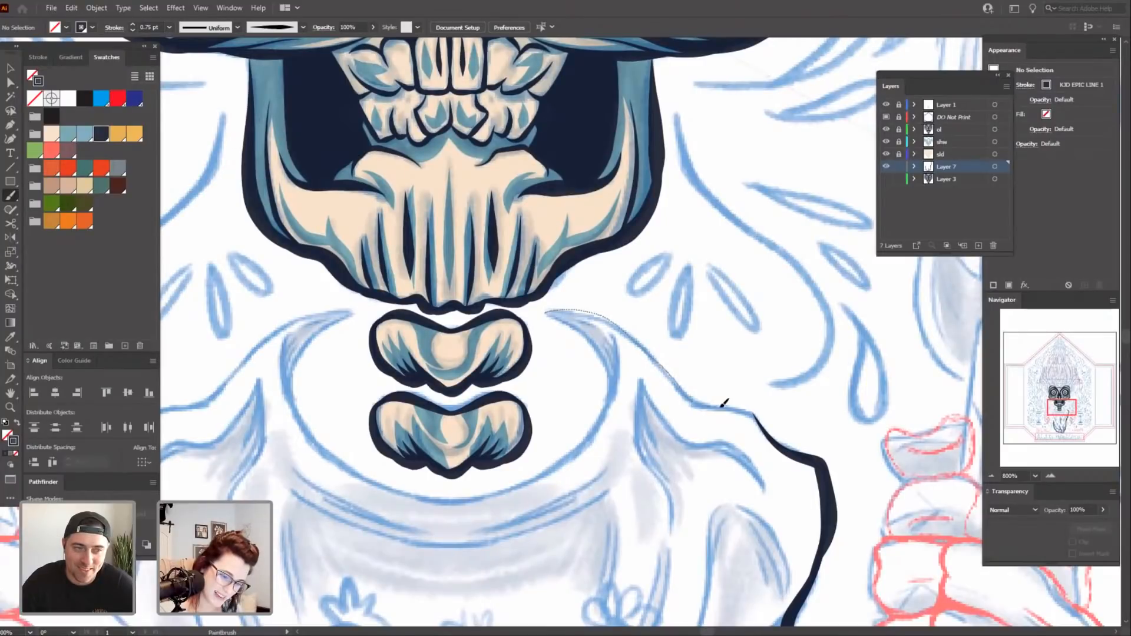
left_click_drag(758, 415, 761, 417)
mouse_move(616, 543)
left_mouse_down()
mouse_move(747, 528)
mouse_move(760, 594)
left_mouse_up()
left_click_drag(775, 415, 743, 412)
Paint navy curves along the right and left sides of the bib's neckline, around the neck bones.
mouse_move(734, 465)
left_mouse_down()
mouse_move(723, 416)
mouse_move(654, 425)
left_mouse_up()
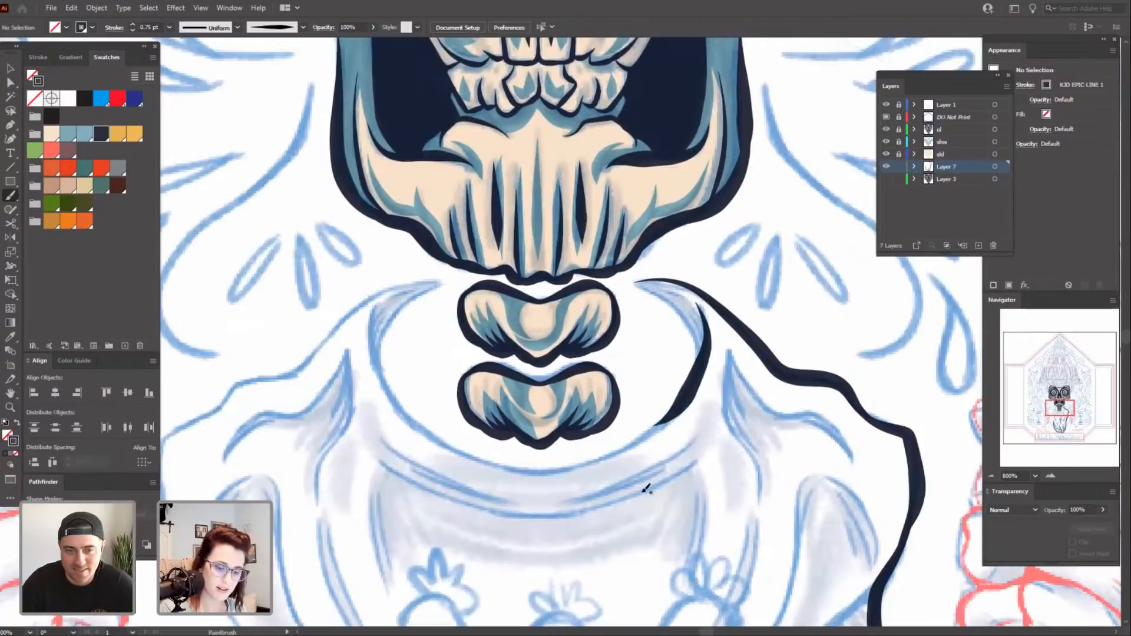
left_click_drag(665, 524, 692, 540)
left_click(673, 537)
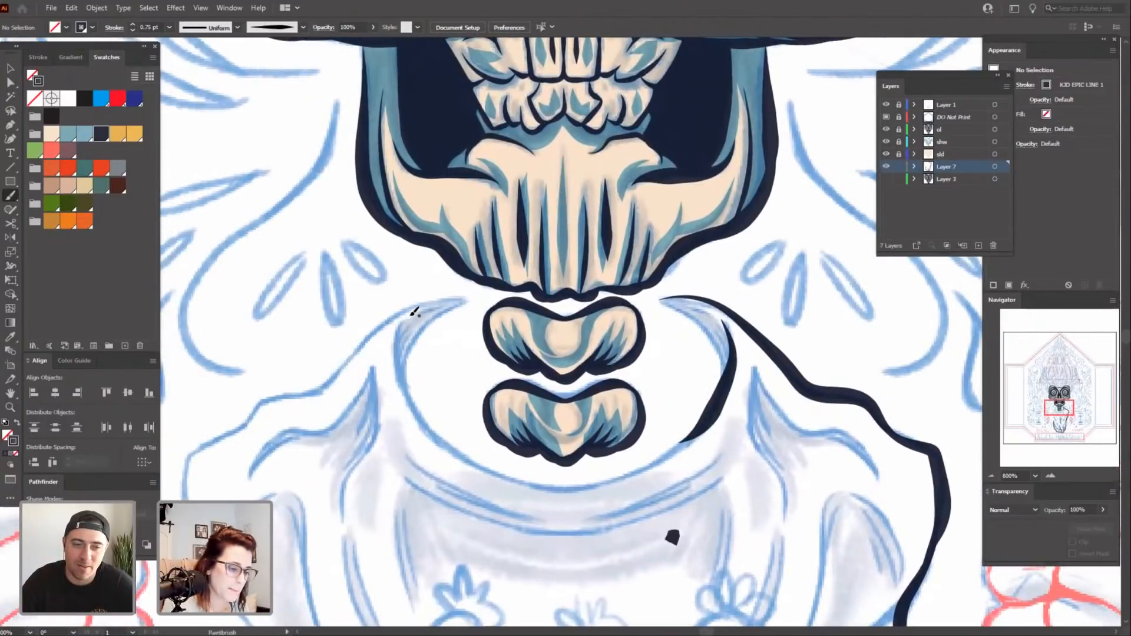
left_click_drag(408, 392, 476, 458)
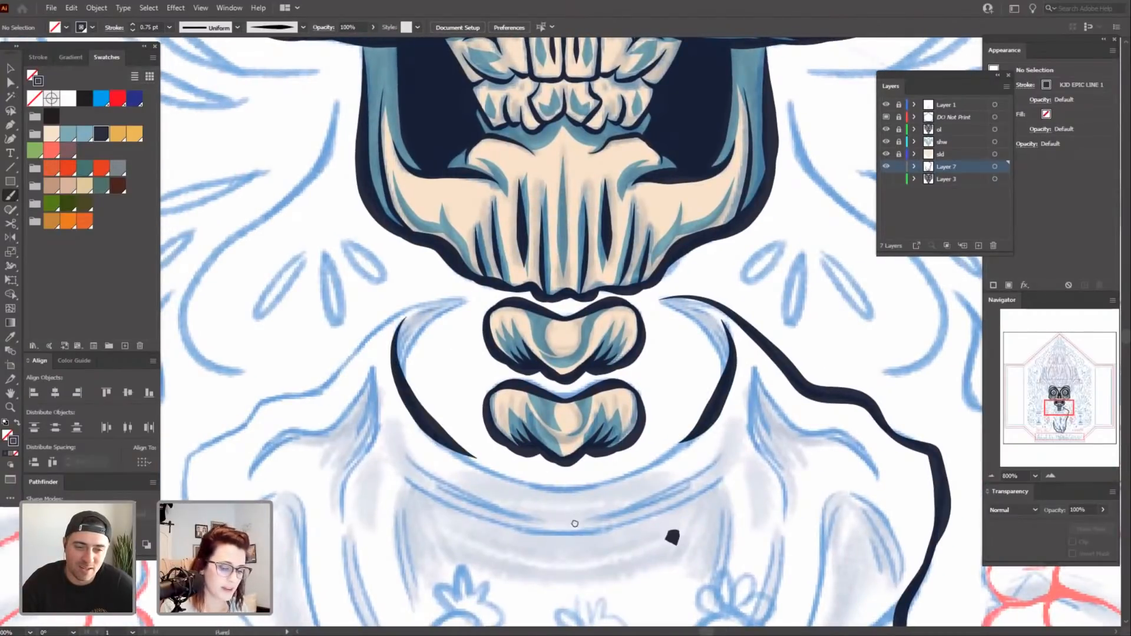
Delete the stray navy blot below the neckline and return to the Paintbrush tool.
mouse_move(575, 524)
left_mouse_down()
mouse_move(599, 522)
mouse_move(561, 538)
left_mouse_up()
key("v")
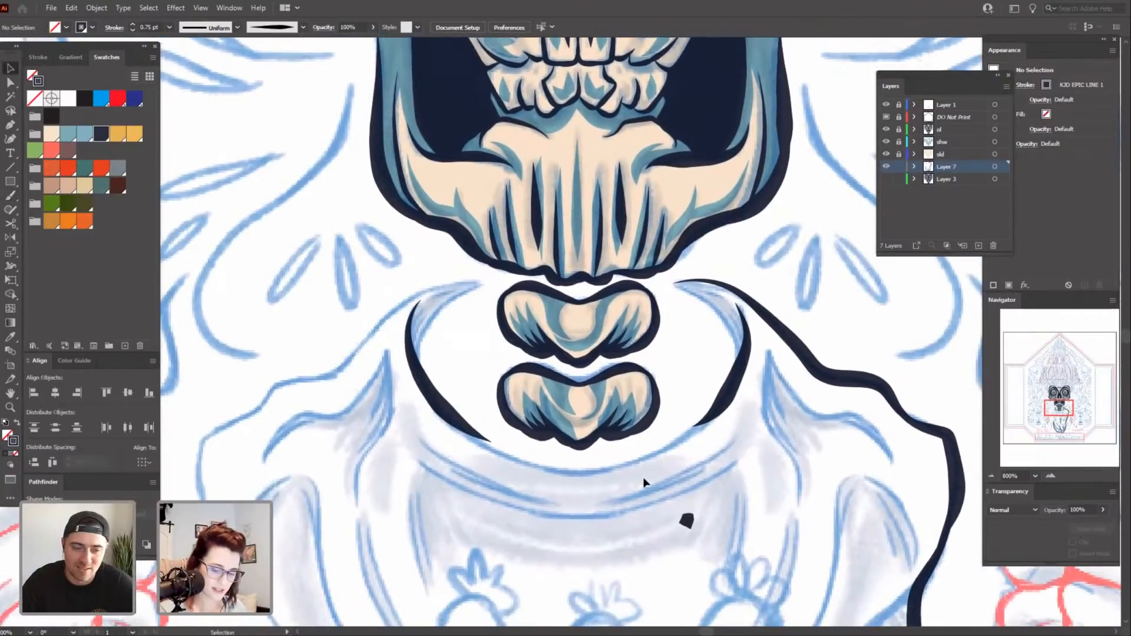
left_click_drag(644, 478, 753, 557)
key("Delete")
left_click_drag(667, 548, 659, 522)
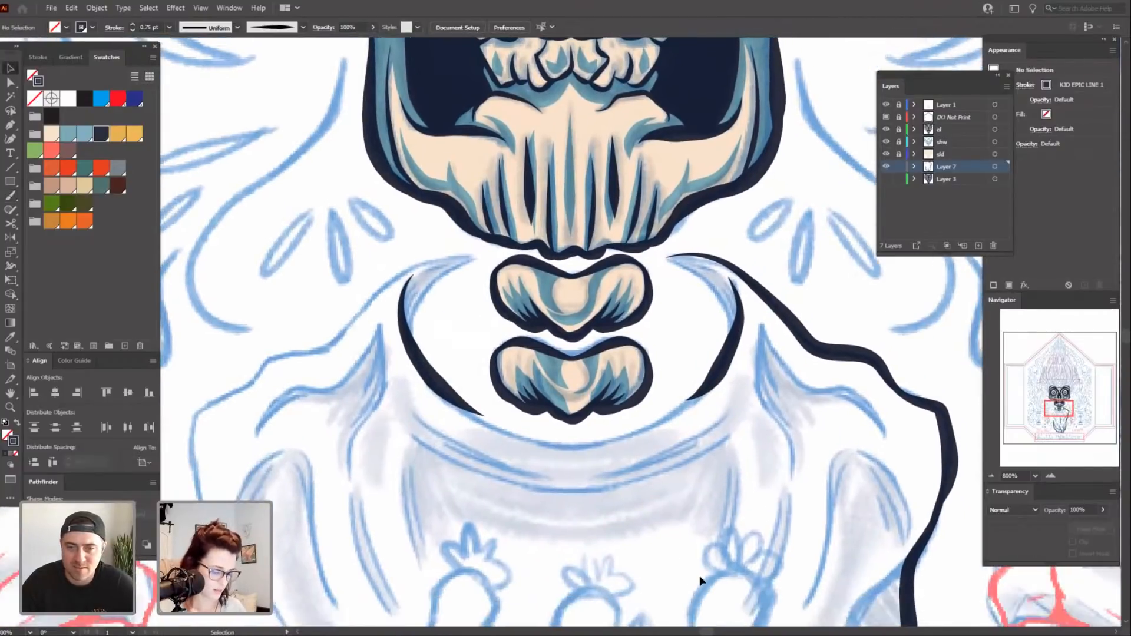
key("b")
left_click_drag(711, 590, 696, 557)
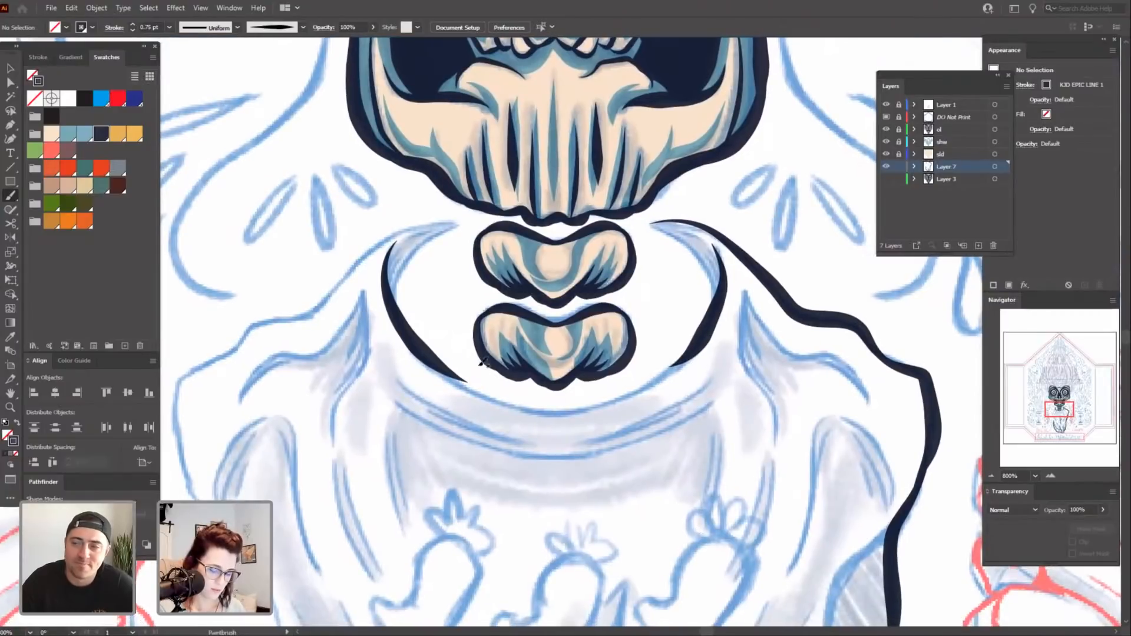
Try to join the neckline's two side curves with navy strokes along its bottom, and undo the attempt.
mouse_move(416, 338)
left_mouse_down()
mouse_move(459, 374)
mouse_move(598, 400)
mouse_move(663, 443)
left_mouse_up()
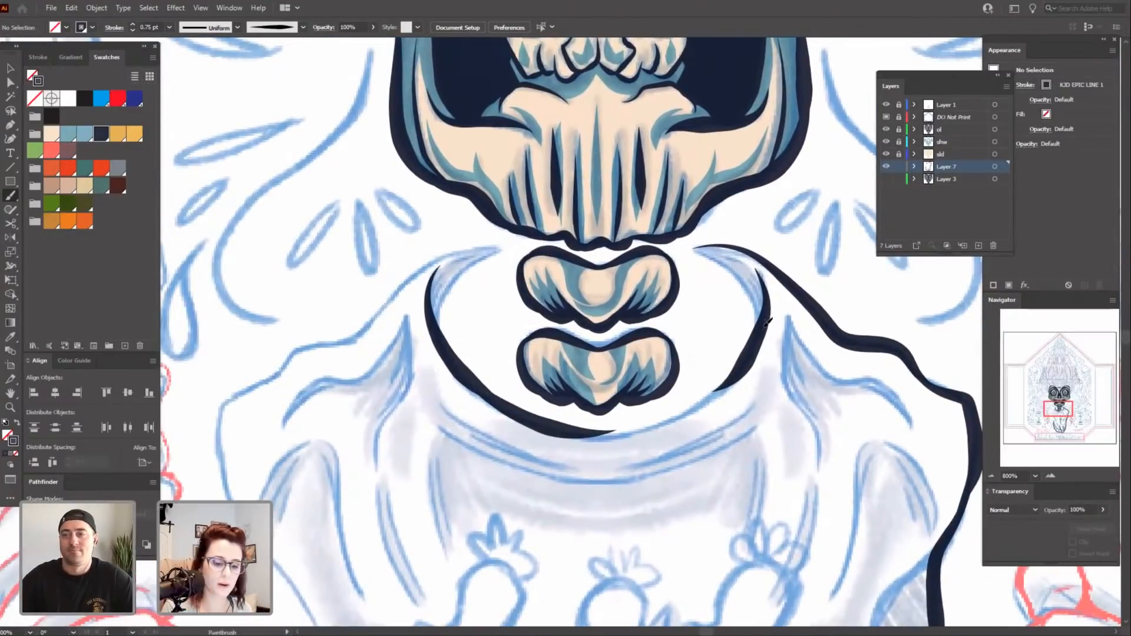
mouse_move(718, 389)
left_mouse_down()
mouse_move(630, 428)
mouse_move(580, 429)
left_mouse_up()
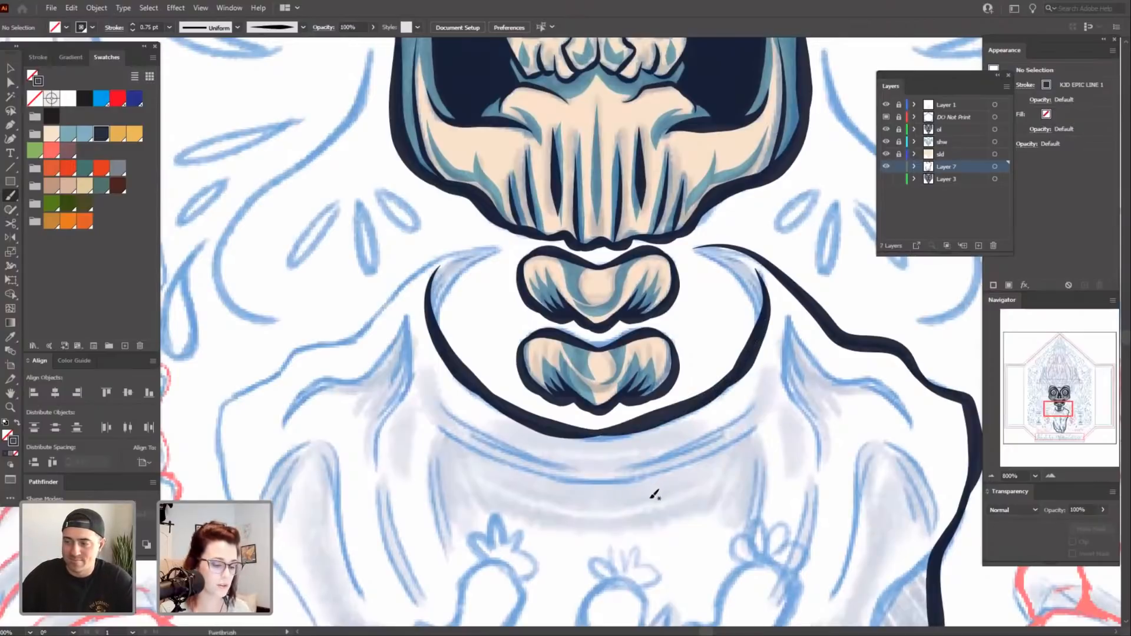
key("ctrl+z")
key("ctrl+z")
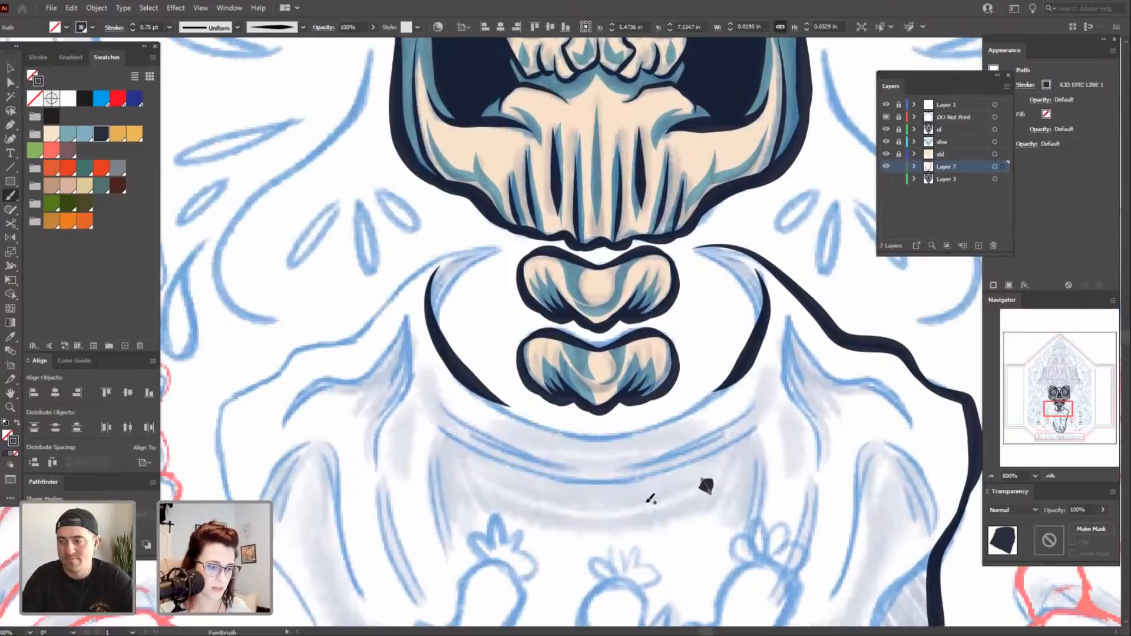
Delete the navy curve along the left side of the bib's neckline and return to the Paintbrush tool.
key("ctrl+shift+a")
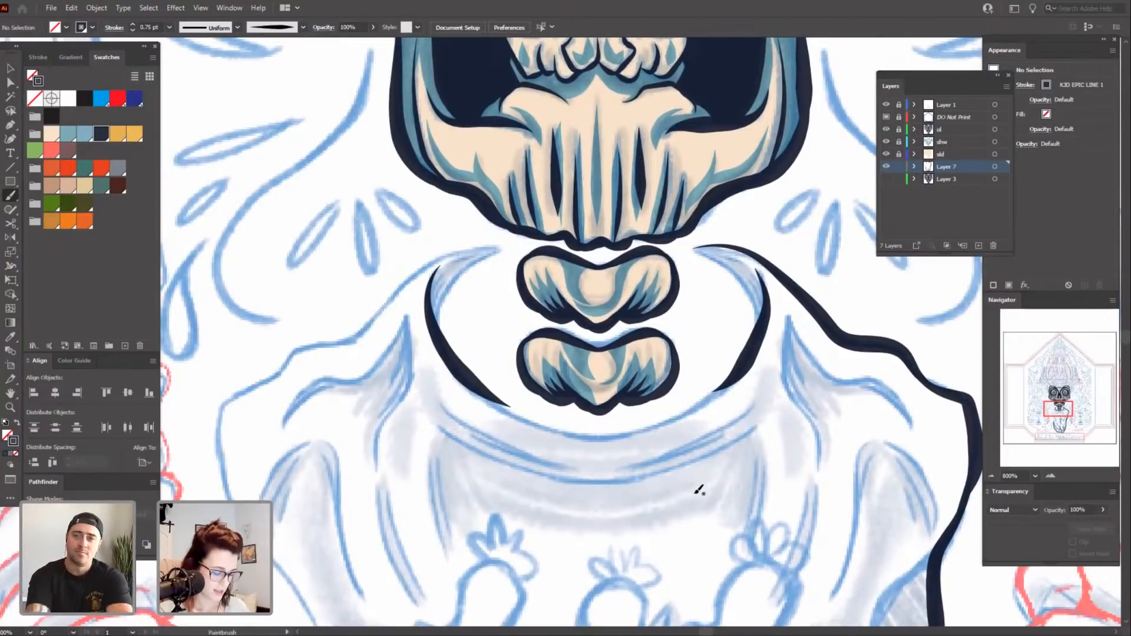
key("v")
left_click_drag(463, 378, 463, 378)
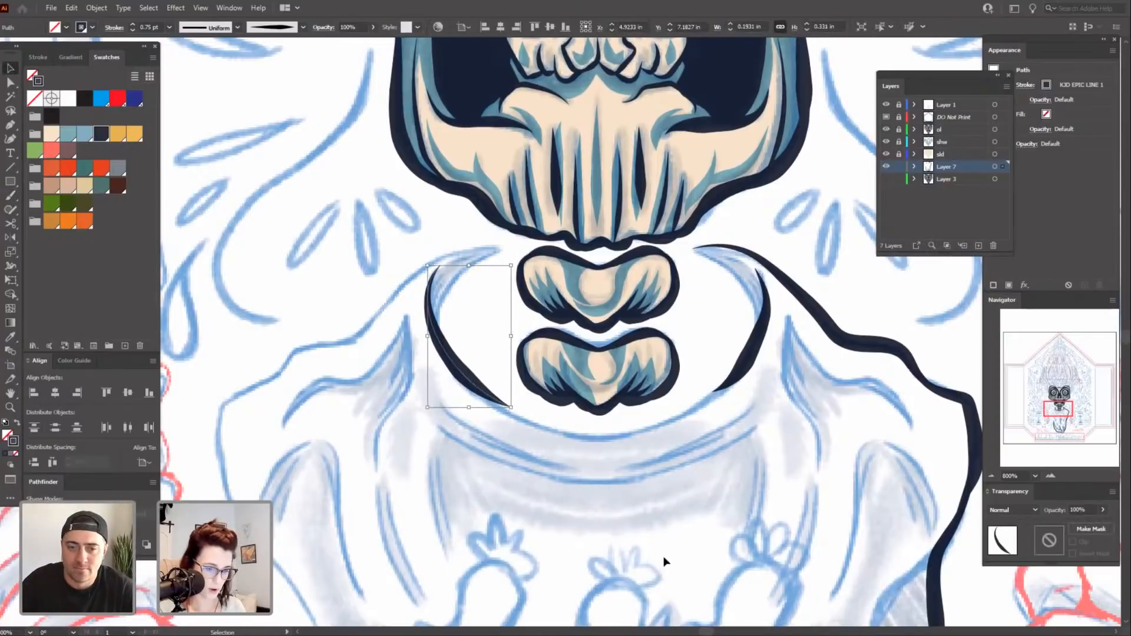
key("Delete")
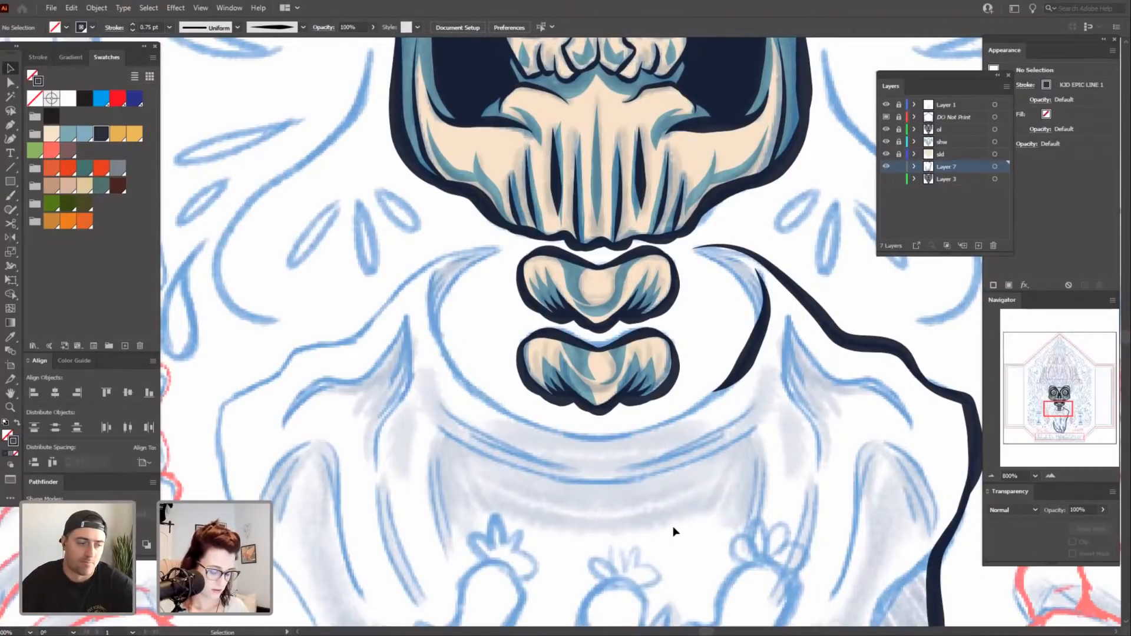
key("b")
Try to ink the inner edge of the right collar end up to its tip, and undo the stroke.
mouse_move(776, 499)
left_mouse_down()
mouse_move(745, 511)
mouse_move(689, 561)
left_mouse_up()
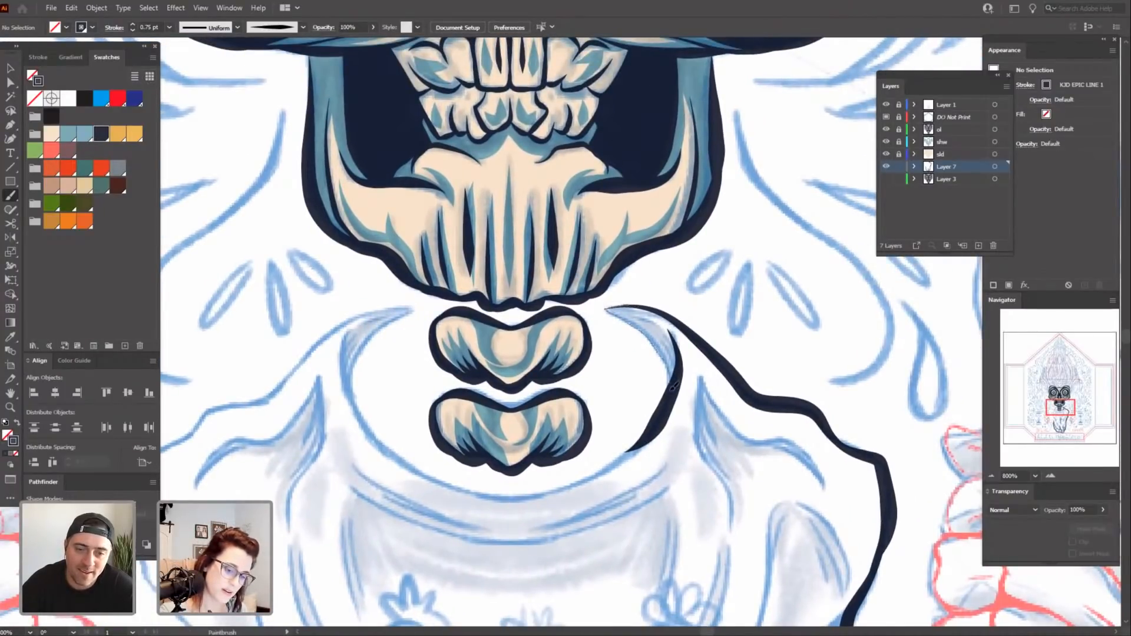
left_click_drag(674, 386, 601, 307)
key("ctrl+z")
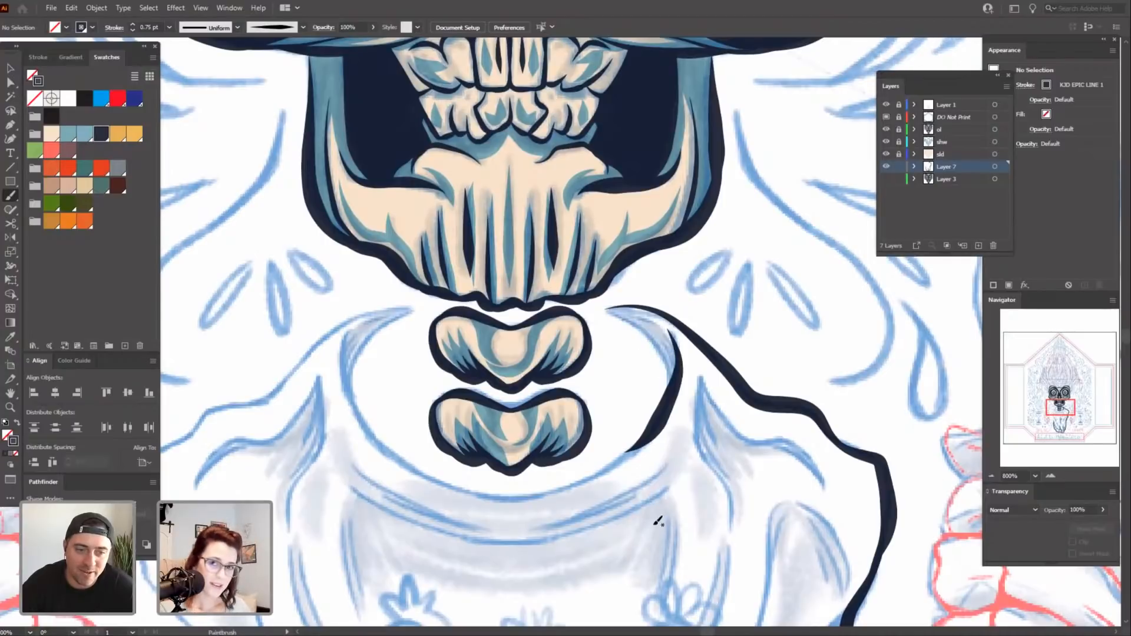
Repaint the left side of the bib's neckline in navy and continue it along the bottom to join the right curve.
mouse_move(718, 464)
left_mouse_down()
mouse_move(790, 403)
mouse_move(805, 419)
left_mouse_up()
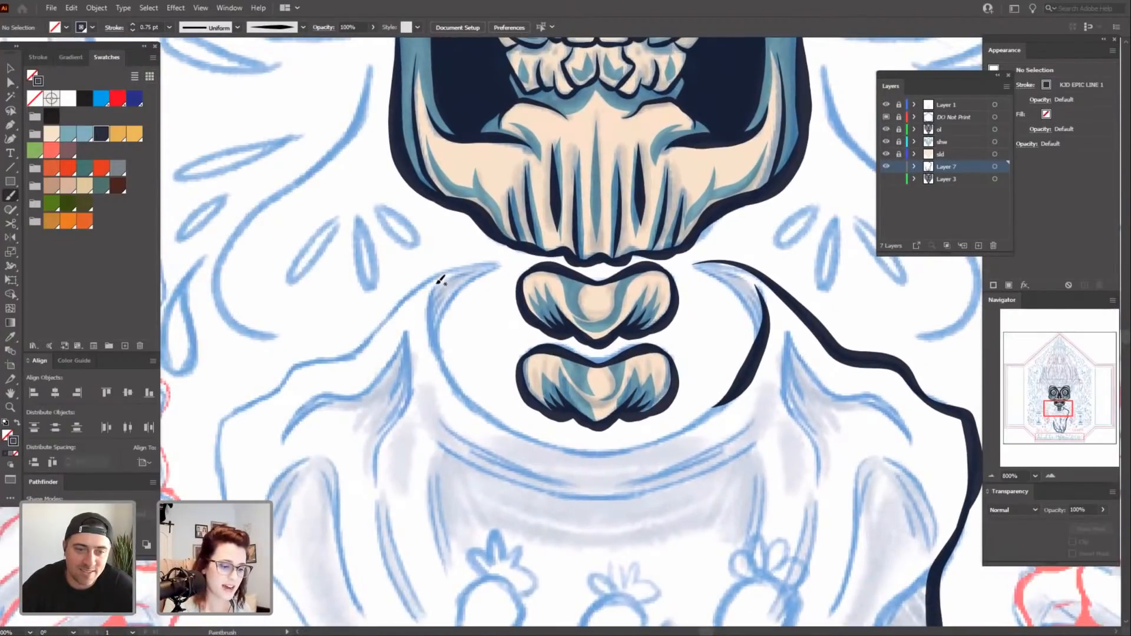
mouse_move(436, 340)
left_mouse_down()
mouse_move(481, 414)
mouse_move(507, 430)
left_mouse_up()
left_click_drag(578, 492, 556, 475)
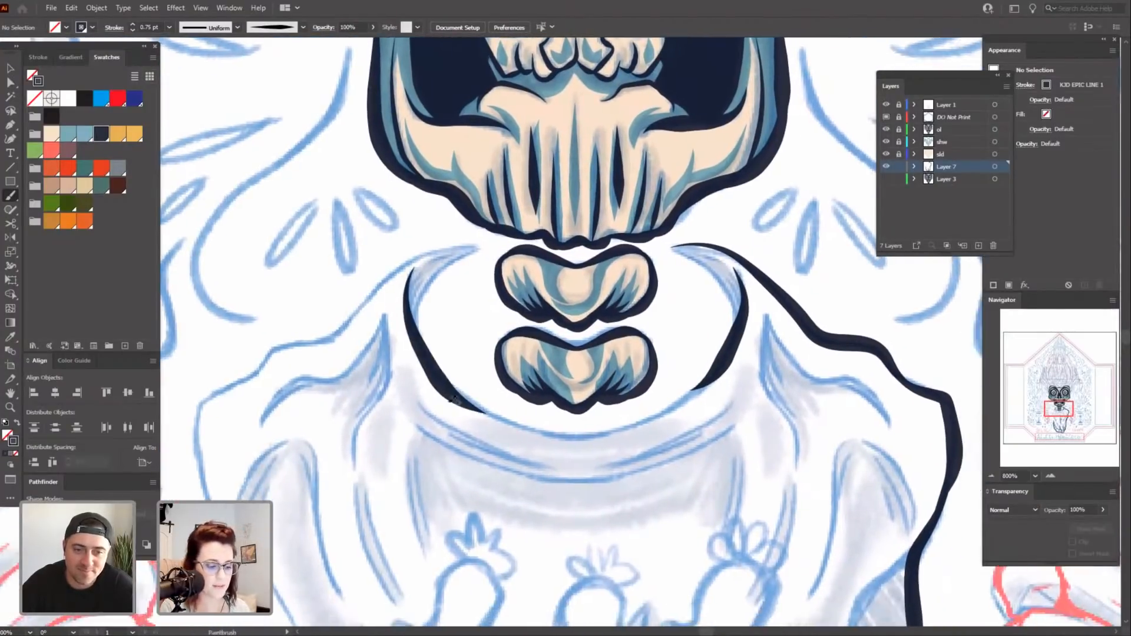
mouse_move(434, 363)
left_mouse_down()
mouse_move(492, 416)
mouse_move(566, 431)
mouse_move(641, 419)
mouse_move(712, 376)
mouse_move(666, 409)
mouse_move(558, 431)
left_mouse_up()
left_click_drag(594, 511, 629, 583)
Ink the inner edges of both pointed collar ends in navy, between each tip and the neckline curve.
left_click_drag(407, 521, 423, 567)
left_click_drag(530, 380, 608, 396)
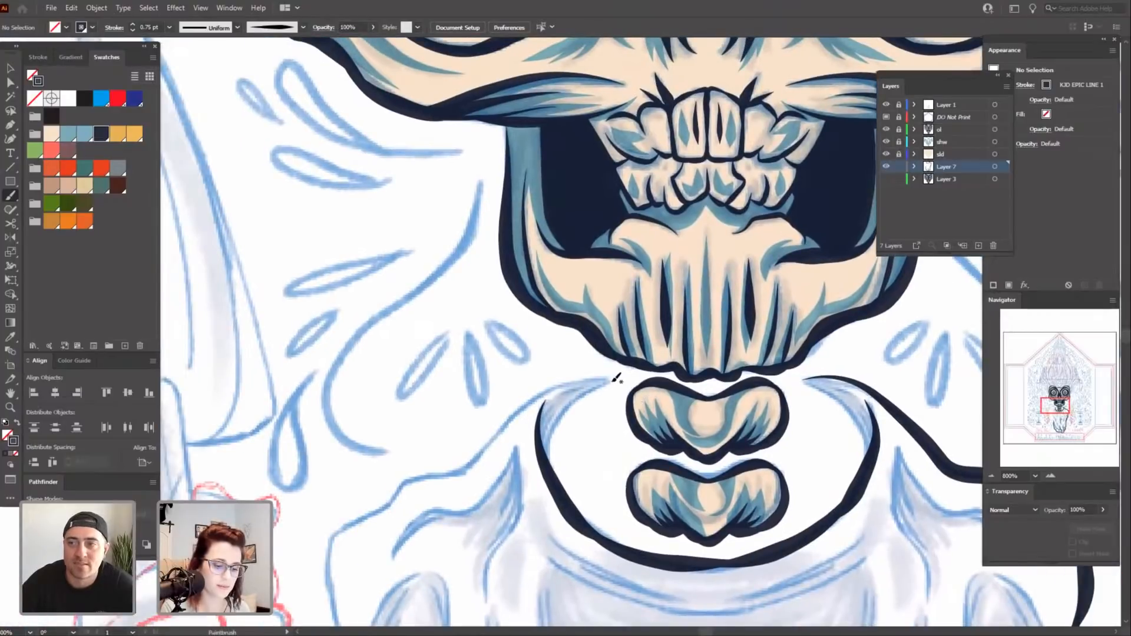
mouse_move(556, 428)
left_mouse_down()
mouse_move(559, 491)
mouse_move(503, 418)
left_mouse_up()
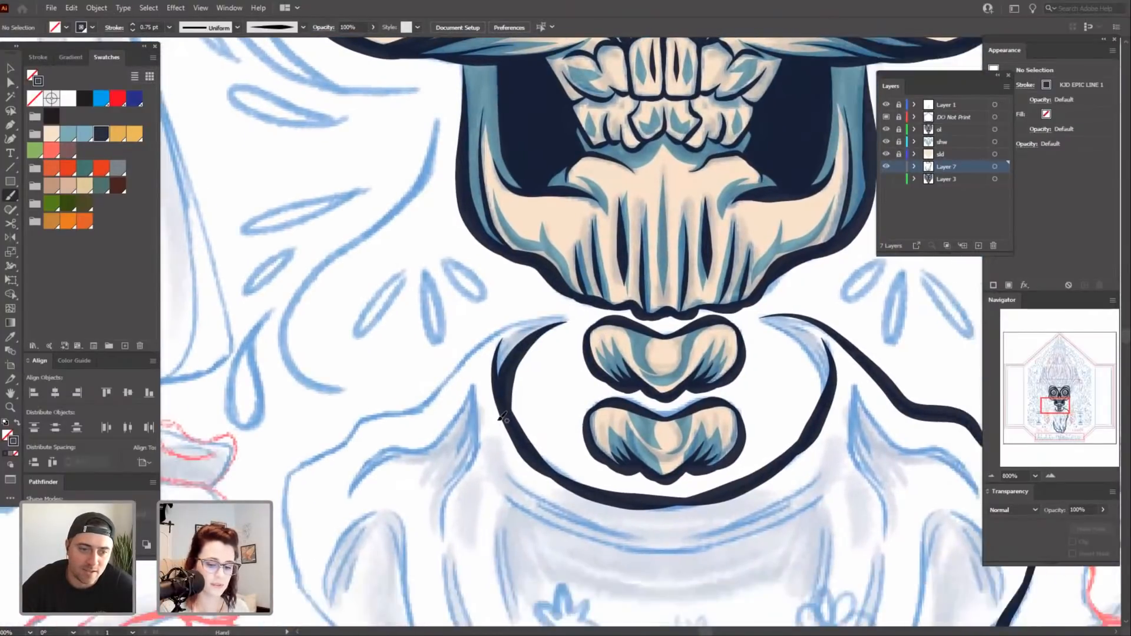
key("ctrl+=")
left_click_drag(846, 502, 572, 438)
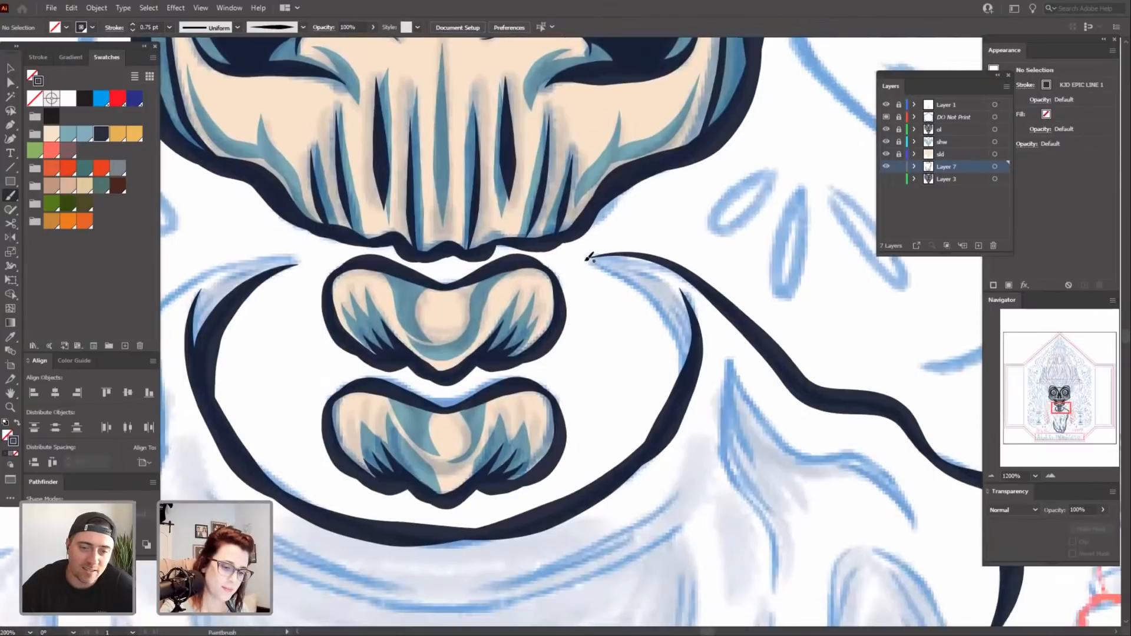
mouse_move(639, 288)
left_mouse_down()
mouse_move(678, 384)
mouse_move(667, 424)
left_mouse_up()
left_click_drag(645, 343, 690, 439)
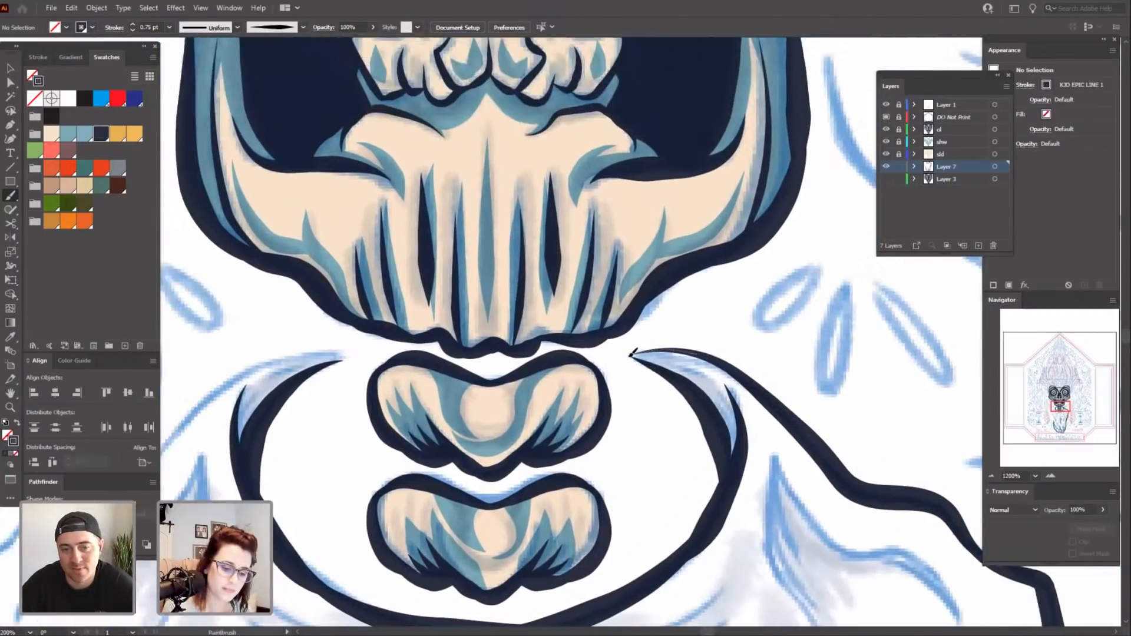
Try to refine the tip of the right collar end with extra navy strokes, and undo them.
left_click_drag(588, 357, 688, 397)
key("ctrl+z")
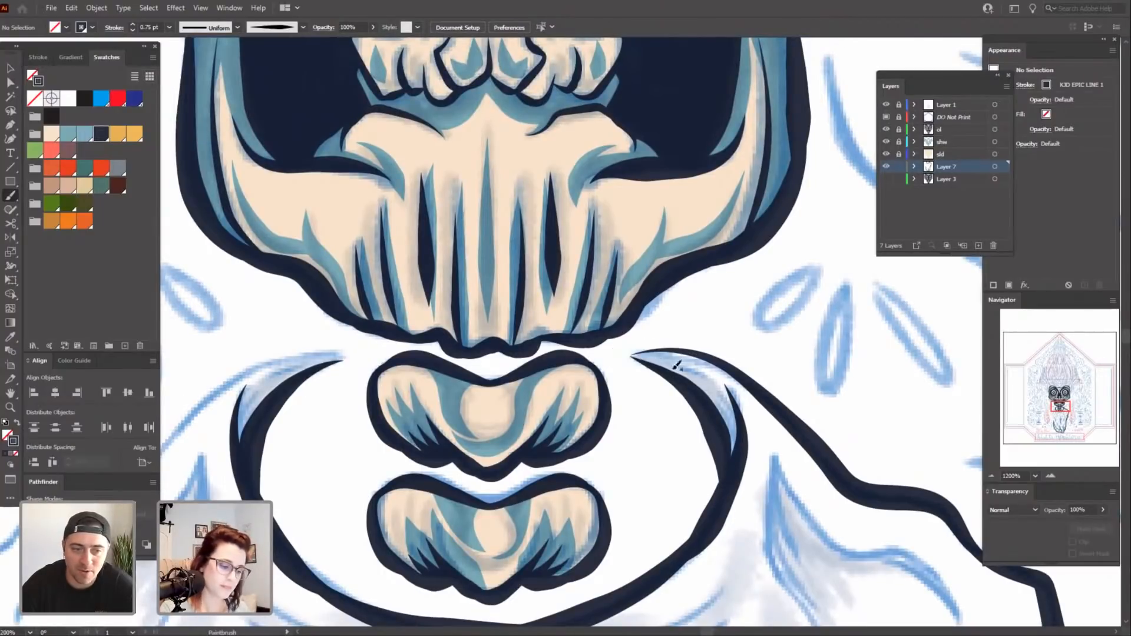
left_click_drag(727, 445, 660, 350)
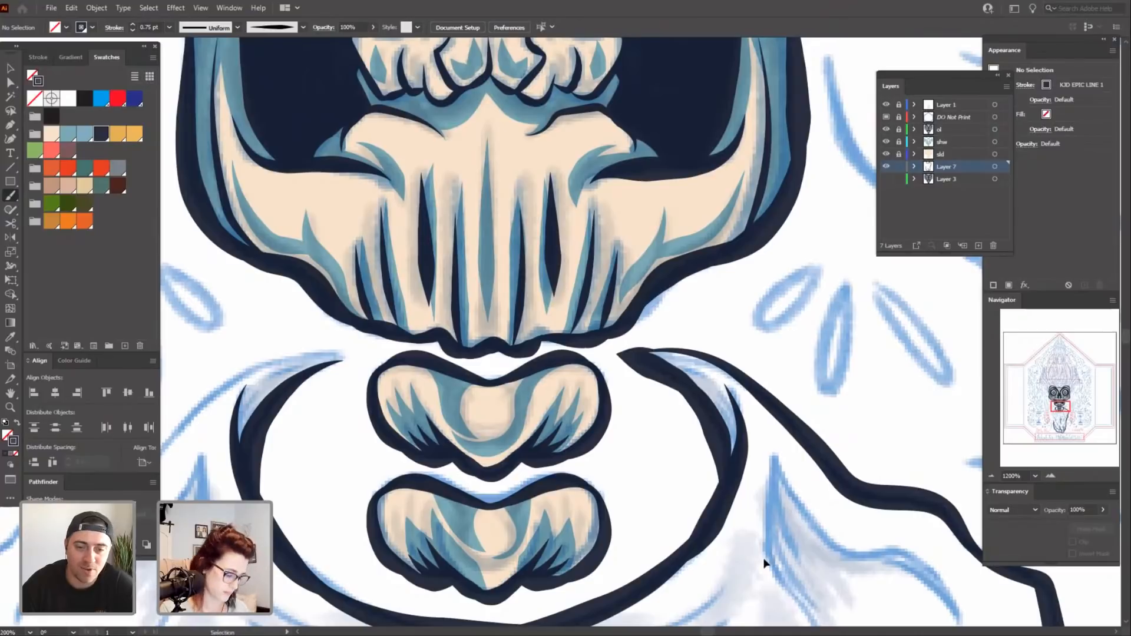
key("ctrl+z")
left_click_drag(776, 575, 750, 529)
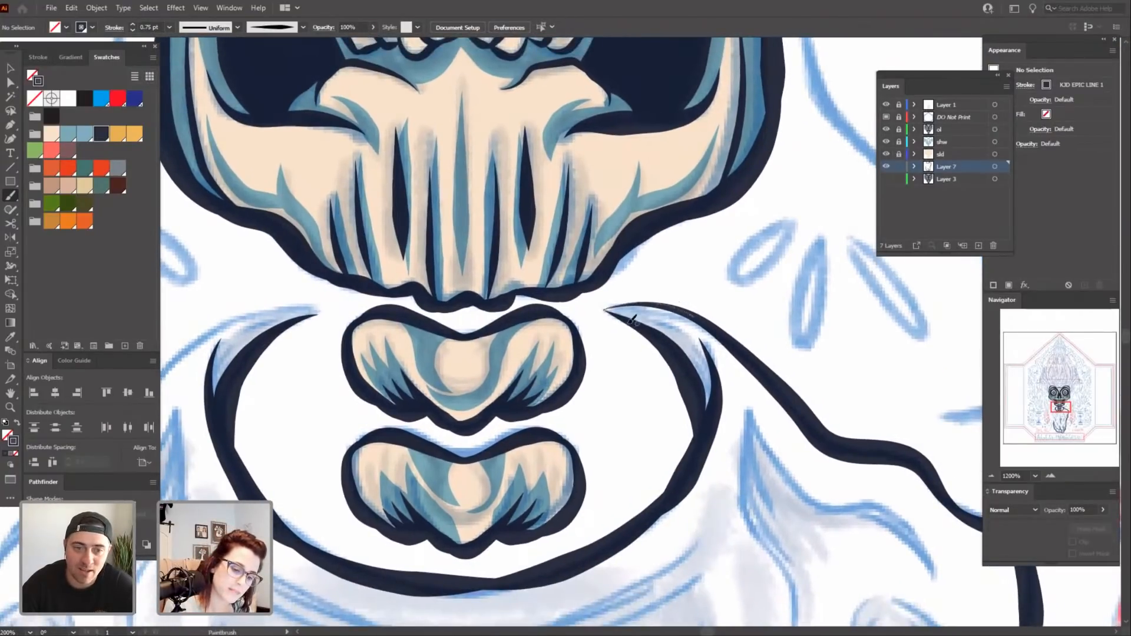
left_click_drag(630, 324, 633, 325)
key("ctrl+z")
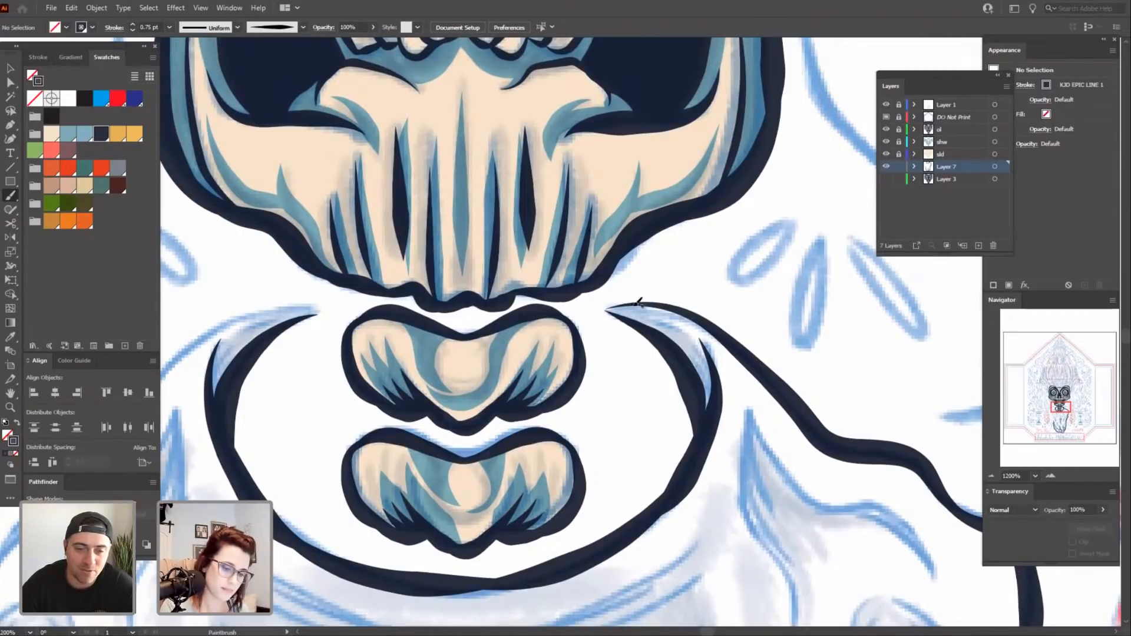
Move the end anchor of the right shoulder stroke so it meets the inner collar stroke at the pointed tip.
key("a")
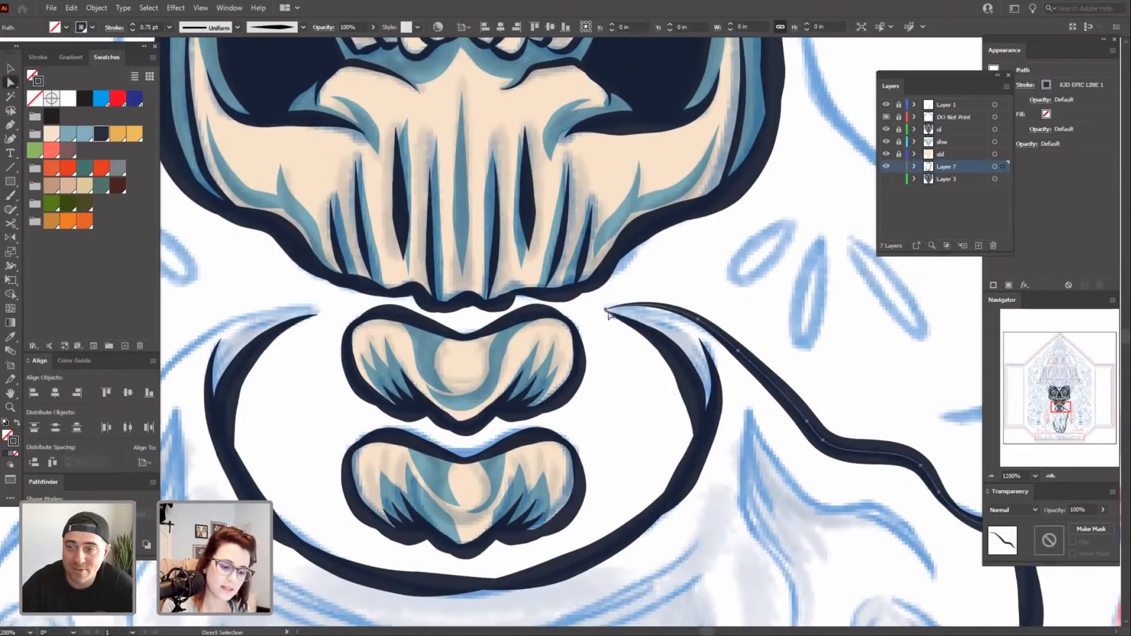
left_click(608, 311)
left_click(607, 311)
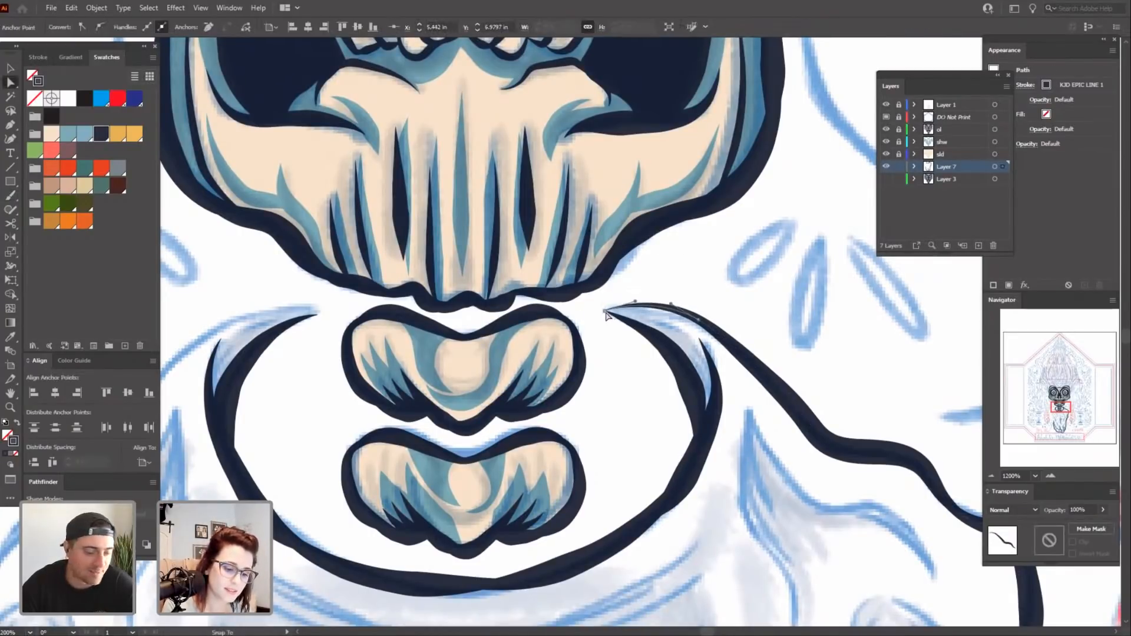
left_click(623, 447)
left_click_drag(640, 491, 598, 472)
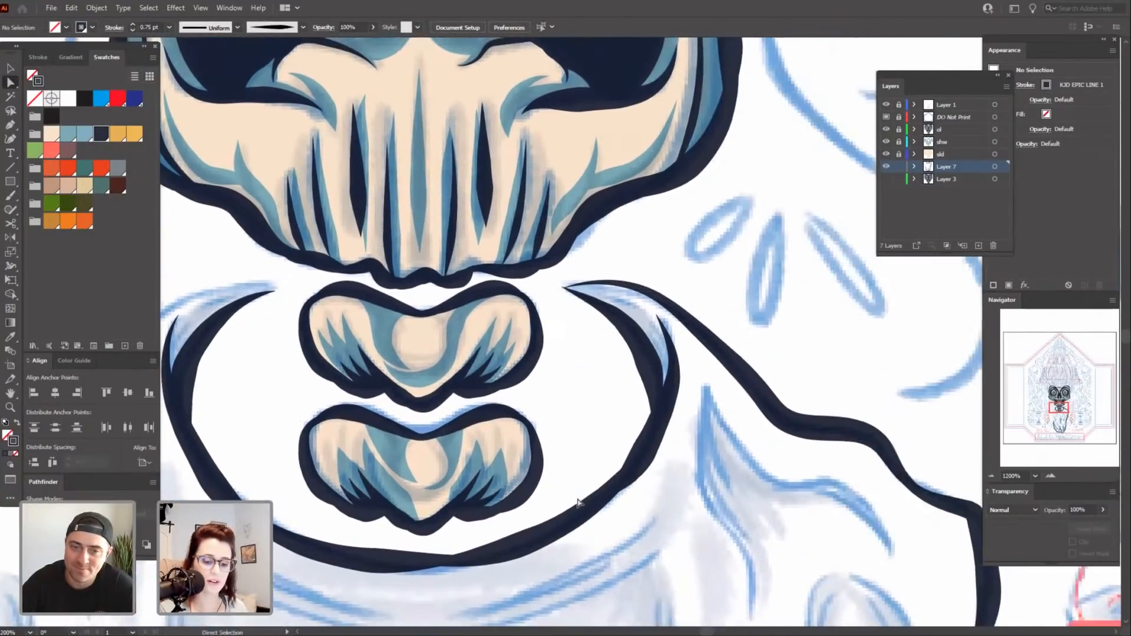
scroll(577, 502, "up", 5)
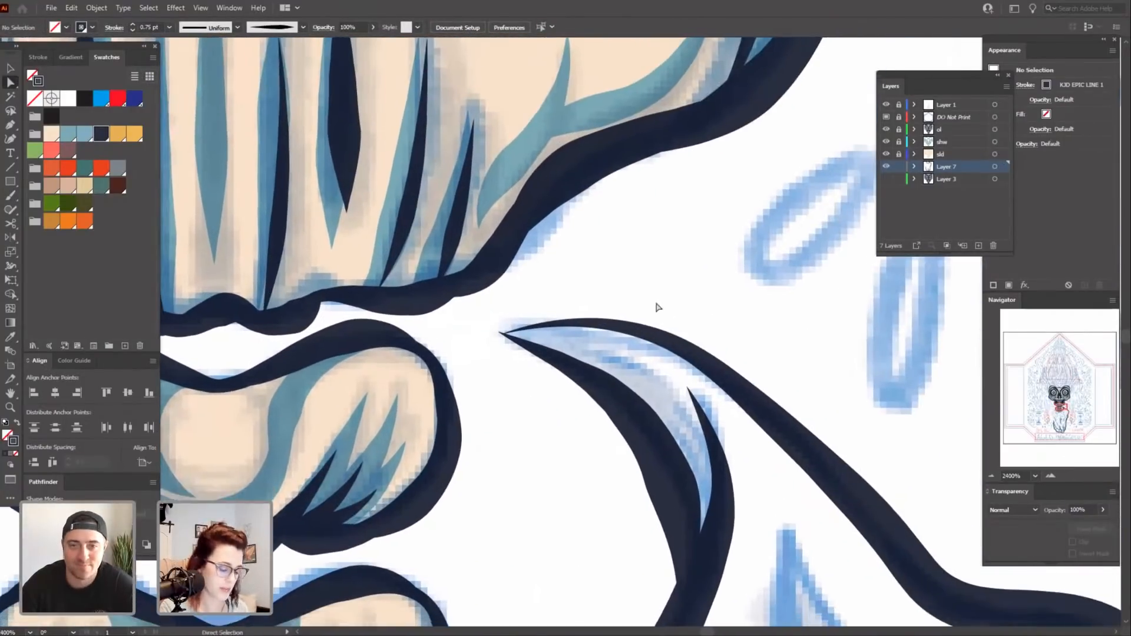
mouse_move(538, 475)
left_mouse_down()
mouse_move(598, 474)
mouse_move(673, 504)
left_mouse_up()
left_click_drag(644, 361, 635, 363)
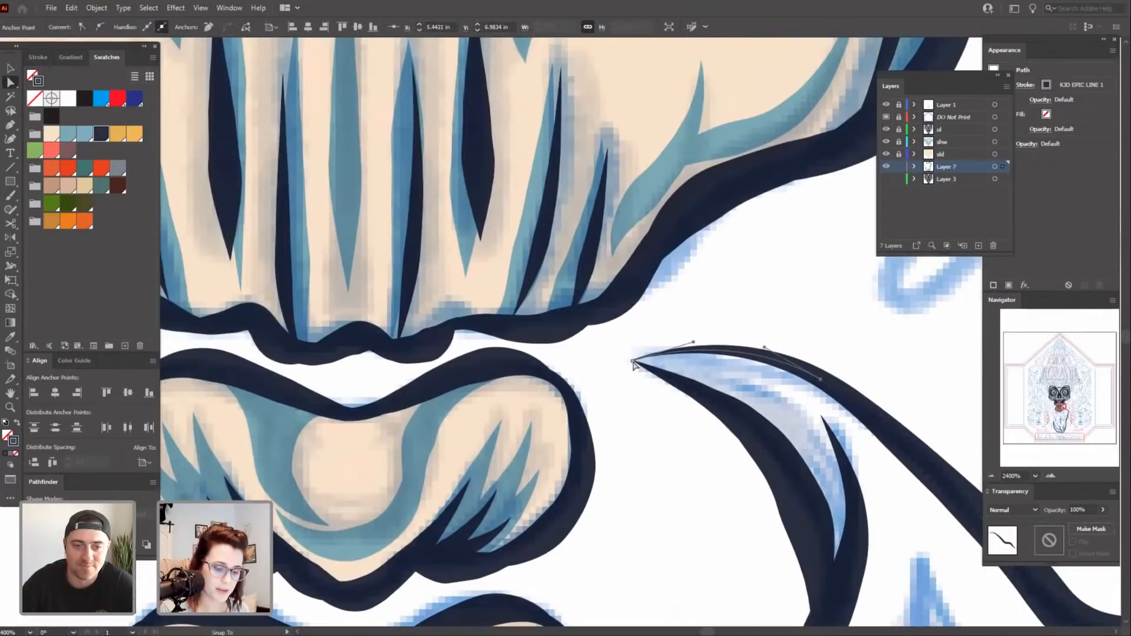
left_click(672, 468)
Move the lower end anchor of the right inner collar stroke further down into the neckline curve.
scroll(626, 446, "down", 5)
scroll(684, 535, "right", 3)
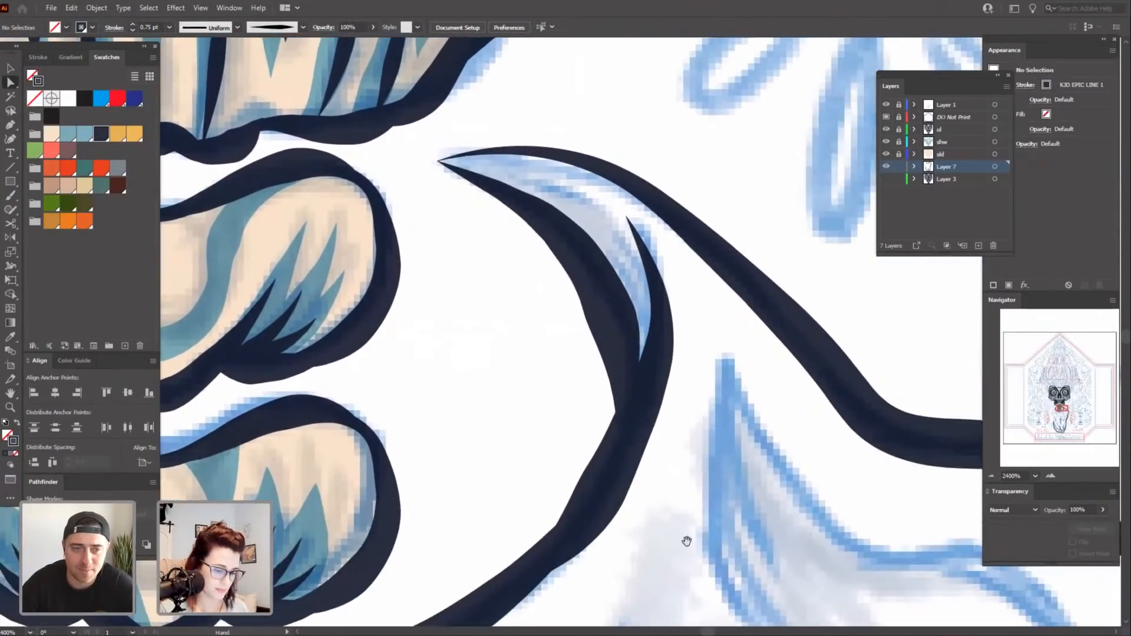
left_click(677, 384)
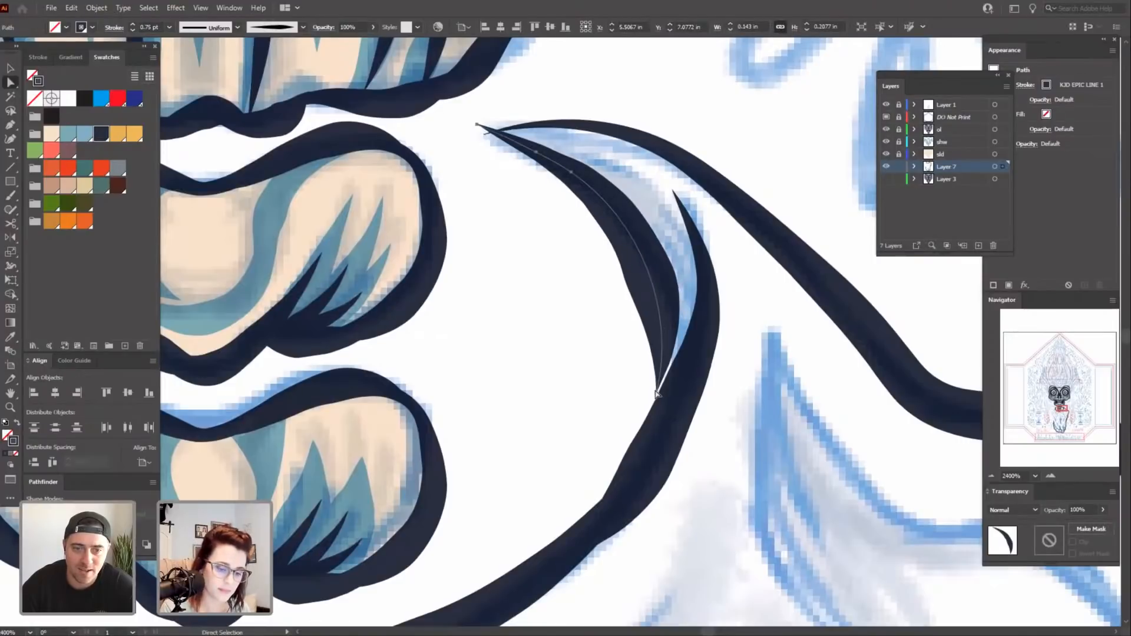
left_click_drag(657, 393, 652, 448)
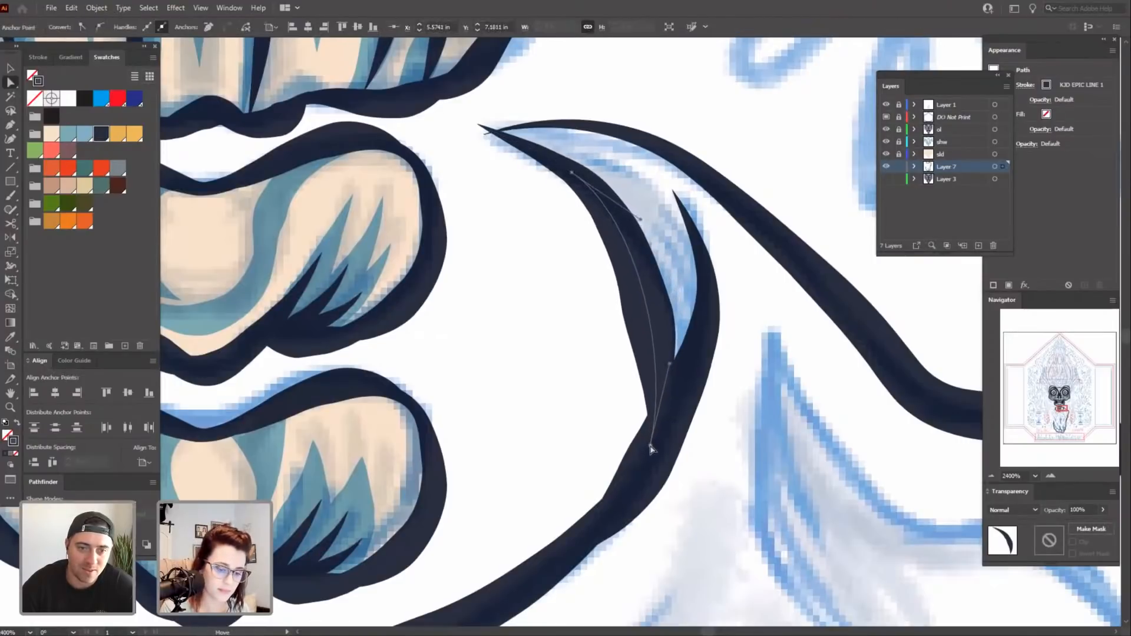
left_click(702, 548)
Move the upper end anchor of the right inner collar stroke onto the tip of the shoulder stroke.
scroll(758, 462, "left", 3)
scroll(589, 394, "up", 5)
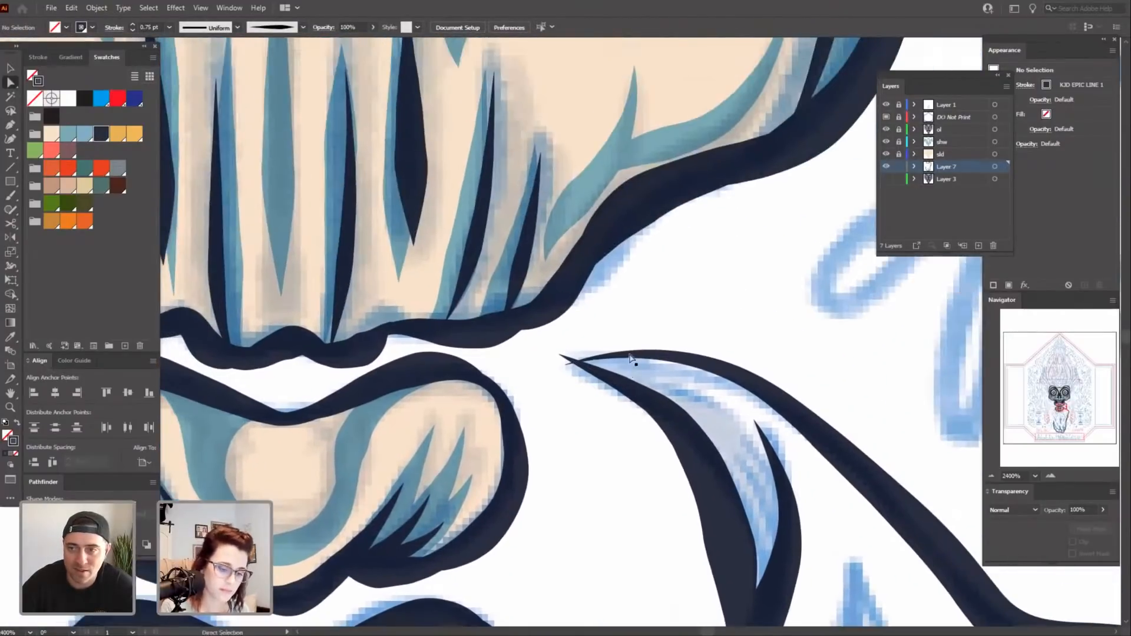
left_click(565, 366)
left_click(560, 356)
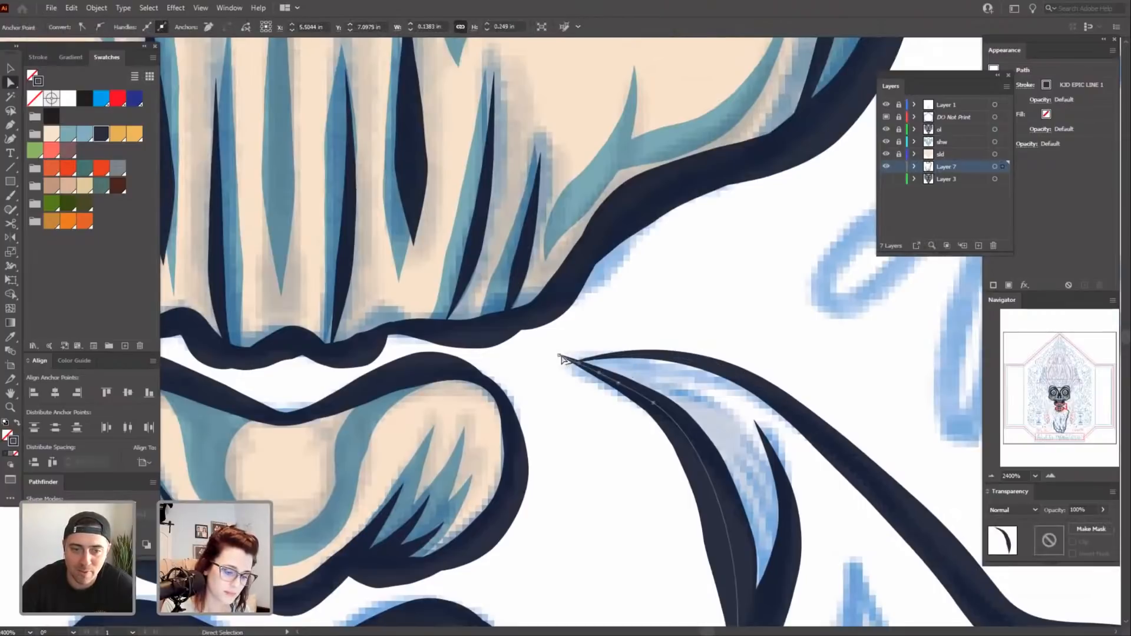
left_click_drag(559, 356, 568, 362)
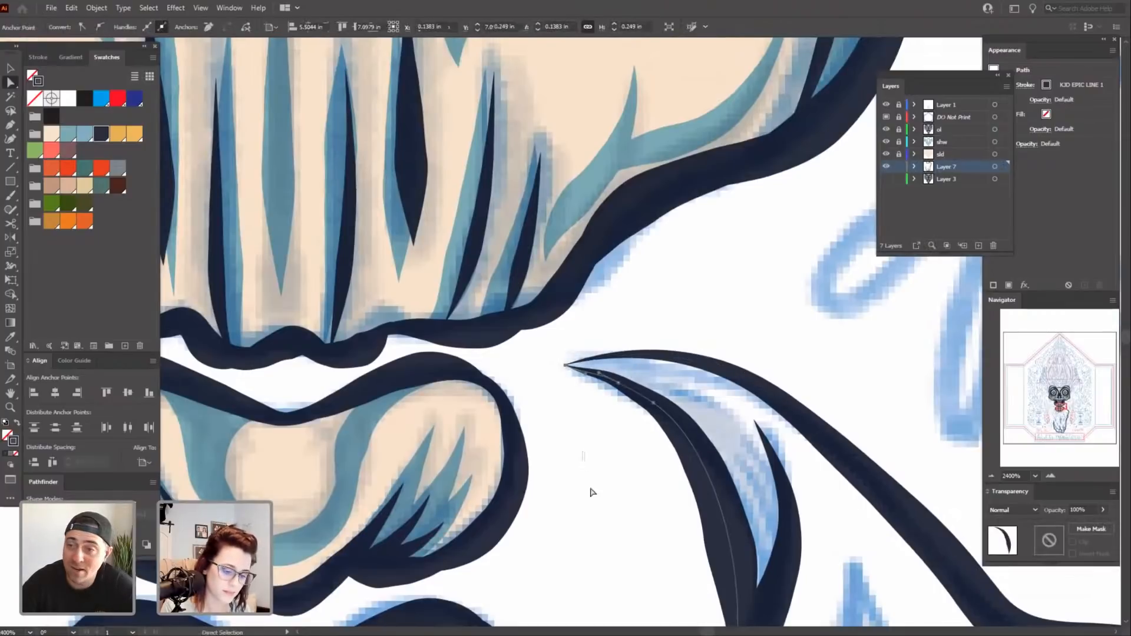
left_click(589, 492)
Ink the outer contour of the left collar end in navy, from the shoulder slope up to the pointed tip.
left_click_drag(586, 490, 656, 439)
key("ctrl+minus")
key("ctrl+minus")
left_click_drag(725, 535, 839, 511)
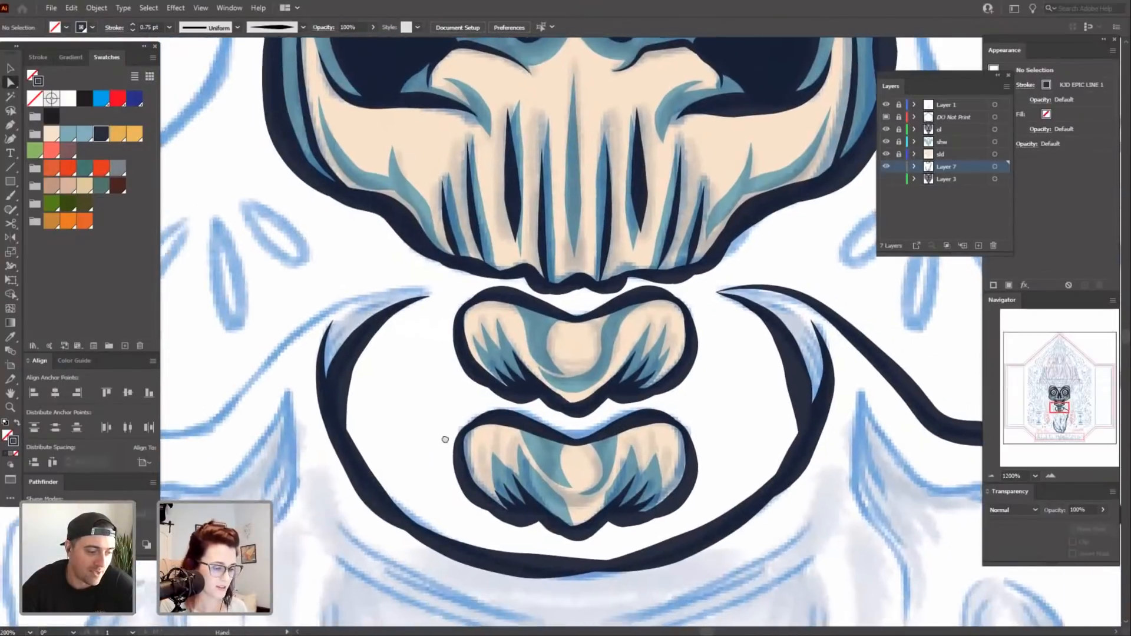
mouse_move(386, 452)
left_mouse_down()
mouse_move(553, 484)
mouse_move(602, 458)
left_mouse_up()
key("b")
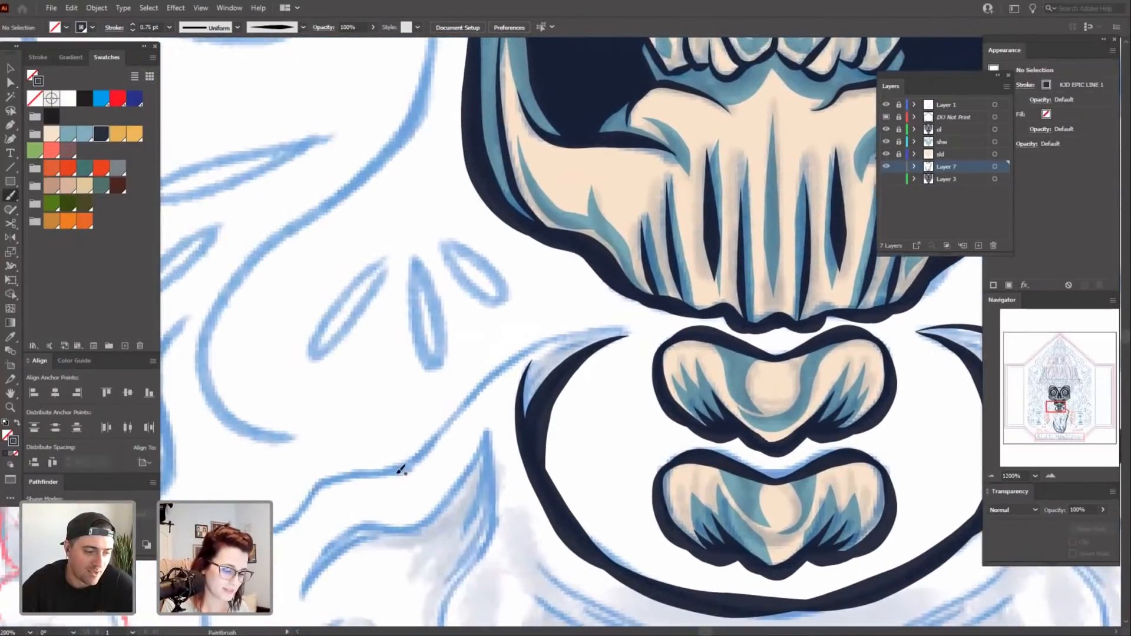
mouse_move(401, 470)
left_mouse_down()
mouse_move(495, 359)
mouse_move(610, 324)
left_mouse_up()
left_click_drag(644, 372, 655, 390)
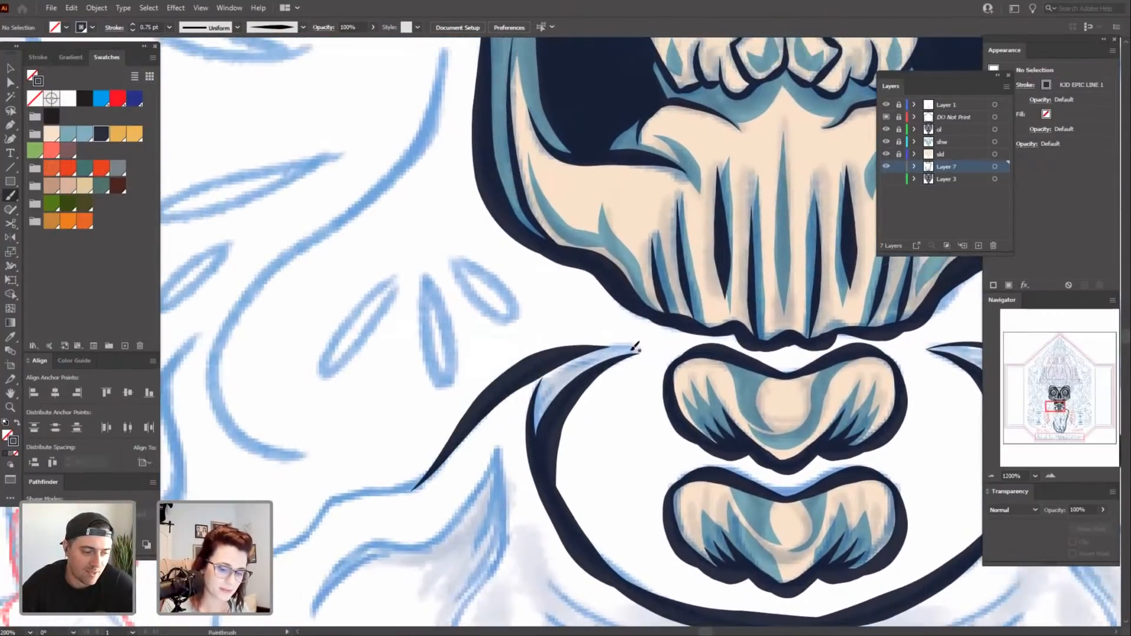
mouse_move(561, 350)
left_mouse_down()
mouse_move(649, 353)
mouse_move(640, 358)
left_mouse_up()
key("a")
left_click_drag(631, 467, 595, 431)
left_click(573, 394)
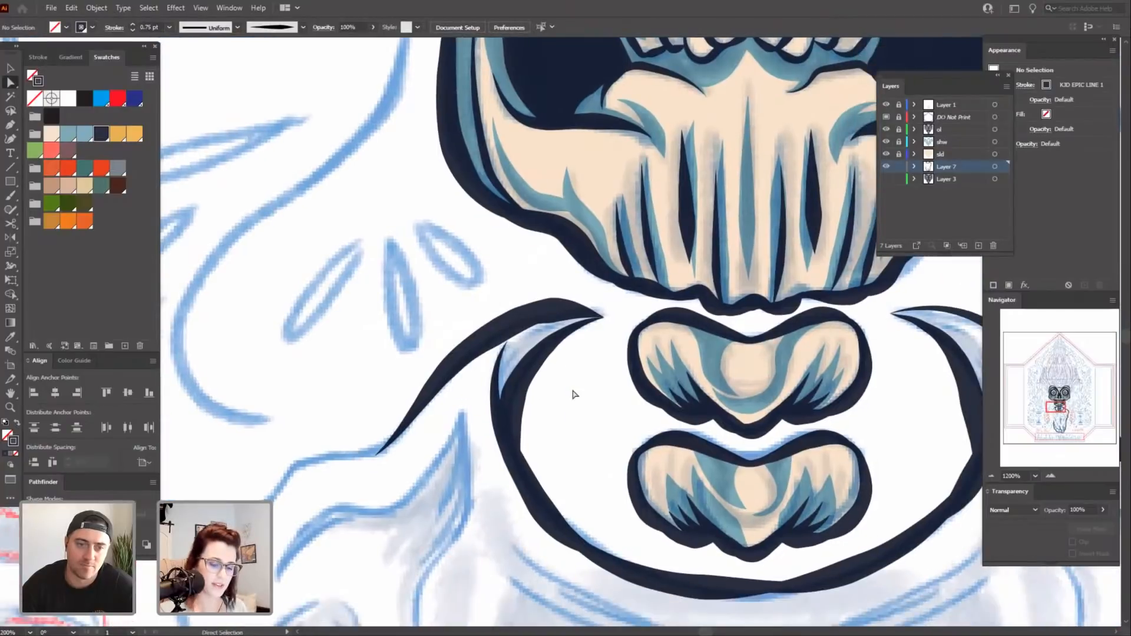
Ink the bib's left shoulder corner in navy, from the upper side edge around to the shoulder slope.
key("ctrl+minus")
key("ctrl+minus")
key("ctrl+minus")
left_click_drag(623, 496, 622, 354)
key("ctrl+plus")
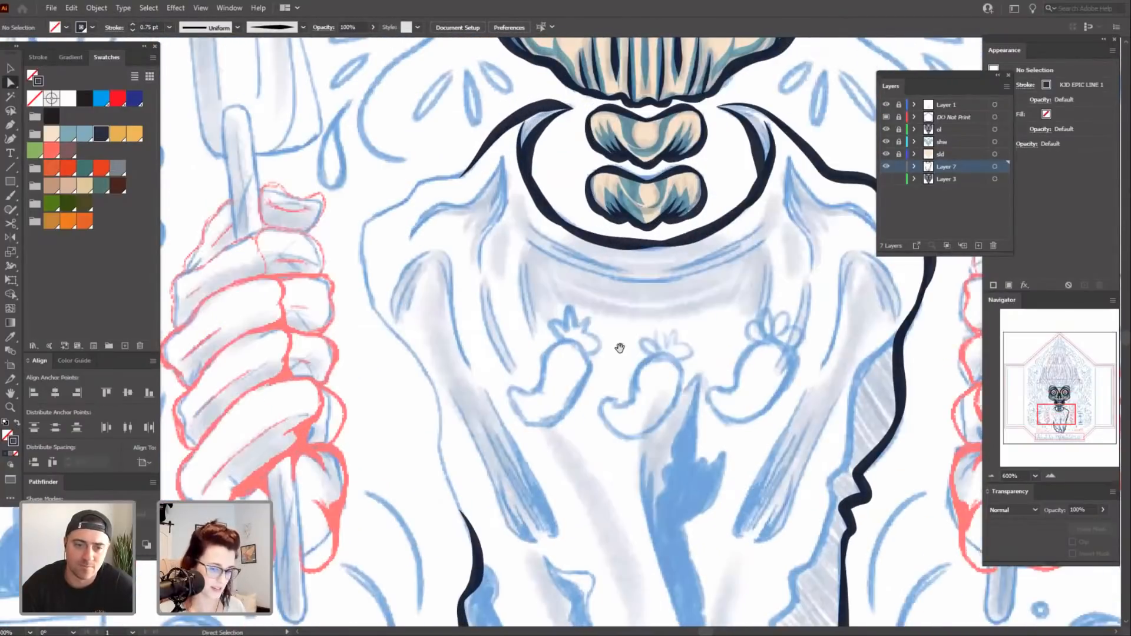
key("b")
left_click_drag(610, 426, 619, 448)
mouse_move(568, 399)
left_mouse_down()
mouse_move(649, 548)
mouse_move(697, 606)
left_mouse_up()
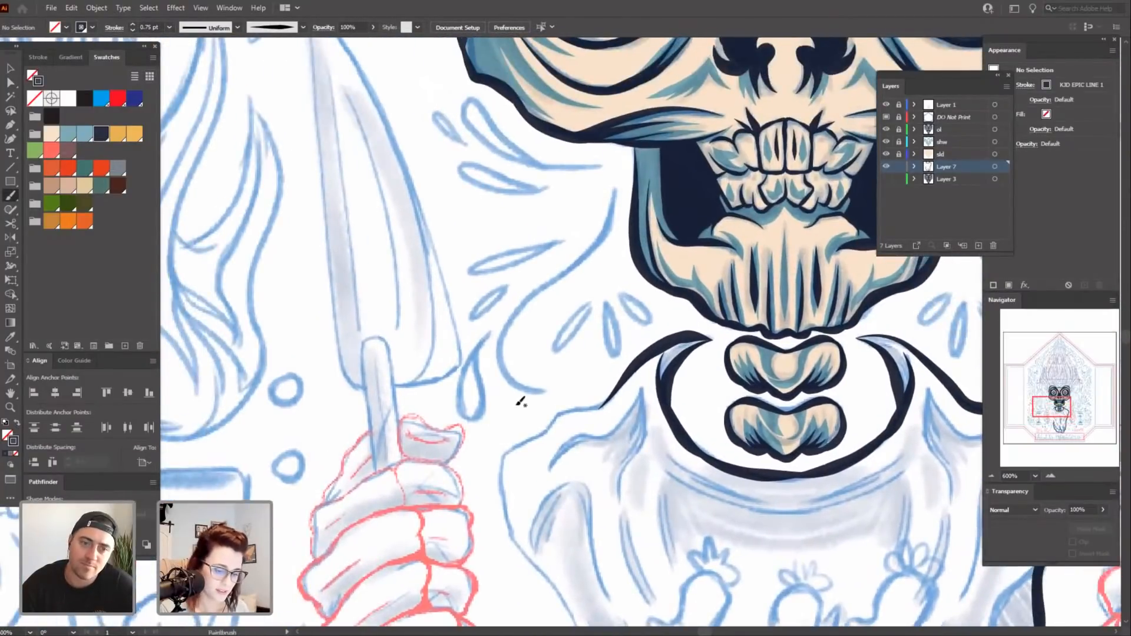
mouse_move(506, 520)
left_mouse_down()
mouse_move(501, 451)
mouse_move(593, 402)
mouse_move(557, 414)
left_mouse_up()
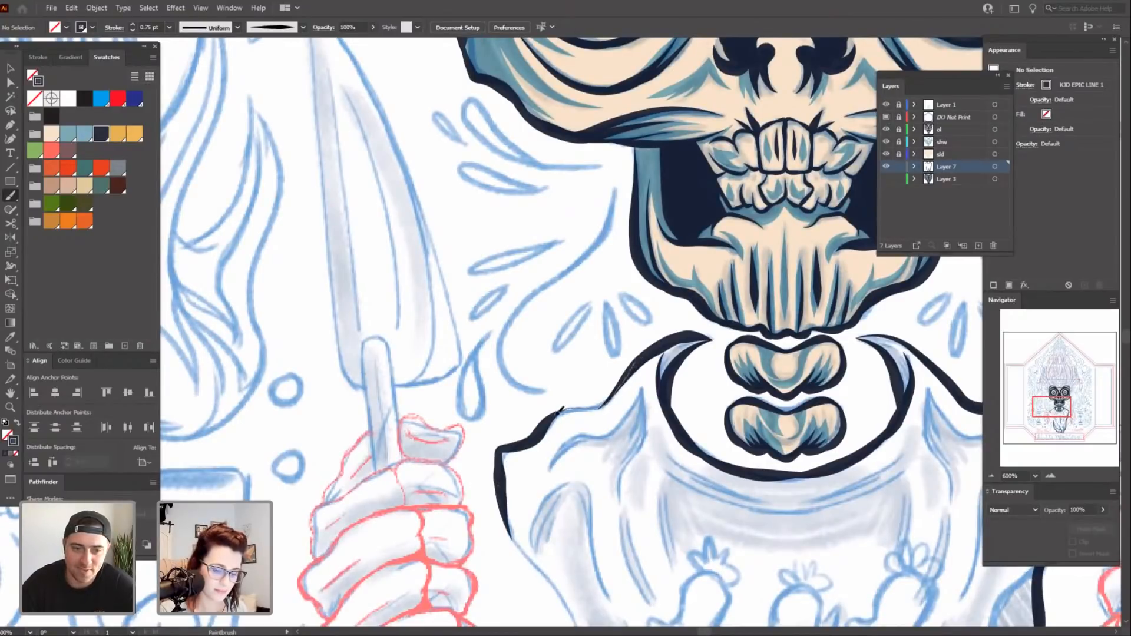
Ink the bib's left side edge in navy, from below the shoulder corner down to the existing lower contour.
mouse_move(650, 576)
left_mouse_down()
mouse_move(462, 298)
mouse_move(481, 208)
left_mouse_up()
mouse_move(356, 145)
left_mouse_down()
mouse_move(359, 135)
mouse_move(416, 274)
left_mouse_up()
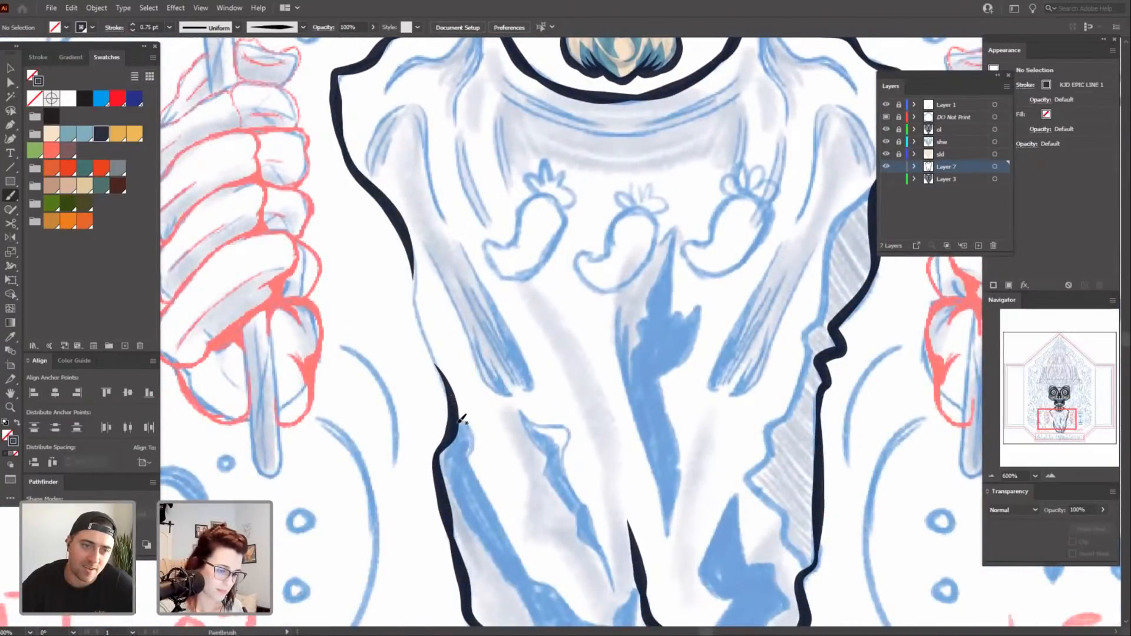
left_click_drag(459, 412, 413, 265)
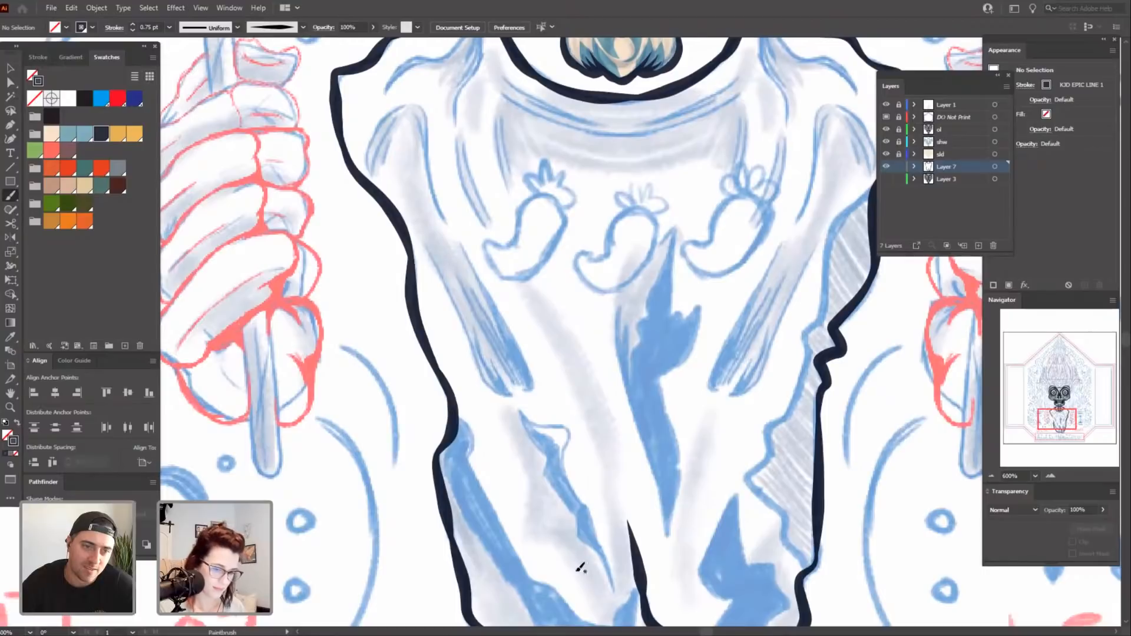
Ink the bib's bottom tip in navy, extending the lower contours until they meet in a point.
left_click_drag(725, 584, 610, 328)
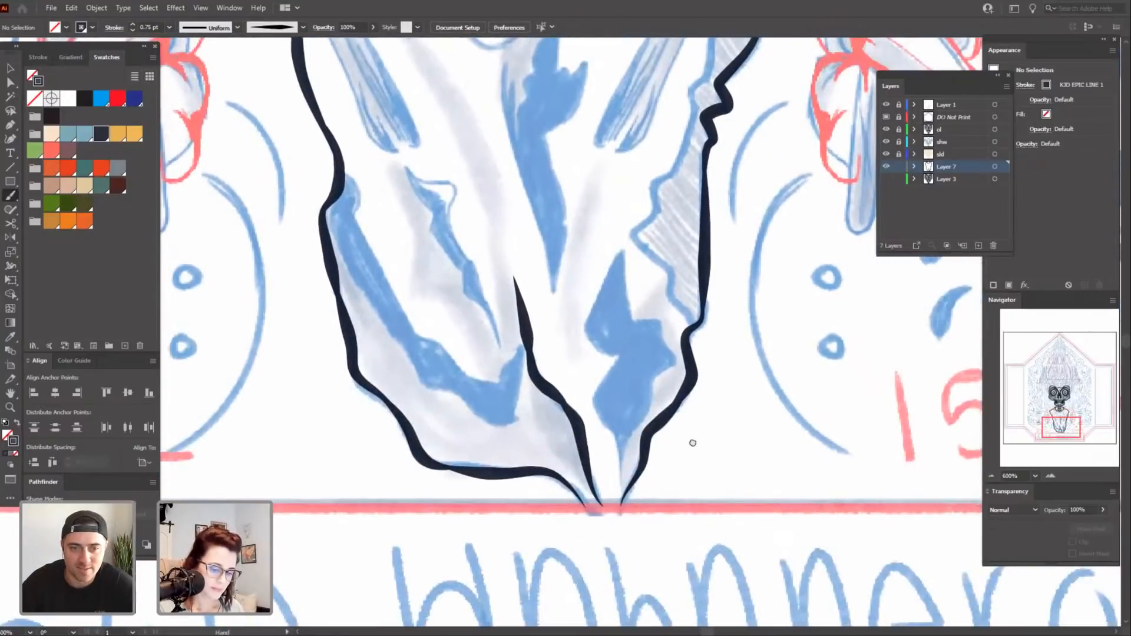
mouse_move(693, 442)
left_mouse_down()
mouse_move(623, 94)
mouse_move(629, 369)
left_mouse_up()
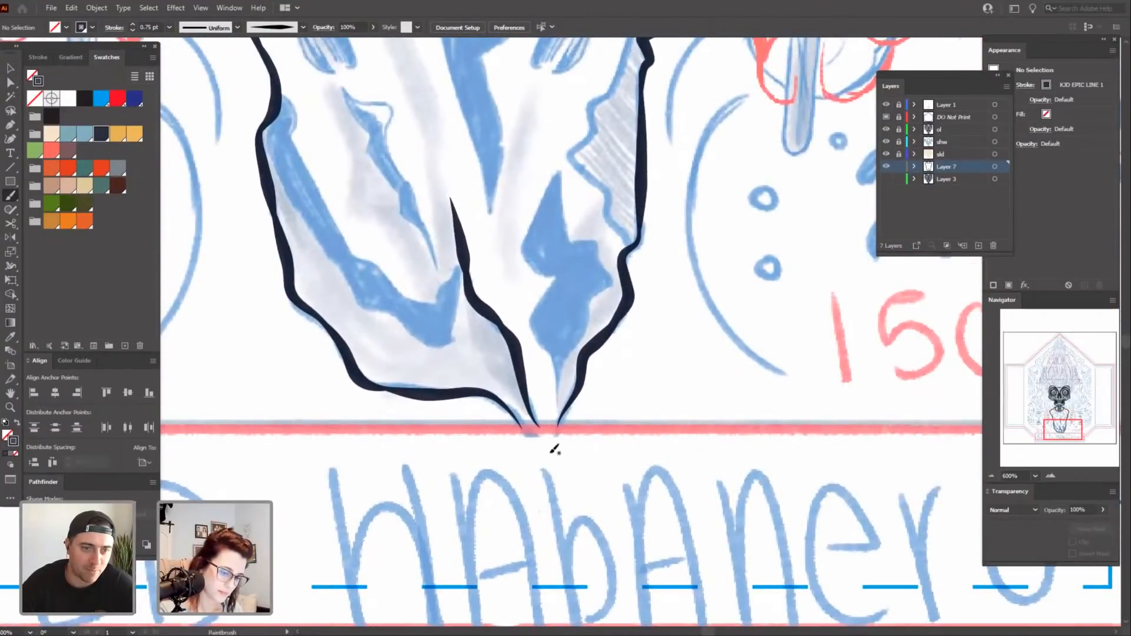
mouse_move(498, 399)
left_mouse_down()
mouse_move(558, 469)
mouse_move(561, 416)
left_mouse_up()
scroll(733, 366, "up", 3)
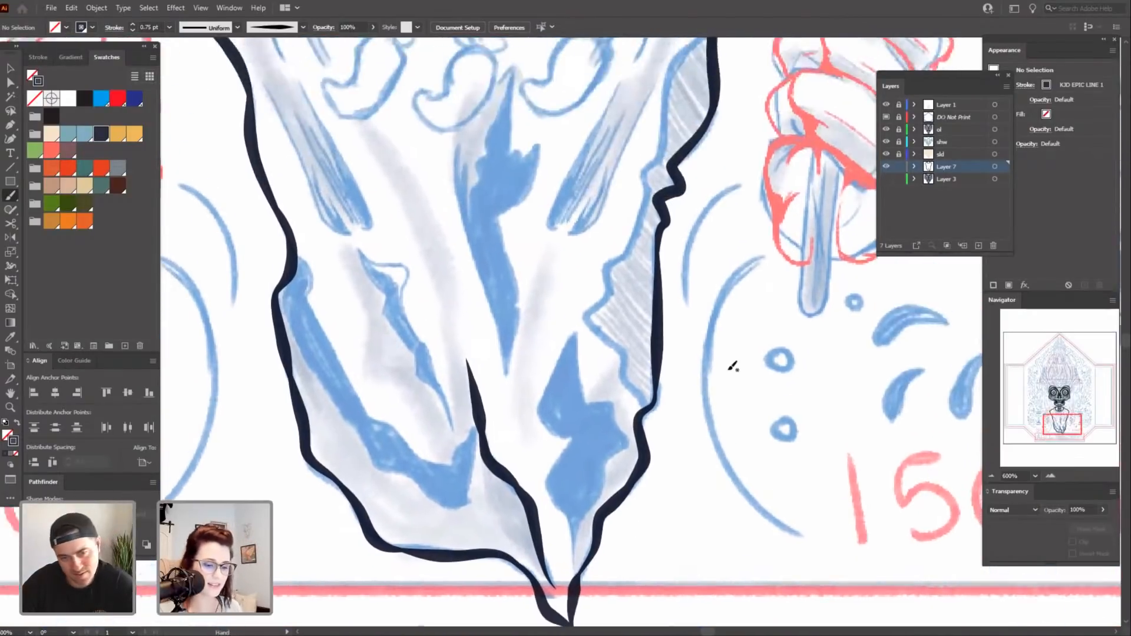
Delete the thick inner fold stroke that rises from the bib's bottom tip.
key("ctrl+minus")
key("ctrl+minus")
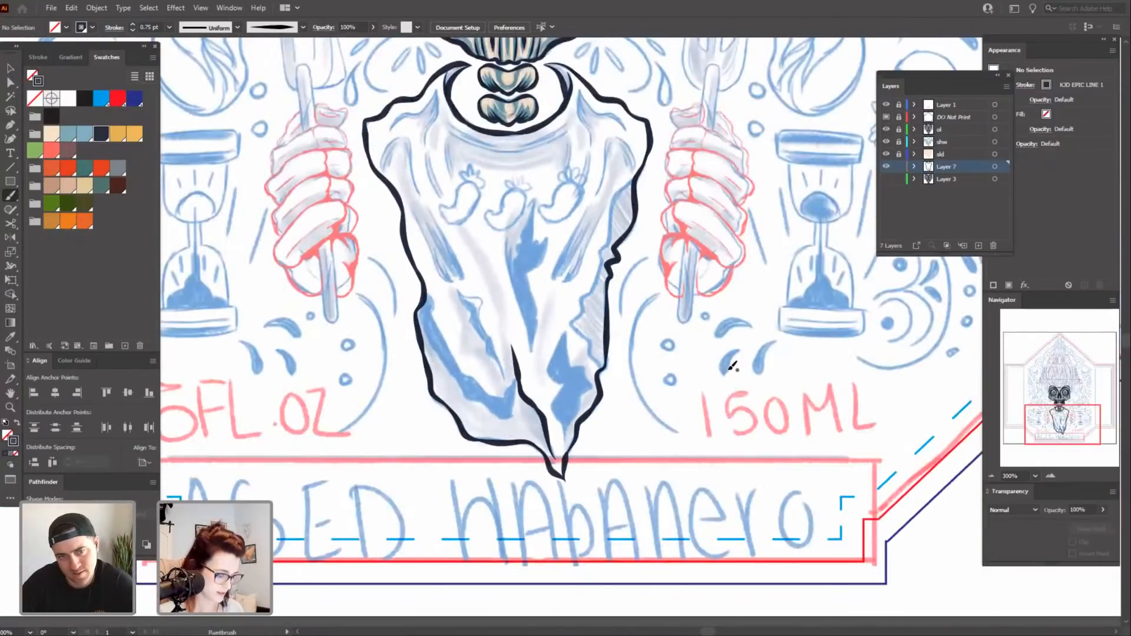
key("v")
left_click_drag(494, 352, 531, 390)
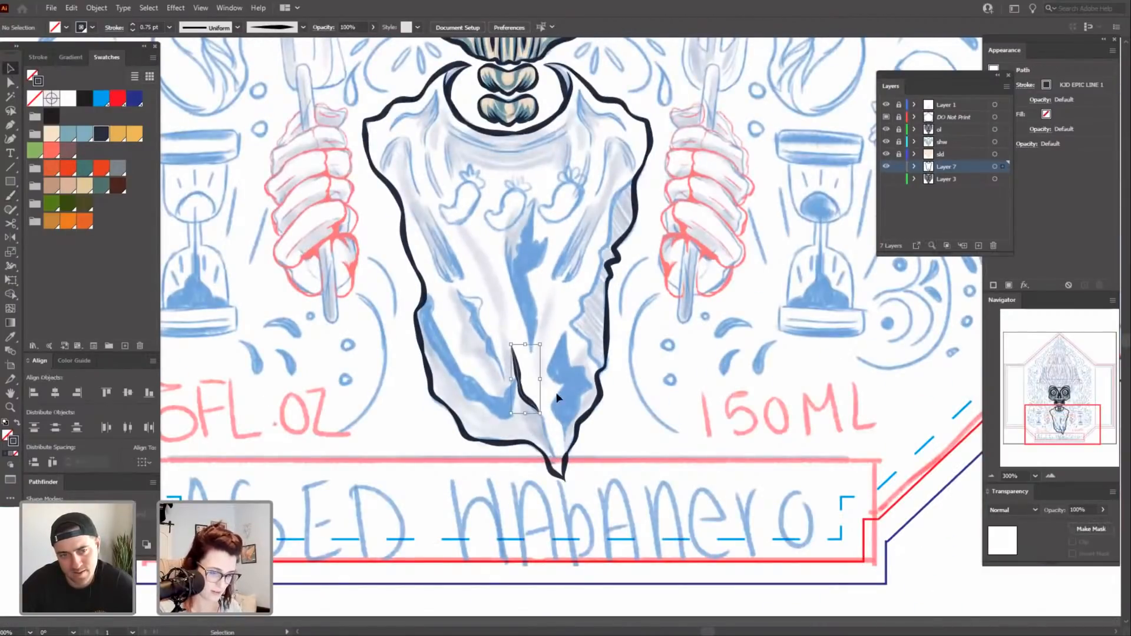
key("Delete")
Set the stroke weight to 0.5 pt and re-ink the inner fold line in navy, from its upper point down to the bottom tip.
left_click(132, 30)
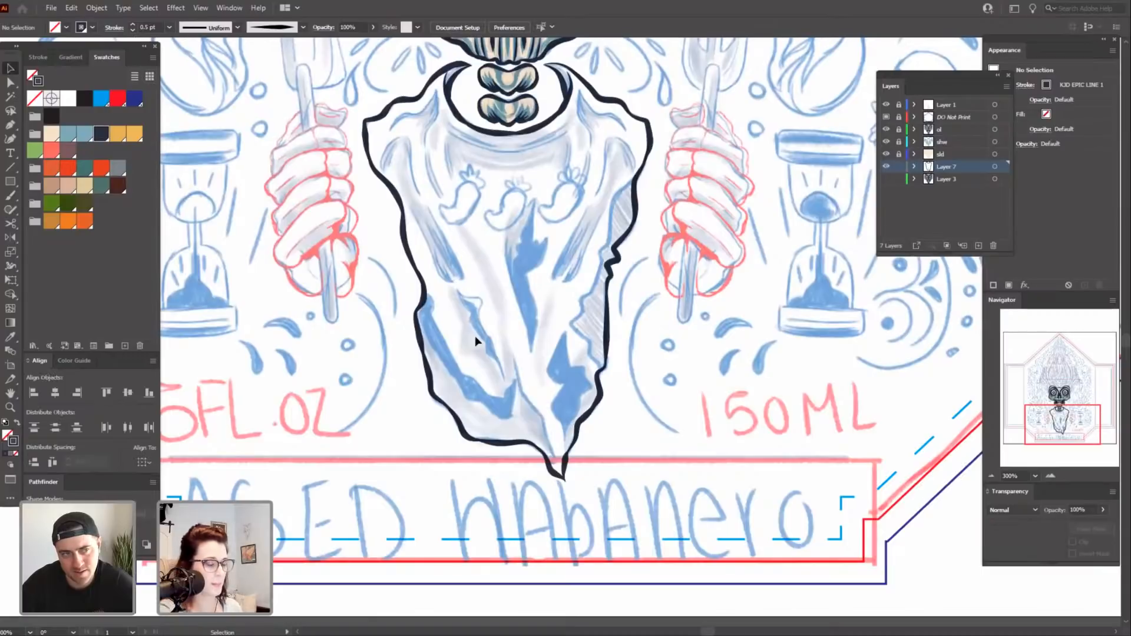
left_click_drag(690, 418, 704, 452)
key("ctrl+equal")
key("ctrl+equal")
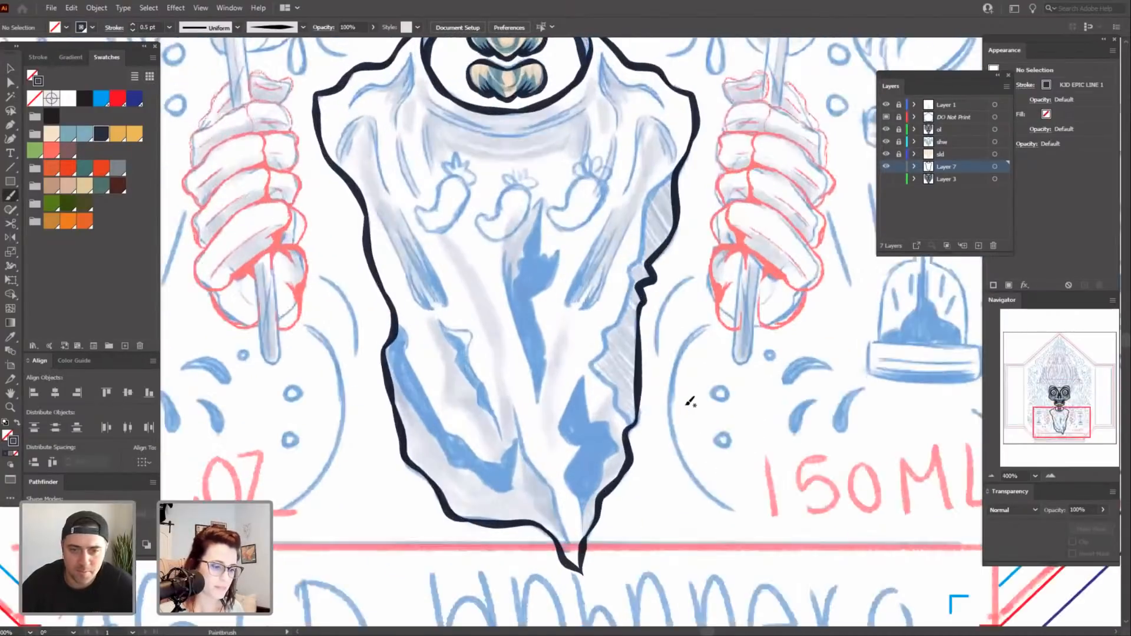
left_click_drag(780, 472, 826, 359)
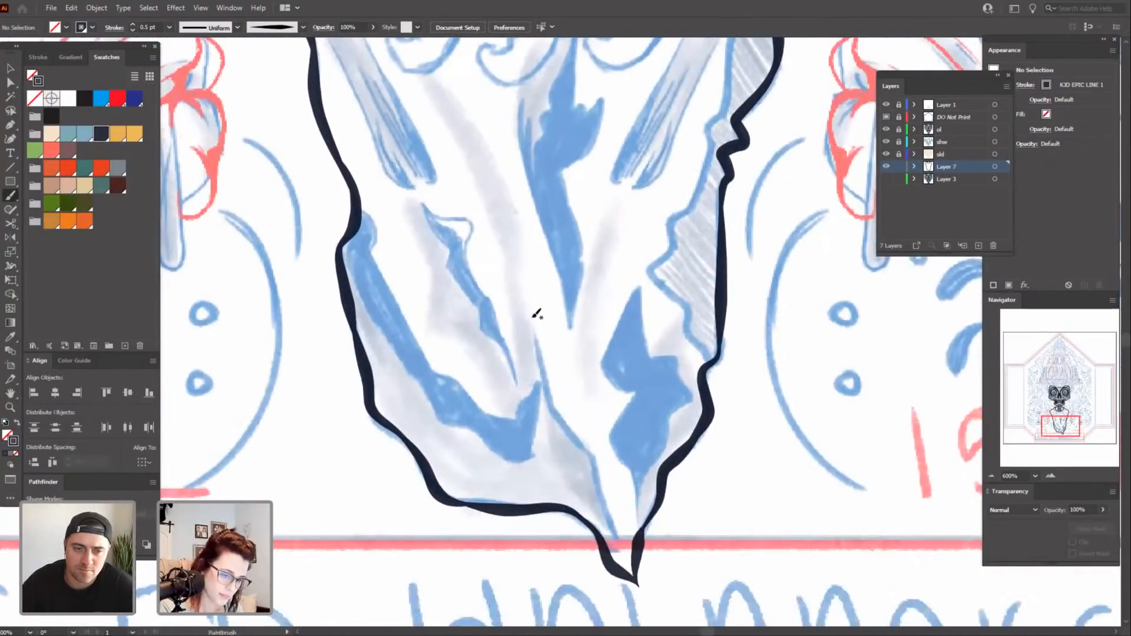
mouse_move(534, 320)
left_mouse_down()
mouse_move(553, 413)
mouse_move(586, 450)
left_mouse_up()
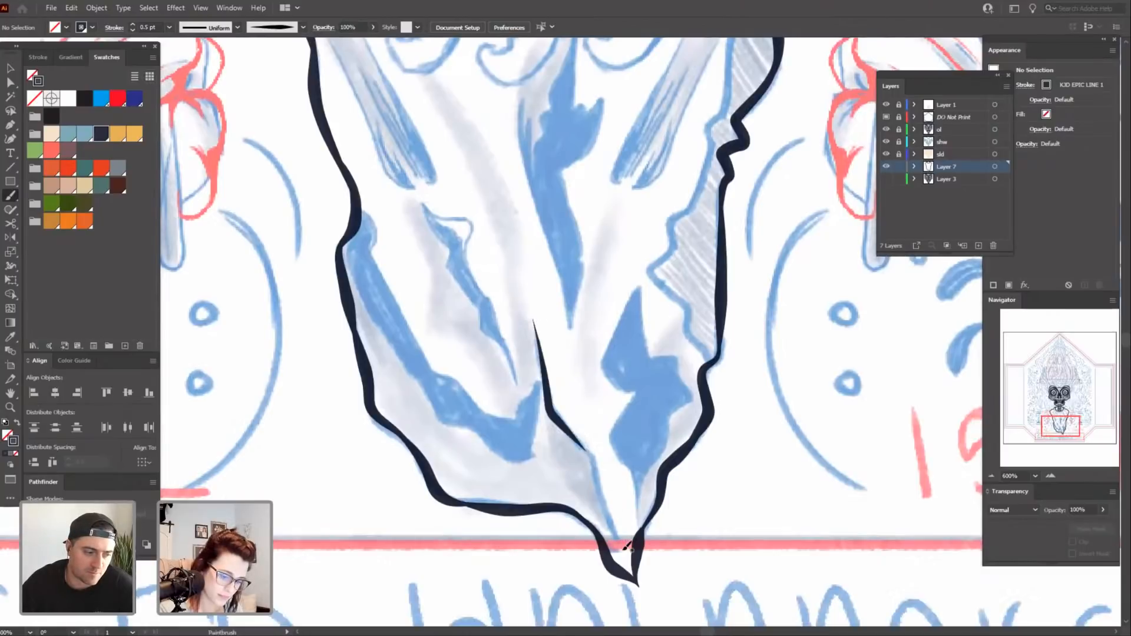
left_click_drag(628, 547, 602, 467)
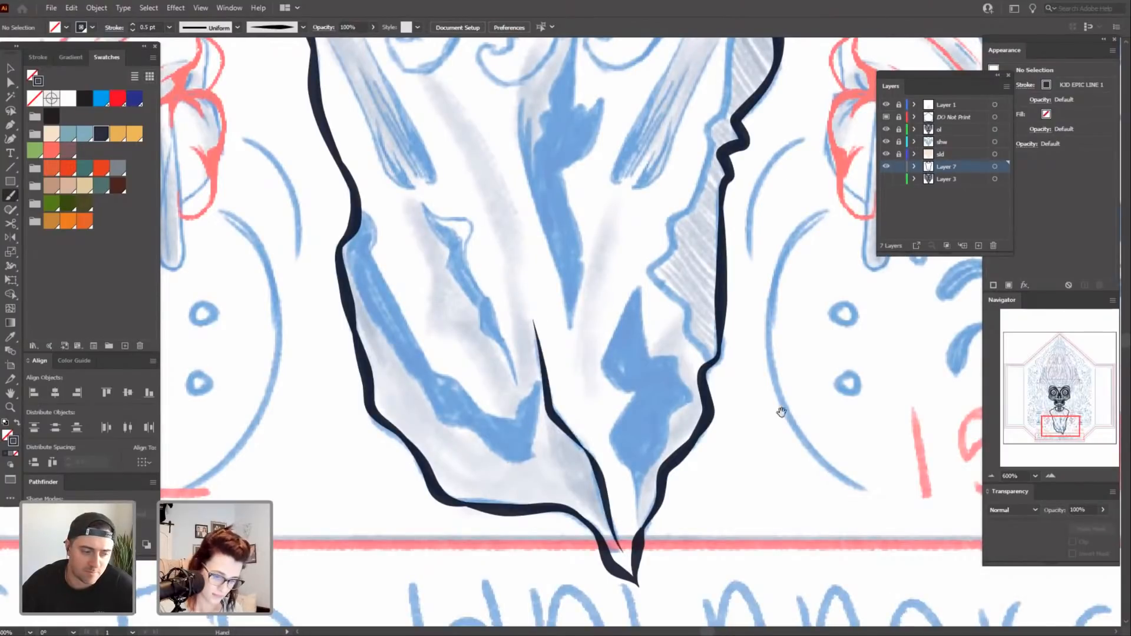
Set the stroke weight to 0.25 pt and ink the jagged inner edge of the hatched fold along the bib's right side in navy.
scroll(783, 404, "up", 6)
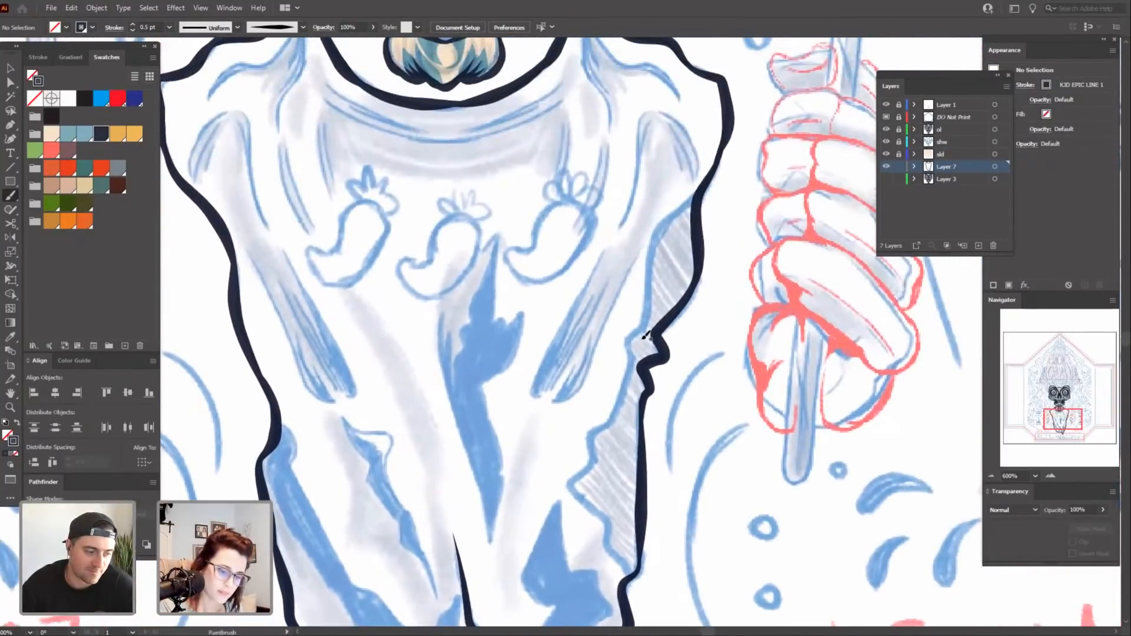
scroll(657, 360, "down", 2)
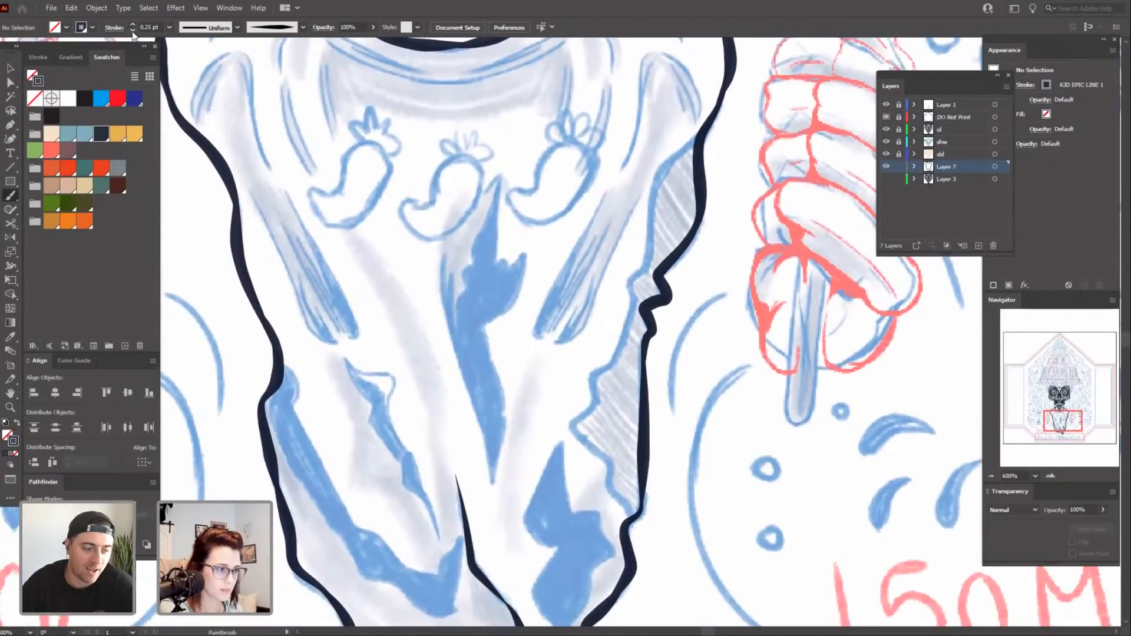
scroll(648, 389, "down", 2)
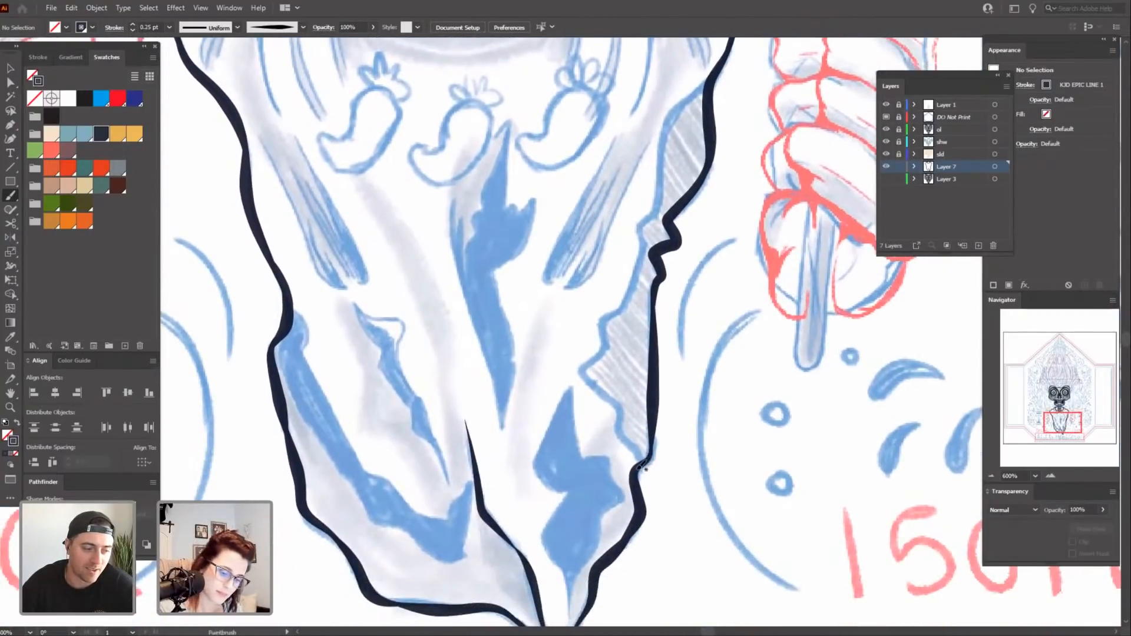
left_click_drag(623, 428, 584, 373)
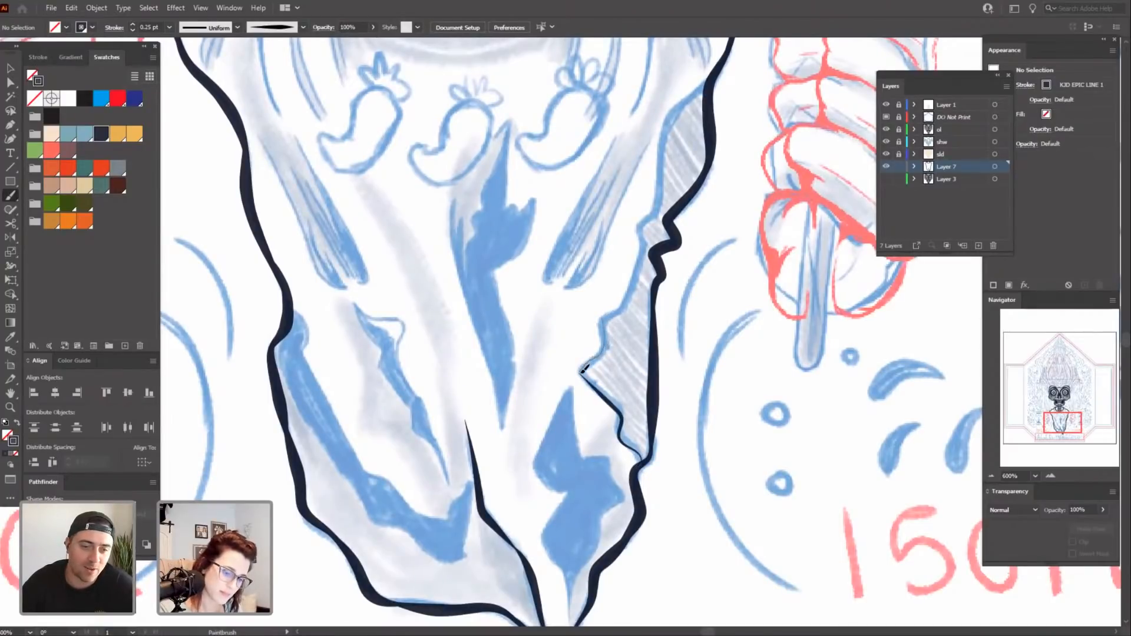
scroll(595, 383, "up", 5)
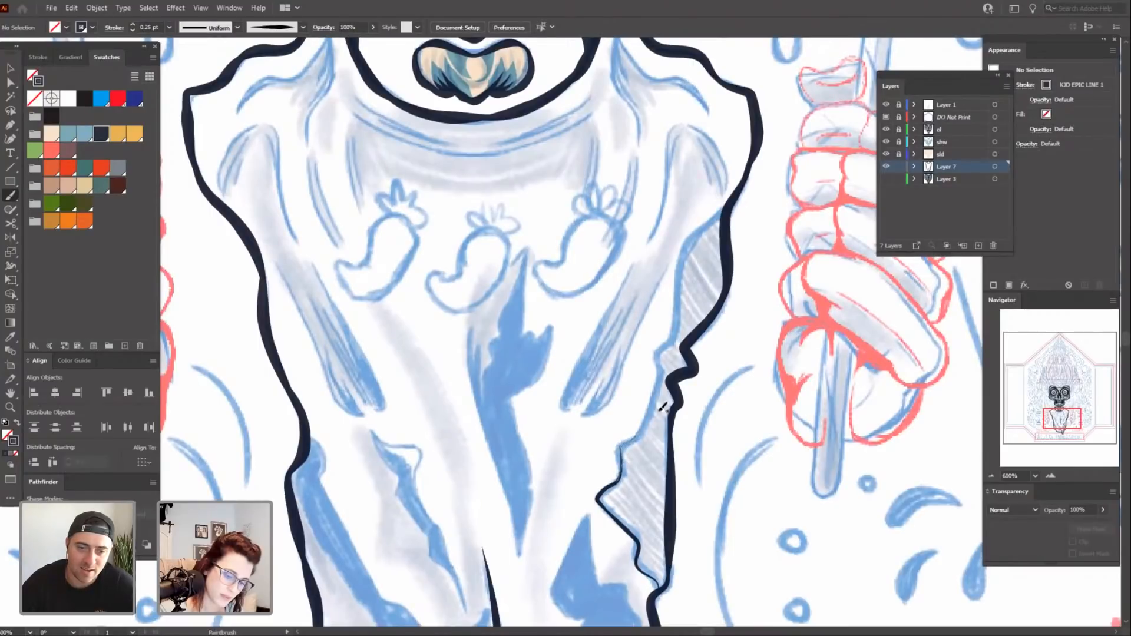
left_click_drag(662, 406, 738, 416)
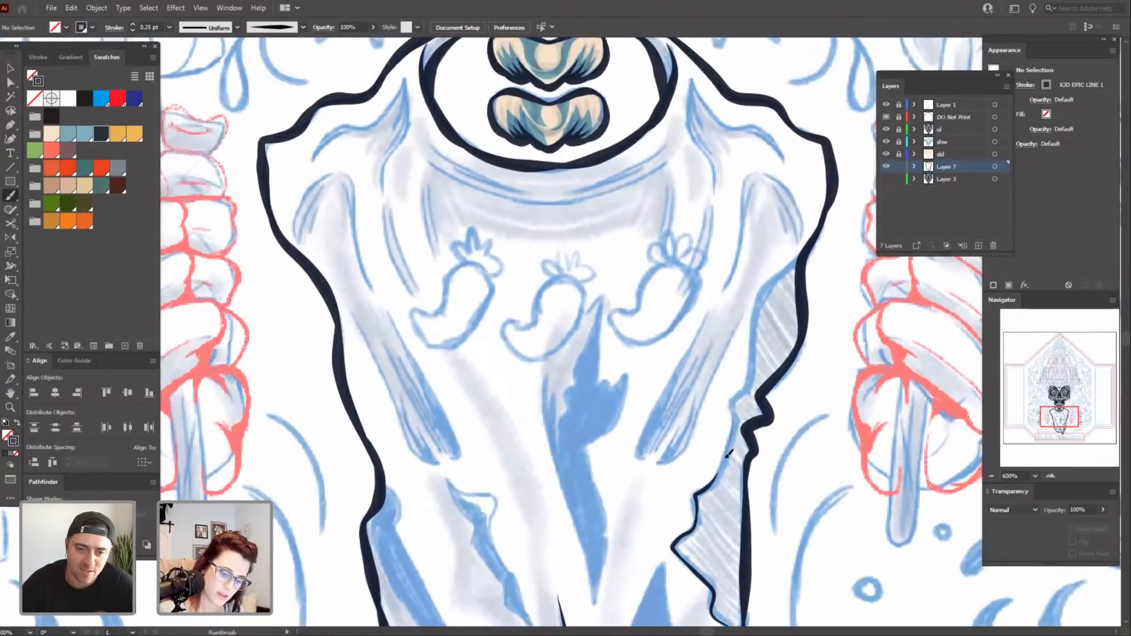
left_click_drag(786, 340, 651, 387)
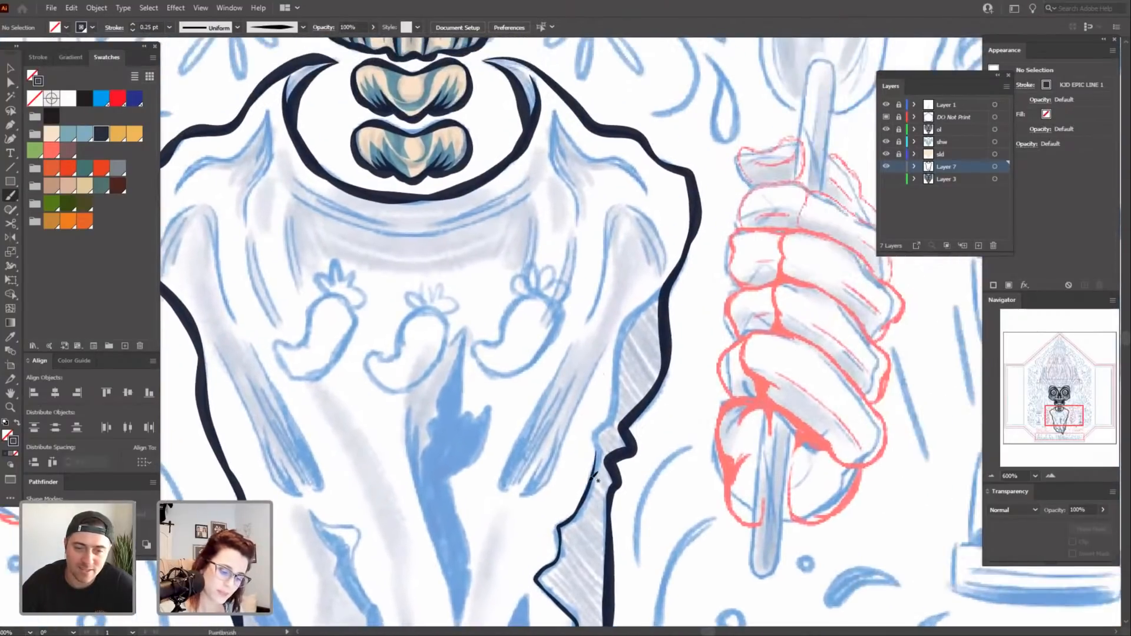
left_click_drag(596, 459, 608, 419)
left_click_drag(719, 330, 817, 350)
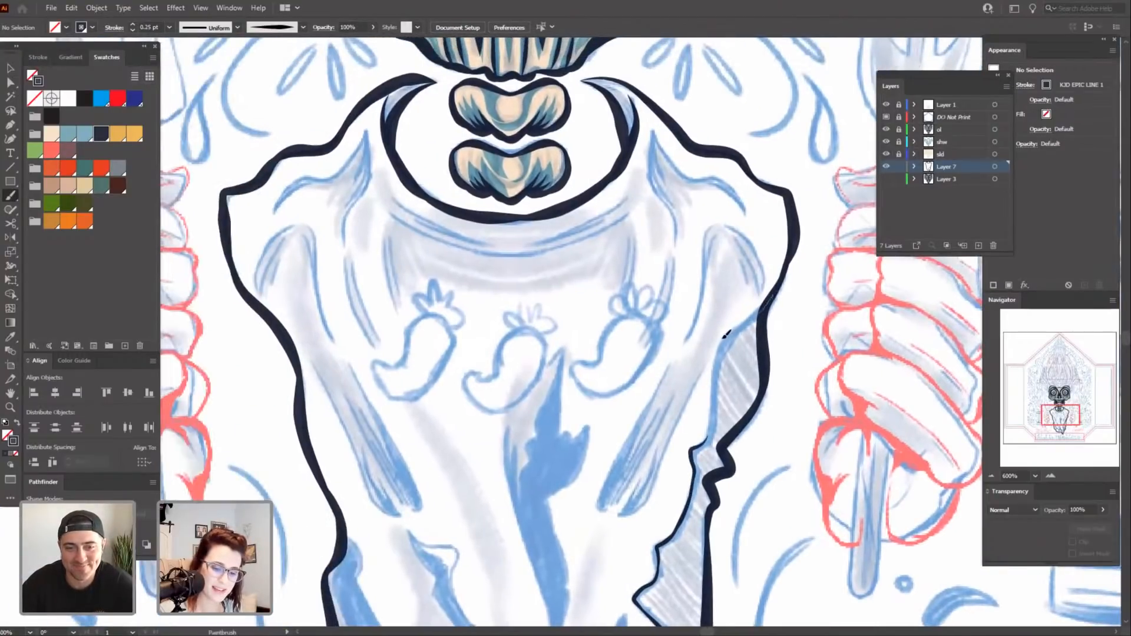
left_click_drag(702, 442, 699, 446)
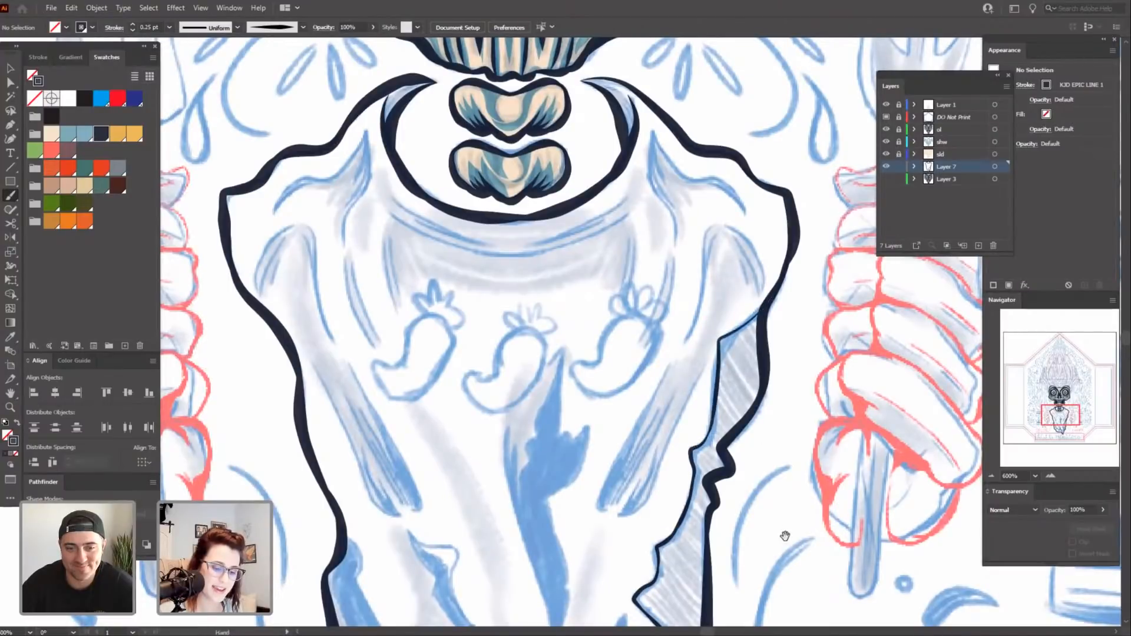
Ink the edge line of the small fold in the bib's lower left from its upper point downward, undoing the first curled stroke.
mouse_move(786, 536)
left_mouse_down()
mouse_move(807, 294)
mouse_move(734, 461)
left_mouse_up()
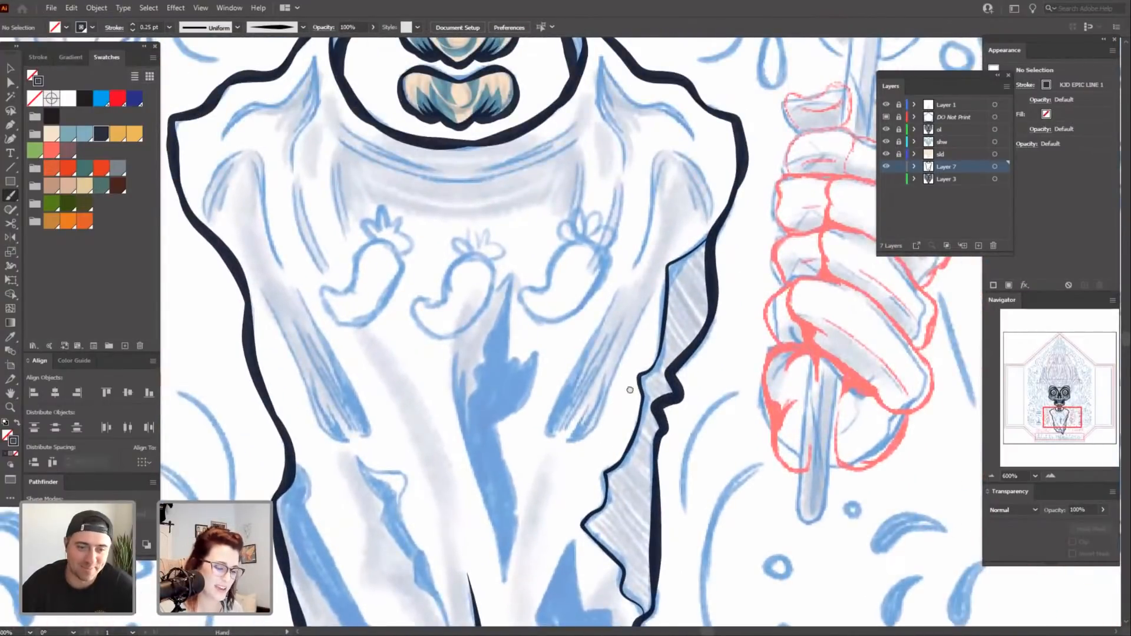
left_click_drag(631, 389, 704, 288)
left_click_drag(507, 310, 600, 296)
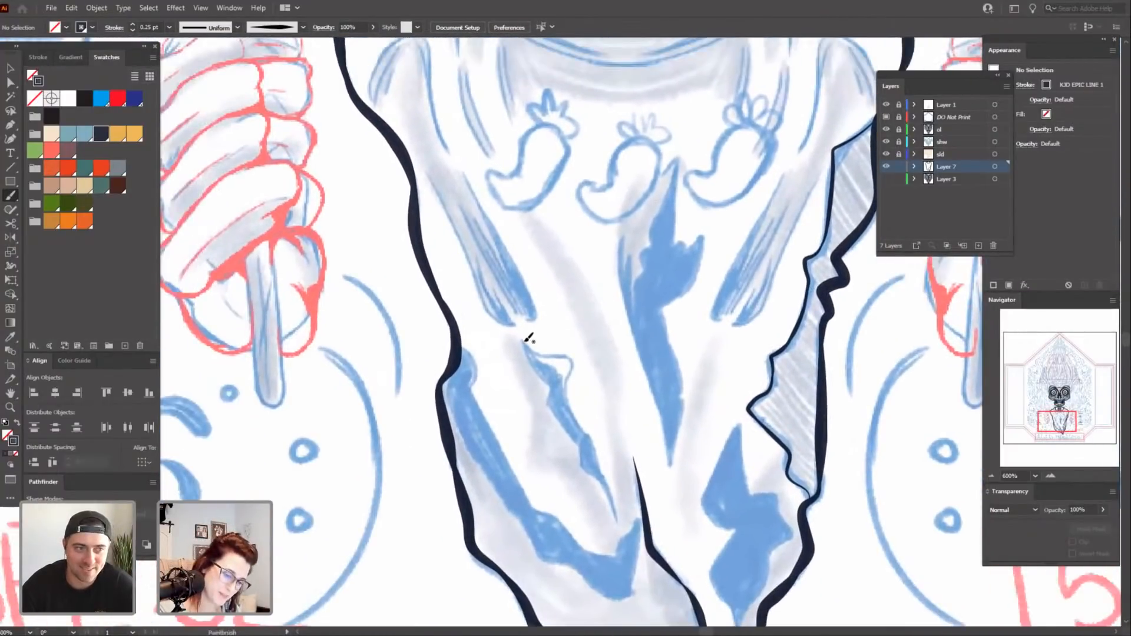
mouse_move(523, 341)
left_mouse_down()
mouse_move(558, 368)
mouse_move(576, 417)
mouse_move(543, 356)
mouse_move(574, 360)
mouse_move(568, 389)
left_mouse_up()
key("space")
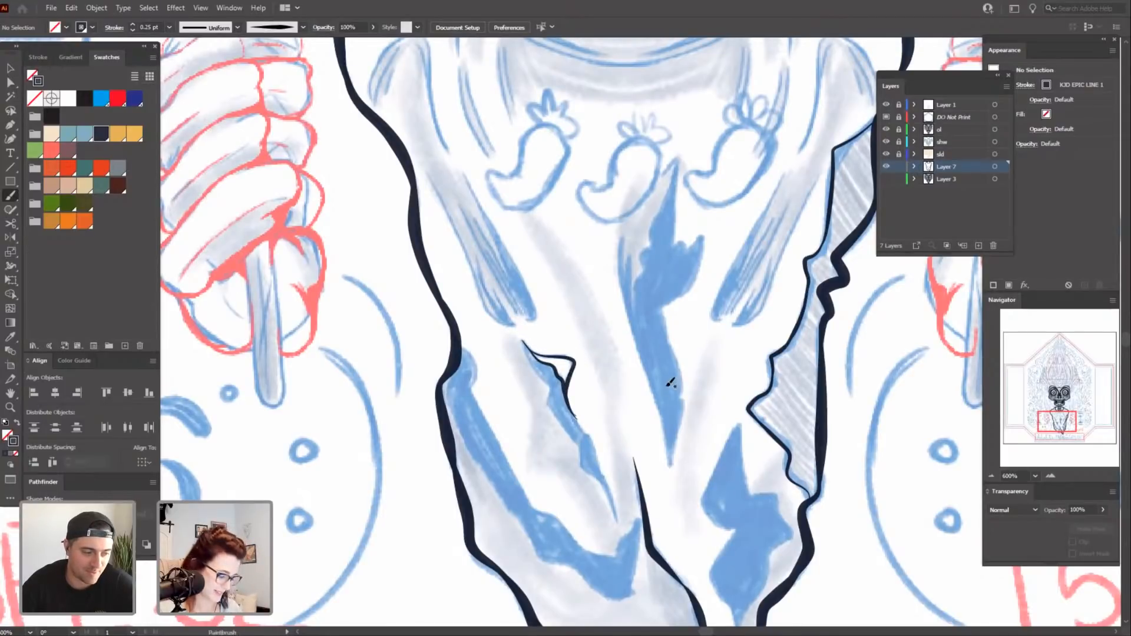
key("ctrl+z")
key("space")
left_click_drag(665, 402, 673, 356)
key("ctrl+=")
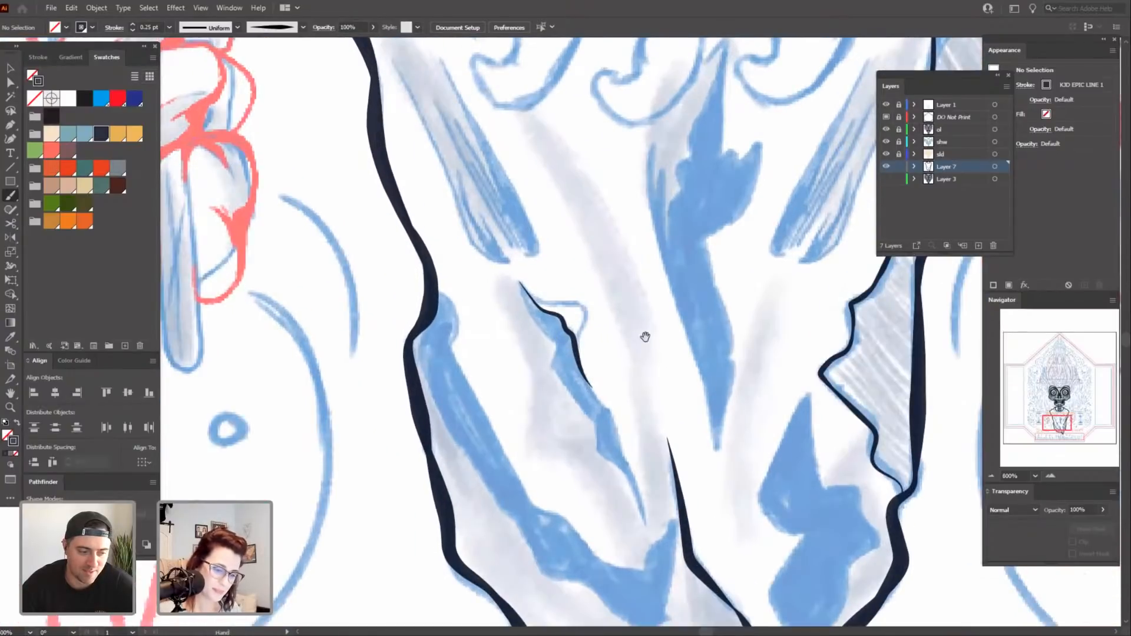
Ink the curled loop at the top of the small lower-left fold, joining it to the fold's edge line.
scroll(591, 352, "up", 2)
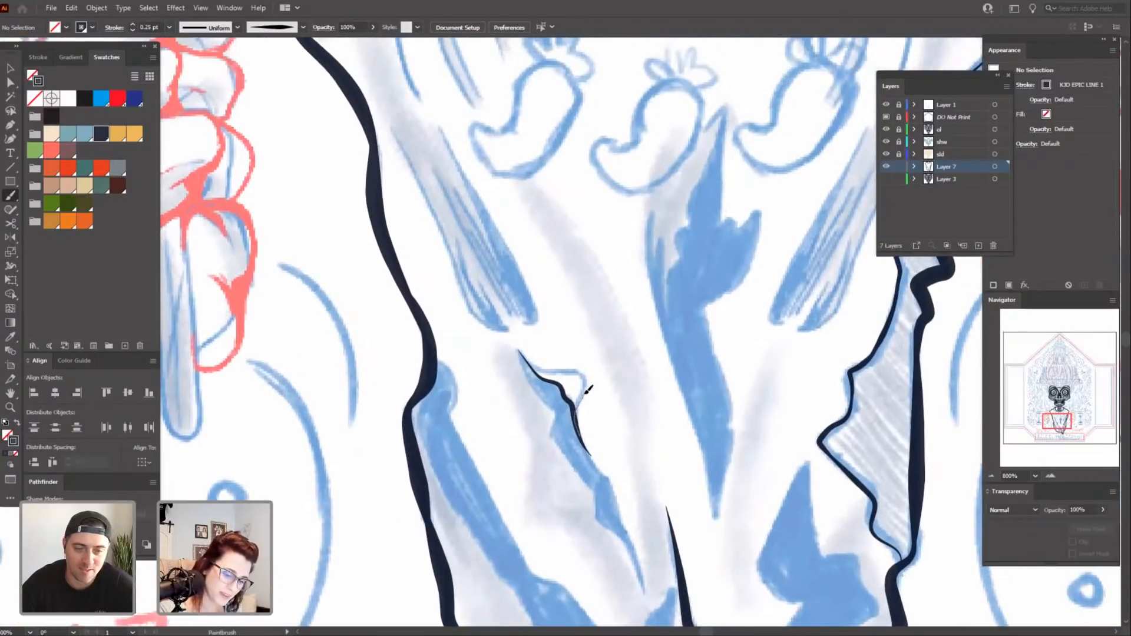
left_click_drag(588, 389, 517, 342)
left_click_drag(550, 313, 654, 339)
key("ctrl+=")
left_click_drag(701, 379, 602, 385)
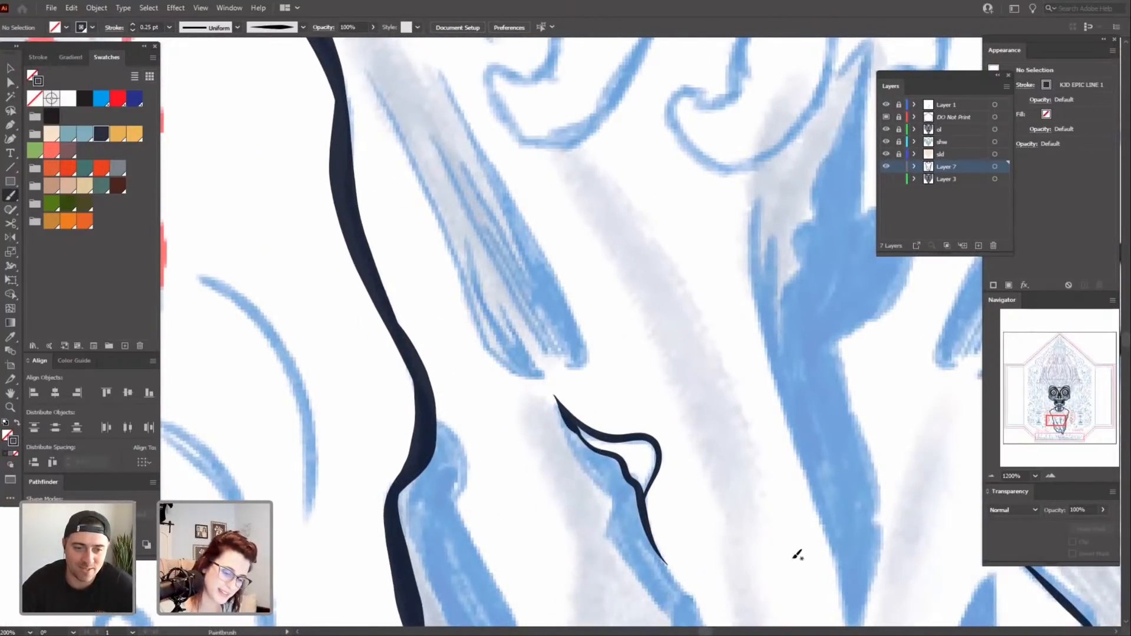
Set the stroke weight to 0.5 pt and ink both sides and the rounded lower ends of the diagonal fold beside the right pepper.
mouse_move(837, 539)
left_mouse_down()
mouse_move(737, 511)
mouse_move(558, 145)
left_mouse_up()
left_click_drag(608, 199, 565, 530)
mouse_move(621, 288)
left_mouse_down()
mouse_move(540, 467)
mouse_move(437, 469)
left_mouse_up()
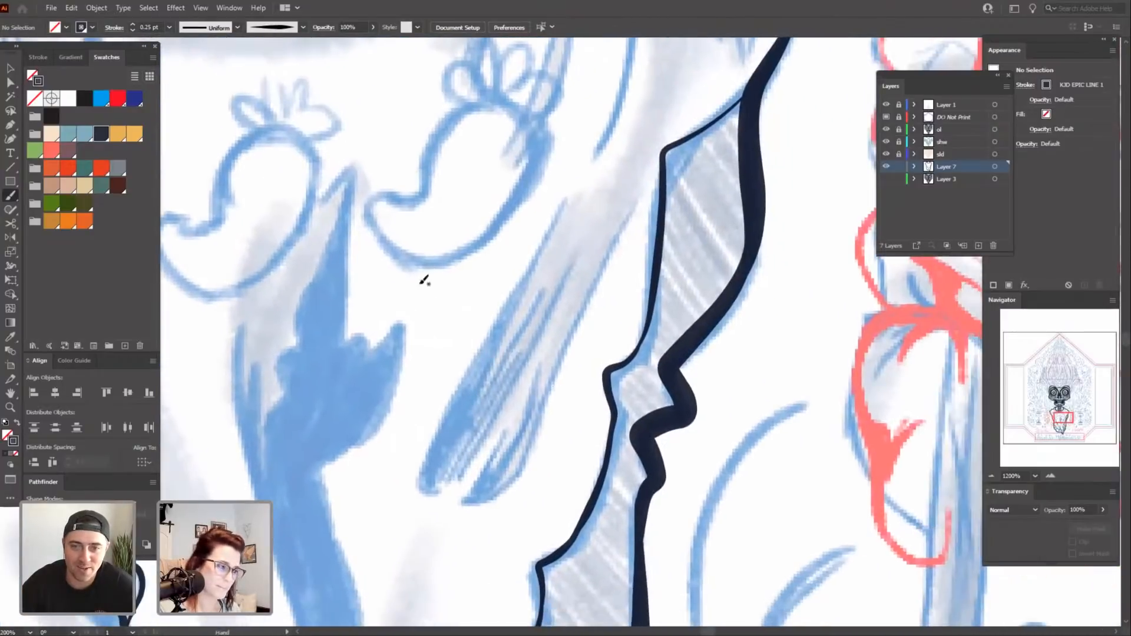
left_click(133, 25)
scroll(589, 338, "down", 1)
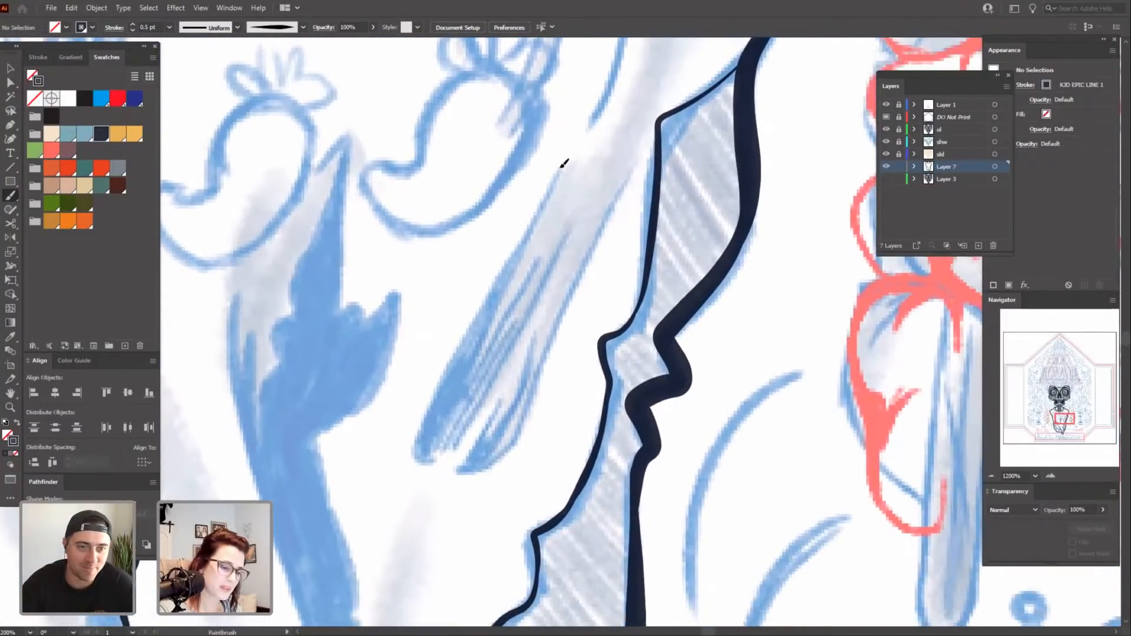
left_click_drag(561, 167, 410, 449)
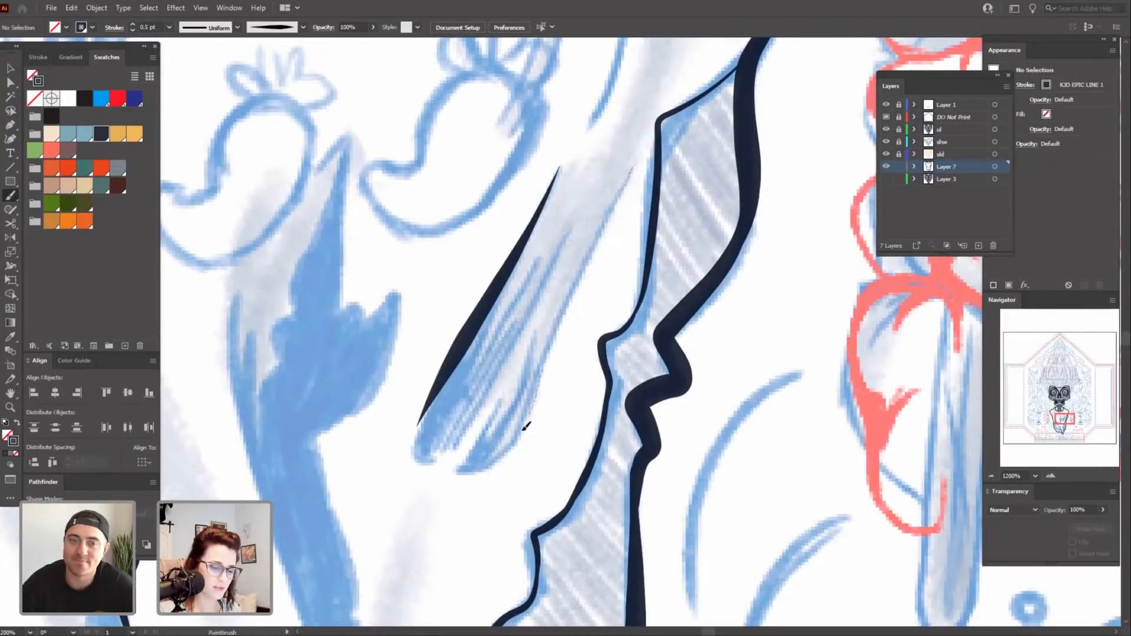
left_click_drag(527, 426, 475, 478)
scroll(540, 432, "down", 1)
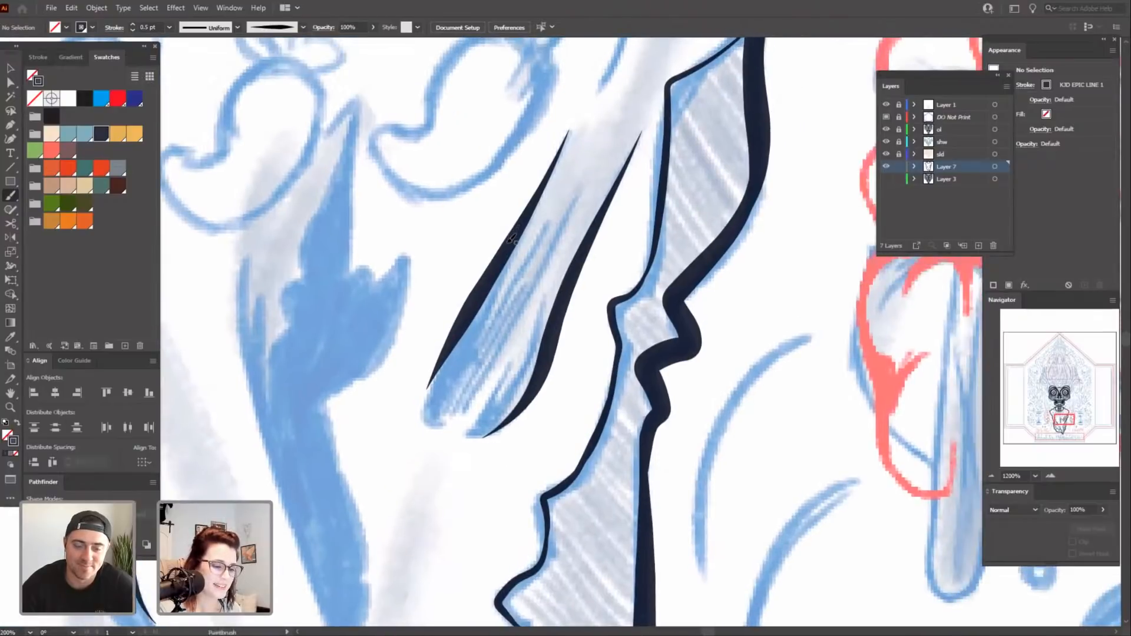
mouse_move(463, 331)
left_mouse_down()
mouse_move(438, 375)
mouse_move(437, 422)
left_mouse_up()
scroll(461, 508, "up", 1)
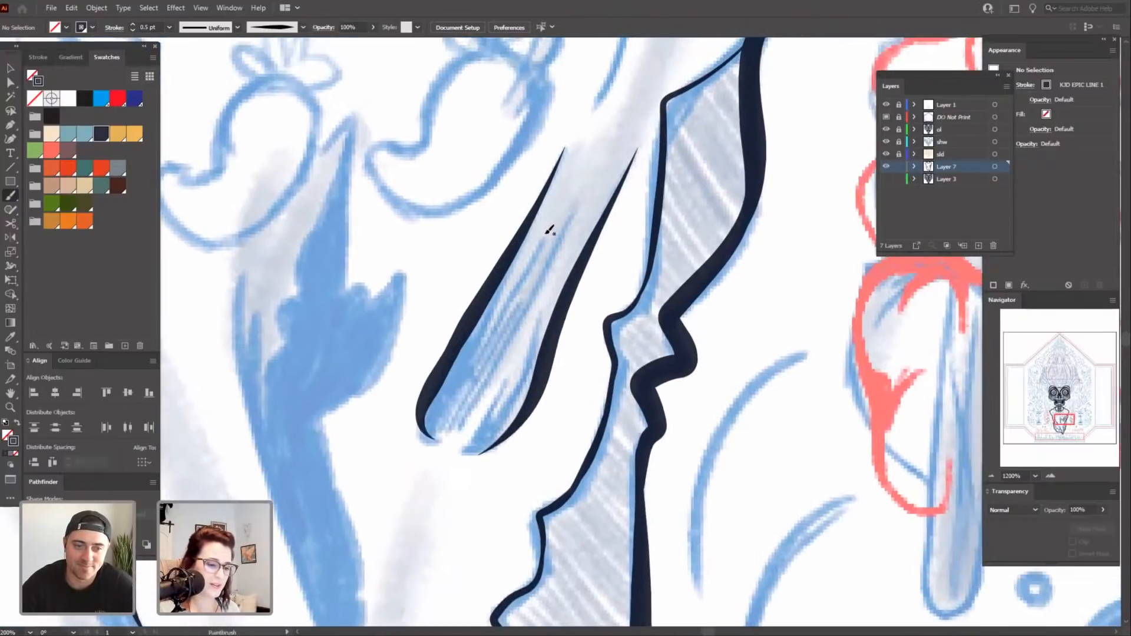
Ink three tapered shading strokes in navy inside the lower part of the right diagonal fold.
left_click_drag(549, 231, 453, 412)
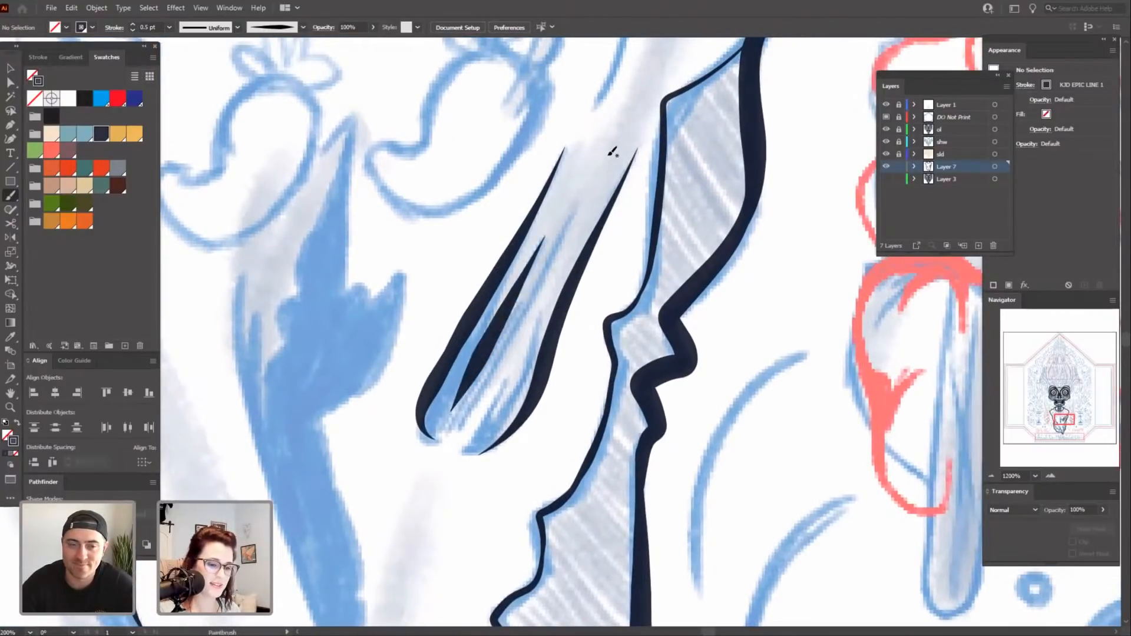
left_click_drag(563, 247, 459, 435)
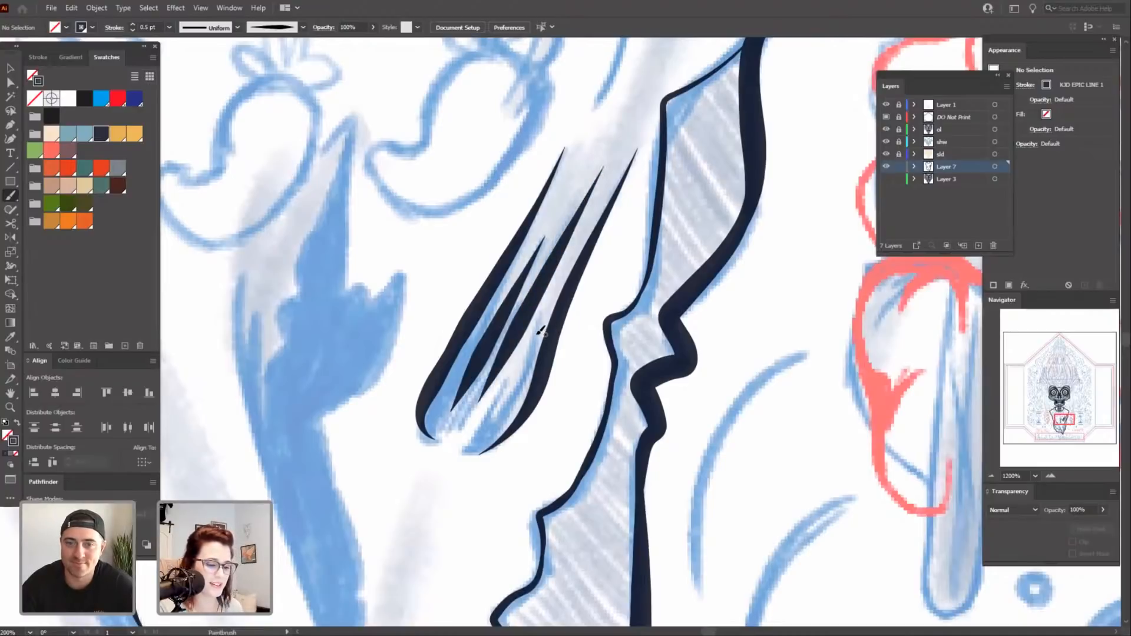
left_click_drag(541, 332, 482, 447)
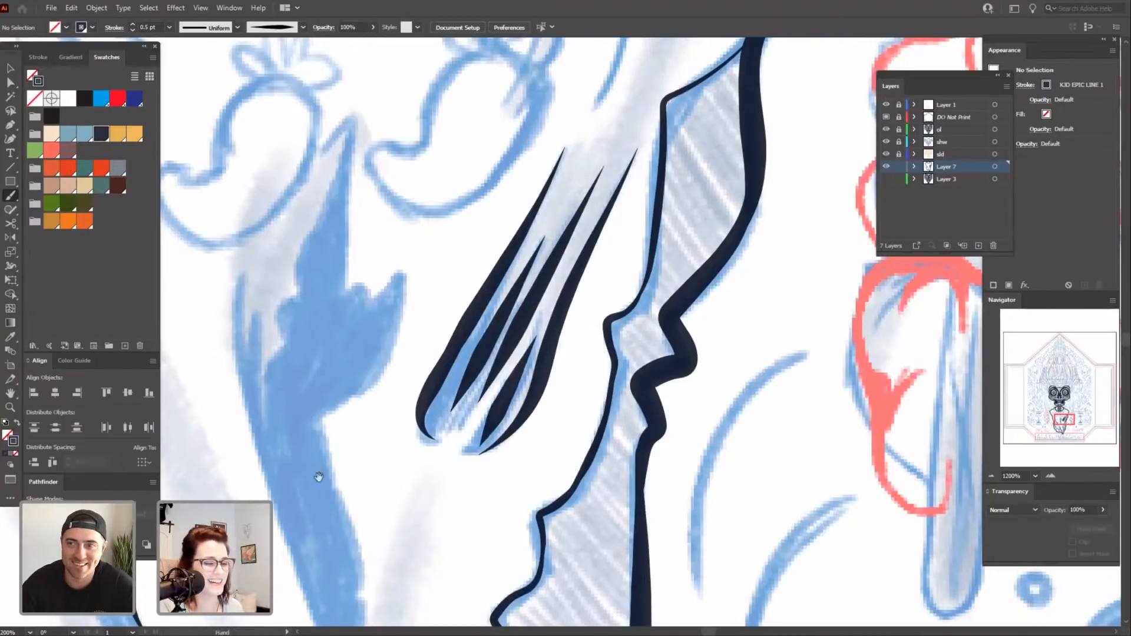
Ink the curved fold lines below the bib's left shoulder in navy: the long inner side and the two short outer arcs.
left_click_drag(406, 412, 700, 550)
mouse_move(357, 175)
left_mouse_down()
mouse_move(550, 295)
mouse_move(672, 347)
left_mouse_up()
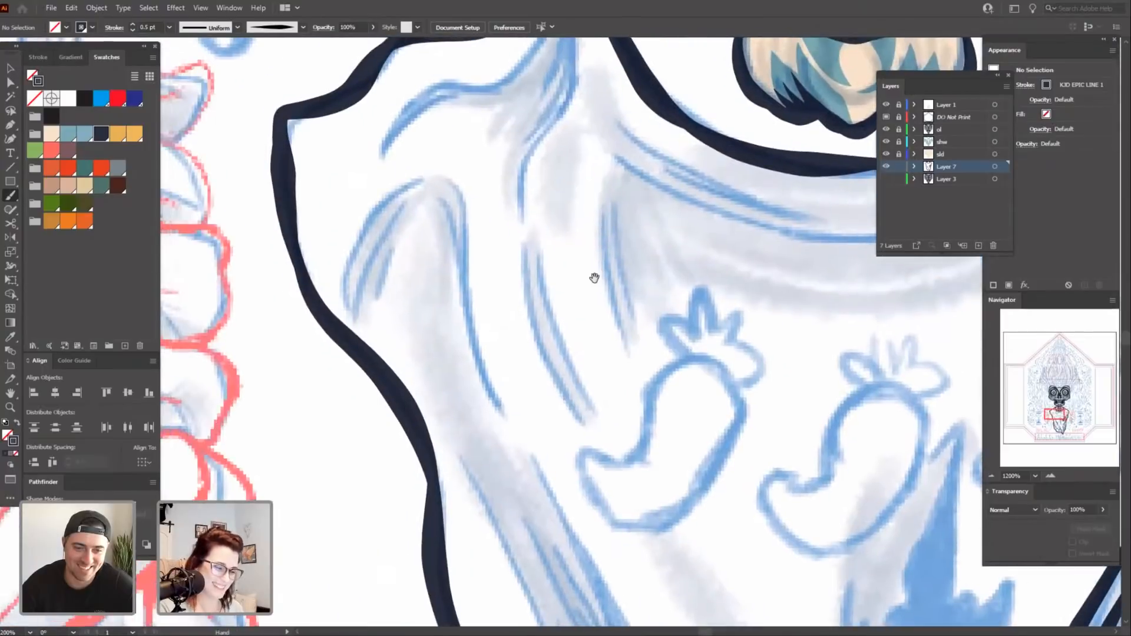
left_click_drag(594, 278, 644, 349)
mouse_move(568, 502)
left_mouse_down()
mouse_move(475, 254)
mouse_move(396, 350)
left_mouse_up()
left_click_drag(457, 279, 449, 401)
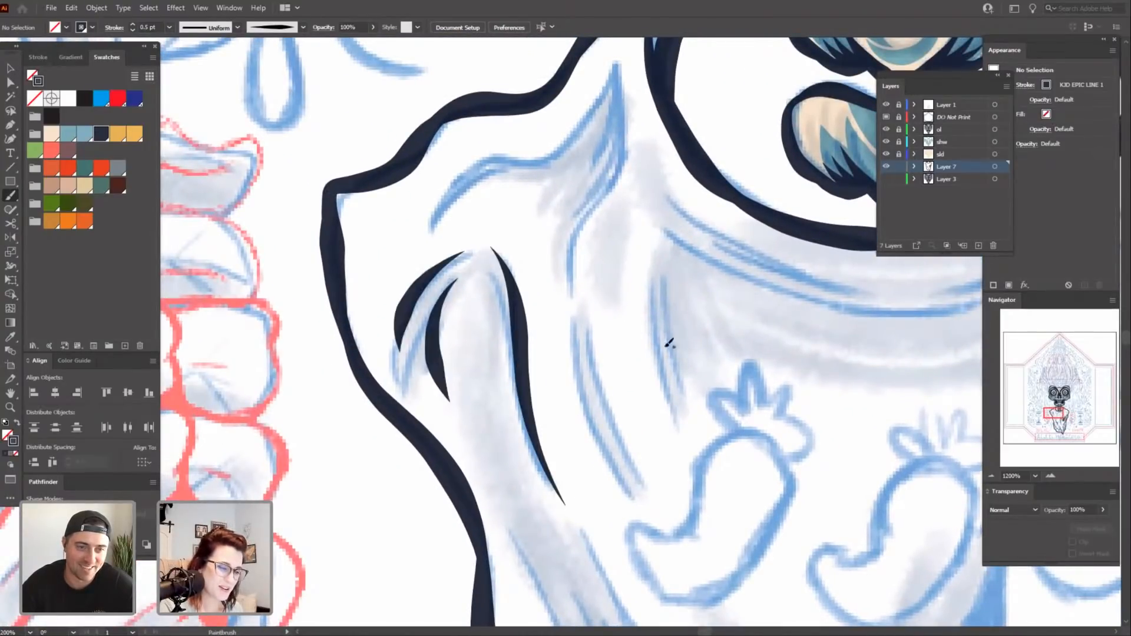
Ink the pointed fold at the bib's left shoulder with its upper contour and long inner side, plus the short arc beside the left pepper.
left_click_drag(673, 266, 633, 468)
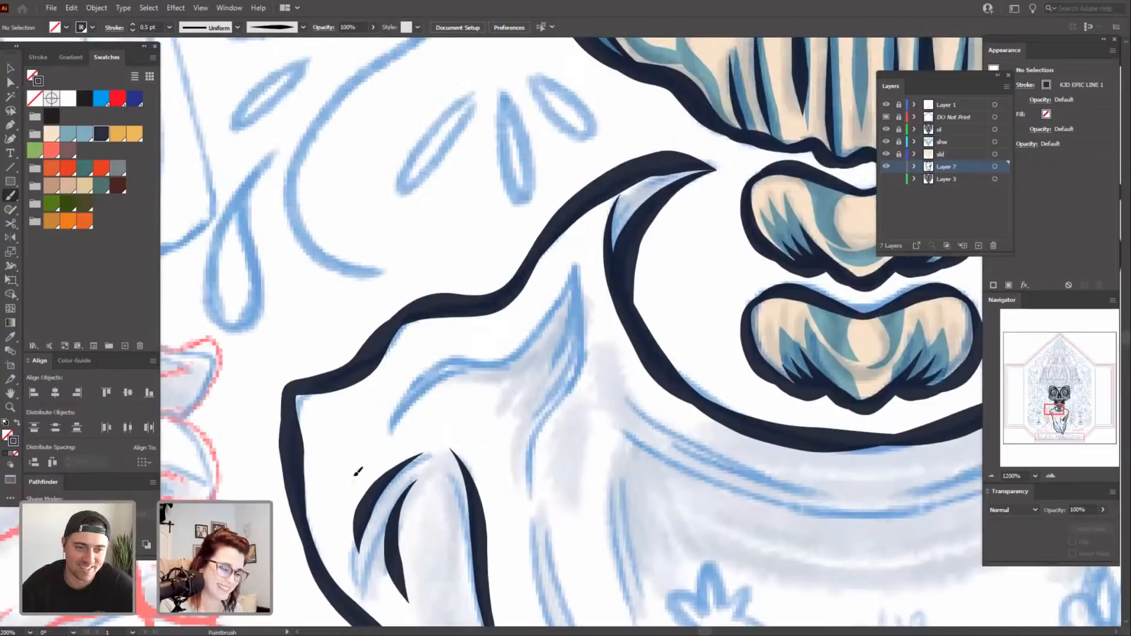
left_click_drag(356, 473, 575, 274)
left_click_drag(580, 426, 566, 350)
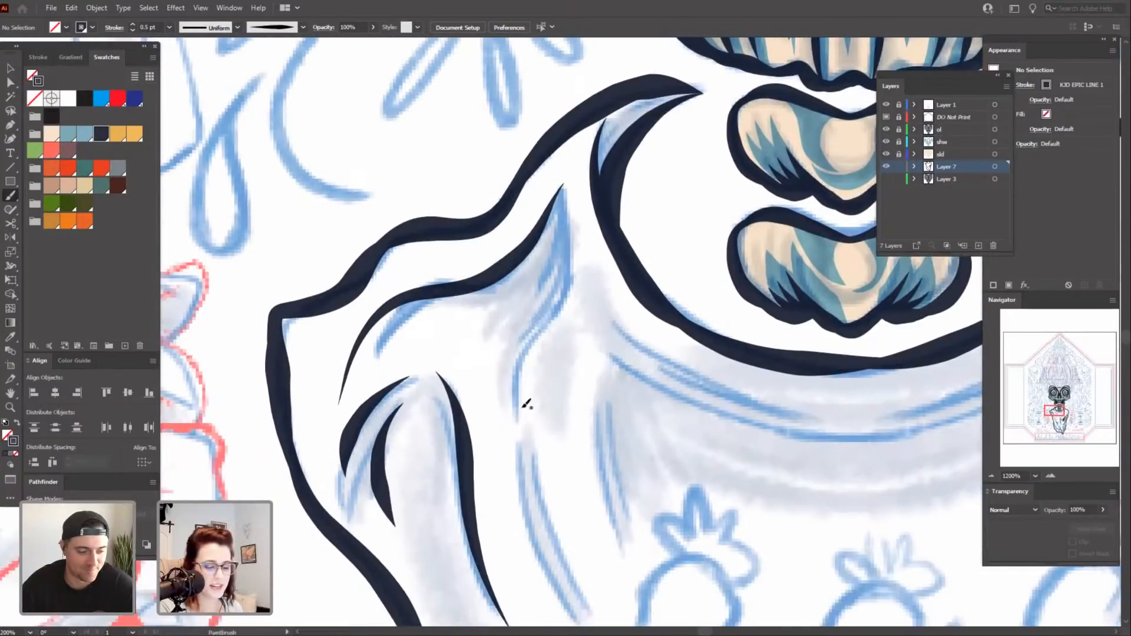
mouse_move(582, 613)
left_mouse_down()
mouse_move(519, 454)
mouse_move(571, 238)
mouse_move(568, 167)
left_mouse_up()
mouse_move(613, 468)
left_mouse_down()
mouse_move(585, 431)
mouse_move(480, 157)
left_mouse_up()
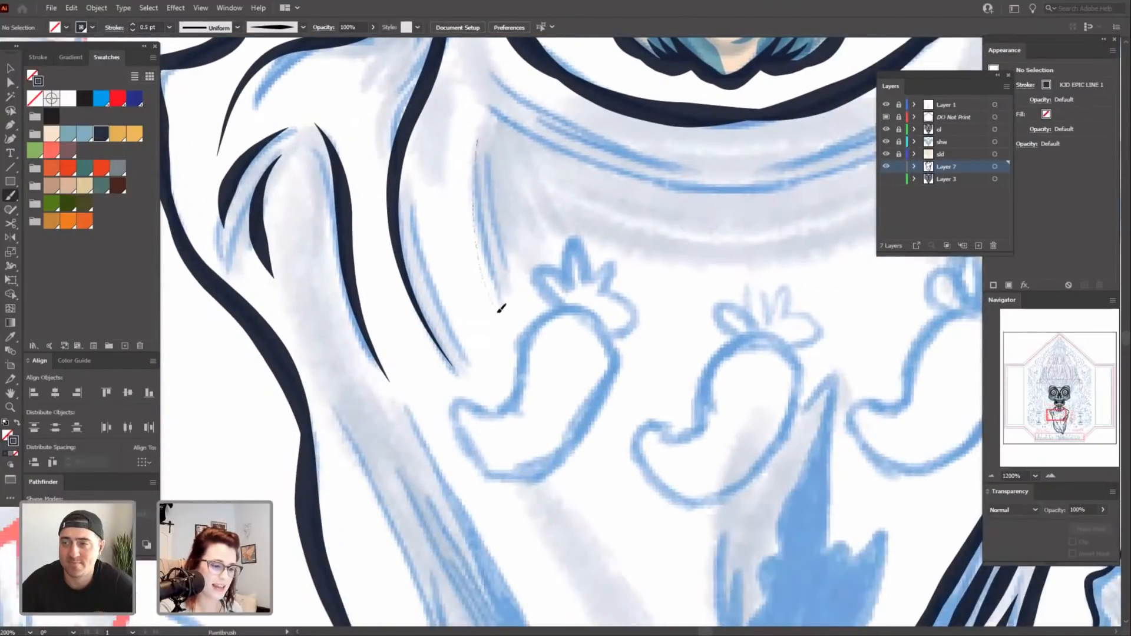
left_click_drag(500, 308, 501, 309)
Ink the curved seam line below the bib's neckline and a tapered shading stroke inside the left collar tip.
left_click_drag(616, 215, 464, 419)
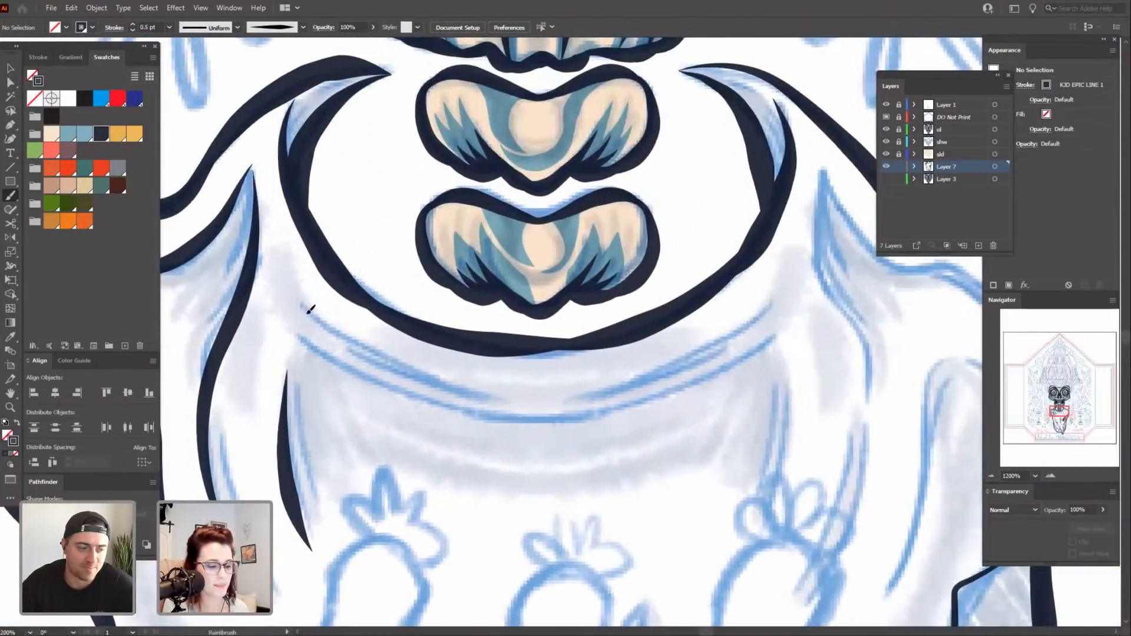
left_click_drag(573, 400, 753, 328)
left_click_drag(468, 138, 592, 252)
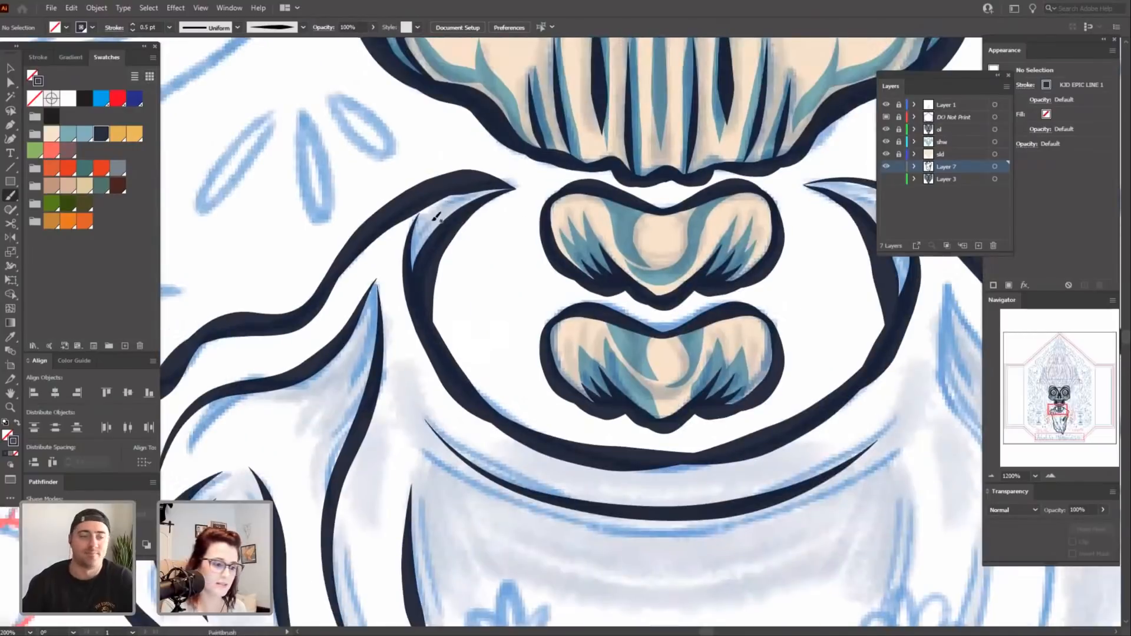
left_click_drag(444, 207, 415, 270)
left_click_drag(791, 381, 605, 414)
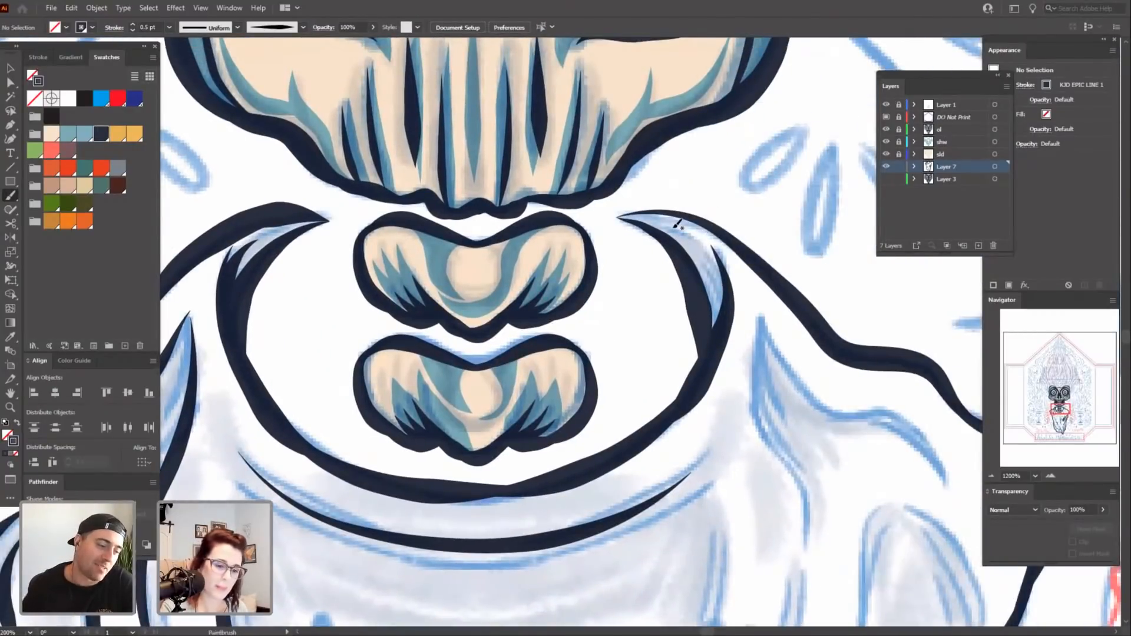
left_click_drag(685, 228, 714, 323)
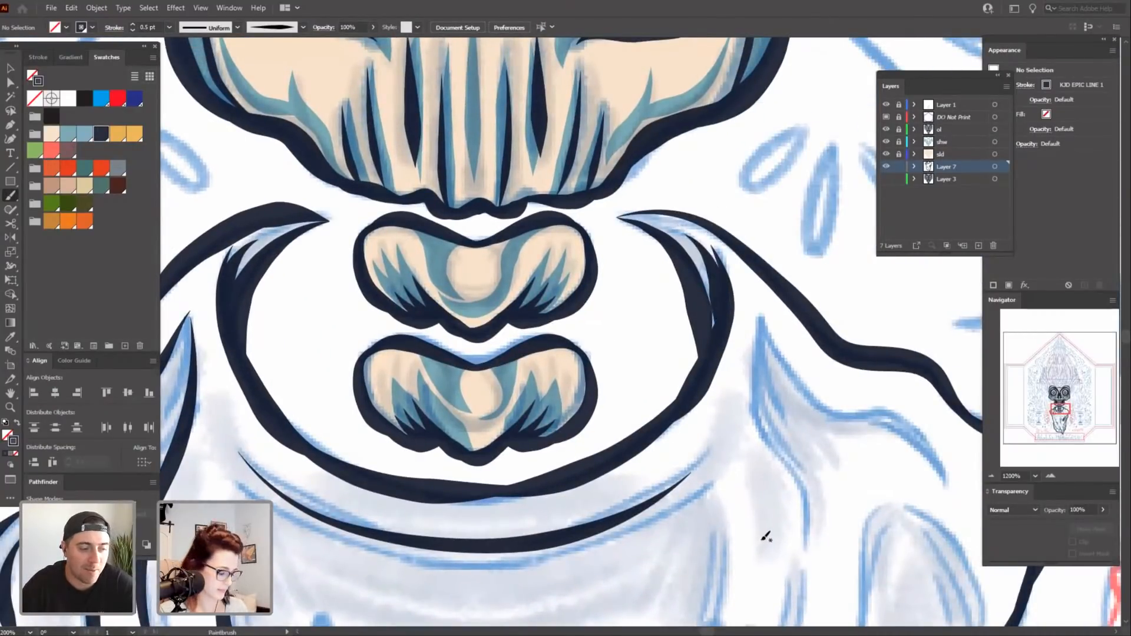
key("ctrl+z")
left_click_drag(784, 507, 773, 414)
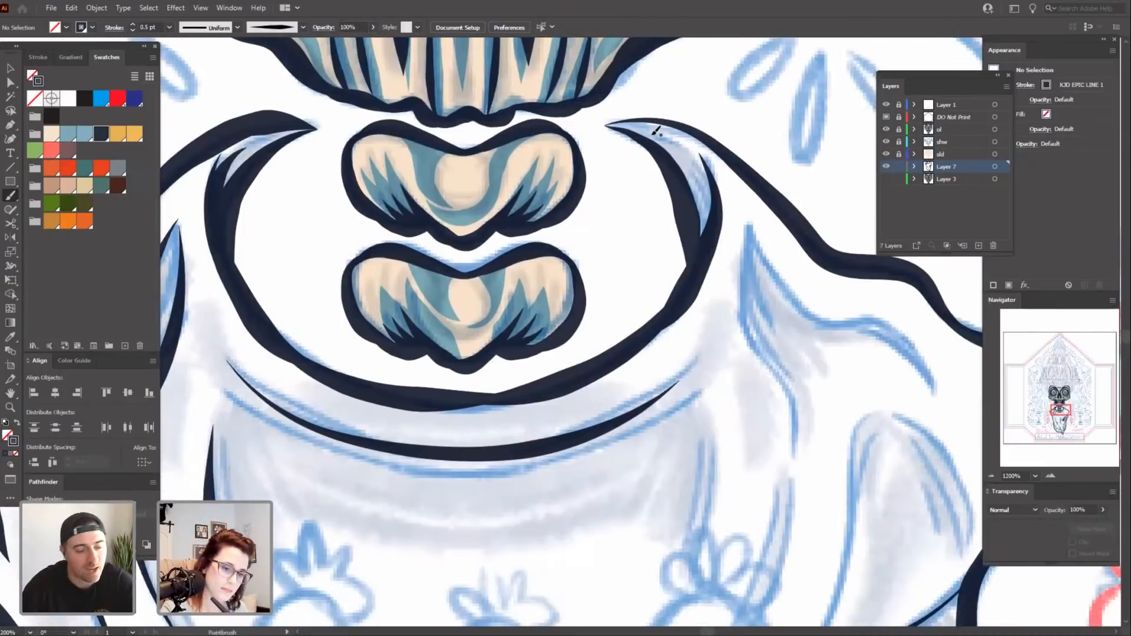
left_click_drag(697, 159, 706, 203)
key("ctrl+z")
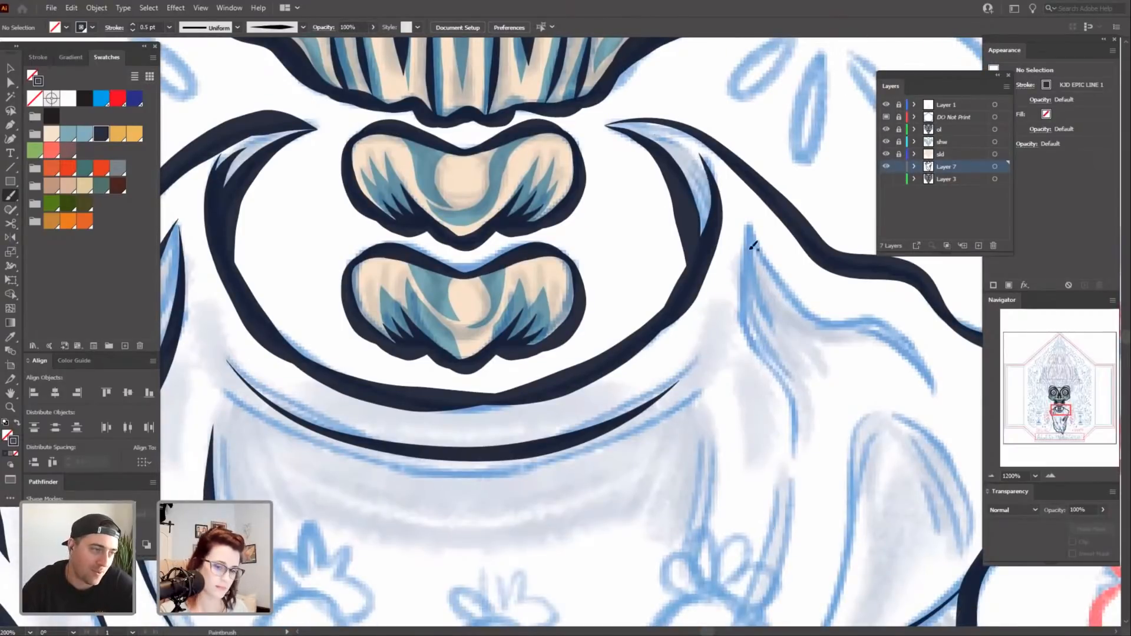
left_click_drag(648, 126, 709, 220)
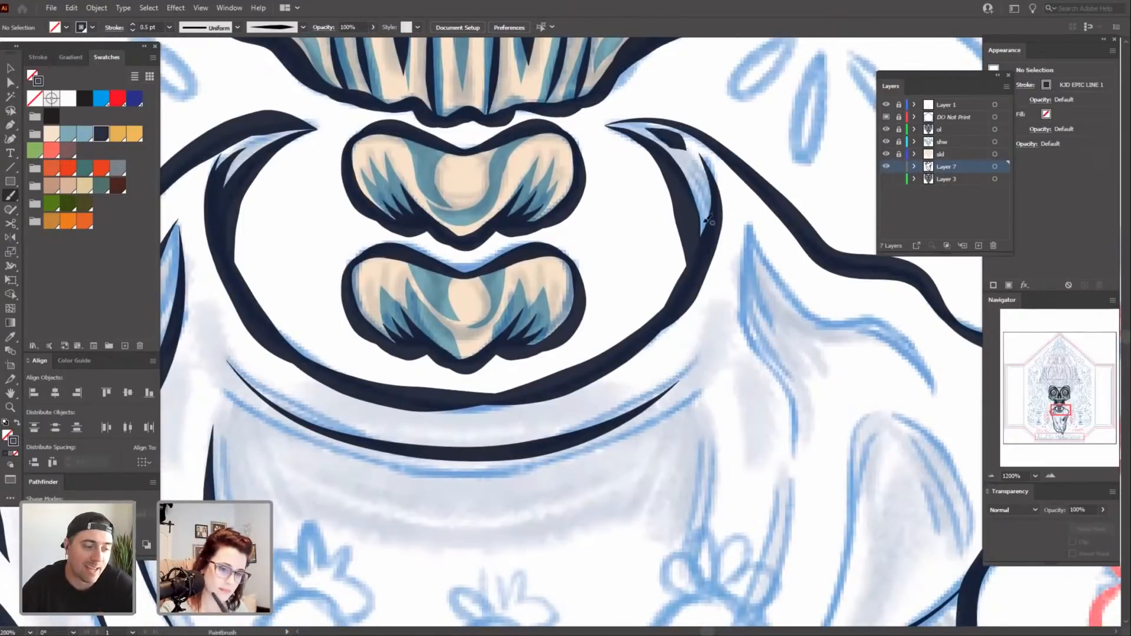
key("ctrl+z")
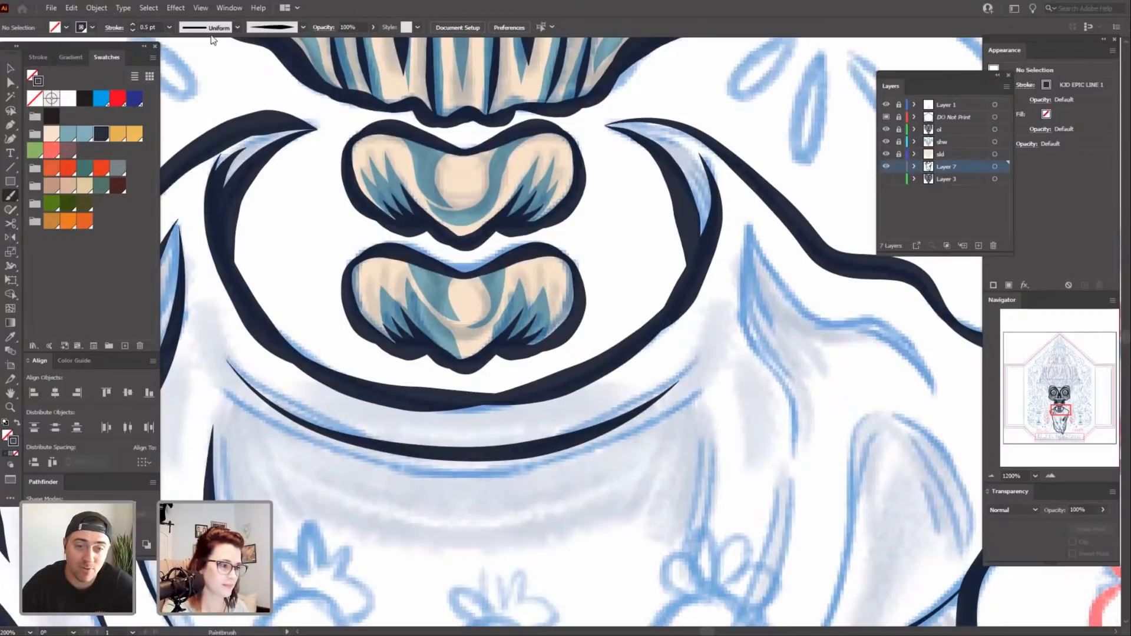
Set the stroke weight to 0.25 pt and ink the shading inside the right collar tip.
left_click(133, 30)
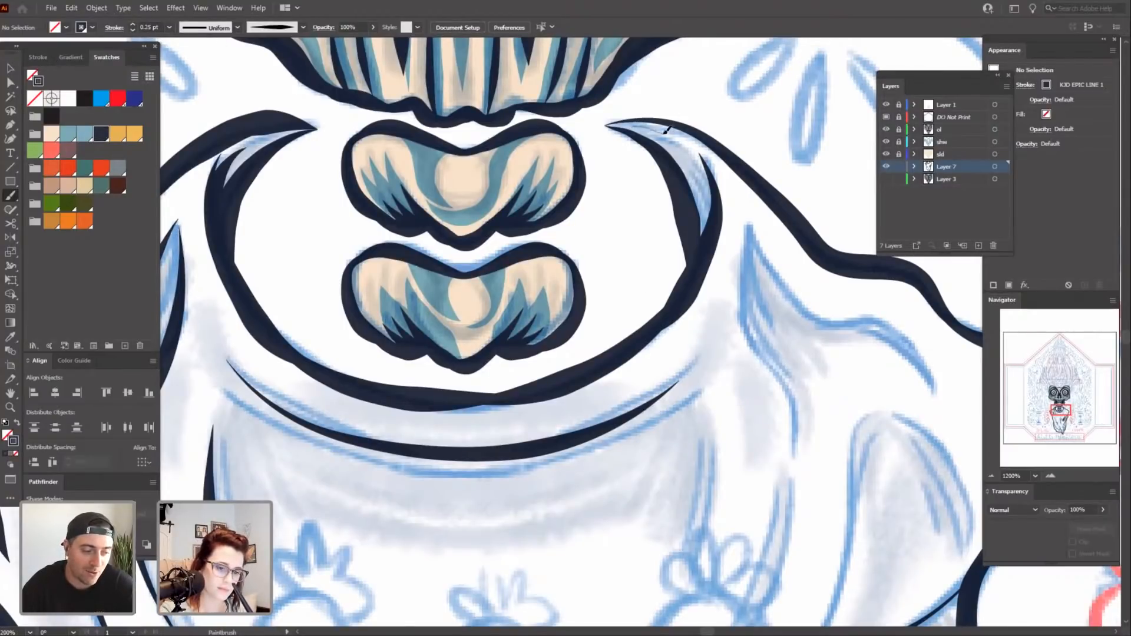
left_click_drag(762, 458, 704, 248)
mouse_move(717, 347)
left_mouse_down()
mouse_move(563, 504)
mouse_move(542, 344)
left_mouse_up()
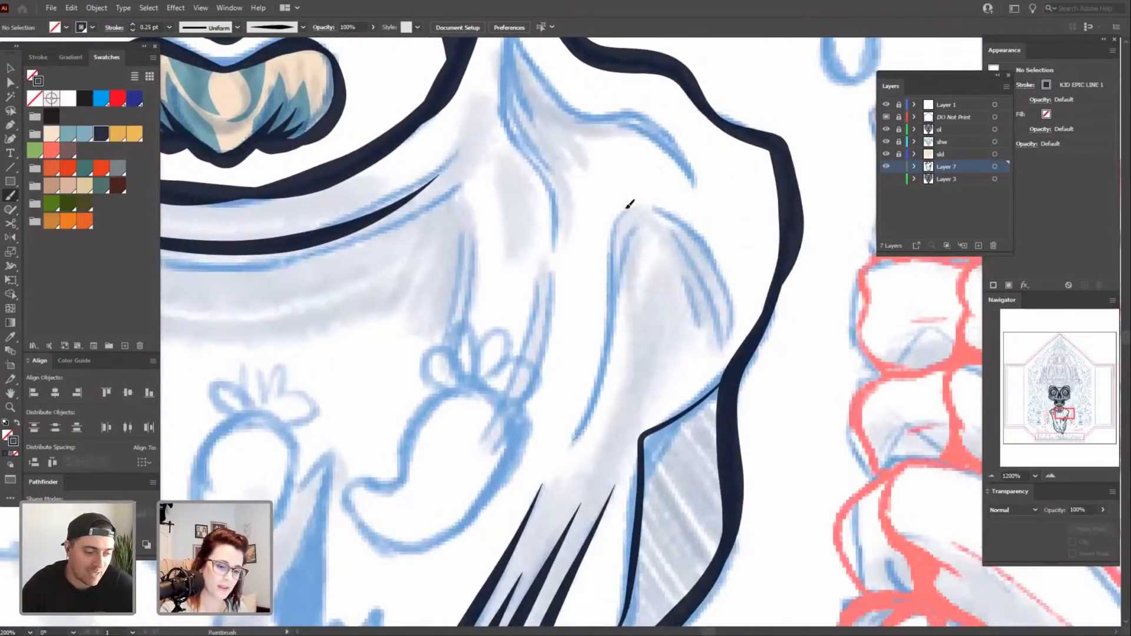
Ink both sides of the rounded fold at the bib's right shoulder and its inner shading curves in navy.
left_click_drag(630, 203, 574, 439)
left_click_drag(732, 339, 671, 213)
mouse_move(769, 378)
left_mouse_down()
mouse_move(780, 287)
mouse_move(782, 351)
mouse_move(741, 368)
left_mouse_up()
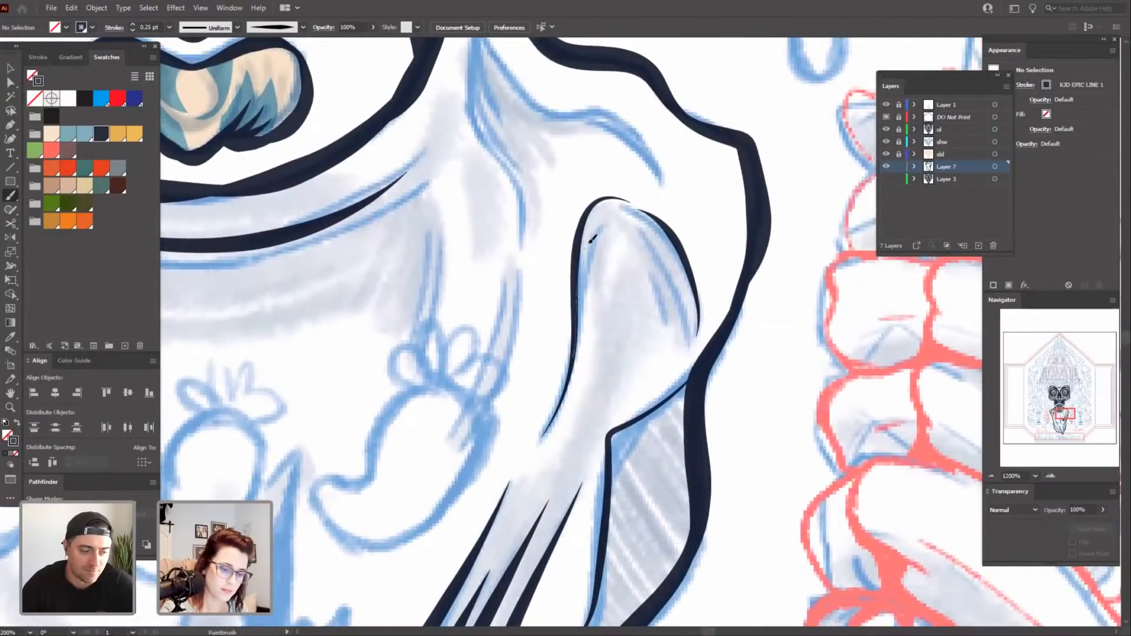
left_click_drag(593, 239, 624, 224)
left_click_drag(679, 368, 681, 357)
left_click_drag(699, 212, 716, 351)
Ink the pointed fold at the bib's right shoulder, covering its upper contour, inner side lines and short shading strokes.
mouse_move(693, 409)
left_mouse_down()
mouse_move(654, 334)
mouse_move(523, 265)
mouse_move(501, 236)
left_mouse_up()
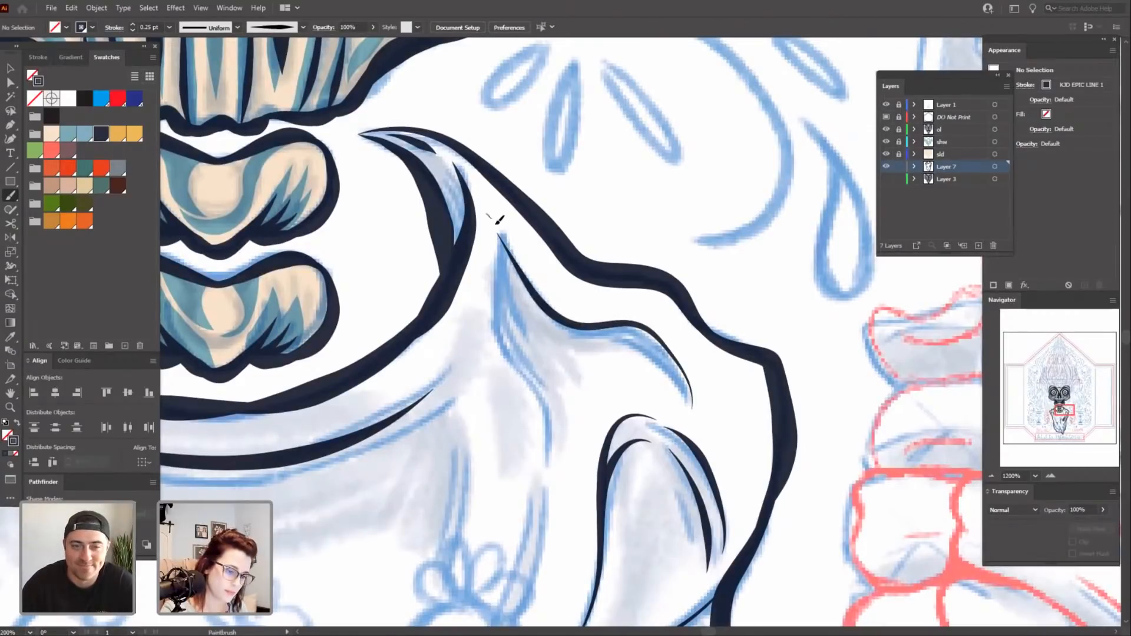
mouse_move(502, 280)
left_mouse_down()
mouse_move(515, 386)
mouse_move(607, 381)
left_mouse_up()
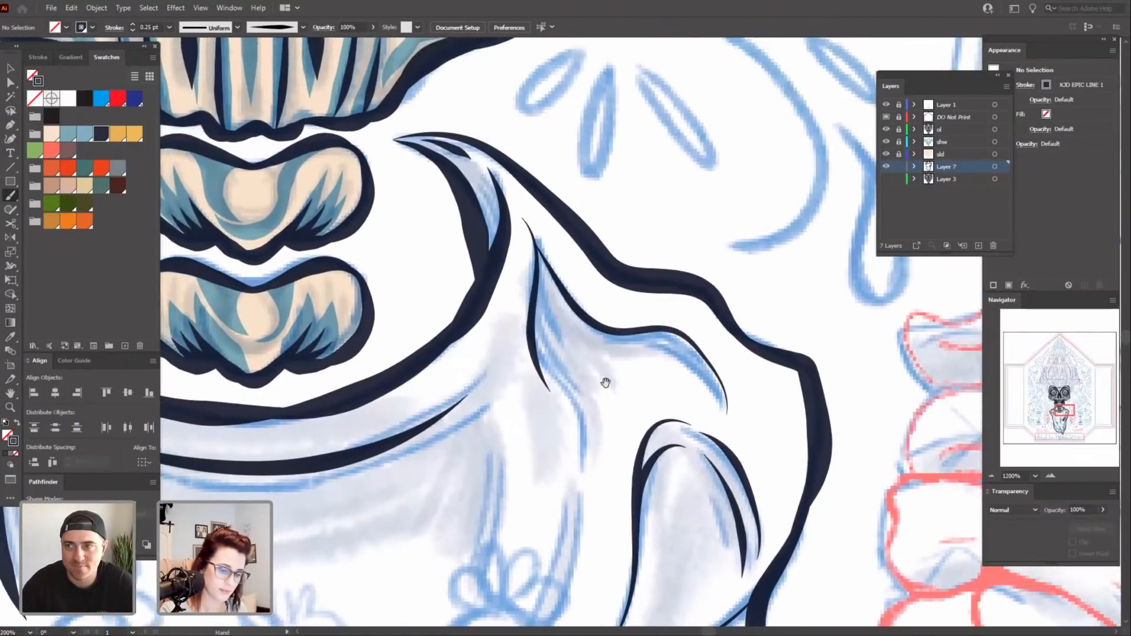
left_click_drag(595, 473, 541, 328)
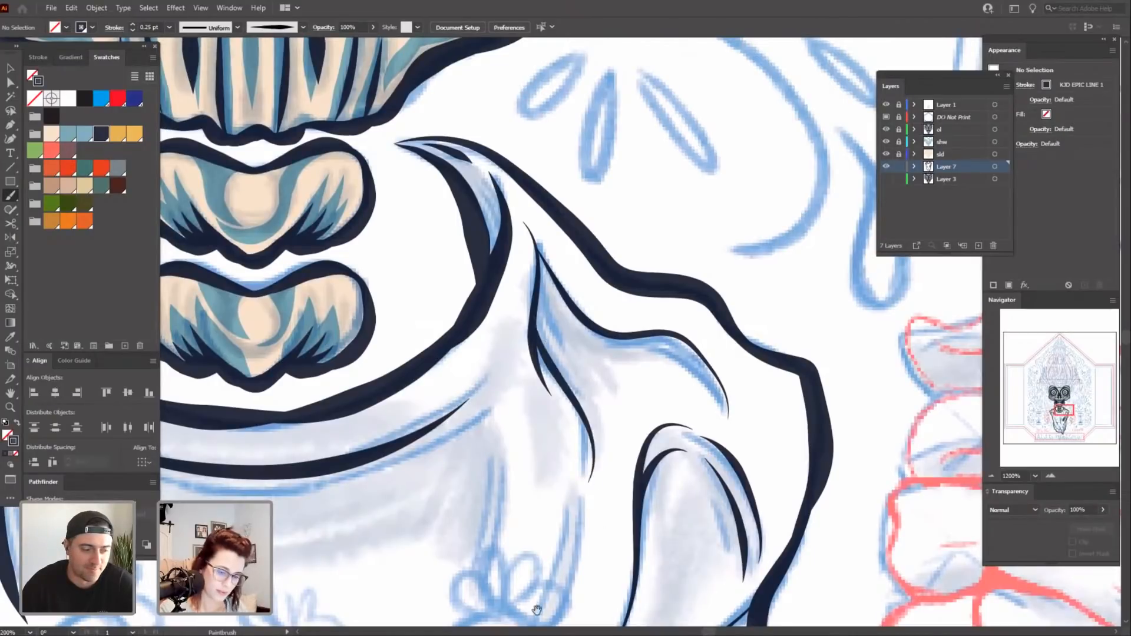
mouse_move(536, 610)
left_mouse_down()
mouse_move(611, 329)
mouse_move(564, 516)
left_mouse_up()
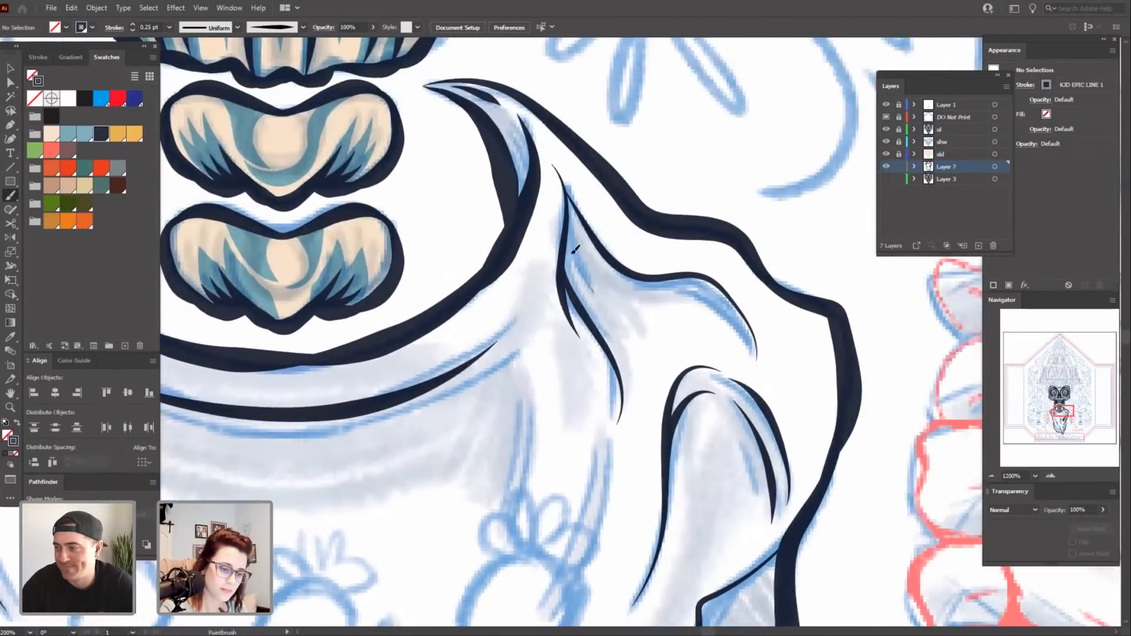
mouse_move(573, 252)
left_mouse_down()
mouse_move(594, 291)
mouse_move(733, 337)
left_mouse_up()
Thin the existing strokes of the right diagonal fold to a 0.25 pt stroke weight.
left_click_drag(626, 445, 631, 427)
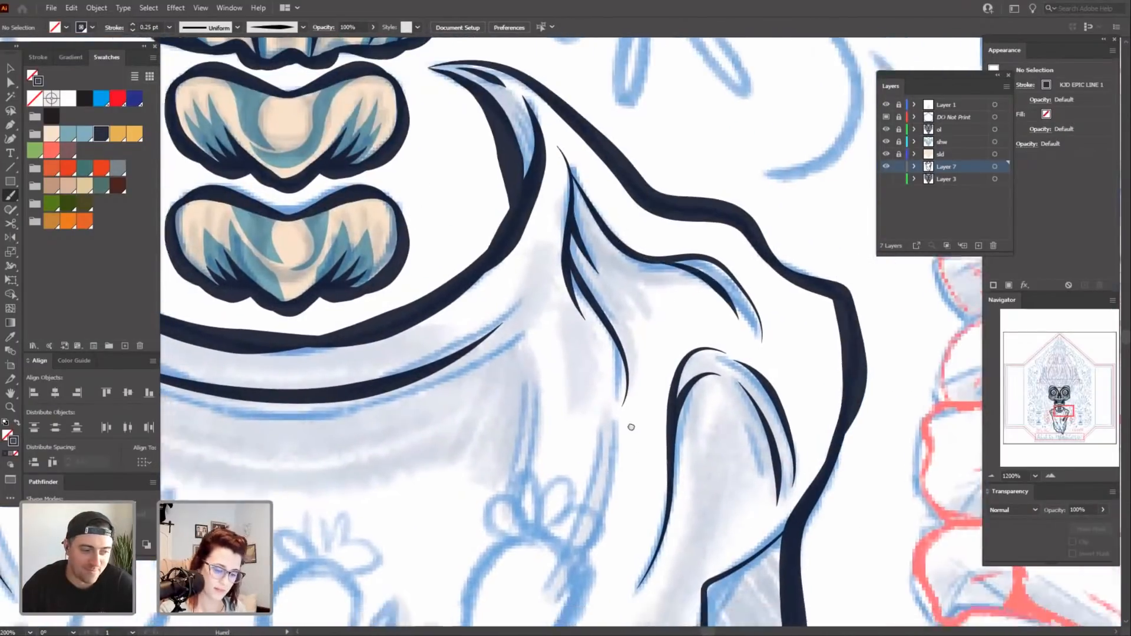
scroll(677, 336, "down", 3)
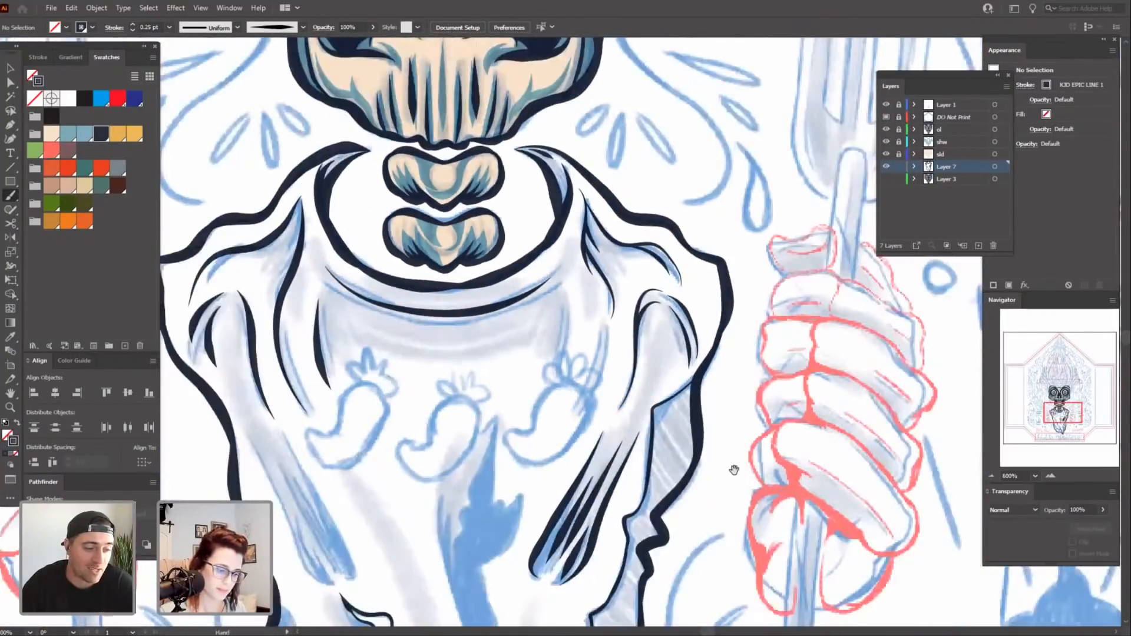
left_click_drag(732, 467, 822, 291)
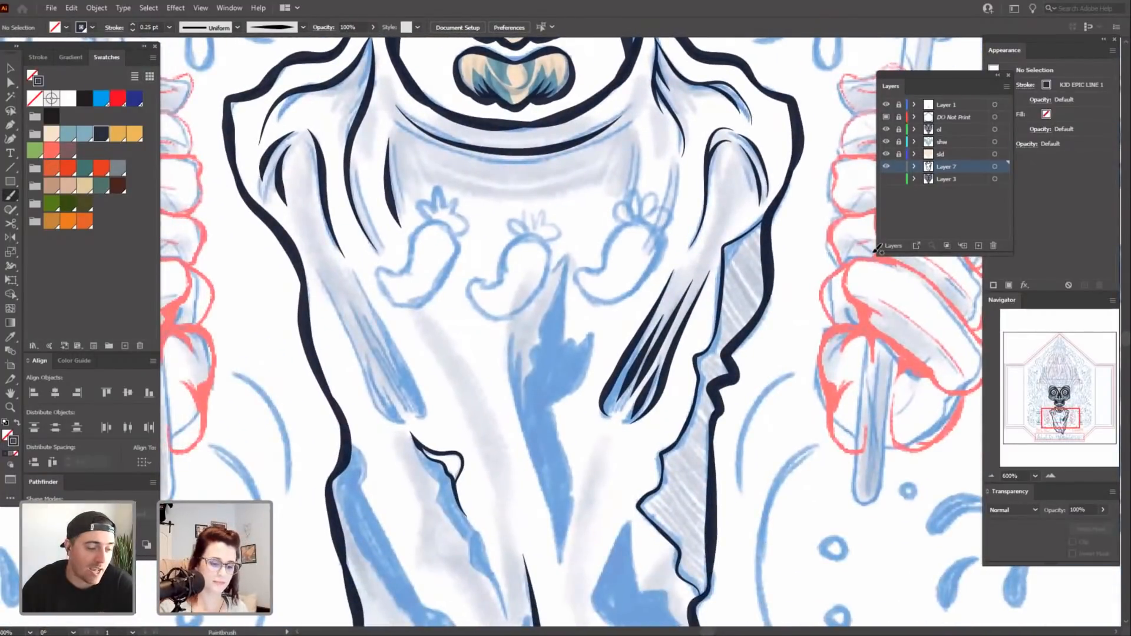
key("v")
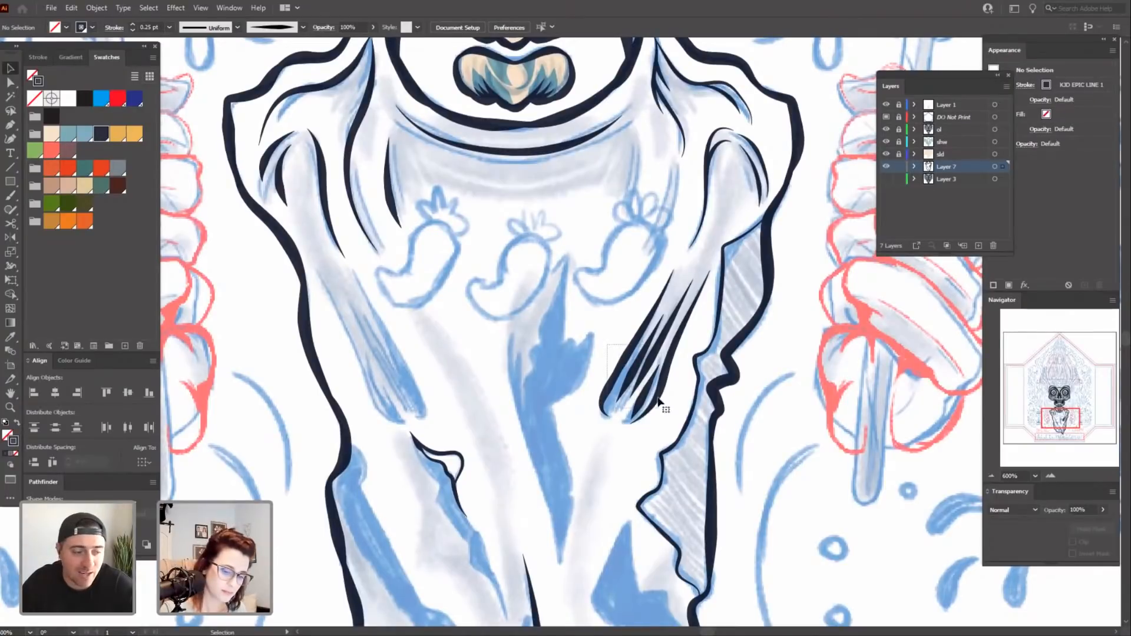
left_click(649, 397)
left_click(170, 28)
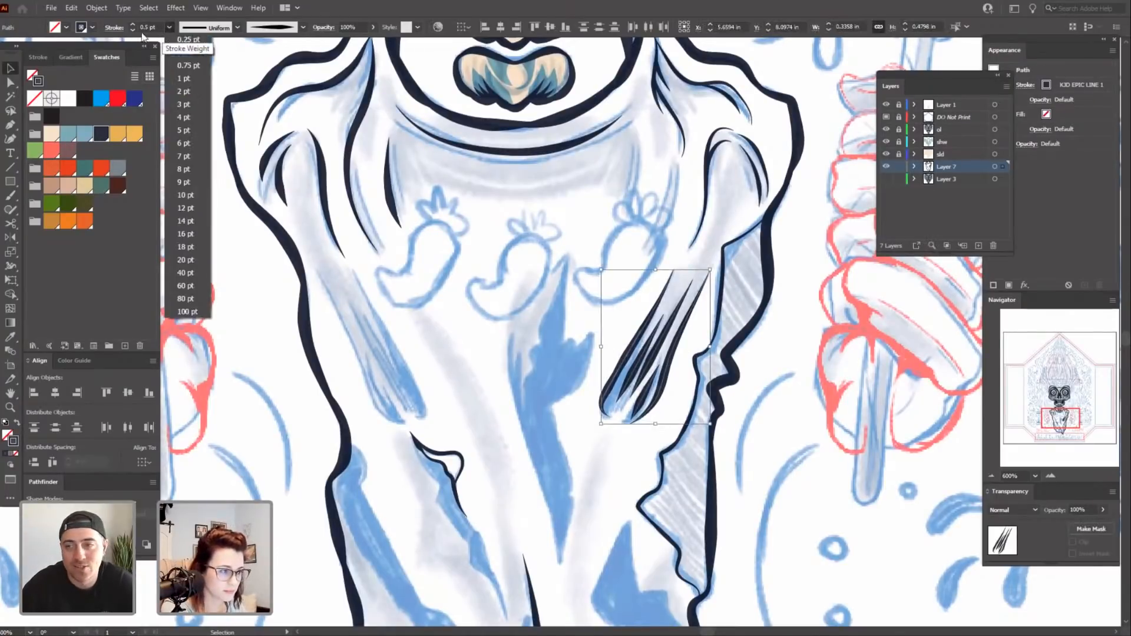
left_click(174, 39)
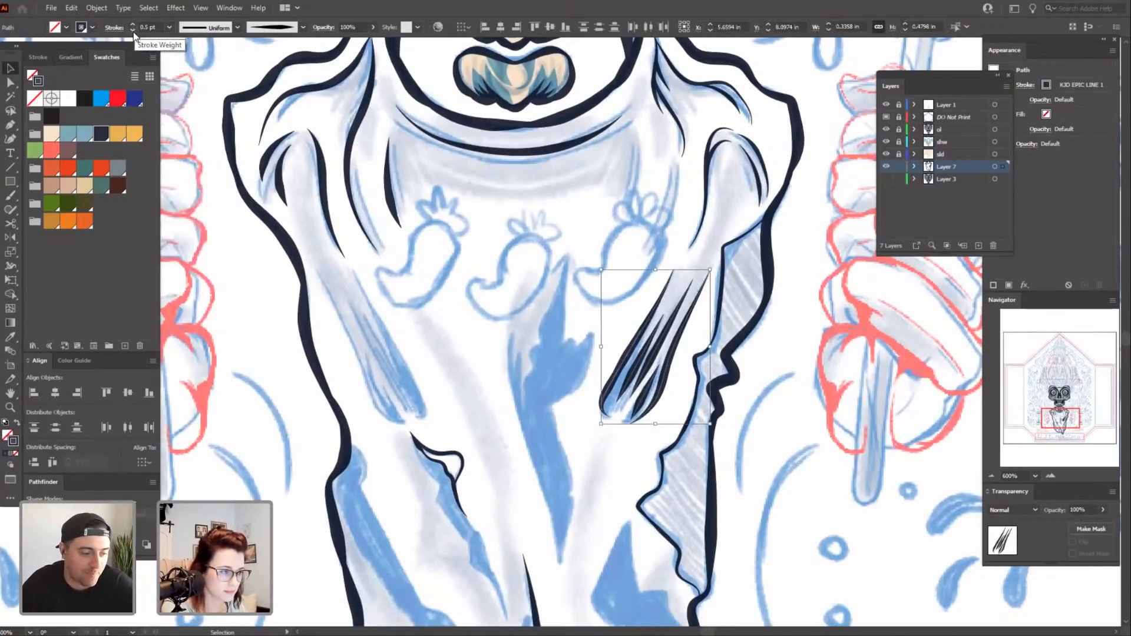
left_click(566, 495)
mouse_move(566, 495)
left_mouse_down()
mouse_move(585, 472)
mouse_move(610, 381)
mouse_move(632, 496)
mouse_move(684, 552)
left_mouse_up()
key("b")
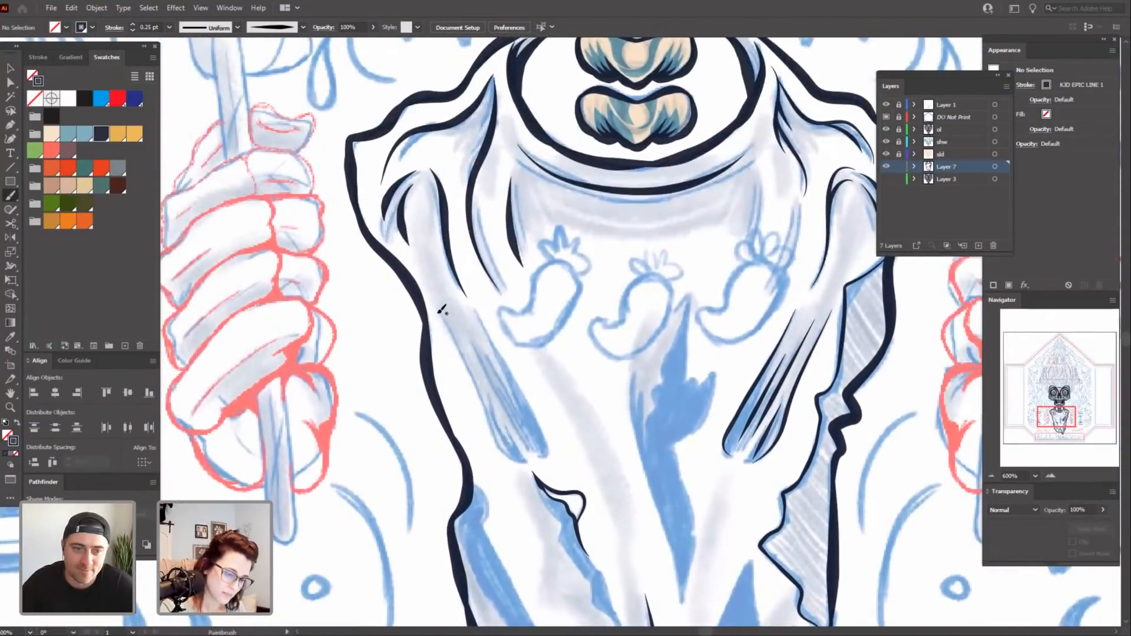
Ink the left diagonal fold in navy with both sides, its rounded lower end and tapered shading strokes inside.
mouse_move(440, 312)
left_mouse_down()
mouse_move(500, 465)
mouse_move(513, 468)
left_mouse_up()
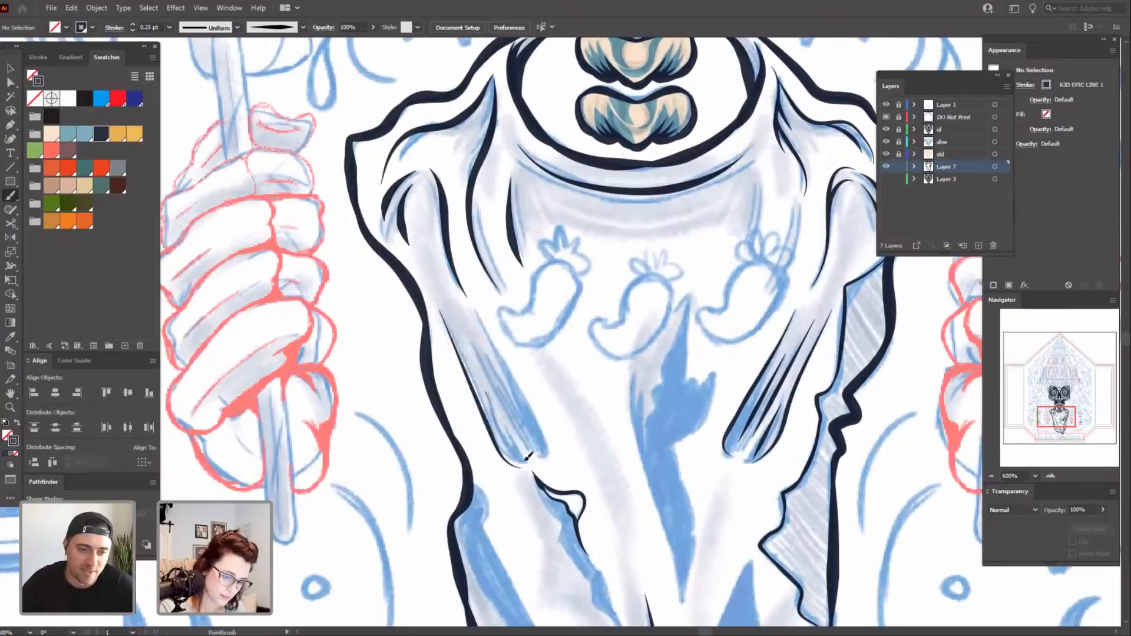
left_click_drag(475, 304, 554, 455)
left_click_drag(499, 387, 533, 453)
left_click_drag(492, 357, 544, 452)
Ink the two curved fold lines below the bib's right shoulder, above and beside the right pepper.
key("space")
left_click_drag(663, 568, 596, 404)
left_click_drag(629, 225, 606, 354)
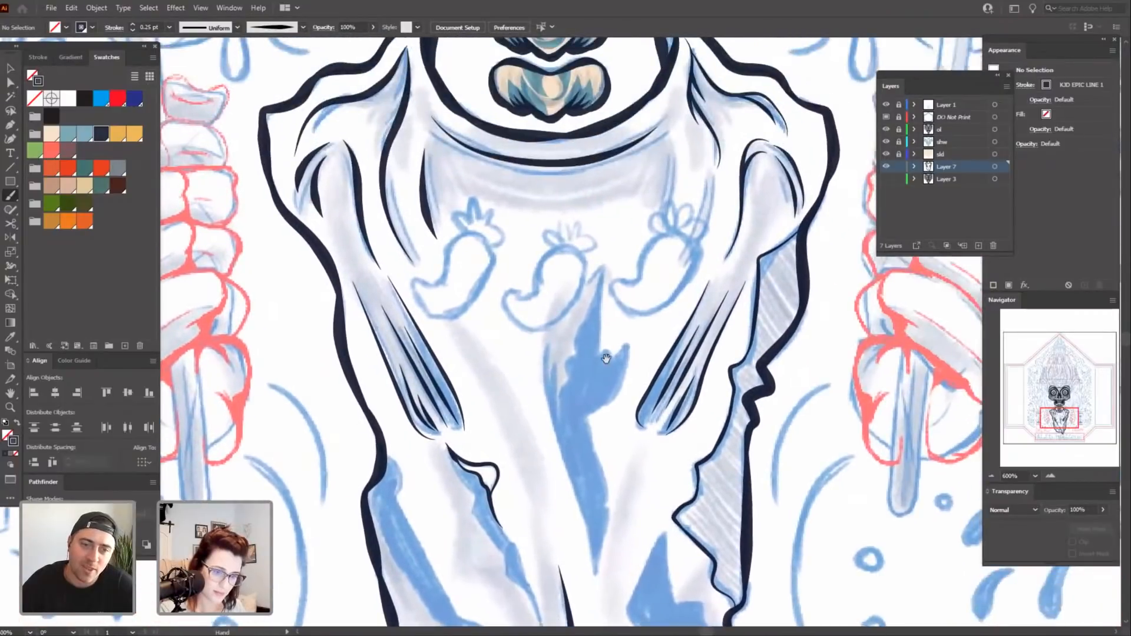
mouse_move(671, 257)
left_mouse_down()
mouse_move(644, 397)
mouse_move(657, 418)
left_mouse_up()
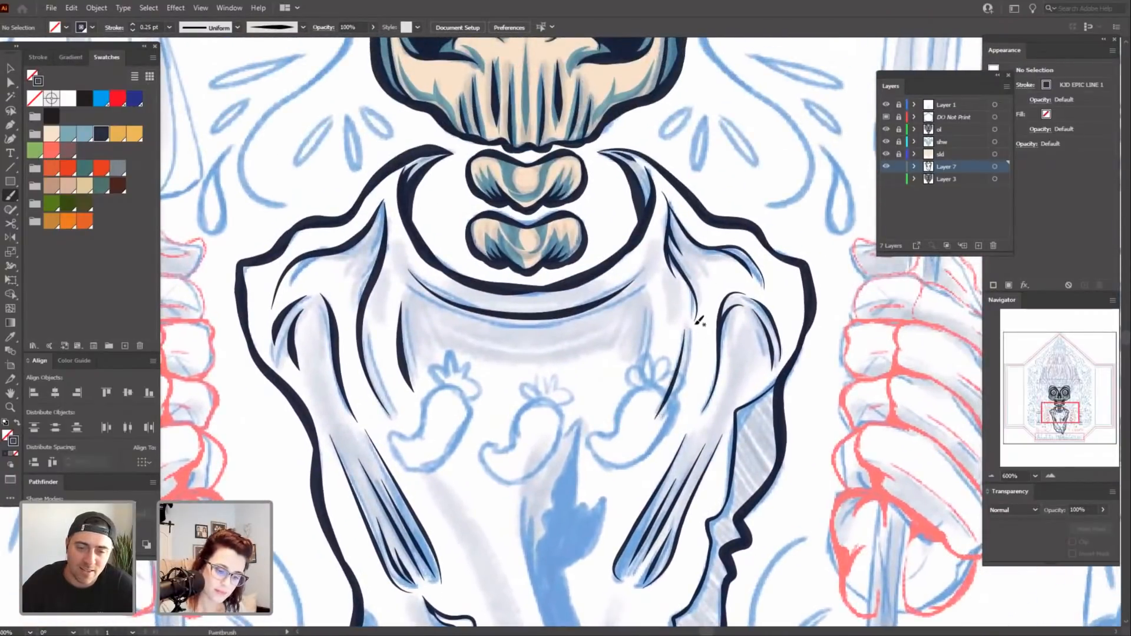
mouse_move(700, 321)
left_mouse_down()
mouse_move(673, 411)
mouse_move(714, 413)
left_mouse_up()
mouse_move(668, 291)
left_mouse_down()
mouse_move(658, 352)
mouse_move(676, 348)
left_mouse_up()
Ink the left edge of the upper lobe of the blue shadow near the bib's lower right point.
scroll(589, 531, "down", 8)
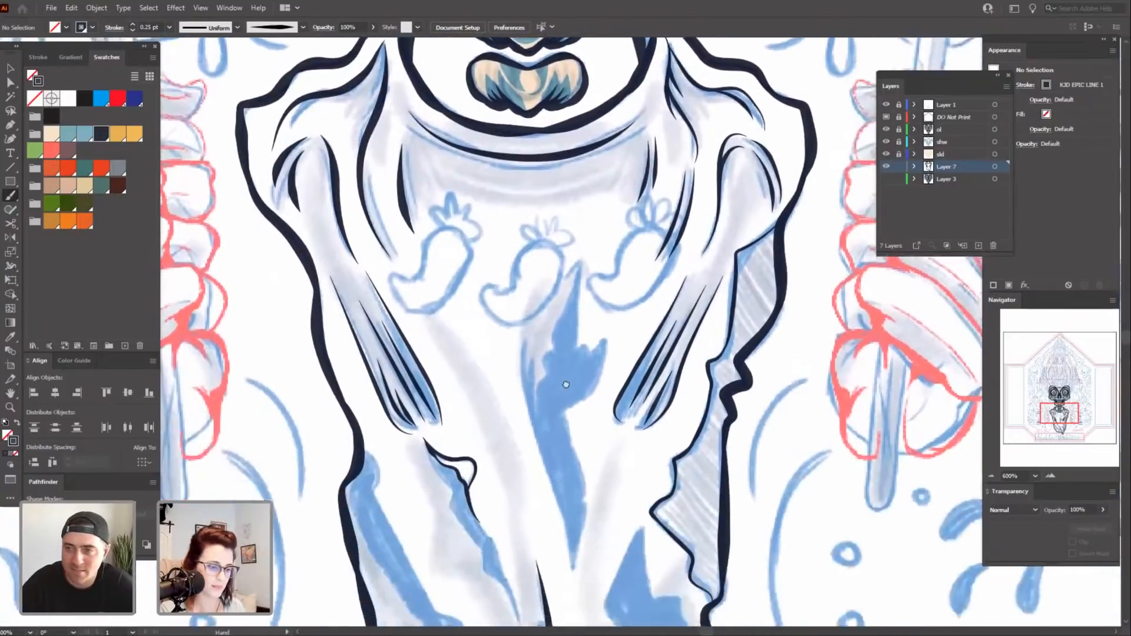
scroll(760, 535, "down", 5)
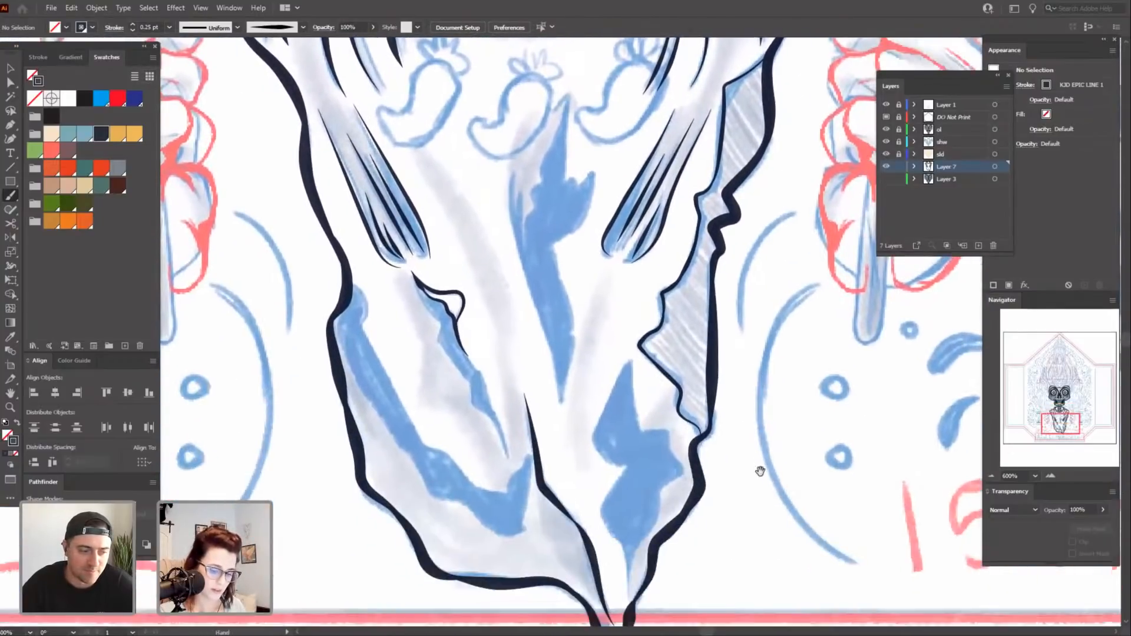
key("v")
key("b")
scroll(753, 434, "down", 3)
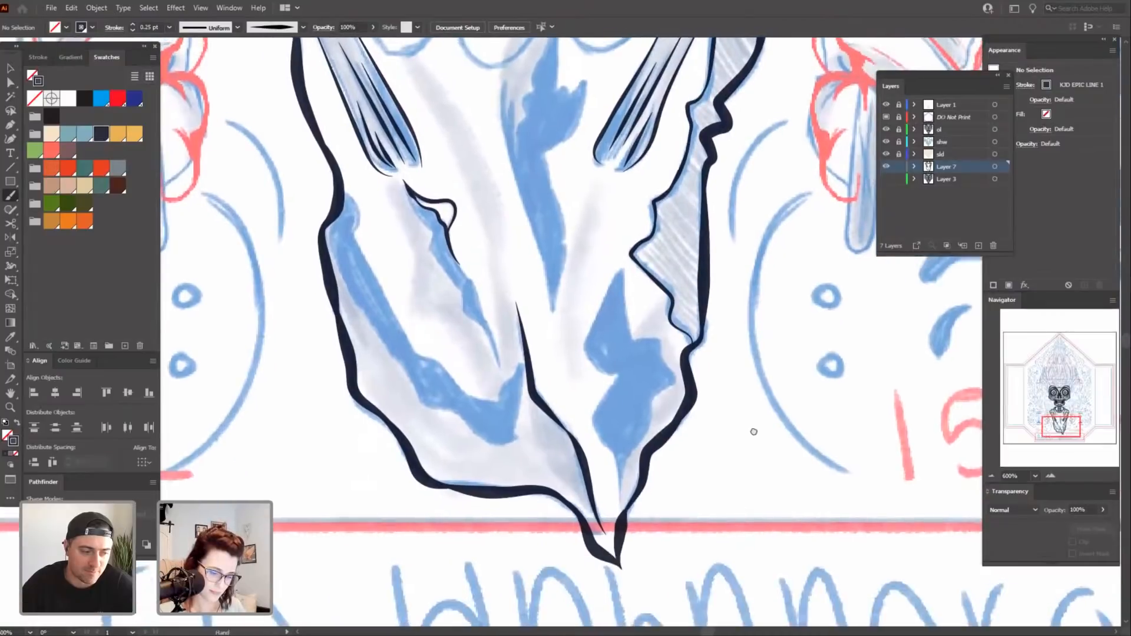
scroll(707, 406, "up", 4)
mouse_move(613, 366)
left_mouse_down()
mouse_move(583, 435)
mouse_move(618, 464)
left_mouse_up()
Continue the shadow's left edge around its lower lobe and down to the narrow tip in navy.
mouse_move(726, 528)
left_mouse_down()
mouse_move(697, 515)
mouse_move(695, 452)
left_mouse_up()
key("ctrl+plus")
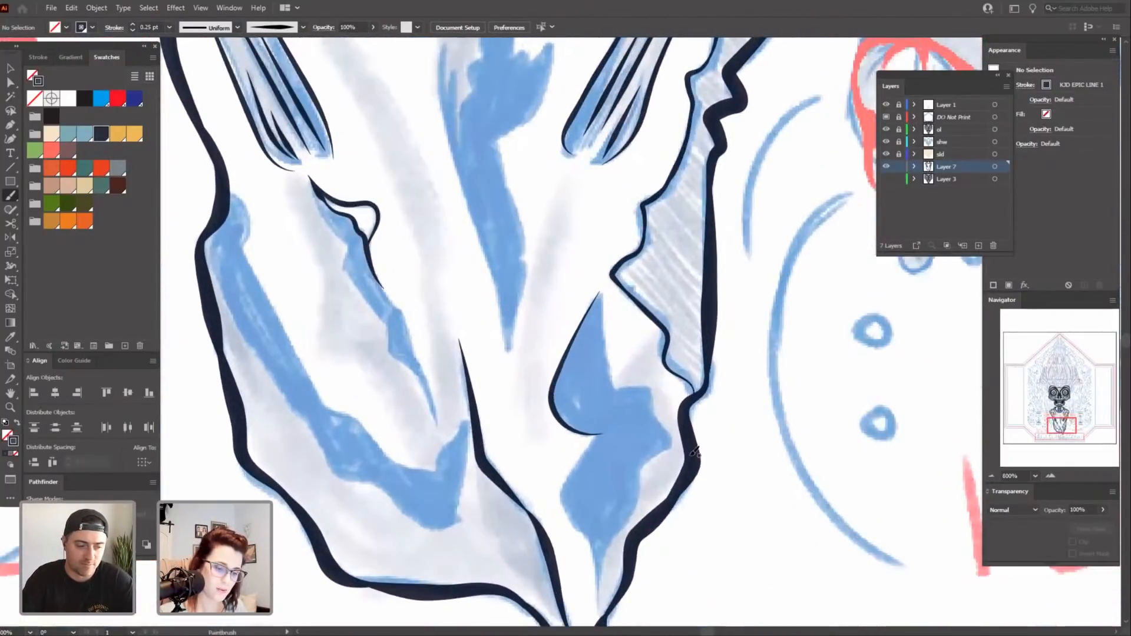
left_click_drag(782, 539, 743, 453)
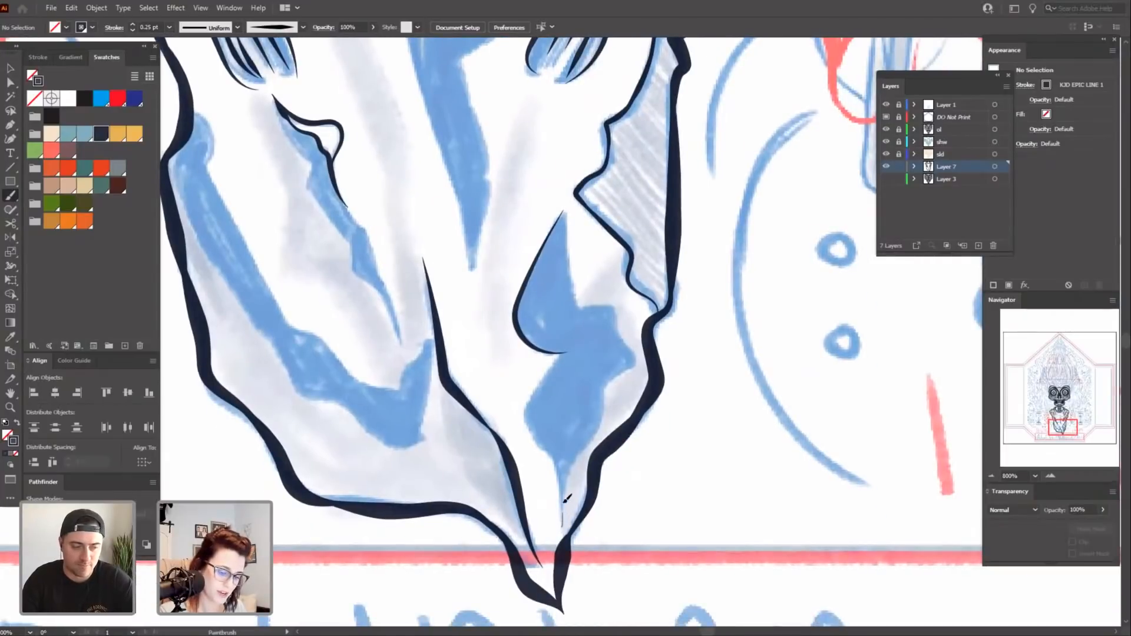
mouse_move(567, 498)
left_mouse_down()
mouse_move(539, 443)
mouse_move(560, 349)
left_mouse_up()
left_click_drag(687, 482, 647, 446)
key("ctrl+plus")
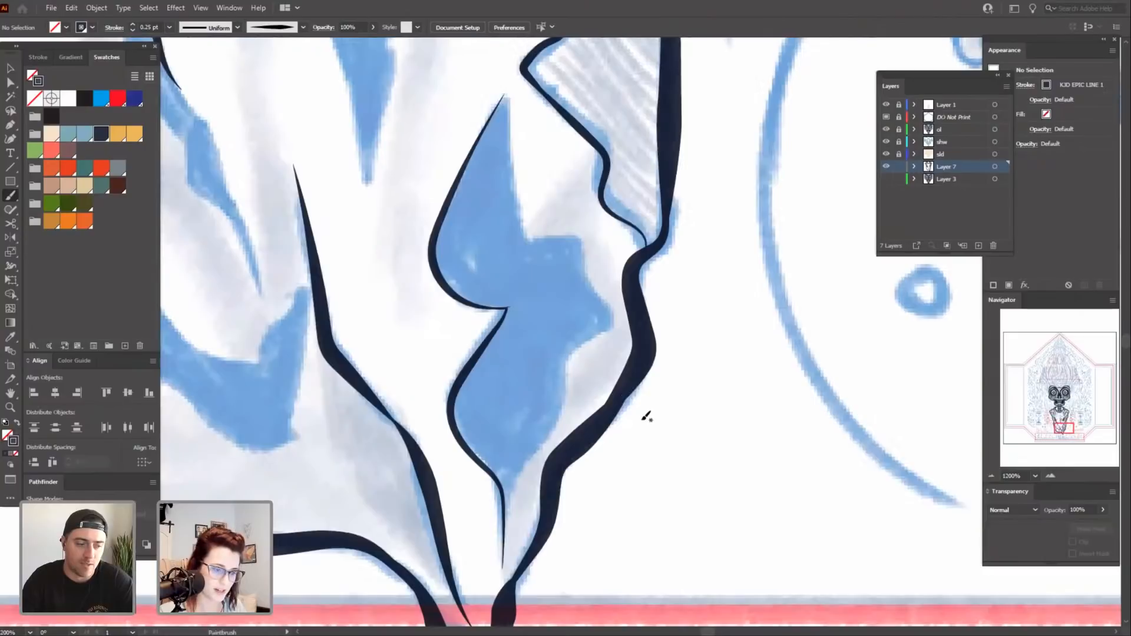
left_click_drag(718, 524, 733, 495)
left_click_drag(712, 422, 717, 459)
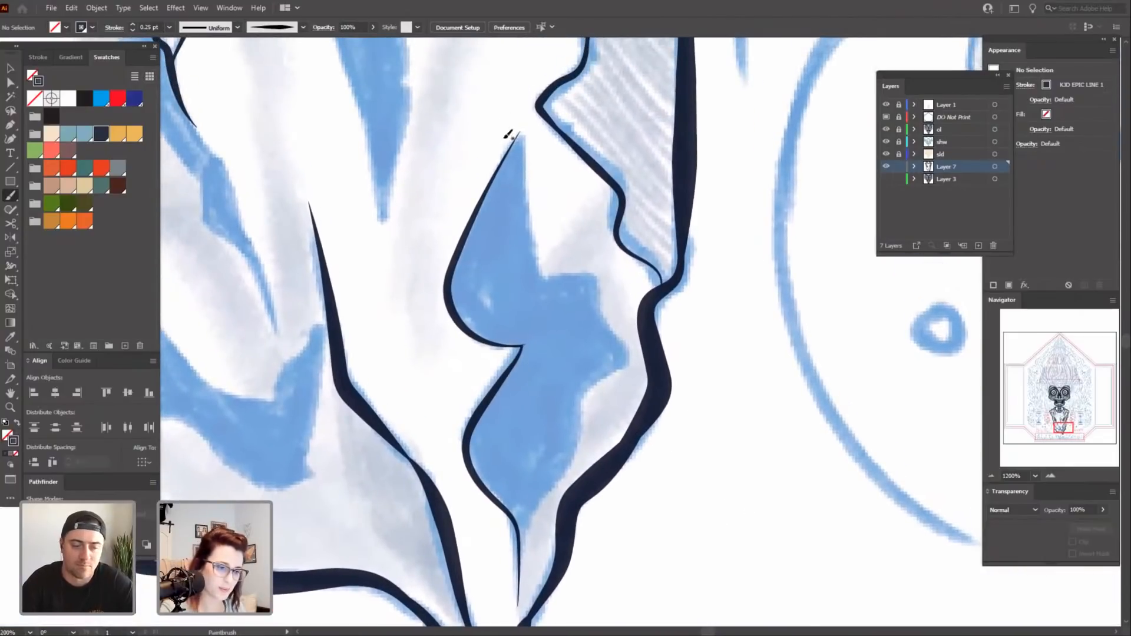
Ink the inner edge of the lower-right shadow's upper spike and its lower right edge down to the narrow tip.
mouse_move(473, 223)
left_mouse_down()
mouse_move(503, 159)
mouse_move(526, 191)
mouse_move(540, 272)
left_mouse_up()
left_click_drag(750, 470, 738, 431)
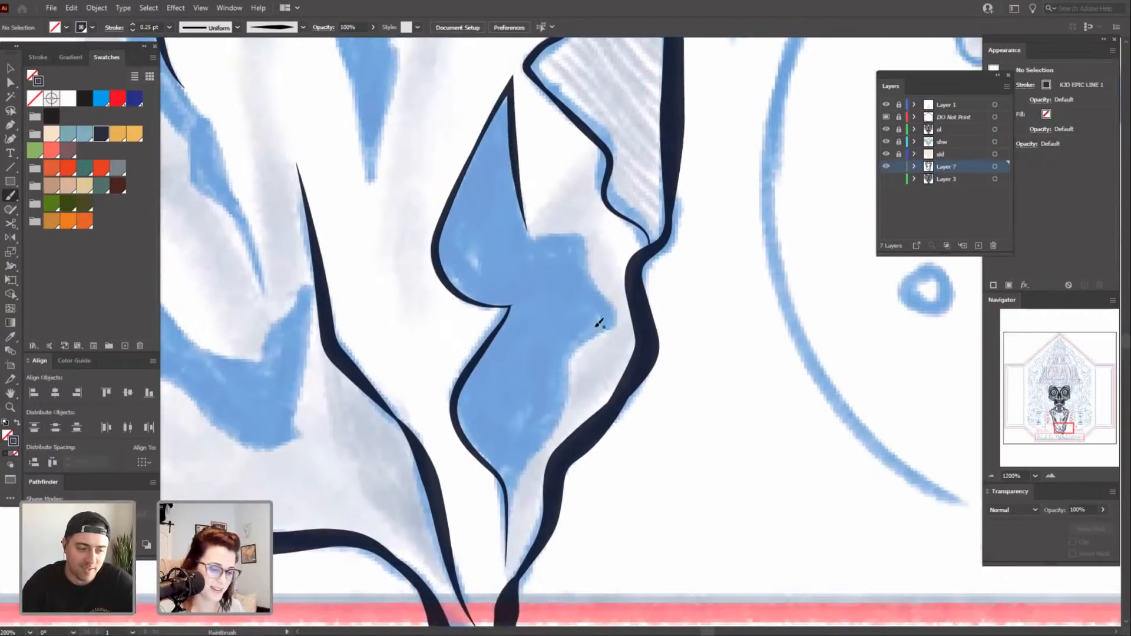
left_click_drag(573, 356, 528, 463)
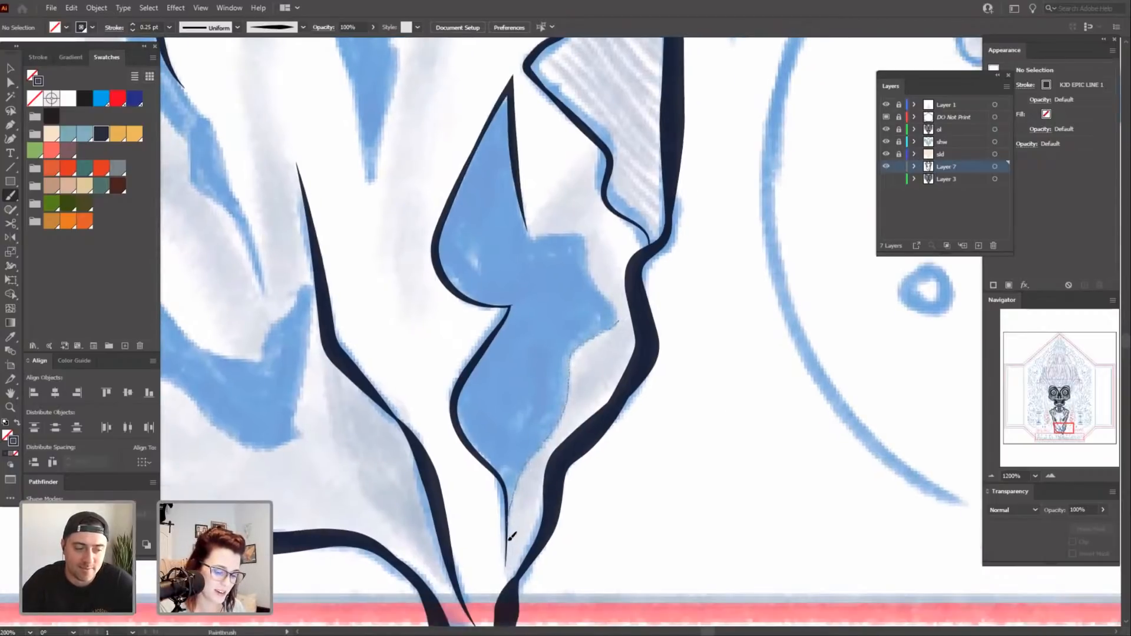
left_click_drag(509, 540, 507, 547)
left_click_drag(757, 375, 780, 324)
Adjust the end anchor of the shadow's lower right edge so the stroke meets the narrow tip cleanly.
key("a")
left_click_drag(675, 534, 762, 516)
left_click(607, 468)
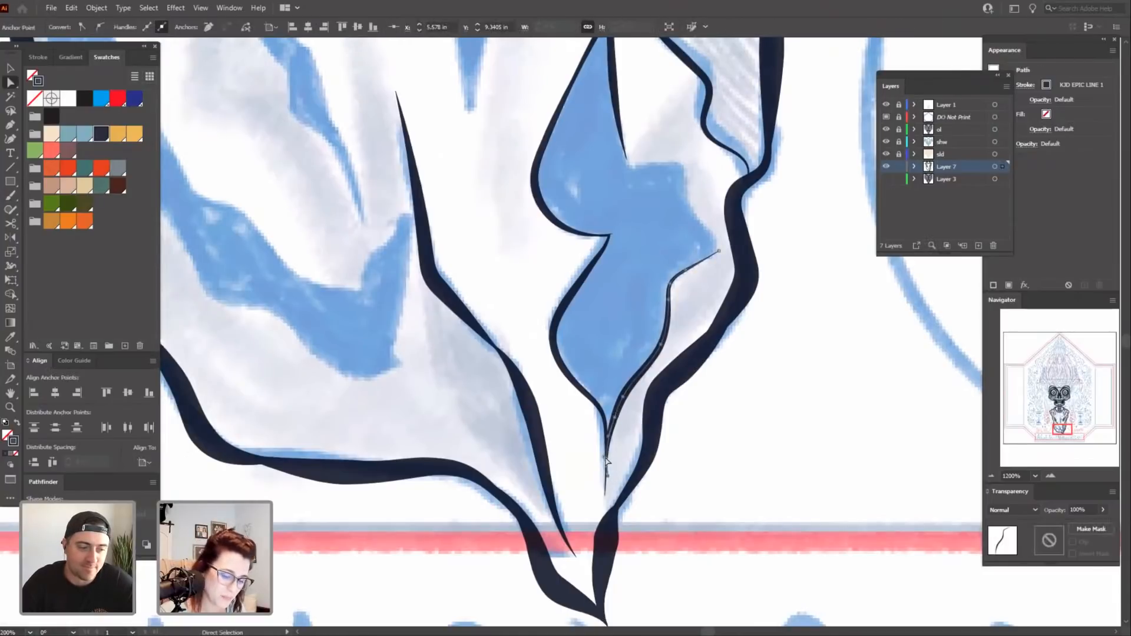
left_click_drag(605, 457, 605, 481)
left_click(688, 484)
left_click_drag(742, 472, 655, 542)
key("b")
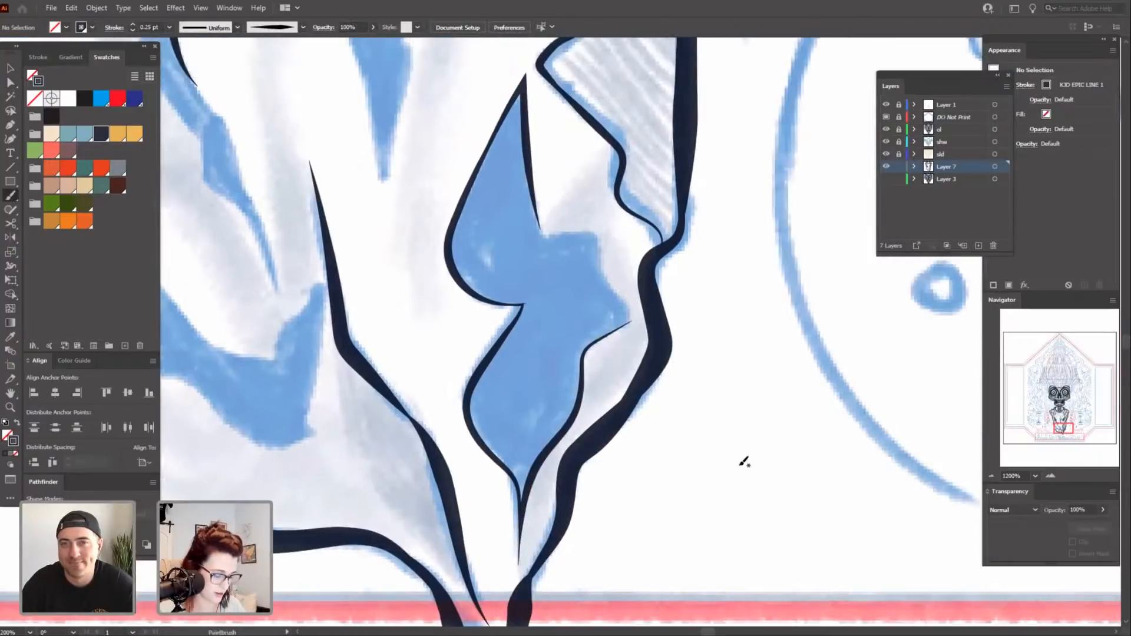
Close the lower-right shadow's outline with navy strokes along its upper right side and short top edge.
scroll(744, 463, "up", 3)
left_click_drag(571, 345, 604, 434)
left_click_drag(756, 504, 771, 513)
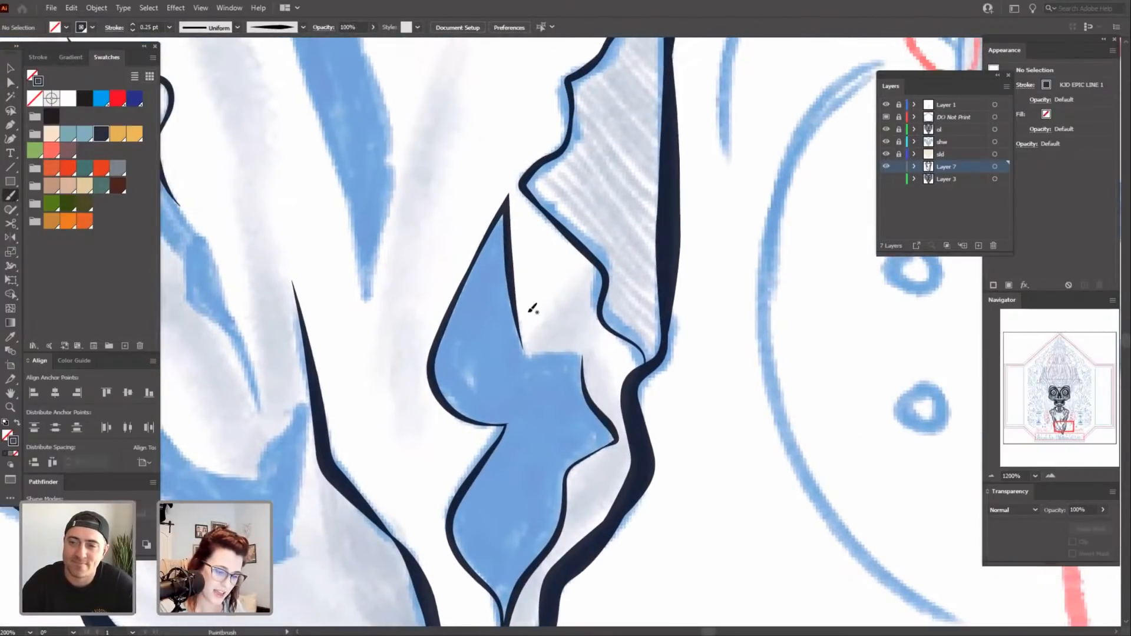
mouse_move(514, 249)
left_mouse_down()
mouse_move(522, 327)
mouse_move(586, 347)
mouse_move(619, 423)
left_mouse_up()
mouse_move(736, 406)
left_mouse_down()
mouse_move(831, 379)
mouse_move(851, 404)
left_mouse_up()
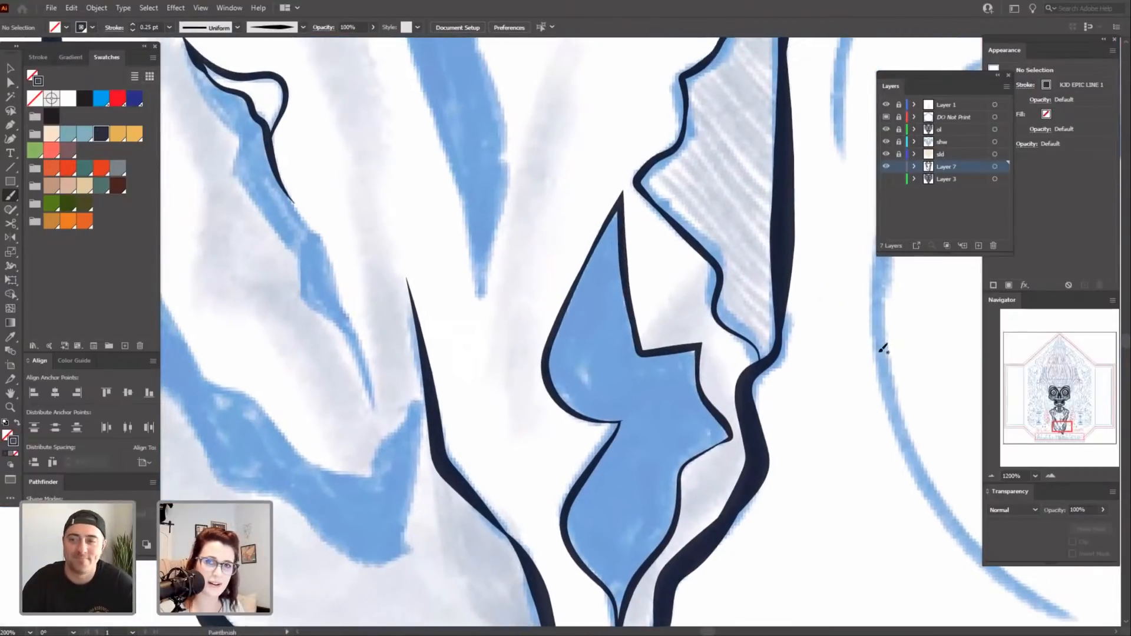
Ink the upper inner edge and rounded top of the long blue shadow along the bib's left side.
left_click_drag(414, 526, 684, 513)
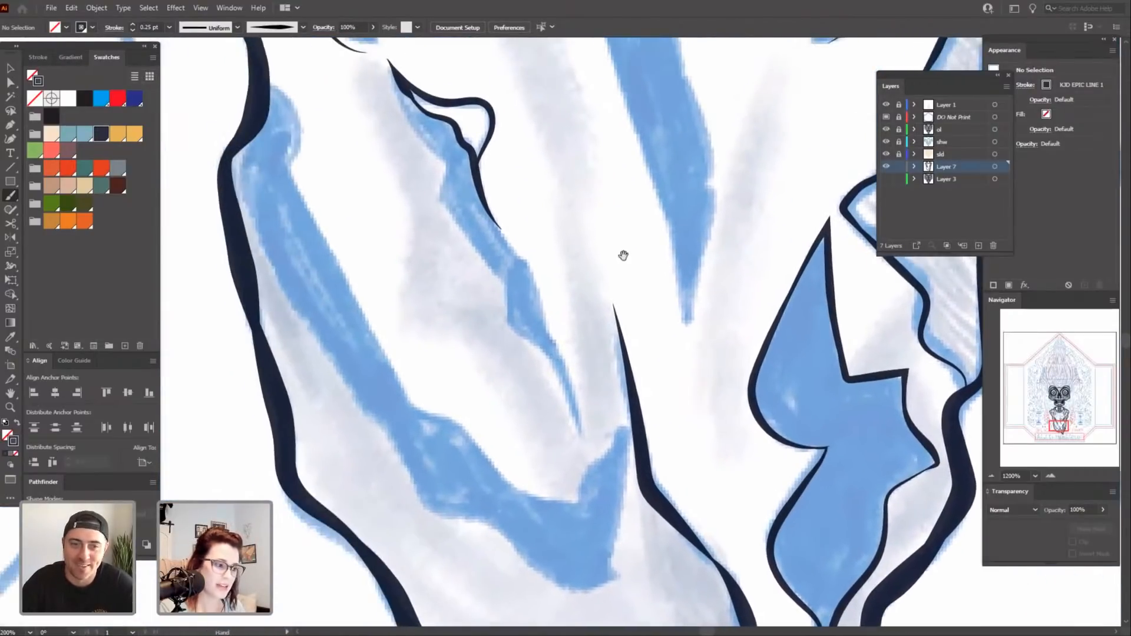
left_click_drag(407, 263, 425, 221)
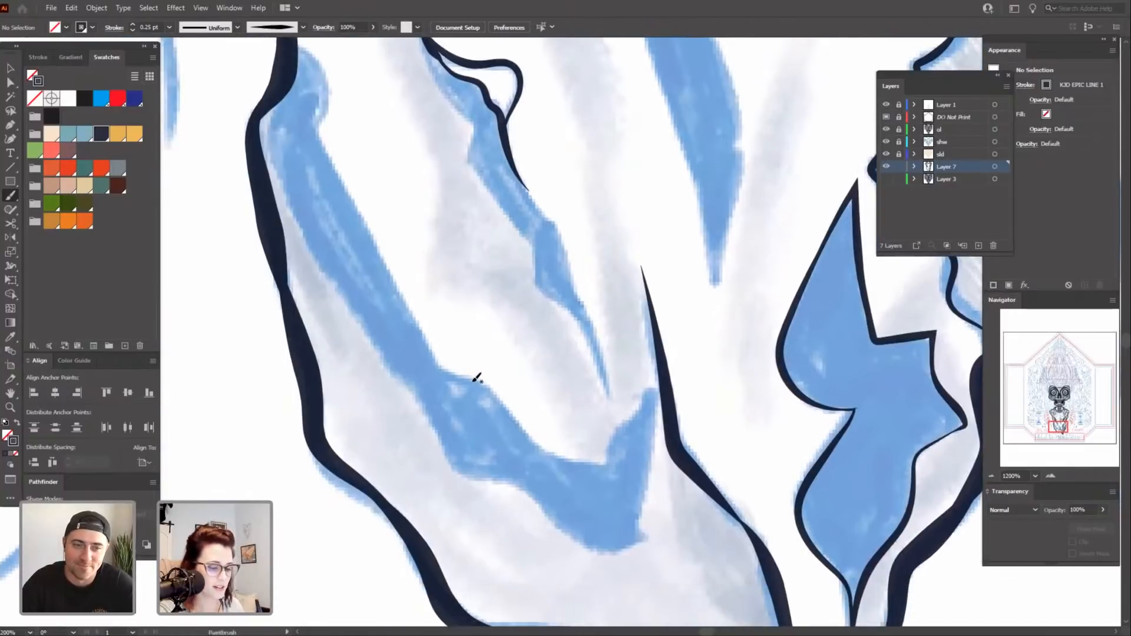
mouse_move(349, 132)
left_mouse_down()
mouse_move(495, 281)
mouse_move(502, 258)
left_mouse_up()
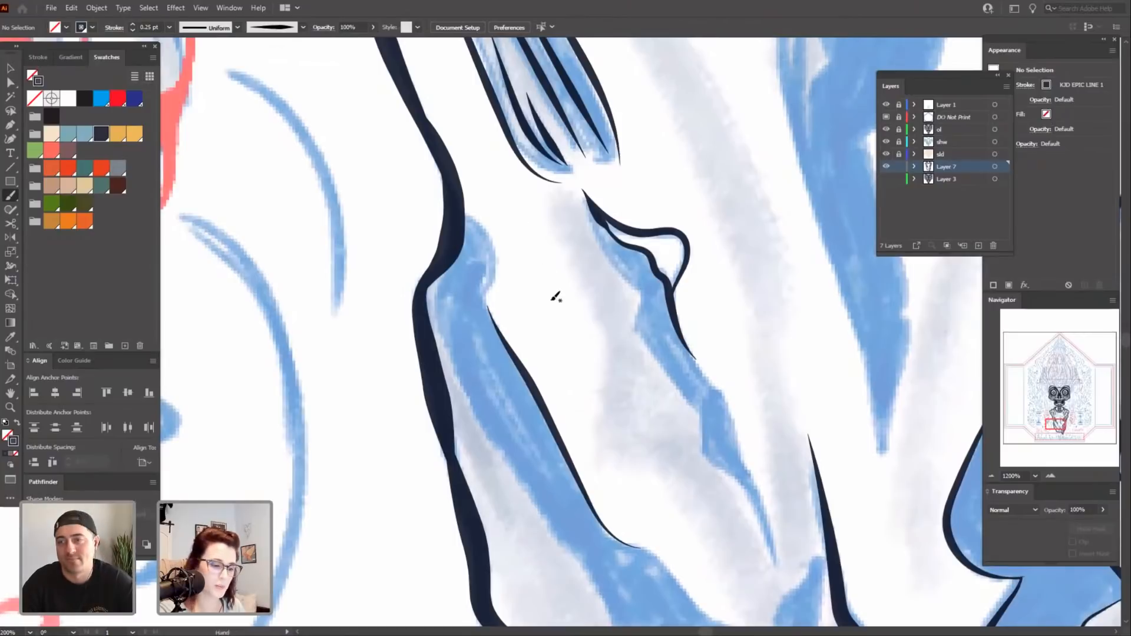
left_click_drag(556, 298, 556, 275)
mouse_move(469, 189)
left_mouse_down()
mouse_move(494, 218)
mouse_move(486, 274)
mouse_move(505, 321)
left_mouse_up()
left_click_drag(650, 492, 612, 362)
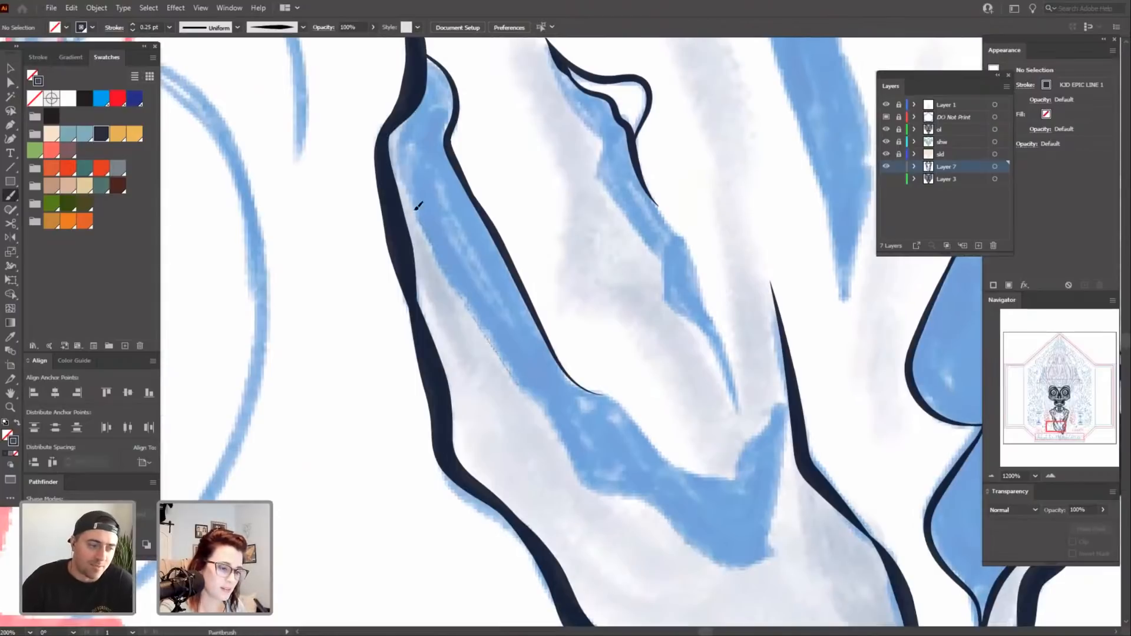
Ink the long left shadow's outer edge from its top around the bottom corner and up to its right tip.
left_click_drag(417, 206, 397, 144)
left_click_drag(699, 485, 658, 408)
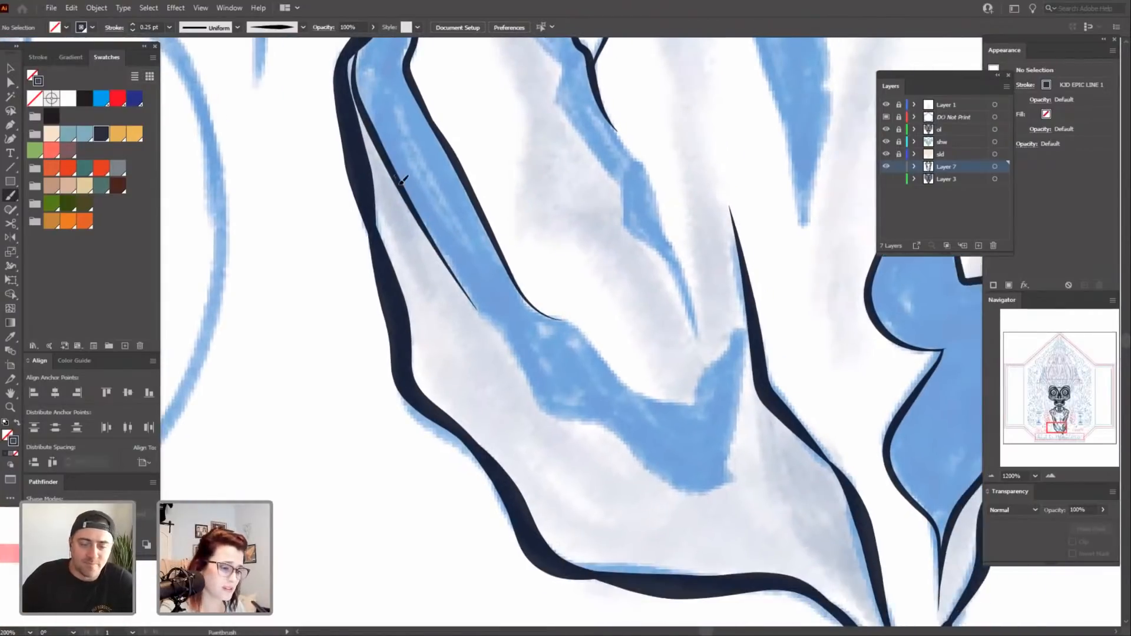
left_click_drag(402, 181, 493, 320)
left_click_drag(544, 402, 636, 455)
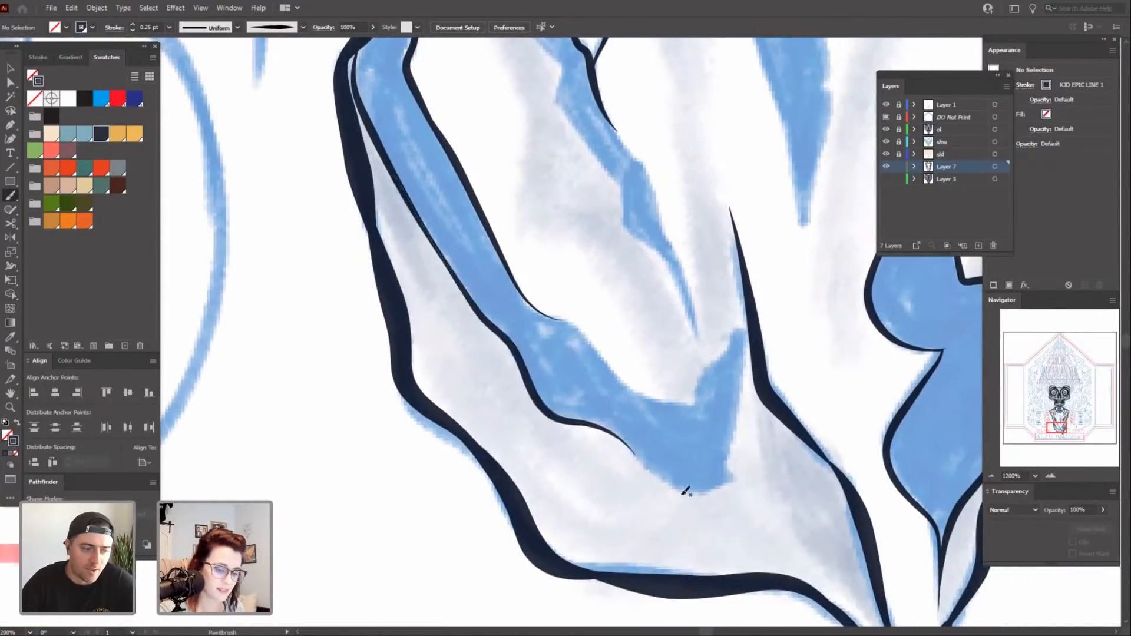
left_click_drag(765, 531, 679, 490)
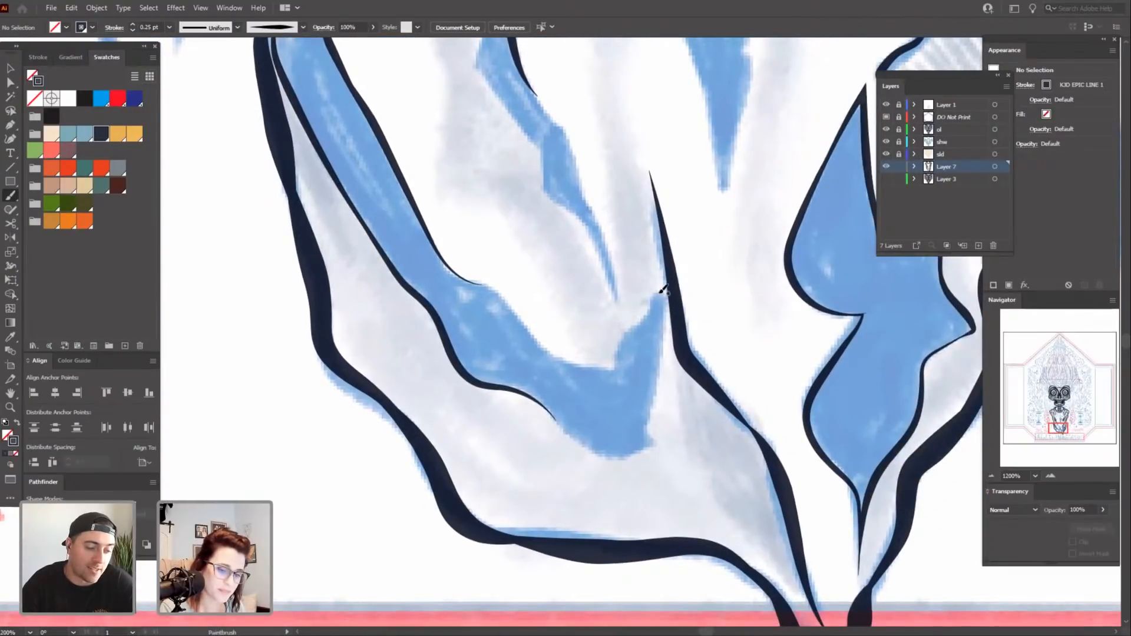
mouse_move(661, 331)
left_mouse_down()
mouse_move(661, 445)
mouse_move(586, 447)
mouse_move(542, 405)
mouse_move(484, 372)
left_mouse_up()
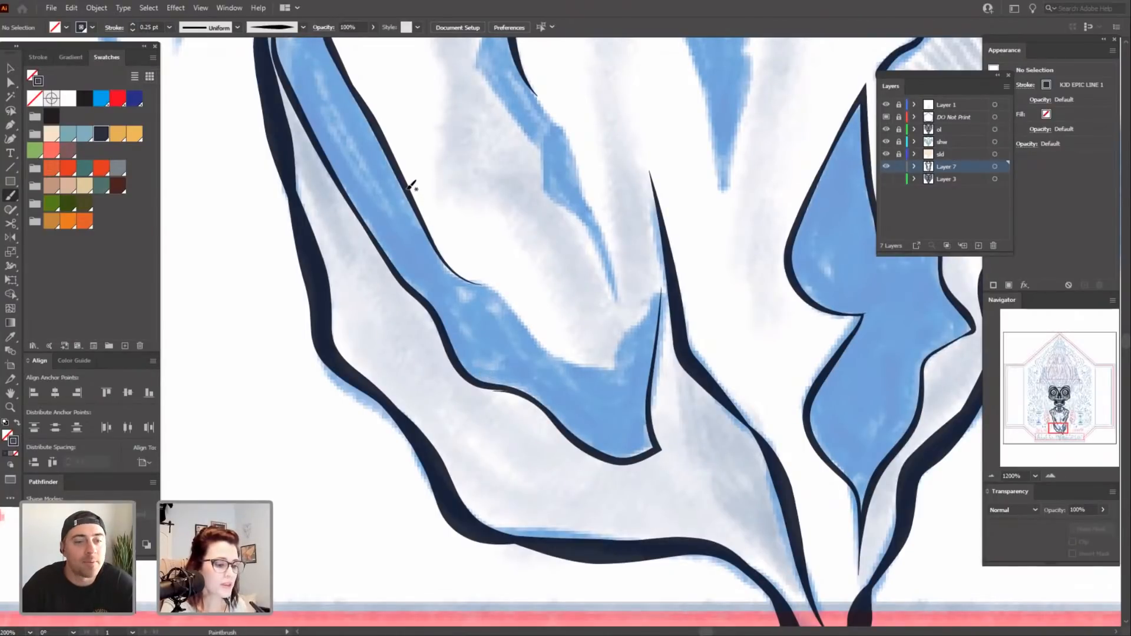
left_click_drag(408, 189, 419, 217)
mouse_move(452, 270)
left_mouse_down()
mouse_move(503, 292)
mouse_move(530, 329)
mouse_move(583, 369)
left_mouse_up()
key("ctrl+z")
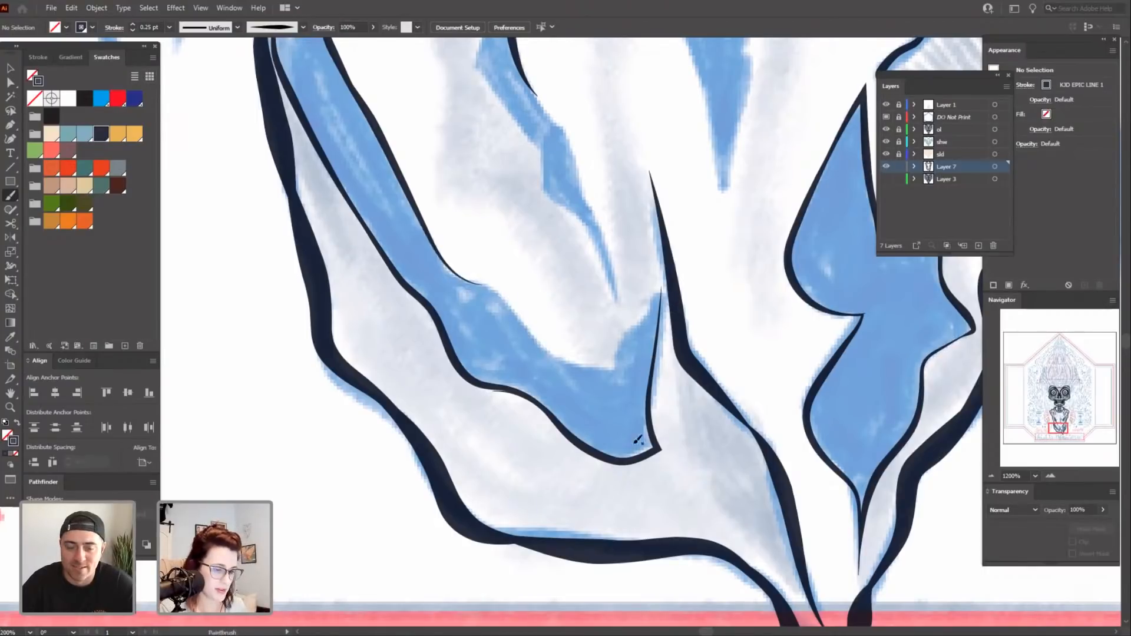
Ink the small hump on the left shadow's inner edge and the short curve descending from its right tip.
left_click_drag(705, 457, 678, 481)
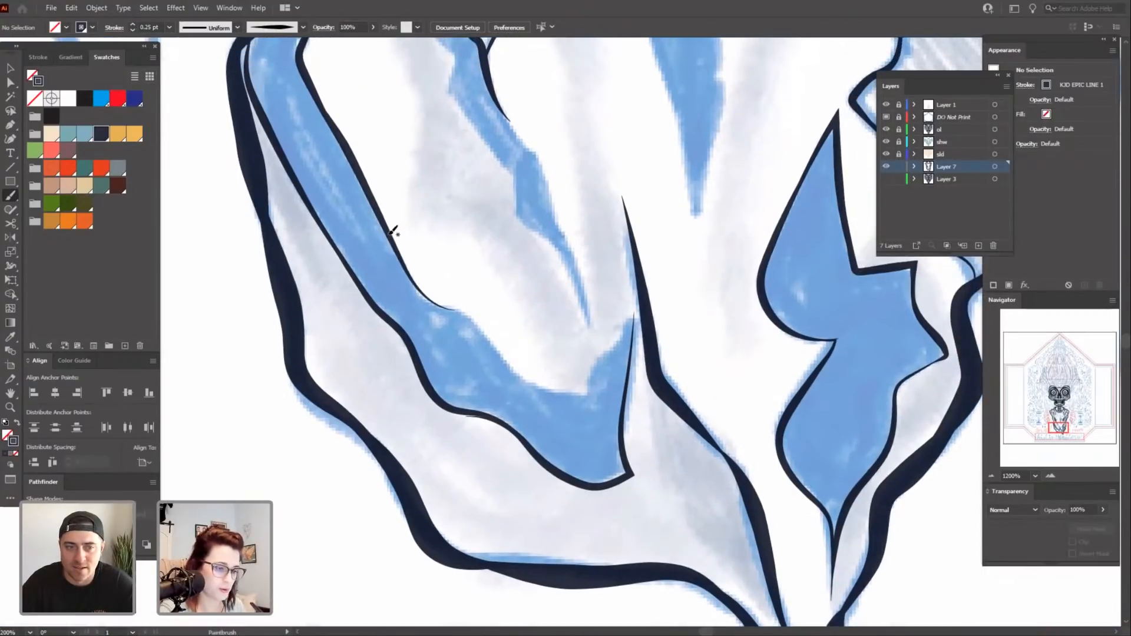
mouse_move(390, 234)
left_mouse_down()
mouse_move(431, 297)
mouse_move(518, 370)
left_mouse_up()
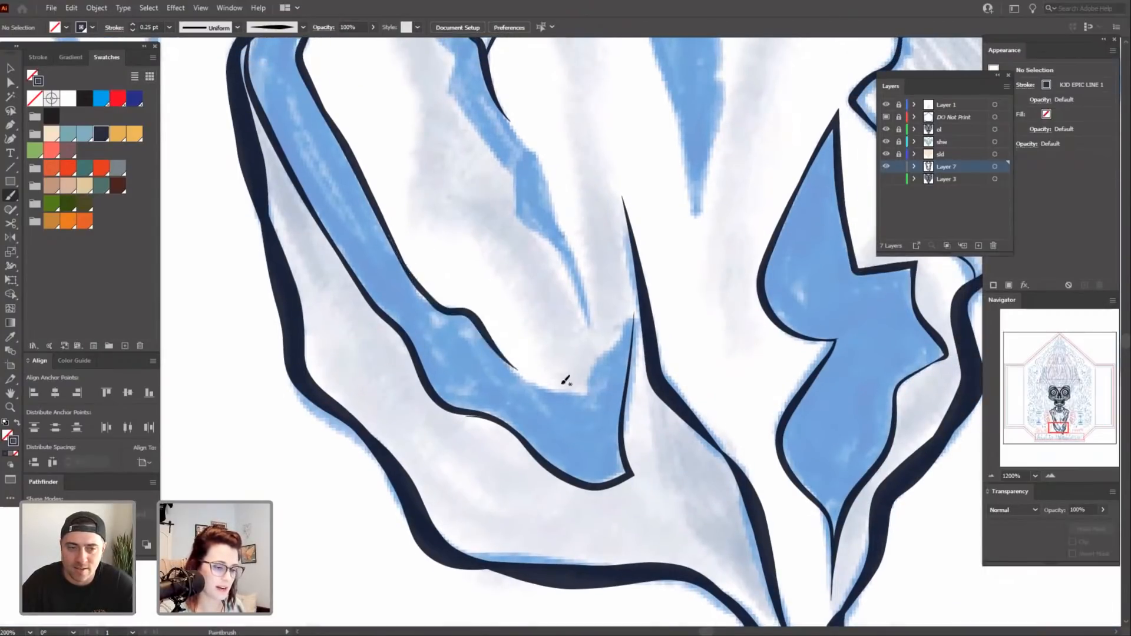
left_click_drag(728, 377, 688, 403)
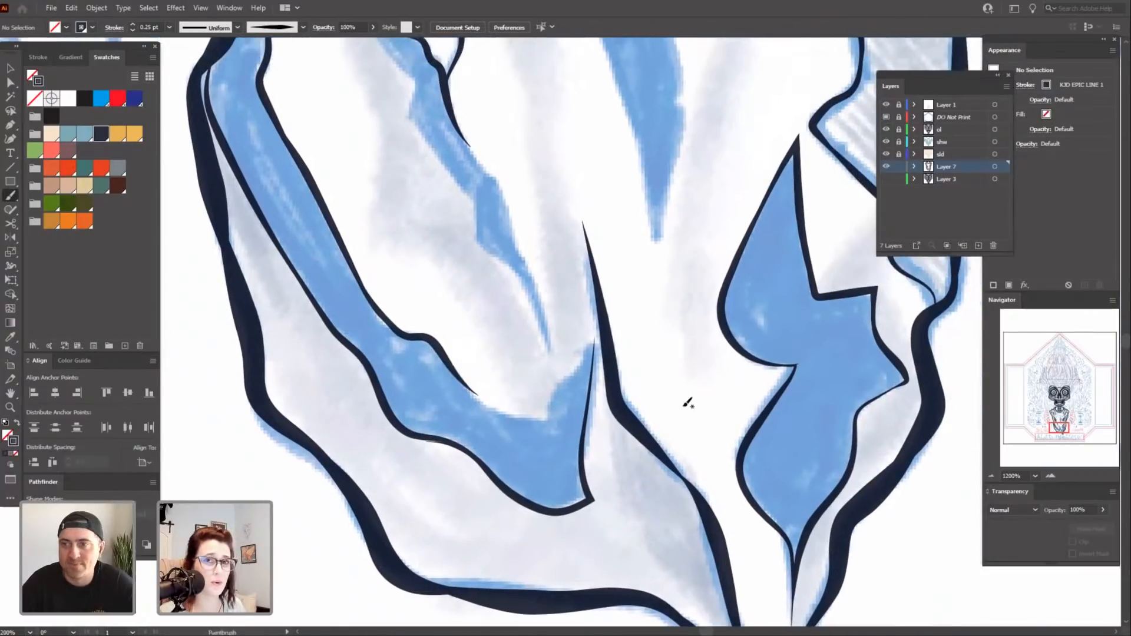
key("ctrl+equal")
left_click_drag(622, 340, 671, 348)
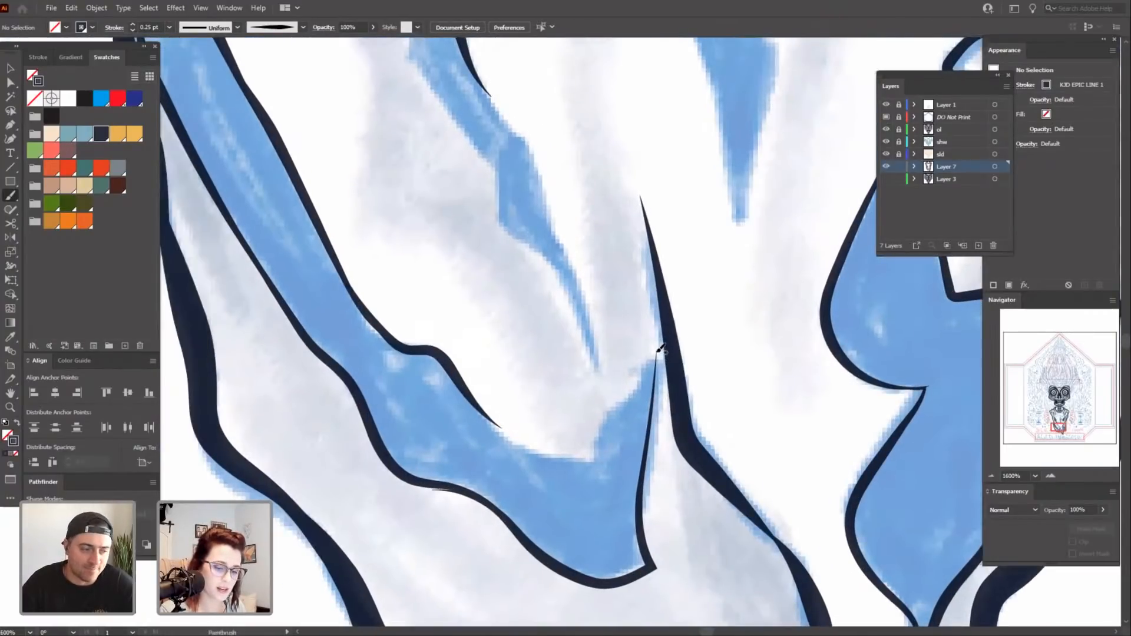
left_click_drag(612, 406, 592, 467)
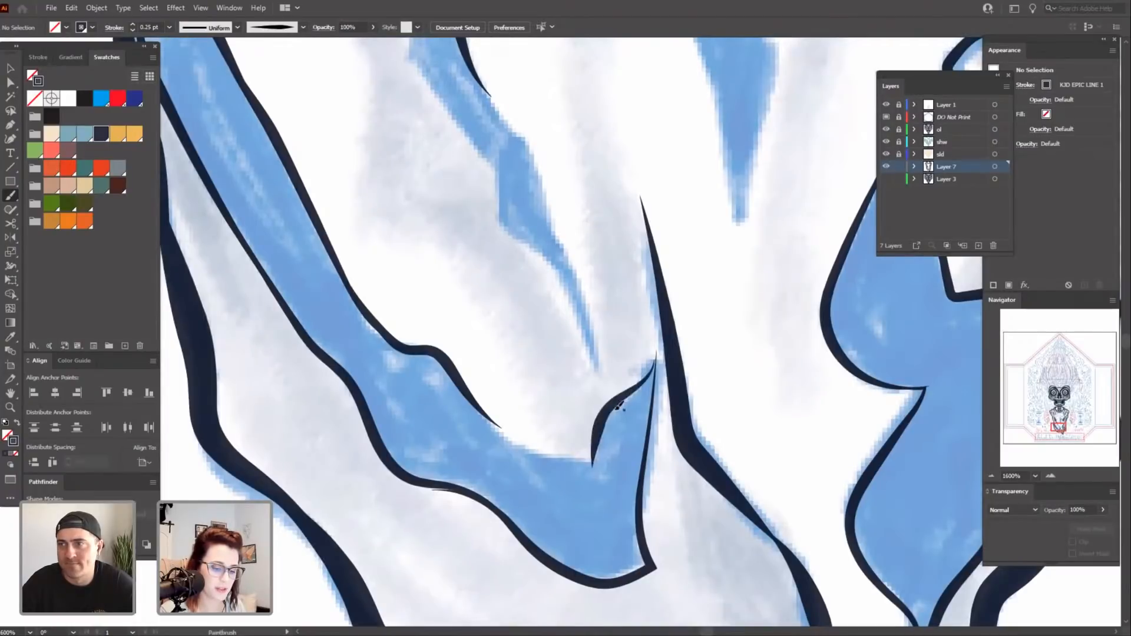
left_click_drag(742, 365, 694, 341)
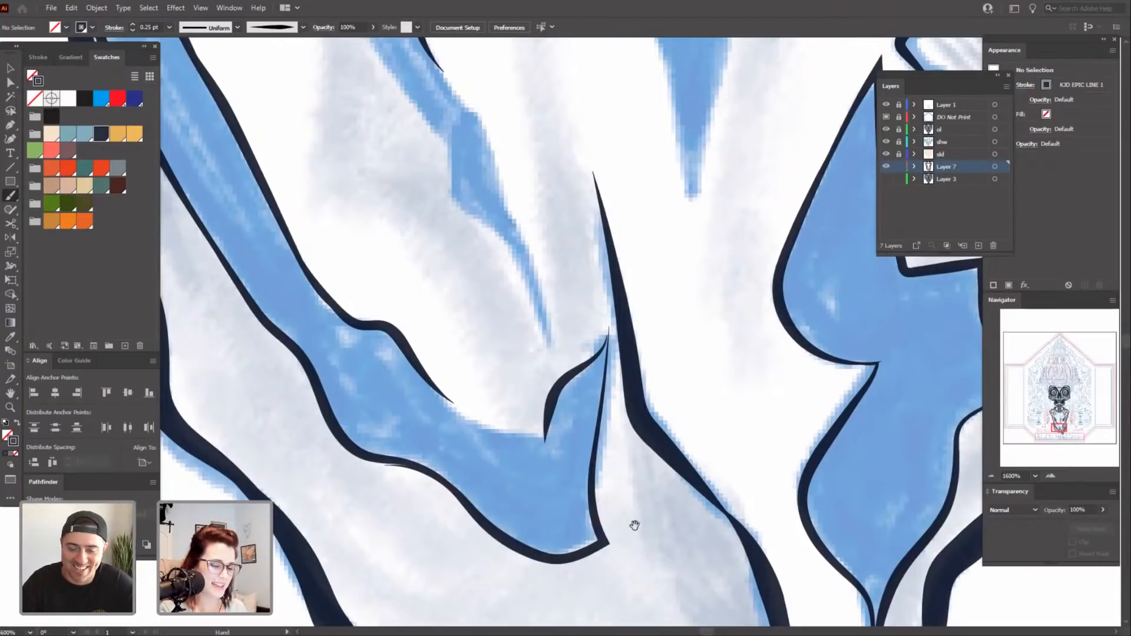
Move the short curve's upper end anchor to meet the left shadow's right tip.
left_click_drag(634, 525, 667, 539)
key("a")
left_click(632, 367)
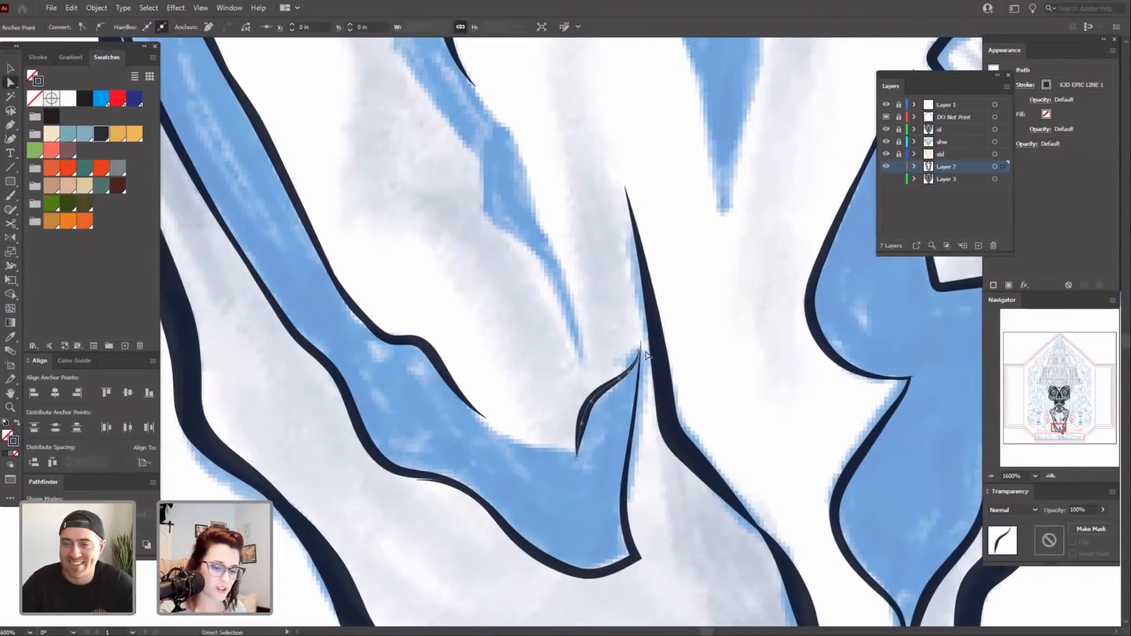
left_click_drag(639, 351, 642, 342)
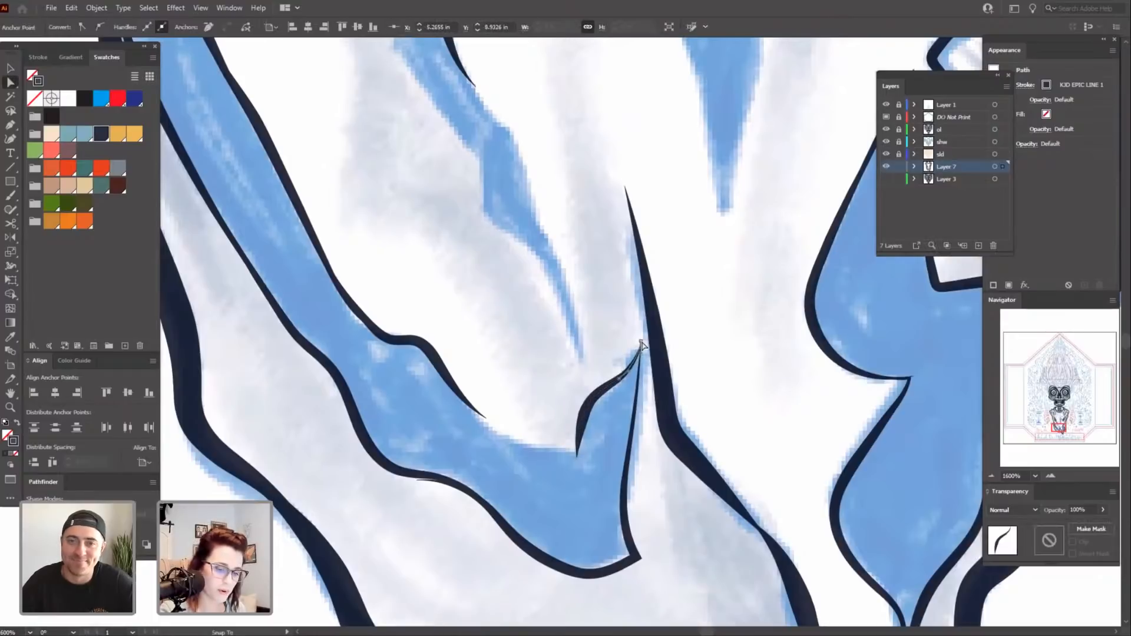
left_click(710, 337)
mouse_move(723, 359)
left_mouse_down()
mouse_move(737, 359)
mouse_move(728, 378)
mouse_move(717, 314)
left_mouse_up()
key("b")
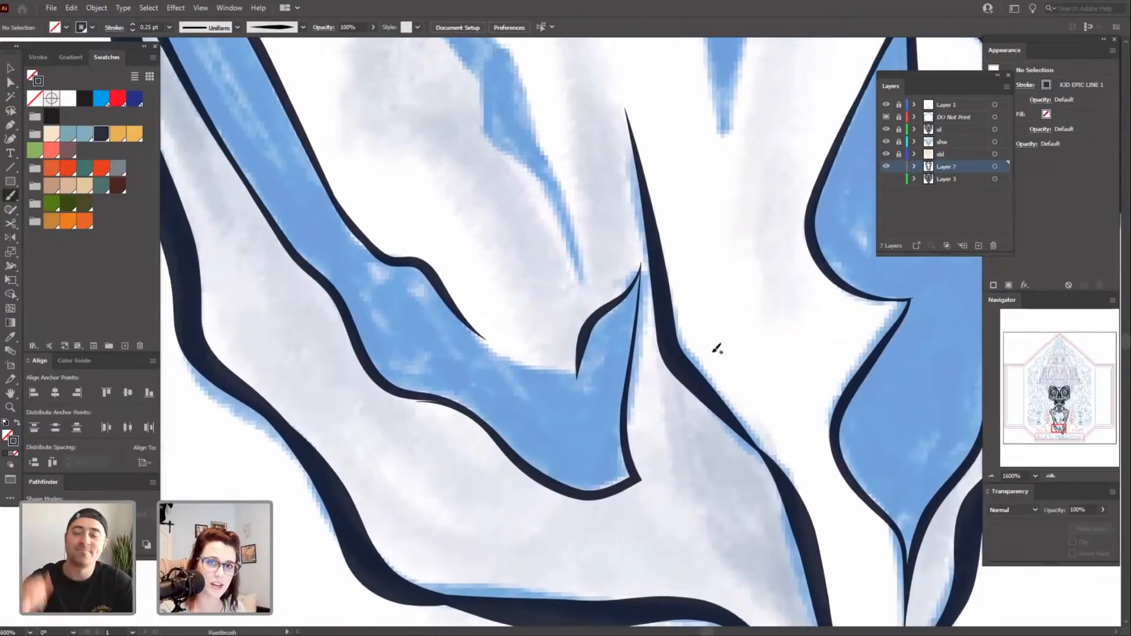
Ink the remaining inner edge of the left shadow and shift its end anchor to join the short curve at the corner.
mouse_move(430, 270)
left_mouse_down()
mouse_move(462, 318)
mouse_move(503, 344)
mouse_move(566, 371)
mouse_move(584, 357)
left_mouse_up()
left_click_drag(686, 499, 692, 510)
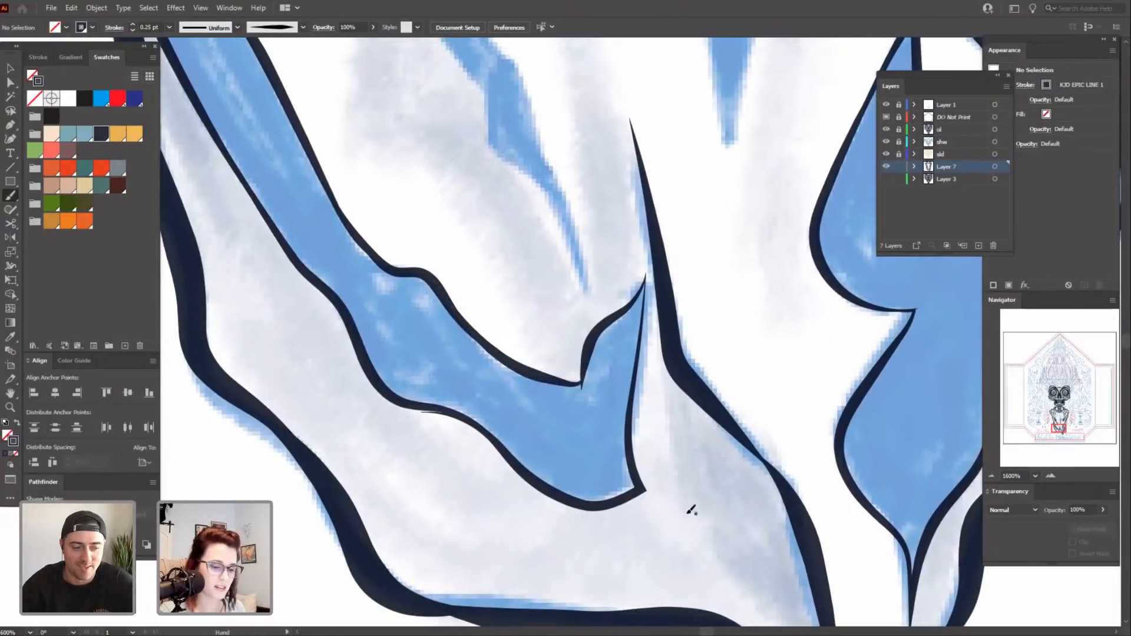
key("ctrl+equal")
key("ctrl+equal")
left_click_drag(695, 369, 654, 313)
scroll(739, 483, "up", 1)
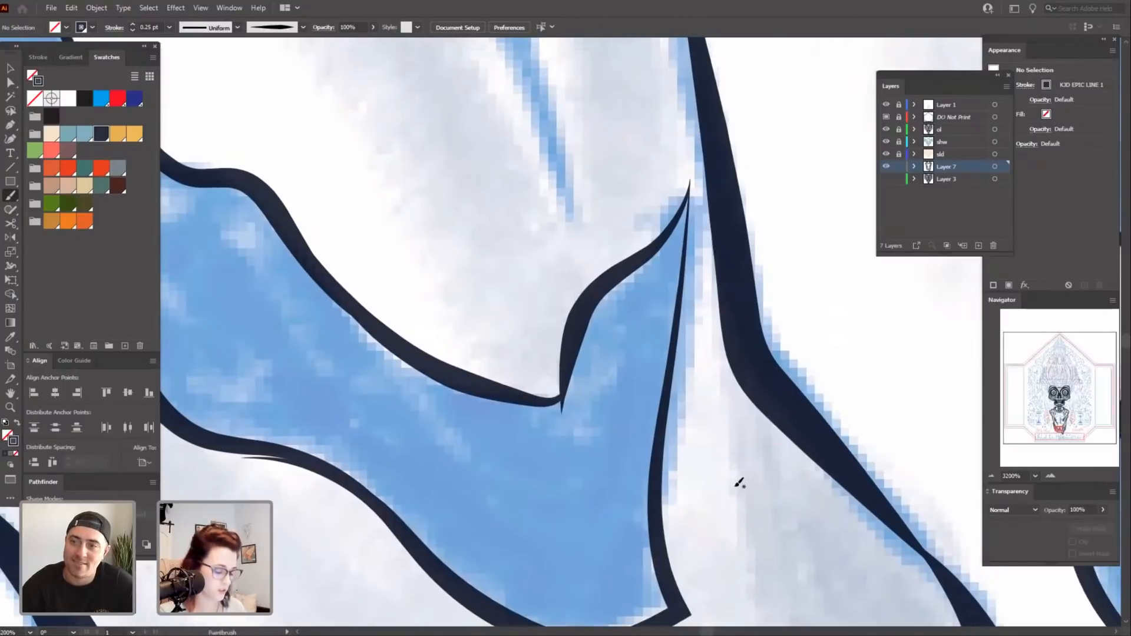
key("a")
left_click(556, 397)
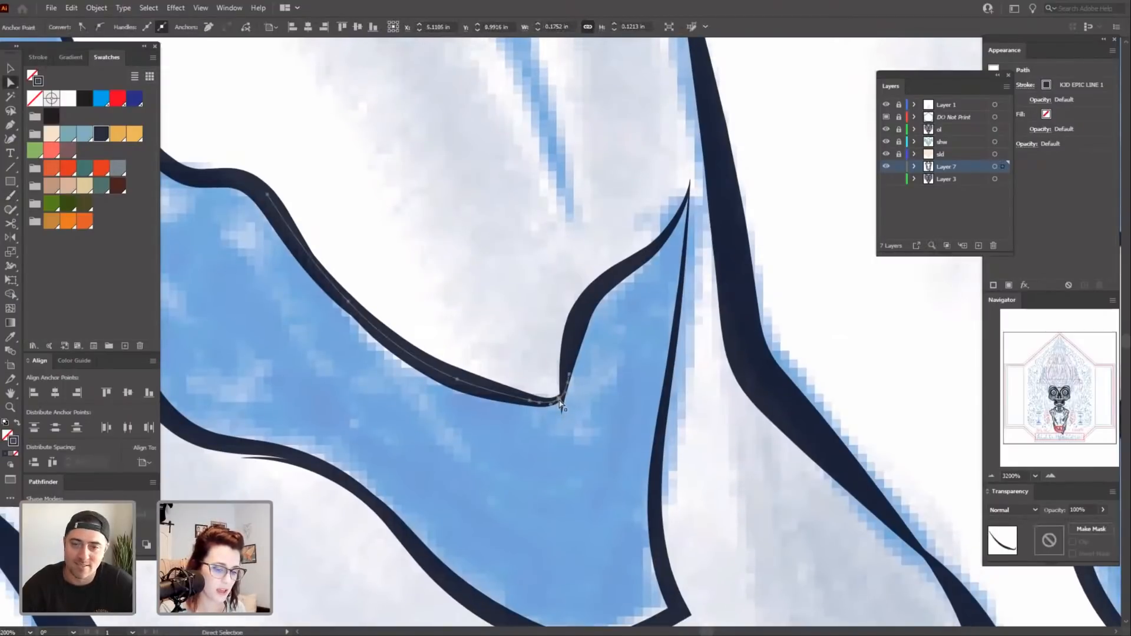
left_click_drag(558, 399, 561, 416)
left_click(580, 516)
left_click_drag(581, 517, 544, 505)
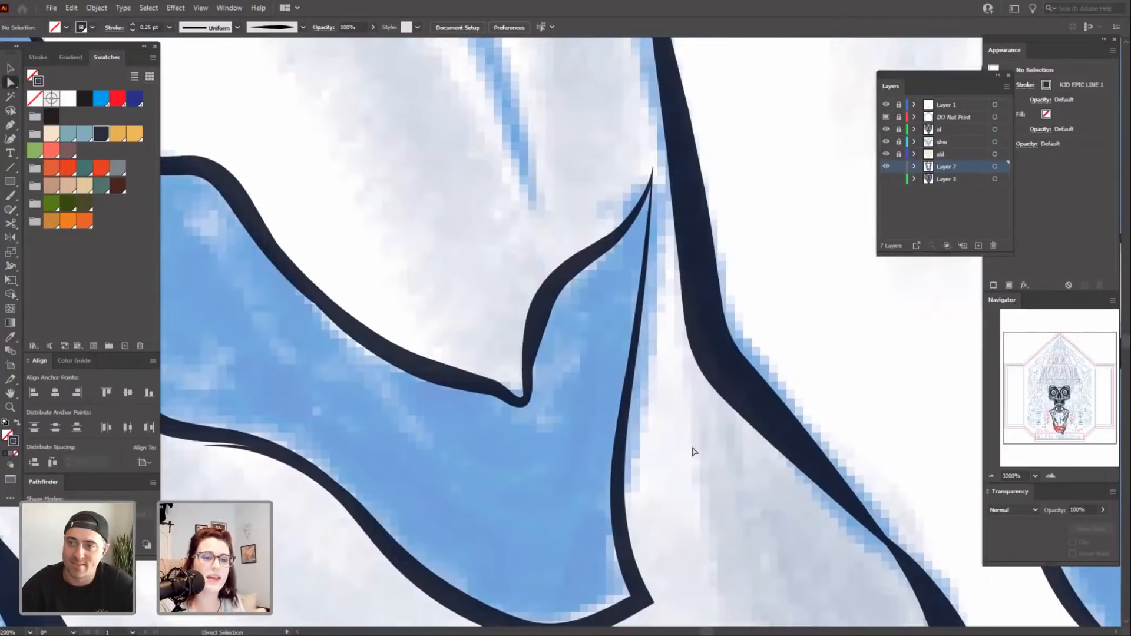
Ink the right edge of the bib's central blue shadow with lower and upper strokes joined by a small notch.
key("ctrl+minus")
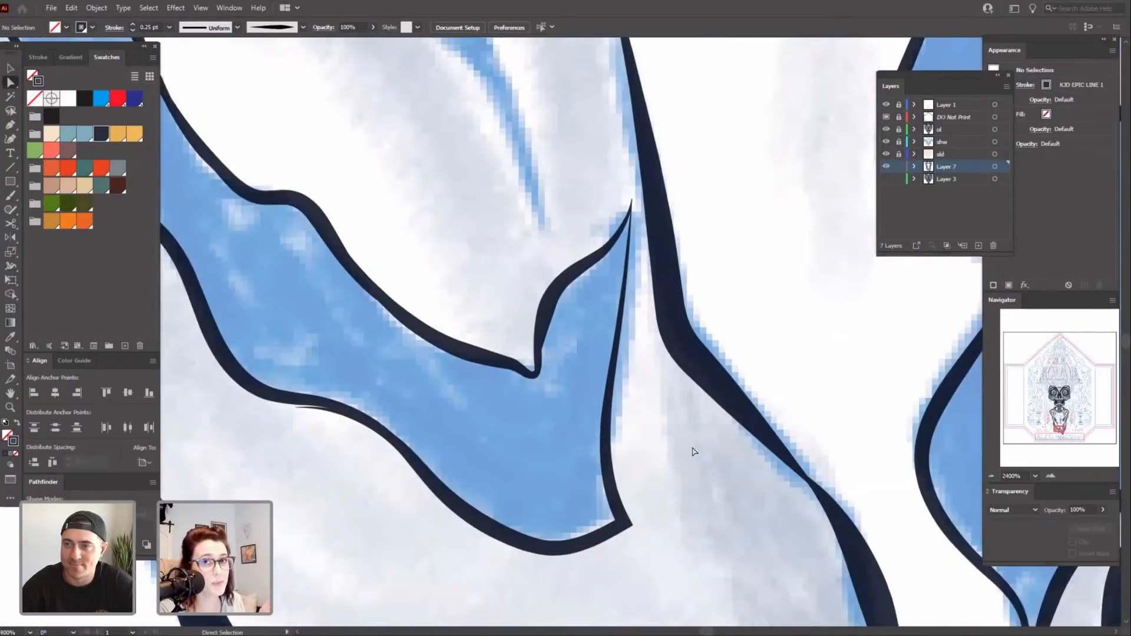
key("ctrl+minus")
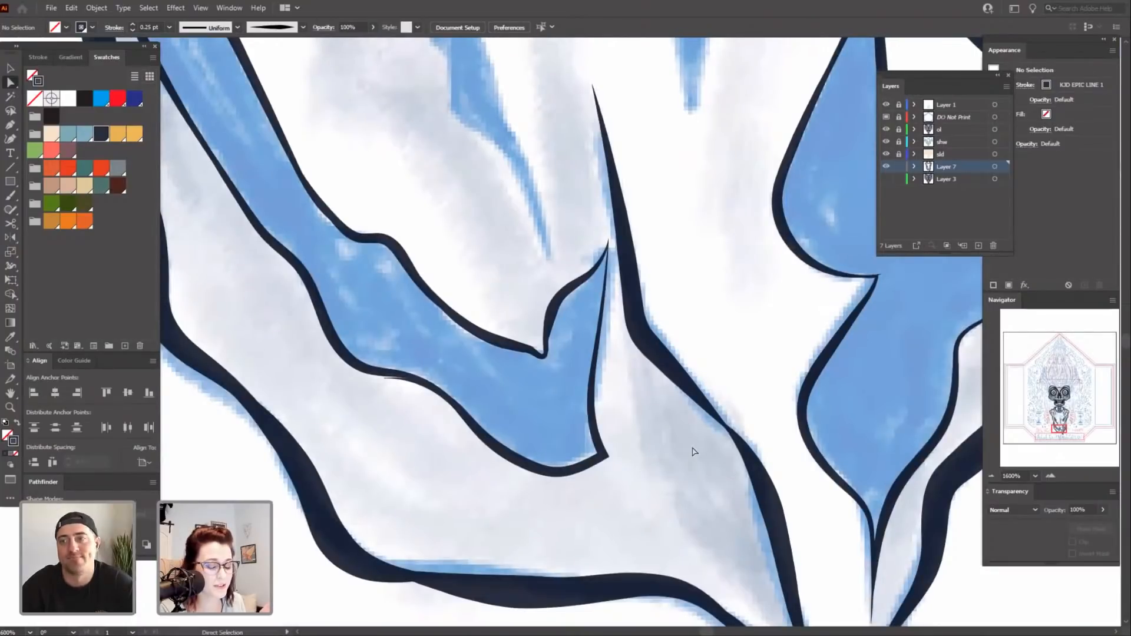
left_click_drag(689, 219, 704, 338)
key("b")
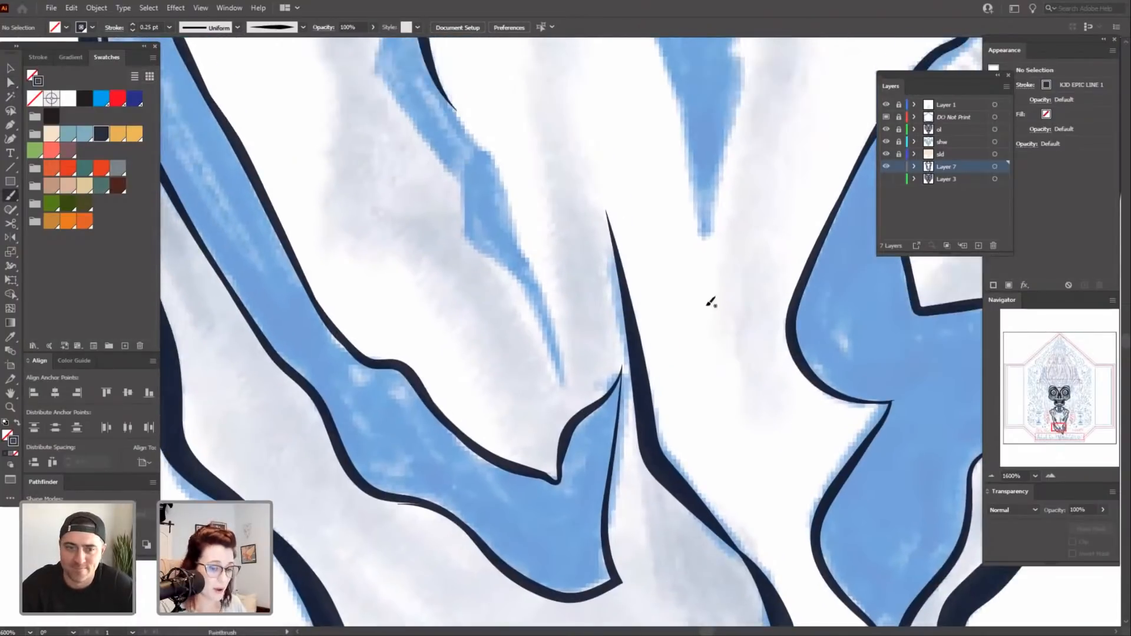
mouse_move(698, 284)
left_mouse_down()
mouse_move(695, 346)
mouse_move(676, 335)
left_mouse_up()
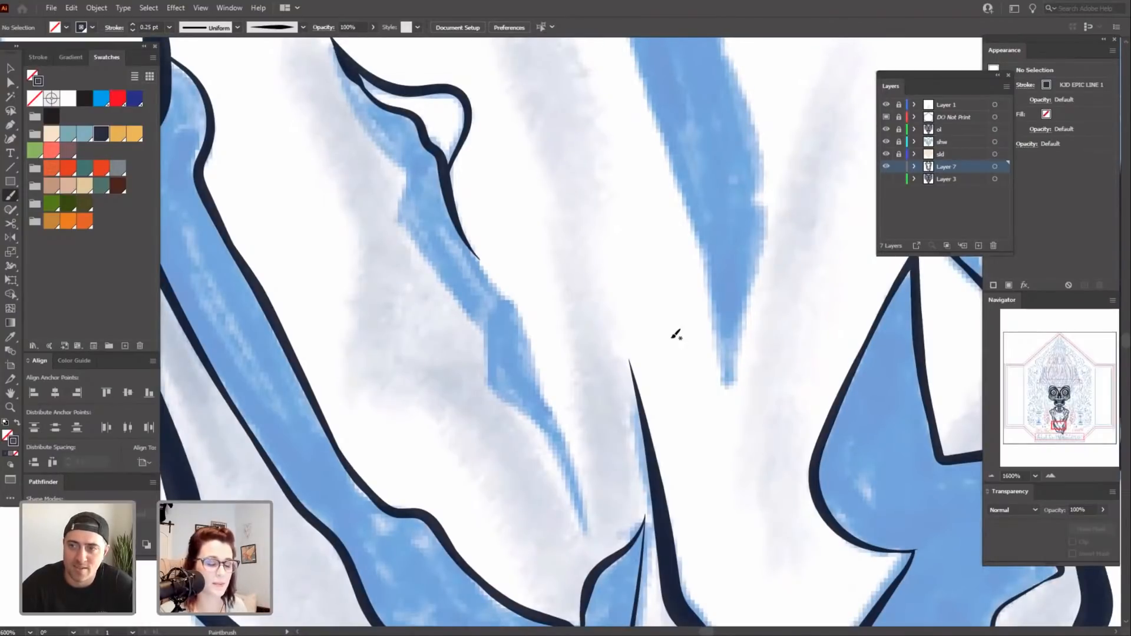
mouse_move(697, 360)
left_mouse_down()
mouse_move(728, 438)
mouse_move(745, 432)
mouse_move(752, 396)
mouse_move(656, 348)
mouse_move(639, 487)
mouse_move(588, 433)
left_mouse_up()
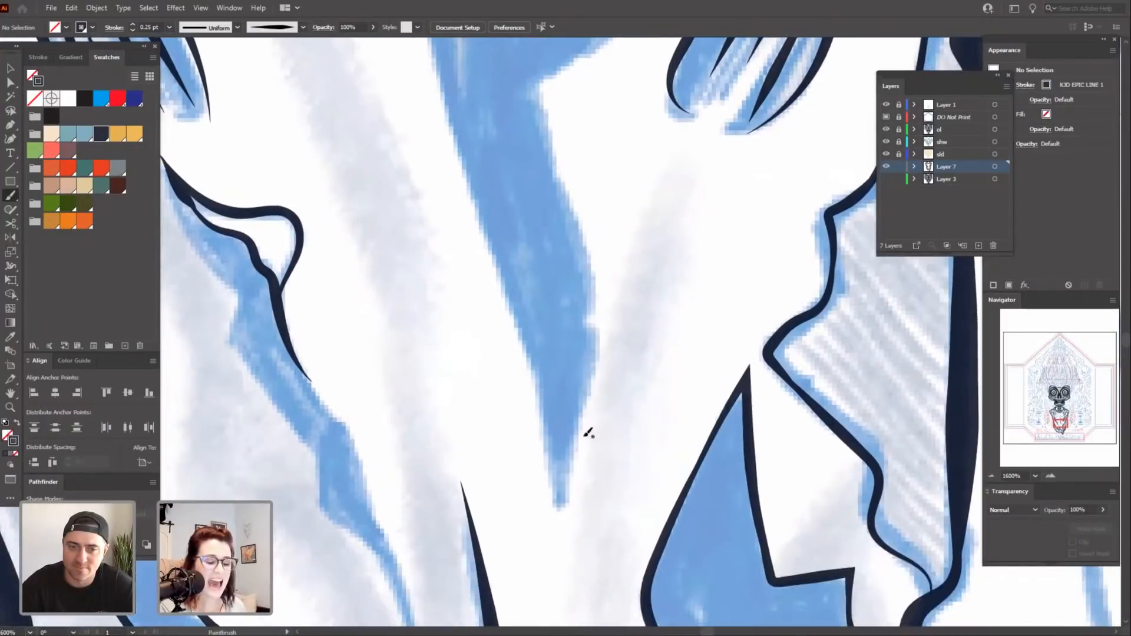
left_click_drag(602, 387, 604, 327)
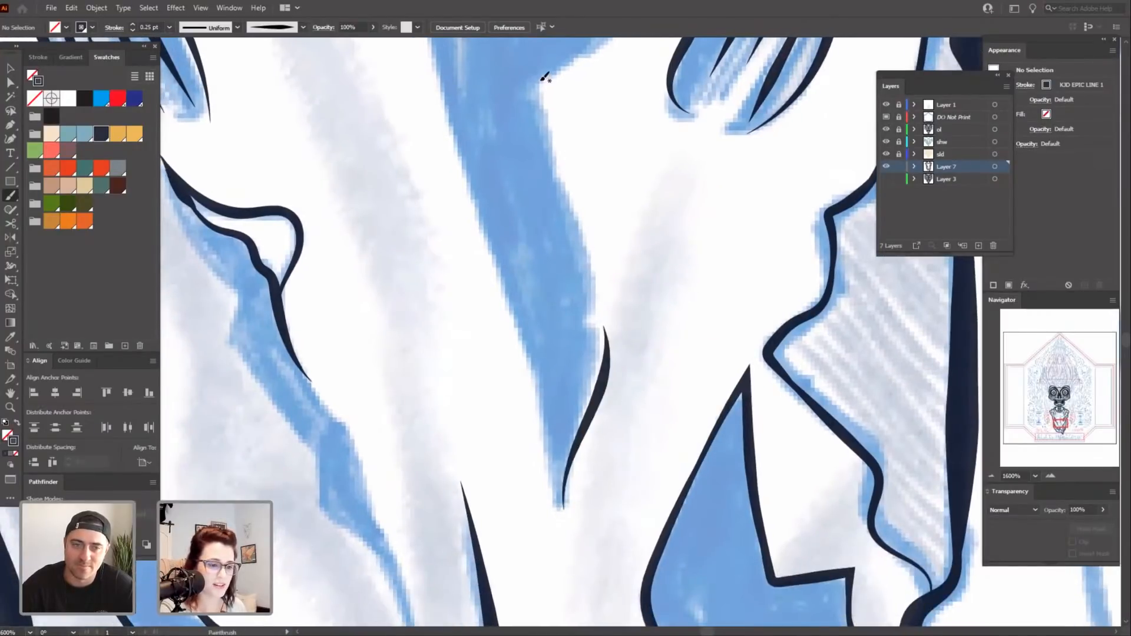
mouse_move(581, 216)
left_mouse_down()
mouse_move(603, 288)
mouse_move(587, 310)
left_mouse_up()
left_click_drag(608, 387, 607, 396)
left_click_drag(638, 417, 631, 456)
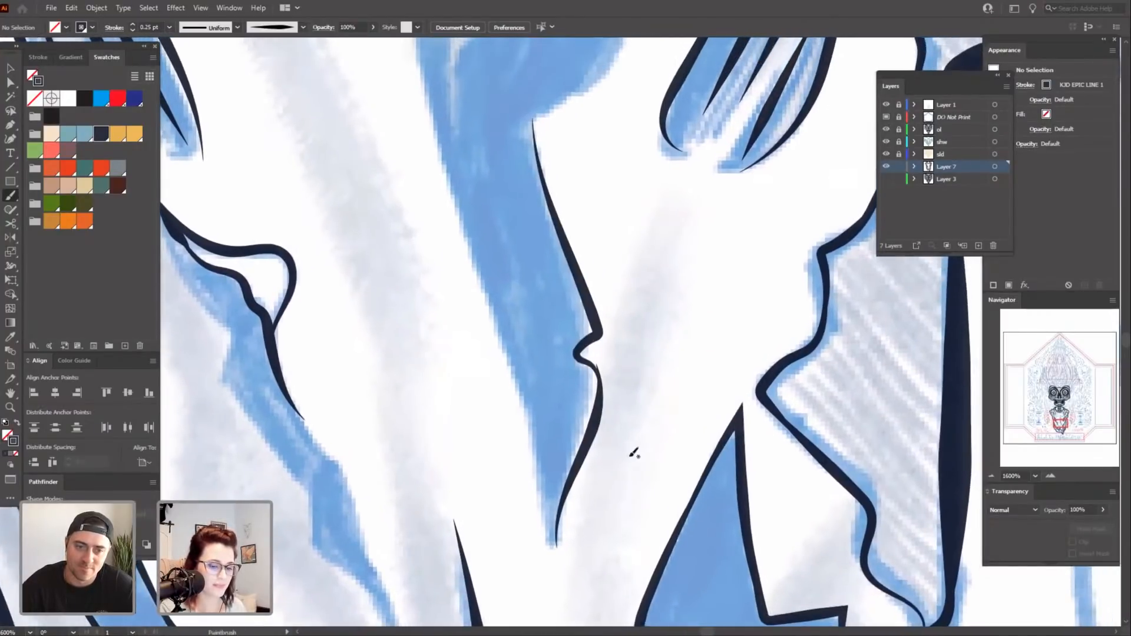
Undo the notch and upper stroke on the central blue shadow's right edge and redraw both with smoother brush strokes.
key("ctrl+z")
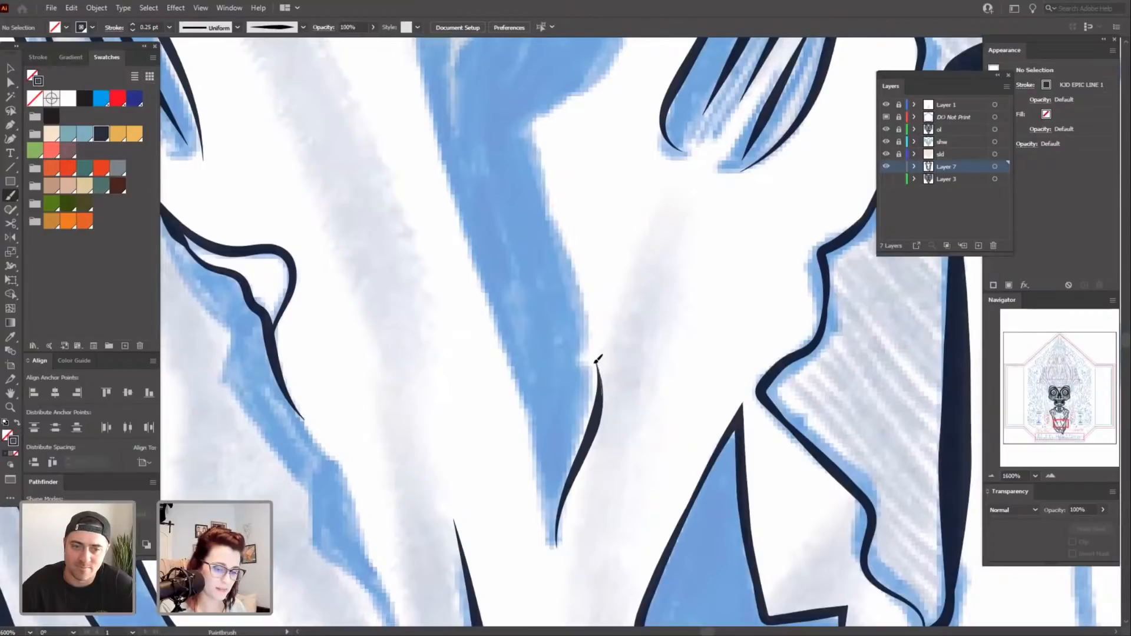
left_click_drag(597, 362, 591, 324)
left_click_drag(603, 202, 645, 286)
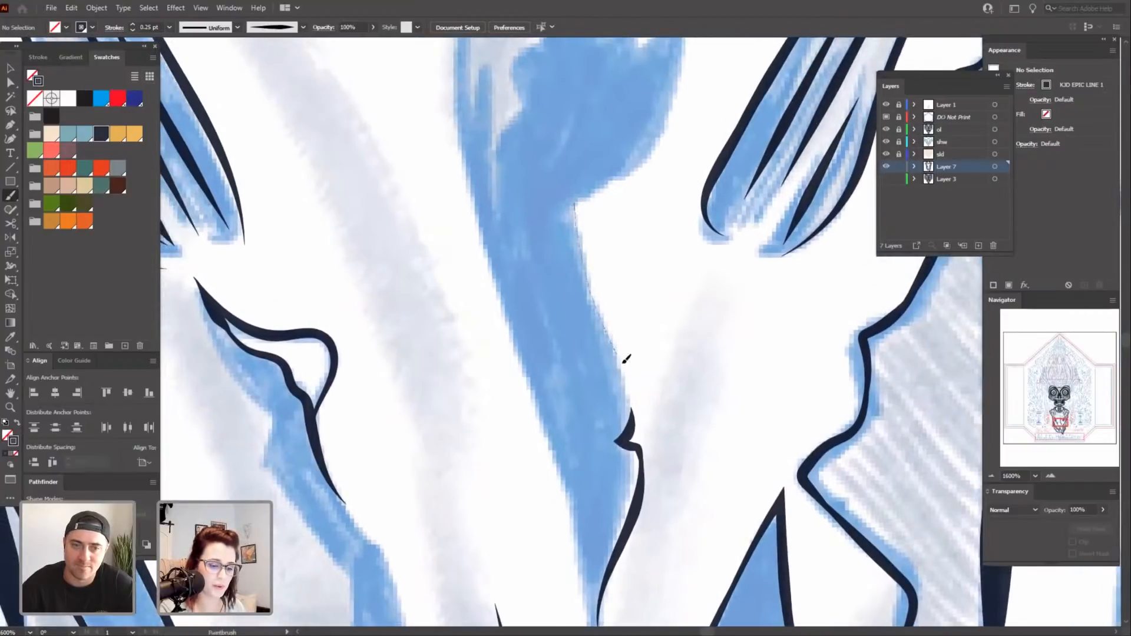
left_click_drag(626, 359, 635, 414)
Ink the outer curve of the central shadow's rounded right lobe, from its pointed tip down to the inner corner.
scroll(639, 435, "up", 5)
mouse_move(671, 172)
left_mouse_down()
mouse_move(671, 252)
mouse_move(647, 307)
mouse_move(567, 363)
left_mouse_up()
scroll(641, 470, "up", 5)
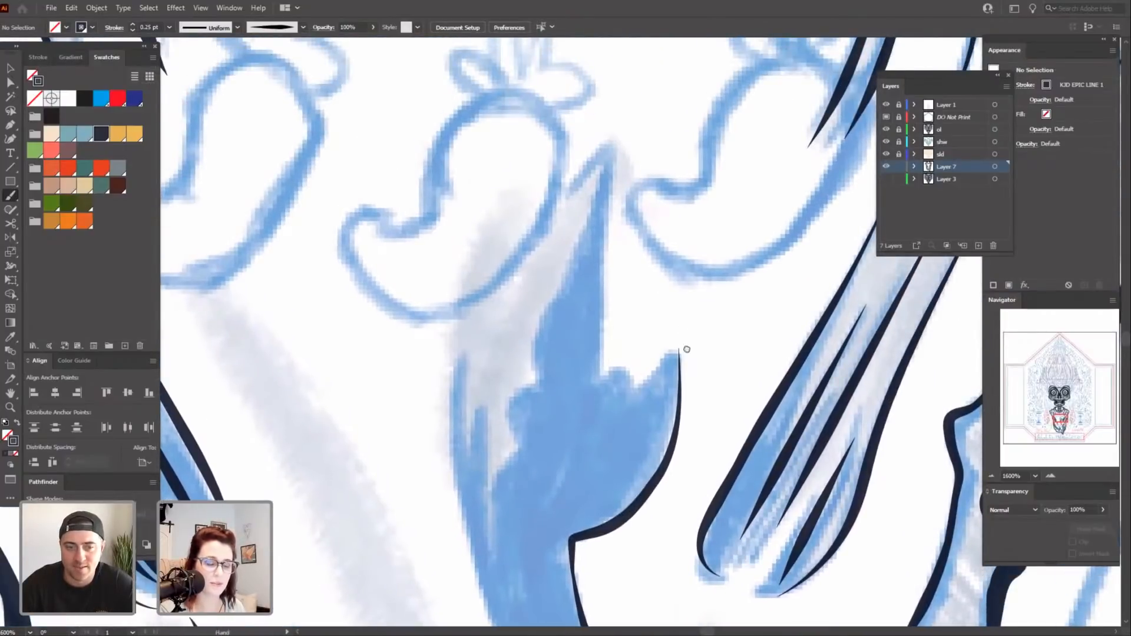
Ink the central shadow's jagged upper edge from the lobe's tip across the small hump and along the tall spike's right side.
mouse_move(687, 349)
left_mouse_down()
mouse_move(641, 439)
mouse_move(687, 383)
left_mouse_up()
scroll(700, 350, "up", 1)
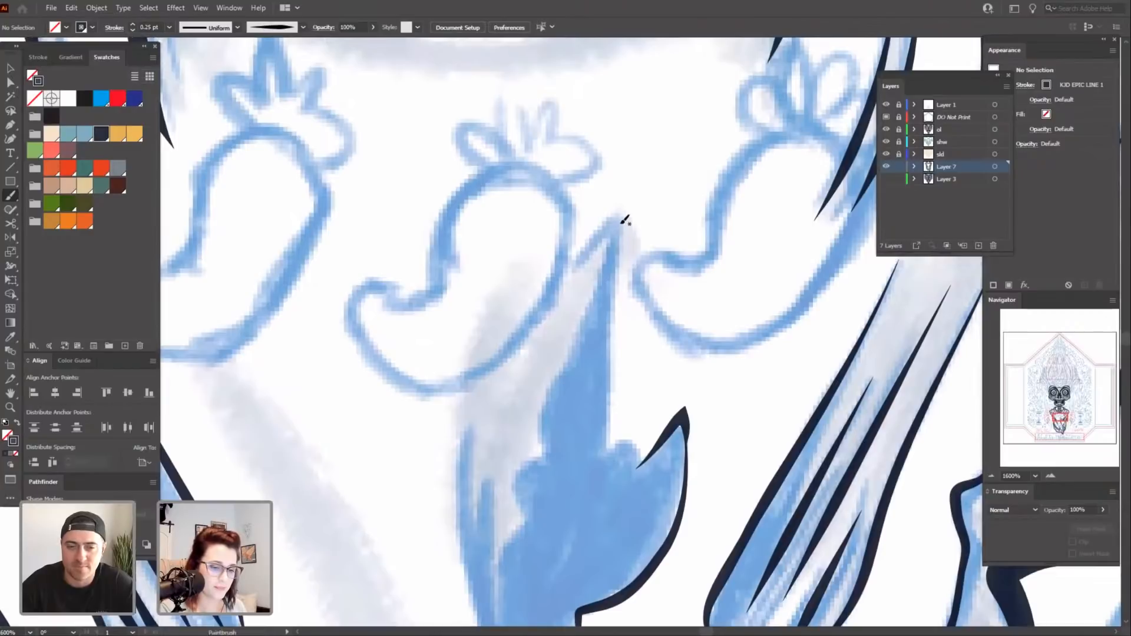
mouse_move(608, 449)
left_mouse_down()
mouse_move(663, 435)
mouse_move(607, 449)
mouse_move(624, 435)
mouse_move(636, 466)
mouse_move(667, 442)
left_mouse_up()
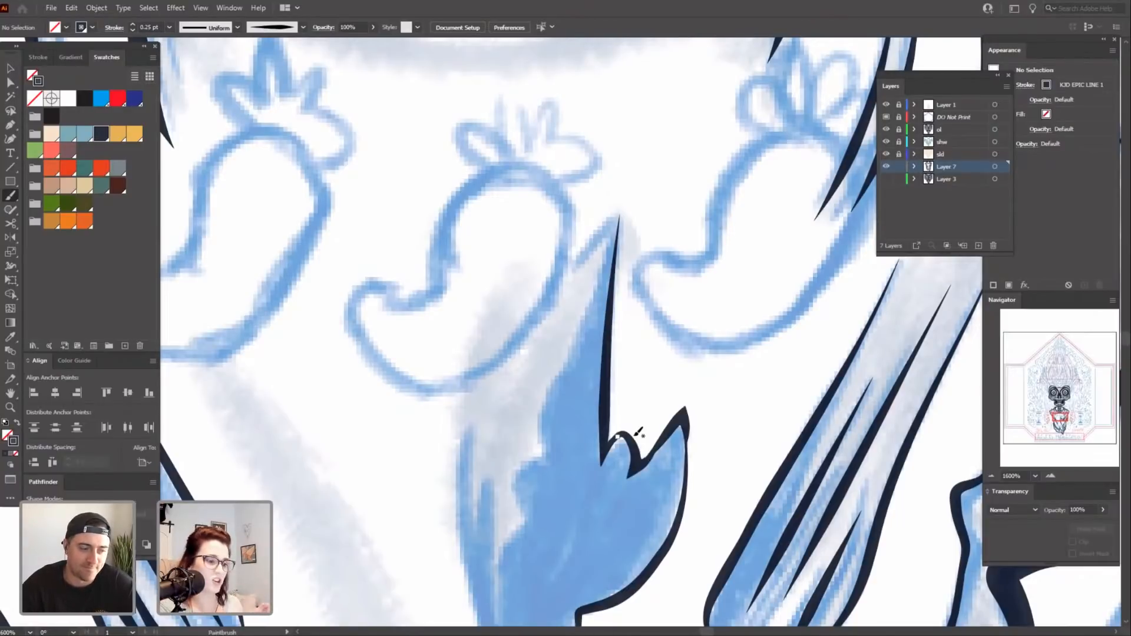
Ink the central shadow's long left edge, starting beneath the middle pepper and following the fold downward.
scroll(692, 475, "down", 2)
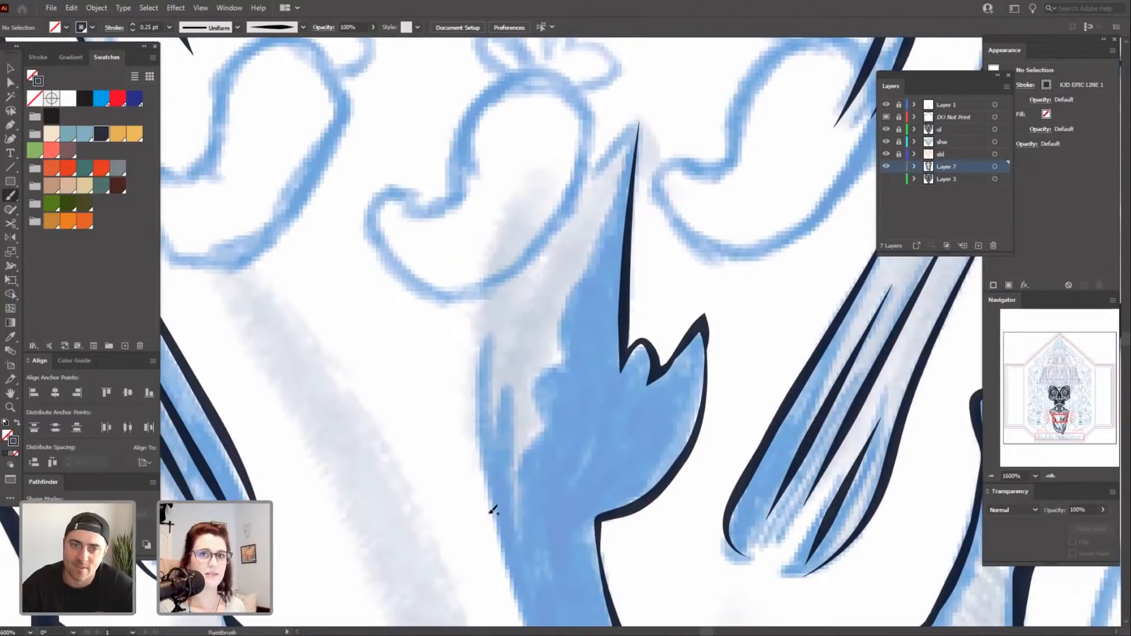
scroll(664, 549, "down", 4)
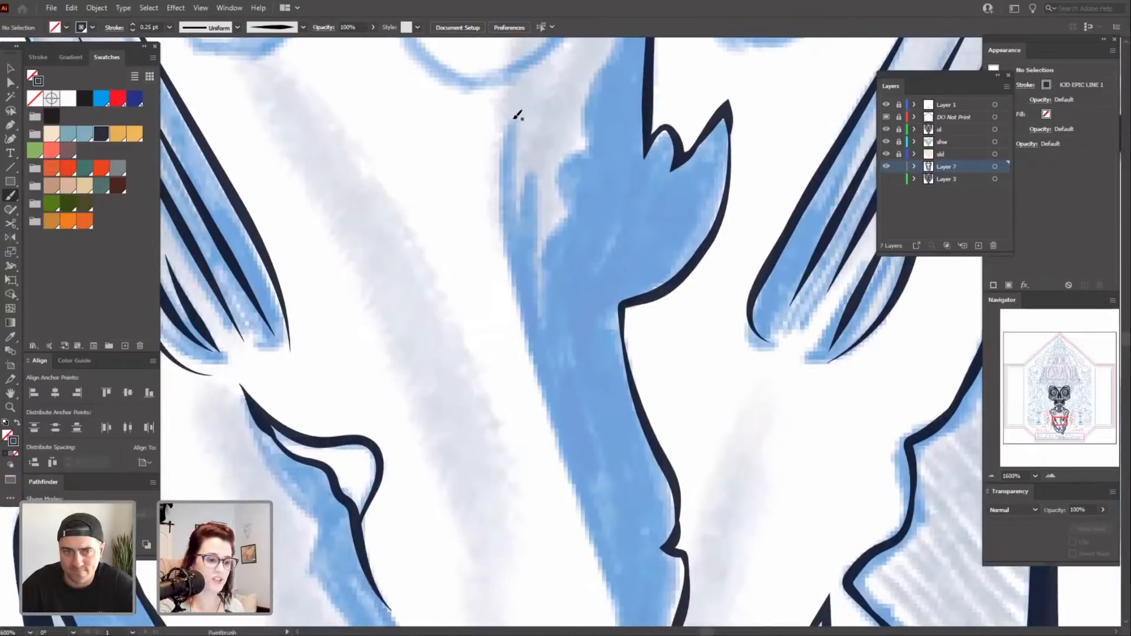
scroll(710, 336, "down", 4)
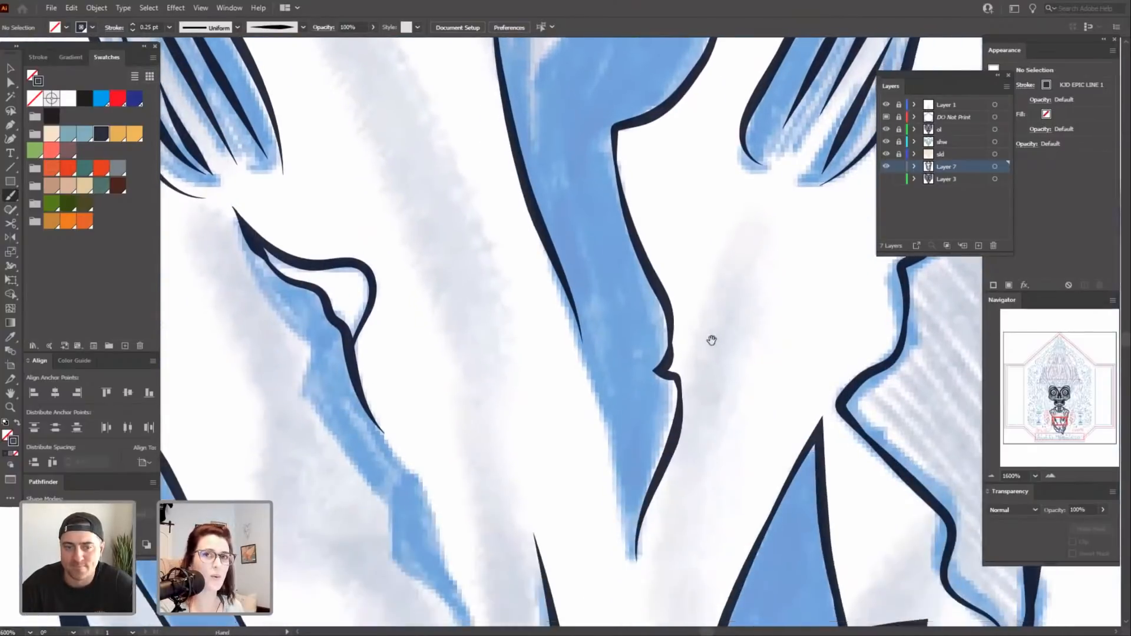
scroll(616, 321, "down", 1)
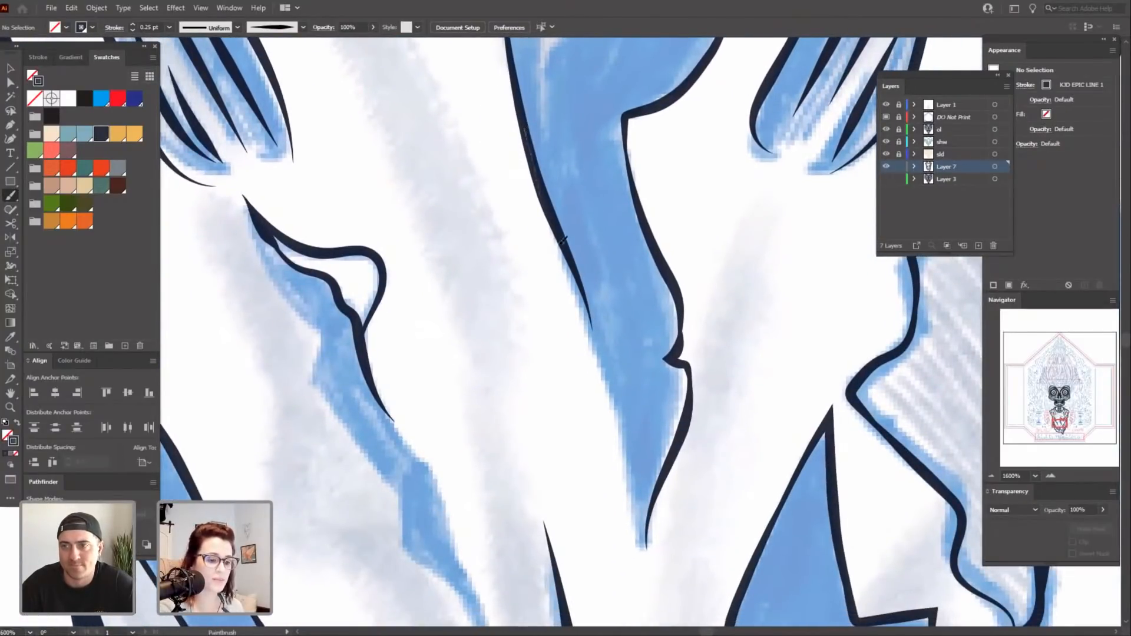
Ink the left edge of the long central blue shape down to its pointed lower tip with the Paintbrush.
left_click_drag(604, 357, 619, 448)
scroll(677, 548, "down", 1)
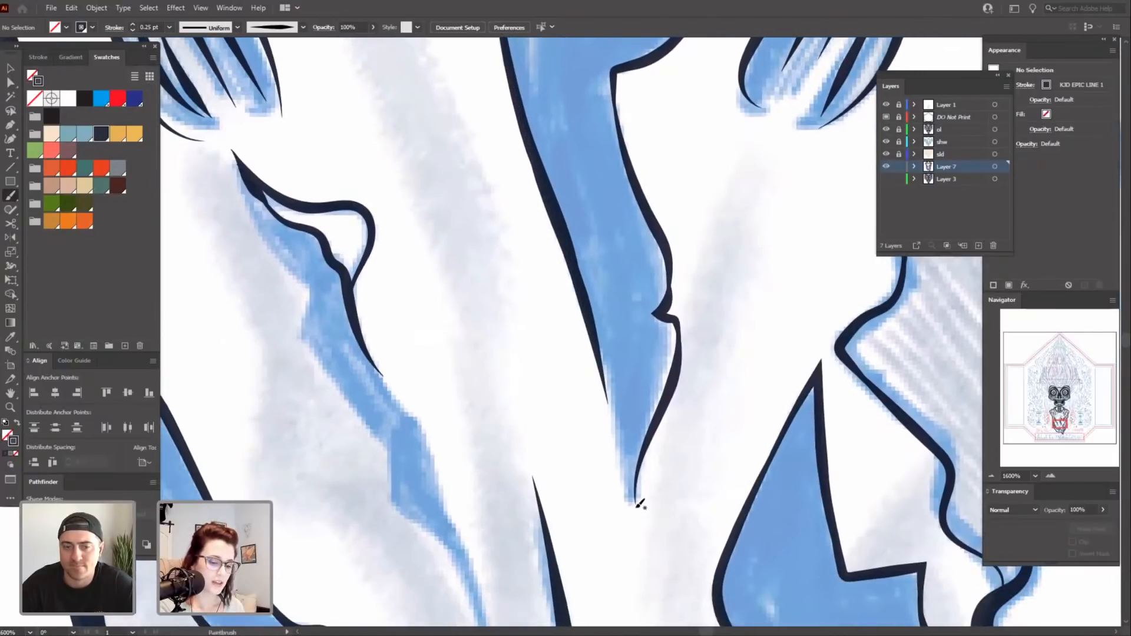
scroll(657, 518, "down", 1)
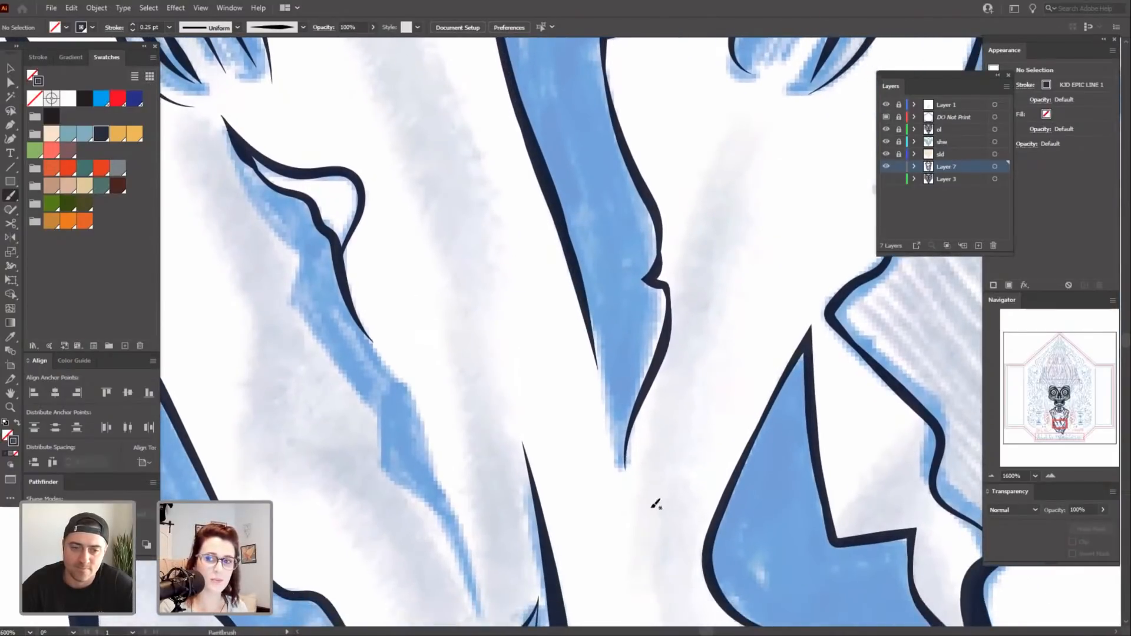
scroll(654, 524, "down", 1)
scroll(632, 327, "up", 1)
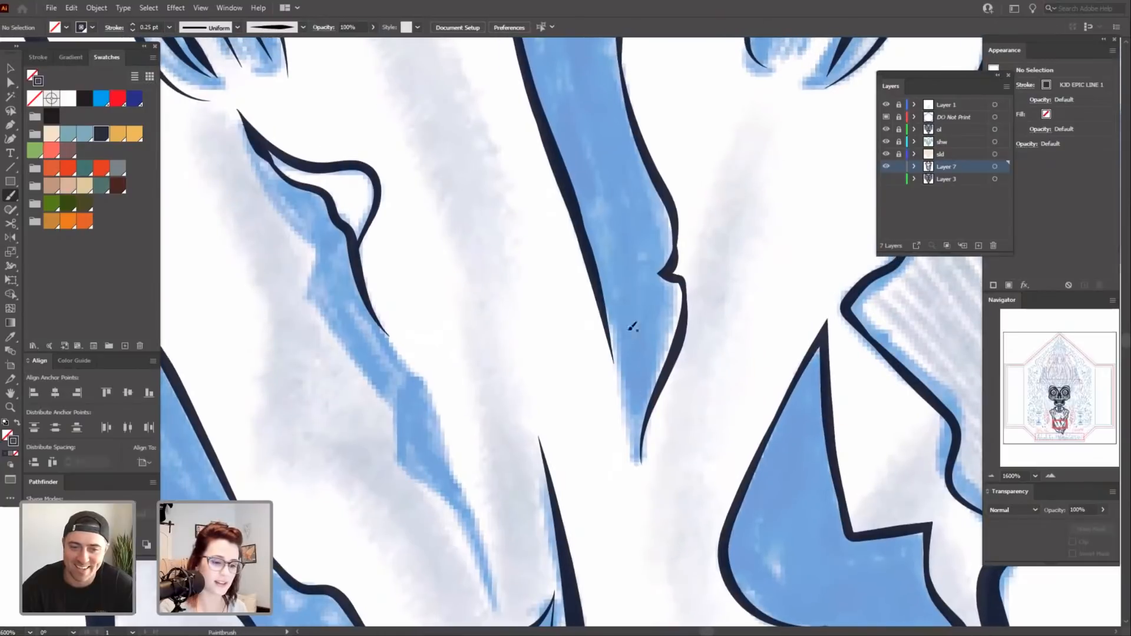
left_click_drag(613, 369, 642, 464)
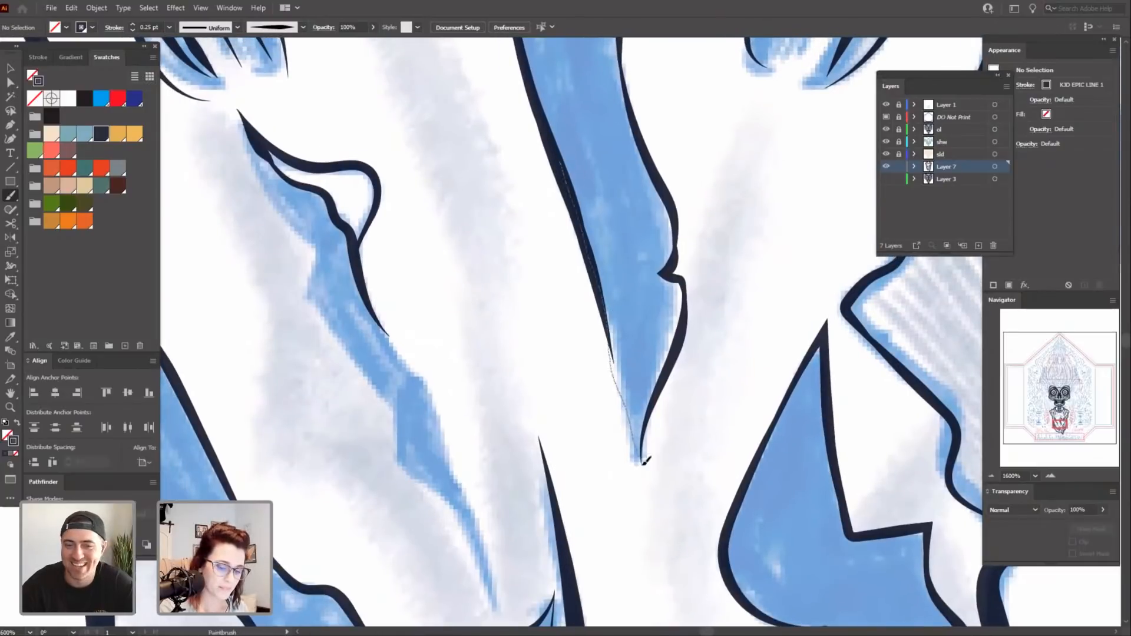
left_click_drag(677, 520, 667, 542)
key("ctrl+z")
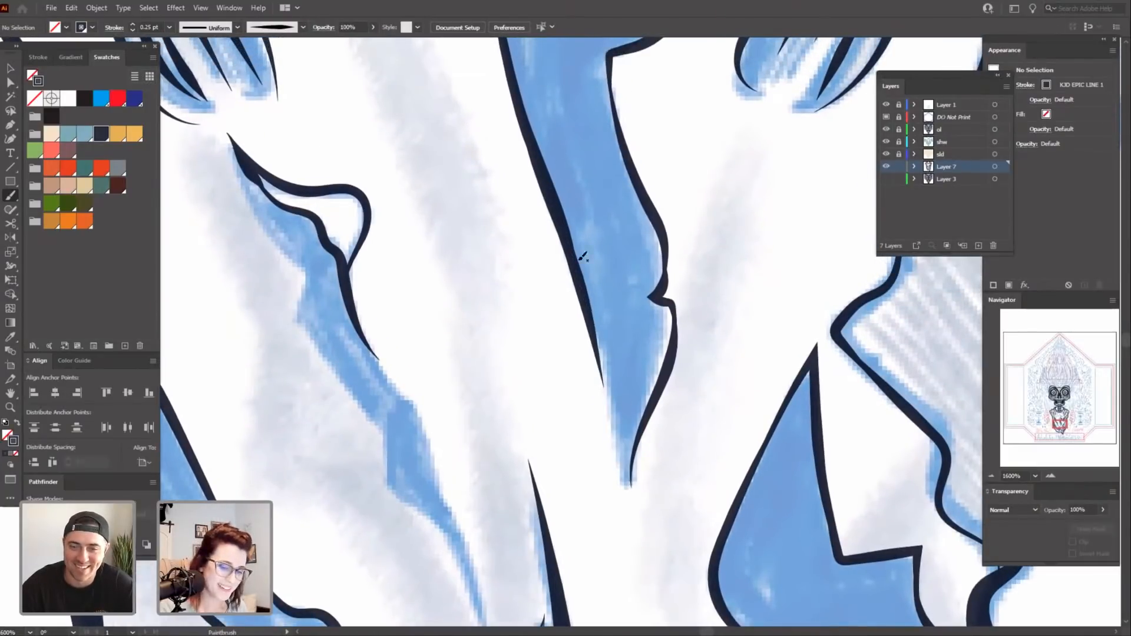
mouse_move(607, 384)
left_mouse_down()
mouse_move(634, 488)
mouse_move(645, 436)
left_mouse_up()
scroll(717, 256, "up", 6)
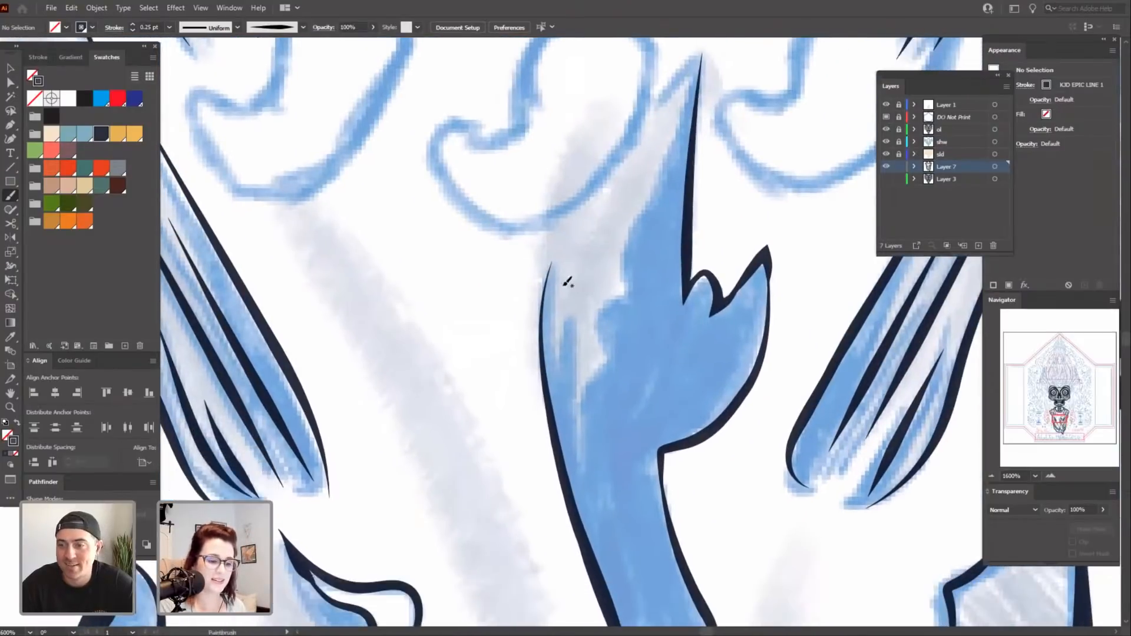
left_click_drag(563, 370, 582, 309)
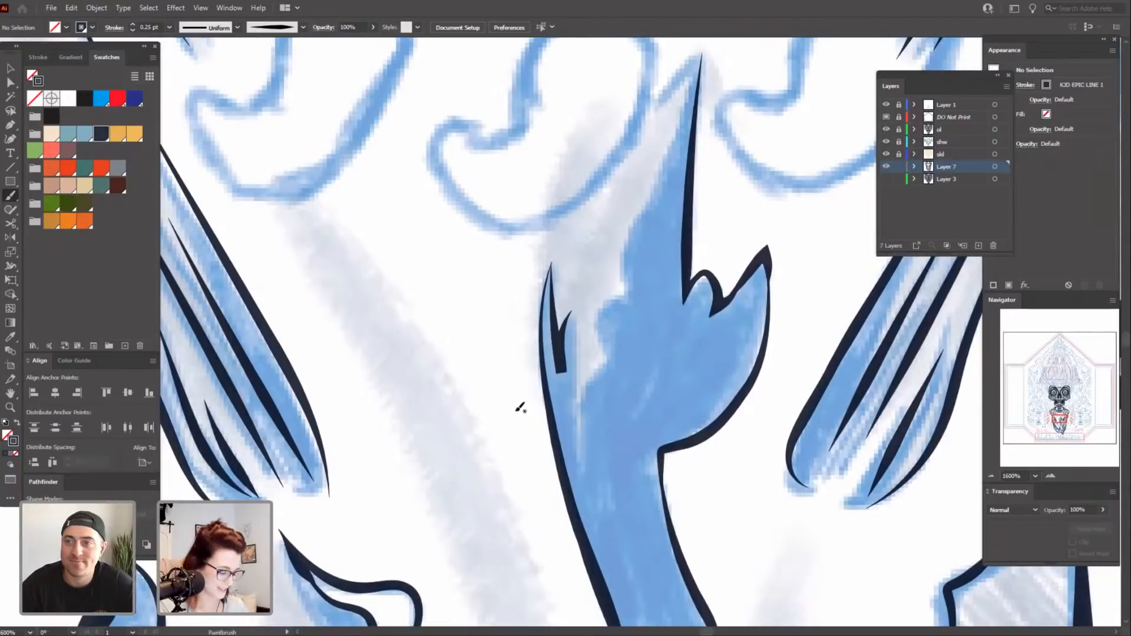
key("ctrl+z")
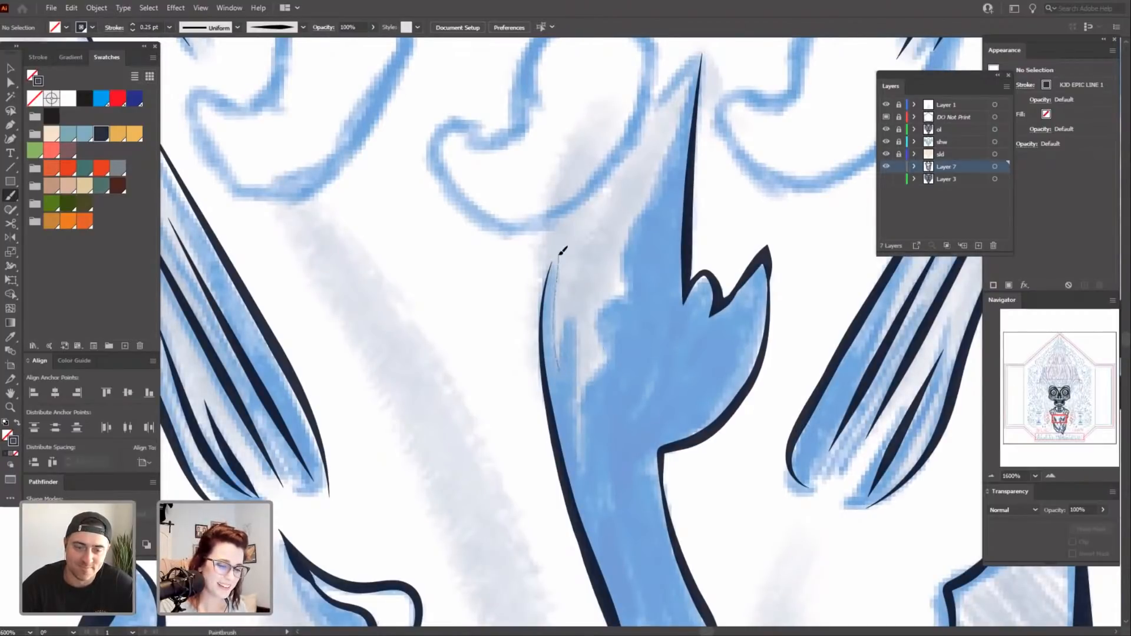
left_click_drag(563, 250, 563, 251)
scroll(609, 435, "down", 2)
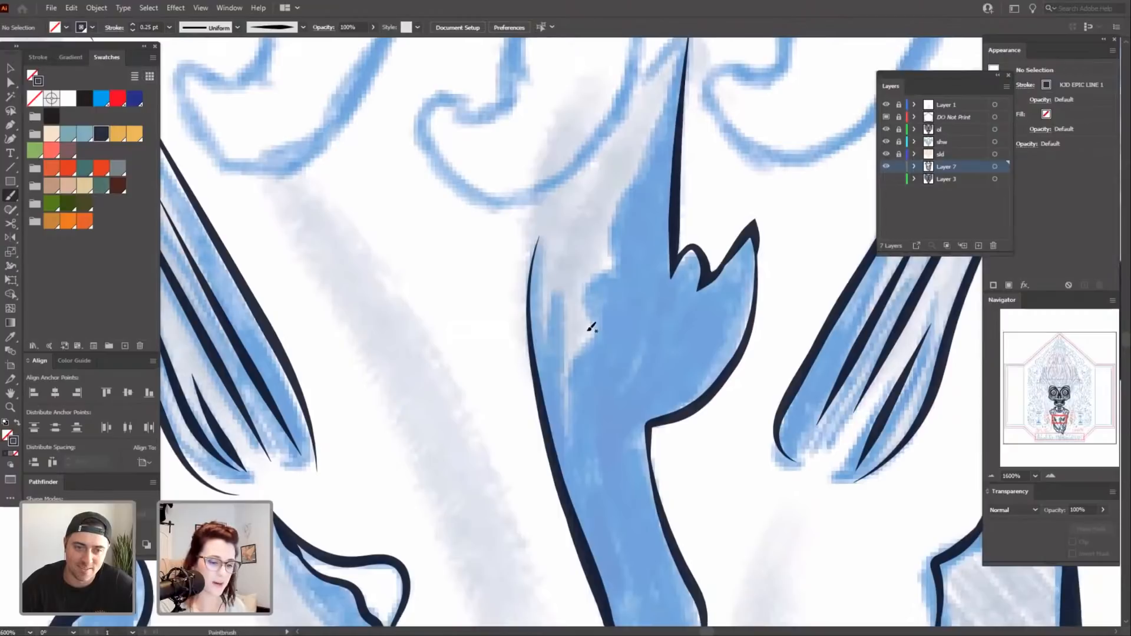
left_click_drag(573, 426, 563, 272)
mouse_move(630, 299)
left_mouse_down()
mouse_move(626, 338)
mouse_move(661, 304)
left_mouse_up()
key("ctrl+z")
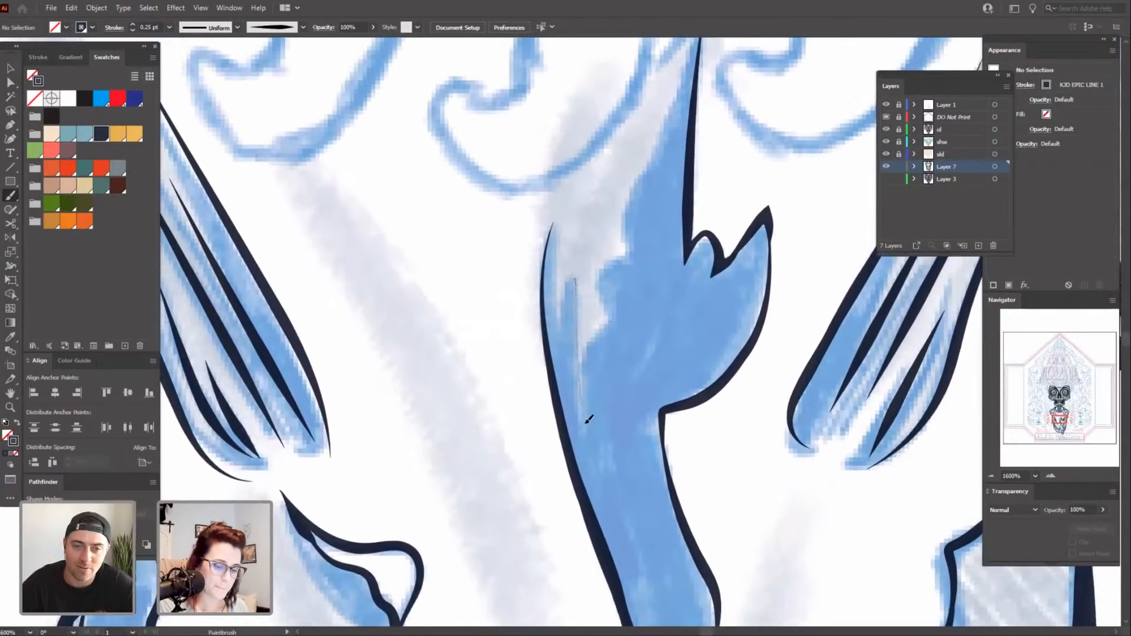
Ink the jagged inner left contour of the central blue shape's upper part, from the tall peak down into the inner spike.
left_click_drag(586, 422, 591, 437)
scroll(613, 448, "up", 1)
mouse_move(588, 386)
left_mouse_down()
mouse_move(621, 344)
mouse_move(655, 397)
left_mouse_up()
left_click_drag(666, 338, 657, 353)
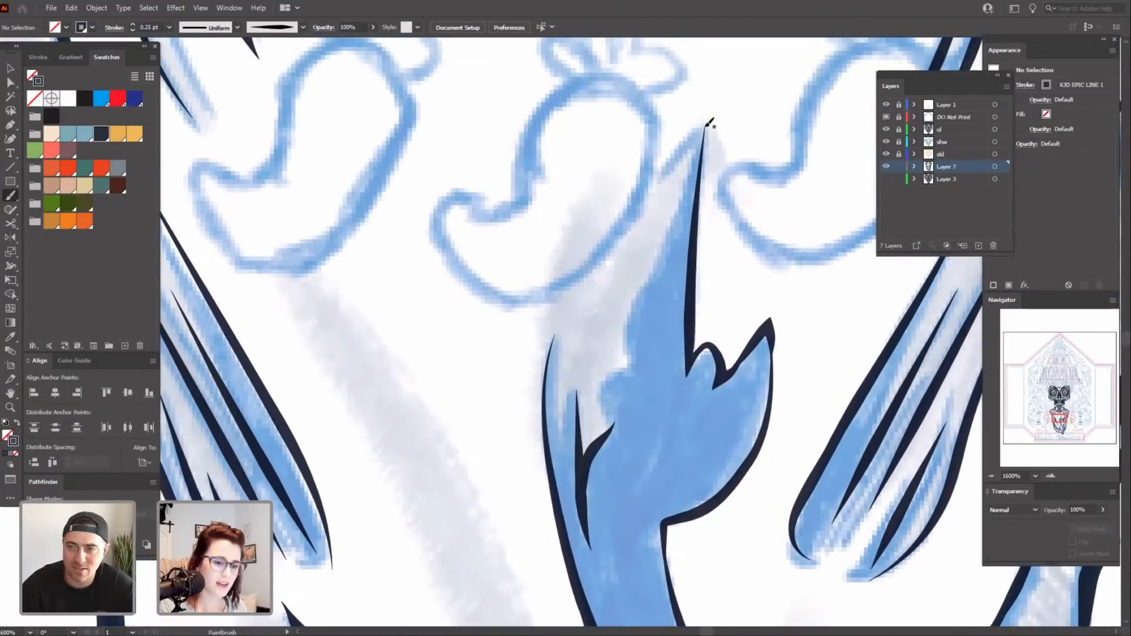
left_click_drag(701, 137, 622, 313)
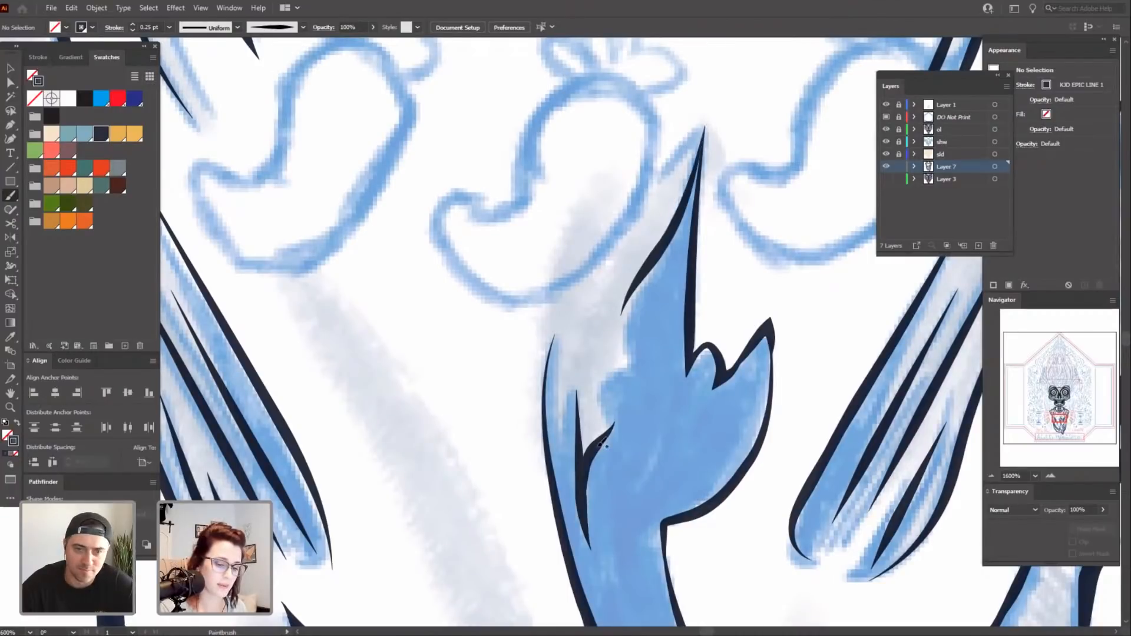
left_click_drag(594, 448, 604, 378)
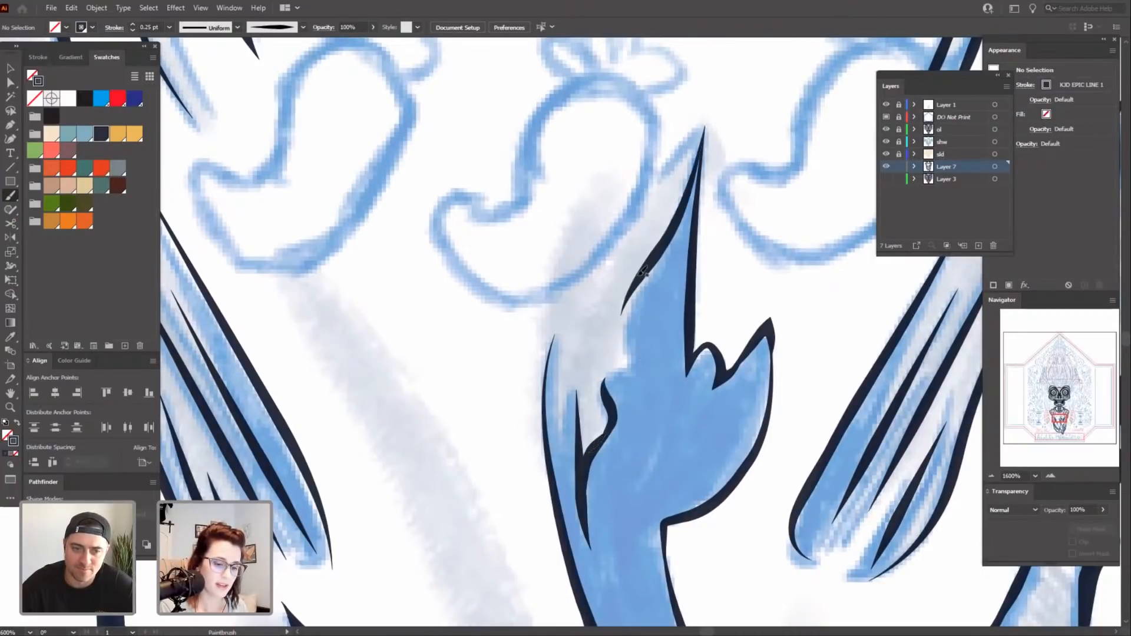
mouse_move(624, 307)
left_mouse_down()
mouse_move(632, 364)
mouse_move(609, 392)
left_mouse_up()
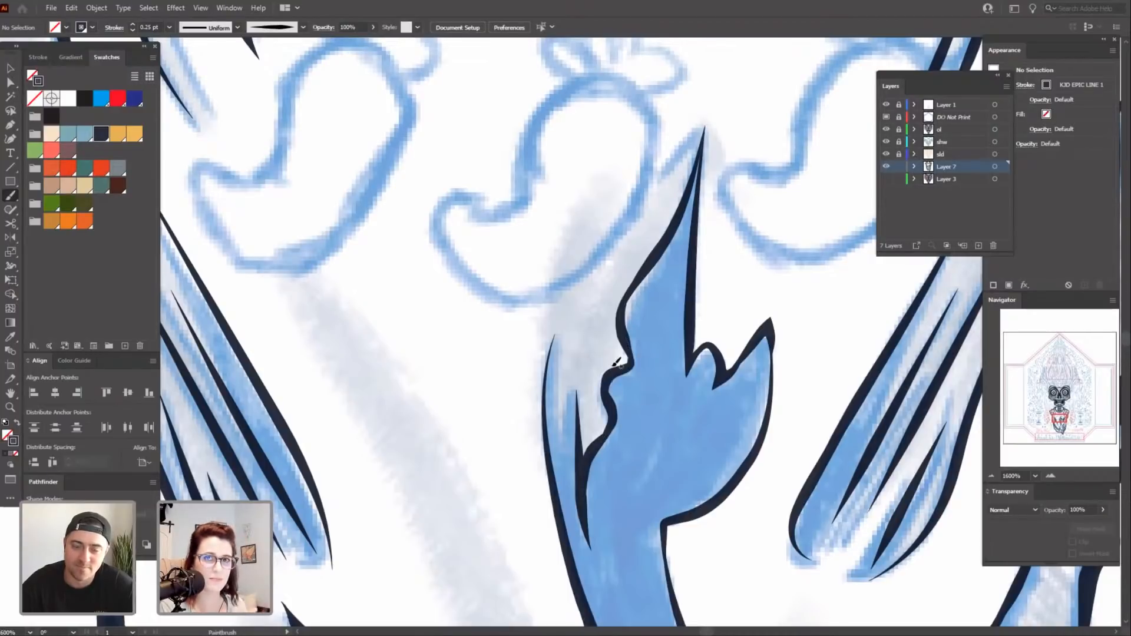
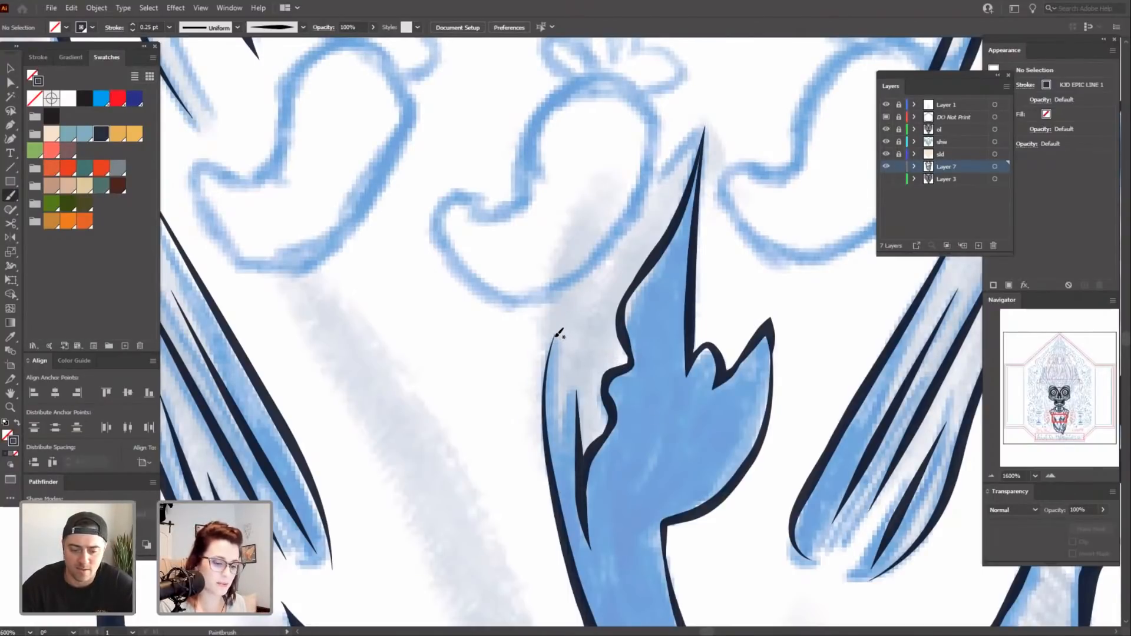
Ink the small zigzag spikes joining the central blue shape's outer left tip to its inner spike.
left_click_drag(559, 333, 561, 437)
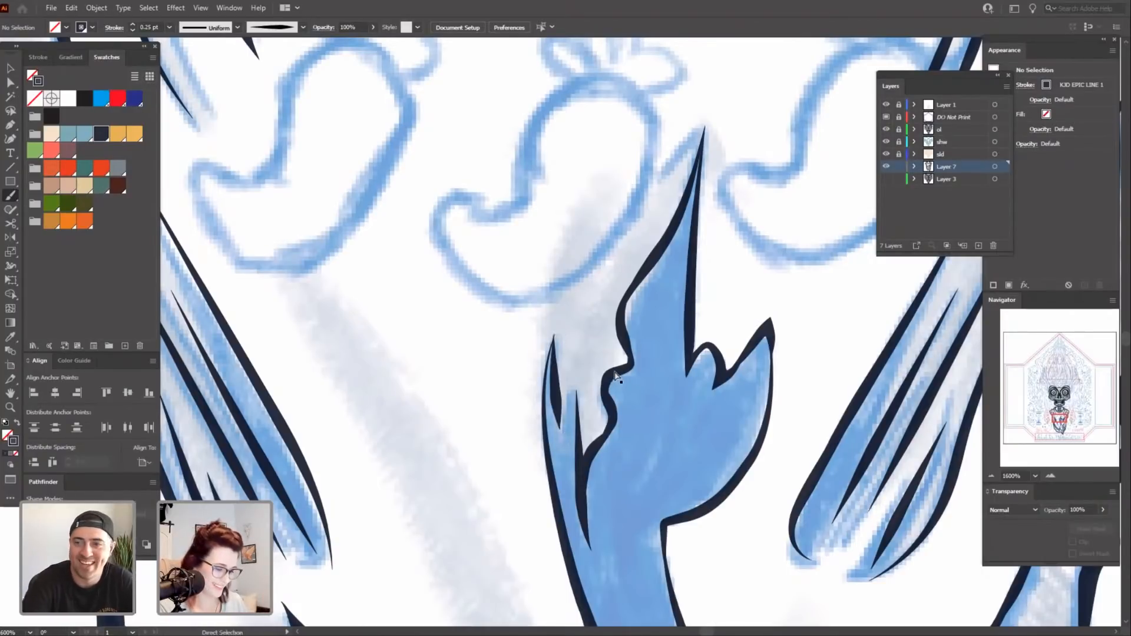
key("ctrl+z")
left_click_drag(687, 482, 612, 396)
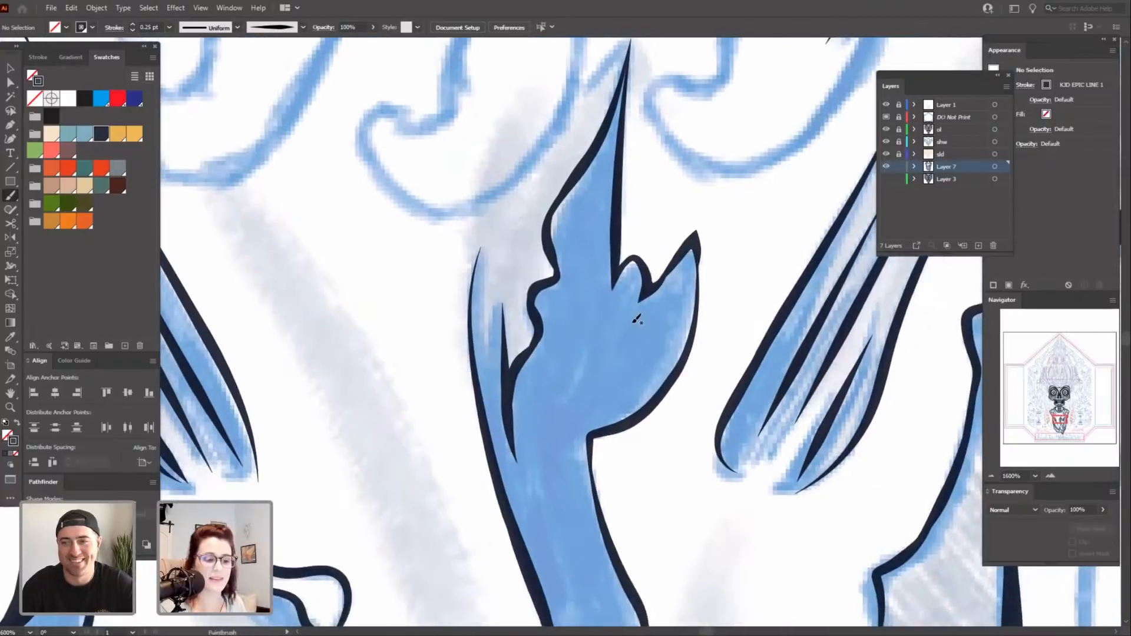
key("ctrl+equal")
key("ctrl+equal")
left_click_drag(636, 318, 664, 379)
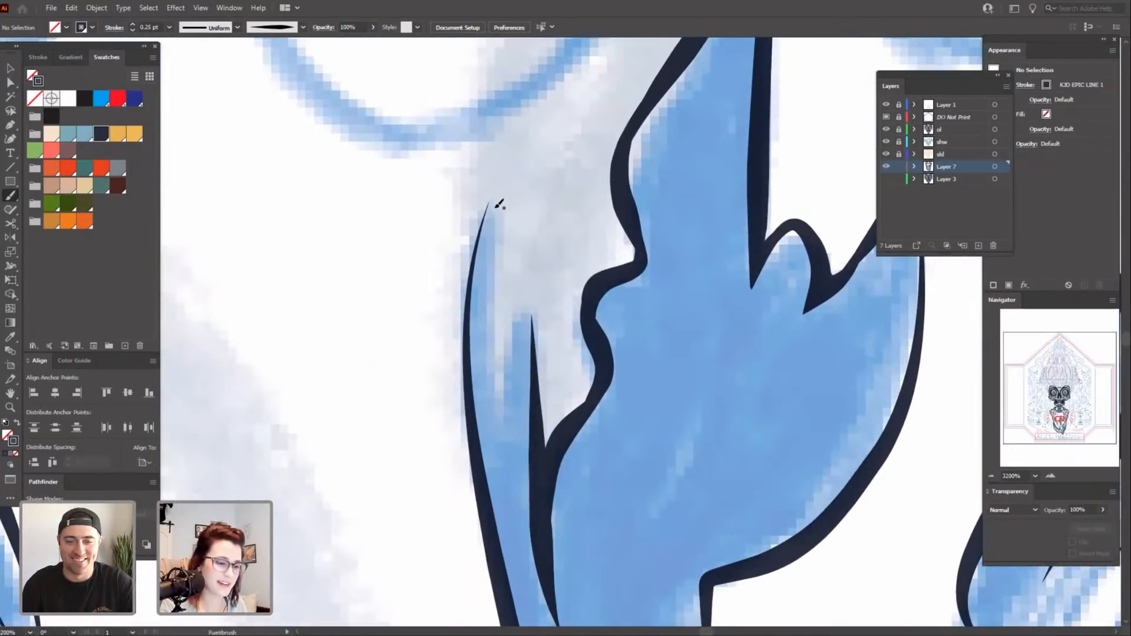
mouse_move(492, 201)
left_mouse_down()
mouse_move(481, 240)
mouse_move(501, 406)
left_mouse_up()
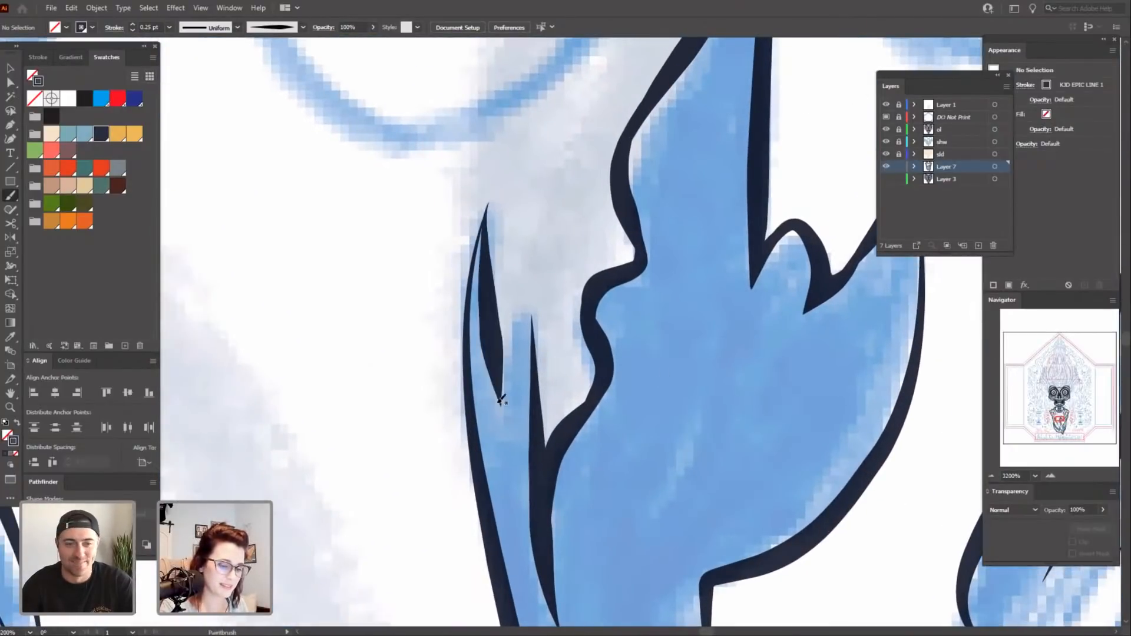
left_click_drag(501, 357, 528, 249)
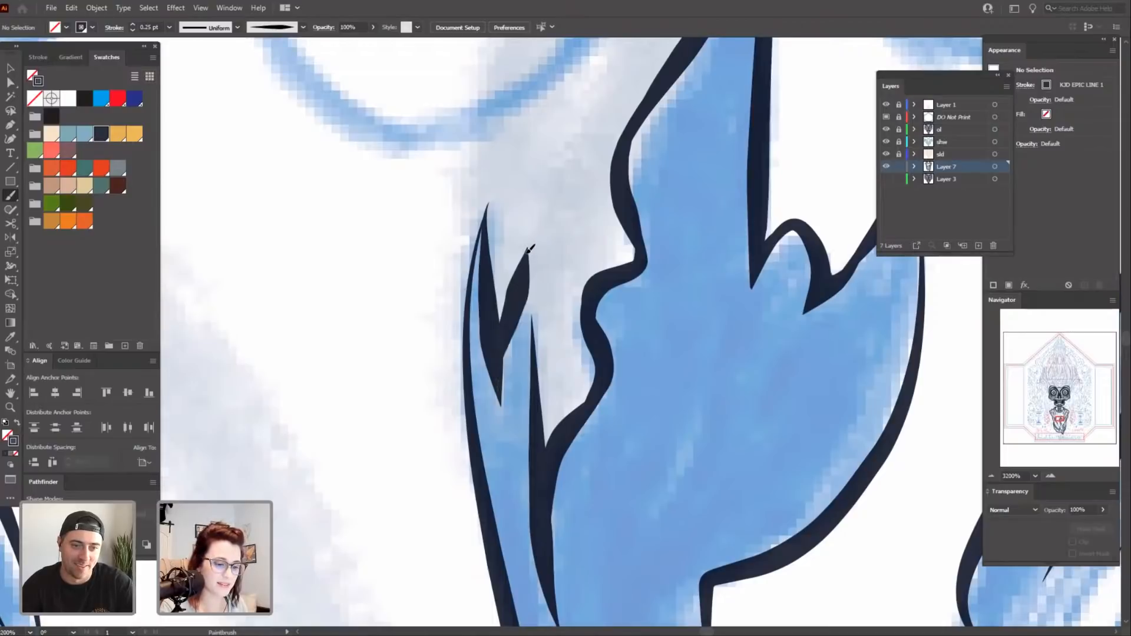
left_click_drag(541, 407, 544, 441)
left_click_drag(644, 523, 562, 425)
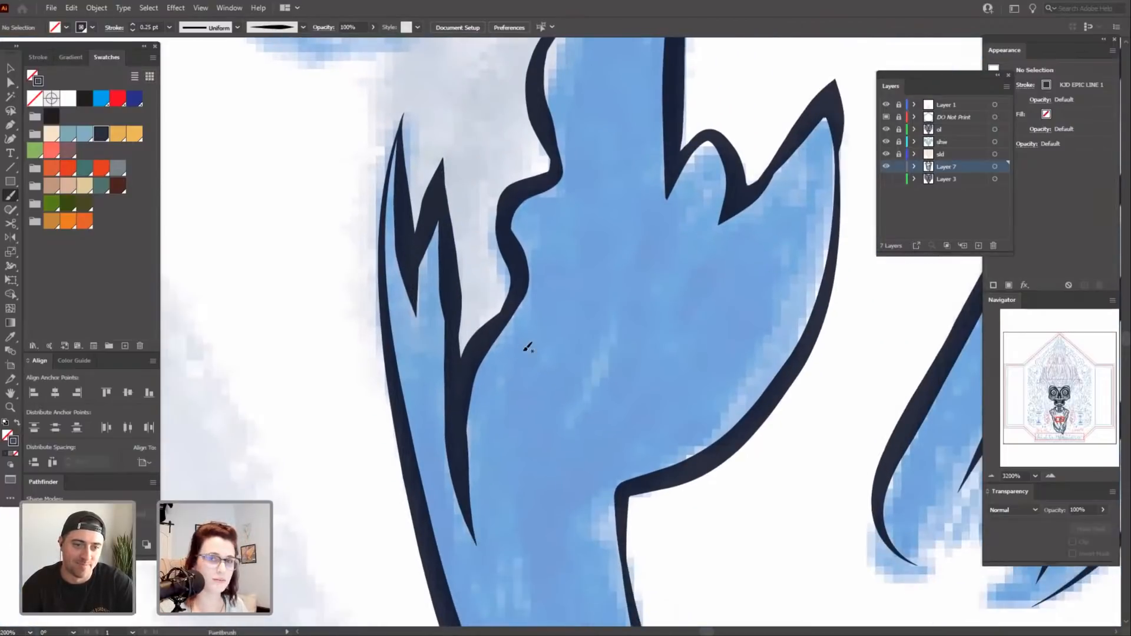
scroll(527, 348, "down", 2)
scroll(526, 347, "down", 1)
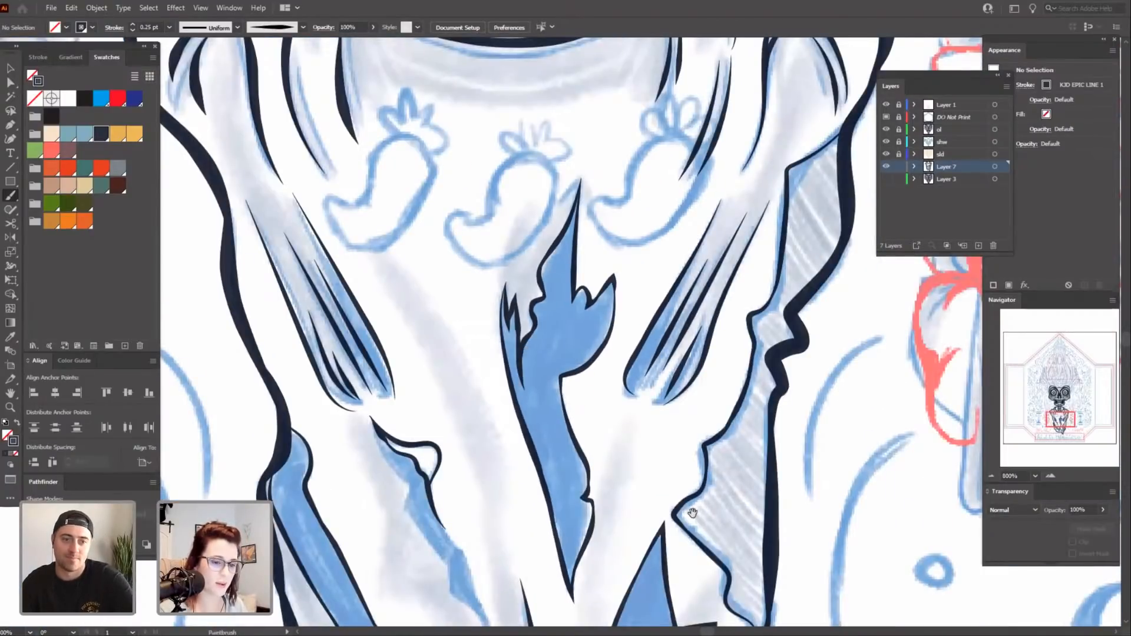
left_click_drag(693, 514, 644, 150)
left_click_drag(684, 391, 709, 347)
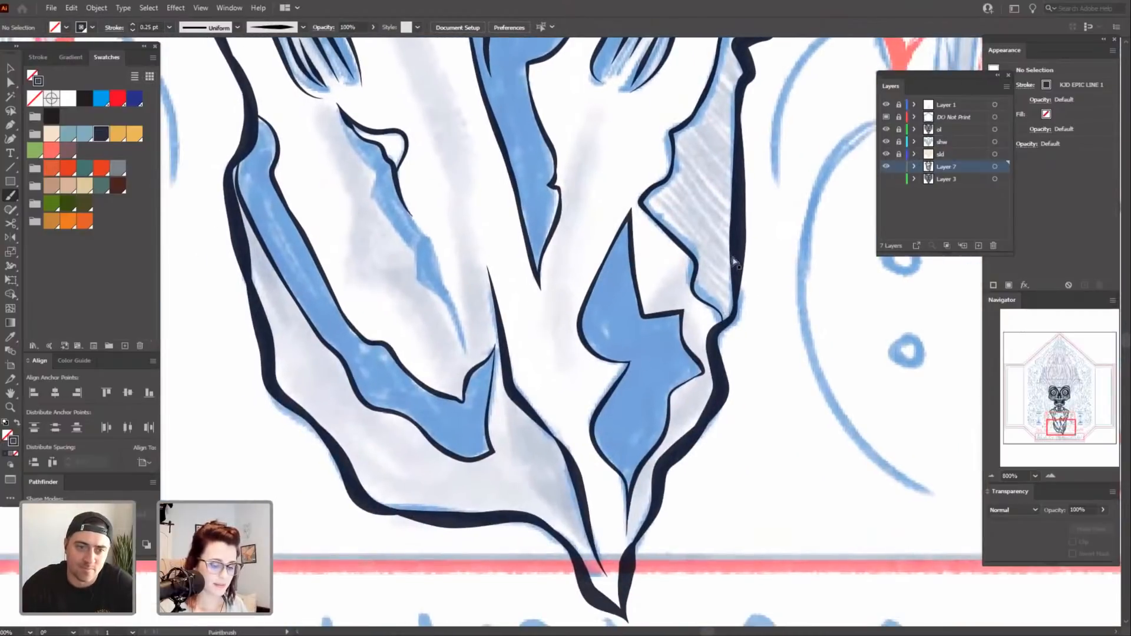
key("ctrl+equal")
left_click_drag(399, 175, 535, 285)
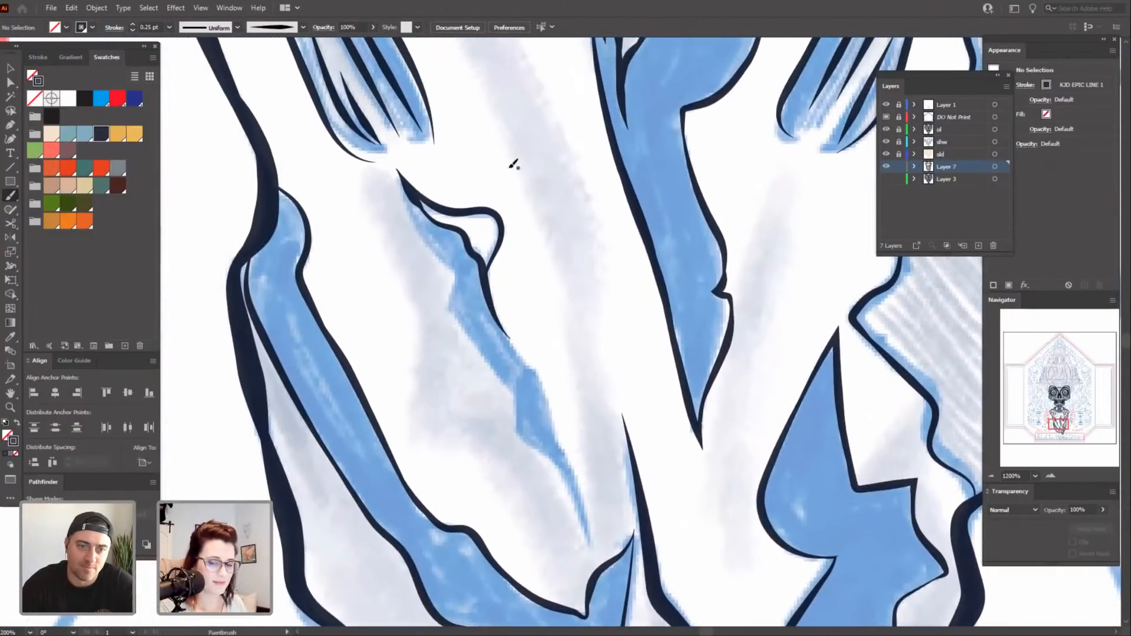
key("ctrl+equal")
left_click_drag(564, 331, 602, 301)
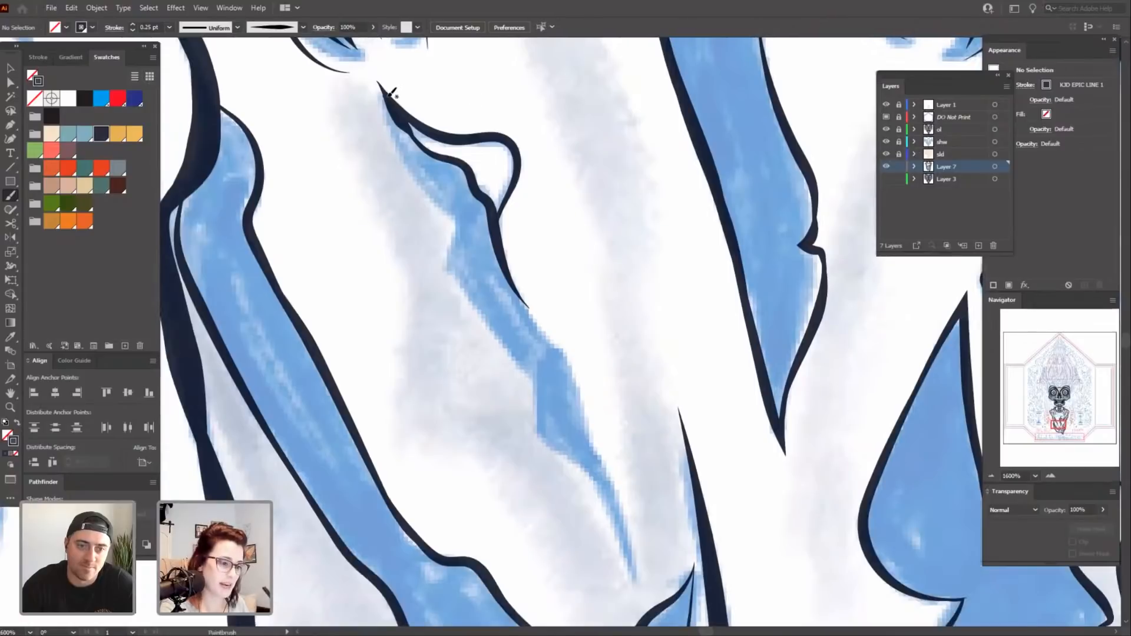
left_click_drag(446, 204, 465, 219)
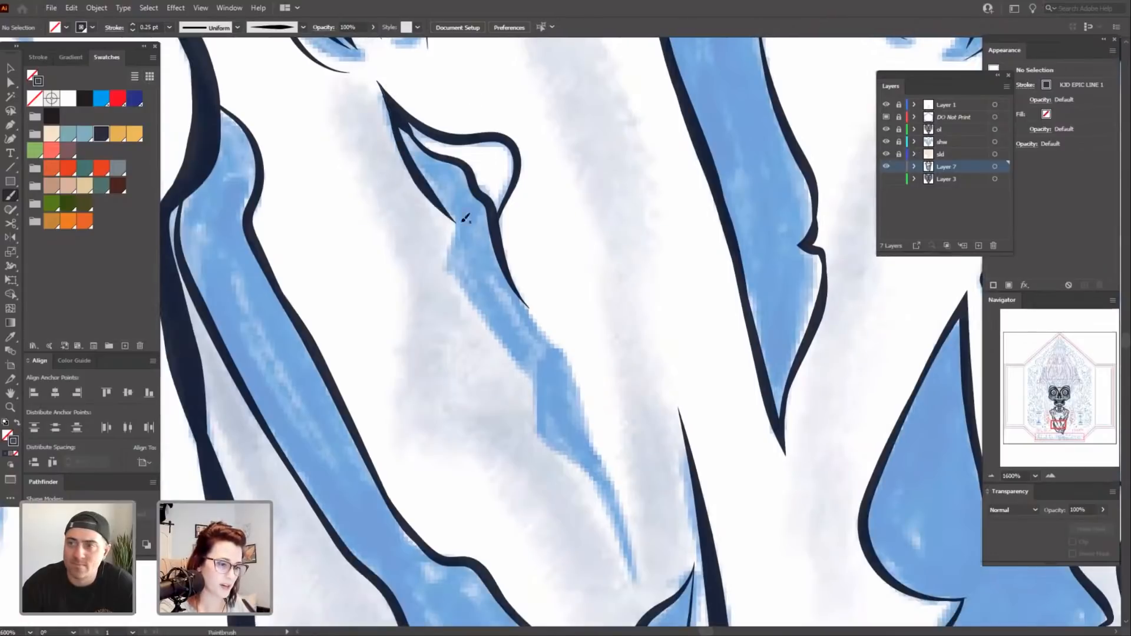
left_click_drag(540, 235, 678, 314)
key("v")
left_click_drag(546, 319, 546, 444)
left_click(555, 383)
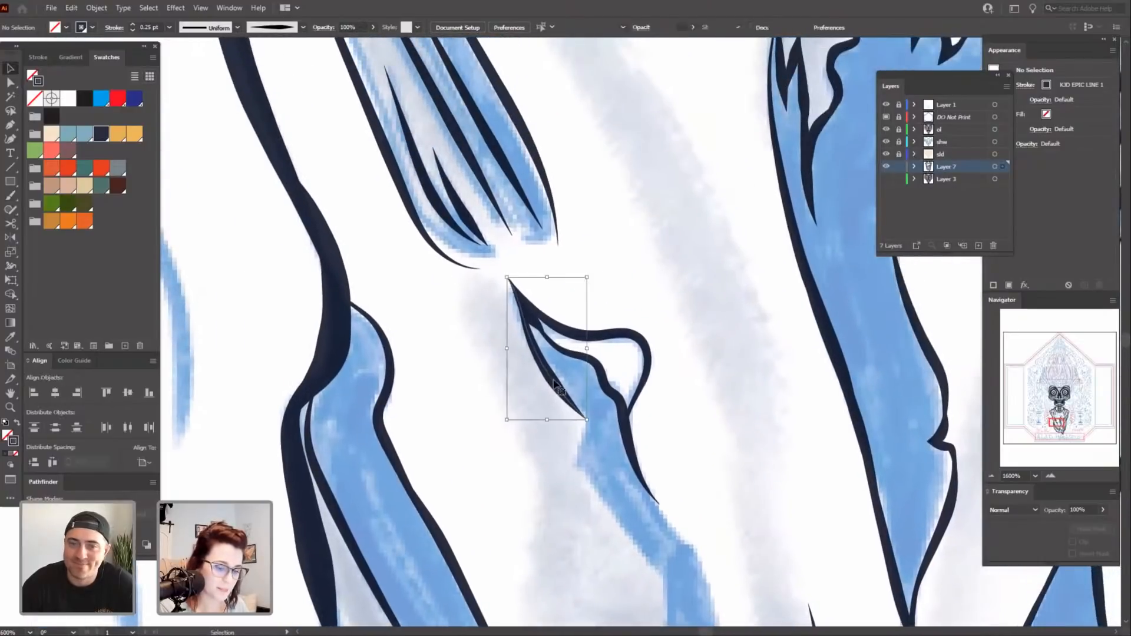
left_click_drag(554, 381, 555, 386)
key("e")
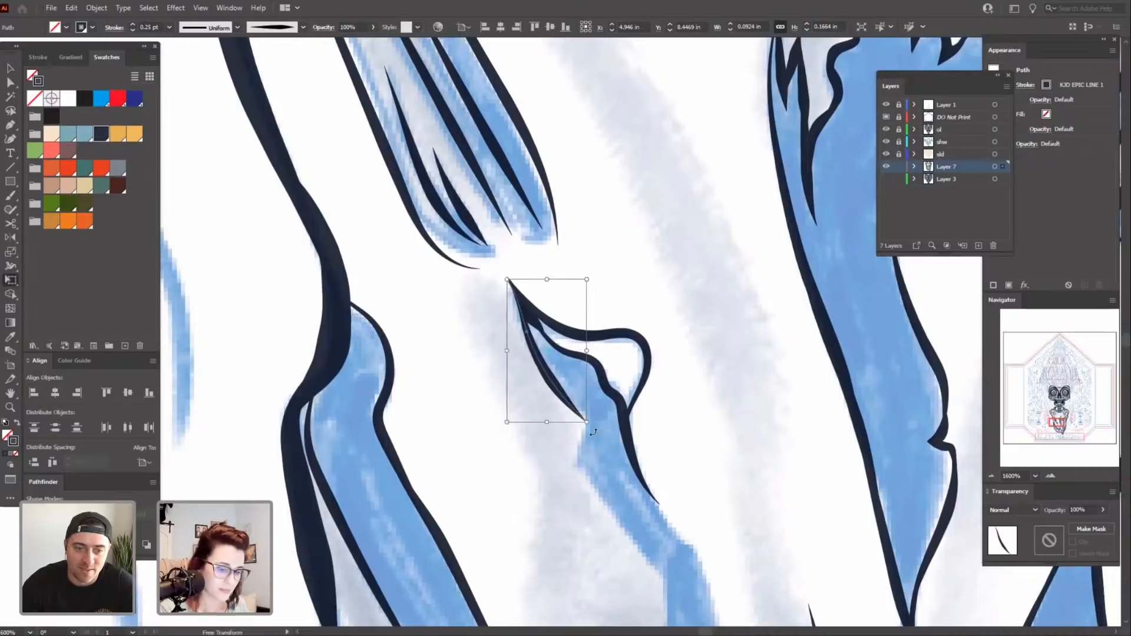
mouse_move(594, 432)
left_mouse_down()
mouse_move(561, 397)
mouse_move(552, 405)
left_mouse_up()
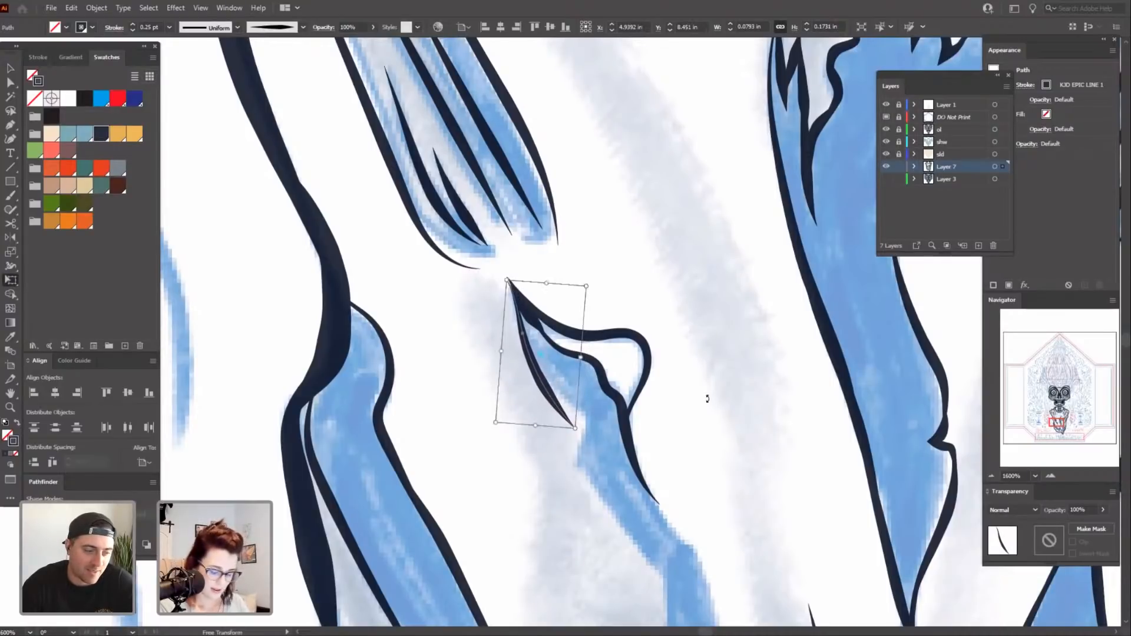
key("Delete")
Ink the upper left edge of the narrow blue shape left of the central one and nudge the stroke to fit the sketch.
left_click_drag(713, 463, 699, 447)
key("b")
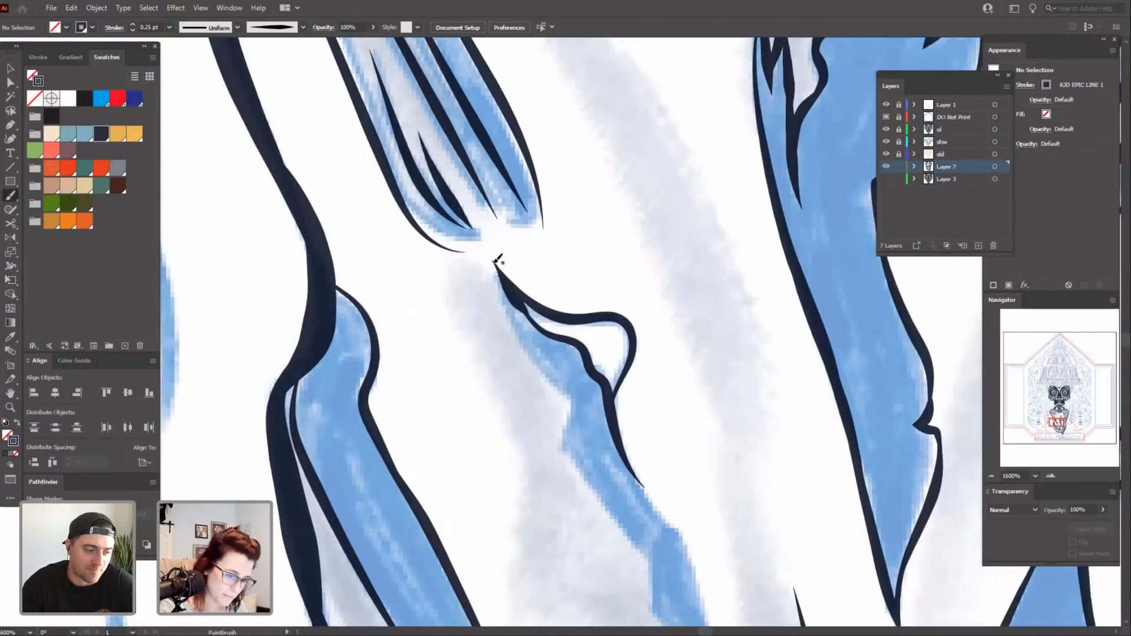
left_click_drag(577, 413, 578, 417)
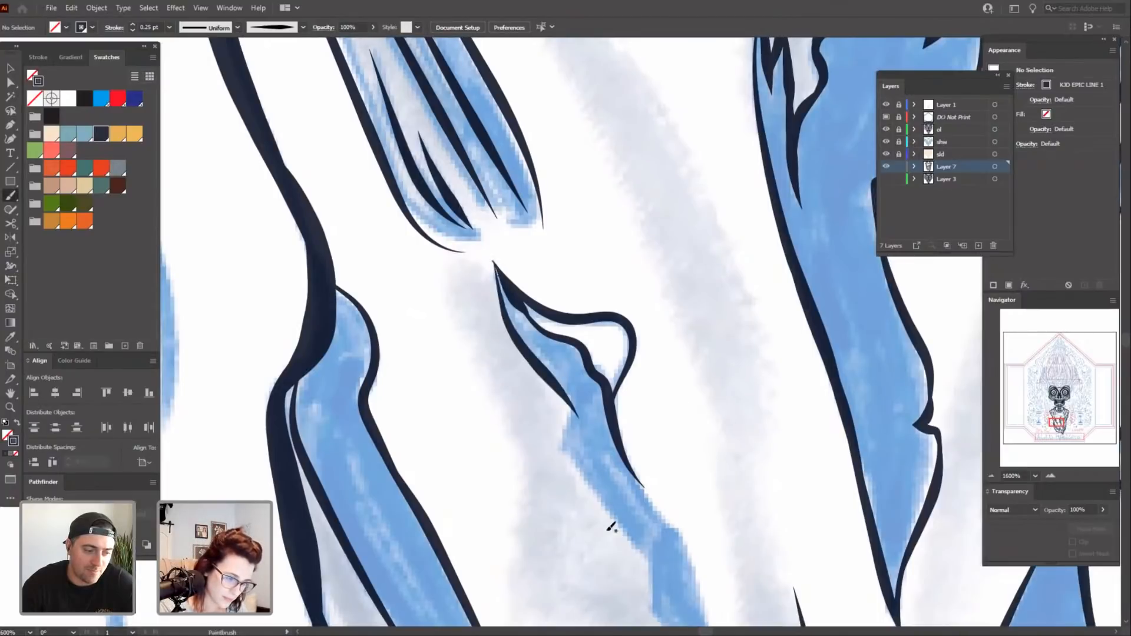
mouse_move(582, 512)
left_mouse_down()
mouse_move(566, 501)
mouse_move(573, 506)
left_mouse_up()
left_click_drag(510, 458, 529, 485)
key("v")
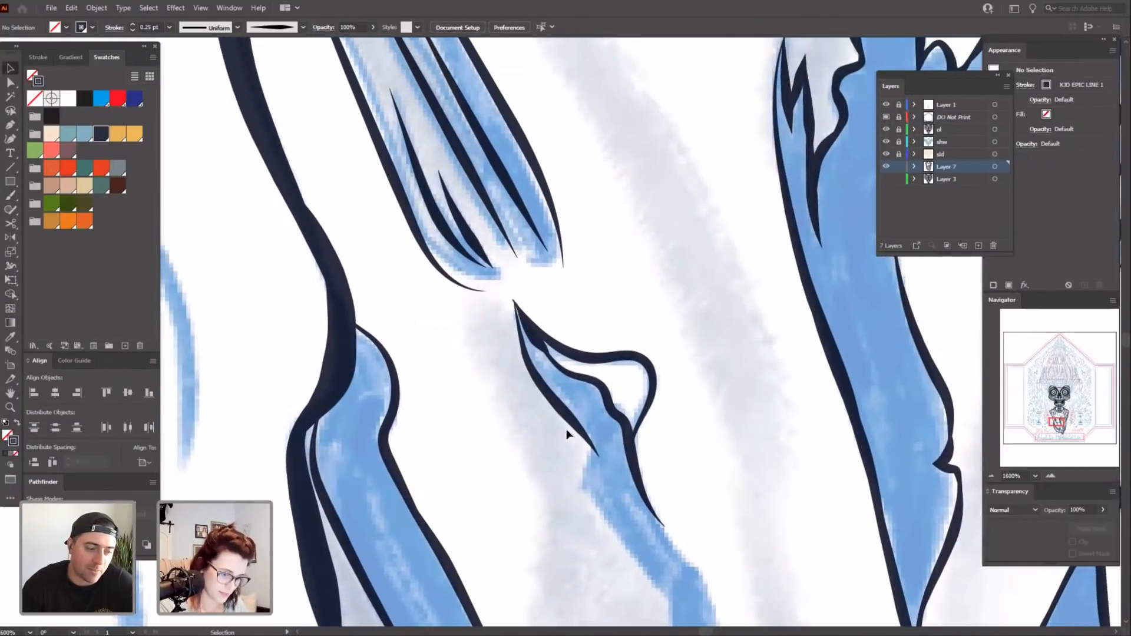
left_click(560, 404)
left_click_drag(563, 412, 566, 418)
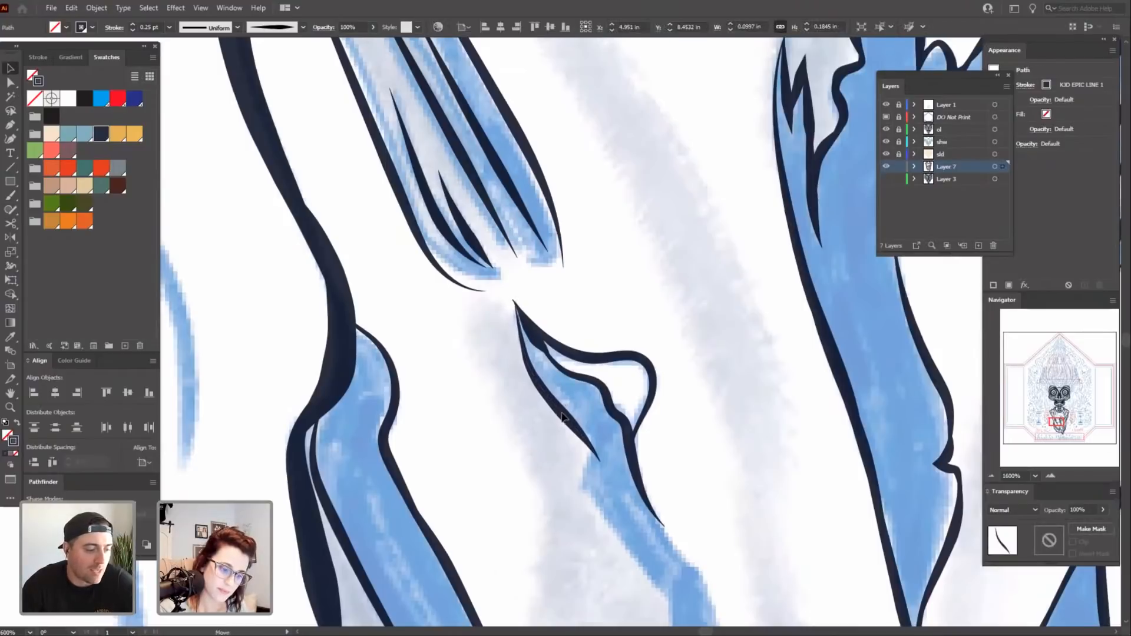
left_click_drag(574, 566, 515, 450)
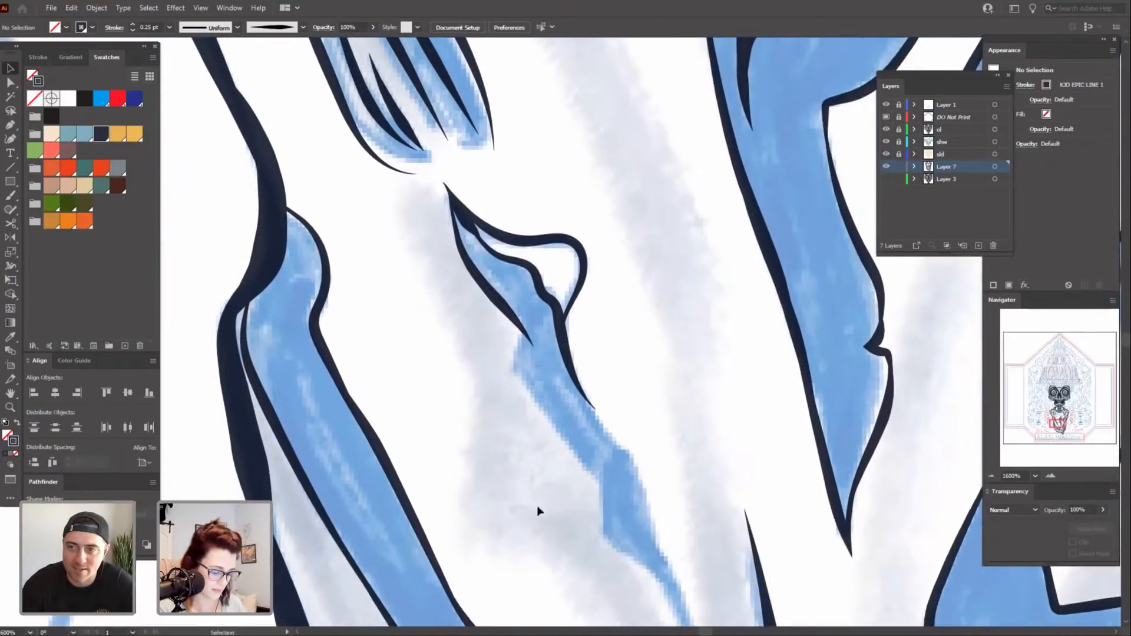
key("b")
left_click_drag(545, 541, 503, 448)
left_click_drag(580, 518, 574, 507)
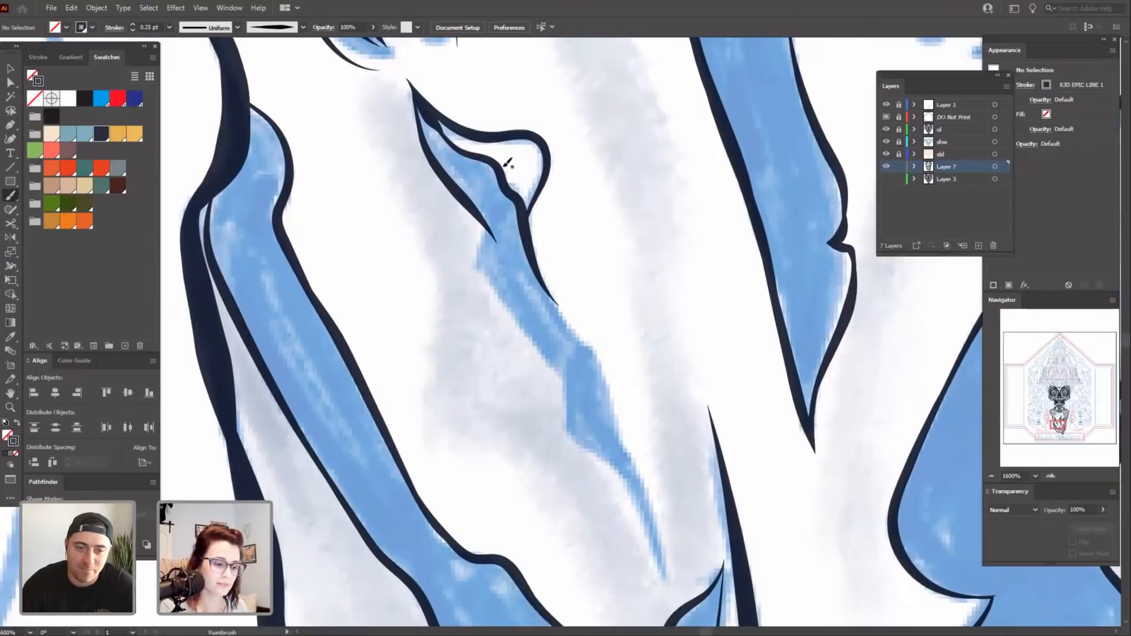
Ink the right edge of the narrow blue shape down to its pointed tip and begin its middle left contour.
mouse_move(461, 185)
left_mouse_down()
mouse_move(487, 220)
mouse_move(501, 324)
left_mouse_up()
mouse_move(657, 582)
left_mouse_down()
mouse_move(609, 490)
mouse_move(591, 549)
mouse_move(609, 480)
mouse_move(502, 243)
left_mouse_up()
left_click_drag(577, 336, 574, 269)
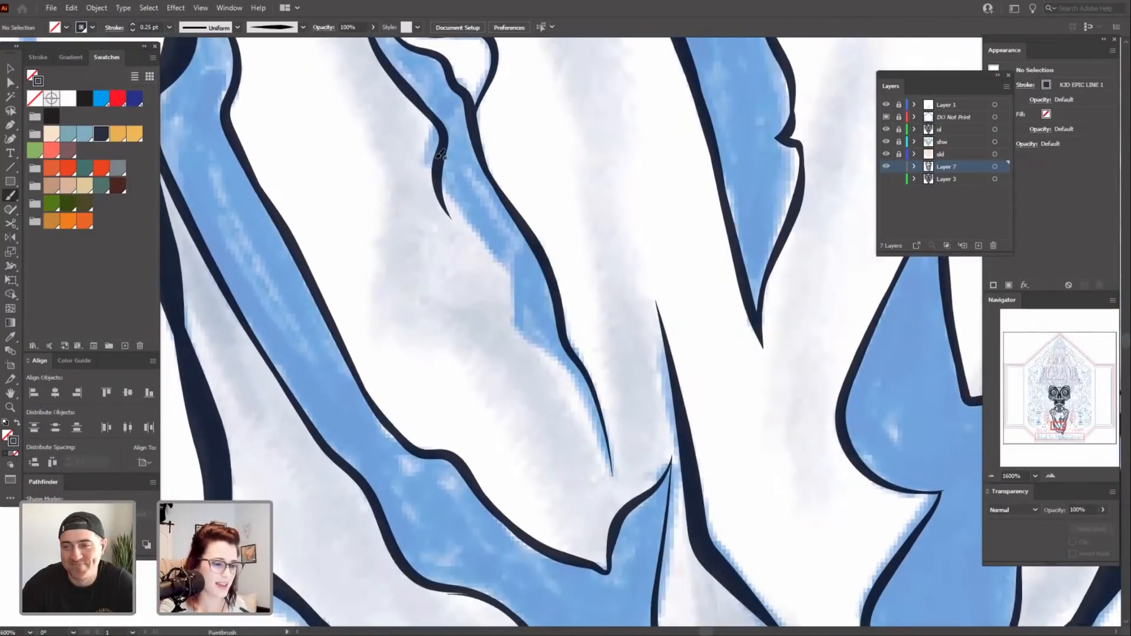
Ink the rest of the narrow blue shape's wavy left edge, redoing the last stroke so it meets the right edge above the tip.
mouse_move(442, 154)
left_mouse_down()
mouse_move(460, 219)
mouse_move(510, 279)
left_mouse_up()
scroll(523, 318, "down", 1)
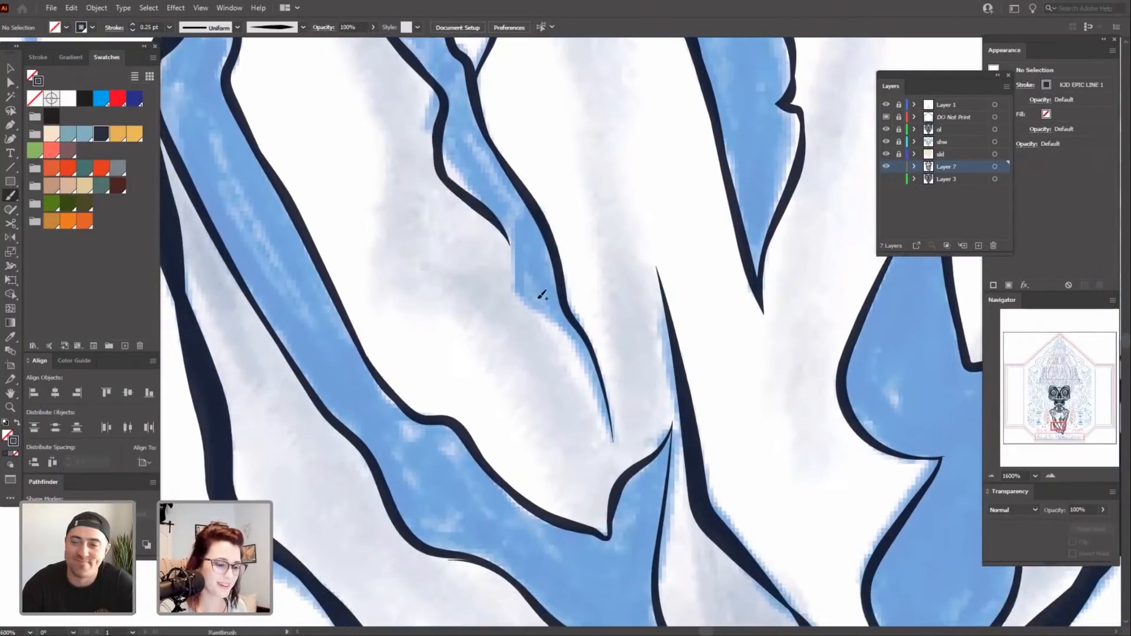
mouse_move(489, 206)
left_mouse_down()
mouse_move(511, 242)
mouse_move(518, 286)
mouse_move(561, 324)
mouse_move(619, 440)
left_mouse_up()
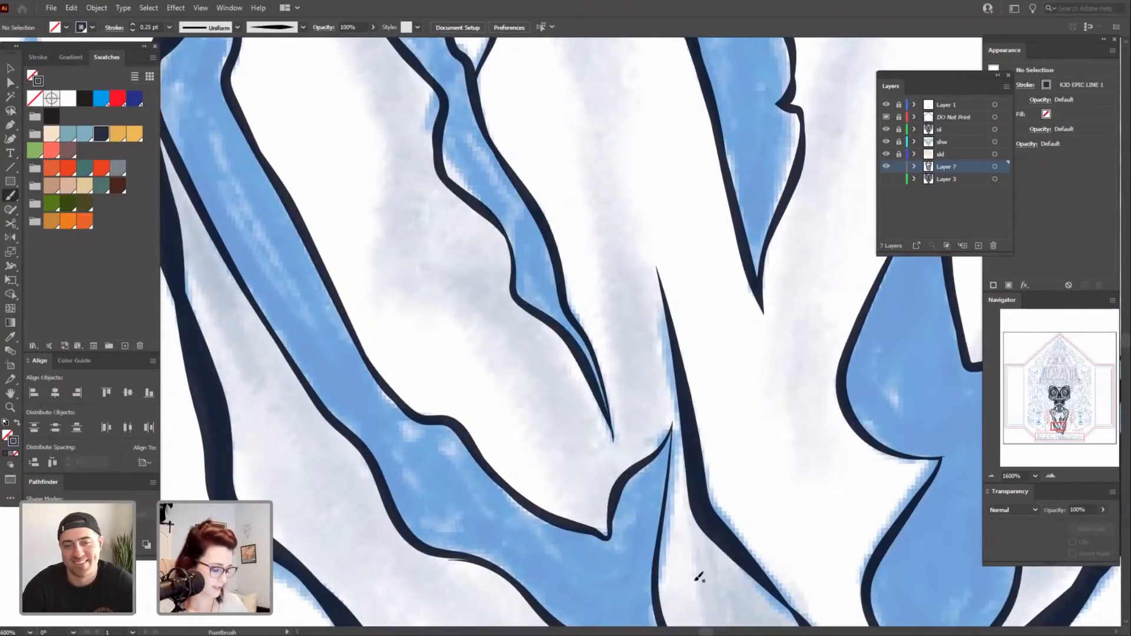
key("ctrl+z")
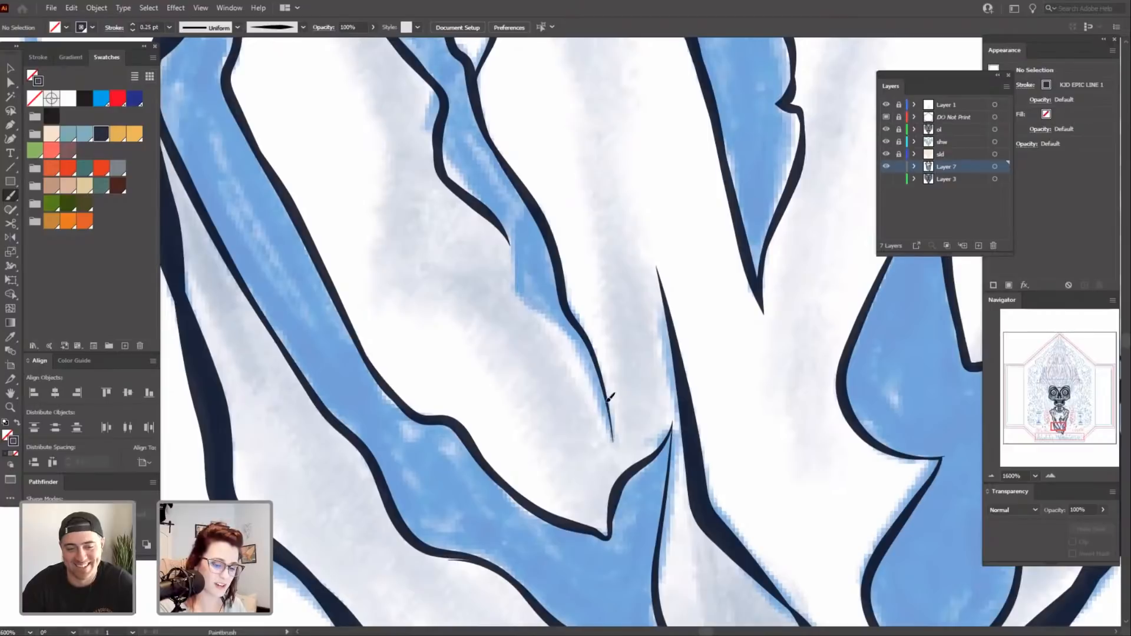
mouse_move(610, 398)
left_mouse_down()
mouse_move(519, 297)
mouse_move(513, 221)
left_mouse_up()
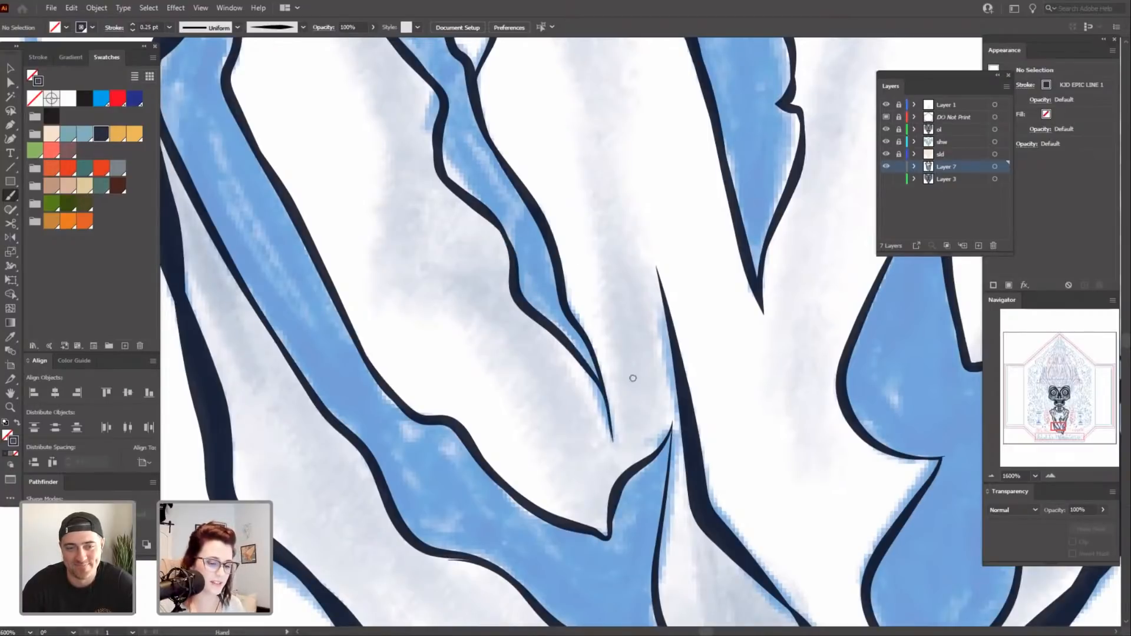
Examine the inked shirt as a whole and within the surrounding label layout.
left_click_drag(632, 378, 596, 306)
key("ctrl+minus")
key("ctrl+minus")
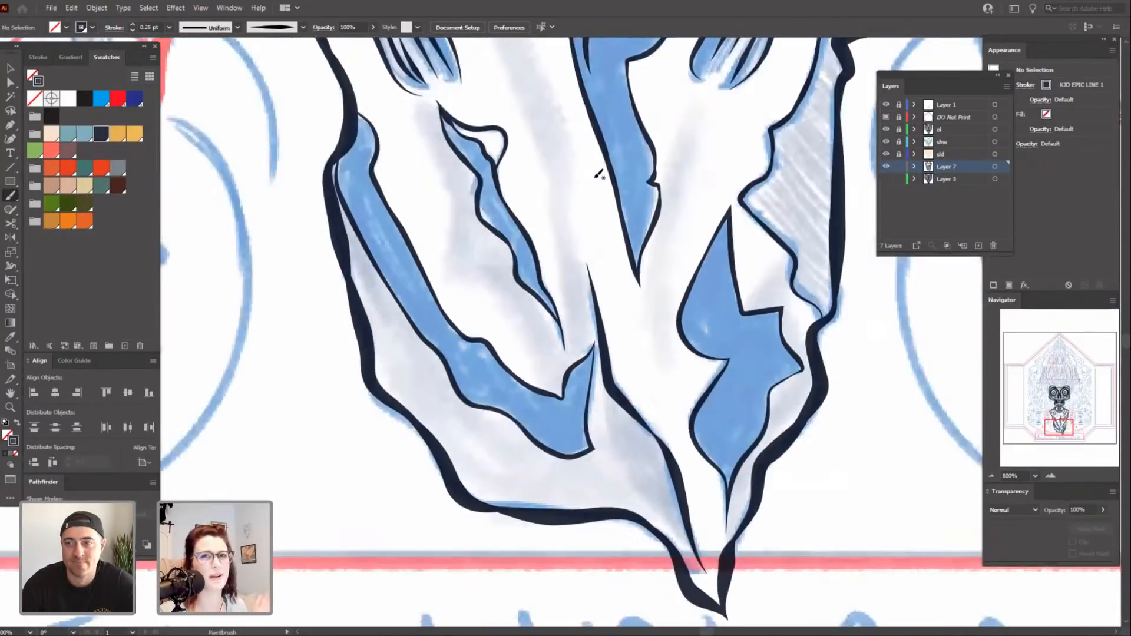
key("ctrl+minus")
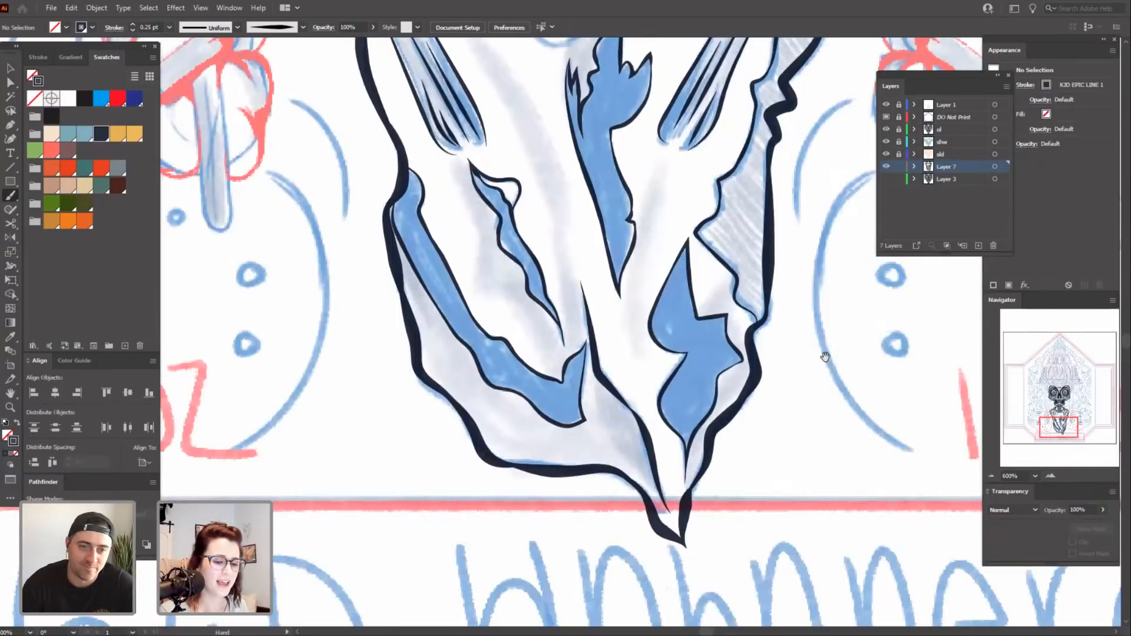
left_click_drag(825, 357, 813, 469)
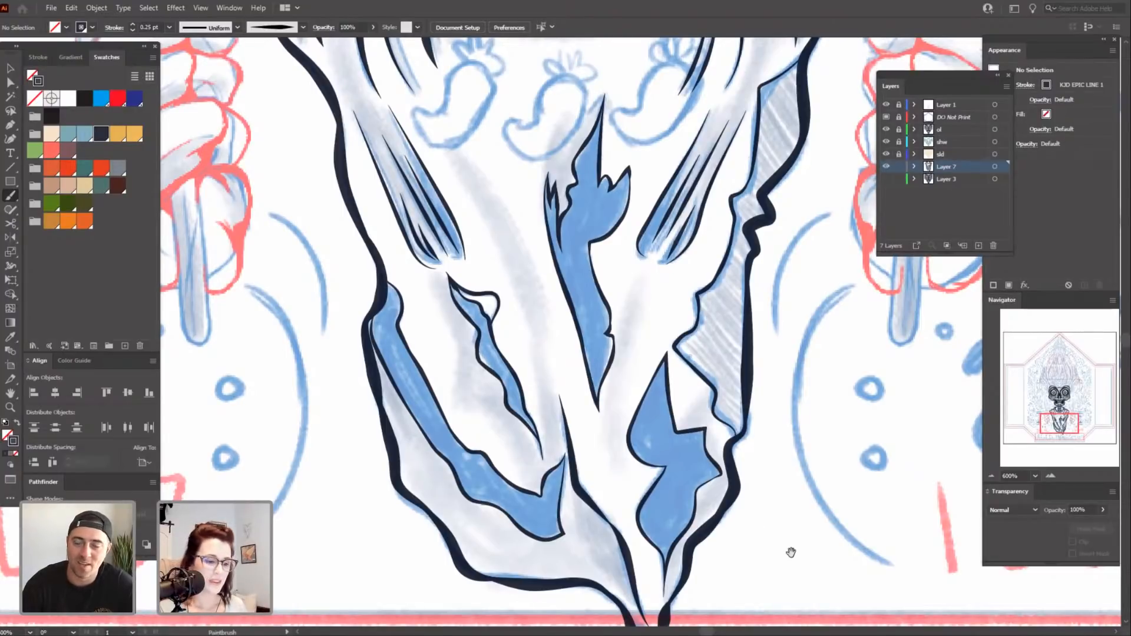
key("ctrl+minus")
key("ctrl+minus")
key("ctrl+minus")
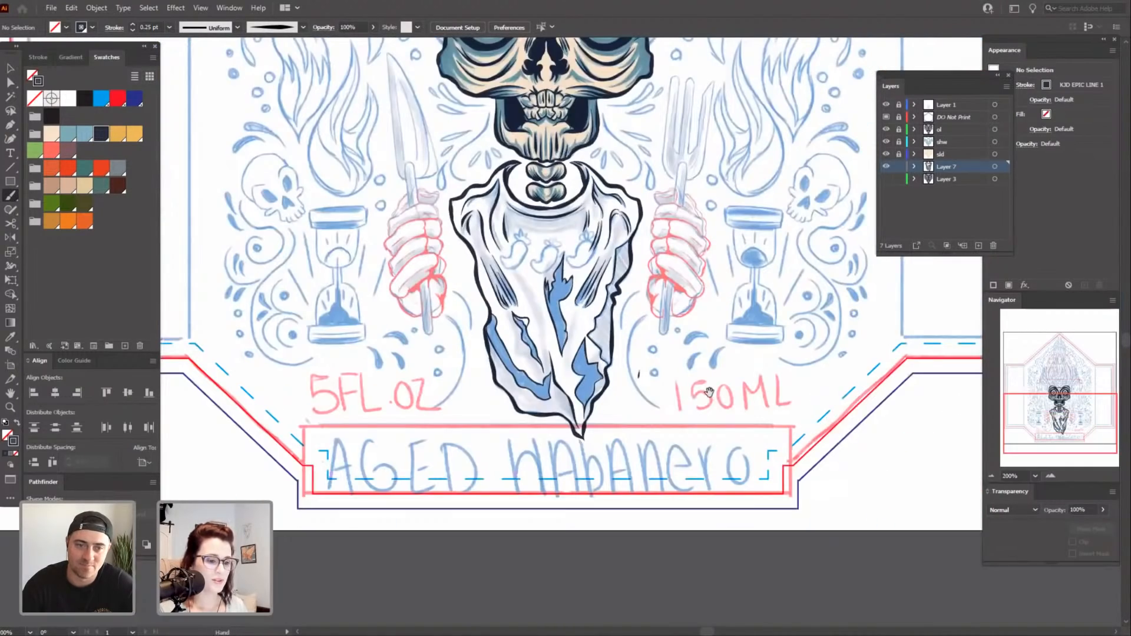
scroll(761, 393, "up", 1)
key("ctrl+plus")
key("ctrl+plus")
key("ctrl+plus")
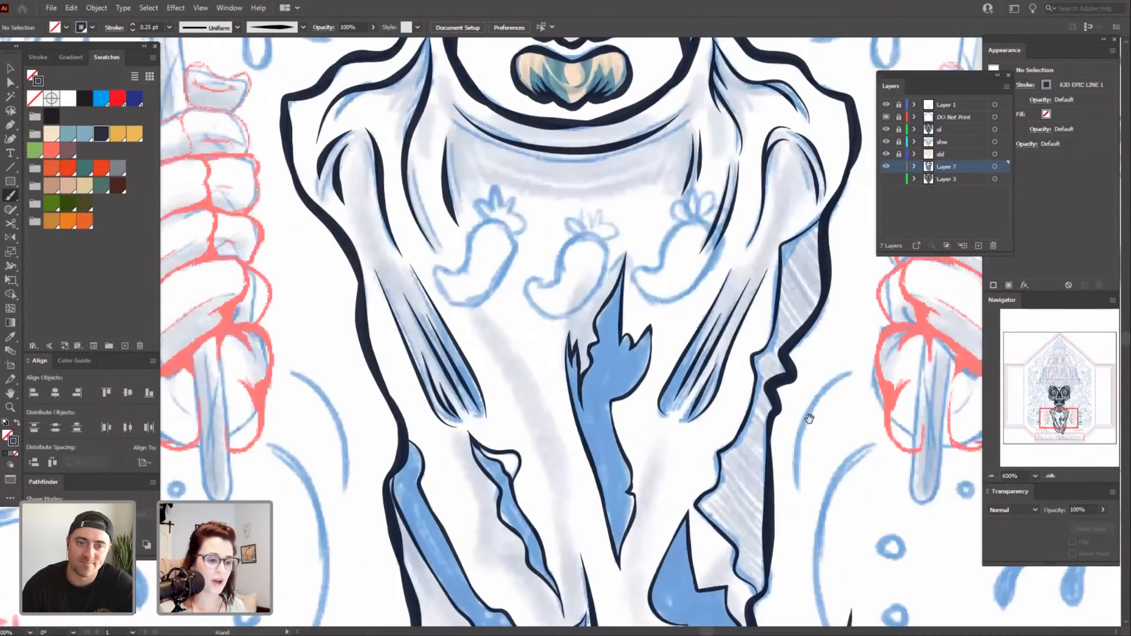
Ink the lower left curve of the fist holding the fork, just beside the handle, with the Paintbrush.
left_click_drag(809, 419, 690, 490)
left_click_drag(849, 387, 709, 480)
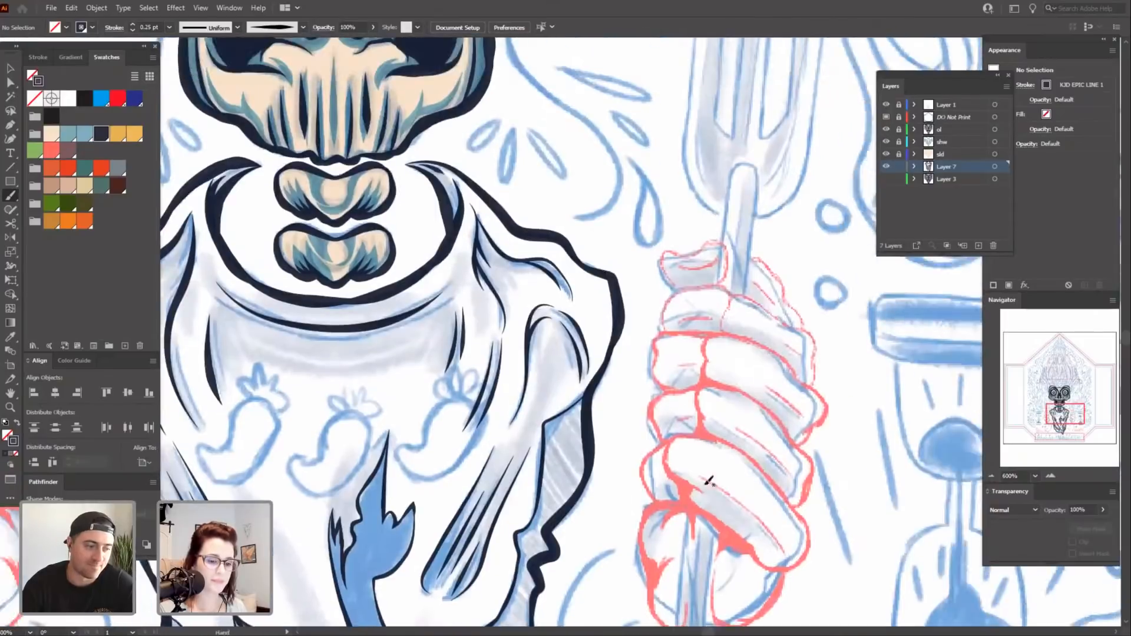
left_click_drag(823, 354, 748, 454)
left_click_drag(737, 566, 758, 435)
scroll(758, 434, "down", 4)
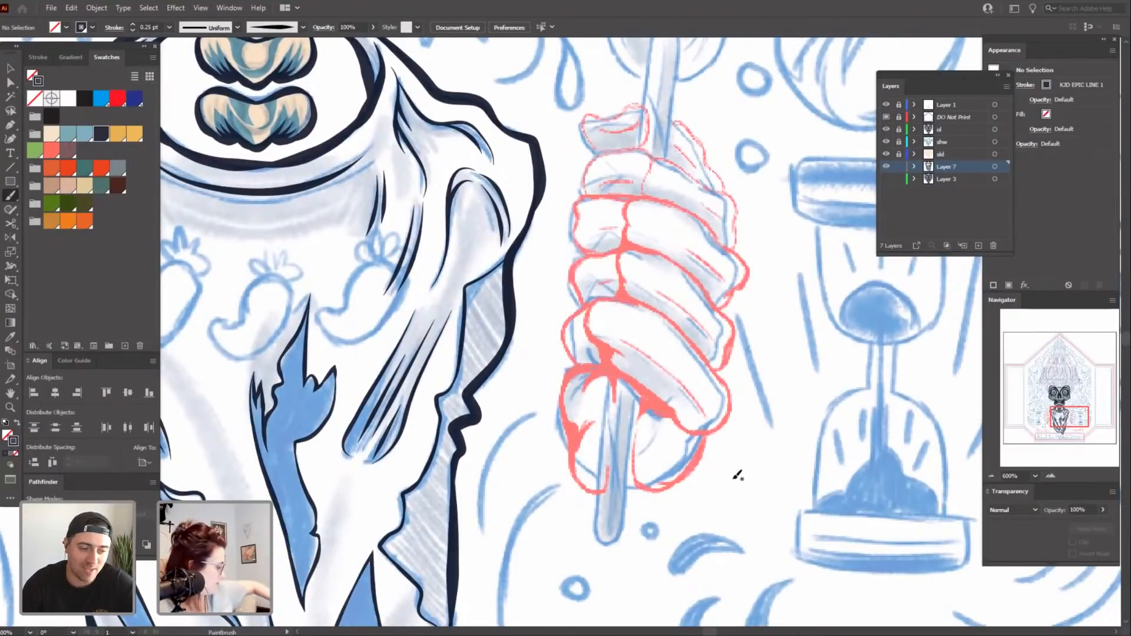
left_click_drag(604, 542, 646, 442)
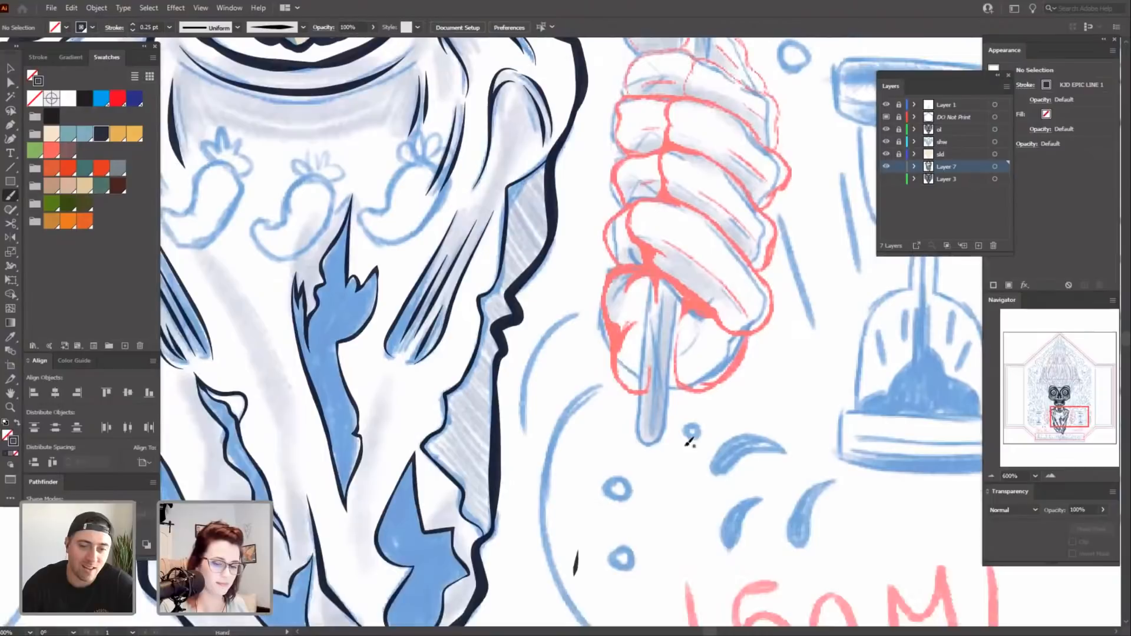
mouse_move(754, 404)
left_mouse_down()
mouse_move(721, 430)
mouse_move(732, 495)
left_mouse_up()
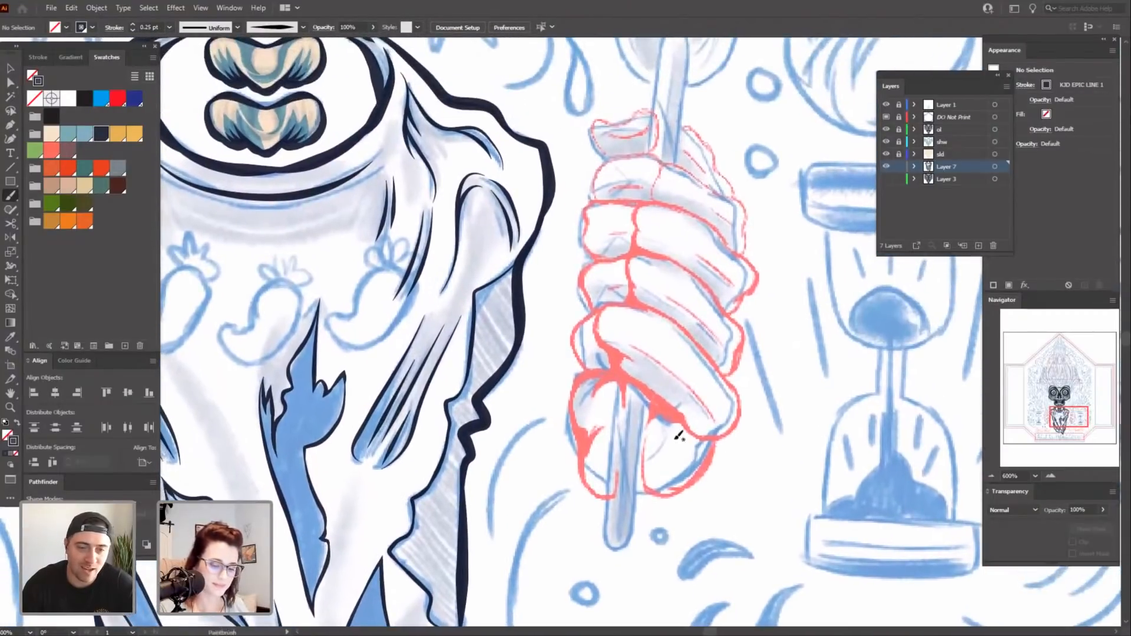
left_click_drag(638, 480, 668, 473)
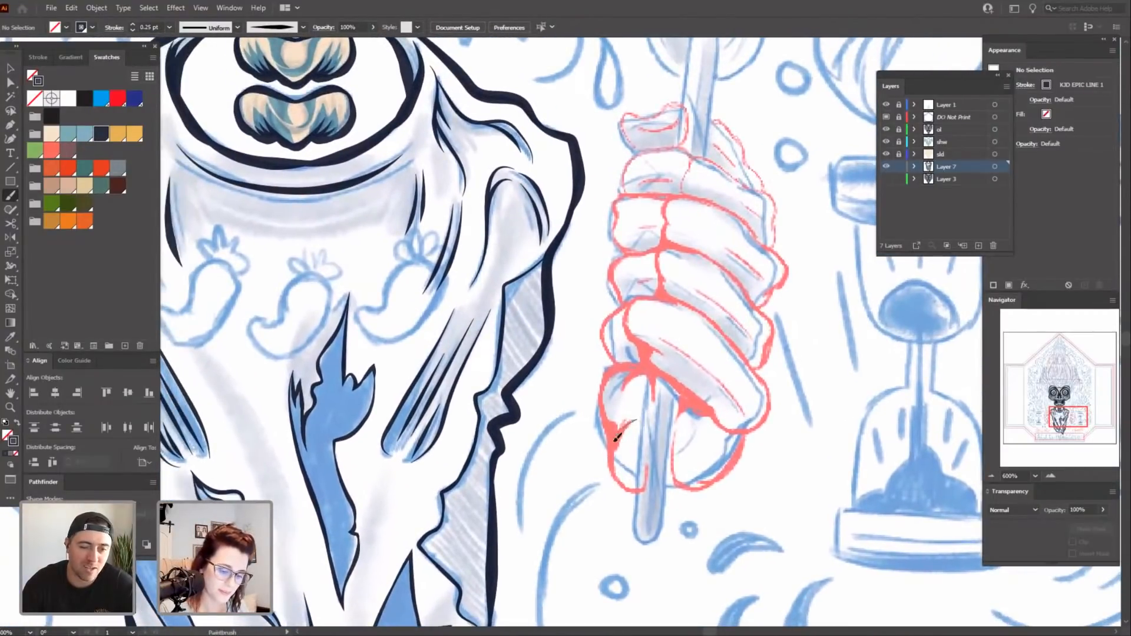
left_click_drag(644, 487, 642, 491)
left_click_drag(697, 531, 681, 537)
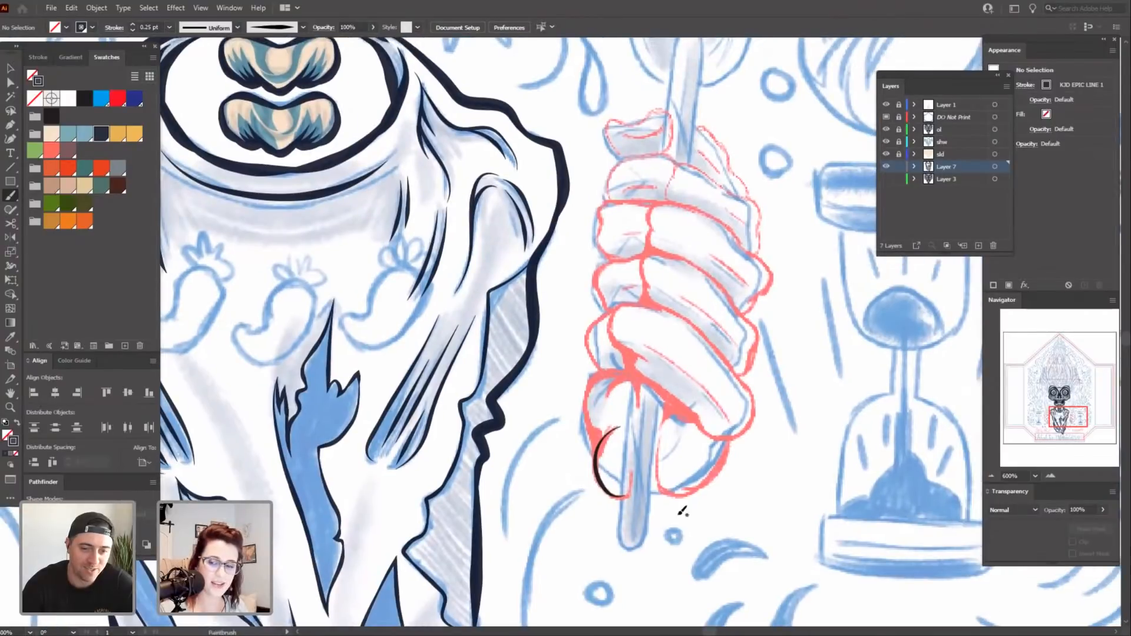
Ink the short inner crease and the outer left contour of the fist's lower part beside the fork handle.
key("ctrl+plus")
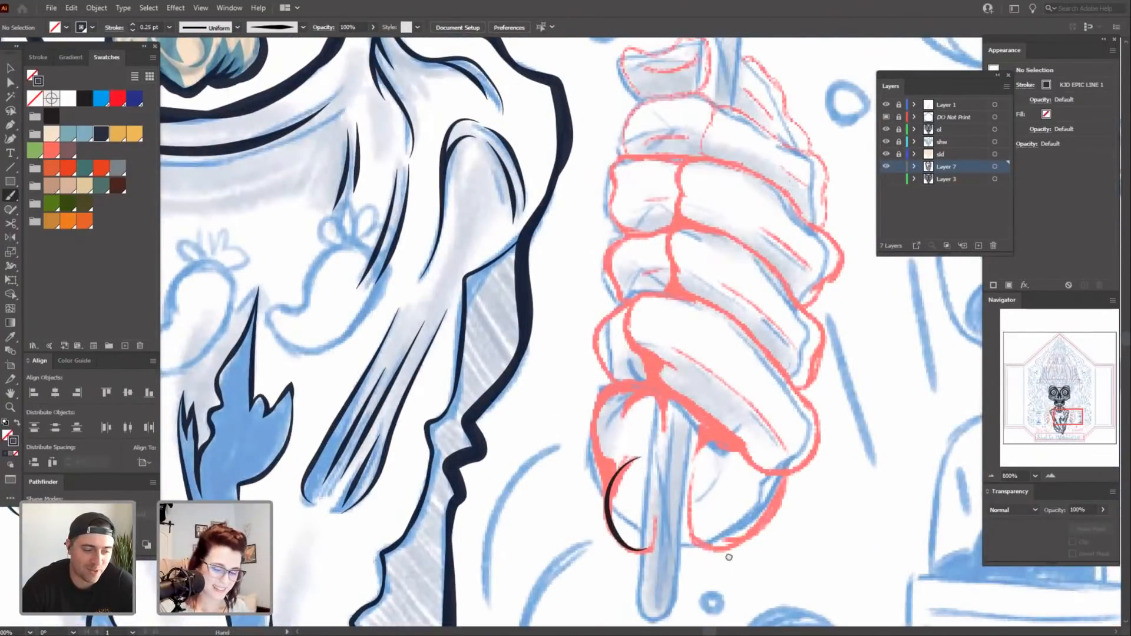
left_click_drag(730, 557, 680, 501)
key("ctrl+plus")
left_click_drag(746, 548, 701, 516)
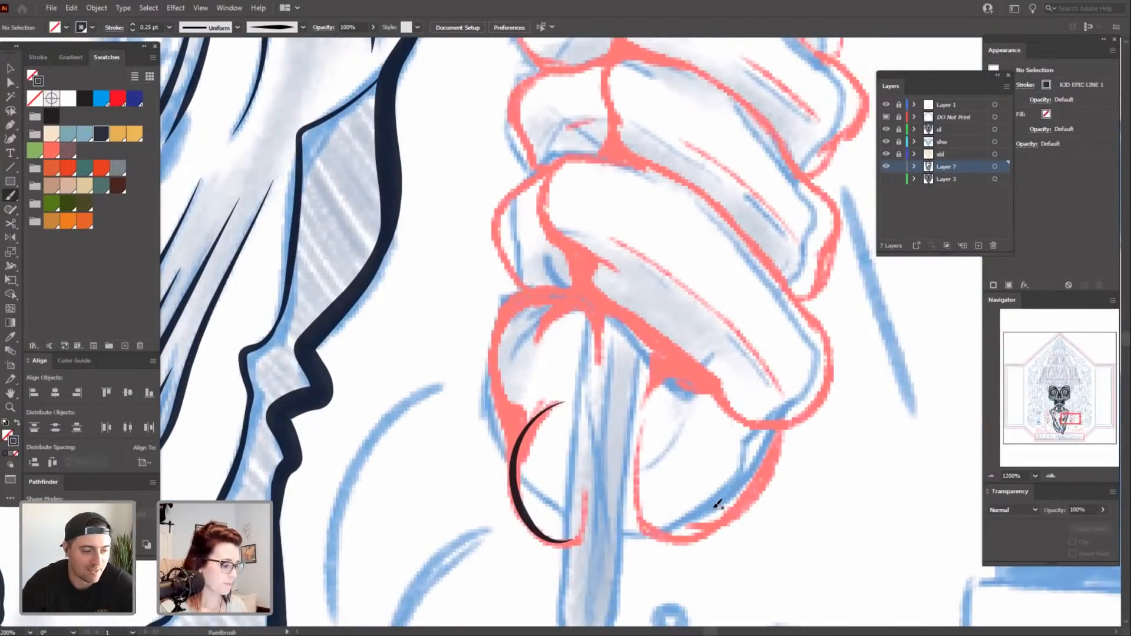
mouse_move(765, 571)
left_mouse_down()
mouse_move(747, 465)
mouse_move(768, 548)
mouse_move(737, 546)
mouse_move(765, 572)
left_mouse_up()
left_click_drag(570, 373, 612, 401)
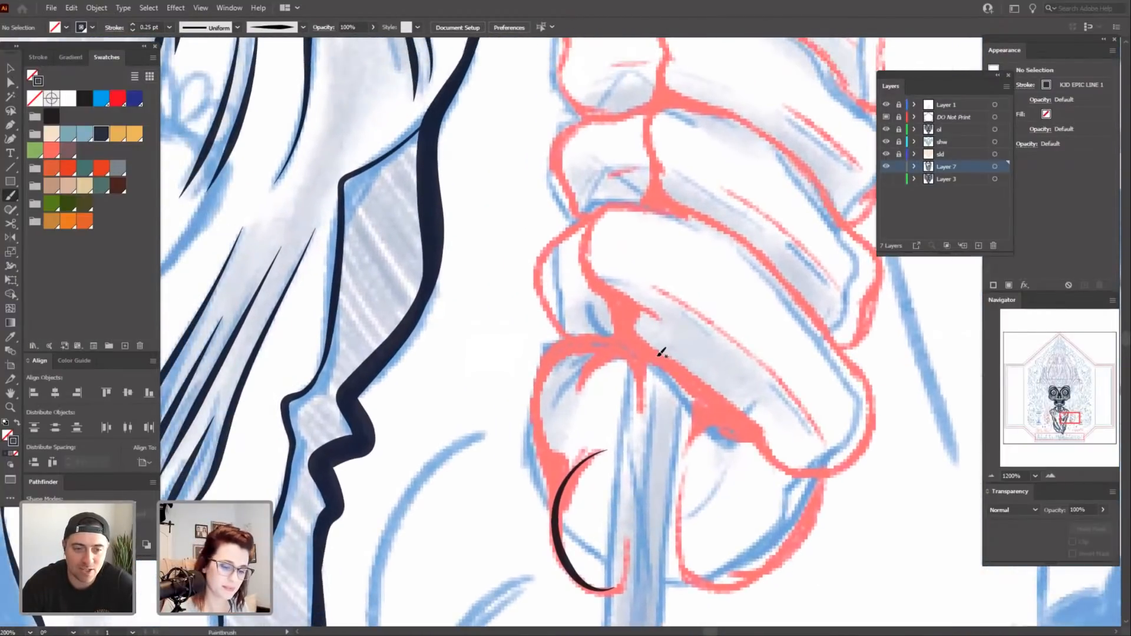
left_click_drag(712, 379, 705, 383)
mouse_move(565, 406)
left_mouse_down()
mouse_move(576, 374)
mouse_move(617, 352)
left_mouse_up()
left_click_drag(662, 517, 657, 508)
left_click_drag(596, 453, 611, 479)
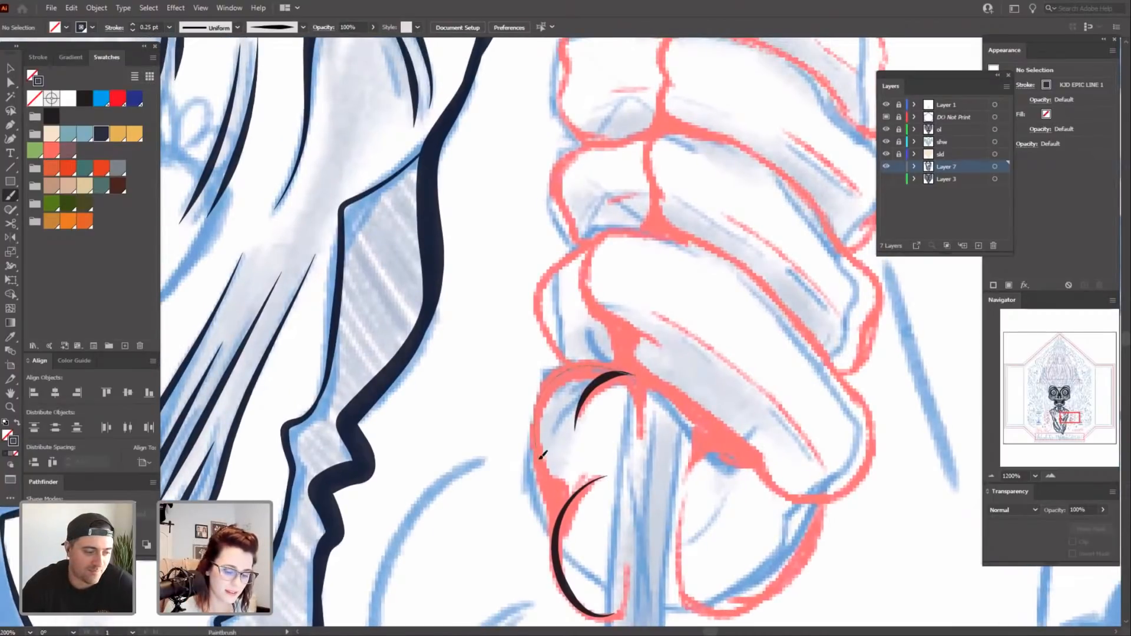
left_click_drag(560, 521, 558, 529)
mouse_move(788, 587)
left_mouse_down()
mouse_move(730, 574)
mouse_move(628, 475)
left_mouse_up()
Ink the outline of the fist's lower part on the other side of the fork handle, with a short line joining it to the handle.
left_click_drag(608, 417, 605, 503)
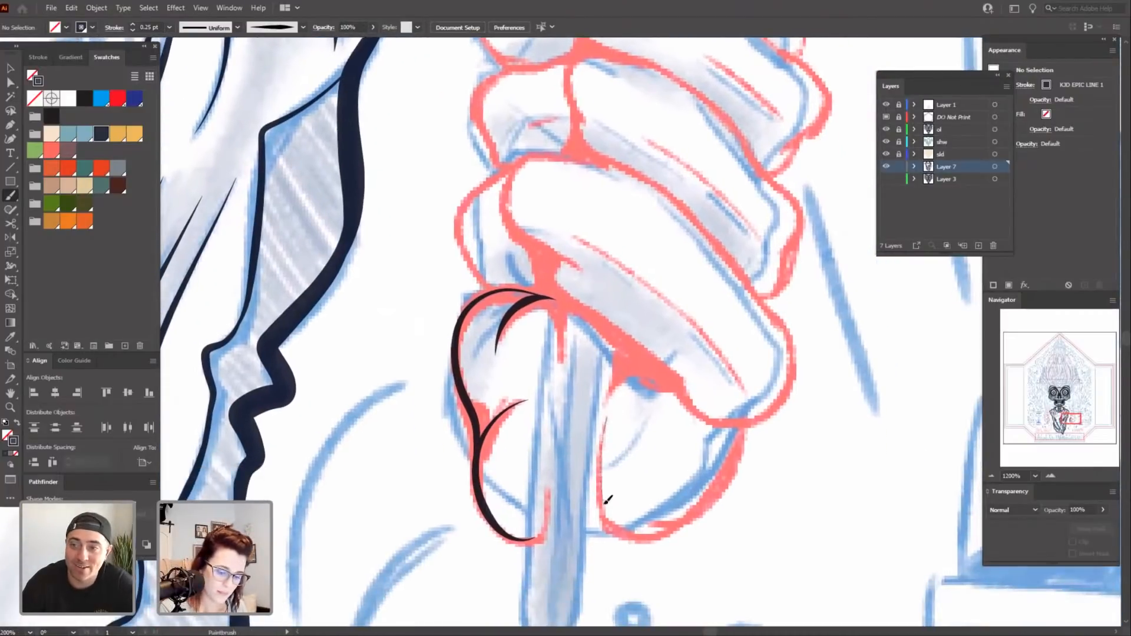
mouse_move(661, 532)
left_mouse_down()
mouse_move(683, 523)
mouse_move(736, 459)
left_mouse_up()
left_click_drag(765, 536, 797, 506)
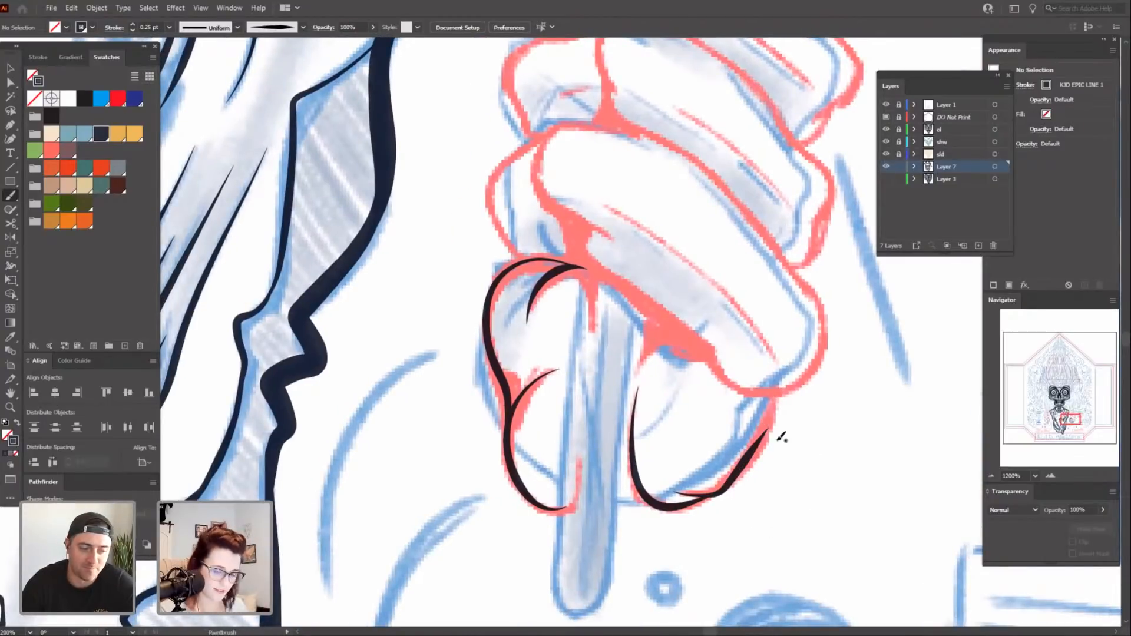
left_click_drag(759, 442, 739, 473)
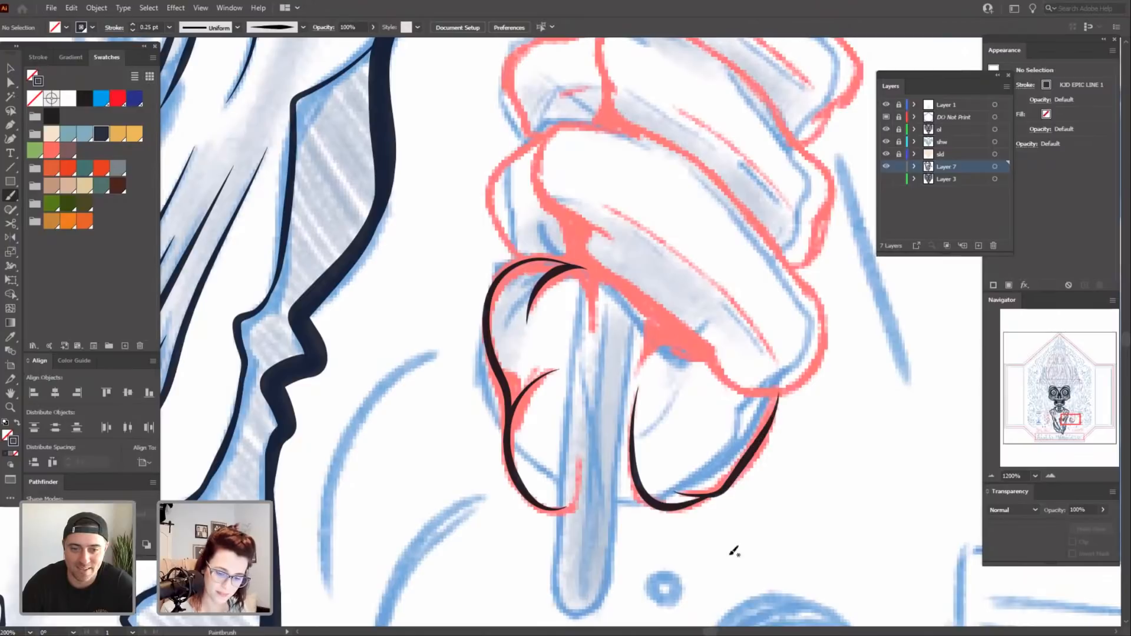
mouse_move(736, 571)
left_mouse_down()
mouse_move(757, 538)
mouse_move(791, 536)
left_mouse_up()
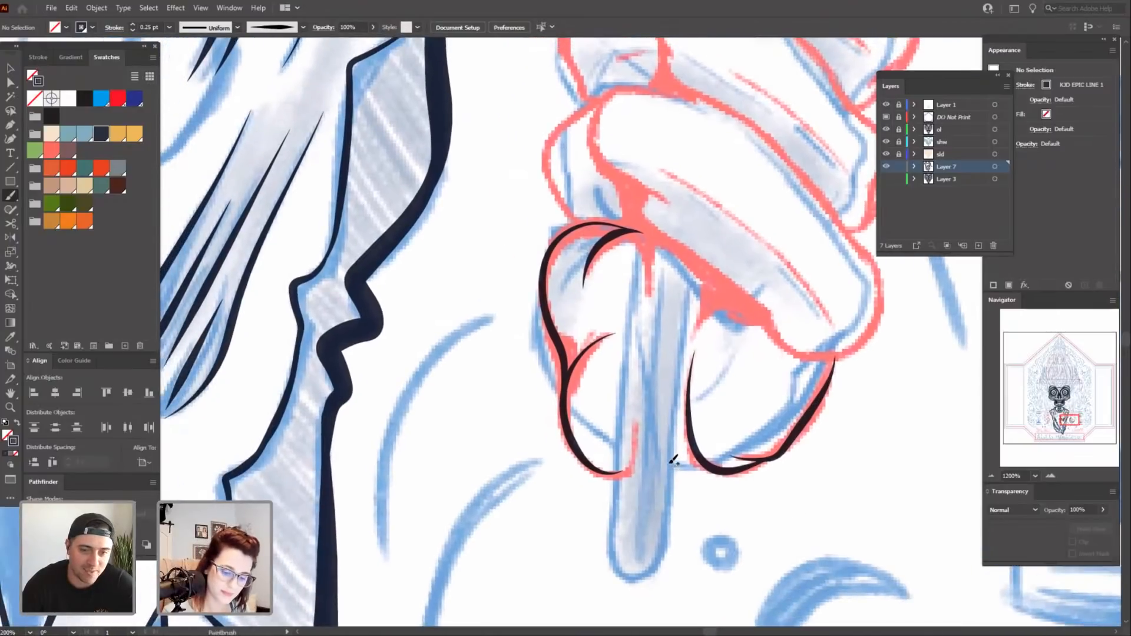
left_click_drag(714, 463, 708, 464)
left_click_drag(831, 506, 687, 545)
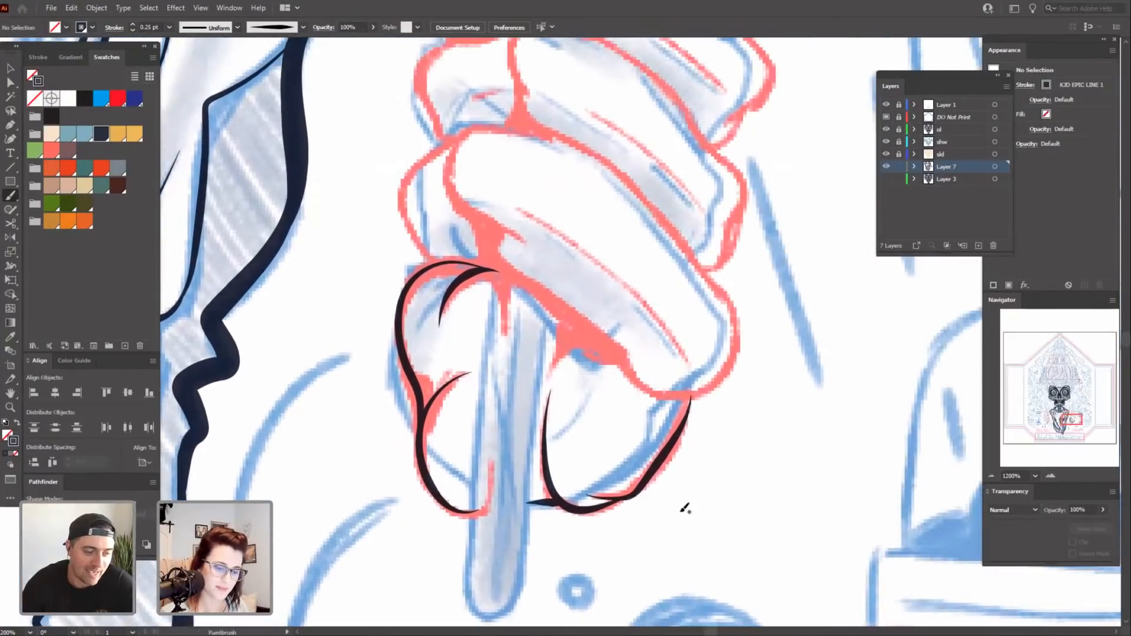
Ink the two small curved creases in the red shadow area beneath the fist's lowest finger.
left_click_drag(776, 496, 774, 572)
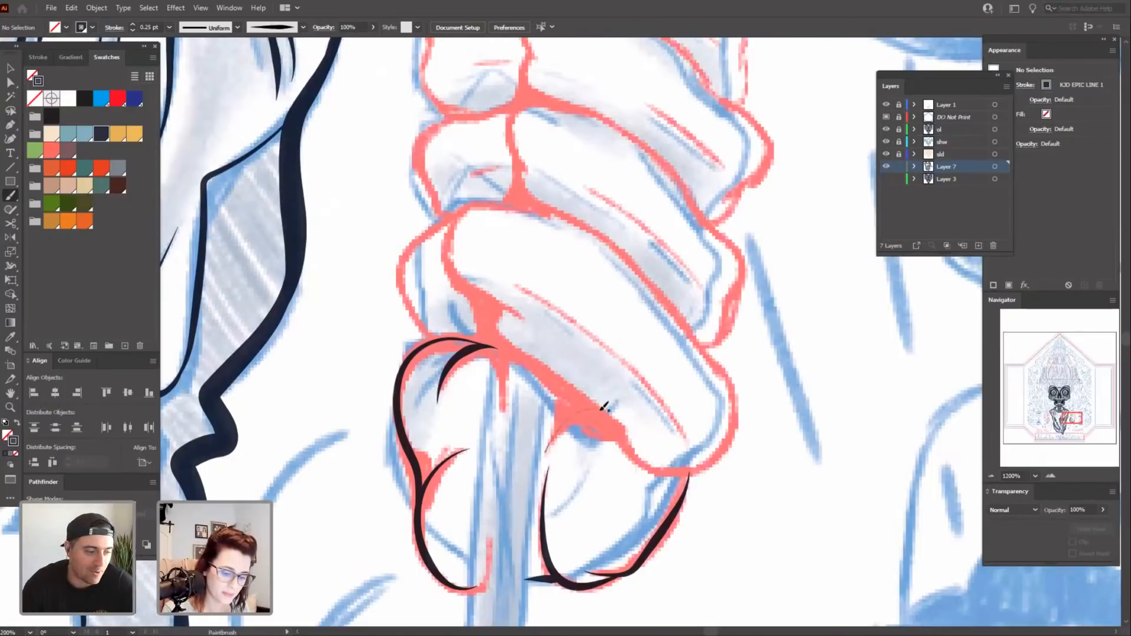
mouse_move(604, 407)
left_mouse_down()
mouse_move(618, 446)
mouse_move(668, 456)
left_mouse_up()
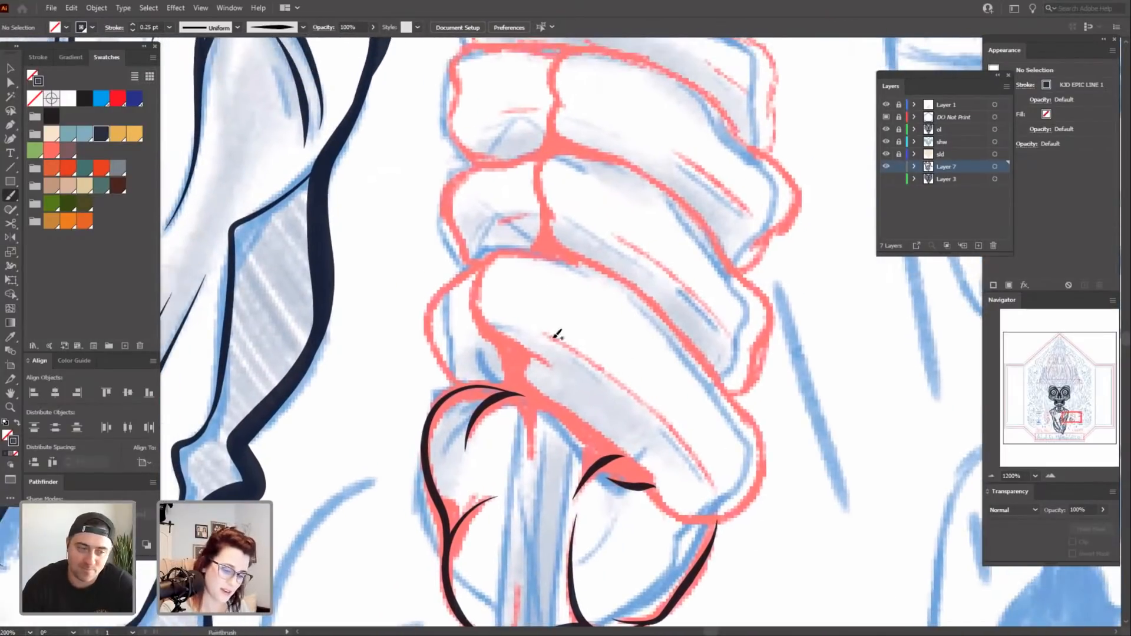
left_click_drag(556, 335, 540, 307)
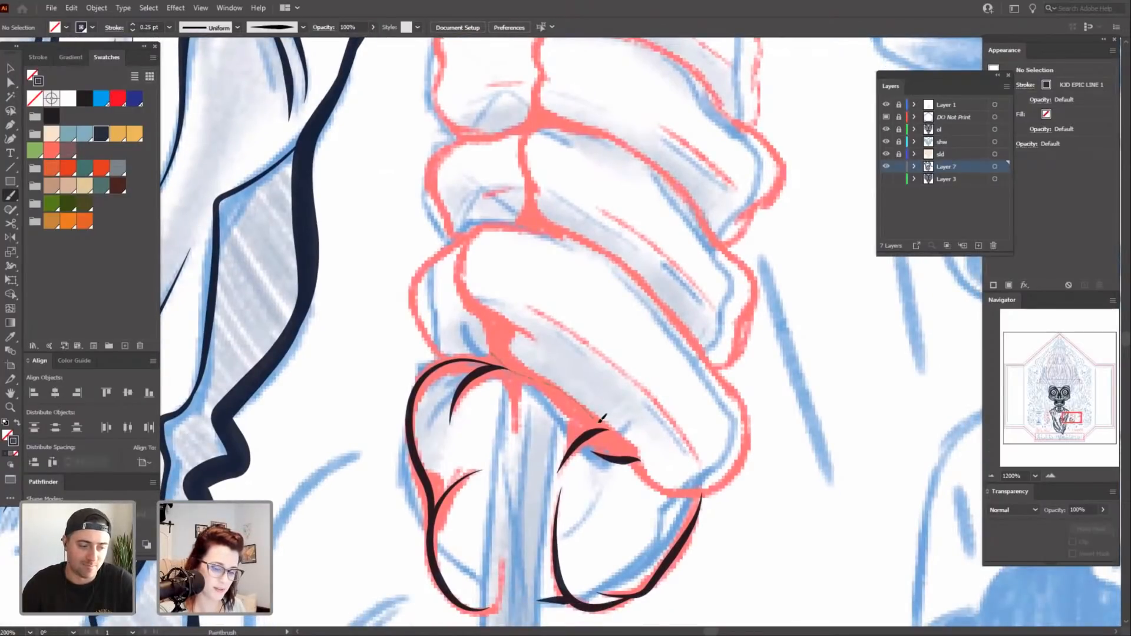
Ink the underside of the lowest finger from the top of the fork handle to the outer right contour of the fist.
left_click_drag(631, 444, 637, 449)
left_click_drag(722, 508, 704, 436)
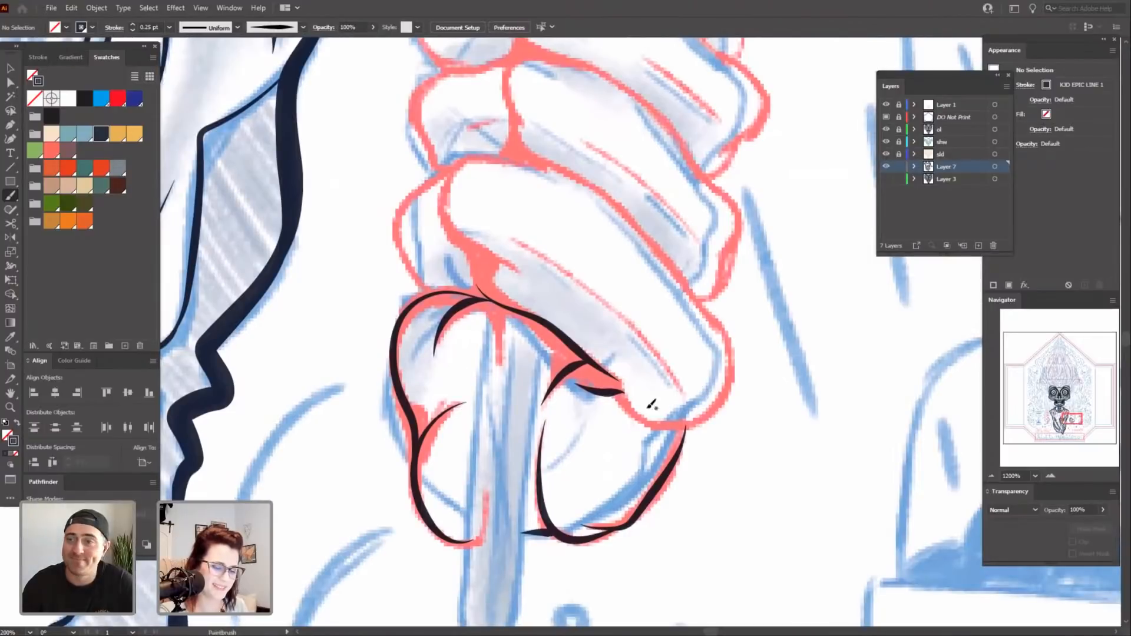
left_click_drag(652, 405, 646, 357)
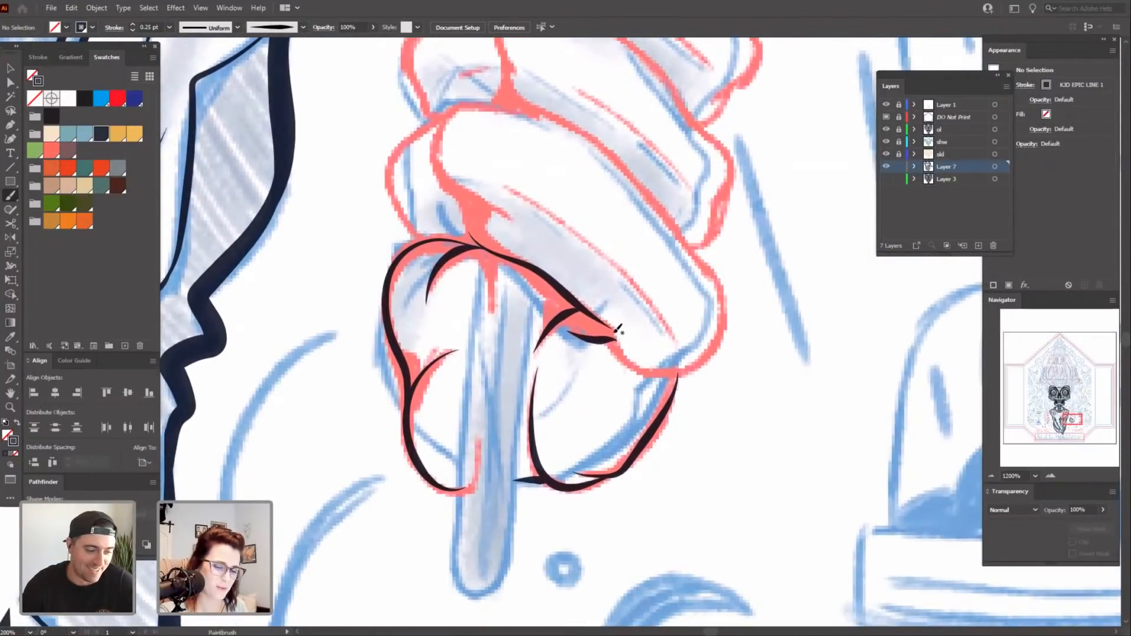
mouse_move(610, 317)
left_mouse_down()
mouse_move(649, 366)
mouse_move(684, 372)
left_mouse_up()
left_click_drag(740, 450, 769, 539)
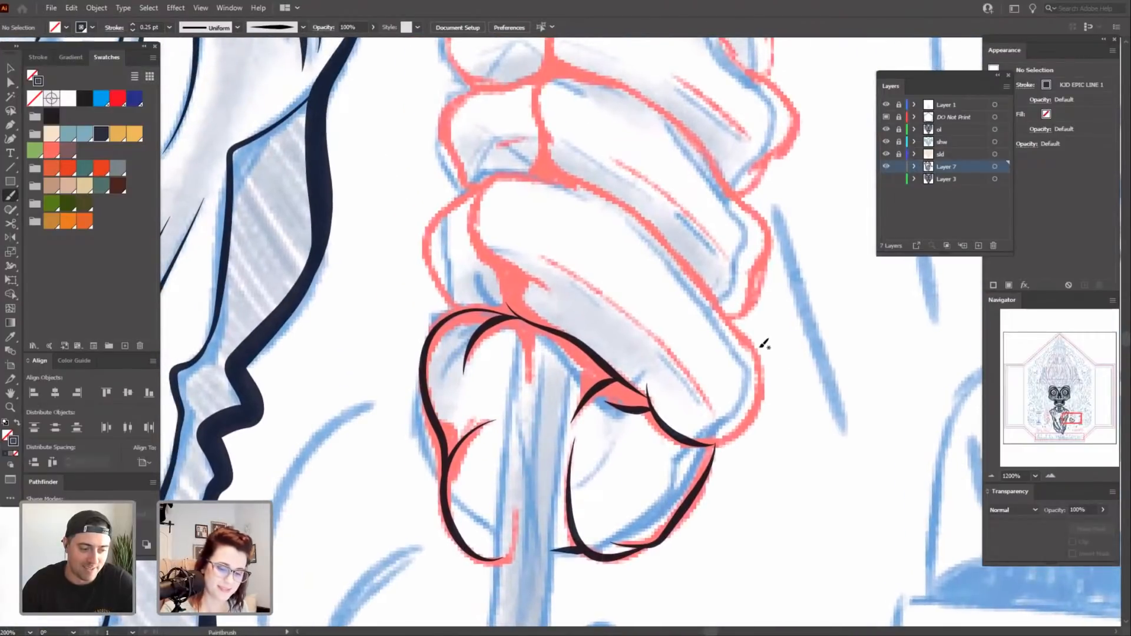
Ink the rounded right end of the fist's lowest finger.
left_click_drag(780, 495, 788, 475)
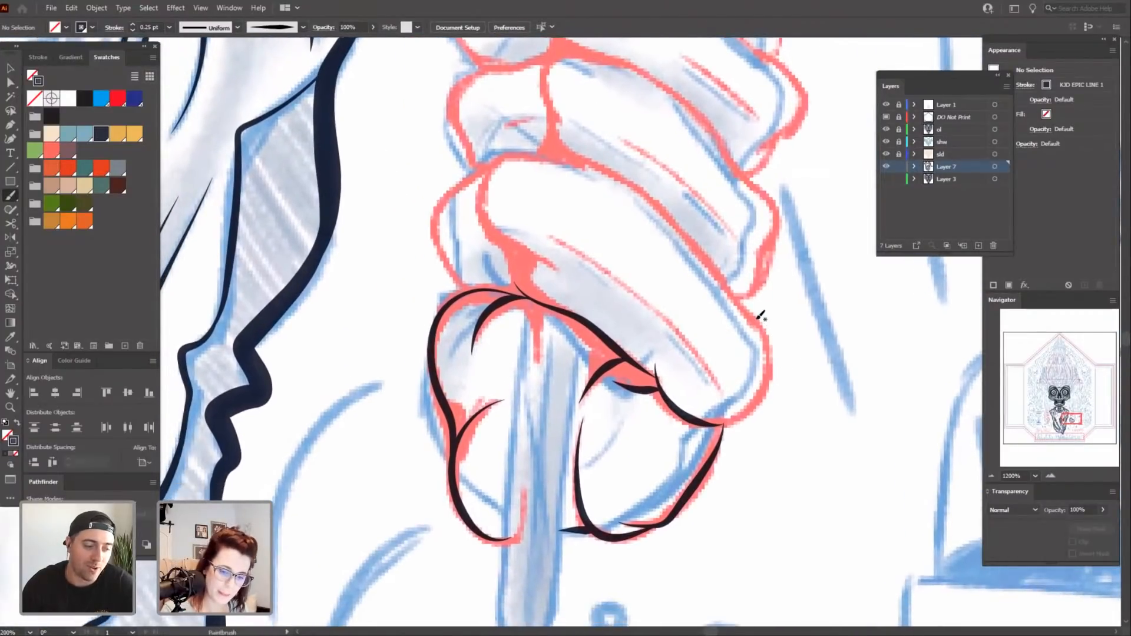
mouse_move(757, 383)
left_mouse_down()
mouse_move(736, 400)
mouse_move(719, 453)
mouse_move(751, 483)
mouse_move(678, 554)
left_mouse_up()
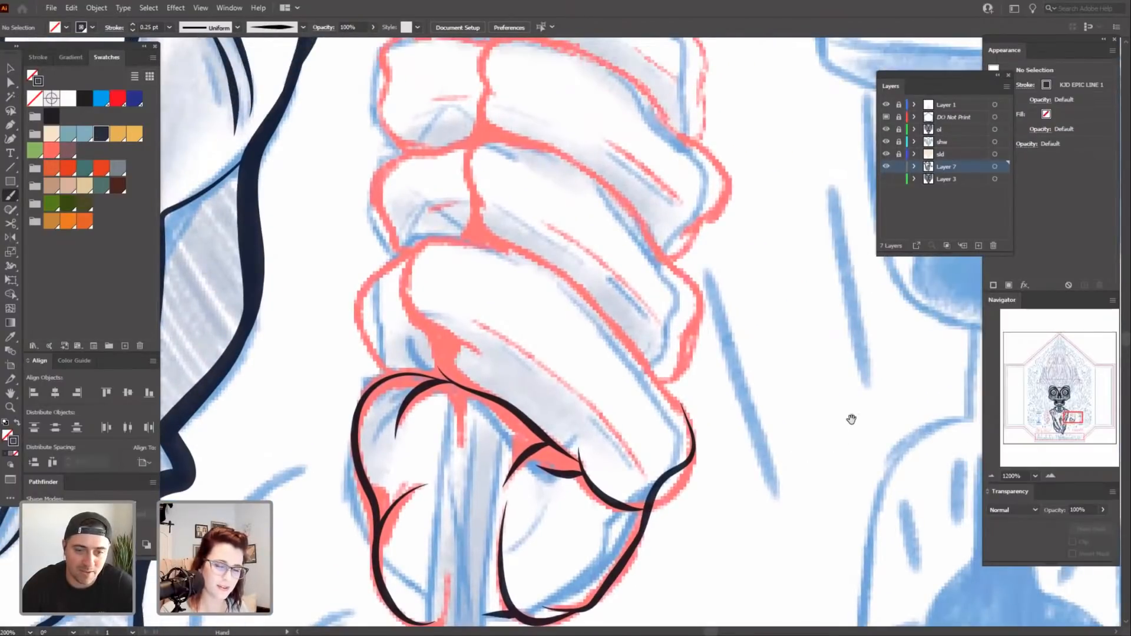
left_click_drag(713, 326, 869, 359)
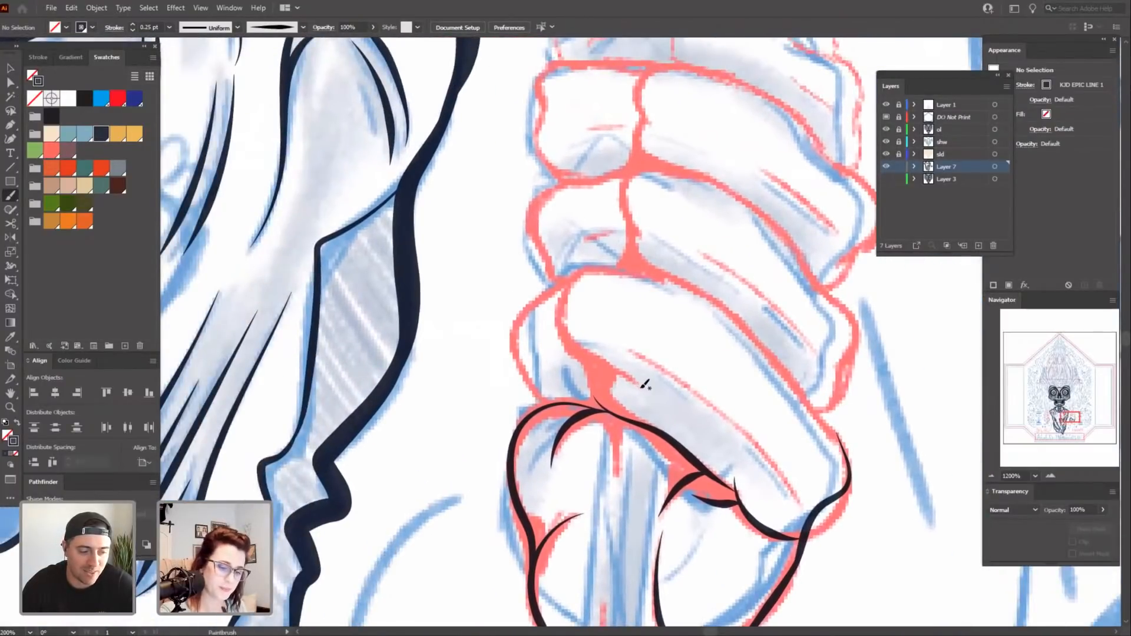
Ink the inner left end of the lowest finger's front segment and the short curved crease in the red shadow just below it.
left_click_drag(645, 384, 580, 353)
left_click_drag(570, 298, 579, 267)
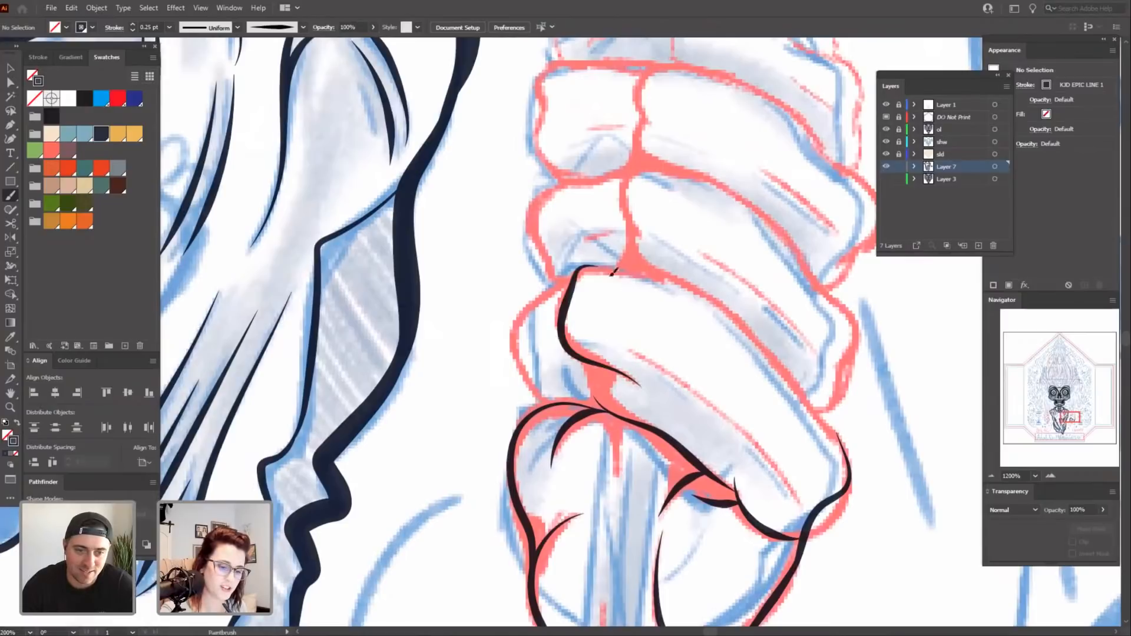
left_click_drag(690, 407, 760, 345)
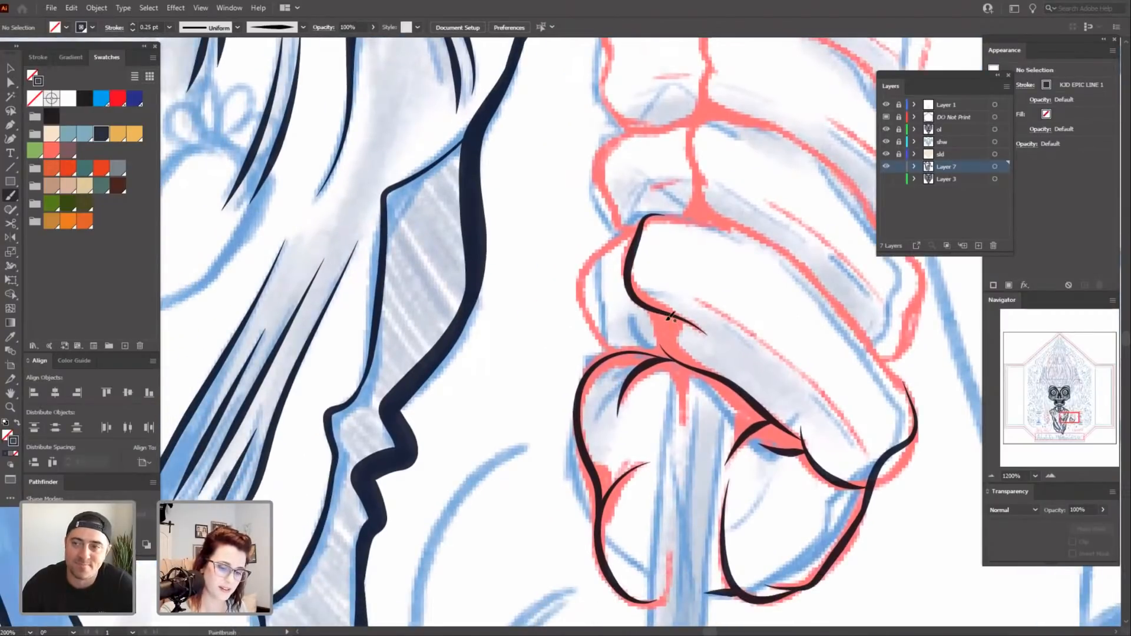
left_click_drag(667, 345, 671, 353)
left_click_drag(766, 353, 794, 390)
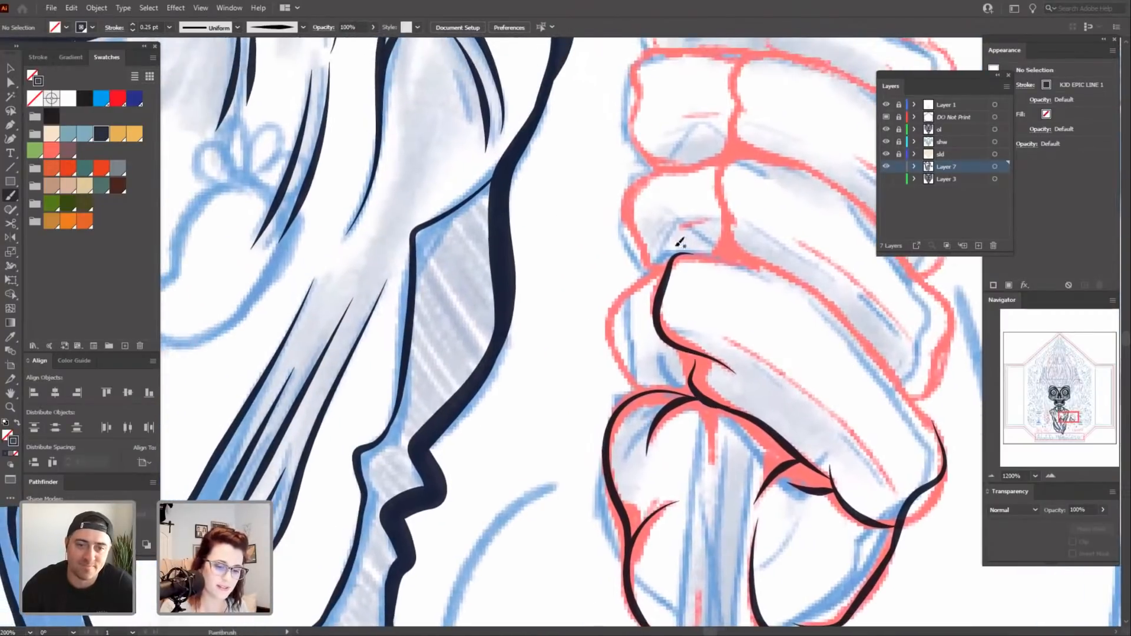
Ink the outer left contour of the lowest finger's short back segment, from the fist's lower part up to the front segment.
left_click_drag(668, 265, 673, 259)
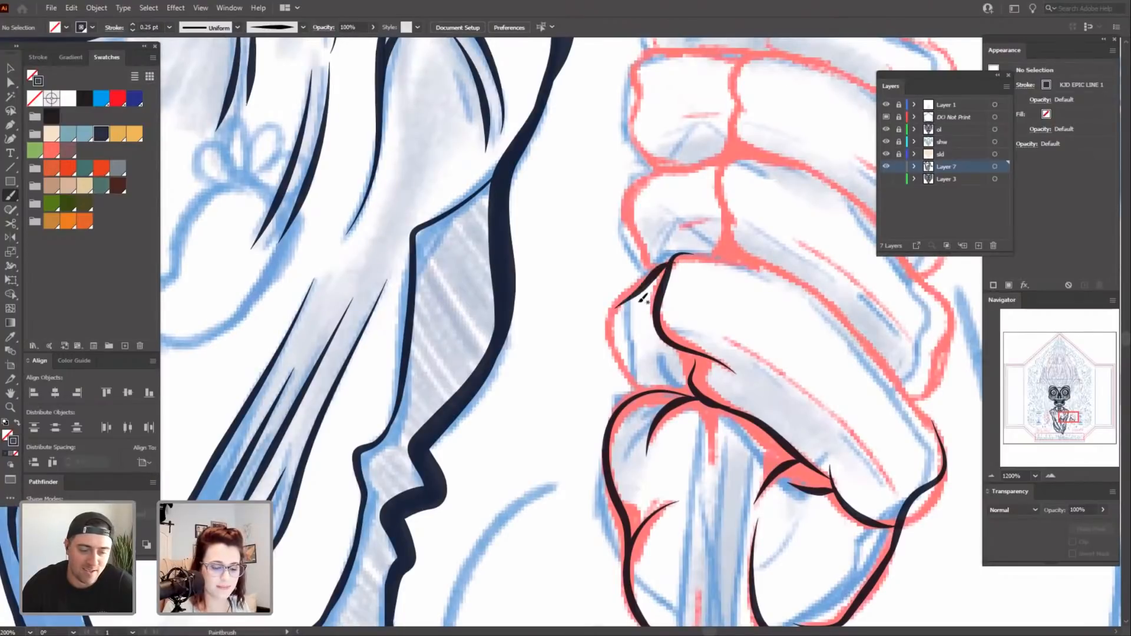
key("ctrl+z")
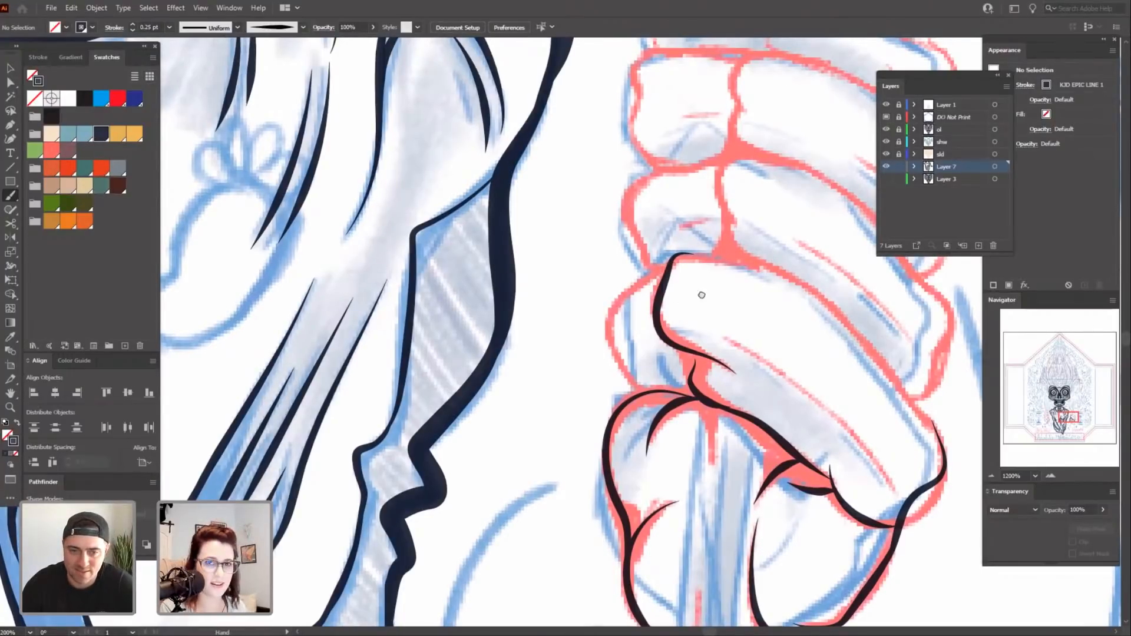
left_click_drag(755, 274, 742, 336)
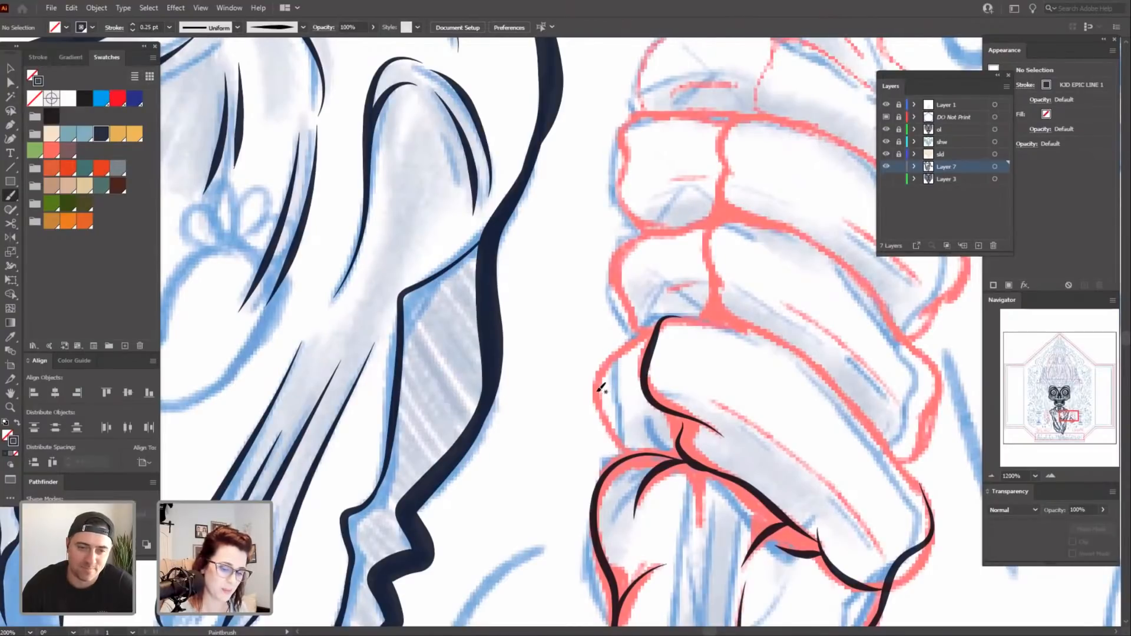
mouse_move(596, 387)
left_mouse_down()
mouse_move(625, 461)
mouse_move(608, 471)
left_mouse_up()
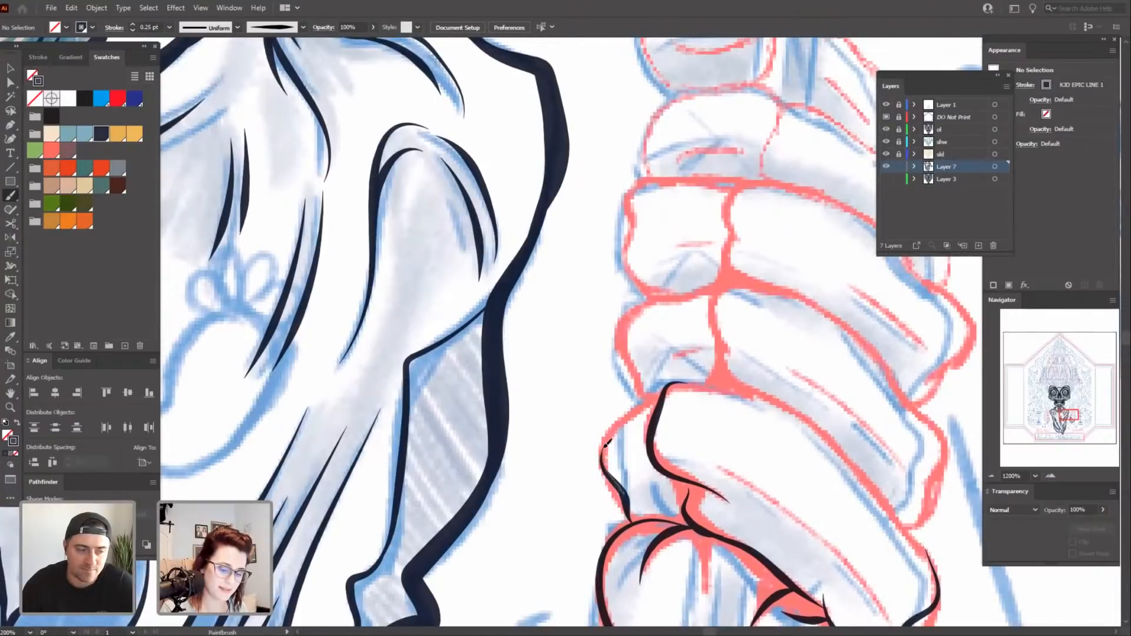
left_click_drag(638, 408, 659, 393)
Ink the long upper contour of the lowest finger, from its left corner down to the rounded right end.
mouse_move(851, 503)
left_mouse_down()
mouse_move(738, 444)
mouse_move(698, 396)
left_mouse_up()
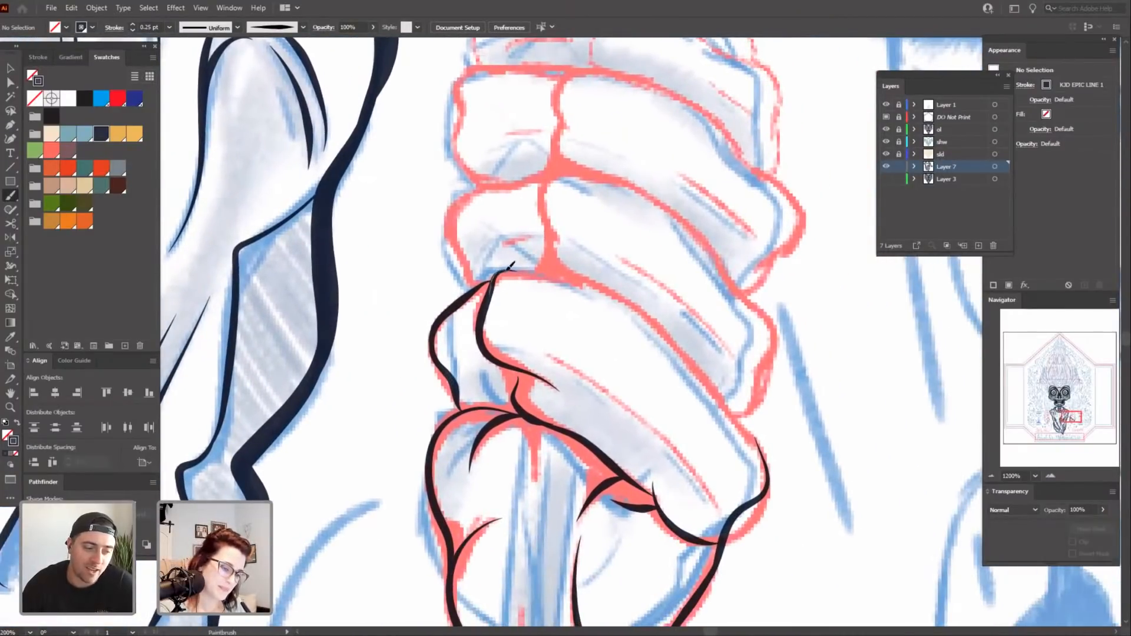
mouse_move(628, 300)
left_mouse_down()
mouse_move(743, 411)
mouse_move(775, 471)
left_mouse_up()
left_click_drag(823, 437, 737, 443)
key("ctrl+plus")
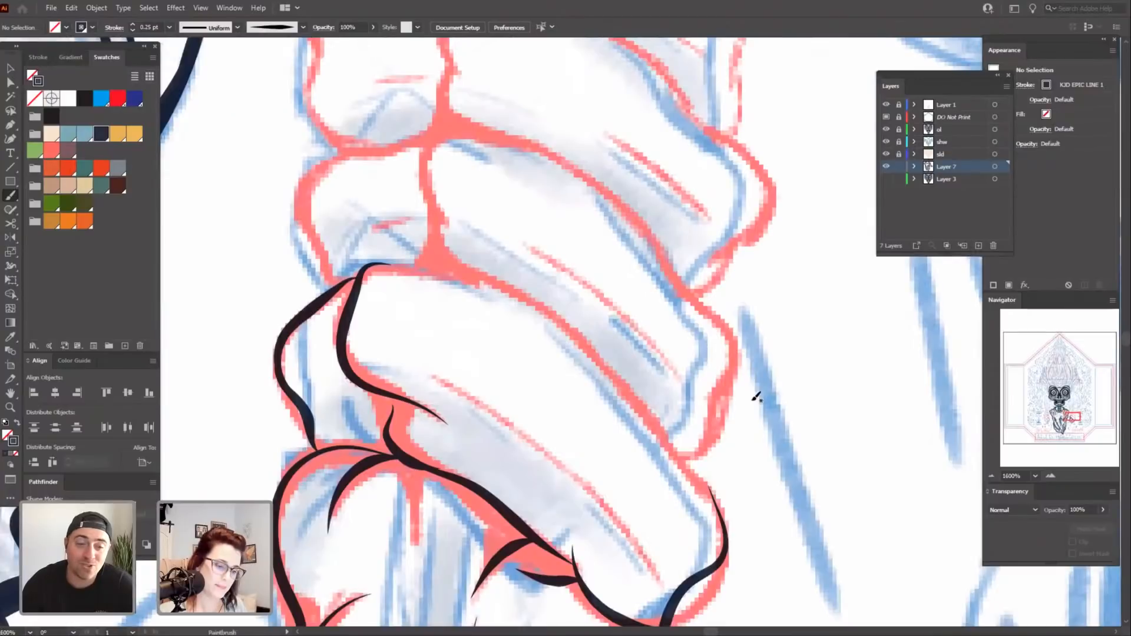
mouse_move(774, 498)
left_mouse_down()
mouse_move(761, 496)
mouse_move(750, 452)
left_mouse_up()
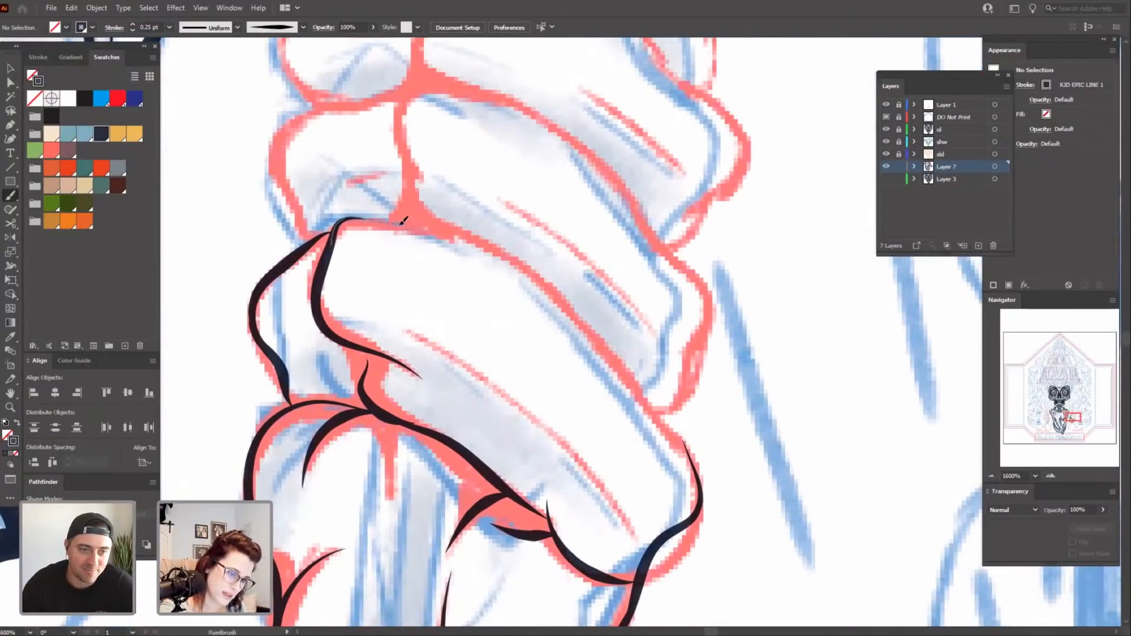
left_click_drag(613, 360, 614, 362)
left_click_drag(689, 390, 650, 335)
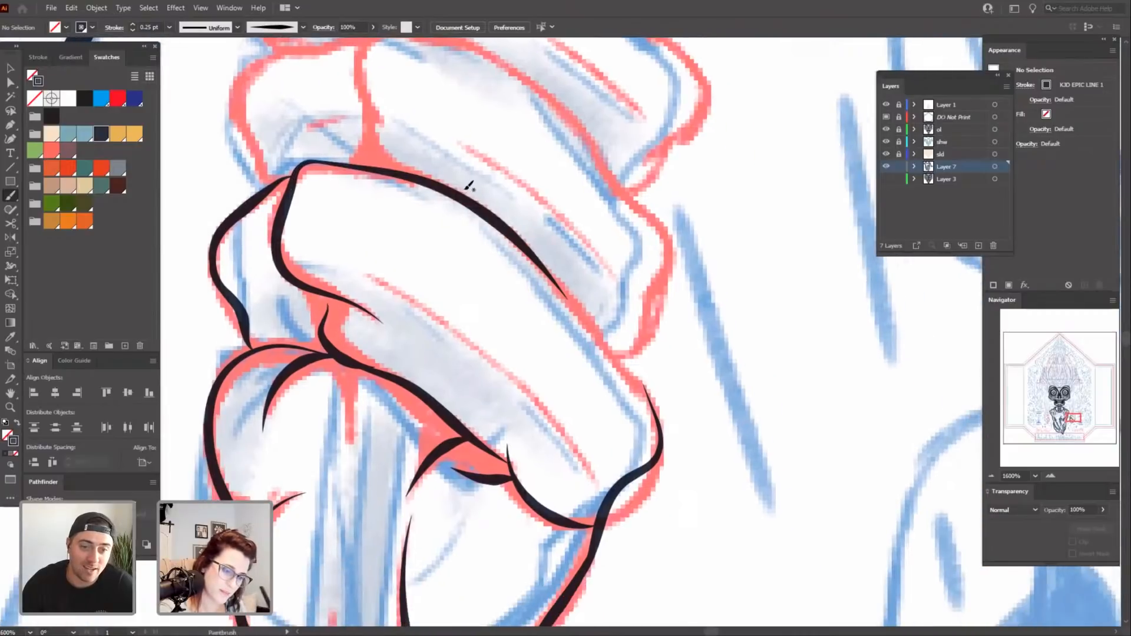
left_click_drag(439, 186, 524, 241)
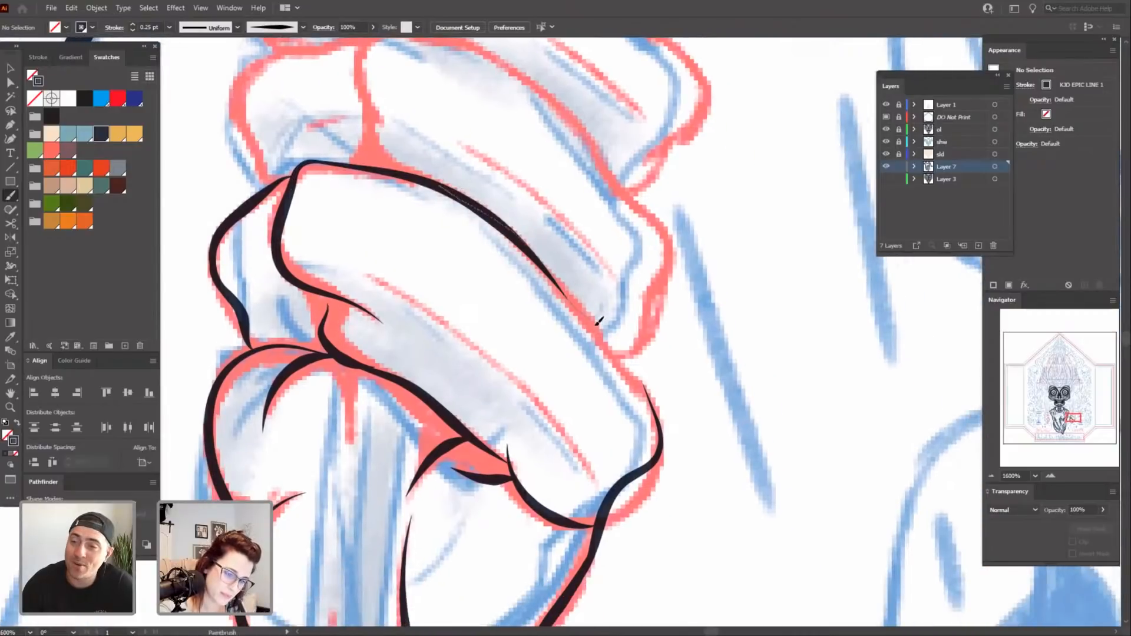
left_click_drag(599, 321, 666, 426)
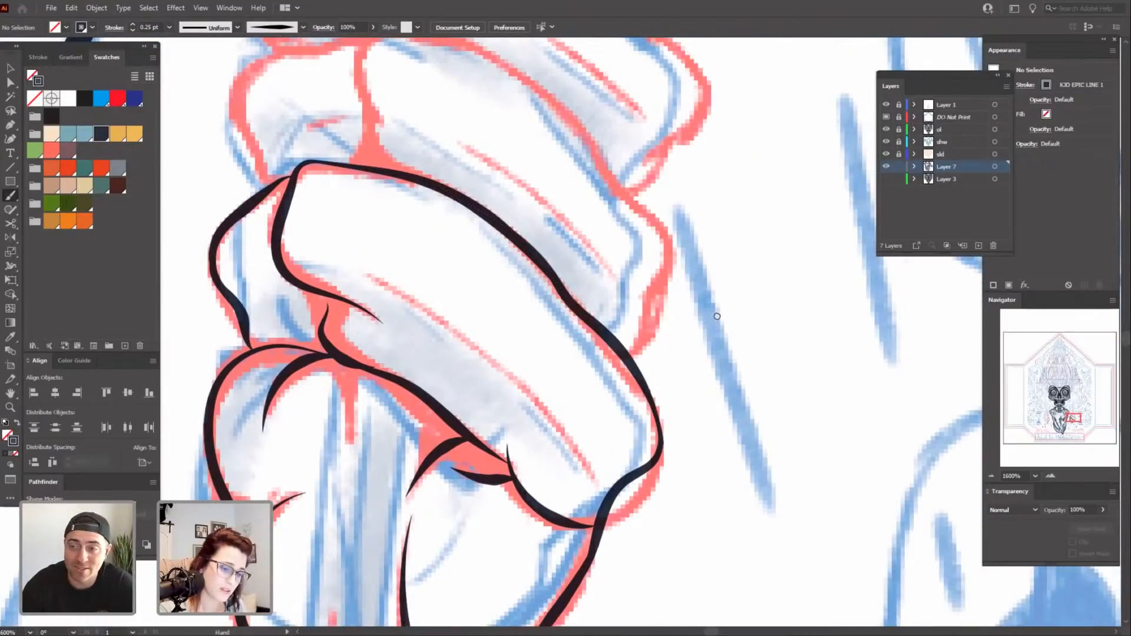
Ink a second short crease in the lowest finger's back segment, running into the joint above the fork handle.
mouse_move(725, 347)
left_mouse_down()
mouse_move(740, 399)
mouse_move(797, 443)
mouse_move(790, 337)
left_mouse_up()
mouse_move(794, 434)
left_mouse_down()
mouse_move(806, 389)
mouse_move(831, 376)
left_mouse_up()
left_click_drag(357, 215, 365, 231)
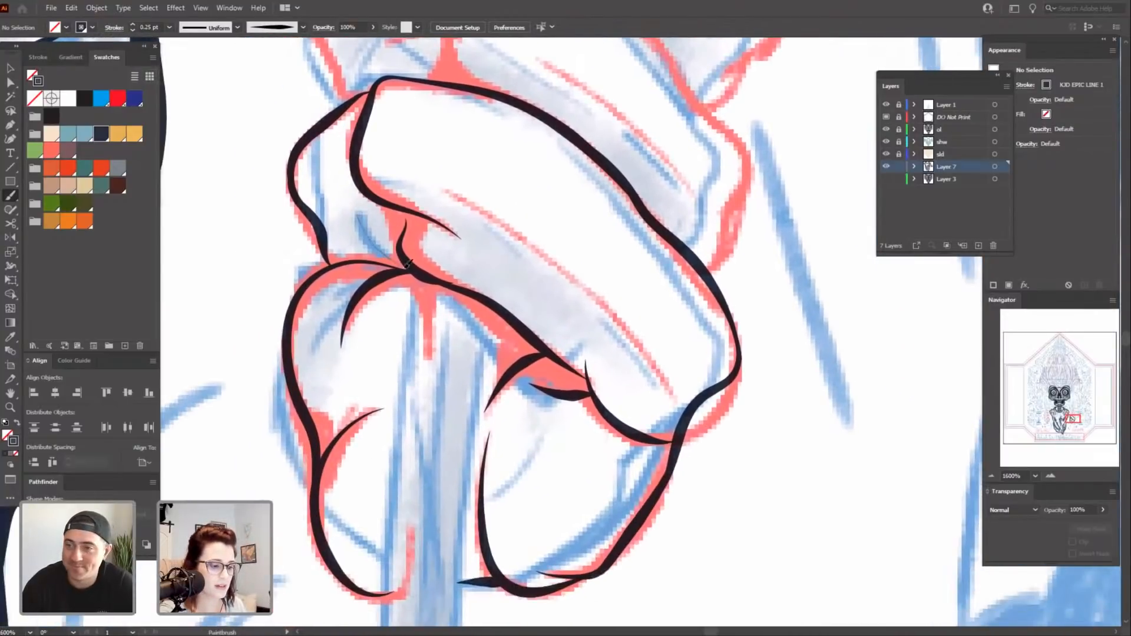
left_click_drag(406, 266, 454, 232)
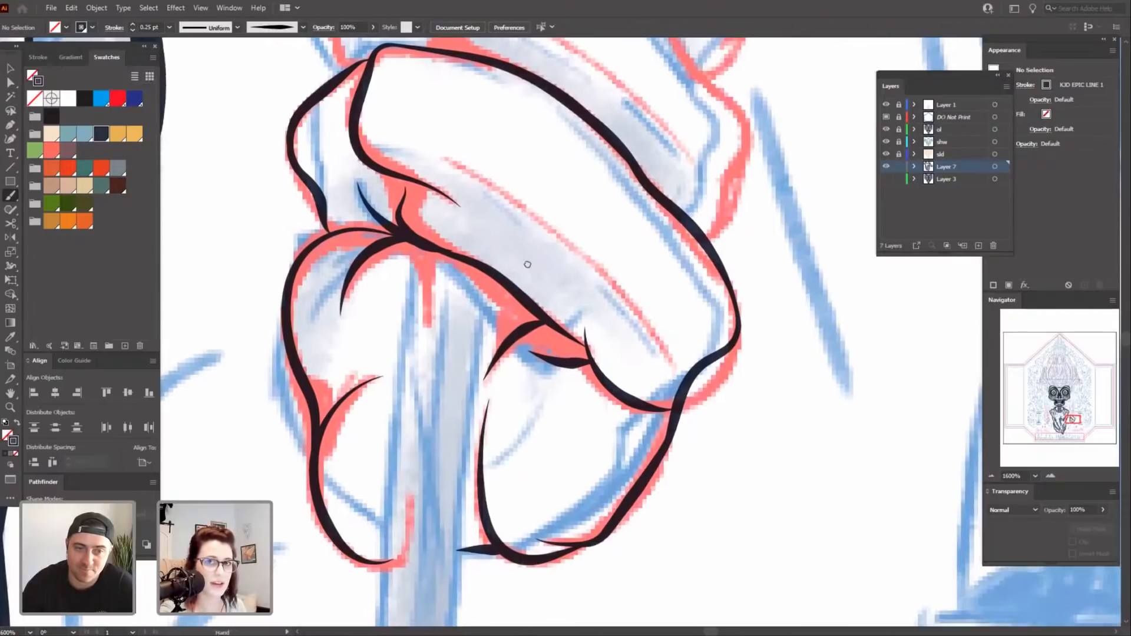
Reposition the end anchor of the small shadow crease with Direct Selection so it runs along the lowest finger's underside.
left_click_drag(527, 265, 601, 214)
key("a")
left_click(498, 195)
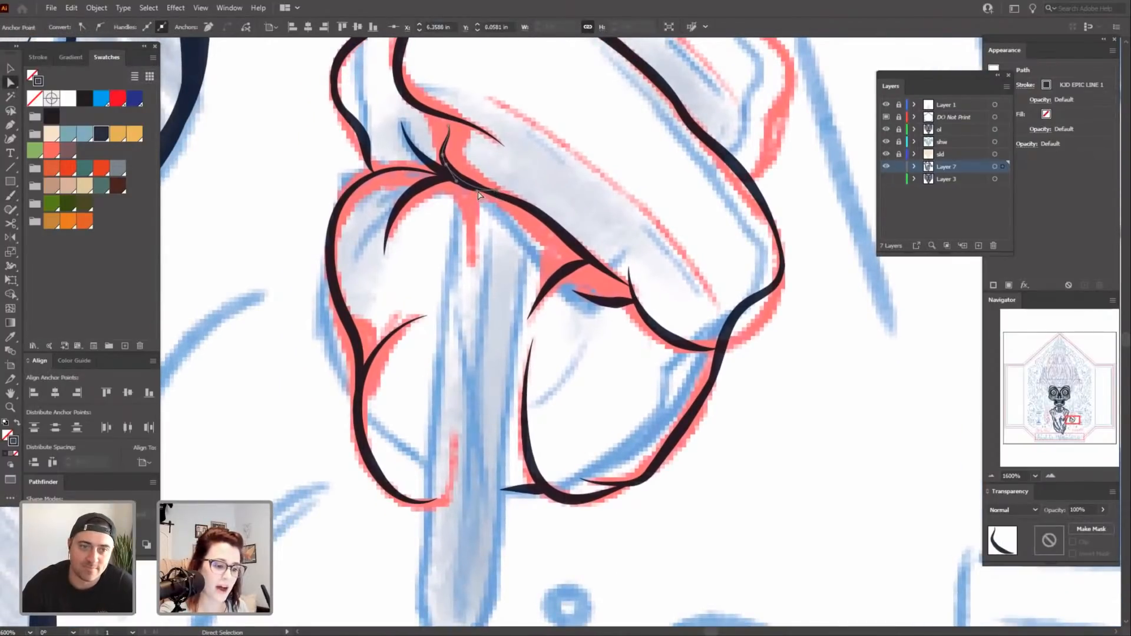
left_click_drag(483, 188, 513, 201)
left_click(610, 169)
mouse_move(666, 208)
left_mouse_down()
mouse_move(662, 287)
mouse_move(644, 289)
left_mouse_up()
key("b")
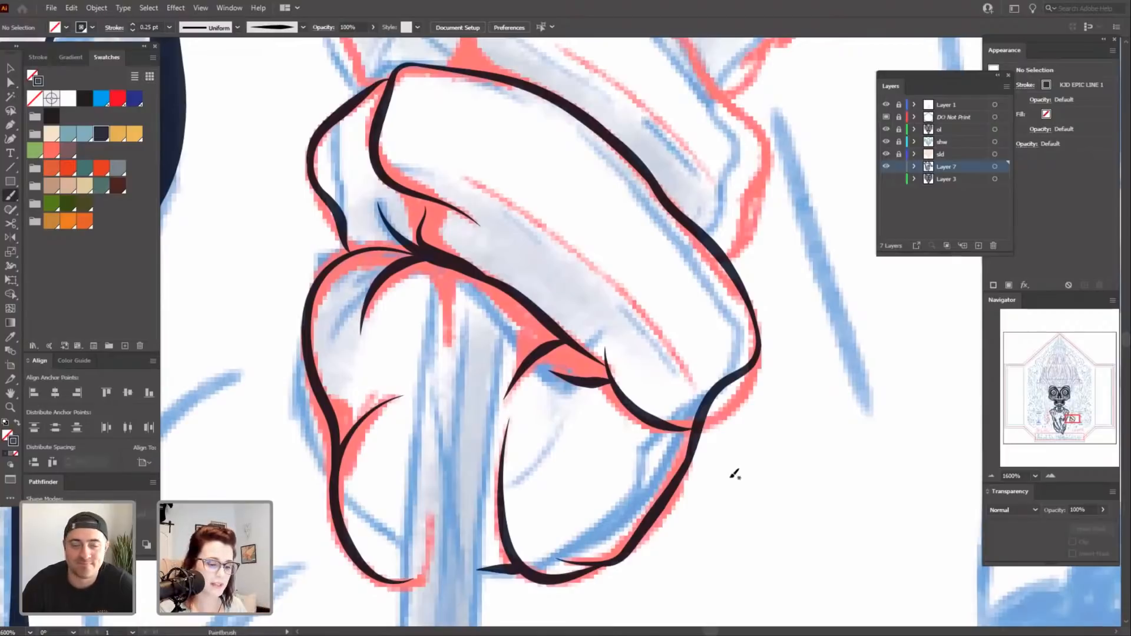
Ink a short curved crease where the second-lowest finger's segment division meets the lowest finger's upper contour.
scroll(783, 371, "up", 5)
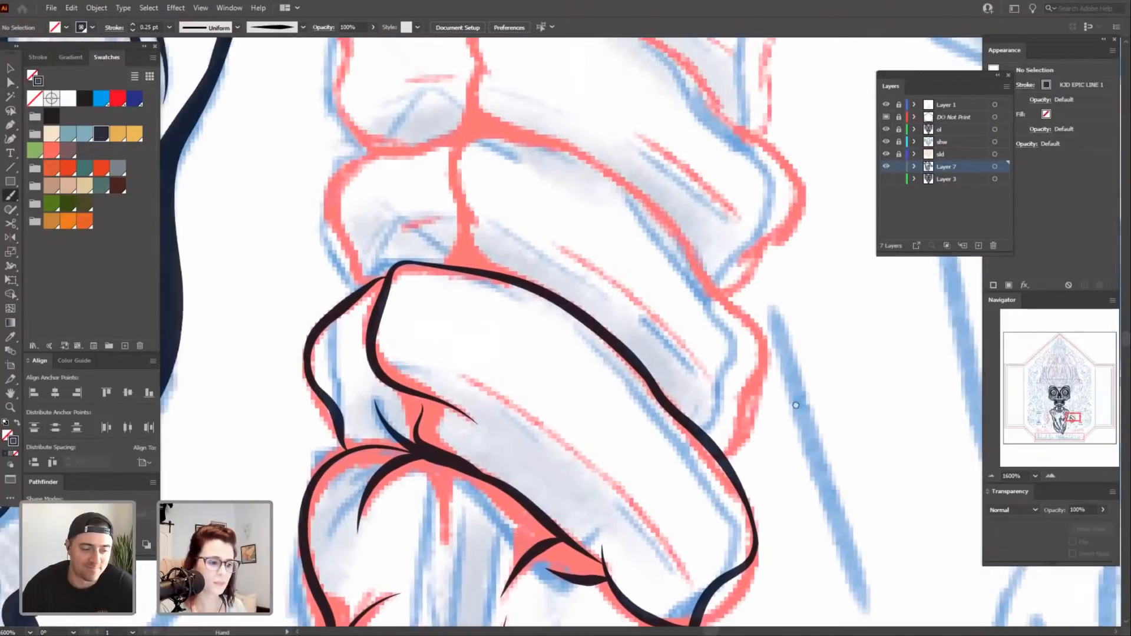
left_click_drag(796, 405, 843, 453)
left_click_drag(668, 326, 688, 324)
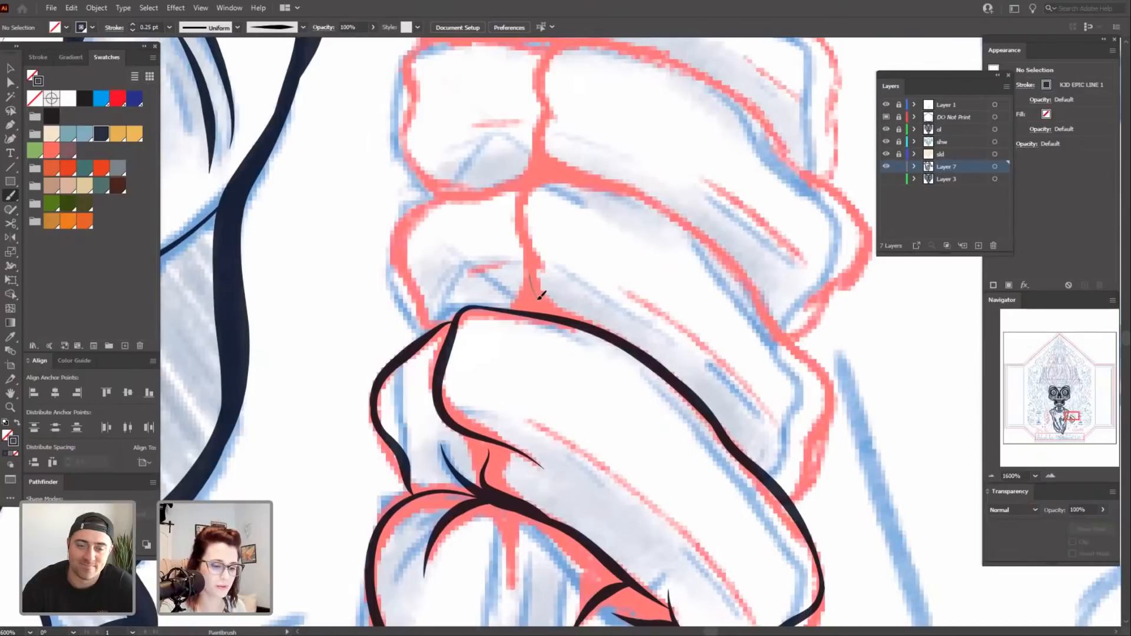
left_click_drag(541, 294, 565, 318)
left_click_drag(689, 521, 582, 469)
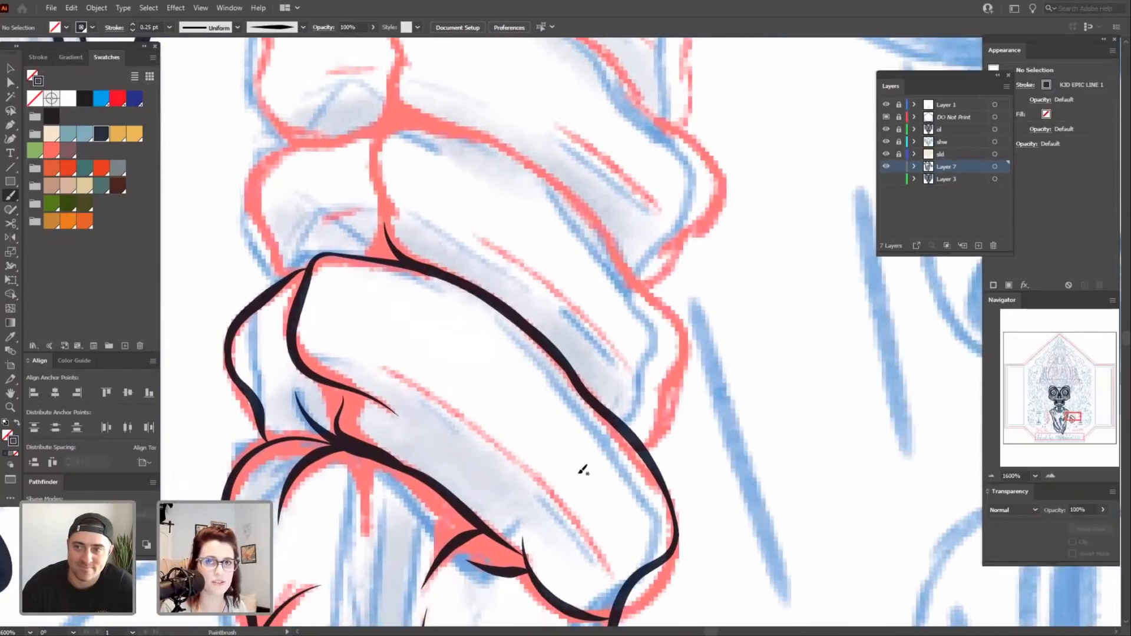
Ink the outer right end of the second-lowest finger, rising from the lowest finger's upper contour.
left_click_drag(790, 404, 759, 452)
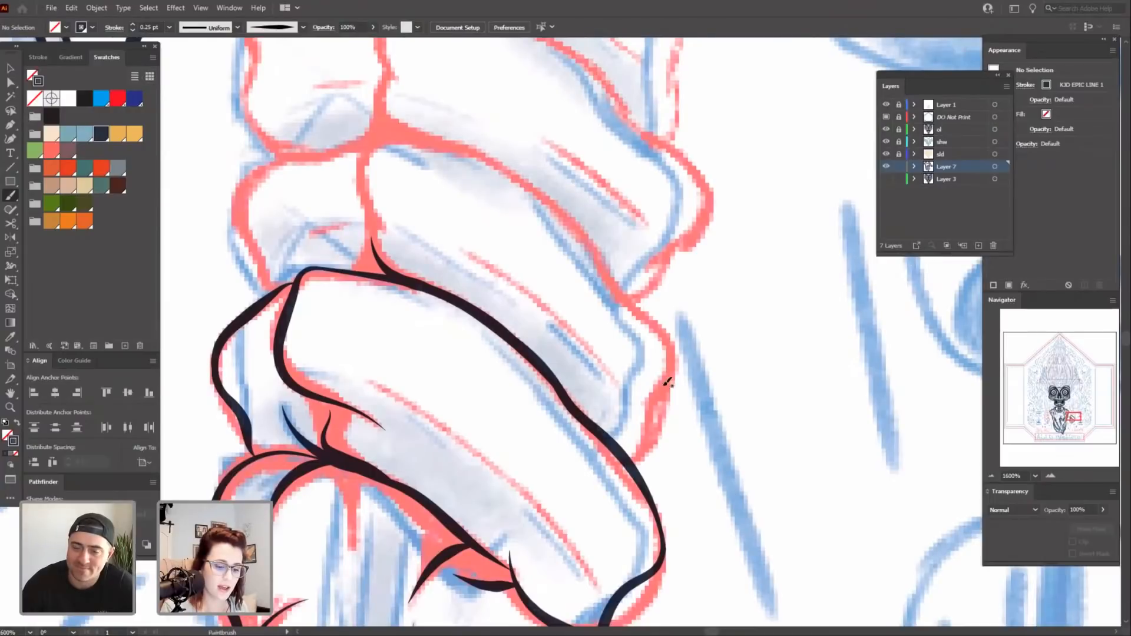
left_click_drag(637, 458, 635, 464)
left_click_drag(709, 409, 634, 472)
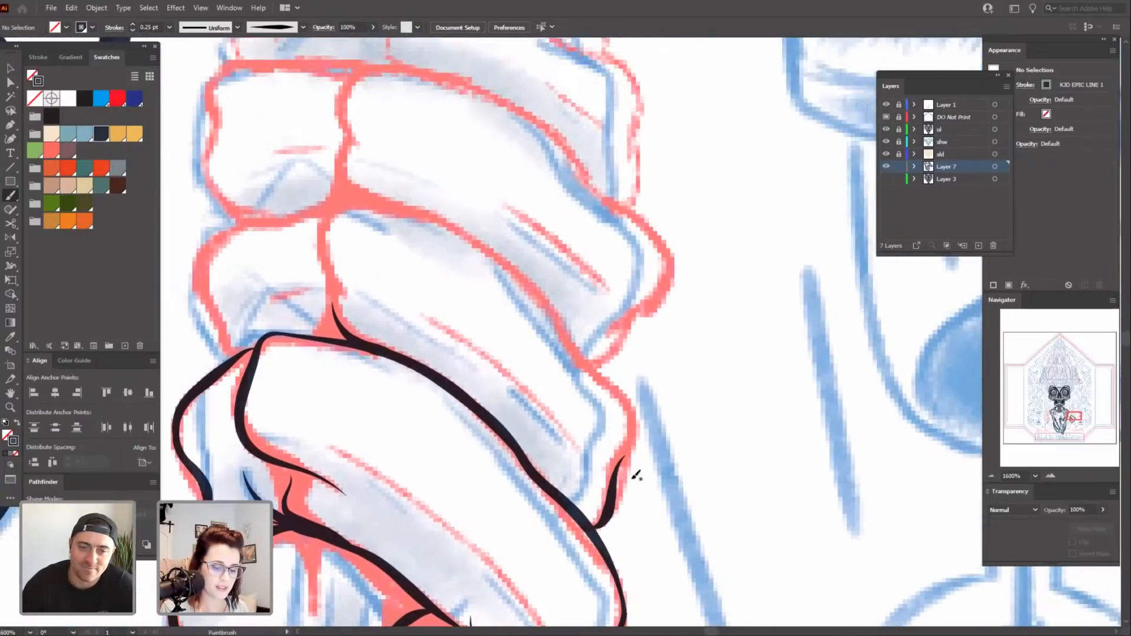
left_click_drag(629, 400, 623, 391)
mouse_move(681, 389)
left_mouse_down()
mouse_move(745, 401)
mouse_move(740, 411)
mouse_move(722, 356)
left_mouse_up()
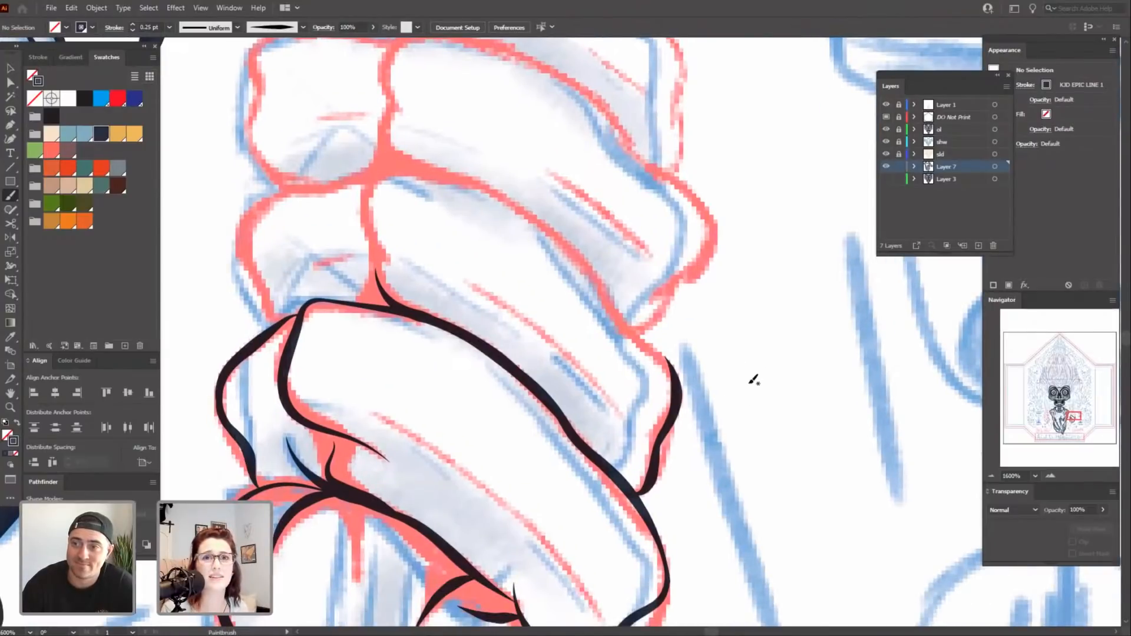
Ink the outer left contour of the second-lowest finger's back segment, curving over onto its upper edge.
left_click_drag(715, 446, 739, 441)
left_click_drag(756, 489, 777, 496)
left_click_drag(520, 323, 673, 365)
mouse_move(538, 310)
left_mouse_down()
mouse_move(636, 343)
mouse_move(634, 407)
left_mouse_up()
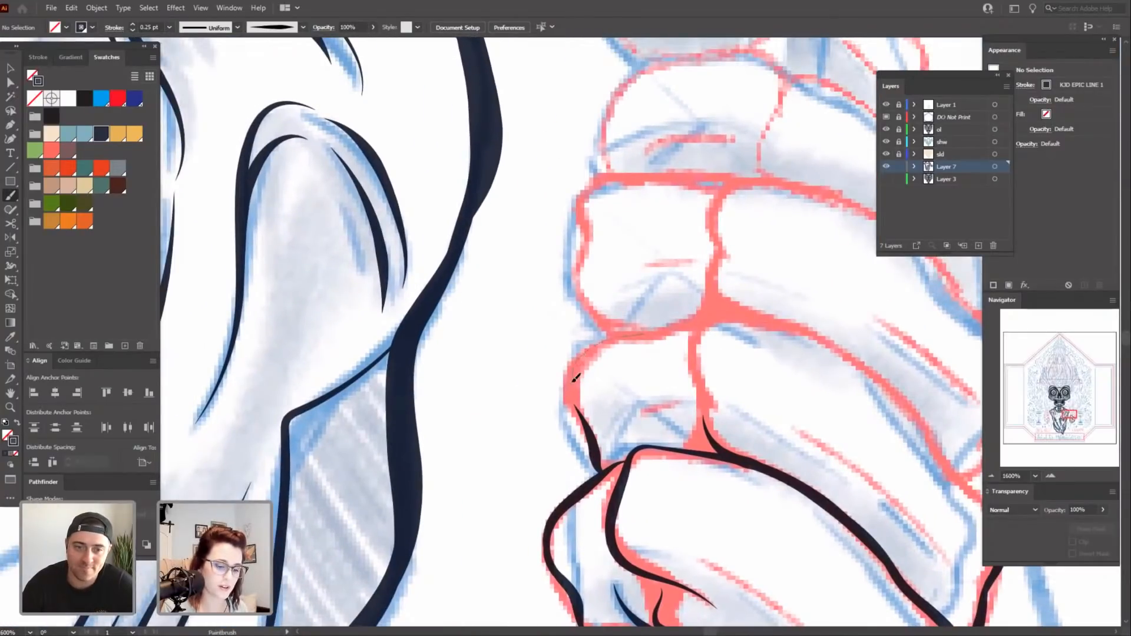
left_click_drag(588, 421, 594, 439)
mouse_move(660, 460)
left_mouse_down()
mouse_move(611, 455)
mouse_move(521, 400)
left_mouse_up()
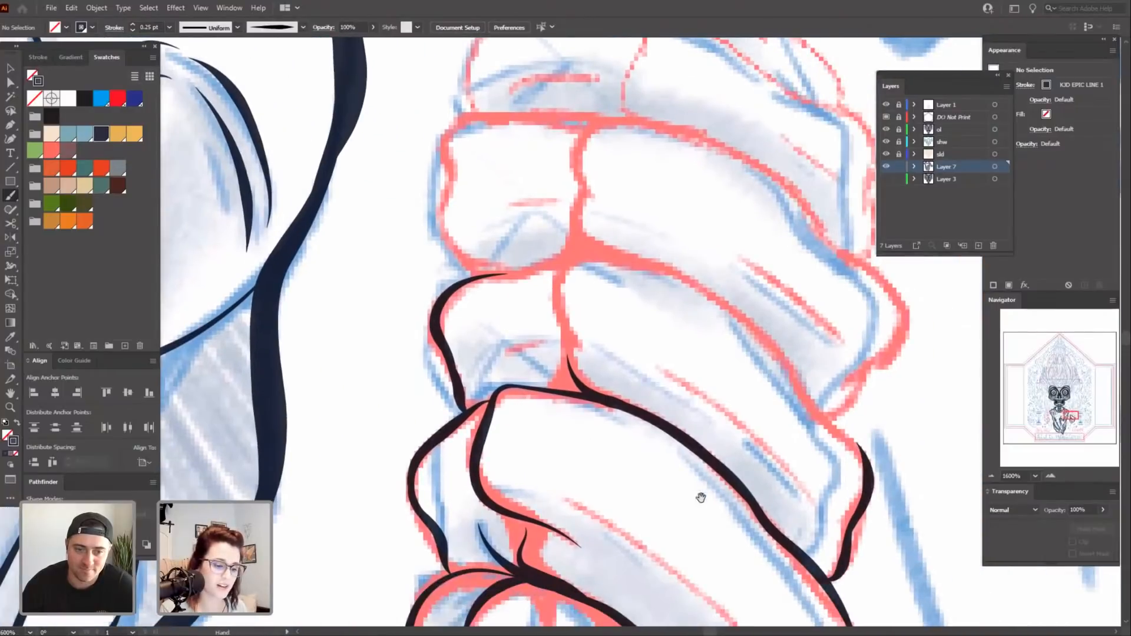
Ink the upper contour of the second-lowest finger's front segment from its right end back toward the segment division.
left_click_drag(701, 497, 627, 440)
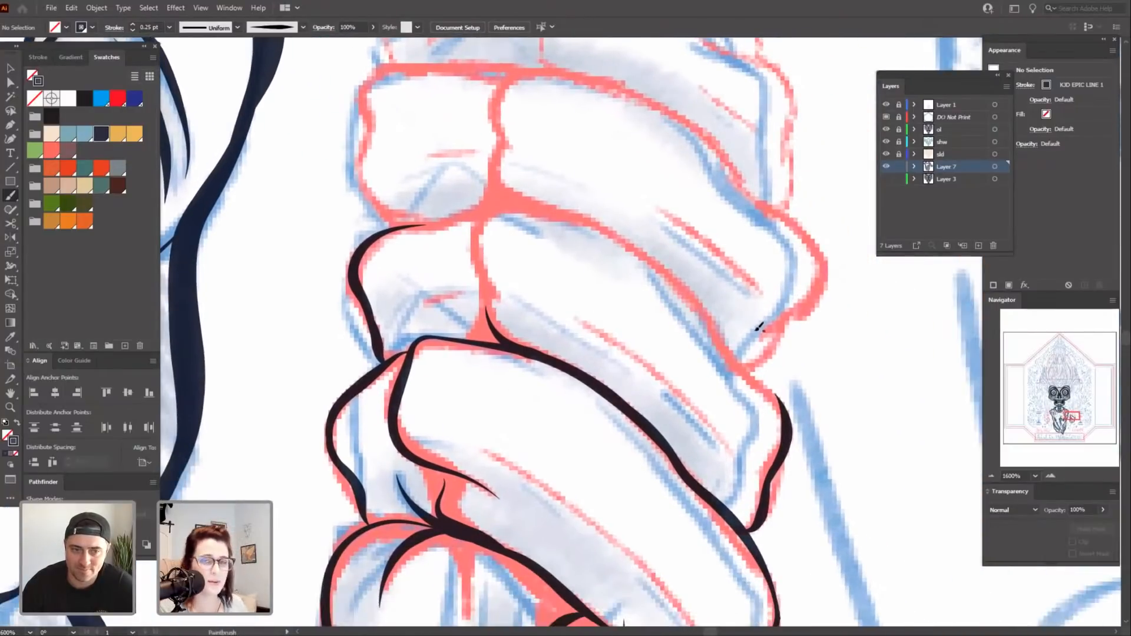
mouse_move(810, 377)
left_mouse_down()
mouse_move(754, 365)
mouse_move(733, 415)
left_mouse_up()
left_click_drag(668, 238, 748, 354)
left_click_drag(671, 298, 712, 326)
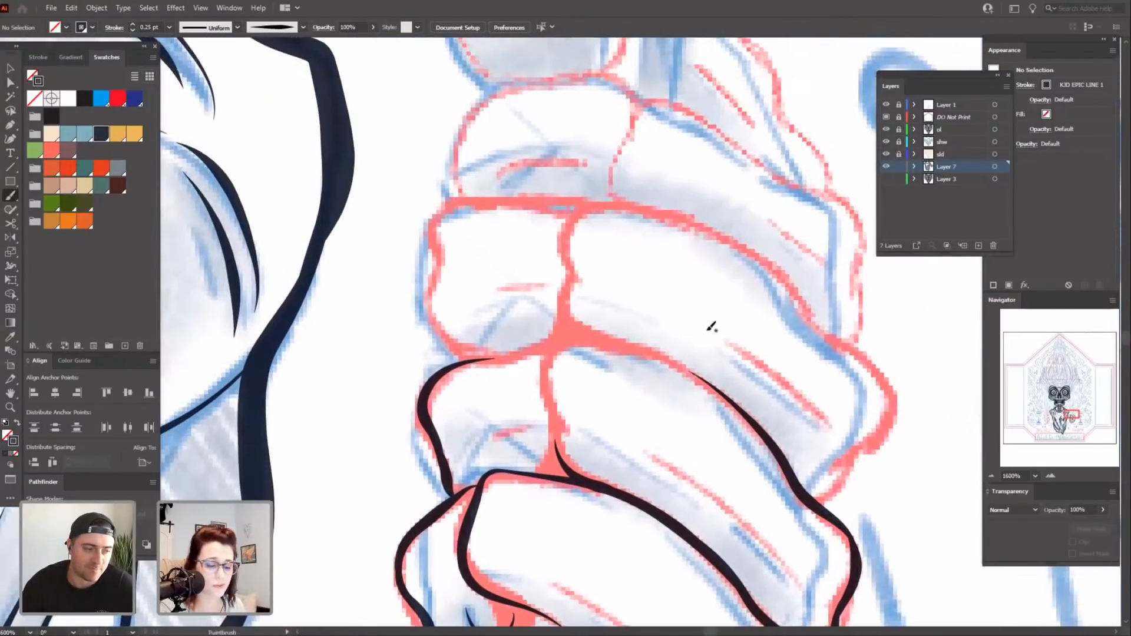
mouse_move(734, 394)
left_mouse_down()
mouse_move(677, 356)
mouse_move(625, 352)
left_mouse_up()
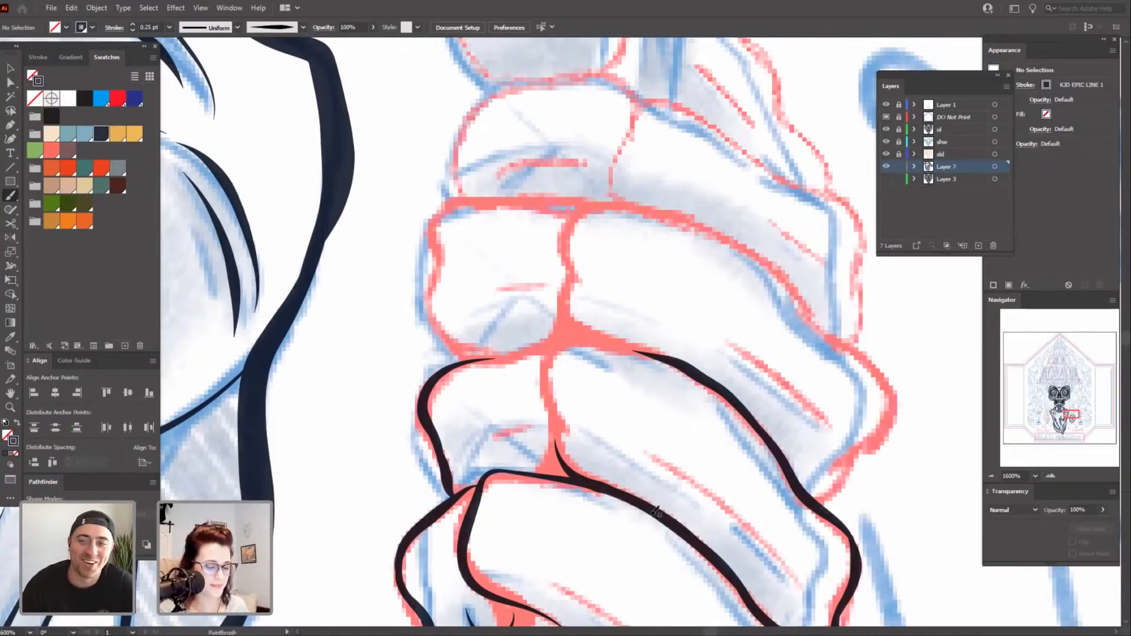
left_click_drag(639, 423, 695, 422)
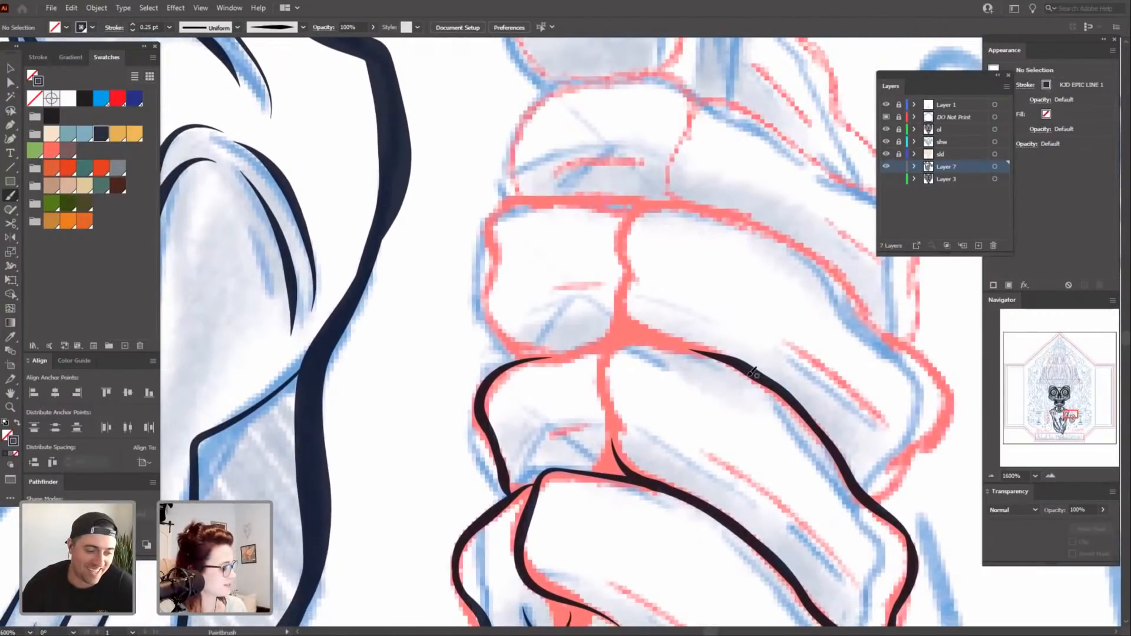
mouse_move(725, 439)
left_mouse_down()
mouse_move(682, 409)
mouse_move(697, 433)
left_mouse_up()
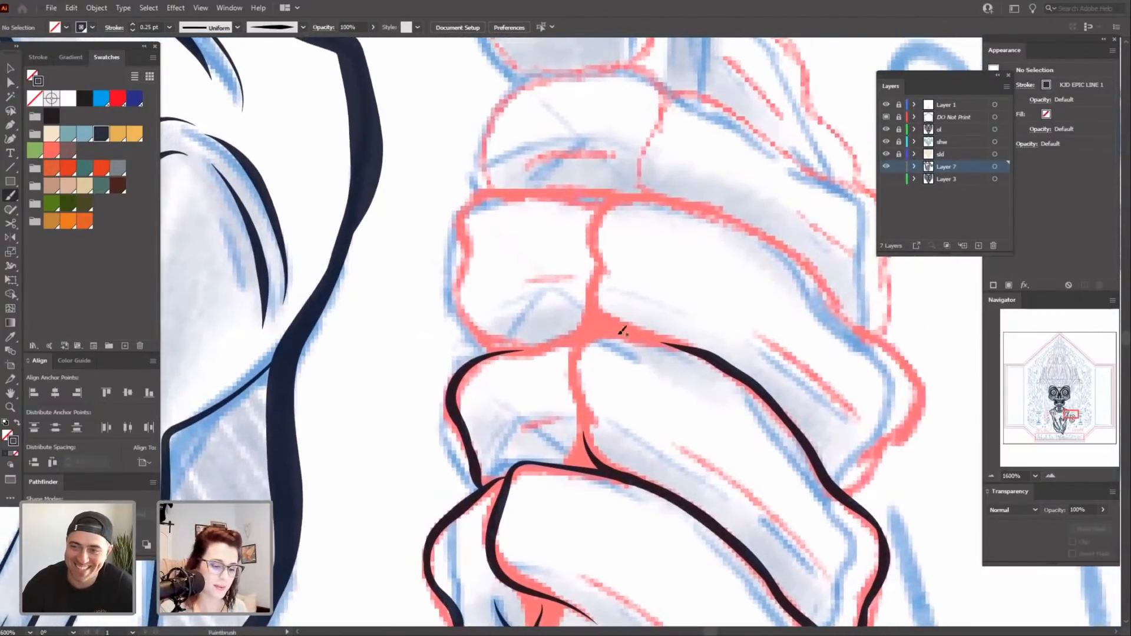
Ink the division between the second-lowest finger's segments and join it to the upper contours on both sides.
left_click_drag(604, 428, 573, 360)
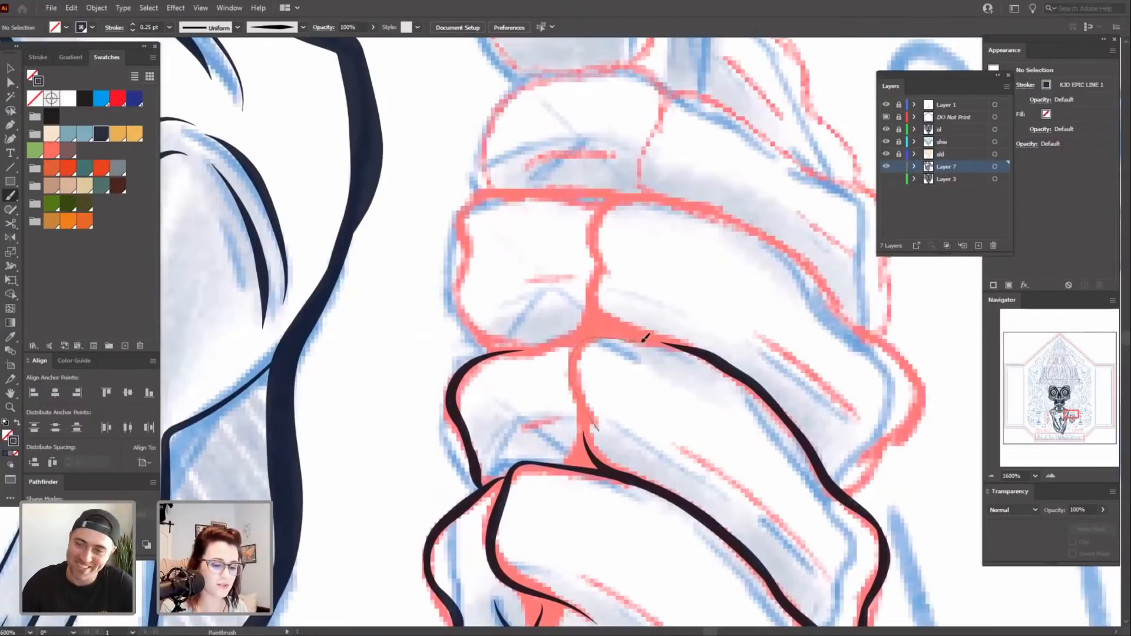
left_click_drag(645, 337, 695, 354)
mouse_move(687, 434)
left_mouse_down()
mouse_move(681, 409)
mouse_move(720, 373)
left_mouse_up()
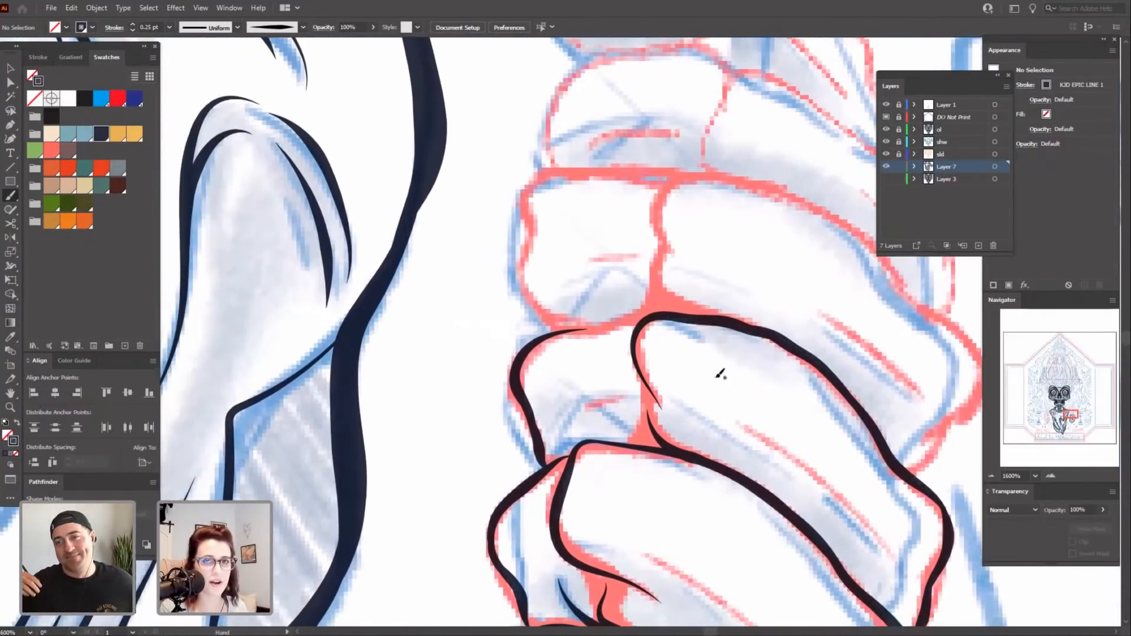
left_click_drag(685, 314, 551, 336)
left_click_drag(723, 432, 614, 284)
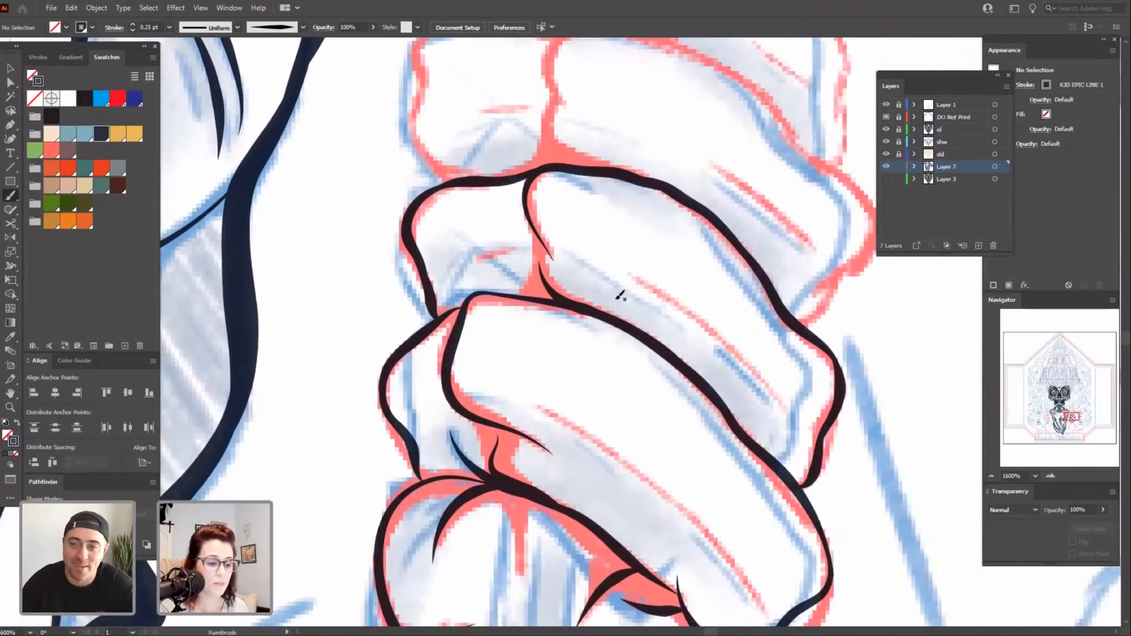
left_click_drag(873, 436, 738, 271)
left_click_drag(730, 198, 758, 407)
left_click_drag(755, 344, 776, 405)
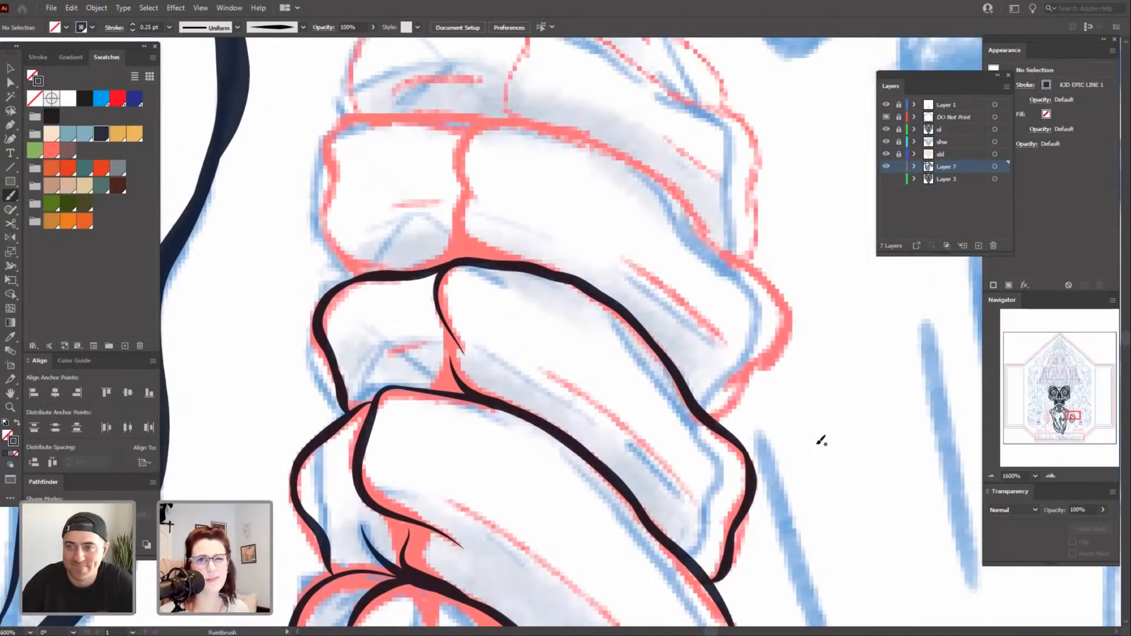
left_click_drag(797, 450, 770, 445)
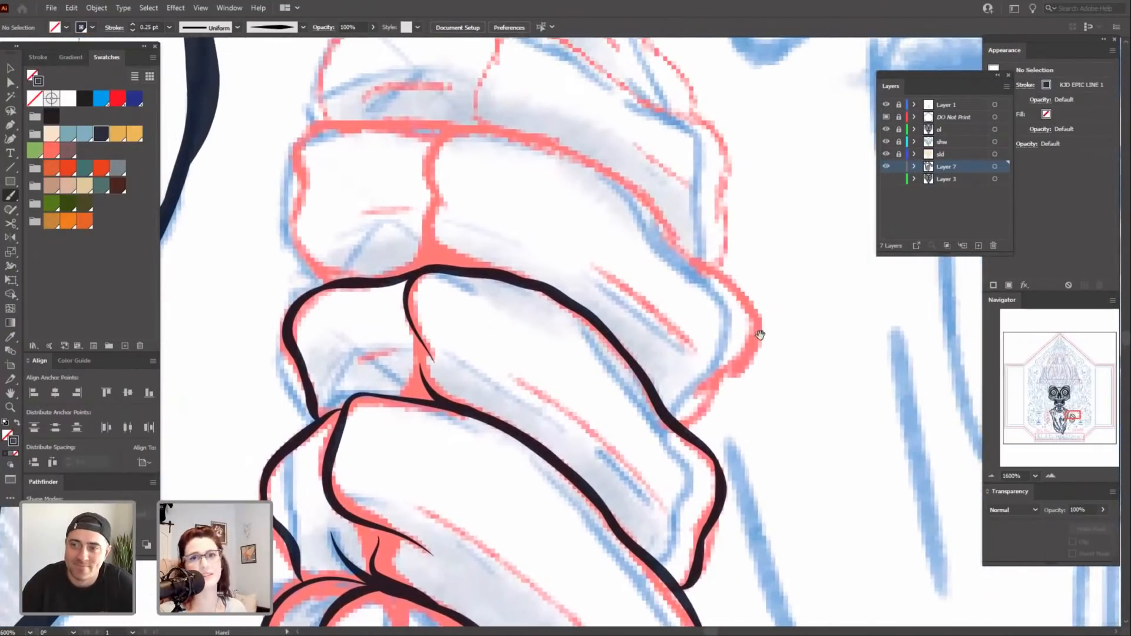
Ink the outer right end of the third finger from the bottom, curving around the knuckle.
mouse_move(755, 396)
left_mouse_down()
mouse_move(771, 416)
mouse_move(713, 416)
left_mouse_up()
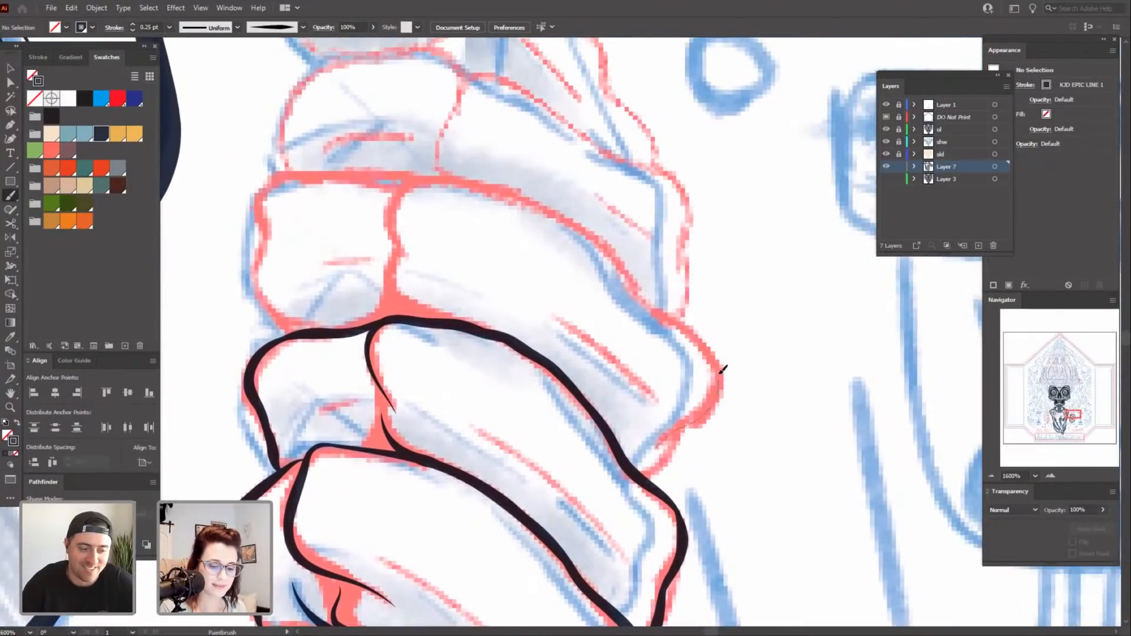
mouse_move(720, 373)
left_mouse_down()
mouse_move(708, 340)
mouse_move(638, 287)
left_mouse_up()
left_click_drag(731, 223, 744, 256)
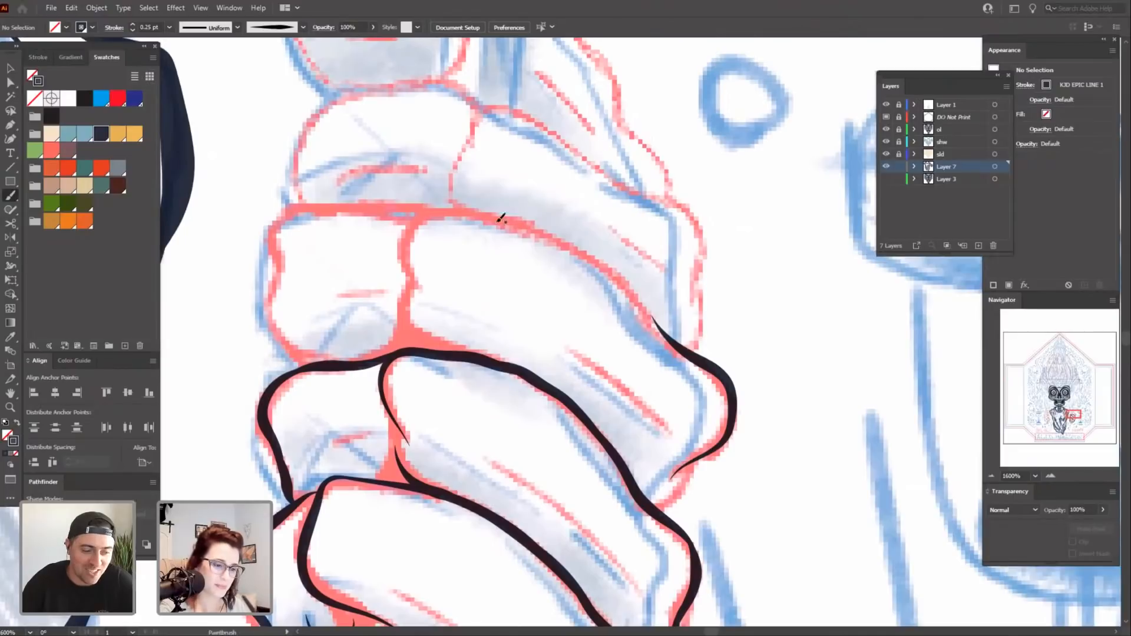
mouse_move(566, 239)
left_mouse_down()
mouse_move(632, 290)
mouse_move(688, 348)
left_mouse_up()
left_click_drag(636, 243, 712, 307)
left_click_drag(608, 363, 654, 381)
key("ctrl+z")
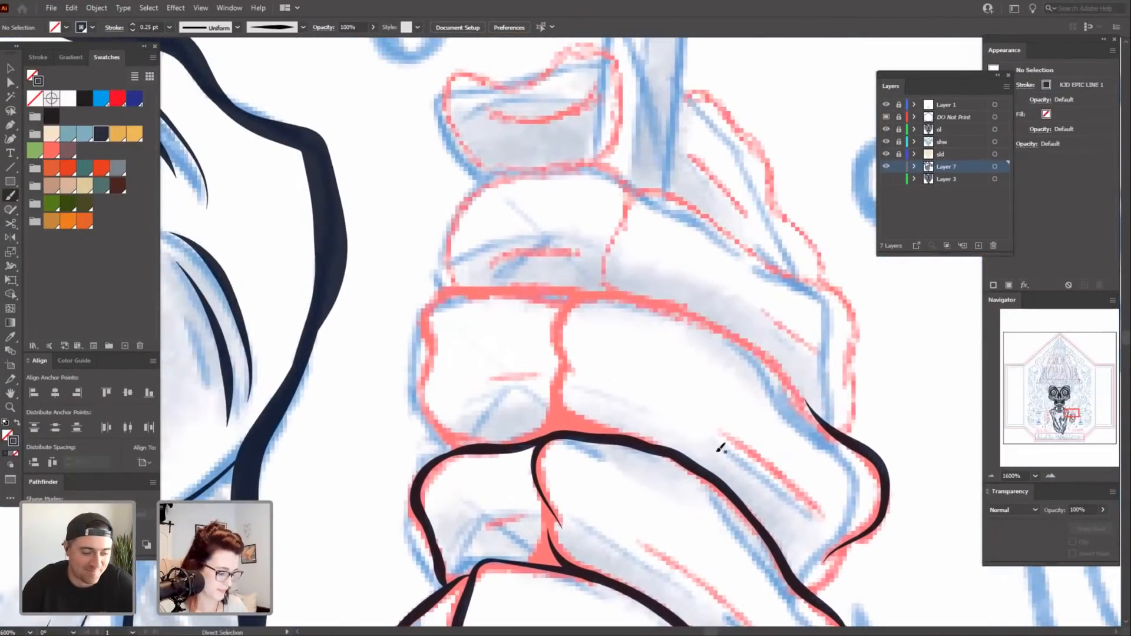
left_click_drag(828, 362, 691, 268)
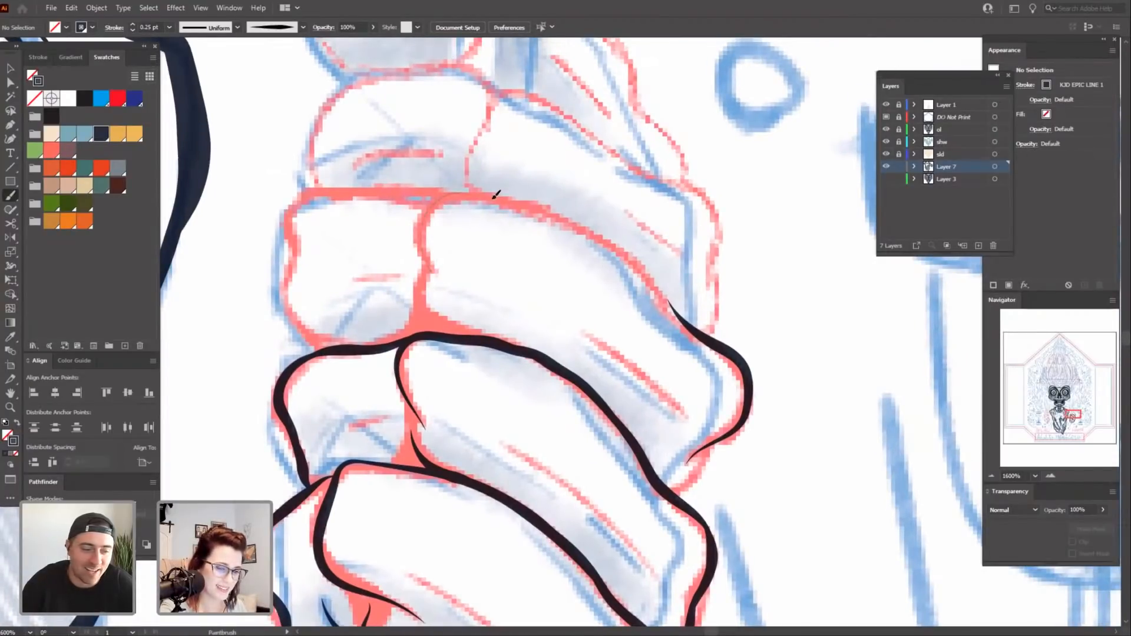
mouse_move(604, 235)
left_mouse_down()
mouse_move(636, 256)
mouse_move(697, 328)
left_mouse_up()
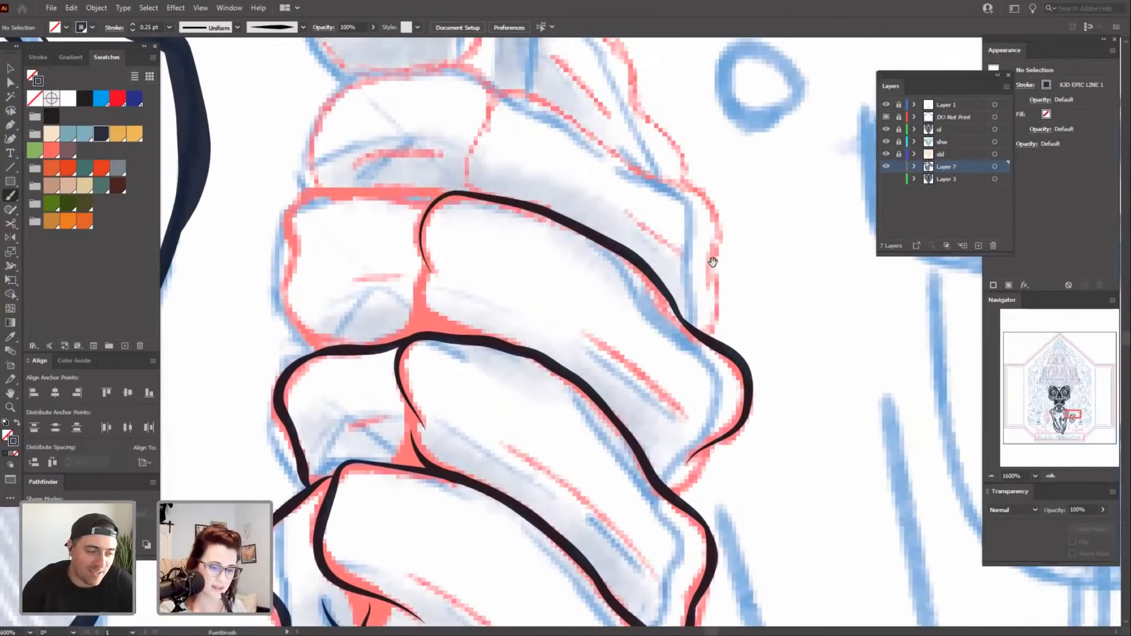
left_click_drag(731, 270, 713, 244)
key("ctrl+z")
Ink the upper contour of the third finger's front segment, from its right end back toward the segment division.
mouse_move(700, 320)
left_mouse_down()
mouse_move(608, 219)
mouse_move(553, 187)
left_mouse_up()
left_click_drag(426, 165, 425, 166)
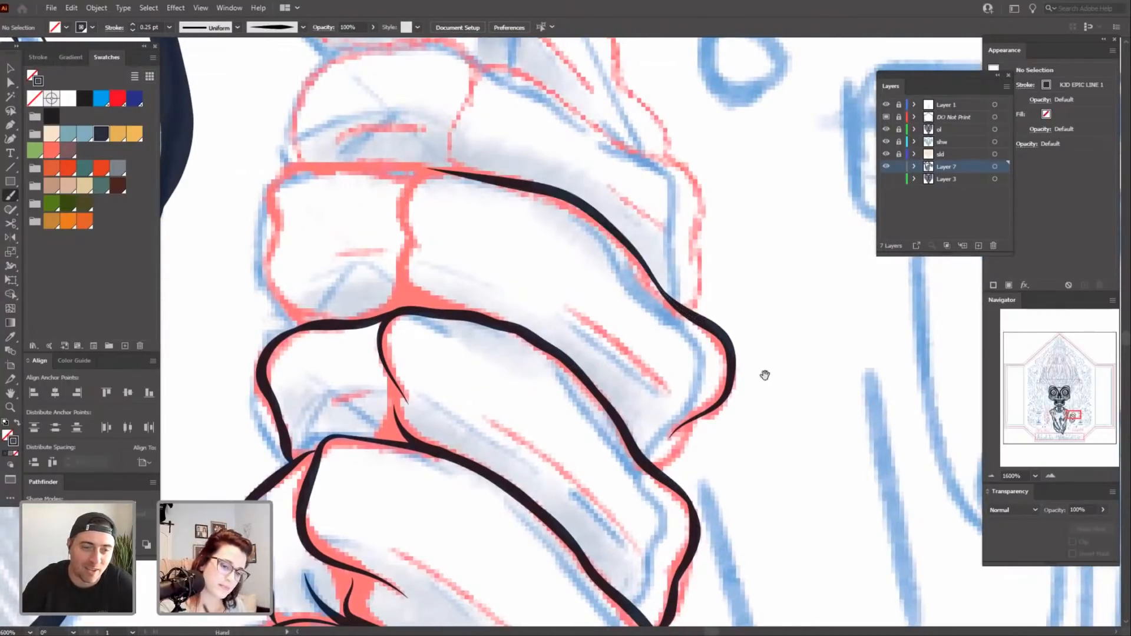
scroll(765, 374, "down", 3)
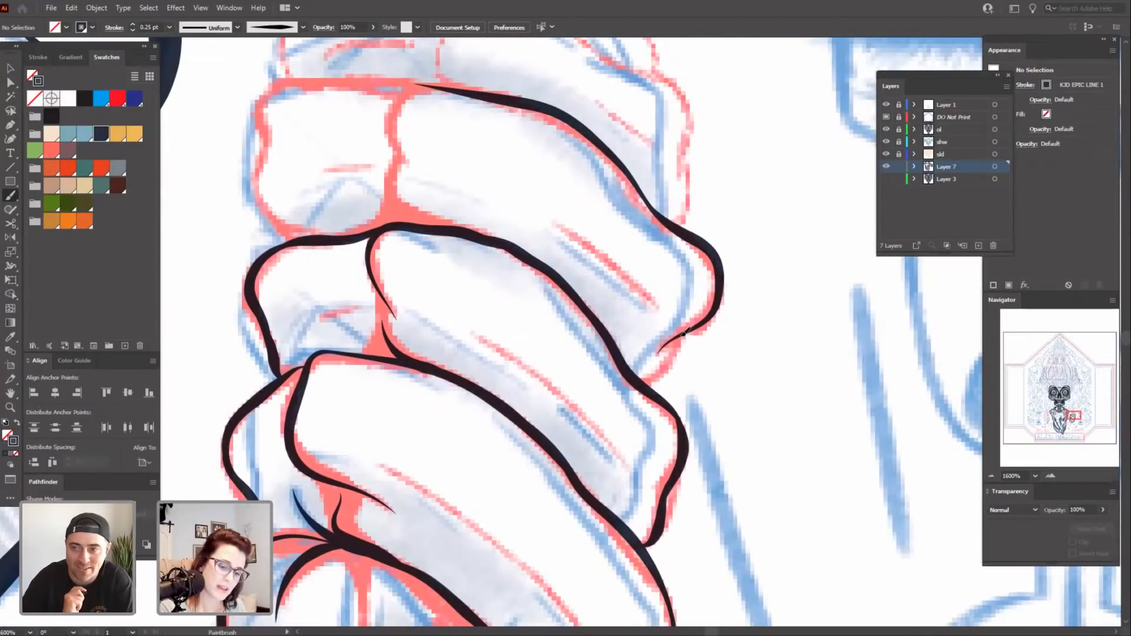
Ink the short hook that joins the third finger's right end to the finger below.
left_click_drag(665, 374, 647, 383)
left_click_drag(720, 368, 729, 363)
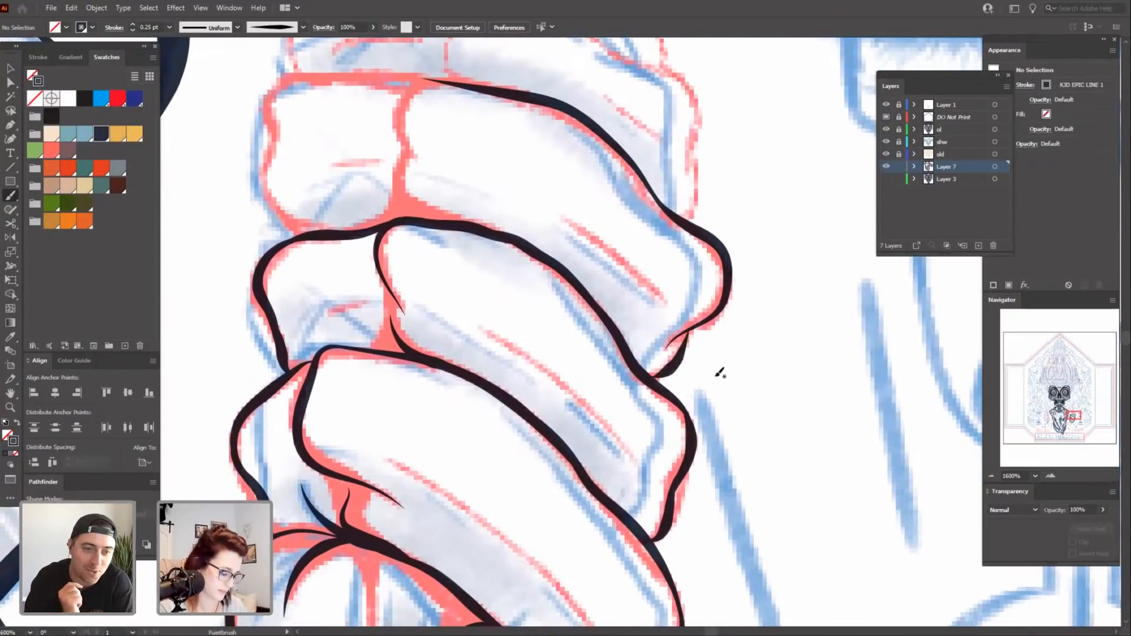
key("ctrl+z")
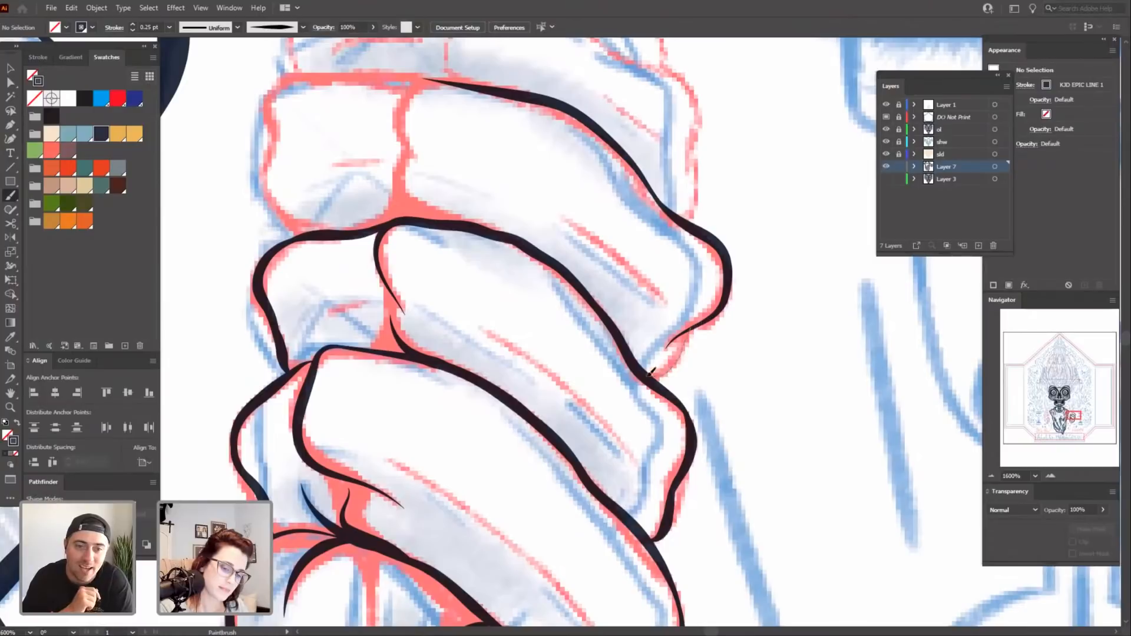
mouse_move(533, 199)
left_mouse_down()
mouse_move(609, 226)
mouse_move(704, 298)
left_mouse_up()
mouse_move(518, 285)
left_mouse_down()
mouse_move(511, 322)
mouse_move(536, 351)
mouse_move(551, 367)
mouse_move(586, 362)
left_mouse_up()
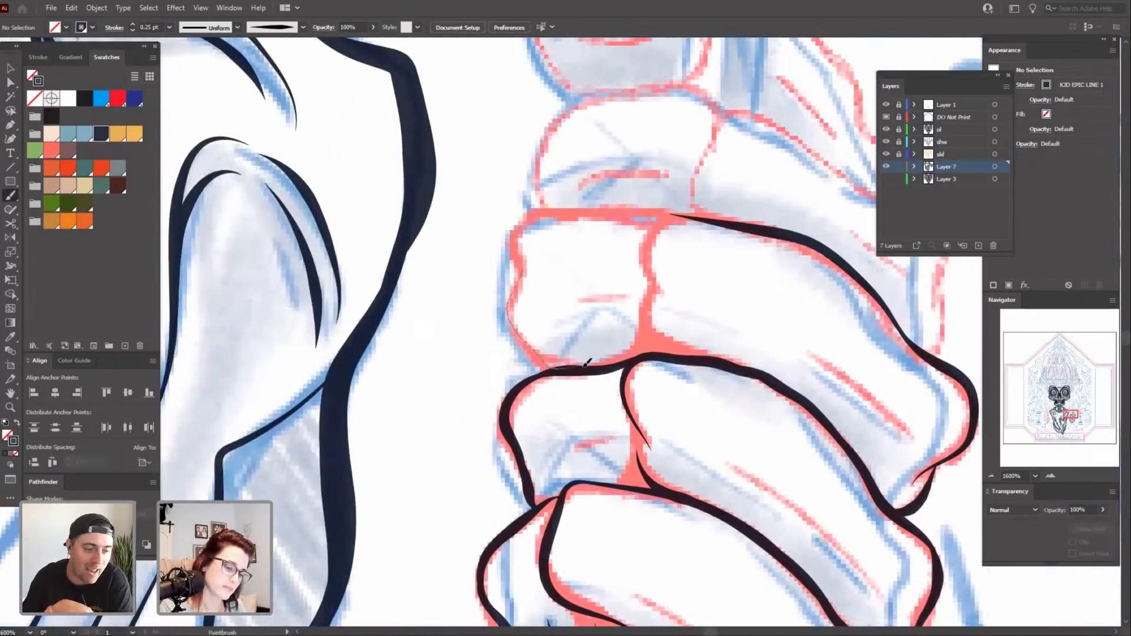
Ink the lower edge and outer left contour of the third finger's back segment.
left_click_drag(682, 345, 679, 394)
left_click_drag(648, 319, 682, 383)
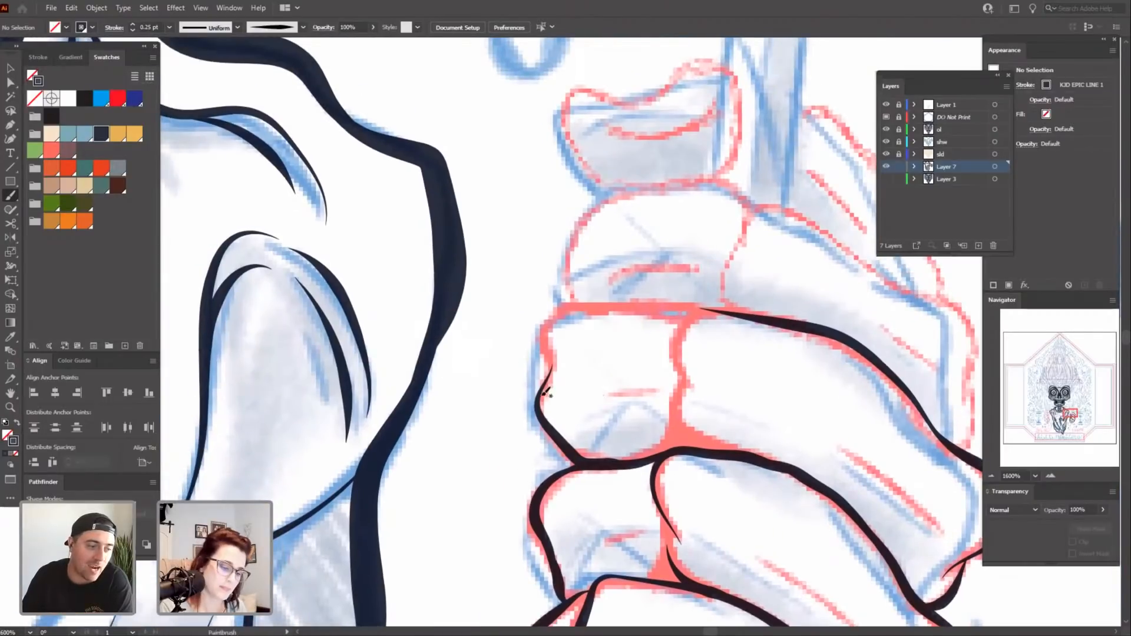
left_click_drag(559, 309, 538, 407)
mouse_move(632, 382)
left_mouse_down()
mouse_move(611, 387)
mouse_move(575, 354)
left_mouse_up()
mouse_move(698, 377)
left_mouse_down()
mouse_move(578, 270)
mouse_move(561, 224)
left_mouse_up()
Hide the sketch on Layer 1 and remove the stray brush marks in the empty area around the fist.
scroll(564, 192, "down", 4)
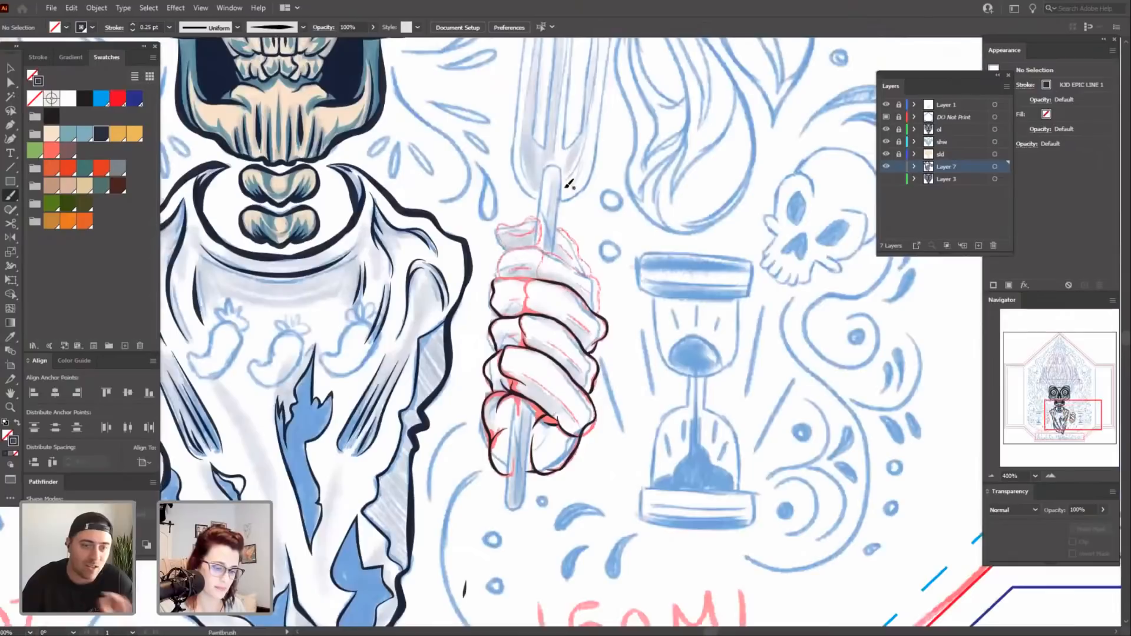
mouse_move(735, 514)
left_mouse_down()
mouse_move(823, 495)
mouse_move(846, 467)
mouse_move(816, 464)
left_mouse_up()
left_click_drag(805, 474, 834, 469)
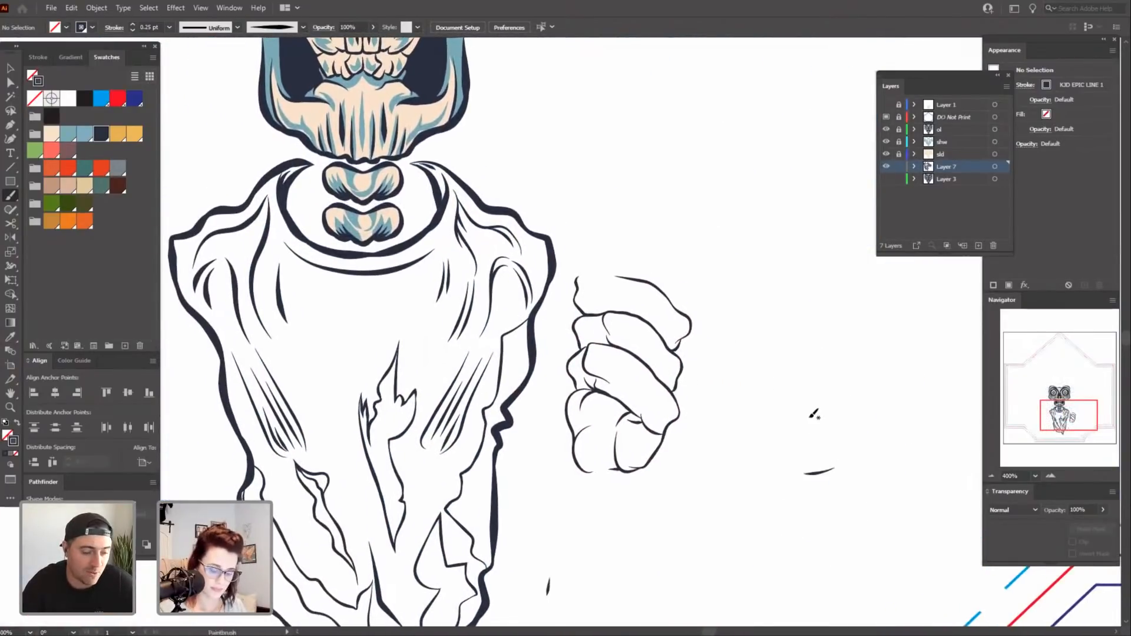
key("ctrl+z")
key("v")
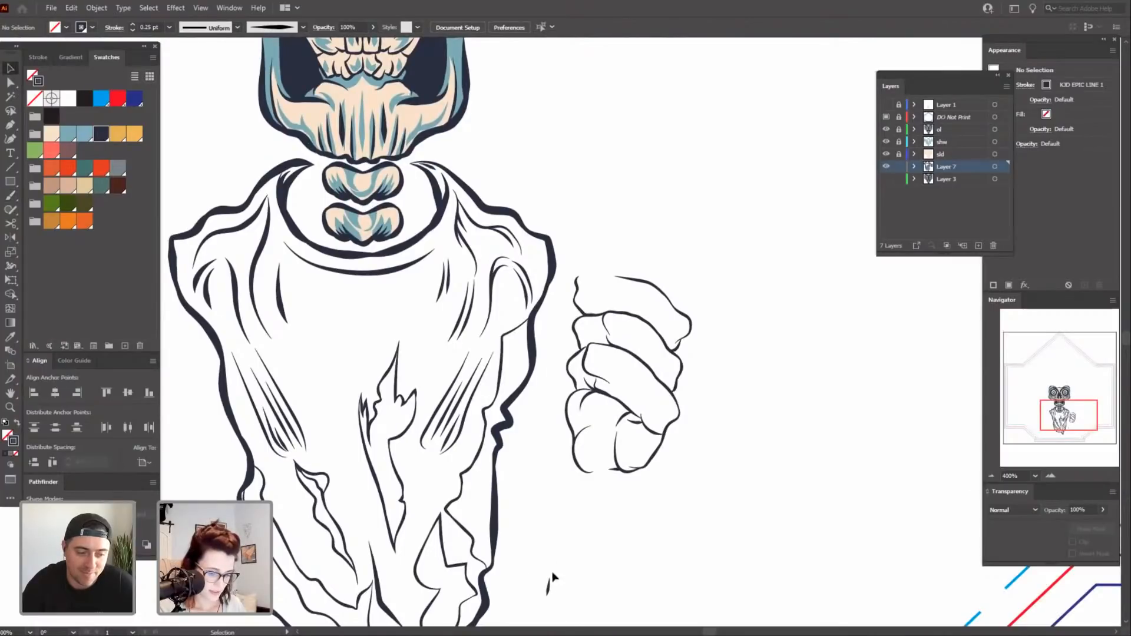
left_click(548, 586)
key("Delete")
Set the stroke weight of all the fist's outlines to 0.5 pt and show the Layer 1 sketch again.
left_click_drag(766, 535, 633, 526)
mouse_move(664, 569)
left_mouse_down()
mouse_move(624, 553)
mouse_move(452, 360)
mouse_move(401, 219)
left_mouse_up()
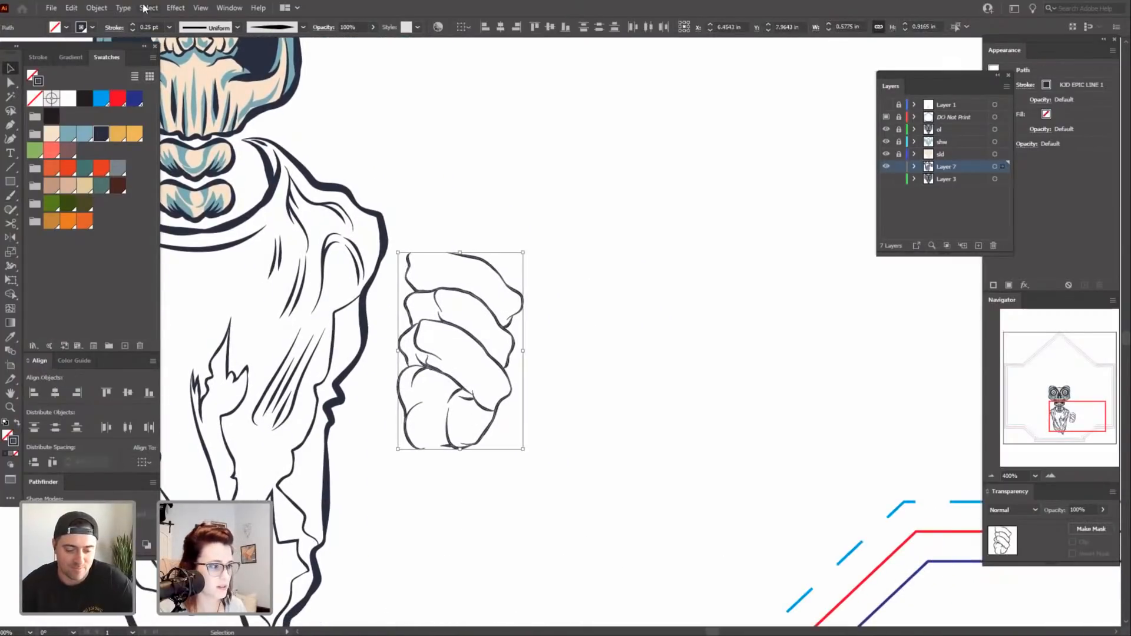
left_click(133, 24)
left_click(665, 586)
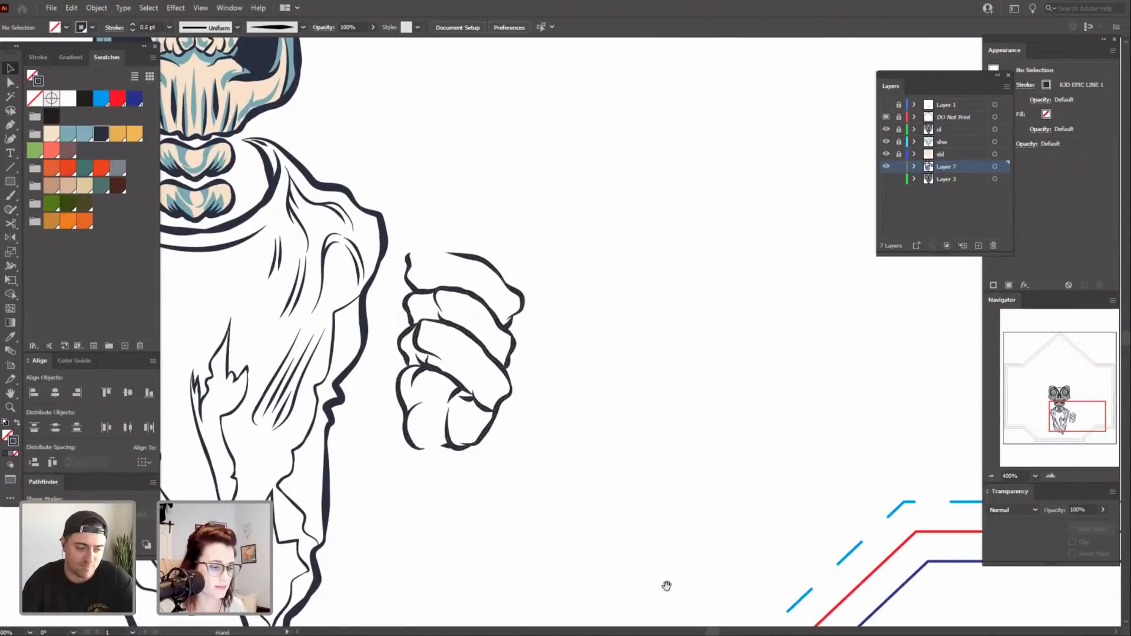
left_click_drag(571, 526, 647, 551)
left_click(886, 105)
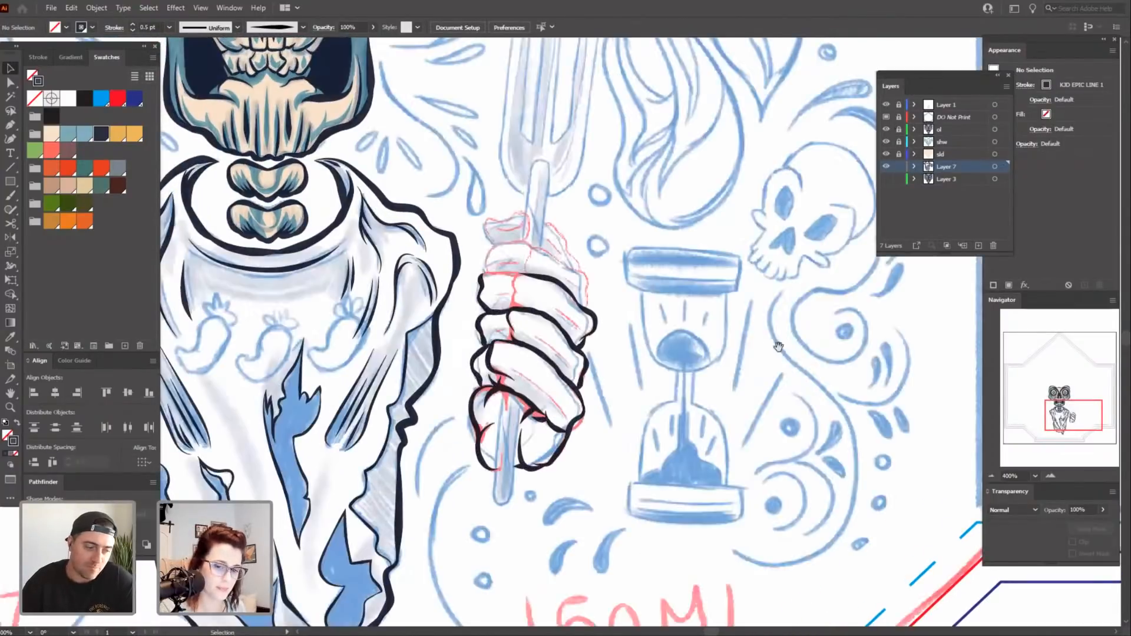
Ink the upper part of the division between the third finger's segments, joining it to the front segment's upper contour.
left_click_drag(725, 449, 687, 497)
key("b")
left_click_drag(607, 487, 633, 502)
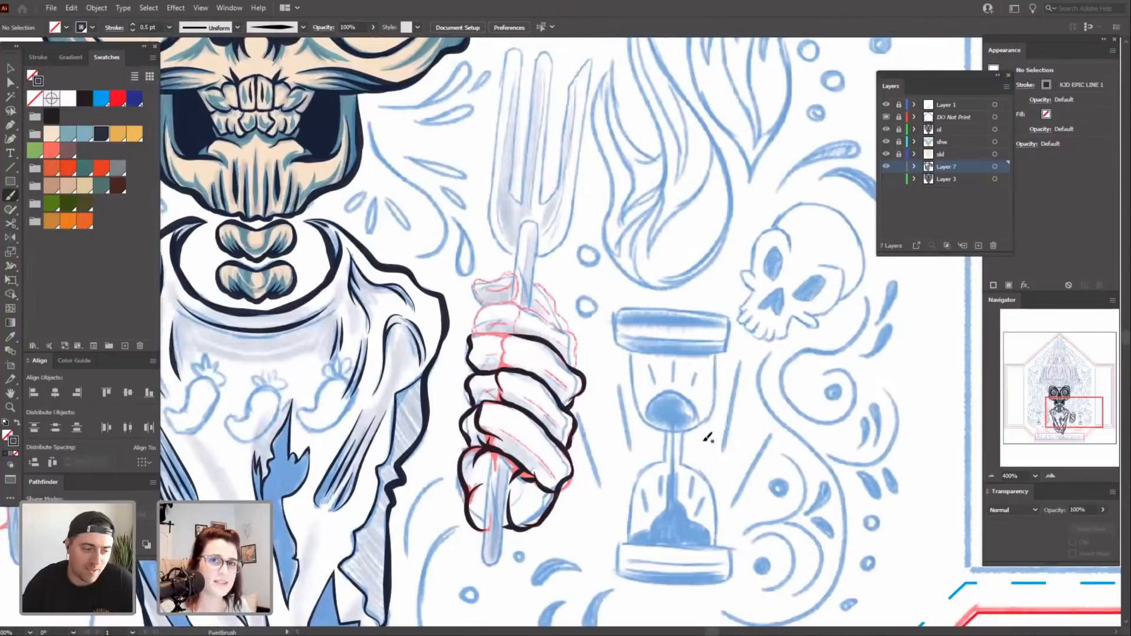
key("ctrl+equal")
key("ctrl+equal")
left_click_drag(682, 414, 802, 474)
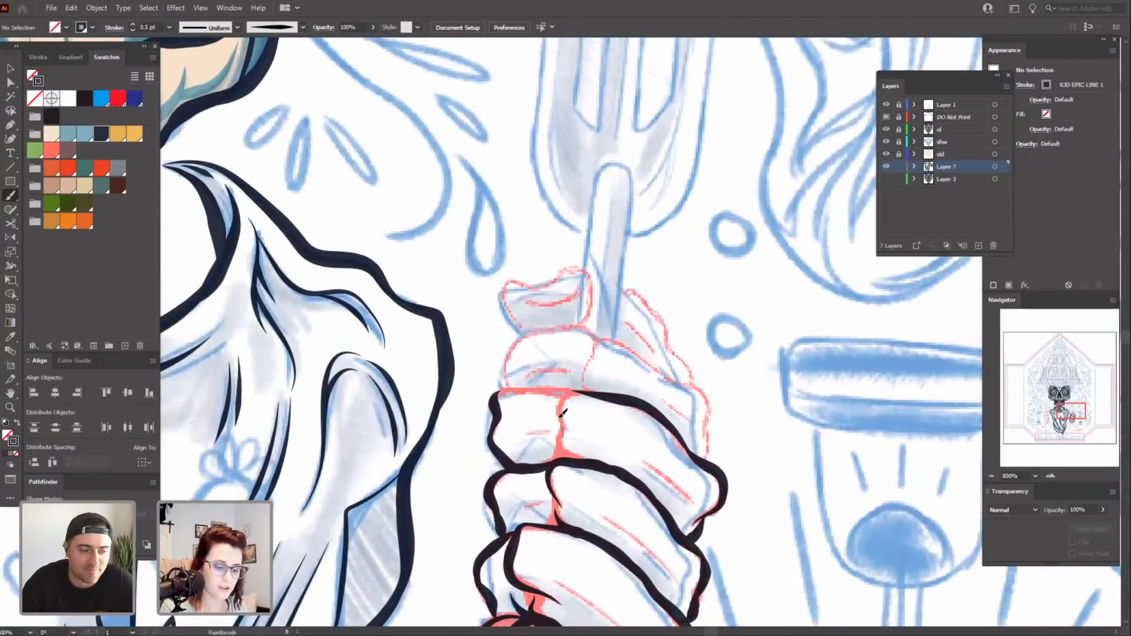
left_click_drag(613, 436, 698, 451)
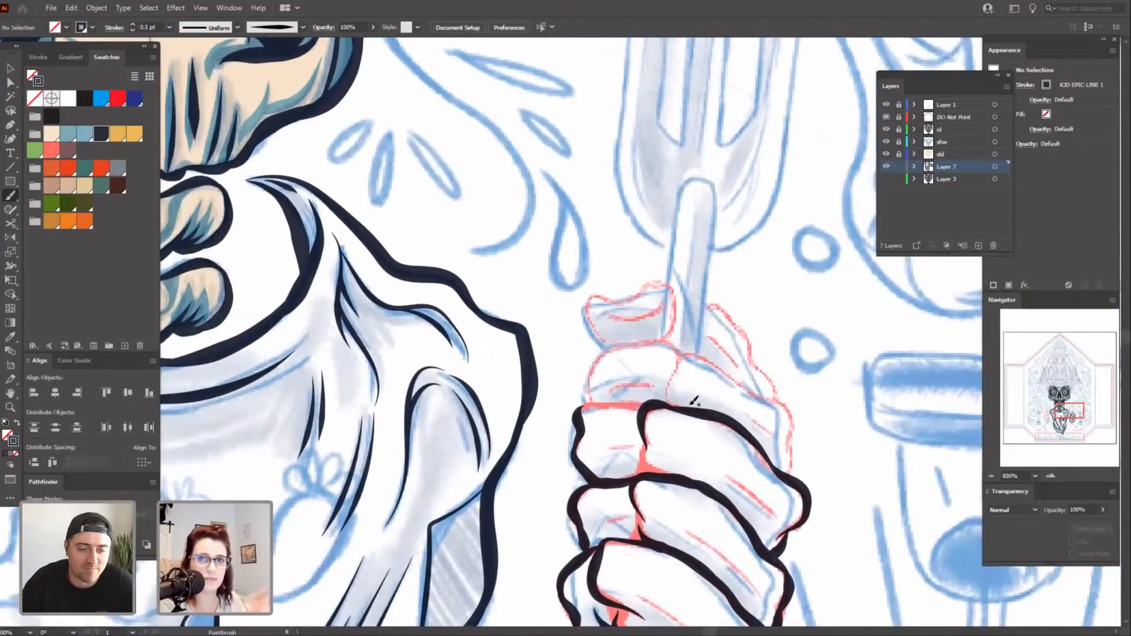
Ink the upper edge of the third finger's back segment from its left corner to the segment division.
mouse_move(834, 545)
left_mouse_down()
mouse_move(786, 522)
mouse_move(769, 455)
left_mouse_up()
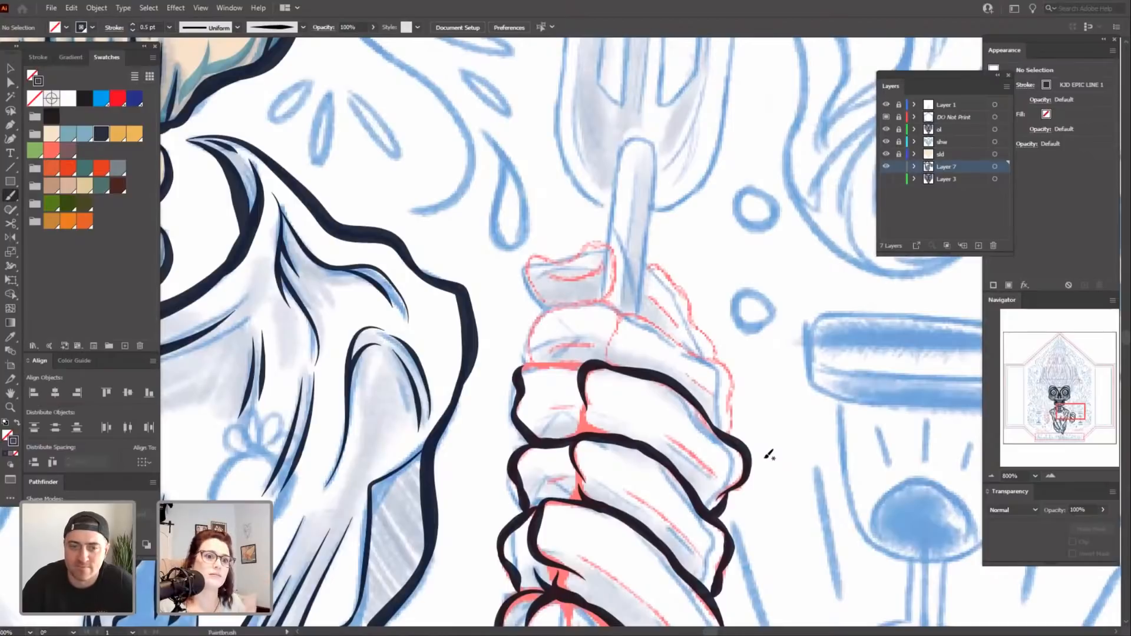
mouse_move(798, 513)
left_mouse_down()
mouse_move(757, 505)
mouse_move(821, 459)
left_mouse_up()
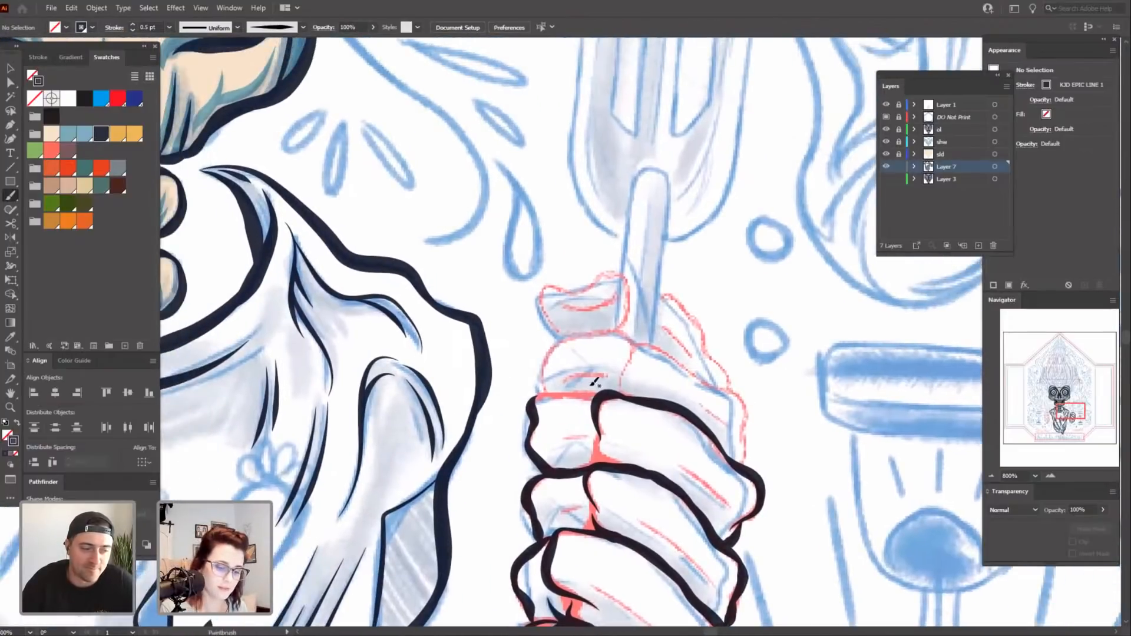
left_click_drag(530, 398, 591, 394)
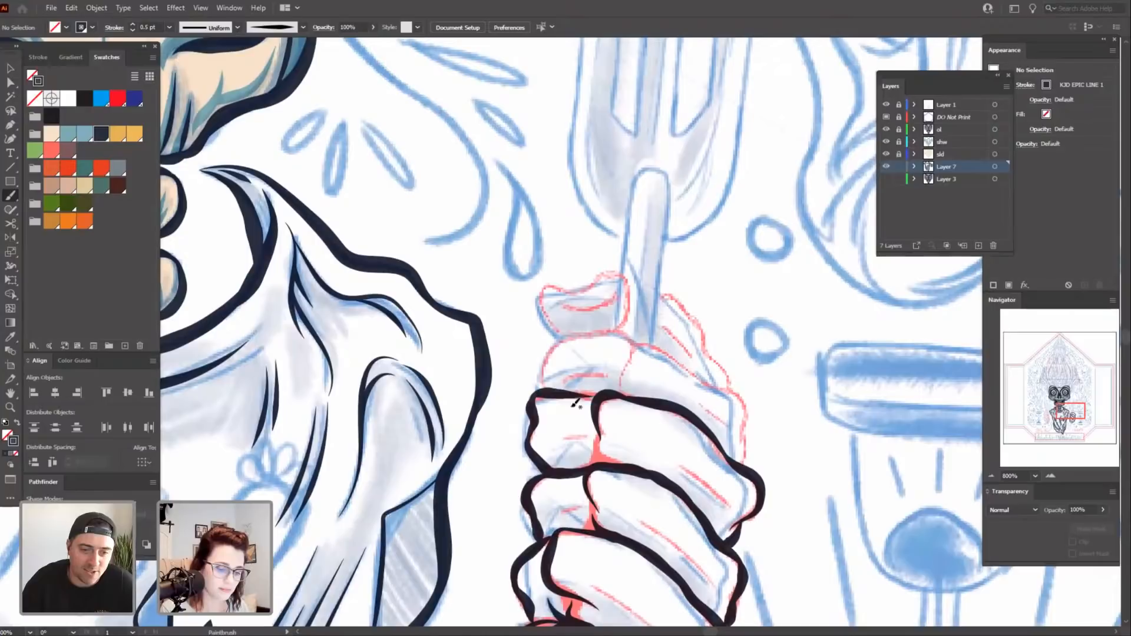
Ink the outer right end of the fourth finger from the bottom and the left contour of its back segment.
left_click_drag(811, 485, 727, 437)
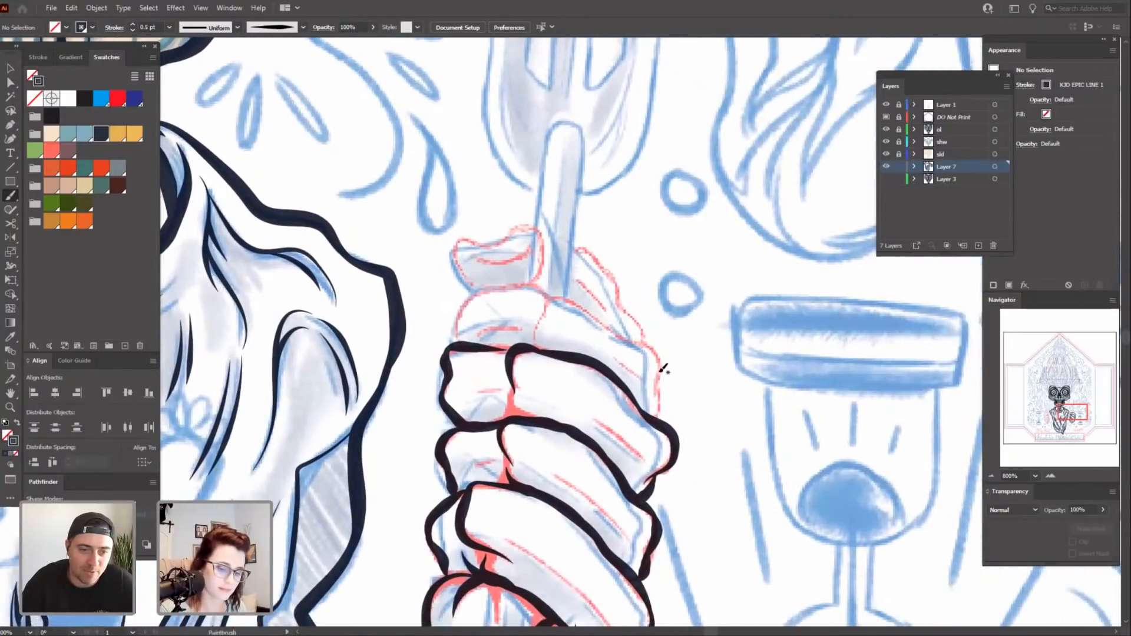
mouse_move(656, 378)
left_mouse_down()
mouse_move(654, 420)
mouse_move(708, 426)
mouse_move(664, 379)
mouse_move(793, 384)
mouse_move(803, 394)
left_mouse_up()
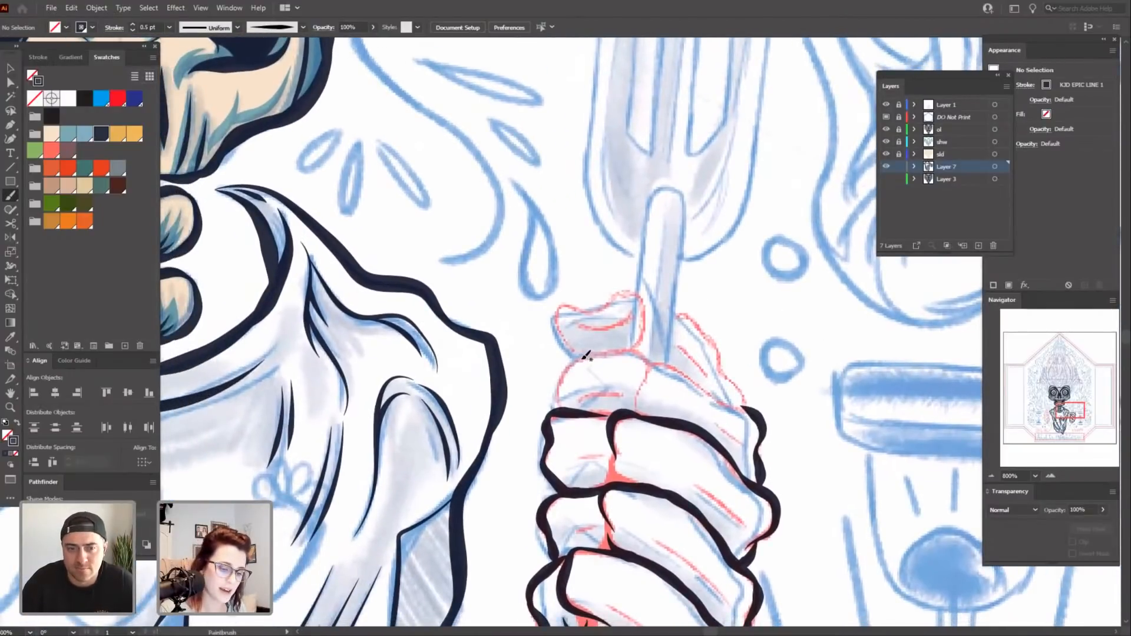
left_click_drag(562, 365, 552, 408)
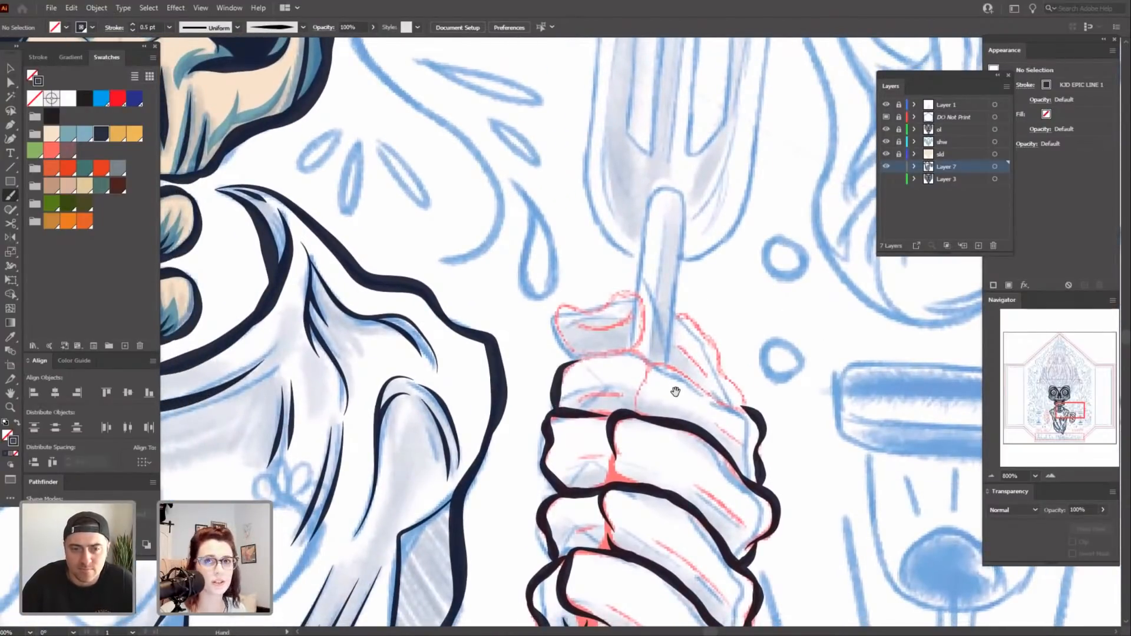
left_click_drag(676, 391, 638, 397)
Complete the fourth finger with its back segment's upper edge, the segment division and the front segment's upper contour.
left_click_drag(539, 364, 613, 357)
left_click_drag(625, 397, 583, 412)
left_click_drag(611, 363, 698, 410)
mouse_move(775, 446)
left_mouse_down()
mouse_move(752, 463)
mouse_move(740, 285)
mouse_move(751, 178)
mouse_move(724, 266)
mouse_move(683, 321)
left_mouse_up()
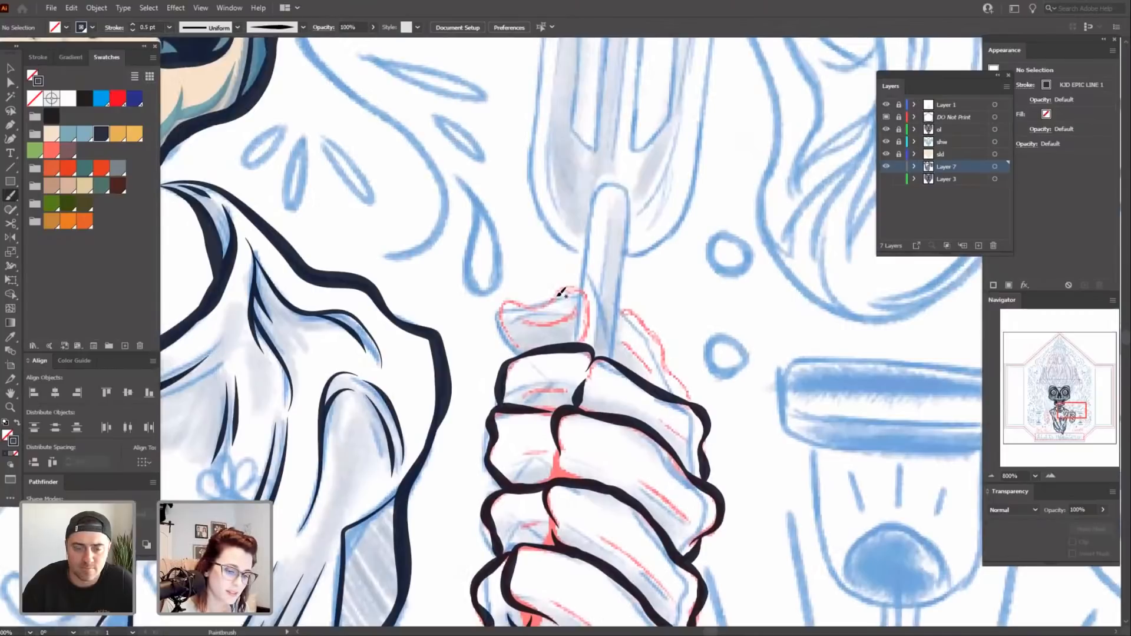
Outline the topmost fingertip left of the fork handle, closing its right side down onto the fourth finger.
mouse_move(513, 349)
left_mouse_down()
mouse_move(544, 306)
mouse_move(519, 317)
mouse_move(555, 295)
left_mouse_up()
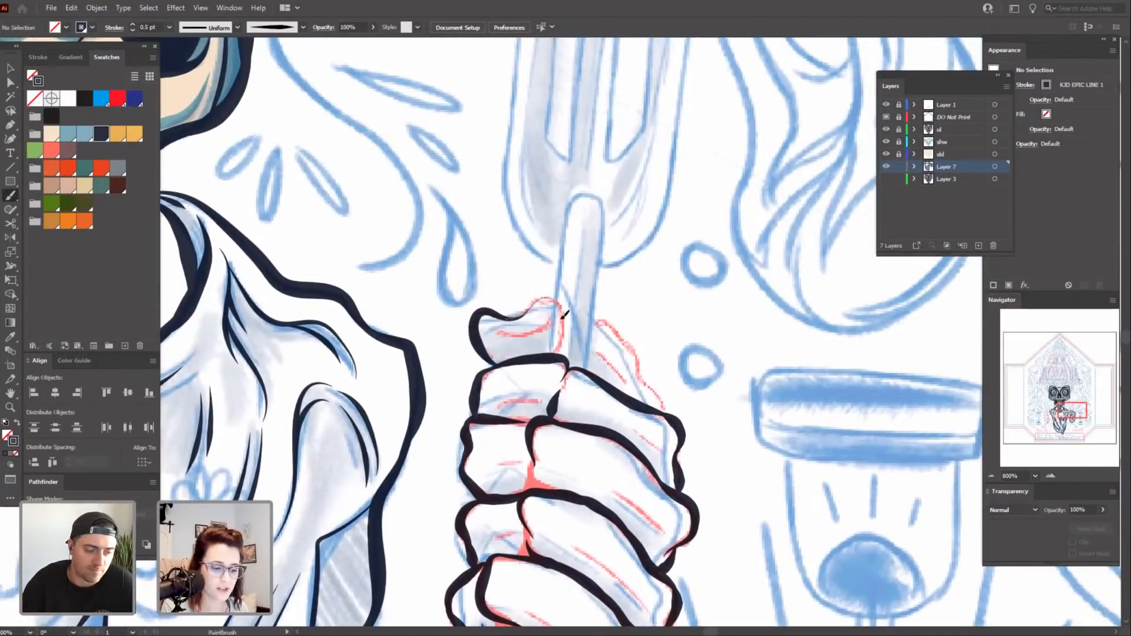
scroll(566, 312, "right", 1)
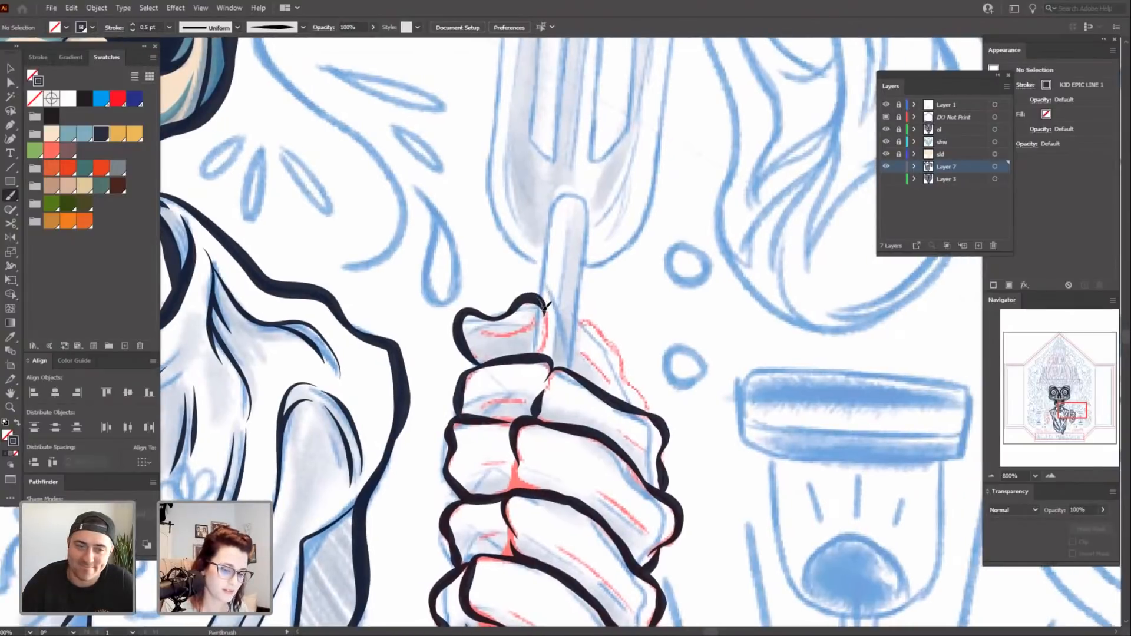
left_click_drag(544, 351, 546, 354)
left_click_drag(727, 452, 707, 370)
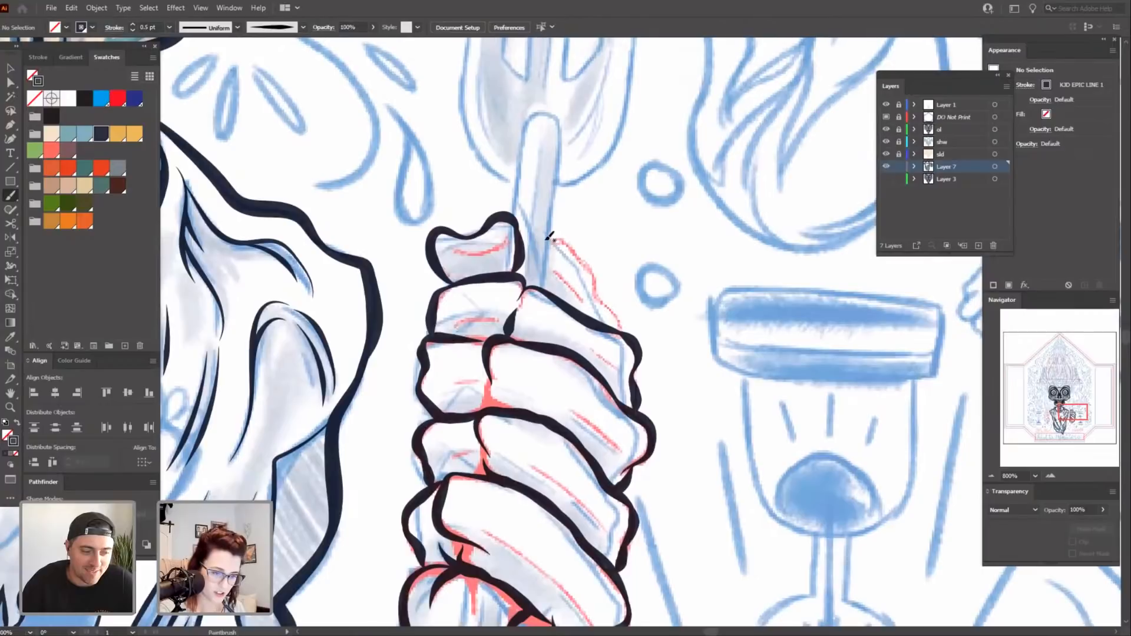
Ink the outer contour of the hand right of the fork handle, down to the fourth finger.
left_click_drag(584, 251, 626, 329)
mouse_move(730, 429)
left_mouse_down()
mouse_move(722, 271)
mouse_move(740, 233)
mouse_move(757, 290)
left_mouse_up()
mouse_move(720, 490)
left_mouse_down()
mouse_move(722, 444)
mouse_move(714, 525)
left_mouse_up()
left_click_drag(753, 459, 738, 511)
left_click_drag(757, 442, 778, 384)
key("ctrl+minus")
key("ctrl+minus")
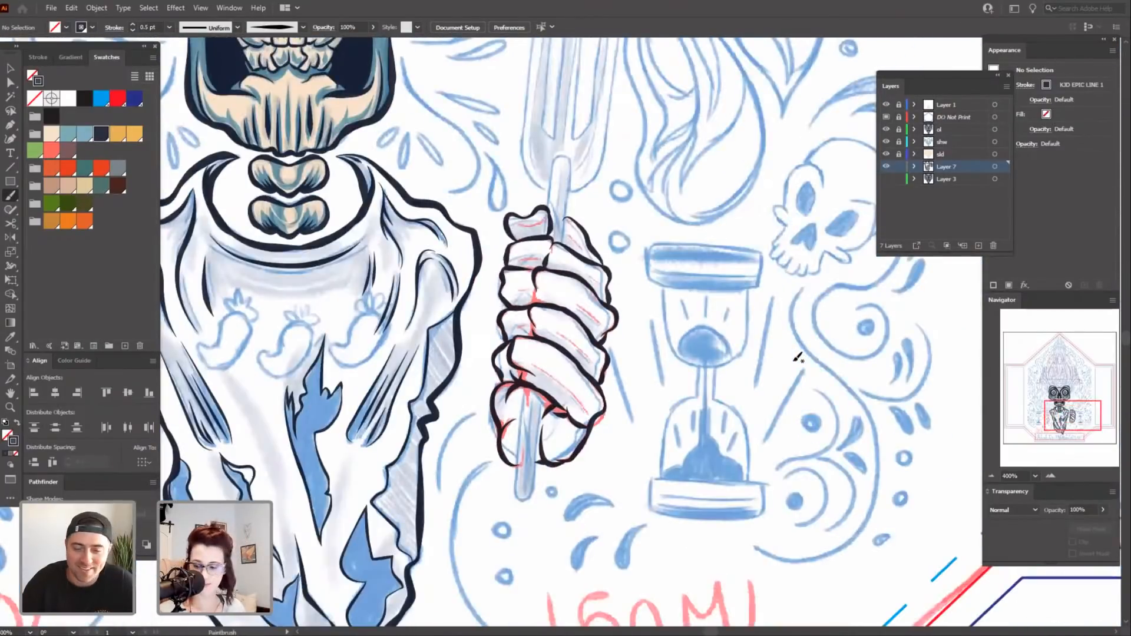
Select all the inked outlines of the fork-holding fist and create a copy reflected across the vertical axis.
key("v")
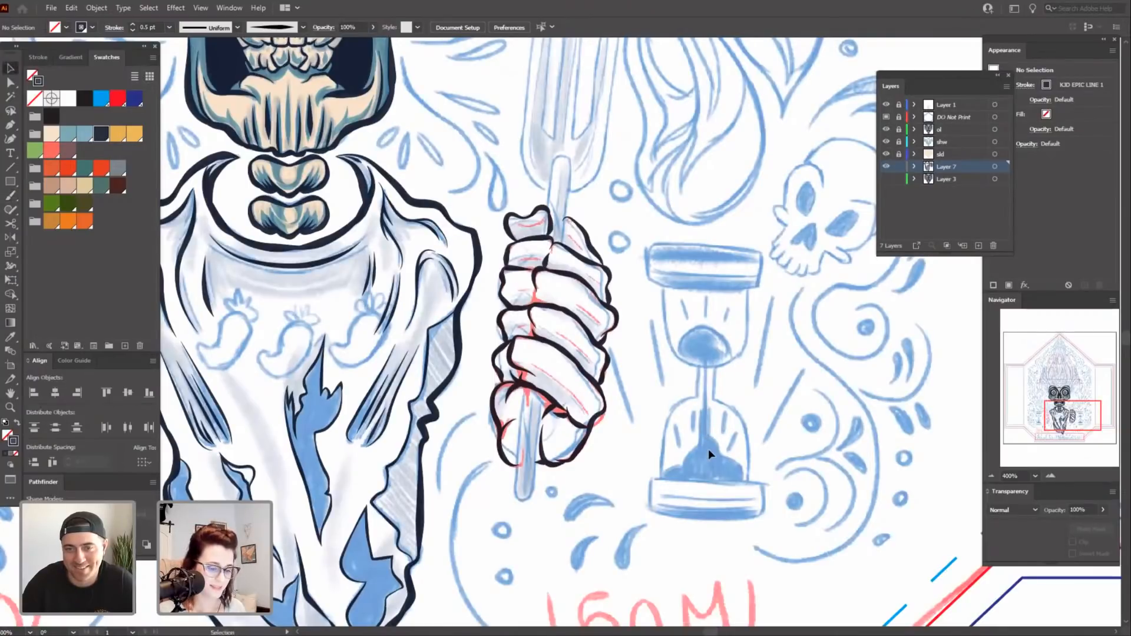
left_click_drag(529, 339, 654, 479)
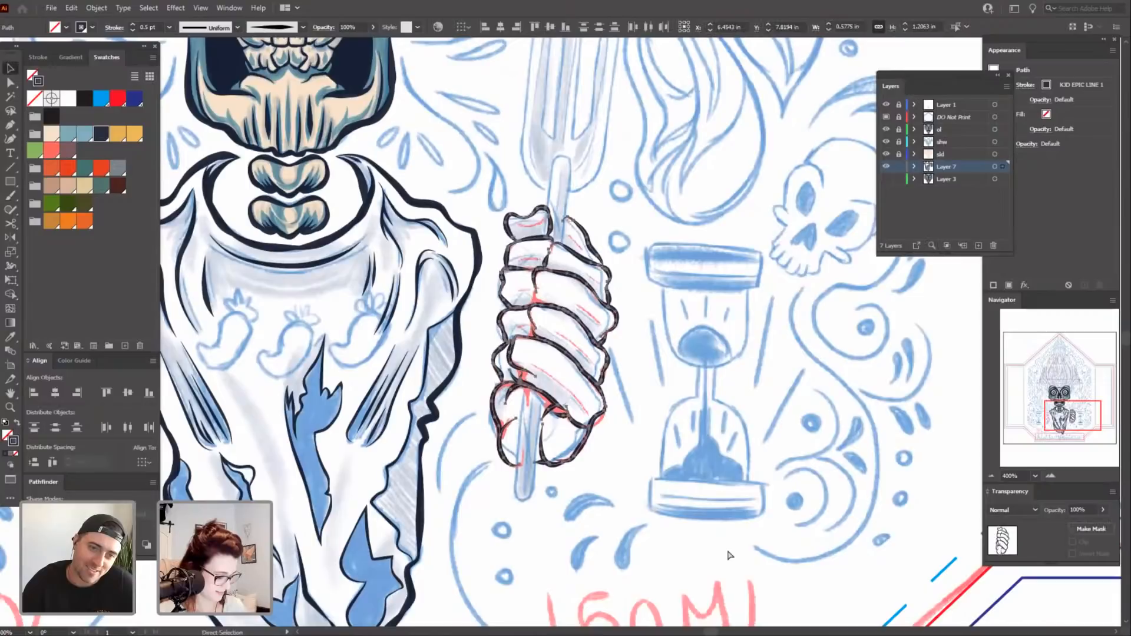
key("ctrl+shift+a")
key("ctrl+a")
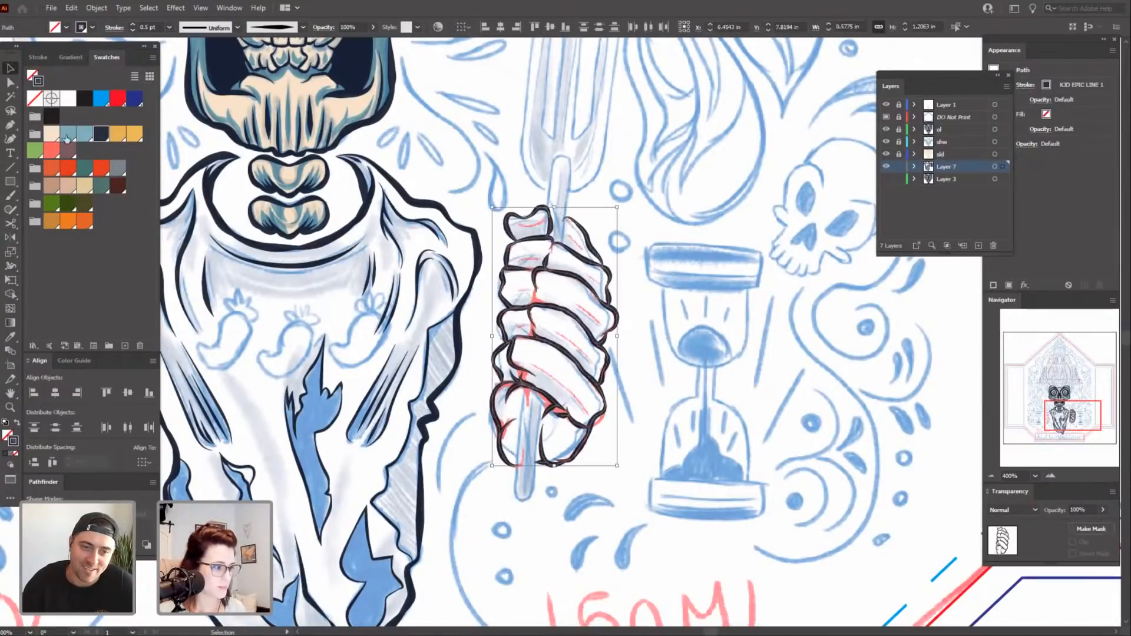
double_click(10, 237)
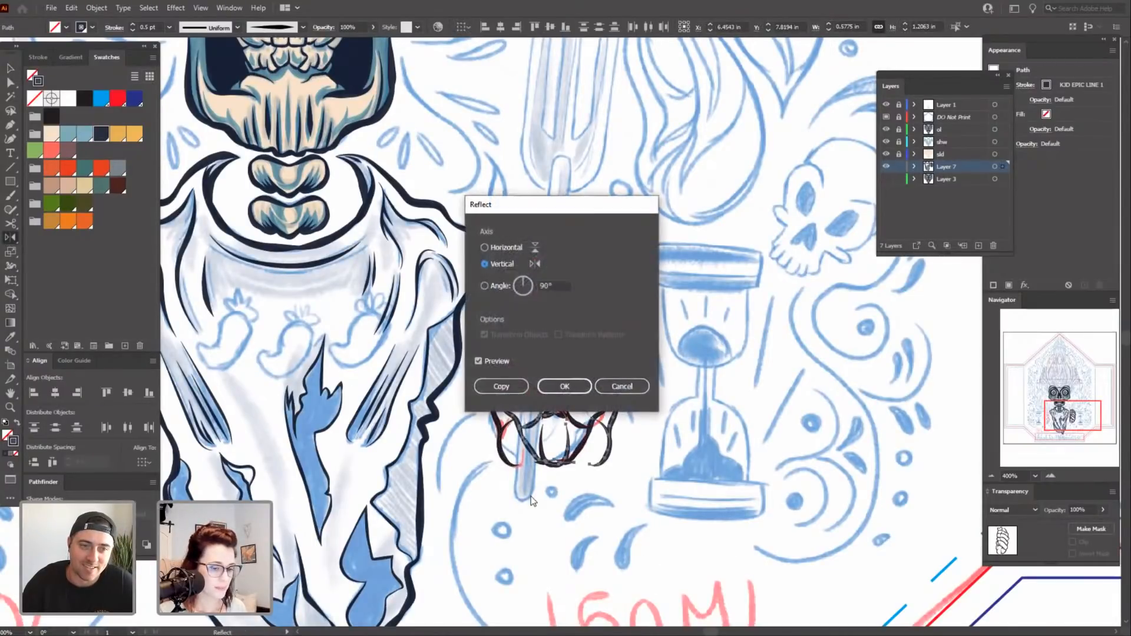
left_click(566, 392)
left_click_drag(550, 511, 829, 461)
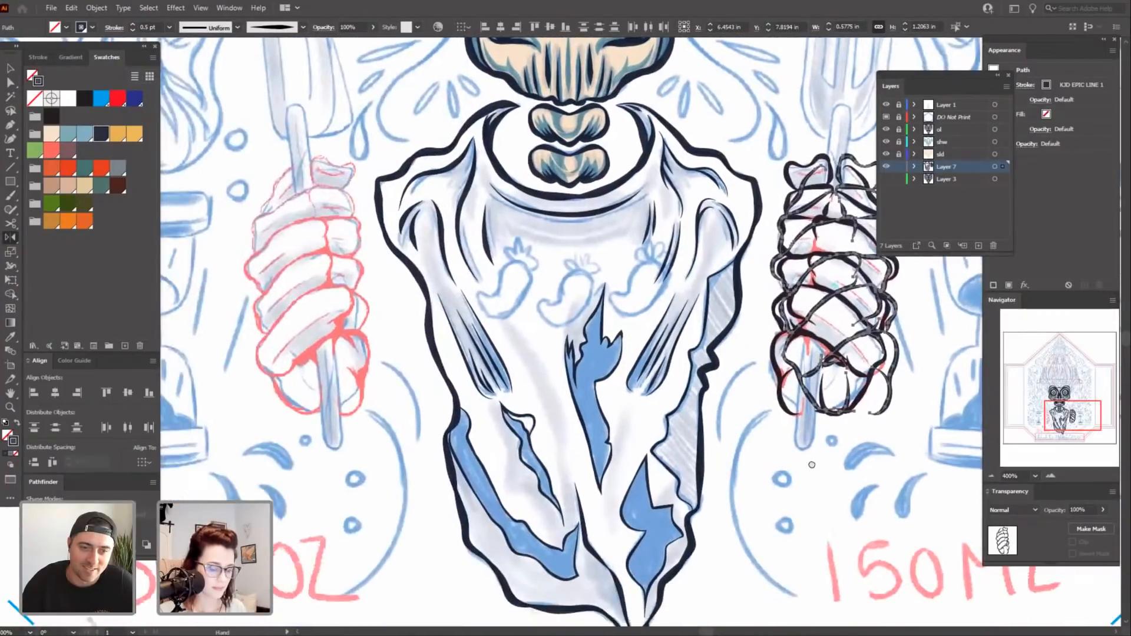
Move the reflected fist outlines onto the sketched hand on the opposite side of the skeleton and deselect them.
key("v")
left_click_drag(886, 414, 356, 425)
left_click(414, 529)
left_click_drag(899, 522, 753, 543)
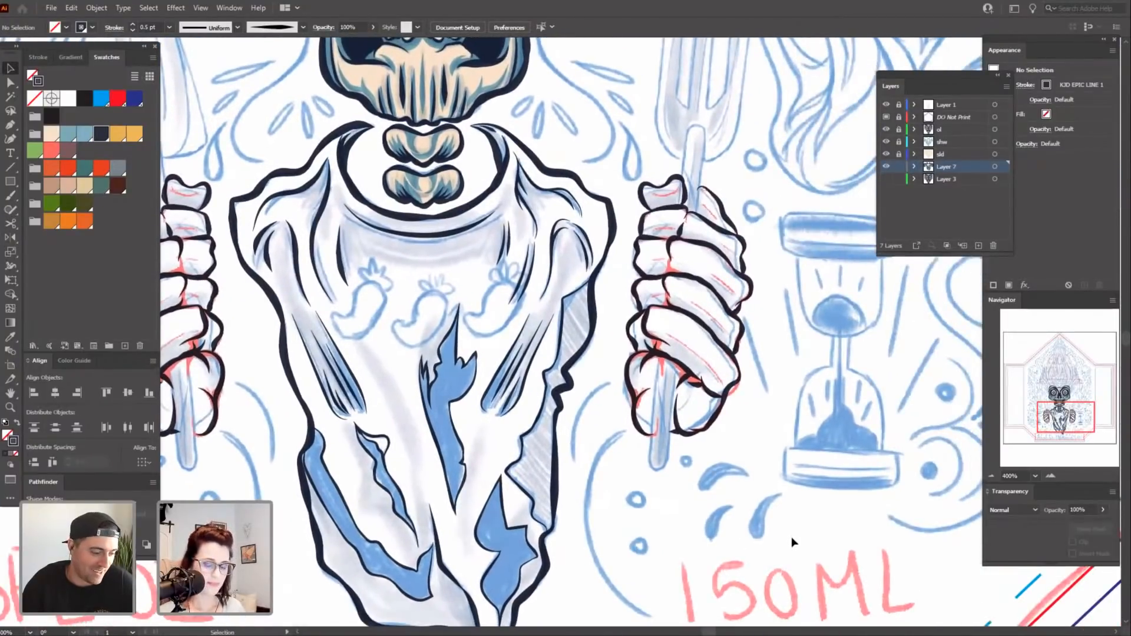
Ink the left edge of the fork handle with the Paintbrush, from the thumb area down to the handle's bottom end.
key("b")
mouse_move(815, 313)
left_mouse_down()
mouse_move(802, 413)
mouse_move(827, 316)
left_mouse_up()
left_click_drag(791, 406, 780, 382)
key("ctrl+equal")
key("ctrl+equal")
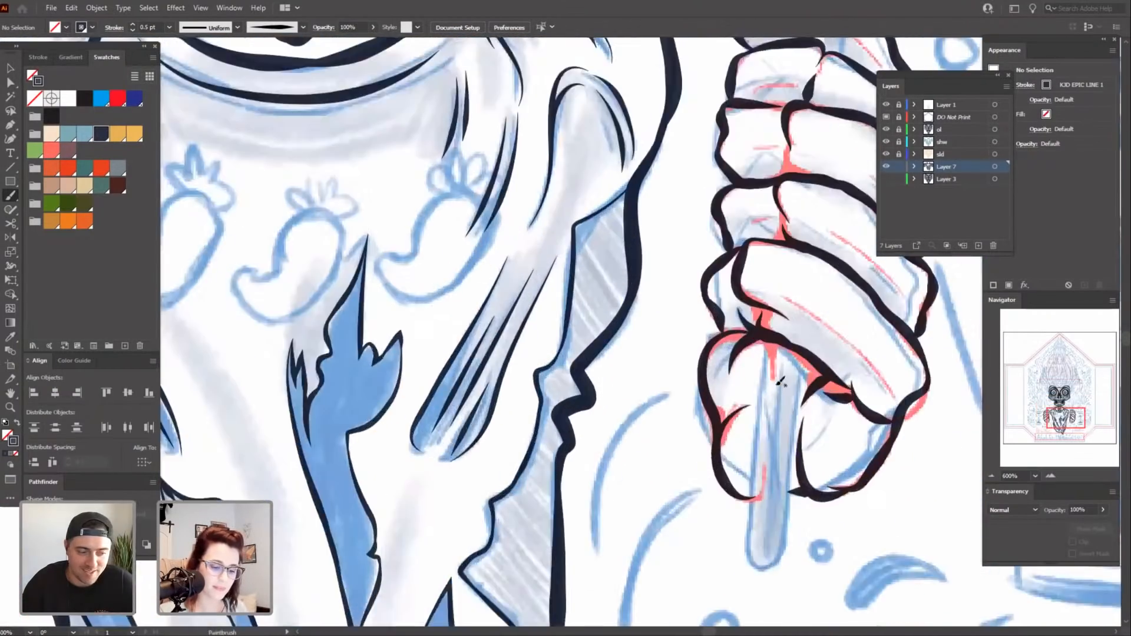
key("ctrl+equal")
left_click_drag(844, 508, 539, 404)
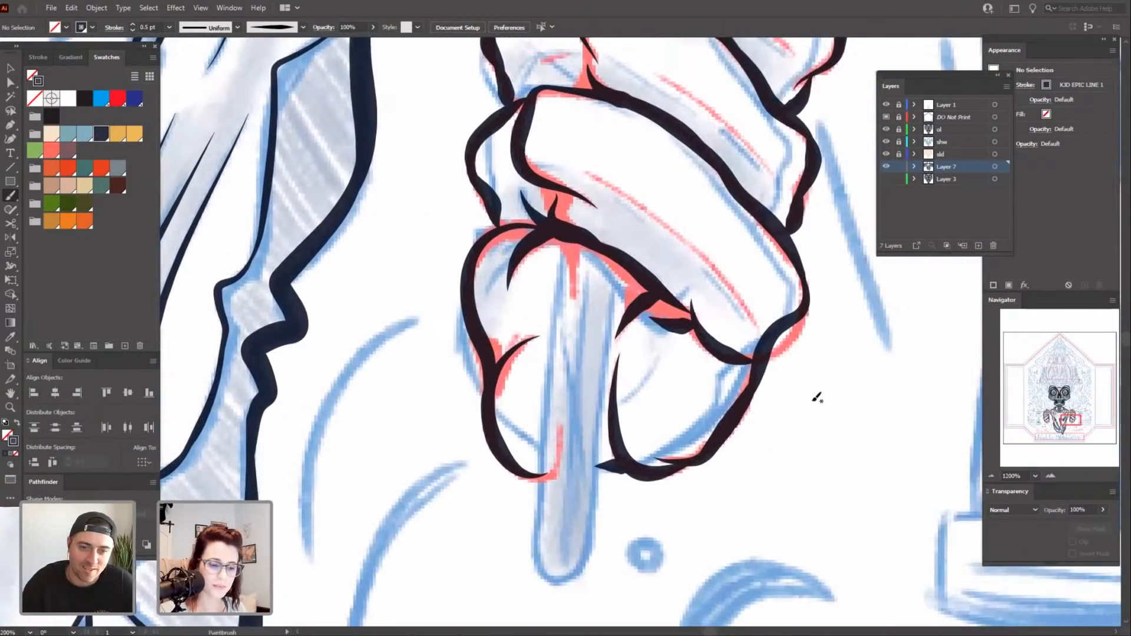
key("ctrl+minus")
mouse_move(810, 397)
left_mouse_down()
mouse_move(791, 429)
mouse_move(840, 465)
left_mouse_up()
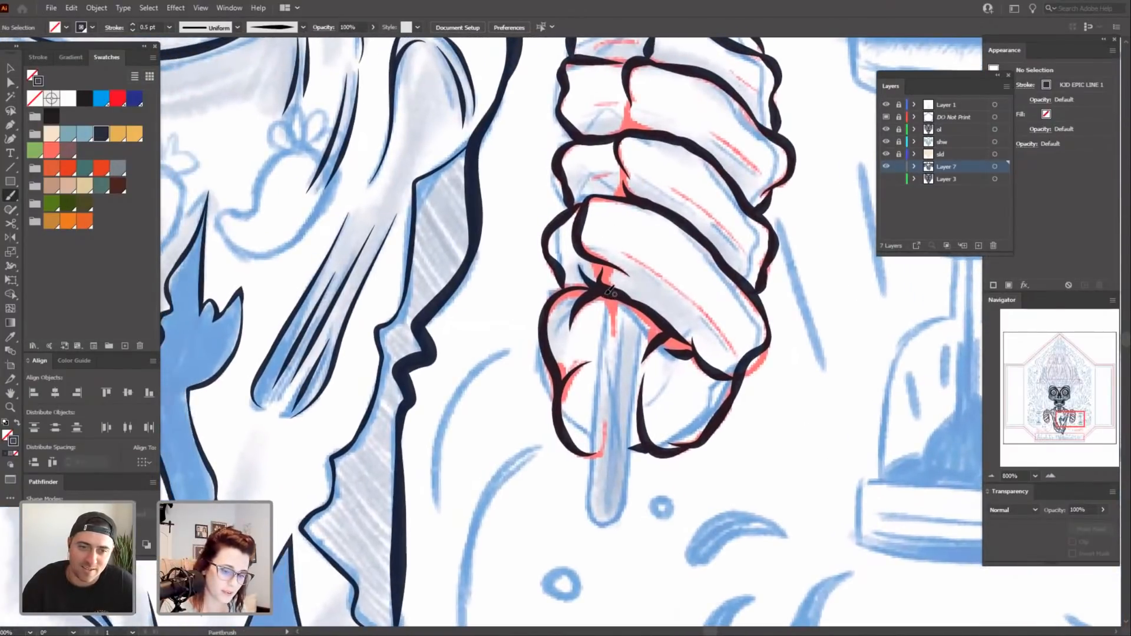
left_click_drag(610, 290, 596, 451)
left_click_drag(702, 536, 724, 505)
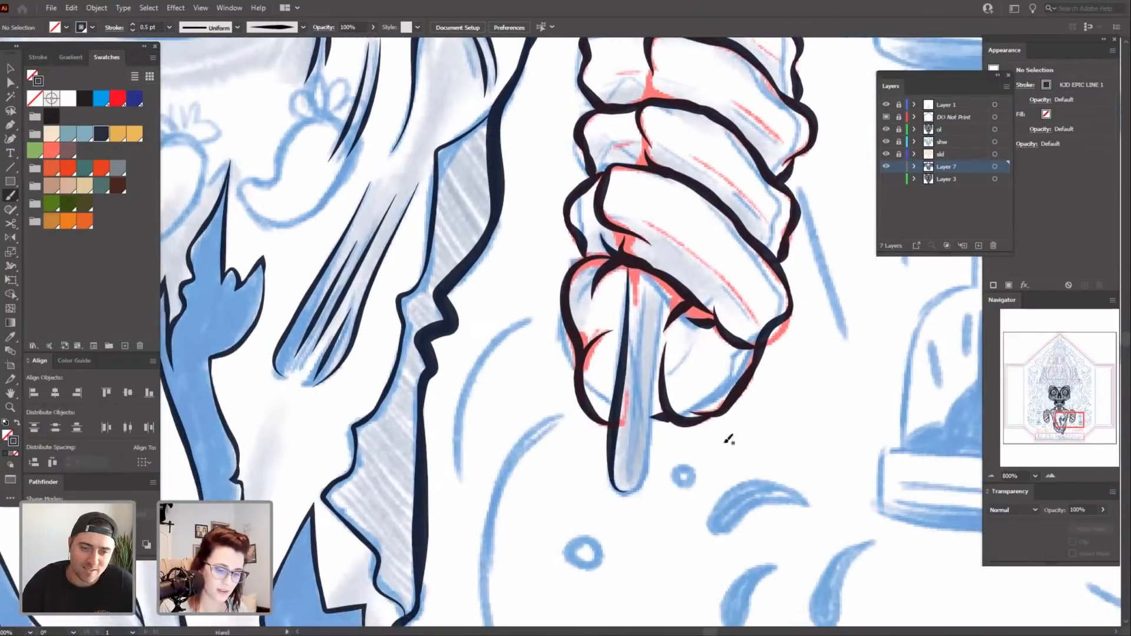
Try several brush strokes for the fork handle's right edge and rounded bottom end, undoing each attempt.
left_click_drag(673, 275, 639, 489)
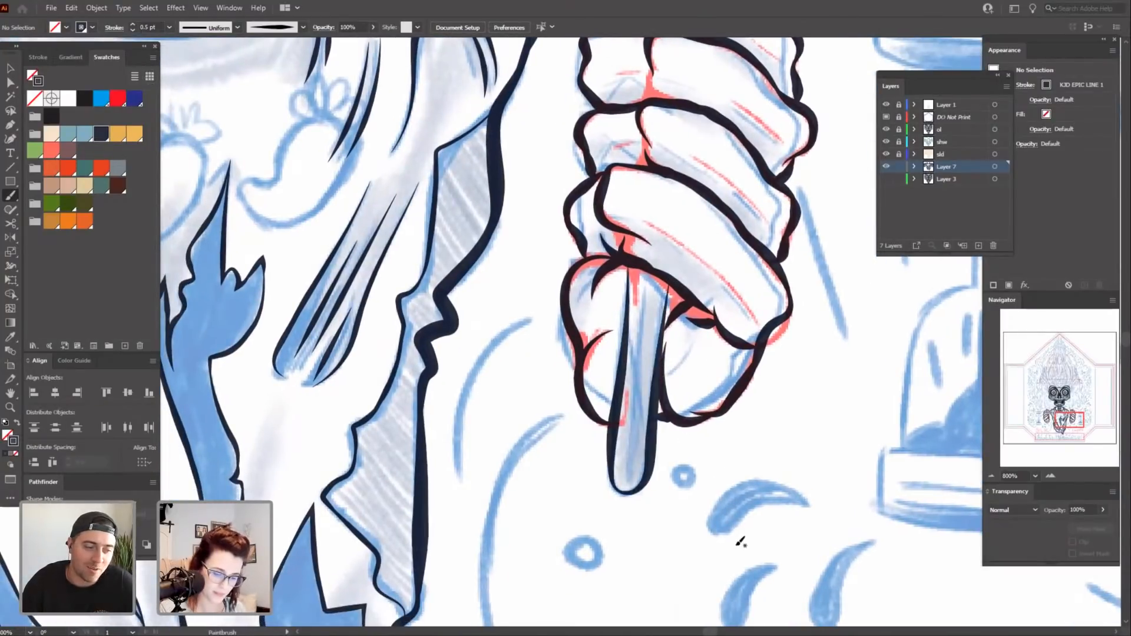
mouse_move(738, 541)
left_mouse_down()
mouse_move(725, 524)
mouse_move(738, 528)
mouse_move(710, 545)
left_mouse_up()
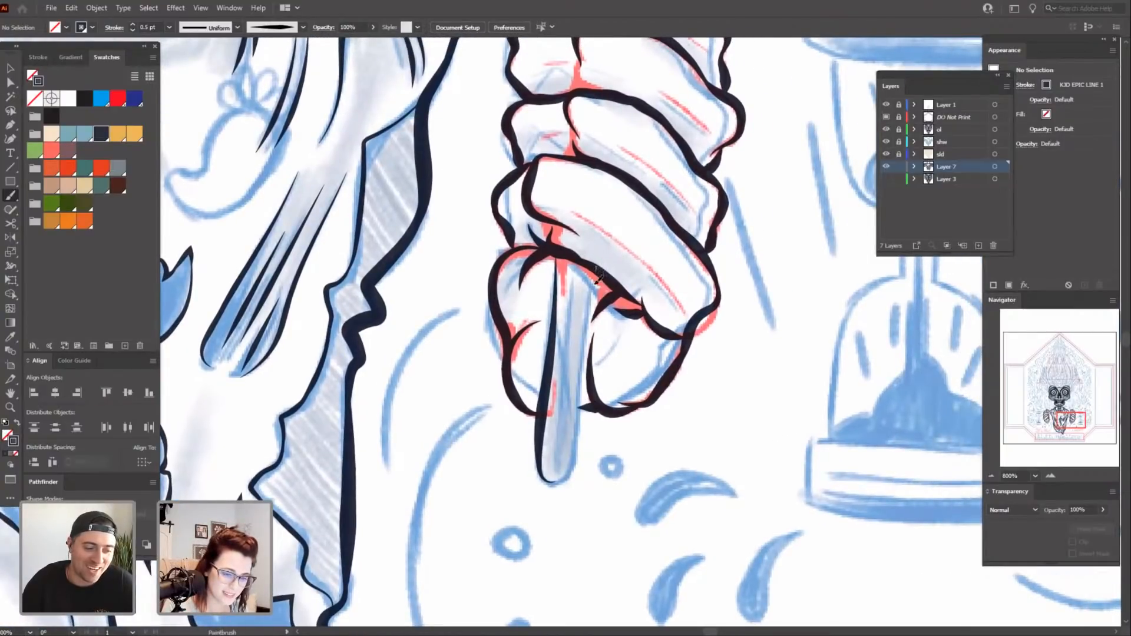
left_click_drag(598, 277, 584, 405)
left_click_drag(578, 453, 568, 479)
scroll(635, 484, "down", 2)
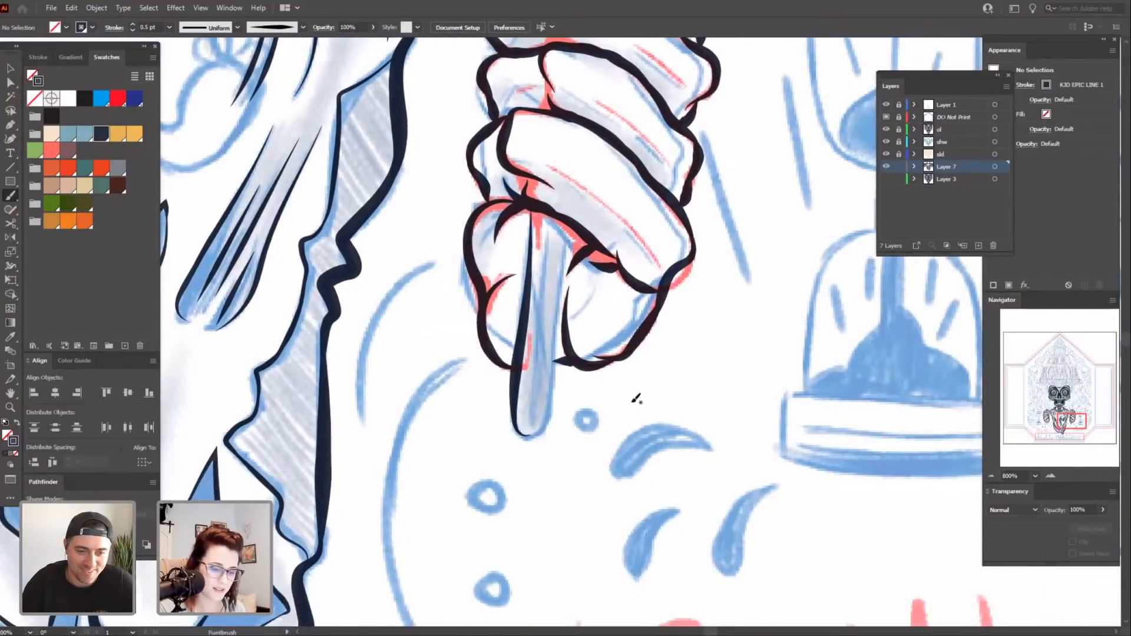
left_click_drag(574, 217, 559, 335)
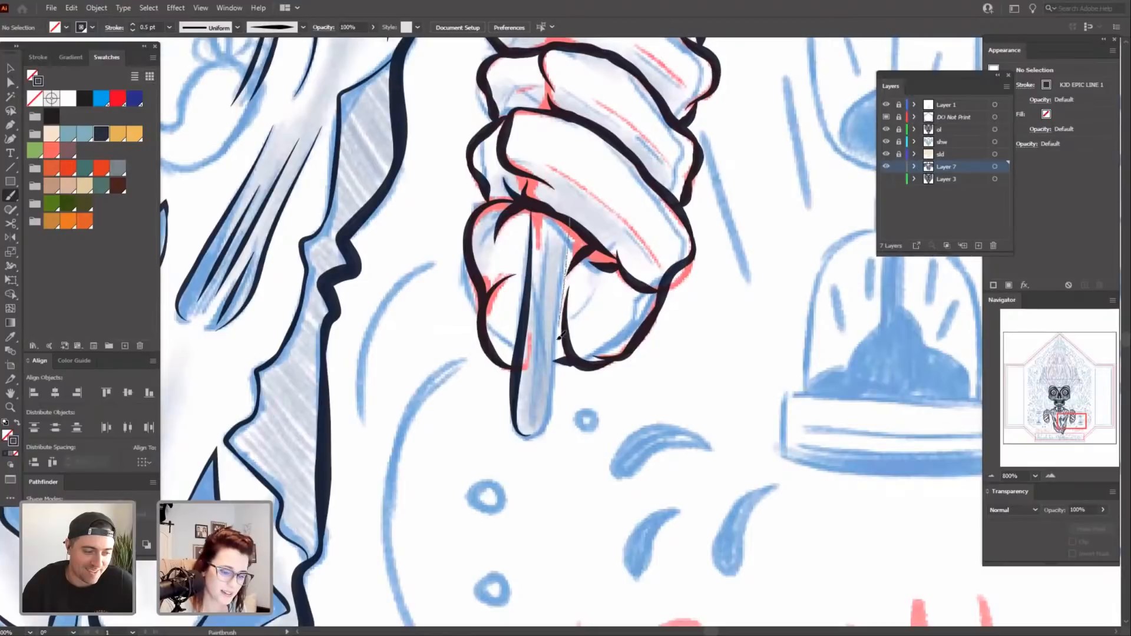
left_click_drag(557, 380, 547, 431)
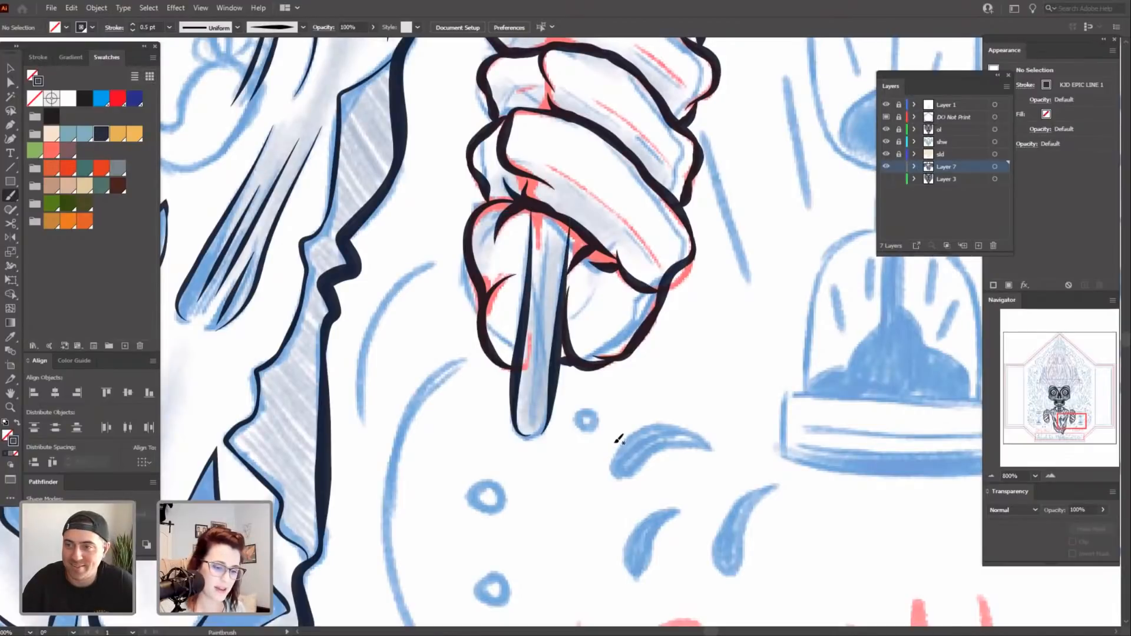
key("ctrl+equal")
key("ctrl+z")
scroll(577, 424, "down", 2)
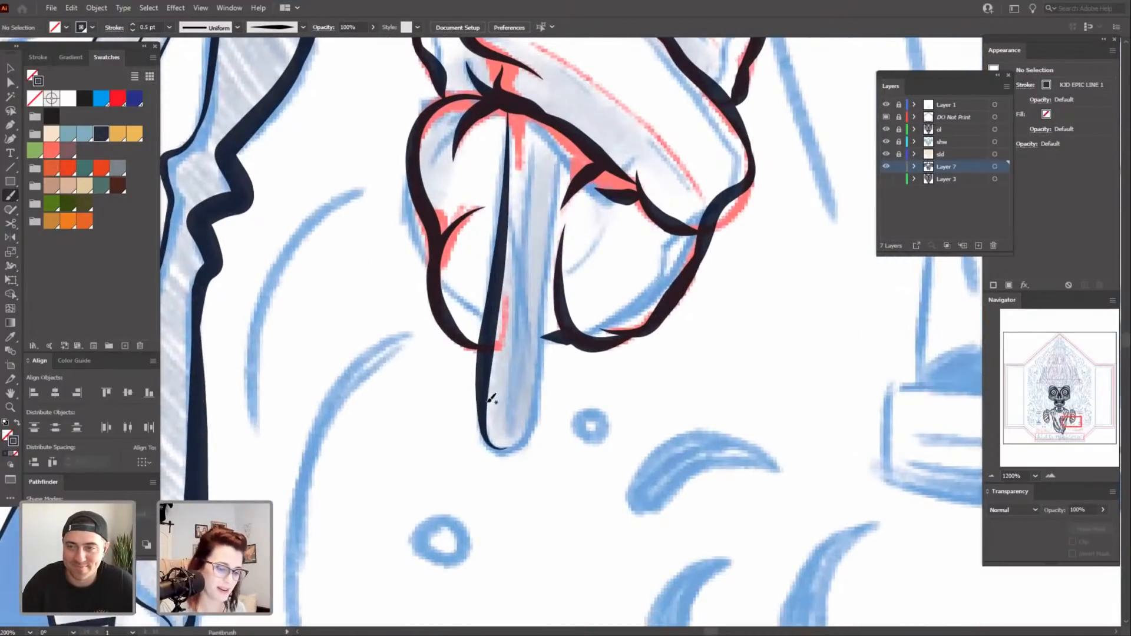
mouse_move(486, 353)
left_mouse_down()
mouse_move(488, 439)
mouse_move(522, 444)
mouse_move(537, 416)
left_mouse_up()
key("ctrl+z")
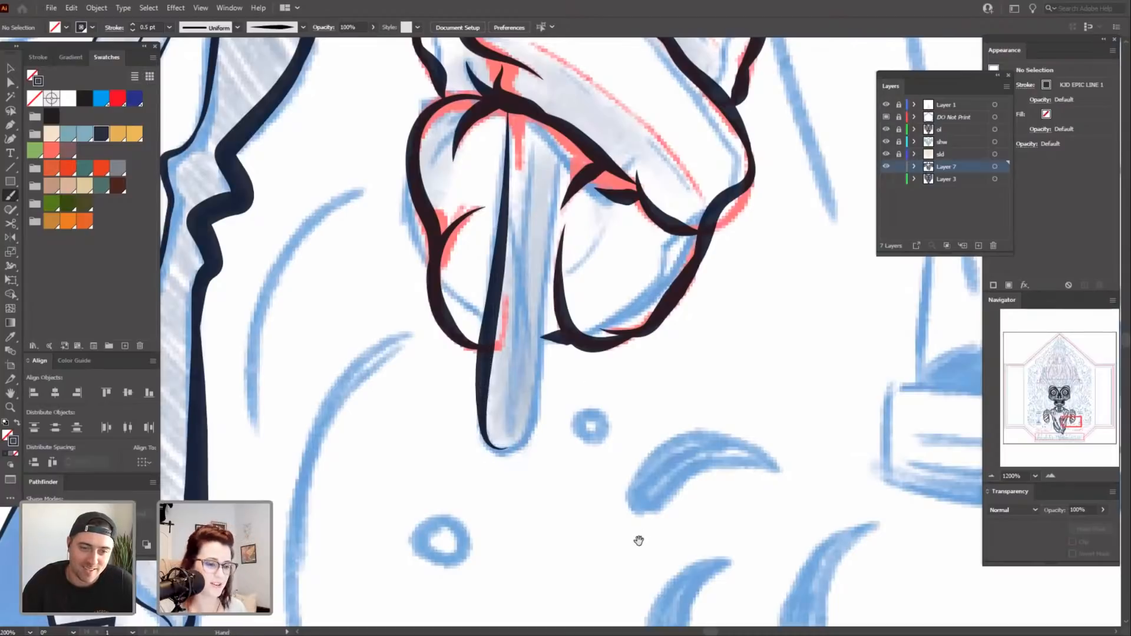
Try to ink the fork handle's right edge and a thicker rounded bottom end, and undo these strokes.
mouse_move(649, 528)
left_mouse_down()
mouse_move(661, 493)
mouse_move(662, 508)
left_mouse_up()
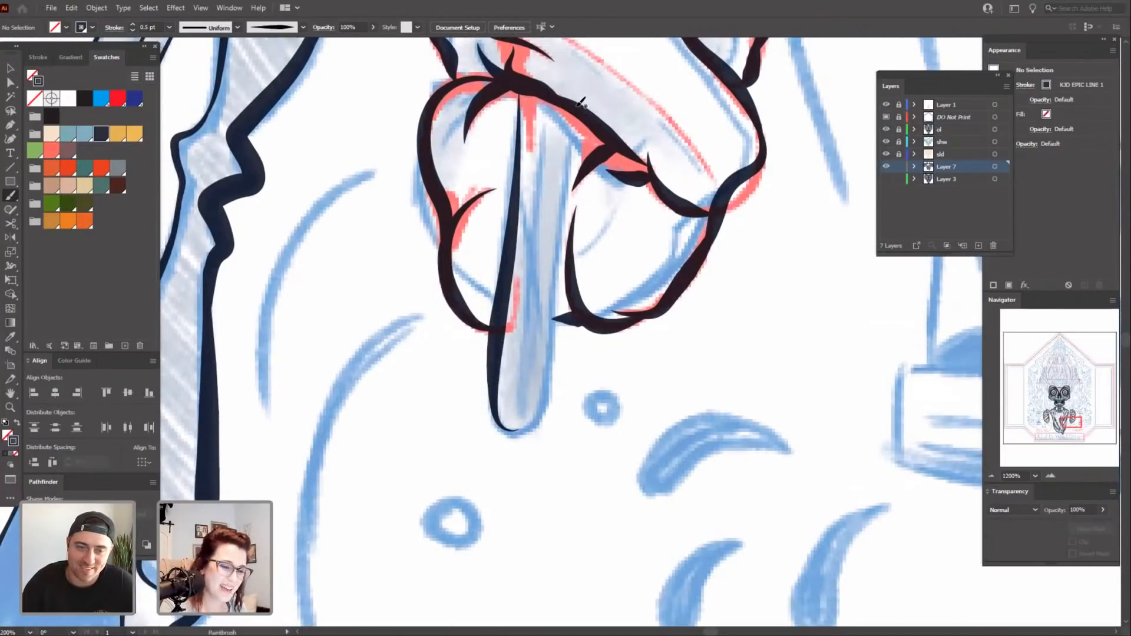
left_click_drag(566, 205, 555, 304)
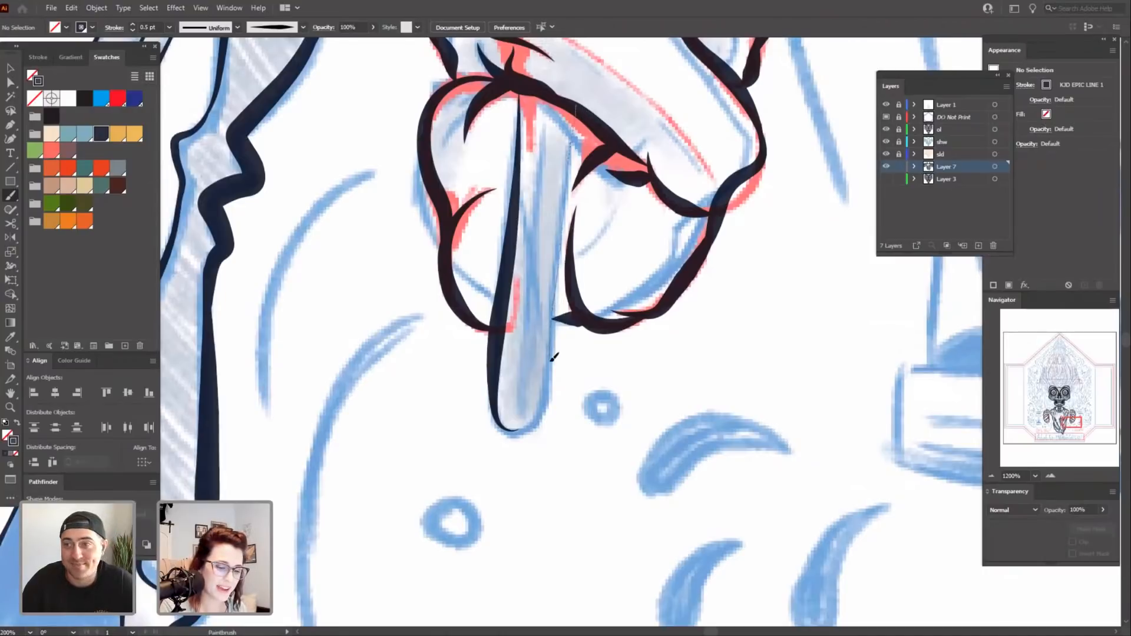
left_click_drag(543, 414, 545, 416)
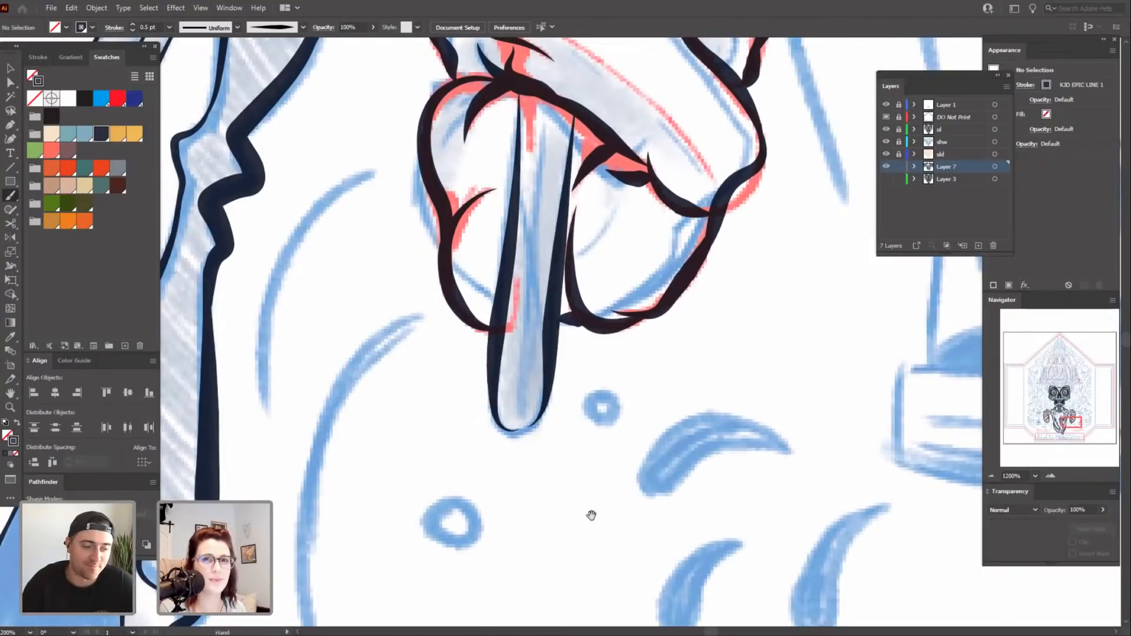
scroll(591, 515, "down", 1)
key("ctrl+=")
left_click_drag(598, 383, 580, 372)
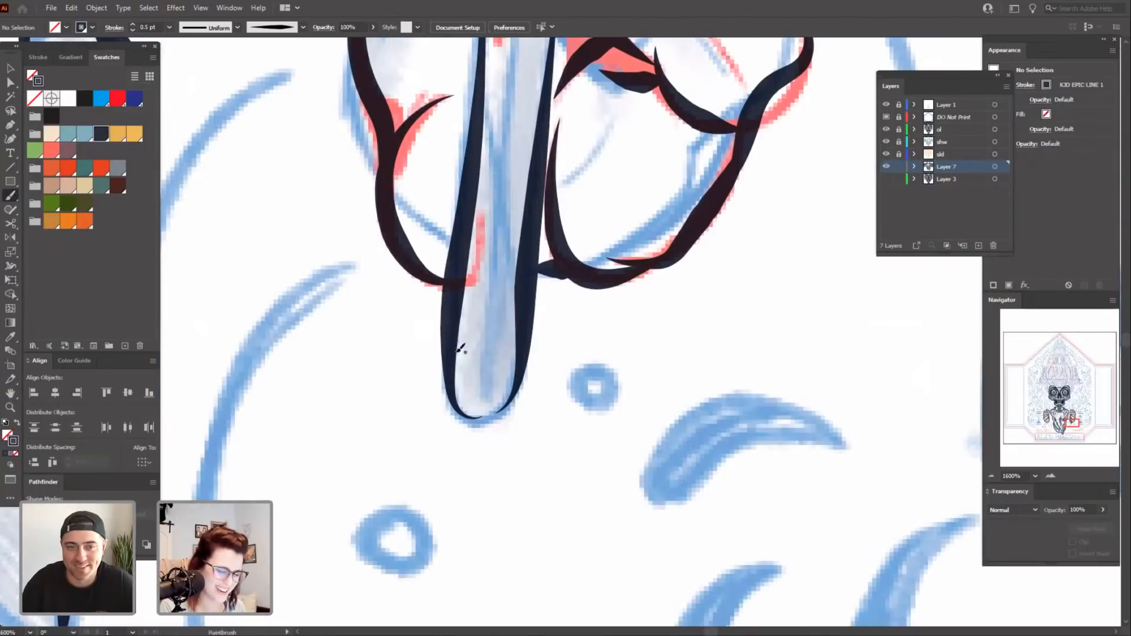
mouse_move(454, 303)
left_mouse_down()
mouse_move(460, 407)
mouse_move(482, 416)
mouse_move(521, 384)
left_mouse_up()
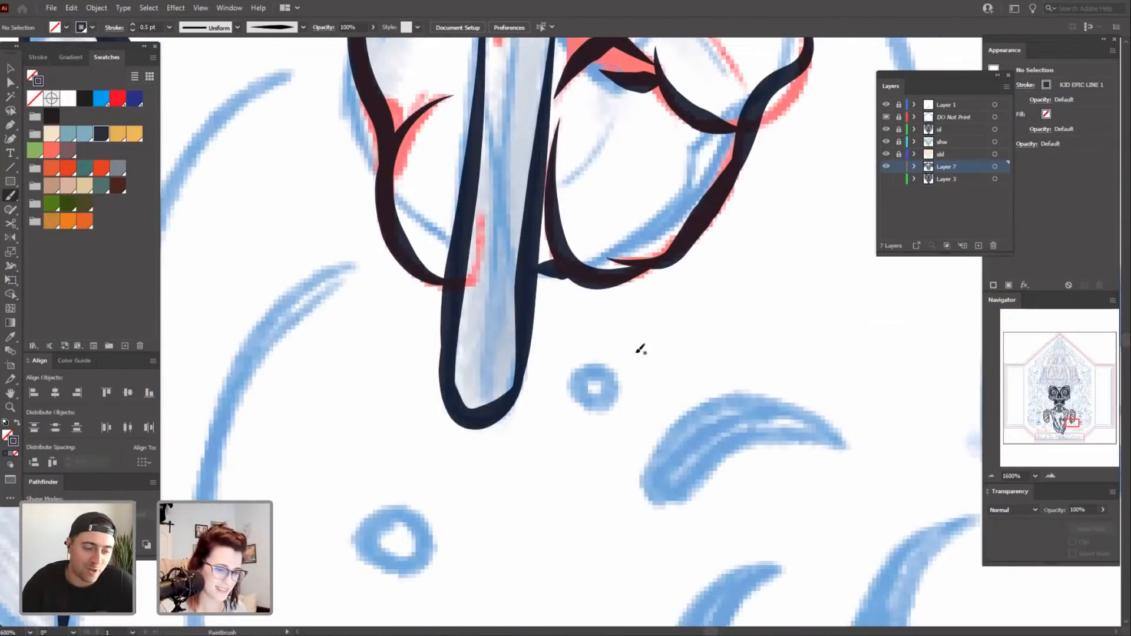
key("ctrl+minus")
key("ctrl+minus")
scroll(710, 465, "up", 2)
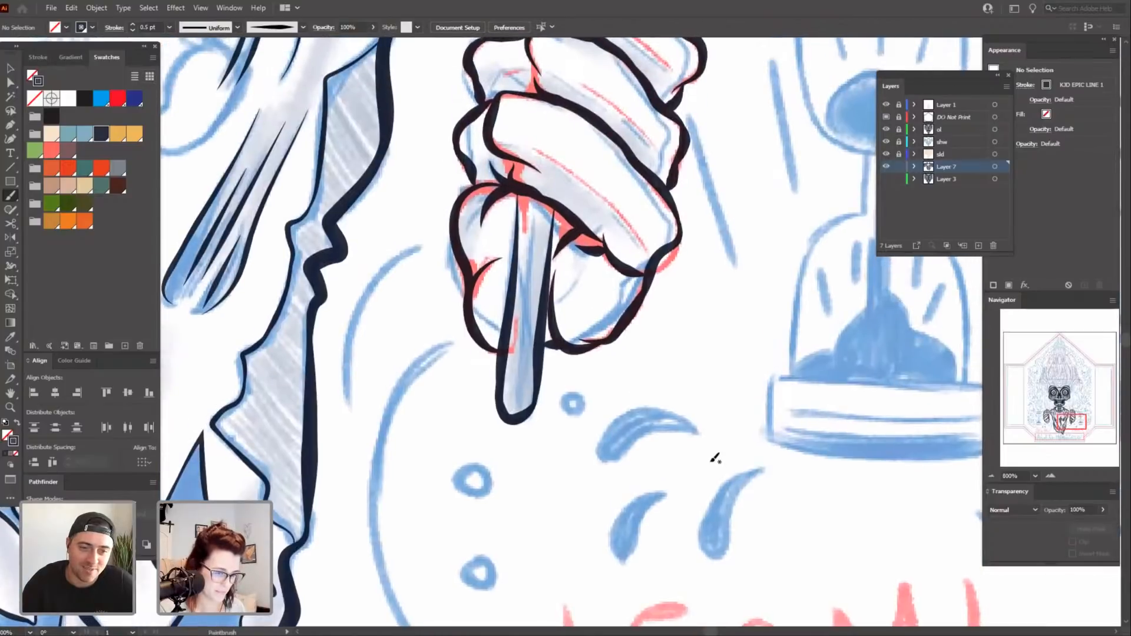
key("ctrl+z")
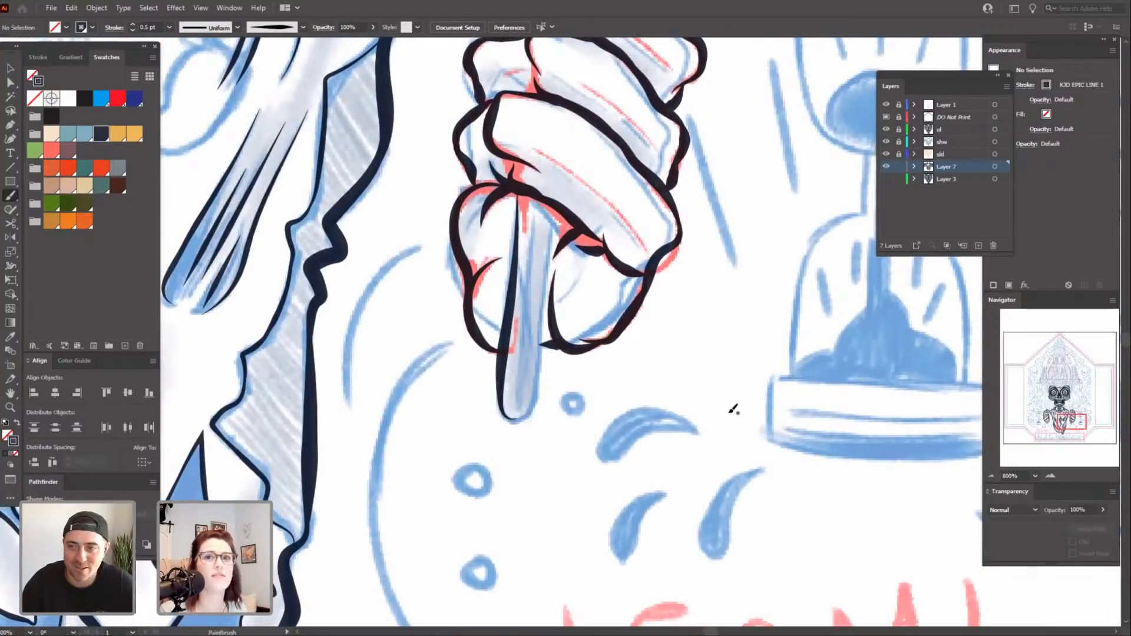
Ink a thick rounded bottom end on the fork handle, starting along its lower left edge.
key("ctrl+plus")
scroll(472, 356, "down", 1)
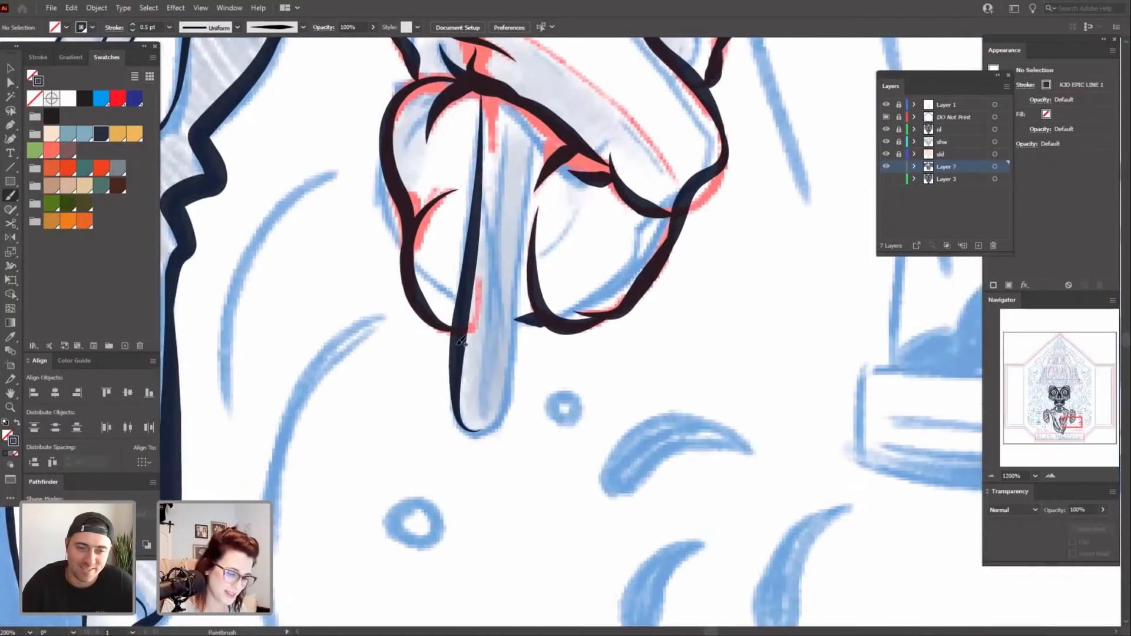
mouse_move(463, 337)
left_mouse_down()
mouse_move(458, 388)
mouse_move(474, 429)
left_mouse_up()
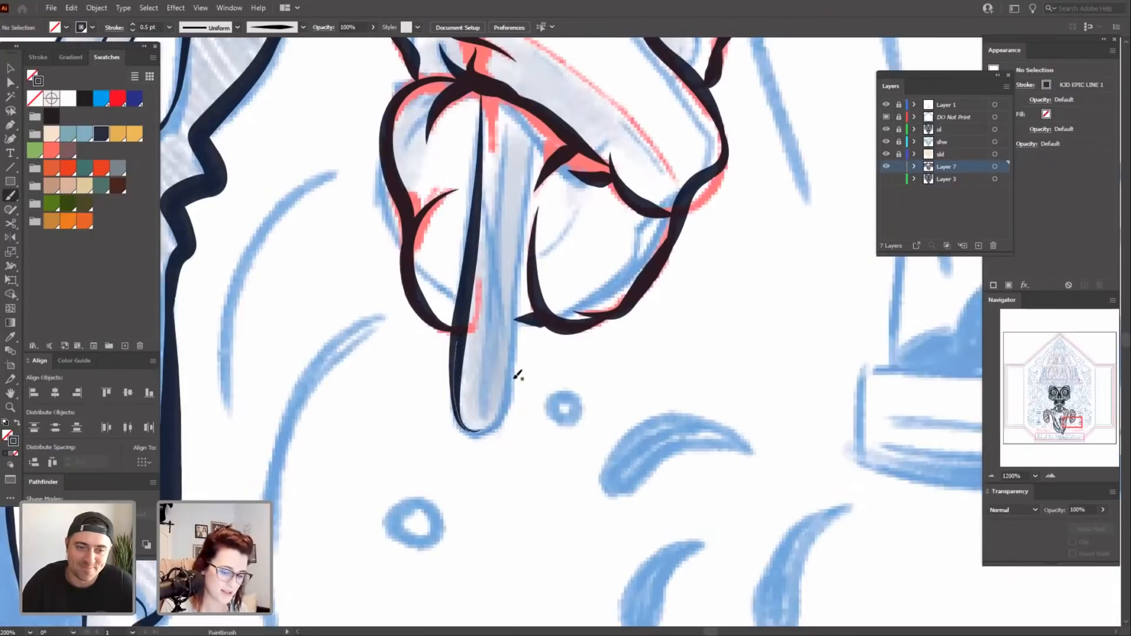
left_click_drag(514, 378, 513, 384)
left_click_drag(561, 423, 578, 429)
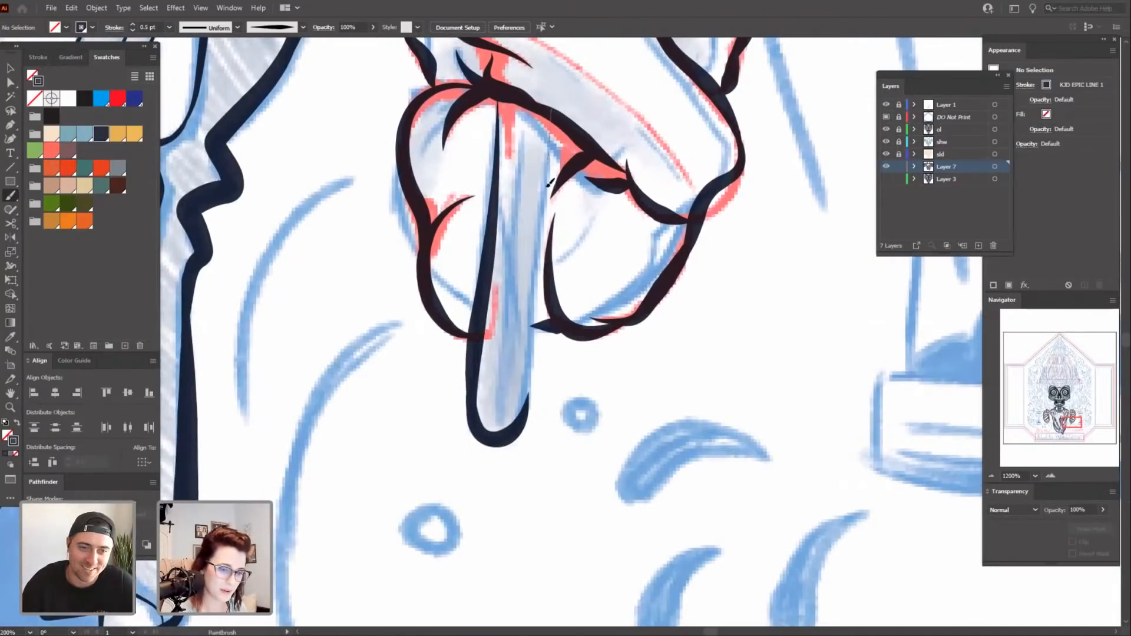
Ink the fork handle's right edge from under the fingers down to the rounded end, undoing and redrawing the stroke once.
left_click_drag(550, 183, 524, 418)
key("v")
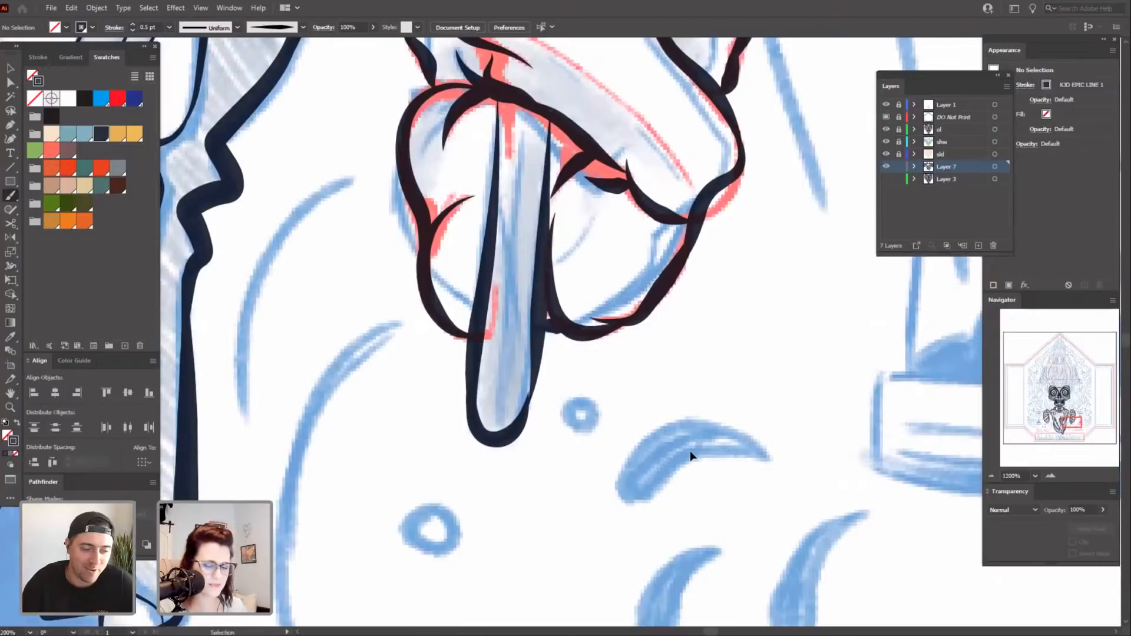
key("ctrl+z")
left_click_drag(644, 446, 682, 434)
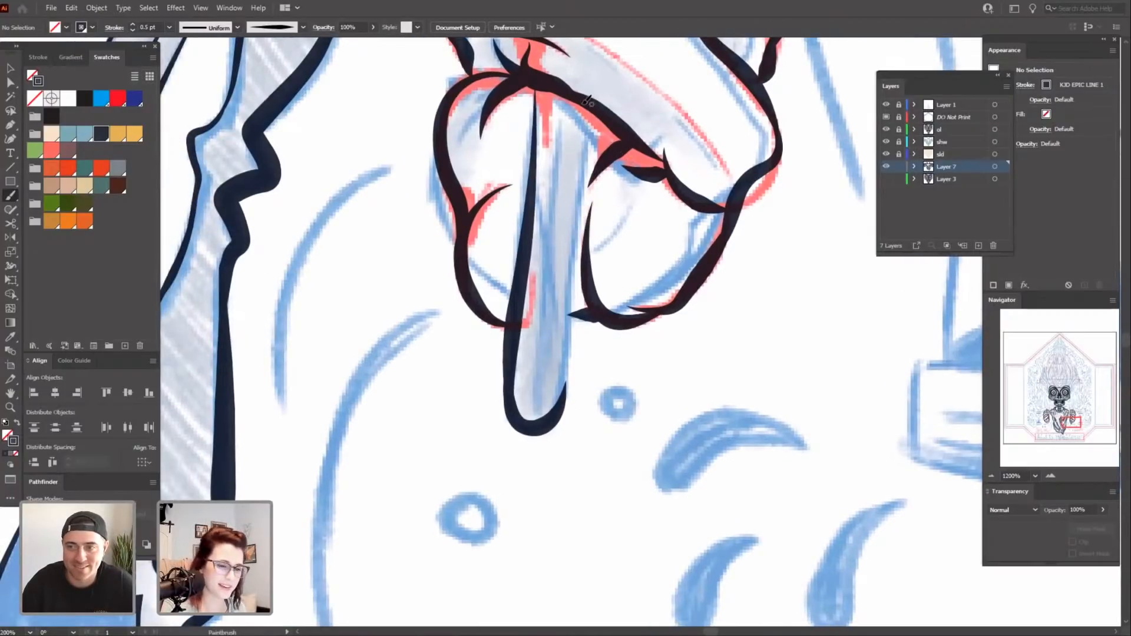
left_click_drag(591, 96, 585, 183)
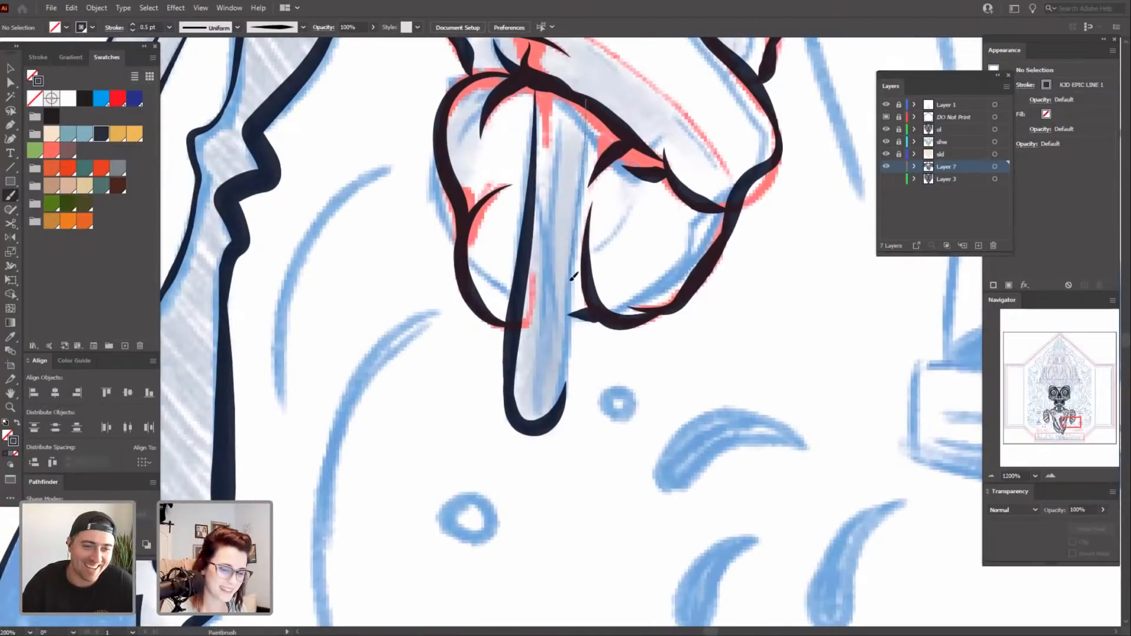
left_click_drag(570, 280, 561, 405)
left_click_drag(784, 360, 749, 394)
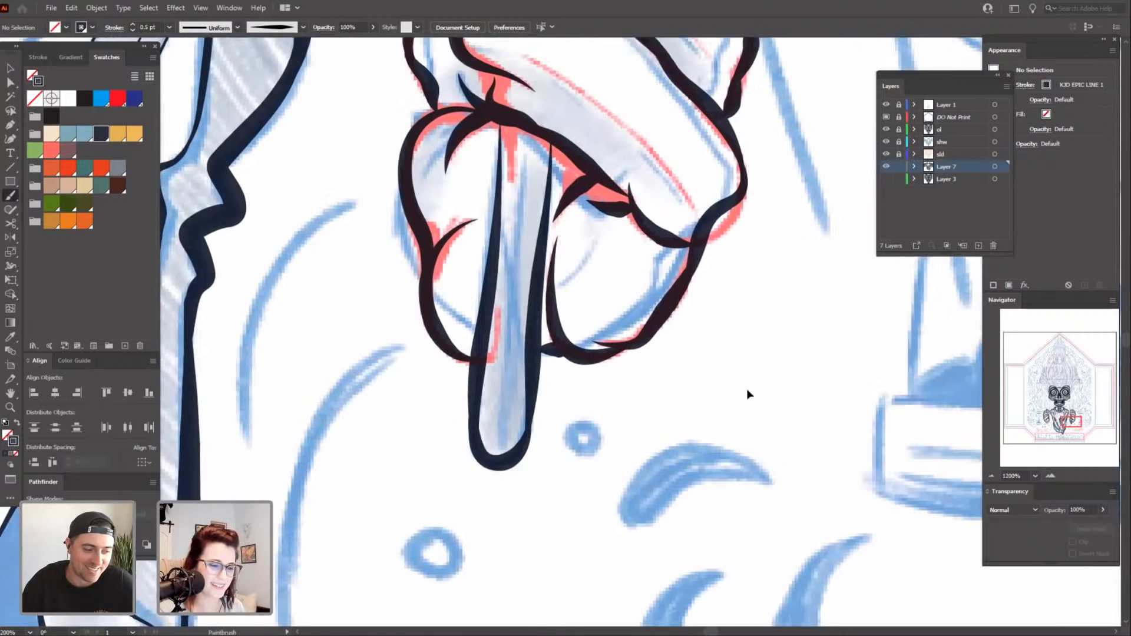
Examine the inked fist as a whole and the uninked fork and upper handle above it.
key("ctrl+minus")
key("ctrl+minus")
key("ctrl+minus")
key("ctrl+minus")
left_click_drag(758, 181, 765, 379)
key("ctrl+plus")
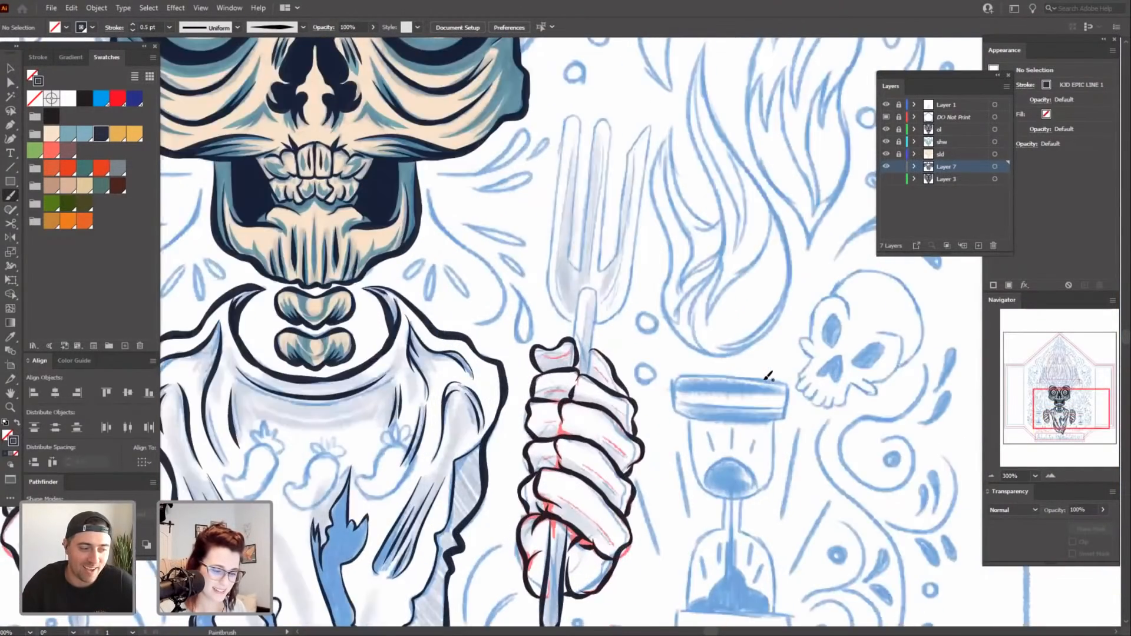
key("ctrl+plus")
left_click_drag(817, 404, 765, 387)
key("ctrl+plus")
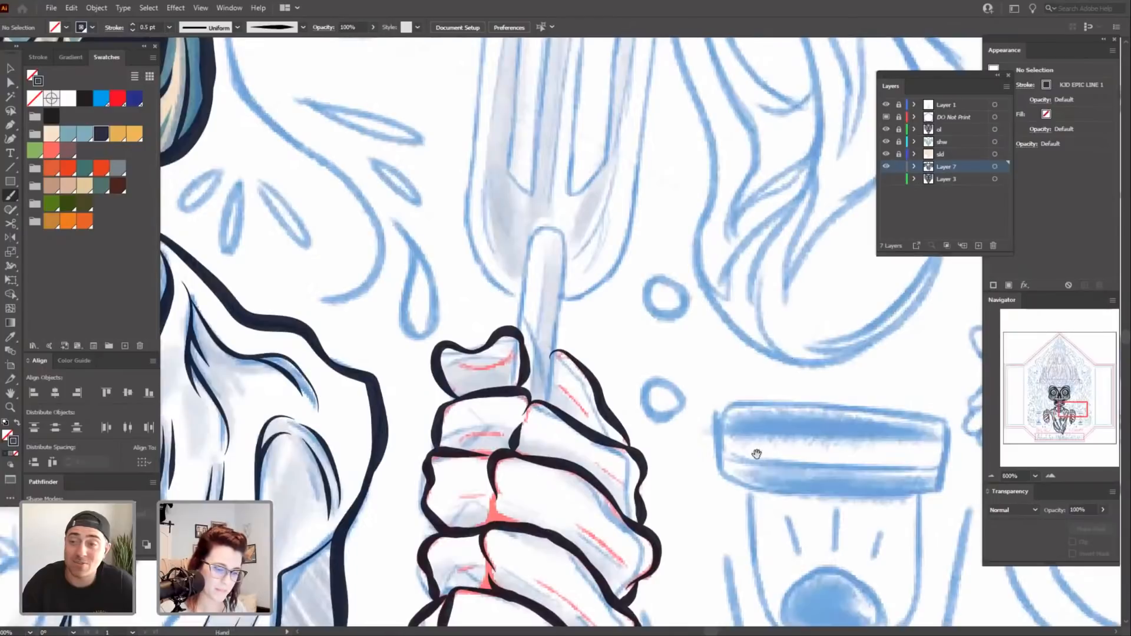
left_click_drag(757, 454, 749, 470)
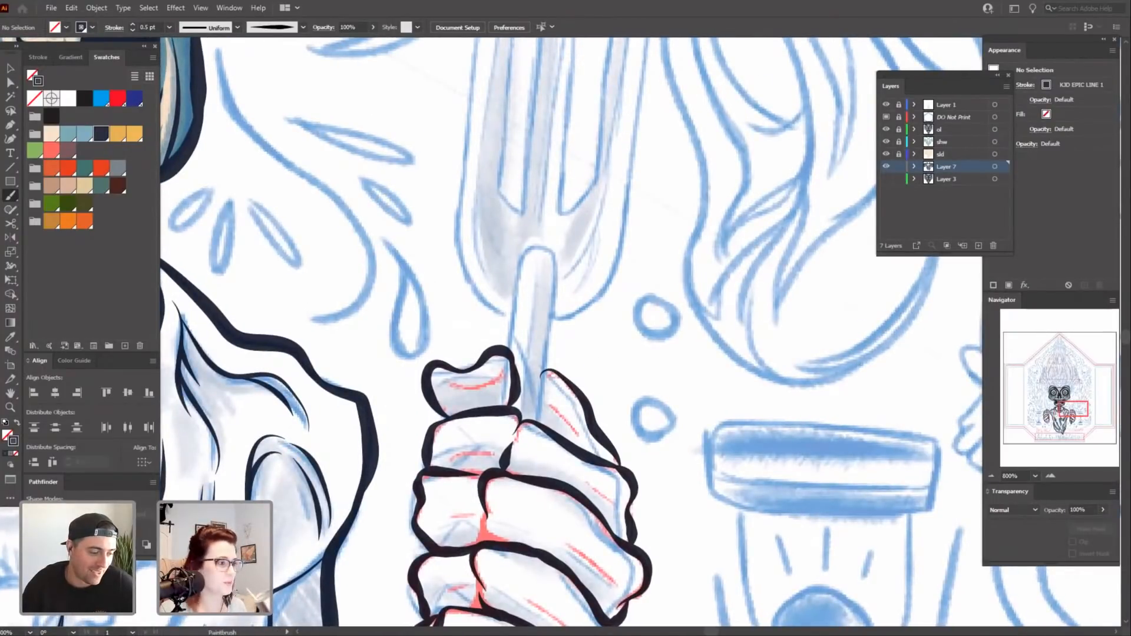
Save the document.
left_click(53, 8)
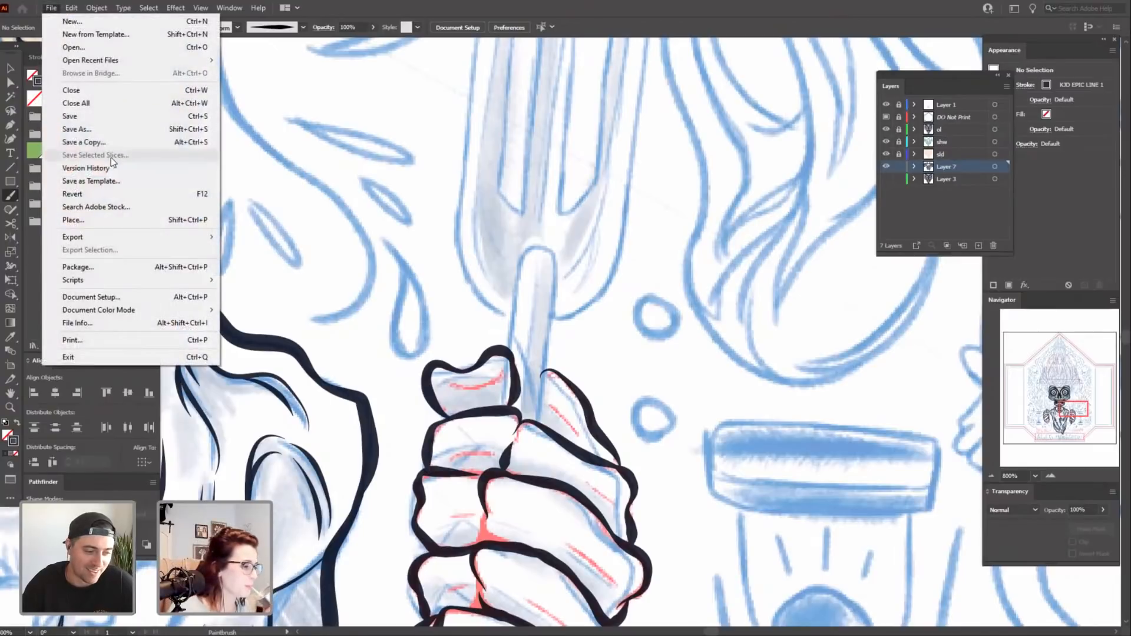
left_click(119, 113)
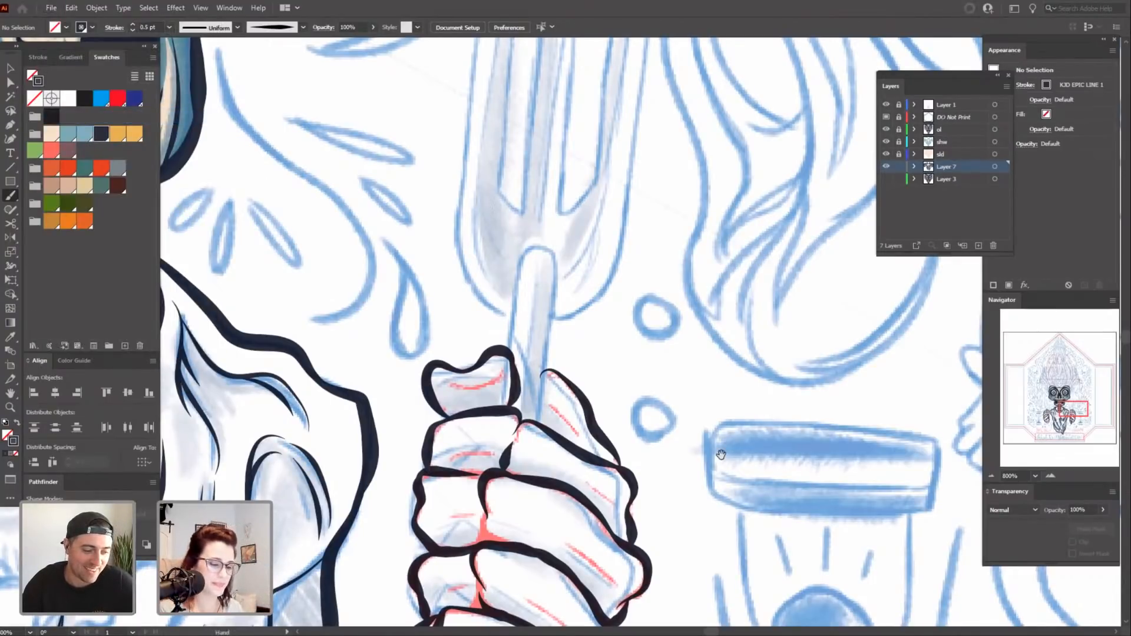
Ink the fork's upper handle: its left edge with the rounded top, and its right edge down into the fist.
scroll(720, 454, "down", 3)
scroll(720, 454, "up", 3)
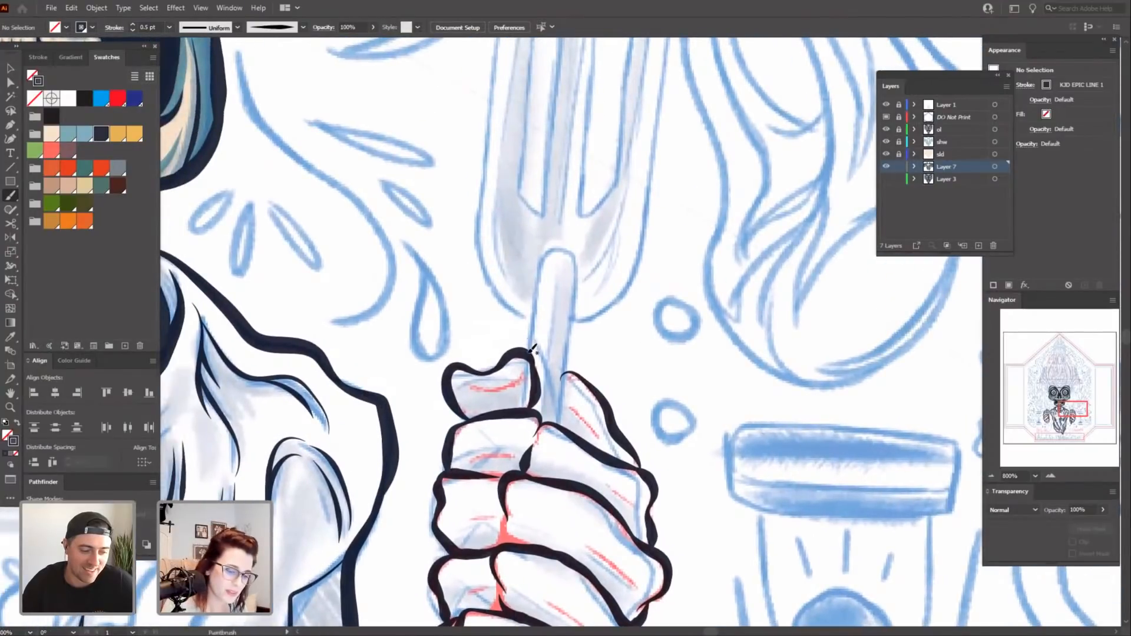
mouse_move(533, 352)
left_mouse_down()
mouse_move(543, 264)
mouse_move(563, 244)
mouse_move(586, 253)
left_mouse_up()
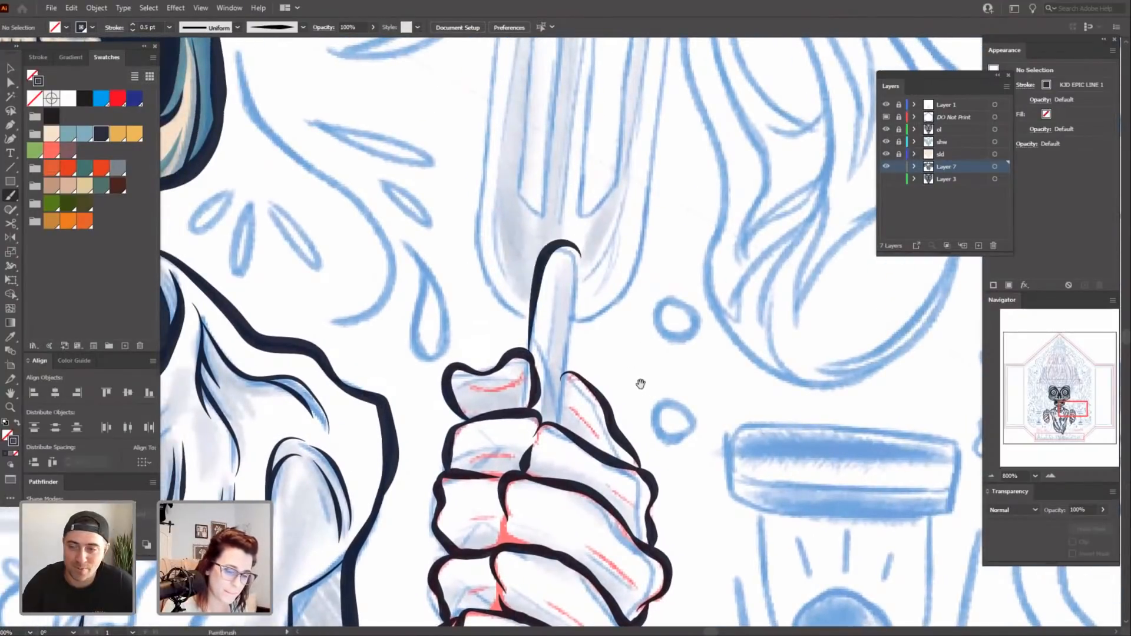
scroll(618, 227, "down", 2)
mouse_move(568, 177)
left_mouse_down()
mouse_move(584, 188)
mouse_move(571, 316)
left_mouse_up()
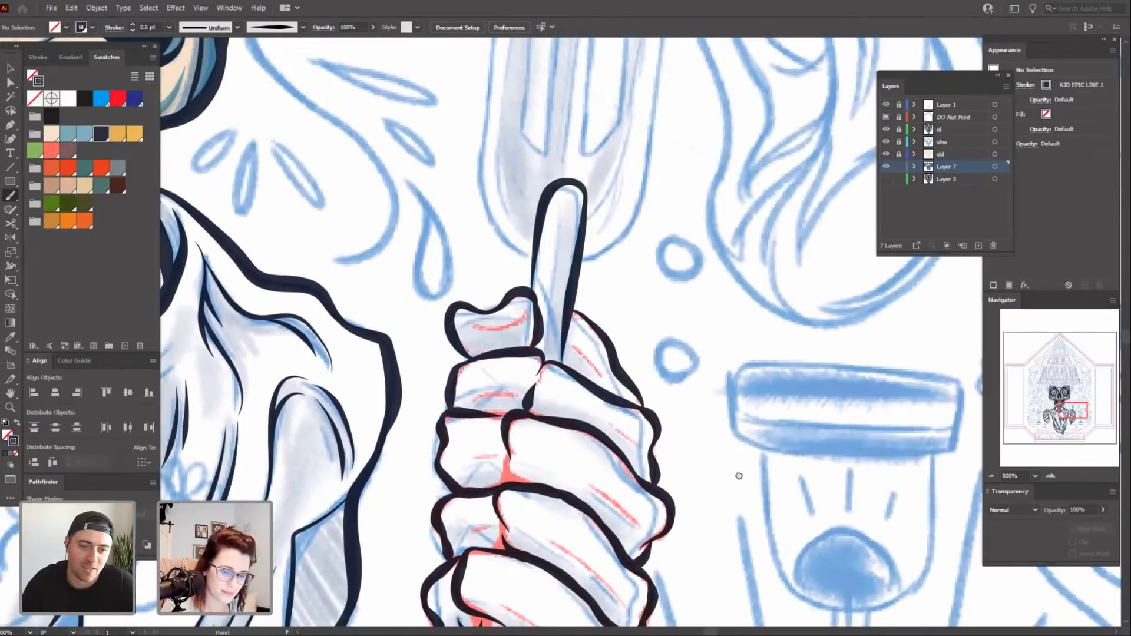
scroll(740, 474, "down", 1)
Adjust the top anchor point of the upper handle's right edge so it joins the rounded top smoothly.
scroll(778, 366, "up", 5)
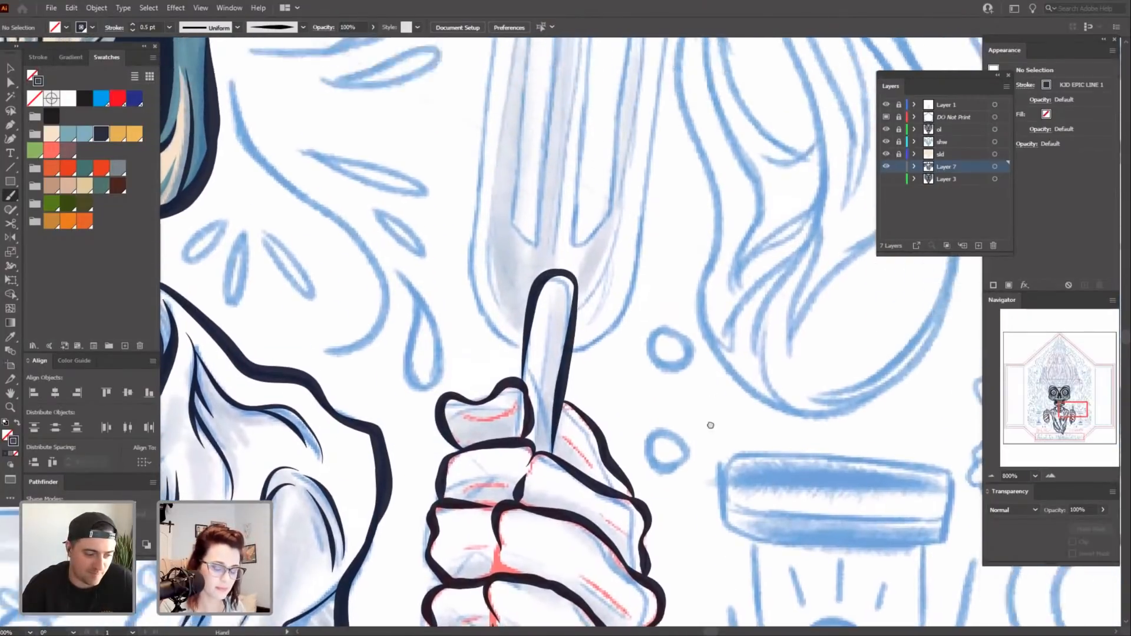
scroll(759, 390, "up", 1)
scroll(714, 467, "down", 2)
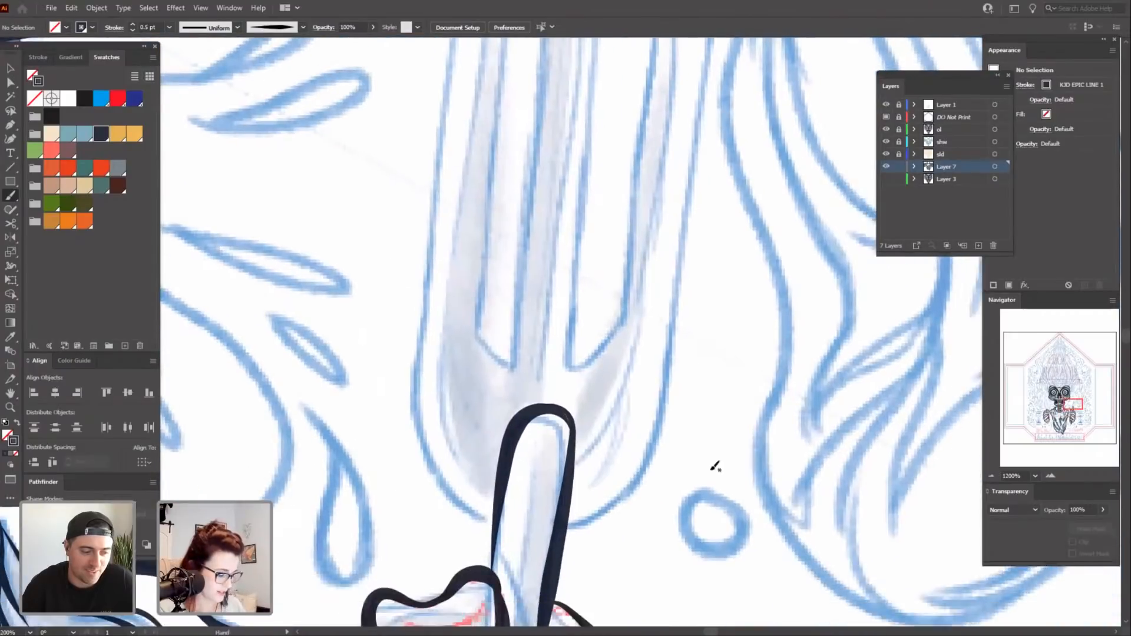
key("a")
left_click(577, 420)
left_click(577, 420)
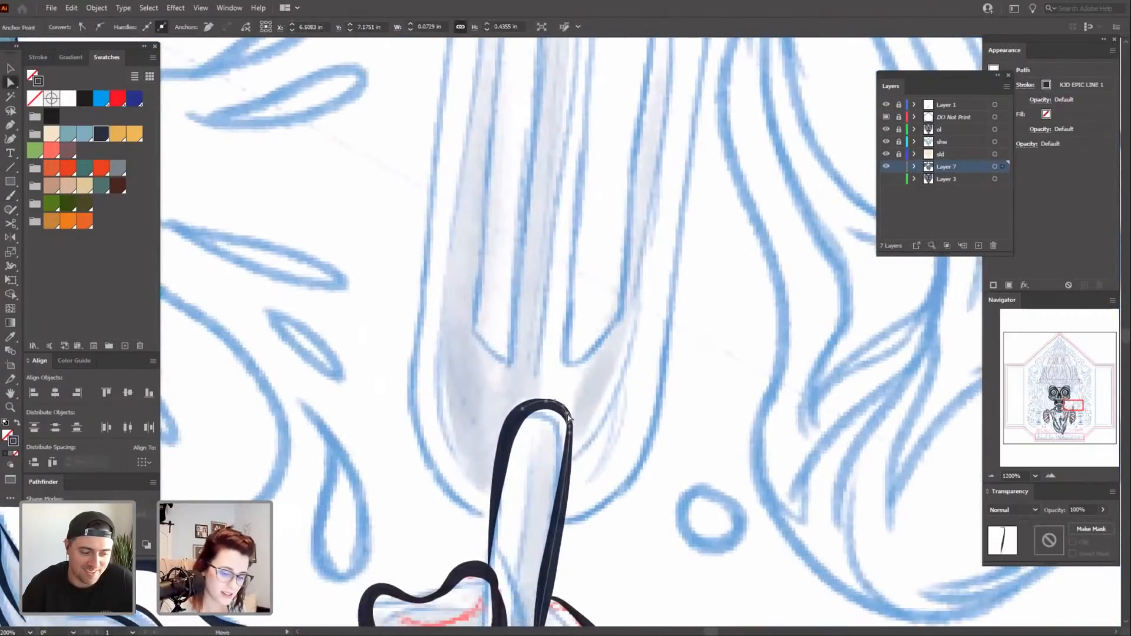
left_click_drag(577, 420, 579, 419)
left_click(618, 485)
left_click_drag(618, 486, 627, 466)
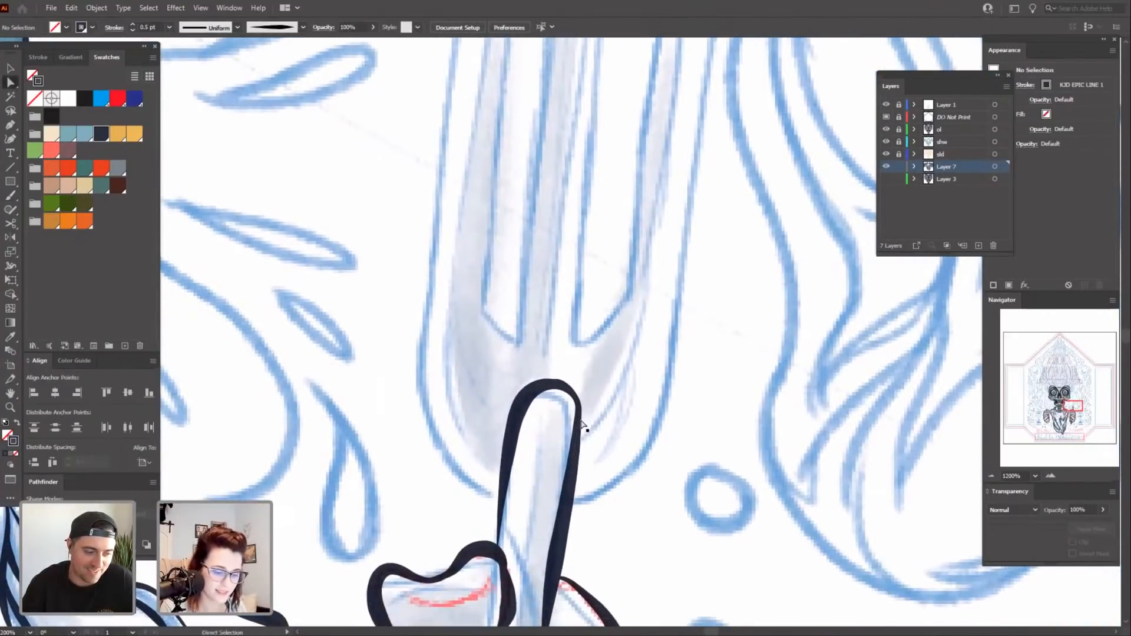
Ink the fork head's outer left edge from the left prong's tip down to the handle.
left_click_drag(742, 493, 723, 486)
key("v")
key("b")
left_click_drag(723, 430, 718, 453)
key("ctrl+minus")
left_click_drag(754, 417, 748, 460)
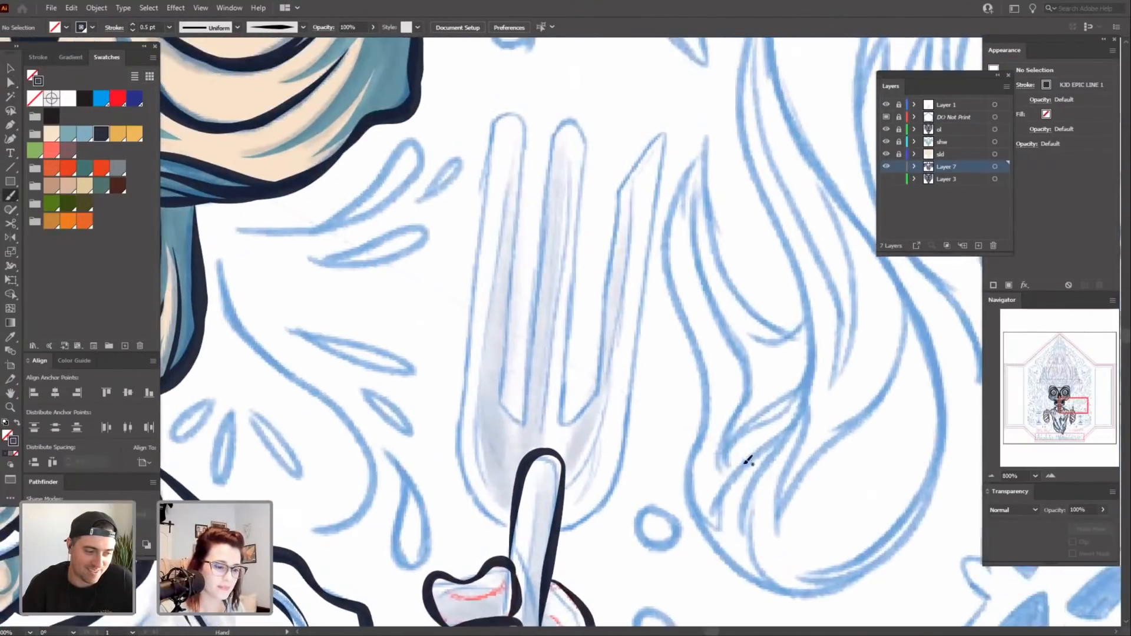
left_click_drag(671, 443, 674, 432)
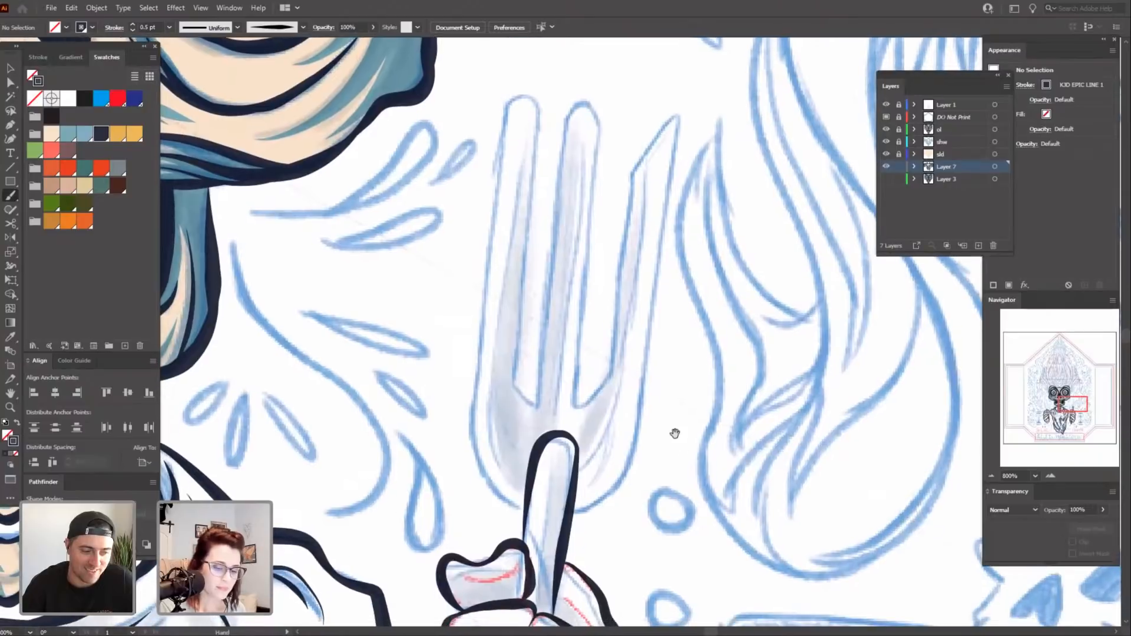
mouse_move(505, 126)
left_mouse_down()
mouse_move(472, 424)
mouse_move(479, 465)
mouse_move(528, 512)
left_mouse_up()
left_click_drag(652, 555, 656, 538)
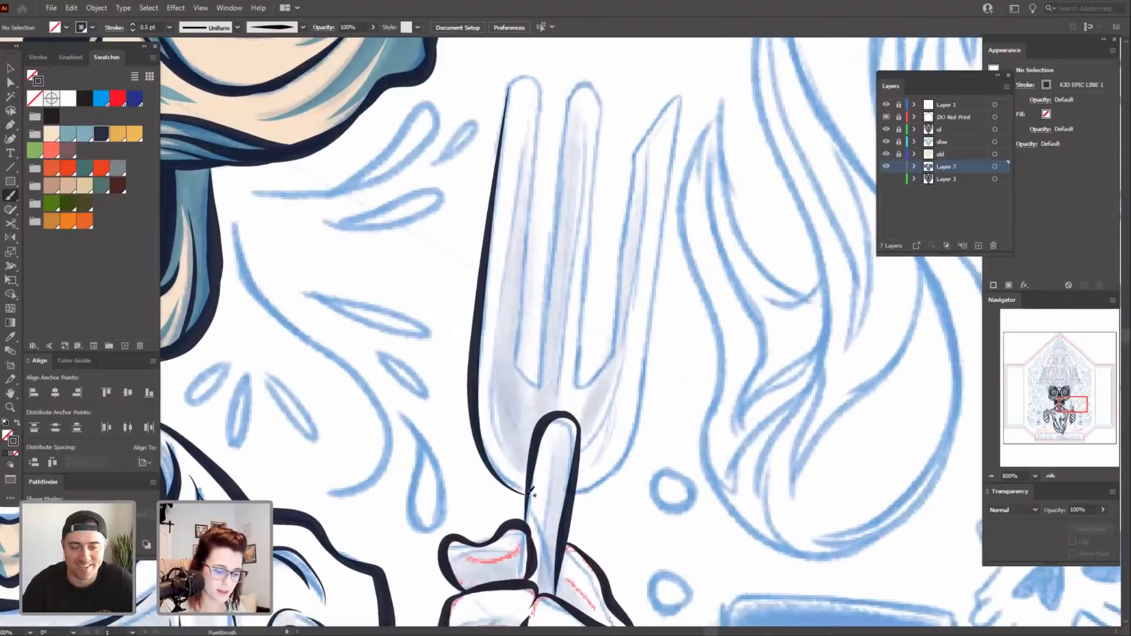
Nudge the lower end anchor of the fork head's left outline where it meets the handle.
key("a")
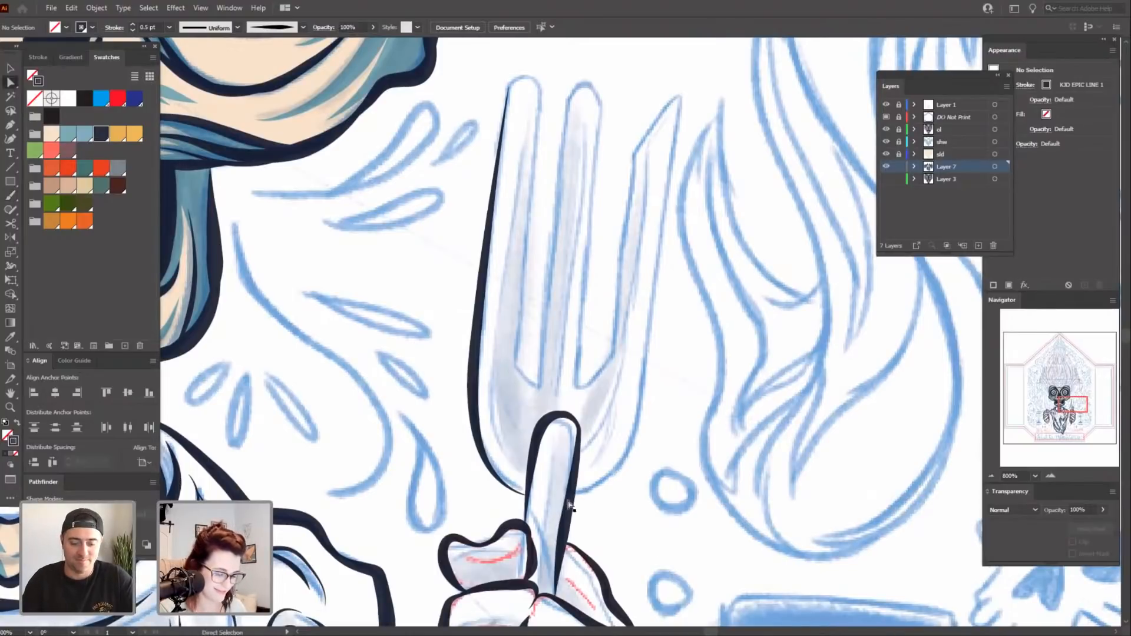
left_click(520, 497)
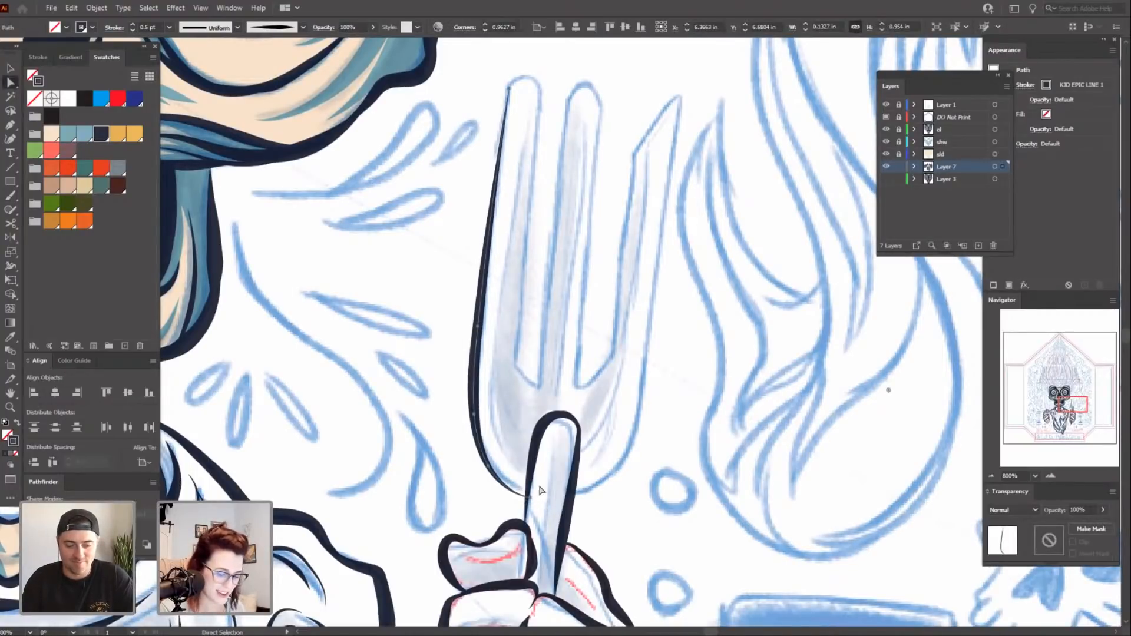
left_click(531, 498)
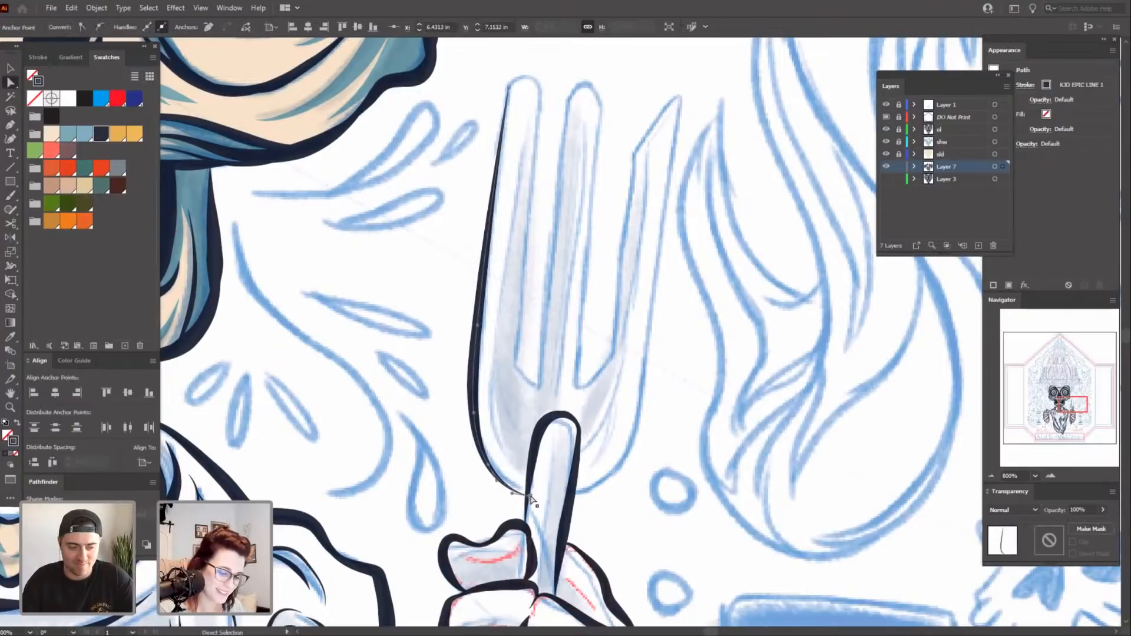
left_click_drag(530, 497, 530, 498)
left_click(577, 515)
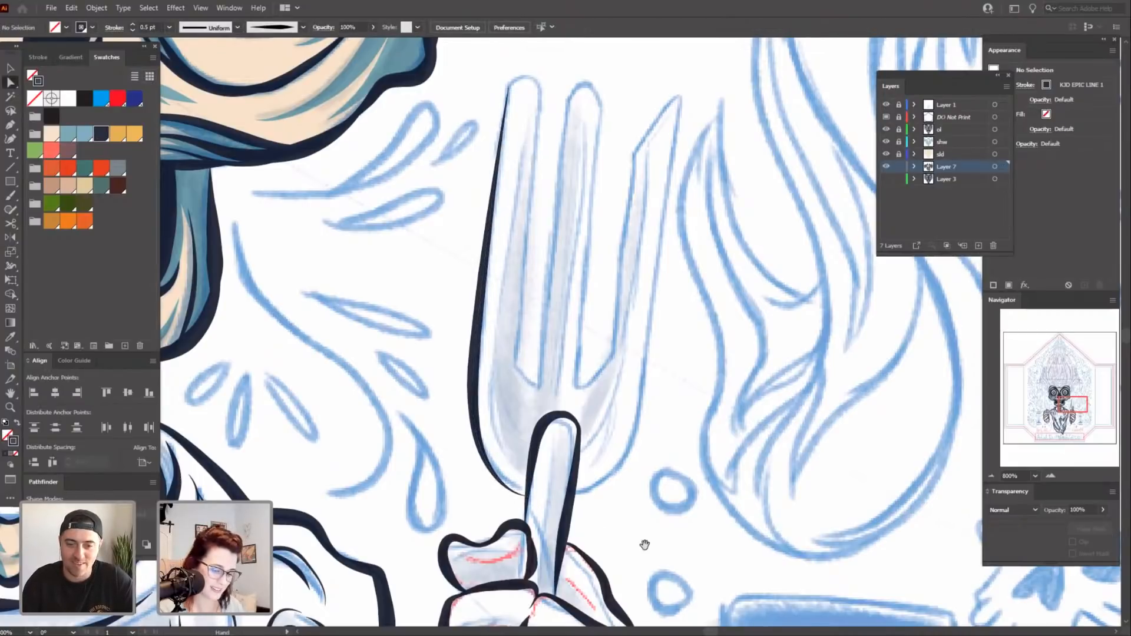
left_click_drag(646, 546, 644, 533)
Ink the fork head's outer right edge from the pointed tip to the handle, and hide and reshow sketch Layer 1 to check the linework.
key("b")
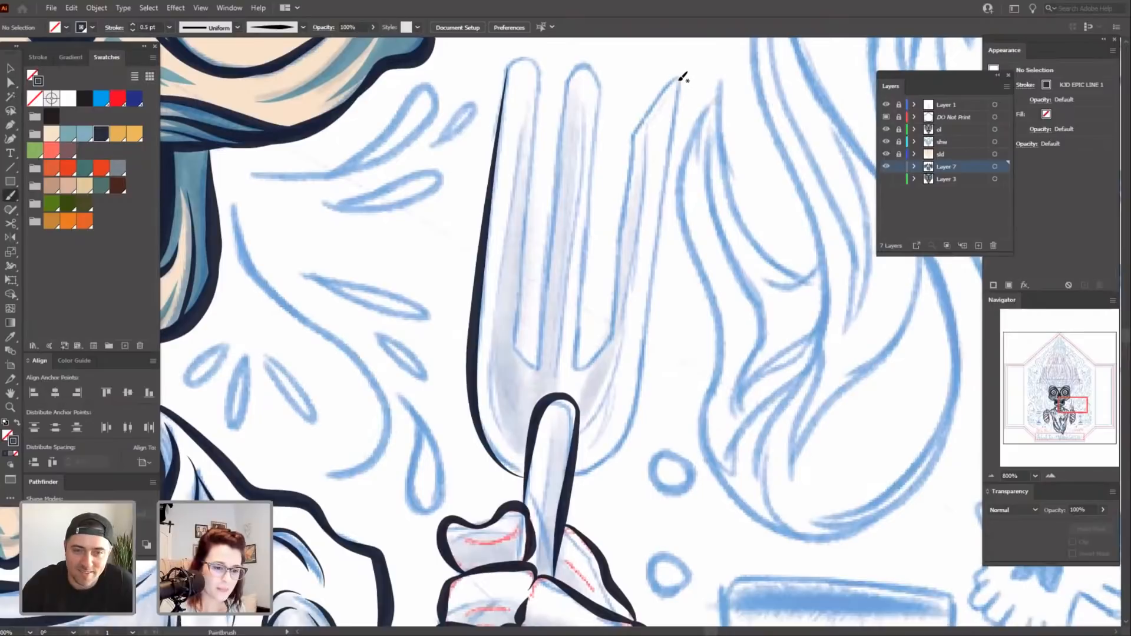
mouse_move(683, 78)
left_mouse_down()
mouse_move(637, 386)
mouse_move(610, 467)
mouse_move(569, 479)
left_mouse_up()
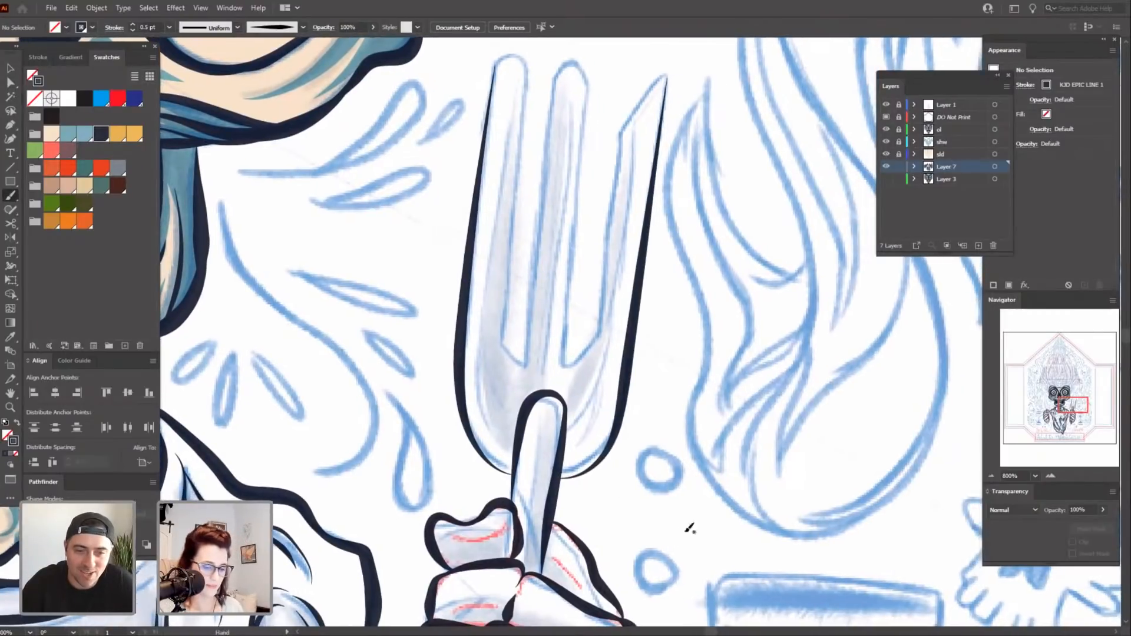
left_click(886, 105)
scroll(782, 347, "up", 1)
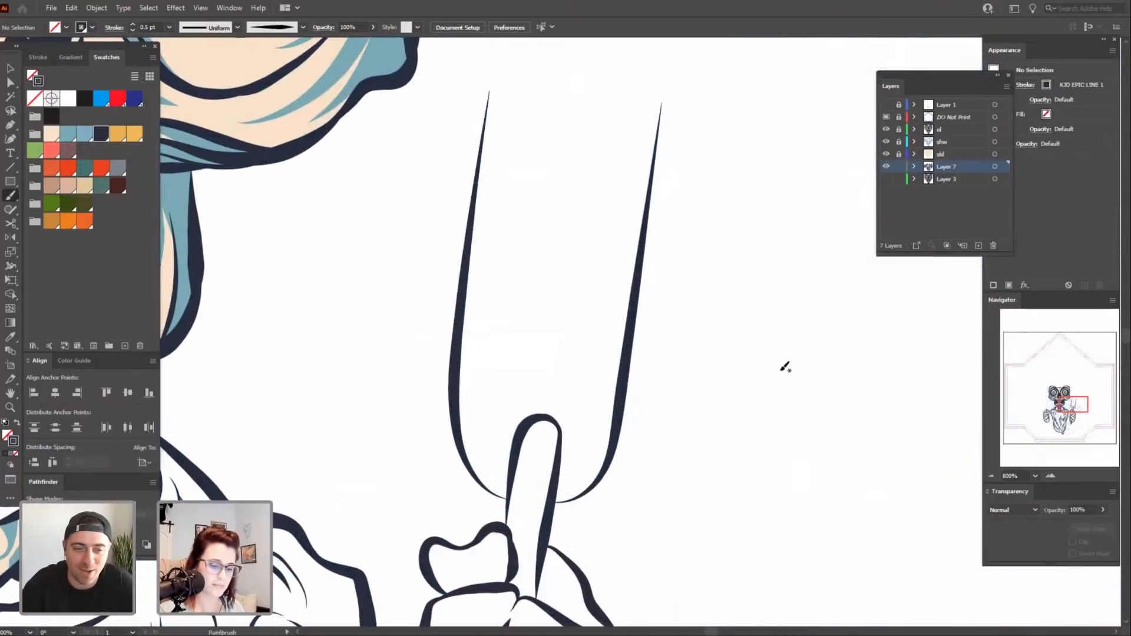
key("ctrl+minus")
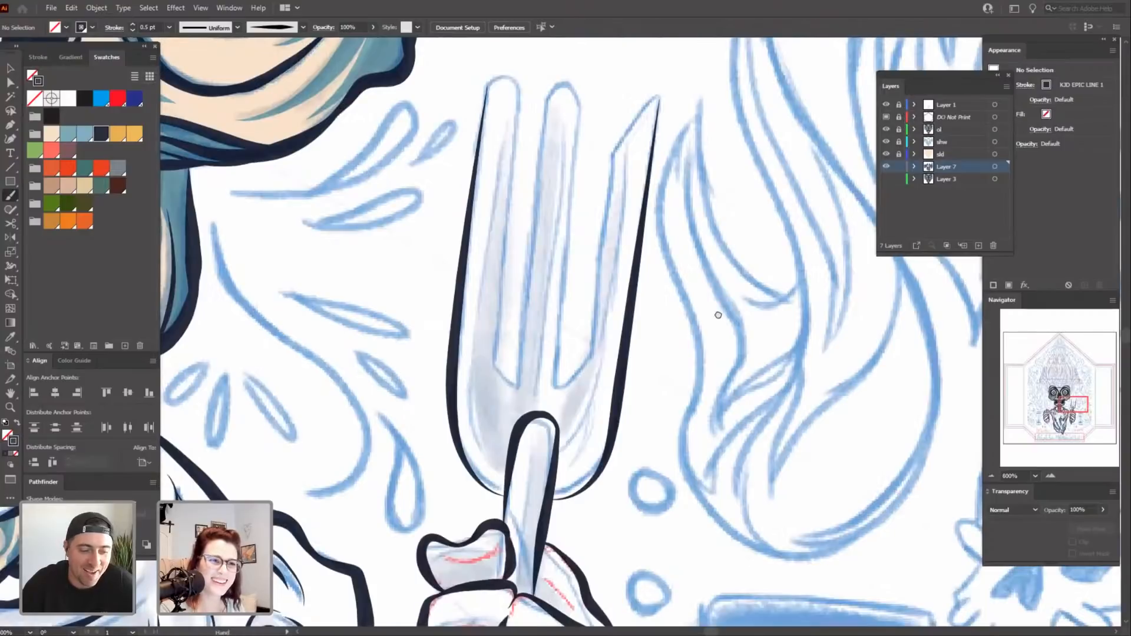
Ink the rounded tip of the fork's left prong.
left_click_drag(717, 317, 723, 424)
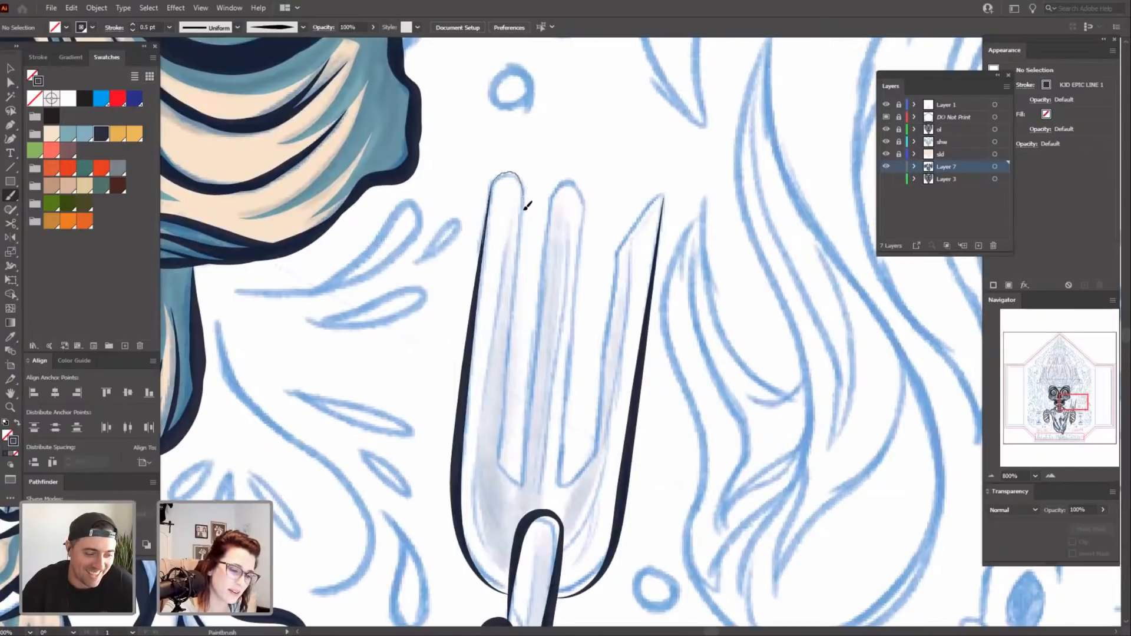
left_click_drag(528, 205, 526, 213)
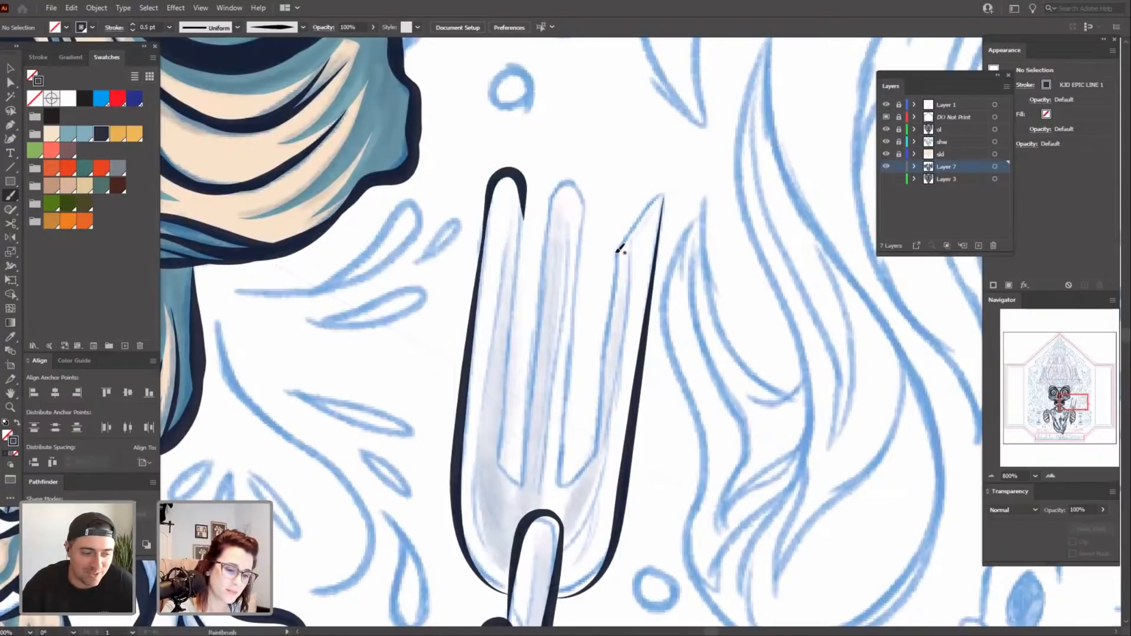
Try several strokes for the right prong's slanted, pointed tip, and remove them.
mouse_move(617, 252)
left_mouse_down()
mouse_move(661, 189)
mouse_move(661, 227)
left_mouse_up()
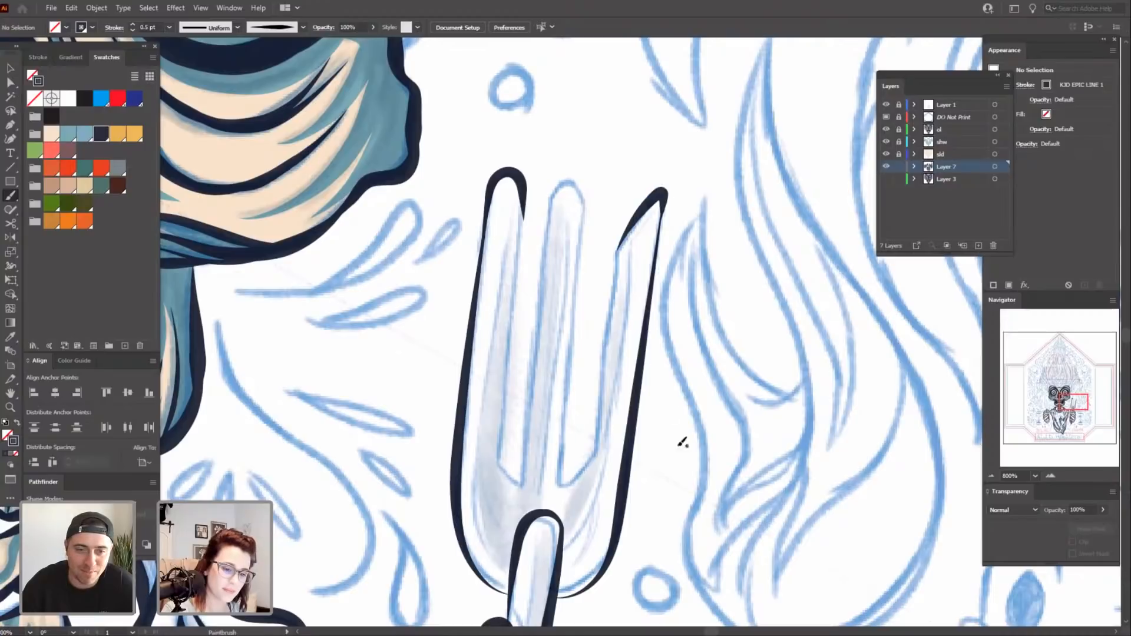
key("ctrl+z")
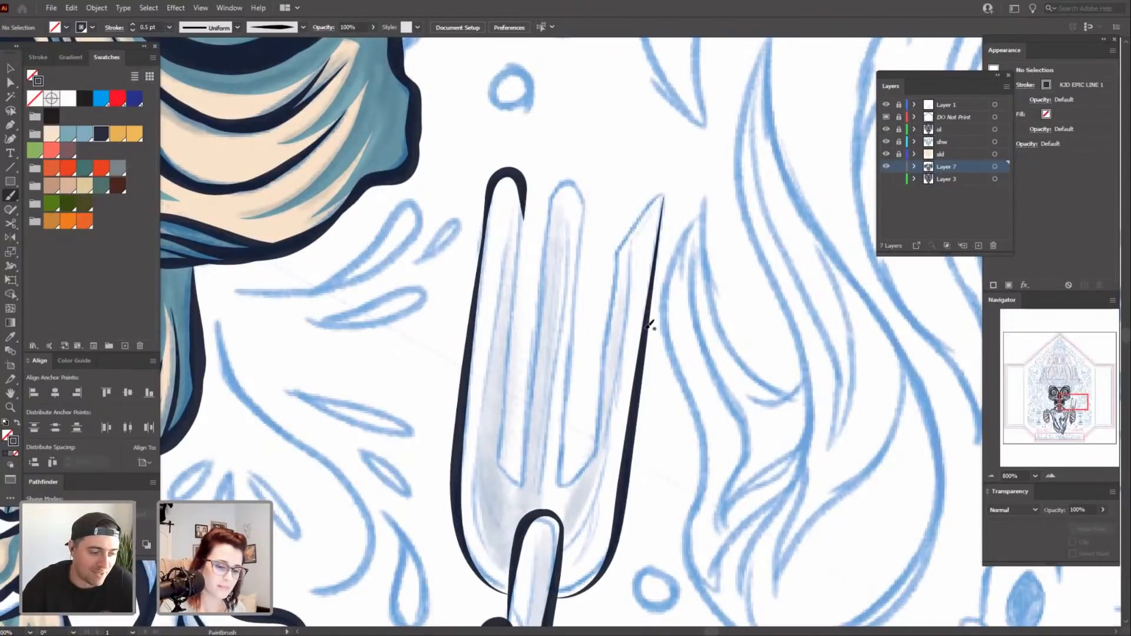
left_click_drag(648, 317, 664, 219)
key("ctrl+z")
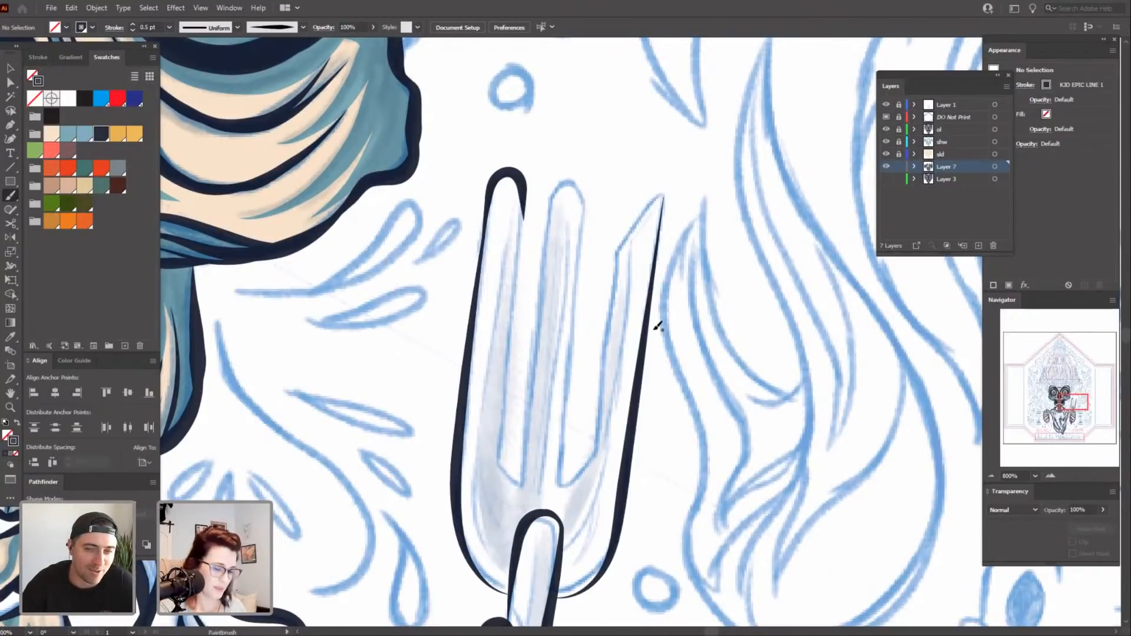
mouse_move(648, 333)
left_mouse_down()
mouse_move(667, 194)
mouse_move(621, 266)
left_mouse_up()
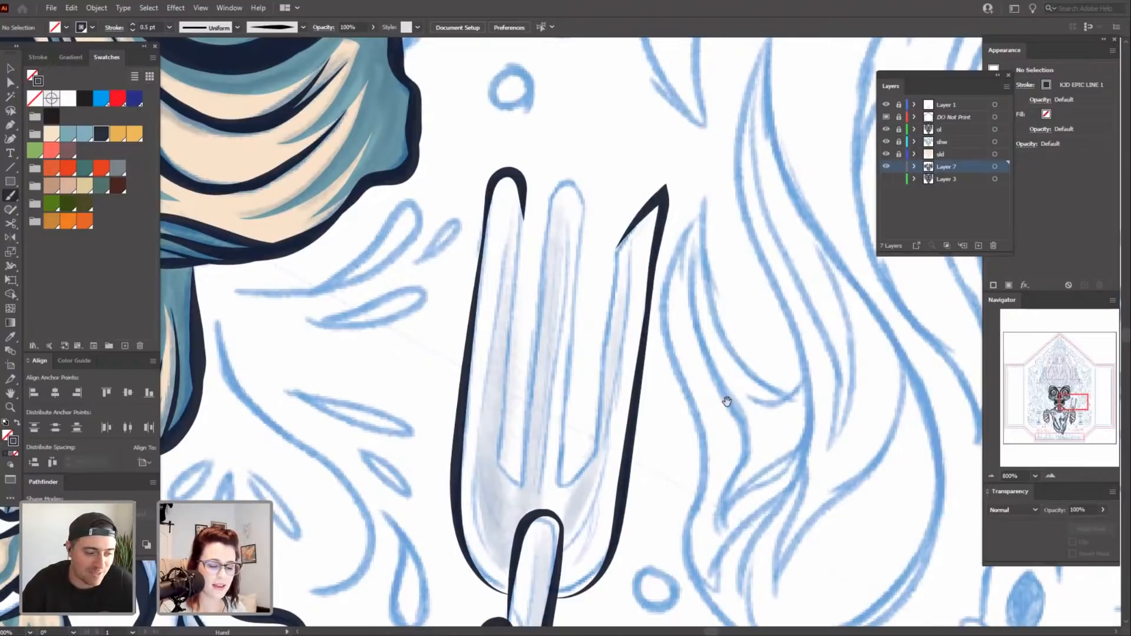
left_click_drag(727, 401, 732, 371)
key("v")
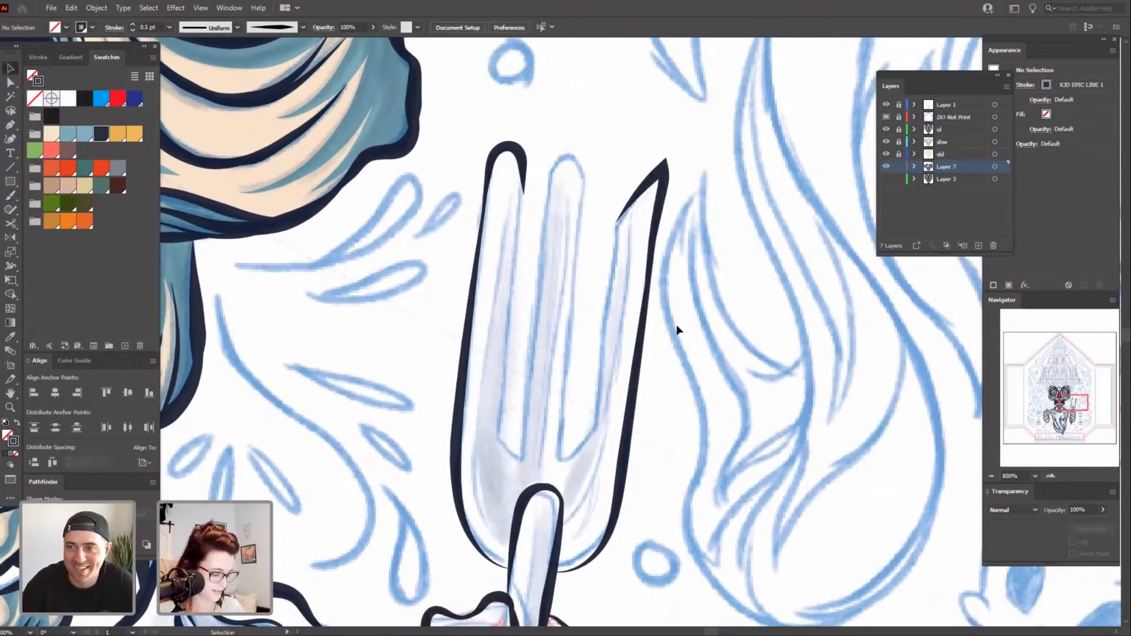
left_click(659, 171)
key("Delete")
left_click_drag(716, 421, 719, 393)
Ink the left prong's inner edge from its rounded tip down to the angled base of the gap.
key("b")
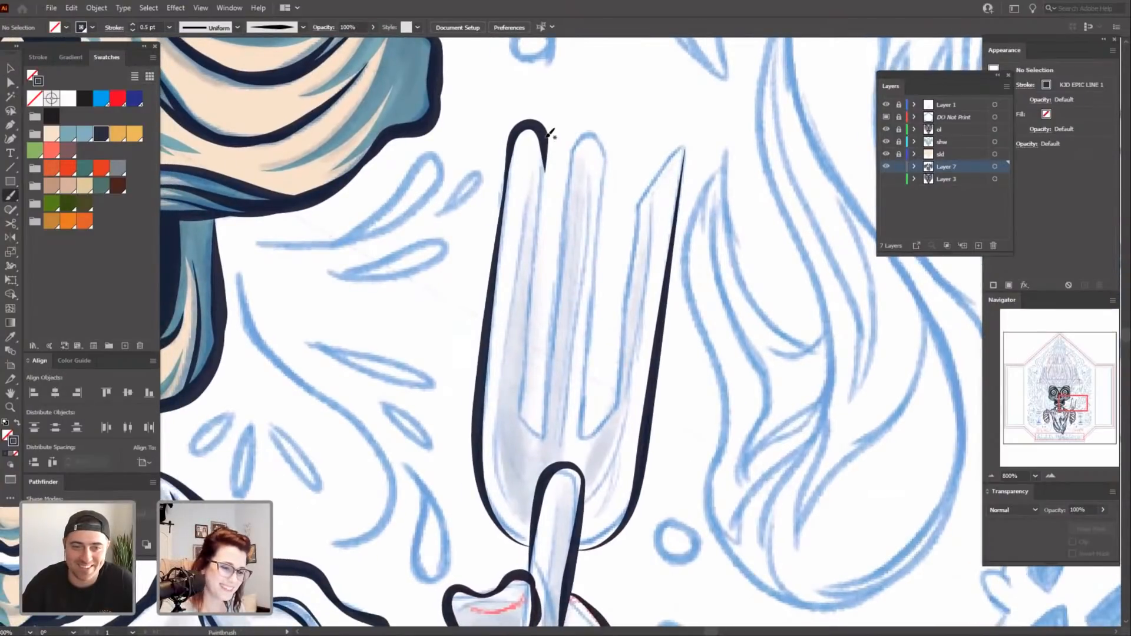
left_click_drag(549, 140, 521, 414)
mouse_move(726, 444)
left_mouse_down()
mouse_move(737, 414)
mouse_move(731, 438)
left_mouse_up()
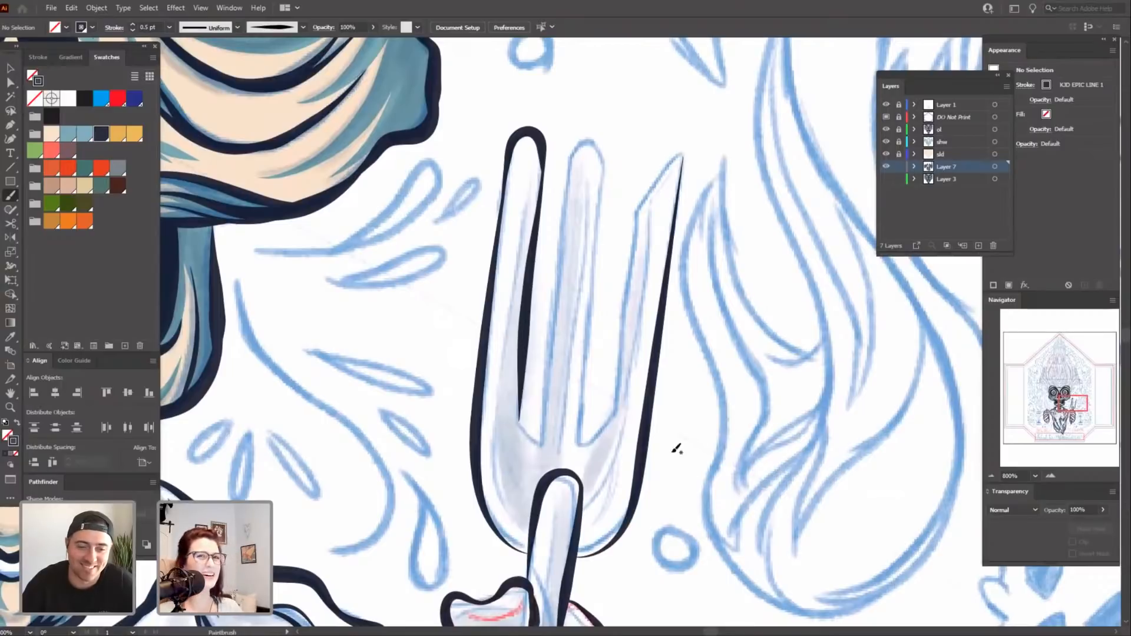
mouse_move(688, 511)
left_mouse_down()
mouse_move(698, 523)
mouse_move(688, 505)
left_mouse_up()
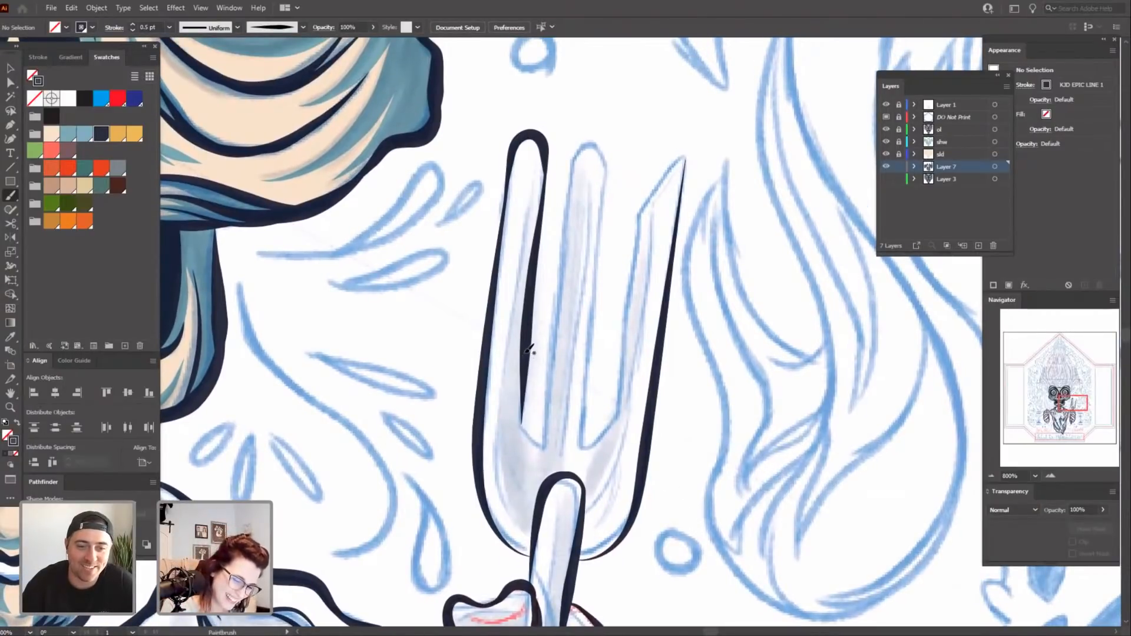
mouse_move(525, 354)
left_mouse_down()
mouse_move(523, 426)
mouse_move(539, 448)
left_mouse_up()
left_click_drag(711, 513, 726, 516)
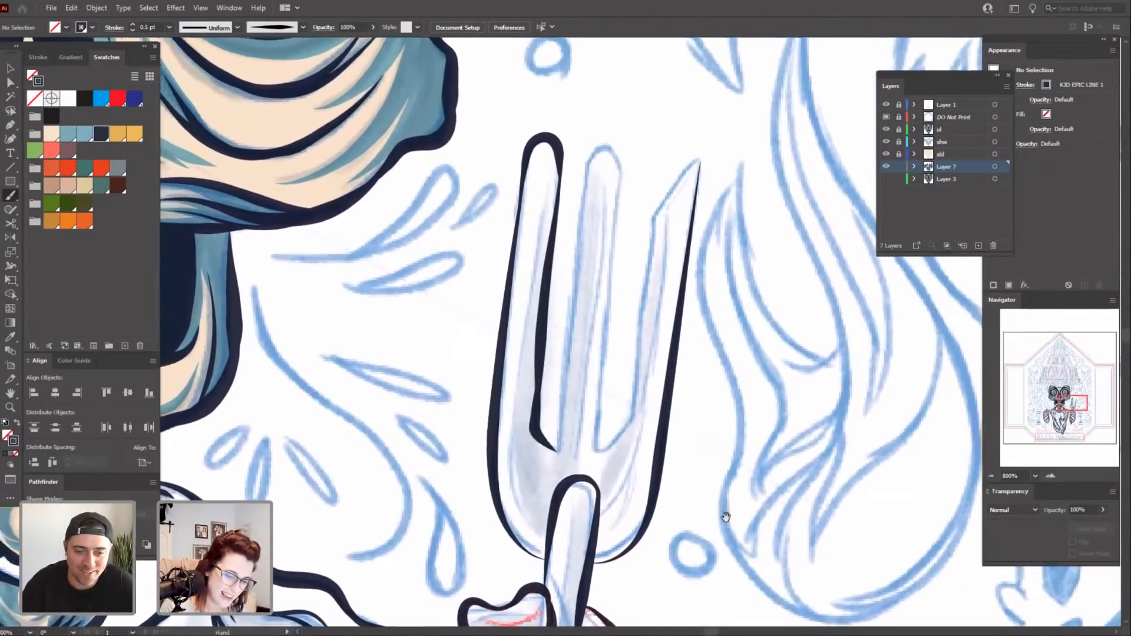
Ink the right prong's inner edge down to the gap's base, and its slanted tip up to the point.
mouse_move(660, 214)
left_mouse_down()
mouse_move(637, 412)
mouse_move(608, 451)
left_mouse_up()
left_click_drag(757, 391, 727, 540)
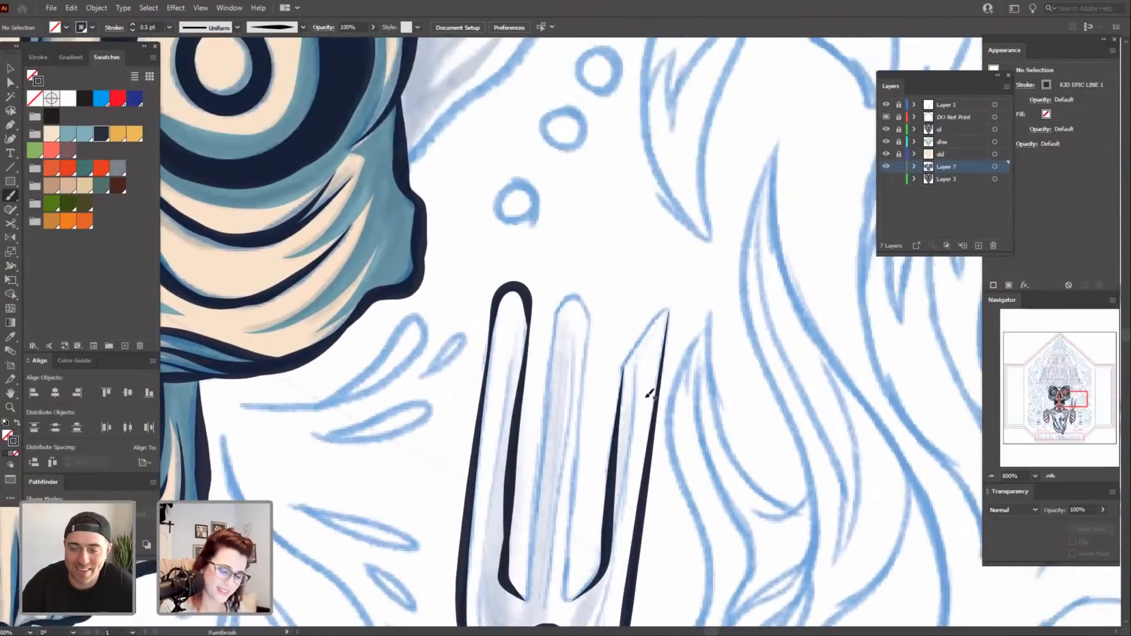
left_click_drag(628, 394, 631, 360)
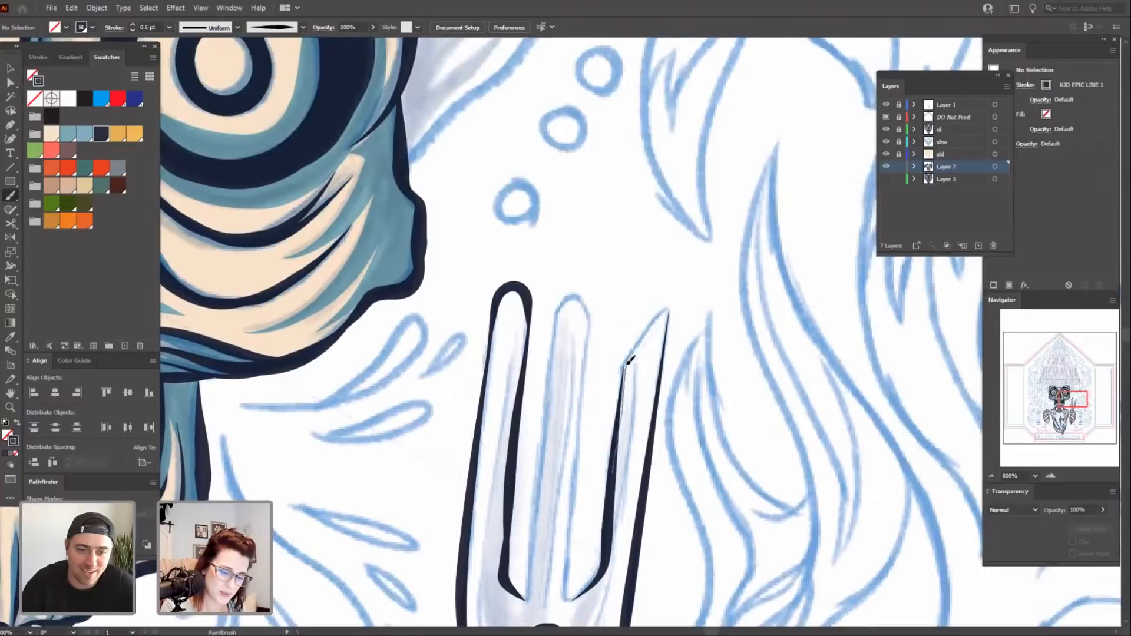
mouse_move(656, 323)
left_mouse_down()
mouse_move(666, 312)
mouse_move(660, 278)
left_mouse_up()
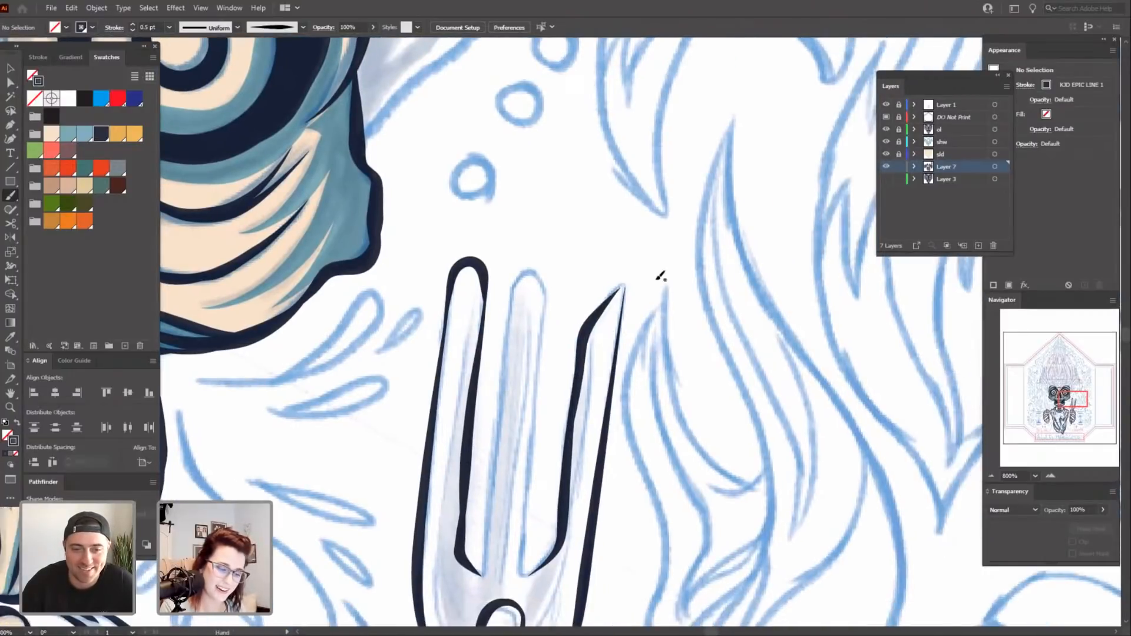
left_click_drag(750, 354, 686, 430)
key("ctrl+plus")
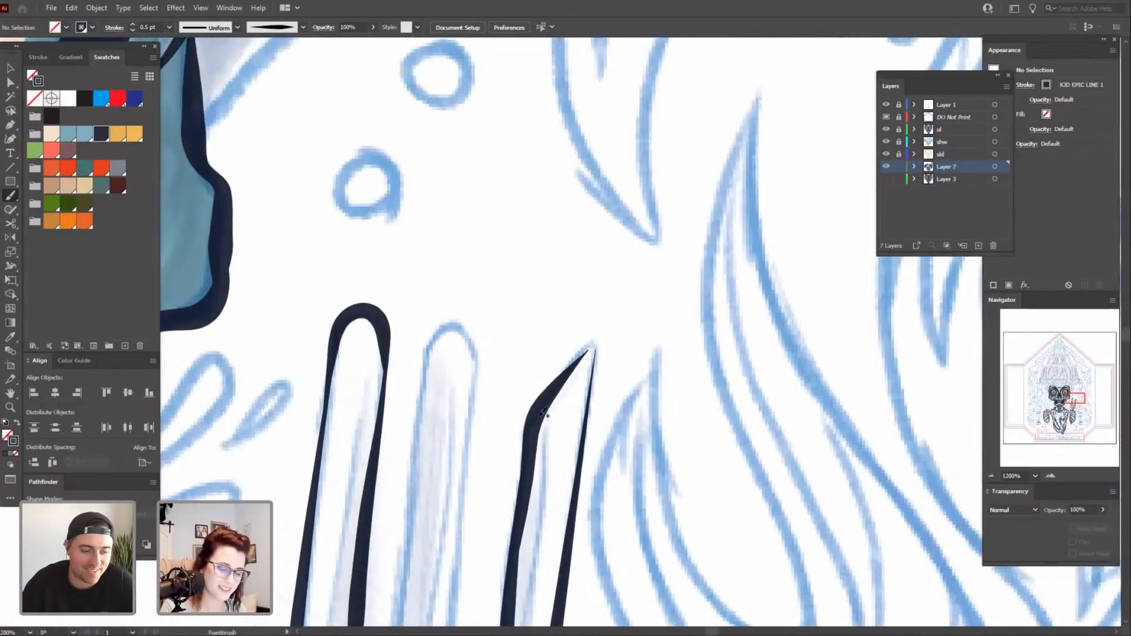
Ink a short thick stroke over the right prong's tip to join its two edges.
left_click_drag(590, 349, 596, 378)
key("ctrl+z")
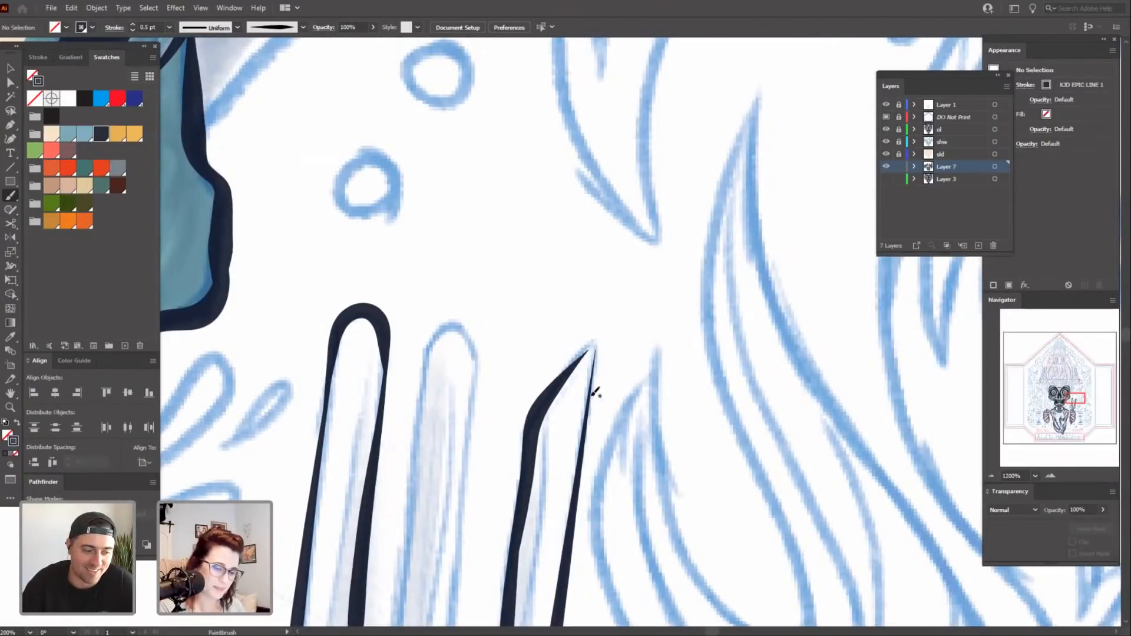
left_click_drag(601, 346, 602, 347)
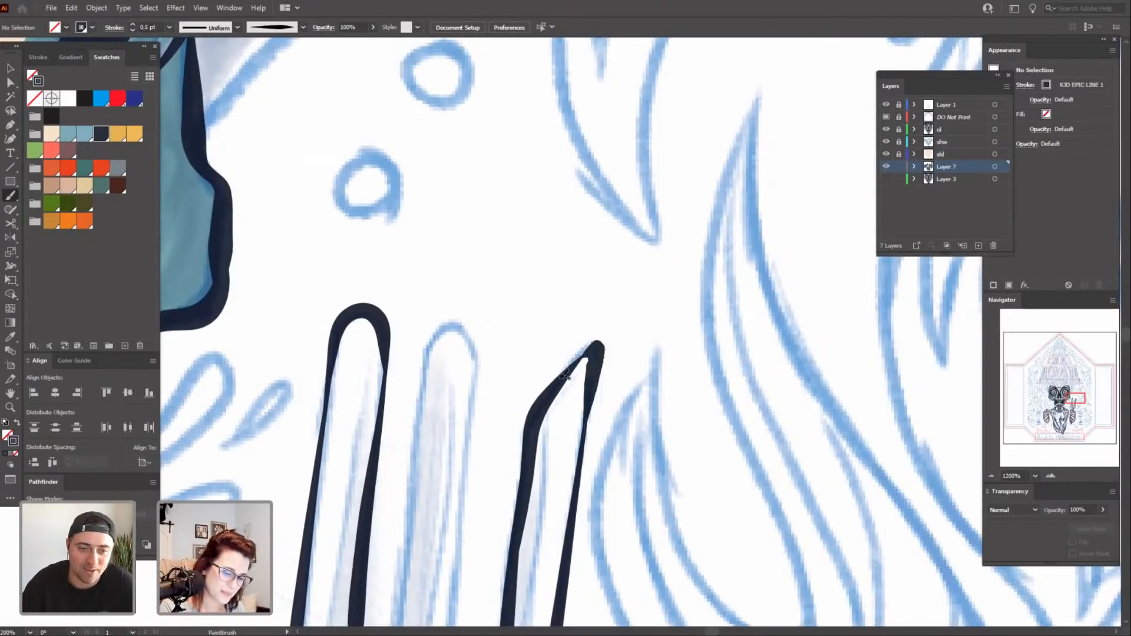
Ink the middle prong's right and left edges from below its tip down to the bases of both gaps.
mouse_move(677, 480)
left_mouse_down()
mouse_move(698, 407)
mouse_move(793, 235)
mouse_move(783, 290)
mouse_move(799, 327)
left_mouse_up()
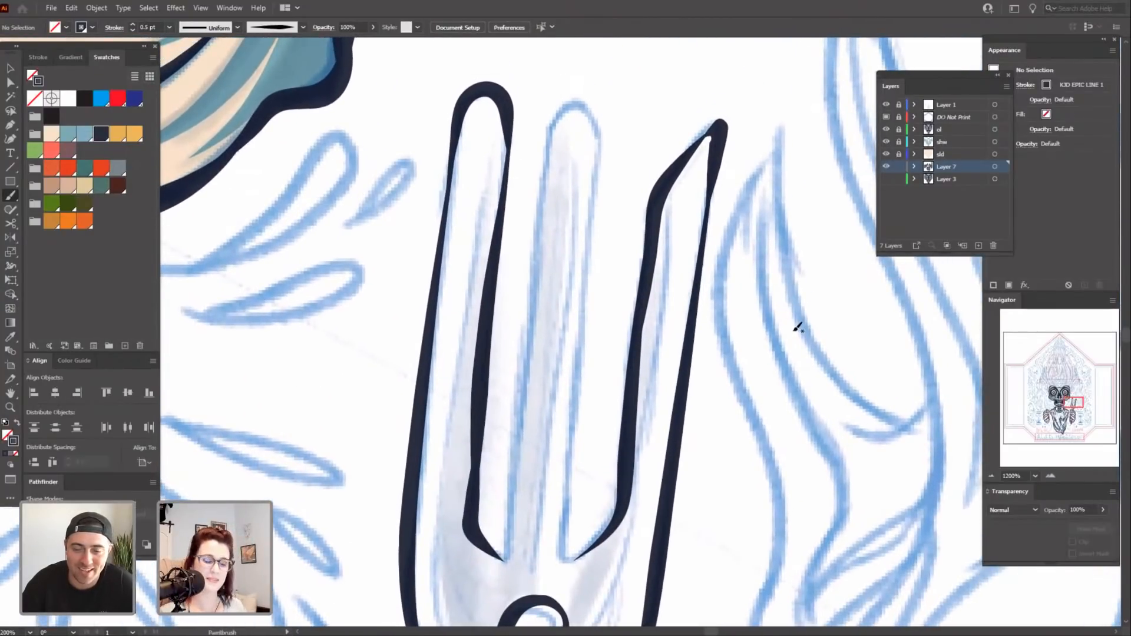
left_click_drag(741, 524, 720, 393)
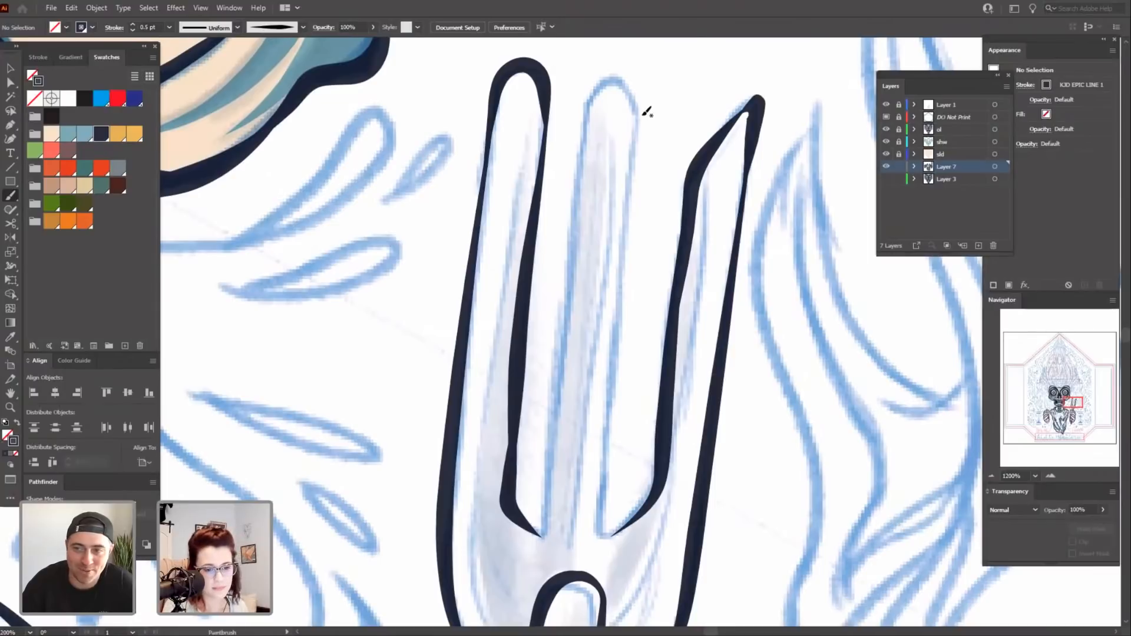
left_click_drag(645, 116, 608, 455)
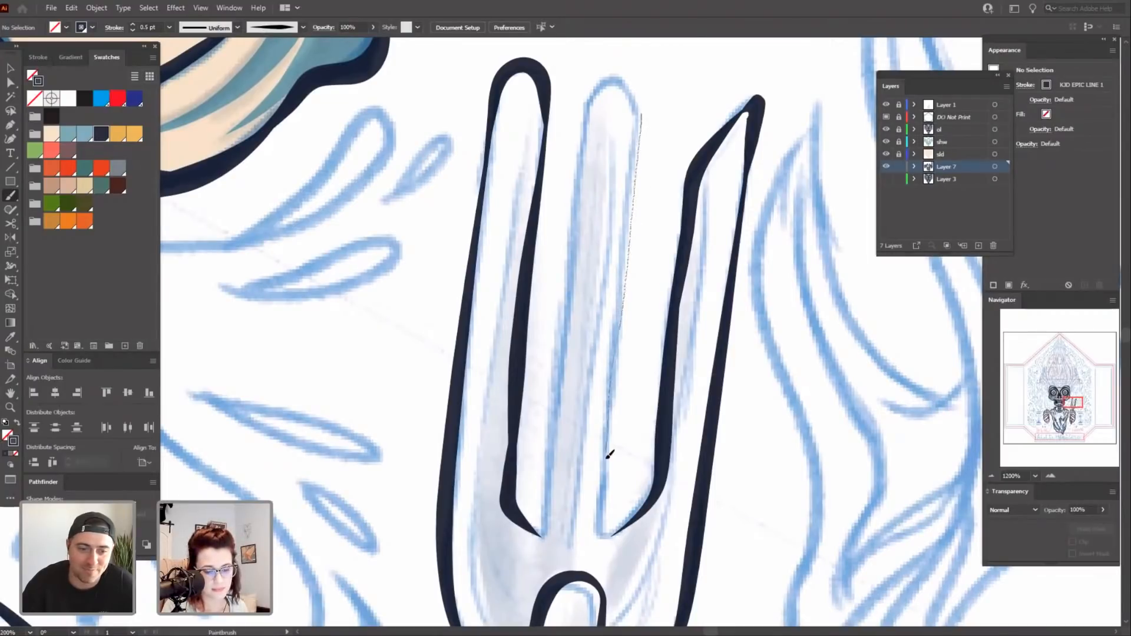
left_click_drag(607, 533, 606, 536)
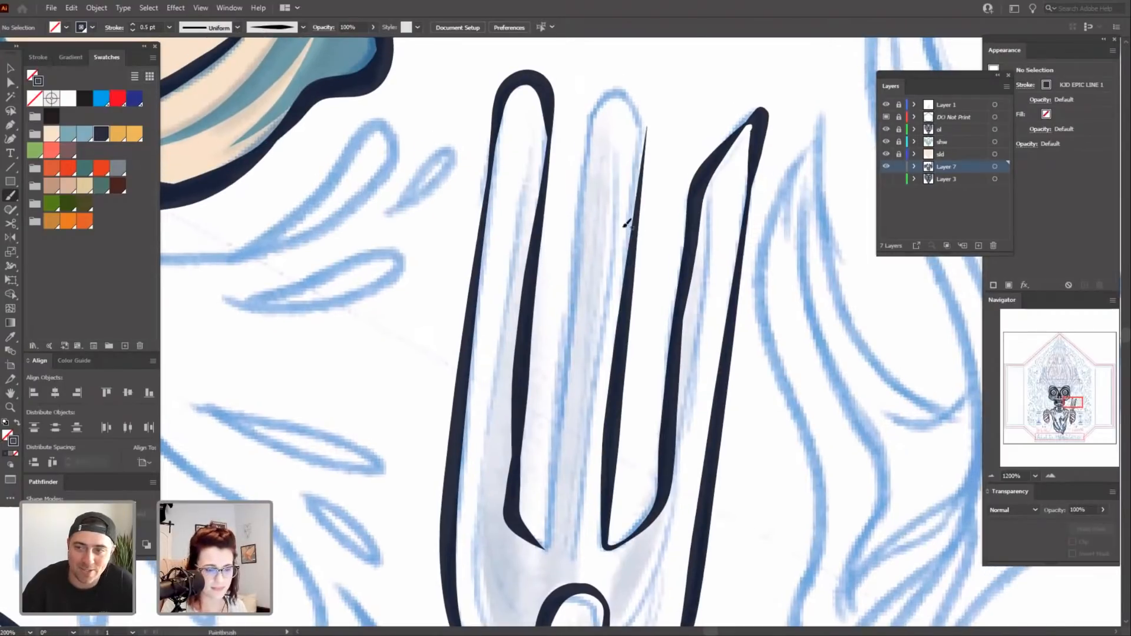
mouse_move(596, 116)
left_mouse_down()
mouse_move(560, 498)
mouse_move(543, 549)
left_mouse_up()
left_click_drag(809, 411, 784, 409)
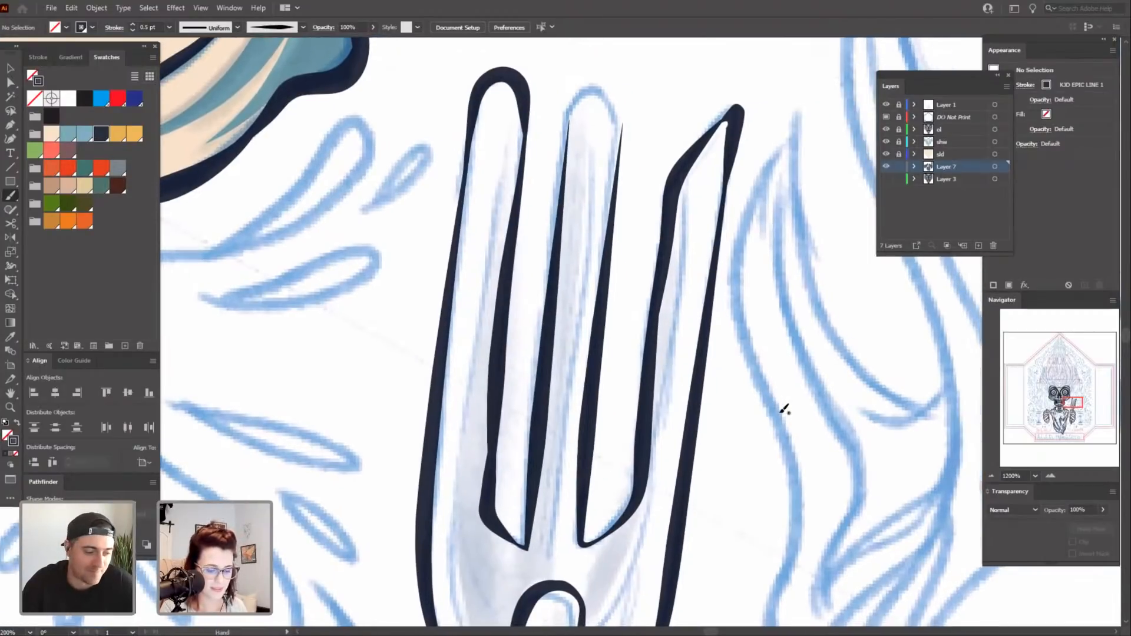
Ink the middle prong's rounded tip and thicken the upper part of its right edge.
key("ctrl+minus")
key("ctrl+minus")
key("ctrl+minus")
key("ctrl+equal")
key("ctrl+equal")
left_click_drag(745, 271, 723, 453)
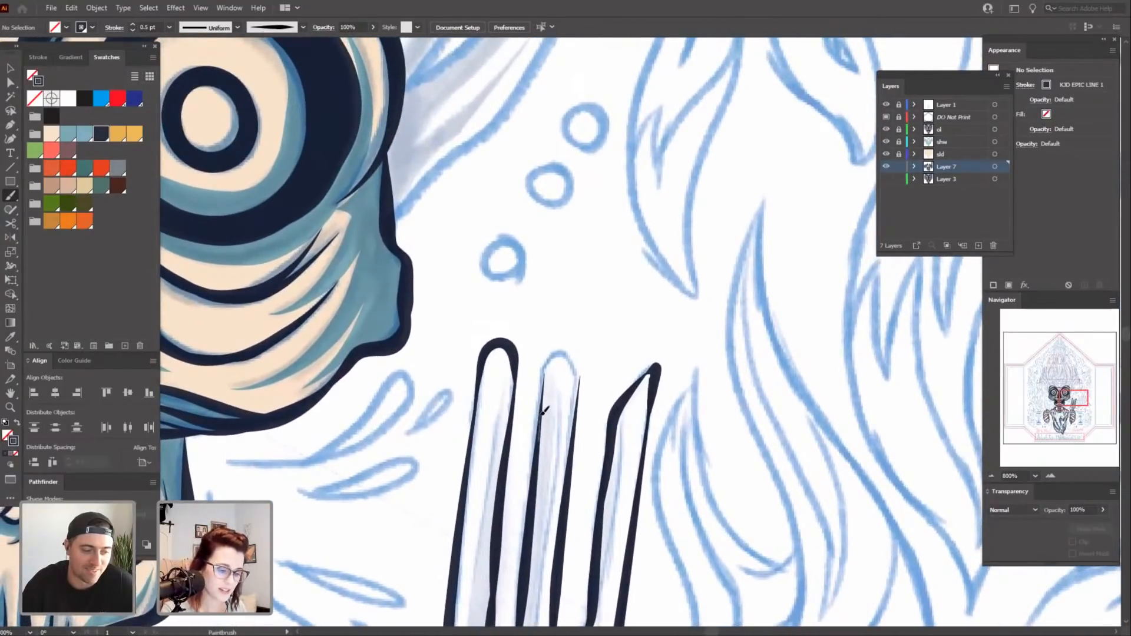
left_click_drag(567, 360, 576, 412)
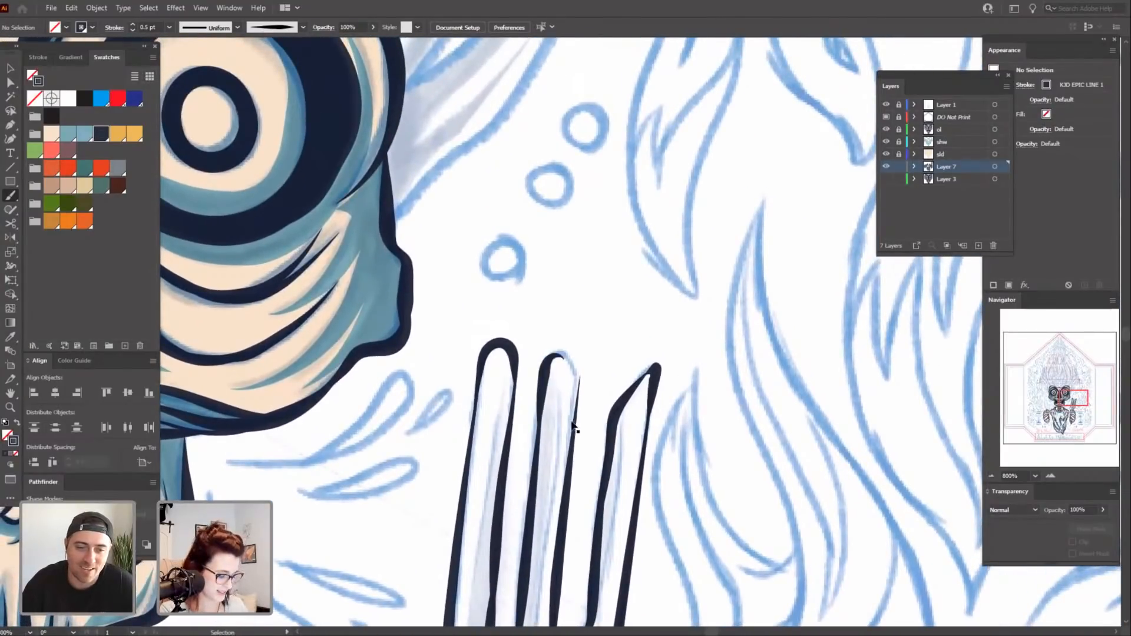
key("ctrl+z")
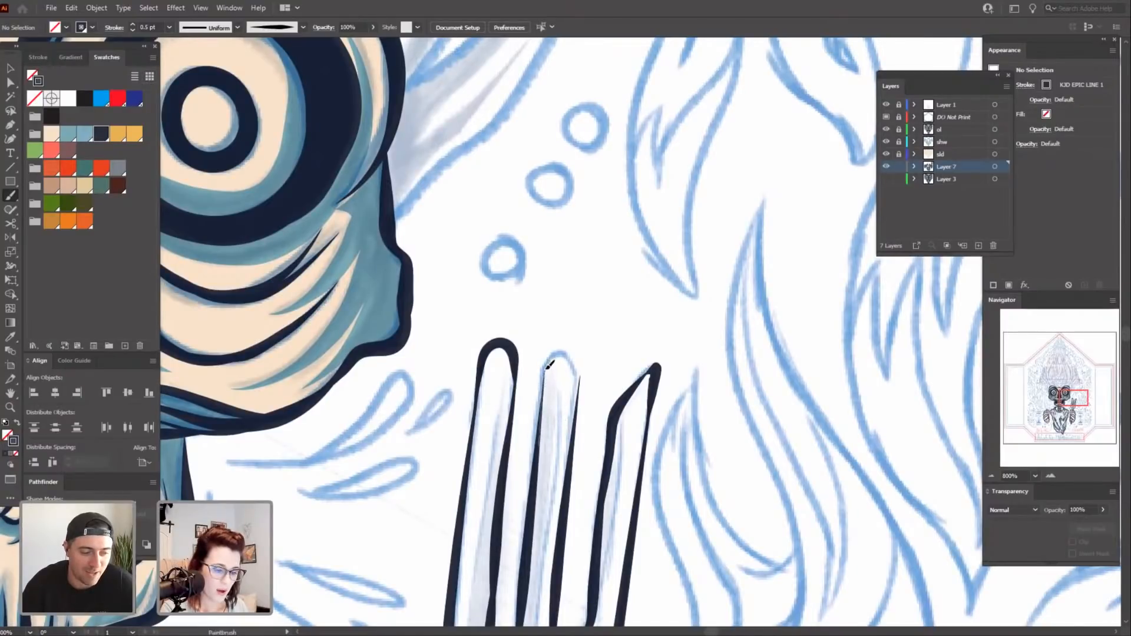
left_click_drag(570, 348, 578, 442)
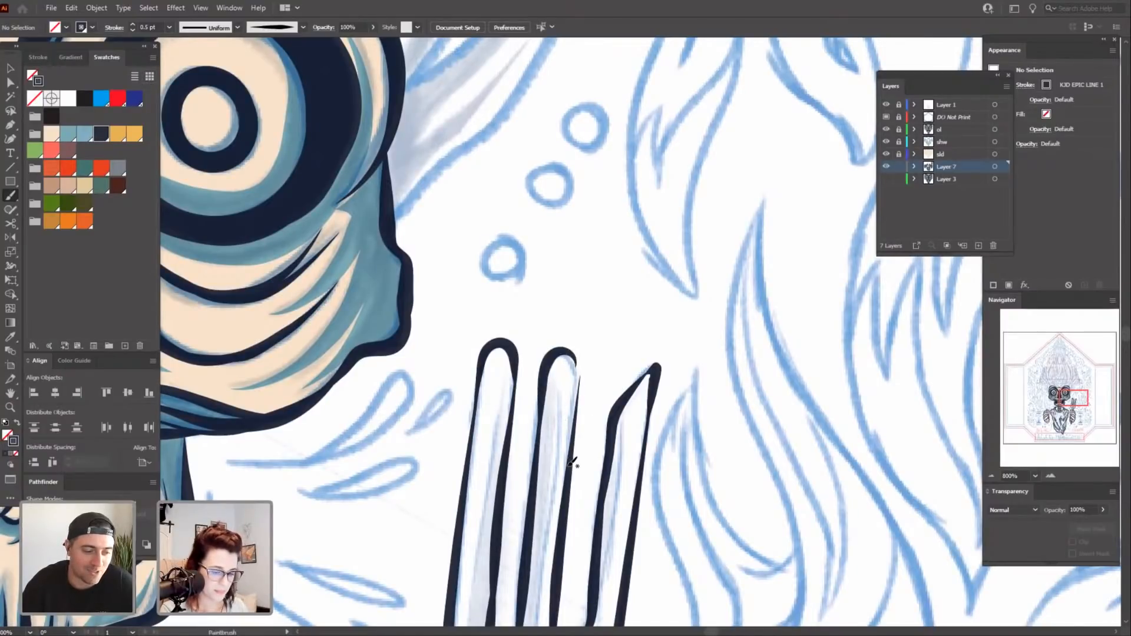
mouse_move(571, 482)
left_mouse_down()
mouse_move(585, 386)
mouse_move(563, 354)
left_mouse_up()
left_click_drag(720, 507, 693, 492)
Reshape the curve of the middle prong's rounded tip by adjusting its path directly.
key("a")
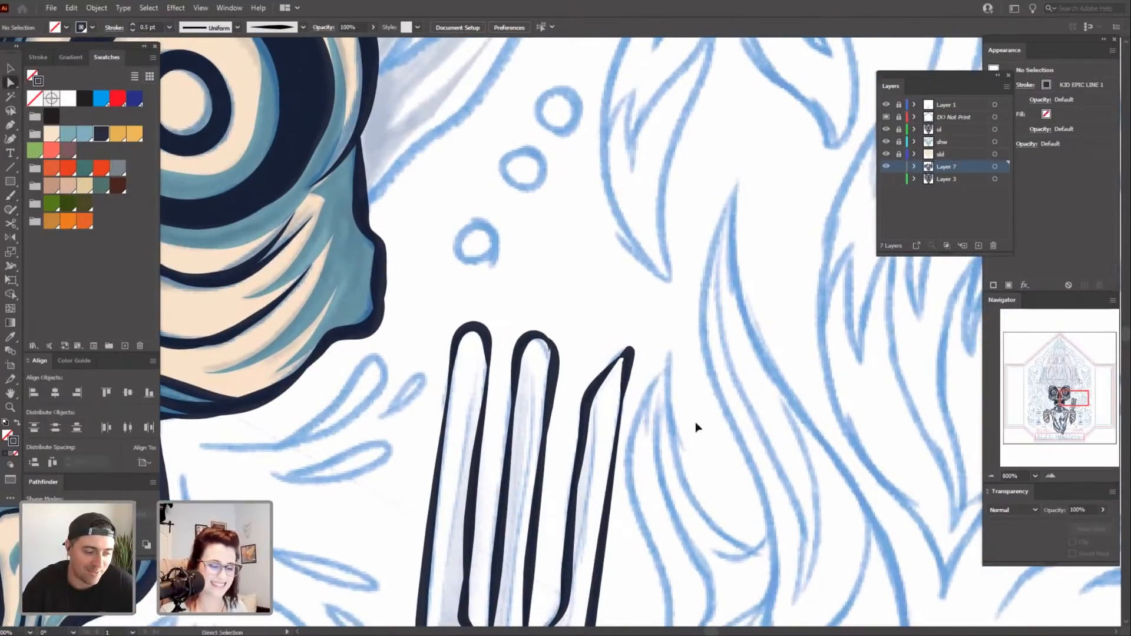
key("ctrl+equal")
left_click_drag(796, 395, 823, 415)
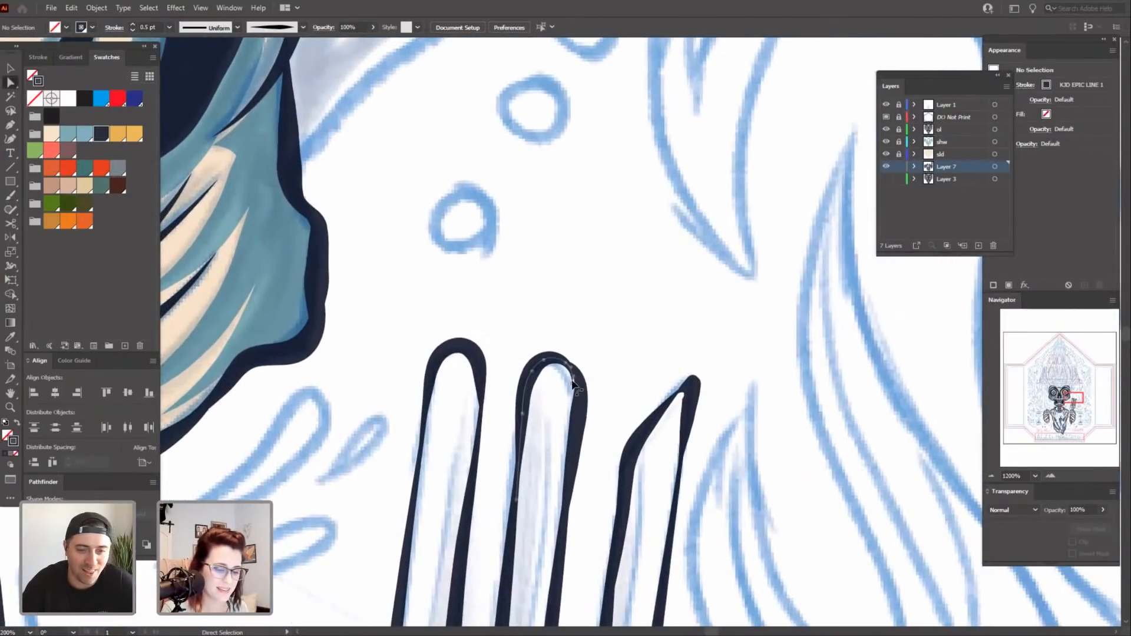
left_click_drag(573, 384, 569, 361)
left_click(766, 505)
Try strokes for the left edge of the knife's handle below the opposite fist, and remove them.
left_click_drag(806, 451, 807, 310)
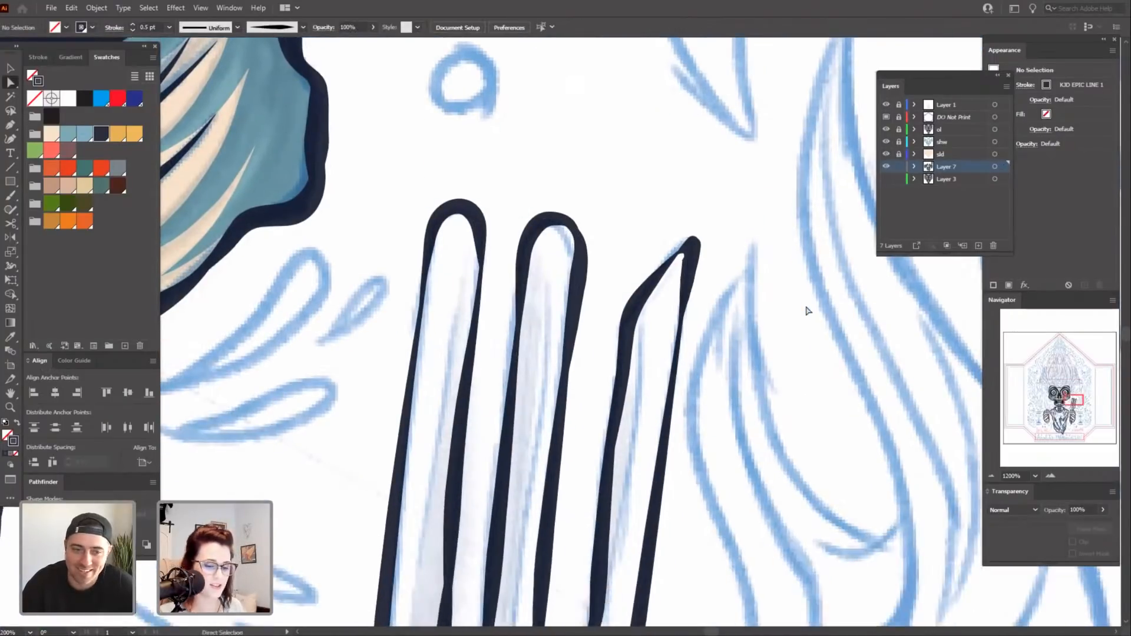
key("ctrl+minus")
key("ctrl+minus")
key("ctrl+minus")
key("ctrl+minus")
mouse_move(711, 555)
left_mouse_down()
mouse_move(758, 434)
mouse_move(700, 524)
mouse_move(833, 499)
mouse_move(952, 500)
left_mouse_up()
key("b")
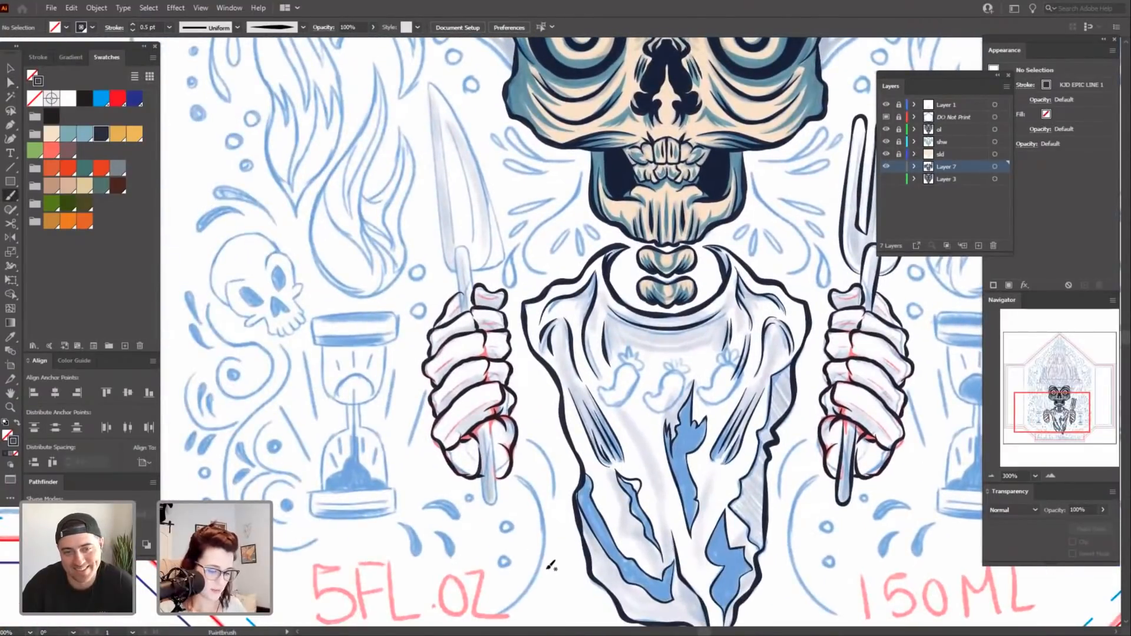
key("ctrl+plus")
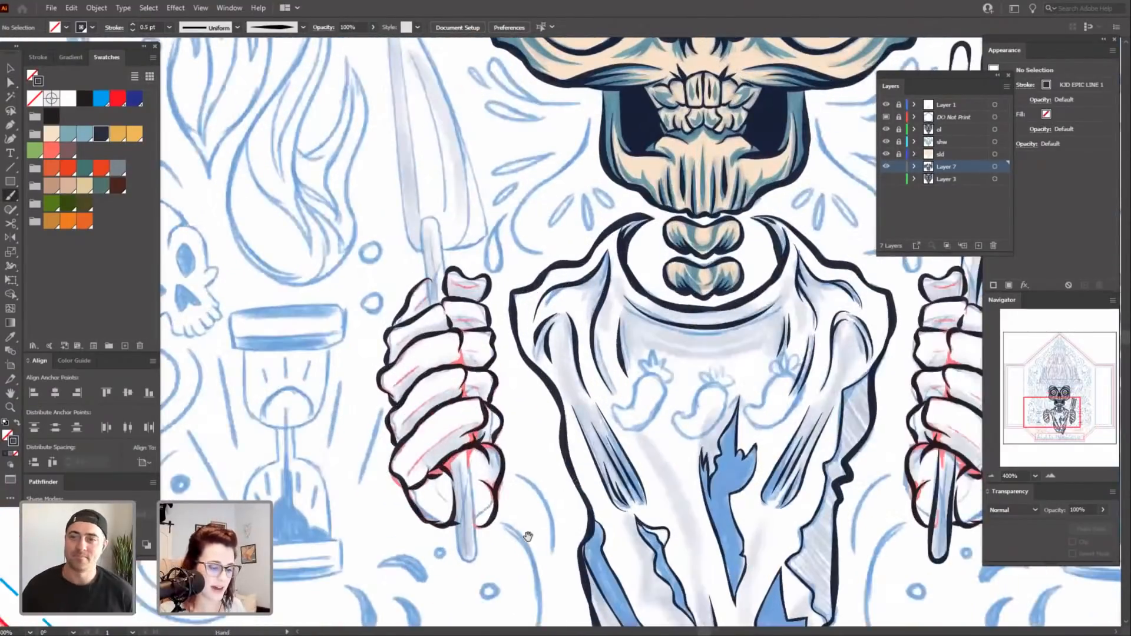
left_click_drag(526, 534, 622, 478)
scroll(607, 425, "up", 3)
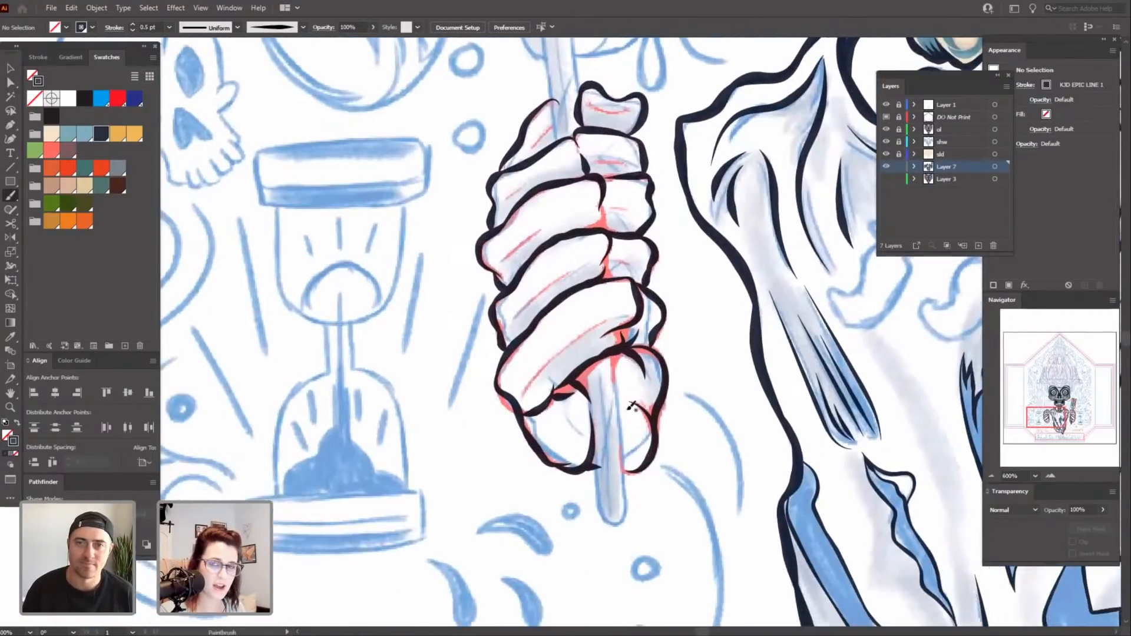
left_click_drag(659, 459, 644, 441)
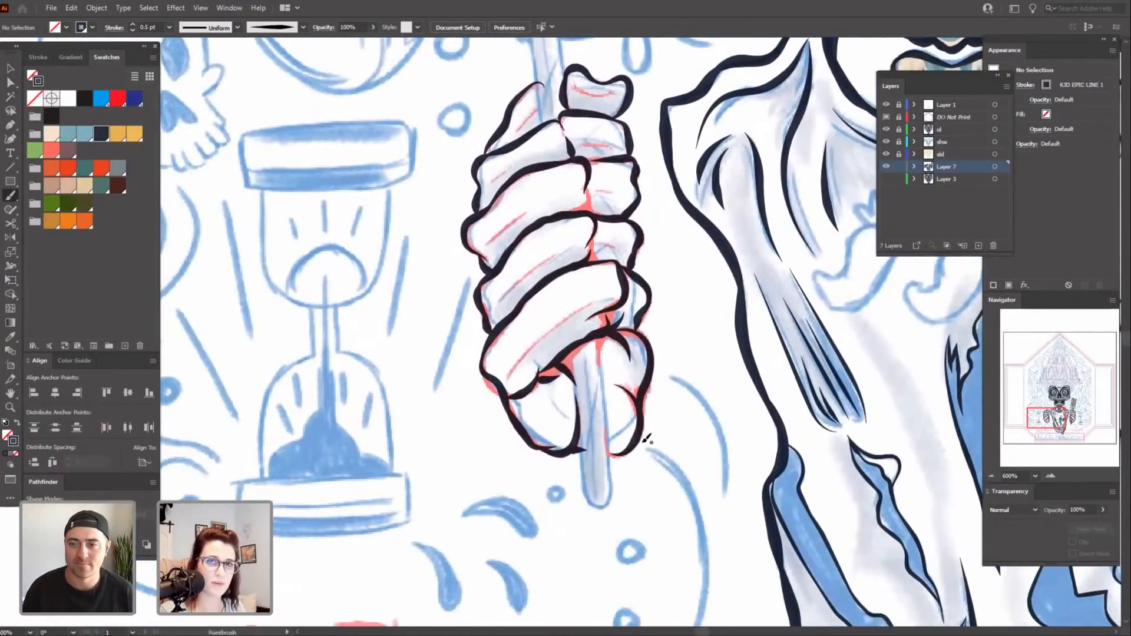
key("ctrl+plus")
left_click_drag(692, 539, 656, 535)
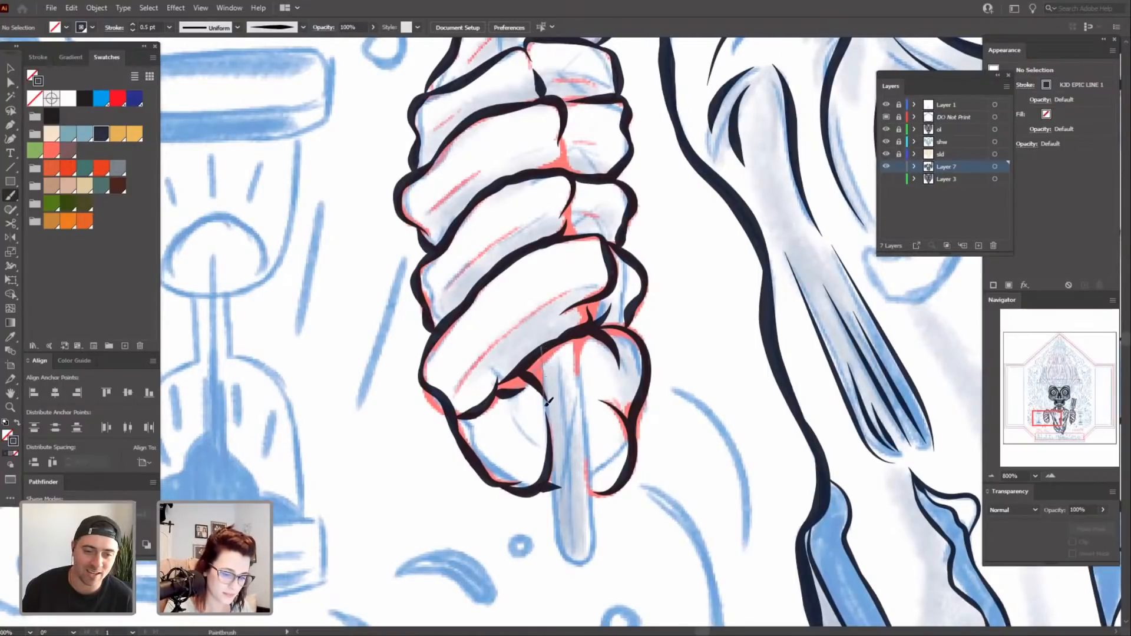
mouse_move(553, 493)
left_mouse_down()
mouse_move(569, 551)
mouse_move(584, 558)
left_mouse_up()
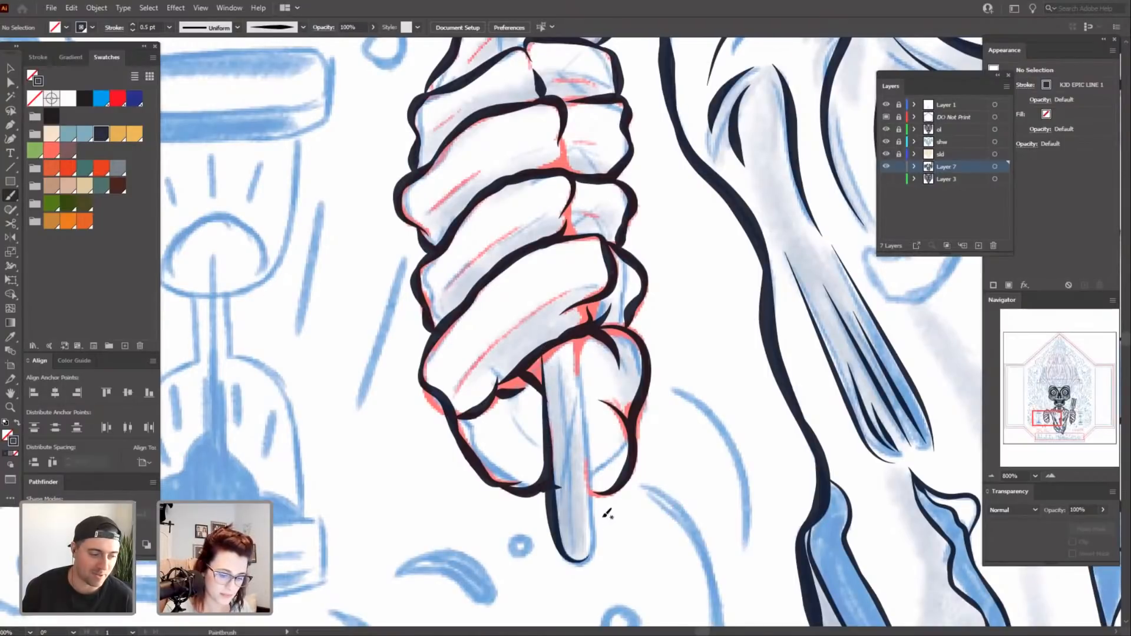
key("v")
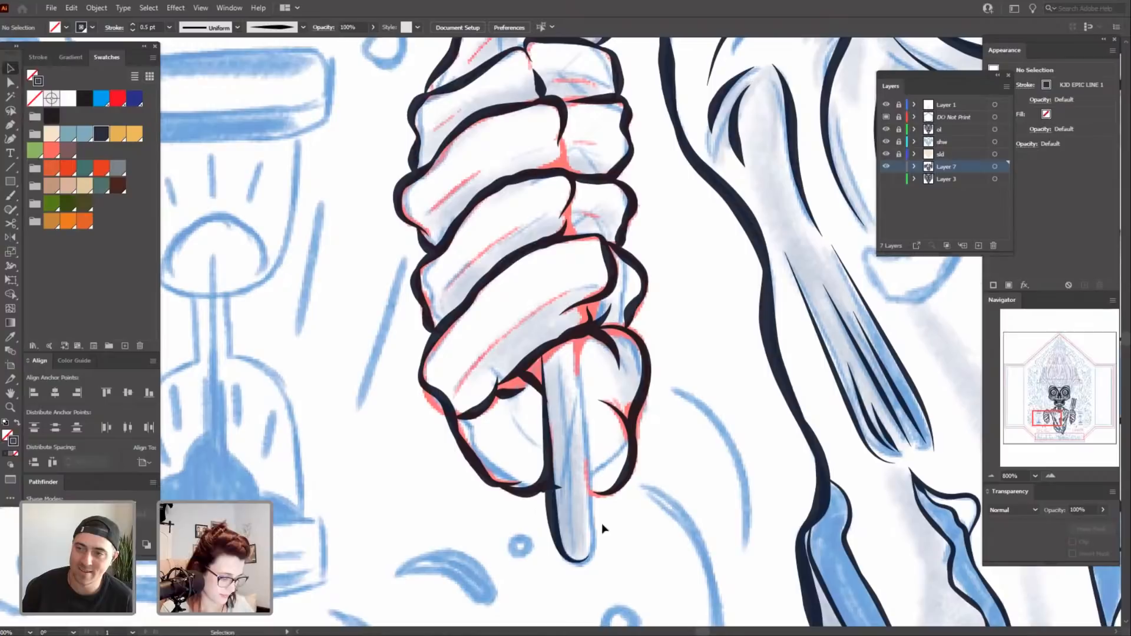
left_click(555, 510)
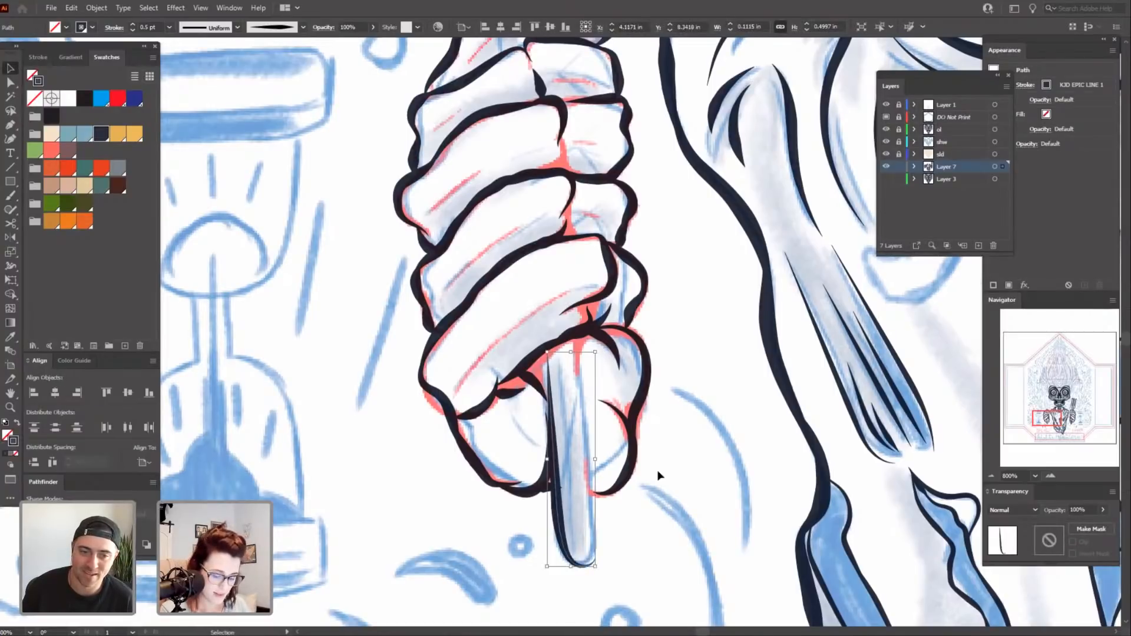
key("Delete")
key("b")
scroll(672, 519, "down", 1)
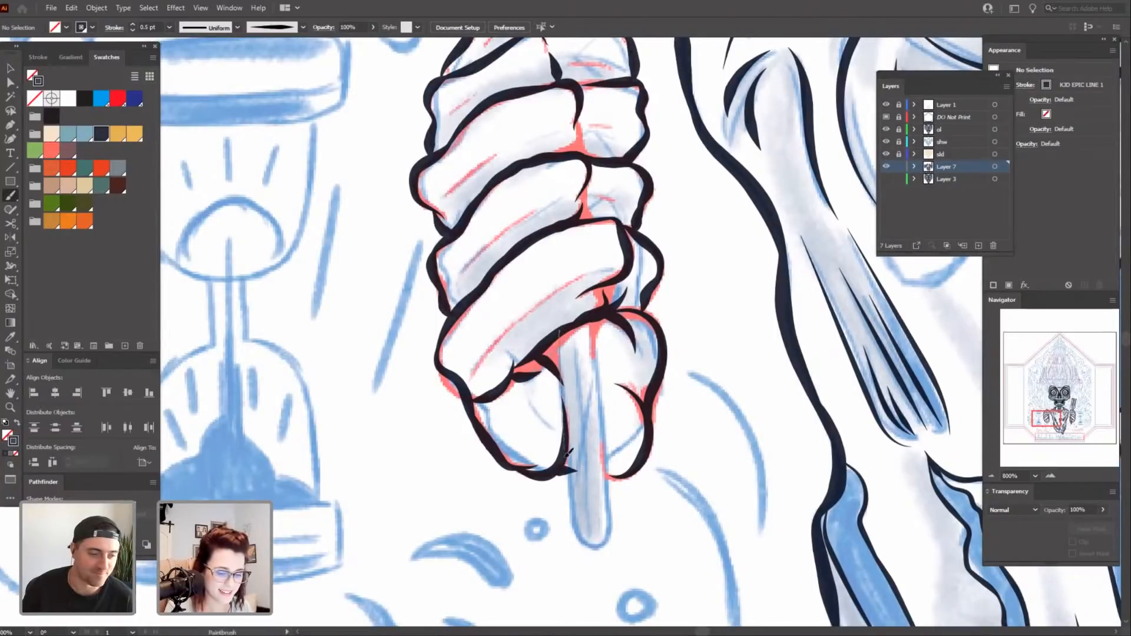
mouse_move(569, 452)
left_mouse_down()
mouse_move(575, 526)
mouse_move(598, 537)
left_mouse_up()
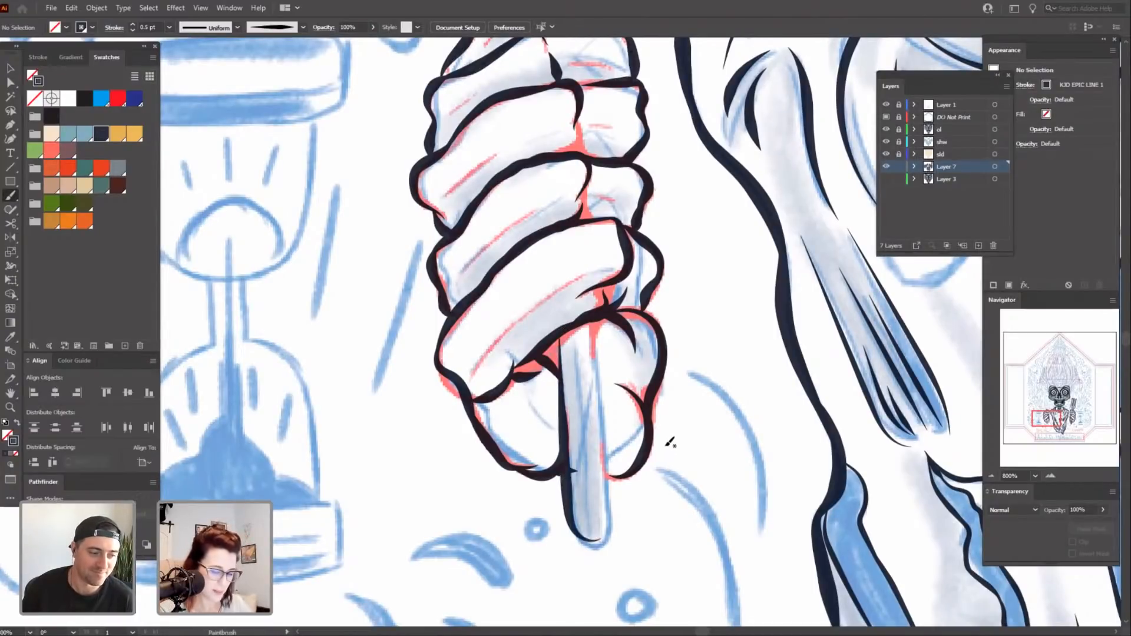
key("ctrl+z")
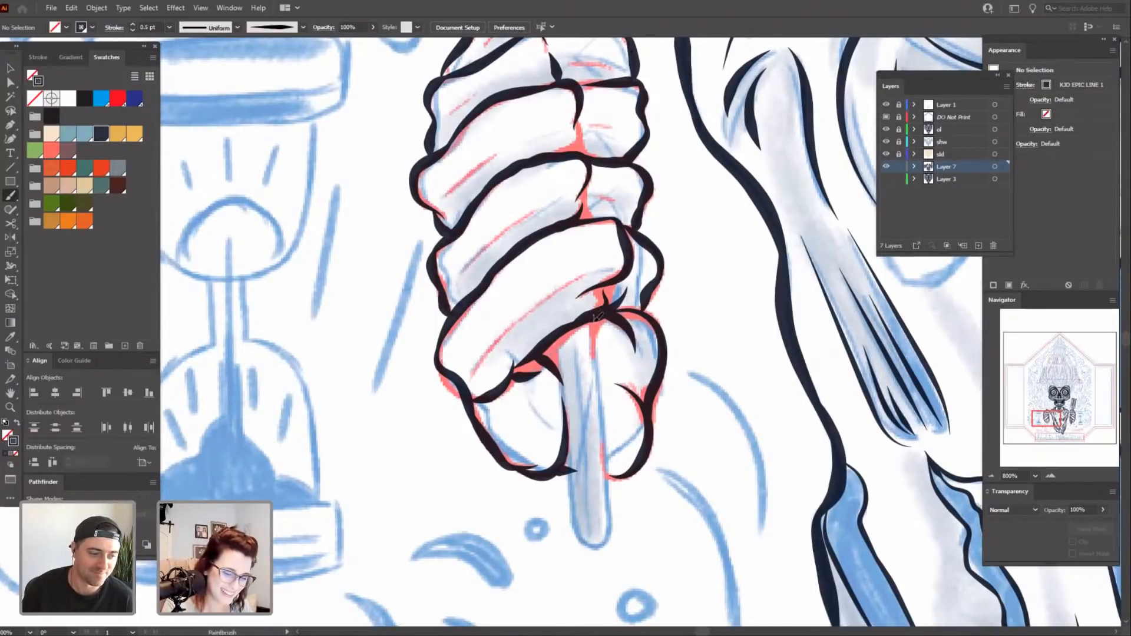
Ink the knife handle's right edge from the fist down, and its left edge around the rounded end.
mouse_move(610, 466)
left_mouse_down()
mouse_move(609, 522)
mouse_move(590, 543)
left_mouse_up()
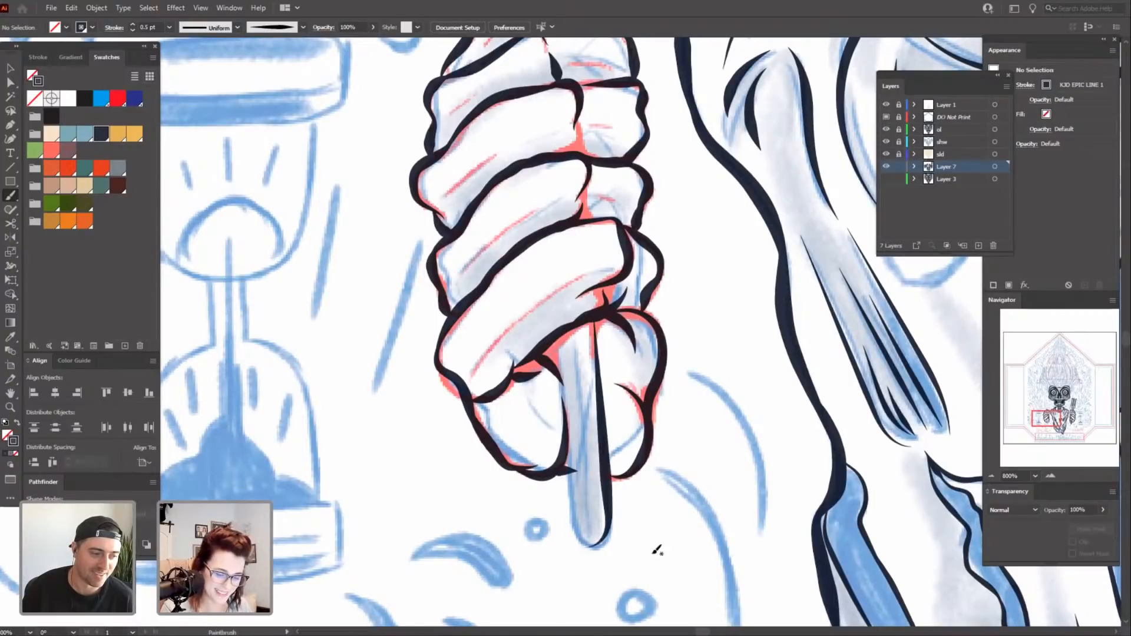
mouse_move(661, 569)
left_mouse_down()
mouse_move(662, 548)
mouse_move(667, 563)
left_mouse_up()
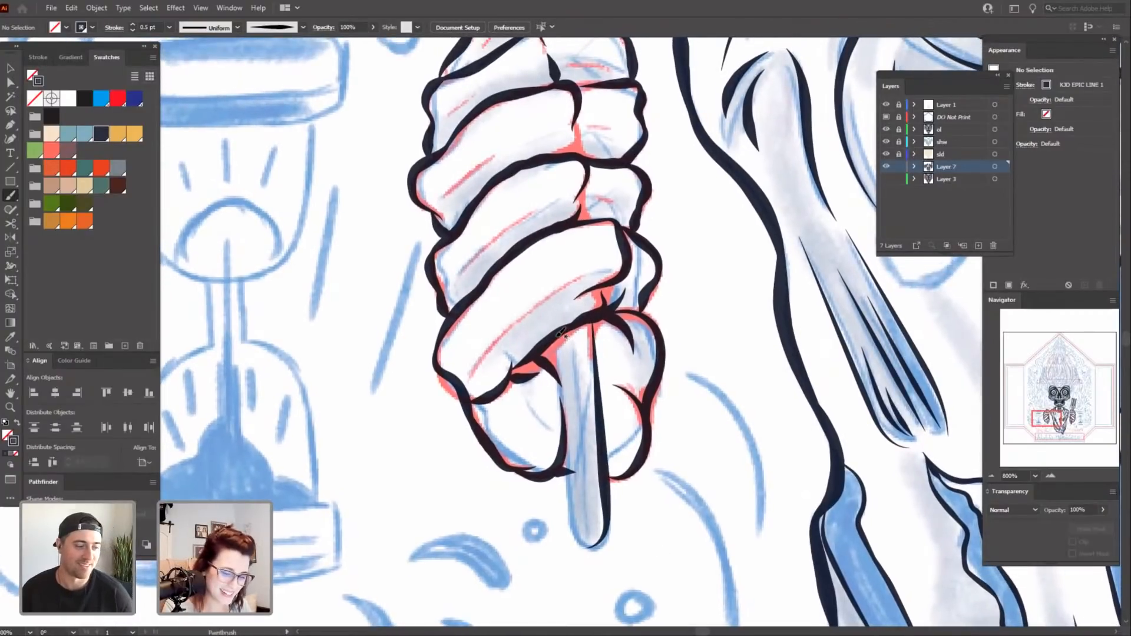
left_click_drag(570, 476, 587, 547)
left_click_drag(666, 571, 667, 559)
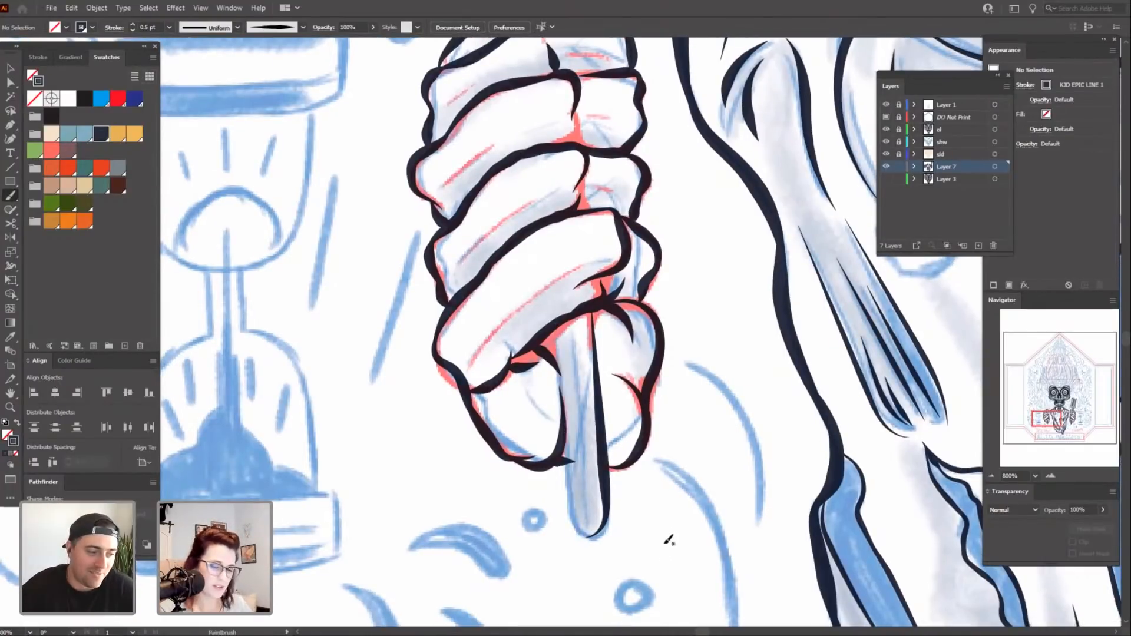
scroll(669, 538, "up", 2)
mouse_move(711, 556)
left_mouse_down()
mouse_move(674, 500)
mouse_move(658, 522)
left_mouse_up()
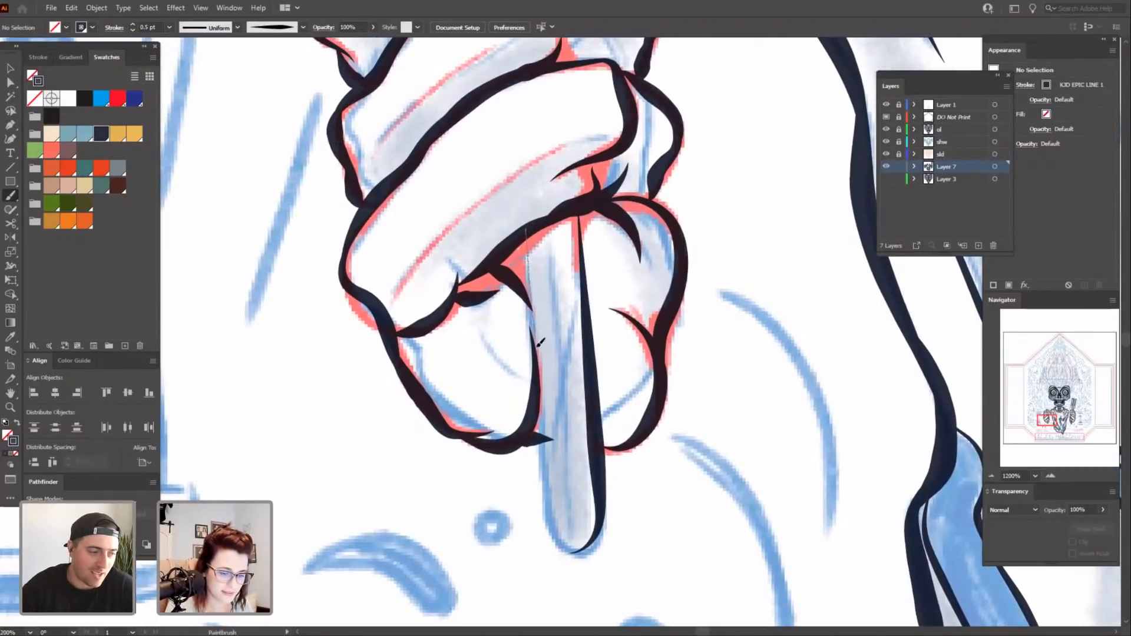
mouse_move(550, 490)
left_mouse_down()
mouse_move(561, 551)
mouse_move(581, 553)
mouse_move(608, 496)
left_mouse_up()
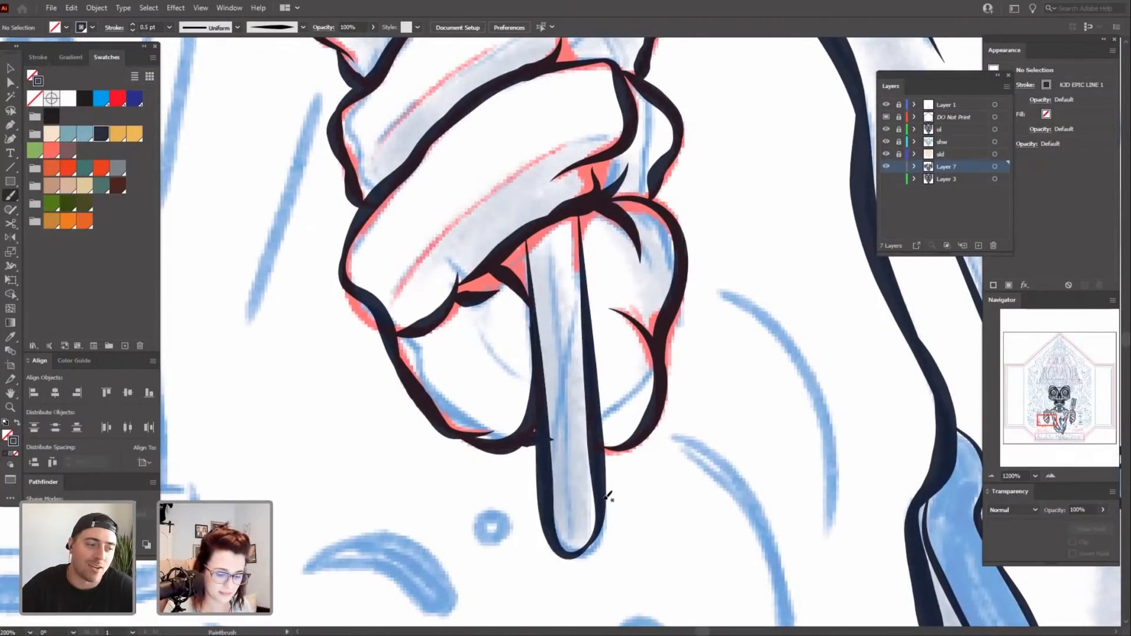
Pull the pointed end of the fist's lower outline back so it stops at the handle's left edge.
scroll(658, 507, "up", 1)
key("a")
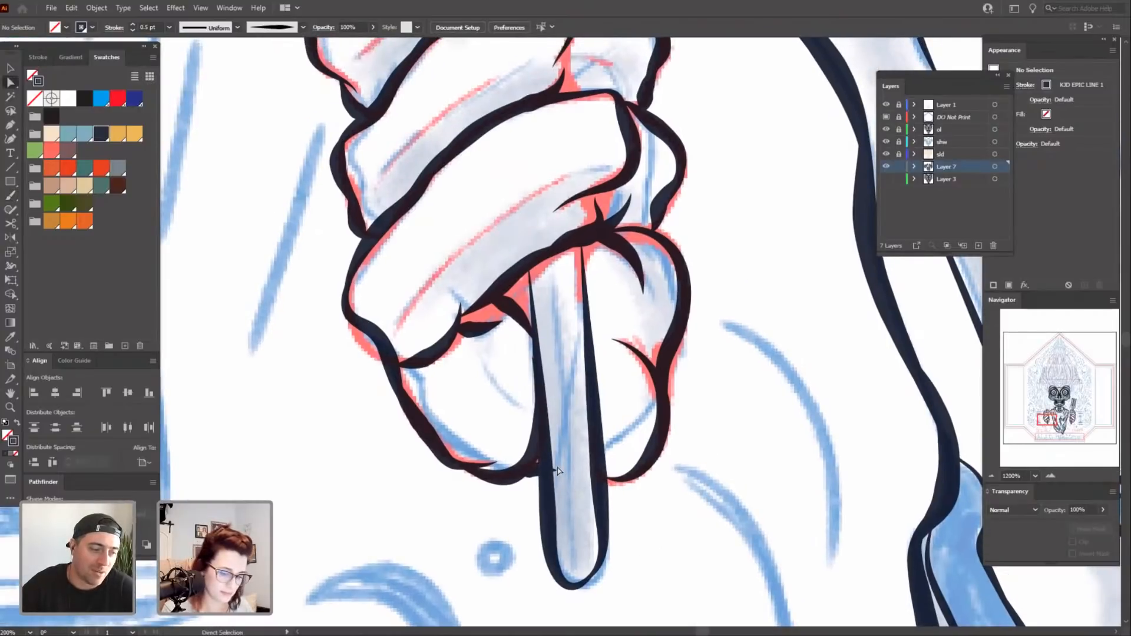
left_click(554, 473)
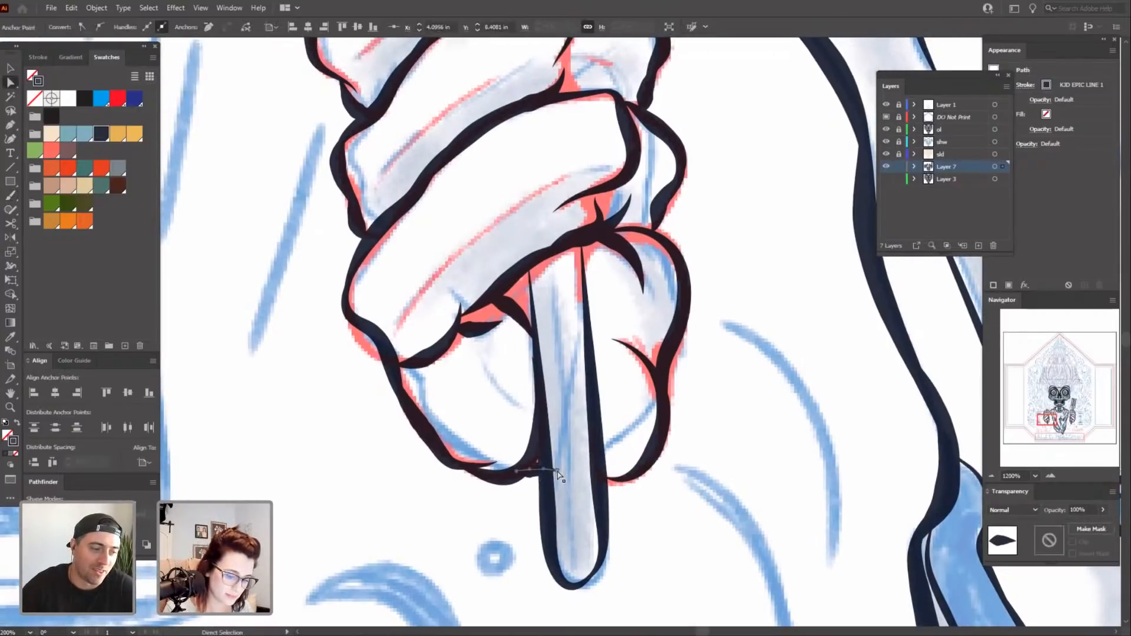
left_click(681, 535)
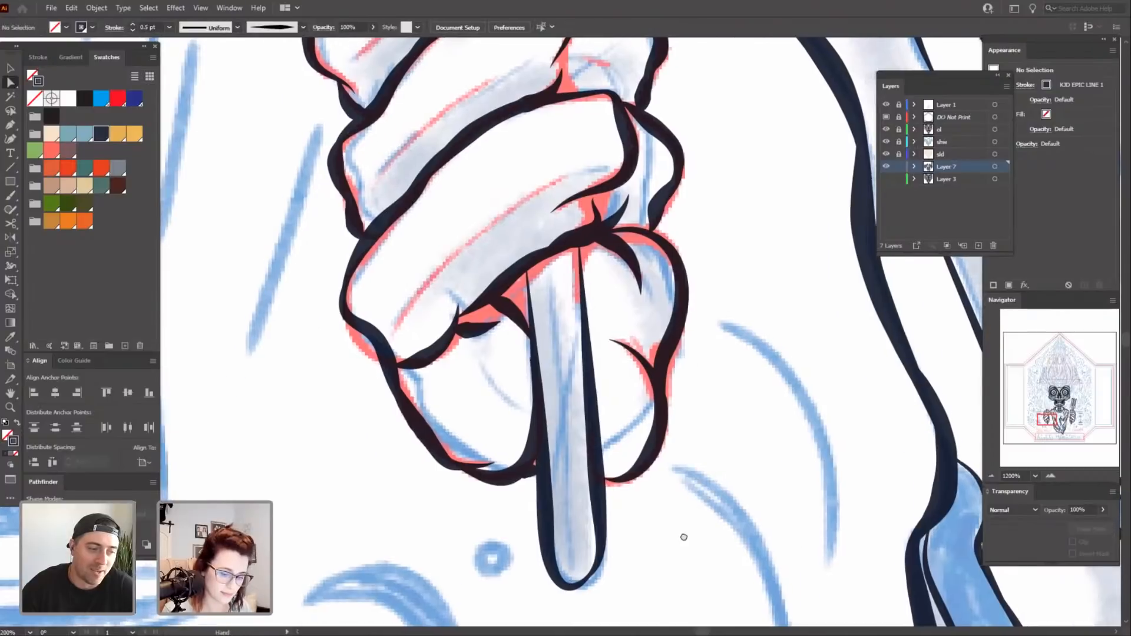
left_click_drag(737, 166, 710, 219)
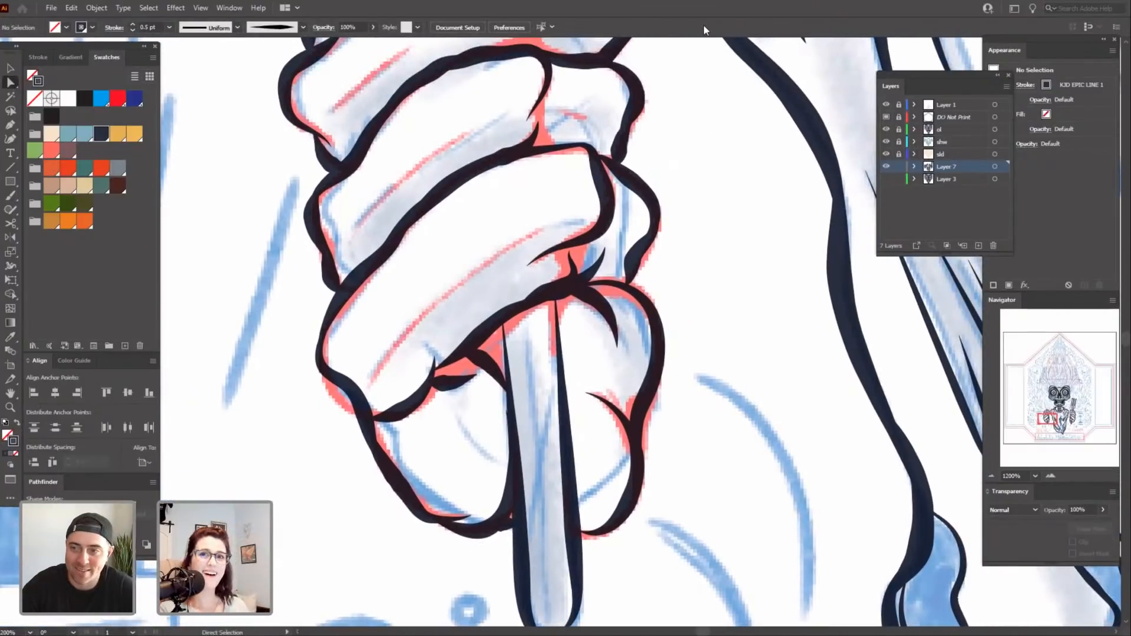
left_click_drag(708, 455, 706, 395)
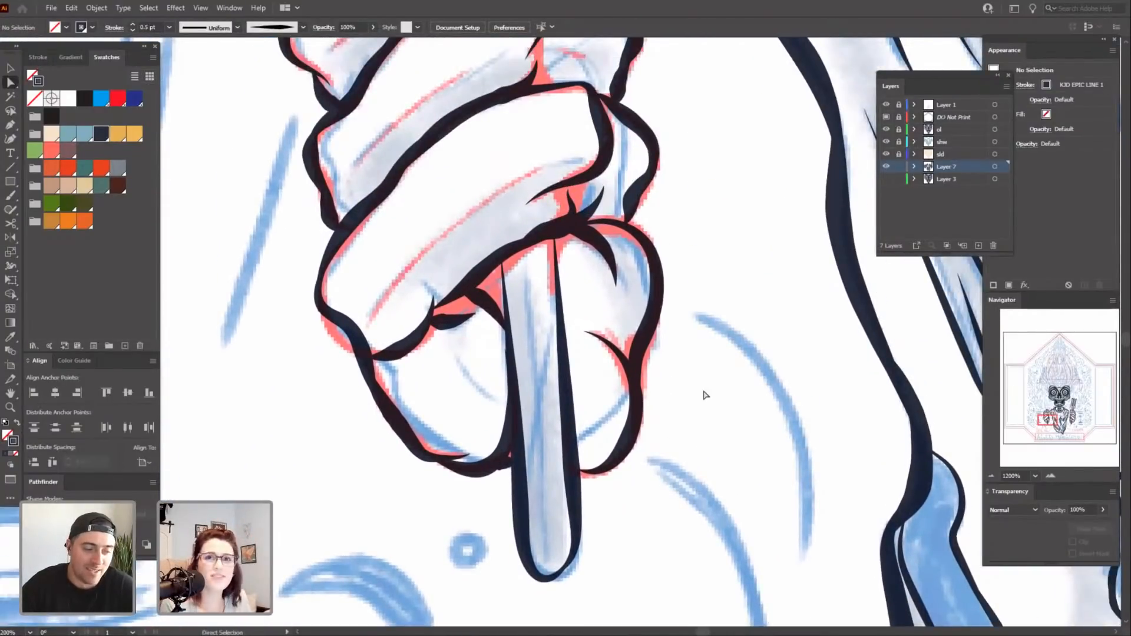
Ink the left edge of the knife handle above the fist, from the knuckle up around its rounded end.
left_click_drag(761, 198, 697, 449)
key("ctrl+minus")
mouse_move(700, 298)
left_mouse_down()
mouse_move(775, 455)
mouse_move(749, 455)
mouse_move(767, 452)
mouse_move(774, 496)
left_mouse_up()
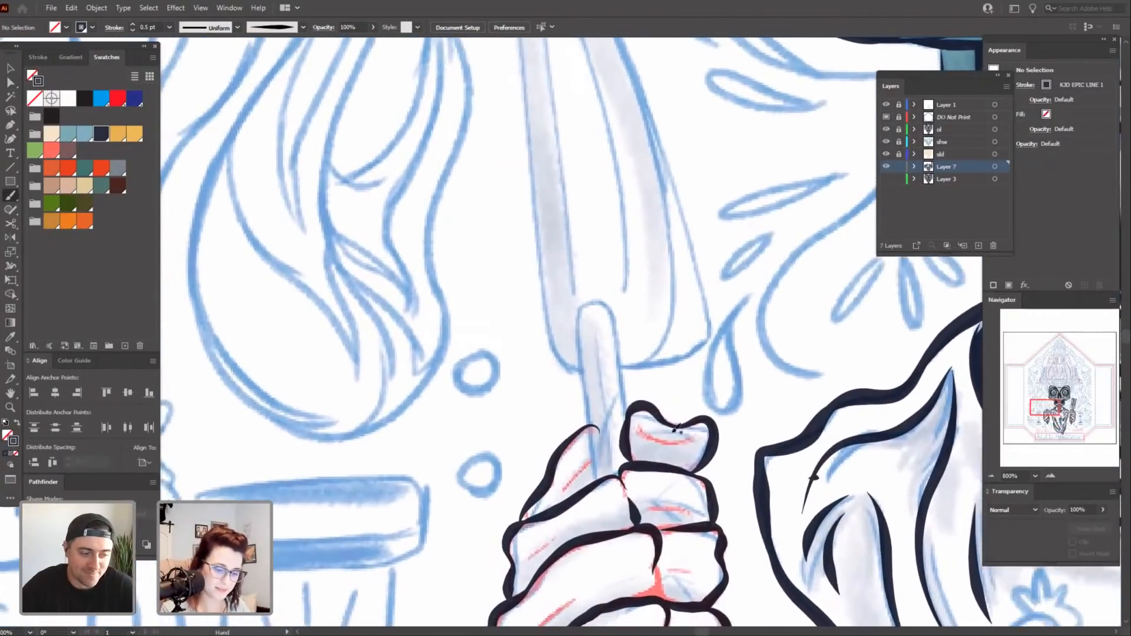
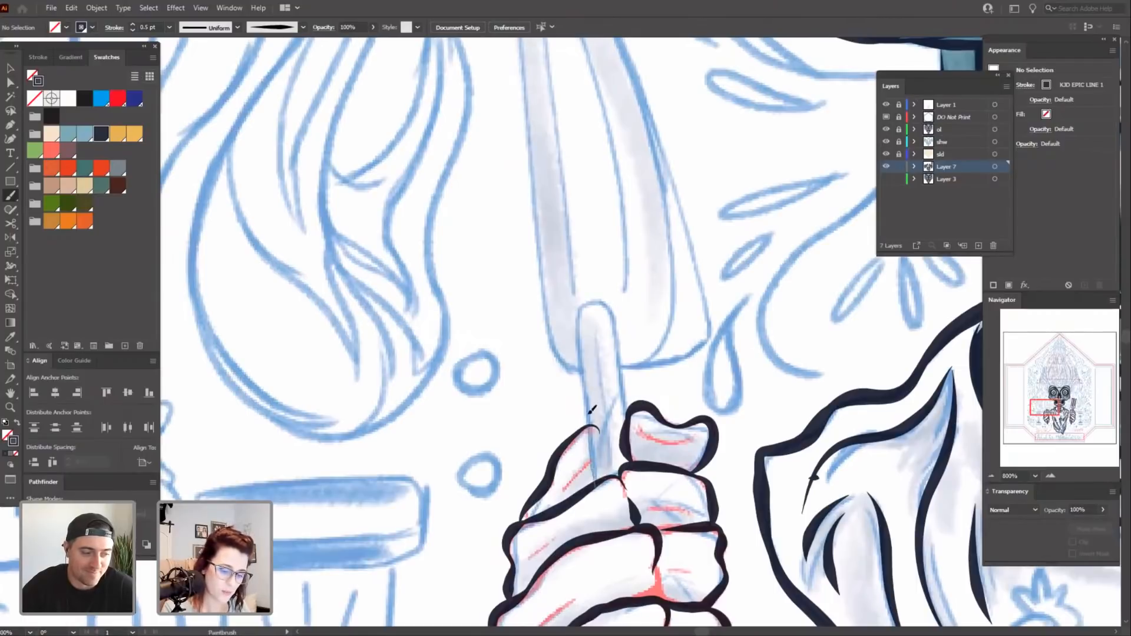
mouse_move(592, 410)
left_mouse_down()
mouse_move(578, 330)
mouse_move(604, 305)
left_mouse_up()
left_click_drag(701, 401, 705, 393)
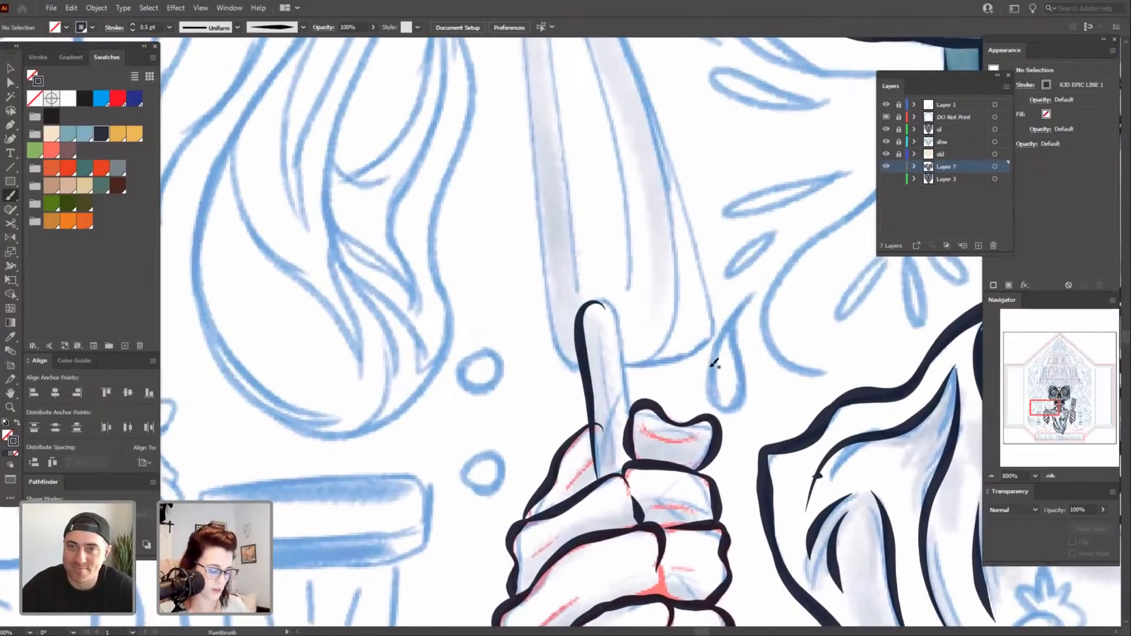
Pull the end of the fingertip outline back so it stops at the knife handle's left edge.
key("a")
left_click(600, 428)
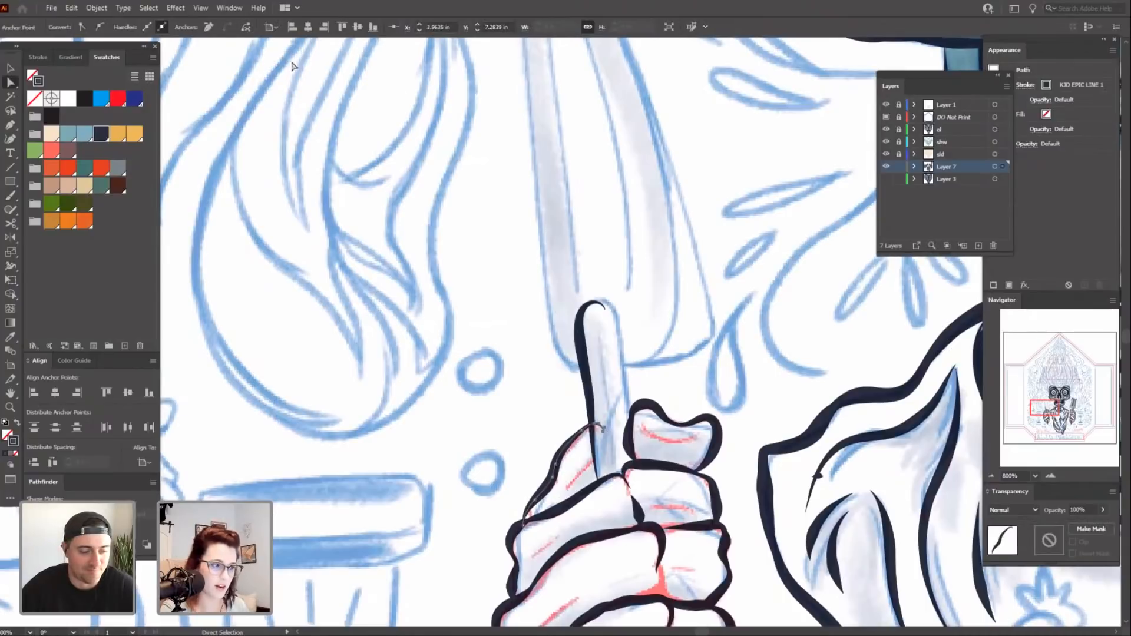
left_click(758, 407)
mouse_move(764, 413)
left_mouse_down()
mouse_move(767, 387)
mouse_move(761, 483)
left_mouse_up()
key("b")
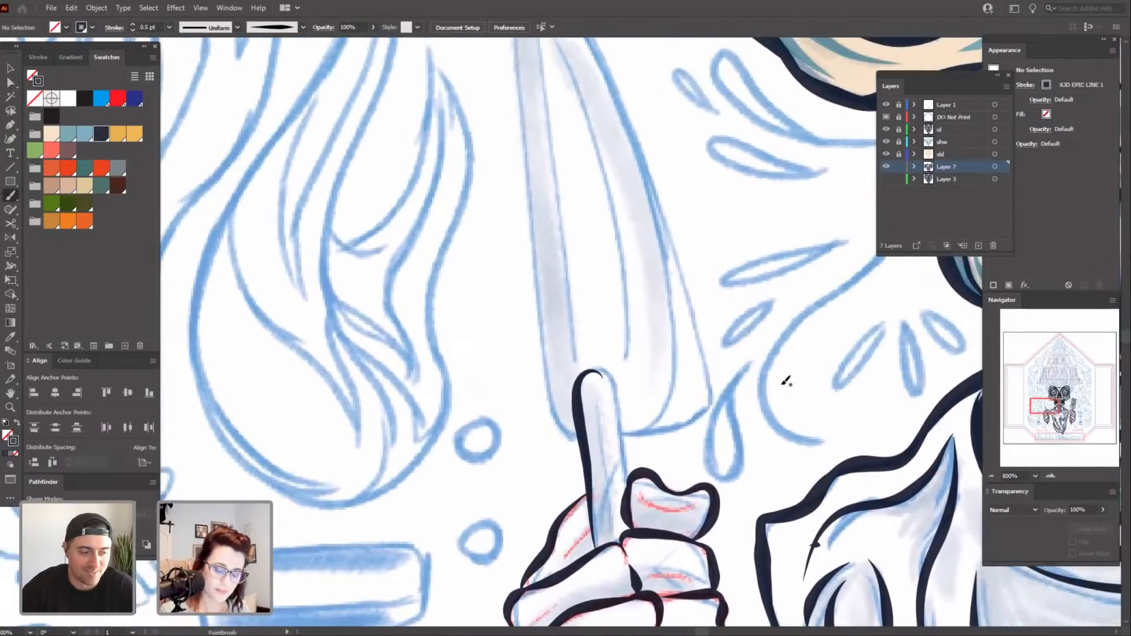
Adjust the end anchor of the handle's left stroke so it follows the sketched curve of the rounded end.
scroll(678, 448, "up", 1)
key("a")
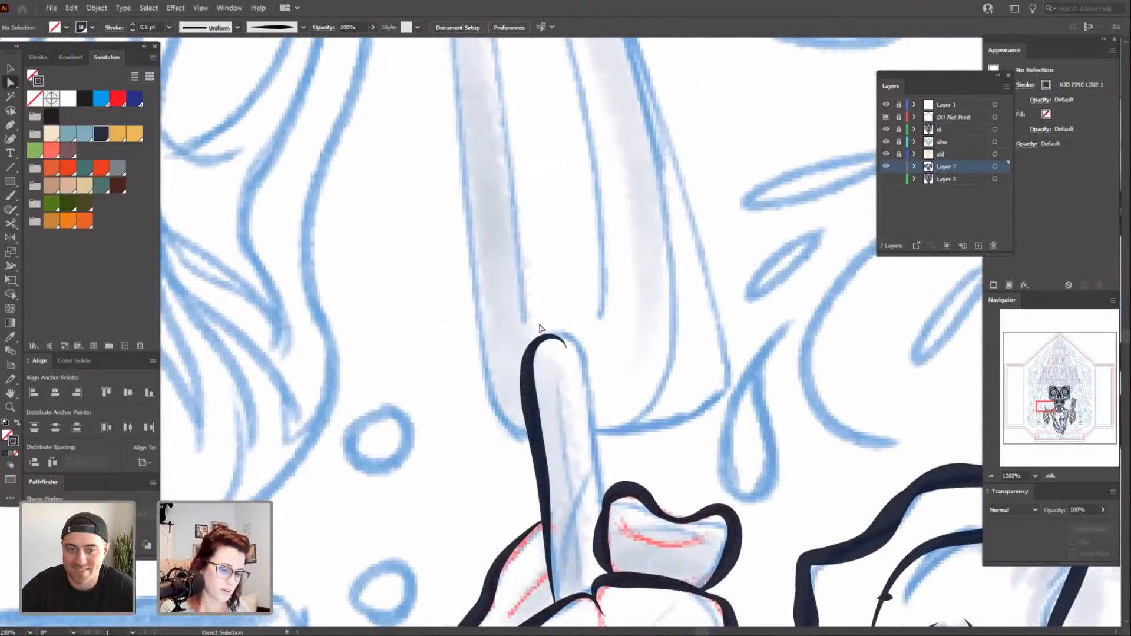
left_click(562, 342)
left_click_drag(567, 349, 577, 343)
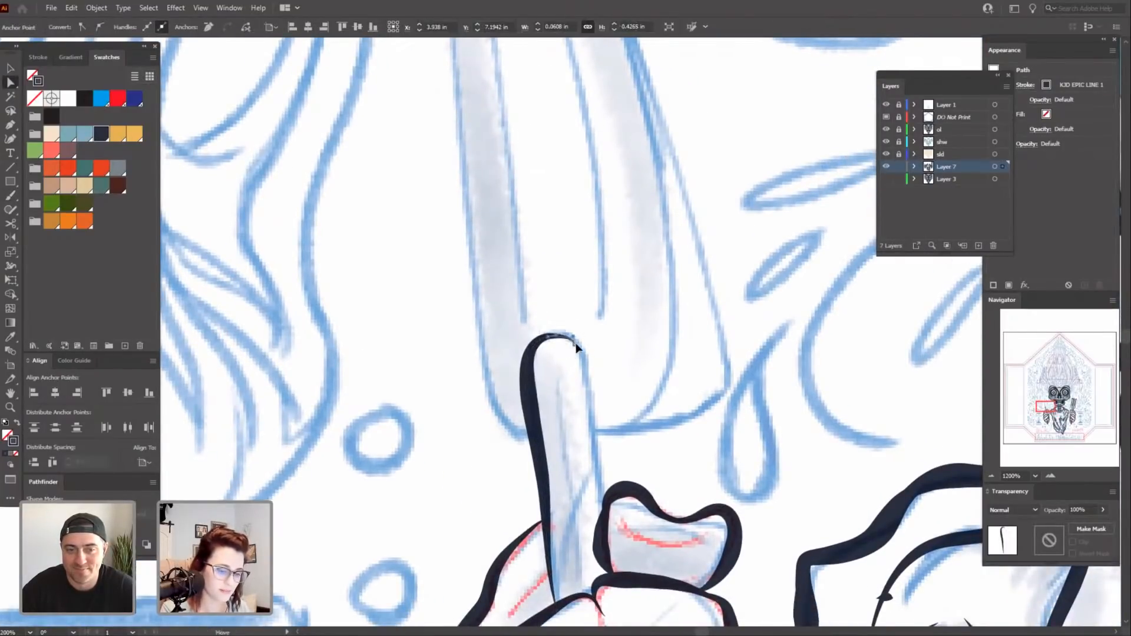
left_click(699, 446)
left_click_drag(701, 459, 696, 419)
Ink the right edge of the knife handle from the fist up to its rounded end.
key("b")
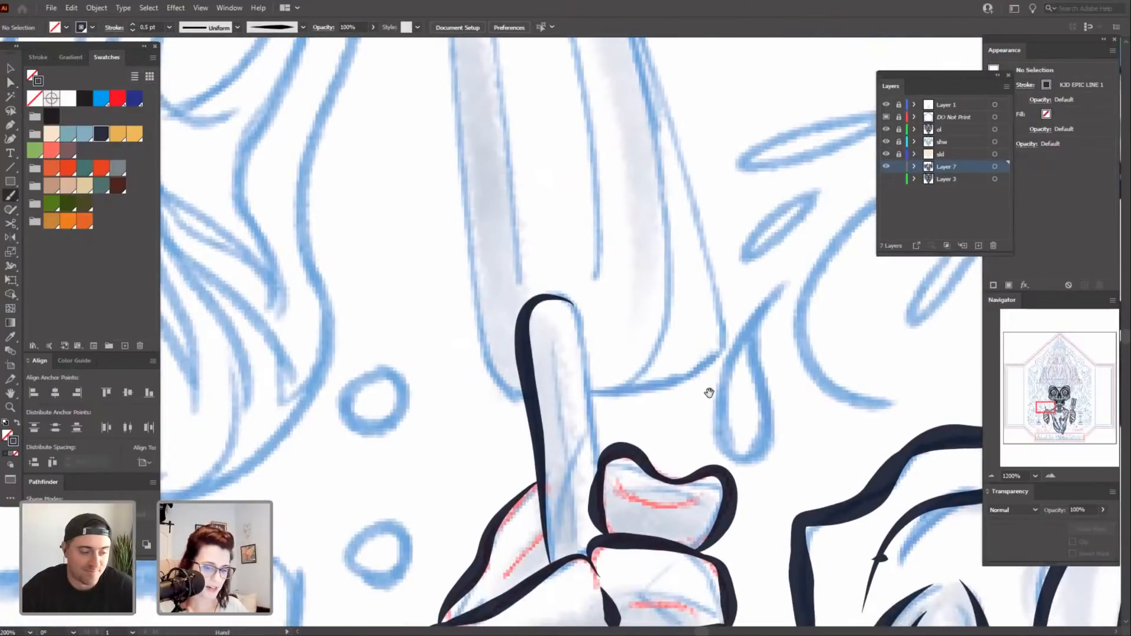
scroll(701, 392, "up", 1)
mouse_move(601, 444)
left_mouse_down()
mouse_move(585, 353)
mouse_move(563, 305)
left_mouse_up()
left_click_drag(729, 382, 721, 299)
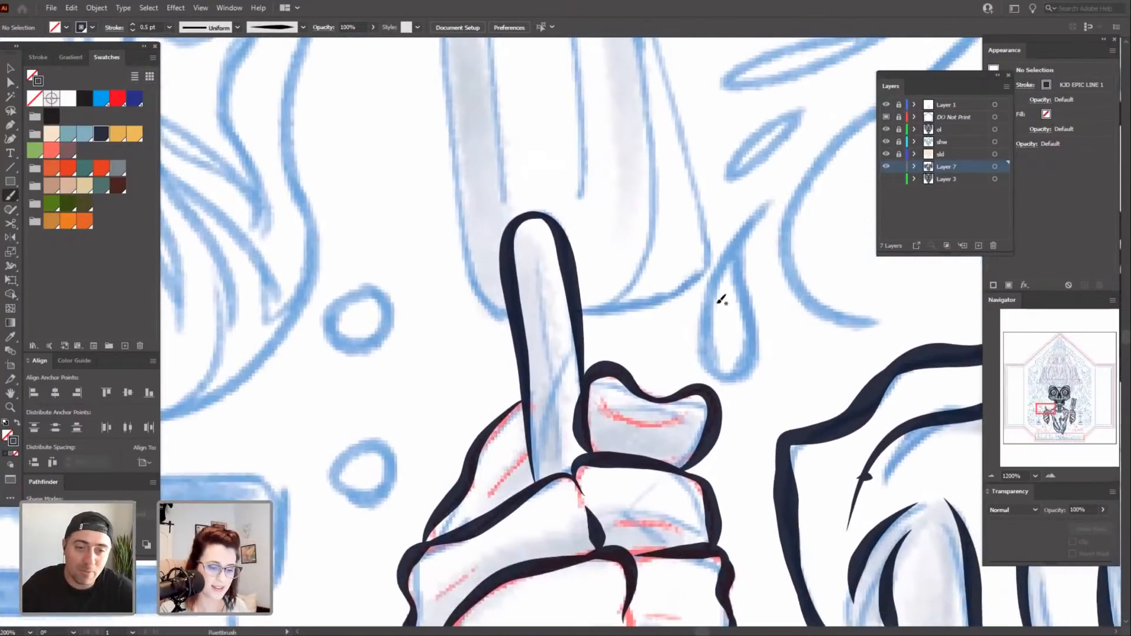
Examine the inked knife handle within the whole skeleton figure.
key("ctrl+minus")
key("ctrl+minus")
key("ctrl+minus")
key("ctrl+minus")
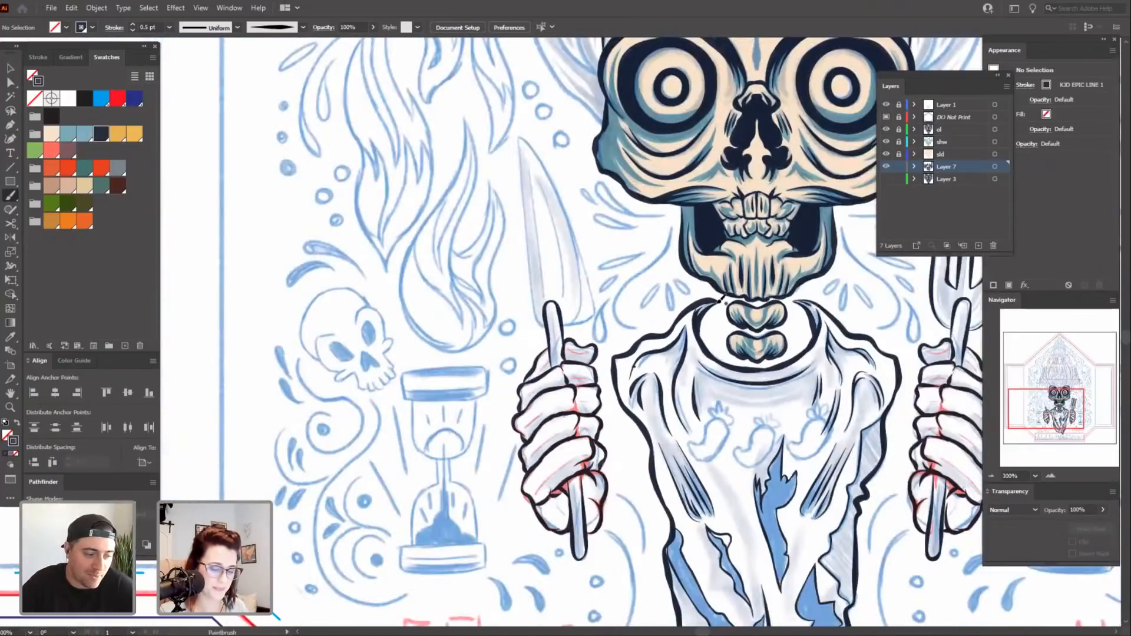
key("ctrl+plus")
key("ctrl+plus")
key("ctrl+plus")
key("ctrl+plus")
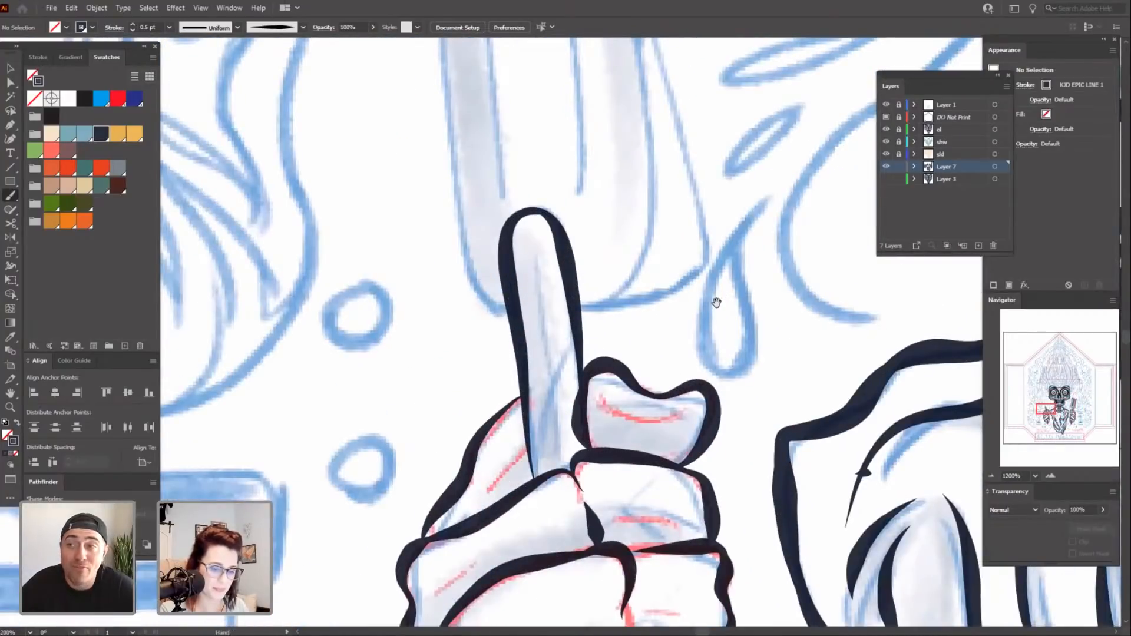
Ink the knife blade's long left edge between its tip and the handle, hooking the line over the pointed tip.
key("ctrl+minus")
key("ctrl+minus")
left_click_drag(732, 131, 740, 371)
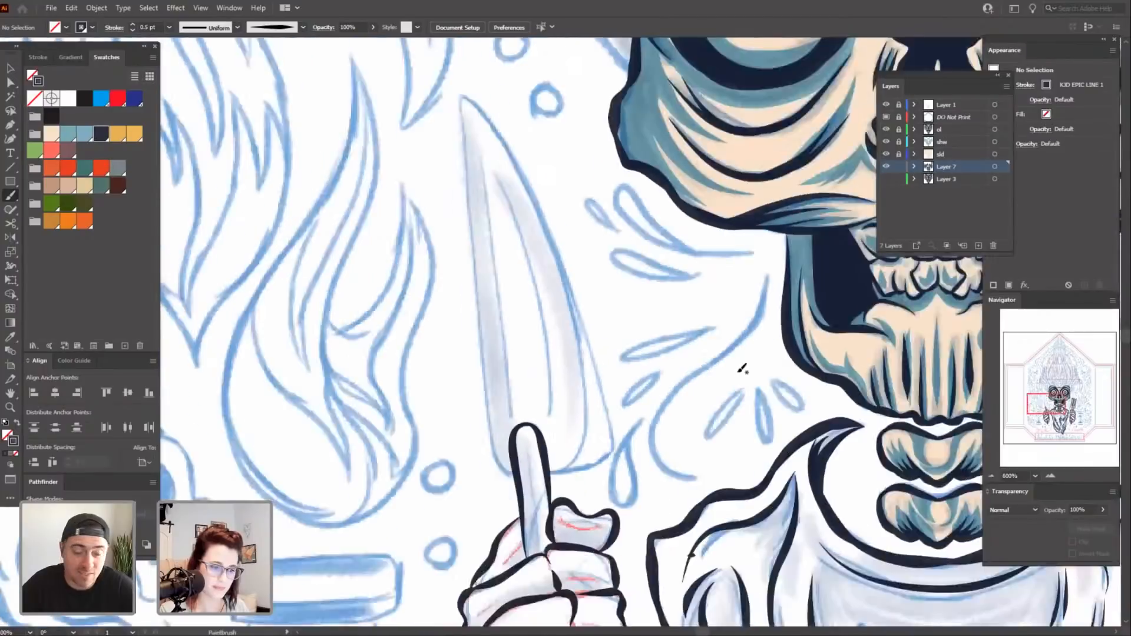
key("ctrl+minus")
left_click_drag(586, 264, 564, 310)
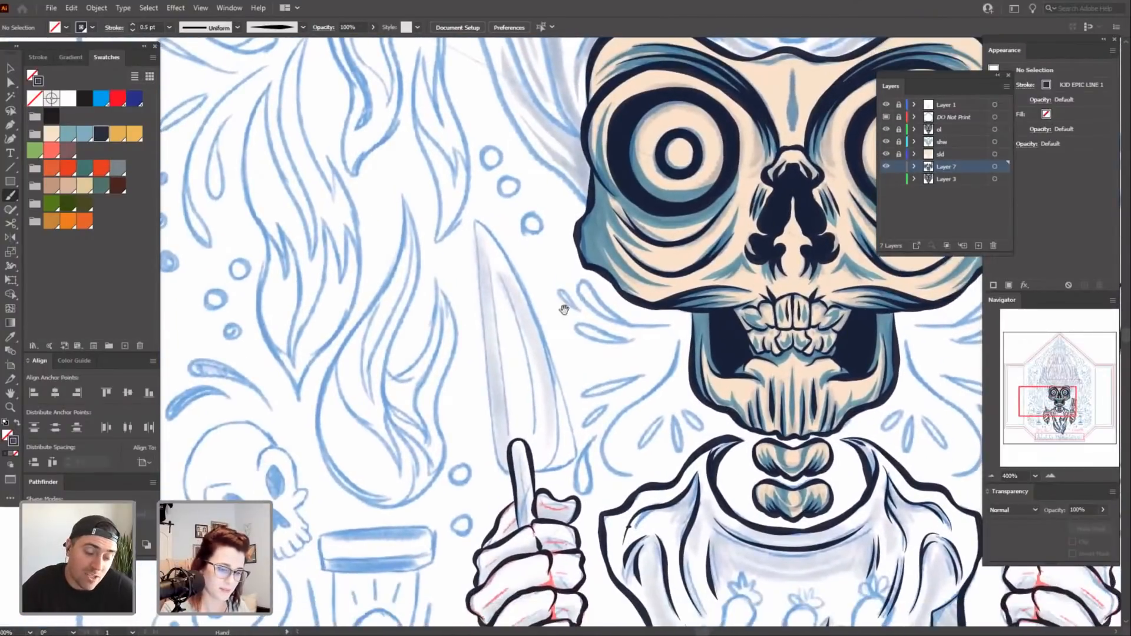
left_click_drag(477, 222, 496, 427)
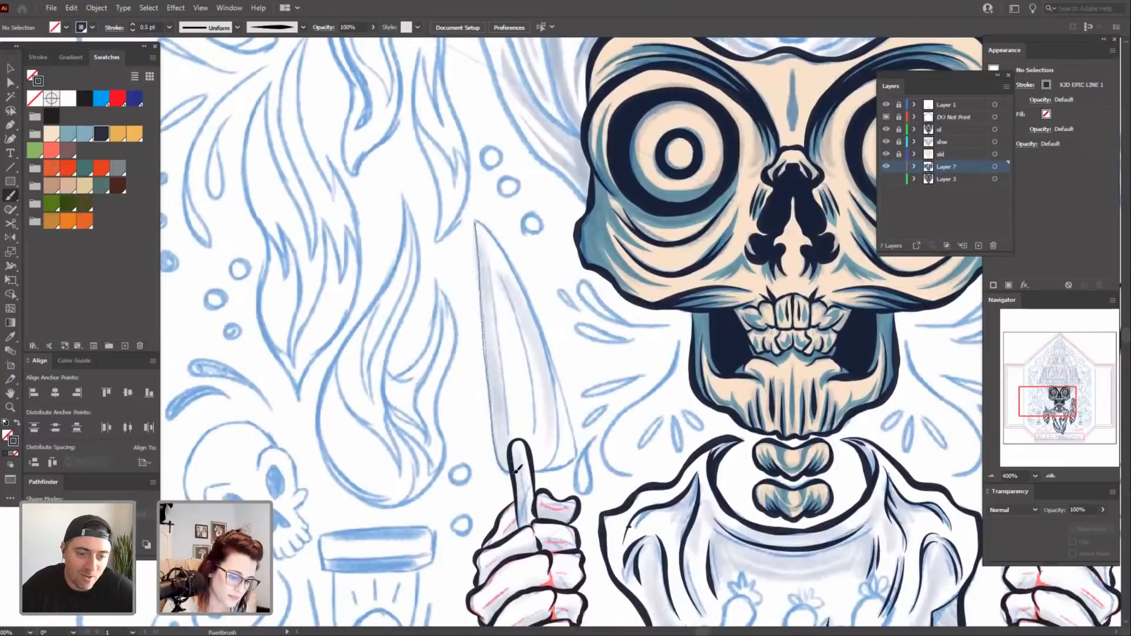
left_click_drag(517, 470, 653, 510)
key("ctrl+plus")
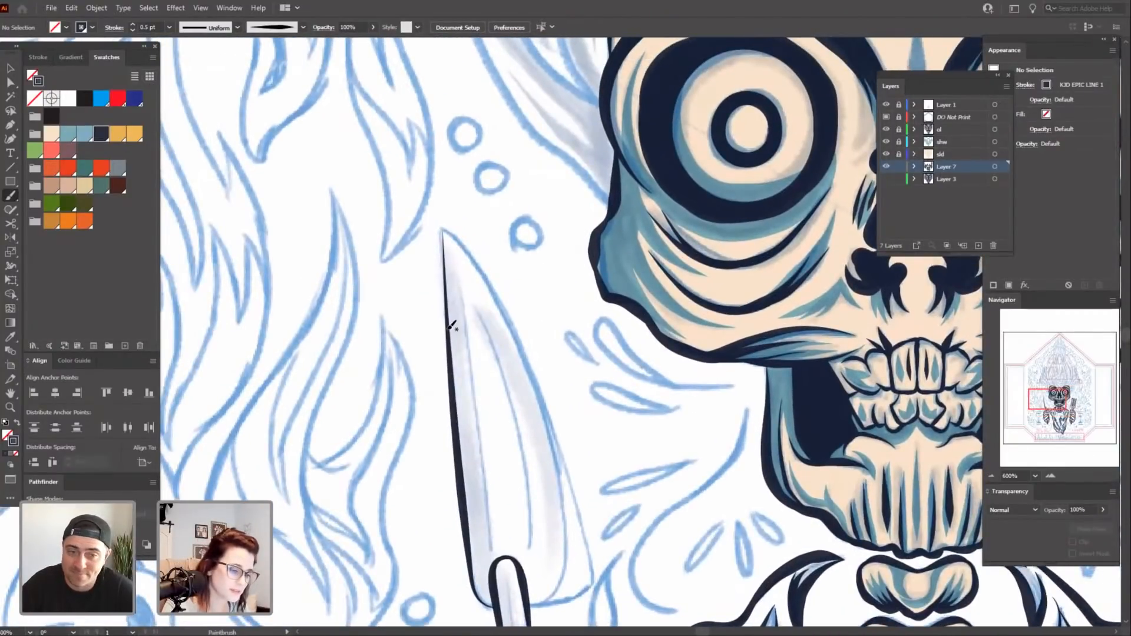
mouse_move(444, 244)
left_mouse_down()
mouse_move(453, 233)
mouse_move(464, 247)
left_mouse_up()
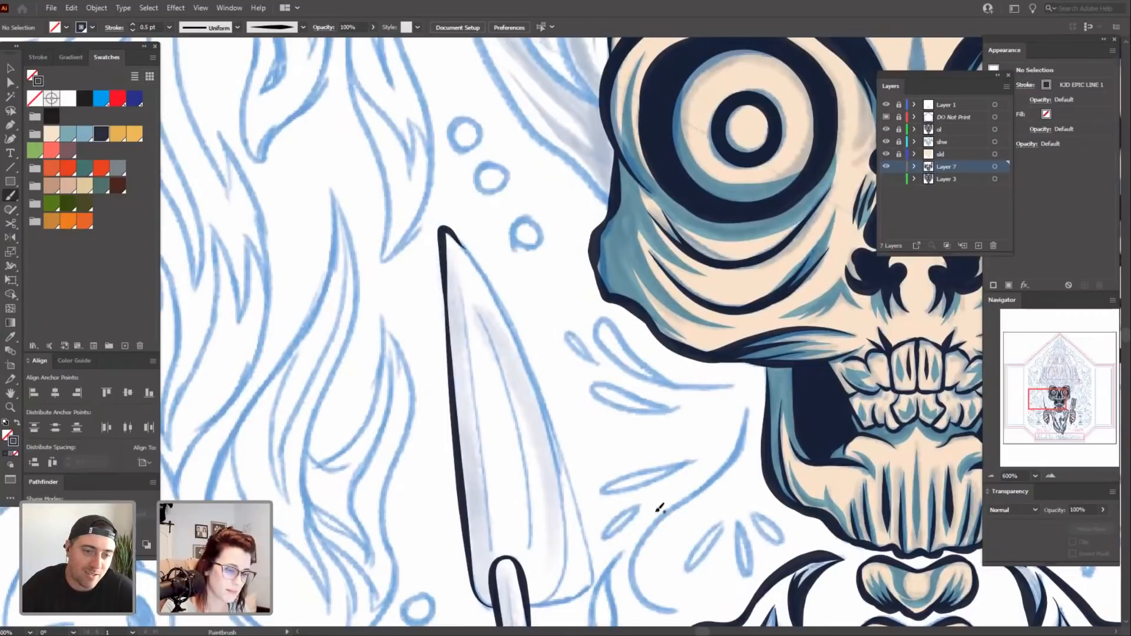
Try a stroke along the blade's curved right edge from the tip downward.
left_click_drag(655, 512, 637, 440)
mouse_move(443, 162)
left_mouse_down()
mouse_move(484, 224)
mouse_move(551, 389)
left_mouse_up()
left_click_drag(626, 525, 623, 468)
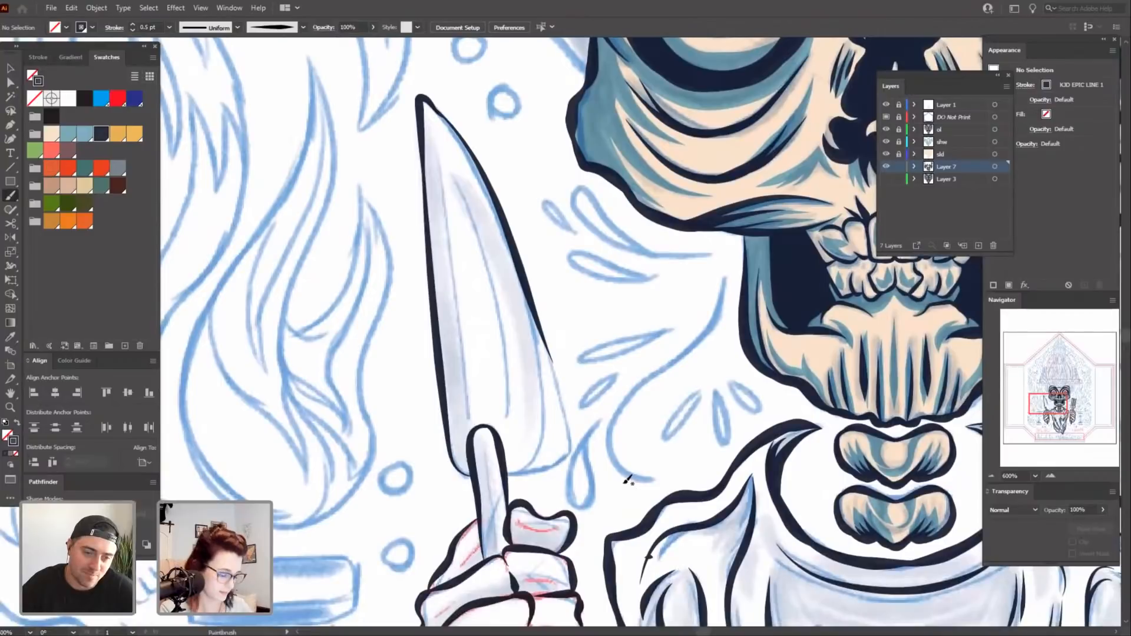
Try to remove the hooked end of the left blade stroke at the tip, and restore it.
key("a")
left_click(447, 122)
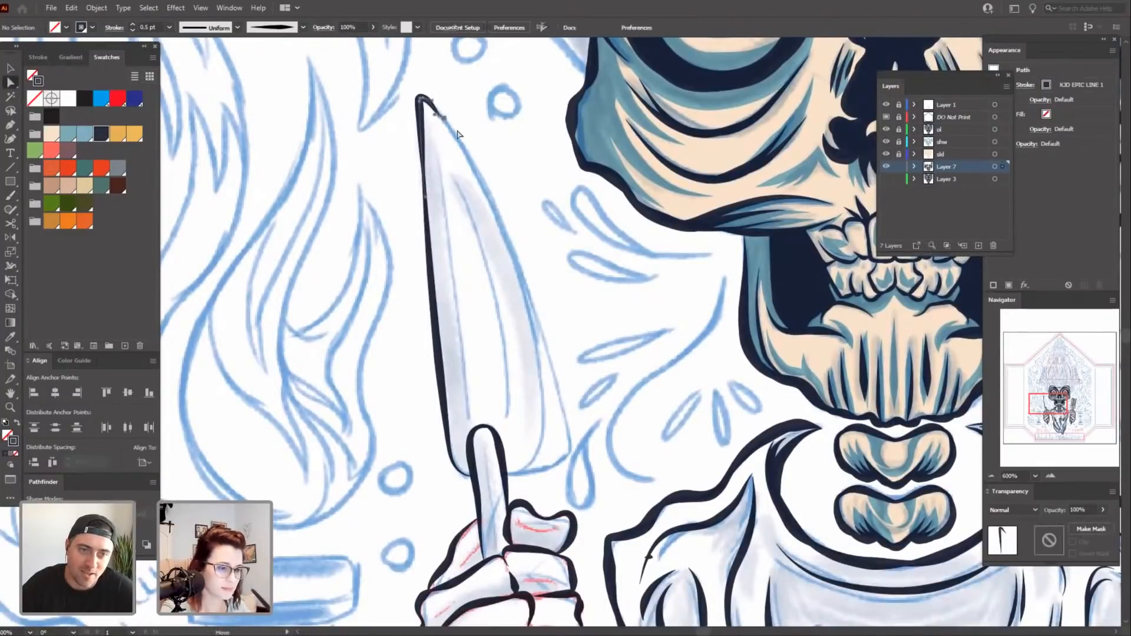
left_click(524, 183)
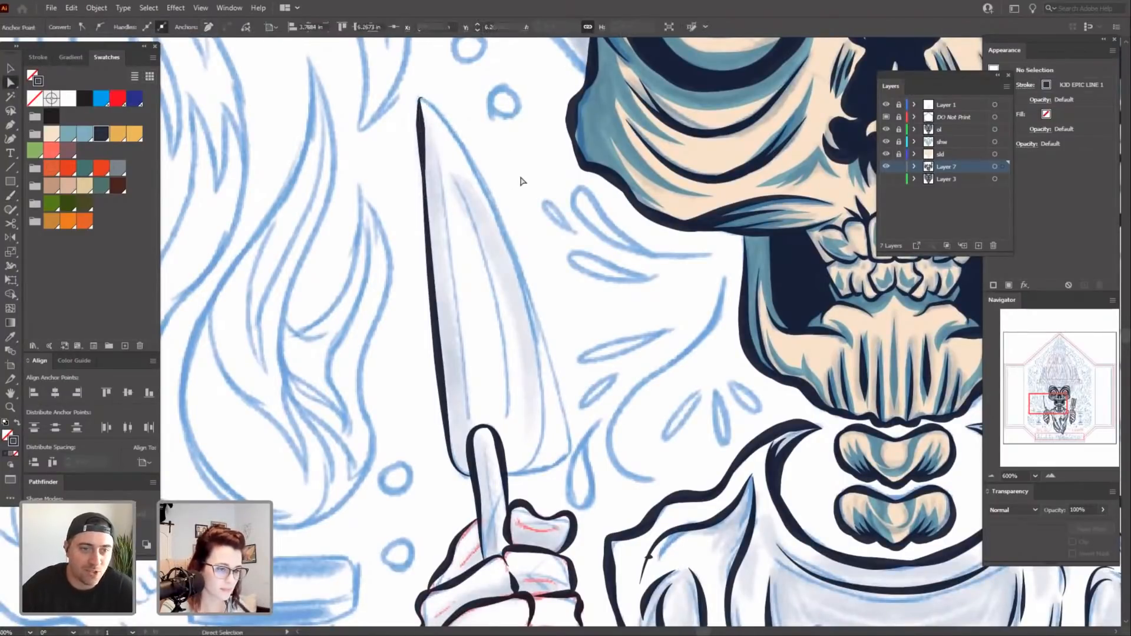
key("ctrl+z")
Nudge the end anchor of the hooked stroke at the blade's tip onto the sketched edge.
left_click(462, 128)
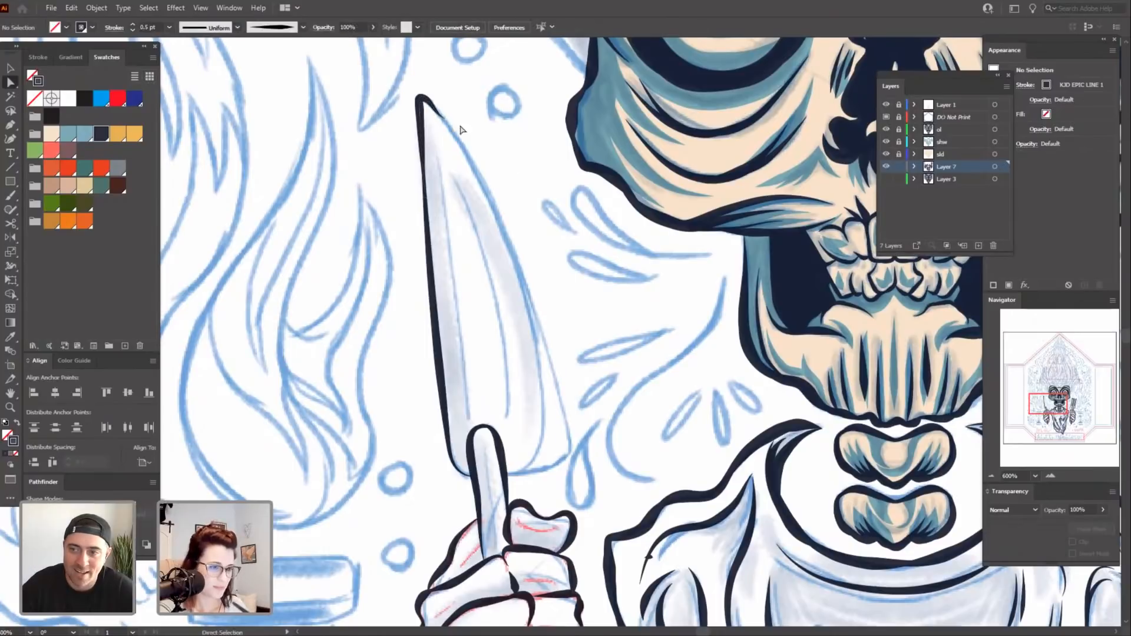
left_click(435, 114)
left_click_drag(435, 115, 438, 115)
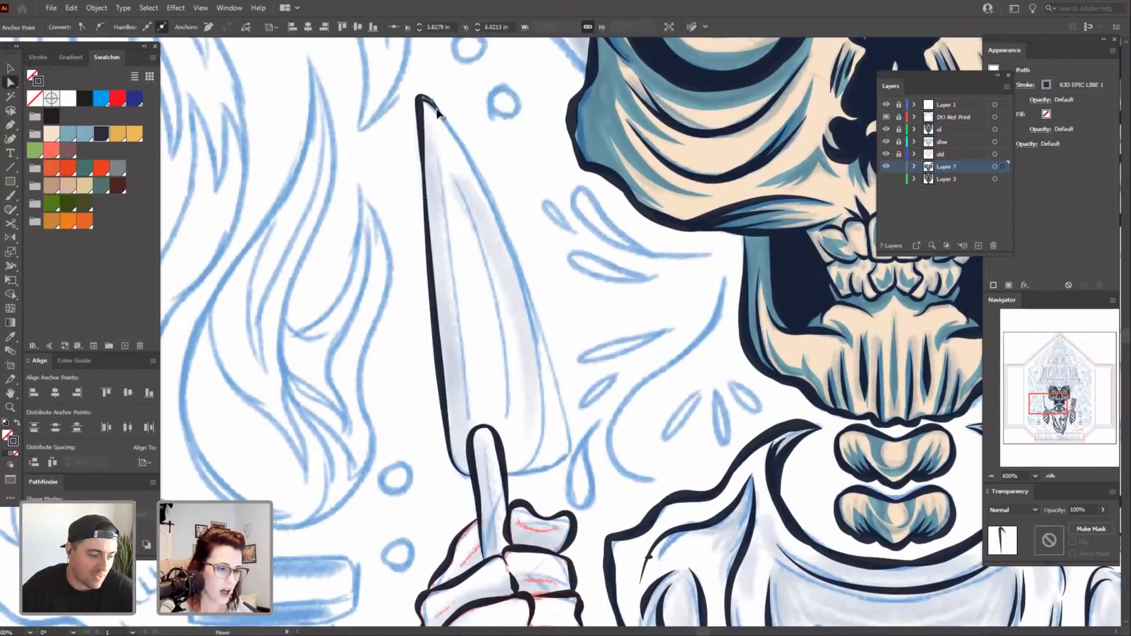
left_click(495, 151)
Ink the upper part of the blade's curved right edge, continuing from the hooked tip.
scroll(606, 404, "up", 1)
key("p")
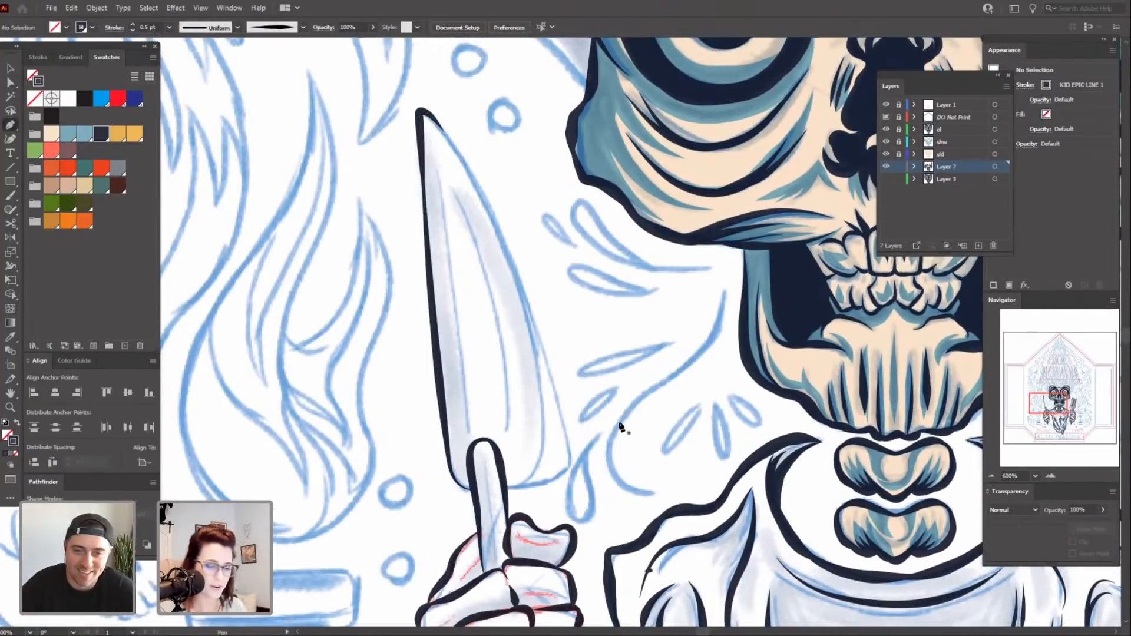
key("b")
scroll(548, 235, "down", 1)
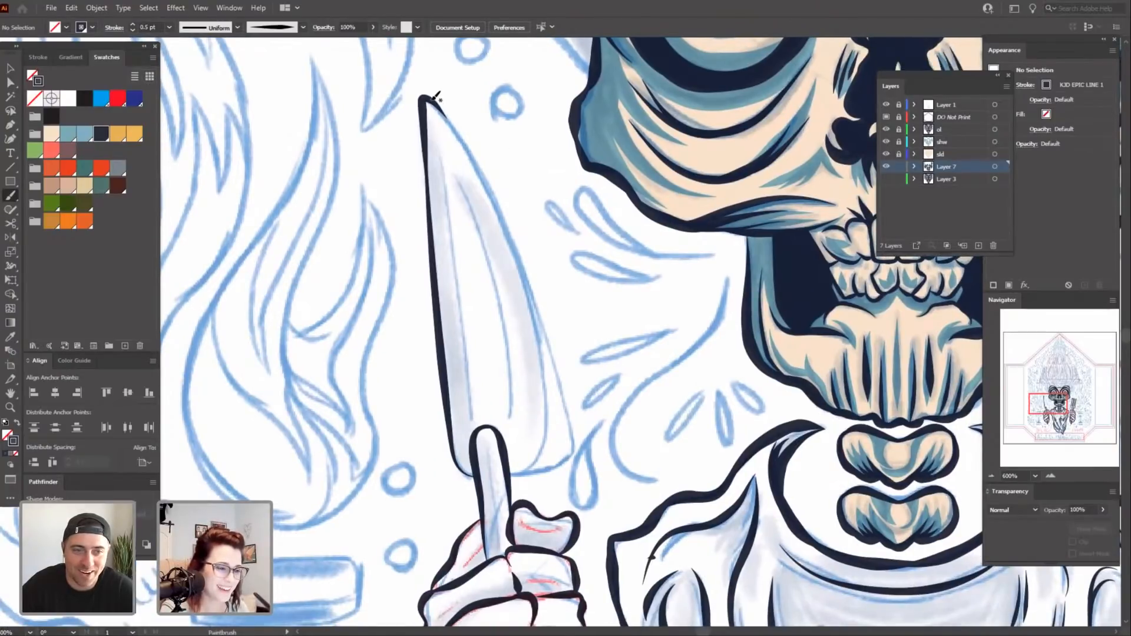
left_click_drag(470, 137, 540, 321)
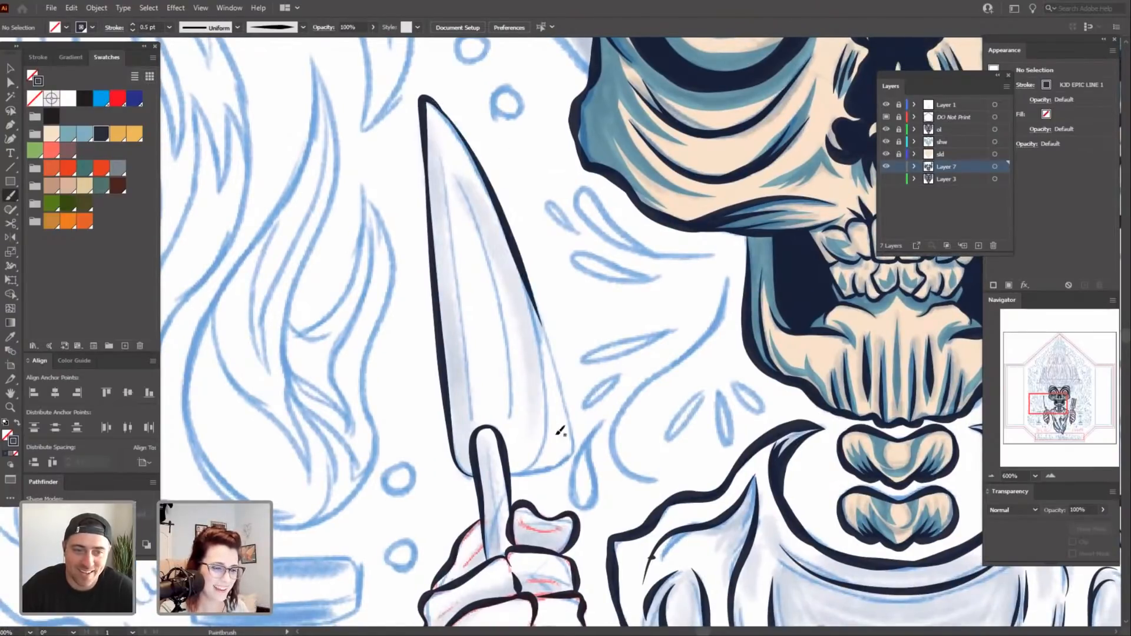
Ink the blade's base from the handle to the outer corner, and close the right edge down to that corner.
mouse_move(604, 498)
left_mouse_down()
mouse_move(594, 471)
mouse_move(607, 445)
left_mouse_up()
scroll(645, 400, "up", 1)
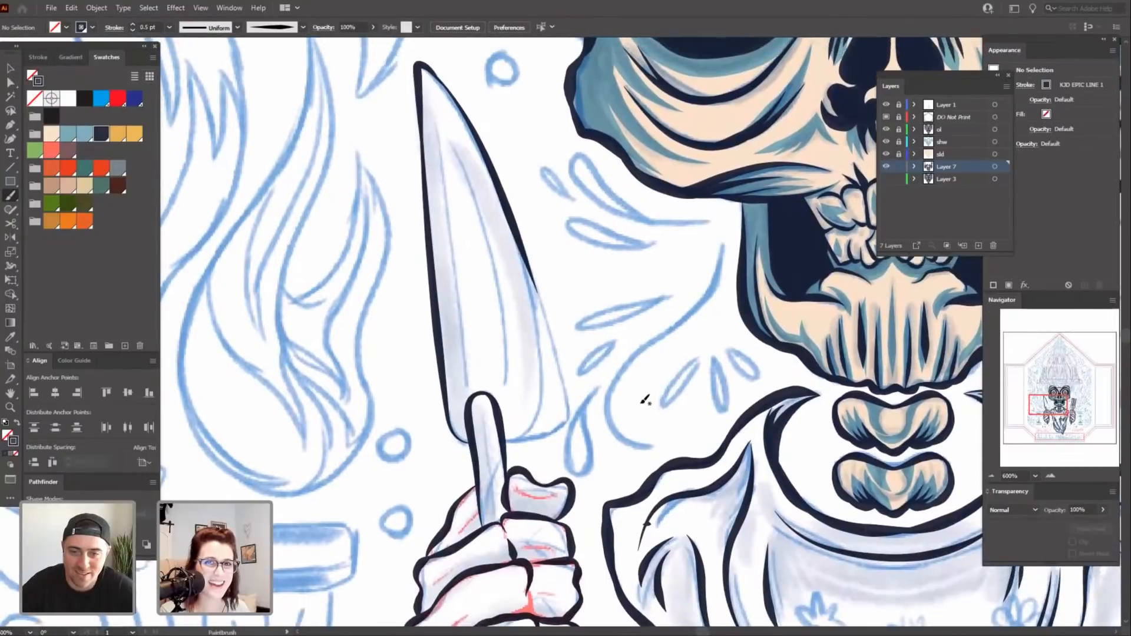
scroll(645, 400, "up", 1)
left_click_drag(637, 399, 602, 420)
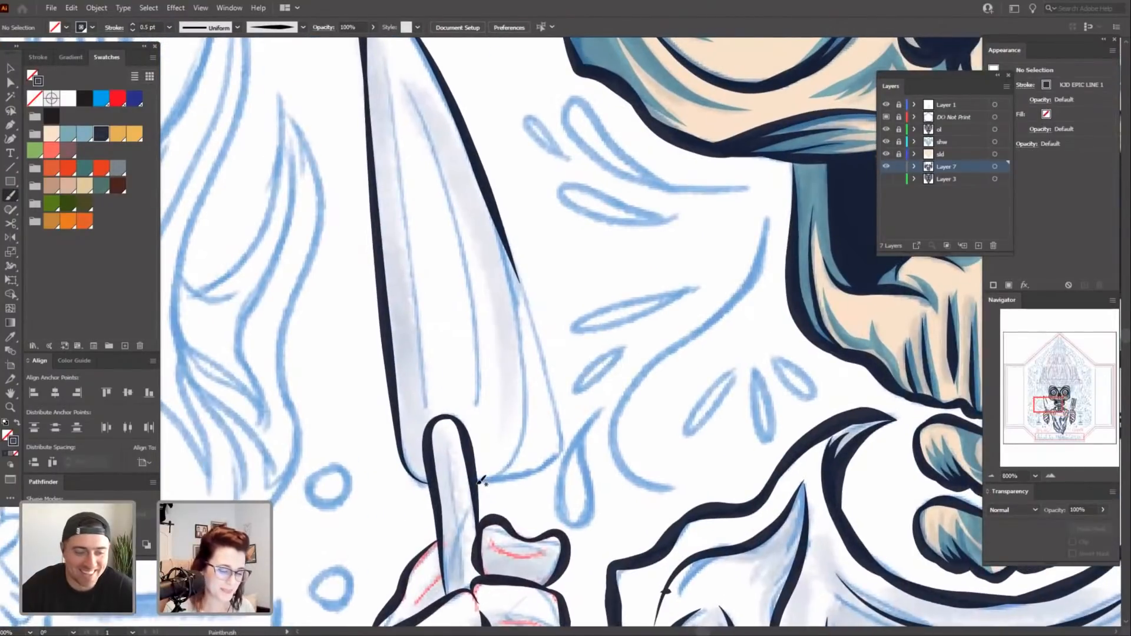
left_click_drag(535, 471, 568, 435)
left_click_drag(682, 419, 672, 407)
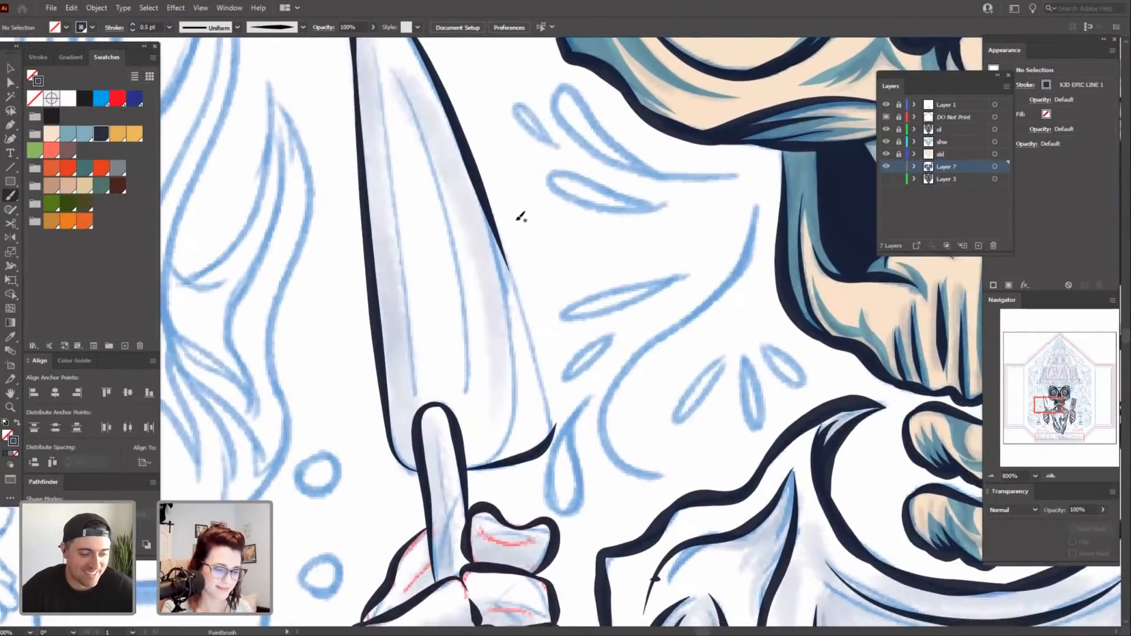
mouse_move(453, 108)
left_mouse_down()
mouse_move(519, 271)
mouse_move(558, 428)
left_mouse_up()
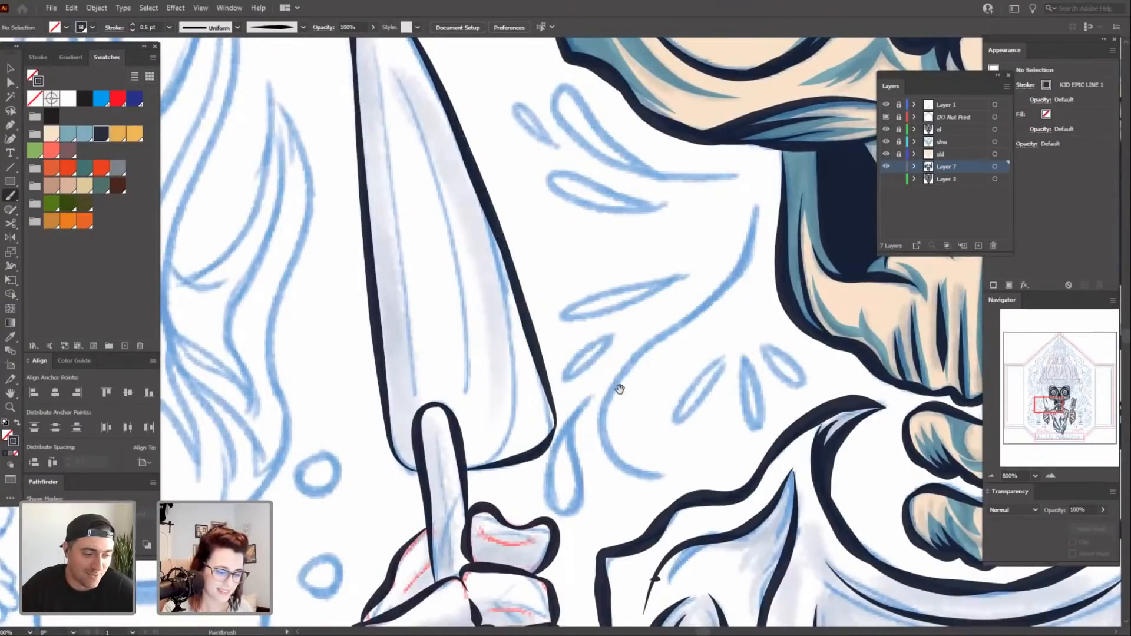
left_click_drag(619, 369, 603, 398)
Hide the sketch on Layer 1 to review the skeleton's clean line art, and show the sketch again.
key("ctrl+minus")
key("ctrl+minus")
key("ctrl+minus")
key("ctrl+minus")
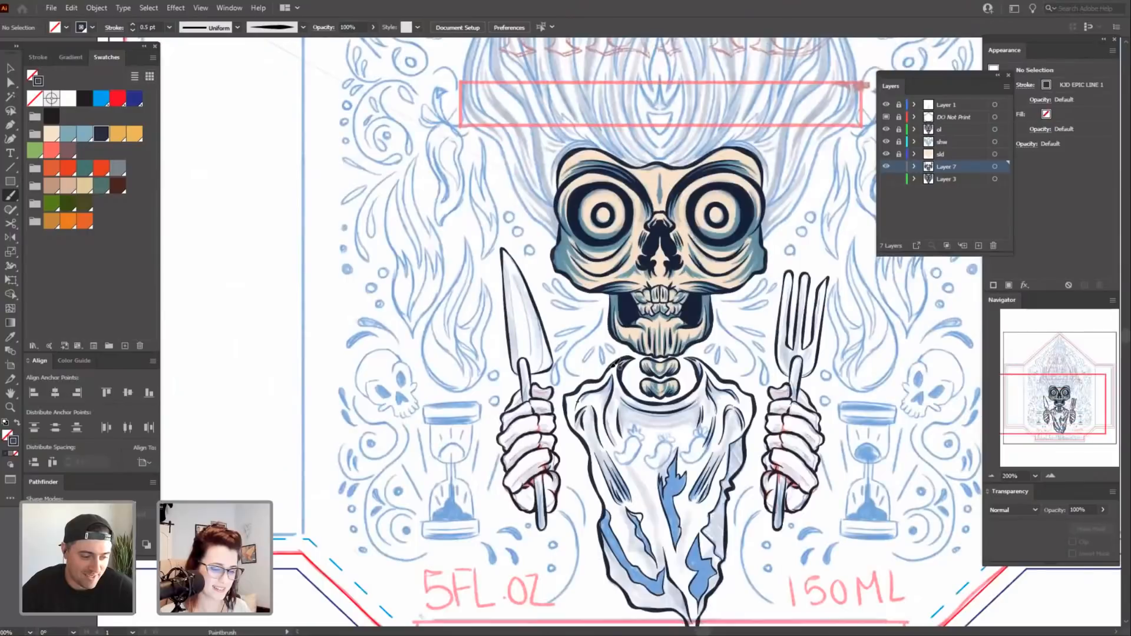
left_click_drag(756, 515, 571, 472)
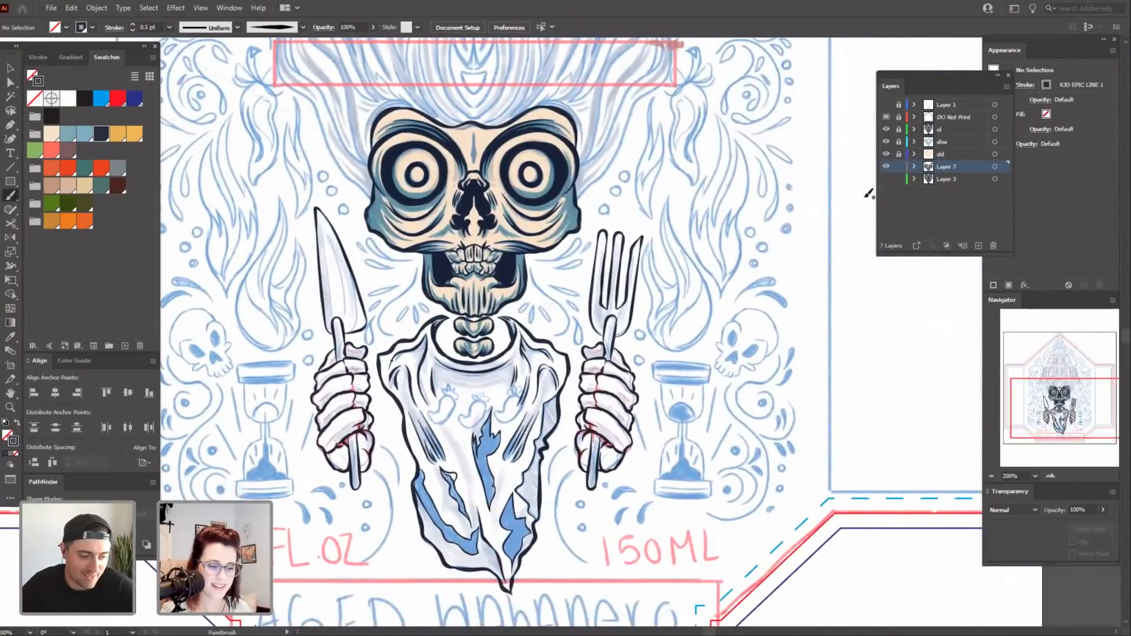
left_click_drag(771, 529, 781, 508)
key("ctrl+minus")
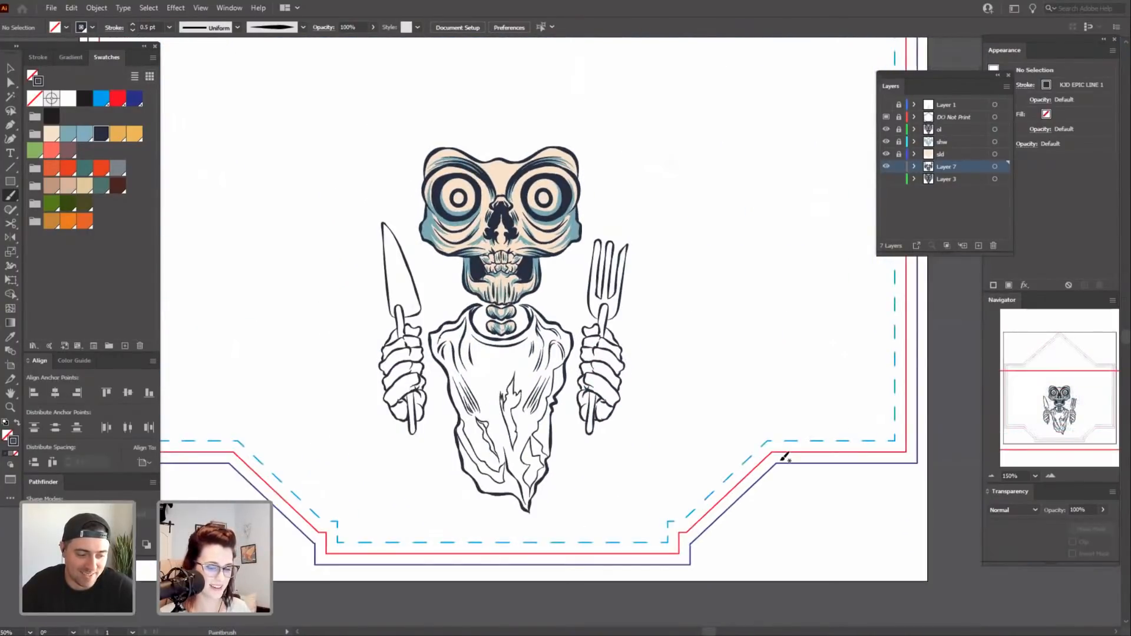
left_click_drag(783, 361, 807, 403)
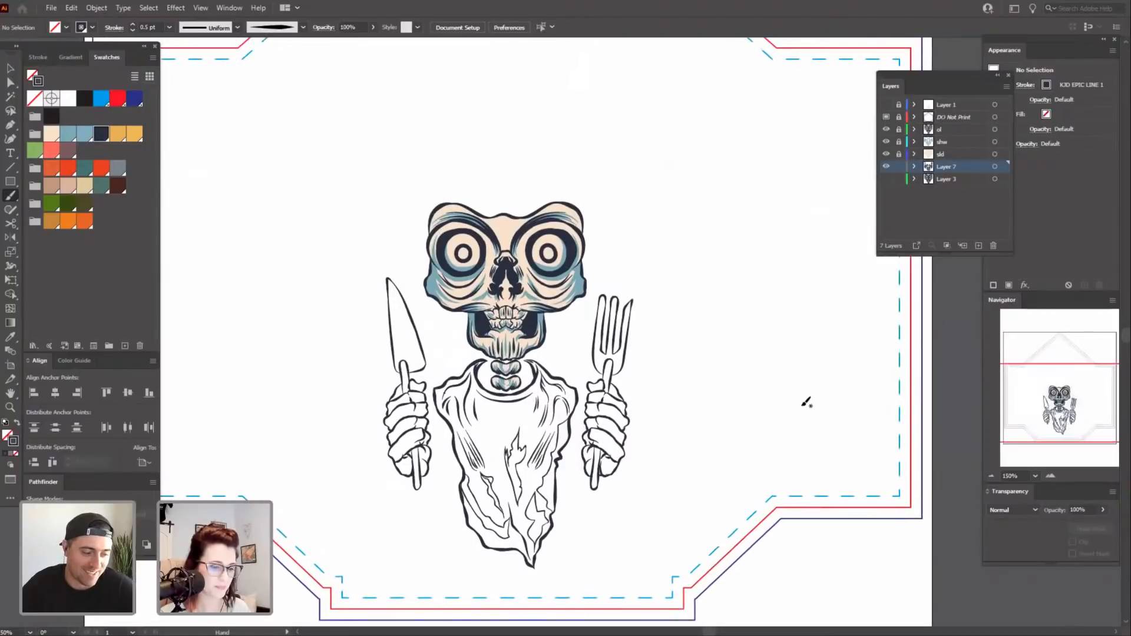
left_click(886, 104)
left_click_drag(741, 476, 760, 454)
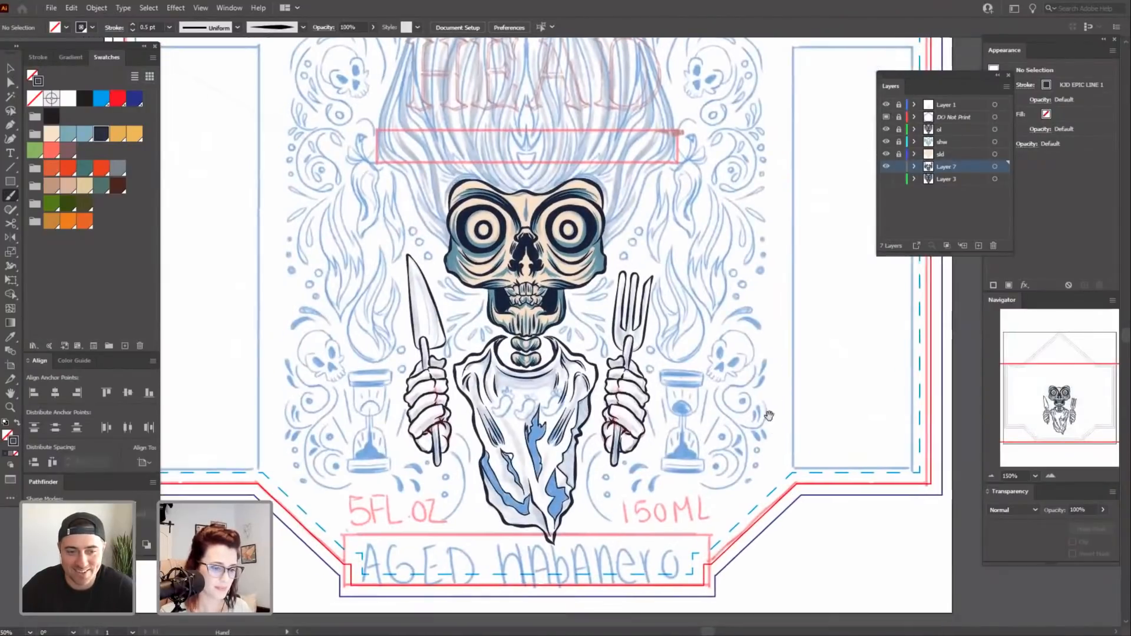
key("ctrl+plus")
key("ctrl+plus")
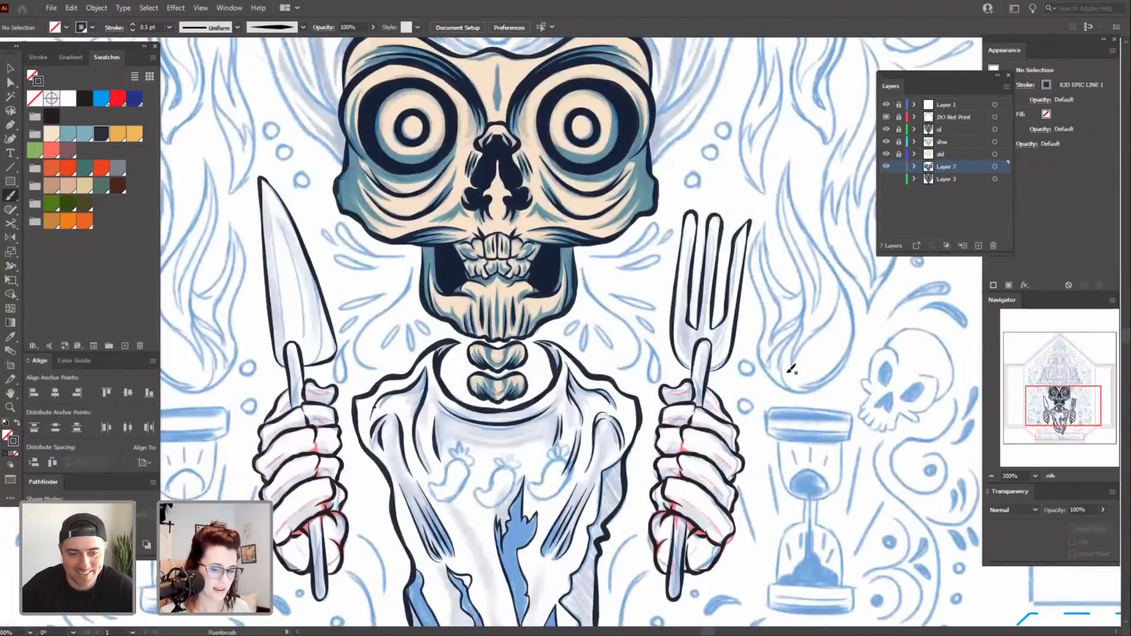
left_click_drag(836, 583, 849, 420)
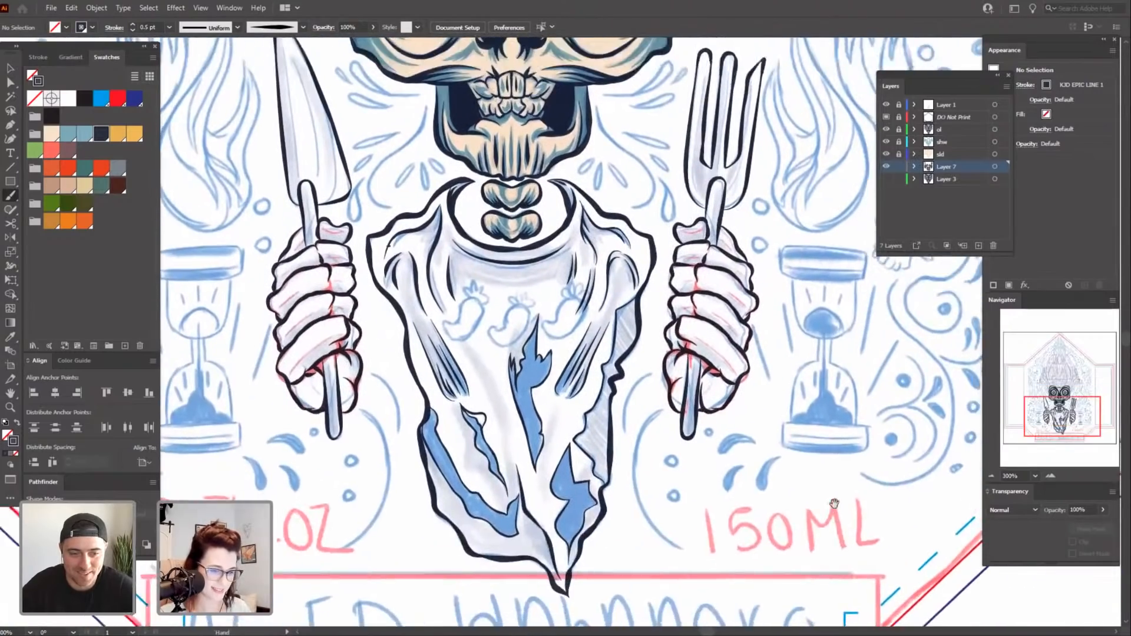
mouse_move(851, 286)
left_mouse_down()
mouse_move(844, 369)
mouse_move(865, 391)
left_mouse_up()
key("ctrl+plus")
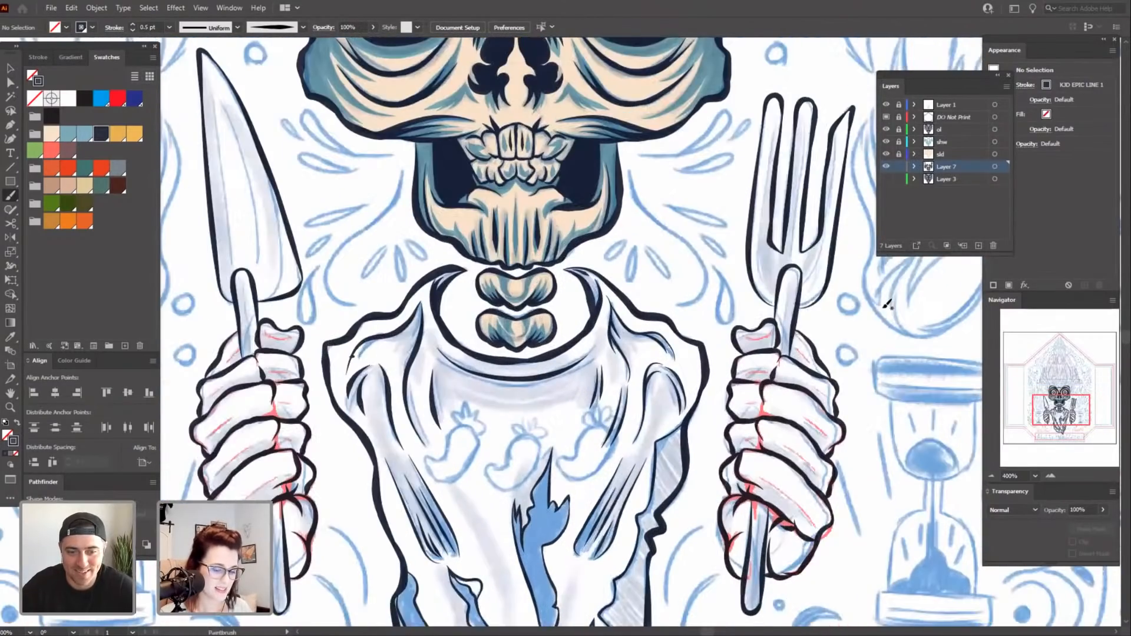
left_click_drag(885, 307, 901, 253)
key("ctrl+plus")
key("ctrl+plus")
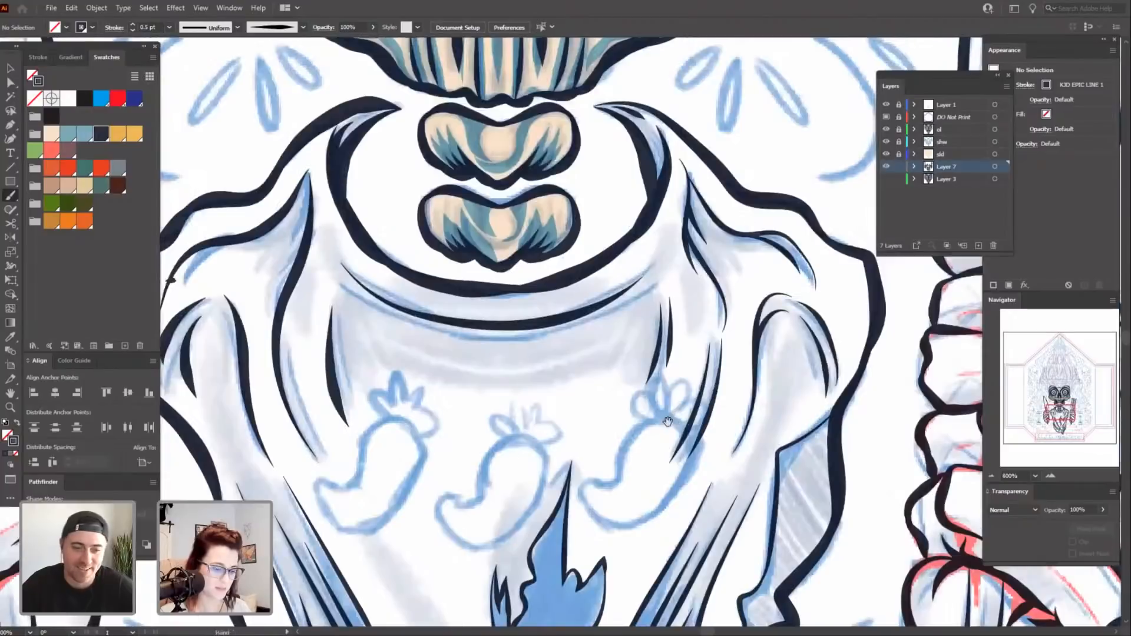
left_click_drag(489, 473, 625, 442)
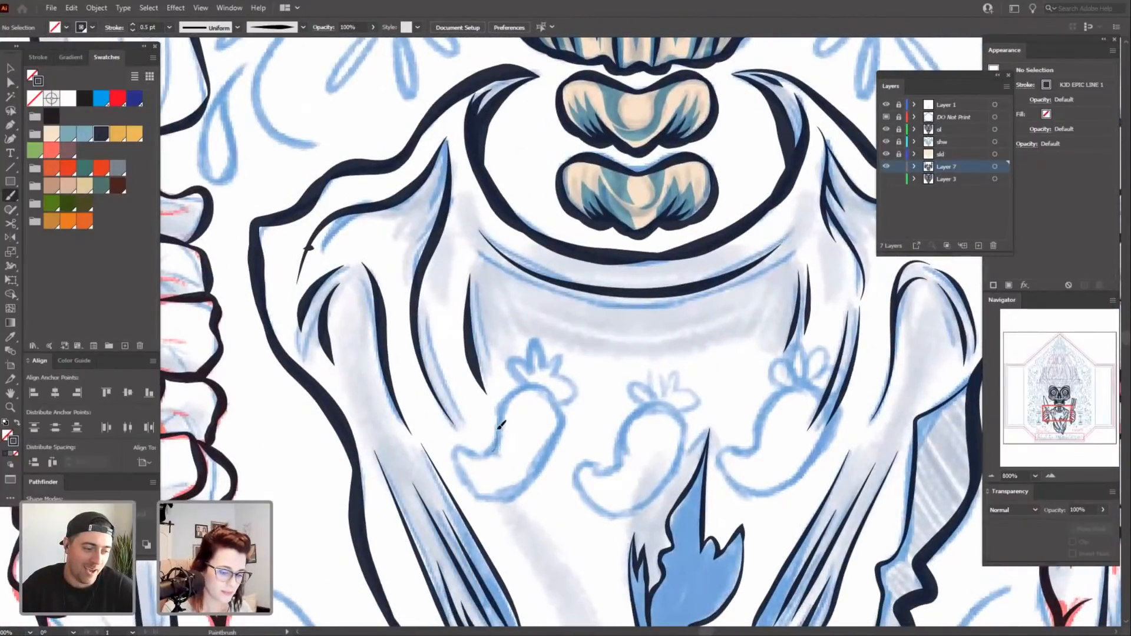
left_click_drag(548, 388, 493, 451)
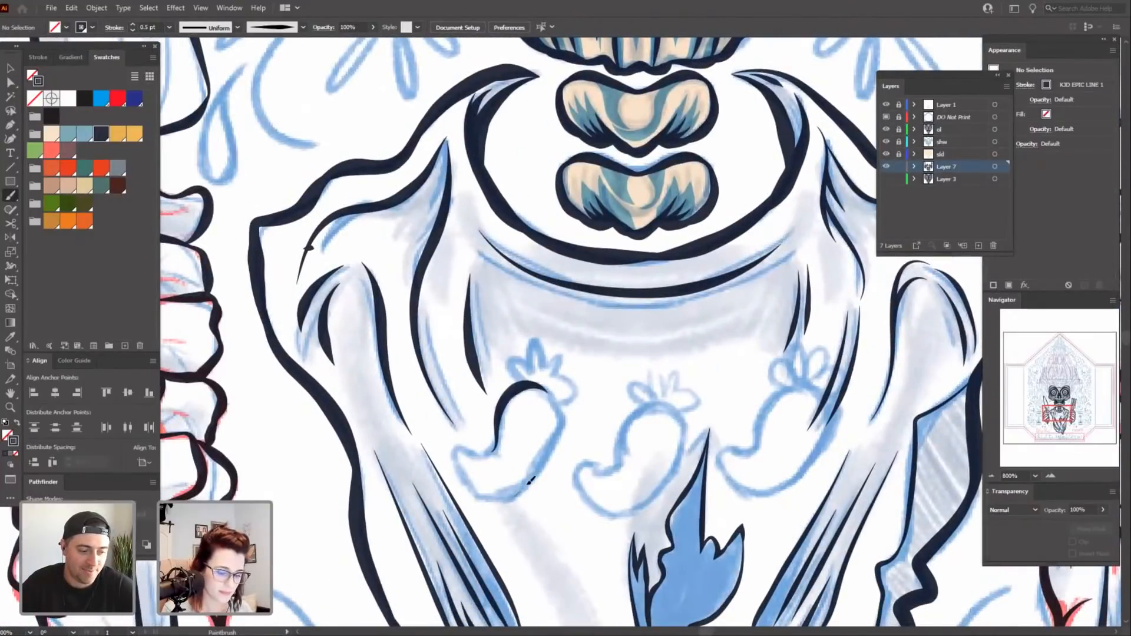
left_click_drag(528, 484, 553, 453)
key("ctrl+z")
key("ctrl+z")
key("space")
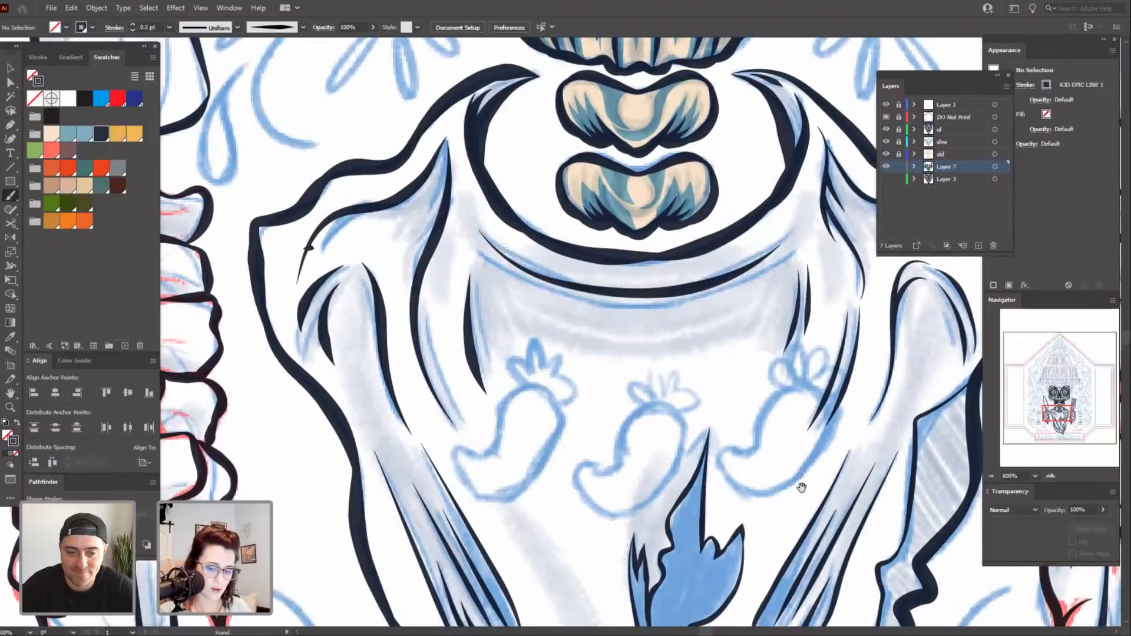
Ink the body outline of the middle pepper on the skeleton's bib, including its curled tail, with brush strokes over the sketch.
left_click_drag(802, 487, 721, 485)
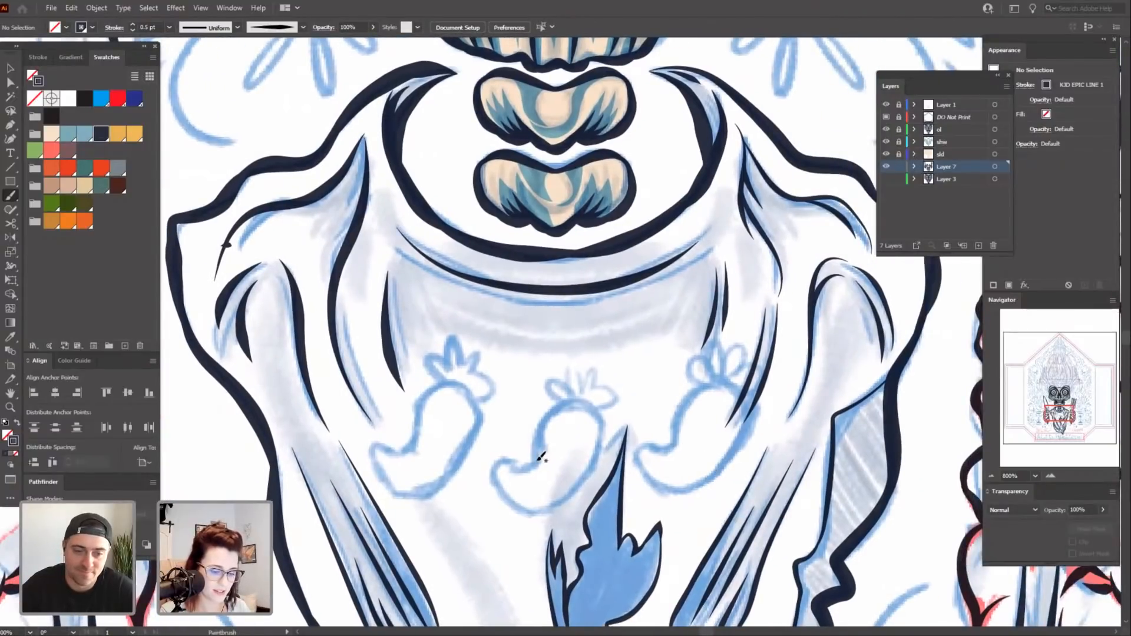
mouse_move(537, 433)
left_mouse_down()
mouse_move(574, 396)
mouse_move(584, 402)
left_mouse_up()
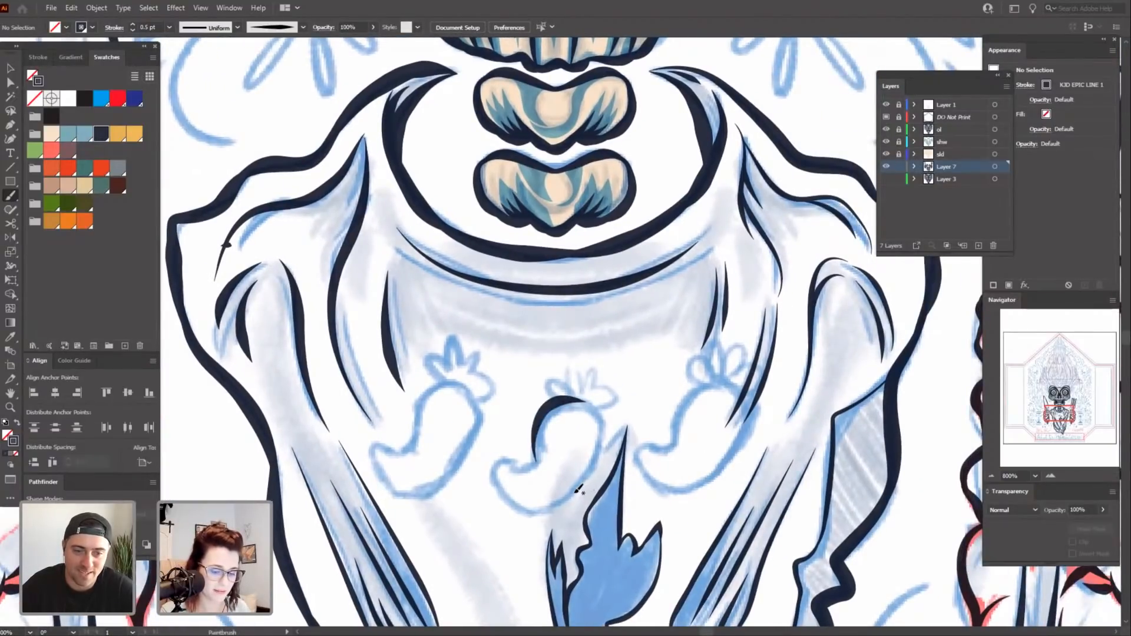
mouse_move(610, 449)
left_mouse_down()
mouse_move(605, 411)
mouse_move(566, 399)
left_mouse_up()
key("space")
left_click_drag(563, 485, 588, 467)
mouse_move(560, 416)
left_mouse_down()
mouse_move(567, 443)
mouse_move(508, 448)
mouse_move(533, 482)
mouse_move(565, 492)
mouse_move(622, 456)
mouse_move(604, 489)
left_mouse_up()
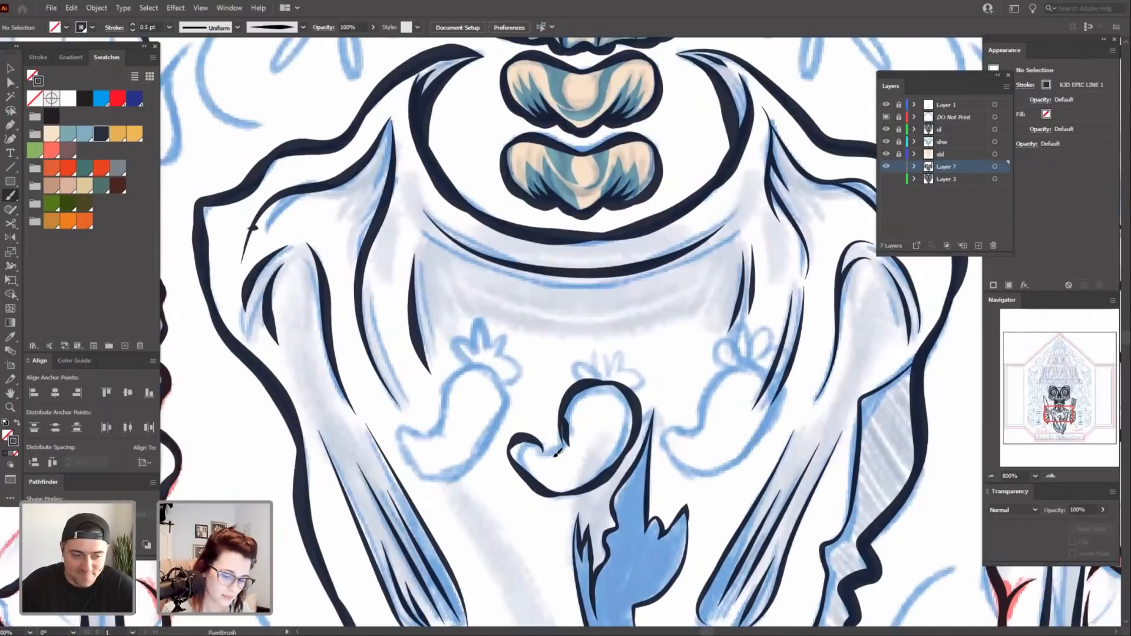
left_click_drag(544, 456, 571, 427)
left_click_drag(728, 480, 681, 513)
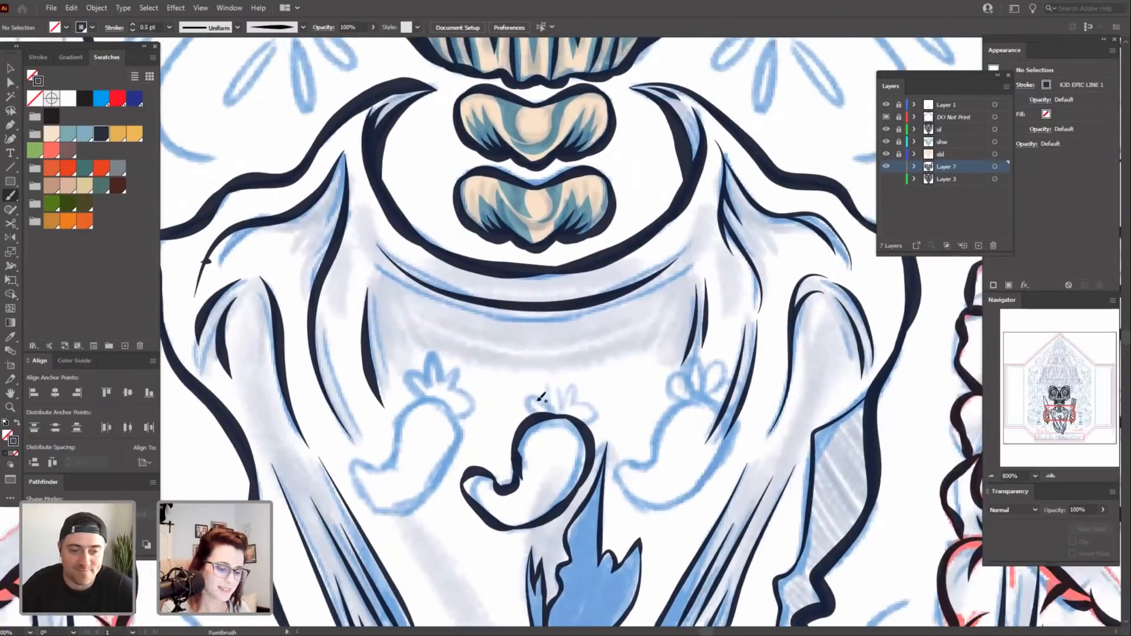
Ink the crown of small leaves on top of the middle pepper, redoing strokes that miss the intended shape.
mouse_move(525, 406)
left_mouse_down()
mouse_move(520, 386)
mouse_move(557, 325)
mouse_move(550, 370)
mouse_move(522, 330)
mouse_move(527, 312)
left_mouse_up()
key("ctrl+z")
key("ctrl+z")
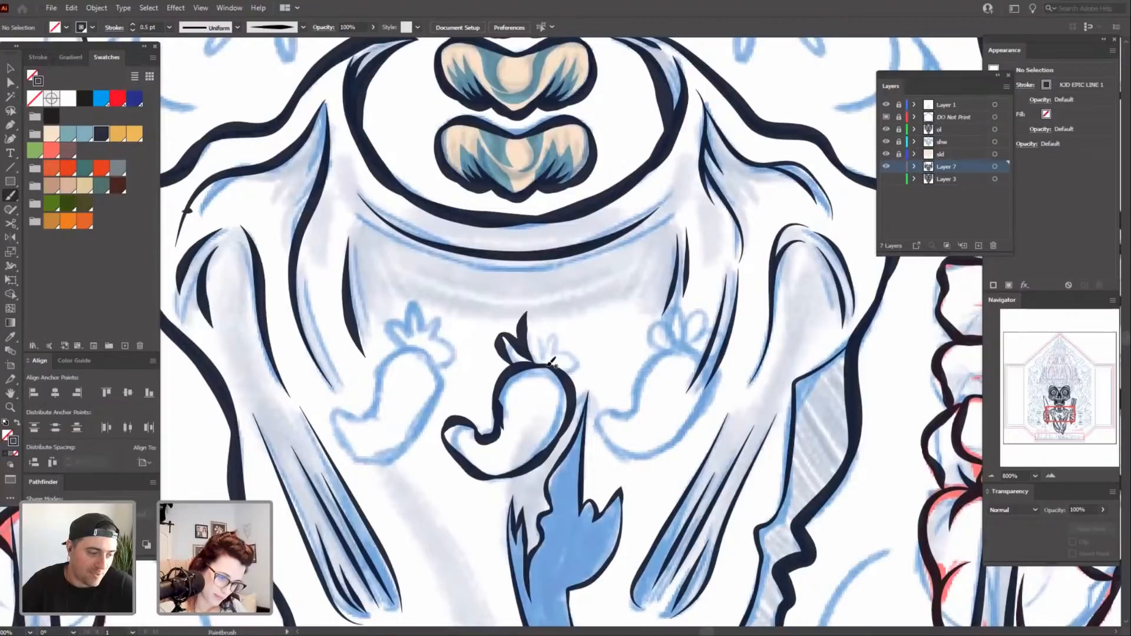
left_click_drag(546, 351, 528, 314)
mouse_move(551, 367)
left_mouse_down()
mouse_move(565, 287)
mouse_move(555, 352)
mouse_move(592, 346)
mouse_move(563, 313)
mouse_move(552, 322)
mouse_move(603, 341)
left_mouse_up()
Nudge the tip anchor of the middle pepper's upper leaf stroke slightly outward to refine the leaf shape.
scroll(611, 328, "up", 1)
key("a")
left_click(569, 312)
left_click(526, 320)
mouse_move(526, 321)
left_mouse_down()
mouse_move(522, 332)
mouse_move(521, 320)
left_mouse_up()
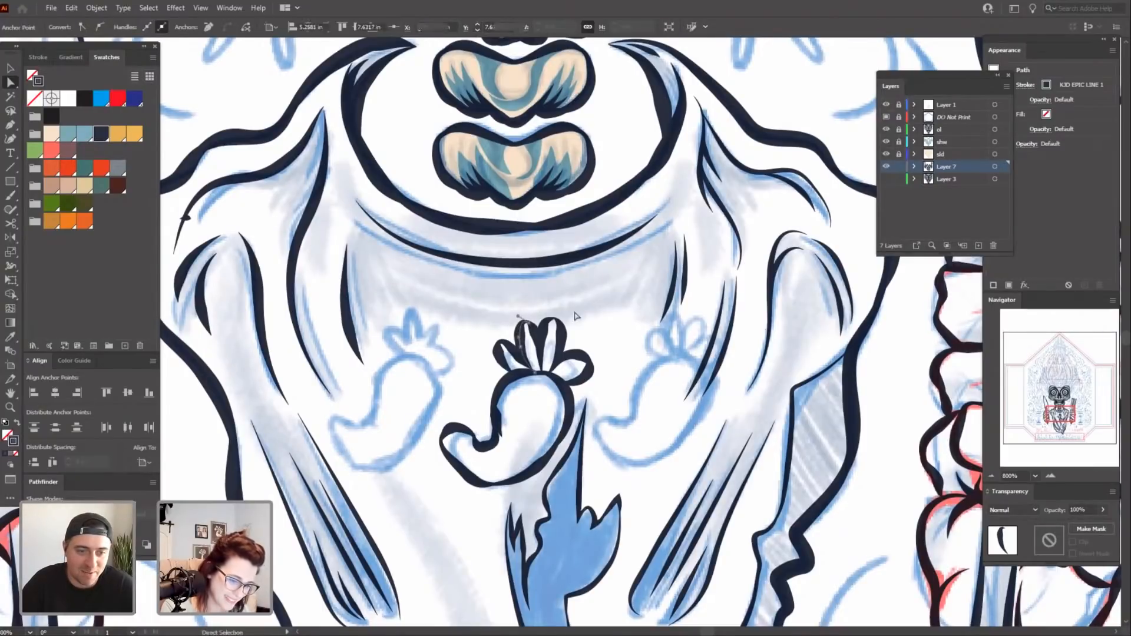
left_click(576, 315)
Clean up the stray stroke end poking out of the inner curve of the middle pepper's body.
left_click_drag(656, 401, 654, 362)
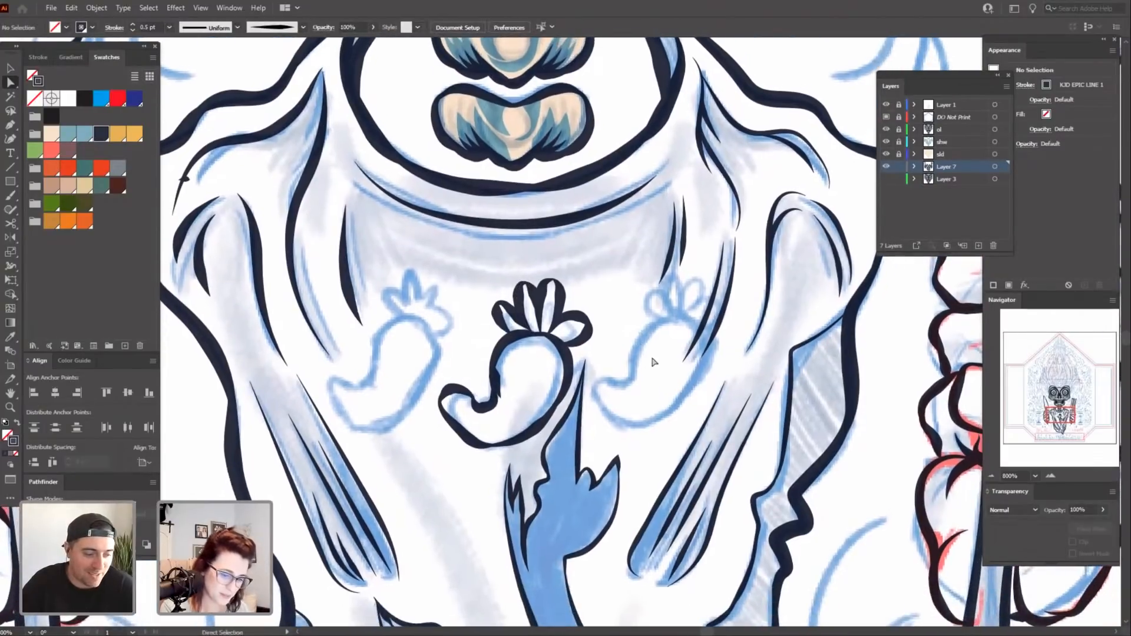
left_click(501, 401)
left_click_drag(509, 393, 502, 390)
left_click(523, 393)
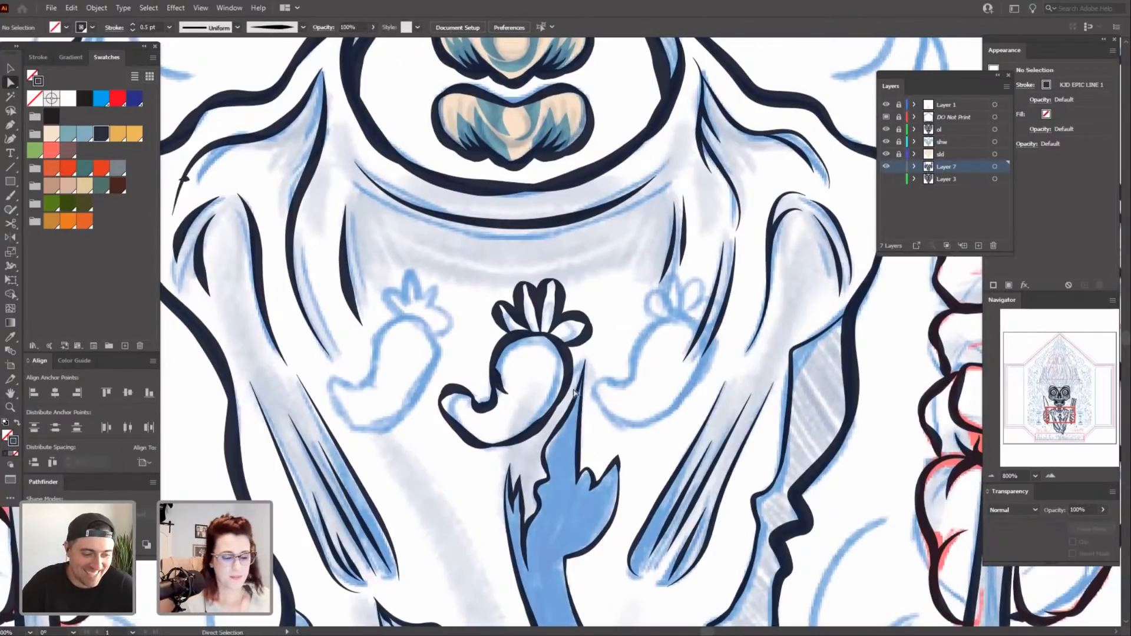
mouse_move(644, 450)
left_mouse_down()
mouse_move(639, 435)
mouse_move(649, 434)
left_mouse_up()
key("v")
key("a")
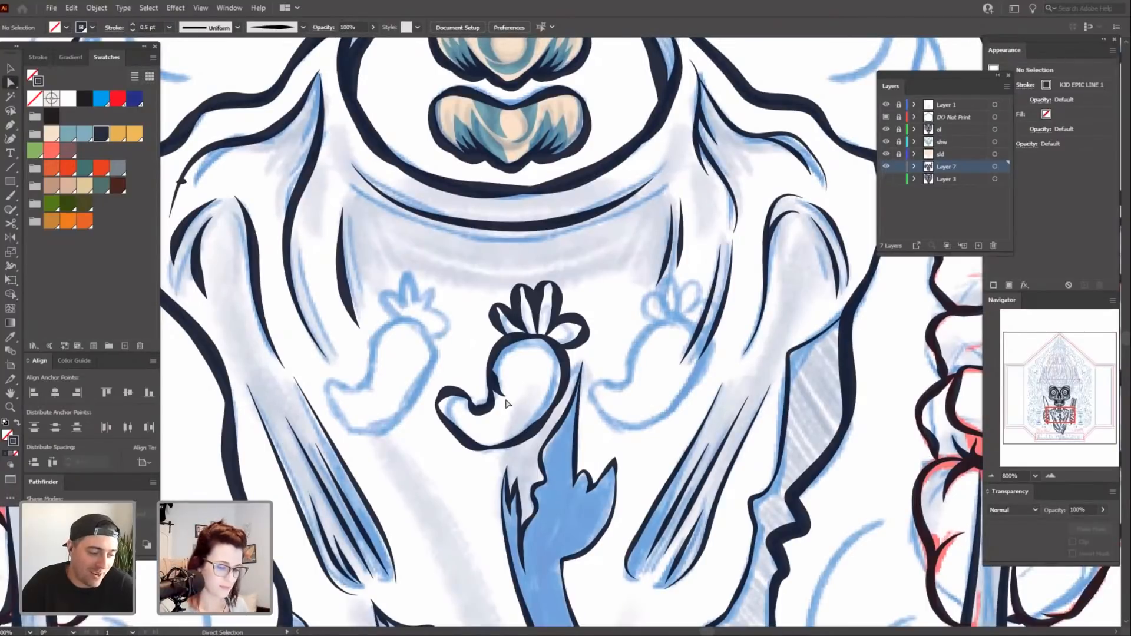
left_click(505, 399)
left_click(634, 353)
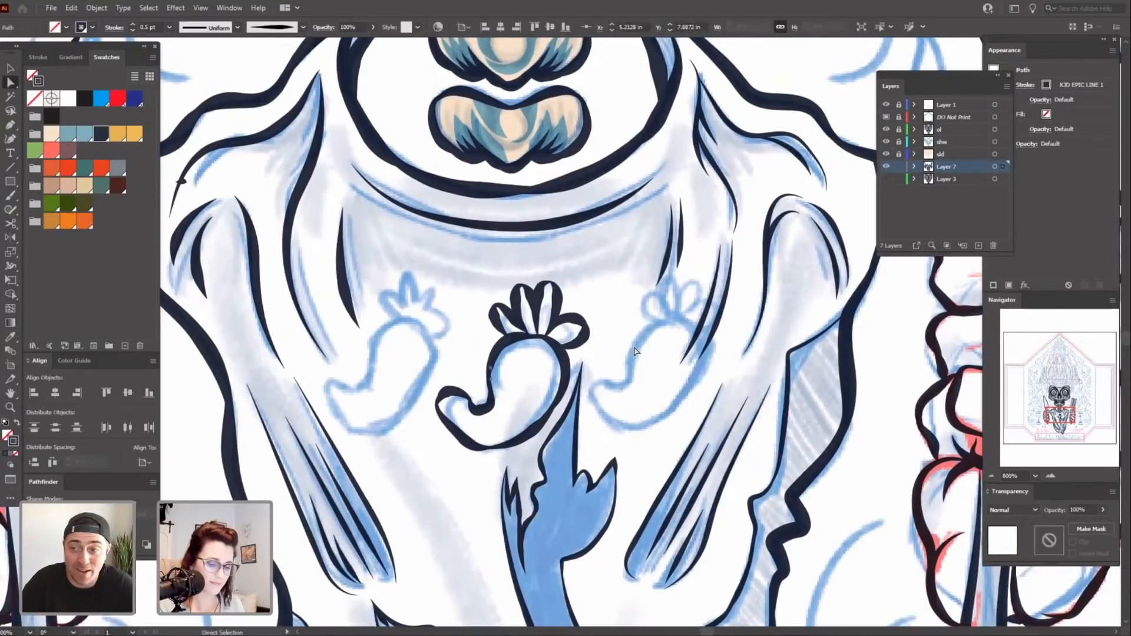
left_click_drag(663, 413, 658, 422)
Select all body and leaf strokes of the inked middle pepper and place a copy over the sketched pepper on its left.
key("v")
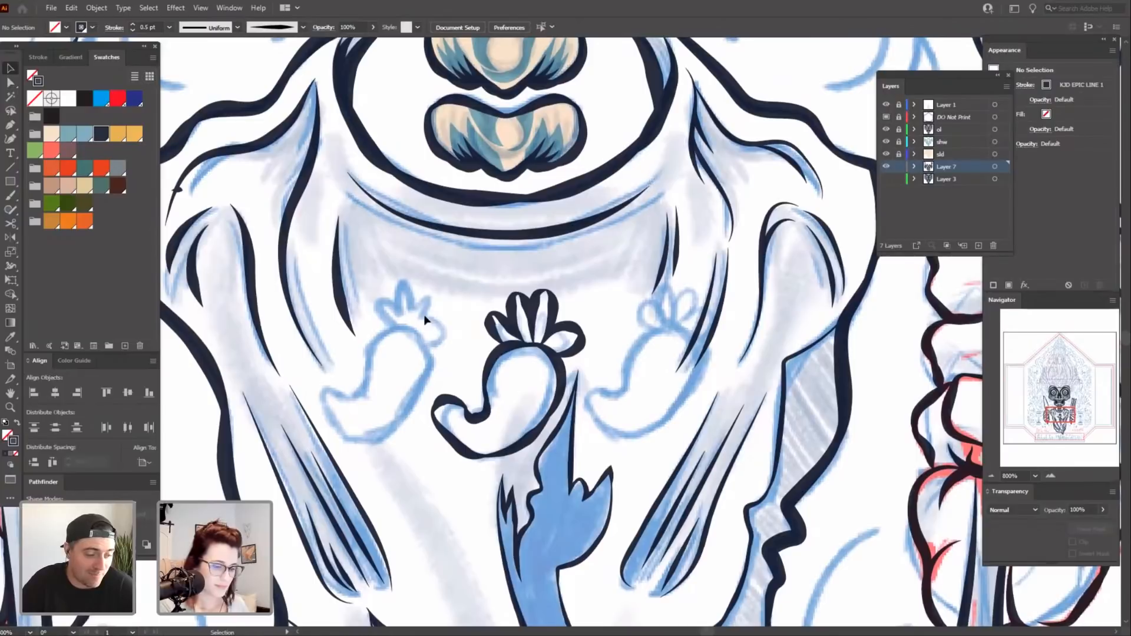
left_click_drag(422, 305, 531, 459)
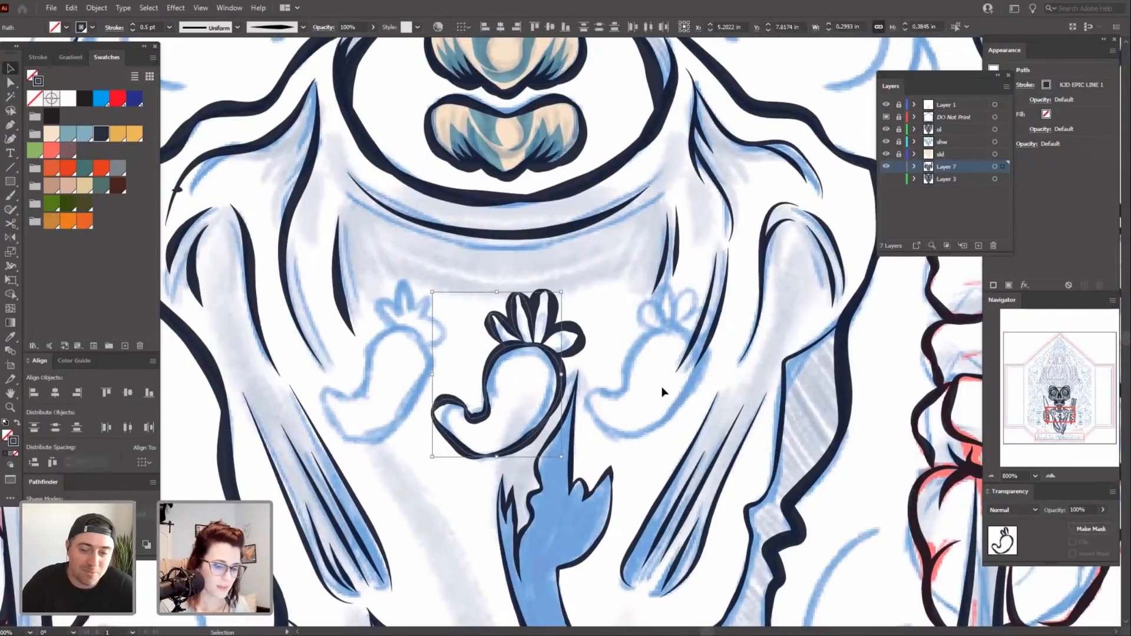
left_click(581, 344, "shift")
left_click_drag(589, 287, 585, 283)
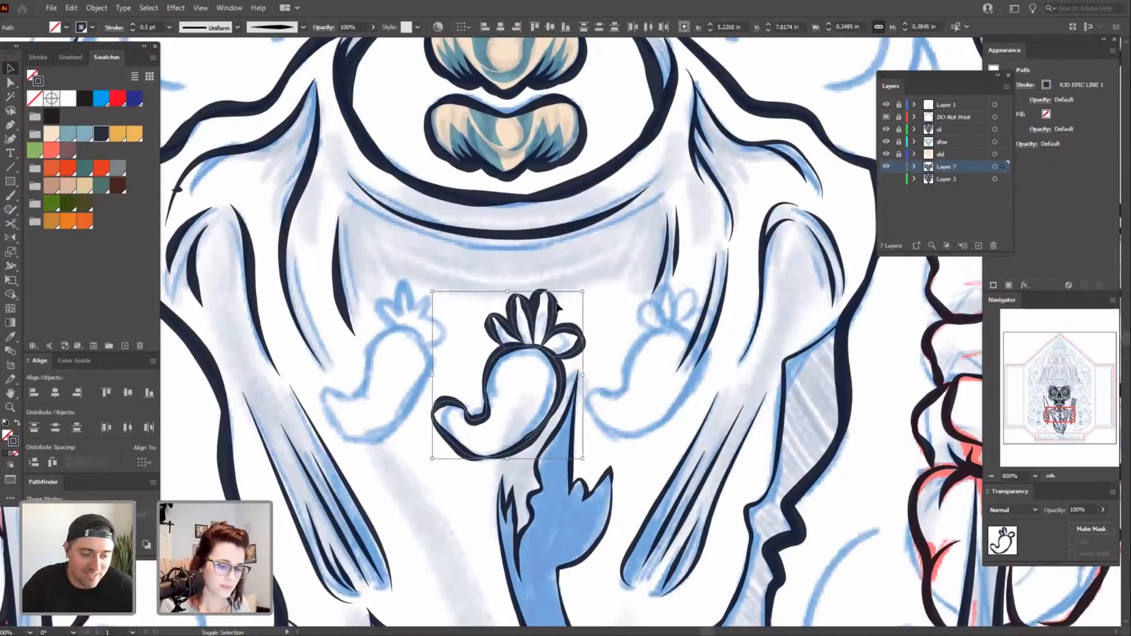
key("ctrl+z")
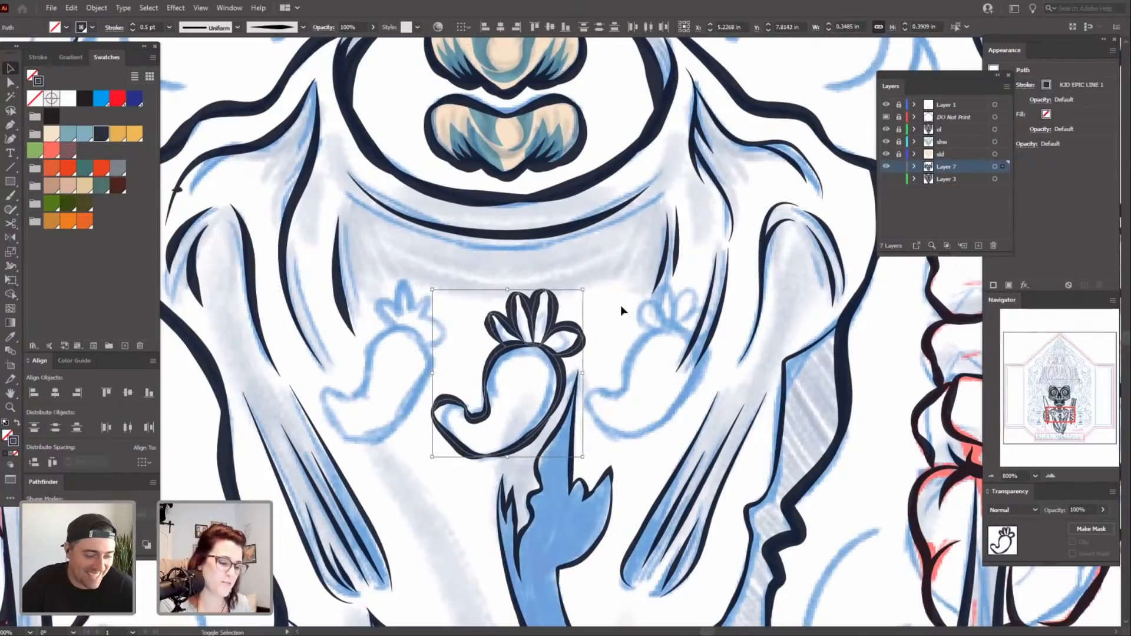
key("ctrl+g")
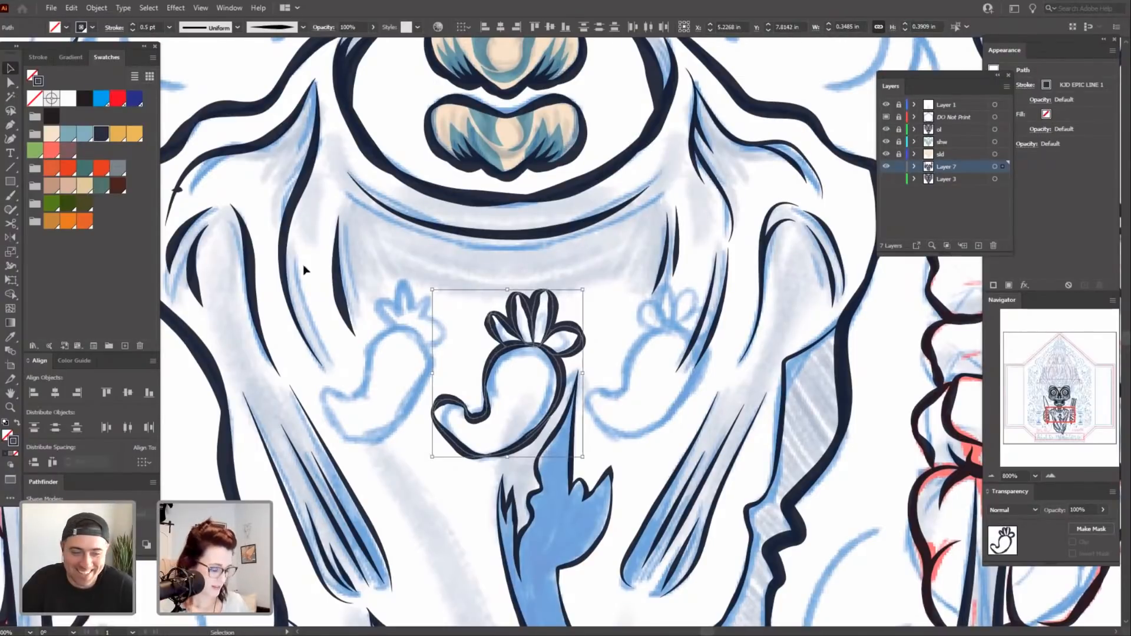
left_click(687, 405)
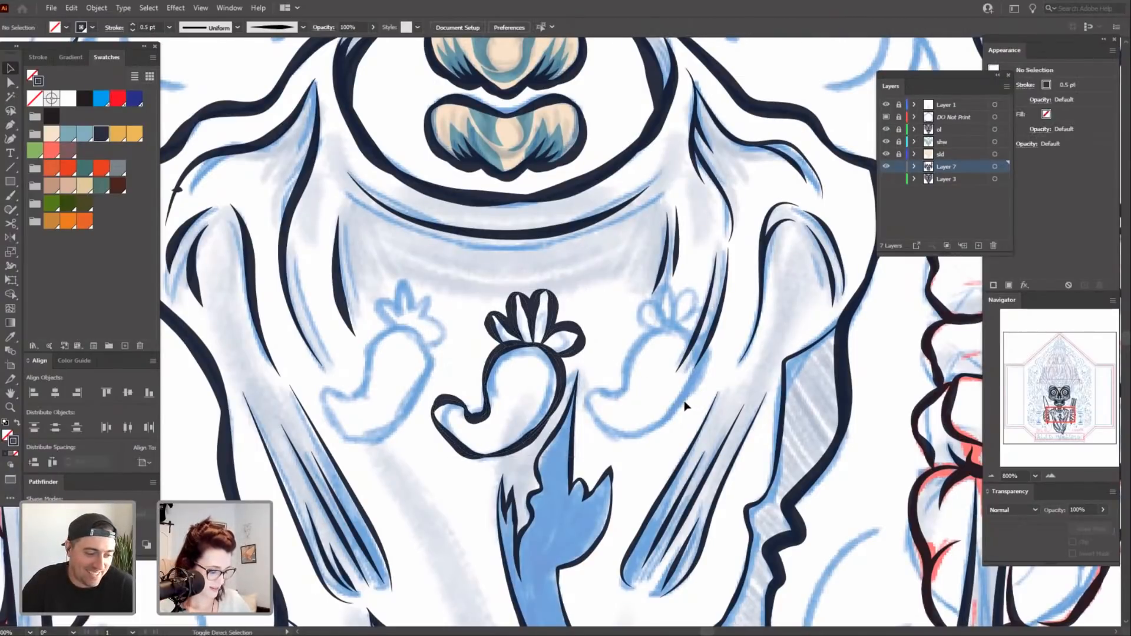
left_click_drag(575, 419, 415, 399)
left_click(475, 276)
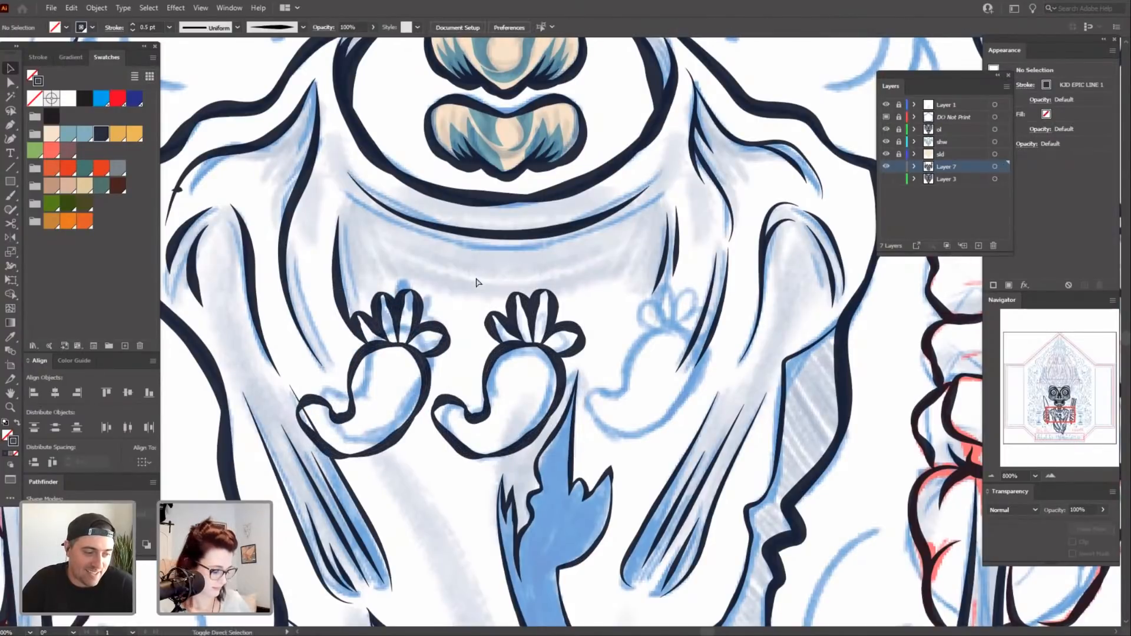
Place another copy of the middle pepper over the sketched pepper on its right.
left_click(549, 370)
left_click_drag(563, 386, 709, 397)
left_click(609, 309)
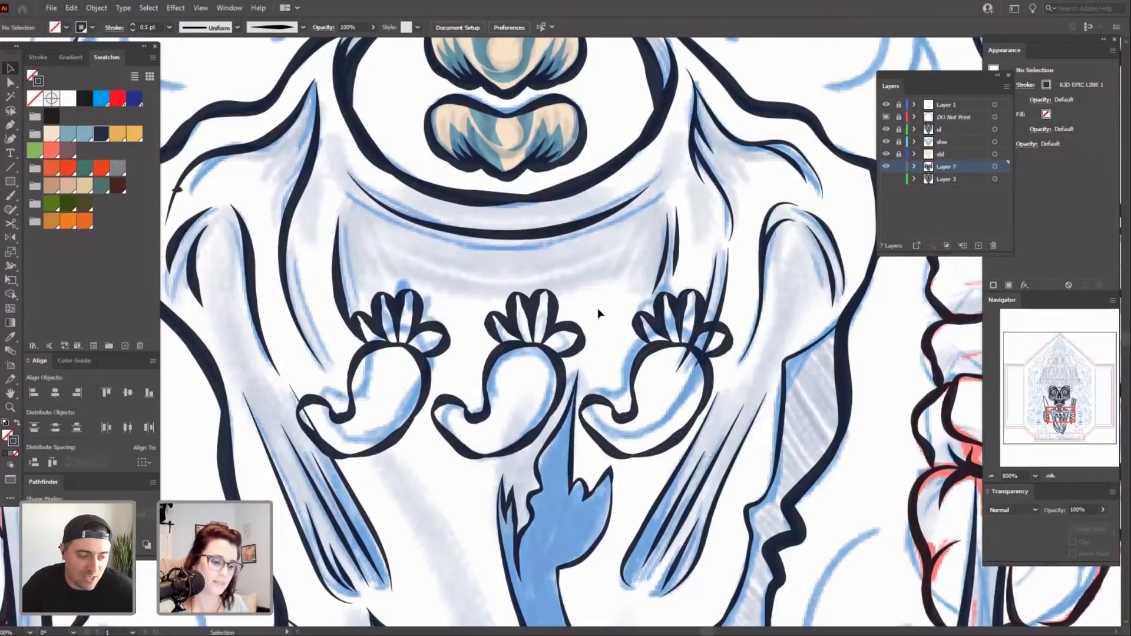
Examine how the three inked peppers on the bib look within the whole label artwork and up close.
key("ctrl+minus")
key("ctrl+minus")
key("ctrl+minus")
key("ctrl+minus")
key("ctrl+minus")
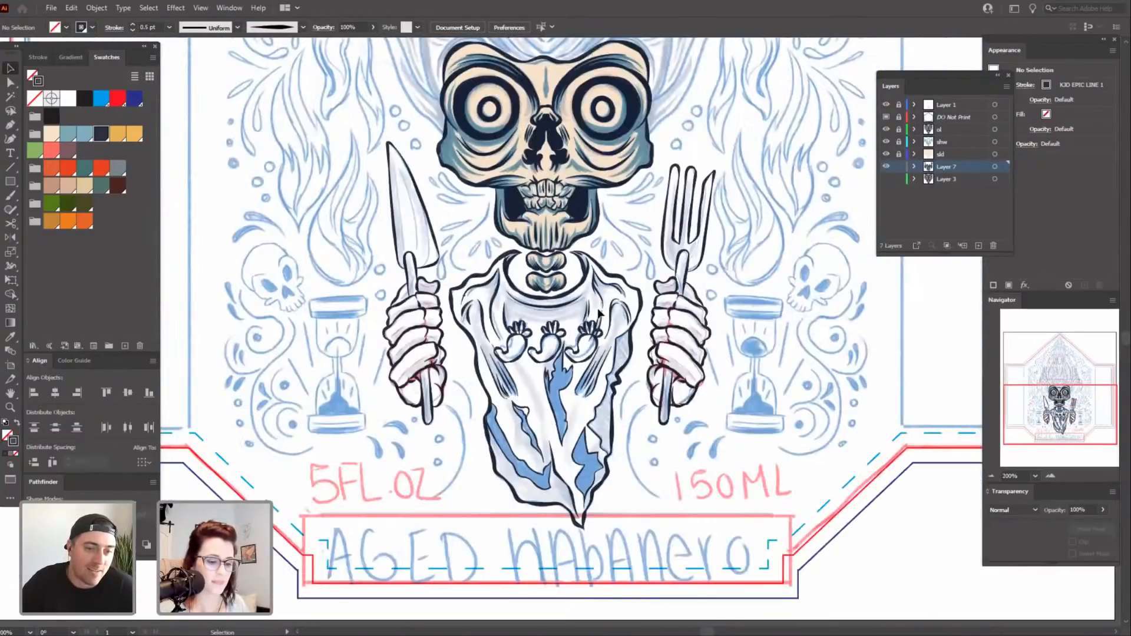
left_click_drag(664, 470, 640, 514)
key("ctrl+plus")
key("ctrl+plus")
key("ctrl+plus")
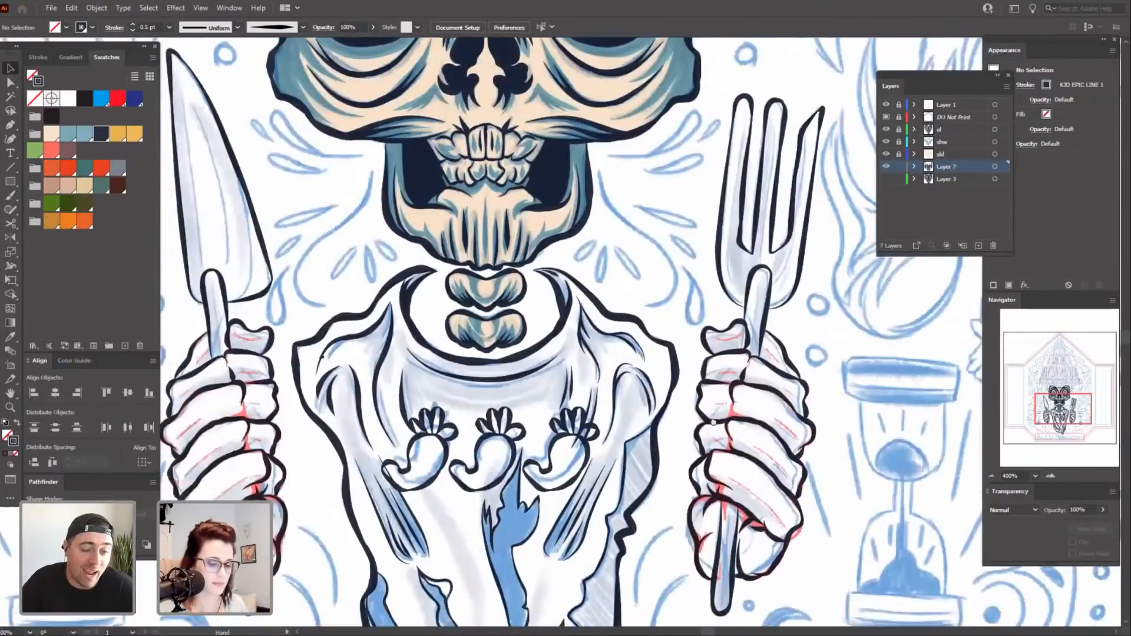
left_click_drag(420, 488, 482, 422)
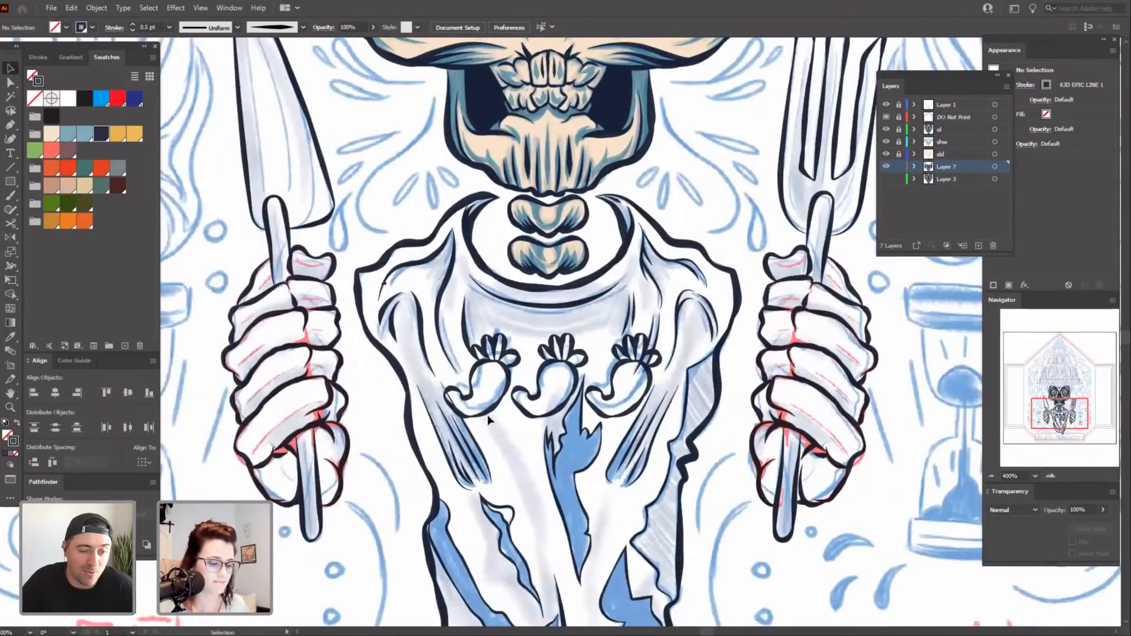
Set the stroke weight of the left pepper's body and tail strokes to 0.25 pt.
left_click(487, 414)
key("ctrl+plus")
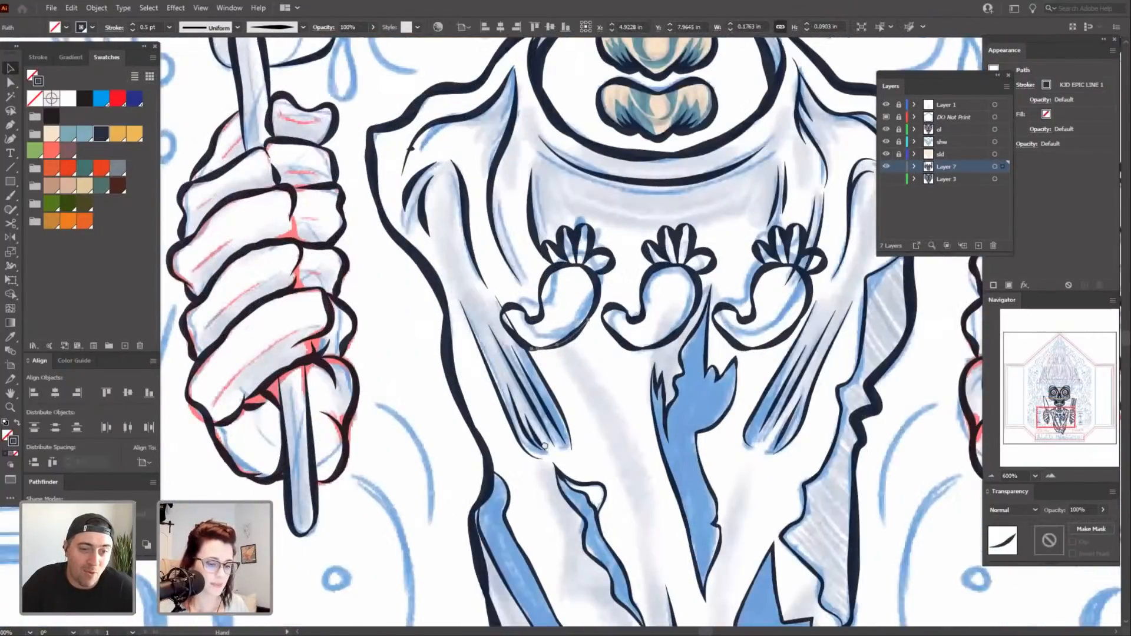
left_click_drag(545, 446, 478, 510)
left_click(471, 337)
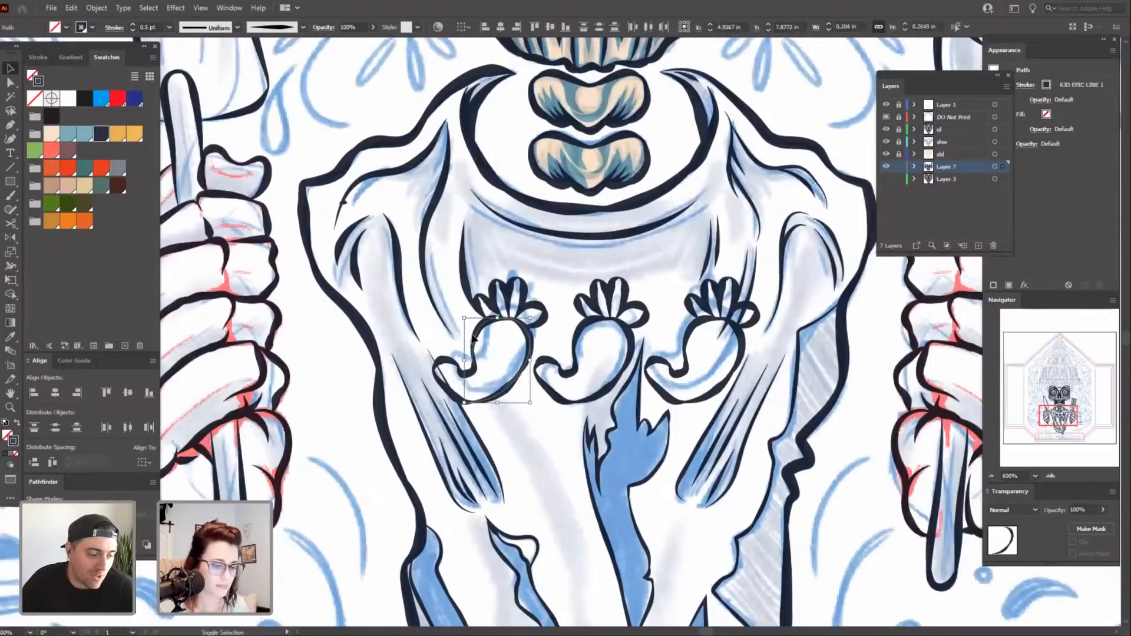
left_click(465, 390)
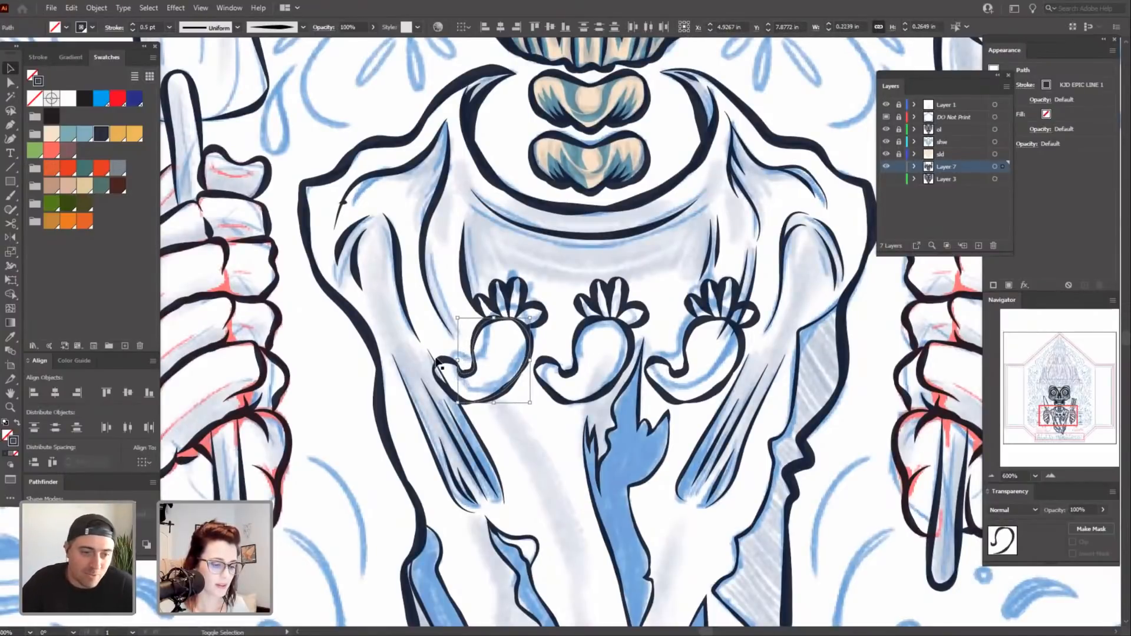
left_click(445, 371)
left_click(448, 394, "shift")
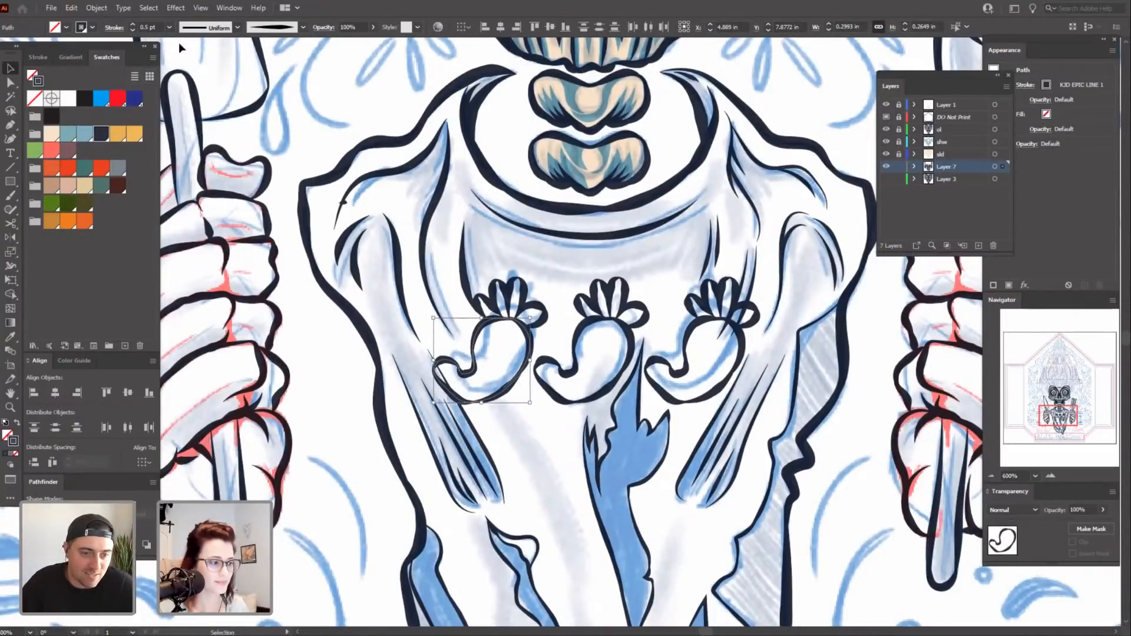
left_click(133, 29)
left_click(569, 317)
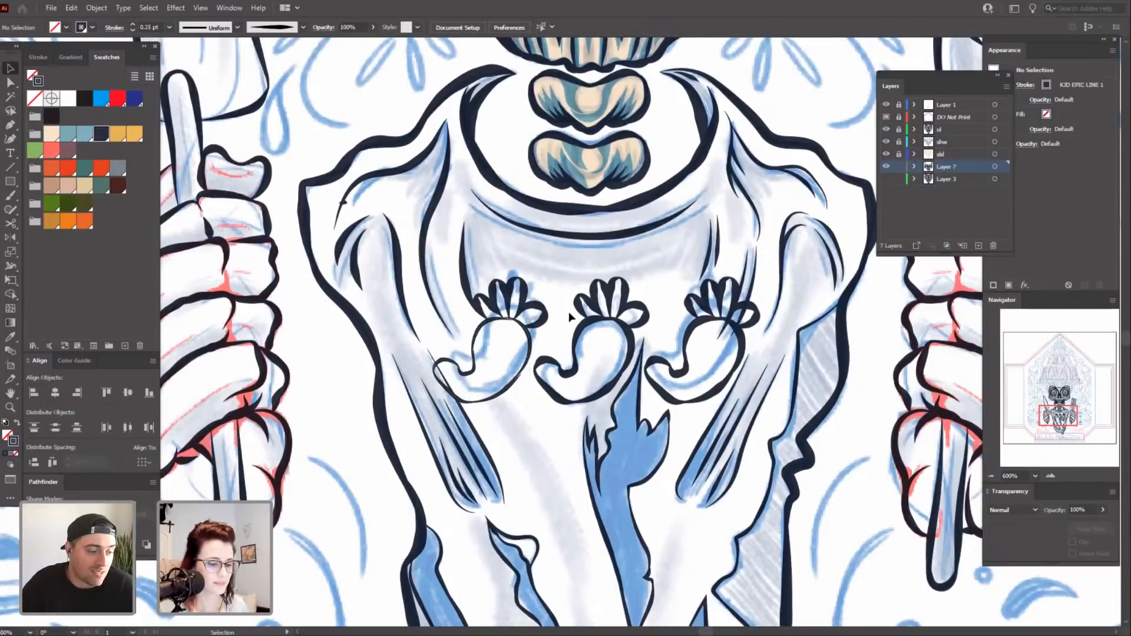
Adjust the end anchor of the left pepper's lower body stroke so it joins the right-hand body curve smoothly.
key("ctrl+equal")
key("ctrl+equal")
left_click_drag(490, 506, 531, 514)
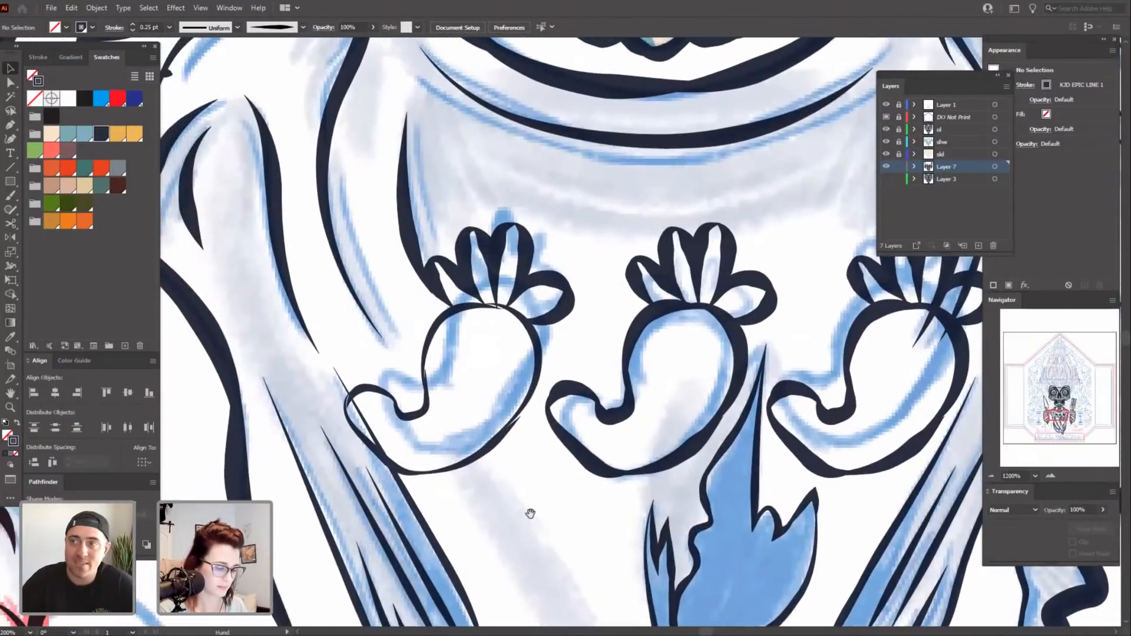
left_click(511, 433)
key("a")
left_click_drag(519, 417, 519, 412)
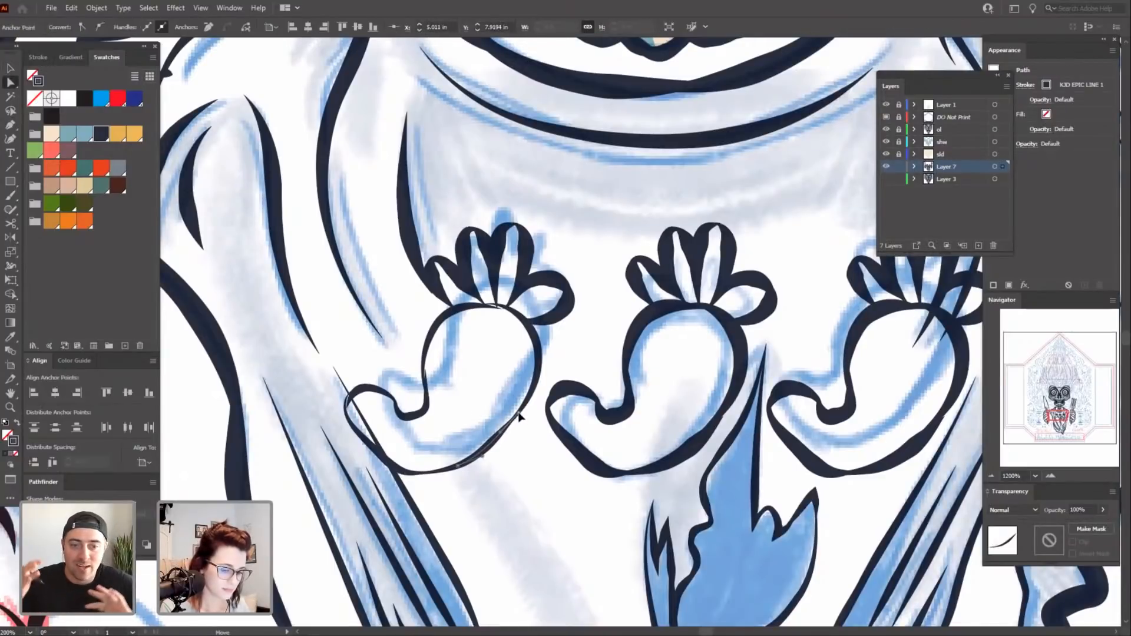
left_click(517, 461)
Adjust the end anchor of the left pepper's upper tail stroke so it meets the lower tail outline.
left_click_drag(495, 519, 536, 547)
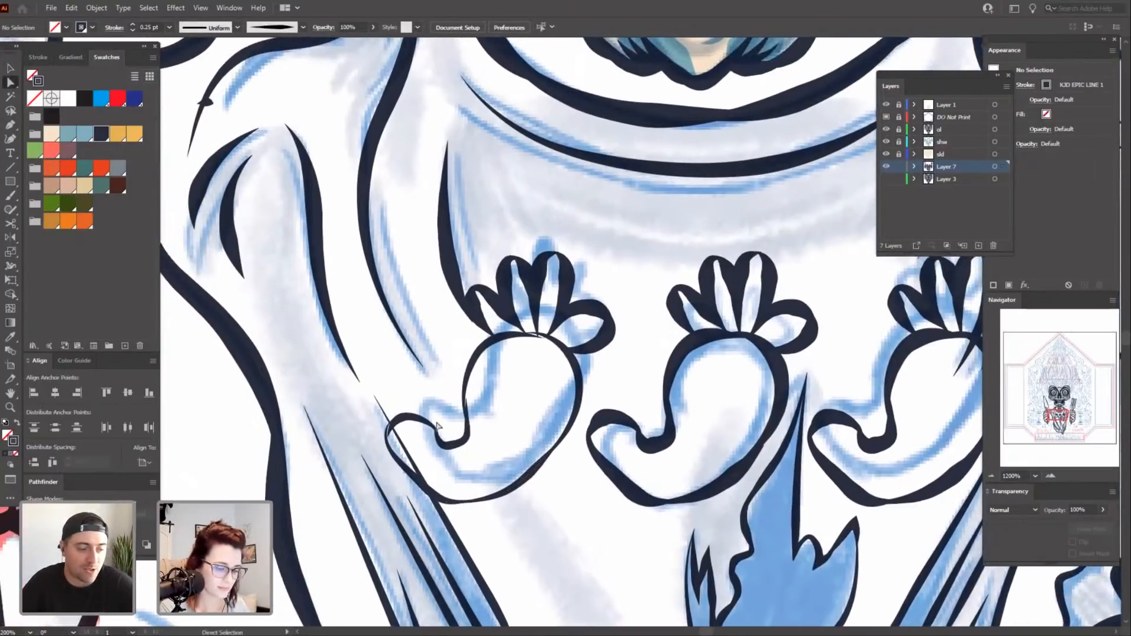
left_click(390, 437)
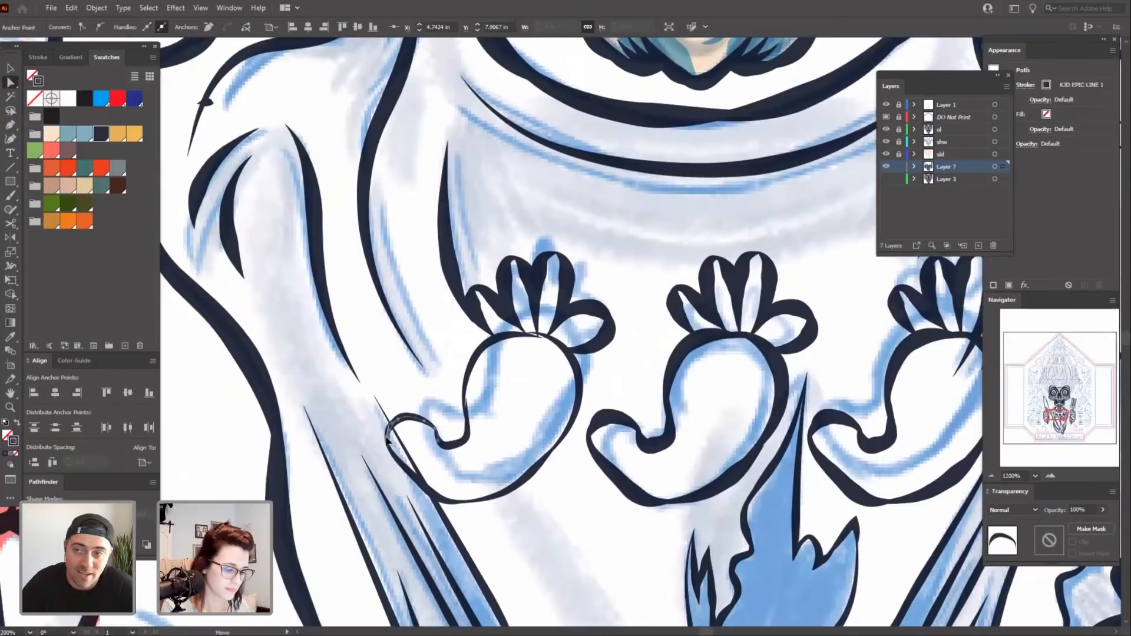
left_click(510, 413)
left_click_drag(514, 416, 555, 432)
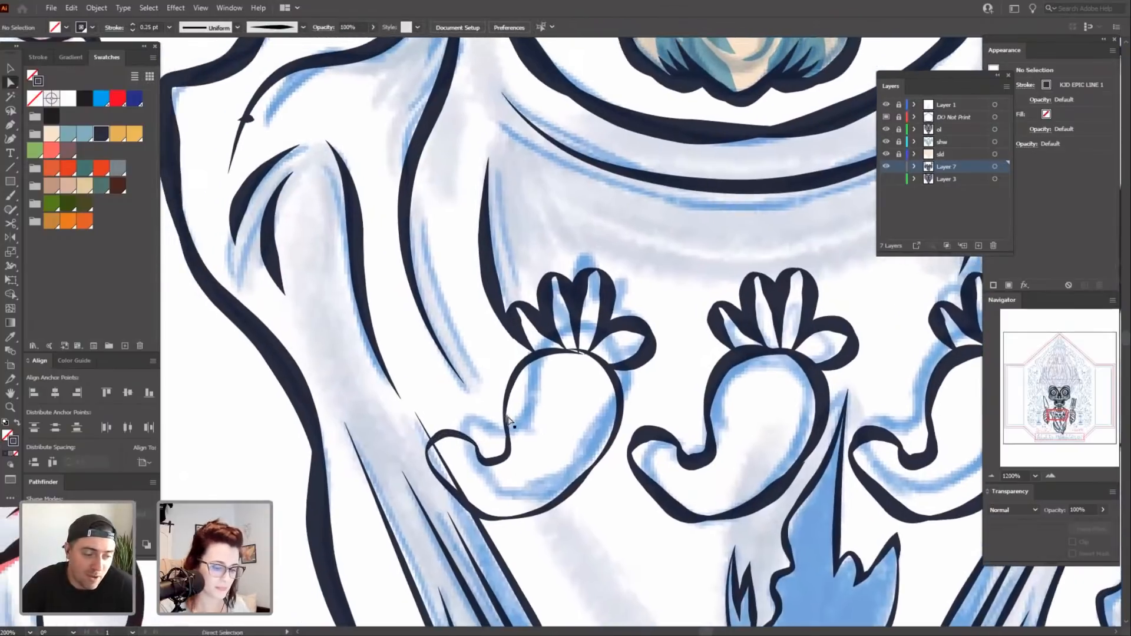
left_click(507, 416)
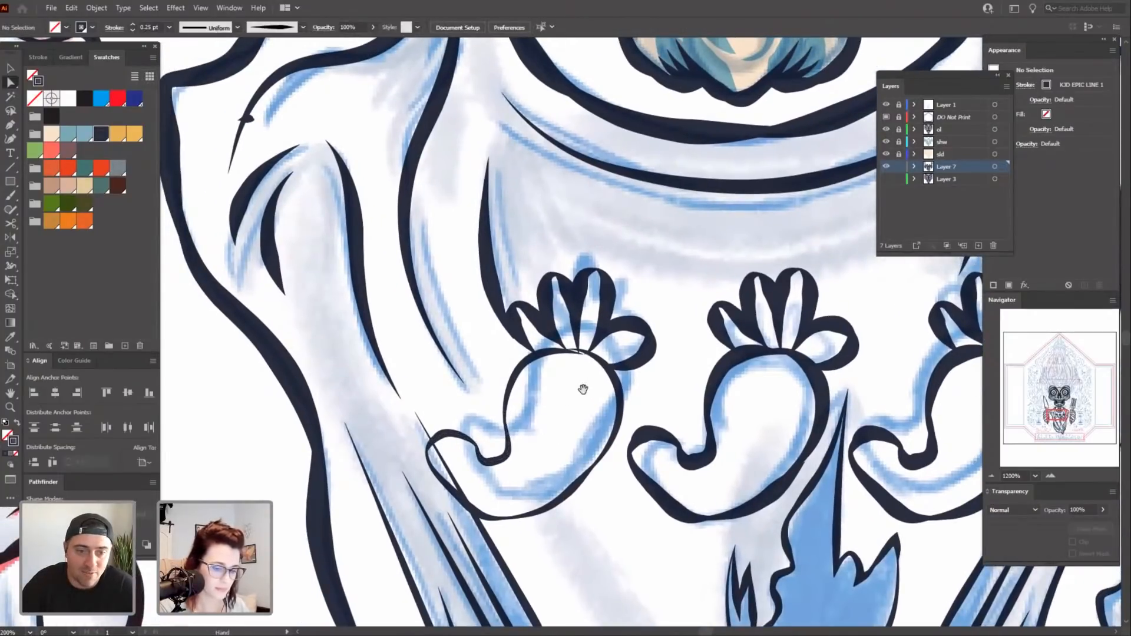
Reposition the base ends of the left pepper's tall leaf and right leaf strokes where they meet the body.
left_click_drag(580, 391, 560, 401)
left_click(562, 398)
left_click(561, 407)
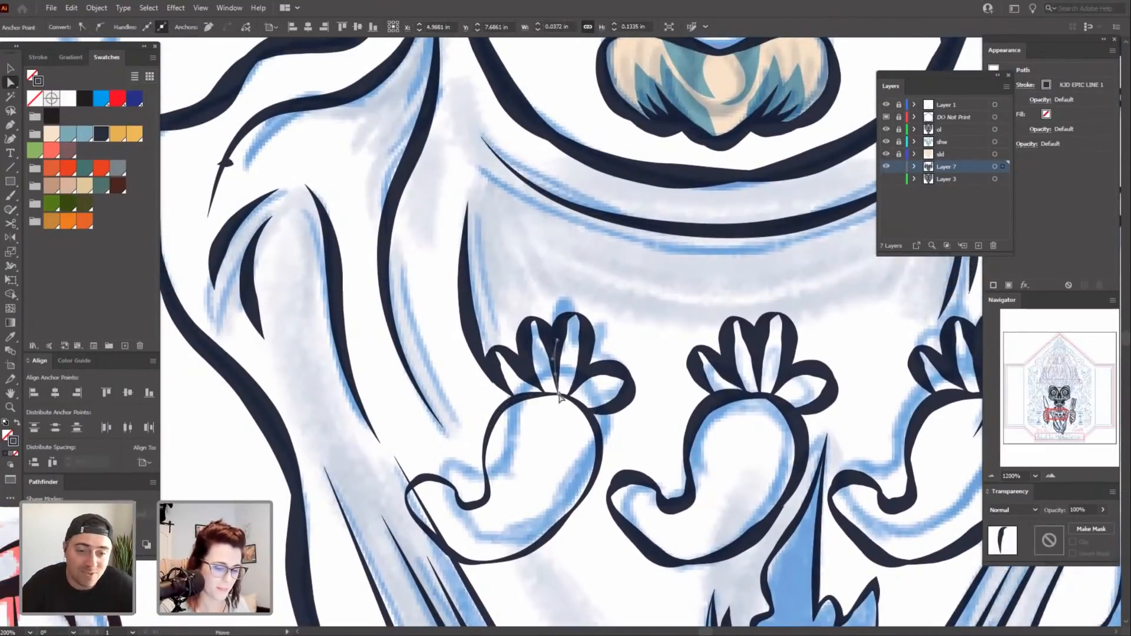
left_click(564, 399)
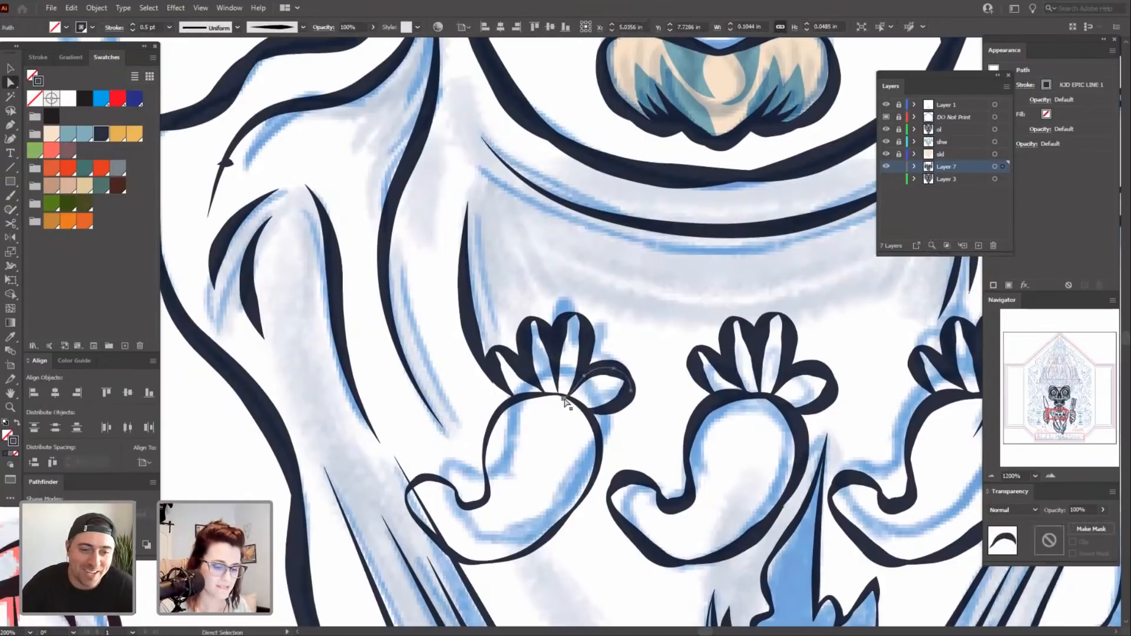
left_click_drag(564, 399, 566, 395)
left_click(558, 452)
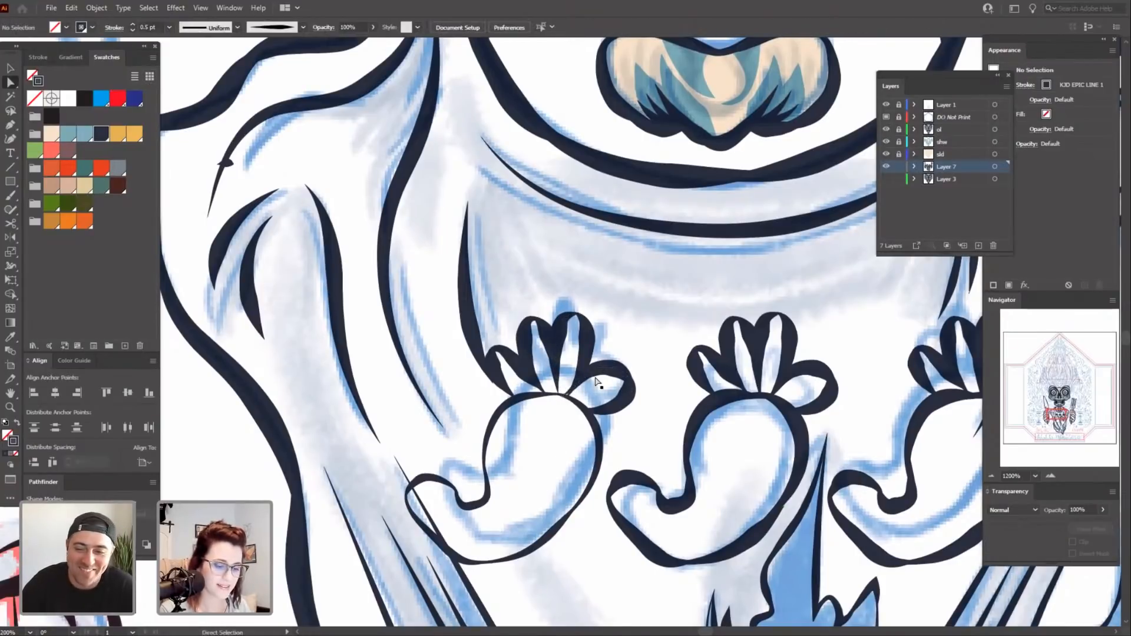
Refine the base anchor of the left pepper's rightmost leaf stroke so it ends on the body outline.
key("ctrl+plus")
key("ctrl+plus")
left_click(601, 442)
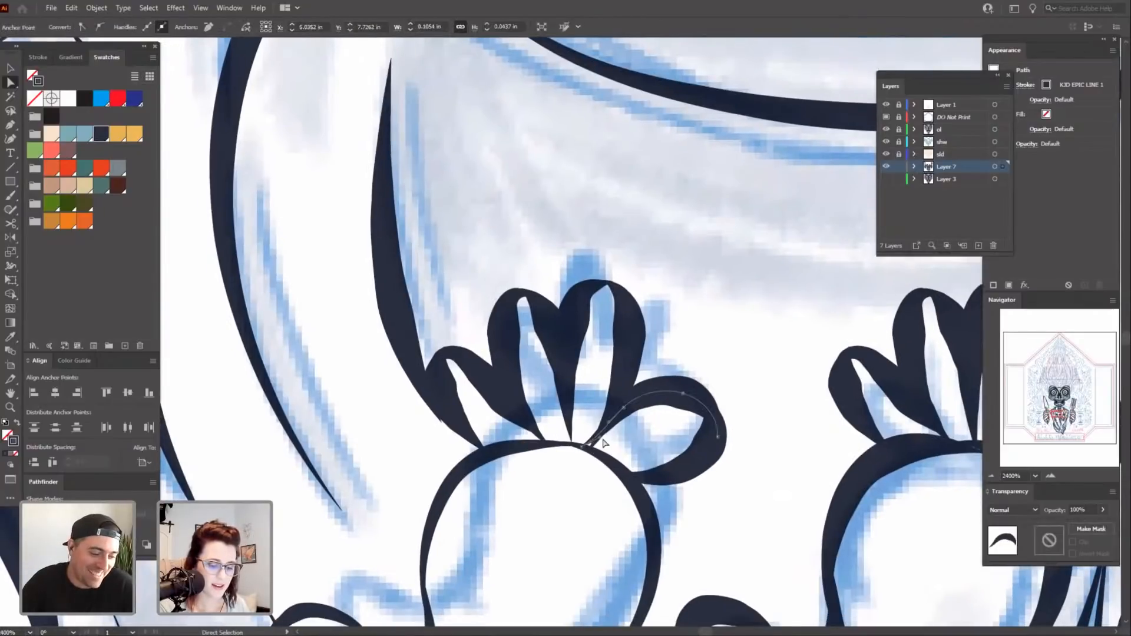
left_click_drag(600, 438, 599, 451)
left_click(578, 513)
left_click_drag(577, 513, 599, 502)
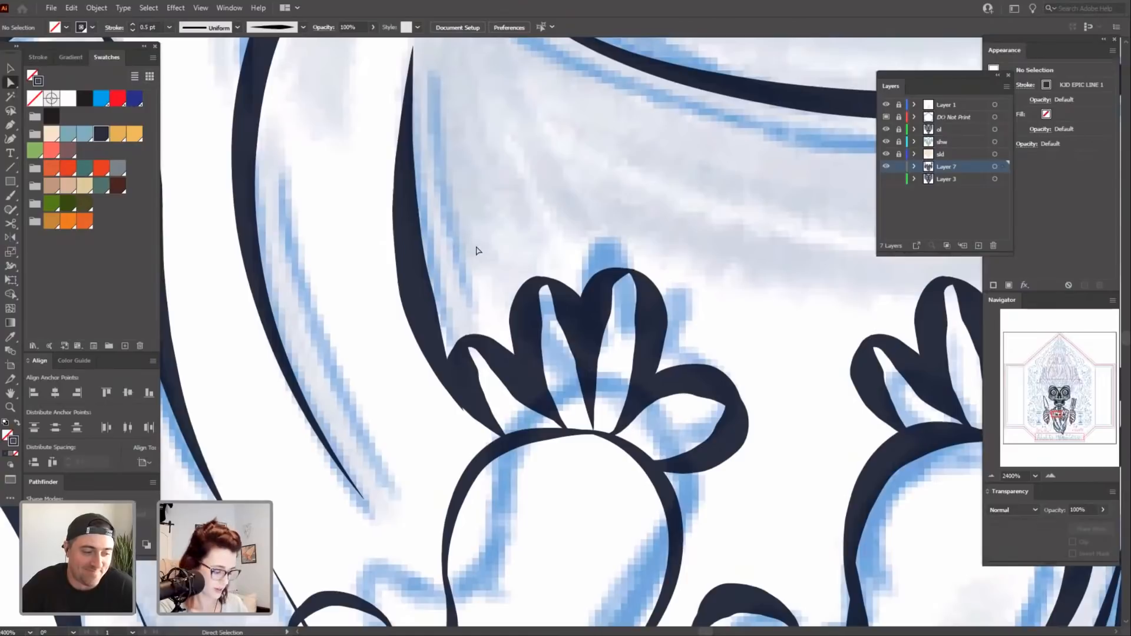
Move the bib fold stroke beside the left pepper slightly left, clear of the pepper's leaves.
key("v")
left_click(417, 270)
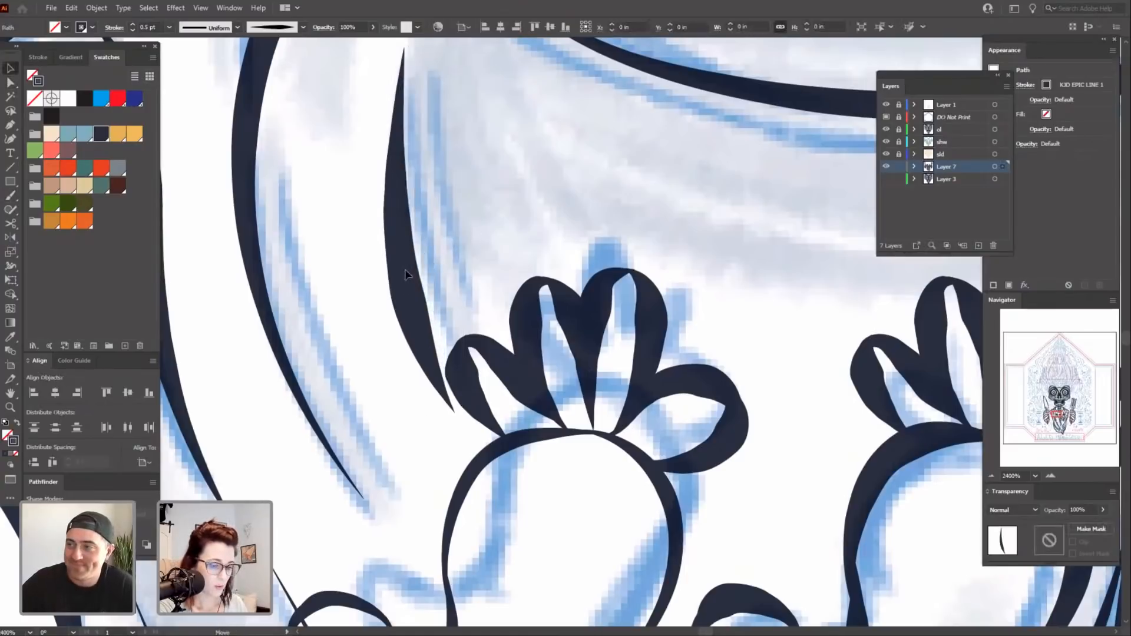
left_click(518, 188)
scroll(736, 539, "left", 1)
key("a")
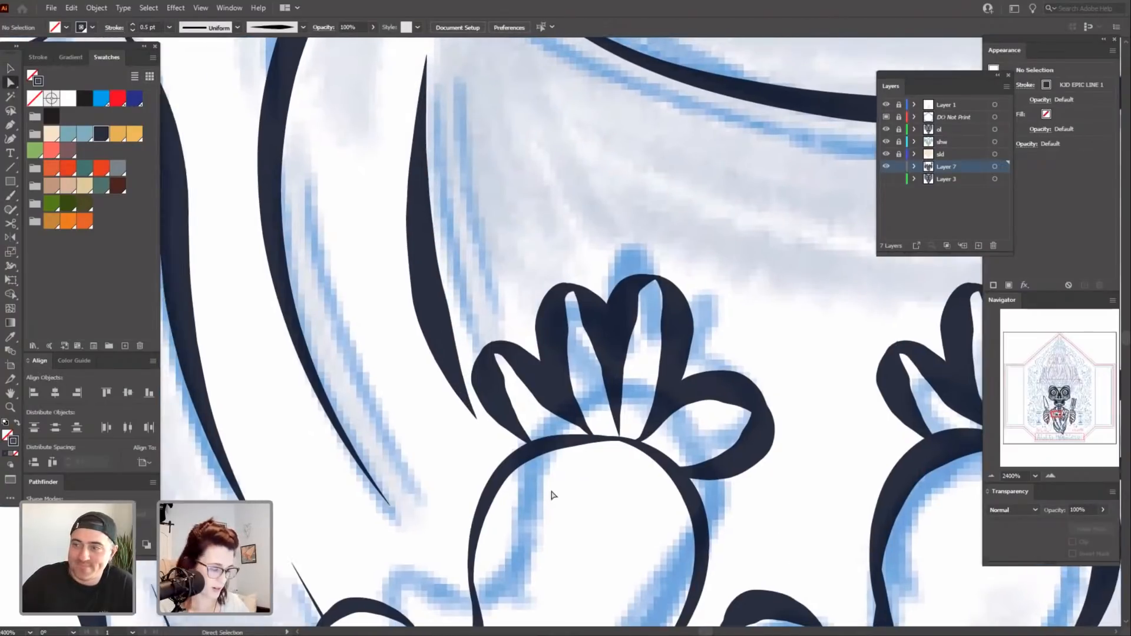
Move the top anchor of the left pepper's leftmost leaf outward to round off the leaf's tip.
left_click(486, 371)
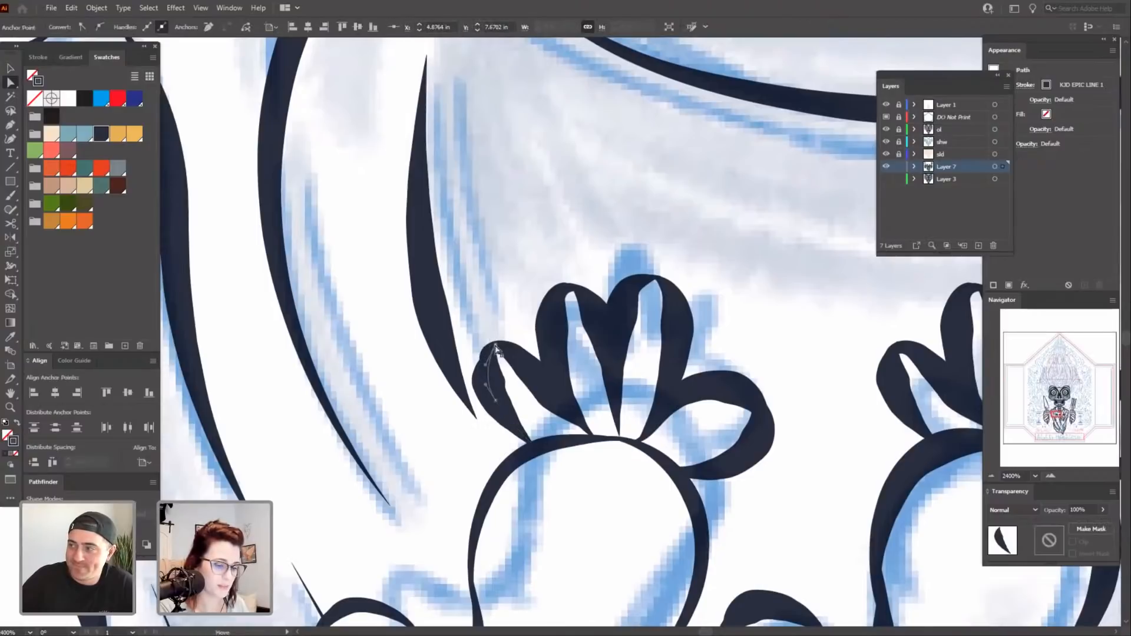
left_click_drag(486, 367, 477, 362)
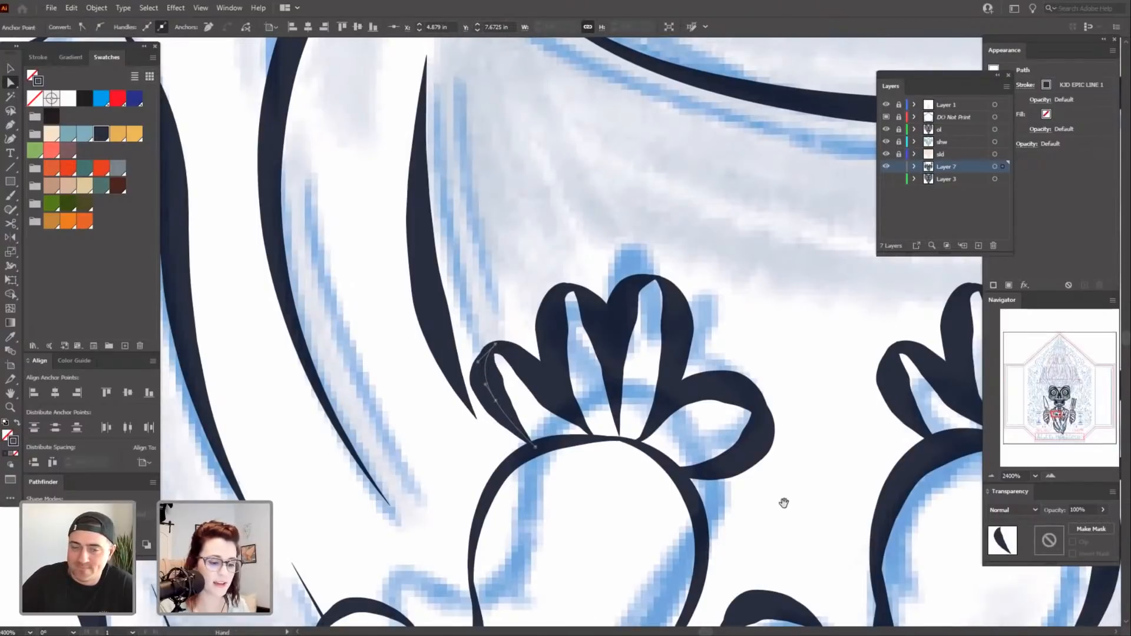
left_click_drag(783, 503, 599, 450)
left_click(660, 518)
left_click_drag(659, 518, 556, 311)
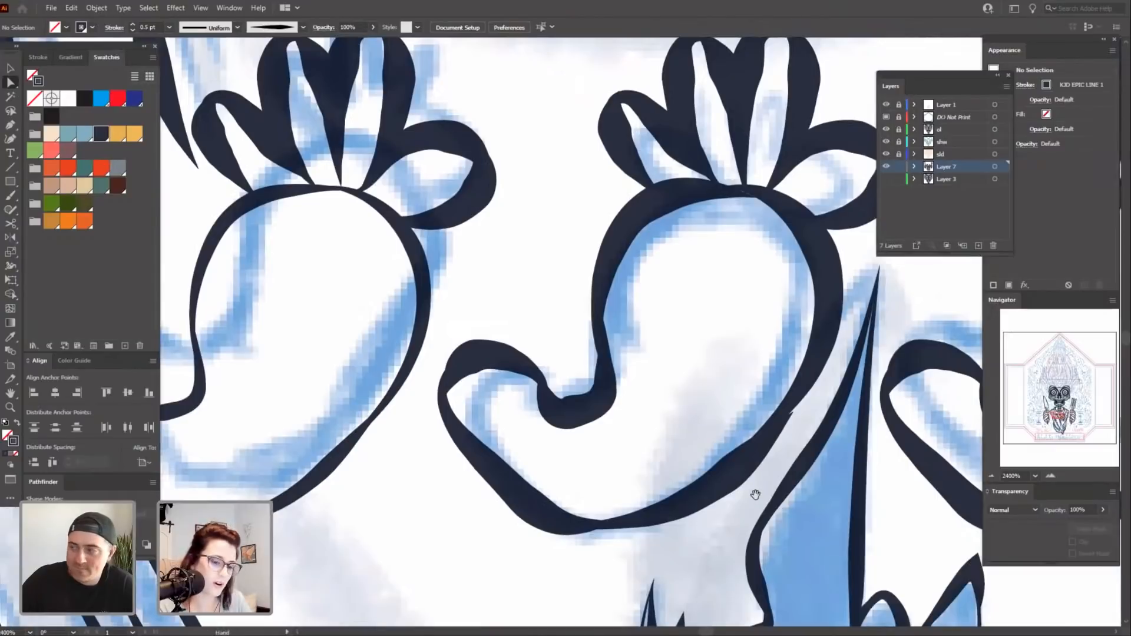
Adjust the base ends of the middle pepper's leaf strokes where they meet the top of the body.
left_click_drag(731, 347, 709, 300)
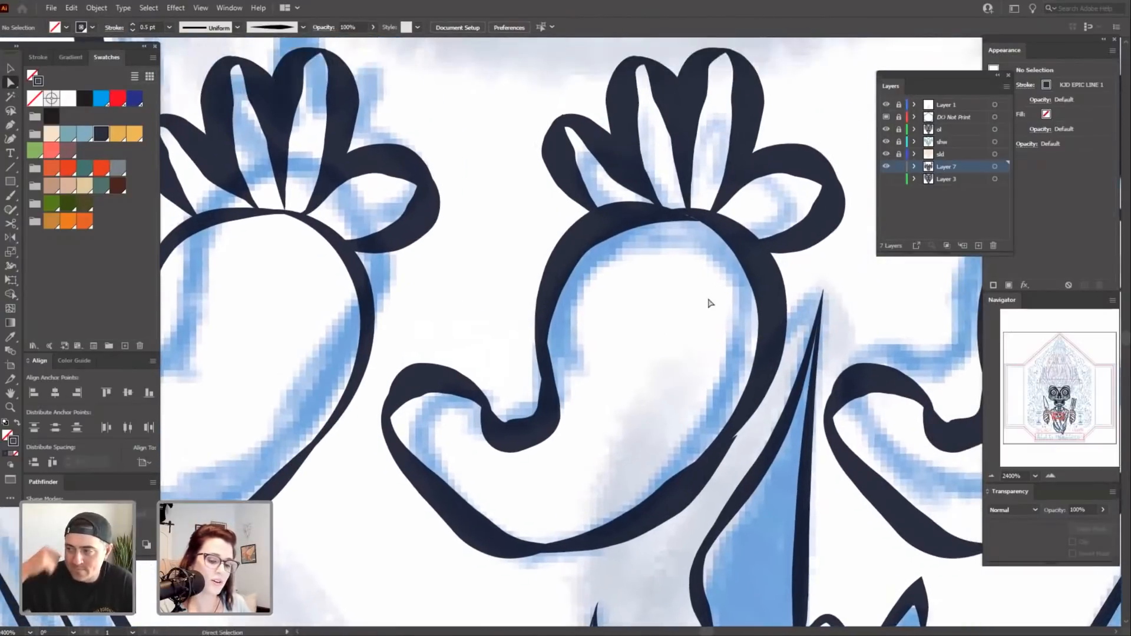
left_click(673, 219)
left_click(676, 218)
left_click(700, 222, "shift")
mouse_move(700, 221)
left_mouse_down()
mouse_move(710, 218)
mouse_move(688, 216)
left_mouse_up()
left_click(690, 184)
left_click(669, 311)
Move the end anchor of the middle pepper's lower body stroke up to blend into the right-hand curve.
scroll(670, 354, "down", 3)
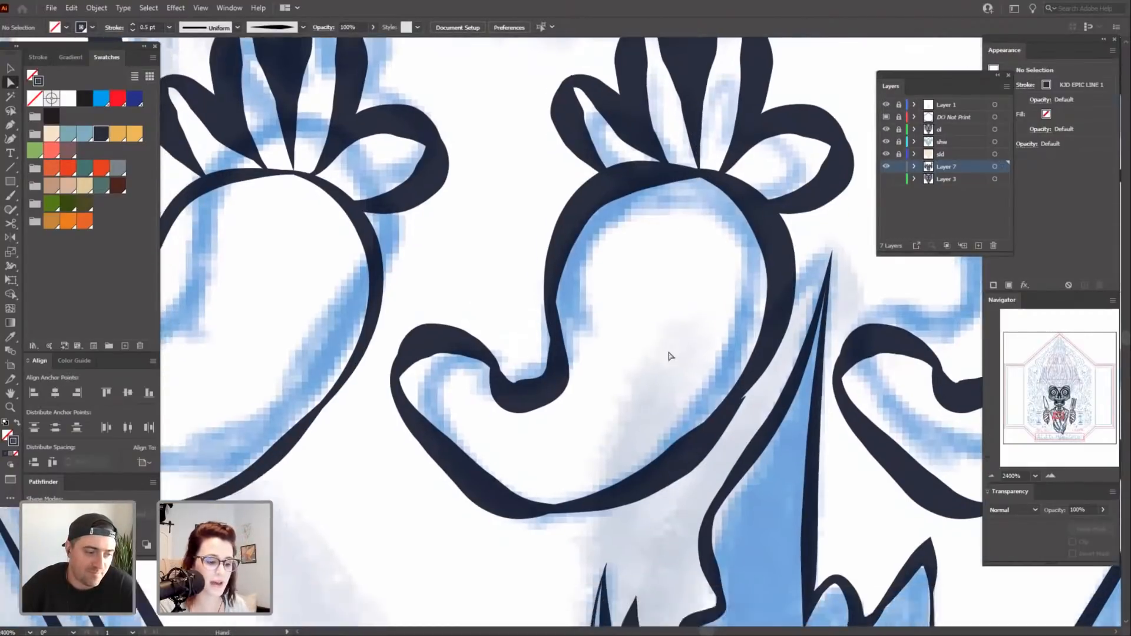
left_click_drag(691, 499, 630, 537)
left_click(701, 420)
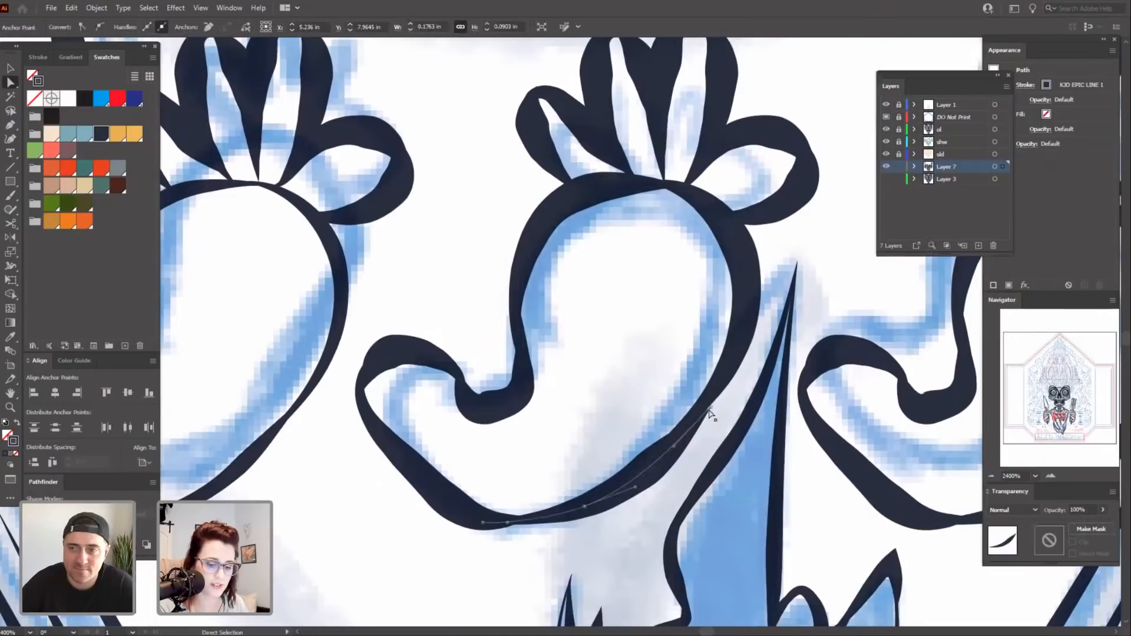
left_click_drag(710, 406, 715, 391)
left_click(725, 411)
Adjust the top anchor of the middle pepper's leftmost leaf to round off the leaf's tip.
scroll(661, 346, "up", 6)
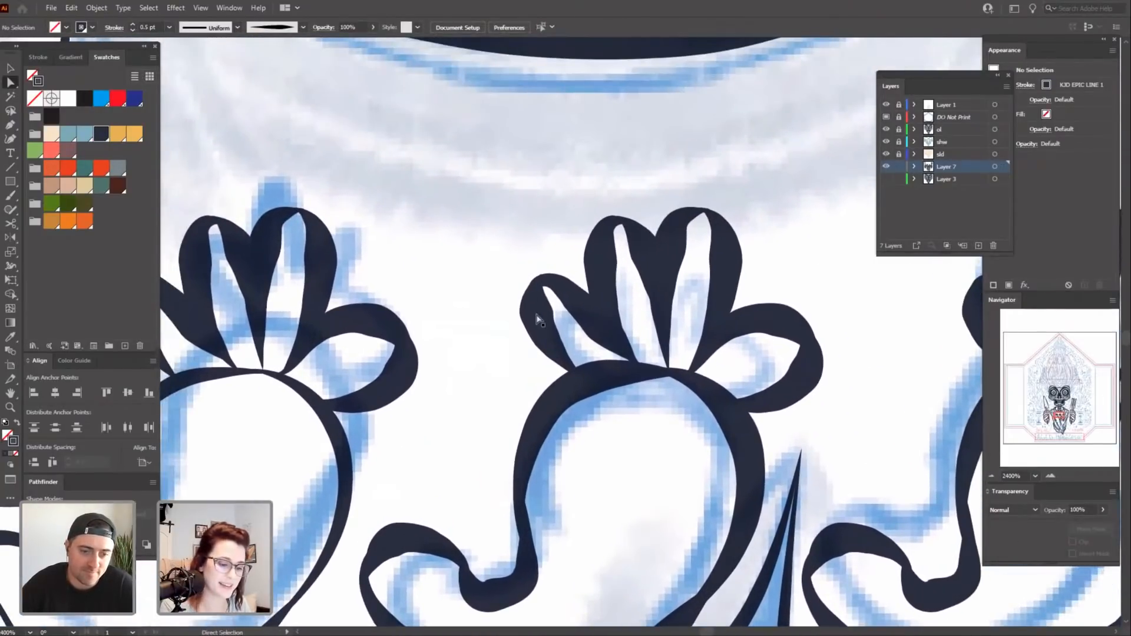
left_click(537, 318)
left_click(541, 276)
mouse_move(534, 297)
left_mouse_down()
mouse_move(524, 293)
mouse_move(539, 278)
left_mouse_up()
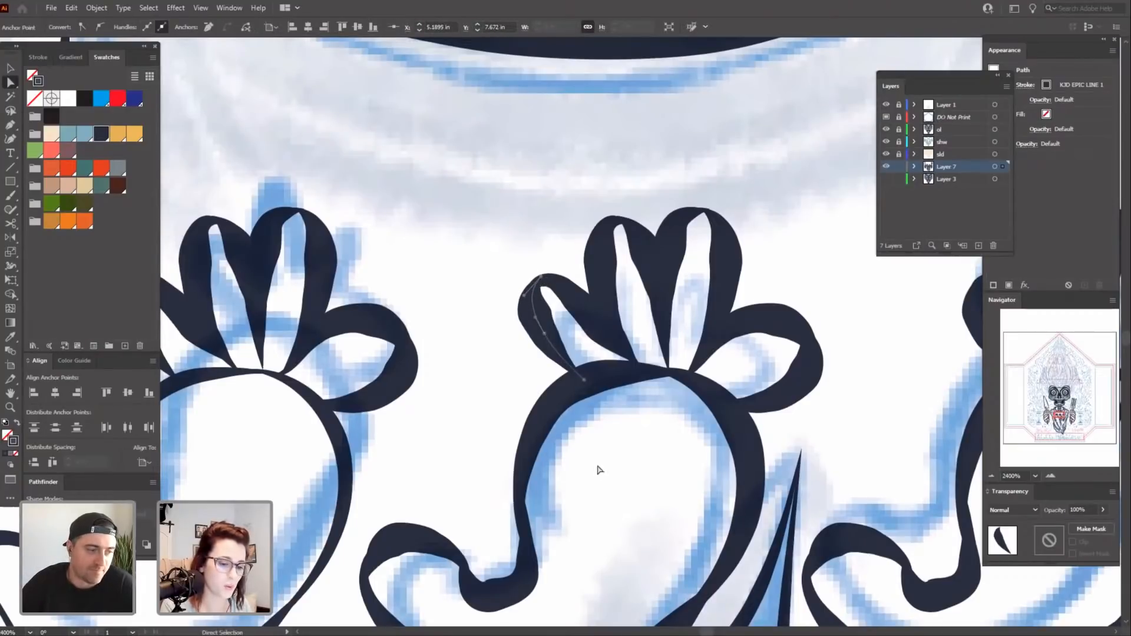
left_click(615, 495)
Examine the right pepper up close and compare the line weights of all three peppers on the bib.
left_click_drag(621, 538, 469, 315)
left_click_drag(779, 501, 564, 541)
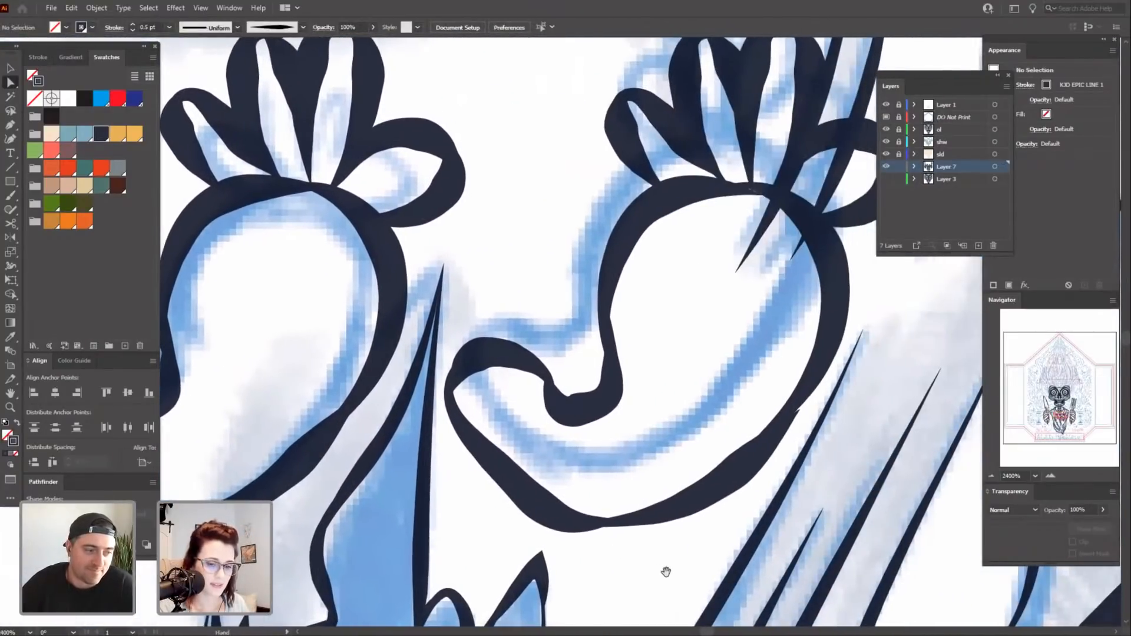
key("ctrl+minus")
key("ctrl+minus")
key("ctrl+minus")
key("ctrl+minus")
key("ctrl+minus")
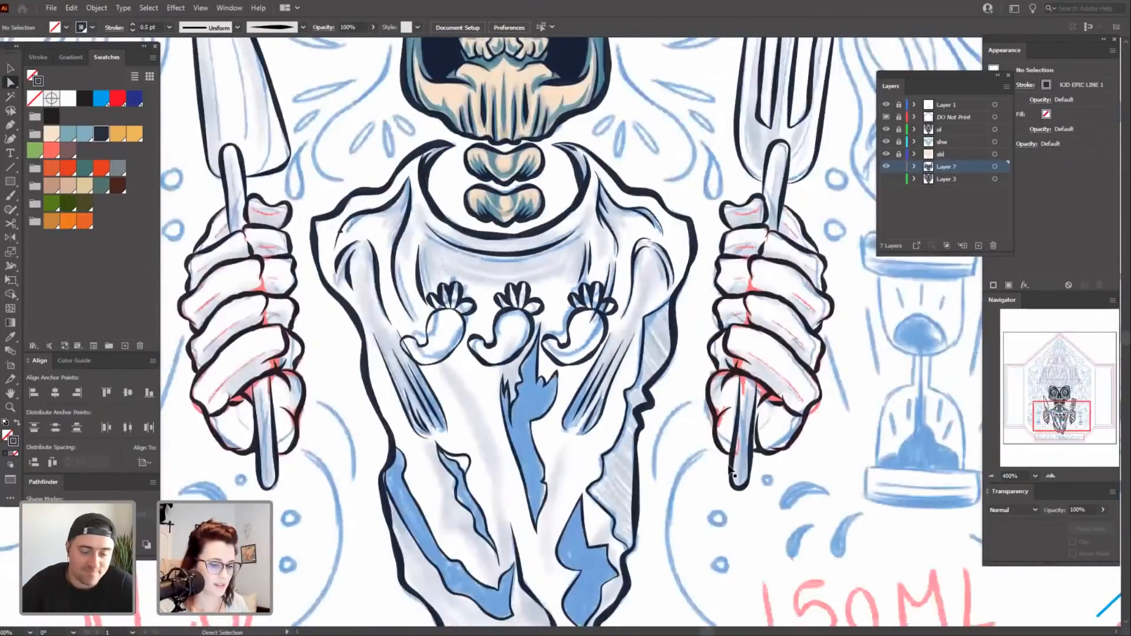
key("ctrl+plus")
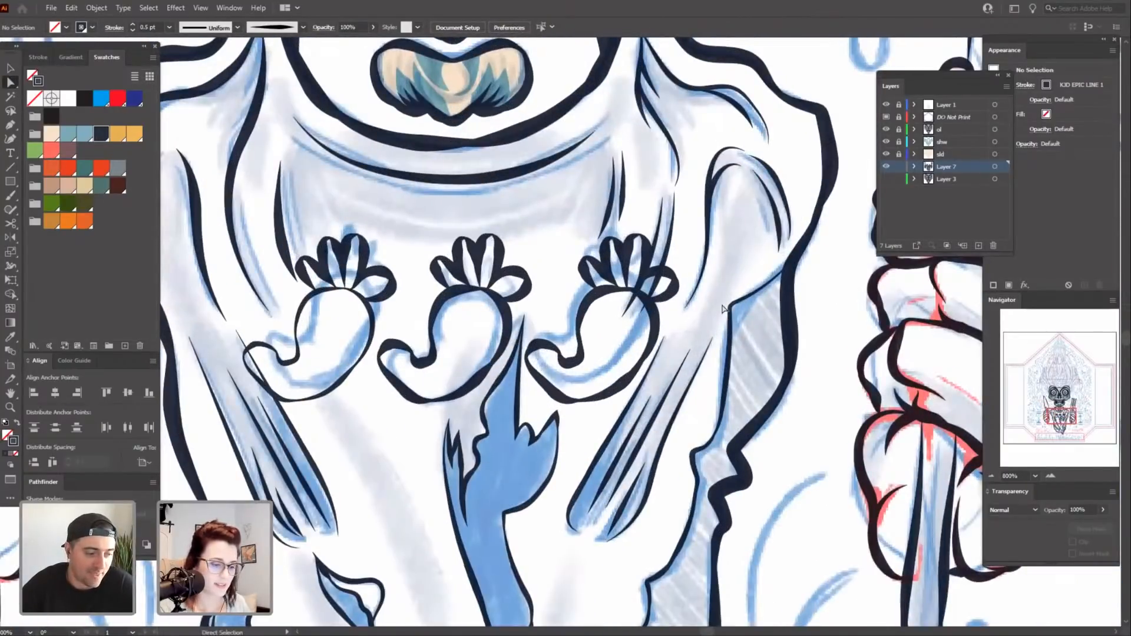
key("v")
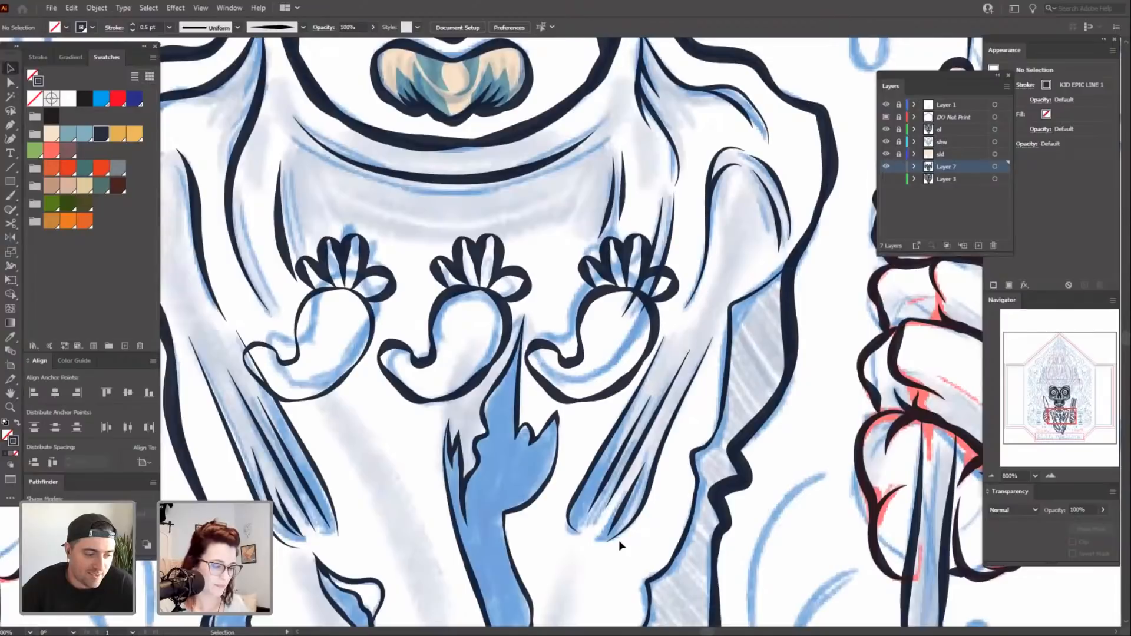
scroll(286, 188, "up", 1)
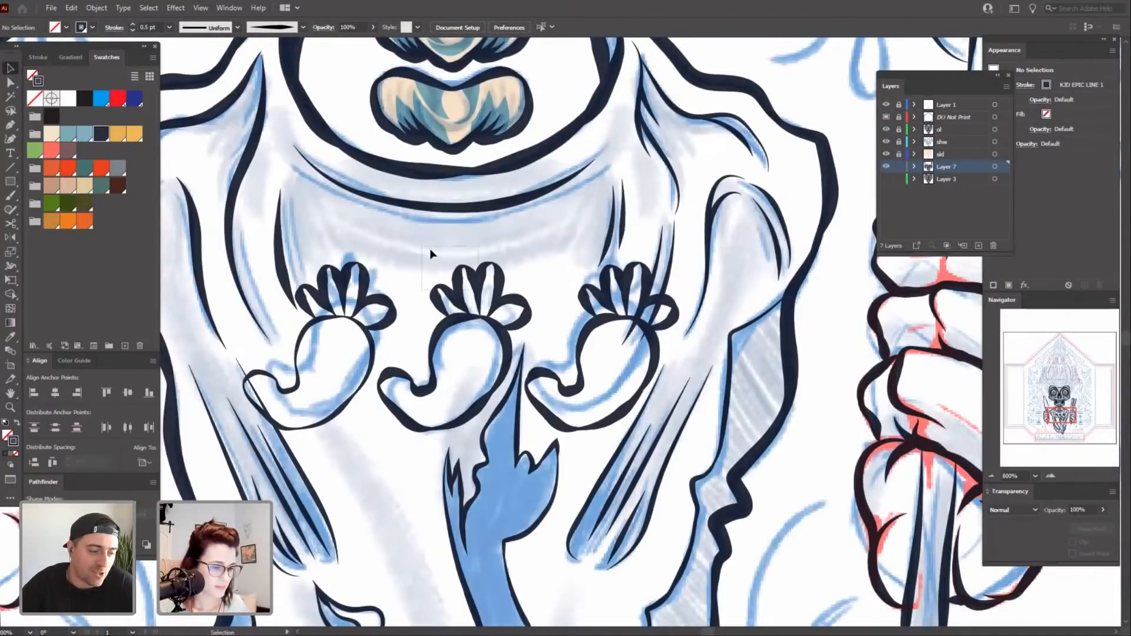
left_click(487, 417)
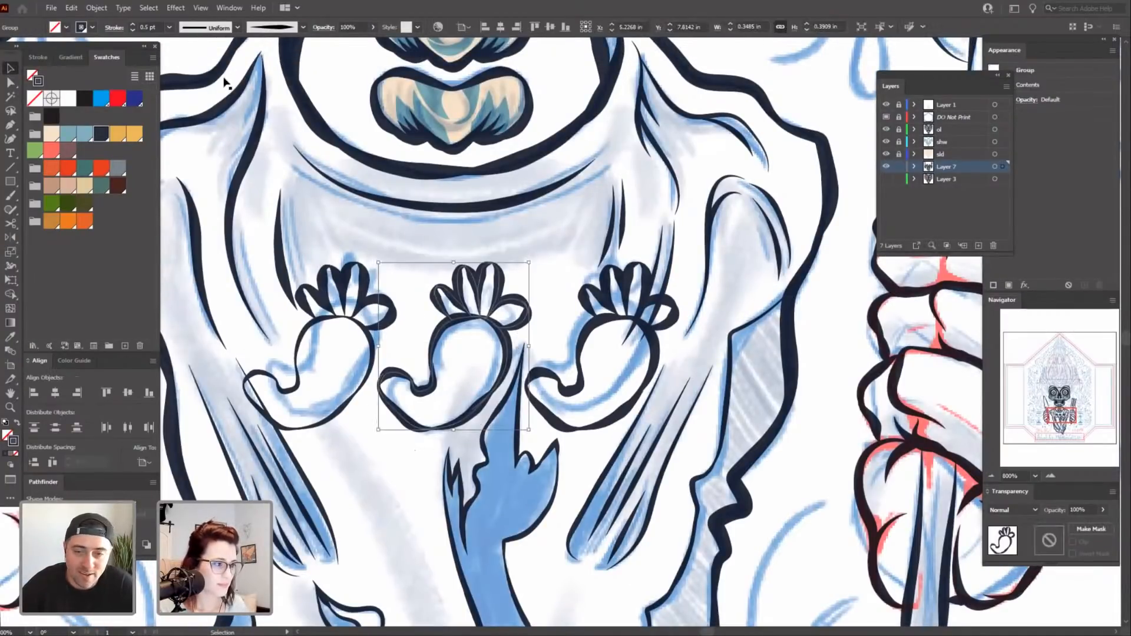
left_click(133, 30)
left_click(558, 213)
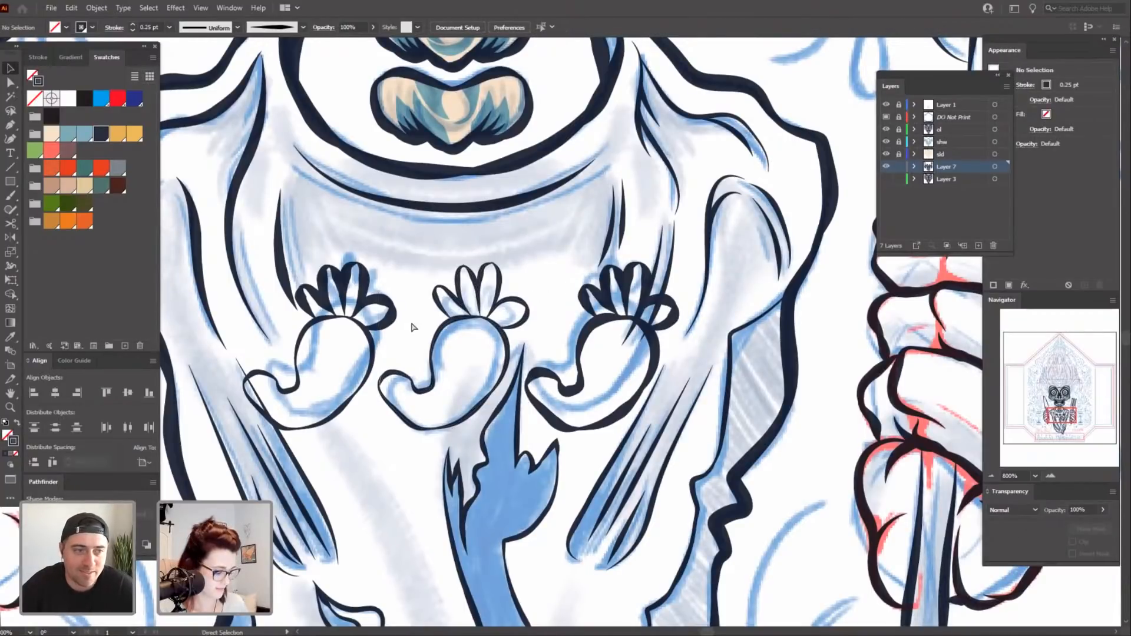
key("ctrl+z")
Ungroup the middle pepper's strokes.
left_click(423, 353)
left_click(451, 426)
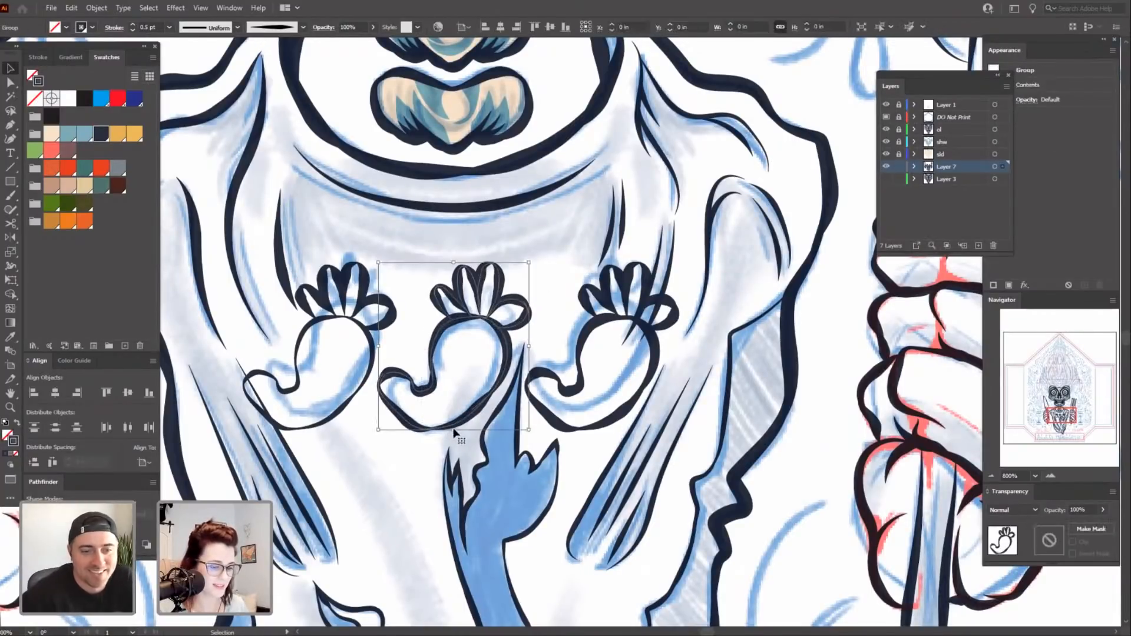
right_click(461, 390)
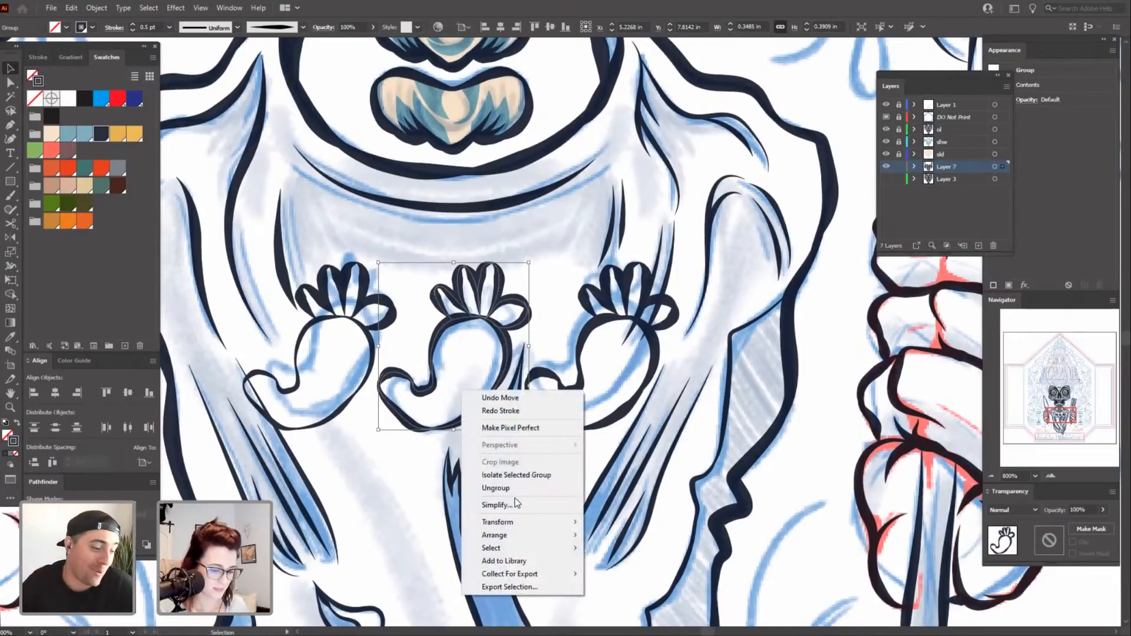
left_click(512, 488)
left_click(401, 475)
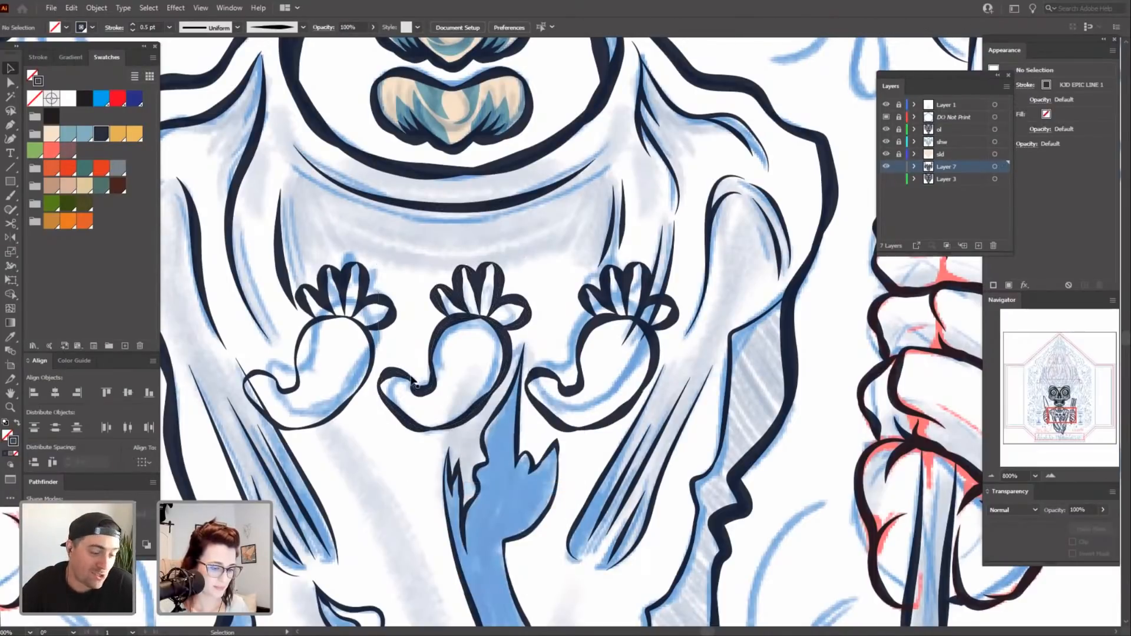
Set the stroke weight of the middle pepper's body and tail strokes to 0.25 pt.
left_click(456, 430)
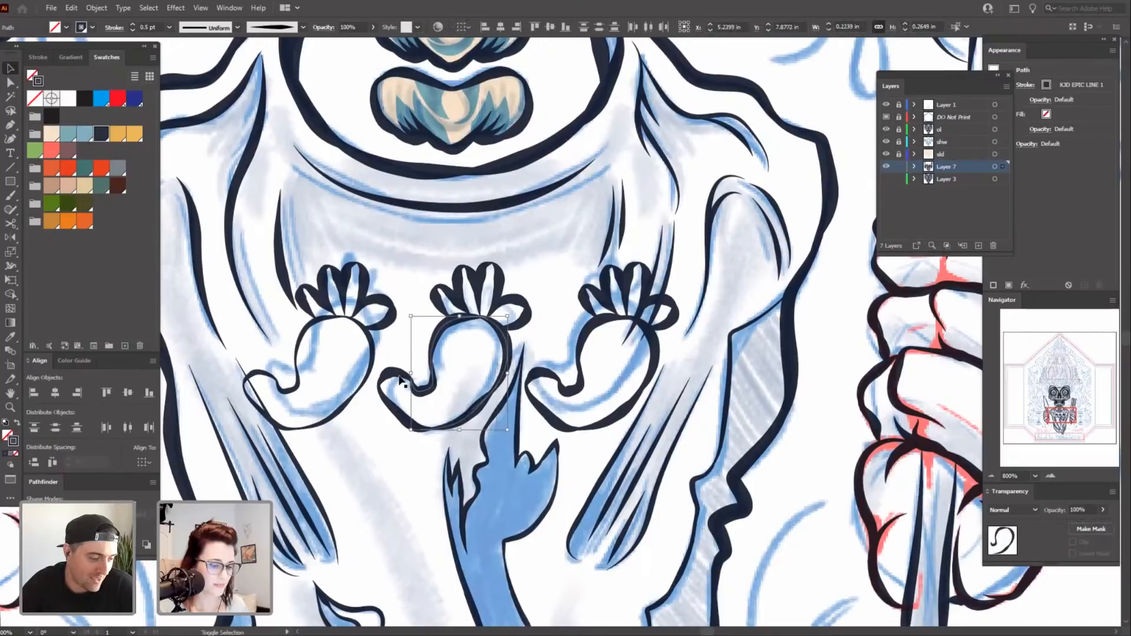
left_click_drag(400, 380, 391, 387)
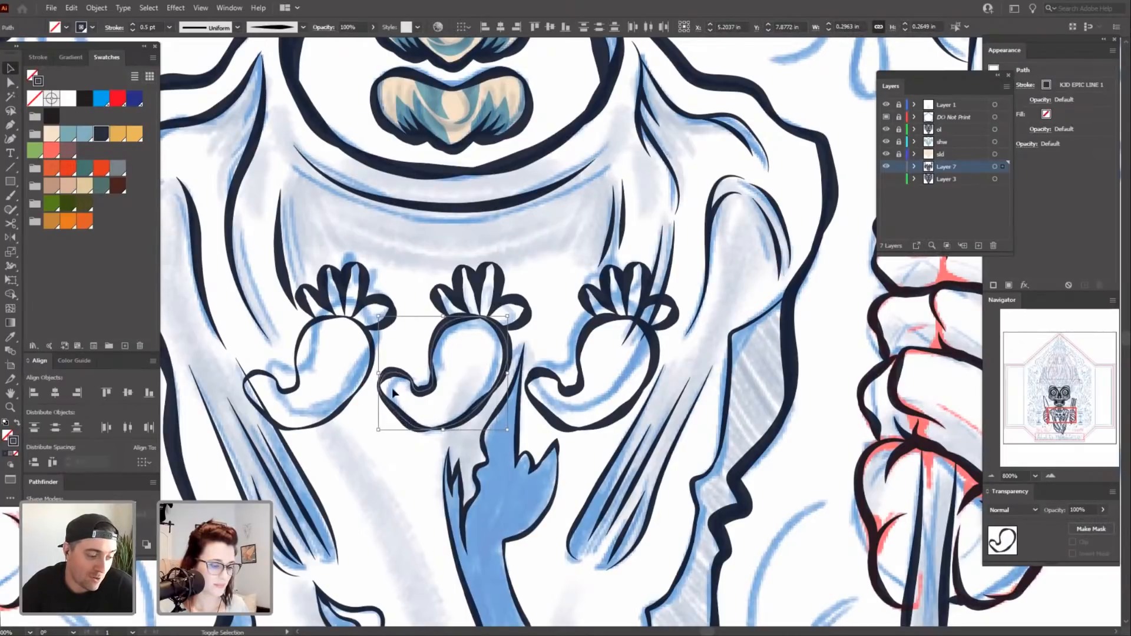
left_click(134, 30)
left_click(559, 318)
Set the stroke weight of the right pepper's body and tail strokes to 0.25 pt.
left_click_drag(573, 340, 594, 405)
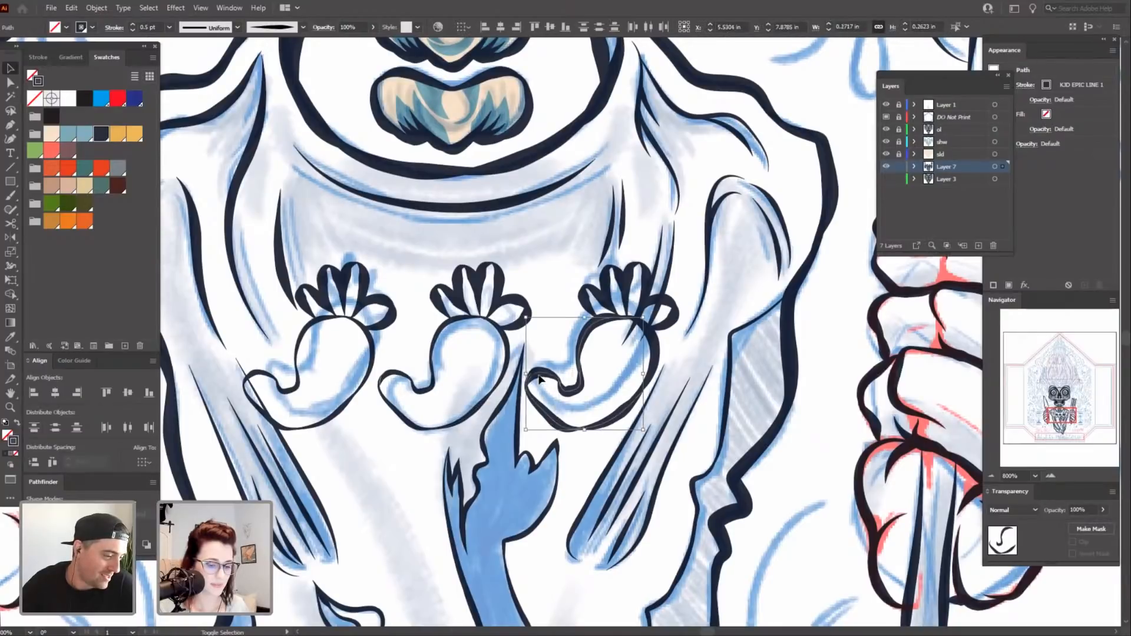
left_click_drag(644, 372, 656, 372)
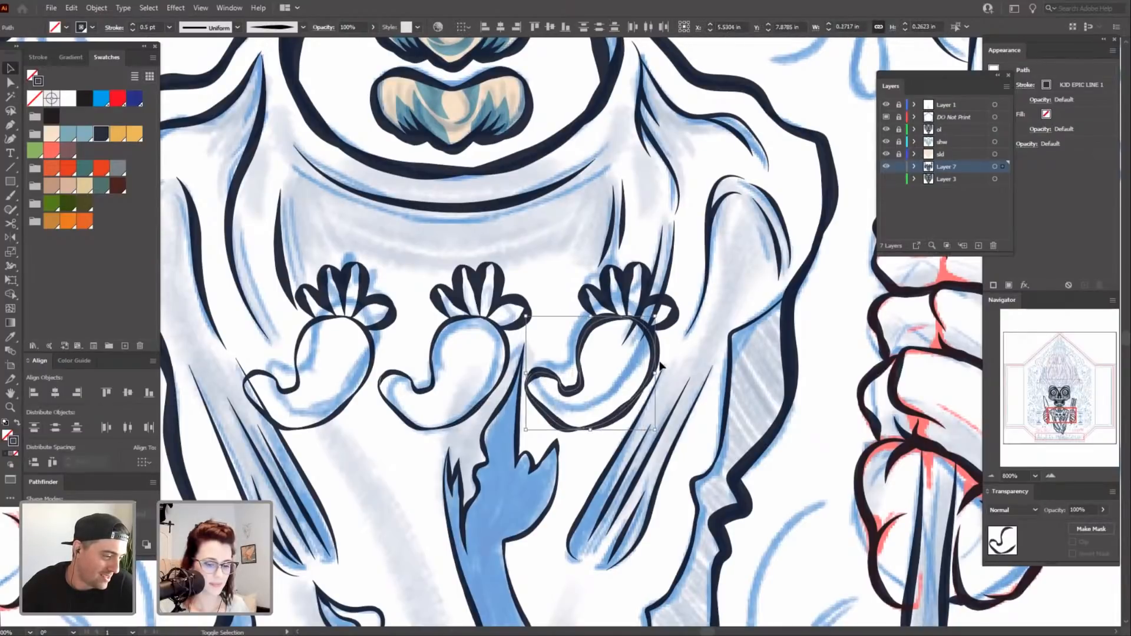
left_click(133, 31)
left_click(548, 292)
Reposition the end anchors at the middle pepper's tail tip and inner curve so the thinned strokes join cleanly.
left_click_drag(569, 465, 682, 518)
key("ctrl+equal")
key("ctrl+equal")
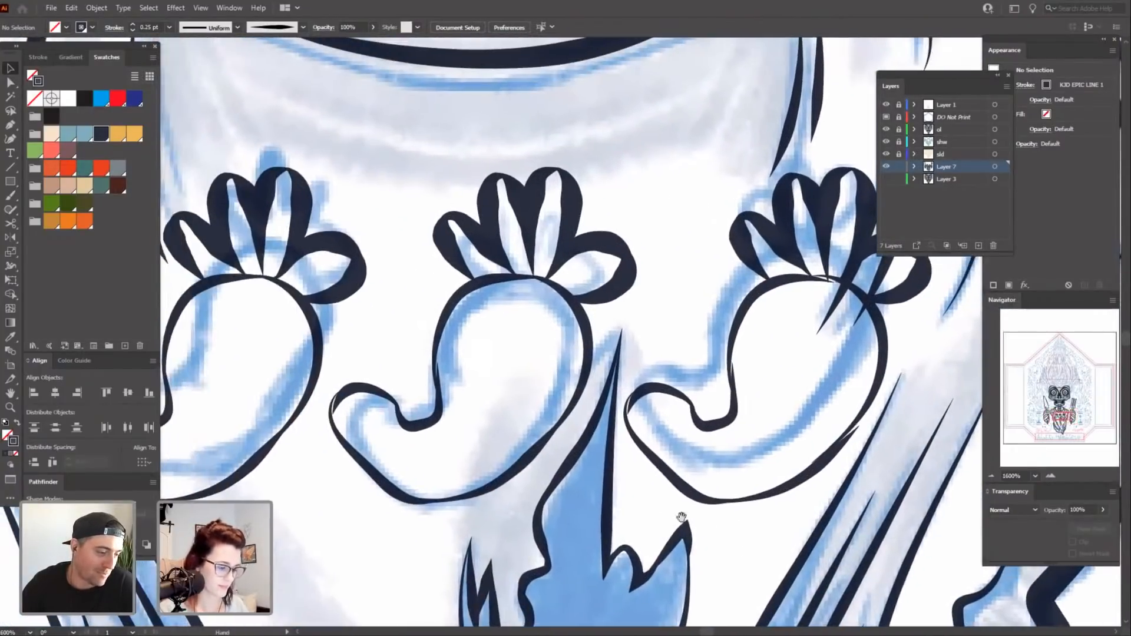
key("a")
left_click(337, 406)
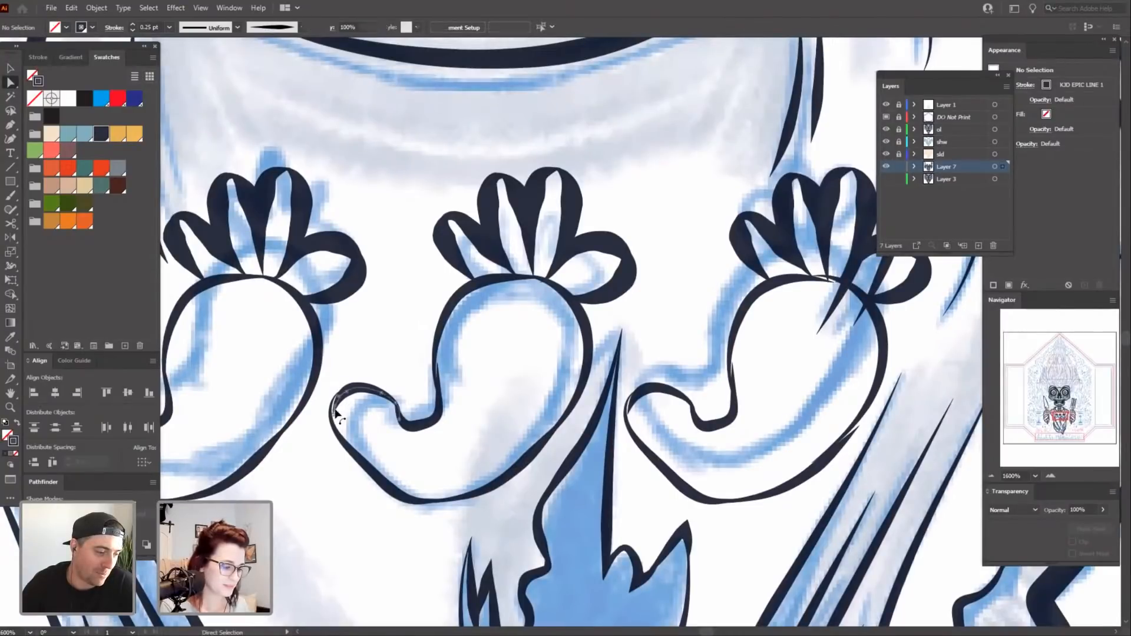
left_click_drag(330, 415, 336, 405)
left_click(469, 438)
left_click_drag(502, 400, 552, 423)
left_click(487, 387)
left_click(528, 397)
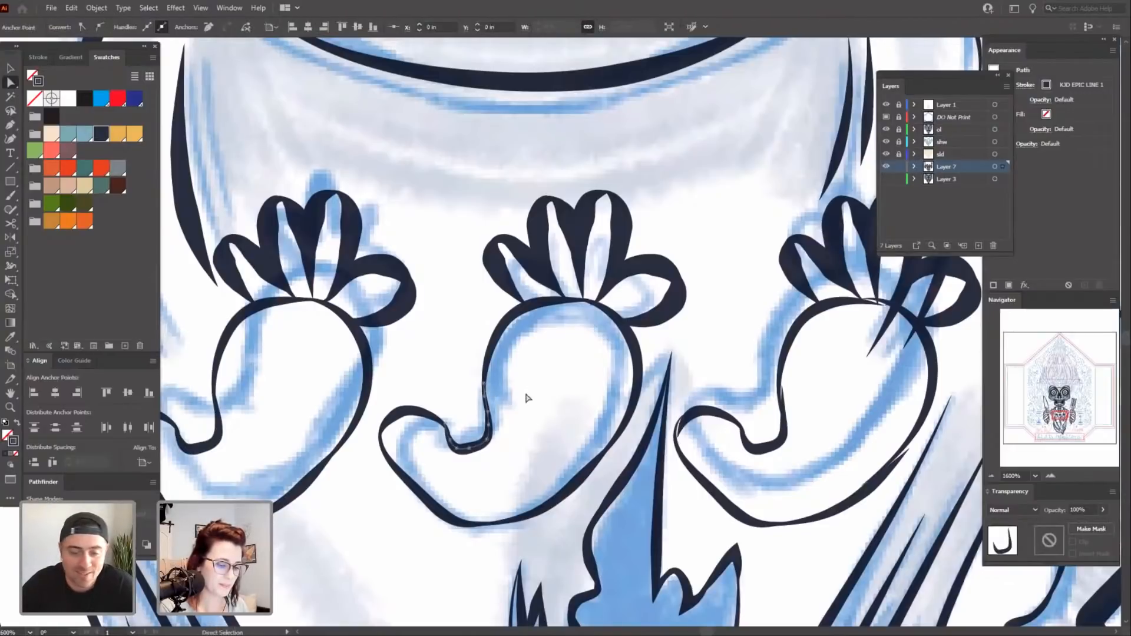
Move the end anchor atop the middle pepper's body so its outline meets neatly beneath the leaves.
key("space")
left_click_drag(558, 535, 542, 529)
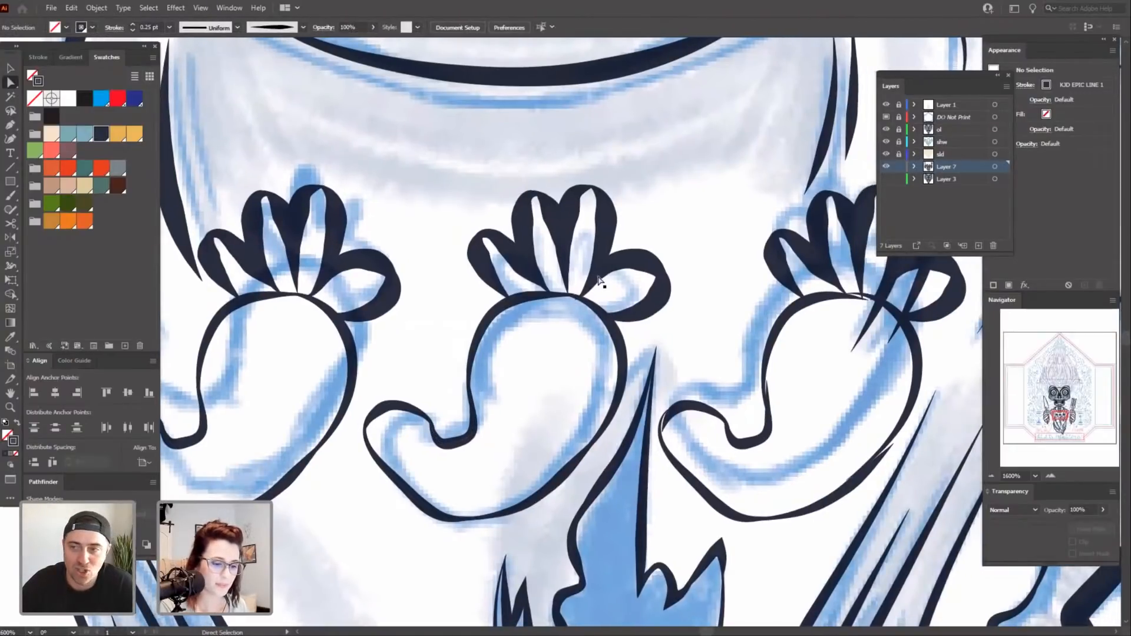
left_click(580, 299)
left_click_drag(575, 301, 587, 296)
left_click(565, 392)
Nudge the end anchor at the right pepper's tail tip to line up its upper and lower strokes.
left_click_drag(559, 443, 364, 422)
left_click_drag(623, 432, 612, 416)
left_click(461, 378)
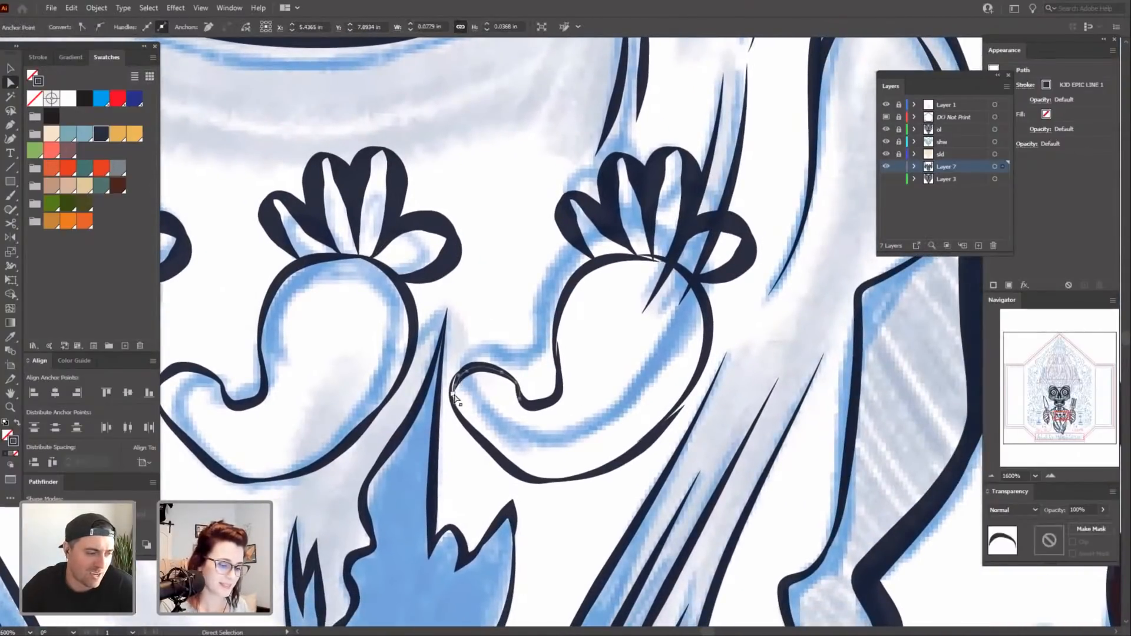
left_click_drag(453, 395, 451, 393)
left_click(542, 451)
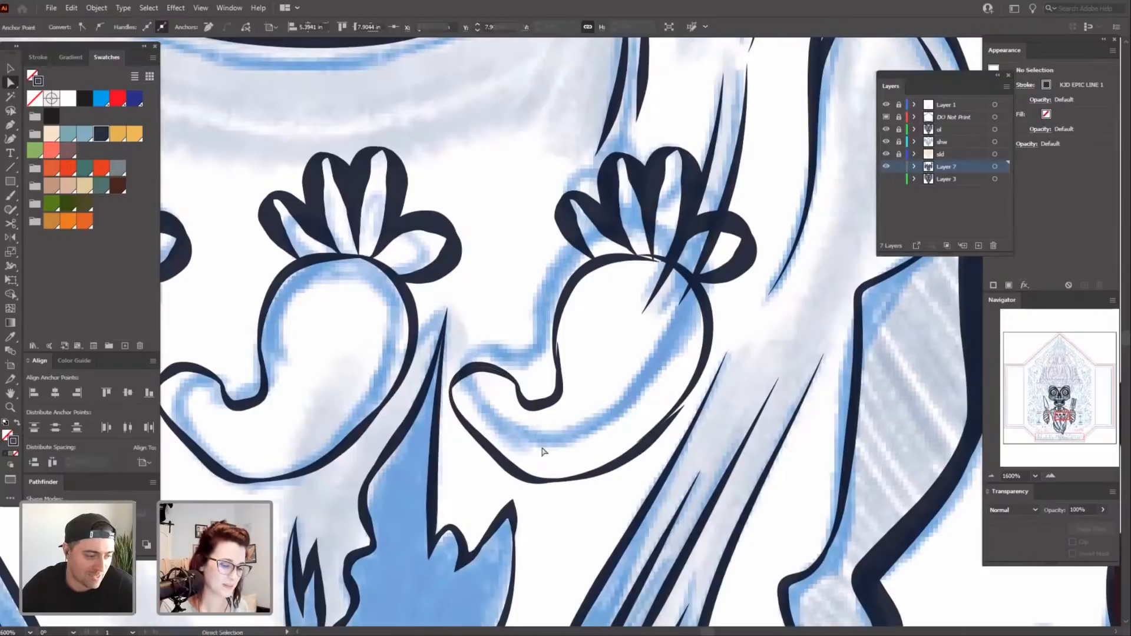
Shift the end anchors on the right pepper's lower body edge and inner curve to close the outline joins.
left_click_drag(604, 475, 550, 491)
left_click(629, 423)
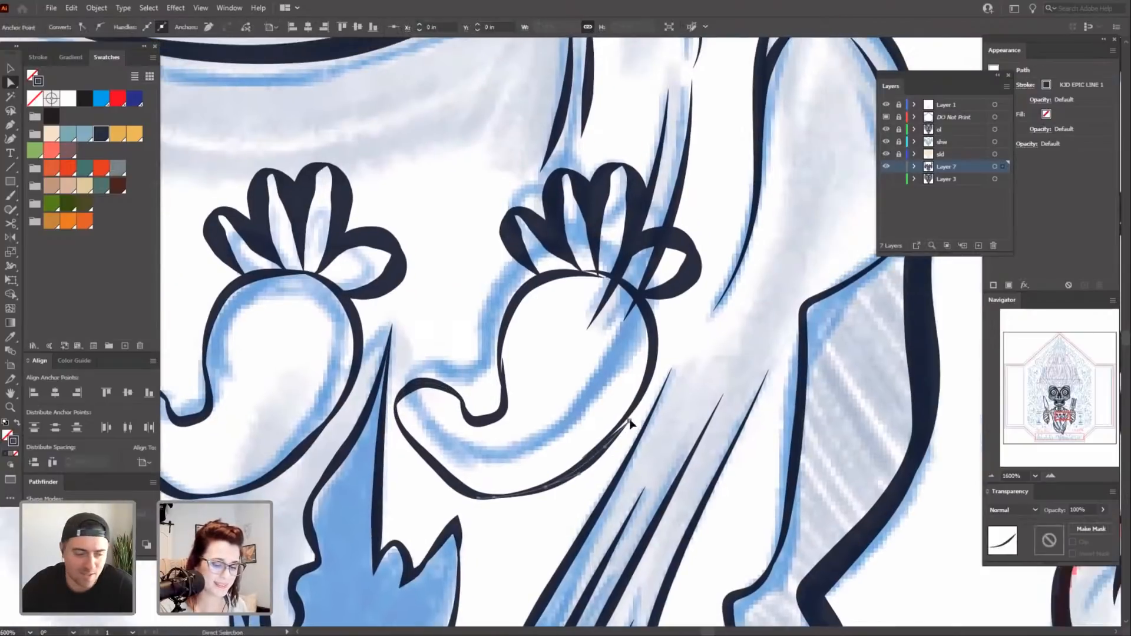
left_click_drag(628, 421, 625, 414)
left_click(590, 470)
left_click_drag(527, 439, 563, 444)
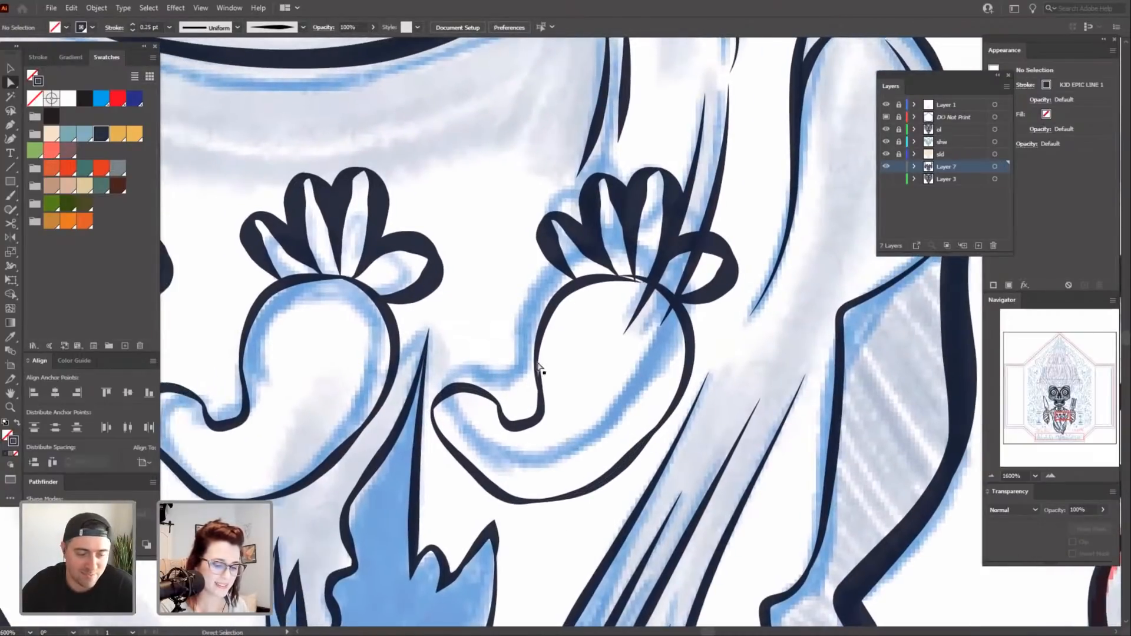
left_click(539, 367)
left_click_drag(537, 365, 581, 462)
left_click(580, 378)
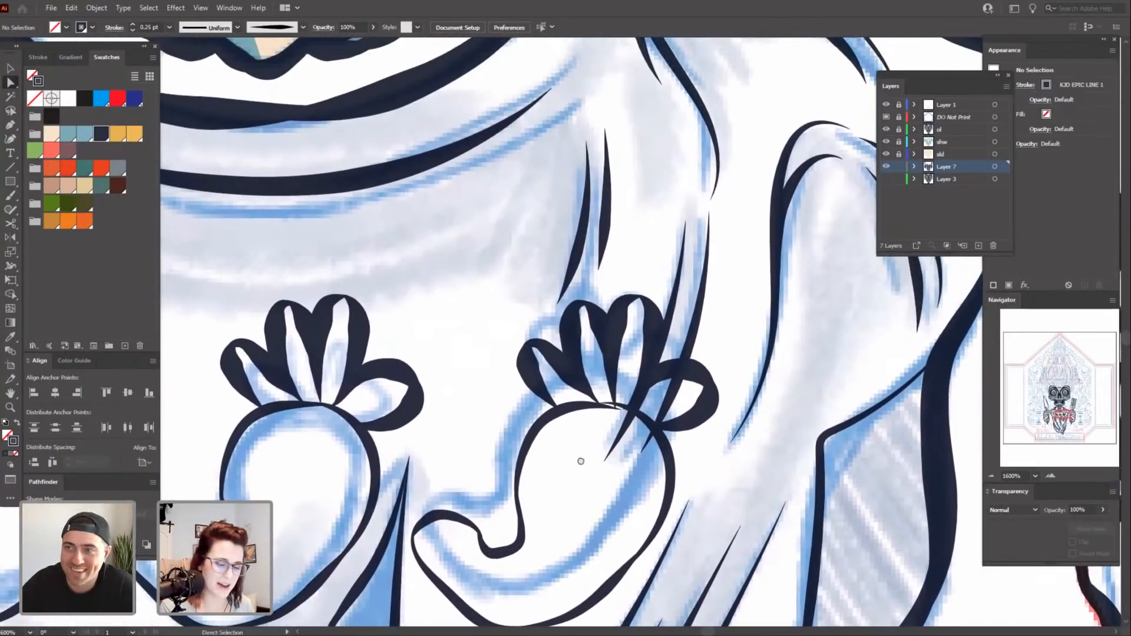
Align the stroke ends where the right pepper's body outline meets the base of its leaves.
left_click(624, 413)
left_click(626, 412)
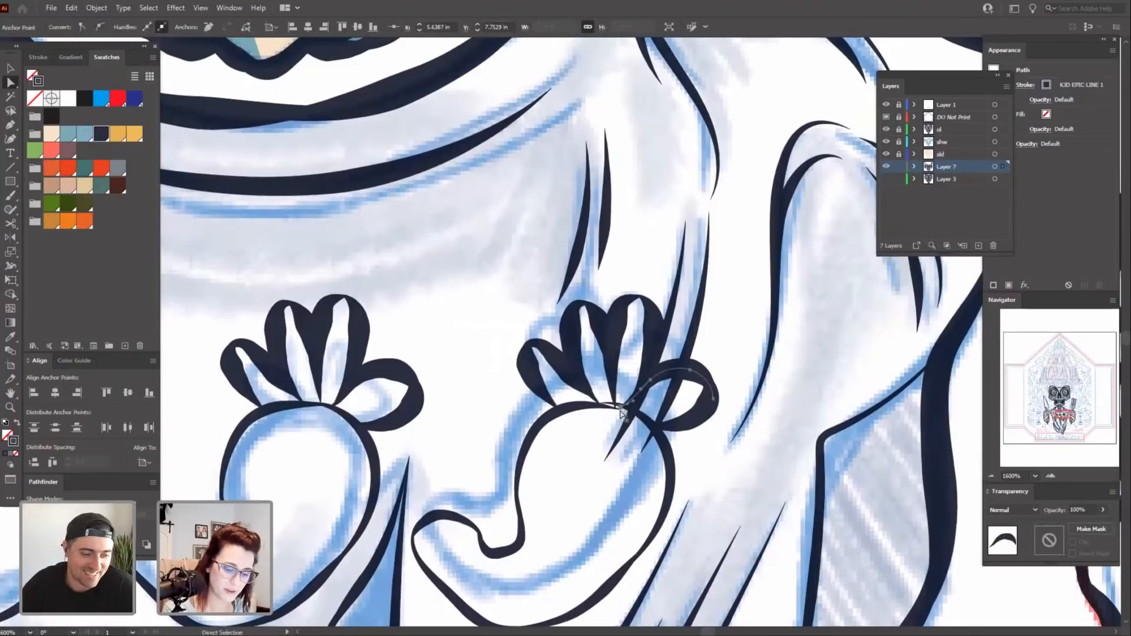
left_click(627, 403)
left_click(621, 407)
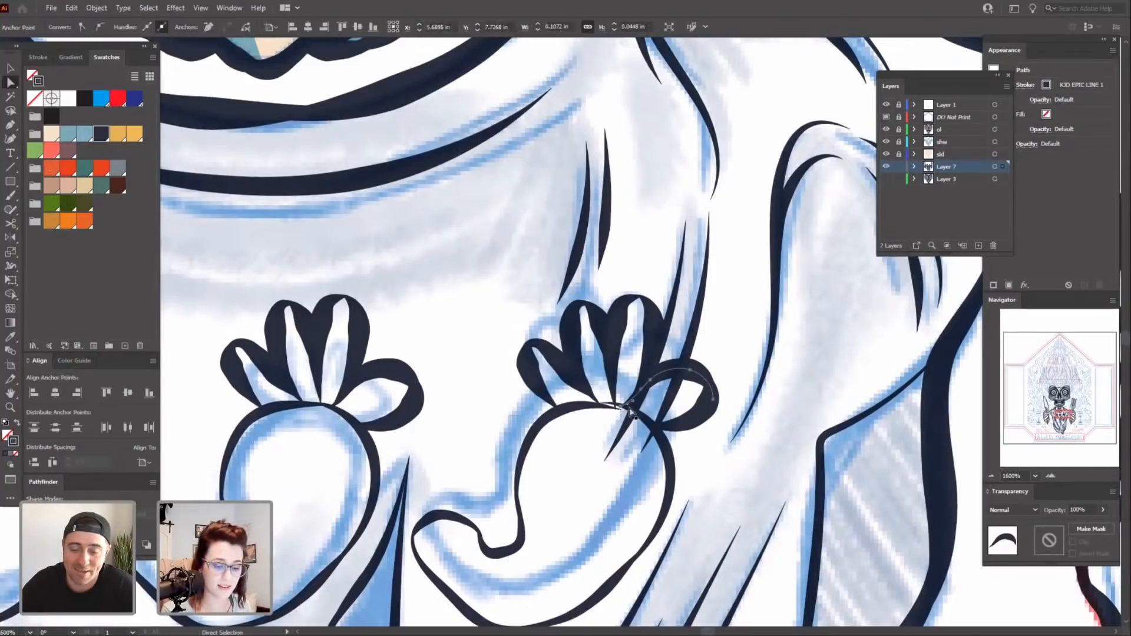
left_click_drag(633, 403, 616, 406)
left_click(615, 426)
left_click(618, 407)
left_click(617, 428)
left_click(618, 408)
left_click(591, 451)
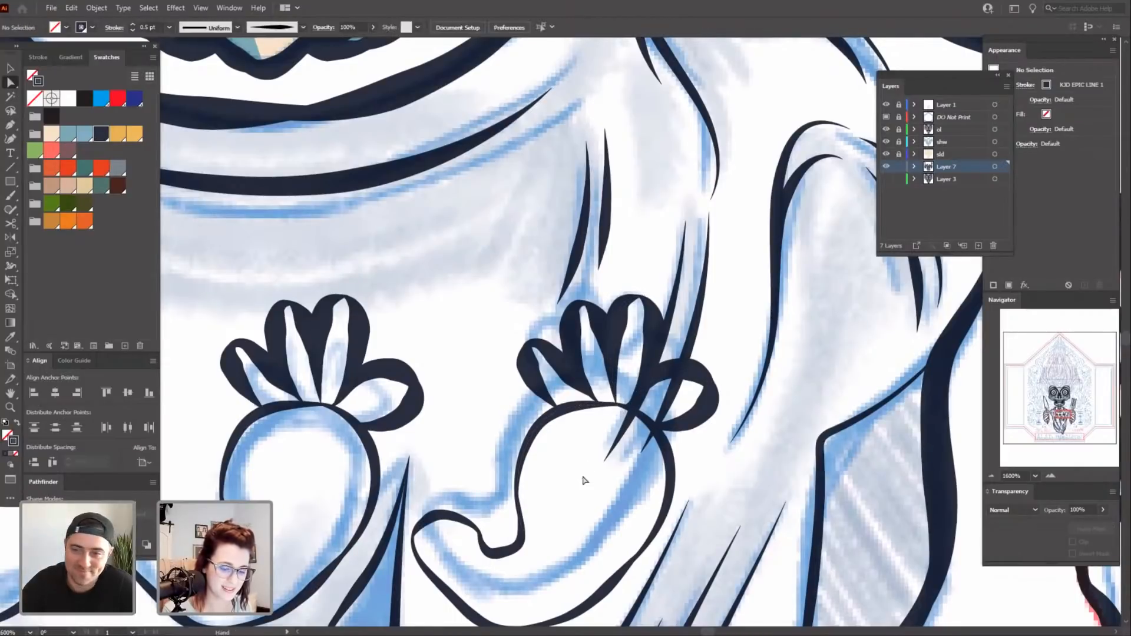
Hide the sketch on Layer 1 and save the document.
scroll(601, 444, "down", 2)
scroll(602, 446, "down", 5)
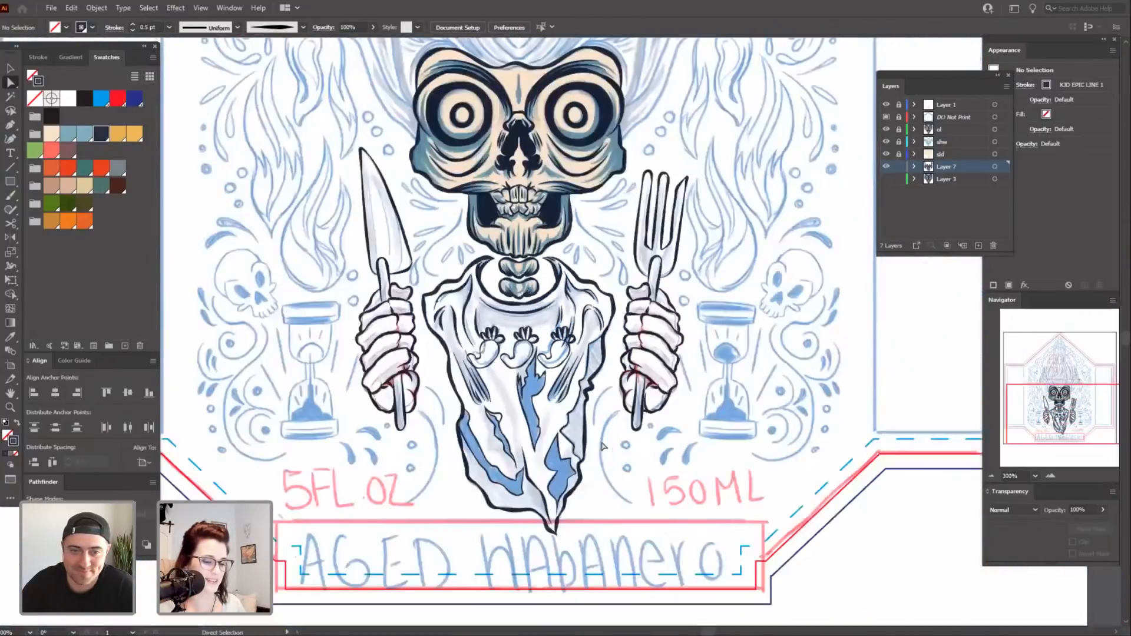
left_click(887, 105)
left_click(51, 7)
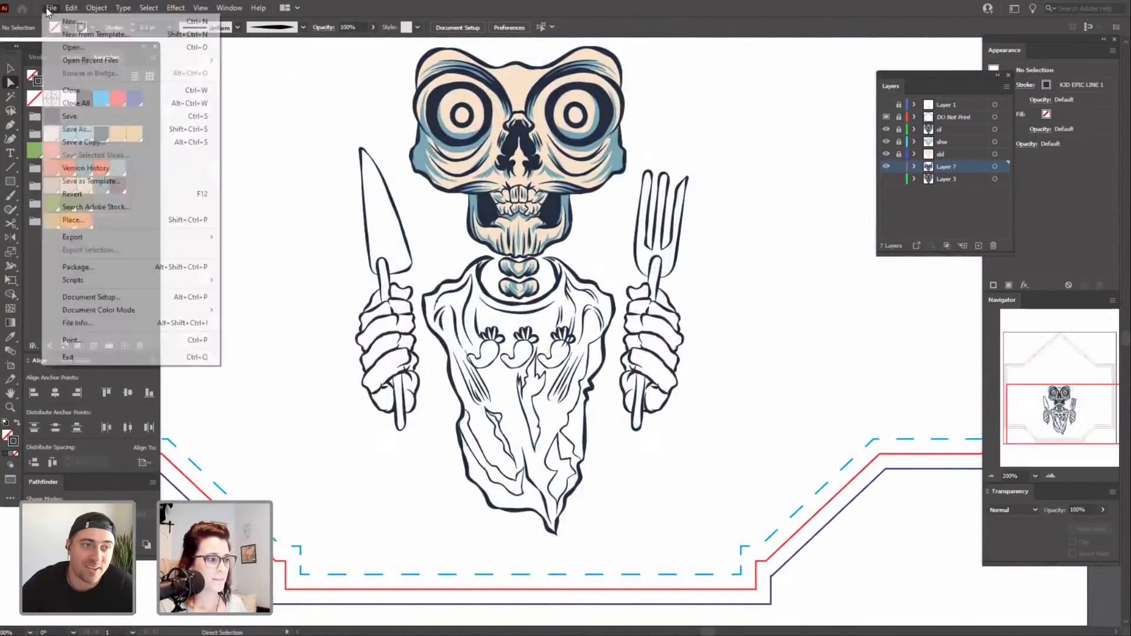
left_click(122, 116)
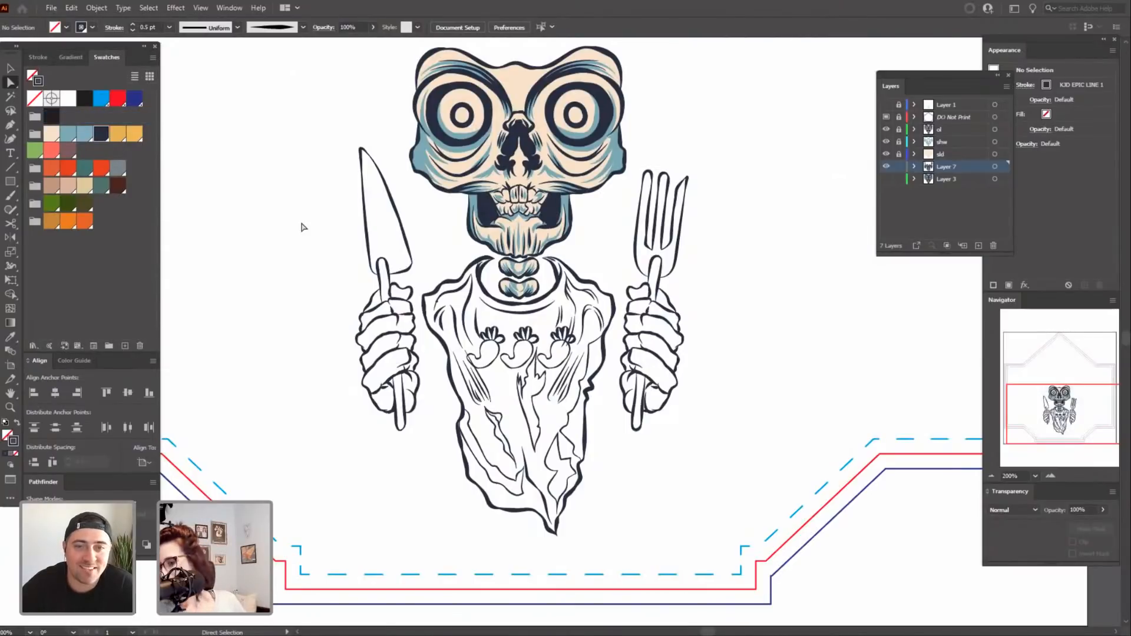
Review the inked skeleton within the whole label layout at 100% zoom.
key("ctrl+1")
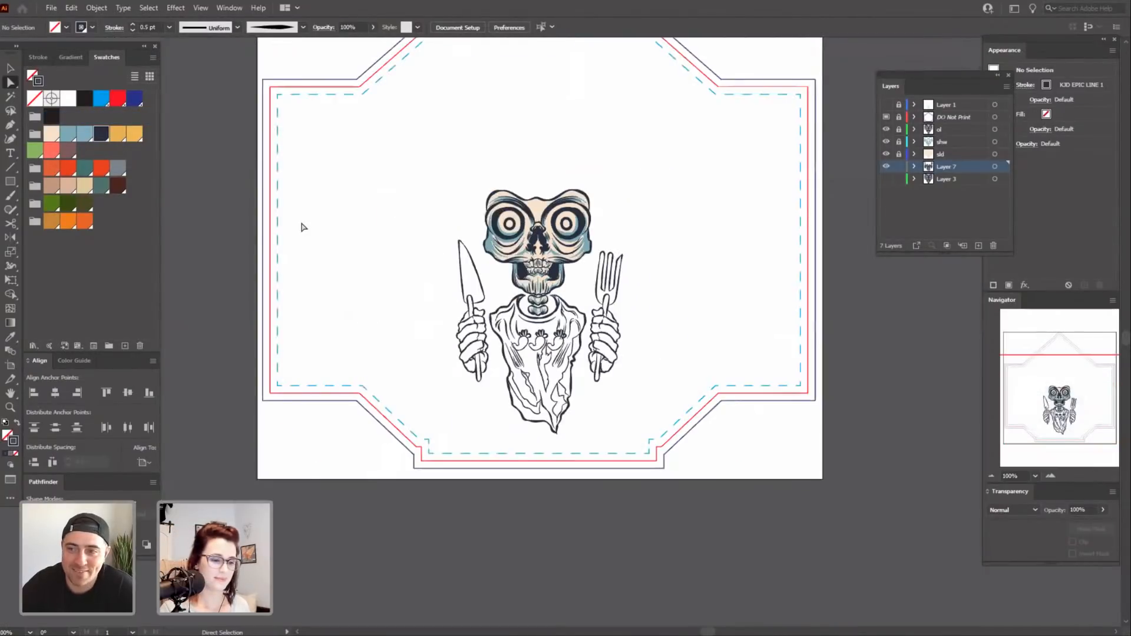
scroll(672, 298, "up", 3)
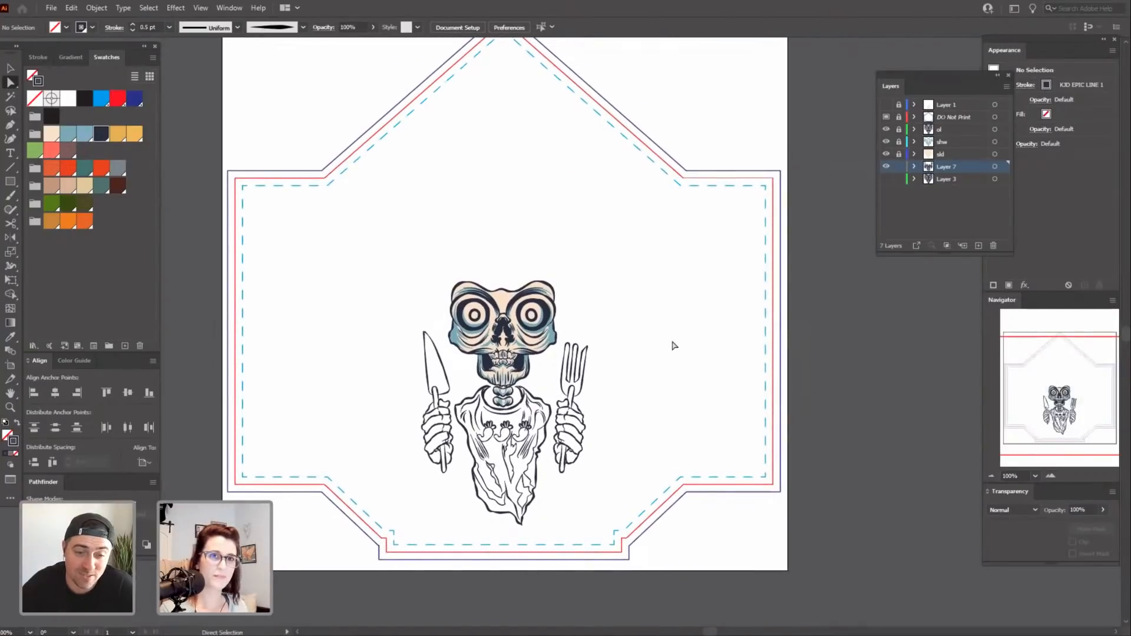
scroll(672, 298, "up", 3)
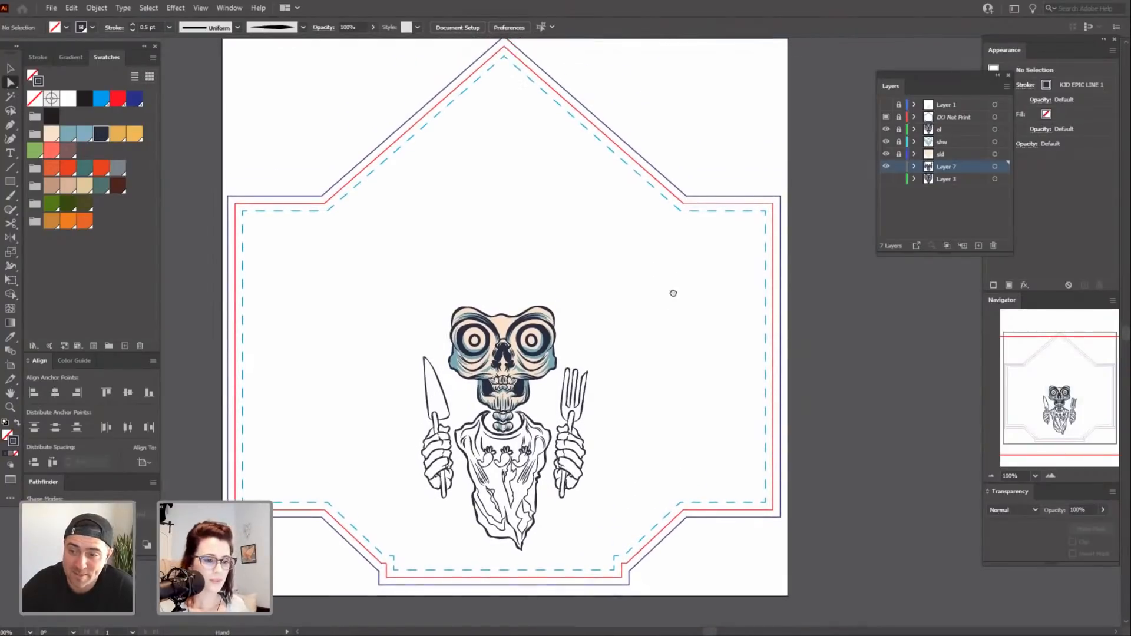
left_click_drag(674, 311, 675, 309)
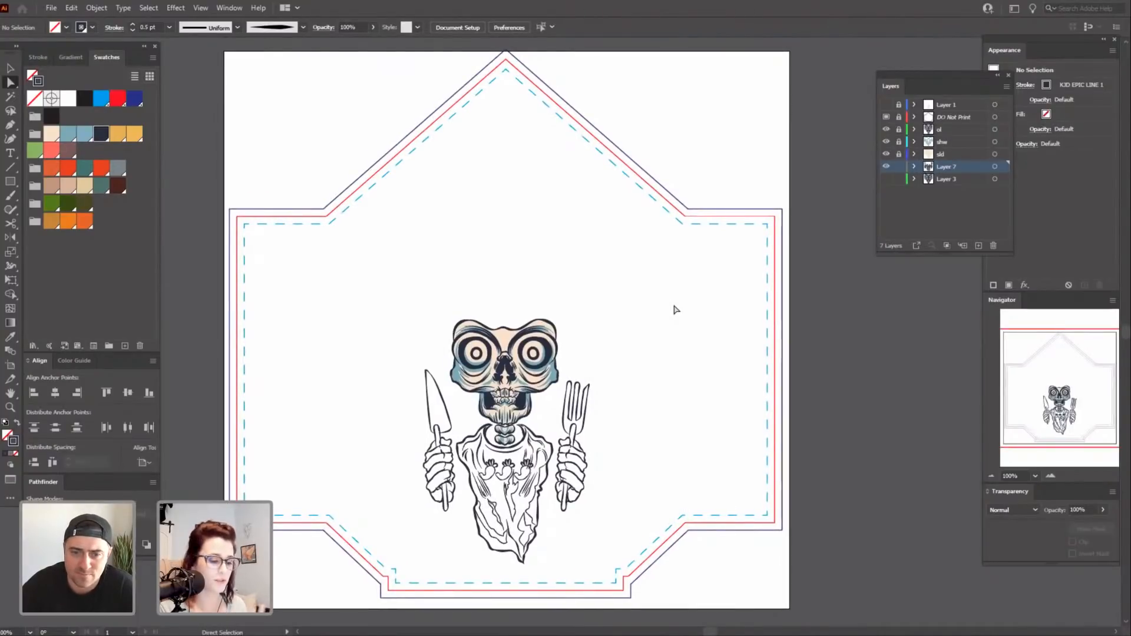